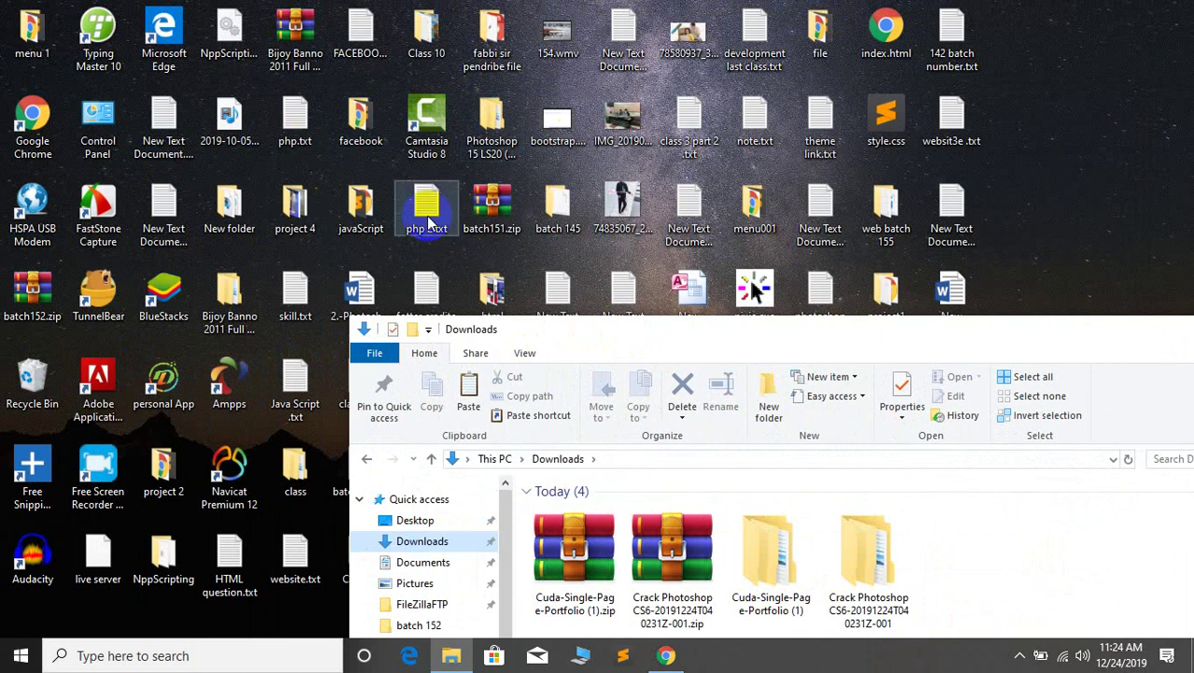
# Move the Downloads window lower and launch XAMPP Control Panel v3.2.4 from its desktop shortcut
pyautogui.moveTo(701, 337); pyautogui.dragTo(607, 453)
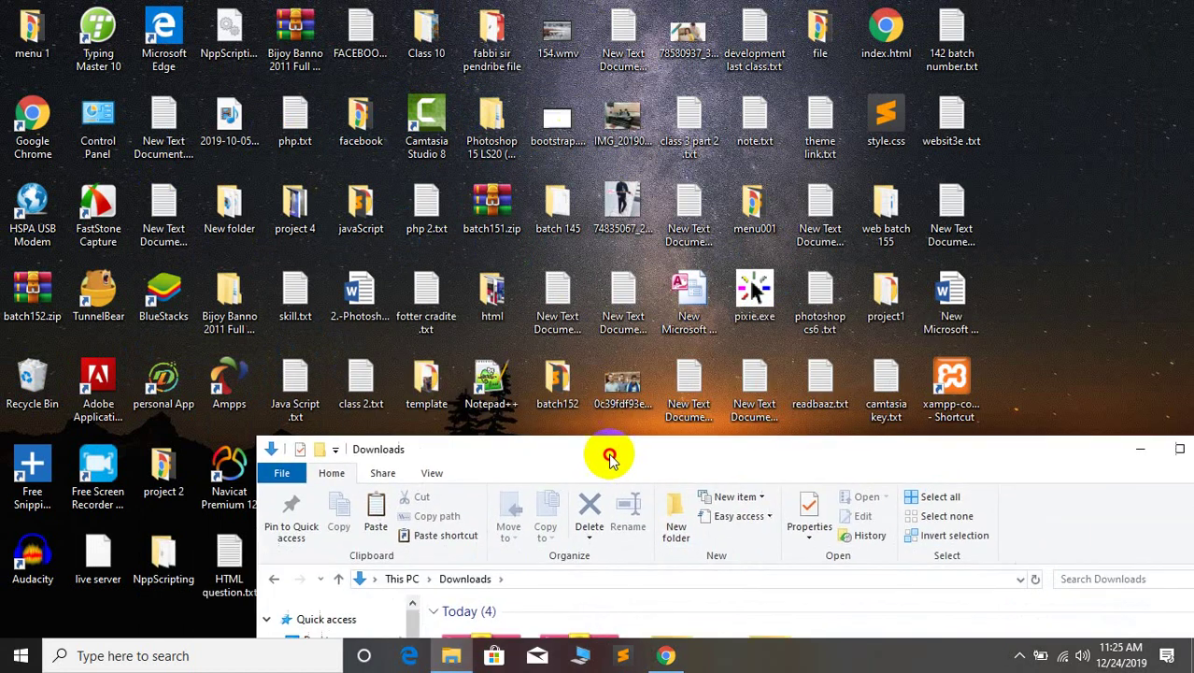
pyautogui.click(976, 388)
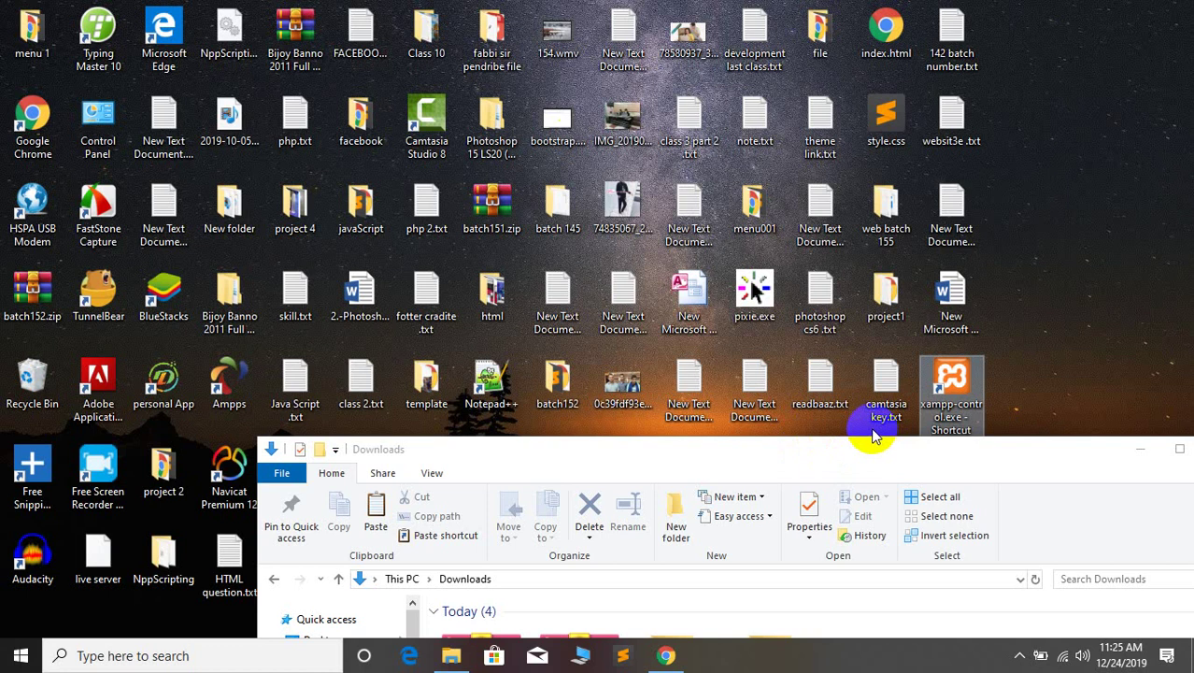
pyautogui.moveTo(892, 455); pyautogui.dragTo(724, 490)
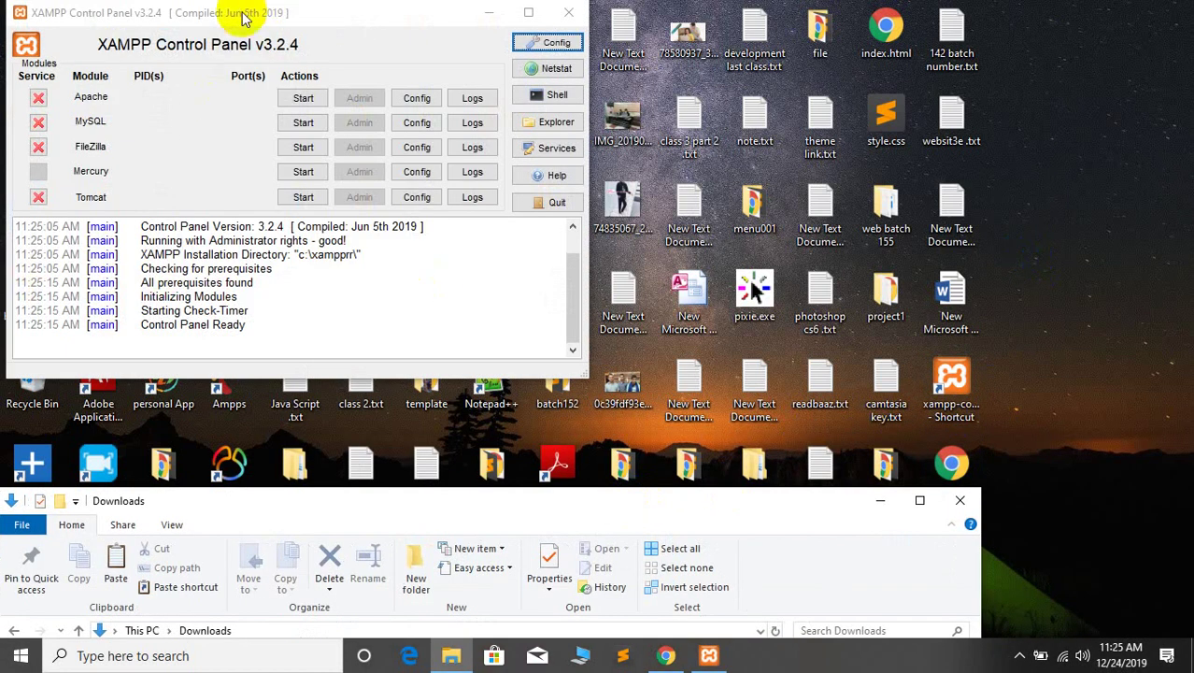
# Start the Apache and MySQL servers in the XAMPP Control Panel
pyautogui.moveTo(241, 17); pyautogui.dragTo(344, 56)
pyautogui.click(401, 137)
pyautogui.click(396, 162)
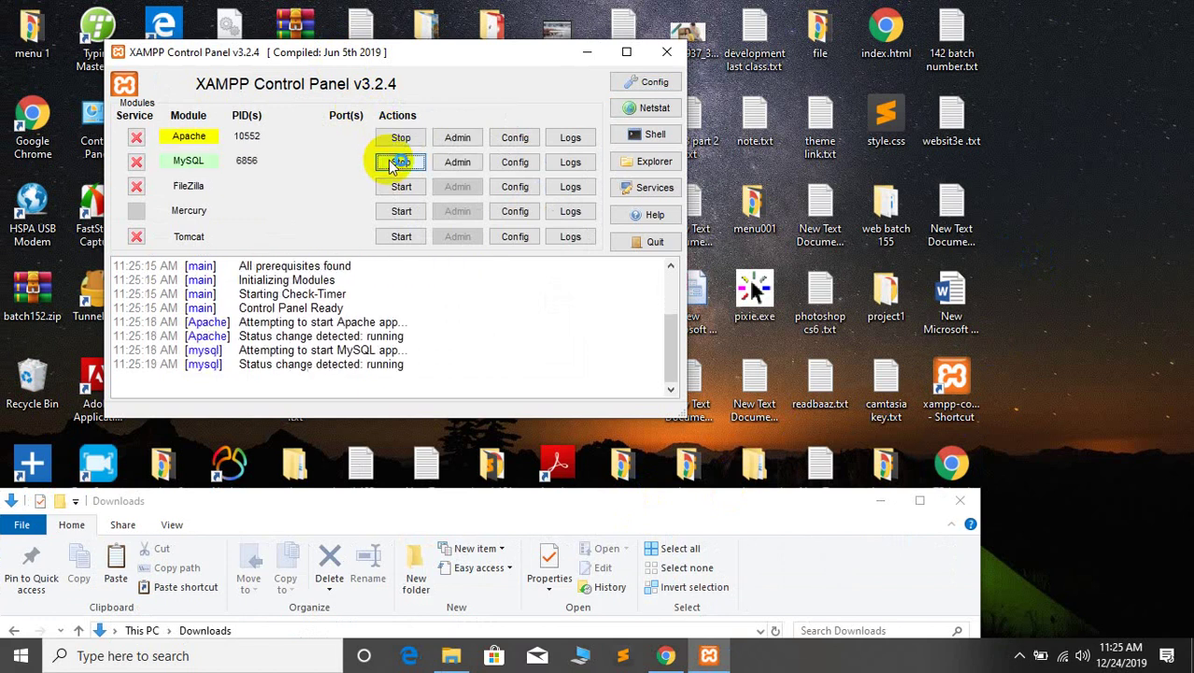
# Refresh the desktop twice and rearrange the control panel and Downloads windows
pyautogui.rightClick(1014, 126)
pyautogui.click(1037, 181)
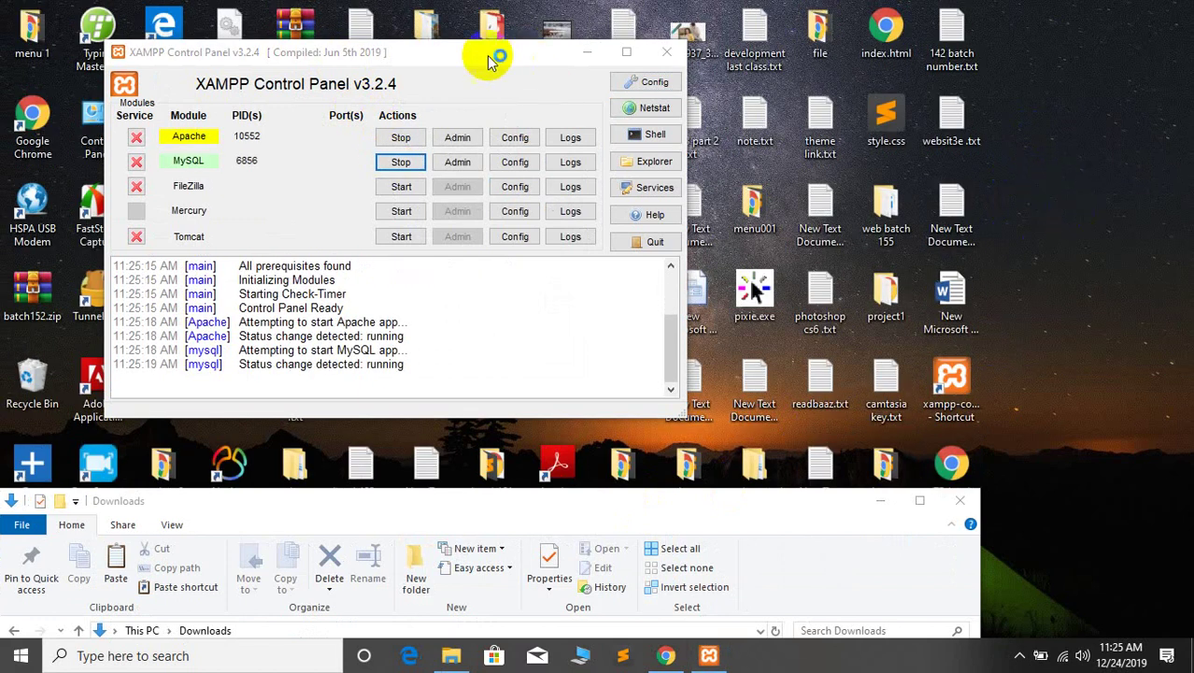
pyautogui.moveTo(439, 53); pyautogui.dragTo(512, 56)
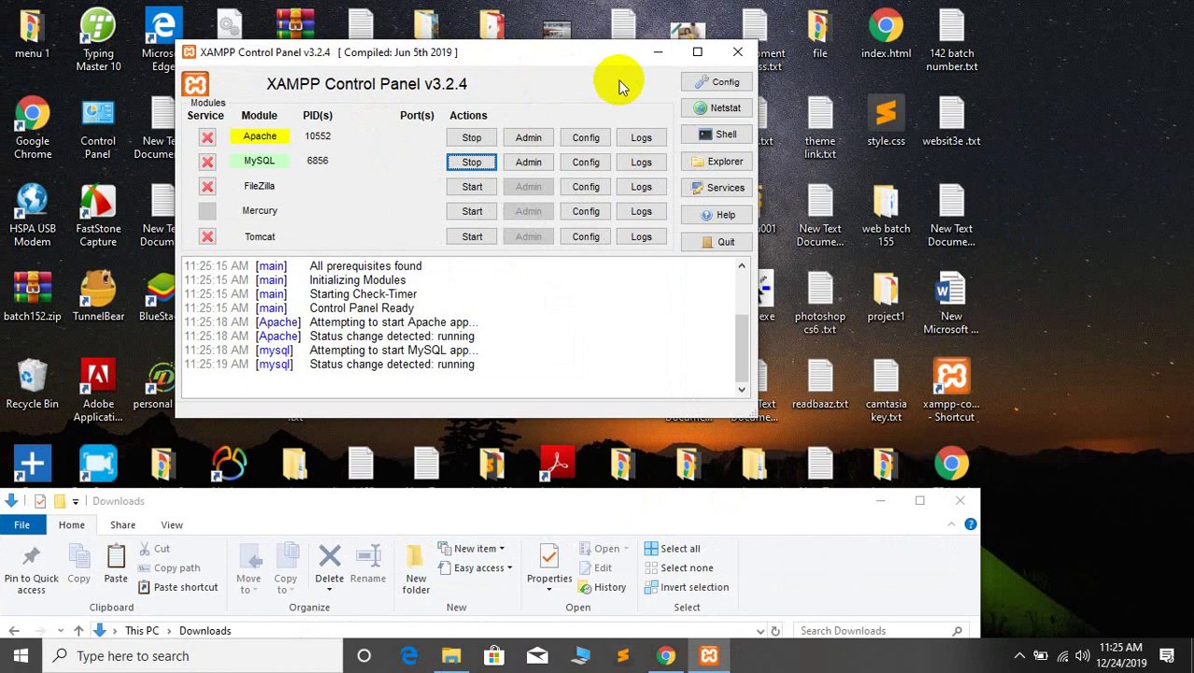
pyautogui.moveTo(434, 59); pyautogui.dragTo(518, 95)
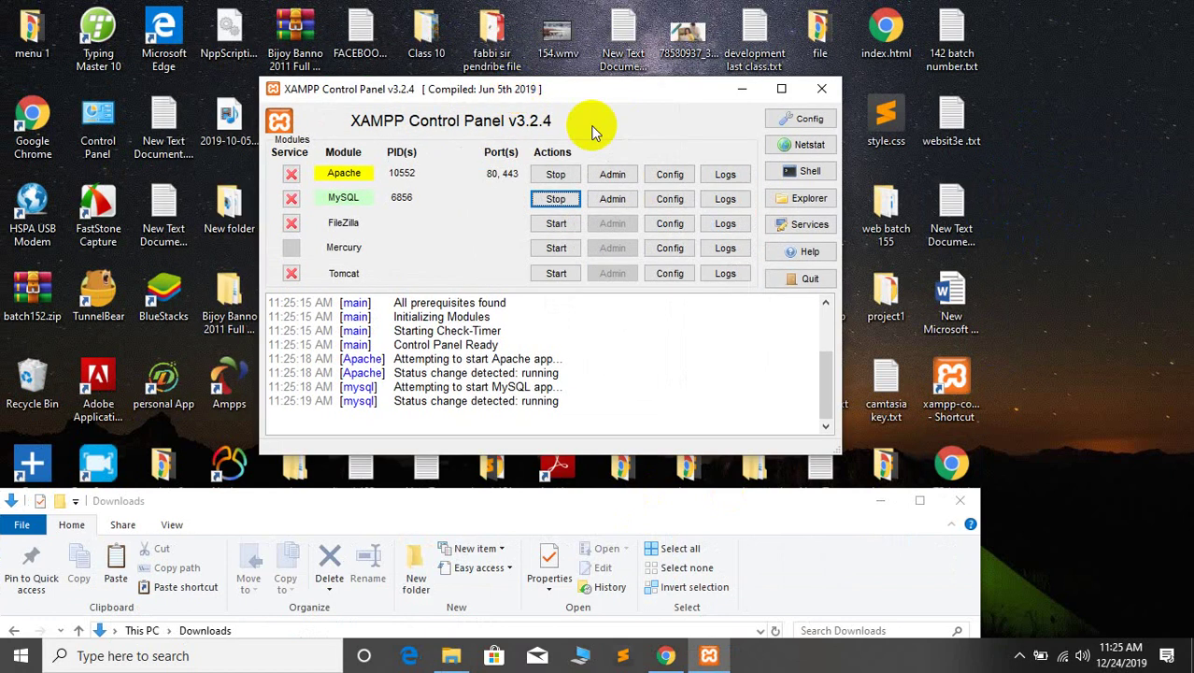
pyautogui.rightClick(1047, 97)
pyautogui.click(1051, 109)
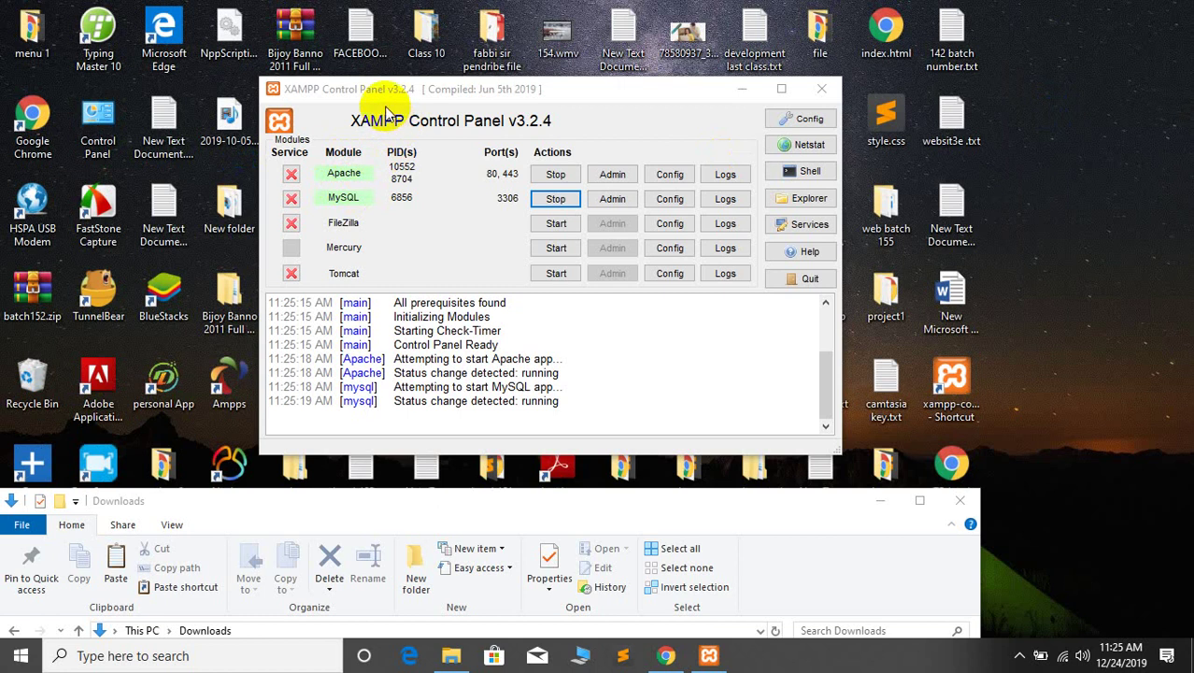
pyautogui.moveTo(381, 96); pyautogui.dragTo(577, 132)
pyautogui.moveTo(312, 500); pyautogui.dragTo(422, 445)
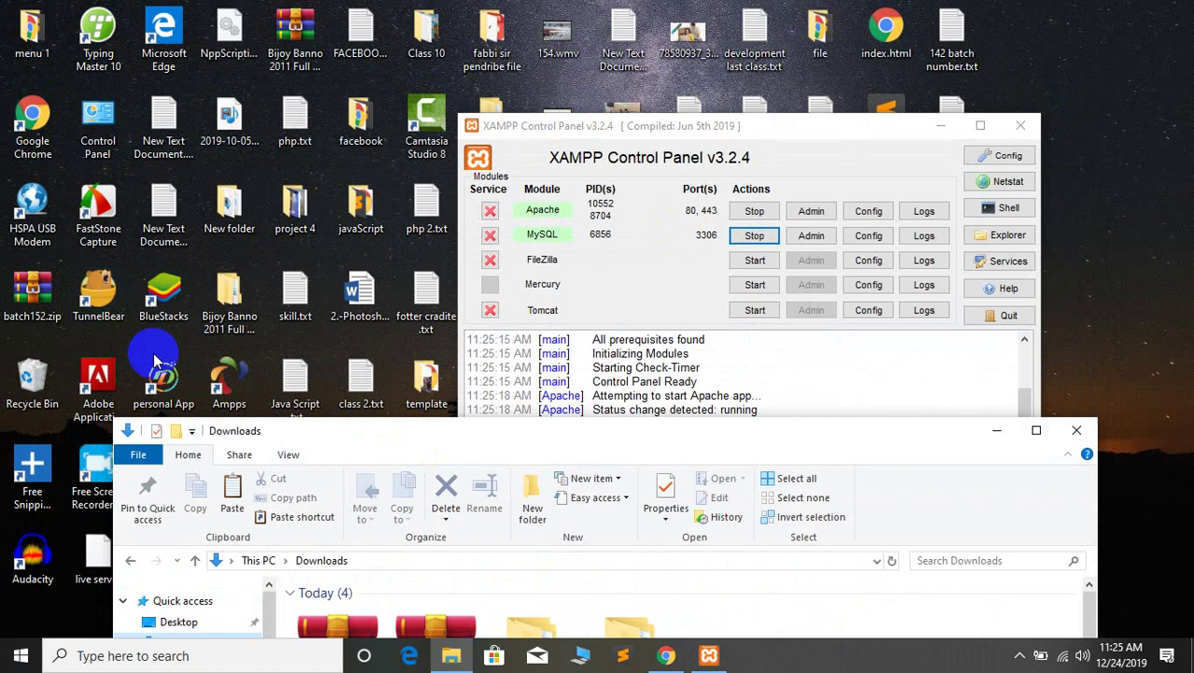
# Open a new Chrome tab and load the localhost XAMPP dashboard
pyautogui.click(666, 655)
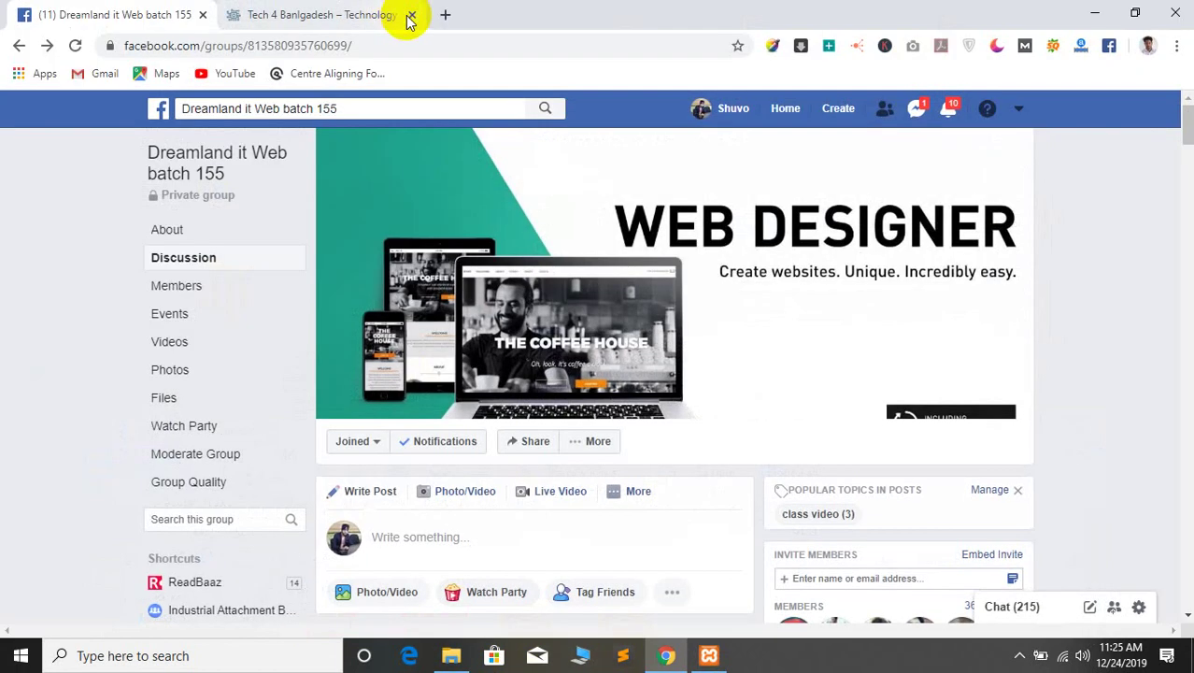
pyautogui.click(447, 13)
pyautogui.write('\\')
pyautogui.press('Return')
pyautogui.write('localhost')
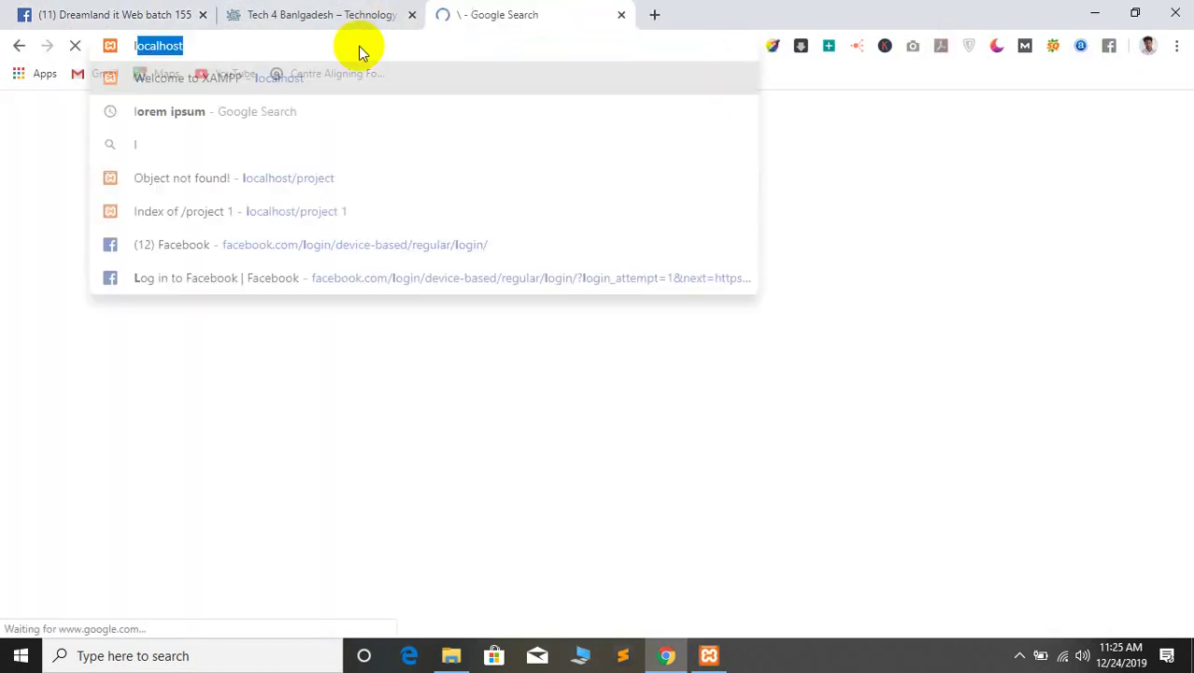
pyautogui.press('Return')
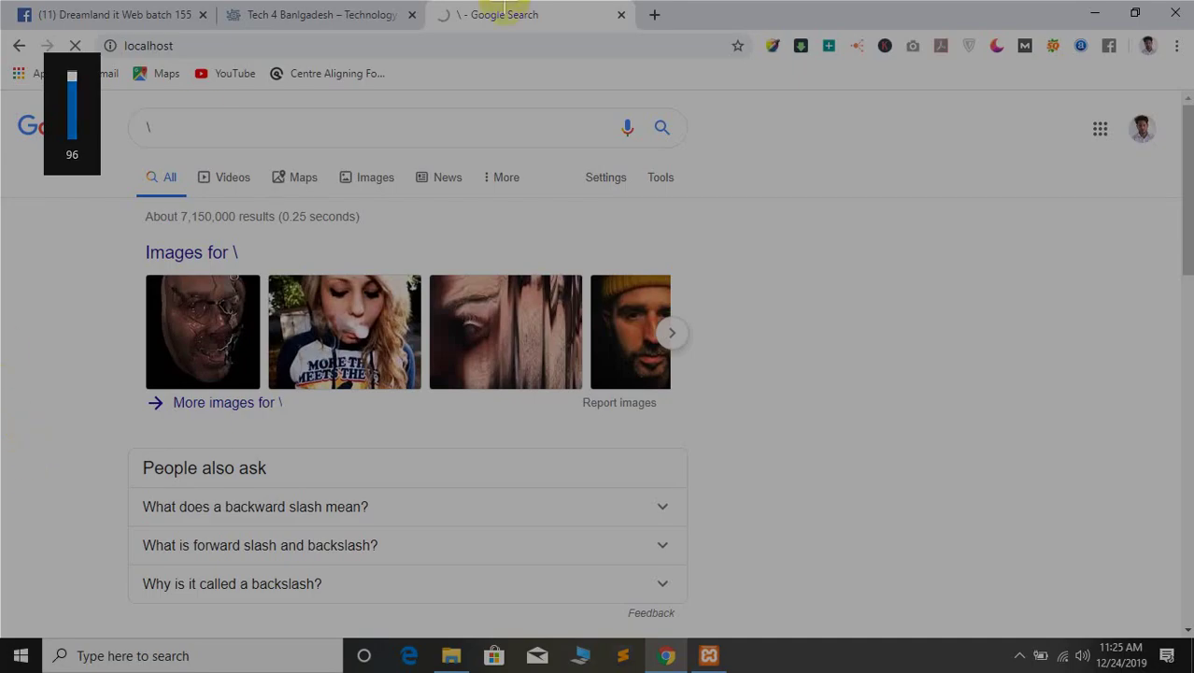
# Dismiss the screenshot overlay and reload the localhost dashboard
pyautogui.moveTo(224, 20); pyautogui.dragTo(886, 505)
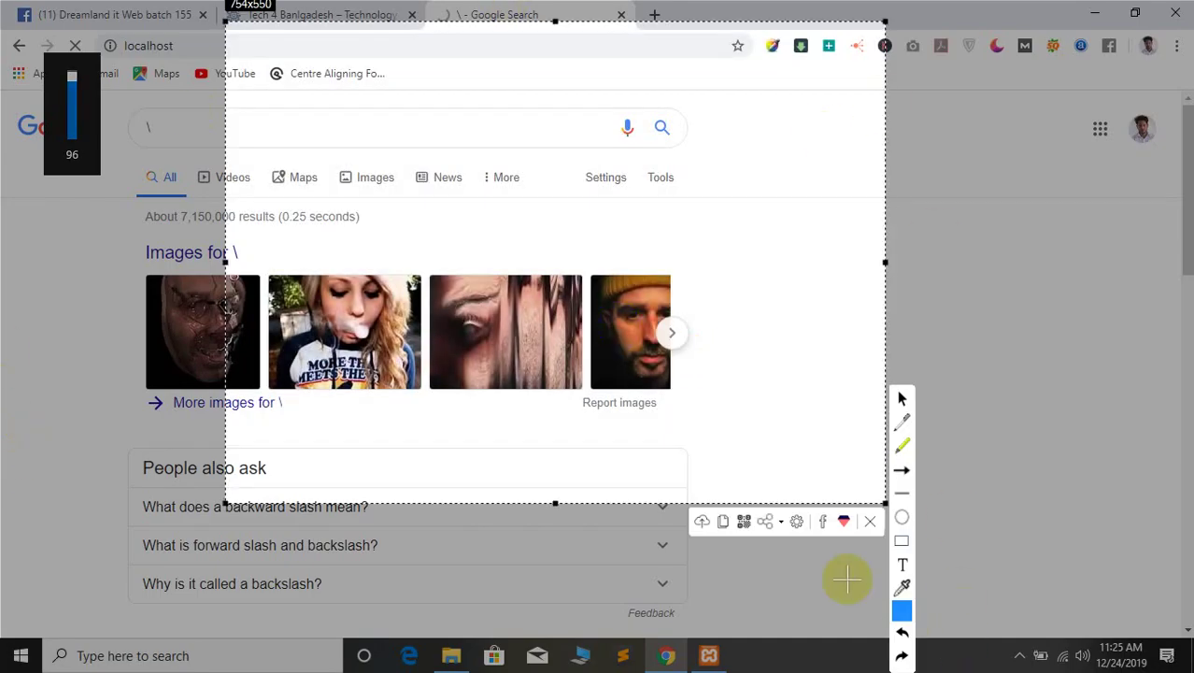
pyautogui.click(872, 521)
pyautogui.click(280, 43)
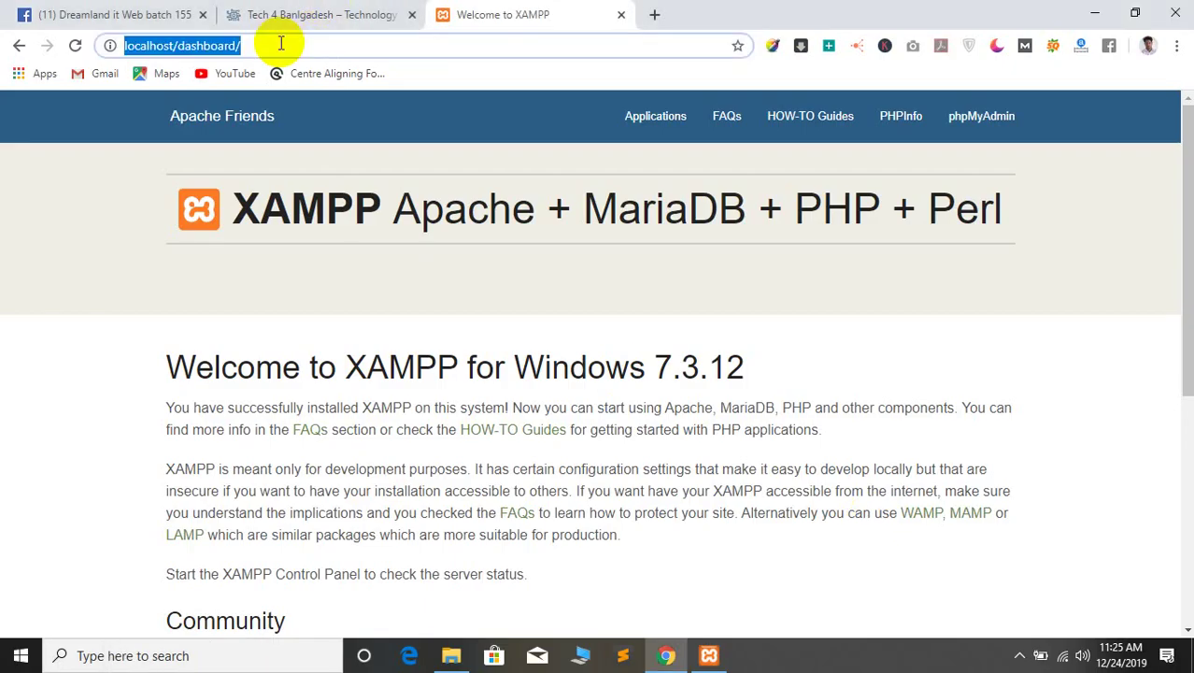
pyautogui.write('l')
pyautogui.press('Return')
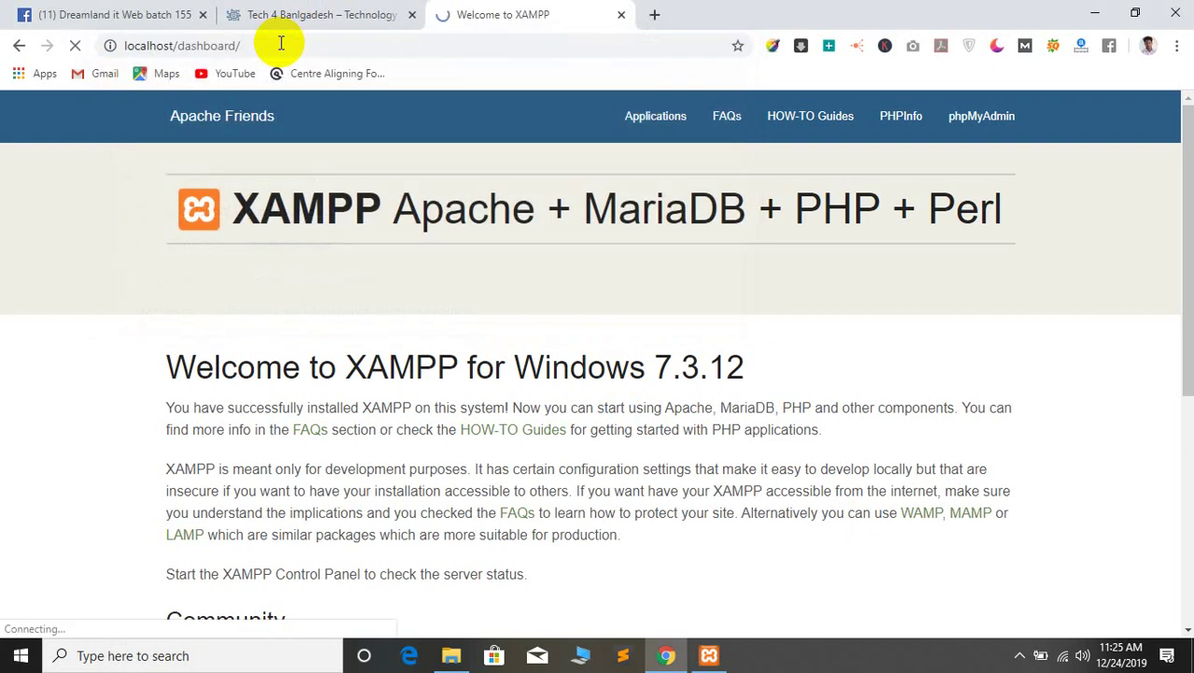
# Scroll through the Welcome to XAMPP page, then return to the XAMPP Control Panel
pyautogui.scroll(-5, 418, 376)
pyautogui.scroll(5, 194, 202)
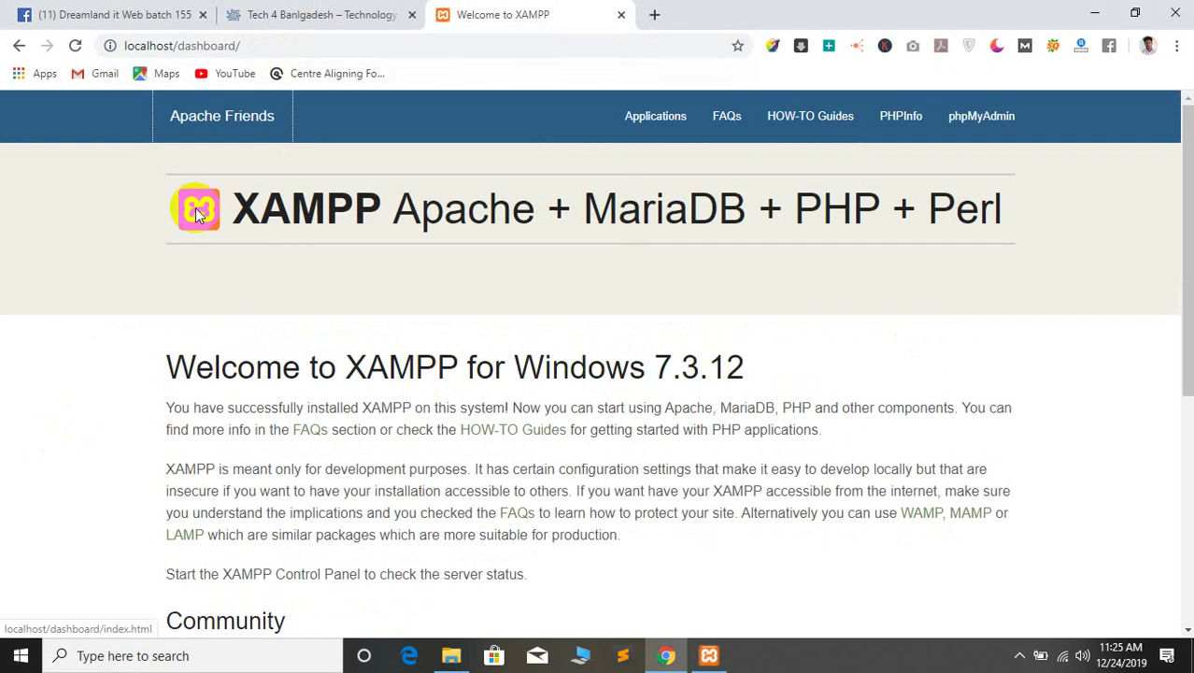
pyautogui.scroll(-5, 502, 211)
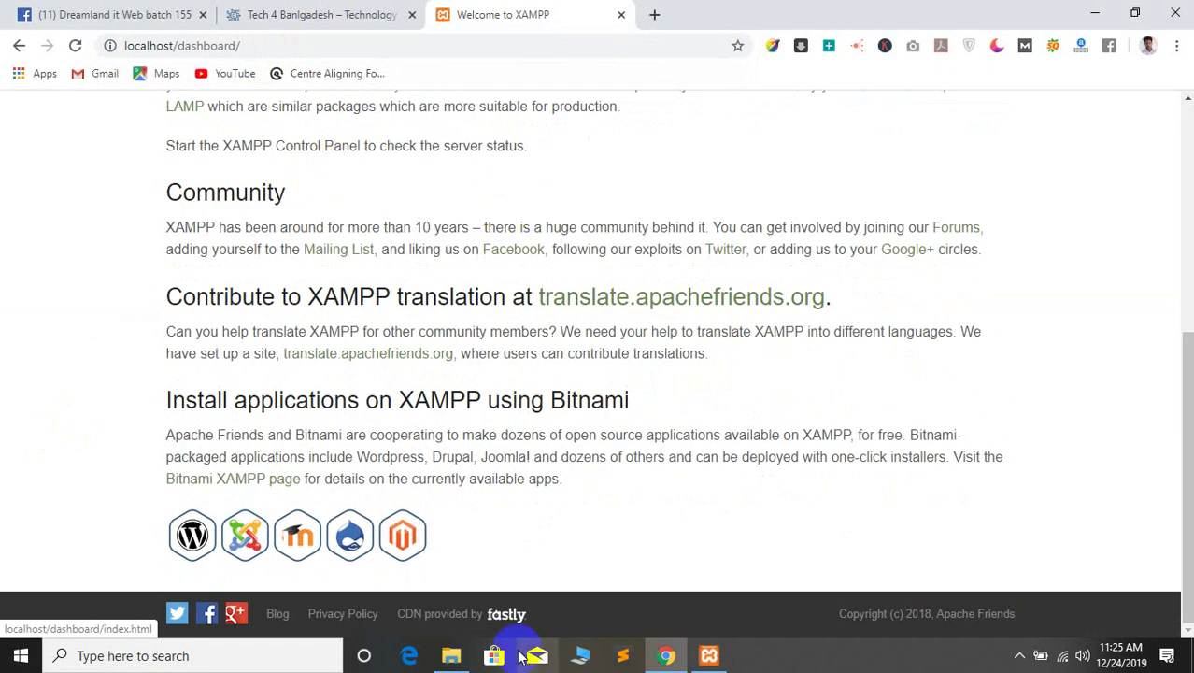
pyautogui.click(449, 654)
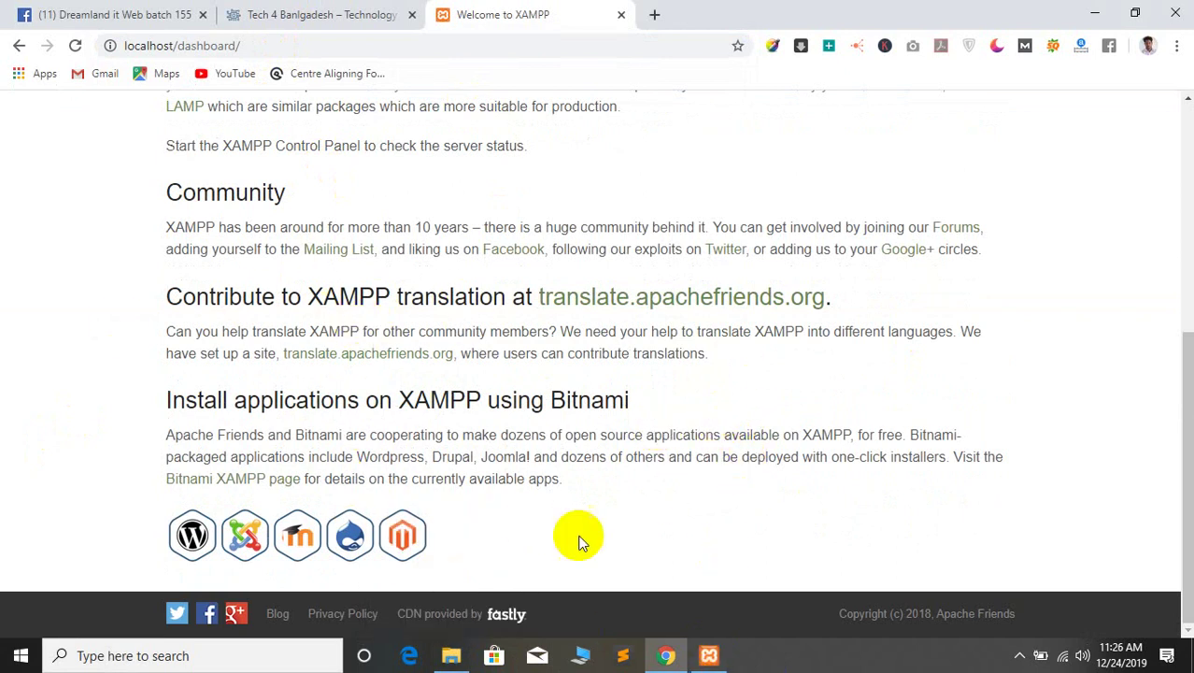
pyautogui.click(738, 657)
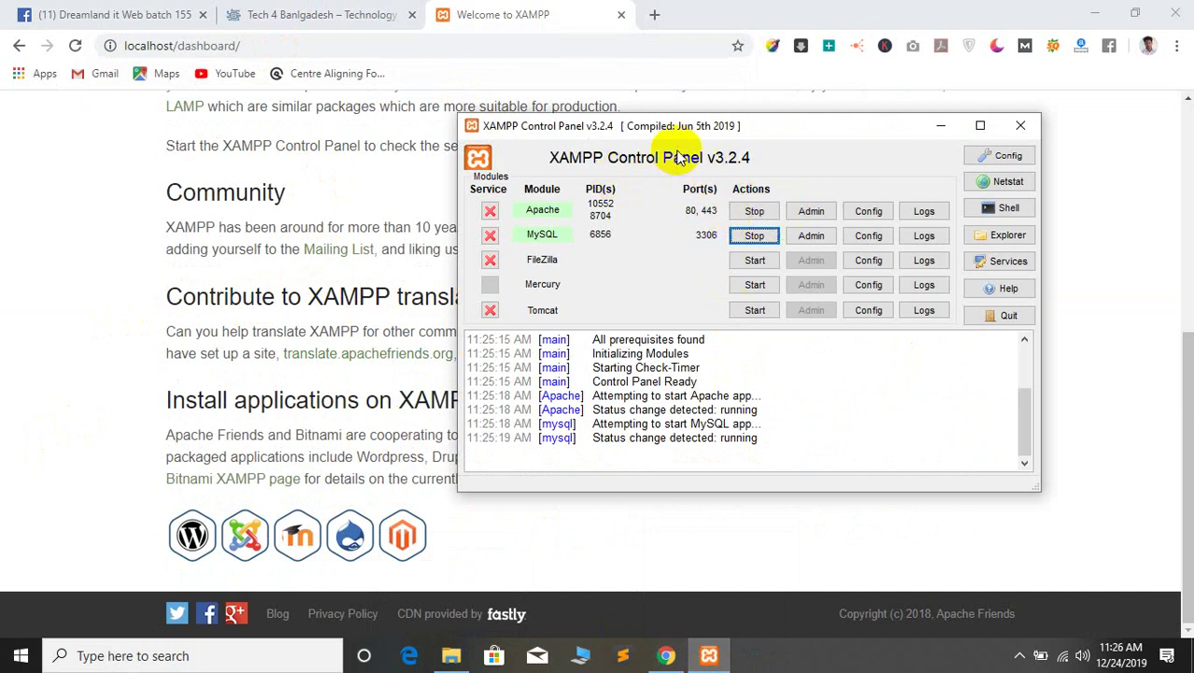
# Copy the MySQL running status line from the control panel log
pyautogui.moveTo(725, 123)
pyautogui.mouseDown()
pyautogui.moveTo(600, 155)
pyautogui.moveTo(733, 136)
pyautogui.mouseUp()
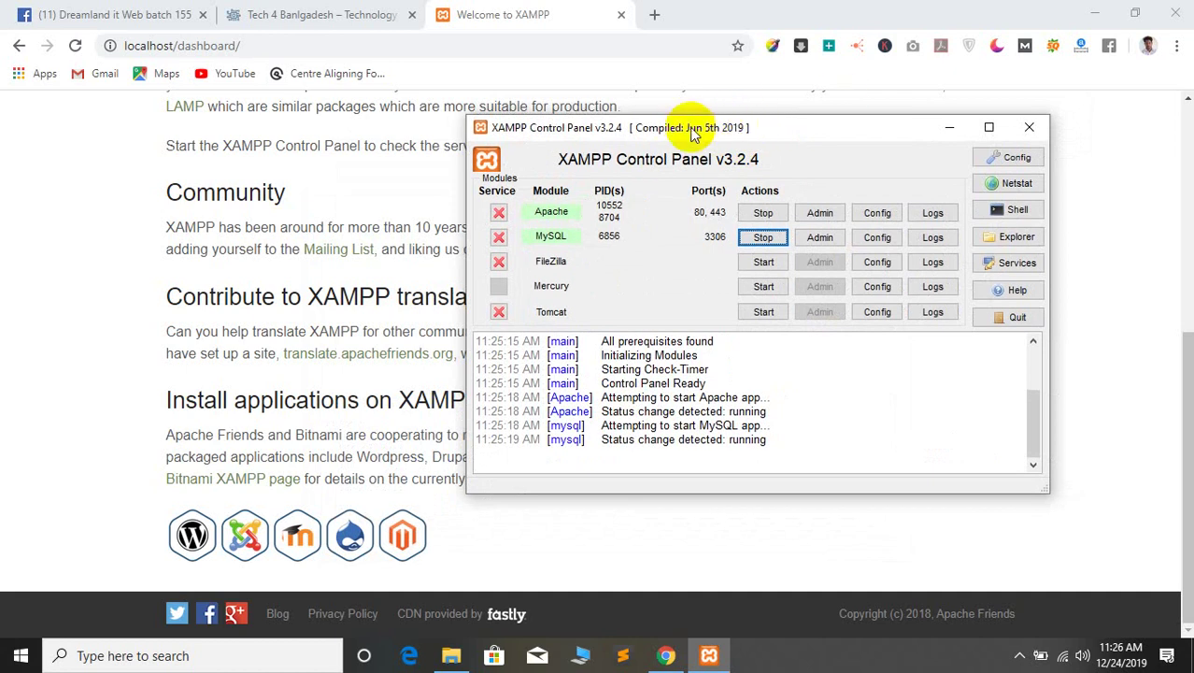
pyautogui.moveTo(692, 134); pyautogui.dragTo(464, 133)
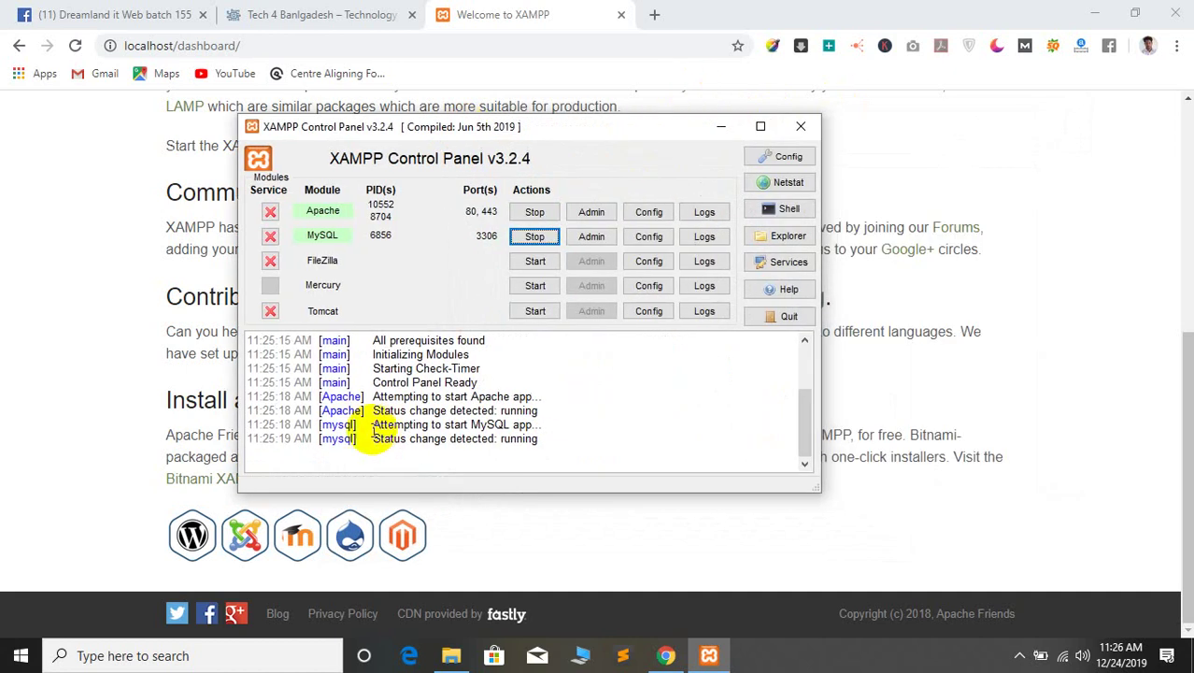
pyautogui.moveTo(372, 431); pyautogui.dragTo(547, 453)
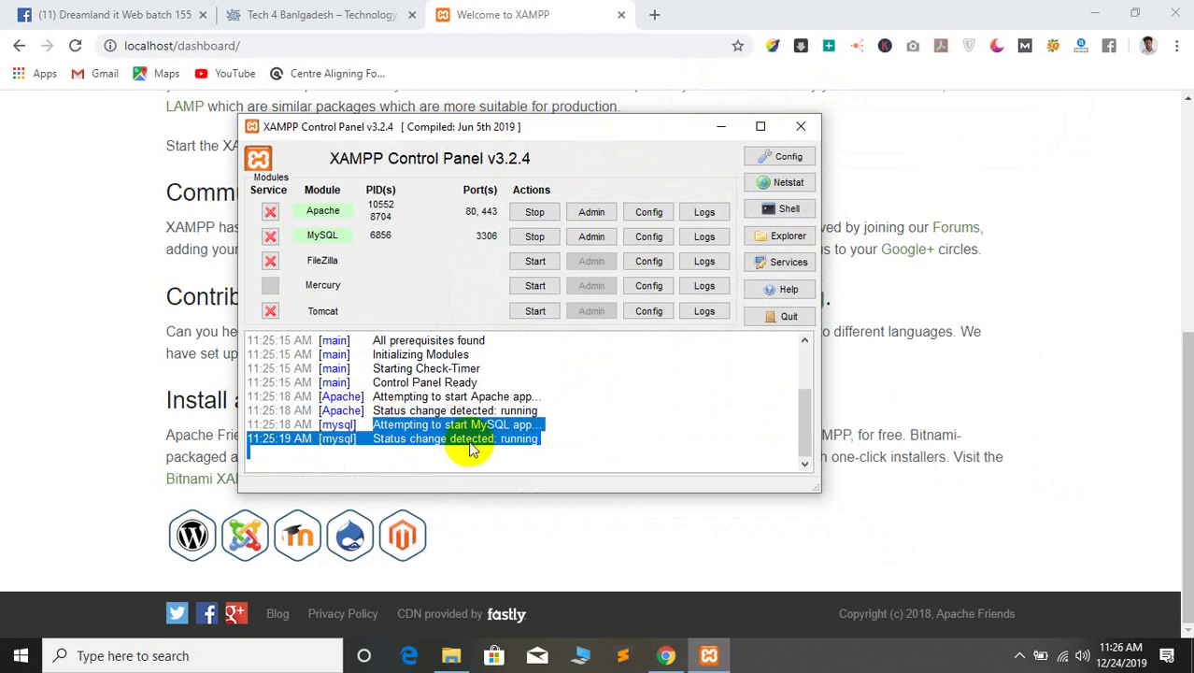
pyautogui.click(458, 442)
pyautogui.moveTo(370, 445); pyautogui.dragTo(413, 448)
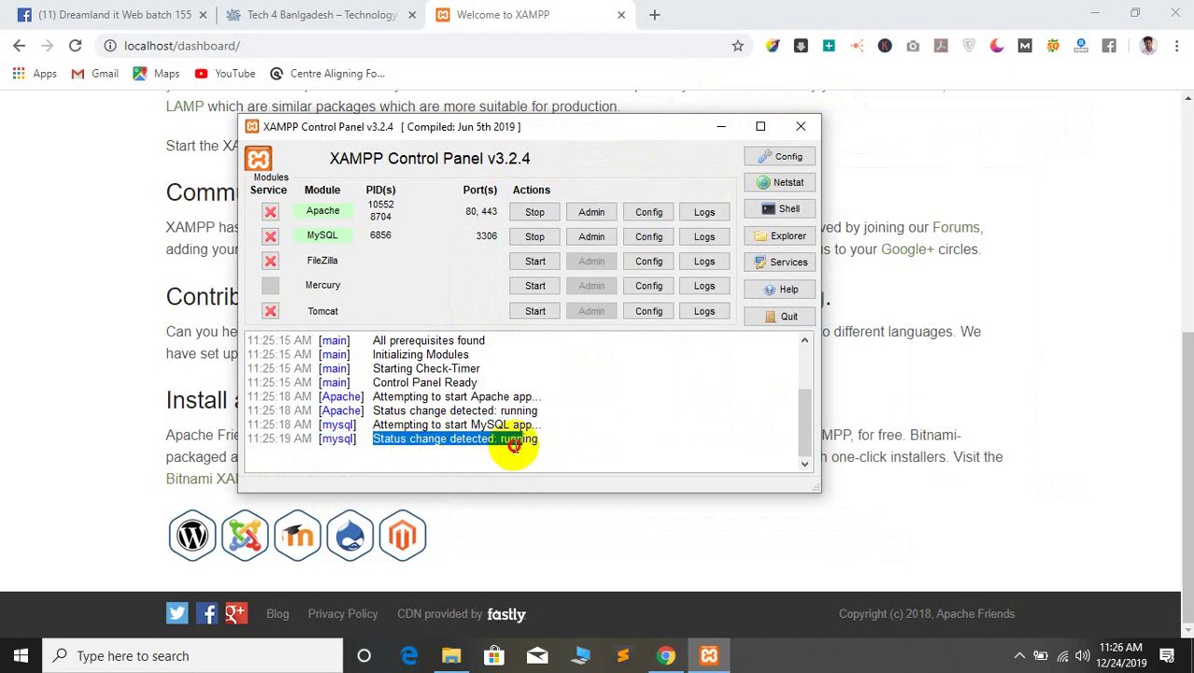
pyautogui.rightClick(478, 436)
pyautogui.click(514, 444)
pyautogui.click(422, 424)
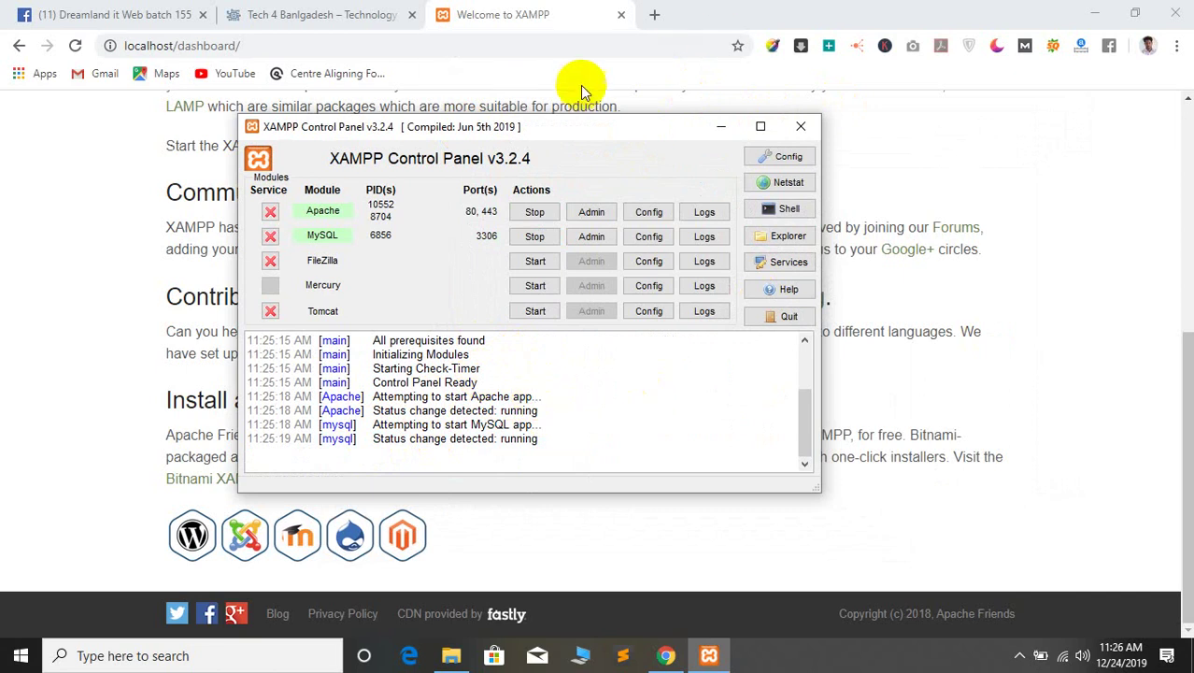
# Shift the control panel right and bring up the XAMPP dashboard and Downloads folder
pyautogui.moveTo(543, 127); pyautogui.dragTo(672, 127)
pyautogui.click(13, 213)
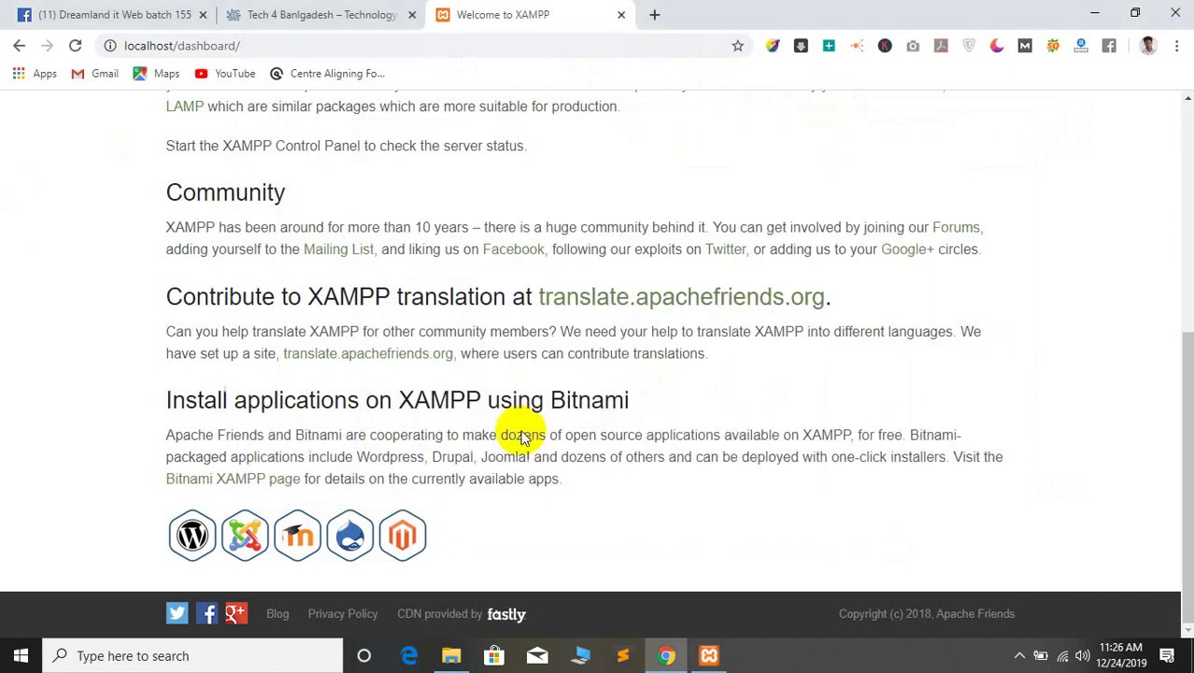
pyautogui.click(451, 654)
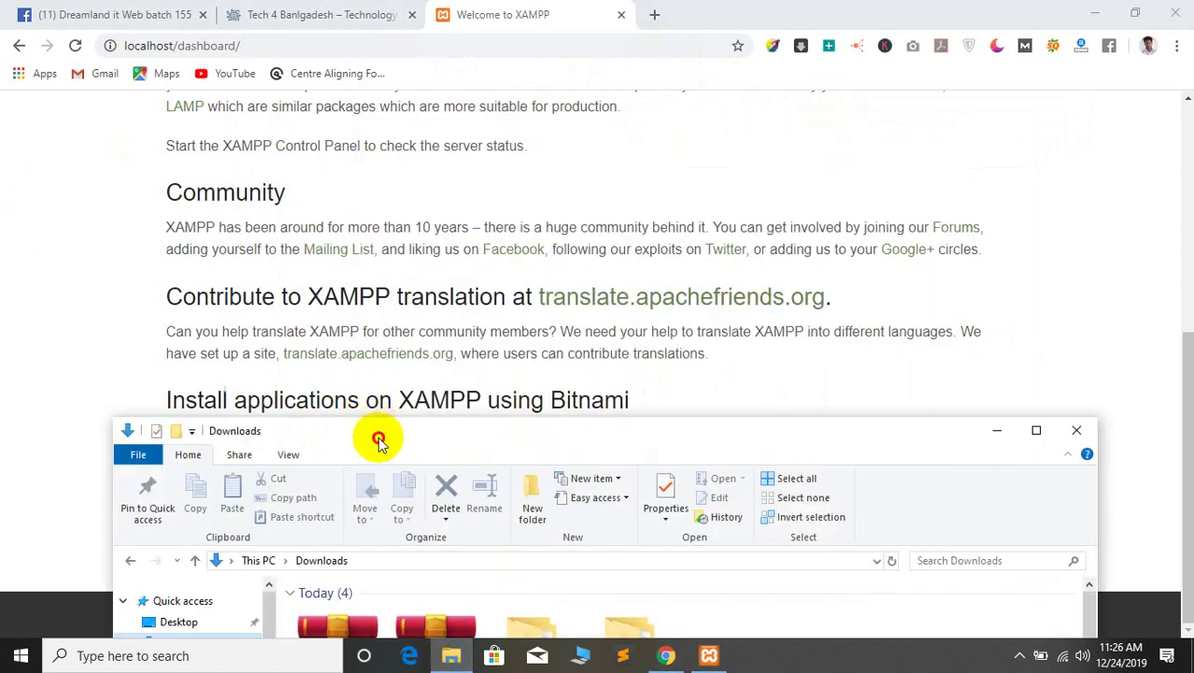
# Browse C:\xampp and its phpMyAdmin folder, then return to the C: drive
pyautogui.moveTo(381, 432); pyautogui.dragTo(475, 83)
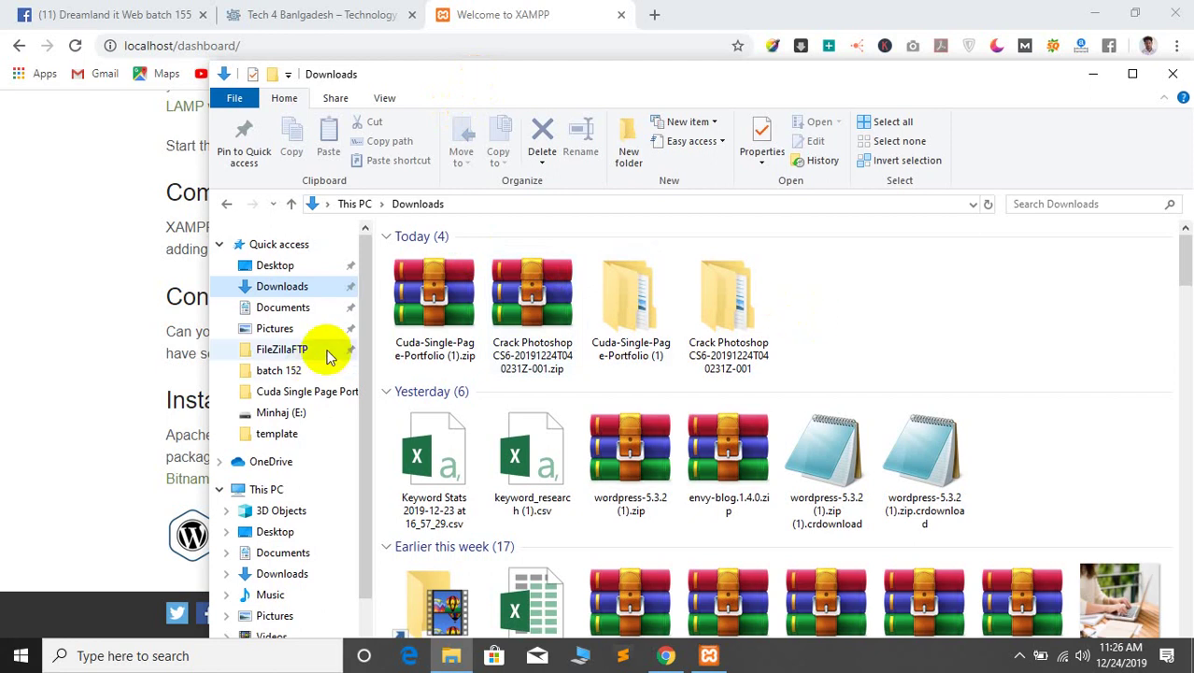
pyautogui.click(275, 265)
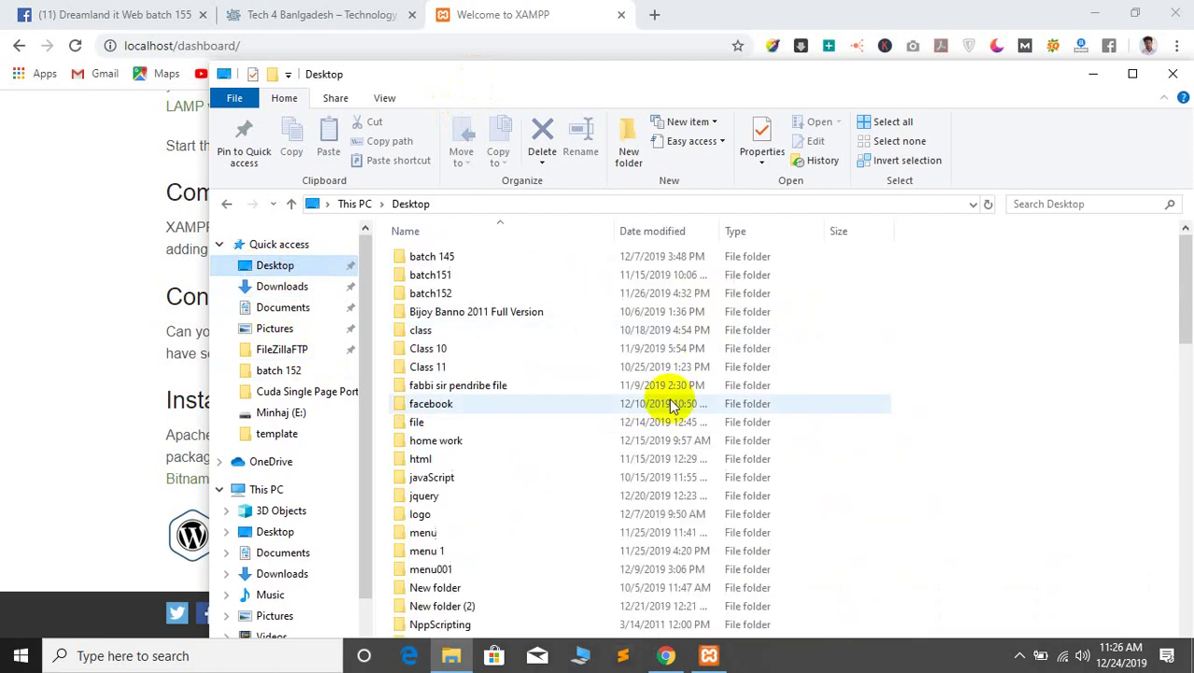
pyautogui.scroll(-5, 561, 449)
pyautogui.scroll(-2, 273, 560)
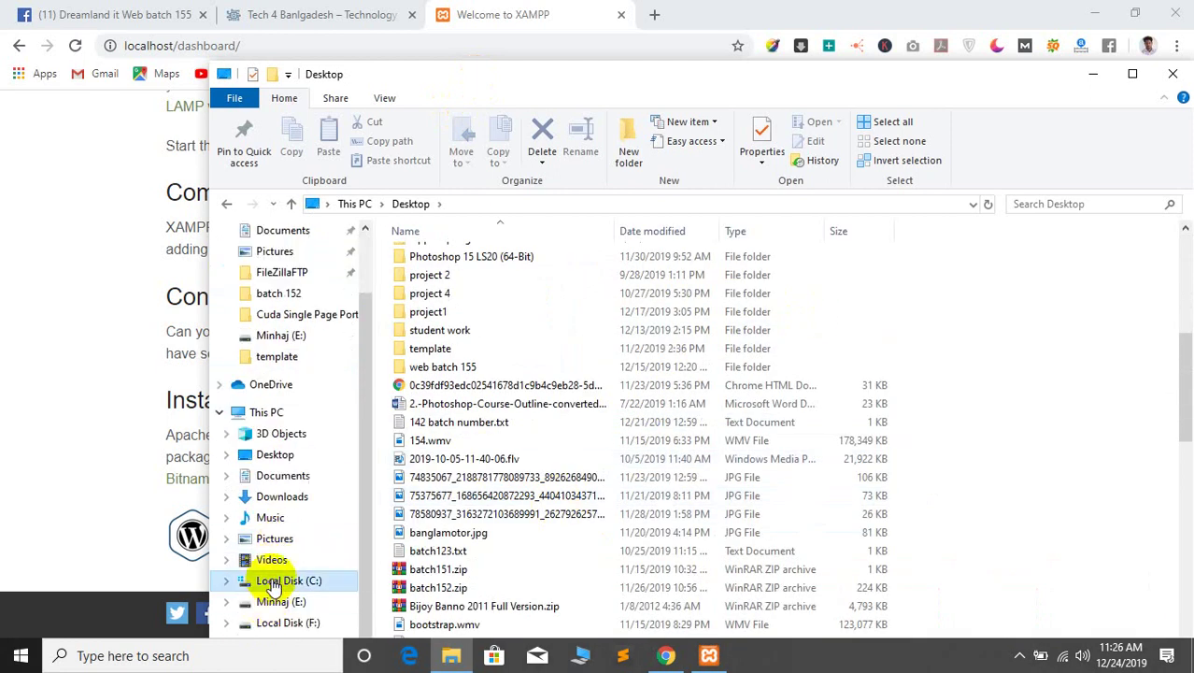
pyautogui.click(280, 580)
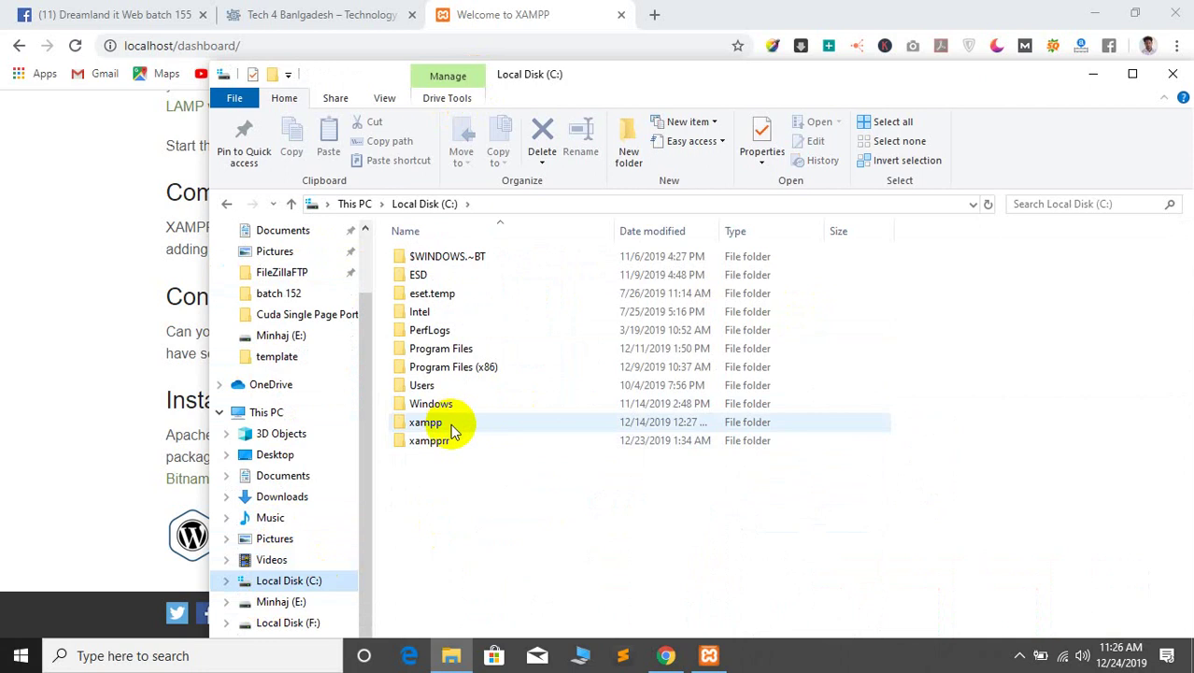
pyautogui.doubleClick(453, 428)
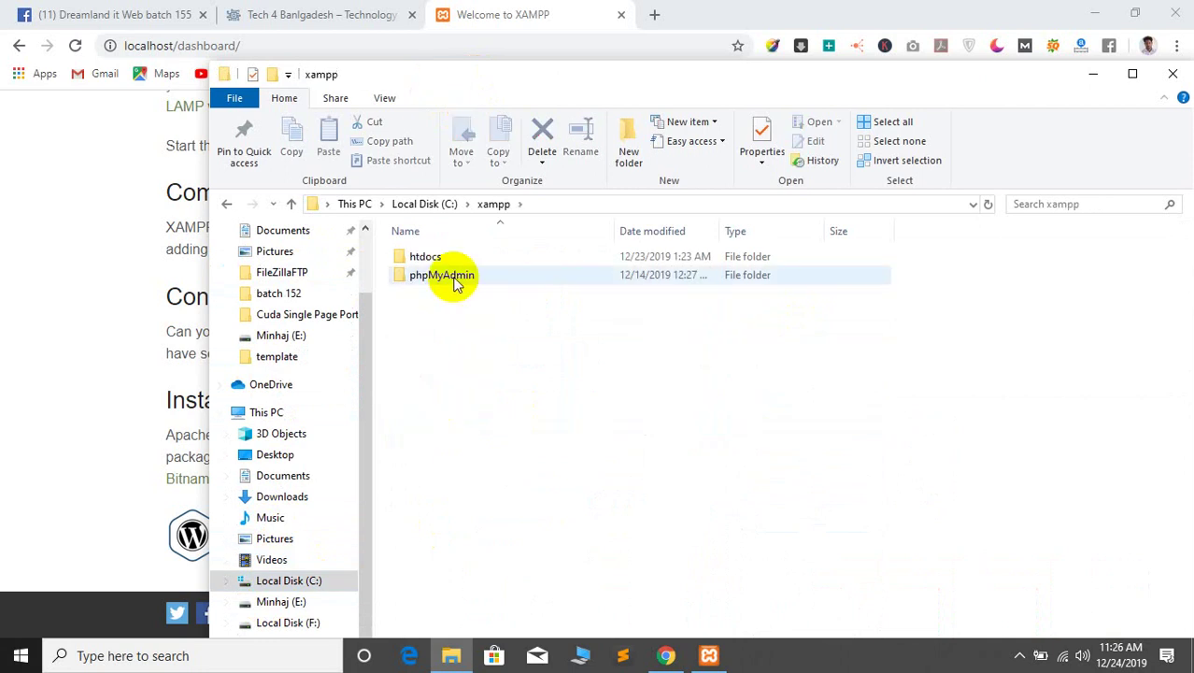
pyautogui.doubleClick(455, 276)
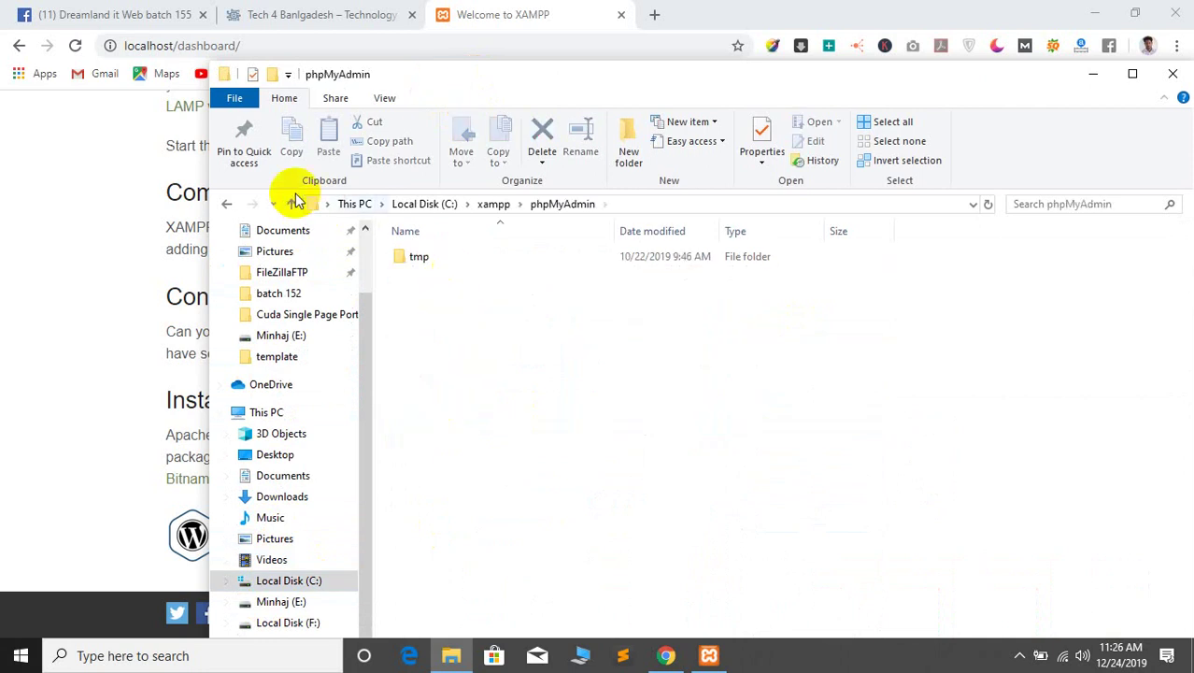
pyautogui.click(225, 204)
pyautogui.click(227, 205)
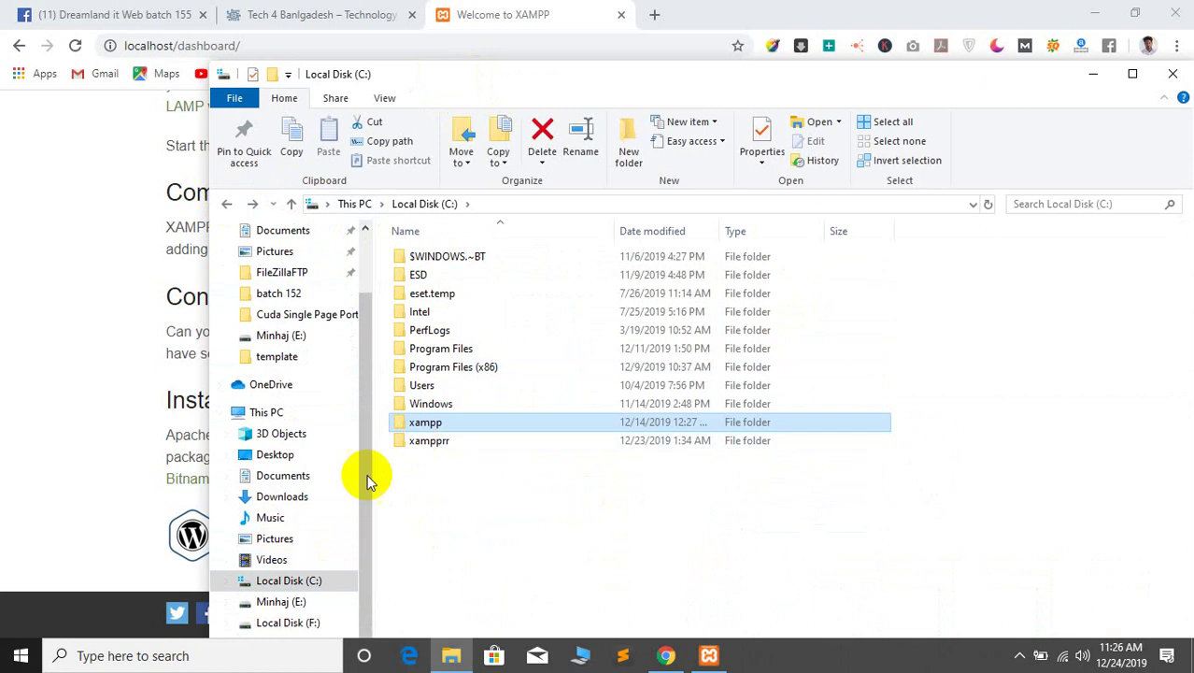
# Open E:\xampp\htdocs\project1\wp-content\themes
pyautogui.click(271, 602)
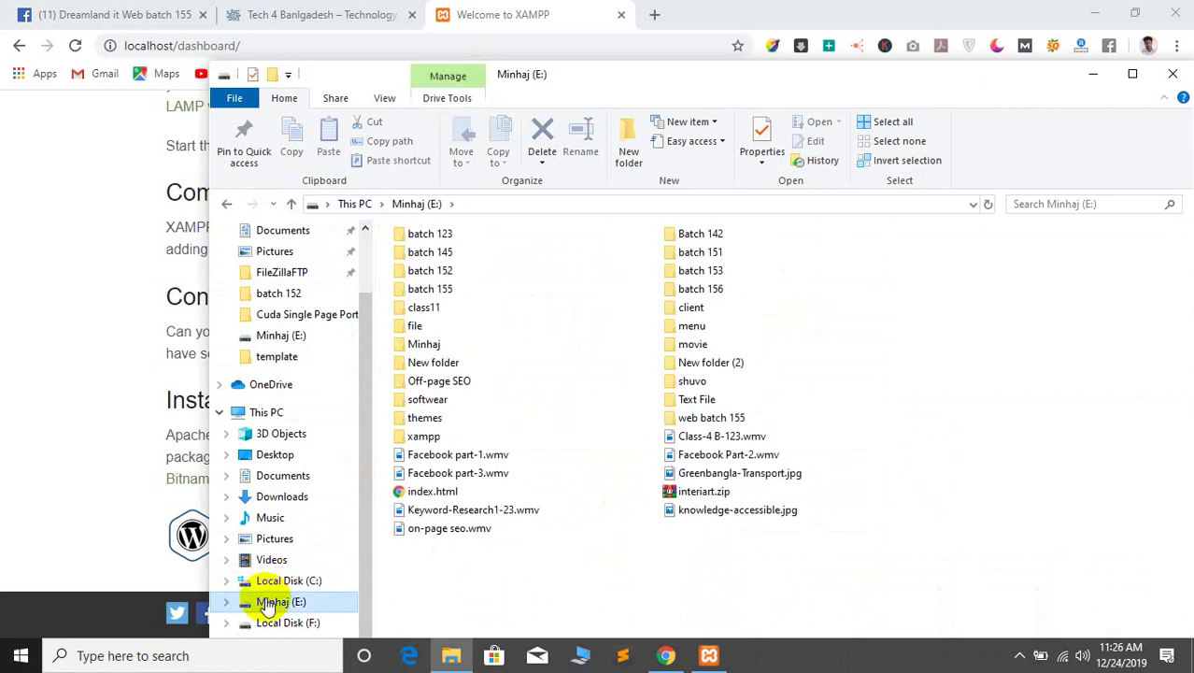
pyautogui.doubleClick(428, 433)
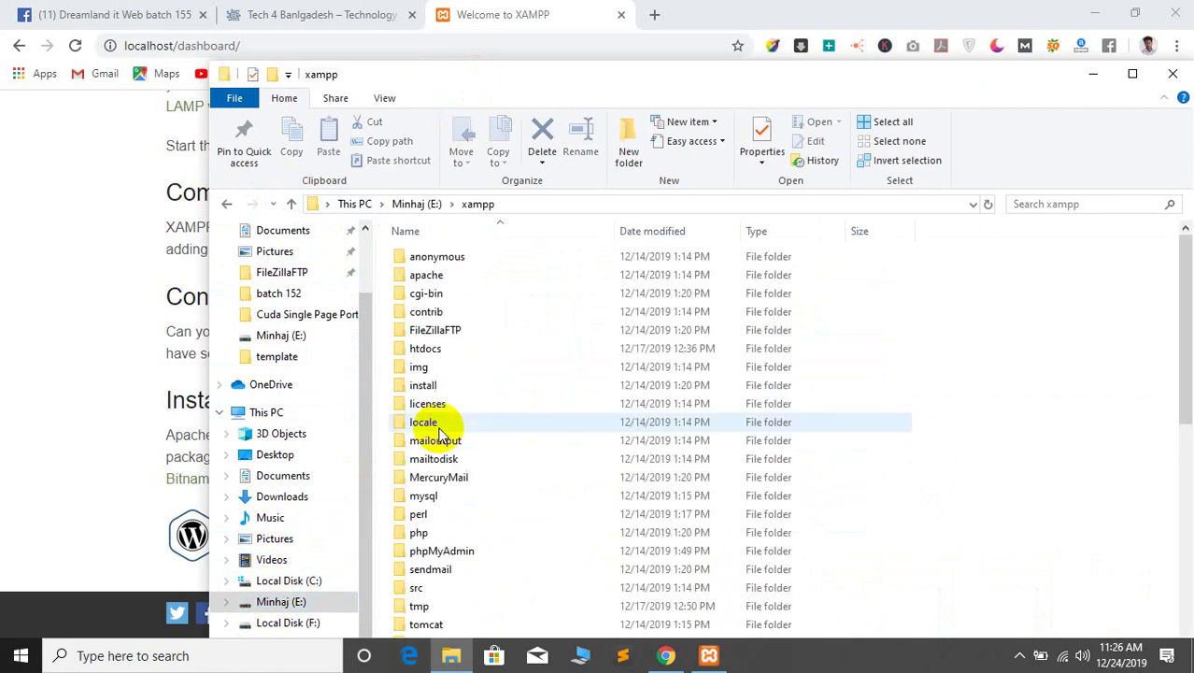
pyautogui.moveTo(573, 66); pyautogui.dragTo(491, 5)
pyautogui.scroll(-5, 394, 387)
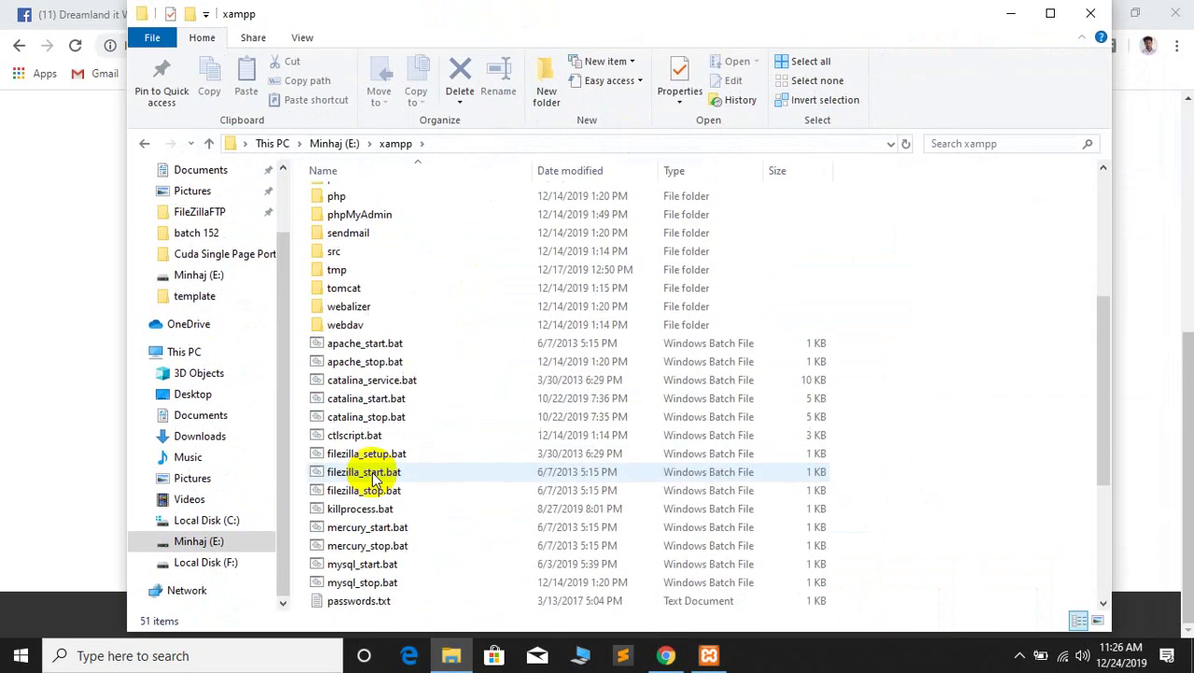
pyautogui.scroll(5, 400, 459)
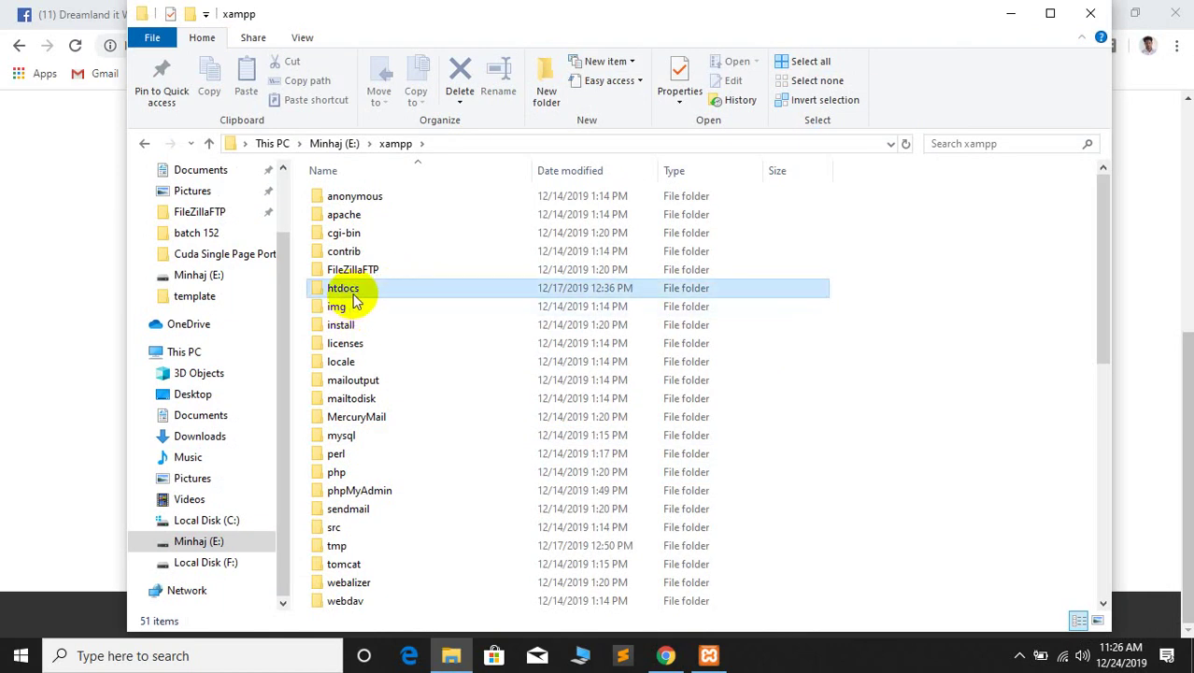
pyautogui.doubleClick(346, 290)
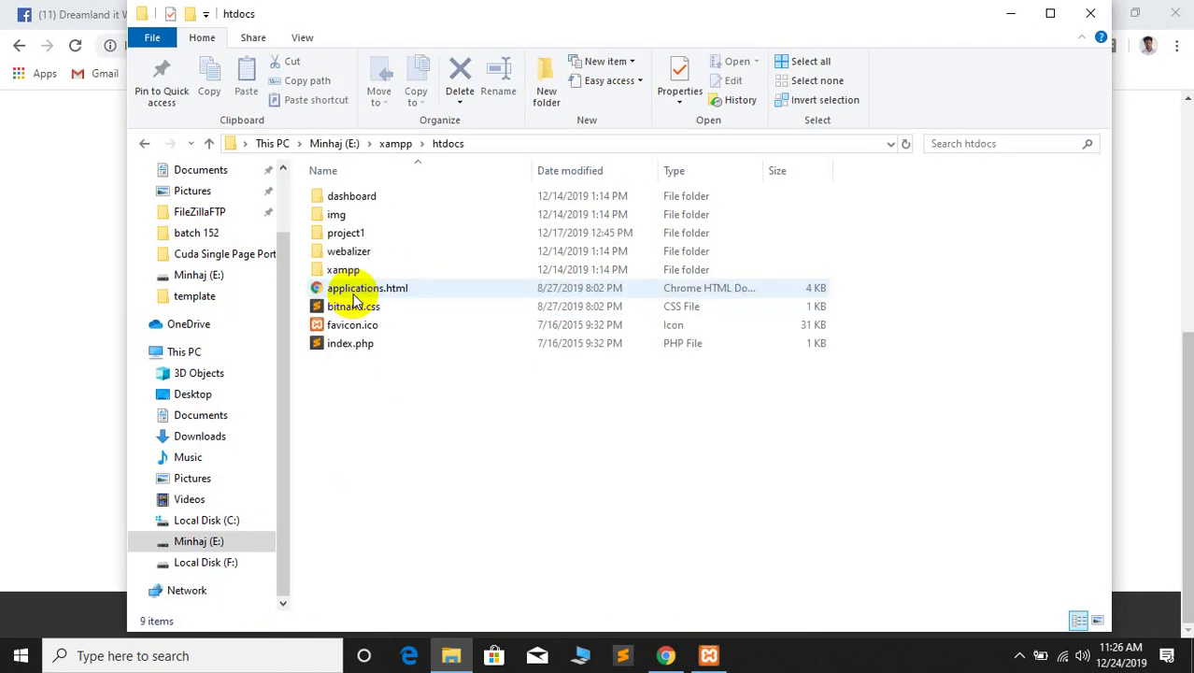
pyautogui.doubleClick(404, 235)
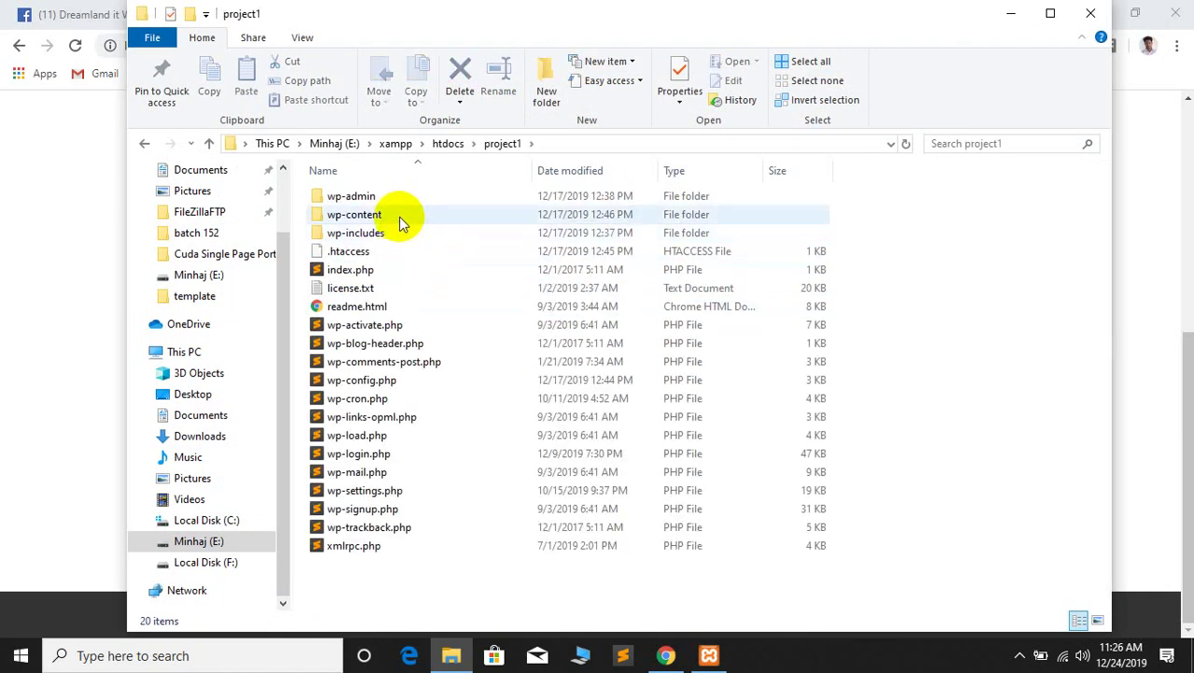
pyautogui.doubleClick(392, 216)
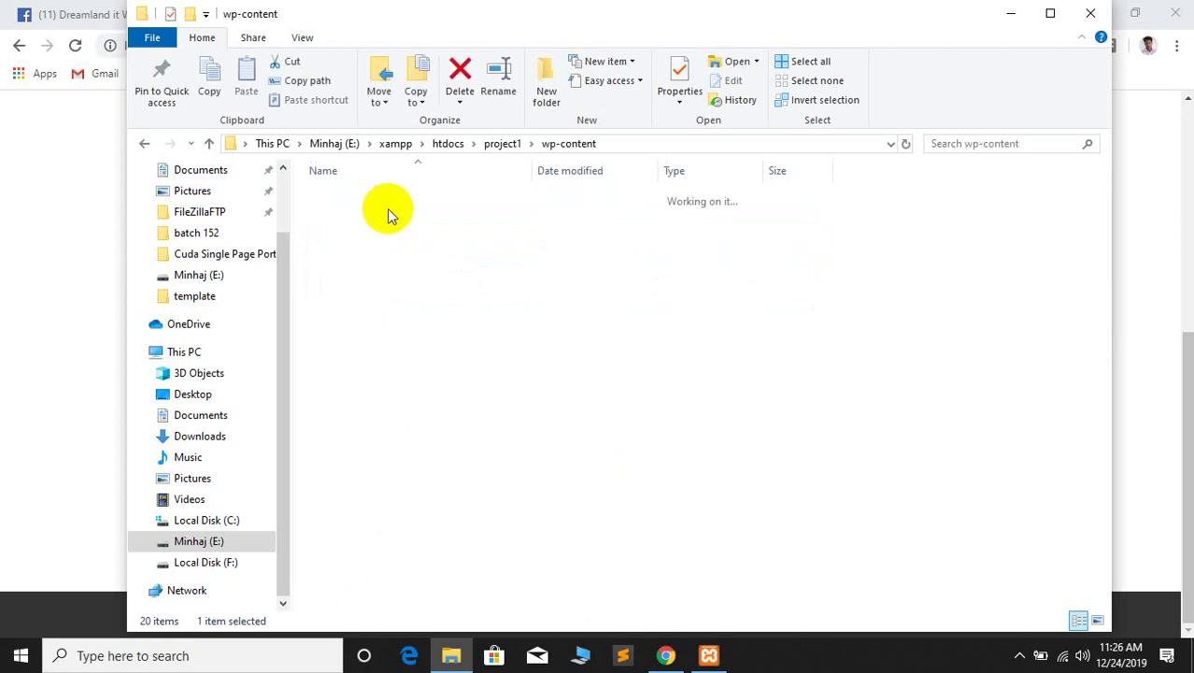
pyautogui.doubleClick(373, 216)
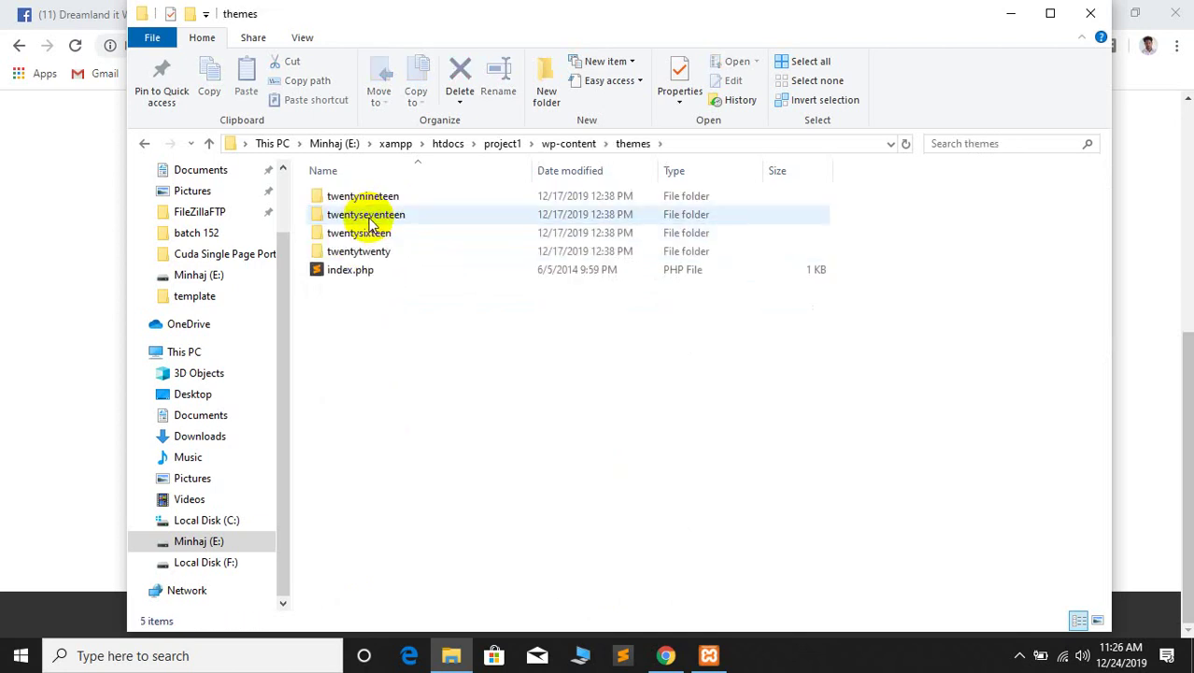
# Navigate back and forth between wp-content and project1, then up to E:\xampp
pyautogui.click(143, 145)
pyautogui.click(143, 146)
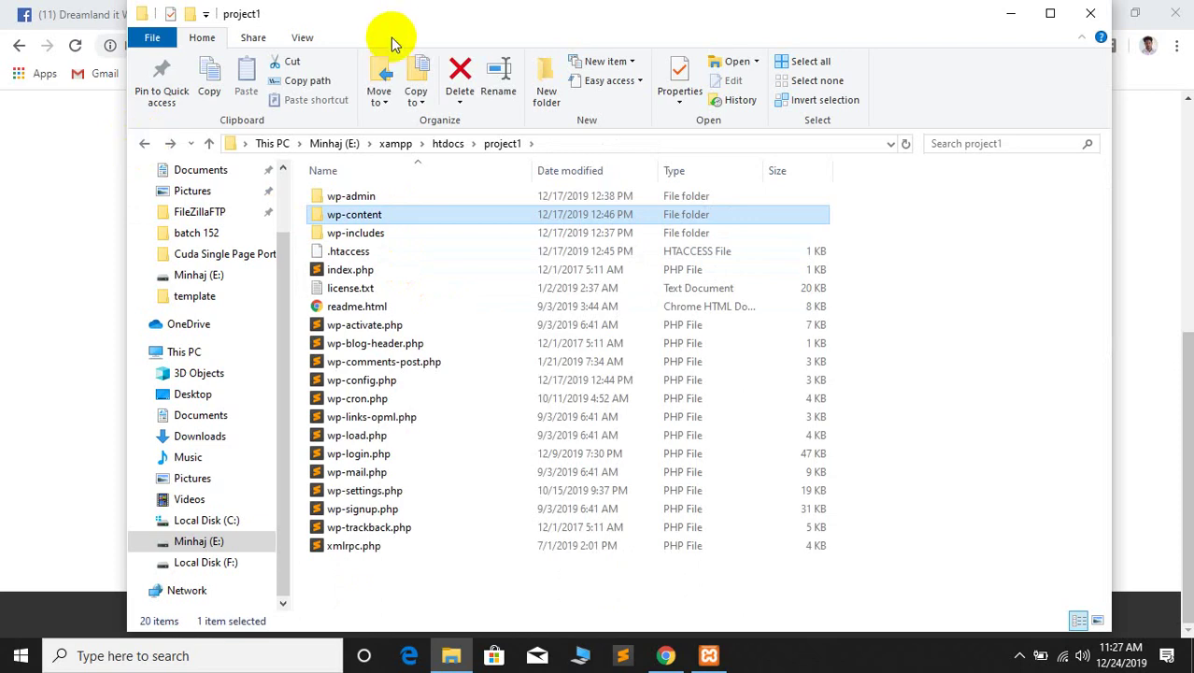
pyautogui.moveTo(390, 36); pyautogui.dragTo(395, 50)
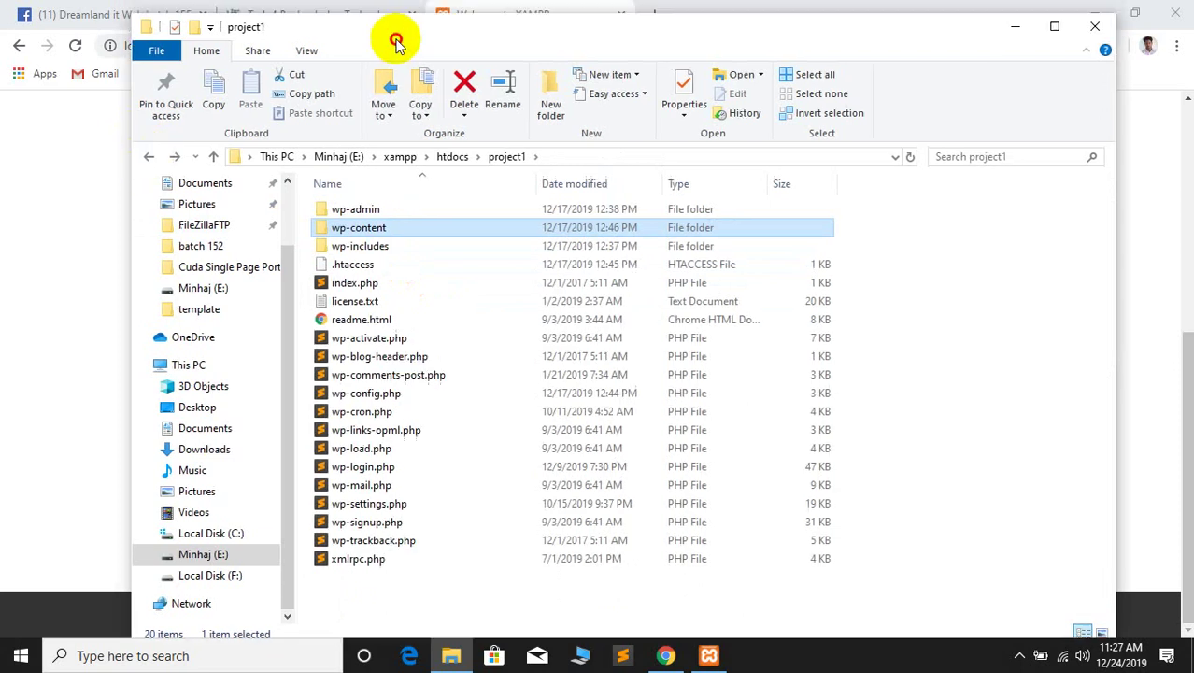
pyautogui.click(371, 581)
pyautogui.moveTo(471, 34); pyautogui.dragTo(447, 54)
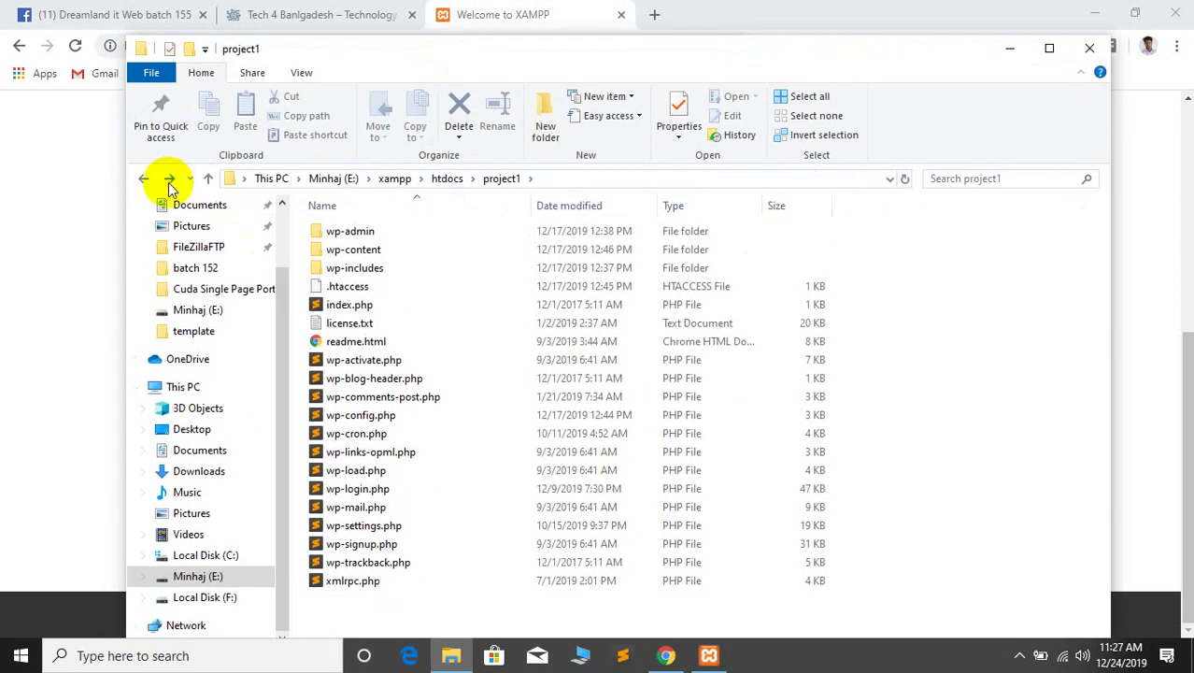
pyautogui.click(169, 184)
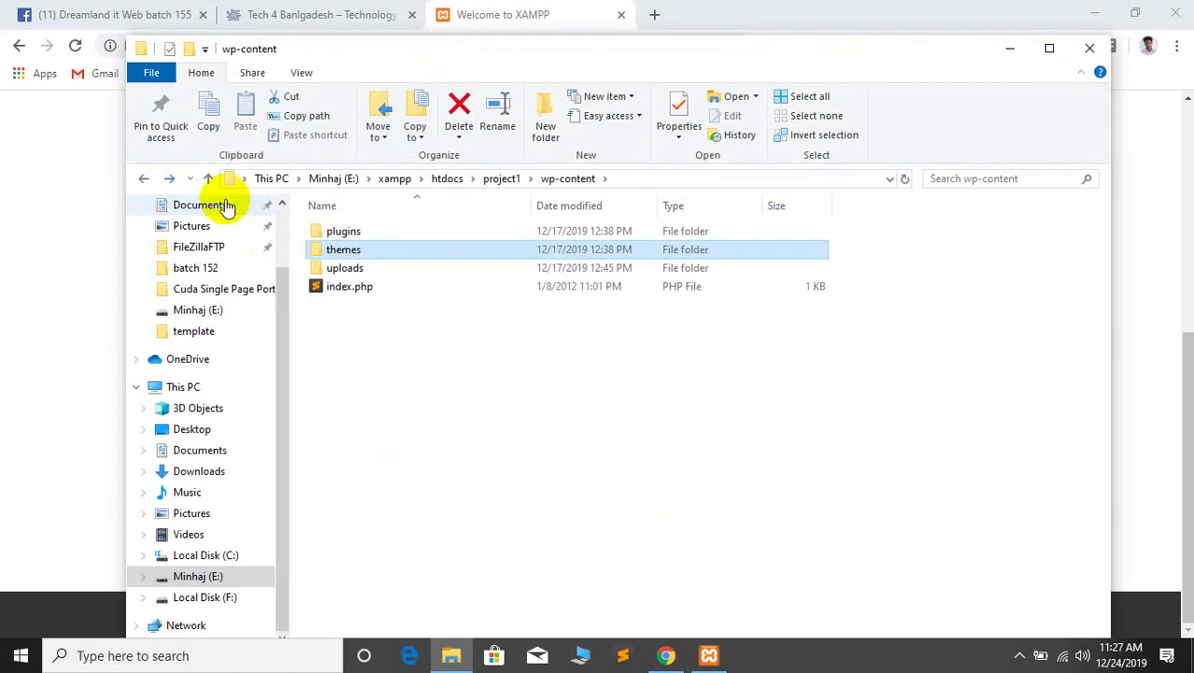
pyautogui.click(145, 178)
pyautogui.click(169, 182)
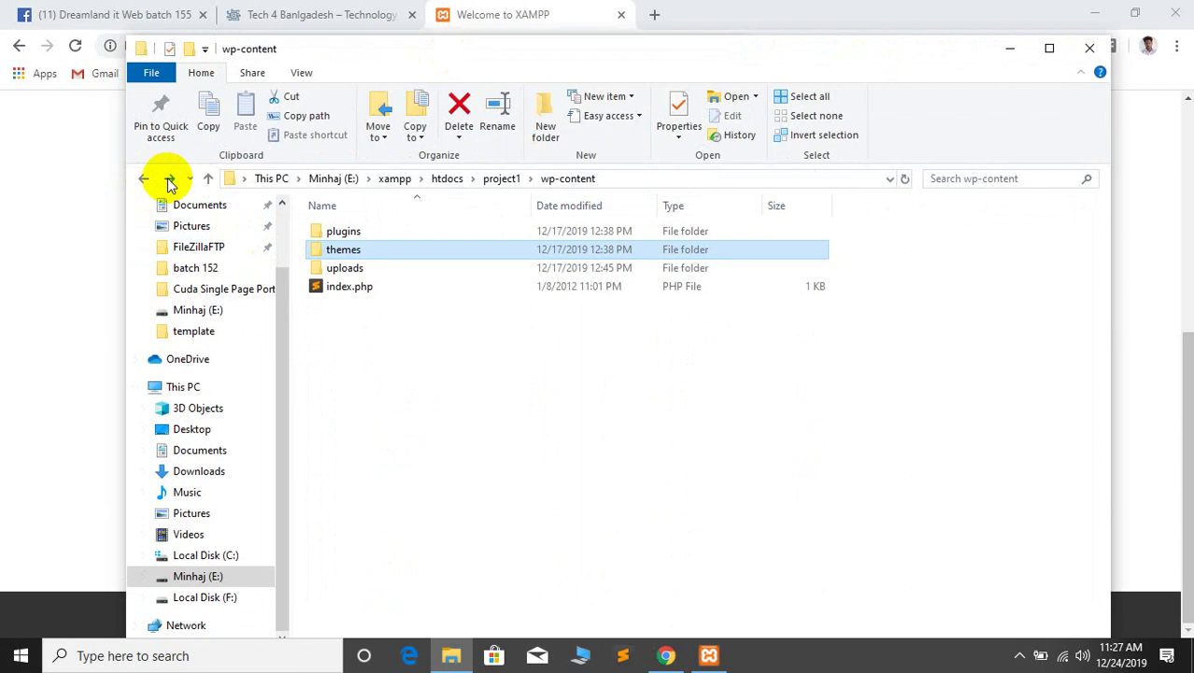
pyautogui.click(144, 178)
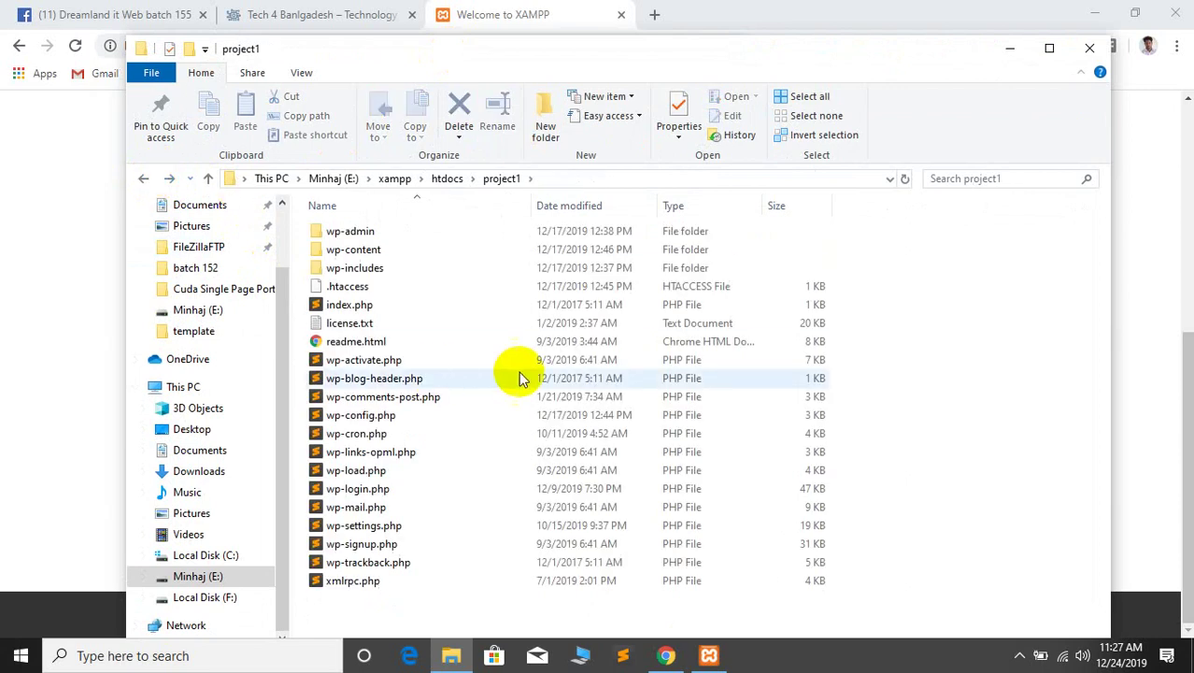
pyautogui.moveTo(540, 56); pyautogui.dragTo(615, 52)
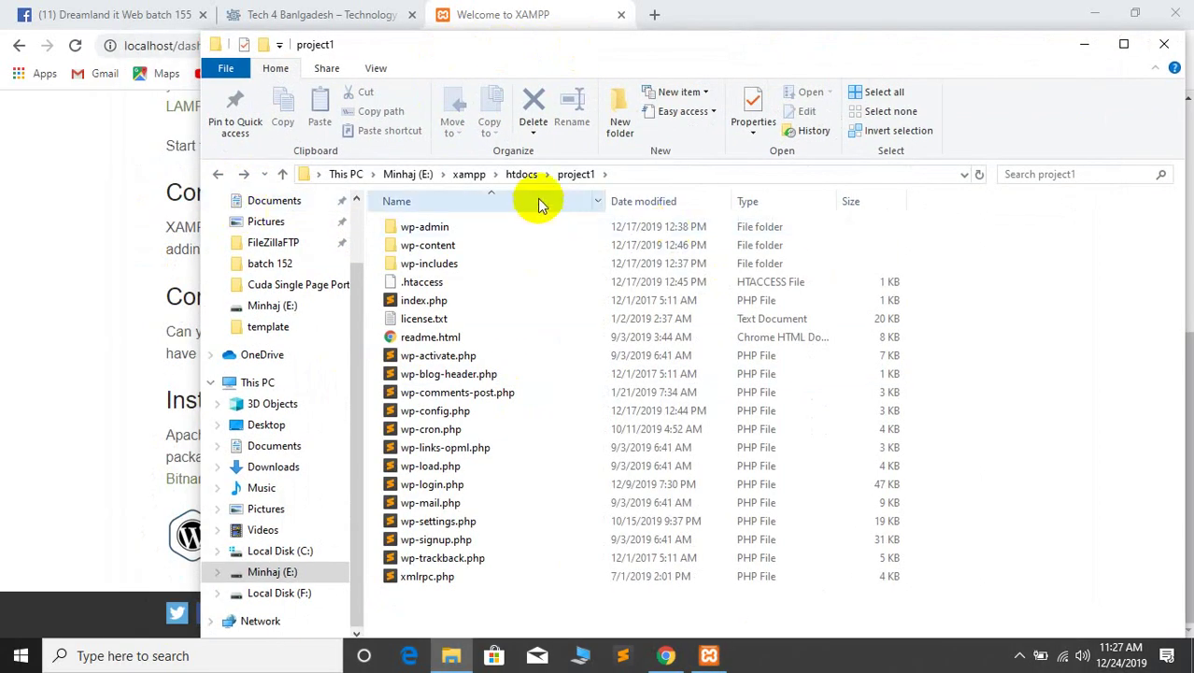
pyautogui.click(217, 175)
pyautogui.click(218, 174)
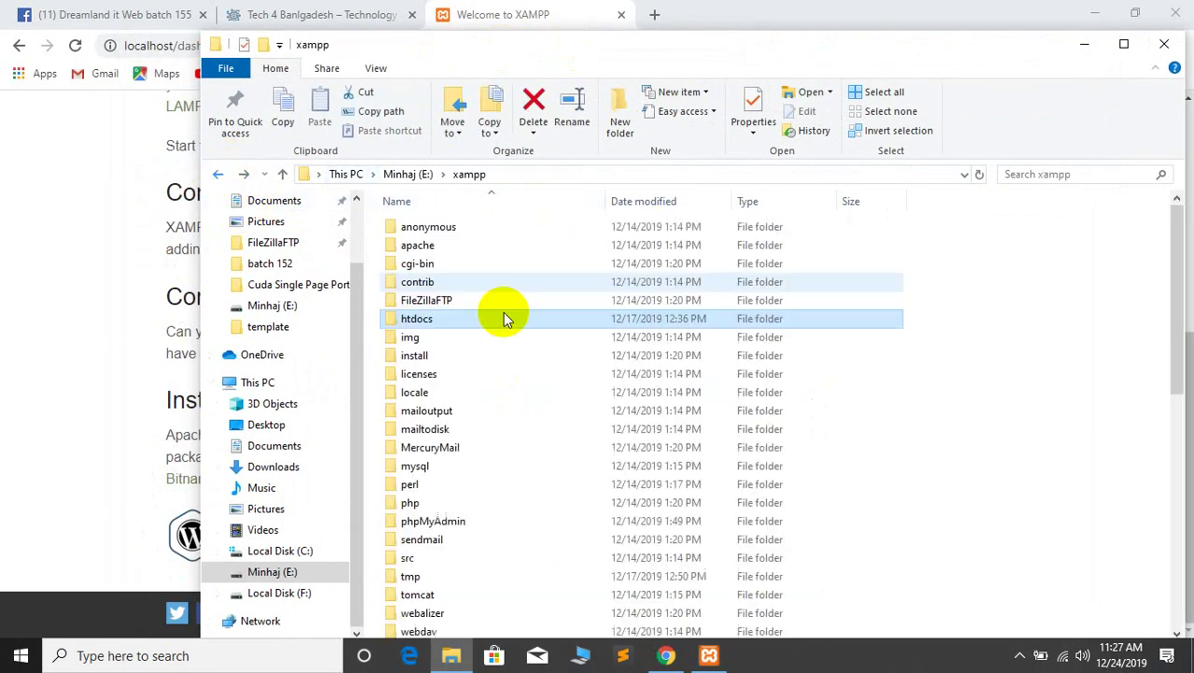
# Reopen htdocs\project1, select all 20 files and folders, and return to the XAMPP dashboard
pyautogui.doubleClick(446, 321)
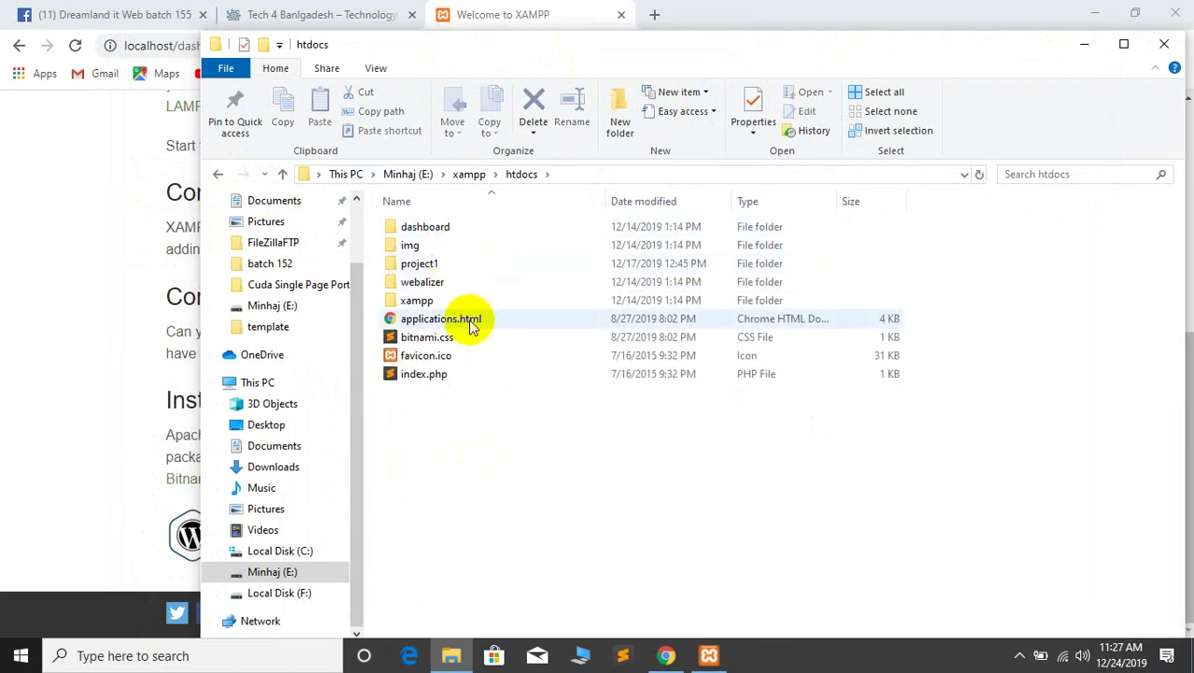
pyautogui.click(421, 264)
pyautogui.doubleClick(422, 264)
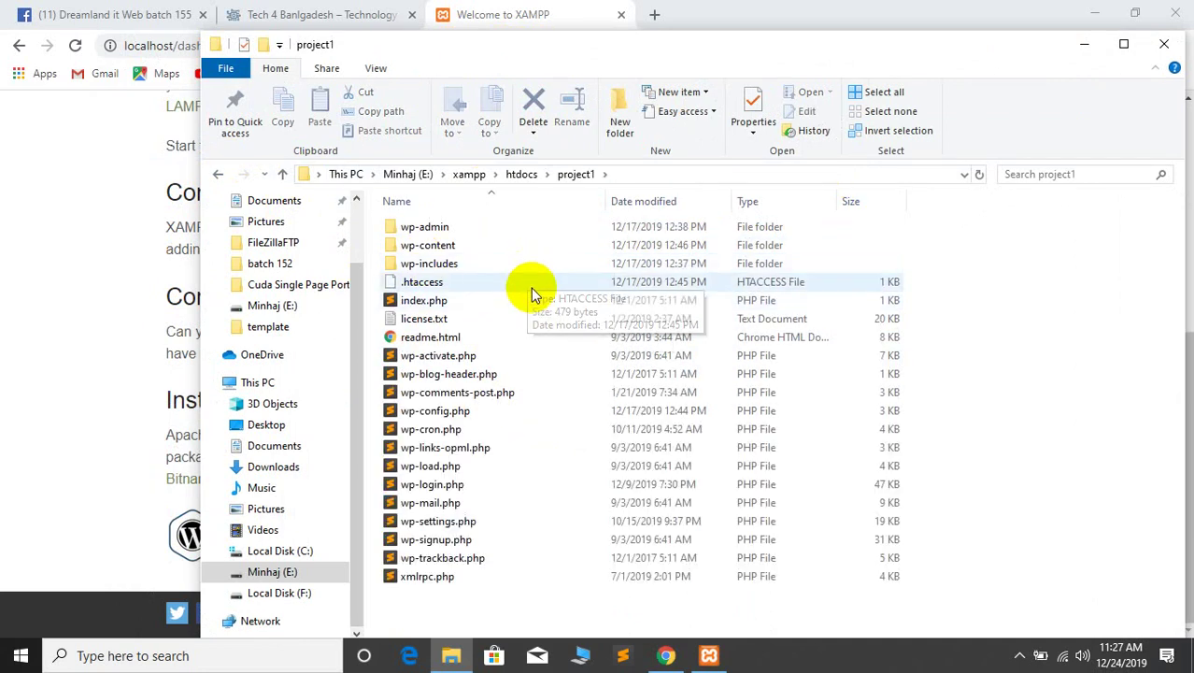
pyautogui.moveTo(439, 625); pyautogui.dragTo(568, 178)
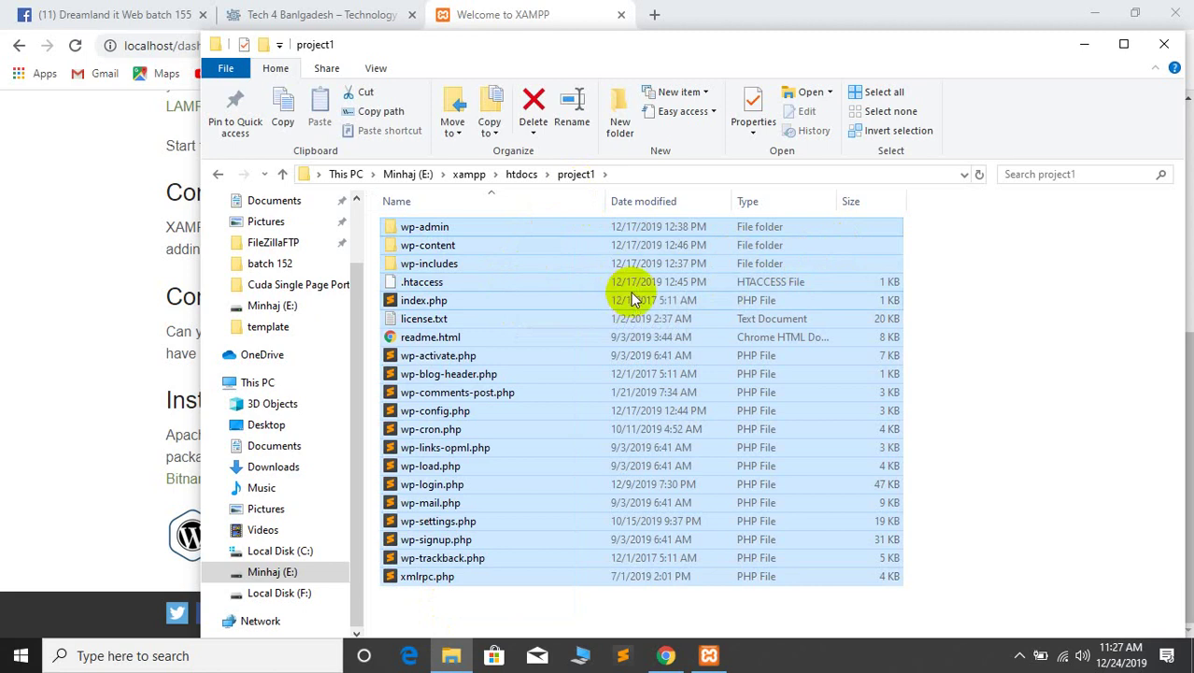
pyautogui.click(688, 16)
pyautogui.scroll(5, 482, 367)
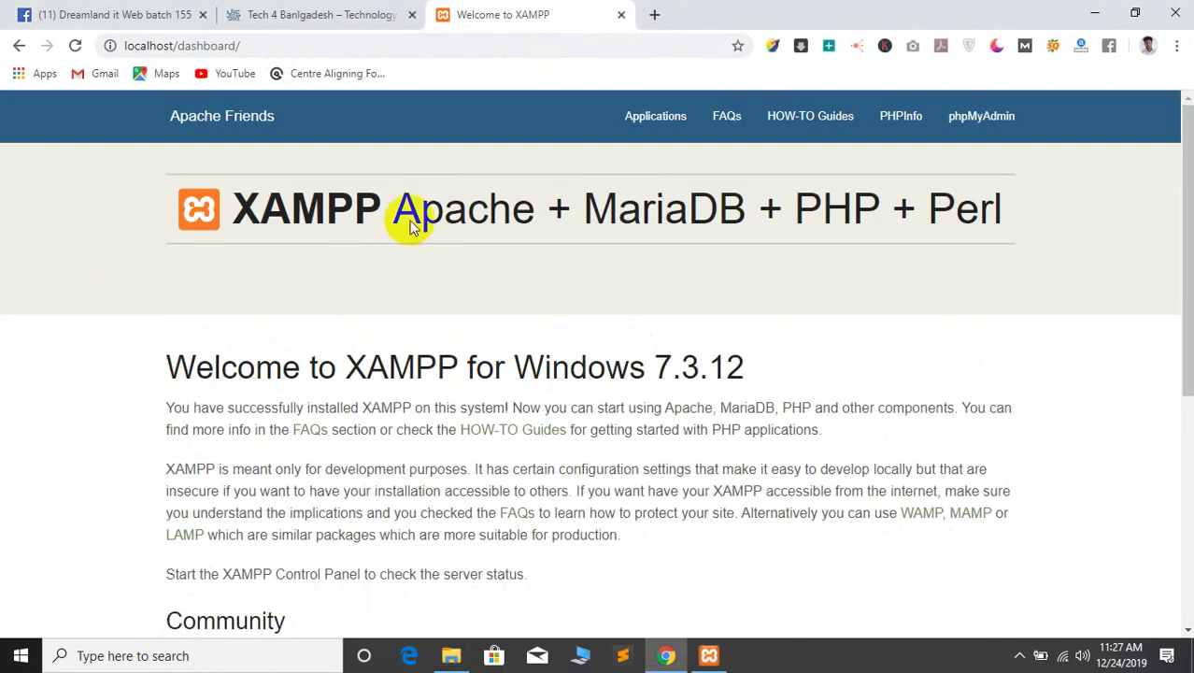
# Open phpMyAdmin from the dashboard, close the Tech 4 Bangladesh tab, and list the six databases
pyautogui.click(980, 128)
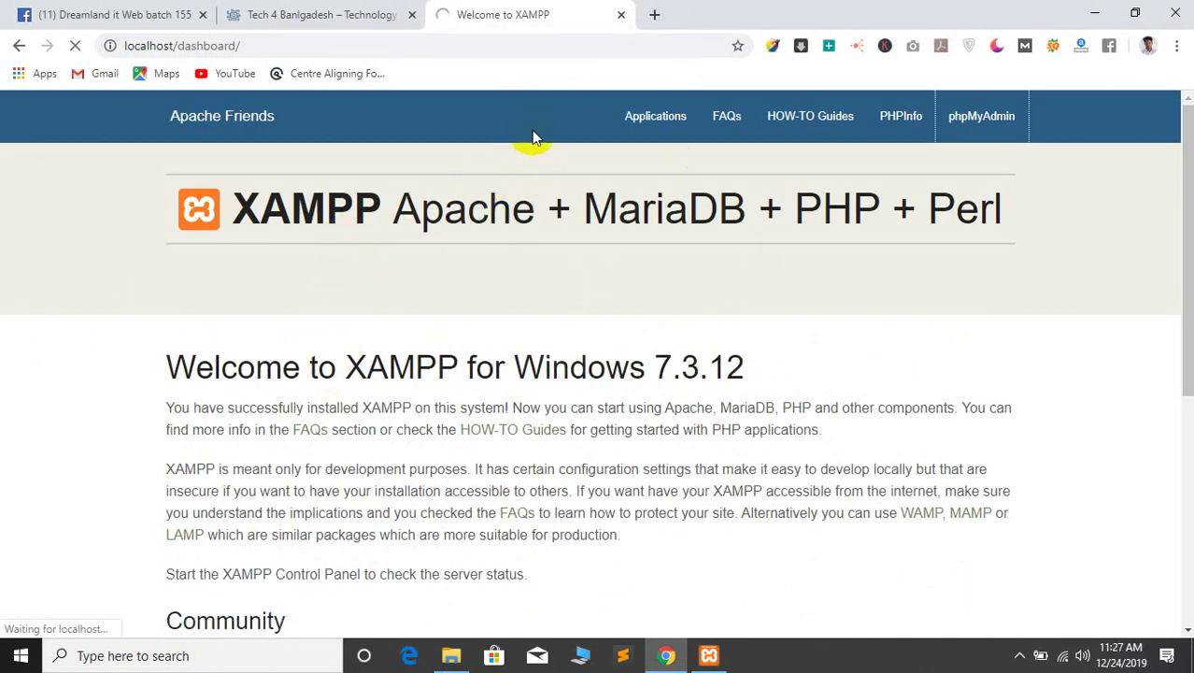
pyautogui.click(406, 13)
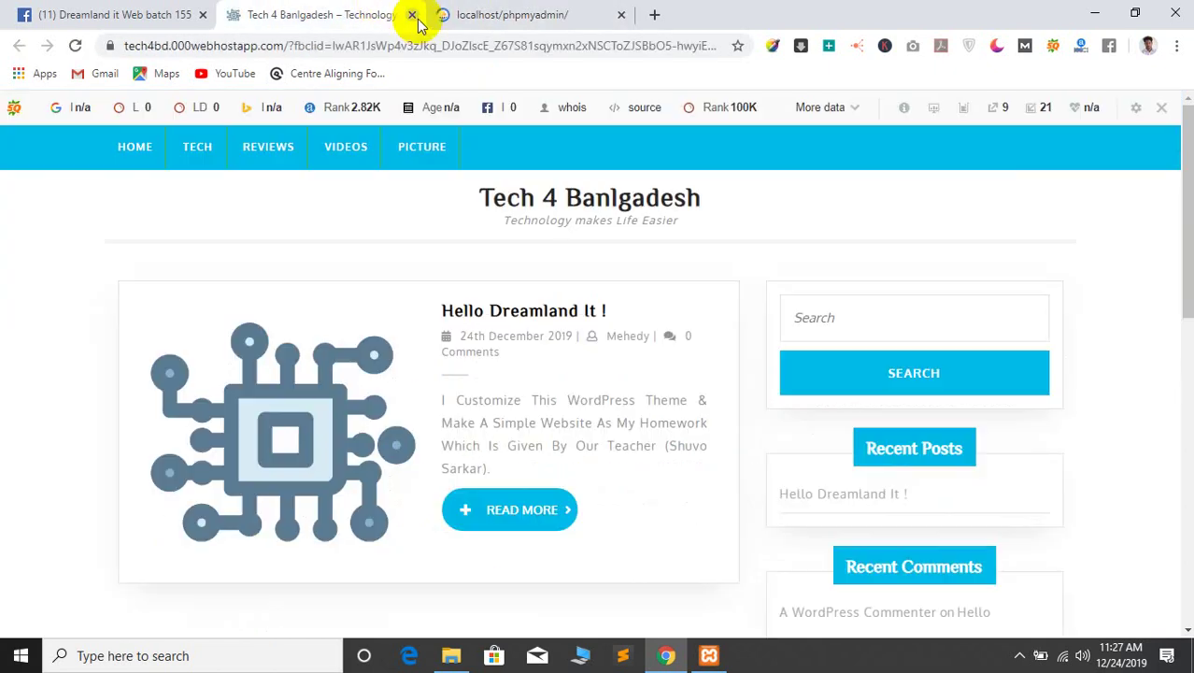
pyautogui.click(411, 15)
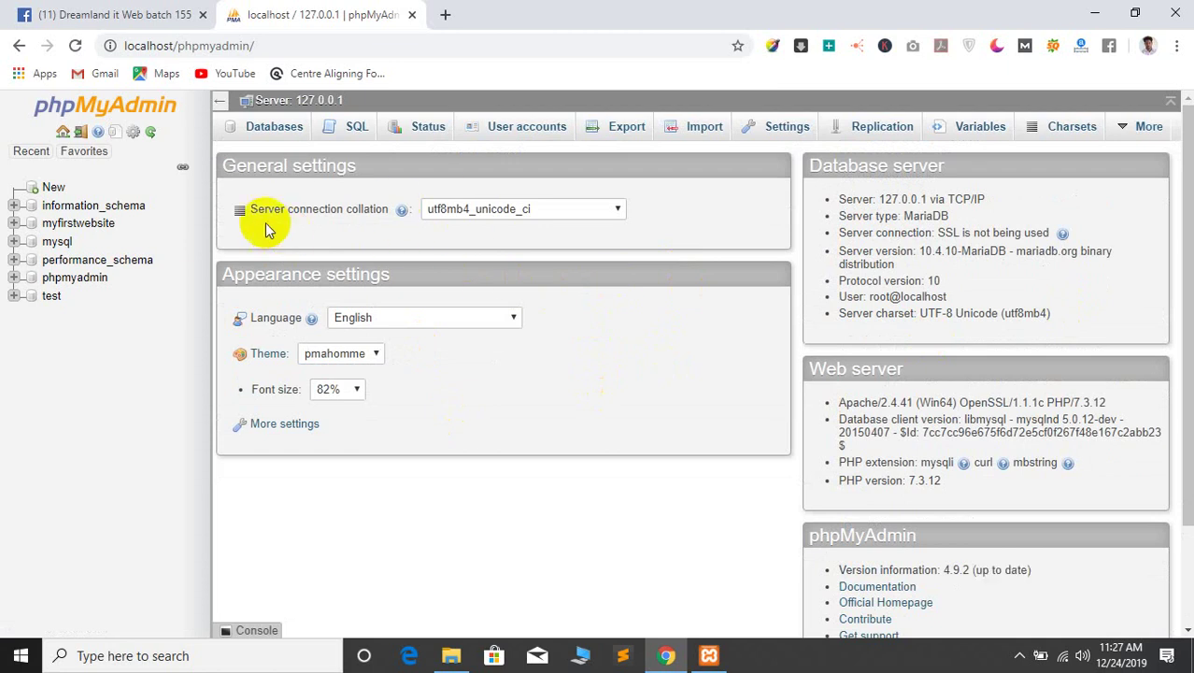
pyautogui.moveTo(171, 45); pyautogui.dragTo(265, 44)
pyautogui.click(607, 384)
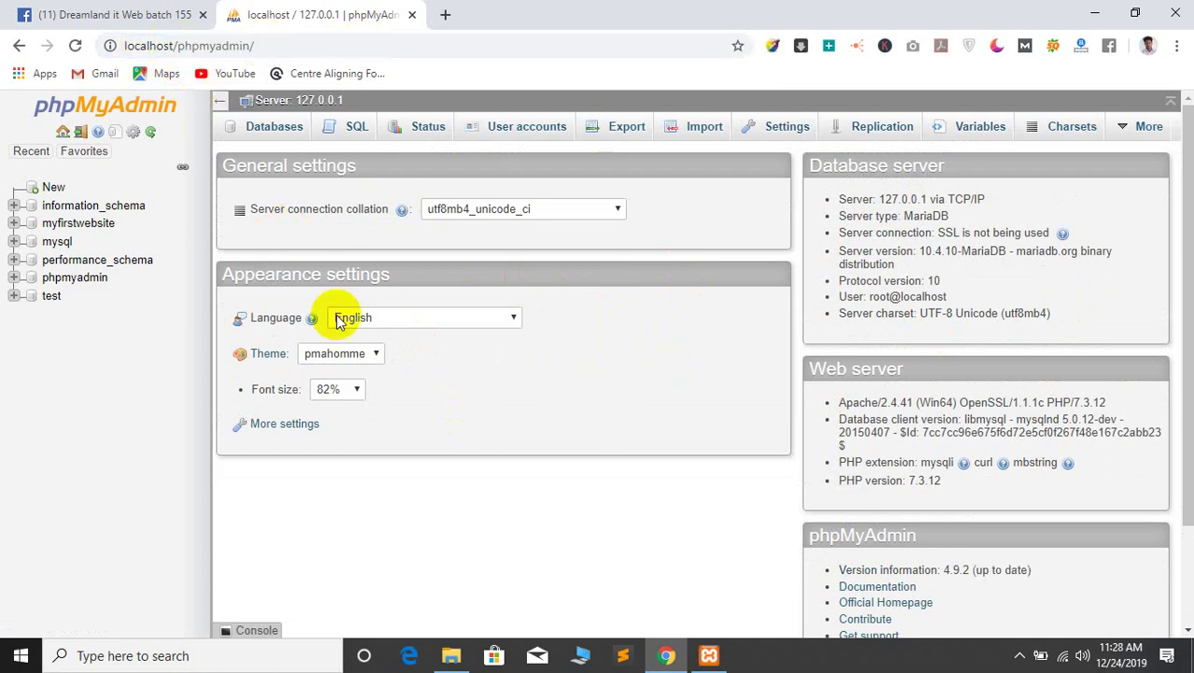
pyautogui.click(261, 137)
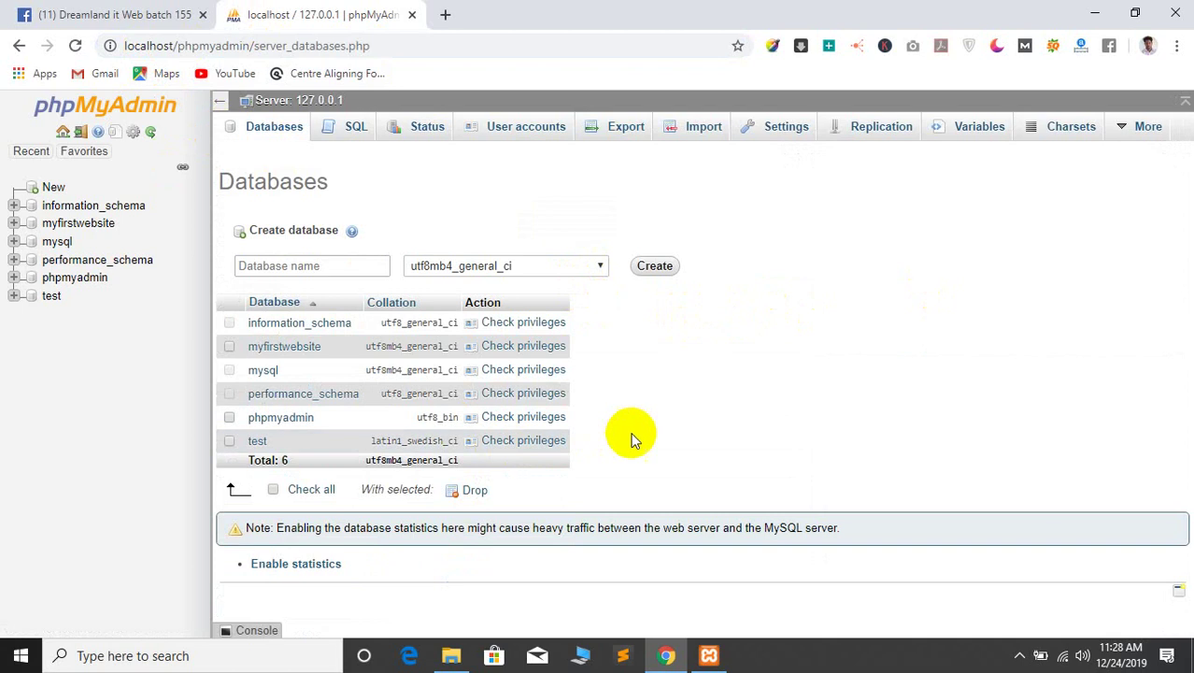
# Create the empty database mysecondproject and go back to the phpMyAdmin home page
pyautogui.click(254, 267)
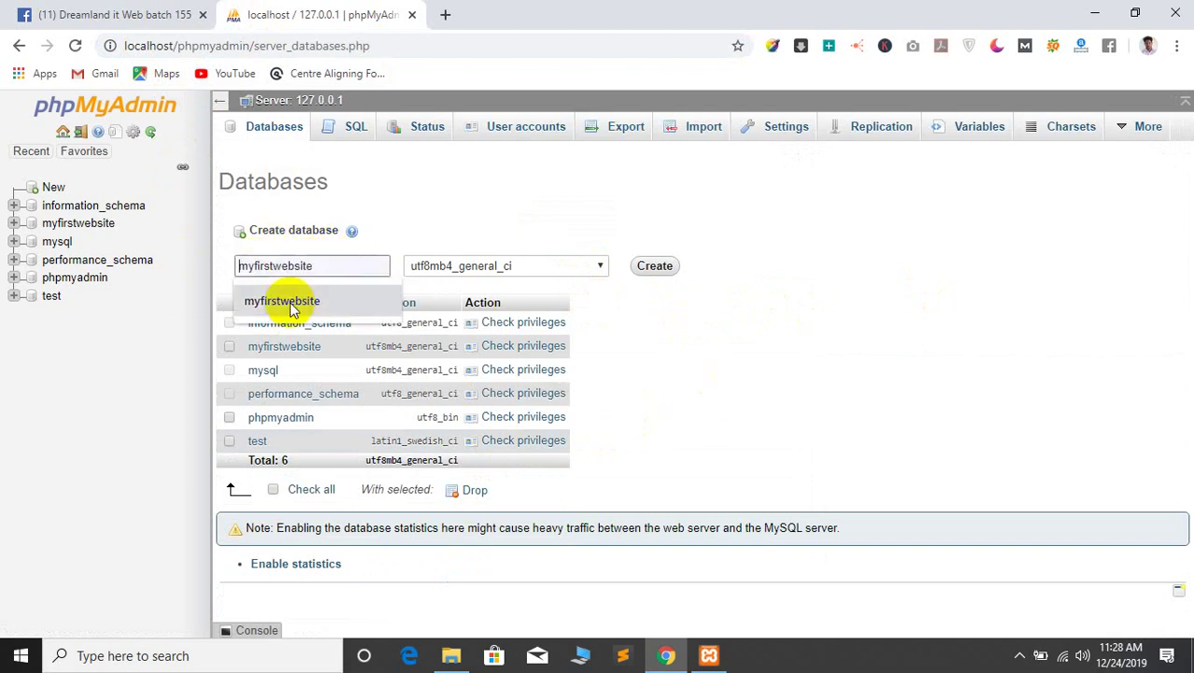
pyautogui.write('m')
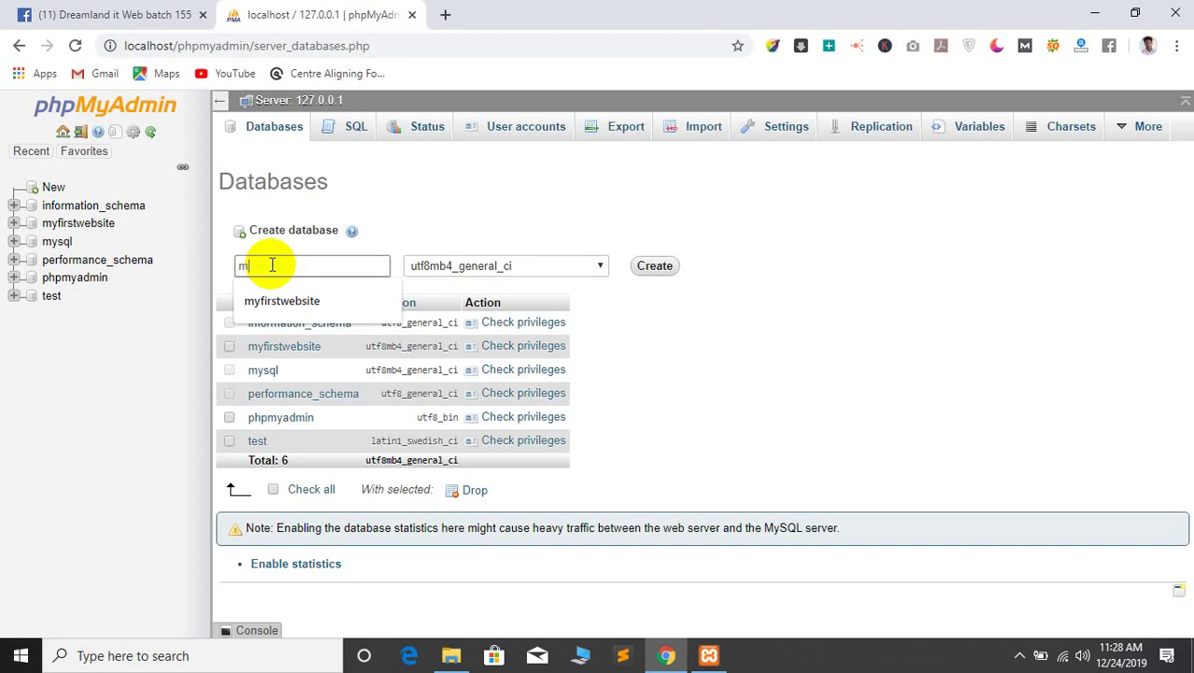
pyautogui.write('y')
pyautogui.write('sel')
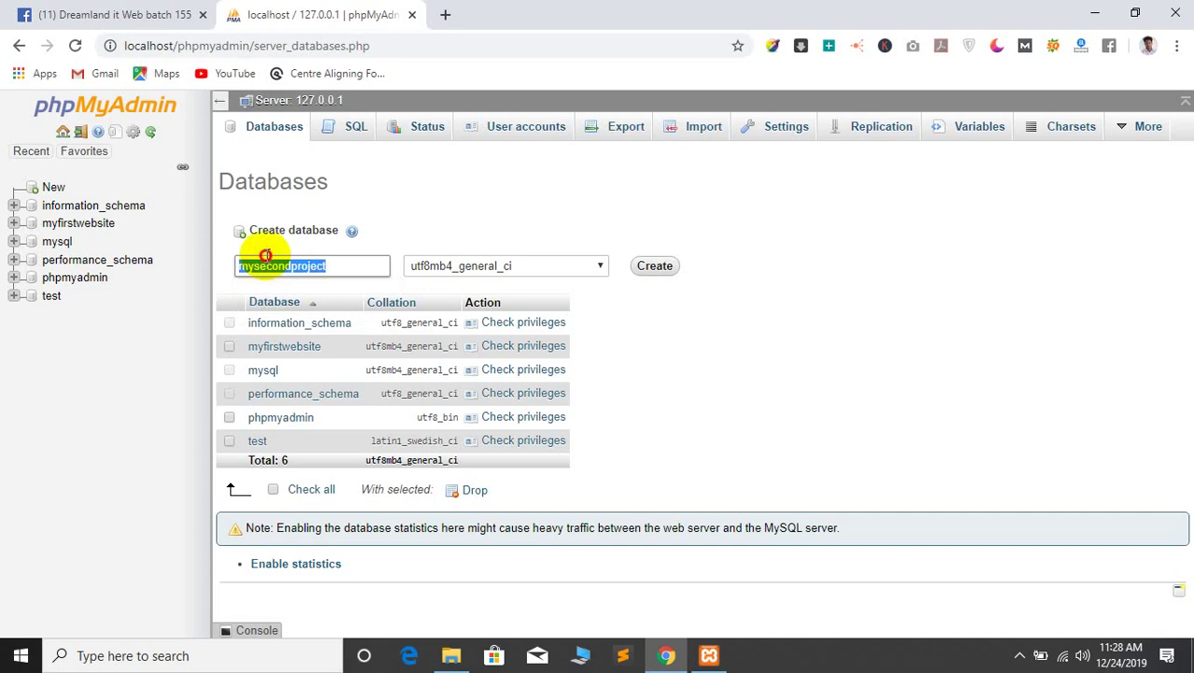
pyautogui.click(661, 266)
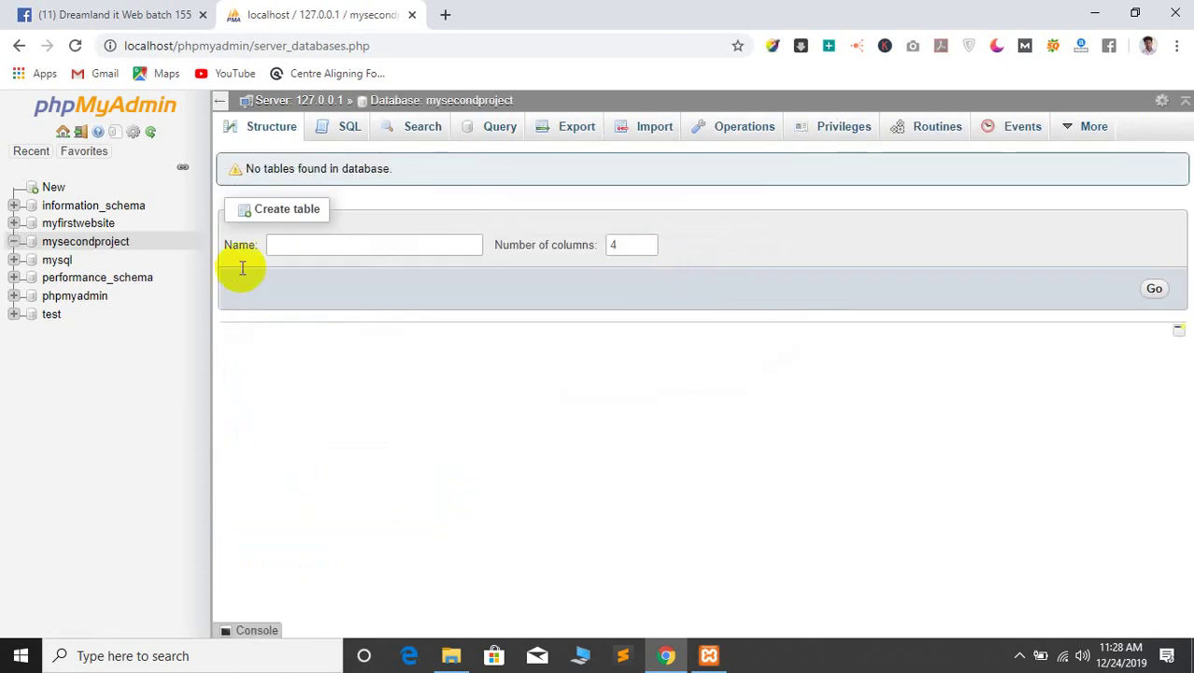
pyautogui.click(63, 132)
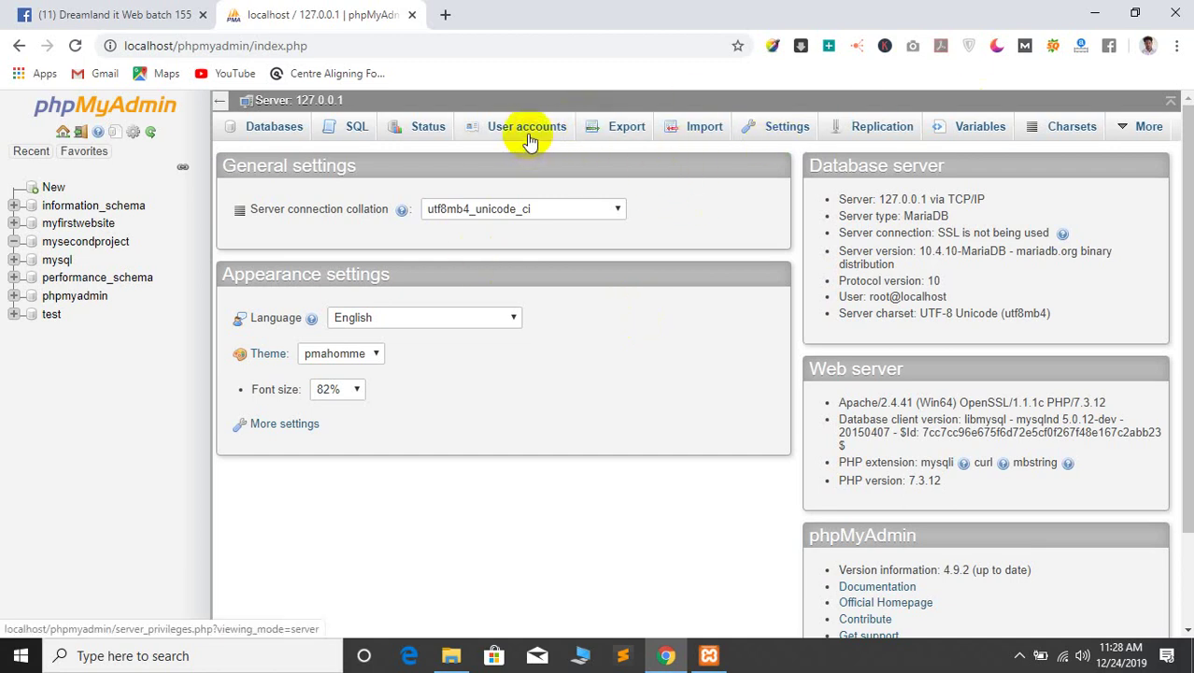
# From User accounts, open the Add user account form with user name mysecondproject
pyautogui.click(500, 135)
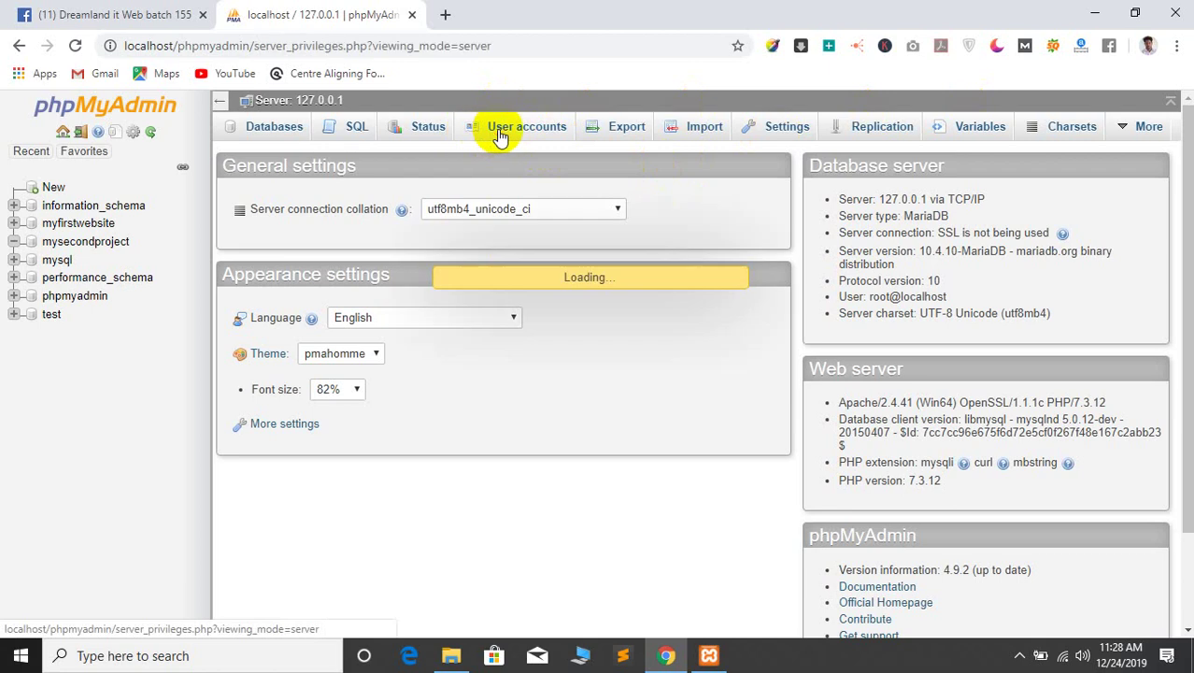
pyautogui.scroll(-3, 574, 333)
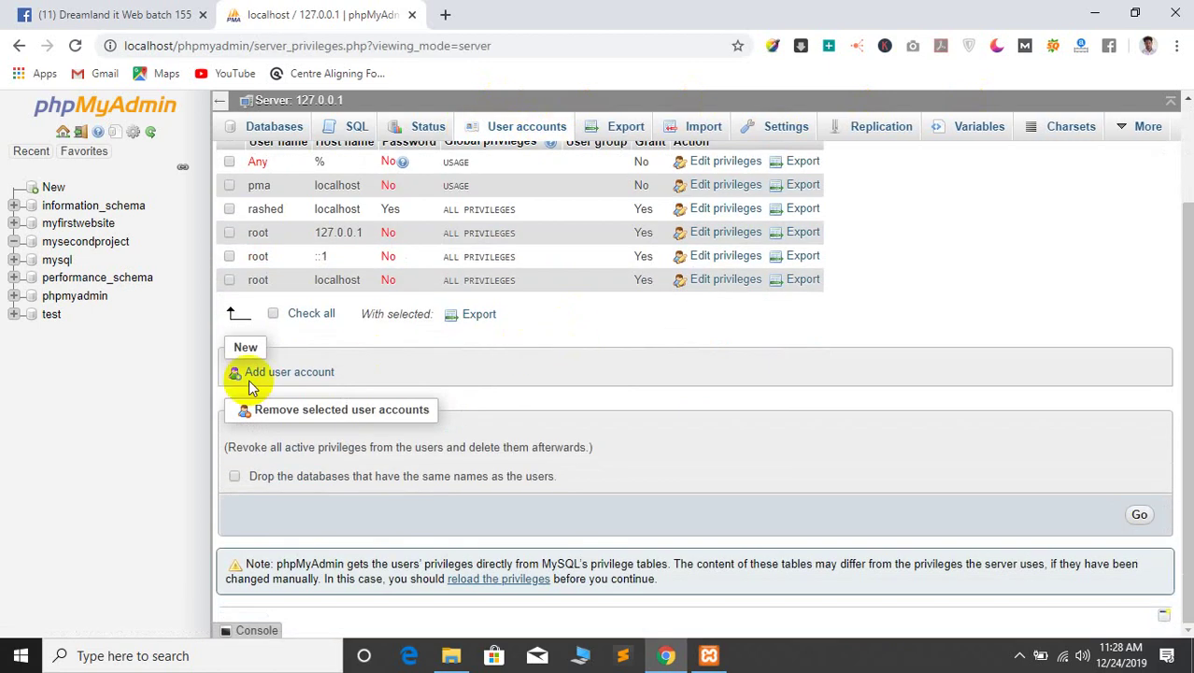
pyautogui.click(276, 372)
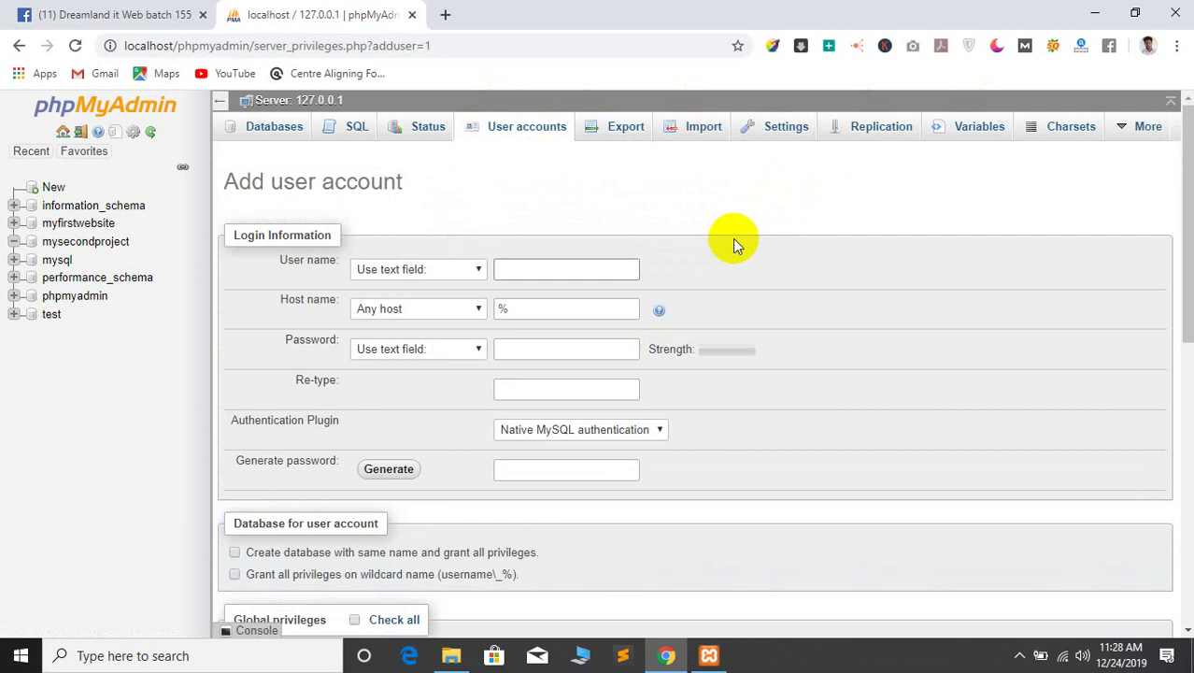
pyautogui.click(557, 265)
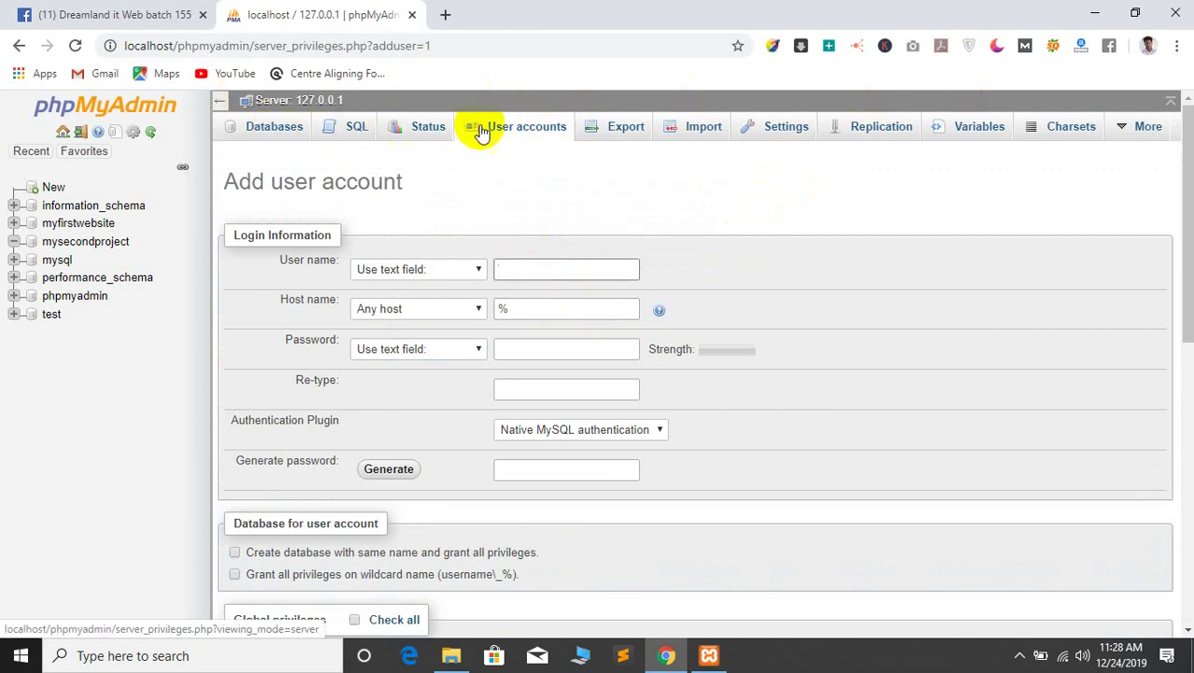
pyautogui.click(512, 129)
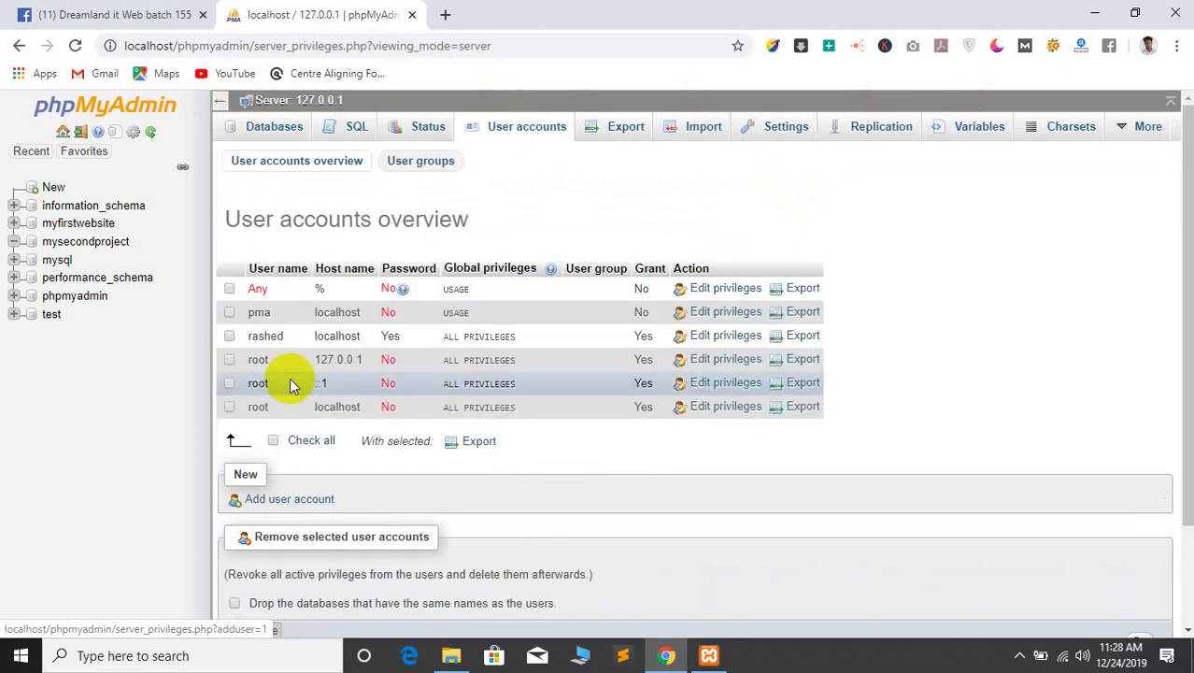
pyautogui.moveTo(251, 363); pyautogui.dragTo(262, 368)
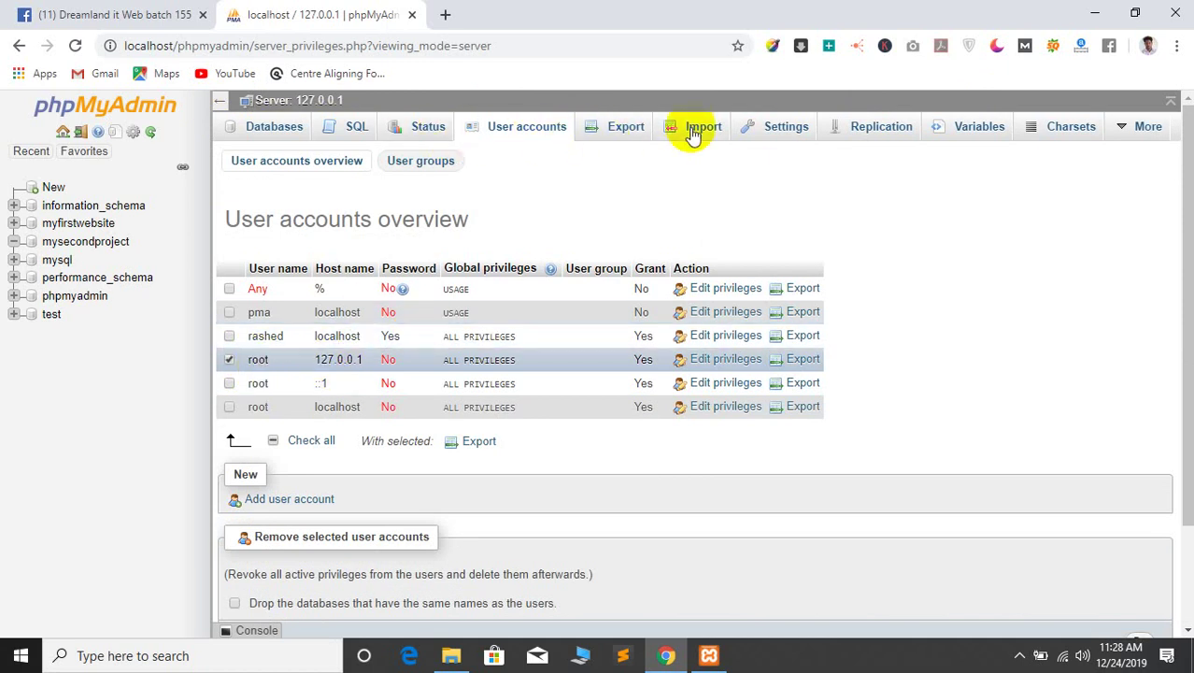
pyautogui.click(286, 504)
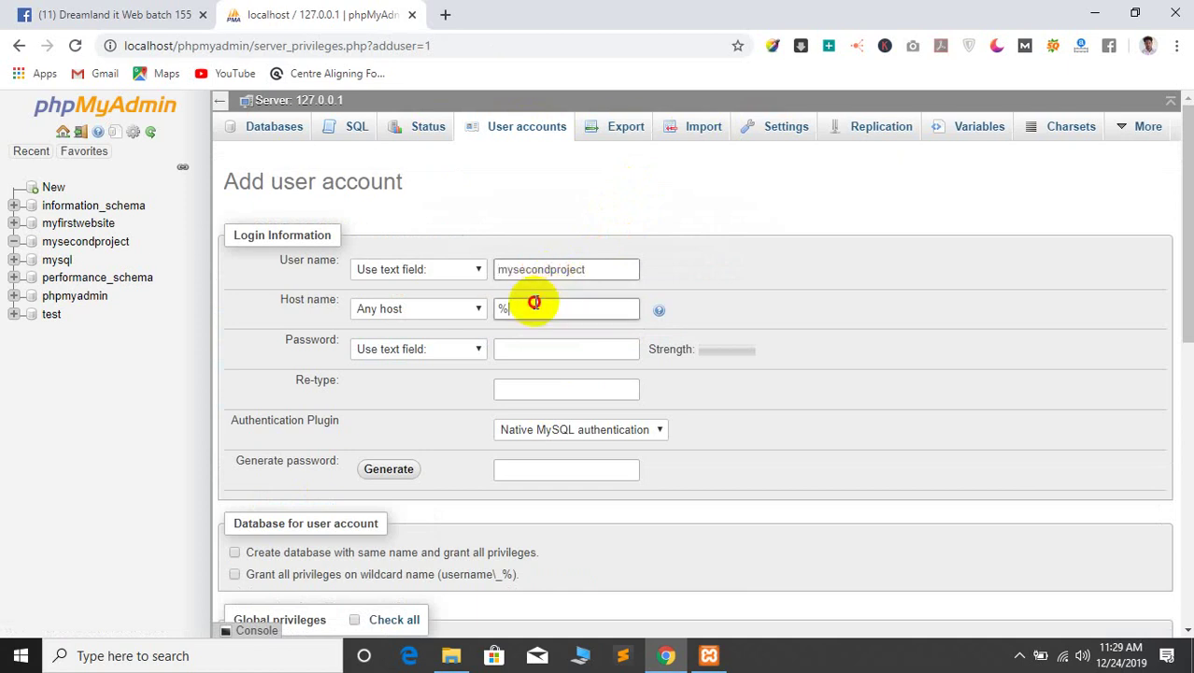
# Set the new account's host name to localhost and enter its password
pyautogui.click(533, 299)
pyautogui.click(429, 306)
pyautogui.click(535, 304)
pyautogui.doubleClick(535, 304)
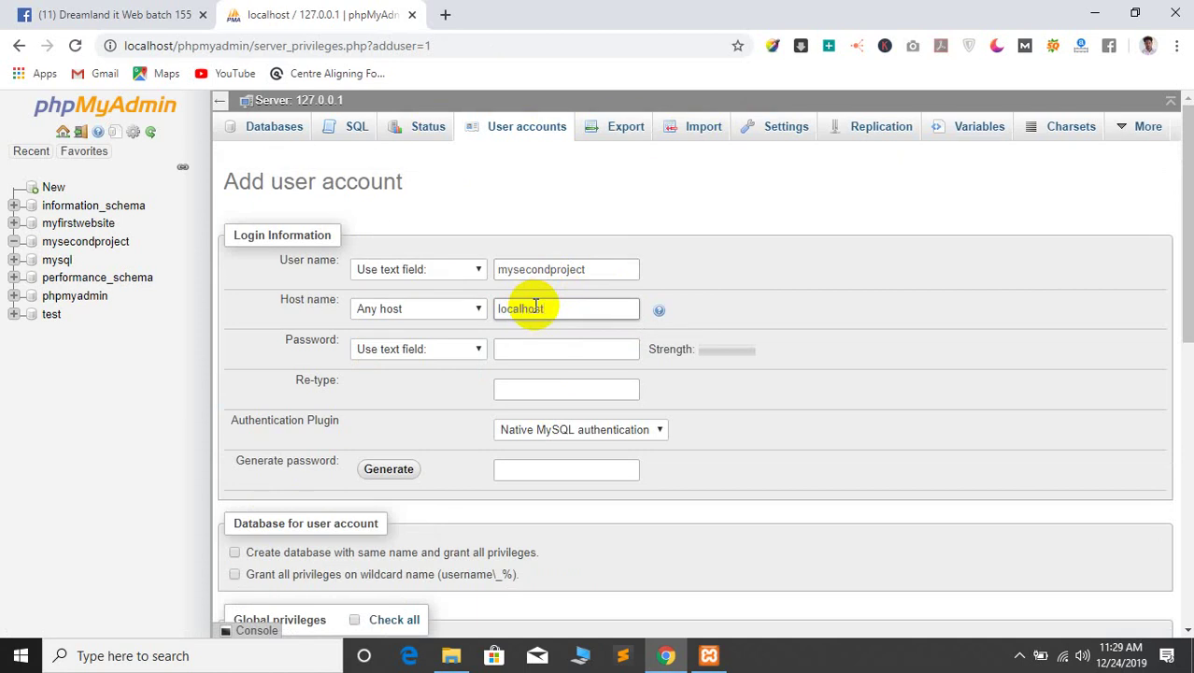
pyautogui.write('localhost')
pyautogui.click(554, 349)
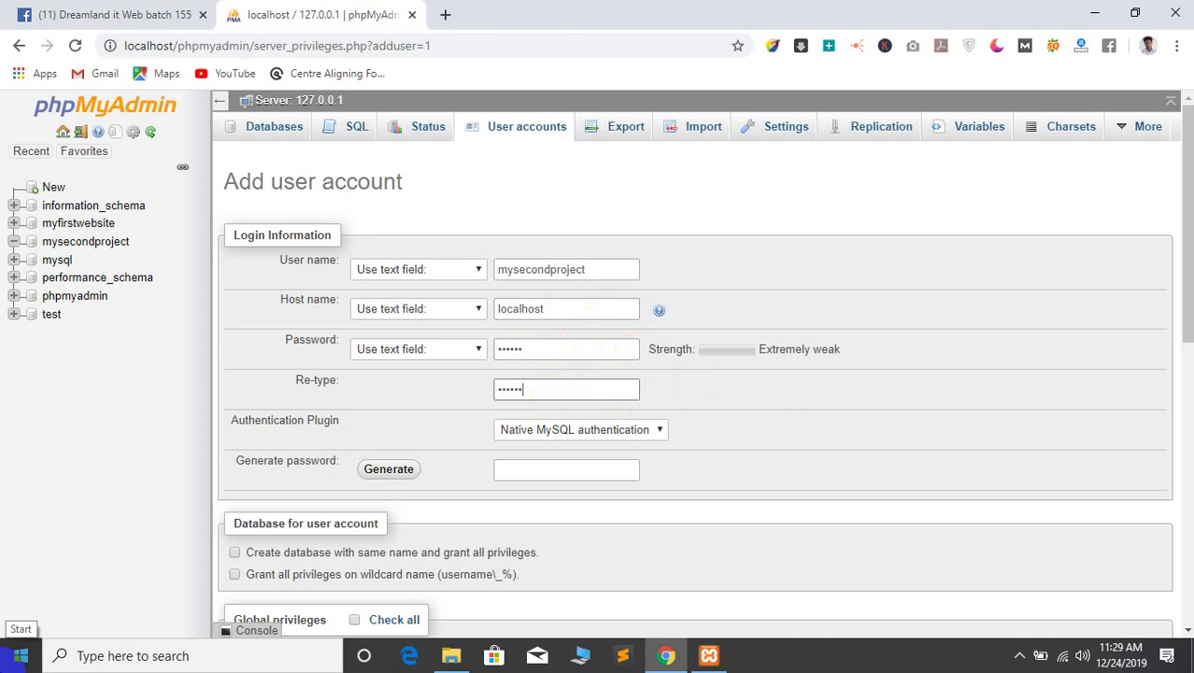
# Check all global privileges and submit the new account
pyautogui.scroll(-15, 681, 422)
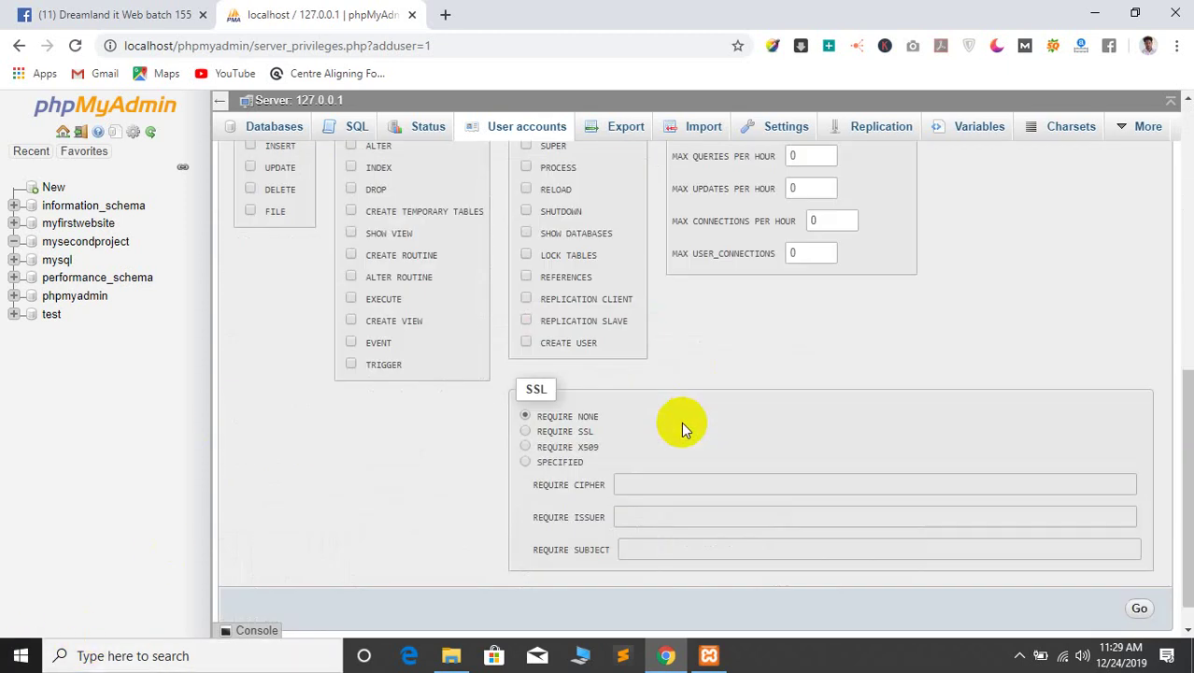
pyautogui.scroll(3, 426, 458)
pyautogui.click(420, 335)
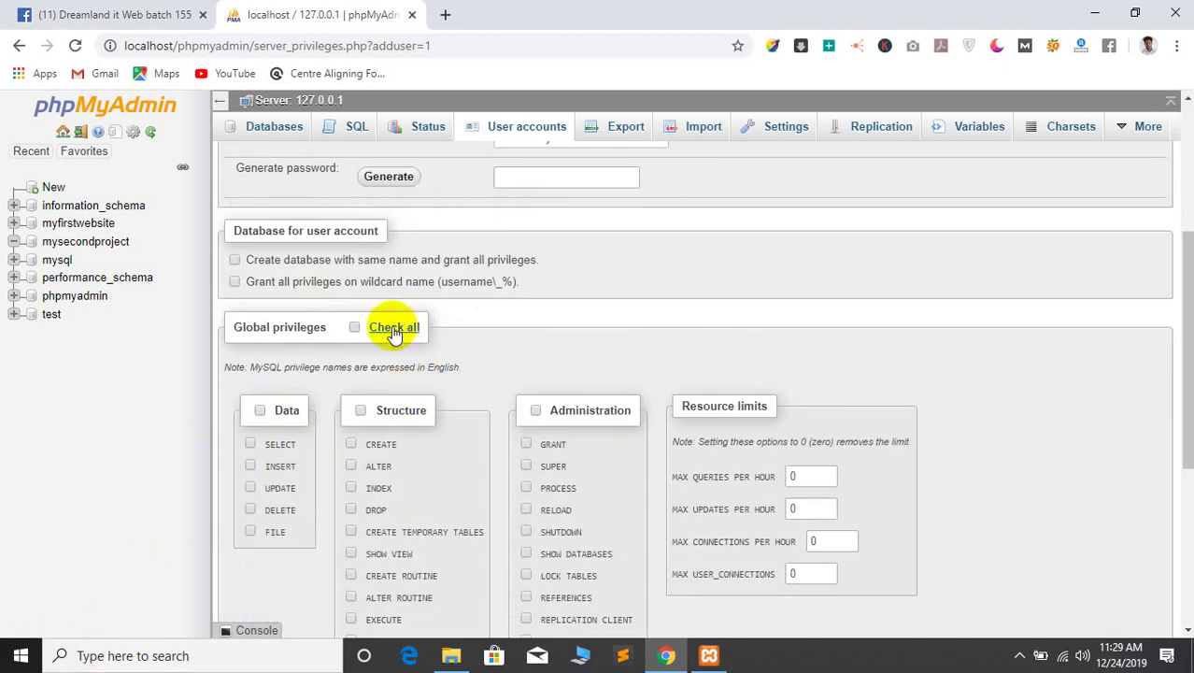
pyautogui.scroll(-4, 667, 351)
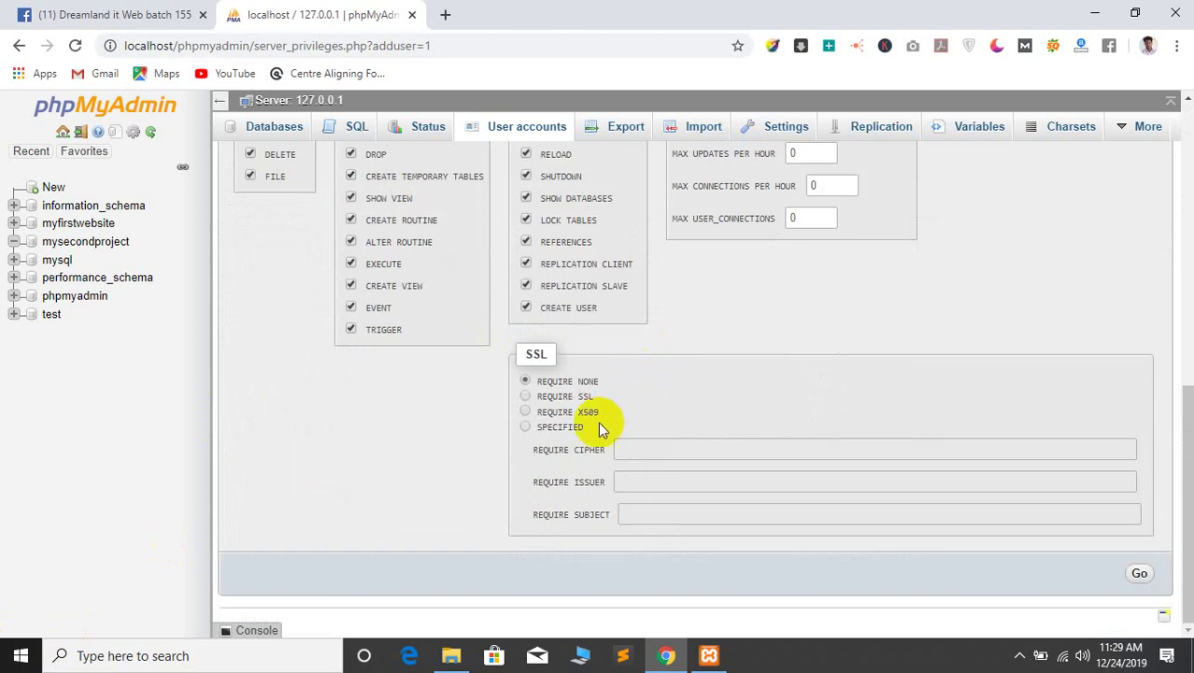
pyautogui.scroll(2, 934, 391)
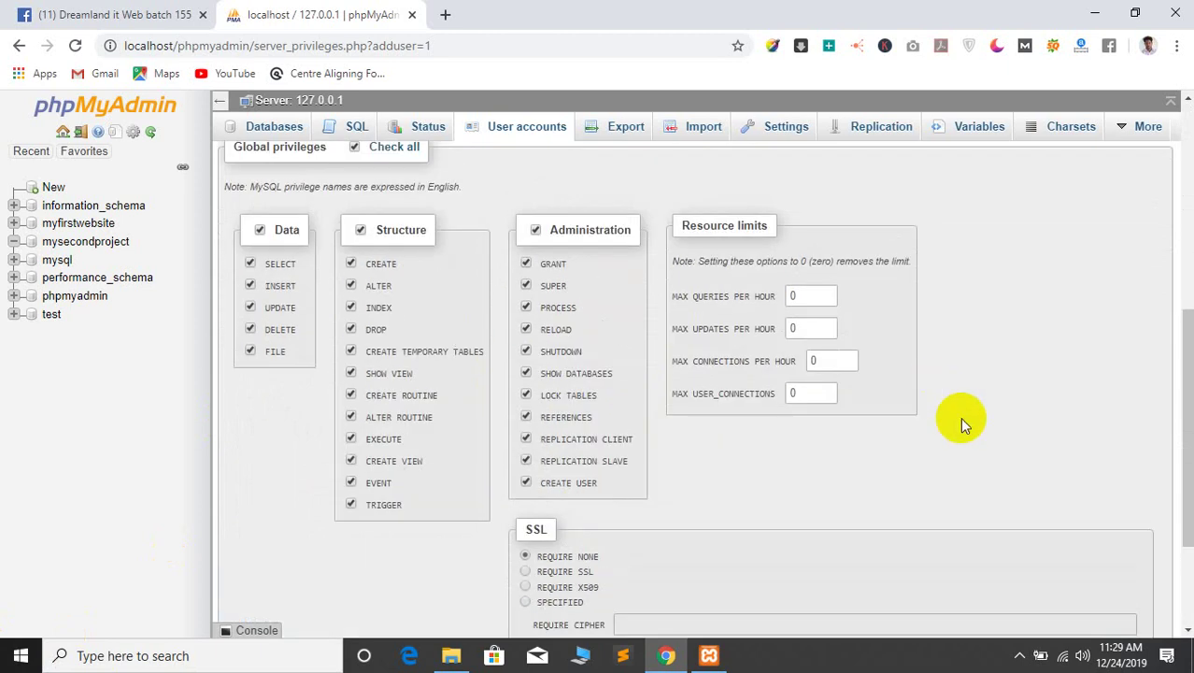
pyautogui.scroll(-1, 990, 392)
pyautogui.scroll(-1, 998, 392)
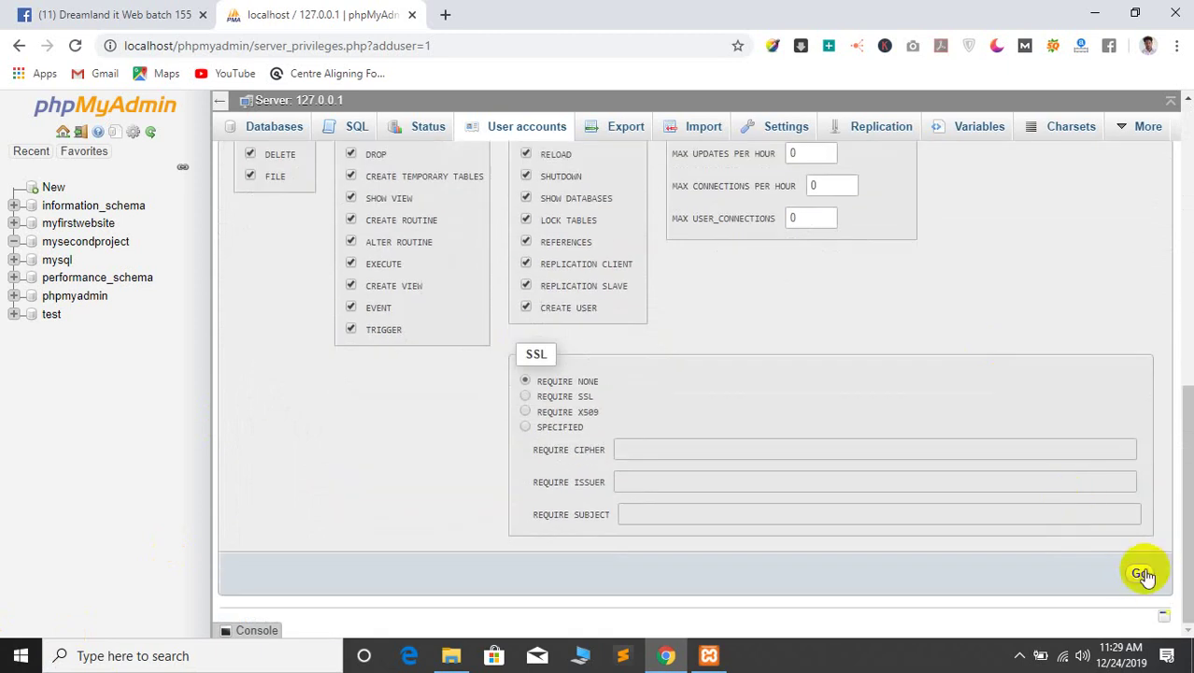
pyautogui.click(1139, 573)
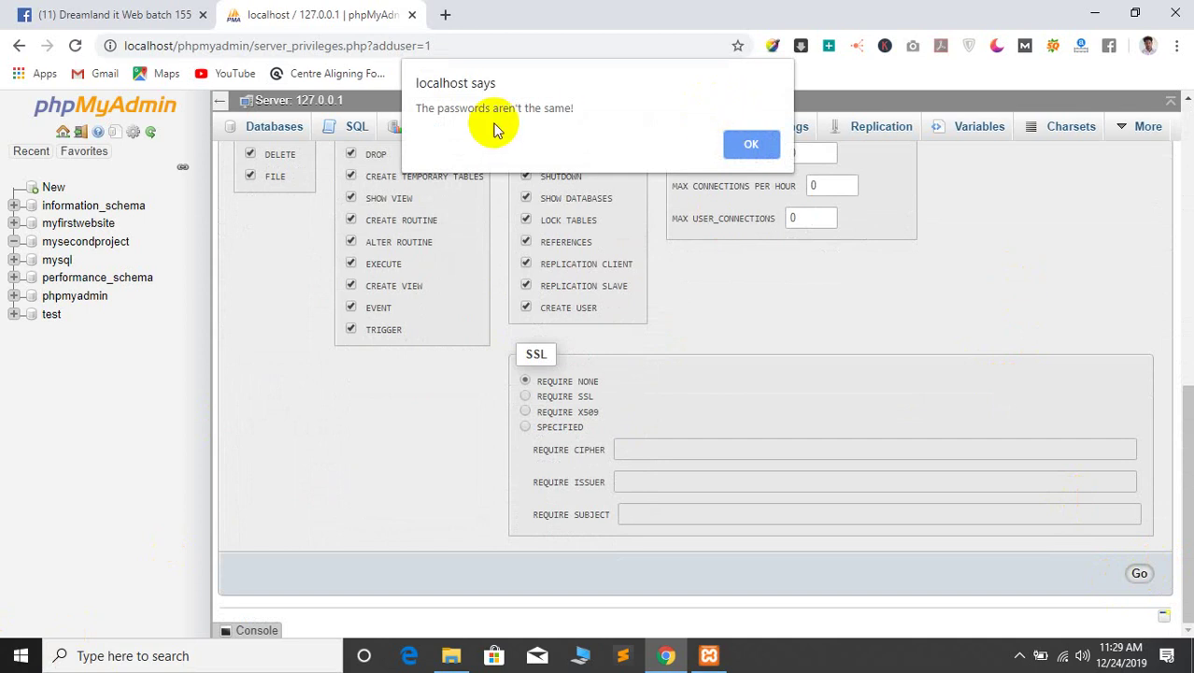
# Fix the mismatched password and create user mysecondproject@localhost
pyautogui.click(750, 143)
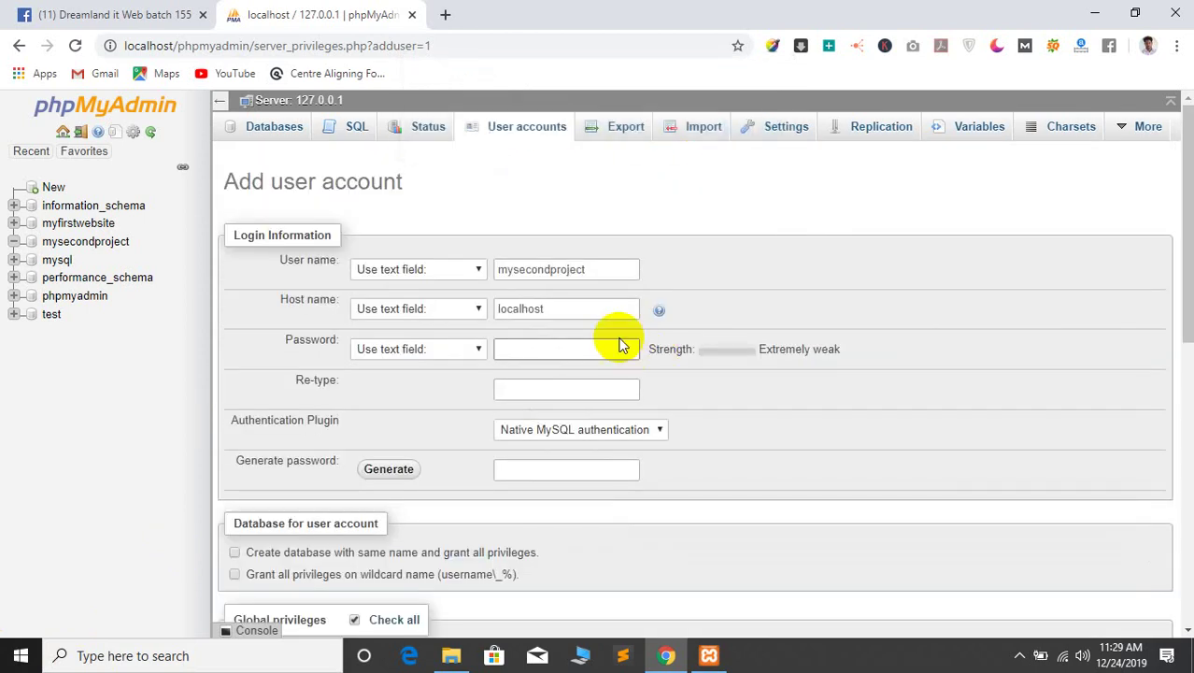
pyautogui.click(538, 352)
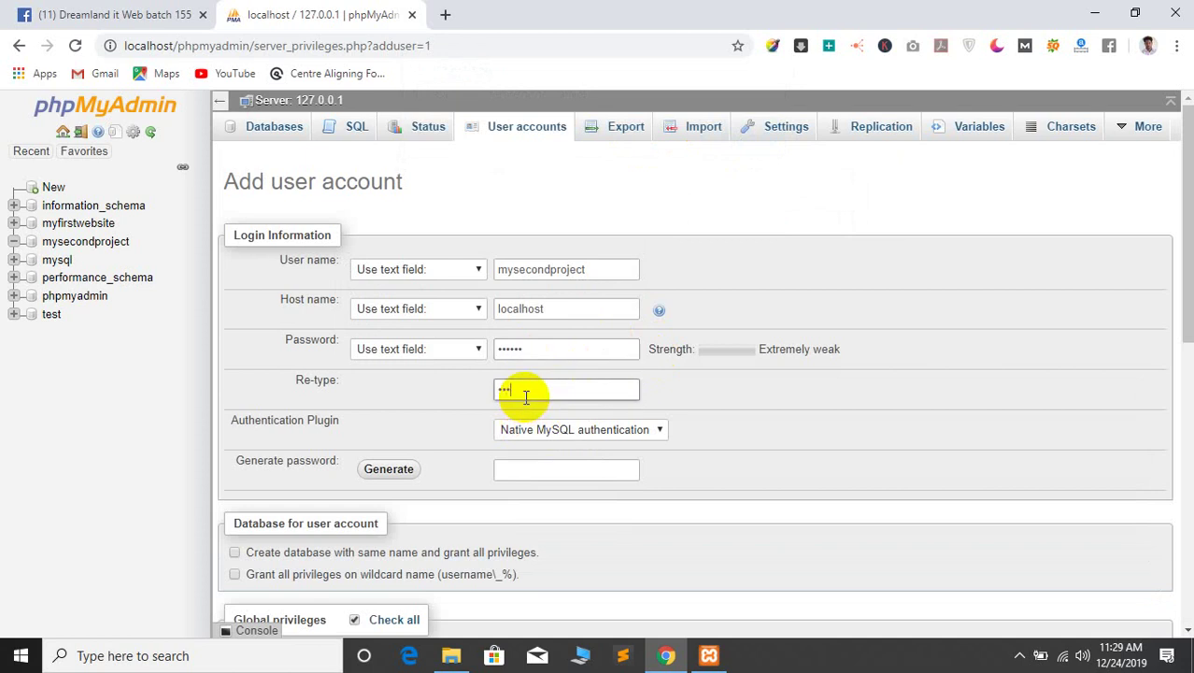
pyautogui.scroll(-5, 226, 429)
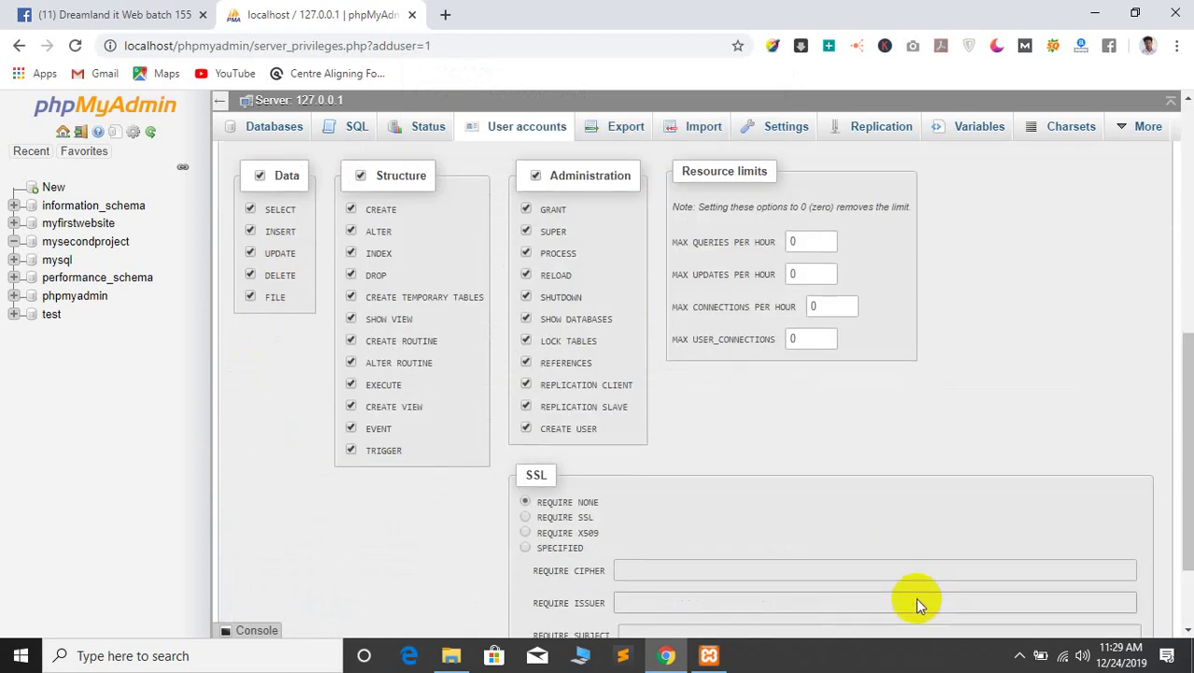
pyautogui.scroll(-2, 896, 584)
pyautogui.click(1137, 574)
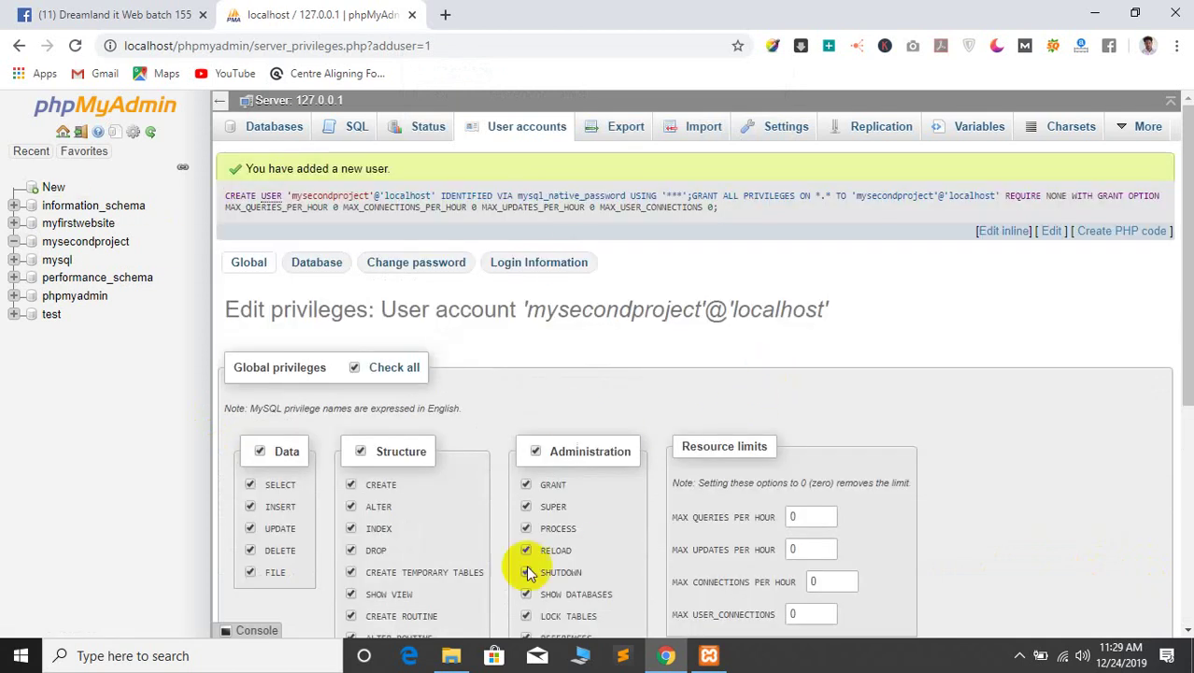
pyautogui.click(451, 655)
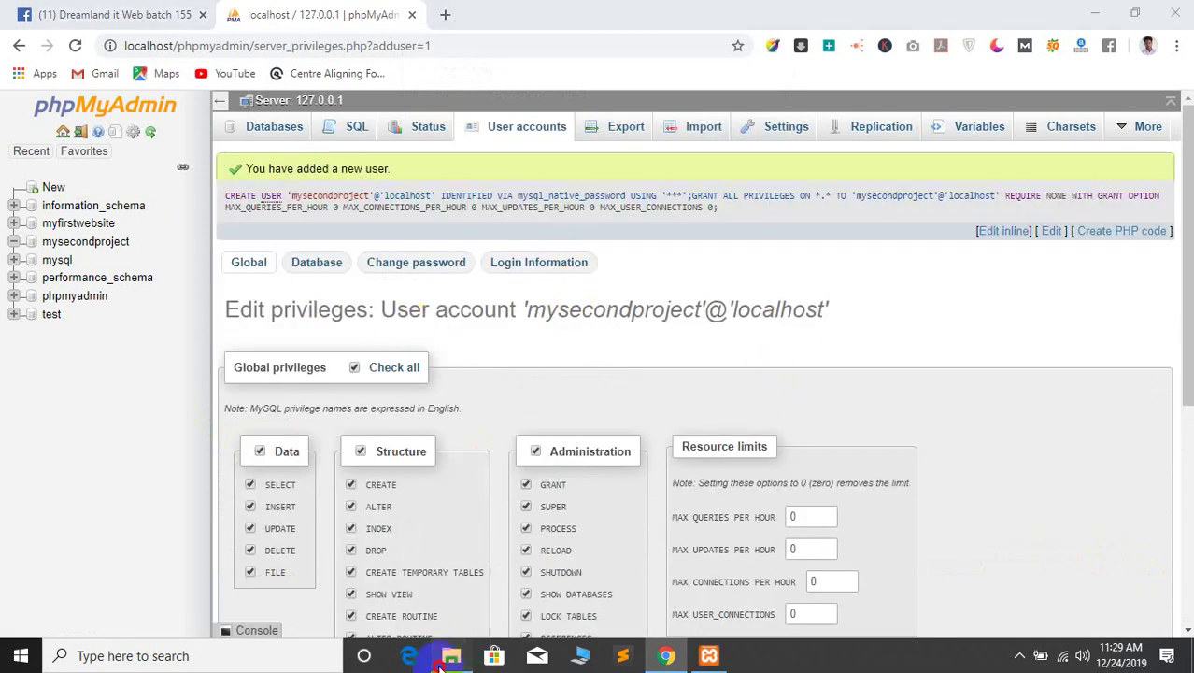
# Select the 2.80 KB wp-config.php in project1 and view, then dismiss, its context menu
pyautogui.click(457, 446)
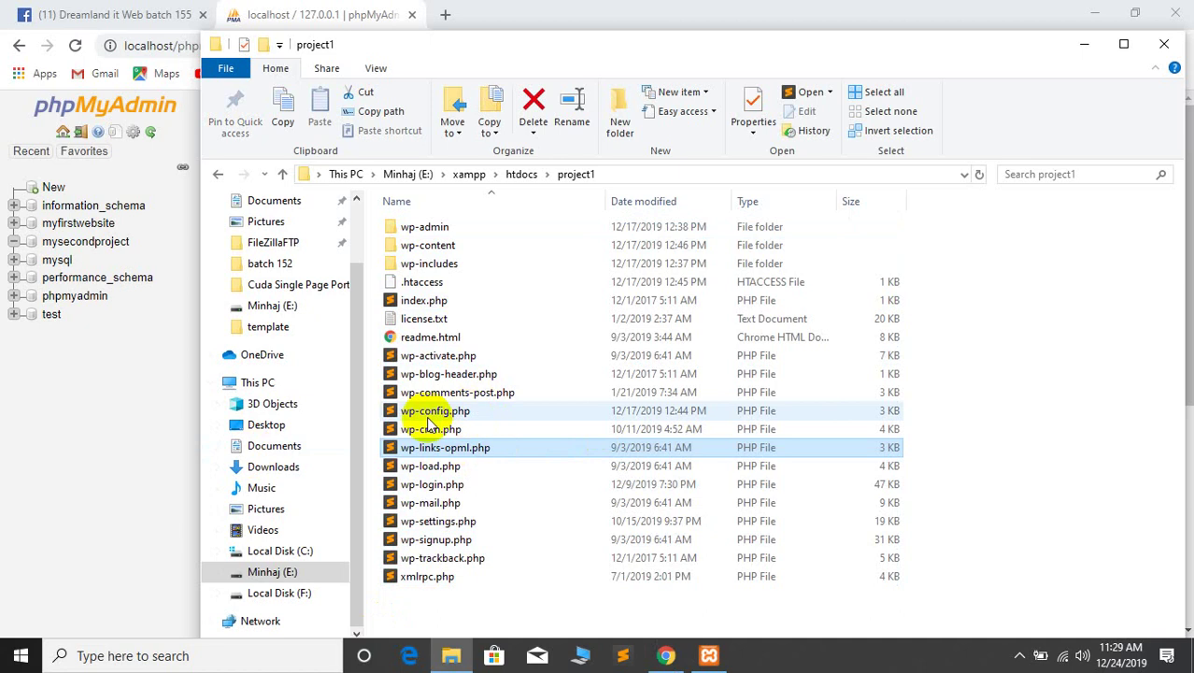
pyautogui.click(432, 413)
pyautogui.rightClick(432, 417)
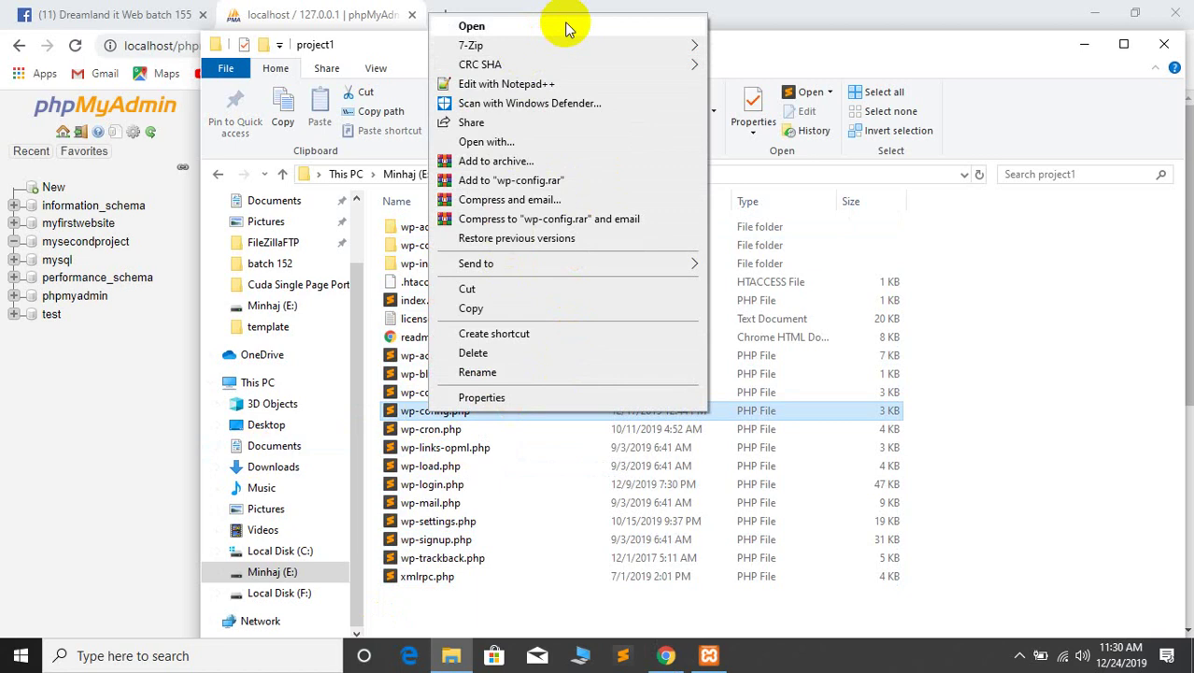
pyautogui.click(372, 411)
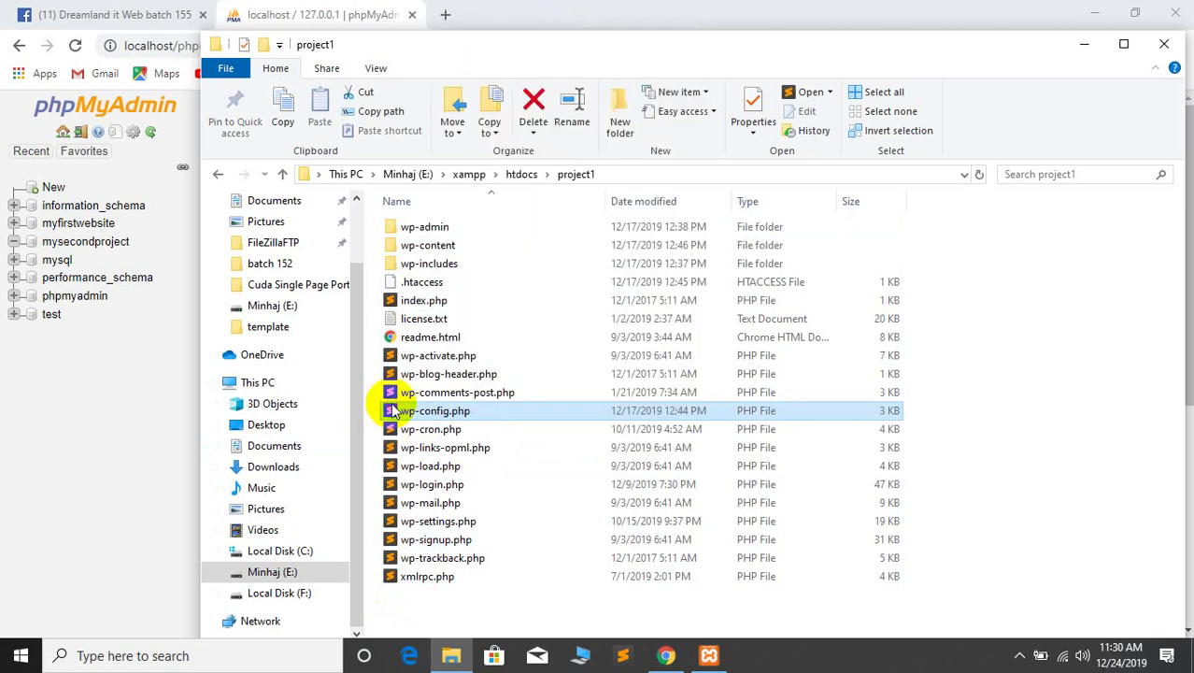
# Open wp-config.php in Sublime Text, close gradiant.html and switch to a single-column layout
pyautogui.doubleClick(547, 409)
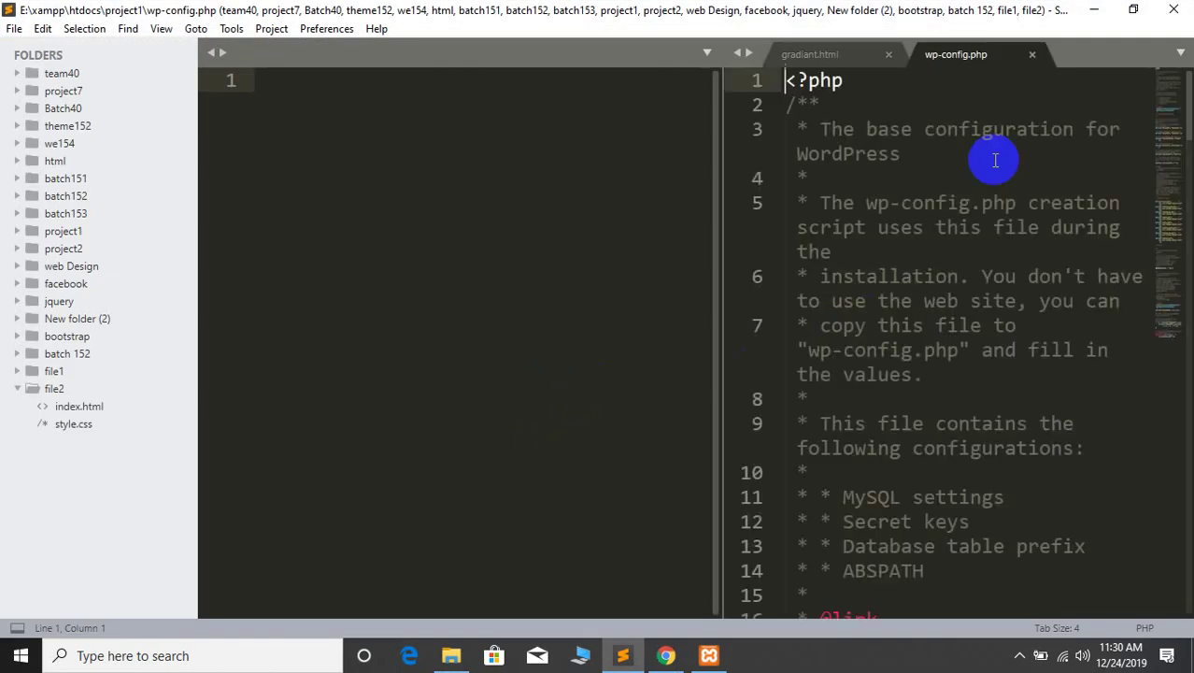
pyautogui.click(826, 54)
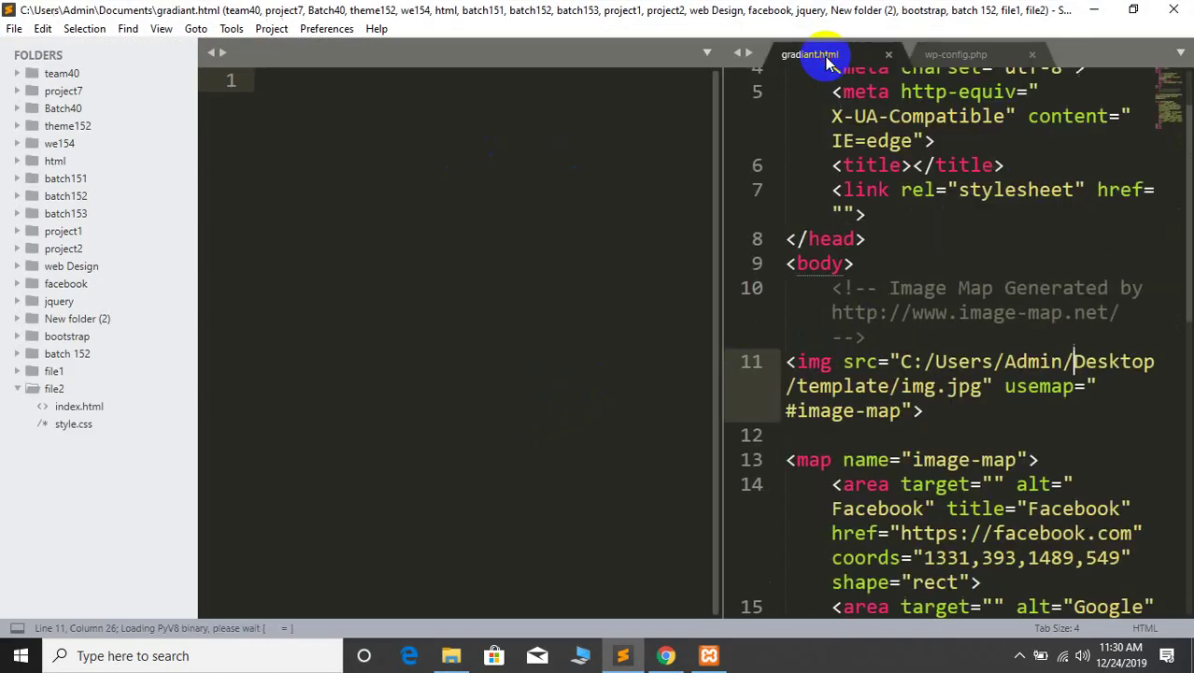
pyautogui.click(889, 55)
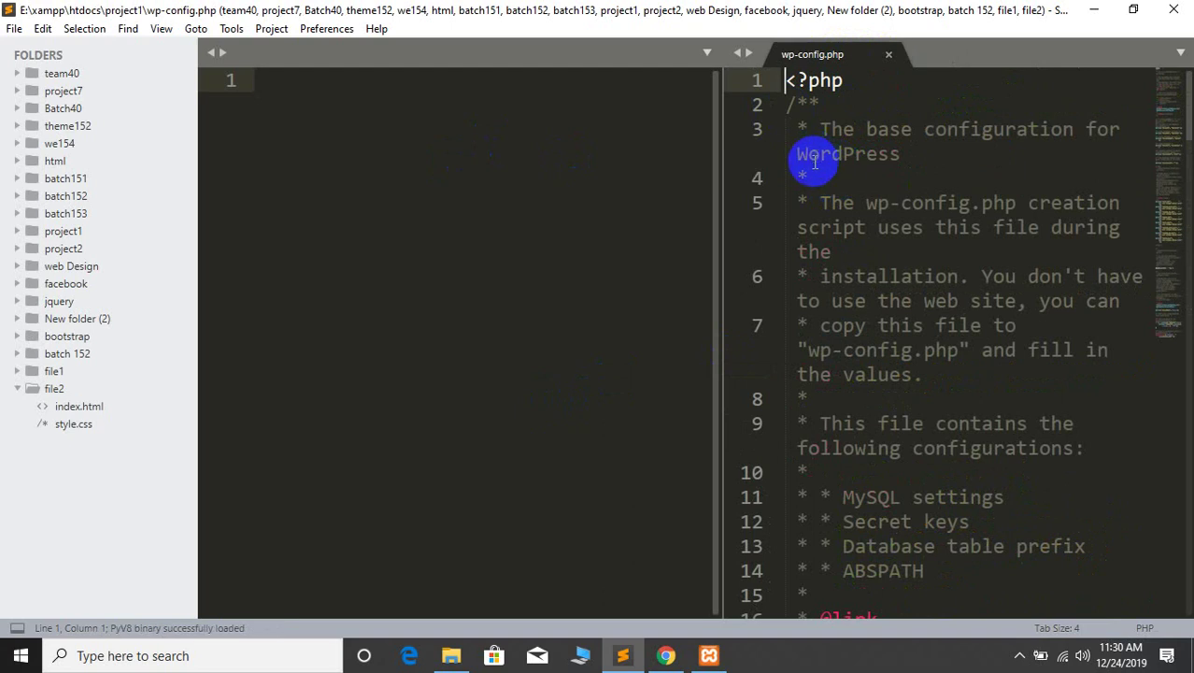
pyautogui.click(451, 655)
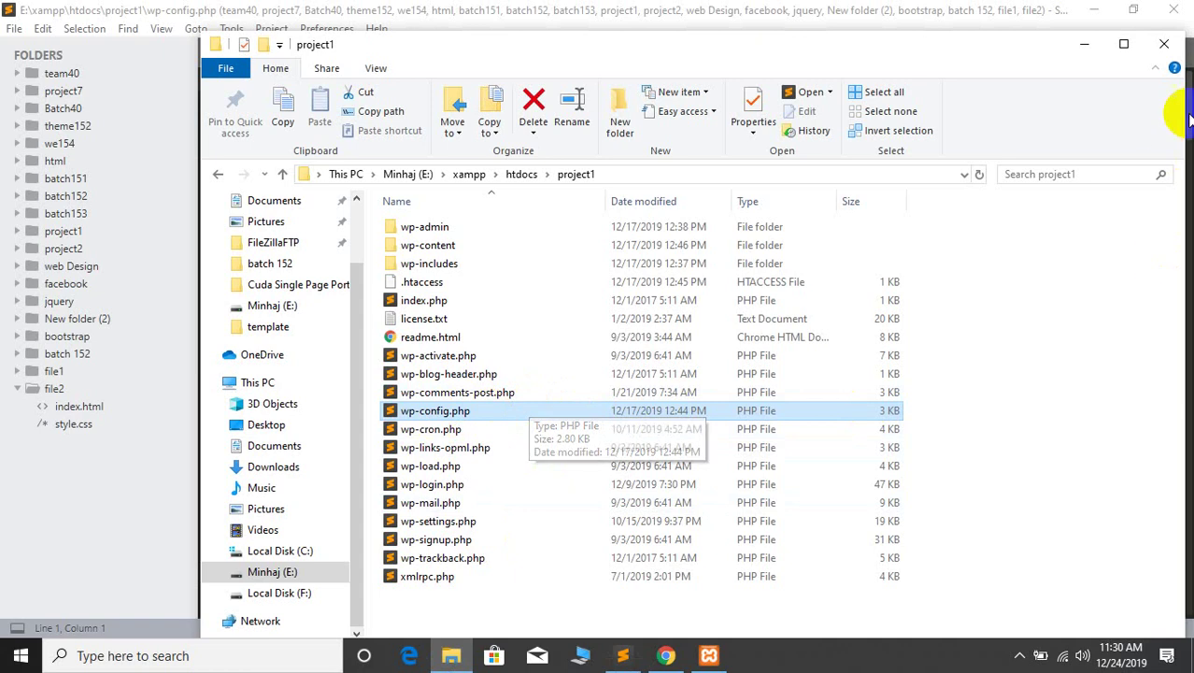
pyautogui.click(1084, 44)
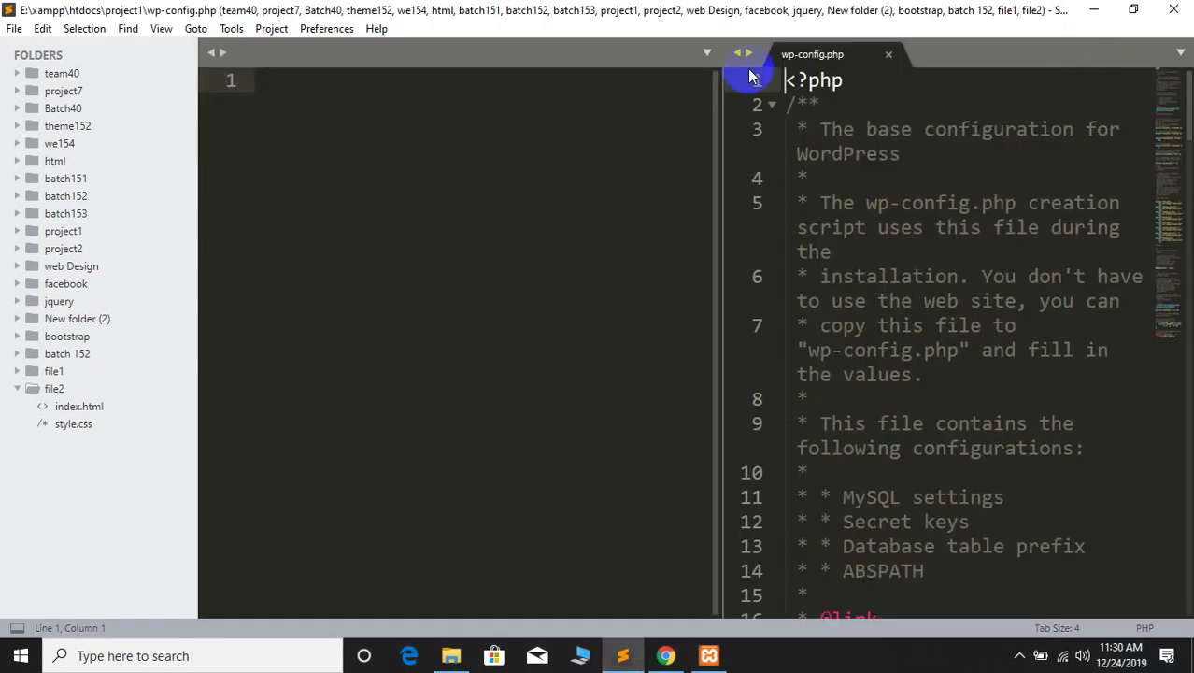
pyautogui.click(128, 28)
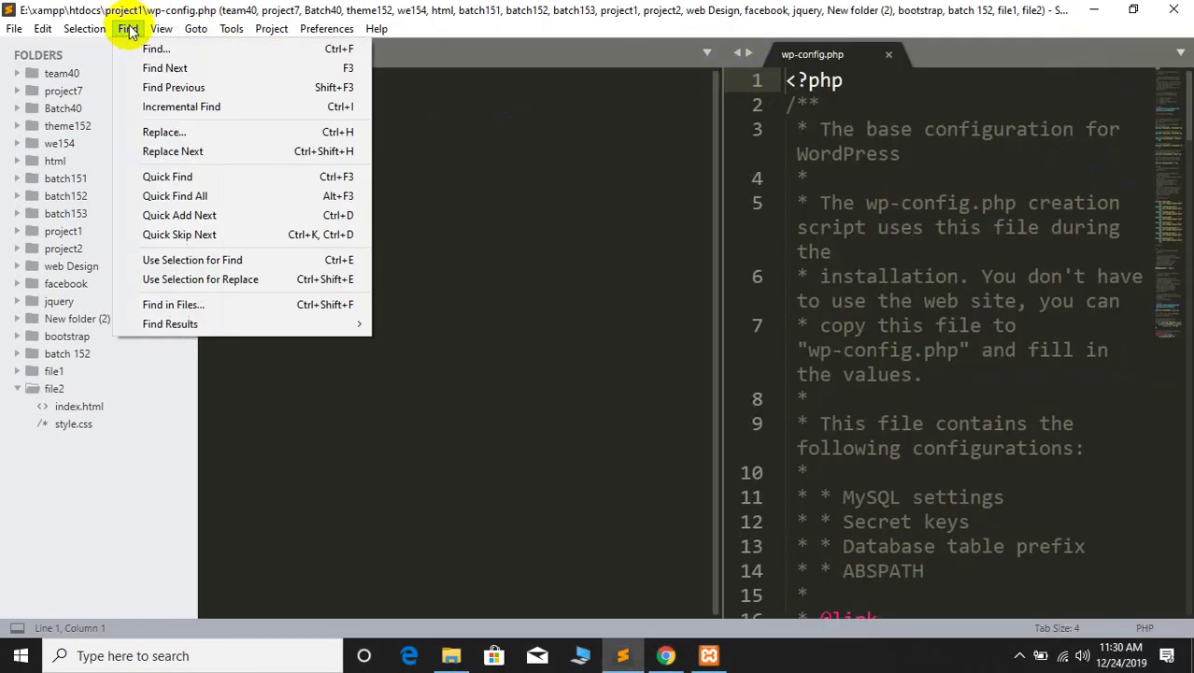
pyautogui.moveTo(175, 33)
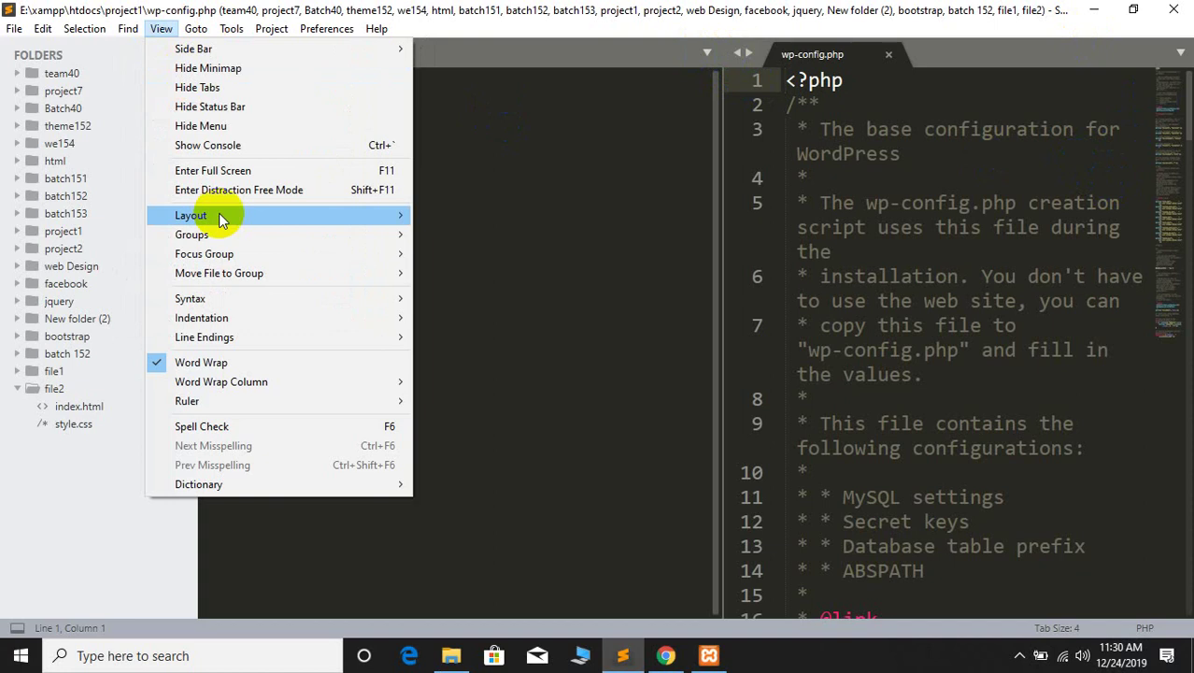
pyautogui.moveTo(218, 213)
pyautogui.click(447, 213)
pyautogui.click(295, 129)
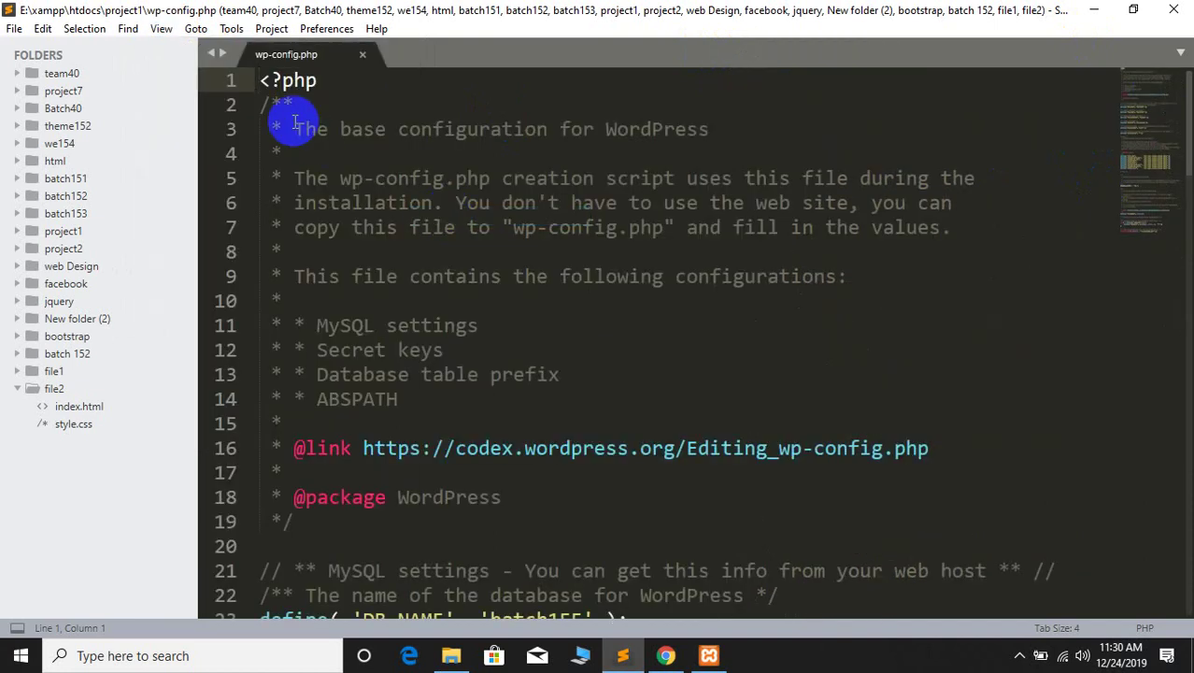
pyautogui.scroll(-6, 541, 392)
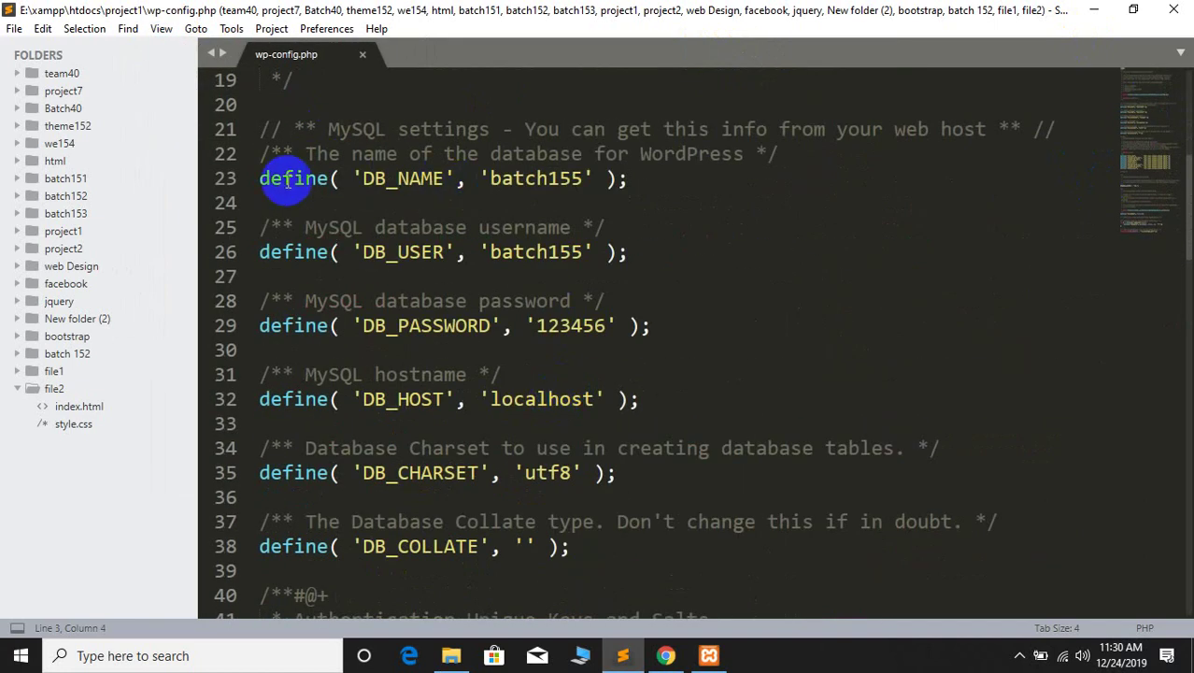
# Replace batch155 with mysecondproject on lines 23 and 26, save, and close the editor
pyautogui.moveTo(492, 179); pyautogui.dragTo(562, 179)
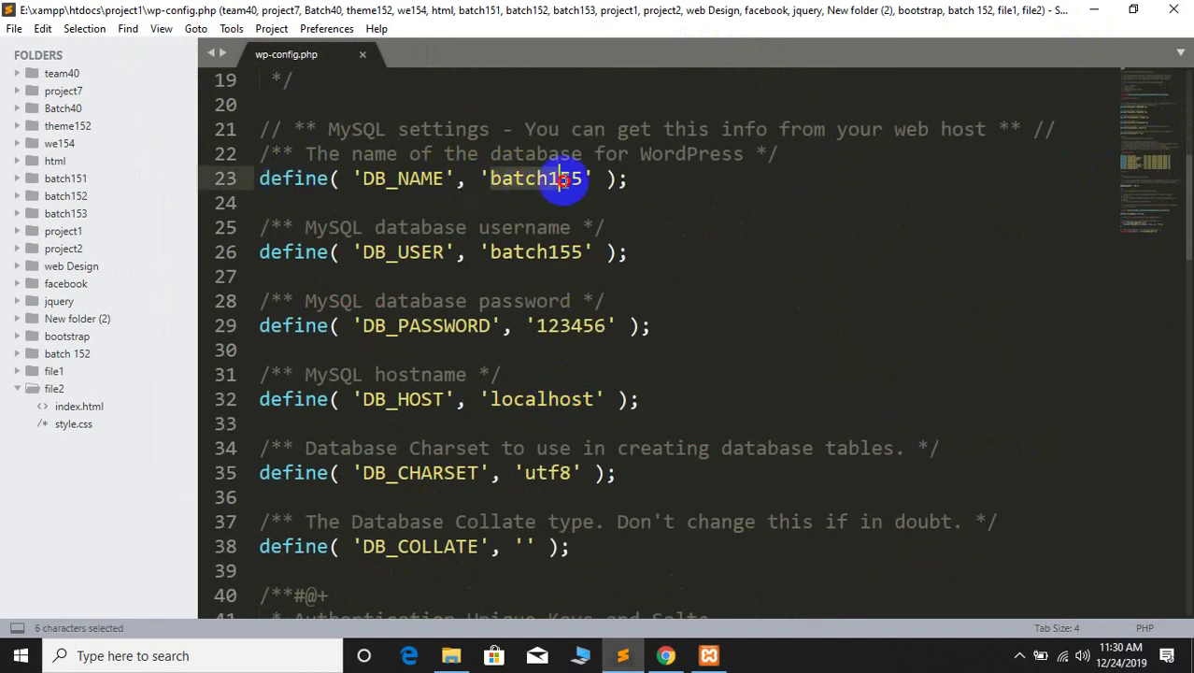
pyautogui.write('mysecondproject')
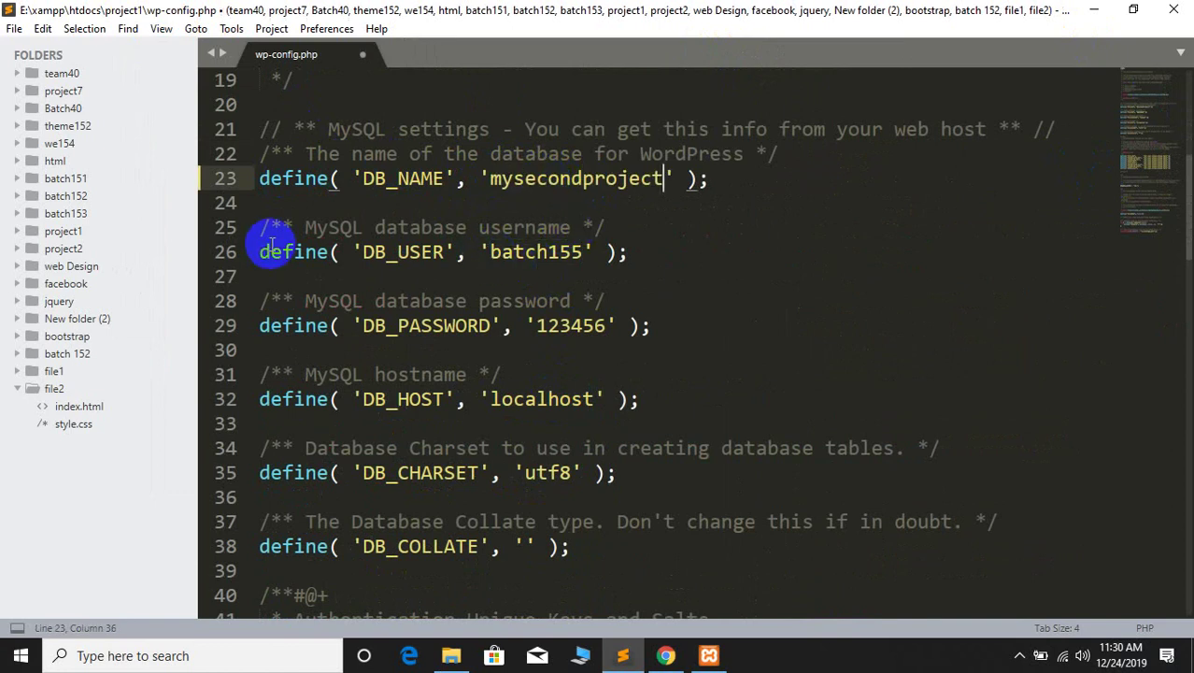
pyautogui.moveTo(489, 252); pyautogui.dragTo(585, 252)
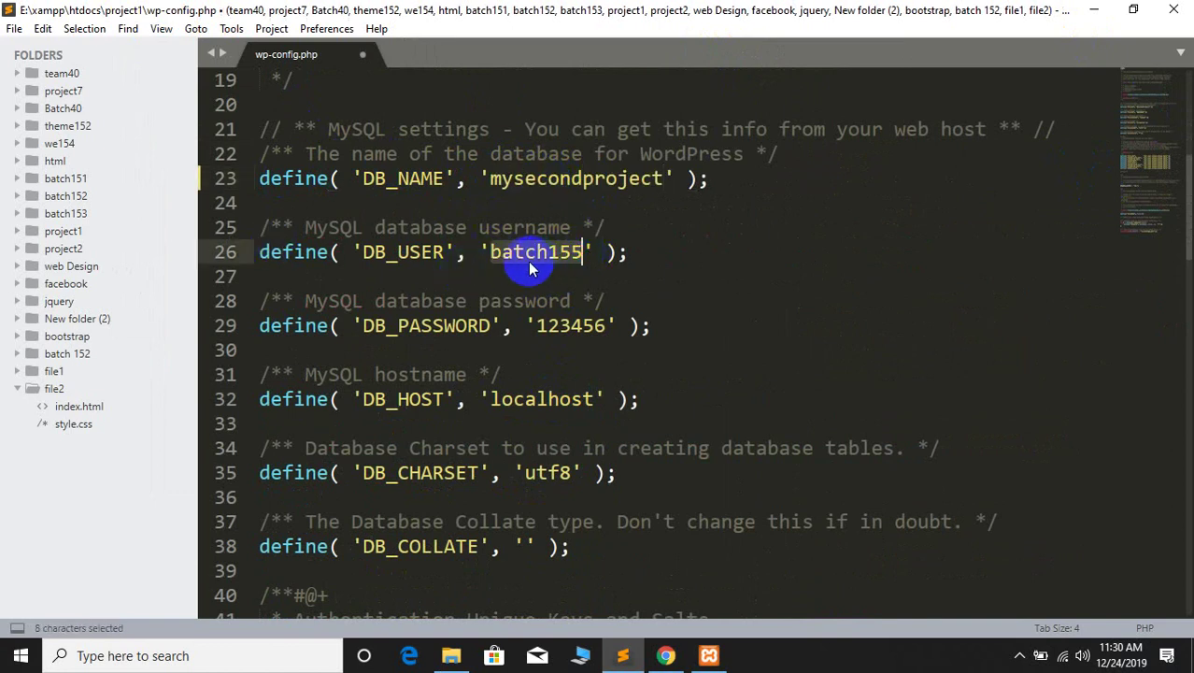
pyautogui.write('mysecondproject')
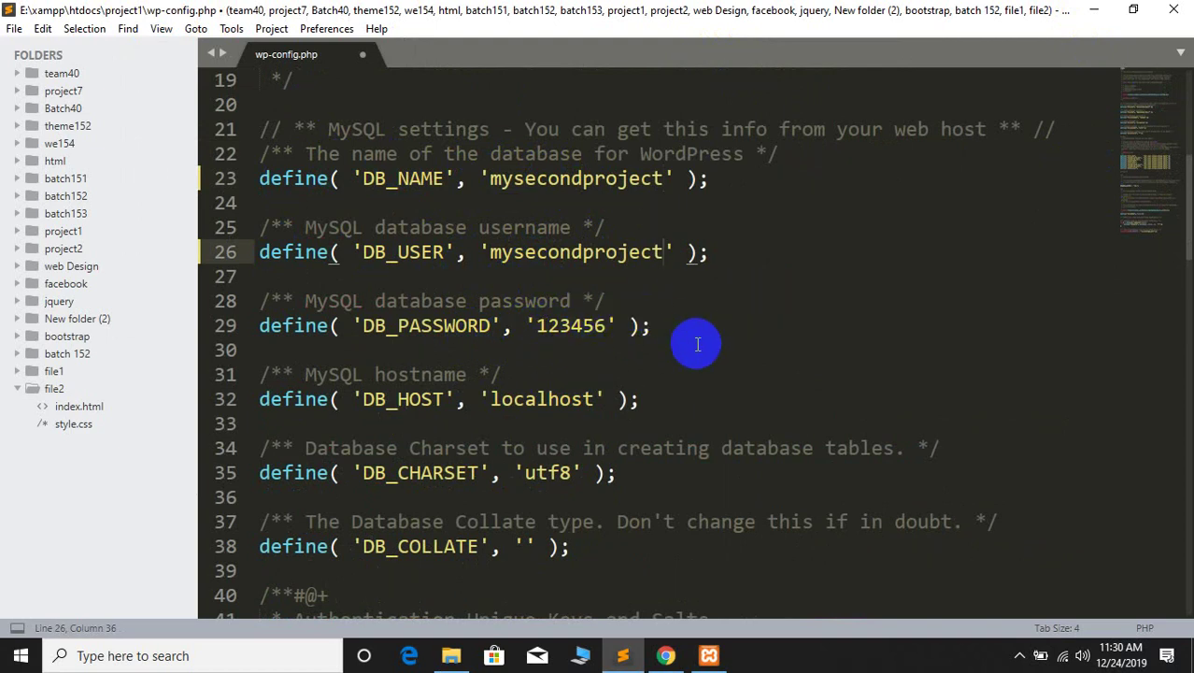
pyautogui.hotkey('ctrl', 's')
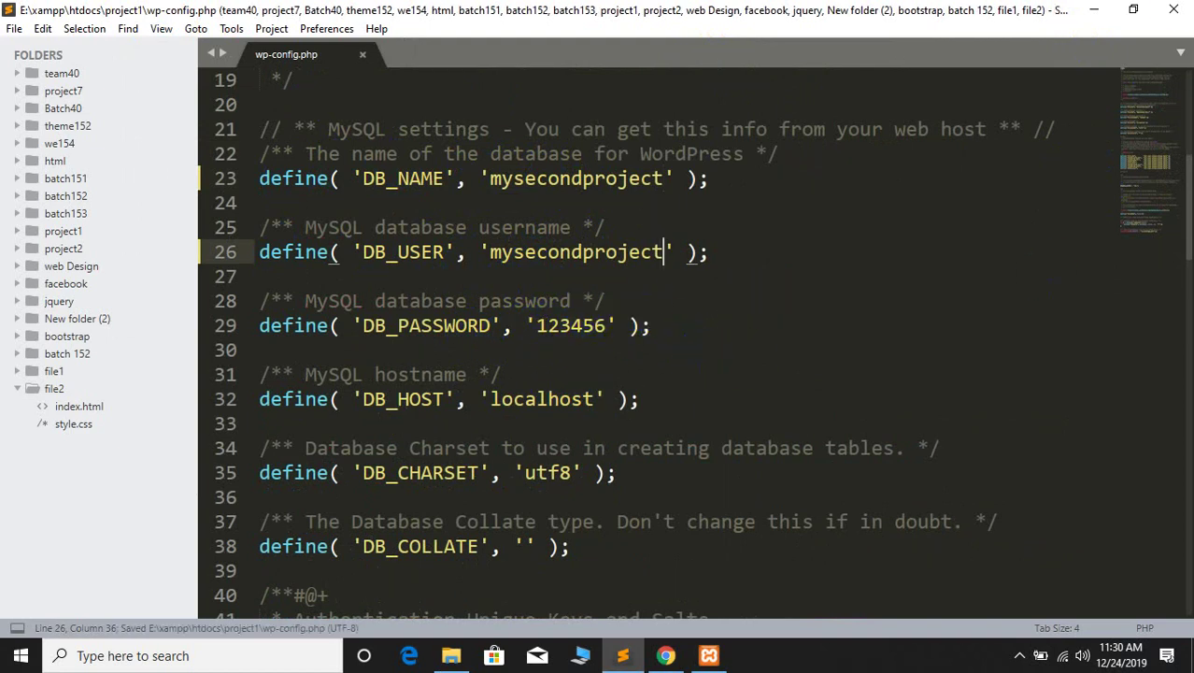
pyautogui.click(1177, 8)
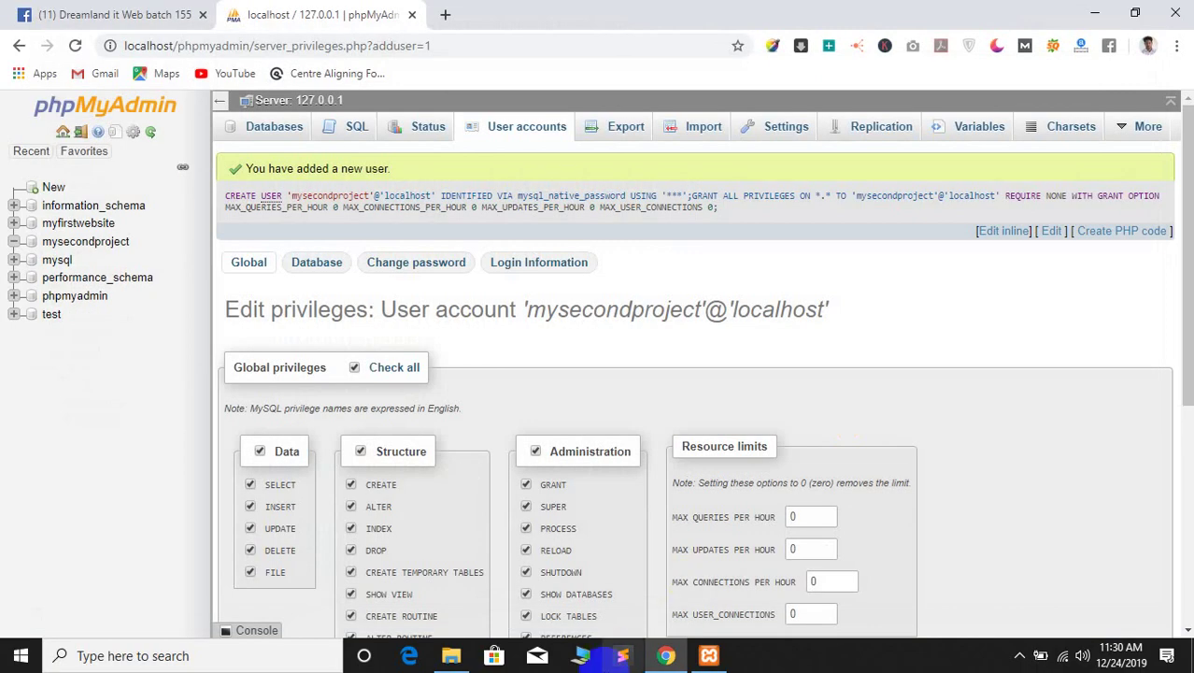
# Bring up the project1 folder window and reposition it on screen
pyautogui.click(440, 659)
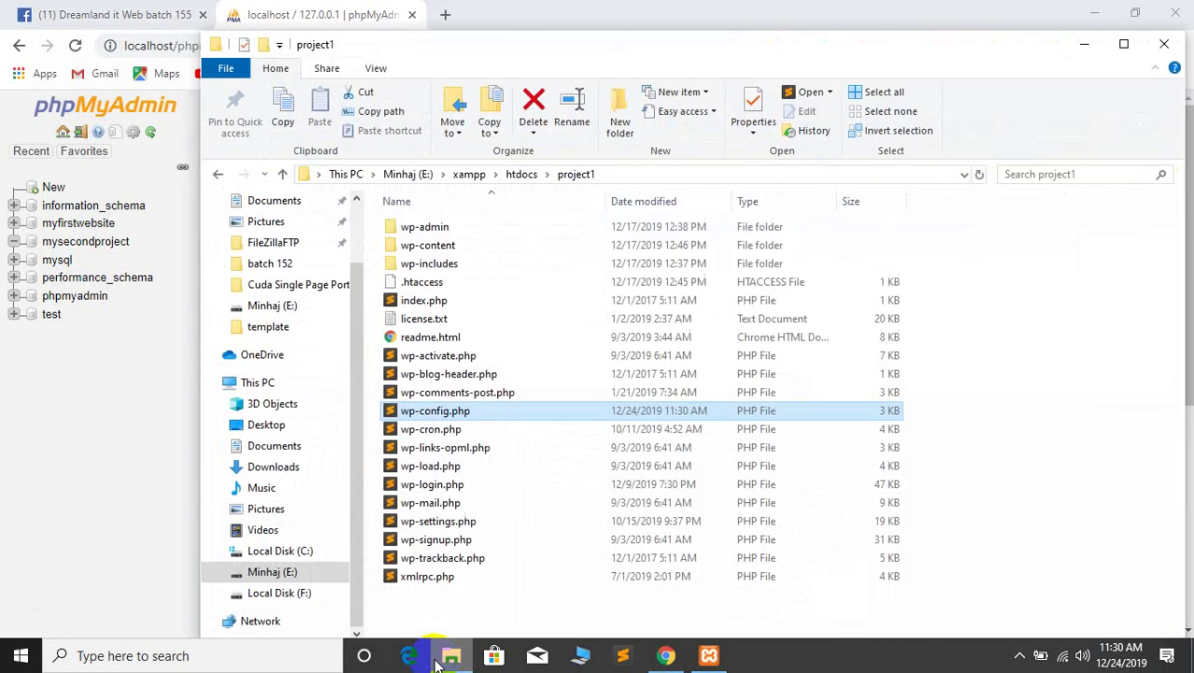
pyautogui.moveTo(640, 43); pyautogui.dragTo(540, 173)
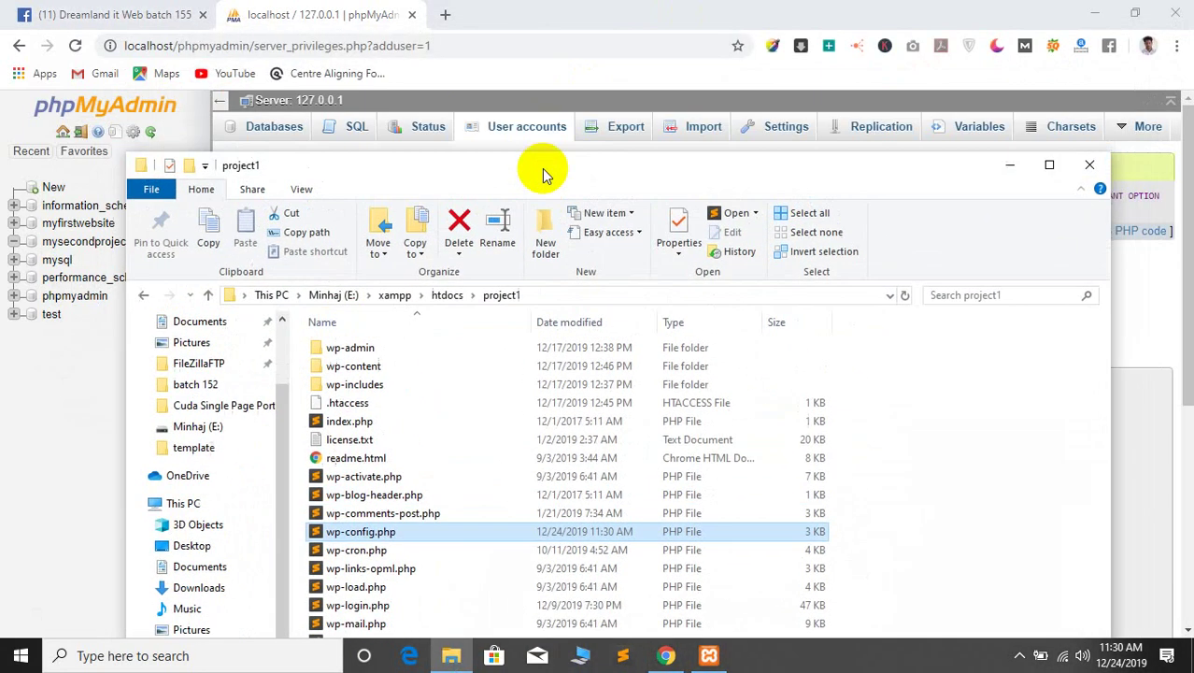
pyautogui.click(303, 13)
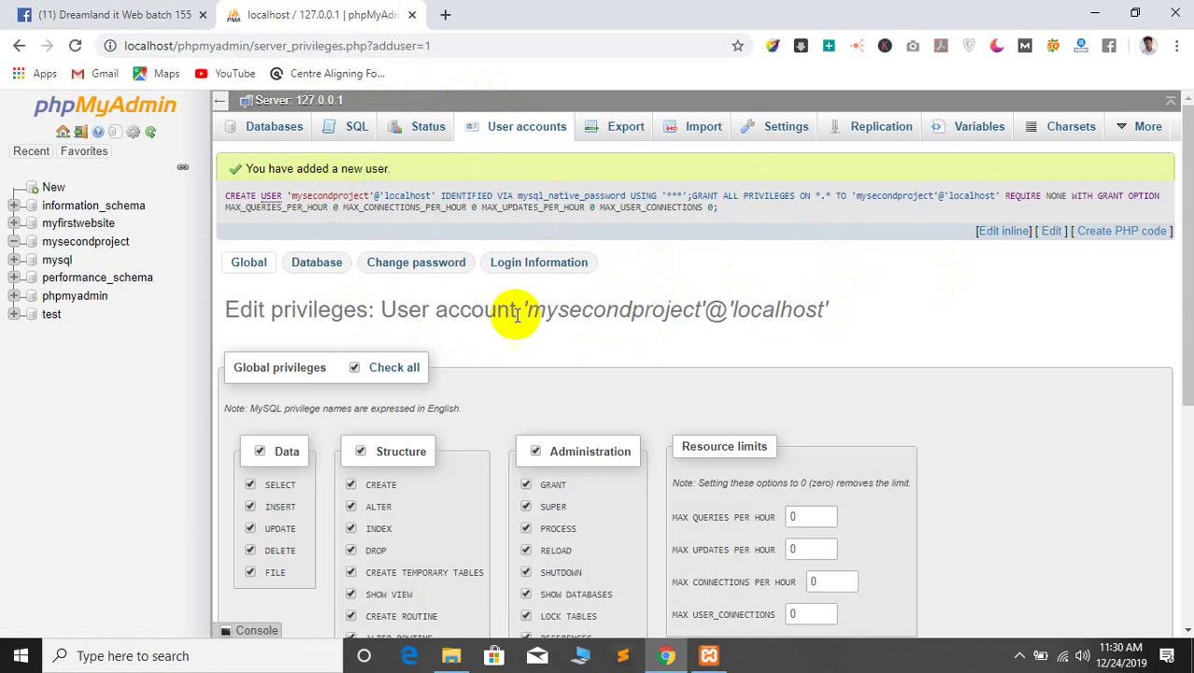
pyautogui.click(451, 656)
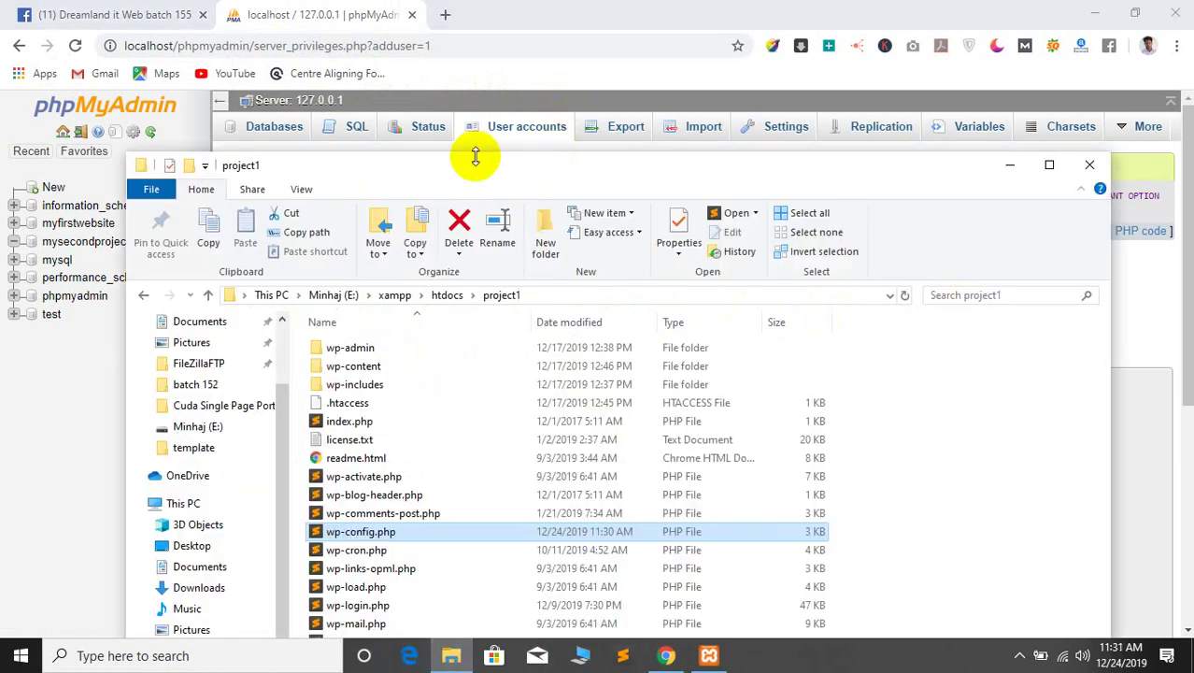
pyautogui.moveTo(460, 171); pyautogui.dragTo(556, 90)
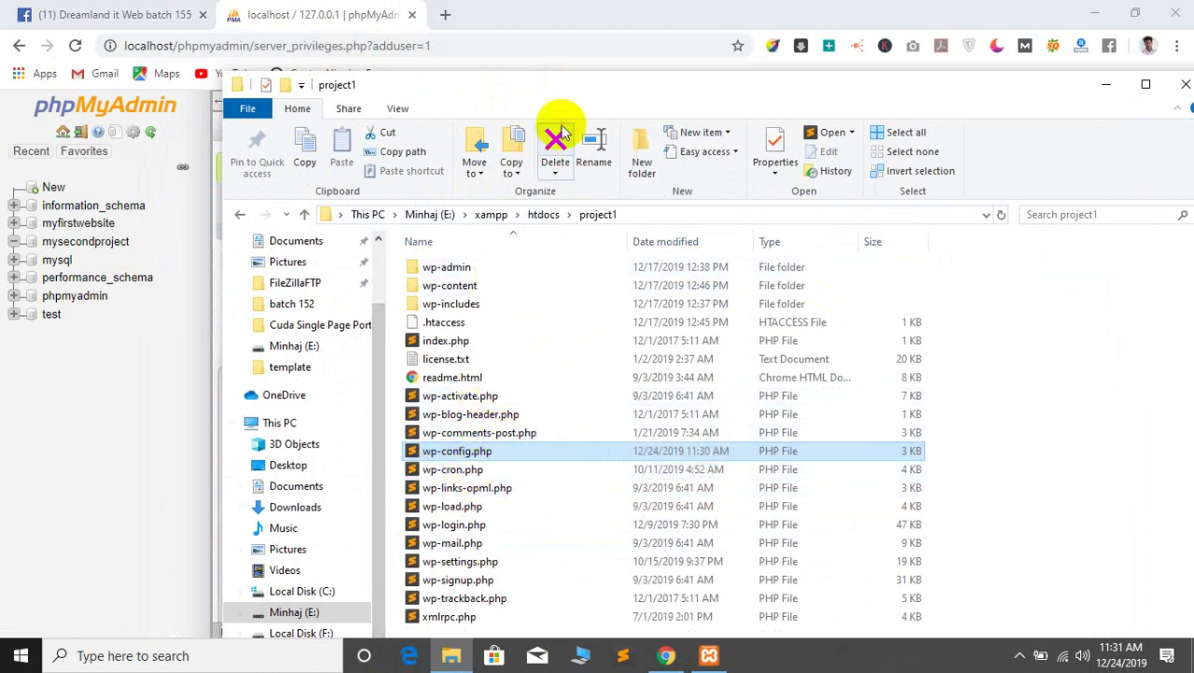
pyautogui.moveTo(553, 84); pyautogui.dragTo(578, 50)
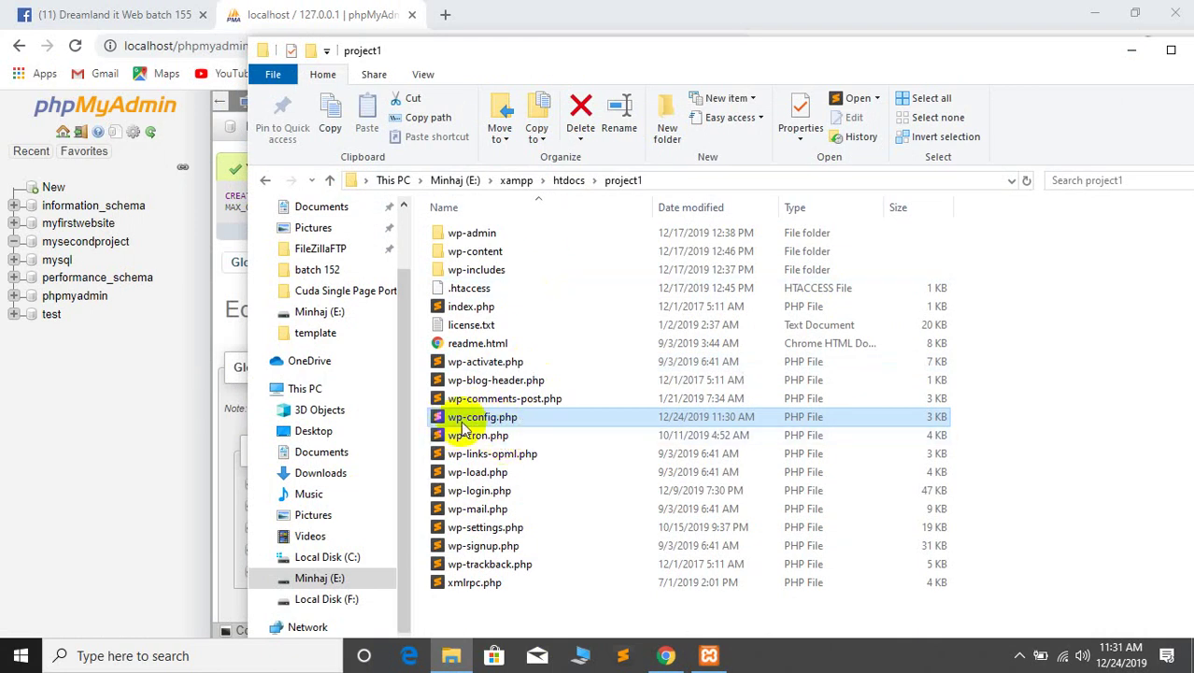
# Browse project1's wp-content\themes folder with its four default themes, then return to Chrome
pyautogui.doubleClick(485, 251)
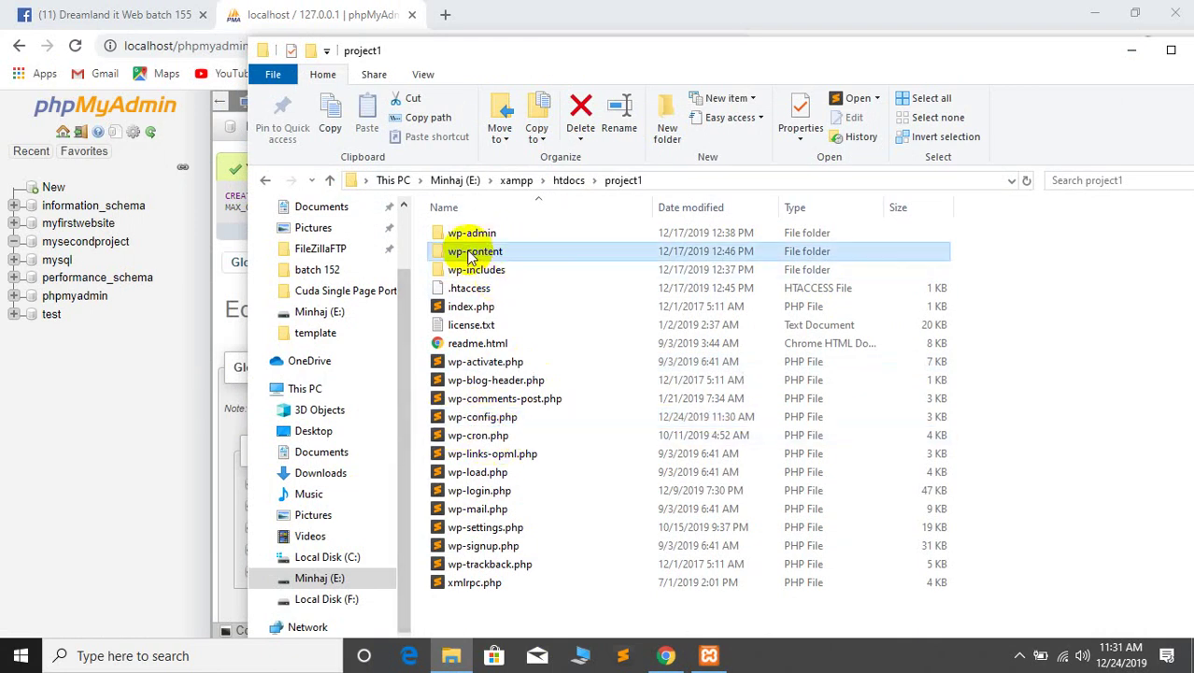
pyautogui.doubleClick(483, 254)
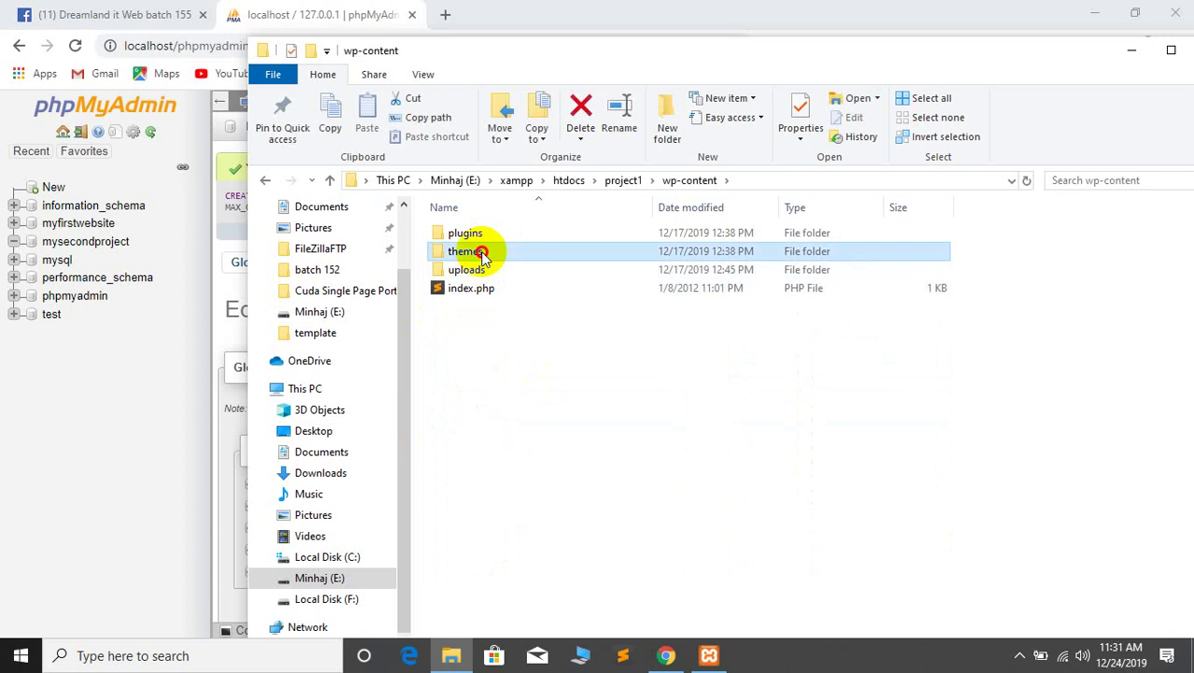
pyautogui.click(266, 179)
pyautogui.moveTo(578, 63); pyautogui.dragTo(552, 152)
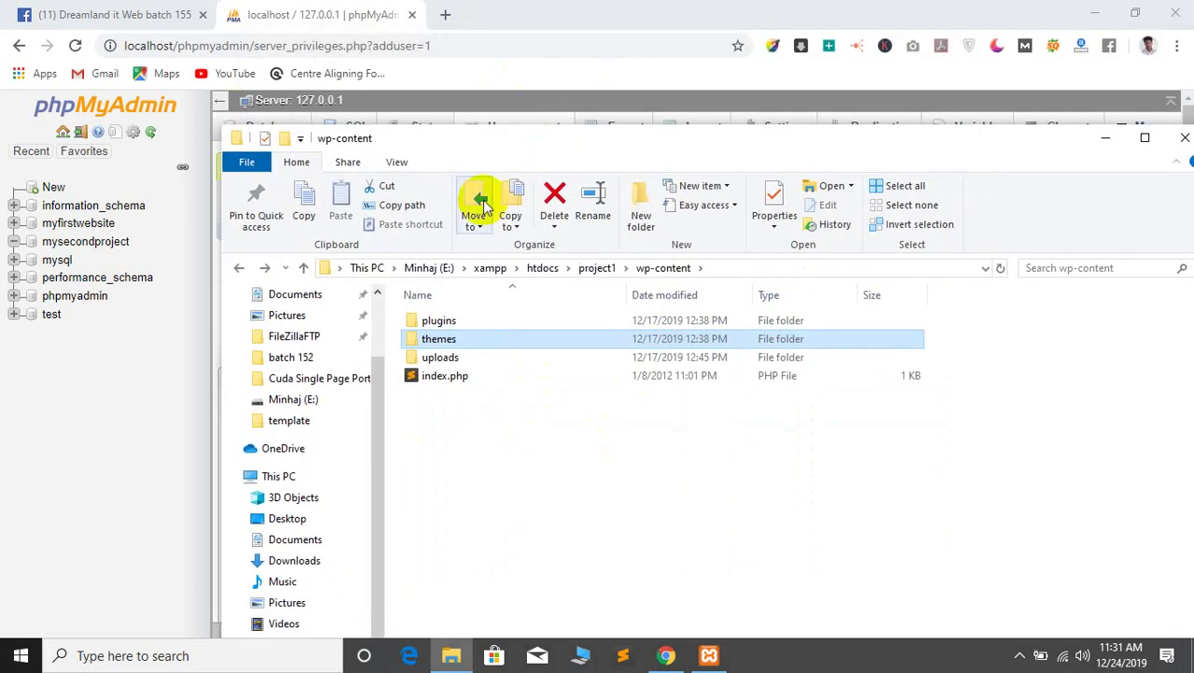
pyautogui.click(238, 268)
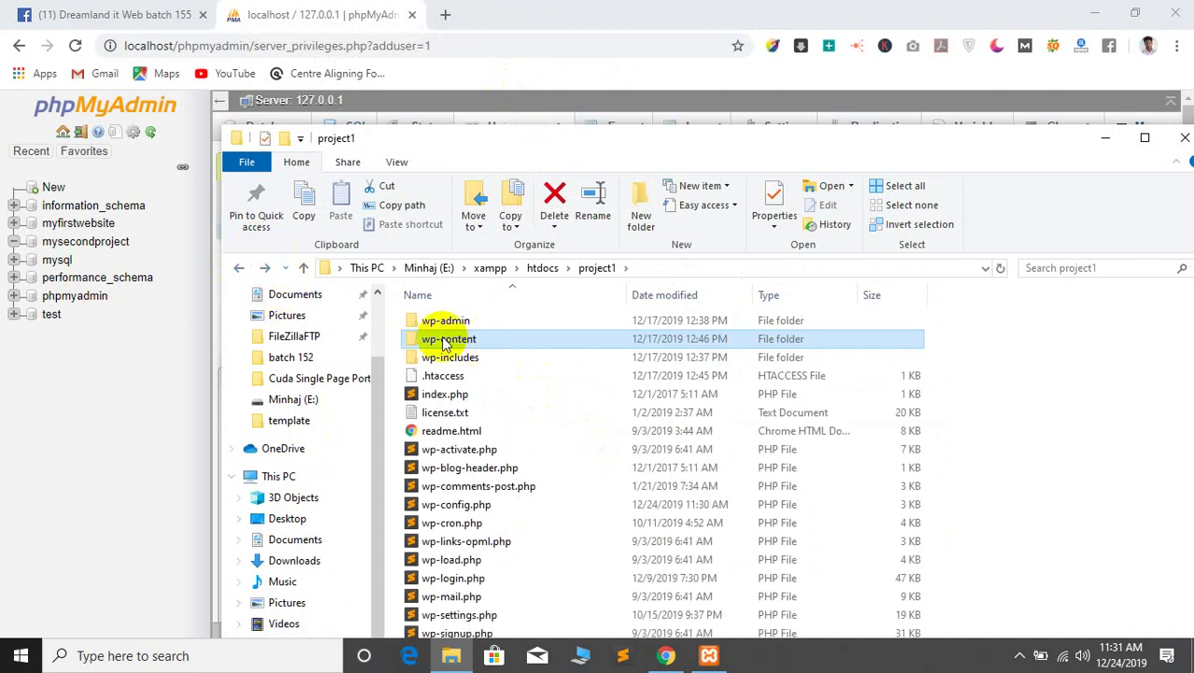
pyautogui.doubleClick(437, 338)
pyautogui.click(442, 359)
pyautogui.doubleClick(429, 339)
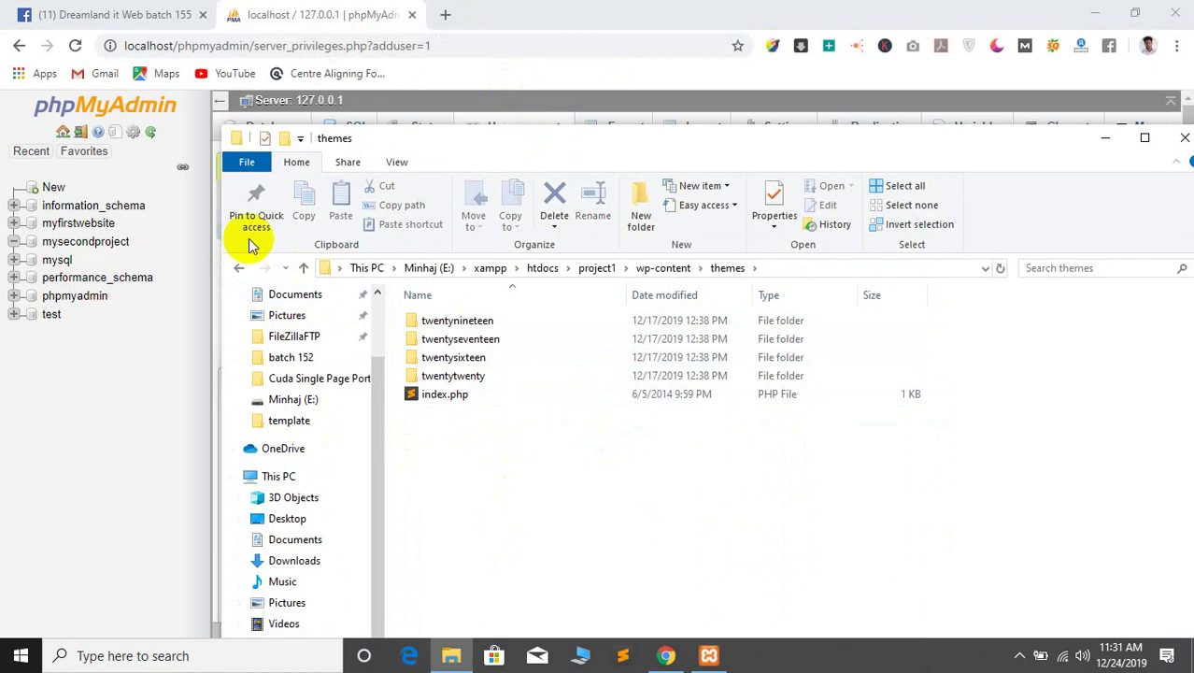
pyautogui.click(239, 268)
pyautogui.click(523, 11)
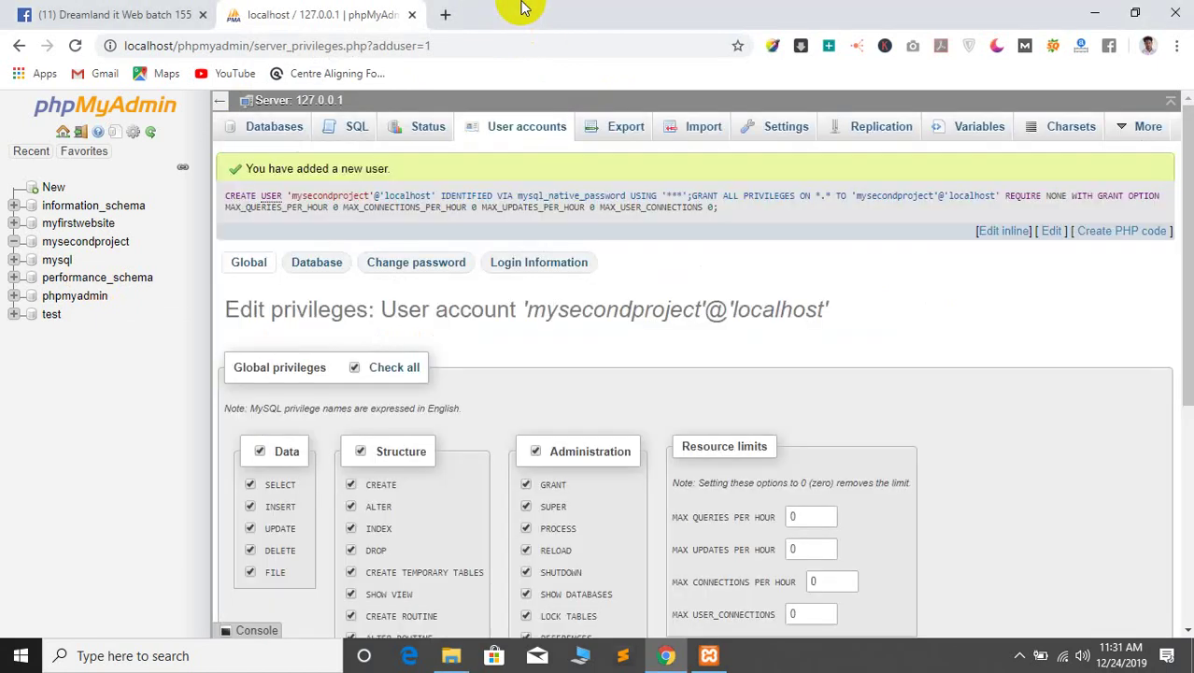
# Open a new browser tab, then back File Explorer out to the drive's top level
pyautogui.click(443, 14)
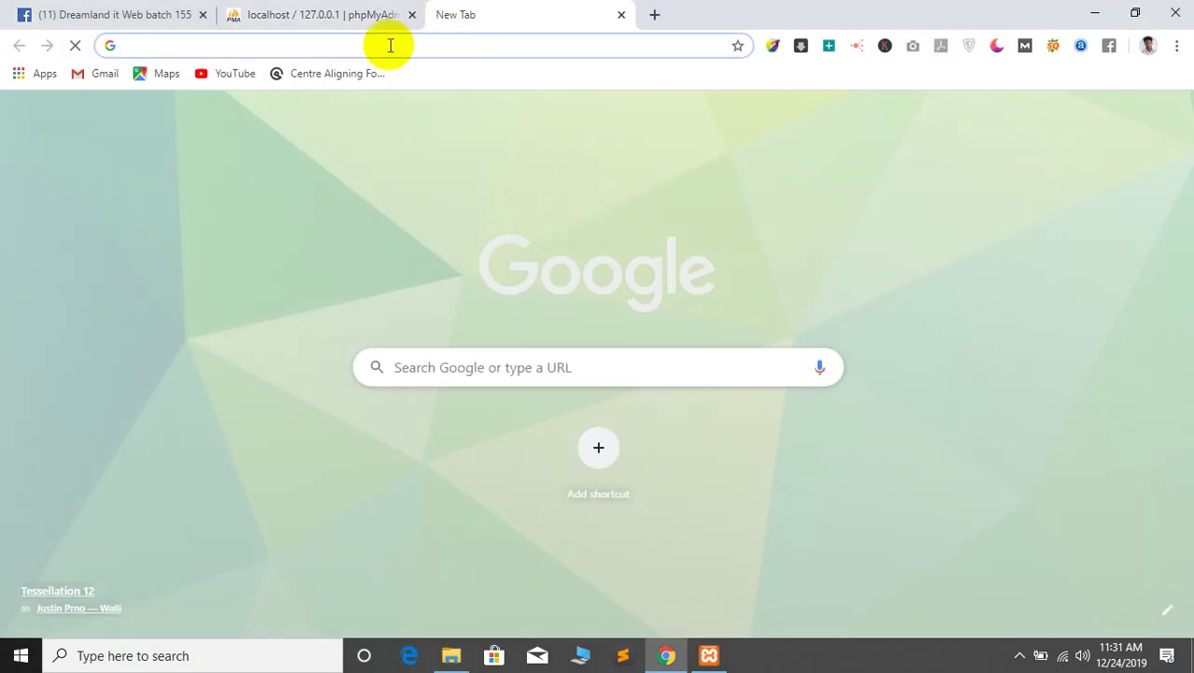
pyautogui.write('localhost')
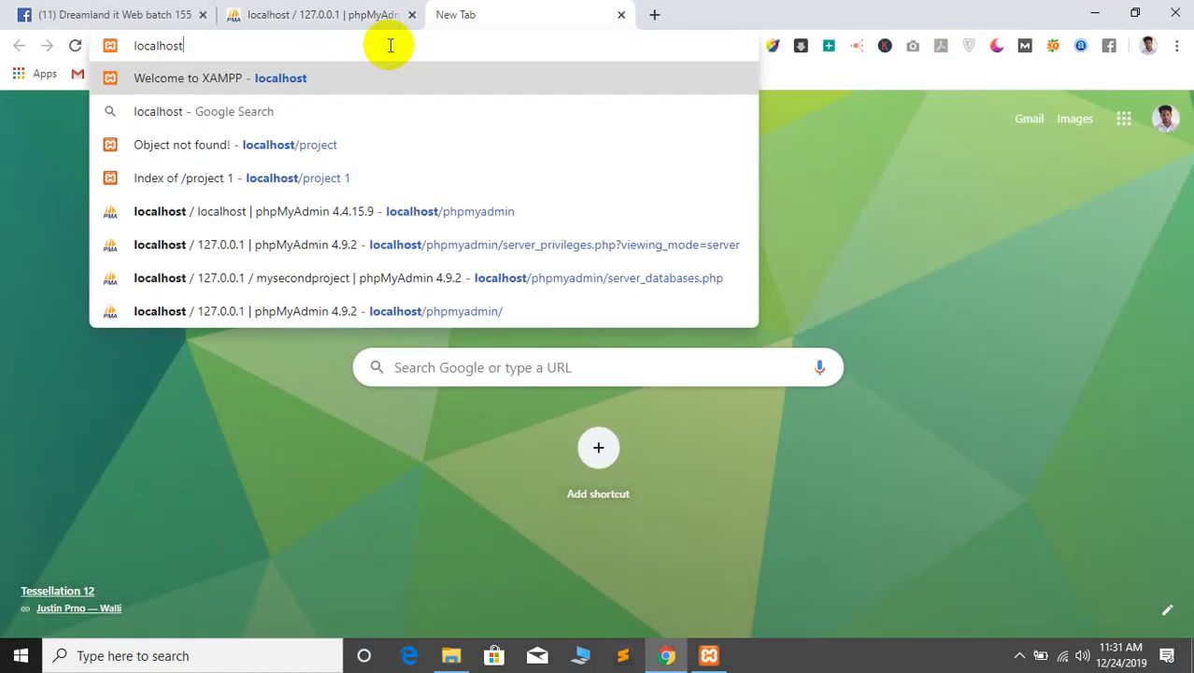
pyautogui.write('/')
pyautogui.click(450, 655)
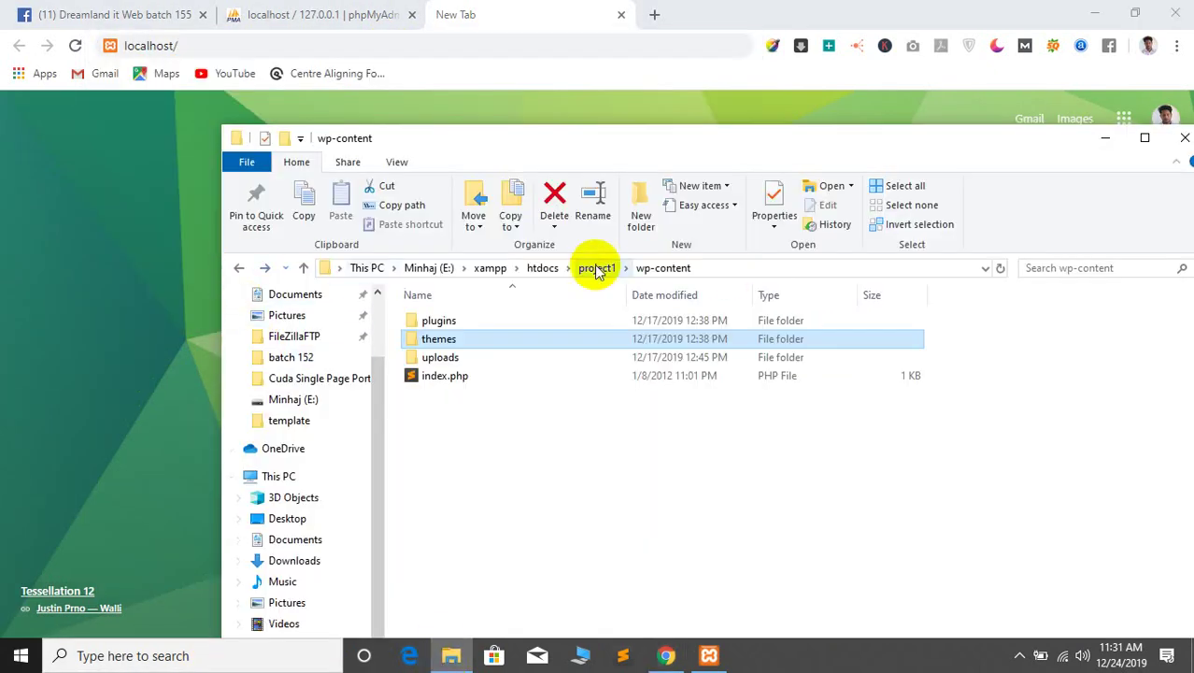
pyautogui.click(239, 268)
pyautogui.click(241, 269)
pyautogui.click(241, 269)
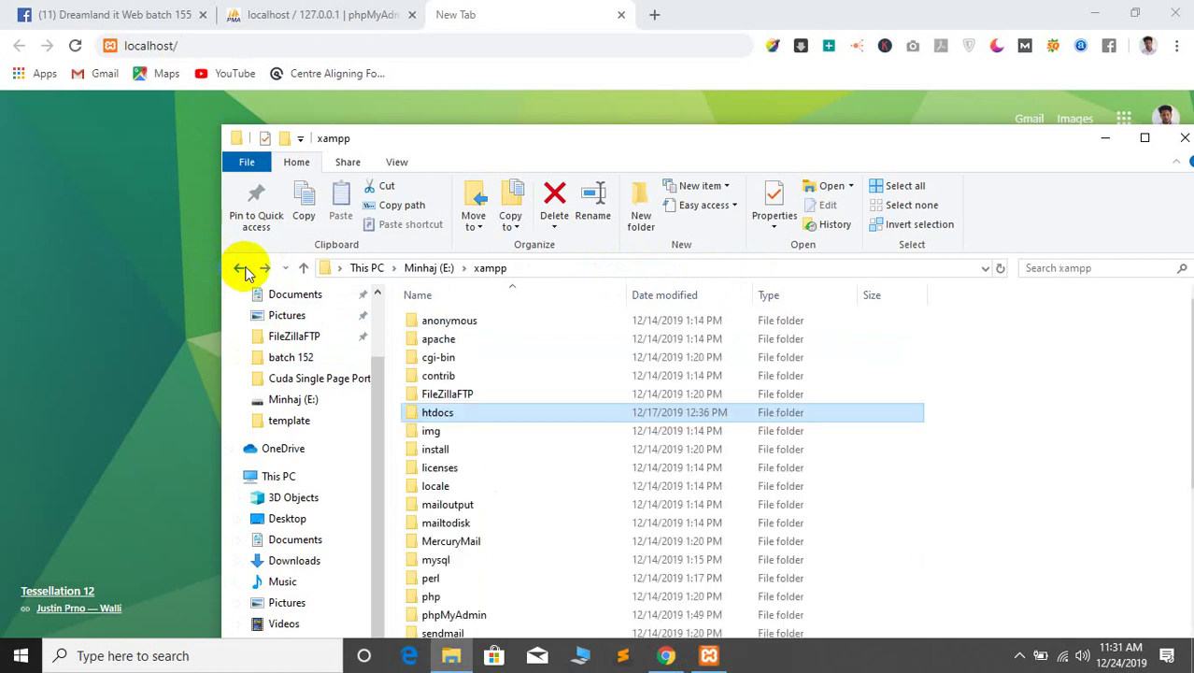
pyautogui.click(241, 269)
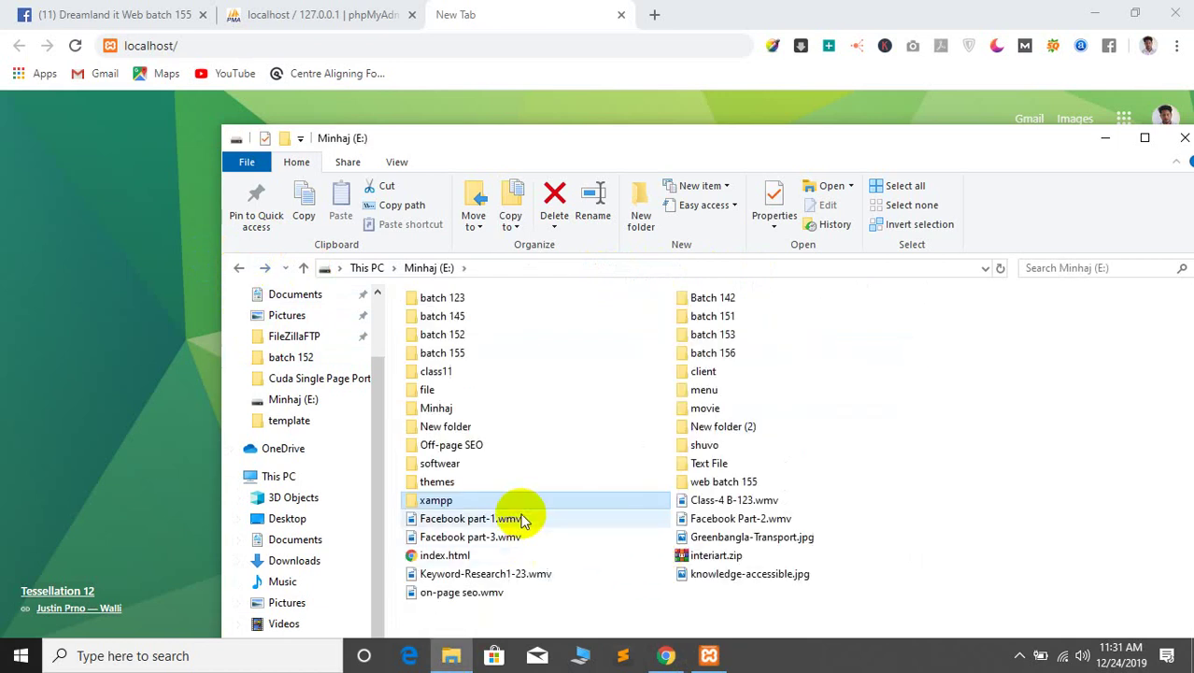
# Go into xampp\htdocs and start renaming the project1 folder, then cancel the rename
pyautogui.doubleClick(495, 412)
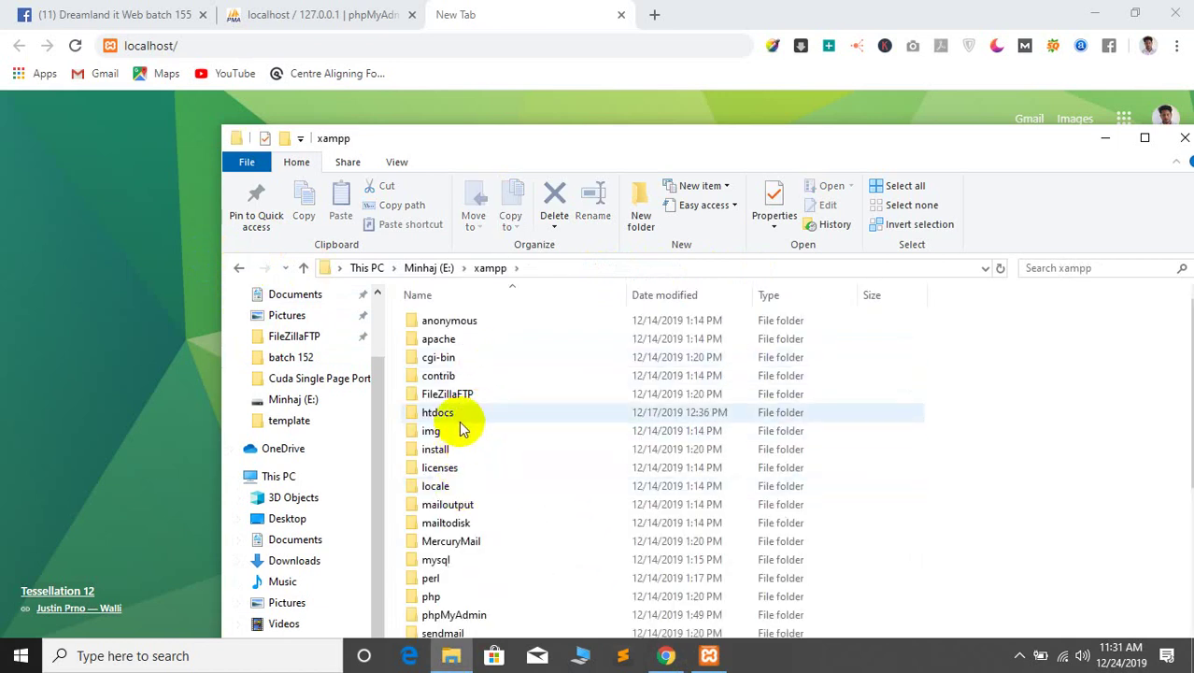
pyautogui.click(458, 416)
pyautogui.doubleClick(458, 416)
pyautogui.click(458, 357)
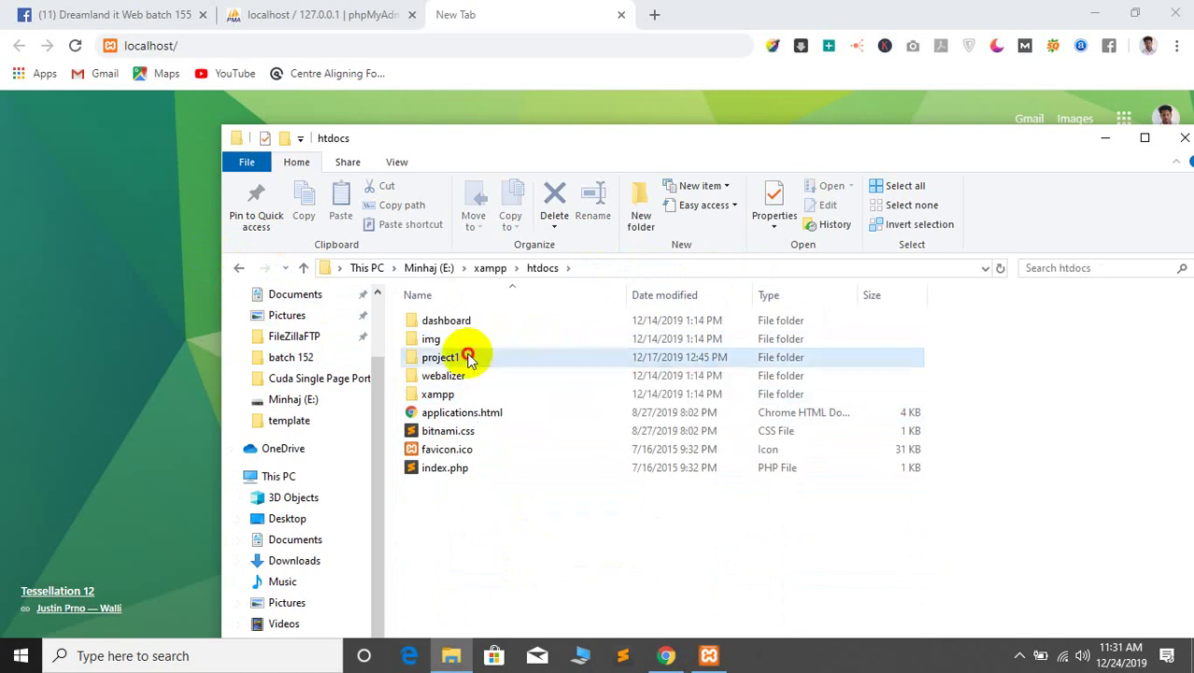
pyautogui.rightClick(455, 361)
pyautogui.click(496, 595)
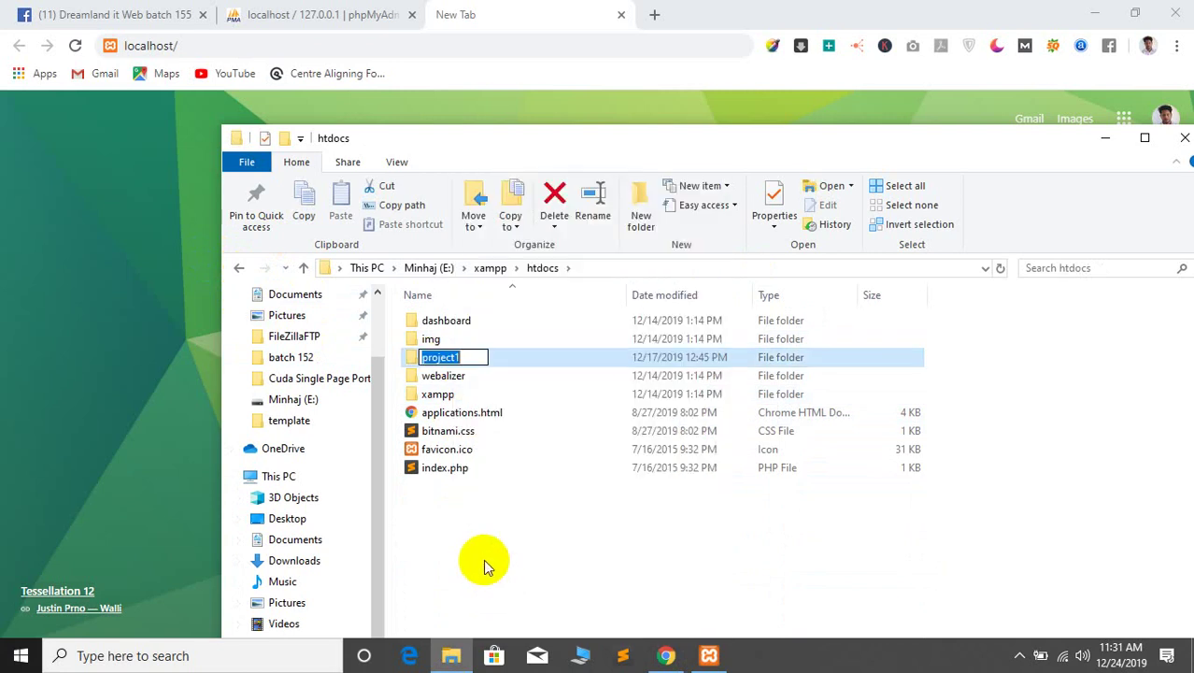
pyautogui.click(483, 559)
# Load localhost/project1 in the new tab, which returns a 404 Object not found page
pyautogui.click(403, 44)
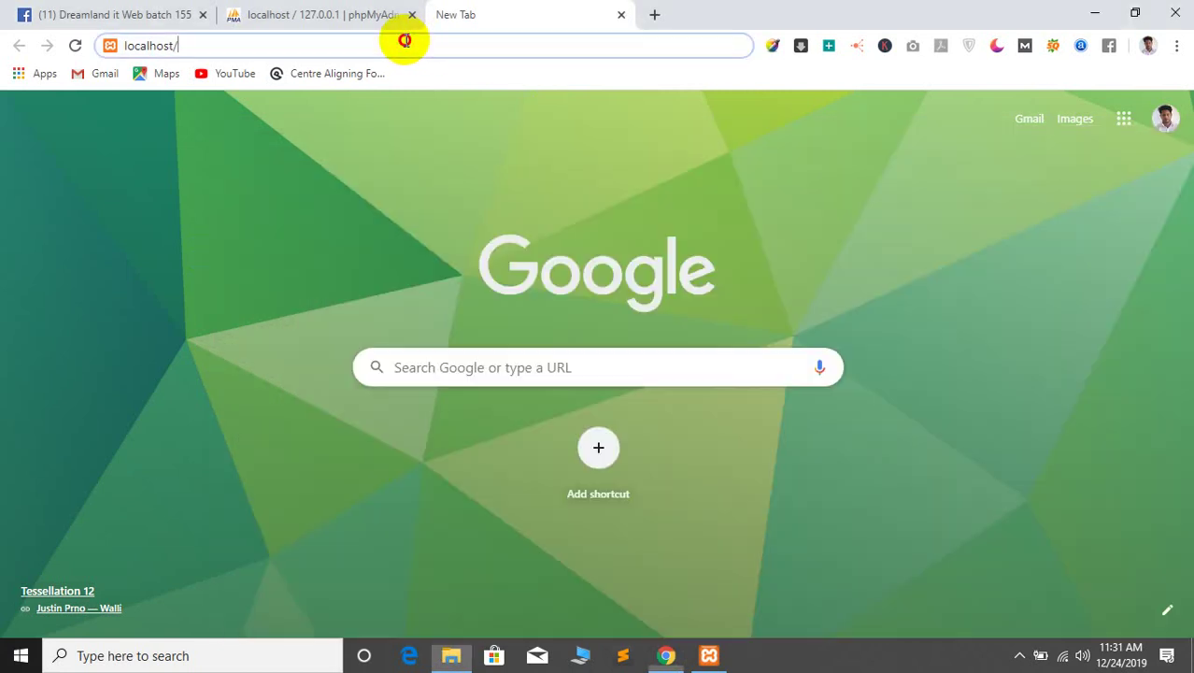
pyautogui.write('localhost/project1')
pyautogui.press('Return')
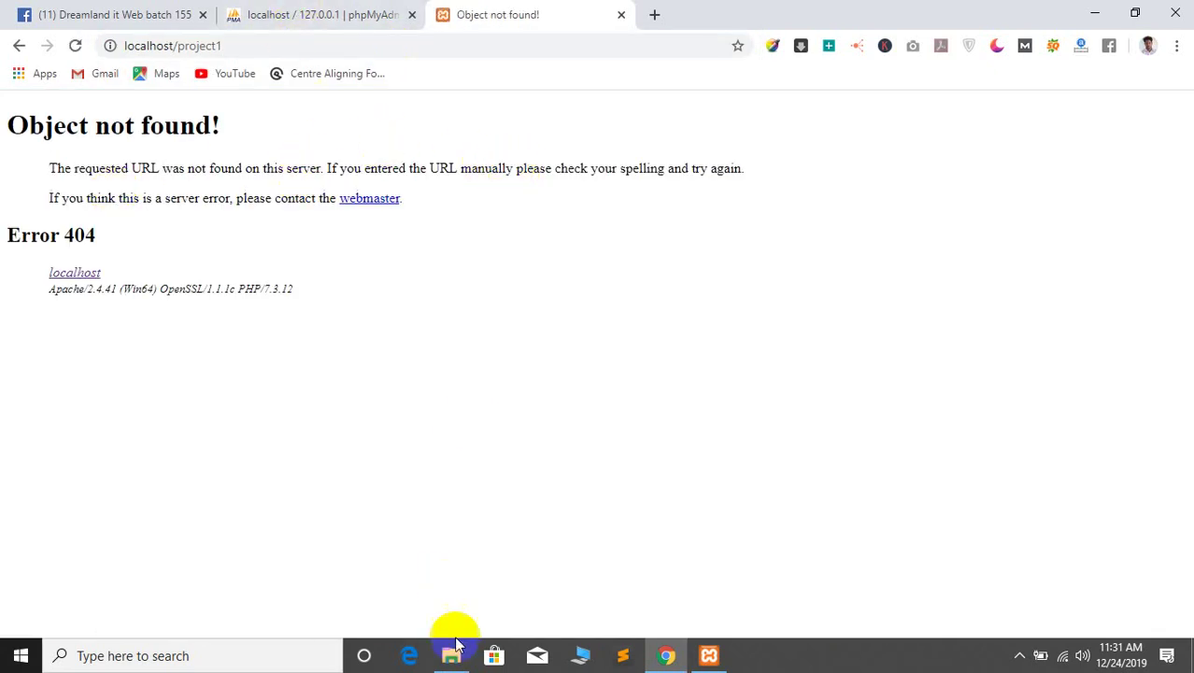
# Stop Apache and MySQL in the XAMPP Control Panel and close it
pyautogui.click(451, 655)
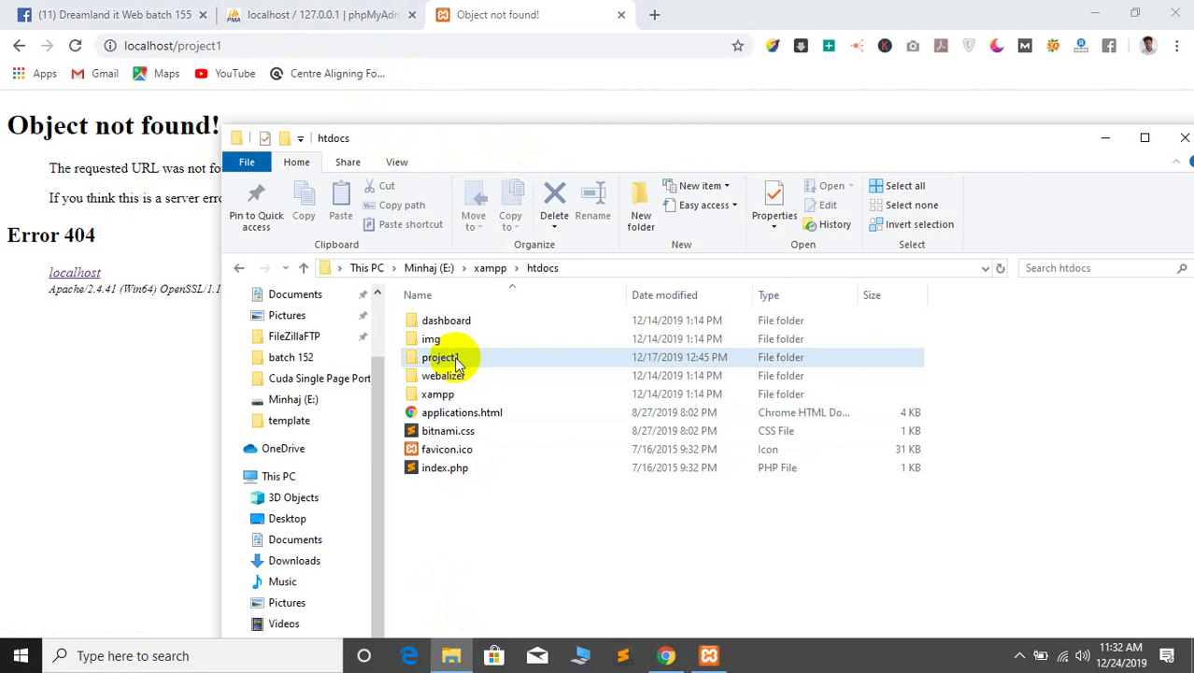
pyautogui.moveTo(579, 138); pyautogui.dragTo(482, 125)
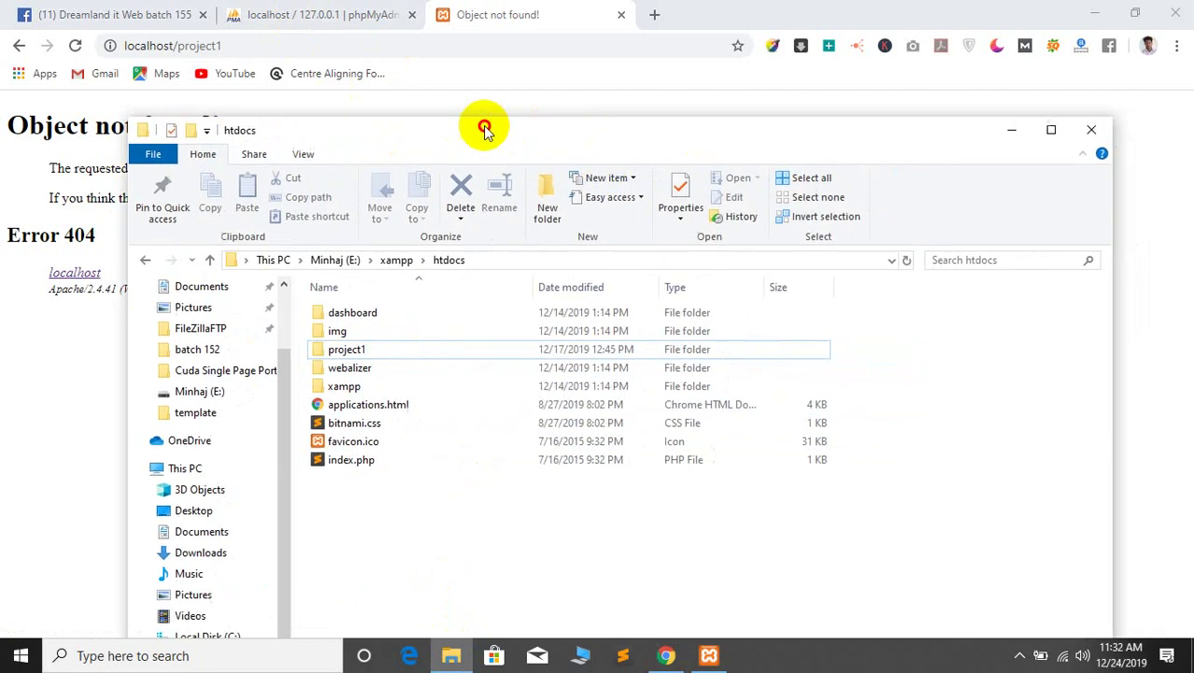
pyautogui.click(693, 665)
pyautogui.click(667, 224)
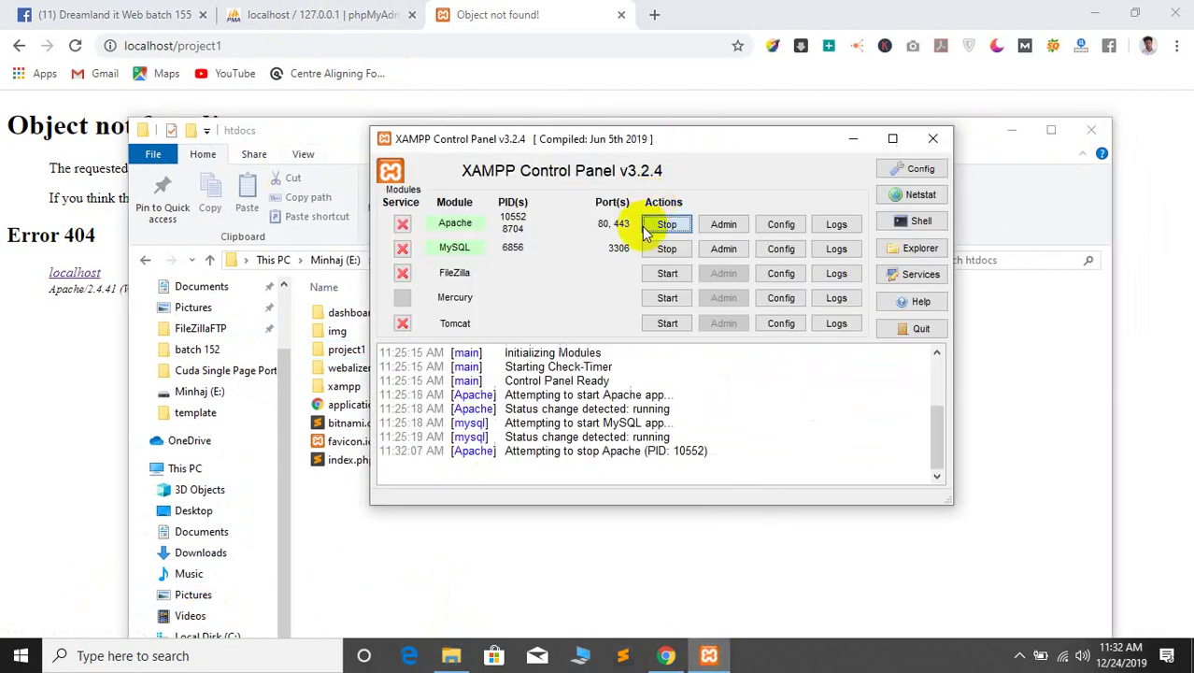
pyautogui.click(667, 249)
pyautogui.click(933, 138)
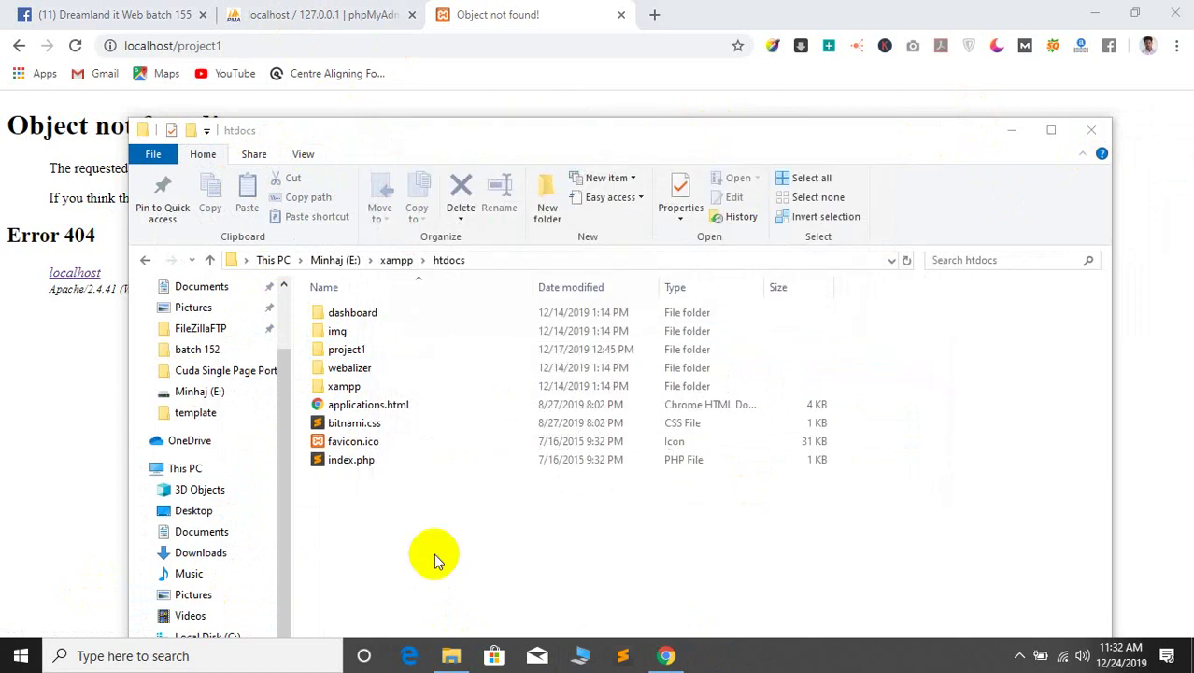
# Relaunch the XAMPP Control Panel from the xampp folder and start Apache and MySQL again
pyautogui.click(146, 261)
pyautogui.scroll(-9, 485, 447)
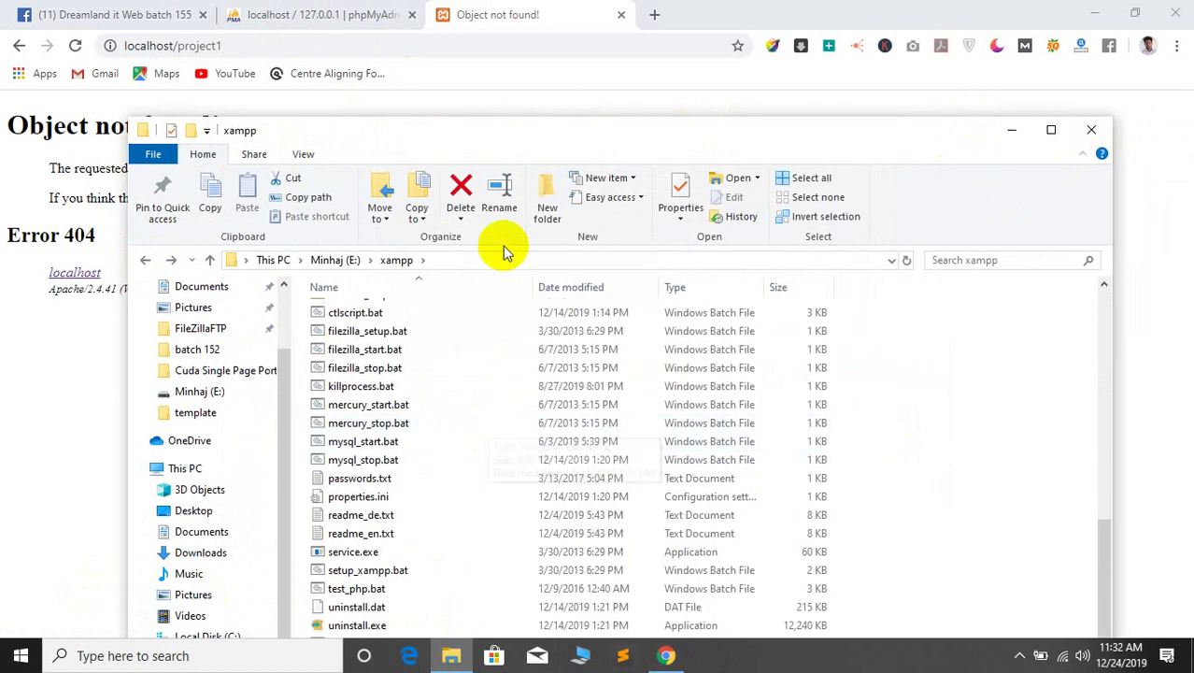
pyautogui.moveTo(474, 141); pyautogui.dragTo(538, 67)
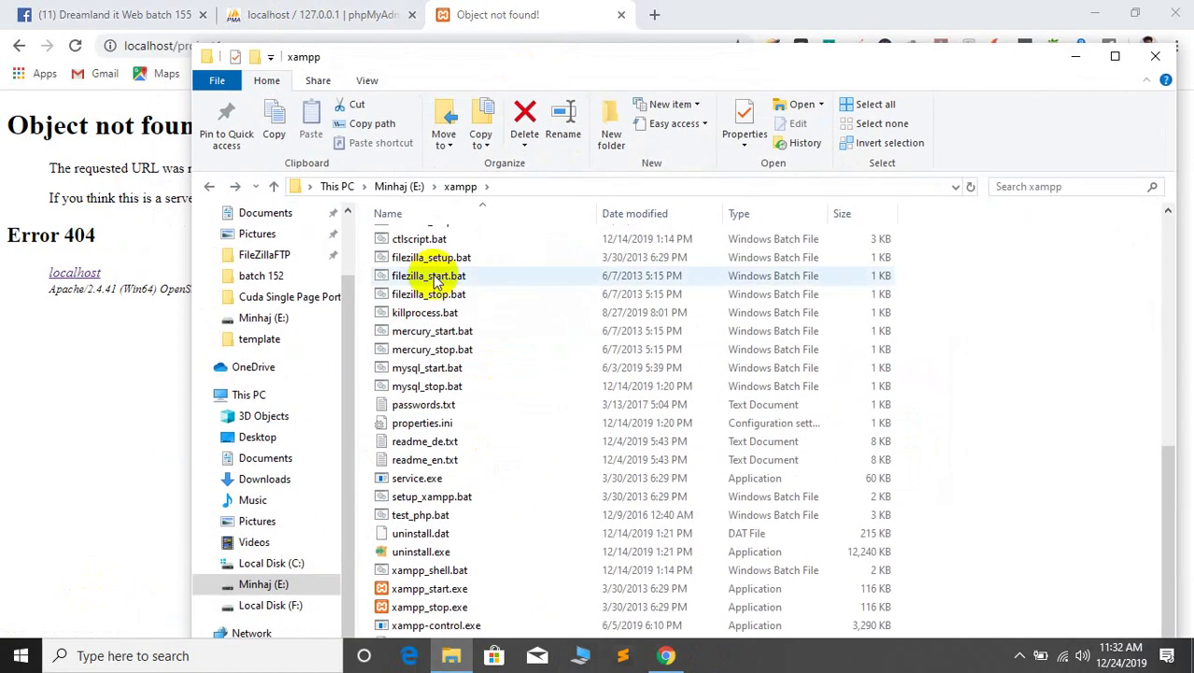
pyautogui.click(420, 625)
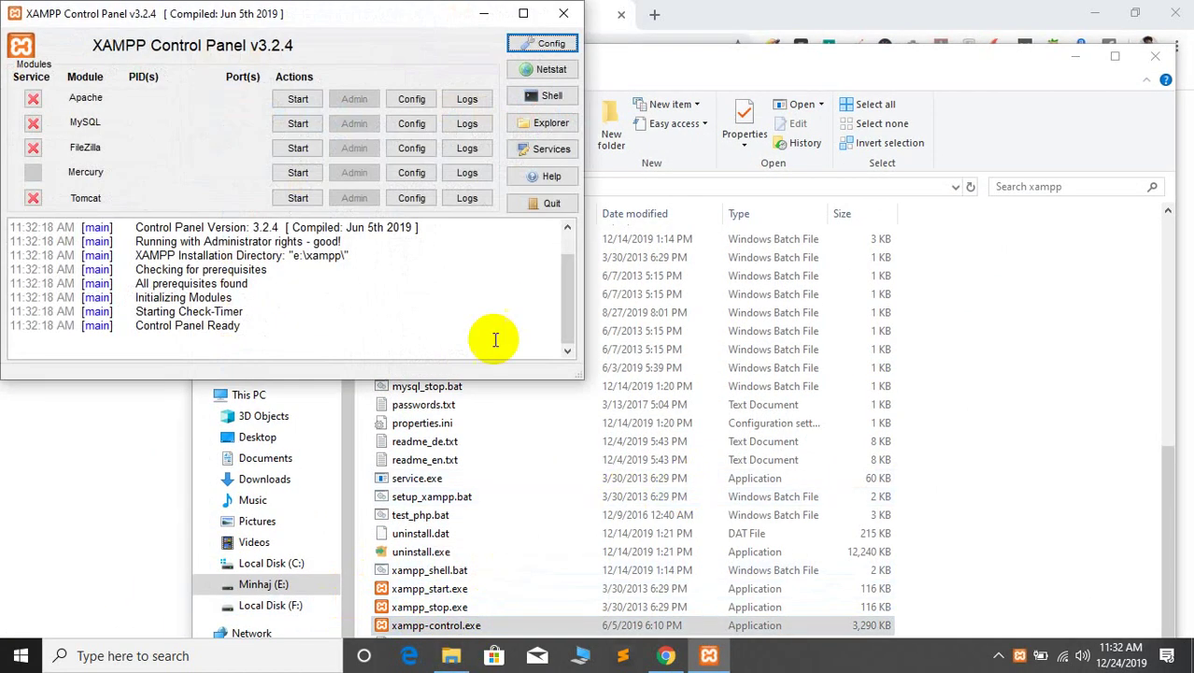
pyautogui.click(299, 100)
pyautogui.click(297, 124)
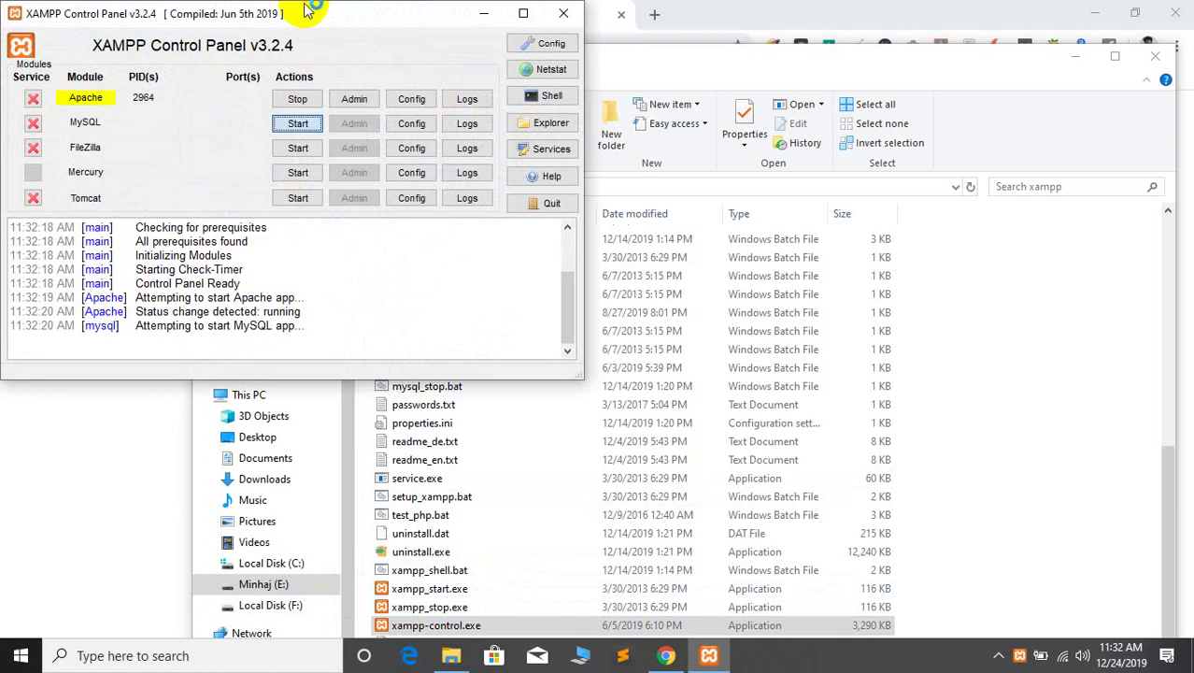
pyautogui.moveTo(285, 14); pyautogui.dragTo(813, 175)
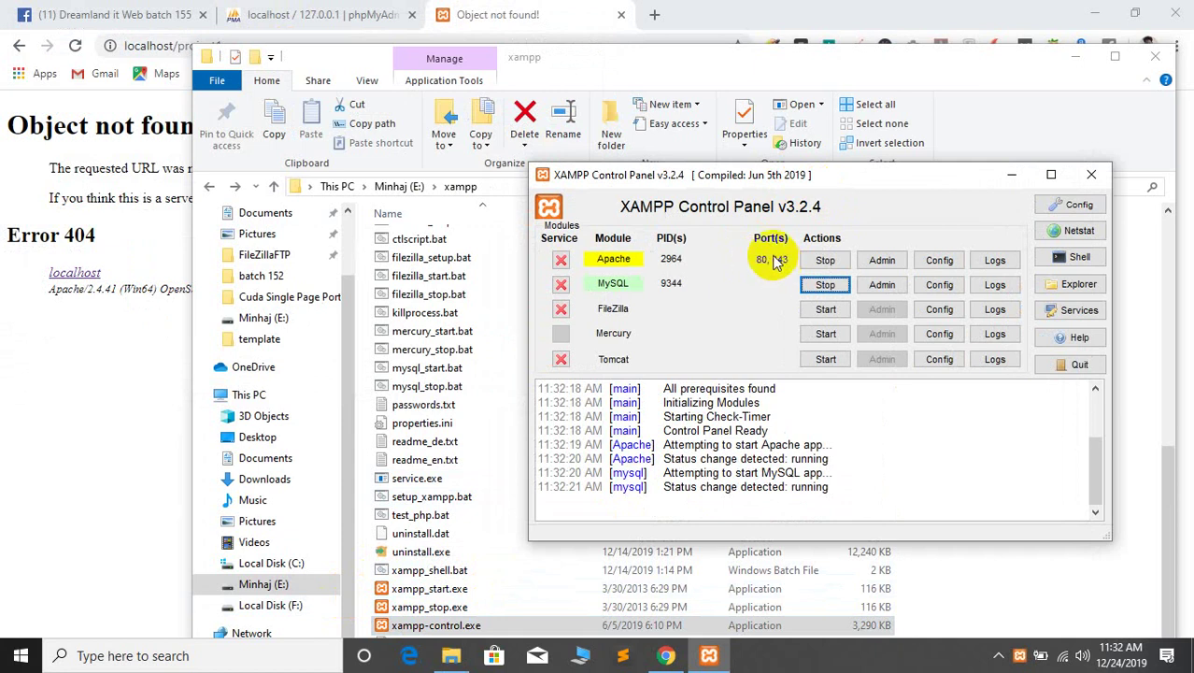
pyautogui.moveTo(710, 181); pyautogui.dragTo(686, 210)
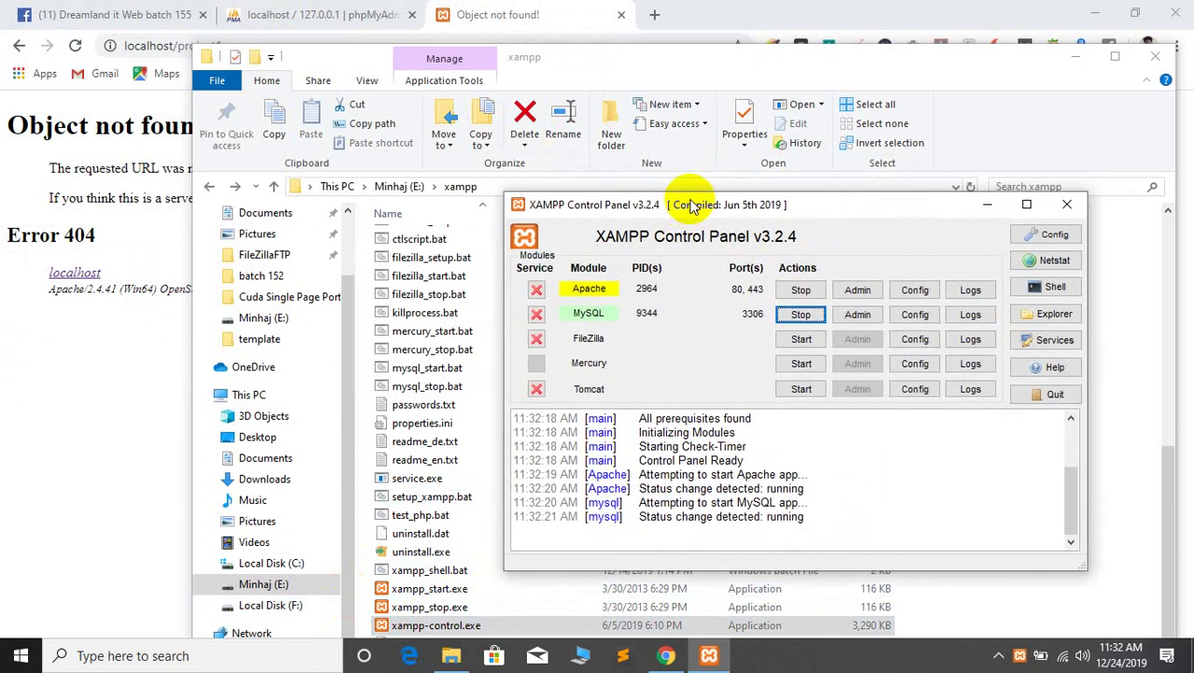
pyautogui.click(172, 160)
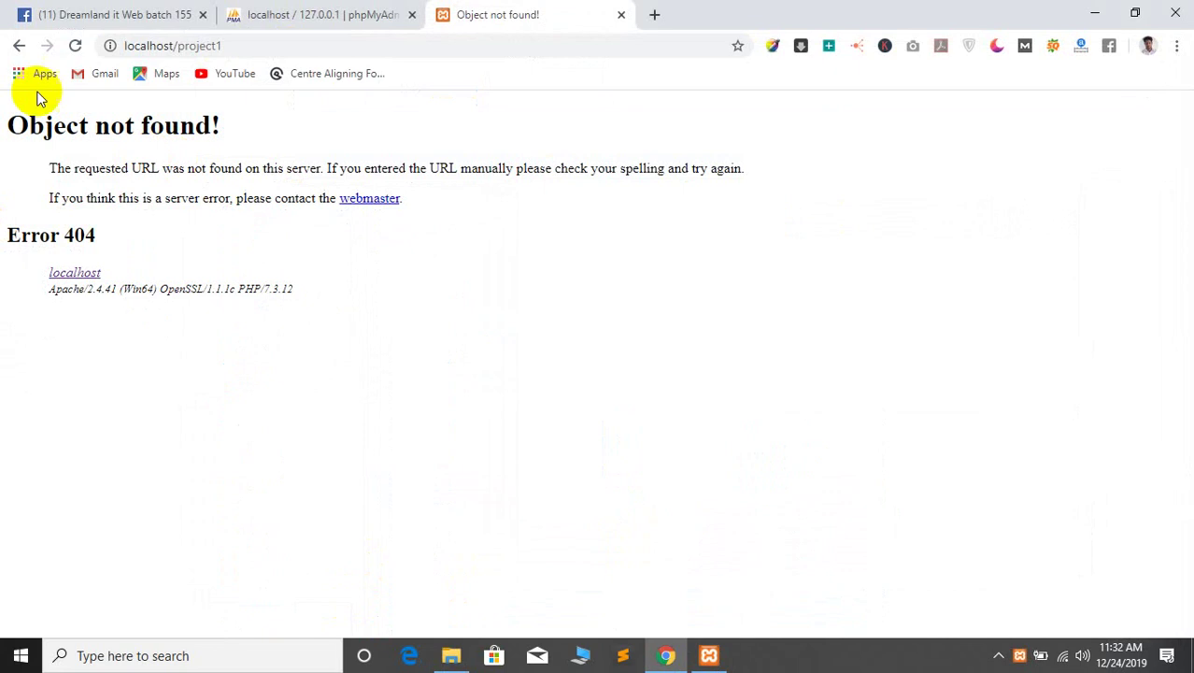
# Reload the project1 page, check its database error, and return to phpMyAdmin's privileges page
pyautogui.click(75, 45)
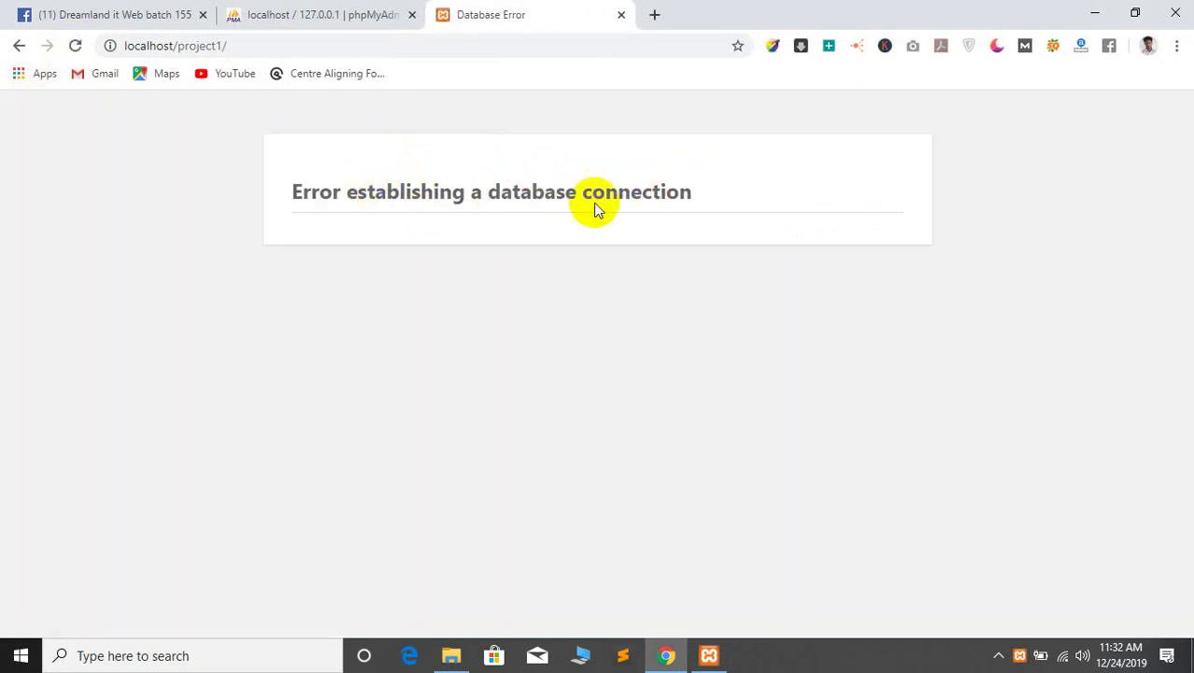
pyautogui.click(277, 11)
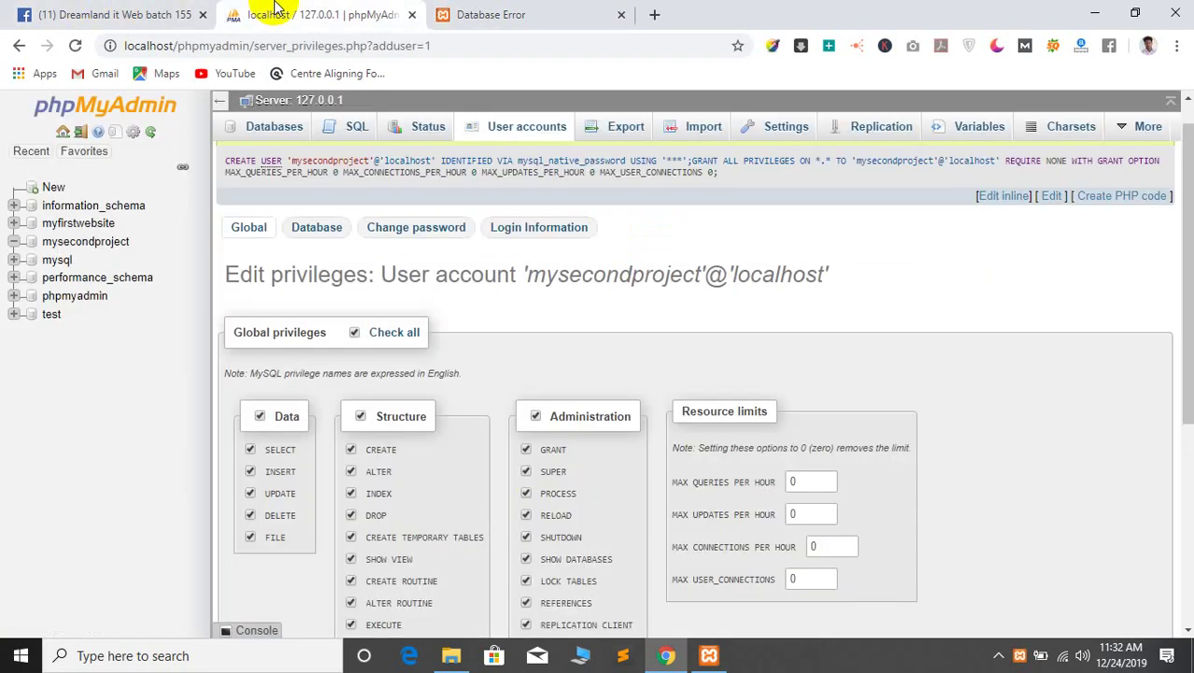
pyautogui.click(514, 12)
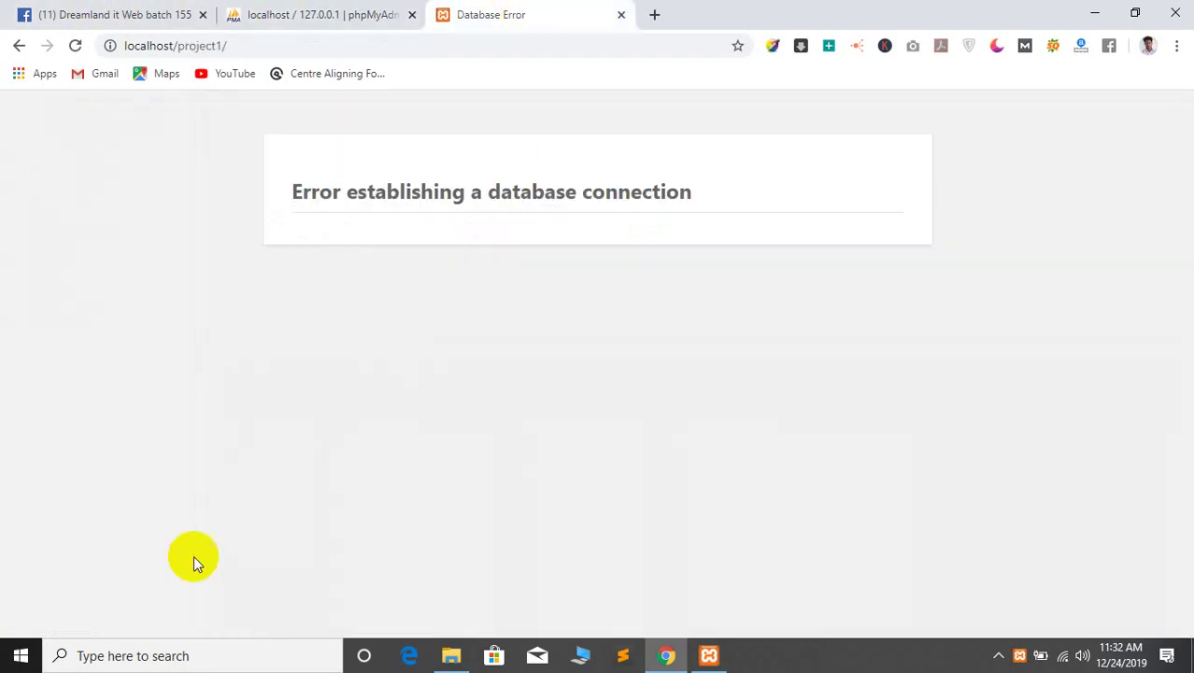
pyautogui.click(268, 9)
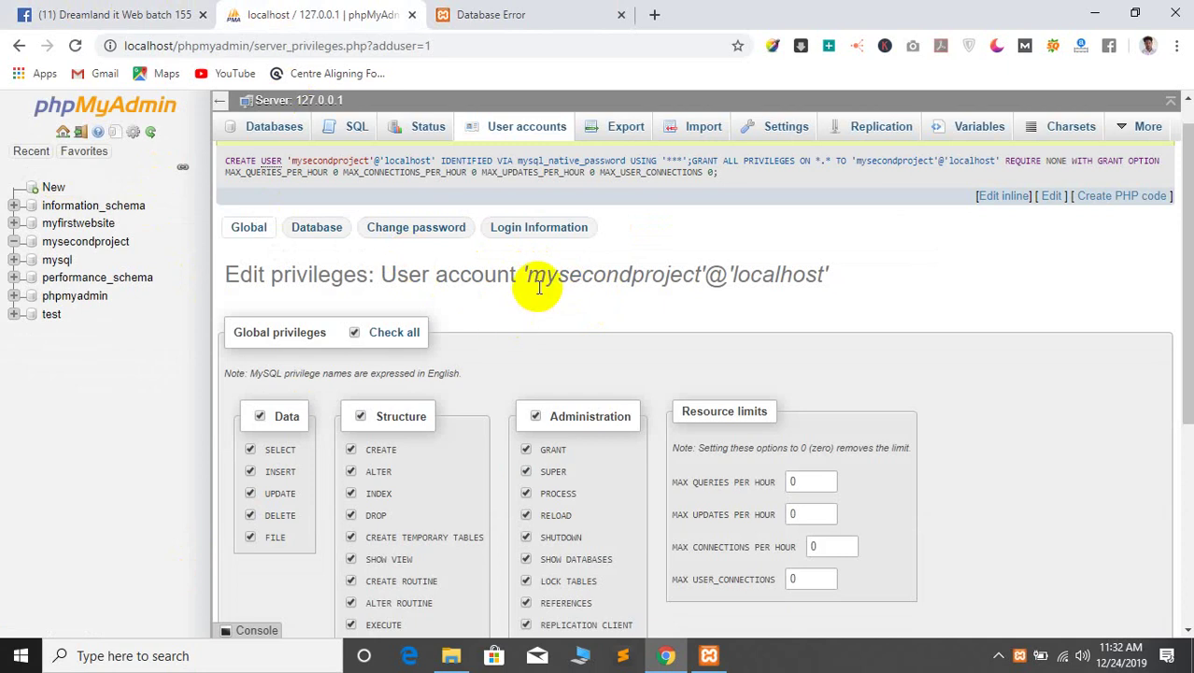
# Copy the account name mysecondproject and open the Databases list
pyautogui.moveTo(529, 275); pyautogui.dragTo(699, 274)
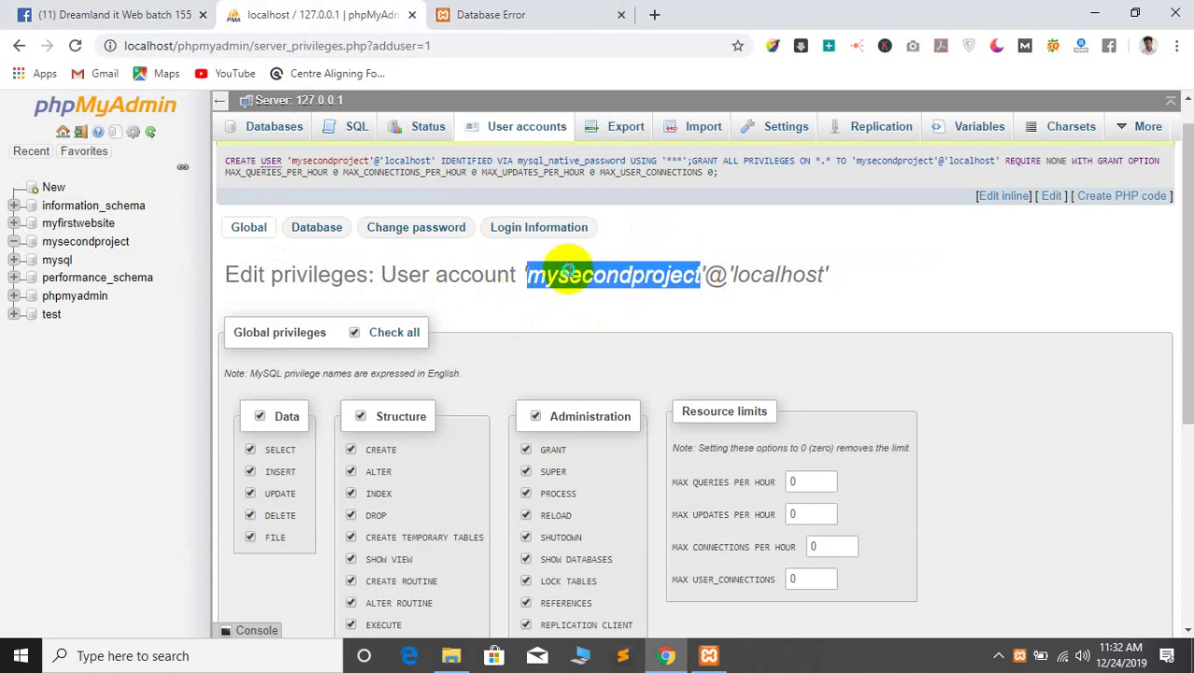
pyautogui.rightClick(566, 271)
pyautogui.click(598, 280)
pyautogui.click(260, 135)
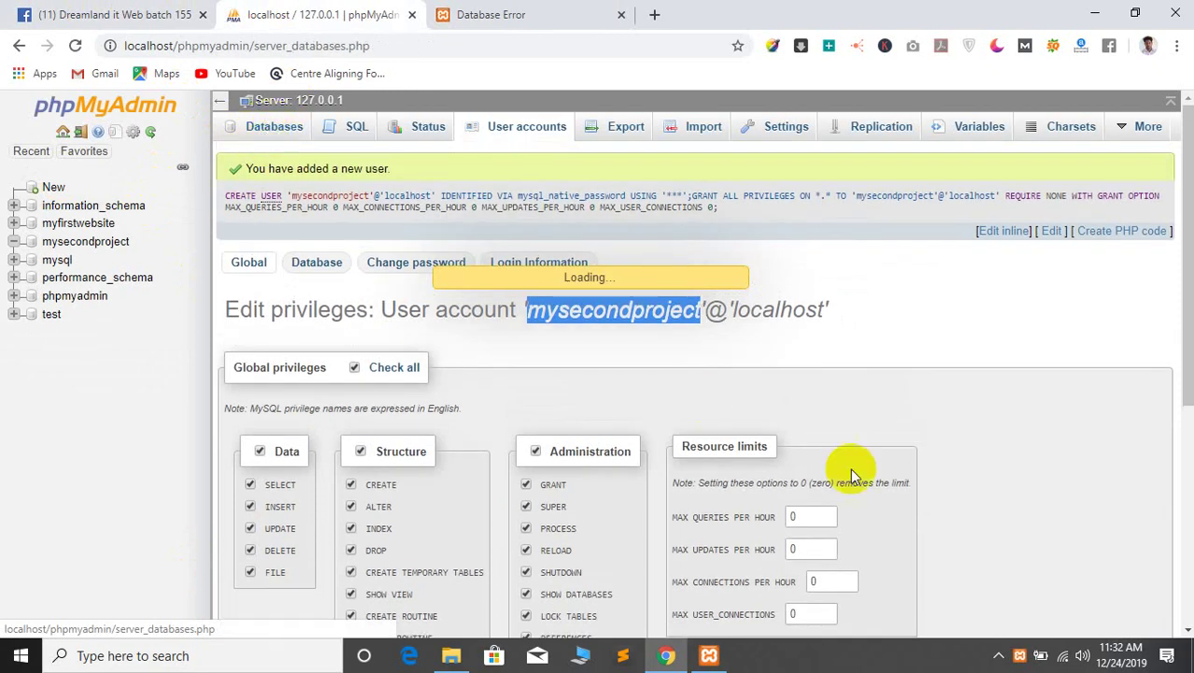
pyautogui.scroll(-3, 435, 369)
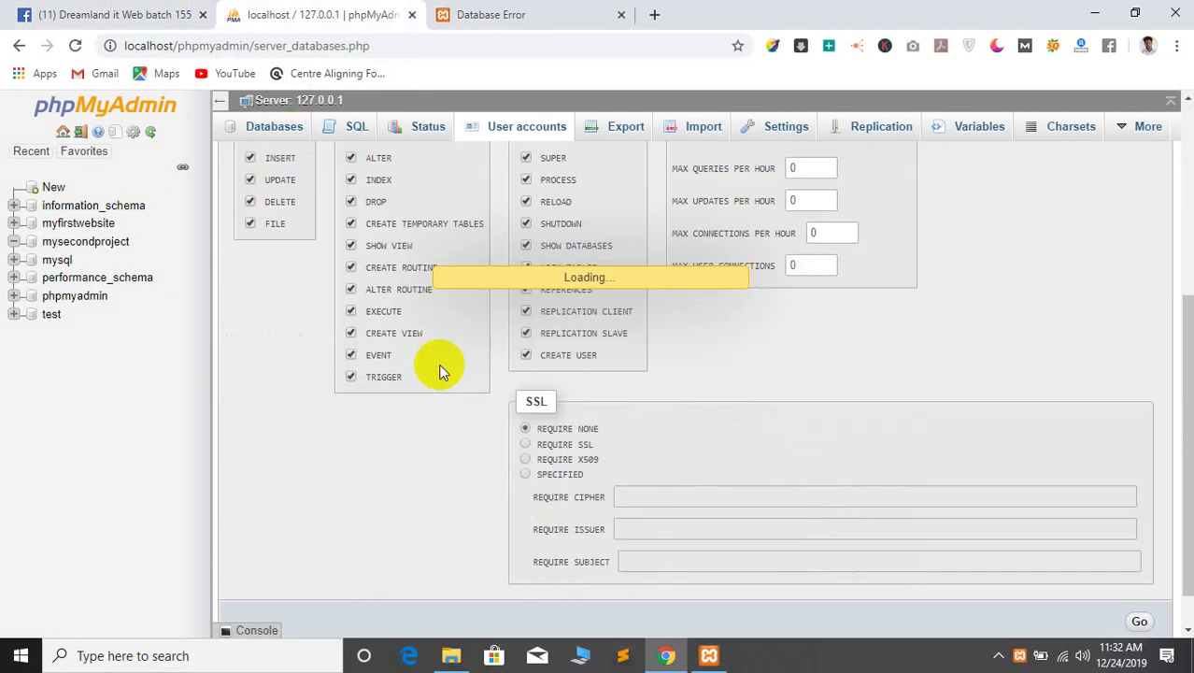
pyautogui.scroll(4, 434, 368)
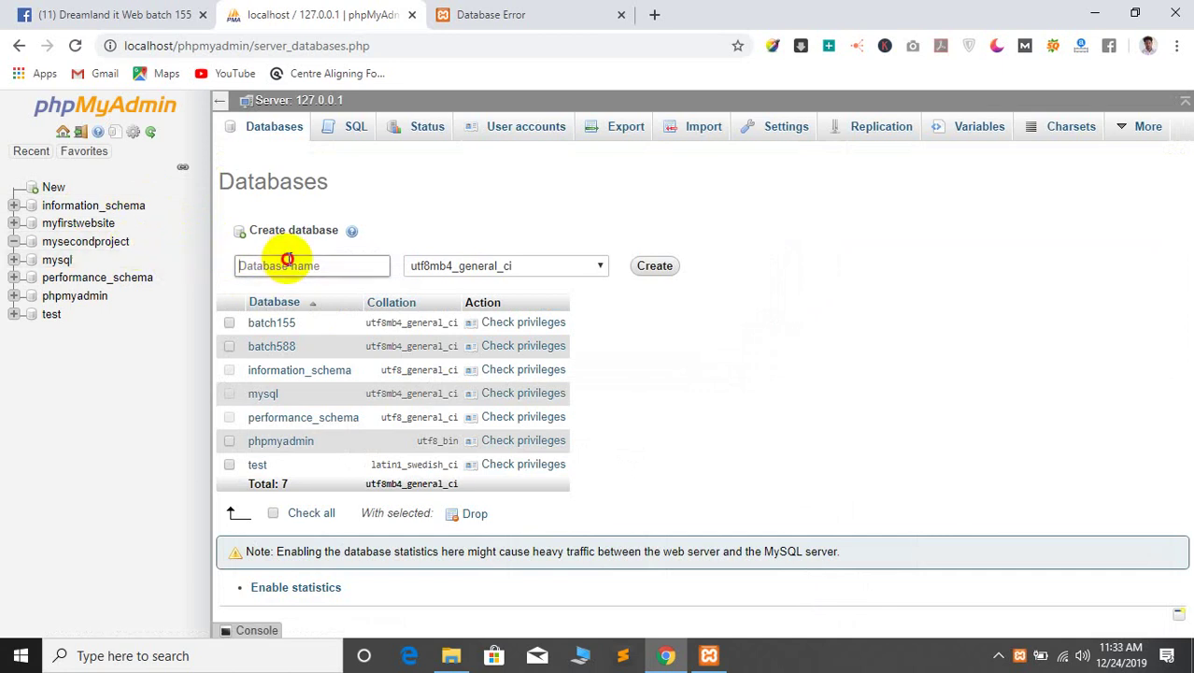
# Enter batch155 in the Create database name field and try creating it
pyautogui.click(289, 262)
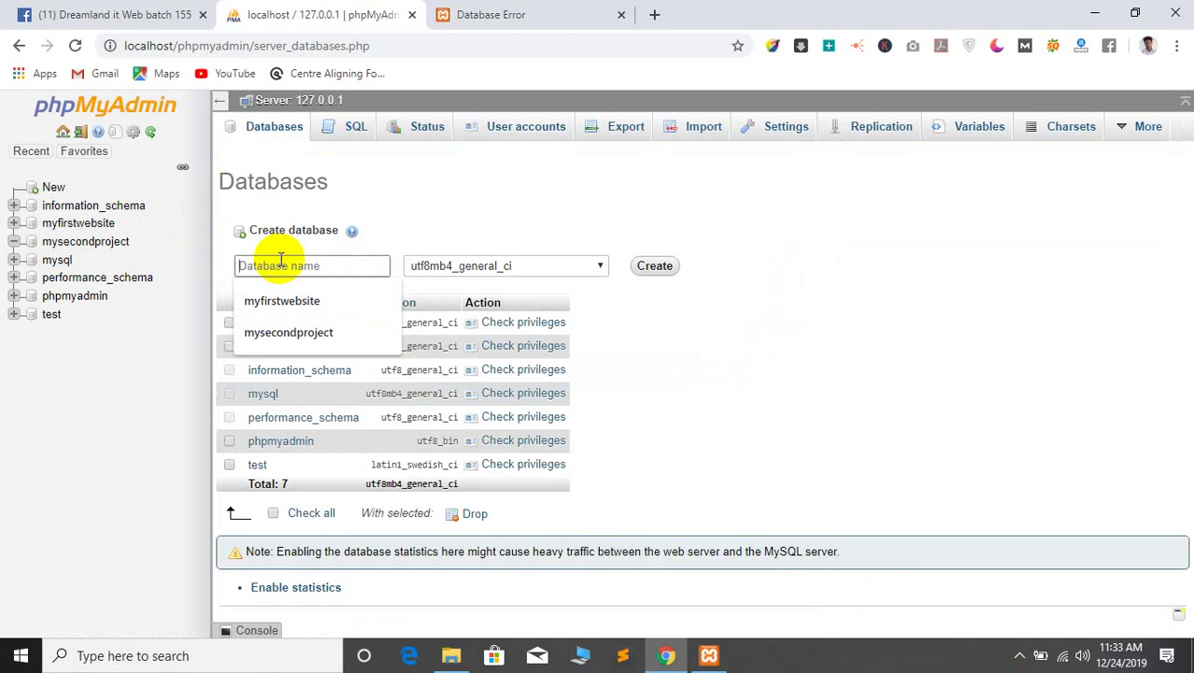
pyautogui.write('d')
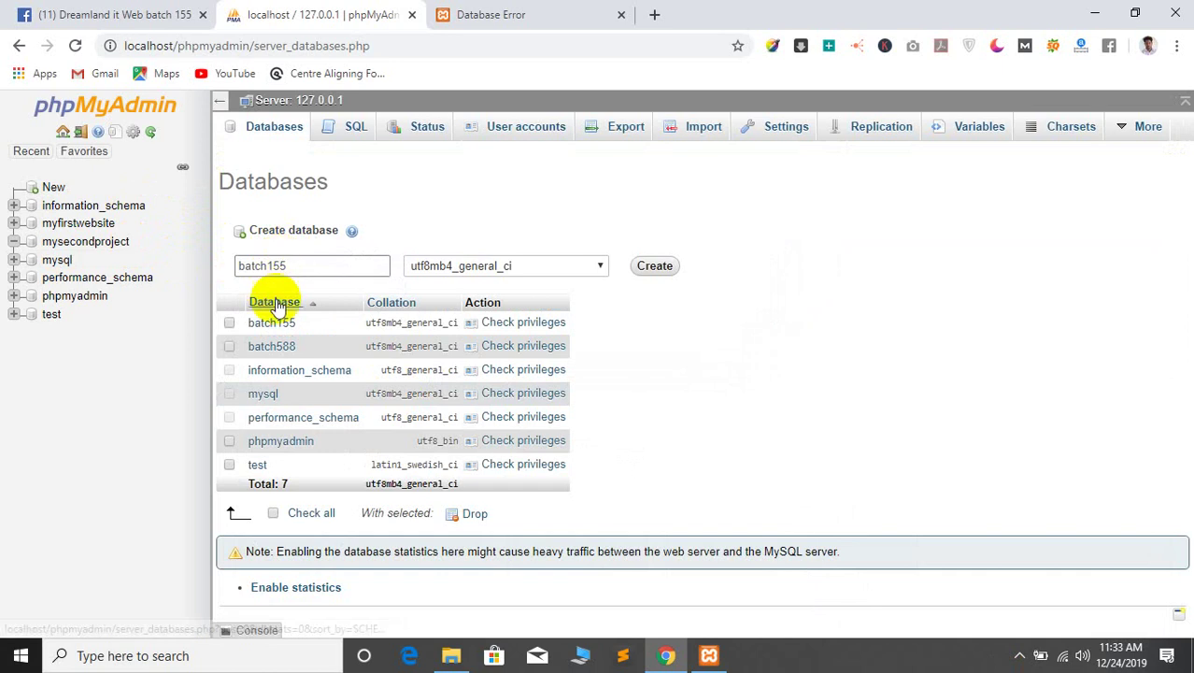
pyautogui.click(242, 264)
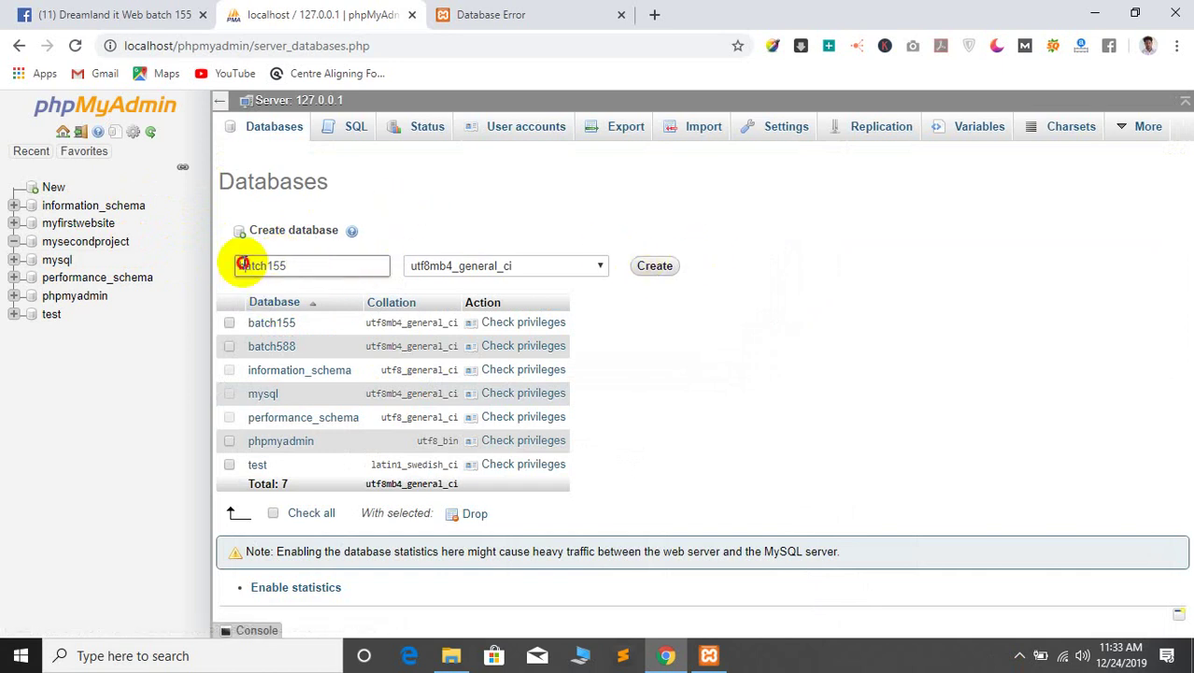
pyautogui.rightClick(245, 265)
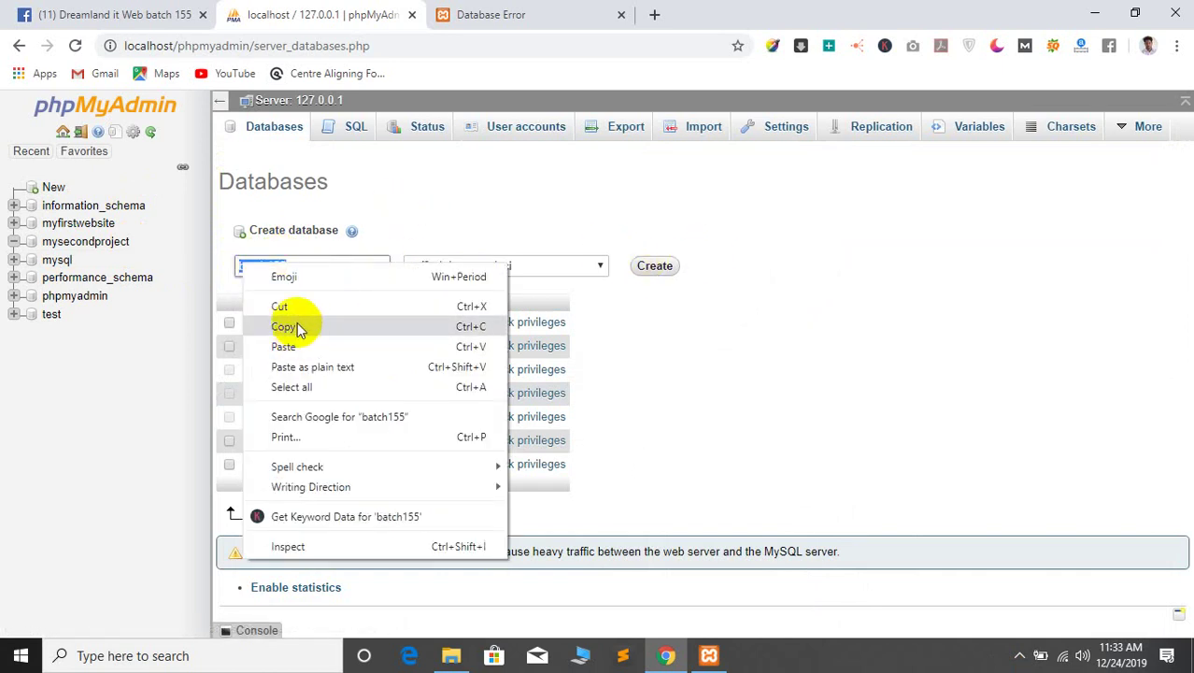
pyautogui.click(301, 322)
pyautogui.click(654, 266)
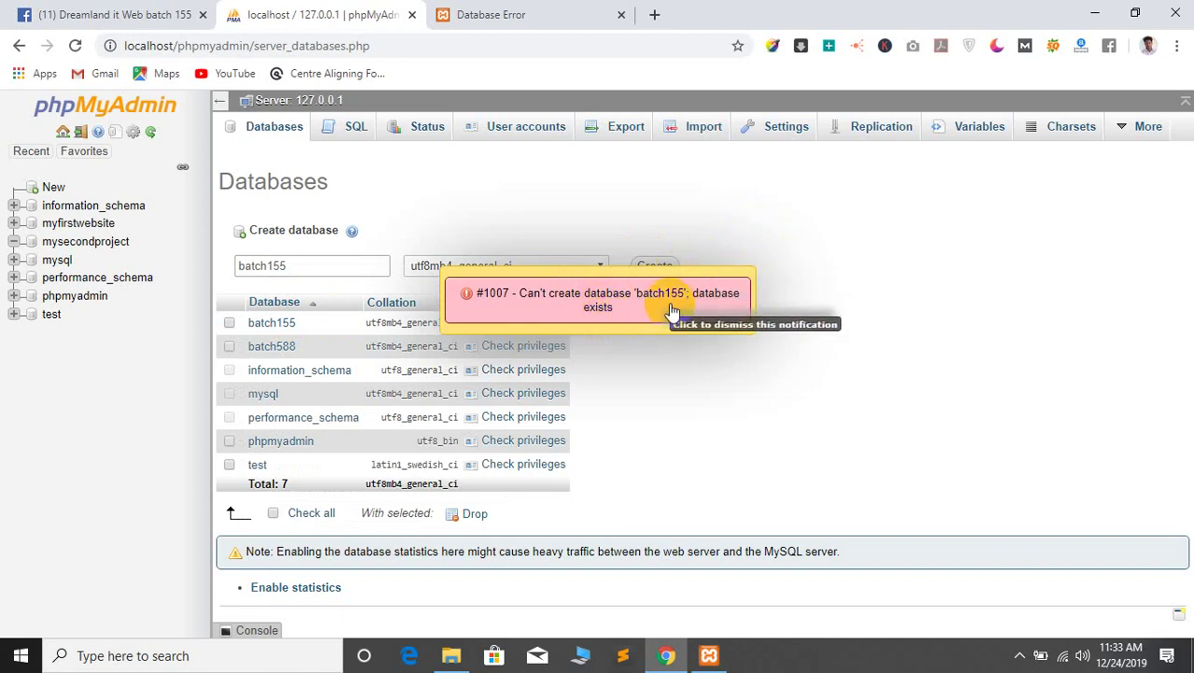
# Change the name to web155, dismiss the already-exists error, create web155 and return Home
pyautogui.click(296, 267)
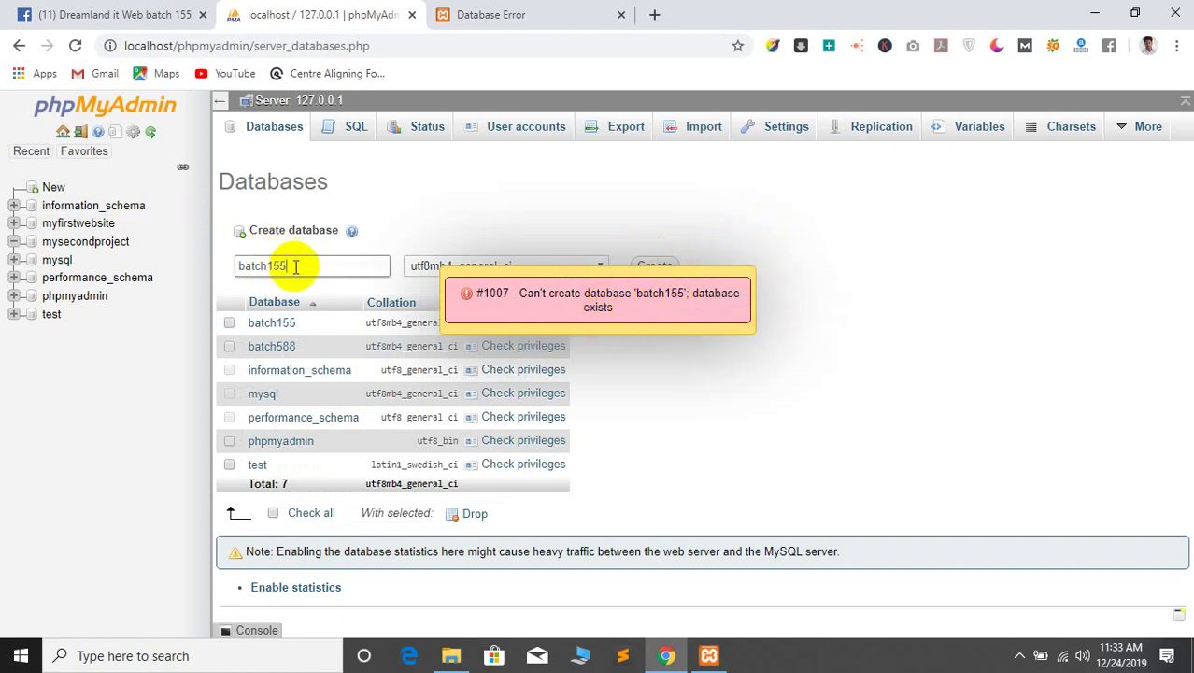
pyautogui.press('Left')
pyautogui.press('Left')
pyautogui.press('Left')
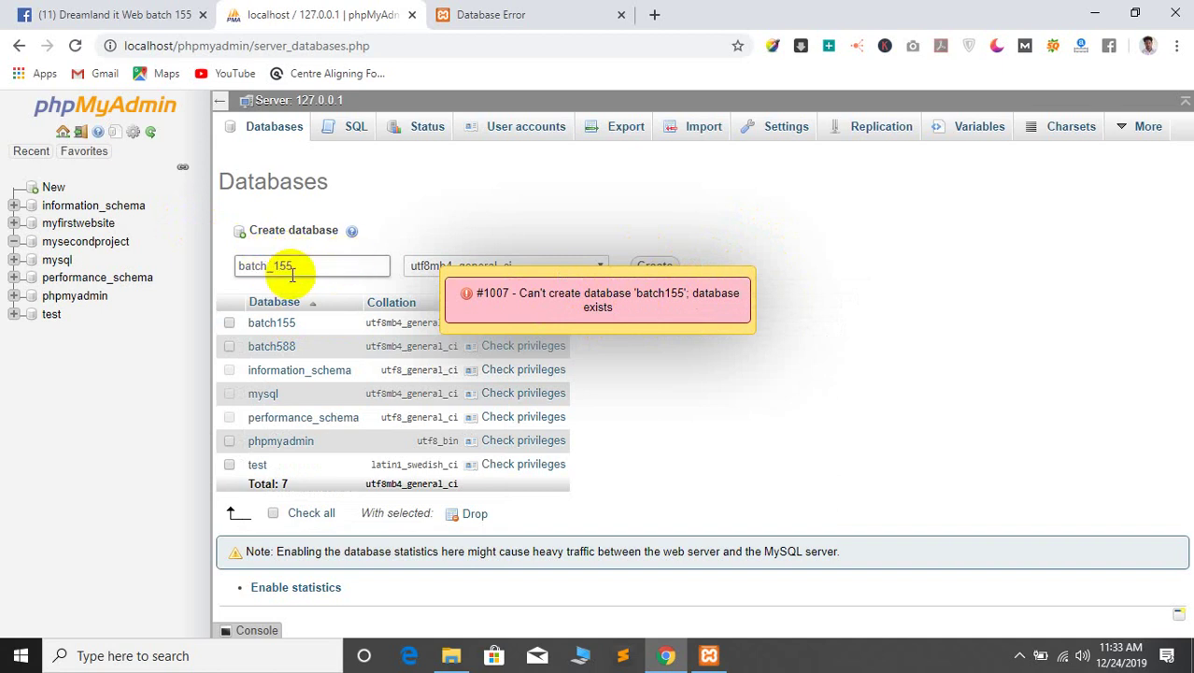
pyautogui.moveTo(266, 262); pyautogui.dragTo(172, 261)
pyautogui.press('BackSpace')
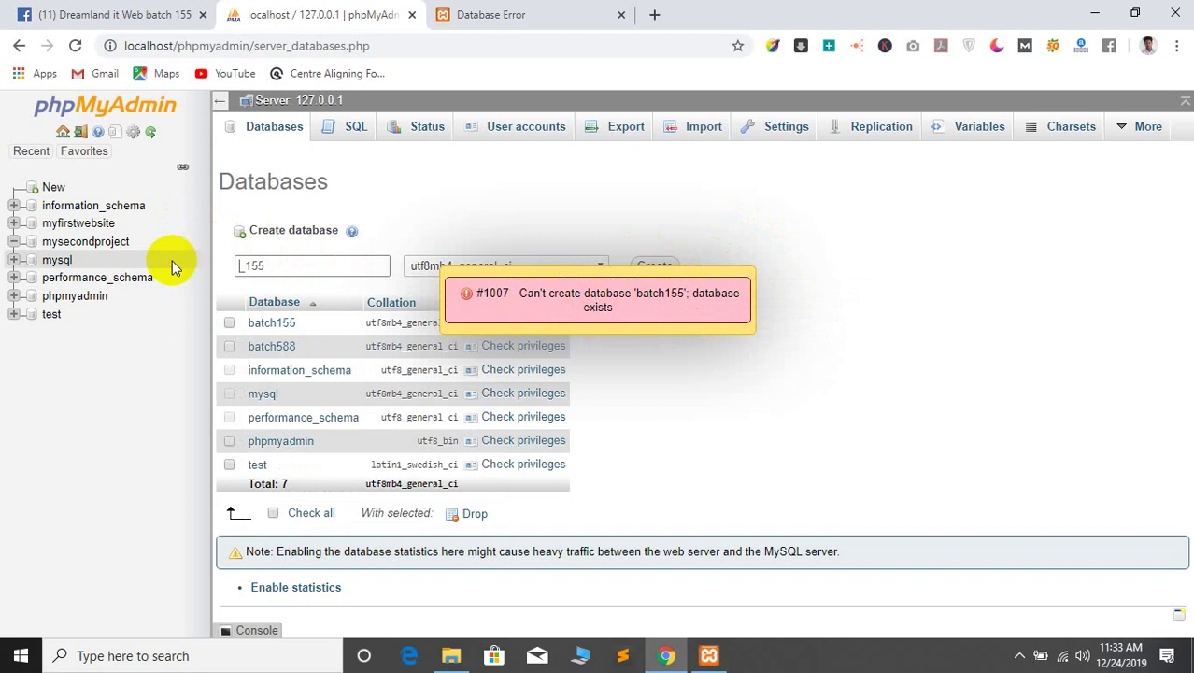
pyautogui.write('web')
pyautogui.press('Delete')
pyautogui.click(649, 294)
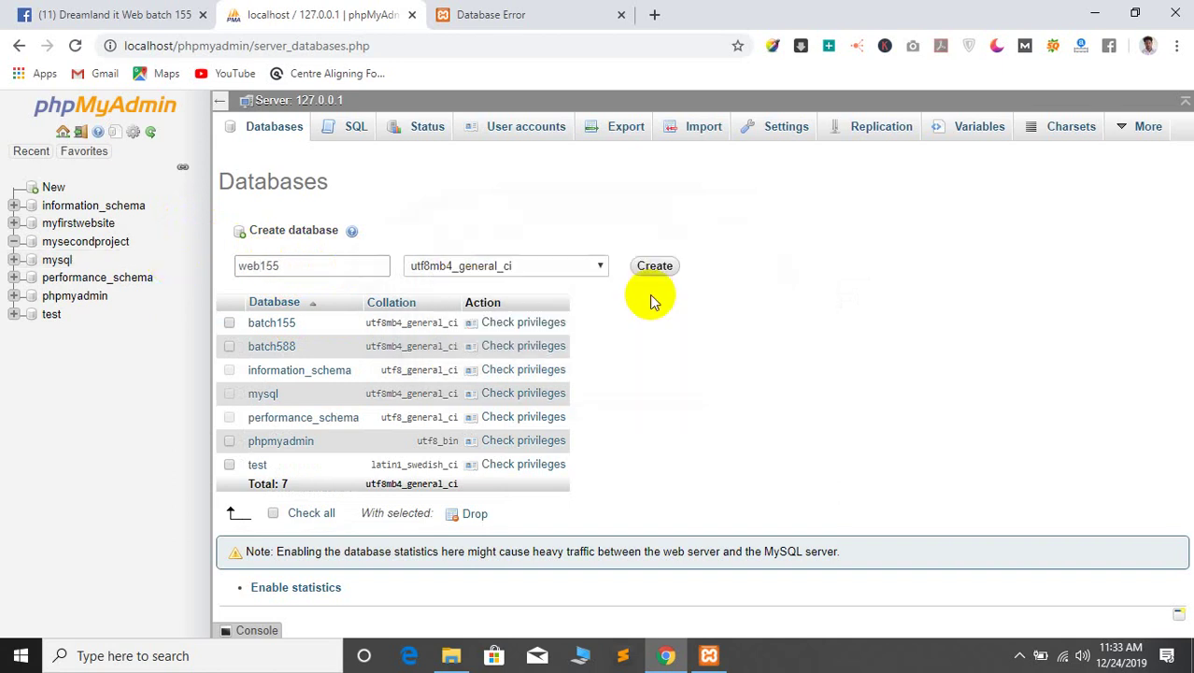
pyautogui.click(654, 265)
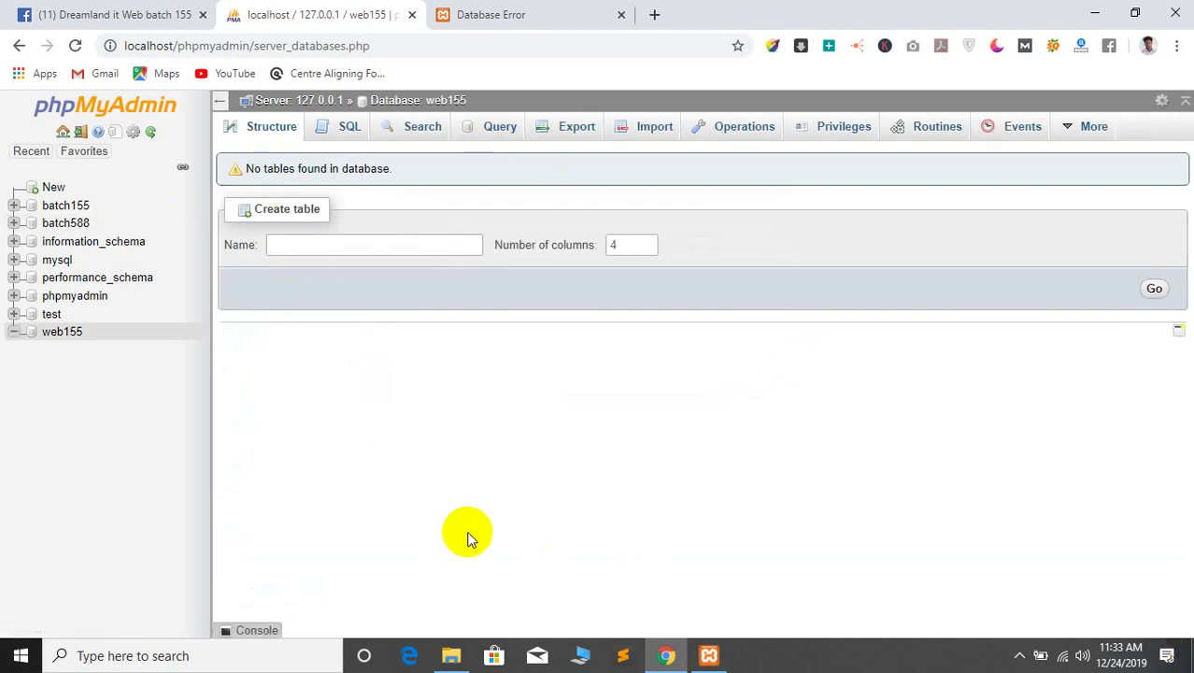
pyautogui.click(62, 132)
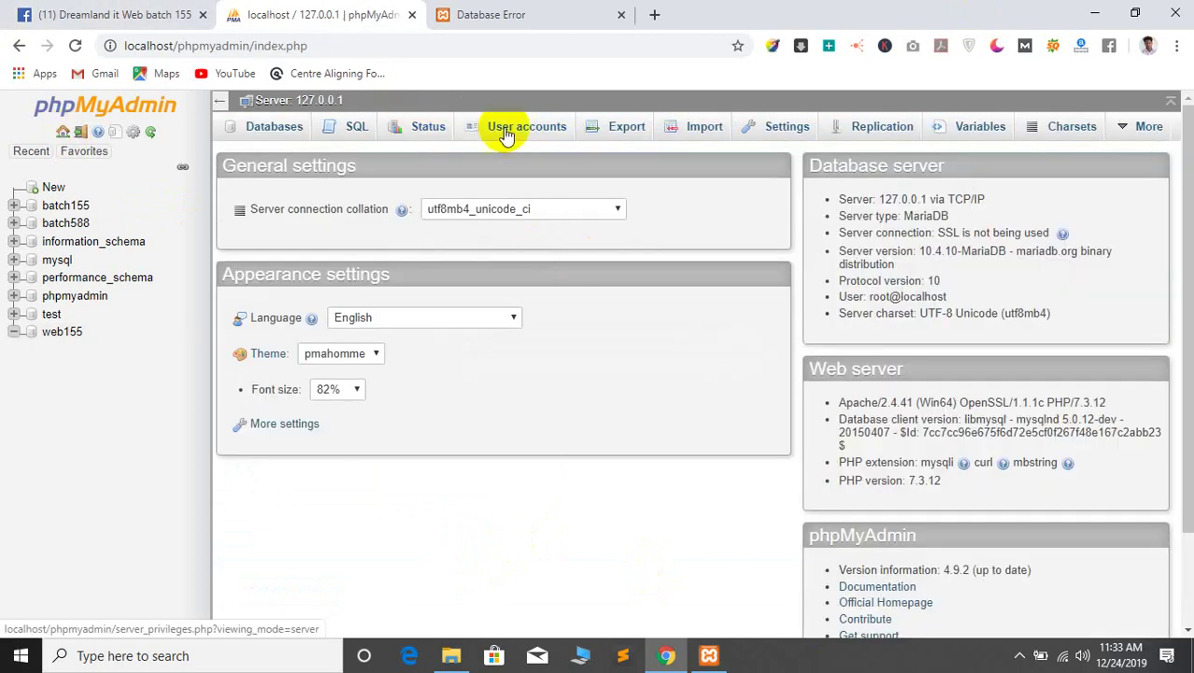
# Start adding a new user account and fill in its user name, host and password fields
pyautogui.click(504, 135)
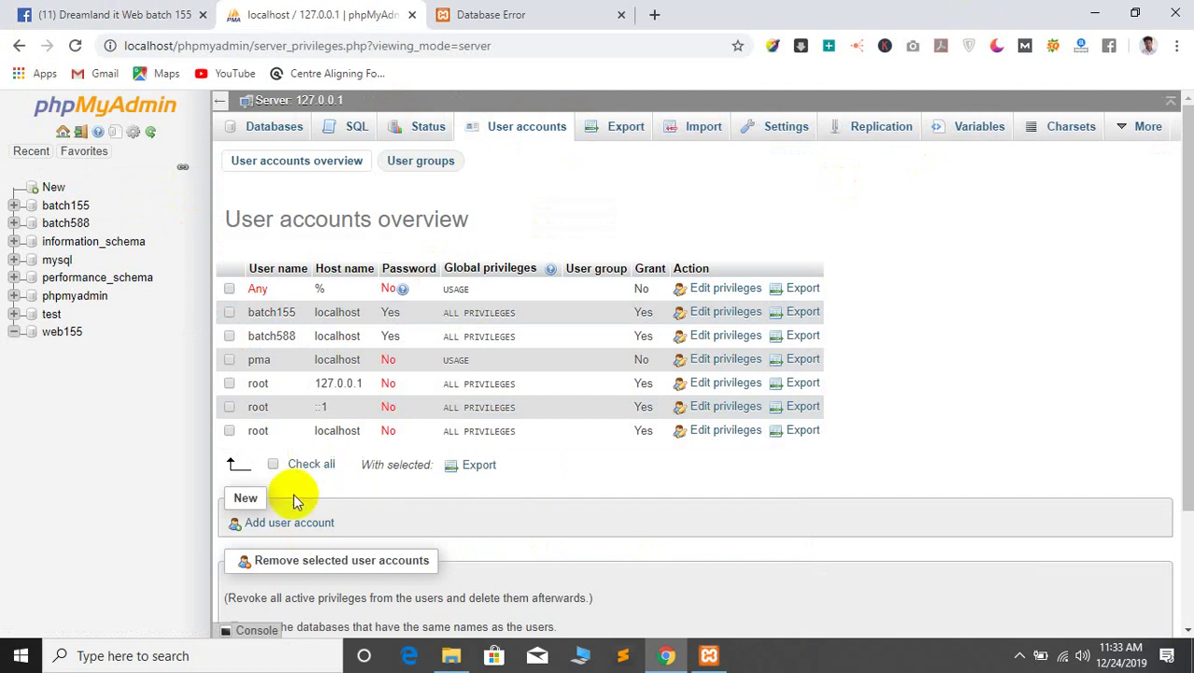
pyautogui.click(266, 522)
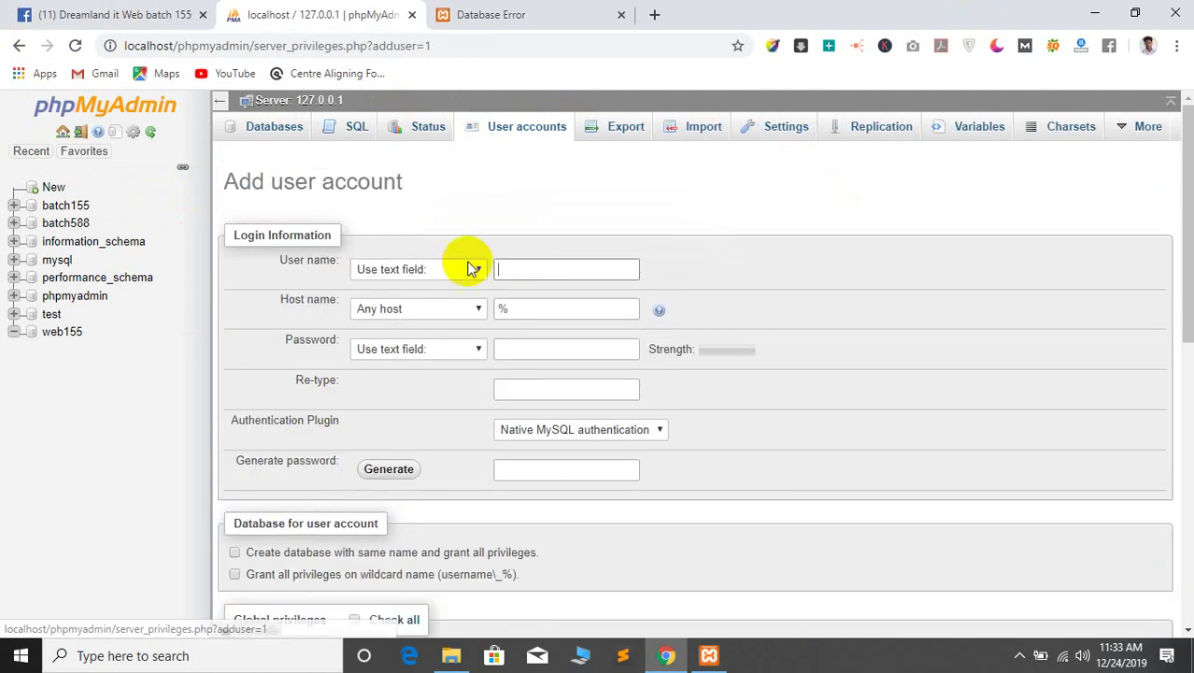
pyautogui.click(509, 271)
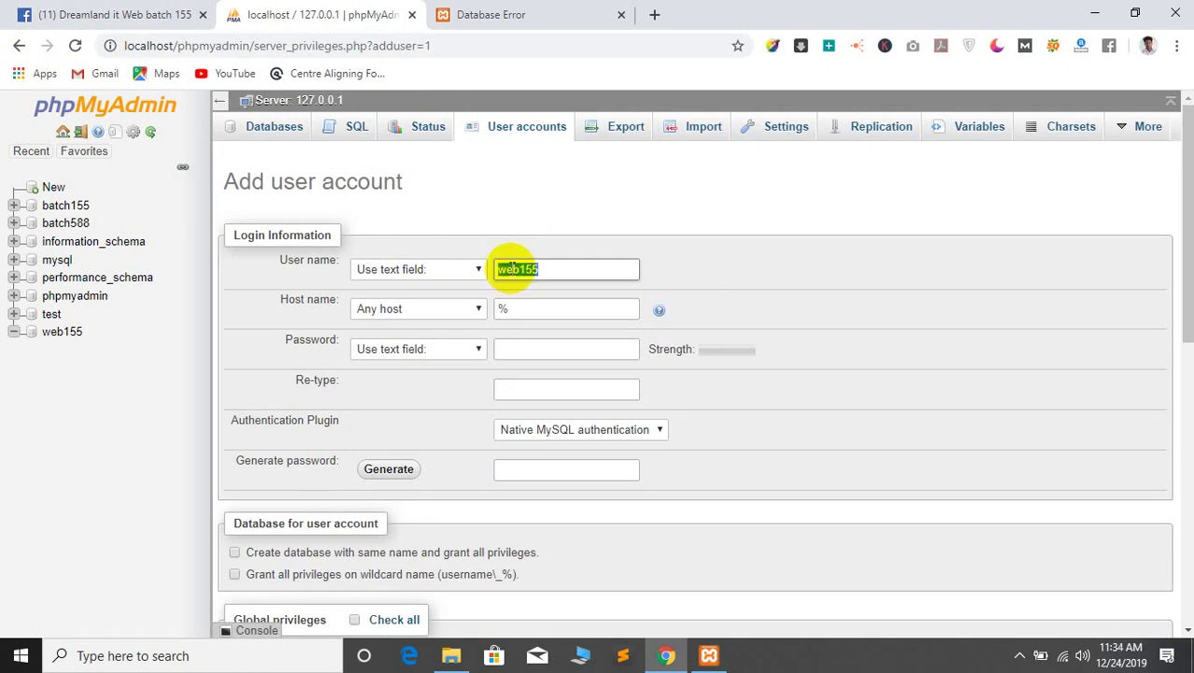
pyautogui.click(538, 319)
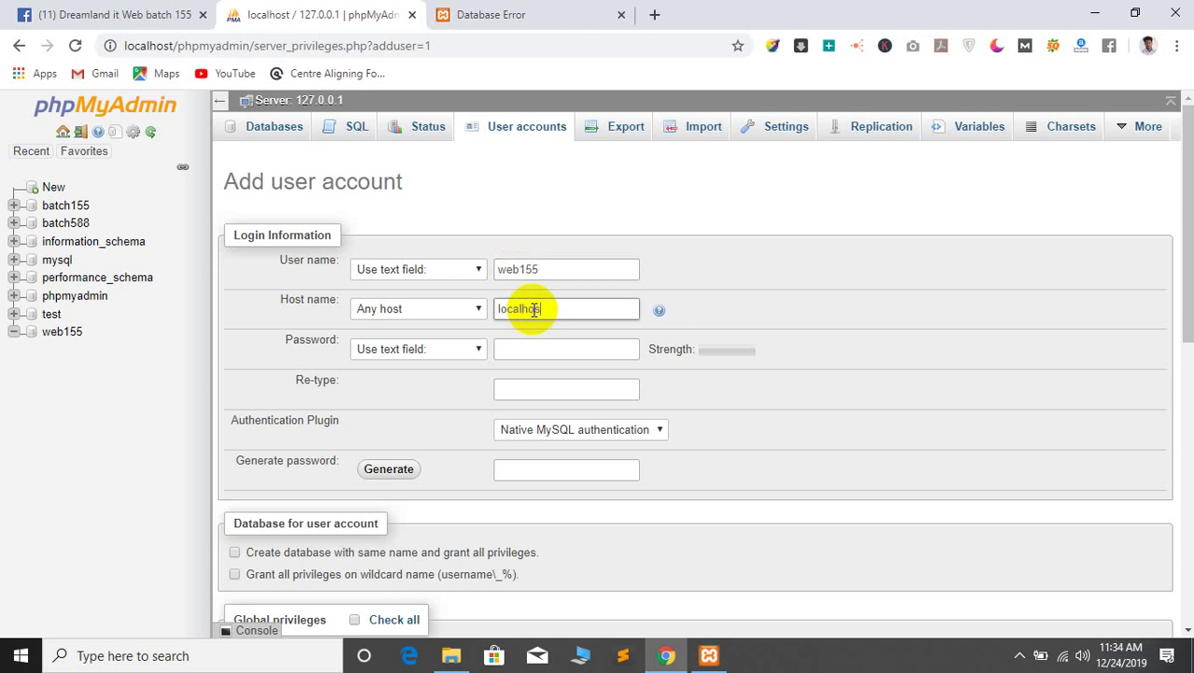
pyautogui.click(560, 347)
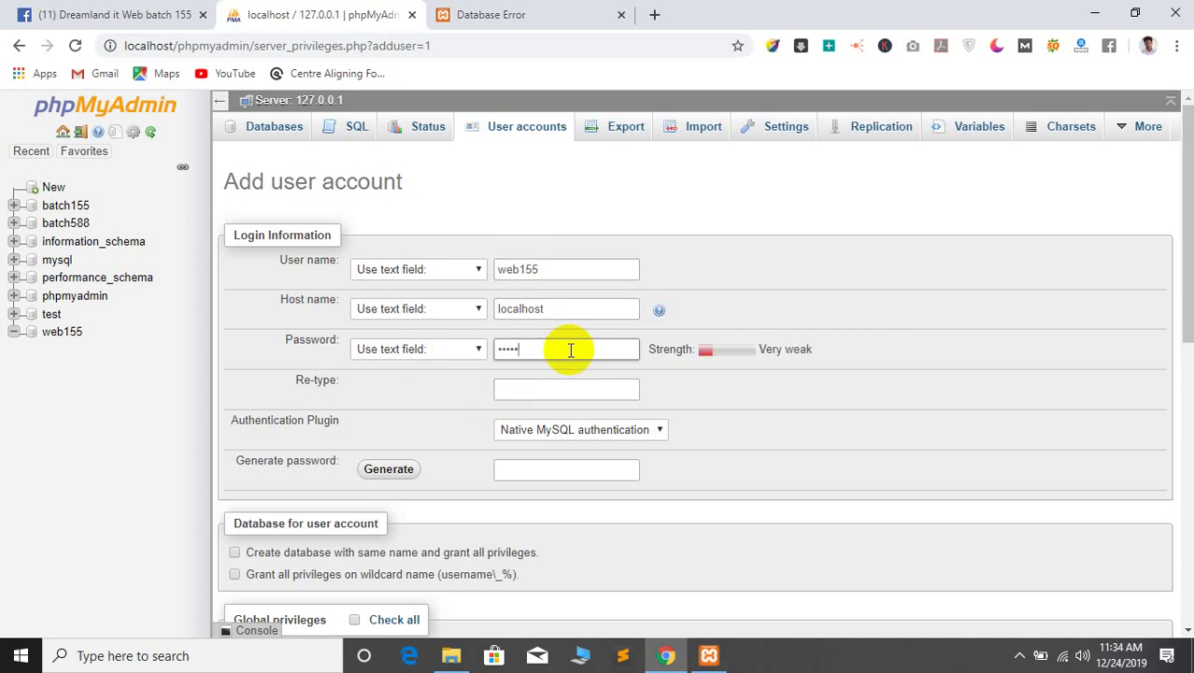
pyautogui.click(515, 393)
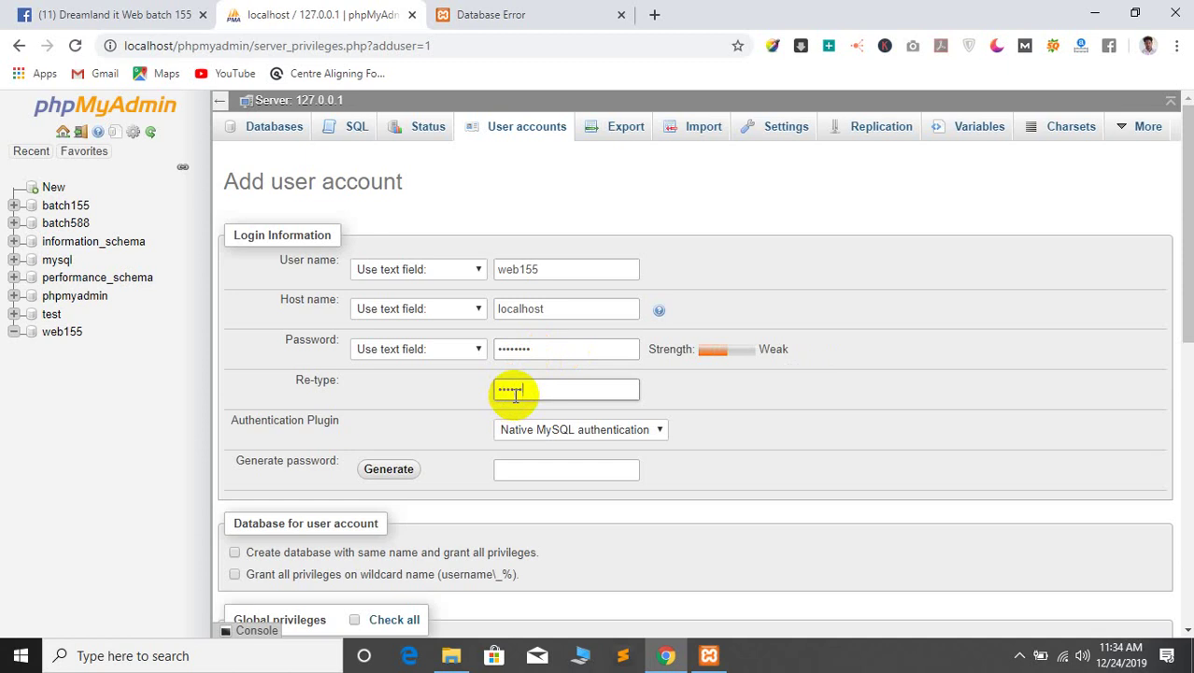
# Grant the new user all global privileges with Check all and create the account
pyautogui.scroll(-5, 691, 325)
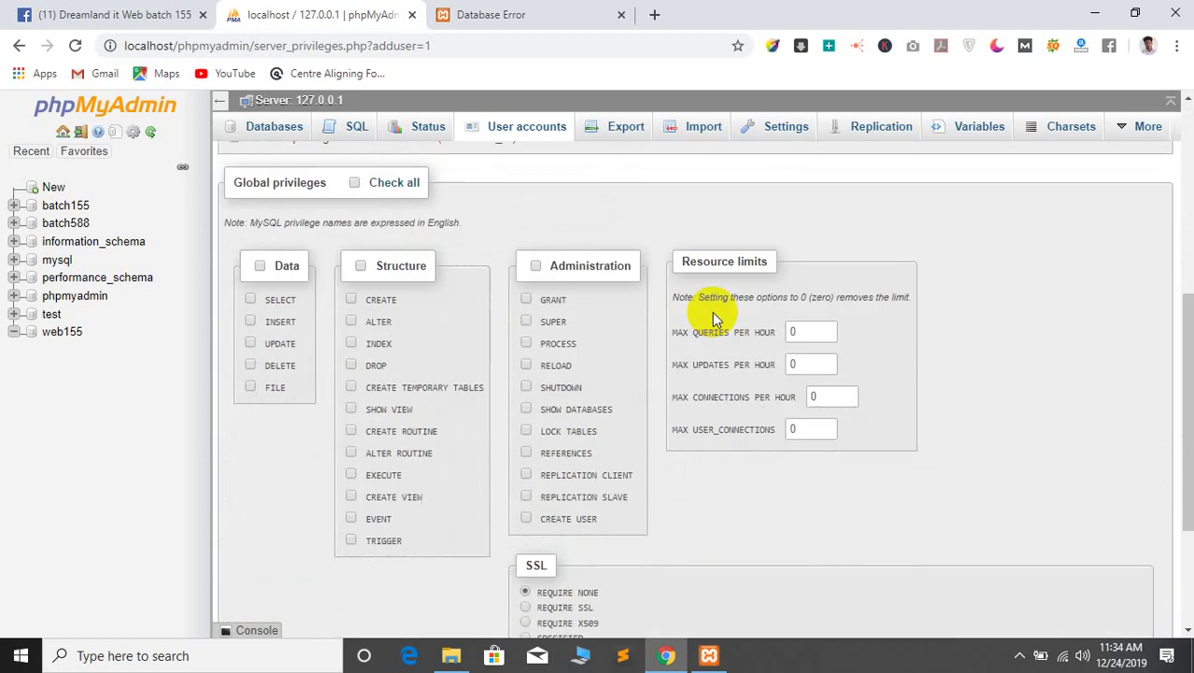
pyautogui.click(379, 183)
pyautogui.scroll(4, 515, 259)
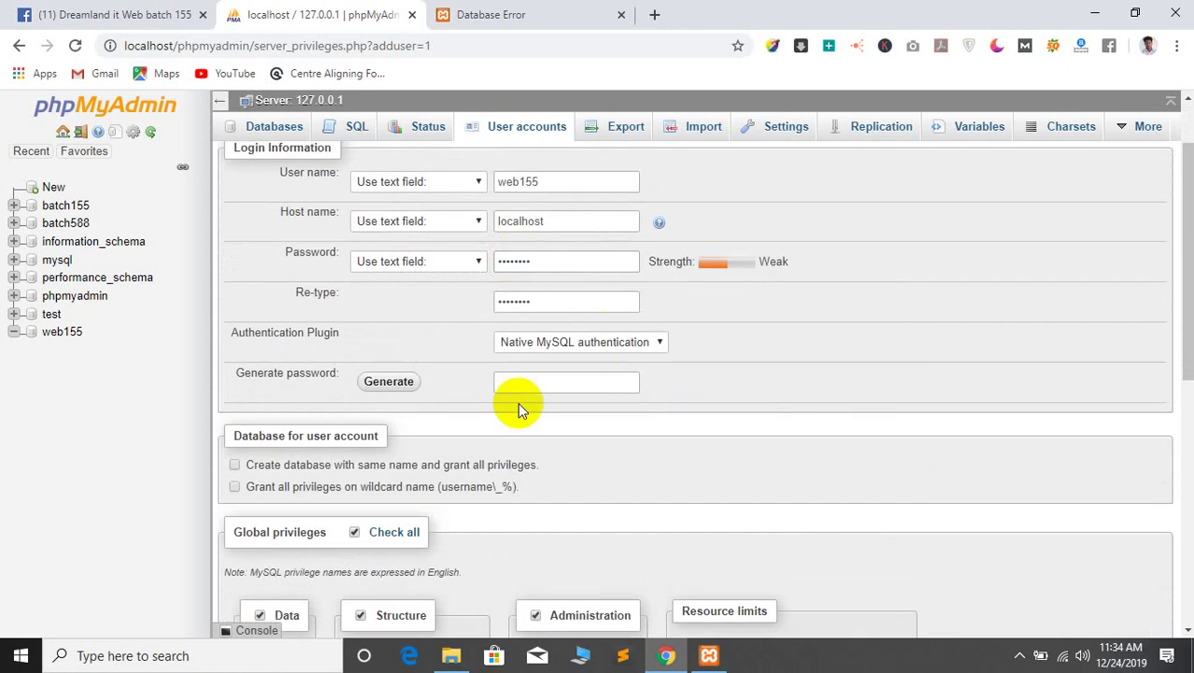
pyautogui.scroll(1, 458, 294)
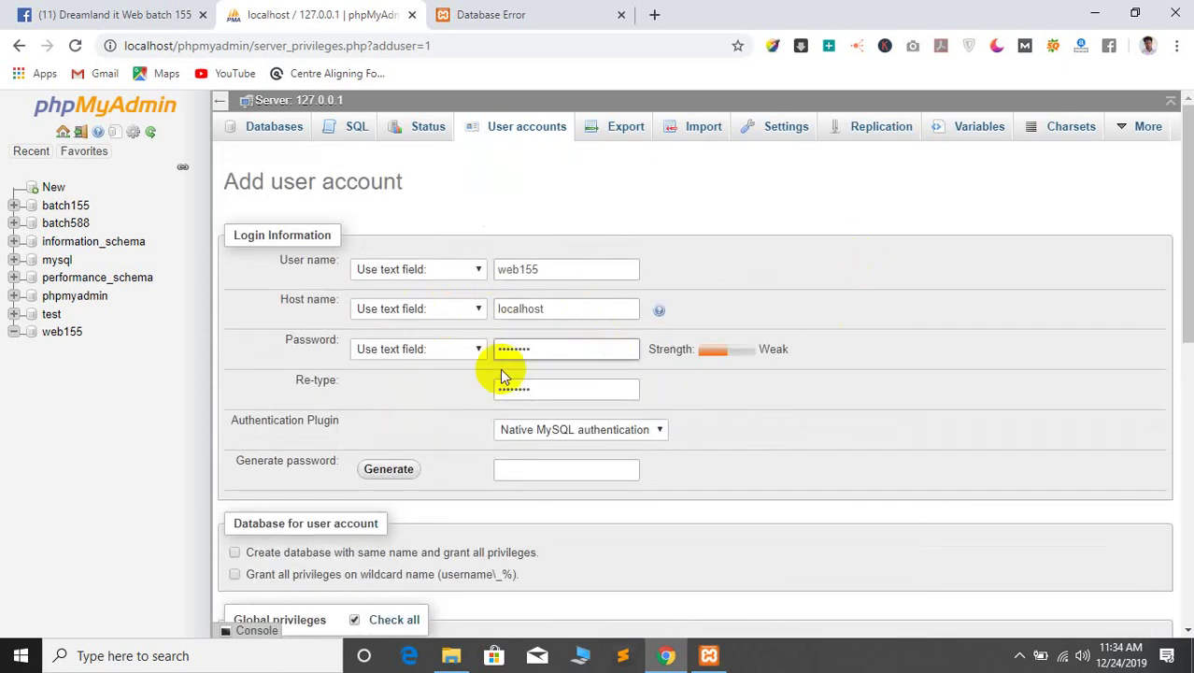
pyautogui.scroll(-10, 700, 383)
pyautogui.click(1141, 569)
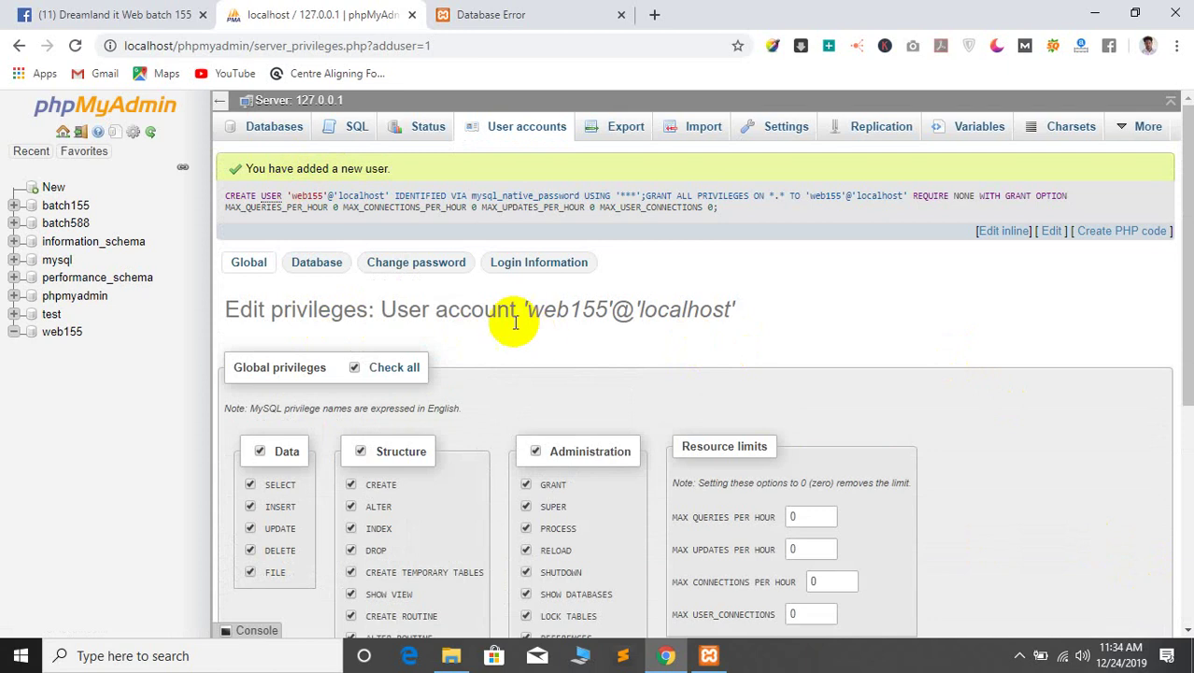
# Copy the account name web155 from the privileges heading
pyautogui.moveTo(526, 309); pyautogui.dragTo(603, 306)
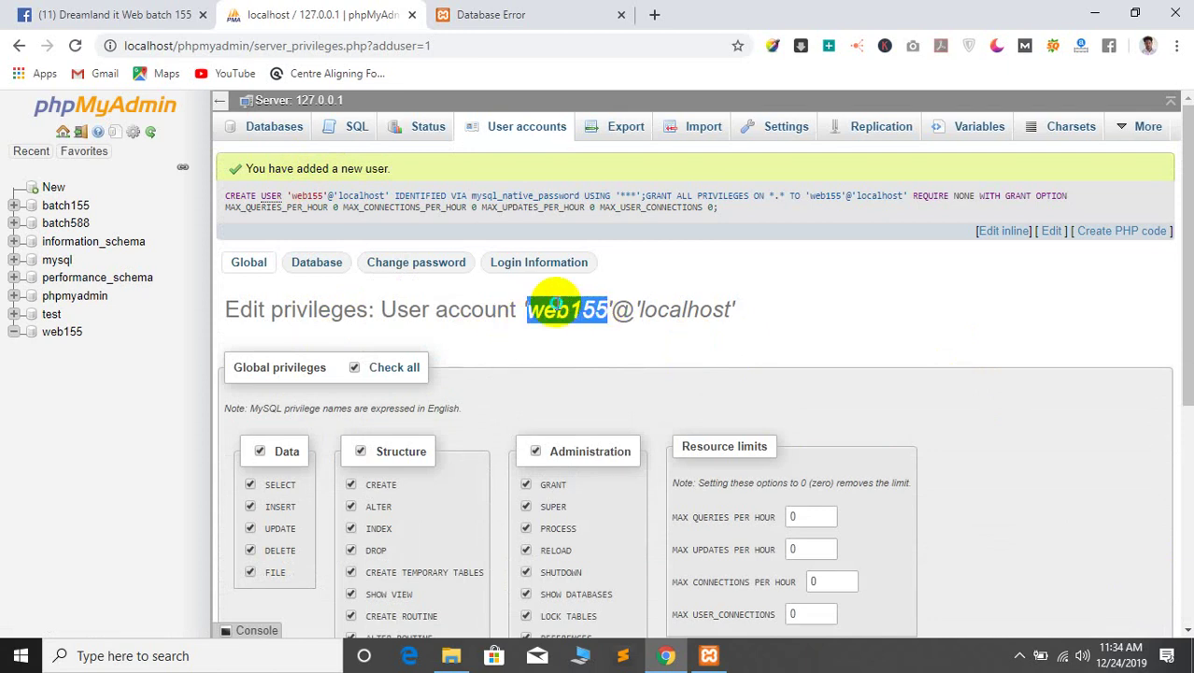
pyautogui.rightClick(560, 304)
pyautogui.click(592, 315)
pyautogui.click(451, 655)
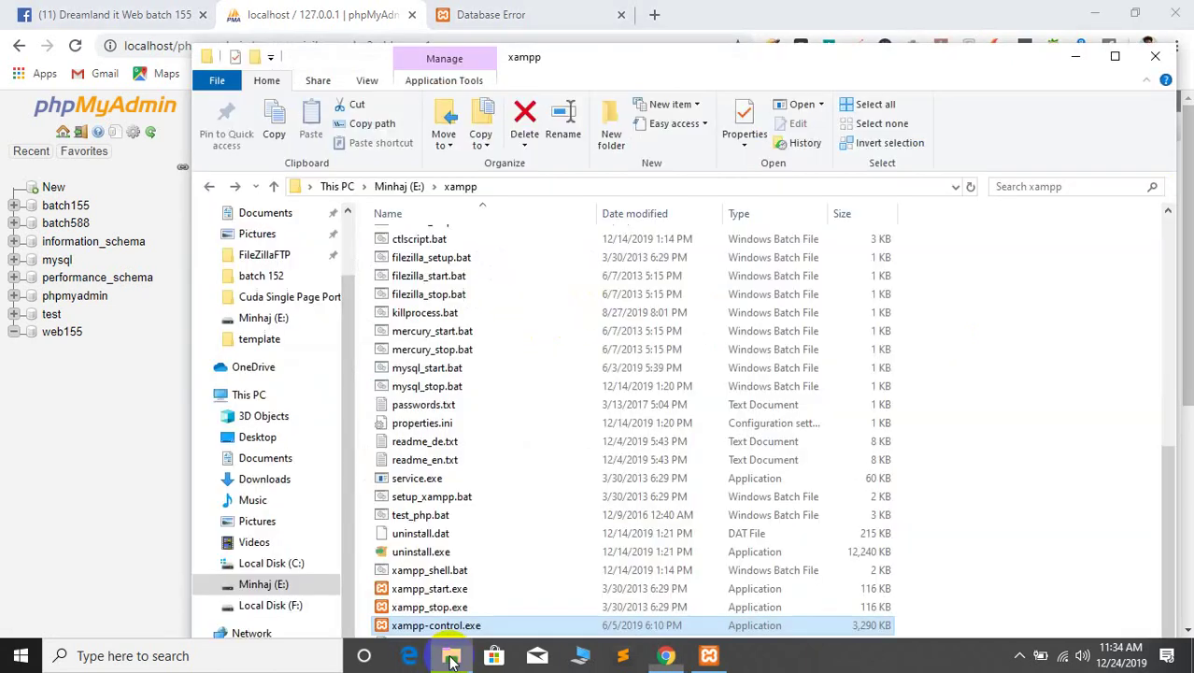
# Open xampp\htdocs\project1\wp-config.php from File Explorer in Sublime Text
pyautogui.scroll(12, 400, 480)
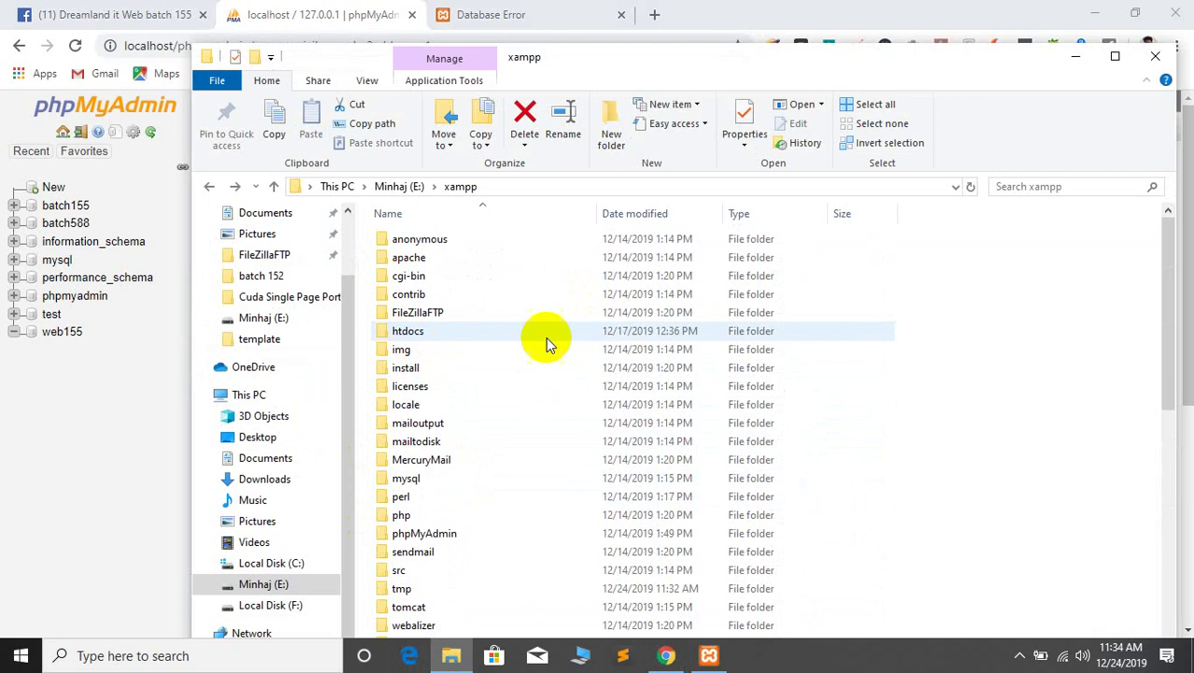
pyautogui.doubleClick(407, 332)
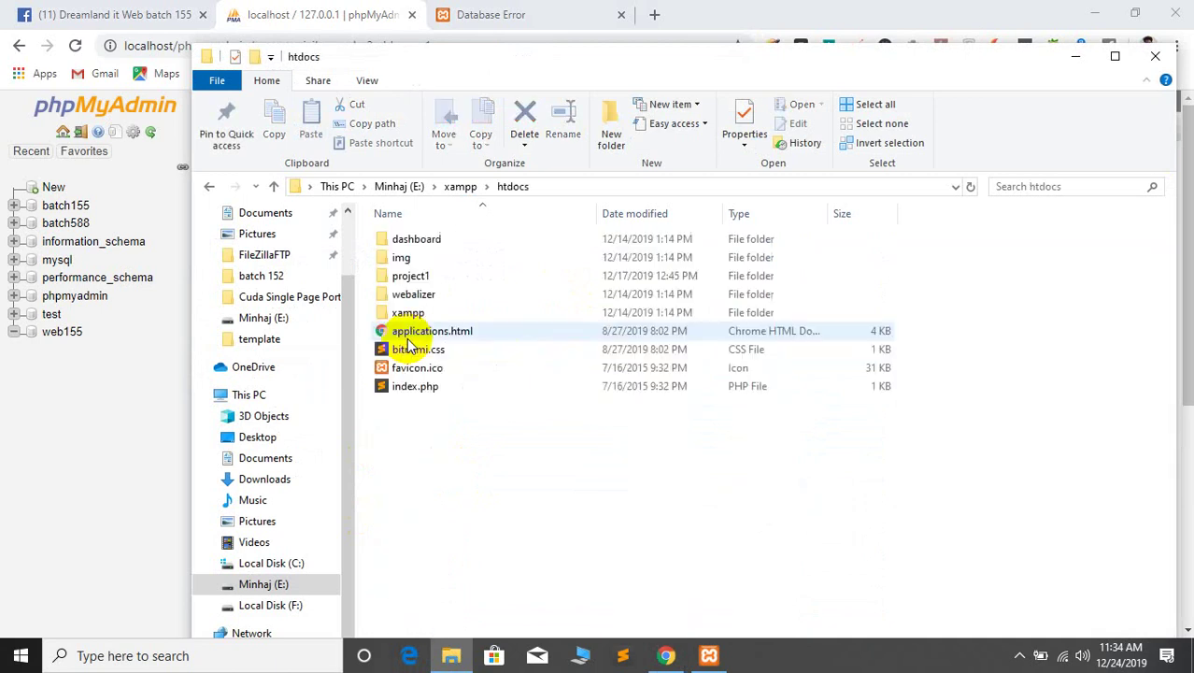
pyautogui.doubleClick(444, 274)
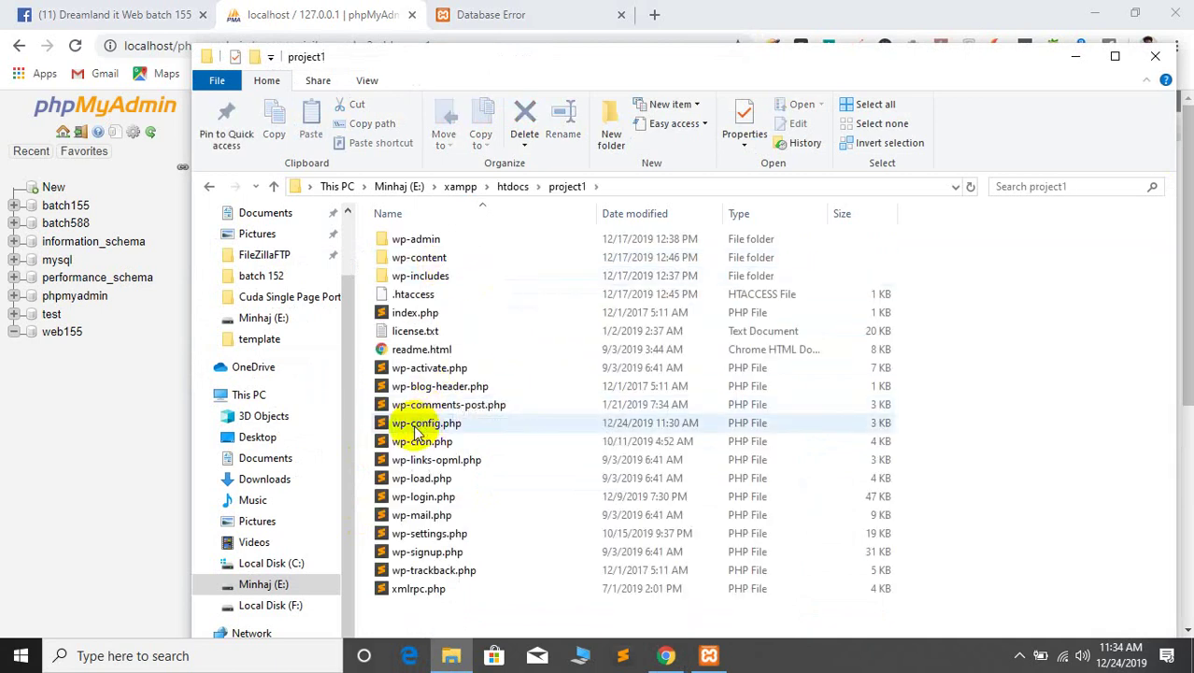
pyautogui.click(417, 429)
pyautogui.doubleClick(418, 428)
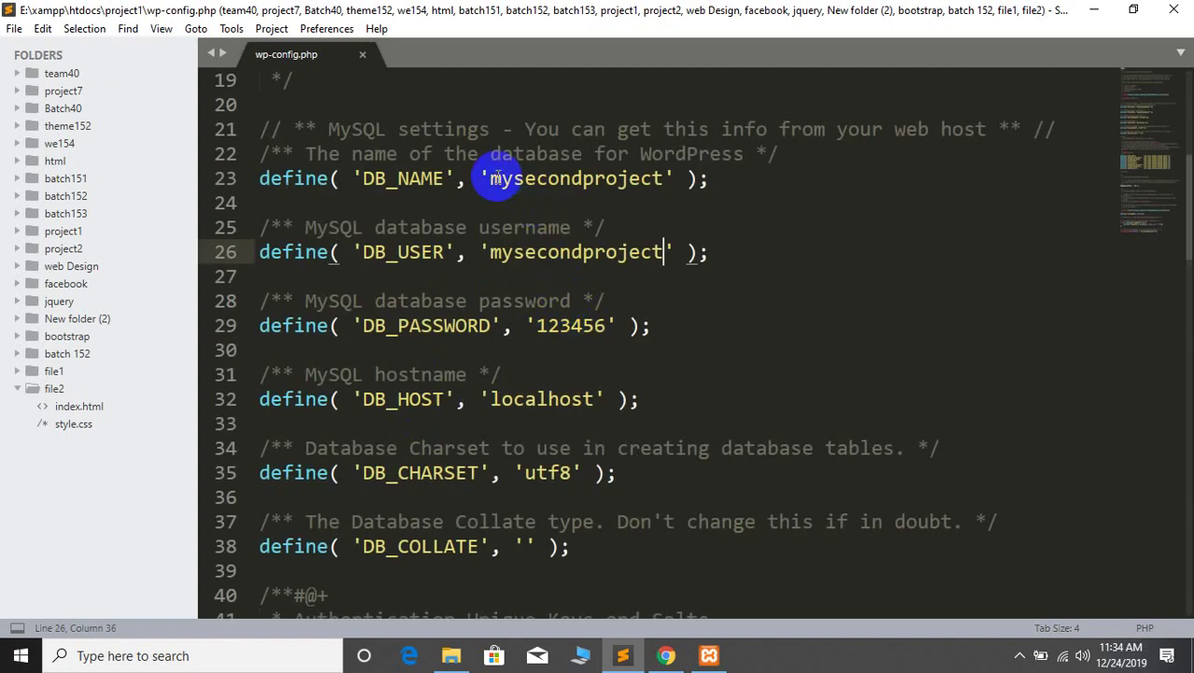
# Replace mysecondproject with web155 for DB_NAME and DB_USER on lines 23 and 26
pyautogui.moveTo(490, 178); pyautogui.dragTo(661, 177)
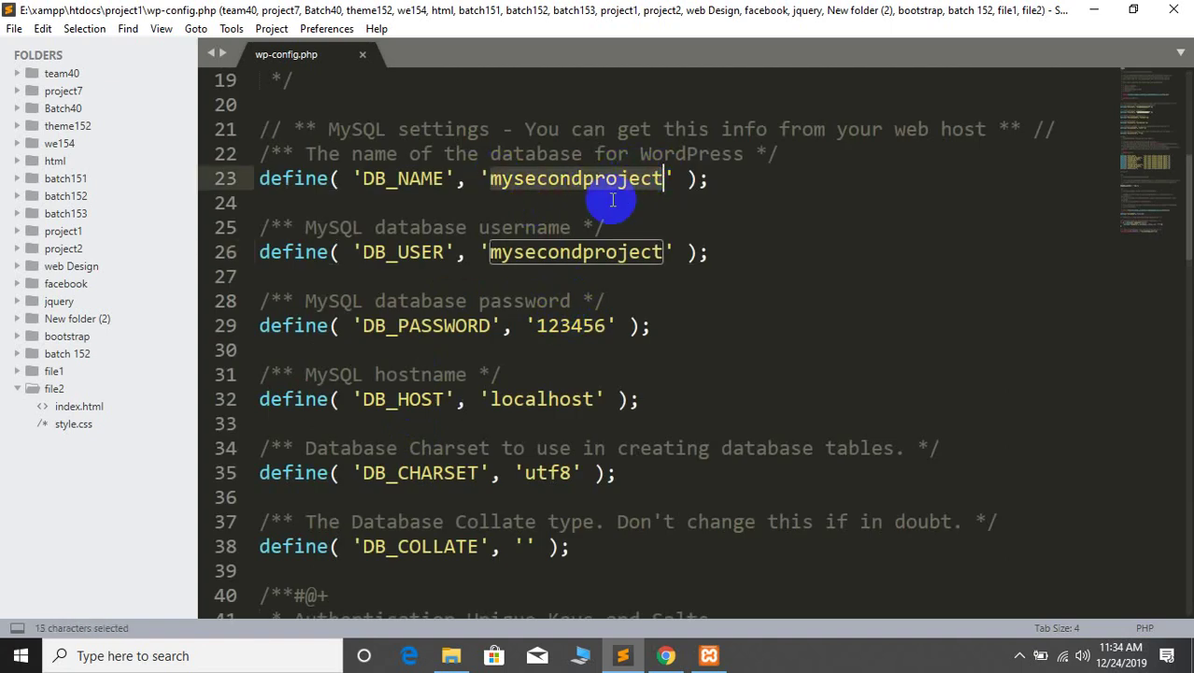
pyautogui.write('web155')
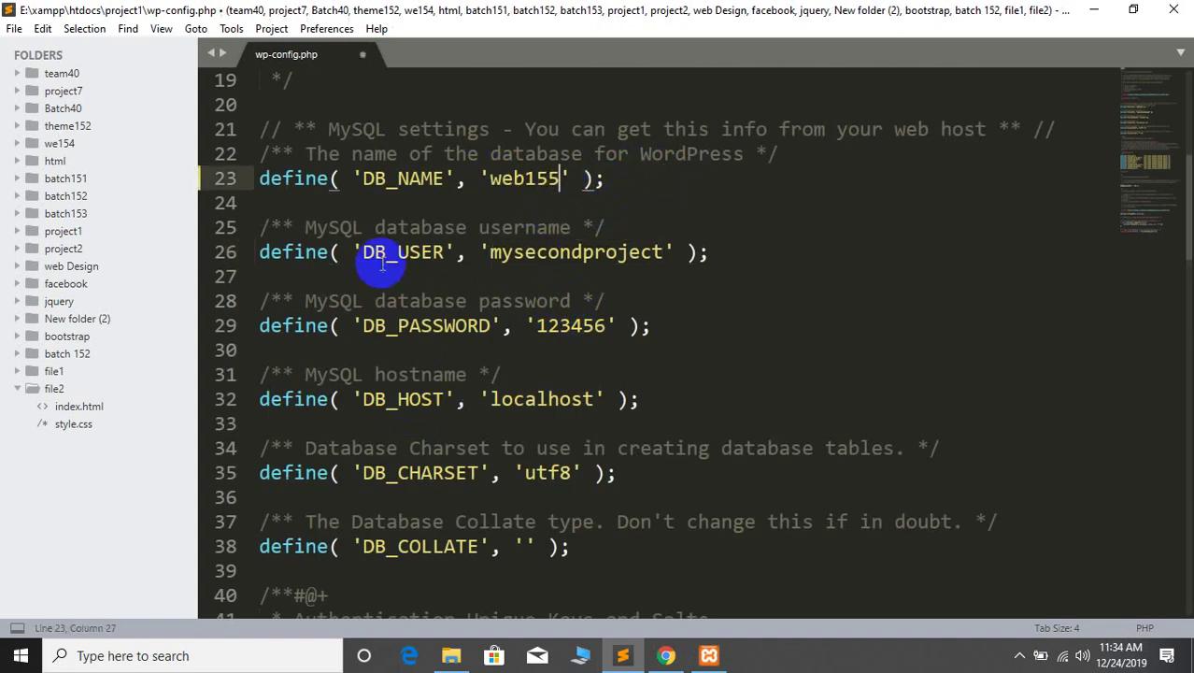
pyautogui.moveTo(490, 252); pyautogui.dragTo(662, 252)
pyautogui.write('web155')
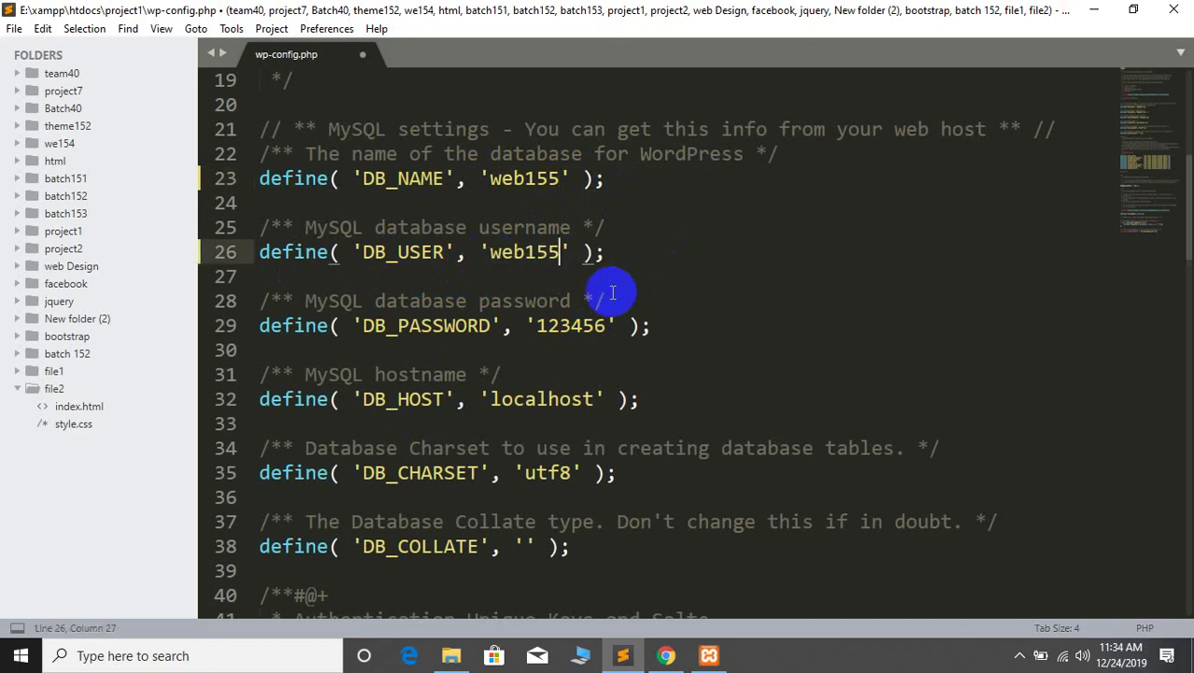
pyautogui.moveTo(539, 325); pyautogui.dragTo(606, 325)
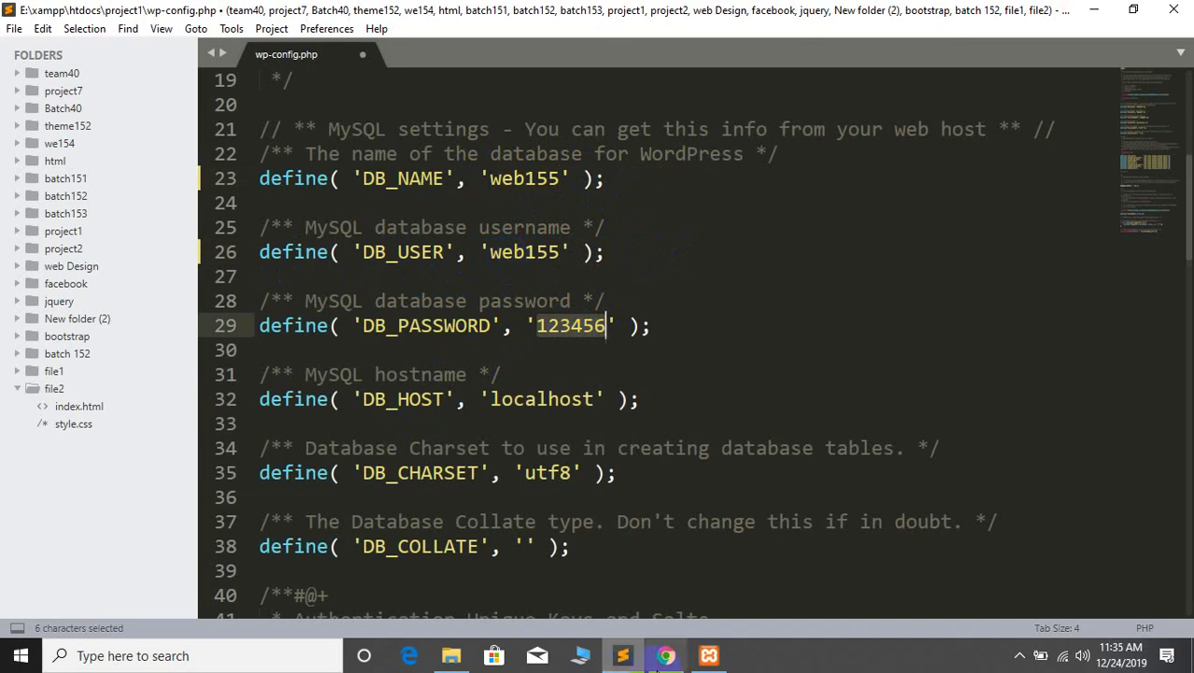
# Update the DB_PASSWORD value on line 29 to the new user's password and save the file
pyautogui.click(708, 655)
pyautogui.click(665, 654)
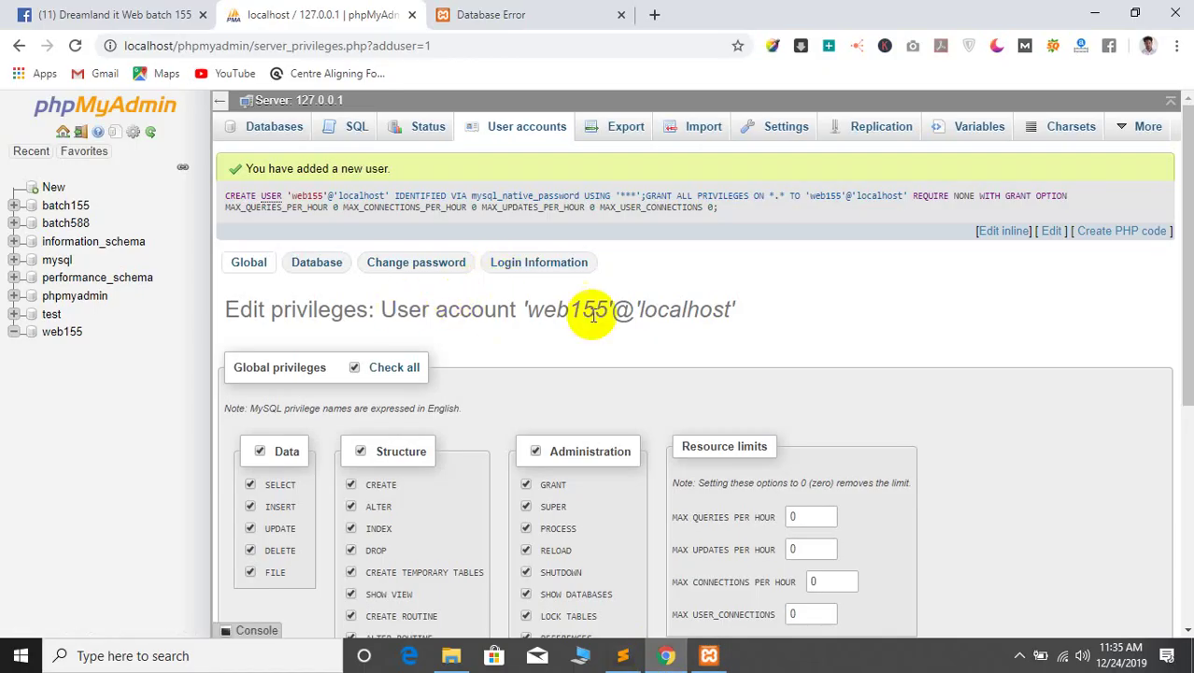
pyautogui.click(1094, 12)
pyautogui.click(397, 325)
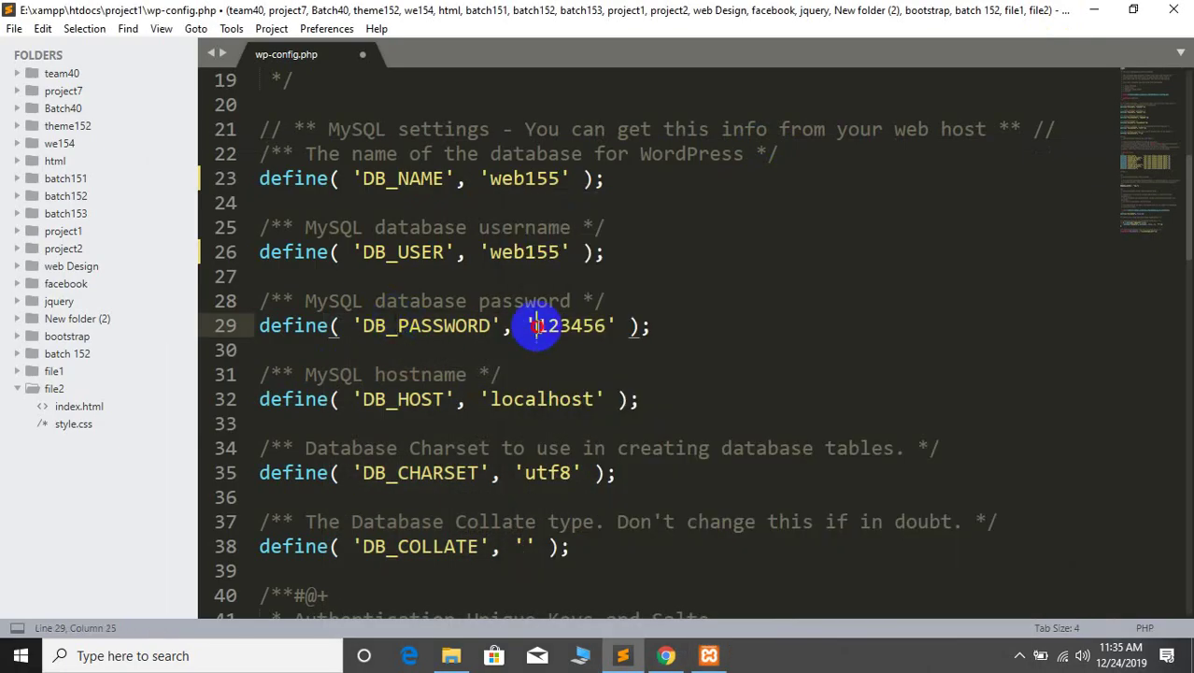
pyautogui.write('A')
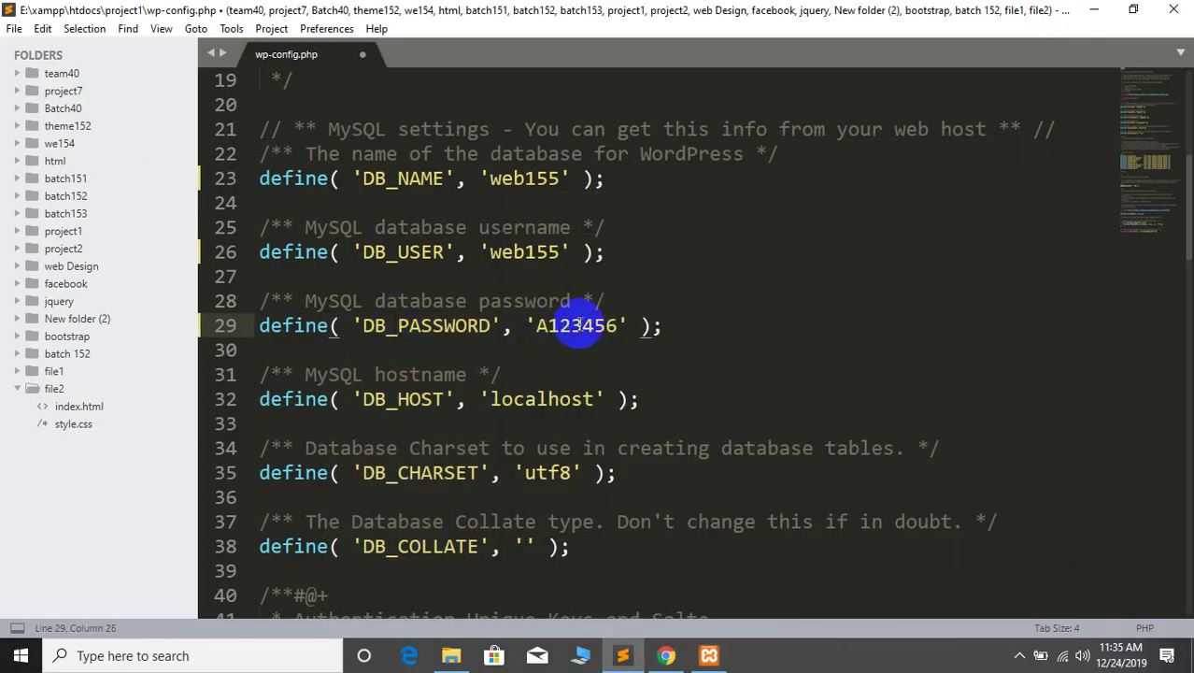
pyautogui.press('Right')
pyautogui.press('Right')
pyautogui.press('Right')
pyautogui.write('B')
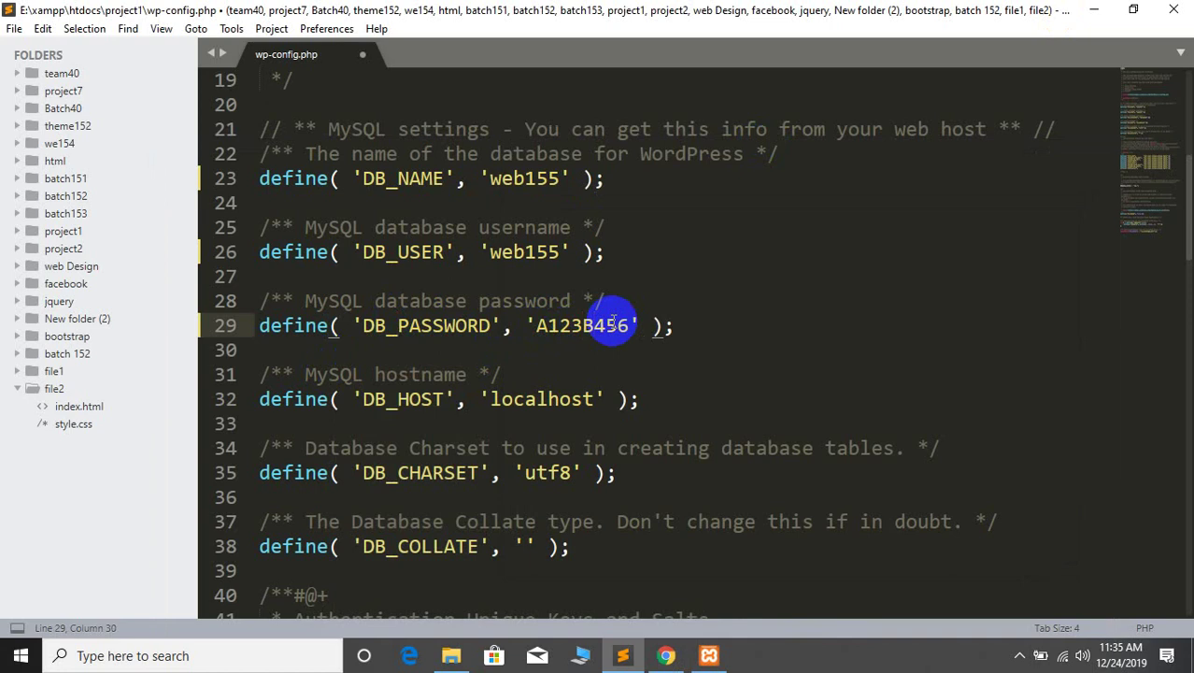
pyautogui.hotkey('ctrl', 's')
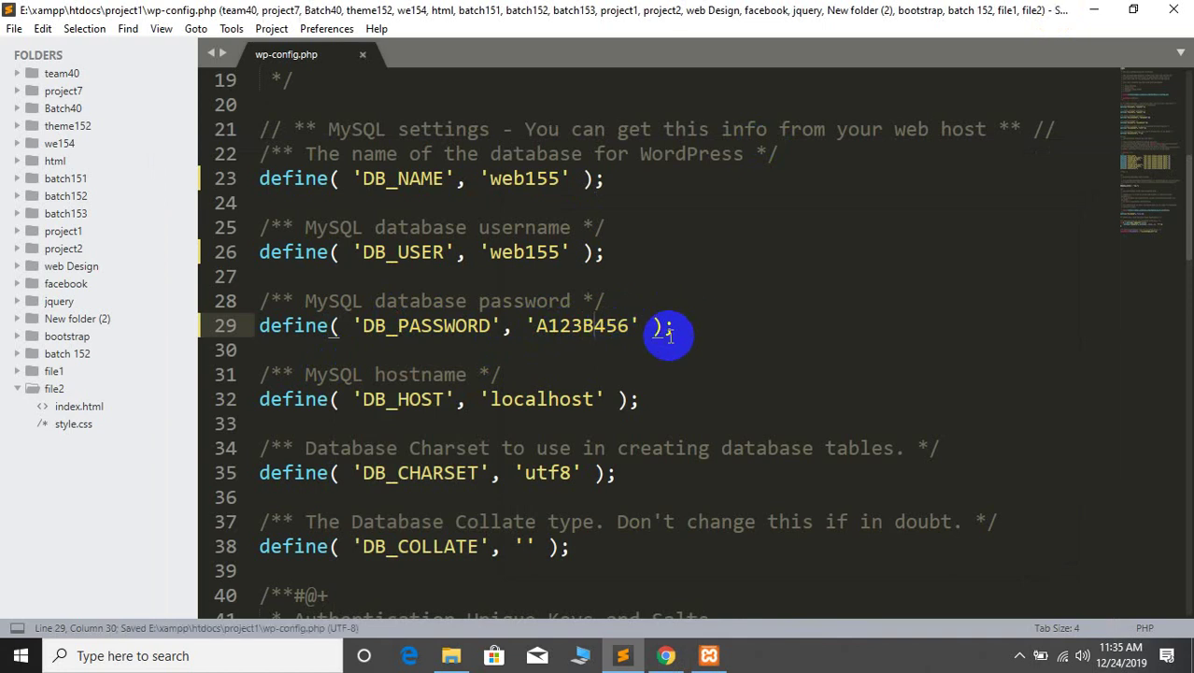
pyautogui.scroll(-4, 719, 457)
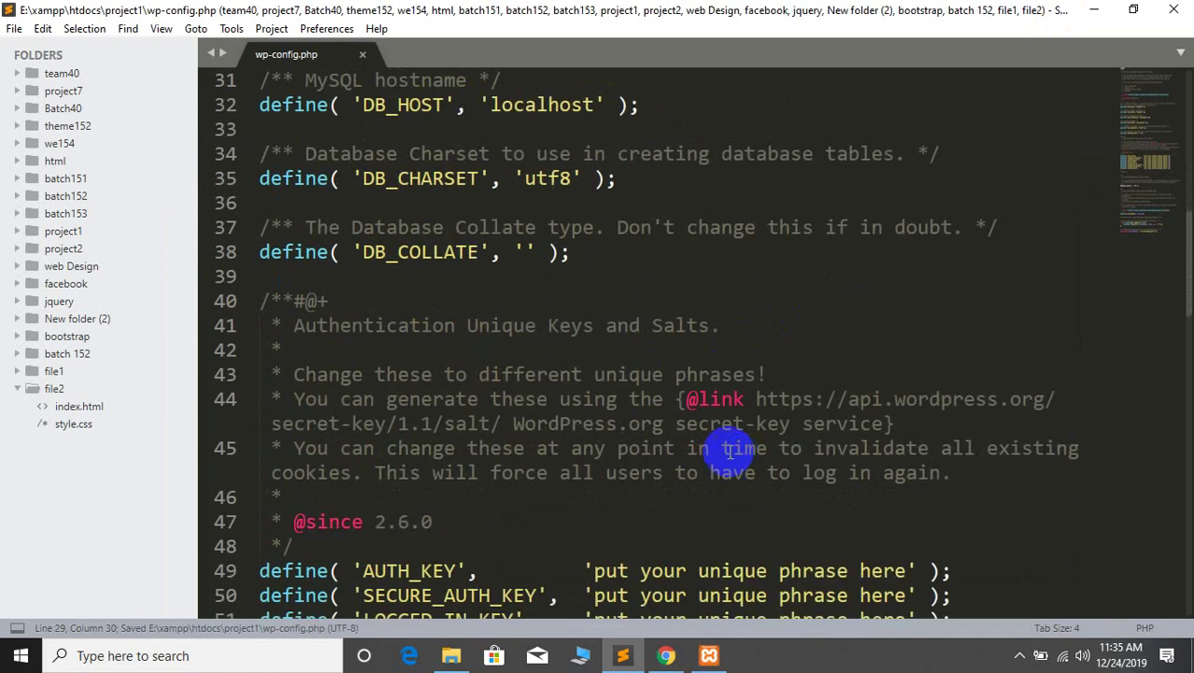
pyautogui.scroll(7, 733, 453)
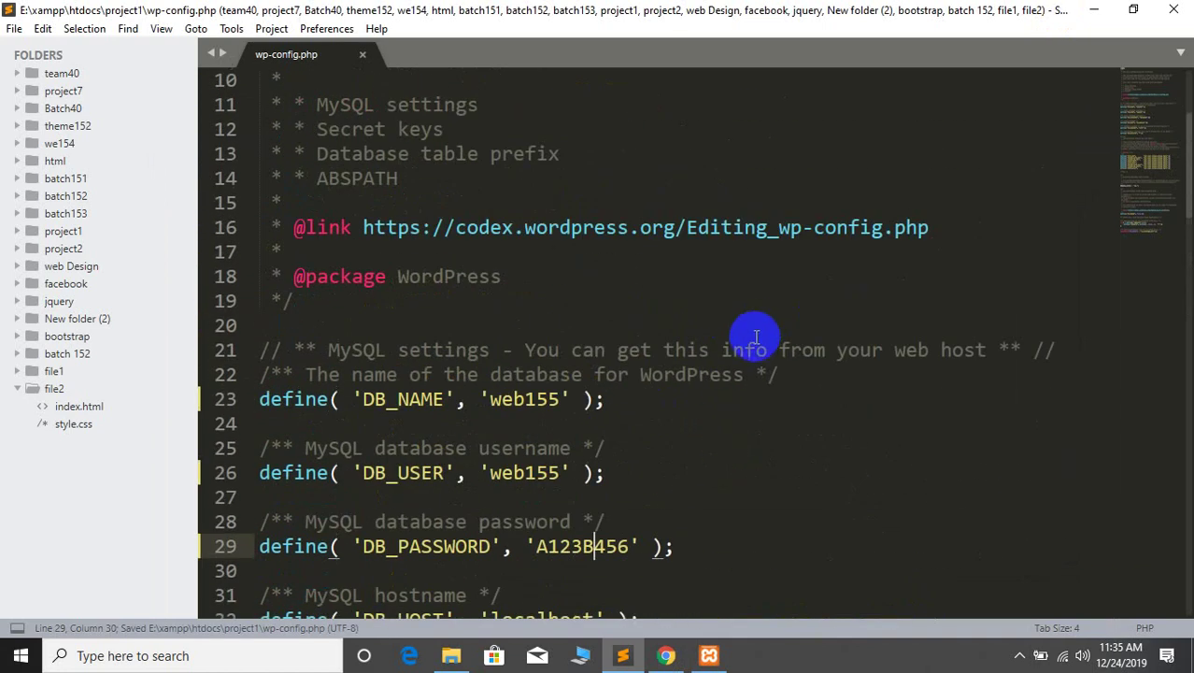
pyautogui.scroll(-2, 629, 482)
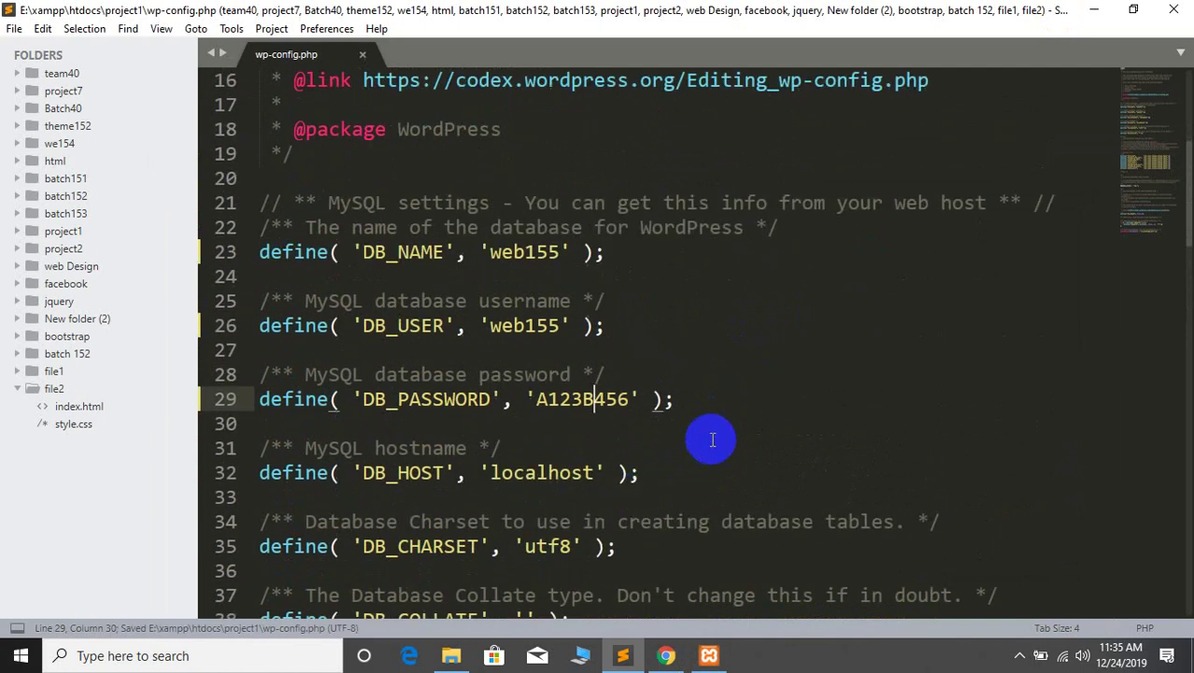
pyautogui.click(666, 655)
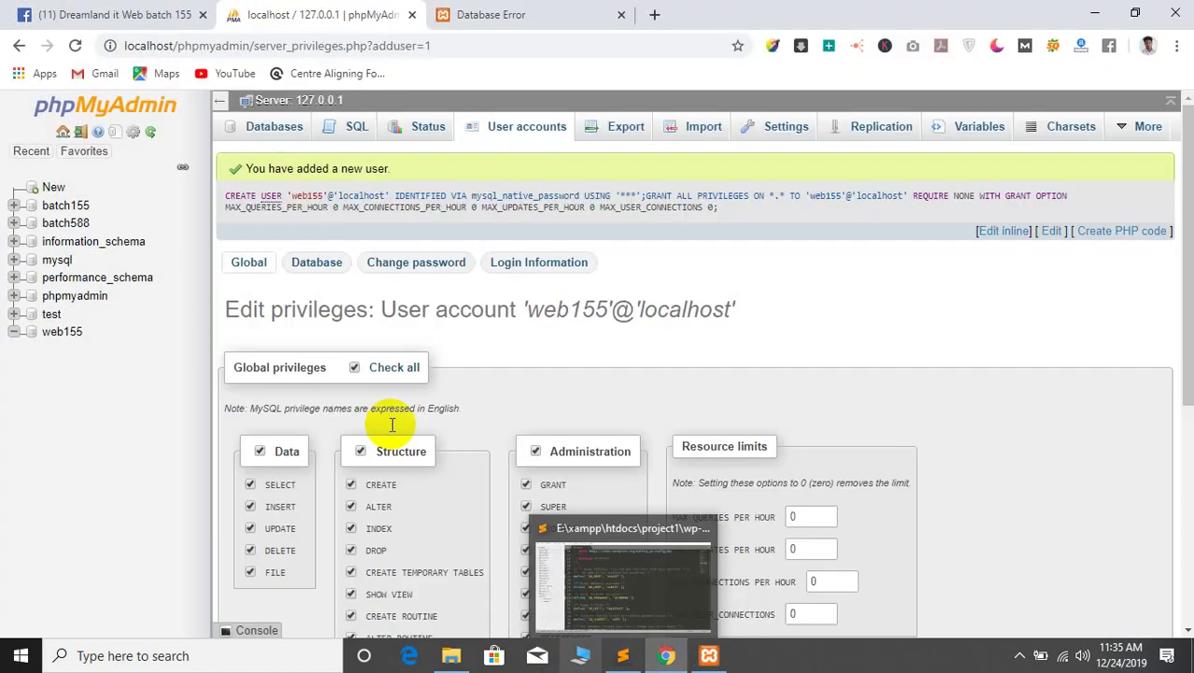
# Reload localhost/project1 and continue the WordPress installer in English (United States)
pyautogui.click(523, 11)
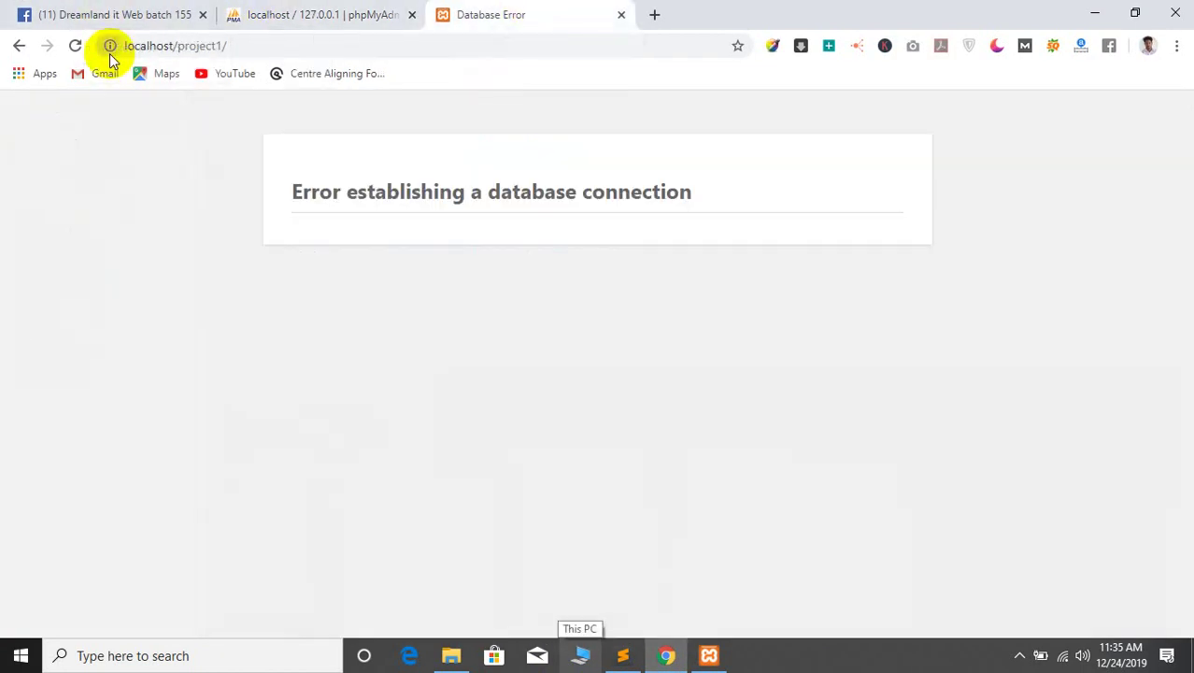
pyautogui.click(76, 45)
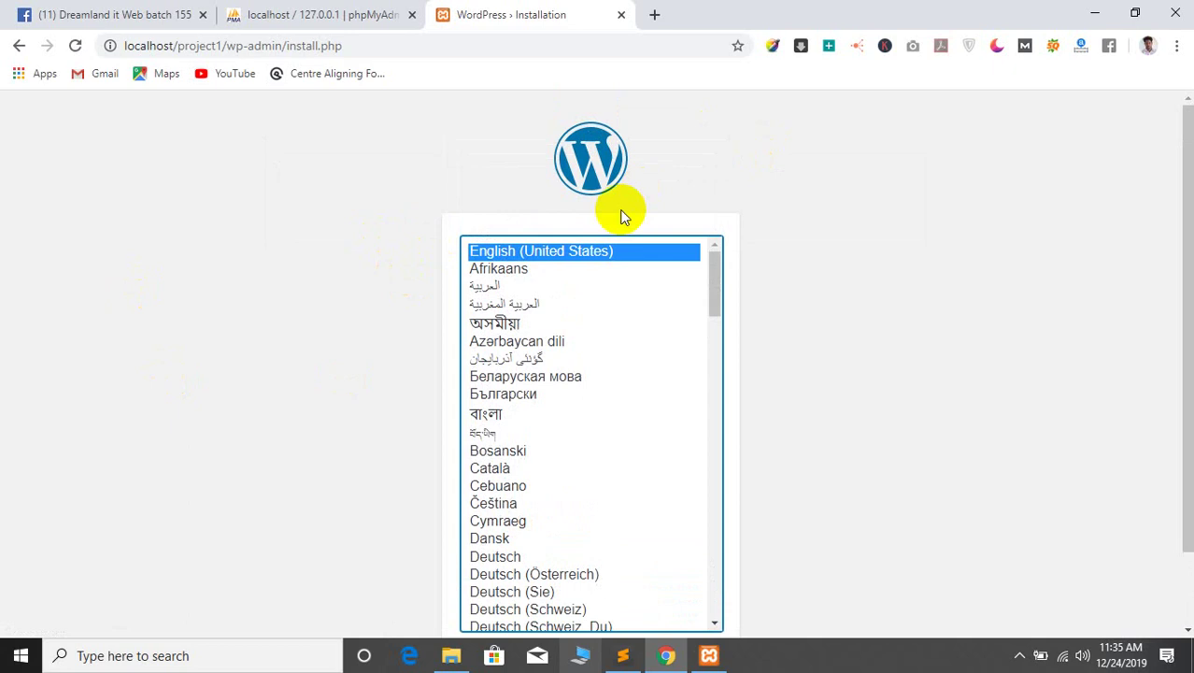
pyautogui.scroll(-4, 557, 435)
pyautogui.scroll(5, 557, 435)
pyautogui.scroll(-2, 716, 246)
pyautogui.click(701, 580)
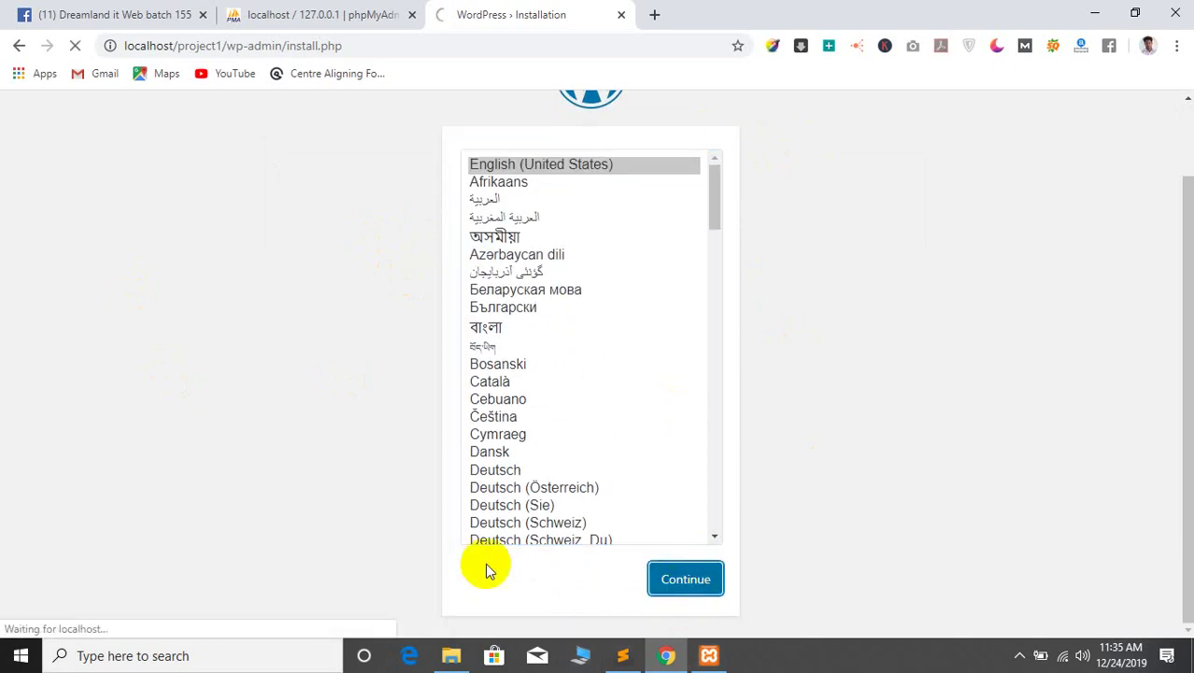
# Fill in the site title and admin username, replacing the generated password with a custom weak one
pyautogui.click(503, 446)
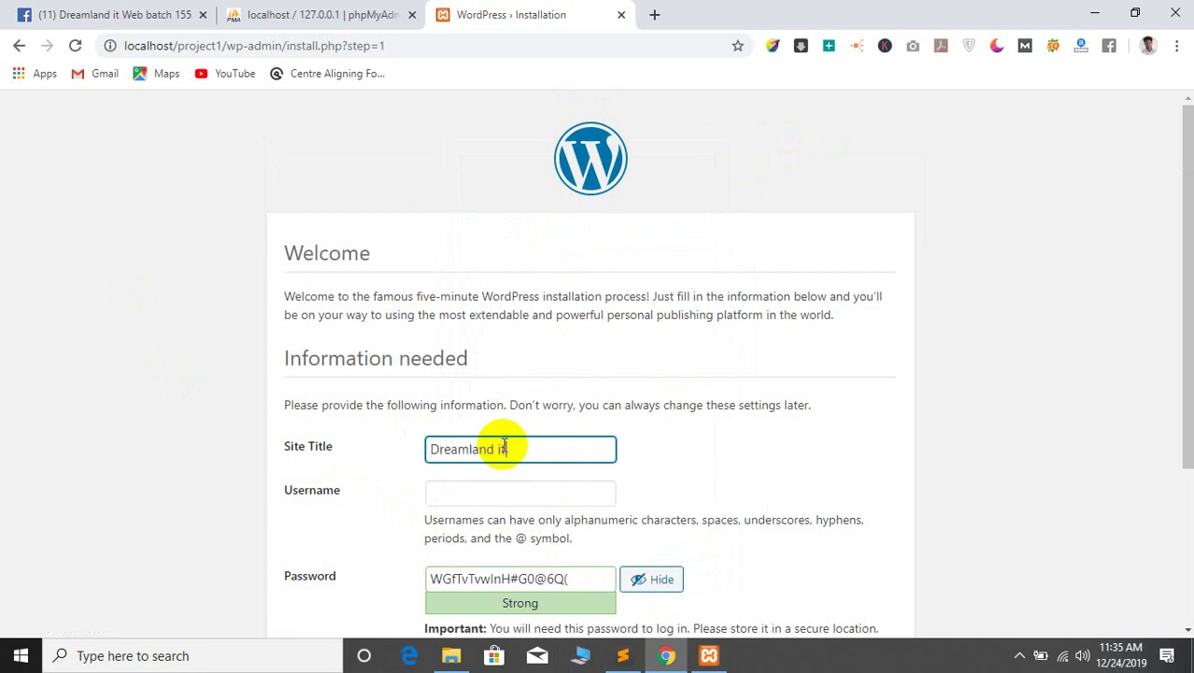
pyautogui.click(486, 496)
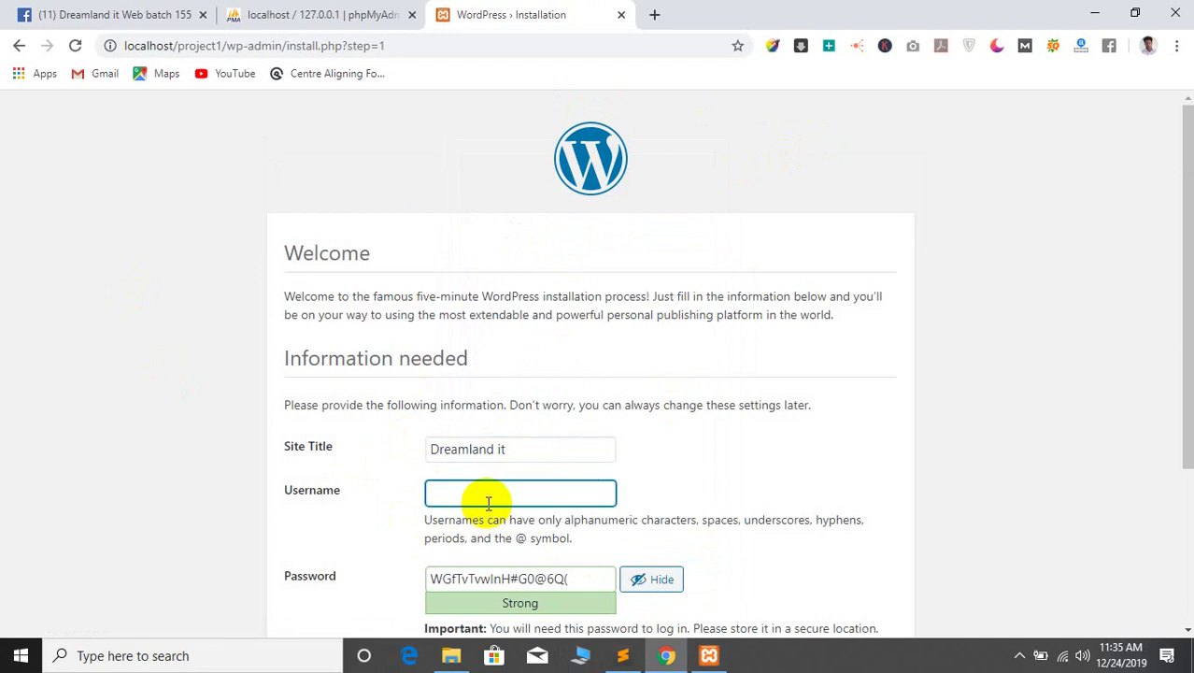
pyautogui.write('d')
pyautogui.scroll(-3, 488, 505)
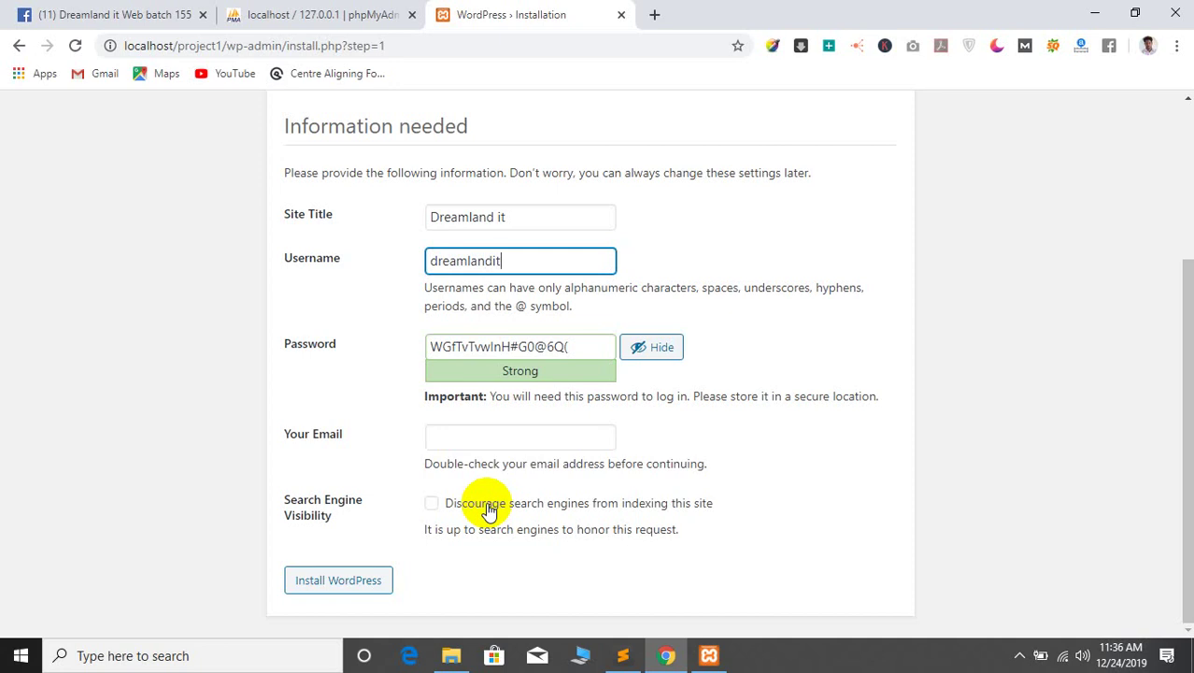
pyautogui.tripleClick(537, 344)
pyautogui.press('BackSpace')
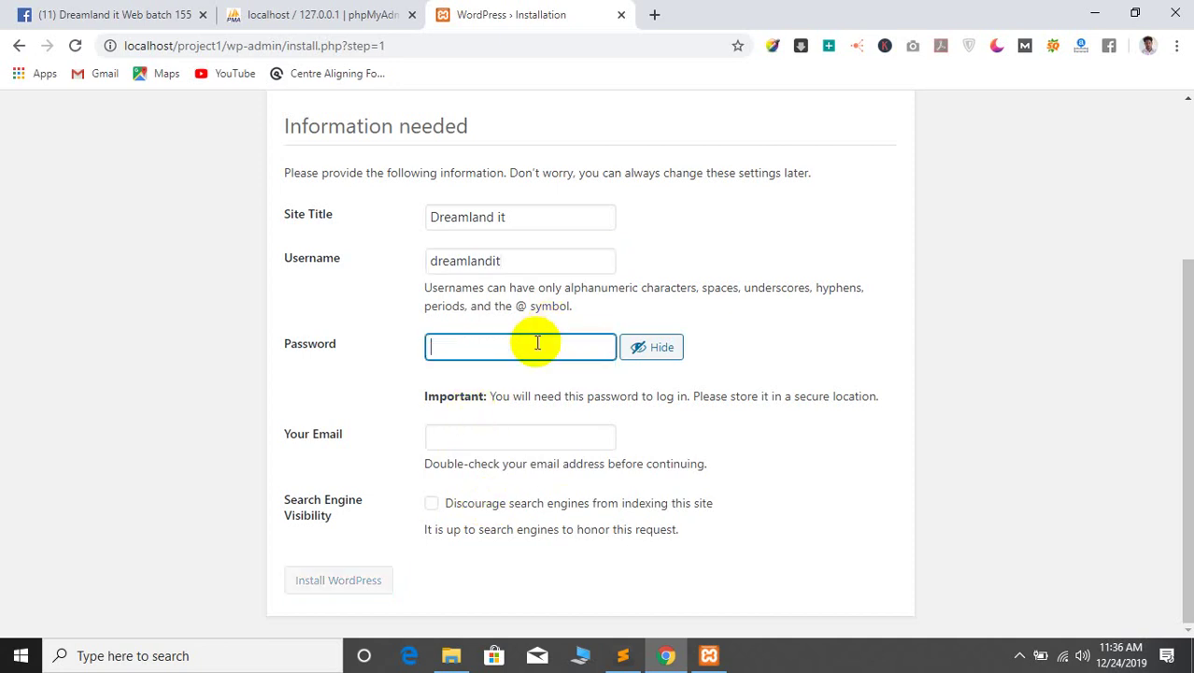
pyautogui.write('A123B')
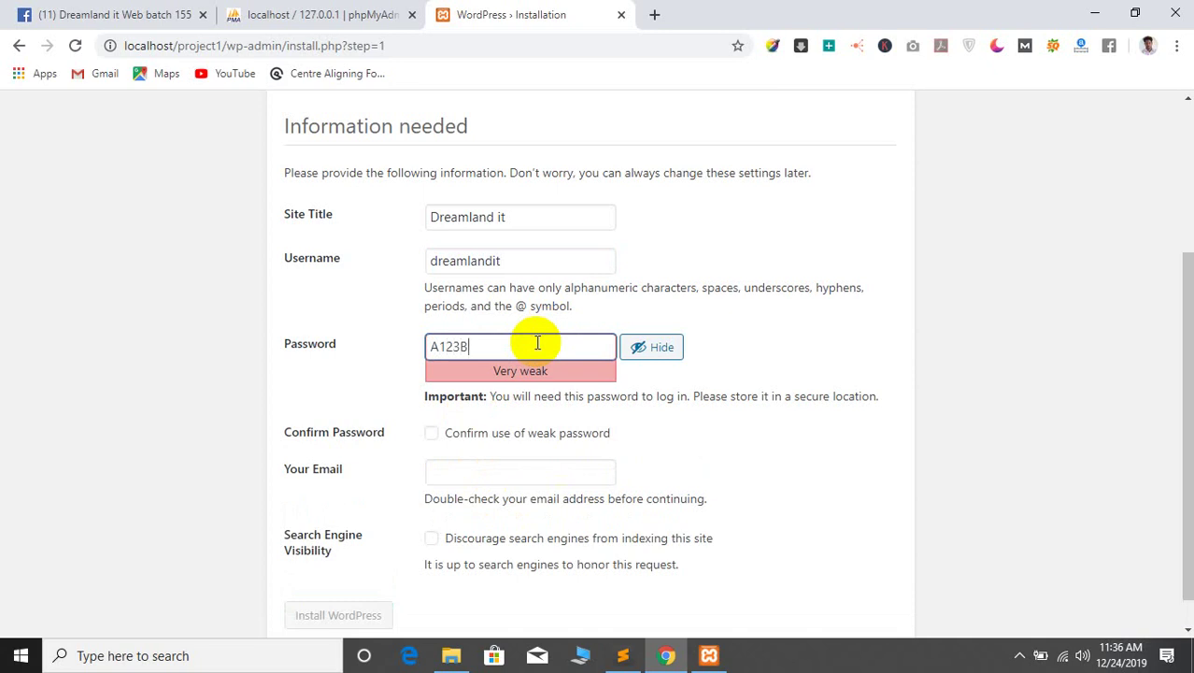
pyautogui.write('456')
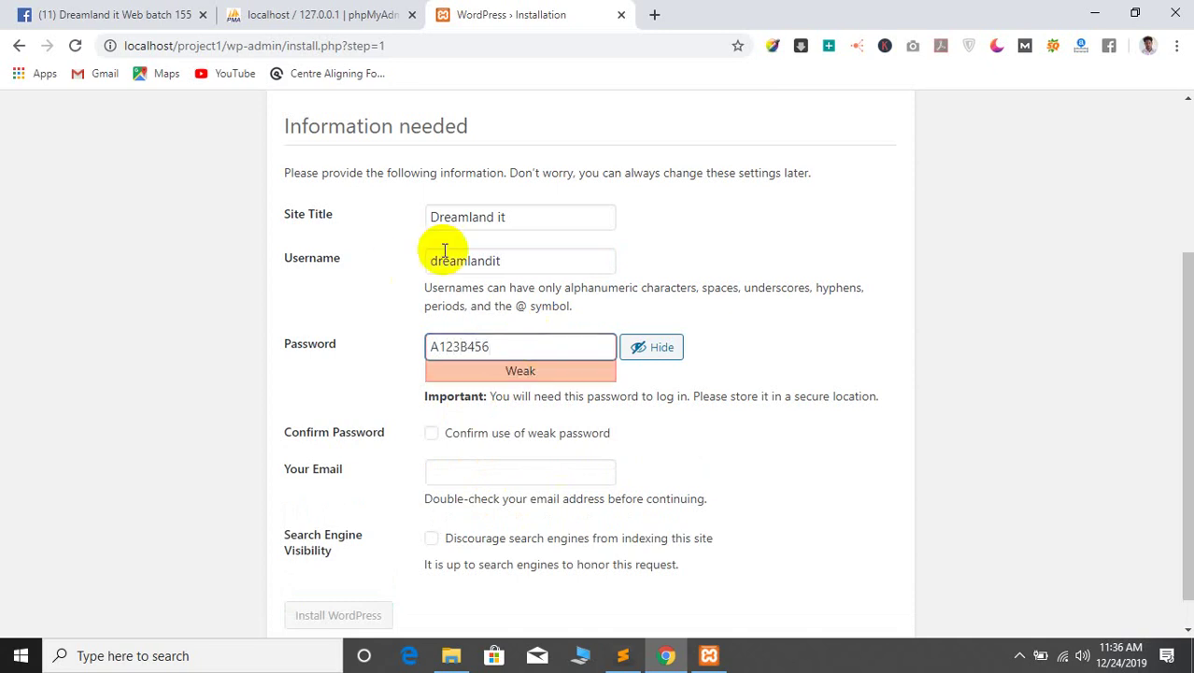
# Confirm use of the weak password and enter the admin e-mail address
pyautogui.doubleClick(532, 259)
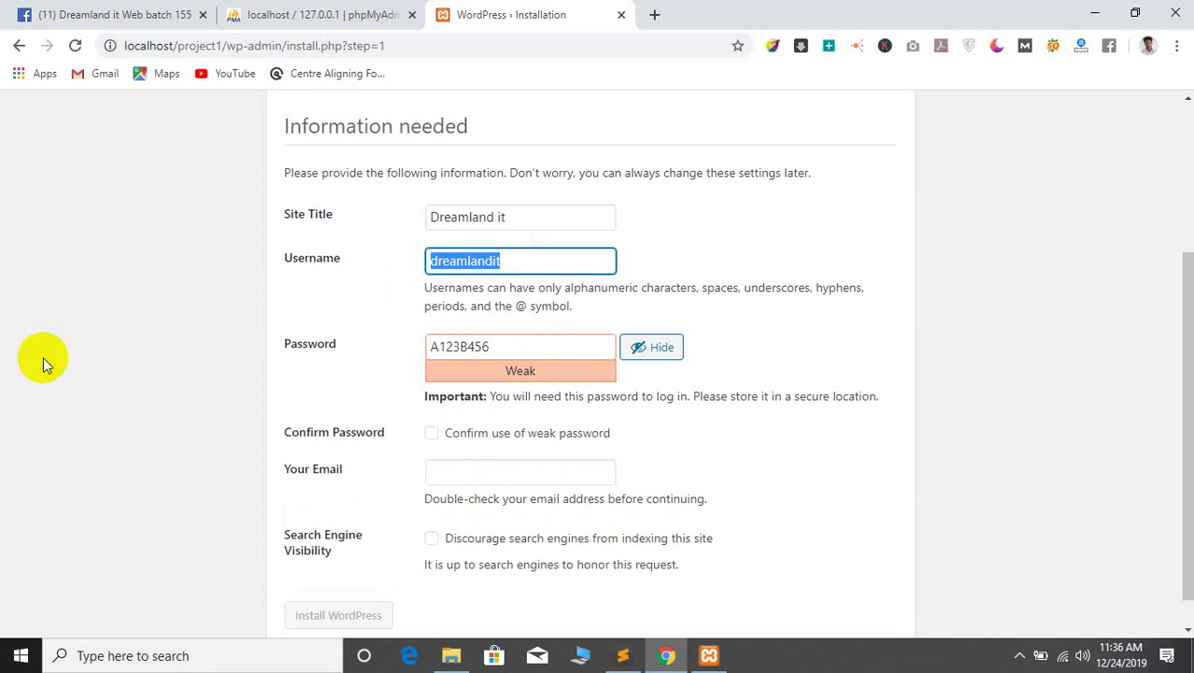
pyautogui.click(312, 291)
pyautogui.scroll(-1, 551, 391)
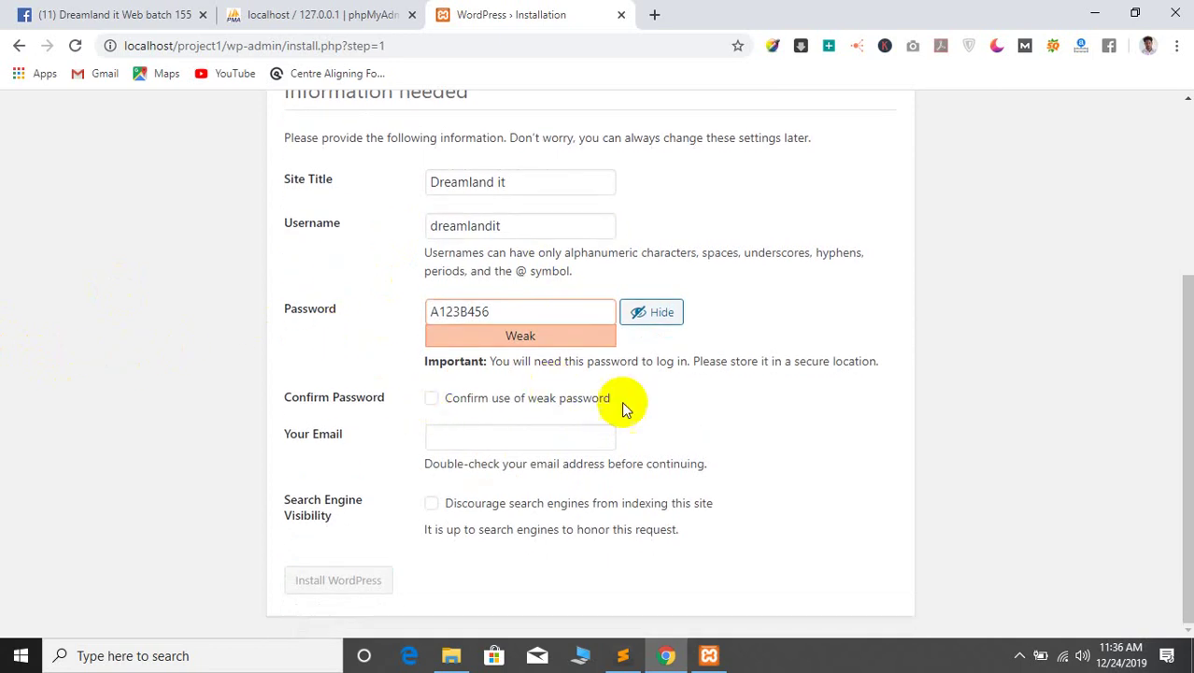
pyautogui.click(430, 398)
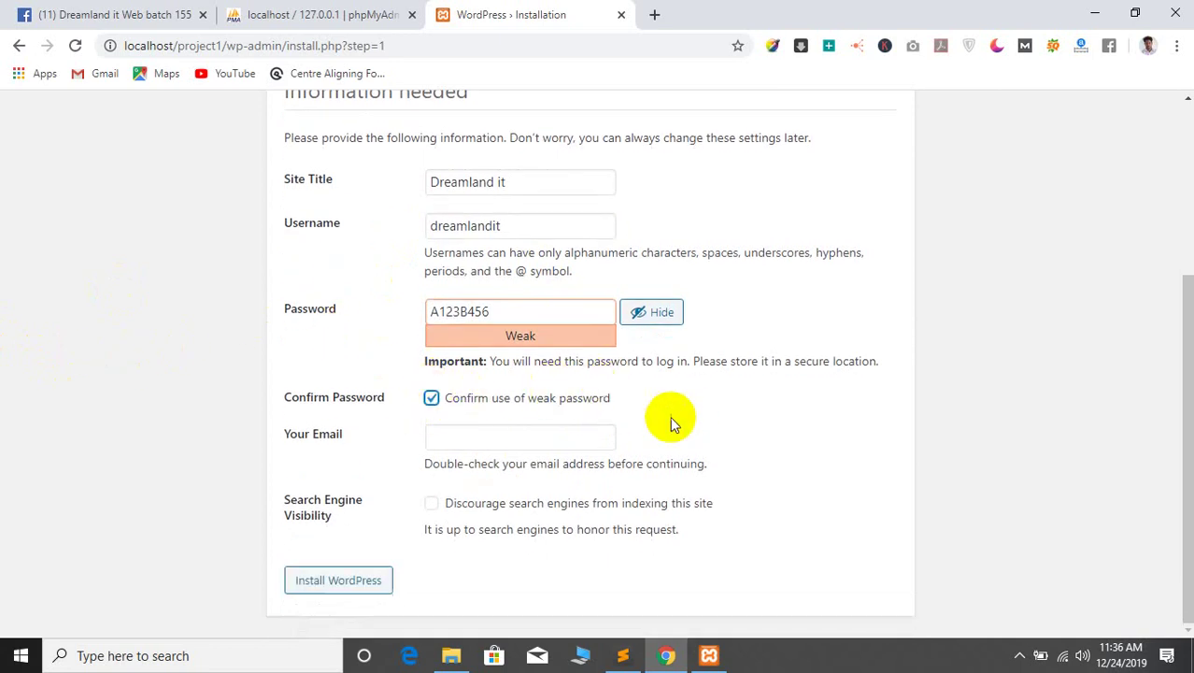
pyautogui.click(453, 437)
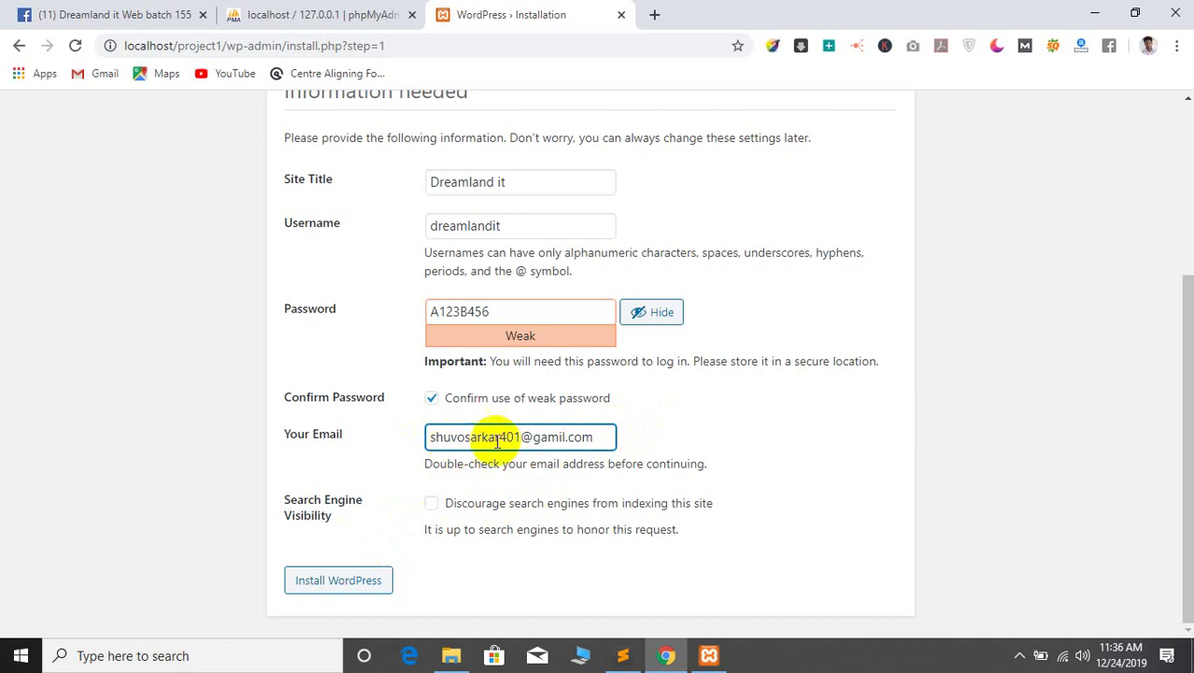
# Leave 'Discourage search engines' unchecked and run the WordPress installation
pyautogui.scroll(2, 328, 424)
pyautogui.scroll(-2, 320, 408)
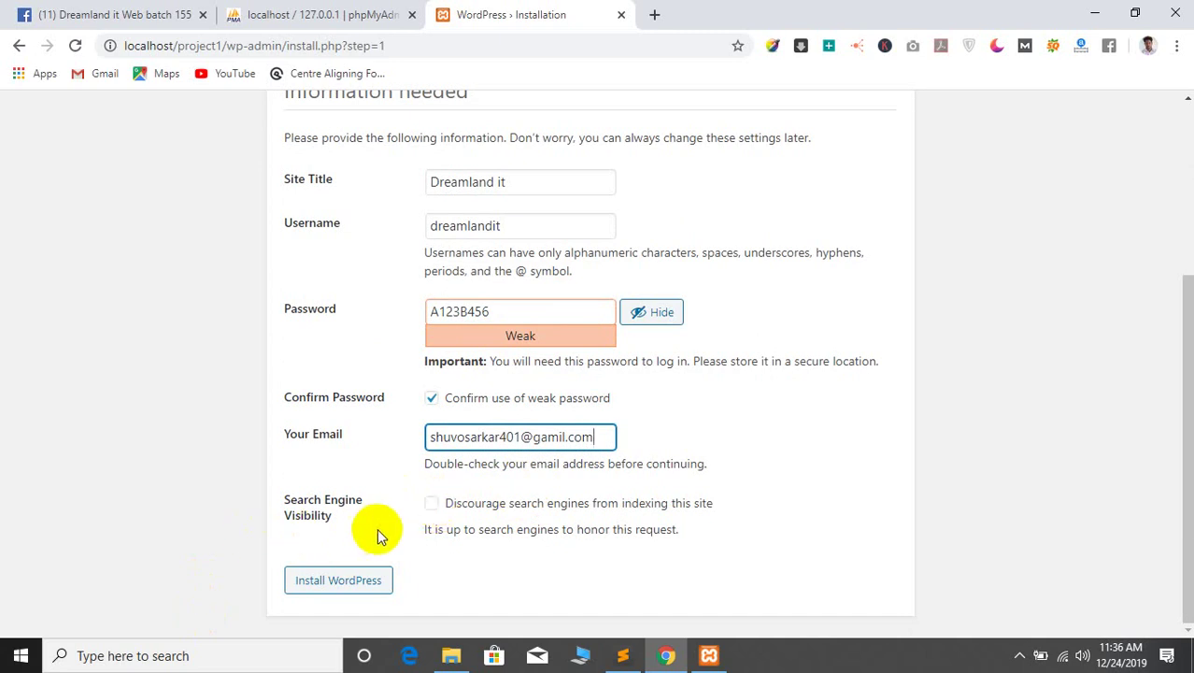
pyautogui.moveTo(445, 507); pyautogui.dragTo(574, 523)
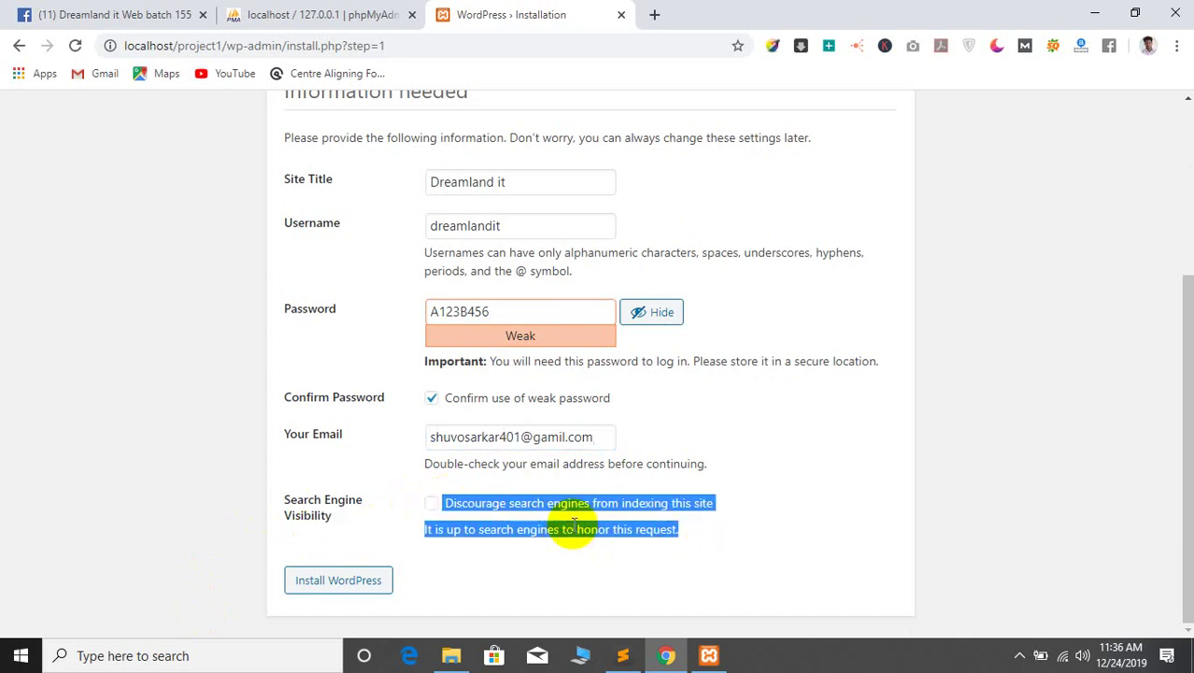
pyautogui.click(433, 503)
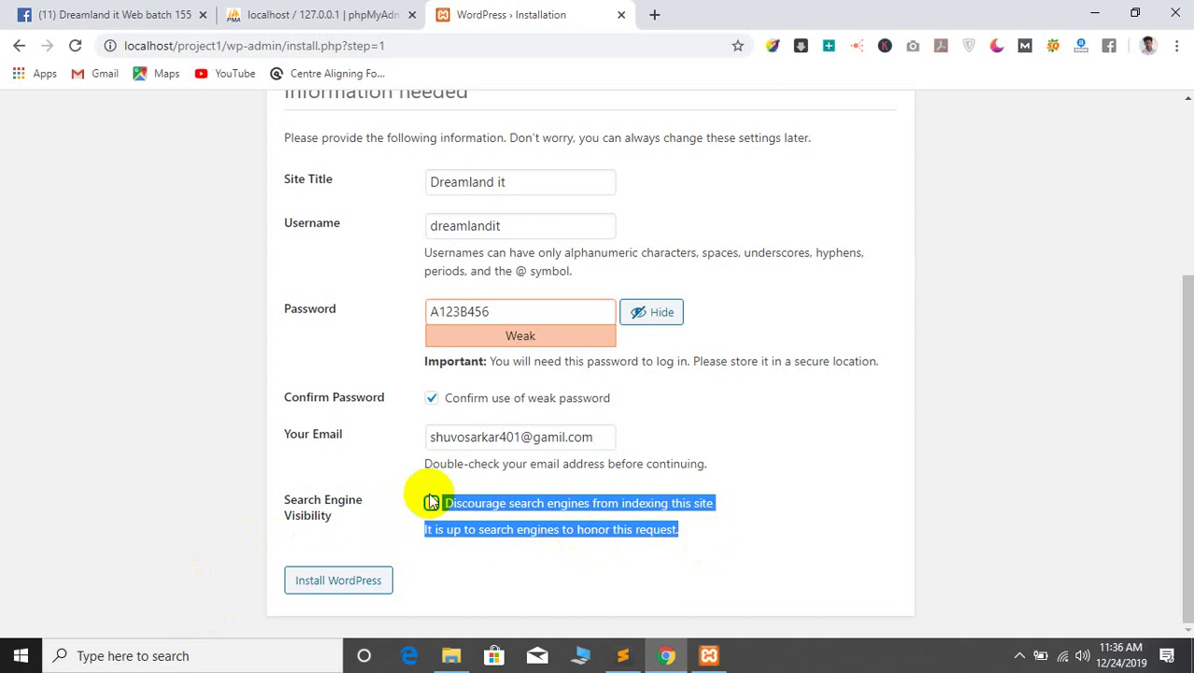
pyautogui.click(308, 500)
pyautogui.tripleClick(282, 494)
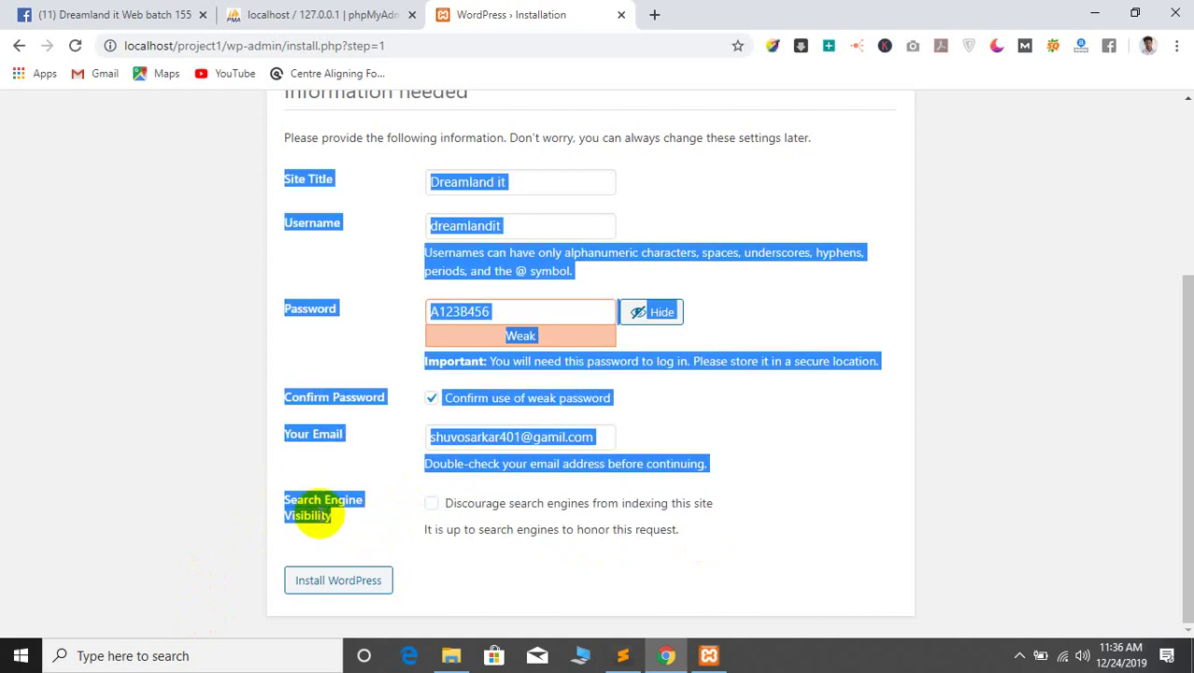
pyautogui.click(295, 505)
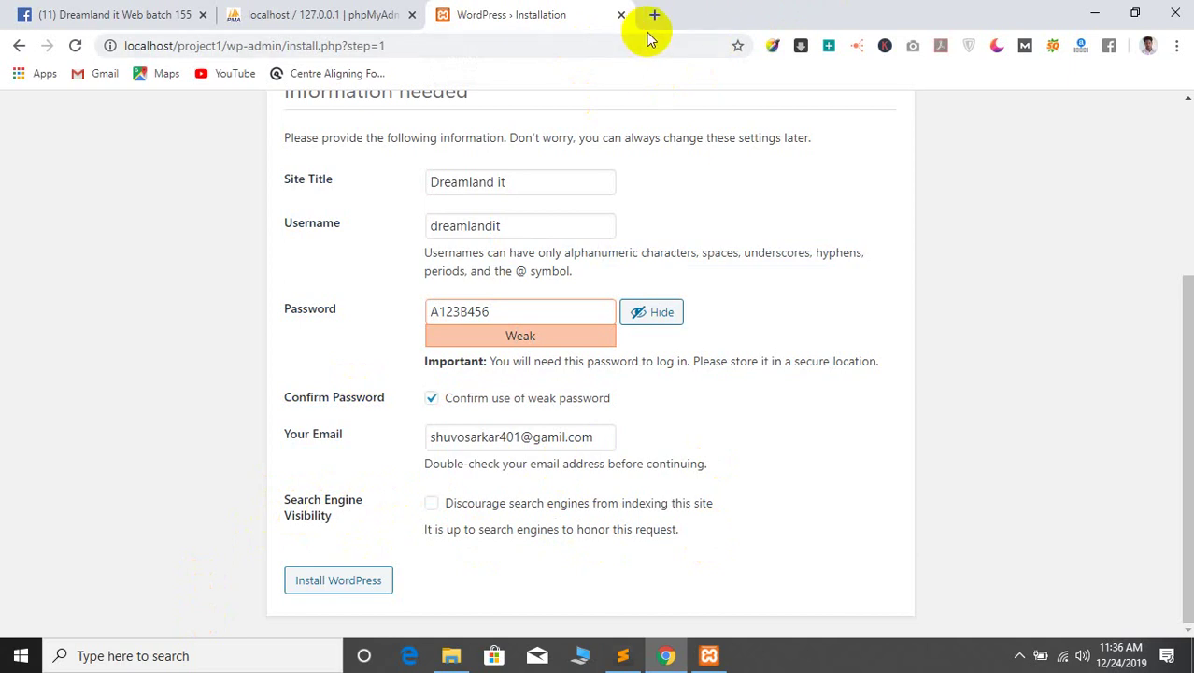
pyautogui.click(430, 502)
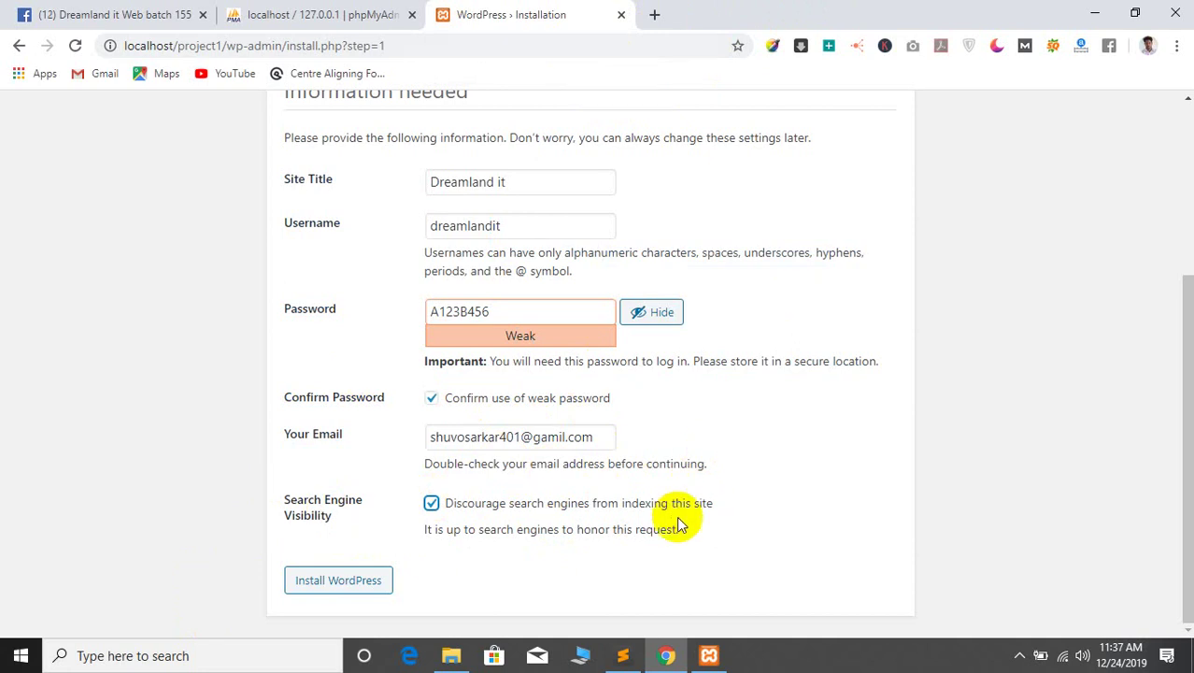
pyautogui.click(430, 502)
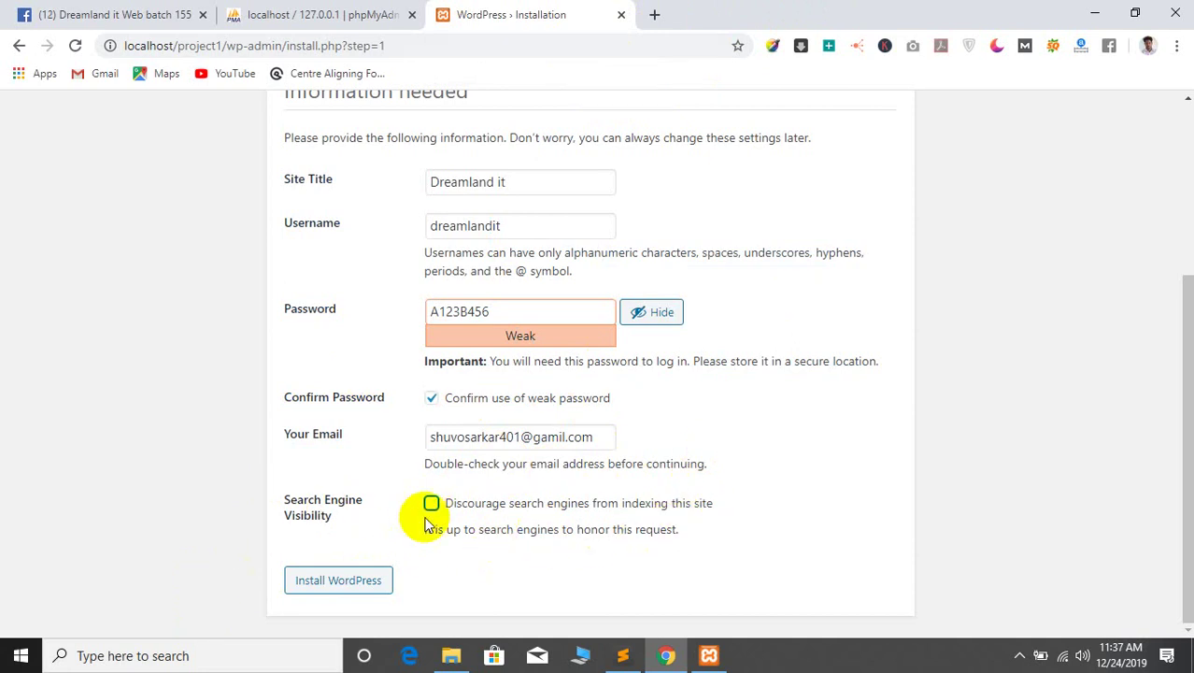
pyautogui.click(333, 593)
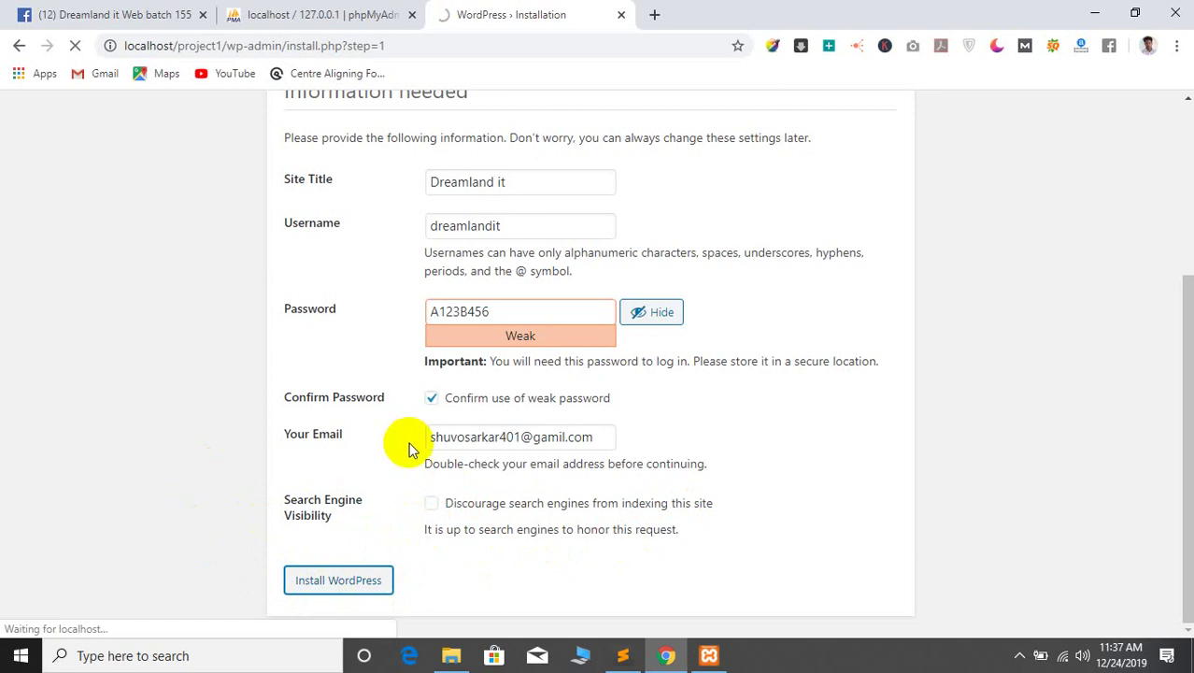
# Review the 'WordPress has been installed' Success page, then go to the login page
pyautogui.scroll(3, 130, 458)
pyautogui.scroll(-3, 254, 365)
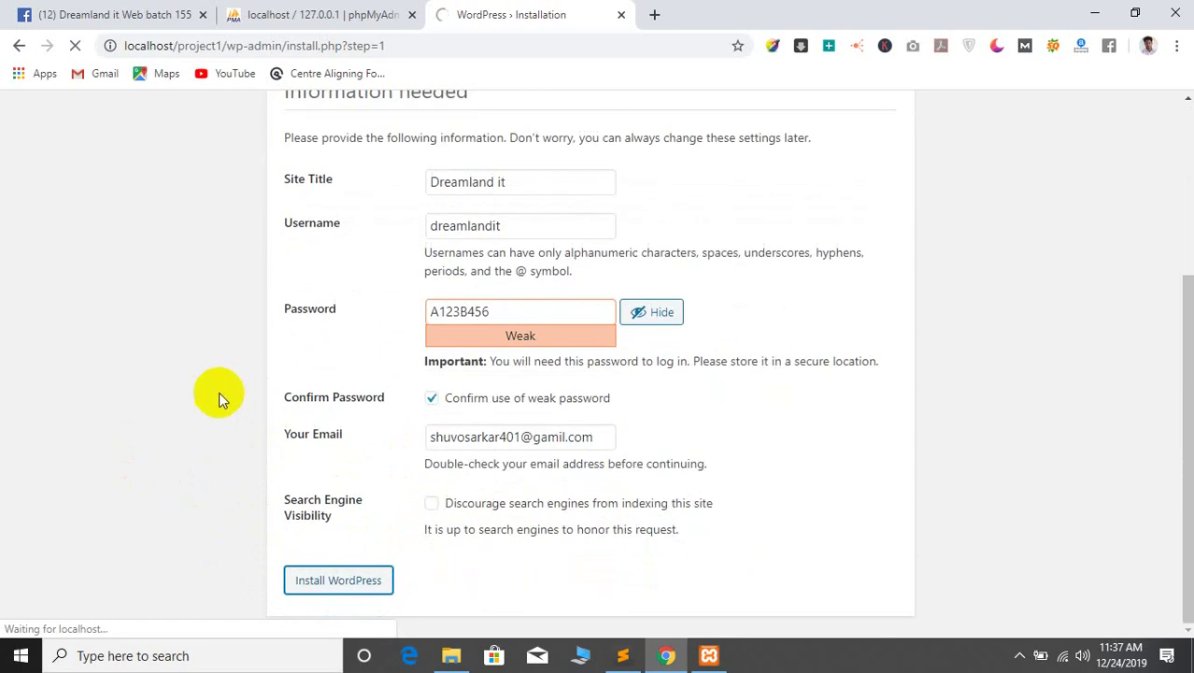
pyautogui.scroll(3, 215, 380)
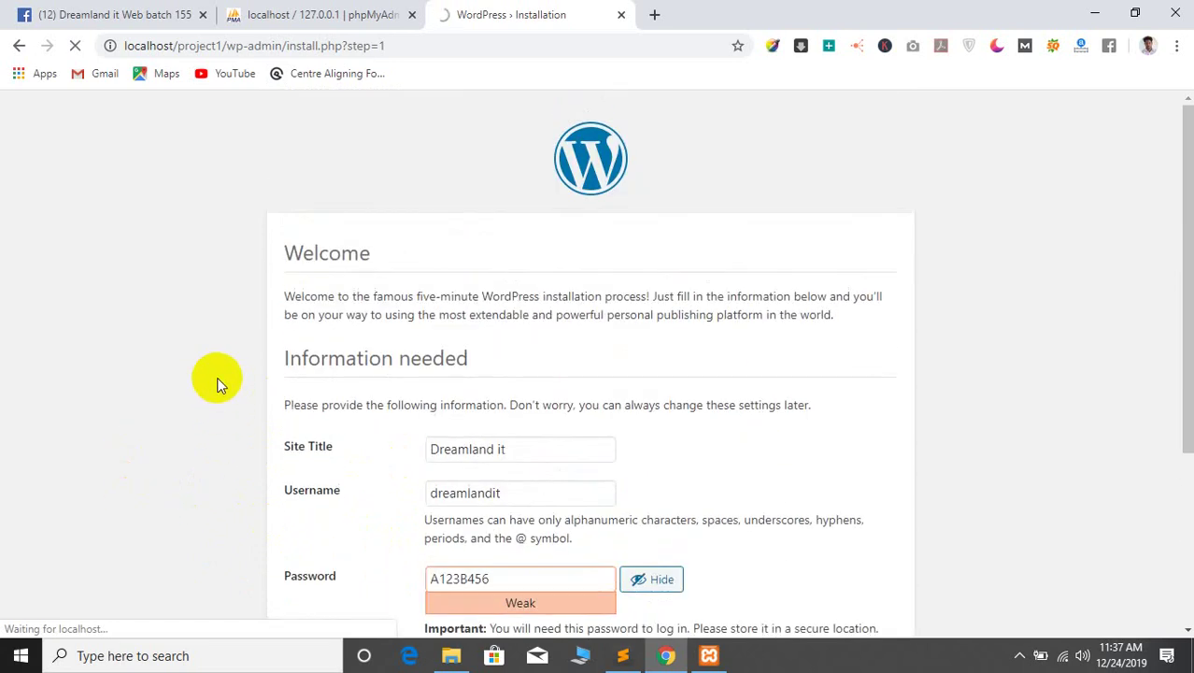
pyautogui.scroll(-3, 211, 380)
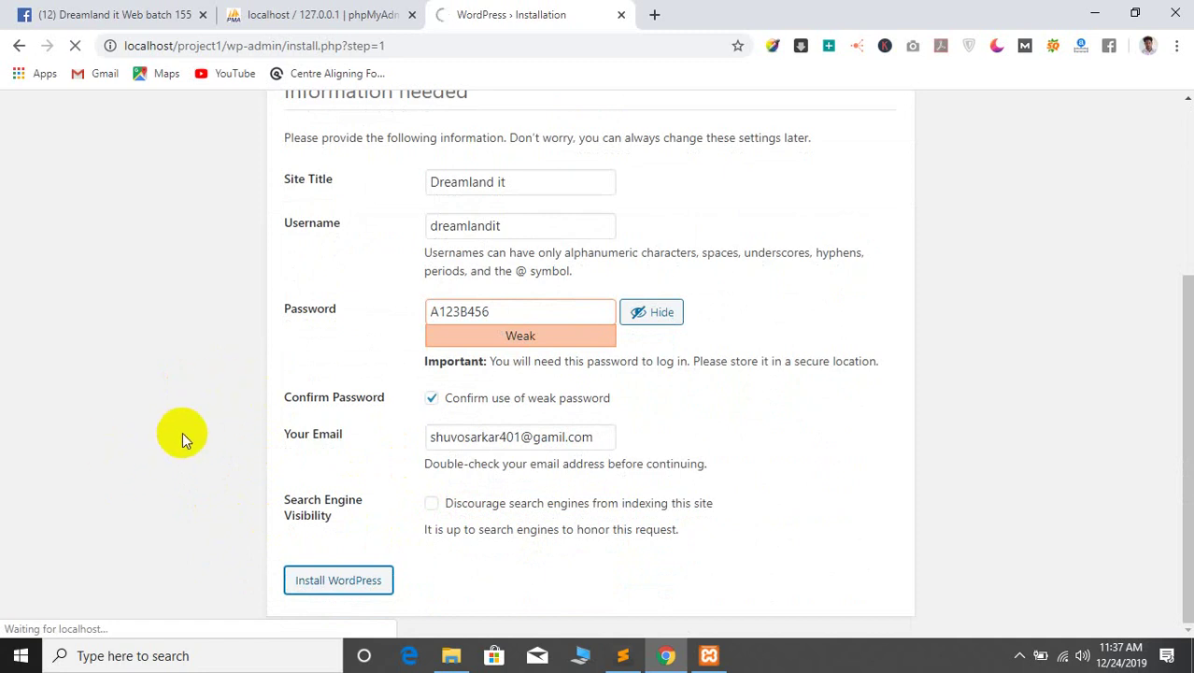
pyautogui.scroll(3, 240, 422)
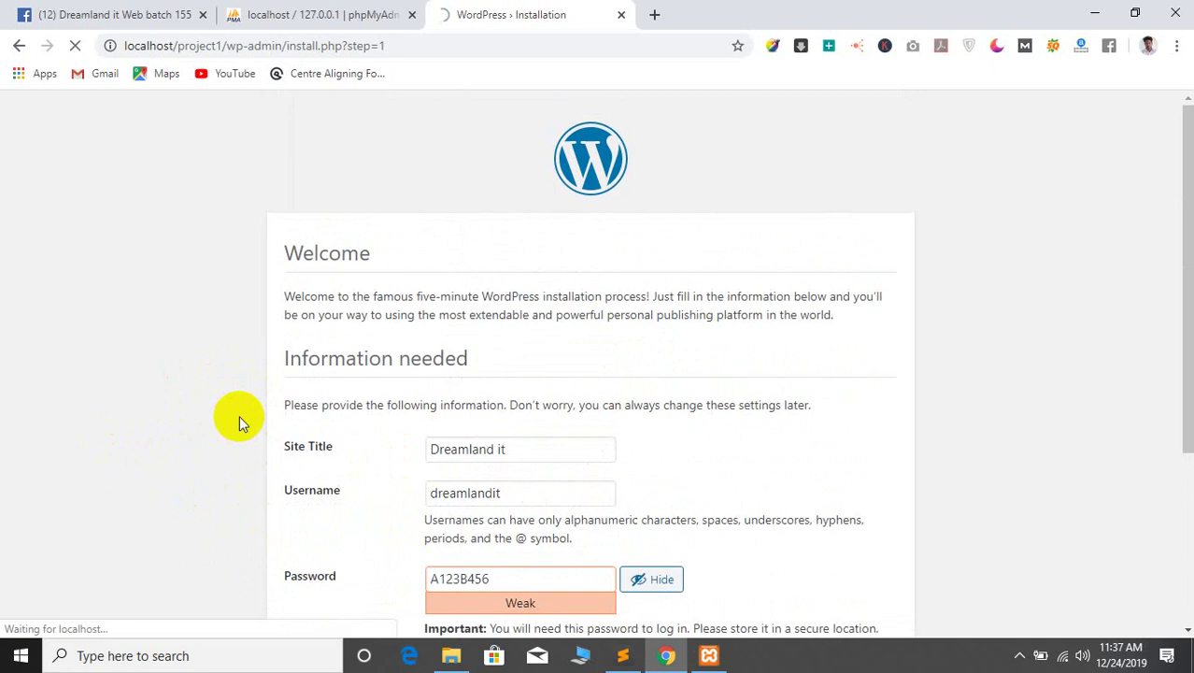
pyautogui.scroll(-3, 233, 411)
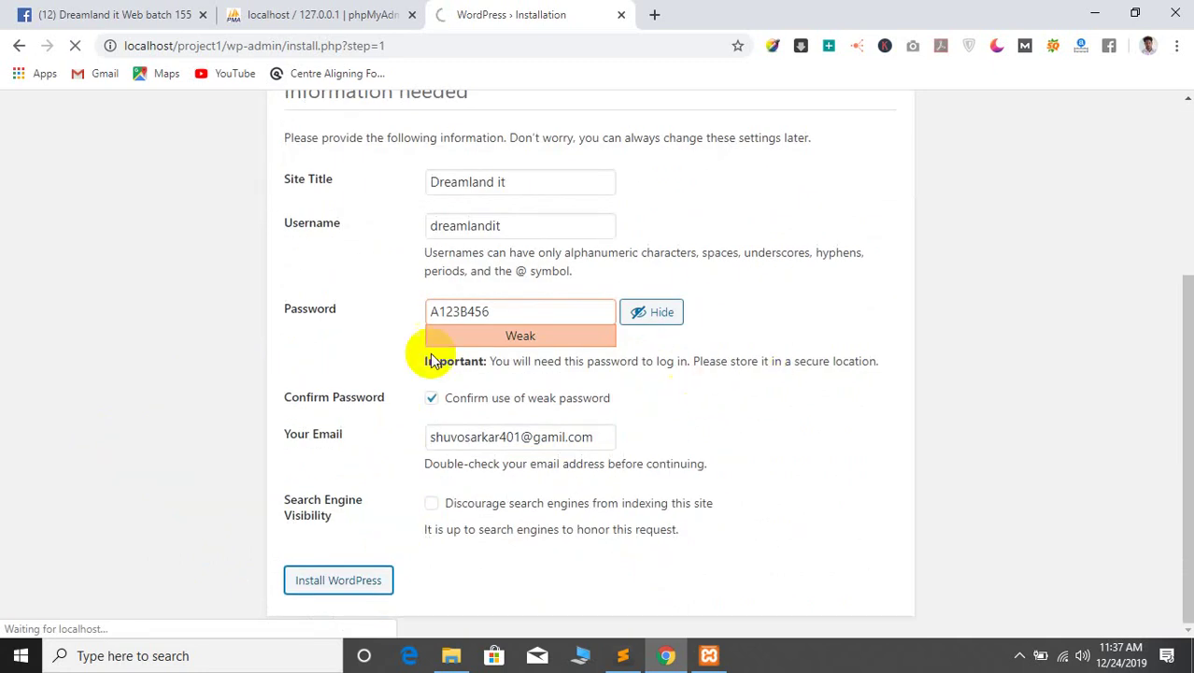
pyautogui.scroll(3, 104, 358)
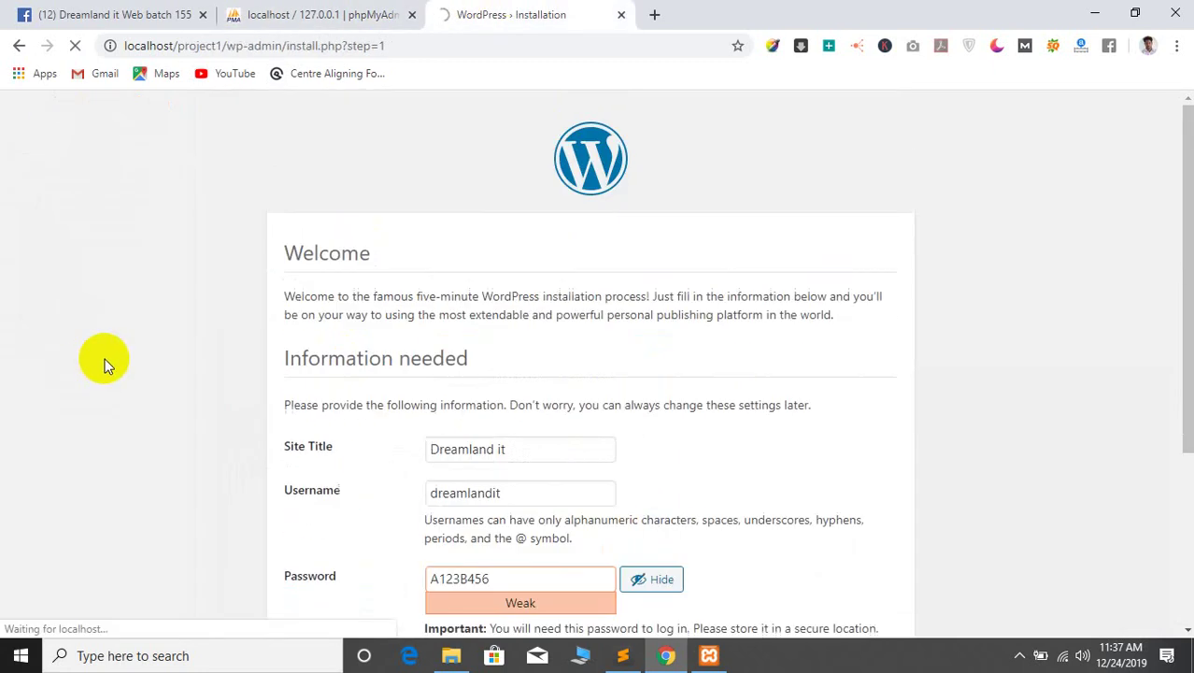
pyautogui.scroll(-1, 288, 341)
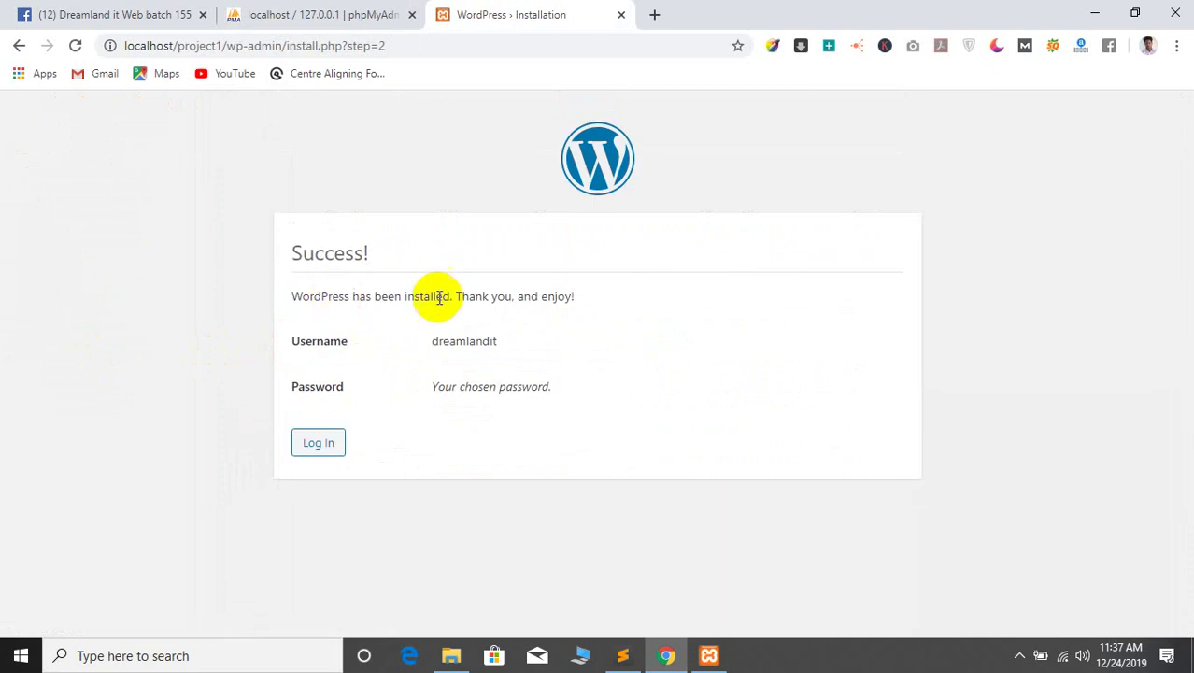
pyautogui.click(327, 446)
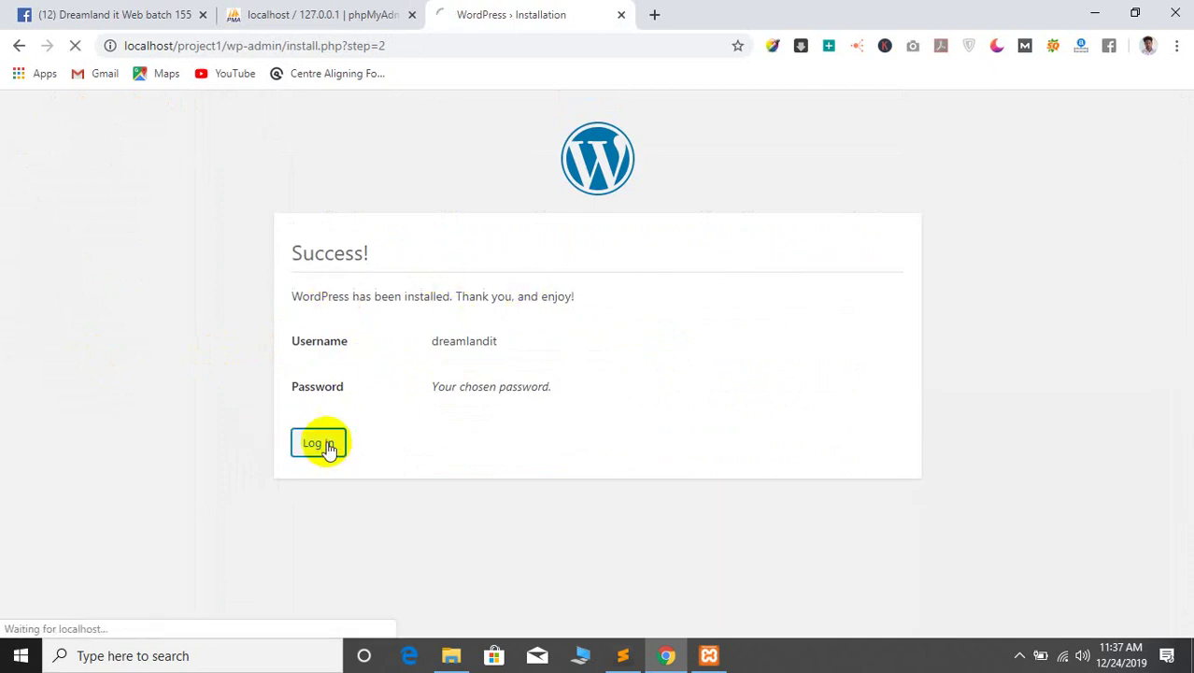
# Log in with the admin username and password, with Remember Me ticked
pyautogui.click(571, 348)
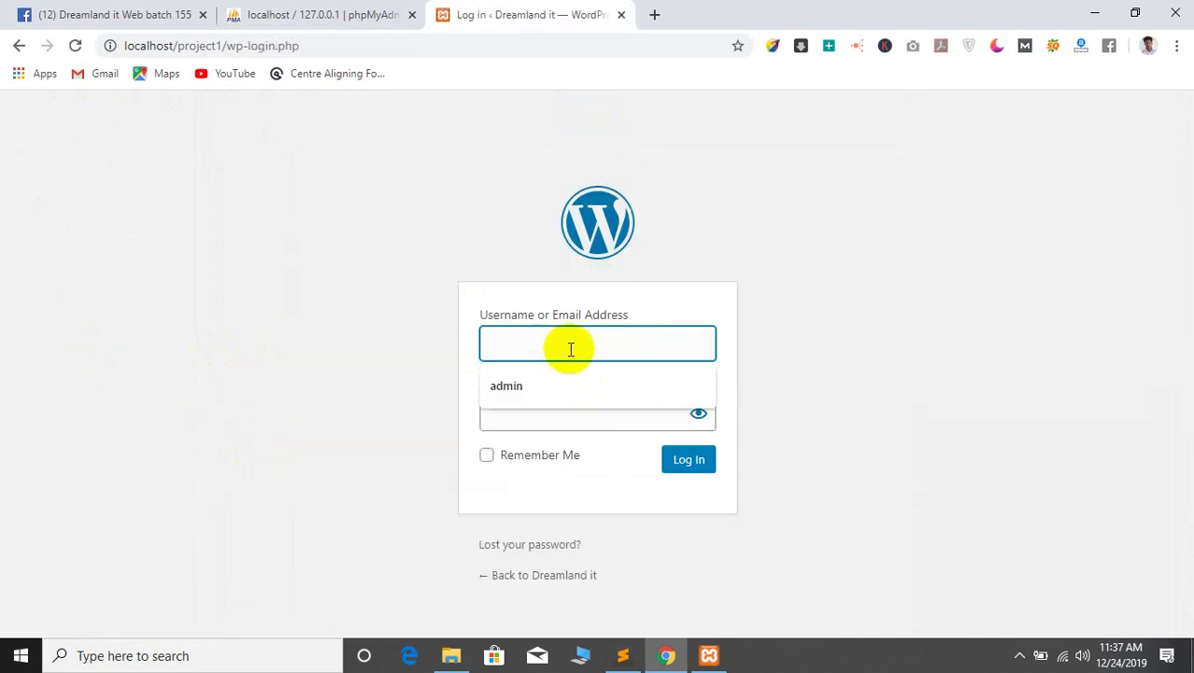
pyautogui.write('dreamlandit')
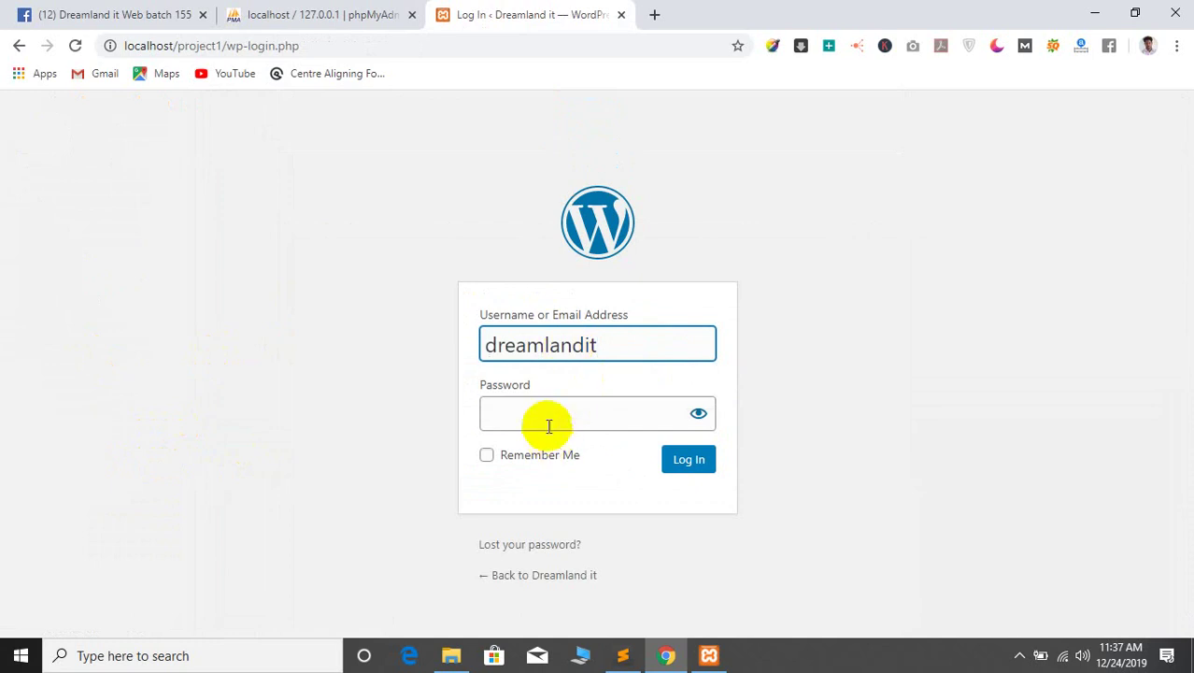
pyautogui.click(545, 415)
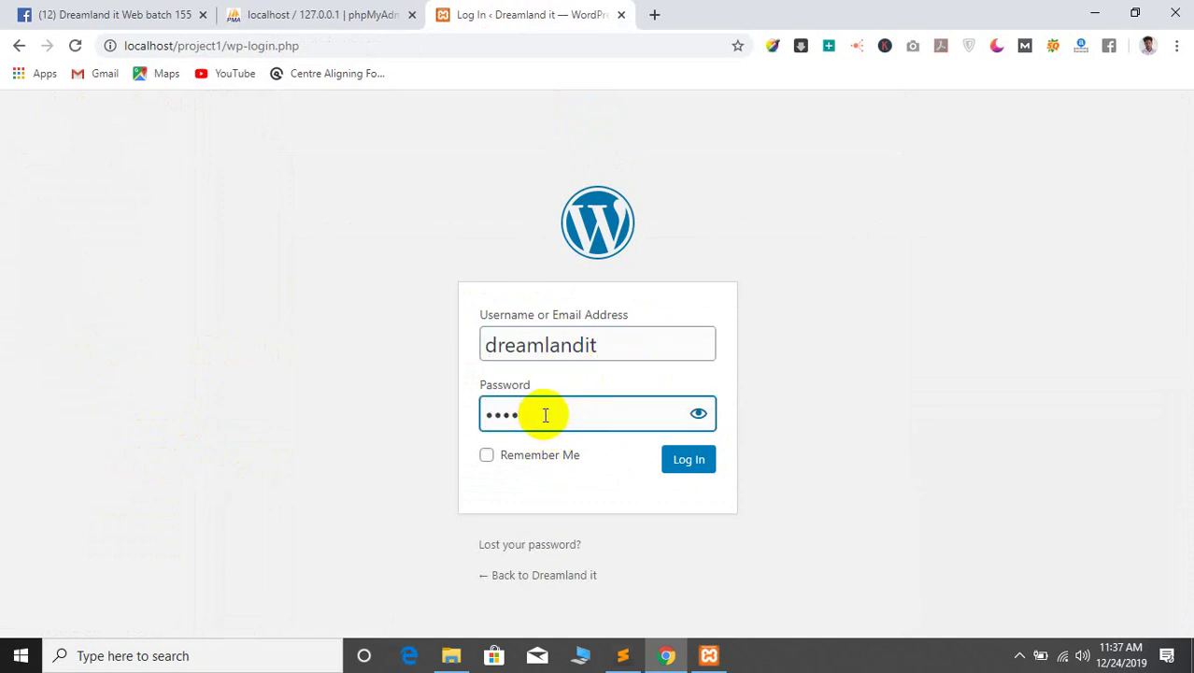
pyautogui.write('admin123')
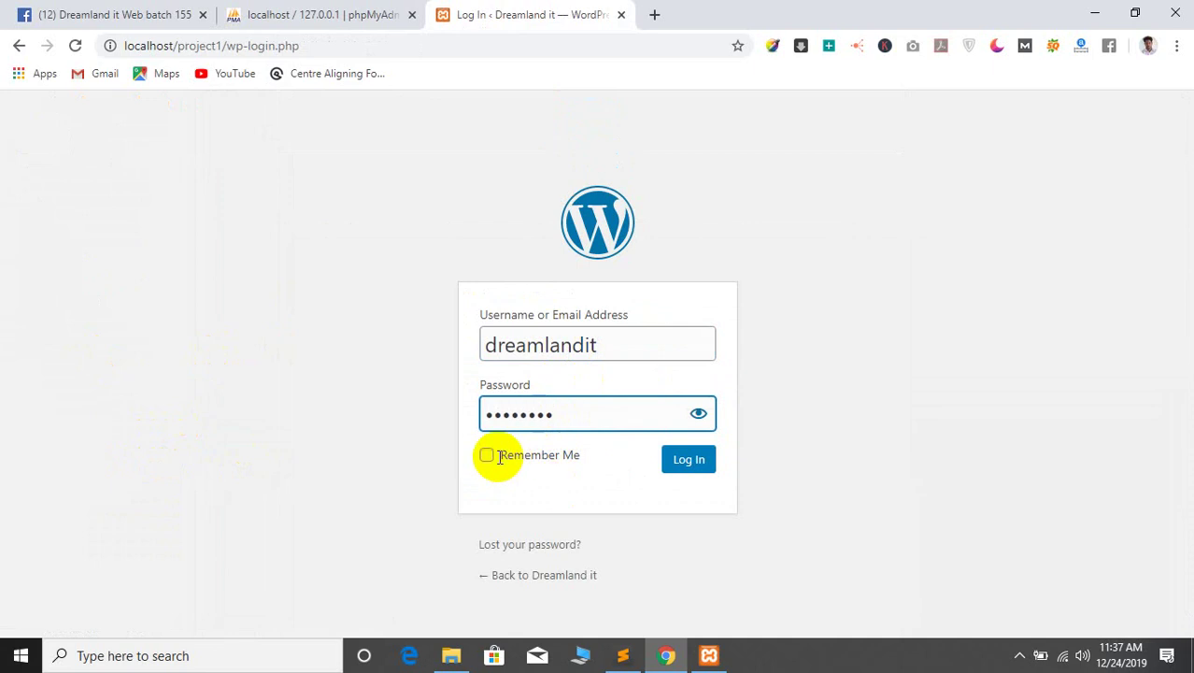
pyautogui.click(487, 455)
pyautogui.click(689, 462)
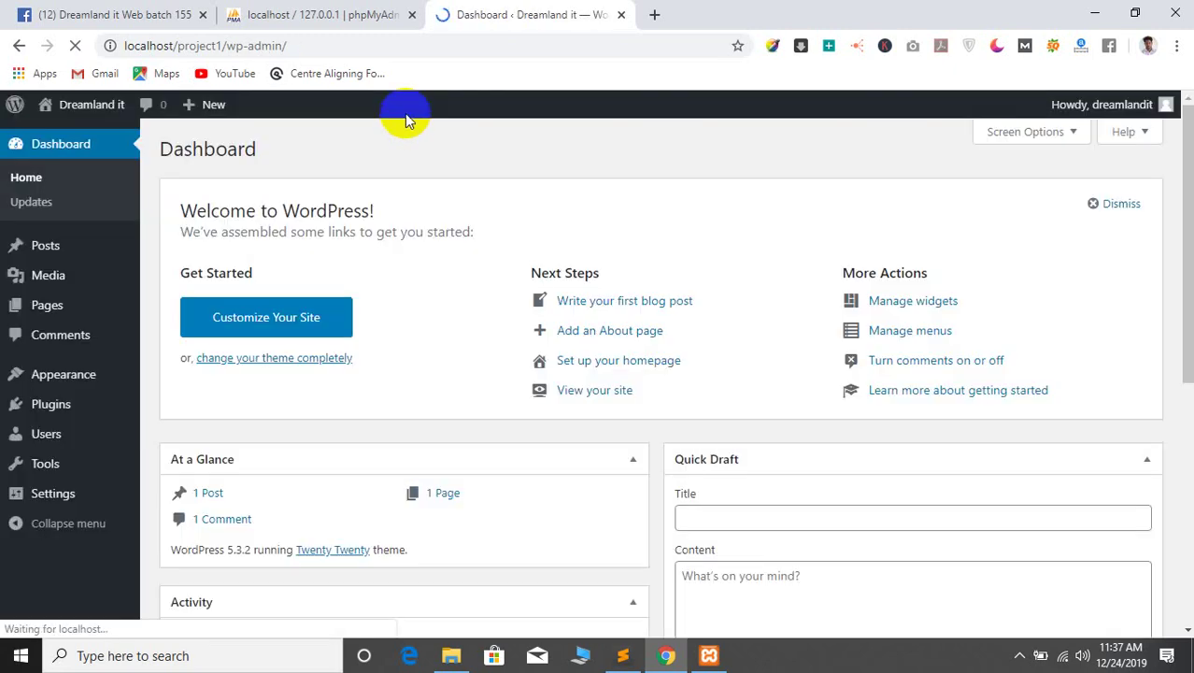
# Open a new Google tab next to the Dashboard, switching between them and ending on it
pyautogui.scroll(-5, 442, 268)
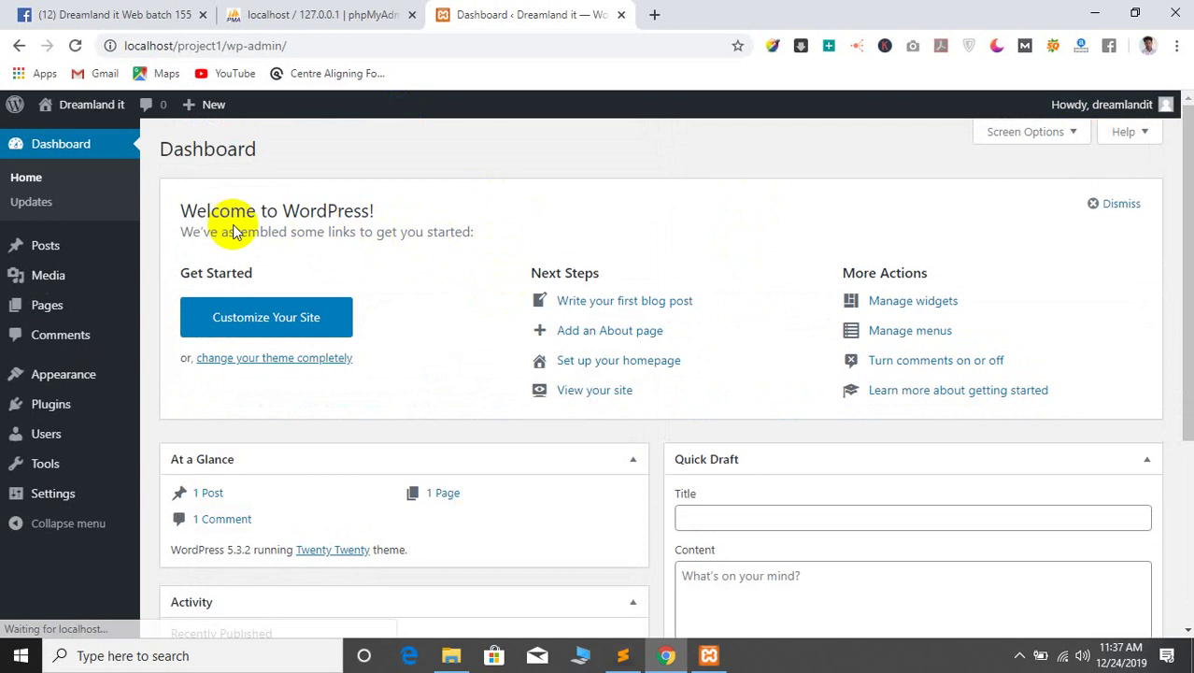
pyautogui.click(653, 15)
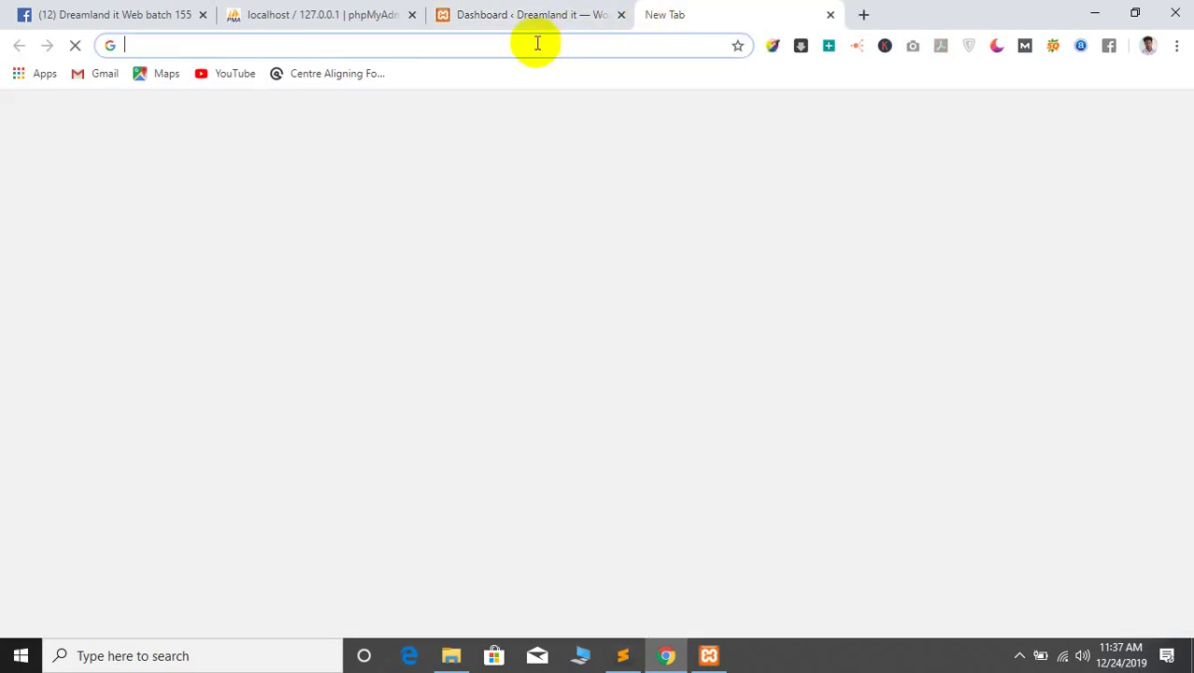
pyautogui.click(523, 10)
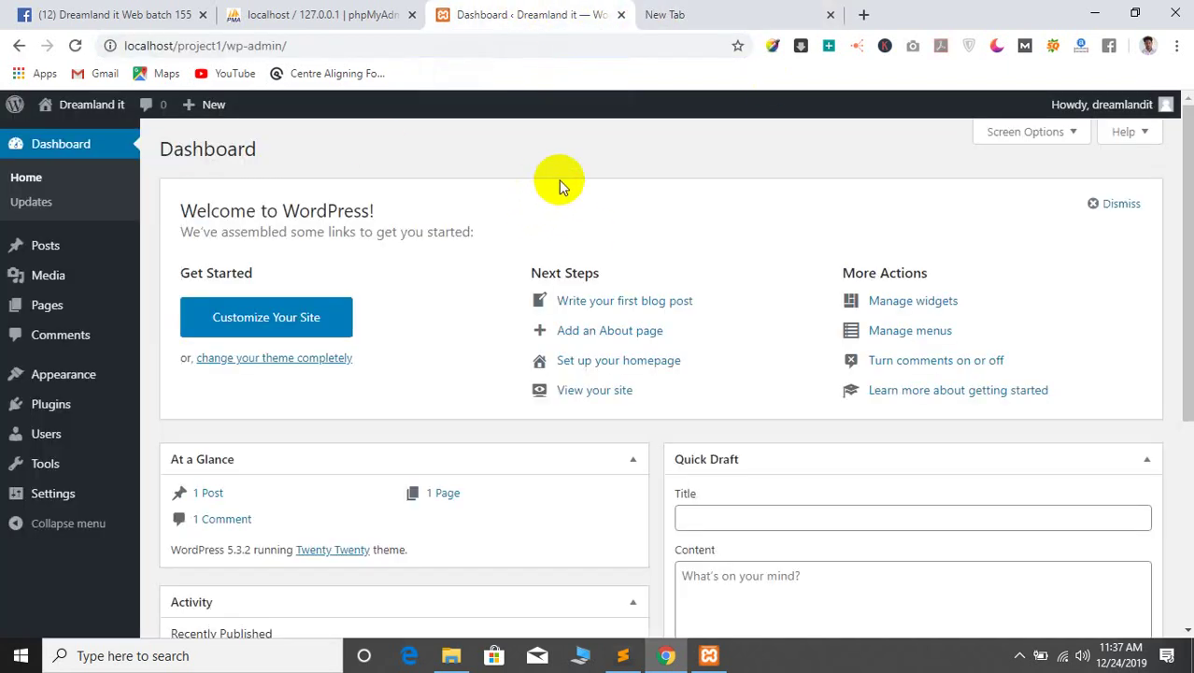
pyautogui.click(725, 10)
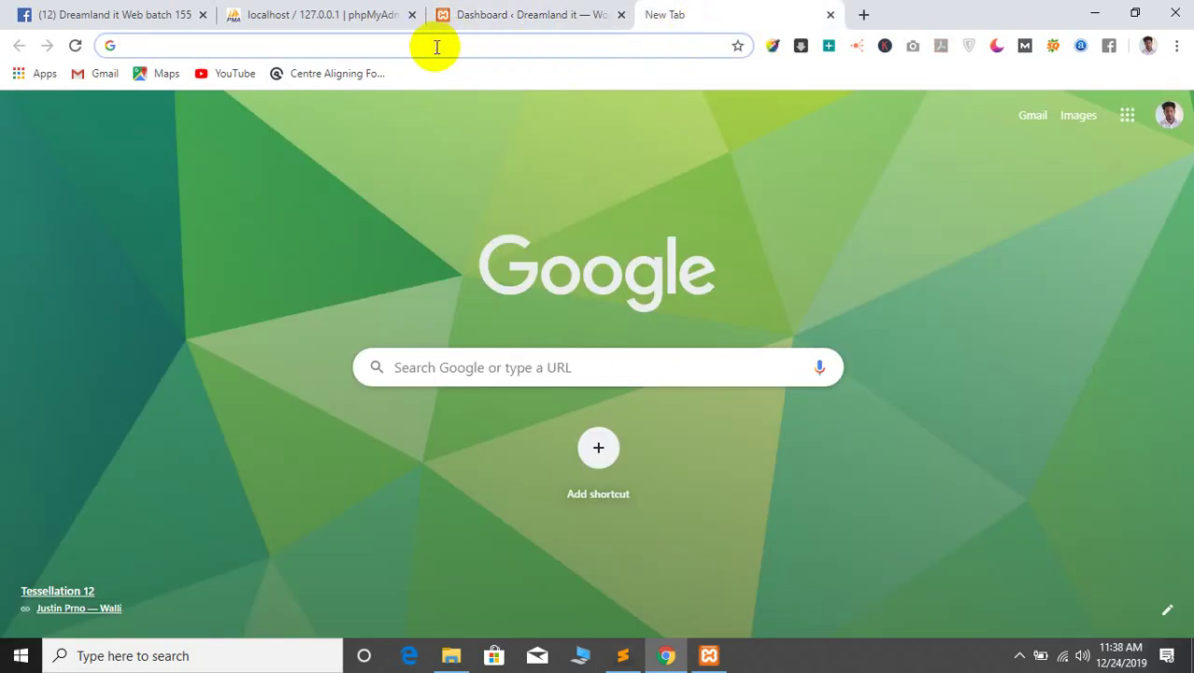
pyautogui.click(537, 14)
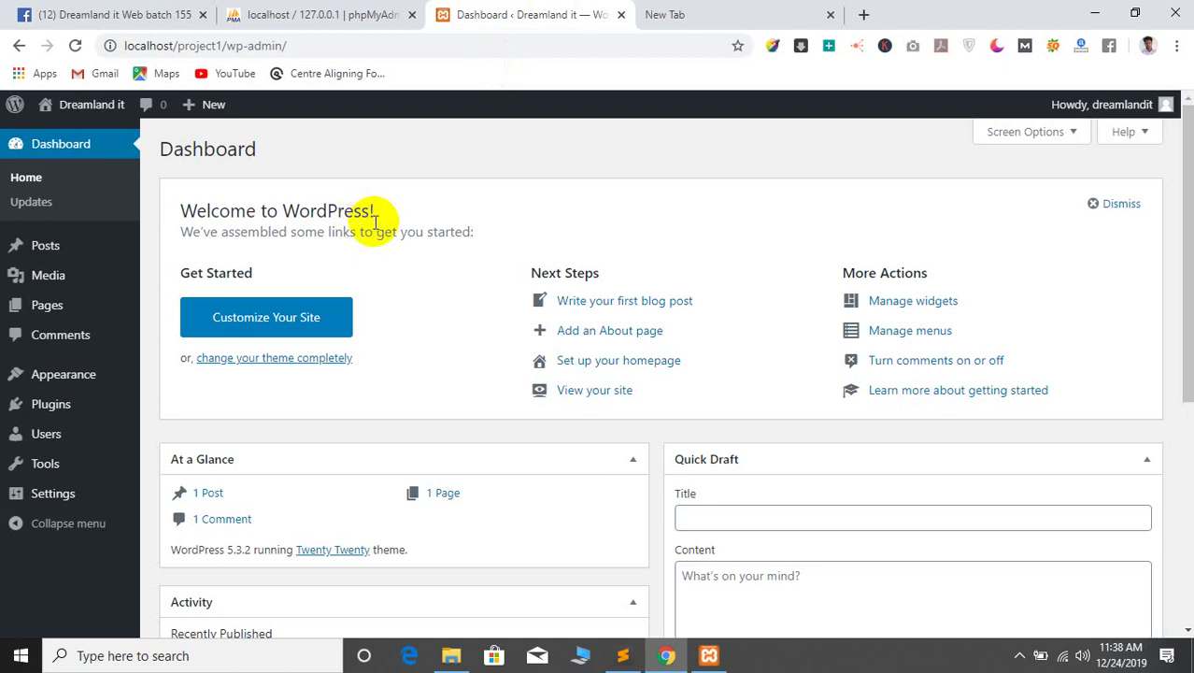
pyautogui.click(664, 14)
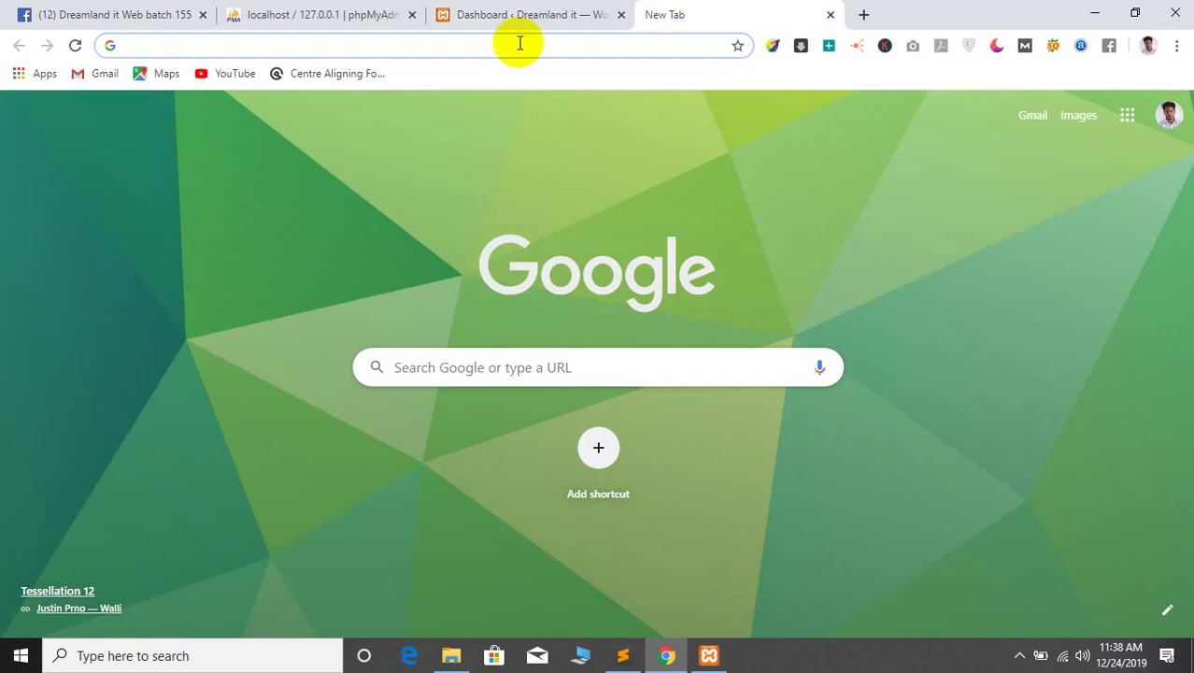
# Load wordpress.org in the new tab, then return to the Dreamland it Dashboard tab
pyautogui.write('wor')
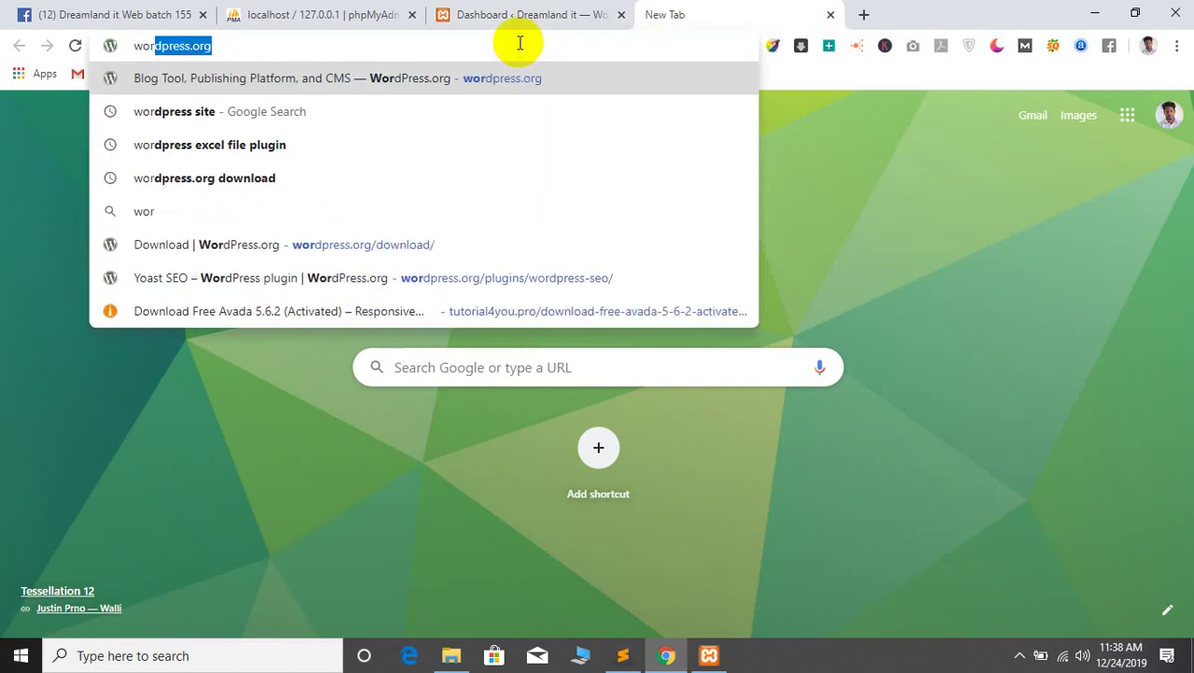
pyautogui.press('Return')
pyautogui.click(451, 655)
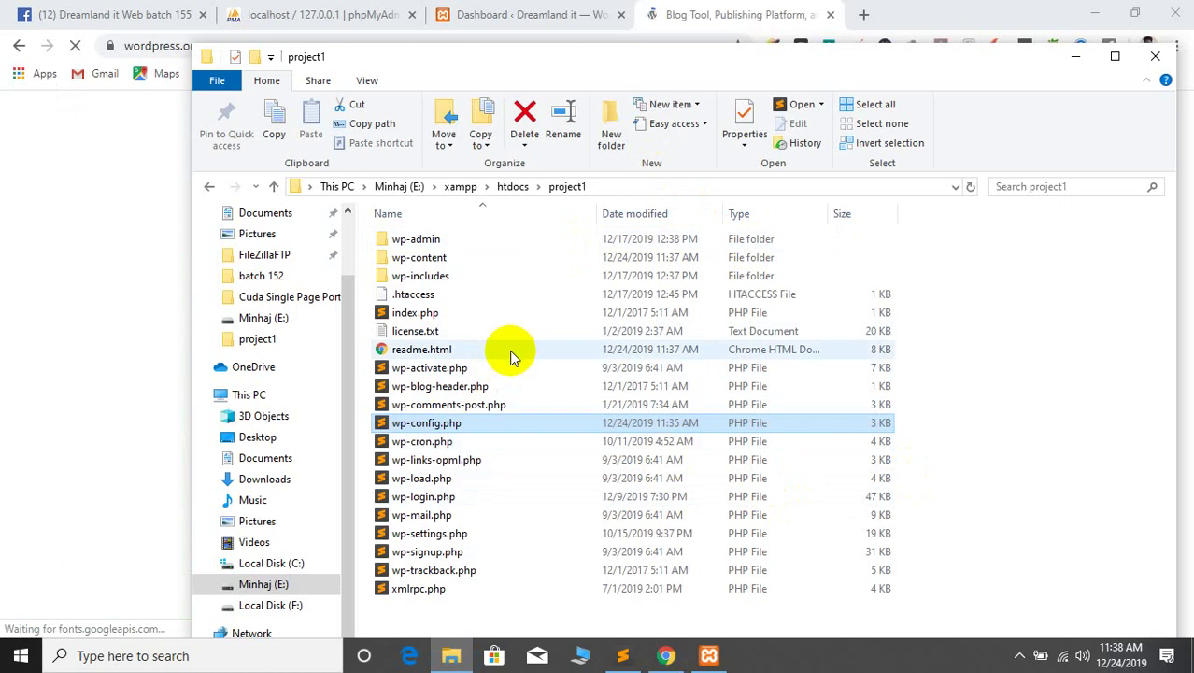
pyautogui.click(723, 8)
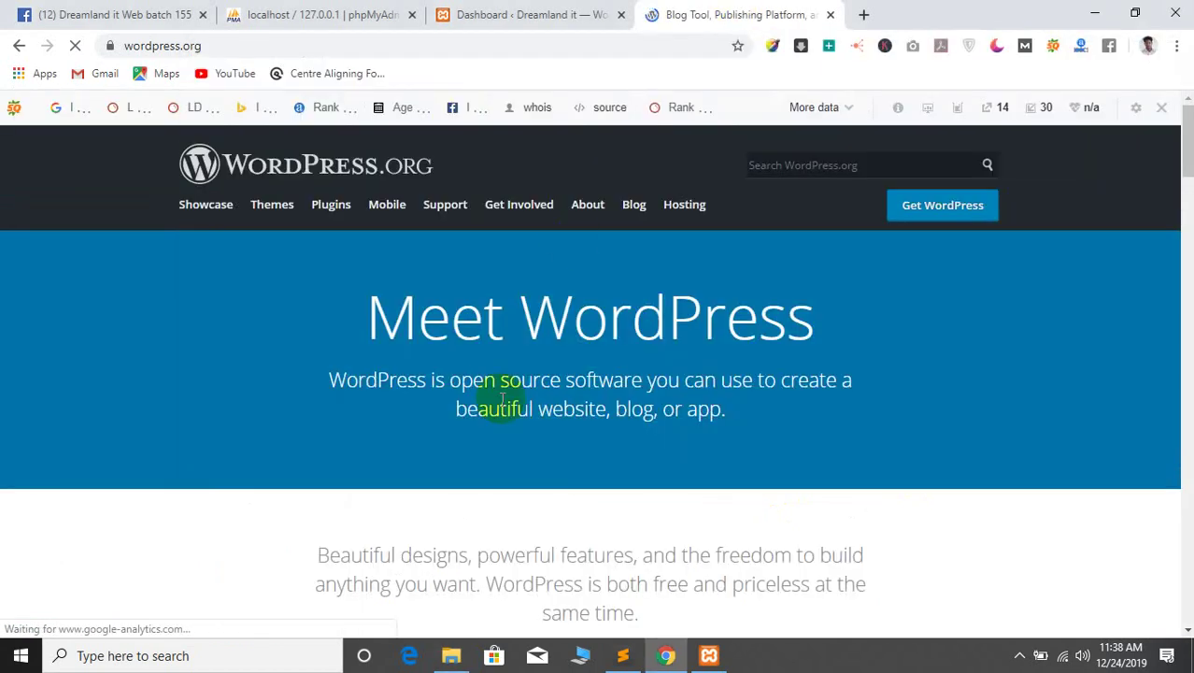
pyautogui.click(518, 14)
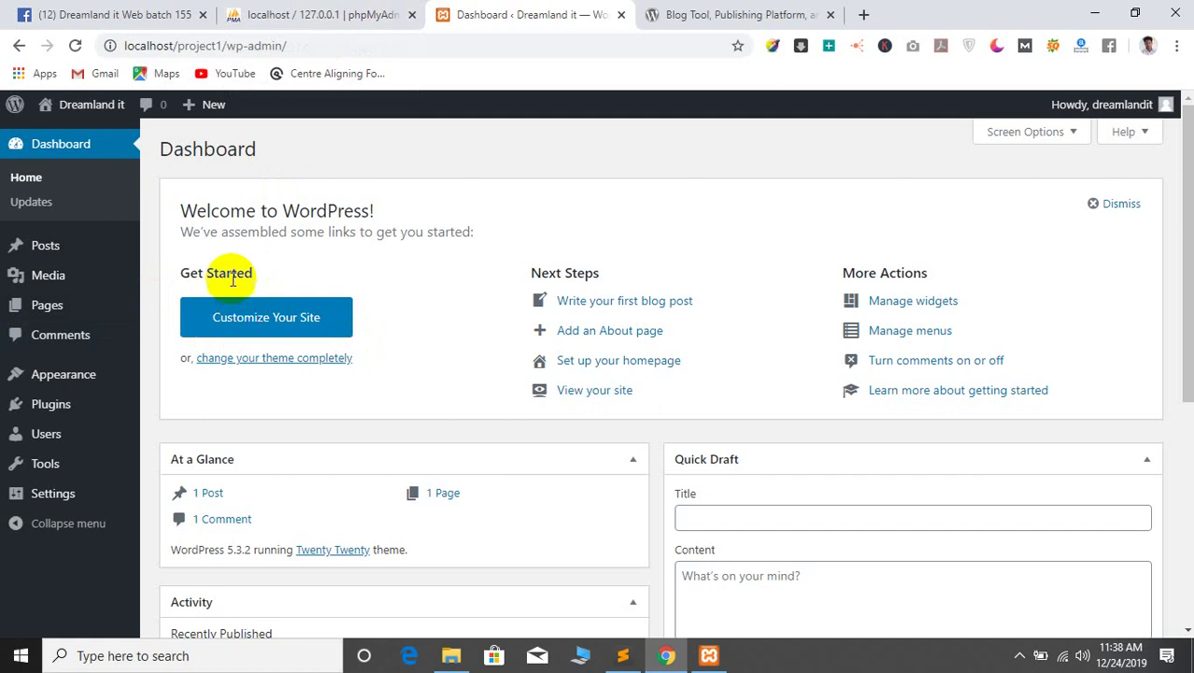
# Go to Appearance > Themes > Add New, reveal Upload Theme, then return to the WordPress.org tab
pyautogui.moveTo(166, 382)
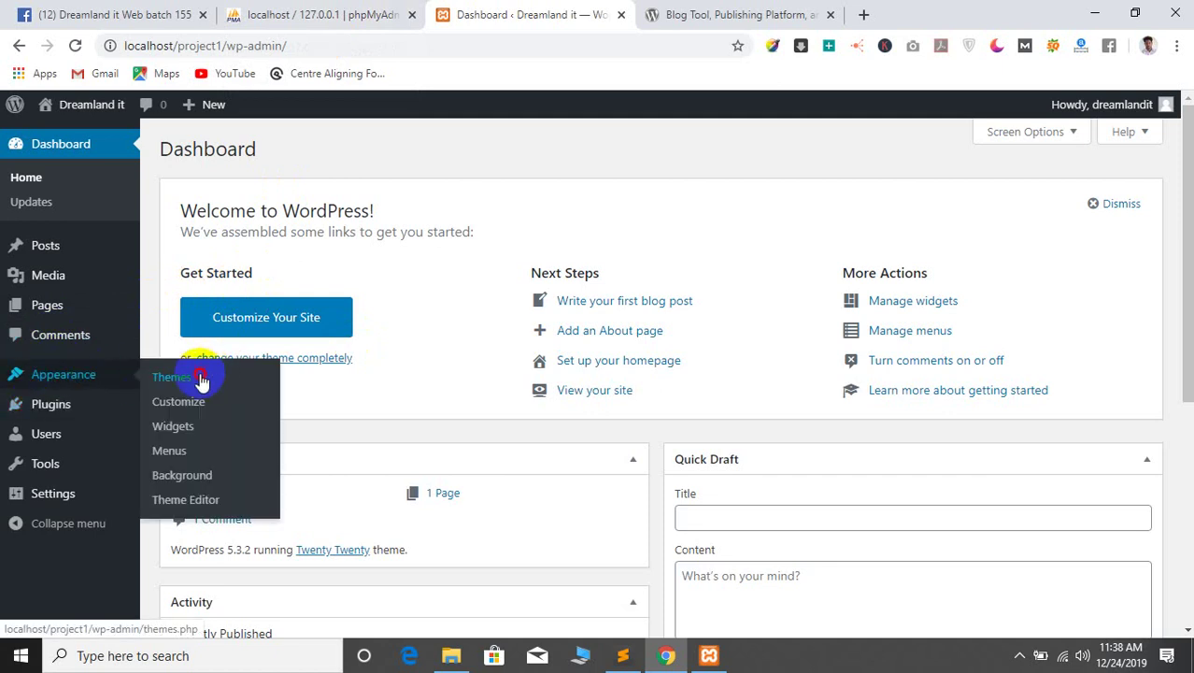
pyautogui.click(200, 378)
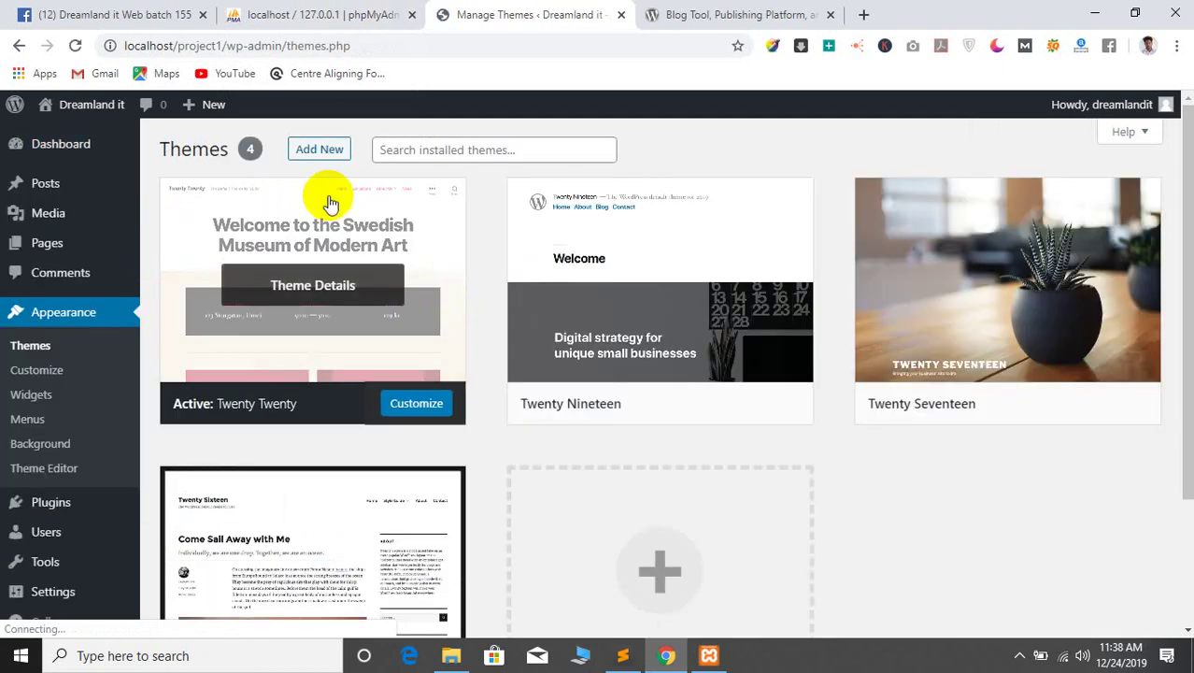
pyautogui.click(313, 150)
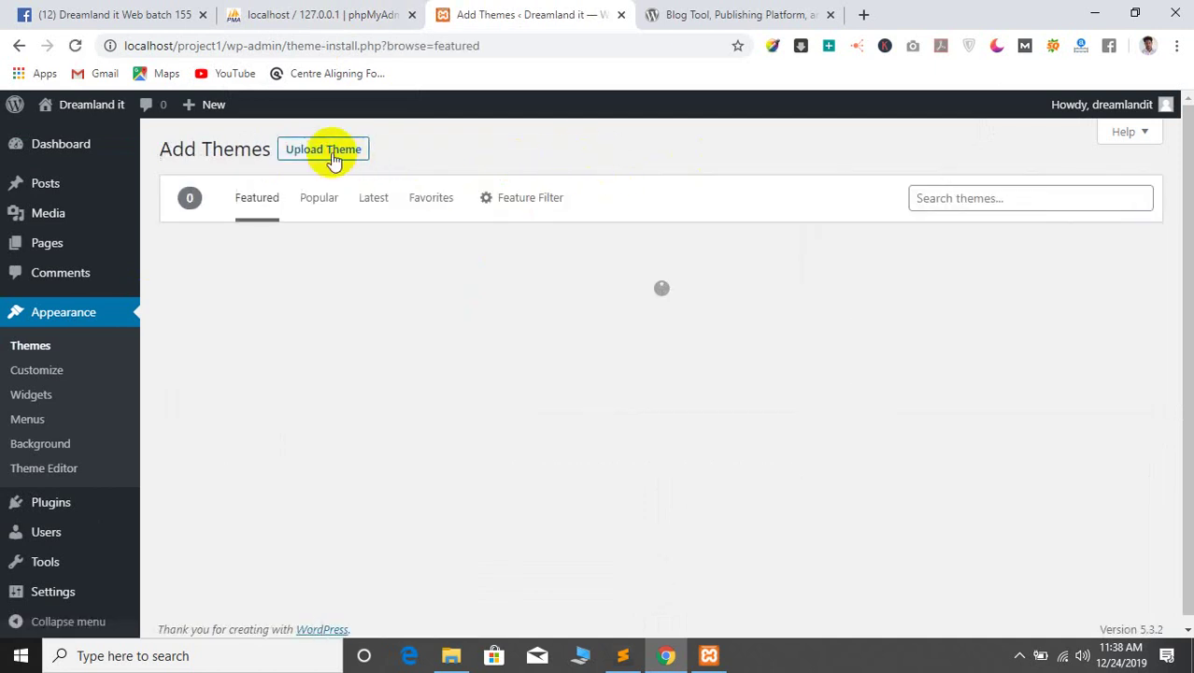
pyautogui.click(333, 155)
pyautogui.click(724, 9)
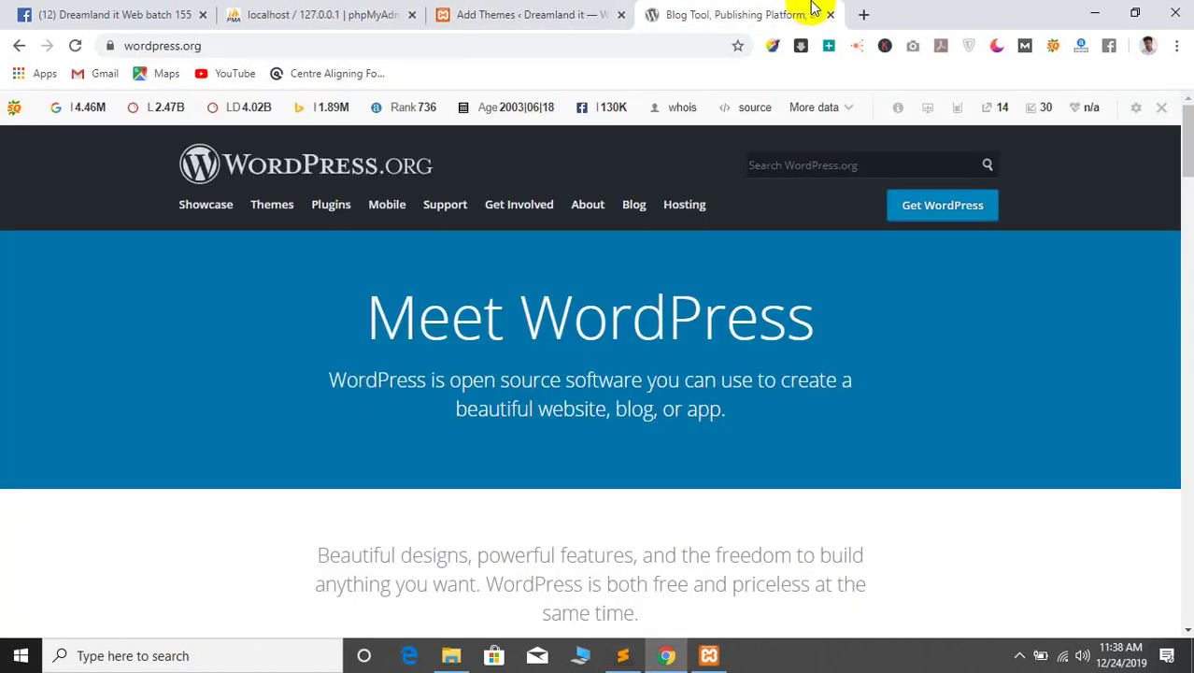
# Open a new blank tab, try a few web addresses and erase them
pyautogui.click(863, 14)
pyautogui.write('l')
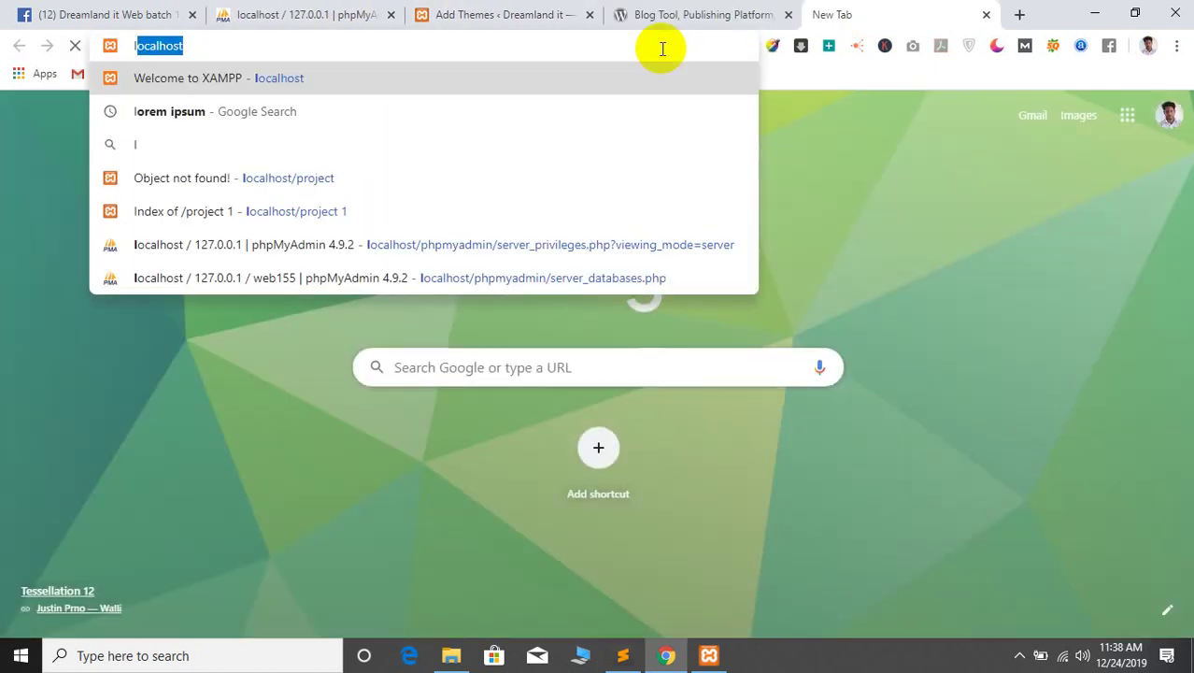
pyautogui.press('BackSpace')
pyautogui.press('BackSpace')
pyautogui.write('readbaaz.com')
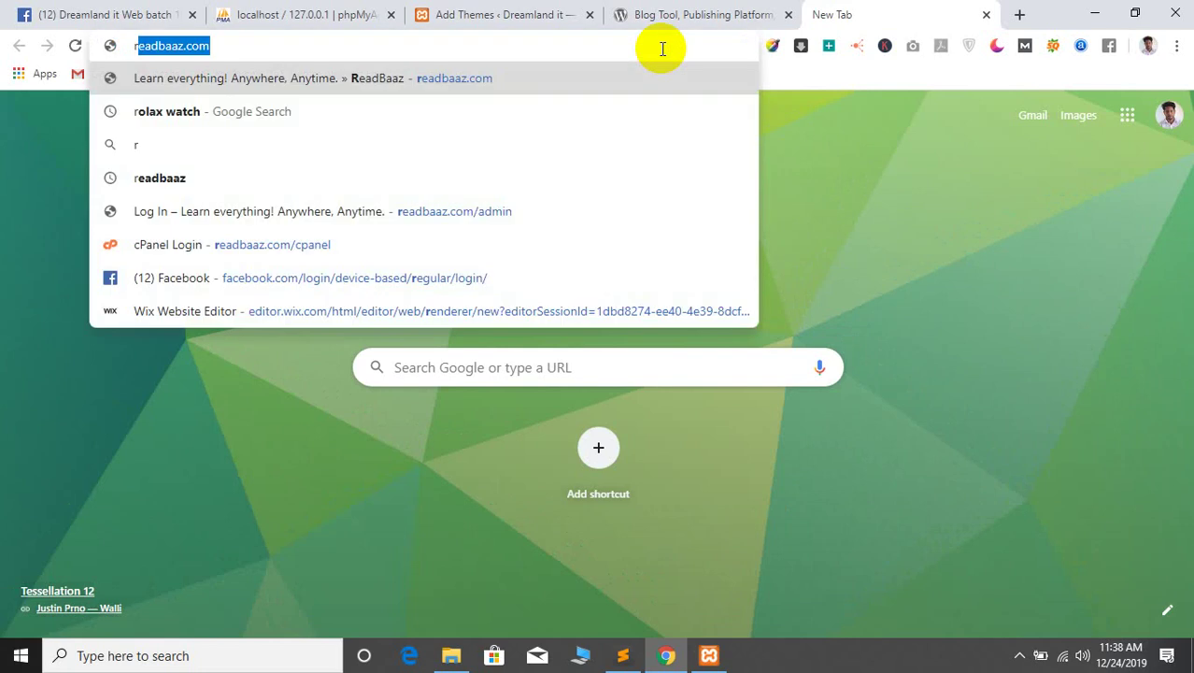
pyautogui.press('Right')
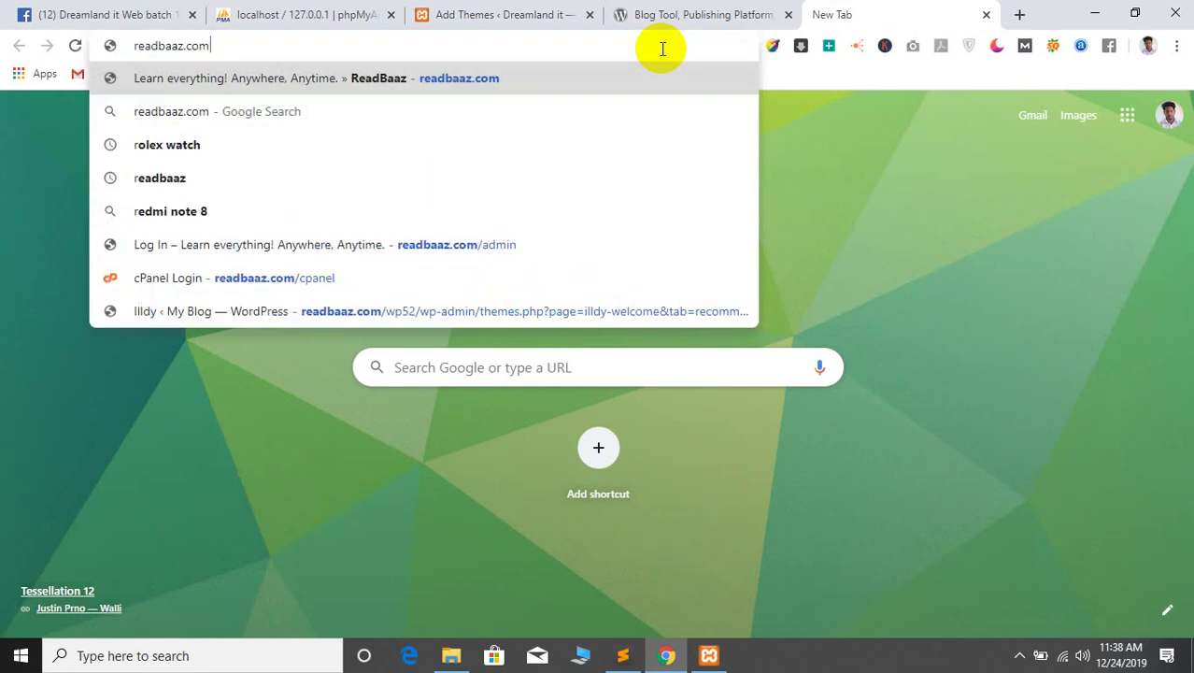
pyautogui.write('/')
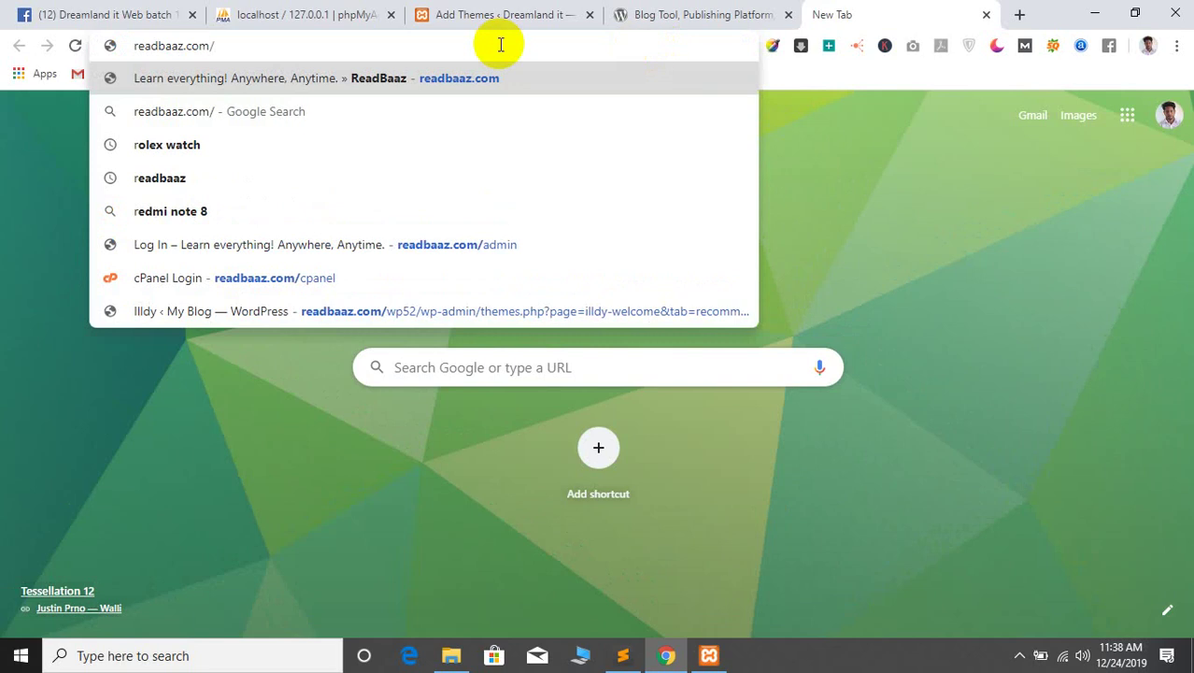
pyautogui.hotkey('ctrl', 'a')
pyautogui.write('wc./+')
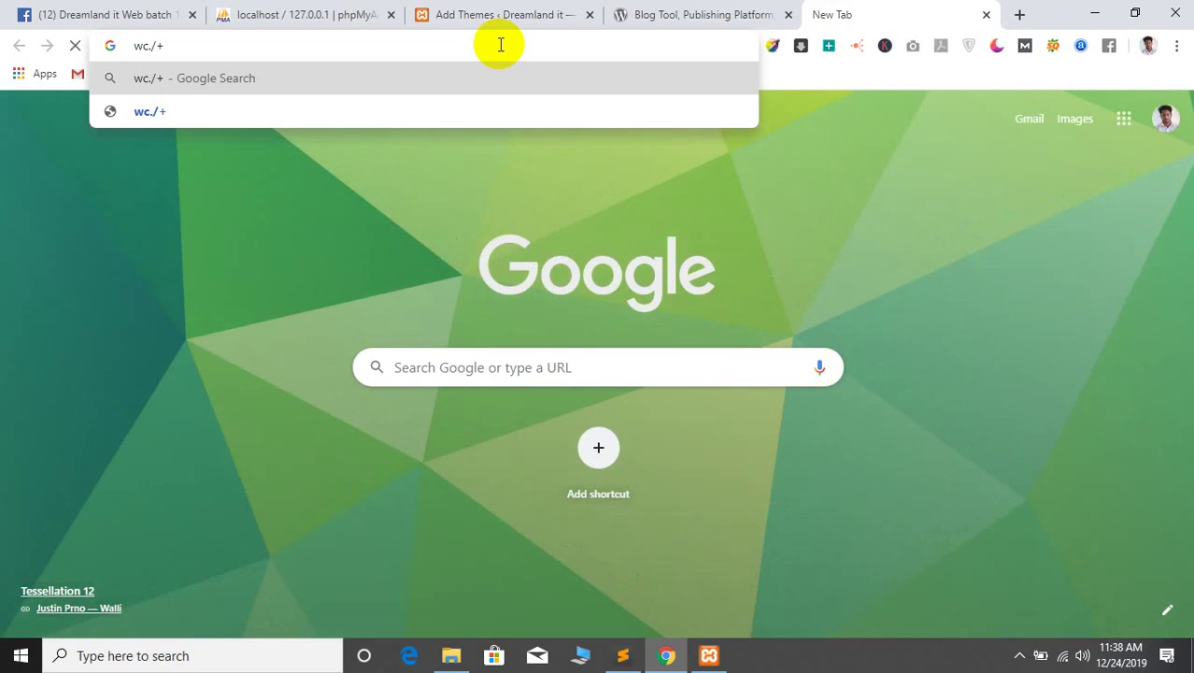
pyautogui.hotkey('ctrl', 'a')
pyautogui.write('w')
pyautogui.press('BackSpace')
pyautogui.press('BackSpace')
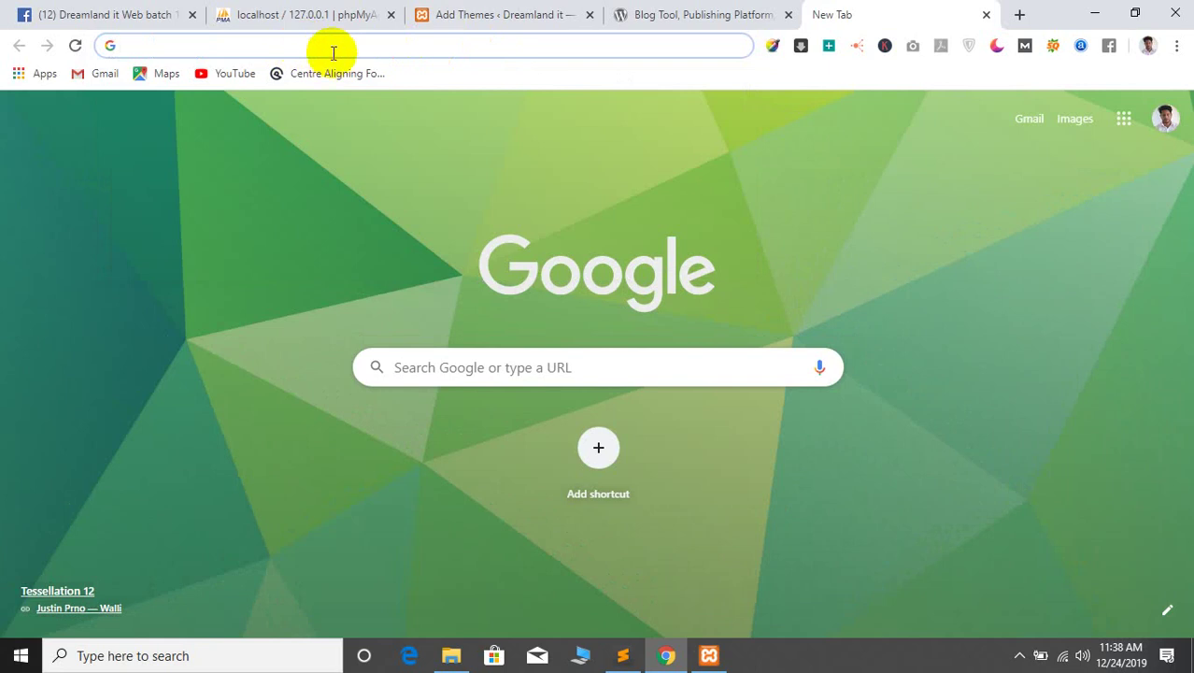
# Toggle full screen on and off, then start and abandon another address entry
pyautogui.press('F11')
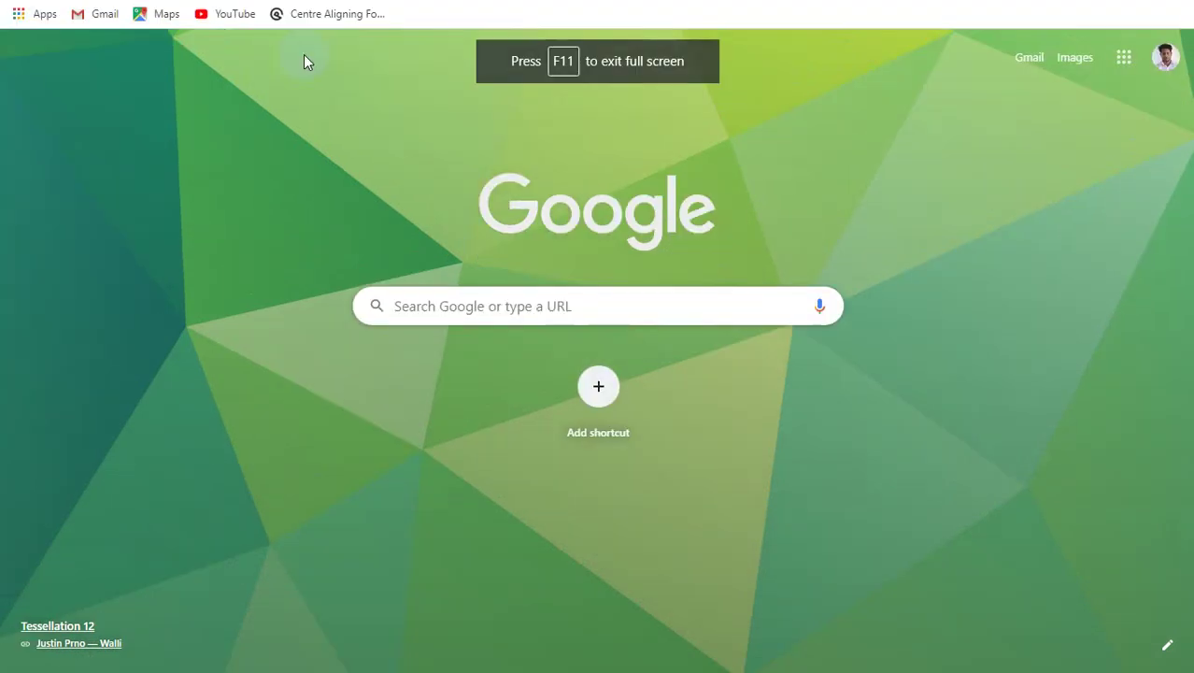
pyautogui.press('F11')
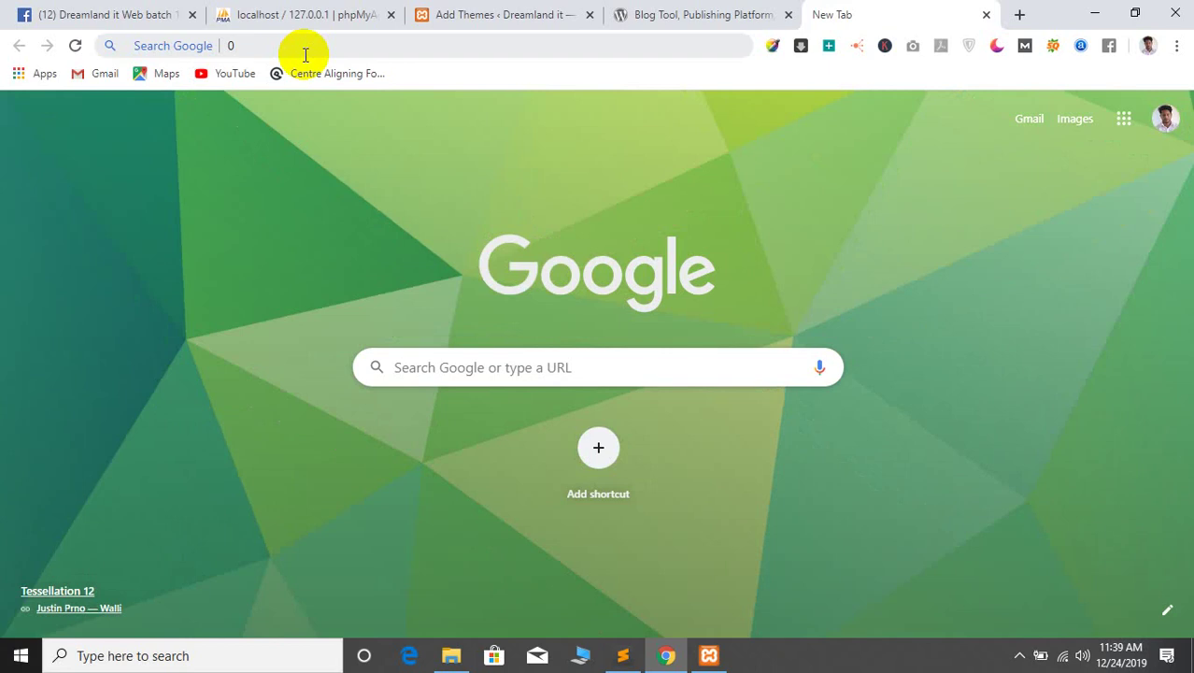
pyautogui.click(304, 54)
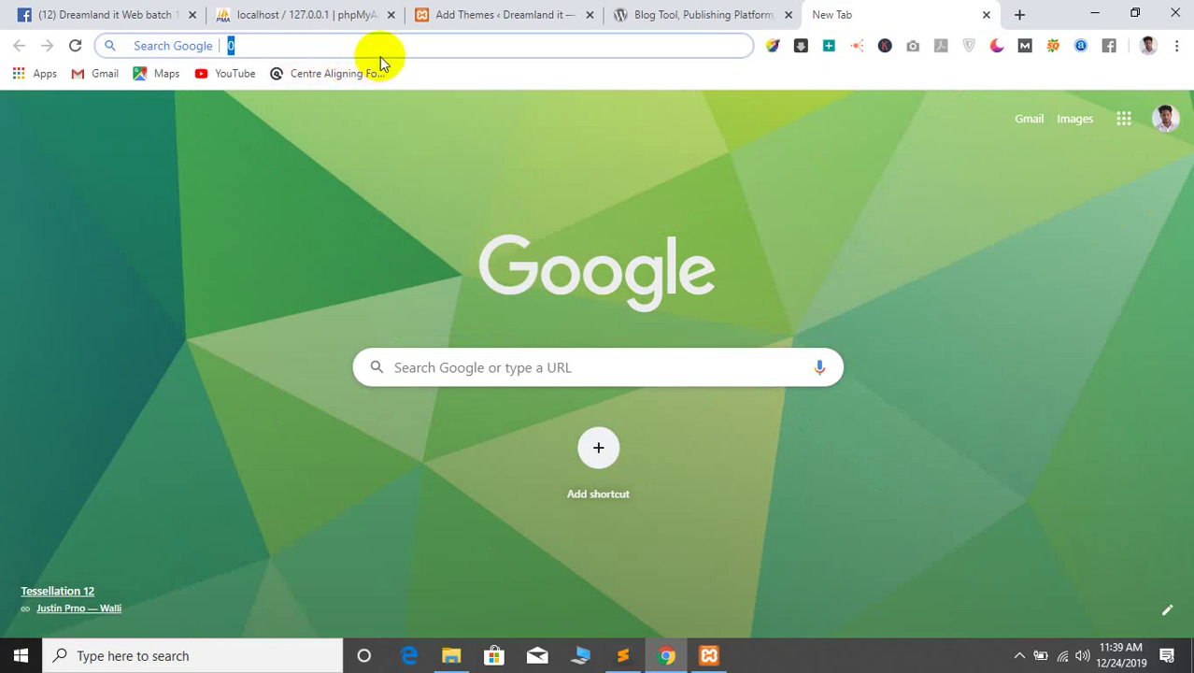
pyautogui.write('.')
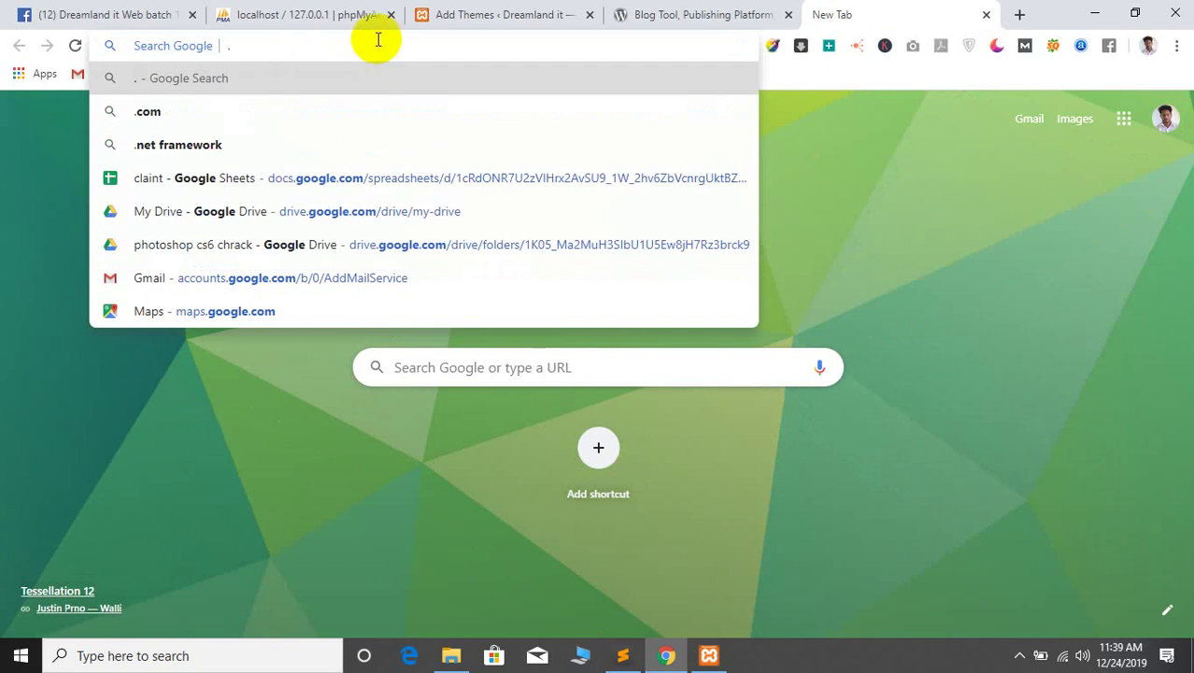
pyautogui.press('BackSpace')
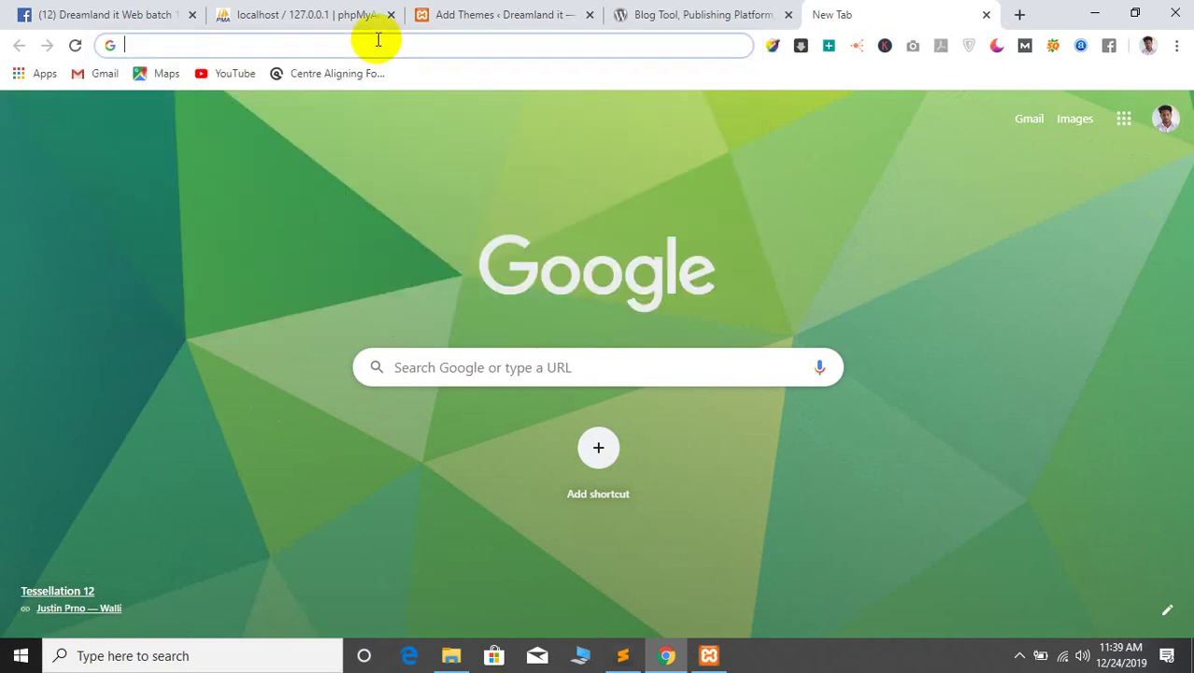
pyautogui.click(349, 170)
# Discard a few more typed letters, then open another tab and type 'domai'
pyautogui.click(233, 55)
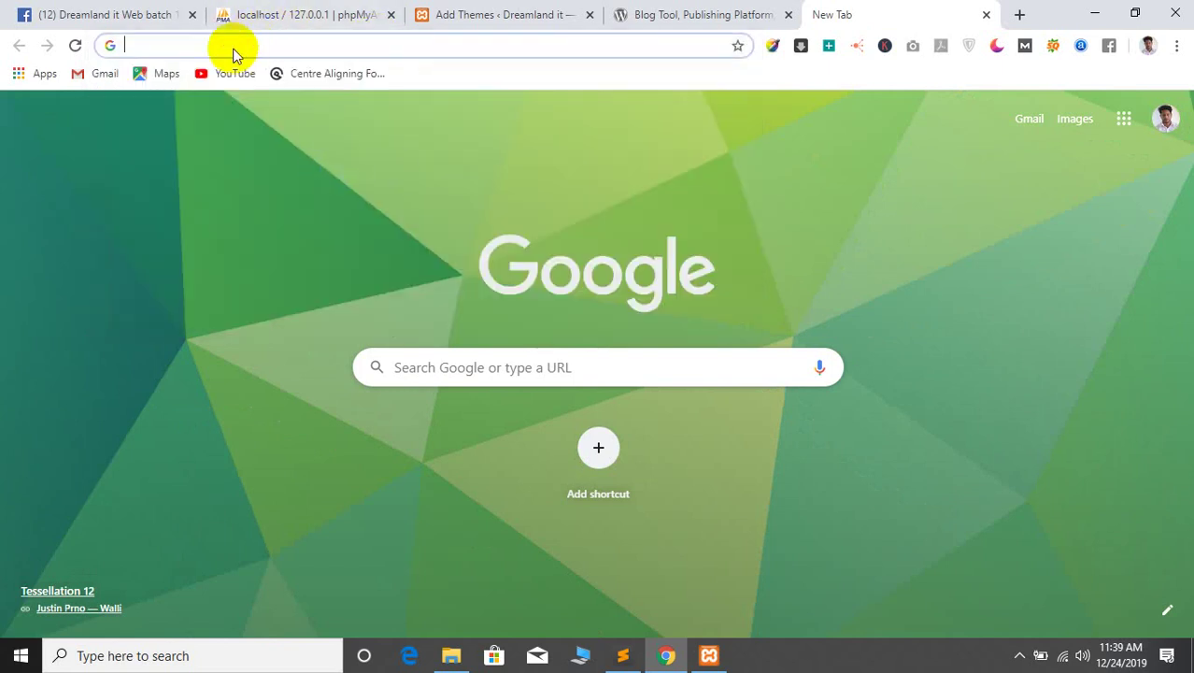
pyautogui.write('e')
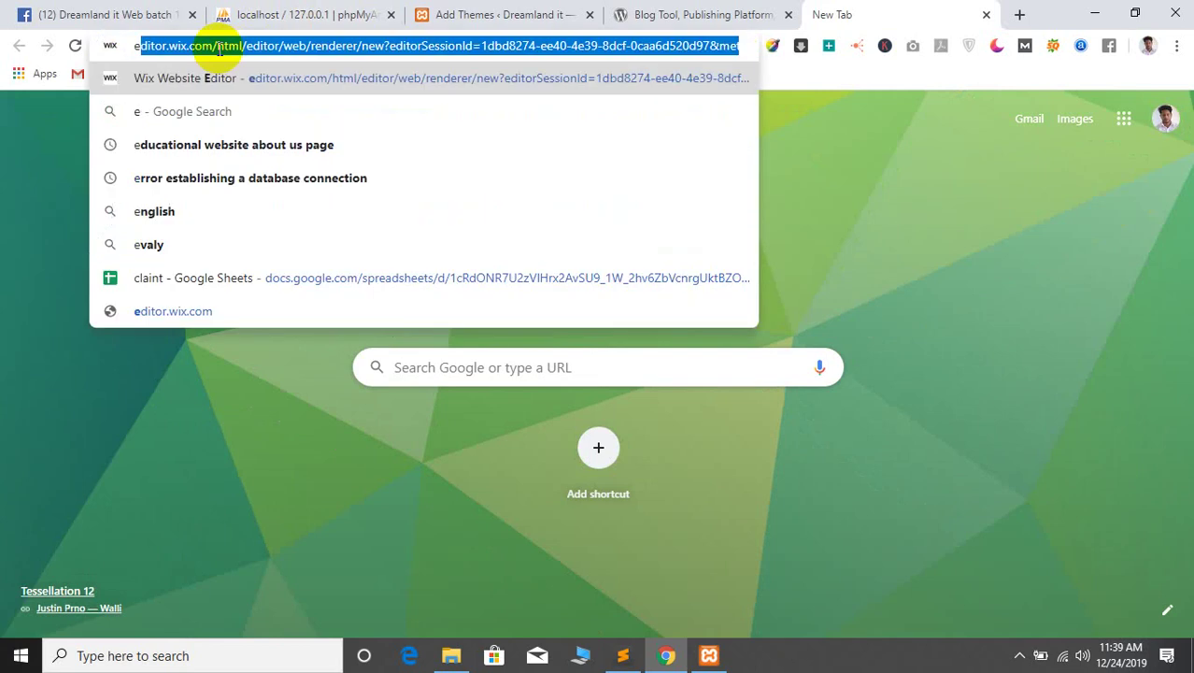
pyautogui.press('BackSpace')
pyautogui.press('BackSpace')
pyautogui.write('o')
pyautogui.press('BackSpace')
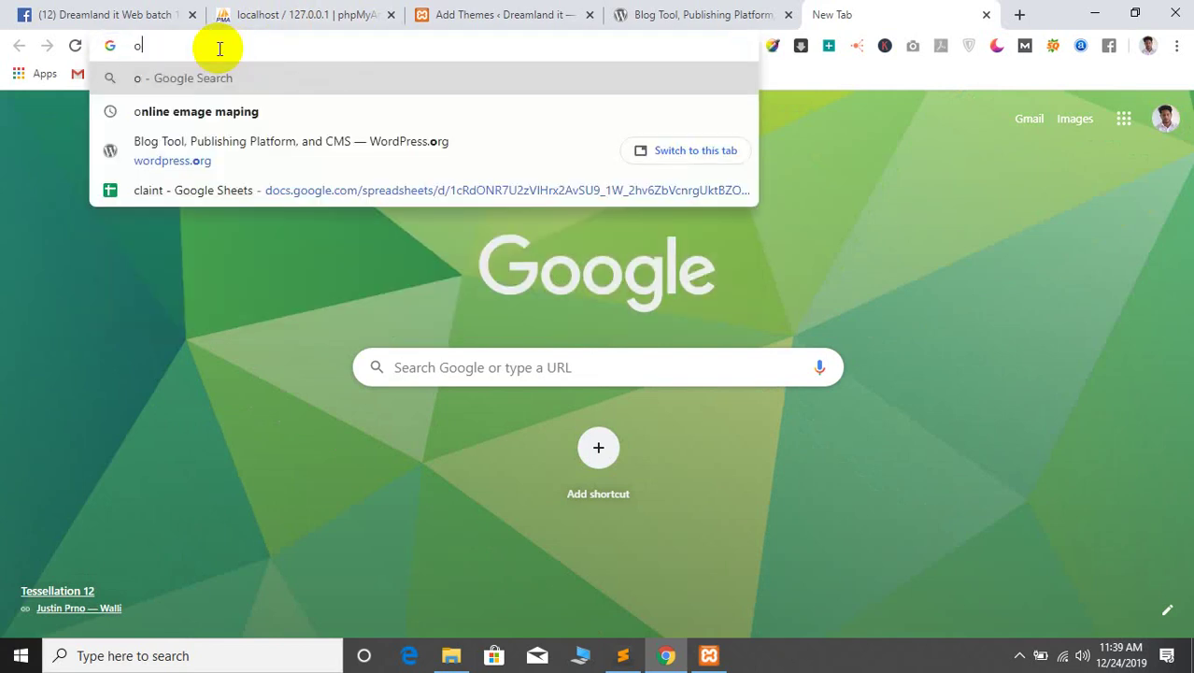
pyautogui.write('w')
pyautogui.press('BackSpace')
pyautogui.press('BackSpace')
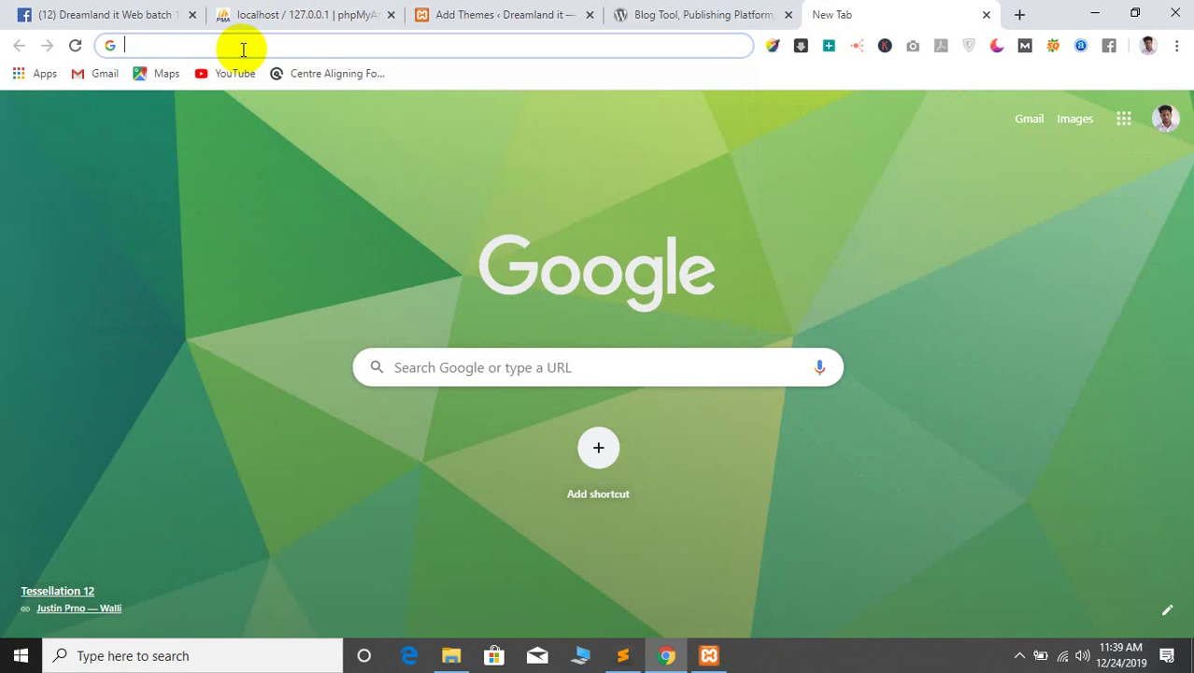
pyautogui.write('w')
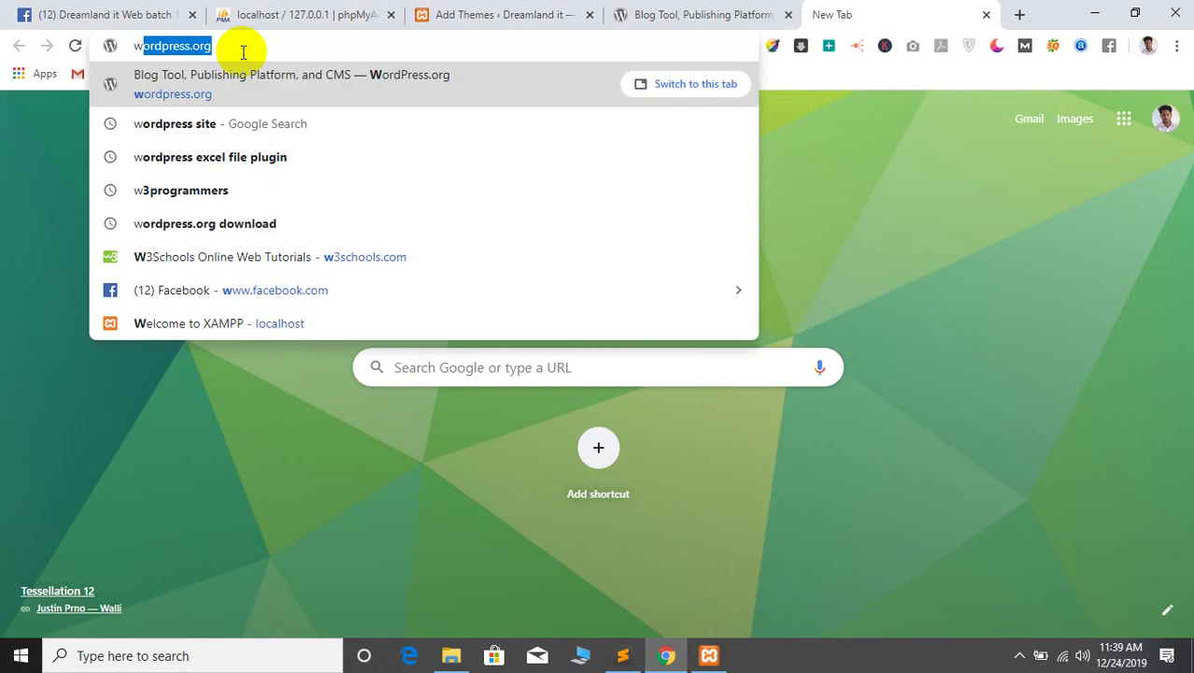
pyautogui.write('or')
pyautogui.press('BackSpace')
pyautogui.press('BackSpace')
pyautogui.press('BackSpace')
pyautogui.press('BackSpace')
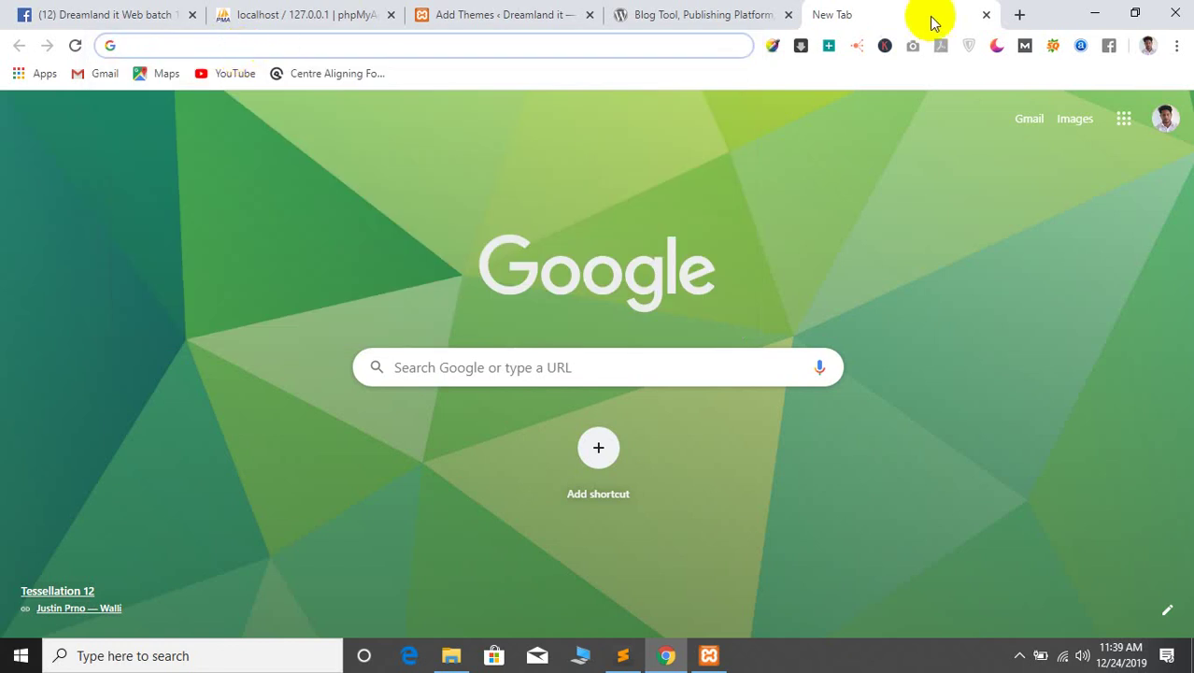
pyautogui.click(1017, 14)
pyautogui.write('domain na')
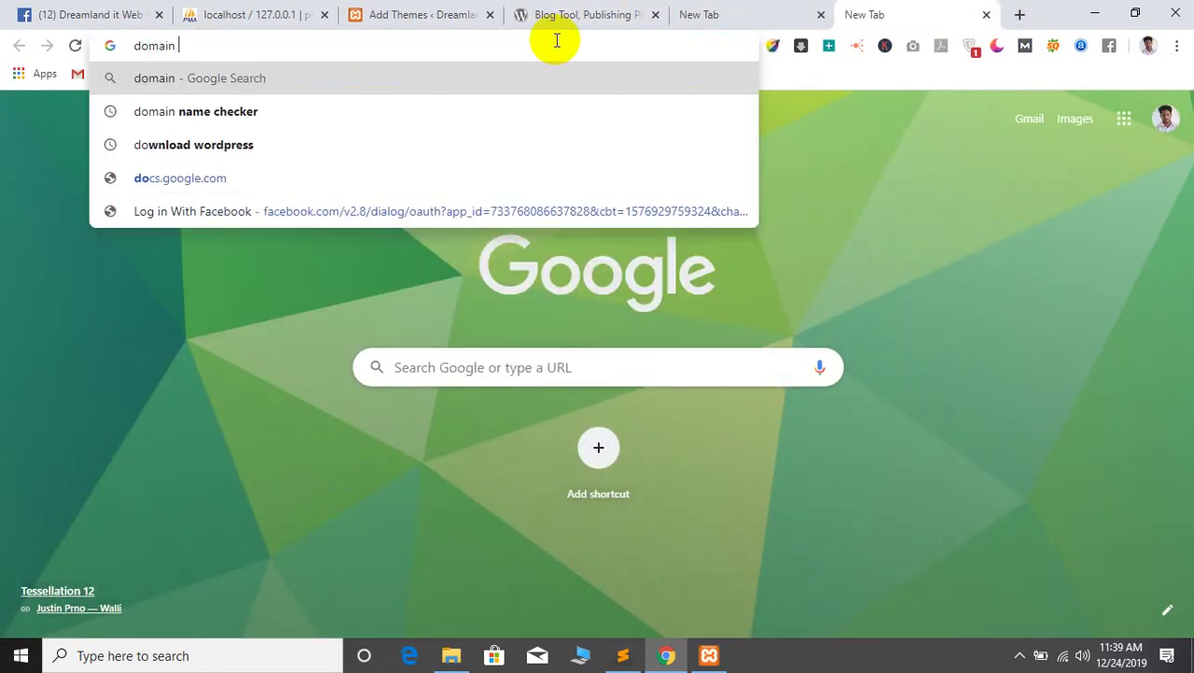
# Pick the 'domain name checker' suggestion and scroll through its Google results
pyautogui.click(224, 114)
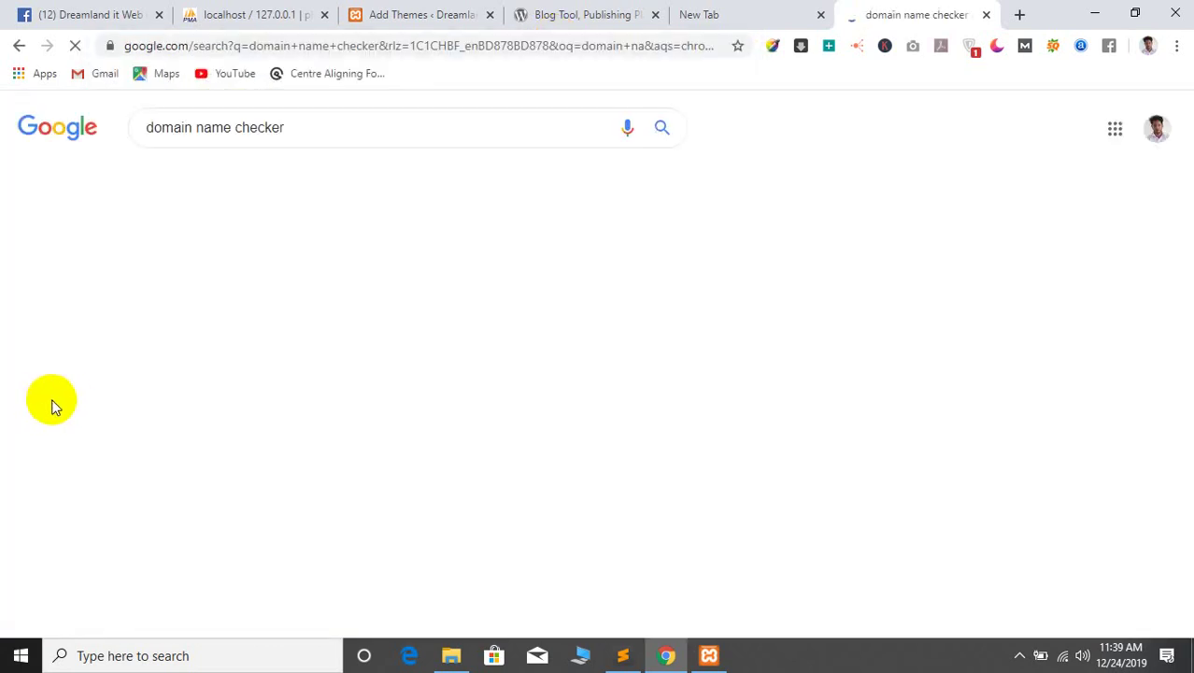
pyautogui.scroll(-2, 56, 402)
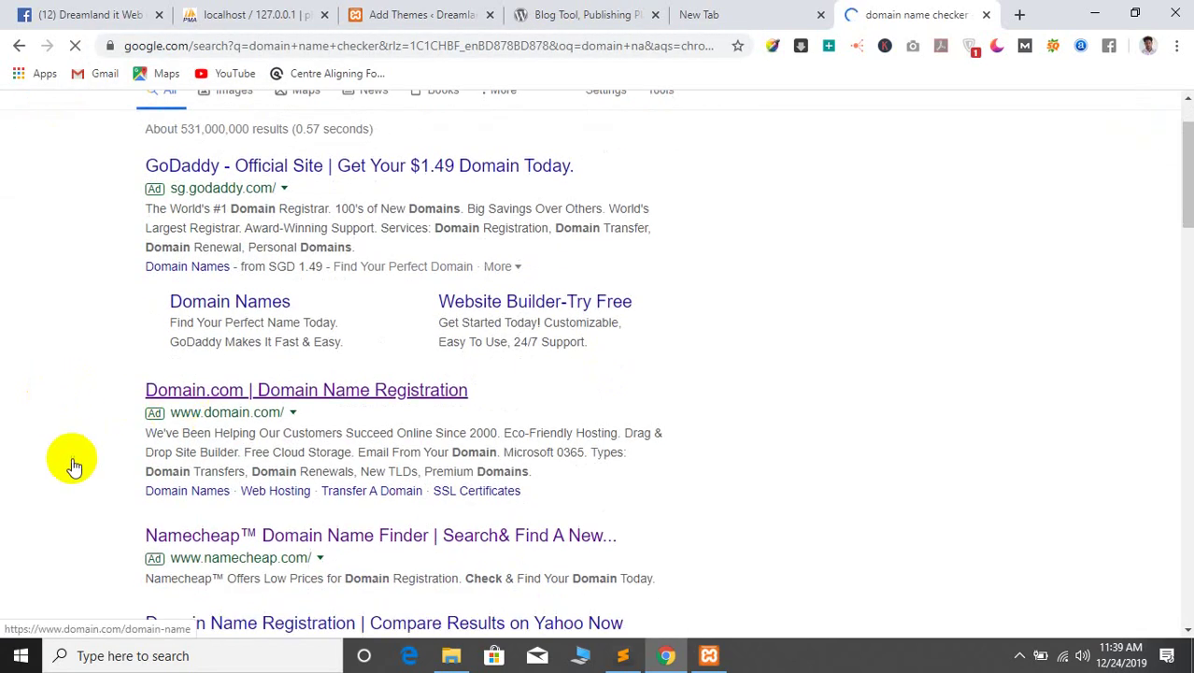
pyautogui.scroll(-4, 66, 459)
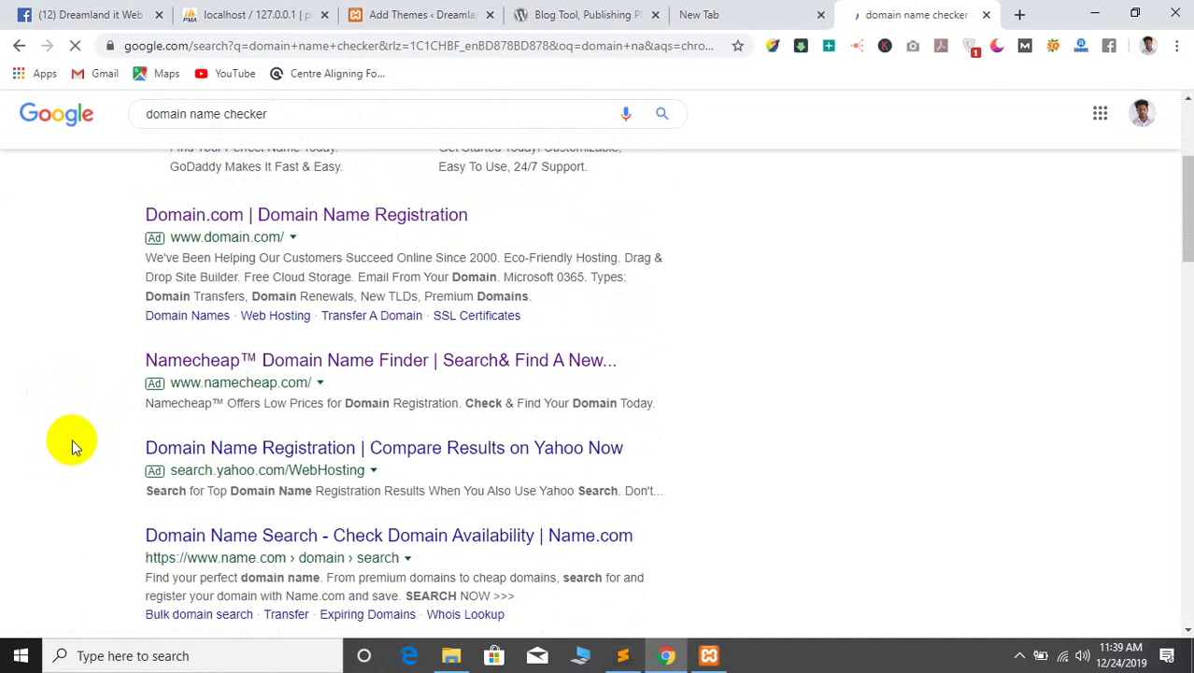
pyautogui.scroll(5, 67, 434)
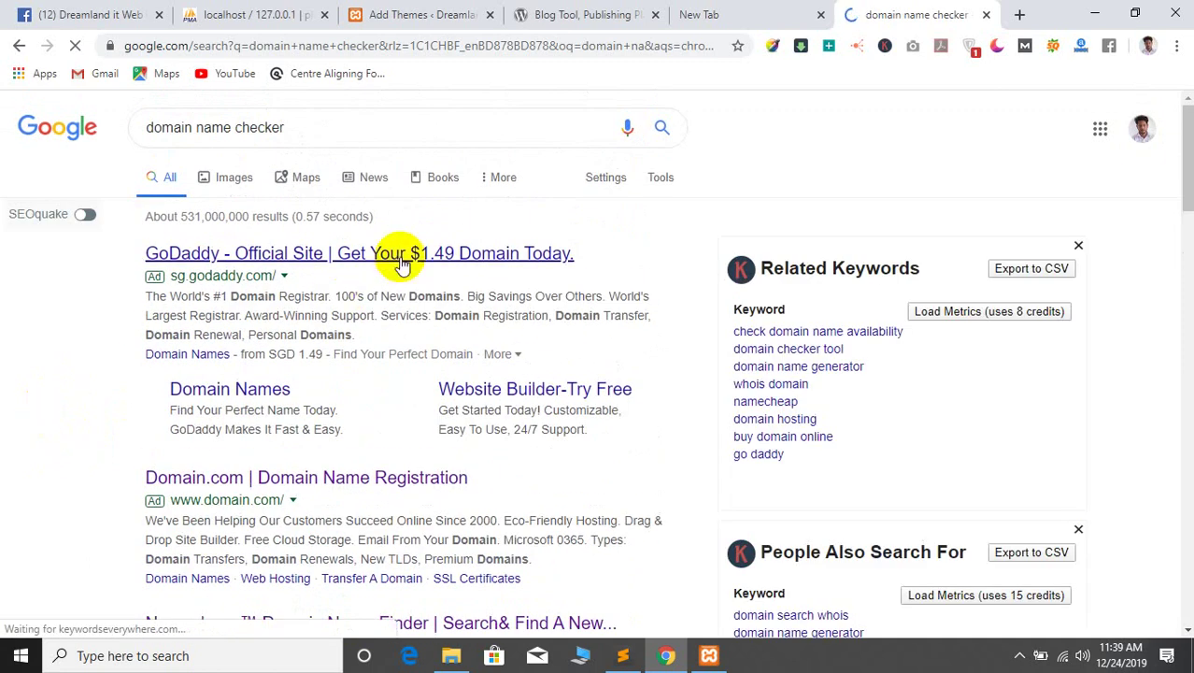
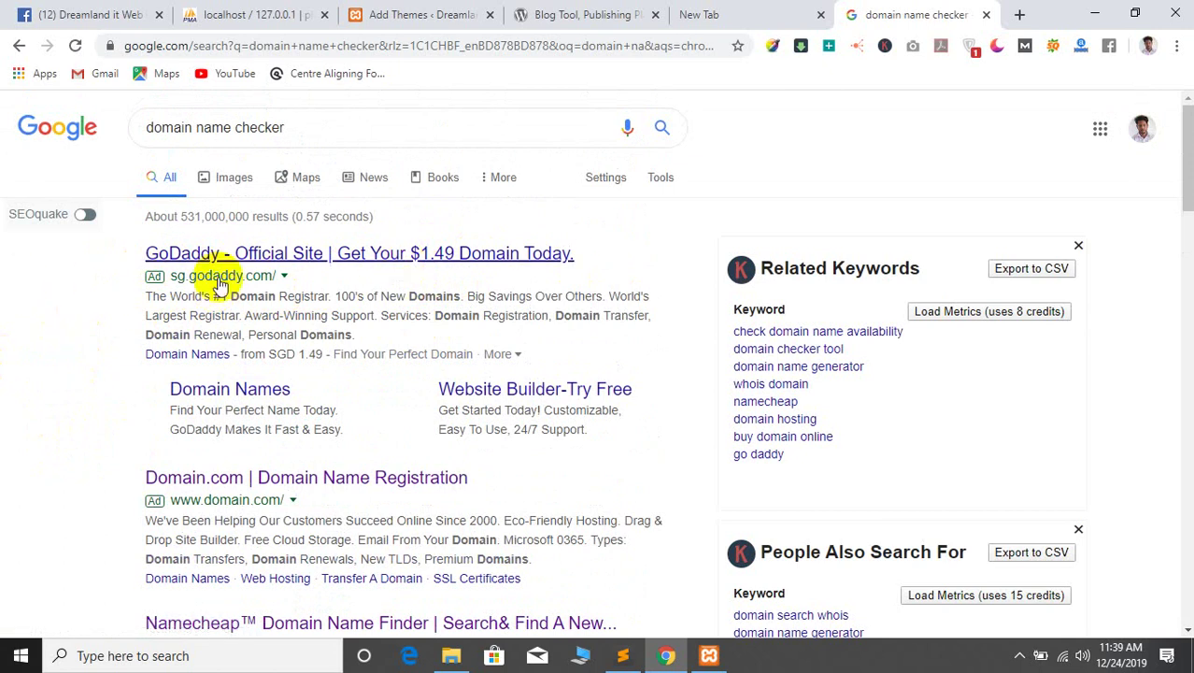
# Open the GoDaddy ad from the 'domain name checker' results in a new tab
pyautogui.middleClick(386, 266)
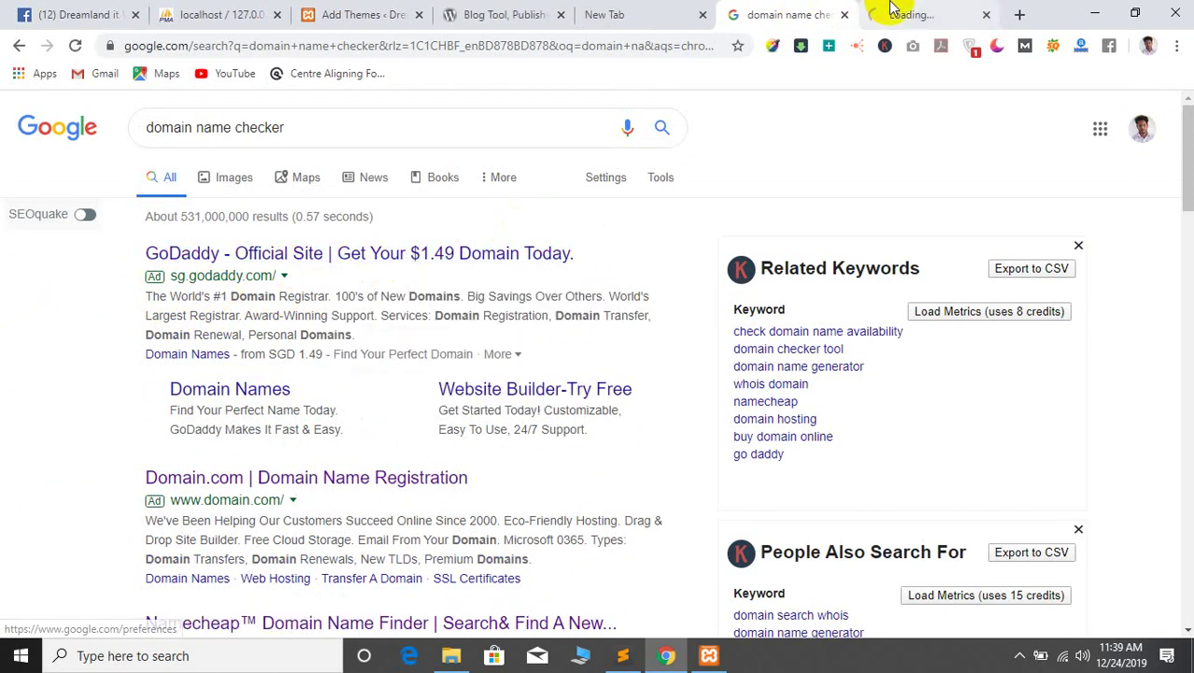
pyautogui.click(887, 11)
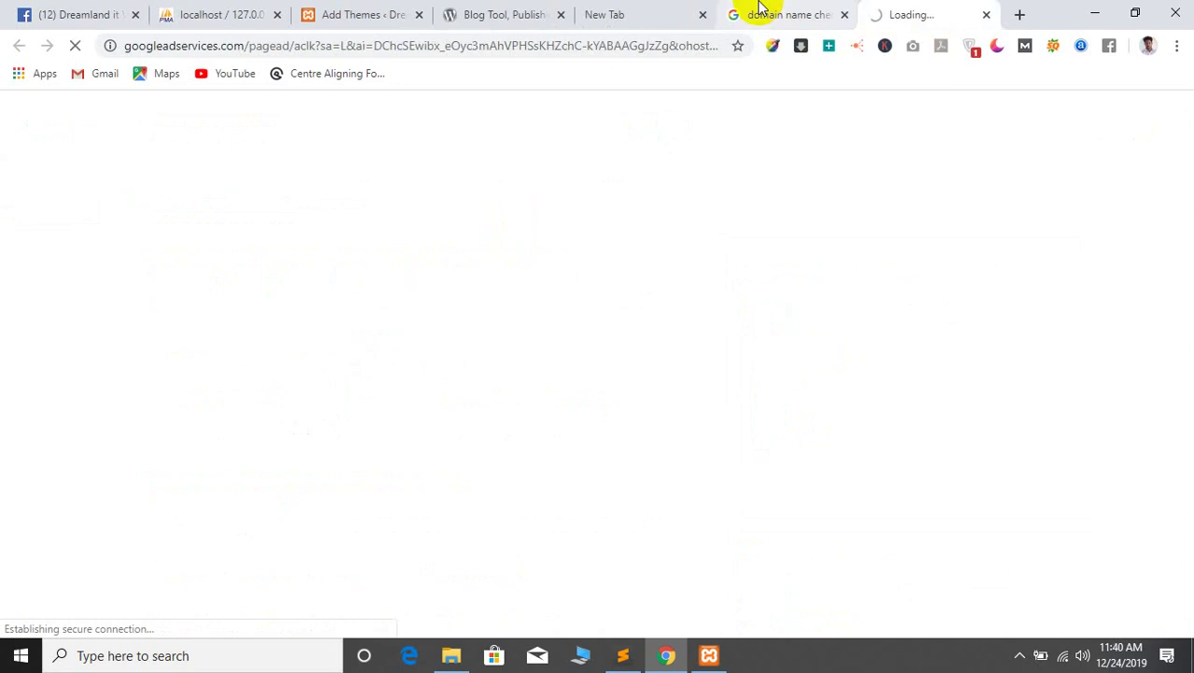
pyautogui.click(756, 11)
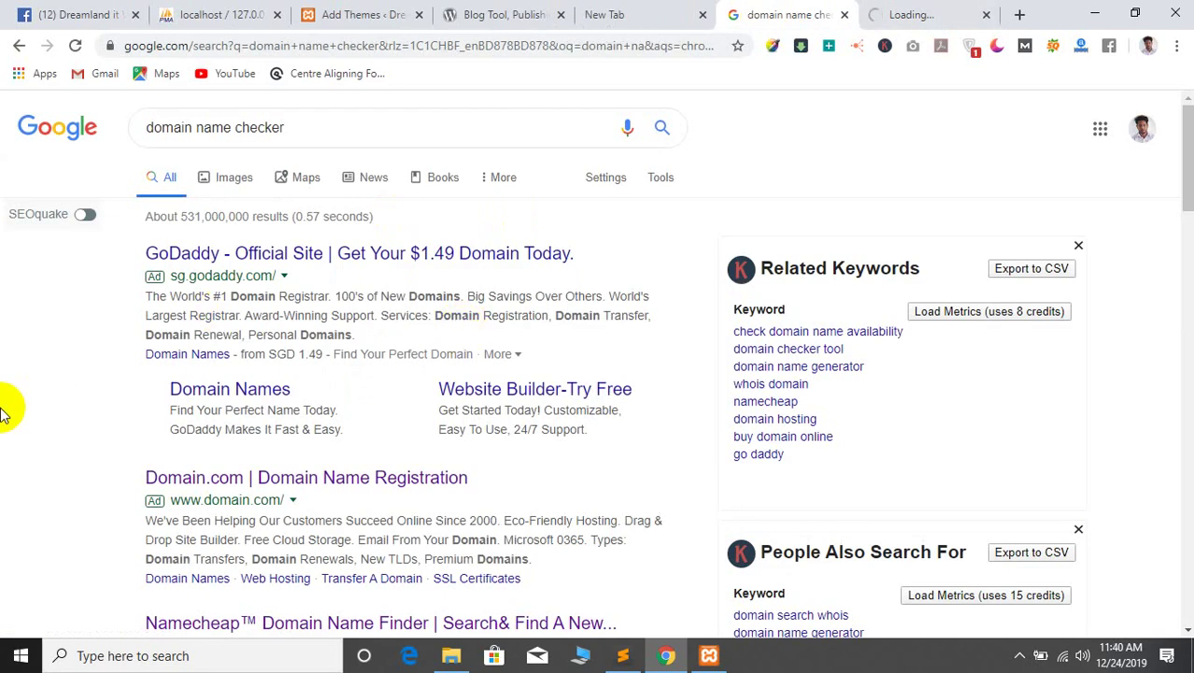
pyautogui.scroll(-3, 6, 405)
pyautogui.scroll(3, 5, 406)
pyautogui.click(906, 11)
pyautogui.click(811, 14)
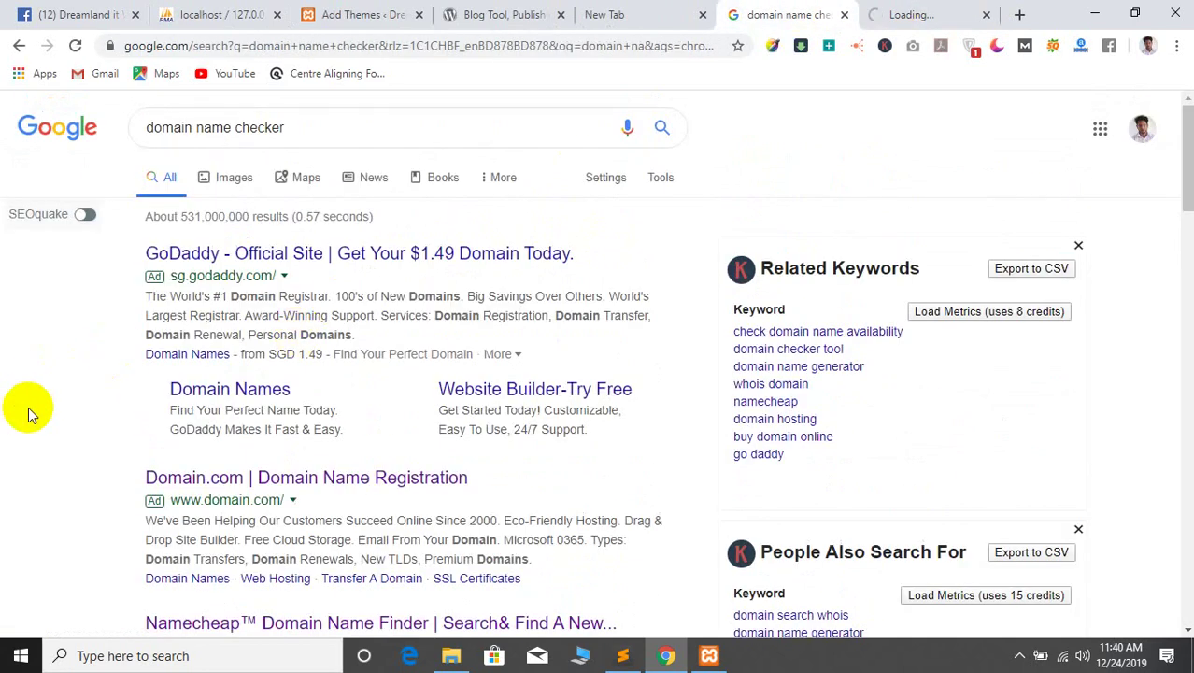
pyautogui.scroll(-3, 11, 439)
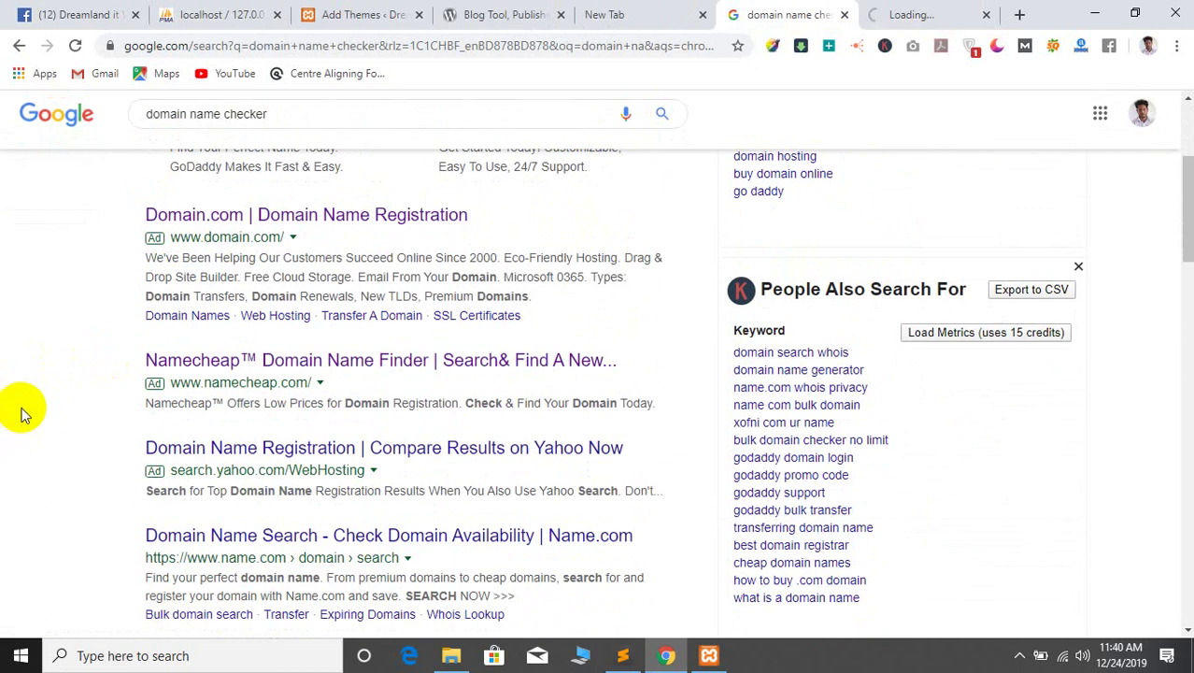
pyautogui.scroll(3, 41, 373)
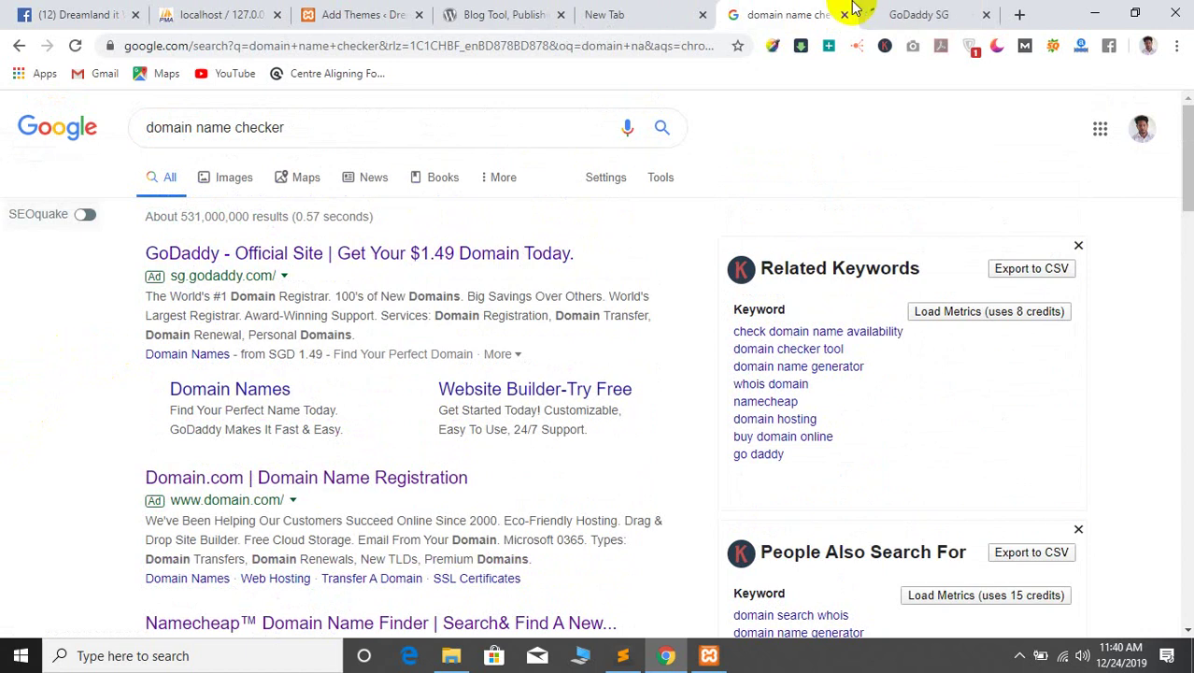
# Go between the results and the GoDaddy SG tab until the offer page loads
pyautogui.click(912, 11)
pyautogui.click(814, 11)
pyautogui.click(915, 11)
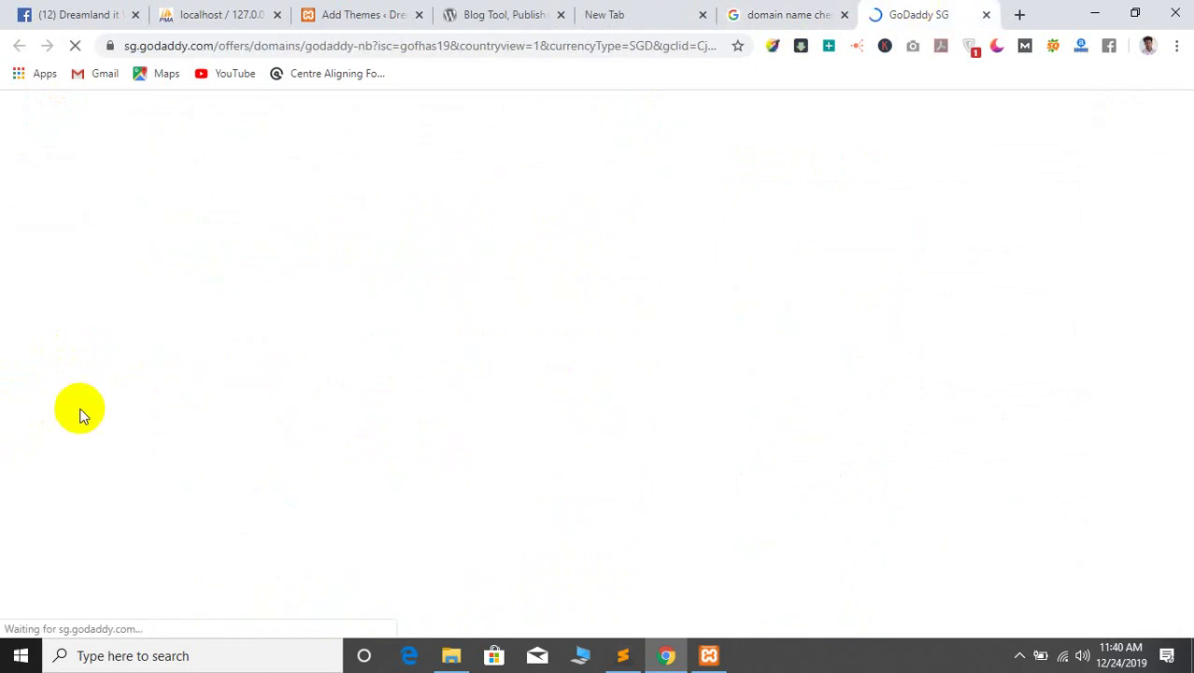
pyautogui.click(795, 14)
pyautogui.scroll(-3, 59, 394)
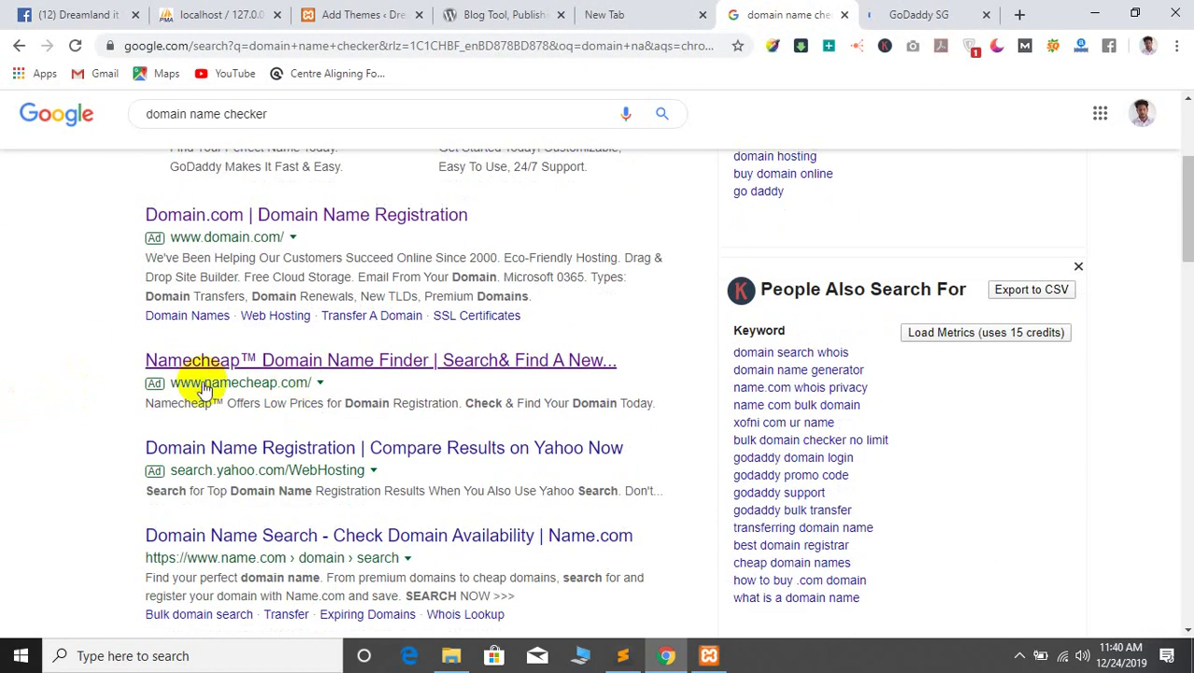
pyautogui.scroll(3, 40, 383)
pyautogui.scroll(-4, 40, 383)
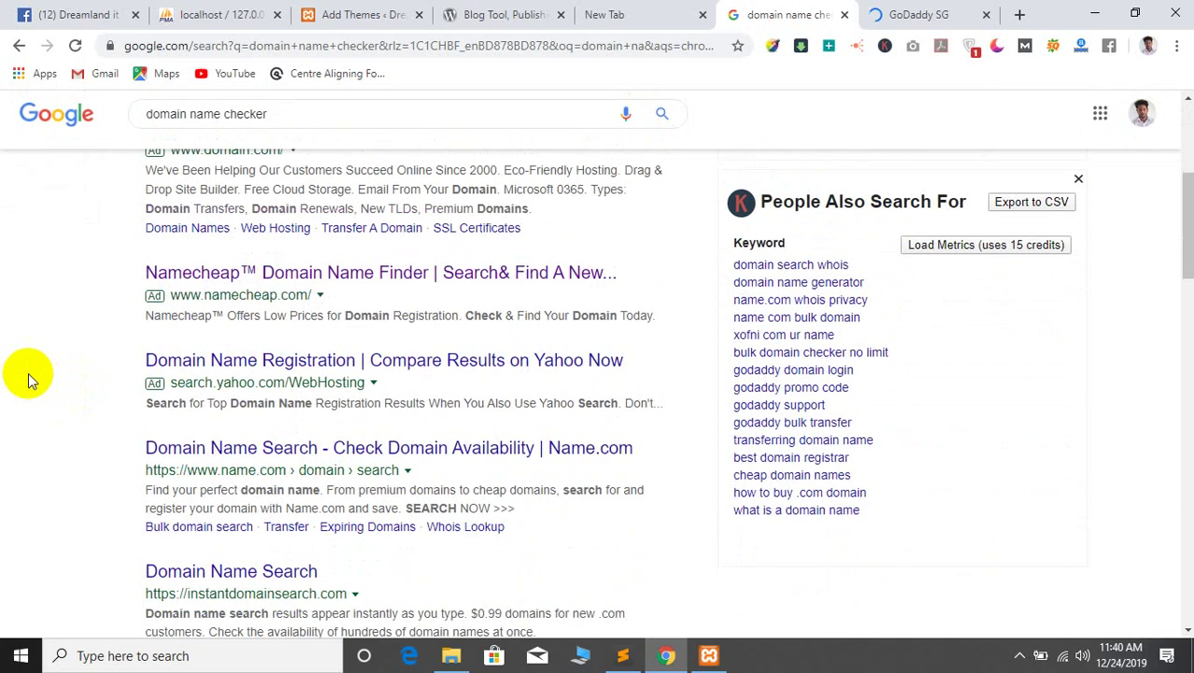
pyautogui.scroll(3, 3, 348)
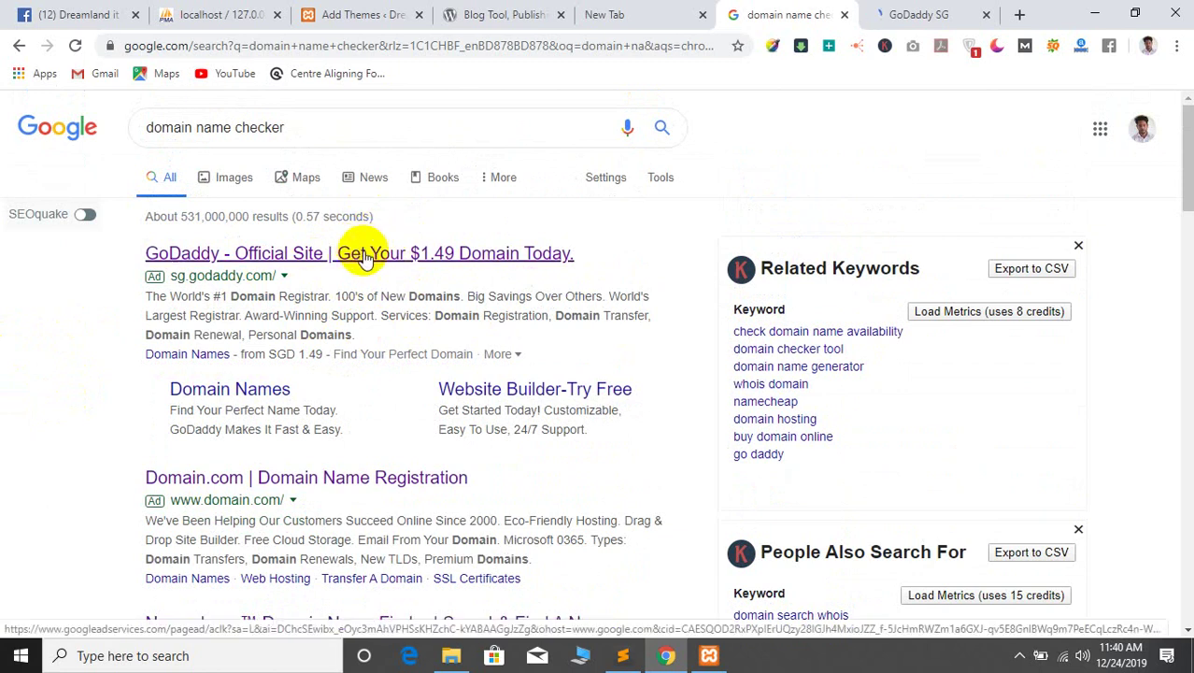
pyautogui.click(880, 11)
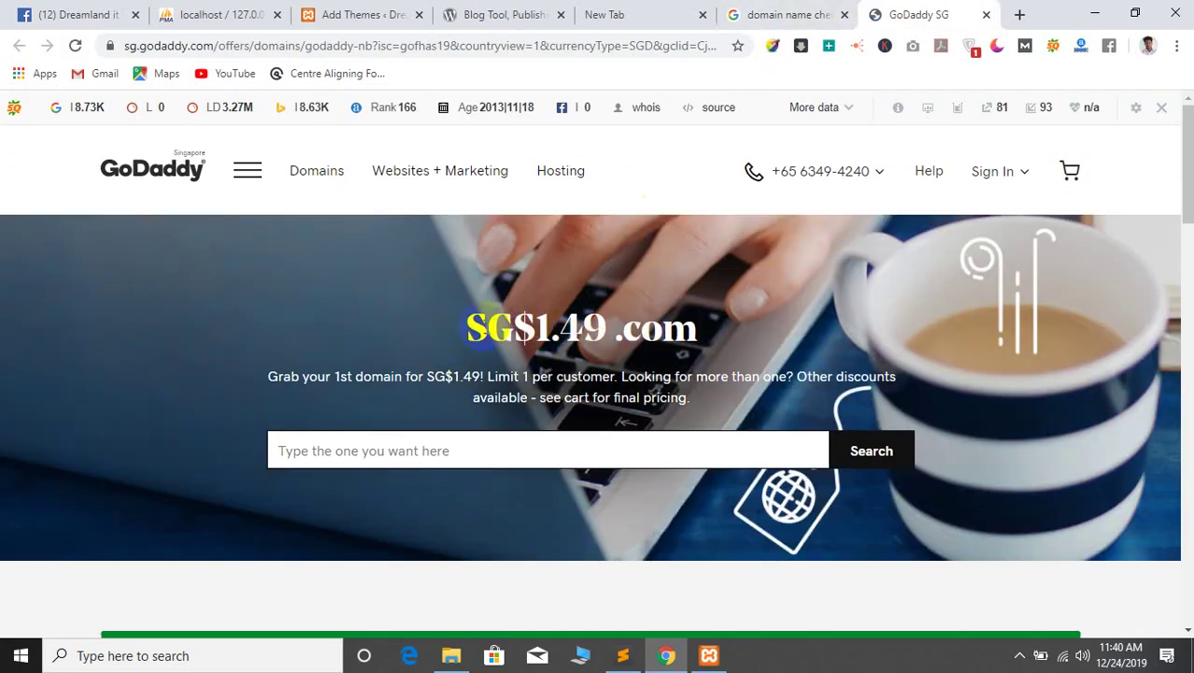
# Scroll through the GoDaddy SG offer page, then close its tab
pyautogui.scroll(-5, 249, 405)
pyautogui.scroll(5, 248, 406)
pyautogui.scroll(-20, 249, 406)
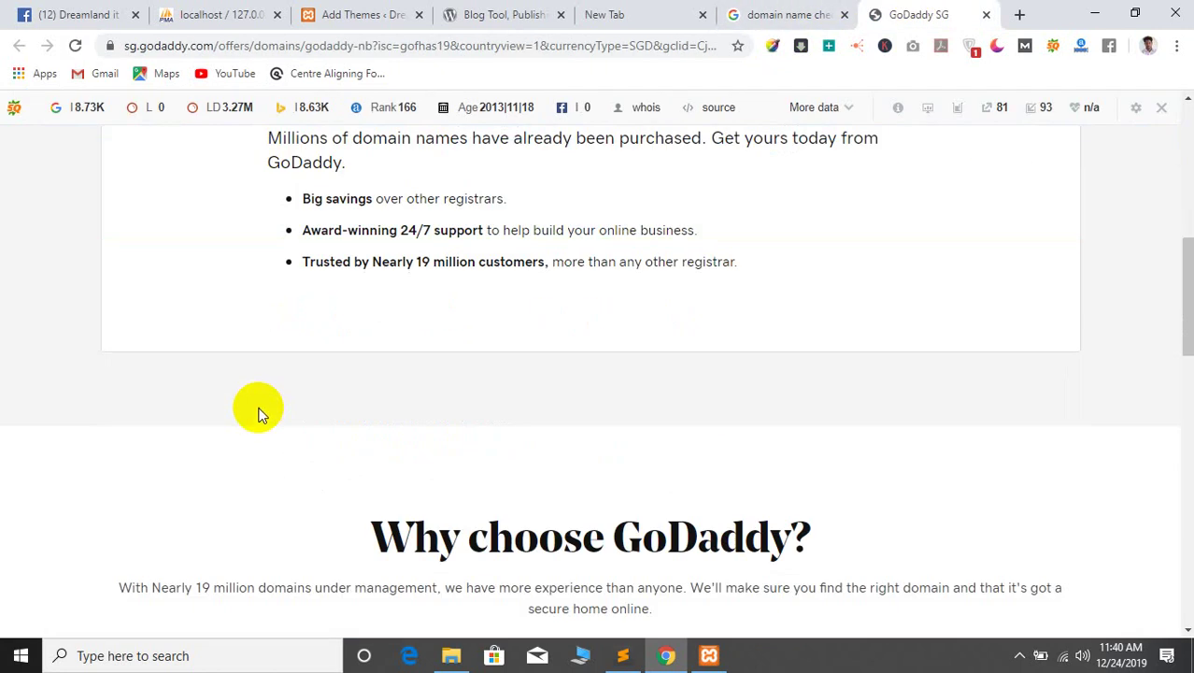
pyautogui.scroll(20, 258, 408)
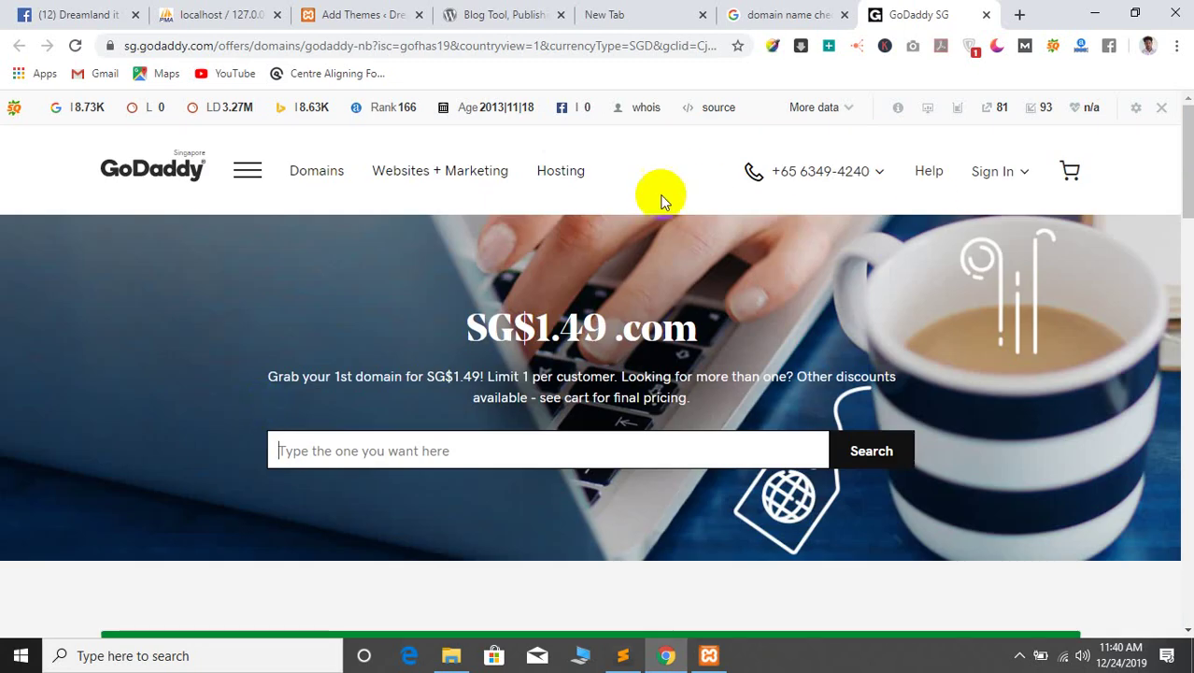
pyautogui.click(987, 16)
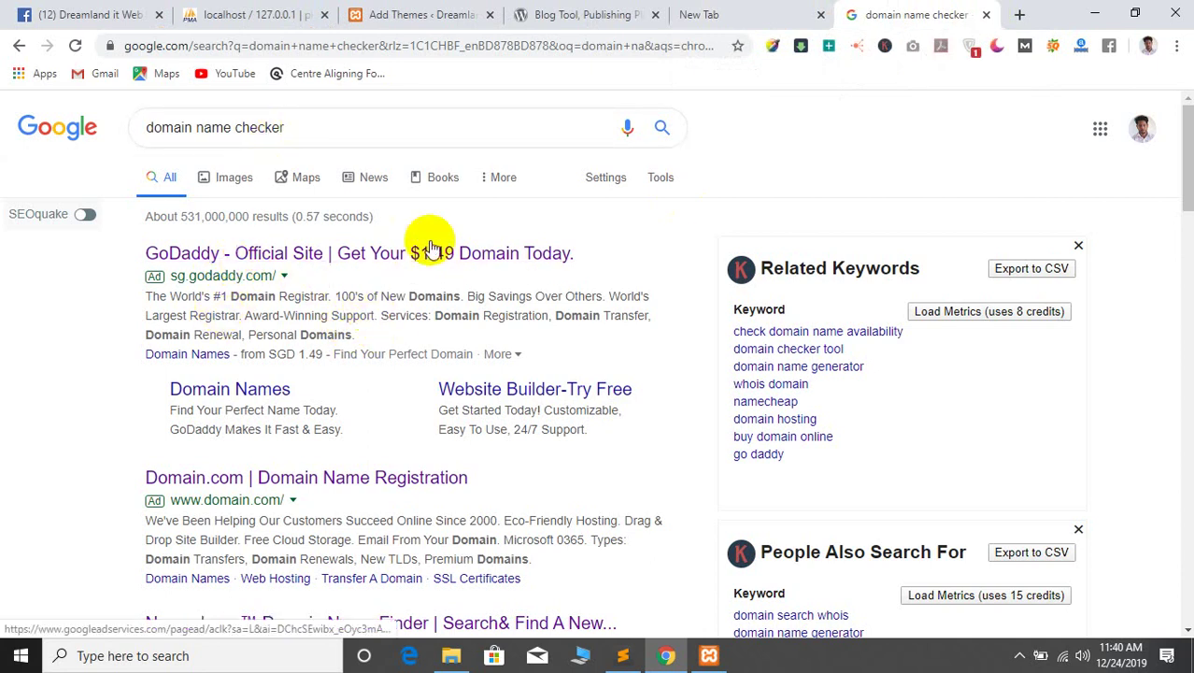
# Search Google for 'whois' in a new tab and open the Whois.com result
pyautogui.click(1021, 15)
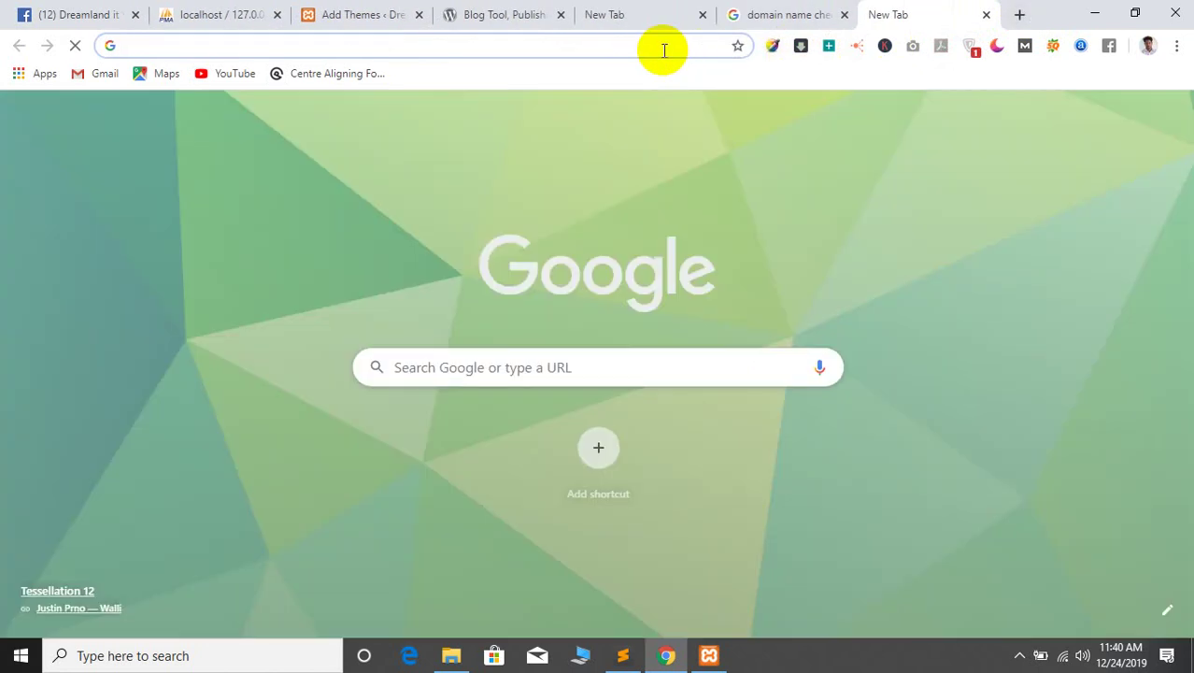
pyautogui.write('wi')
pyautogui.press('BackSpace')
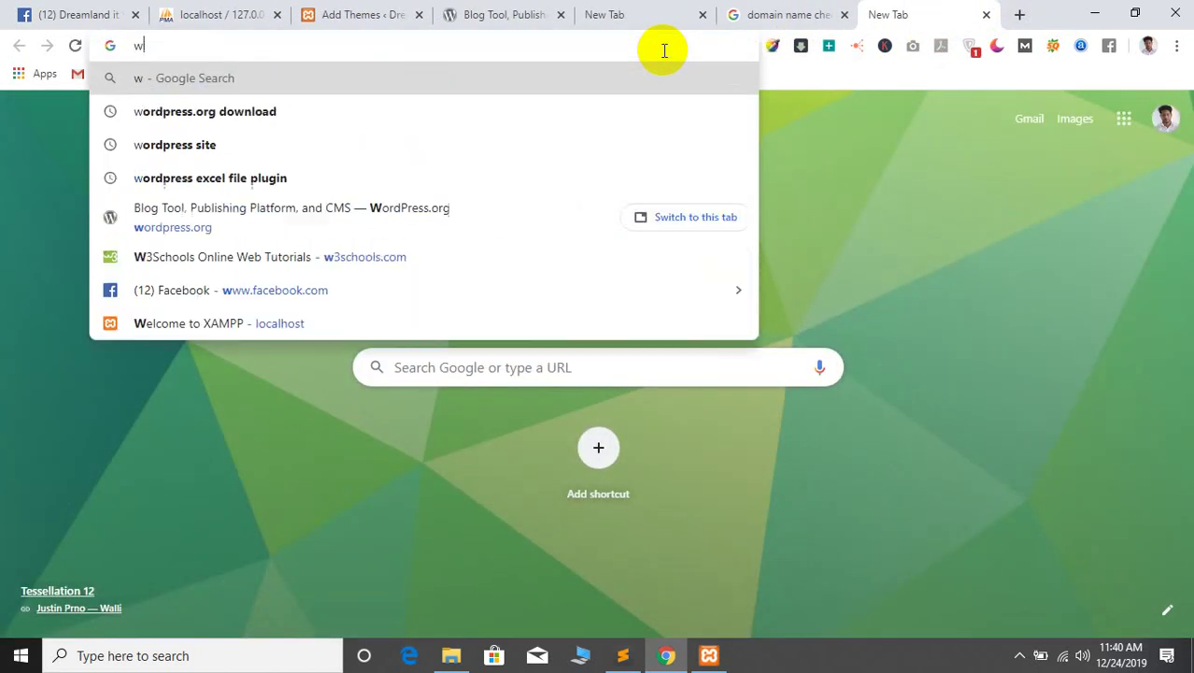
pyautogui.write('ho')
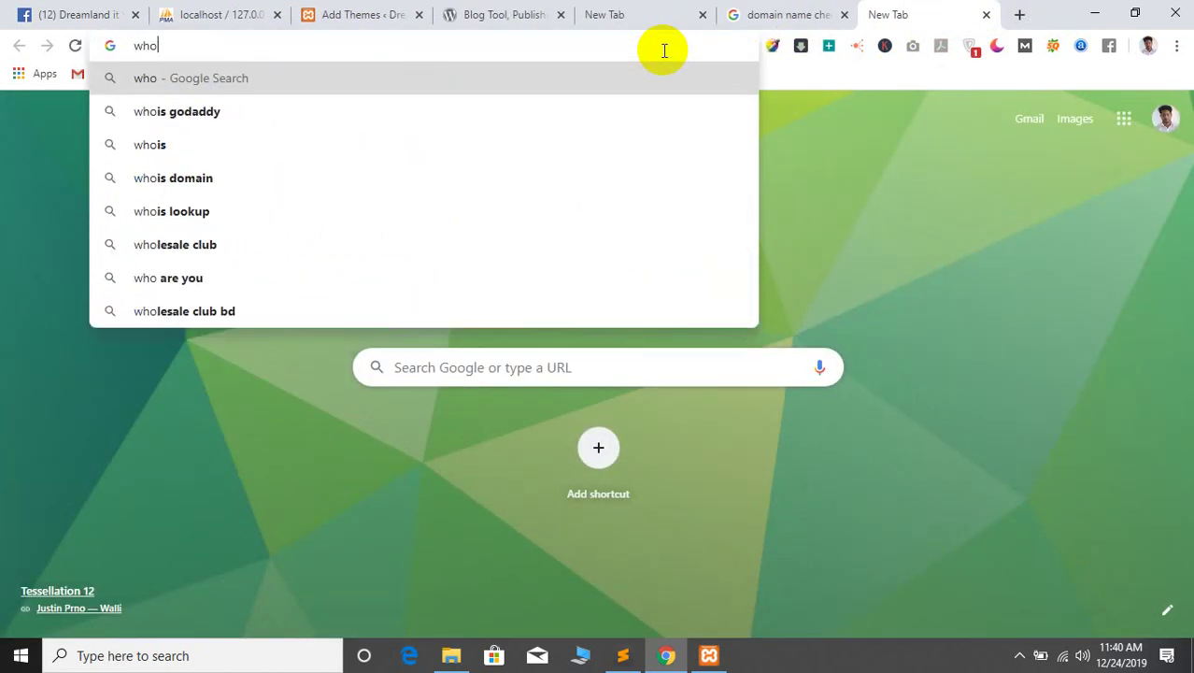
pyautogui.click(154, 145)
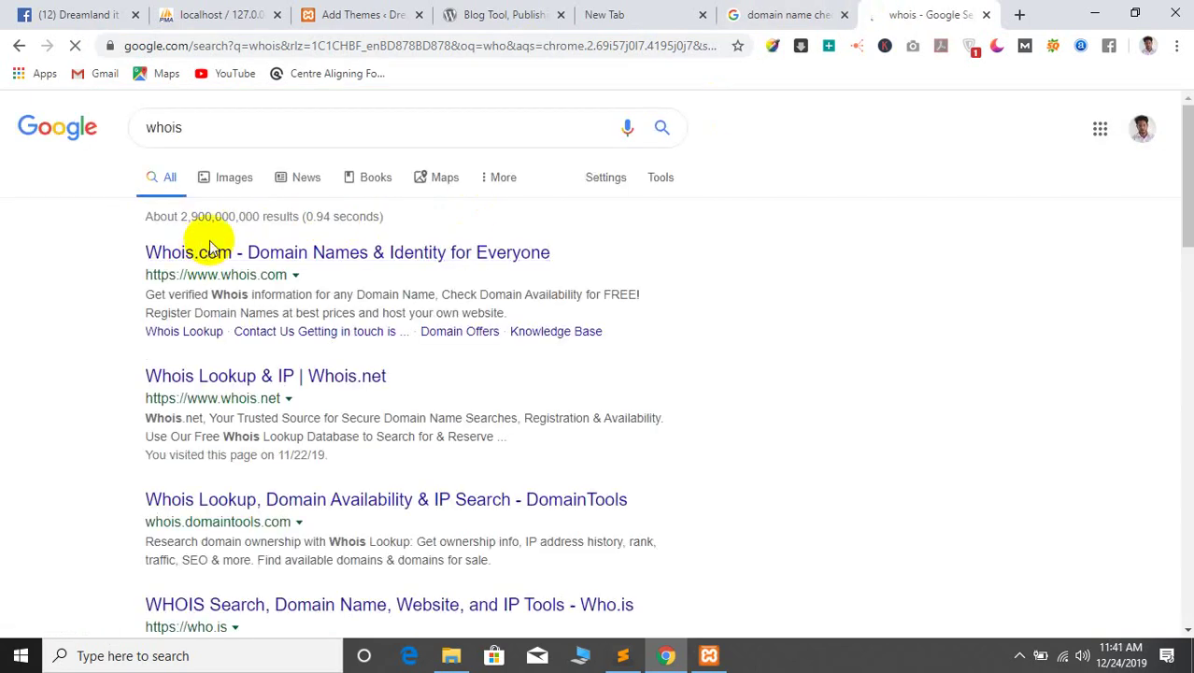
pyautogui.click(207, 258)
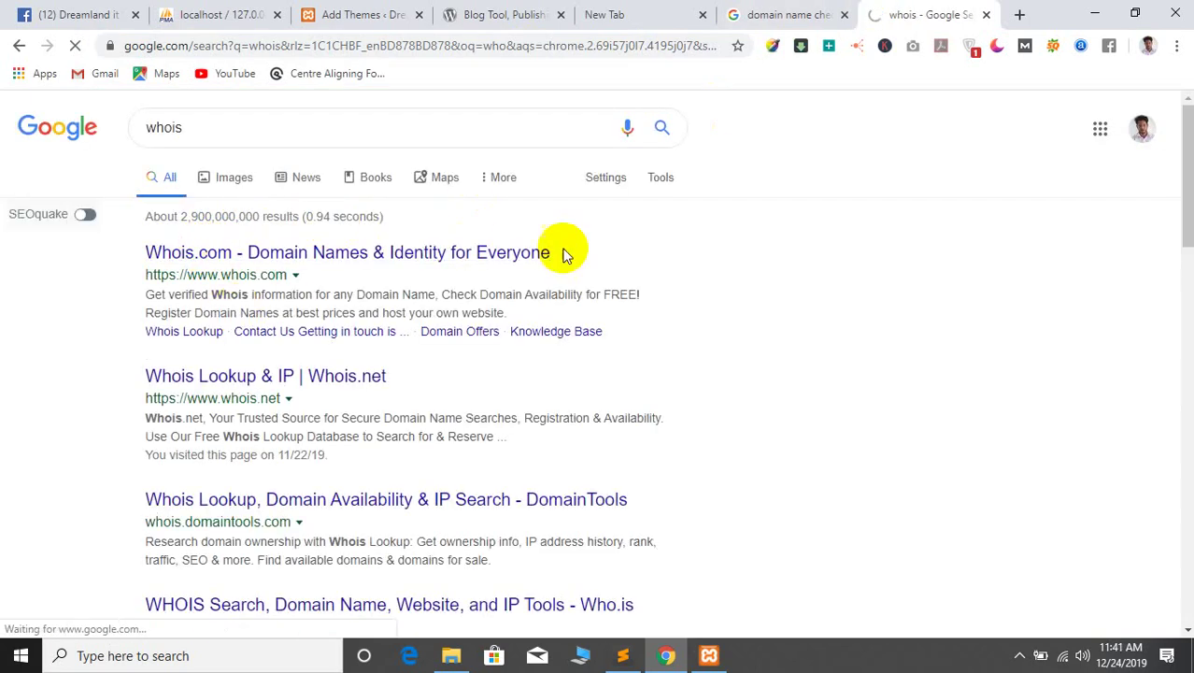
# On the 'domain name checker' results, select the godaddy.com address in the GoDaddy ad
pyautogui.click(734, 11)
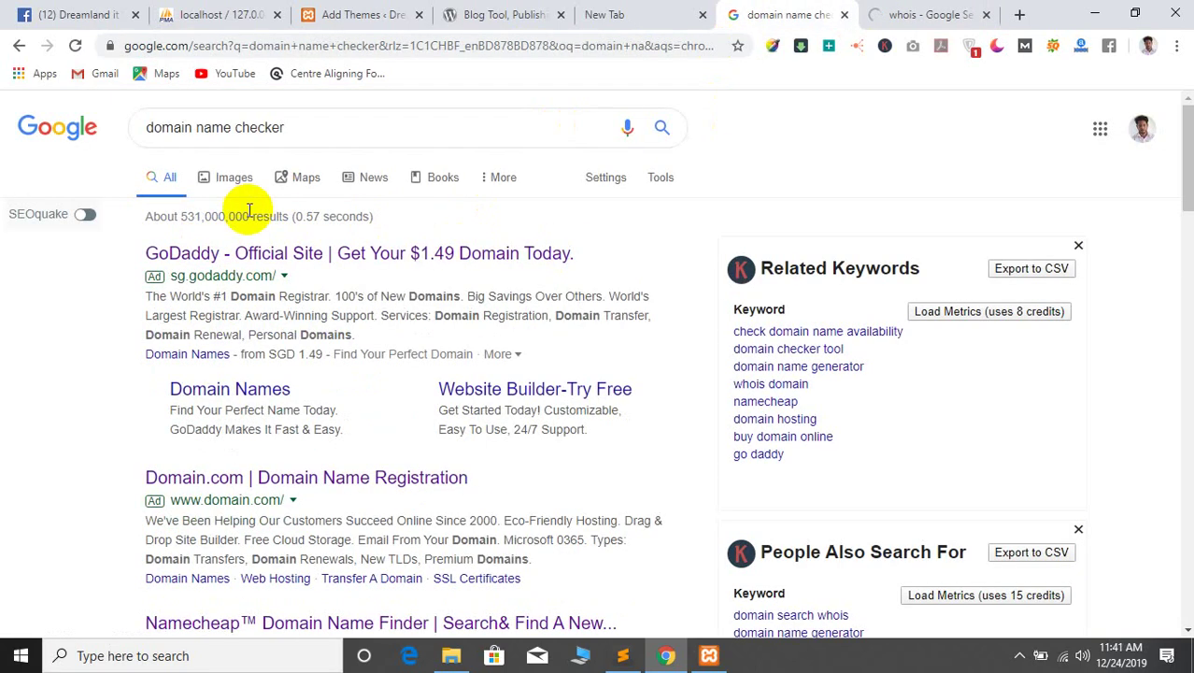
pyautogui.click(211, 253)
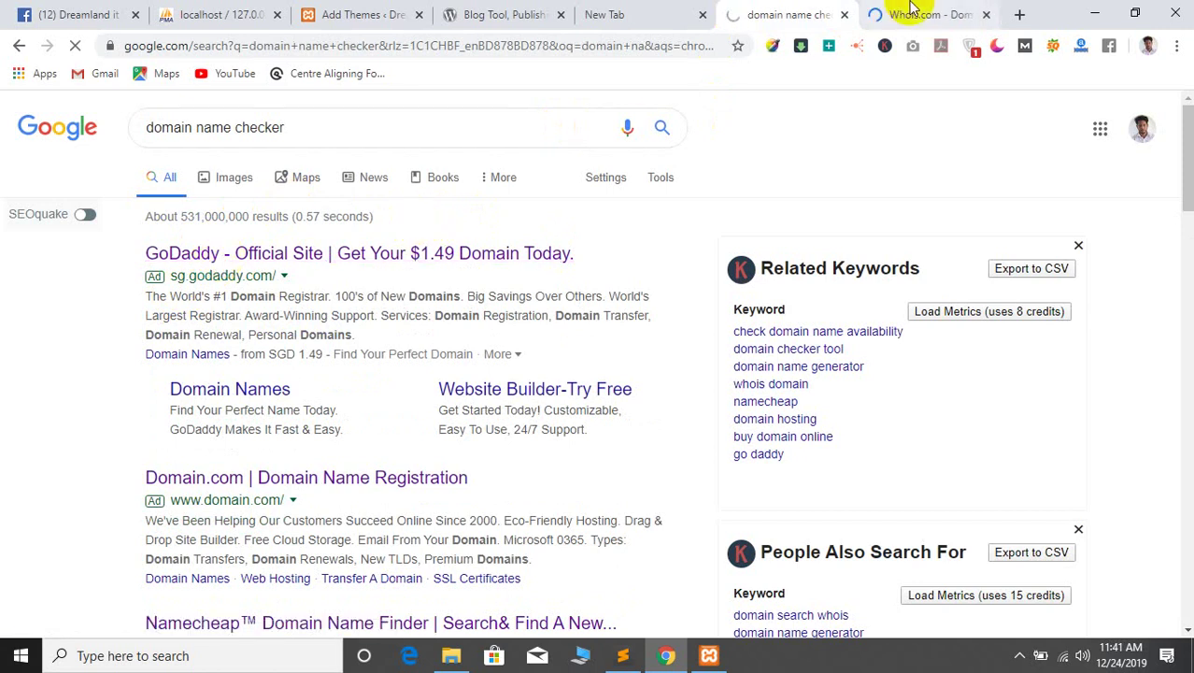
pyautogui.click(883, 11)
pyautogui.click(801, 9)
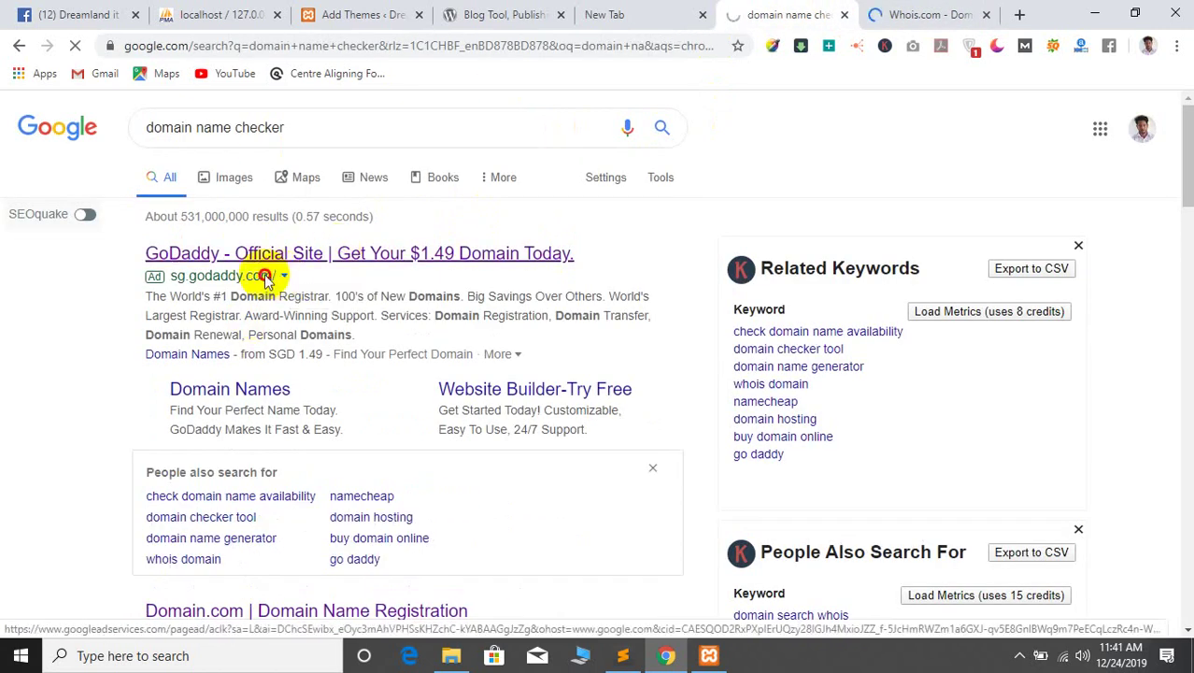
pyautogui.moveTo(308, 281); pyautogui.dragTo(207, 279)
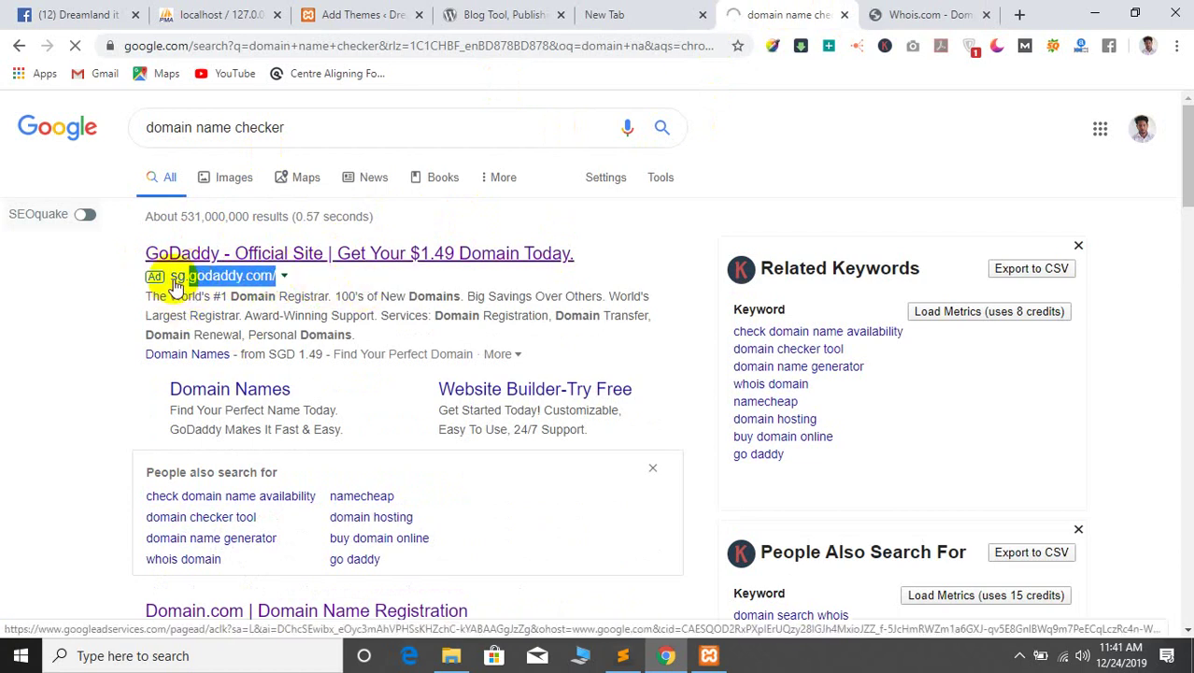
# Paste godaddy.com into Whois.com and run the WHOIS lookup
pyautogui.click(934, 14)
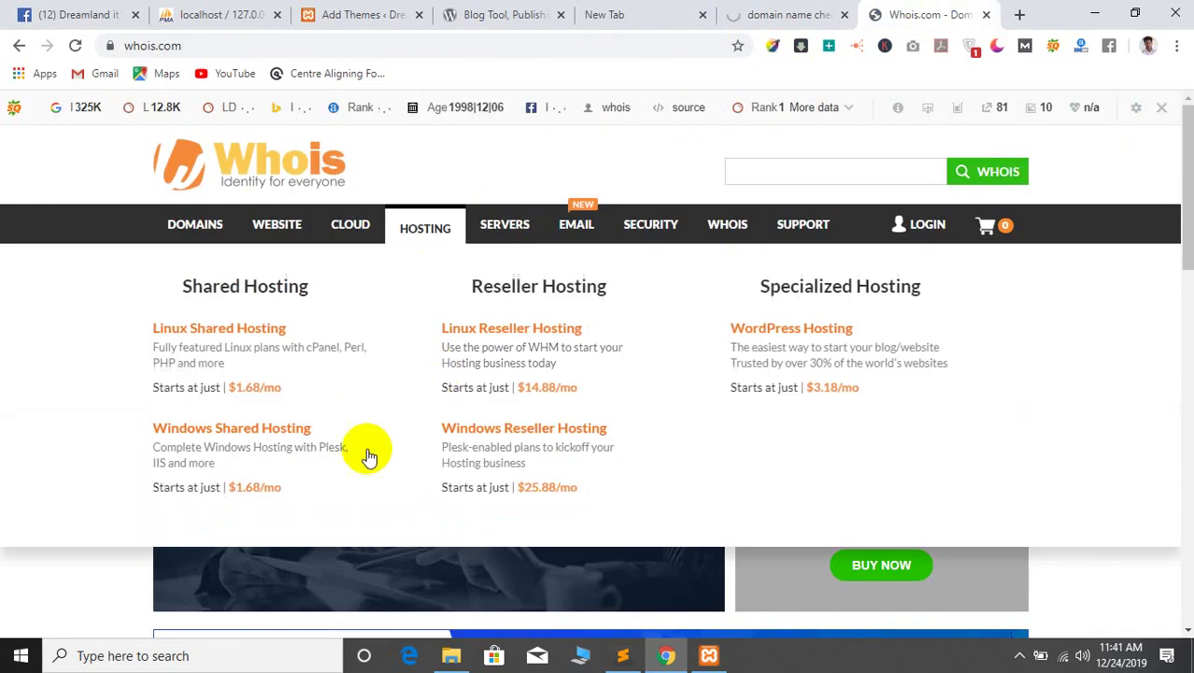
pyautogui.scroll(-5, 368, 453)
pyautogui.scroll(7, 8, 413)
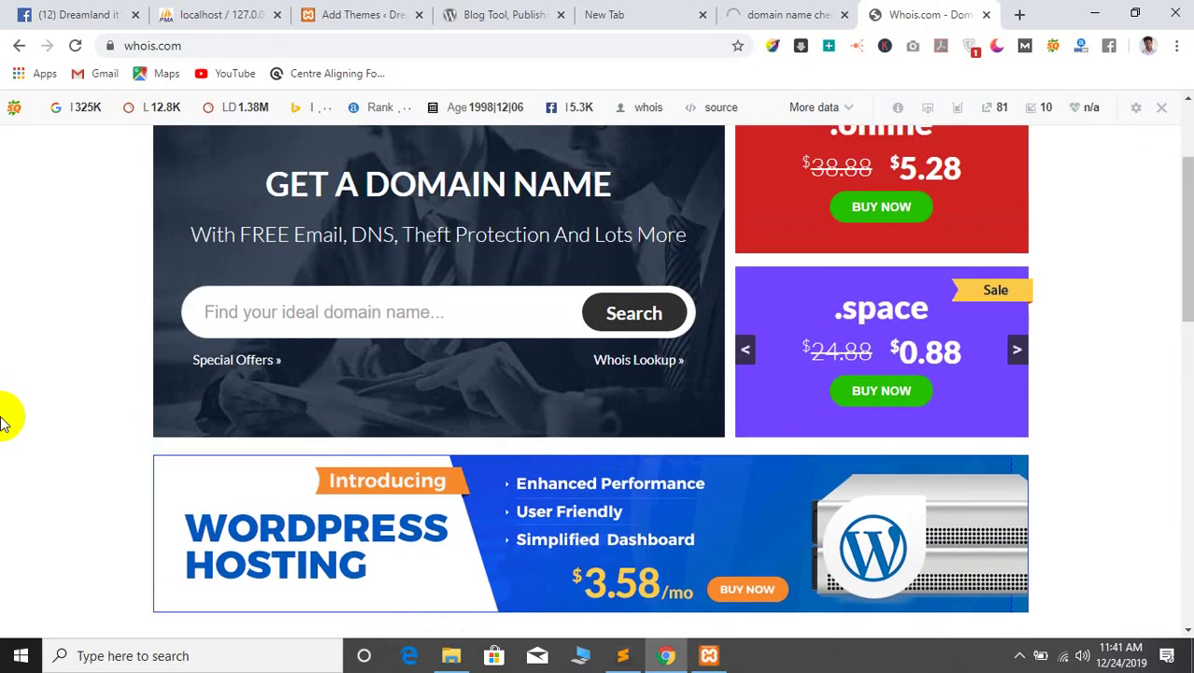
pyautogui.click(793, 169)
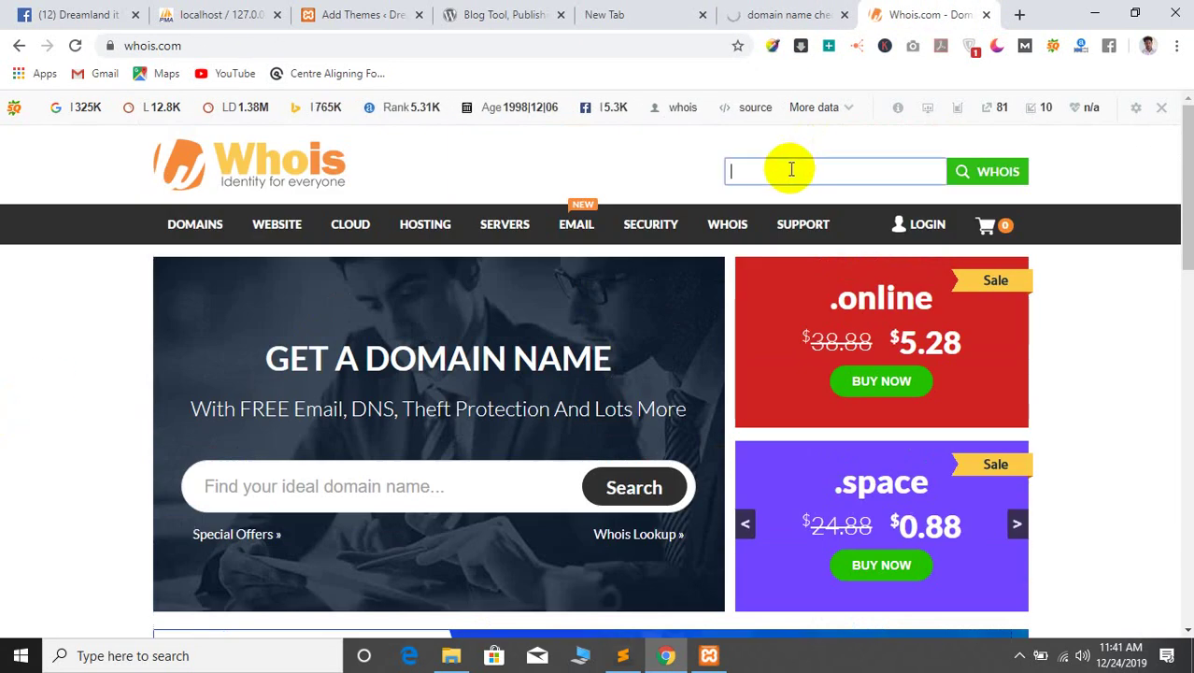
pyautogui.write('godaddy.com/')
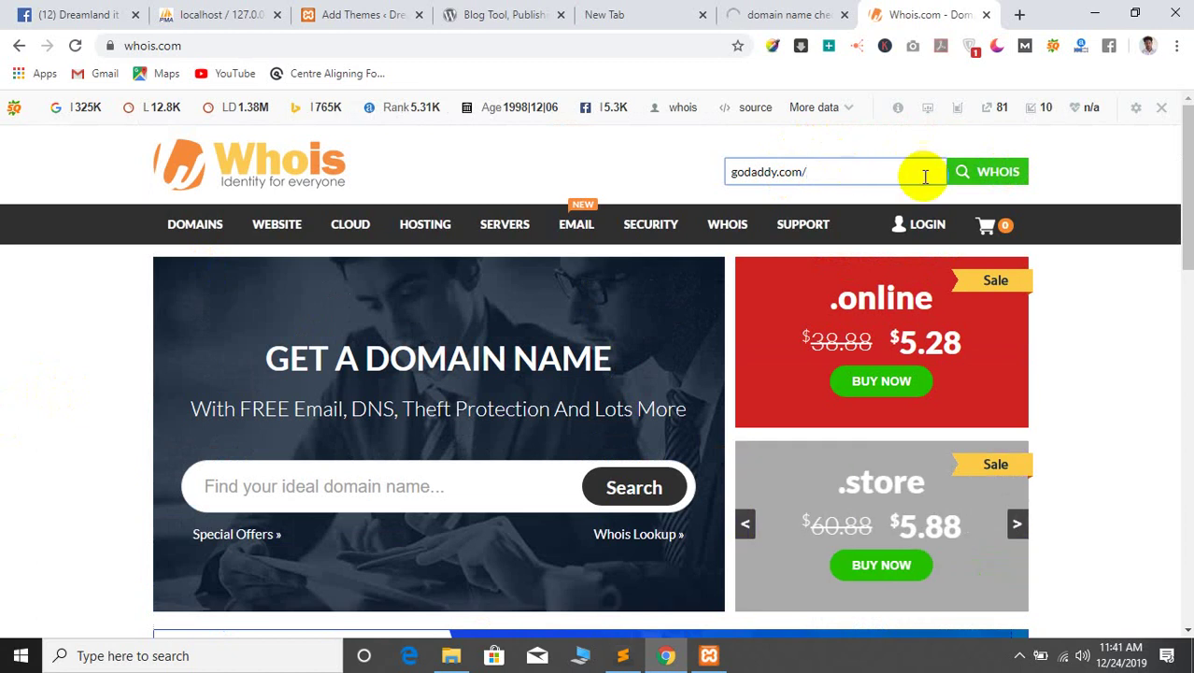
pyautogui.click(984, 172)
pyautogui.scroll(-5, 4, 392)
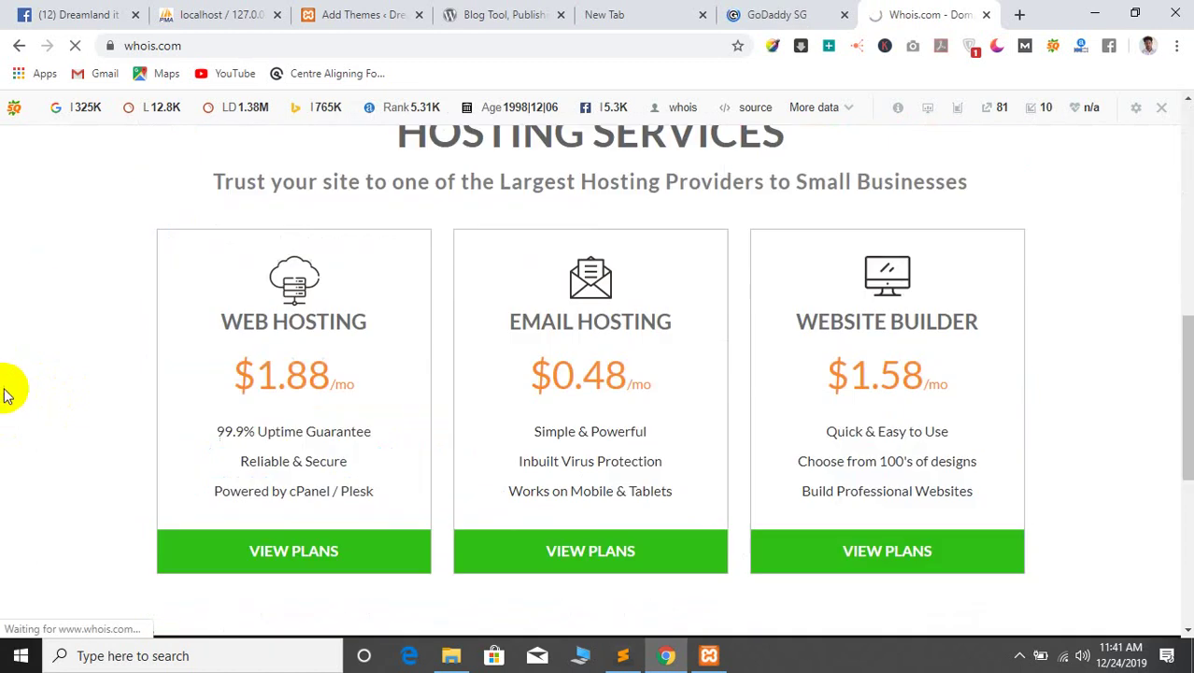
pyautogui.scroll(5, 14, 362)
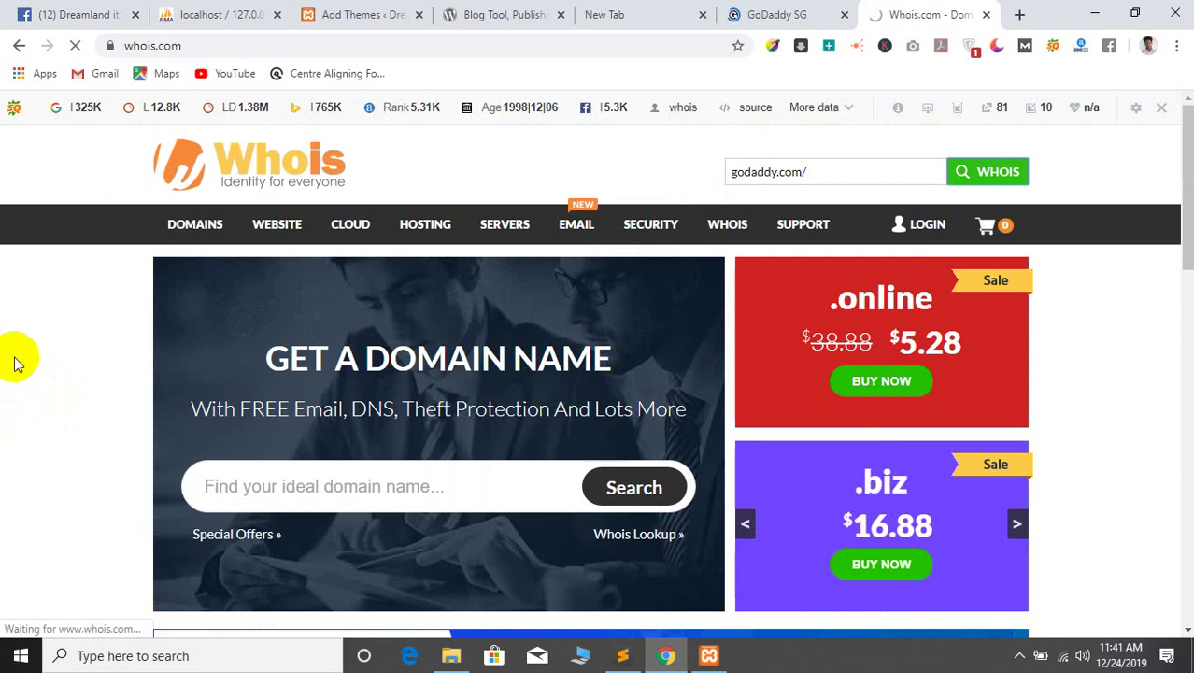
pyautogui.scroll(-15, 46, 386)
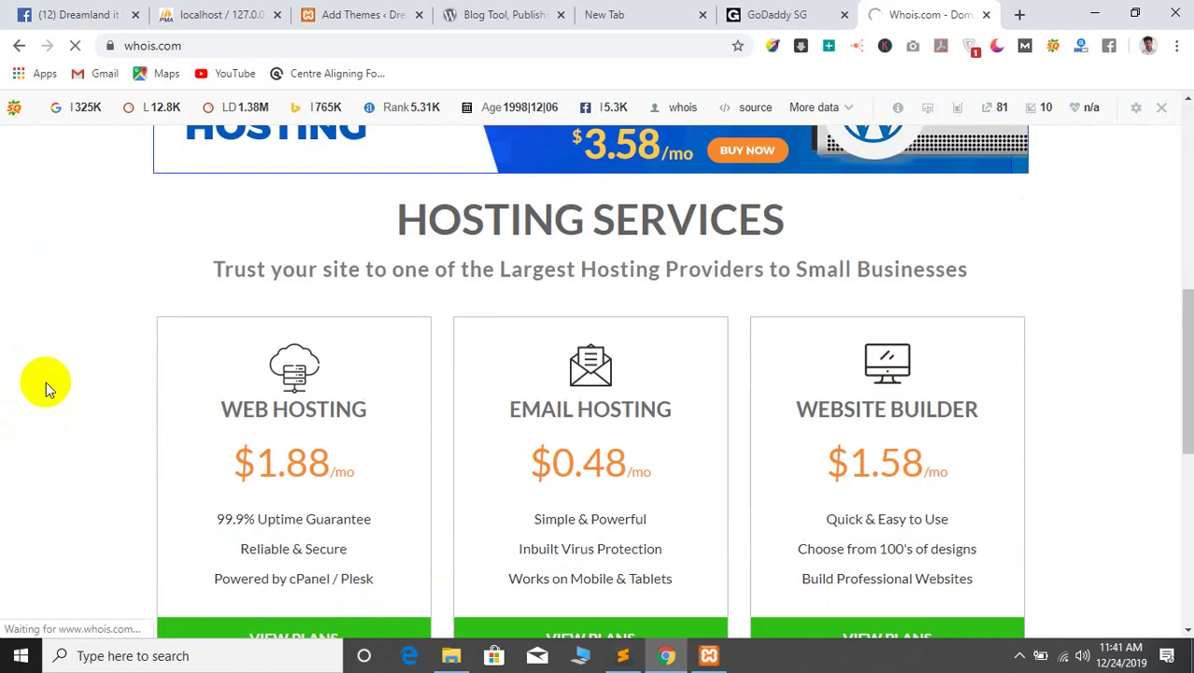
pyautogui.scroll(15, 46, 381)
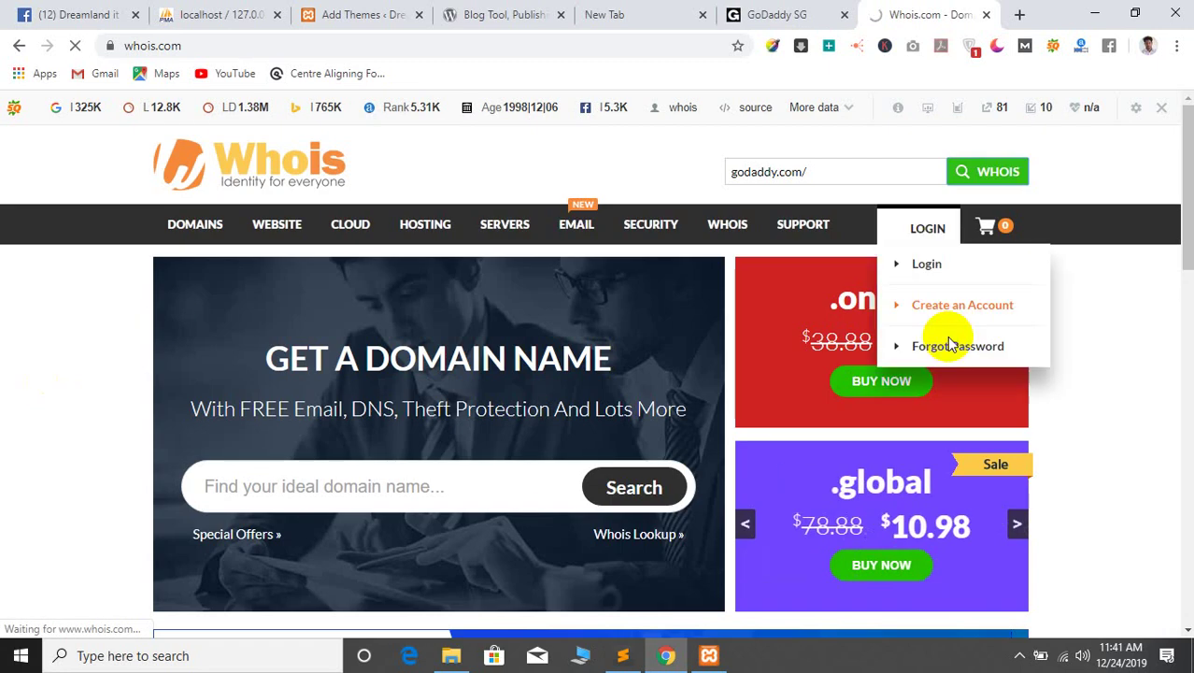
pyautogui.click(762, 9)
pyautogui.click(901, 11)
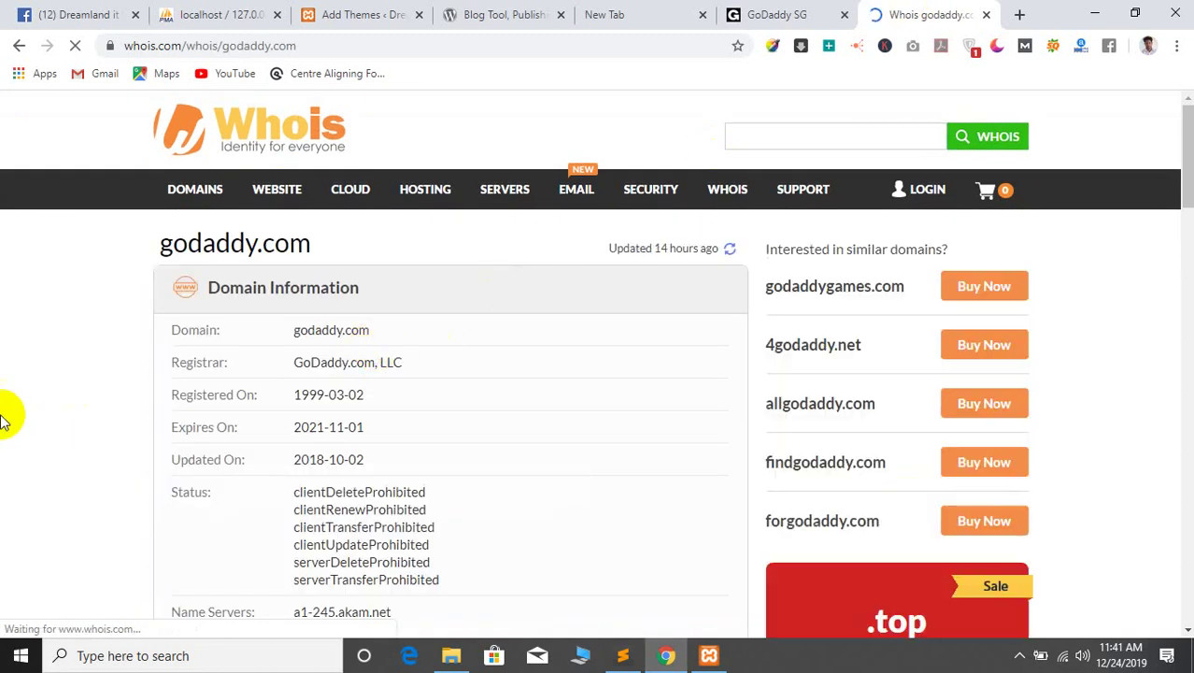
# Scroll down to the registrant contact details and highlight the country value US
pyautogui.scroll(-1, 352, 386)
pyautogui.scroll(-2, 341, 386)
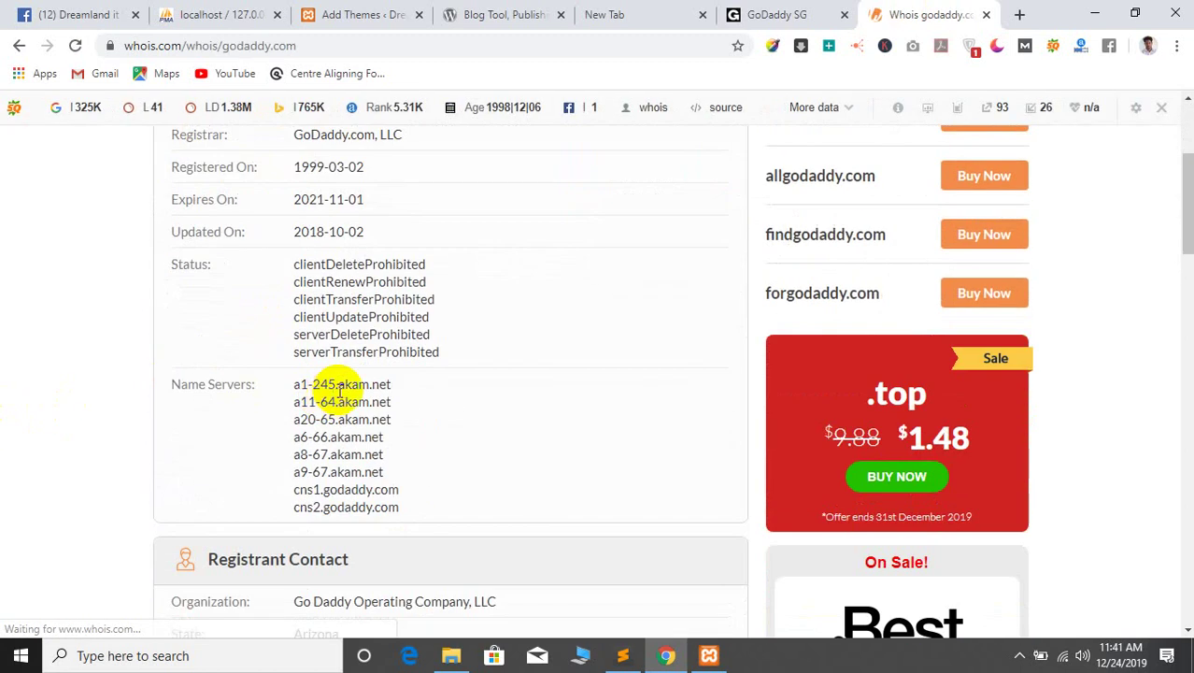
pyautogui.scroll(-2, 245, 328)
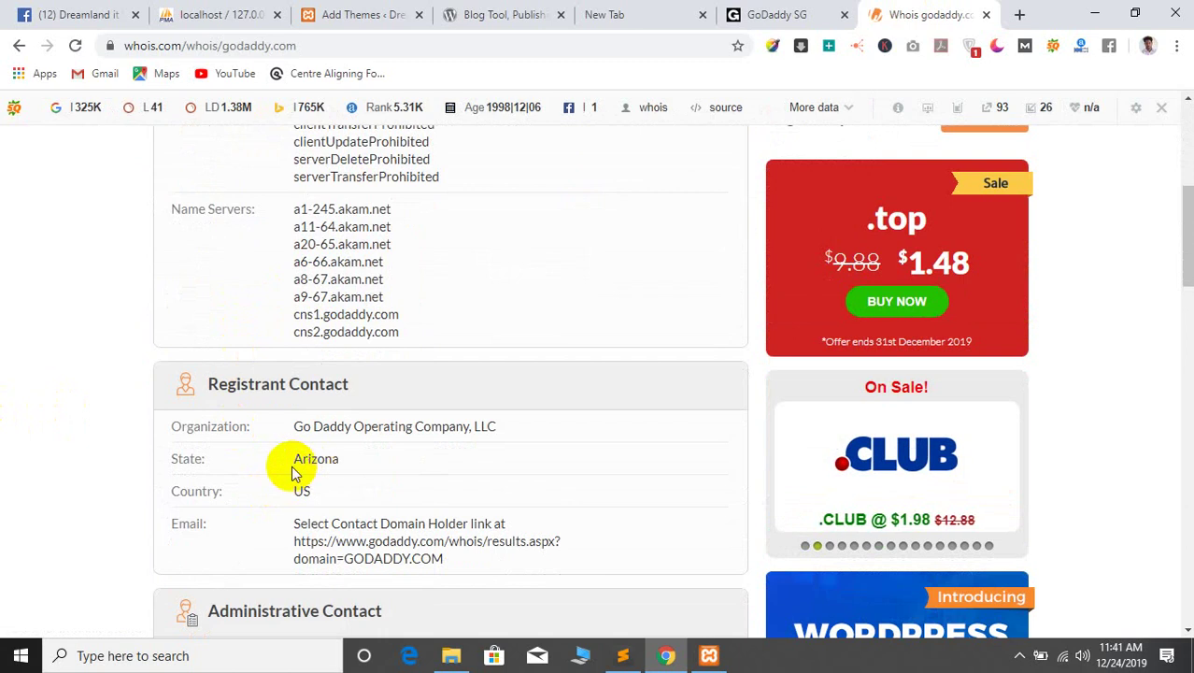
pyautogui.doubleClick(311, 491)
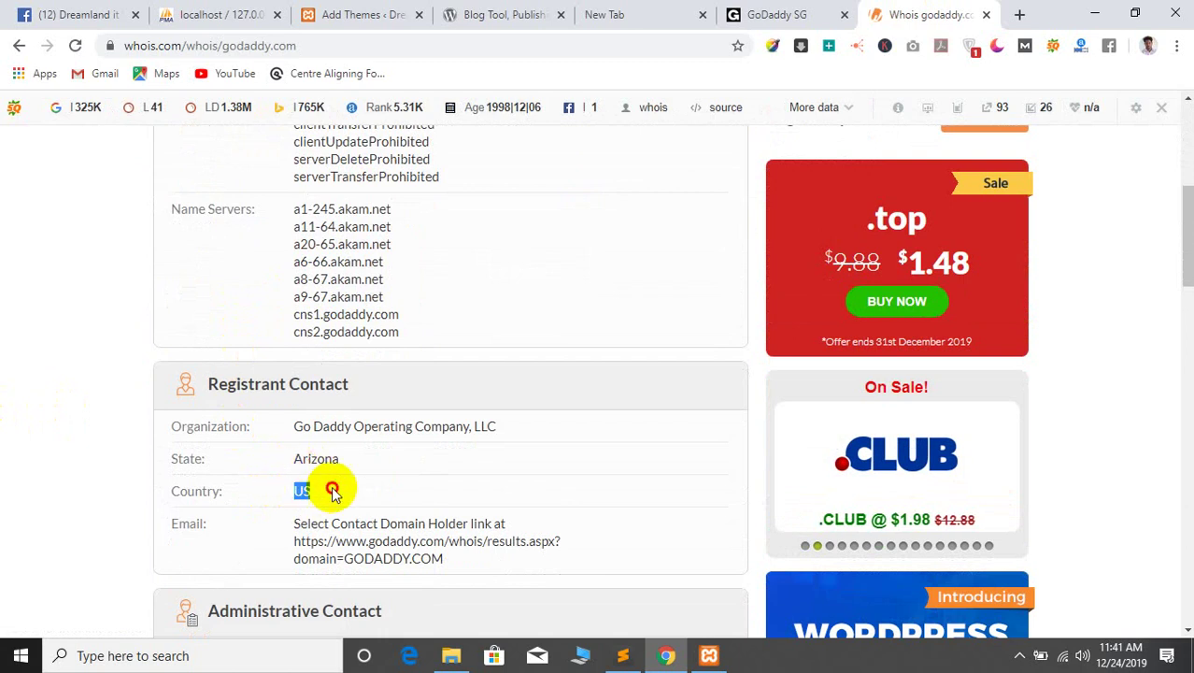
pyautogui.click(315, 495)
pyautogui.scroll(-1, 316, 495)
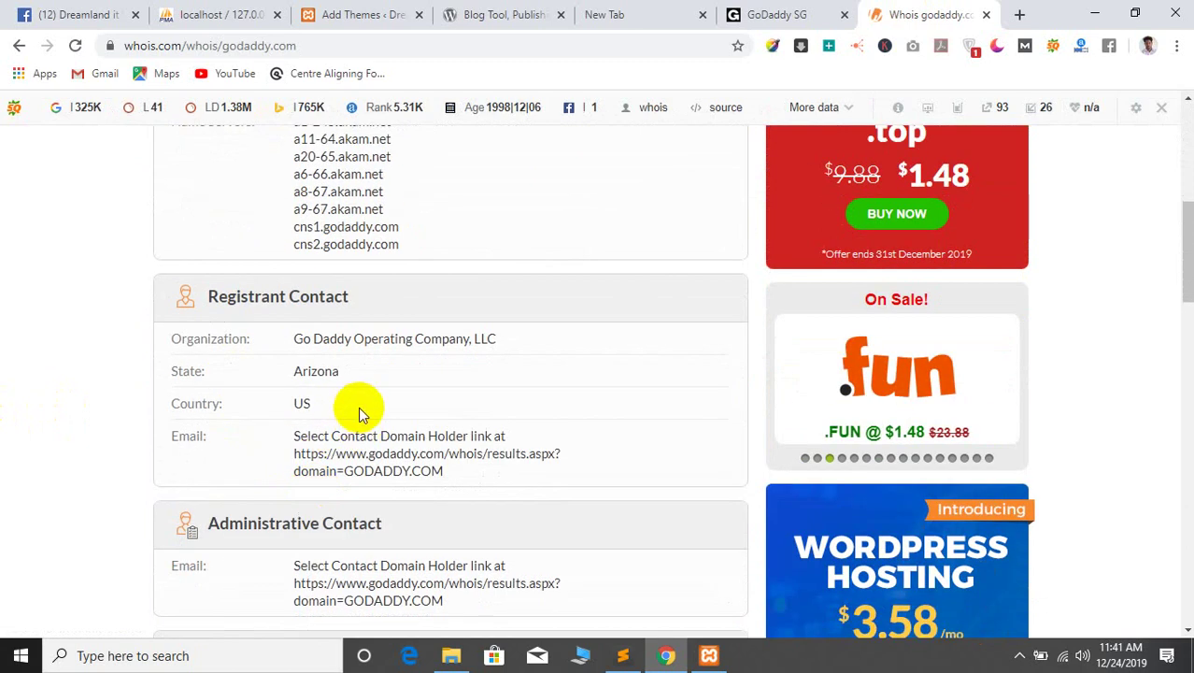
pyautogui.doubleClick(302, 402)
pyautogui.click(399, 335)
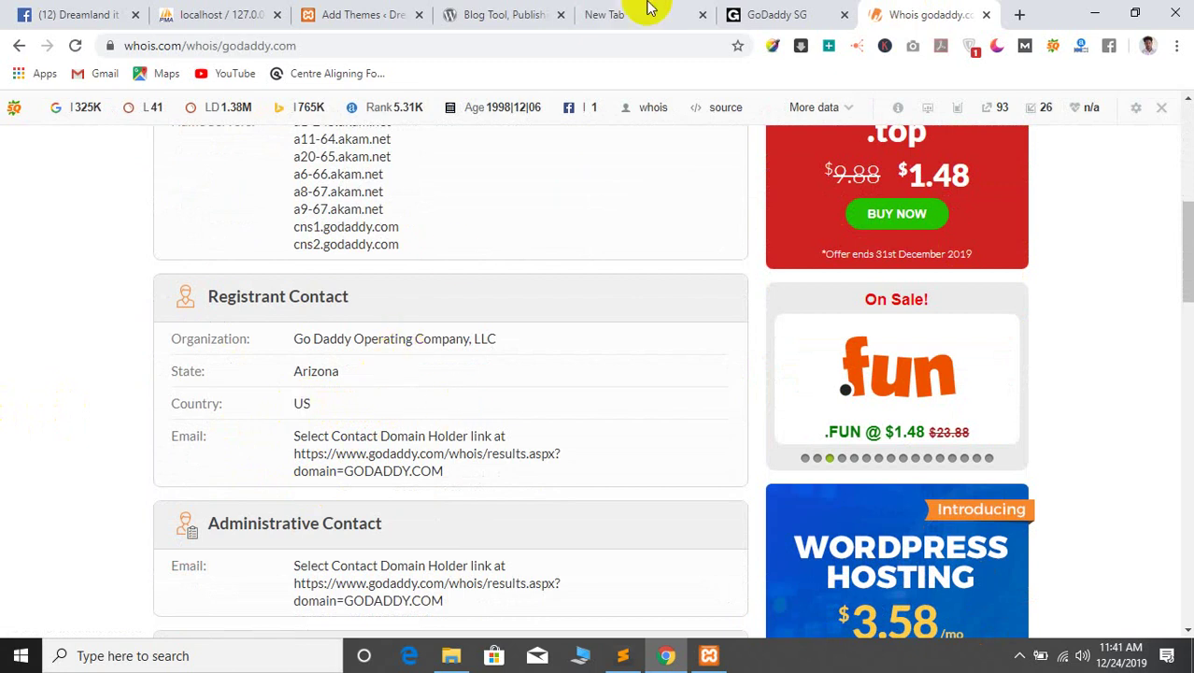
# Close the GoDaddy SG and Whois.com tabs and return to WordPress's Add Themes page
pyautogui.click(762, 14)
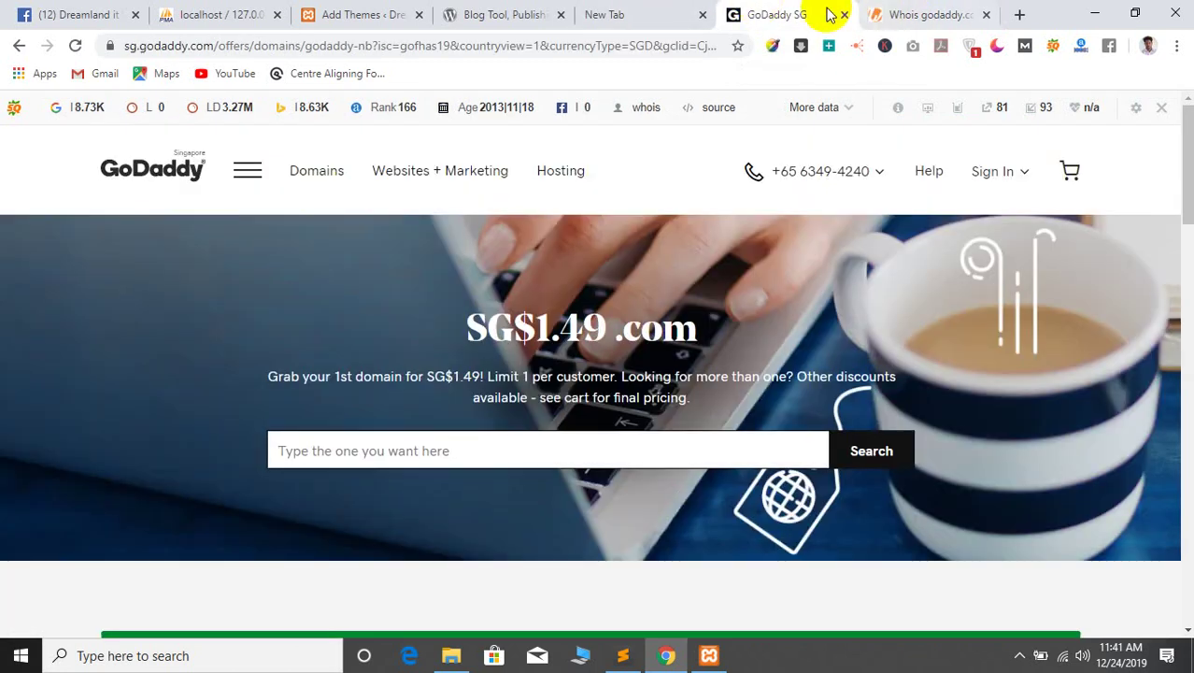
pyautogui.click(843, 15)
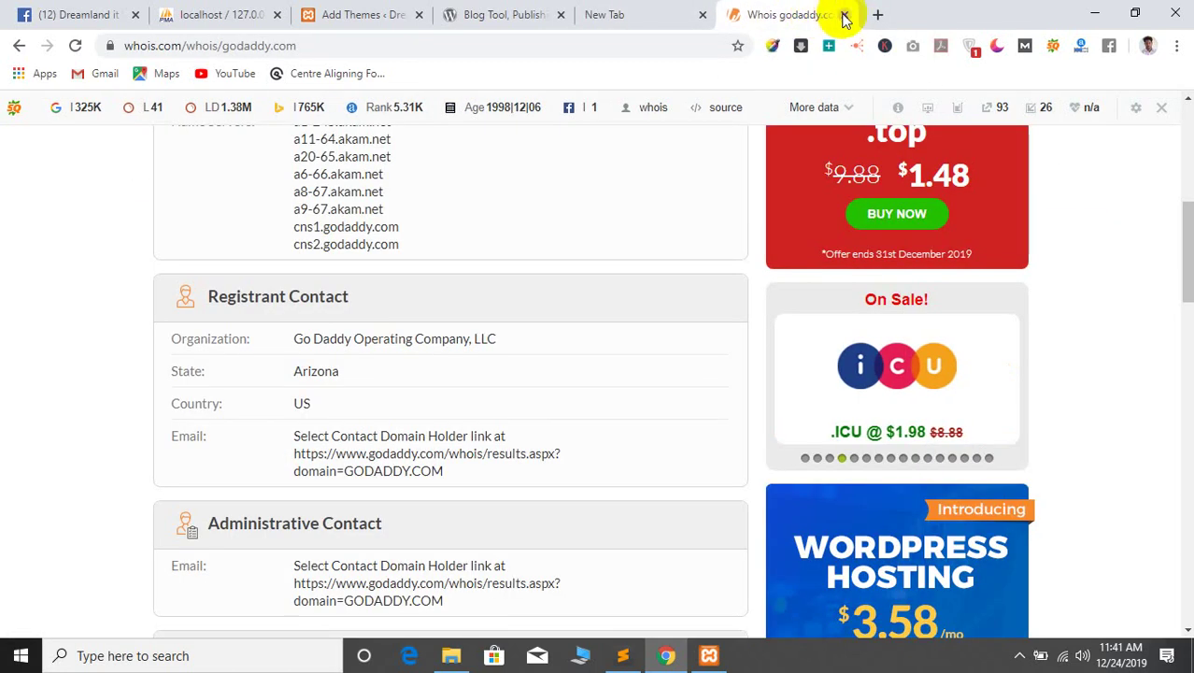
pyautogui.click(844, 15)
pyautogui.click(581, 14)
pyautogui.click(488, 14)
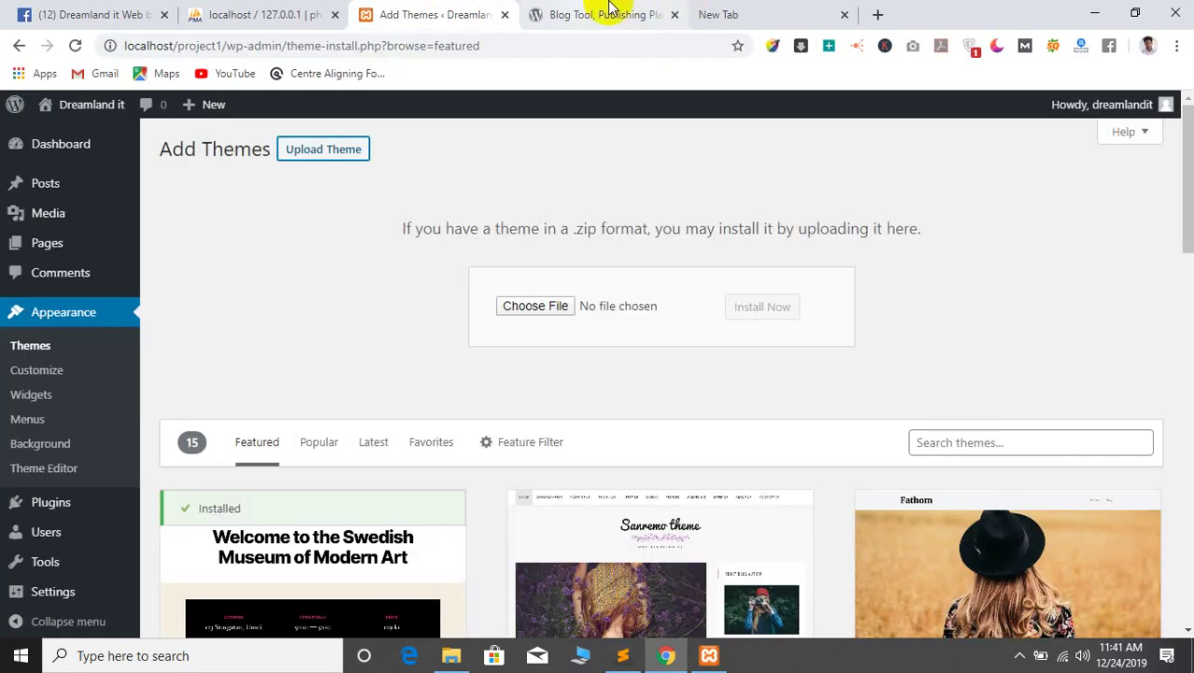
pyautogui.click(226, 14)
pyautogui.click(392, 14)
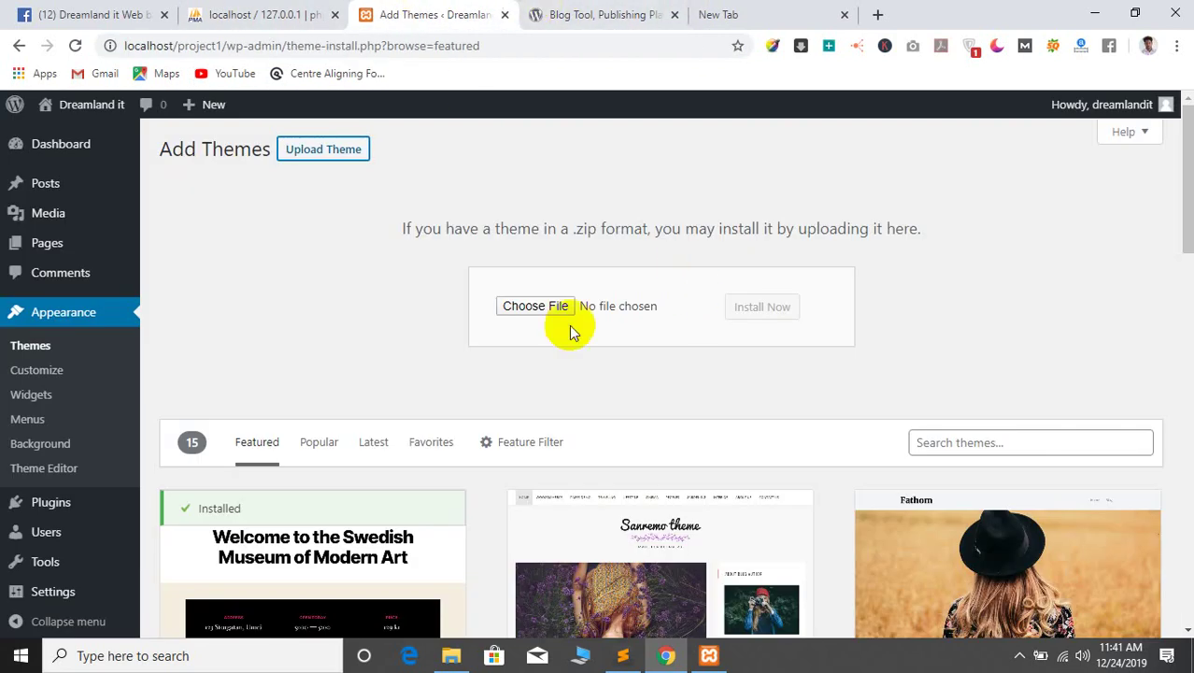
# Load readbaaz.com/cpanel in the new tab via the cPanel Login suggestion, then minimize Chrome
pyautogui.click(841, 15)
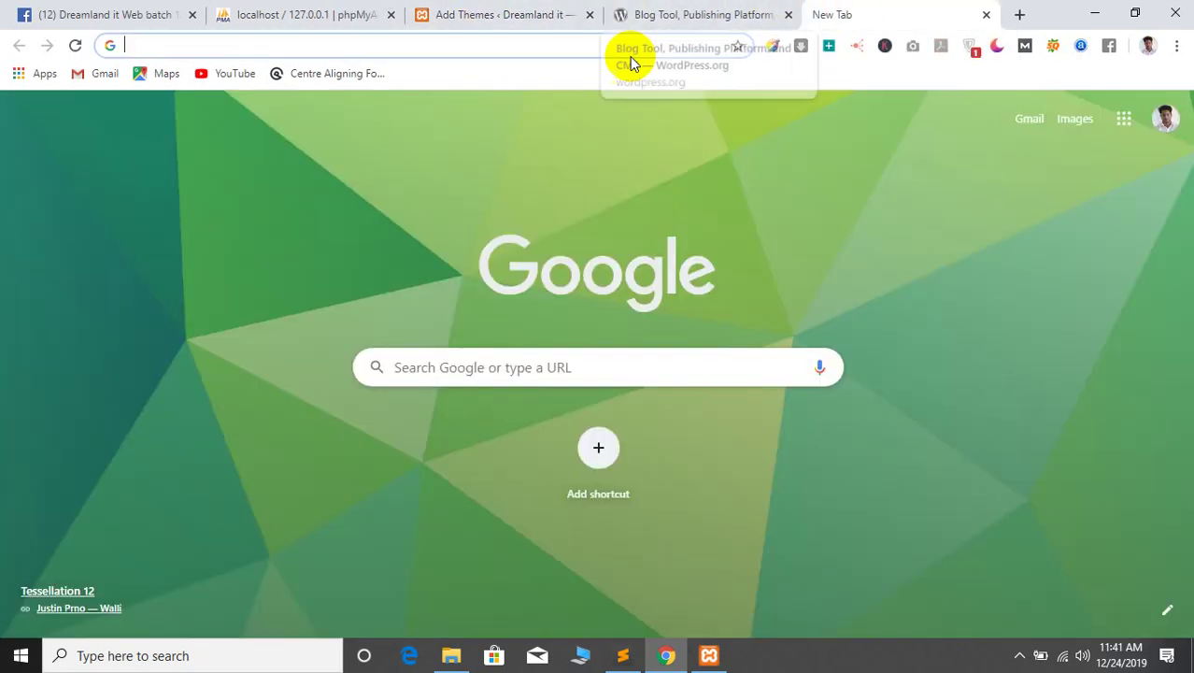
pyautogui.click(544, 40)
pyautogui.write('r')
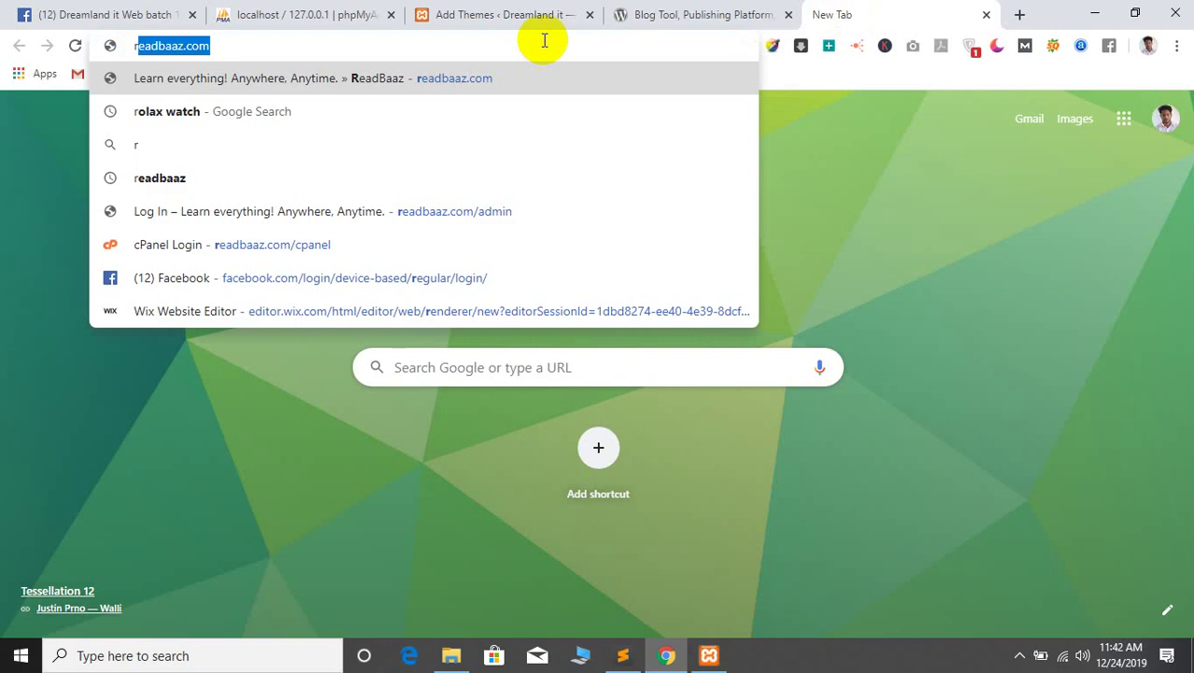
pyautogui.press('End')
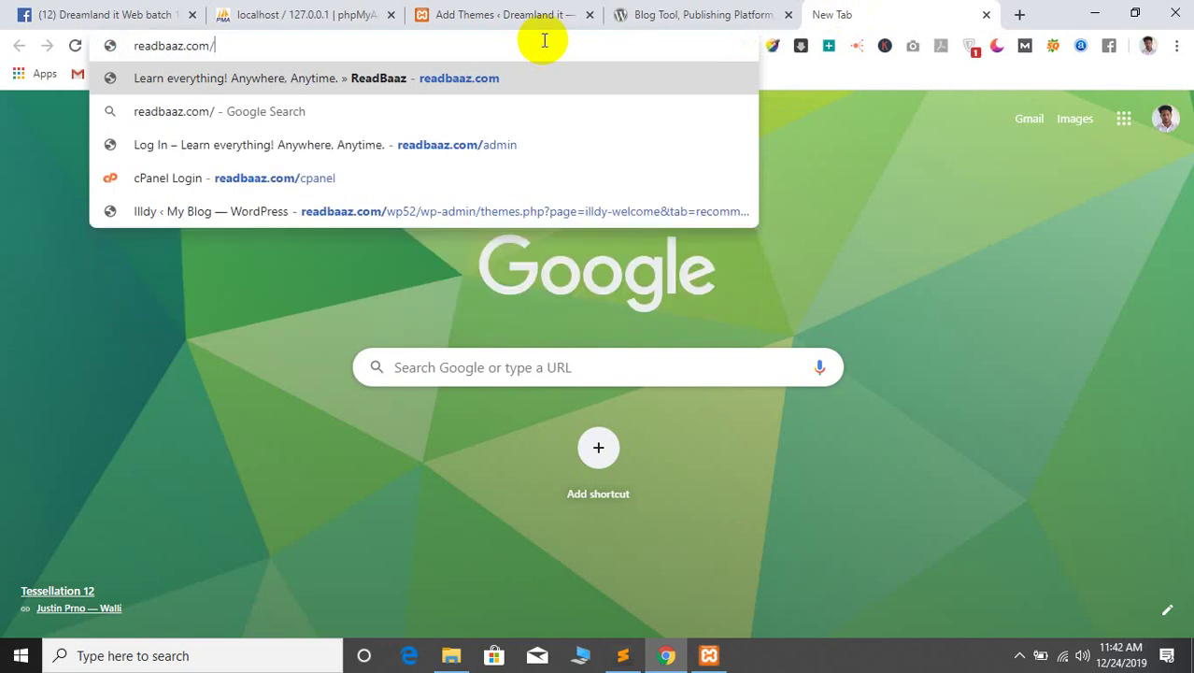
pyautogui.write('ad')
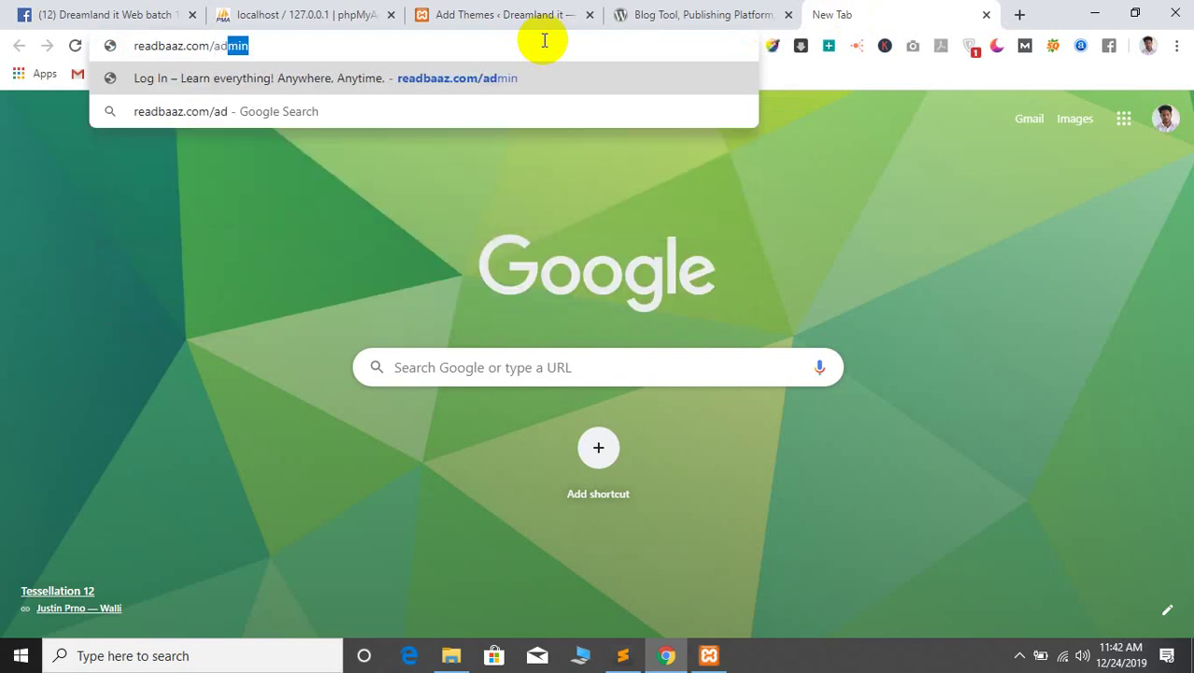
pyautogui.press('BackSpace')
pyautogui.press('BackSpace')
pyautogui.press('BackSpace')
pyautogui.write('cpanel')
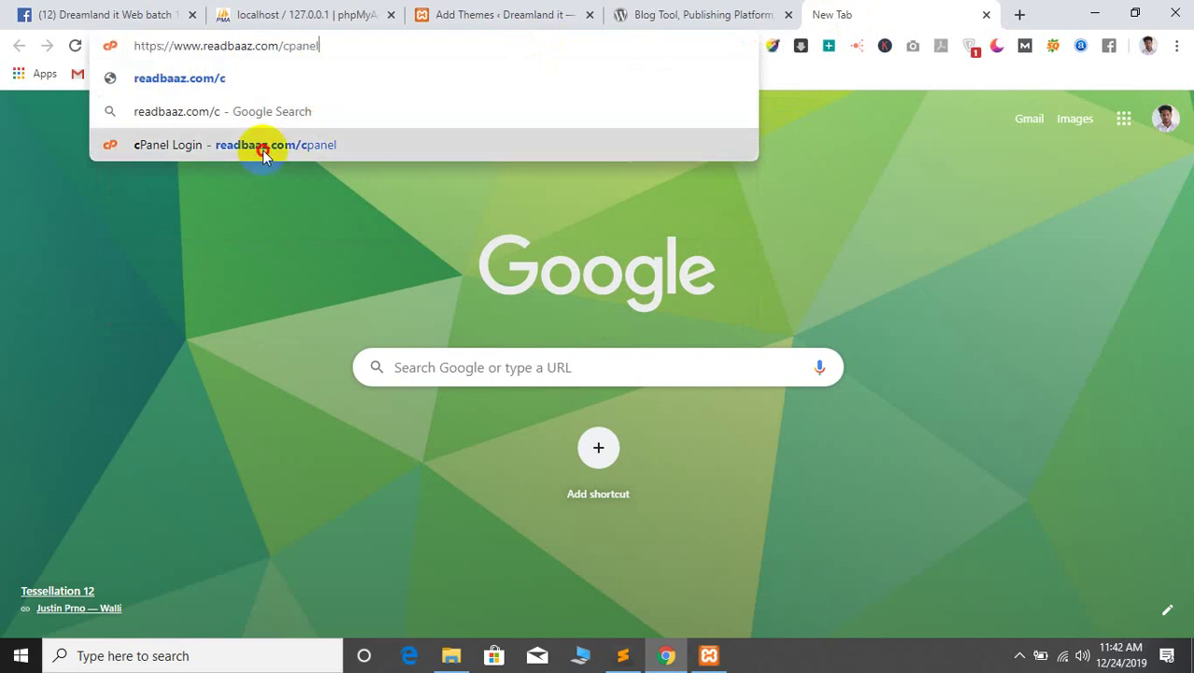
pyautogui.click(264, 146)
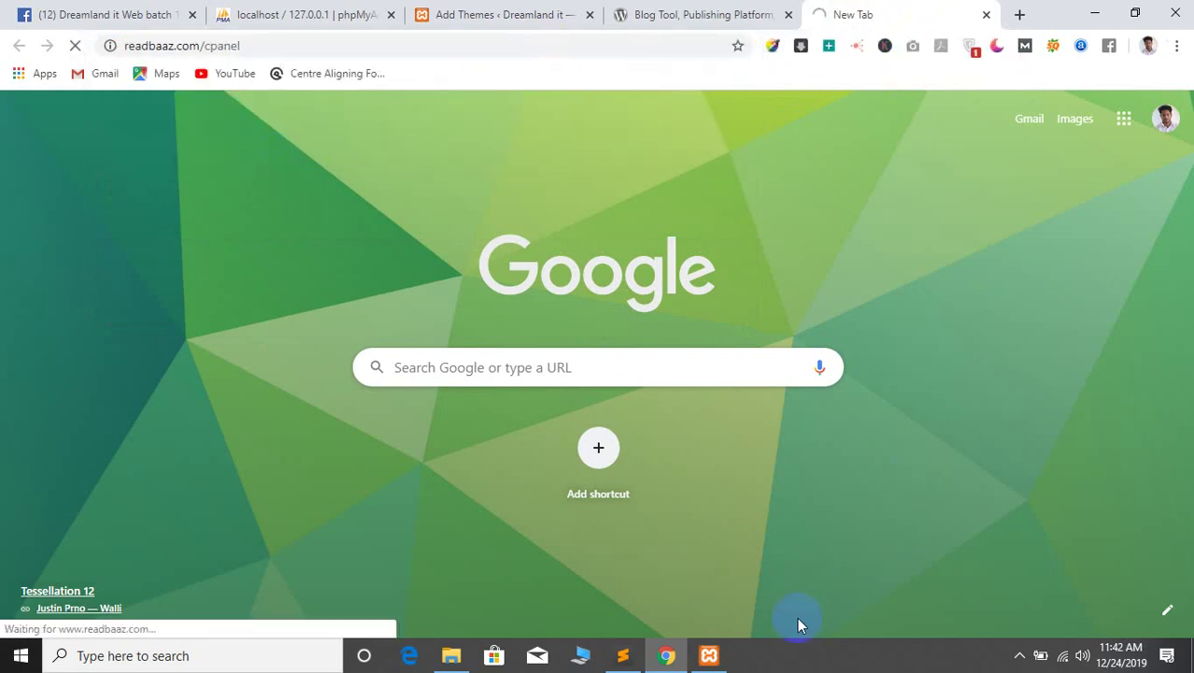
pyautogui.click(1094, 13)
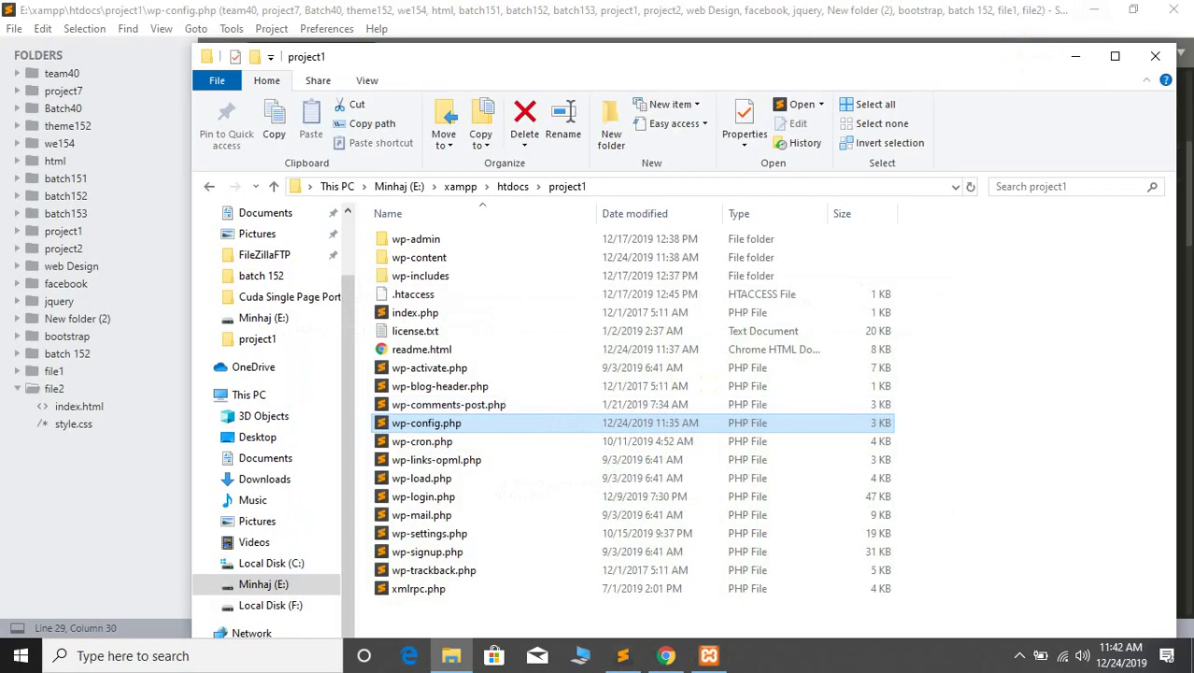
# Move XAMPP aside and open Class-Outline.docx from the desktop, maximized in Word
pyautogui.click(1094, 13)
pyautogui.click(1097, 9)
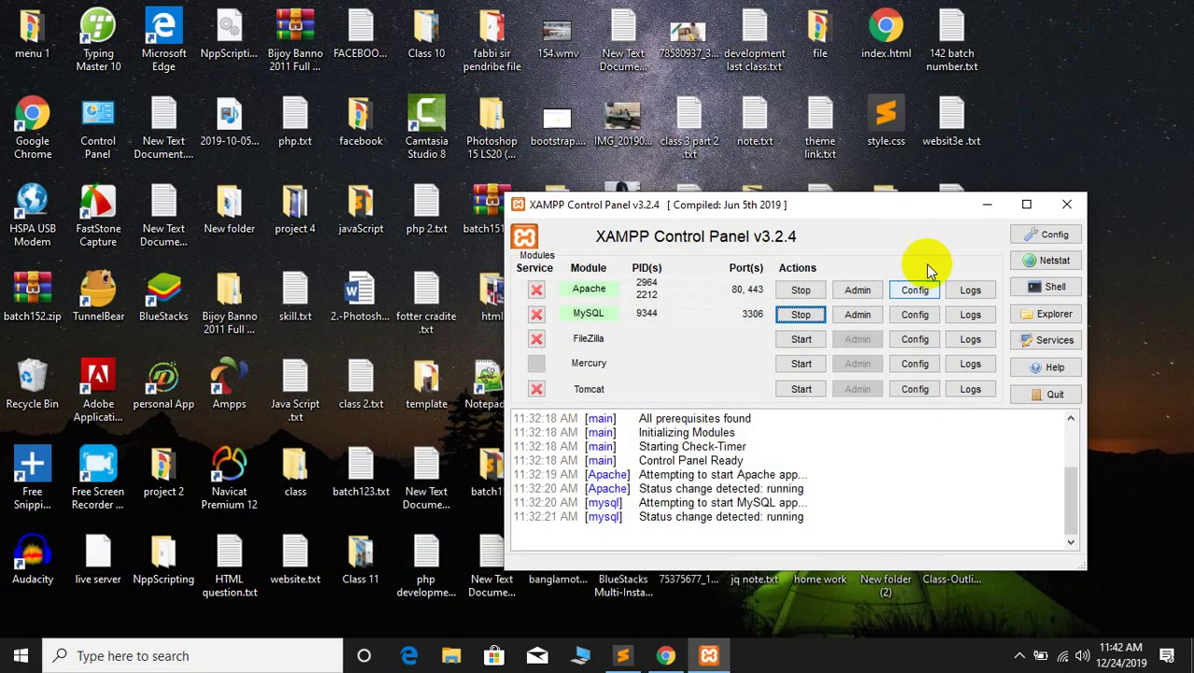
pyautogui.moveTo(800, 213); pyautogui.dragTo(316, 218)
pyautogui.click(978, 559)
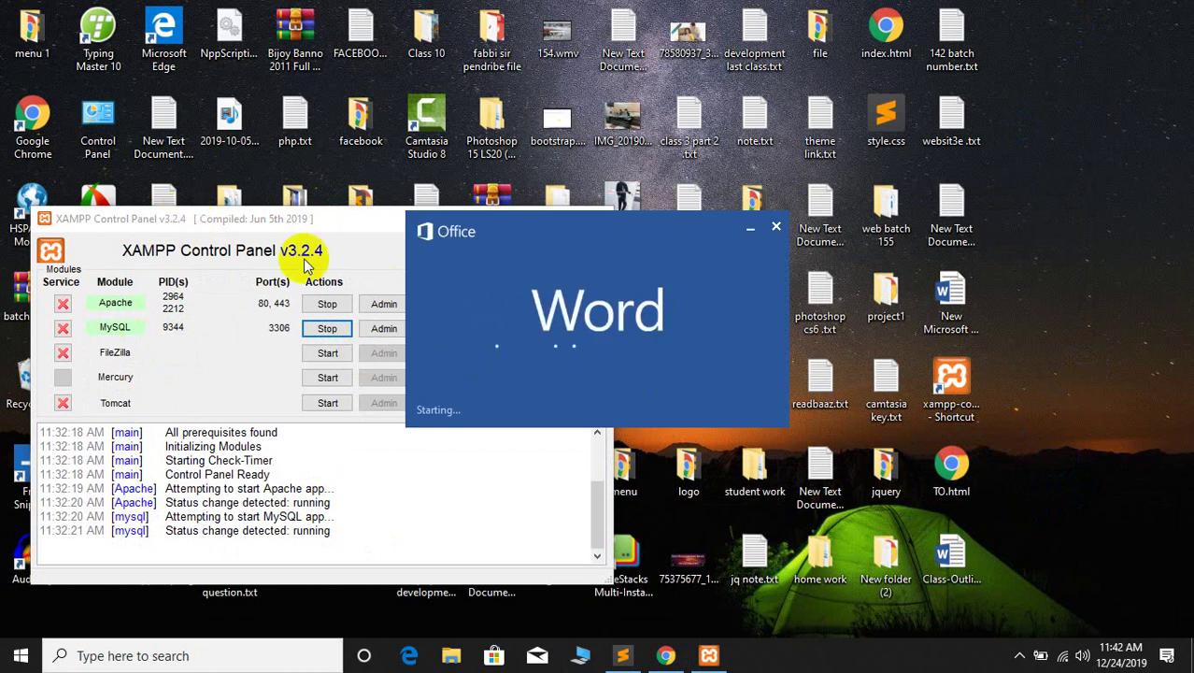
pyautogui.click(256, 221)
pyautogui.moveTo(221, 218); pyautogui.dragTo(266, 193)
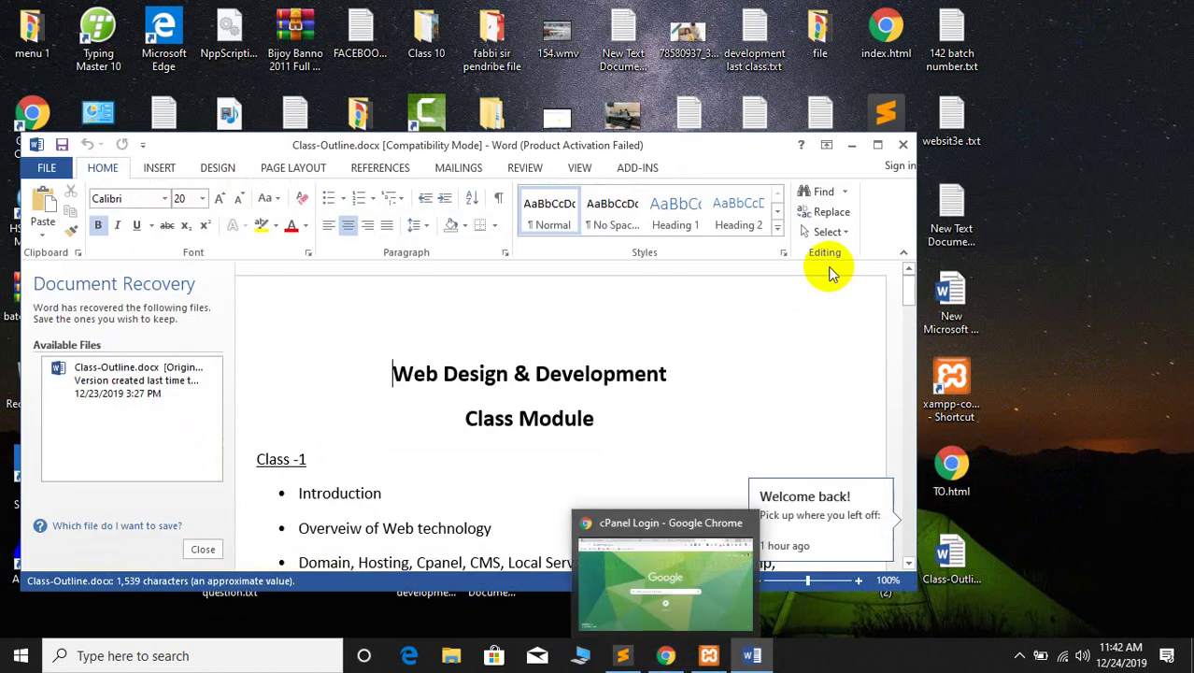
pyautogui.click(877, 145)
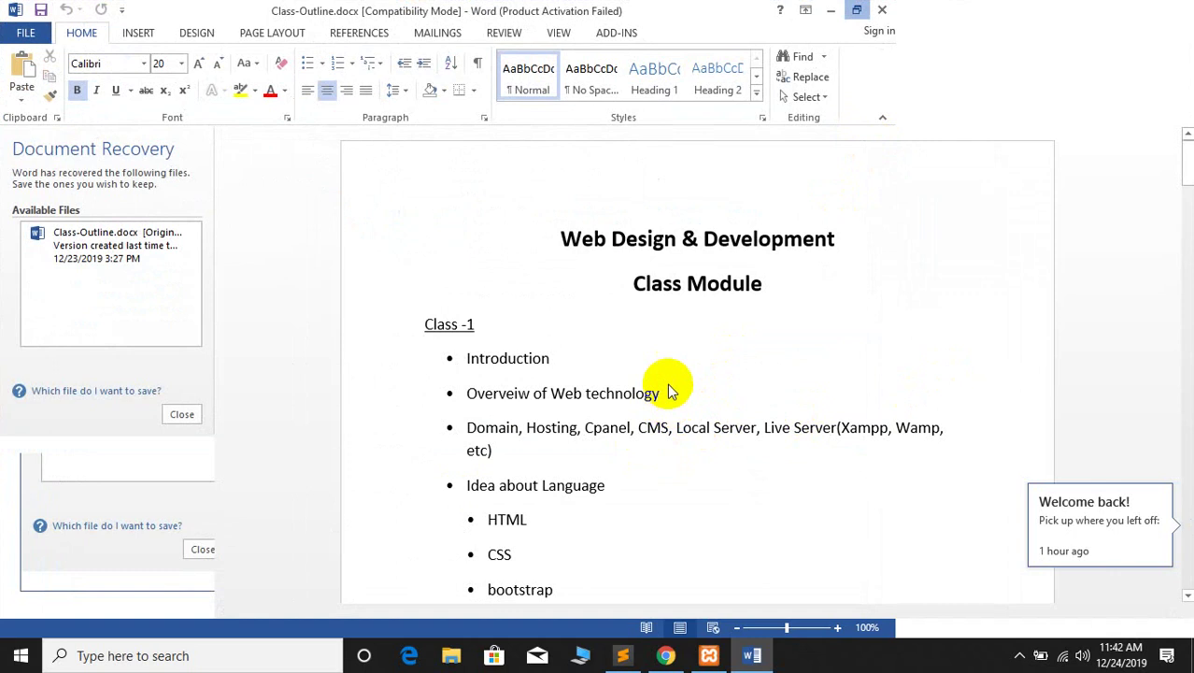
# Read the class outline down to Class-6, dismiss the activation prompt, then switch from Word to Chrome
pyautogui.scroll(-5, 667, 383)
pyautogui.click(758, 351)
pyautogui.scroll(-6, 758, 351)
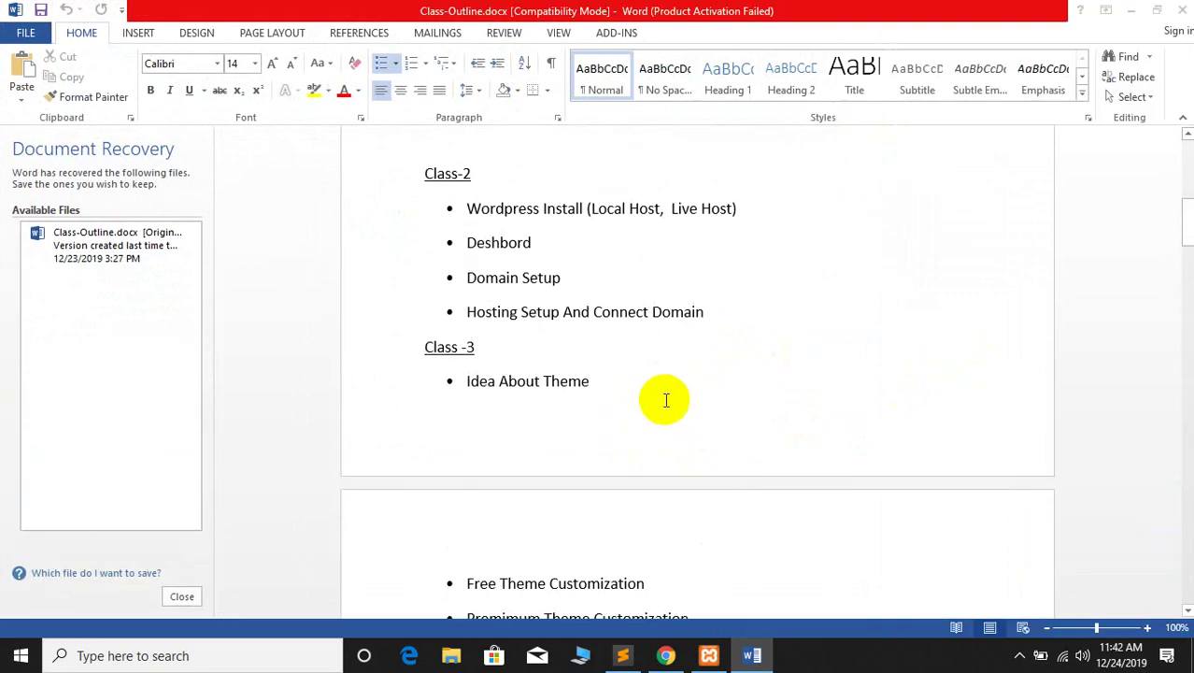
pyautogui.click(780, 503)
pyautogui.scroll(-5, 725, 477)
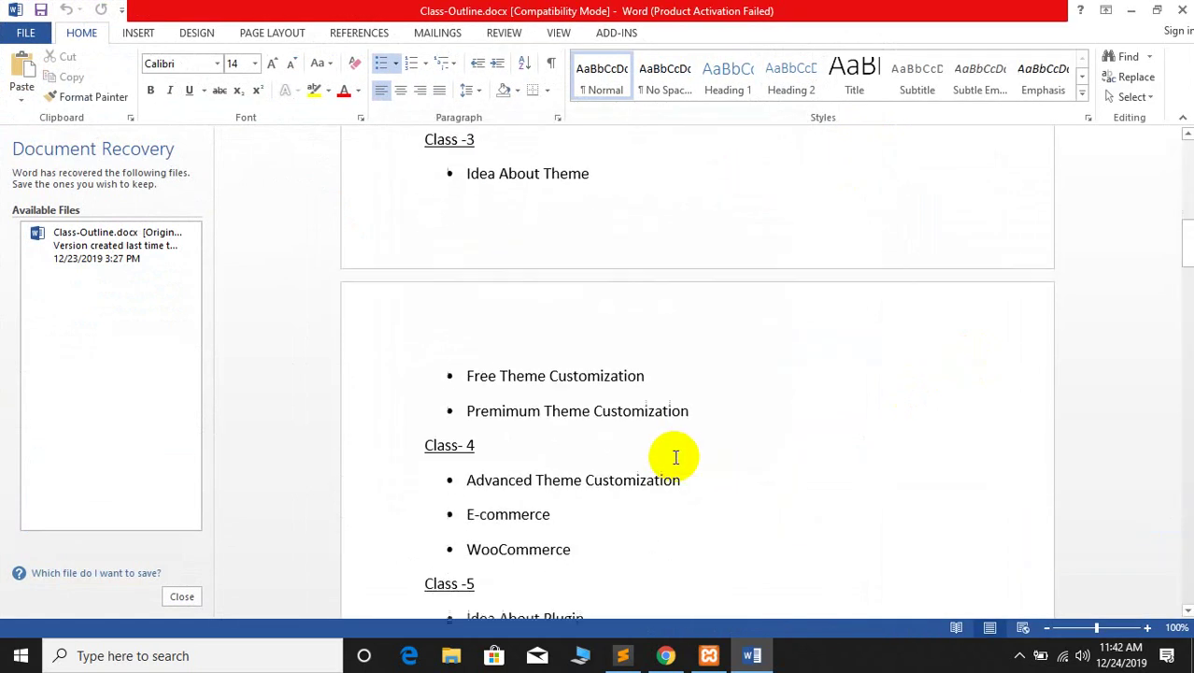
pyautogui.scroll(-1, 733, 411)
pyautogui.scroll(1, 733, 401)
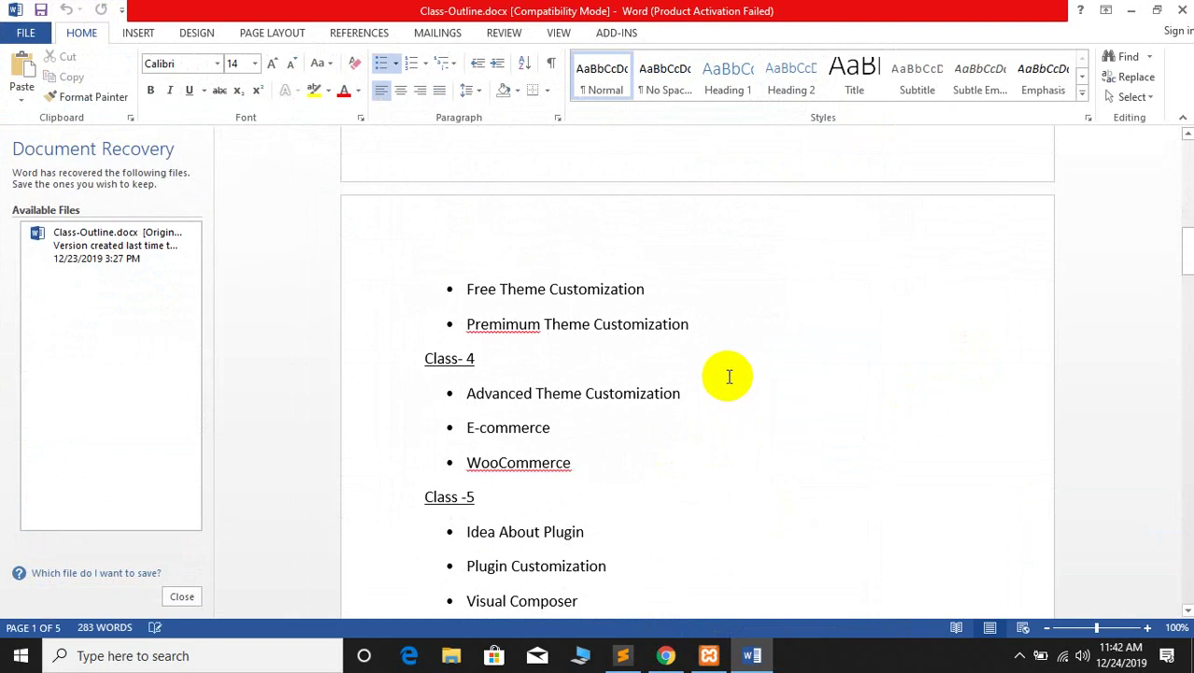
pyautogui.scroll(-1, 729, 376)
pyautogui.scroll(-3, 729, 377)
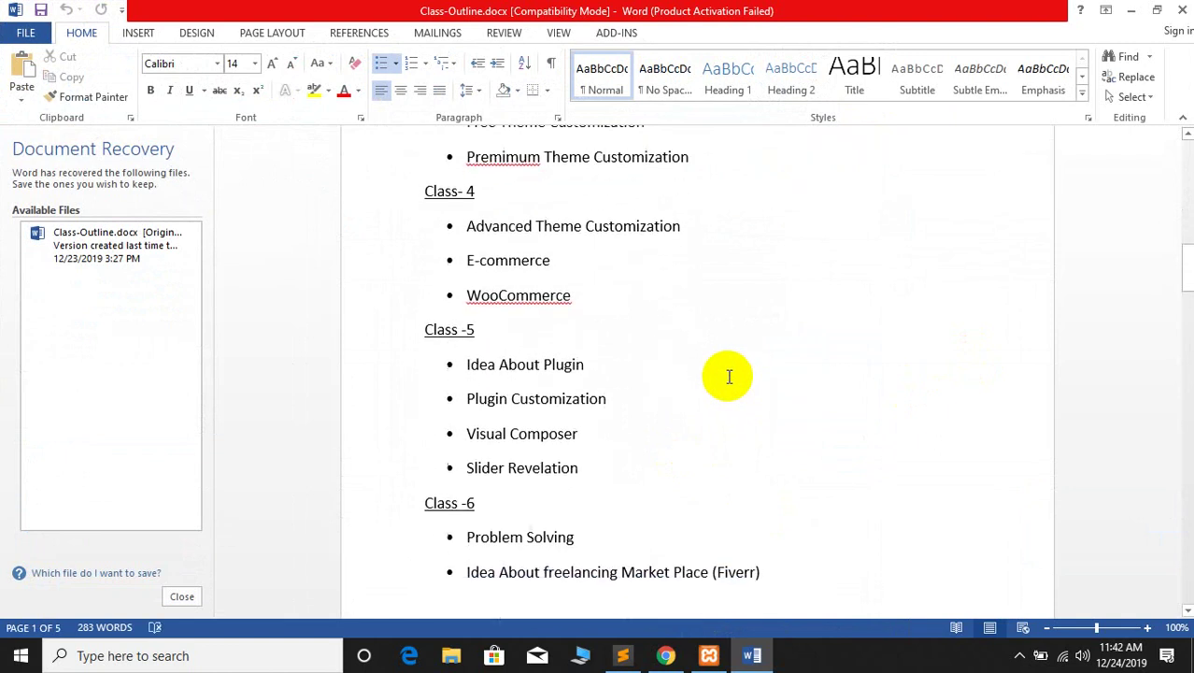
pyautogui.click(1130, 10)
pyautogui.click(669, 652)
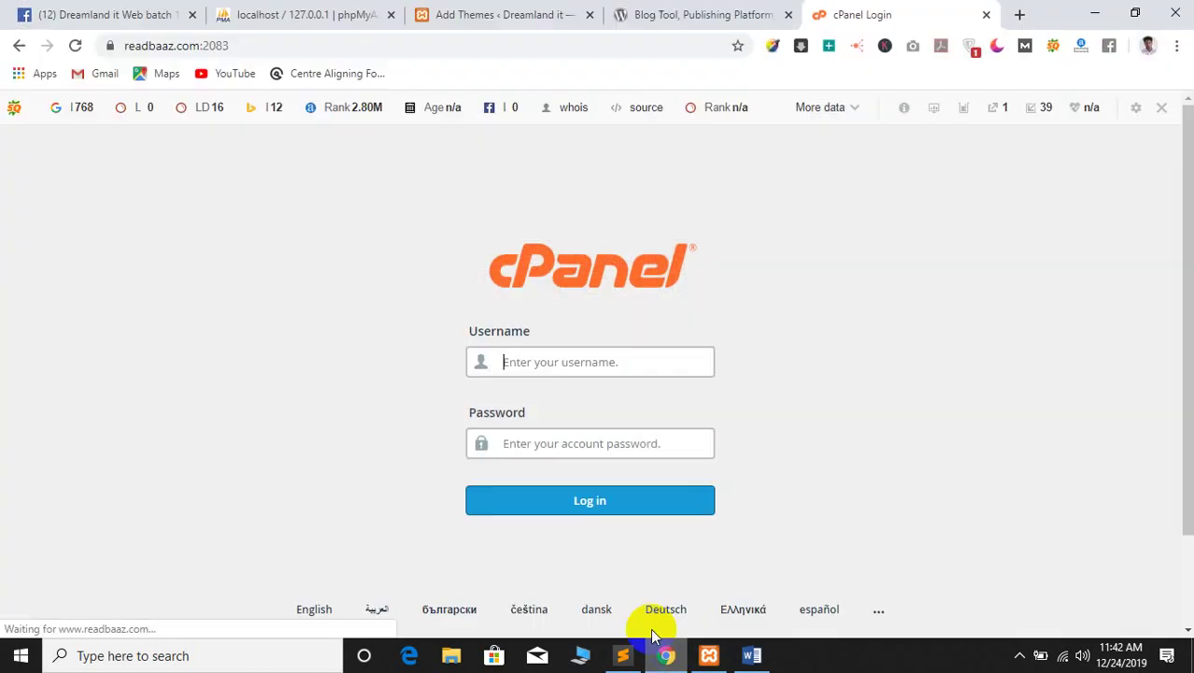
# Fill in the saved cPanel username and submit the login
pyautogui.click(568, 367)
pyautogui.click(546, 396)
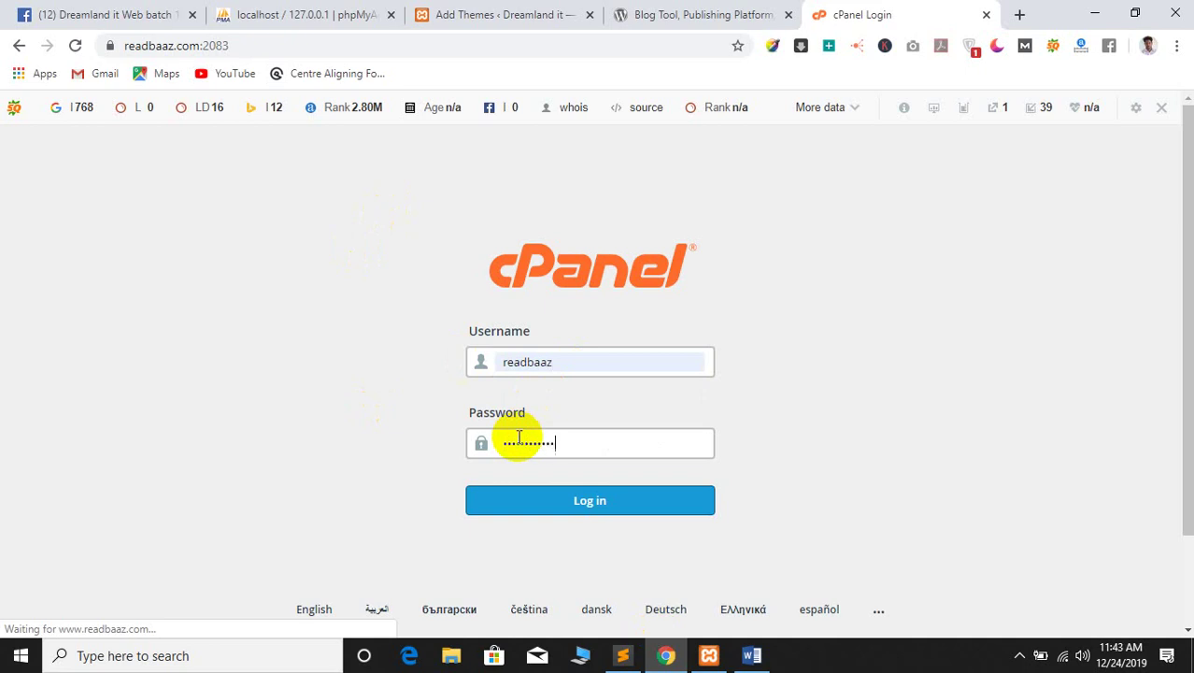
pyautogui.press('Return')
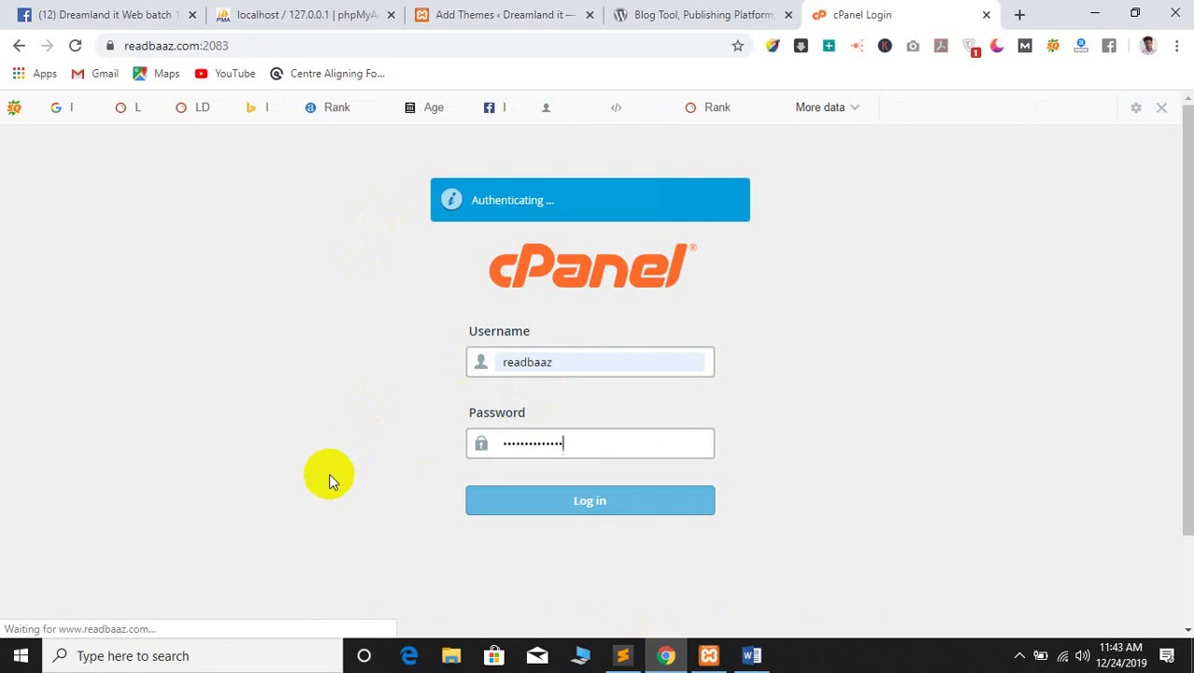
# Clear the rejected password, enter the account password, and log in again
pyautogui.click(611, 442)
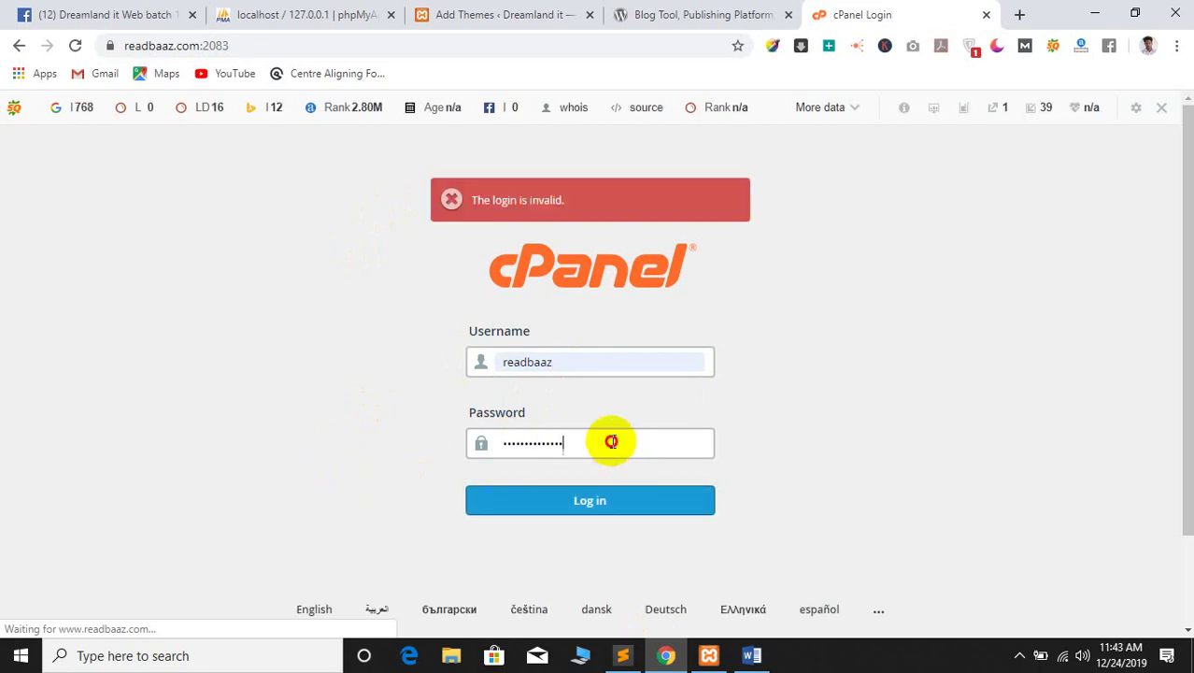
pyautogui.hotkey('ctrl', 'a')
pyautogui.press('BackSpace')
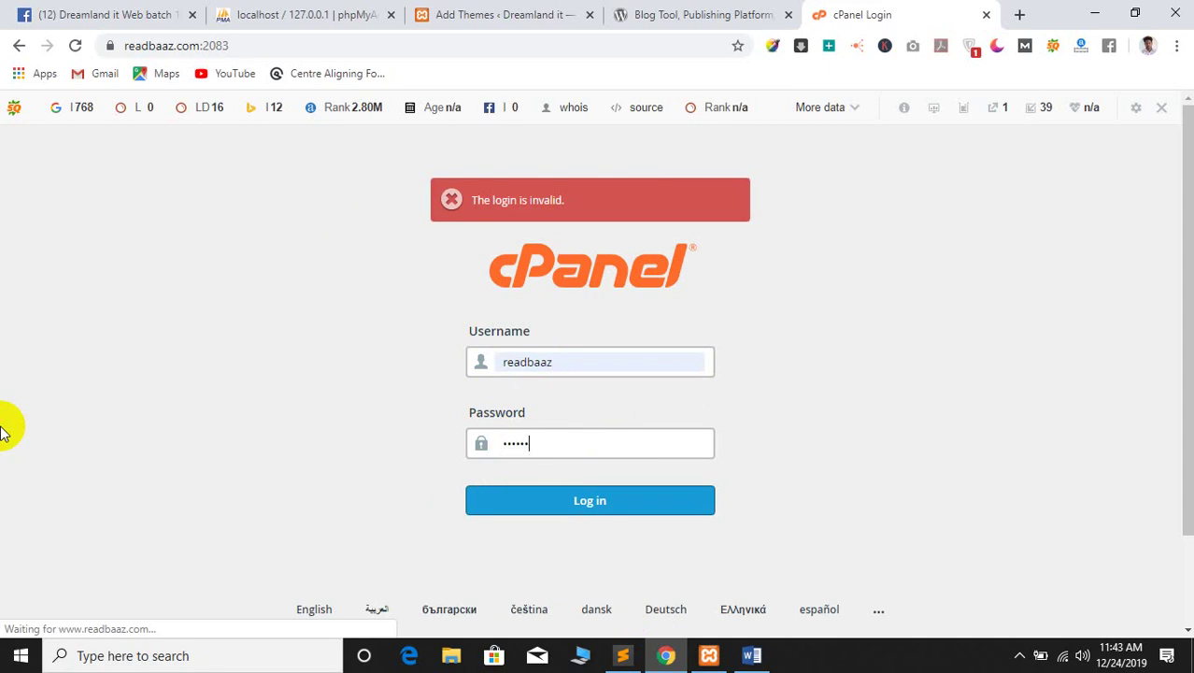
pyautogui.write('••••••••••••')
pyautogui.press('Return')
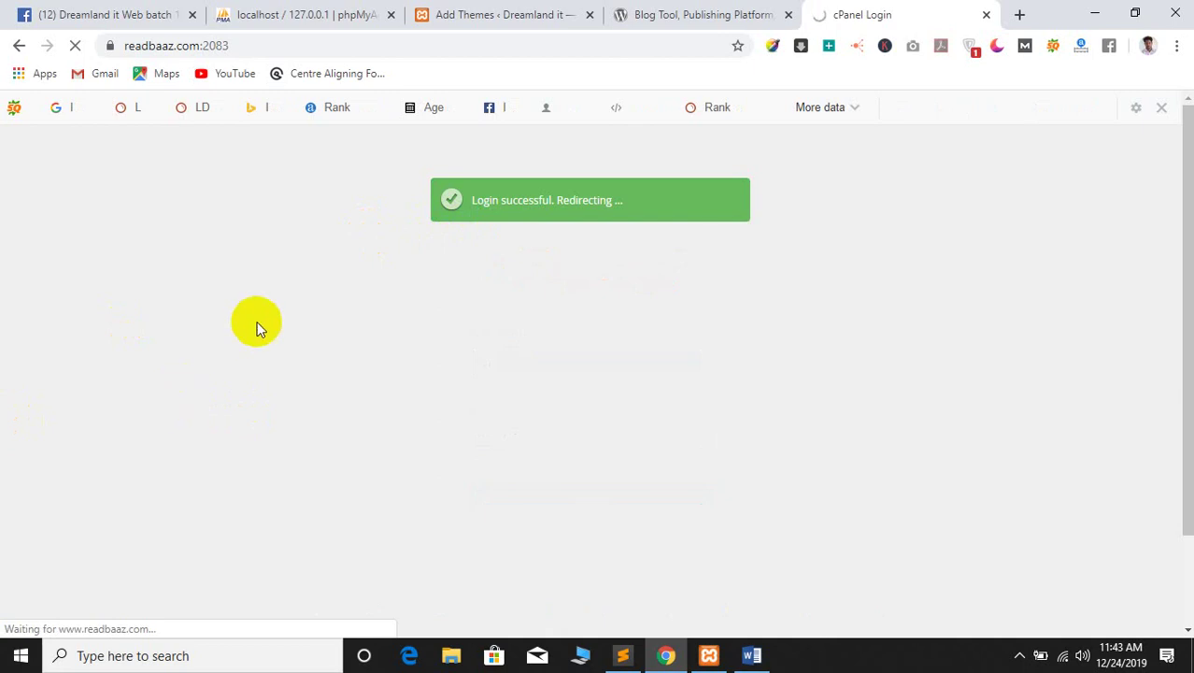
# Switch to the cPanel tab and wait for the dashboard to load
pyautogui.click(667, 14)
pyautogui.click(892, 11)
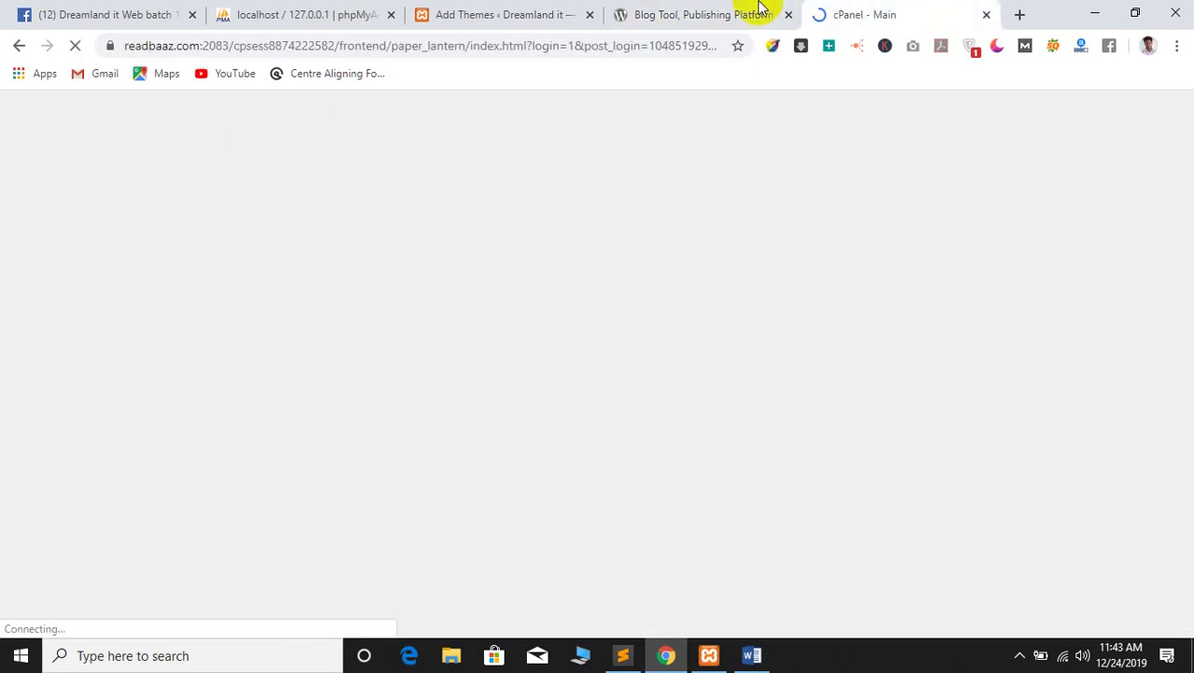
pyautogui.click(724, 11)
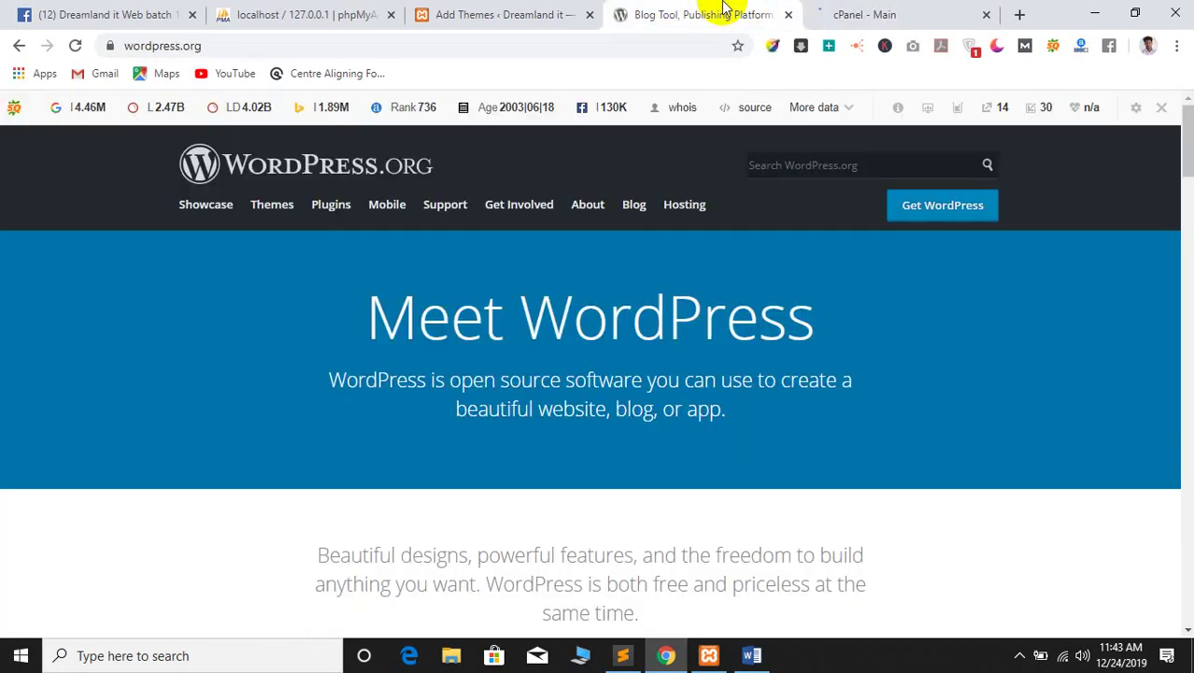
pyautogui.click(893, 10)
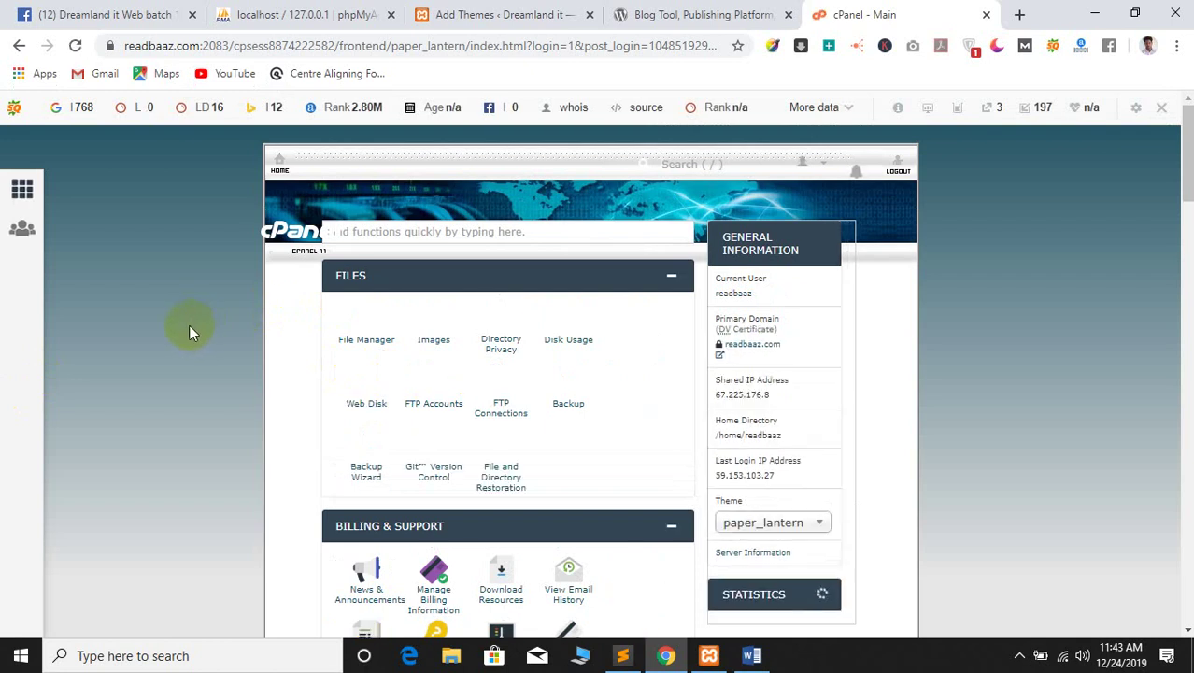
# Browse the readbaaz cPanel dashboard and select the site domain in the address bar
pyautogui.scroll(-7, 178, 327)
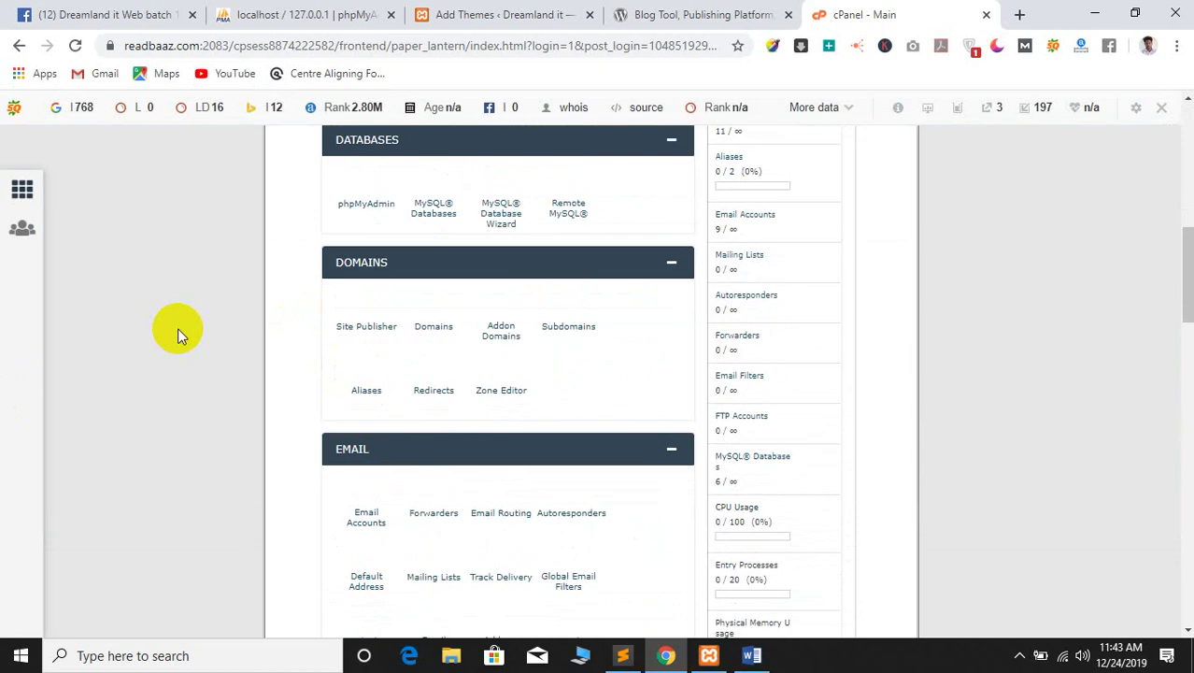
pyautogui.scroll(6, 178, 327)
pyautogui.scroll(1, 178, 327)
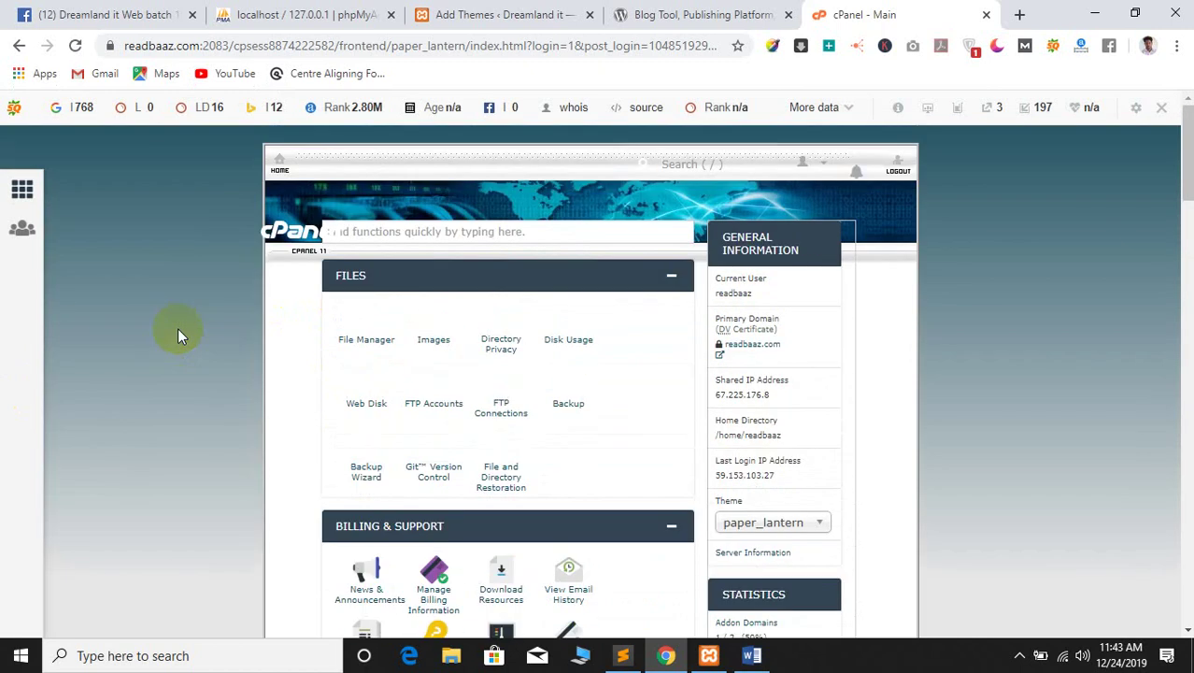
pyautogui.scroll(-20, 201, 333)
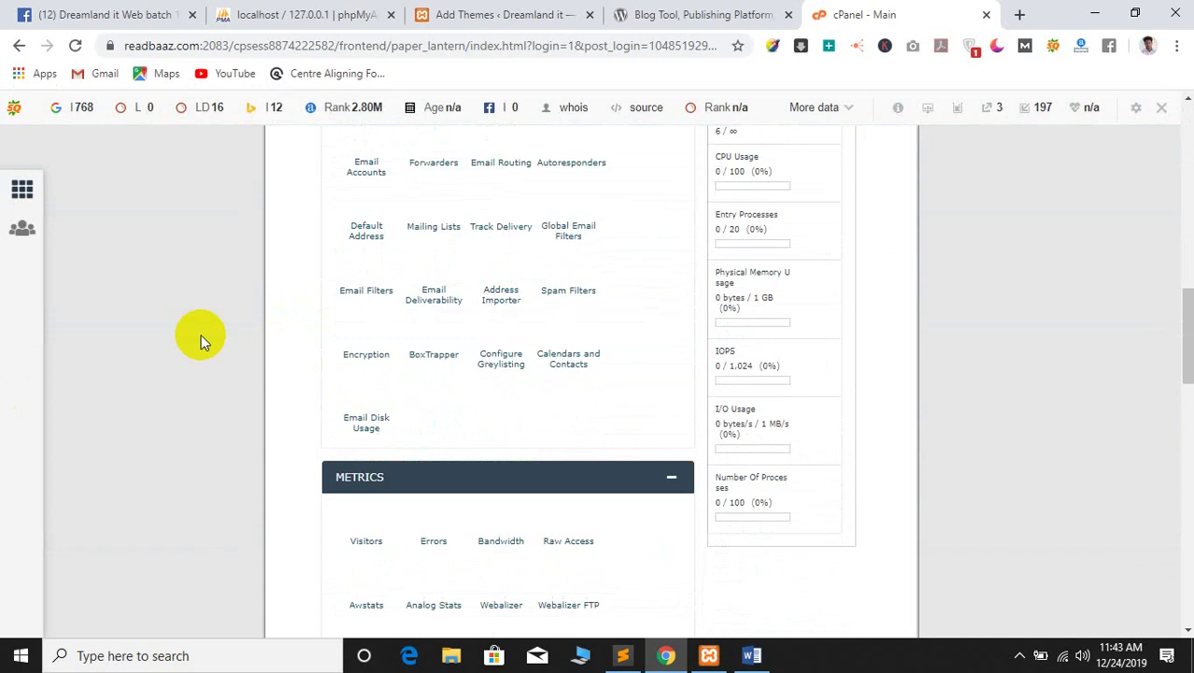
pyautogui.scroll(-10, 201, 334)
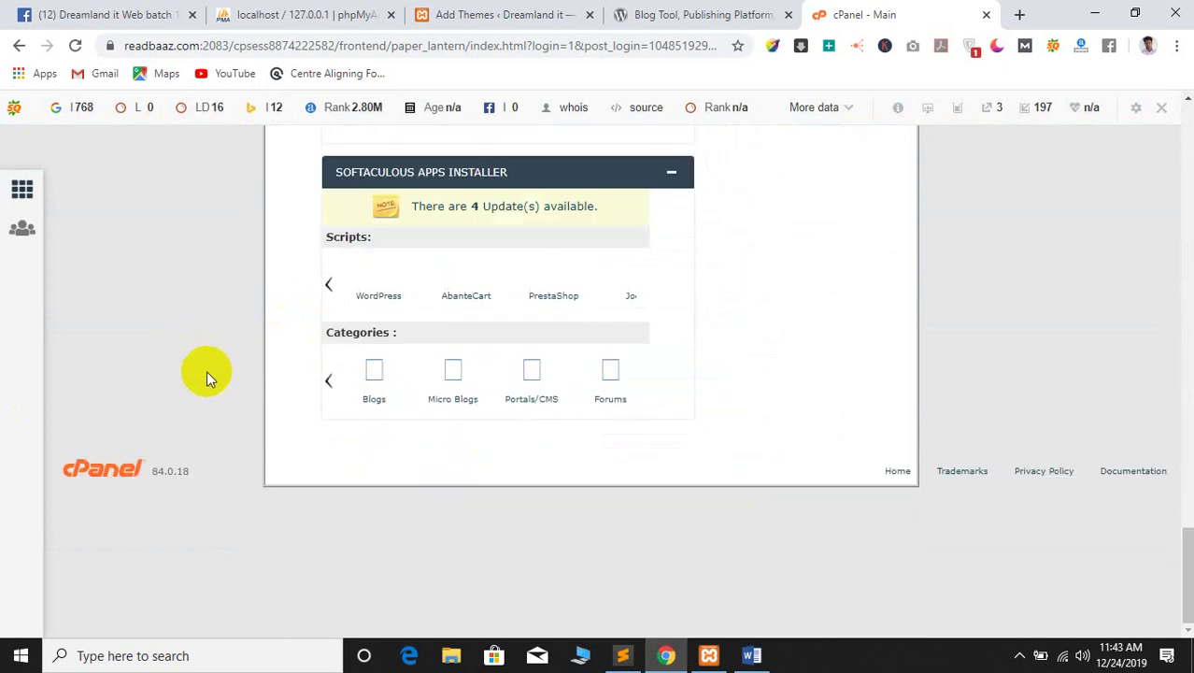
pyautogui.scroll(10, 206, 354)
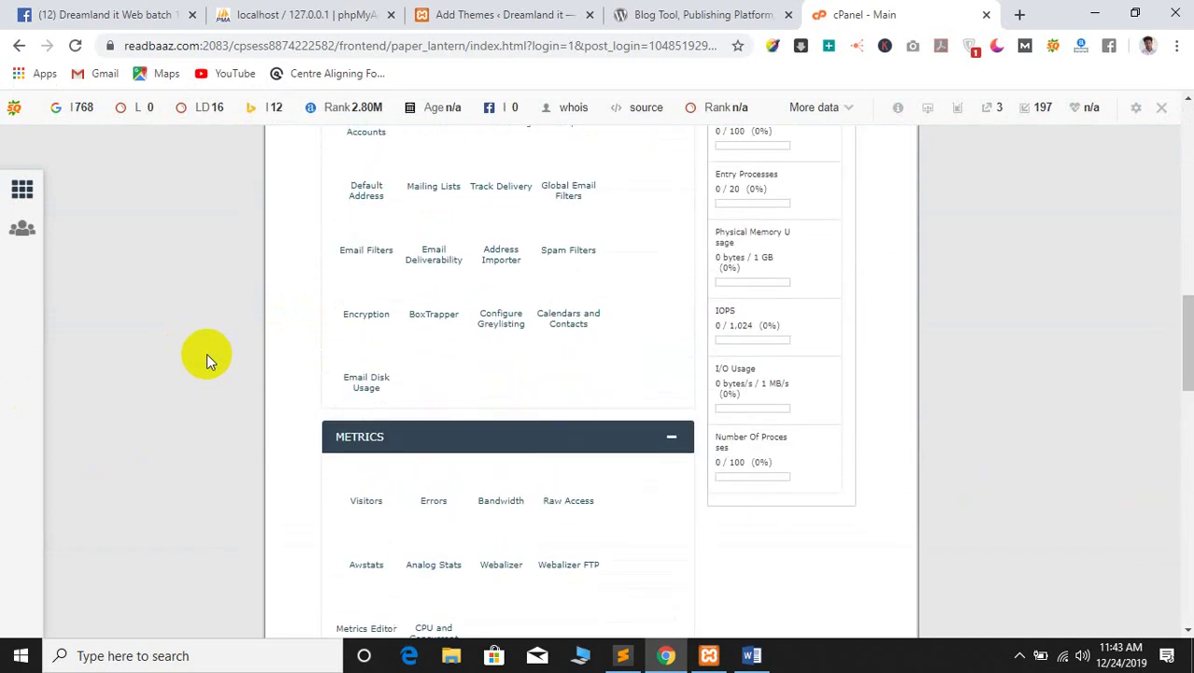
pyautogui.scroll(10, 207, 353)
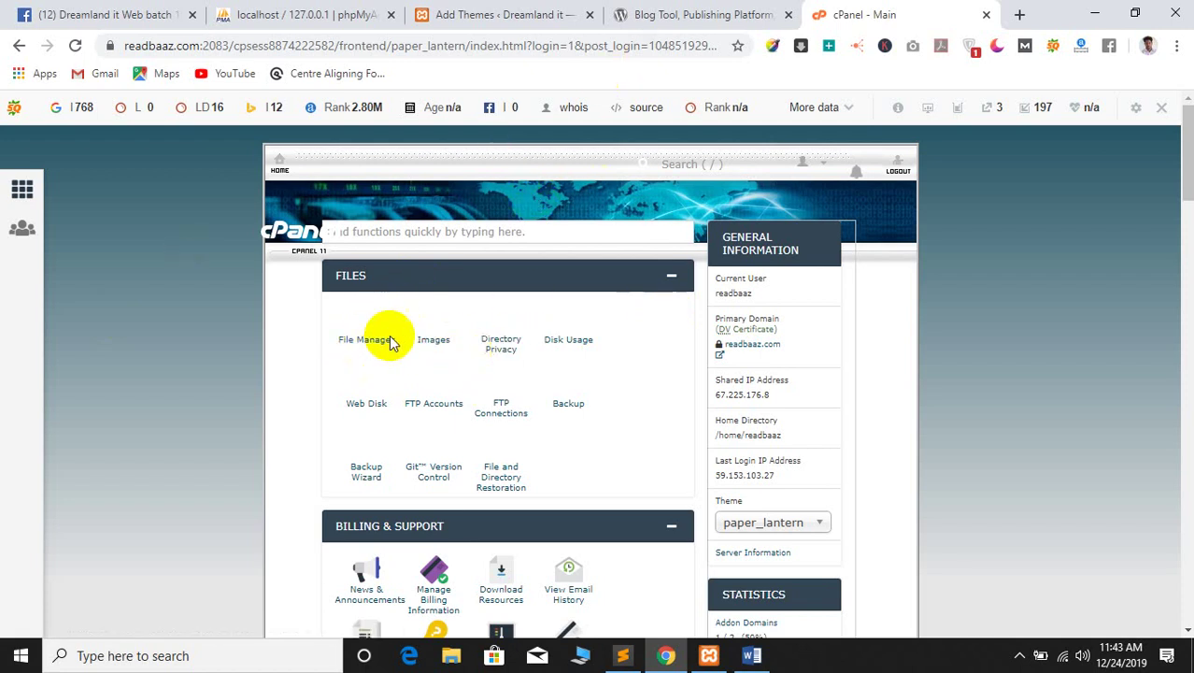
pyautogui.scroll(-5, 486, 379)
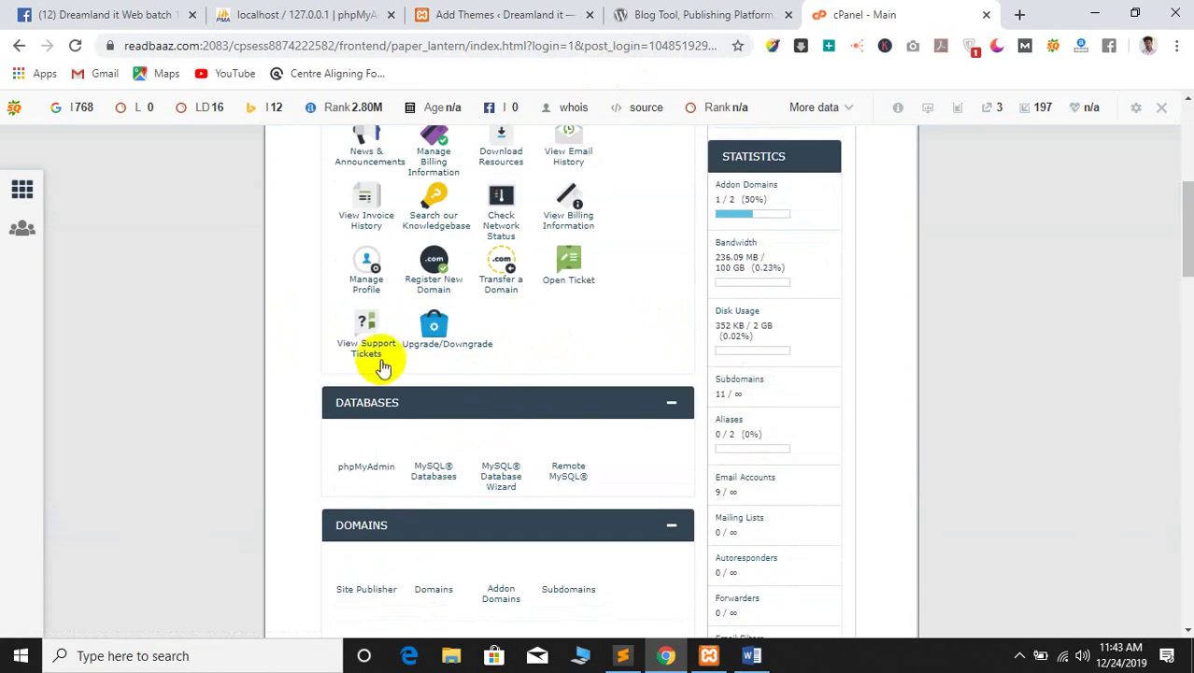
pyautogui.scroll(5, 656, 377)
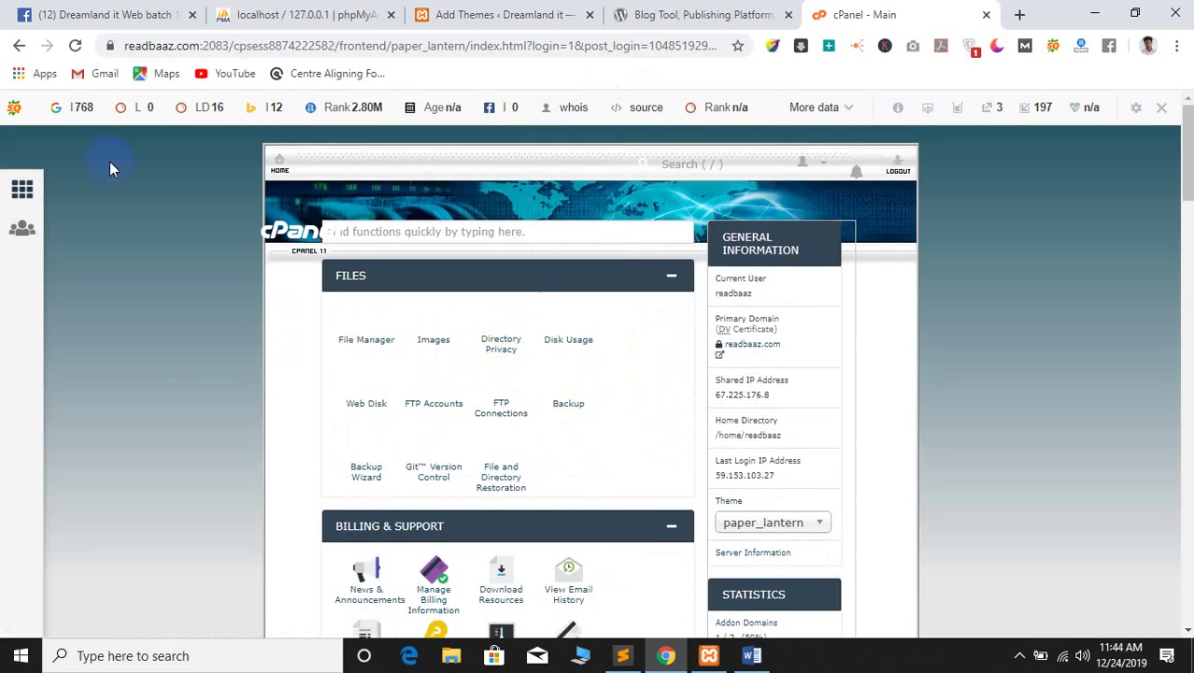
pyautogui.moveTo(190, 44); pyautogui.dragTo(107, 42)
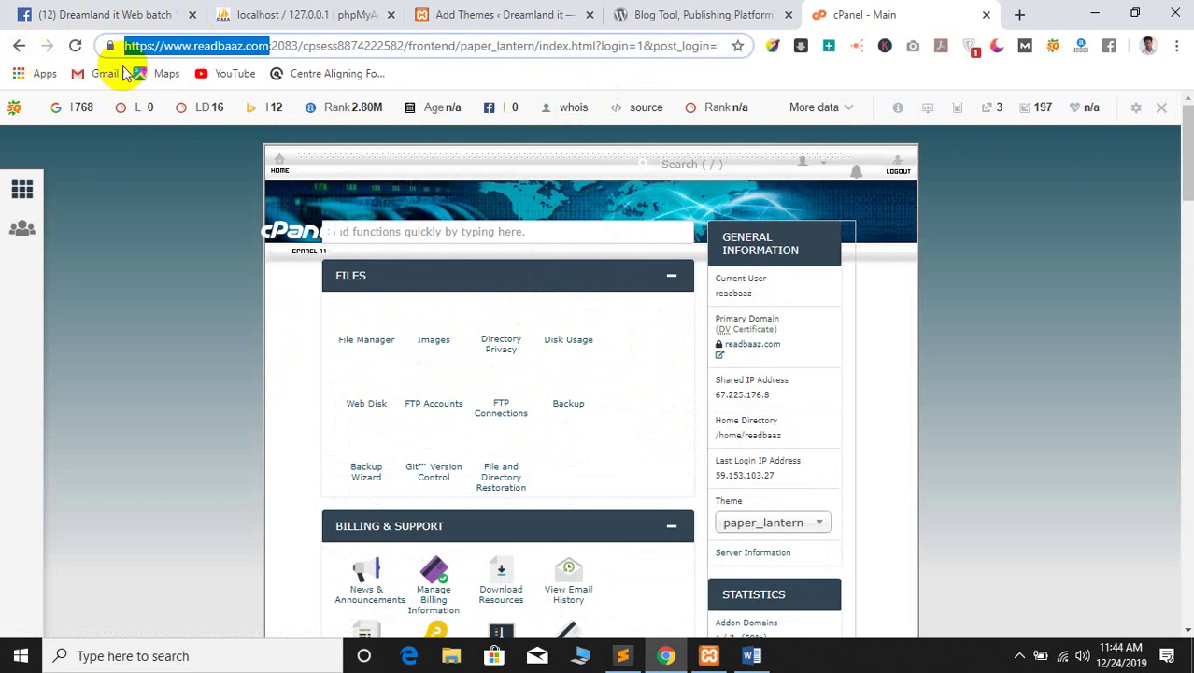
pyautogui.click(158, 339)
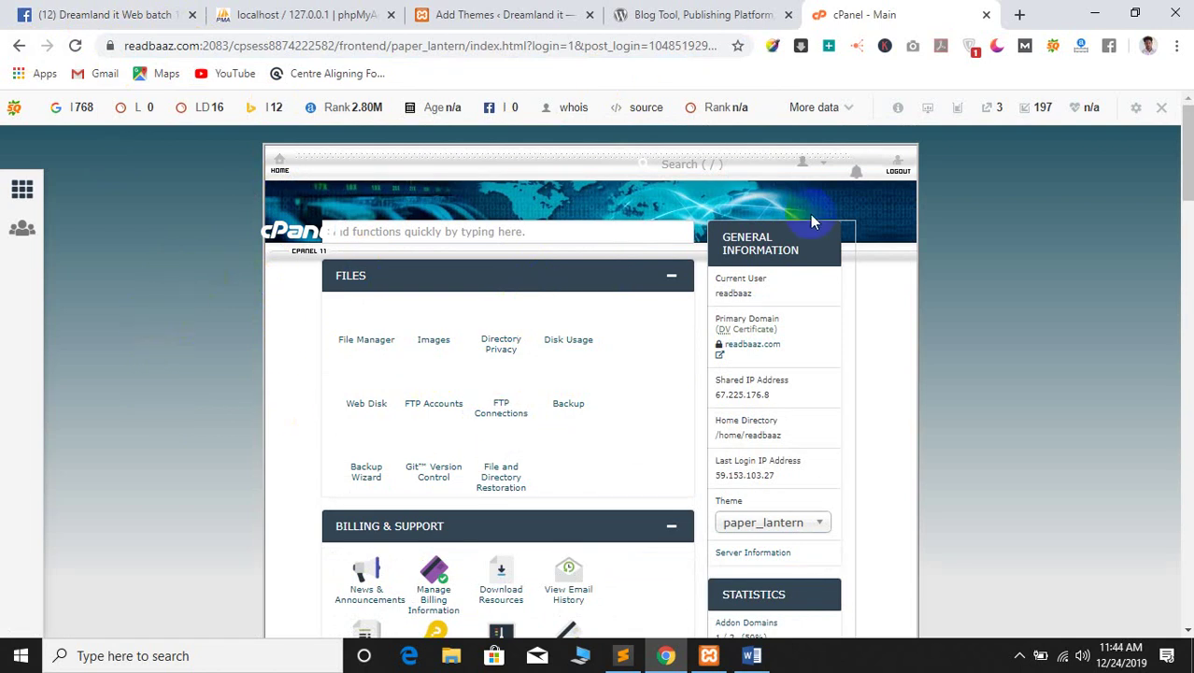
# Open the WordPress installer under Softaculous Apps Installer
pyautogui.scroll(-7, 513, 417)
pyautogui.scroll(7, 224, 383)
pyautogui.scroll(-7, 706, 413)
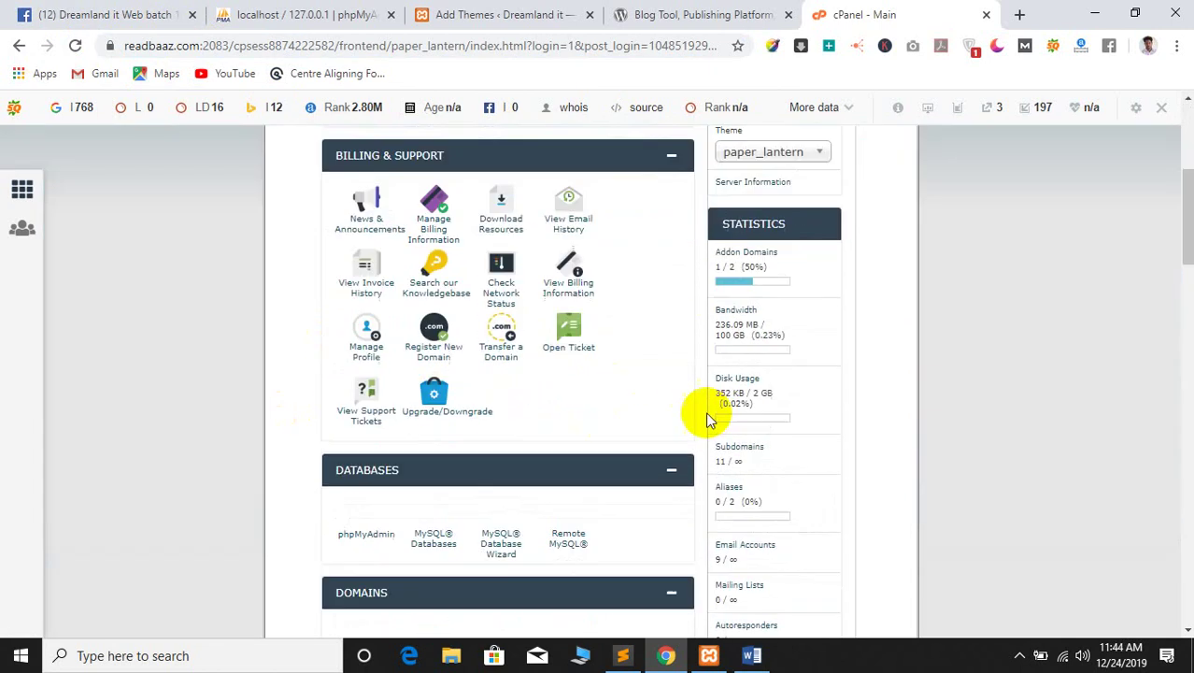
pyautogui.scroll(7, 168, 407)
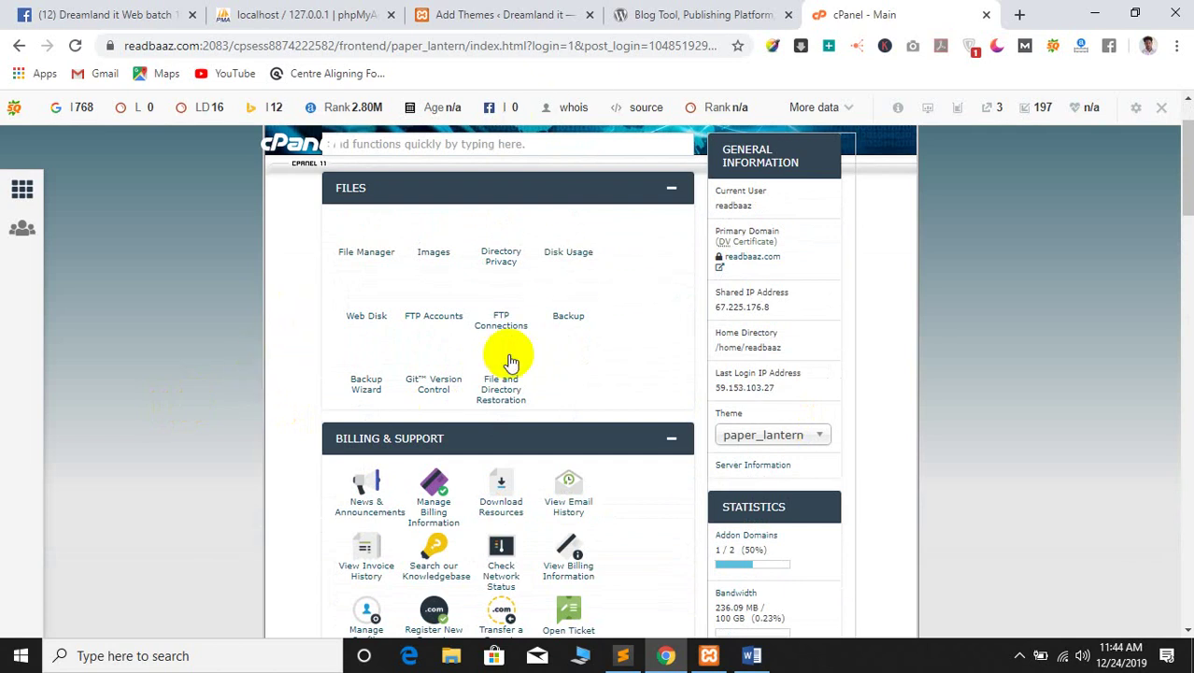
pyautogui.scroll(-10, 493, 389)
pyautogui.scroll(-10, 398, 477)
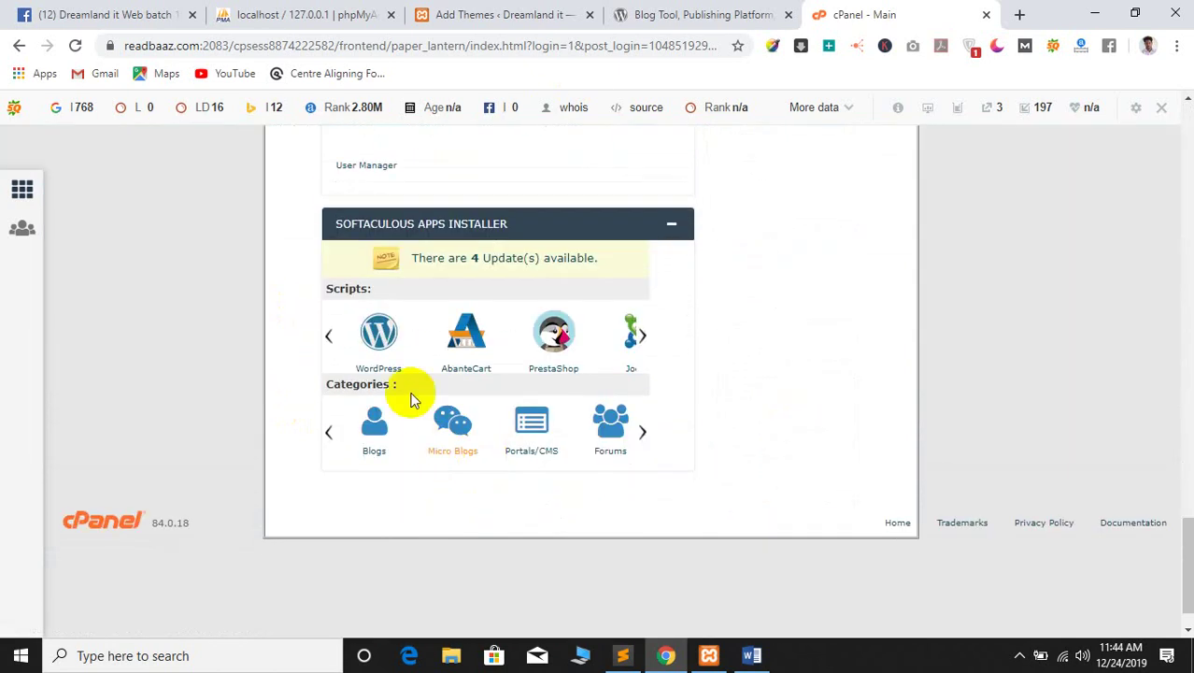
pyautogui.click(380, 338)
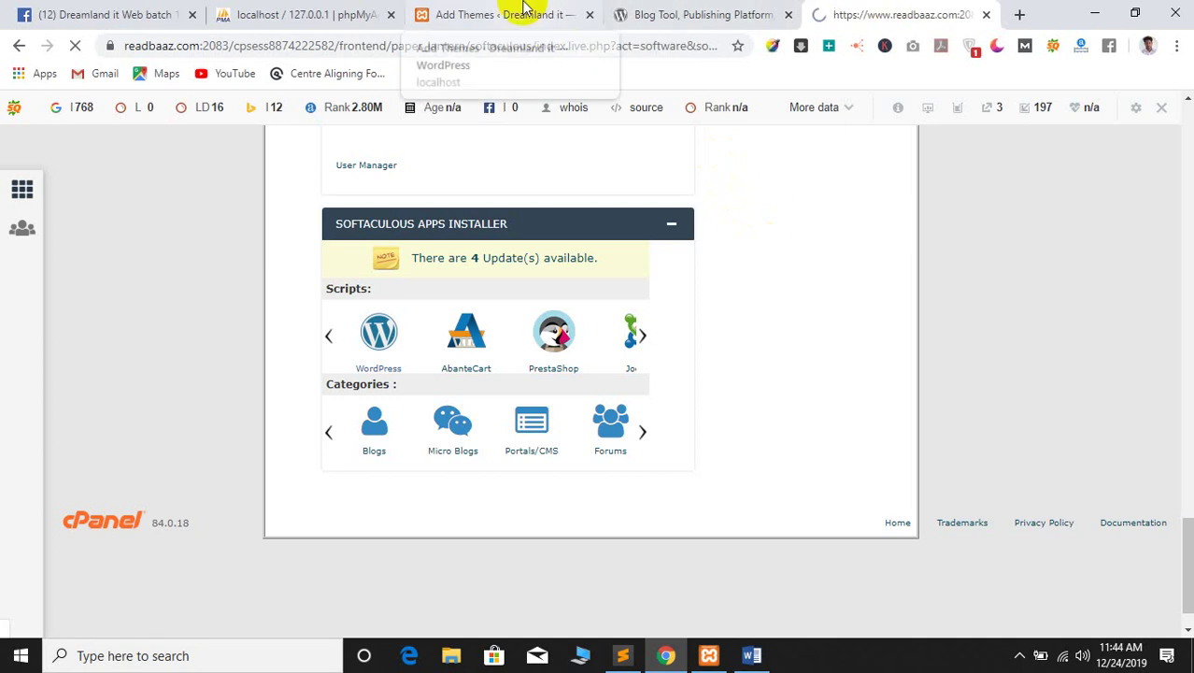
# From Softaculous Current Installations, open the readbaaz.com/wp52 admin in a new tab and switch to it
pyautogui.click(523, 10)
pyautogui.click(832, 11)
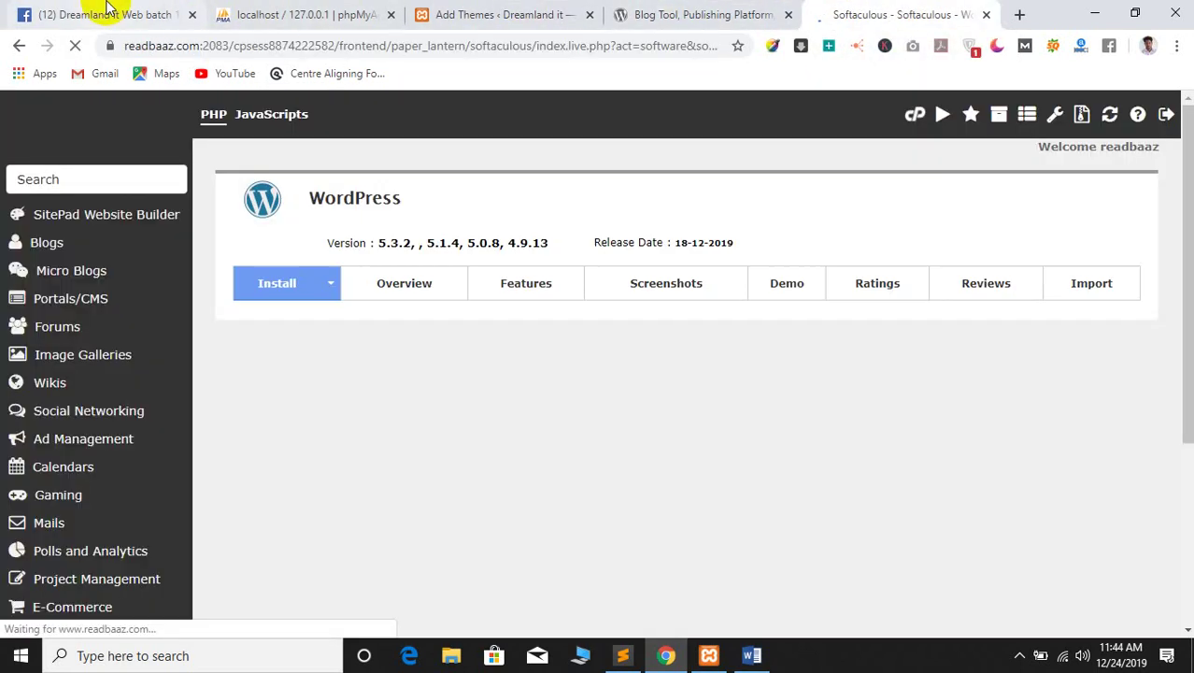
pyautogui.scroll(-7, 643, 417)
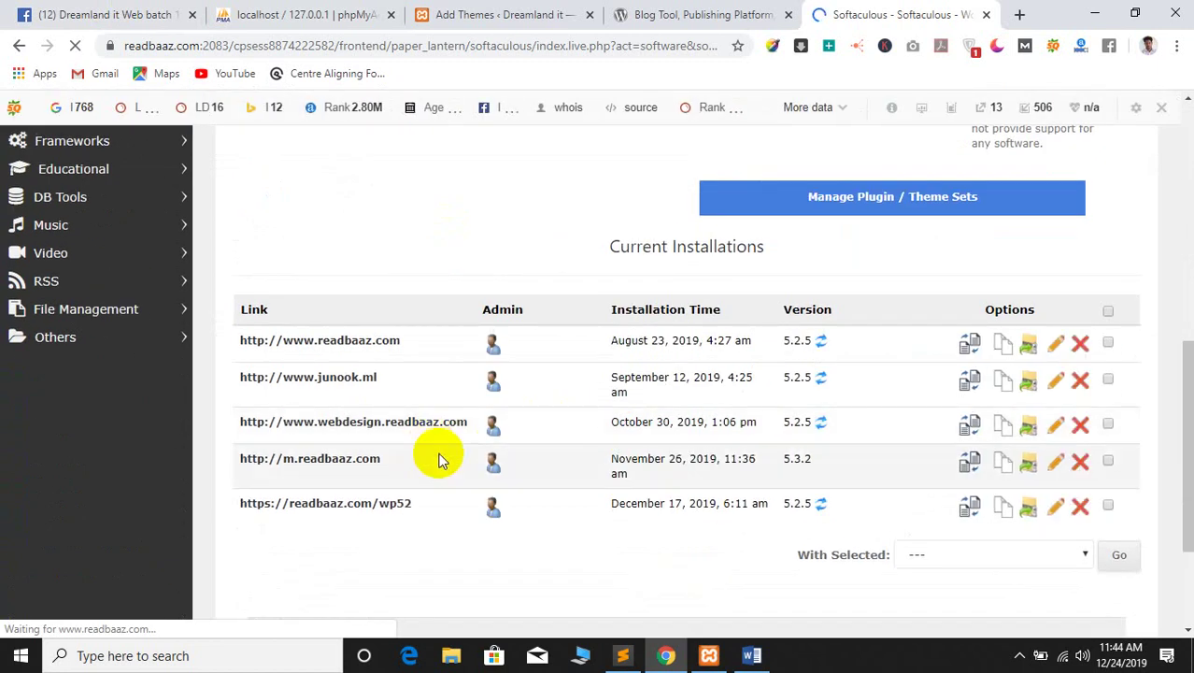
pyautogui.rightClick(489, 508)
pyautogui.click(427, 517)
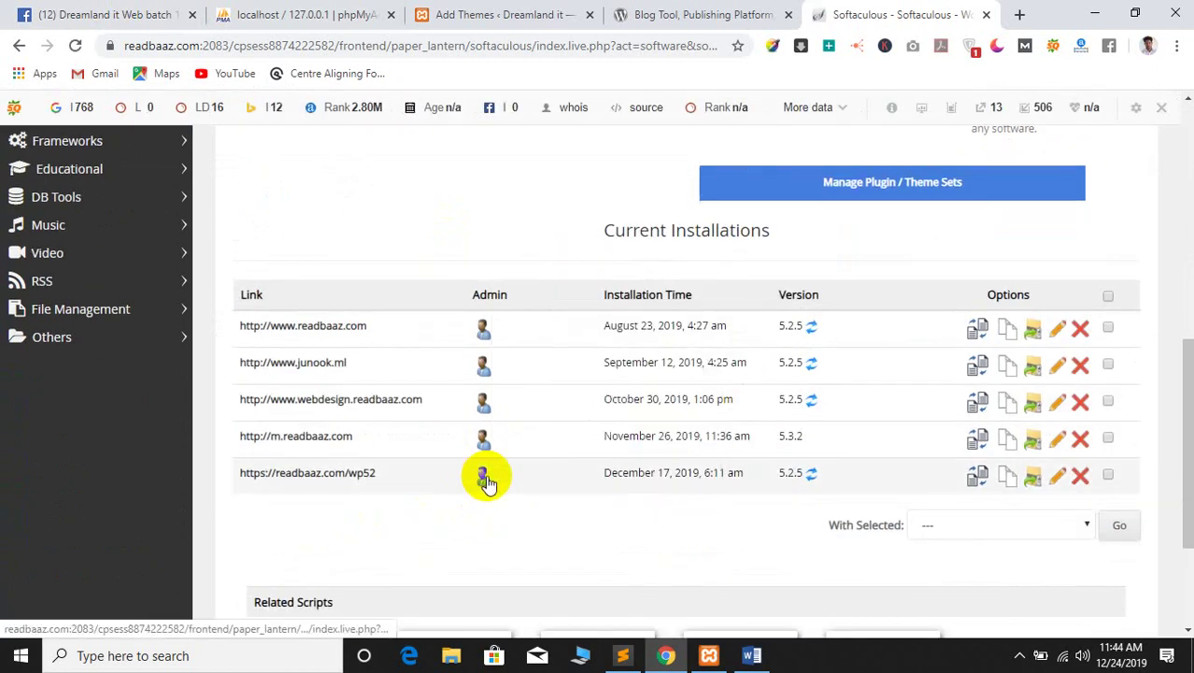
pyautogui.rightClick(484, 477)
pyautogui.click(547, 223)
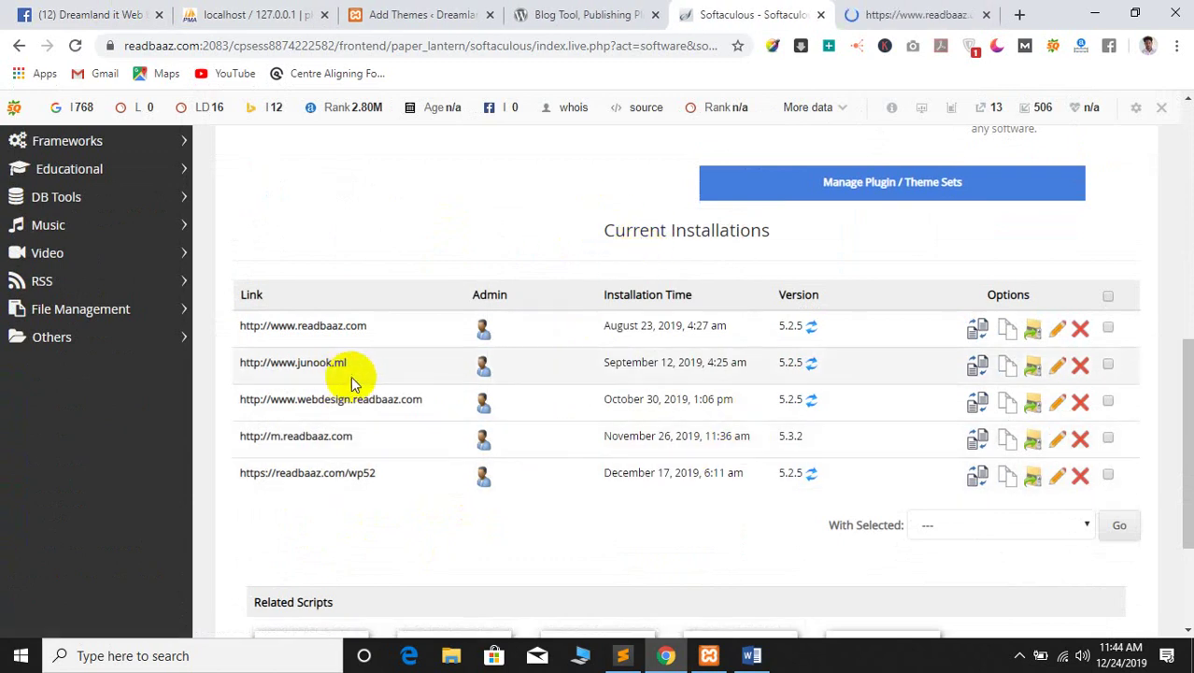
pyautogui.click(895, 11)
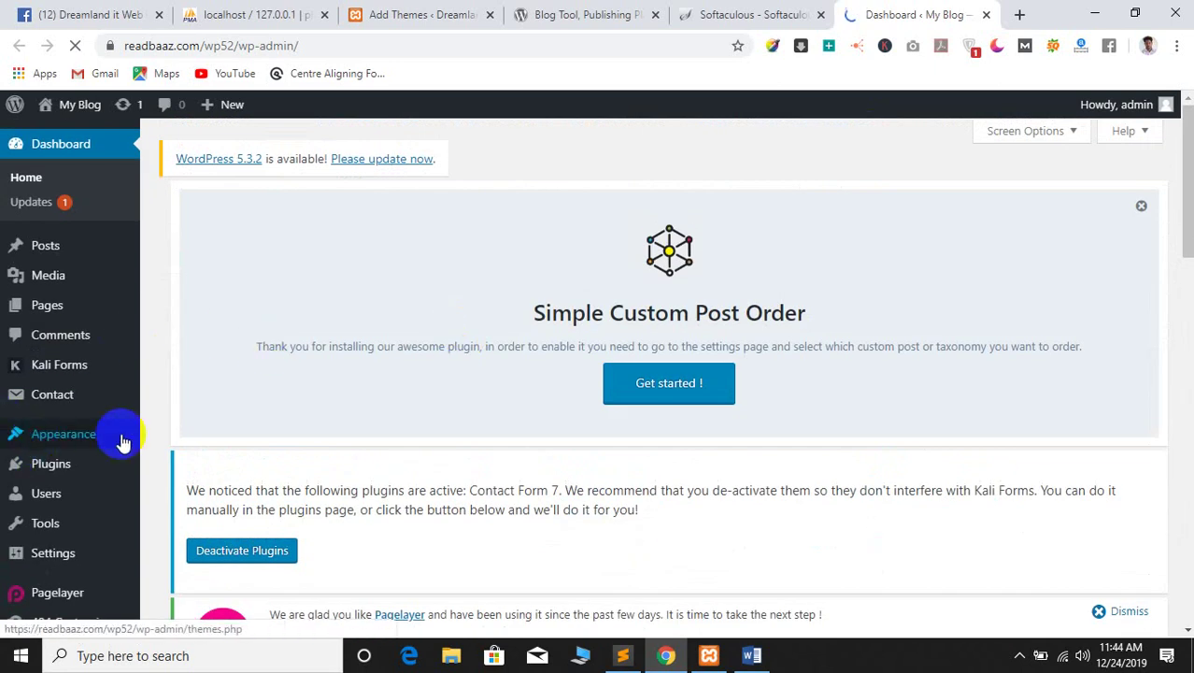
# Open the wp52 Themes list, review the 5 installed themes, and start adding a new theme
pyautogui.click(123, 441)
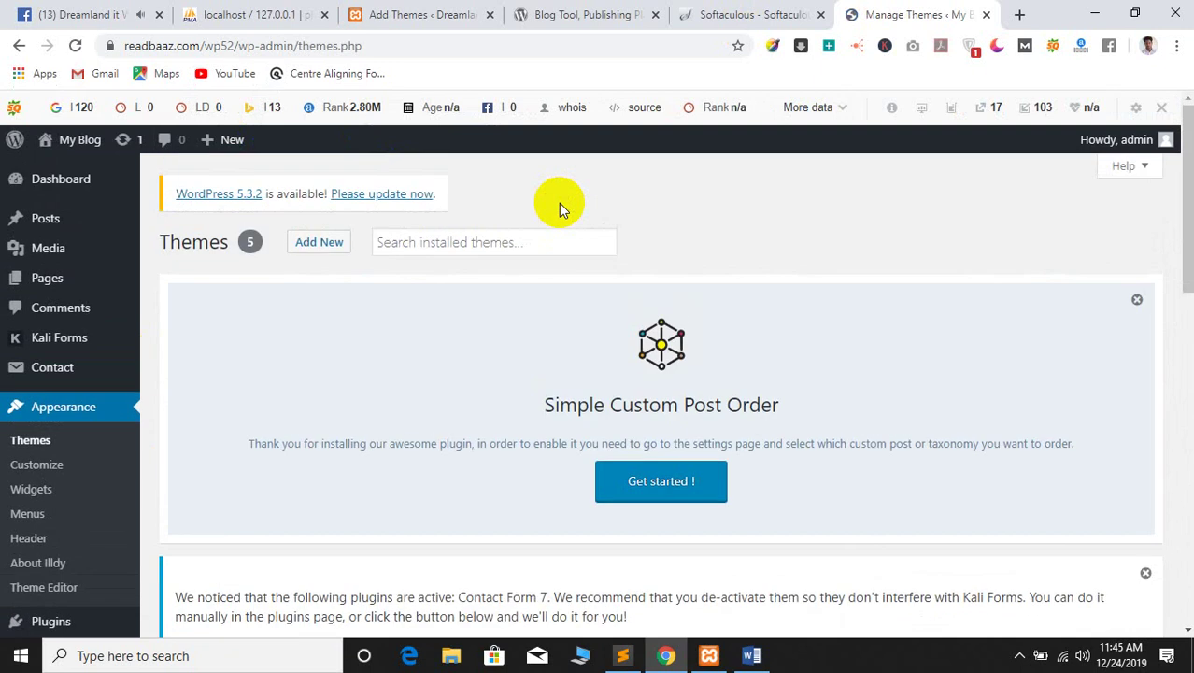
pyautogui.scroll(-6, 654, 233)
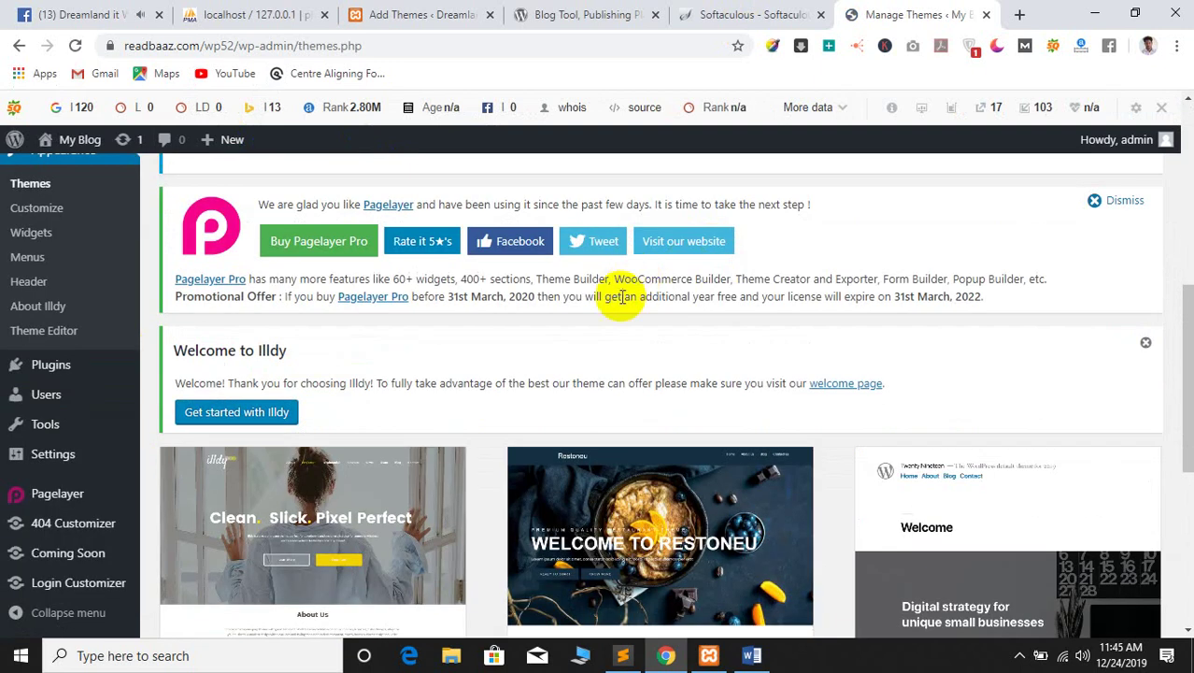
pyautogui.scroll(-4, 479, 350)
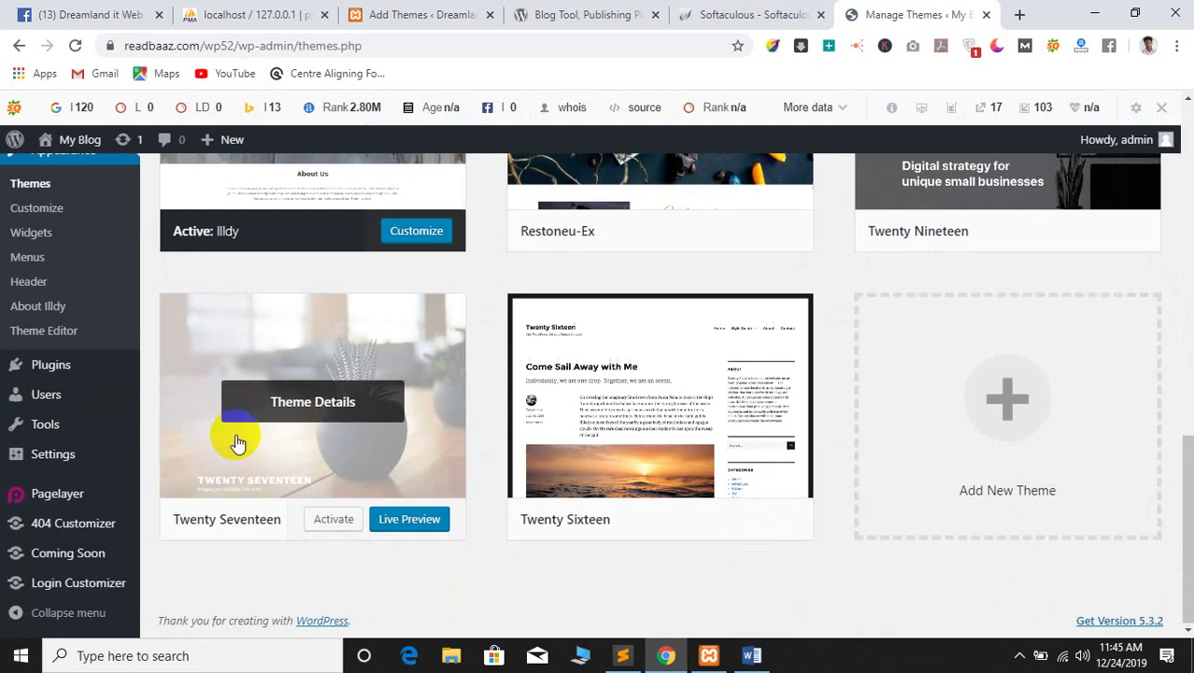
pyautogui.scroll(6, 235, 440)
pyautogui.scroll(4, 309, 299)
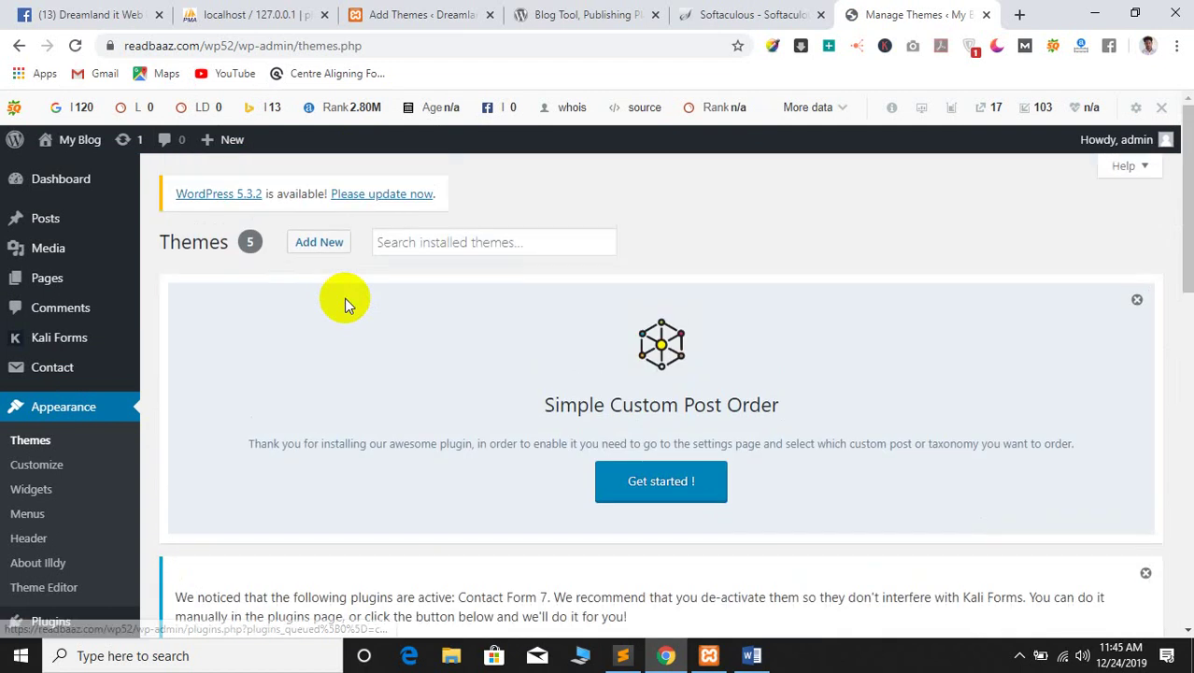
pyautogui.click(315, 242)
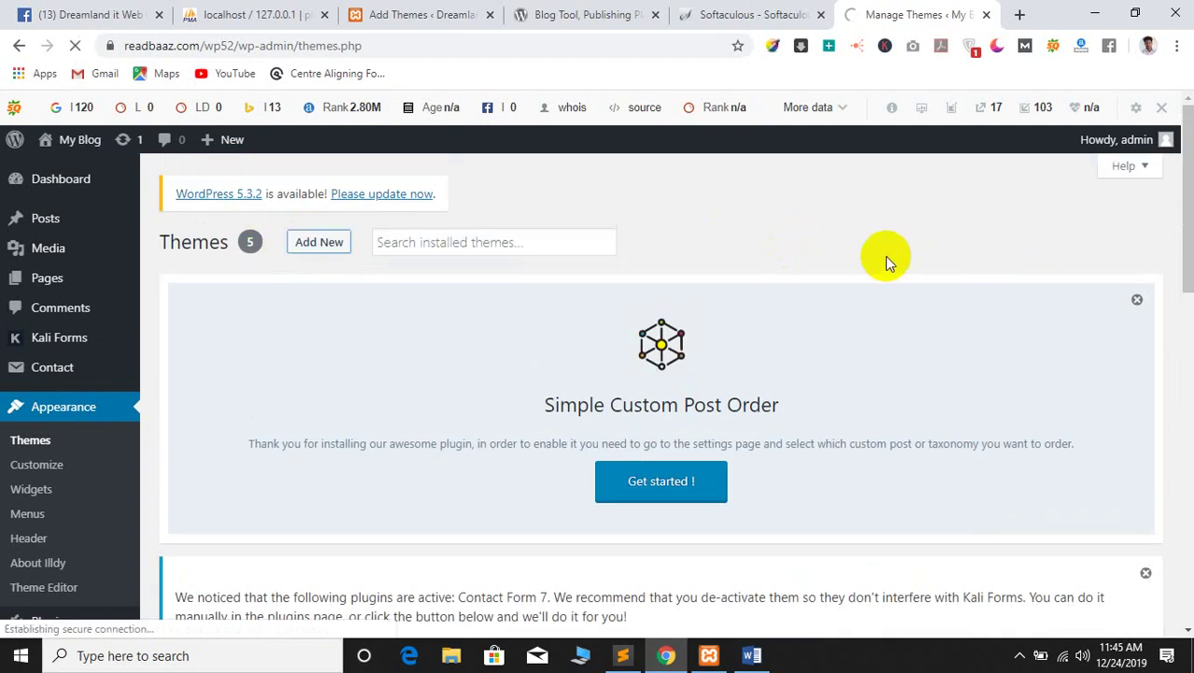
# Close the Softaculous and wordpress.org tabs and check the local project1 Add Themes tab
pyautogui.click(788, 8)
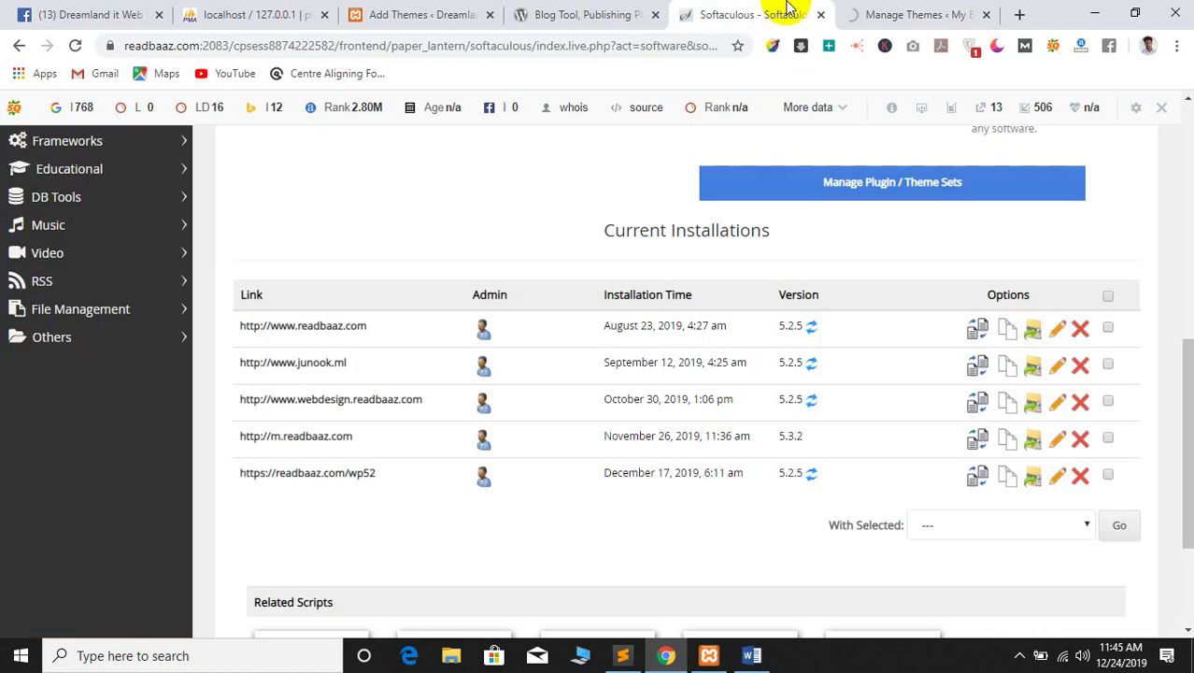
pyautogui.click(820, 15)
pyautogui.click(645, 11)
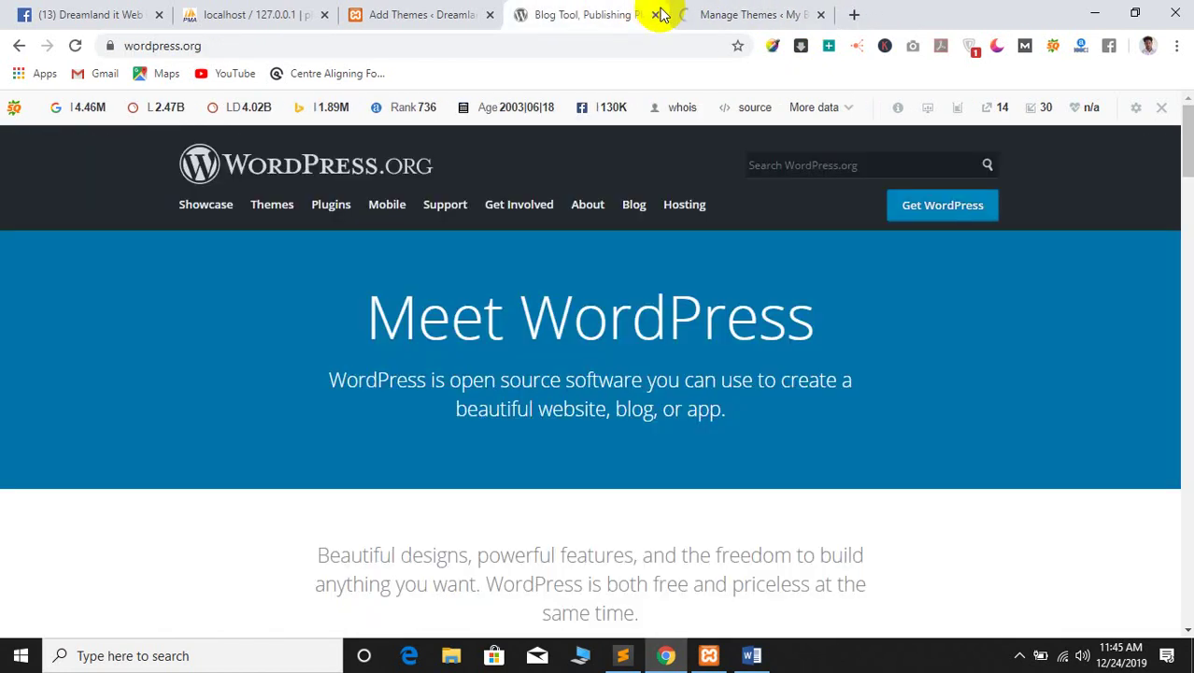
pyautogui.click(657, 15)
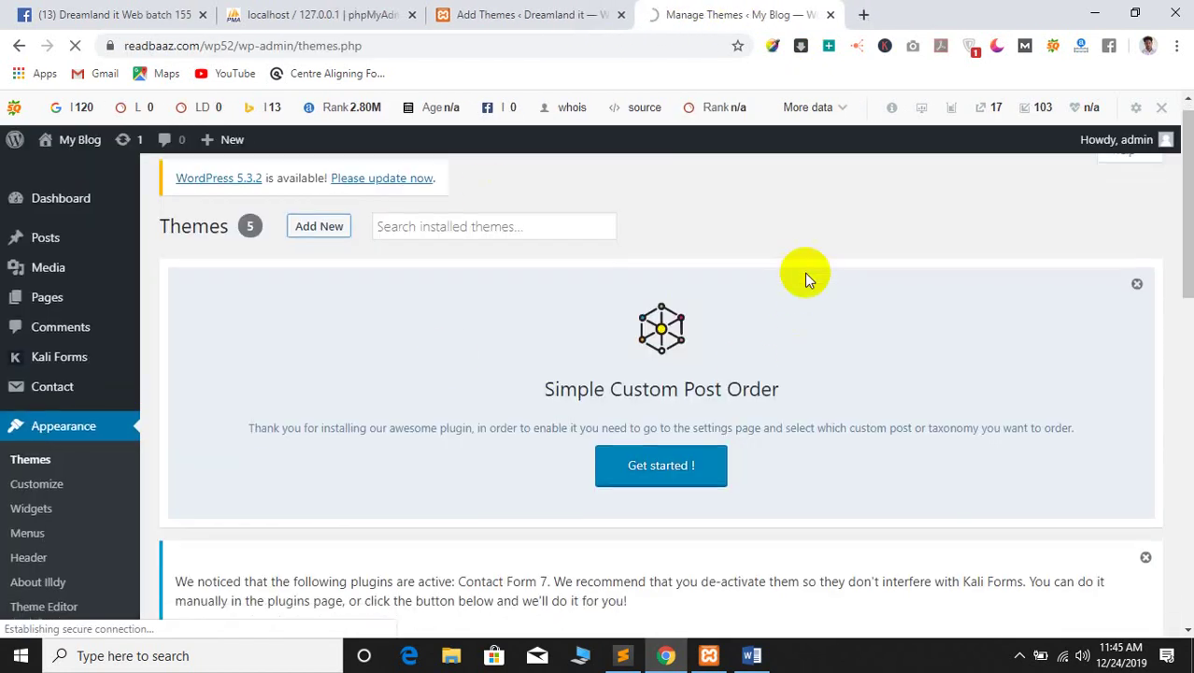
pyautogui.scroll(-3, 754, 320)
pyautogui.scroll(3, 775, 324)
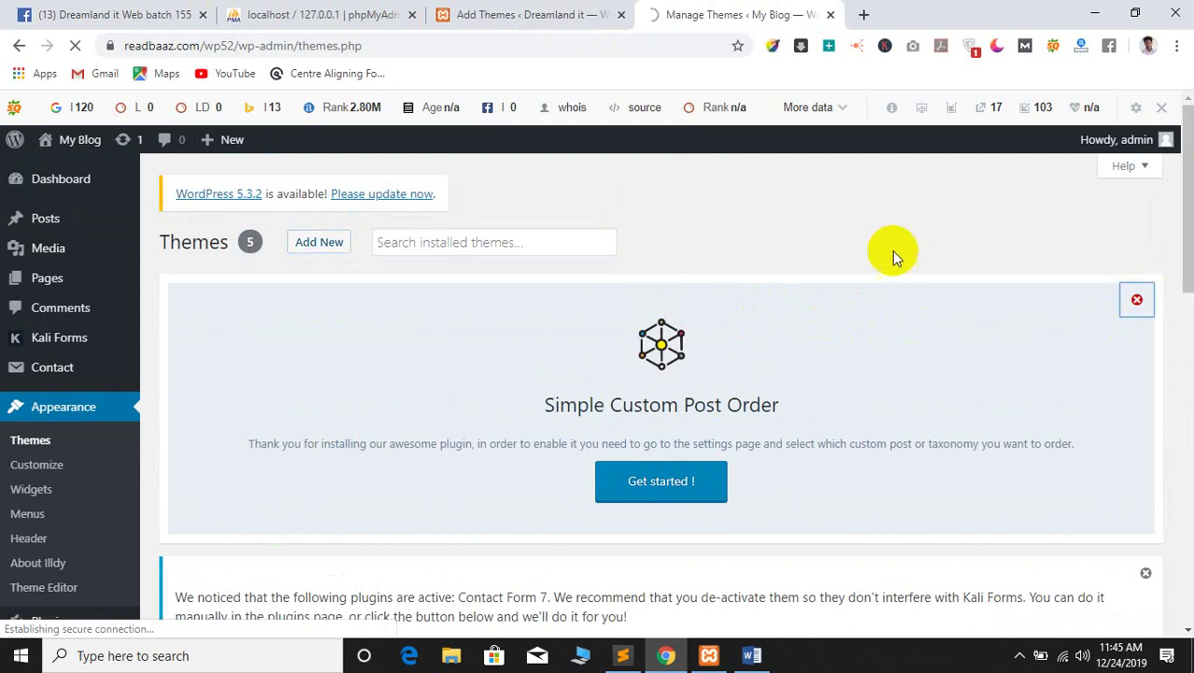
pyautogui.scroll(-5, 887, 299)
pyautogui.scroll(2, 886, 298)
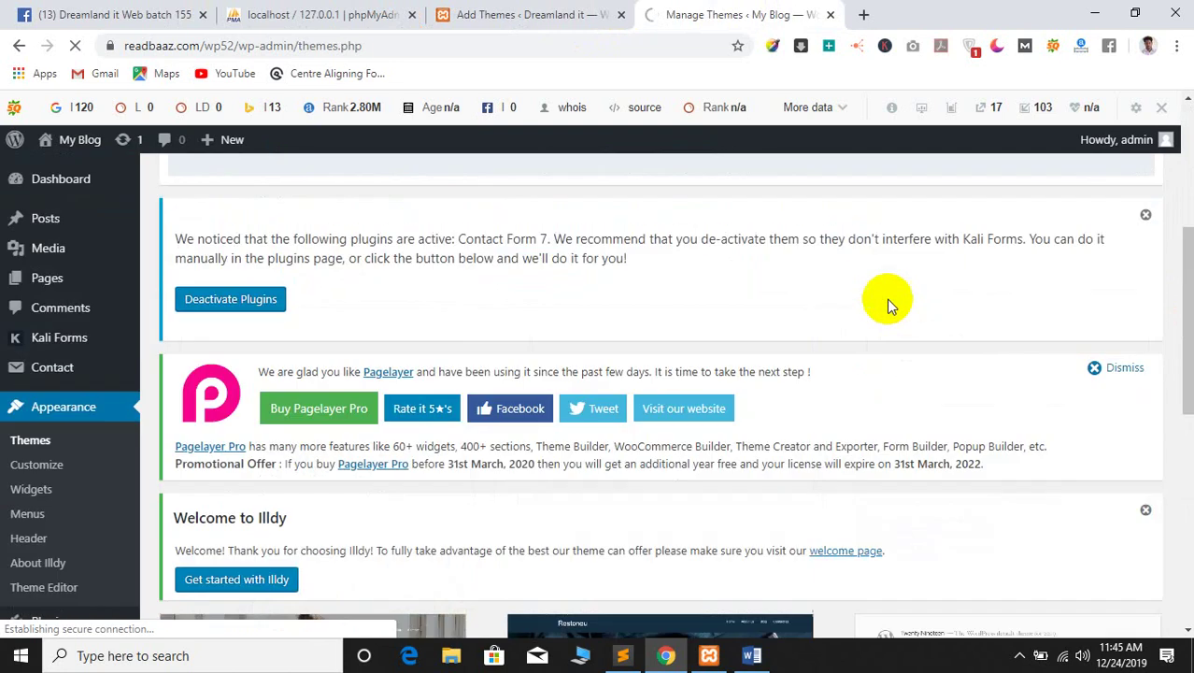
pyautogui.scroll(4, 887, 299)
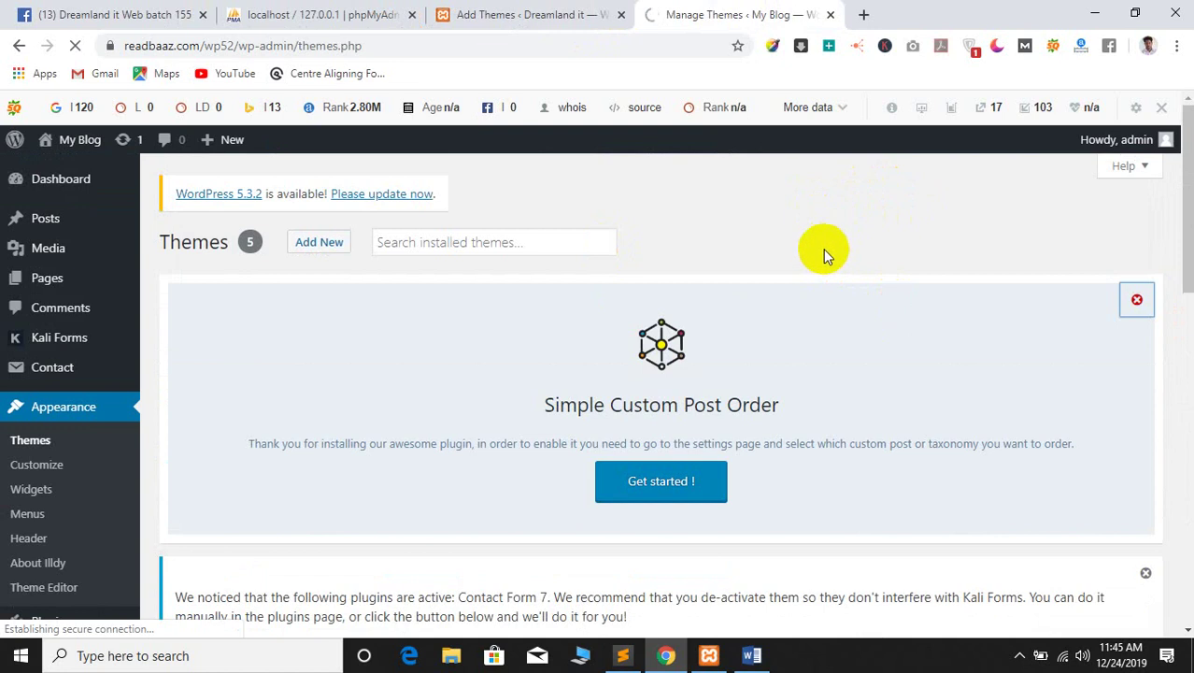
pyautogui.click(552, 14)
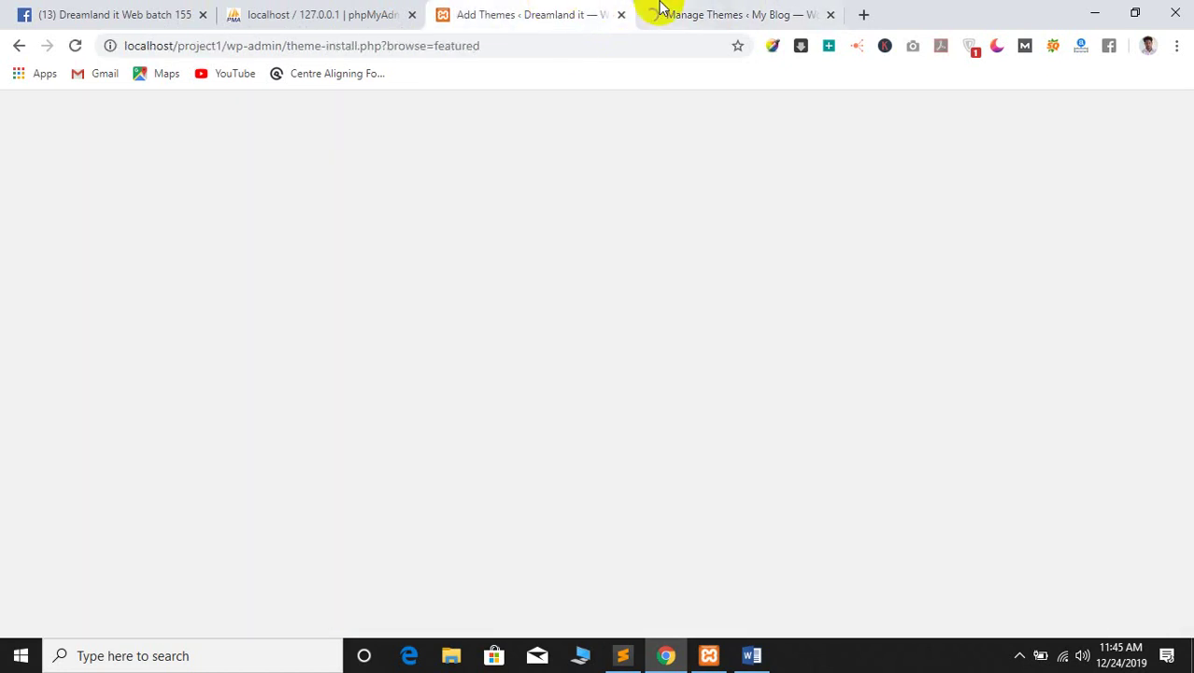
# Return to the wp52 Add Themes tab and scroll to the .zip theme upload form
pyautogui.click(663, 14)
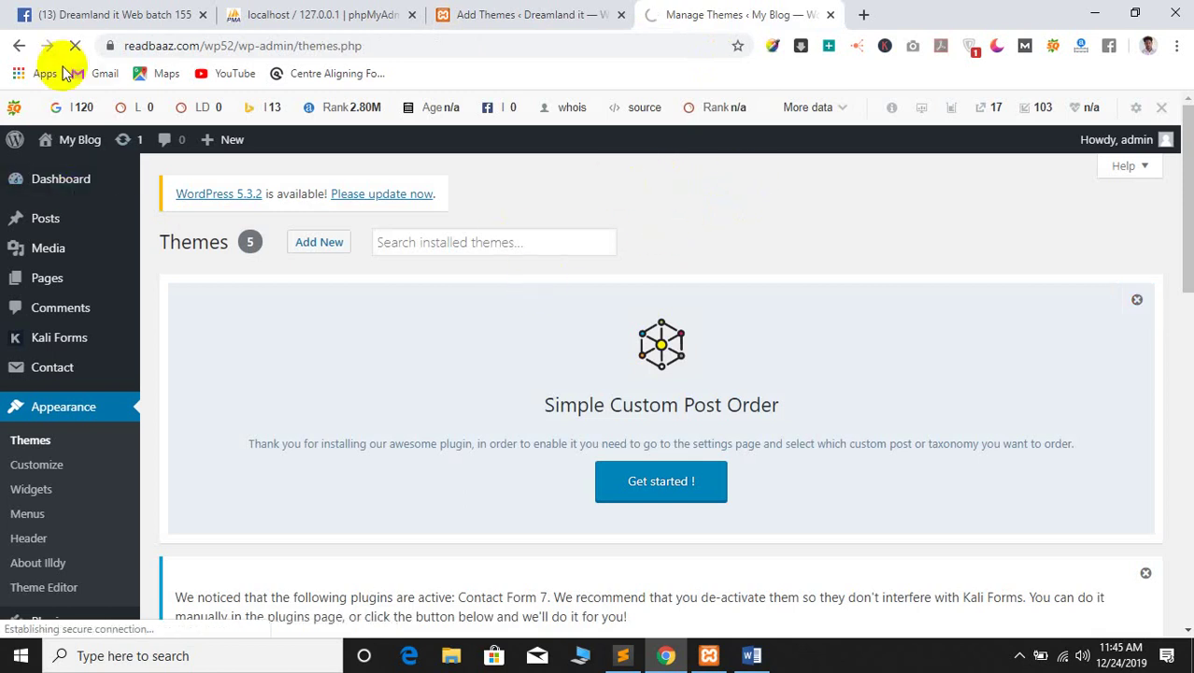
pyautogui.scroll(-3, 693, 230)
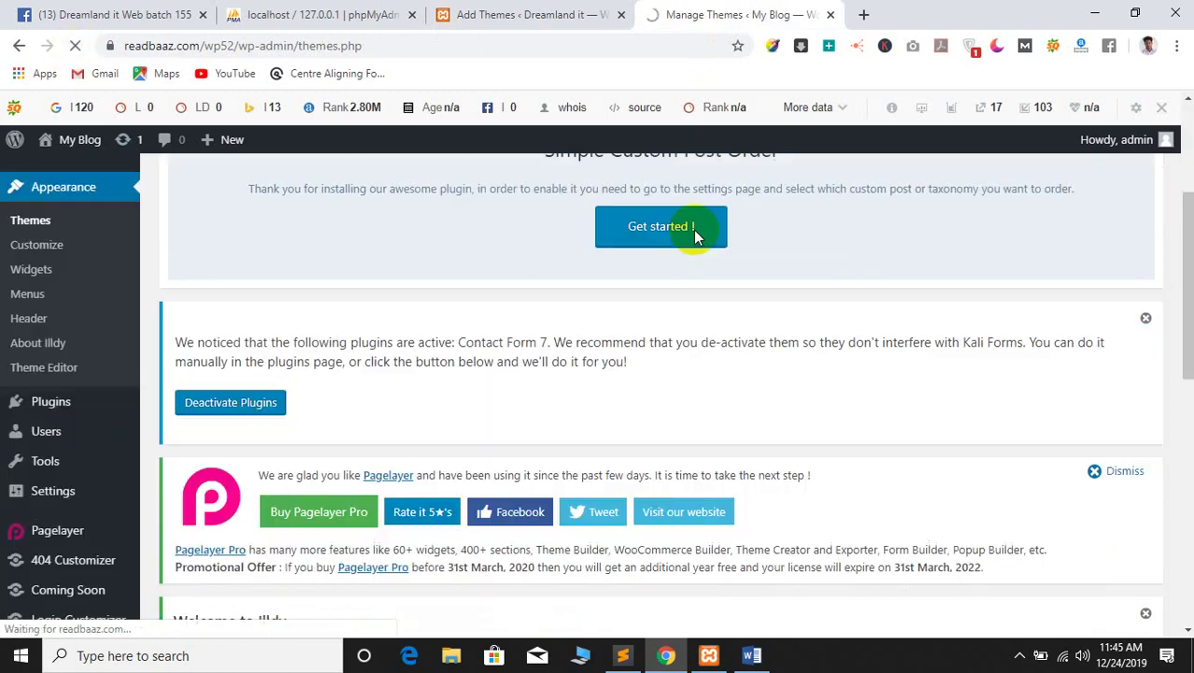
pyautogui.scroll(3, 693, 230)
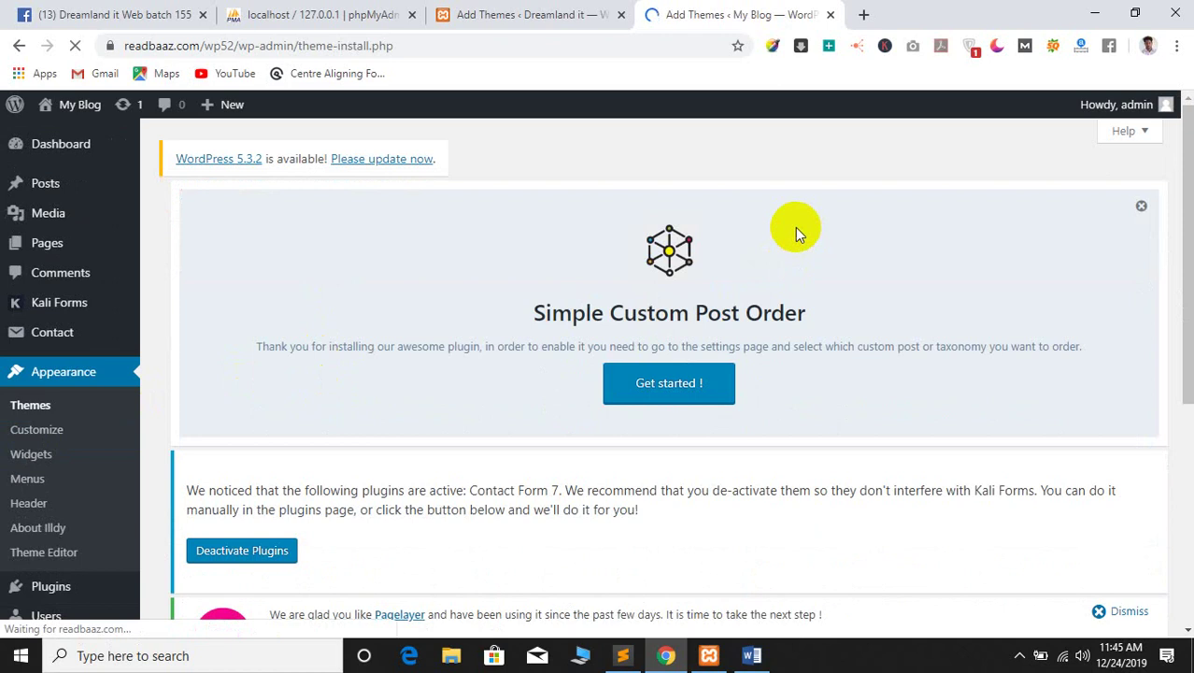
pyautogui.scroll(-5, 625, 255)
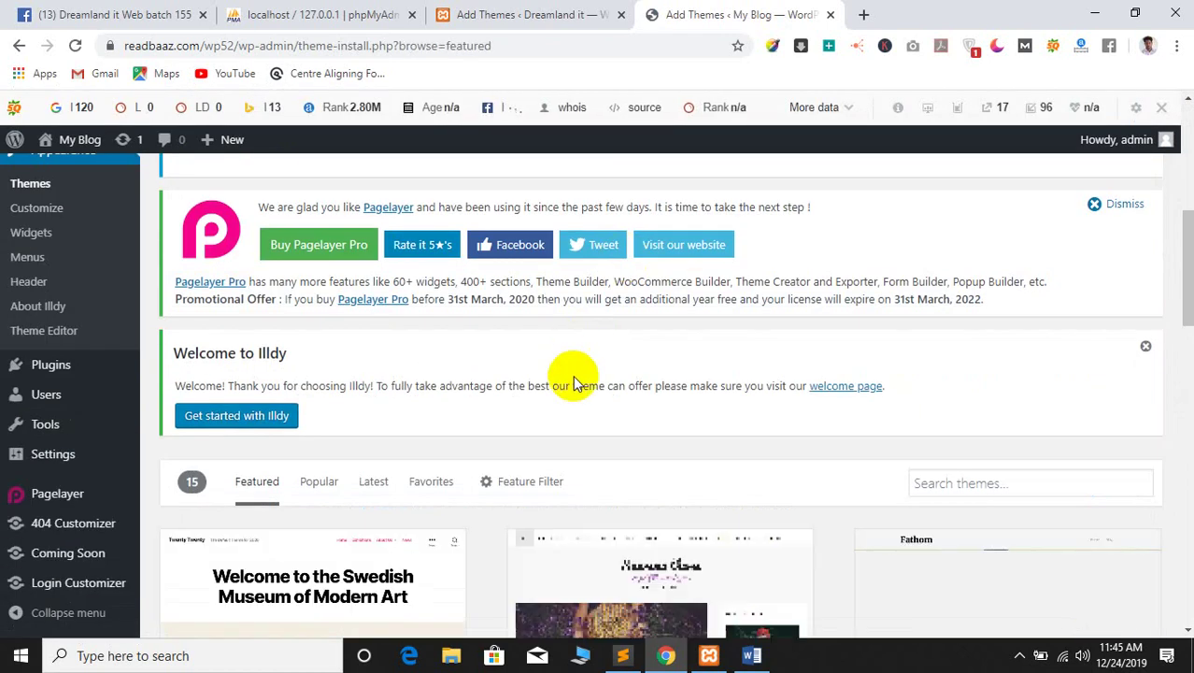
pyautogui.scroll(8, 573, 369)
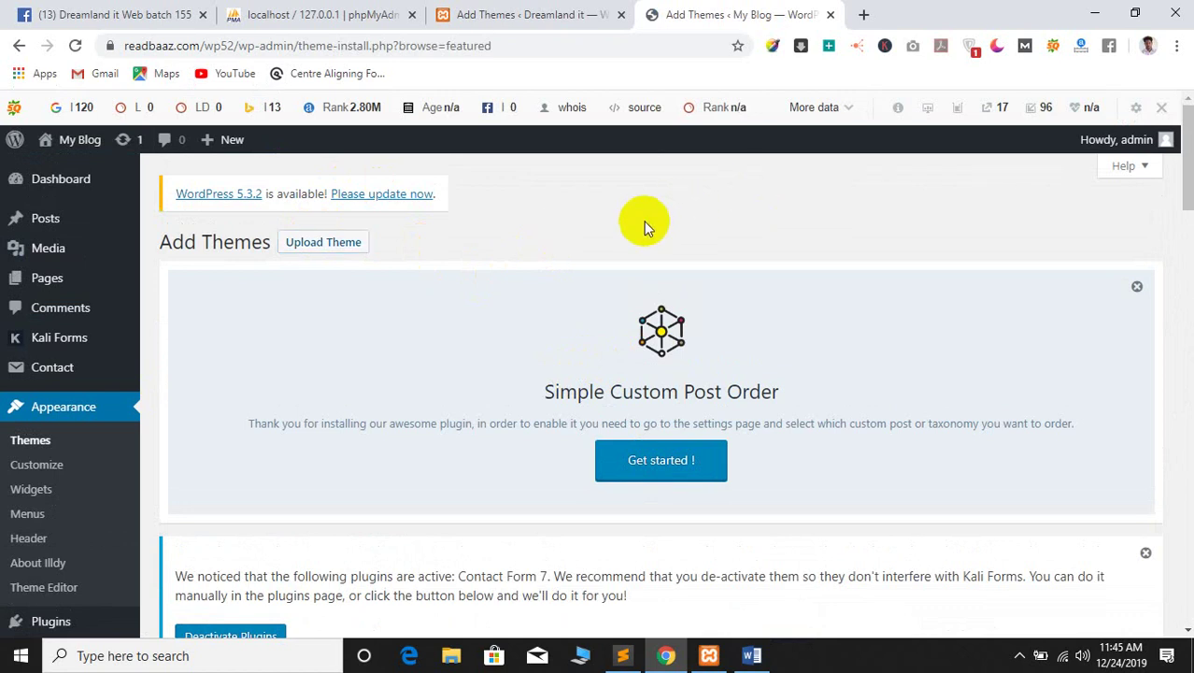
pyautogui.scroll(-5, 643, 224)
pyautogui.scroll(-3, 624, 398)
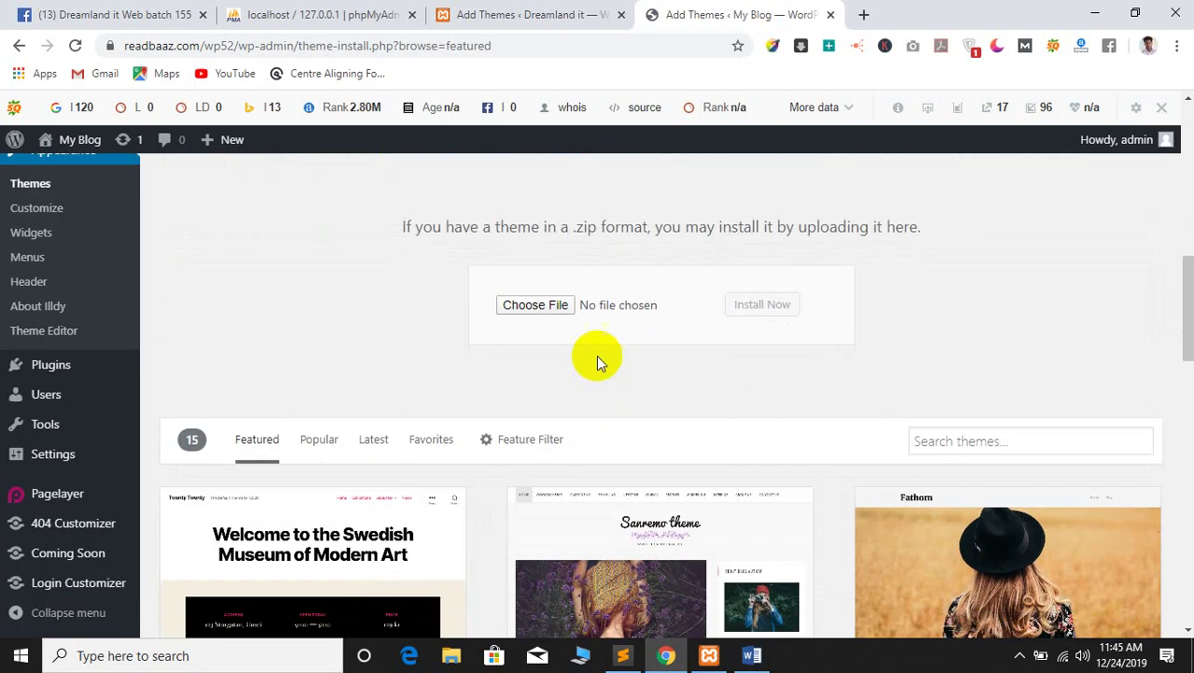
pyautogui.click(543, 313)
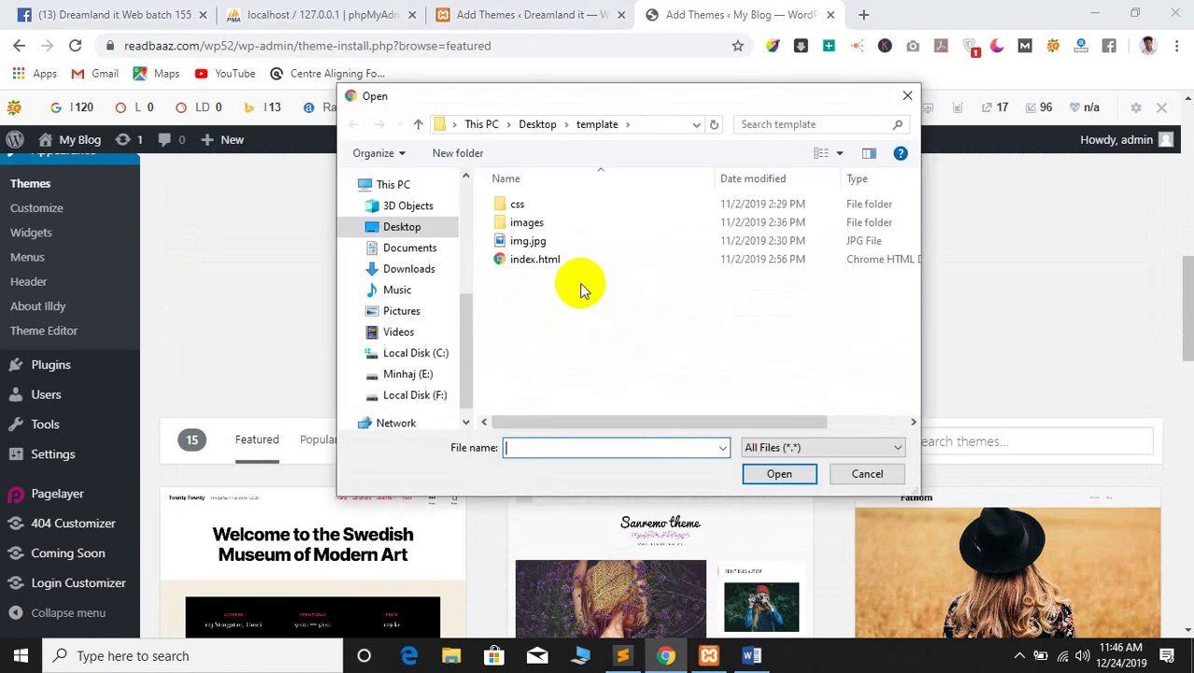
pyautogui.click(537, 124)
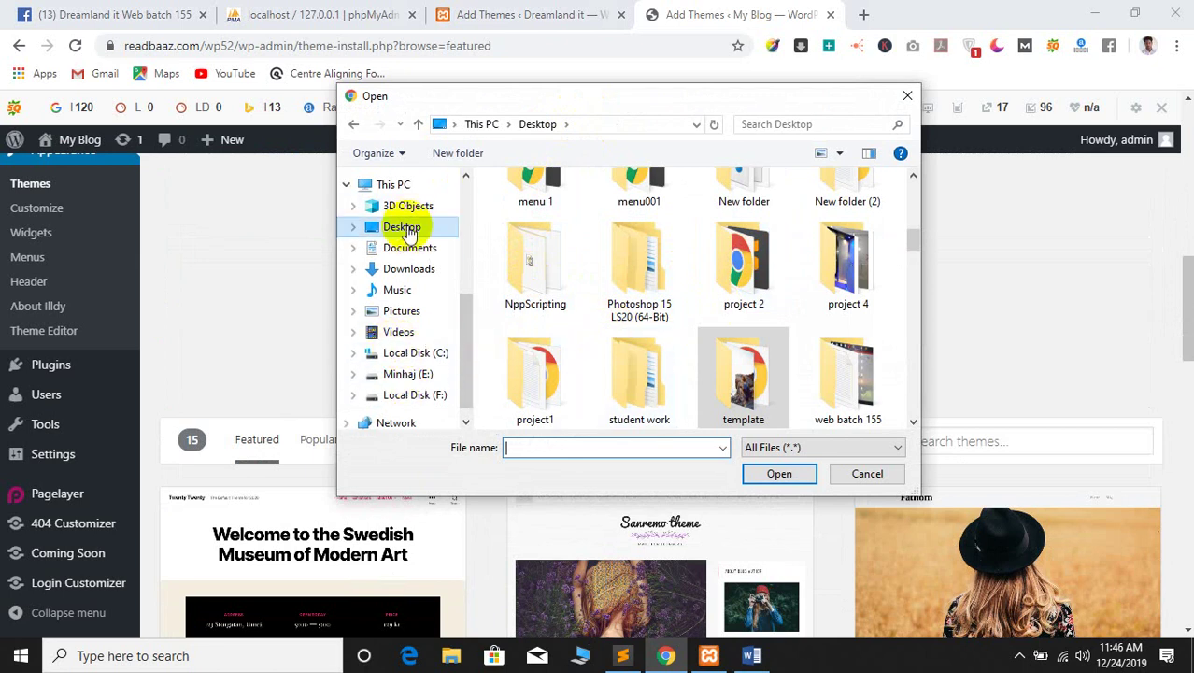
pyautogui.click(864, 475)
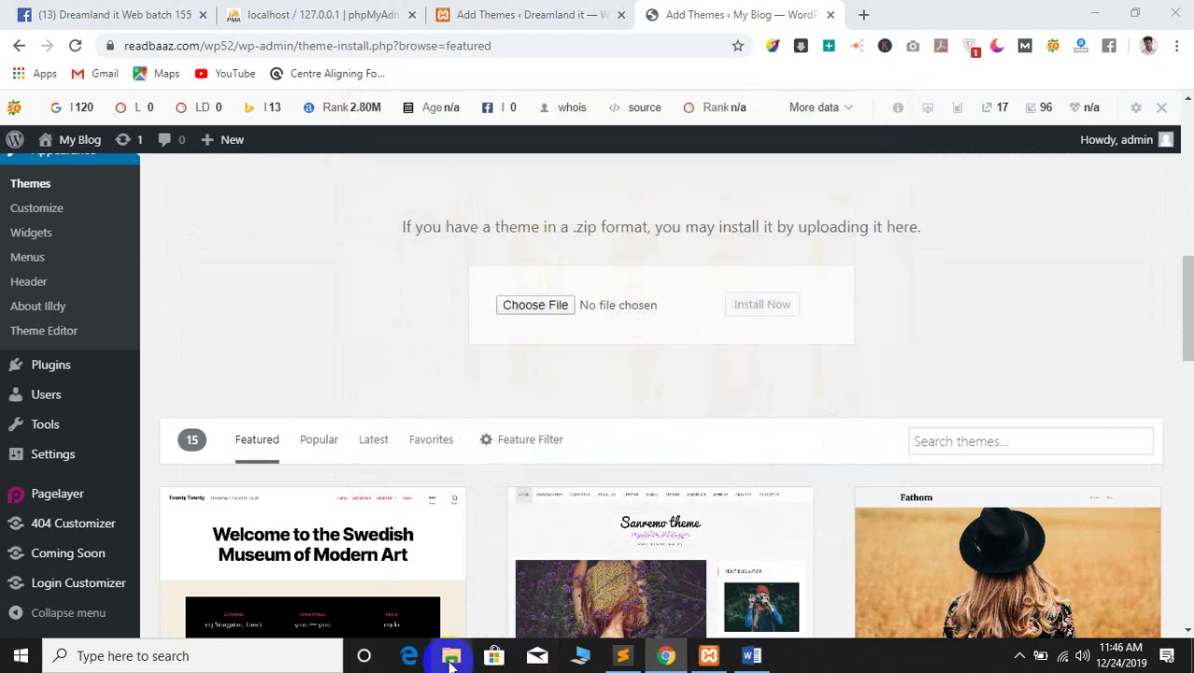
pyautogui.press('super+e')
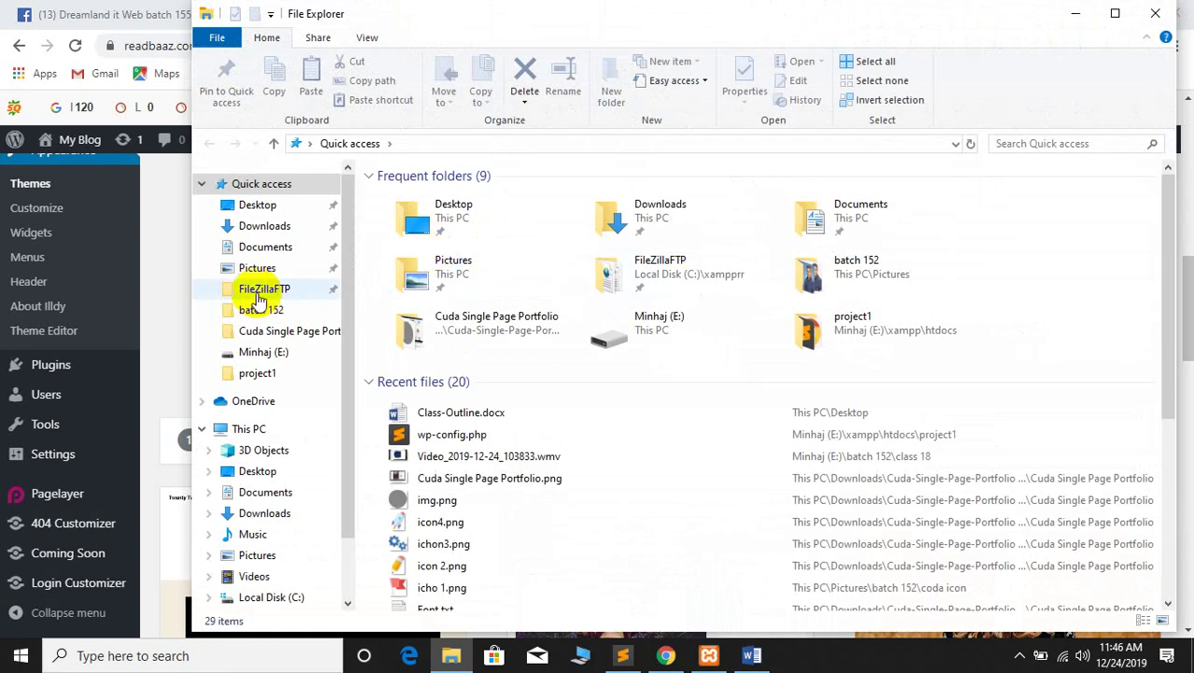
# Open the Downloads folder and reposition the window to browse archives like illdy.2.0.1.zip and astra.2.1.3.zip
pyautogui.click(266, 227)
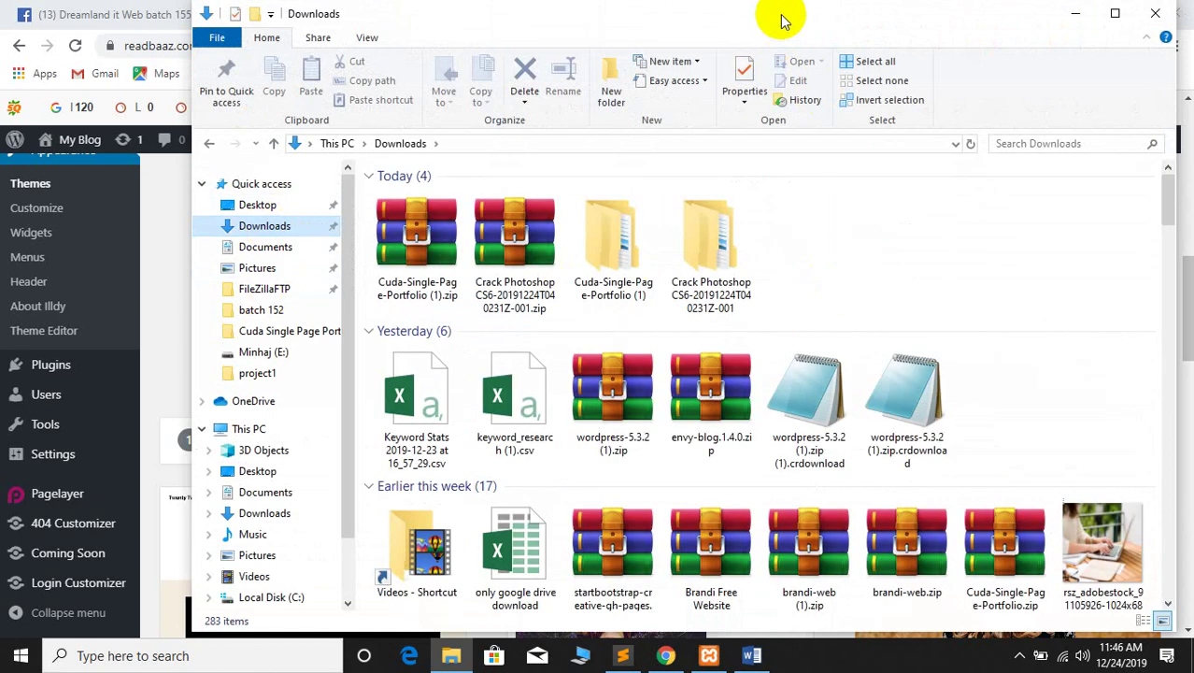
pyautogui.moveTo(783, 21); pyautogui.dragTo(687, 38)
pyautogui.scroll(-10, 791, 346)
pyautogui.scroll(2, 789, 352)
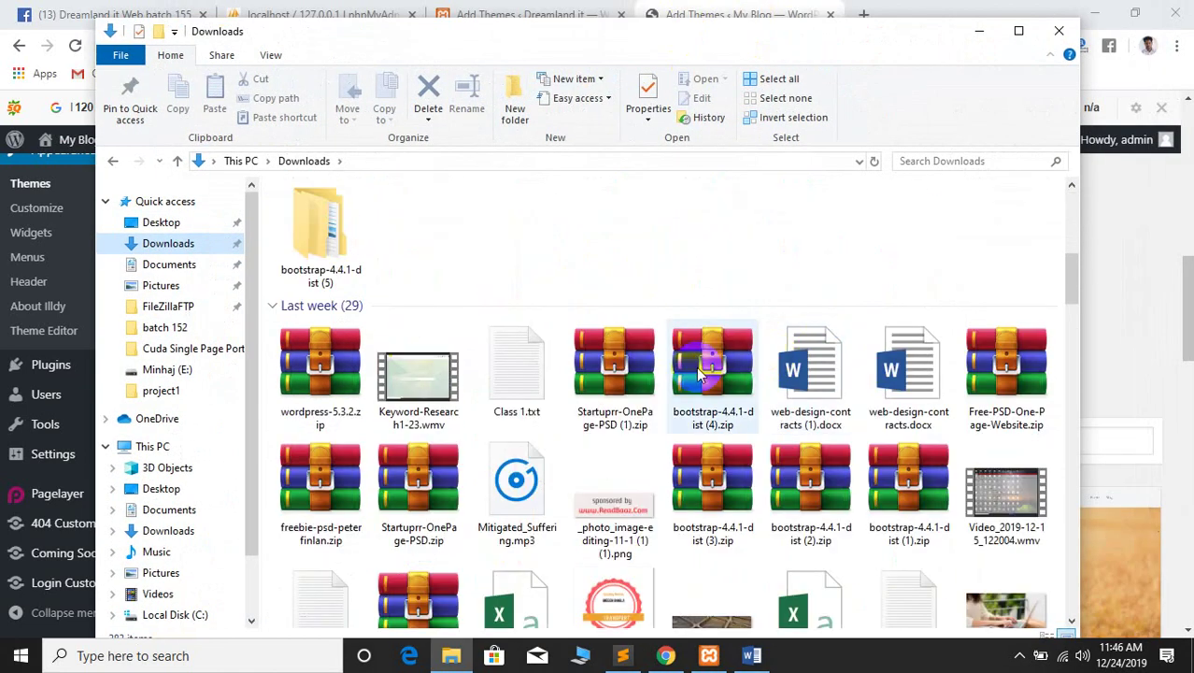
pyautogui.scroll(-2, 710, 383)
pyautogui.scroll(-4, 561, 336)
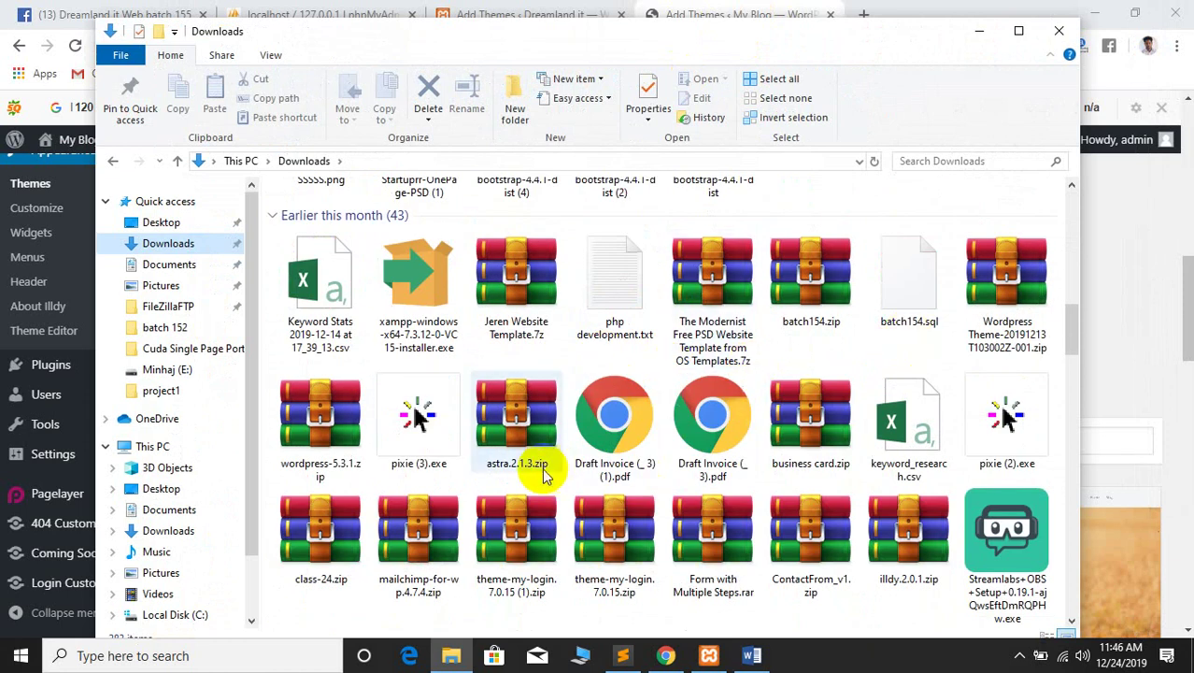
pyautogui.scroll(-5, 847, 466)
pyautogui.scroll(-3, 680, 390)
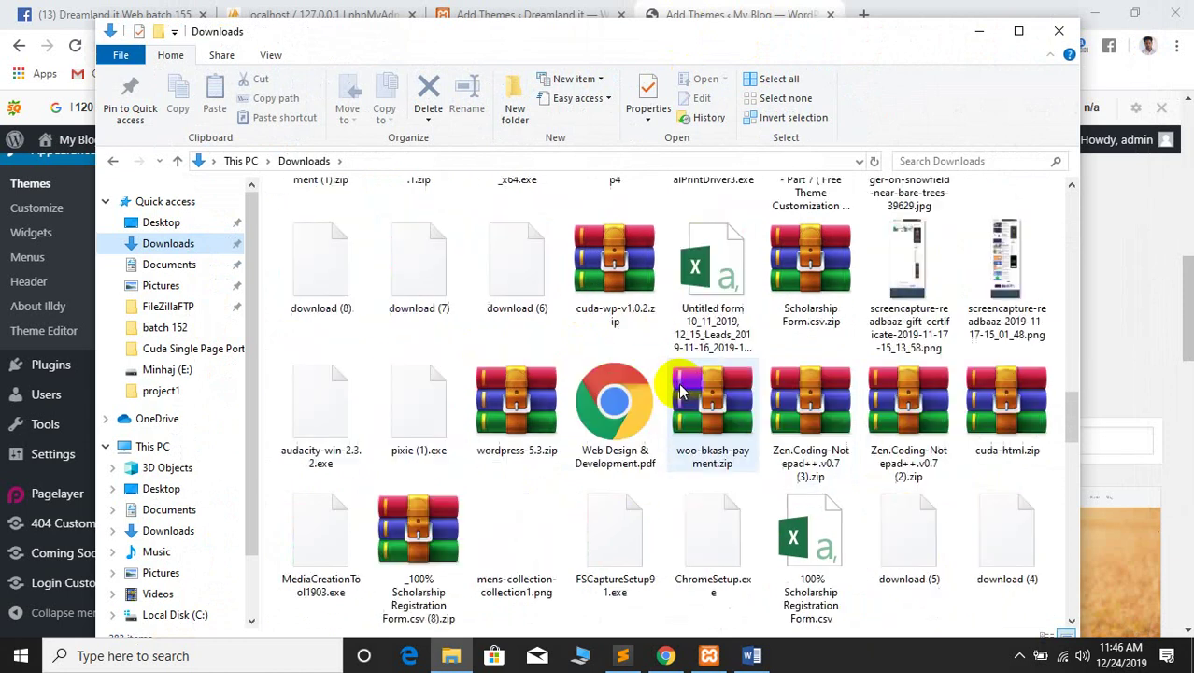
# Scroll further down the Downloads file list using the scrollbar to look for the theme archive
pyautogui.scroll(-3, 680, 391)
pyautogui.scroll(6, 488, 365)
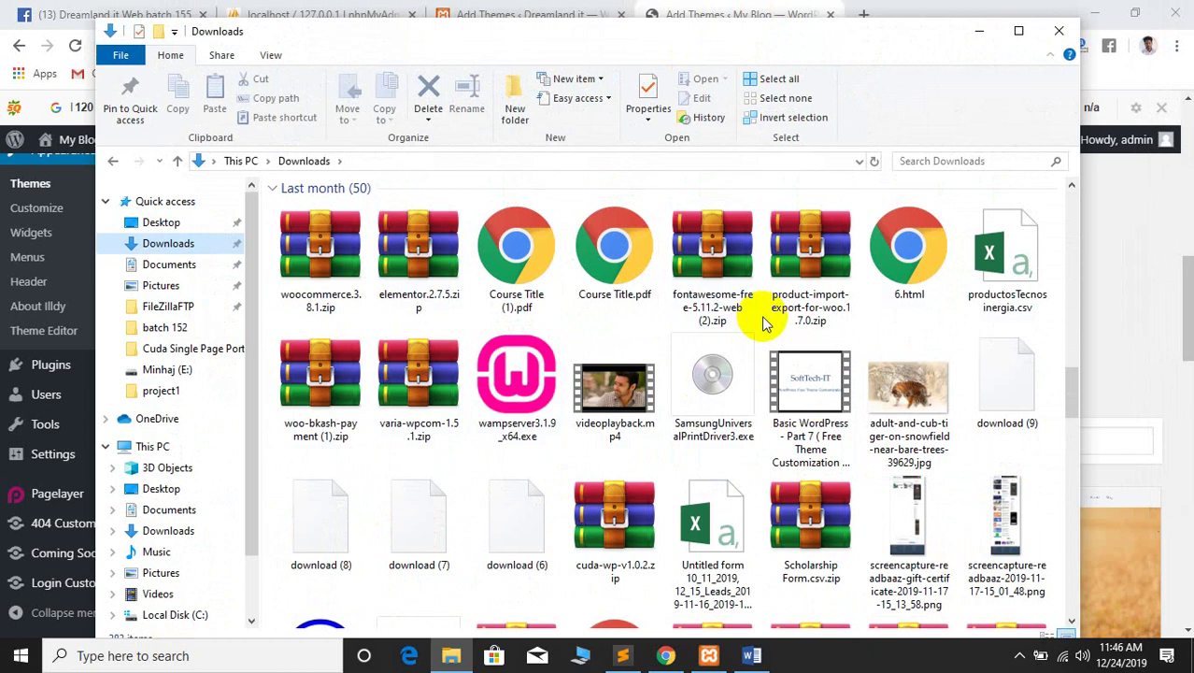
pyautogui.scroll(-3, 890, 395)
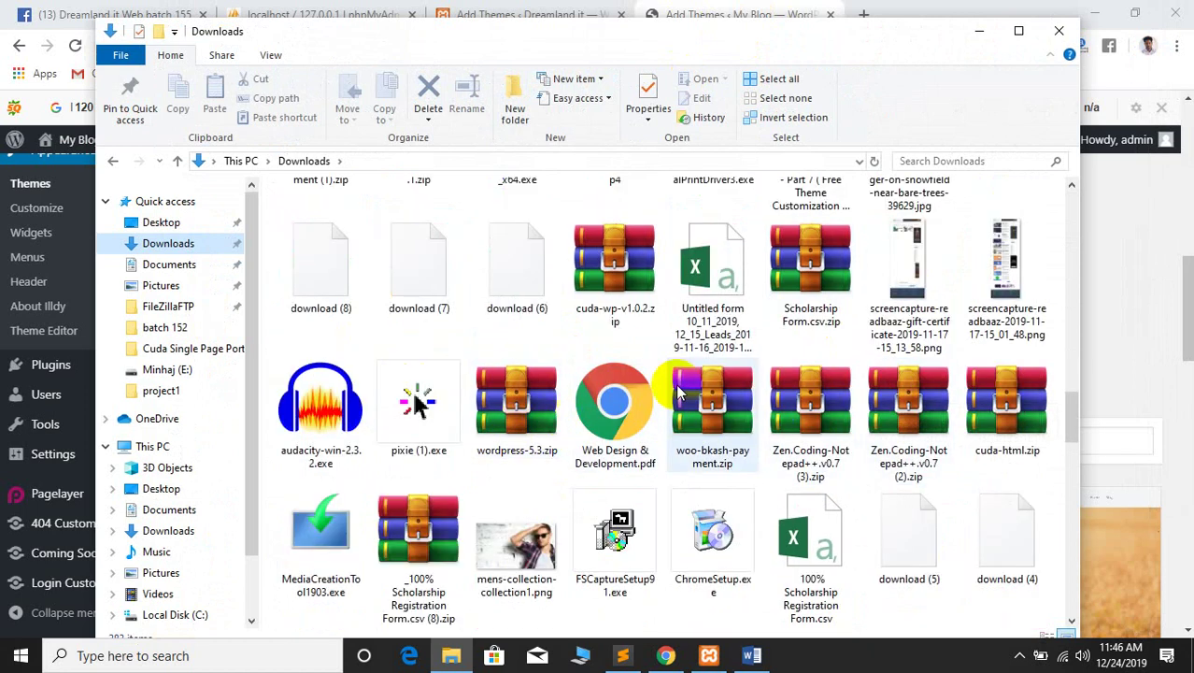
pyautogui.scroll(-2, 420, 453)
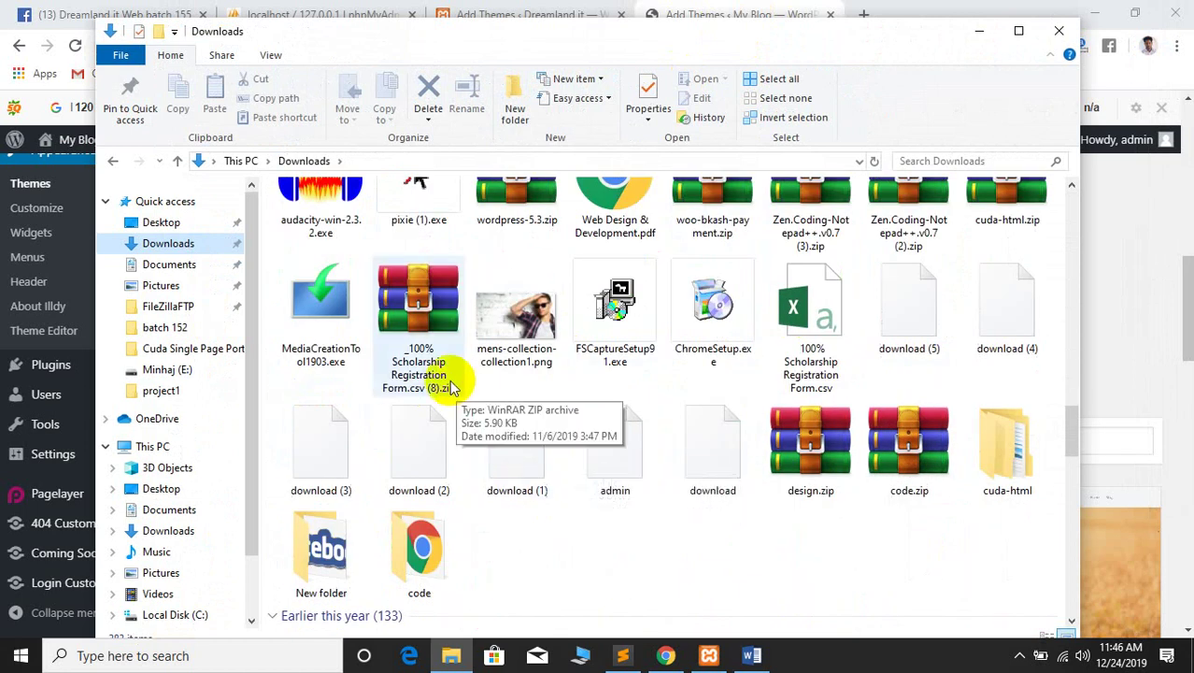
pyautogui.scroll(10, 747, 453)
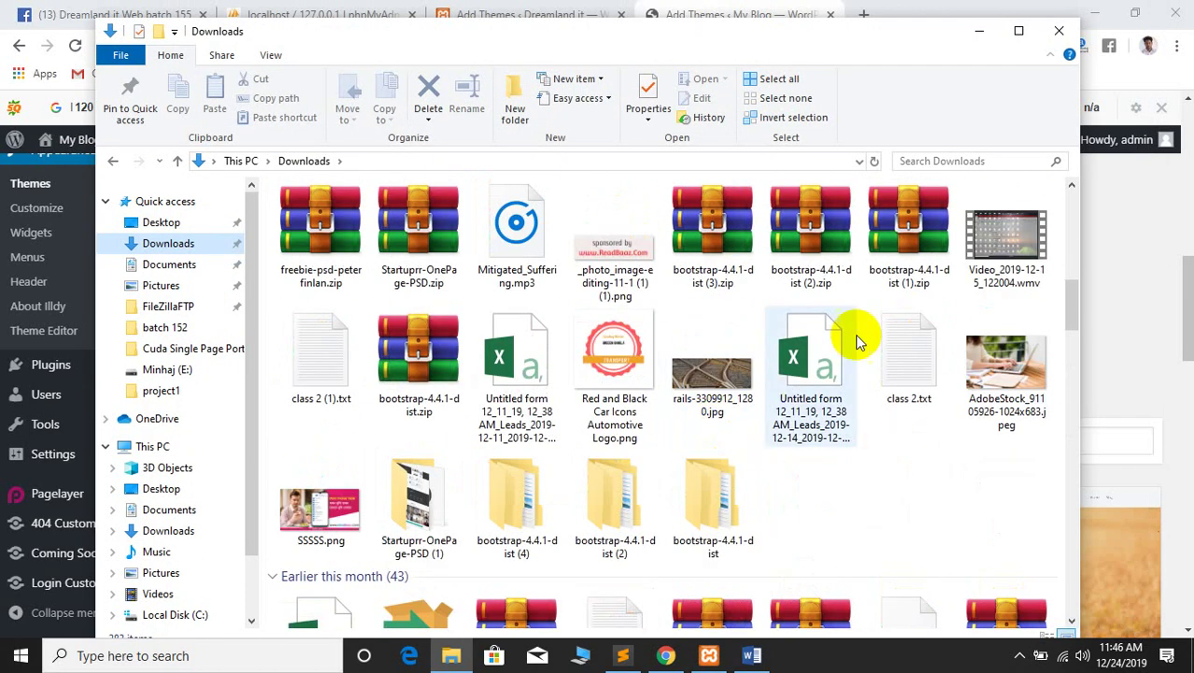
pyautogui.moveTo(1072, 299); pyautogui.dragTo(1074, 341)
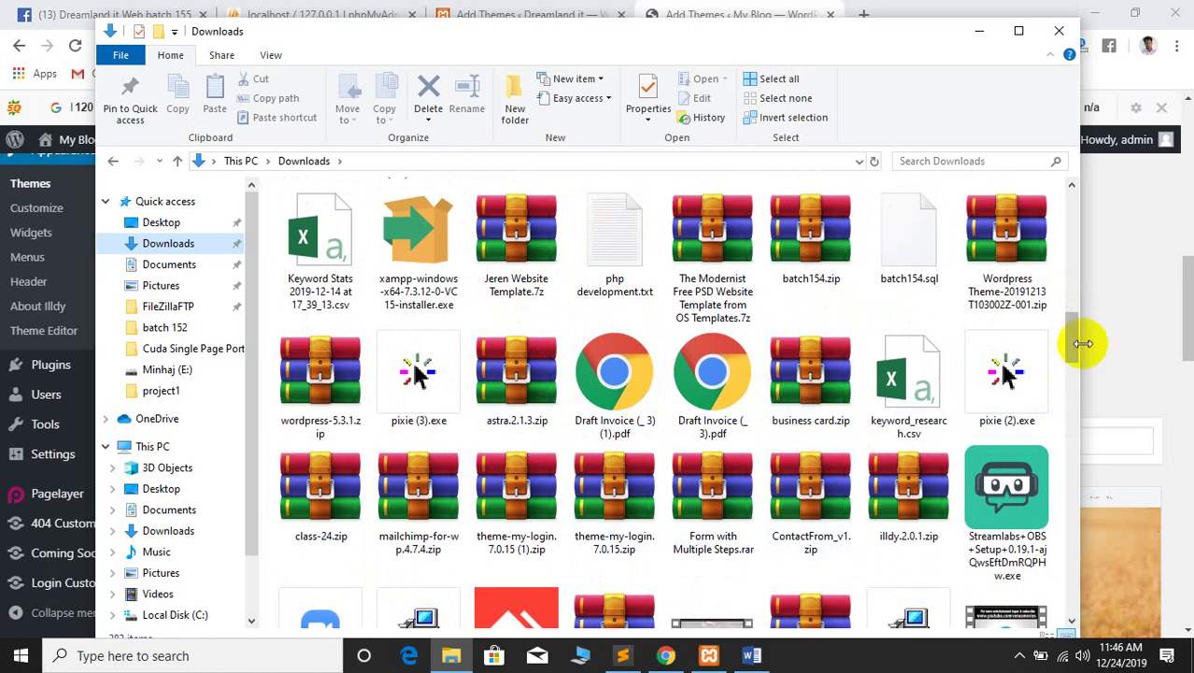
pyautogui.moveTo(1066, 332); pyautogui.dragTo(1066, 418)
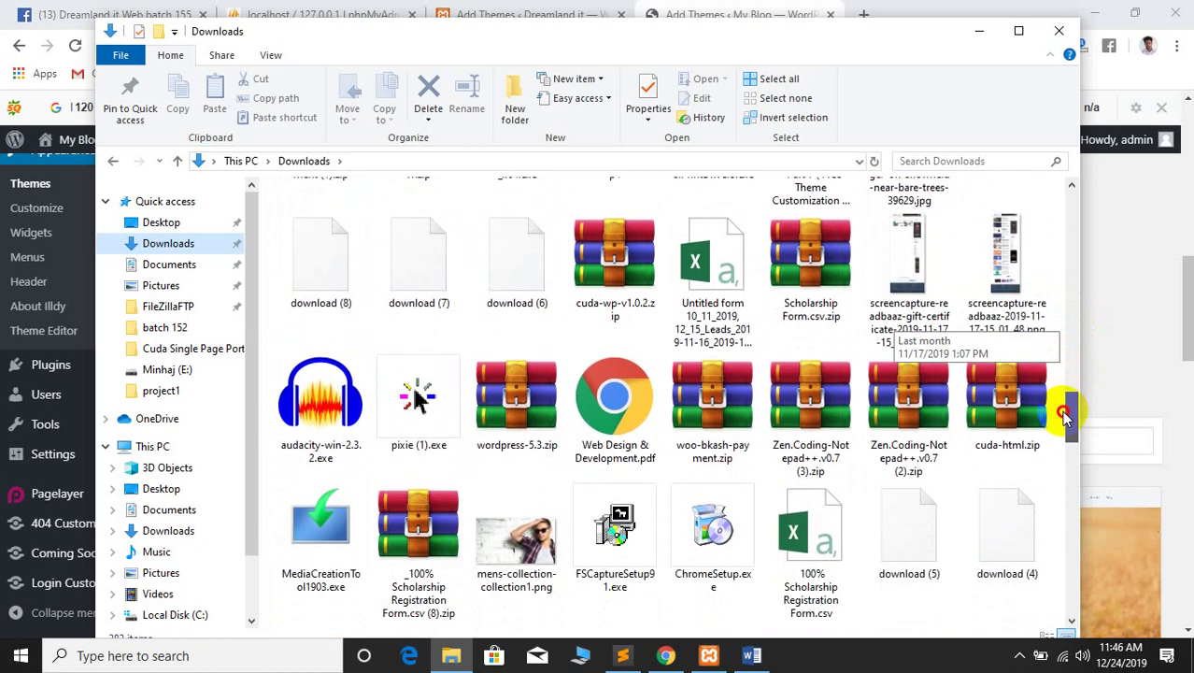
pyautogui.moveTo(1066, 419); pyautogui.dragTo(1066, 420)
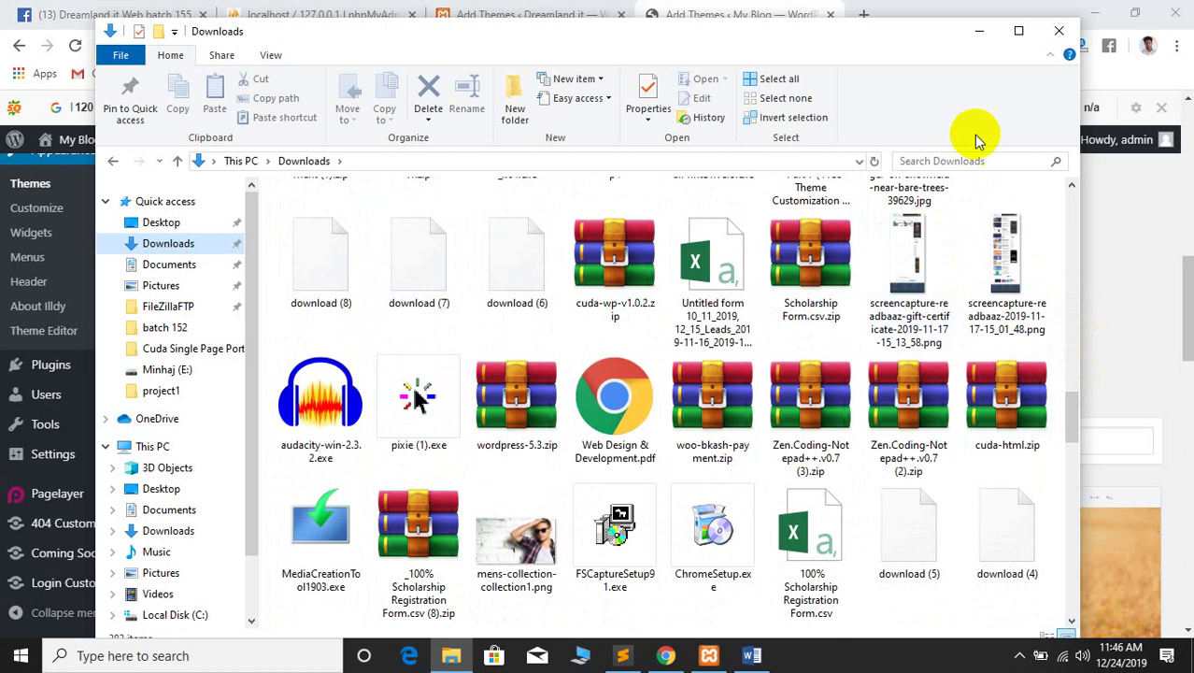
# Copy the woodmart (3).zip archive from Downloads
pyautogui.click(937, 162)
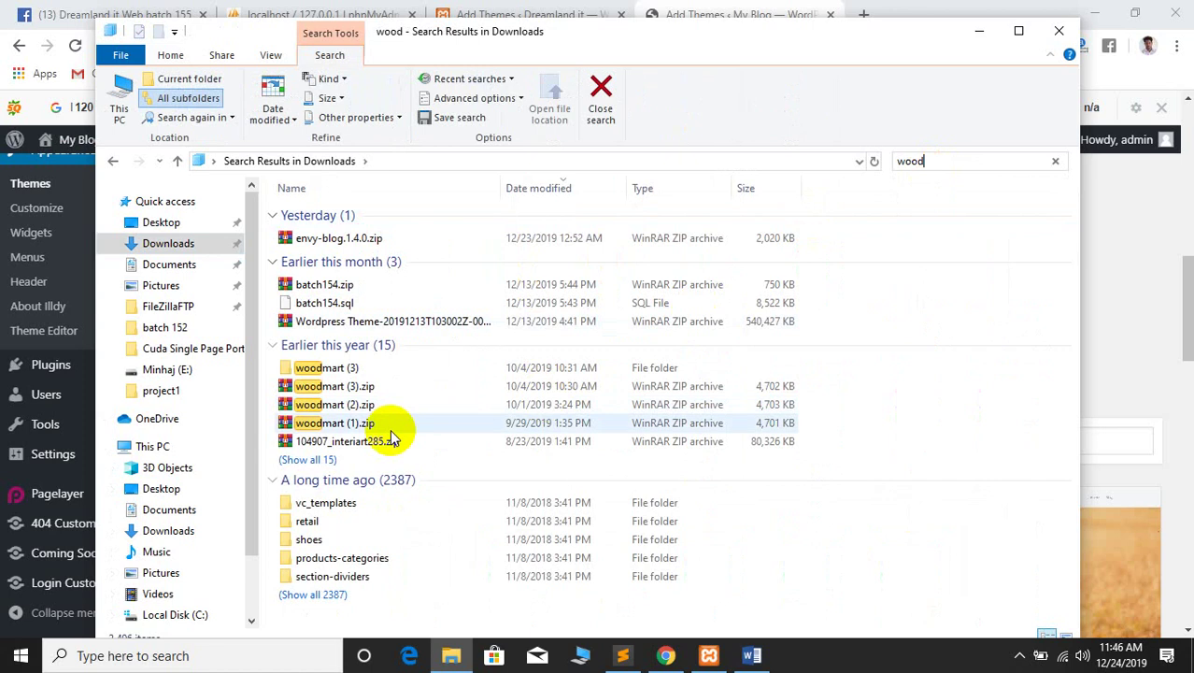
pyautogui.click(332, 390)
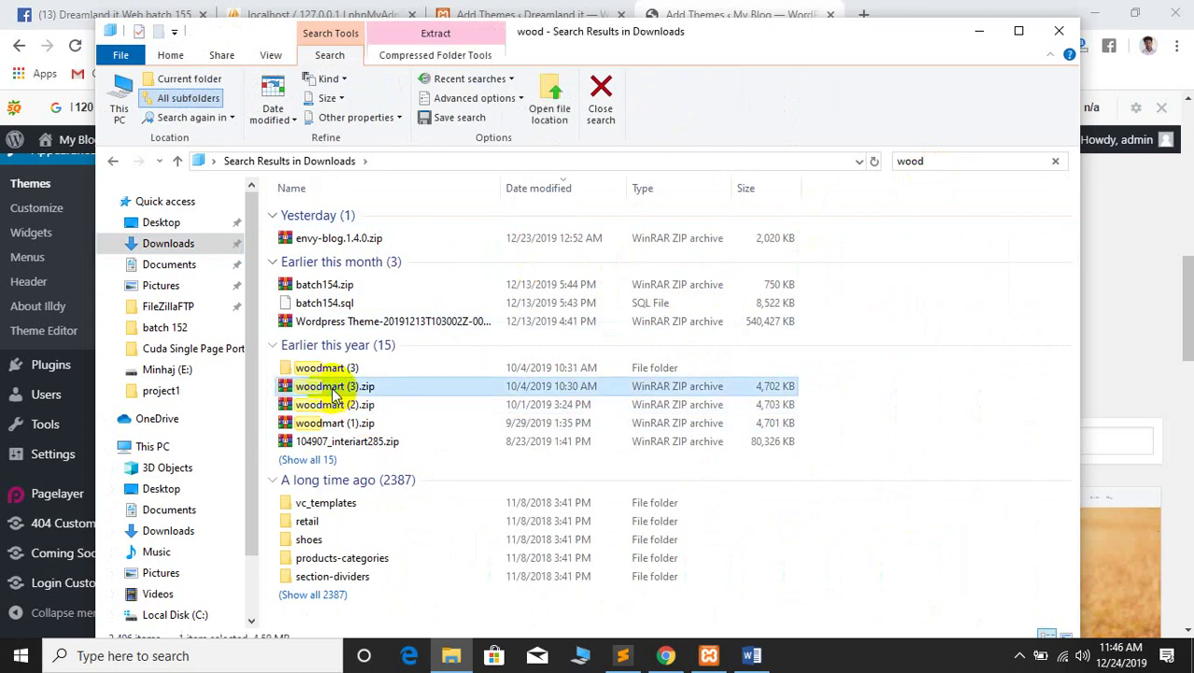
pyautogui.rightClick(333, 391)
pyautogui.click(375, 508)
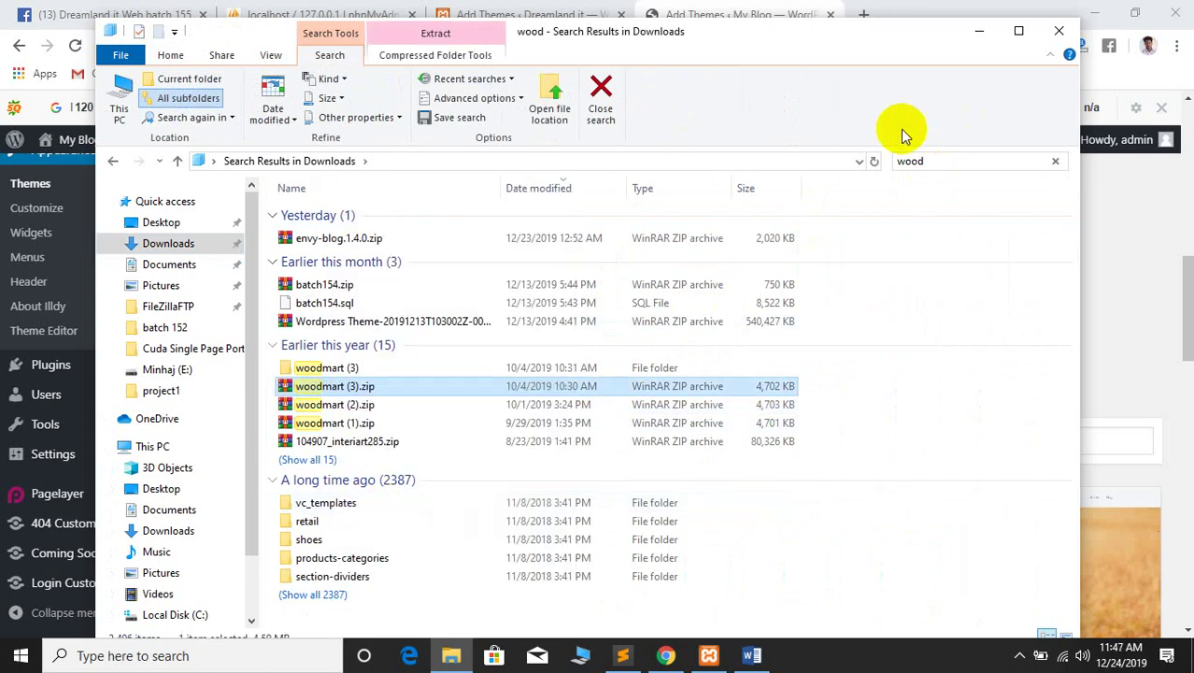
# Close the search window and open Local Disk (F:) from This PC
pyautogui.click(1058, 31)
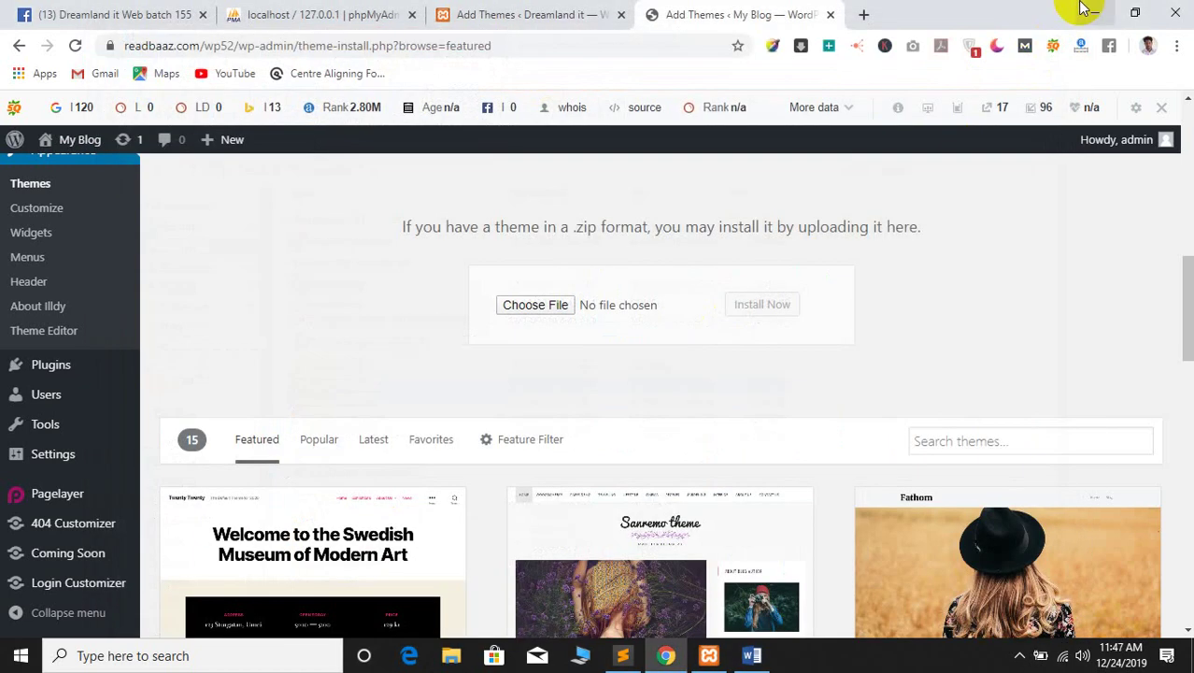
pyautogui.click(1093, 14)
pyautogui.moveTo(344, 192); pyautogui.dragTo(558, 161)
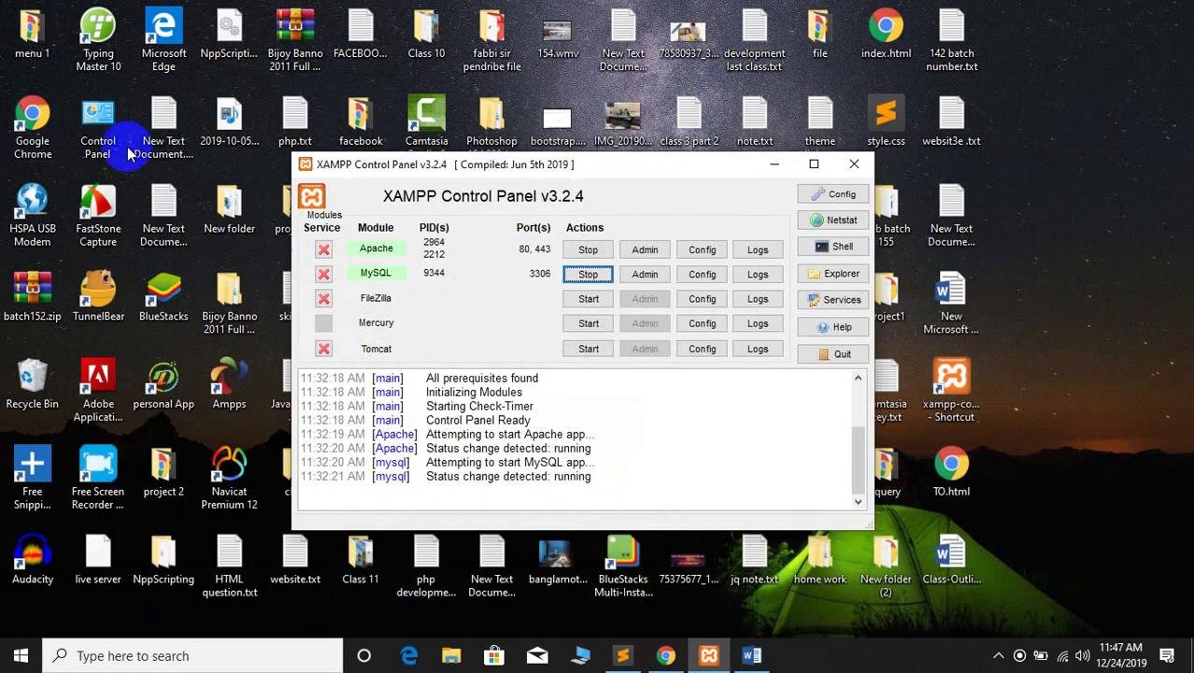
pyautogui.click(665, 655)
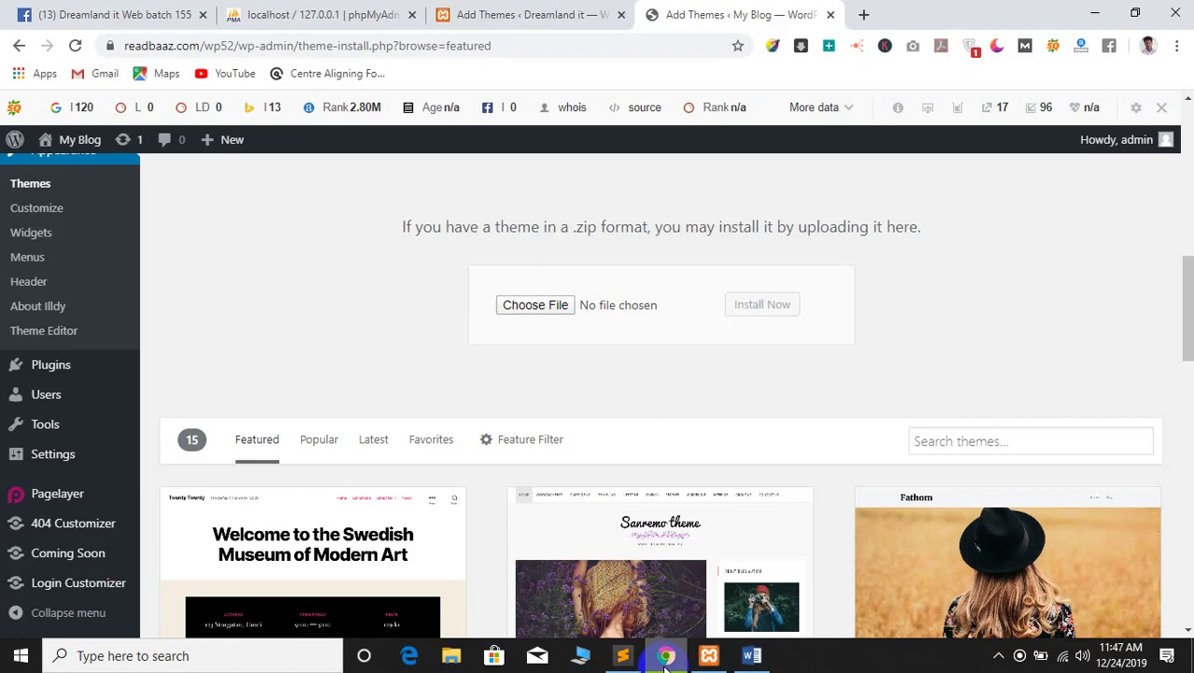
pyautogui.click(579, 657)
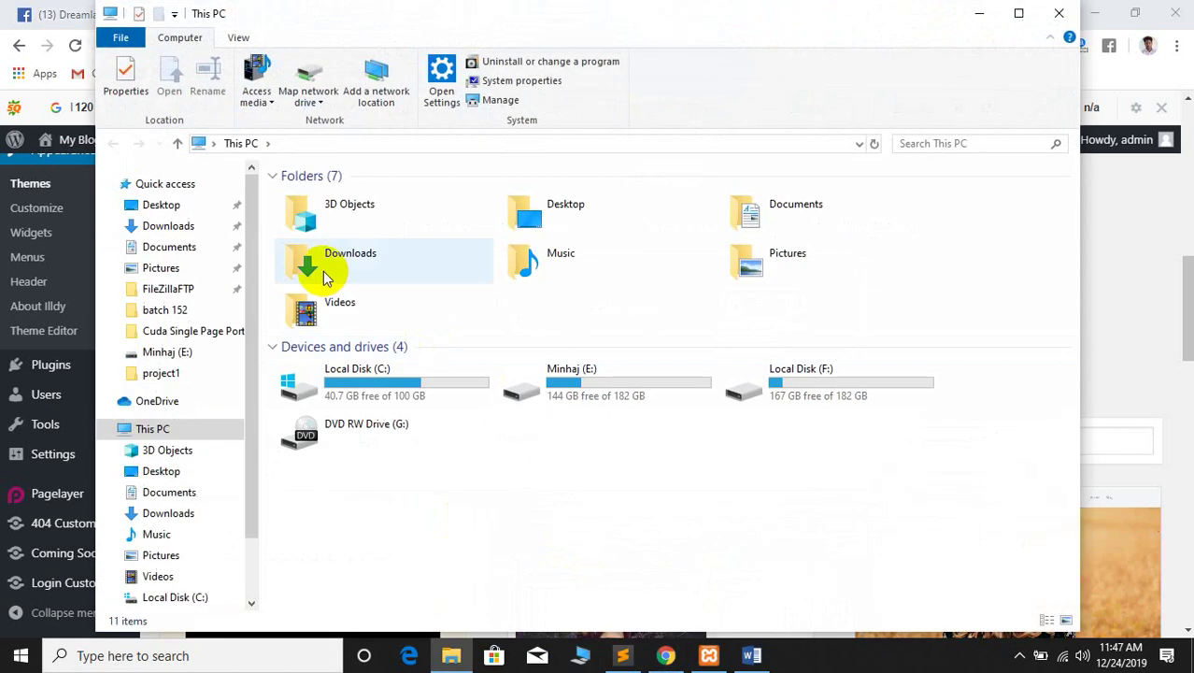
pyautogui.doubleClick(800, 374)
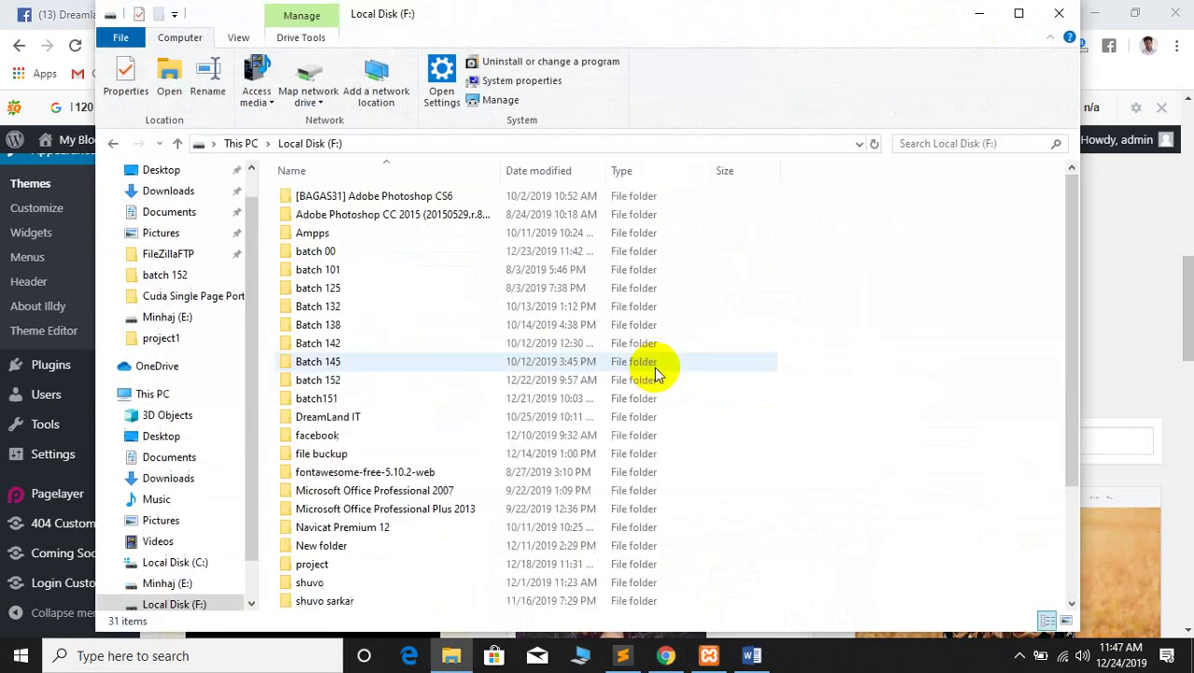
# Create a new folder named class 4 inside batch 155 on the E: drive
pyautogui.hotkey('alt', 'Left')
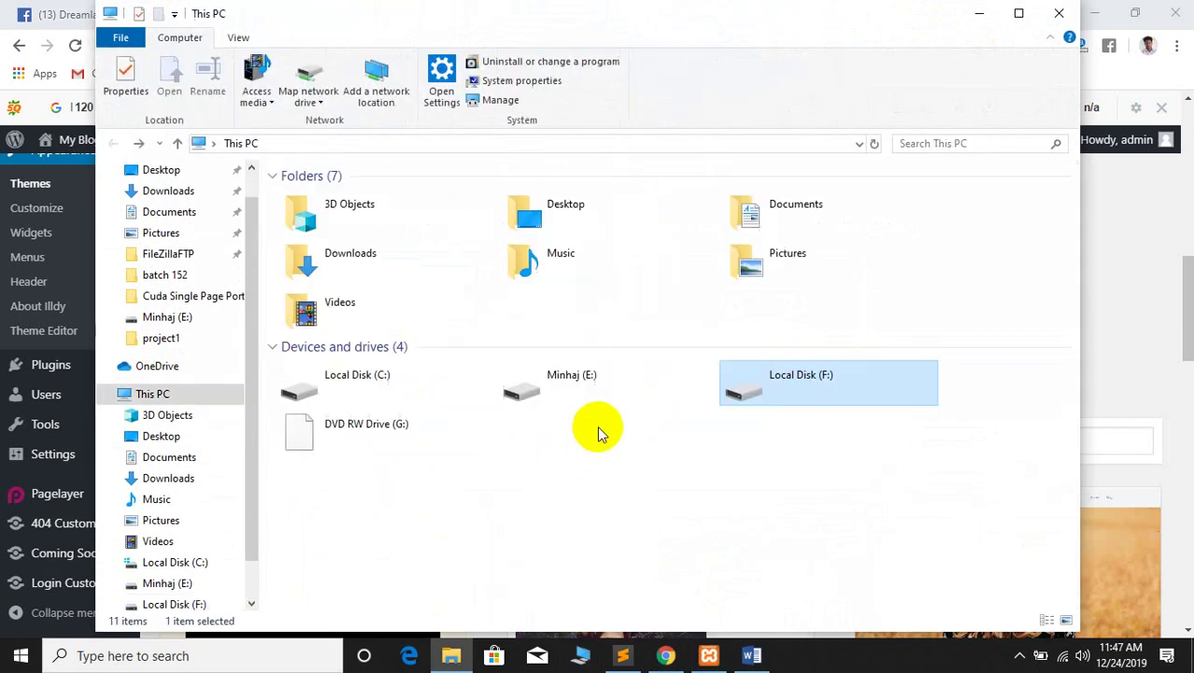
pyautogui.doubleClick(592, 385)
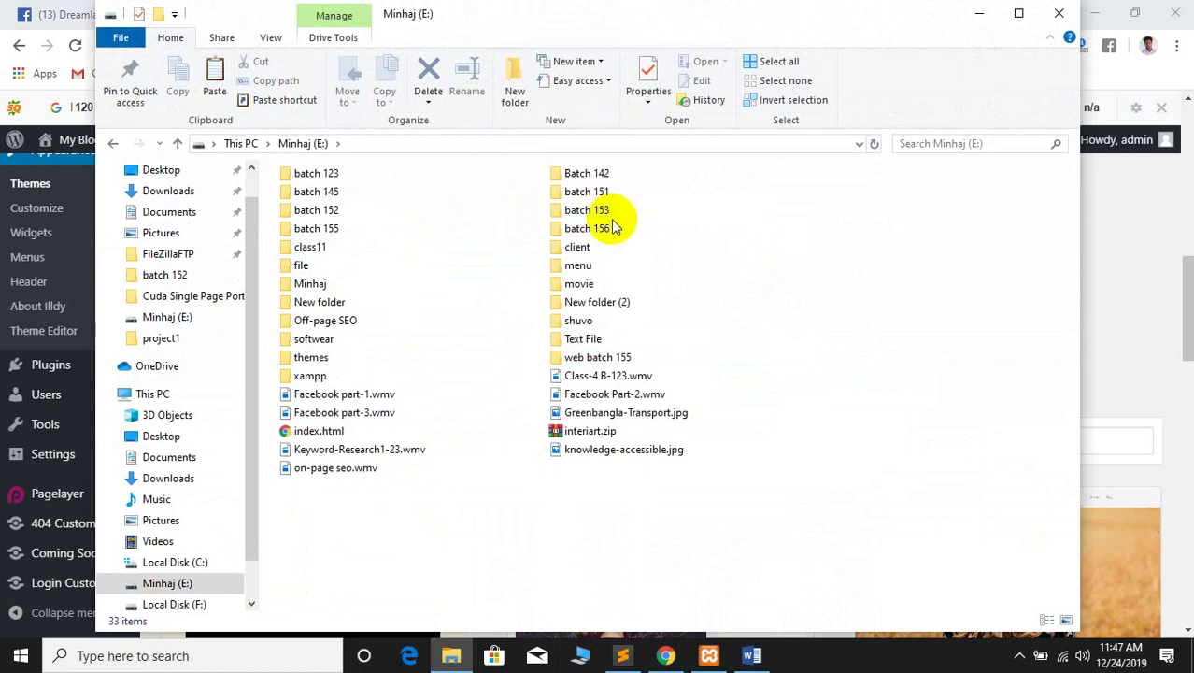
pyautogui.doubleClick(316, 227)
pyautogui.rightClick(364, 292)
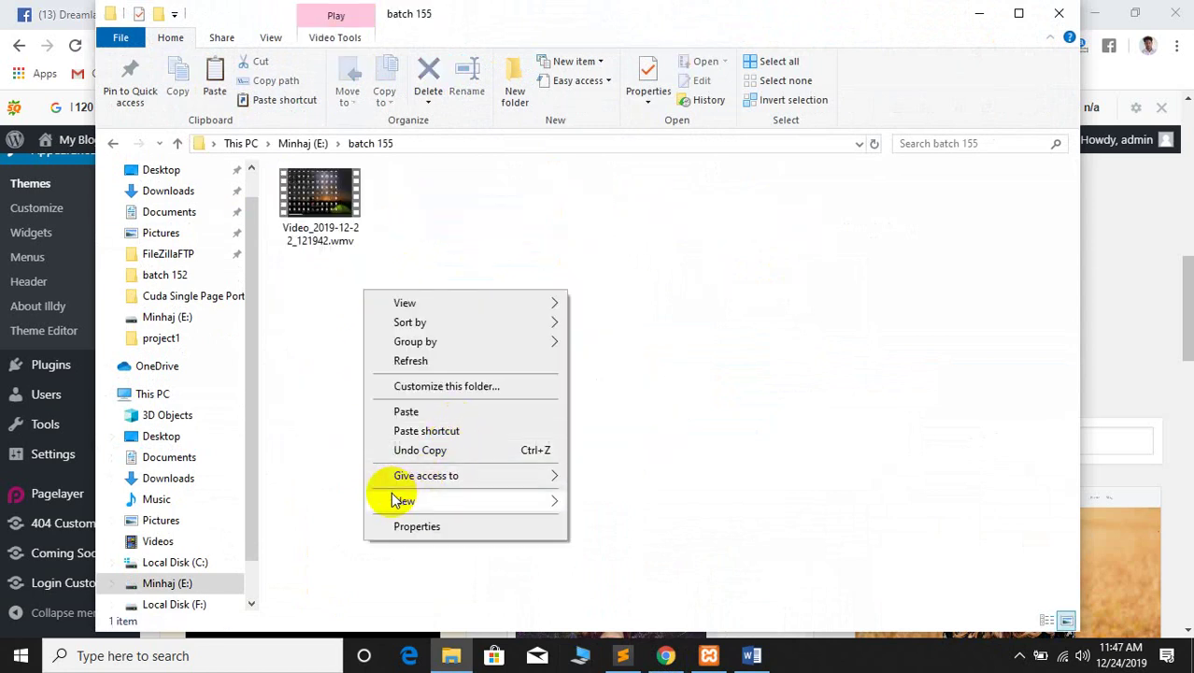
pyautogui.moveTo(392, 501)
pyautogui.click(656, 306)
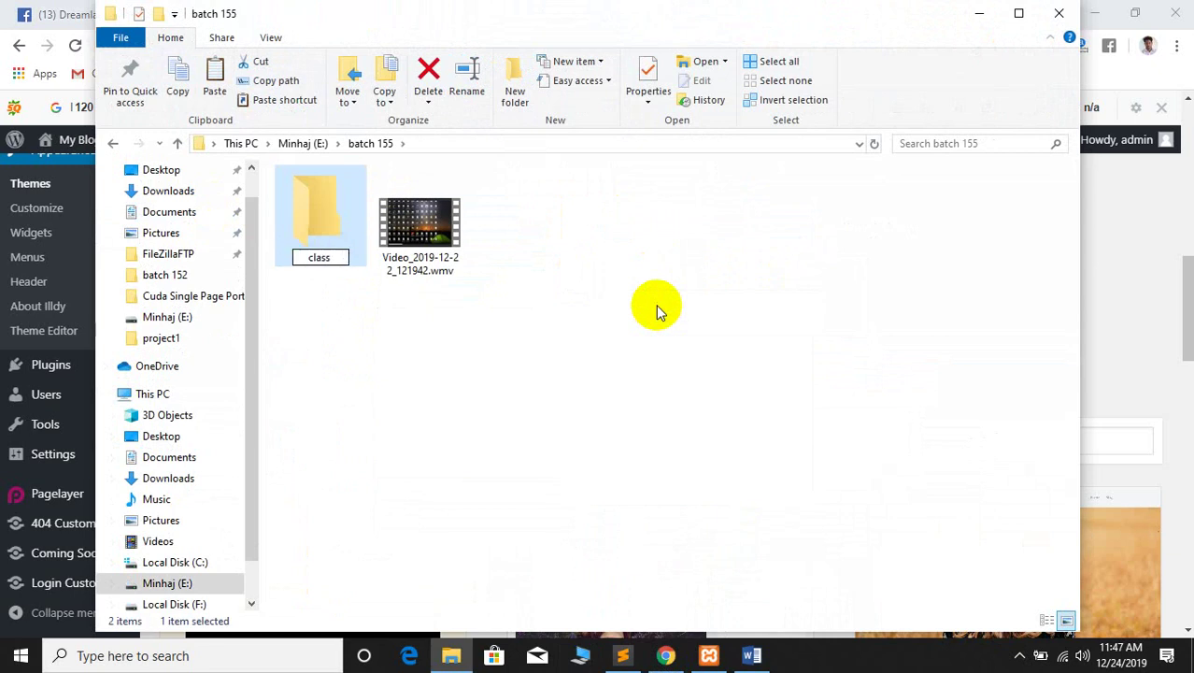
pyautogui.press('Return')
pyautogui.press('Return')
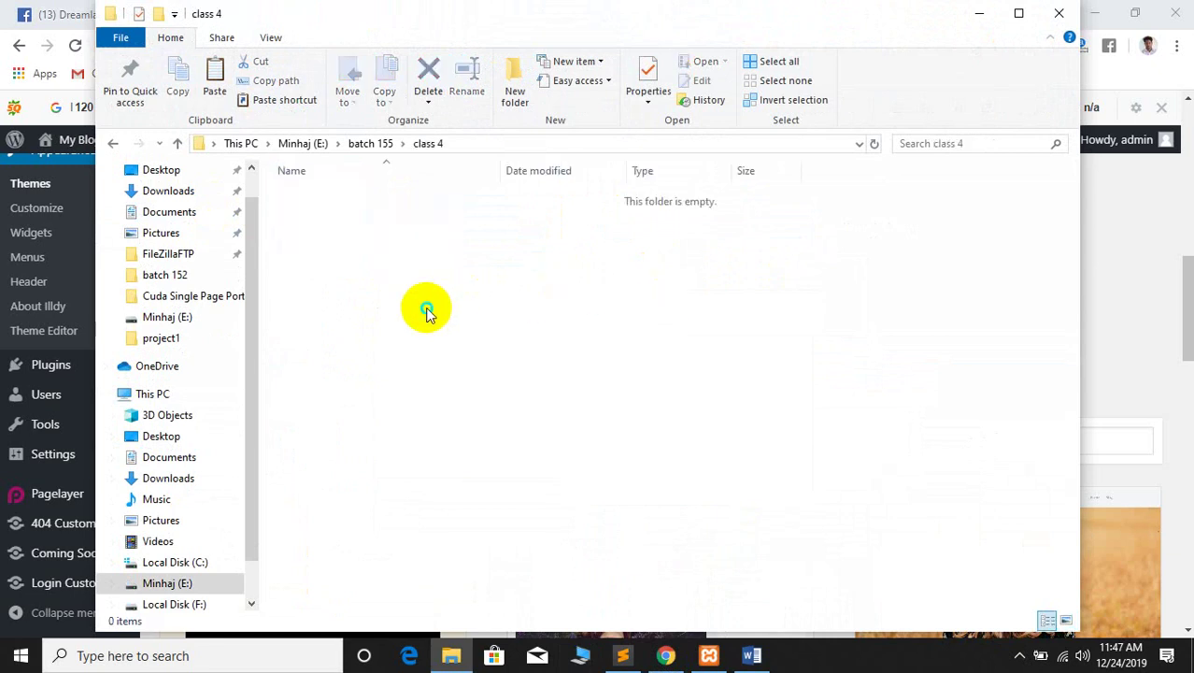
# Paste woodmart (3).zip into the class 4 folder and return to the browser
pyautogui.rightClick(427, 309)
pyautogui.click(483, 431)
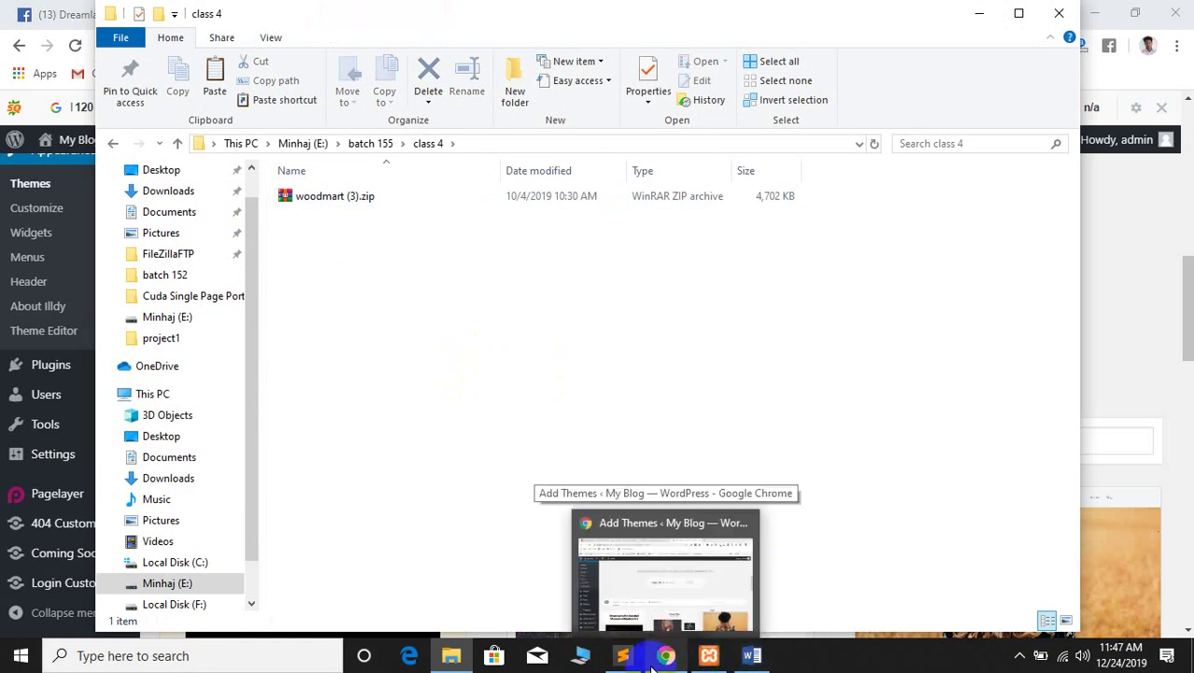
pyautogui.click(651, 665)
# Choose E:\batch 155\class 4\woodmart (3).zip as the theme file to upload
pyautogui.click(535, 305)
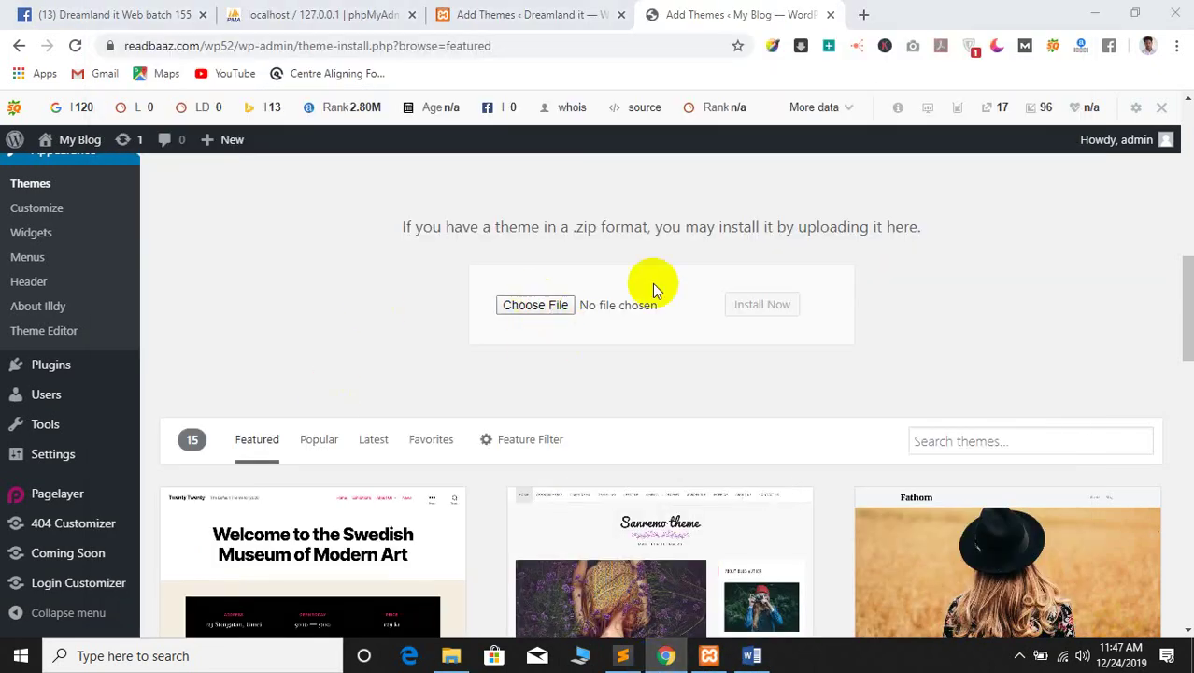
pyautogui.moveTo(546, 101); pyautogui.dragTo(752, 136)
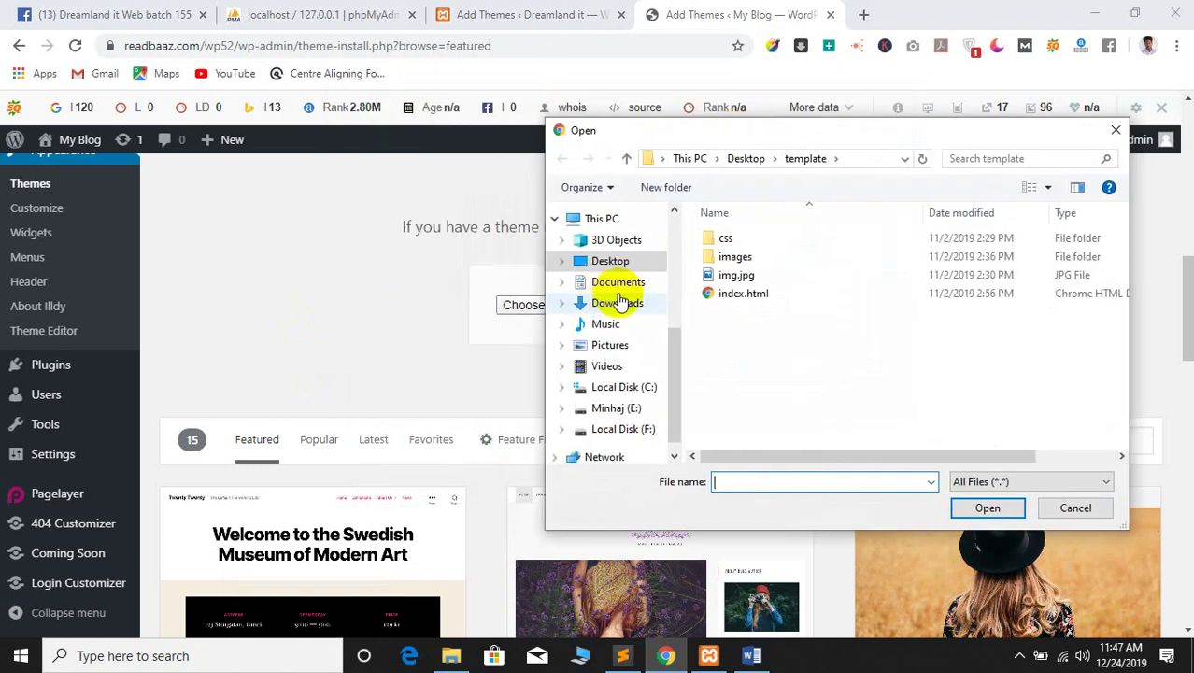
pyautogui.scroll(-1, 617, 281)
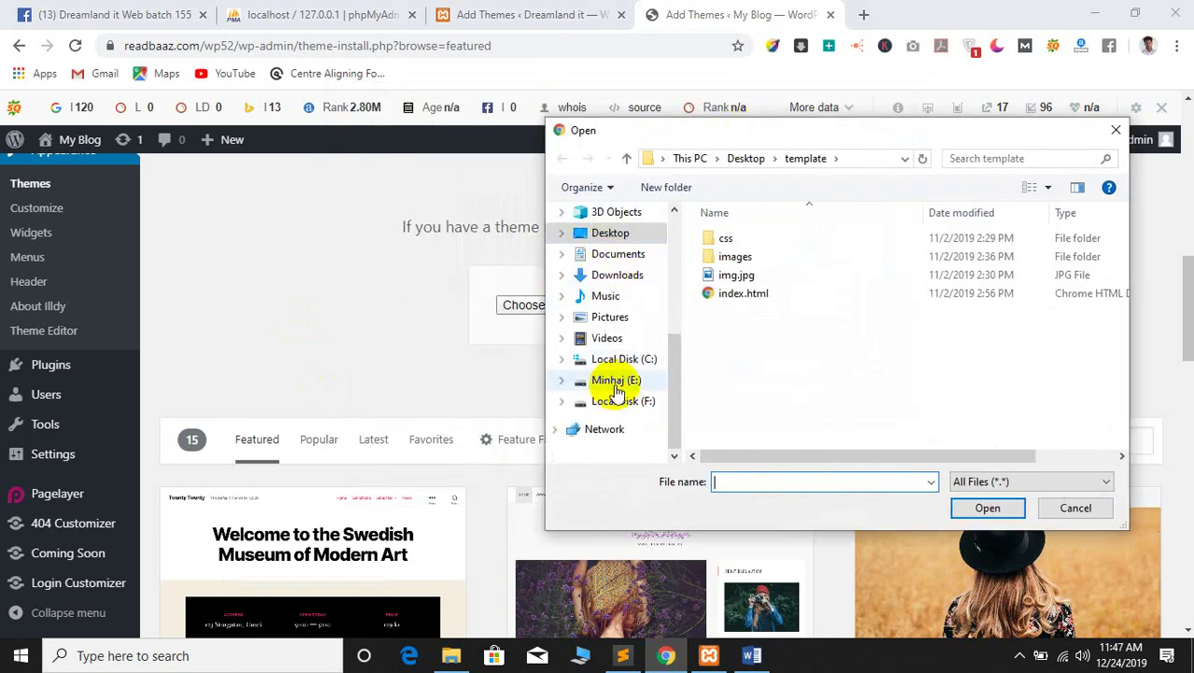
pyautogui.click(612, 361)
pyautogui.click(612, 379)
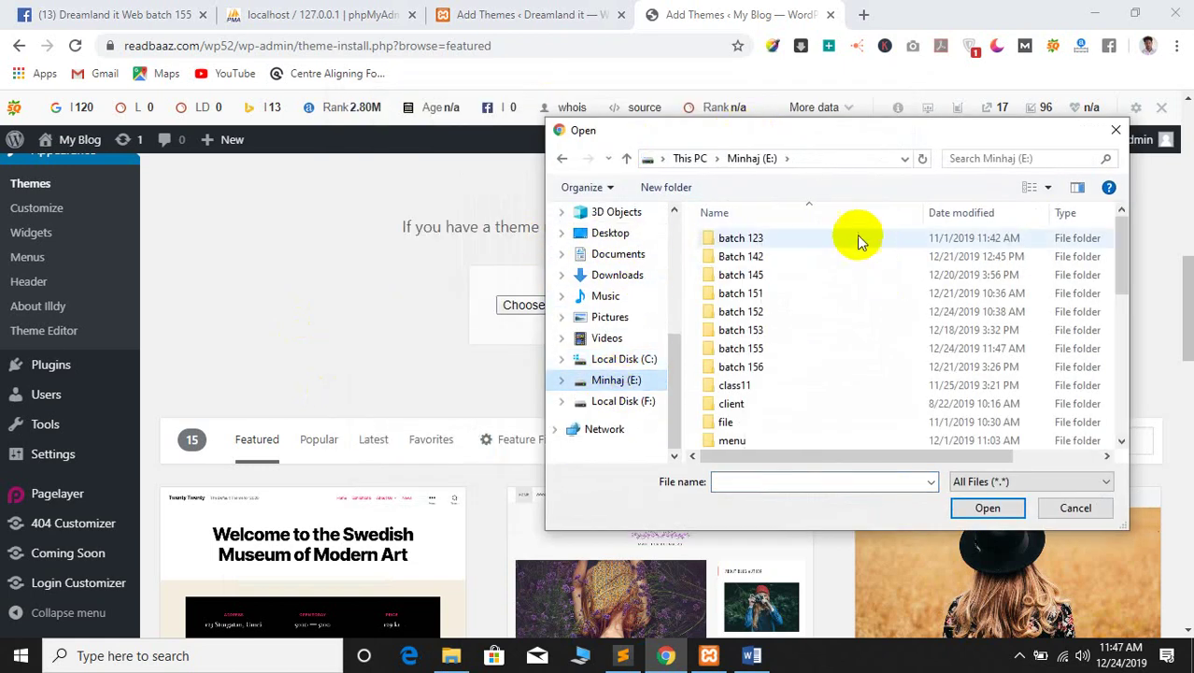
pyautogui.doubleClick(741, 348)
pyautogui.moveTo(807, 131); pyautogui.dragTo(640, 132)
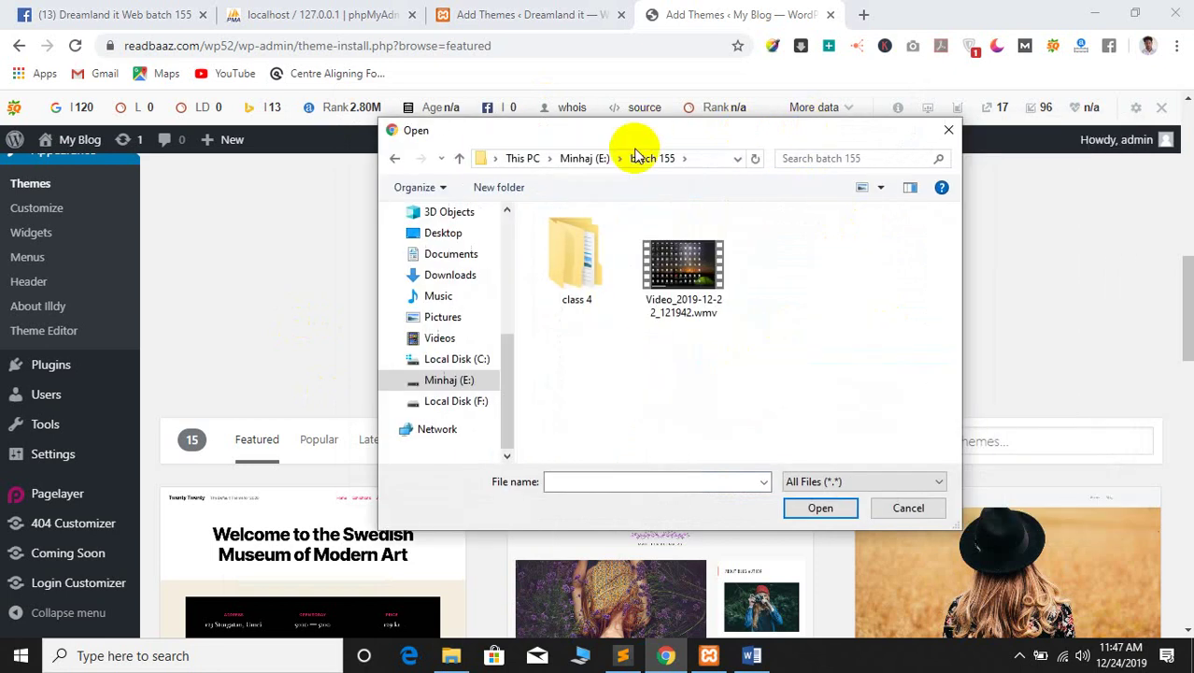
pyautogui.doubleClick(570, 251)
pyautogui.click(568, 238)
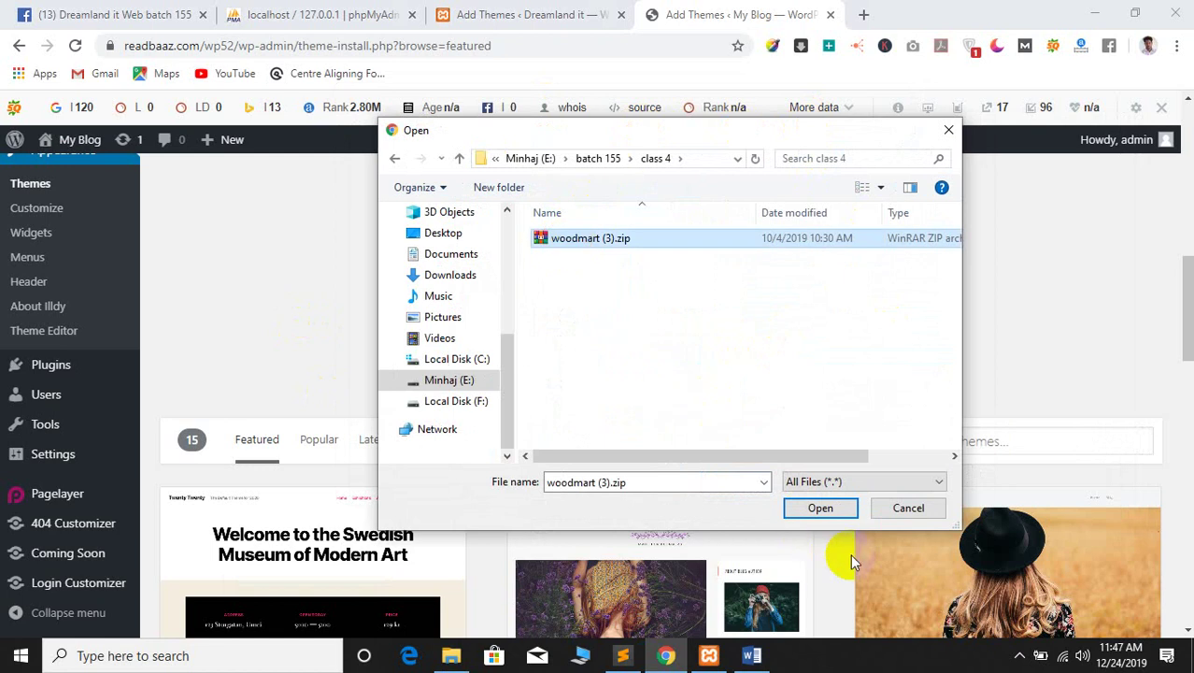
pyautogui.click(820, 507)
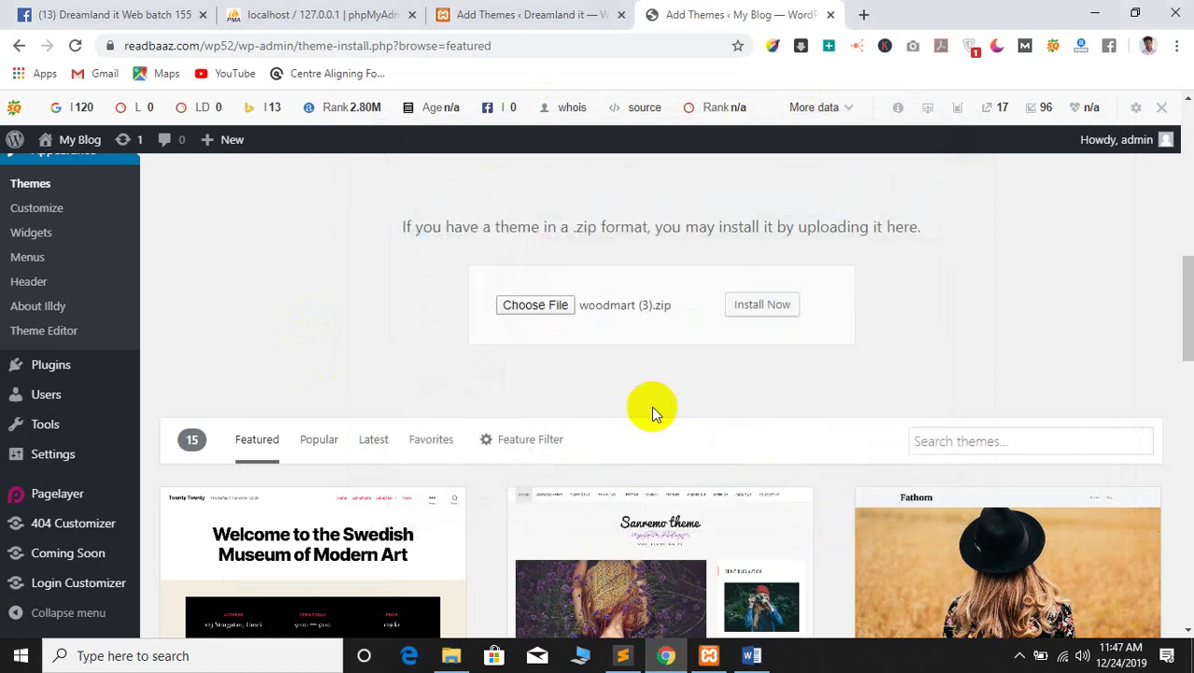
# Install the woodmart theme, which fails for exceeding php.ini's upload_max_filesize
pyautogui.click(763, 306)
pyautogui.scroll(-1, 402, 323)
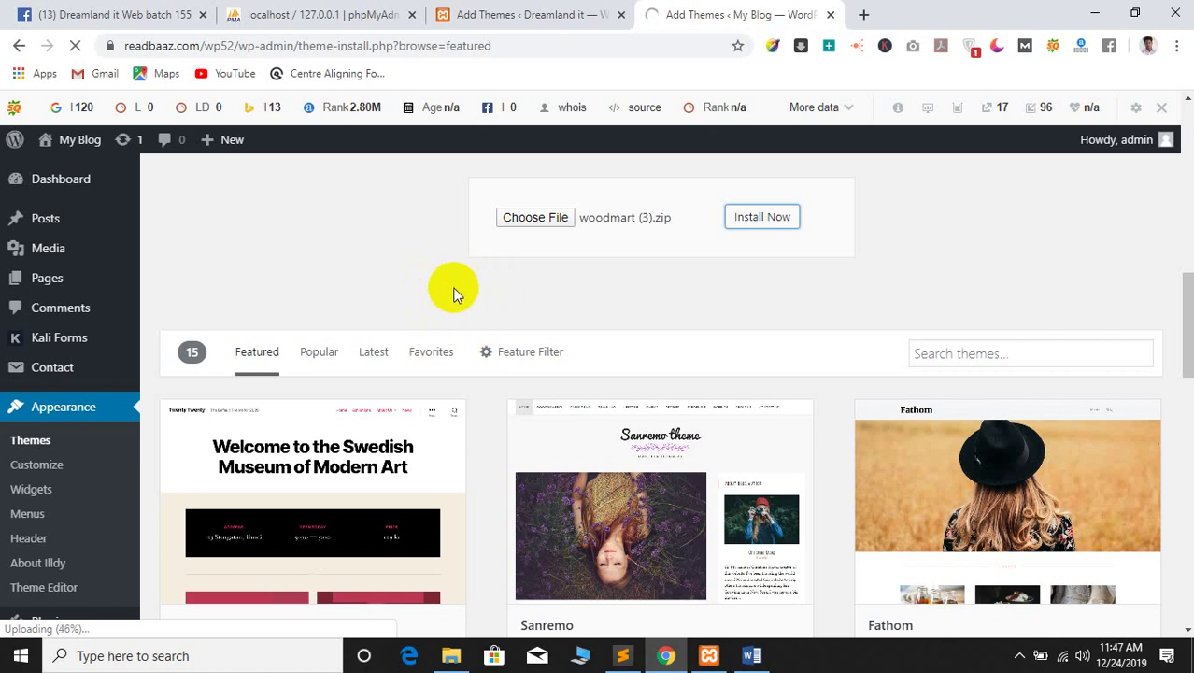
pyautogui.scroll(-3, 458, 290)
pyautogui.scroll(4, 444, 283)
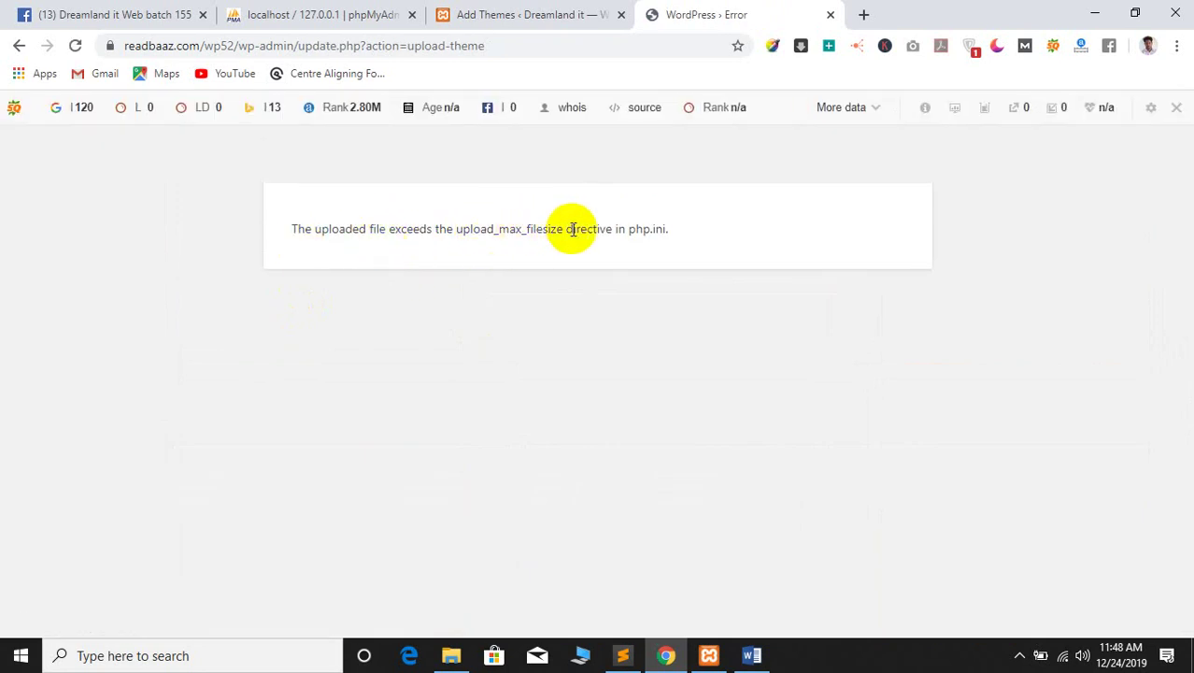
# Go back from the upload error and settle on the WordPress Error tab
pyautogui.click(23, 46)
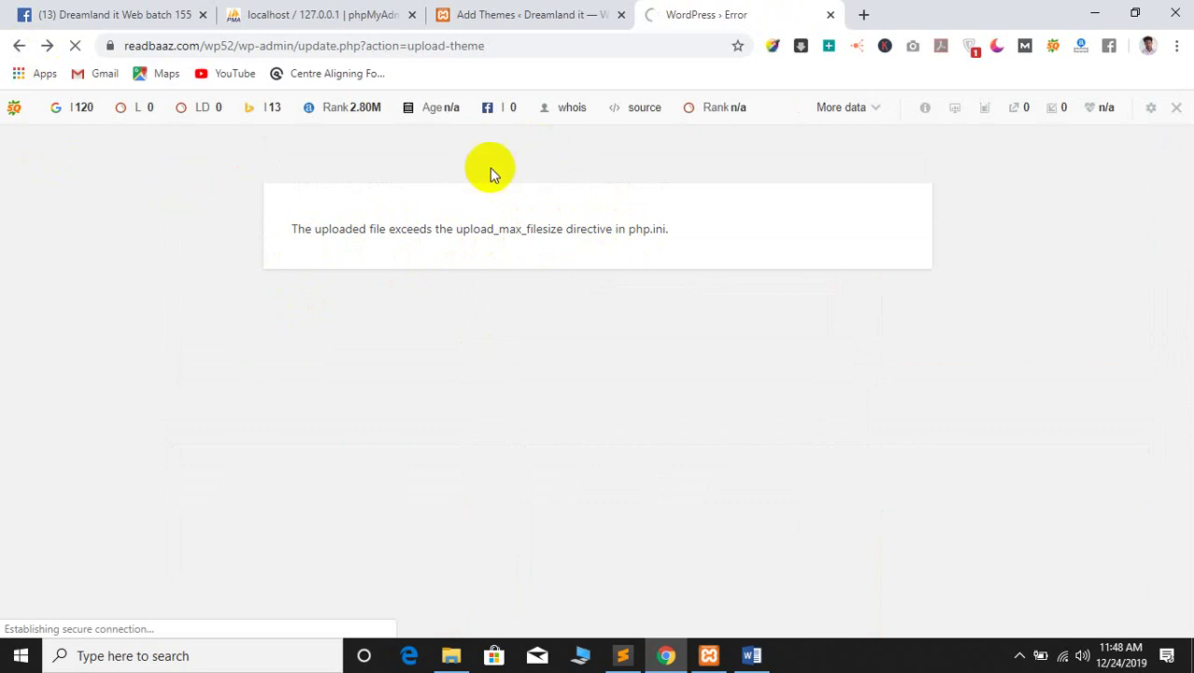
pyautogui.click(567, 11)
pyautogui.click(667, 8)
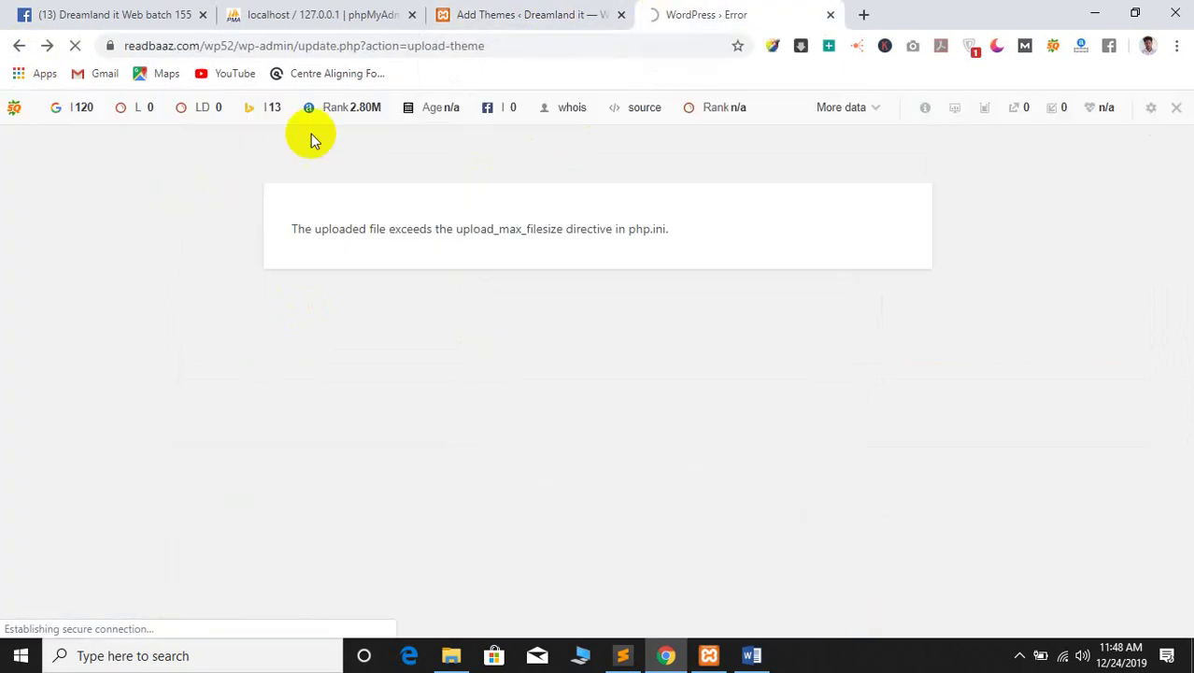
pyautogui.click(453, 9)
pyautogui.click(756, 9)
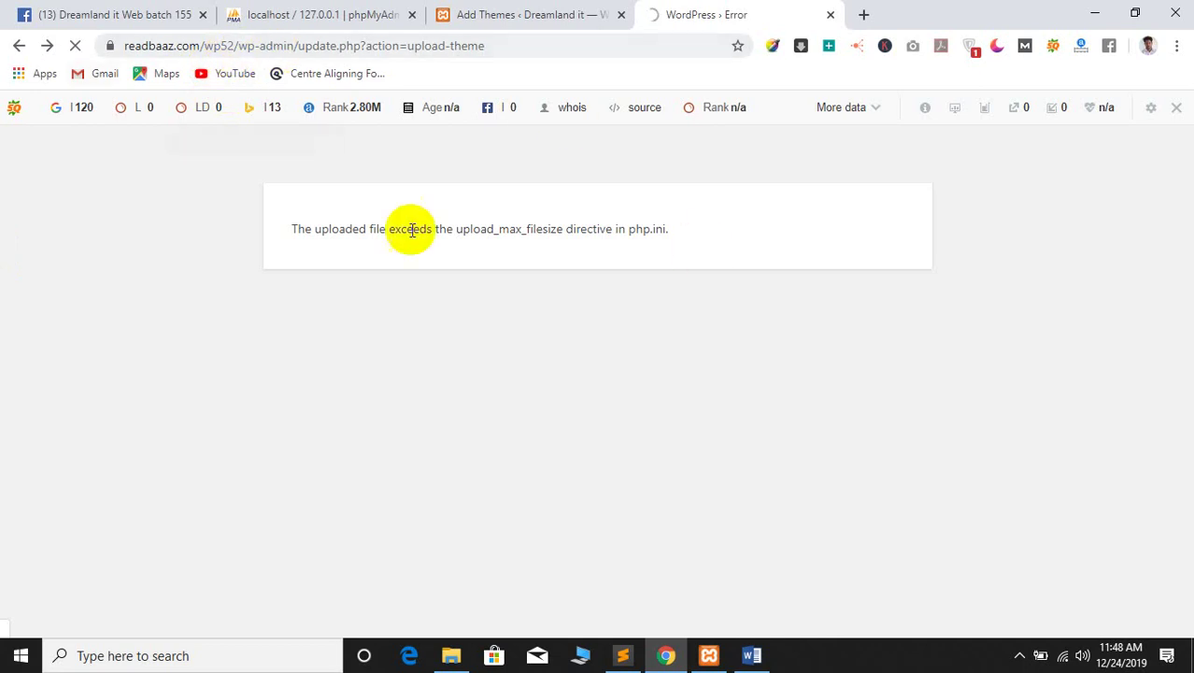
# Load the .../wp-admin/ dashboard address and open Appearance > Themes listing 5 themes
pyautogui.moveTo(299, 45); pyautogui.dragTo(685, 45)
pyautogui.press('BackSpace')
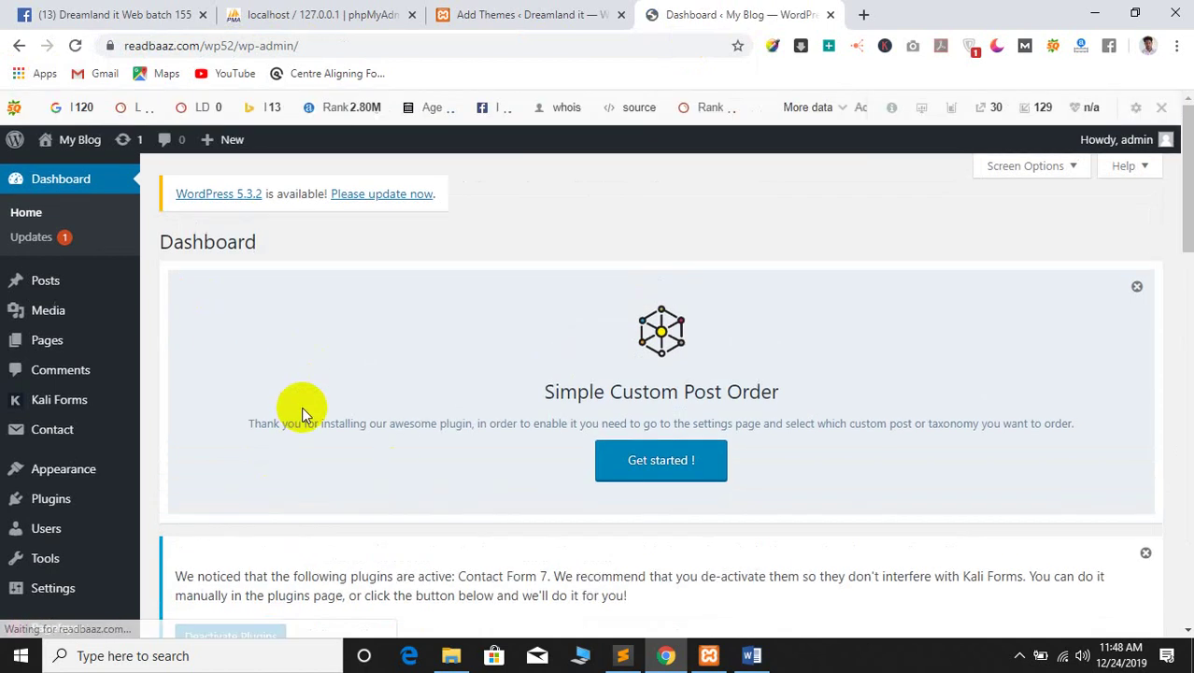
pyautogui.scroll(-3, 394, 299)
pyautogui.scroll(3, 397, 339)
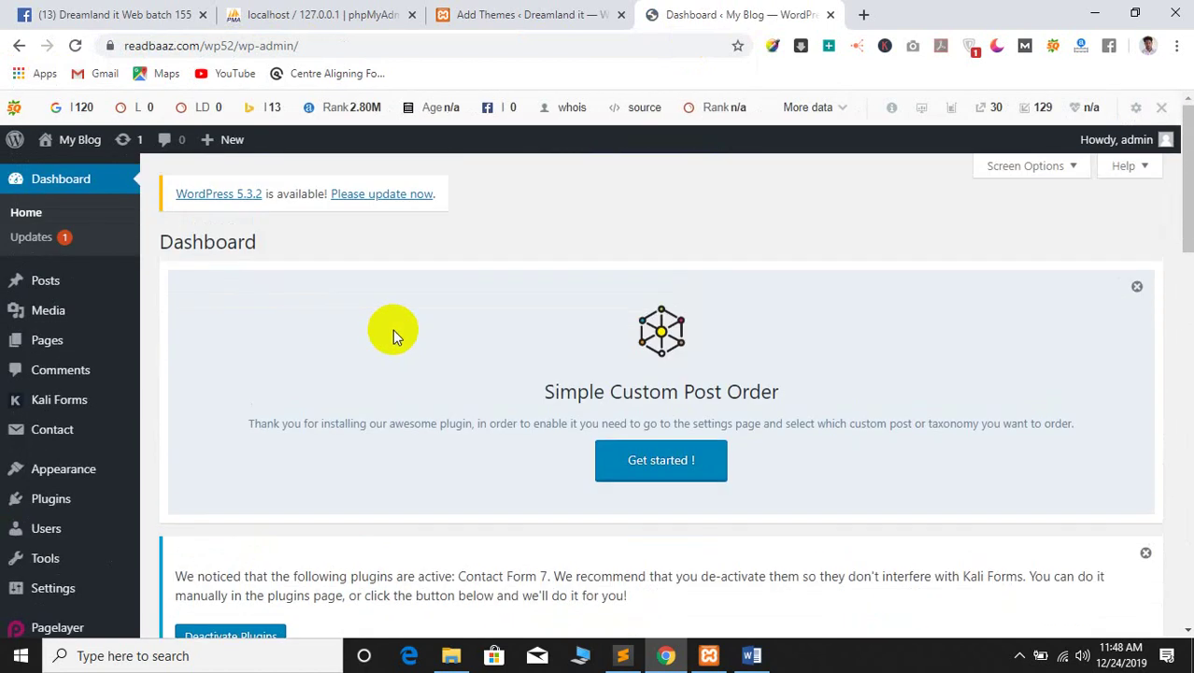
pyautogui.scroll(-4, 40, 504)
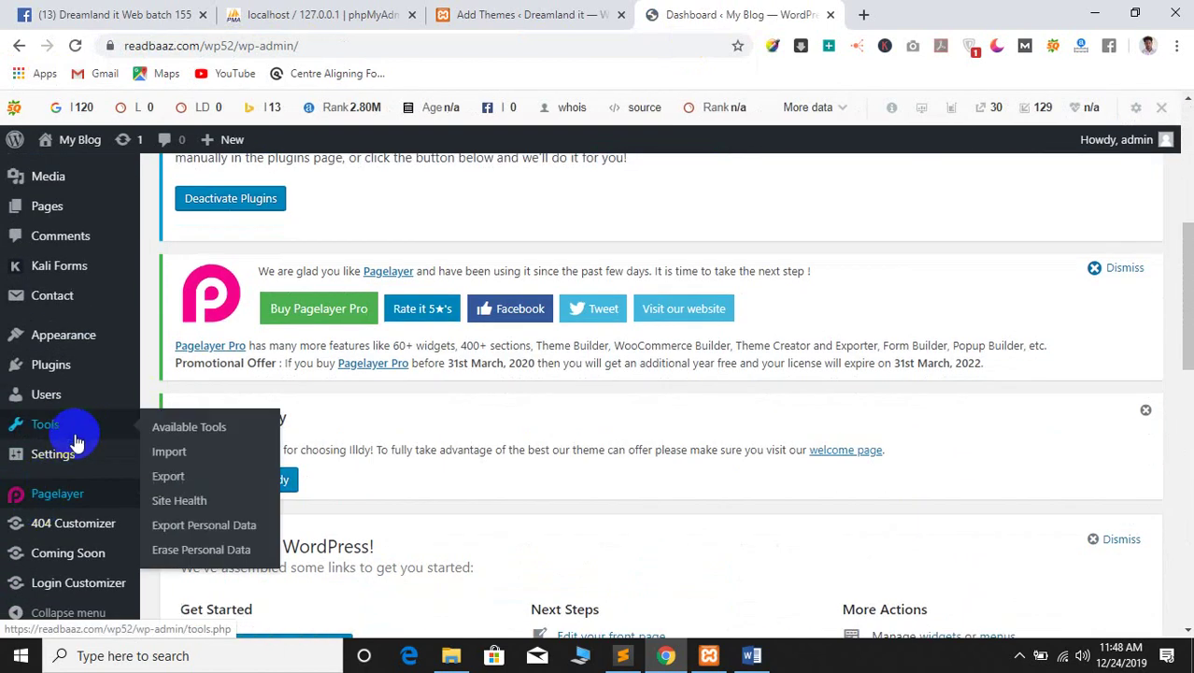
pyautogui.click(186, 344)
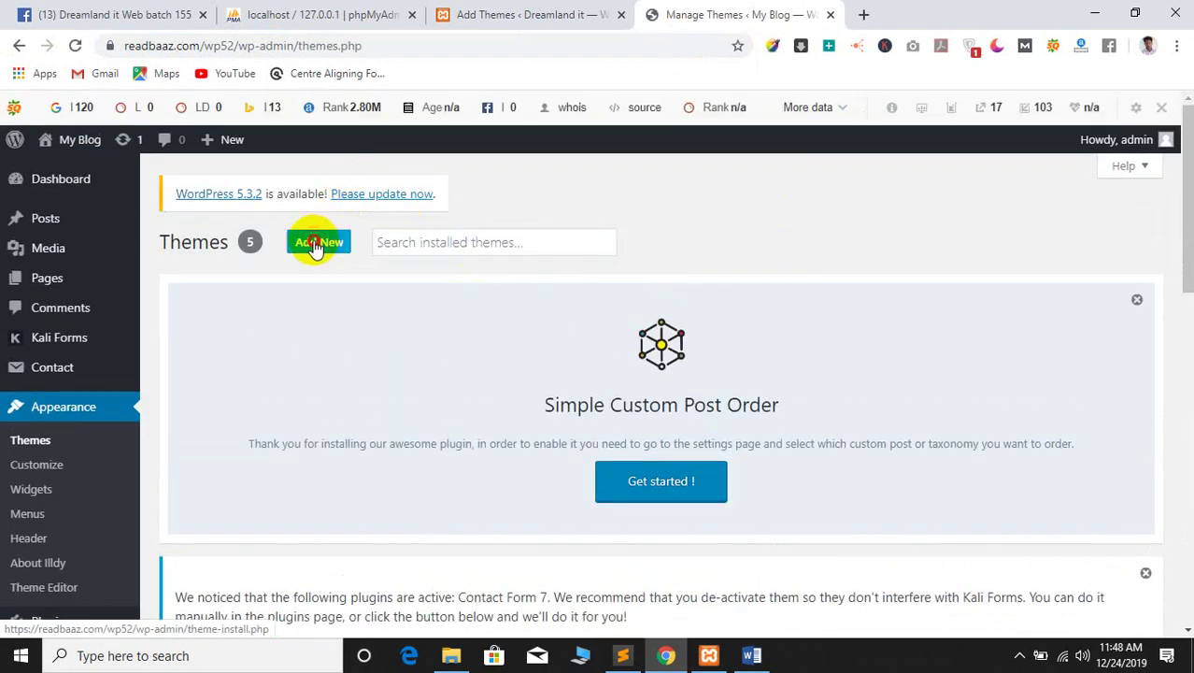
# Open the Upload Theme form and select woodmart (3).zip as the package
pyautogui.click(315, 245)
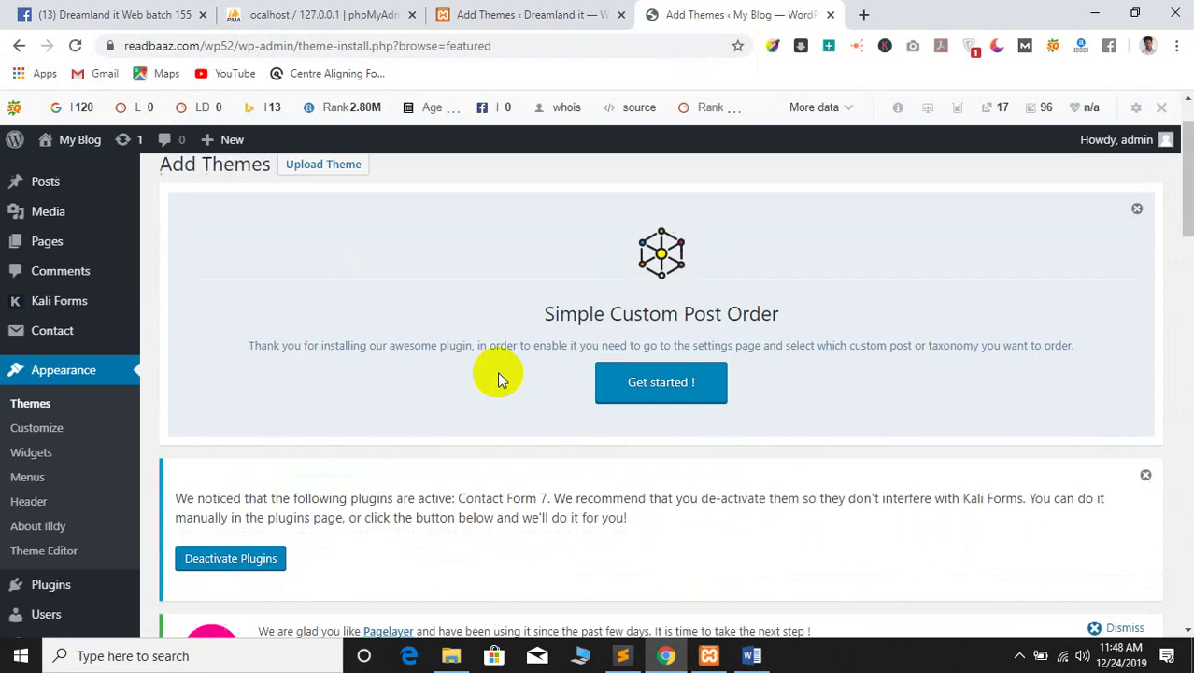
pyautogui.click(306, 240)
pyautogui.scroll(-5, 519, 285)
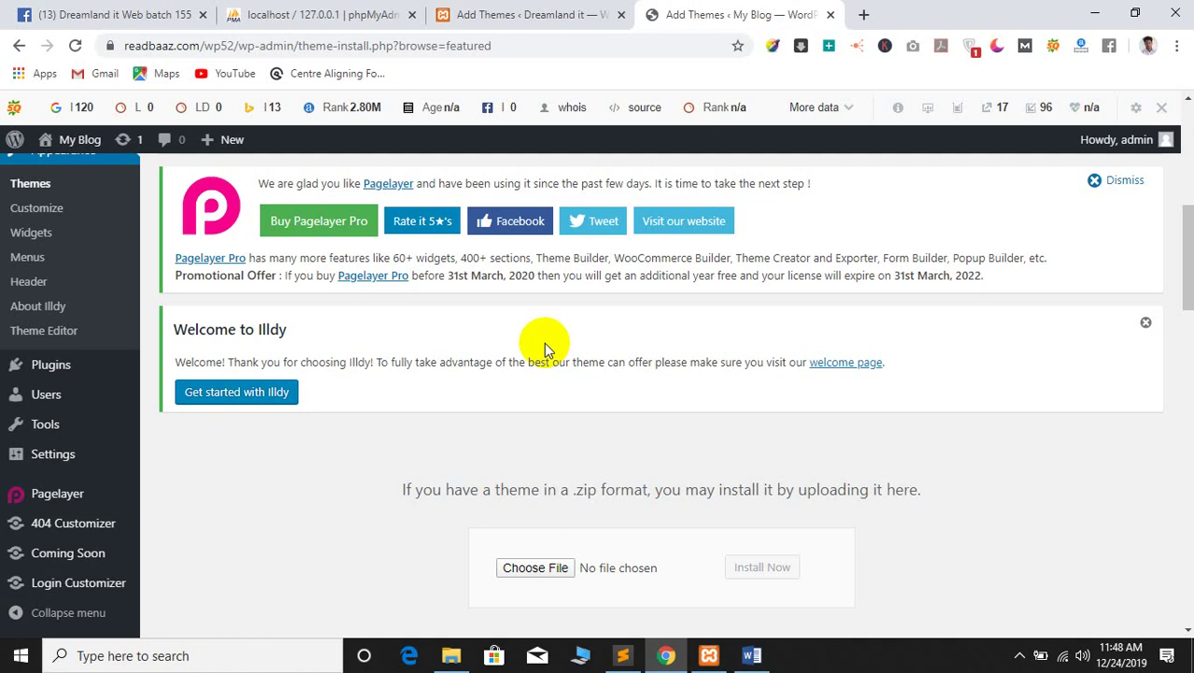
pyautogui.click(509, 567)
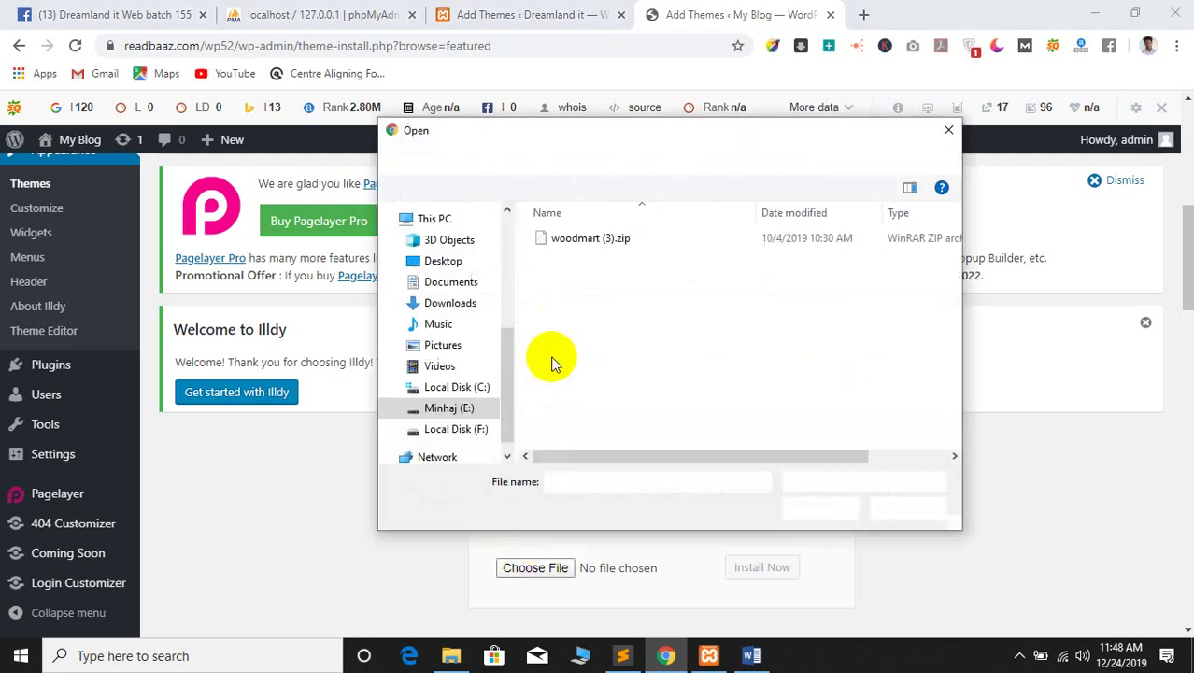
pyautogui.click(597, 240)
pyautogui.click(817, 508)
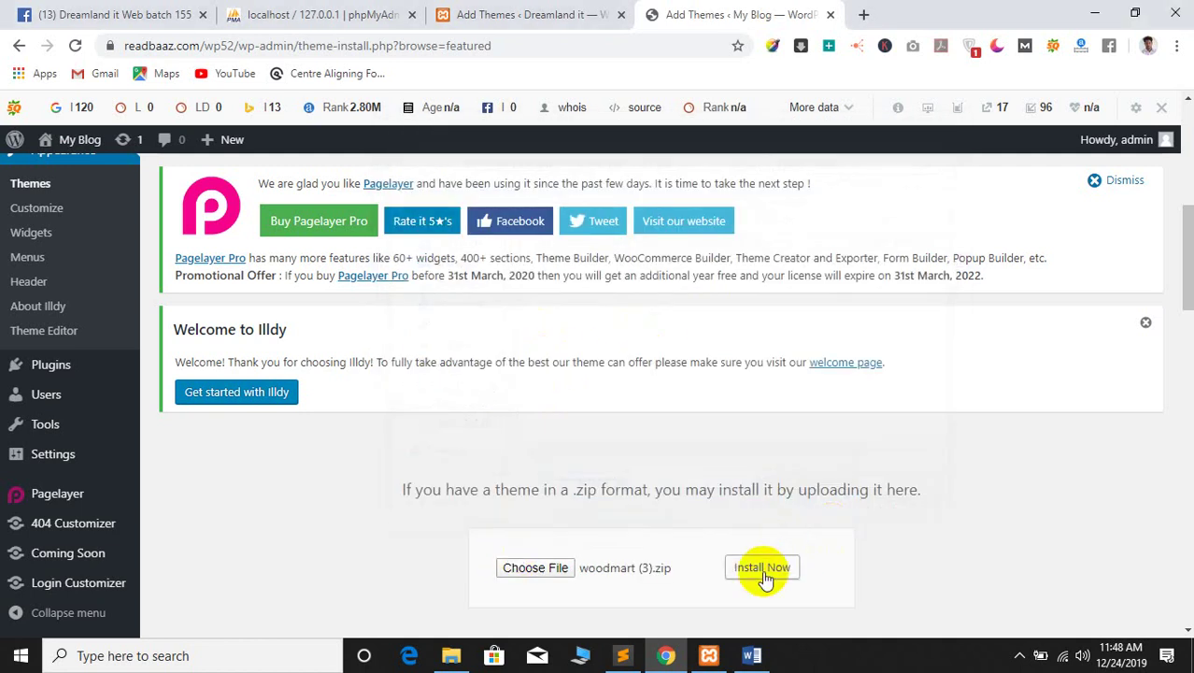
# Install the package again and read the upload_max_filesize rejection message
pyautogui.click(762, 570)
pyautogui.scroll(-2, 613, 519)
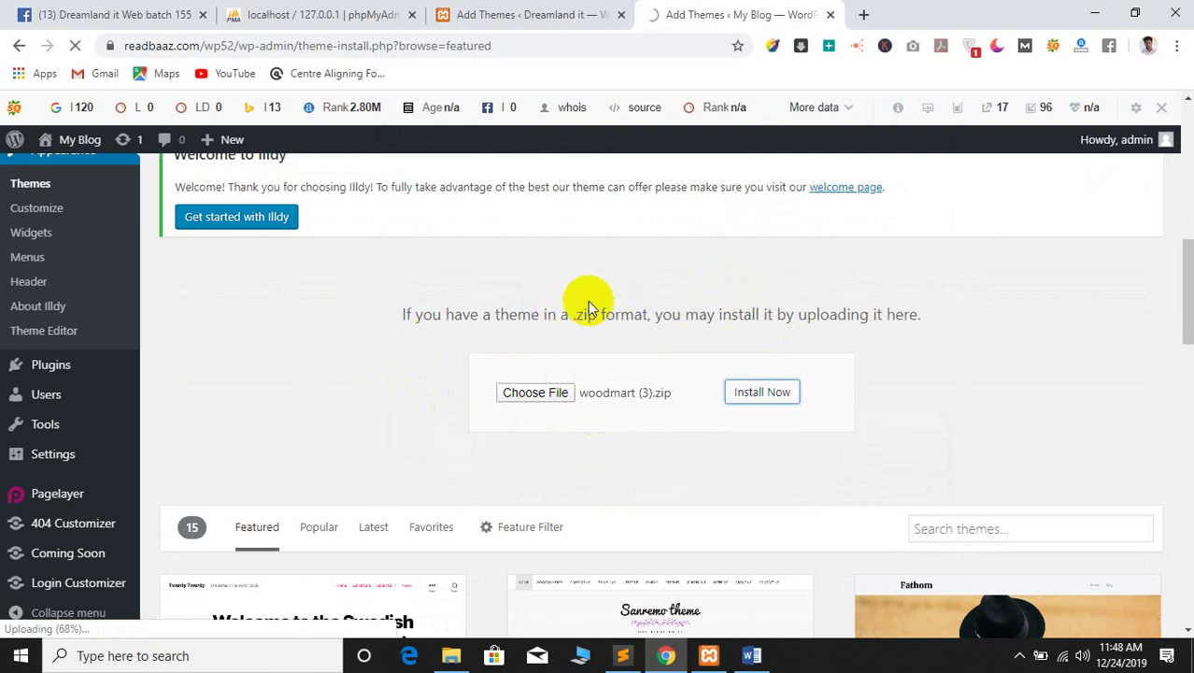
pyautogui.scroll(-4, 387, 338)
pyautogui.scroll(3, 387, 337)
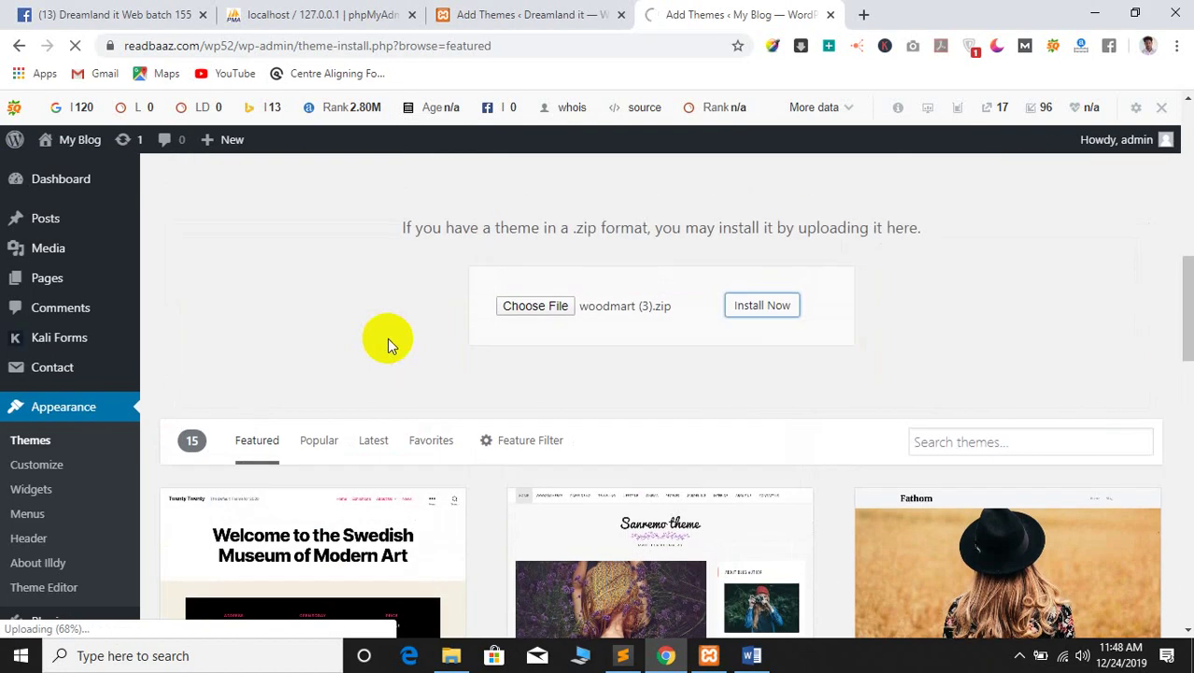
pyautogui.scroll(5, 387, 337)
pyautogui.scroll(-3, 580, 177)
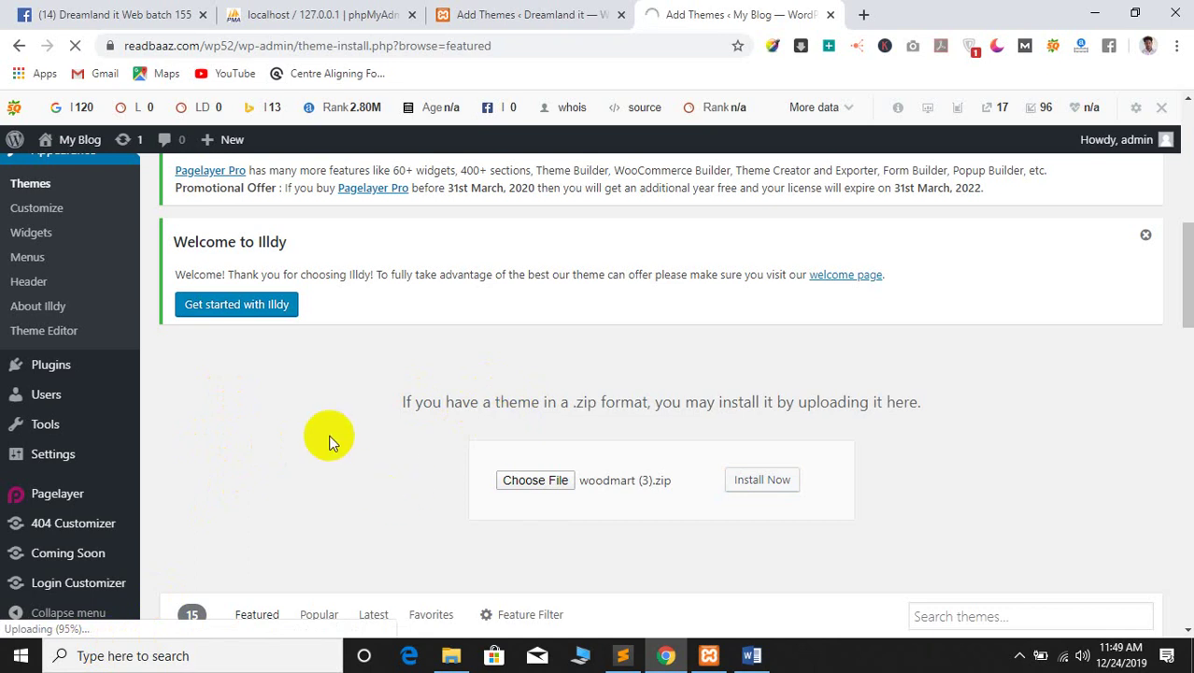
pyautogui.tripleClick(437, 401)
pyautogui.click(391, 430)
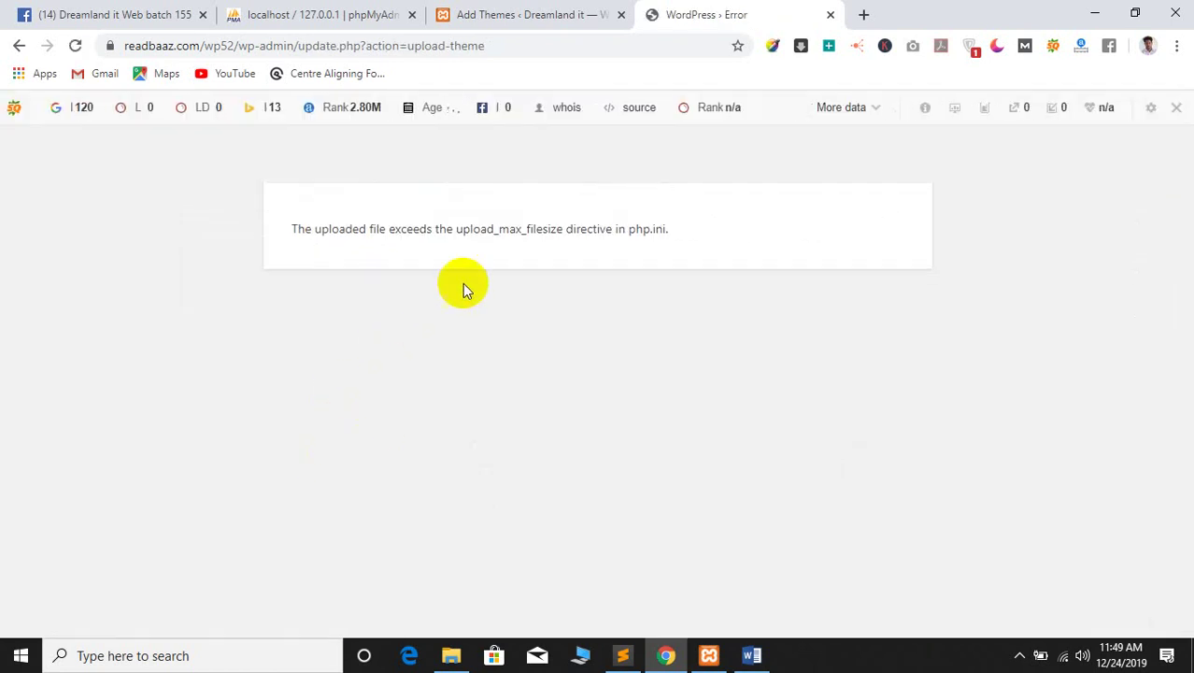
# Highlight the upload_max_filesize error text, then open a new blank Chrome tab beside it
pyautogui.moveTo(292, 228); pyautogui.dragTo(712, 227)
pyautogui.click(551, 230)
pyautogui.doubleClick(495, 228)
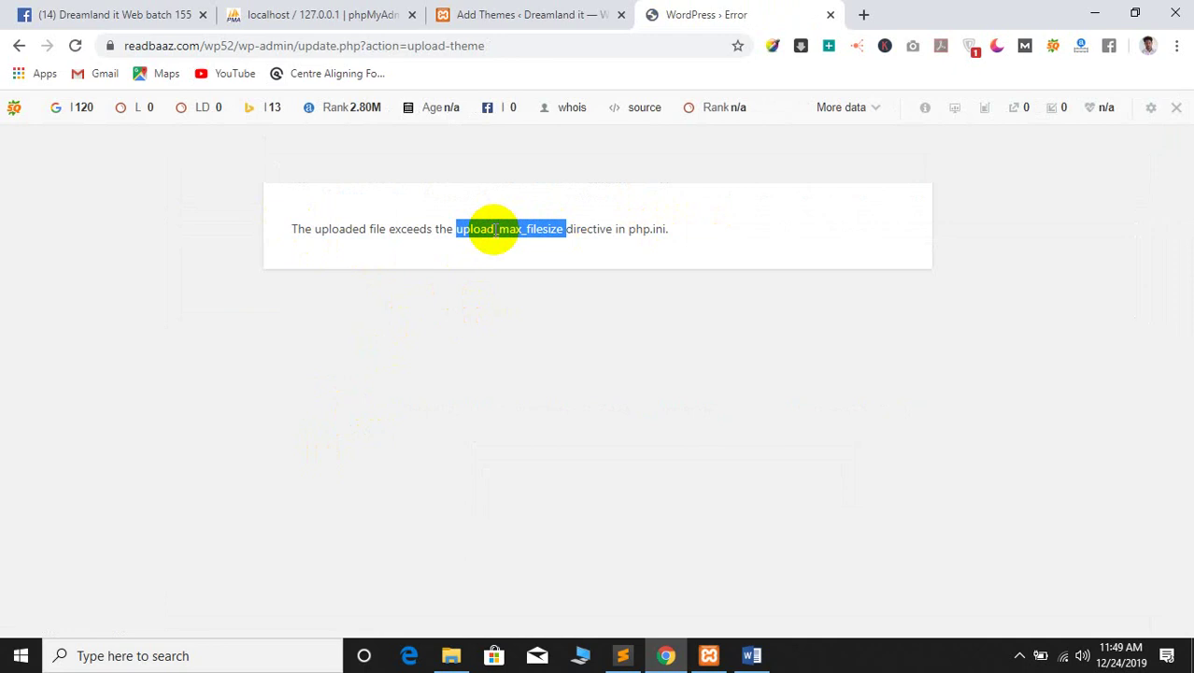
pyautogui.click(443, 227)
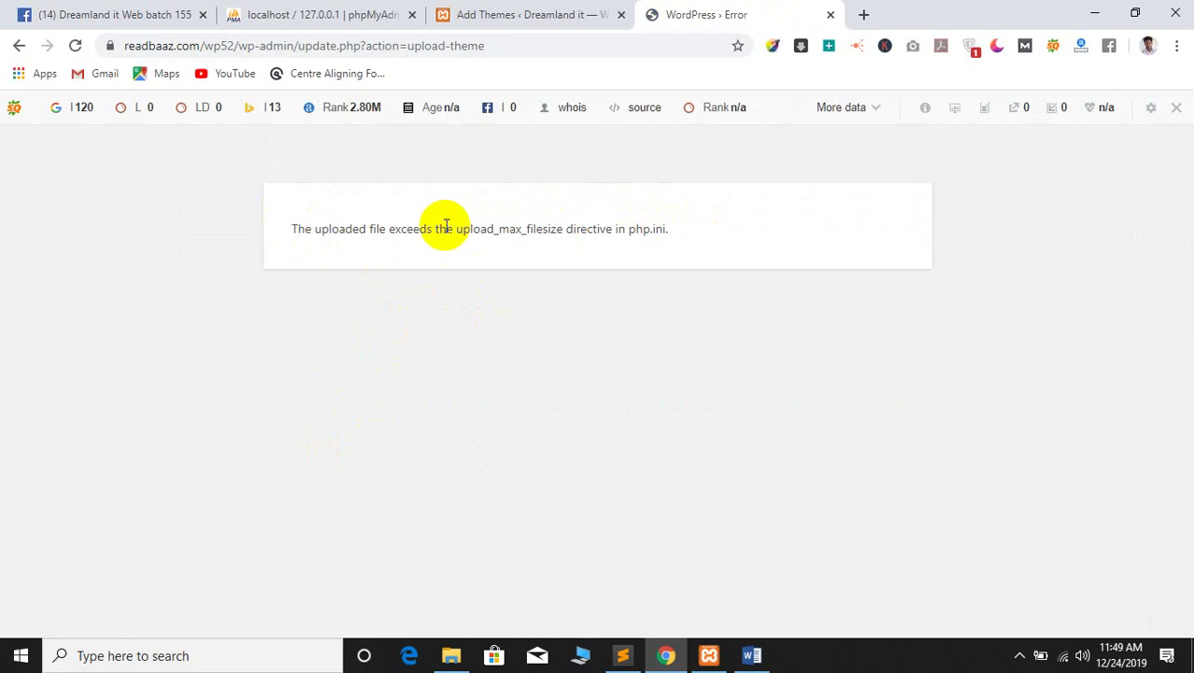
pyautogui.click(617, 229)
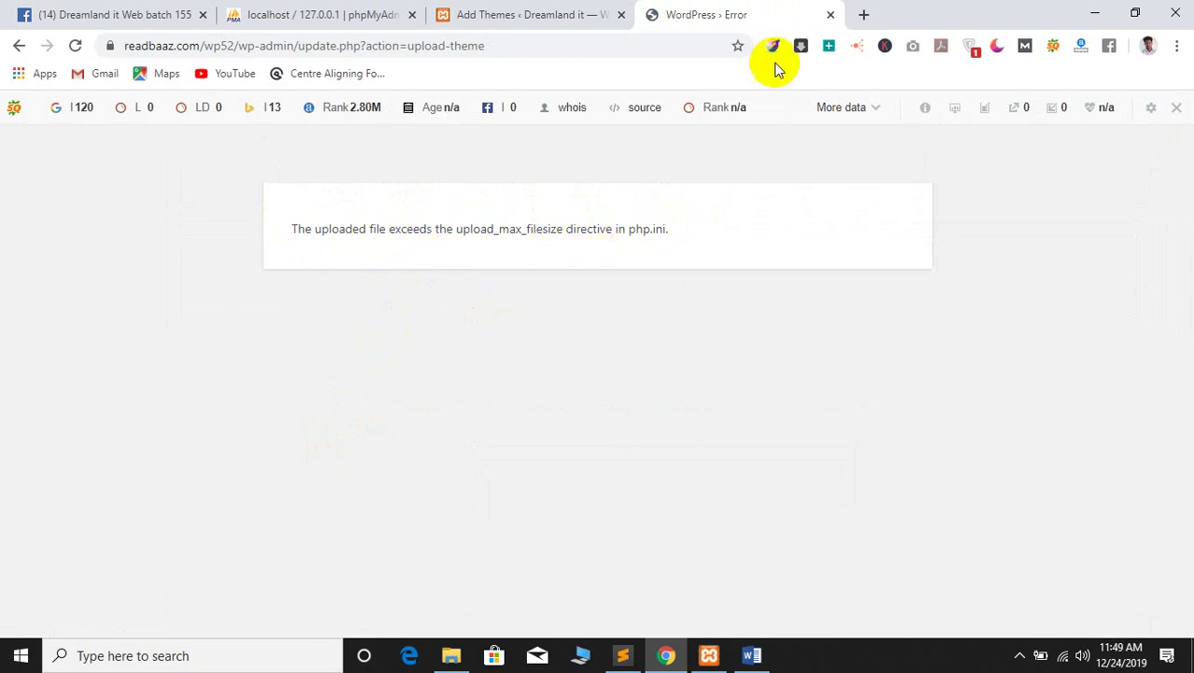
pyautogui.click(864, 14)
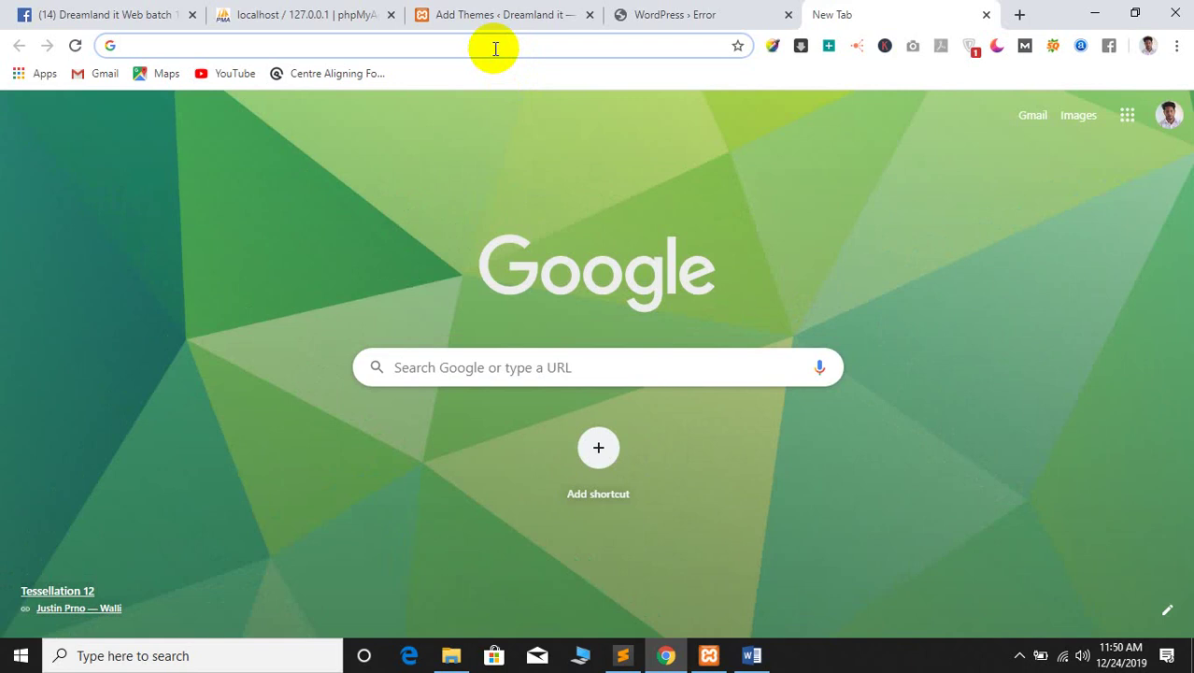
# Flip between the New Tab and WordPress › Error tabs, ending on the upload_max_filesize error page
pyautogui.click(674, 13)
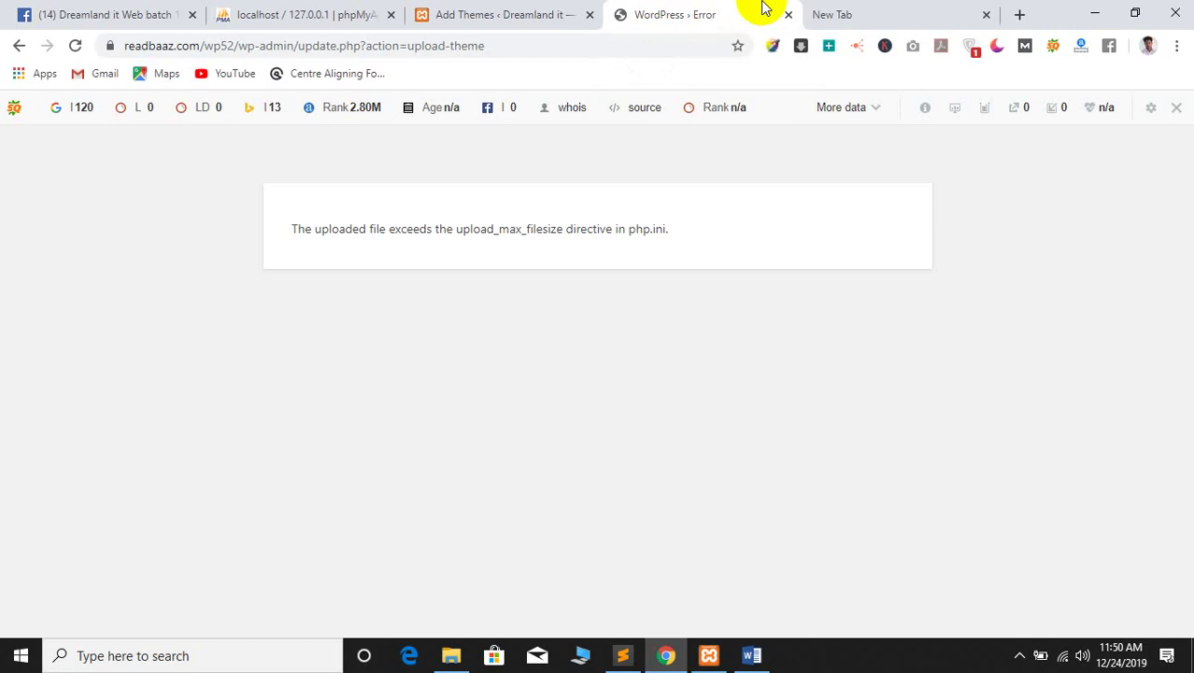
pyautogui.click(878, 8)
pyautogui.click(679, 9)
pyautogui.click(834, 8)
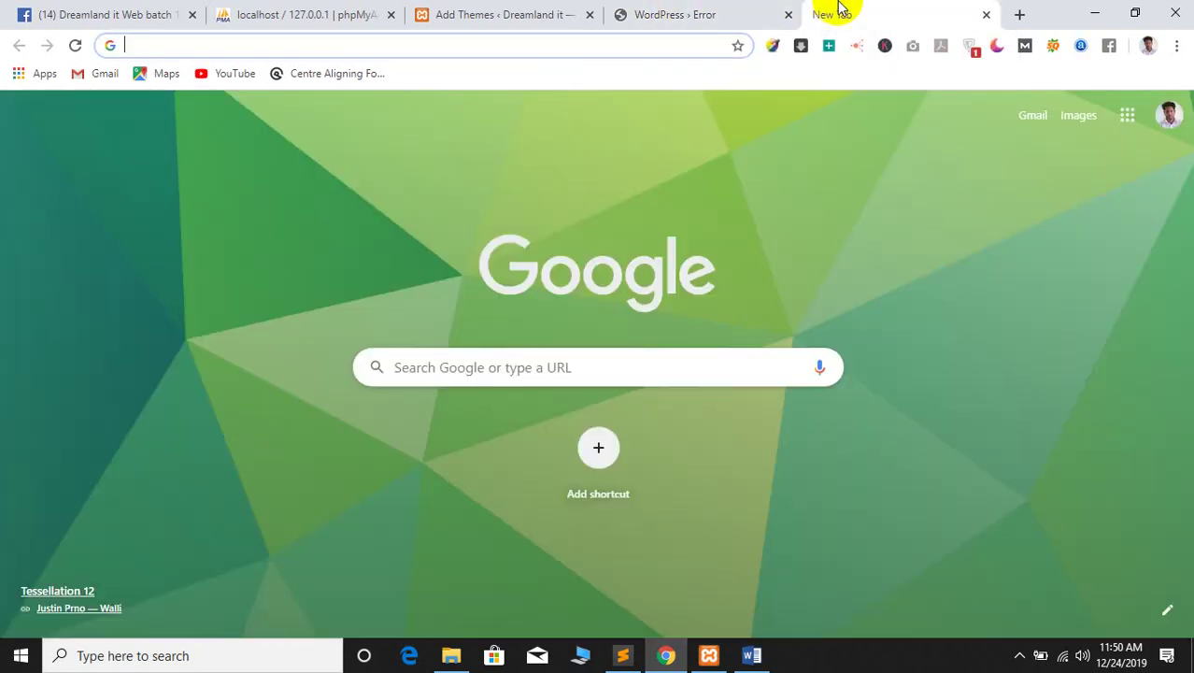
pyautogui.click(705, 8)
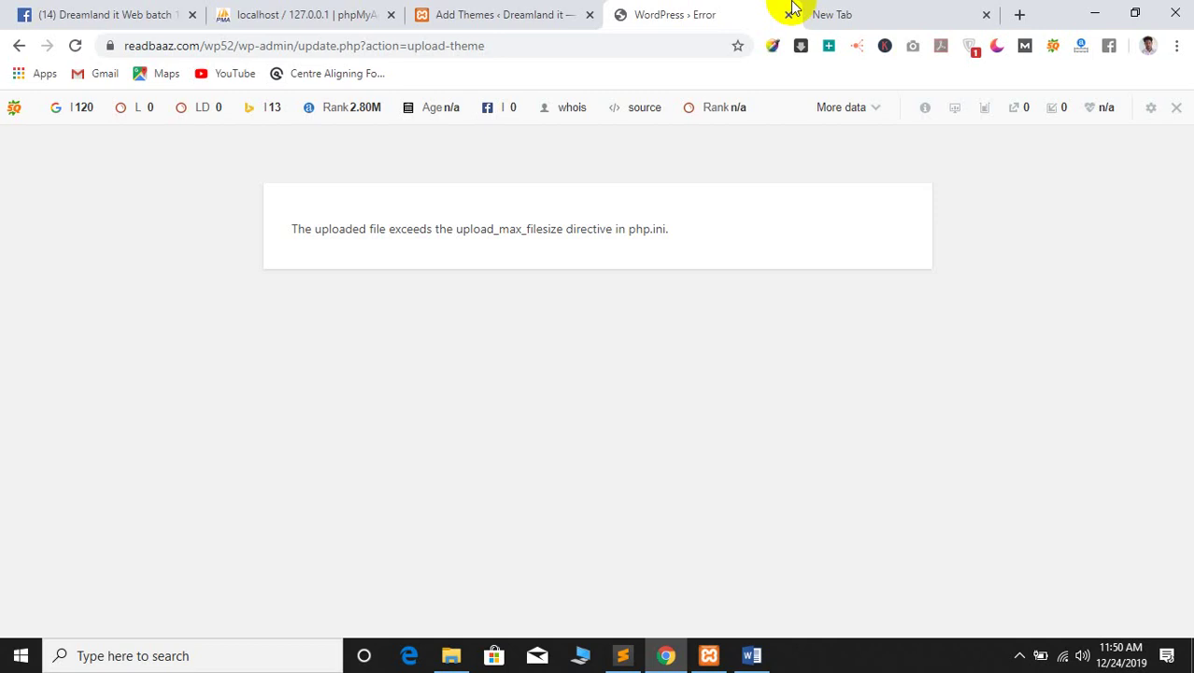
pyautogui.click(841, 9)
pyautogui.click(736, 8)
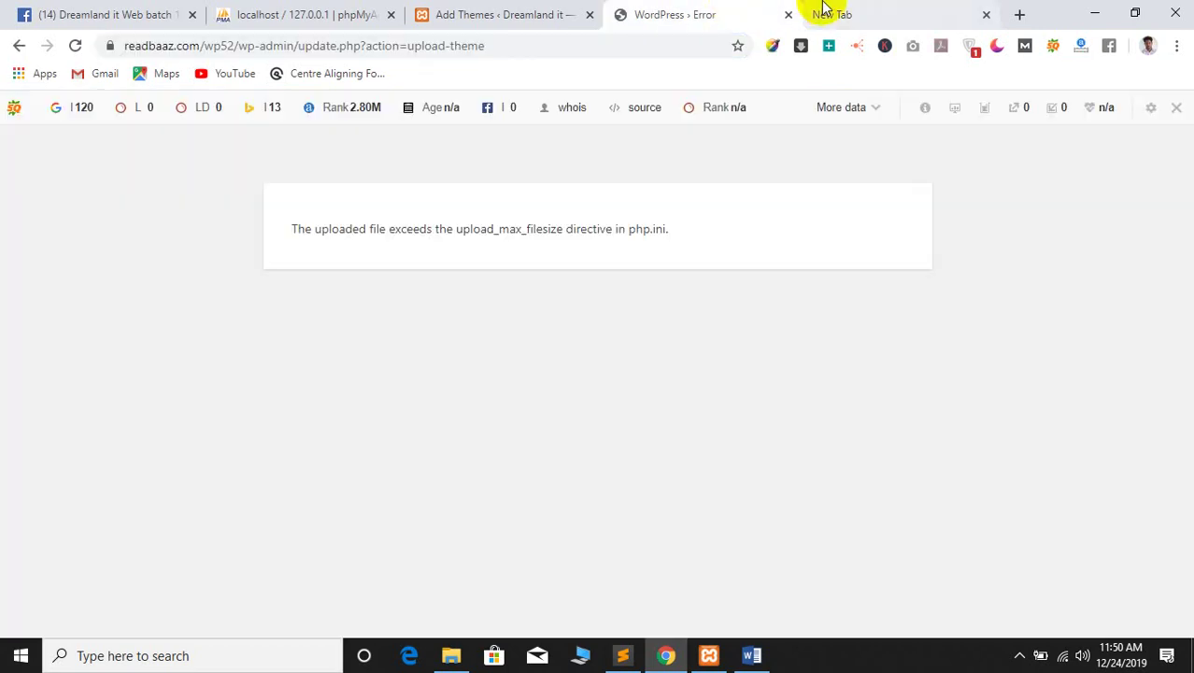
pyautogui.click(831, 8)
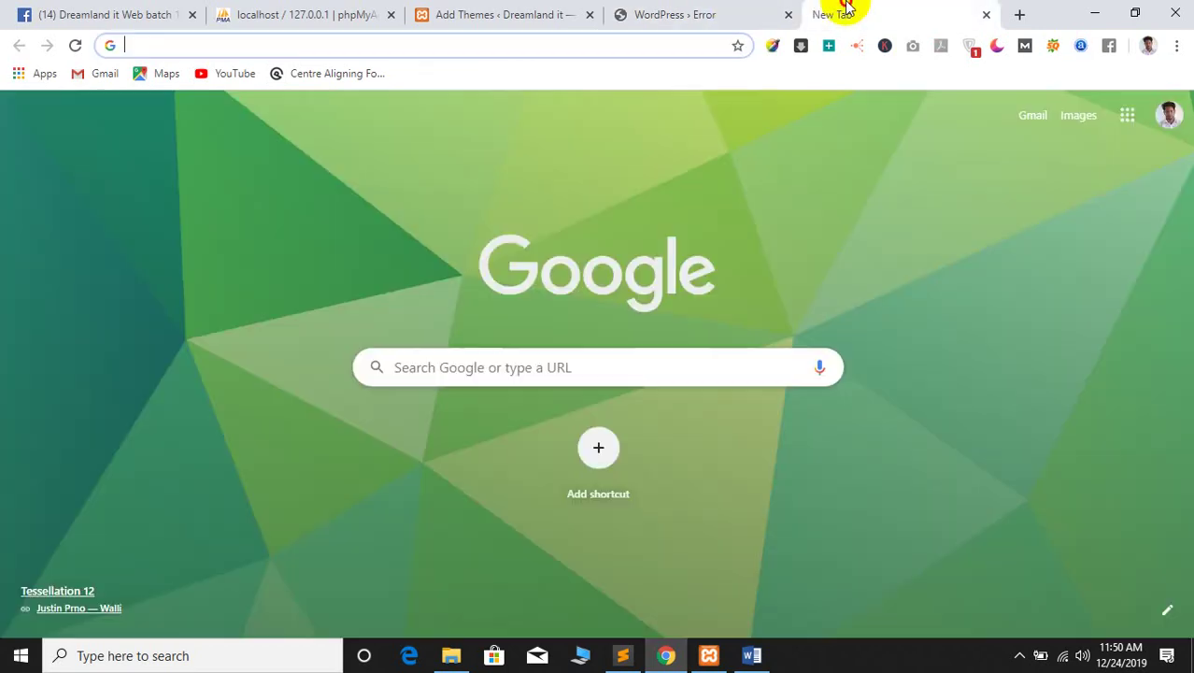
pyautogui.click(707, 8)
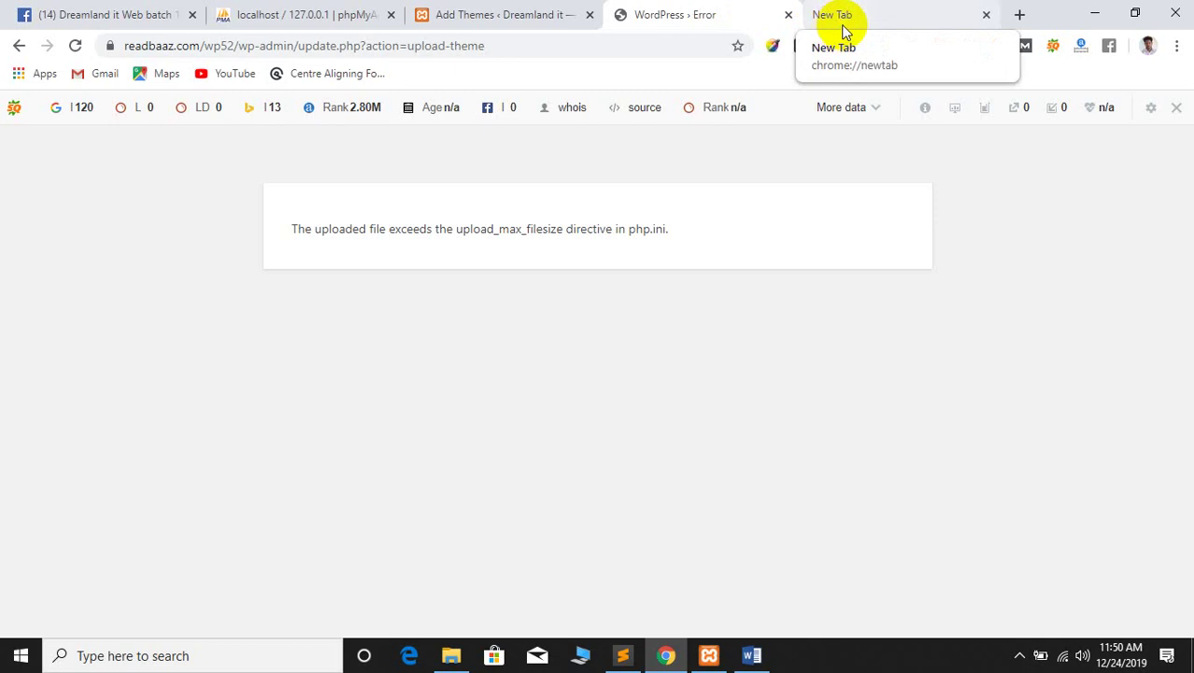
pyautogui.click(870, 8)
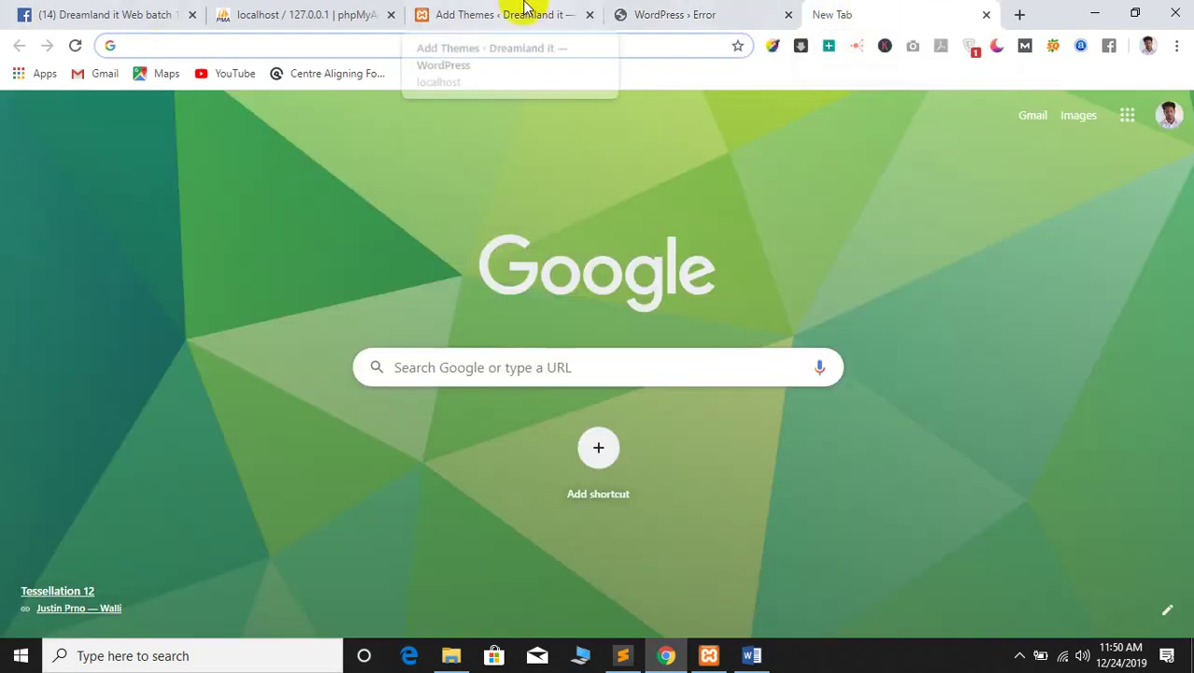
pyautogui.click(733, 10)
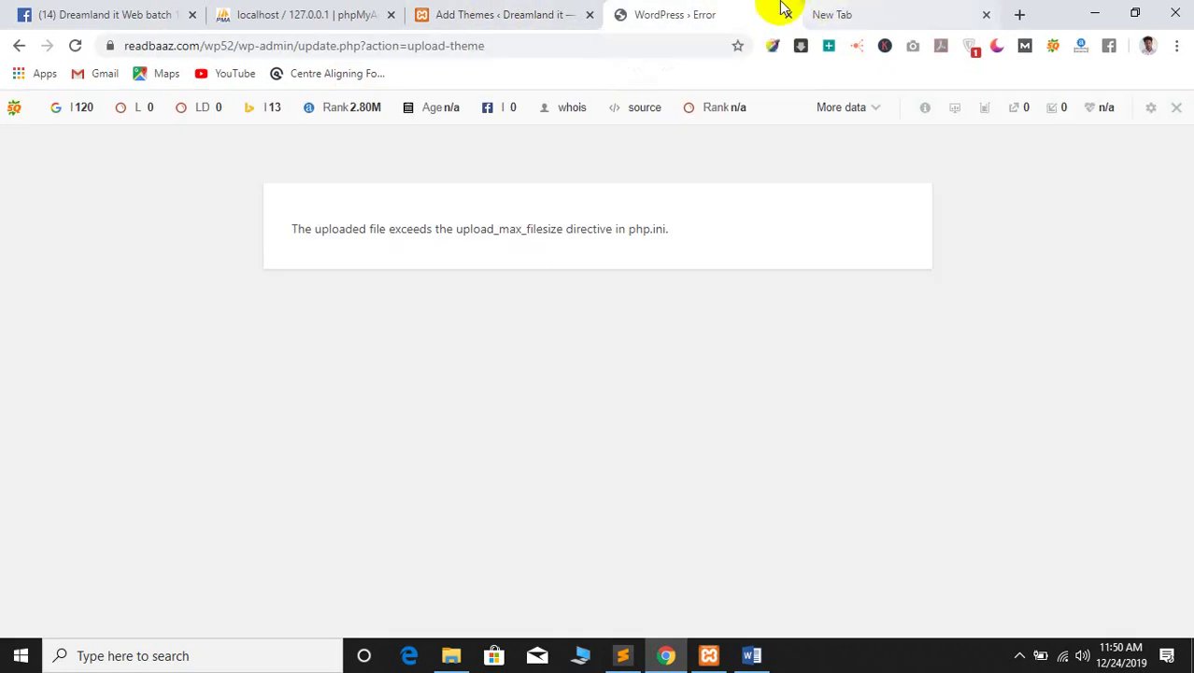
# In the new tab, enter readbaaz.com/ and load the readbaaz.com/cpanel login page
pyautogui.click(871, 10)
pyautogui.click(421, 50)
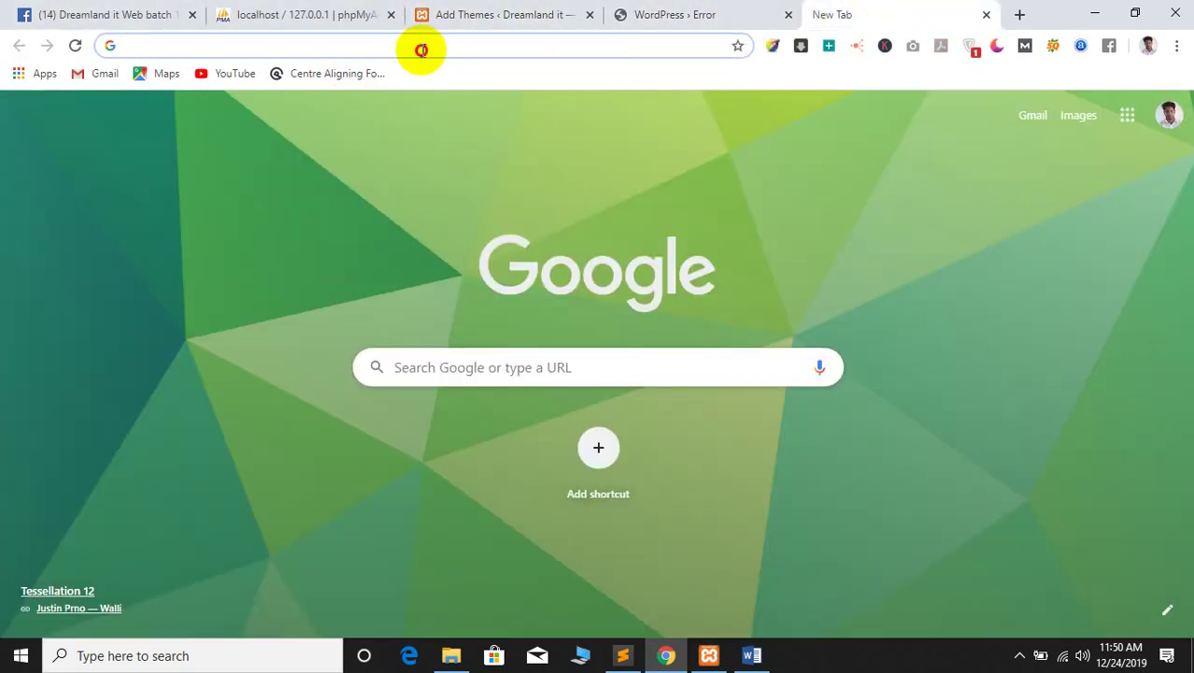
pyautogui.write('readbaaz.com/')
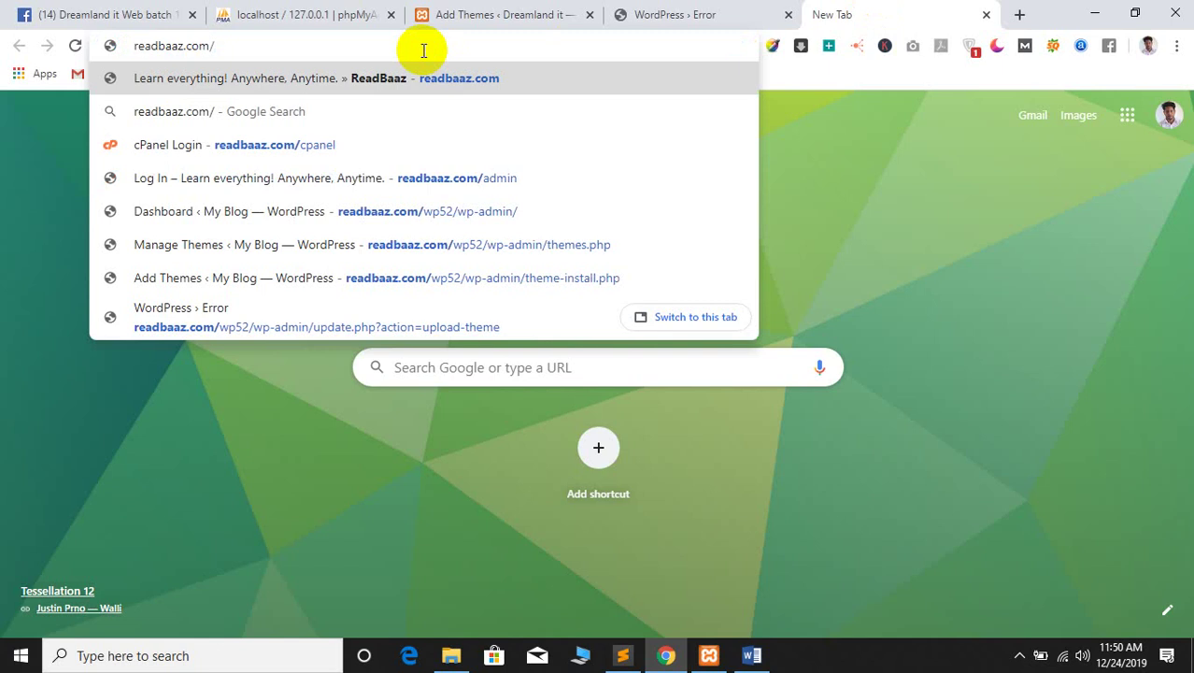
pyautogui.click(191, 142)
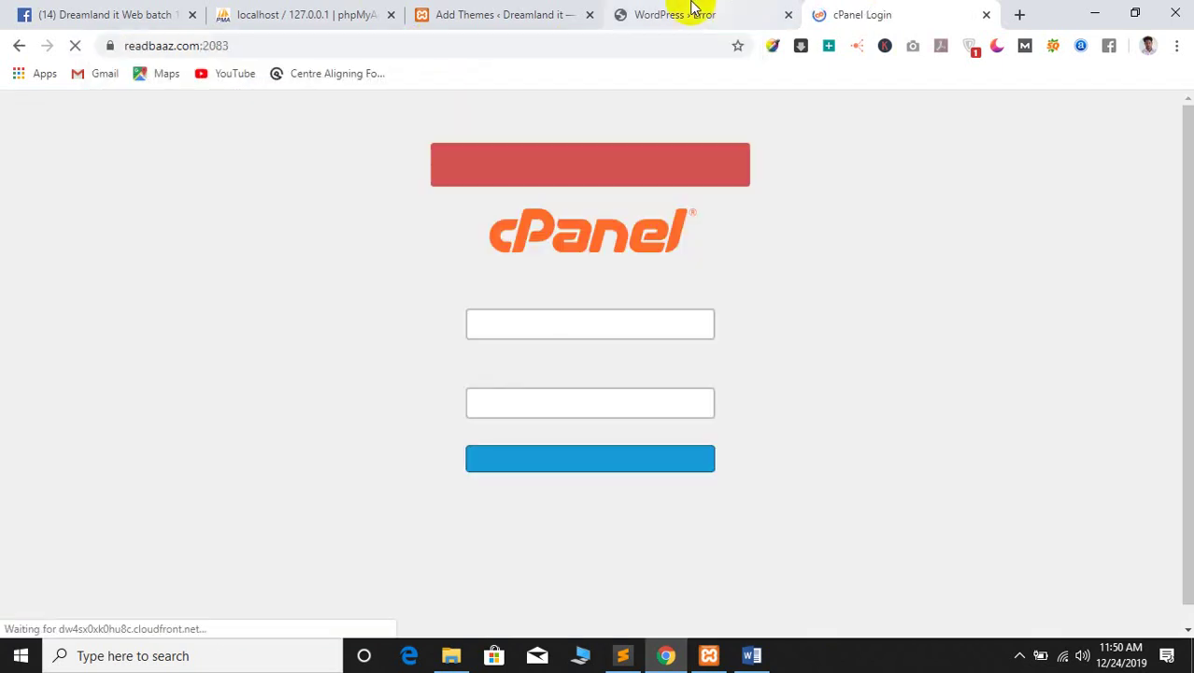
# Enter the account password on the cPanel login page and submit it
pyautogui.click(679, 13)
pyautogui.click(855, 14)
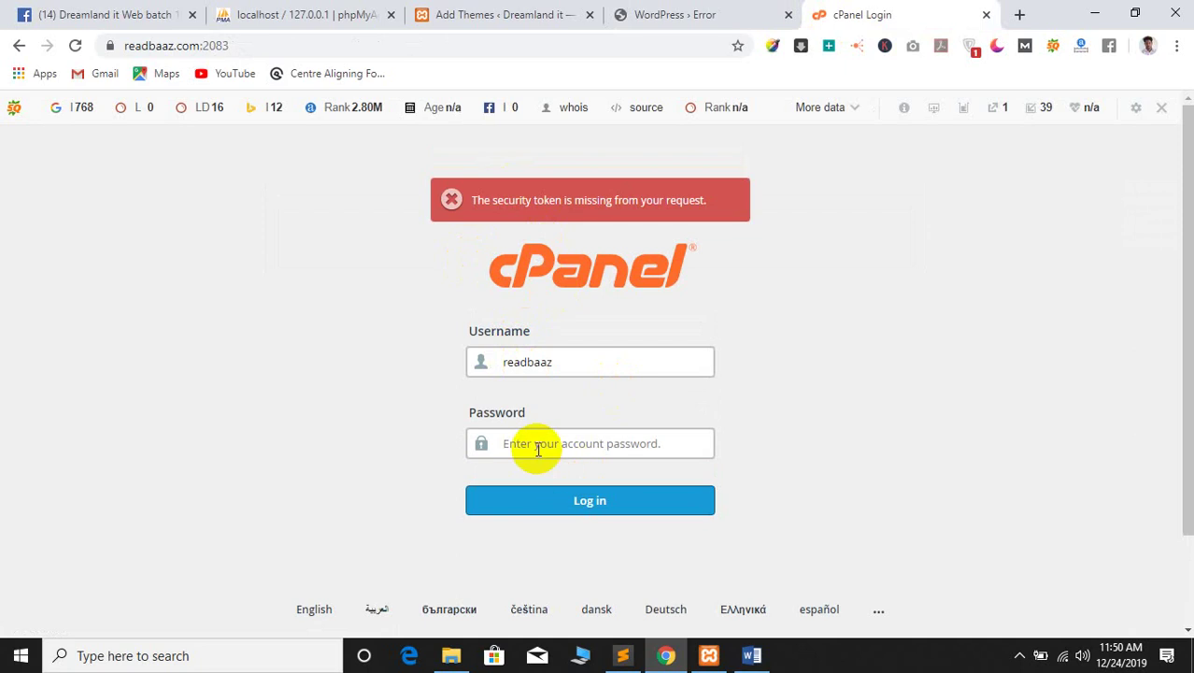
pyautogui.click(534, 445)
pyautogui.write('****')
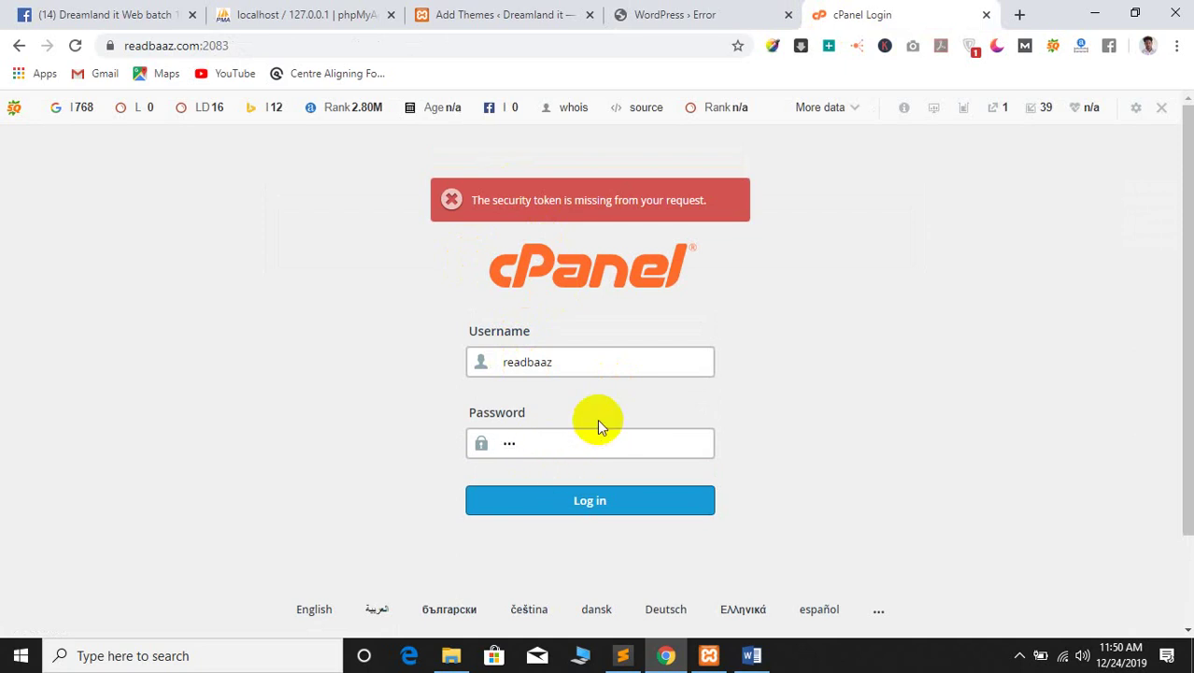
pyautogui.write('*********')
pyautogui.press('Return')
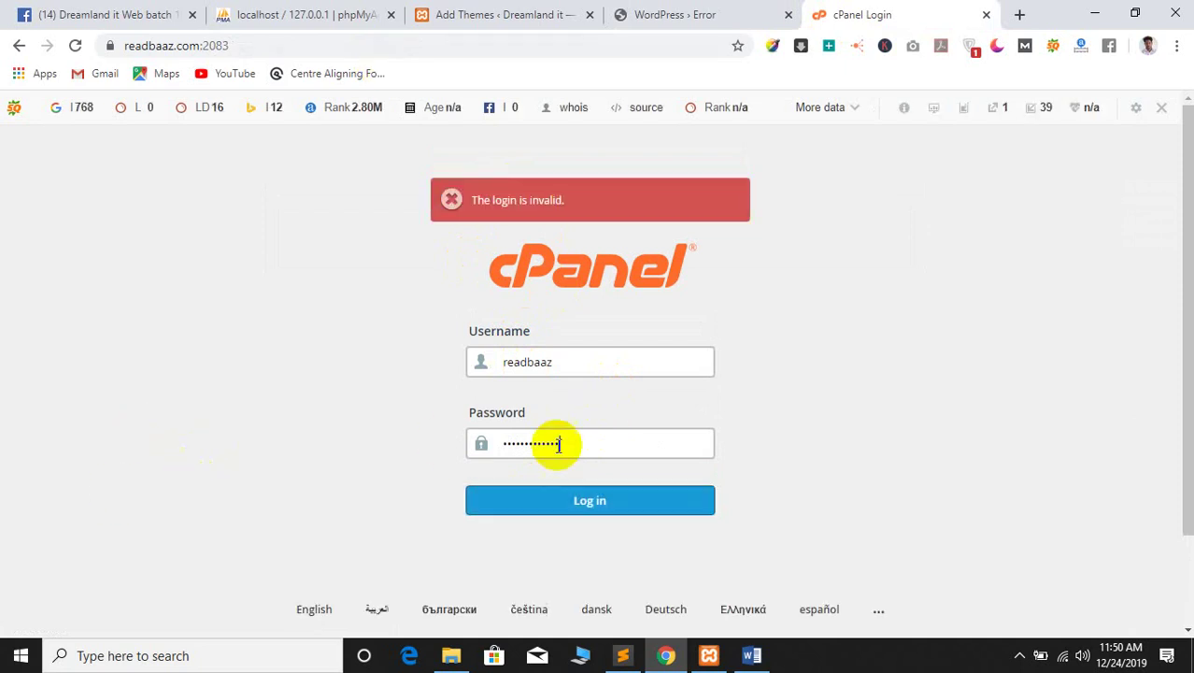
# Replace the rejected password and resubmit the cPanel login twice more
pyautogui.doubleClick(587, 443)
pyautogui.press('BackSpace')
pyautogui.write('*')
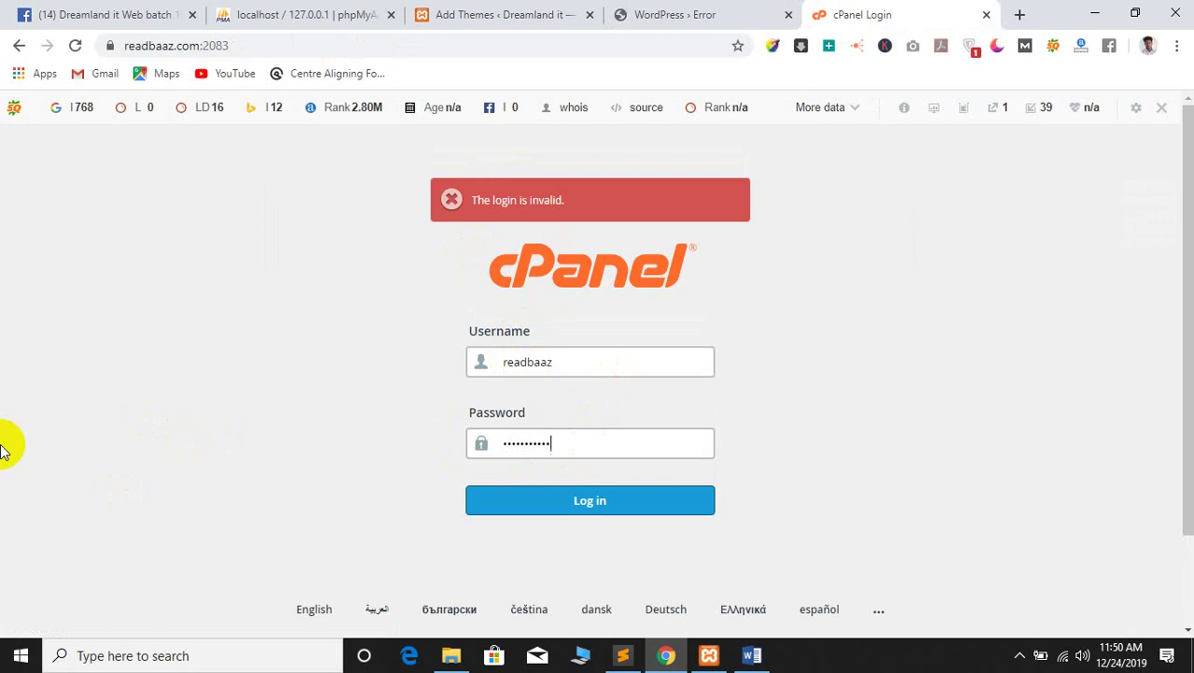
pyautogui.press('Return')
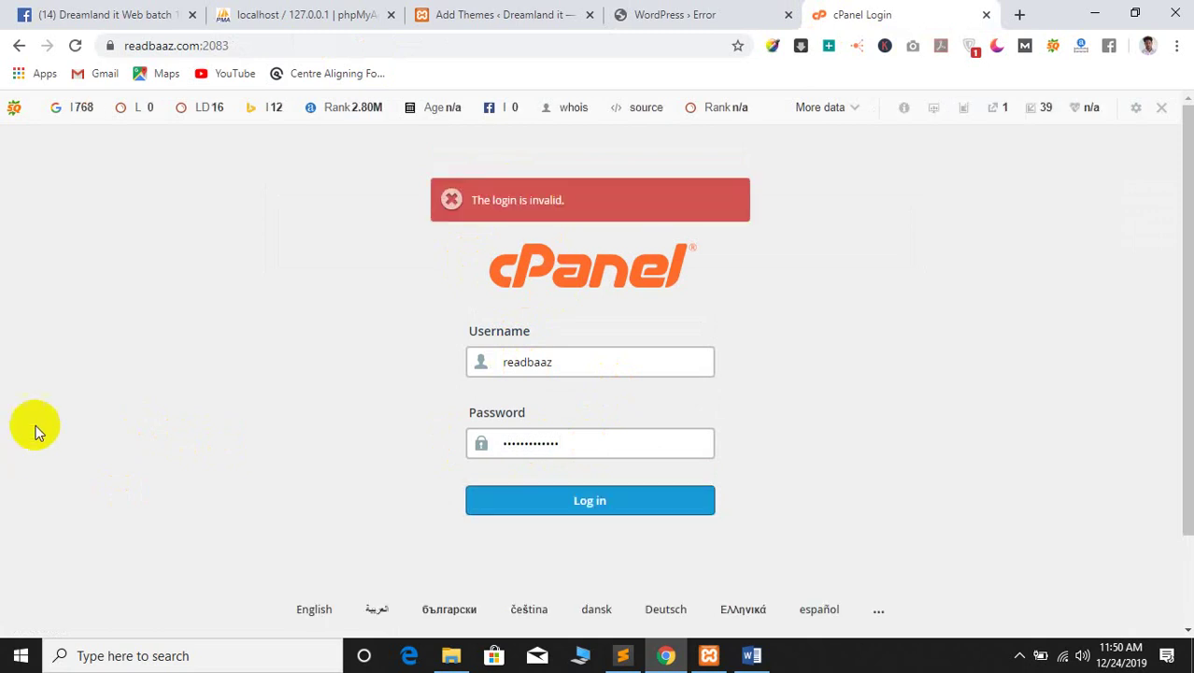
pyautogui.moveTo(551, 443); pyautogui.dragTo(440, 439)
pyautogui.press('BackSpace')
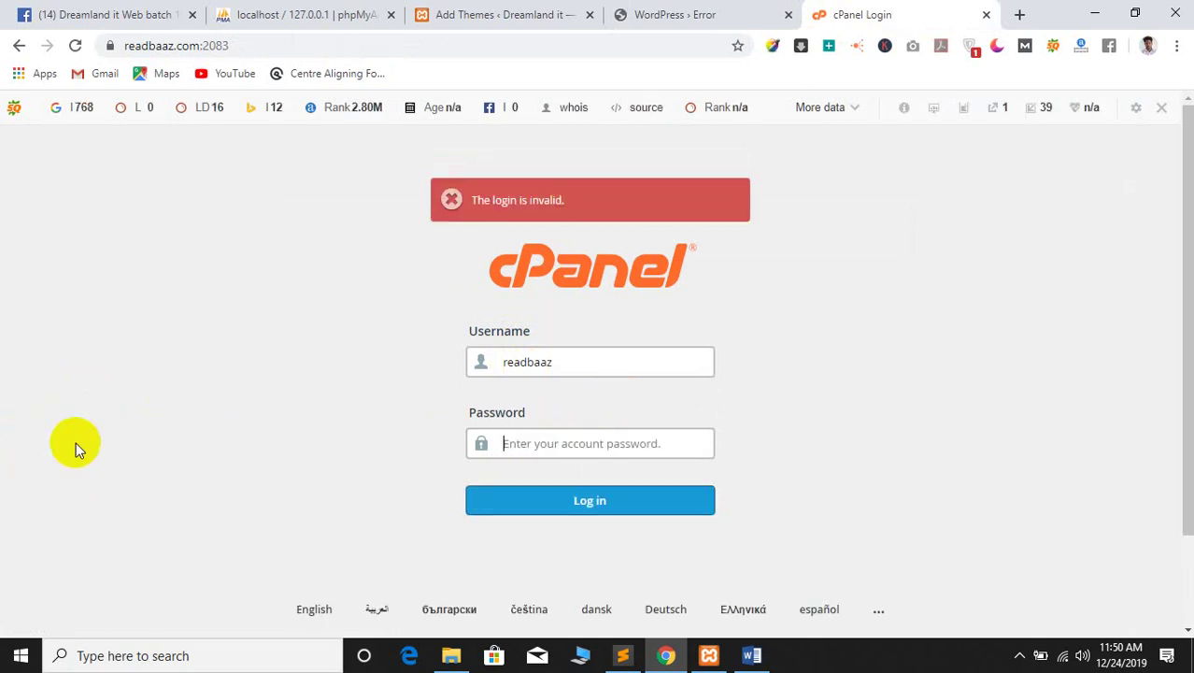
pyautogui.write('**')
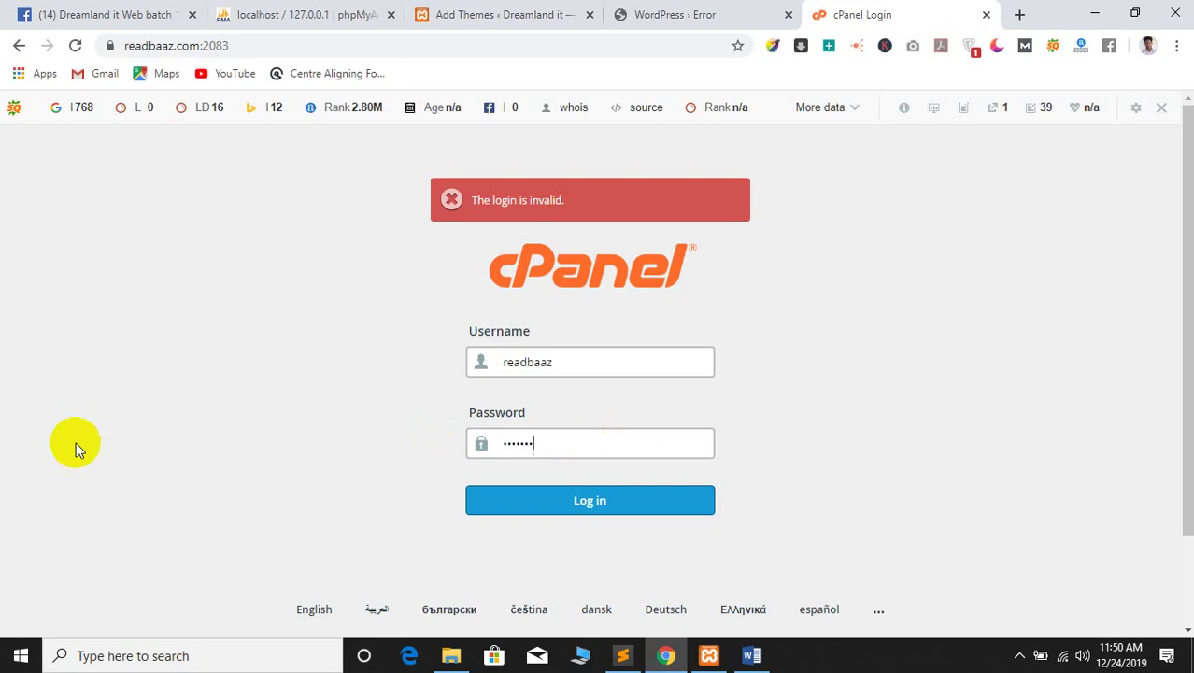
pyautogui.write('********')
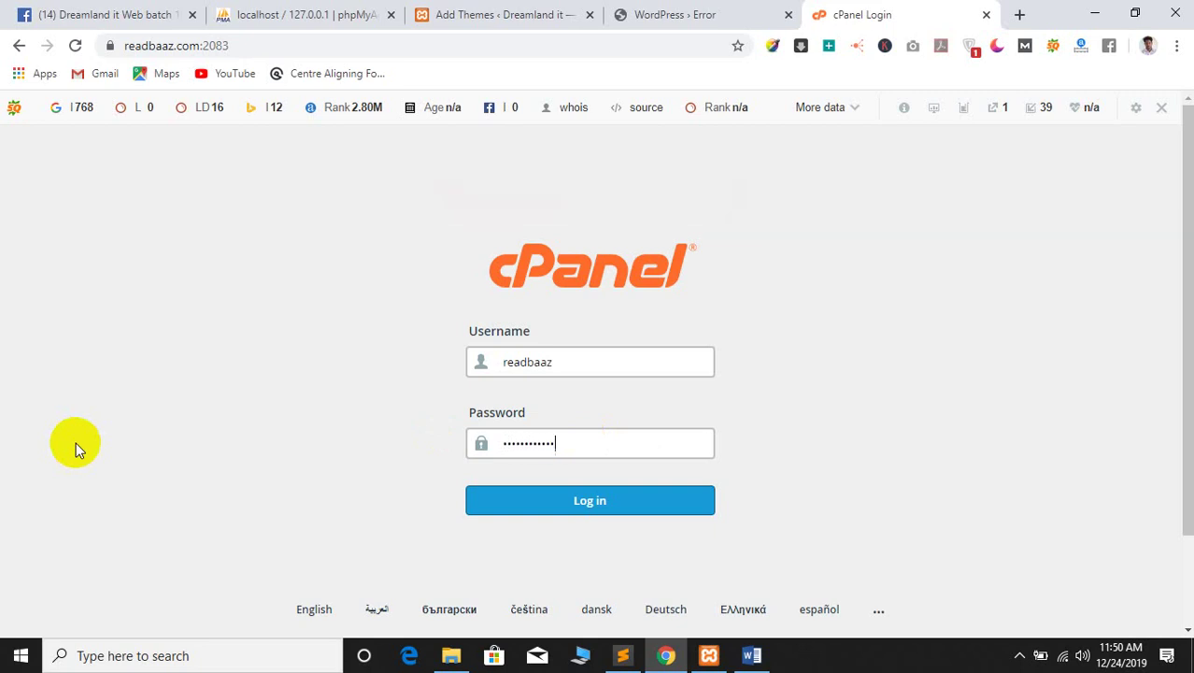
pyautogui.press('Return')
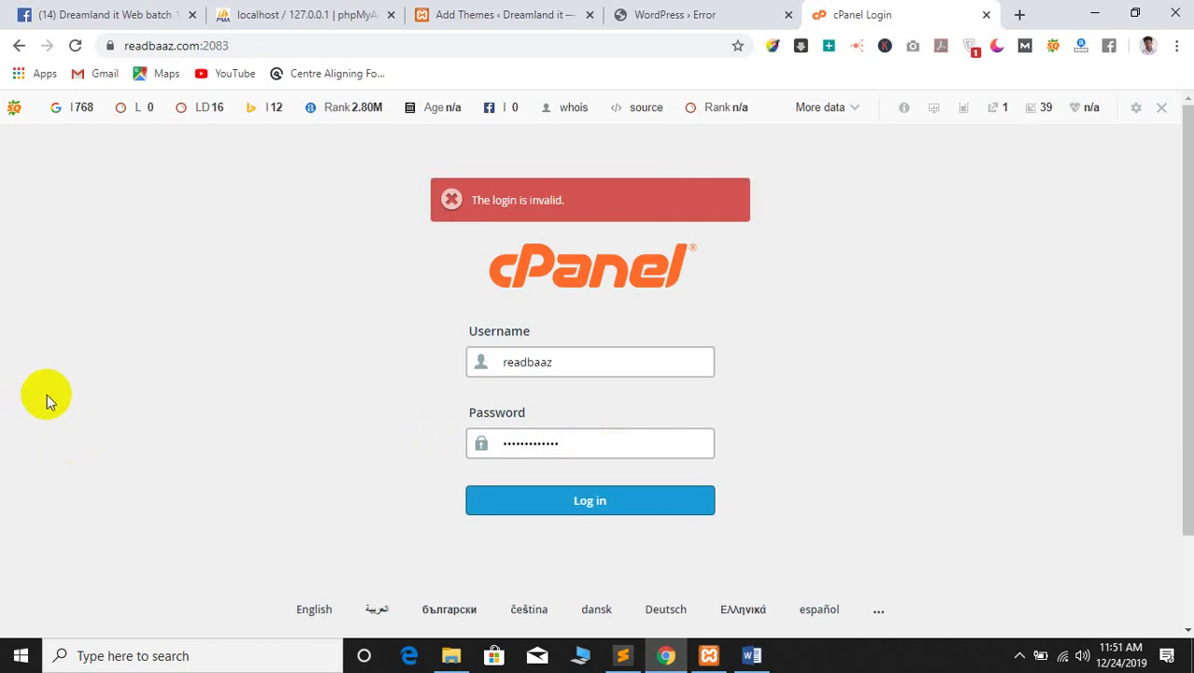
# Clear the Password field, retype the correct password and log in to the cPanel dashboard
pyautogui.doubleClick(515, 442)
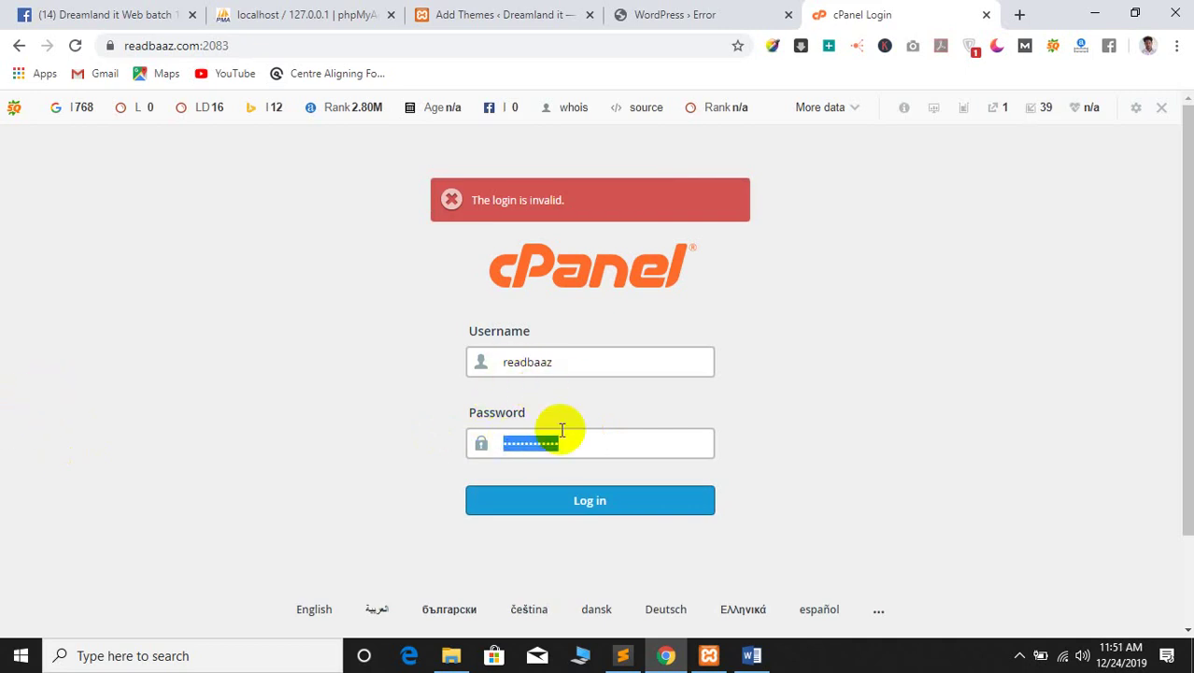
pyautogui.press('BackSpace')
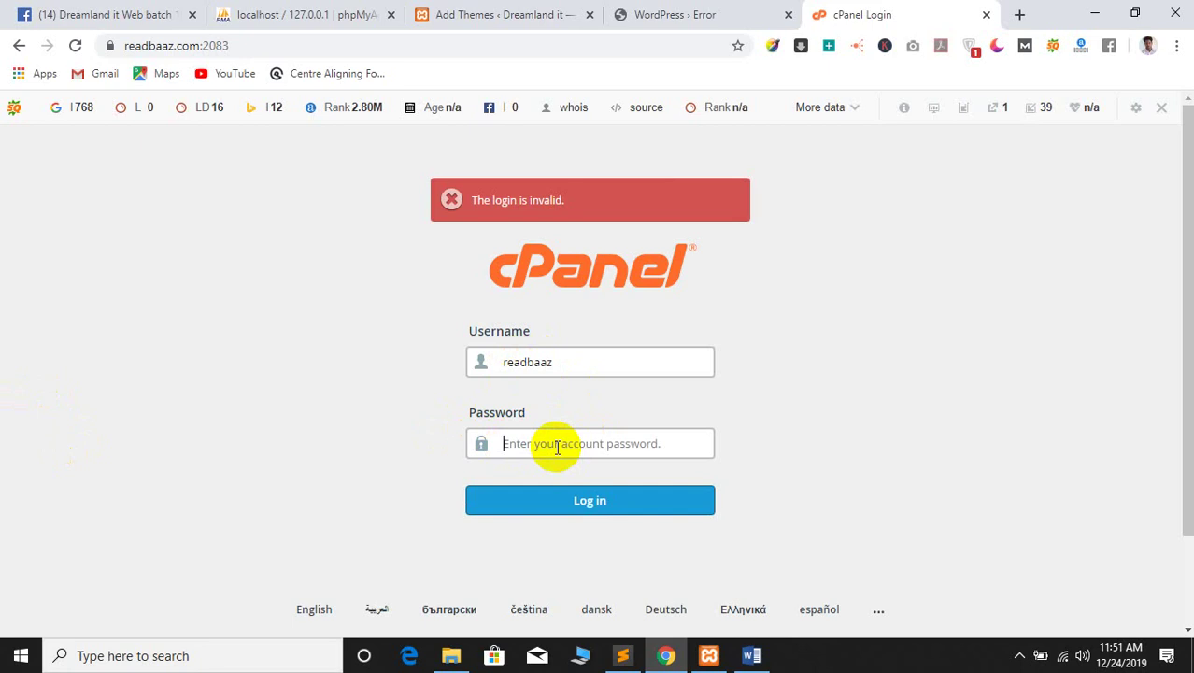
pyautogui.write('r')
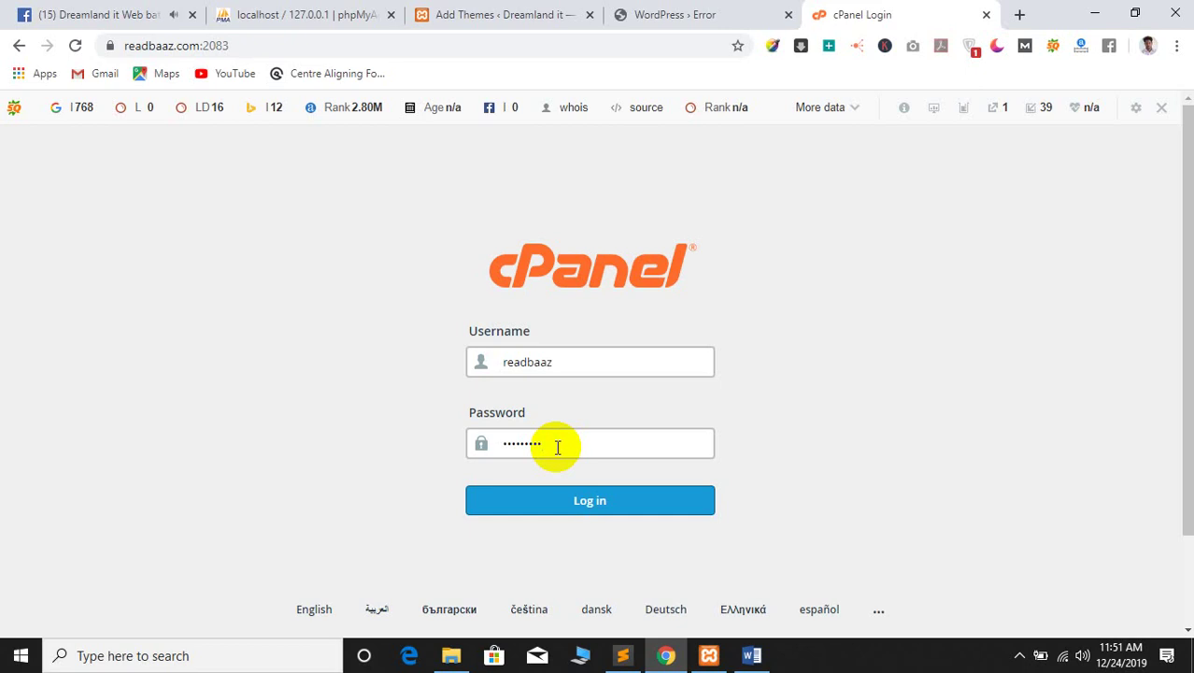
pyautogui.hotkey('ctrl', 'a')
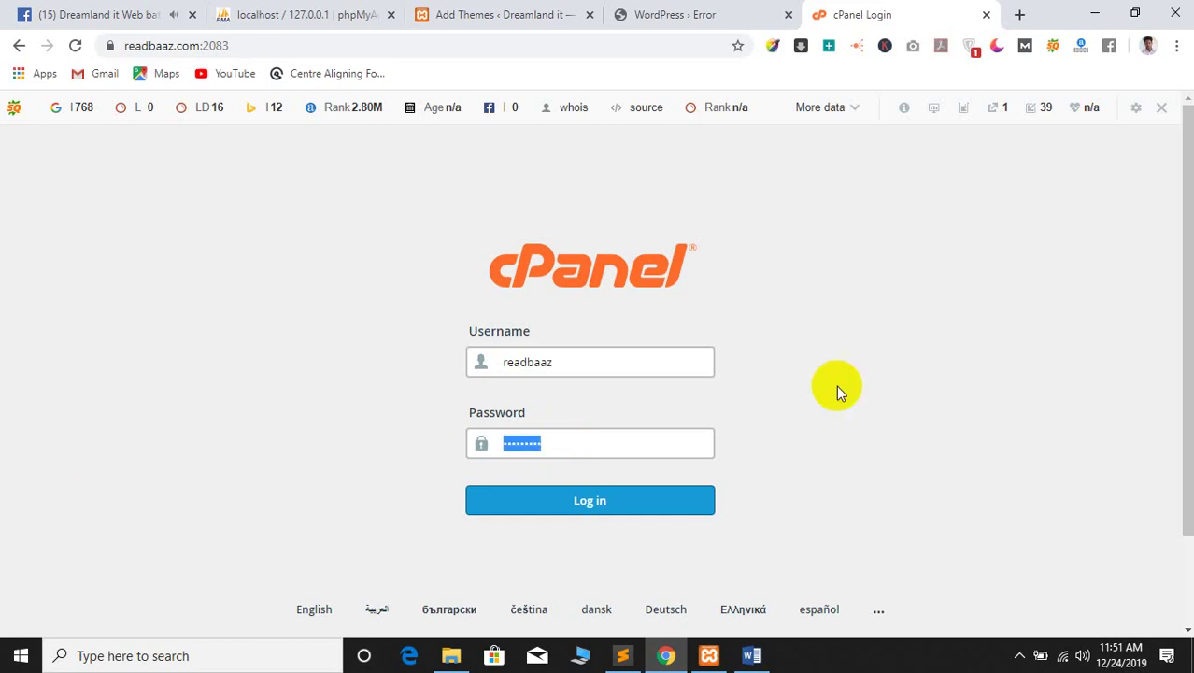
pyautogui.press('BackSpace')
pyautogui.write('***')
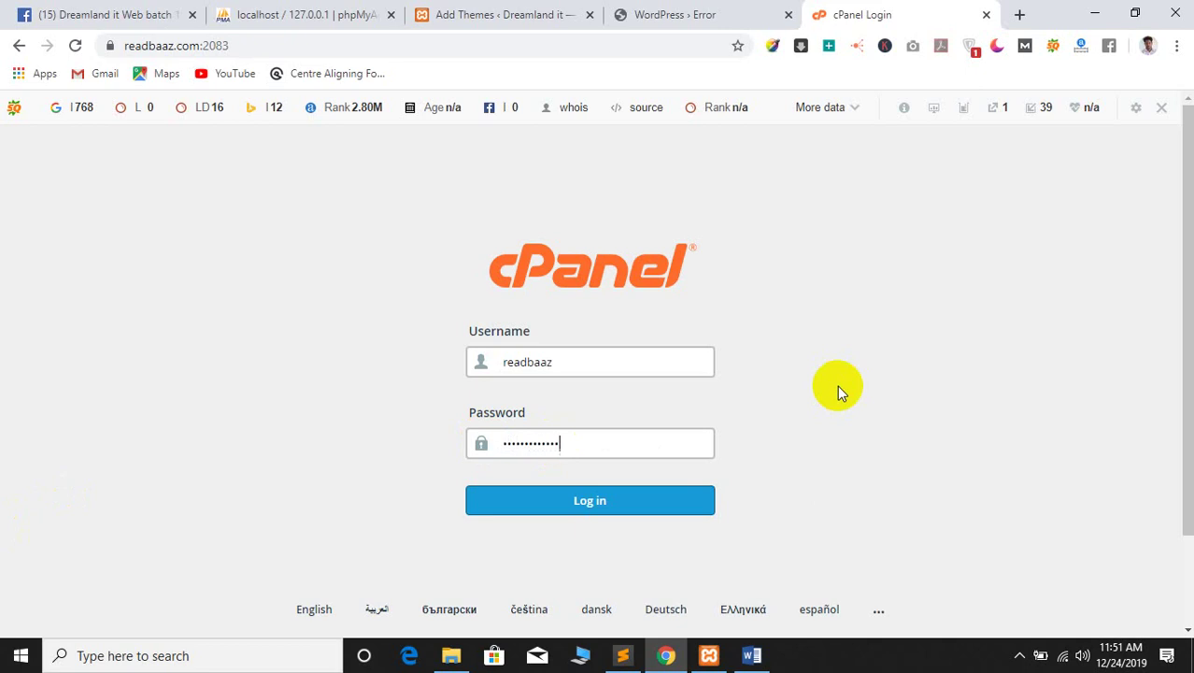
pyautogui.write('*********')
pyautogui.press('Return')
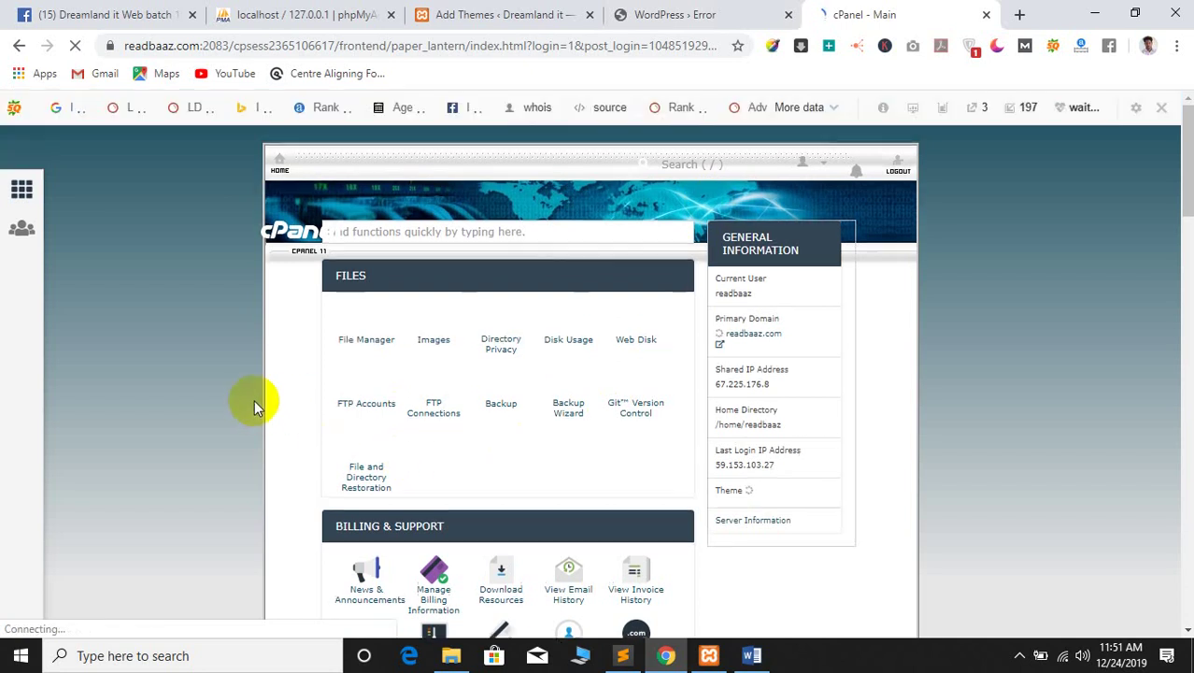
# Open File Manager and browse into public_html/wp52
pyautogui.click(369, 324)
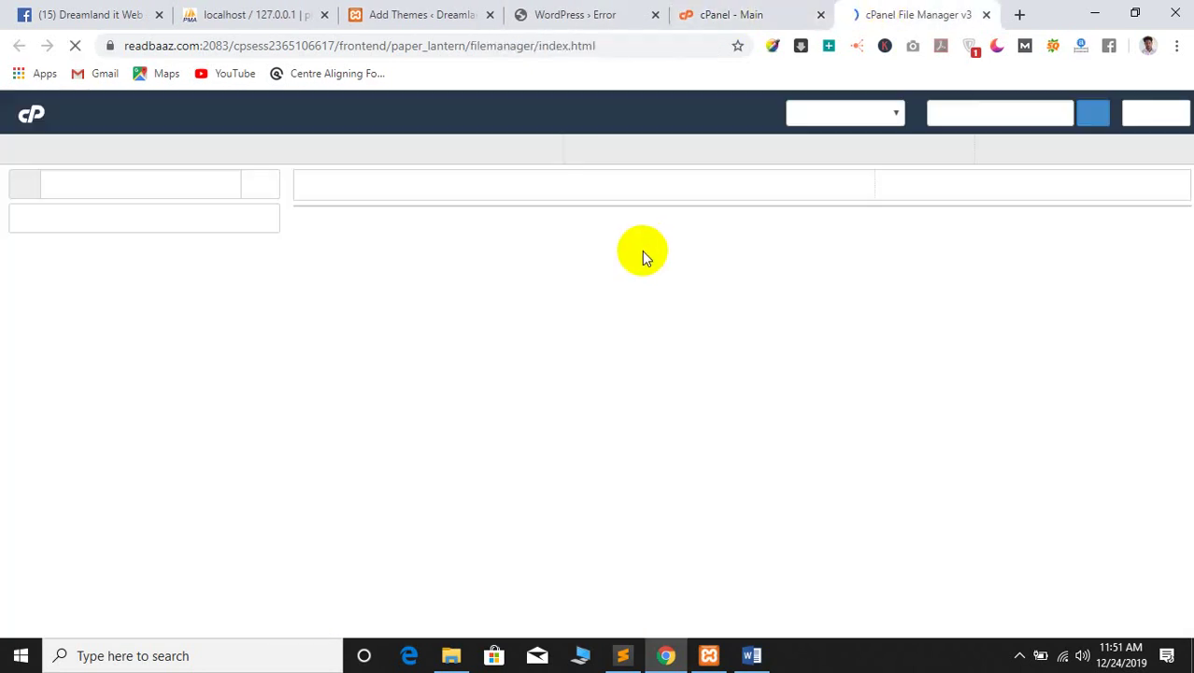
pyautogui.scroll(-1, 469, 488)
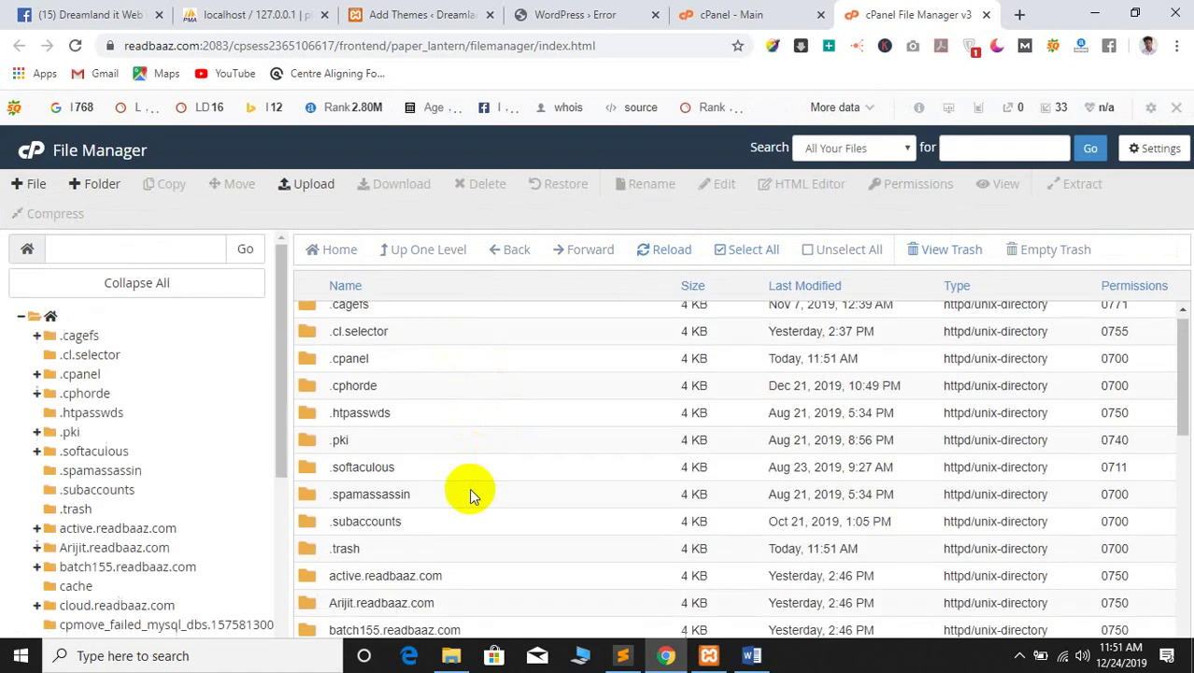
pyautogui.scroll(-6, 469, 488)
pyautogui.doubleClick(323, 359)
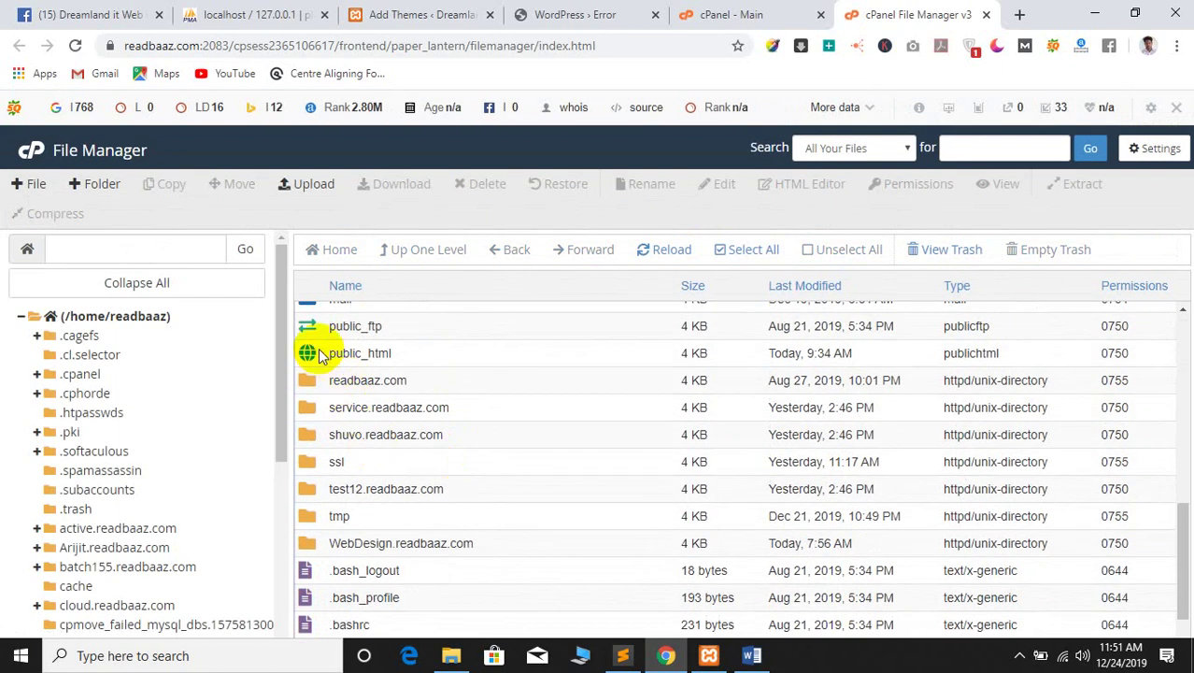
pyautogui.scroll(-1, 469, 495)
pyautogui.scroll(-3, 469, 495)
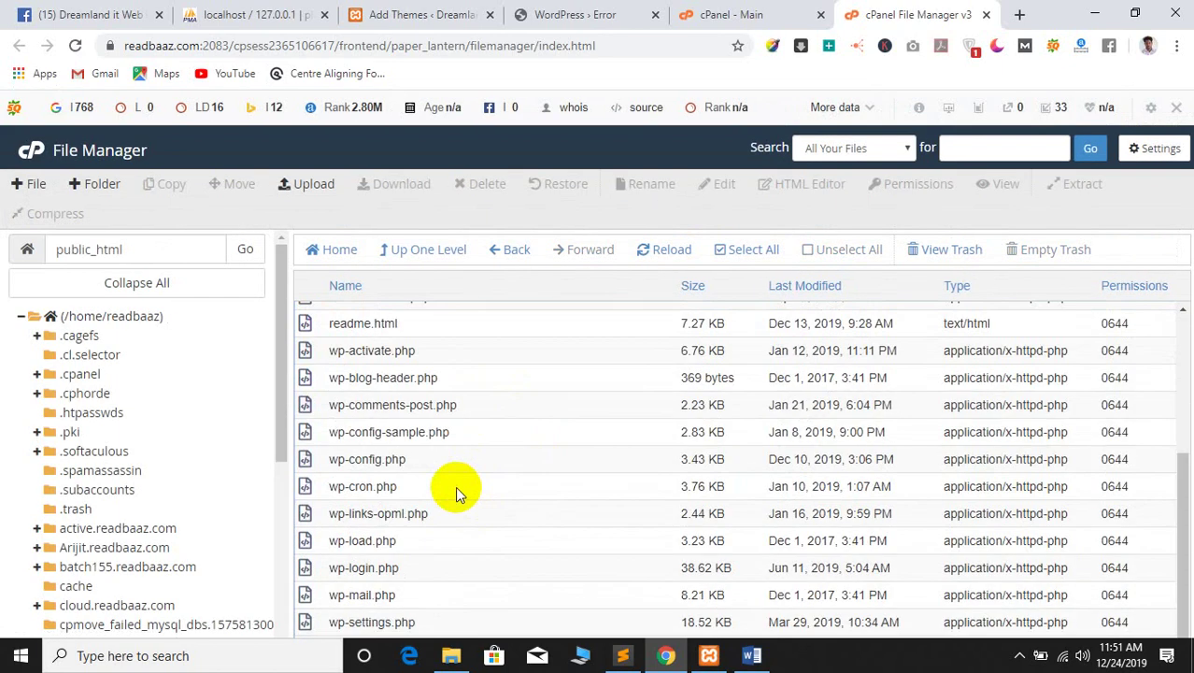
pyautogui.scroll(5, 456, 488)
pyautogui.doubleClick(307, 426)
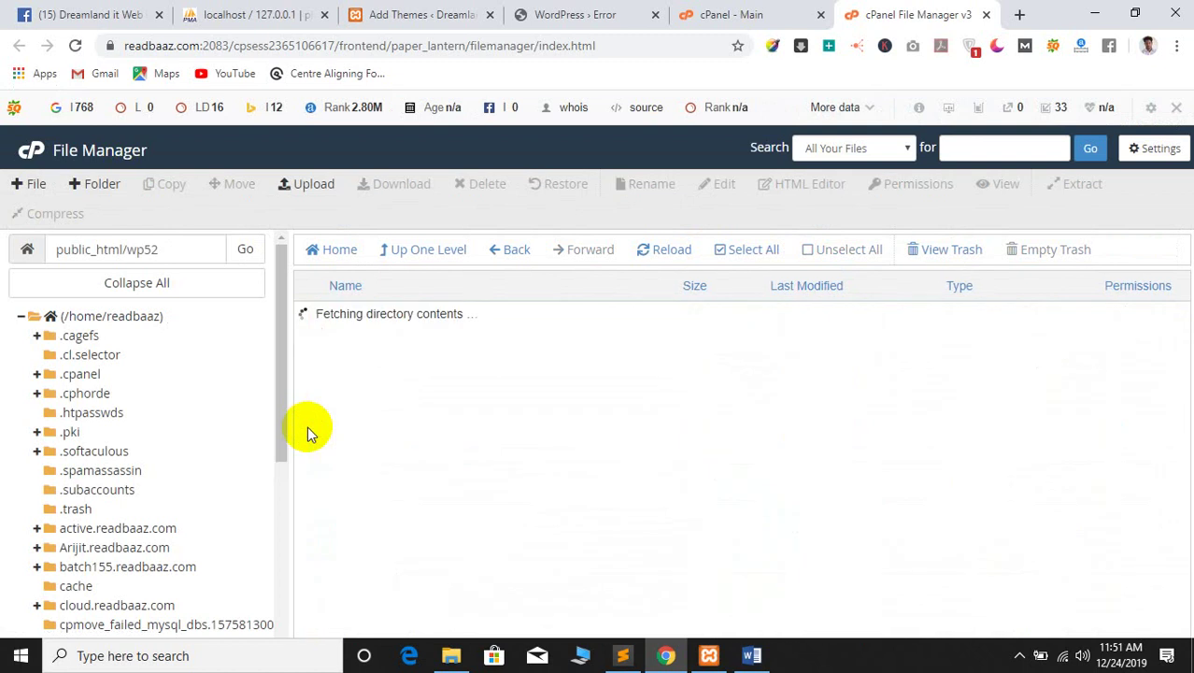
# Open wp-content/themes and bring up the File Upload page for that themes folder
pyautogui.click(485, 9)
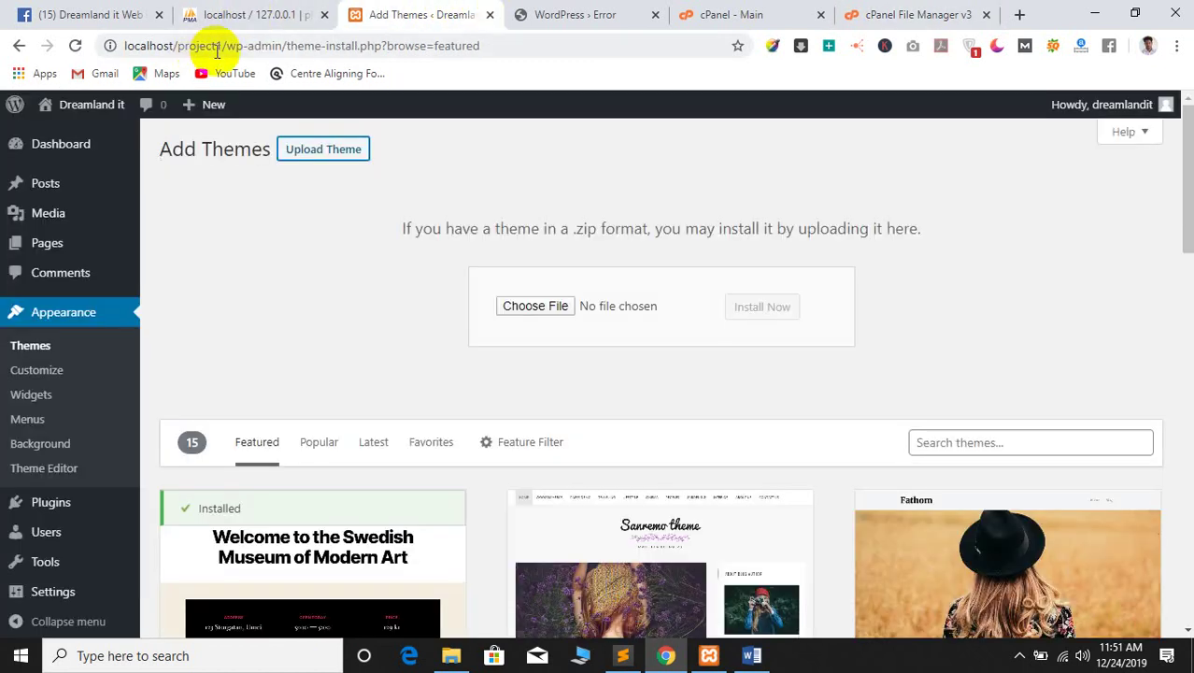
pyautogui.click(561, 14)
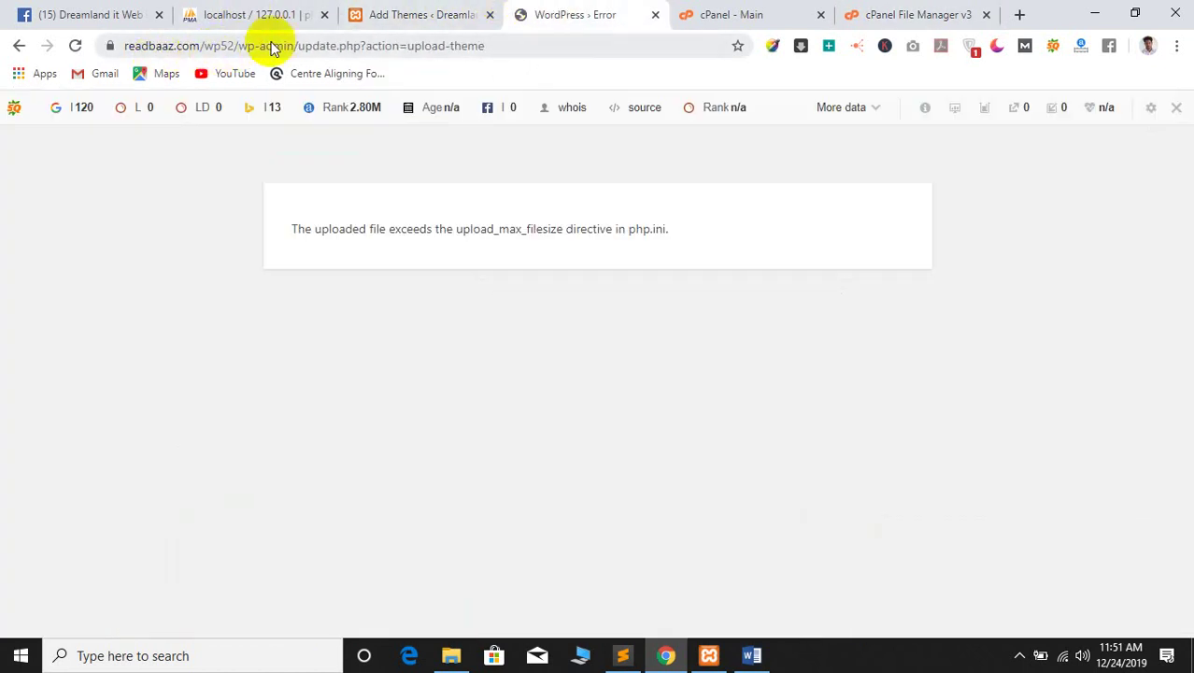
pyautogui.click(868, 13)
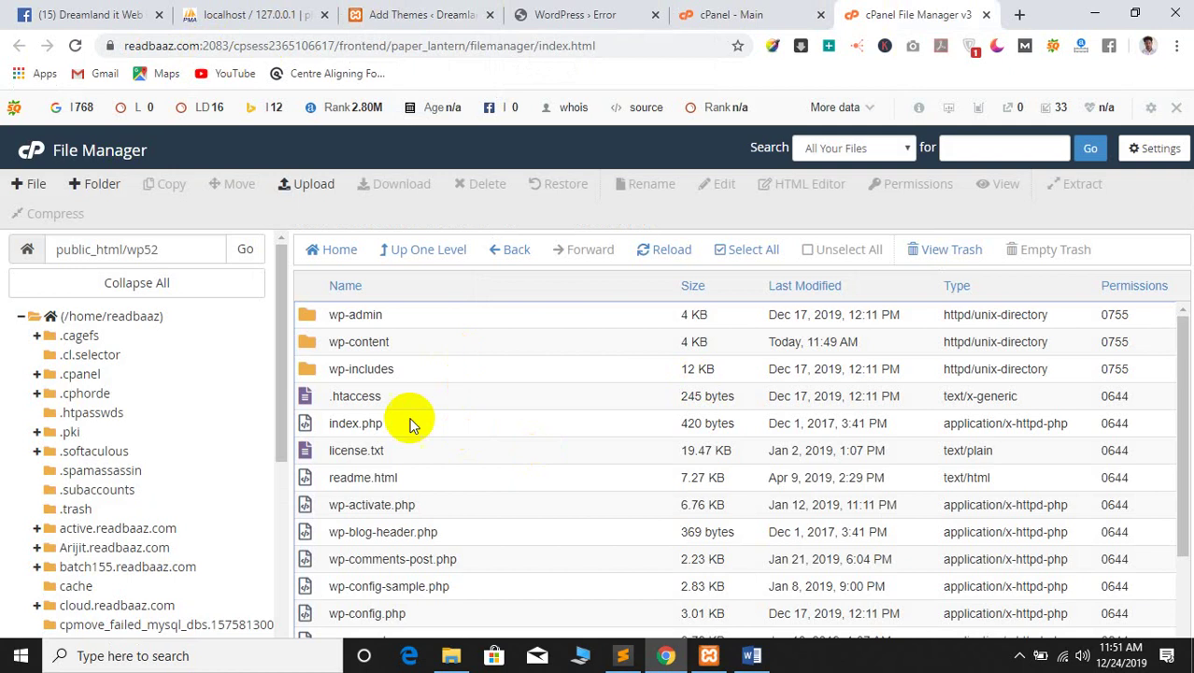
pyautogui.doubleClick(305, 340)
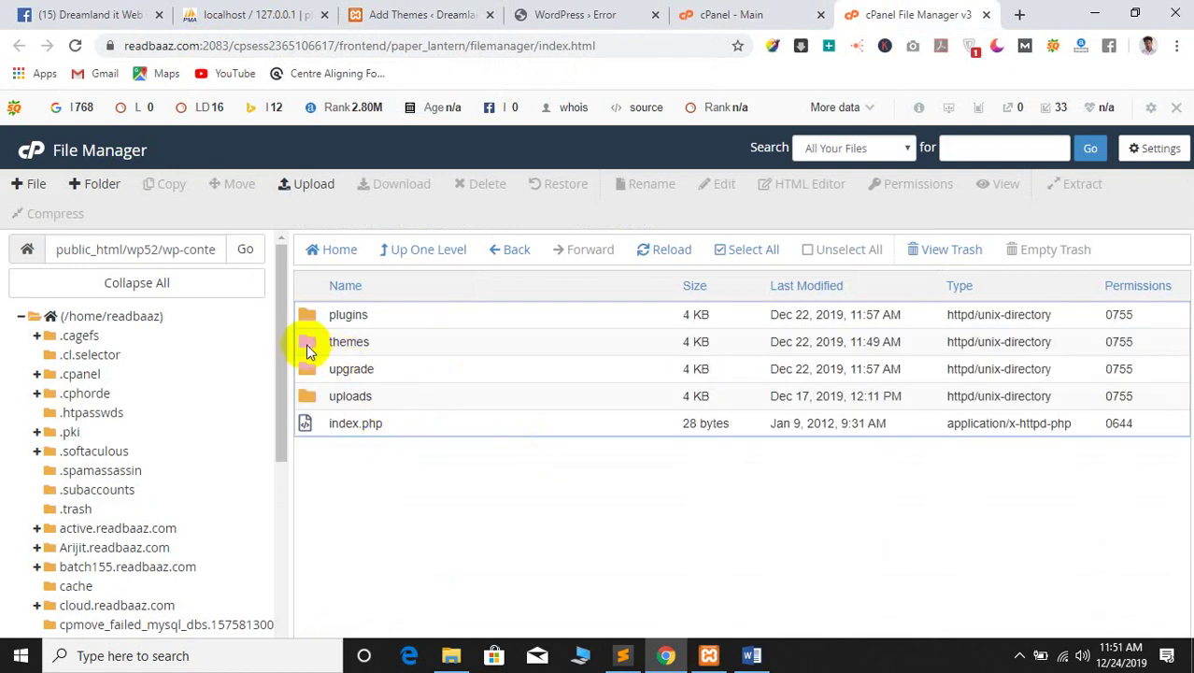
pyautogui.doubleClick(305, 343)
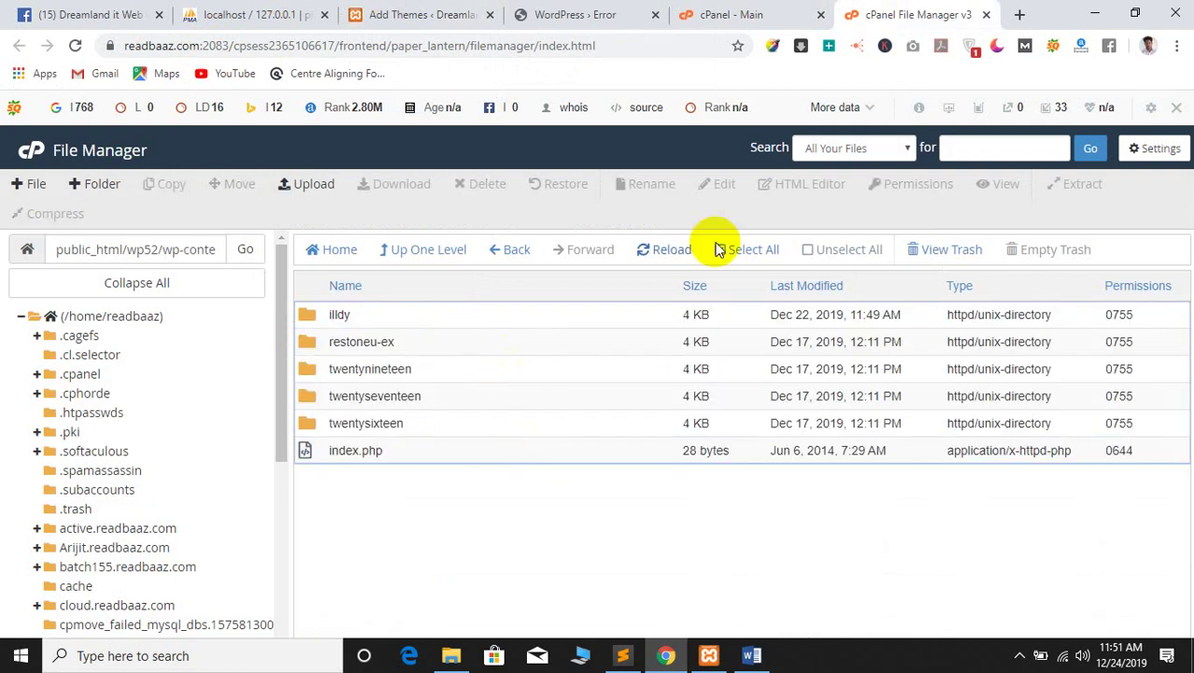
pyautogui.click(300, 187)
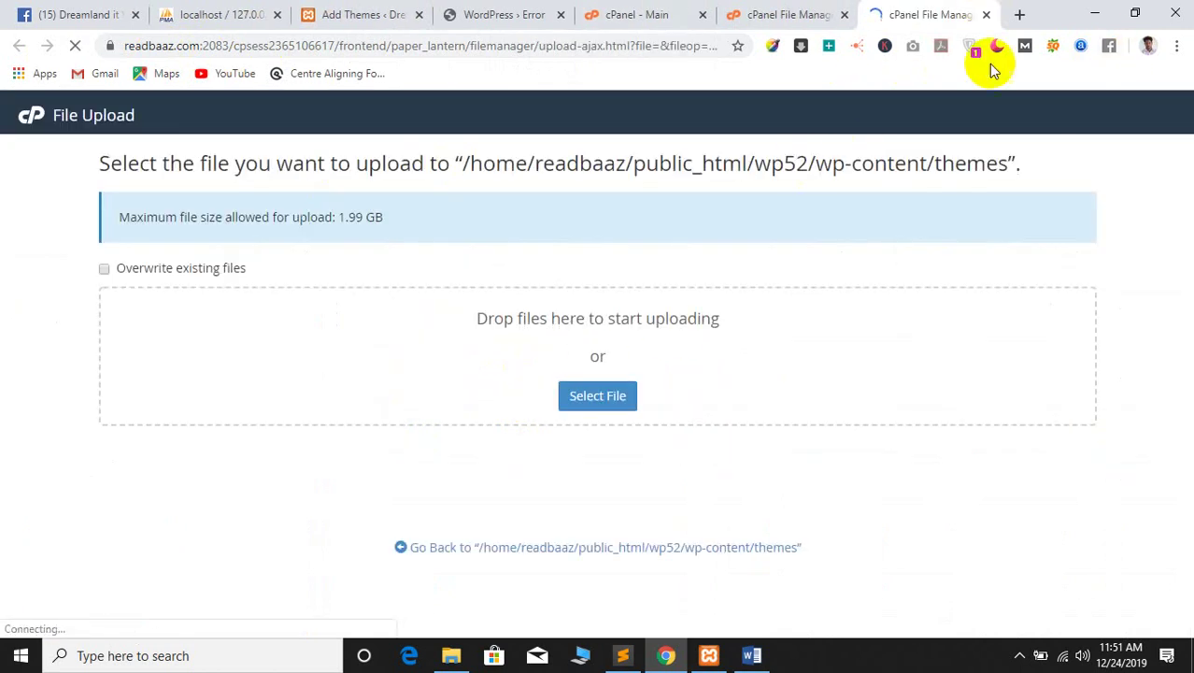
# Select woodmart (3).zip from the computer and start uploading it
pyautogui.click(595, 427)
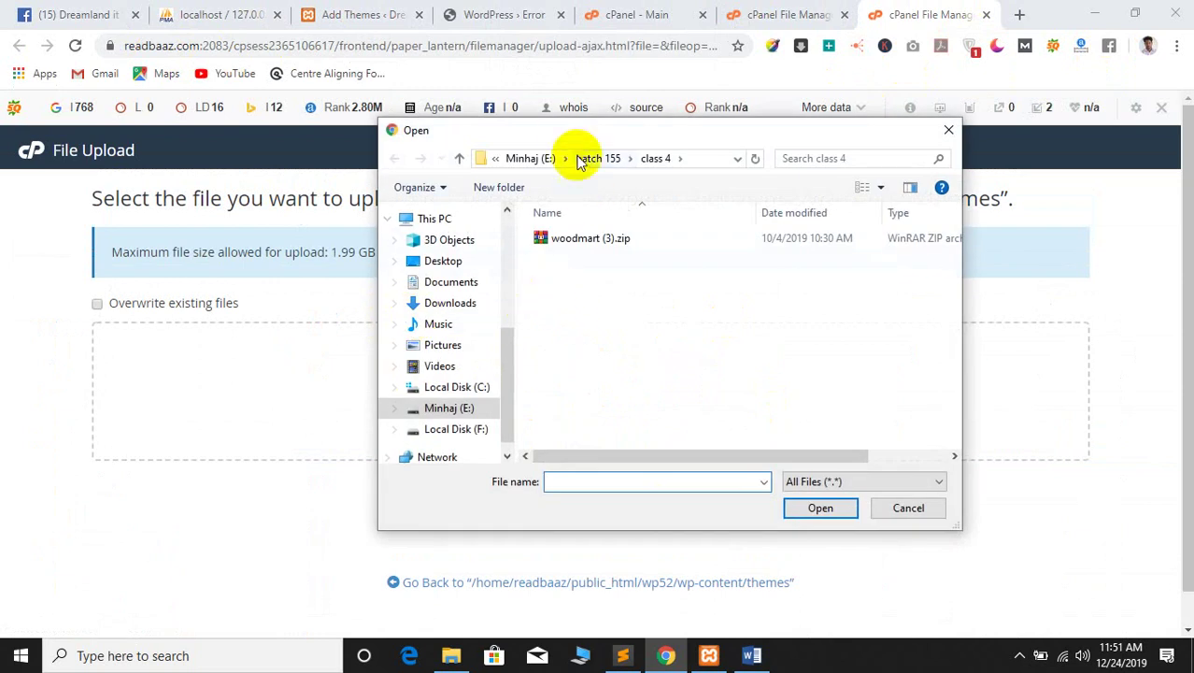
pyautogui.moveTo(554, 134); pyautogui.dragTo(449, 138)
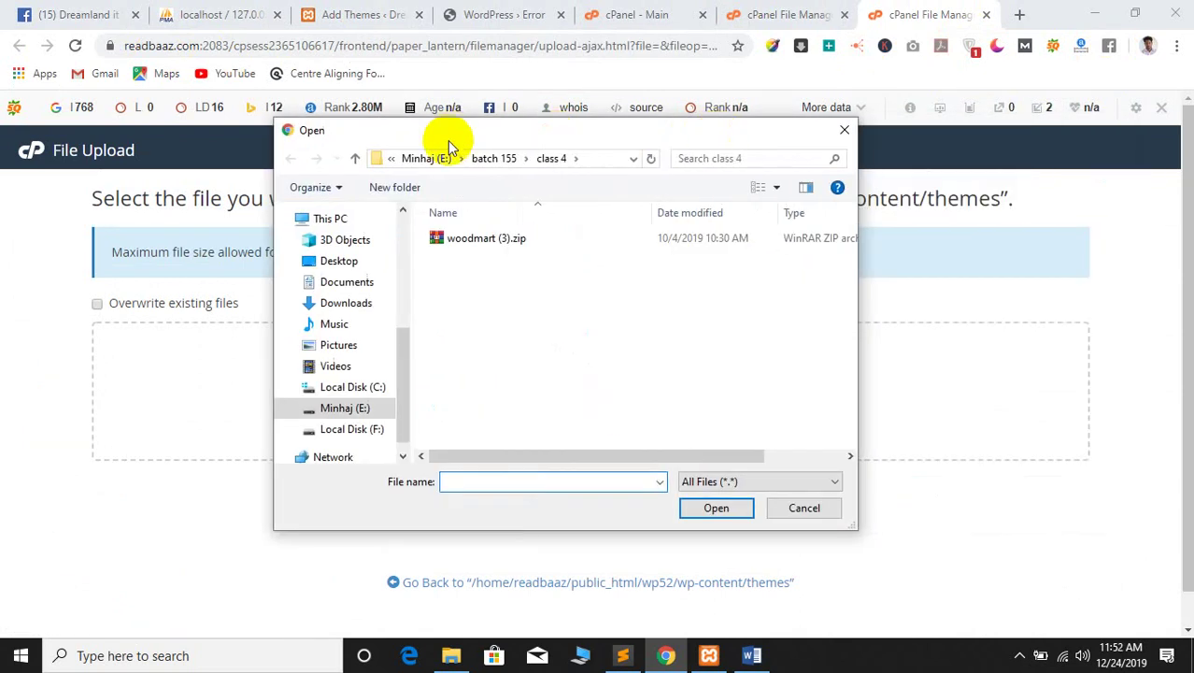
pyautogui.click(467, 238)
pyautogui.click(716, 508)
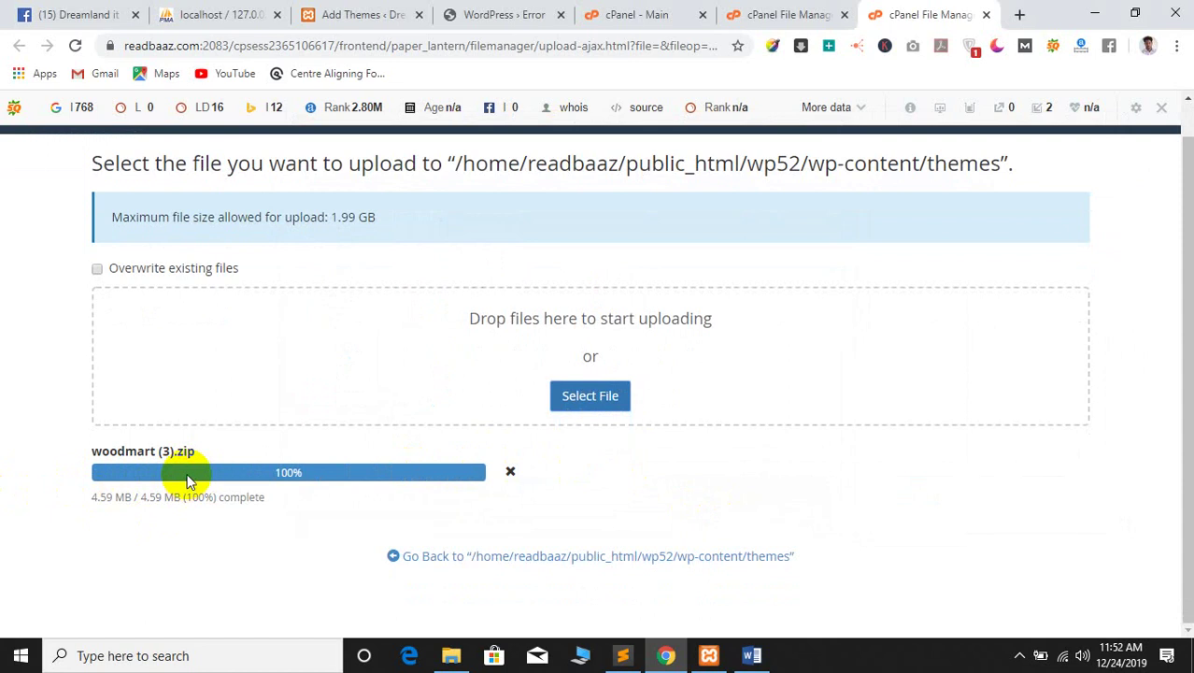
# Wait on the upload page until woodmart (3).zip reaches 100%, 4.59 MB
pyautogui.tripleClick(109, 451)
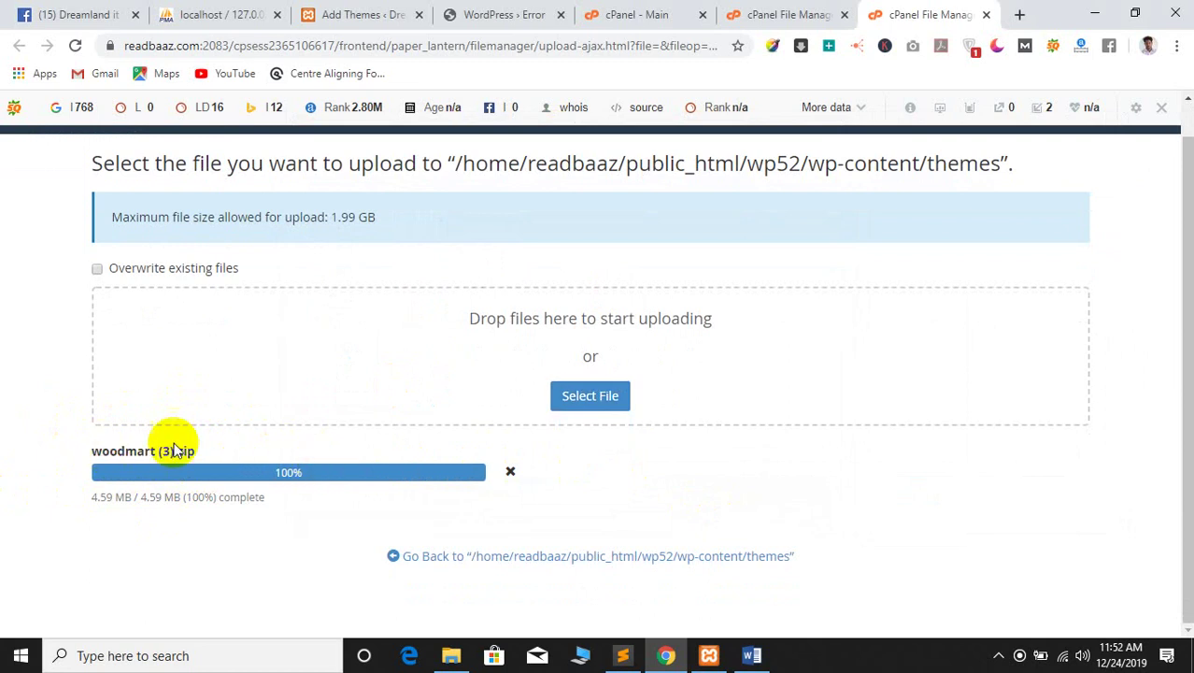
pyautogui.scroll(1, 151, 425)
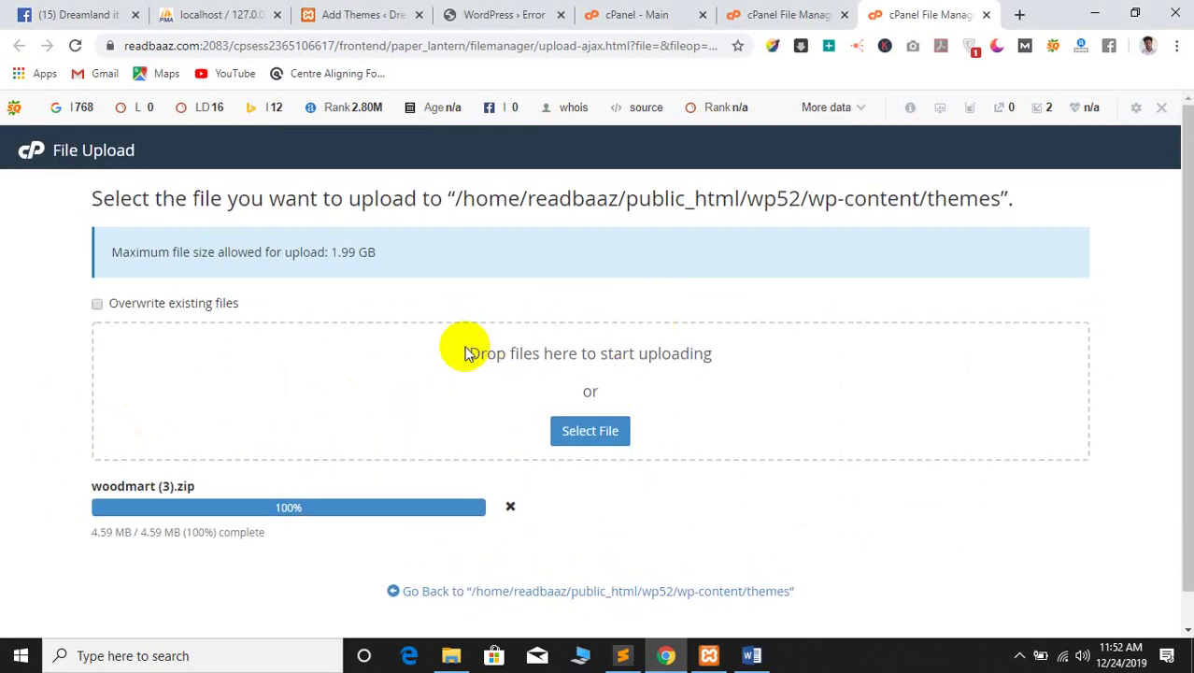
pyautogui.moveTo(467, 353); pyautogui.dragTo(687, 379)
pyautogui.click(557, 364)
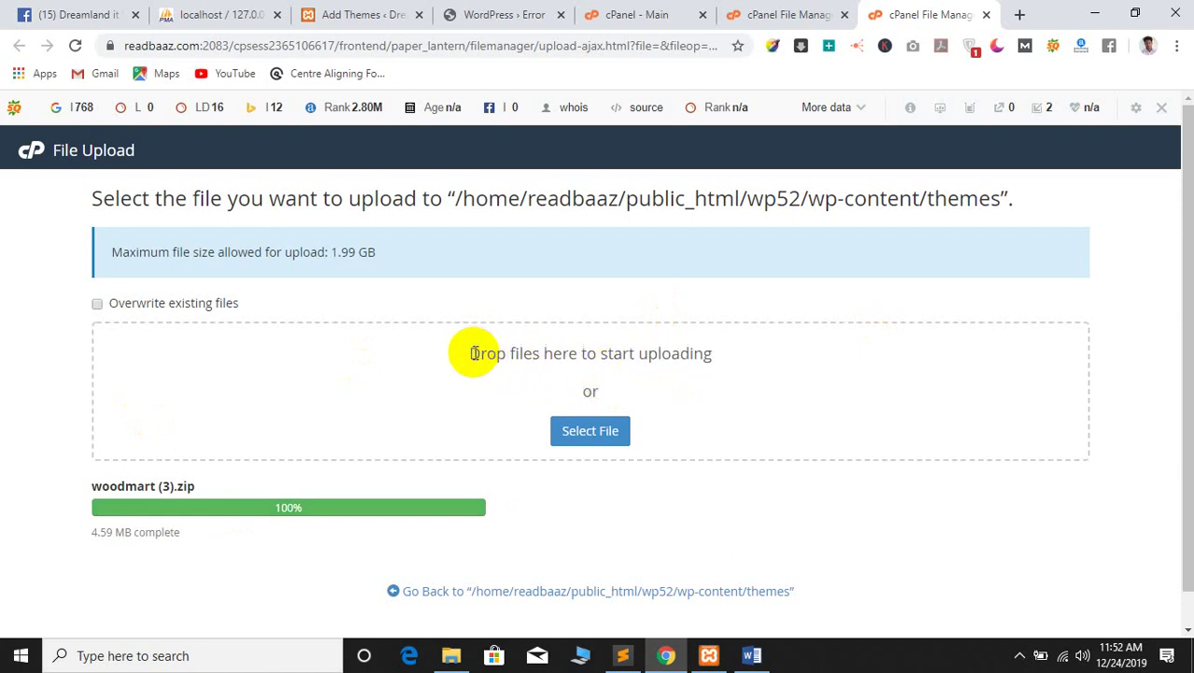
pyautogui.moveTo(472, 354); pyautogui.dragTo(608, 392)
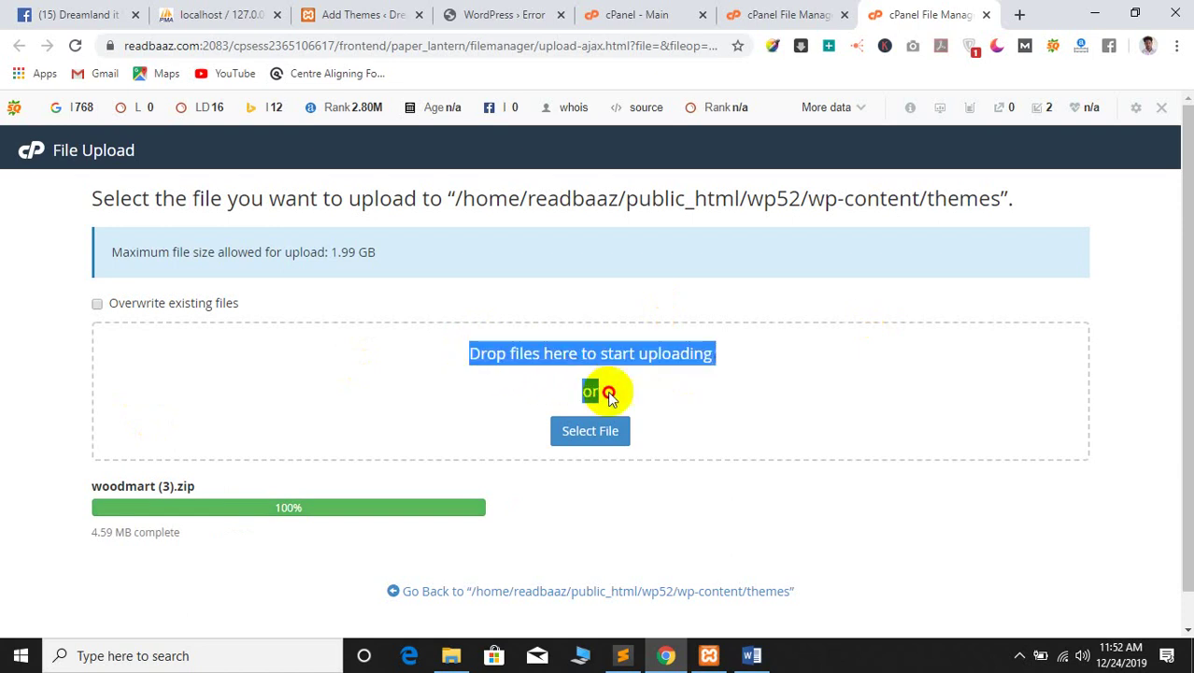
pyautogui.click(491, 353)
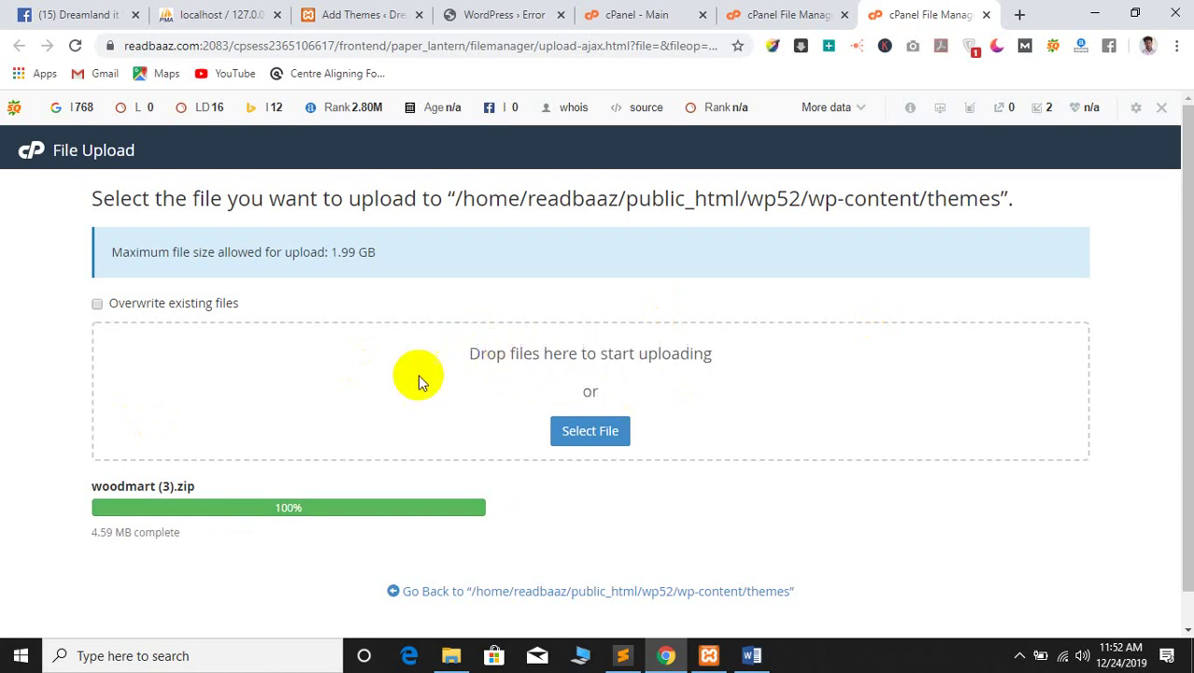
pyautogui.click(796, 12)
pyautogui.click(925, 14)
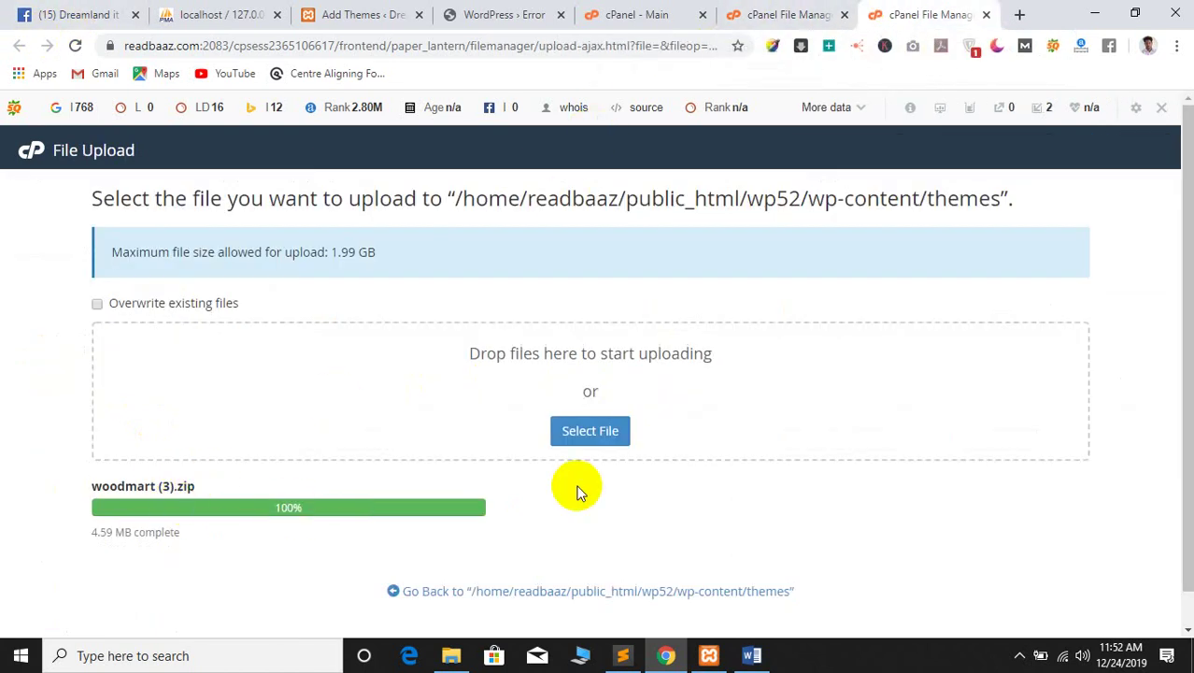
pyautogui.scroll(-1, 346, 507)
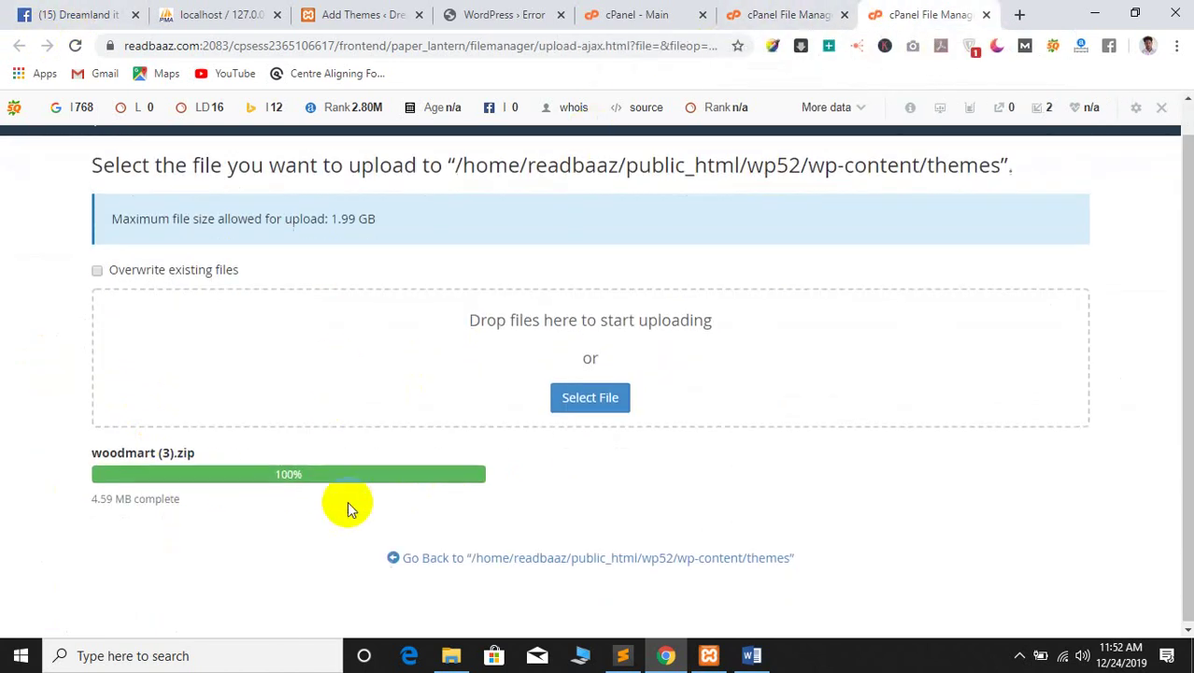
# Extract woodmart (3).zip into the wp52 themes folder and reload the listing
pyautogui.click(441, 556)
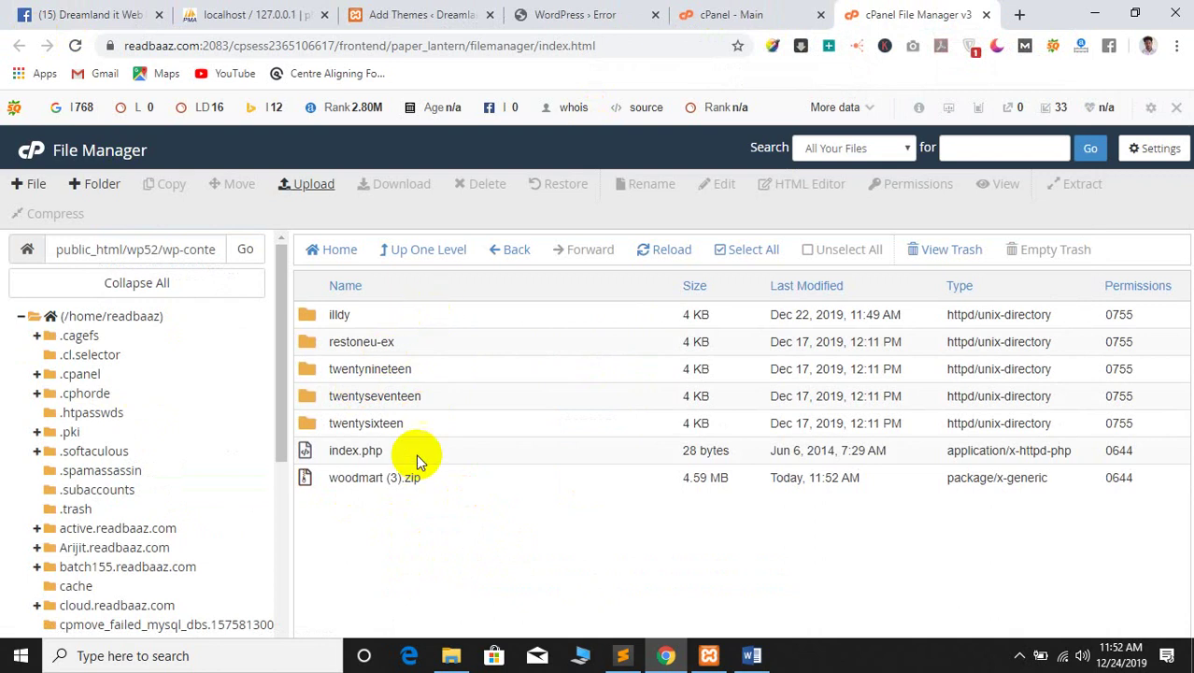
pyautogui.click(318, 479)
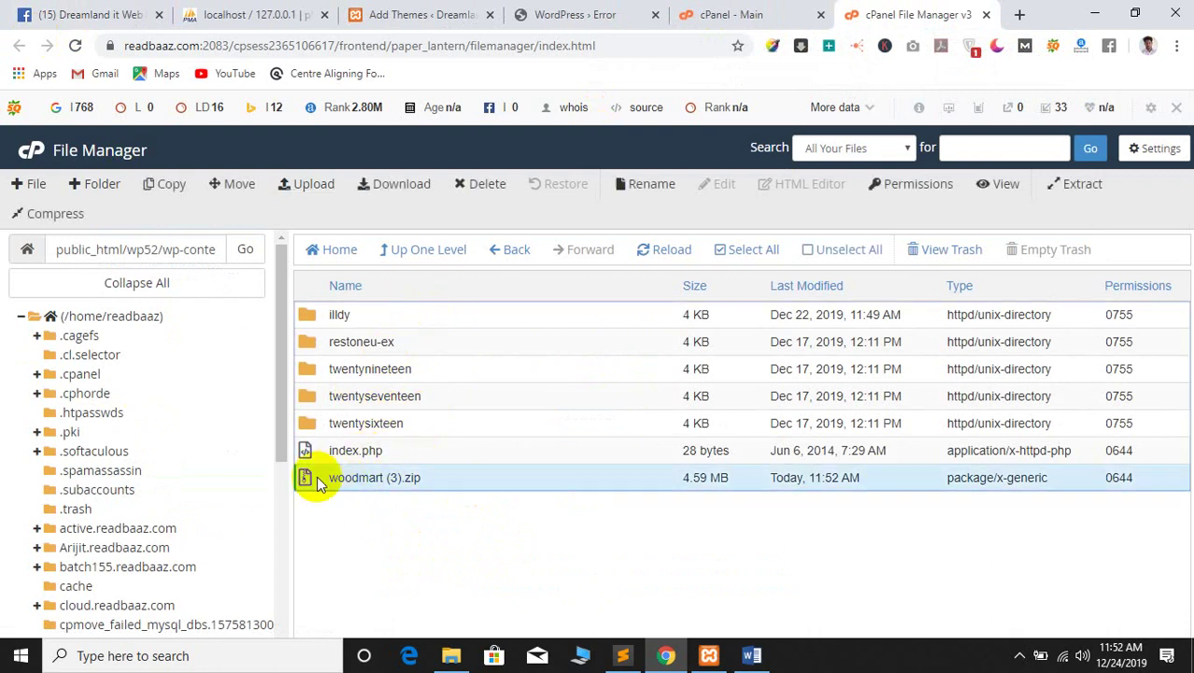
pyautogui.rightClick(320, 480)
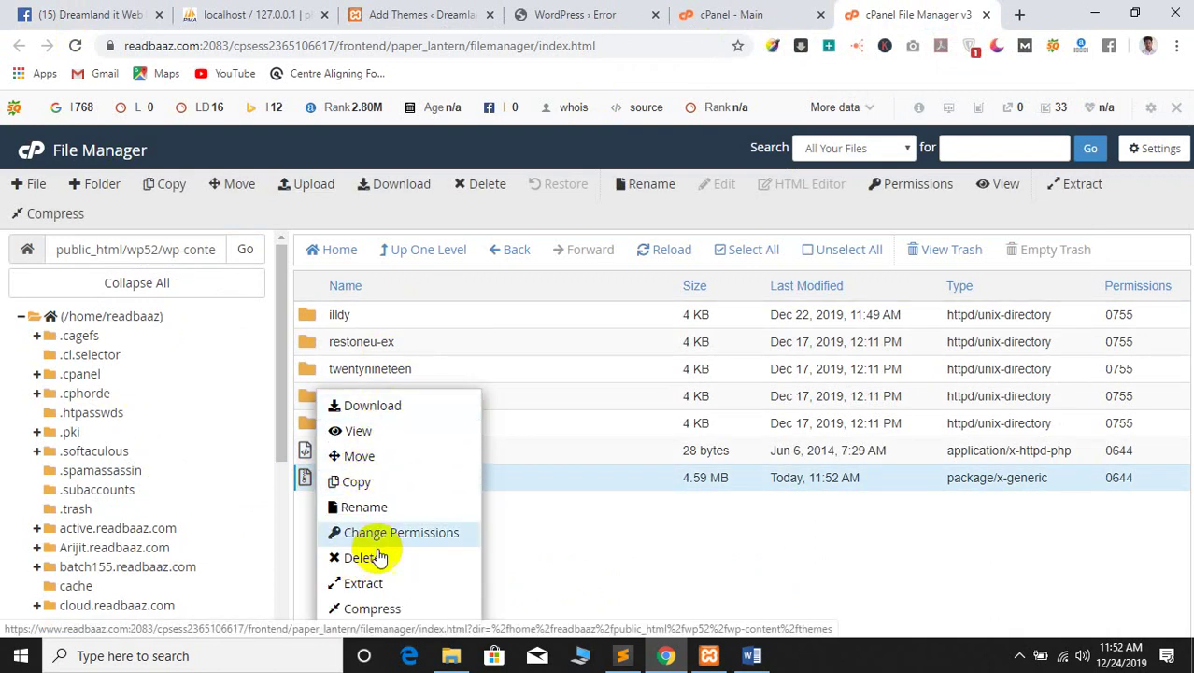
pyautogui.click(364, 582)
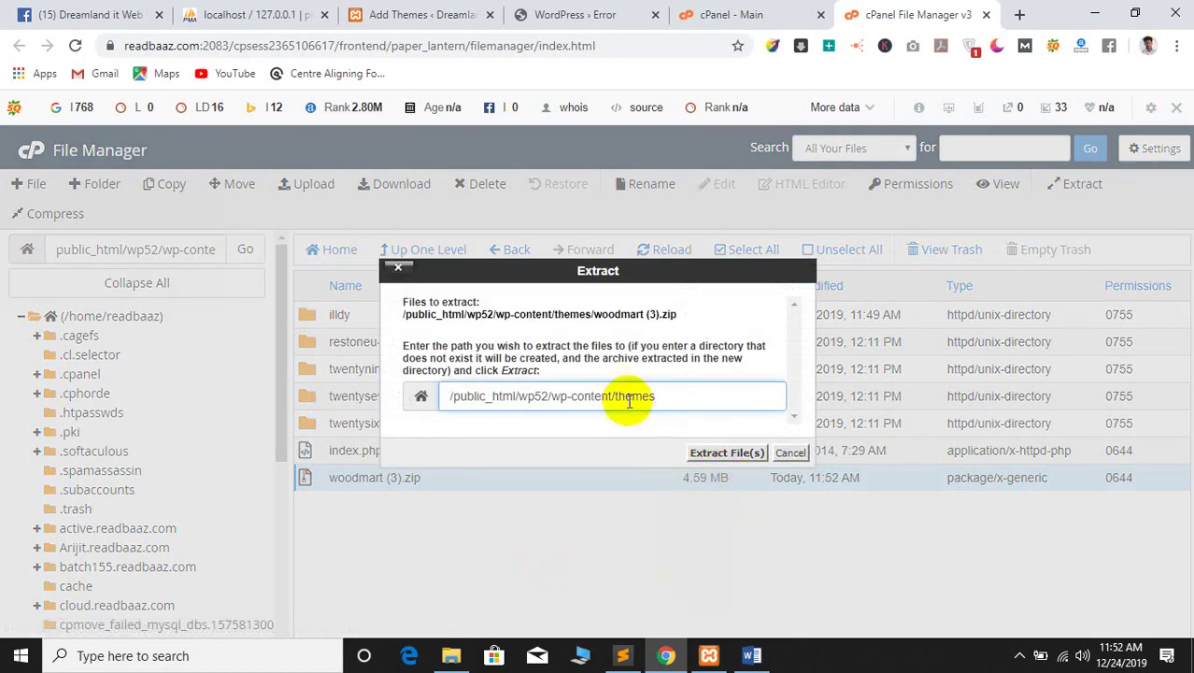
pyautogui.click(719, 453)
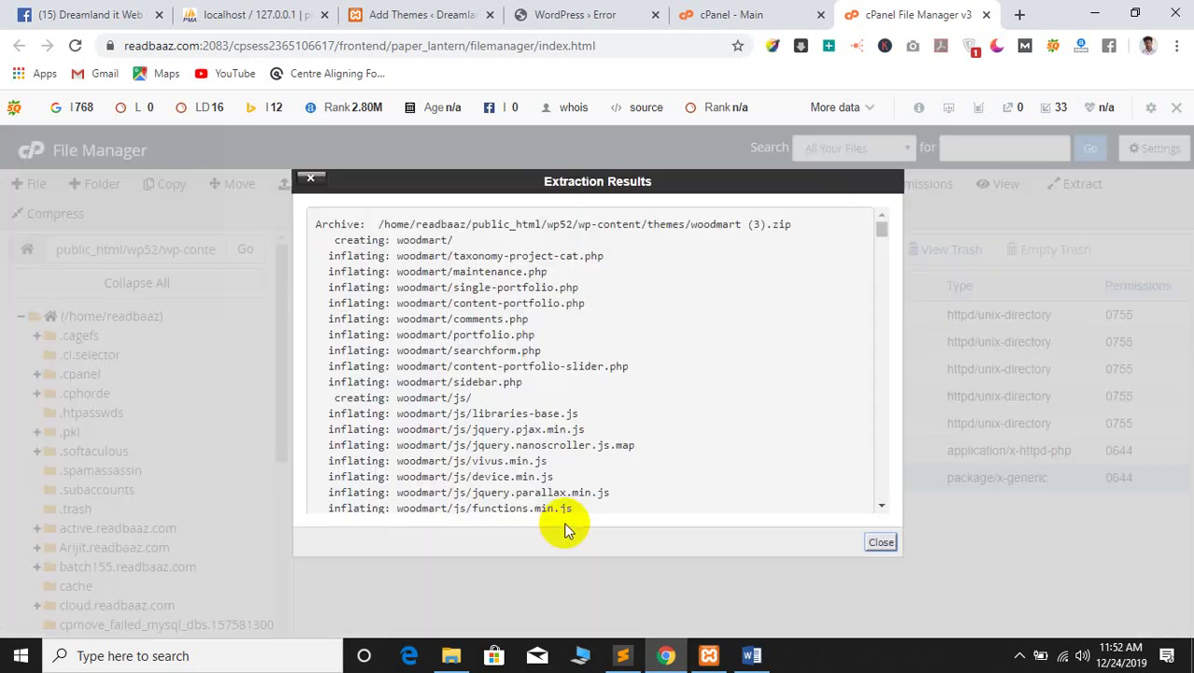
pyautogui.click(883, 545)
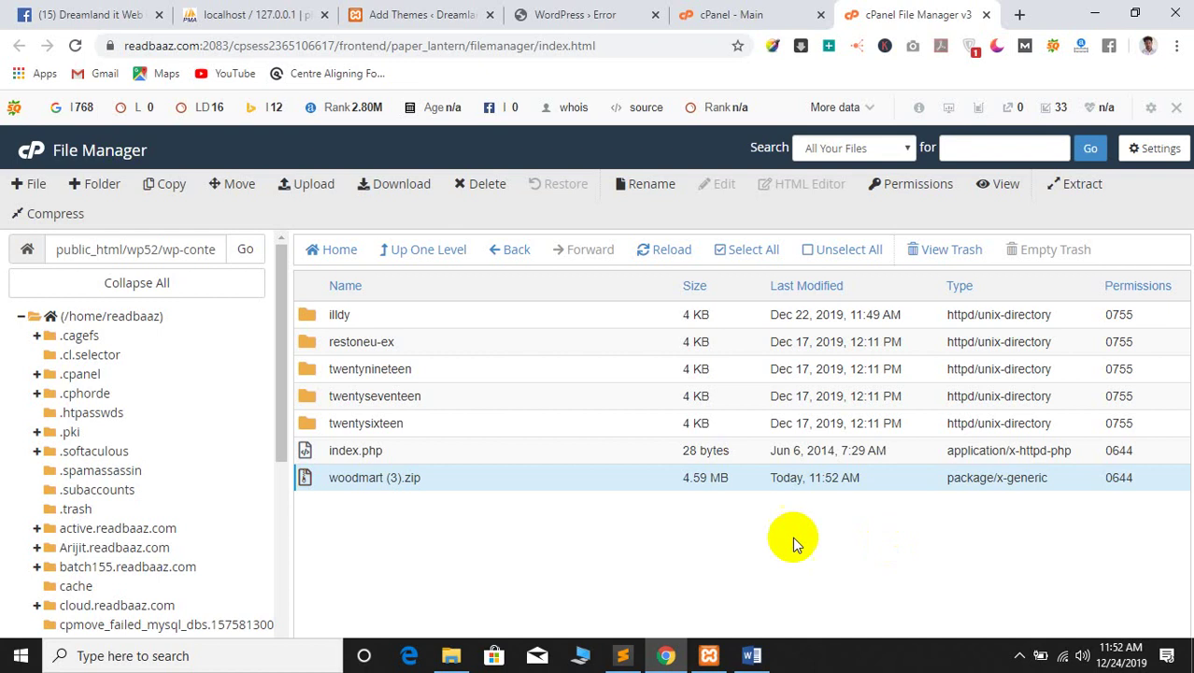
pyautogui.click(686, 252)
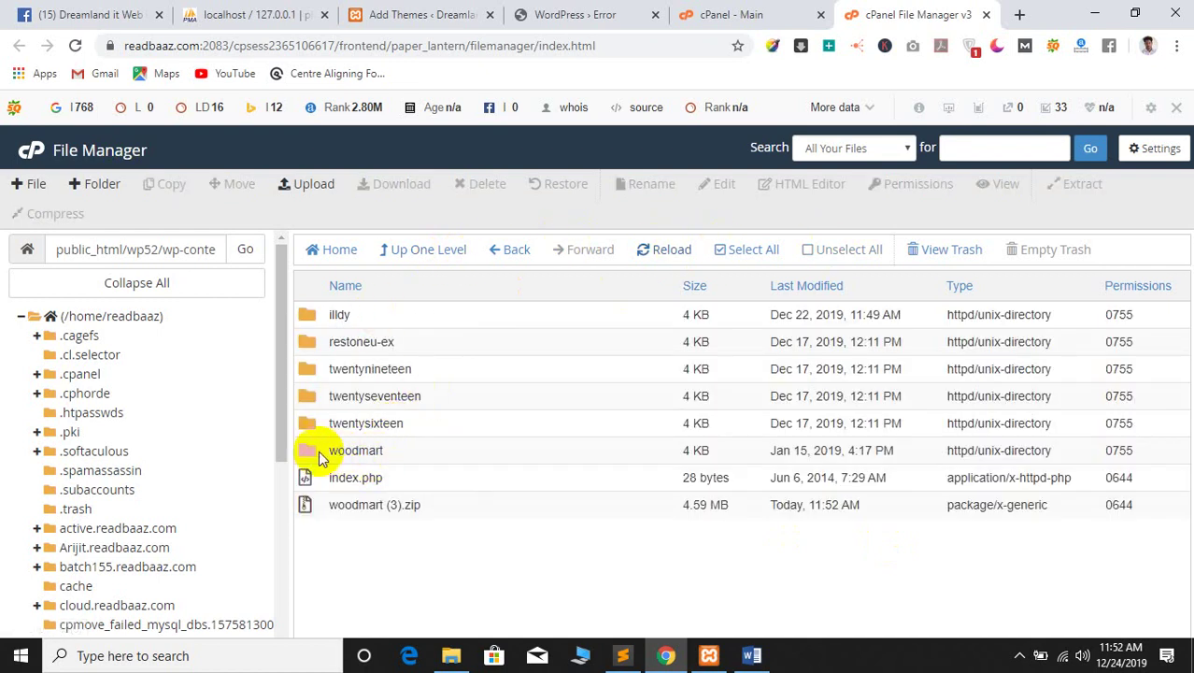
# Permanently delete the woodmart (3).zip archive, skipping the trash
pyautogui.click(317, 505)
pyautogui.rightClick(301, 507)
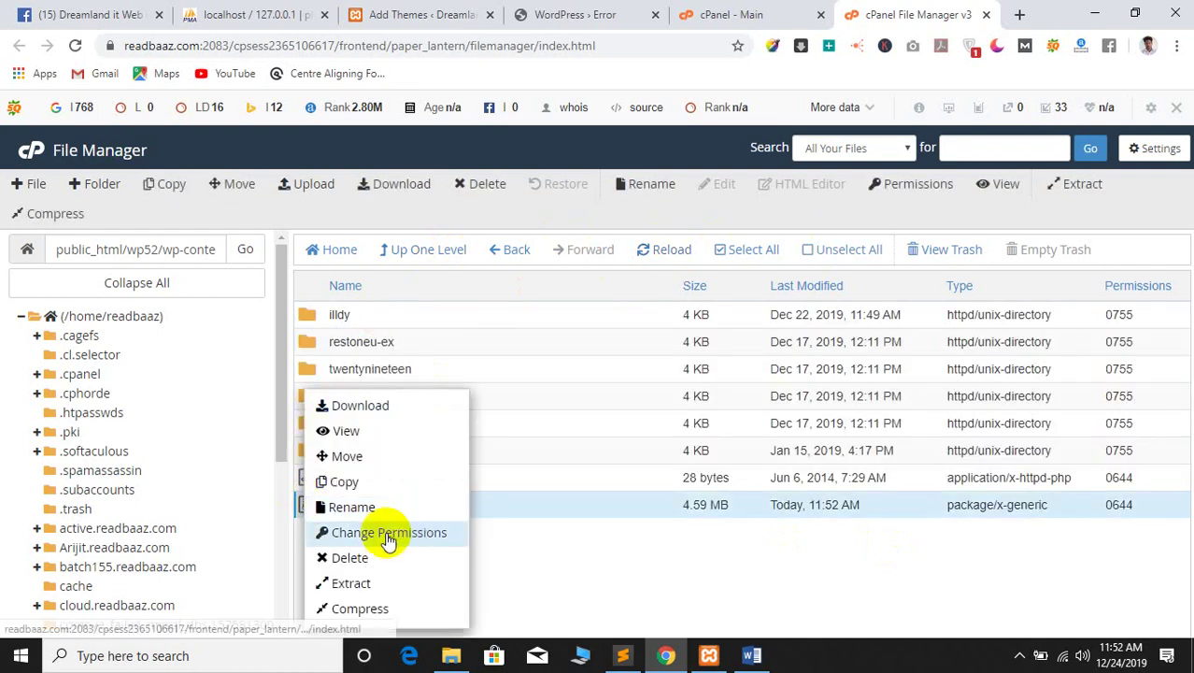
pyautogui.click(349, 561)
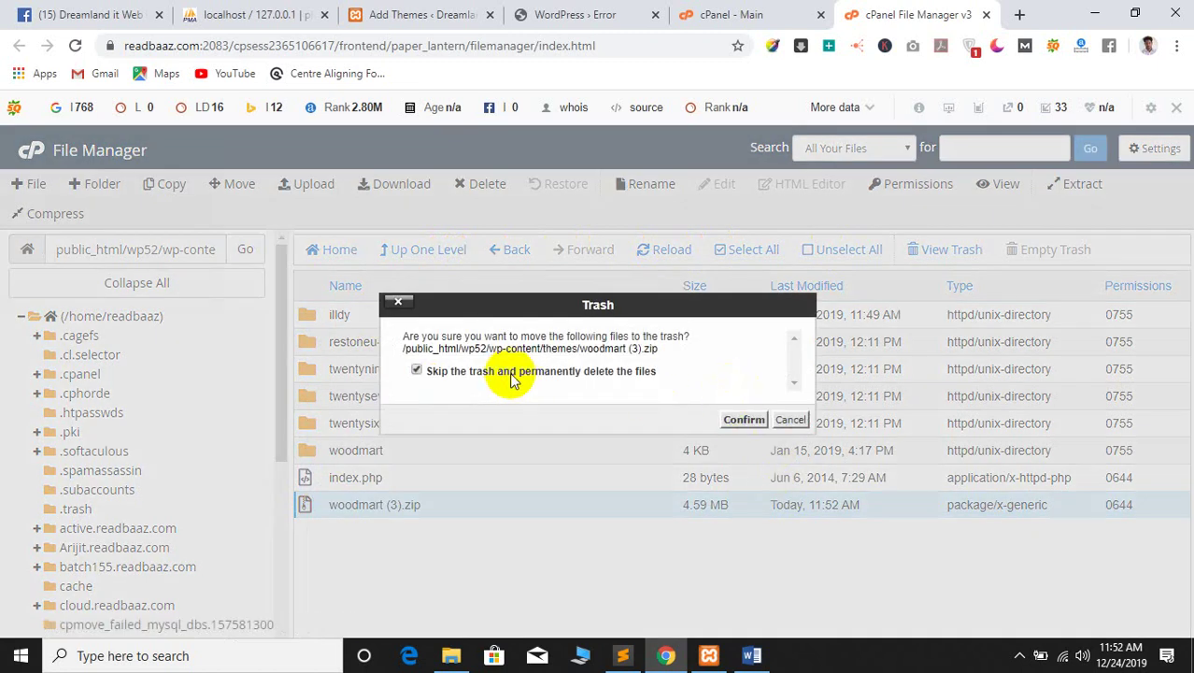
pyautogui.click(747, 420)
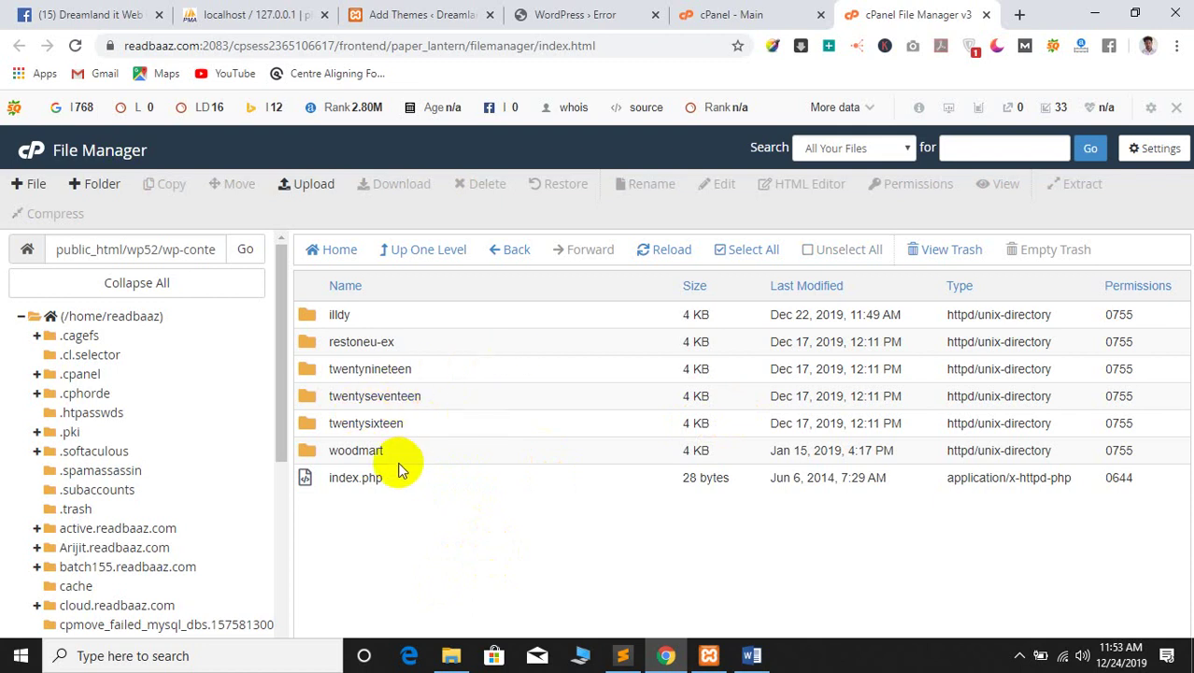
# Leave the wp52 themes folder and return to the cPanel Main dashboard via the cPanel logo
pyautogui.moveTo(340, 526); pyautogui.dragTo(431, 492)
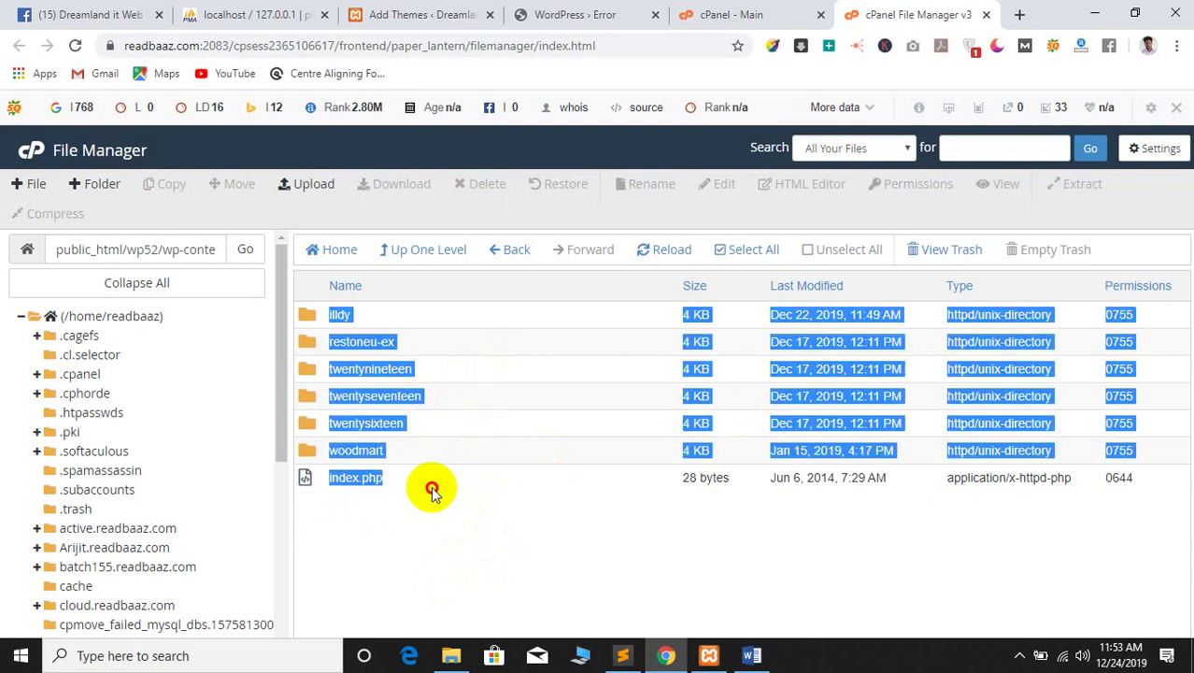
pyautogui.click(363, 532)
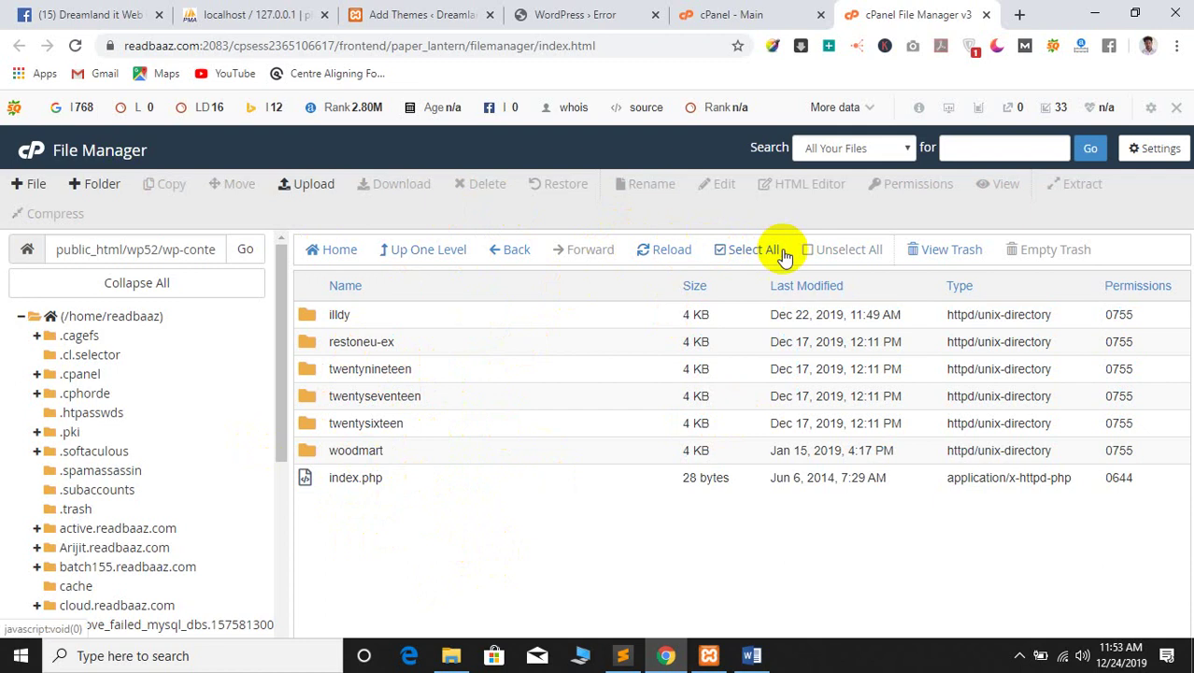
pyautogui.click(286, 186)
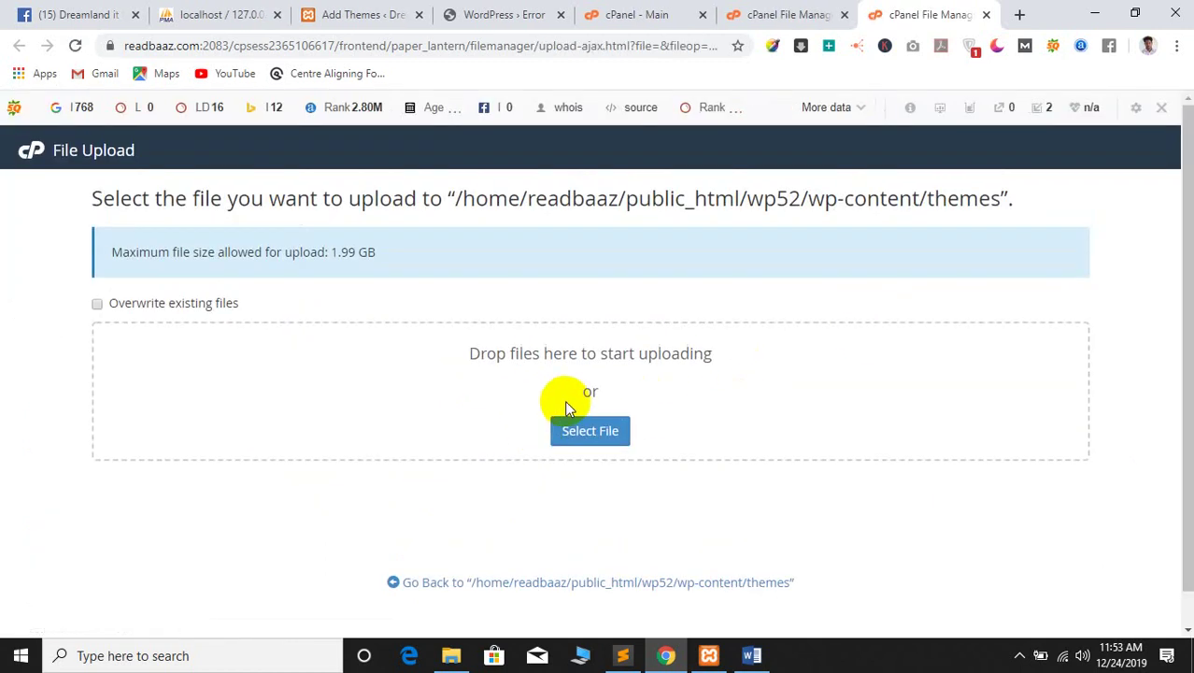
pyautogui.click(809, 15)
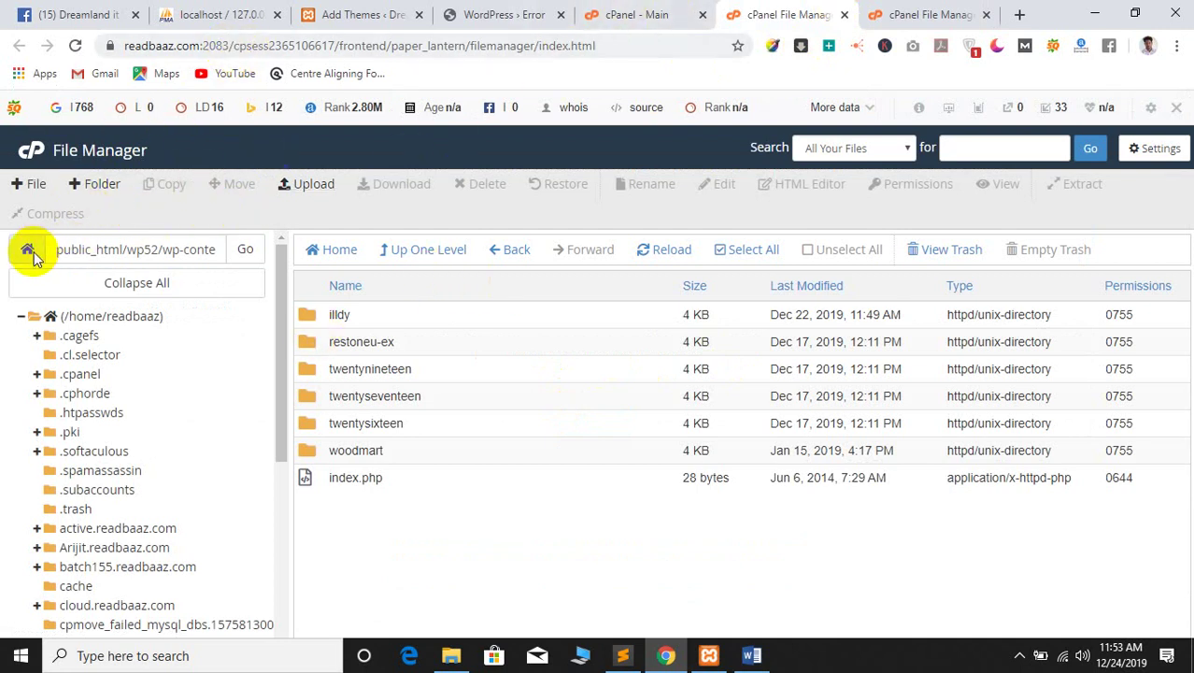
pyautogui.click(33, 155)
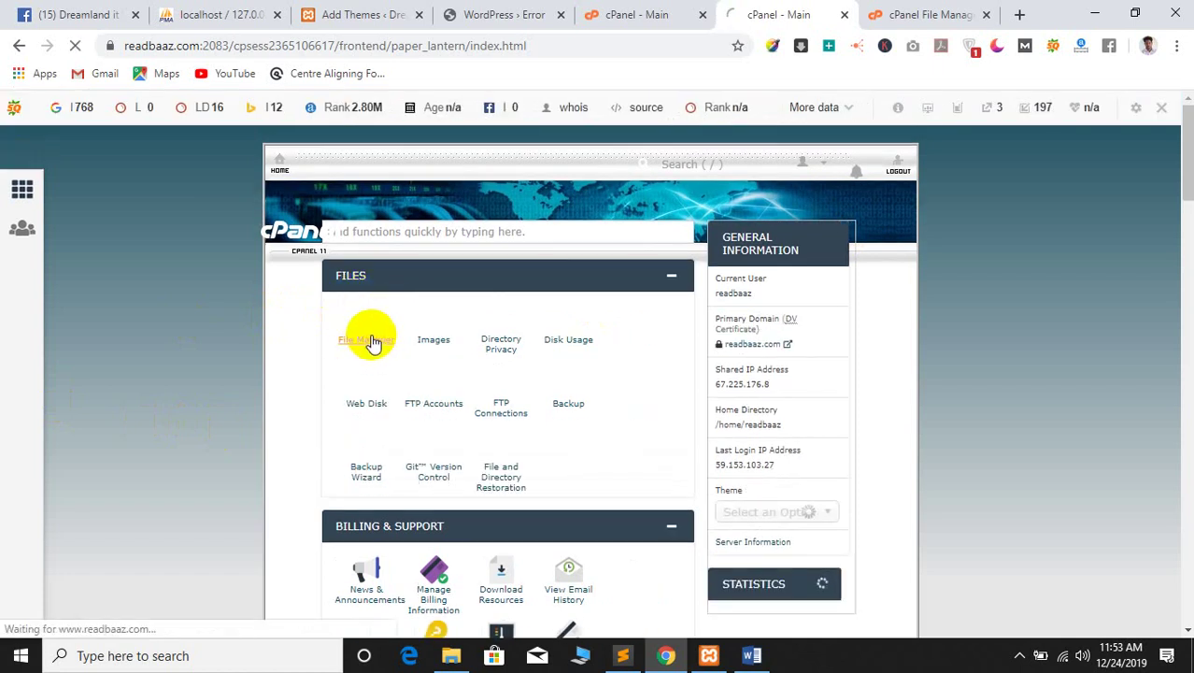
# Navigate File Manager to public_html/wp-content/themes and open its File Upload page
pyautogui.click(373, 342)
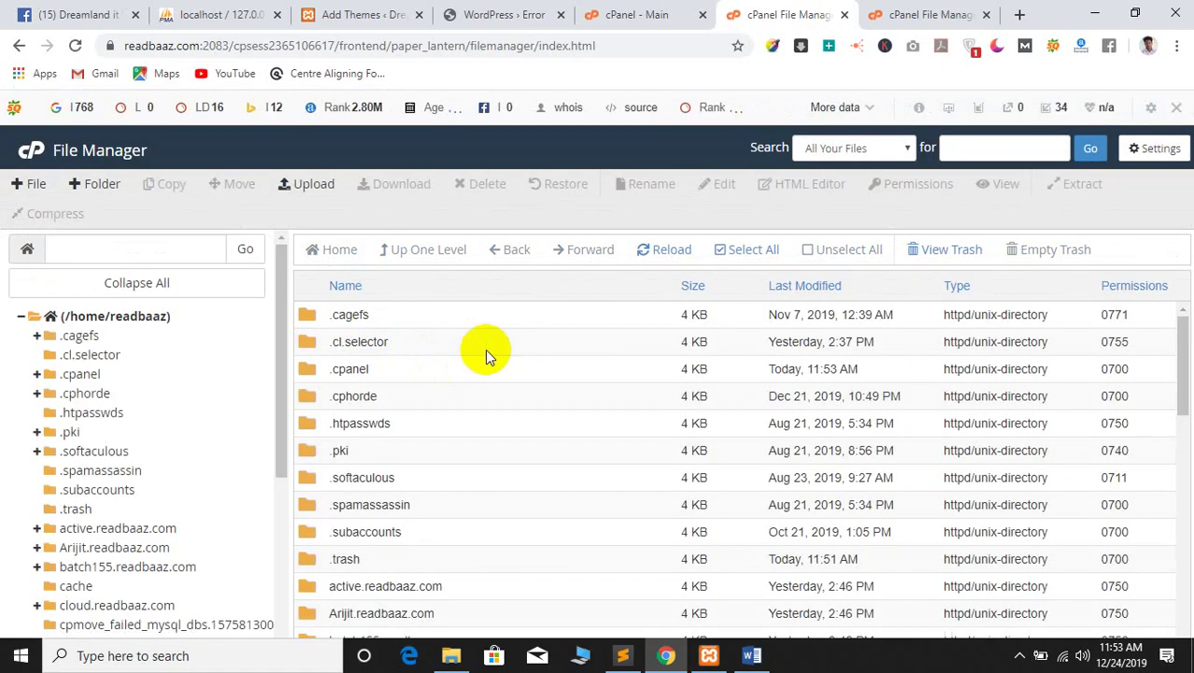
pyautogui.scroll(-5, 491, 524)
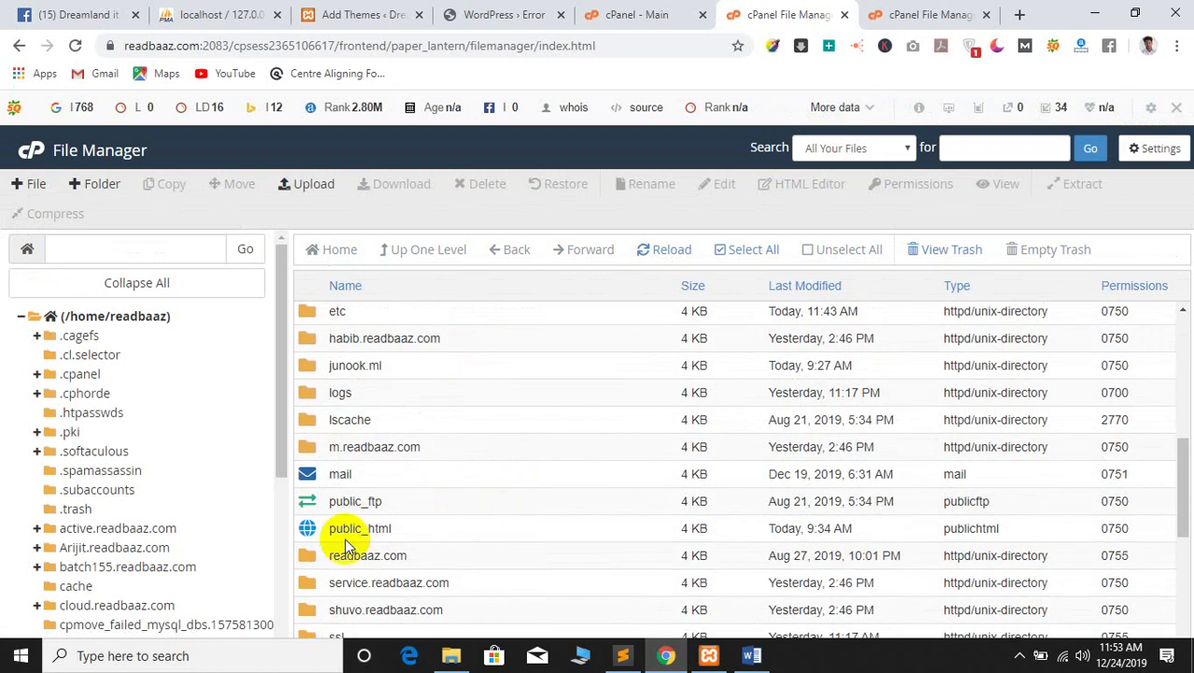
pyautogui.doubleClick(308, 528)
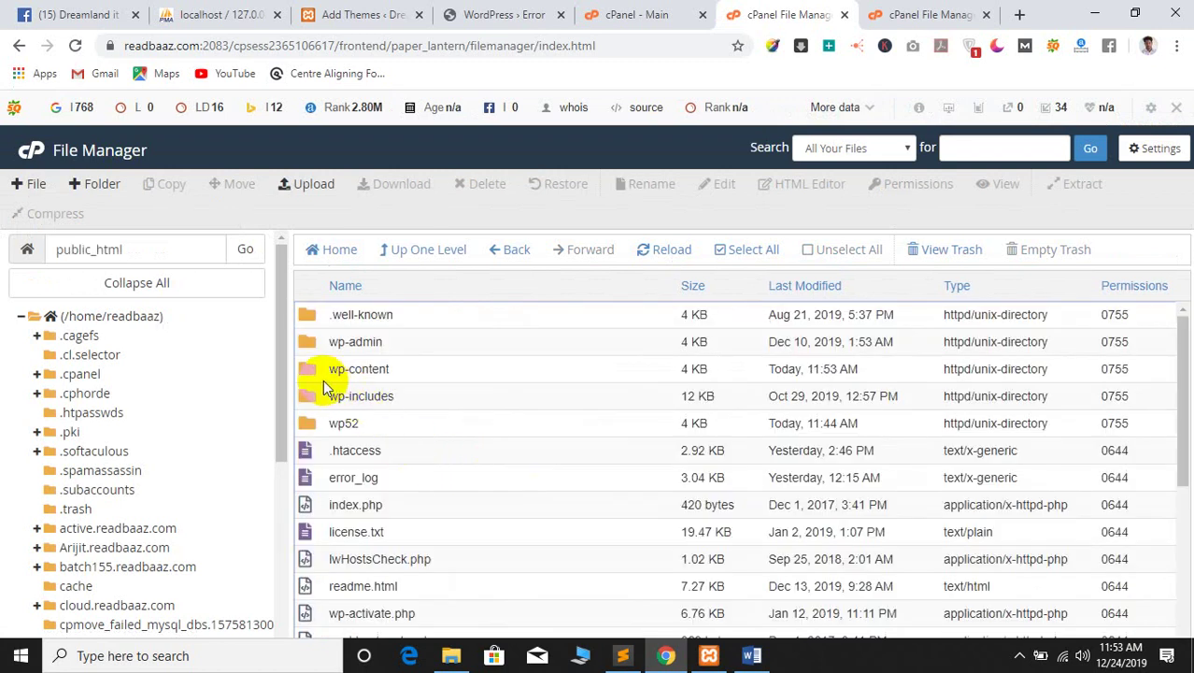
pyautogui.doubleClick(307, 369)
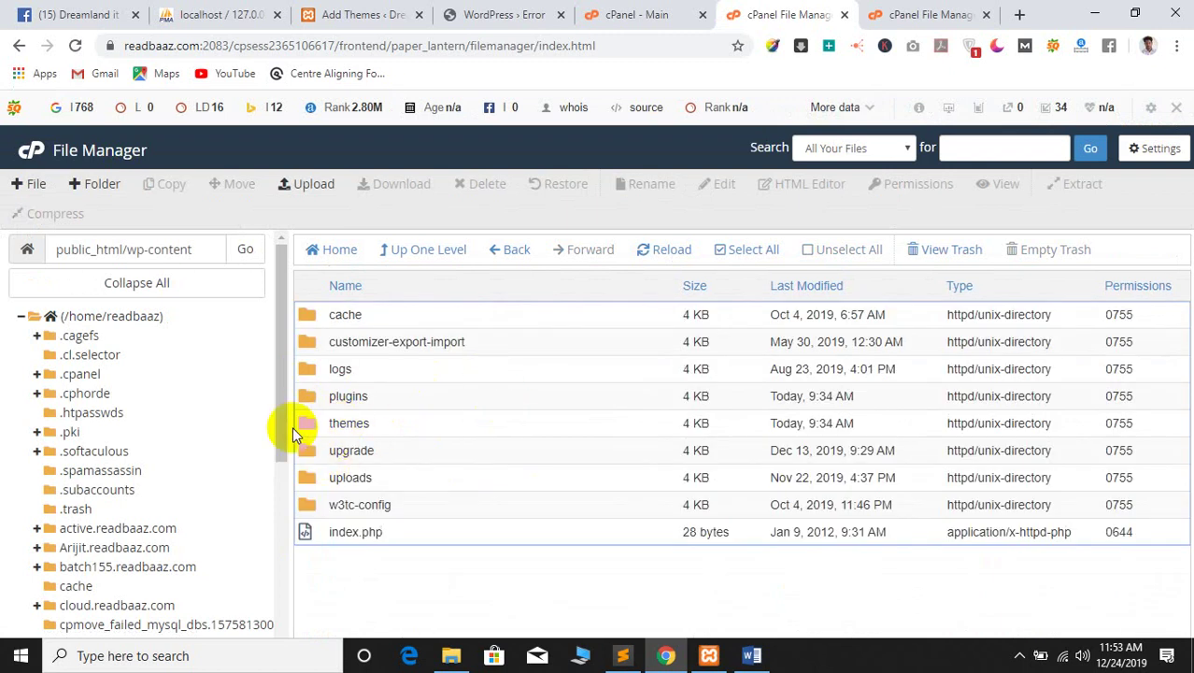
pyautogui.doubleClick(306, 426)
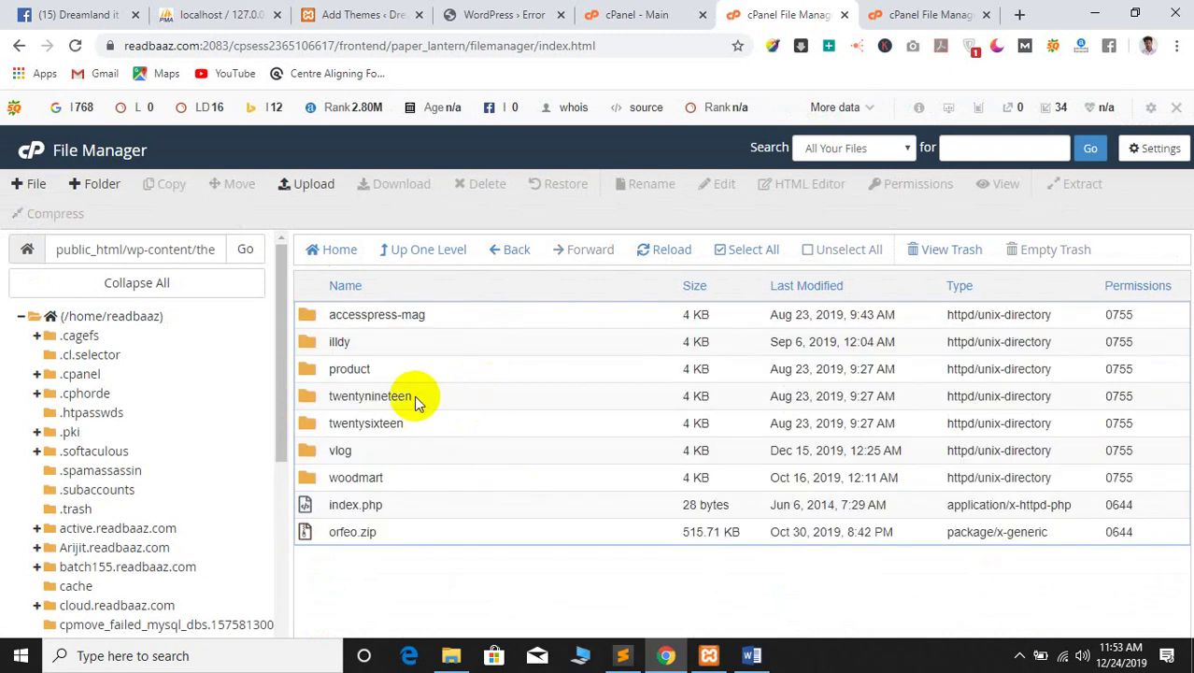
pyautogui.click(318, 185)
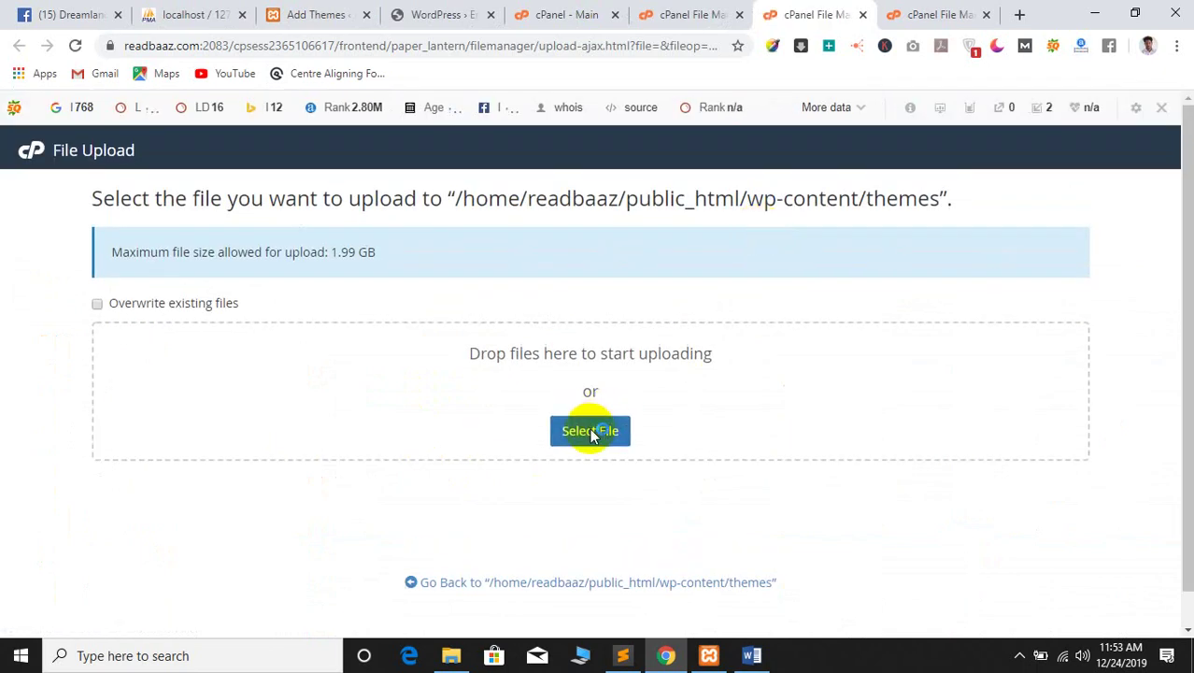
# Upload the 4.59 MB woodmart (3).zip to public_html/wp-content/themes, then go back to the listing
pyautogui.click(589, 431)
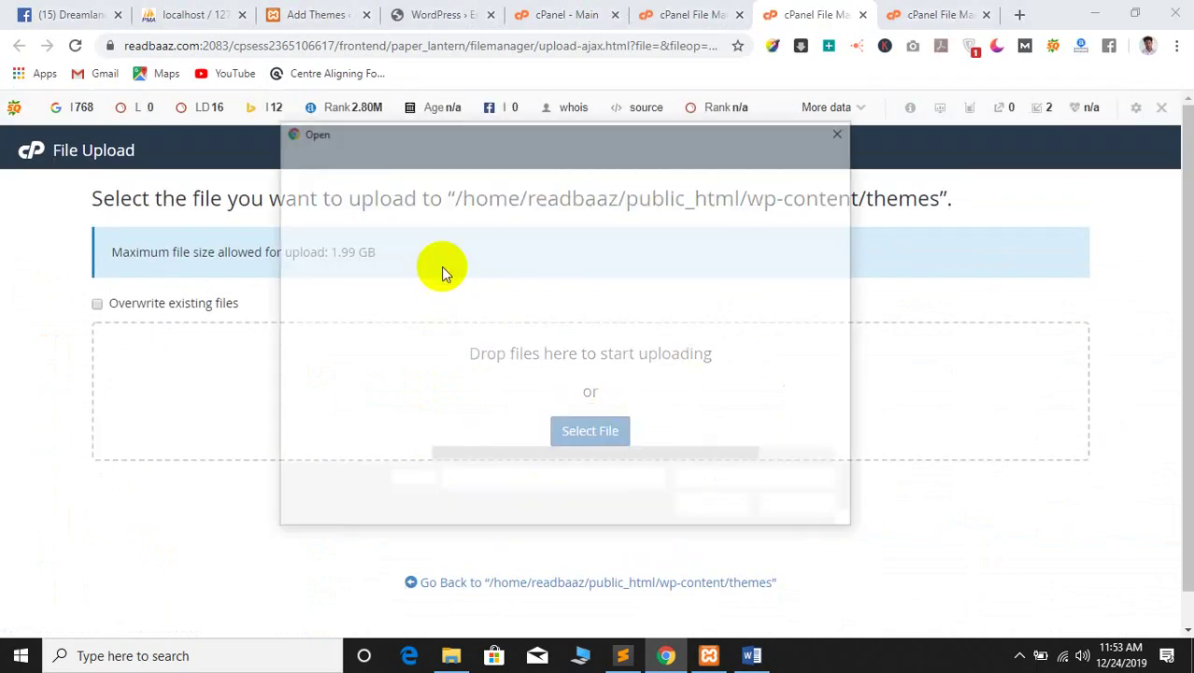
pyautogui.click(545, 234)
pyautogui.click(696, 505)
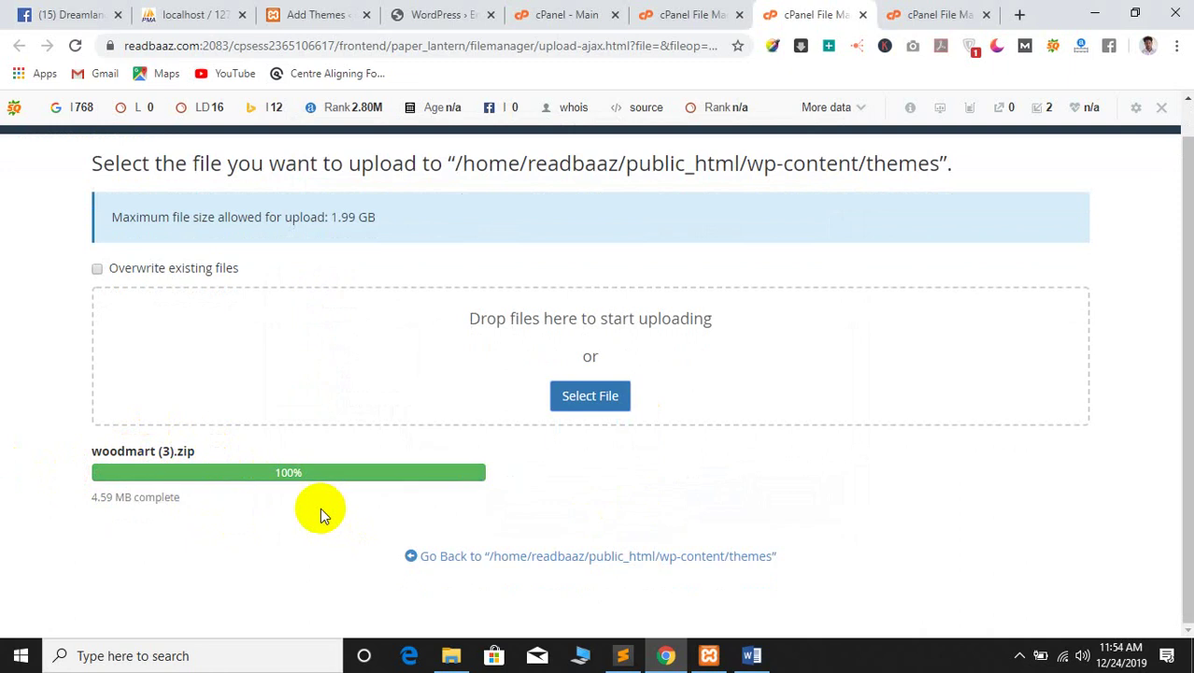
pyautogui.click(530, 556)
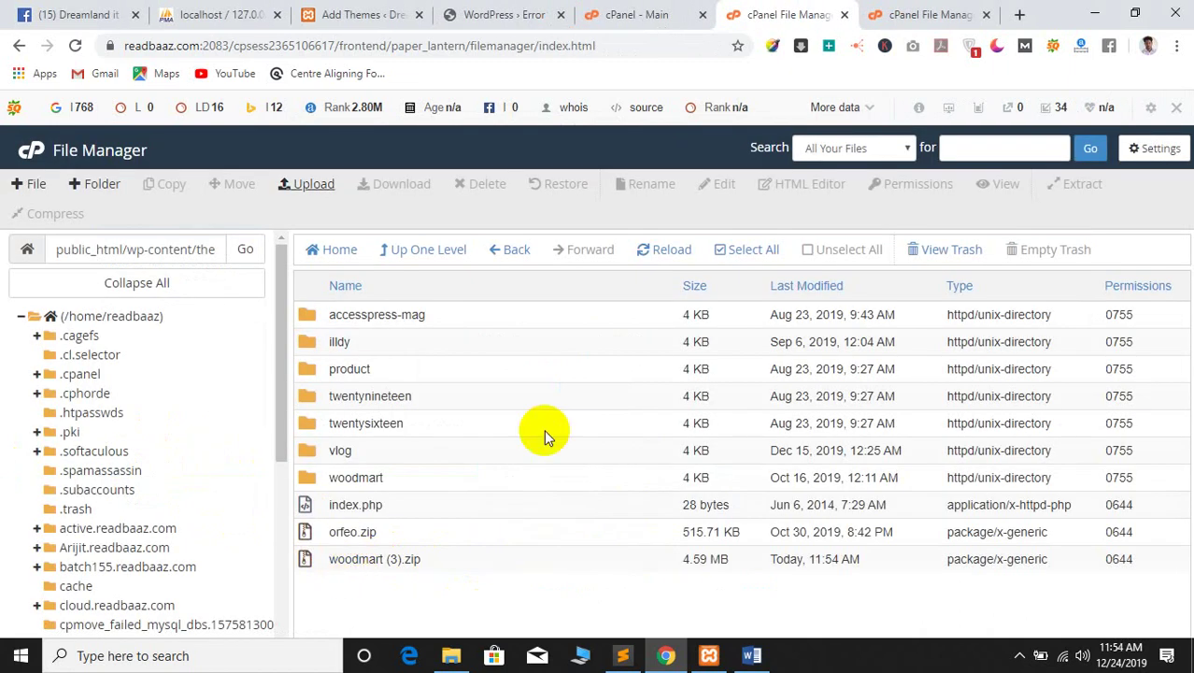
# Extract woodmart (3).zip to /public_html/wp-content/themes, close the results and reload the listing
pyautogui.click(376, 559)
pyautogui.rightClick(374, 559)
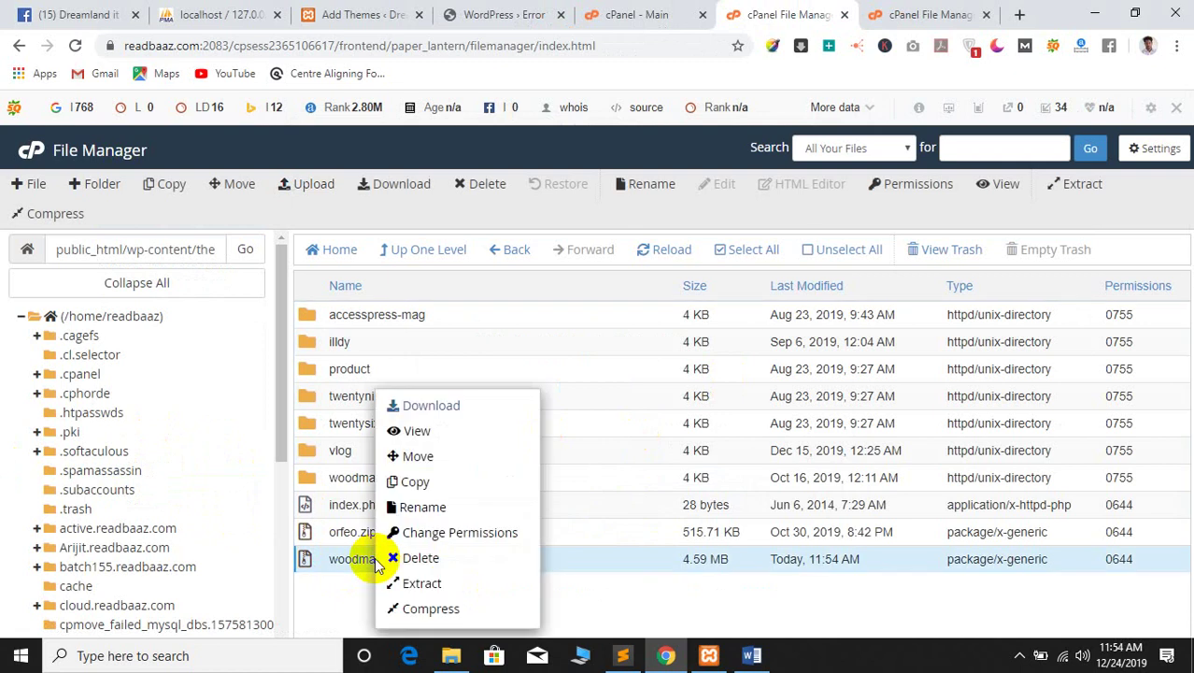
pyautogui.click(422, 584)
pyautogui.doubleClick(606, 398)
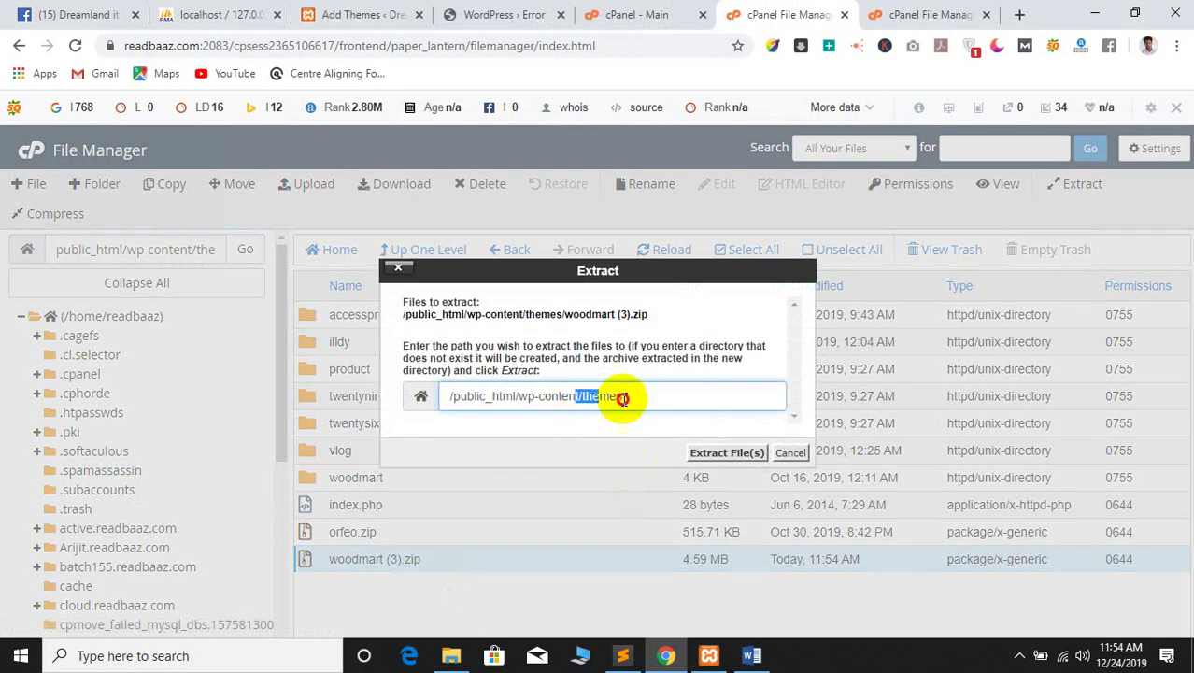
pyautogui.click(609, 400)
pyautogui.click(713, 455)
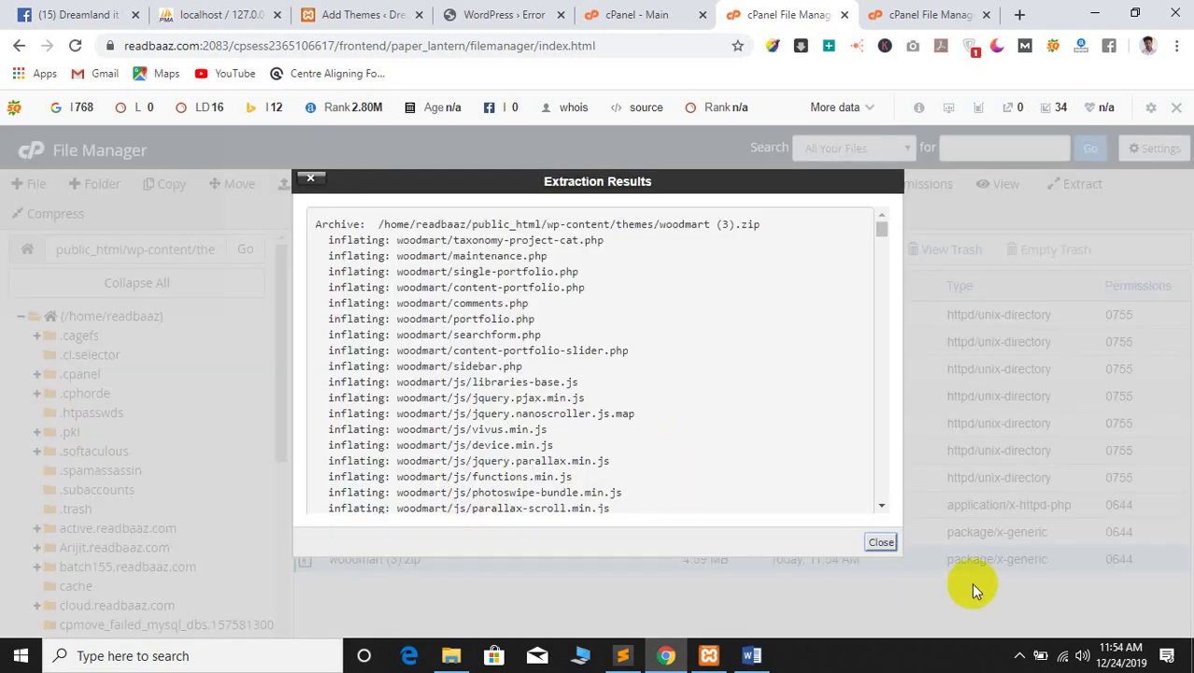
pyautogui.click(878, 544)
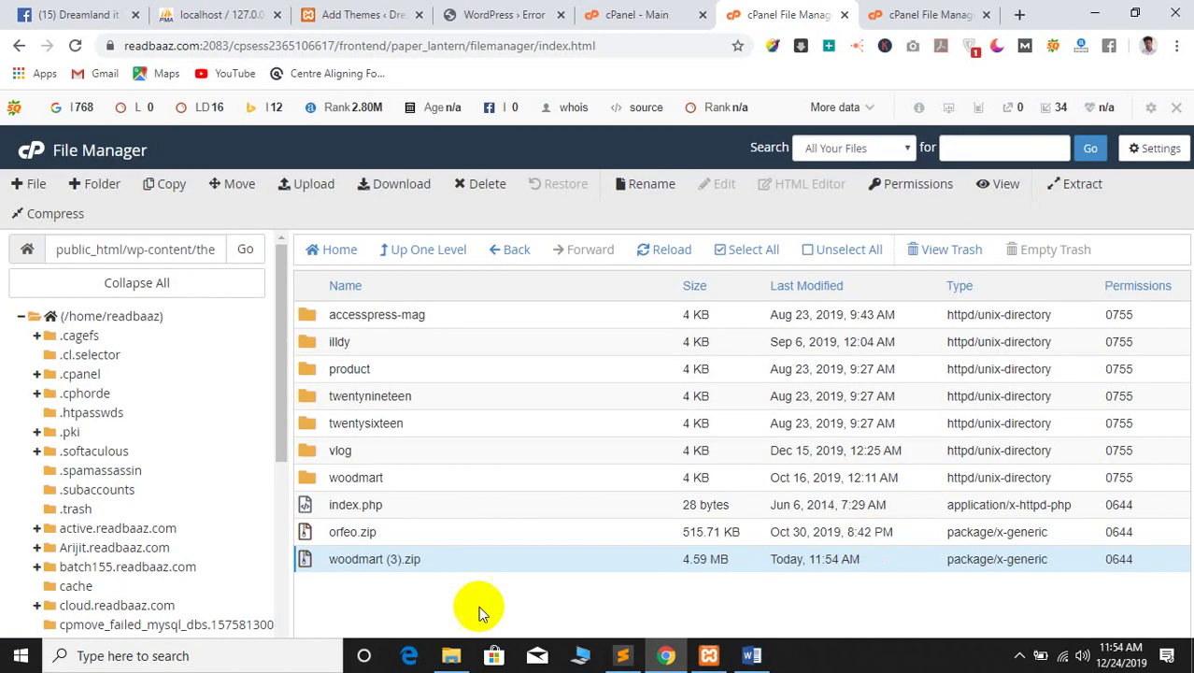
pyautogui.click(667, 255)
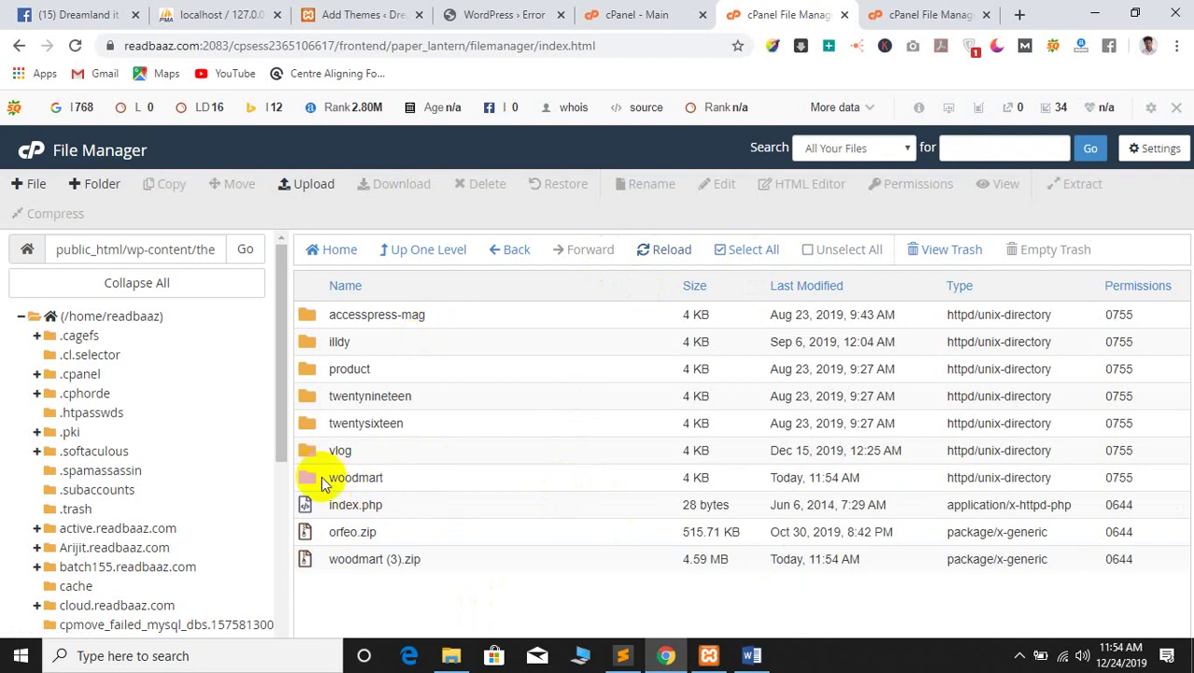
pyautogui.click(373, 558)
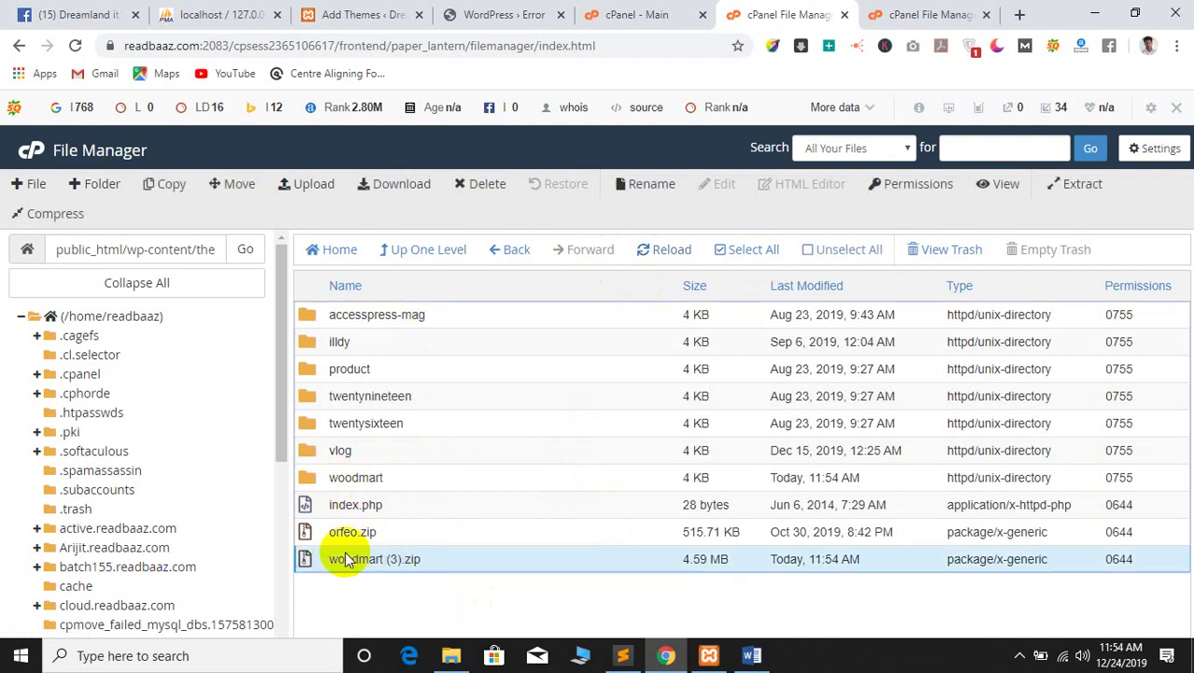
# Delete the existing woodmart folder from the themes directory
pyautogui.rightClick(303, 476)
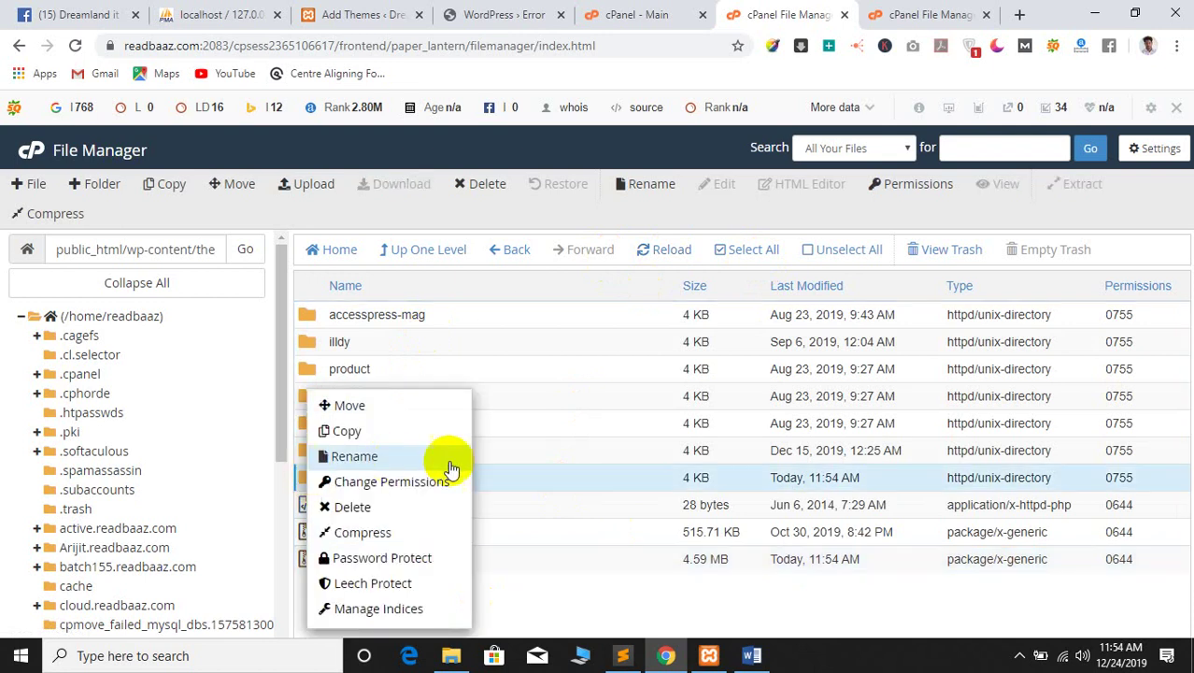
pyautogui.click(353, 507)
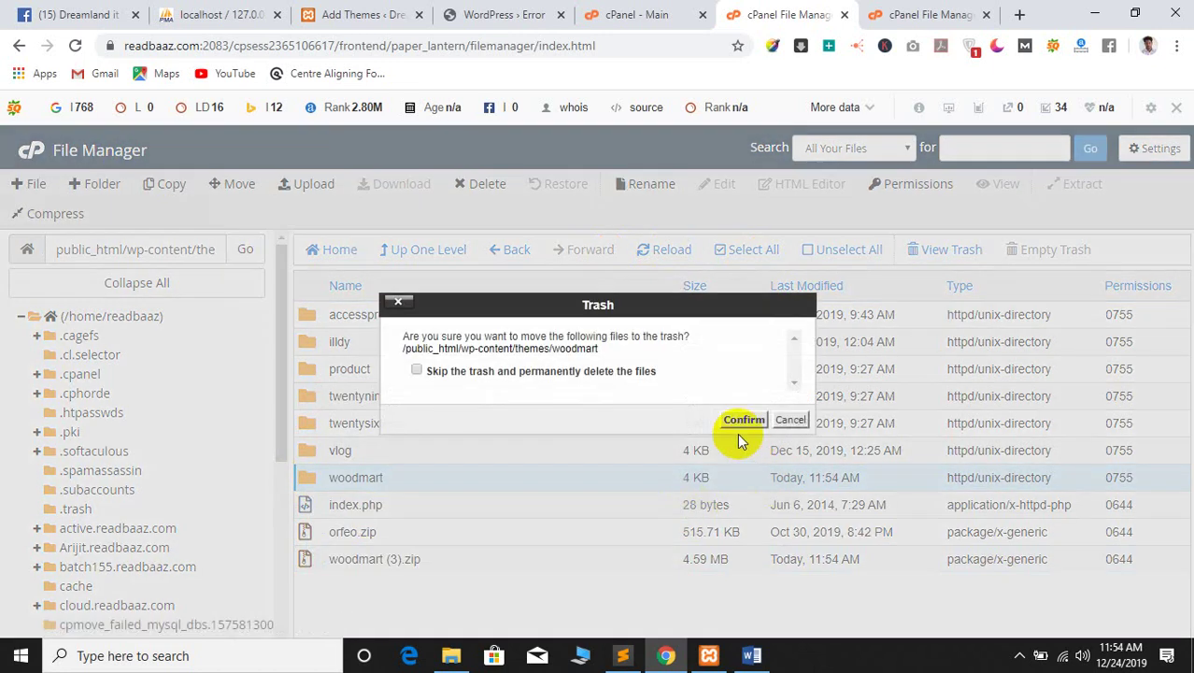
pyautogui.click(736, 422)
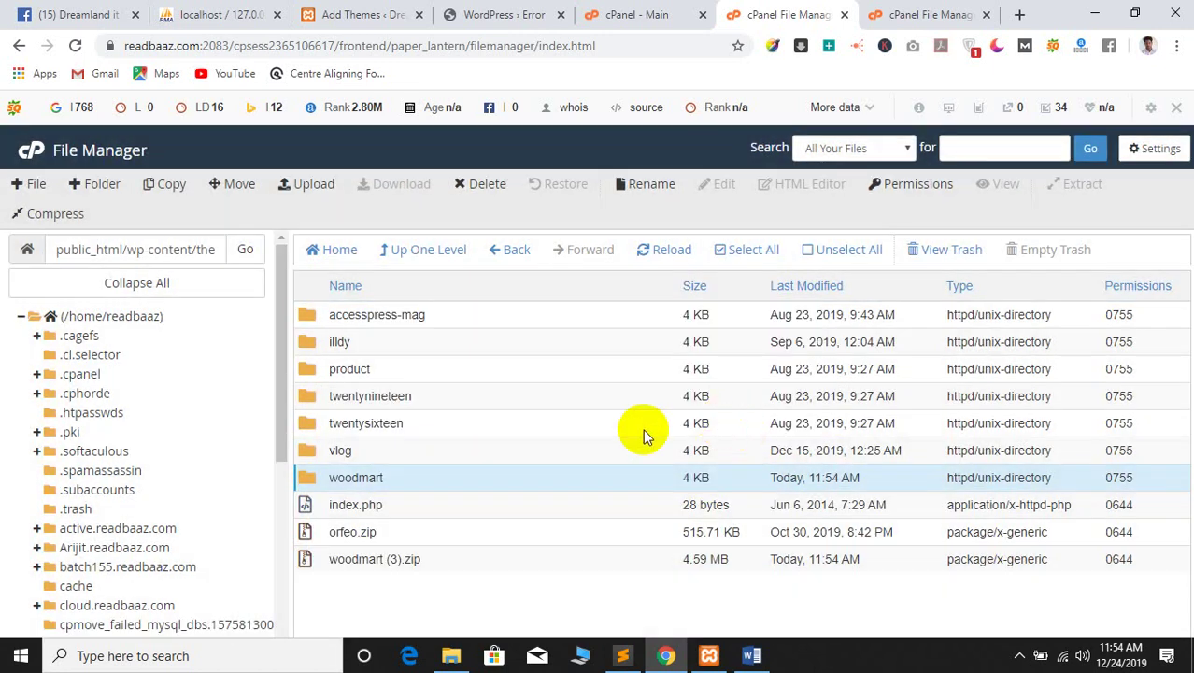
# Extract woodmart (3).zip into the themes folder and refresh to show the new woodmart folder
pyautogui.click(359, 532)
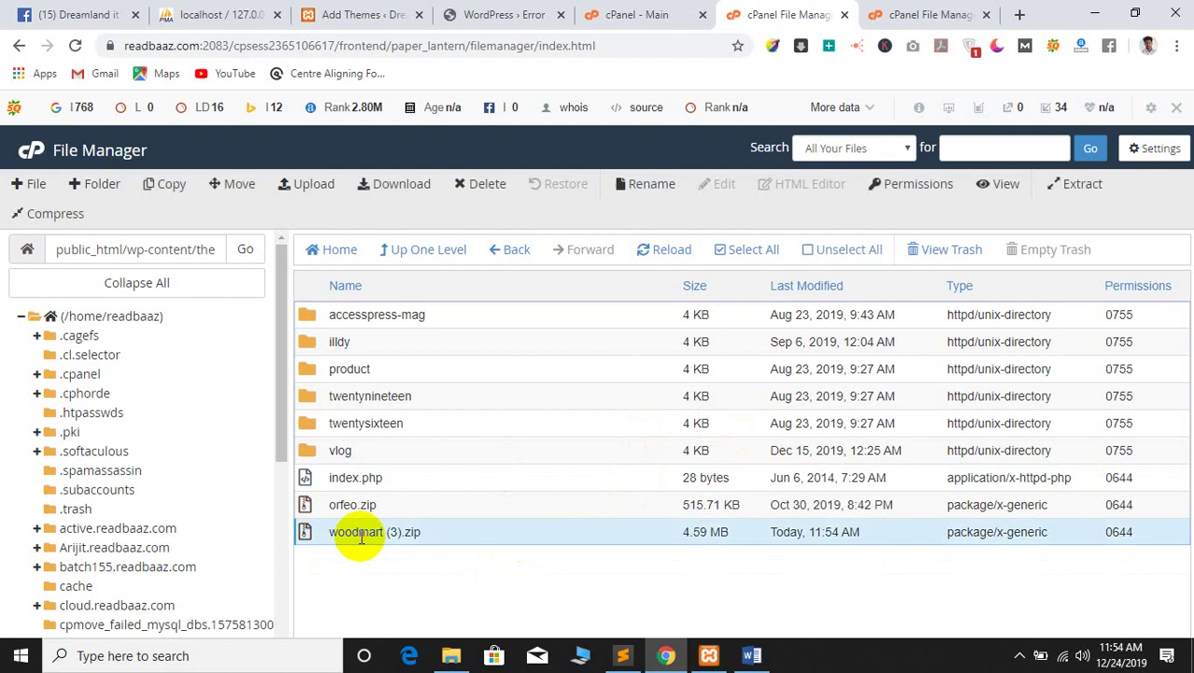
pyautogui.click(659, 251)
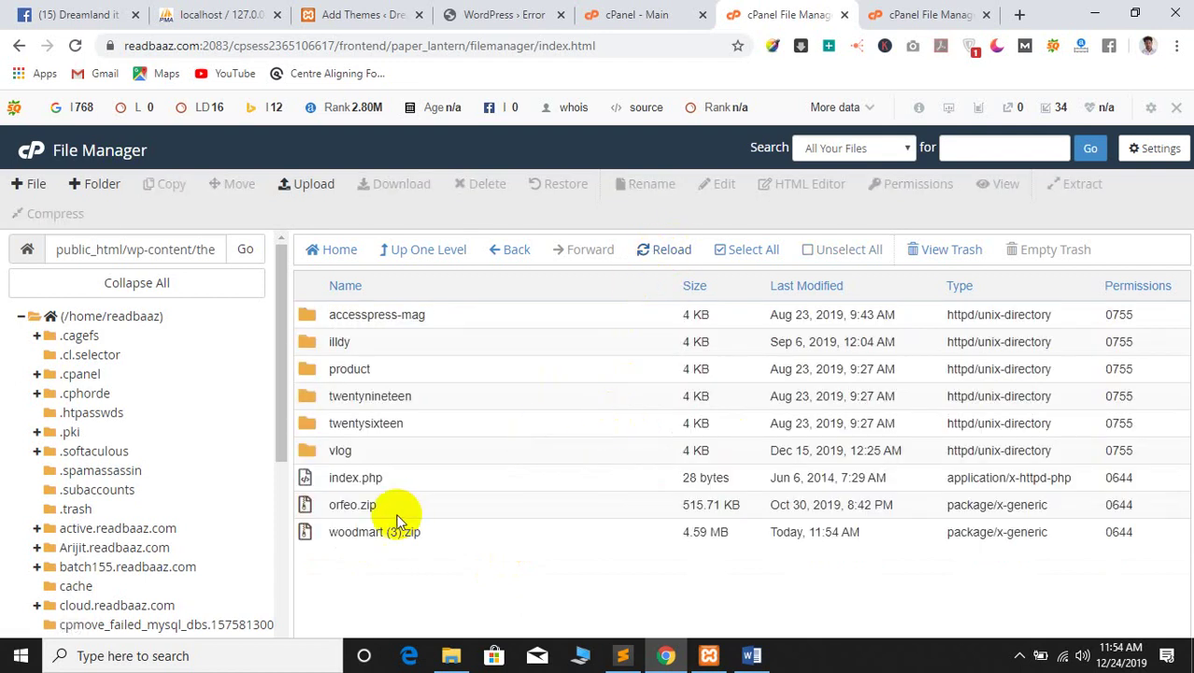
pyautogui.click(350, 532)
pyautogui.rightClick(351, 537)
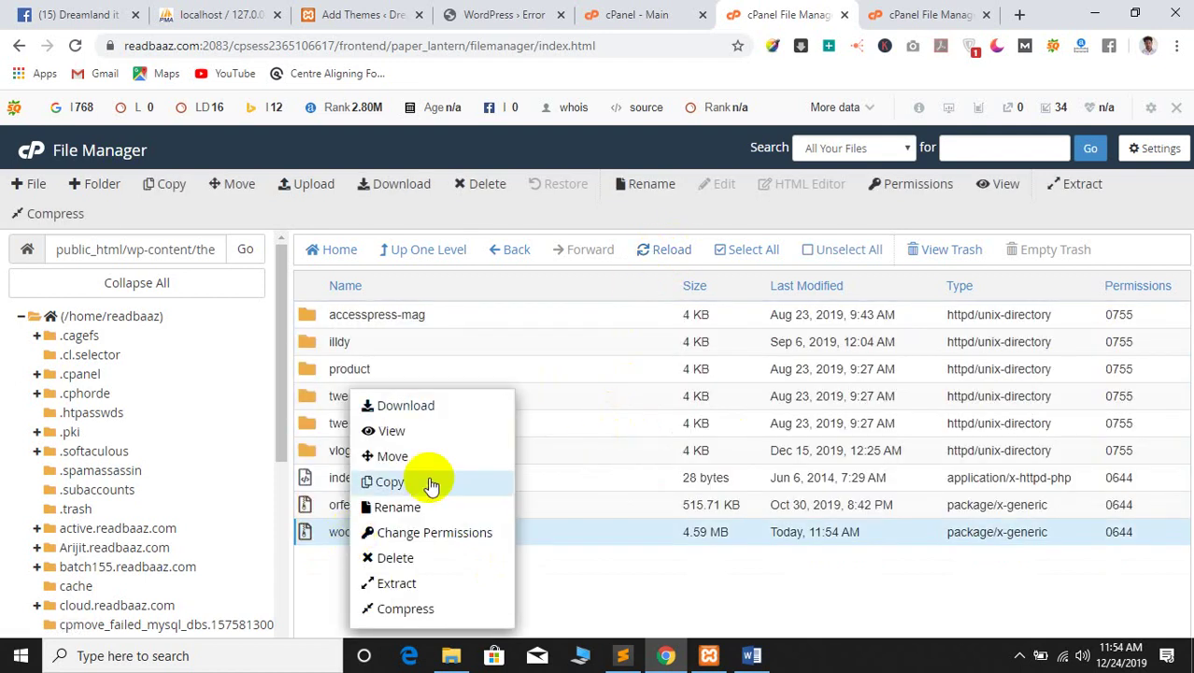
pyautogui.click(400, 580)
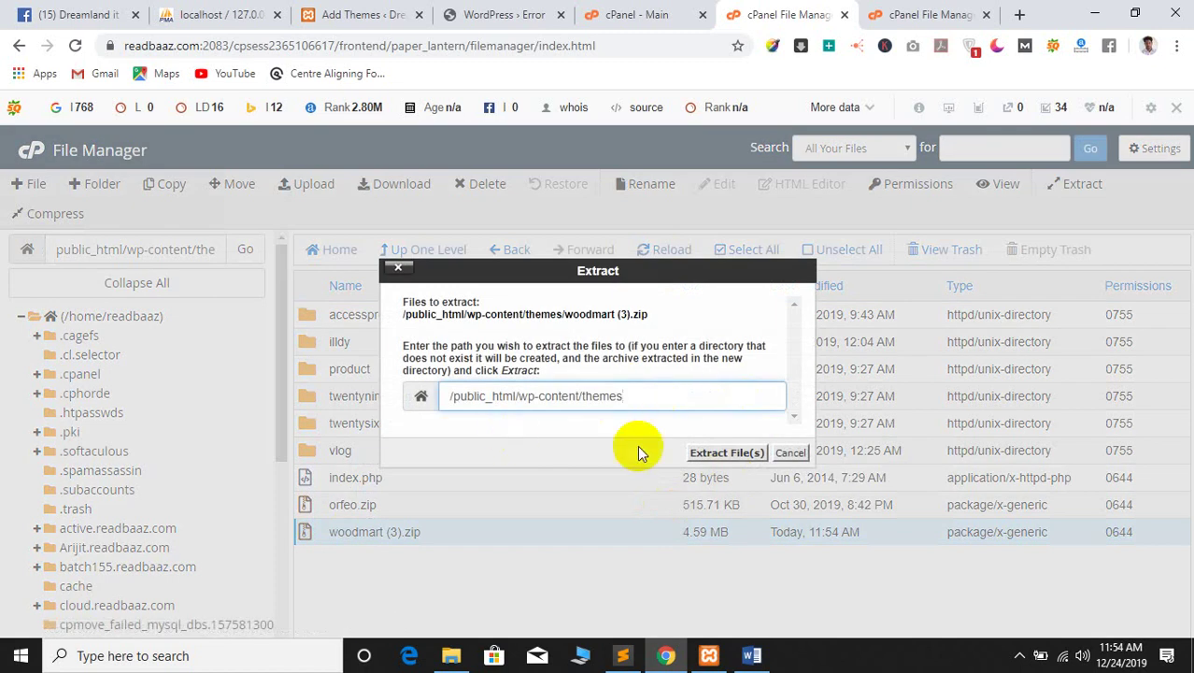
pyautogui.click(704, 450)
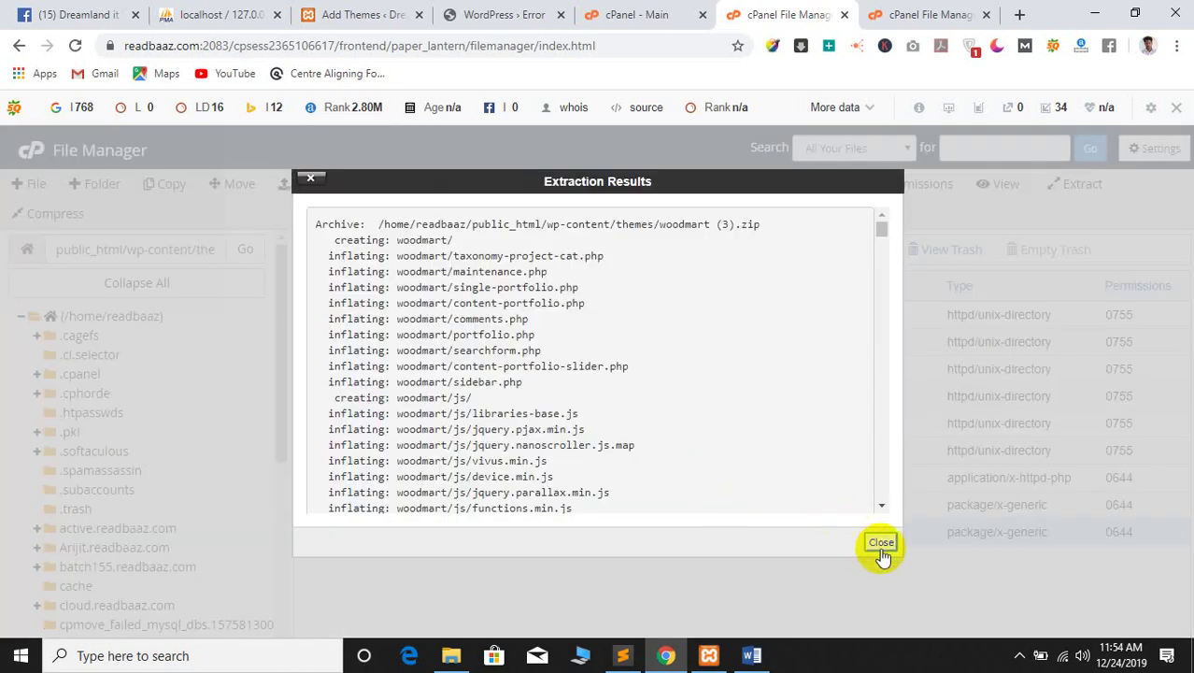
pyautogui.click(881, 542)
pyautogui.click(661, 252)
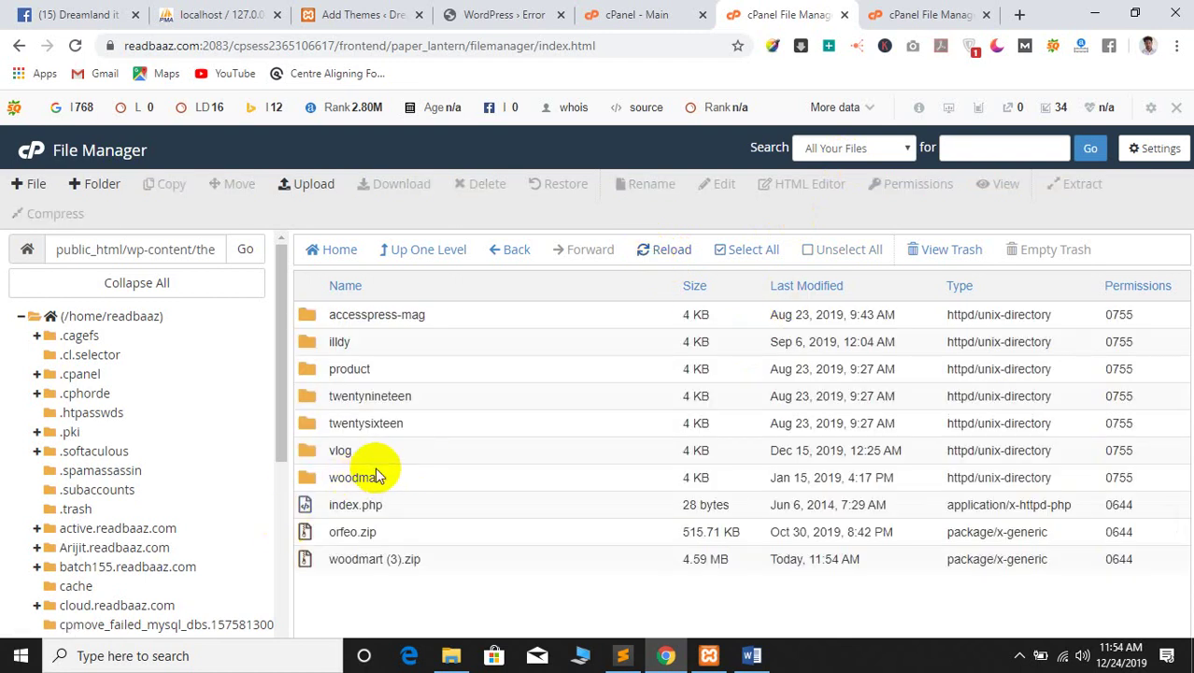
# Delete the leftover woodmart (3).zip file to the trash
pyautogui.click(347, 562)
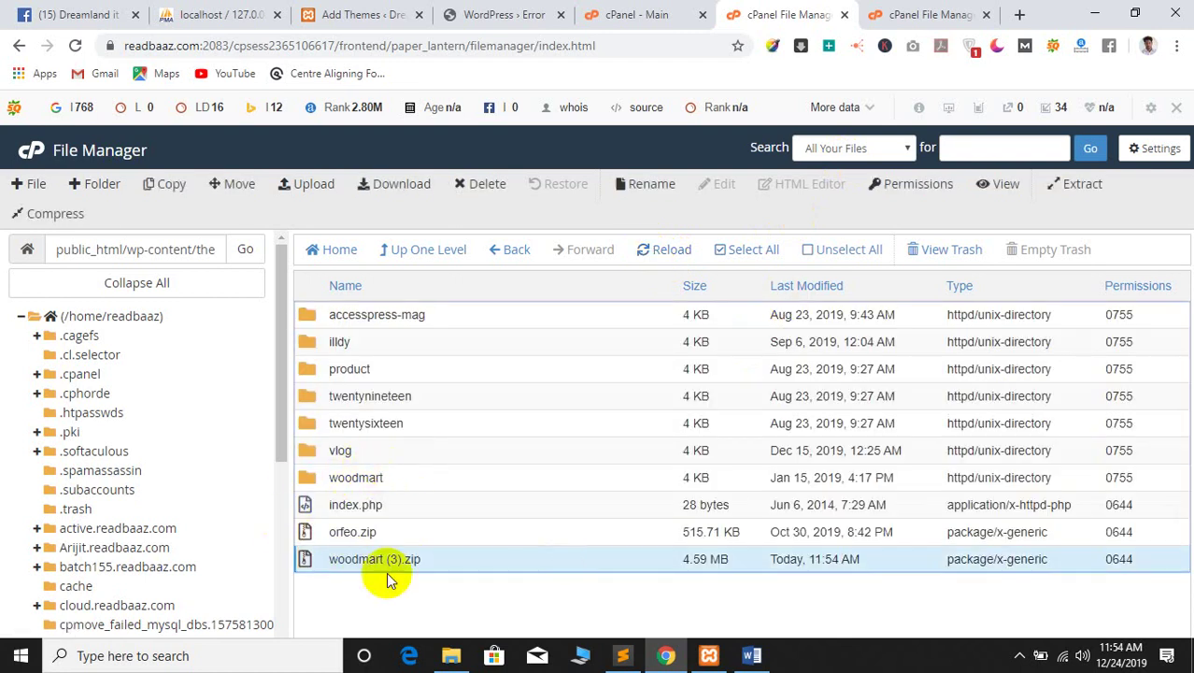
pyautogui.rightClick(448, 560)
pyautogui.click(479, 556)
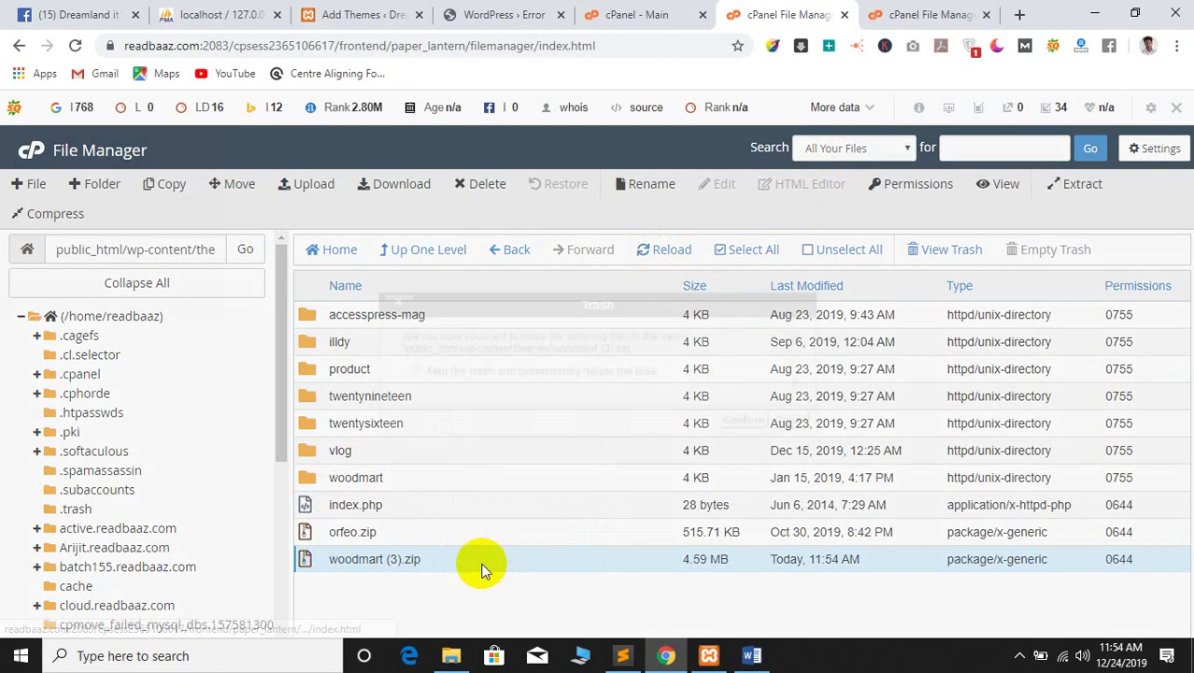
pyautogui.click(743, 420)
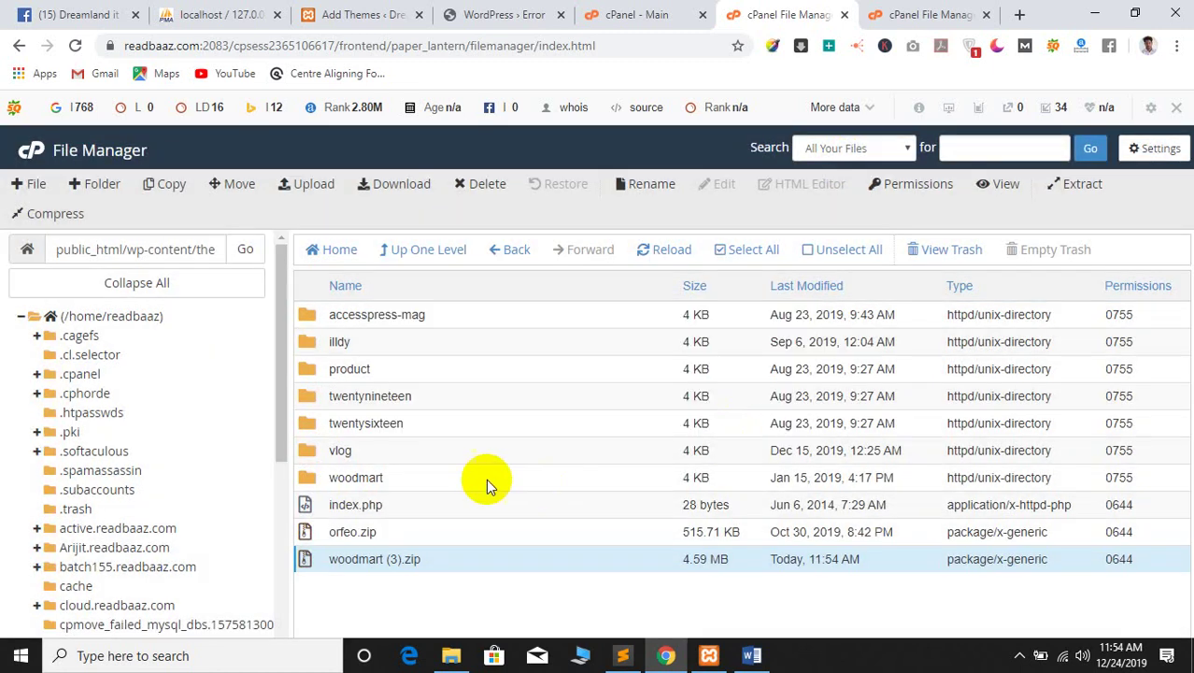
# Reload the WordPress admin tab and go to Appearance > Themes
pyautogui.click(477, 11)
pyautogui.click(17, 45)
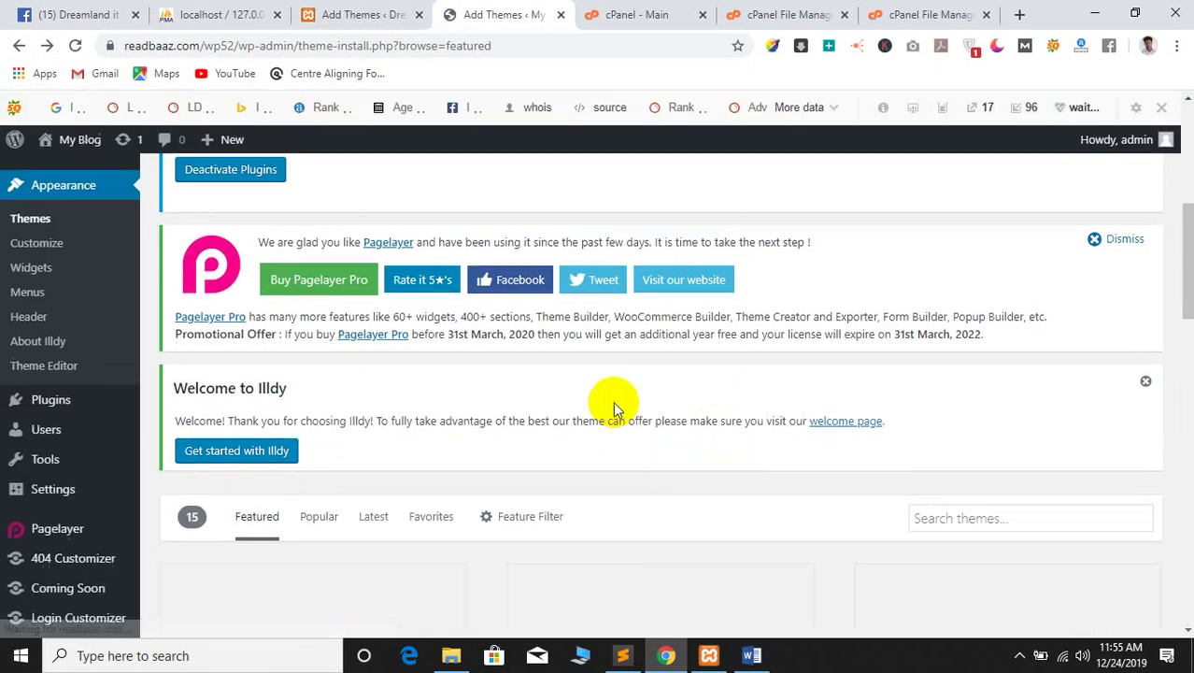
pyautogui.scroll(1, 373, 409)
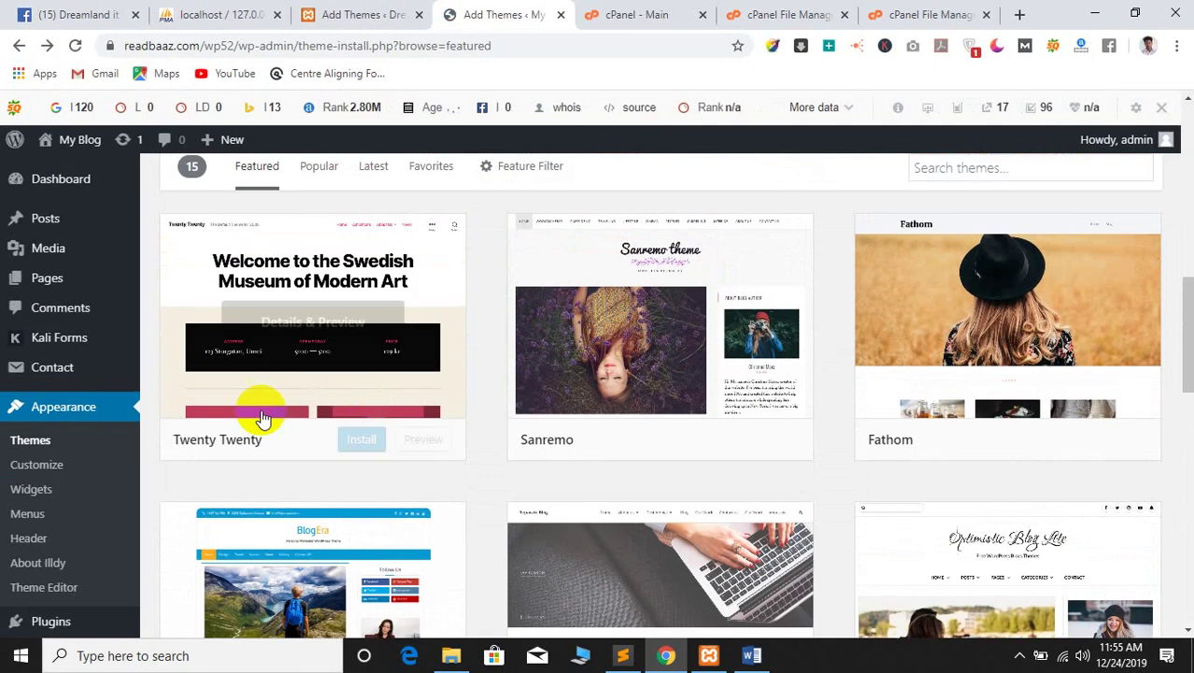
pyautogui.click(35, 440)
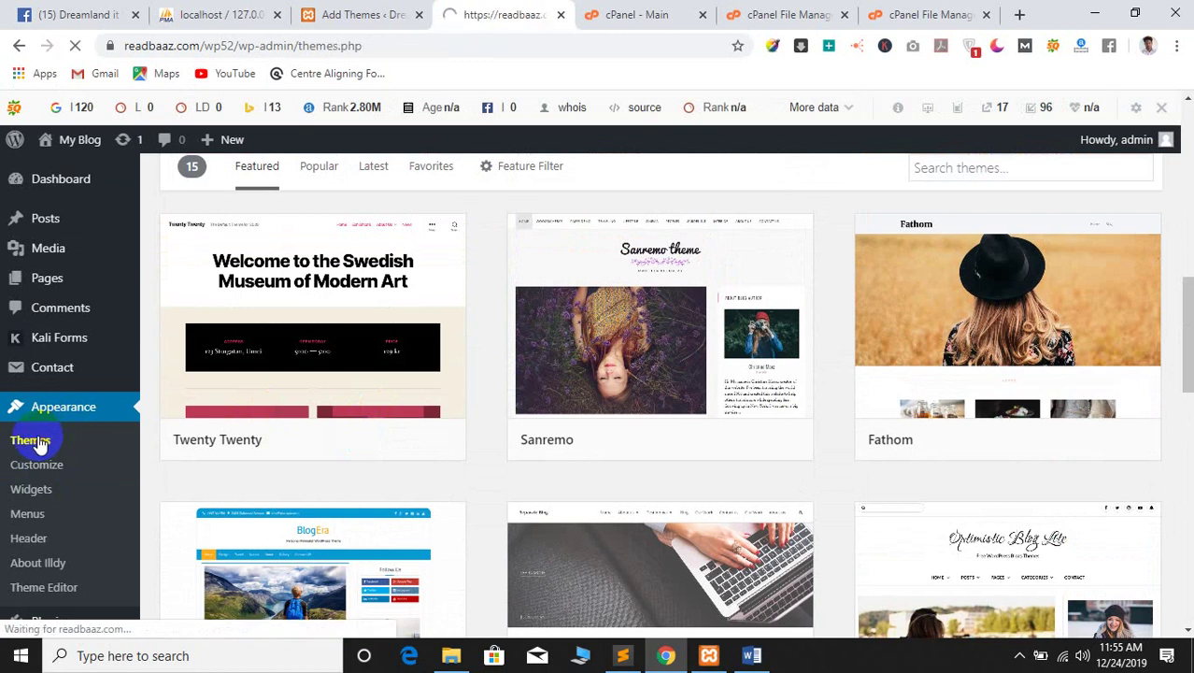
# Activate the Woodmart theme card and review its required plugins, such as Redux Framework and Woodmart Core
pyautogui.scroll(-15, 650, 404)
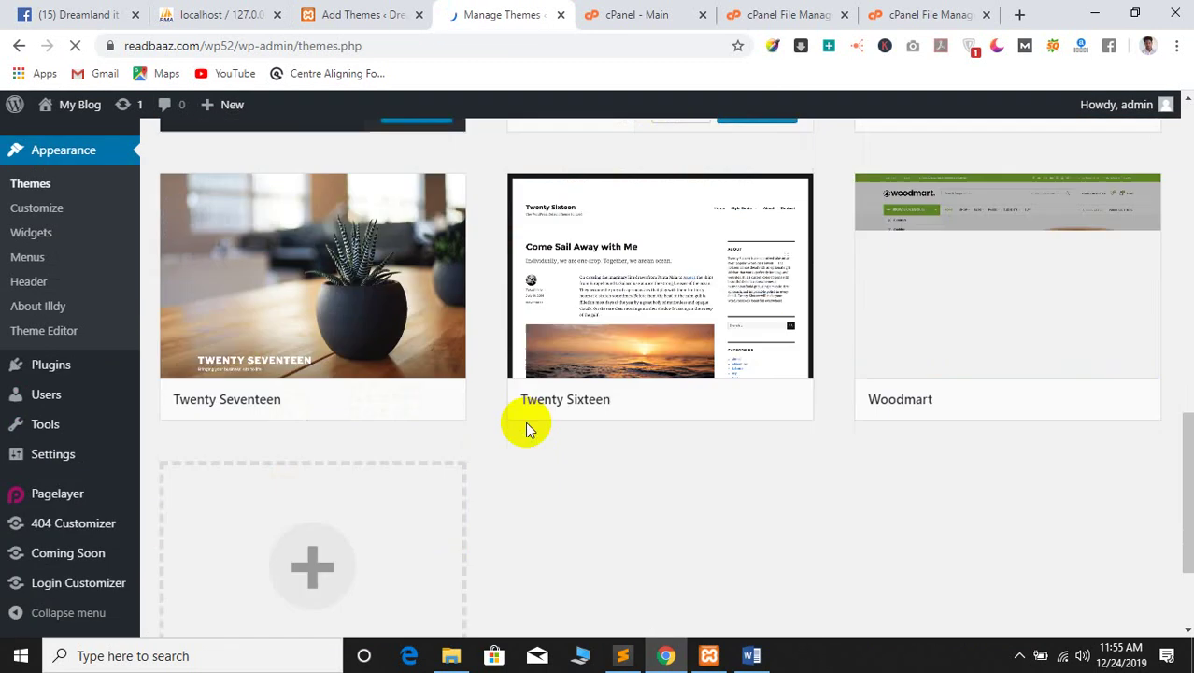
pyautogui.scroll(10, 500, 474)
pyautogui.scroll(-10, 841, 392)
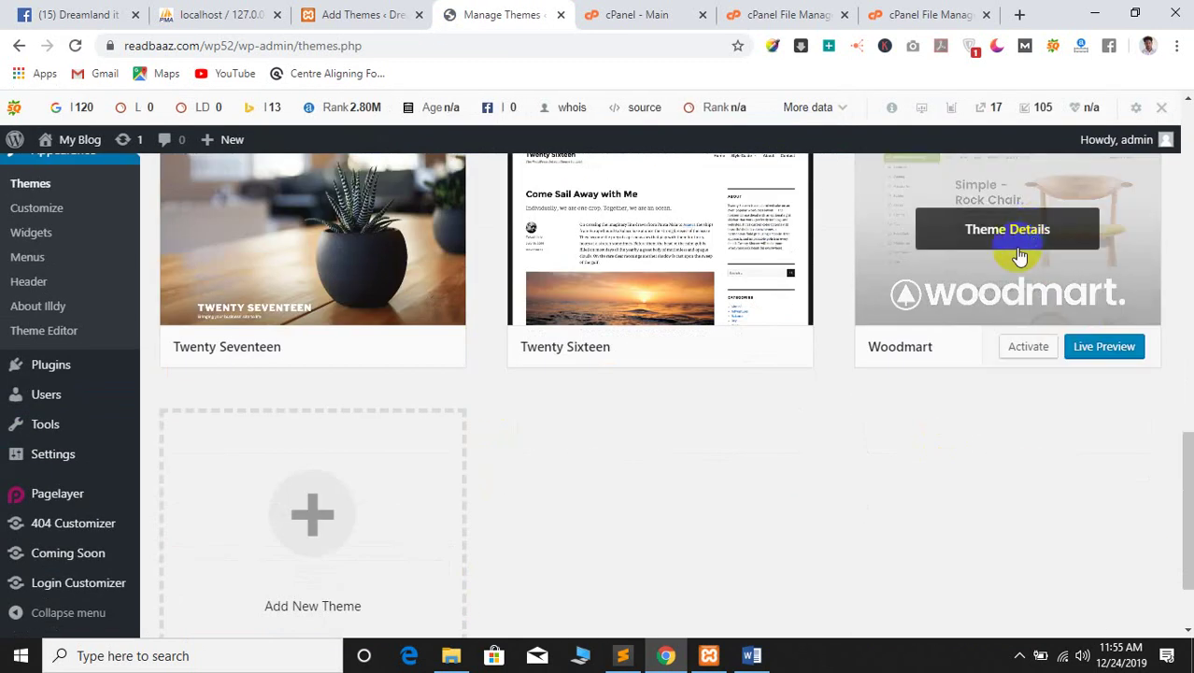
pyautogui.scroll(2, 1121, 342)
pyautogui.scroll(-4, 1010, 461)
pyautogui.click(1026, 259)
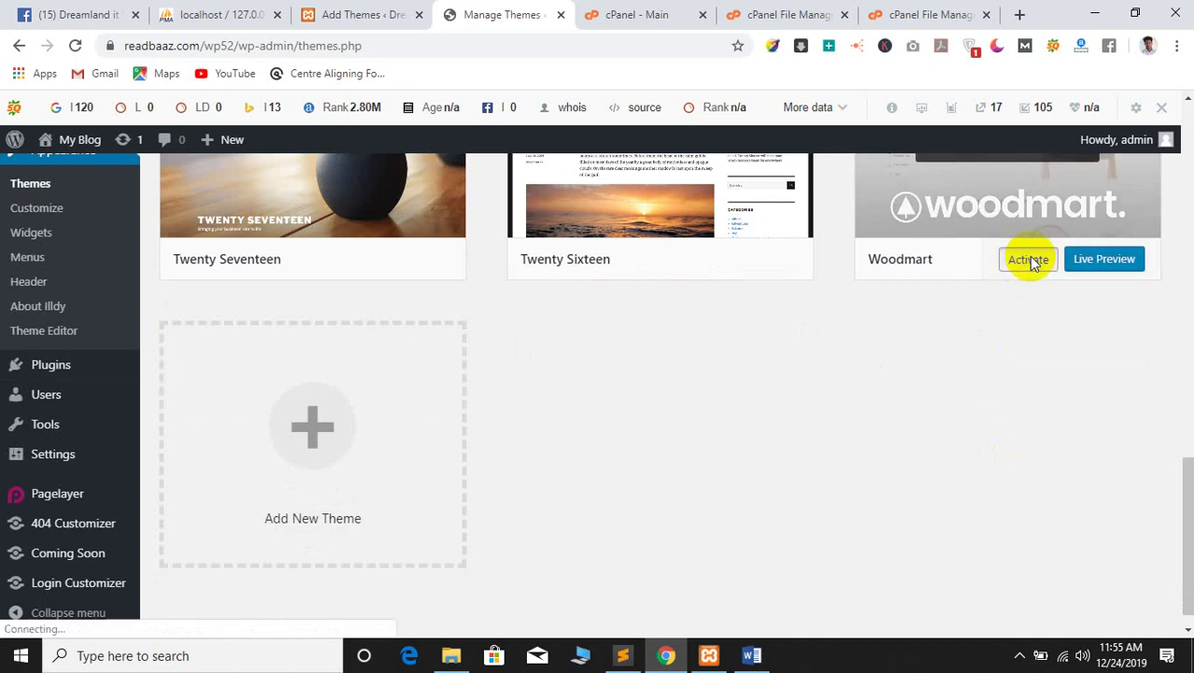
pyautogui.scroll(2, 938, 372)
pyautogui.scroll(1, 938, 372)
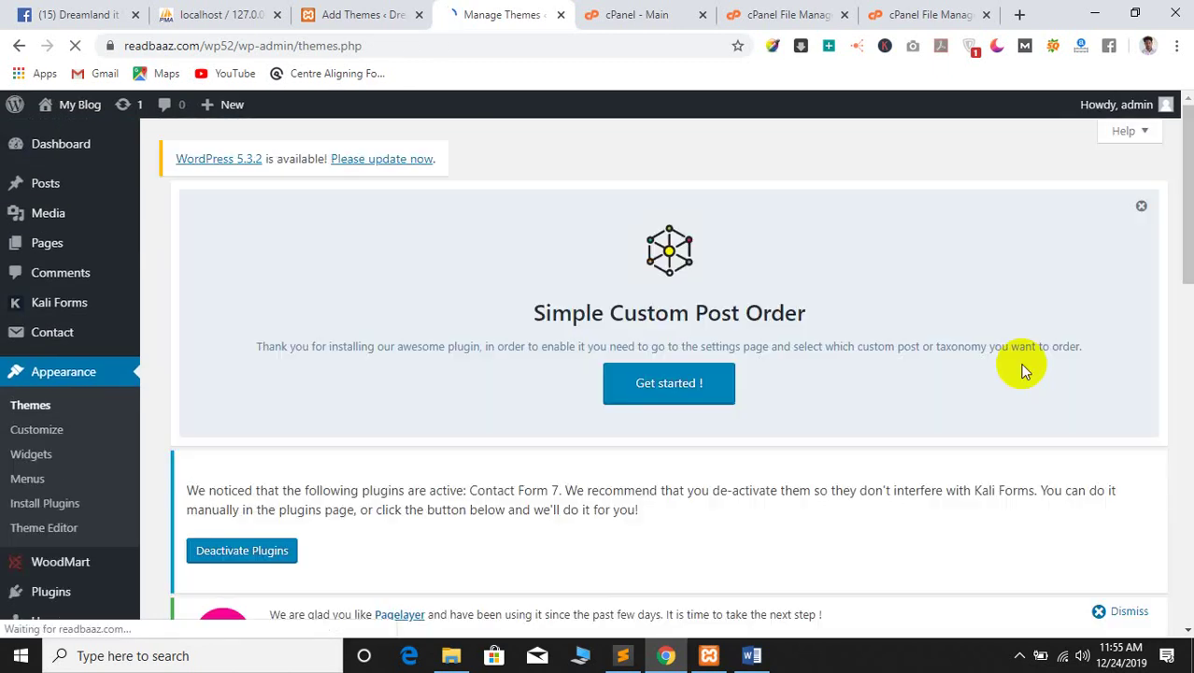
pyautogui.scroll(-2, 654, 392)
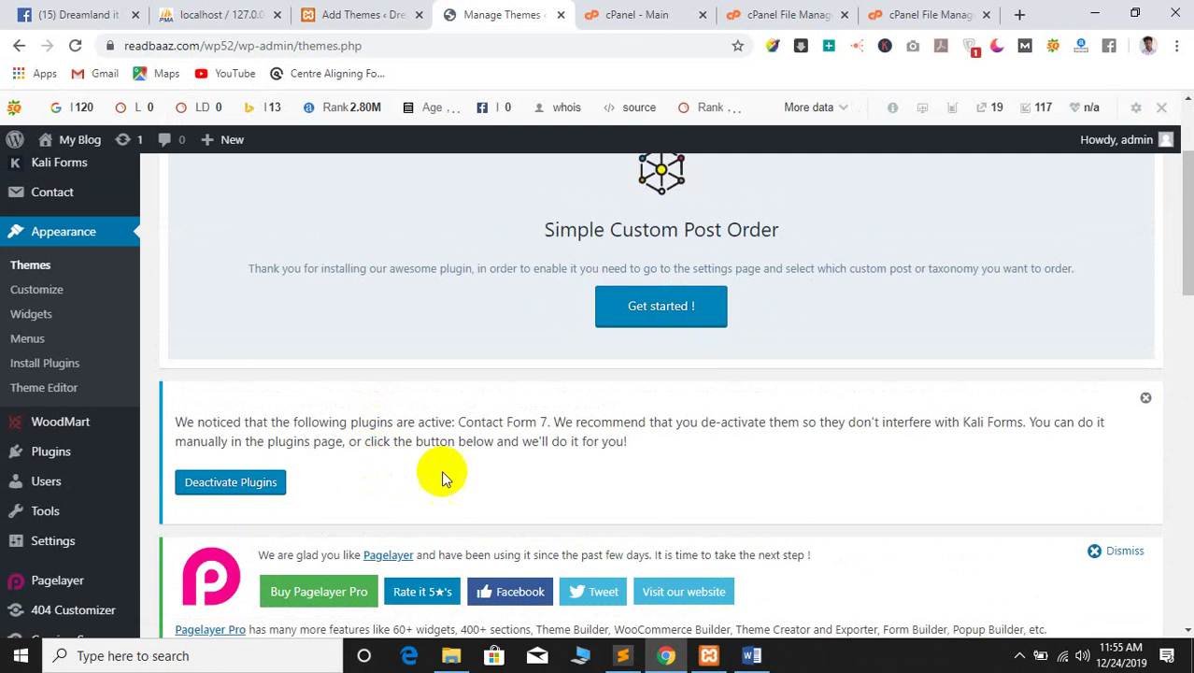
pyautogui.scroll(-4, 458, 469)
pyautogui.scroll(-4, 479, 470)
pyautogui.scroll(6, 591, 400)
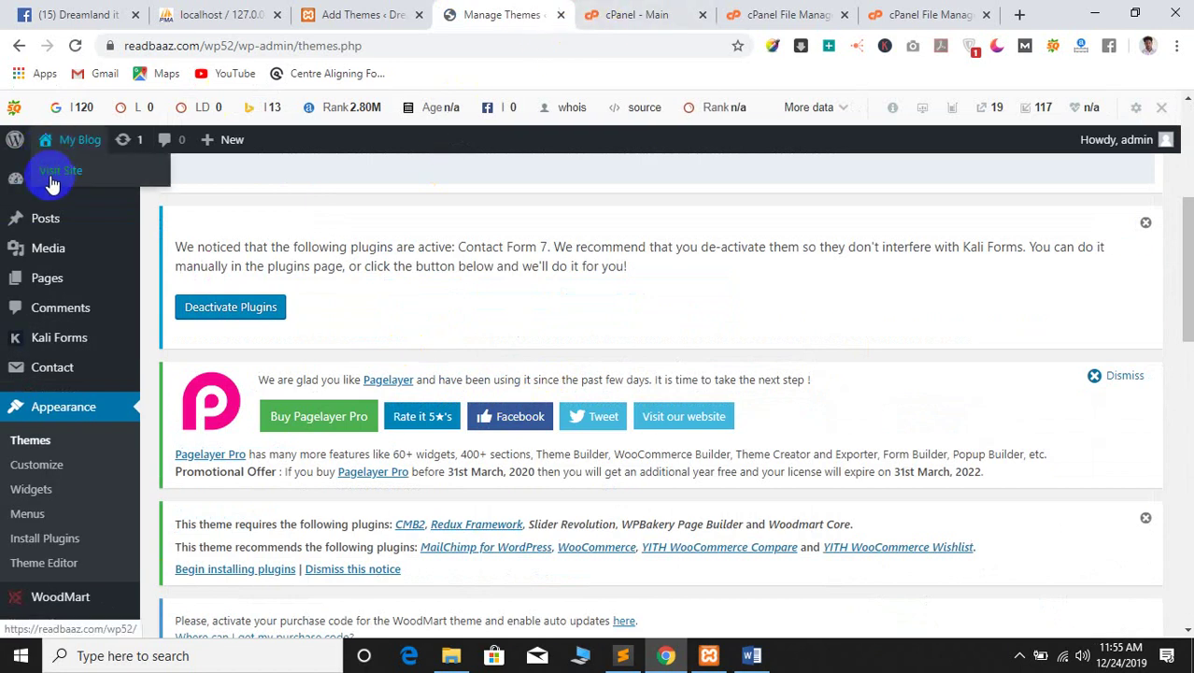
# View the Woodmart-styled wp52 front page in a new tab, then start a blank Google tab
pyautogui.keyDown('ctrl'); pyautogui.click(54, 176); pyautogui.keyUp('ctrl')
pyautogui.click(561, 11)
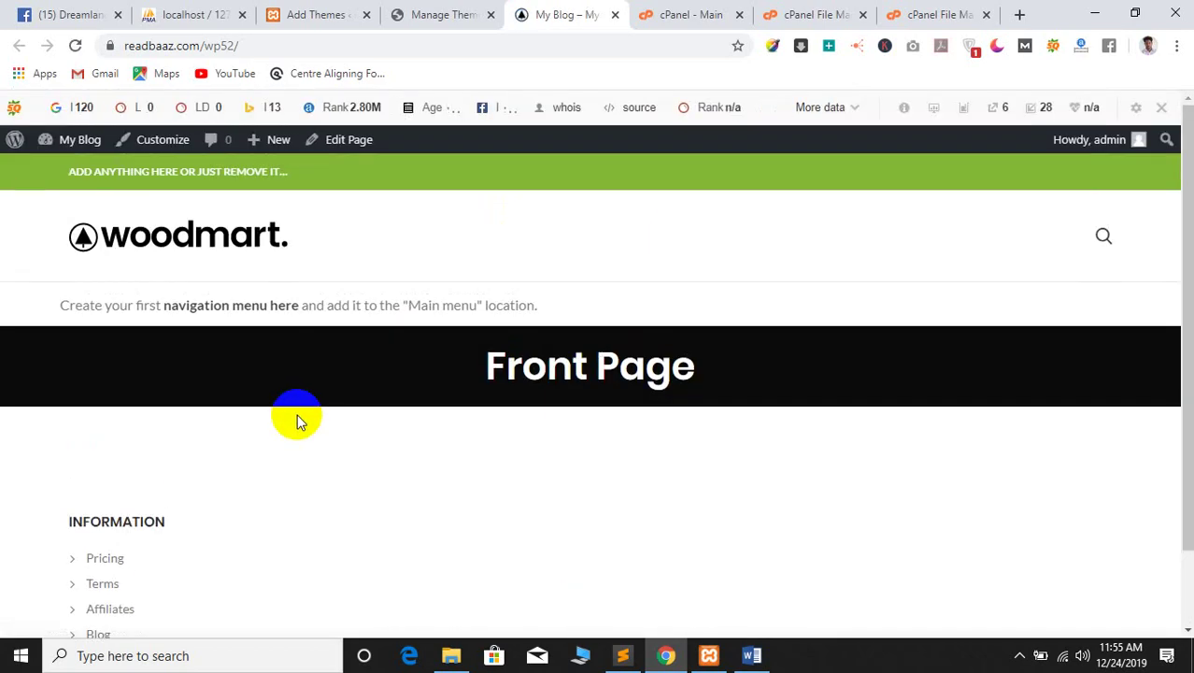
pyautogui.click(687, 14)
pyautogui.click(803, 14)
pyautogui.click(972, 11)
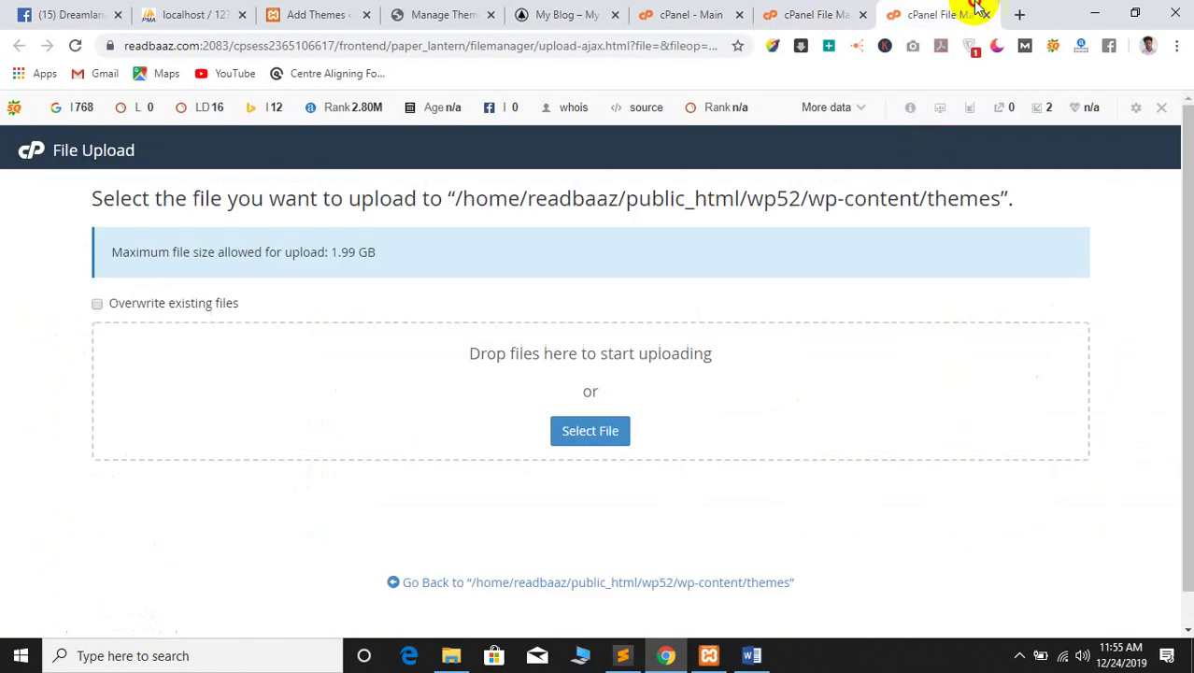
pyautogui.click(1016, 15)
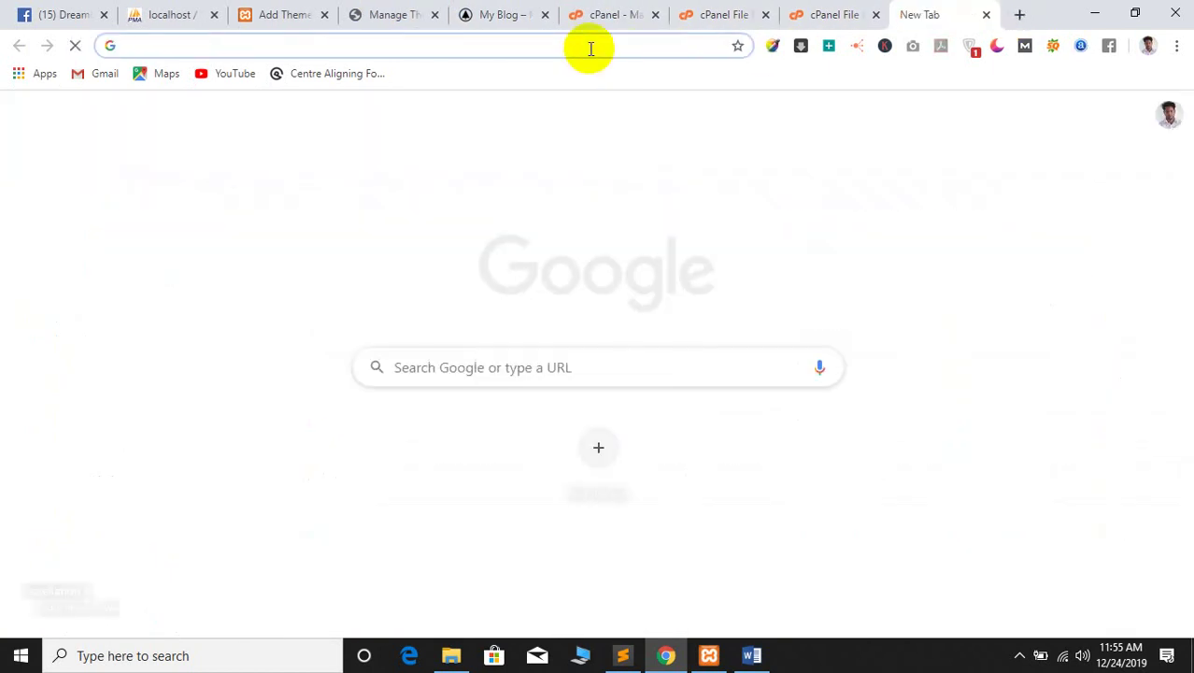
# Go to woodmart.xtemos.com by entering 'woodmart' in the address bar
pyautogui.write('wor')
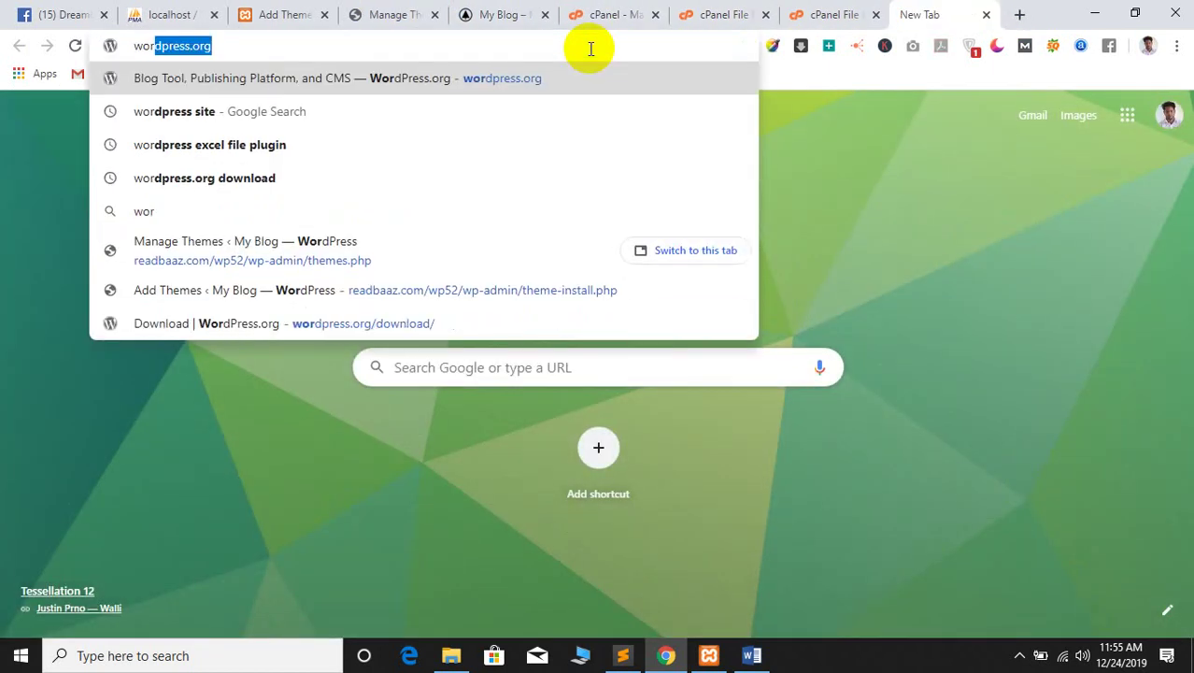
pyautogui.press('BackSpace')
pyautogui.press('BackSpace')
pyautogui.write('od')
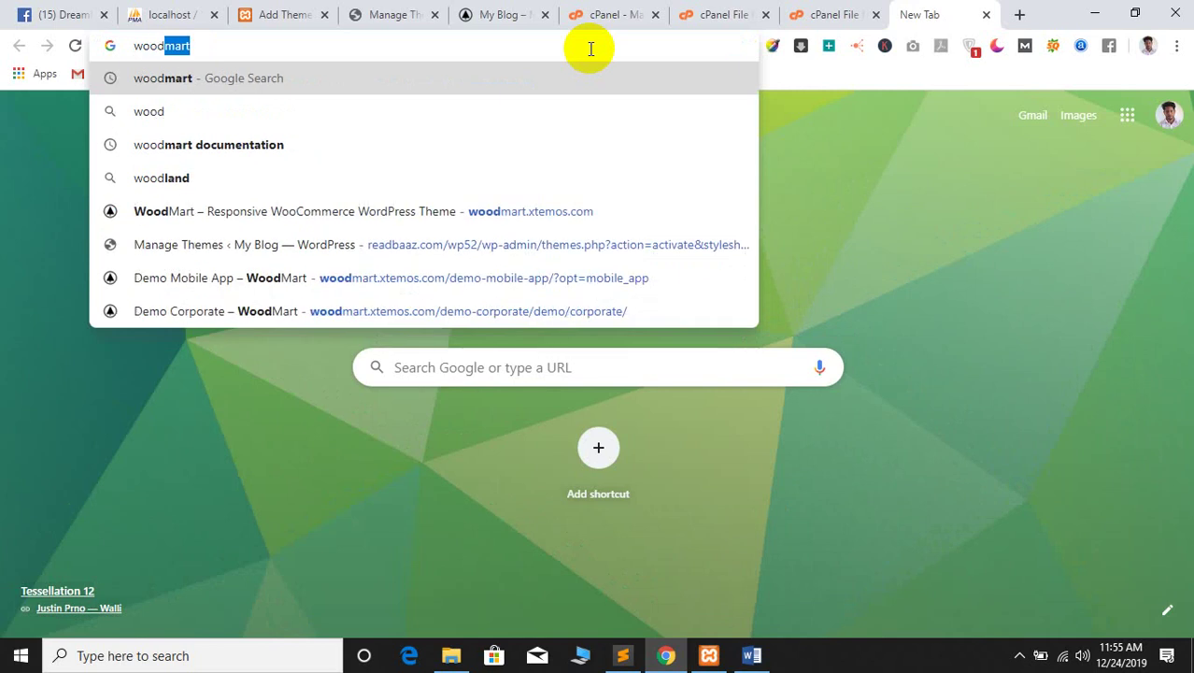
pyautogui.write('mart')
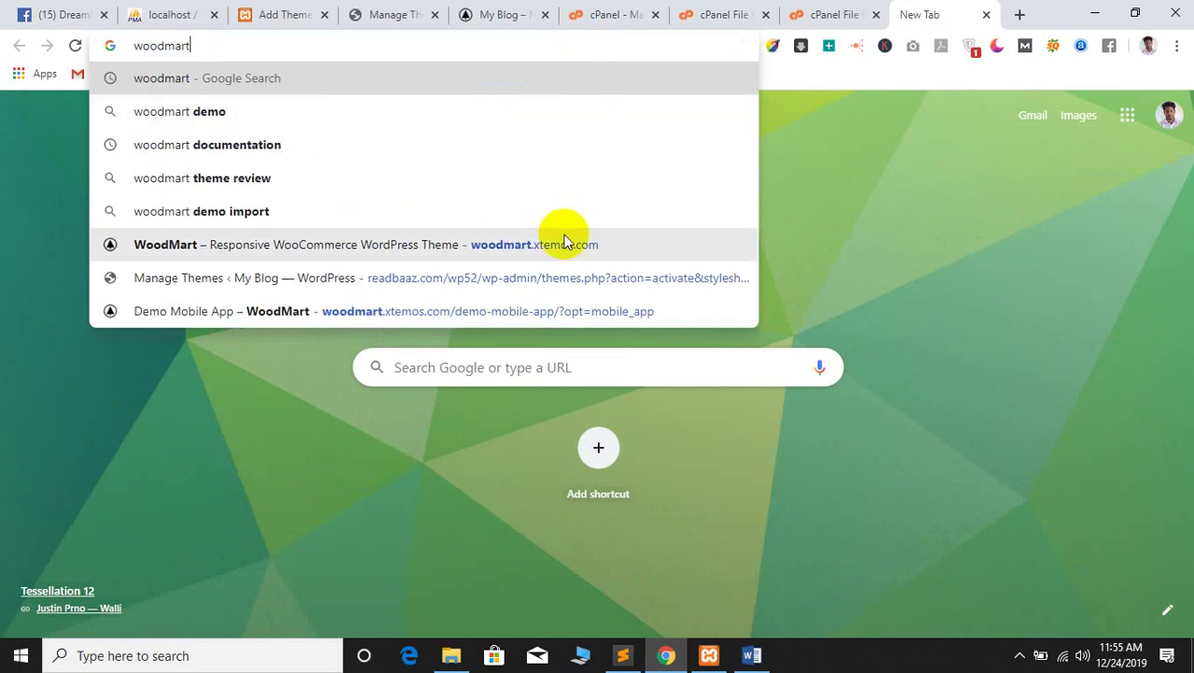
pyautogui.click(526, 246)
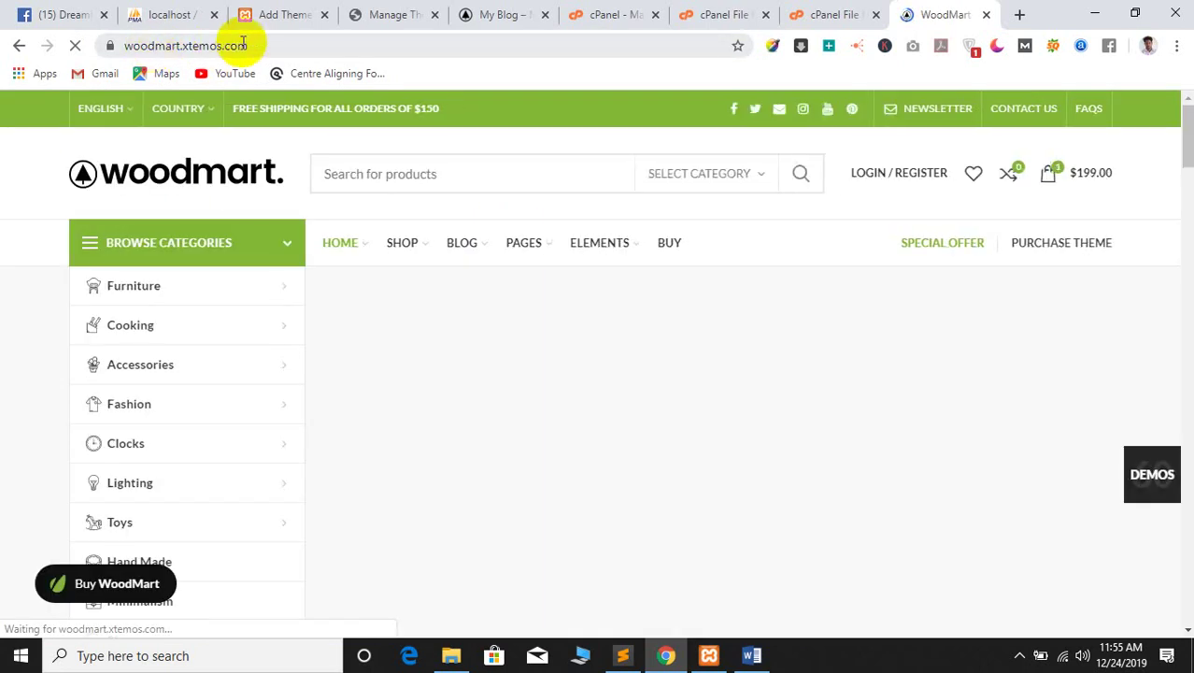
pyautogui.click(116, 45)
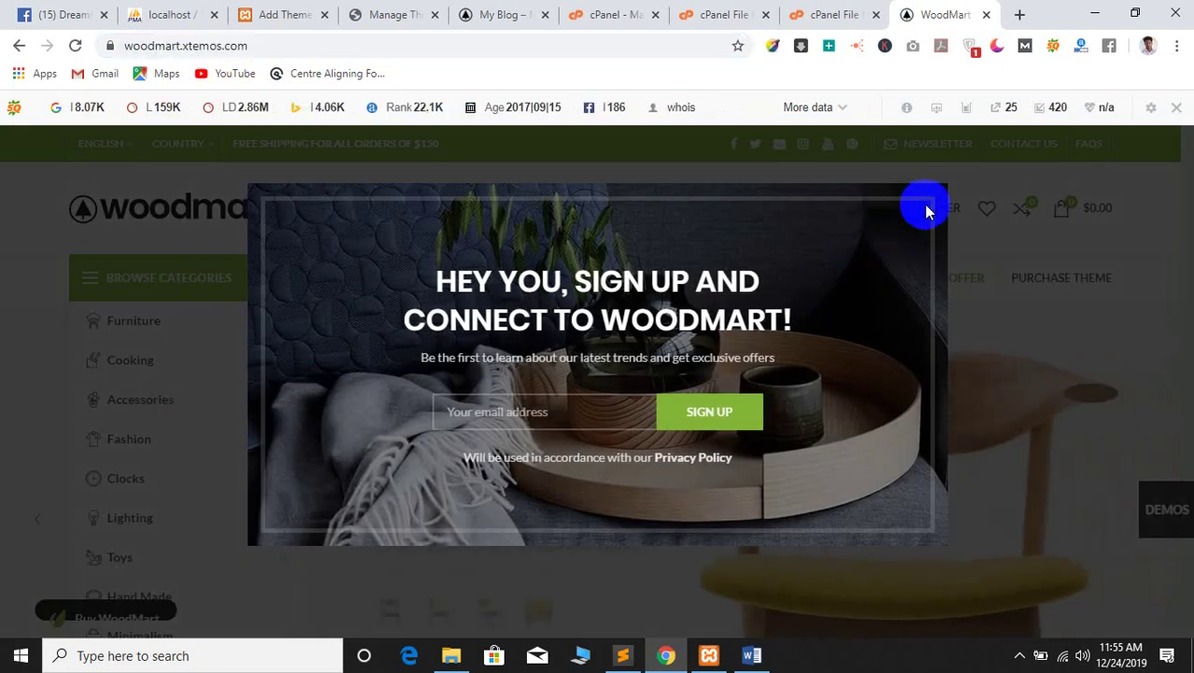
# Close the newsletter sign-up popup and scroll to the demo layouts gallery
pyautogui.click(927, 208)
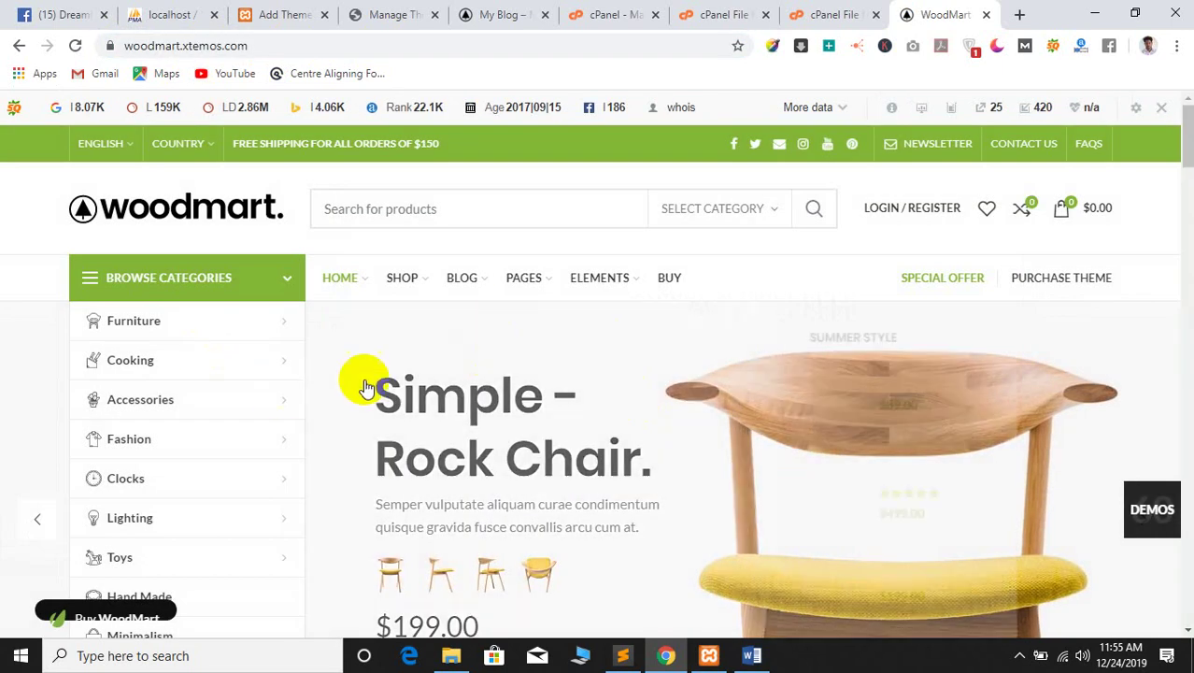
pyautogui.moveTo(353, 279)
pyautogui.scroll(-3, 547, 426)
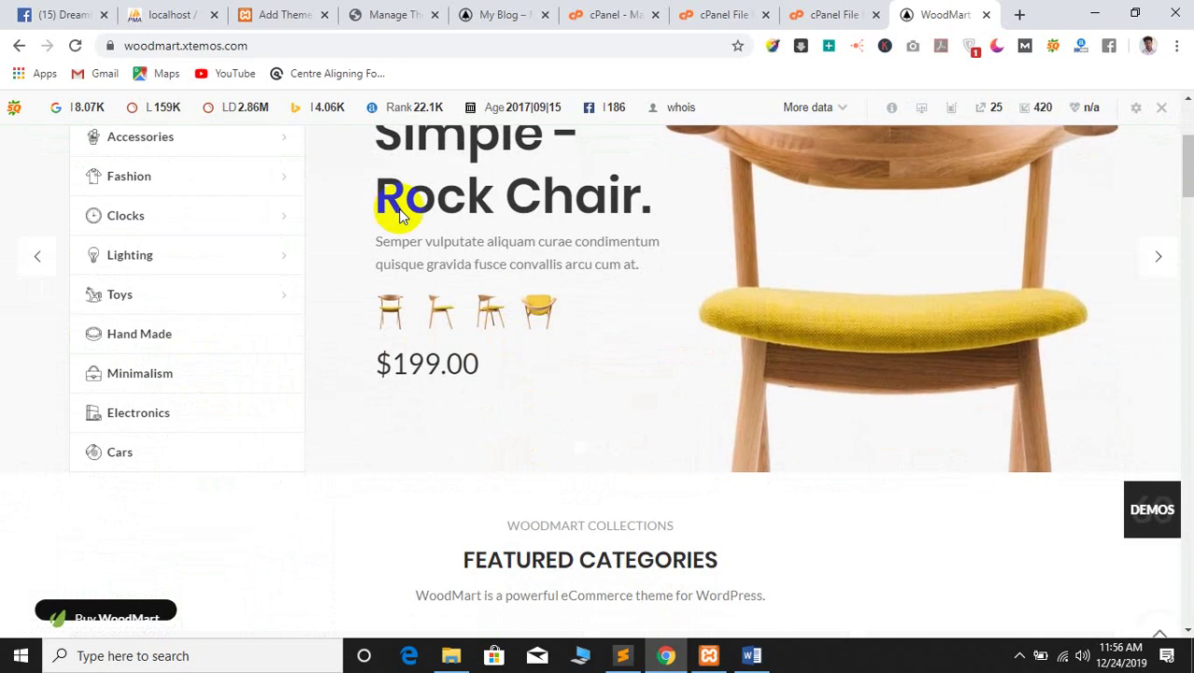
pyautogui.scroll(3, 397, 234)
pyautogui.scroll(-5, 485, 392)
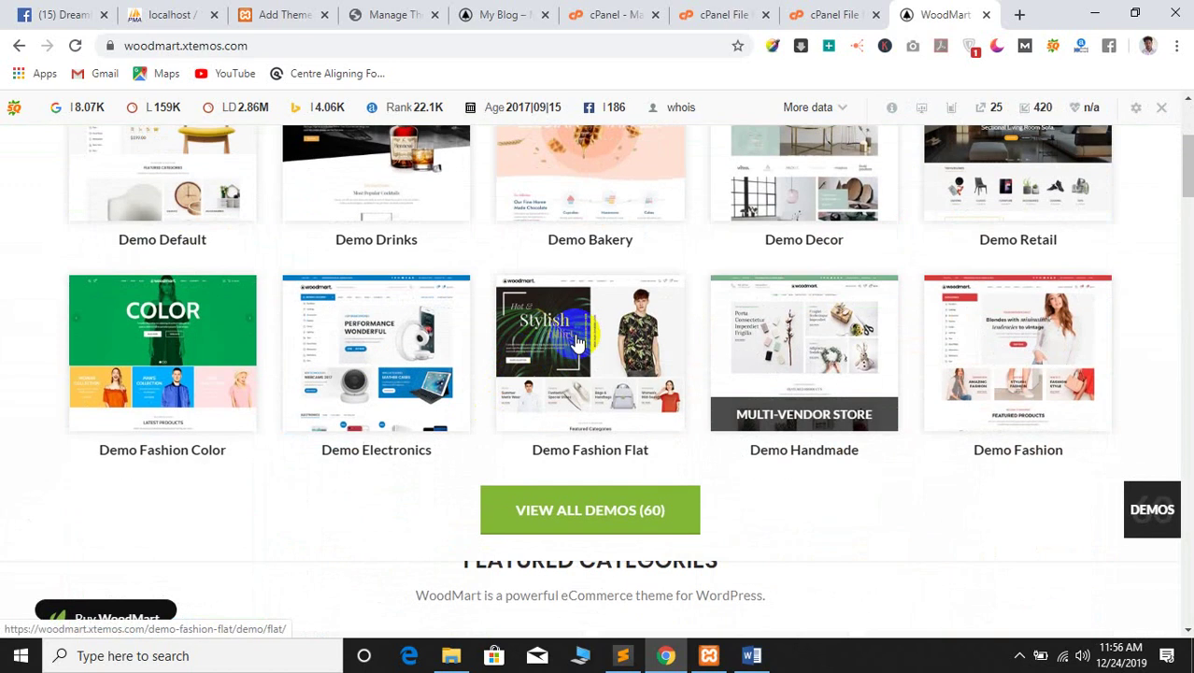
# Show the full list of all 60 Woodmart demos
pyautogui.click(604, 339)
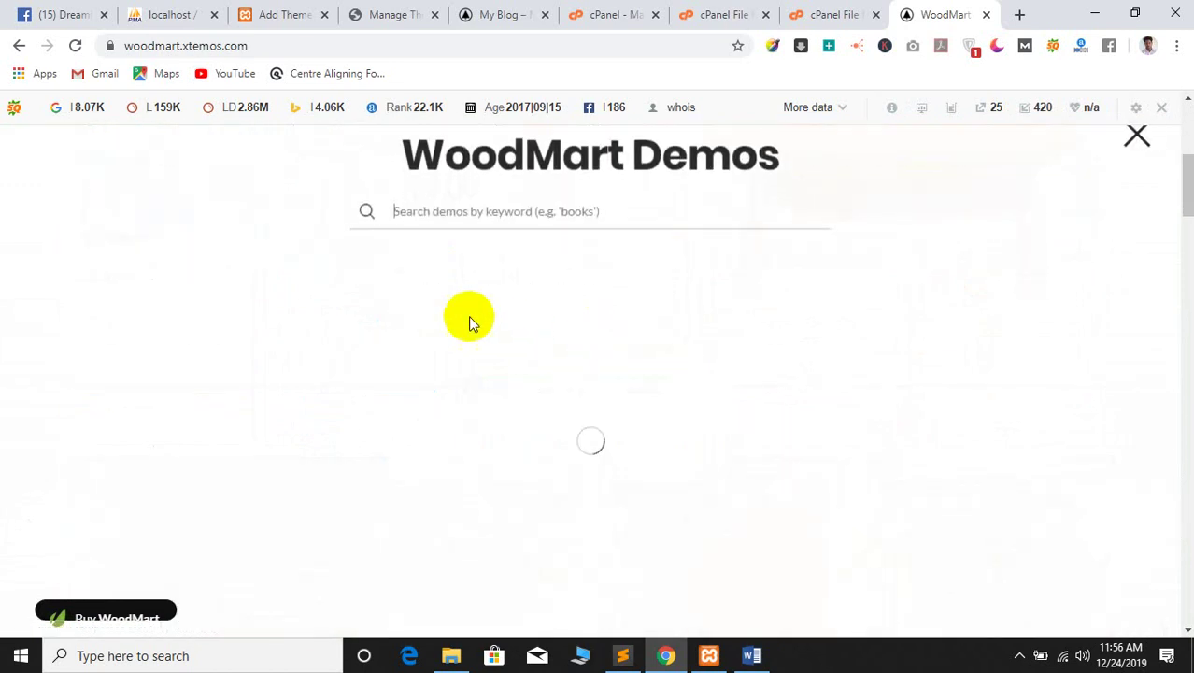
pyautogui.scroll(-2, 334, 457)
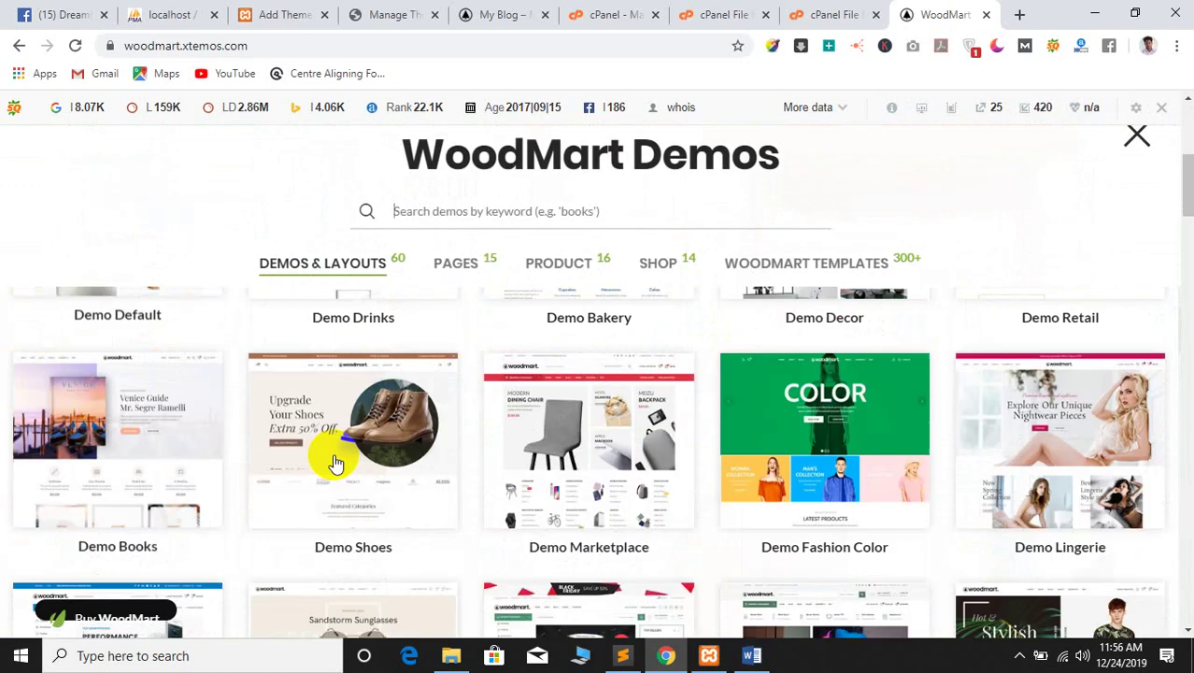
pyautogui.scroll(2, 226, 441)
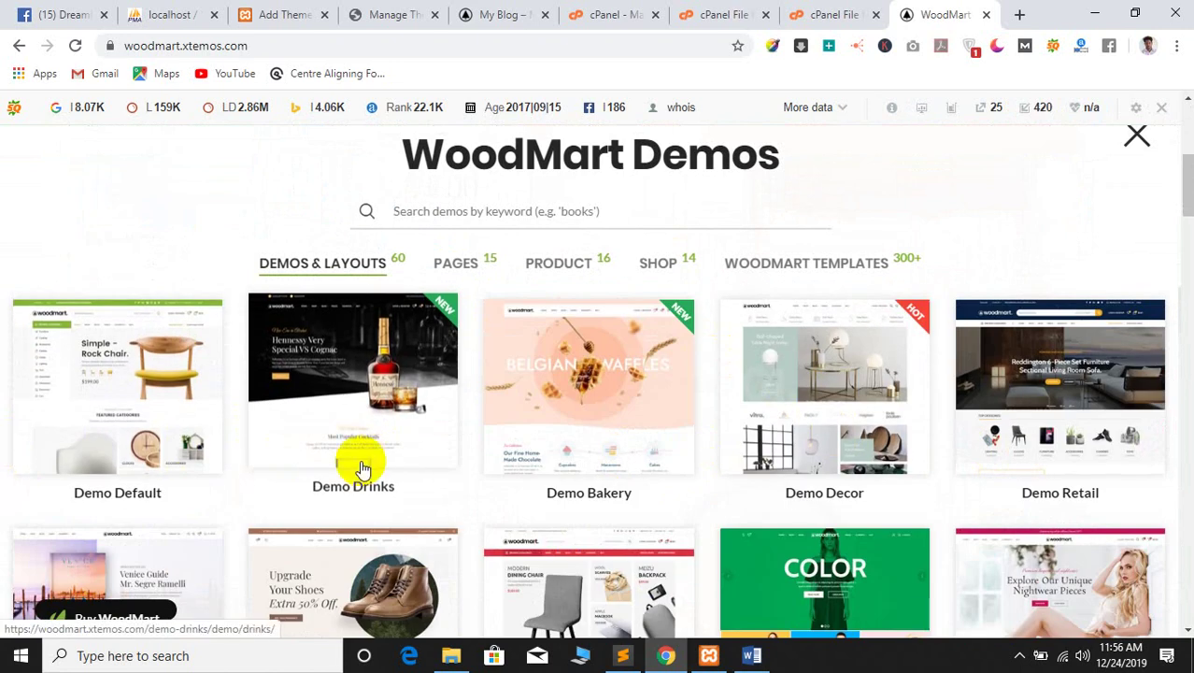
pyautogui.scroll(-2, 598, 472)
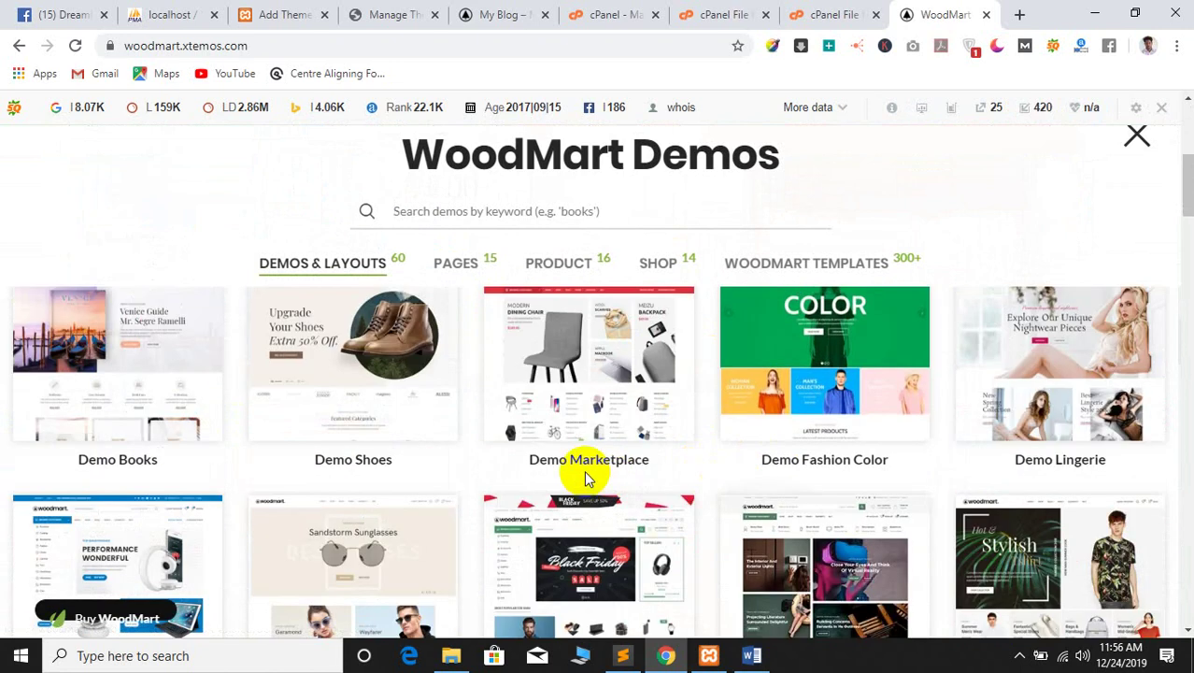
# Browse the Demo Fashion Color demo in its own tab, then start a blank tab
pyautogui.rightClick(827, 336)
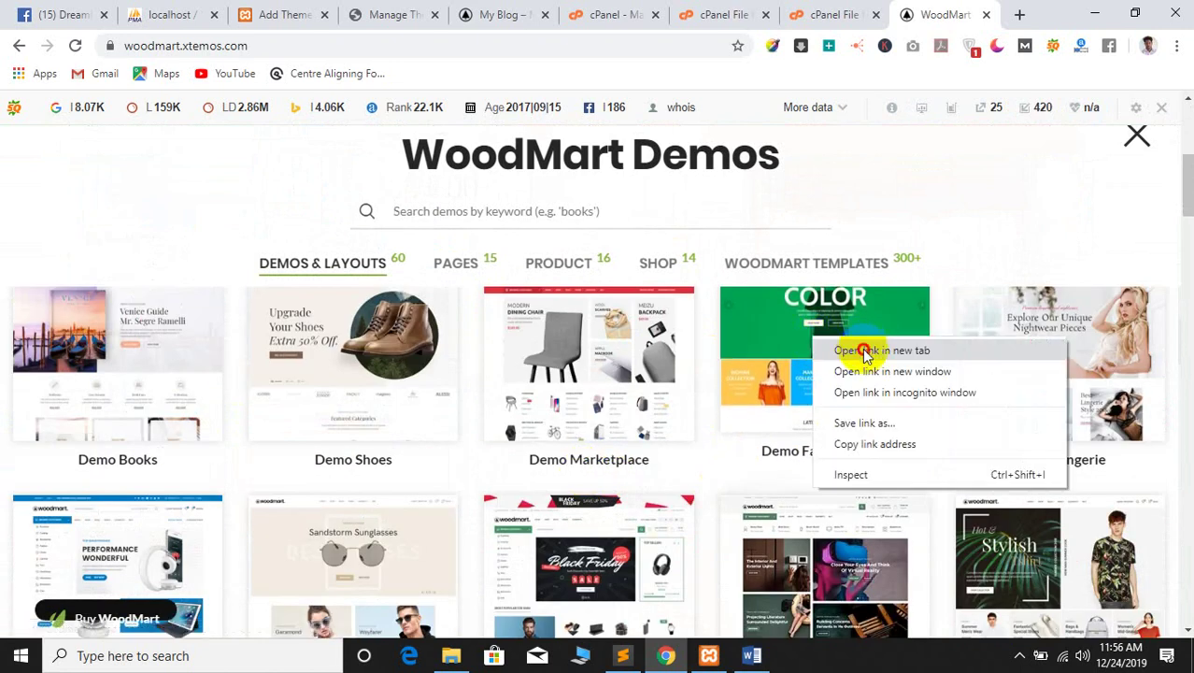
pyautogui.click(860, 350)
pyautogui.click(948, 14)
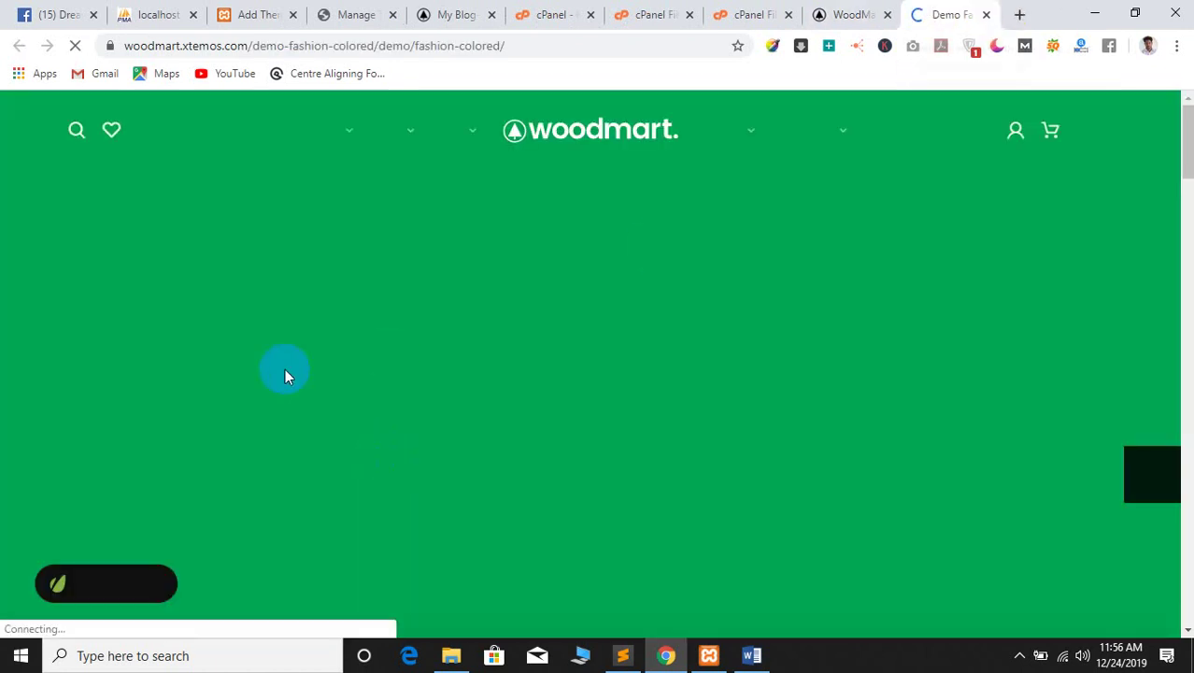
pyautogui.scroll(-10, 285, 368)
pyautogui.scroll(-10, 290, 355)
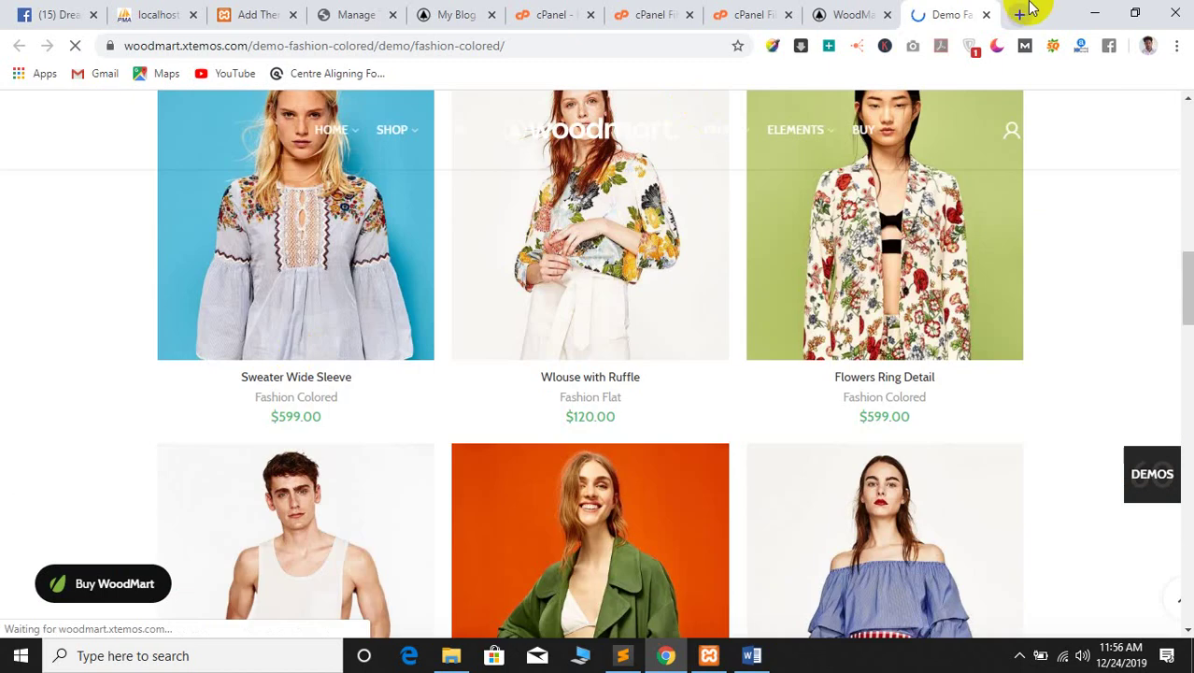
pyautogui.click(1019, 14)
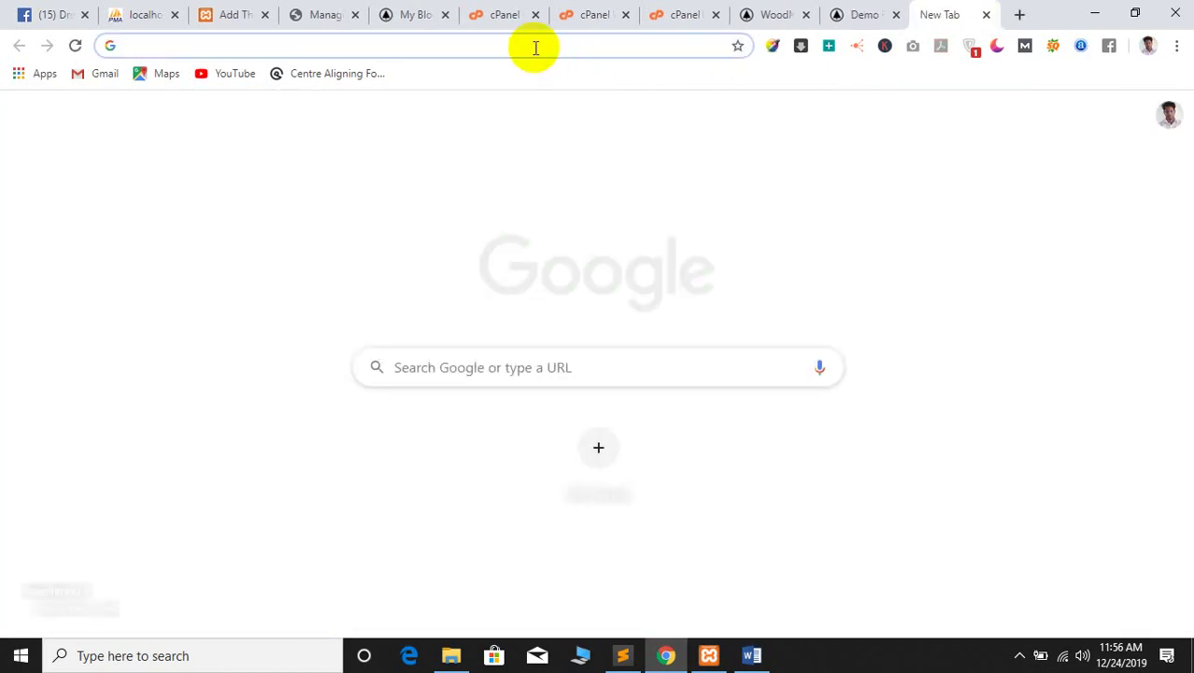
# Search Google for 'trello', open Trello.com and go to its Log In page
pyautogui.write('w')
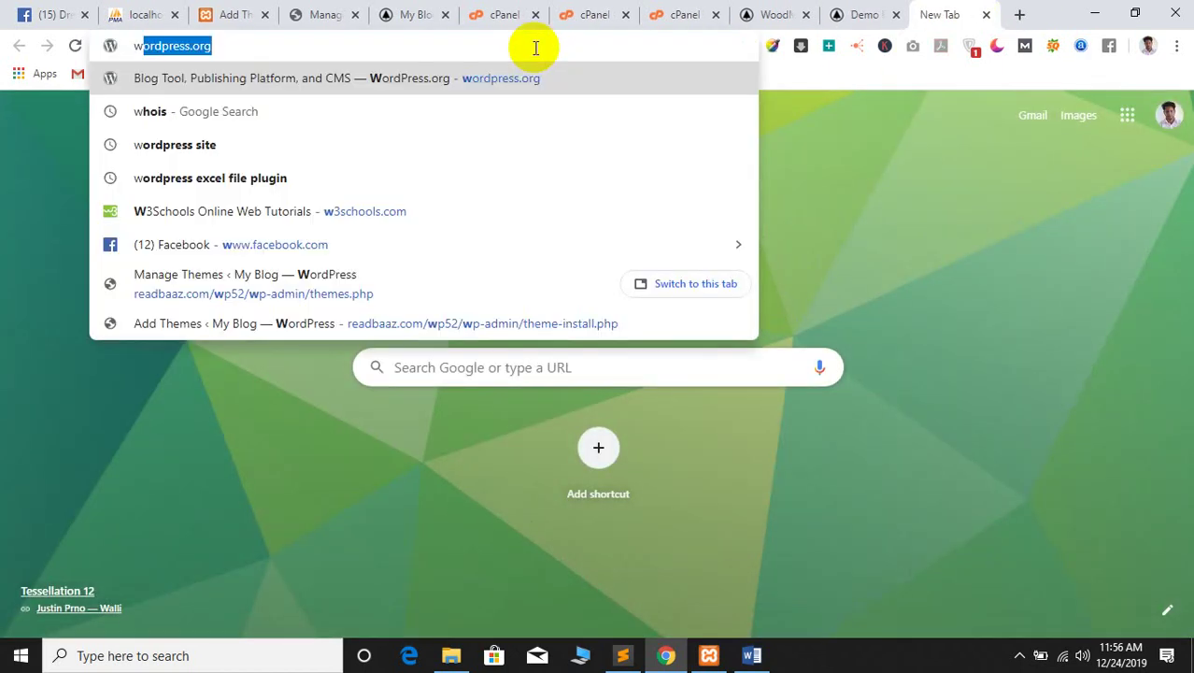
pyautogui.press('BackSpace')
pyautogui.press('BackSpace')
pyautogui.write('t')
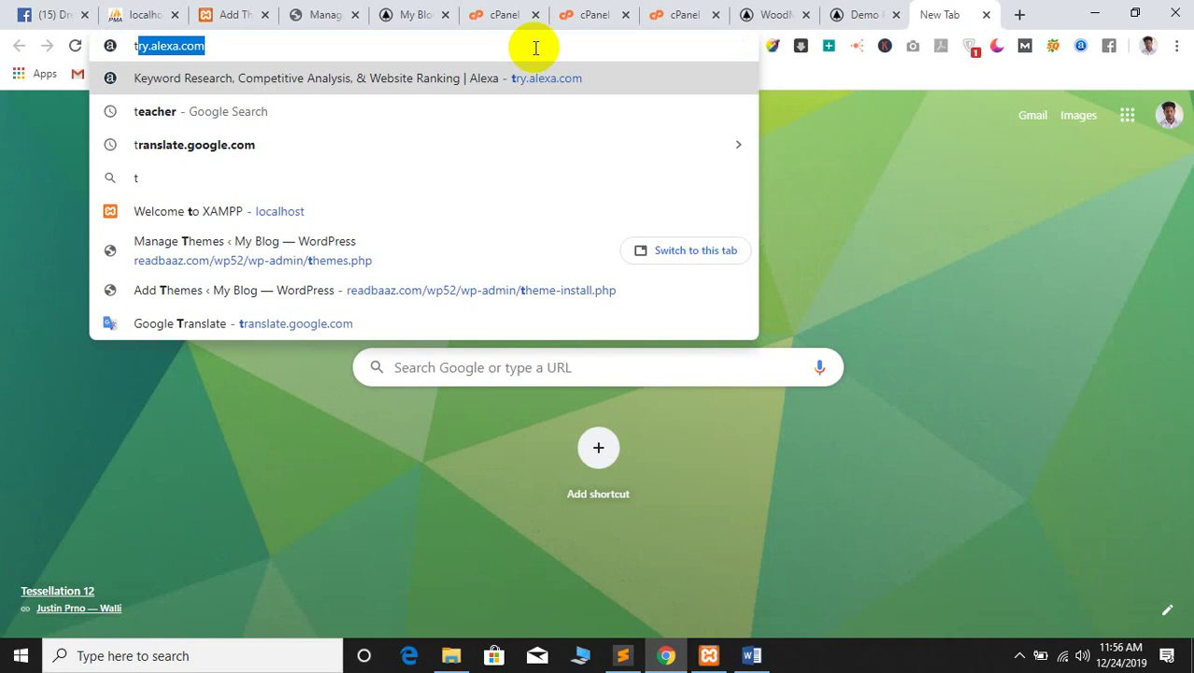
pyautogui.write('lrd')
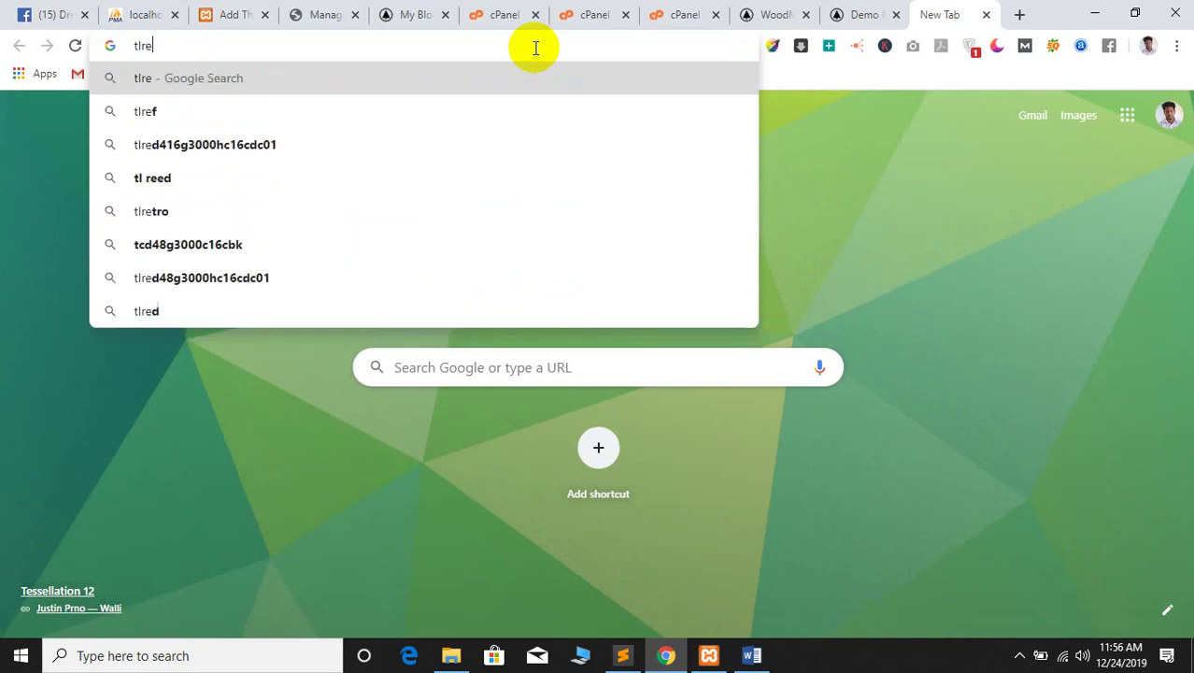
pyautogui.press('BackSpace')
pyautogui.press('BackSpace')
pyautogui.press('BackSpace')
pyautogui.write('rello')
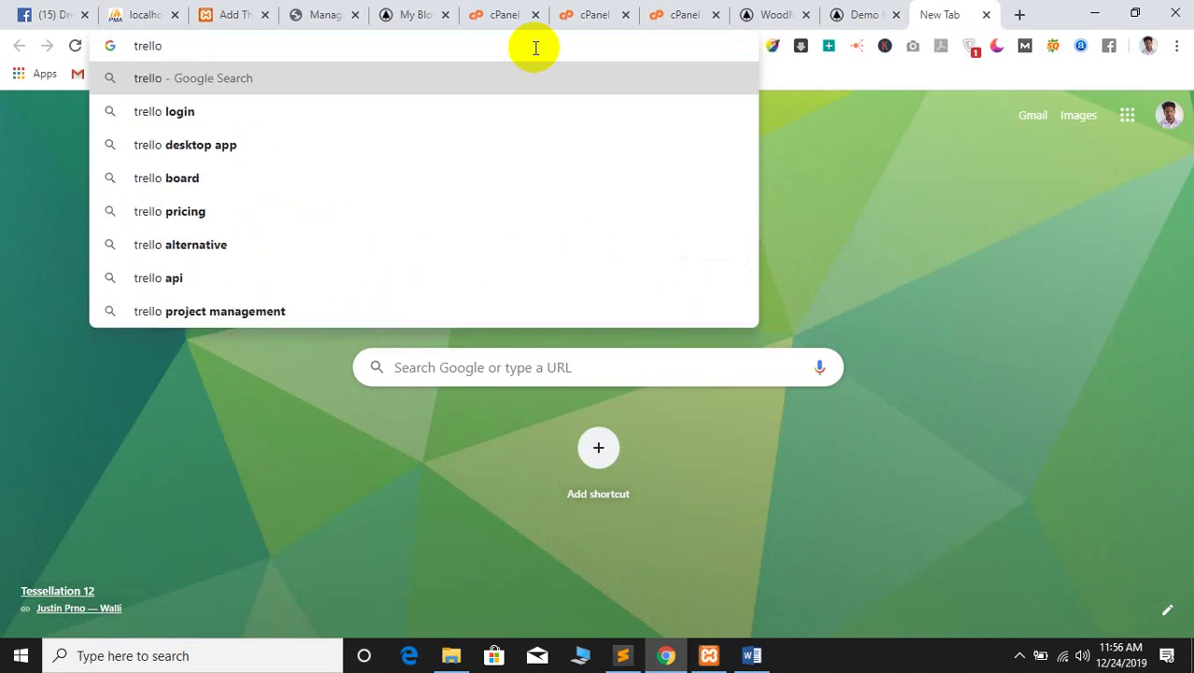
pyautogui.press('Return')
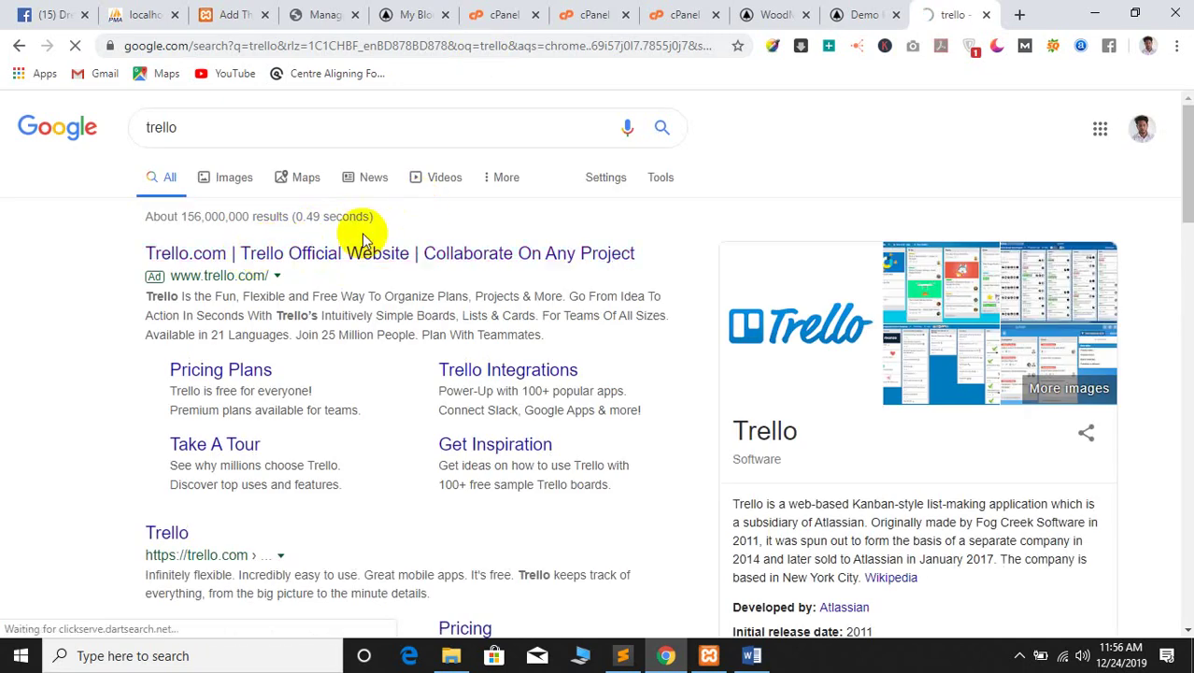
pyautogui.click(341, 260)
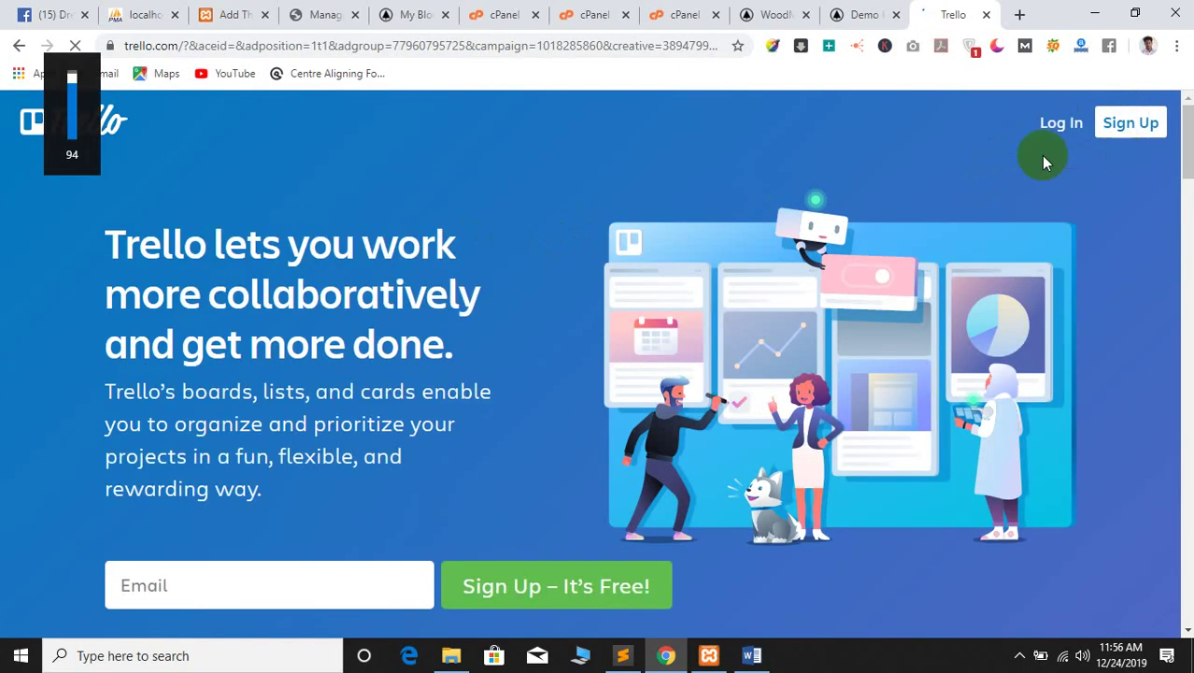
pyautogui.click(1046, 126)
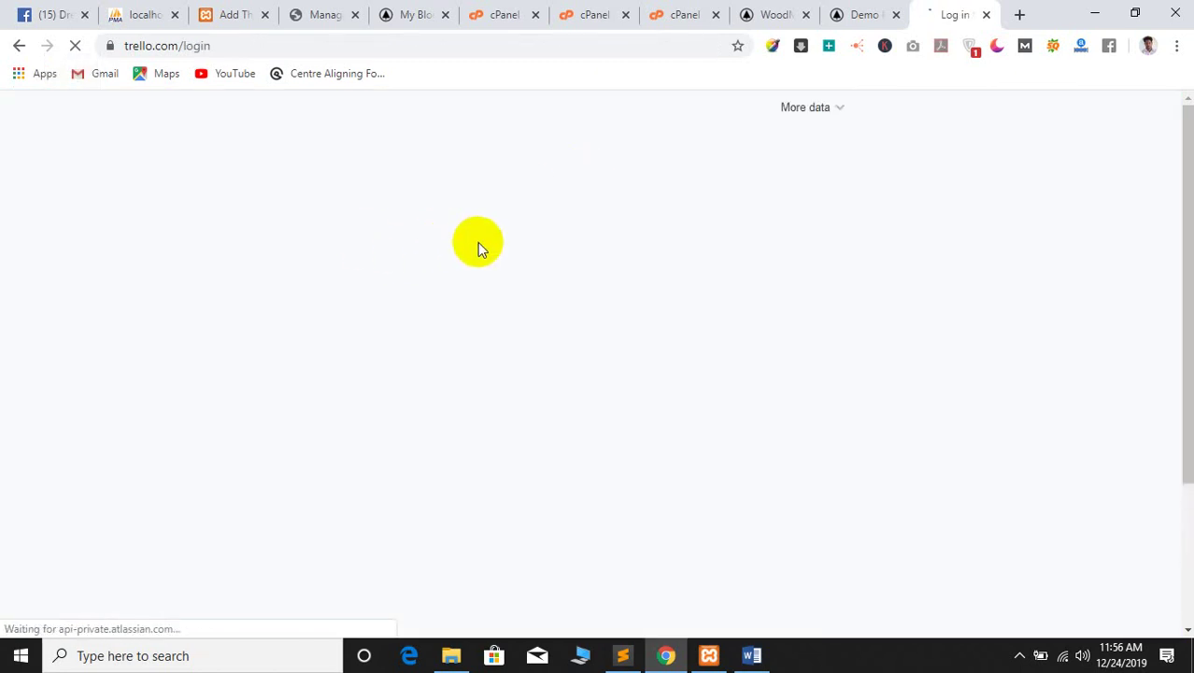
# Start entering the account e-mail, try Google sign-in, then return to the Trello login form
pyautogui.click(496, 334)
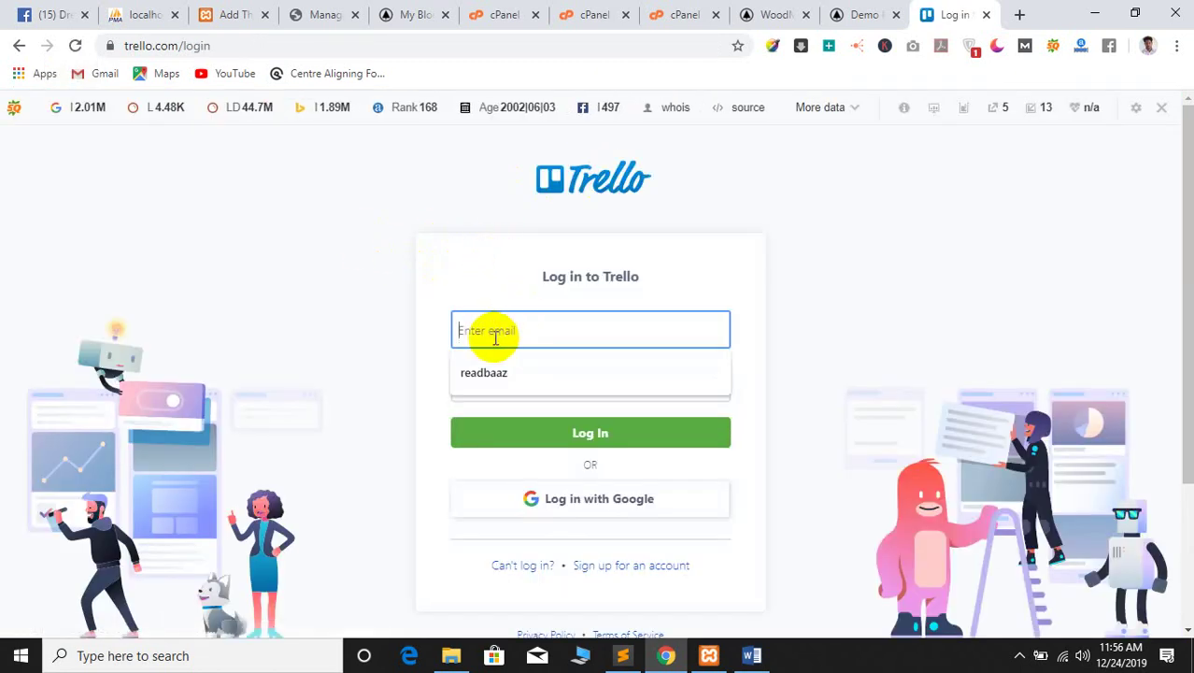
pyautogui.write('shu')
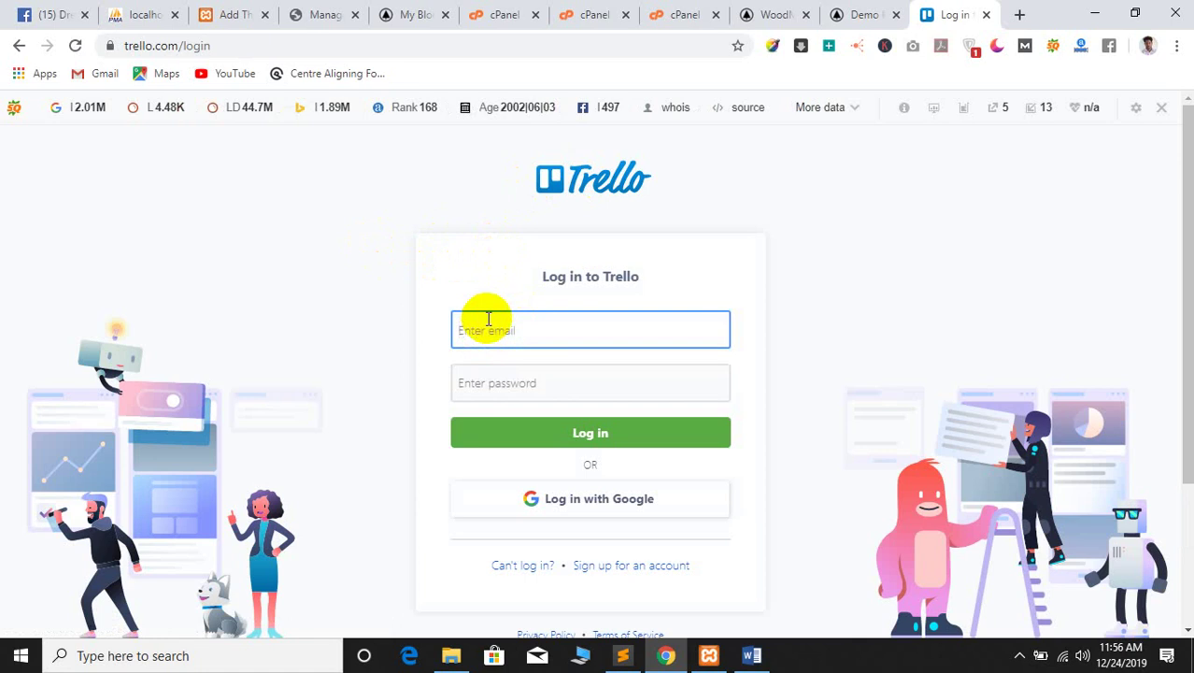
pyautogui.click(589, 499)
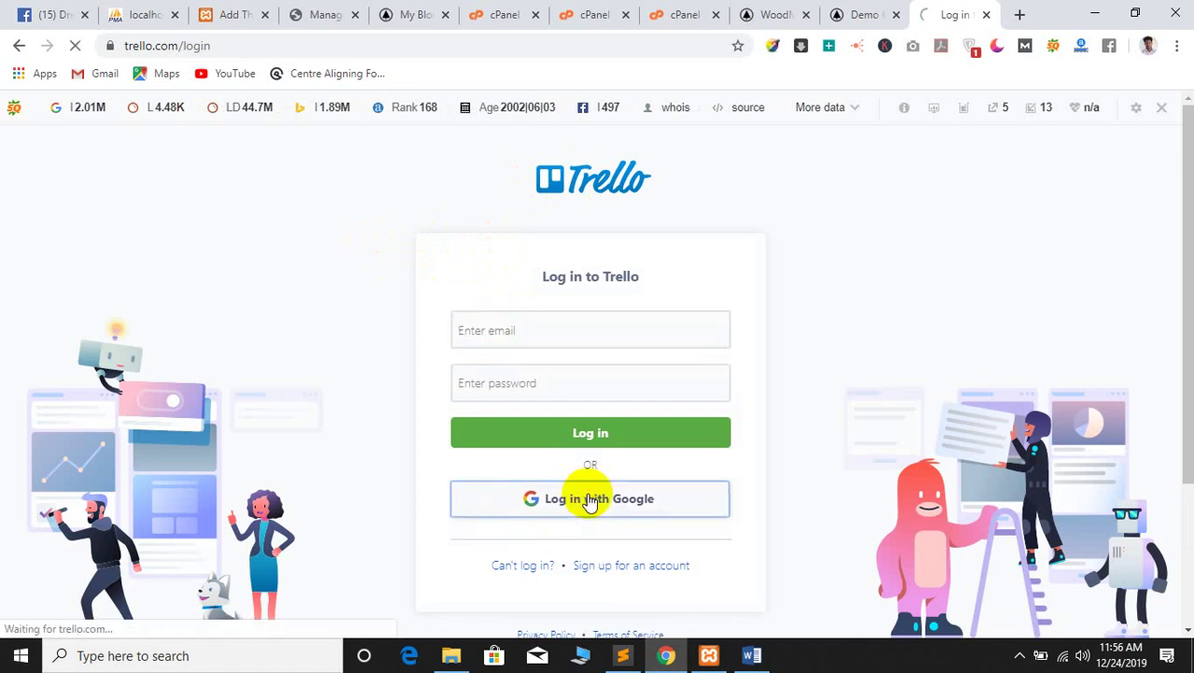
pyautogui.click(529, 339)
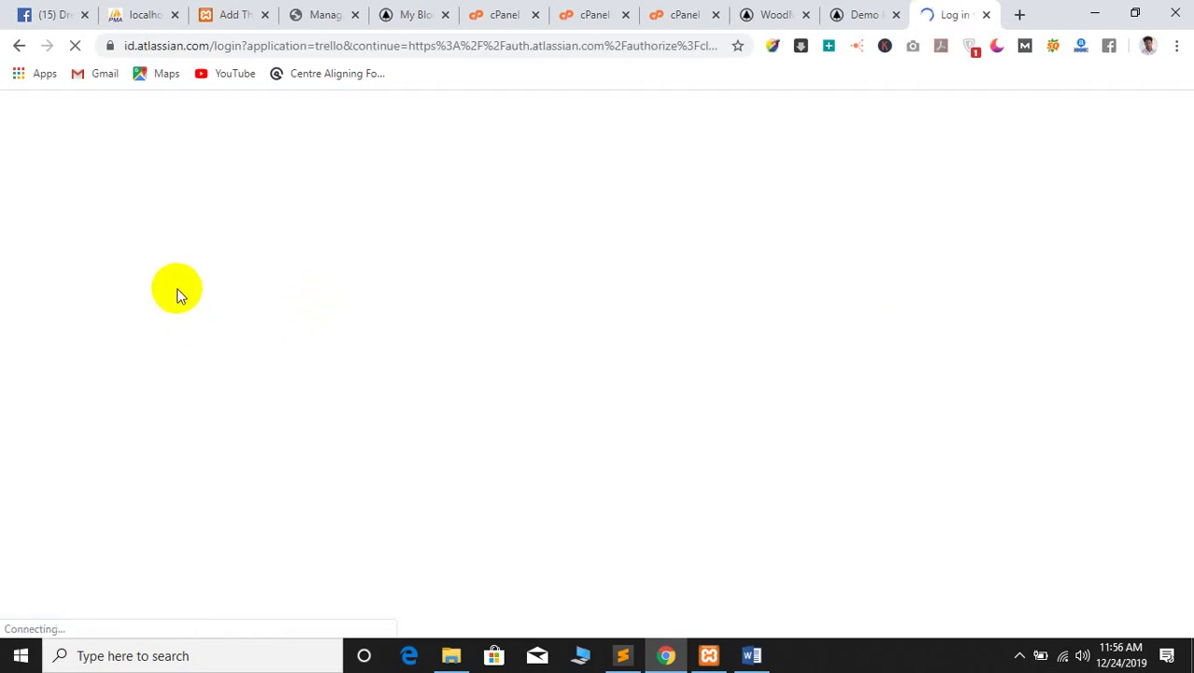
pyautogui.click(878, 17)
pyautogui.click(954, 15)
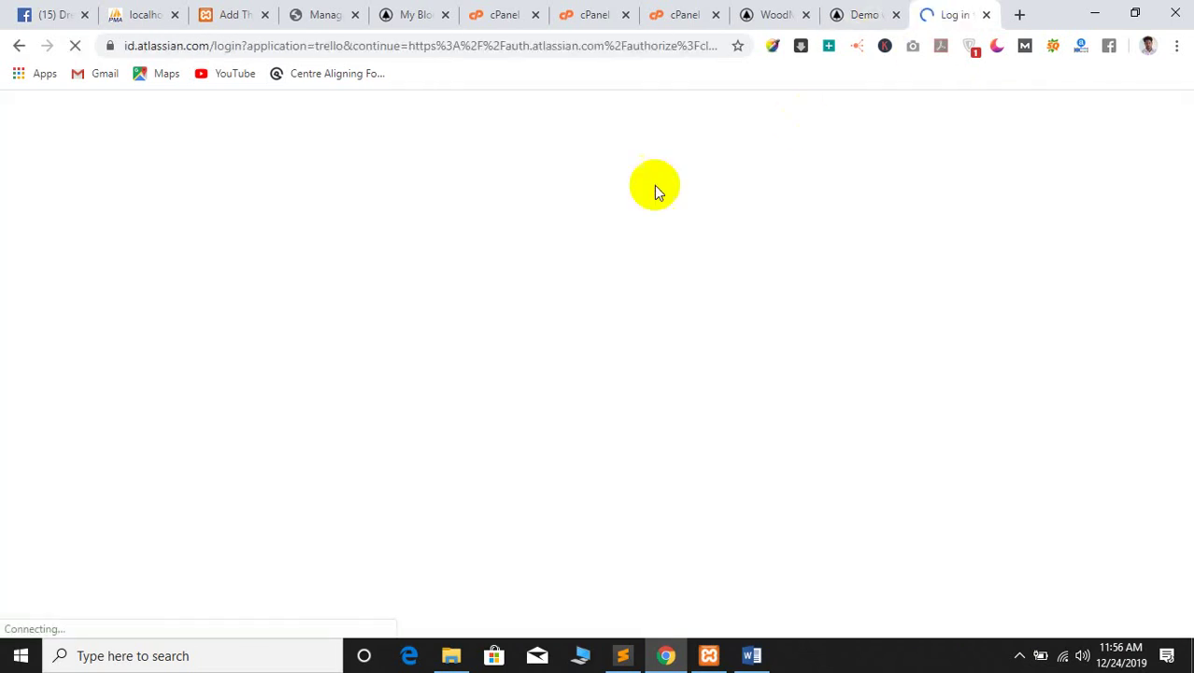
pyautogui.click(18, 45)
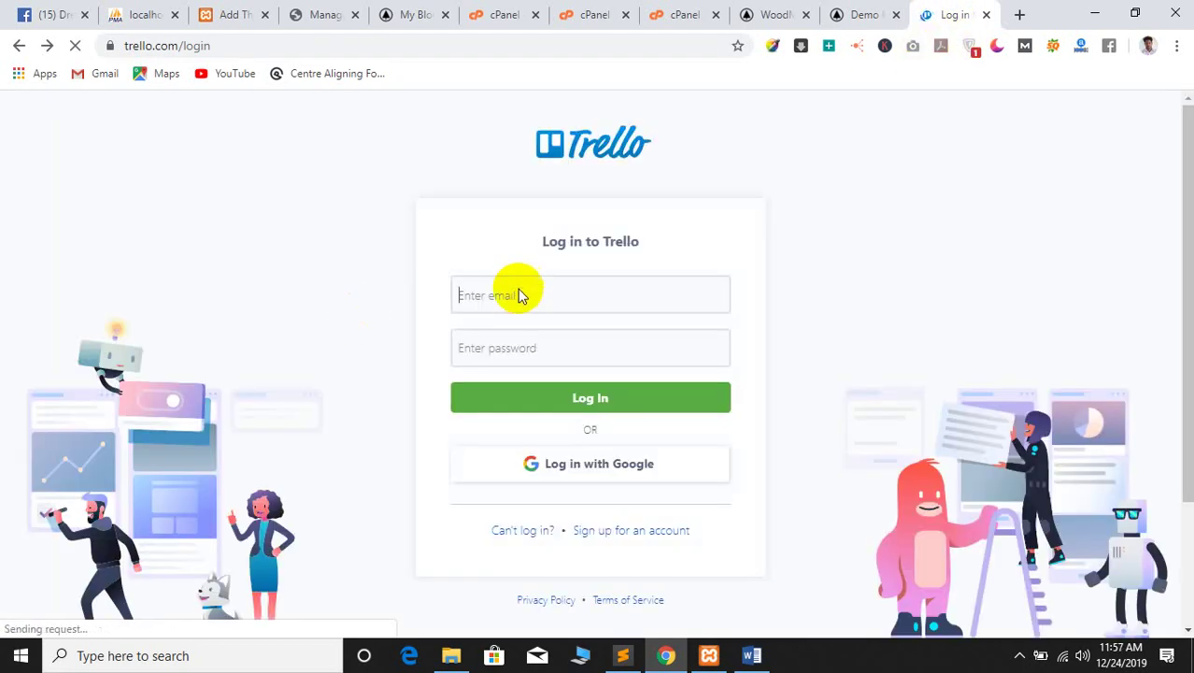
# Enter the account e-mail and continue to the Atlassian password step
pyautogui.click(496, 324)
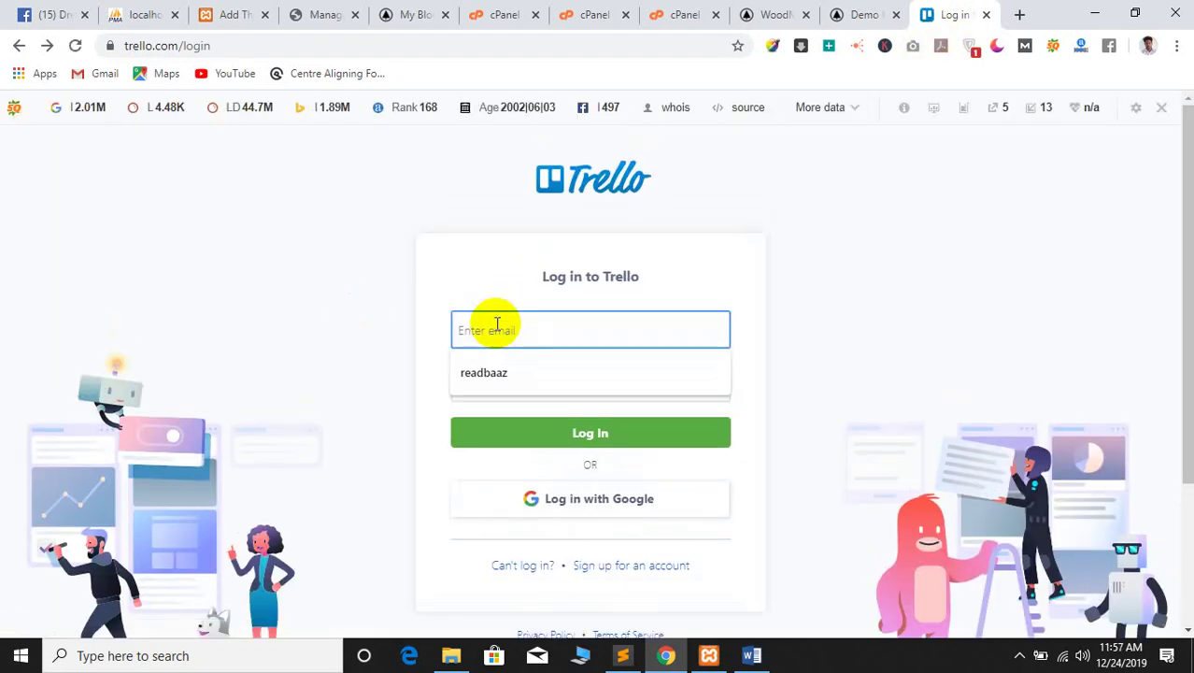
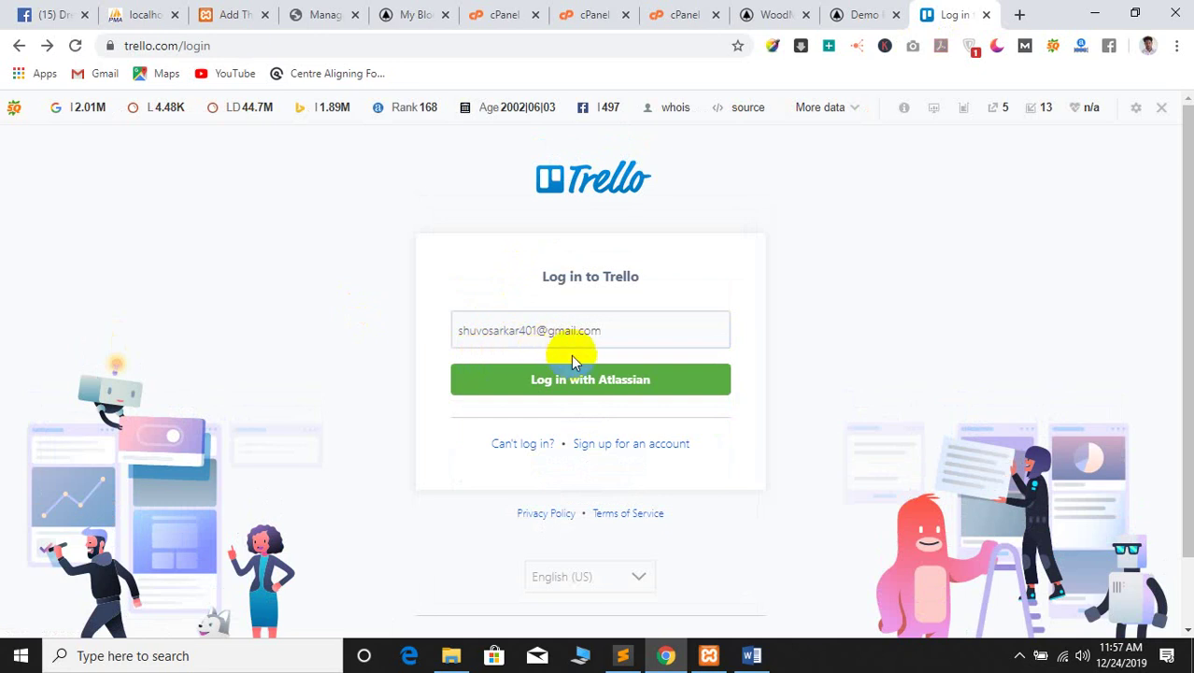
pyautogui.click(557, 381)
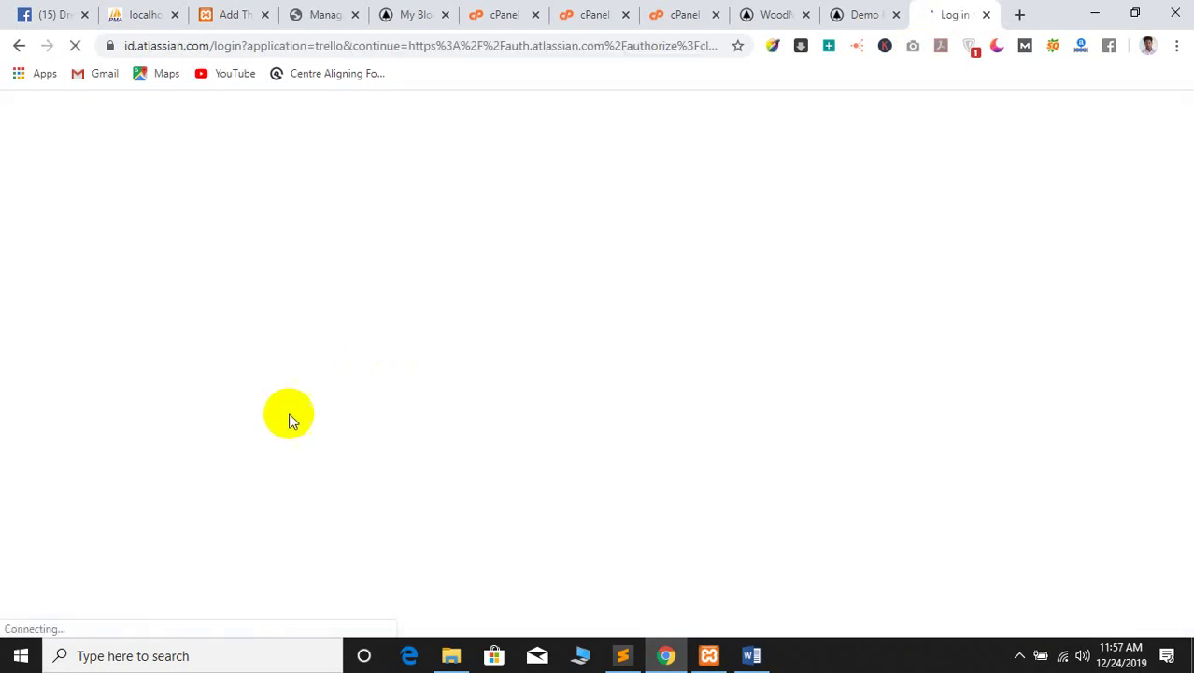
pyautogui.click(858, 14)
pyautogui.click(948, 9)
pyautogui.click(578, 406)
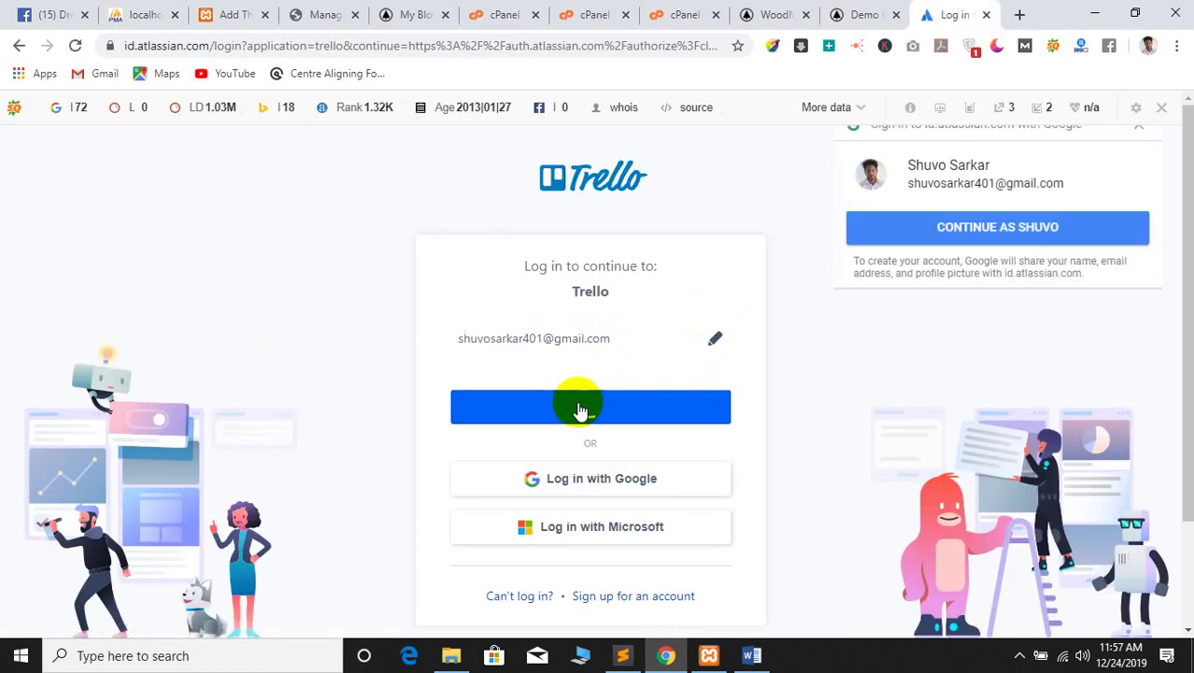
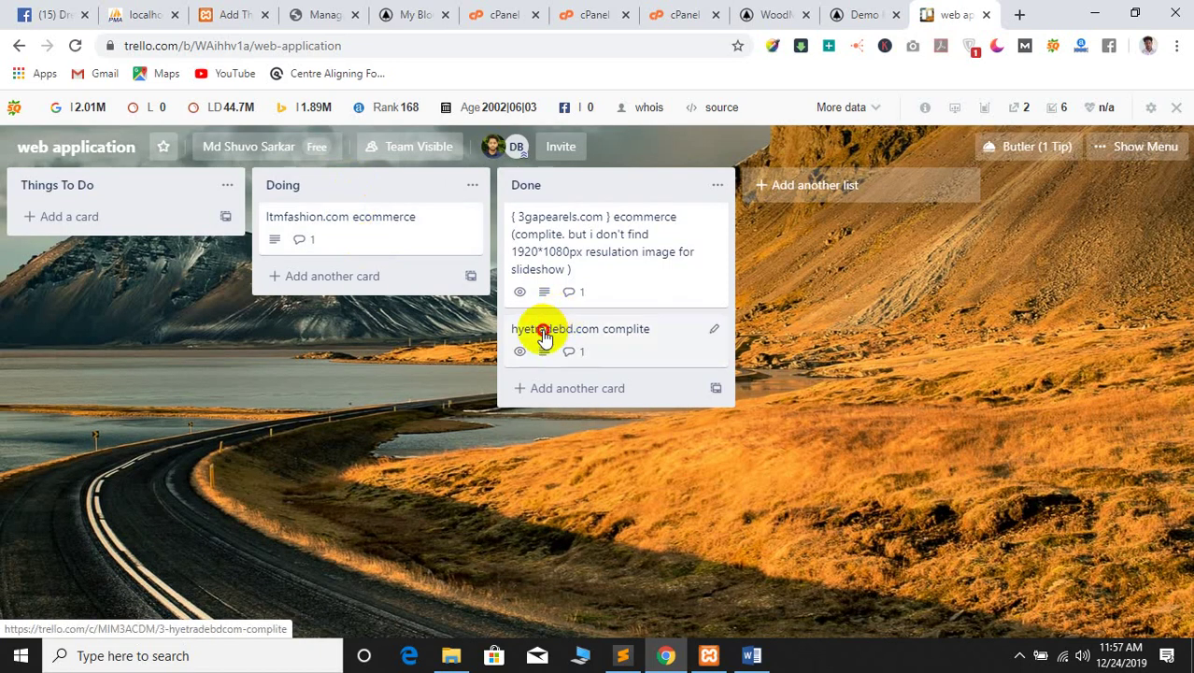
pyautogui.click(543, 334)
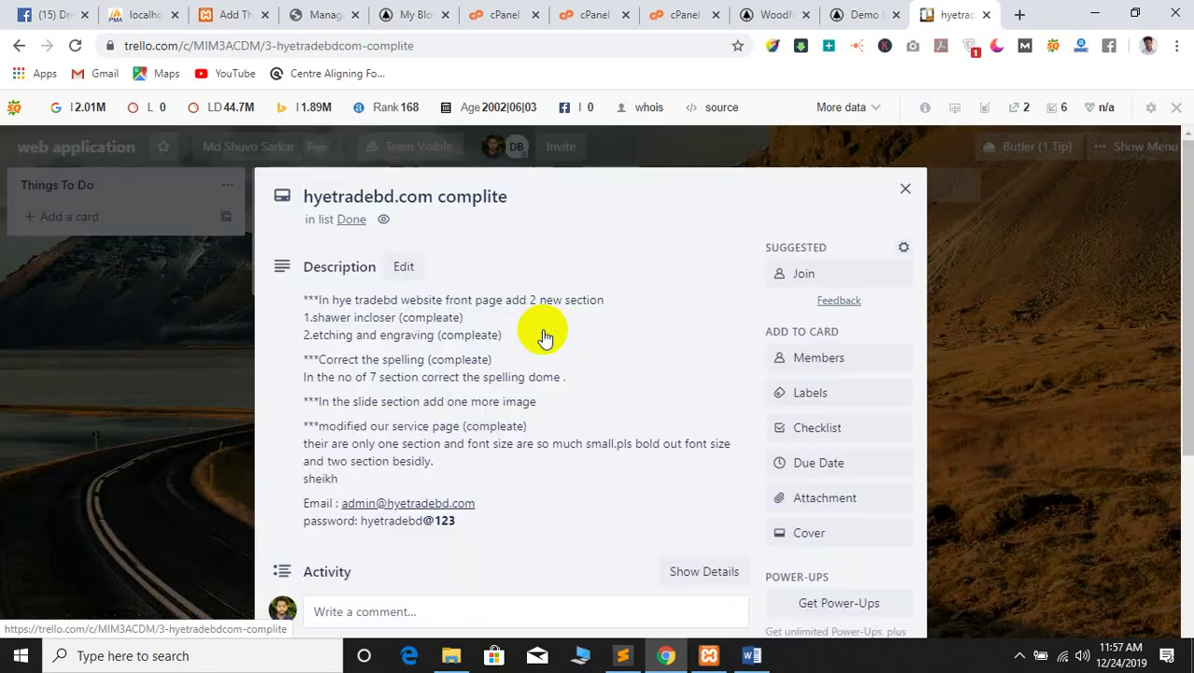
pyautogui.click(81, 333)
pyautogui.click(548, 241)
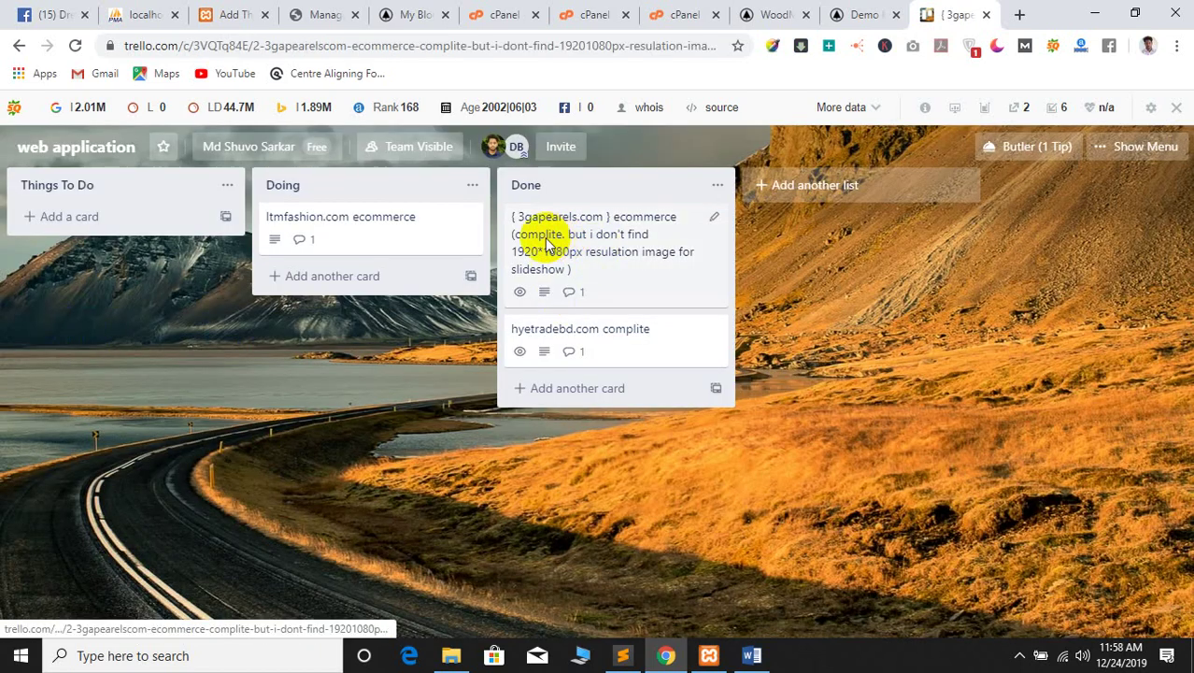
pyautogui.rightClick(365, 320)
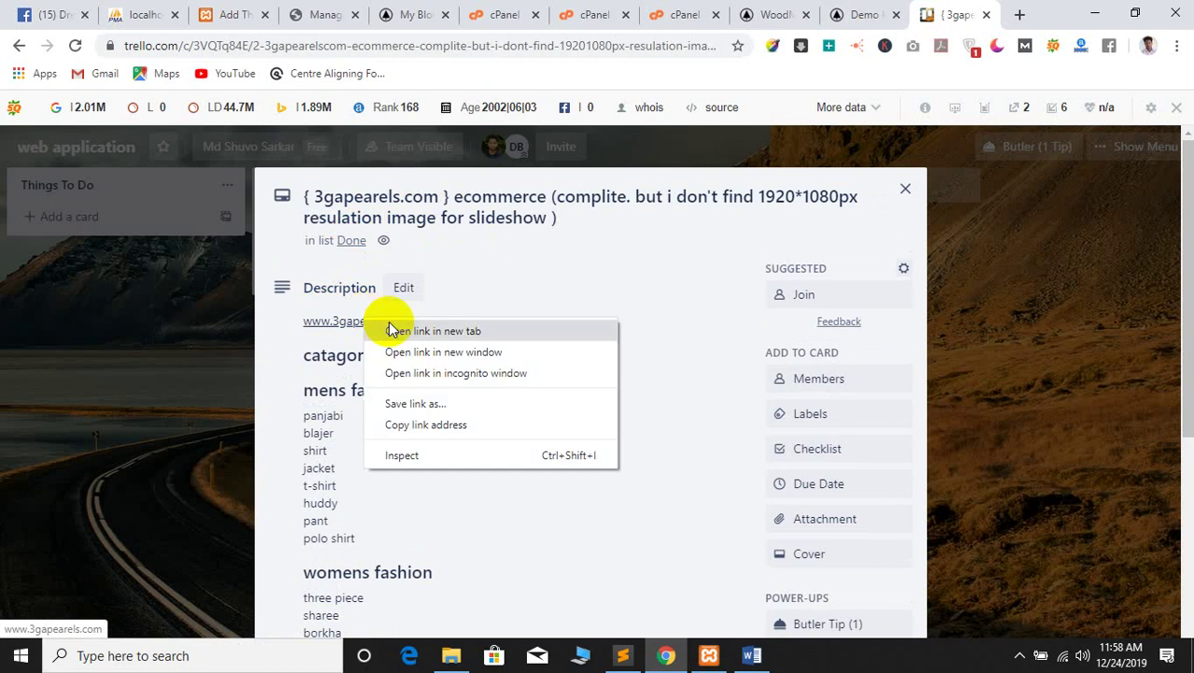
pyautogui.click(392, 330)
pyautogui.click(959, 11)
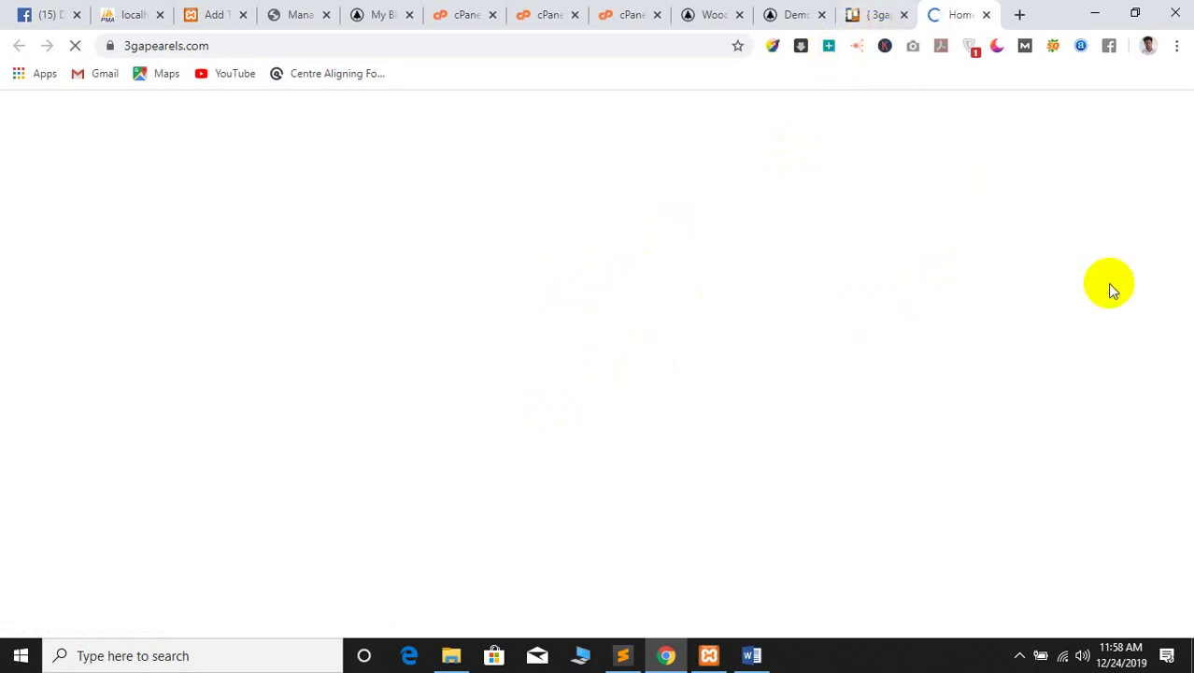
# Close the Trello card details and return to the loading 3gapearels.com store tab
pyautogui.click(878, 14)
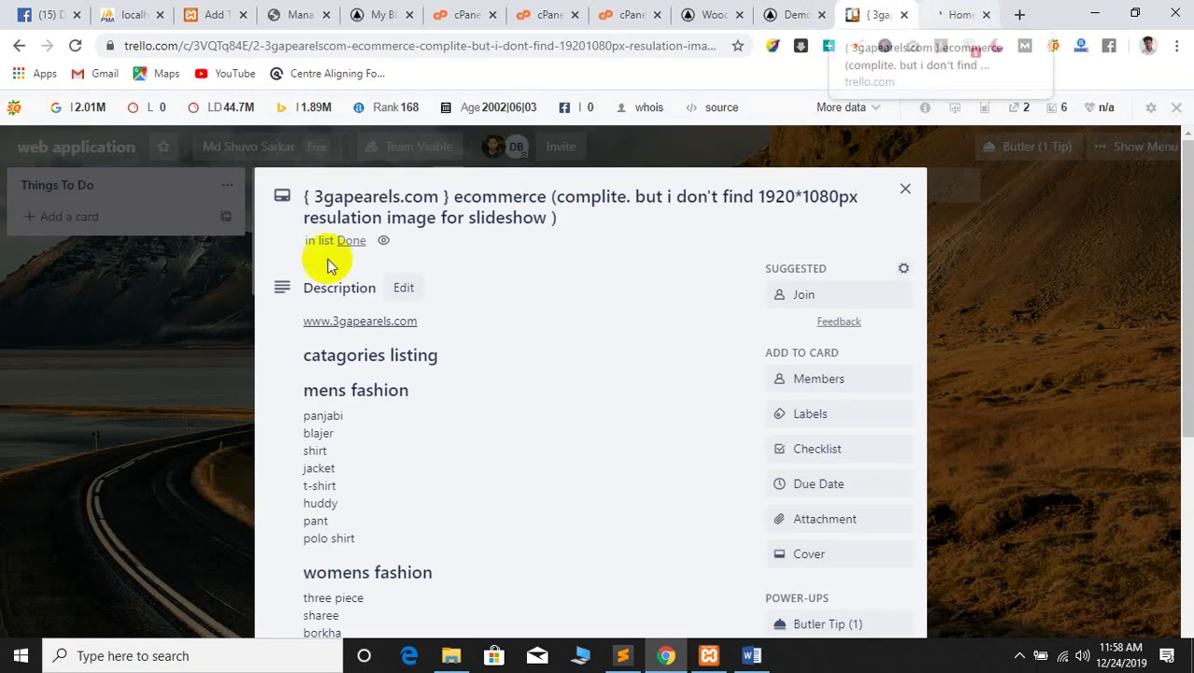
pyautogui.click(205, 363)
pyautogui.click(965, 13)
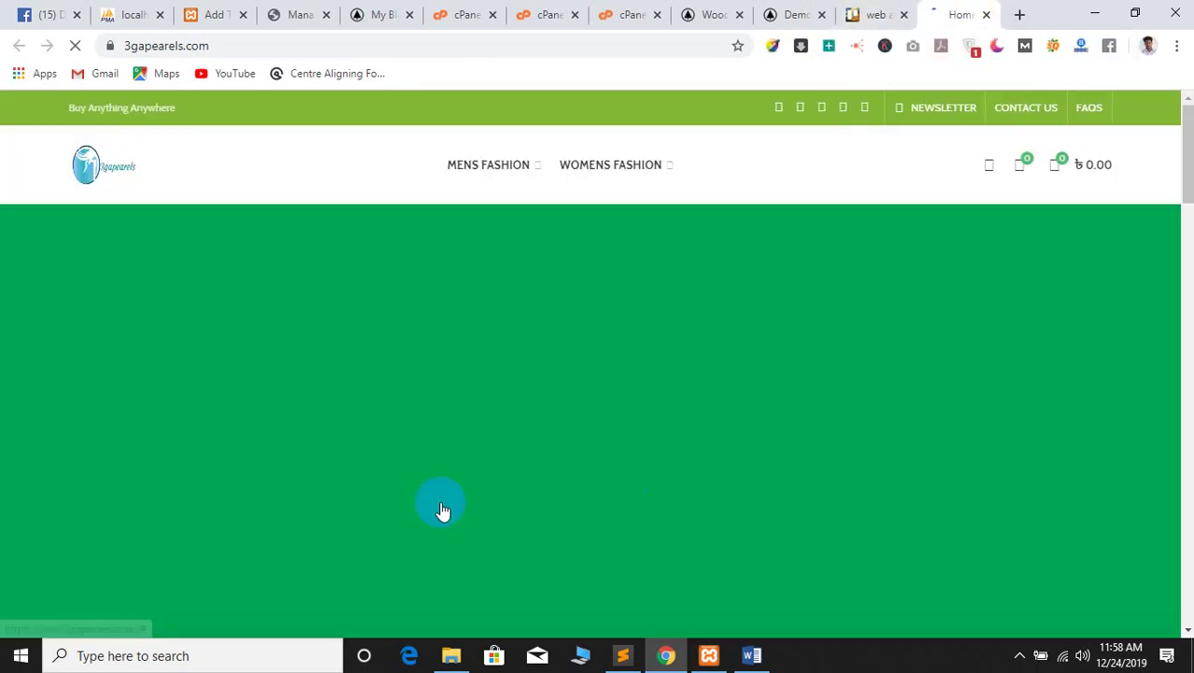
pyautogui.scroll(-10, 519, 430)
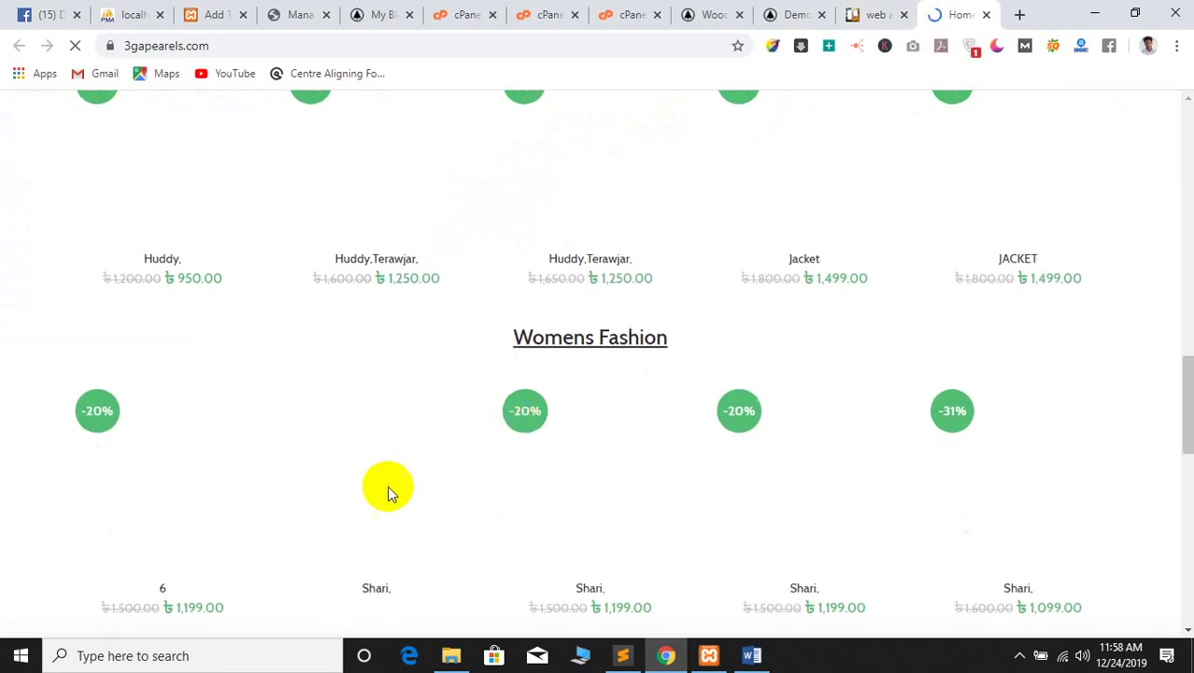
pyautogui.scroll(10, 386, 487)
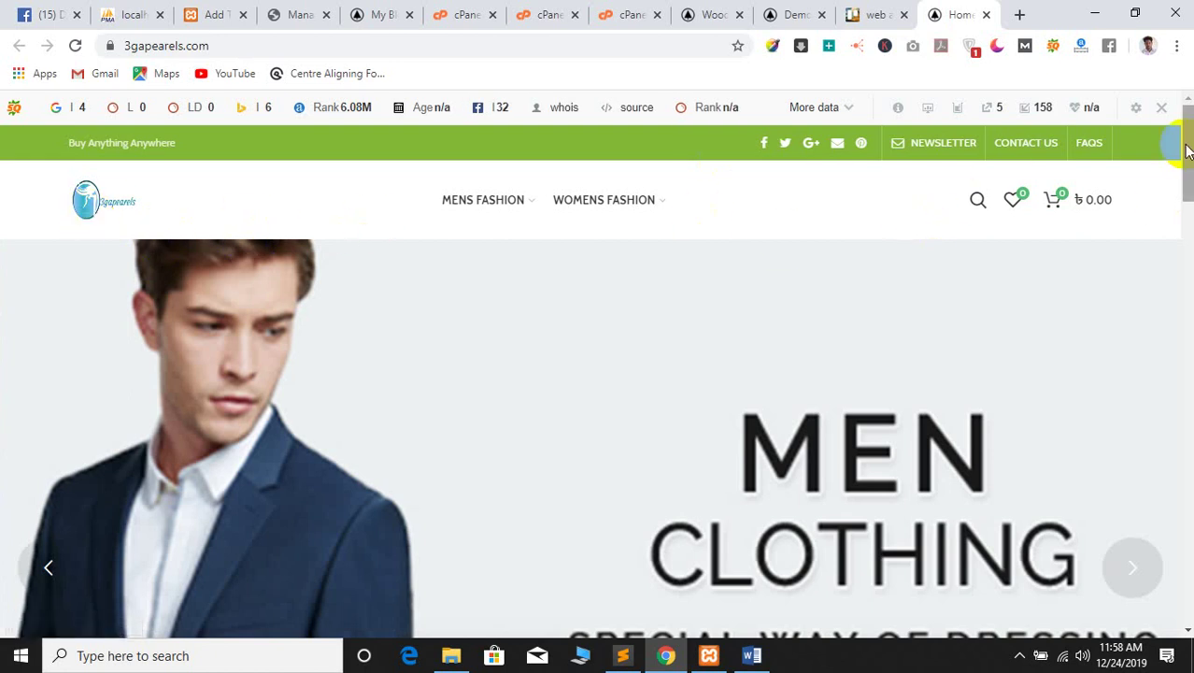
pyautogui.scroll(-5, 1175, 192)
pyautogui.scroll(-3, 752, 260)
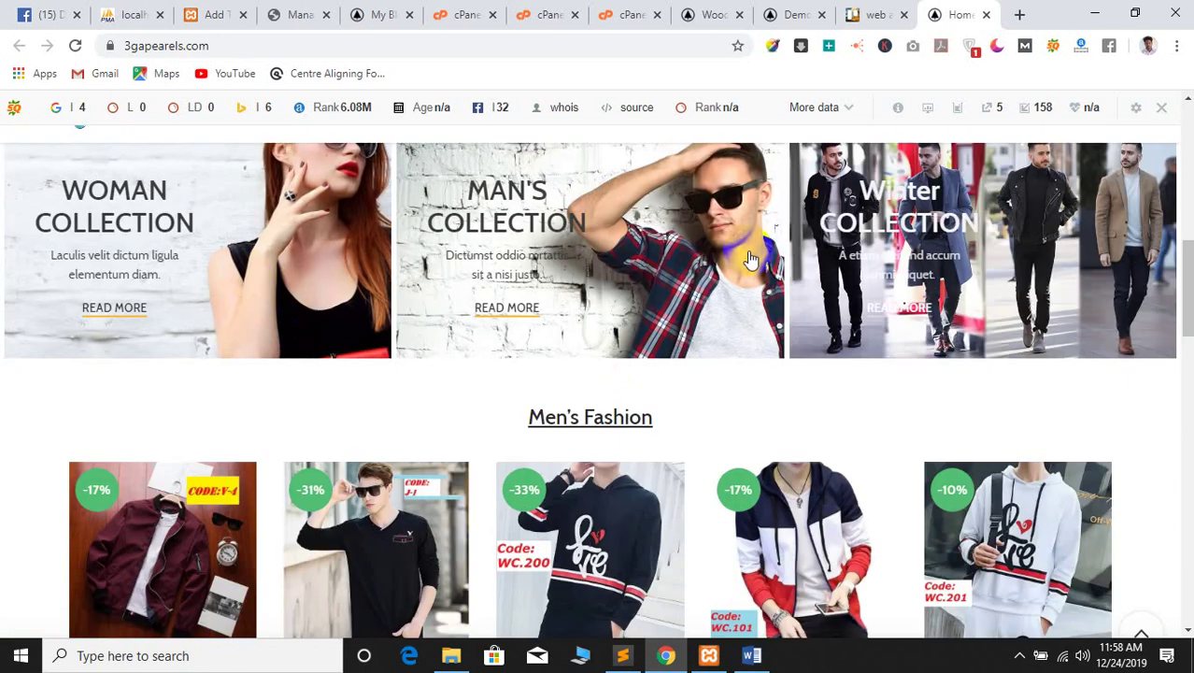
pyautogui.scroll(-5, 224, 312)
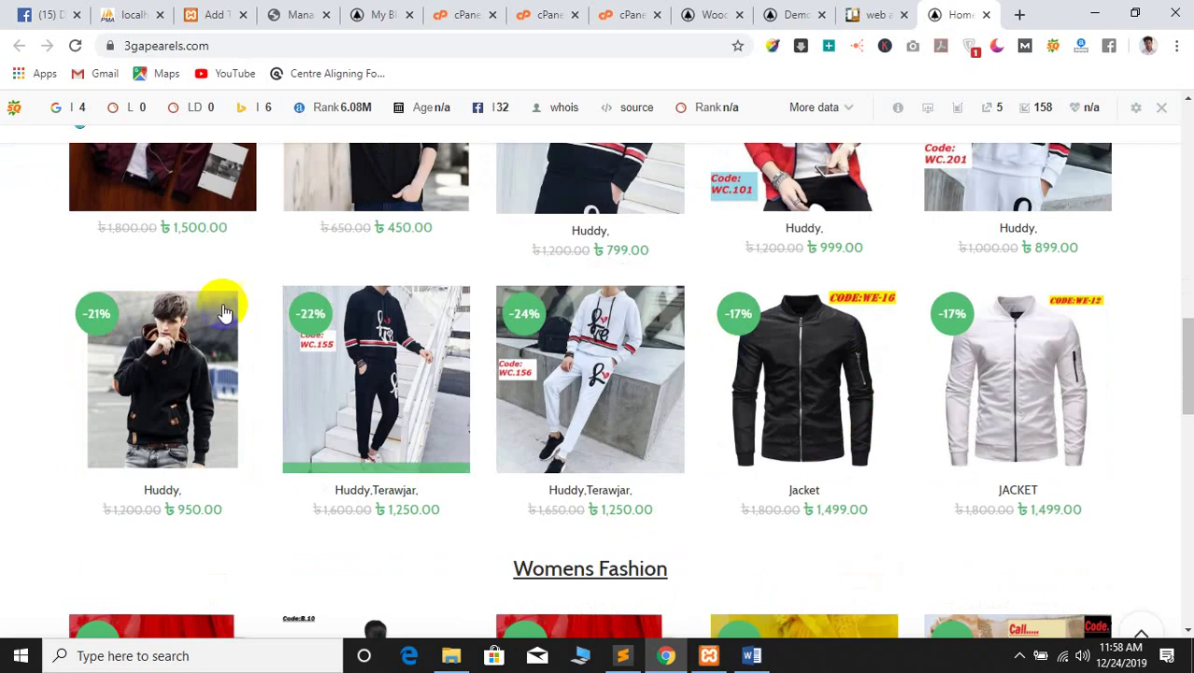
pyautogui.scroll(-3, 899, 240)
pyautogui.scroll(-5, 672, 308)
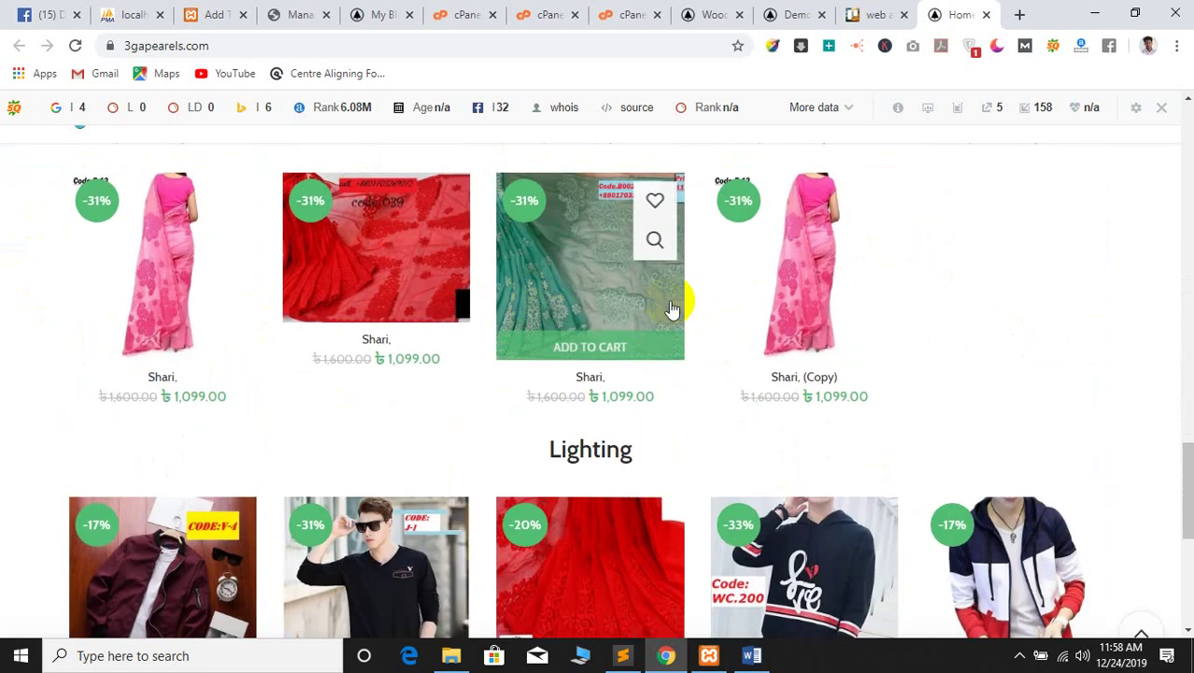
pyautogui.scroll(-5, 579, 322)
pyautogui.scroll(2, 26, 483)
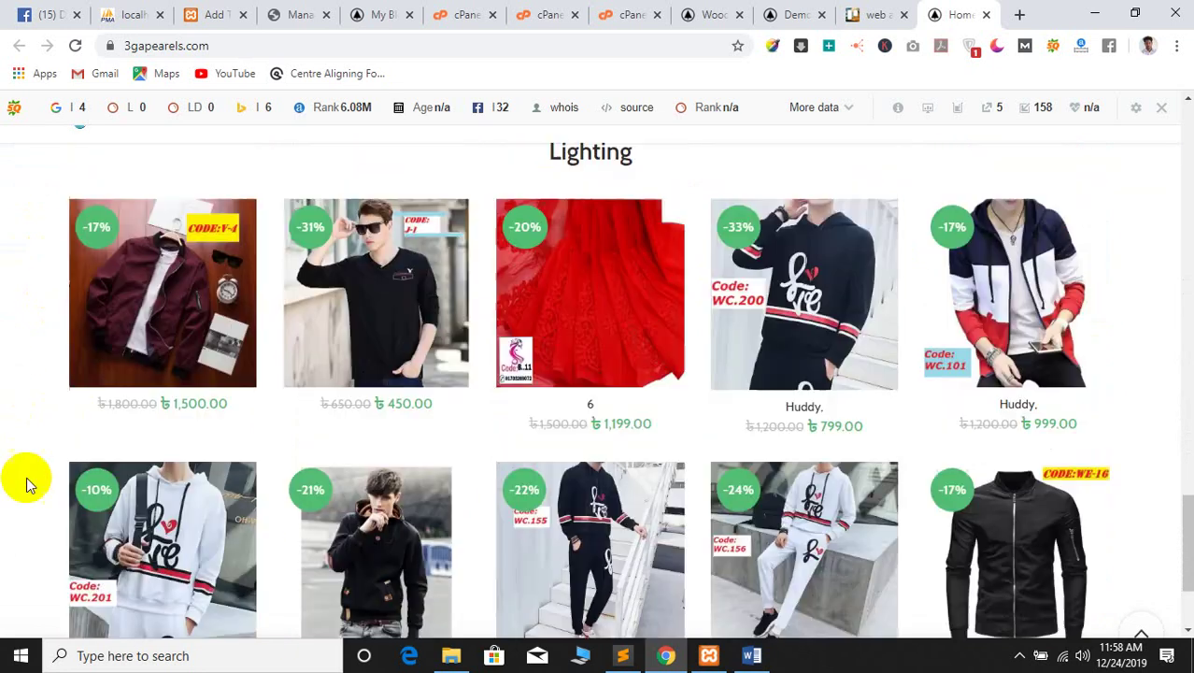
pyautogui.scroll(15, 26, 483)
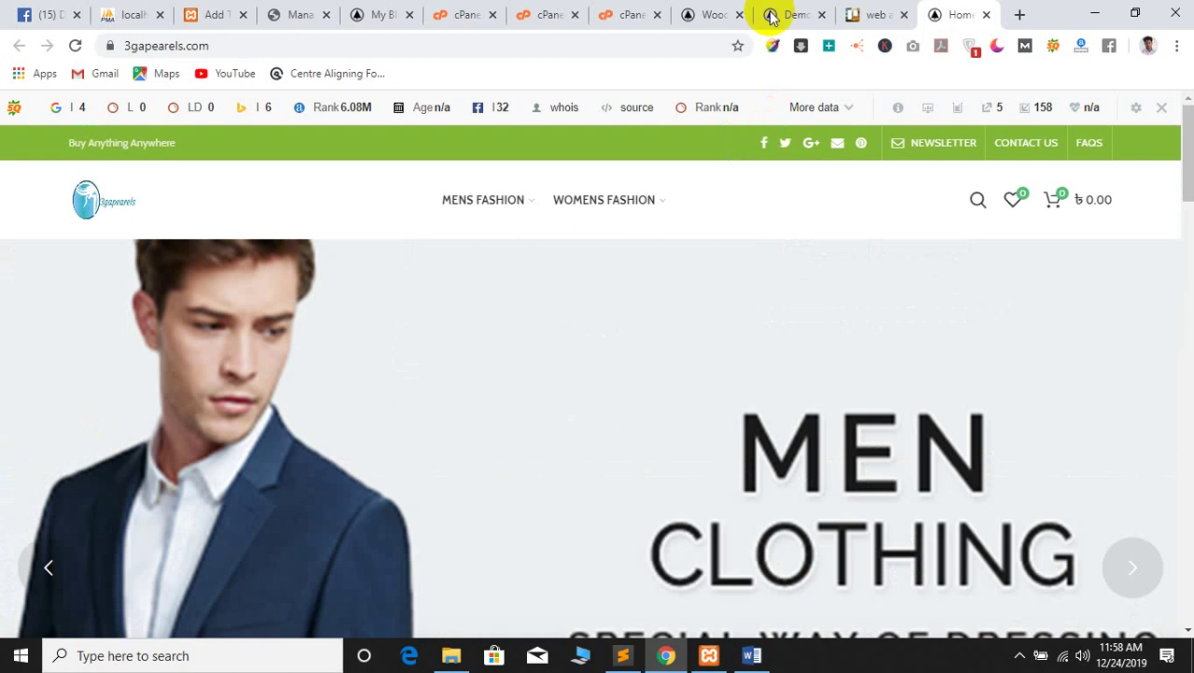
pyautogui.click(771, 17)
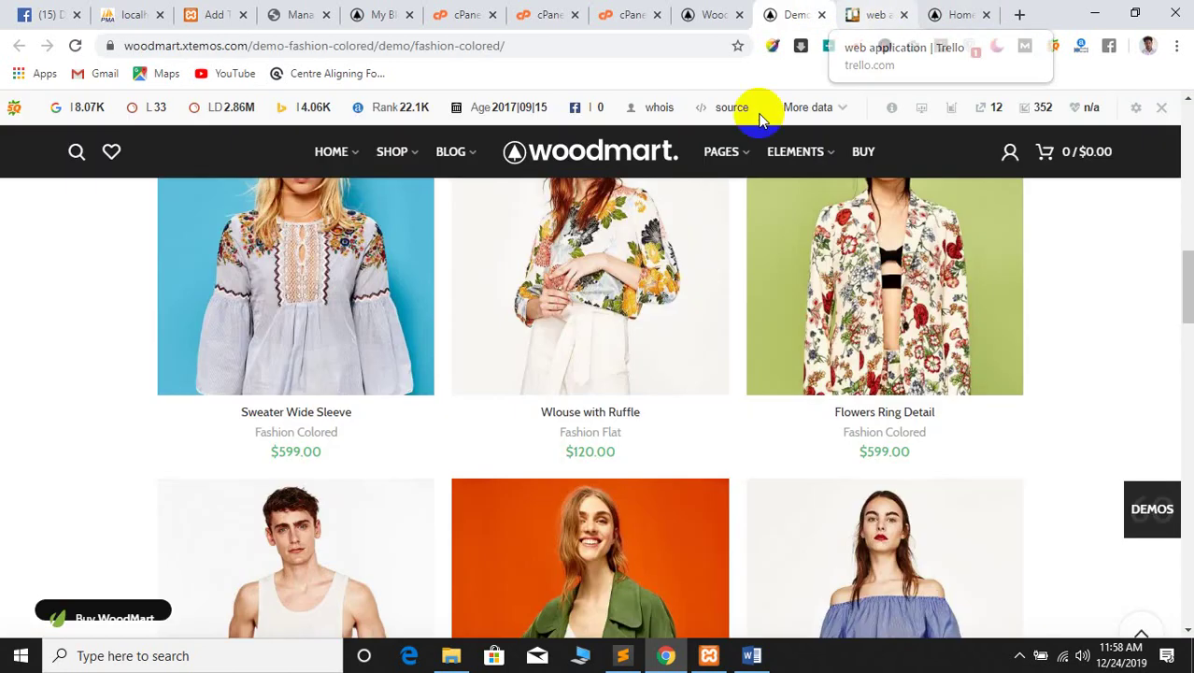
pyautogui.click(875, 15)
pyautogui.click(951, 15)
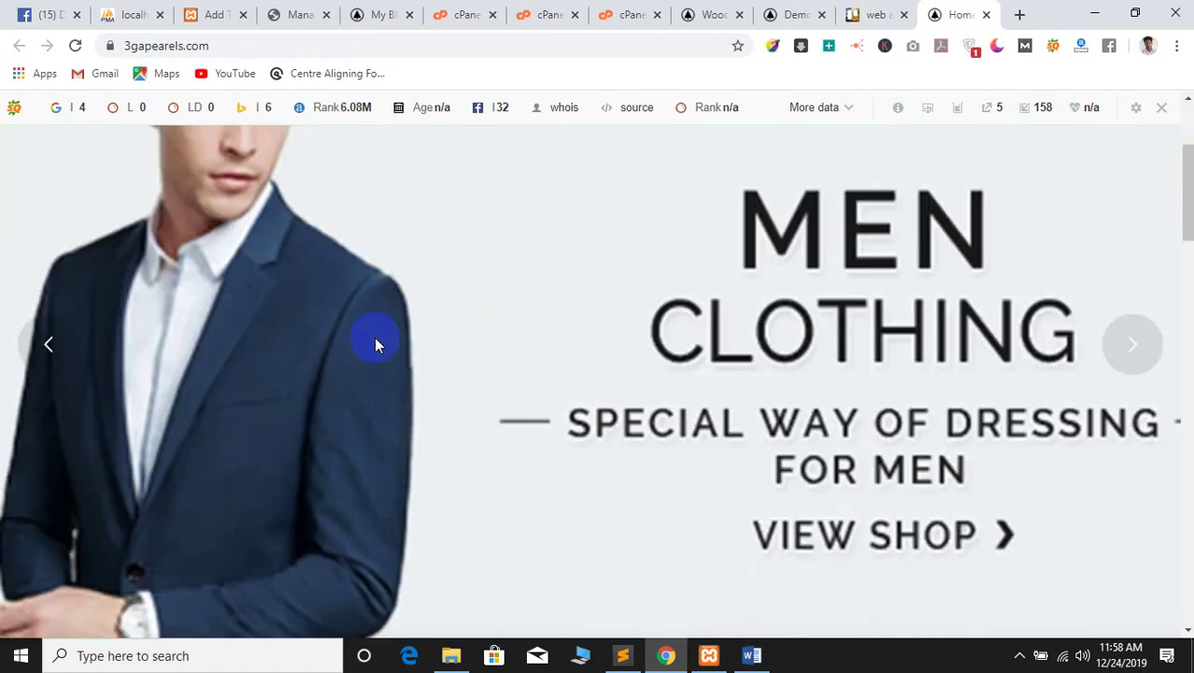
pyautogui.scroll(-10, 374, 345)
pyautogui.click(876, 15)
pyautogui.click(794, 15)
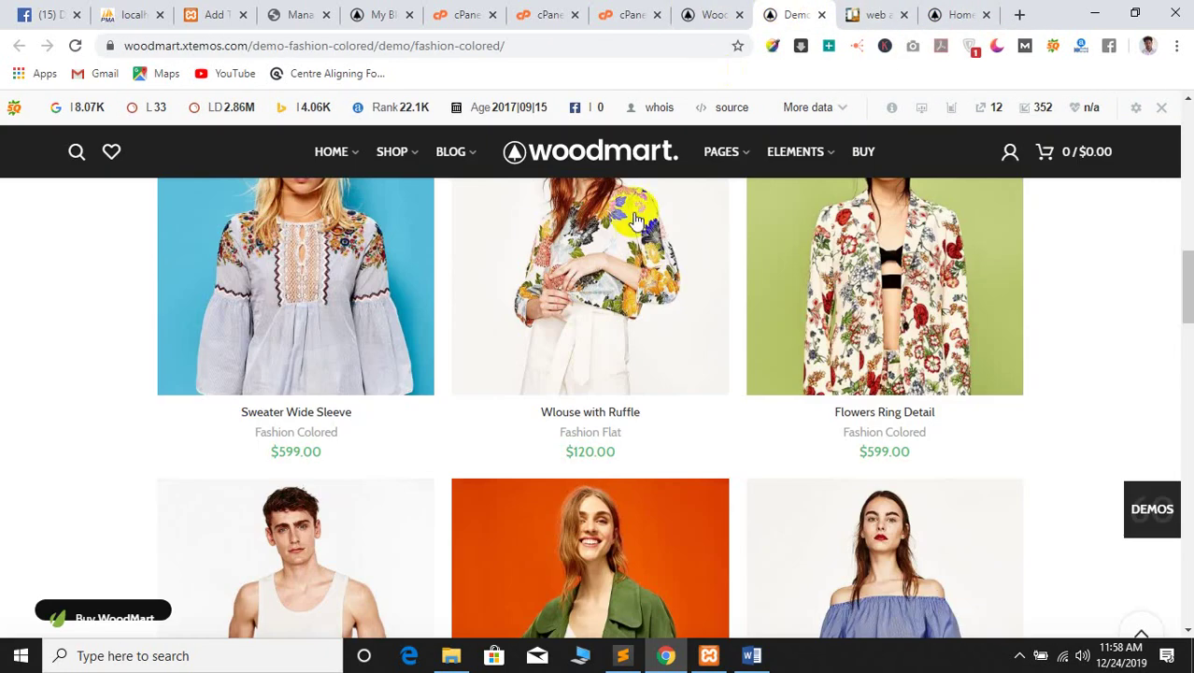
pyautogui.scroll(10, 101, 482)
pyautogui.click(692, 14)
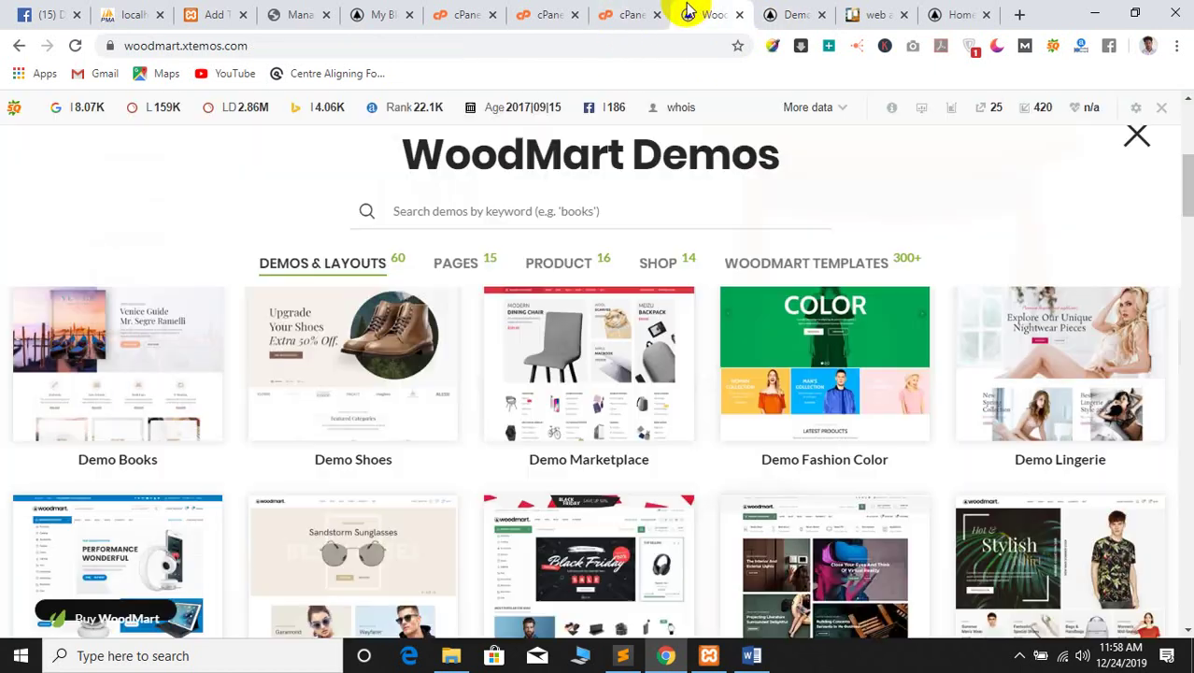
pyautogui.scroll(-8, 581, 394)
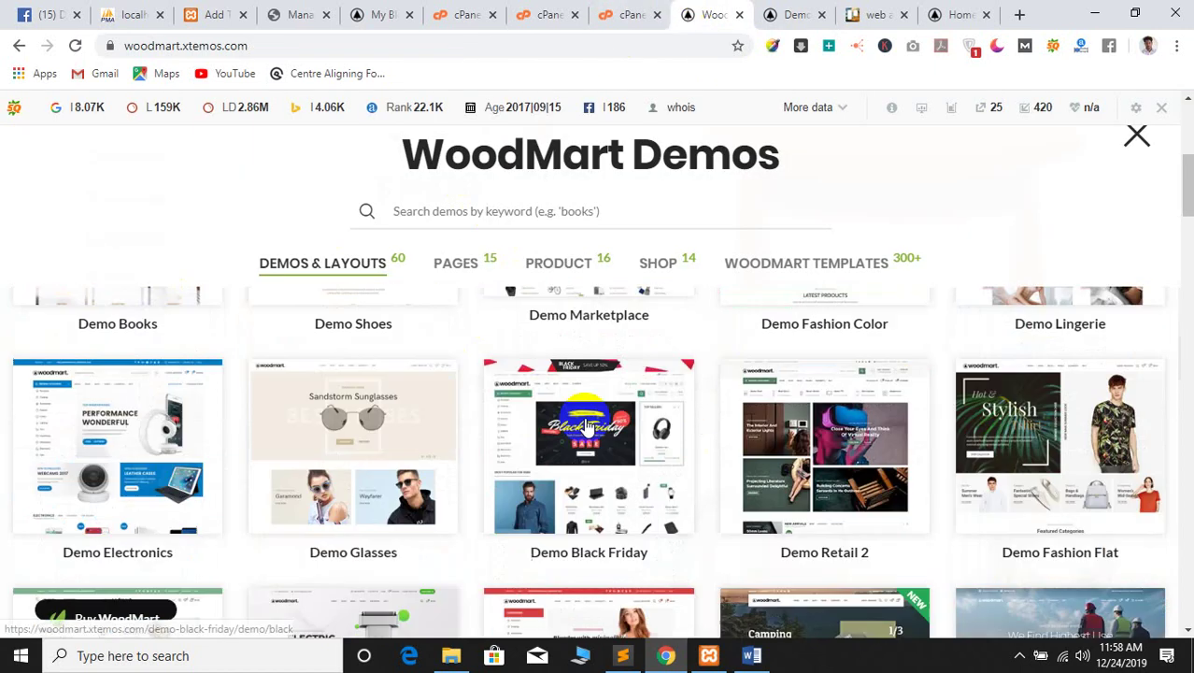
pyautogui.scroll(-10, 307, 504)
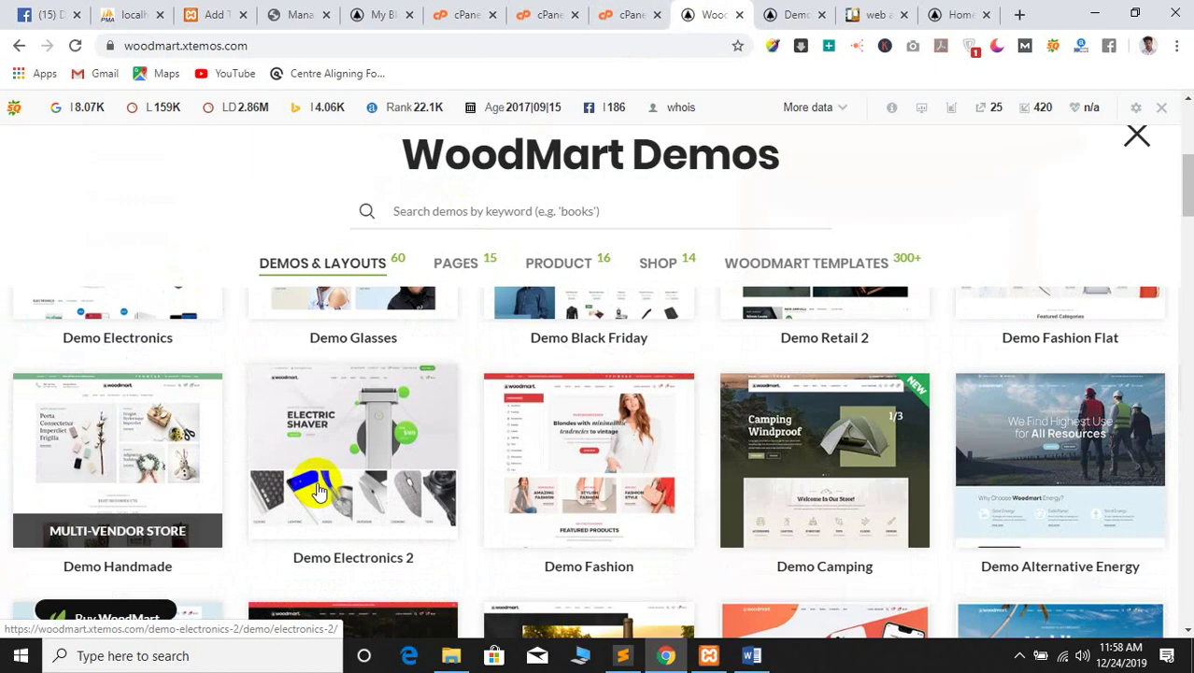
pyautogui.scroll(5, 192, 504)
pyautogui.scroll(-5, 221, 475)
pyautogui.scroll(5, 220, 481)
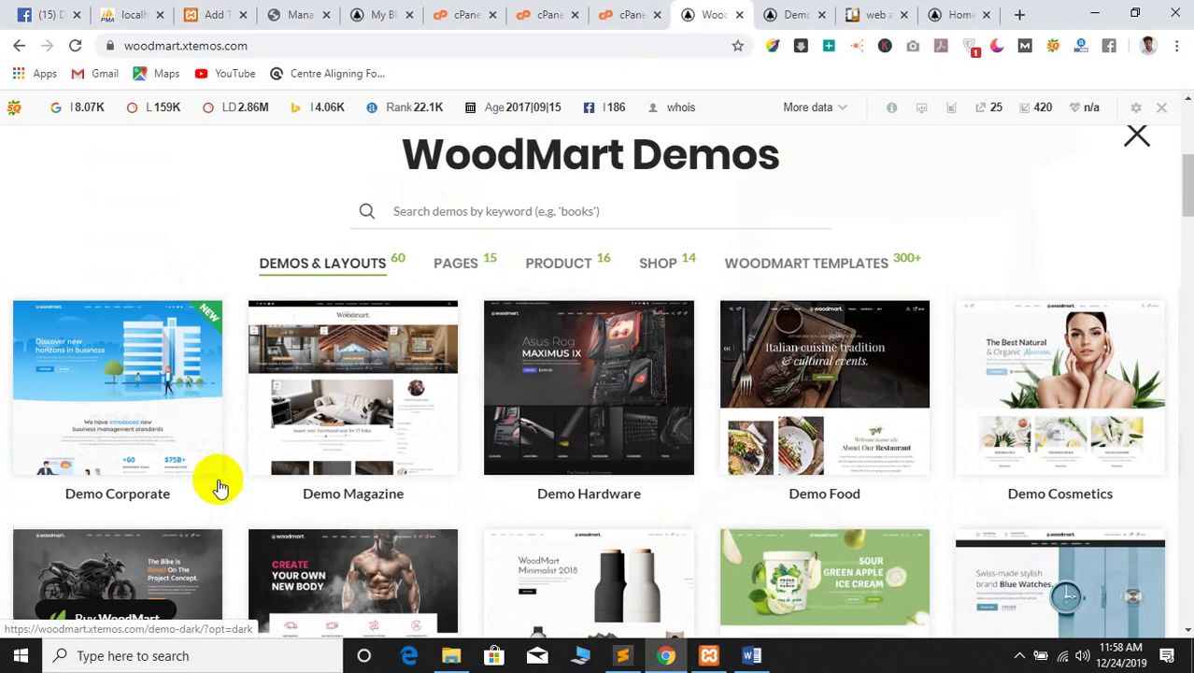
pyautogui.scroll(-15, 205, 467)
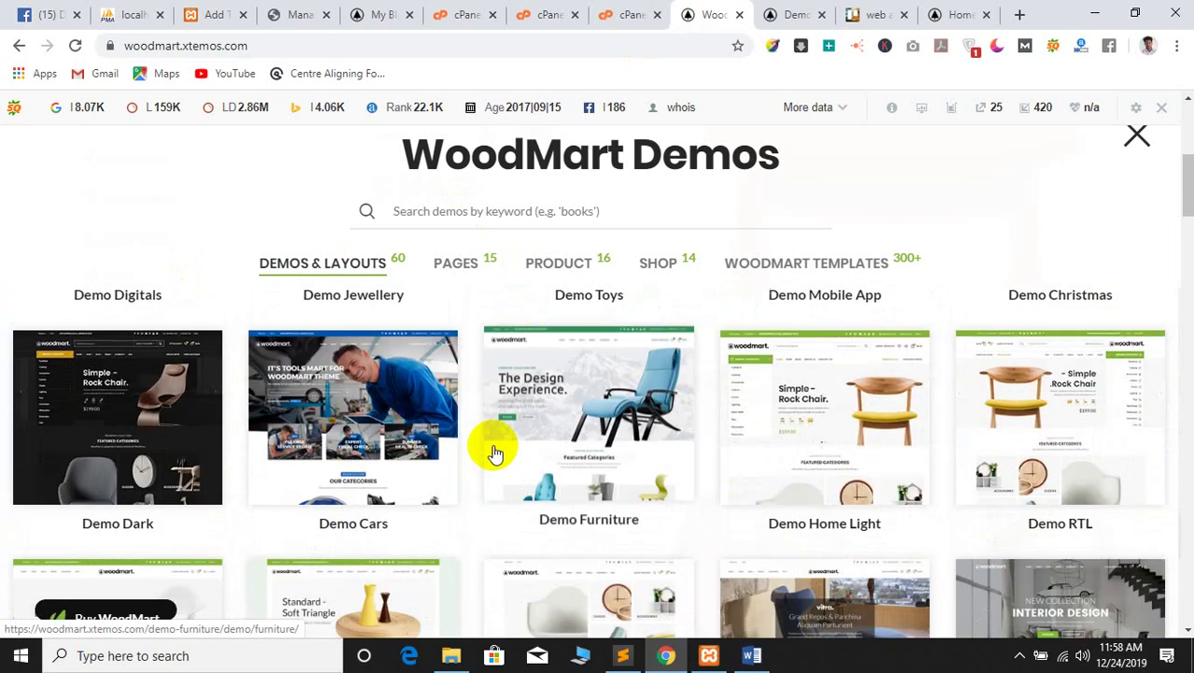
pyautogui.scroll(-1, 53, 448)
pyautogui.scroll(8, 66, 467)
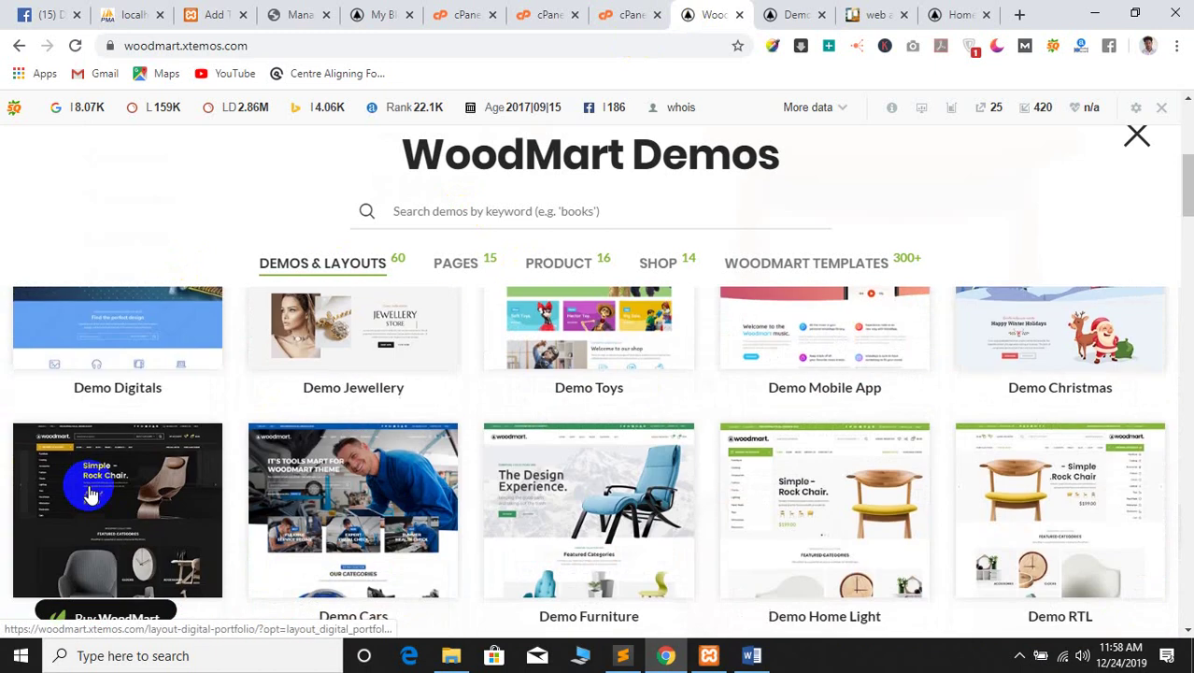
pyautogui.scroll(6, 91, 495)
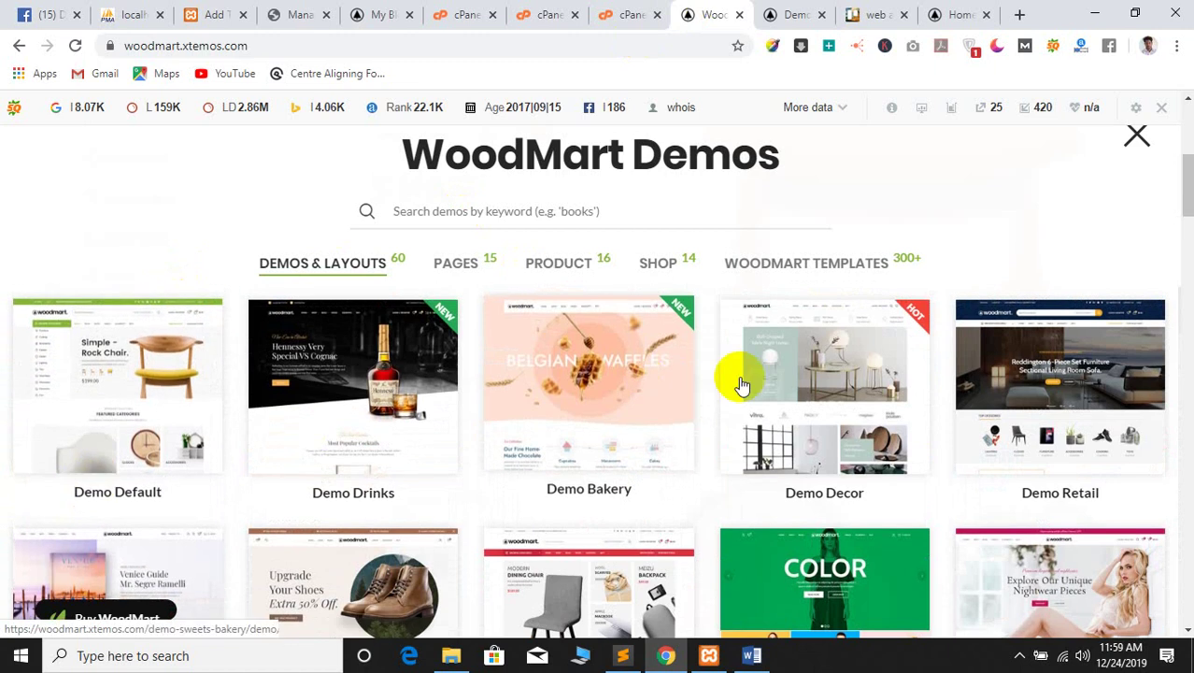
pyautogui.scroll(-1, 803, 503)
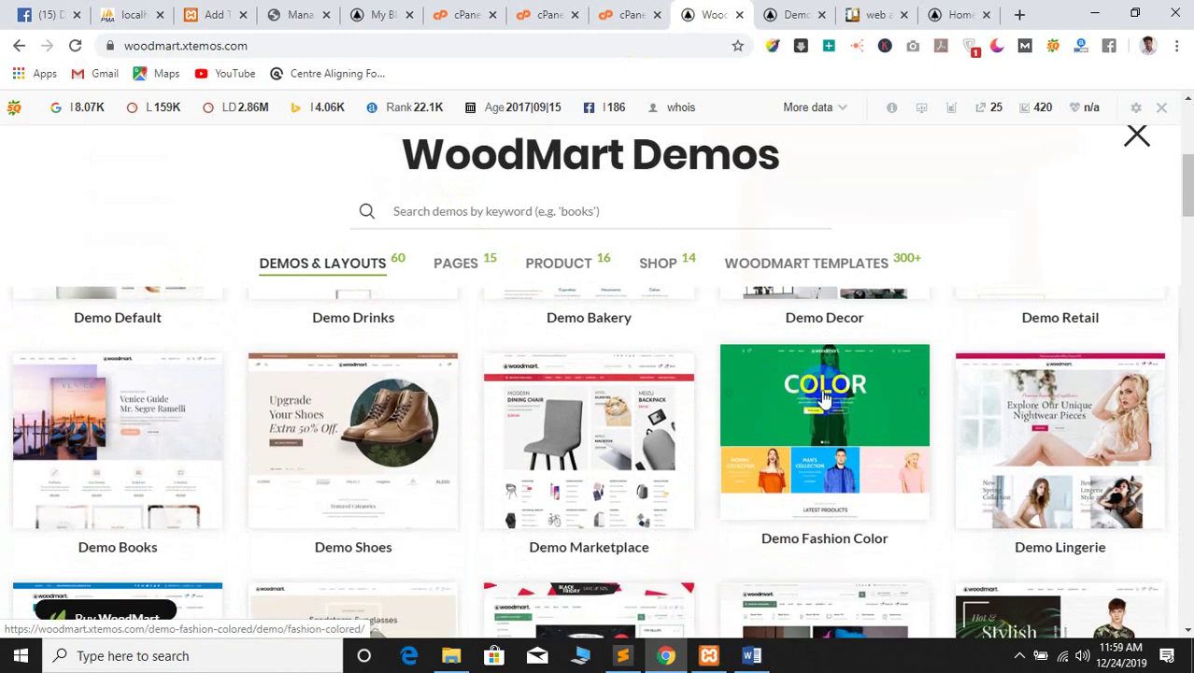
pyautogui.rightClick(819, 395)
pyautogui.click(854, 402)
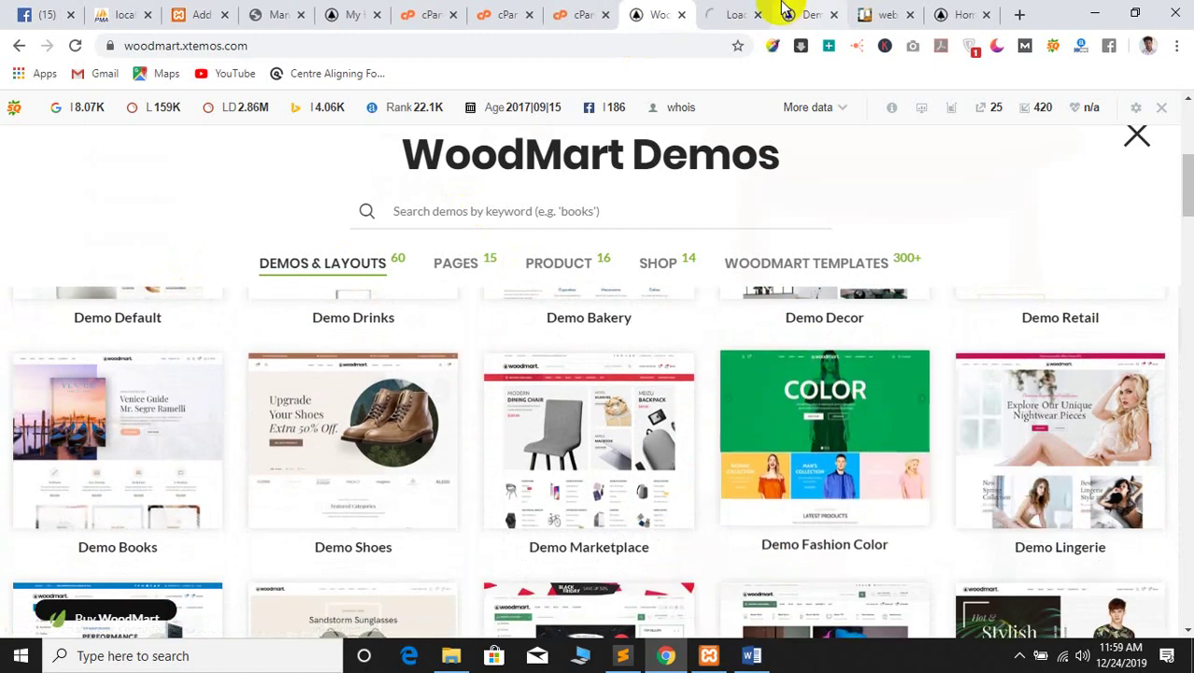
pyautogui.click(735, 7)
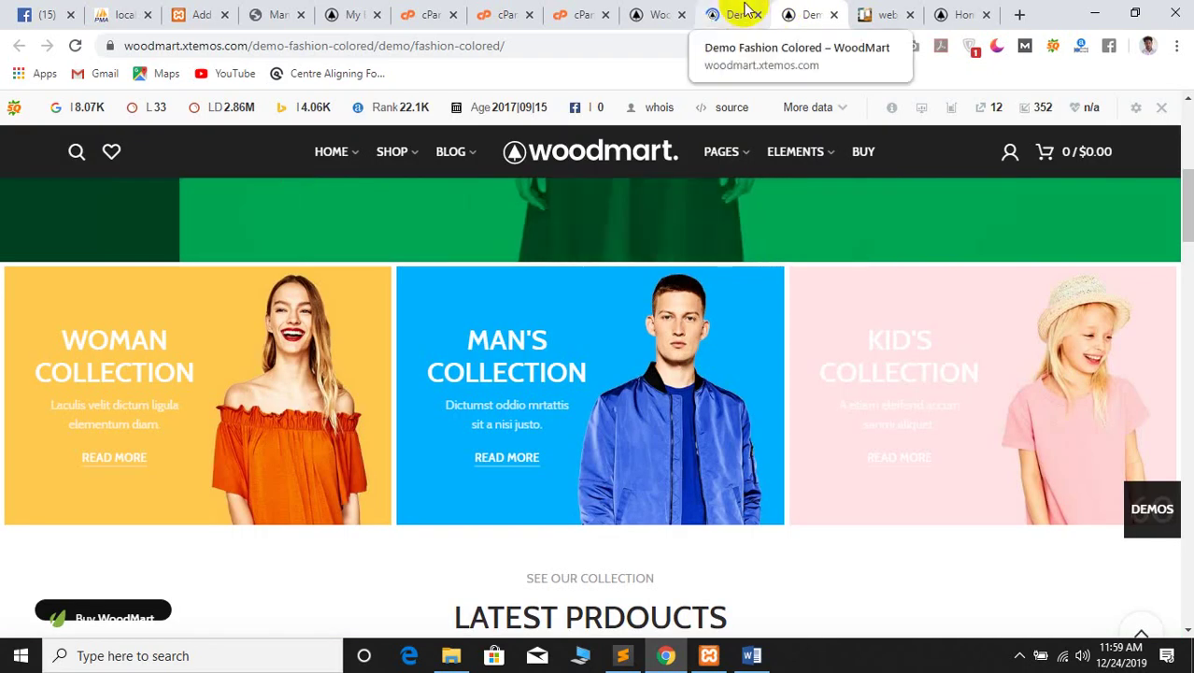
pyautogui.click(747, 9)
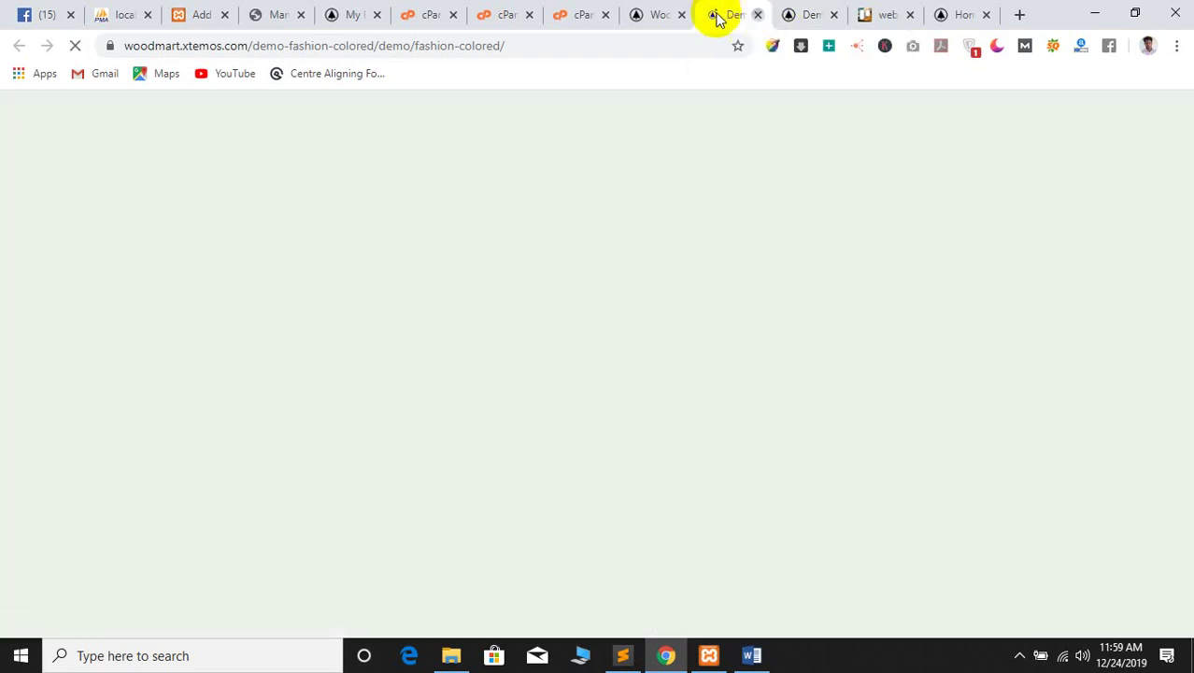
pyautogui.middleClick(711, 13)
pyautogui.scroll(-8, 437, 448)
pyautogui.scroll(8, 5, 440)
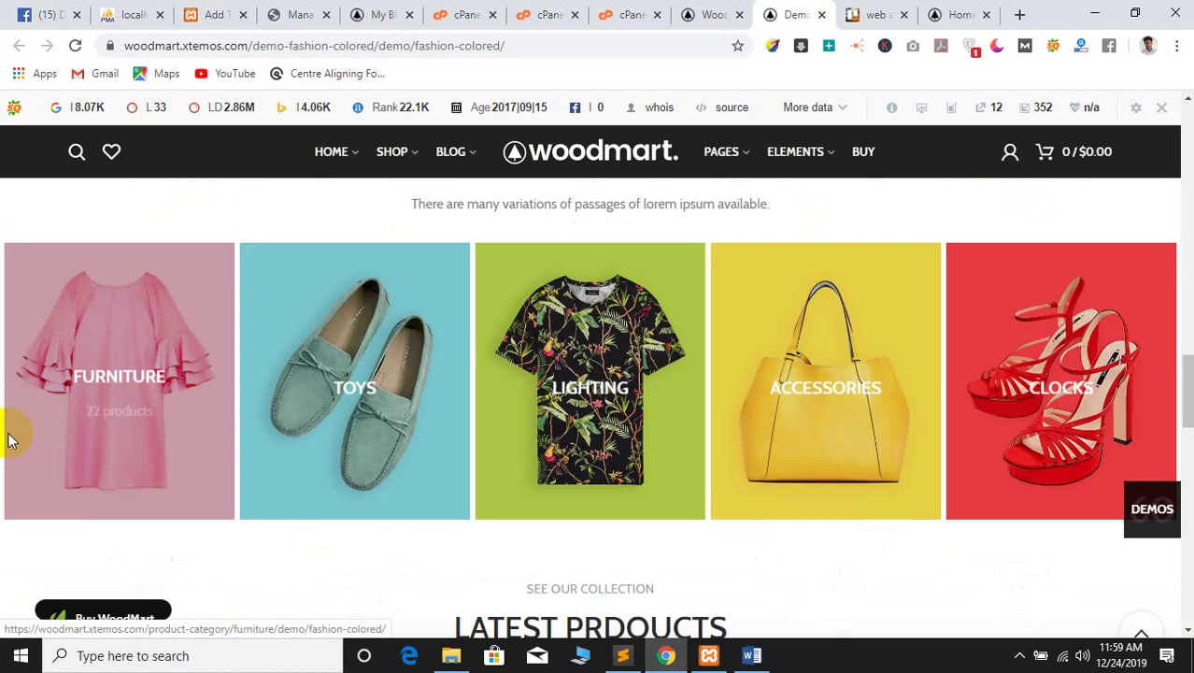
pyautogui.scroll(-7, 327, 355)
pyautogui.click(945, 11)
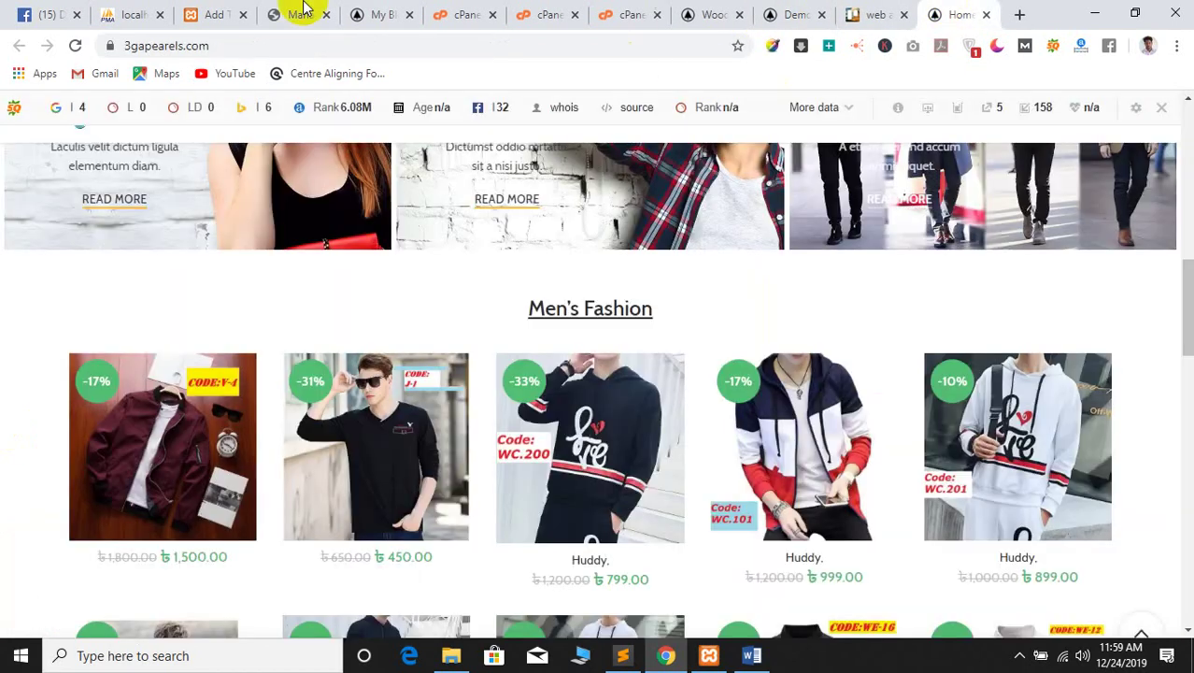
pyautogui.click(192, 11)
# Switch to the WordPress Manage Themes admin page
pyautogui.click(487, 9)
pyautogui.click(383, 11)
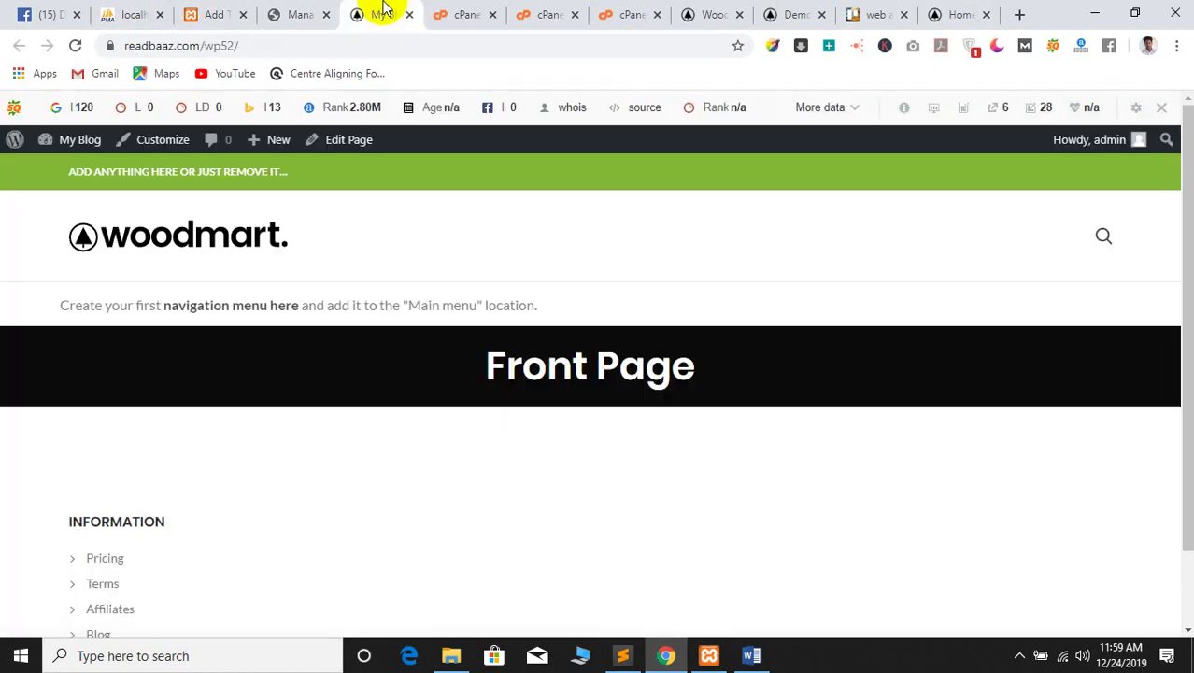
pyautogui.click(271, 12)
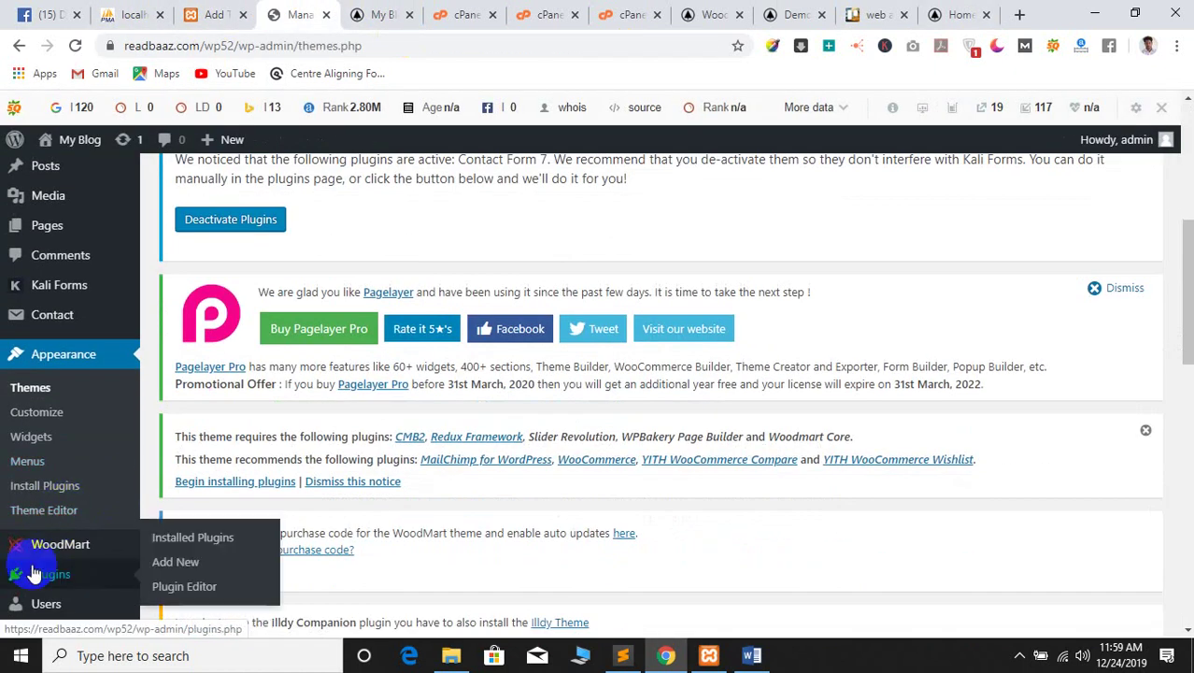
pyautogui.moveTo(97, 553)
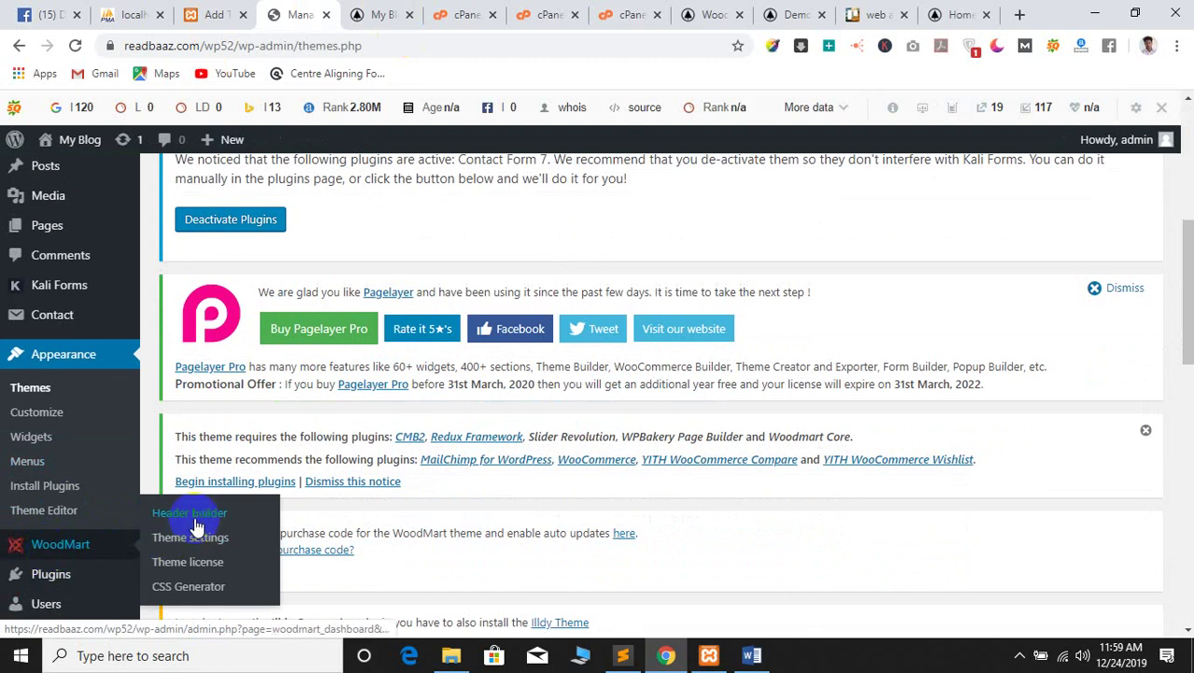
pyautogui.scroll(-2, 254, 514)
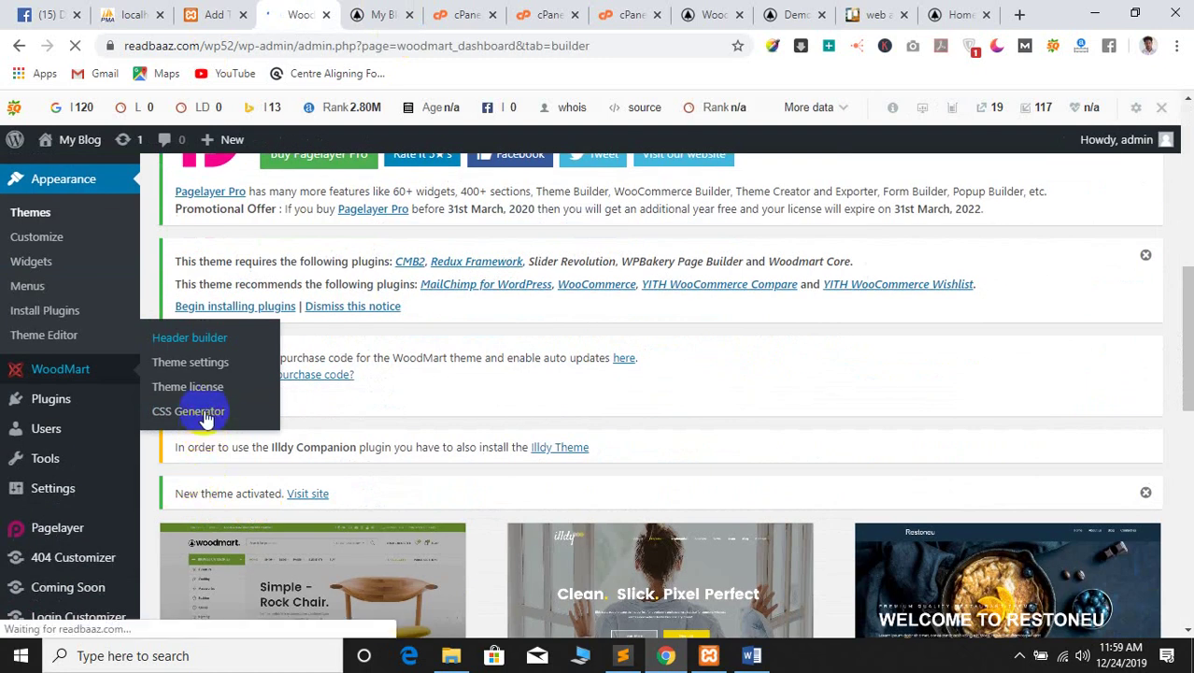
pyautogui.scroll(-2, 267, 455)
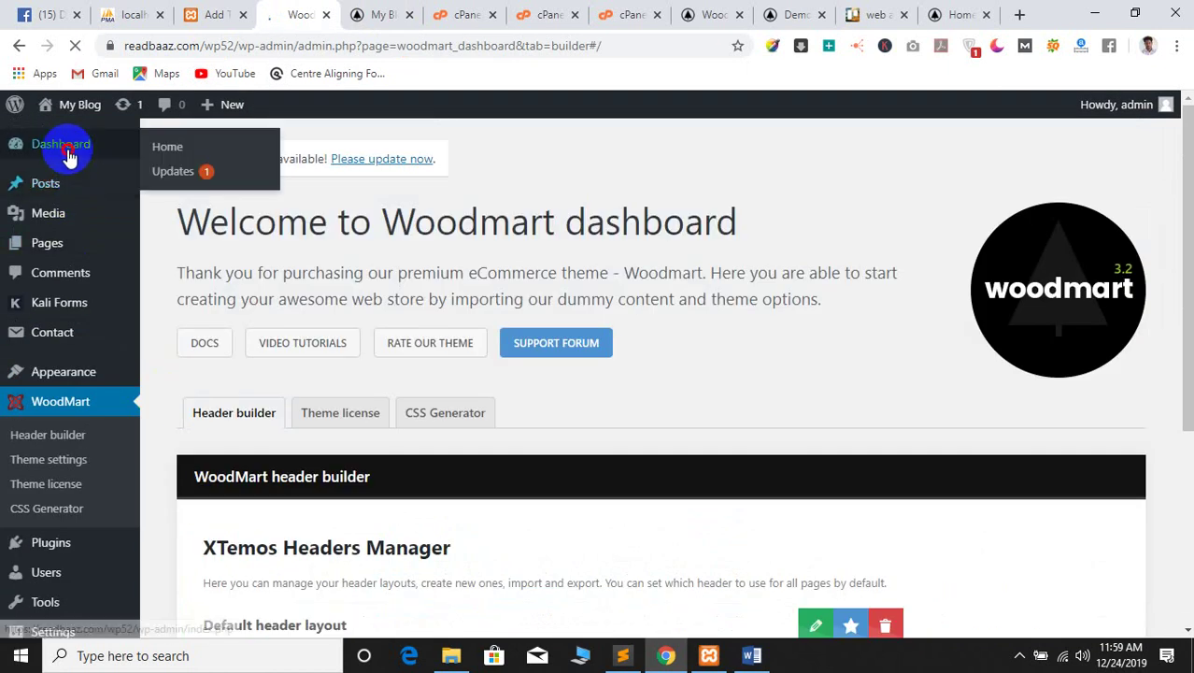
# Go to the Dashboard and start installing WoodMart's required plugins from the theme notice
pyautogui.click(65, 150)
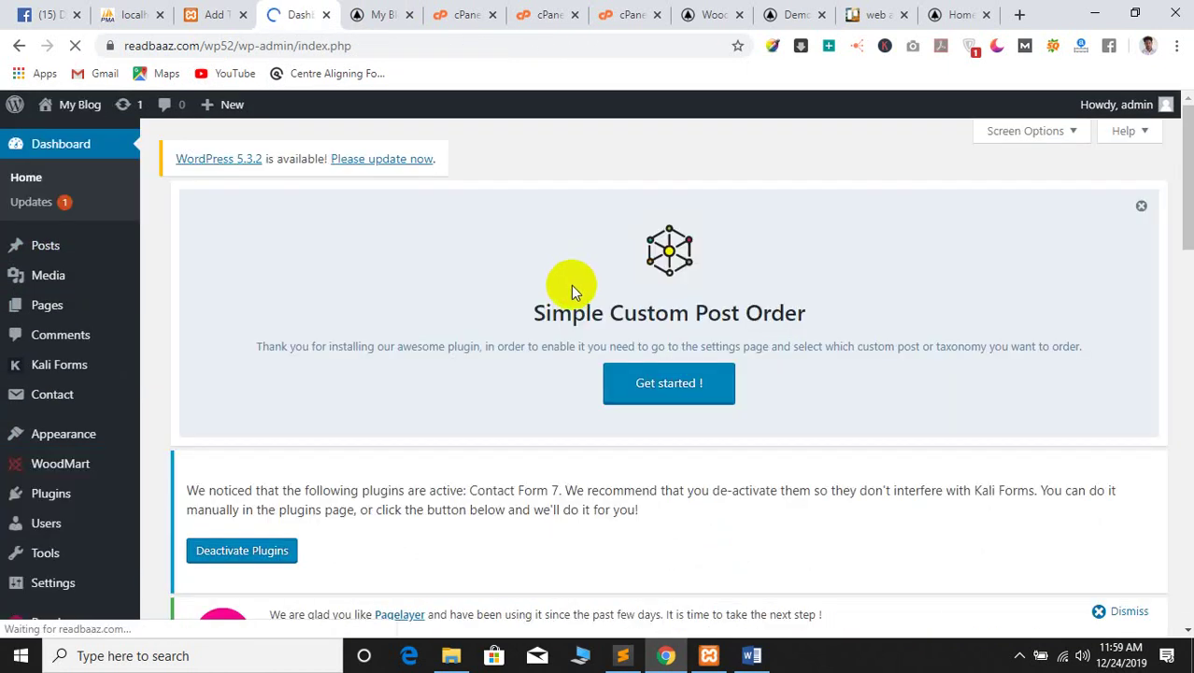
pyautogui.scroll(-7, 568, 286)
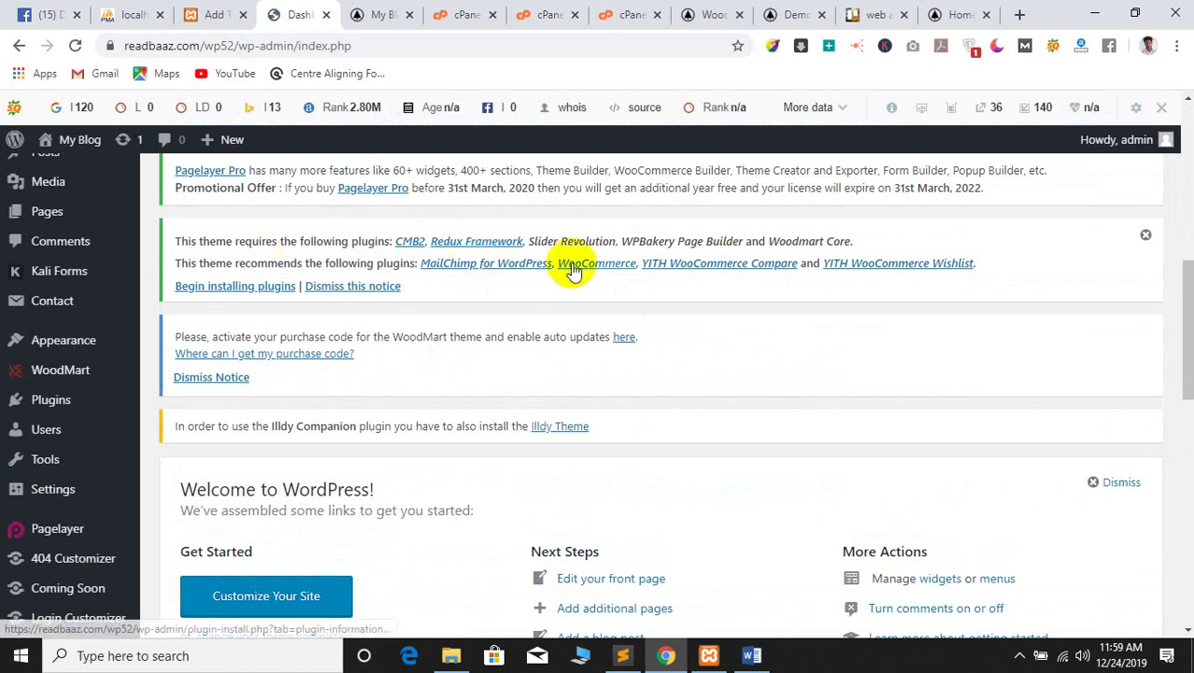
pyautogui.click(227, 295)
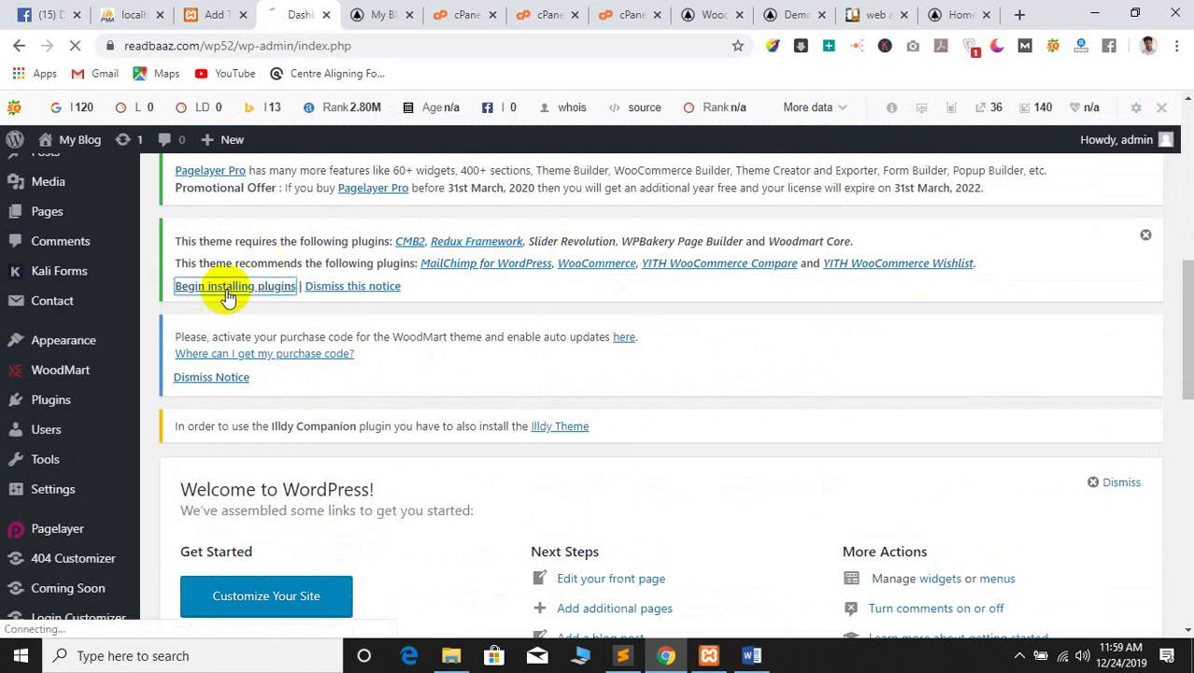
# Tick all nine plugins on Install Required Plugins and open the Bulk Actions dropdown
pyautogui.click(369, 13)
pyautogui.click(294, 10)
pyautogui.scroll(-5, 586, 408)
pyautogui.scroll(9, 453, 461)
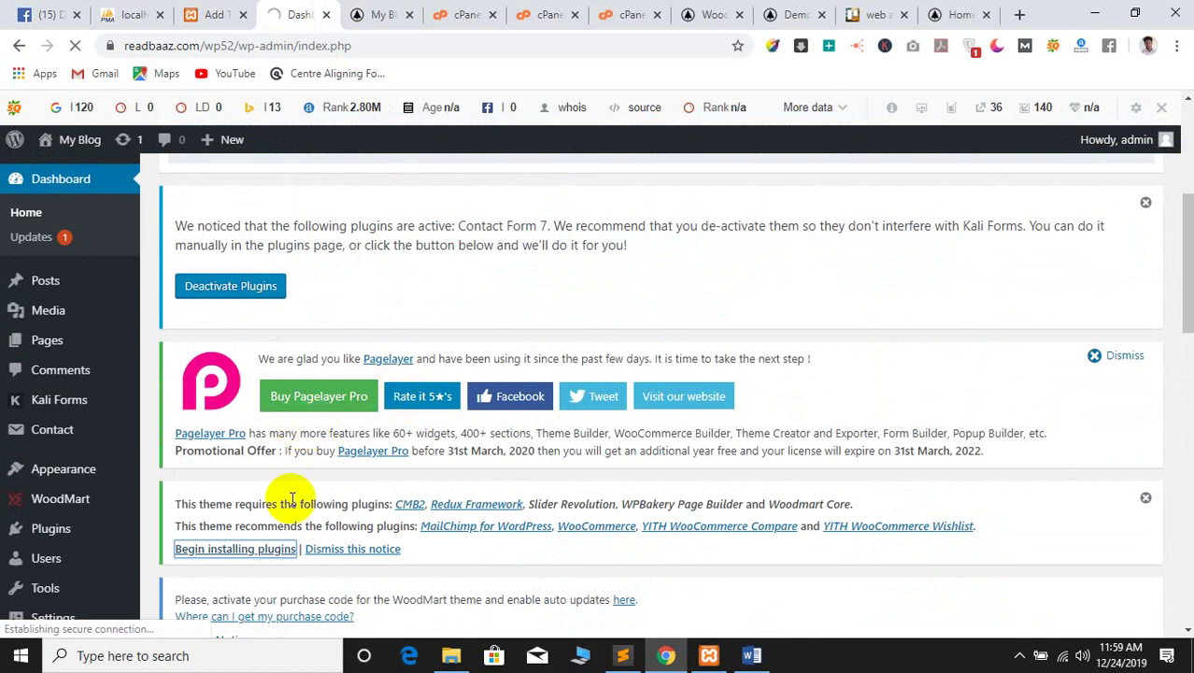
pyautogui.scroll(-2, 434, 295)
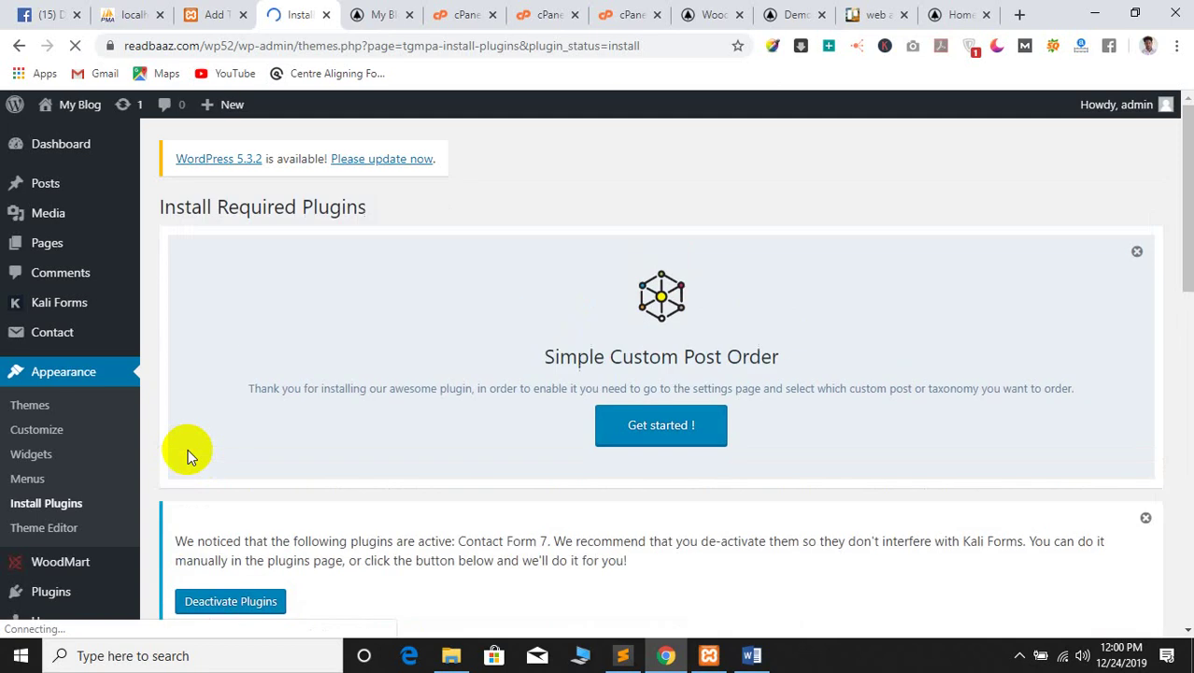
pyautogui.scroll(-8, 395, 421)
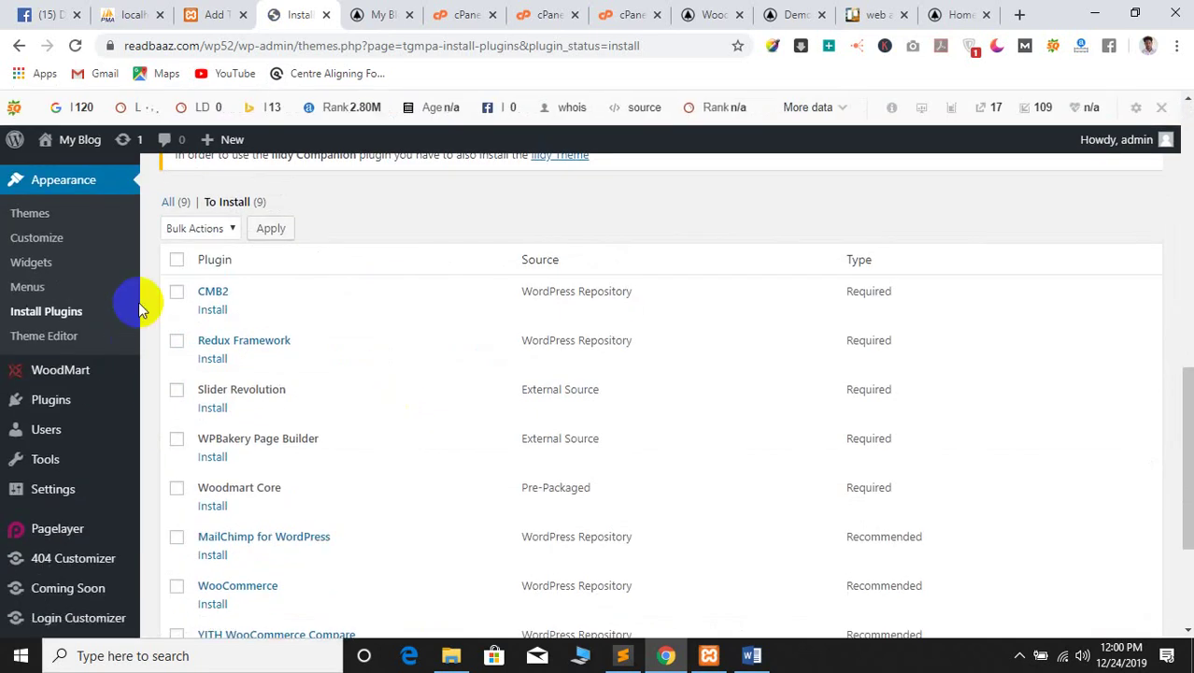
pyautogui.click(177, 262)
pyautogui.scroll(-2, 315, 344)
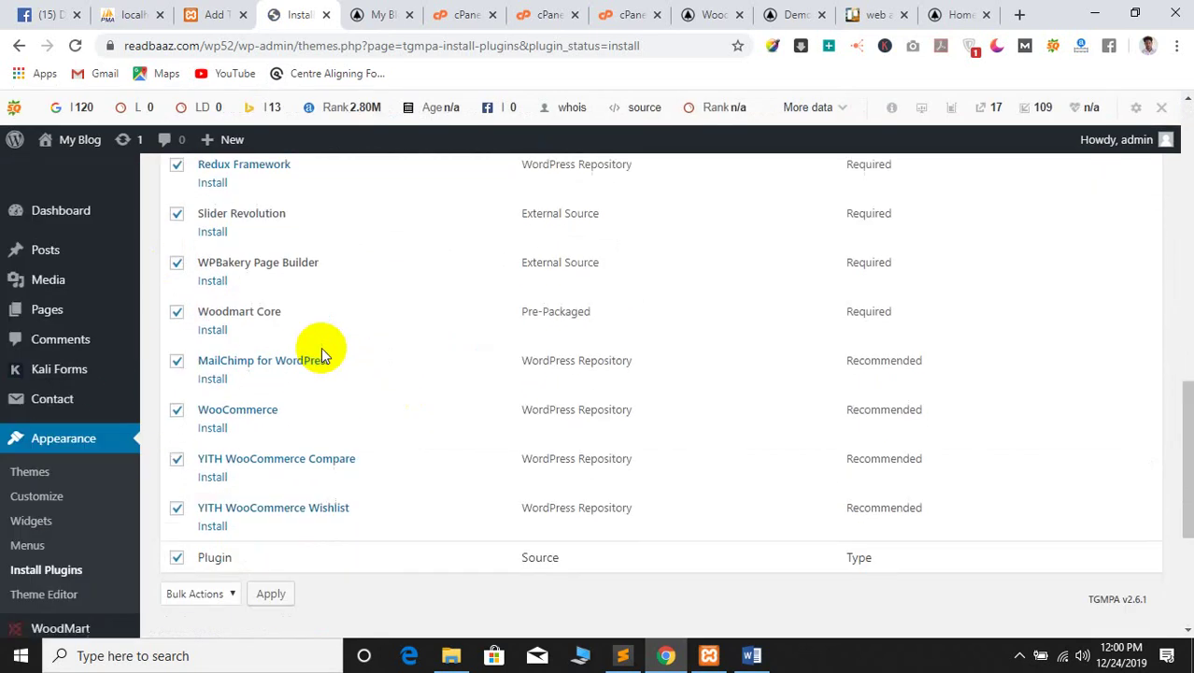
pyautogui.scroll(5, 280, 373)
pyautogui.scroll(-1, 319, 426)
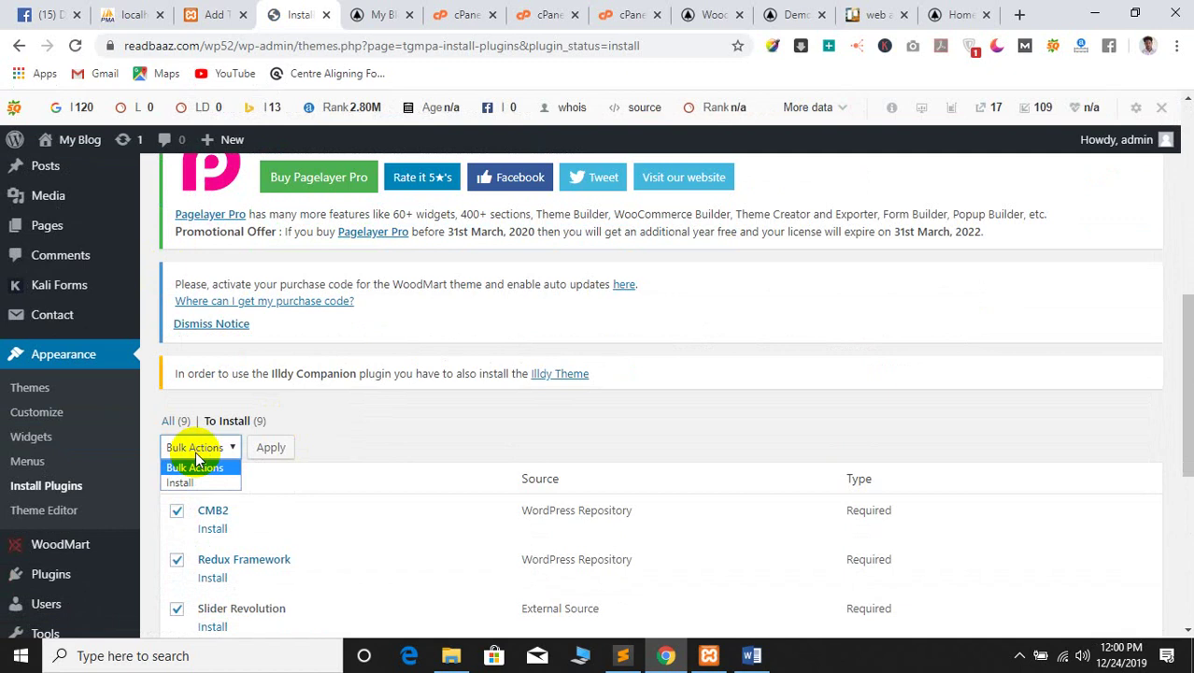
pyautogui.click(182, 482)
# Choose Install as the bulk action to start installing the nine plugins
pyautogui.click(270, 446)
pyautogui.scroll(-2, 431, 399)
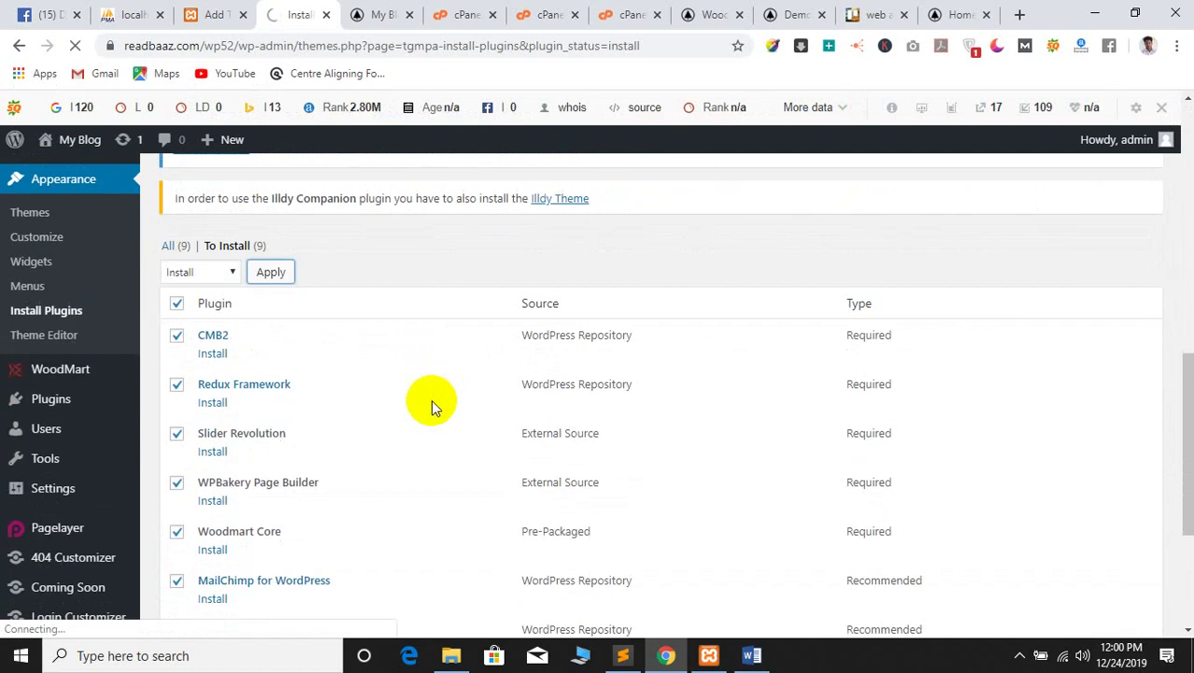
pyautogui.scroll(-6, 428, 332)
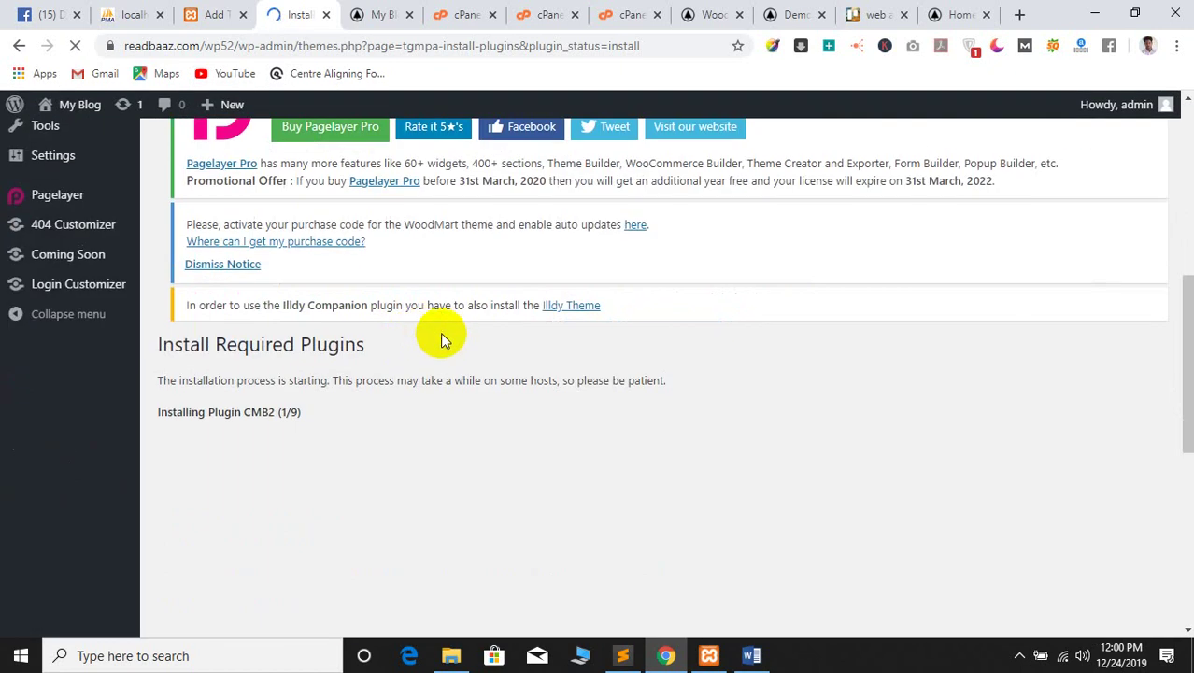
pyautogui.scroll(2, 440, 338)
pyautogui.scroll(-4, 438, 346)
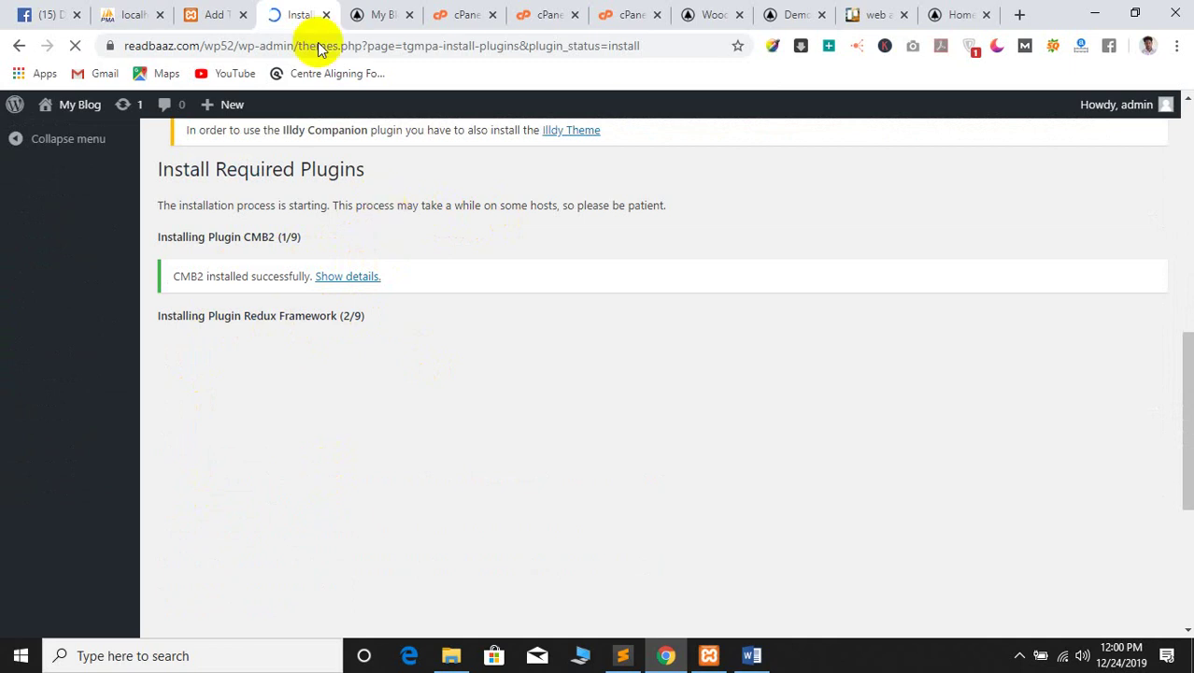
# Follow the install log until CMB2 and Redux Framework finish successfully
pyautogui.hotkey('ctrl', 'Tab')
pyautogui.click(292, 12)
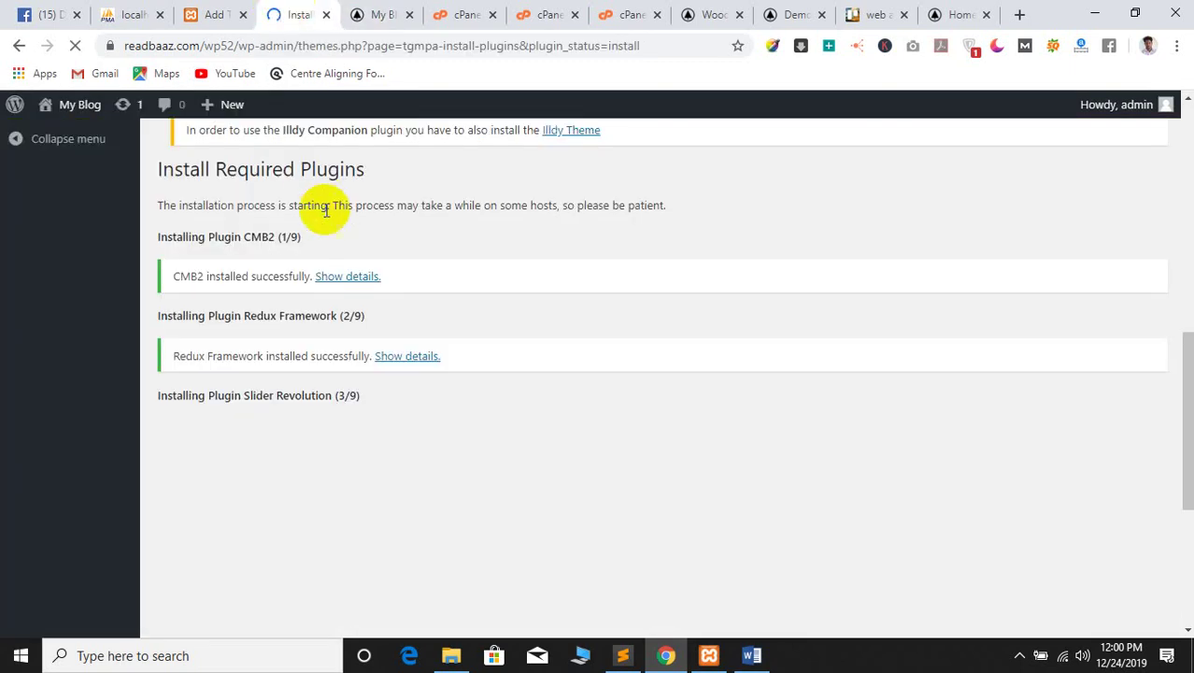
pyautogui.click(355, 9)
pyautogui.click(300, 11)
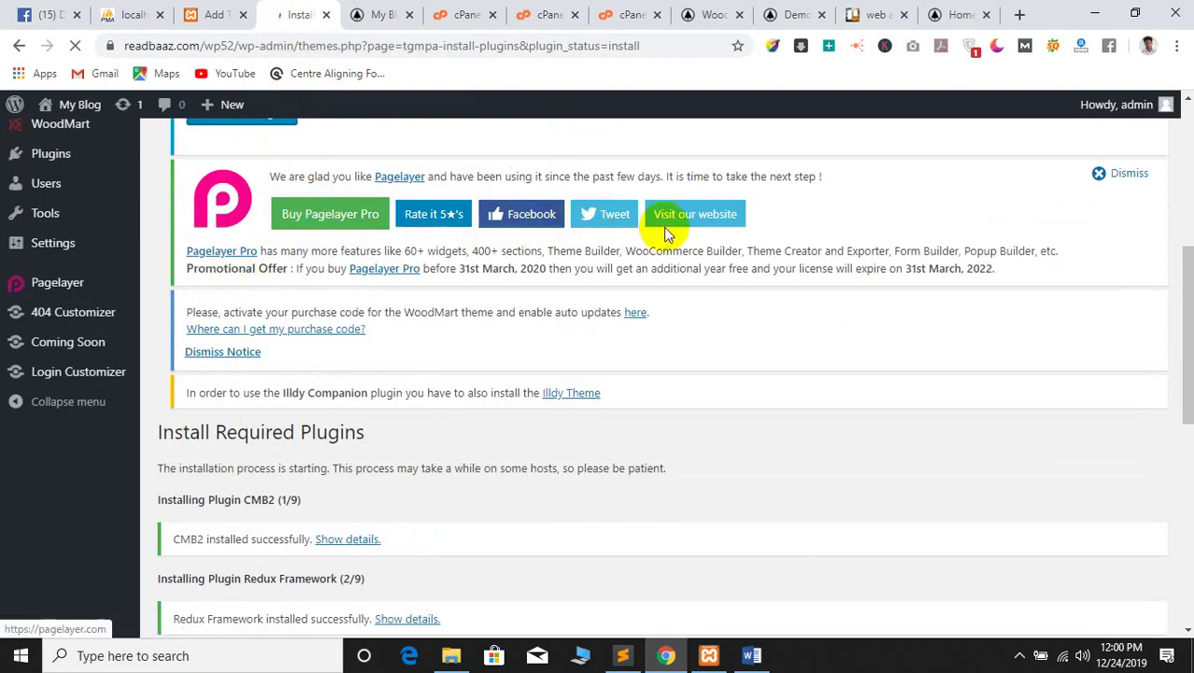
pyautogui.scroll(-3, 489, 258)
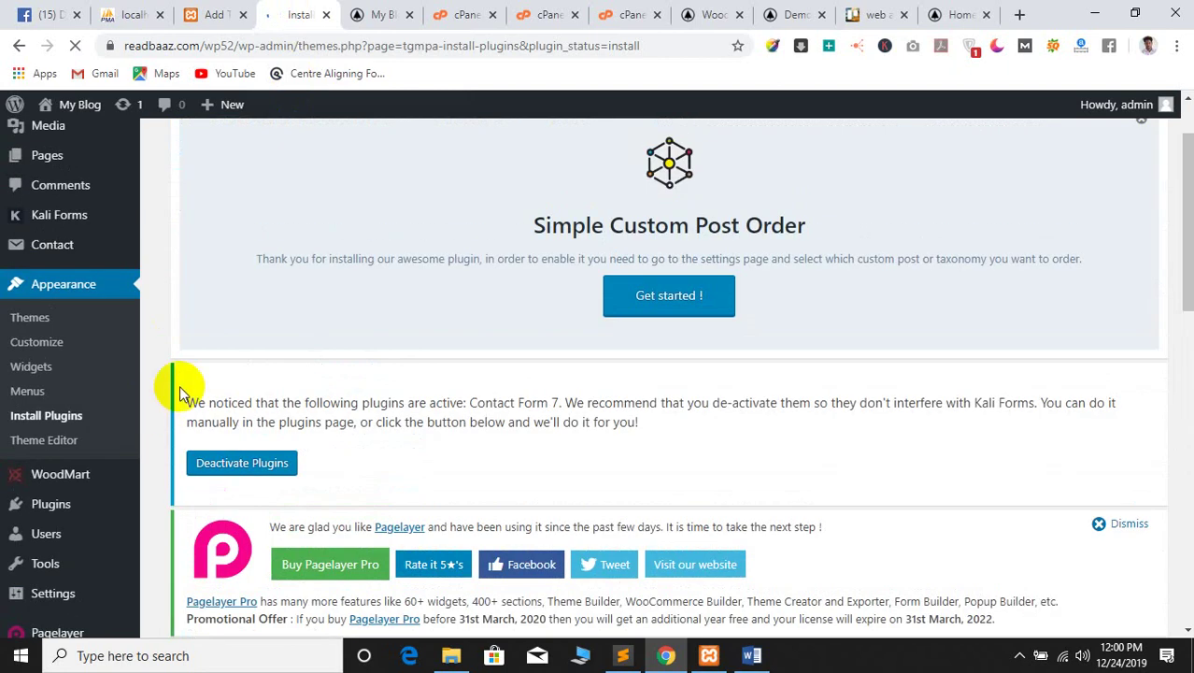
pyautogui.scroll(-4, 191, 377)
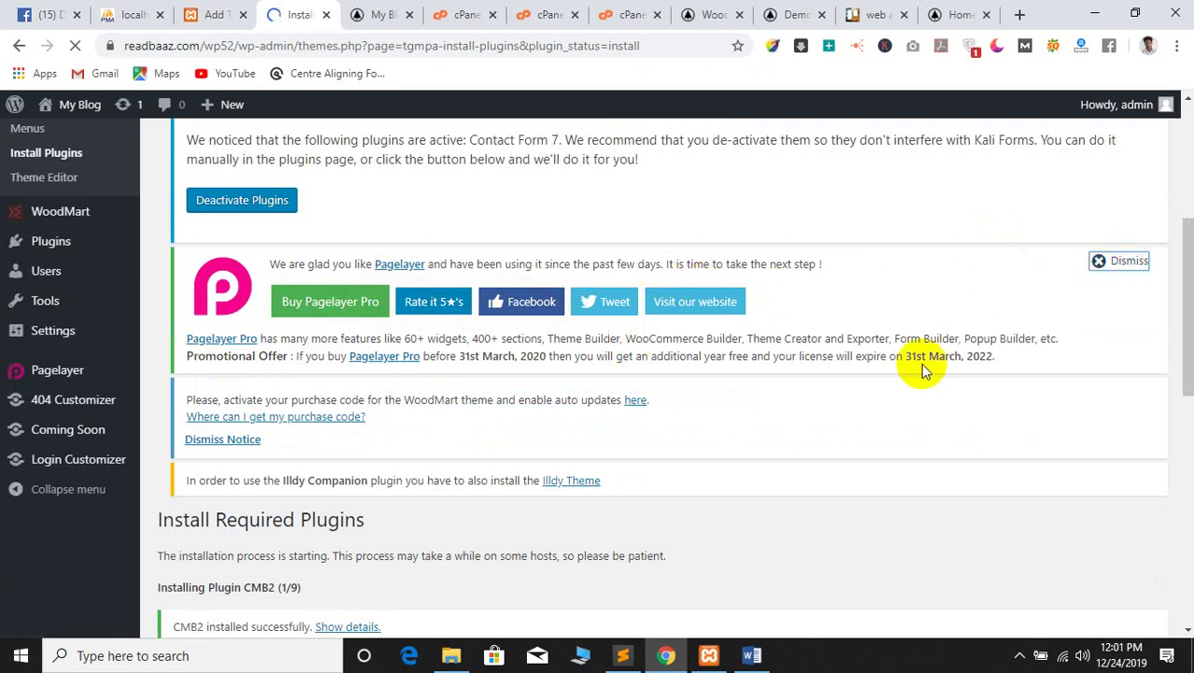
pyautogui.scroll(-5, 610, 410)
pyautogui.scroll(4, 607, 399)
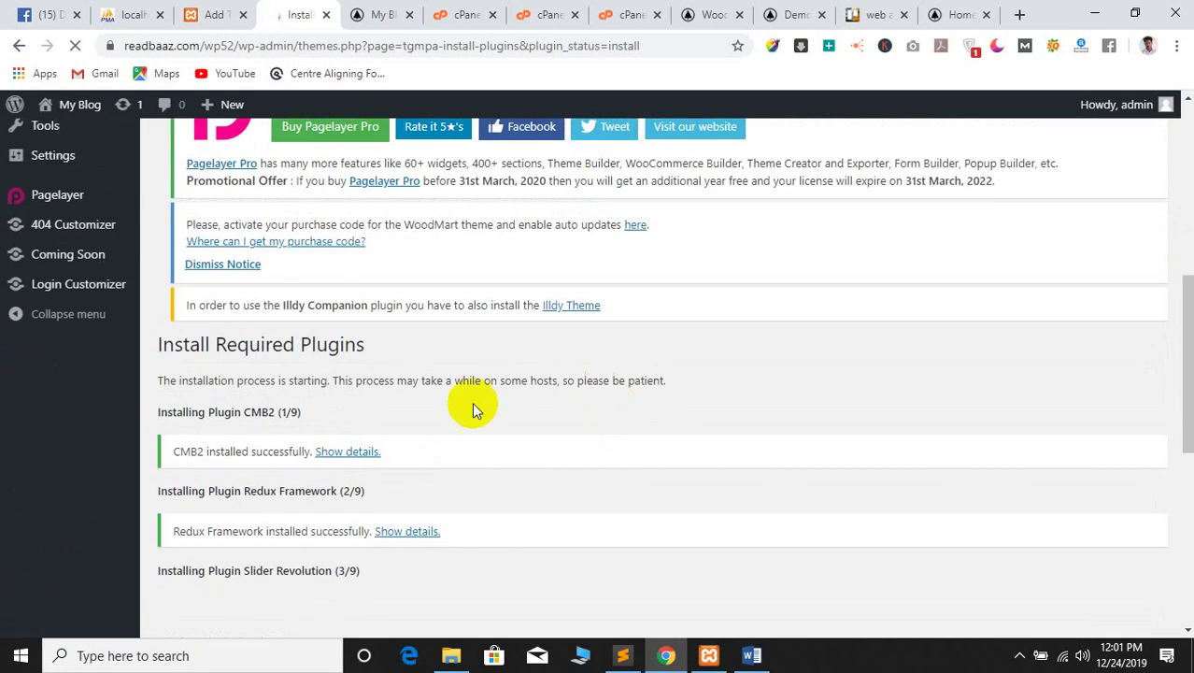
pyautogui.scroll(3, 430, 406)
pyautogui.scroll(-5, 379, 495)
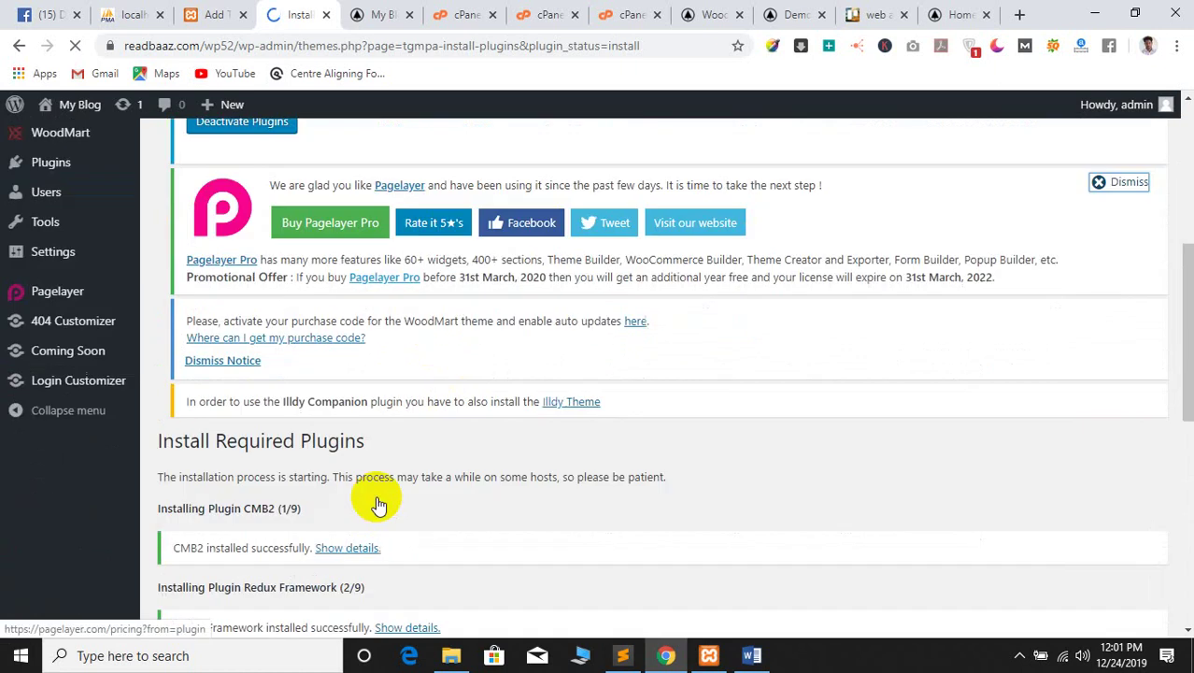
pyautogui.scroll(4, 312, 465)
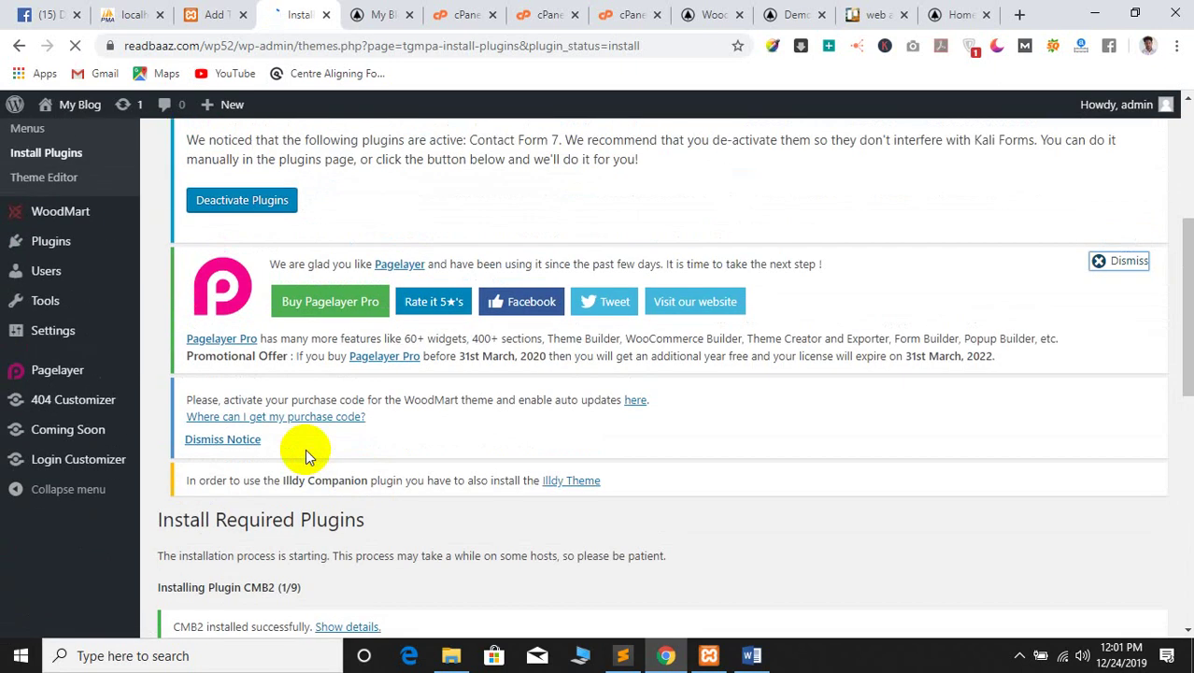
pyautogui.scroll(-3, 370, 448)
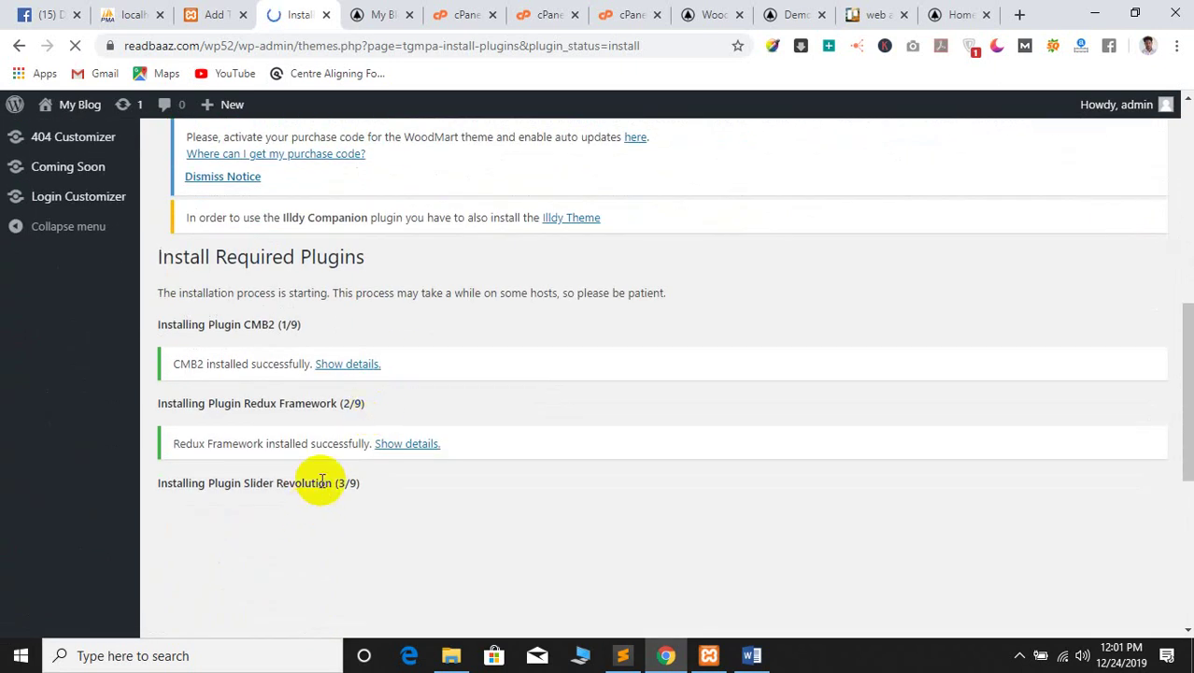
pyautogui.scroll(-3, 315, 480)
# Check the Wi-Fi networks while Slider Revolution installs, then show the My Blog front page
pyautogui.scroll(3, 951, 635)
pyautogui.click(1058, 660)
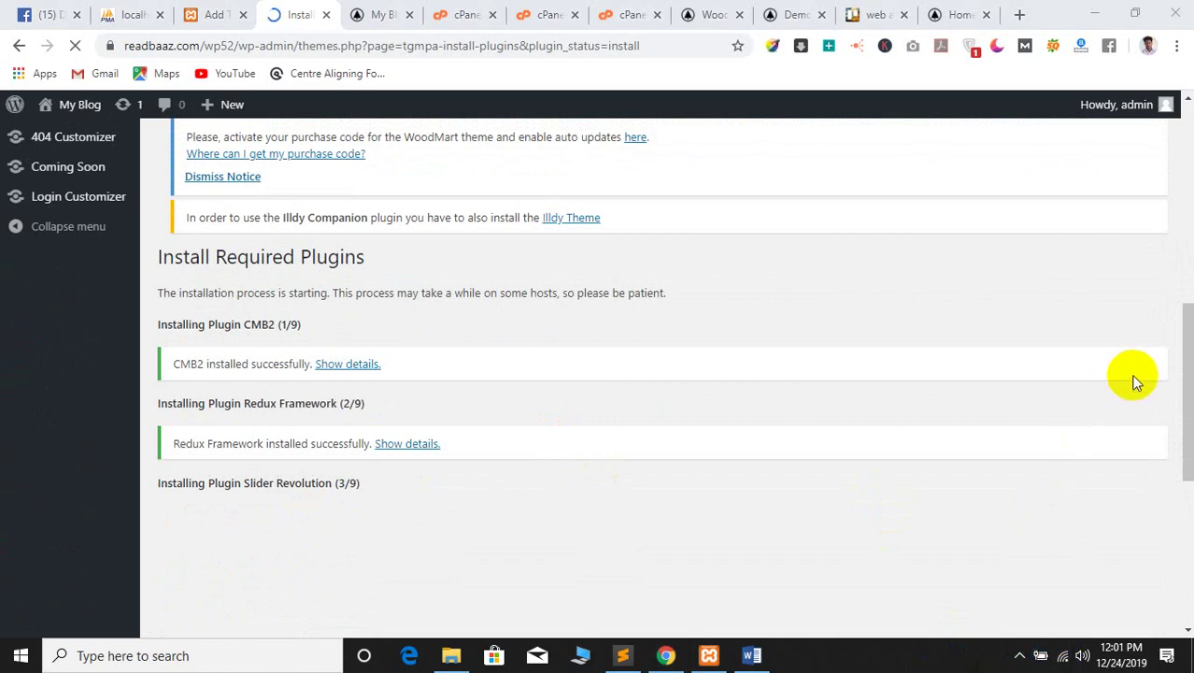
pyautogui.click(1081, 465)
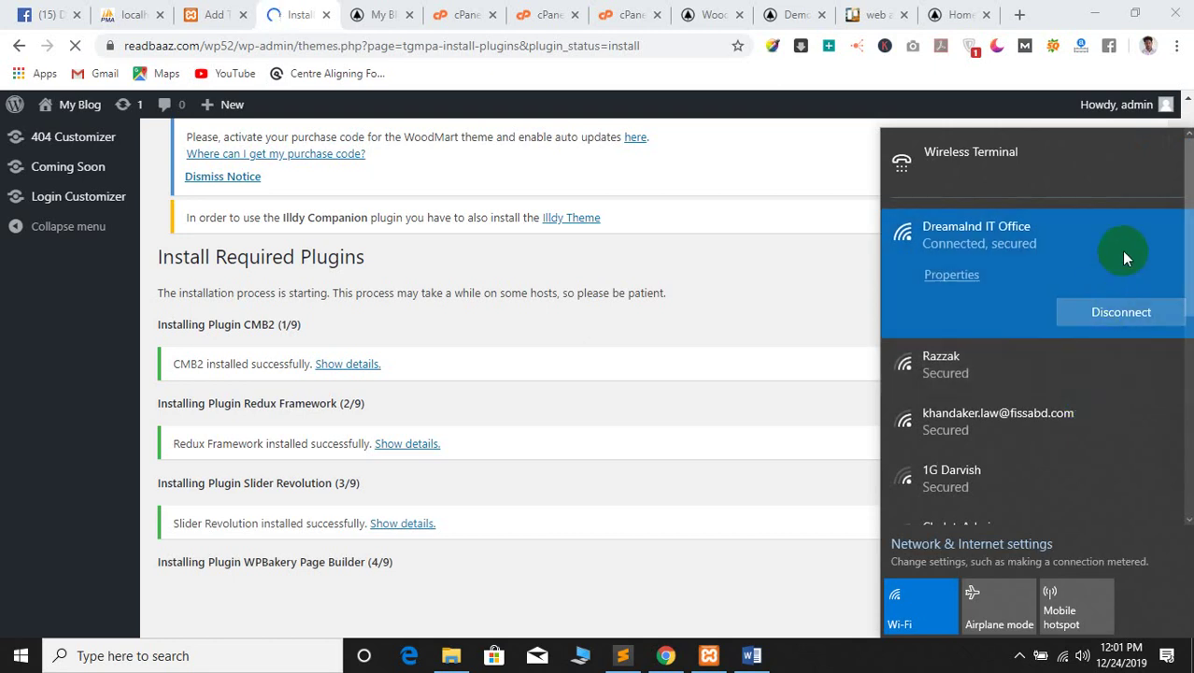
pyautogui.click(624, 437)
pyautogui.scroll(-1, 630, 437)
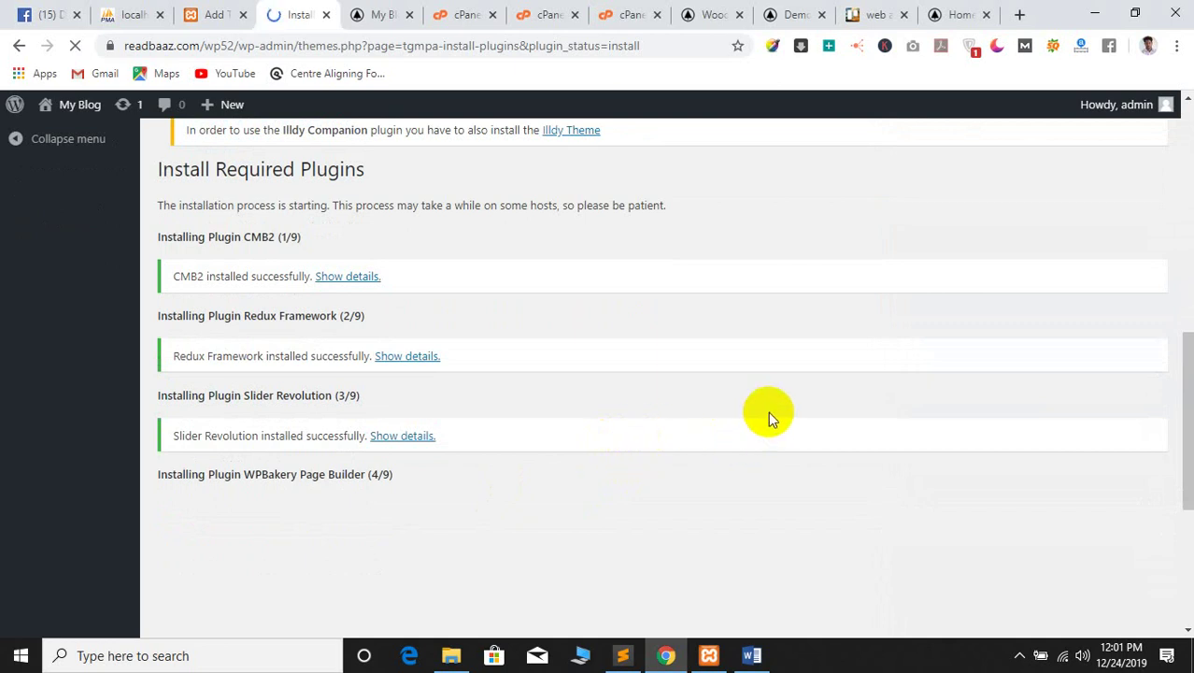
pyautogui.click(385, 14)
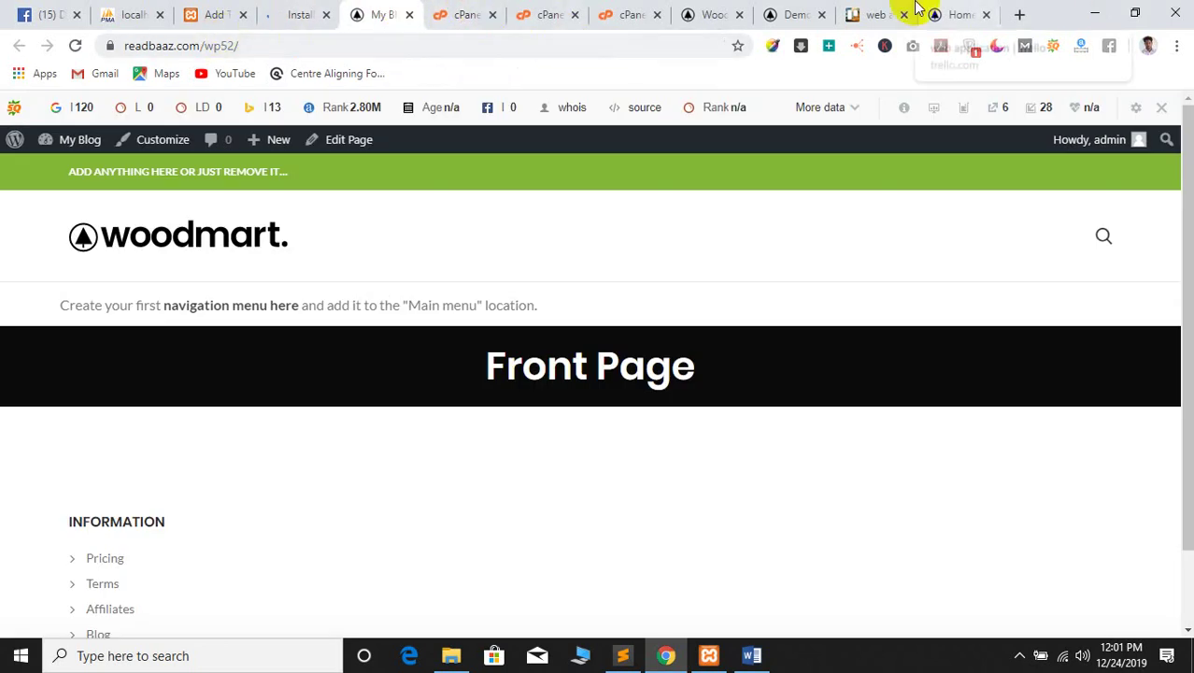
# Flip between the WoodMart Demos page and the Demo Fashion Colored demo
pyautogui.click(801, 13)
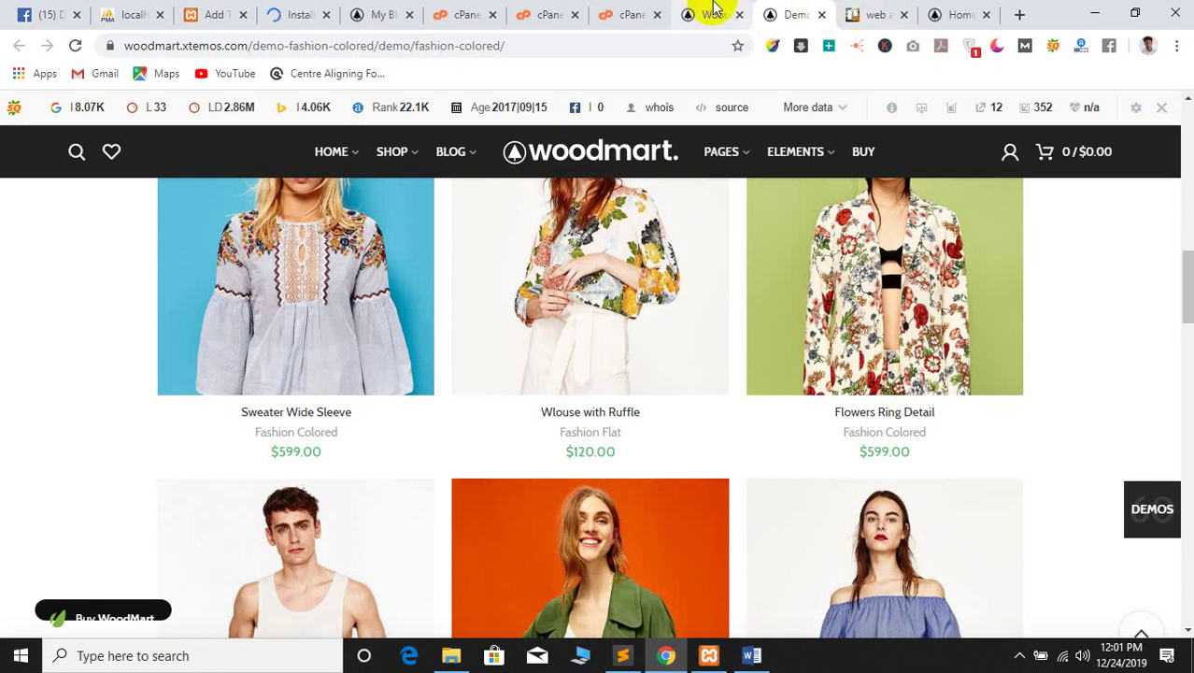
pyautogui.hotkey('ctrl', 'shift', 'Tab')
pyautogui.click(776, 13)
pyautogui.hotkey('ctrl', 'shift', 'Tab')
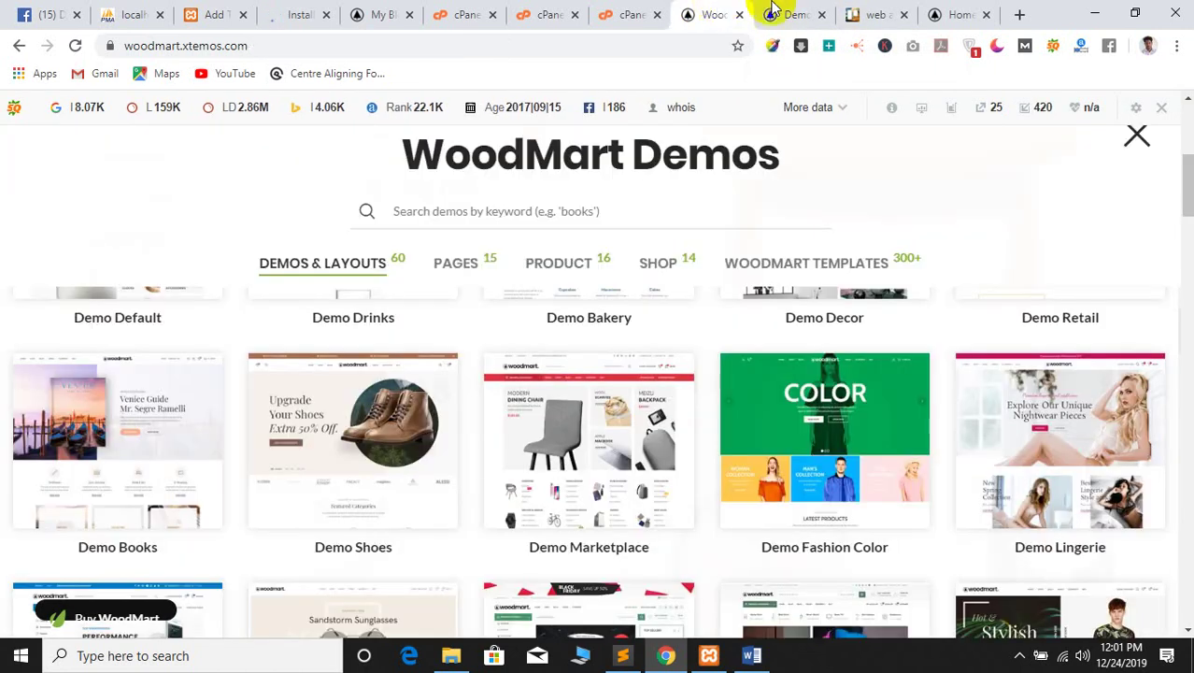
pyautogui.click(774, 13)
# Search Google for 'woodmart documentation' in a new tab
pyautogui.click(1019, 14)
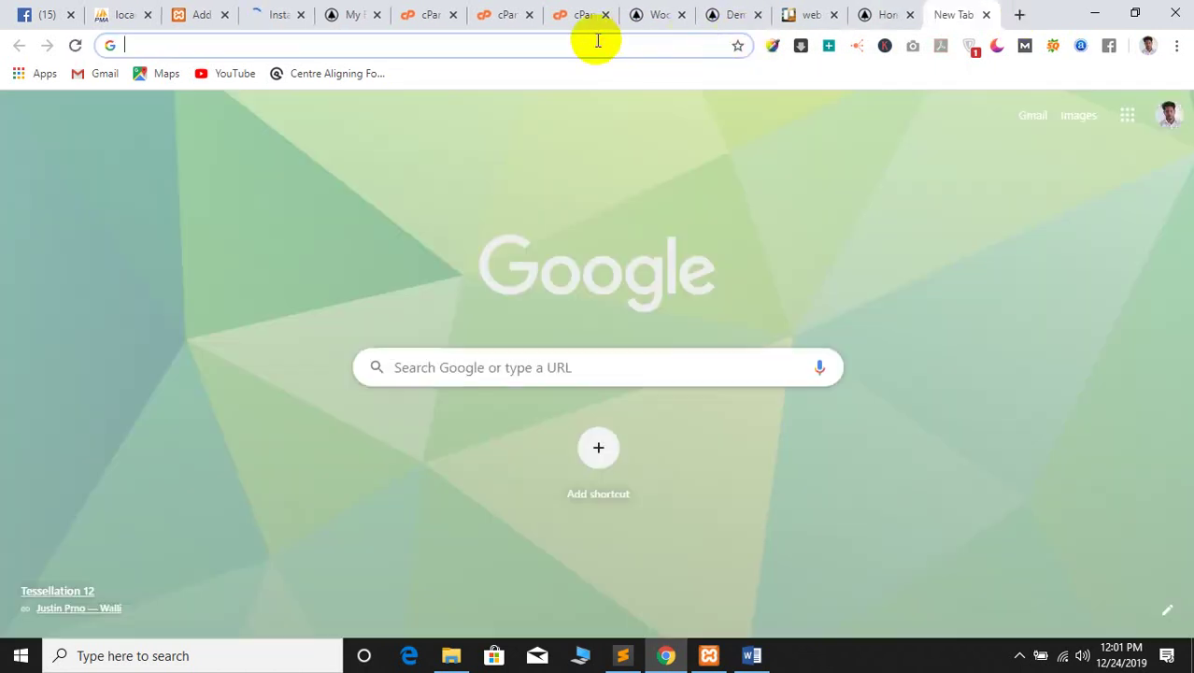
pyautogui.click(596, 41)
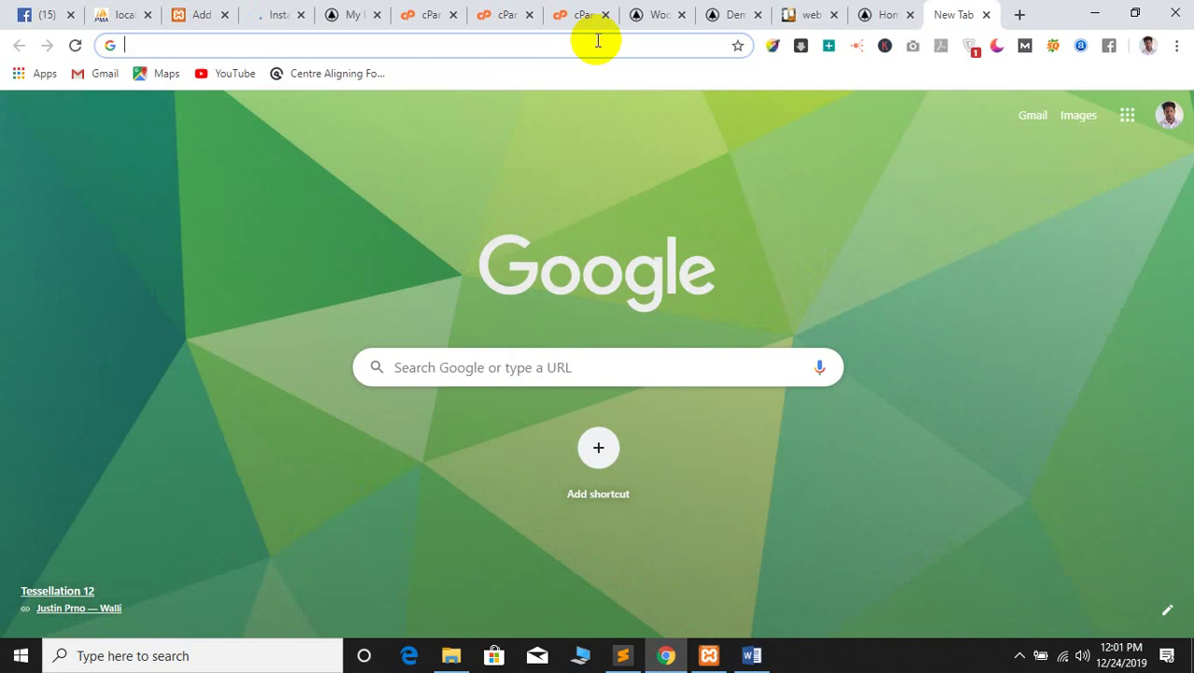
pyautogui.write('t')
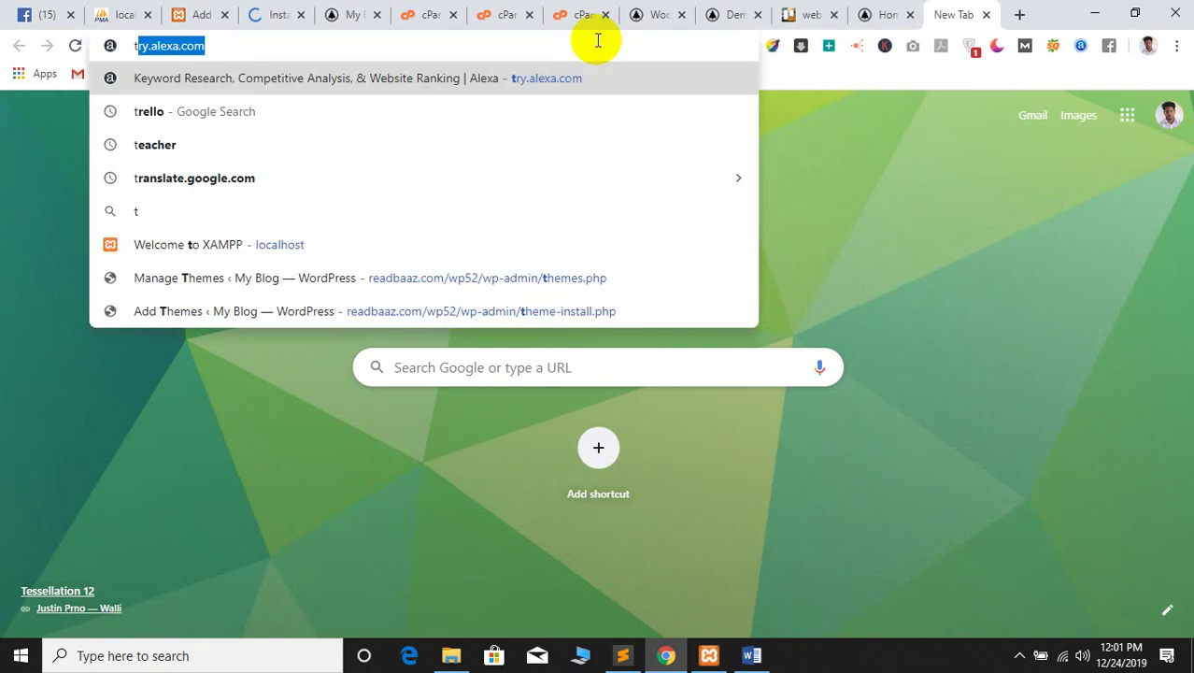
pyautogui.press('BackSpace')
pyautogui.press('BackSpace')
pyautogui.write('wodd')
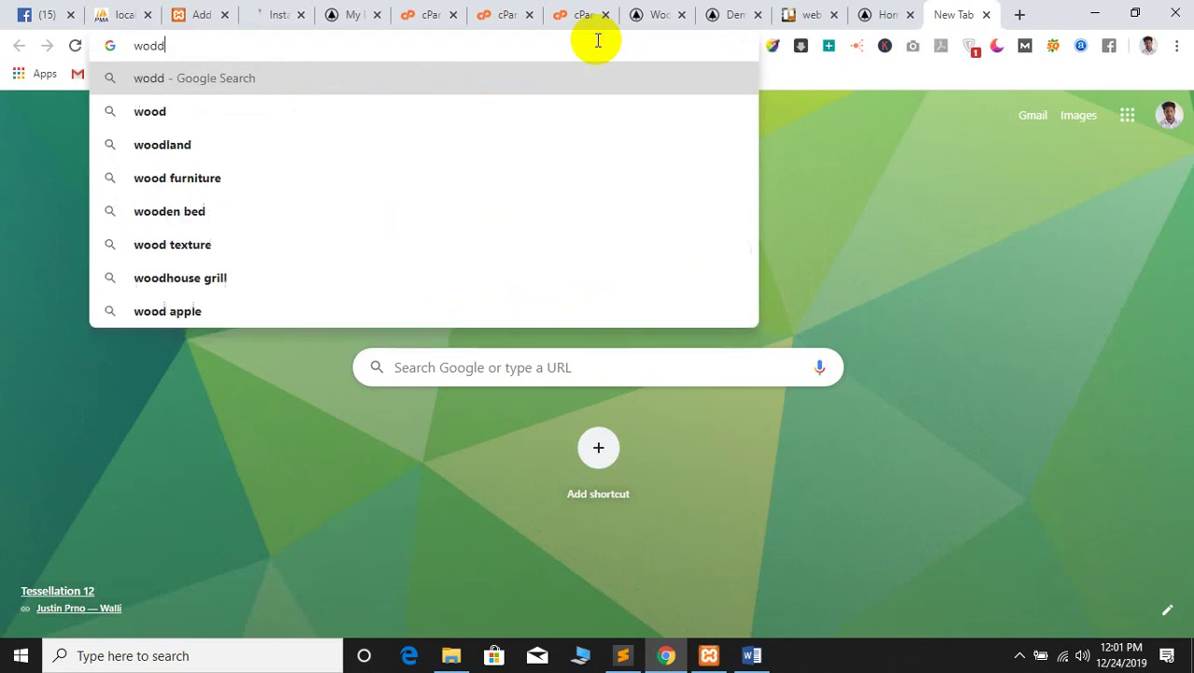
pyautogui.press('BackSpace')
pyautogui.press('BackSpace')
pyautogui.write('oo23yj7')
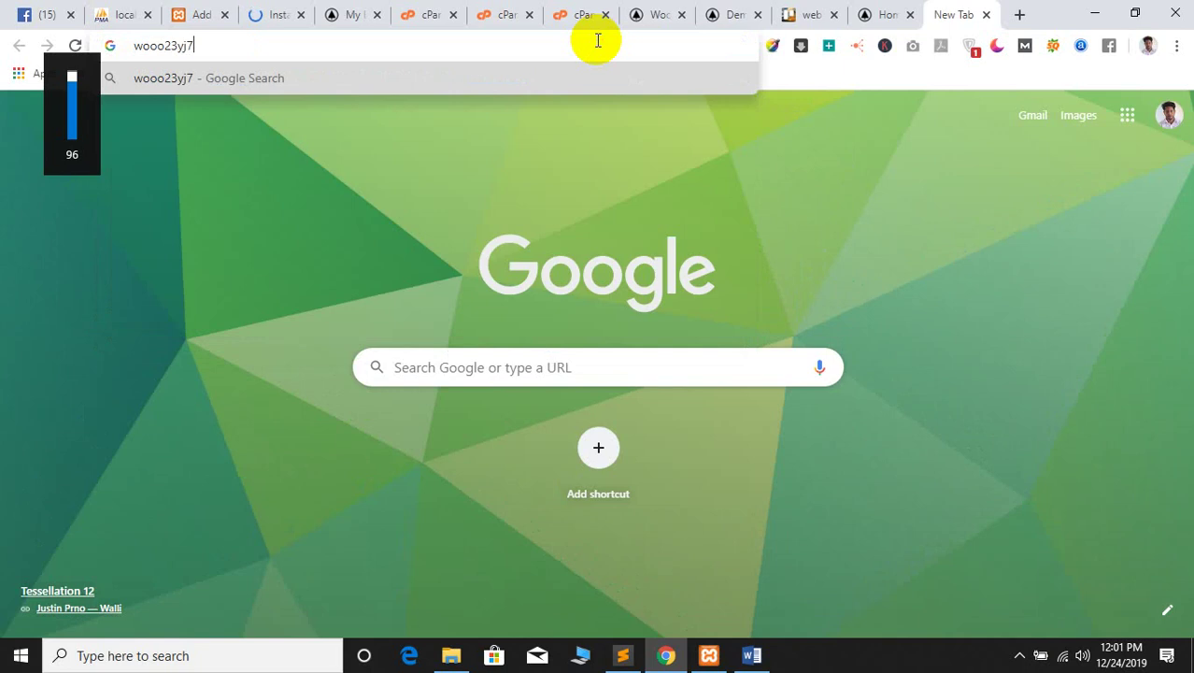
pyautogui.press('BackSpace')
pyautogui.press('BackSpace')
pyautogui.press('BackSpace')
pyautogui.press('BackSpace')
pyautogui.press('BackSpace')
pyautogui.write('dmar')
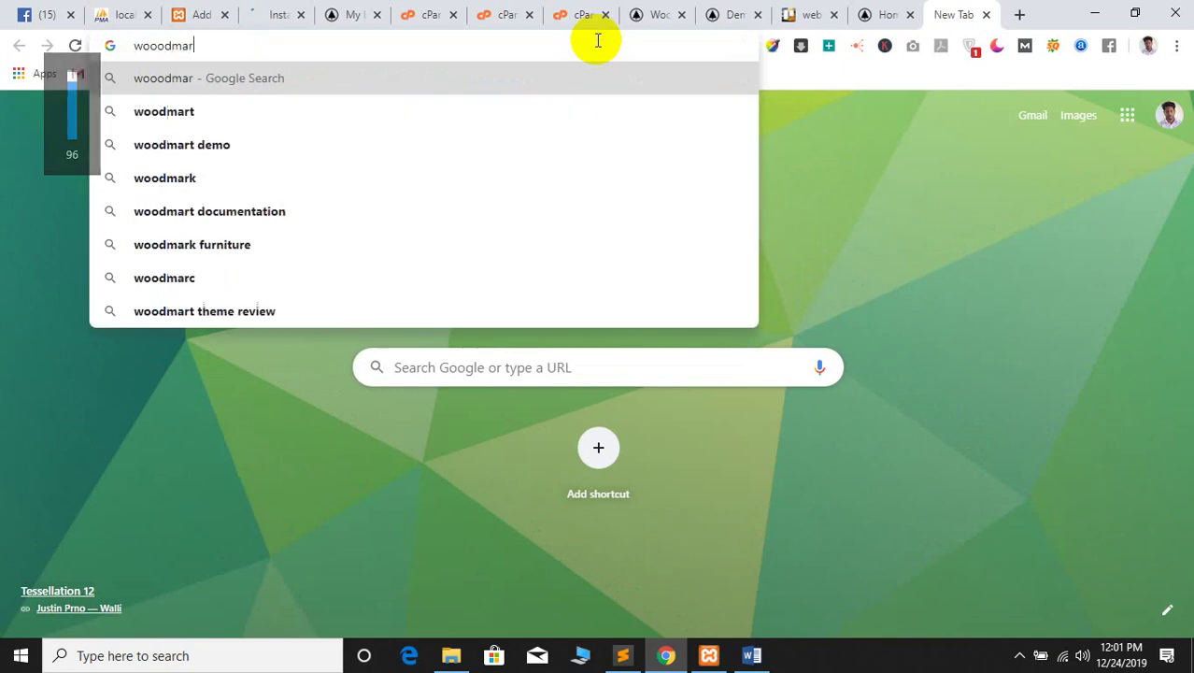
pyautogui.write('t do')
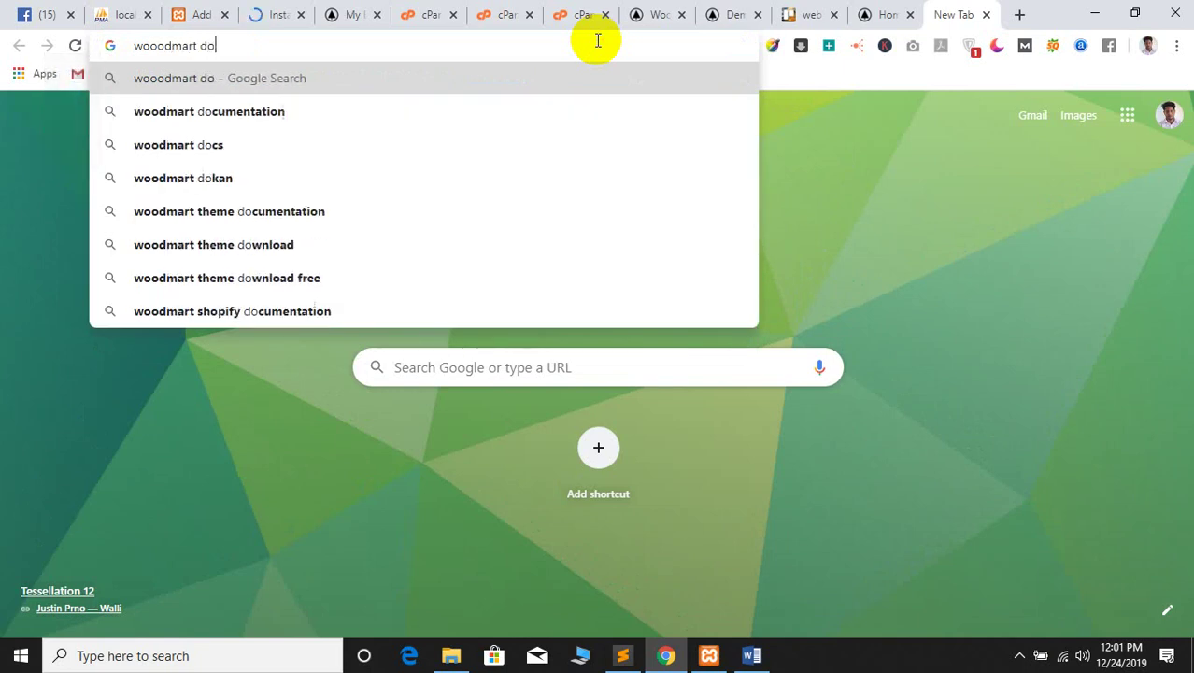
pyautogui.click(333, 117)
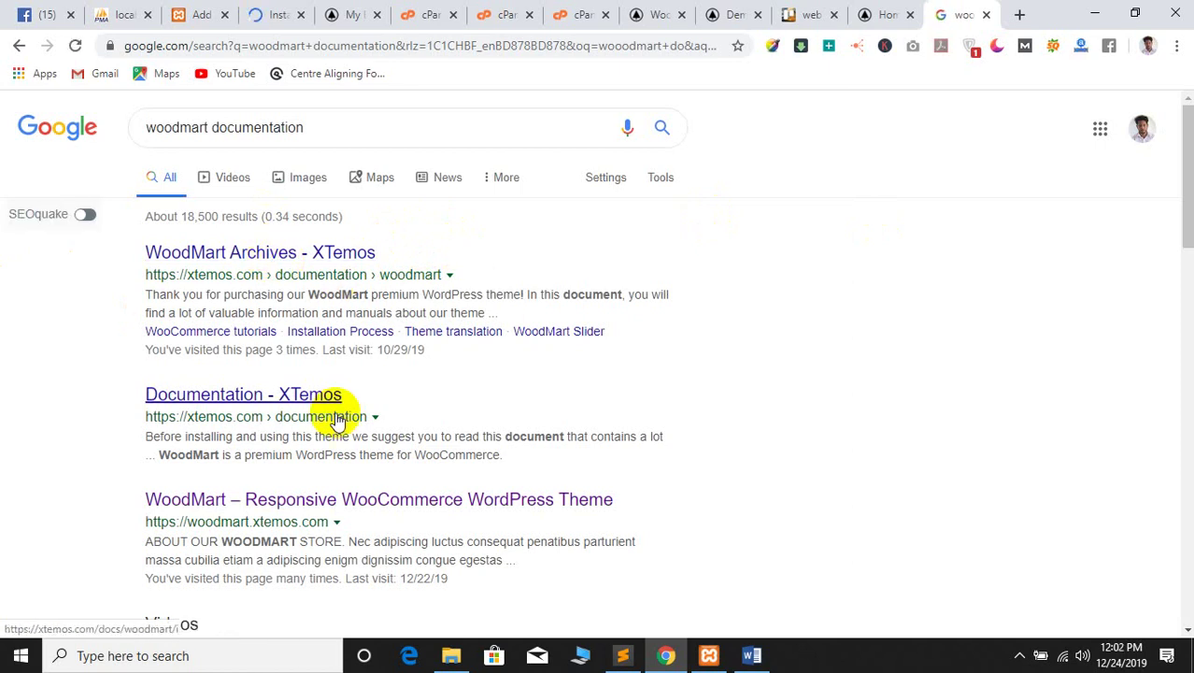
pyautogui.scroll(-1, 170, 505)
pyautogui.scroll(1, 205, 354)
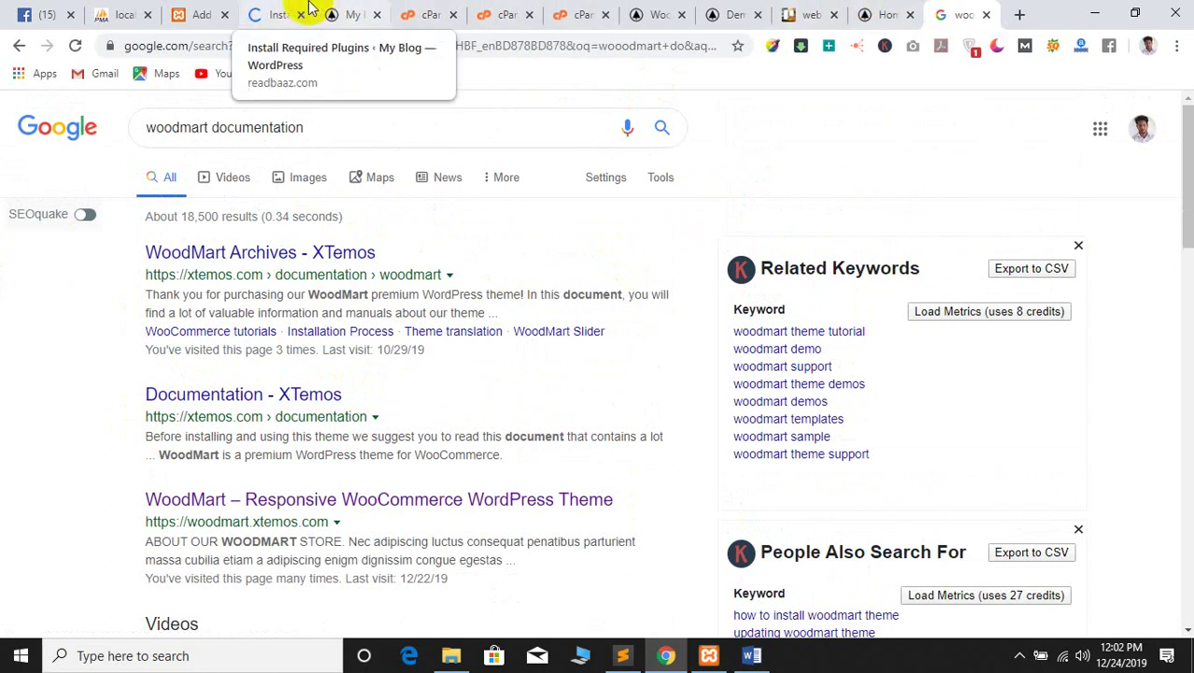
# Return to the Install Required Plugins progress page
pyautogui.click(280, 14)
pyautogui.scroll(-1, 489, 294)
pyautogui.scroll(3, 495, 303)
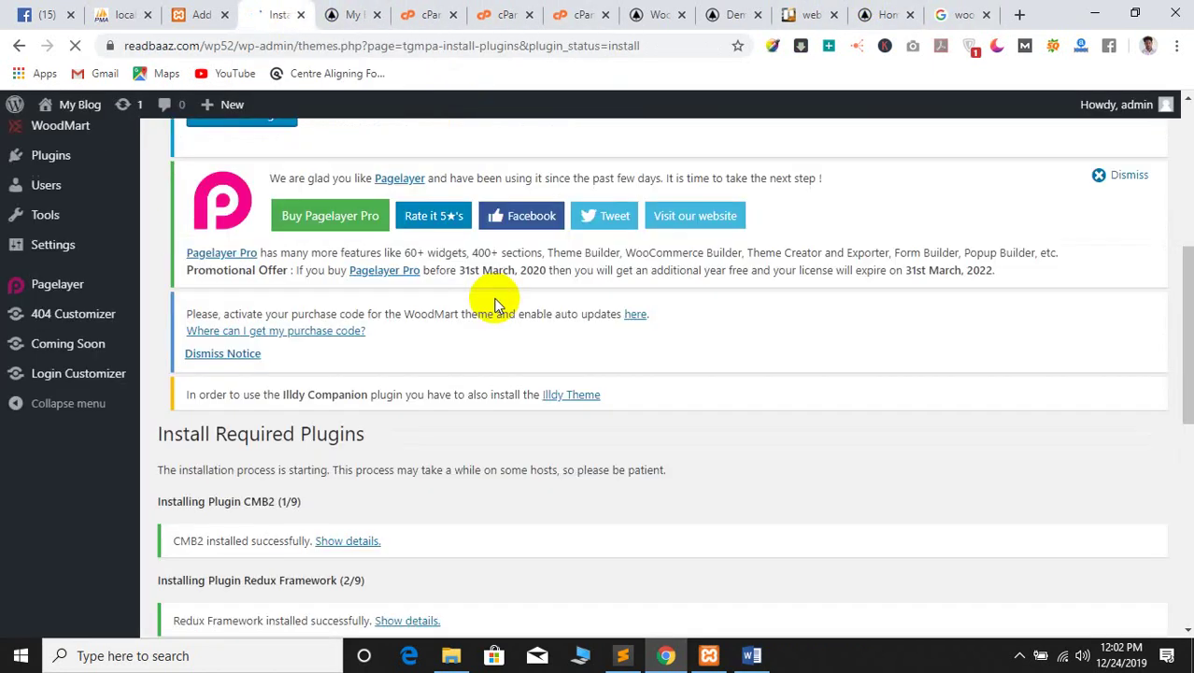
pyautogui.scroll(-3, 560, 462)
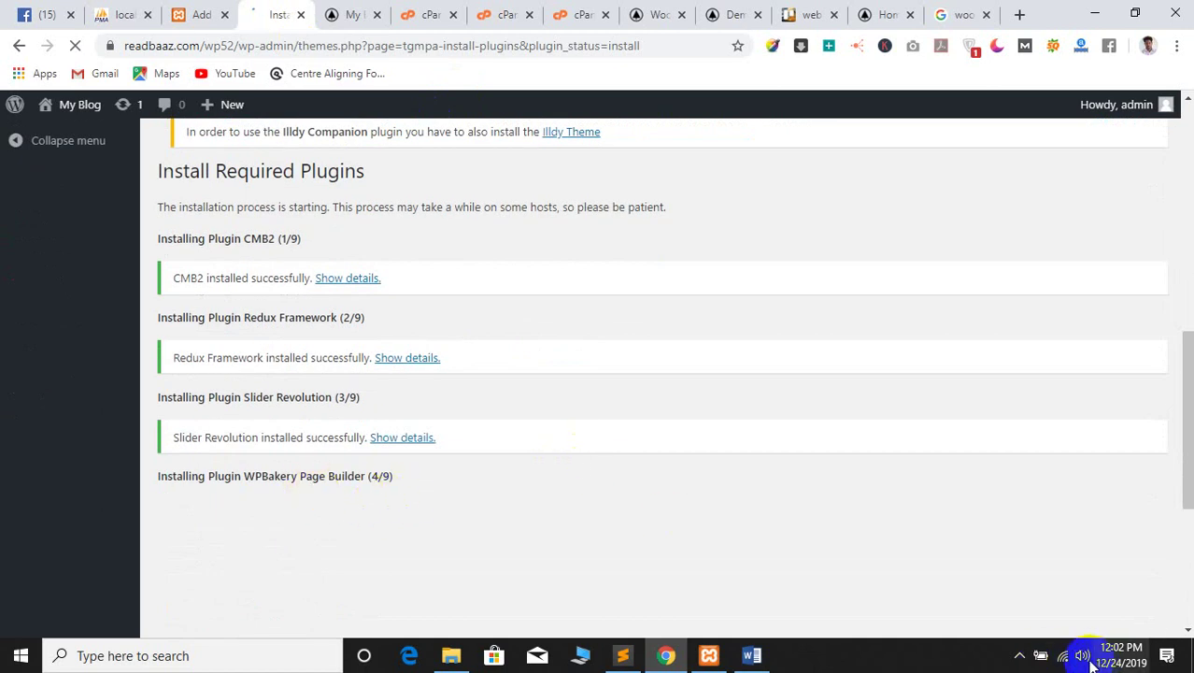
# Connect the computer to a different secured Wi-Fi network
pyautogui.click(1061, 654)
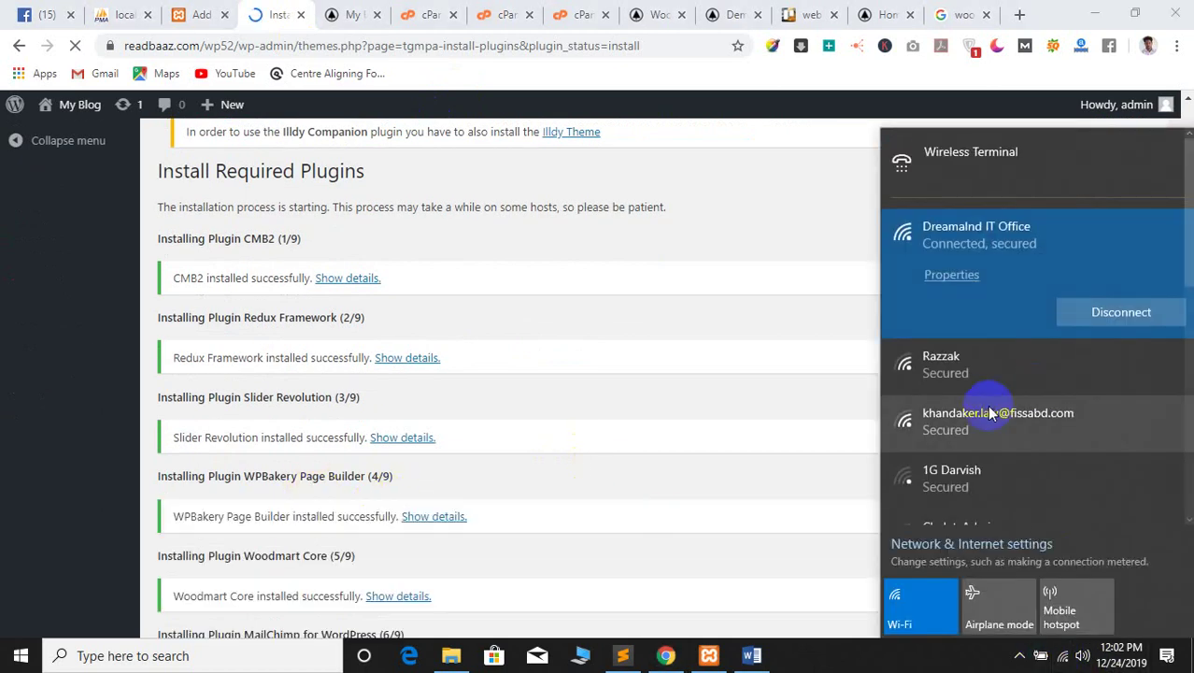
pyautogui.click(992, 414)
pyautogui.click(972, 299)
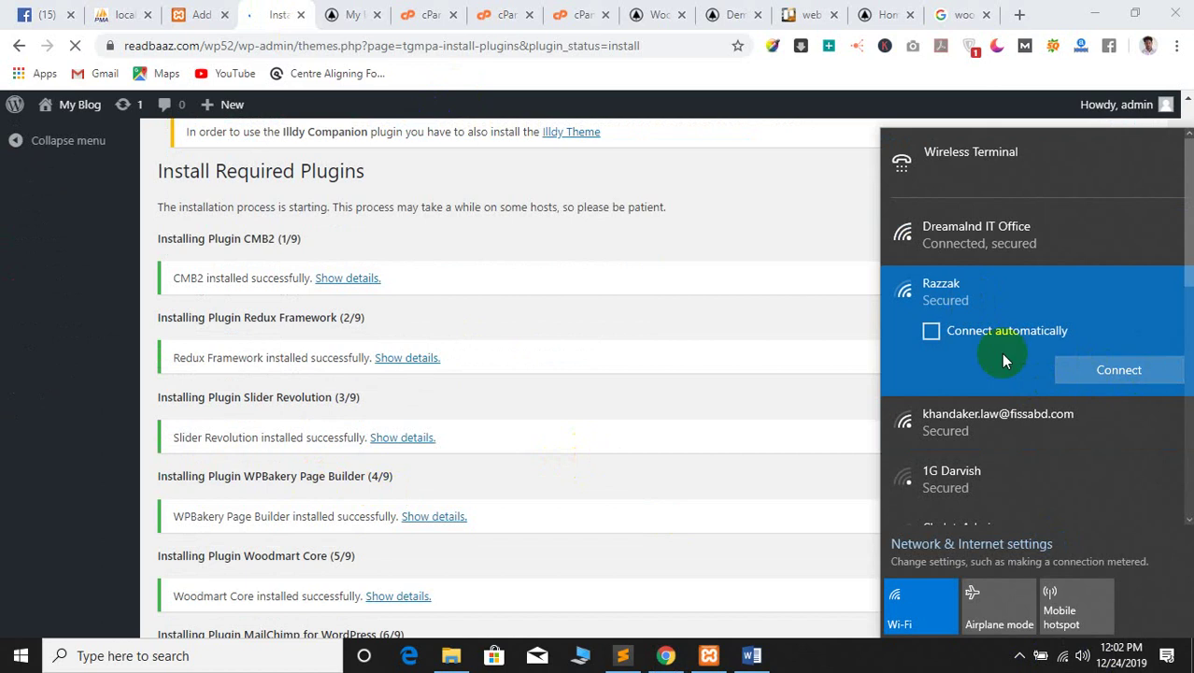
pyautogui.click(1114, 364)
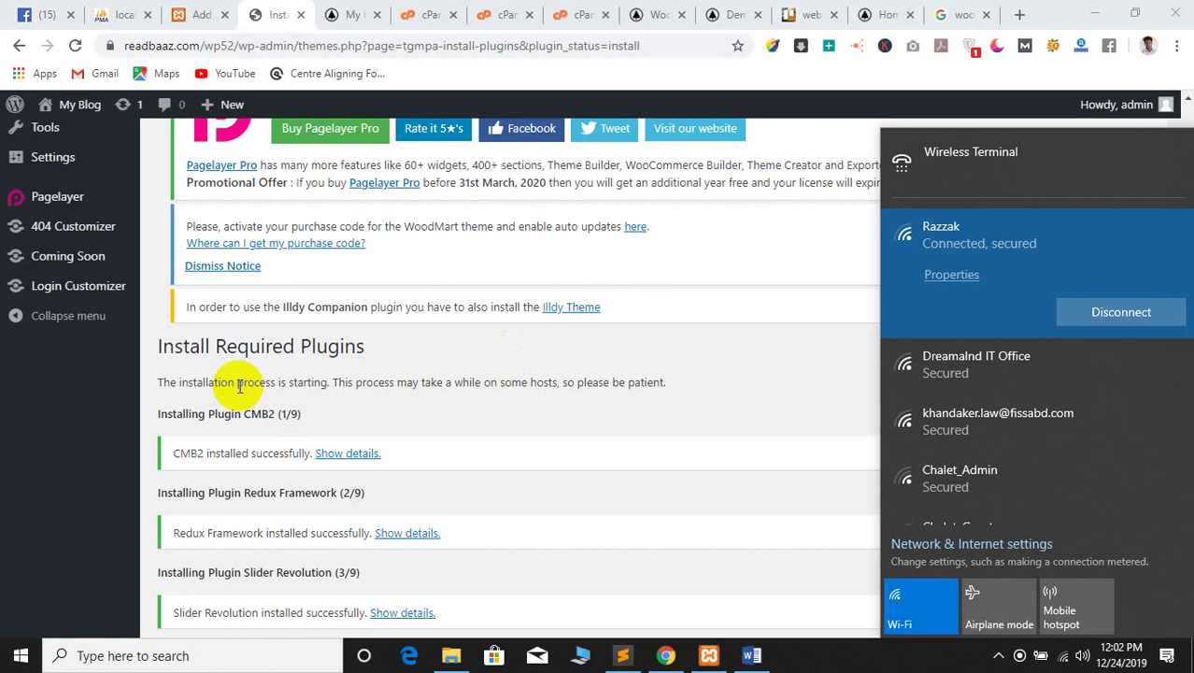
# Close the Wi-Fi list and follow the installer past WPBakery and Woodmart Core to MailChimp (6/9)
pyautogui.click(240, 388)
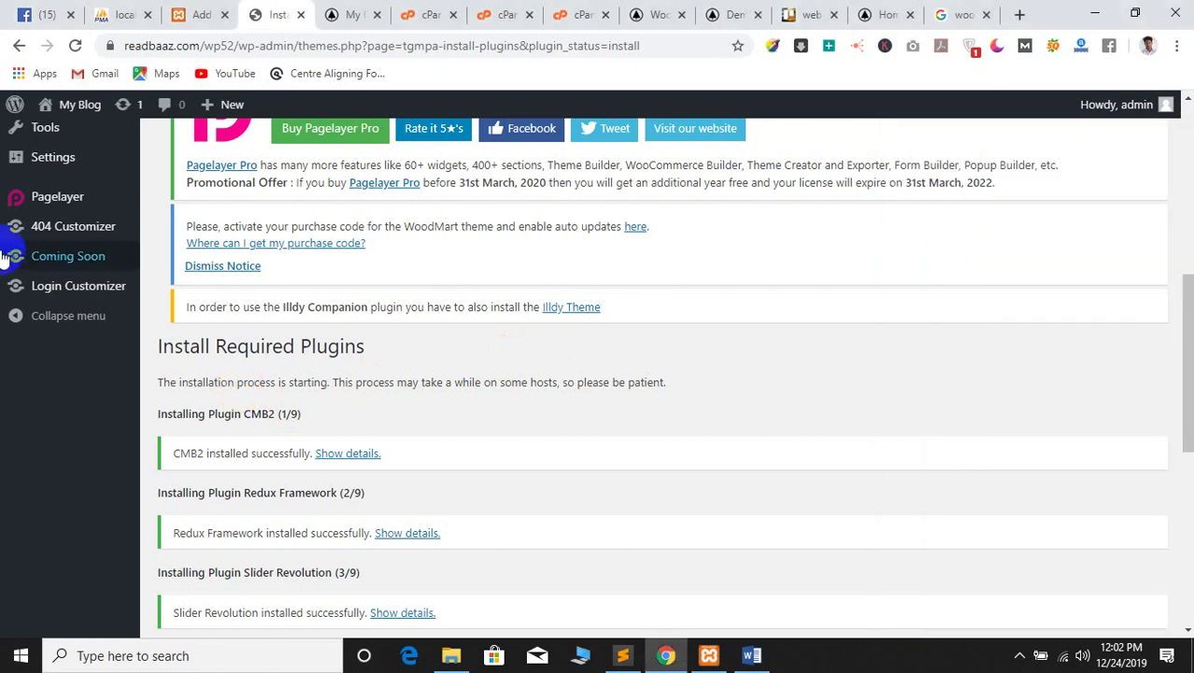
pyautogui.scroll(4, 28, 453)
pyautogui.scroll(-5, 402, 396)
pyautogui.scroll(-5, 579, 336)
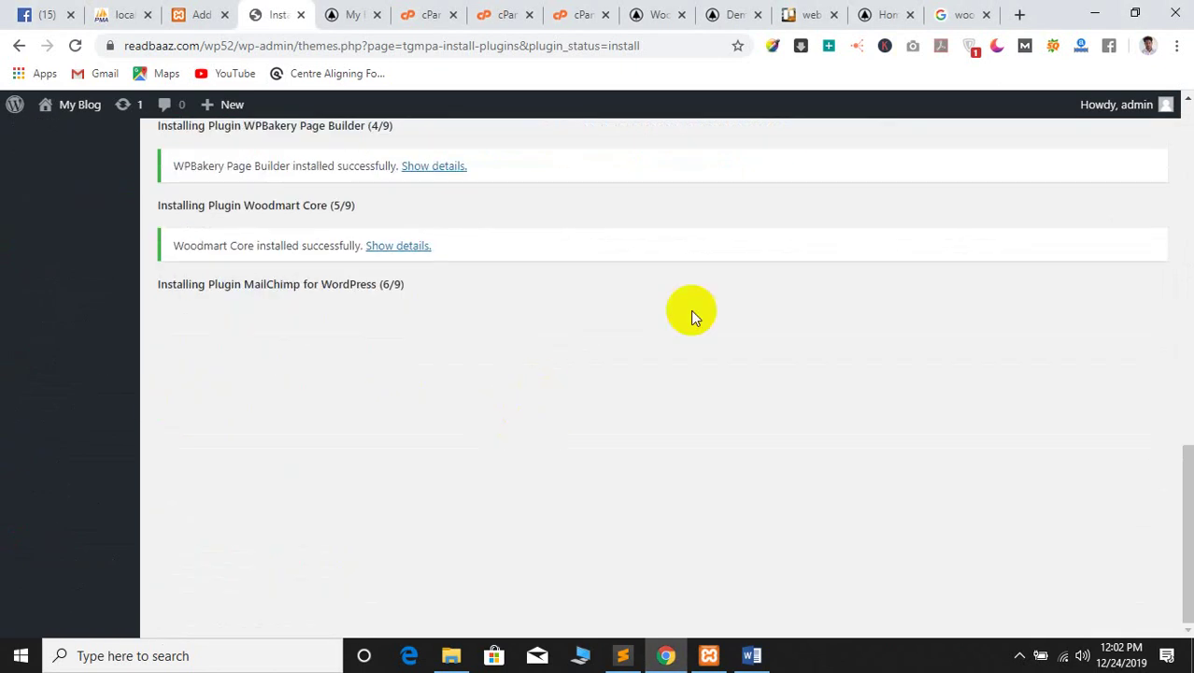
pyautogui.scroll(2, 411, 298)
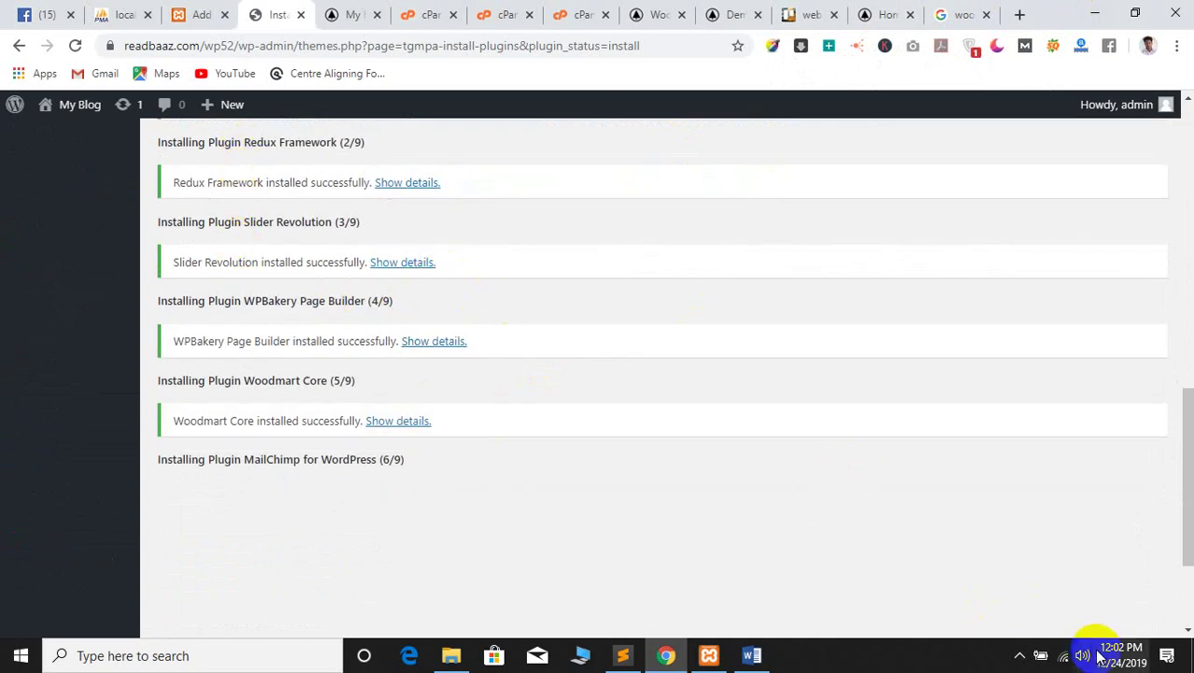
pyautogui.click(1063, 655)
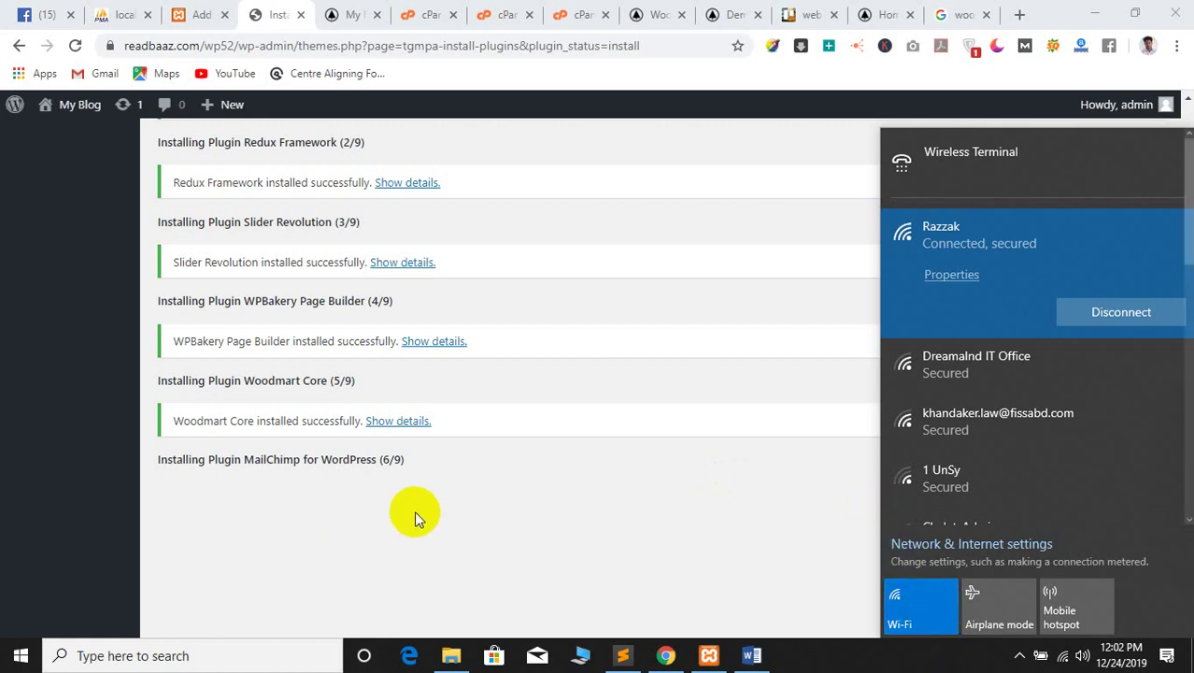
pyautogui.click(567, 521)
pyautogui.scroll(10, 302, 359)
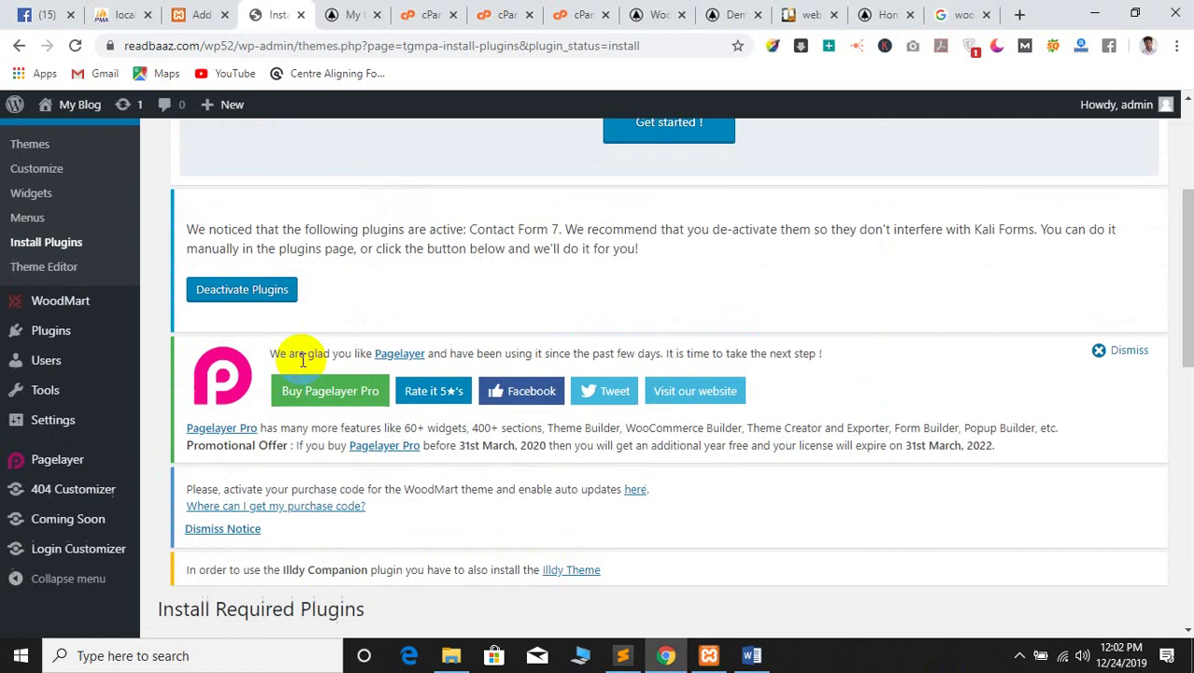
pyautogui.scroll(-4, 312, 341)
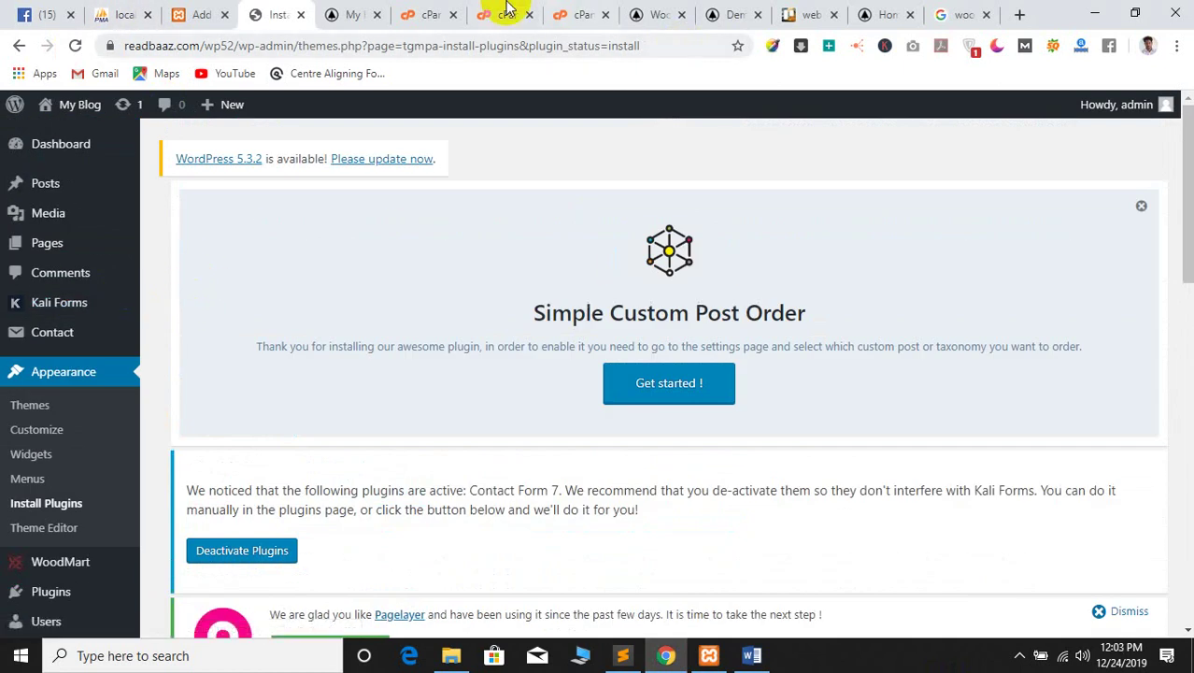
# Close the Facebook group chat window and reload the group page
pyautogui.click(23, 12)
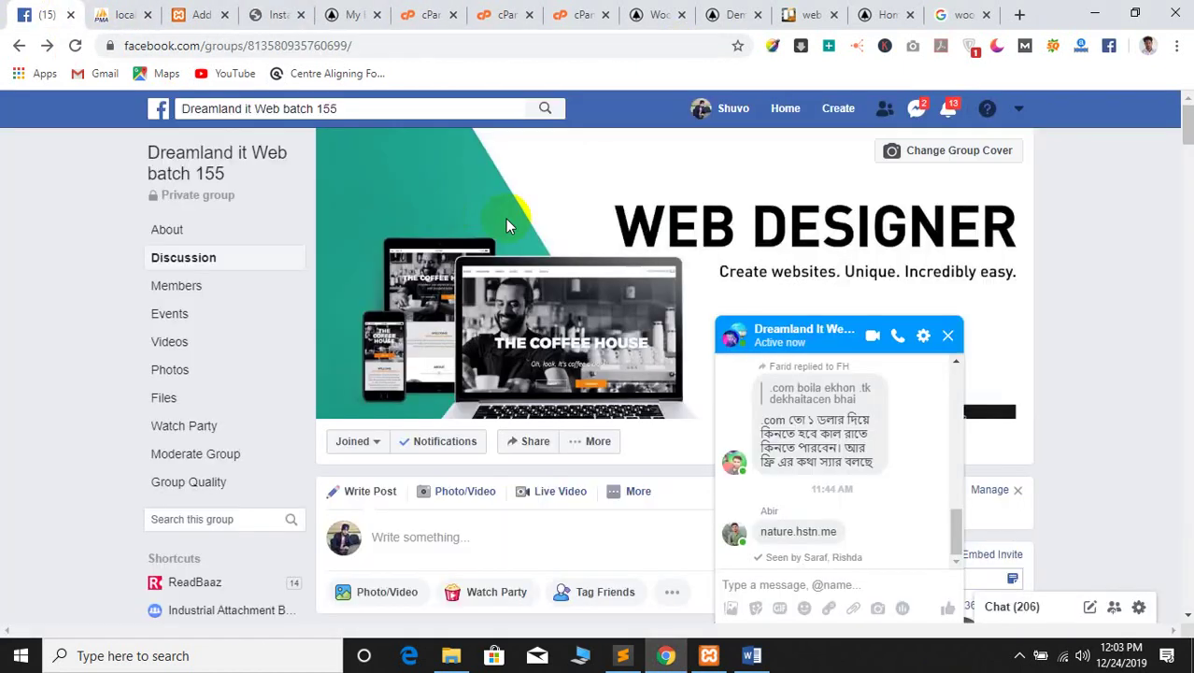
pyautogui.click(949, 337)
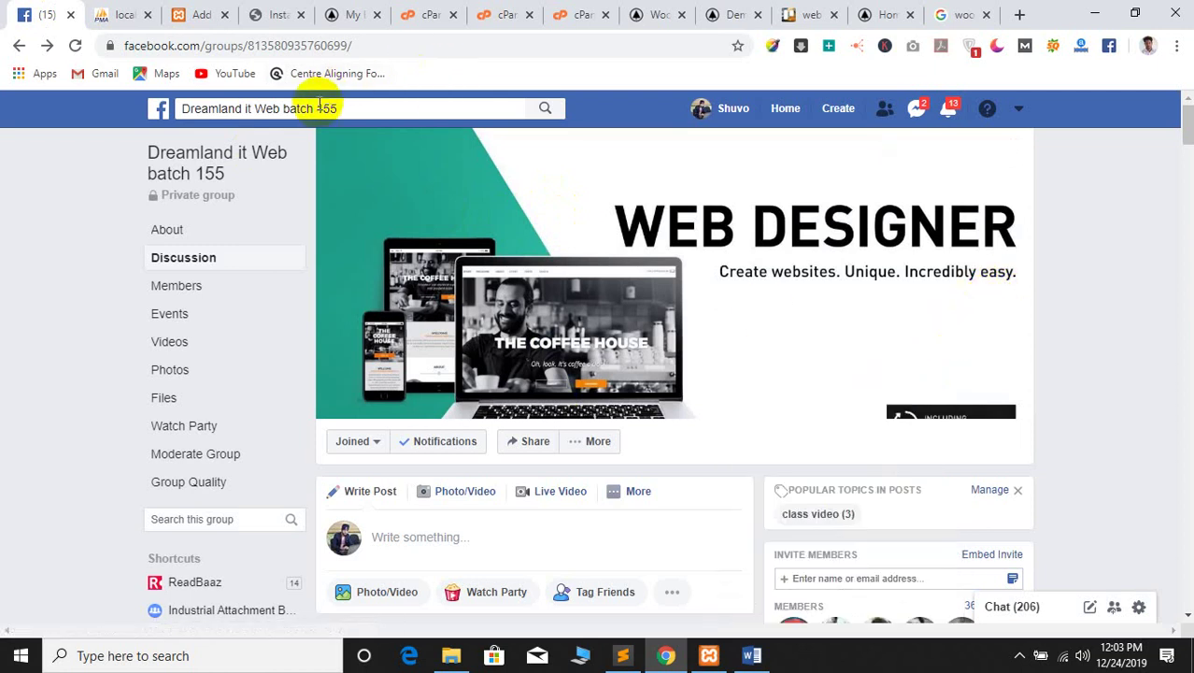
pyautogui.scroll(-2, 8, 281)
pyautogui.scroll(2, 8, 280)
pyautogui.click(75, 45)
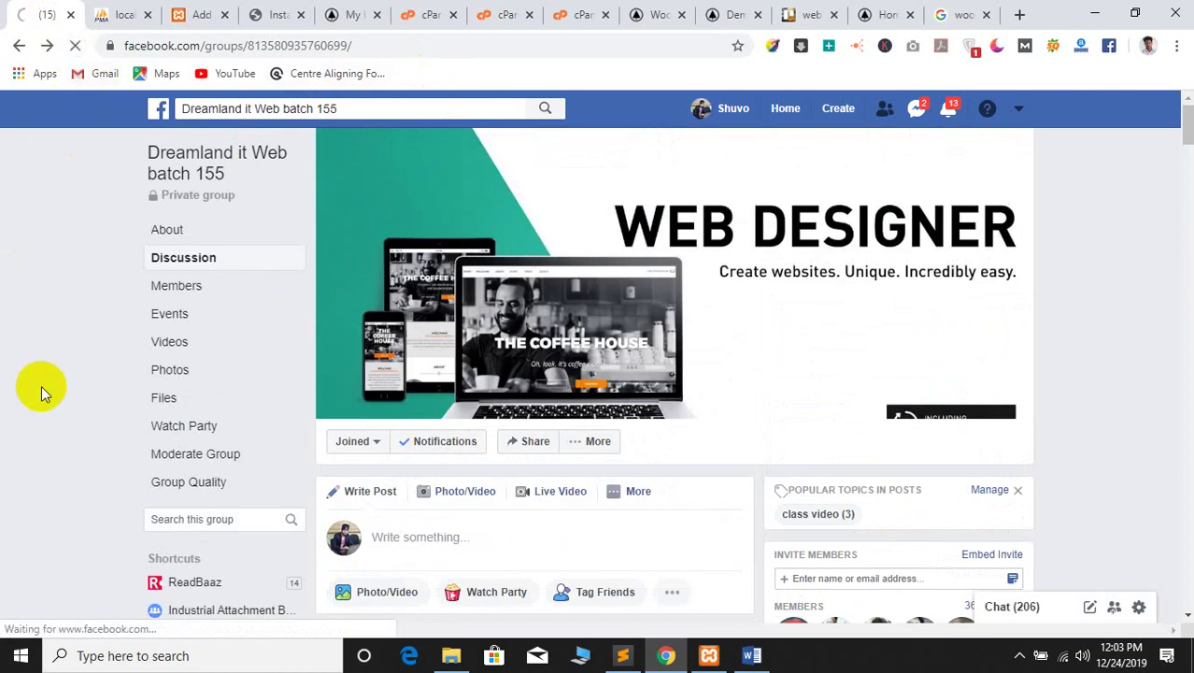
pyautogui.scroll(-5, 42, 374)
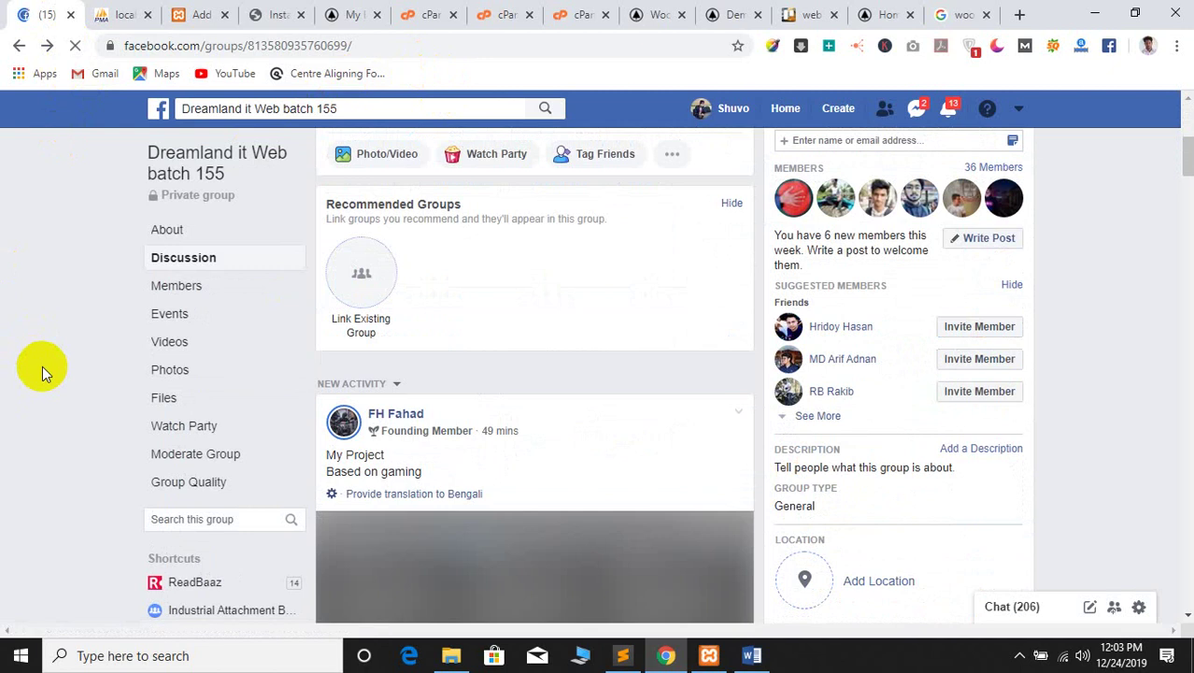
pyautogui.scroll(-3, 133, 313)
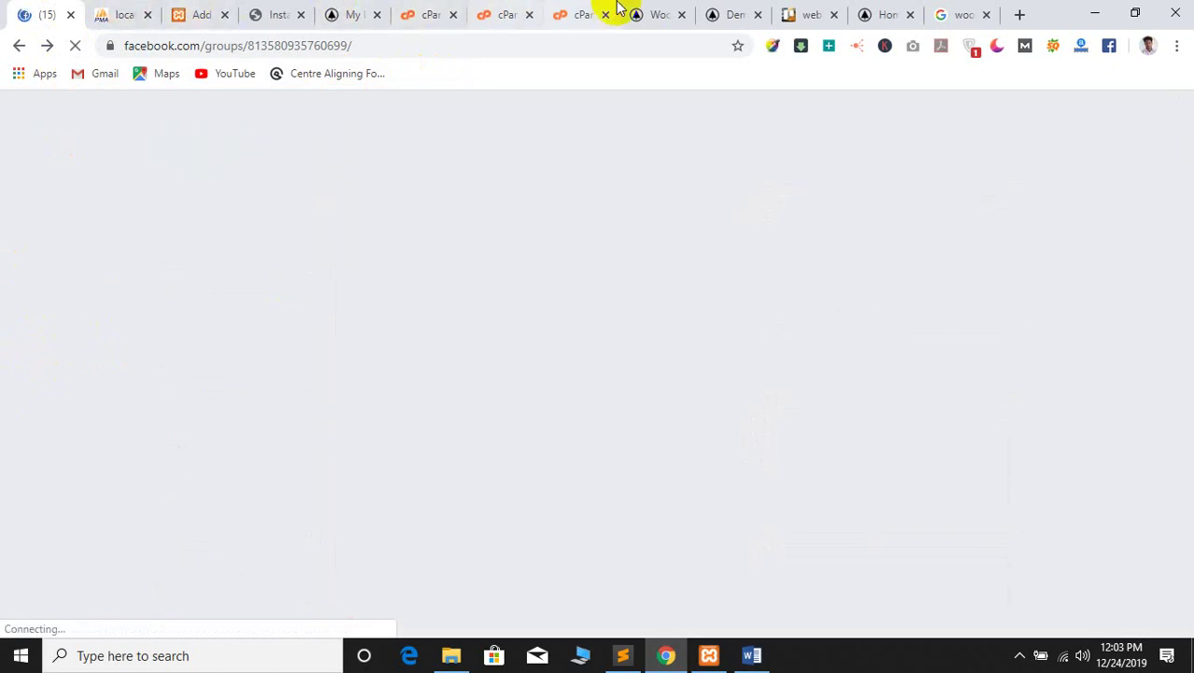
# Glance at the WoodMart demo, Facebook and front page tabs, then check the plugin installer
pyautogui.click(666, 11)
pyautogui.click(734, 11)
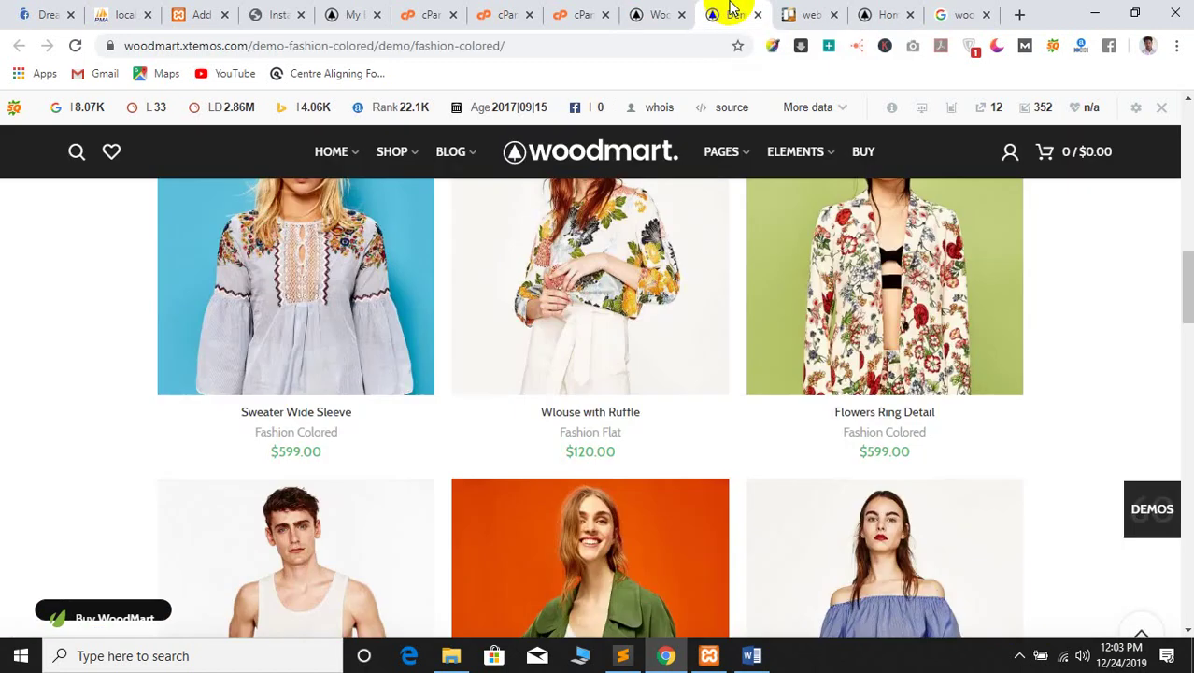
pyautogui.click(28, 12)
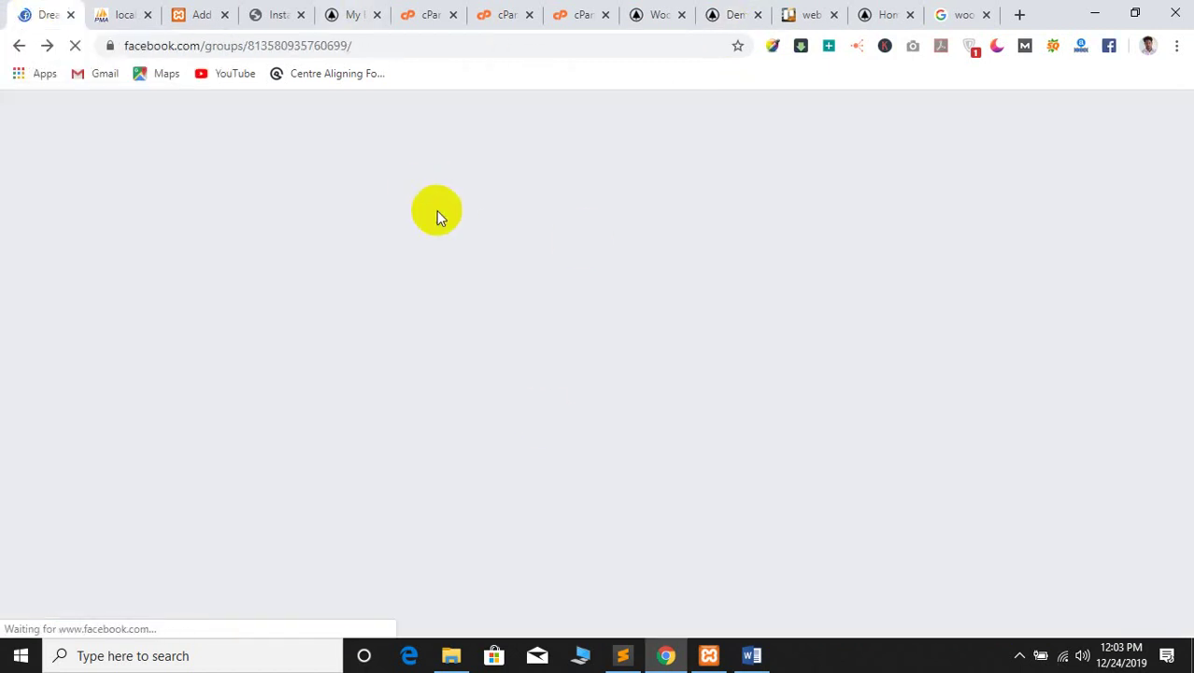
pyautogui.click(349, 9)
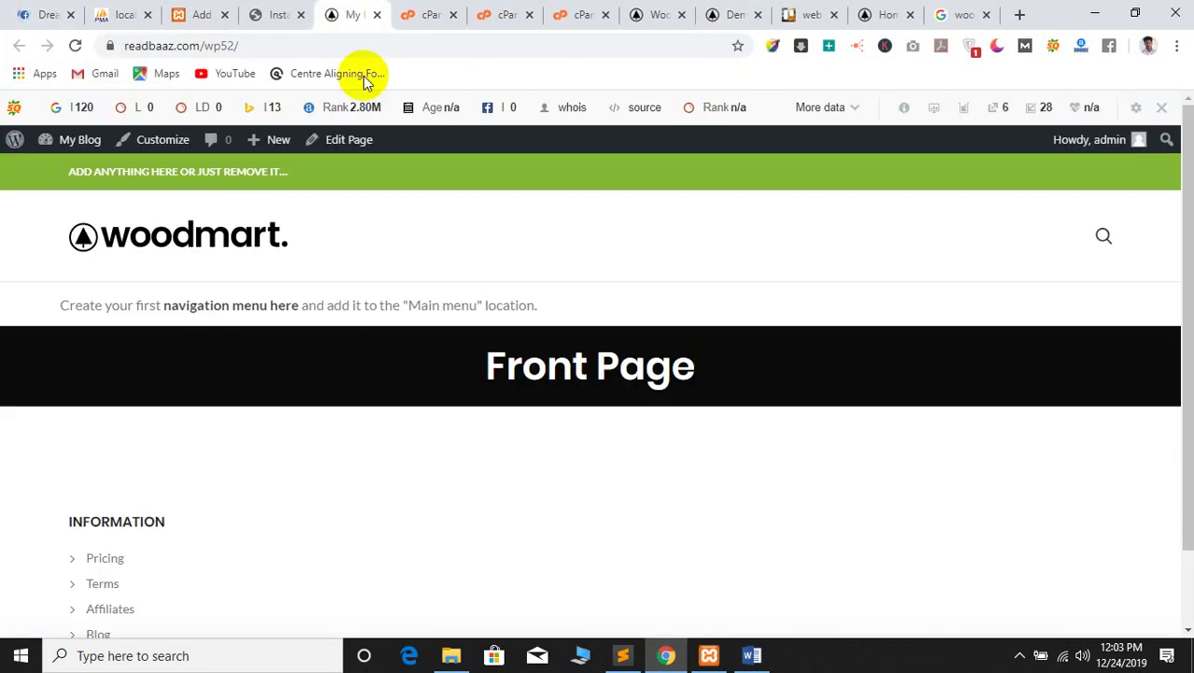
pyautogui.click(255, 10)
pyautogui.scroll(-5, 365, 219)
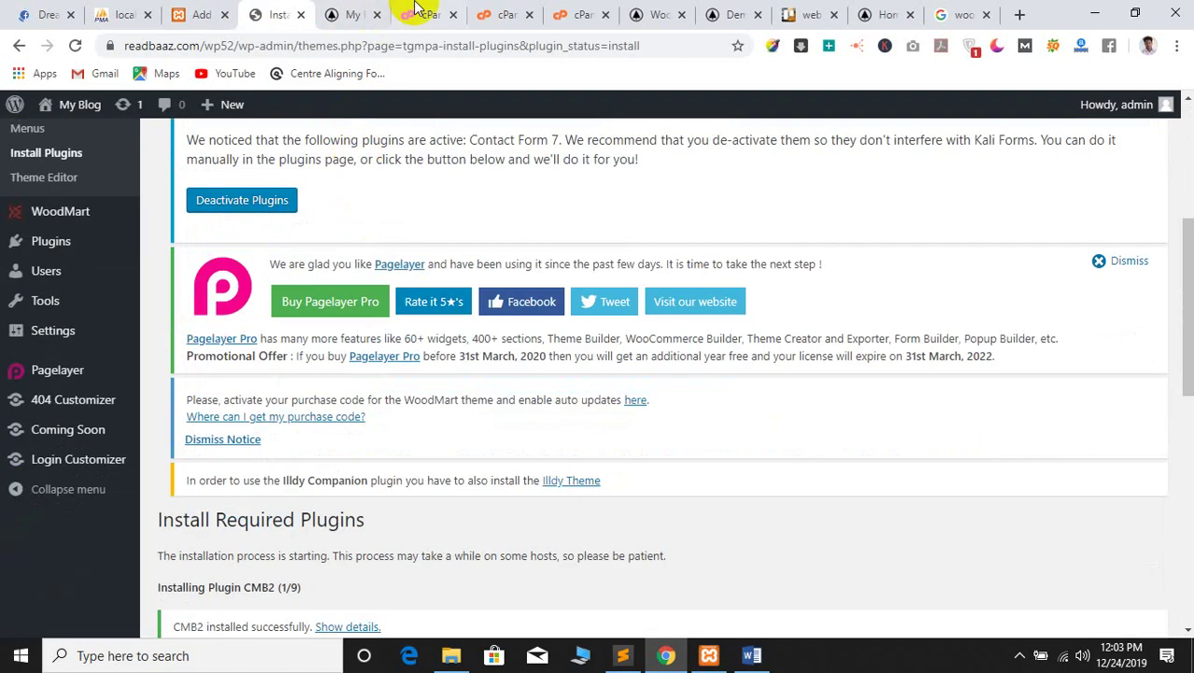
# Close the phpMyAdmin and Add Themes tabs, view the WoodMart demos page, and return to the installer
pyautogui.click(127, 11)
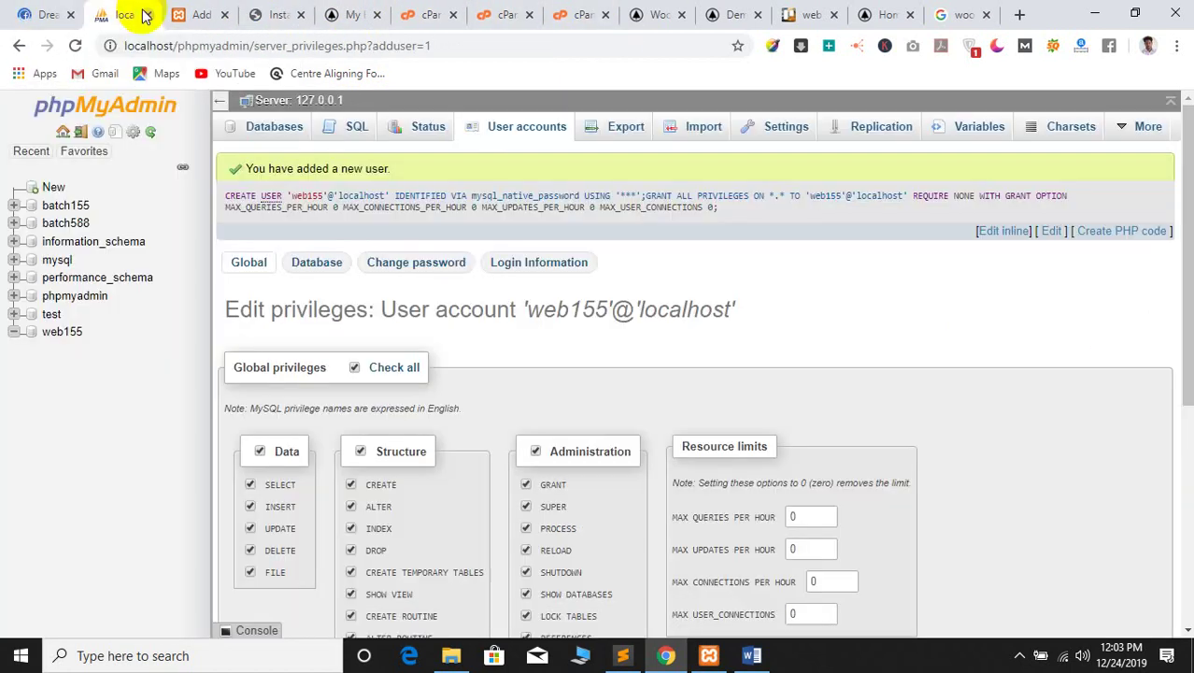
pyautogui.click(146, 15)
pyautogui.click(154, 14)
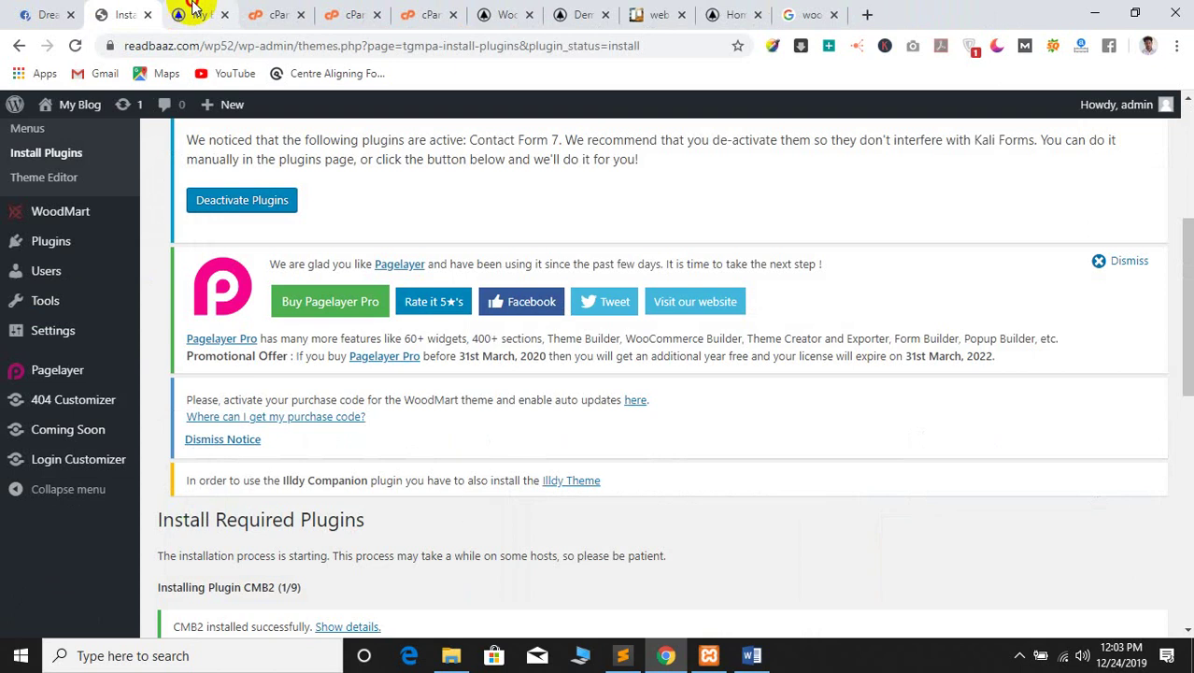
pyautogui.click(235, 15)
pyautogui.click(318, 9)
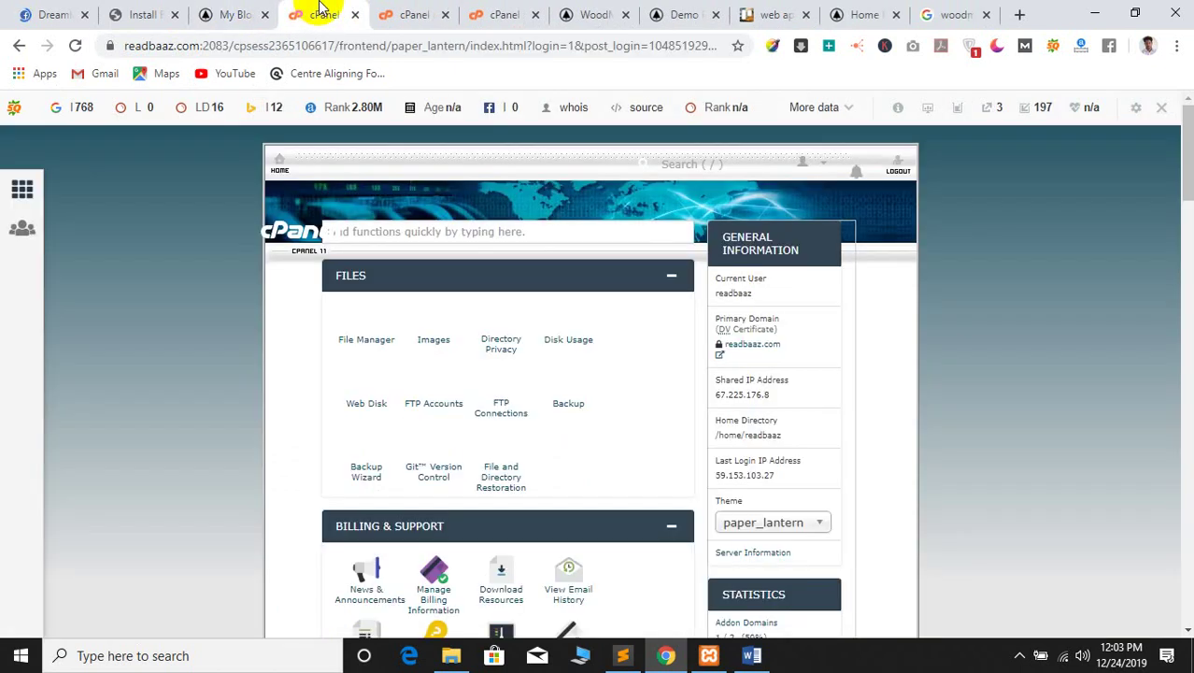
pyautogui.click(971, 11)
pyautogui.click(859, 13)
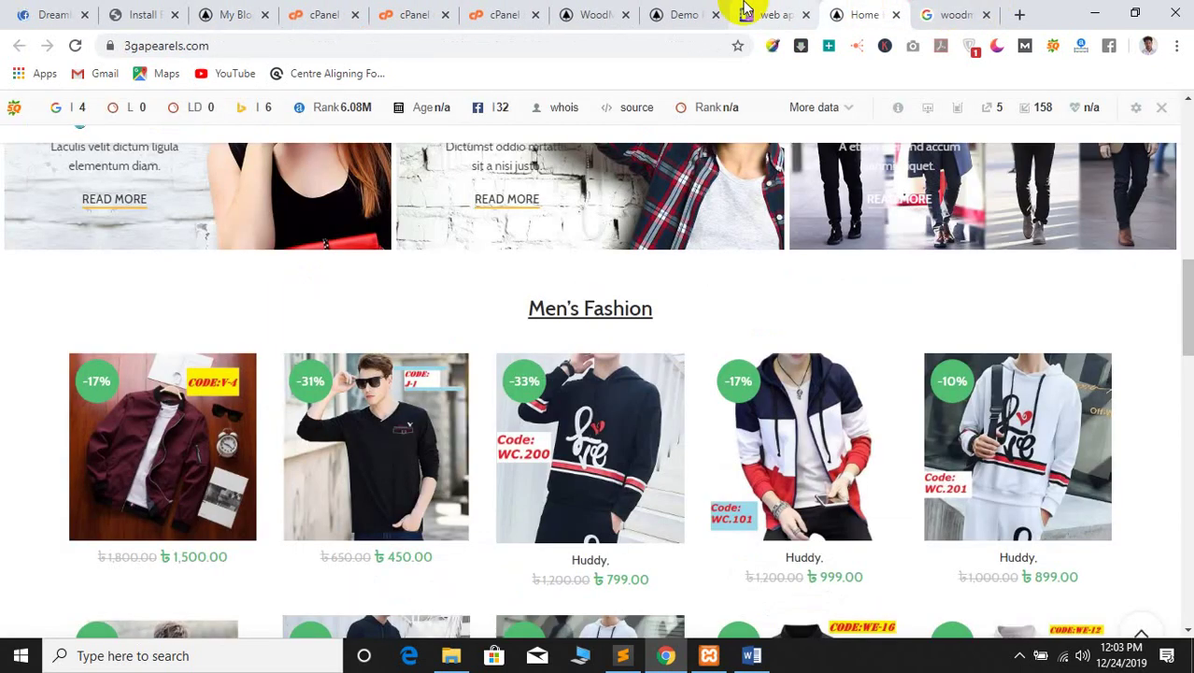
pyautogui.click(614, 11)
pyautogui.scroll(2, 440, 426)
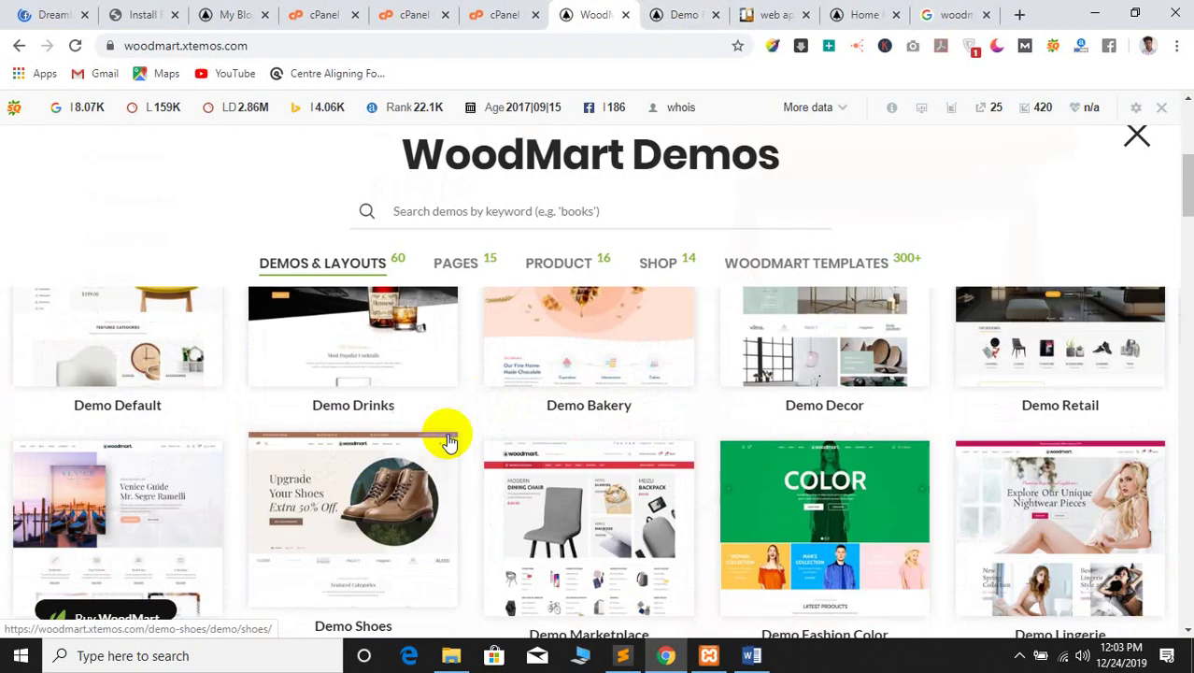
pyautogui.scroll(-15, 419, 520)
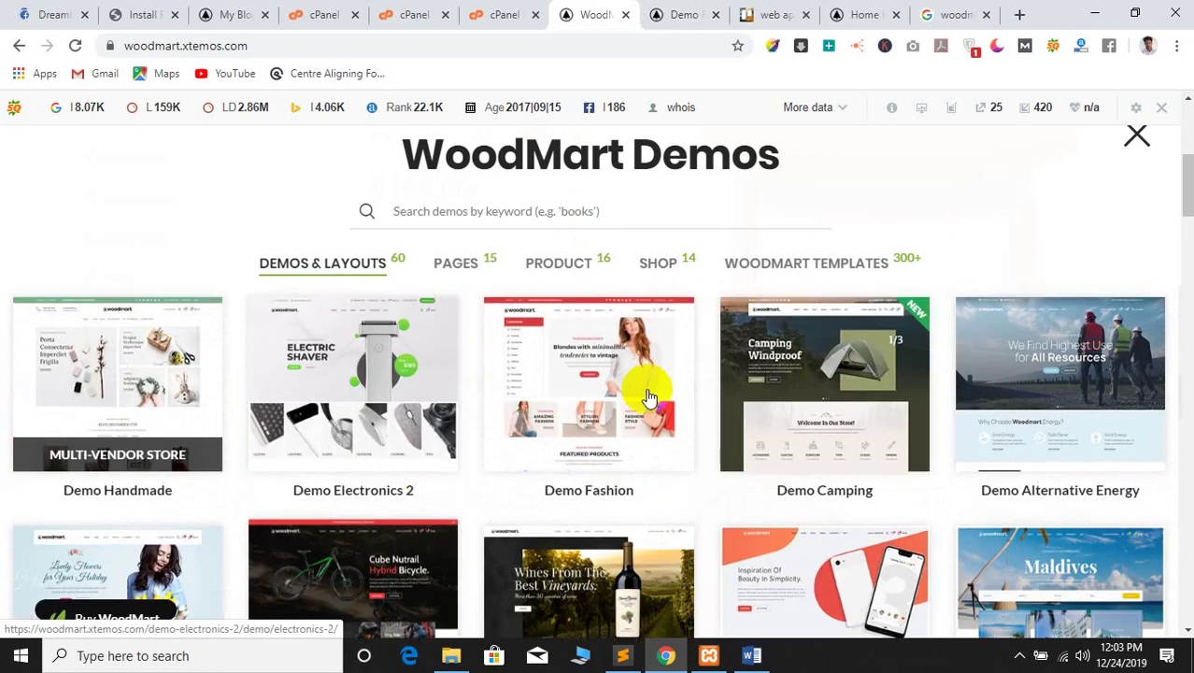
pyautogui.scroll(-5, 596, 470)
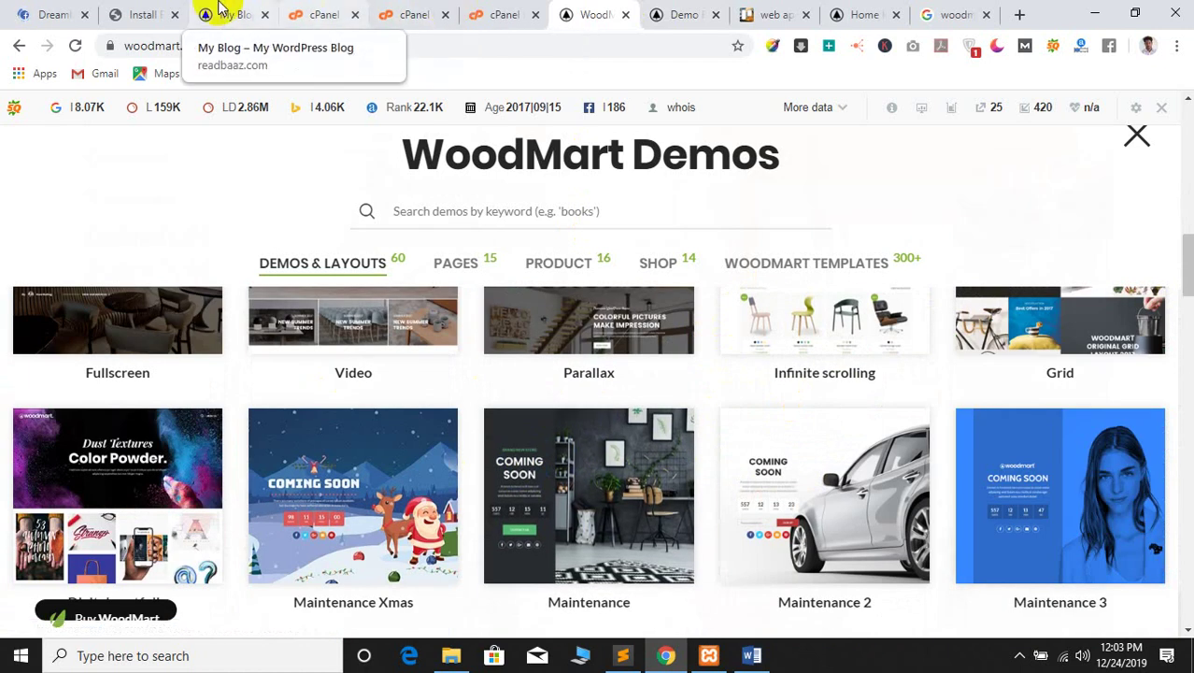
pyautogui.click(114, 13)
# Reload the Install Required Plugins page once installation has finished
pyautogui.click(207, 13)
pyautogui.click(114, 13)
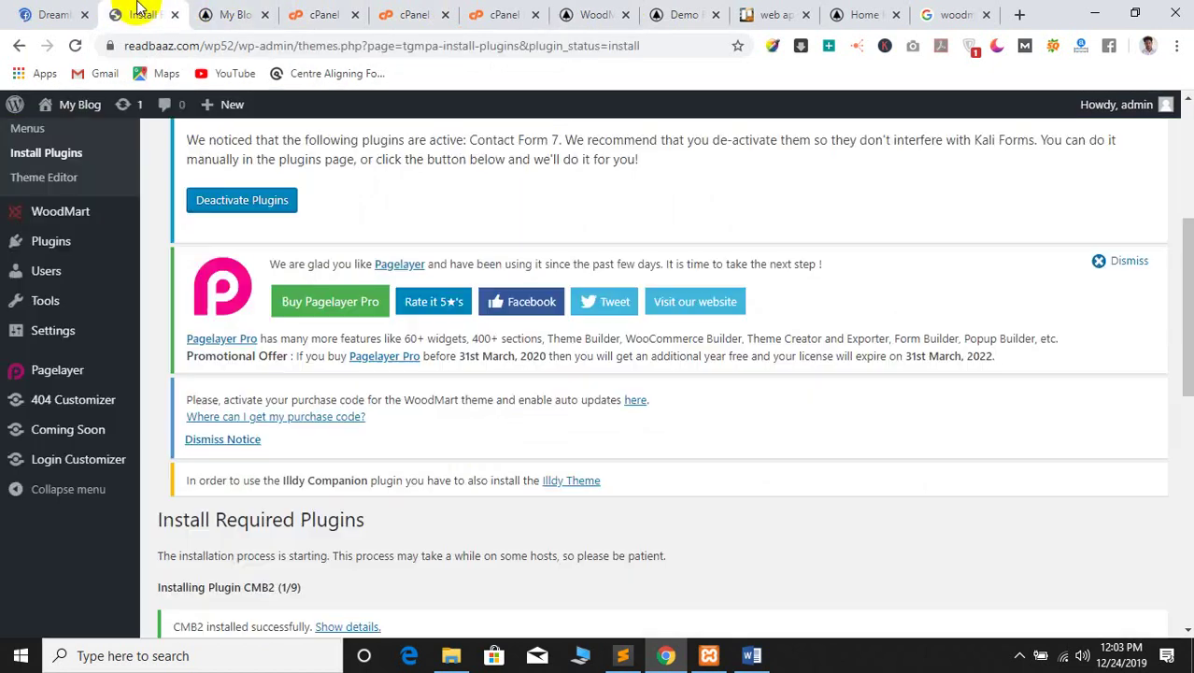
pyautogui.scroll(-6, 308, 408)
pyautogui.scroll(10, 365, 430)
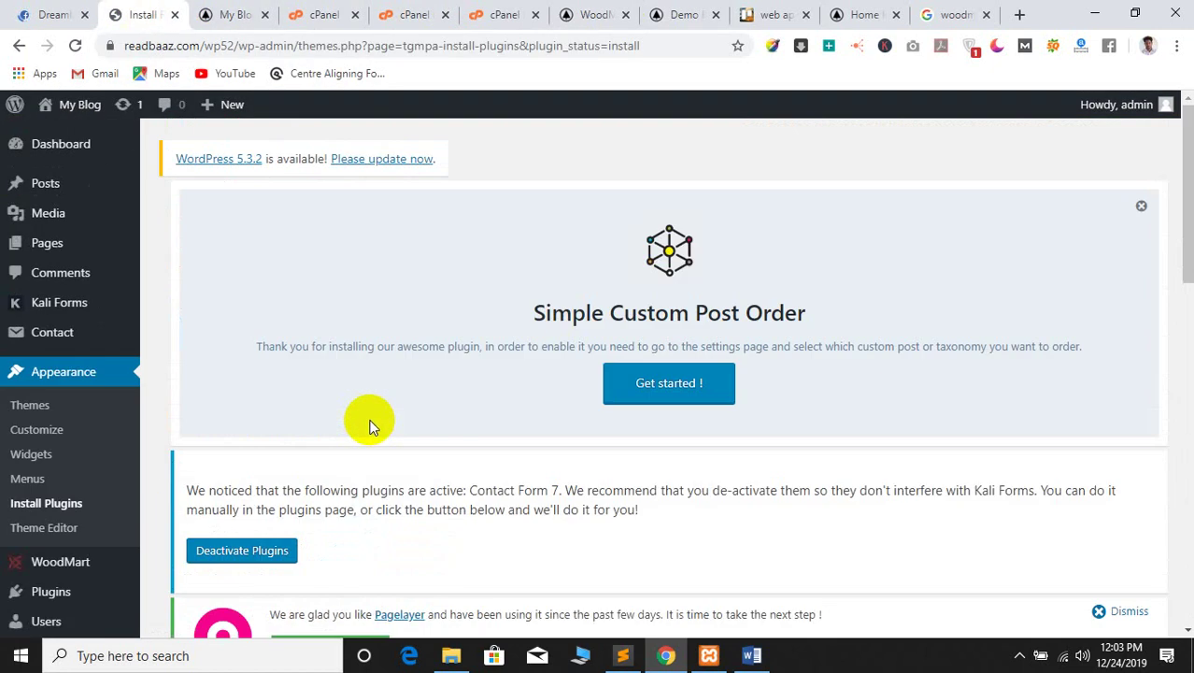
pyautogui.scroll(-3, 365, 425)
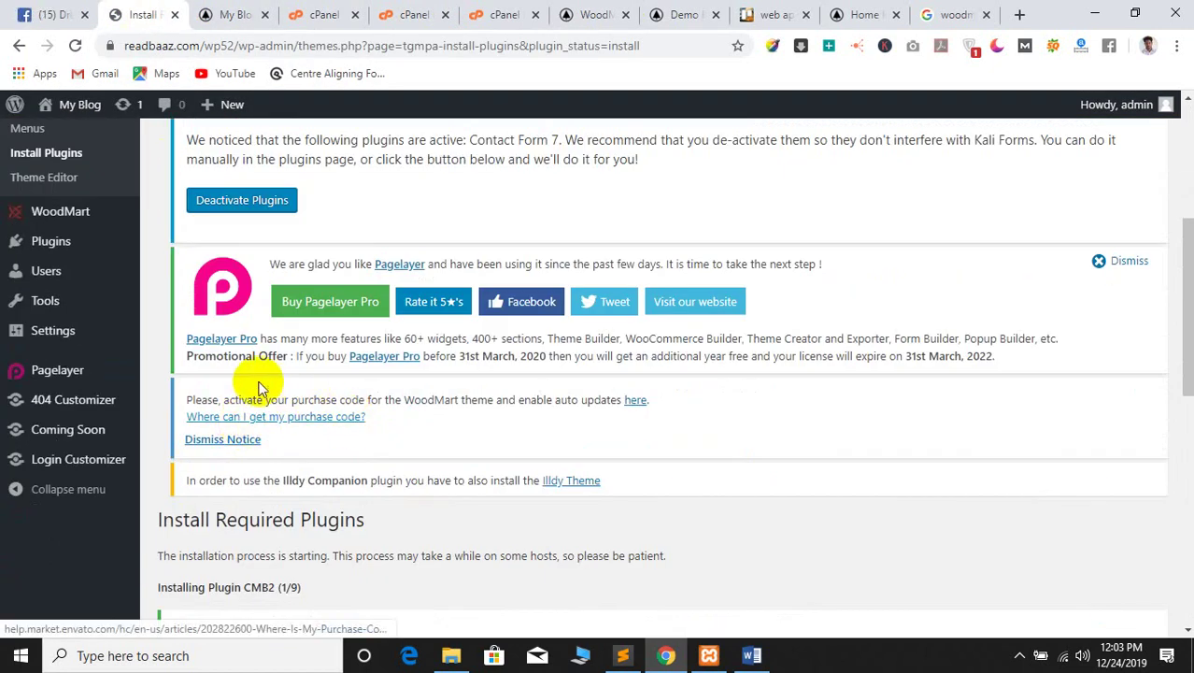
pyautogui.scroll(3, 260, 385)
pyautogui.click(74, 45)
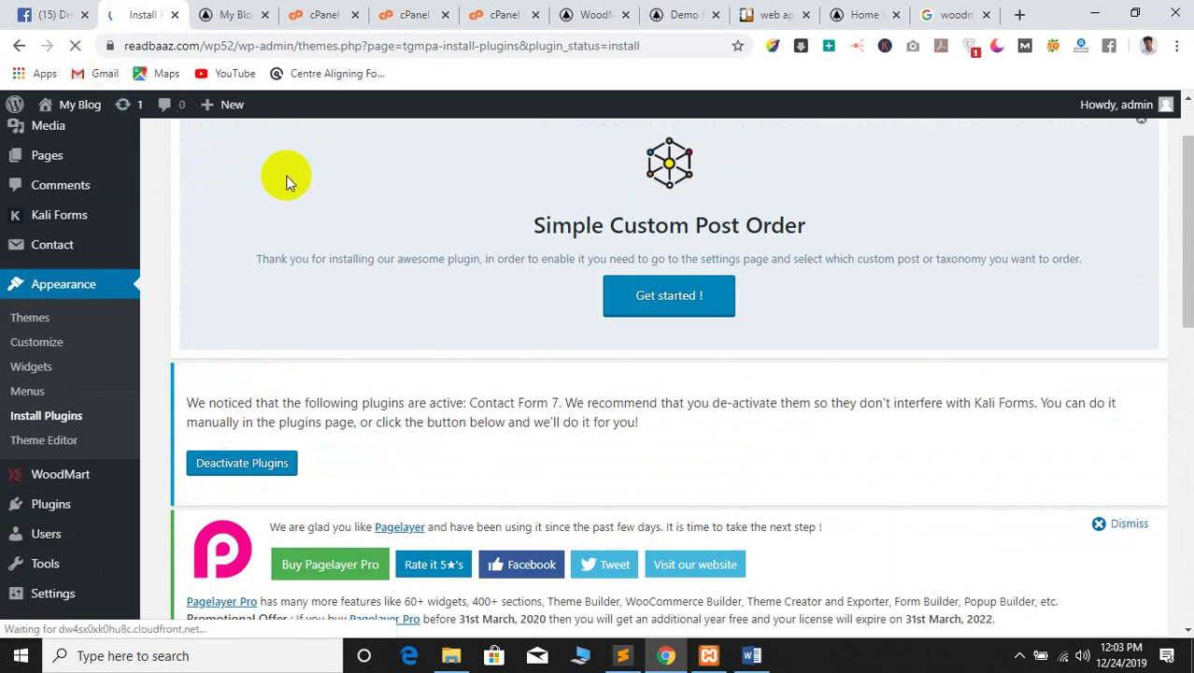
pyautogui.scroll(-2, 324, 202)
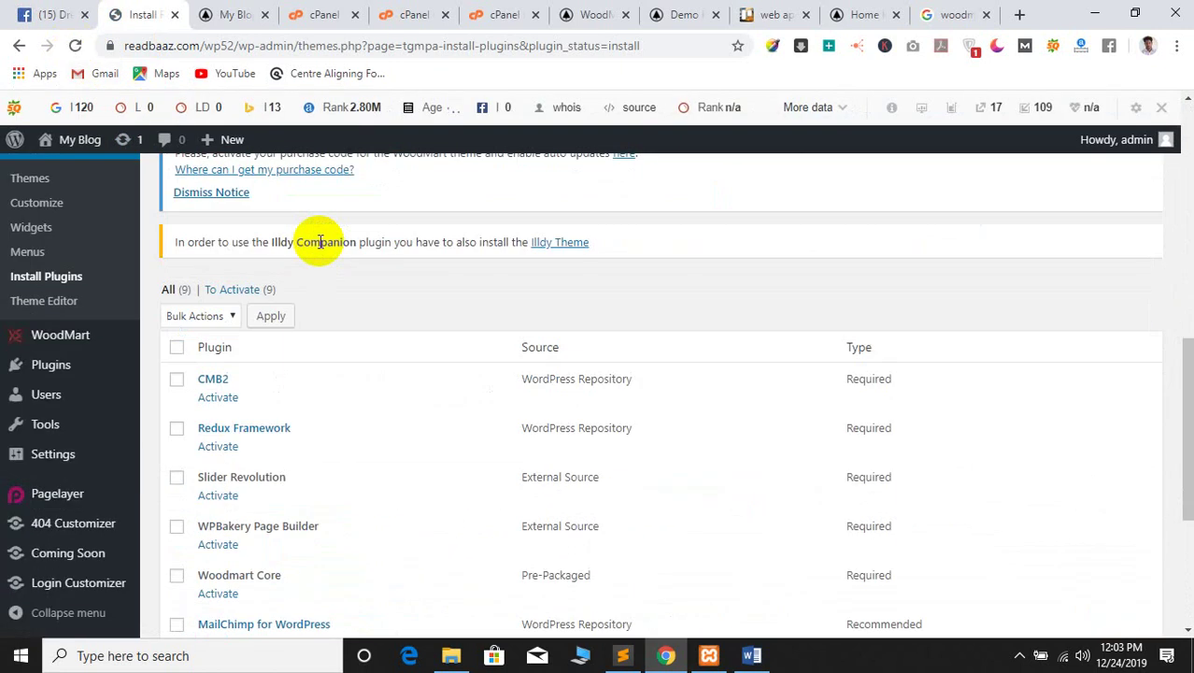
pyautogui.scroll(-3, 434, 316)
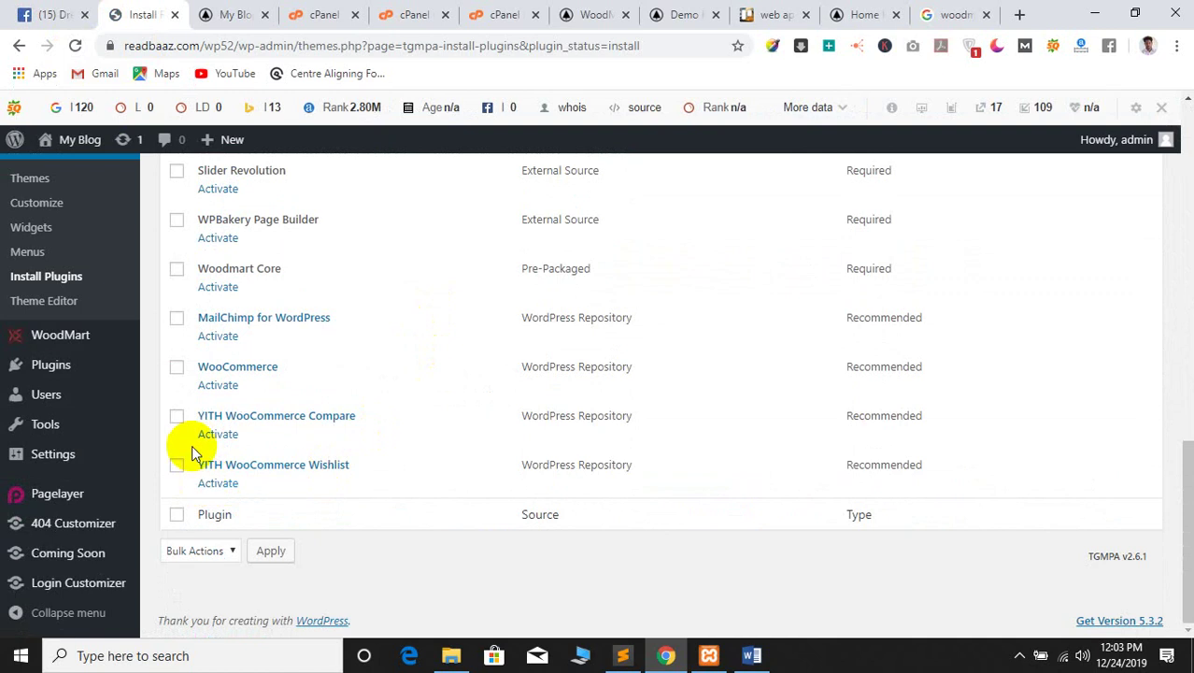
pyautogui.scroll(3, 207, 344)
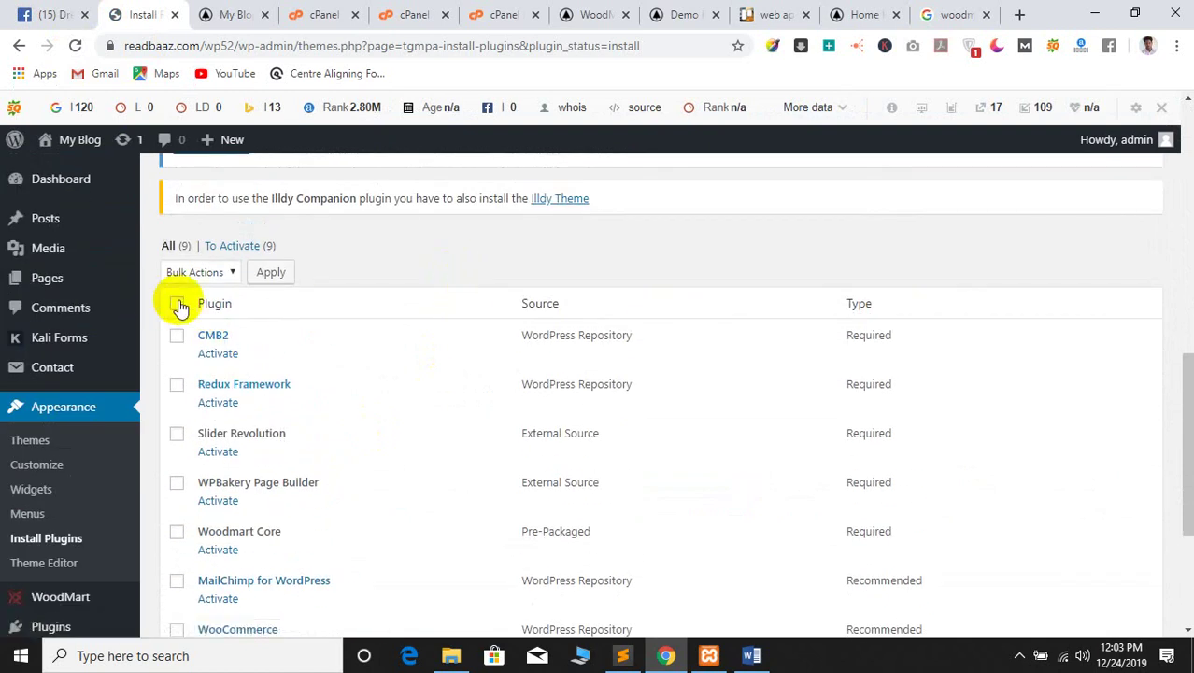
# Bulk-activate all nine required plugins and deactivate the conflicting Contact Form 7
pyautogui.click(197, 281)
pyautogui.click(181, 336)
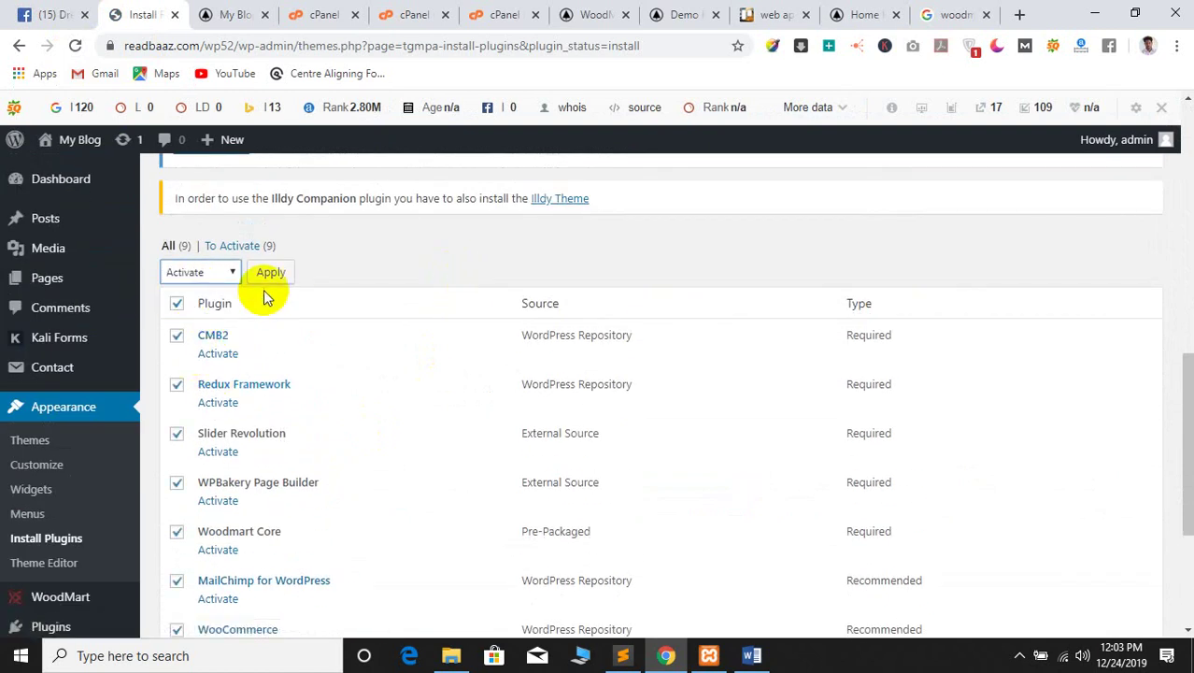
pyautogui.click(273, 280)
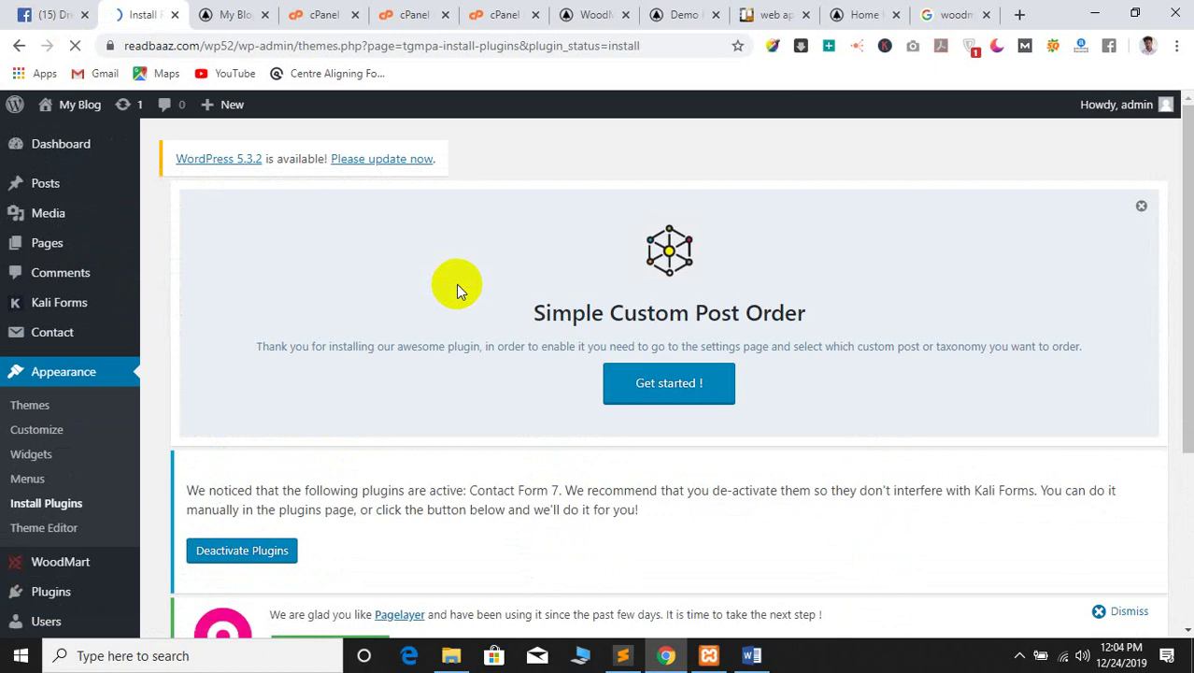
pyautogui.scroll(-3, 455, 284)
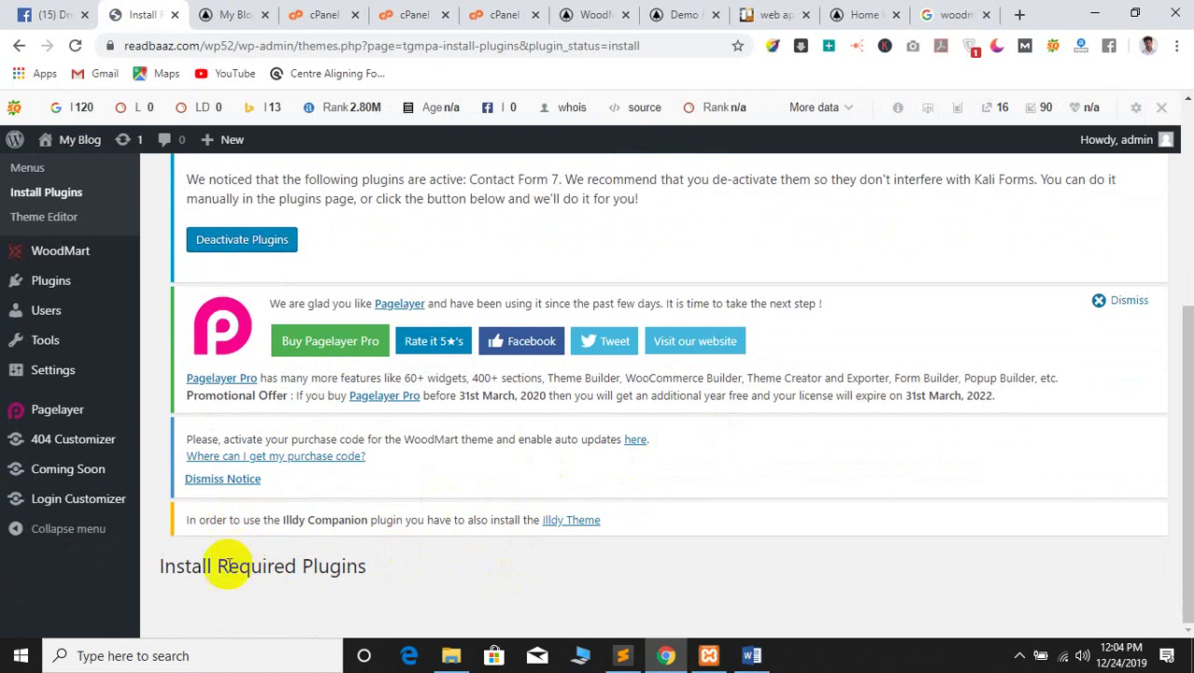
pyautogui.scroll(4, 284, 570)
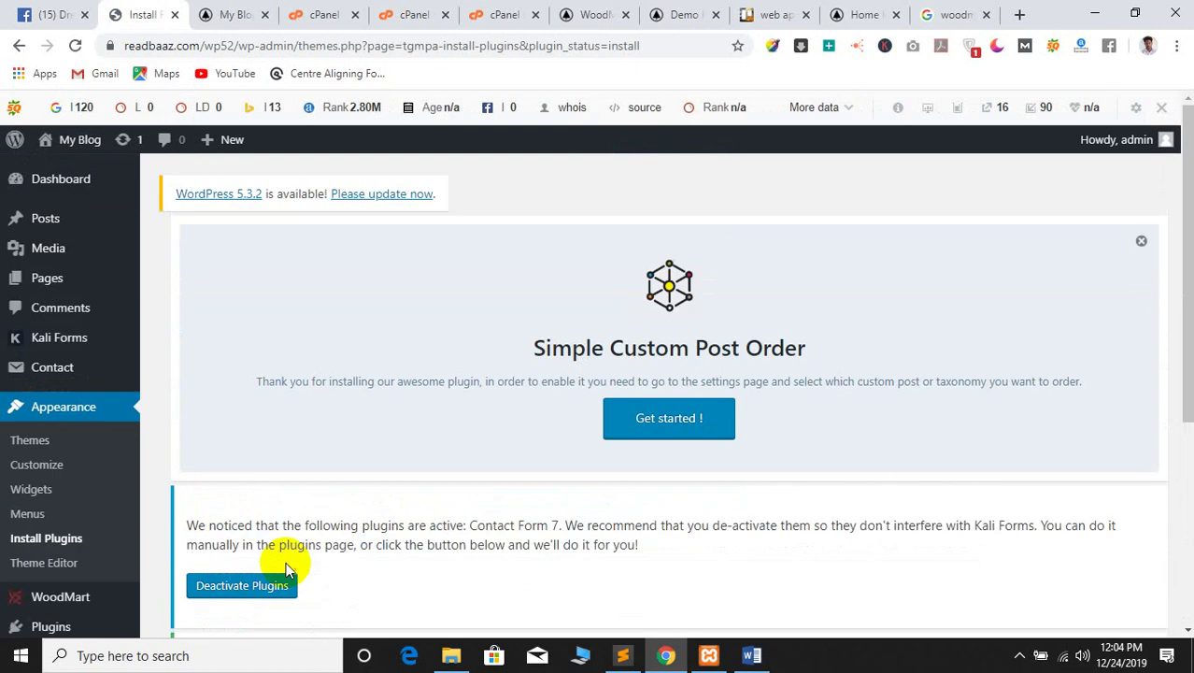
pyautogui.scroll(-1, 327, 495)
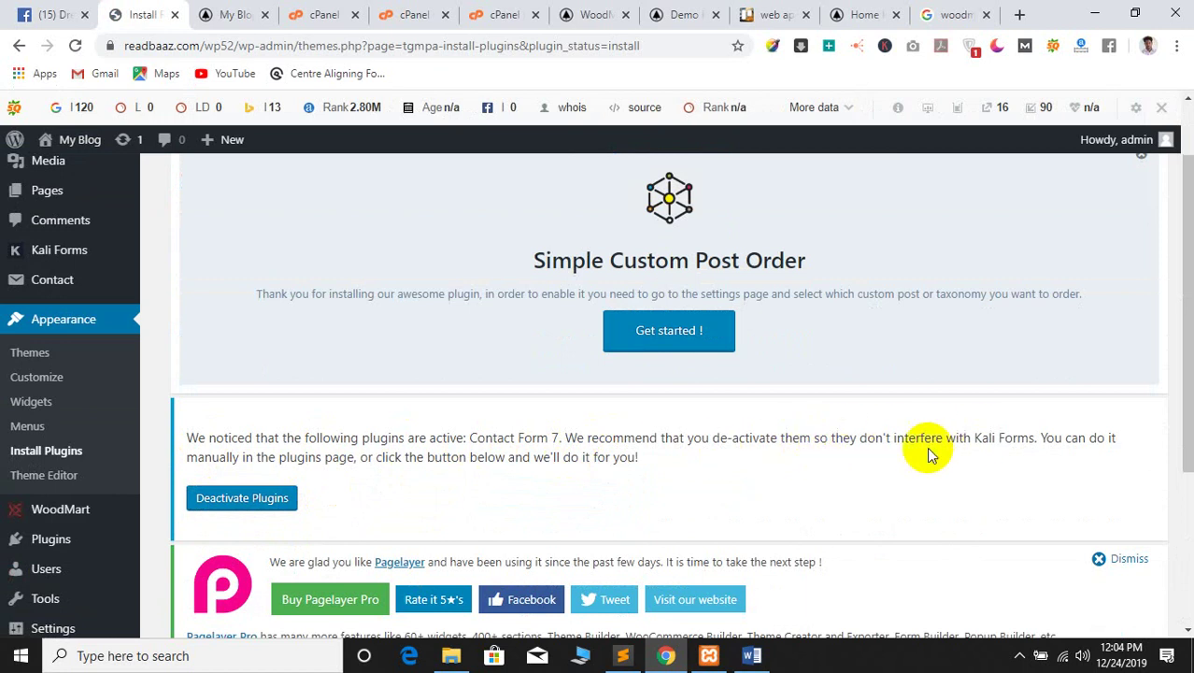
pyautogui.click(255, 499)
pyautogui.scroll(-3, 467, 425)
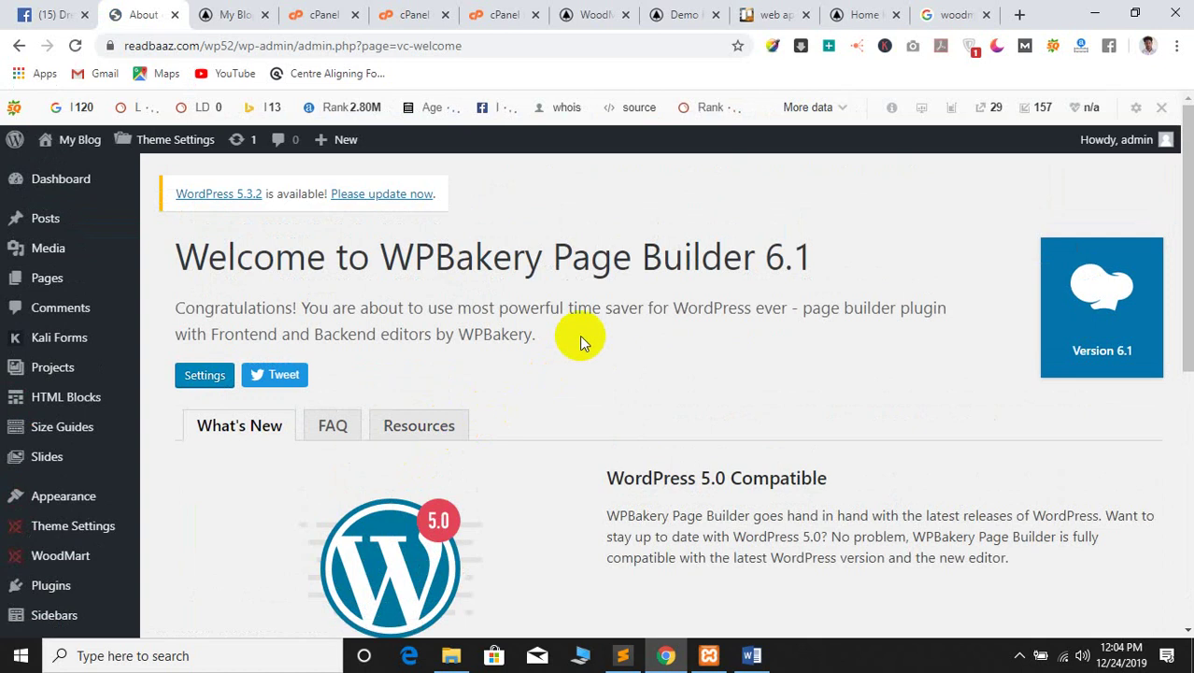
# Leave the WPBakery welcome page for the admin Dashboard
pyautogui.scroll(-4, 663, 441)
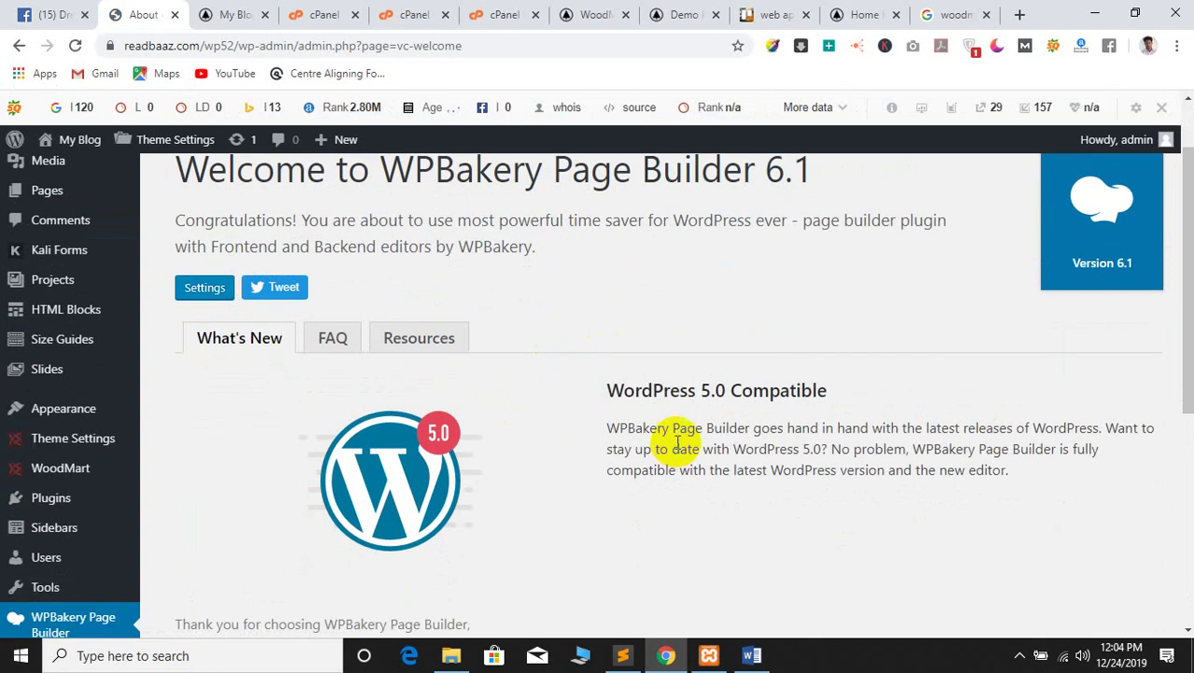
pyautogui.scroll(4, 569, 420)
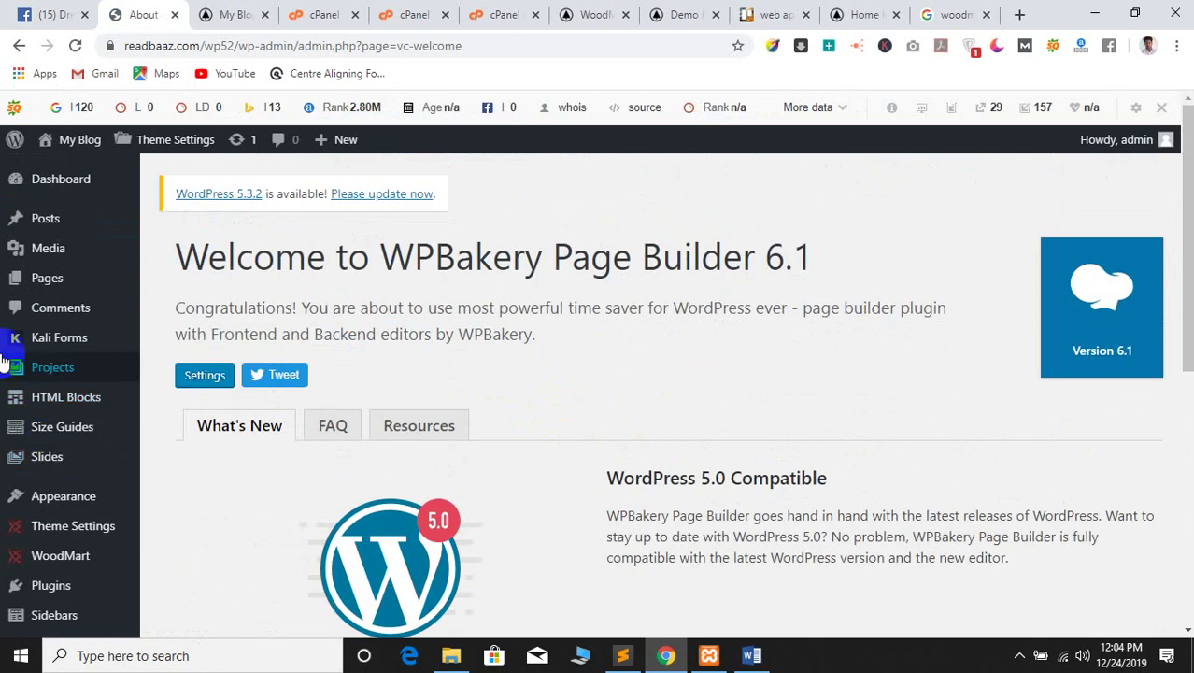
pyautogui.scroll(-2, 53, 493)
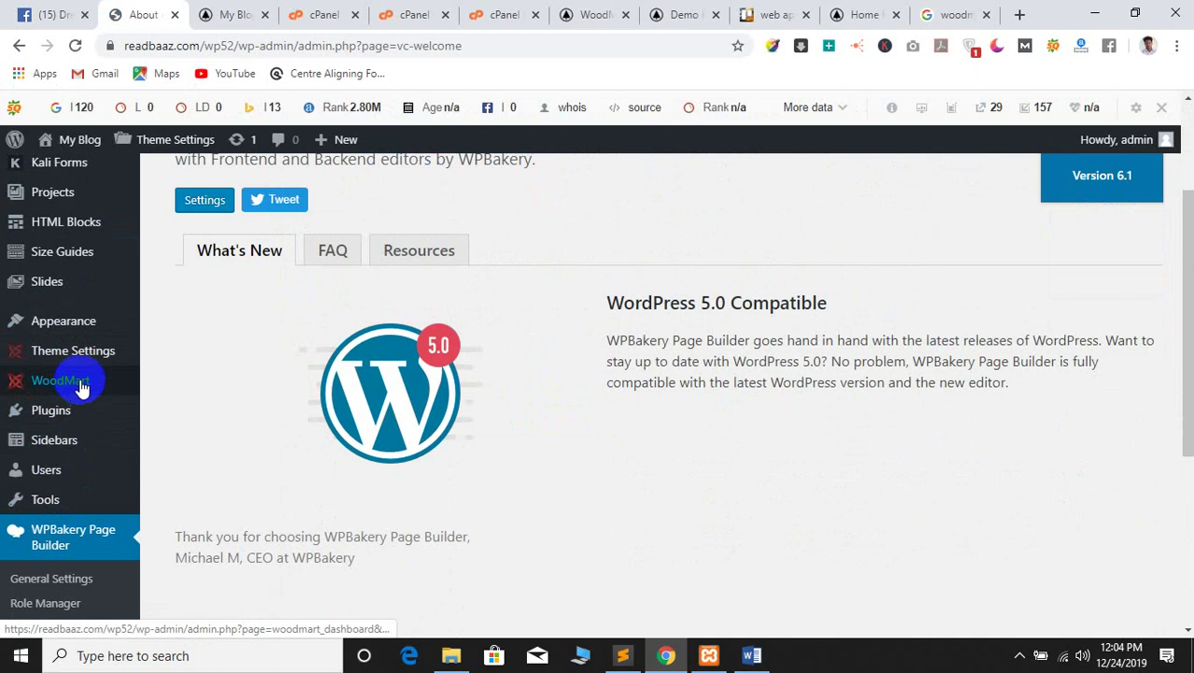
pyautogui.moveTo(82, 387)
pyautogui.moveTo(84, 353)
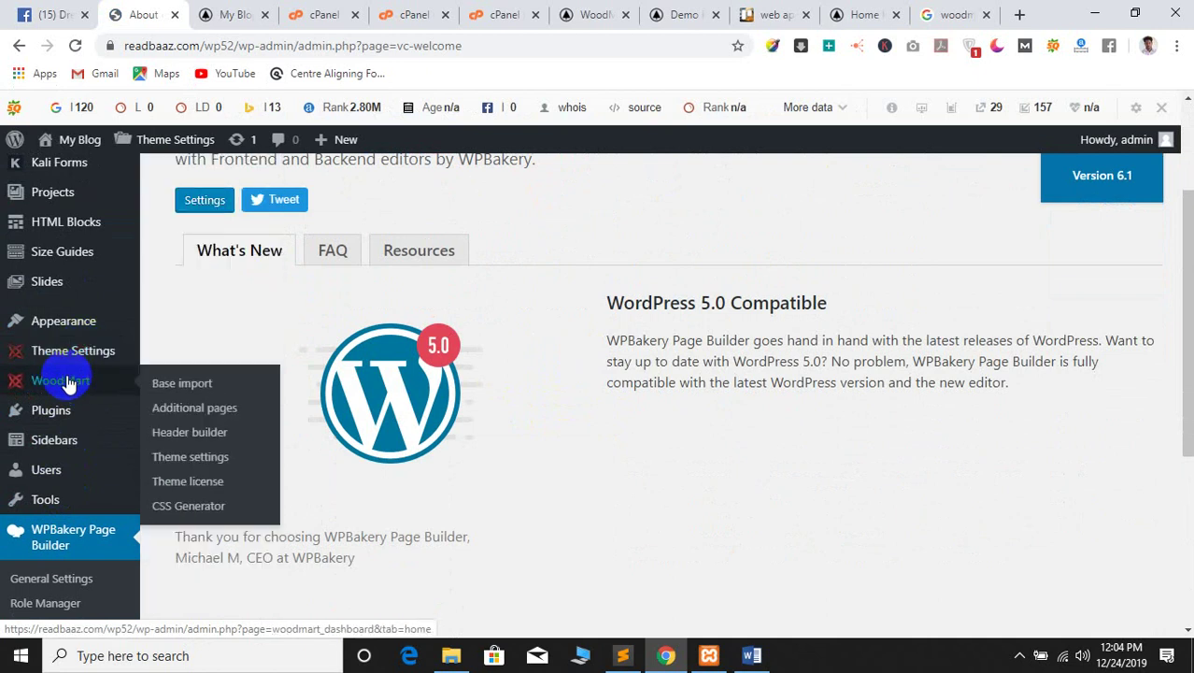
pyautogui.scroll(2, 56, 364)
pyautogui.click(58, 175)
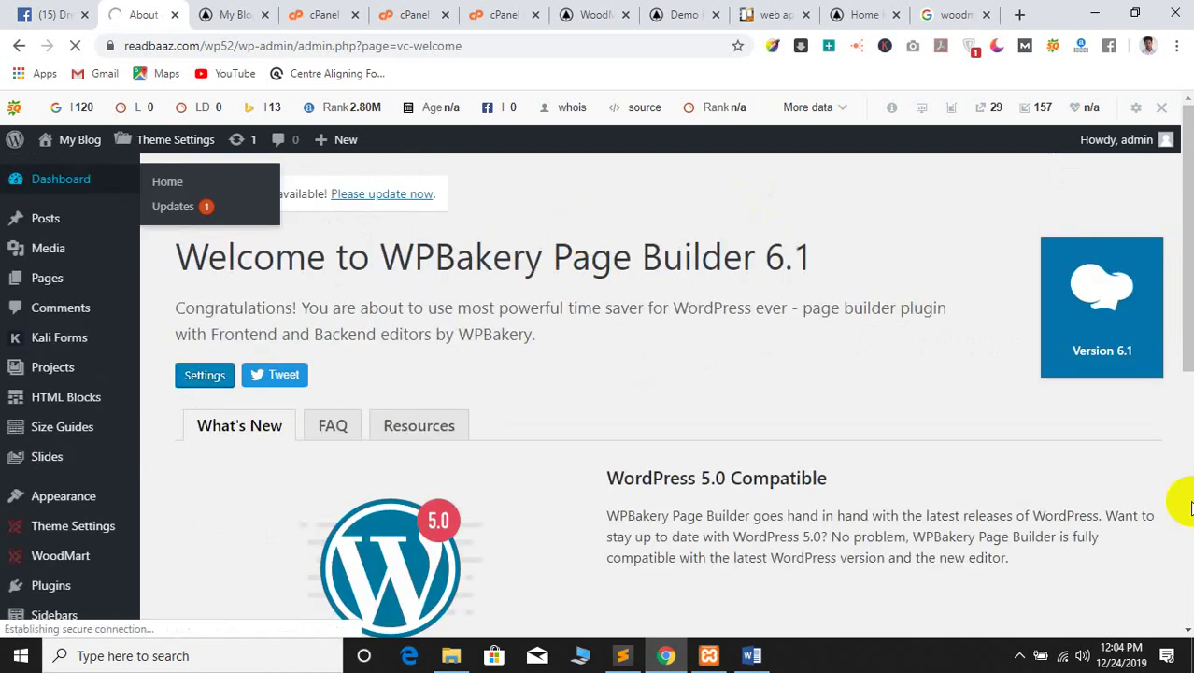
# Check the Wi-Fi connection and glance at the My Blog tab while the dashboard reloads
pyautogui.click(1039, 655)
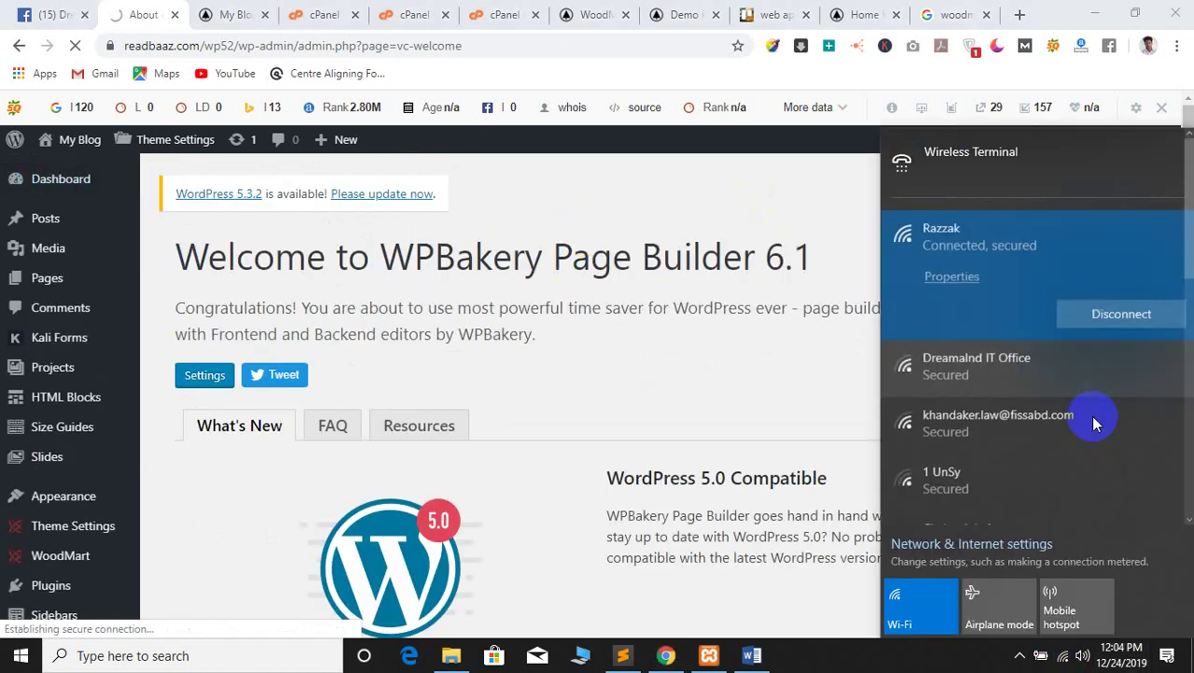
pyautogui.click(715, 338)
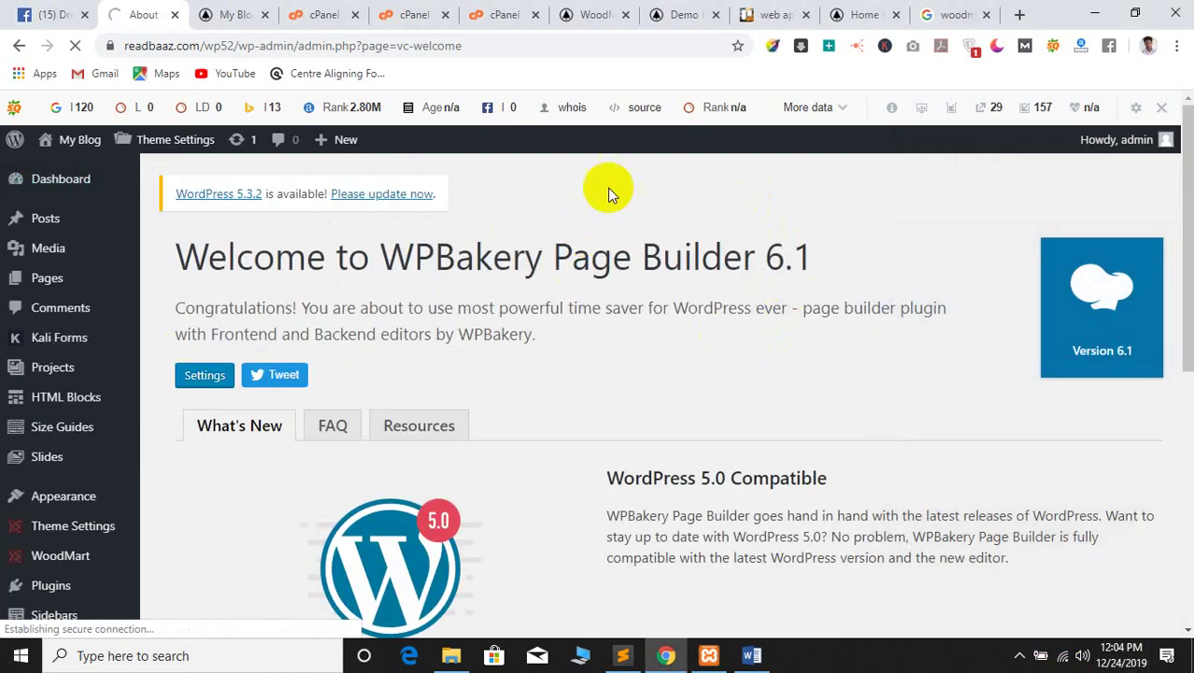
pyautogui.scroll(-2, 515, 296)
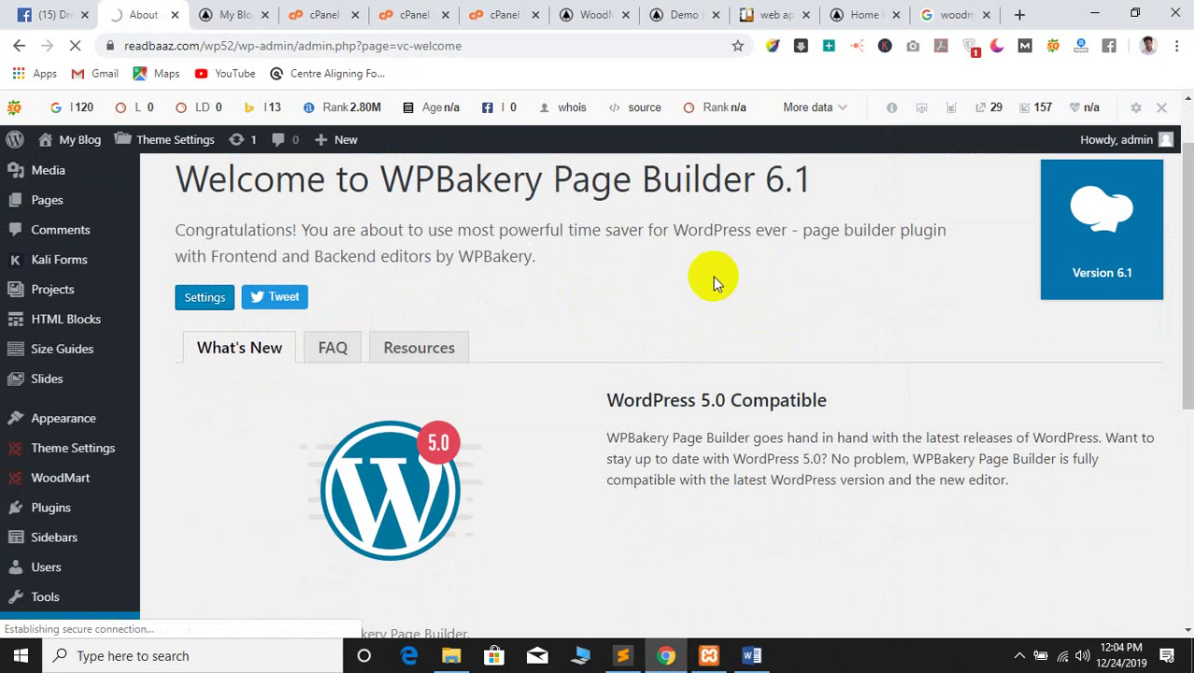
pyautogui.scroll(2, 334, 253)
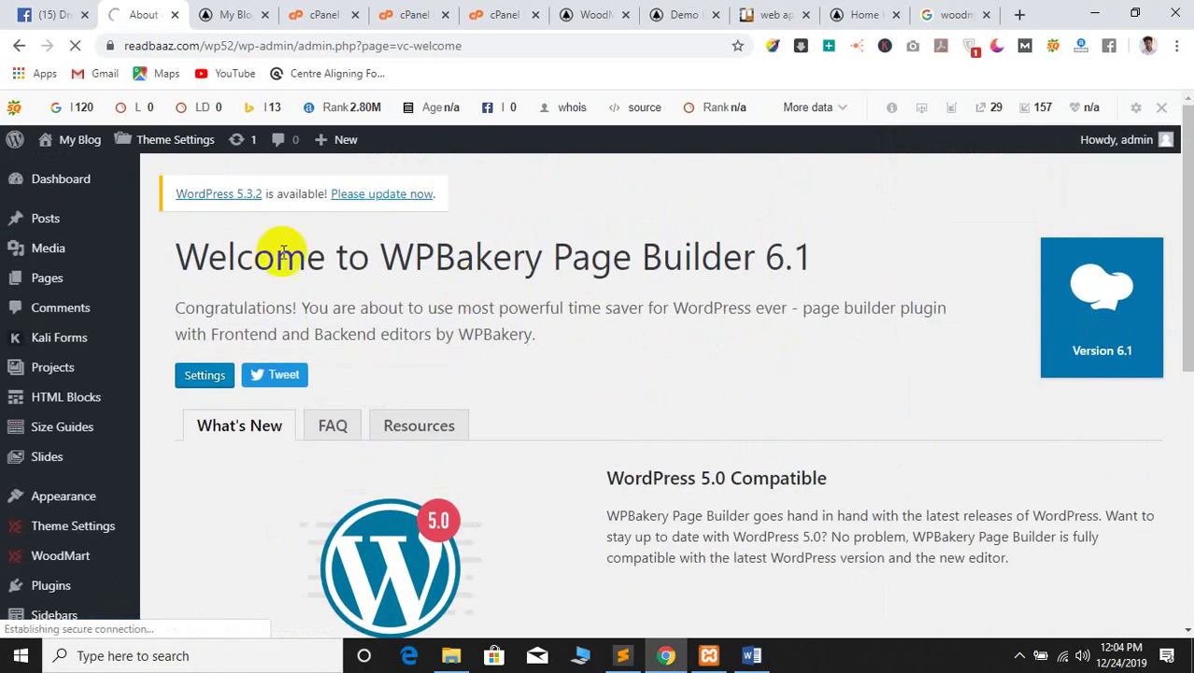
pyautogui.click(239, 11)
pyautogui.click(106, 10)
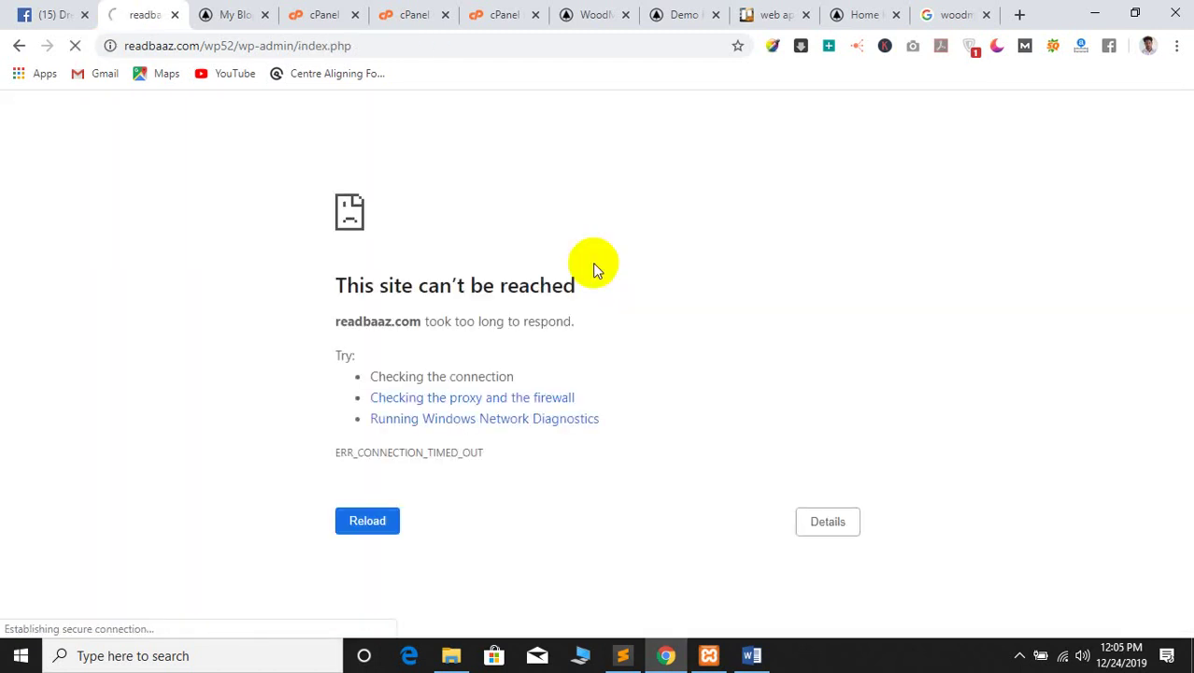
# Check the internet connection status in the Wi-Fi flyout
pyautogui.click(1062, 655)
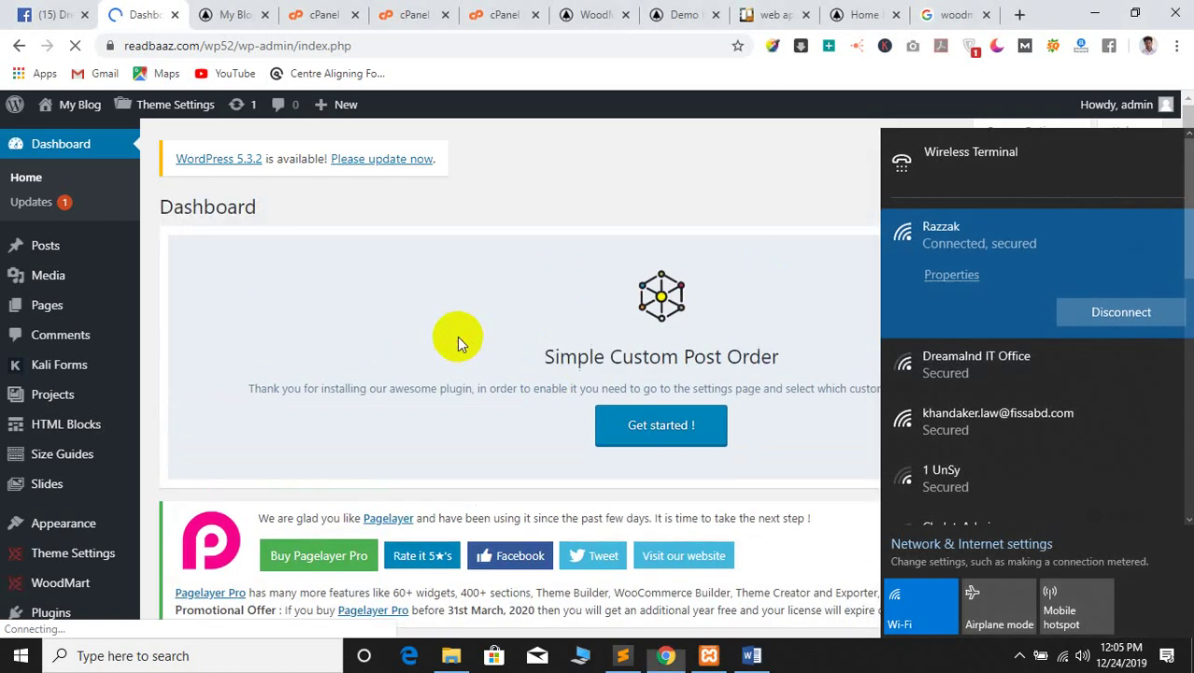
pyautogui.click(457, 339)
pyautogui.scroll(-2, 457, 341)
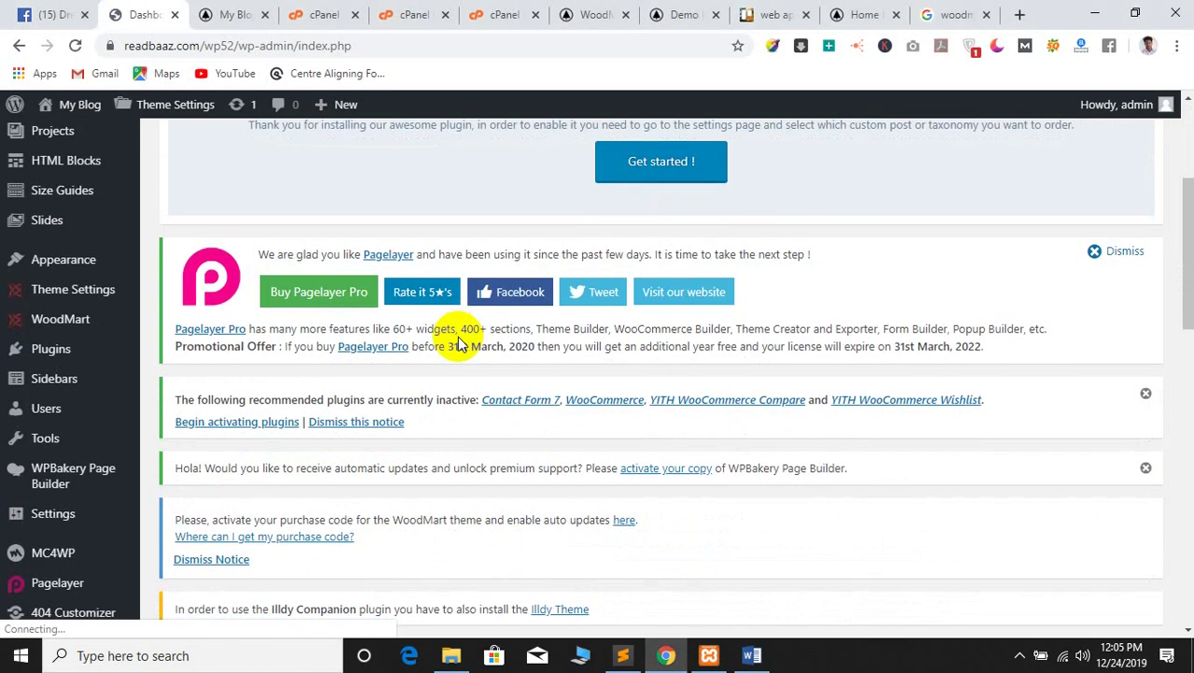
pyautogui.scroll(-1, 495, 353)
# Activate the four remaining inactive recommended plugins
pyautogui.click(241, 371)
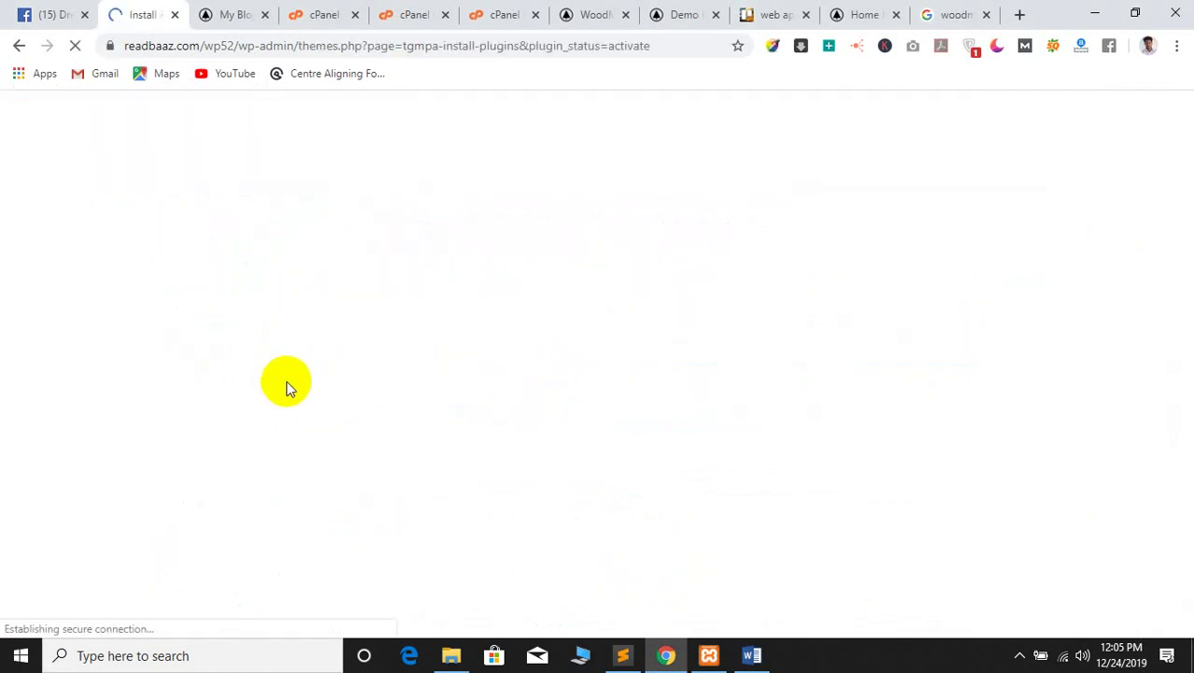
pyautogui.scroll(-7, 318, 407)
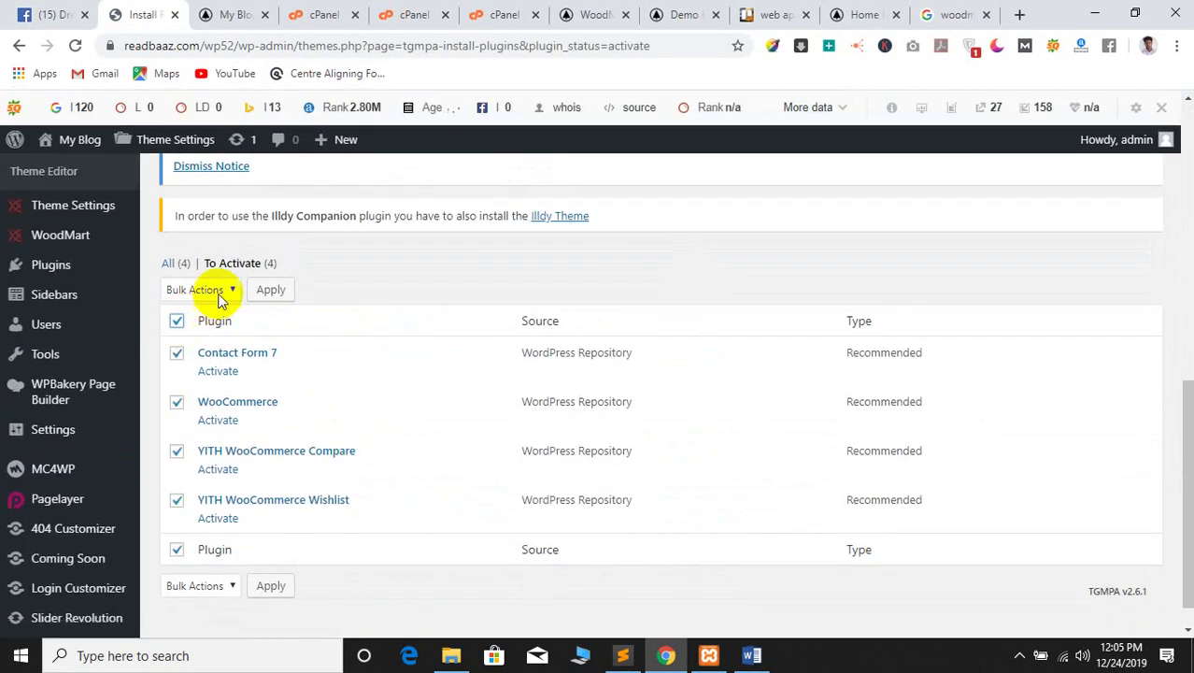
pyautogui.click(184, 339)
pyautogui.click(269, 290)
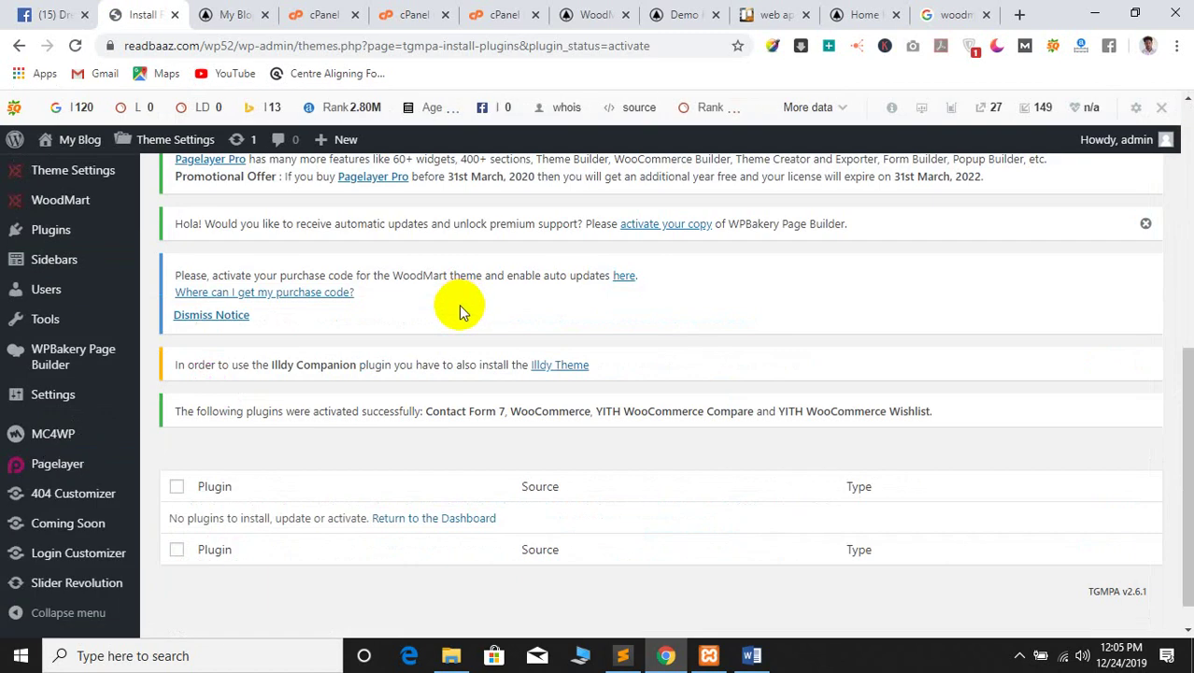
# Open the WoodMart base demo import page
pyautogui.scroll(5, 275, 485)
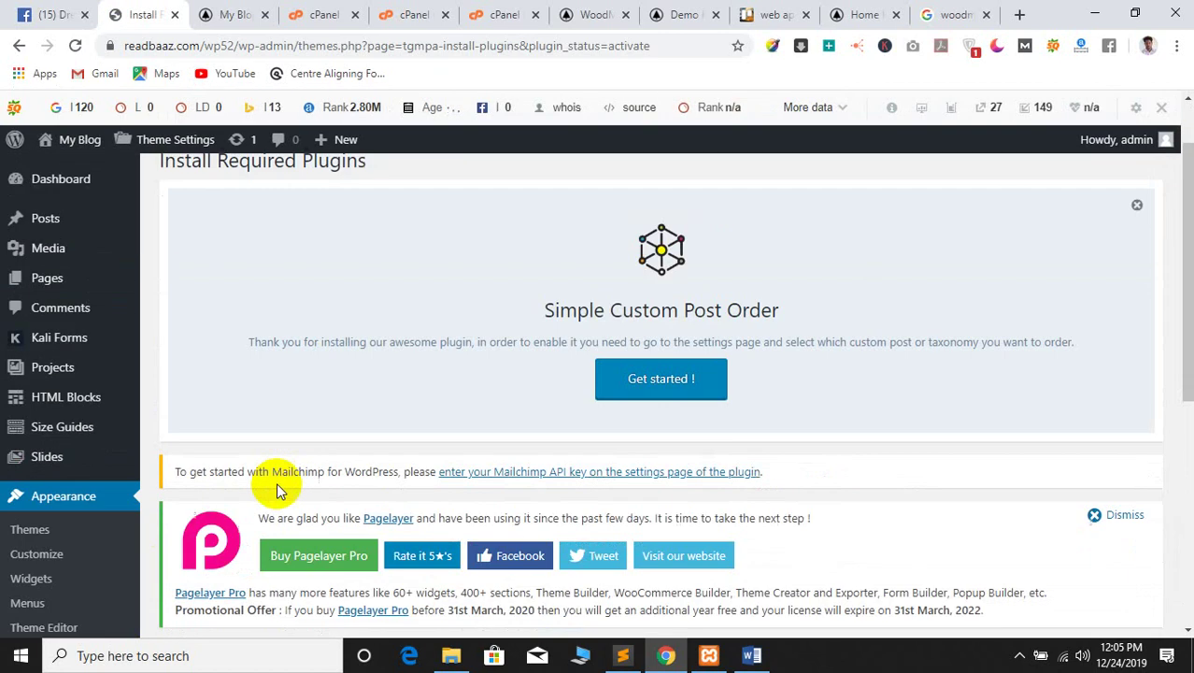
pyautogui.scroll(-5, 335, 452)
pyautogui.scroll(6, 91, 456)
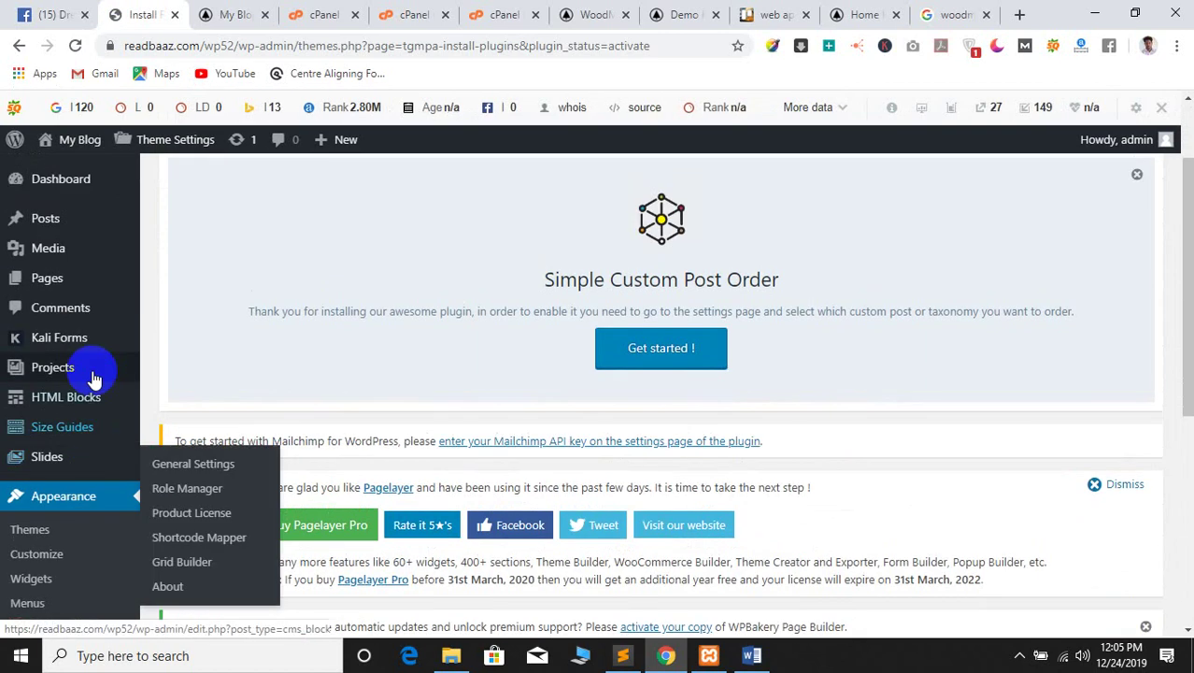
pyautogui.scroll(-5, 88, 373)
pyautogui.moveTo(70, 358)
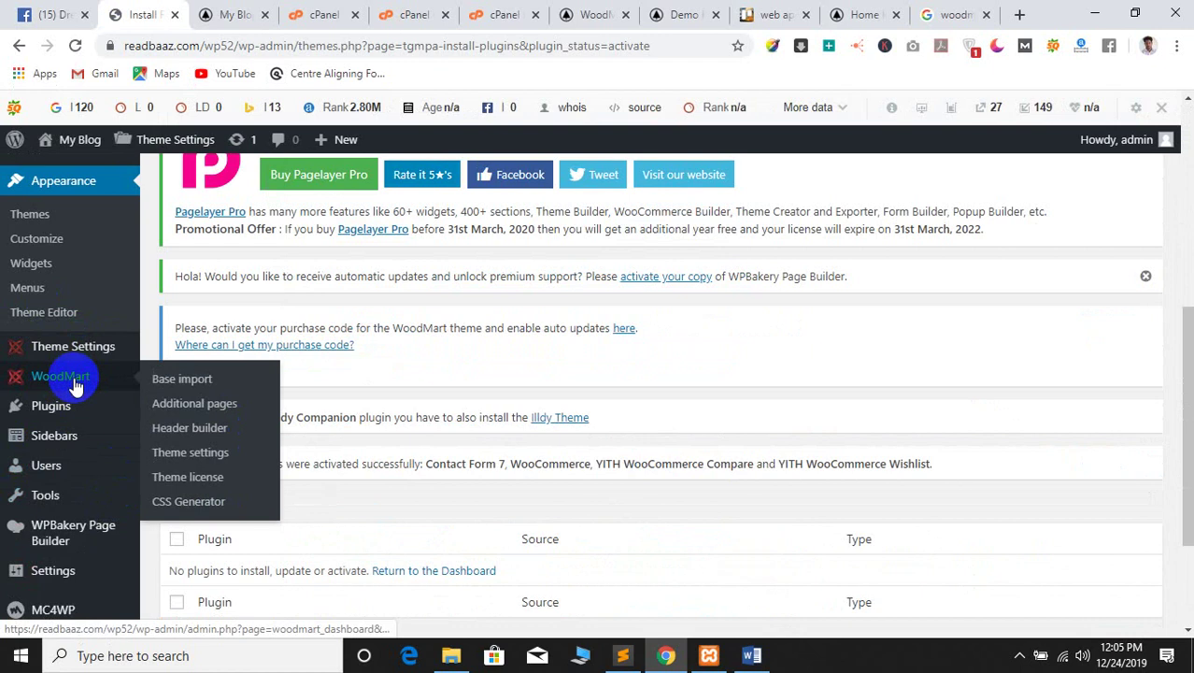
pyautogui.click(188, 378)
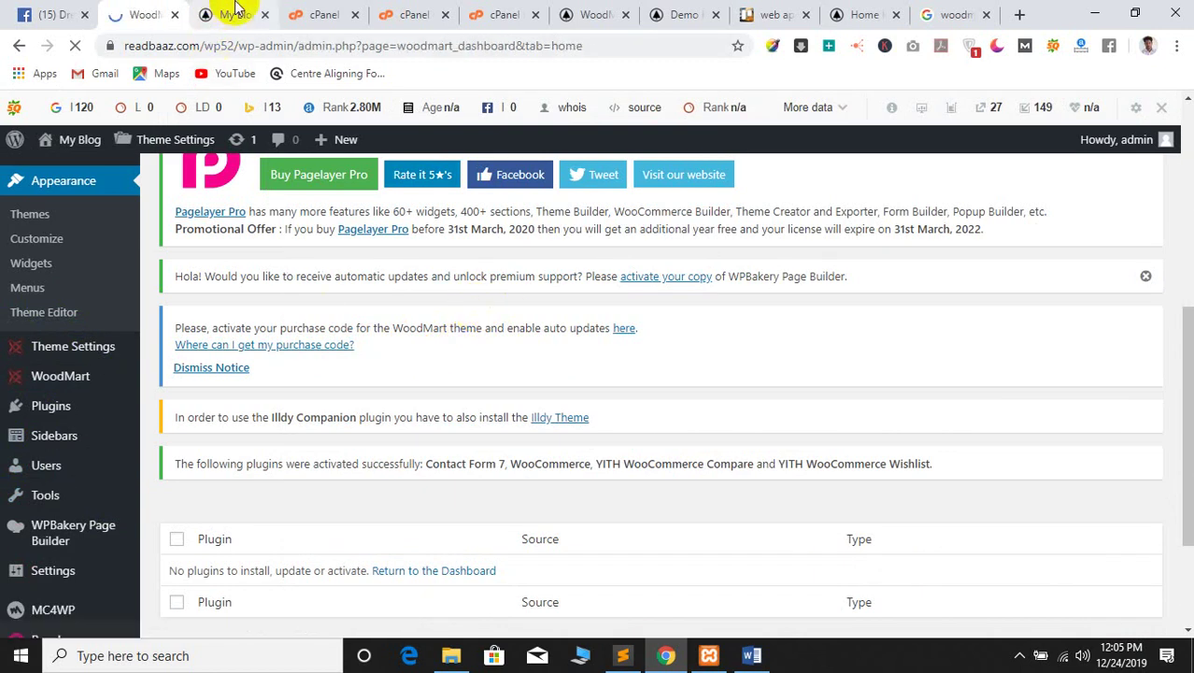
# Peek at the store front page, then review WoodMart's Base import and Demo versions panels
pyautogui.click(207, 11)
pyautogui.click(148, 11)
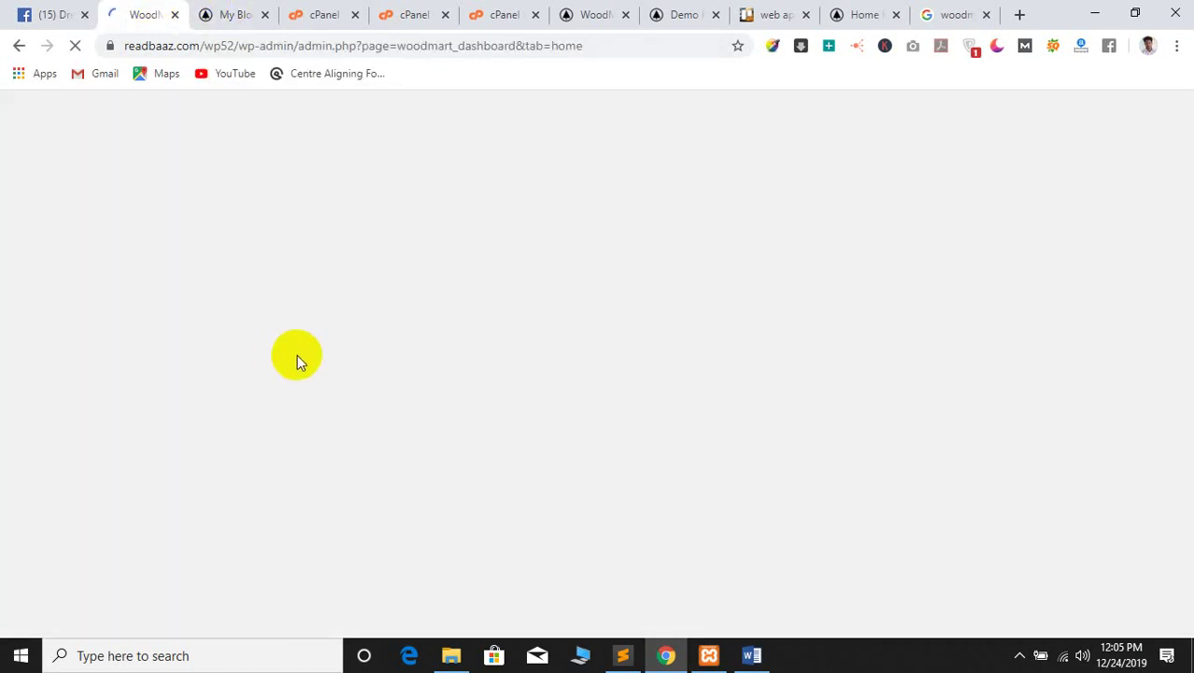
pyautogui.scroll(-4, 672, 280)
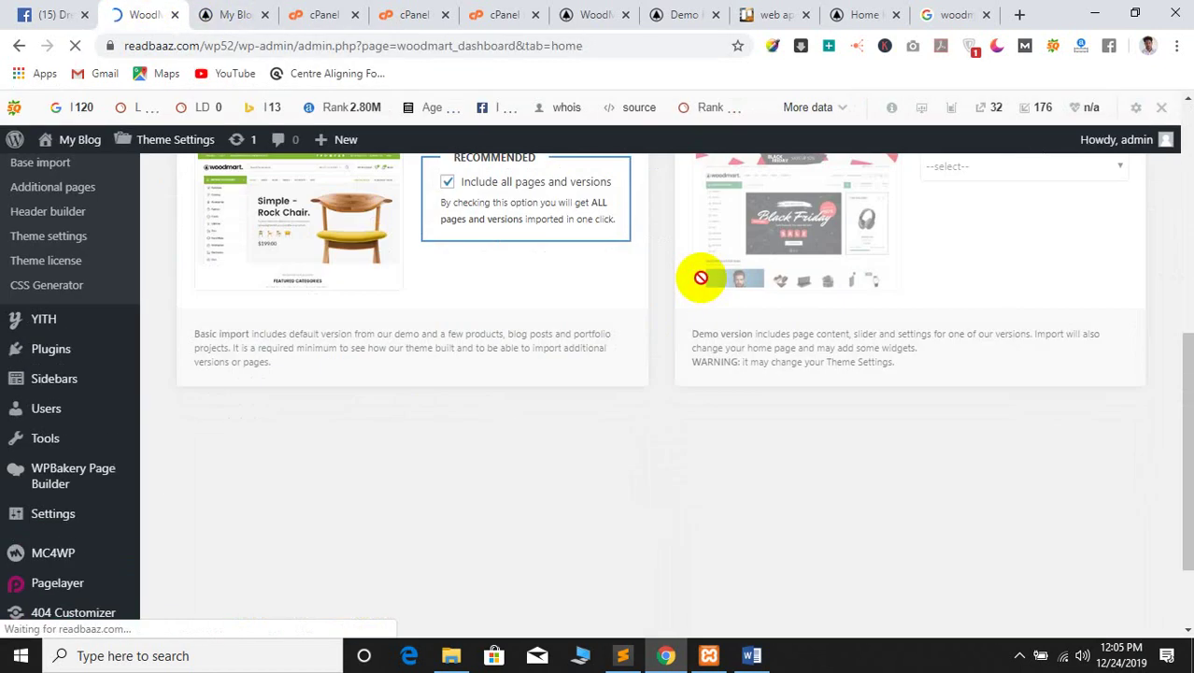
pyautogui.scroll(3, 701, 277)
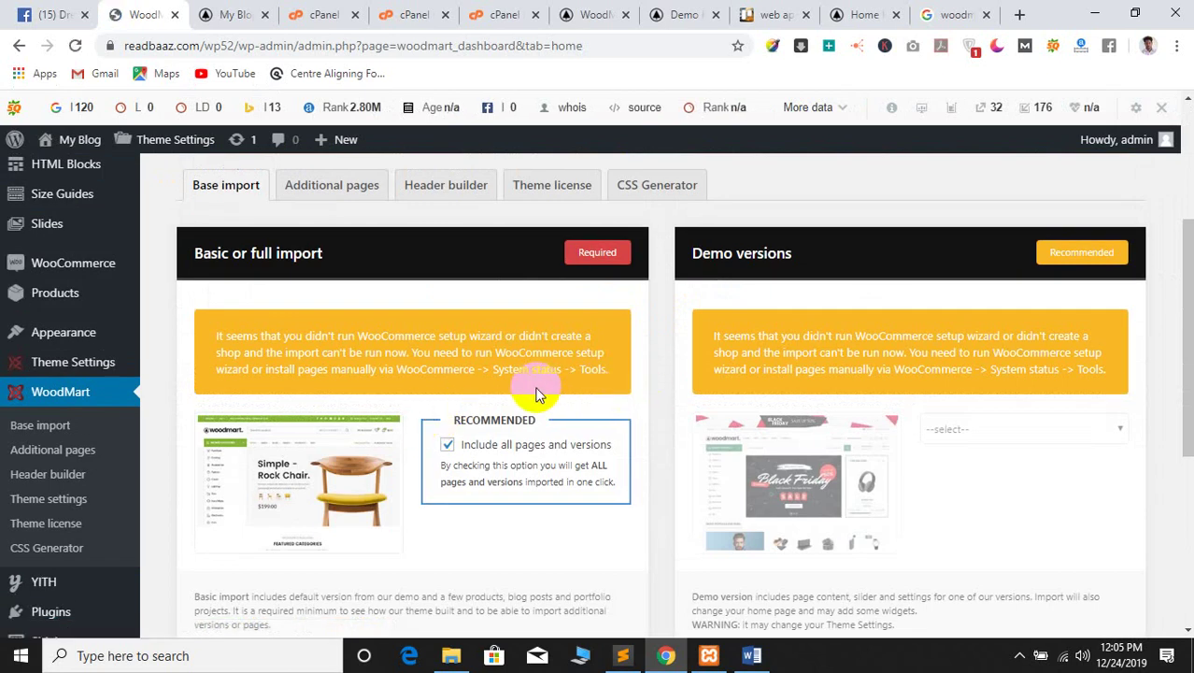
pyautogui.scroll(-2, 651, 513)
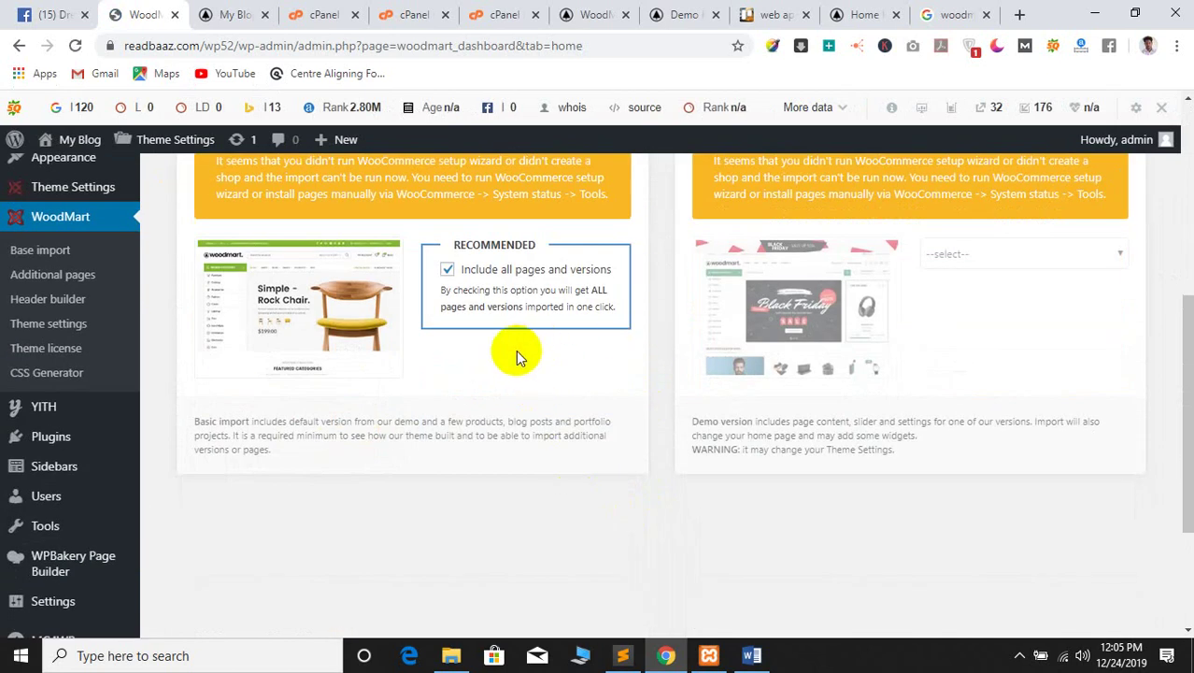
pyautogui.scroll(1, 516, 350)
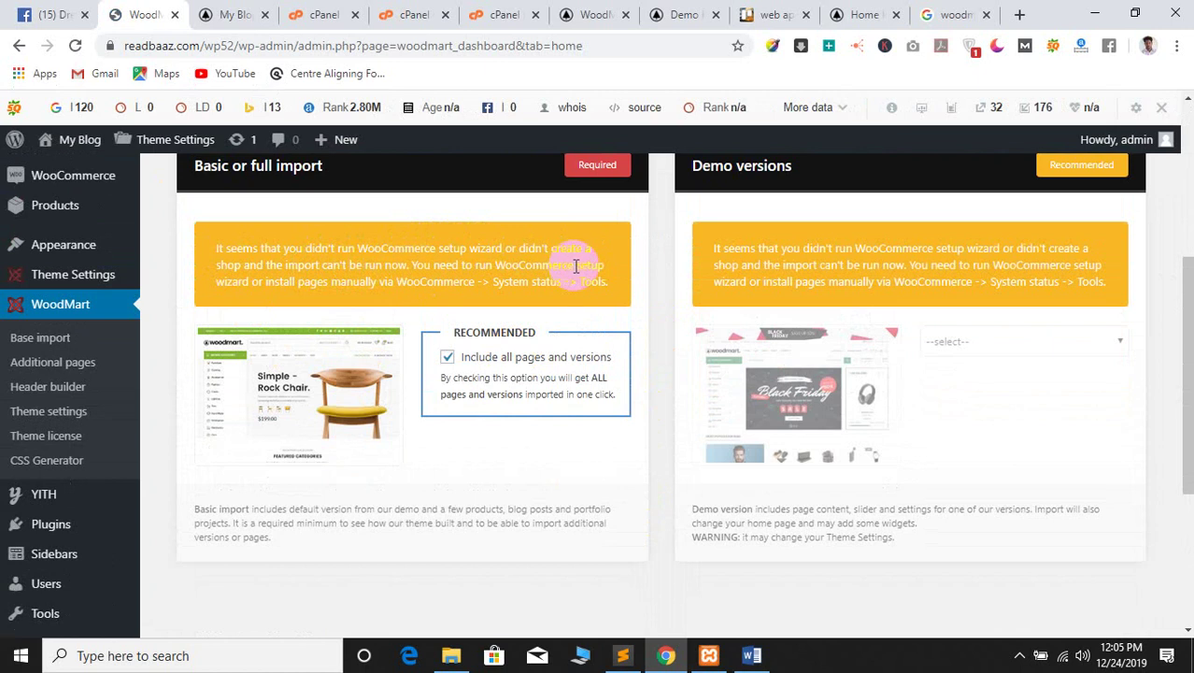
pyautogui.scroll(4, 345, 280)
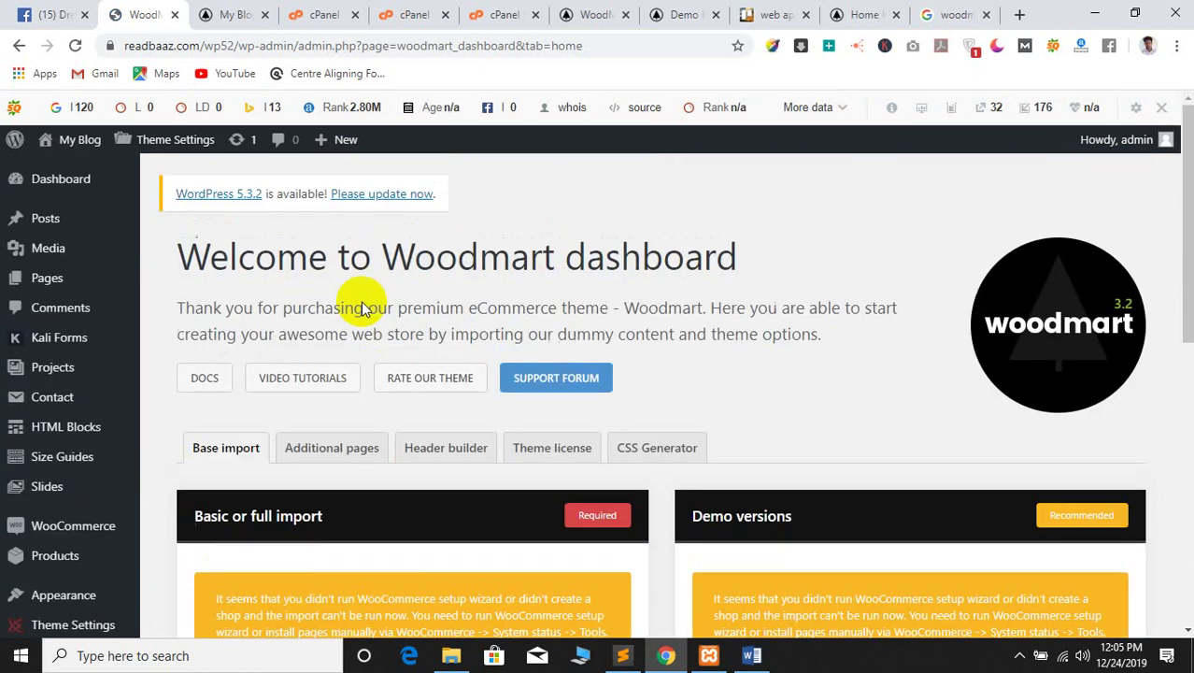
# Reload the store's front page in the My Blog tab, then return to the WoodMart dashboard
pyautogui.click(234, 14)
pyautogui.press('Return')
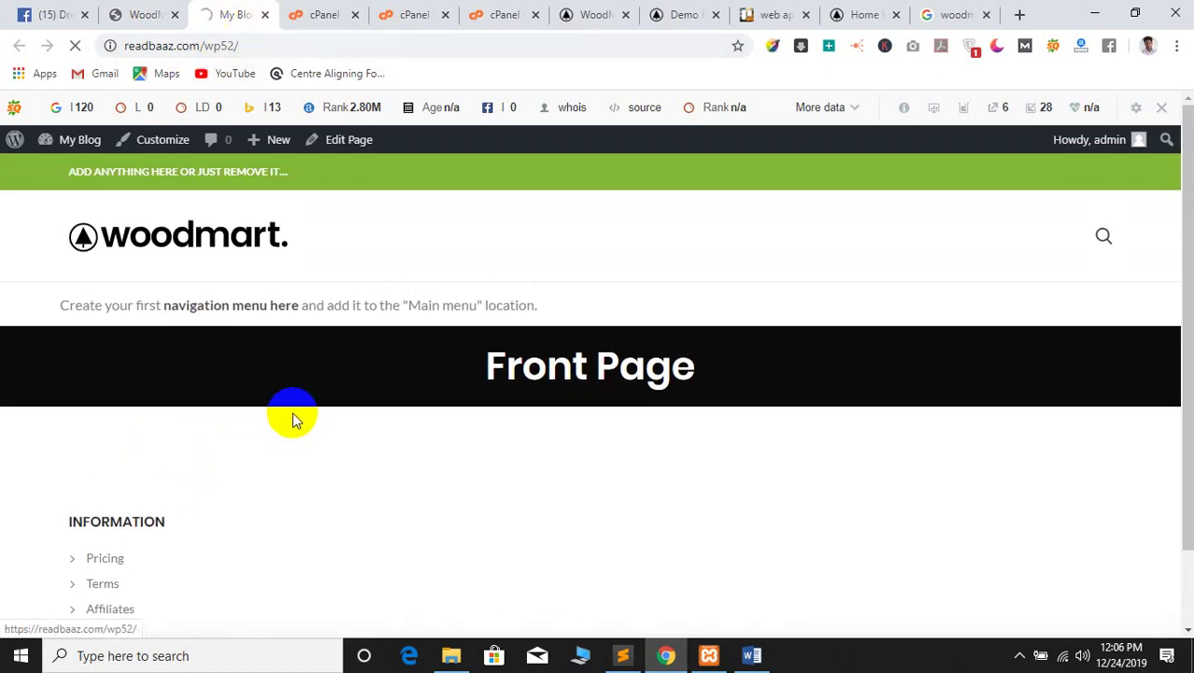
pyautogui.click(155, 14)
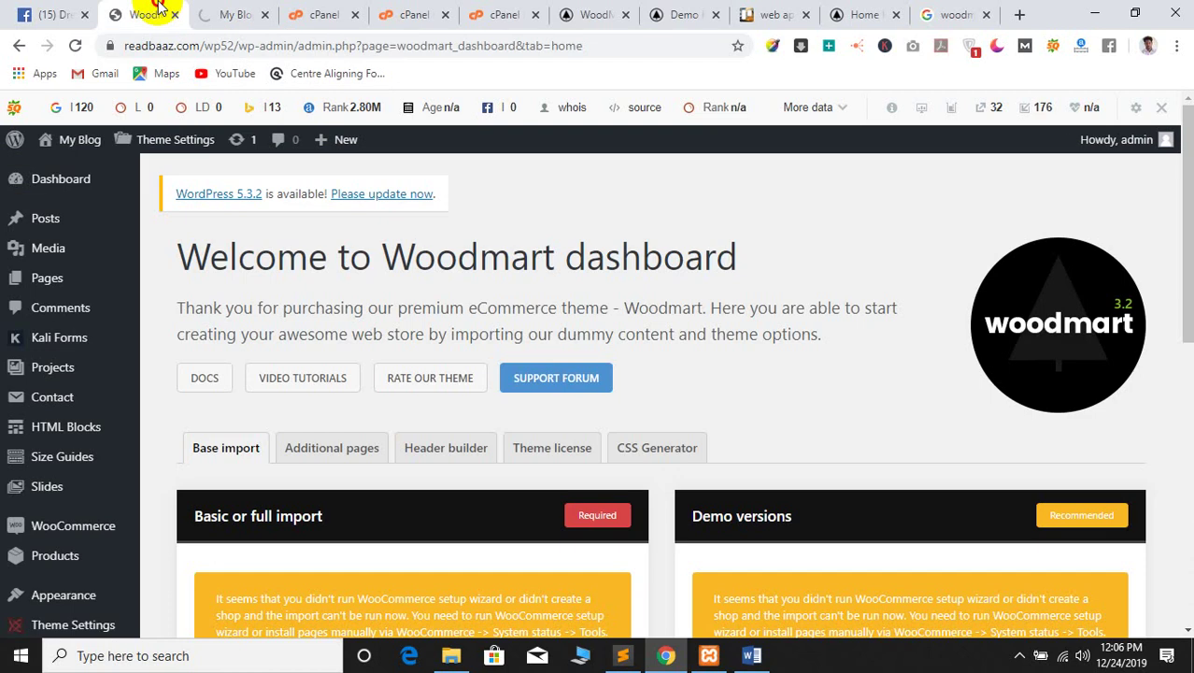
pyautogui.click(213, 14)
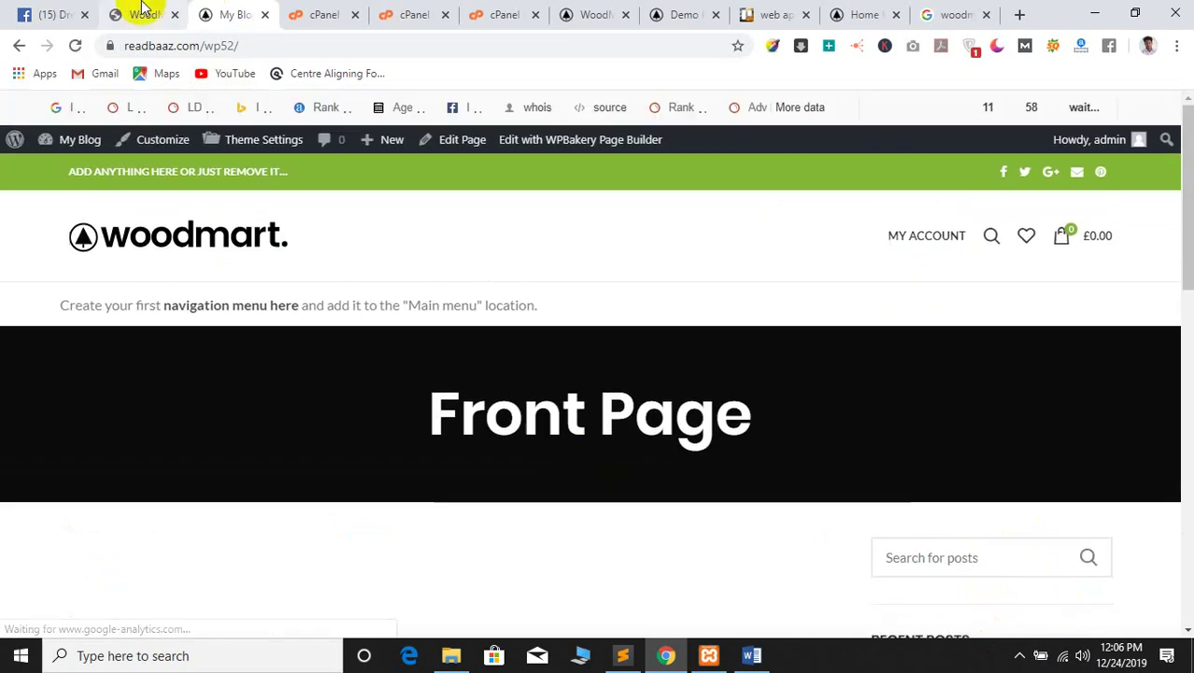
pyautogui.click(142, 11)
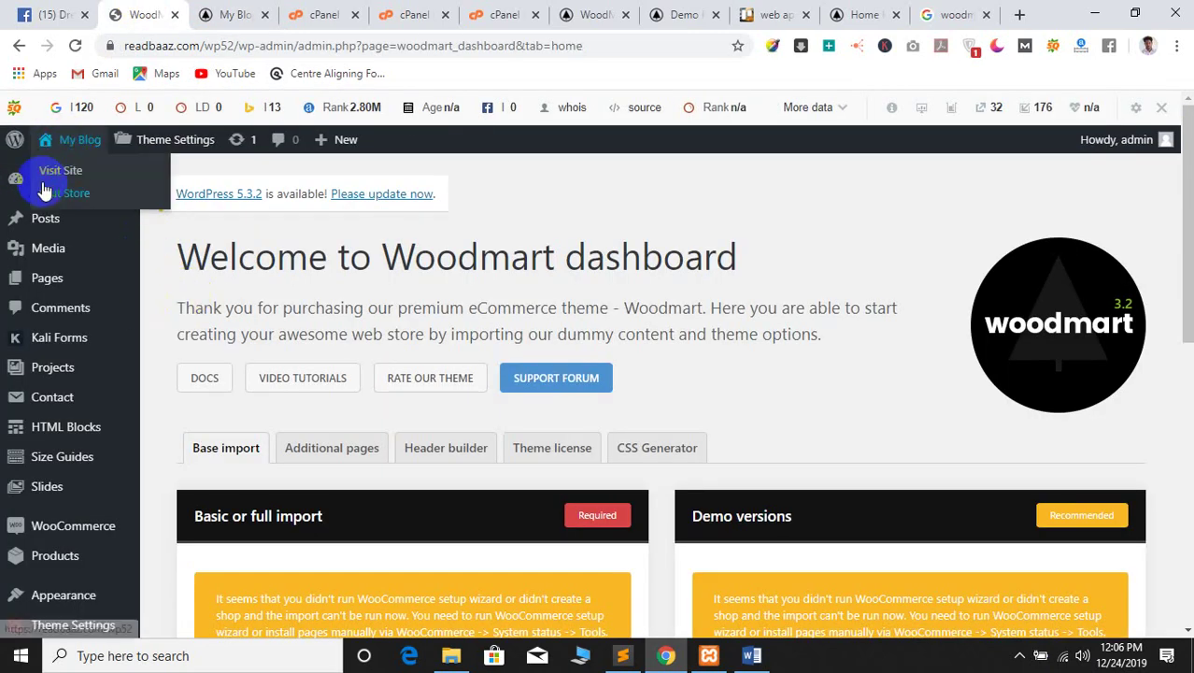
# Request Plugins > Installed Plugins from the admin sidebar
pyautogui.scroll(-4, 439, 481)
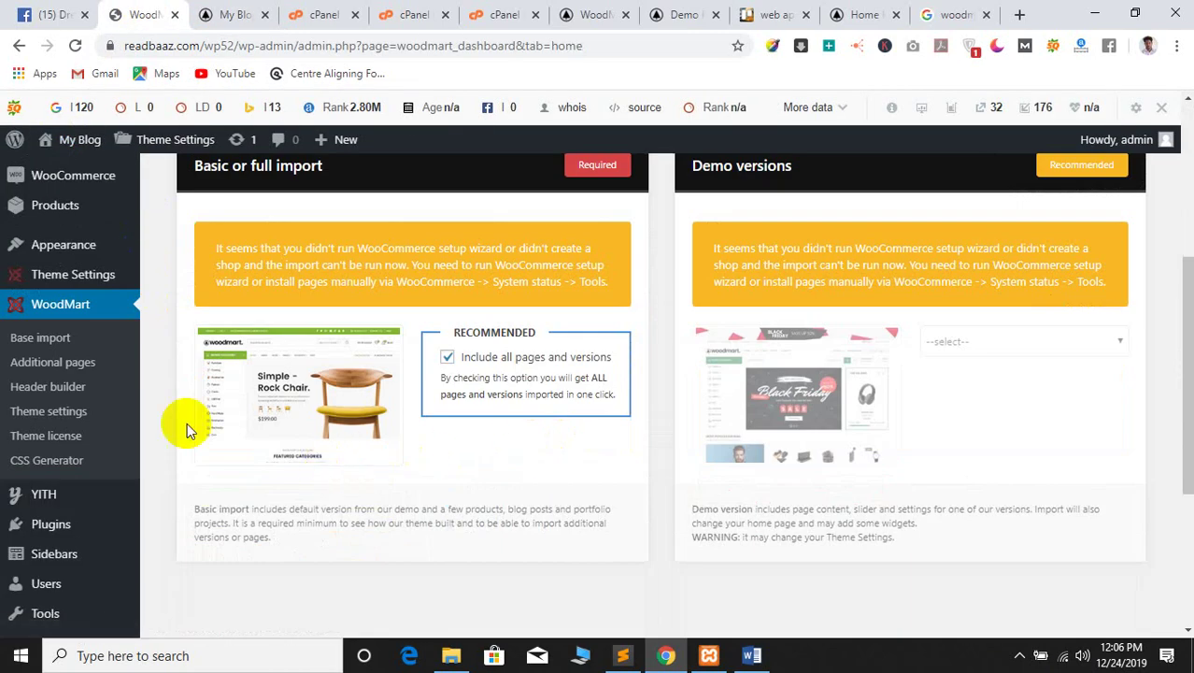
pyautogui.scroll(3, 42, 440)
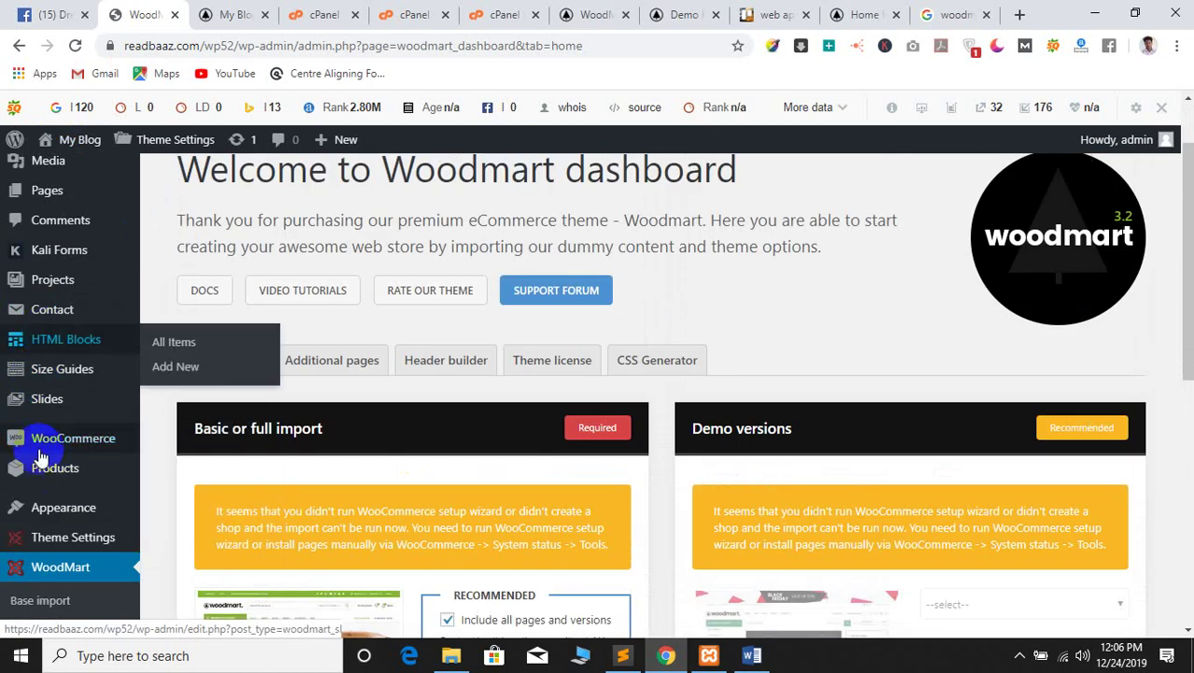
pyautogui.scroll(-5, 37, 485)
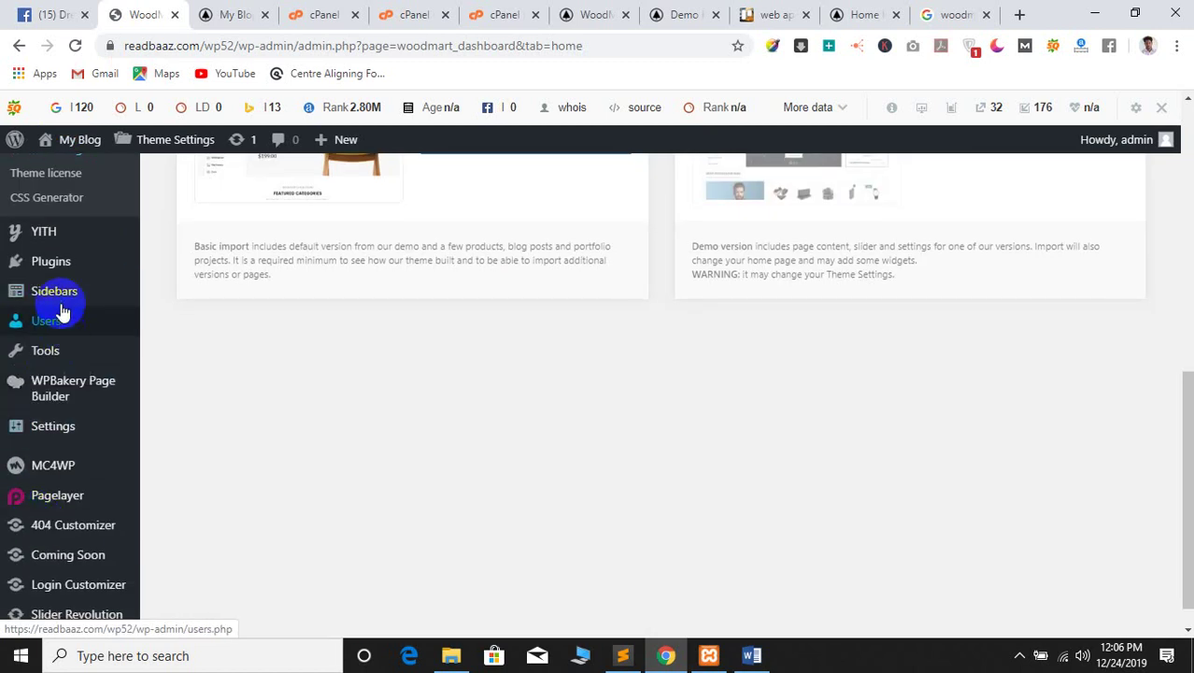
pyautogui.moveTo(62, 269)
pyautogui.click(196, 266)
pyautogui.click(234, 14)
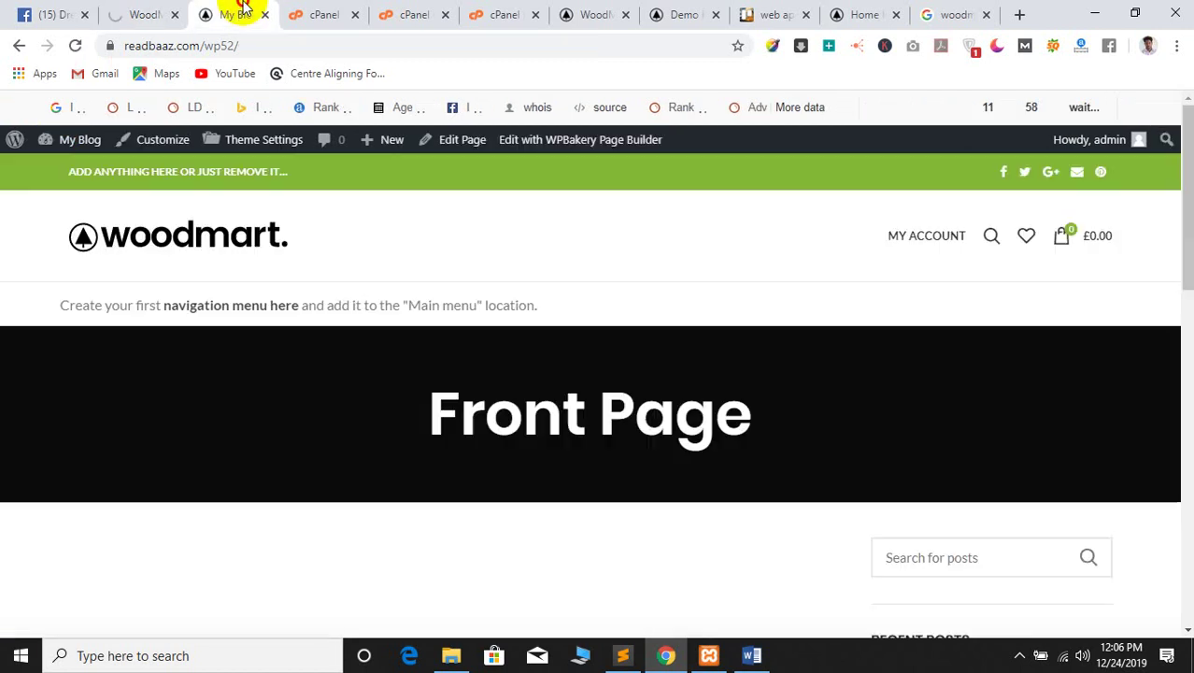
pyautogui.click(131, 14)
# Review the WoodMart Base import panel, blocked pending the WooCommerce setup wizard, while Plugins loads
pyautogui.scroll(3, 365, 376)
pyautogui.scroll(1, 366, 376)
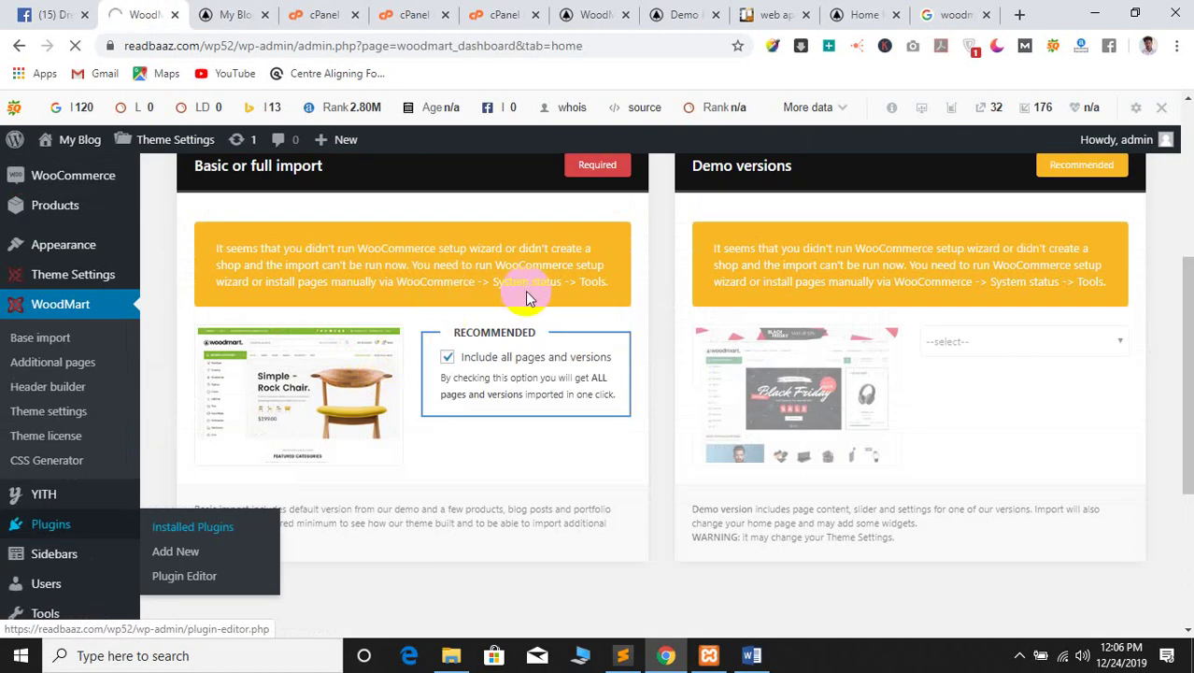
pyautogui.scroll(-4, 37, 402)
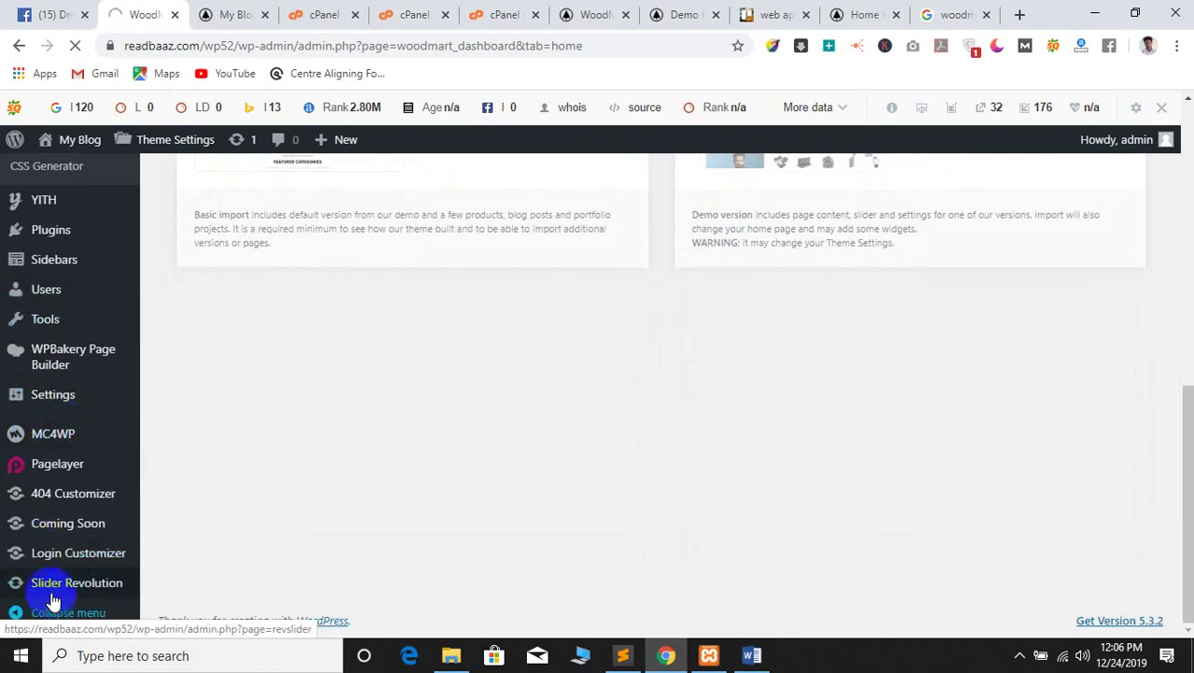
pyautogui.scroll(1, 47, 383)
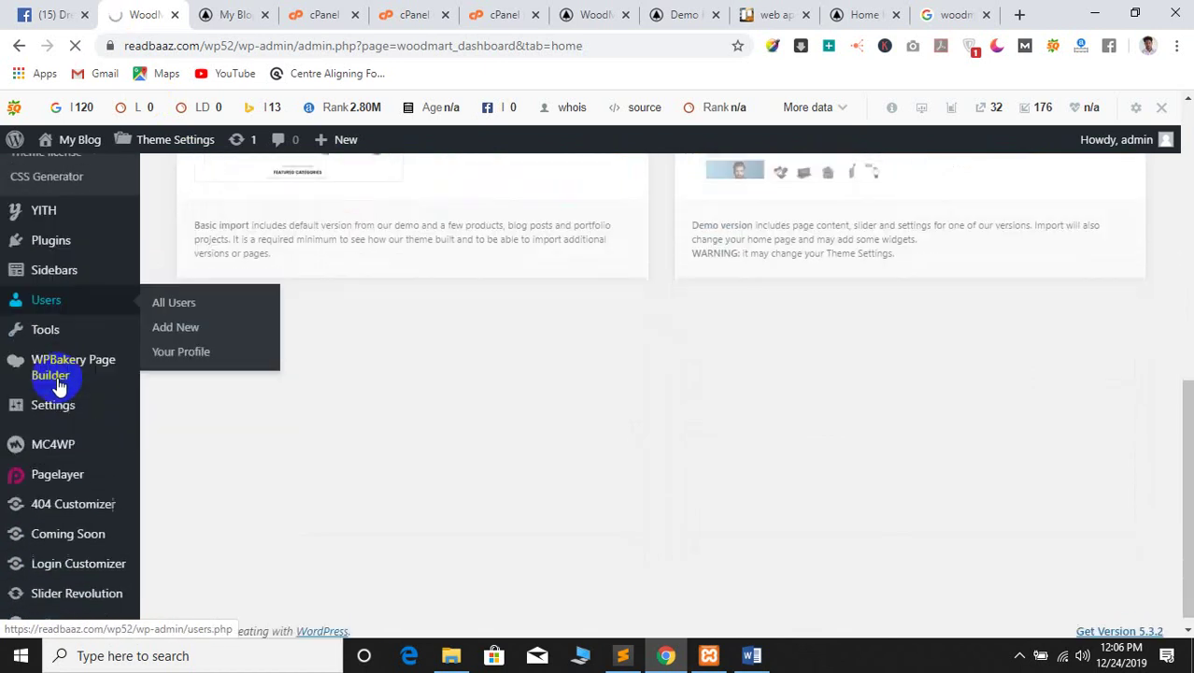
pyautogui.scroll(-1, 61, 402)
pyautogui.scroll(2, 353, 297)
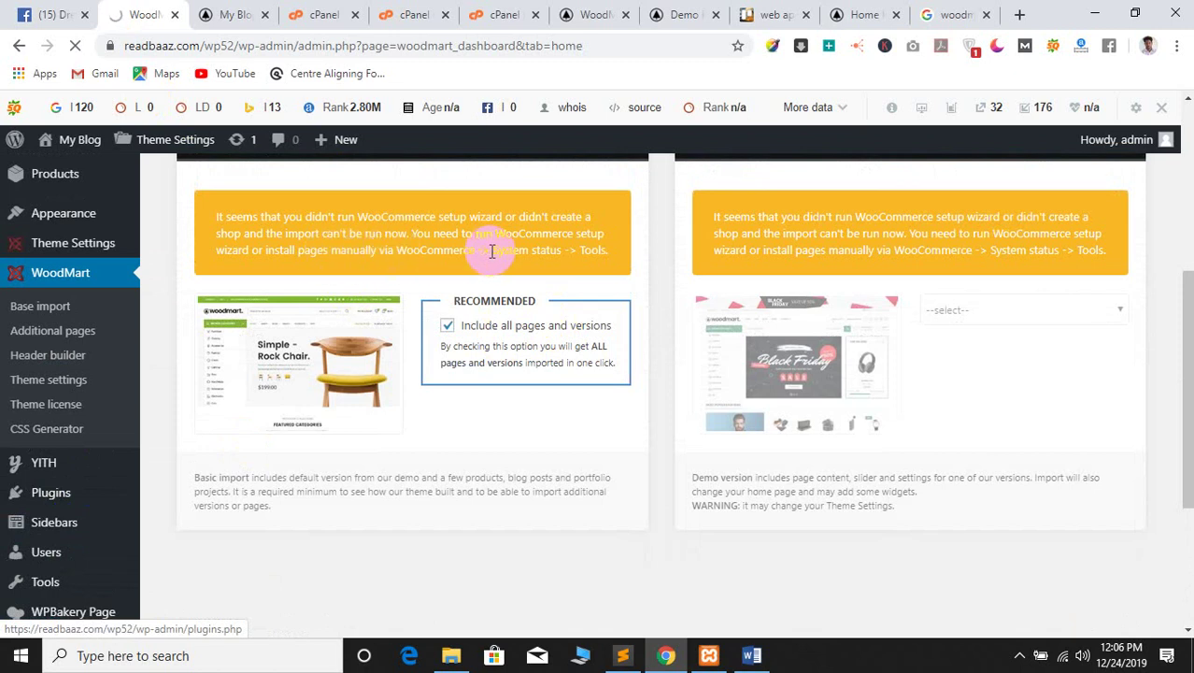
pyautogui.scroll(-3, 596, 250)
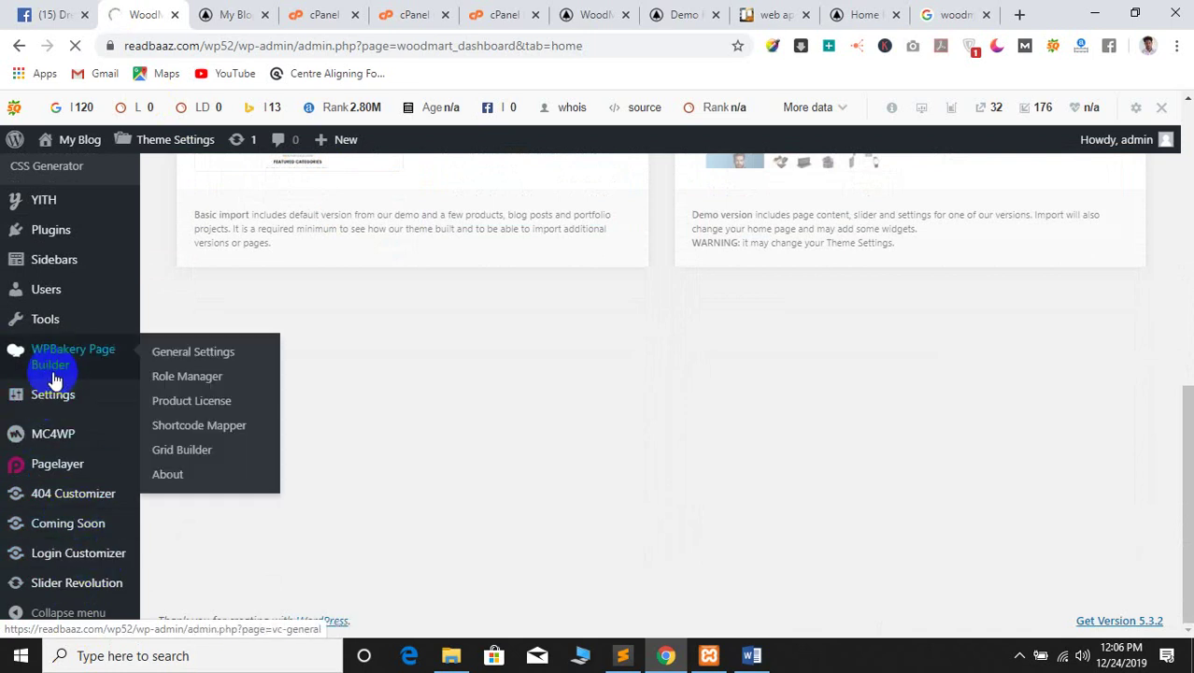
pyautogui.scroll(3, 58, 322)
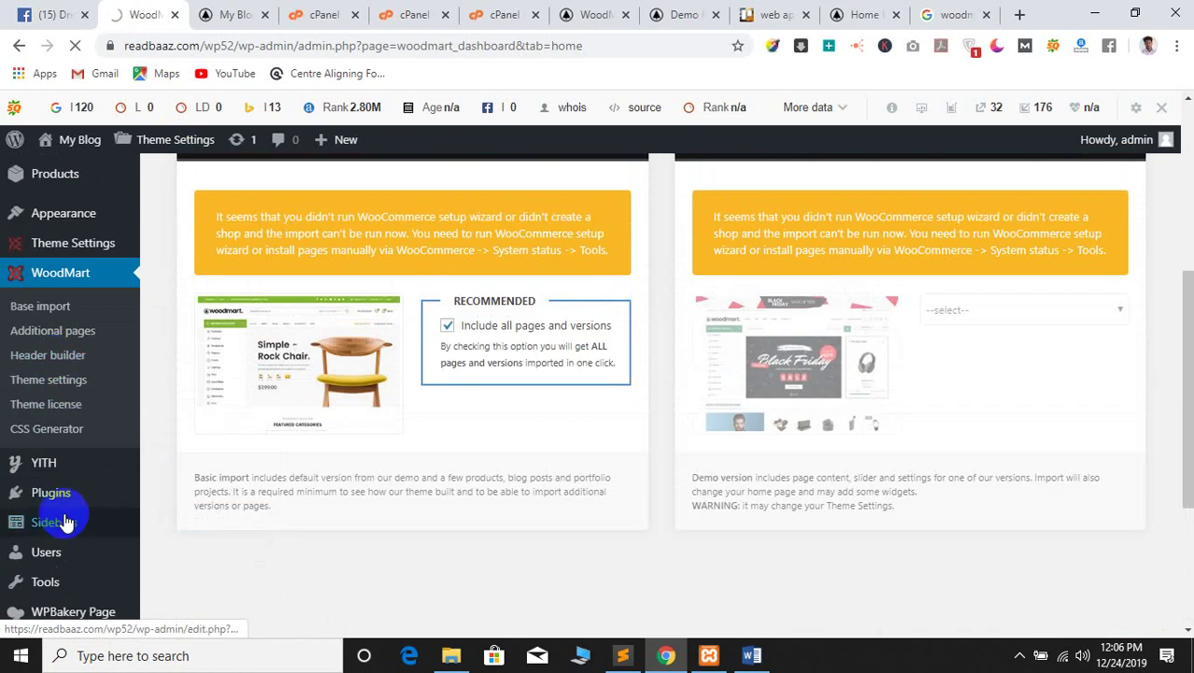
pyautogui.scroll(3, 38, 346)
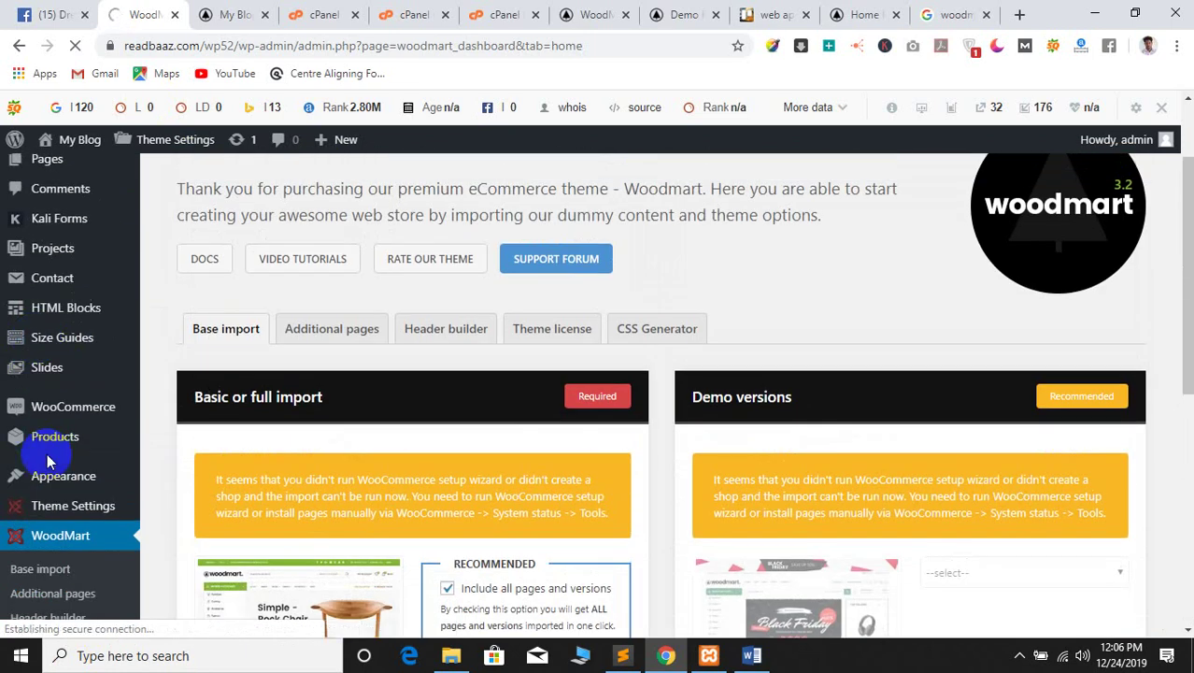
pyautogui.moveTo(58, 415)
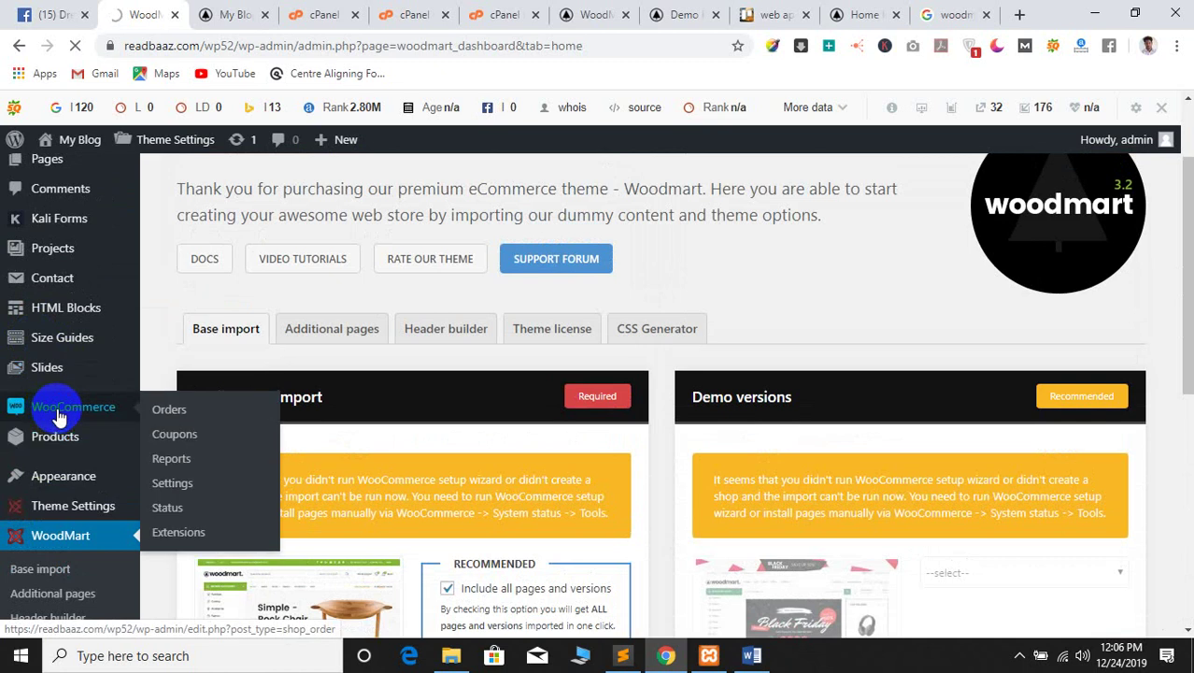
# Connect to a different Wi-Fi network after the admin page times out
pyautogui.click(58, 416)
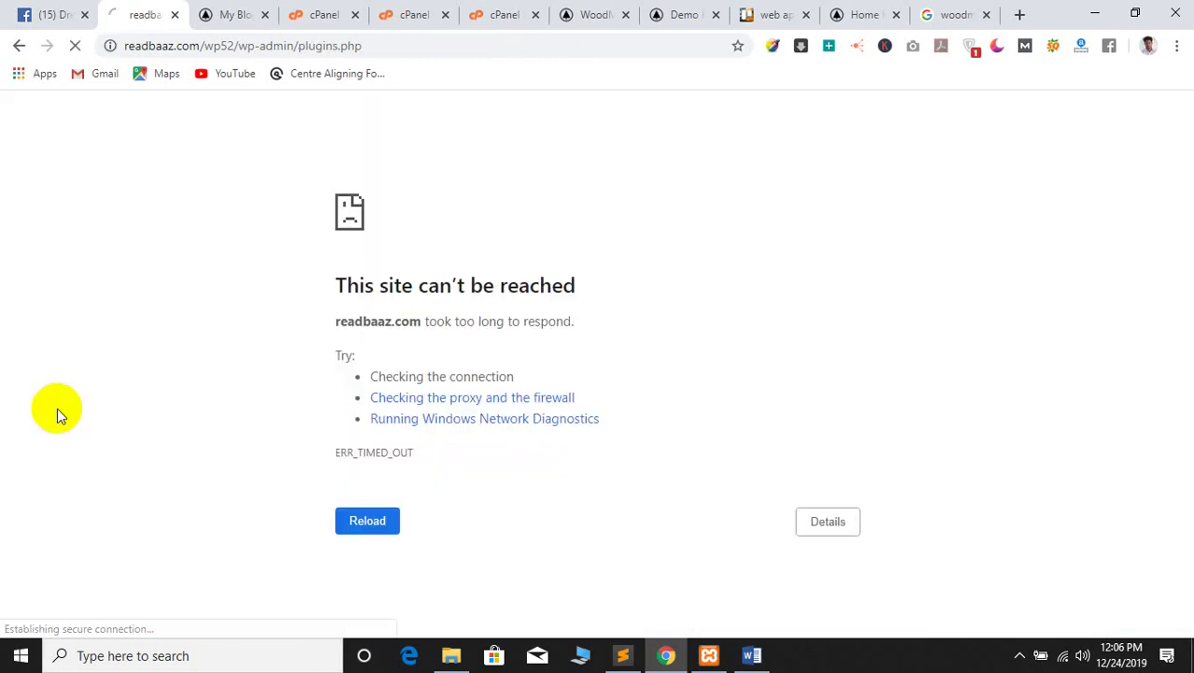
pyautogui.click(1076, 657)
pyautogui.click(1063, 654)
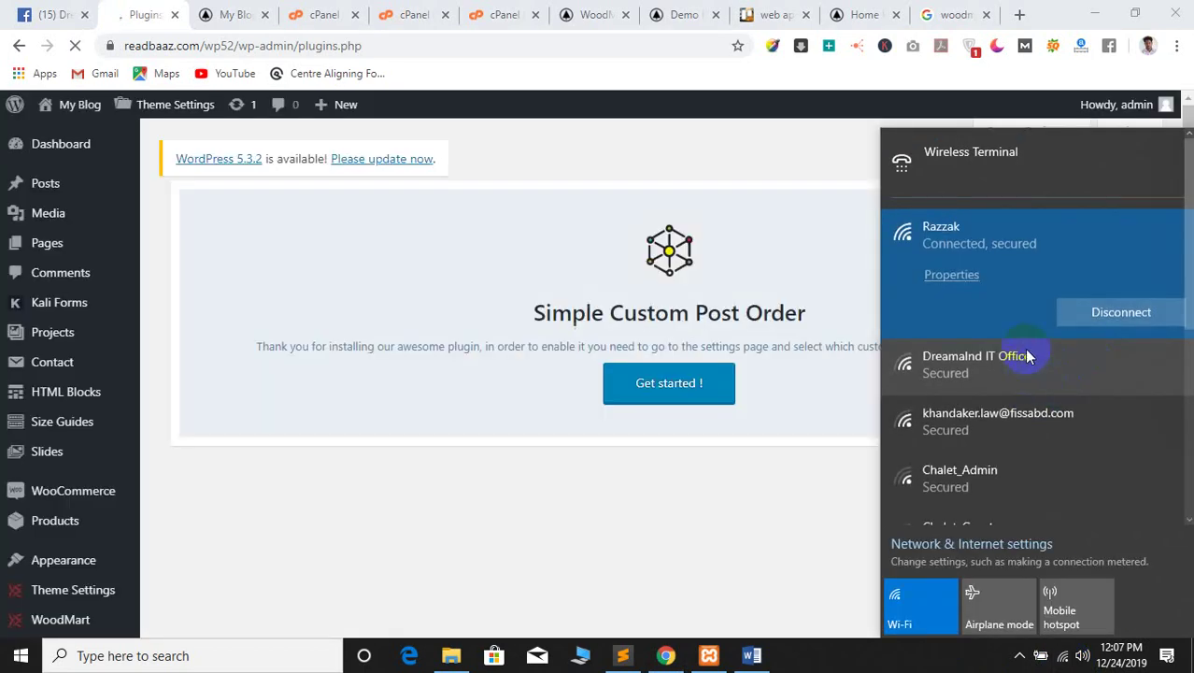
pyautogui.click(1023, 349)
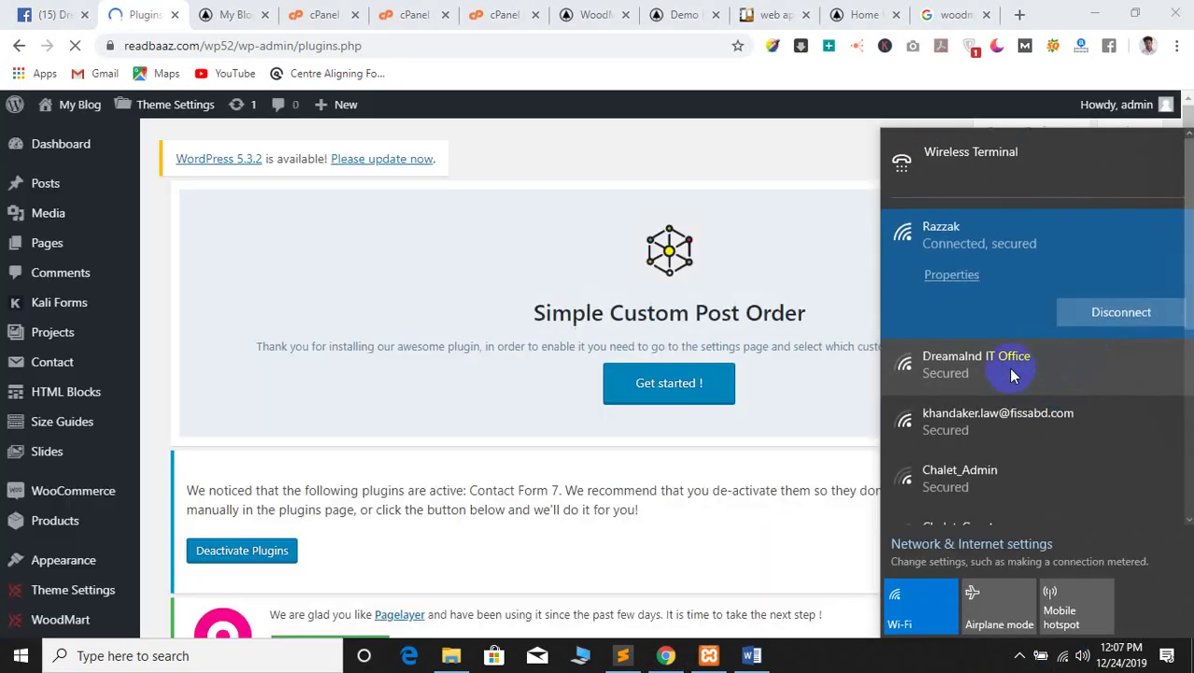
pyautogui.click(1084, 373)
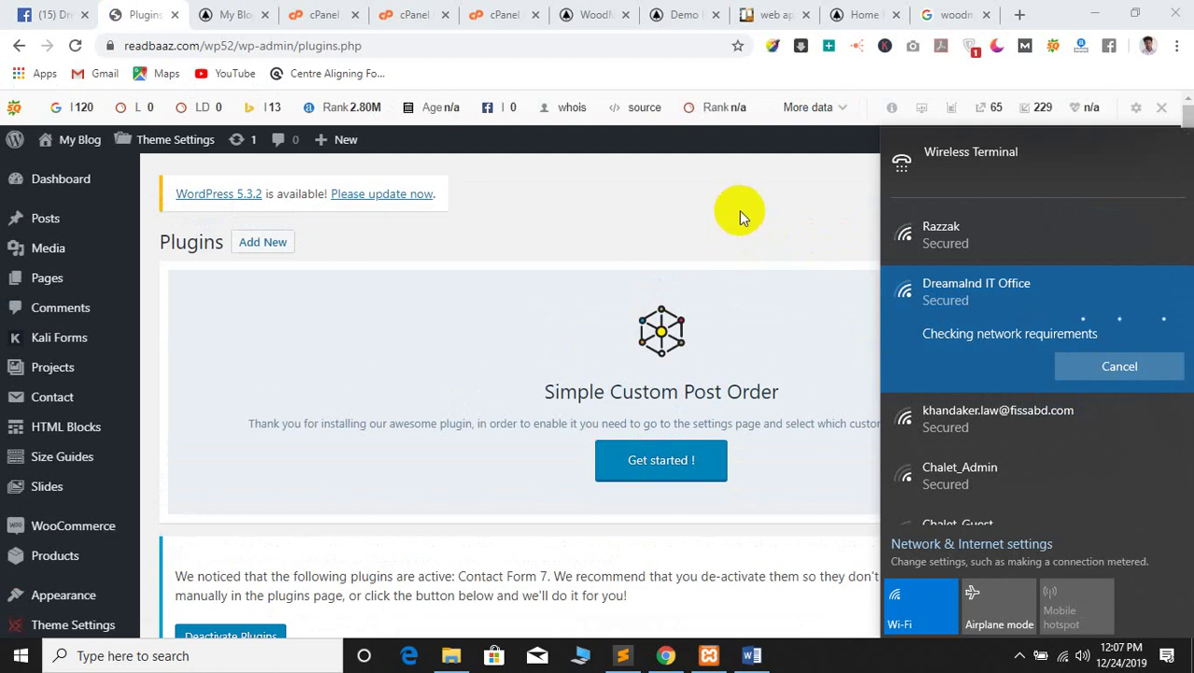
# Dismiss the Wi-Fi panel and open WooCommerce > Status from the Plugins list
pyautogui.click(697, 218)
pyautogui.scroll(-5, 358, 374)
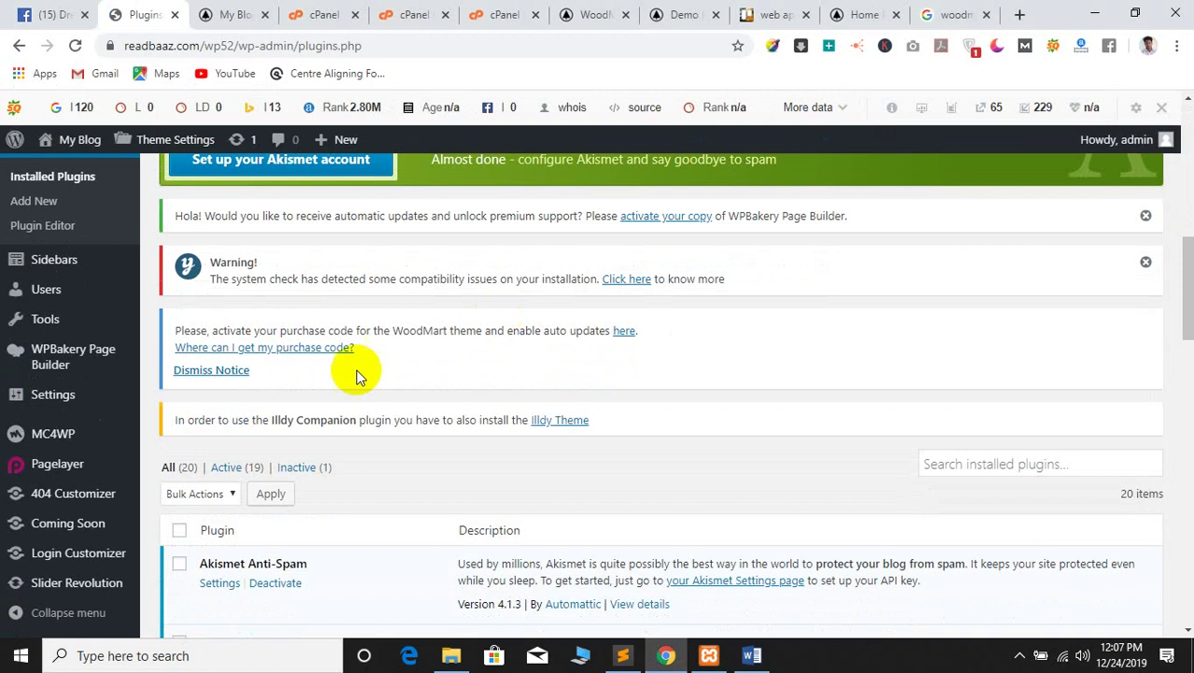
pyautogui.scroll(1, 337, 397)
pyautogui.scroll(-5, 280, 418)
pyautogui.scroll(2, 299, 402)
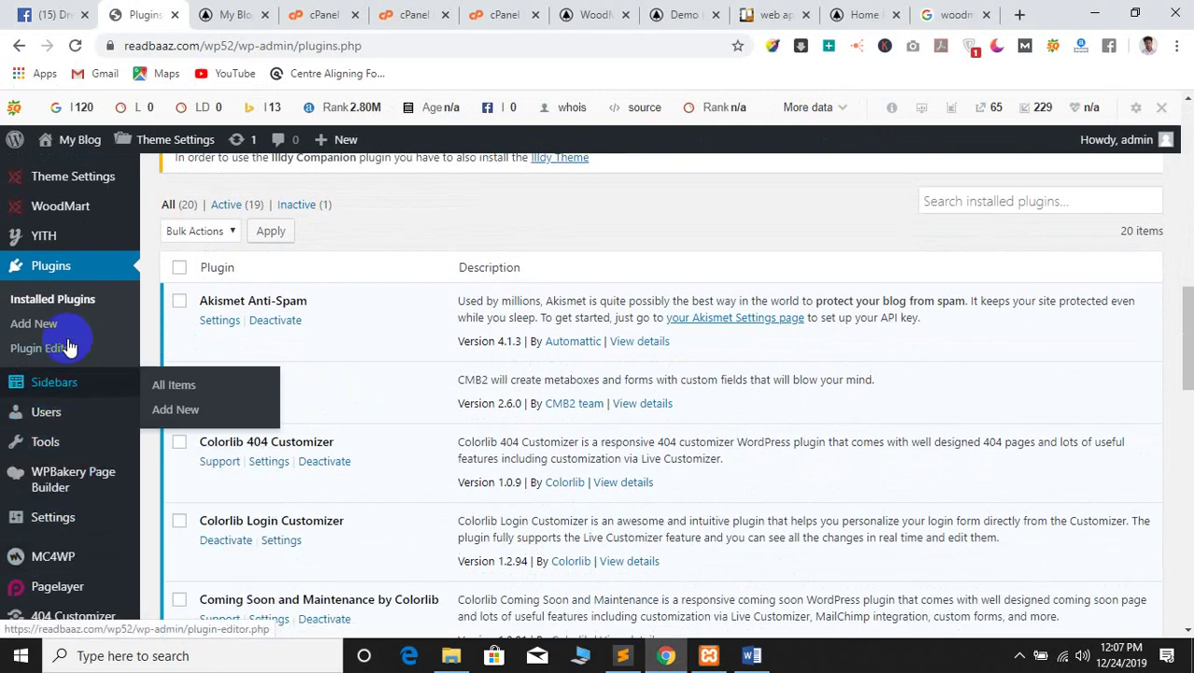
pyautogui.scroll(-1, 37, 373)
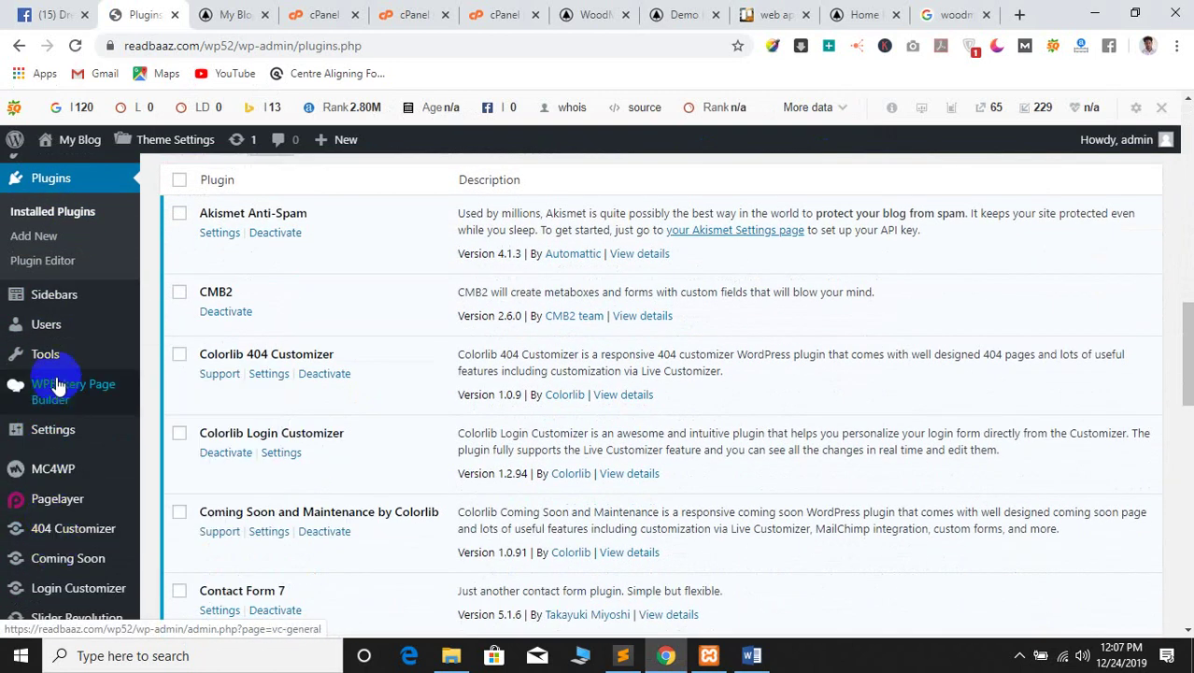
pyautogui.scroll(4, 56, 383)
pyautogui.moveTo(71, 344)
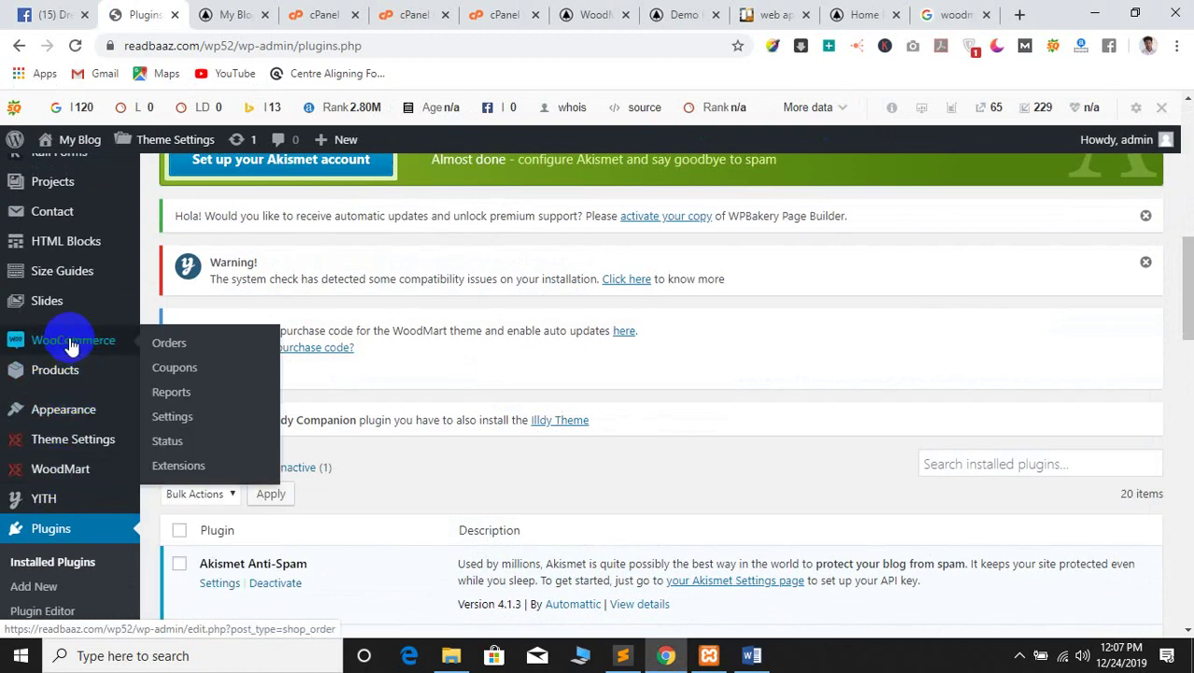
pyautogui.click(175, 441)
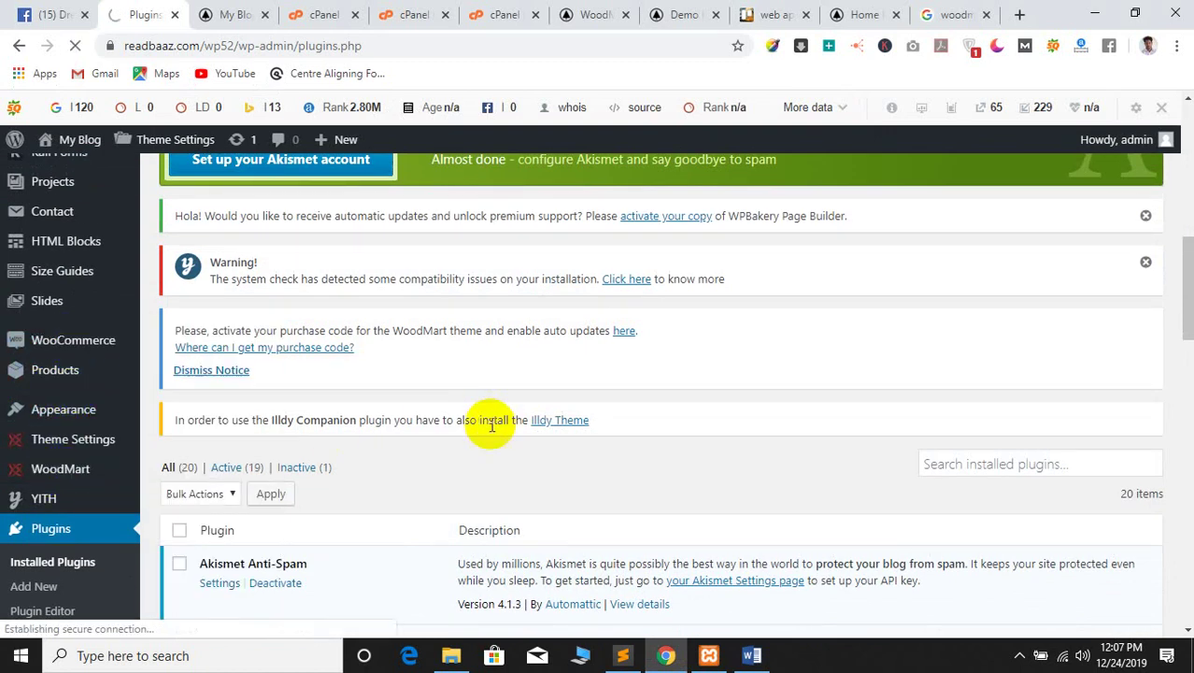
pyautogui.scroll(-2, 640, 379)
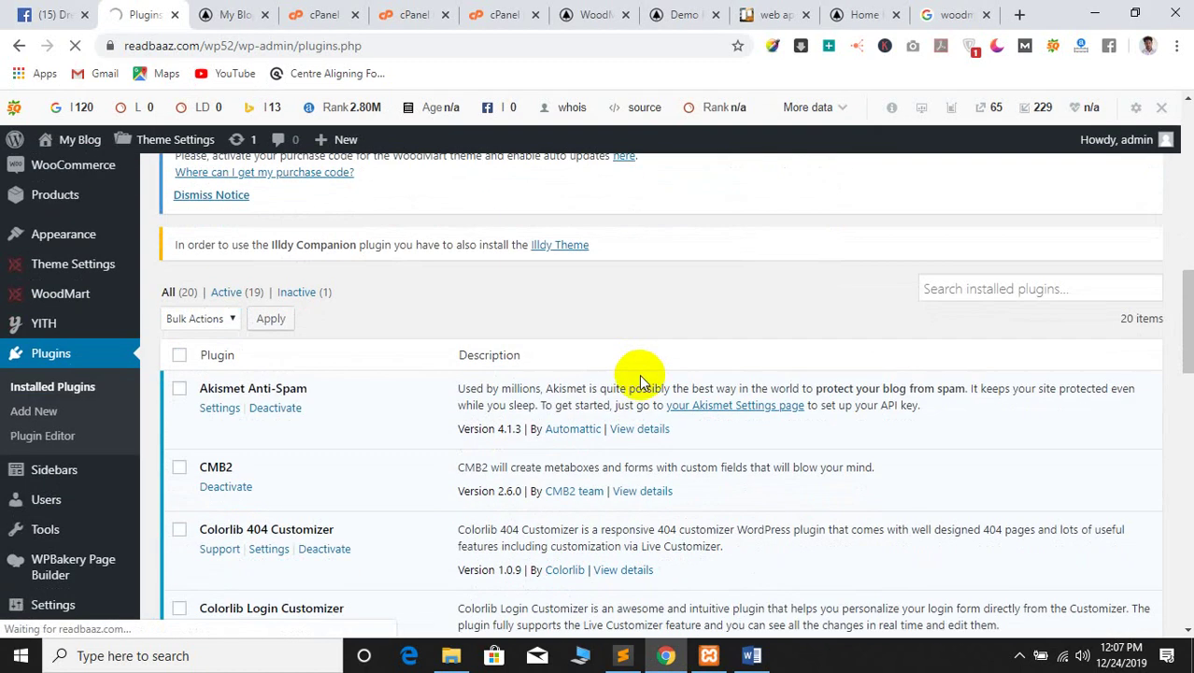
pyautogui.scroll(-6, 633, 369)
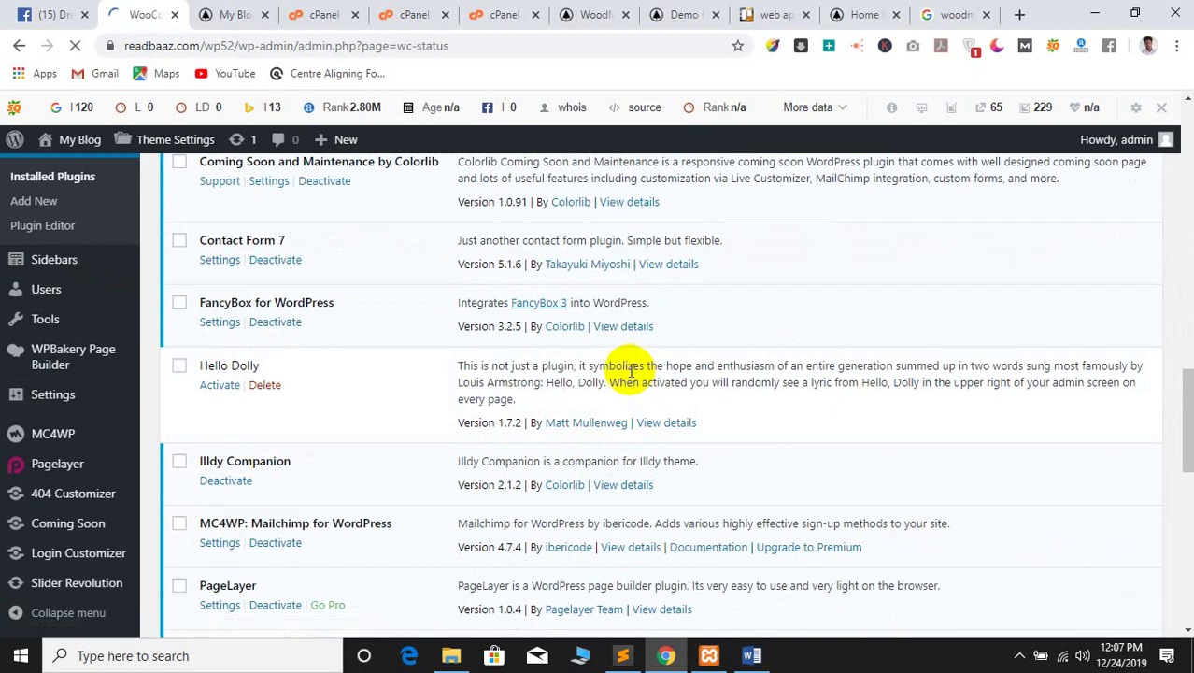
# Scroll the System Status report, noting outdated WordPress 5.2.5 and the 40 MB memory limit
pyautogui.scroll(8, 632, 364)
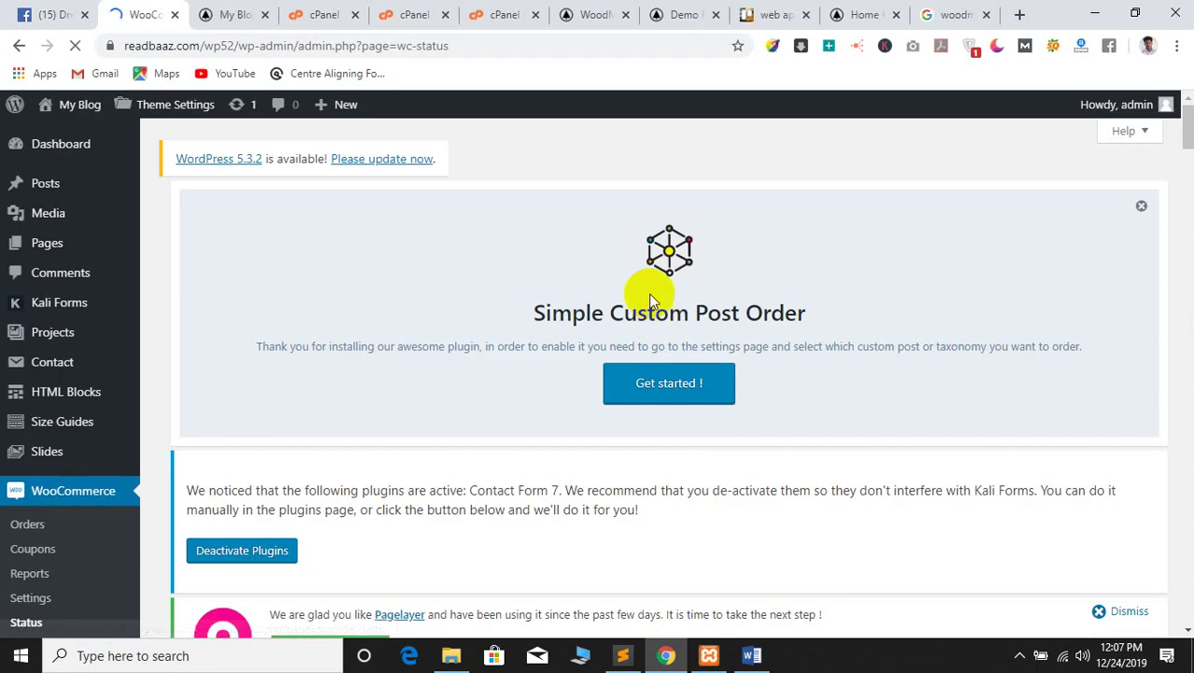
pyautogui.scroll(-4, 379, 376)
pyautogui.scroll(-4, 381, 371)
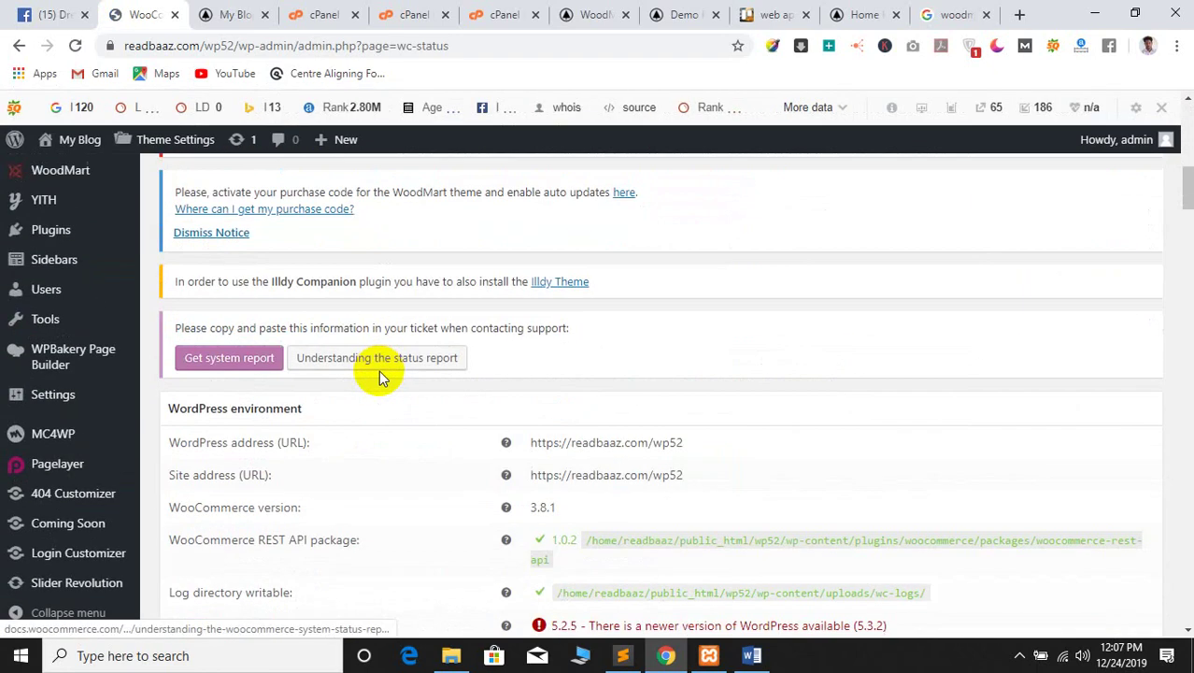
pyautogui.scroll(-3, 481, 392)
pyautogui.scroll(2, 411, 390)
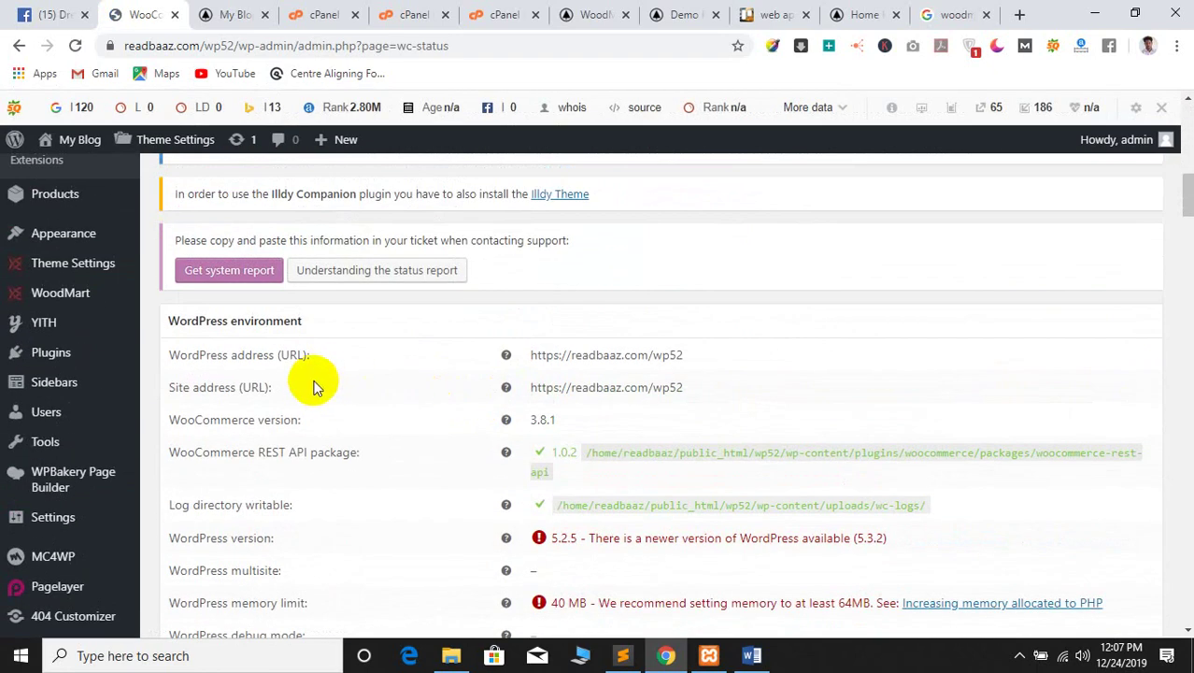
pyautogui.scroll(-8, 338, 386)
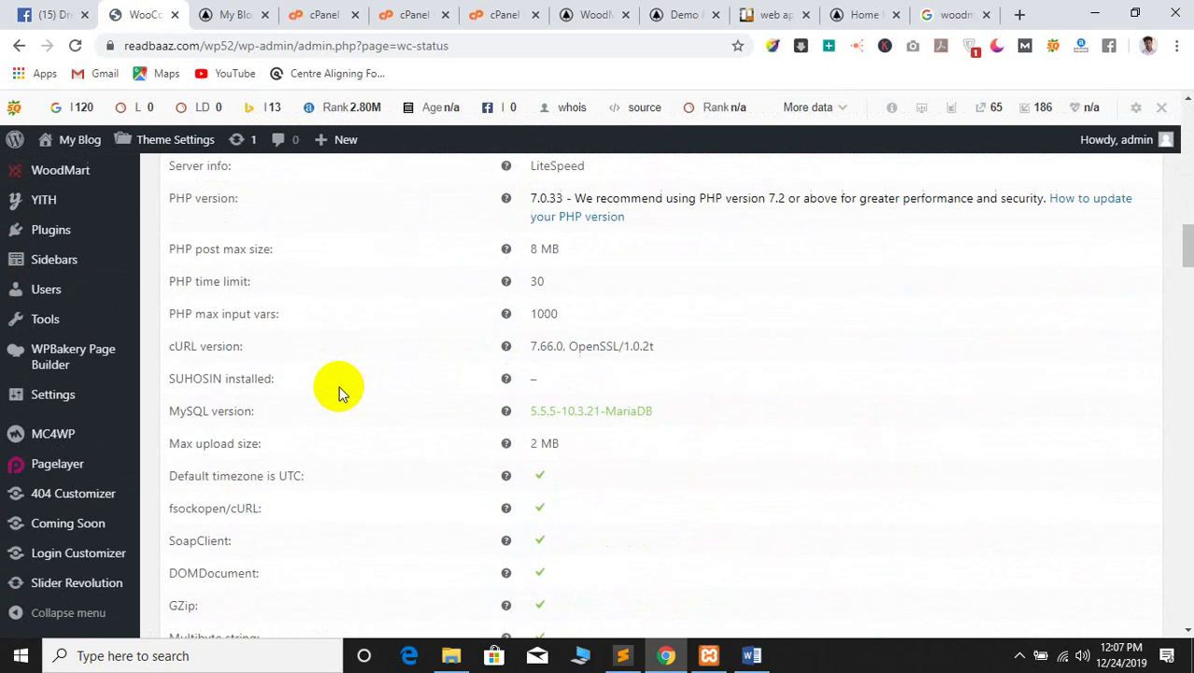
pyautogui.scroll(-20, 338, 386)
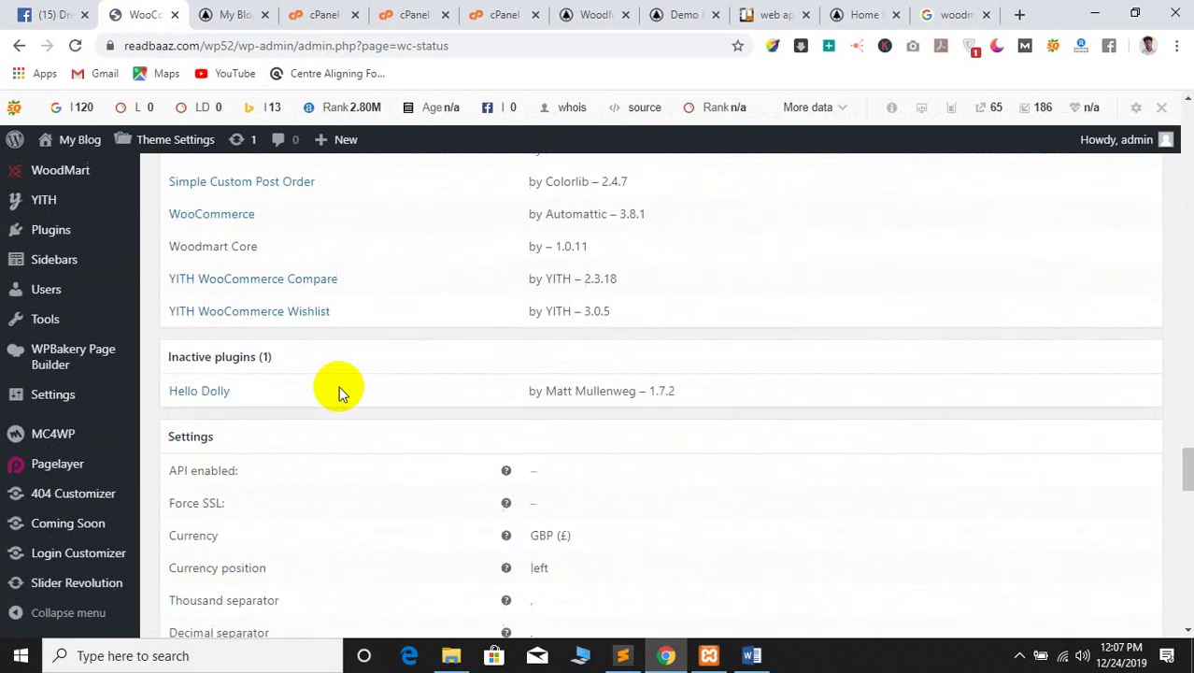
pyautogui.scroll(-20, 338, 386)
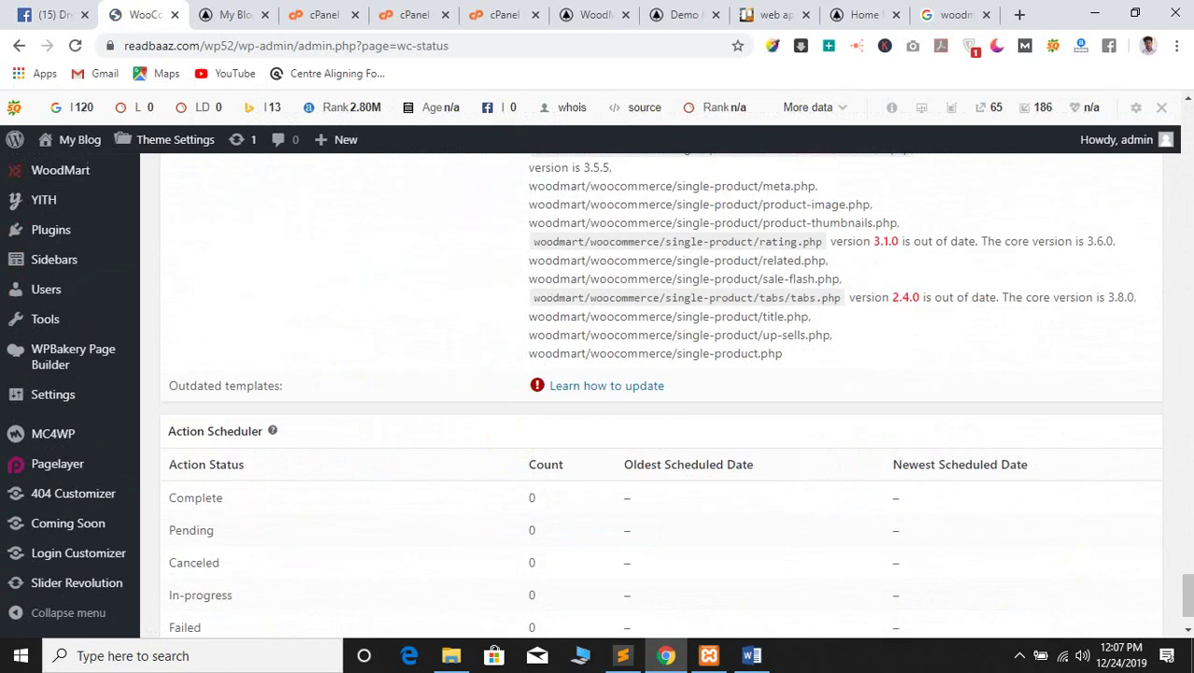
pyautogui.moveTo(1187, 587); pyautogui.dragTo(1147, 222)
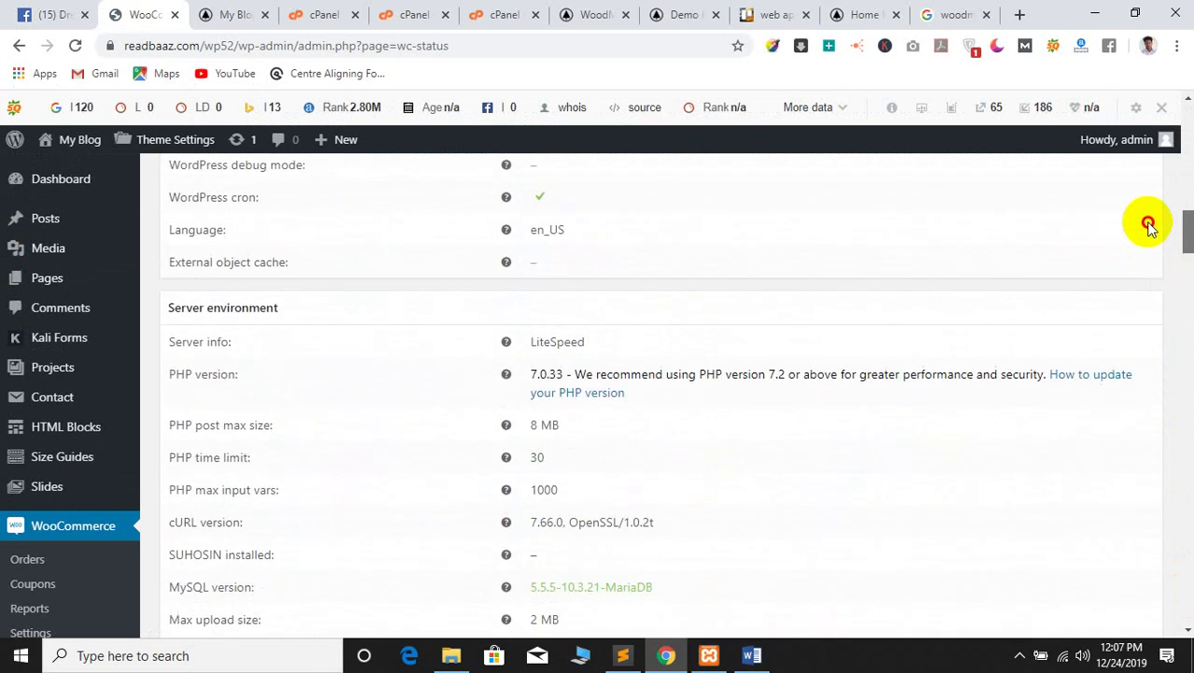
pyautogui.scroll(7, 518, 397)
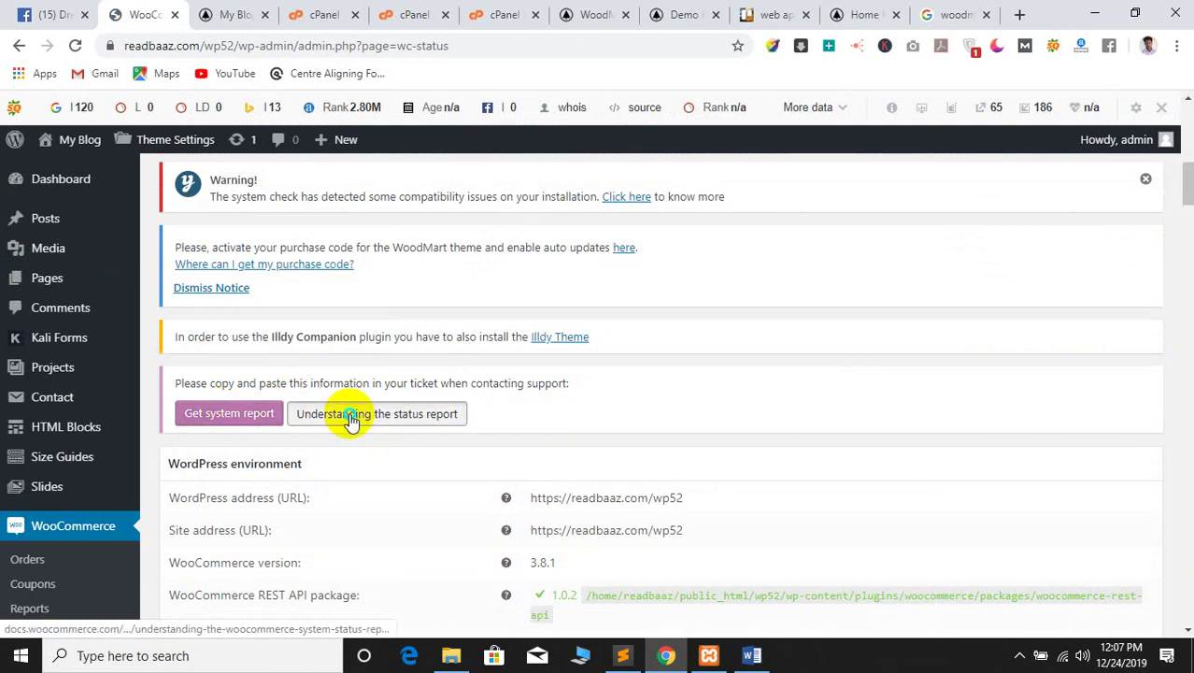
# Dismiss the WoodMart purchase-code notice on the status report
pyautogui.rightClick(350, 418)
pyautogui.click(724, 370)
pyautogui.scroll(-1, 485, 521)
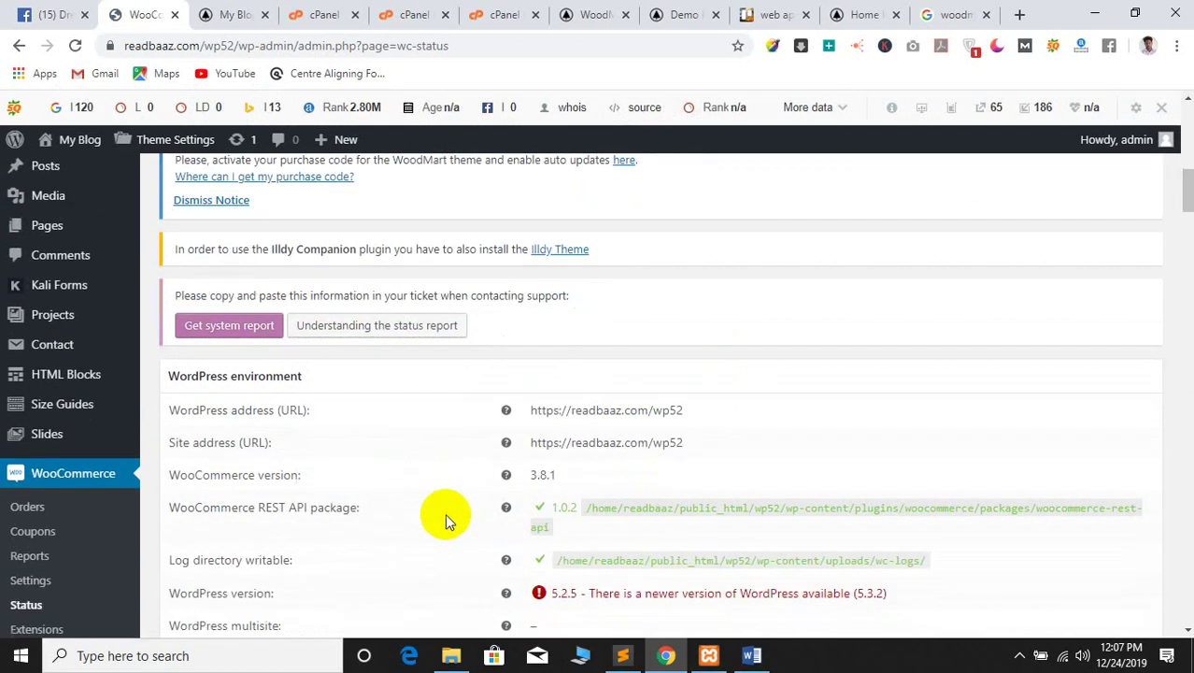
pyautogui.scroll(-2, 293, 520)
pyautogui.scroll(4, 271, 514)
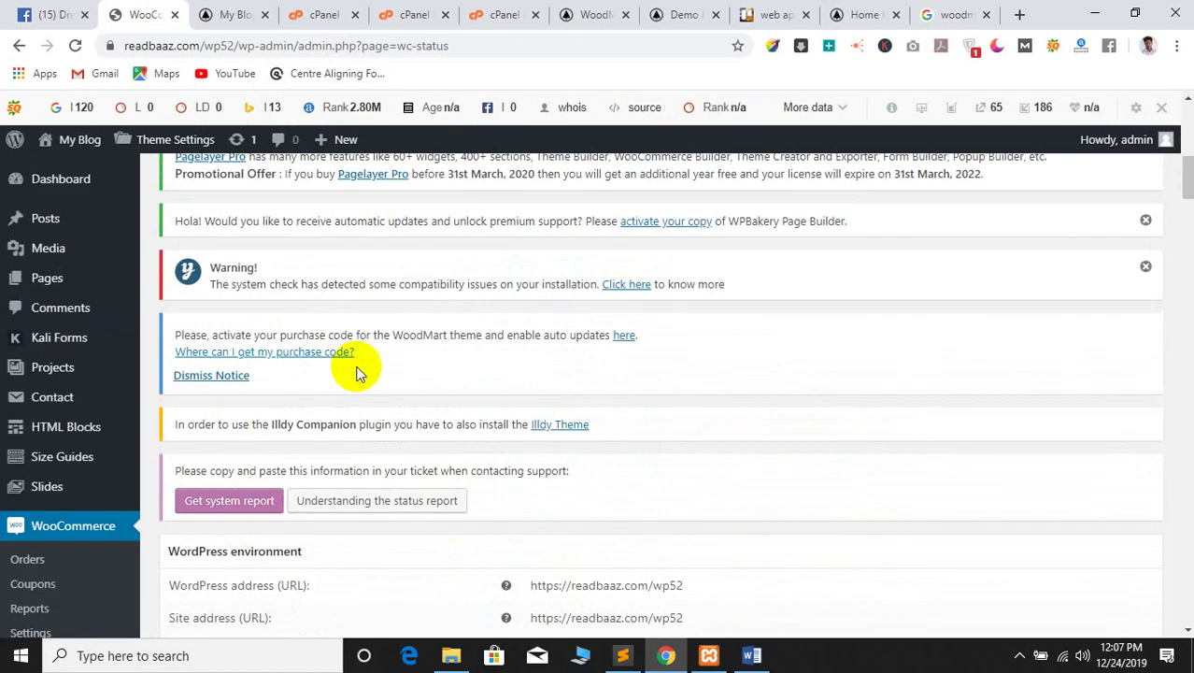
pyautogui.click(191, 374)
pyautogui.scroll(-6, 453, 381)
pyautogui.click(93, 511)
pyautogui.scroll(3, 56, 476)
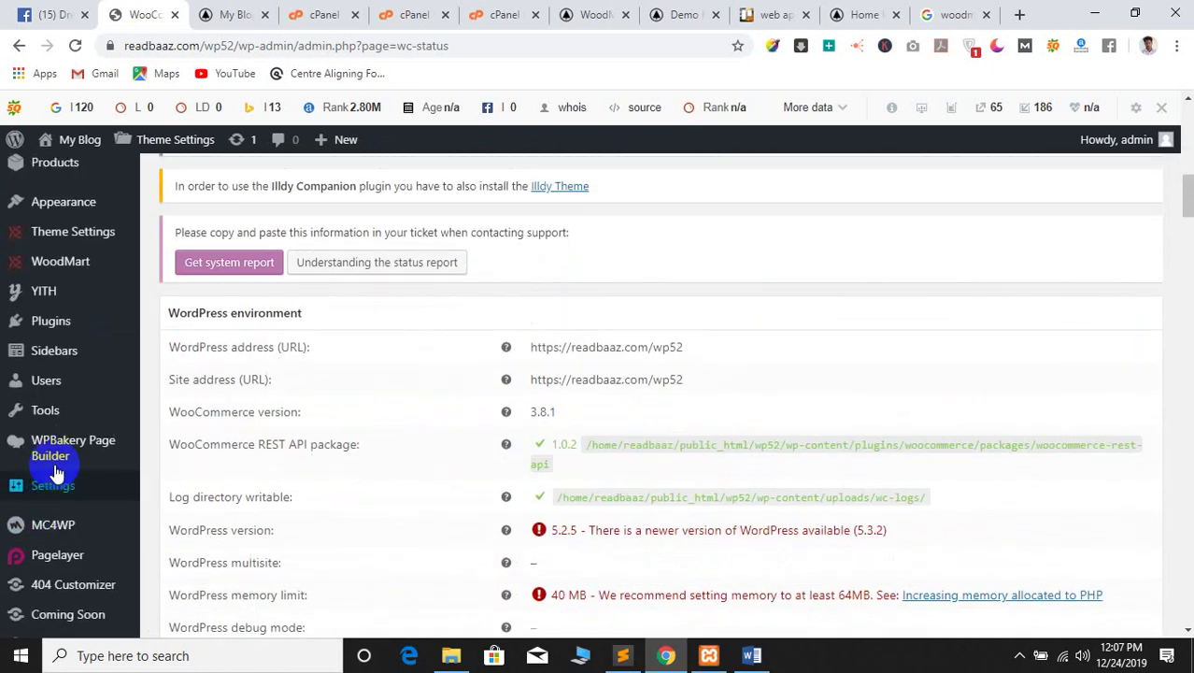
# Open the WoodMart dashboard in a background tab, view it, and return to the report
pyautogui.moveTo(60, 499)
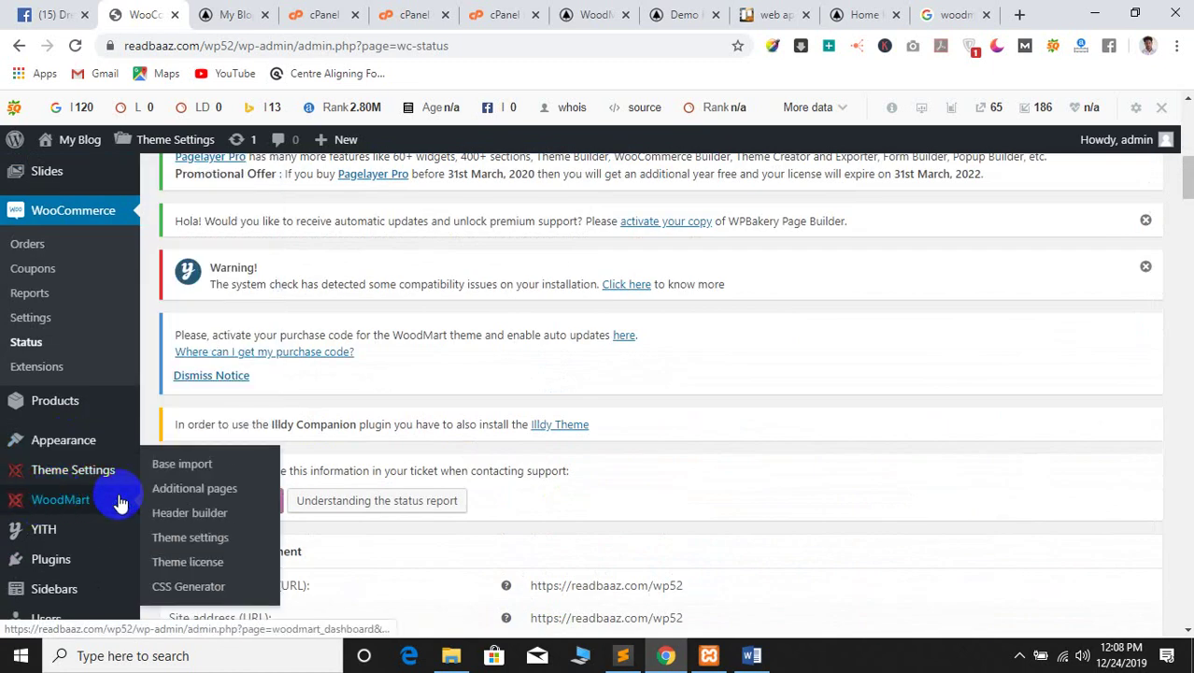
pyautogui.middleClick(223, 465)
pyautogui.click(215, 11)
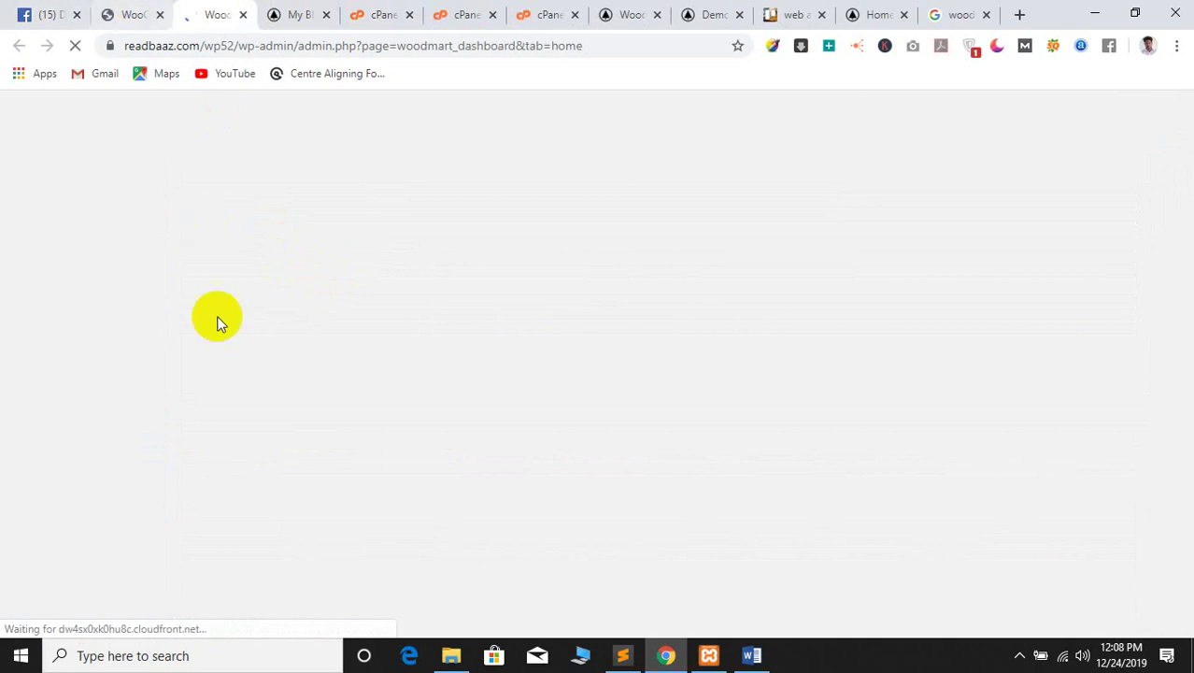
pyautogui.scroll(-5, 316, 359)
pyautogui.scroll(-2, 316, 370)
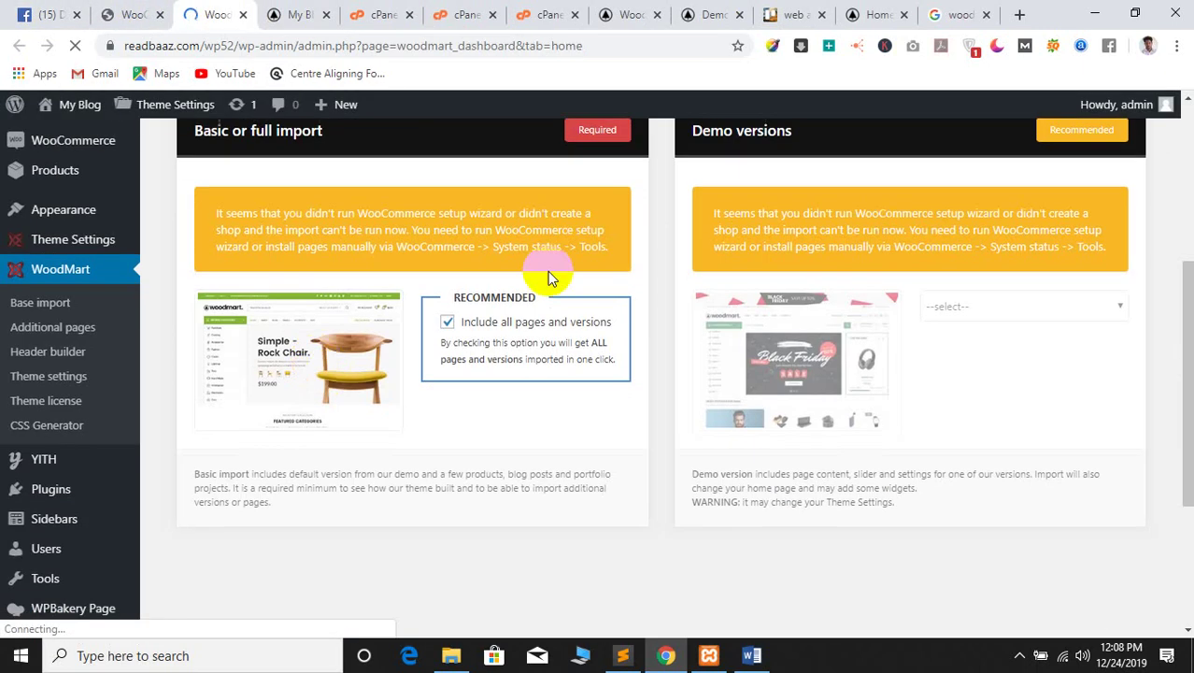
pyautogui.click(142, 13)
# Review the rest of the report, including the outdated WoodMart template overrides
pyautogui.scroll(-5, 420, 405)
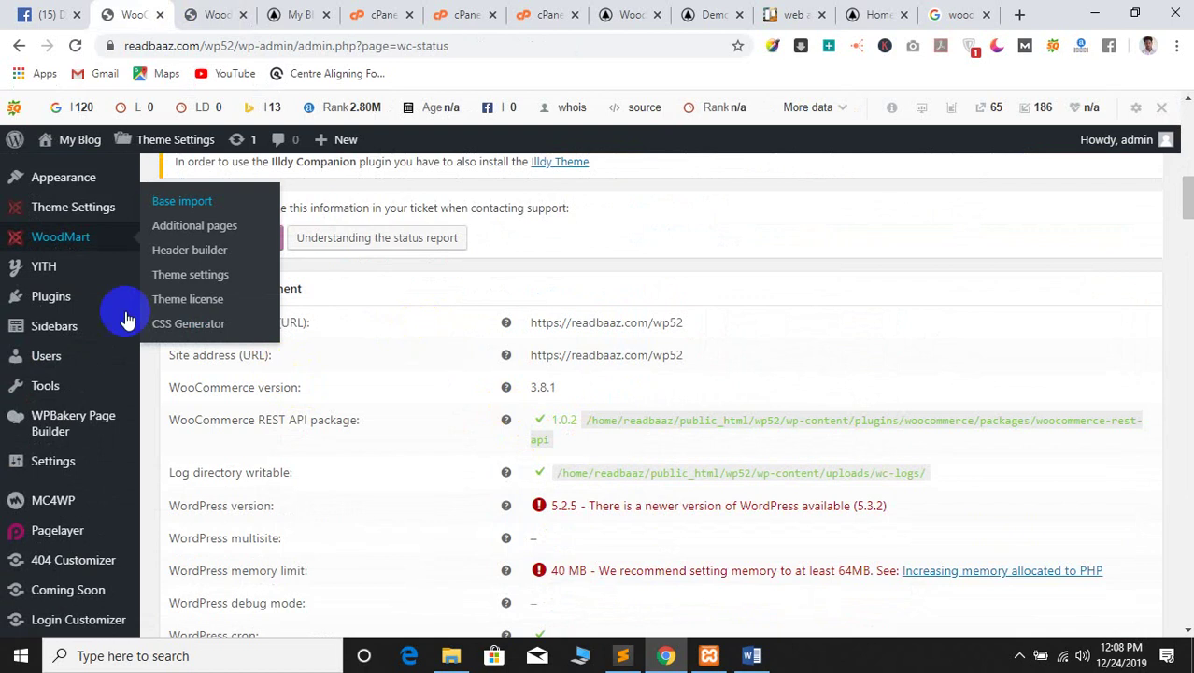
pyautogui.scroll(2, 115, 277)
pyautogui.scroll(-2, 404, 437)
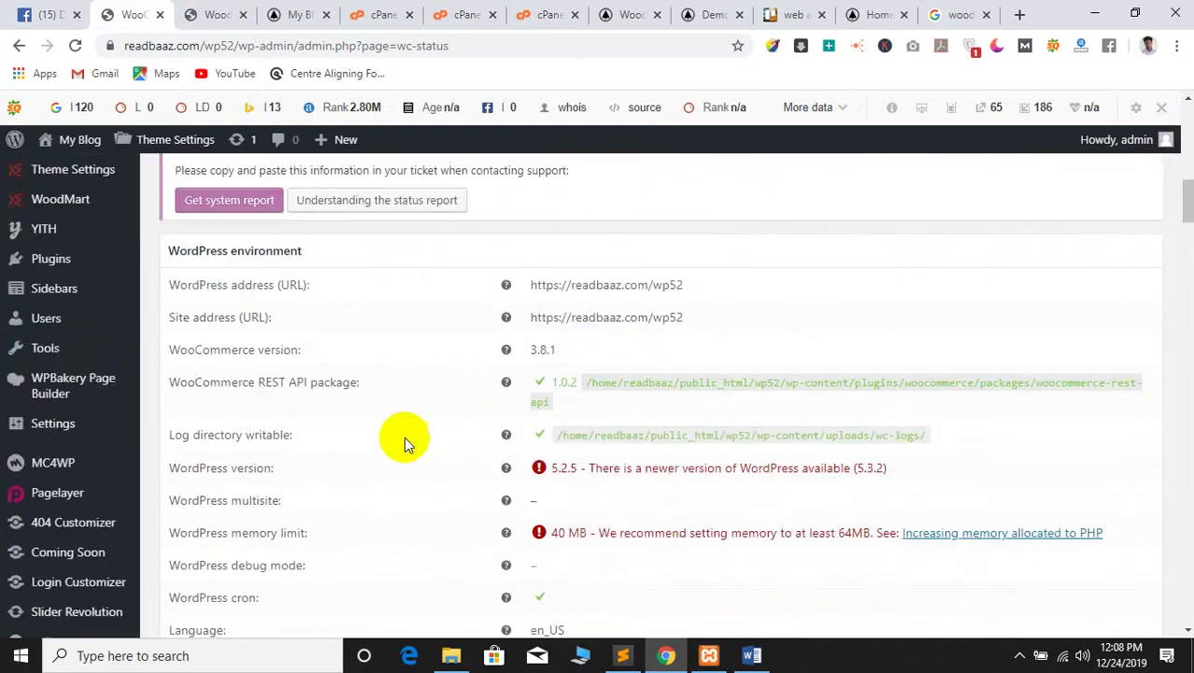
pyautogui.scroll(5, 294, 439)
pyautogui.scroll(-3, 654, 437)
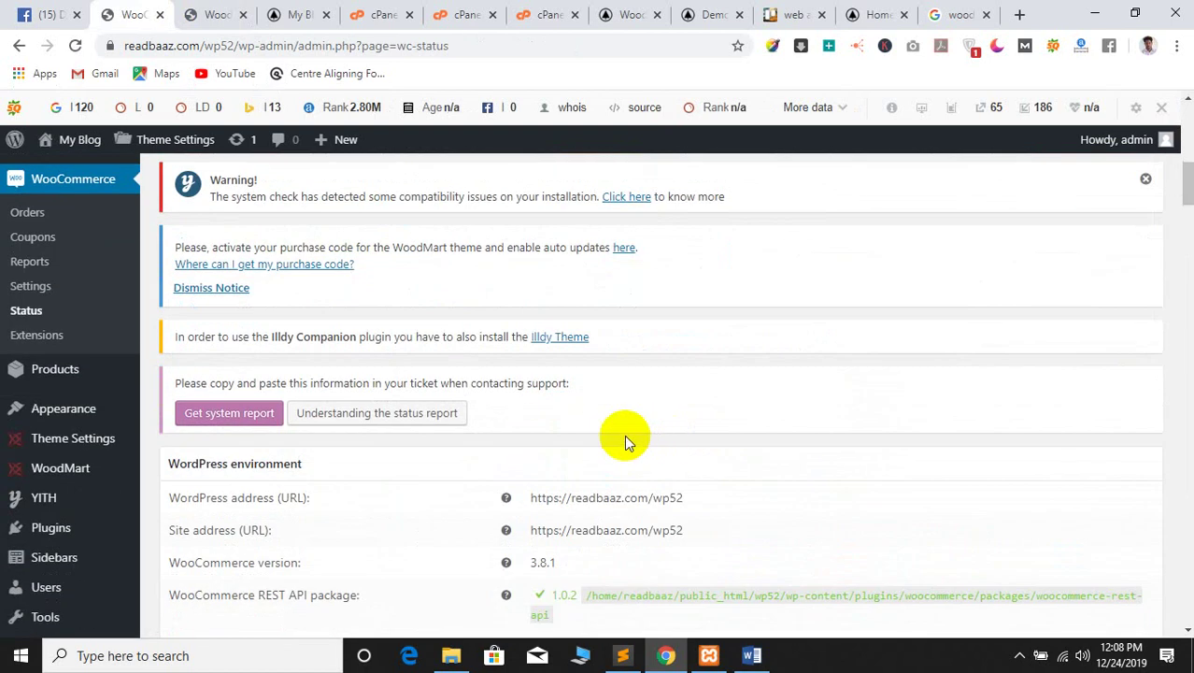
pyautogui.scroll(-4, 715, 363)
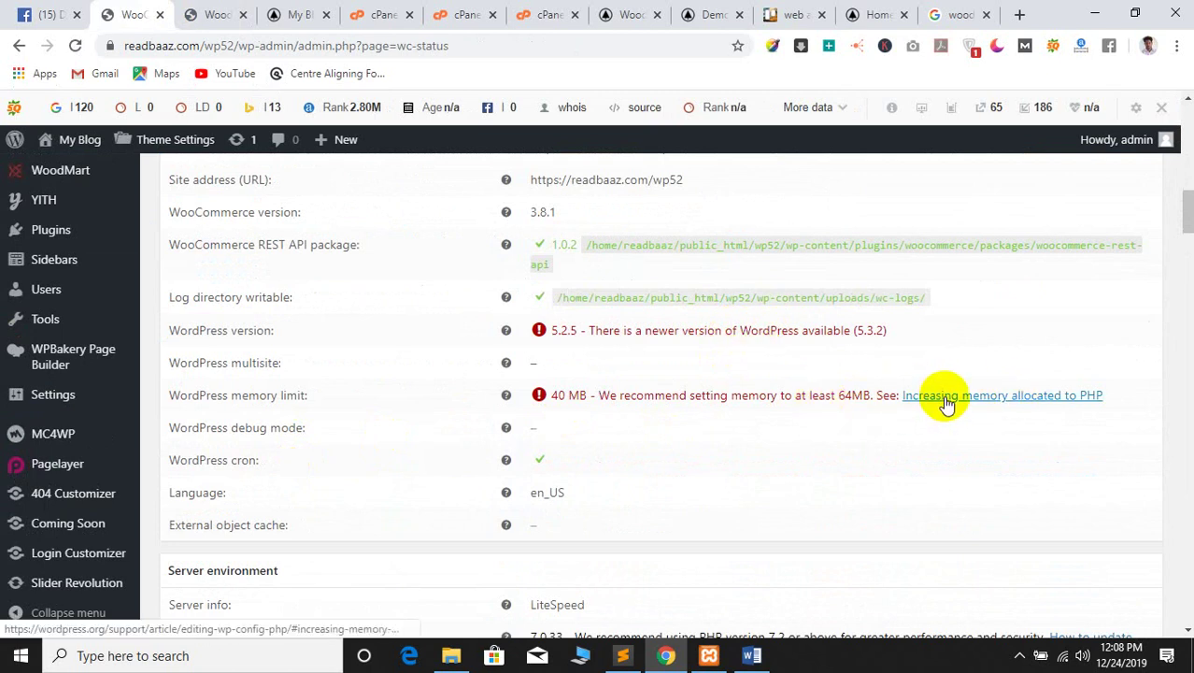
pyautogui.scroll(-5, 799, 374)
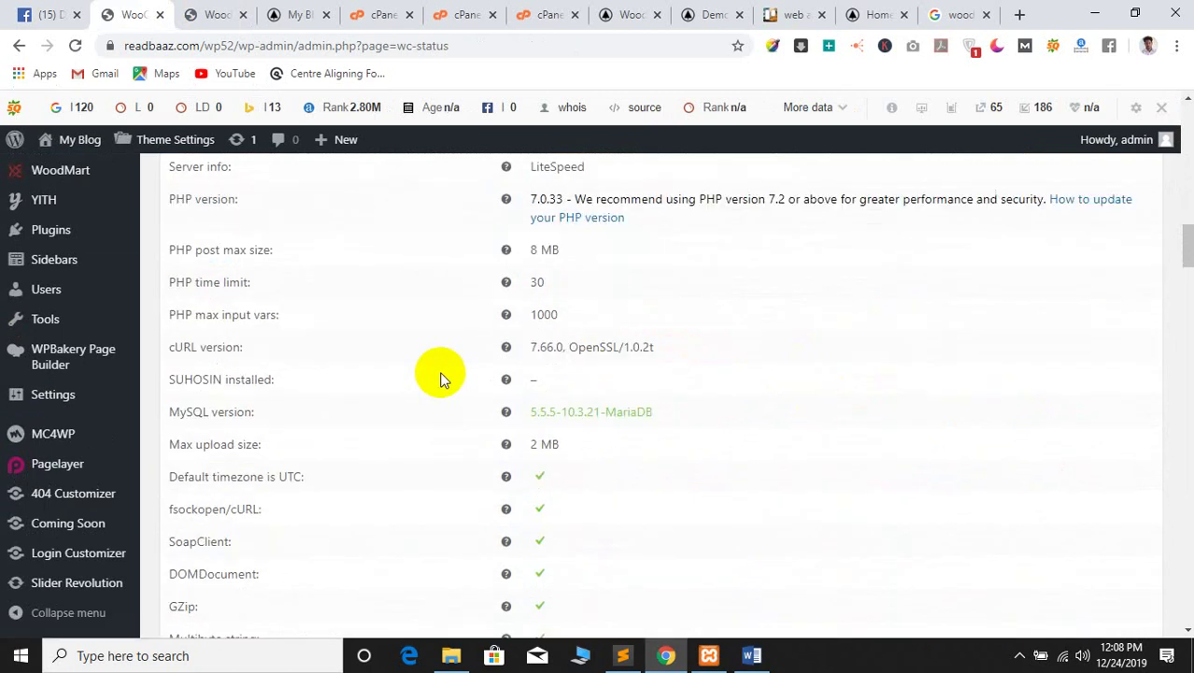
pyautogui.scroll(-20, 443, 379)
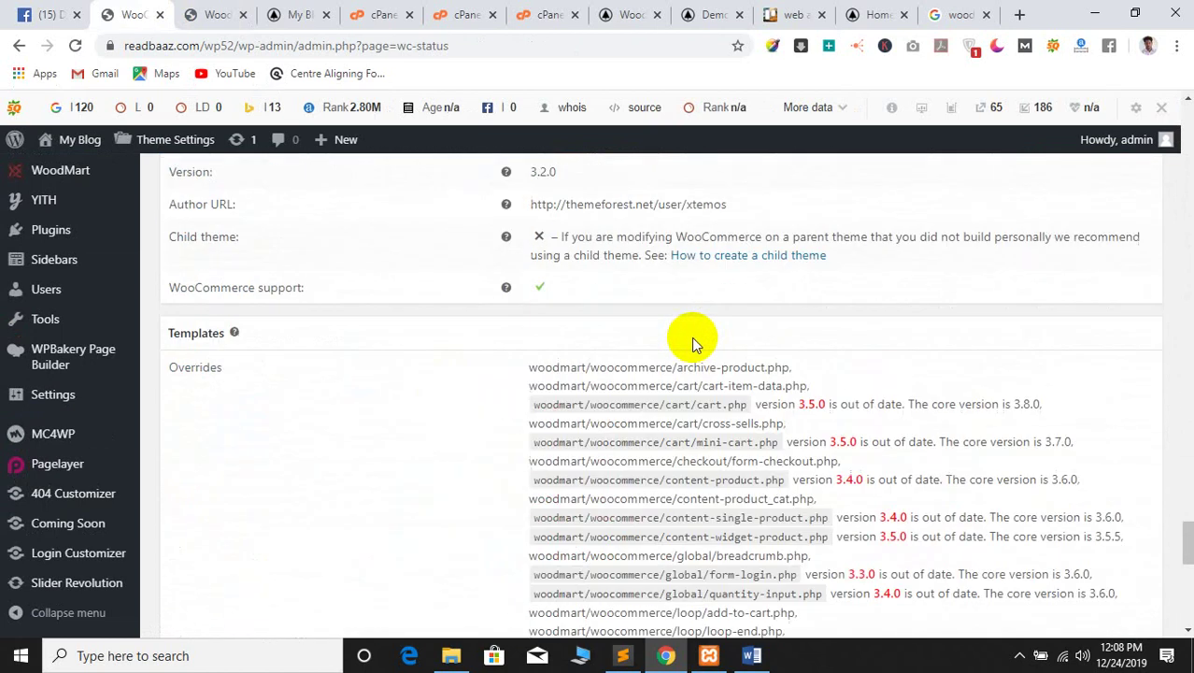
pyautogui.scroll(-10, 692, 342)
pyautogui.scroll(12, 445, 399)
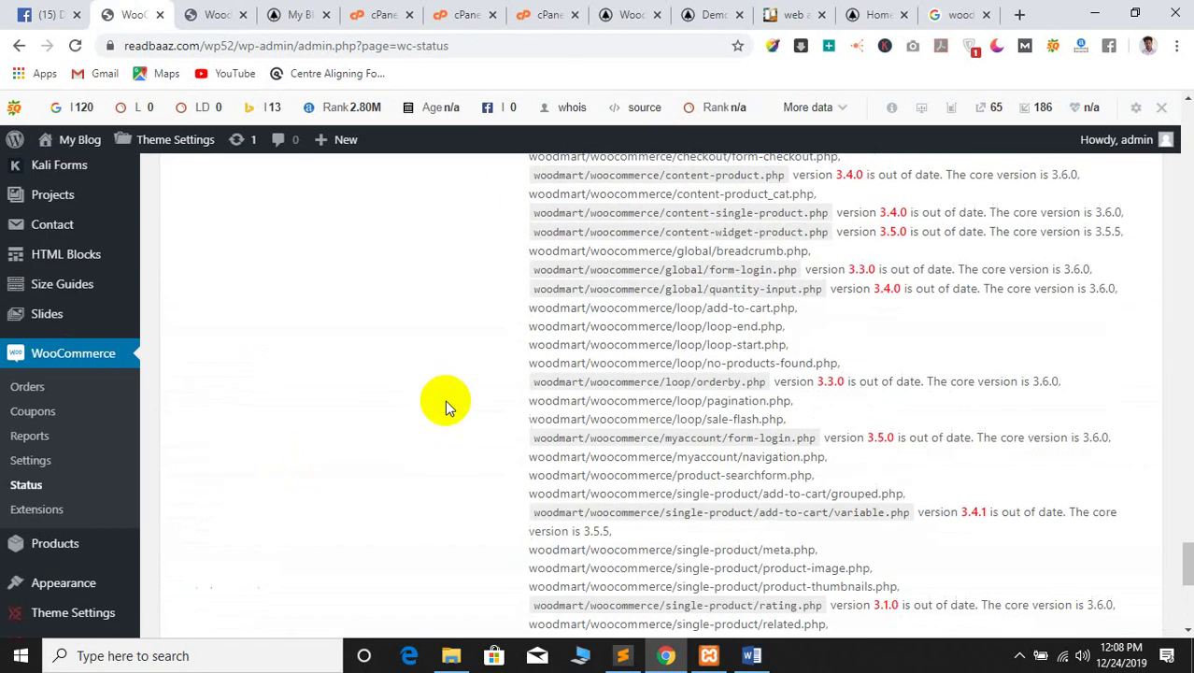
pyautogui.moveTo(1172, 519); pyautogui.dragTo(1130, 112)
pyautogui.moveTo(48, 139)
pyautogui.click(59, 171)
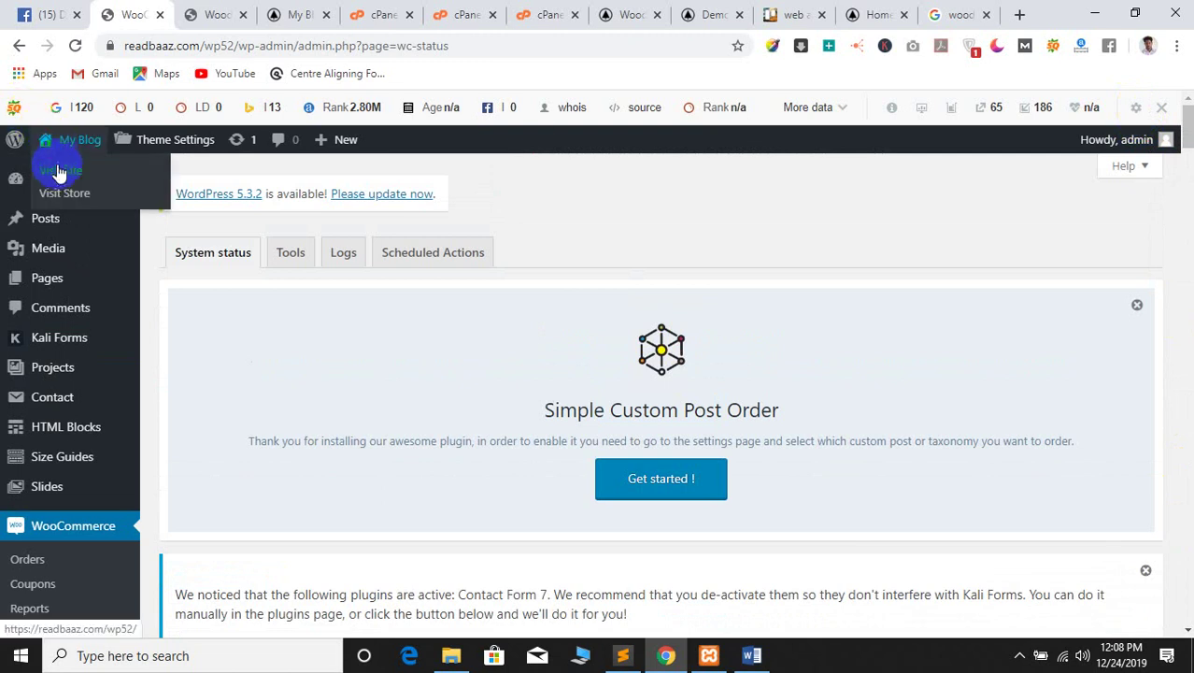
# Open My Blog > Visit Site in a new tab, scroll it, then return to the WoodMart dashboard
pyautogui.rightClick(59, 180)
pyautogui.click(98, 187)
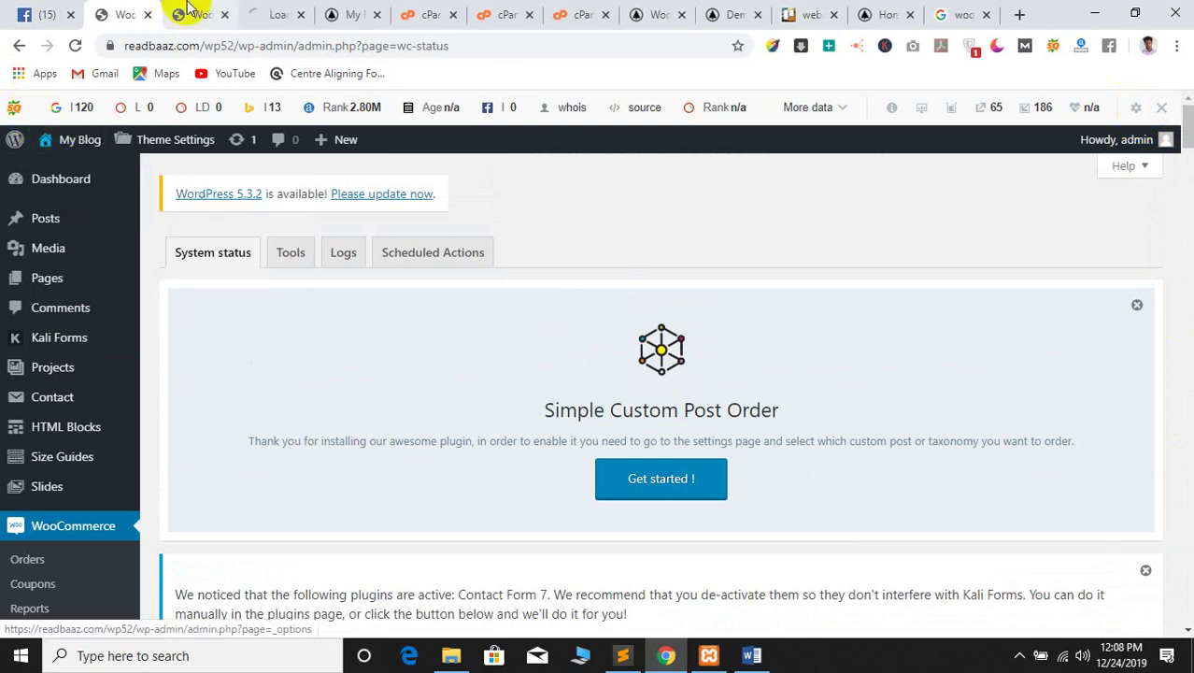
pyautogui.click(273, 11)
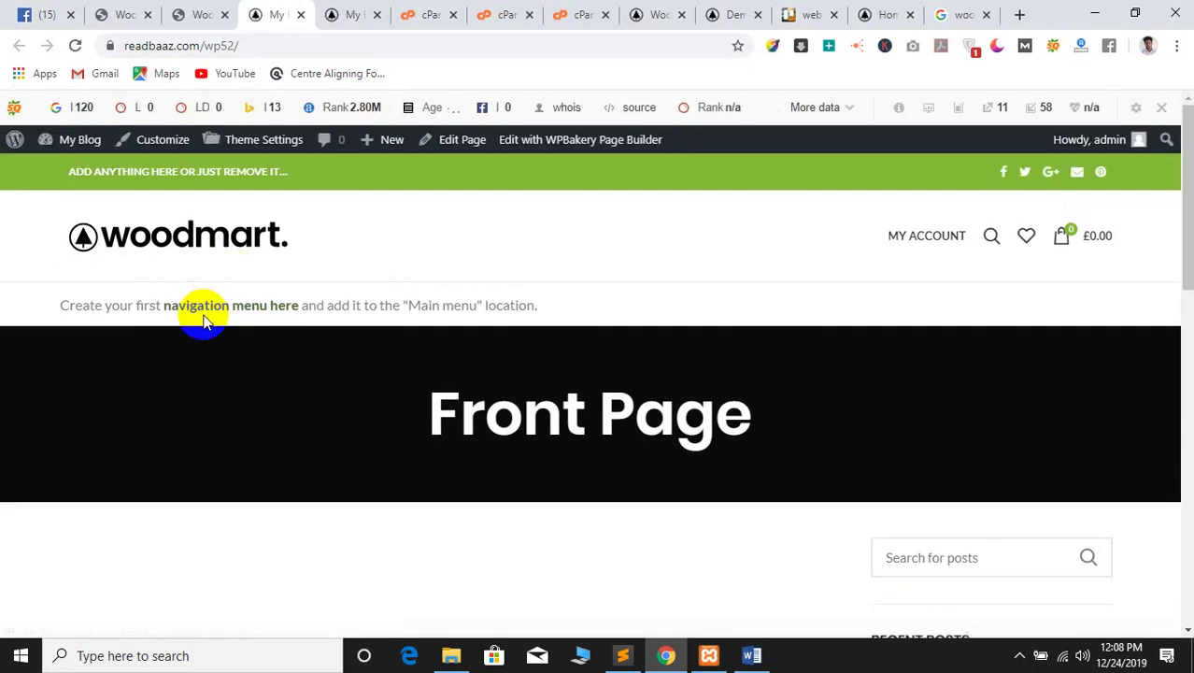
pyautogui.scroll(-5, 319, 347)
pyautogui.scroll(-5, 327, 349)
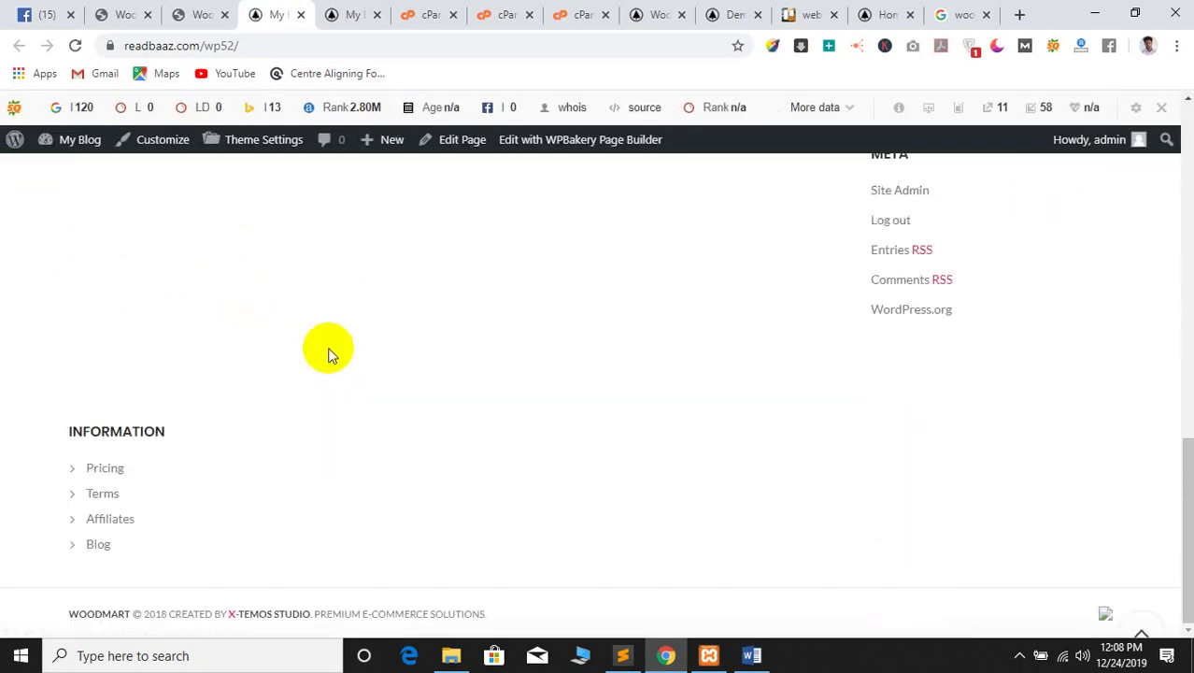
pyautogui.click(213, 13)
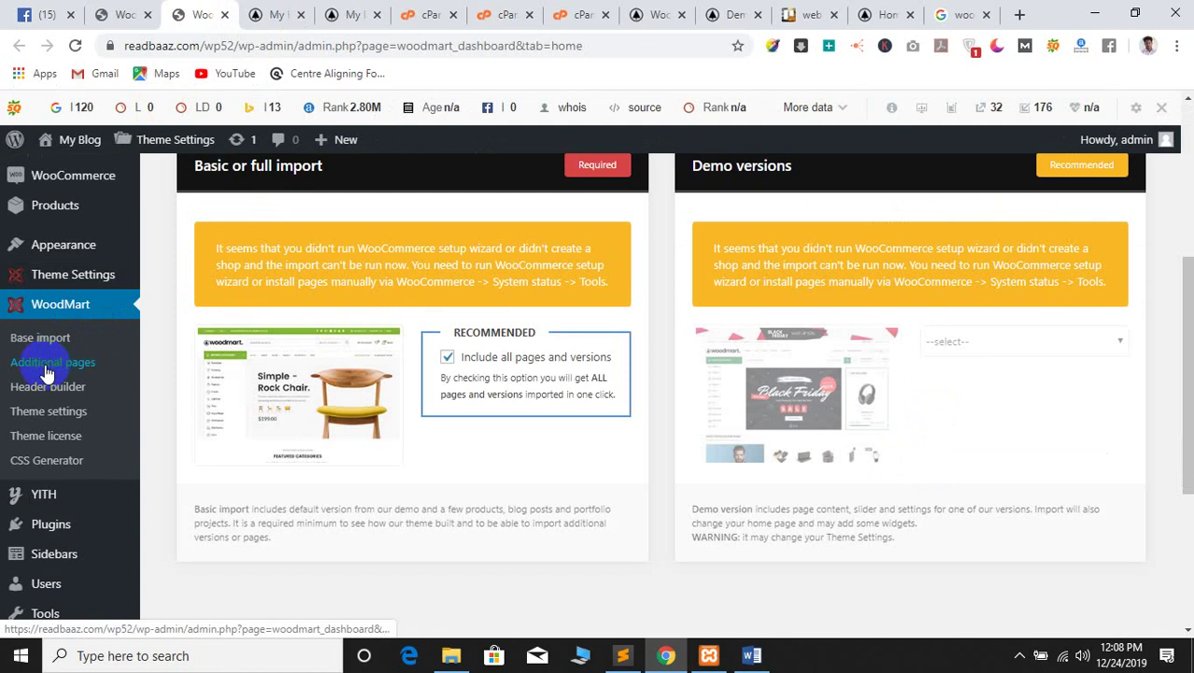
pyautogui.scroll(2, 45, 355)
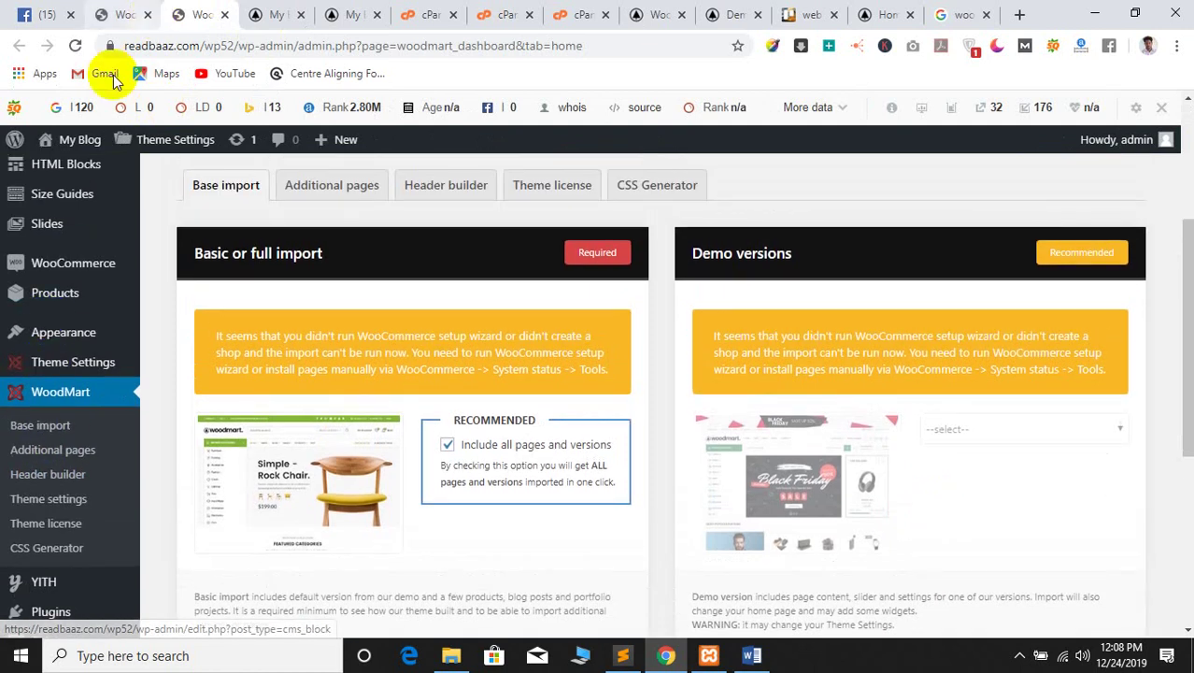
pyautogui.scroll(-5, 46, 468)
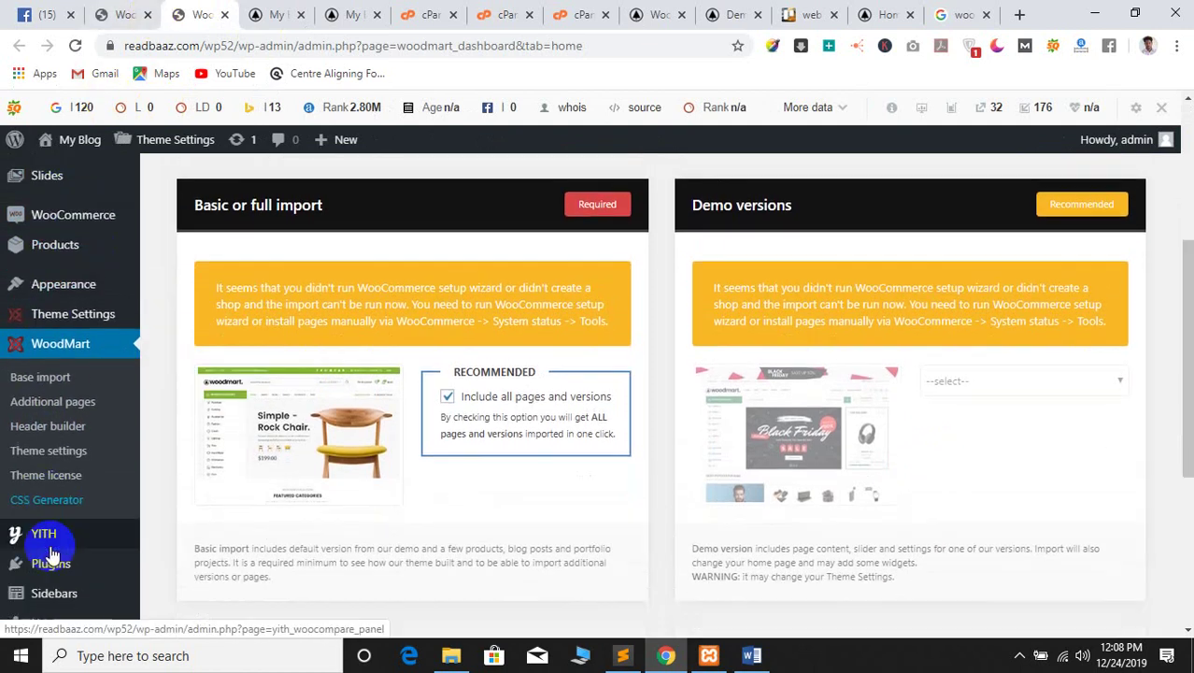
# Open Installed Plugins and scroll down to WooCommerce
pyautogui.moveTo(37, 350)
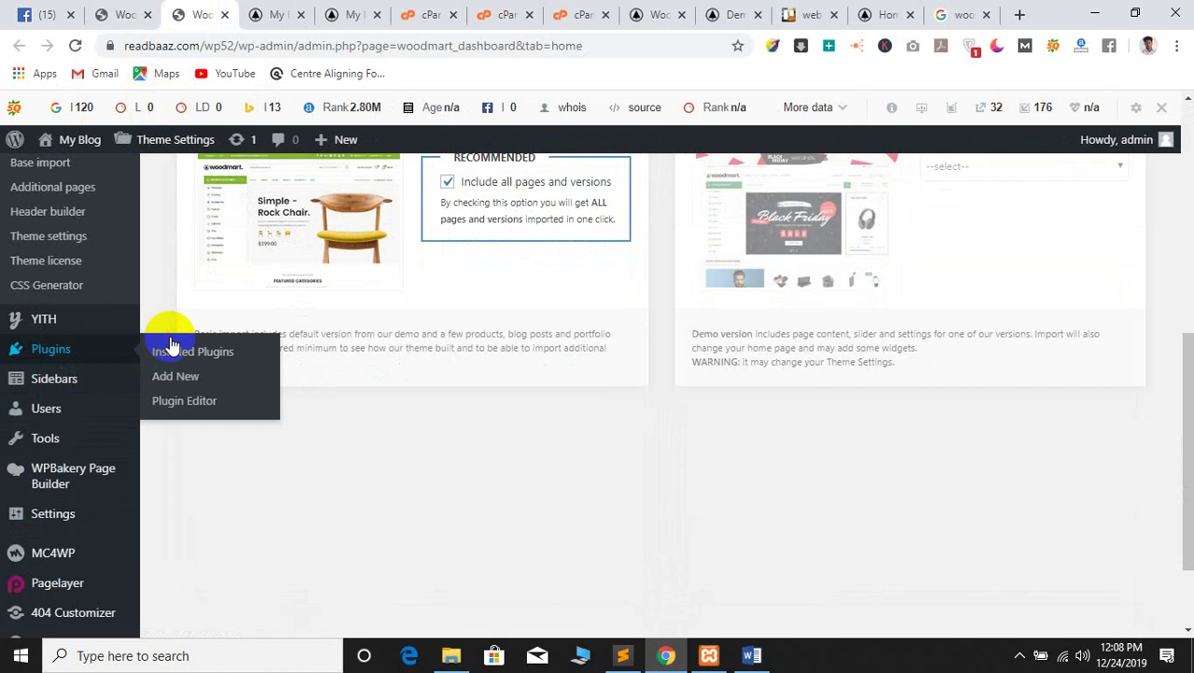
pyautogui.click(171, 352)
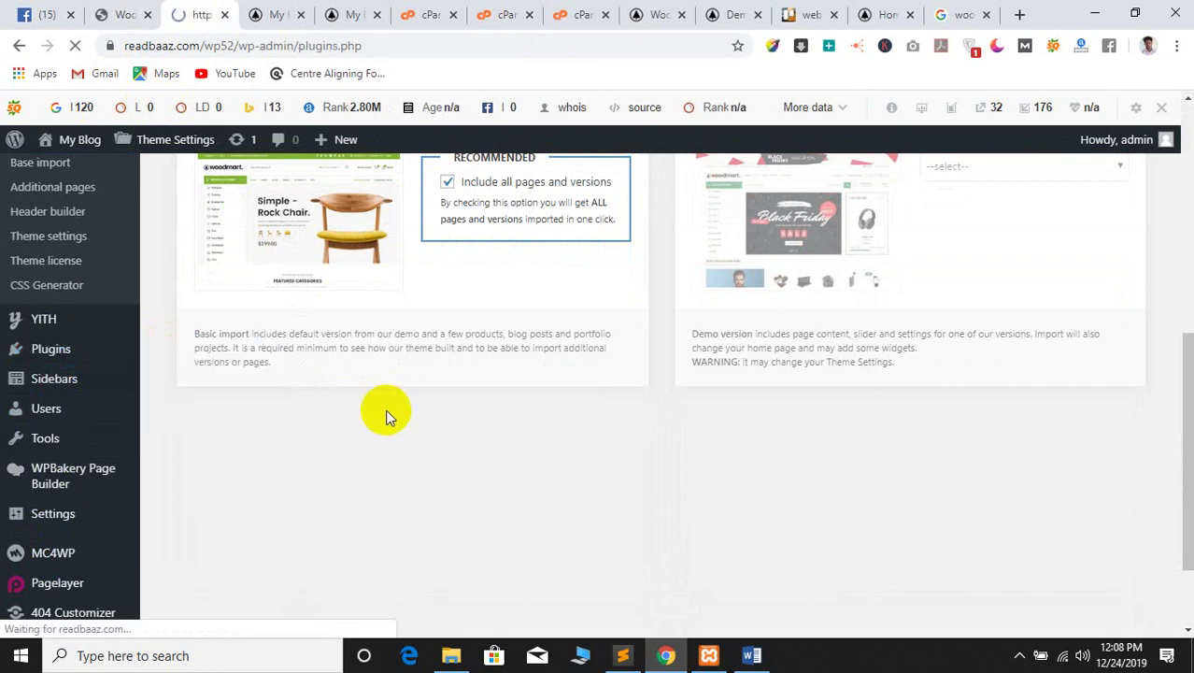
pyautogui.scroll(-10, 424, 430)
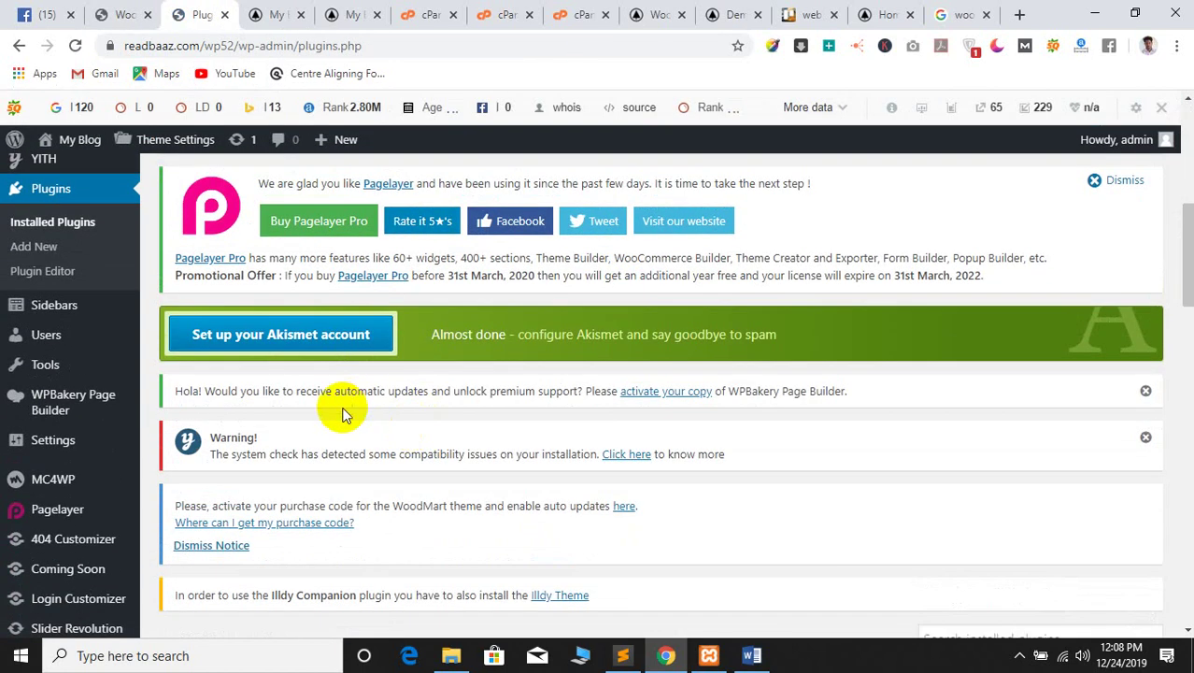
pyautogui.scroll(-4, 378, 329)
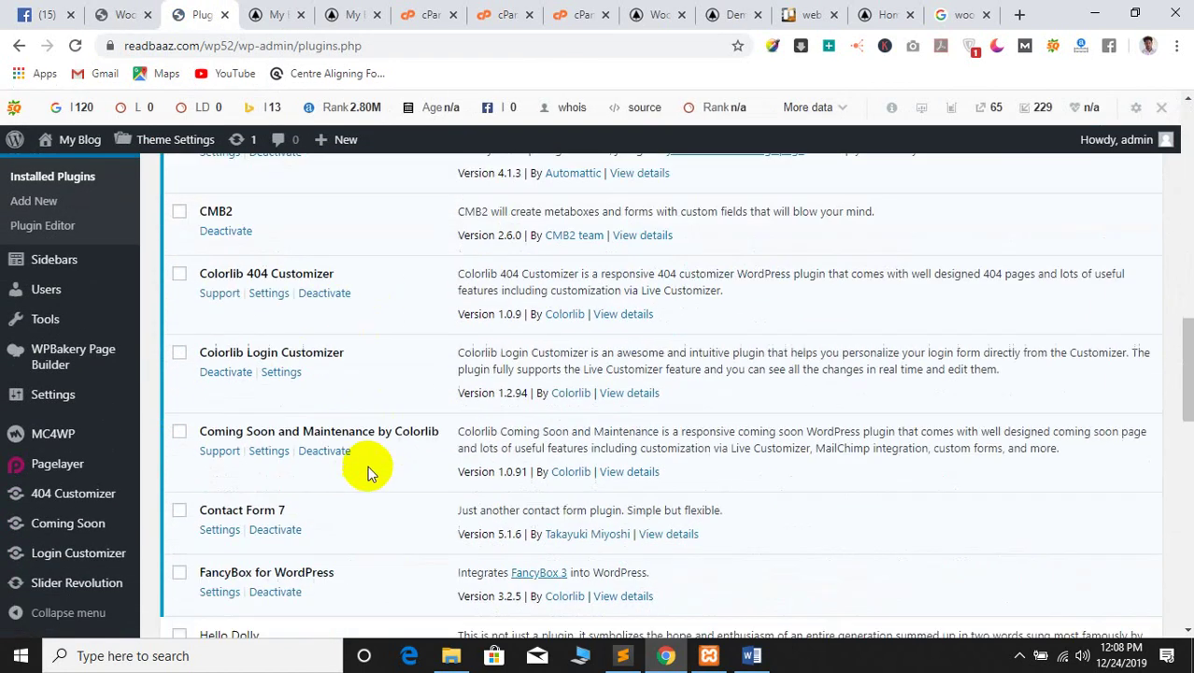
pyautogui.scroll(-5, 349, 353)
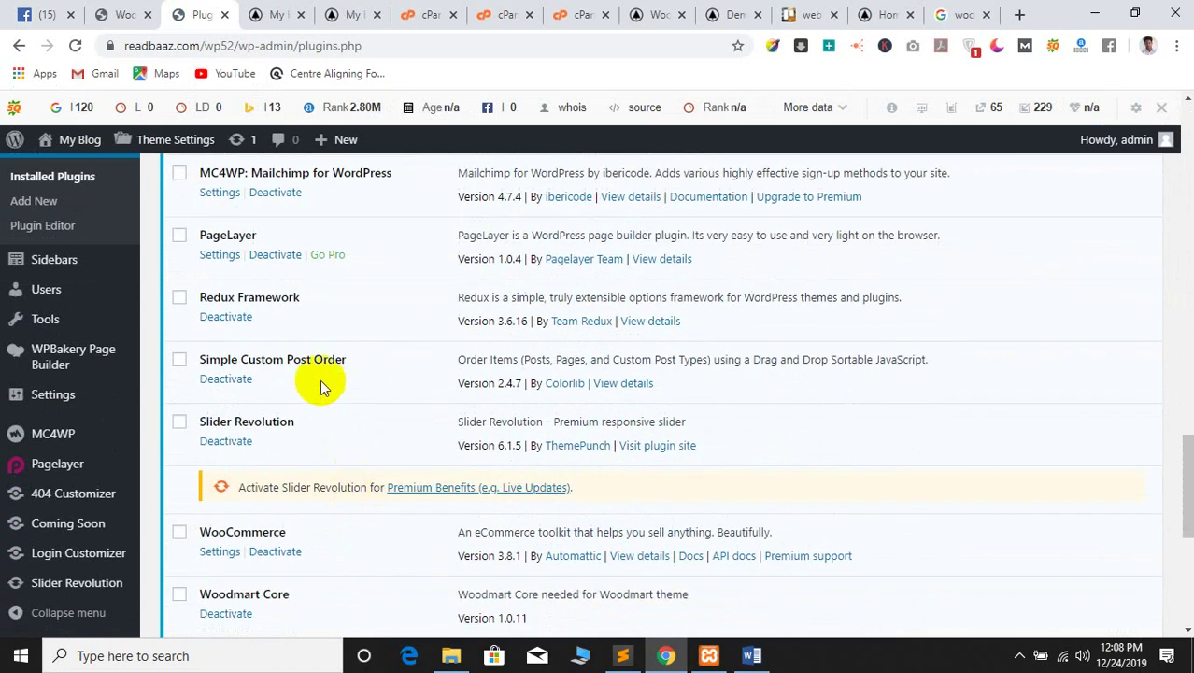
pyautogui.scroll(-2, 321, 430)
# Open WooCommerce Settings and place the cursor in the empty Address line 1 field
pyautogui.click(221, 377)
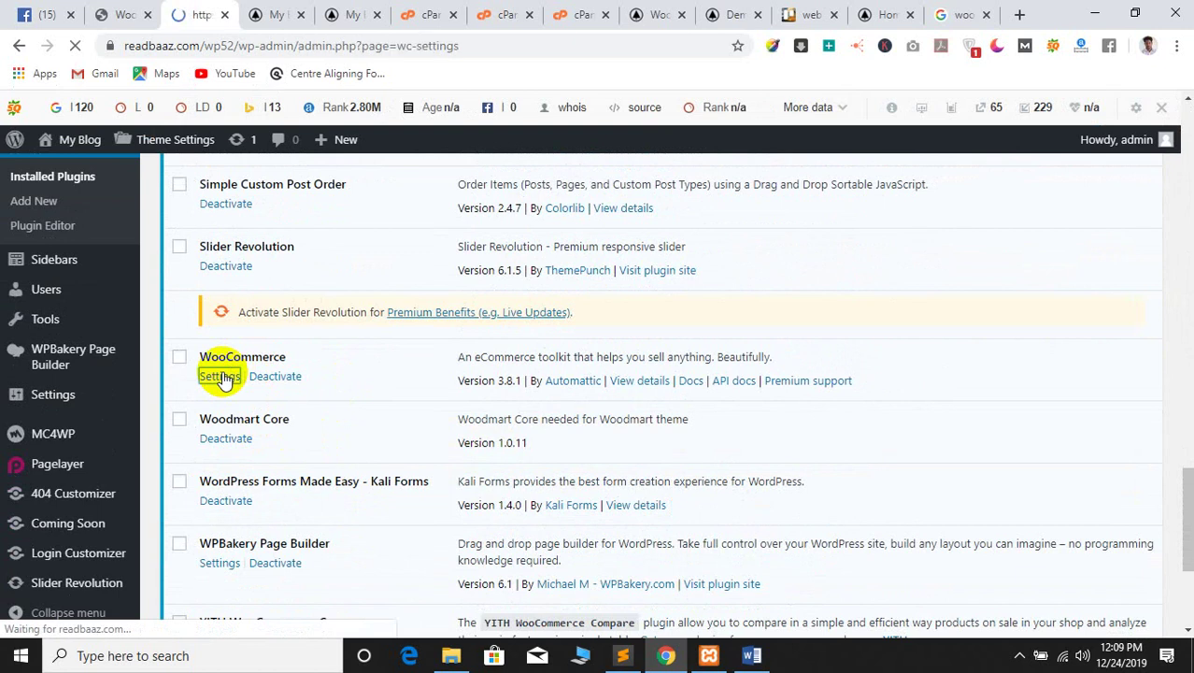
pyautogui.scroll(-10, 322, 287)
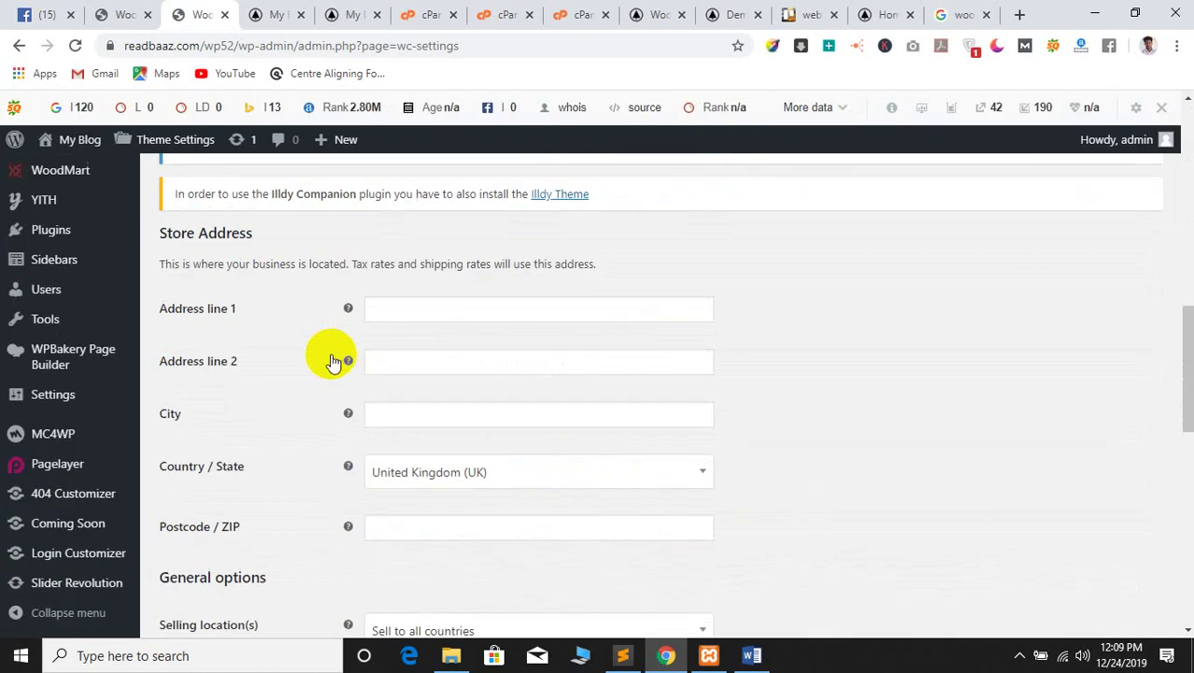
pyautogui.scroll(-10, 240, 366)
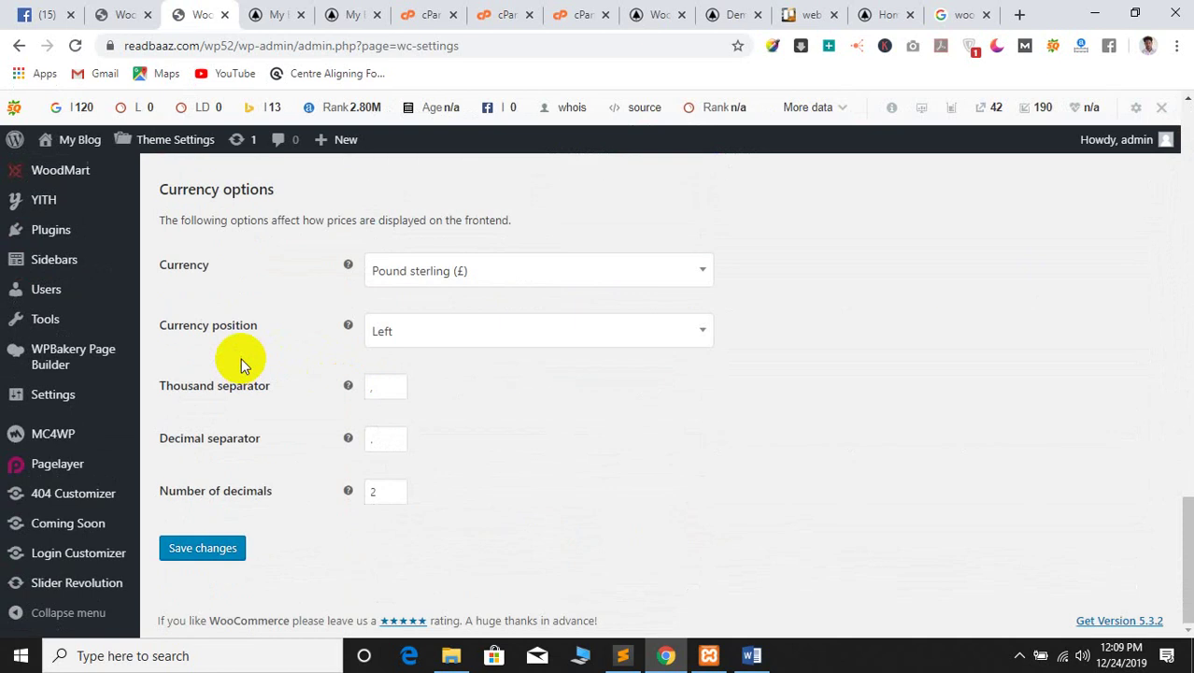
pyautogui.scroll(15, 241, 364)
pyautogui.scroll(-5, 374, 402)
pyautogui.click(401, 353)
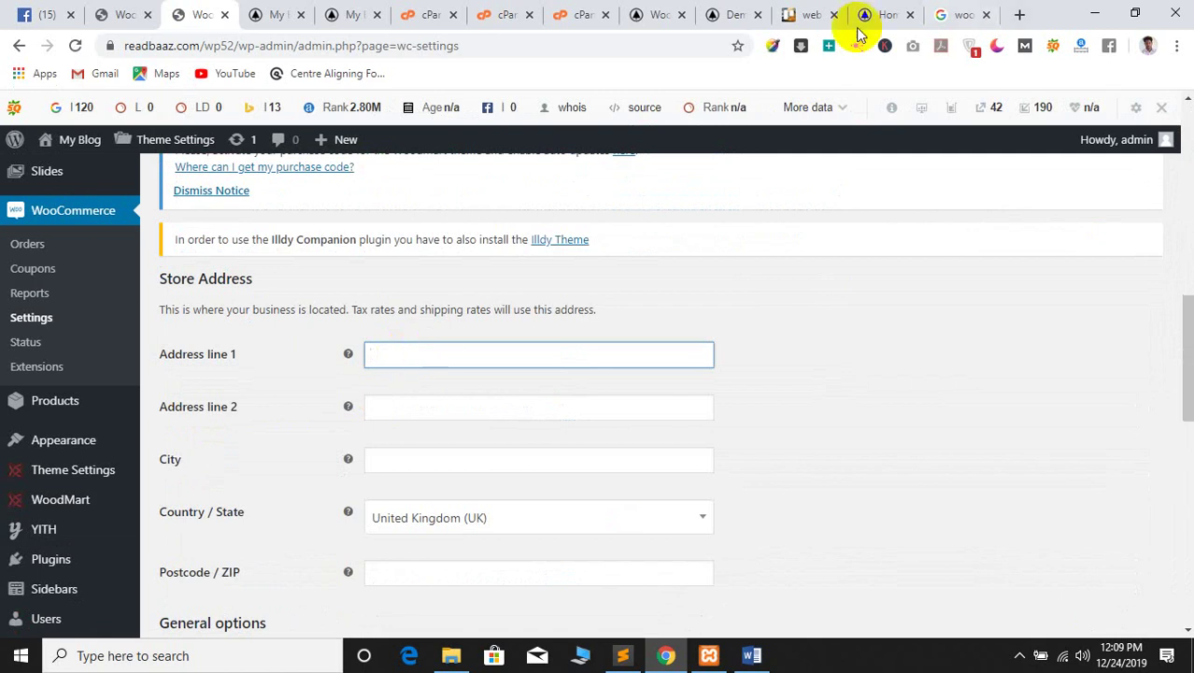
# Load the dreamlandit.com website in the browser tab
pyautogui.click(977, 14)
pyautogui.click(594, 46)
pyautogui.write('r')
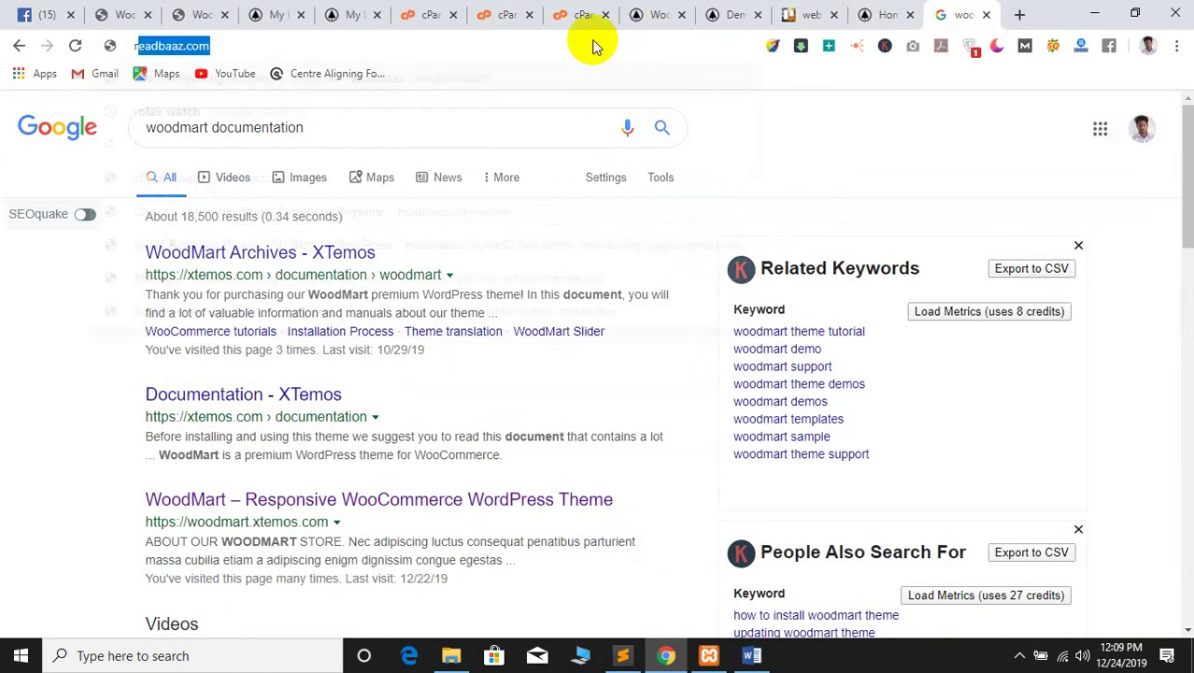
pyautogui.press('BackSpace')
pyautogui.press('BackSpace')
pyautogui.write('docum')
pyautogui.write('e')
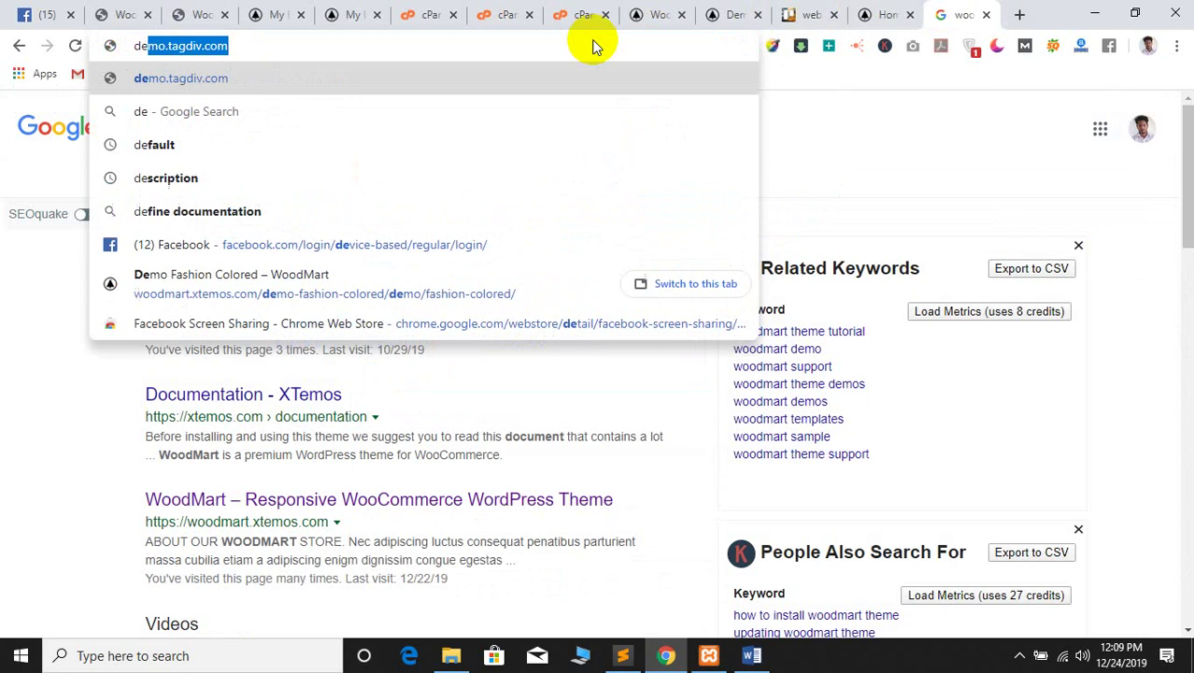
pyautogui.press('BackSpace')
pyautogui.press('BackSpace')
pyautogui.press('BackSpace')
pyautogui.write('drea')
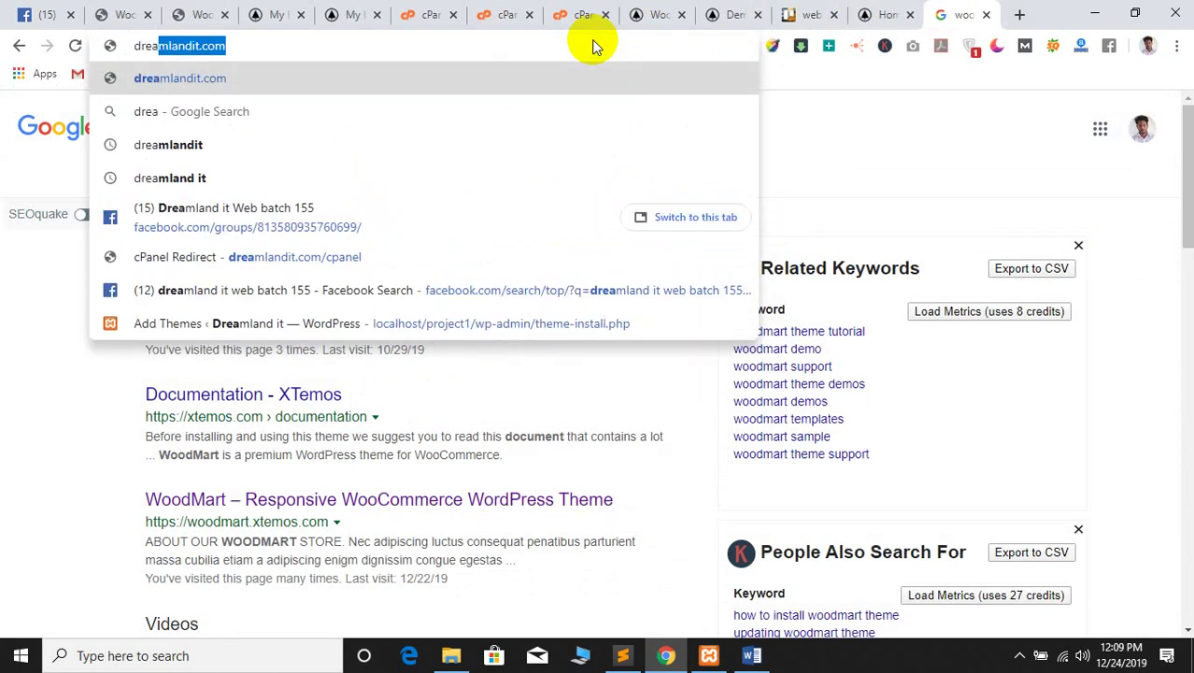
pyautogui.press('Return')
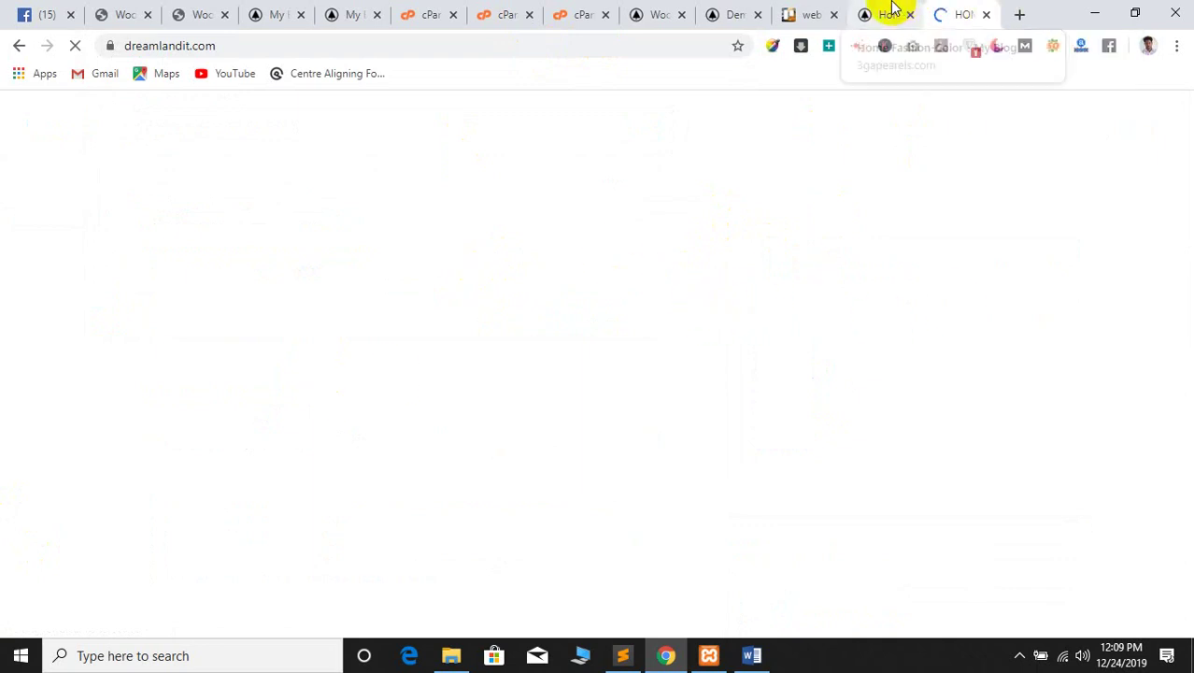
# Copy the four-line business address from the site's footer, then return to the WordPress admin
pyautogui.scroll(-15, 554, 381)
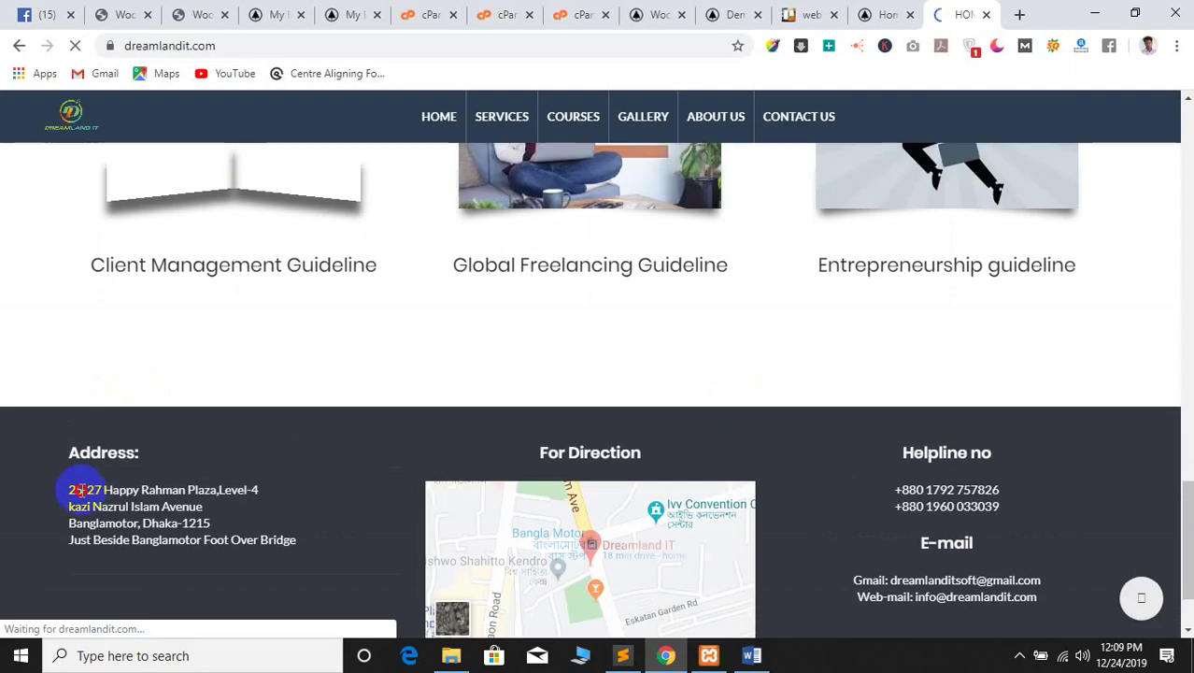
pyautogui.tripleClick(77, 487)
pyautogui.scroll(-1, 74, 489)
pyautogui.click(78, 418)
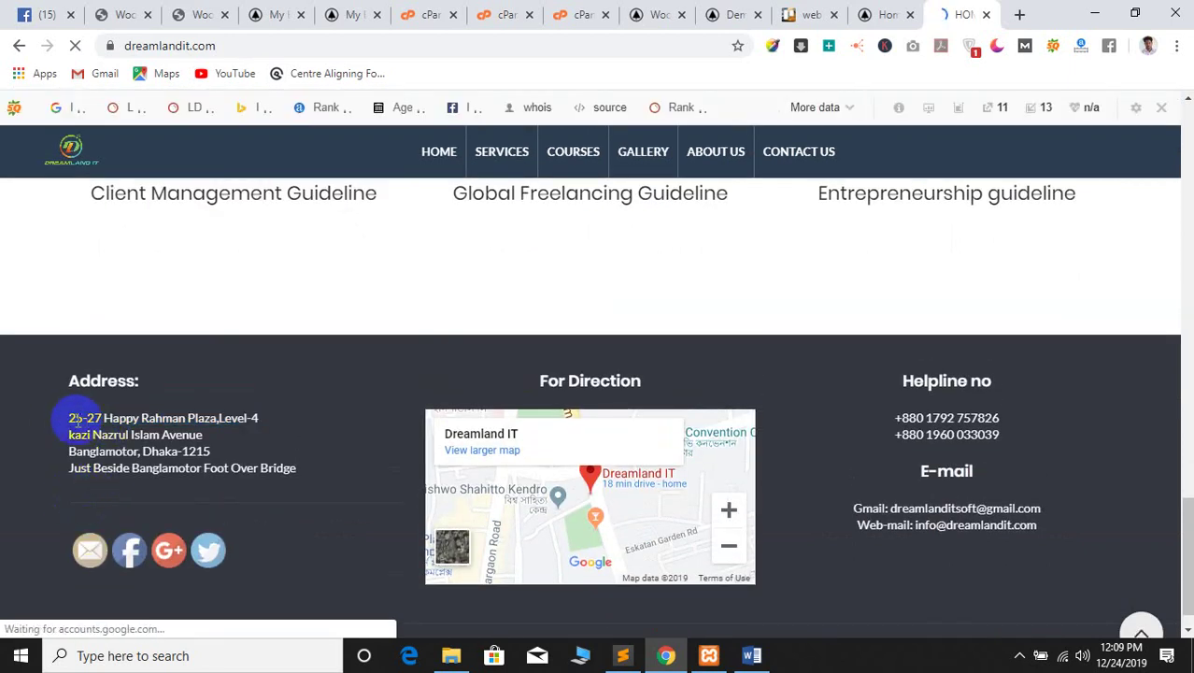
pyautogui.moveTo(239, 457); pyautogui.dragTo(295, 468)
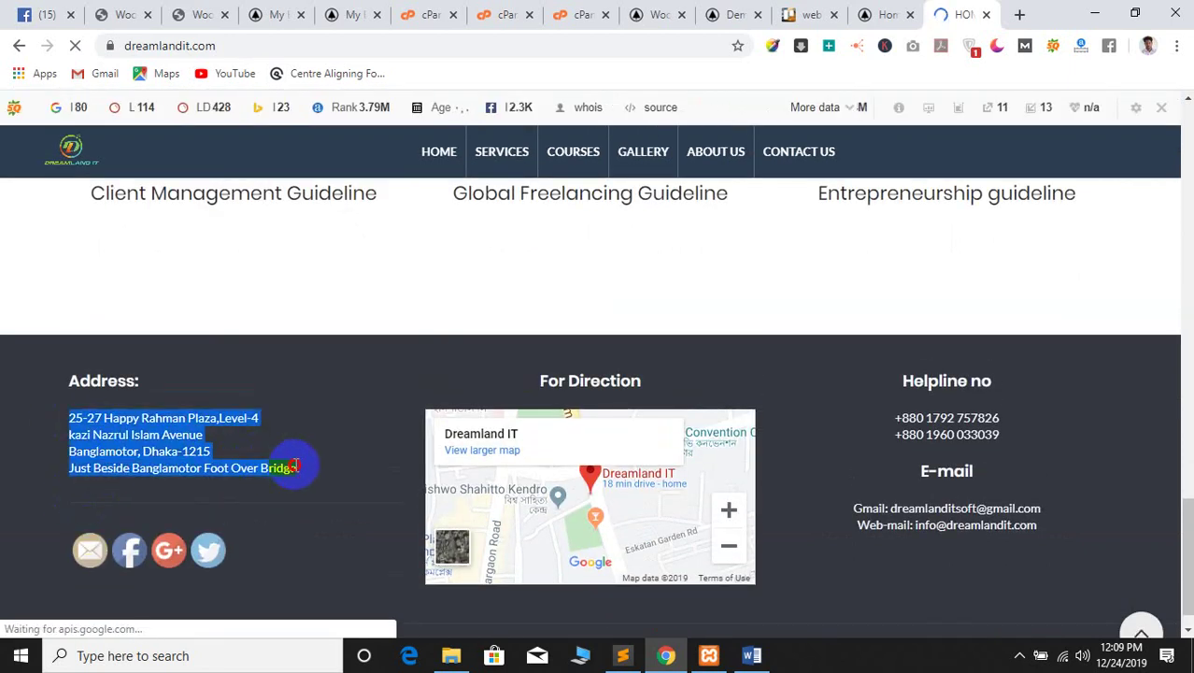
pyautogui.rightClick(164, 427)
pyautogui.click(204, 443)
pyautogui.click(157, 8)
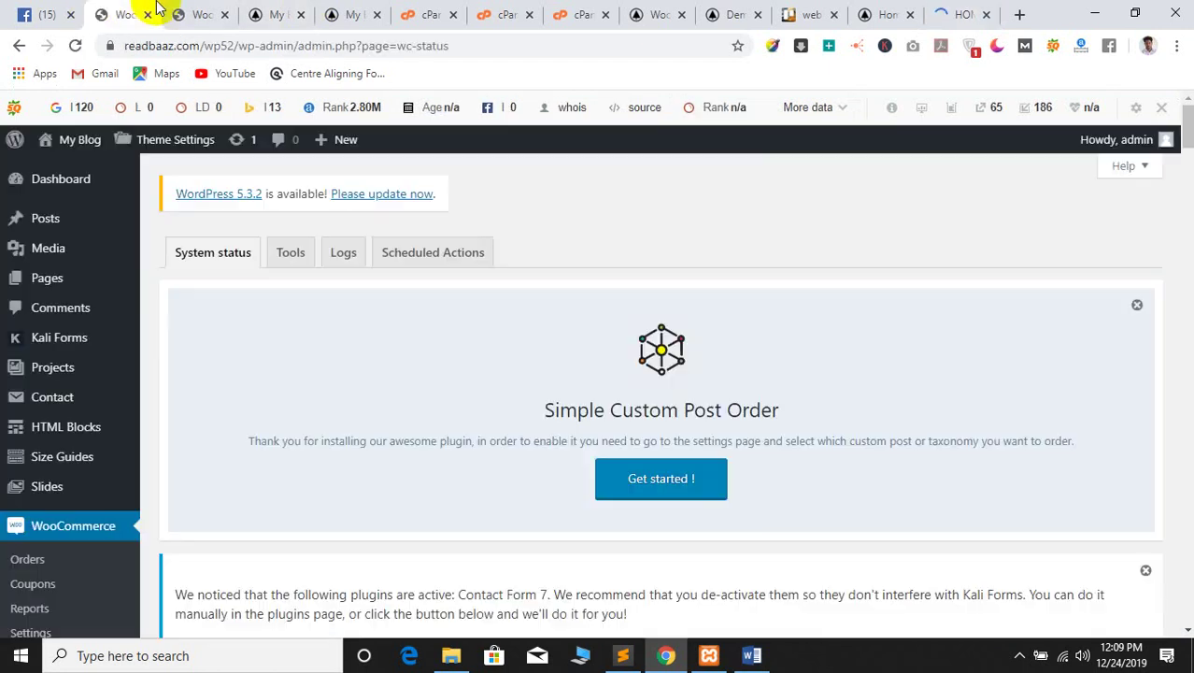
# Paste the copied Dhaka address into Address line 1, moving the part from Banglamotor onward into Address line 2
pyautogui.click(178, 7)
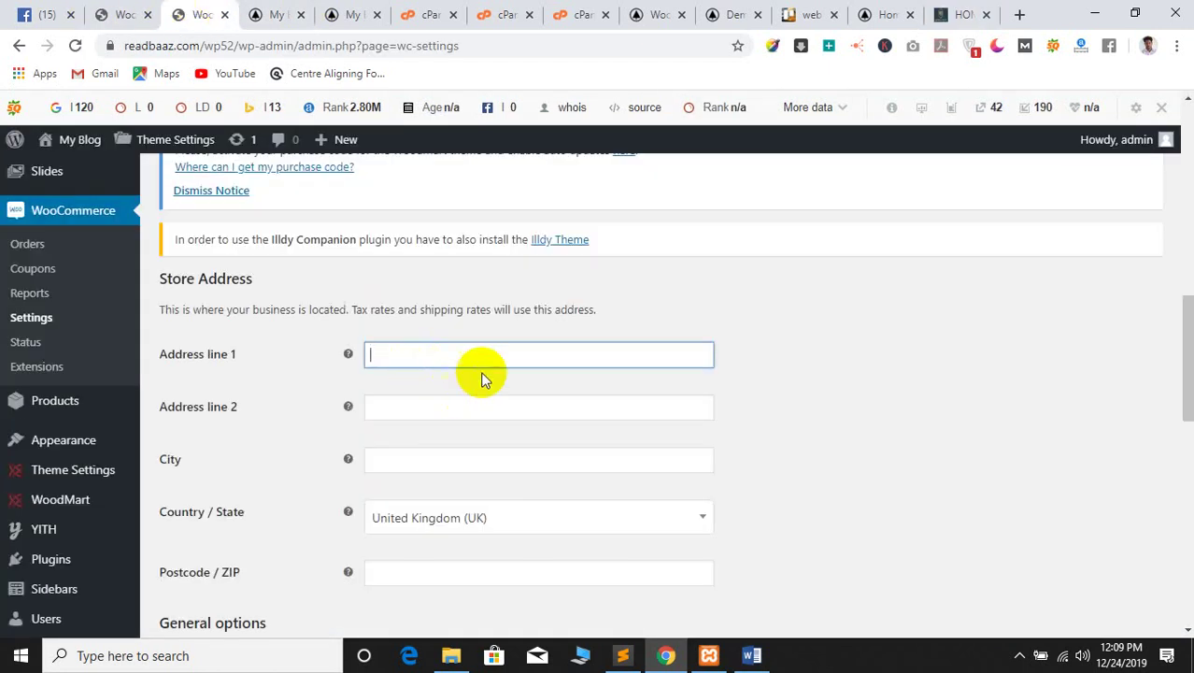
pyautogui.hotkey('ctrl', 'v')
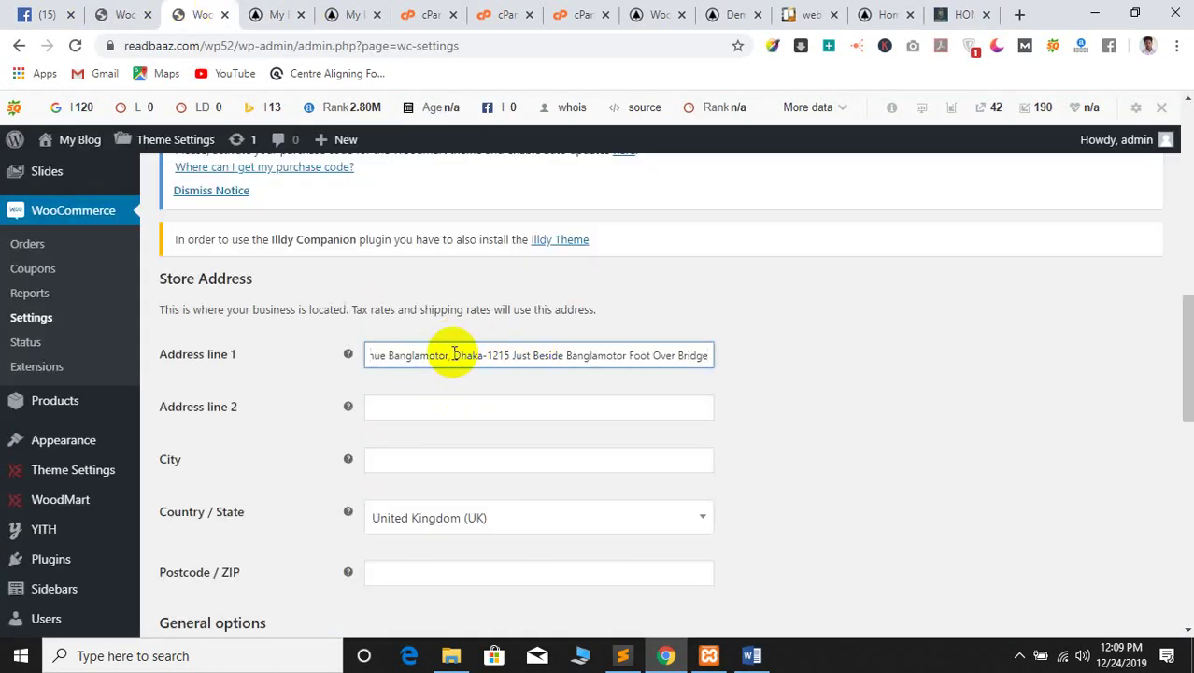
pyautogui.moveTo(513, 356); pyautogui.dragTo(758, 364)
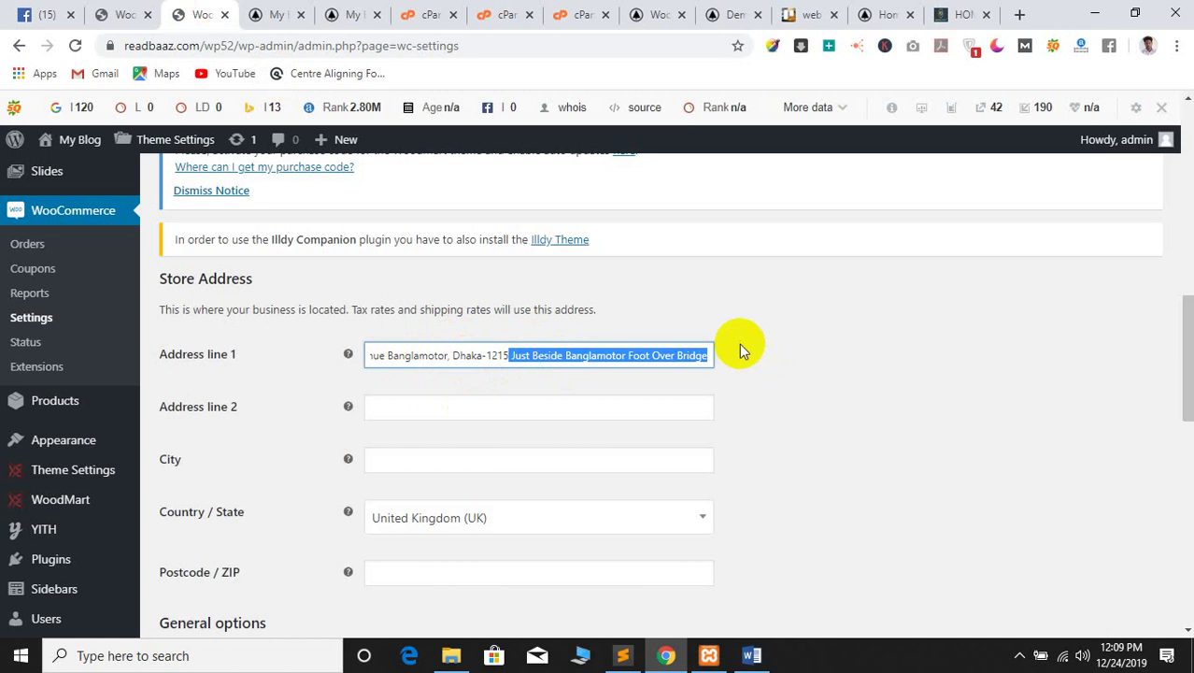
pyautogui.hotkey('ctrl', 'a')
pyautogui.press('BackSpace')
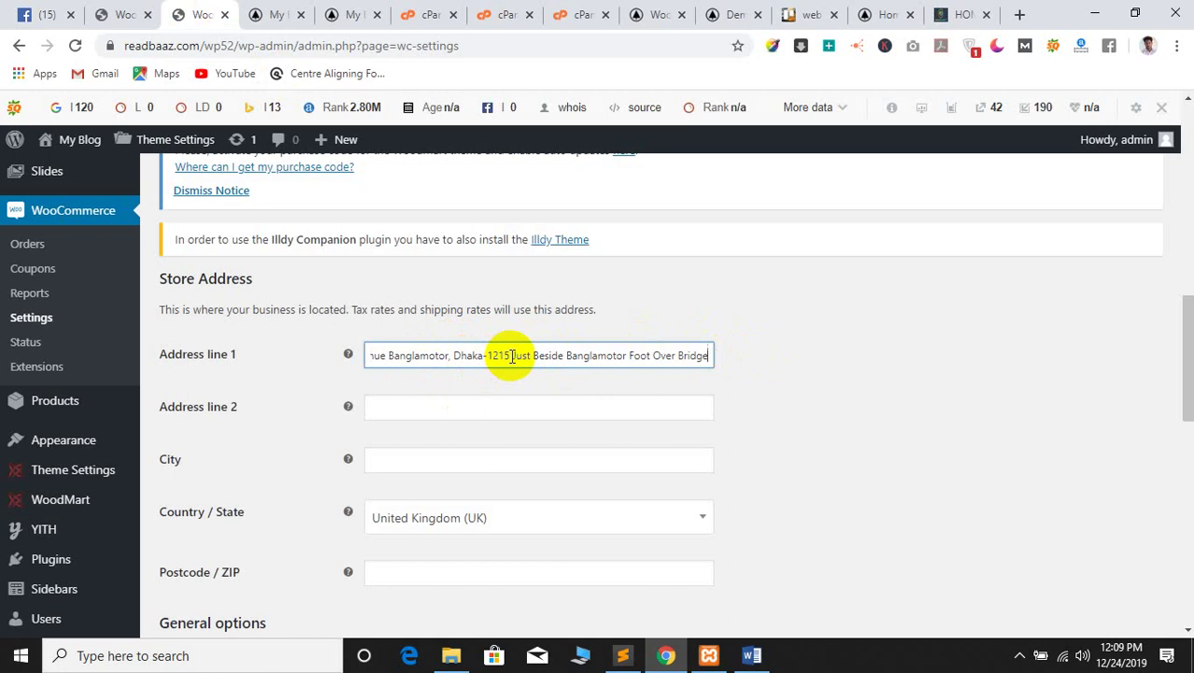
pyautogui.click(466, 399)
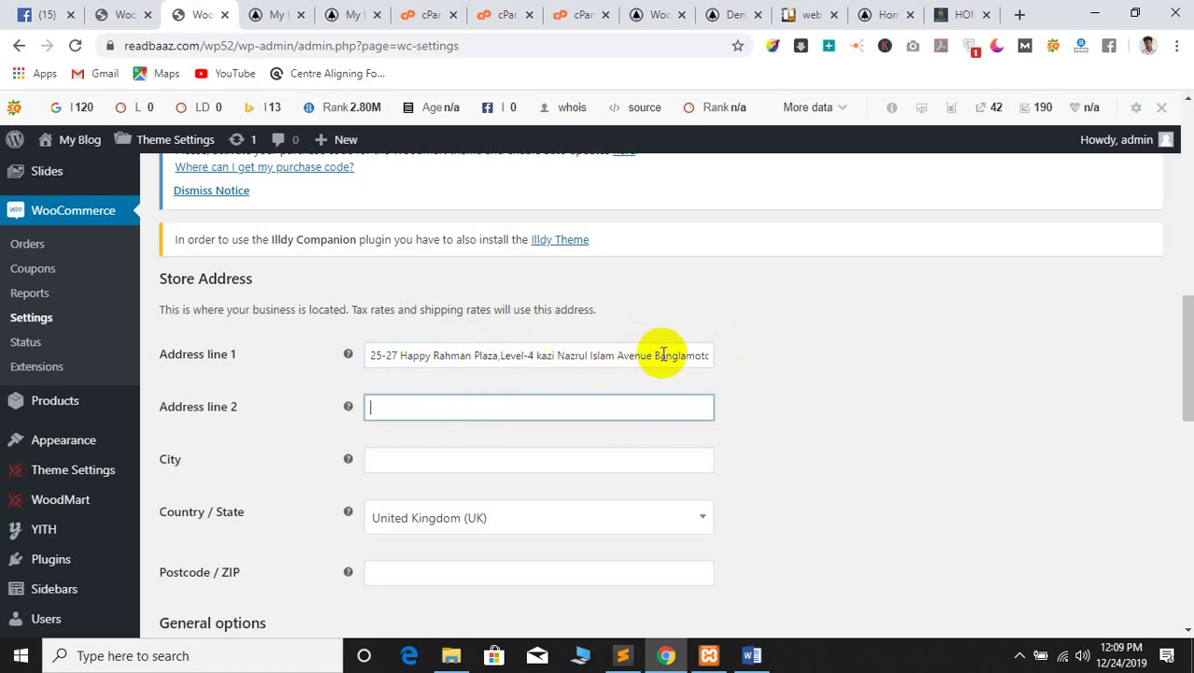
pyautogui.moveTo(650, 354); pyautogui.dragTo(896, 387)
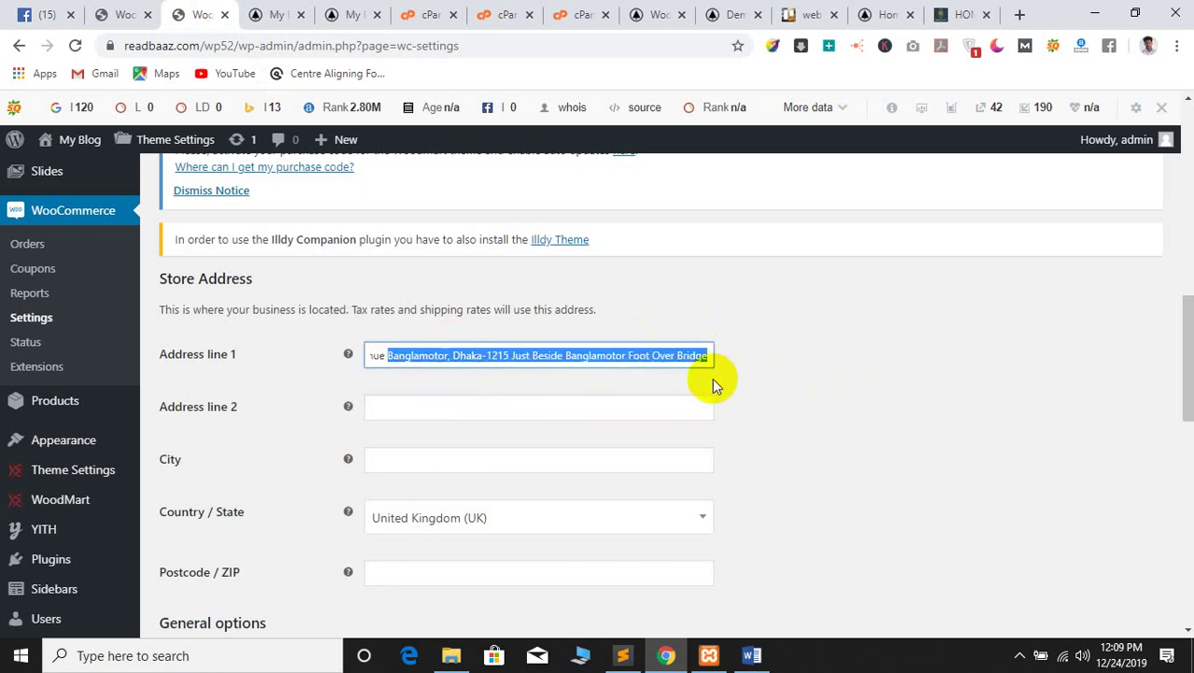
pyautogui.hotkey('ctrl', 'x')
pyautogui.click(481, 411)
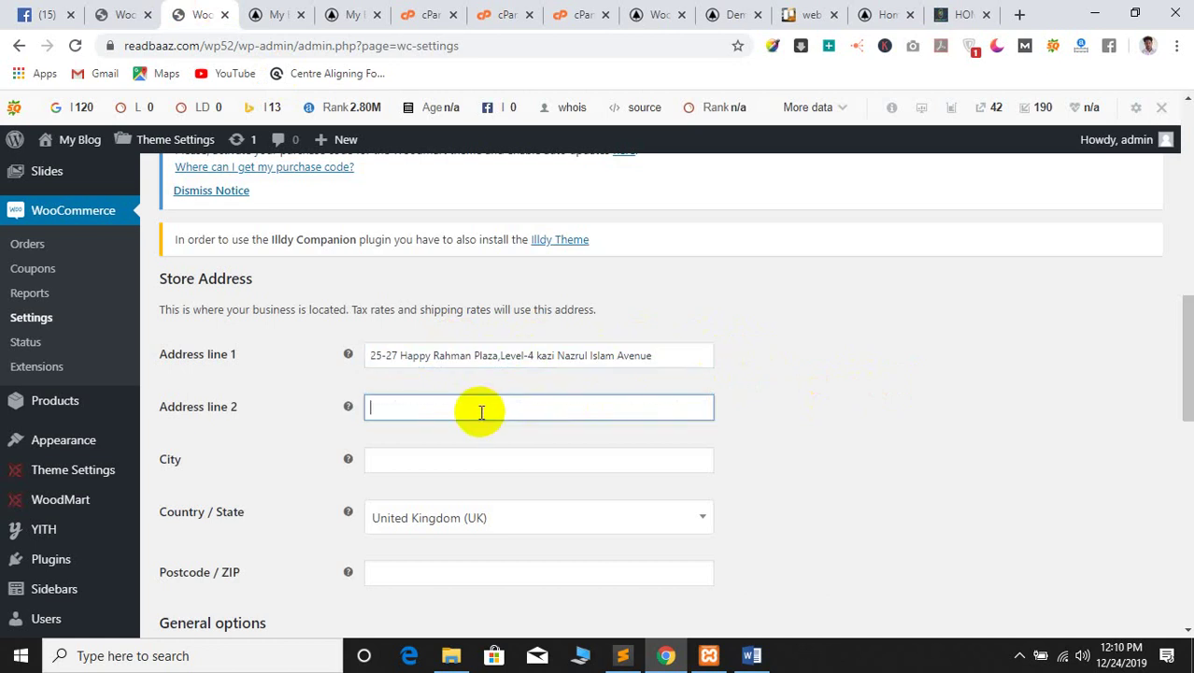
# Enter dhaka as the city and 1215 as the postcode
pyautogui.scroll(-2, 482, 411)
pyautogui.click(500, 289)
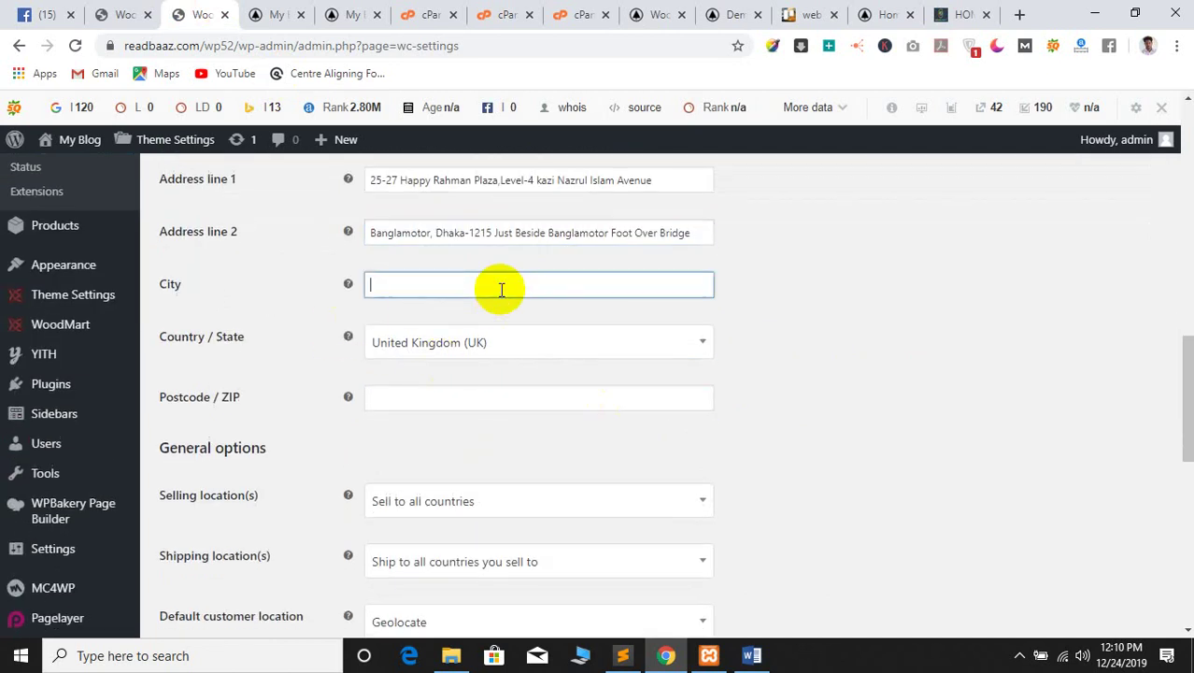
pyautogui.write('dhaka')
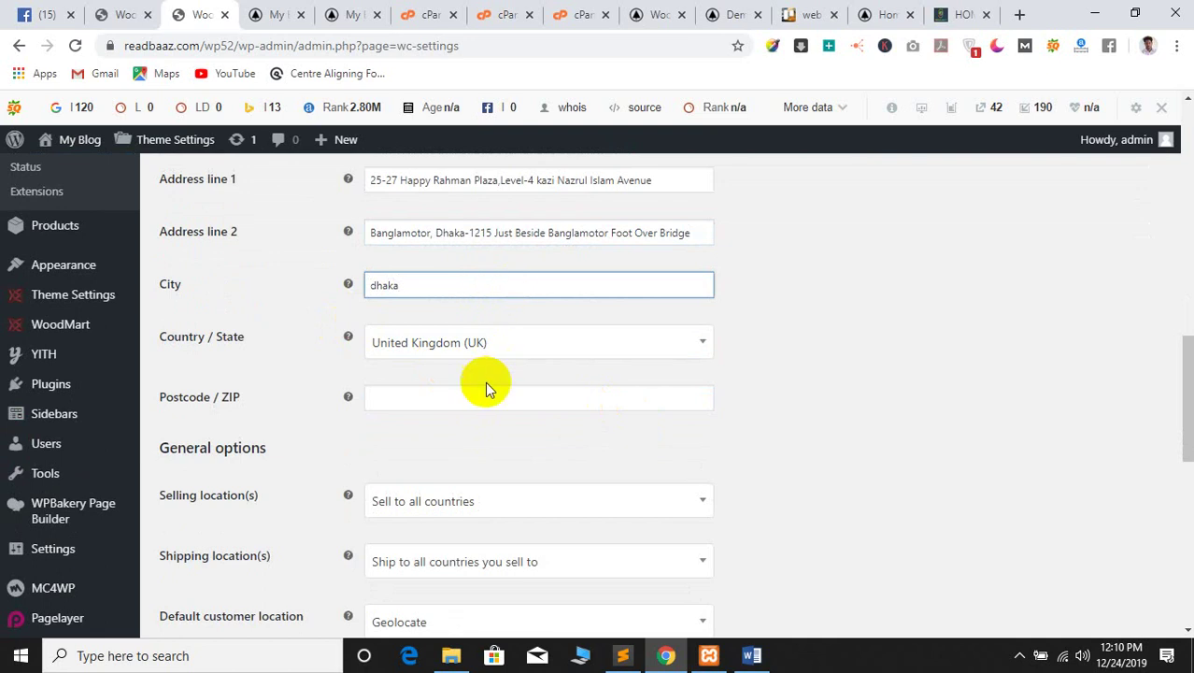
pyautogui.click(475, 408)
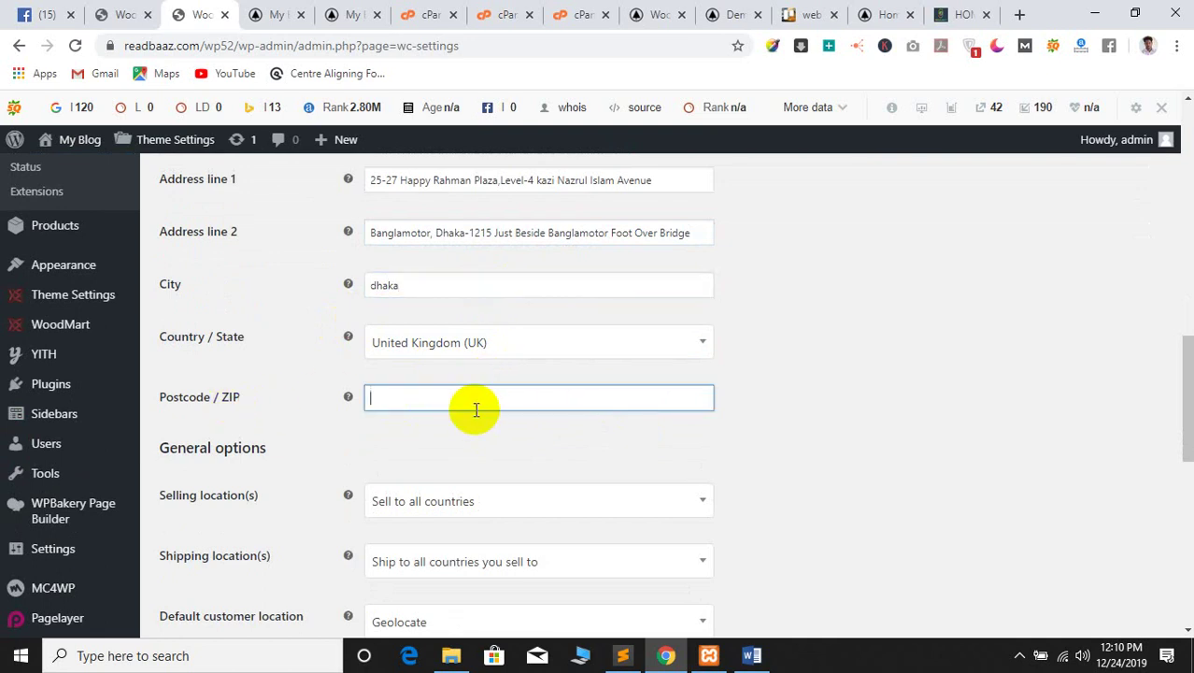
pyautogui.scroll(2, 475, 409)
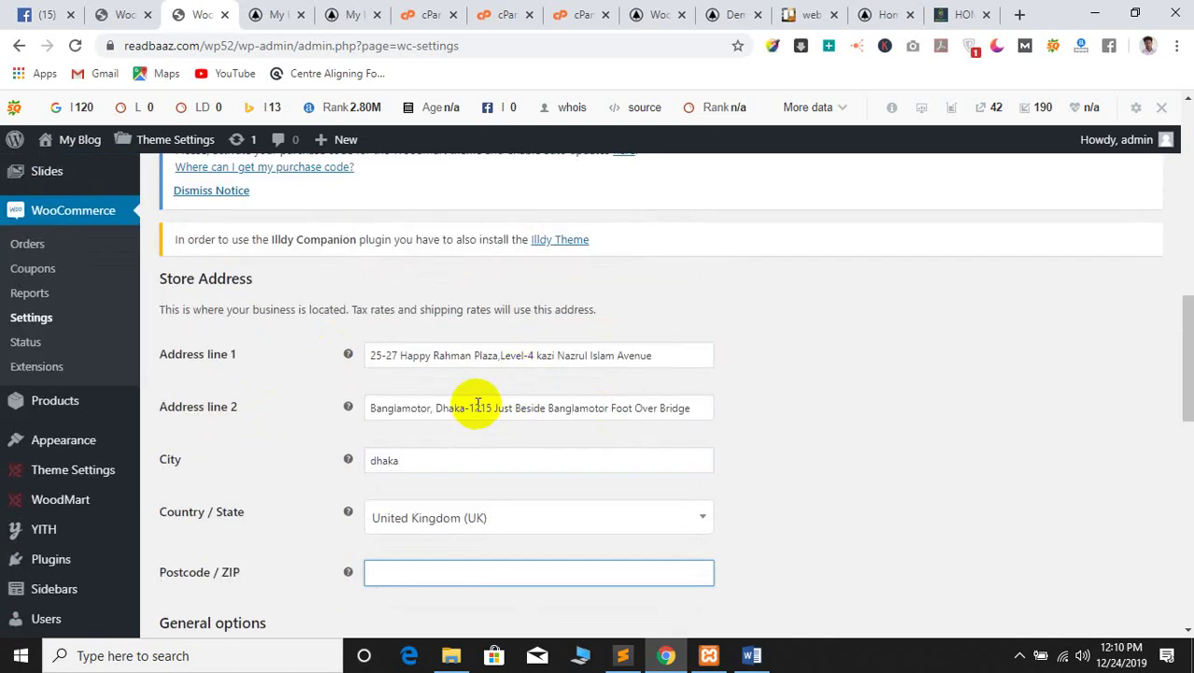
pyautogui.moveTo(468, 407); pyautogui.dragTo(493, 411)
pyautogui.scroll(-2, 509, 426)
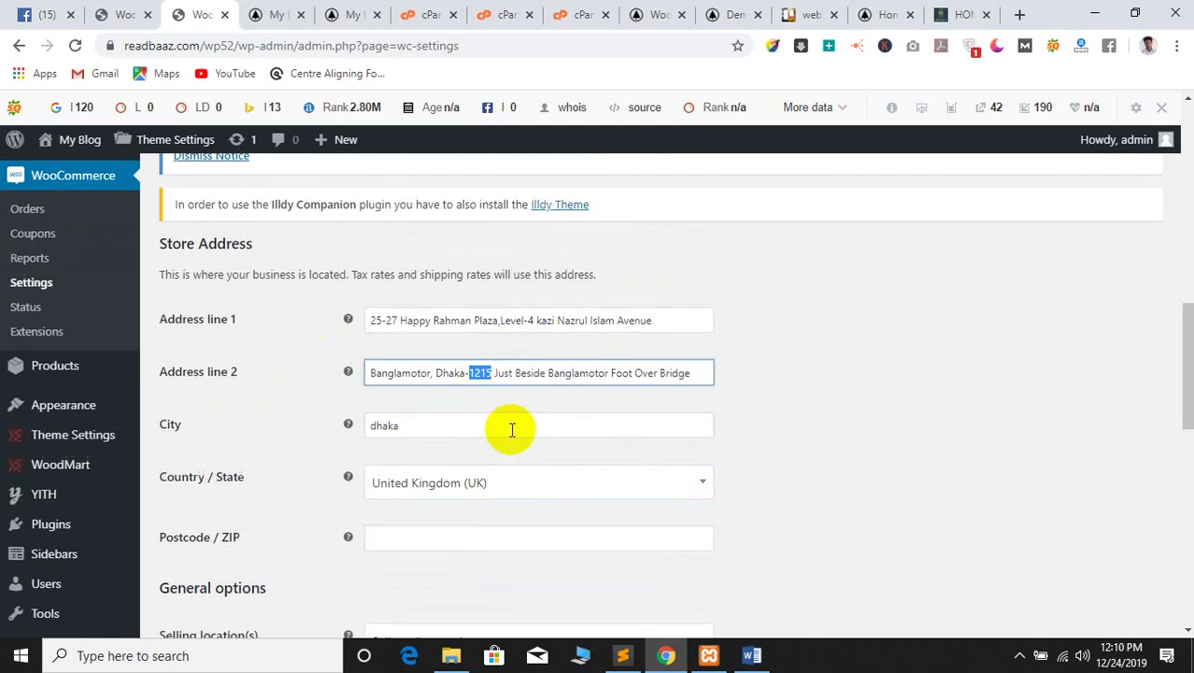
pyautogui.click(402, 402)
pyautogui.scroll(-1, 439, 435)
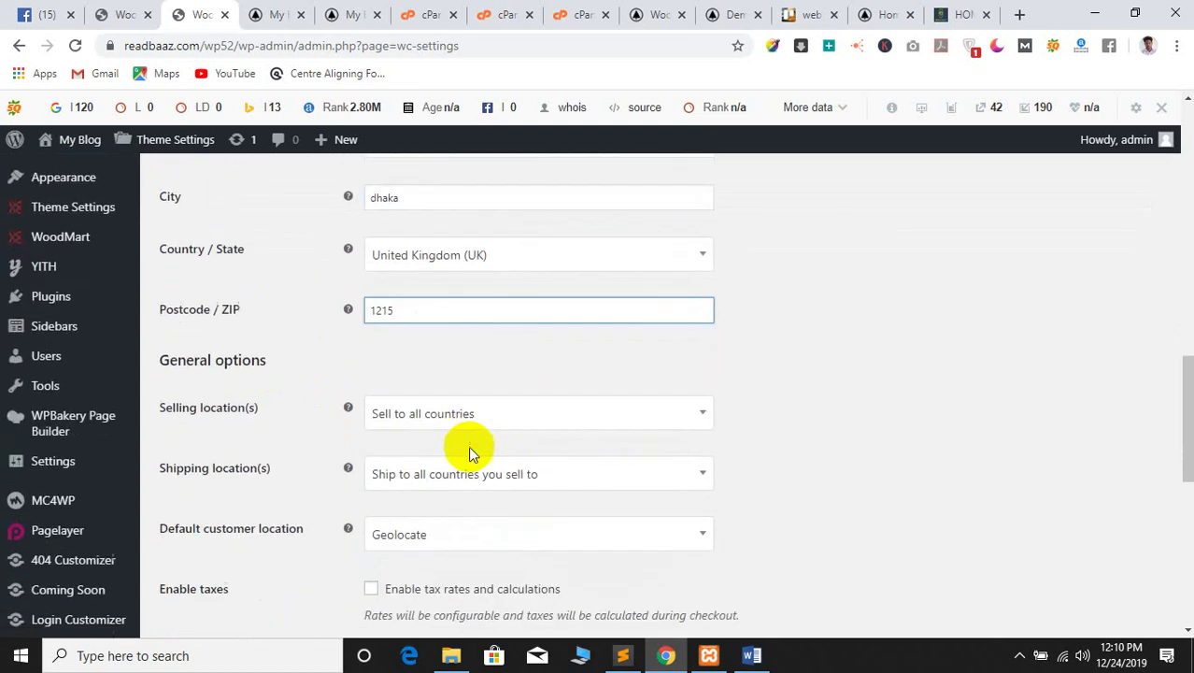
pyautogui.click(494, 416)
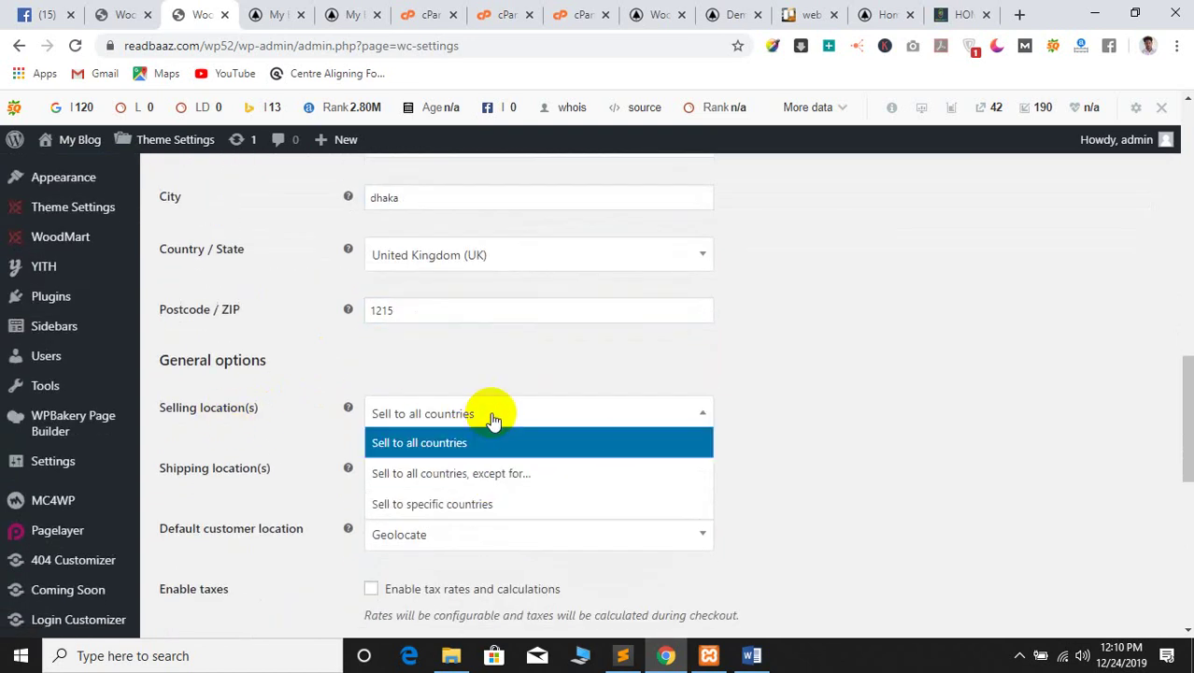
# Sell to specific countries only, with Bangladesh as the sole selling country
pyautogui.click(453, 504)
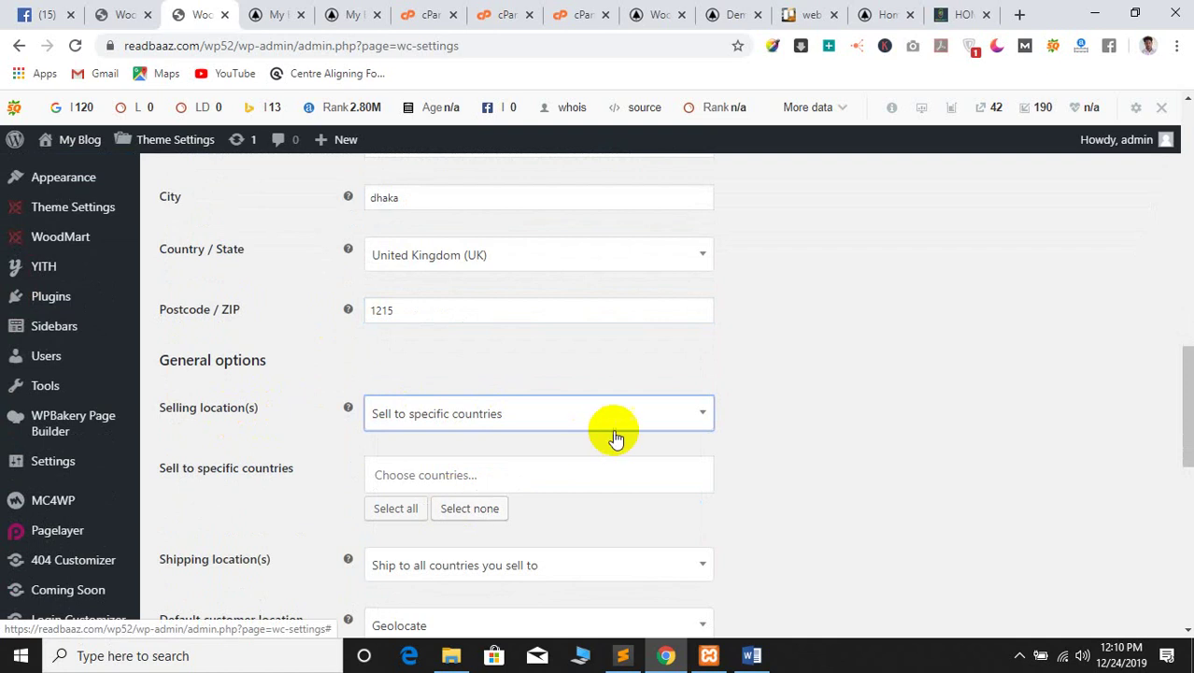
pyautogui.click(425, 477)
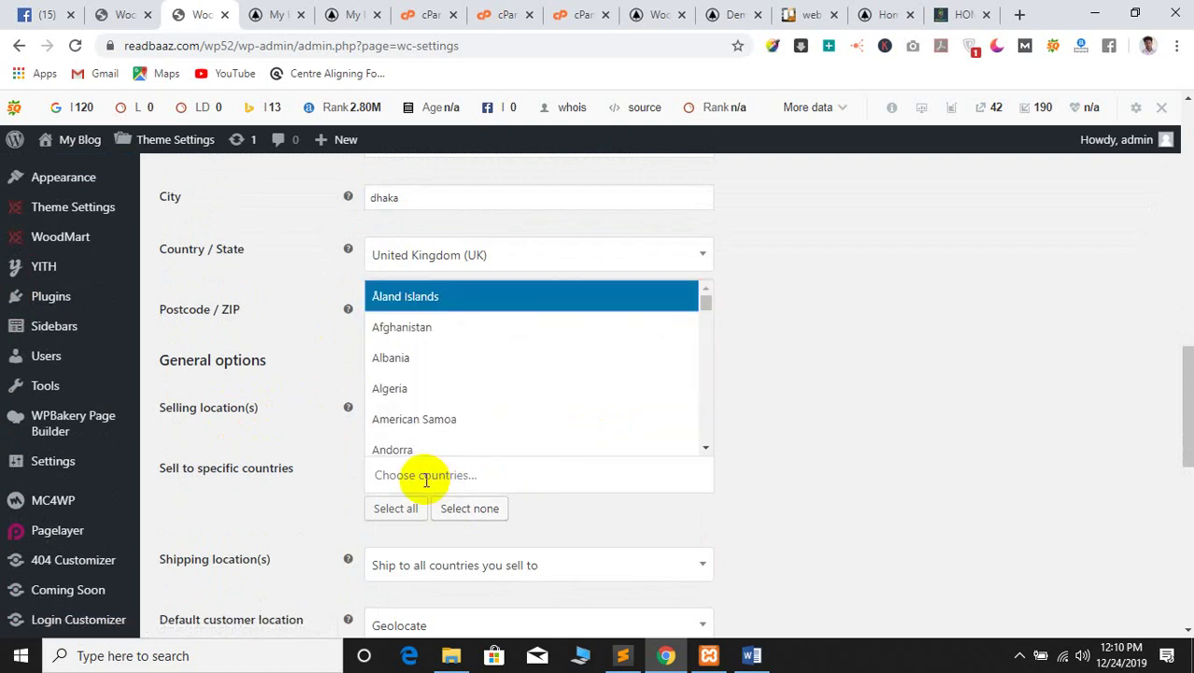
pyautogui.write('ban')
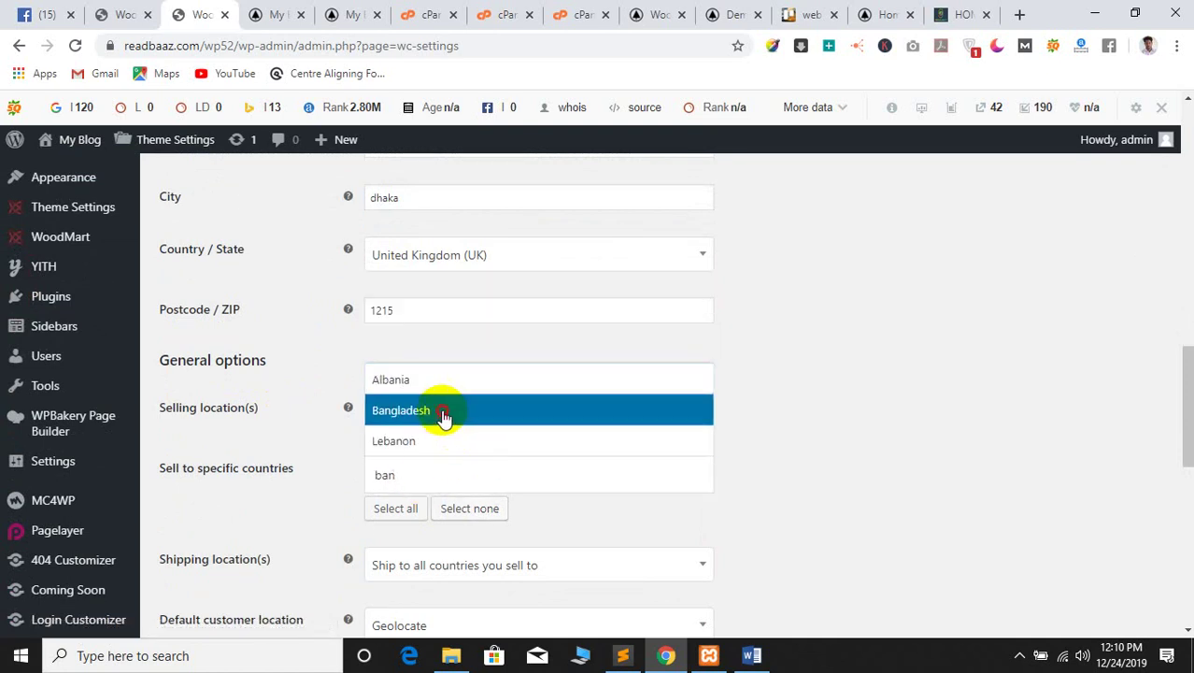
pyautogui.click(445, 411)
pyautogui.scroll(-1, 280, 504)
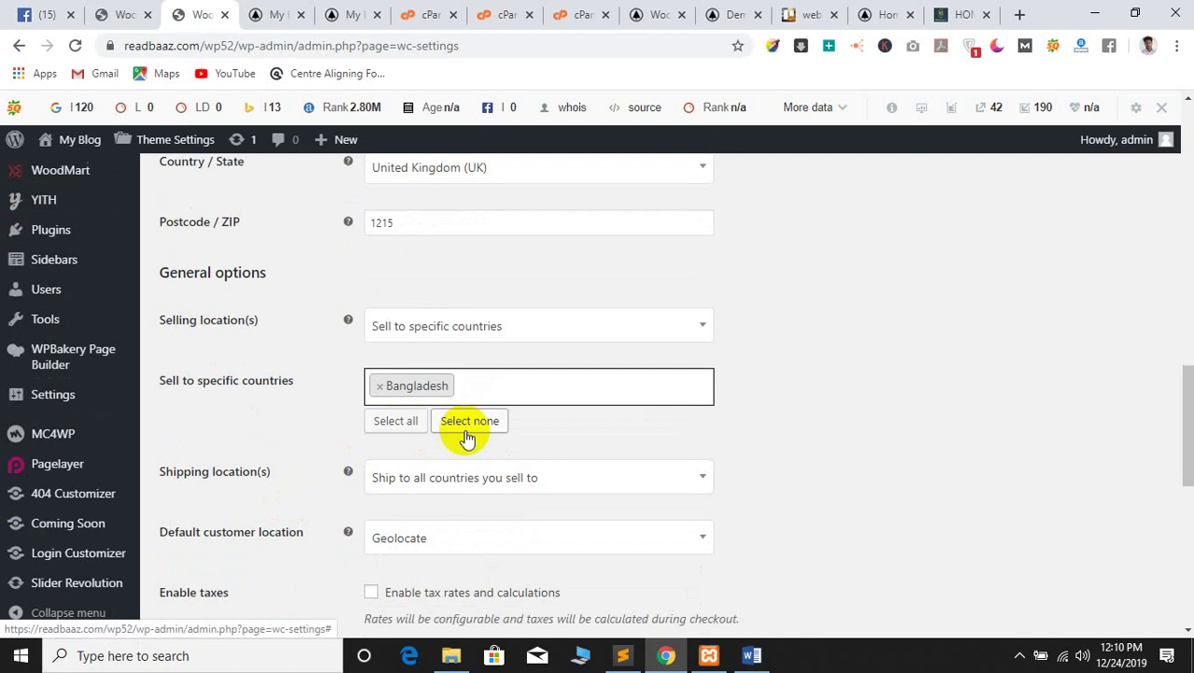
pyautogui.click(394, 420)
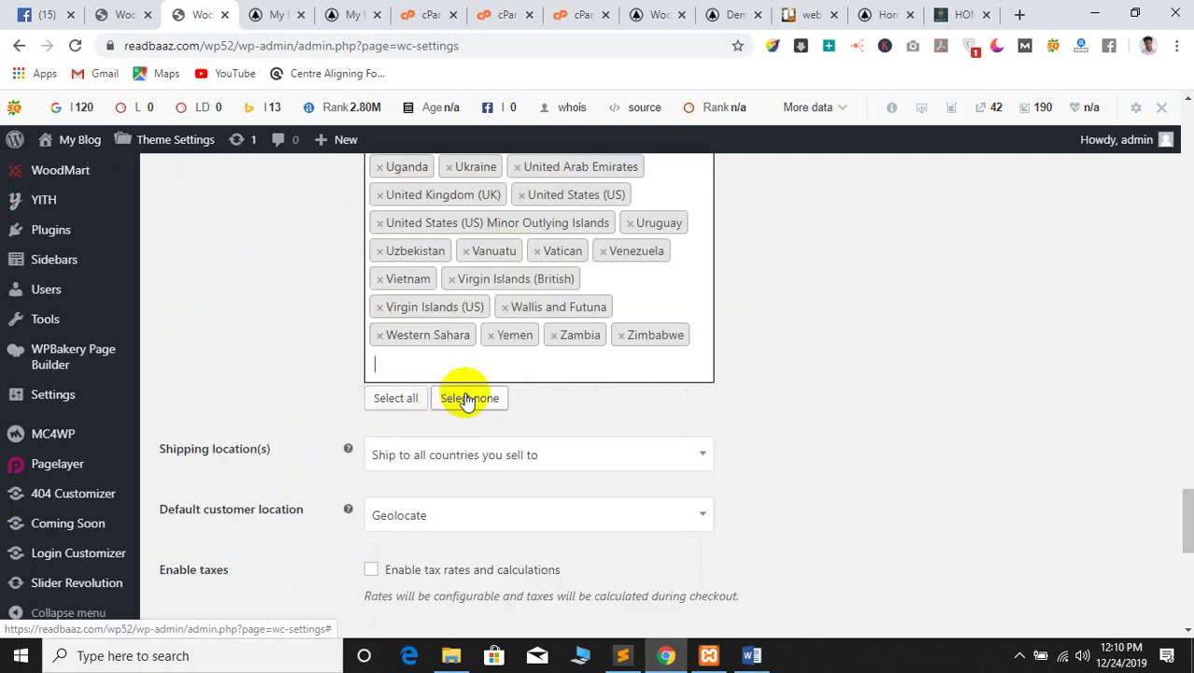
pyautogui.scroll(-6, 311, 428)
pyautogui.scroll(3, 309, 428)
pyautogui.scroll(-6, 293, 535)
pyautogui.scroll(4, 315, 426)
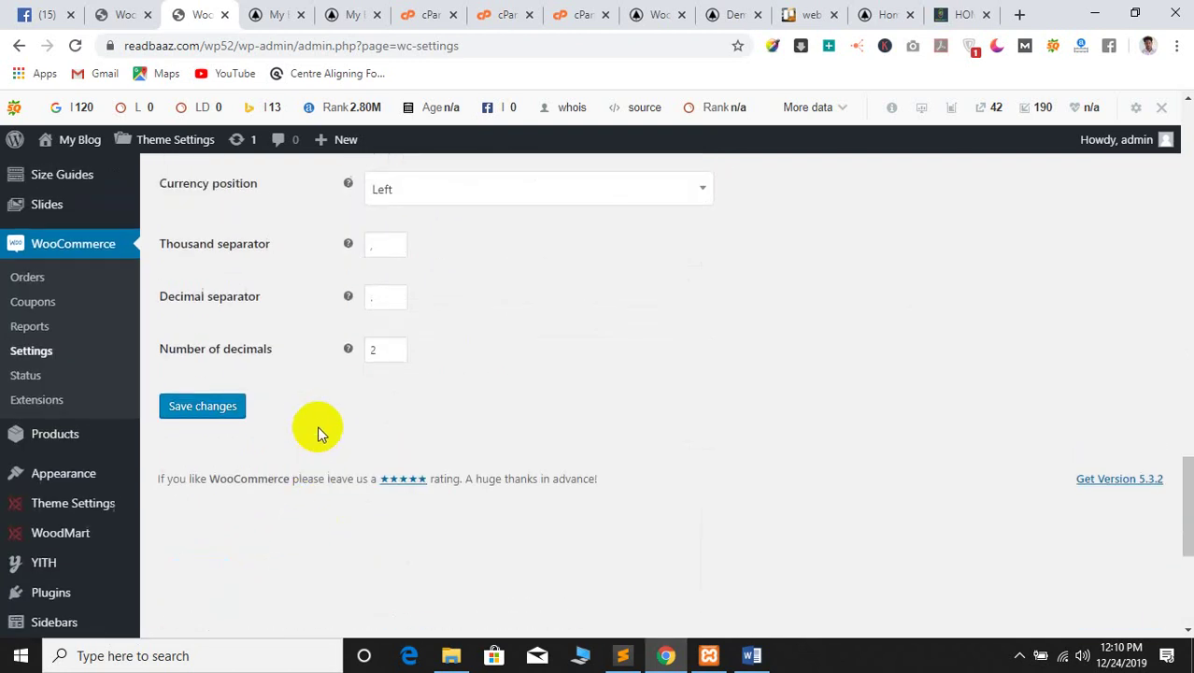
pyautogui.scroll(6, 317, 425)
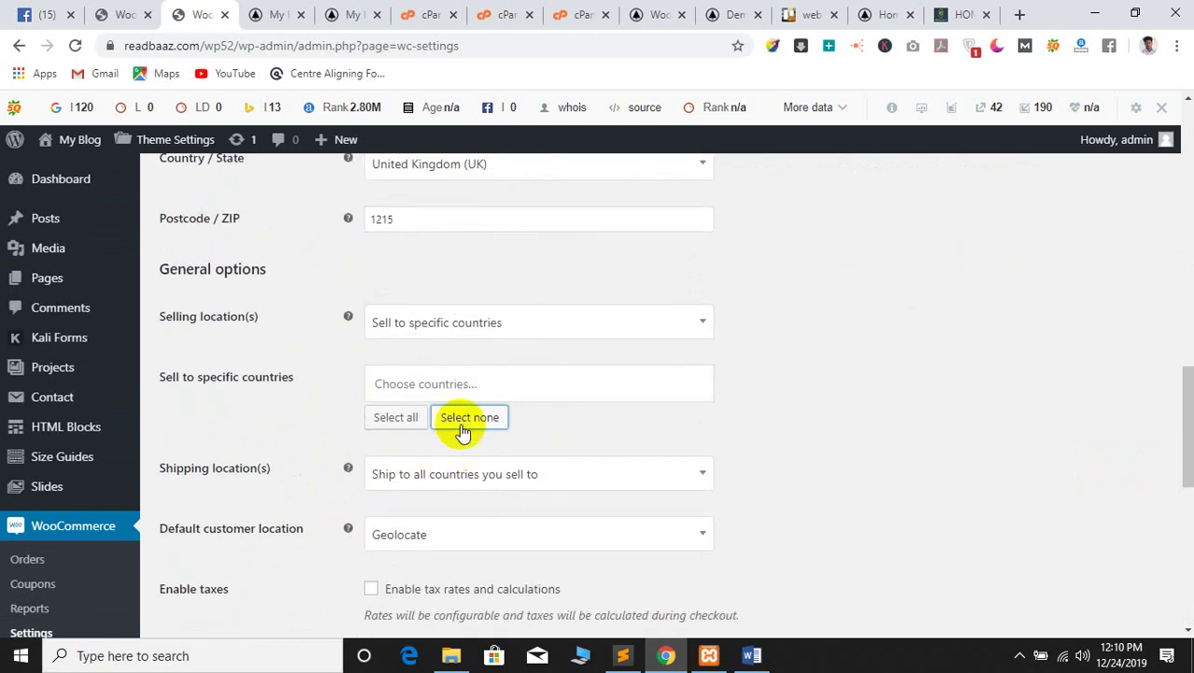
pyautogui.click(449, 391)
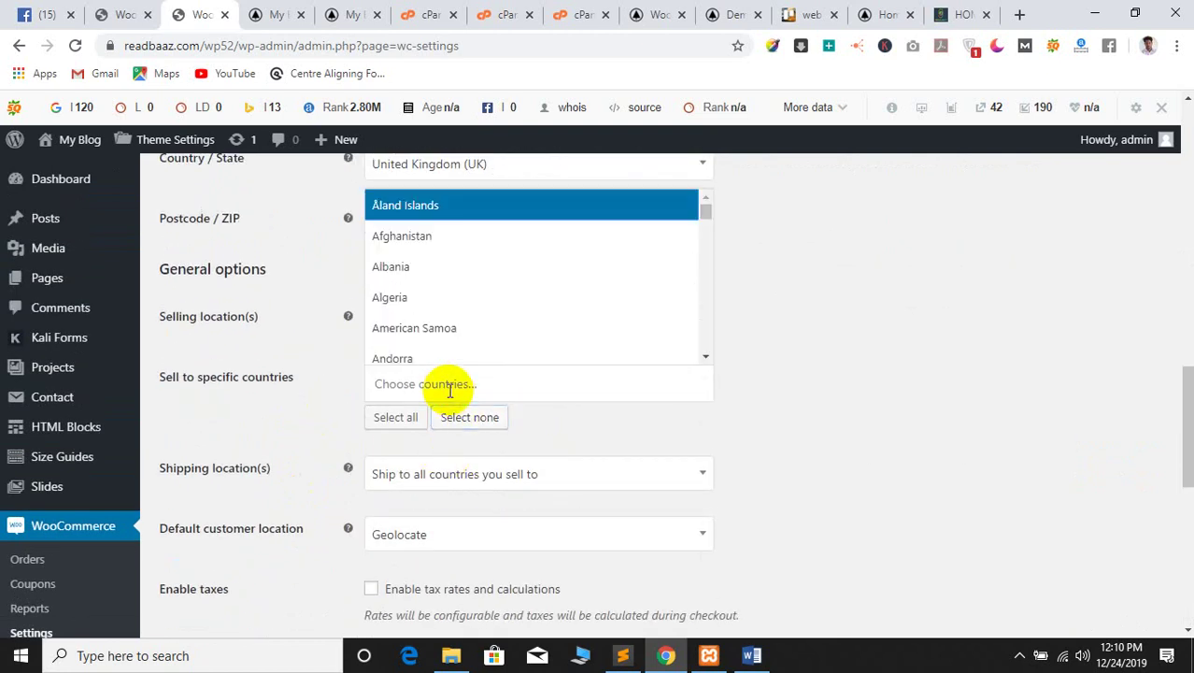
pyautogui.write('ba')
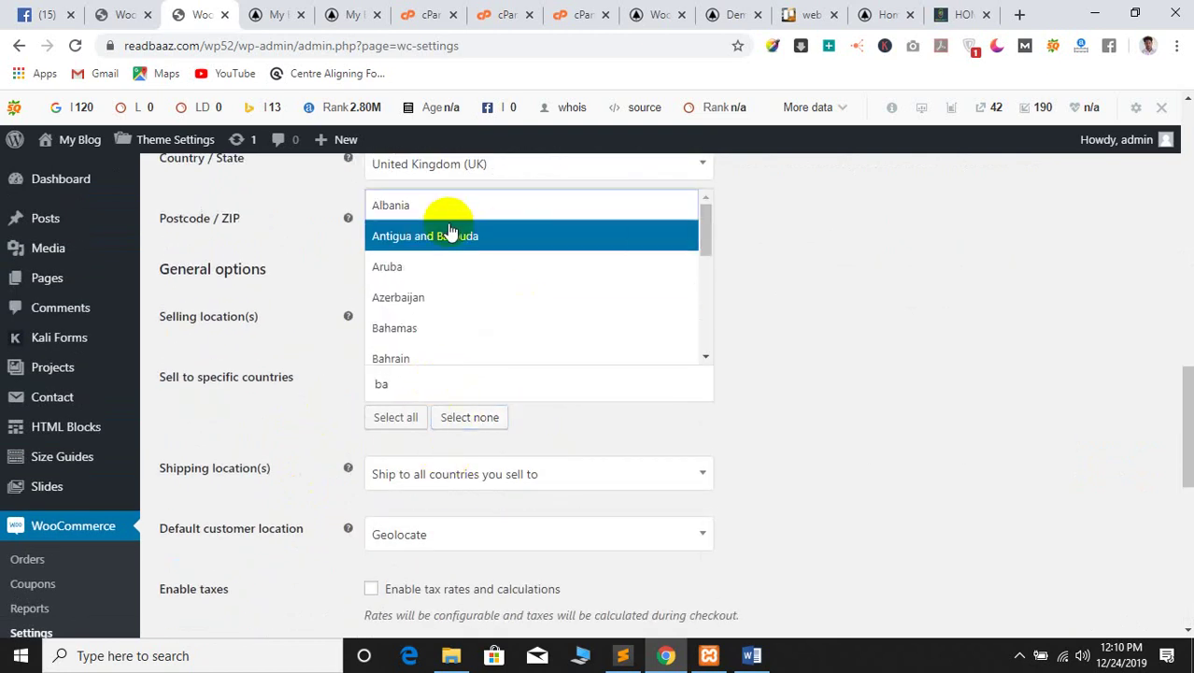
pyautogui.scroll(-1, 453, 318)
pyautogui.click(458, 307)
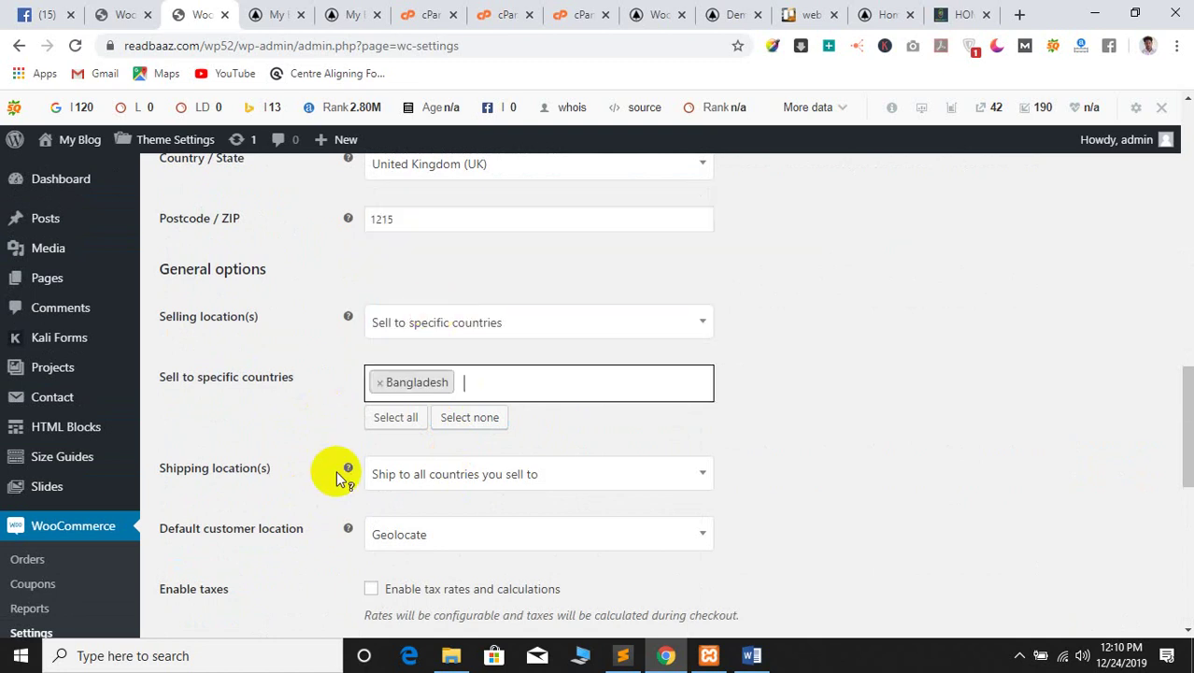
pyautogui.scroll(-1, 341, 477)
# Ship to all countries and default the customer location to the shop base address
pyautogui.click(501, 387)
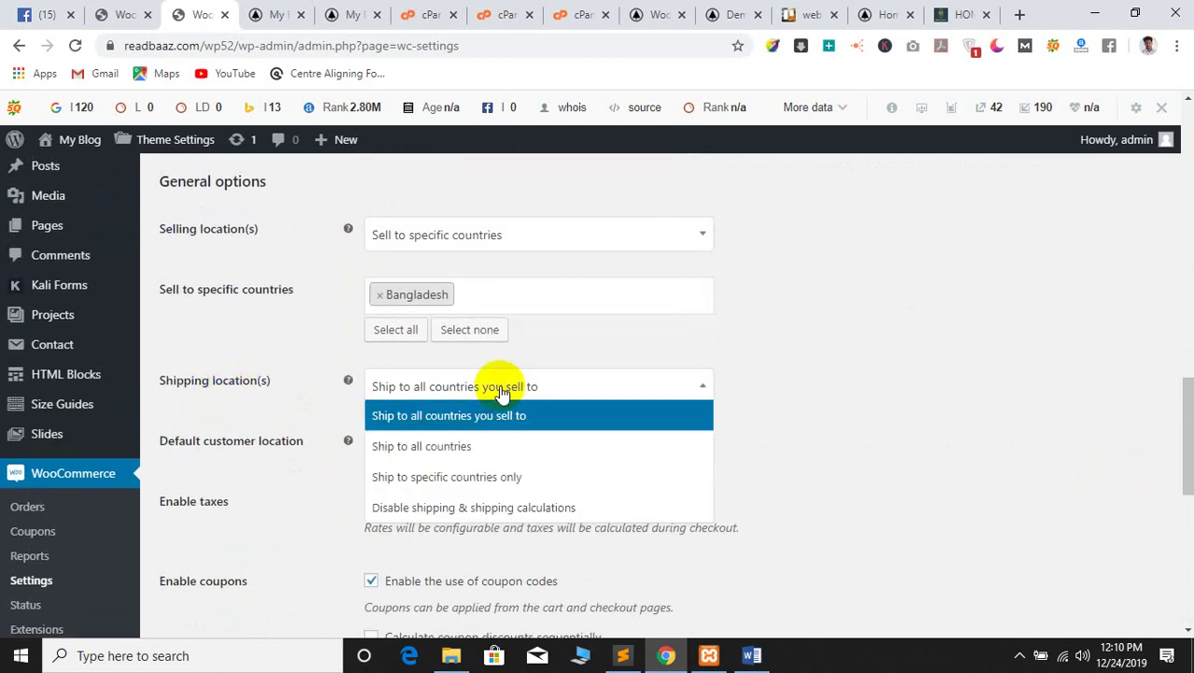
pyautogui.click(440, 447)
pyautogui.scroll(-1, 274, 434)
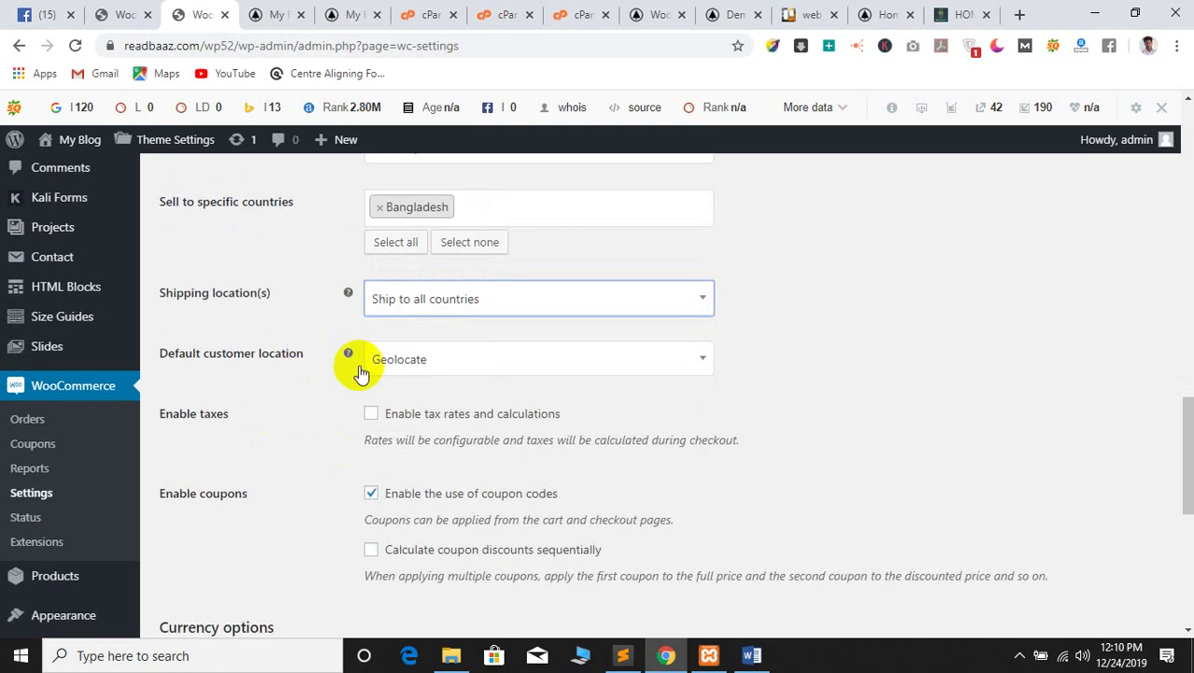
pyautogui.click(492, 362)
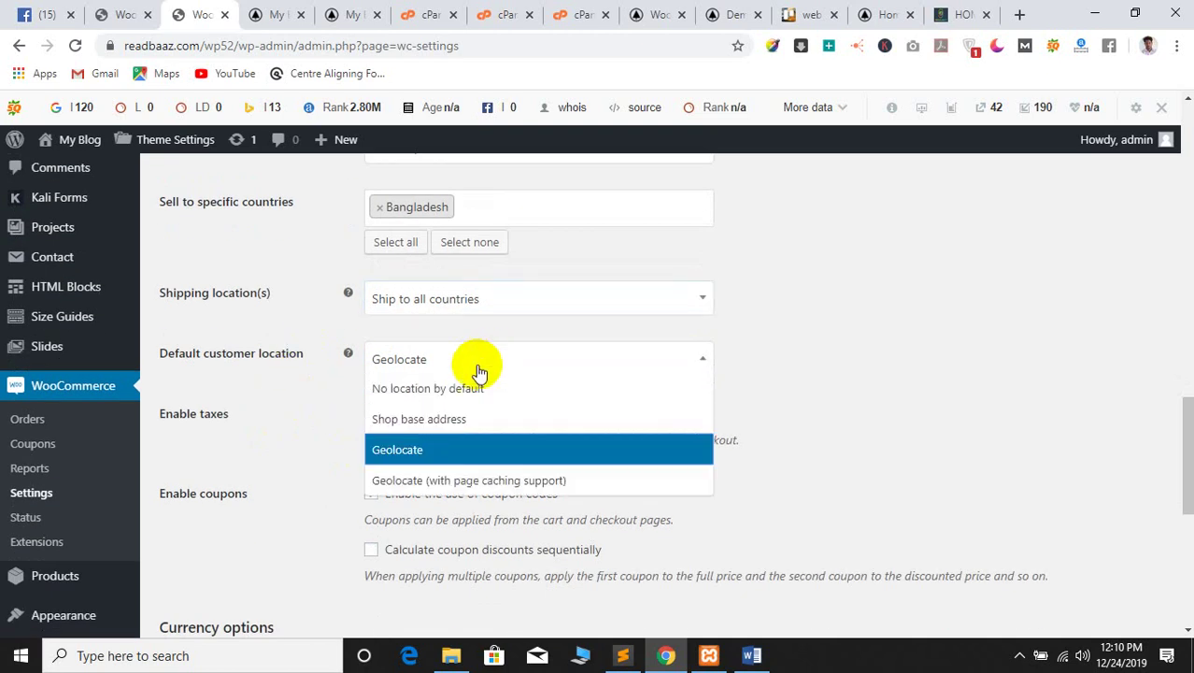
pyautogui.click(381, 419)
pyautogui.scroll(-2, 232, 426)
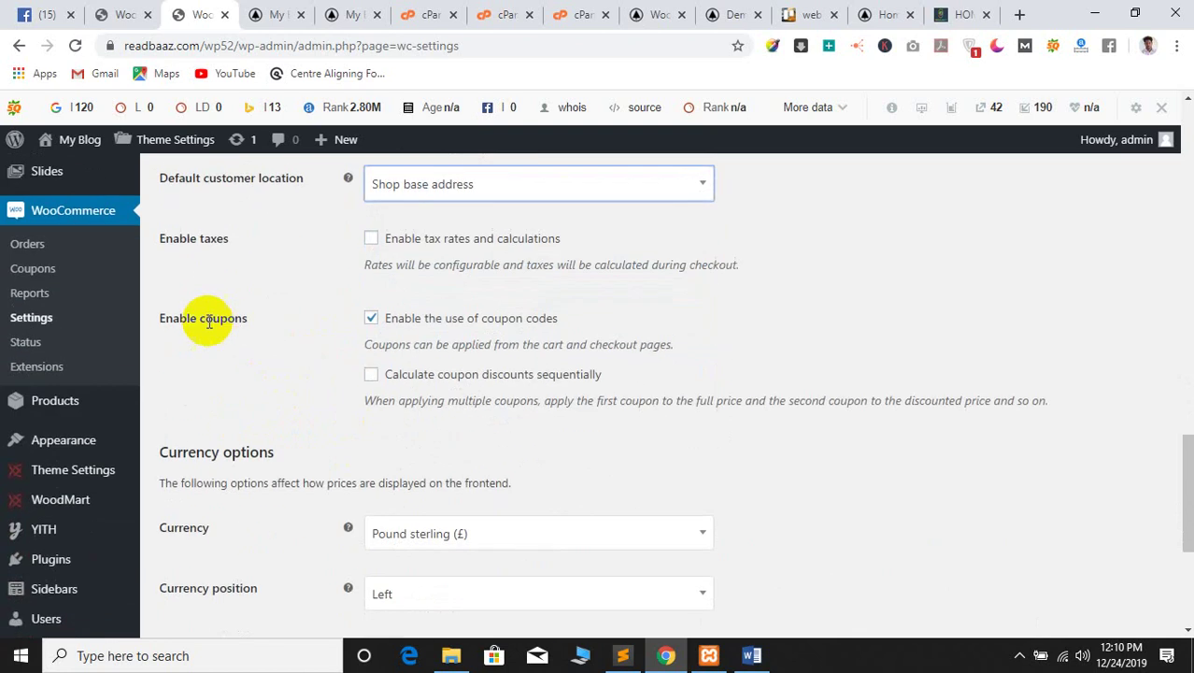
# Search the currency list and choose Bangladeshi taka (৳) as the store currency
pyautogui.scroll(-2, 429, 514)
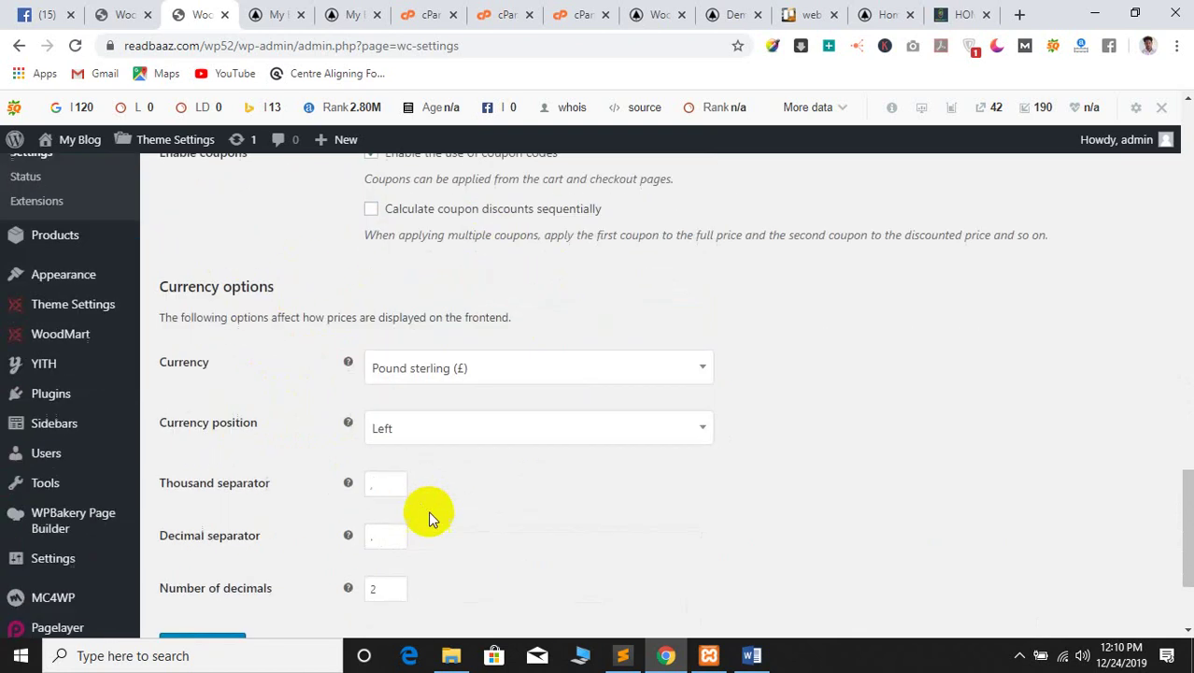
pyautogui.click(462, 356)
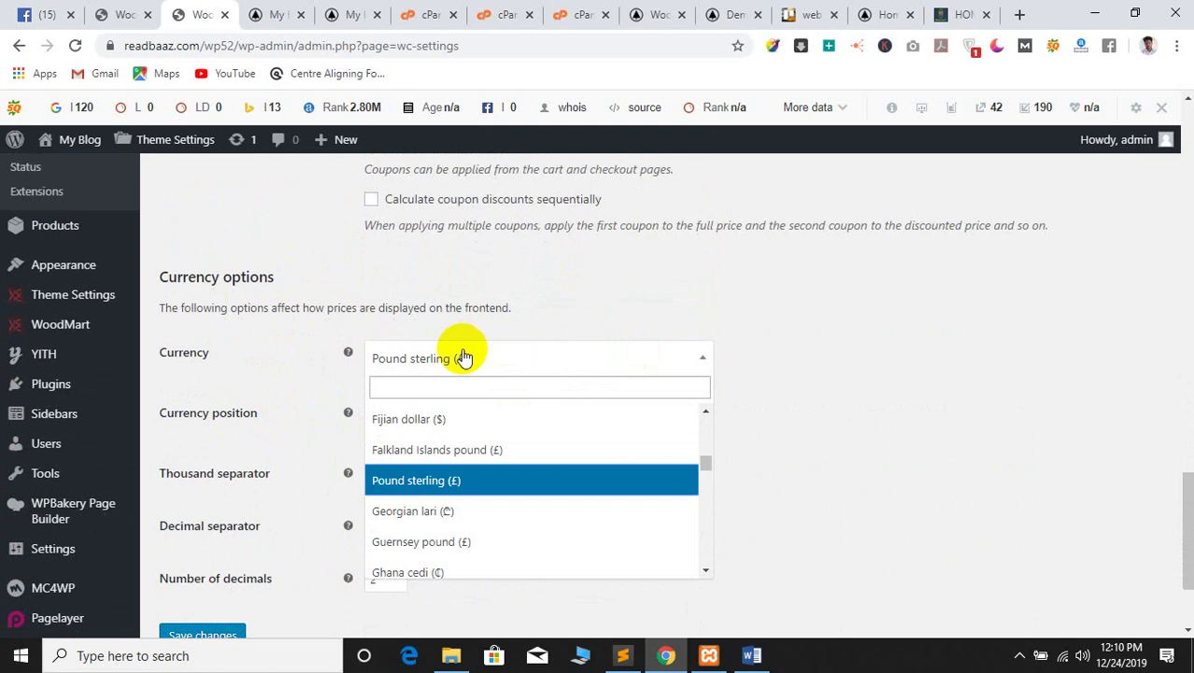
pyautogui.scroll(-6, 444, 480)
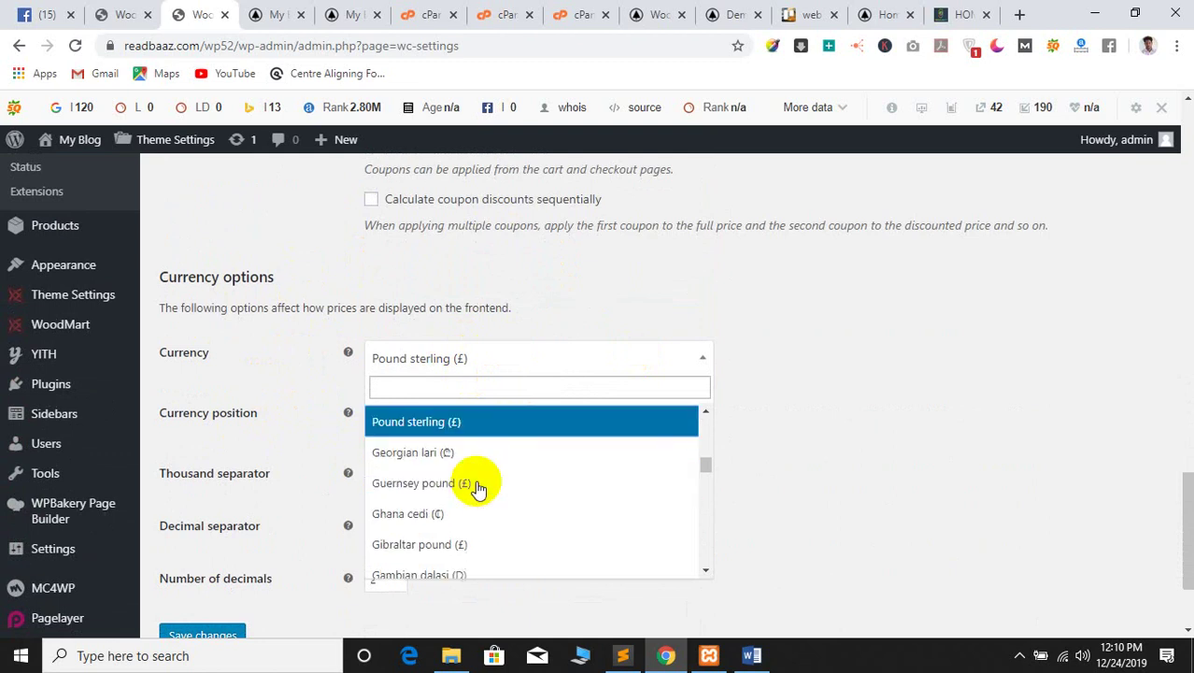
pyautogui.scroll(-5, 476, 481)
pyautogui.scroll(8, 475, 471)
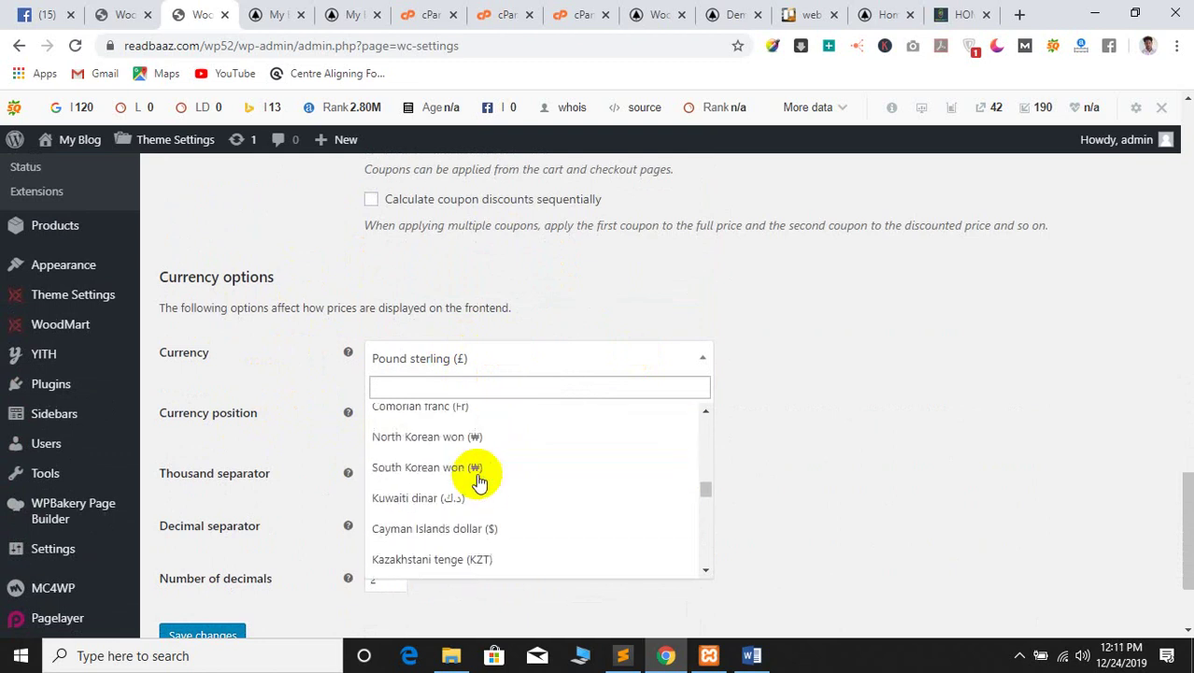
pyautogui.click(415, 388)
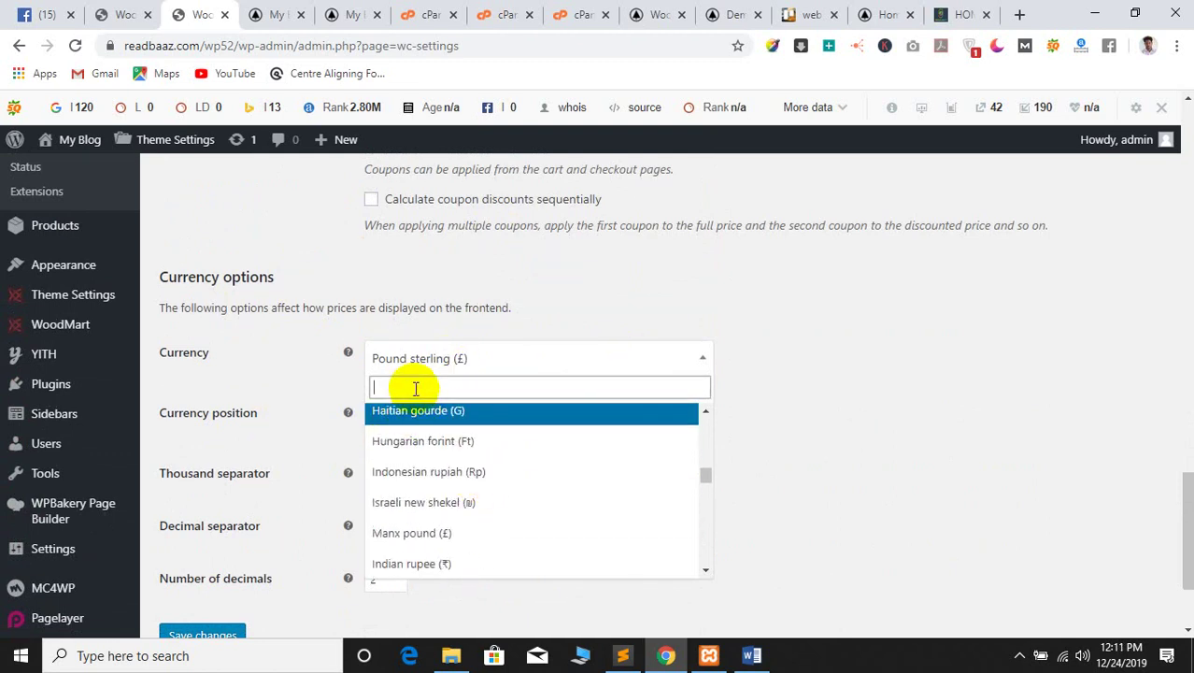
pyautogui.write('b')
pyautogui.press('BackSpace')
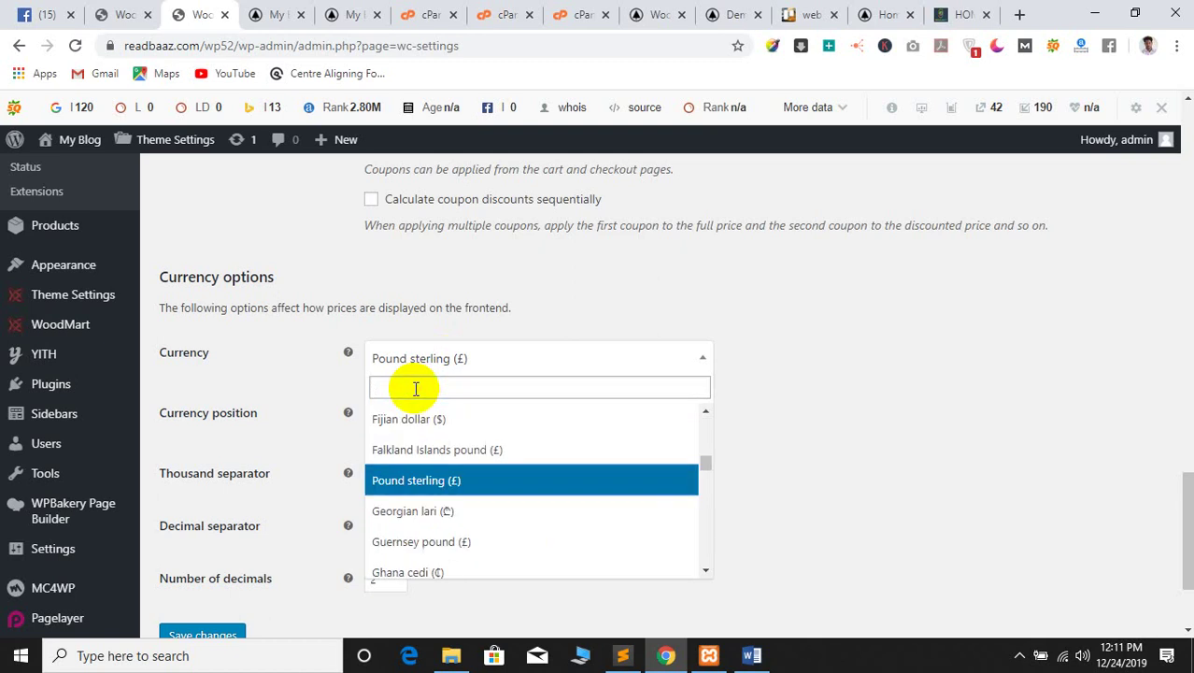
pyautogui.write('tk')
pyautogui.press('BackSpace')
pyautogui.press('BackSpace')
pyautogui.write('bd')
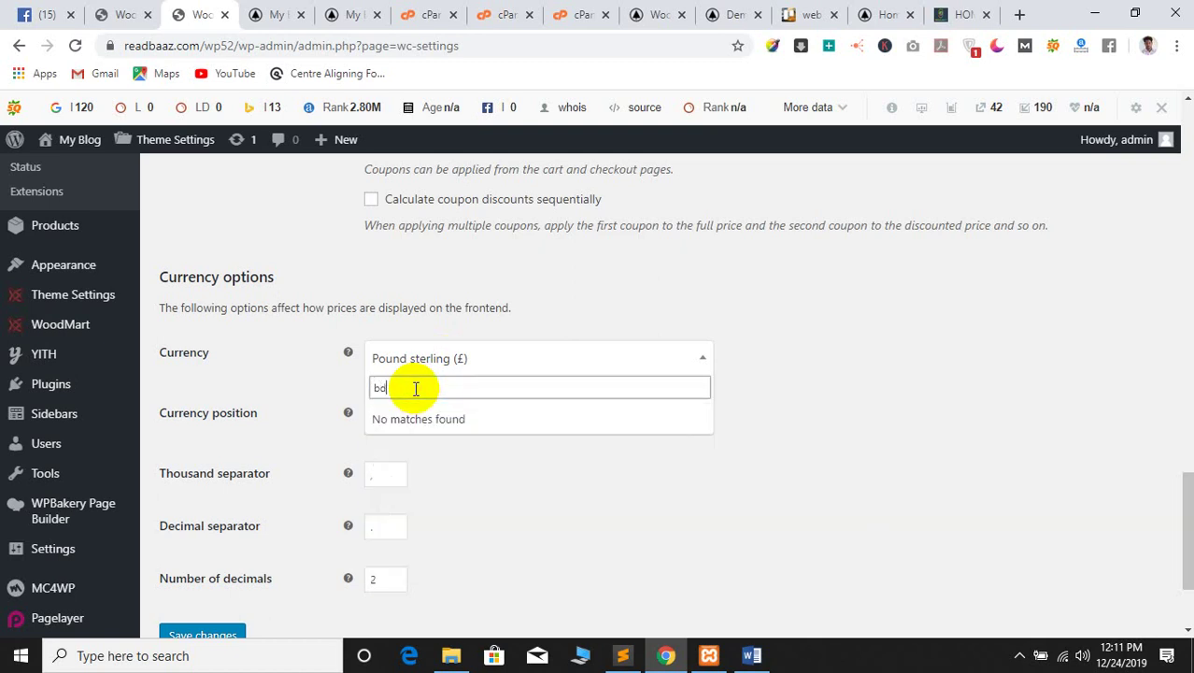
pyautogui.press('BackSpace')
pyautogui.press('BackSpace')
pyautogui.write('ban')
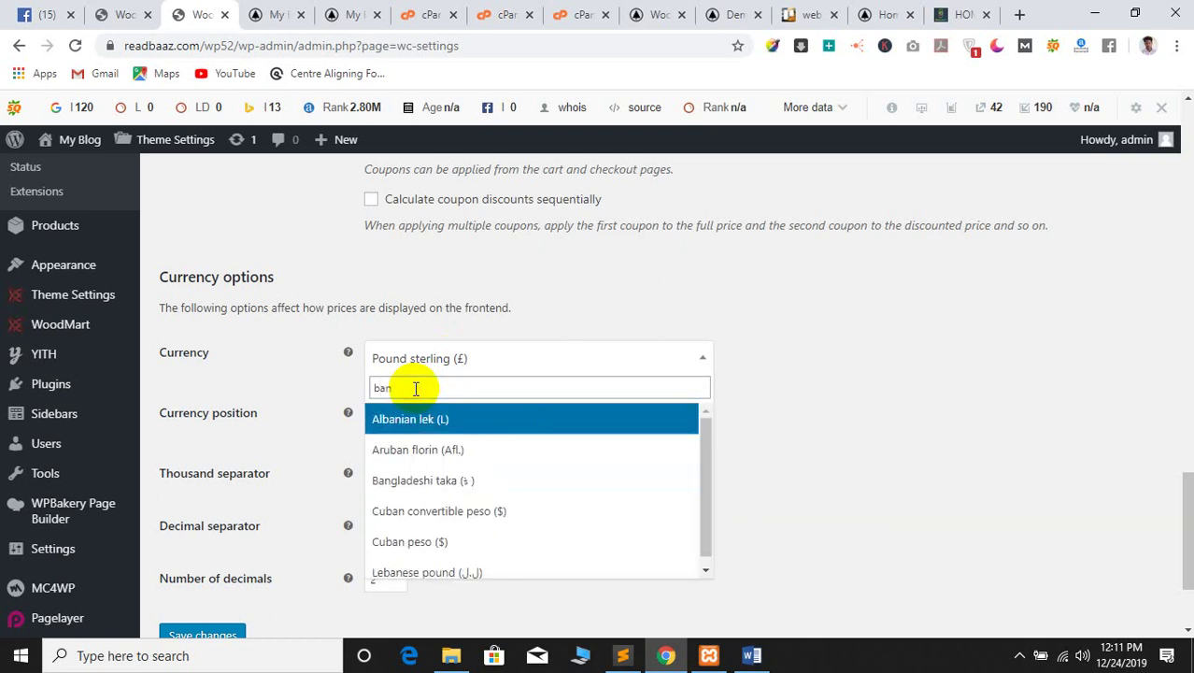
pyautogui.write('k')
pyautogui.press('BackSpace')
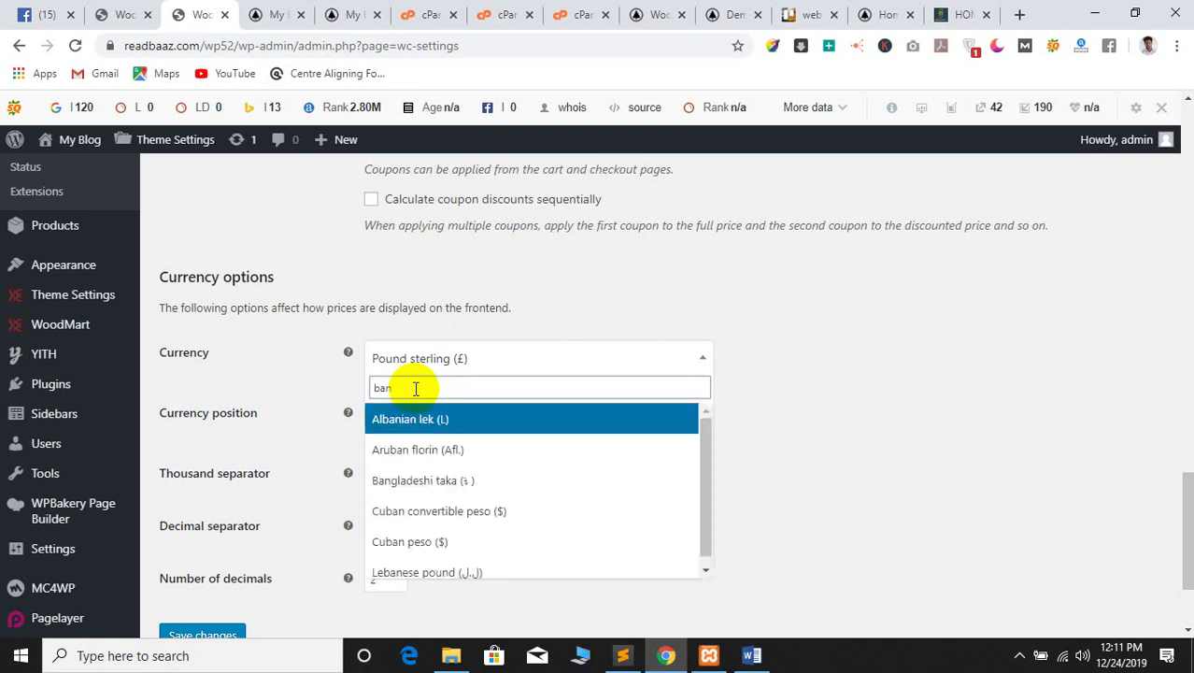
pyautogui.write('gl')
pyautogui.click(423, 420)
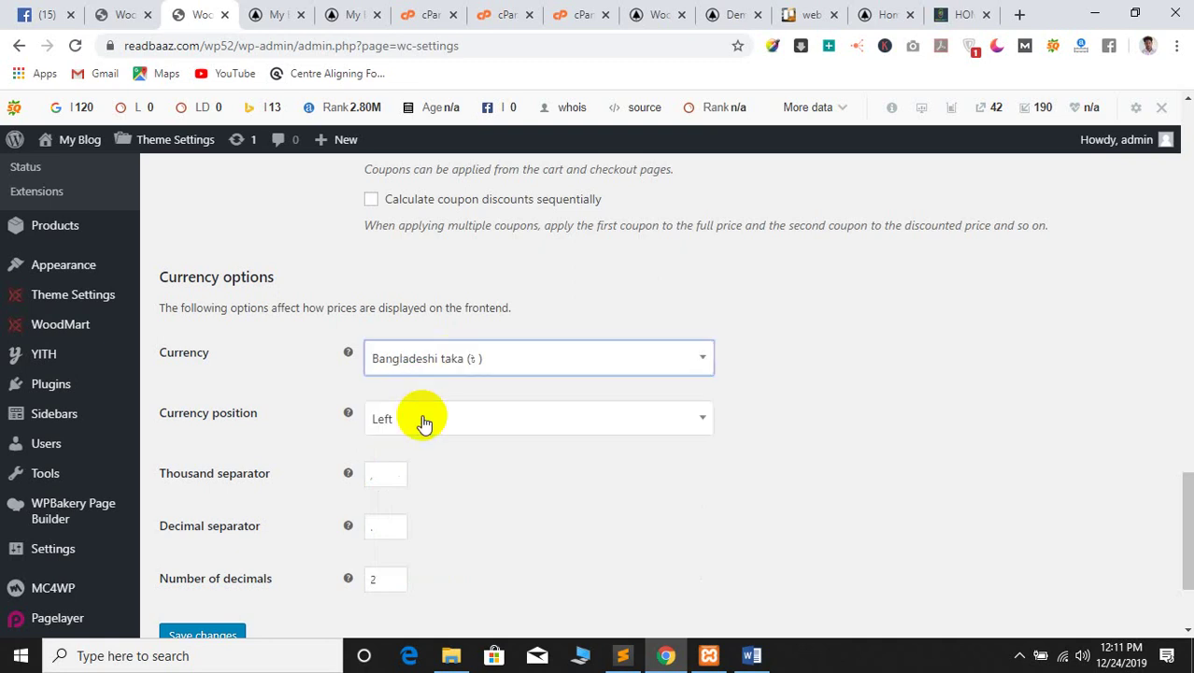
# Keep the currency position Left and check the 2-decimal setting
pyautogui.click(443, 428)
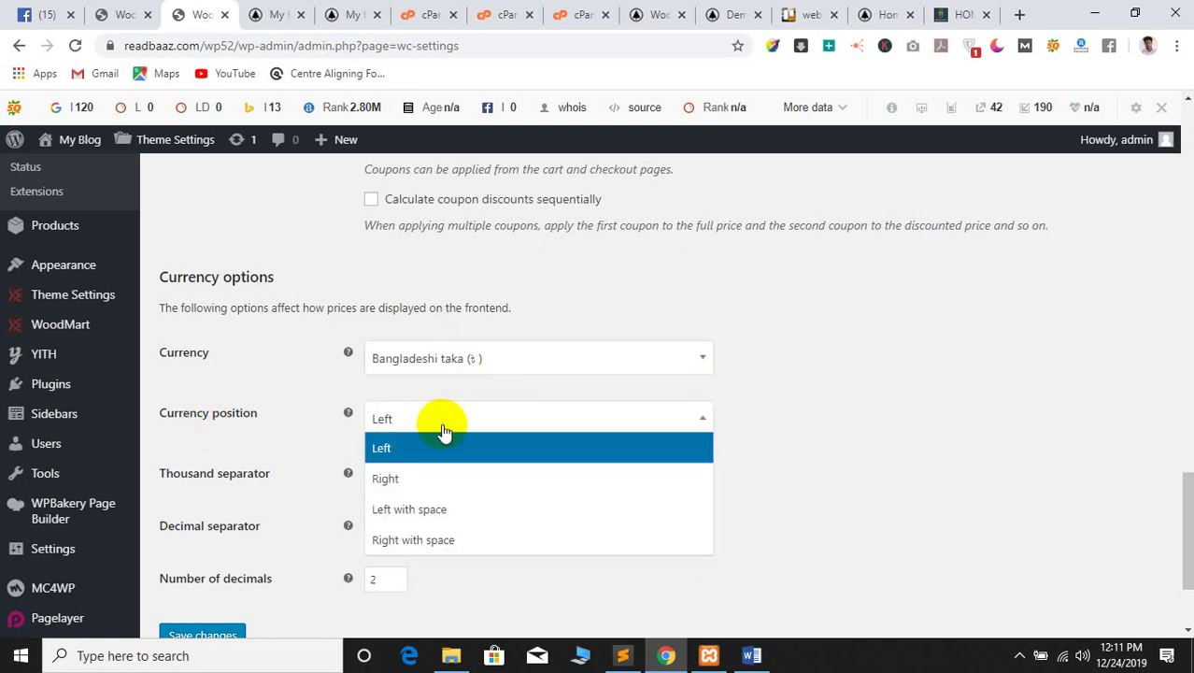
pyautogui.click(449, 441)
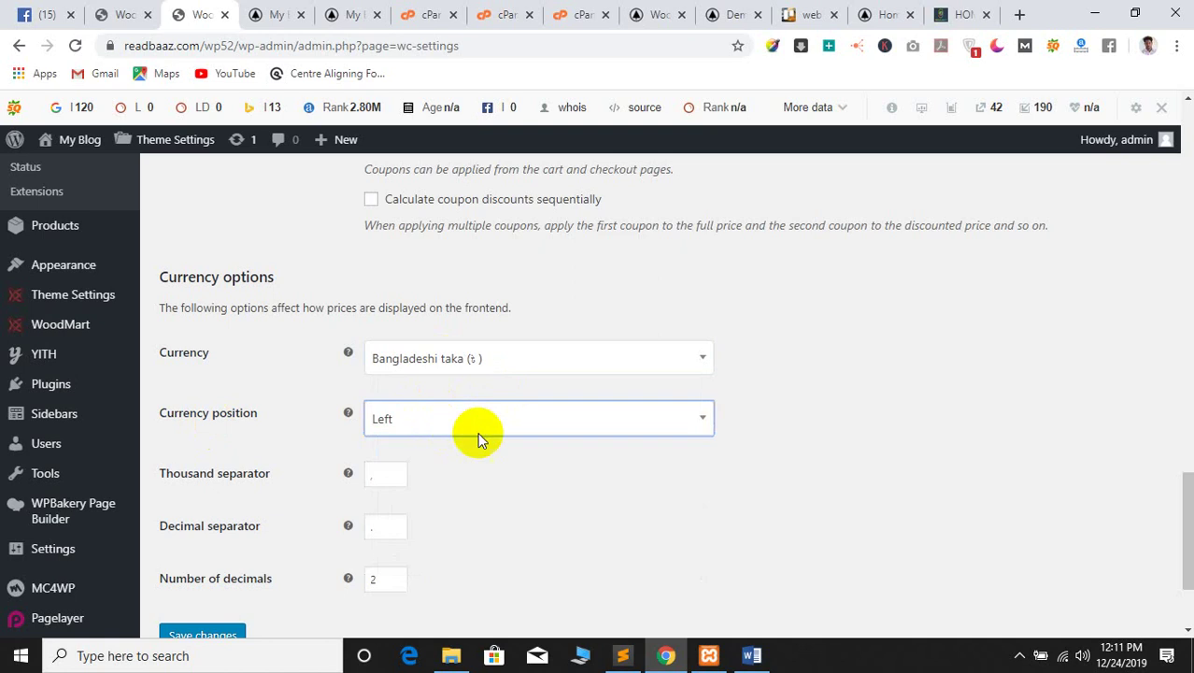
pyautogui.scroll(-1, 421, 437)
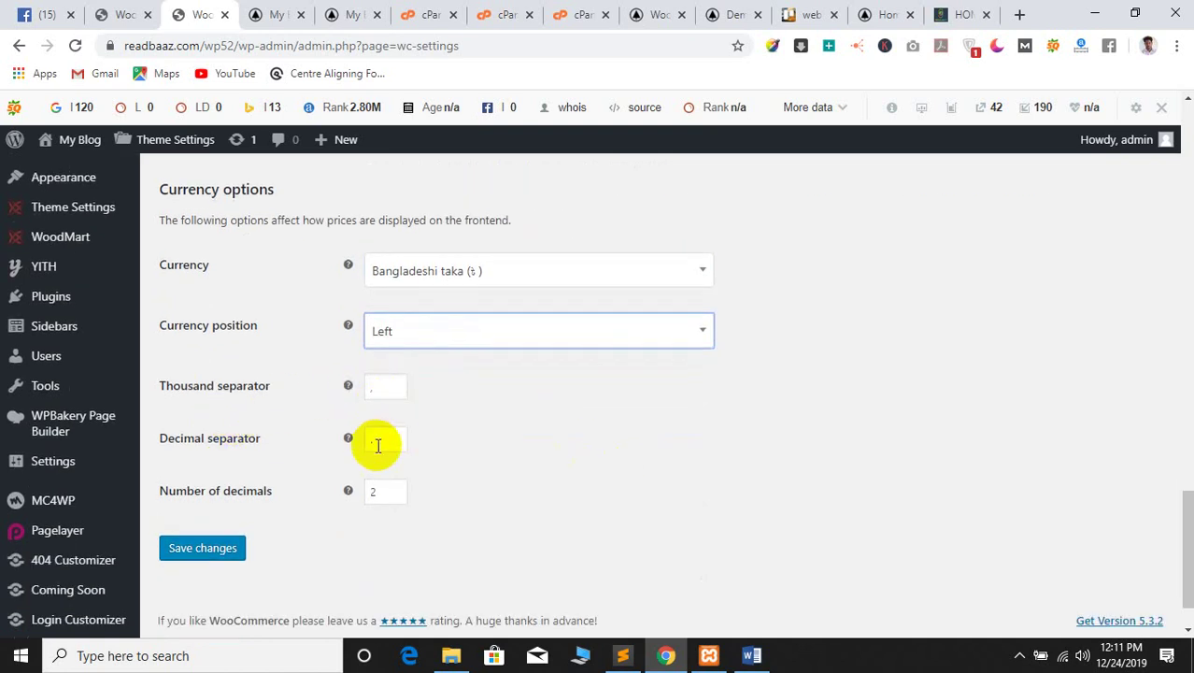
pyautogui.scroll(-1, 224, 505)
pyautogui.click(209, 498)
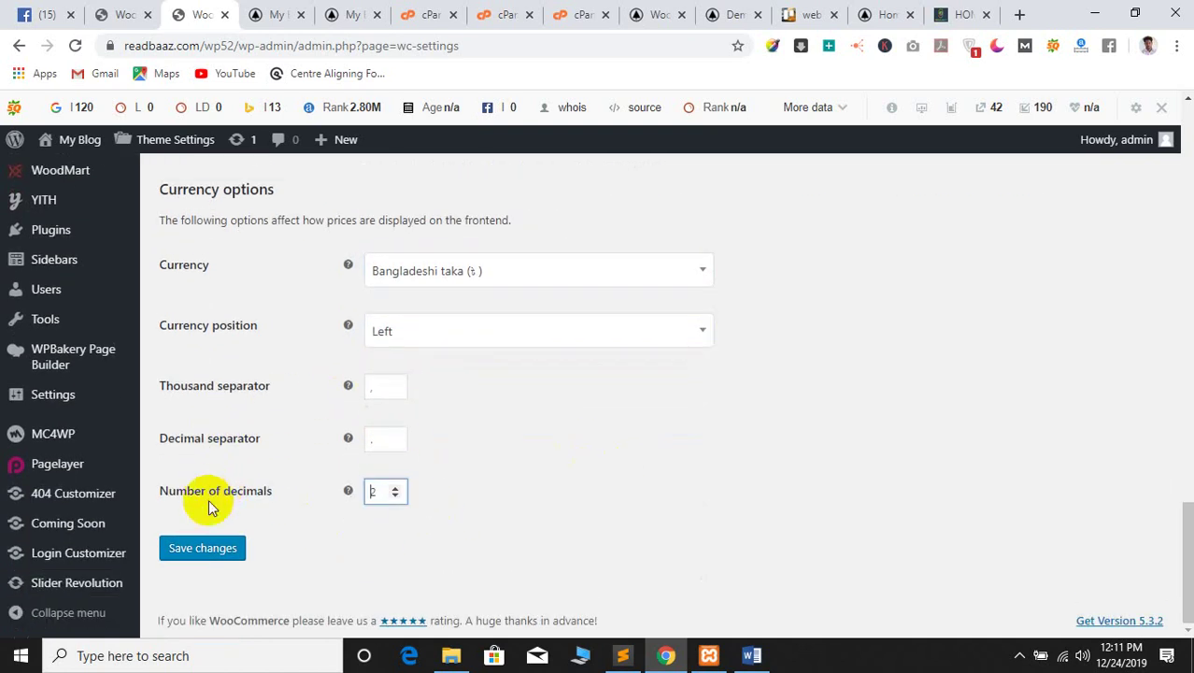
# Save the general settings and confirm the saved notice
pyautogui.click(199, 551)
pyautogui.scroll(6, 659, 494)
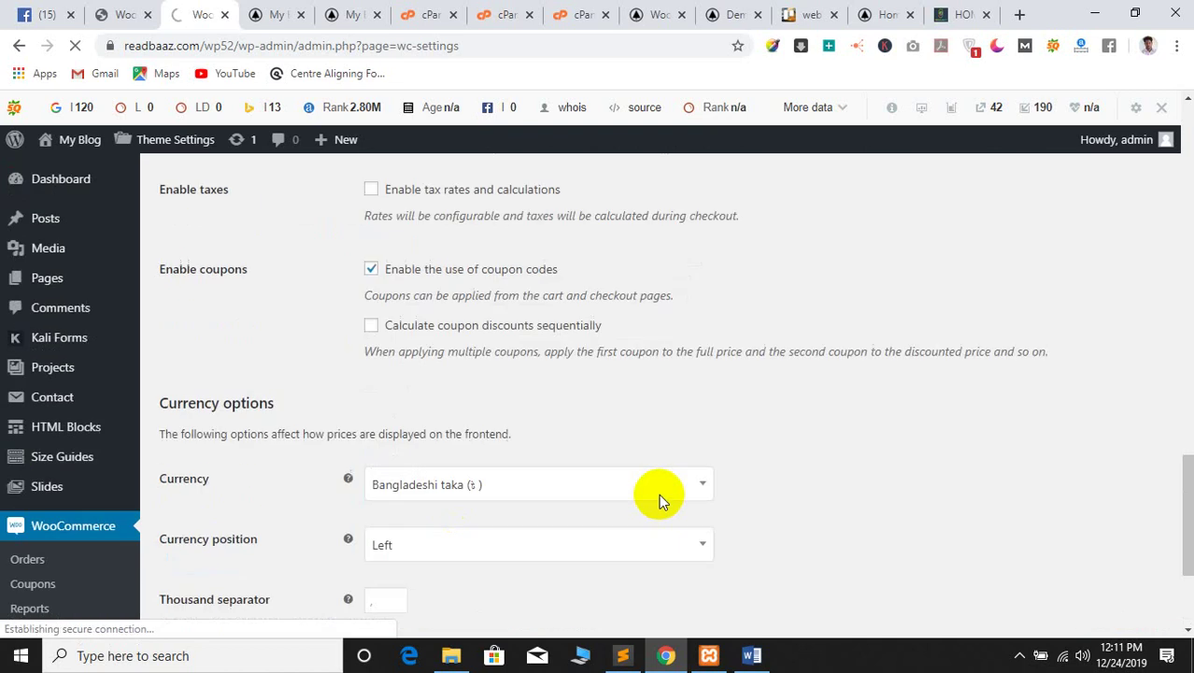
pyautogui.scroll(-2, 659, 497)
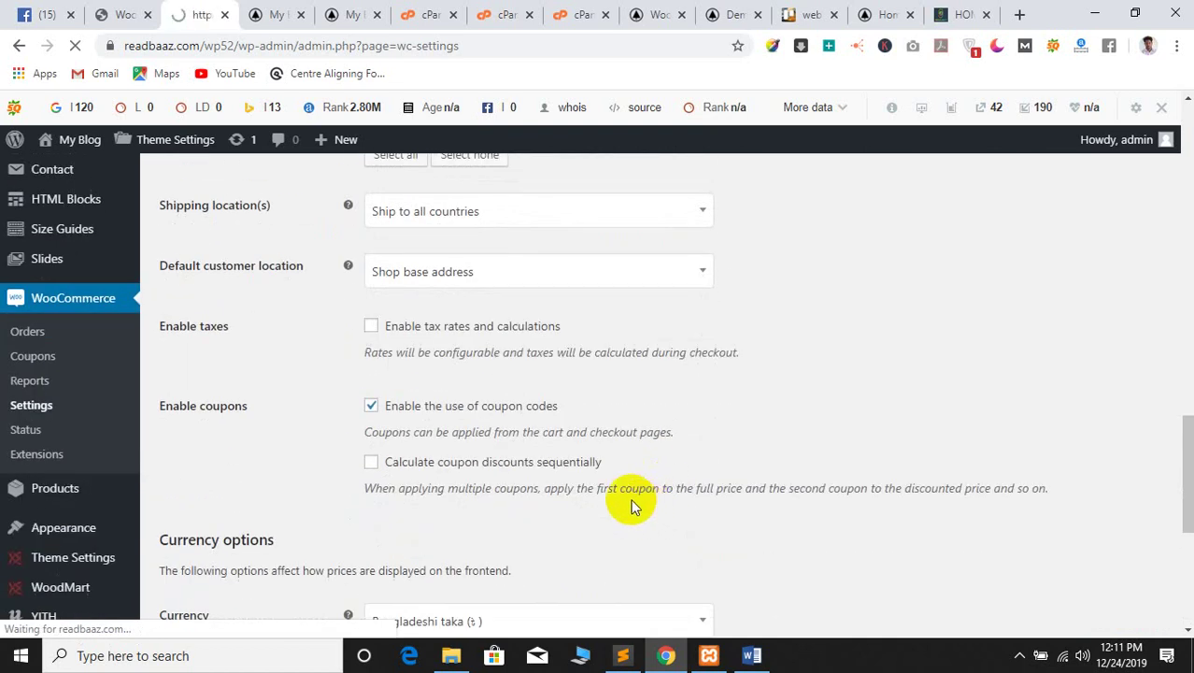
pyautogui.scroll(-6, 586, 444)
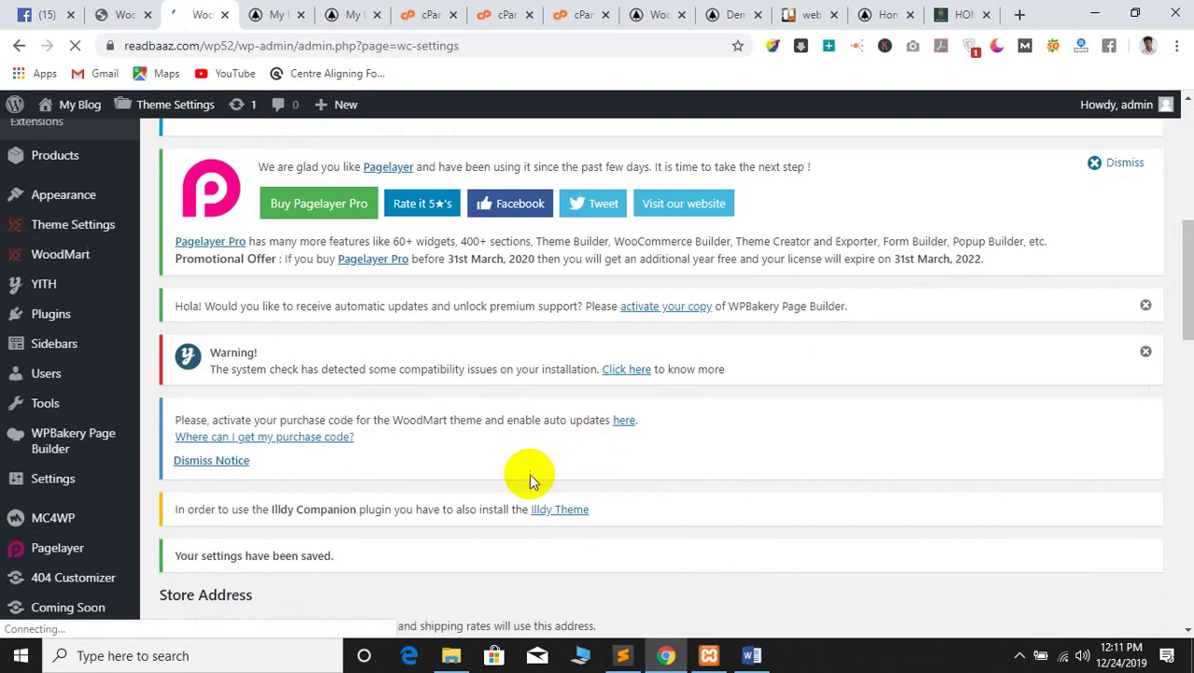
pyautogui.scroll(-5, 541, 481)
pyautogui.scroll(5, 245, 470)
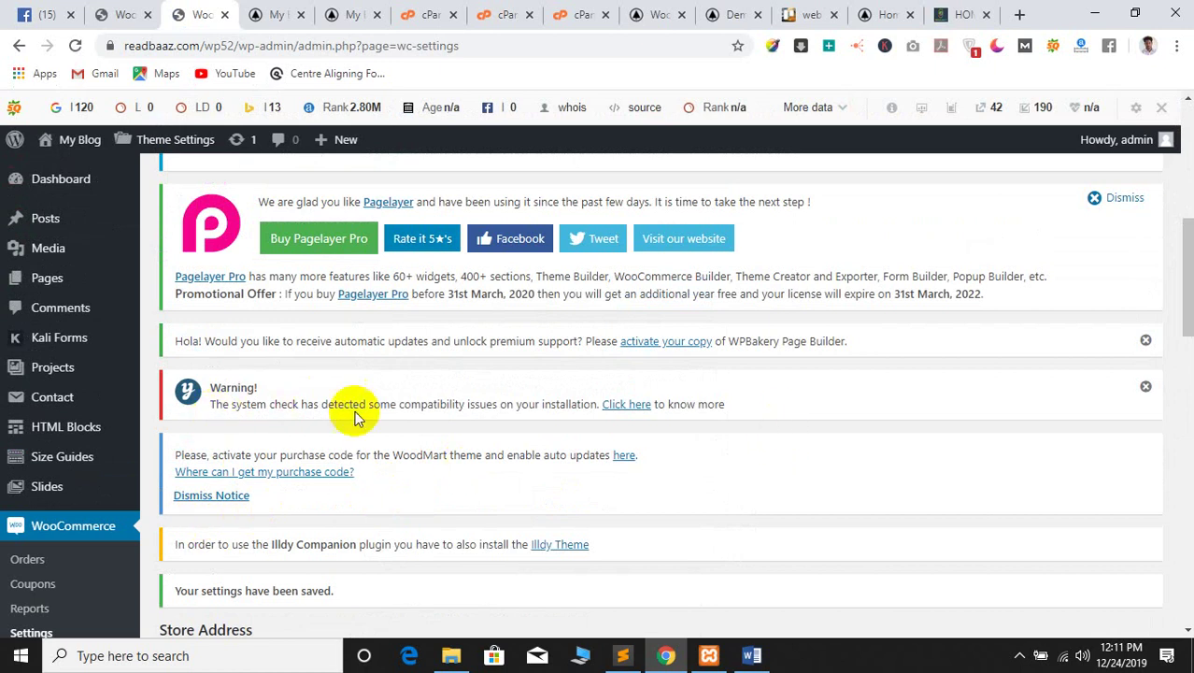
# Open the compatibility warning's 'Click here' details link in a new tab
pyautogui.rightClick(612, 411)
pyautogui.click(654, 418)
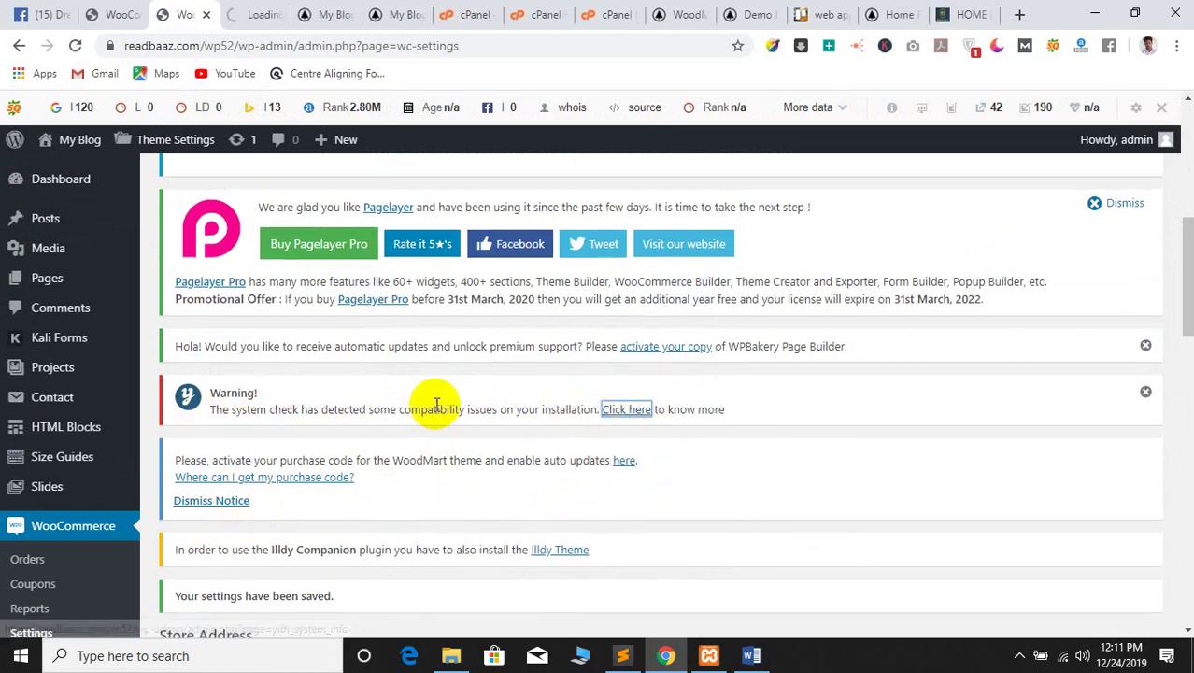
pyautogui.scroll(2, 355, 425)
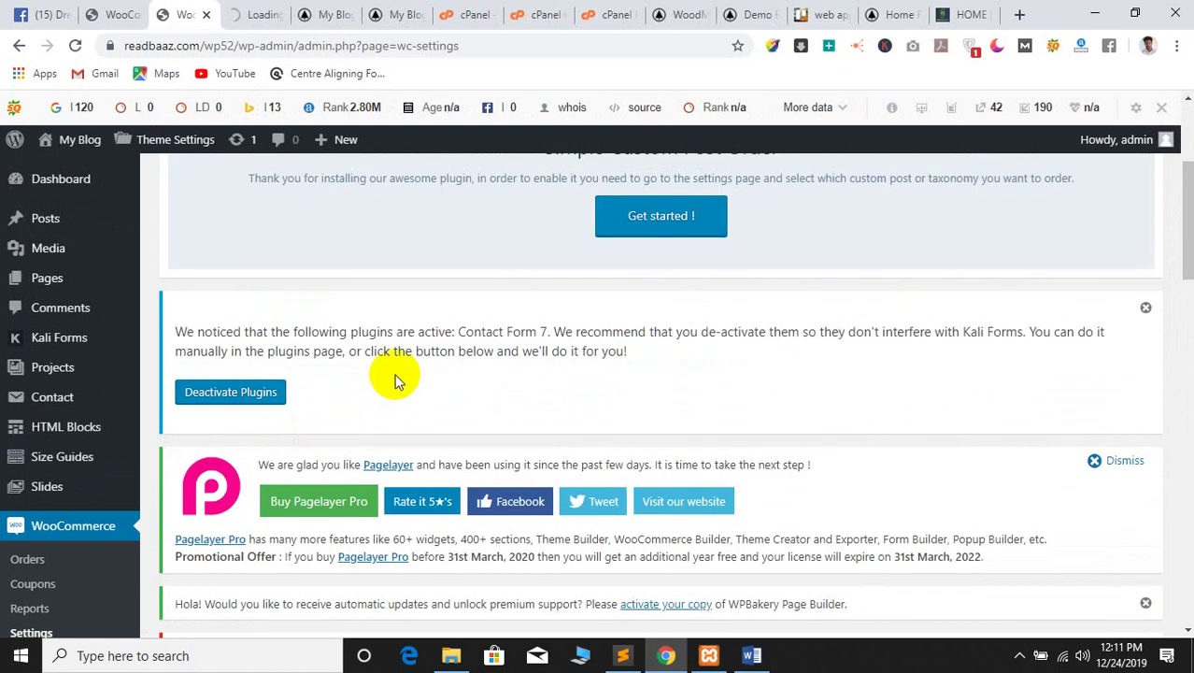
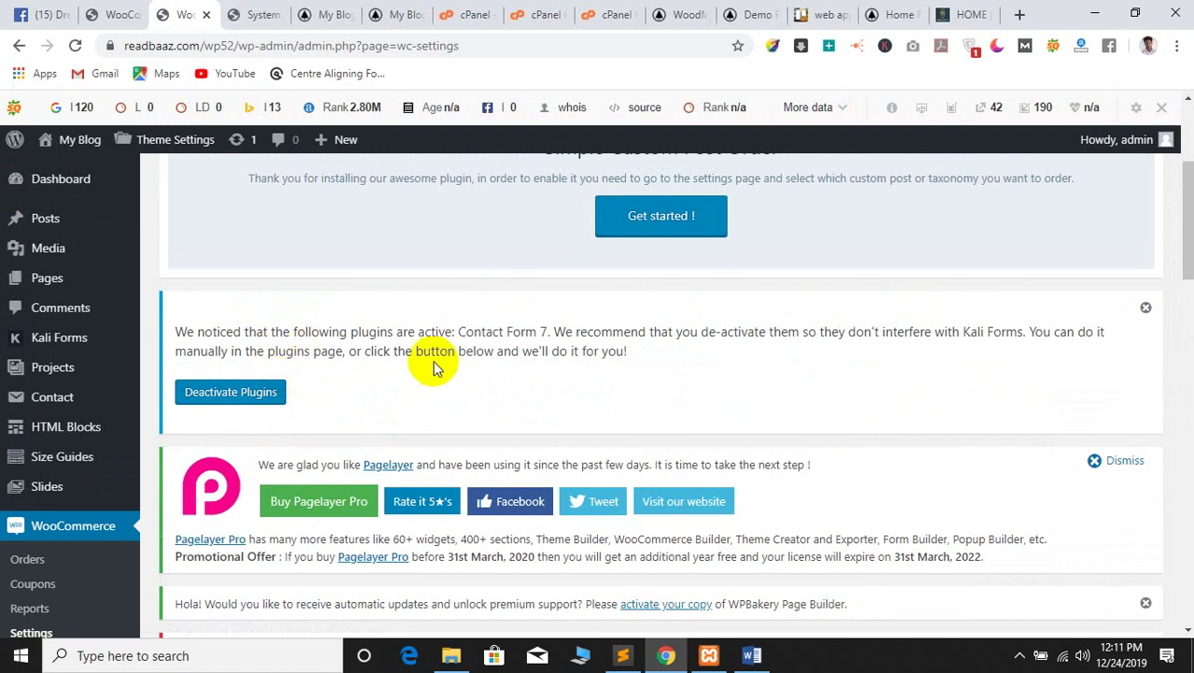
# Look over the system information and WooCommerce status pages
pyautogui.scroll(-7, 433, 360)
pyautogui.scroll(-4, 443, 388)
pyautogui.click(250, 14)
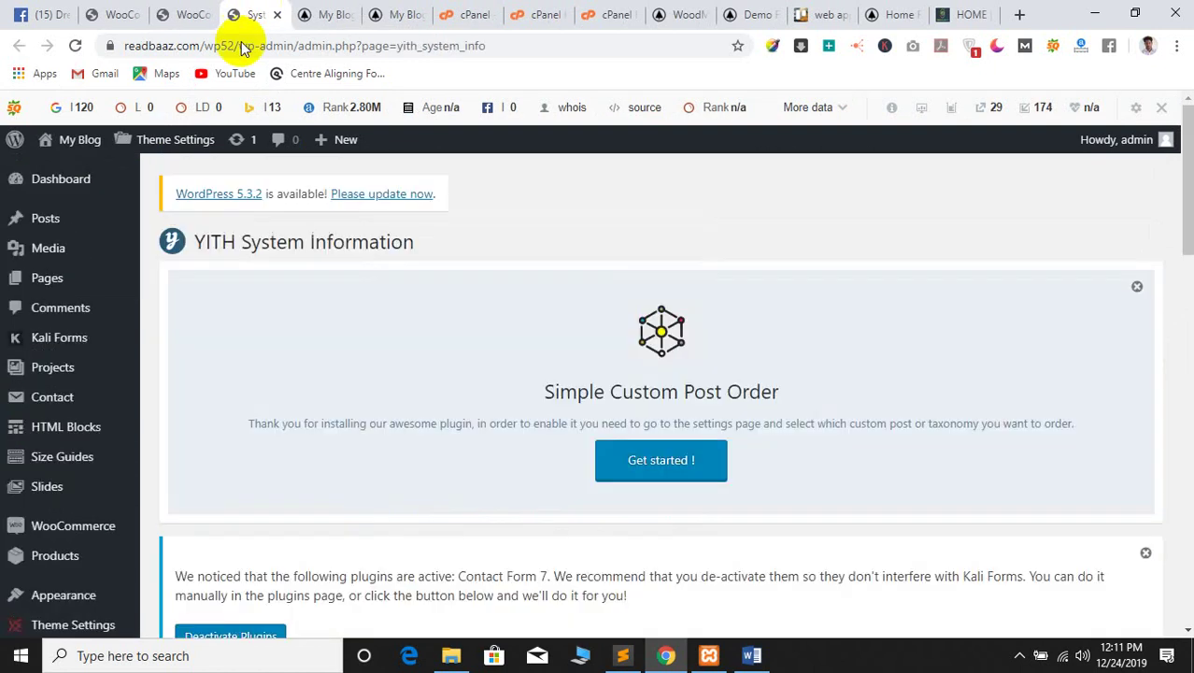
pyautogui.scroll(-5, 446, 393)
pyautogui.scroll(-8, 392, 396)
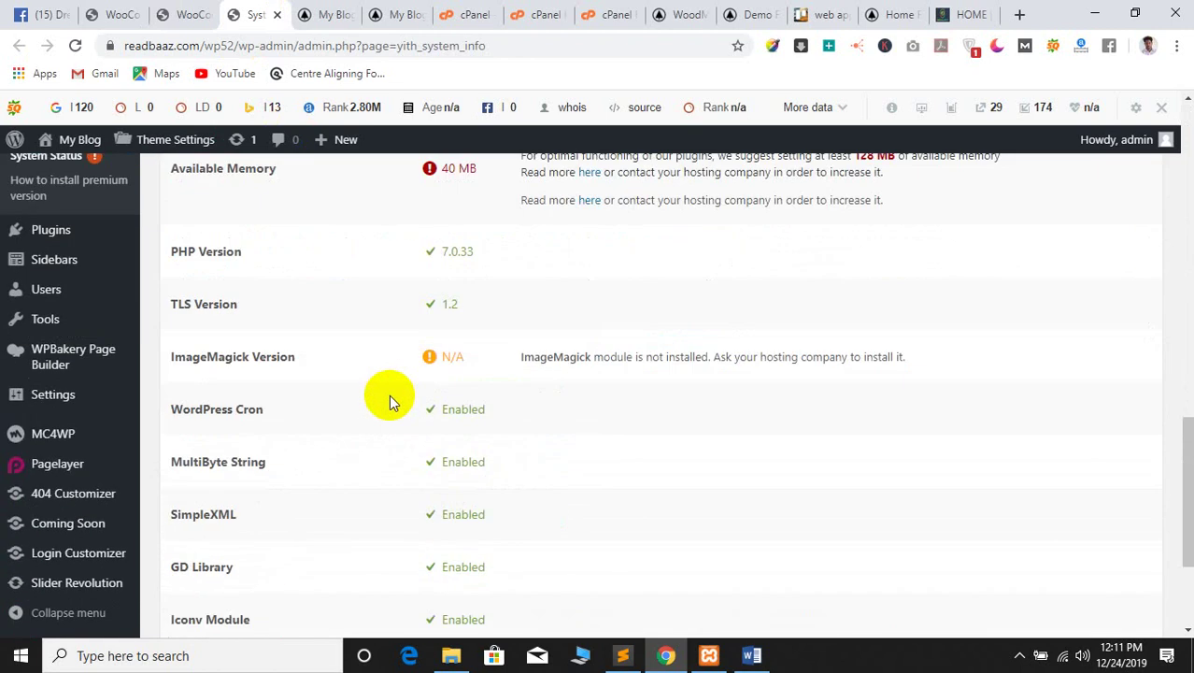
pyautogui.scroll(2, 388, 401)
pyautogui.scroll(5, 387, 402)
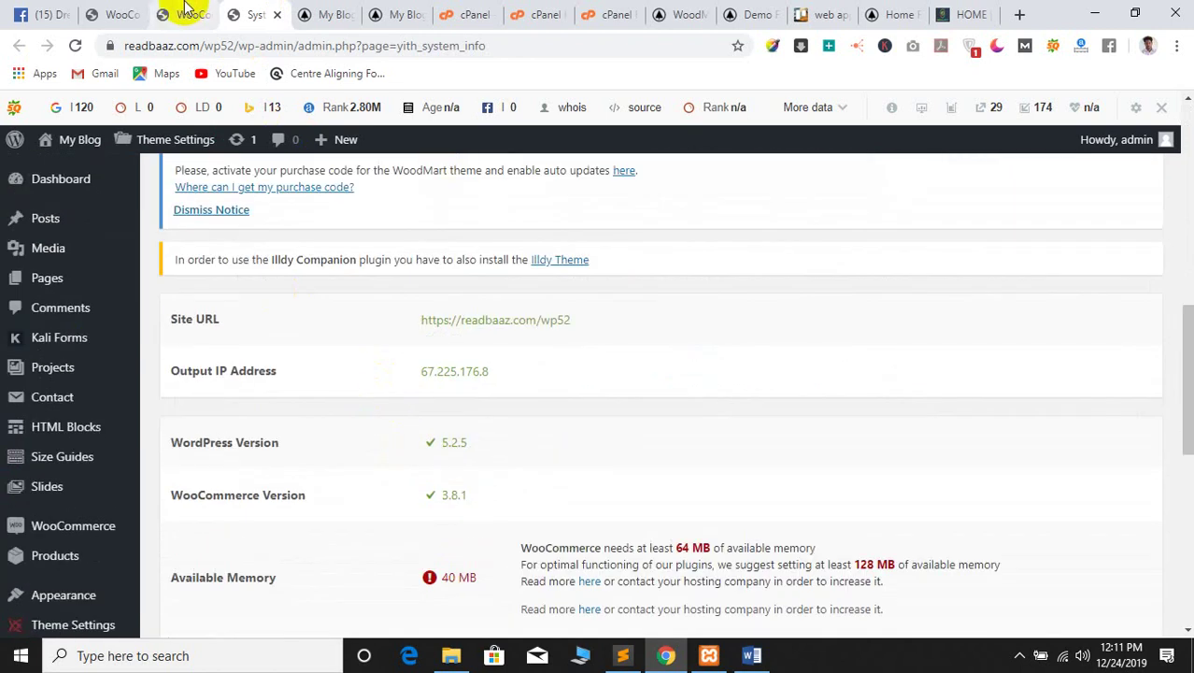
pyautogui.click(110, 11)
pyautogui.scroll(-3, 37, 598)
# Go to WoodMart > Base import and review its setup-wizard warning
pyautogui.moveTo(45, 514)
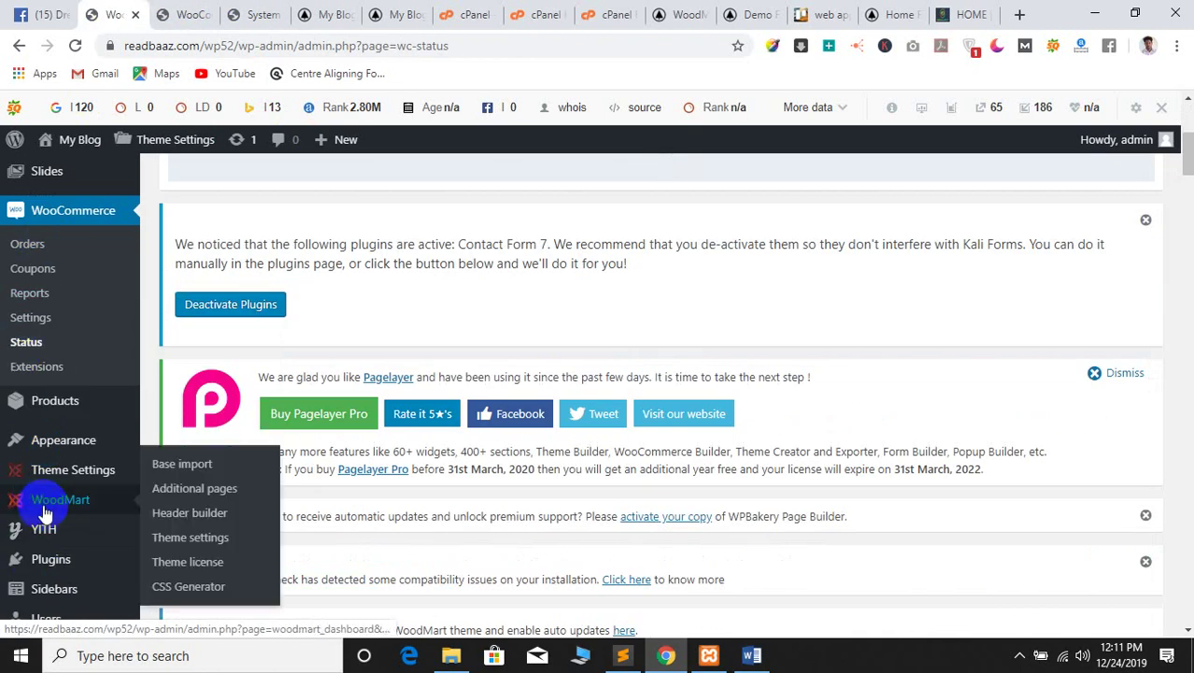
pyautogui.click(180, 467)
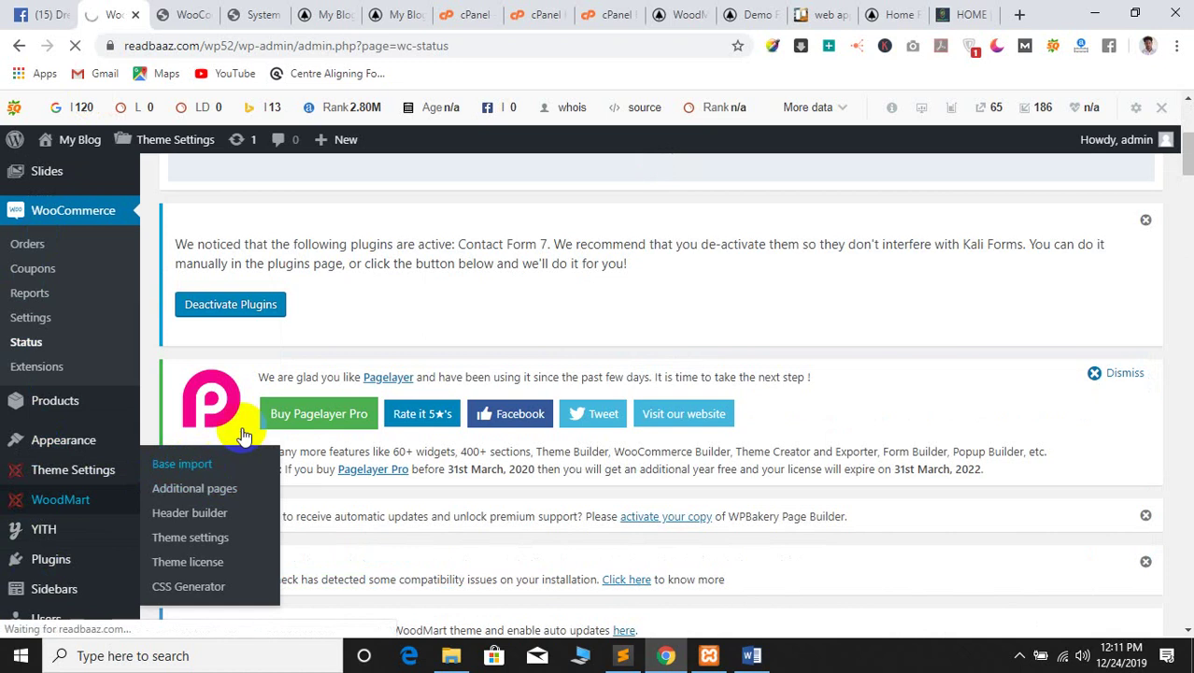
pyautogui.scroll(-5, 666, 267)
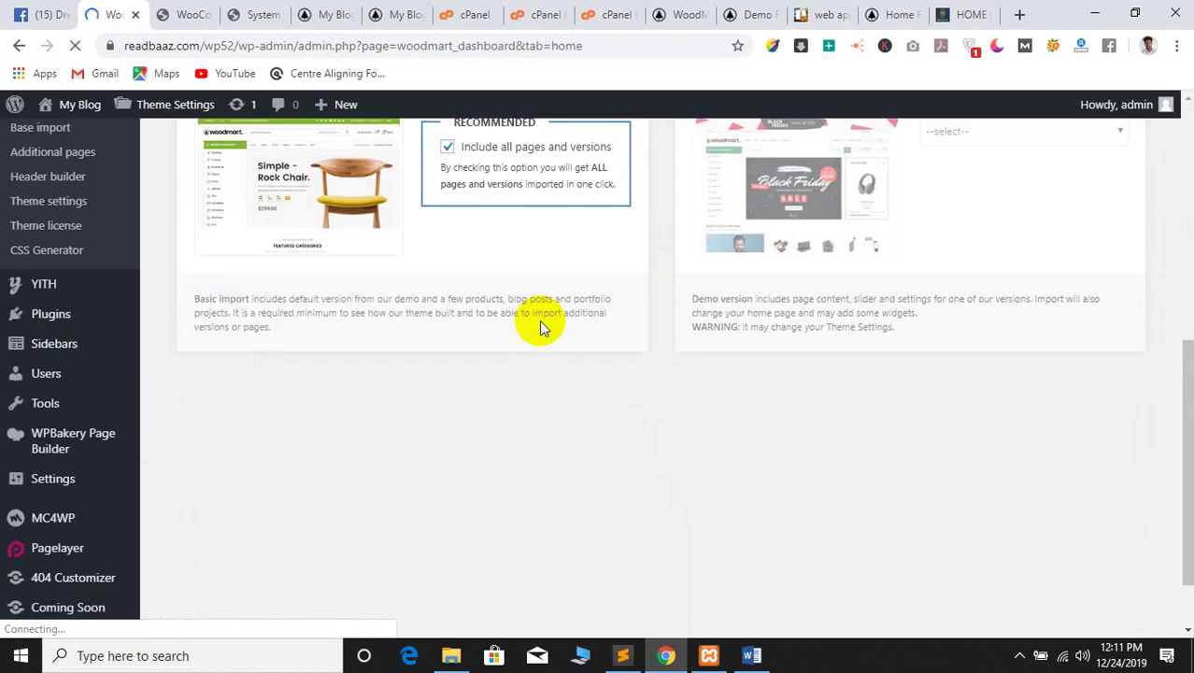
pyautogui.scroll(2, 539, 319)
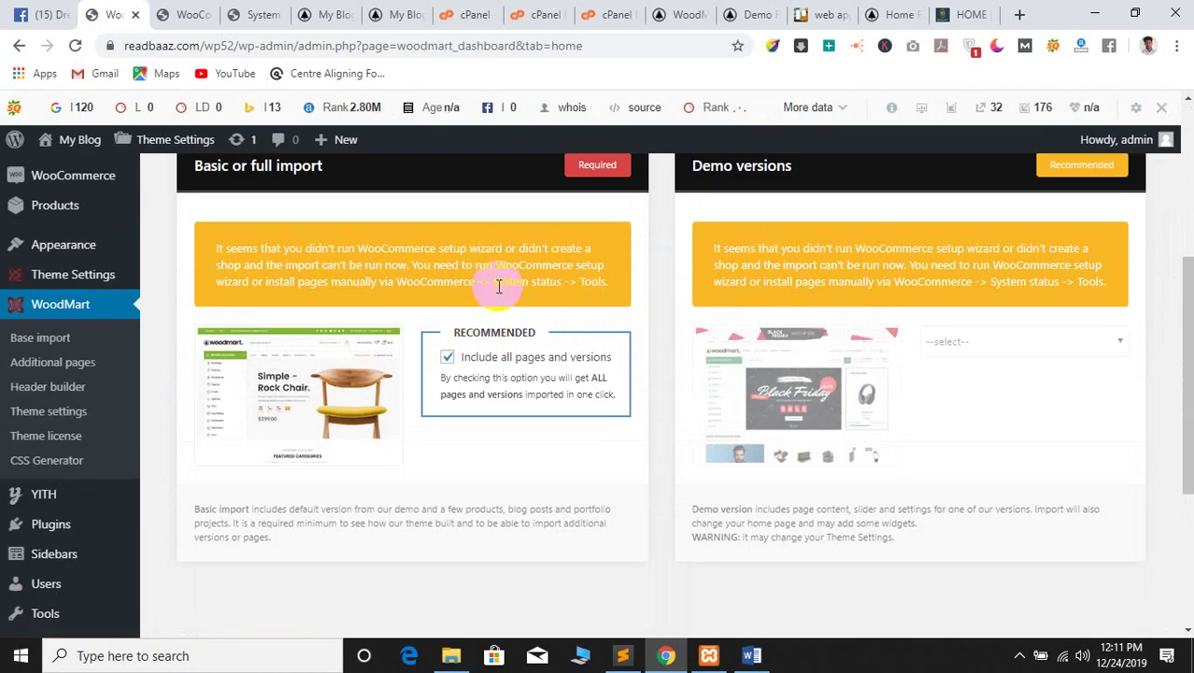
pyautogui.scroll(1, 84, 322)
pyautogui.moveTo(72, 280)
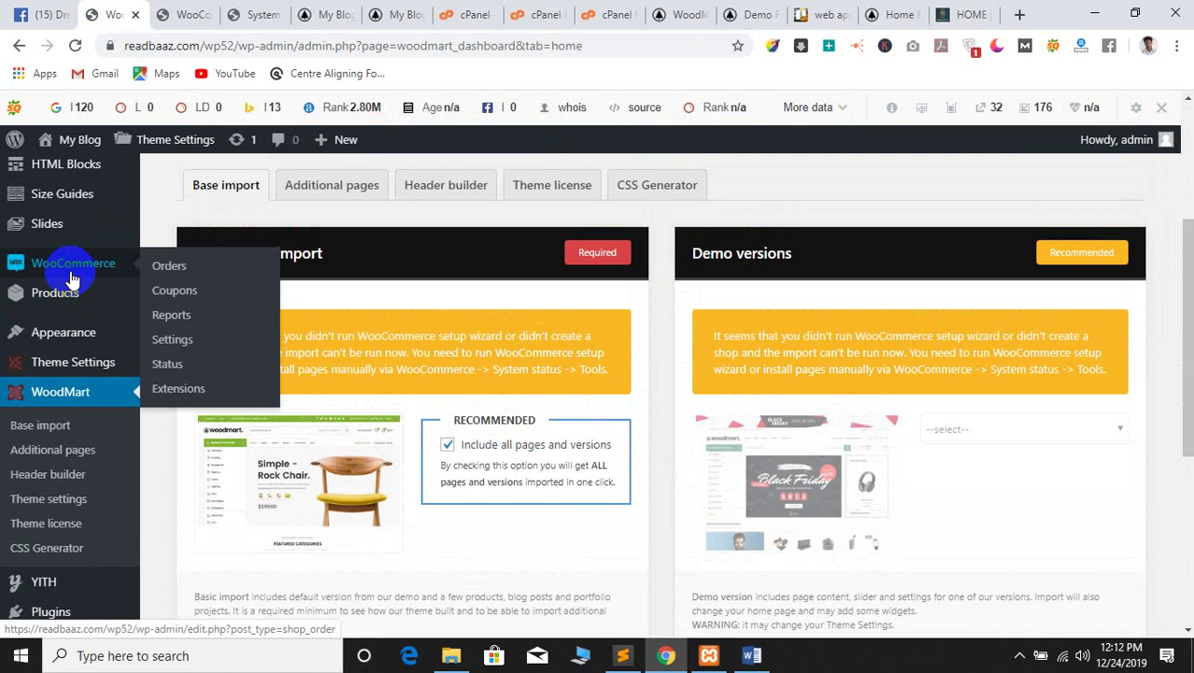
# Open WooCommerce Settings and Extensions each in its own new tab
pyautogui.rightClick(180, 348)
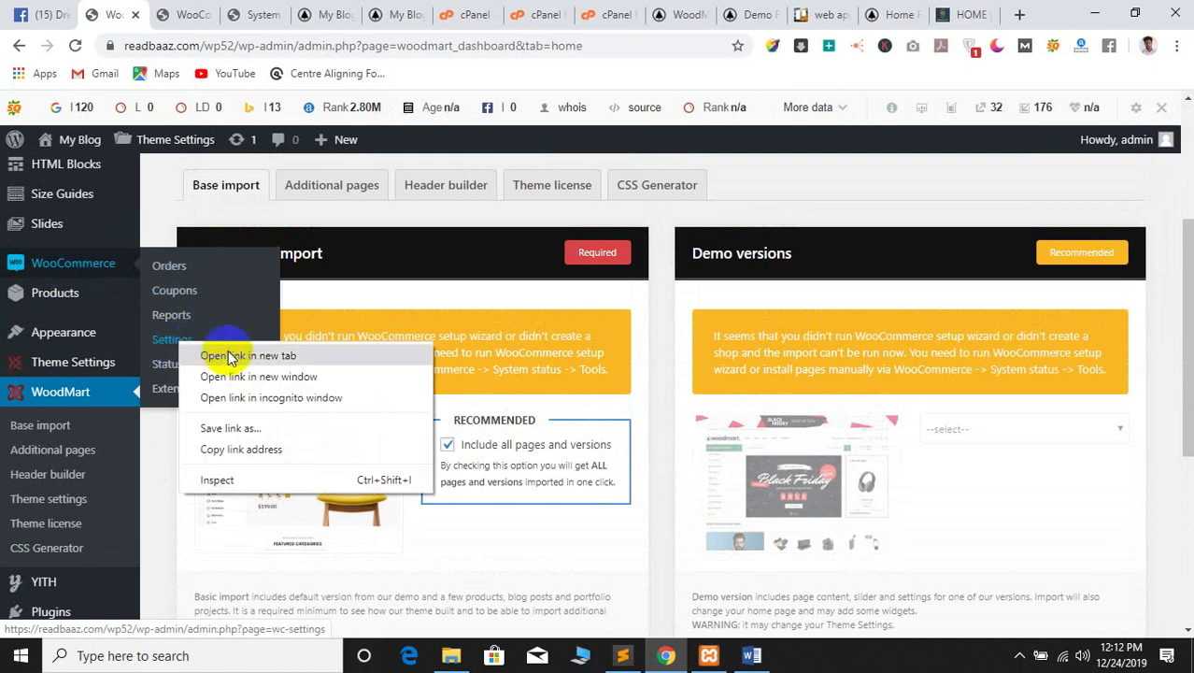
pyautogui.click(249, 355)
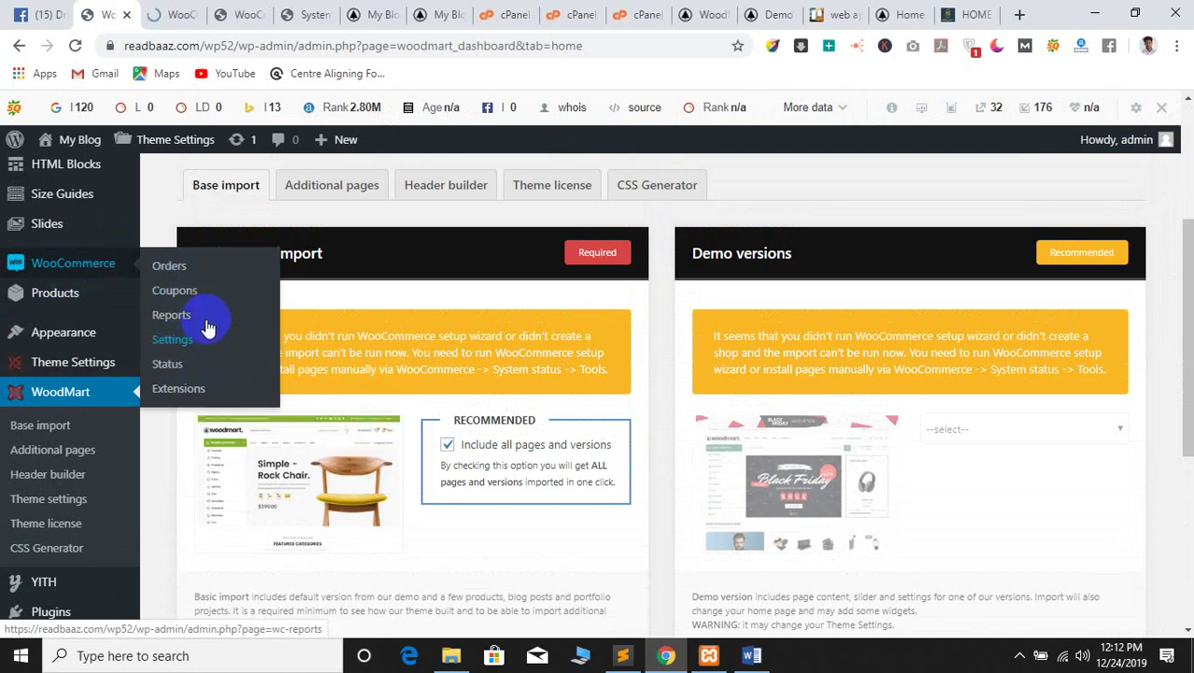
pyautogui.rightClick(192, 393)
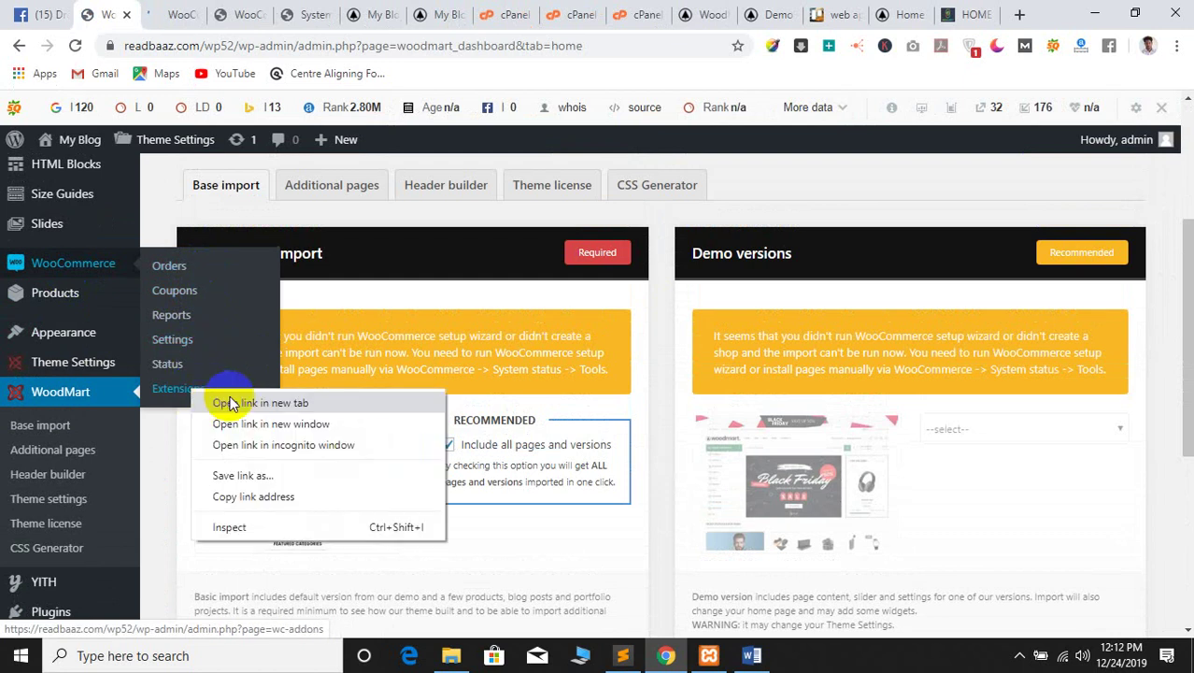
pyautogui.click(239, 398)
# Look through the WooCommerce general settings page
pyautogui.click(164, 14)
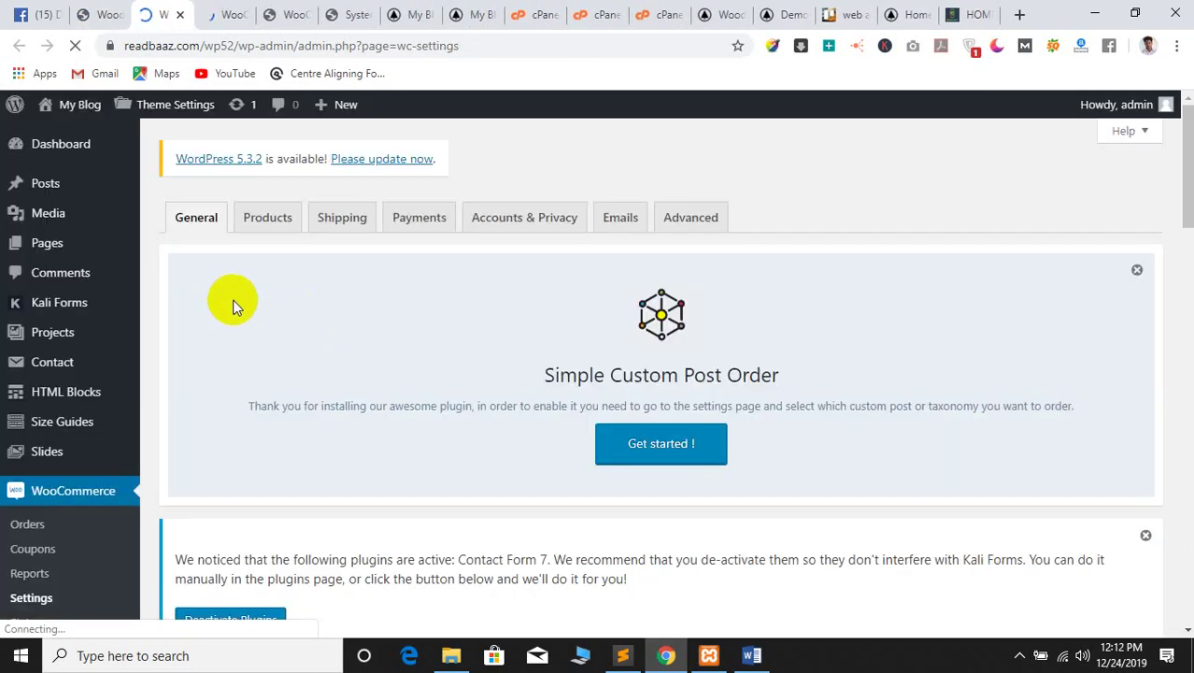
pyautogui.scroll(-15, 281, 336)
pyautogui.scroll(-8, 288, 394)
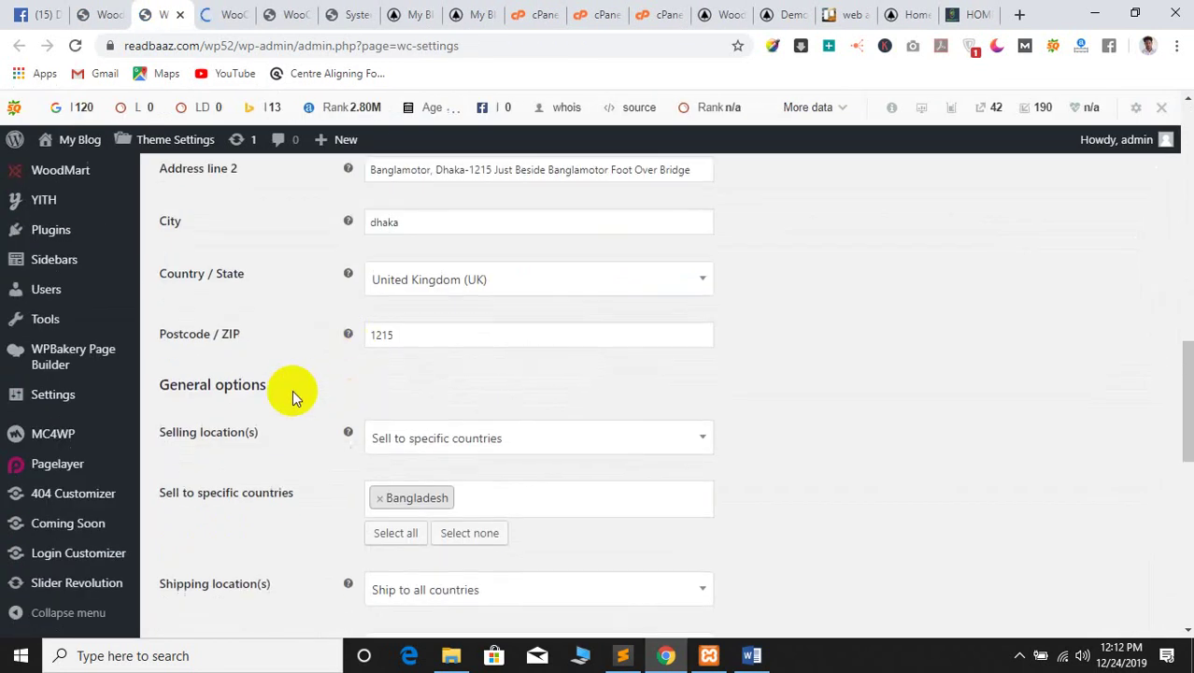
pyautogui.scroll(3, 274, 403)
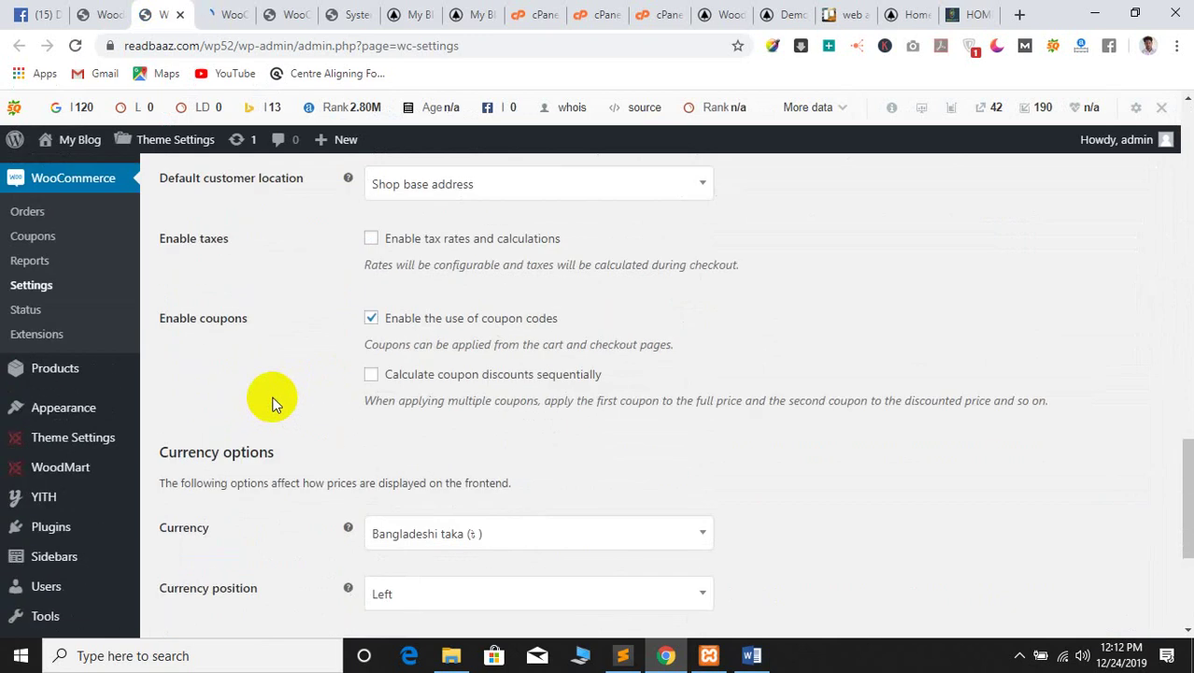
pyautogui.scroll(10, 269, 402)
pyautogui.scroll(-3, 413, 434)
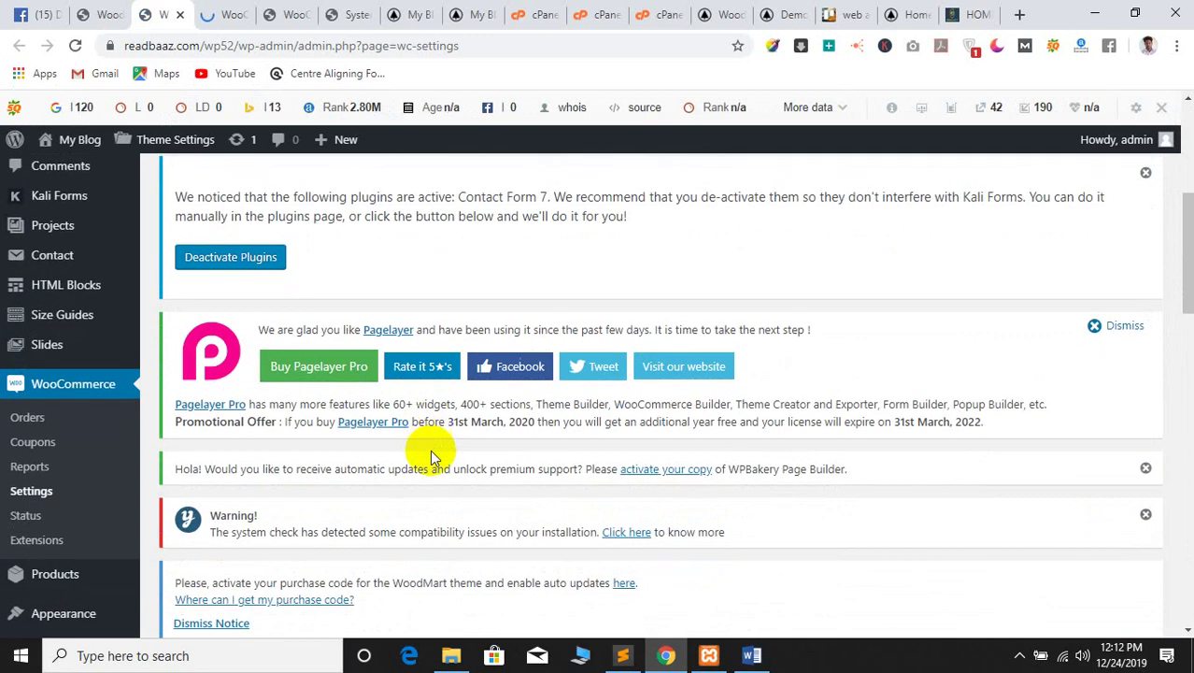
pyautogui.scroll(-2, 429, 454)
# Browse the WooCommerce Extensions page, then close it
pyautogui.click(231, 11)
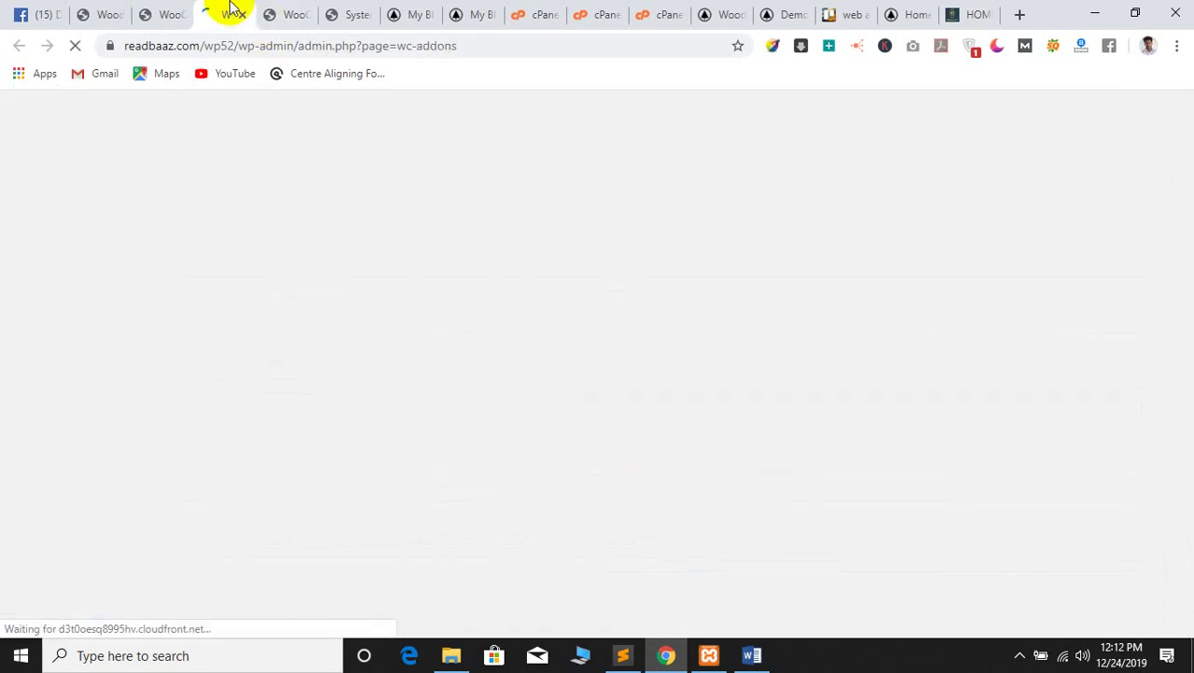
pyautogui.scroll(-8, 318, 364)
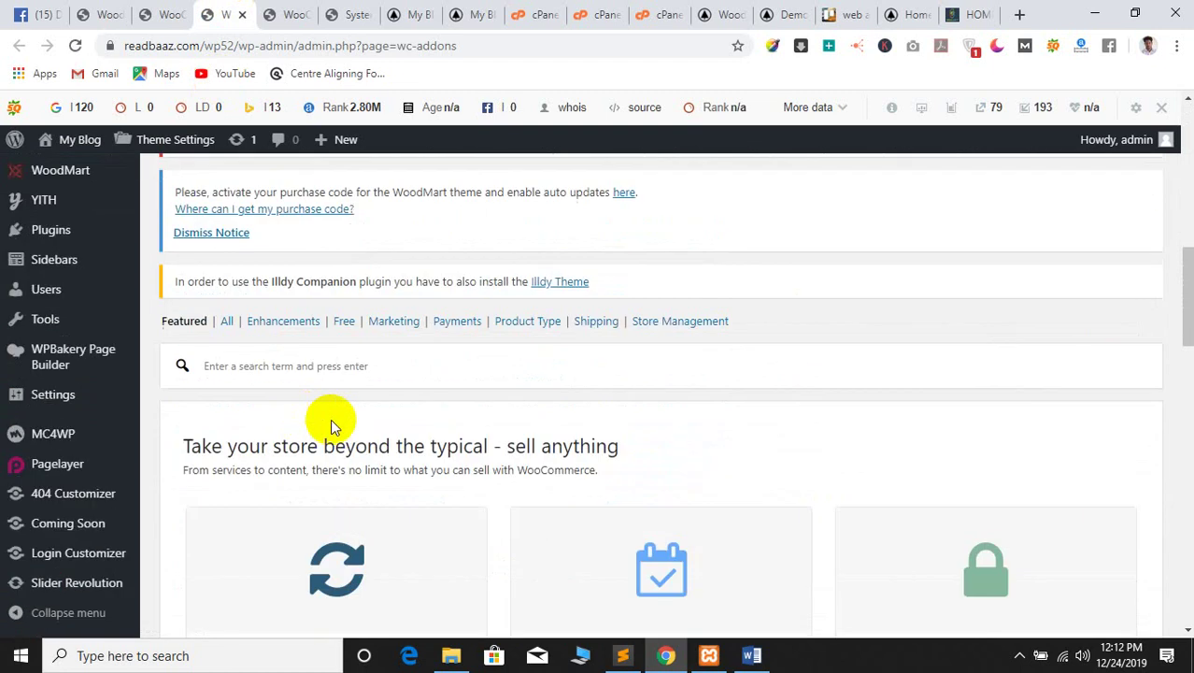
pyautogui.scroll(-4, 329, 418)
pyautogui.scroll(1, 331, 418)
pyautogui.scroll(-5, 332, 415)
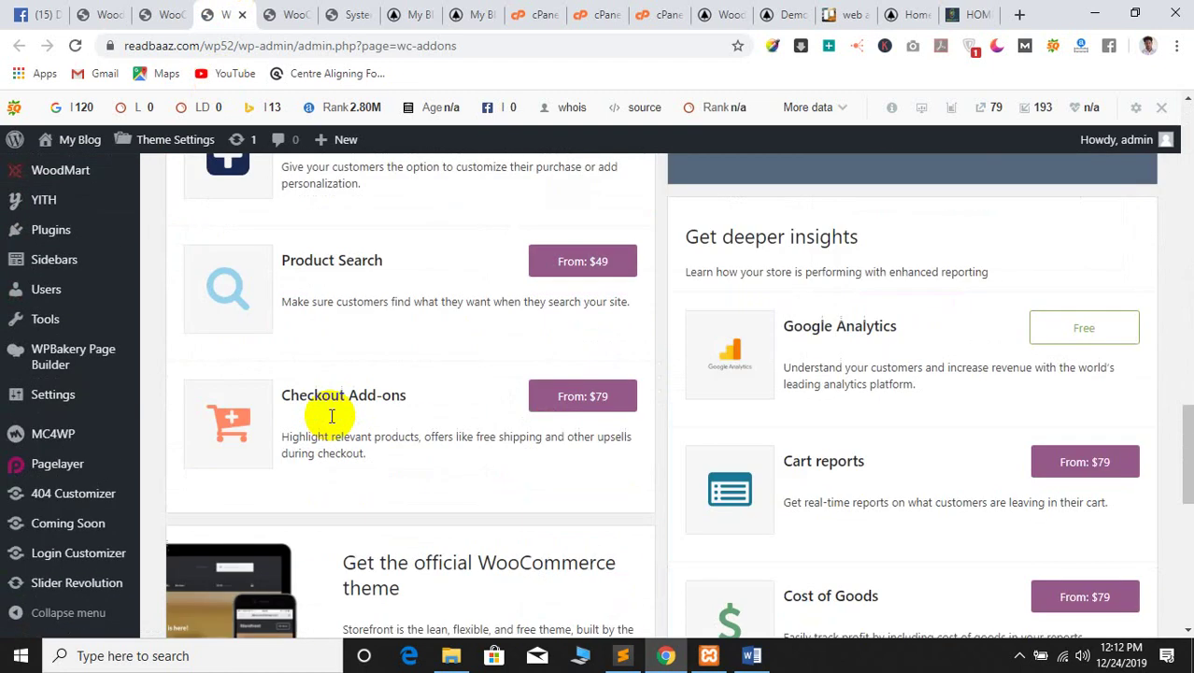
pyautogui.scroll(-7, 330, 416)
pyautogui.scroll(6, 330, 418)
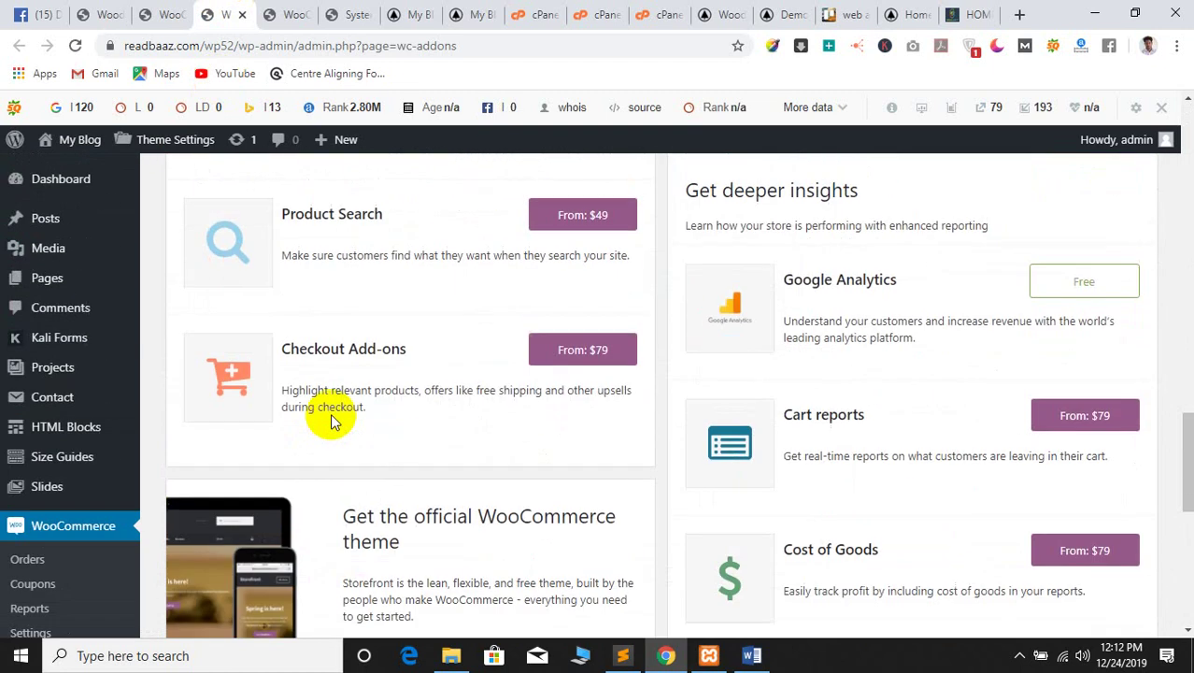
pyautogui.scroll(15, 336, 440)
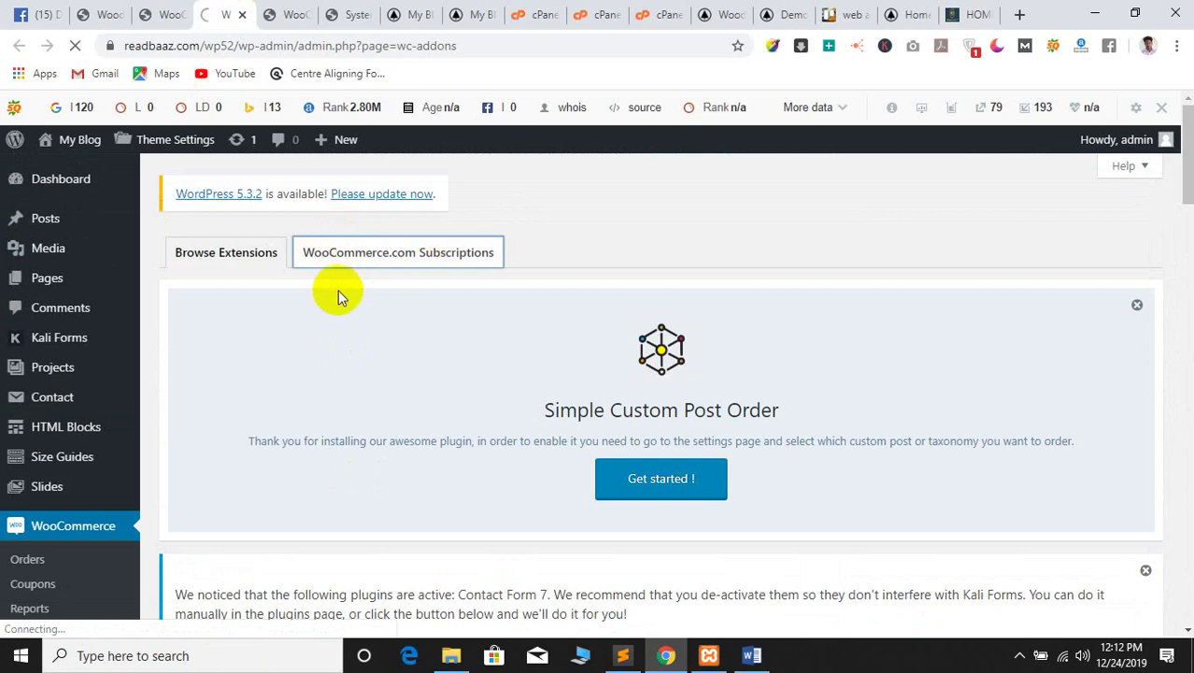
pyautogui.click(242, 16)
# Return to the WooCommerce general settings page from the admin sidebar
pyautogui.scroll(-4, 345, 453)
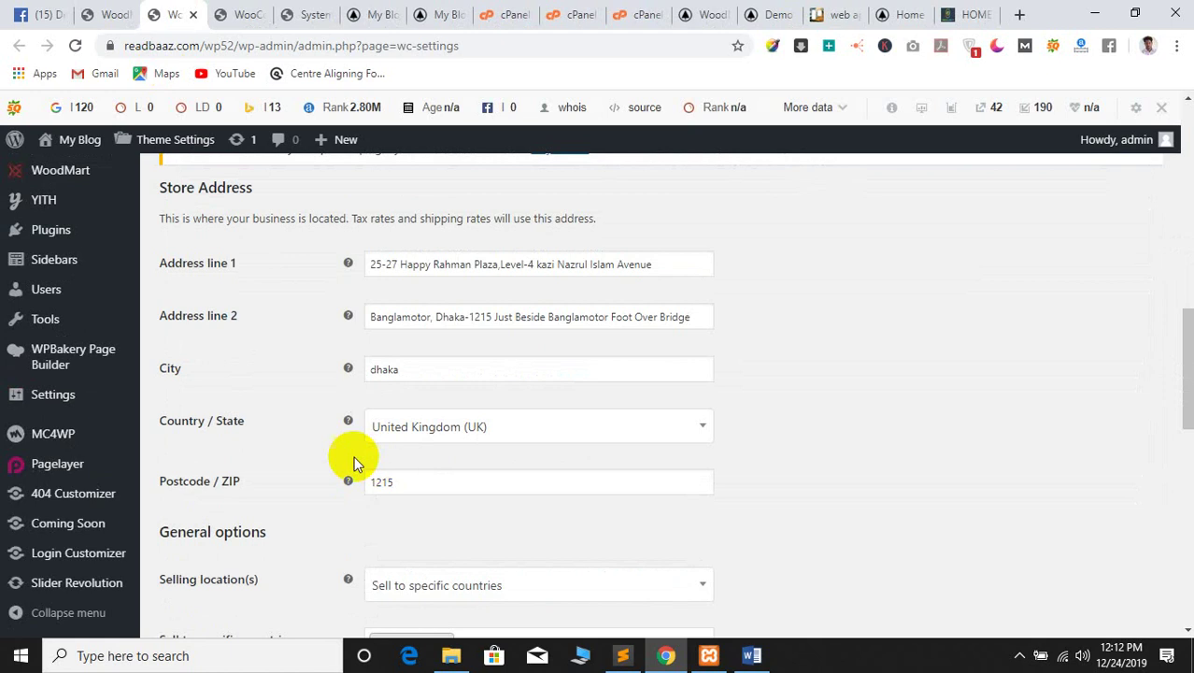
pyautogui.scroll(3, 271, 446)
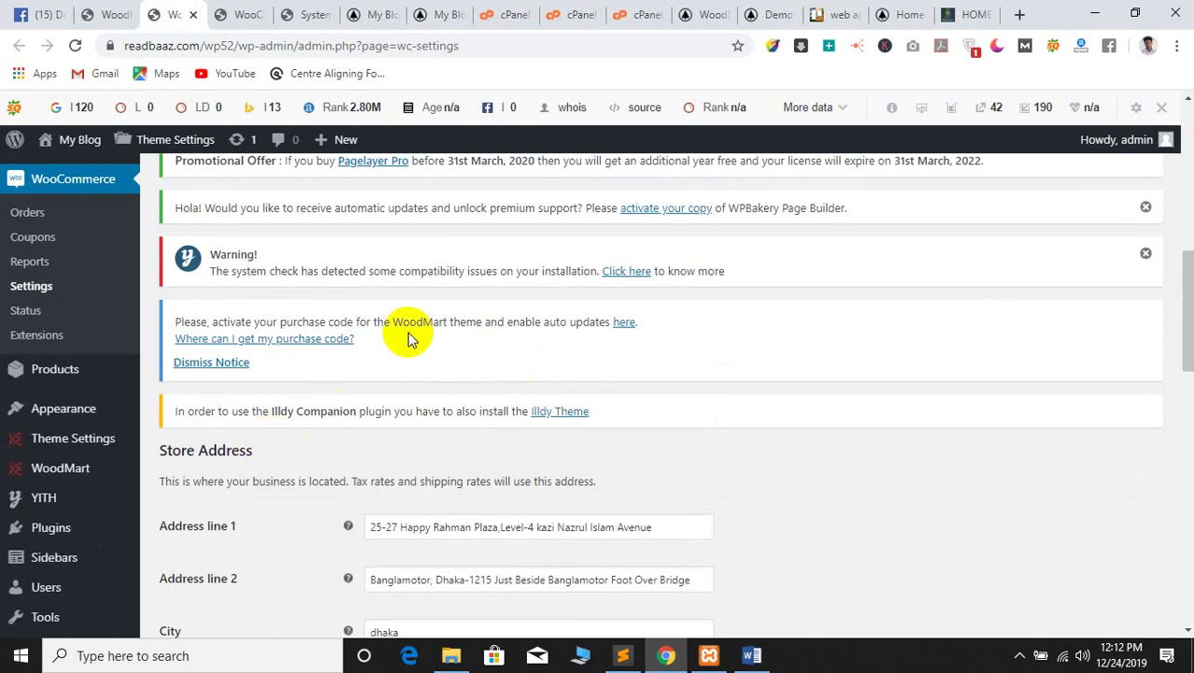
pyautogui.click(242, 13)
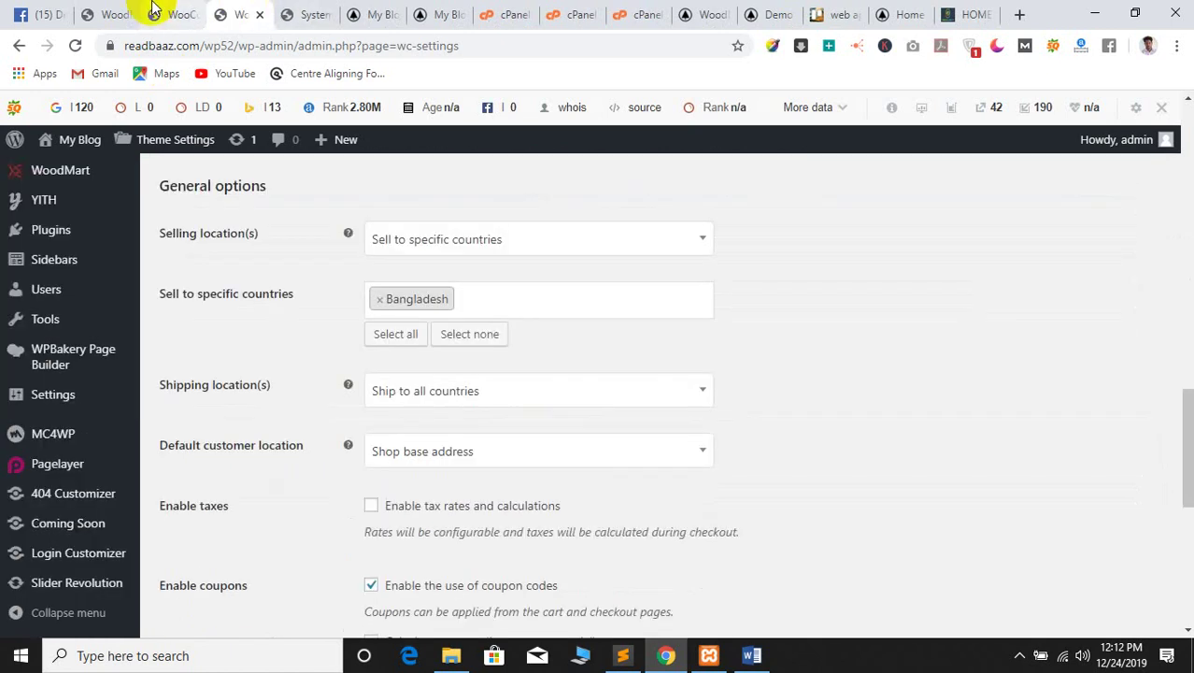
pyautogui.click(311, 15)
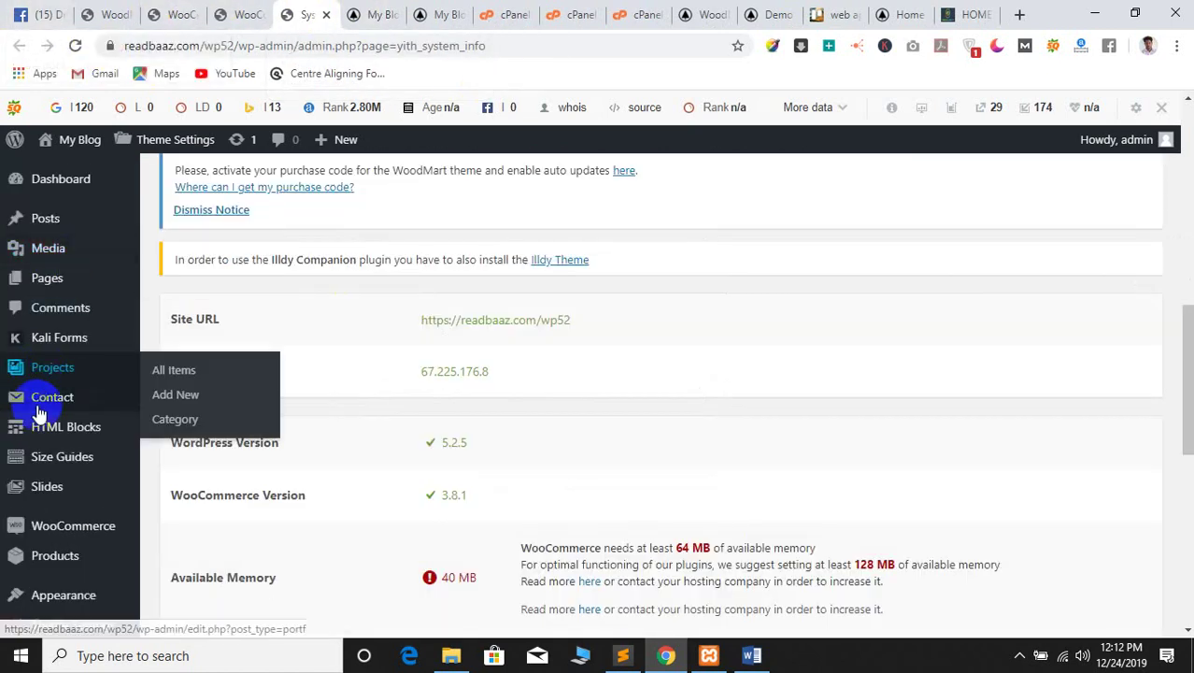
pyautogui.moveTo(51, 542)
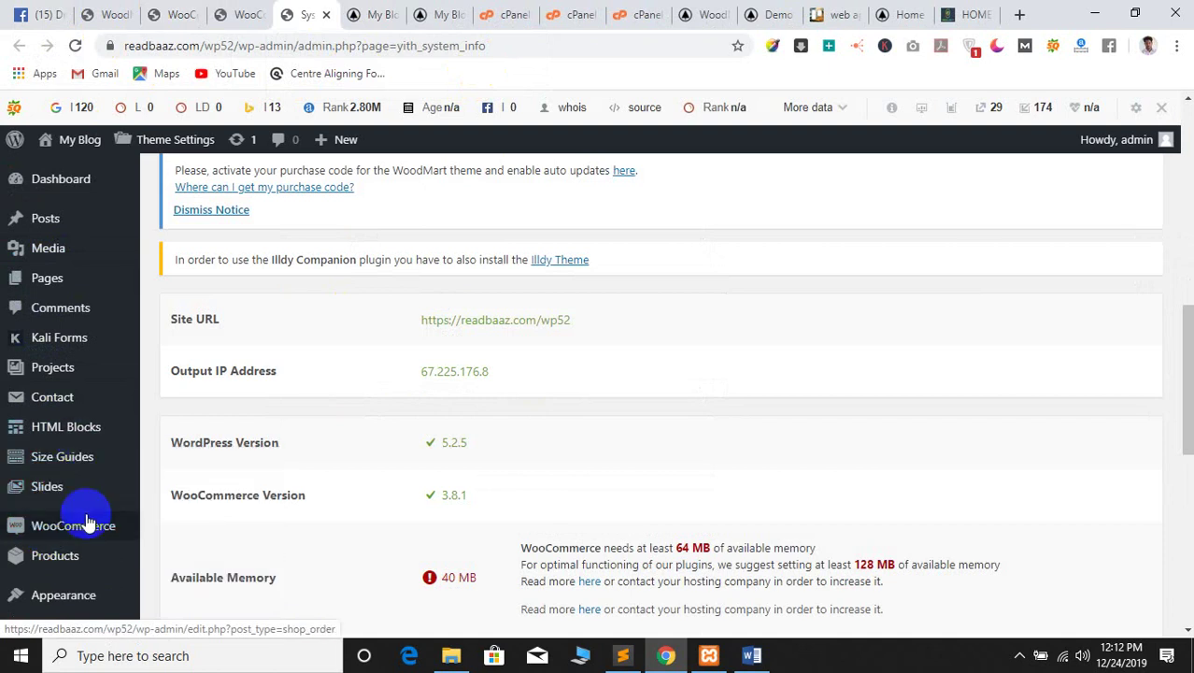
pyautogui.scroll(-1, 72, 509)
pyautogui.moveTo(72, 514)
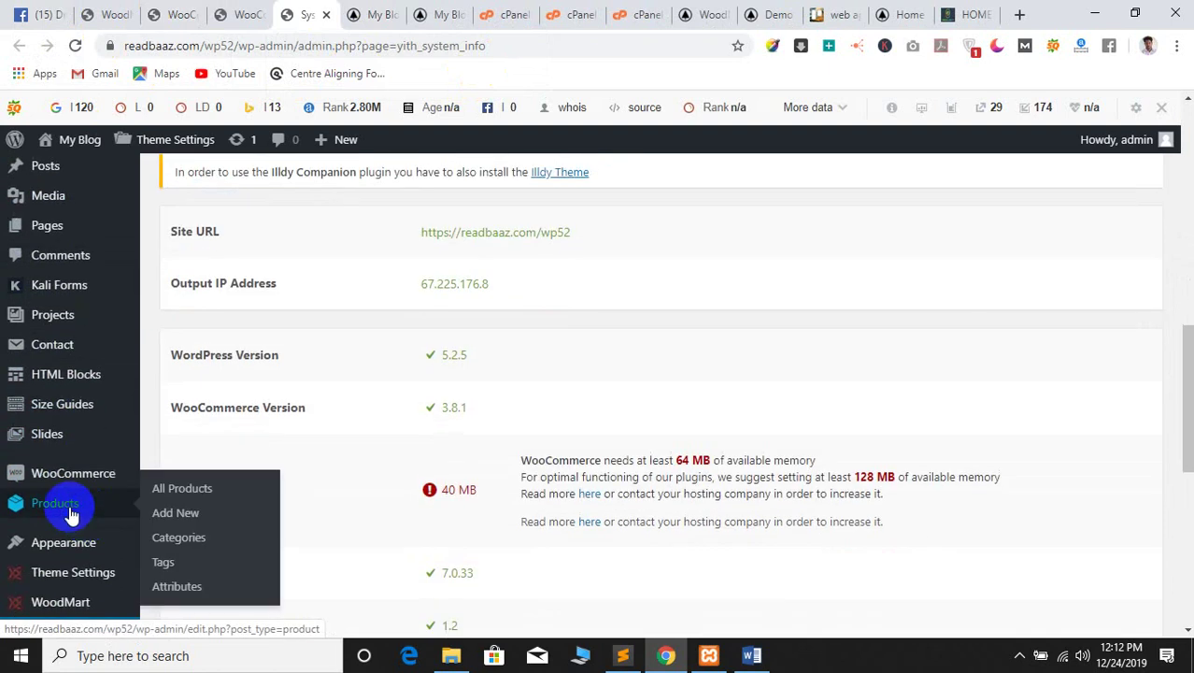
pyautogui.moveTo(62, 493)
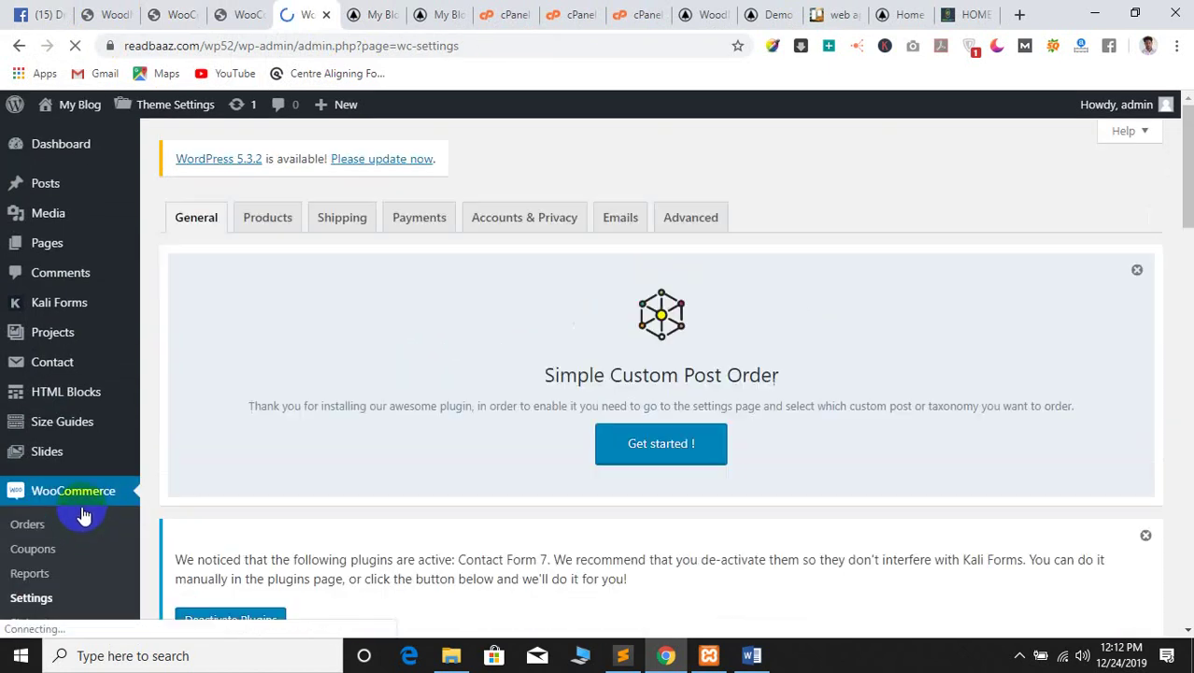
pyautogui.scroll(-10, 82, 504)
pyautogui.scroll(3, 378, 392)
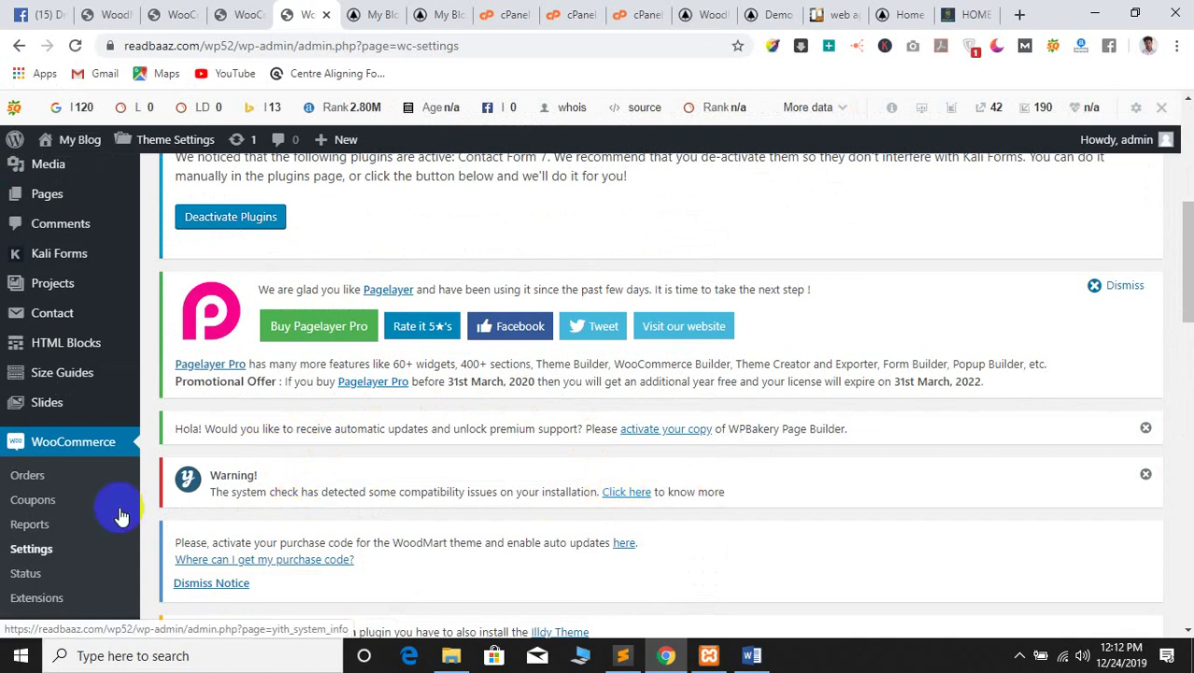
pyautogui.click(67, 450)
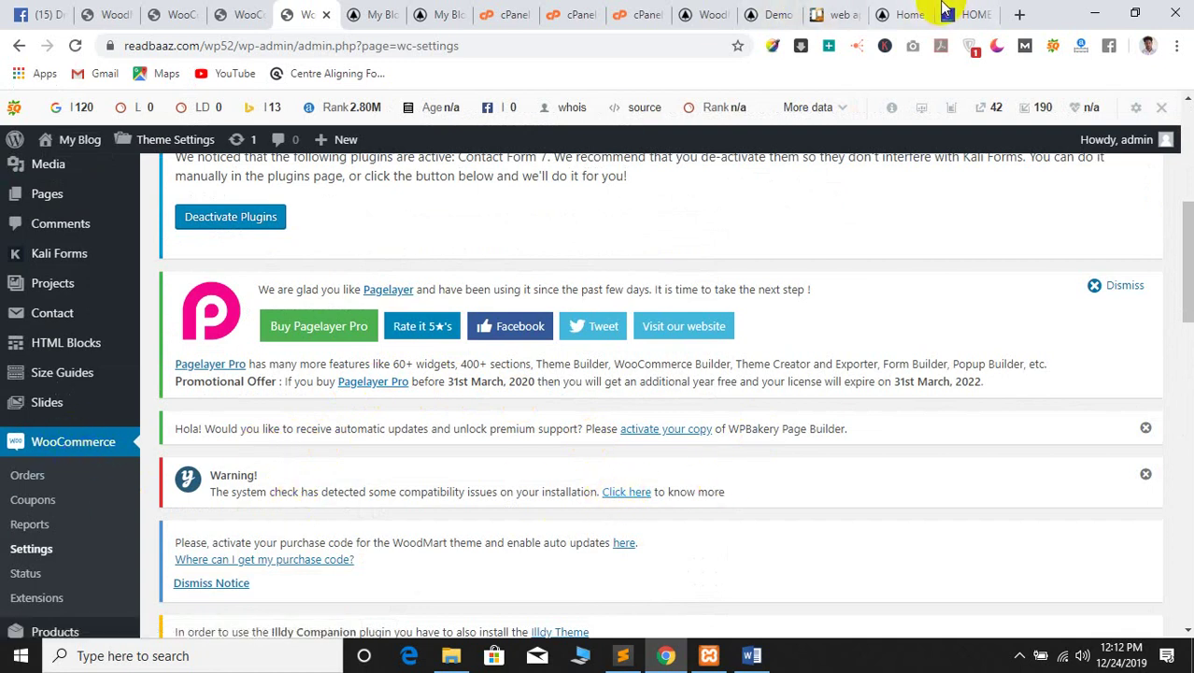
pyautogui.click(1020, 11)
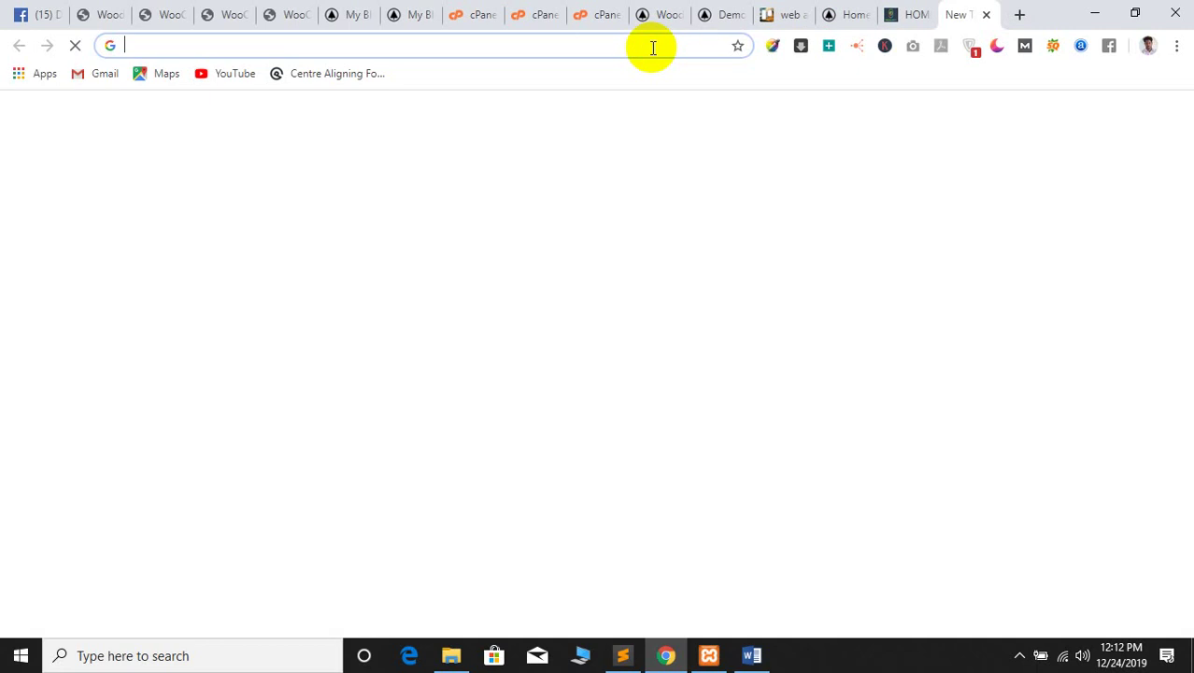
# Search Google for 'woocommerce setup' from the new tab's address bar
pyautogui.write('o')
pyautogui.press('BackSpace')
pyautogui.press('BackSpace')
pyautogui.write('wo')
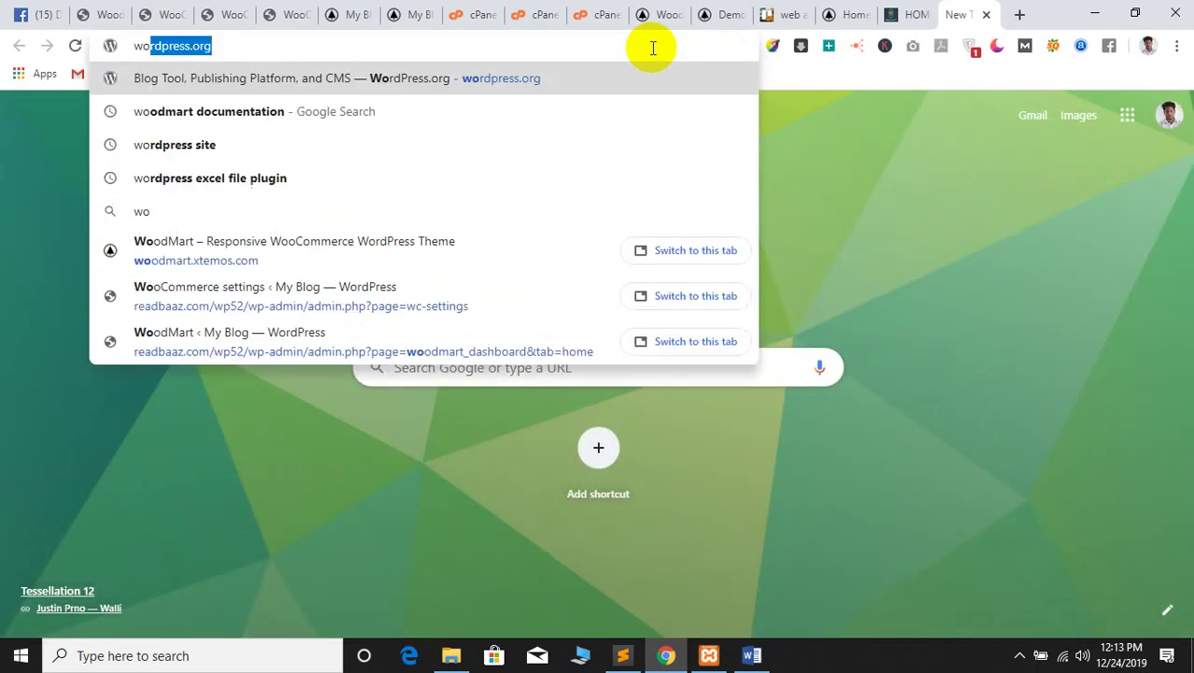
pyautogui.write('oco')
pyautogui.write('mmerce')
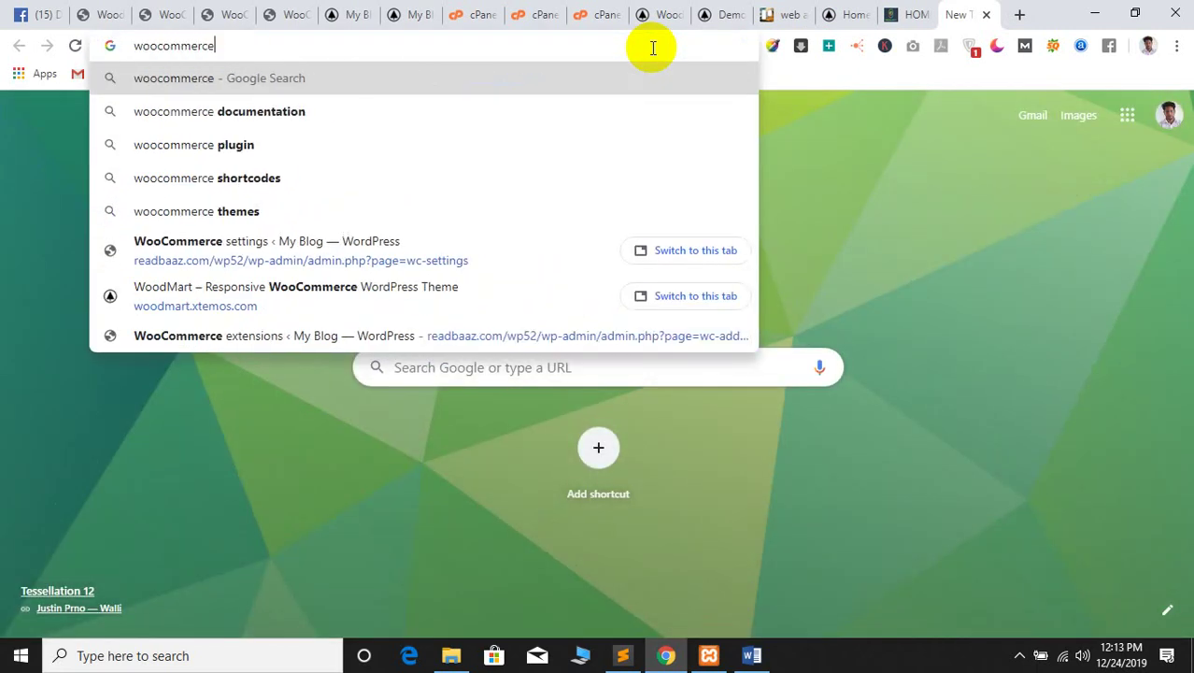
pyautogui.write(' seat')
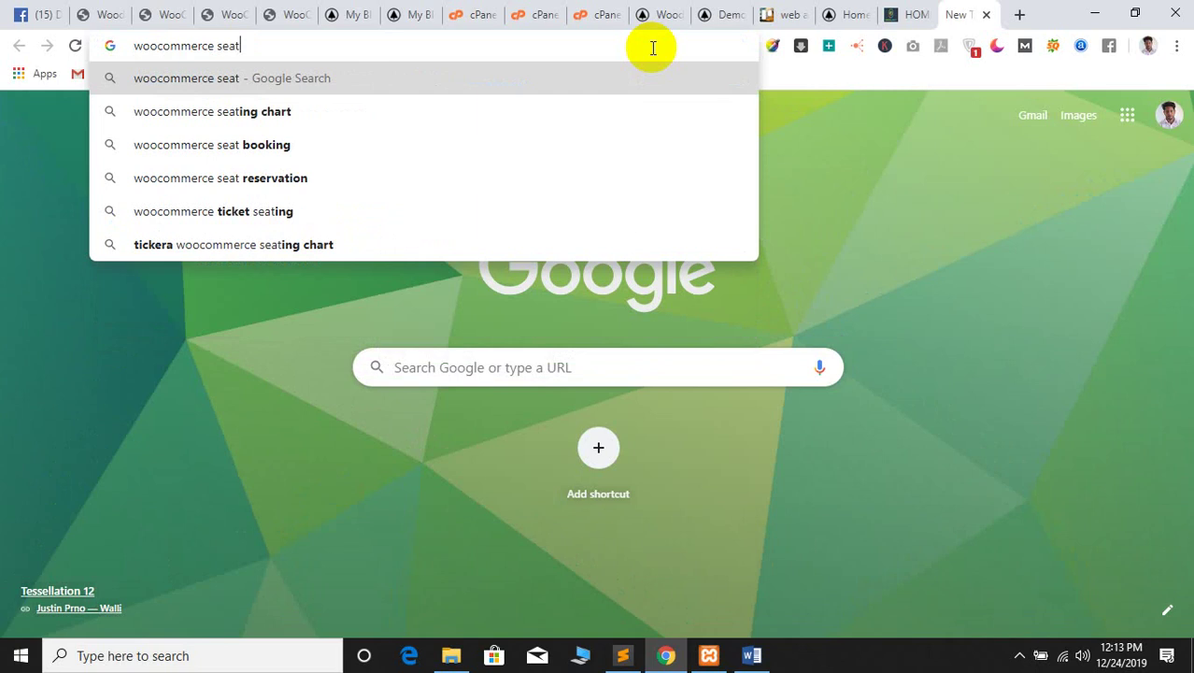
pyautogui.press('BackSpace')
pyautogui.press('BackSpace')
pyautogui.write('tu')
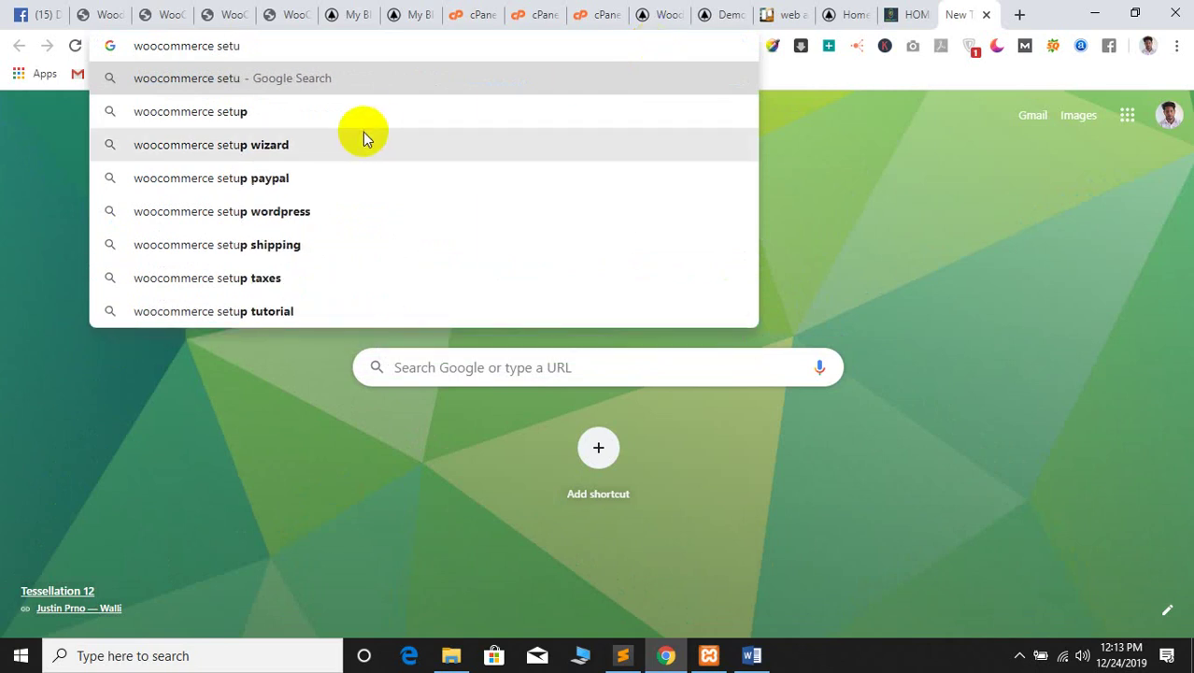
pyautogui.click(253, 117)
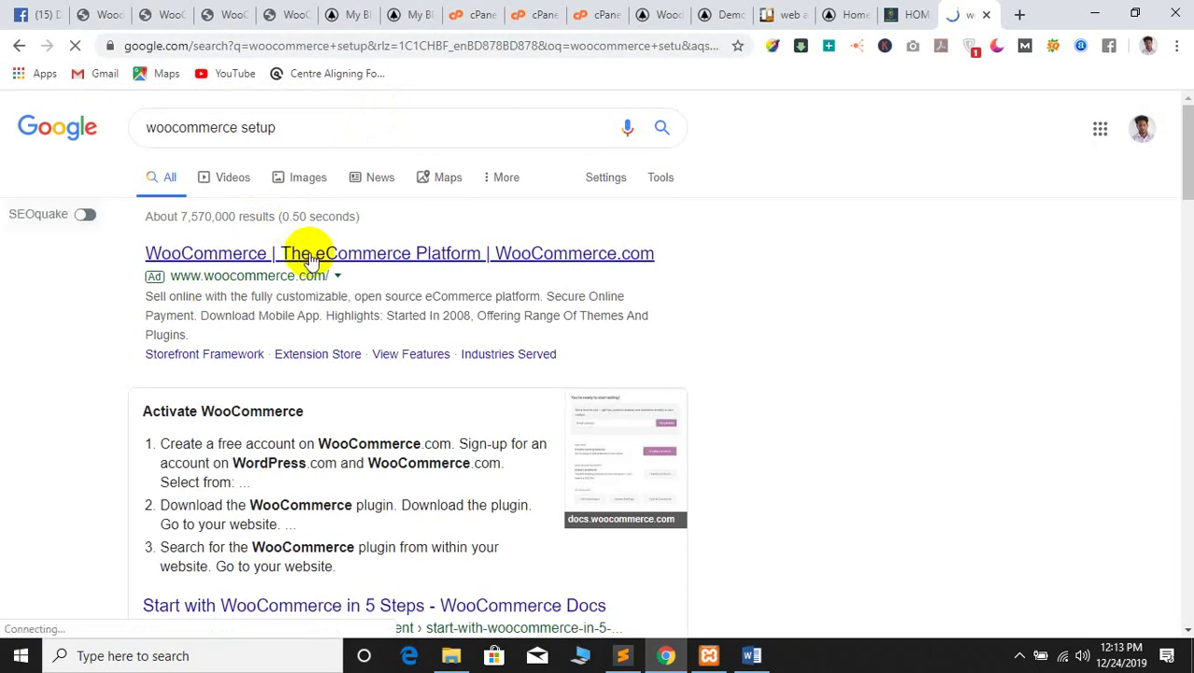
# Open the WooCommerce.com ad and the store-setup article in new tabs
pyautogui.rightClick(311, 258)
pyautogui.click(317, 265)
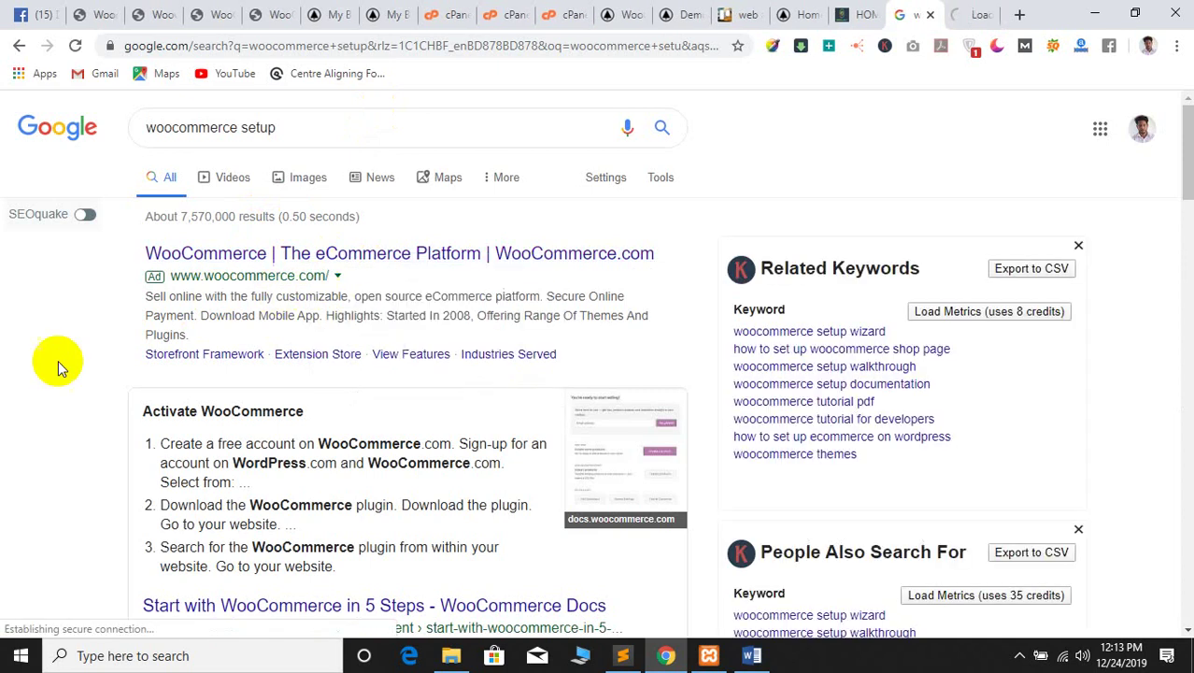
pyautogui.scroll(-5, 36, 378)
pyautogui.scroll(-5, 36, 378)
pyautogui.scroll(2, 134, 397)
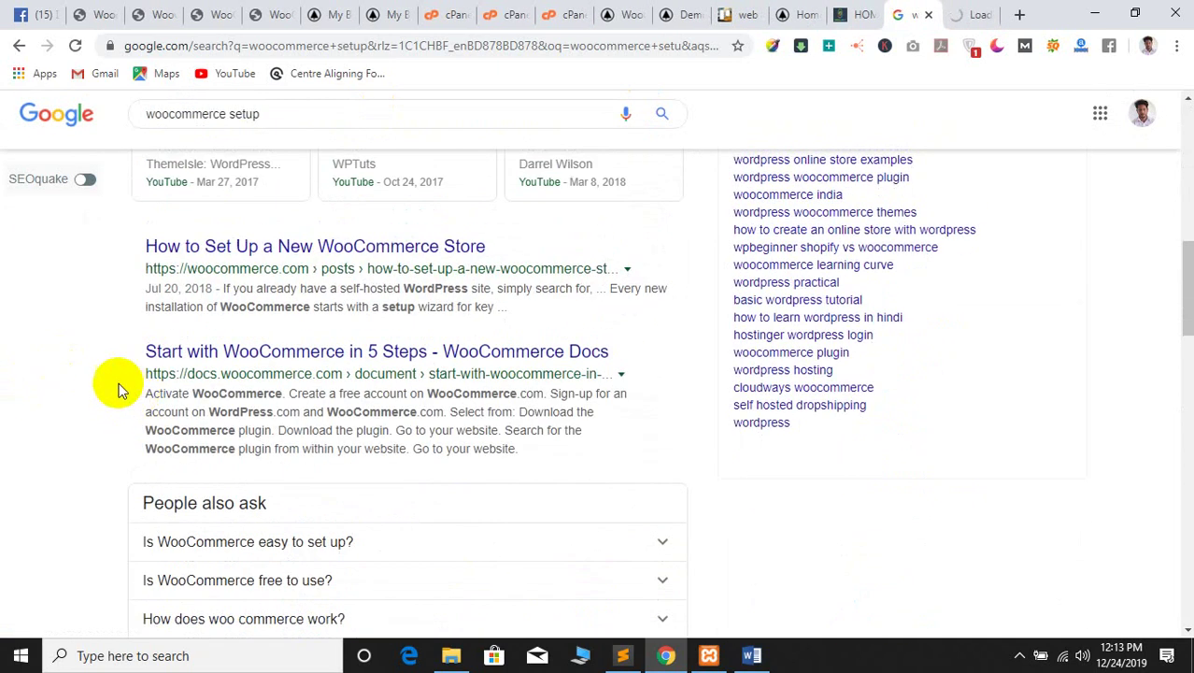
pyautogui.rightClick(336, 245)
pyautogui.click(351, 259)
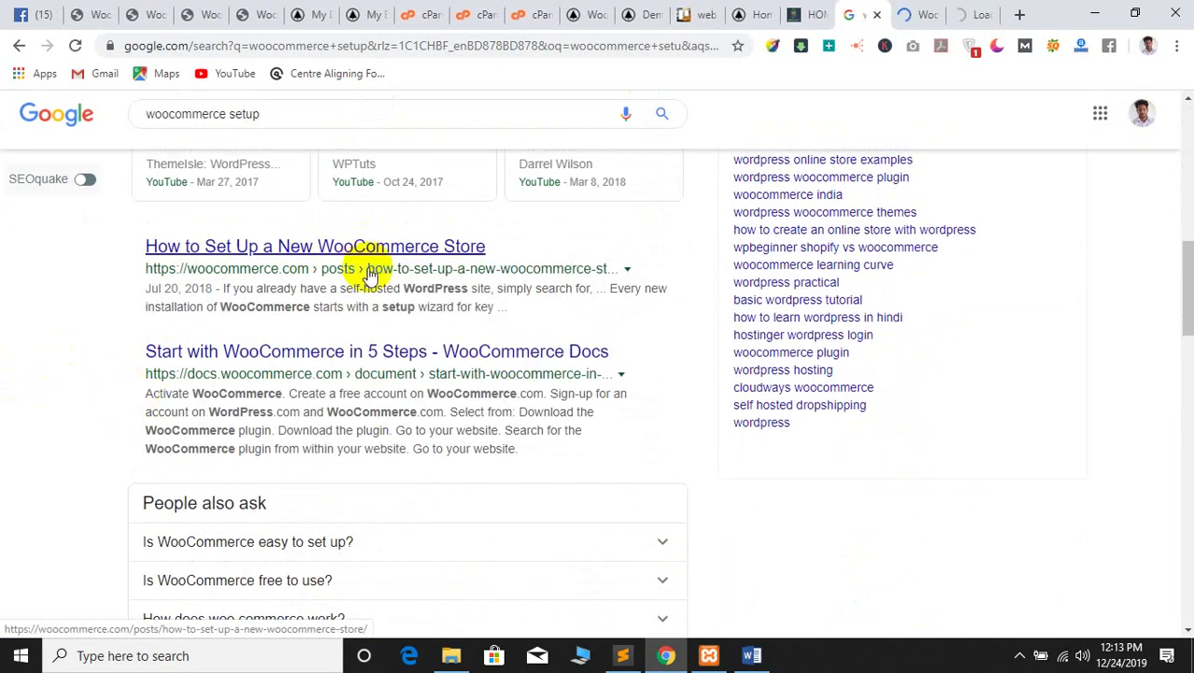
# Check both new tabs and browse the WooCommerce.com homepage
pyautogui.click(907, 11)
pyautogui.click(981, 11)
pyautogui.click(914, 11)
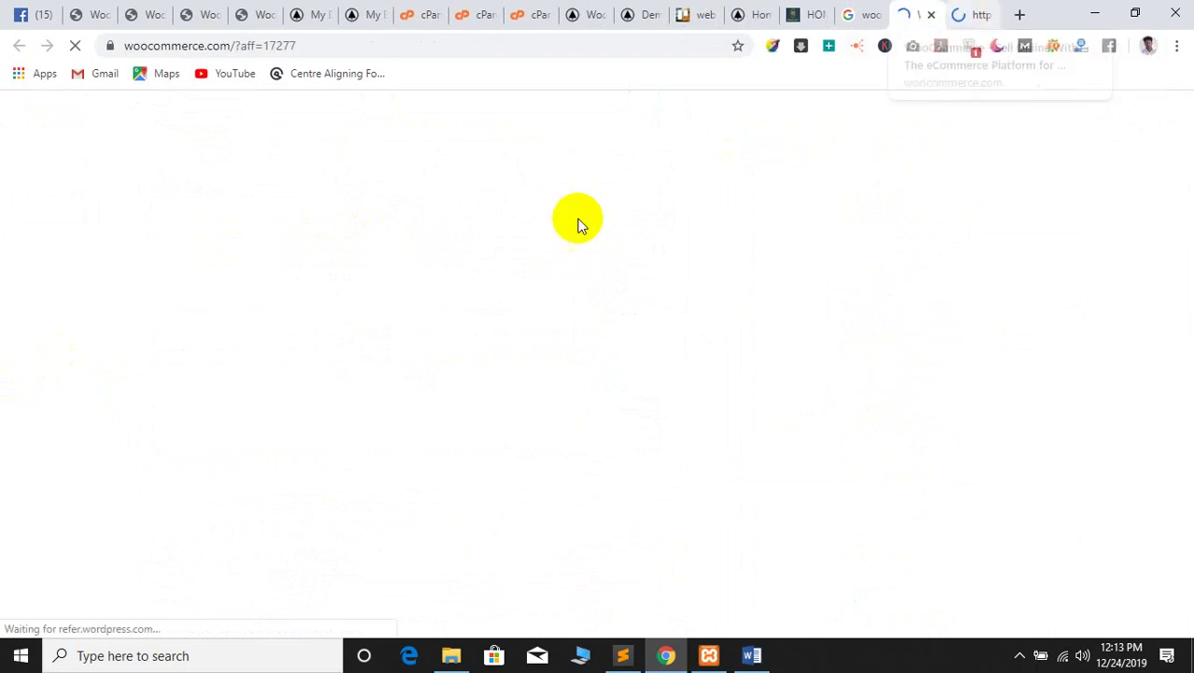
pyautogui.click(971, 12)
pyautogui.click(914, 11)
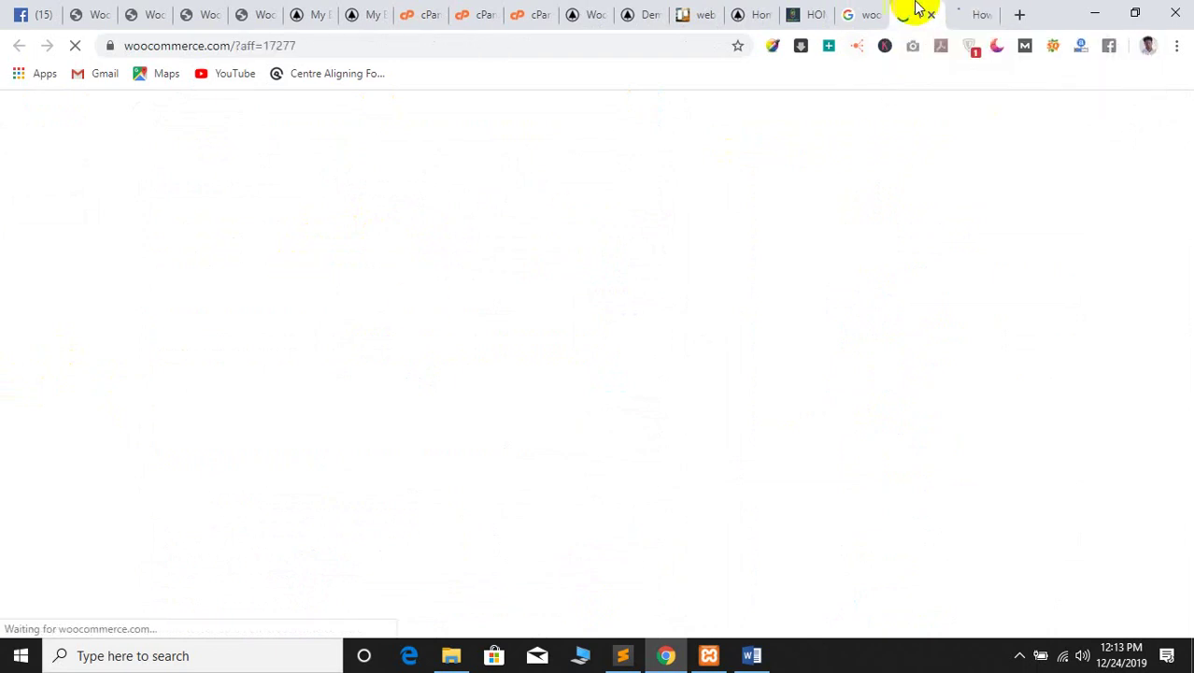
pyautogui.scroll(-10, 302, 378)
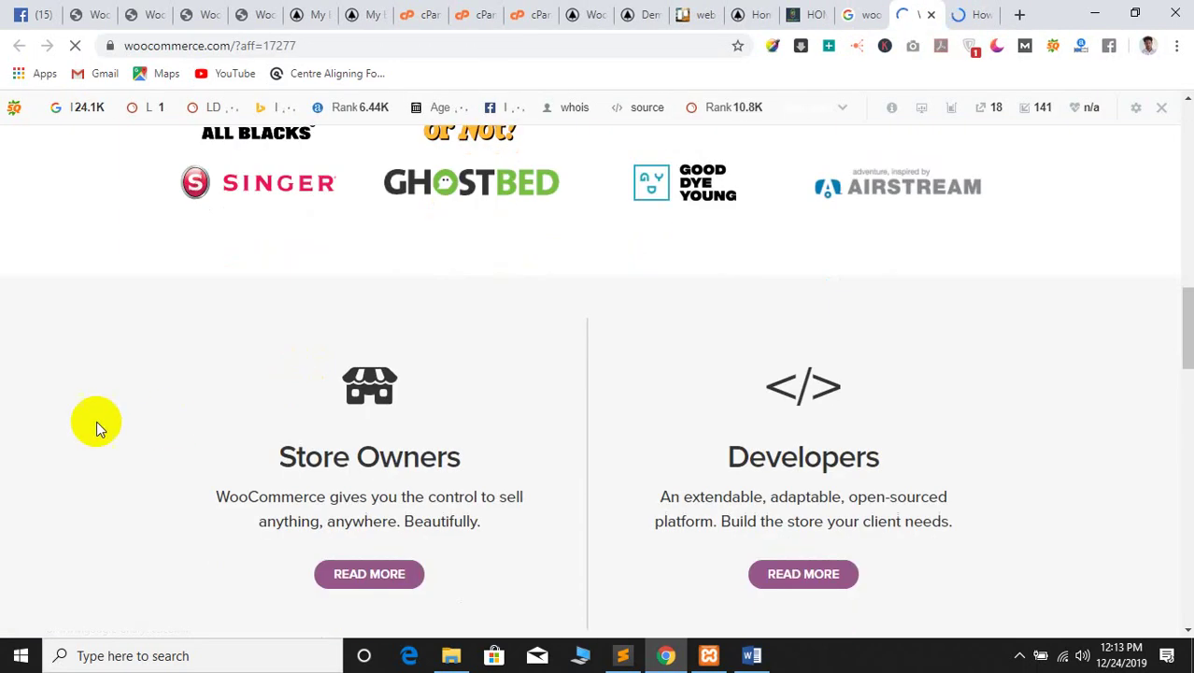
pyautogui.scroll(7, 94, 423)
pyautogui.scroll(-20, 314, 494)
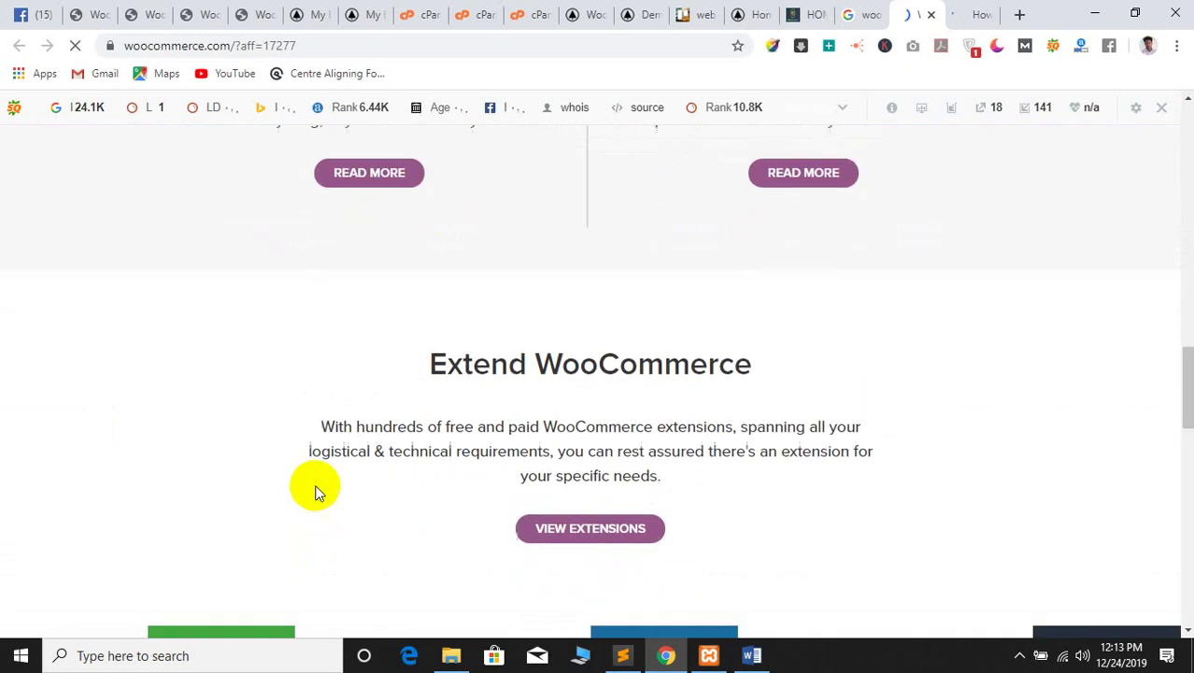
pyautogui.scroll(-5, 402, 431)
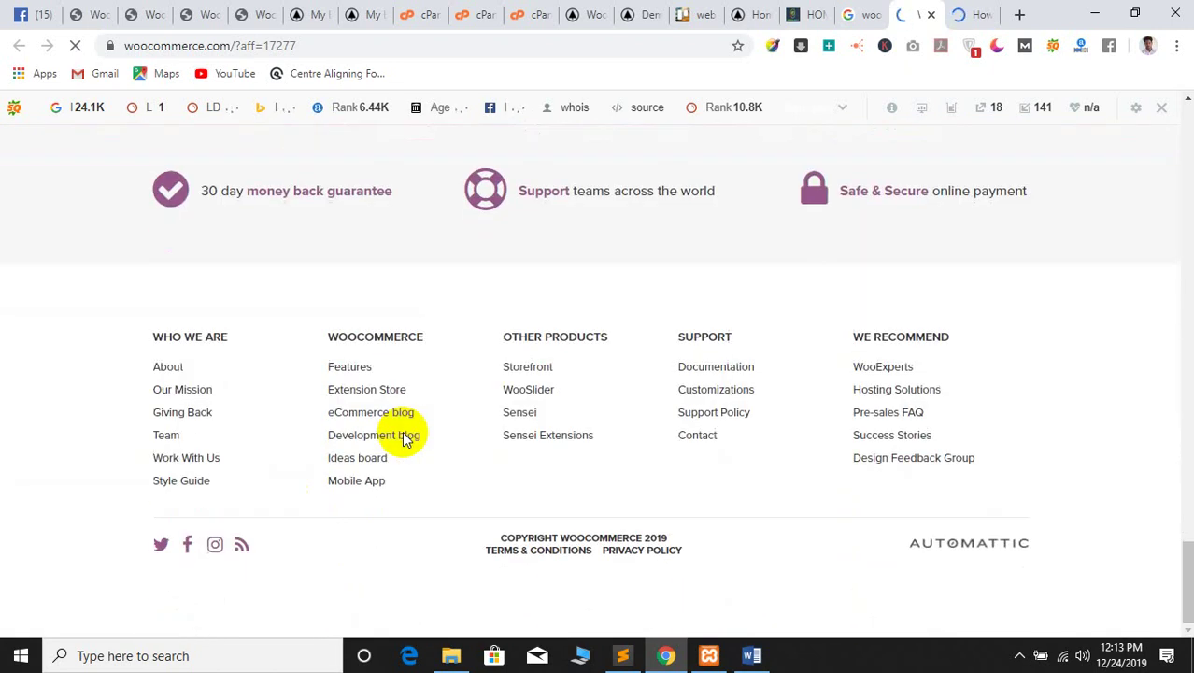
pyautogui.scroll(15, 403, 430)
pyautogui.scroll(6, 404, 437)
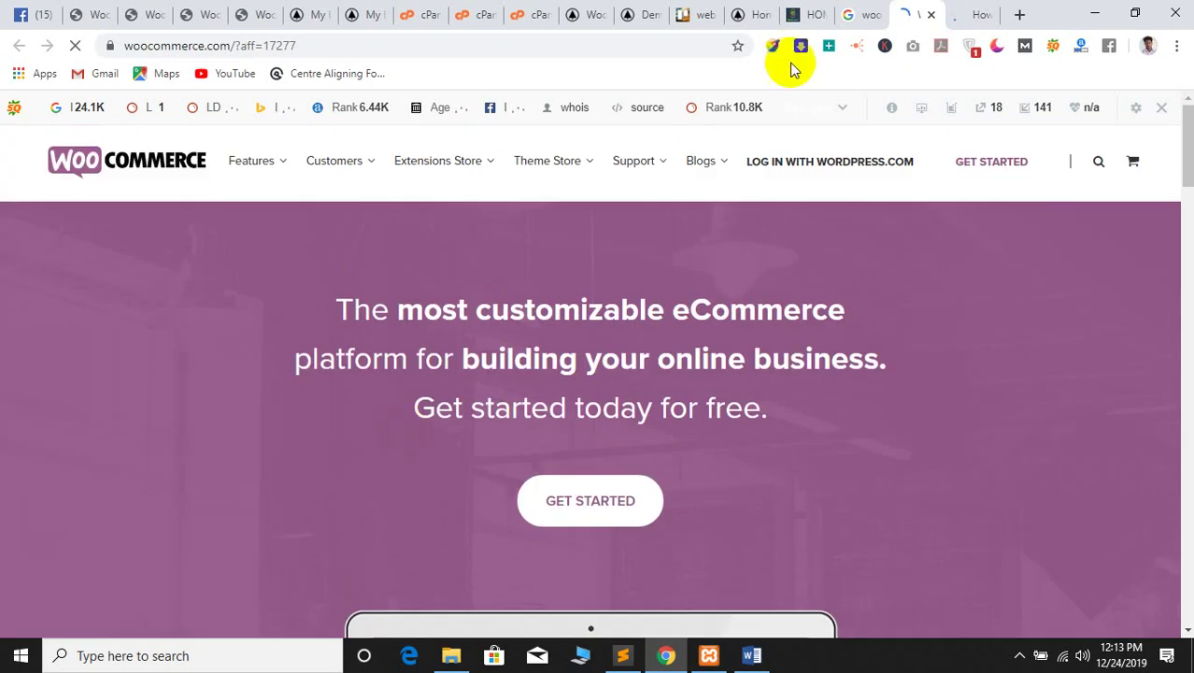
# Switch to the How to Set Up a New WooCommerce Store article
pyautogui.moveTo(710, 168)
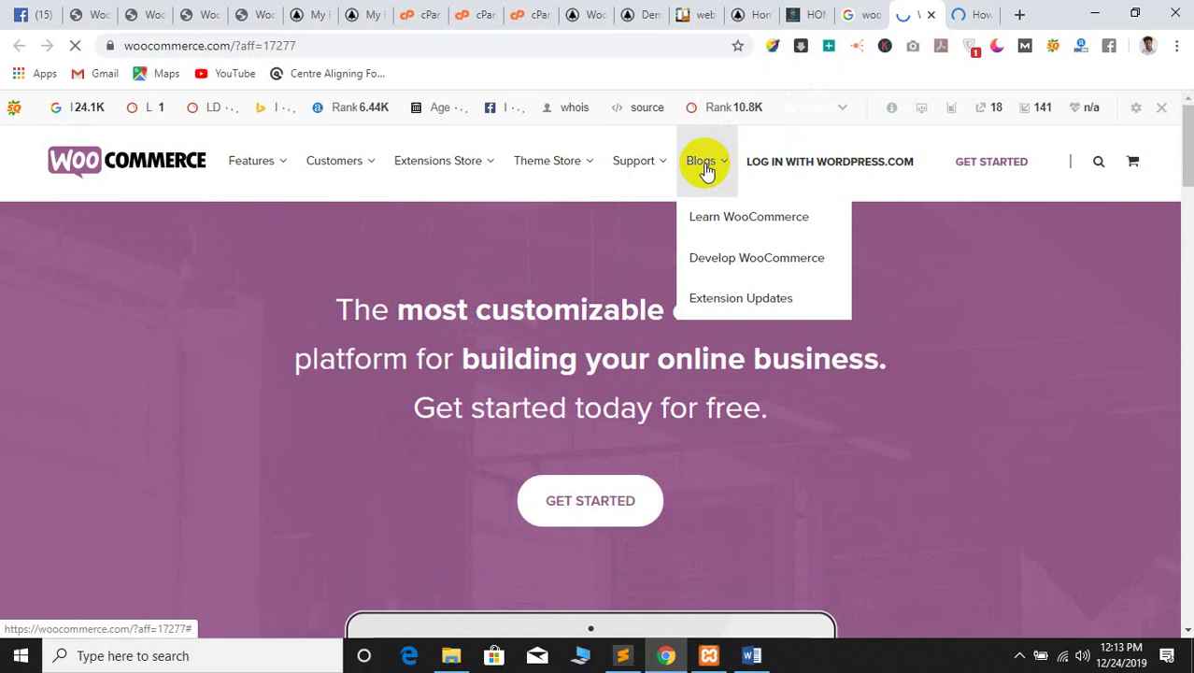
pyautogui.moveTo(571, 161)
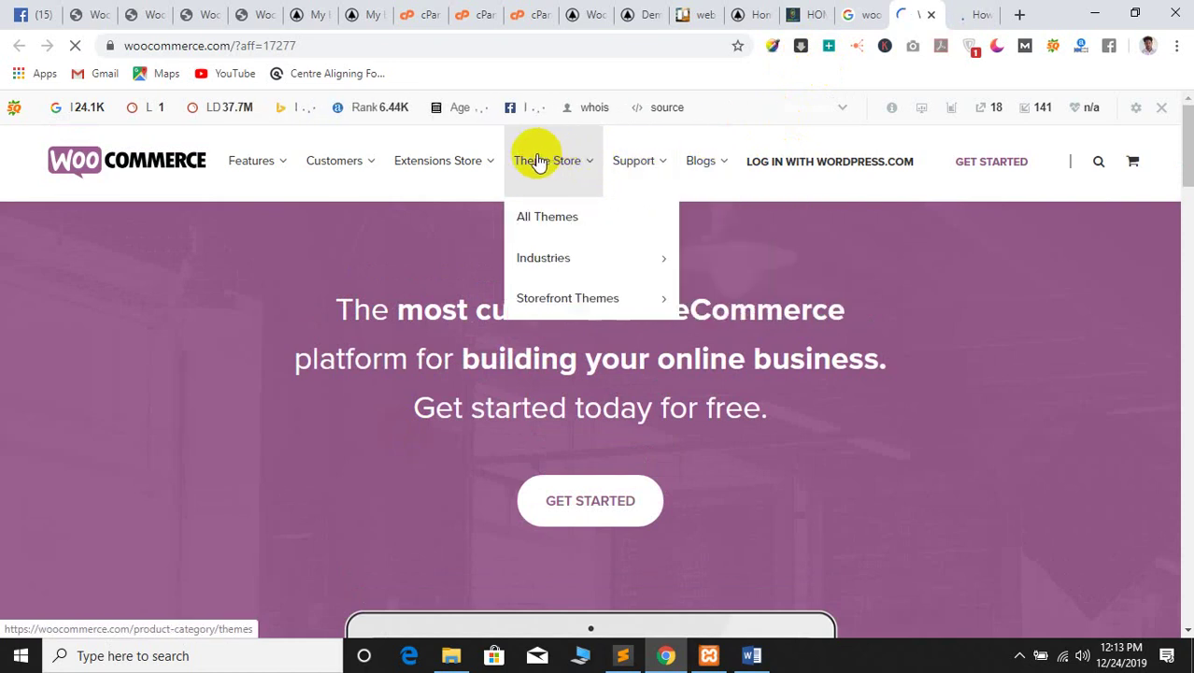
pyautogui.moveTo(297, 171)
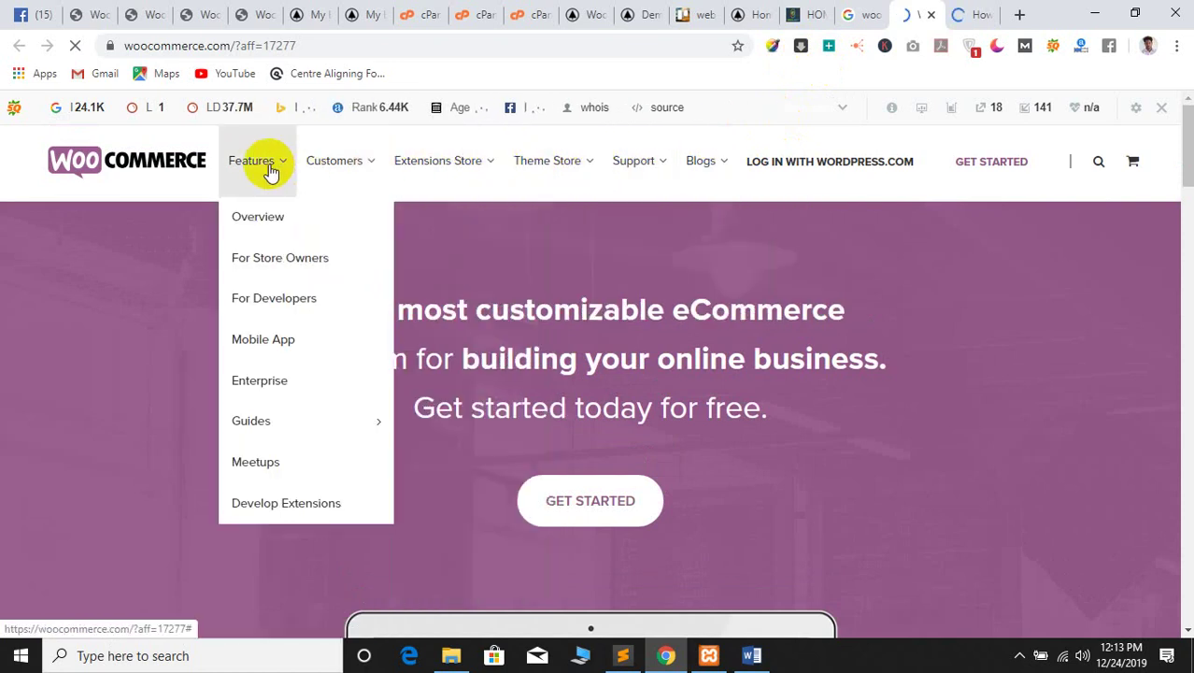
pyautogui.click(962, 11)
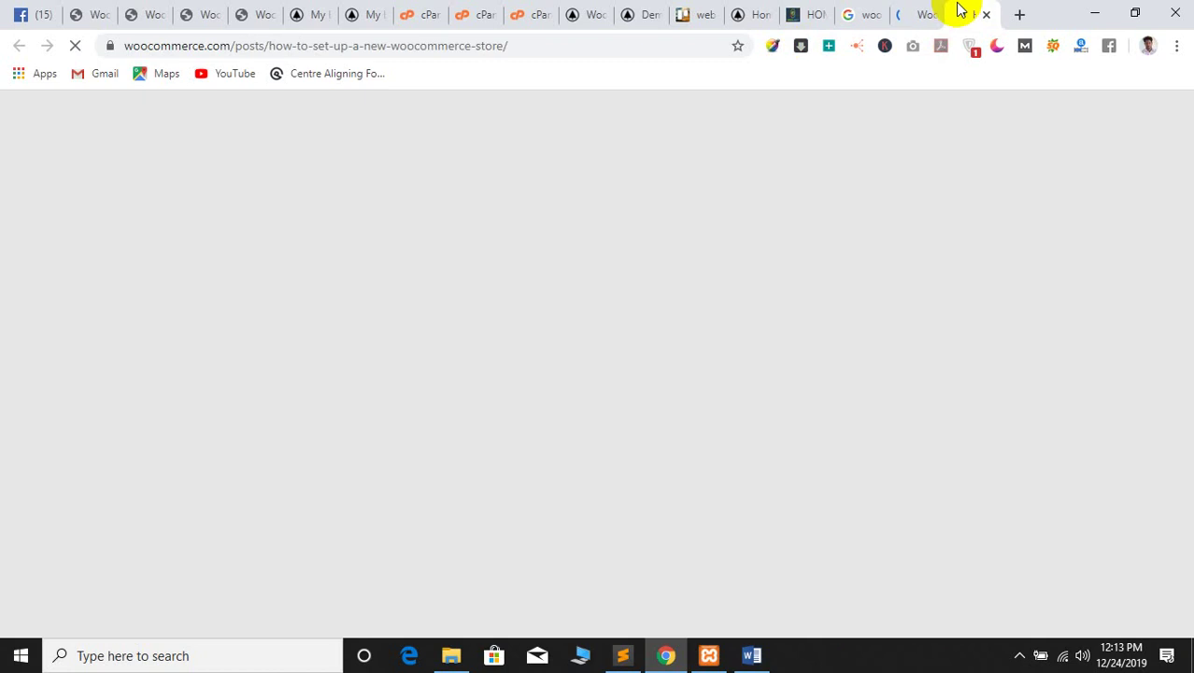
# Open the WooCommerce.com/start link from the setup article in a new tab
pyautogui.scroll(-10, 520, 287)
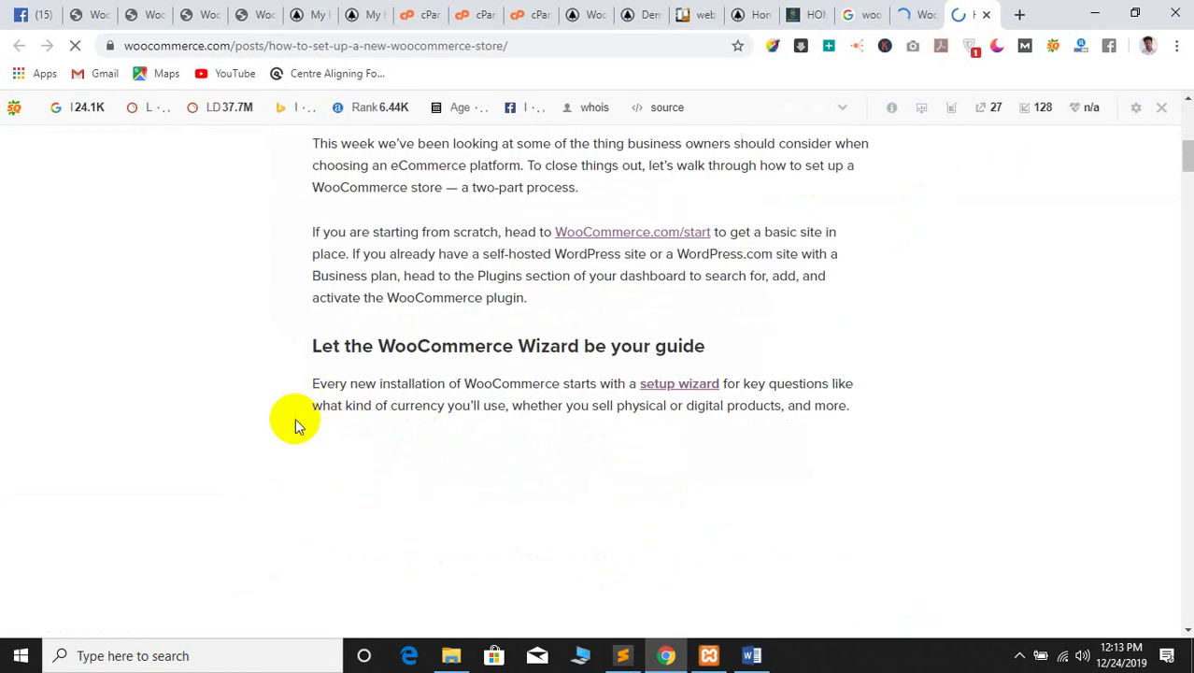
pyautogui.scroll(3, 407, 389)
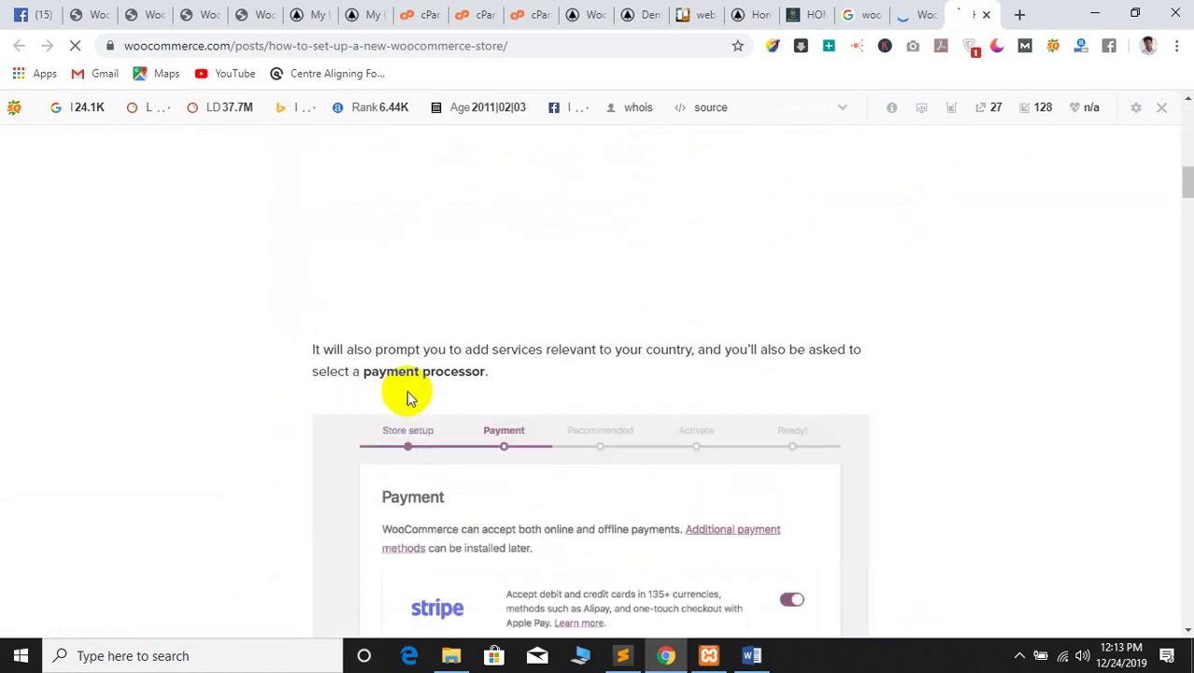
pyautogui.scroll(6, 360, 387)
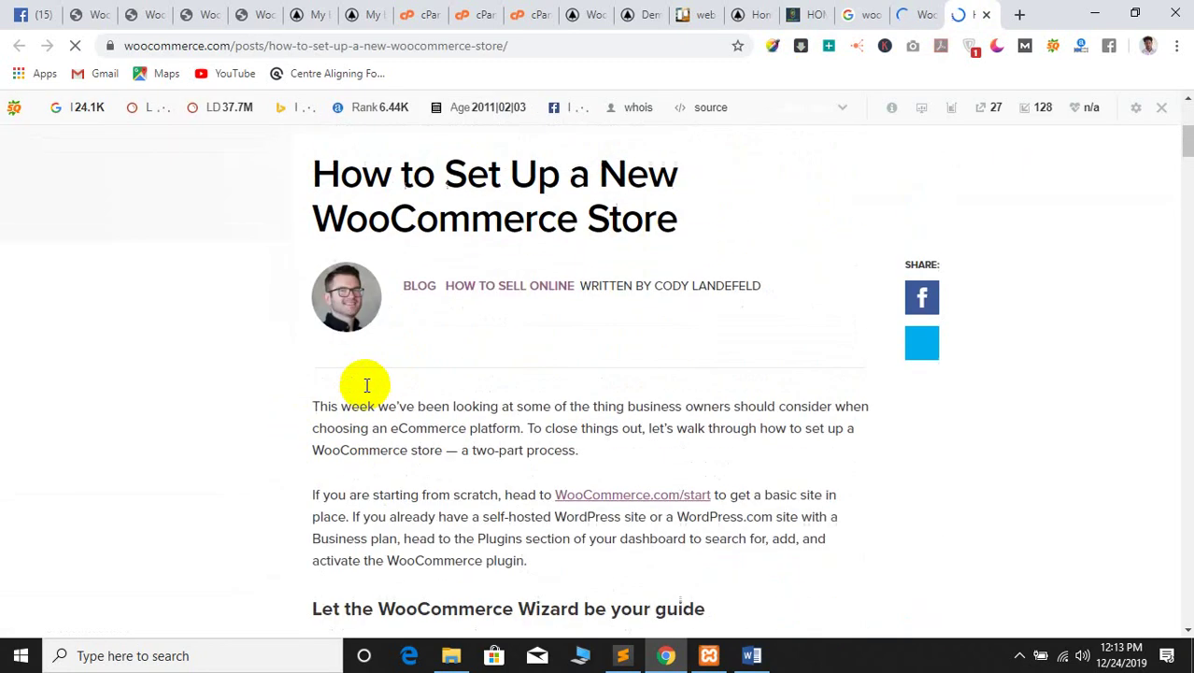
pyautogui.scroll(-1, 364, 397)
pyautogui.scroll(-1, 364, 397)
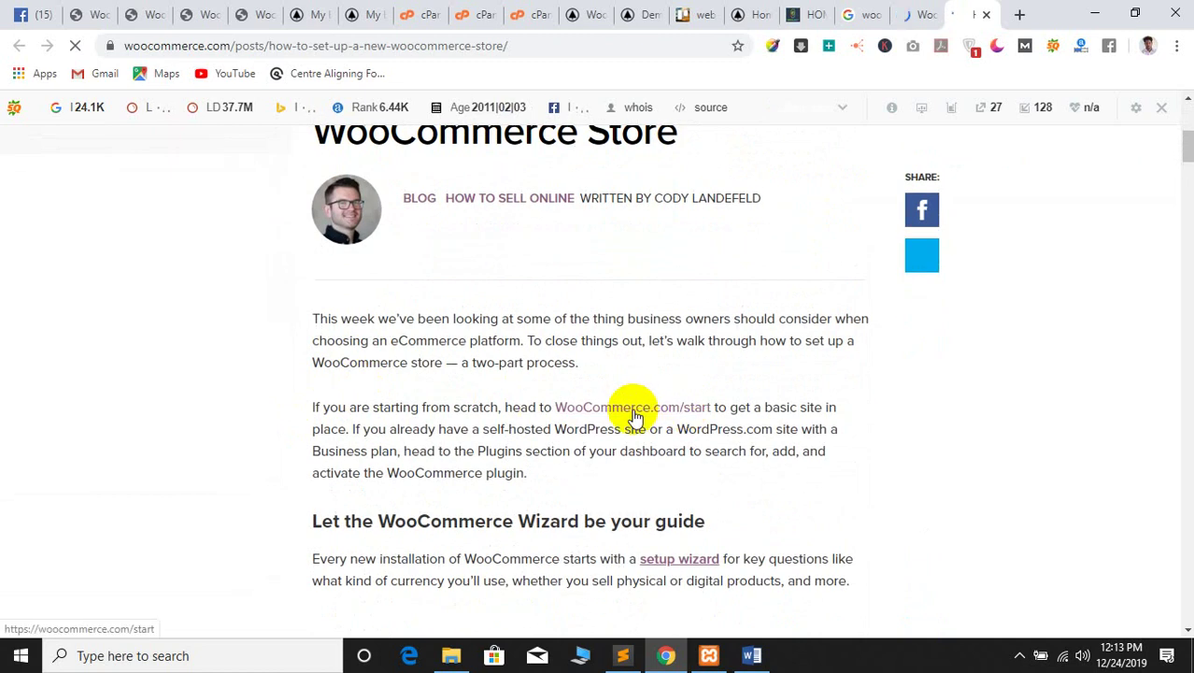
pyautogui.keyDown('ctrl'); pyautogui.click(631, 416); pyautogui.keyUp('ctrl')
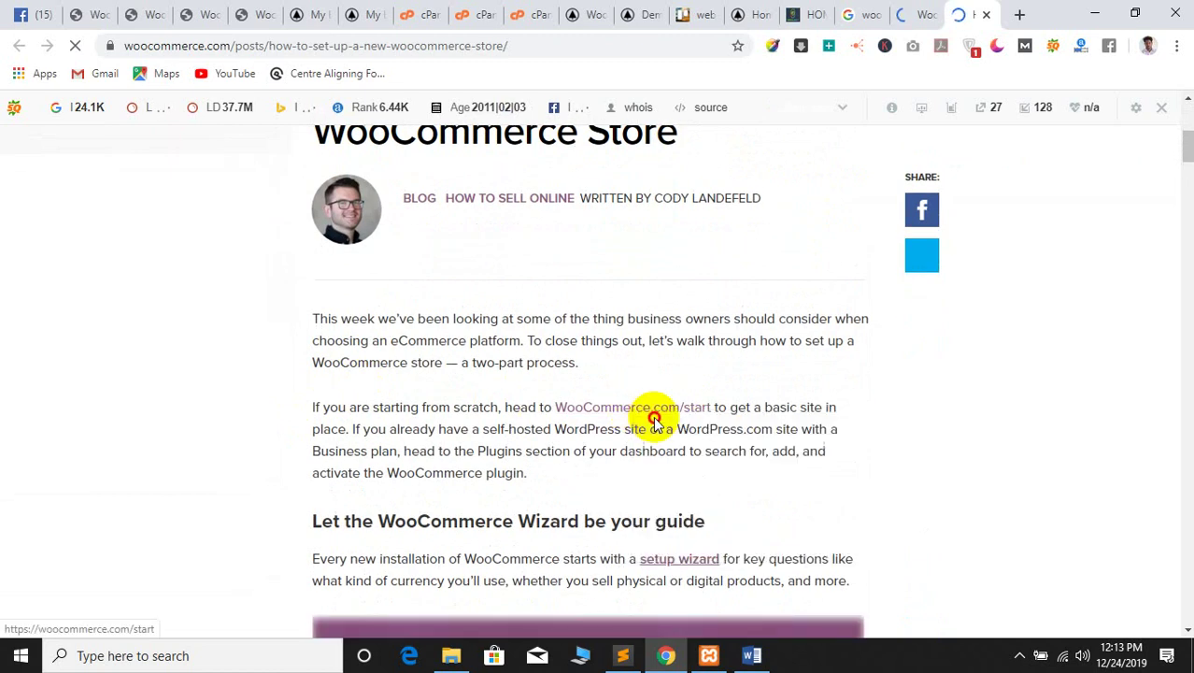
# Open the Setup Wizard guide in another tab, then switch to the WordPress.com page
pyautogui.scroll(-3, 432, 437)
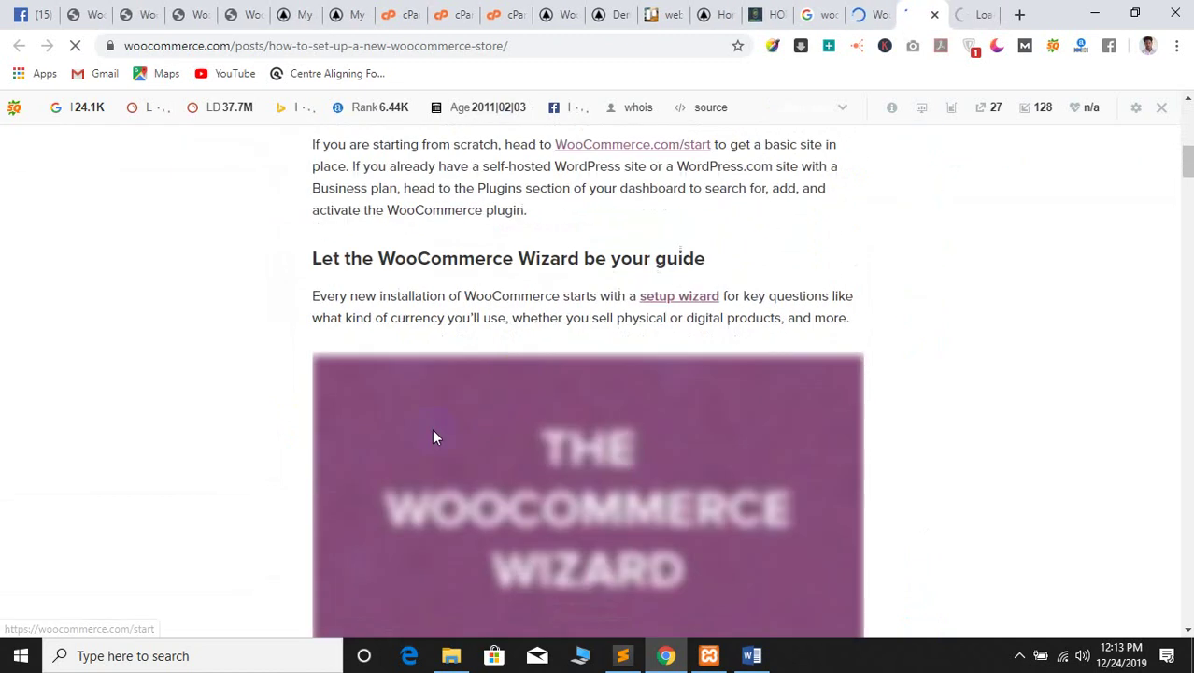
pyautogui.rightClick(672, 297)
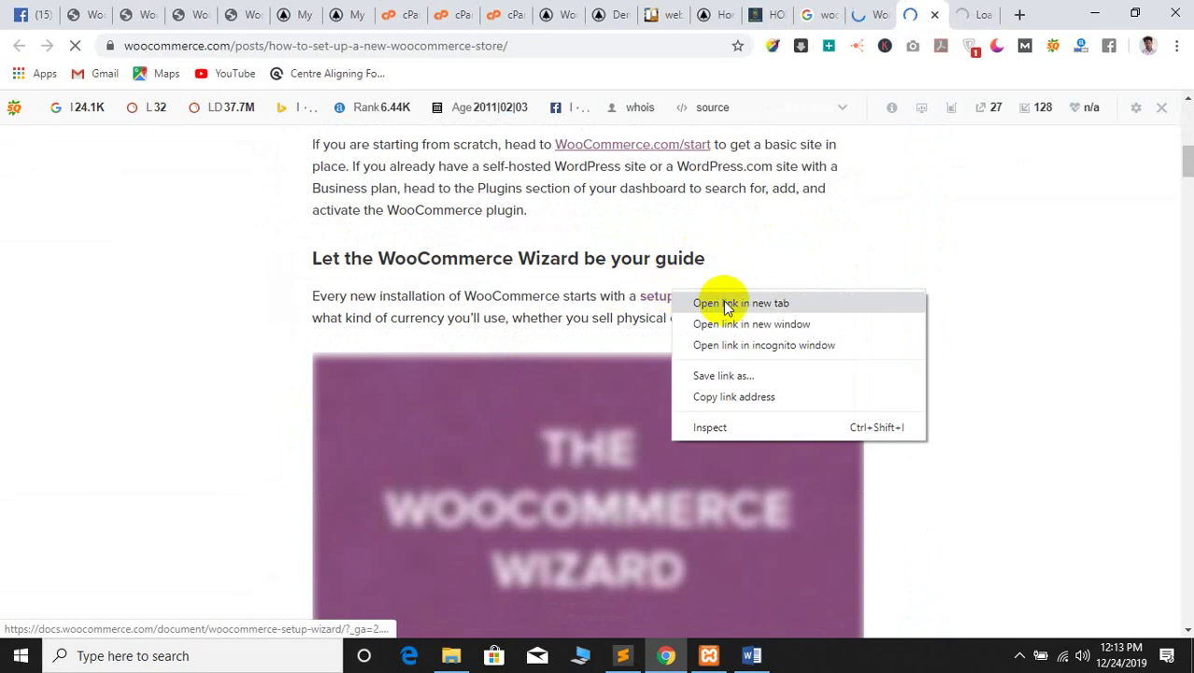
pyautogui.click(699, 306)
pyautogui.scroll(2, 445, 316)
pyautogui.scroll(-8, 339, 401)
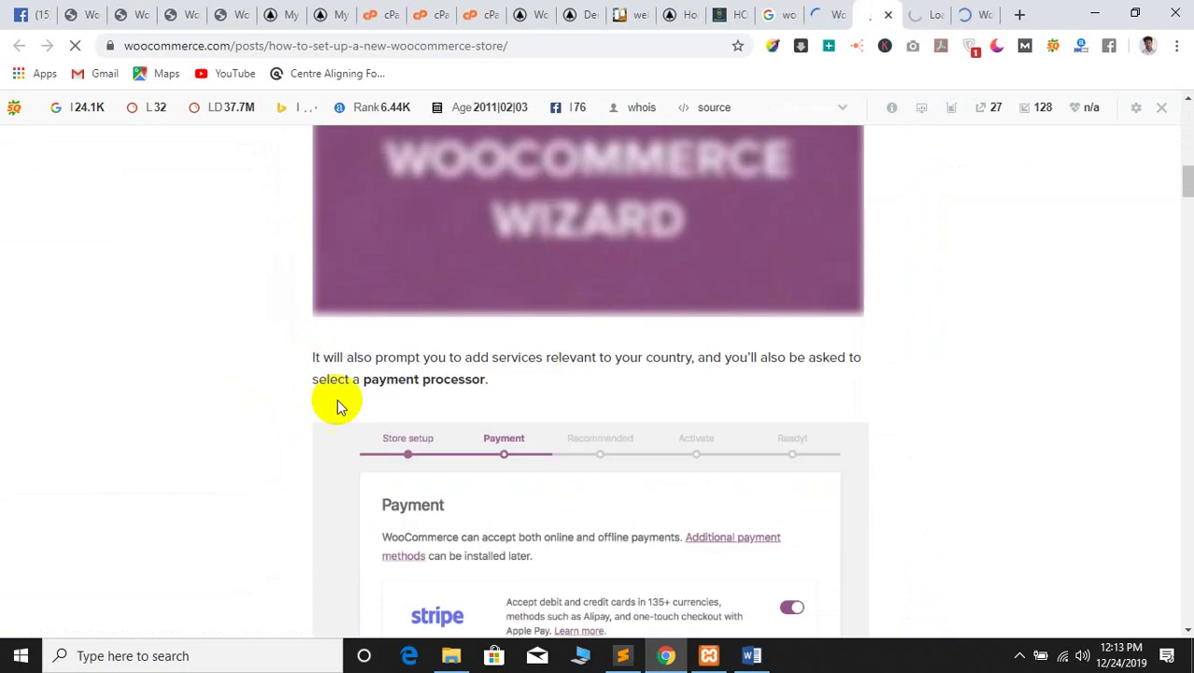
pyautogui.scroll(-5, 341, 347)
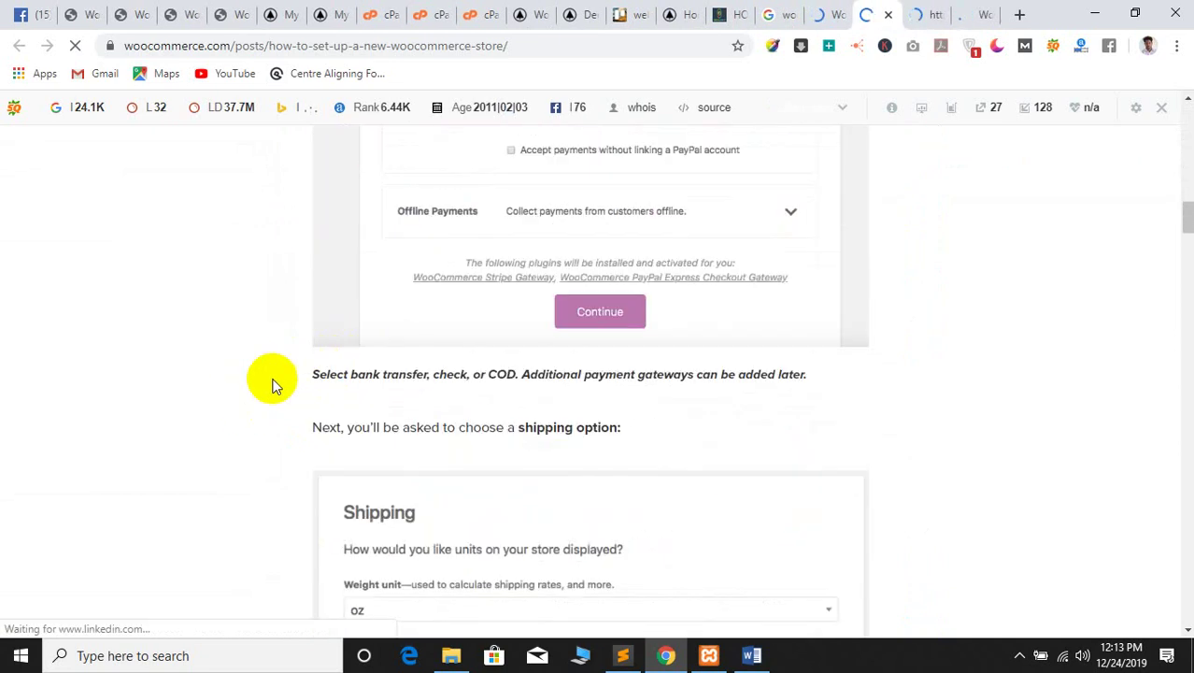
pyautogui.scroll(5, 569, 344)
pyautogui.scroll(-7, 493, 381)
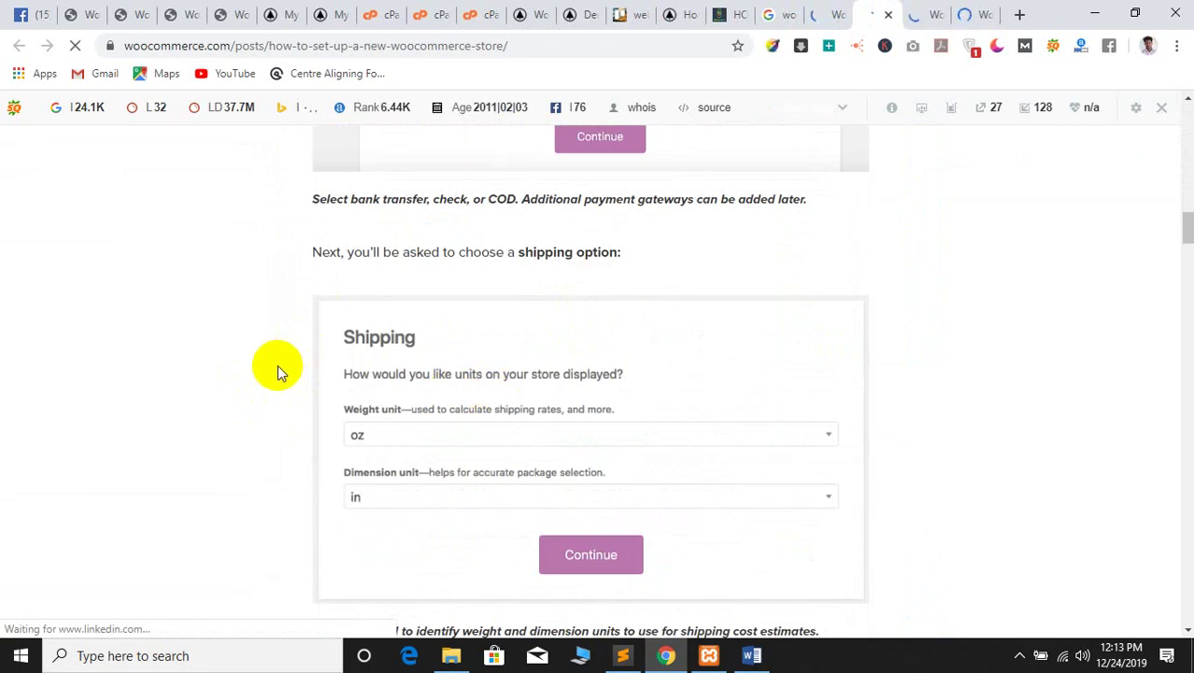
pyautogui.scroll(-6, 276, 374)
pyautogui.scroll(-20, 270, 378)
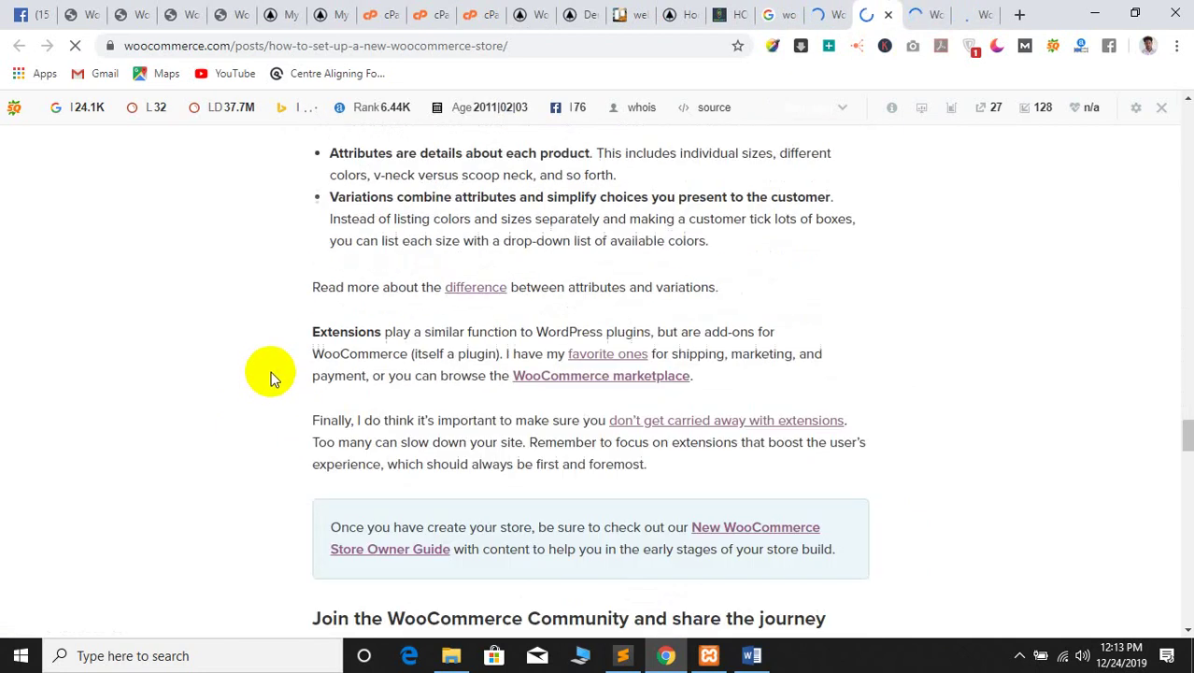
pyautogui.scroll(-2, 273, 369)
pyautogui.scroll(3, 278, 359)
pyautogui.click(925, 14)
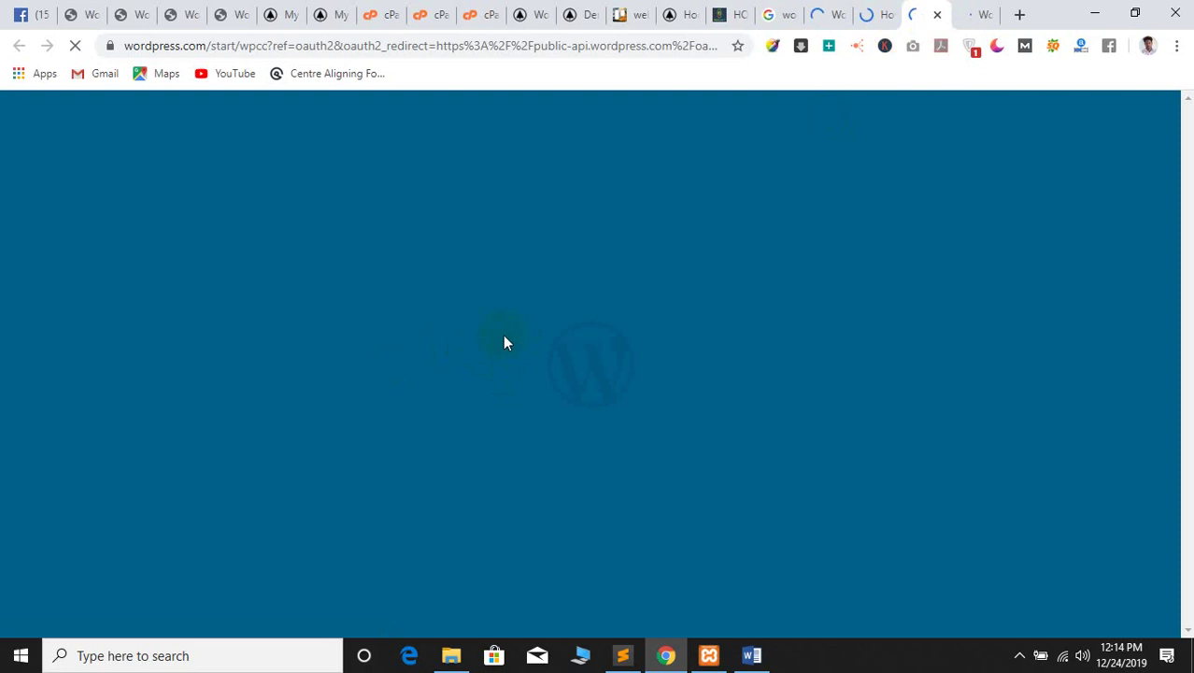
# Skim the Setup Wizard documentation, then scroll to the WordPress.com sign-up form
pyautogui.click(981, 11)
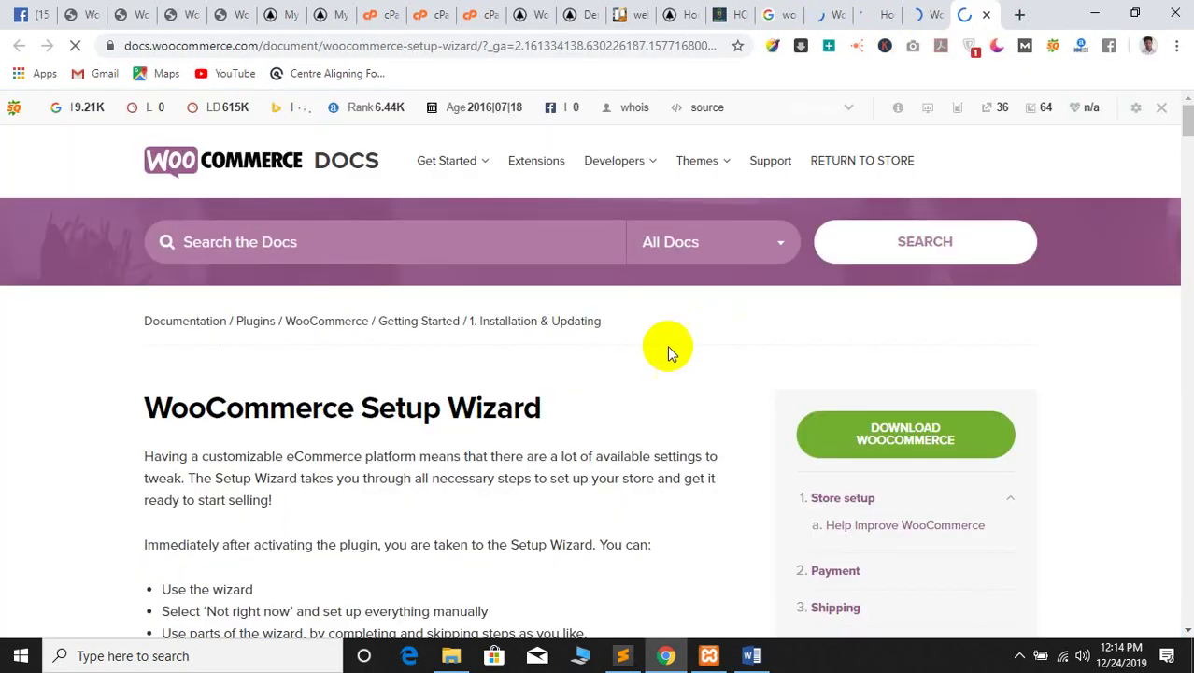
pyautogui.scroll(-4, 444, 343)
pyautogui.scroll(3, 435, 342)
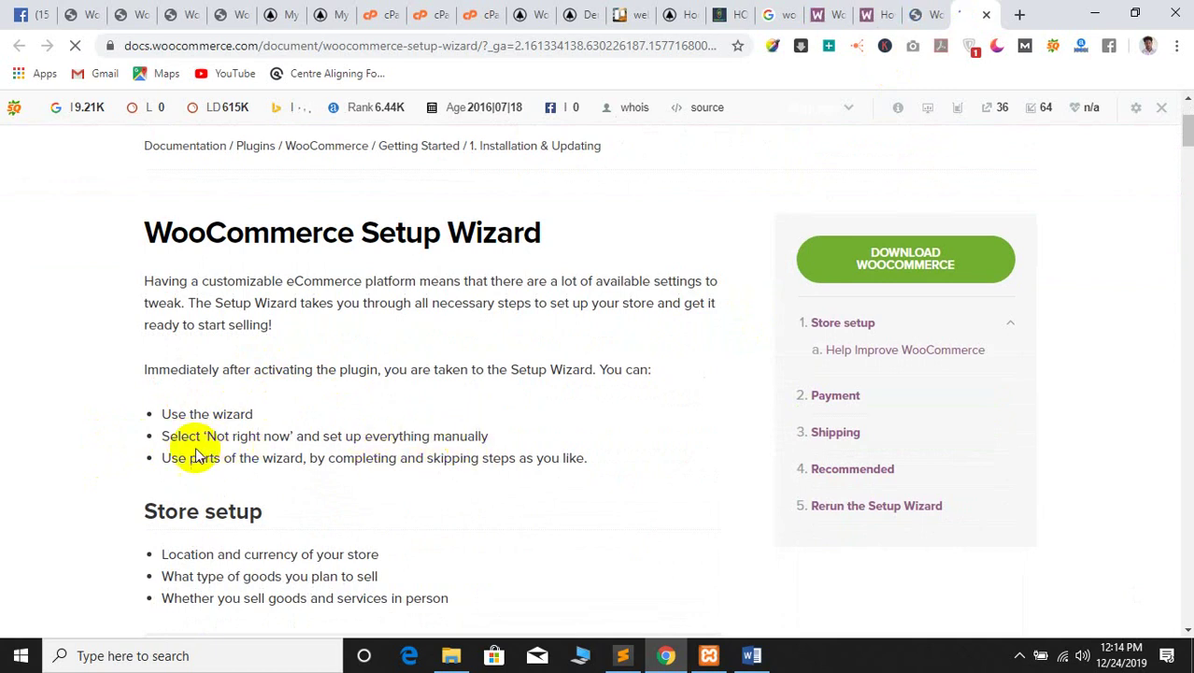
pyautogui.scroll(-1, 168, 490)
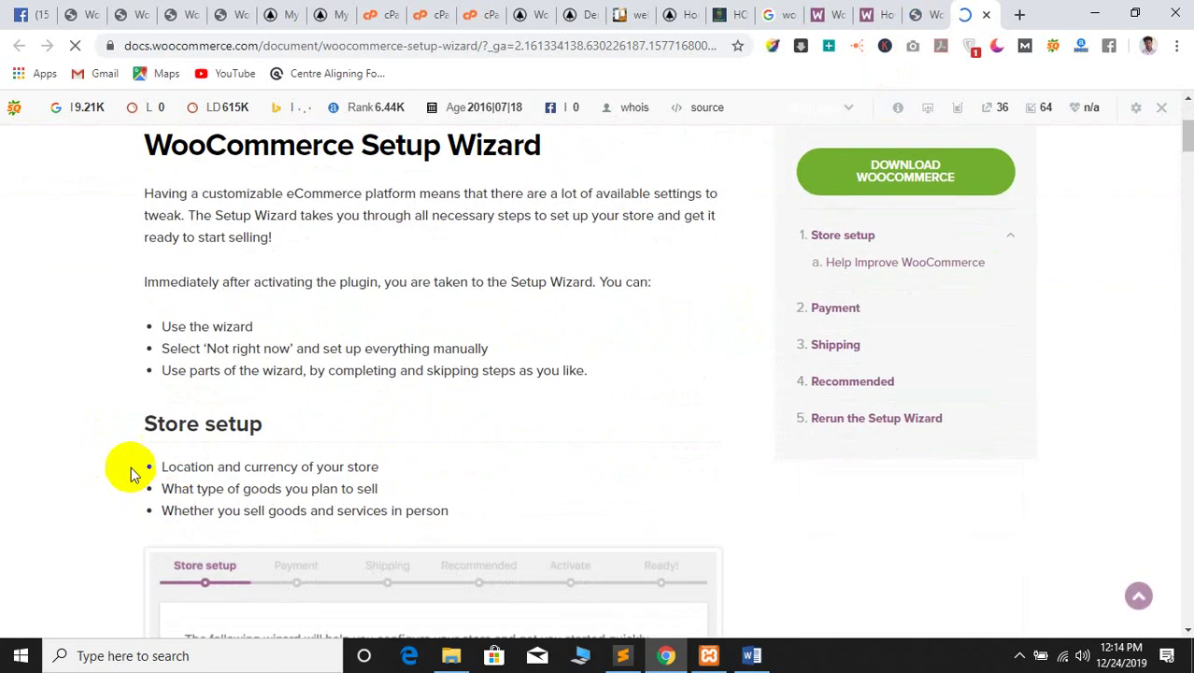
pyautogui.scroll(1, 262, 420)
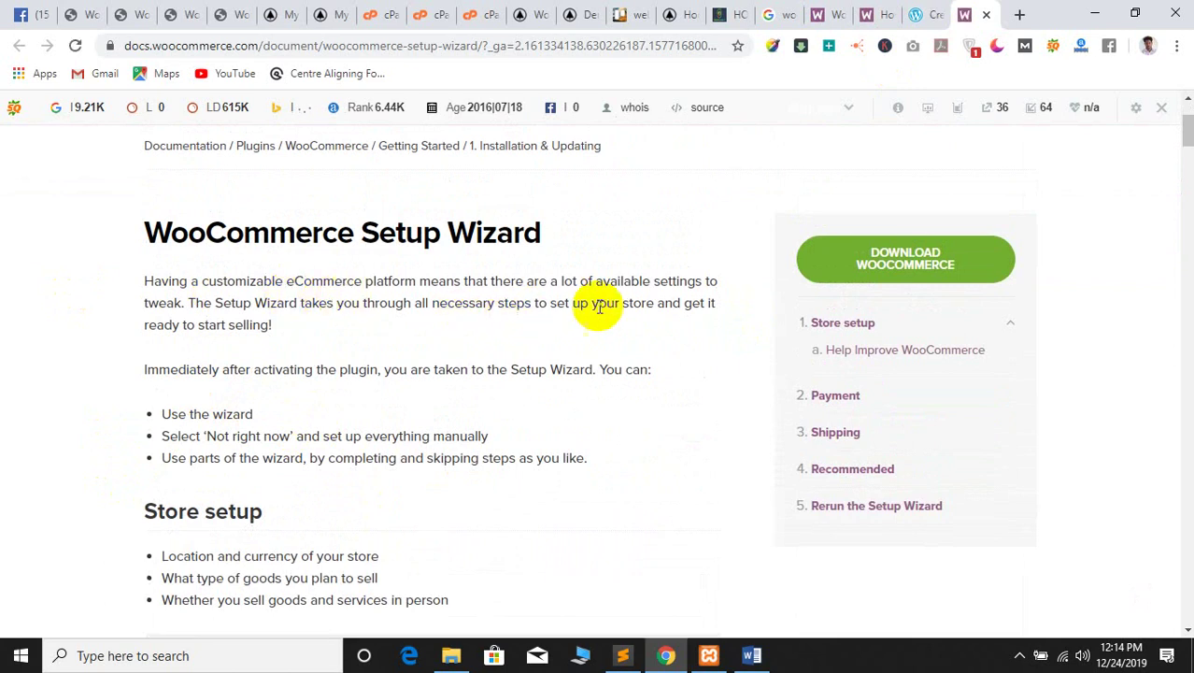
pyautogui.scroll(-10, 141, 359)
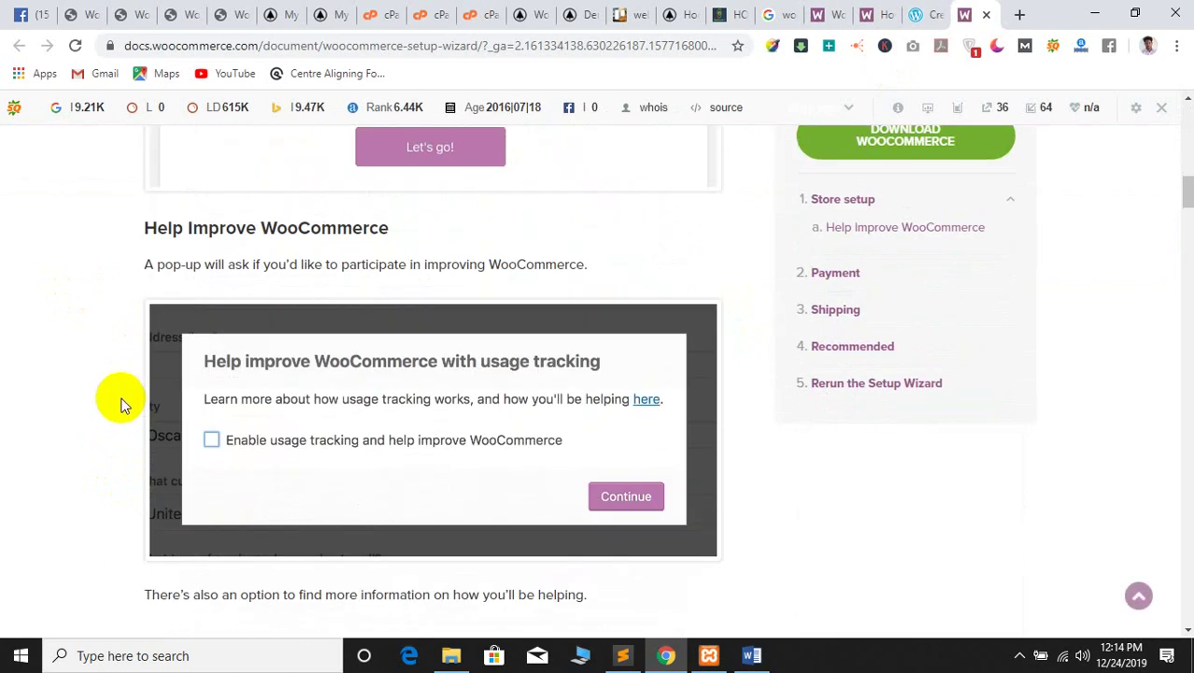
pyautogui.scroll(5, 122, 404)
pyautogui.scroll(5, 119, 401)
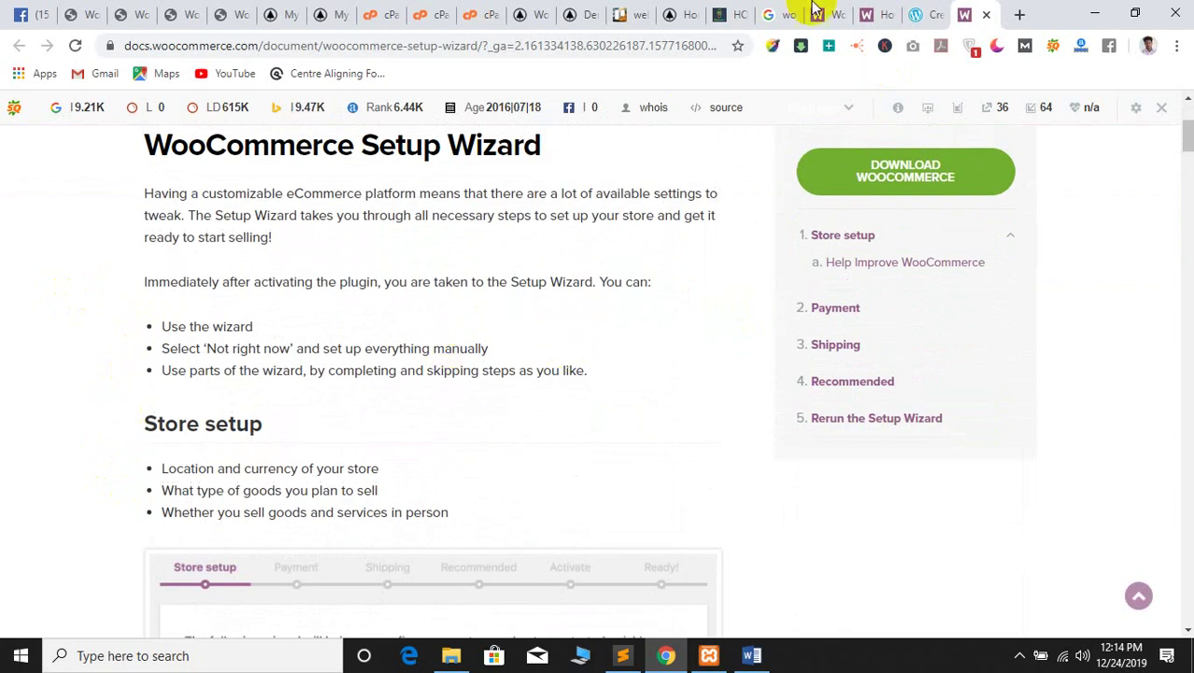
pyautogui.click(918, 11)
pyautogui.scroll(-3, 448, 332)
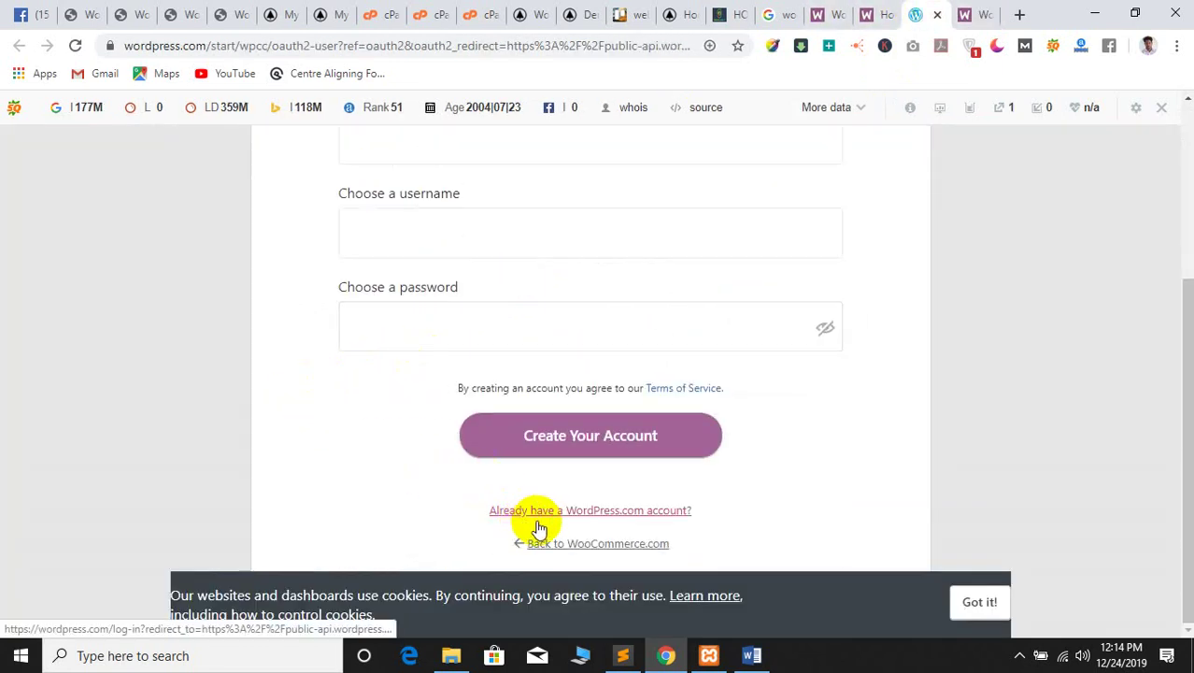
# Move to the WordPress.com log-in form, then close that tab without signing in
pyautogui.click(580, 512)
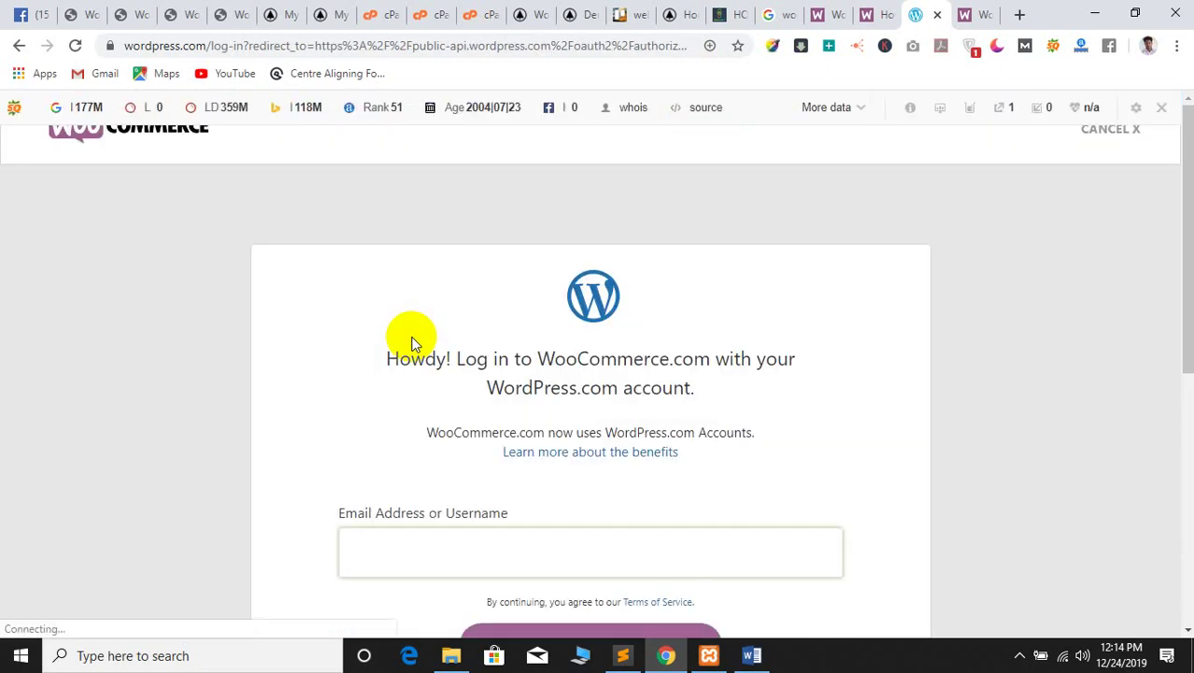
pyautogui.scroll(-3, 439, 353)
pyautogui.scroll(-2, 439, 369)
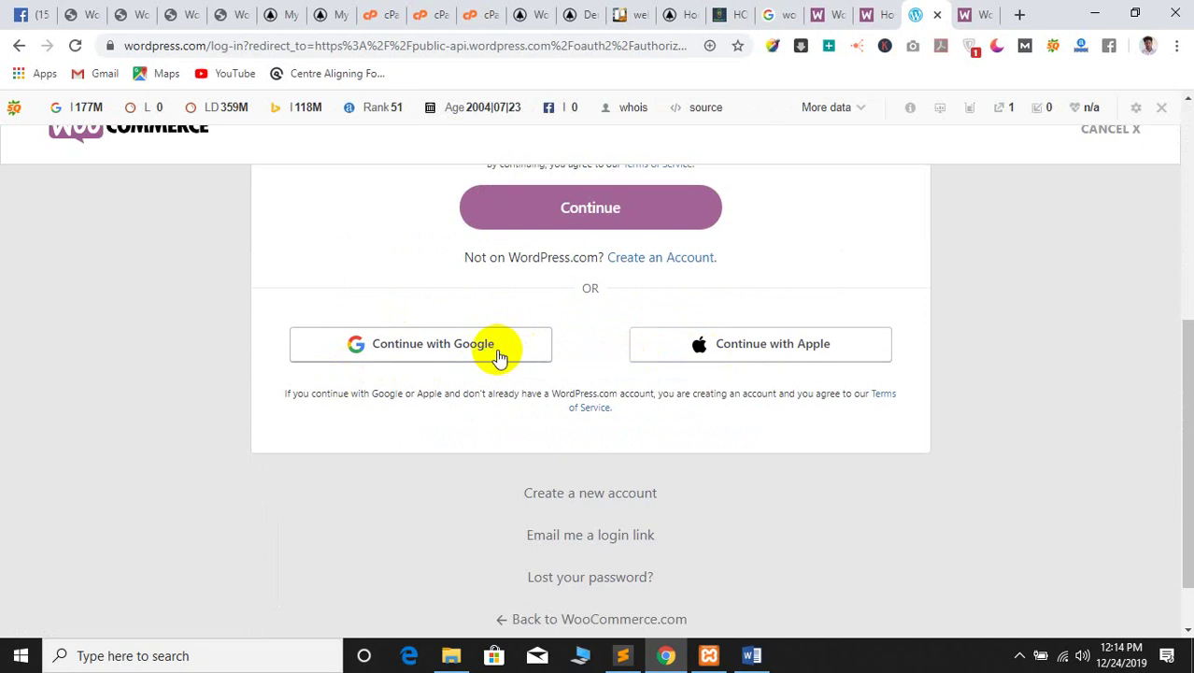
pyautogui.scroll(4, 429, 350)
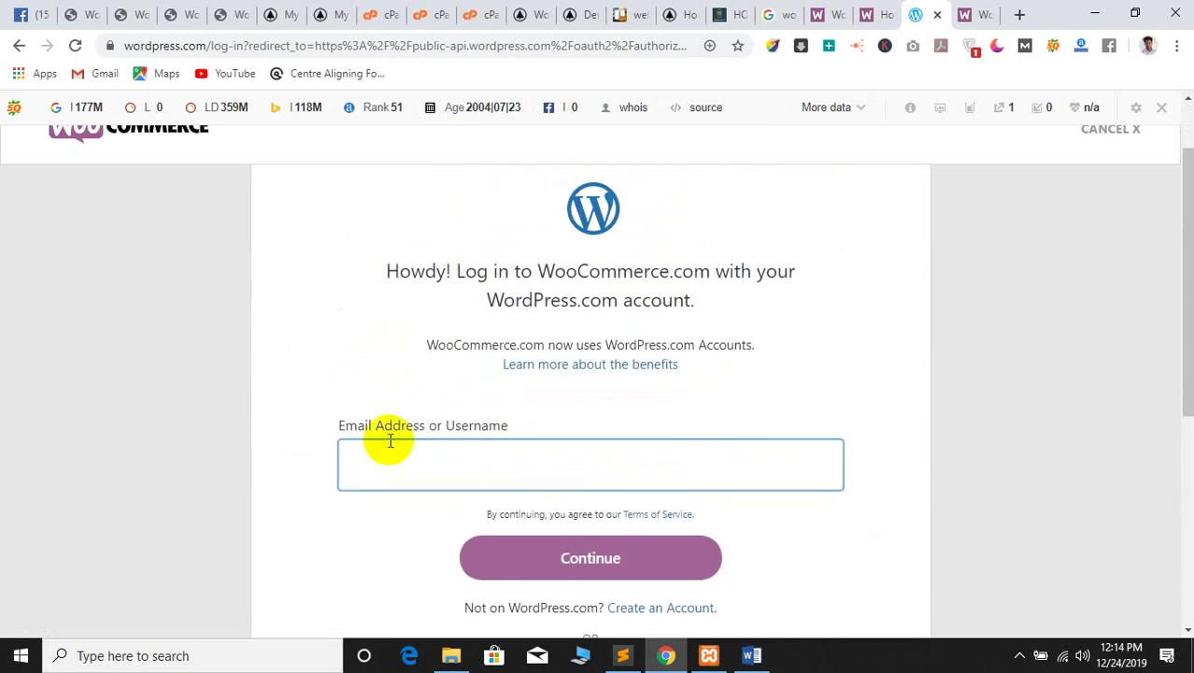
pyautogui.click(383, 455)
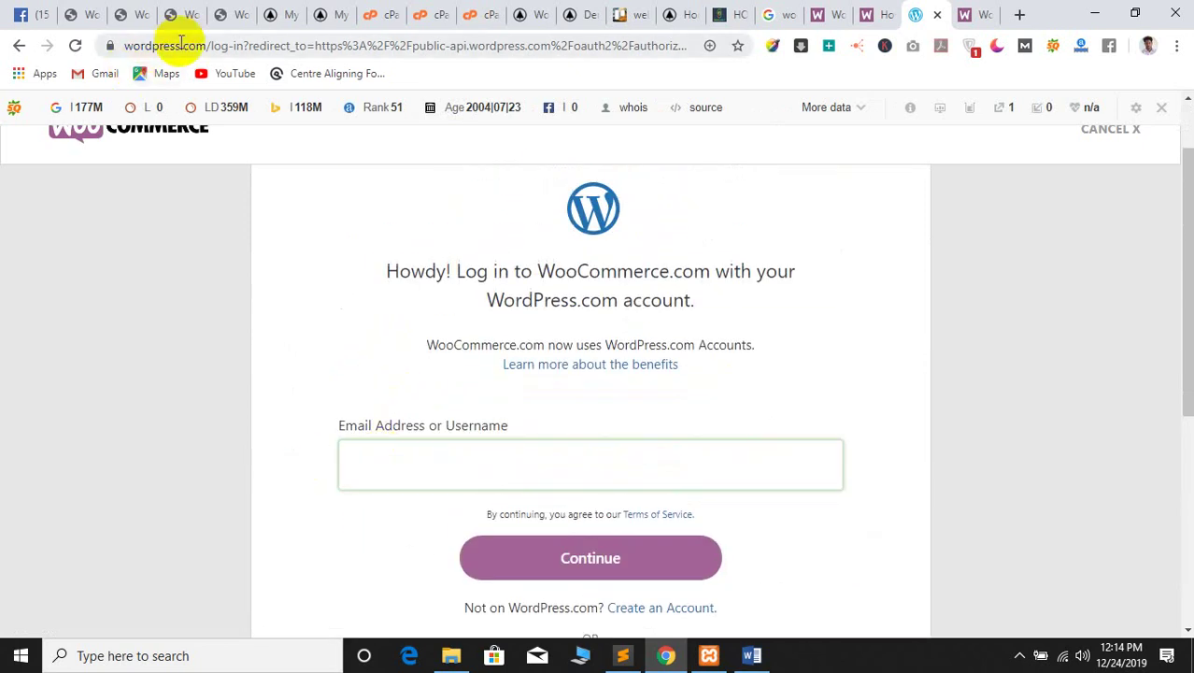
pyautogui.click(939, 15)
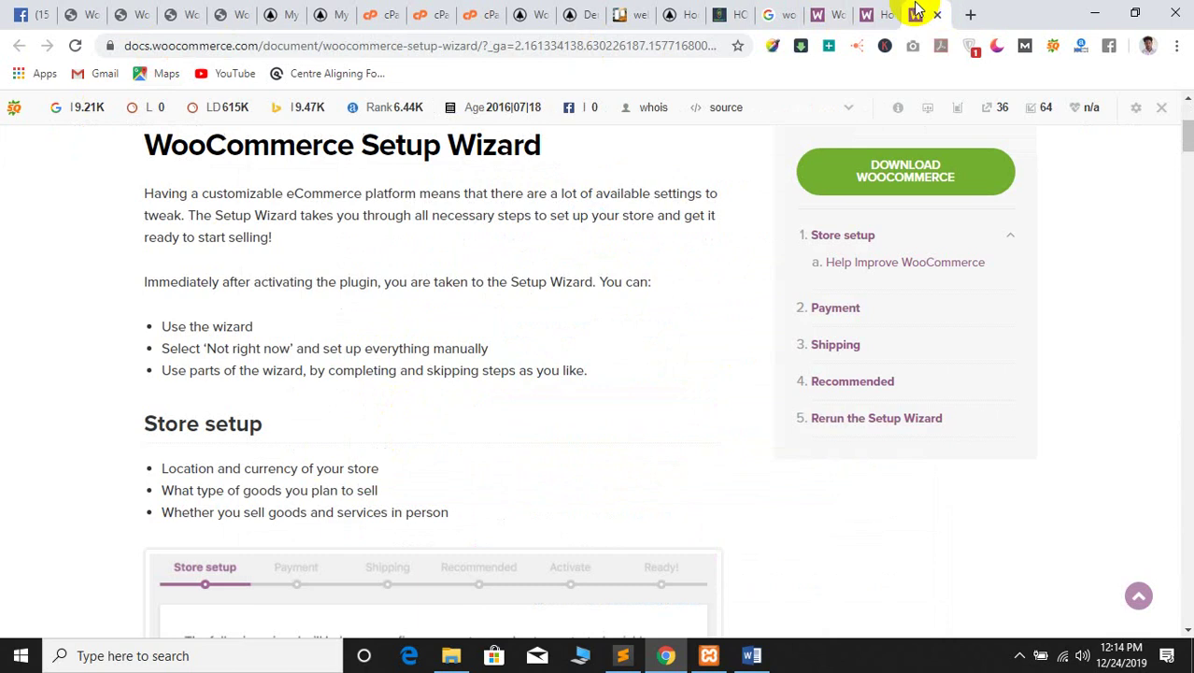
# Scroll back up the store-setup article, glance at the Setup Wizard docs, return to settings
pyautogui.click(892, 9)
pyautogui.scroll(10, 217, 336)
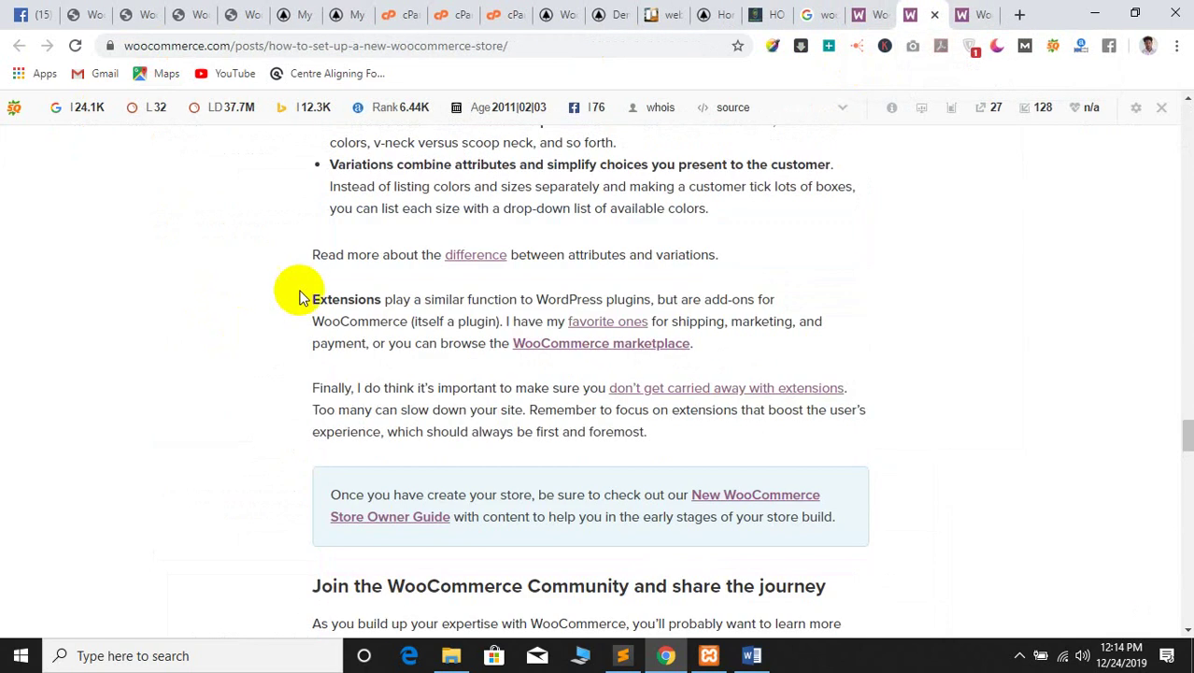
pyautogui.scroll(20, 532, 293)
pyautogui.scroll(10, 499, 240)
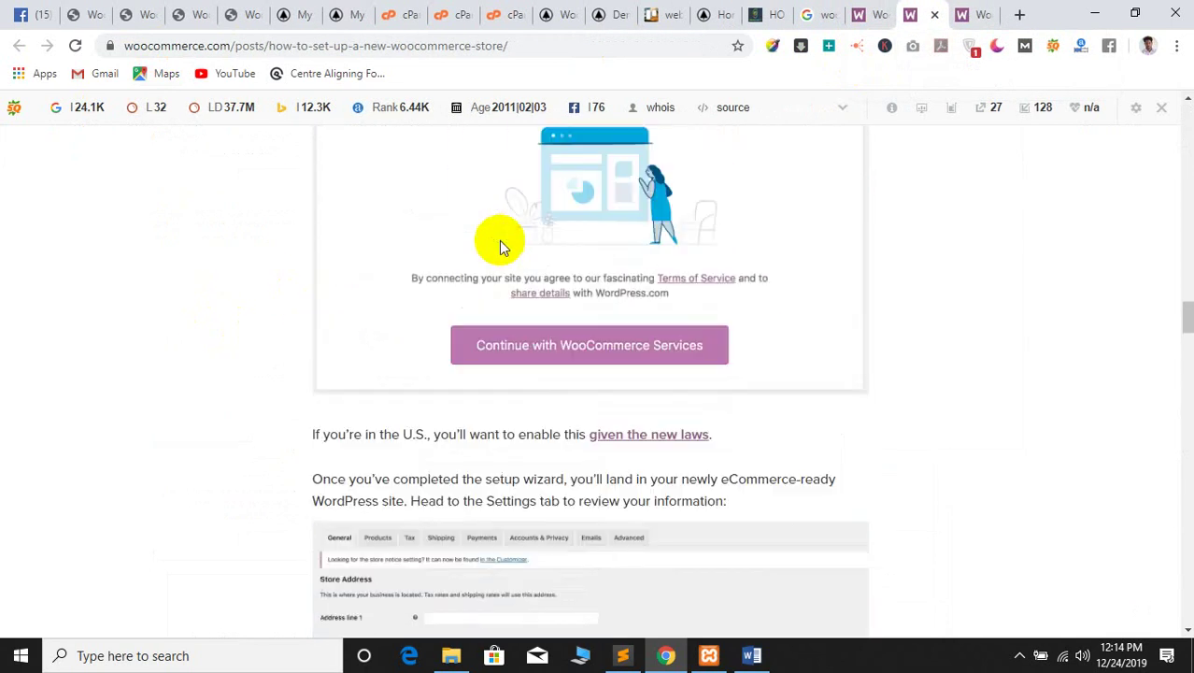
pyautogui.scroll(15, 276, 317)
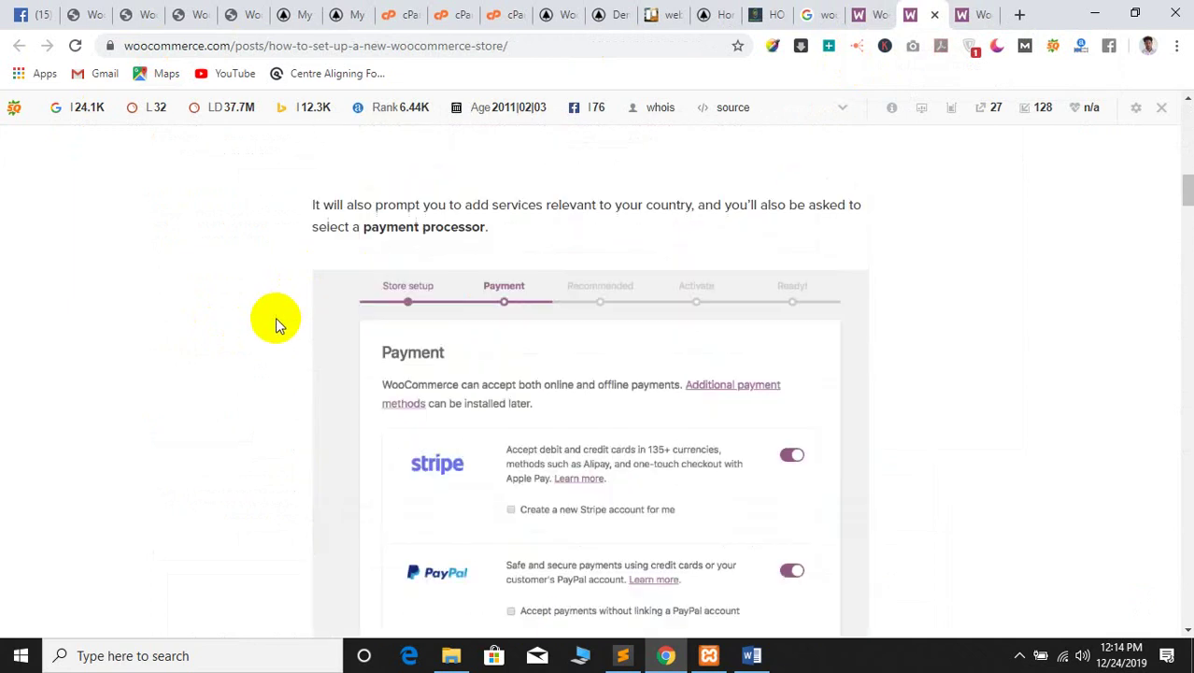
pyautogui.scroll(1, 280, 317)
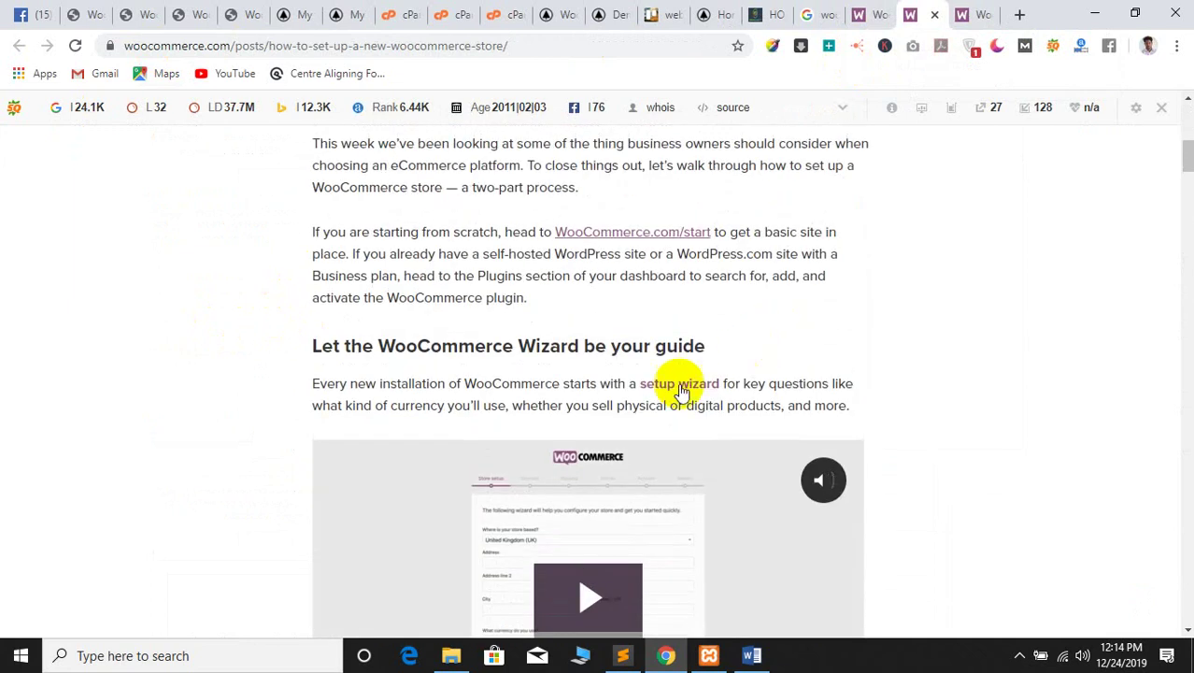
pyautogui.click(964, 15)
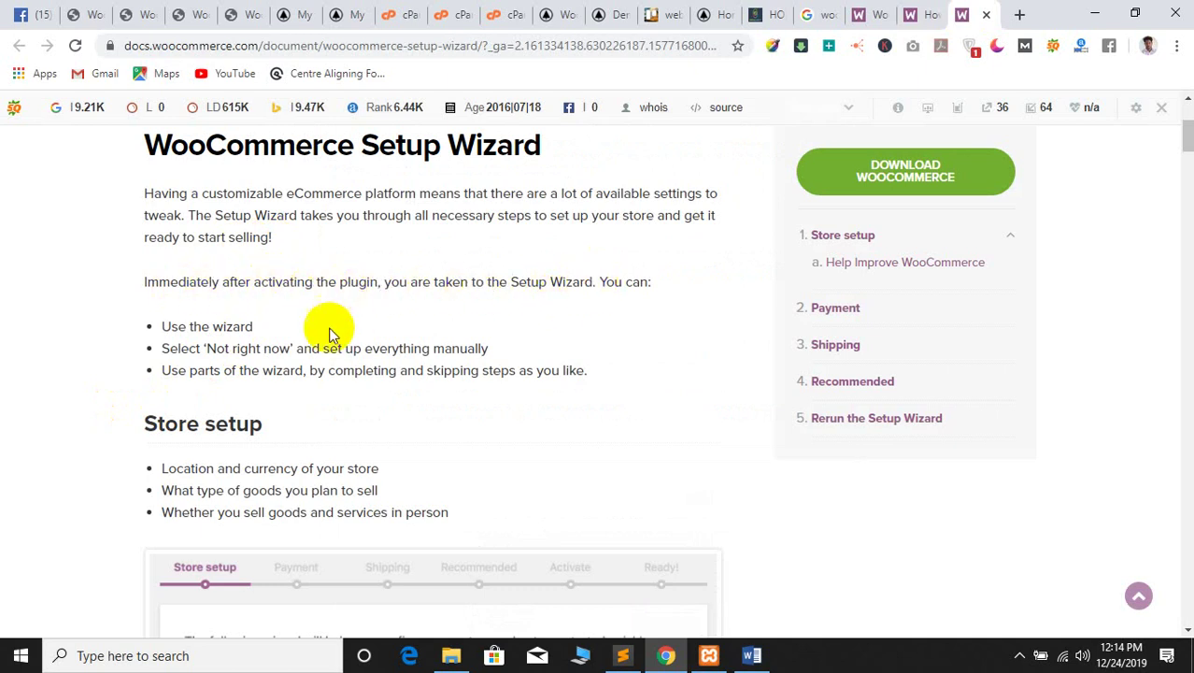
pyautogui.click(187, 14)
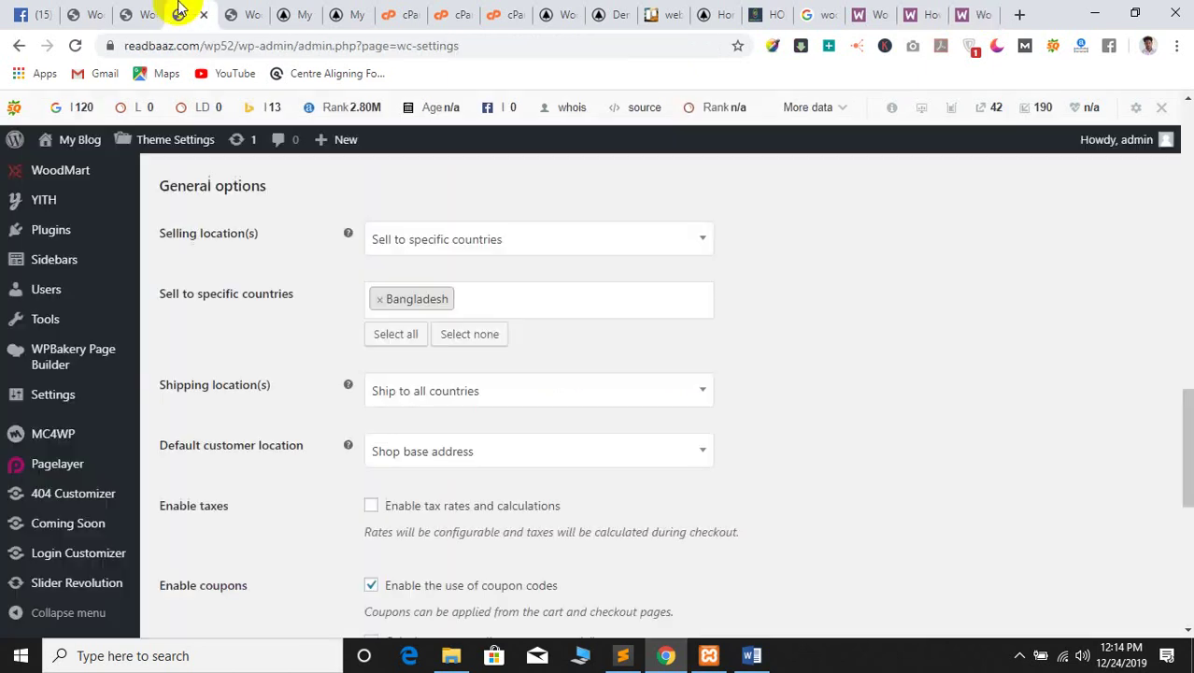
# Go to Plugins > Installed Plugins and deactivate WooCommerce
pyautogui.click(235, 12)
pyautogui.click(96, 446)
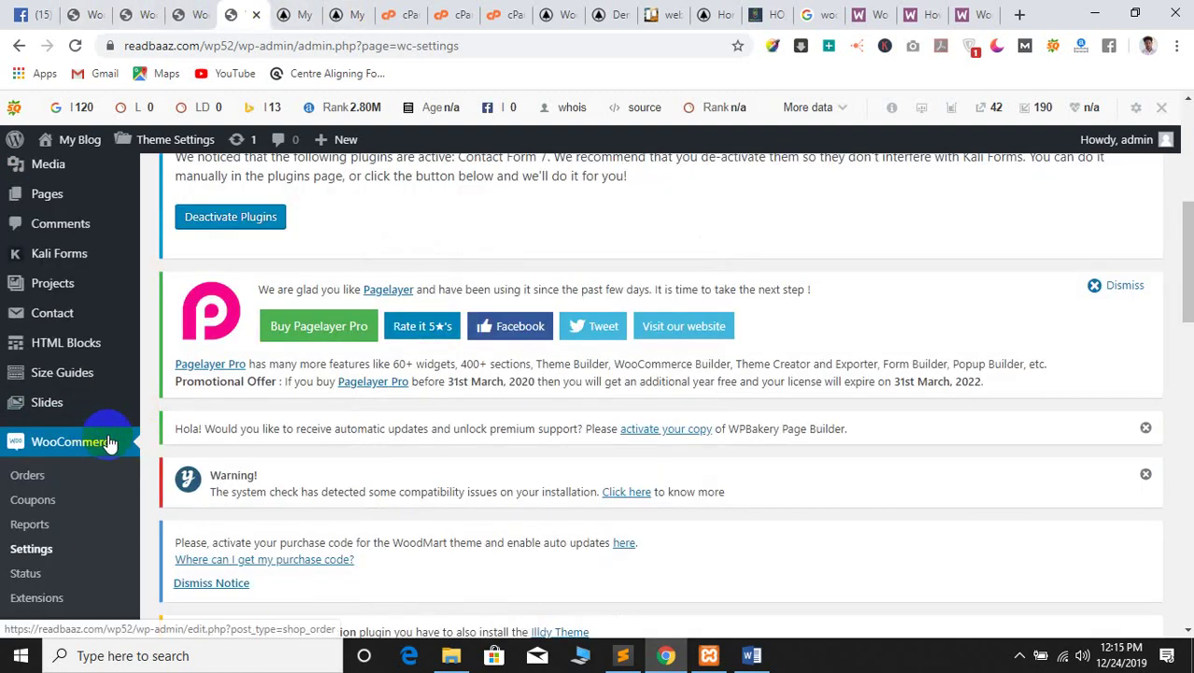
pyautogui.scroll(-4, 19, 486)
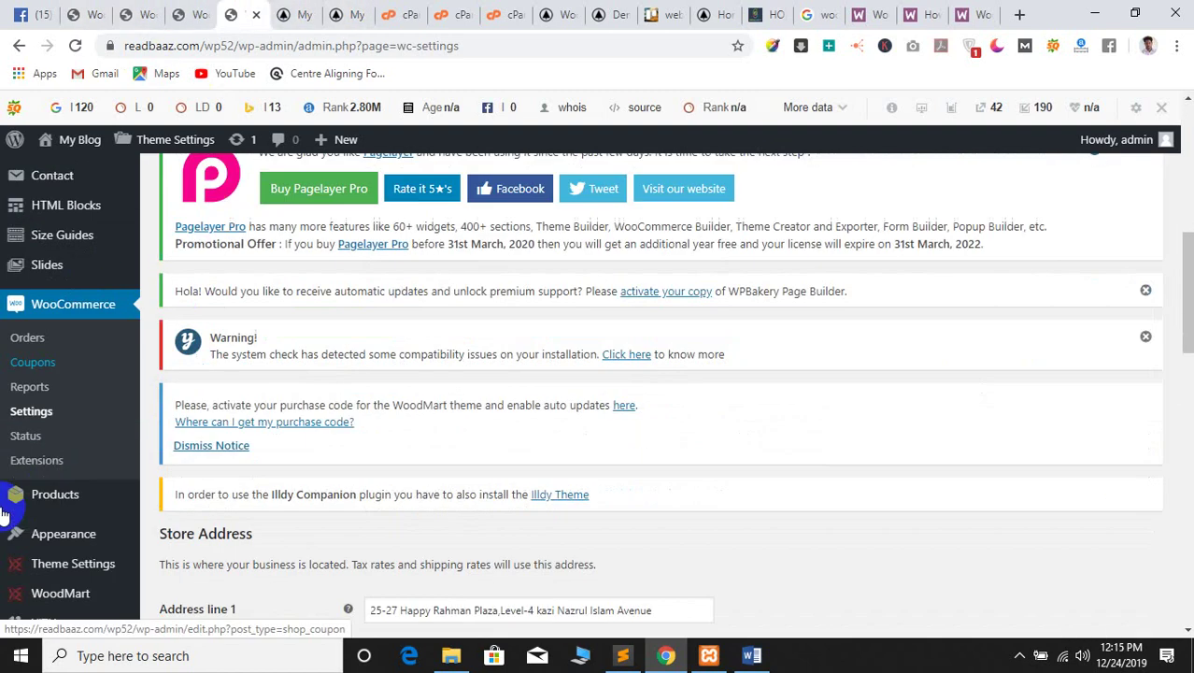
pyautogui.moveTo(49, 439)
pyautogui.click(179, 448)
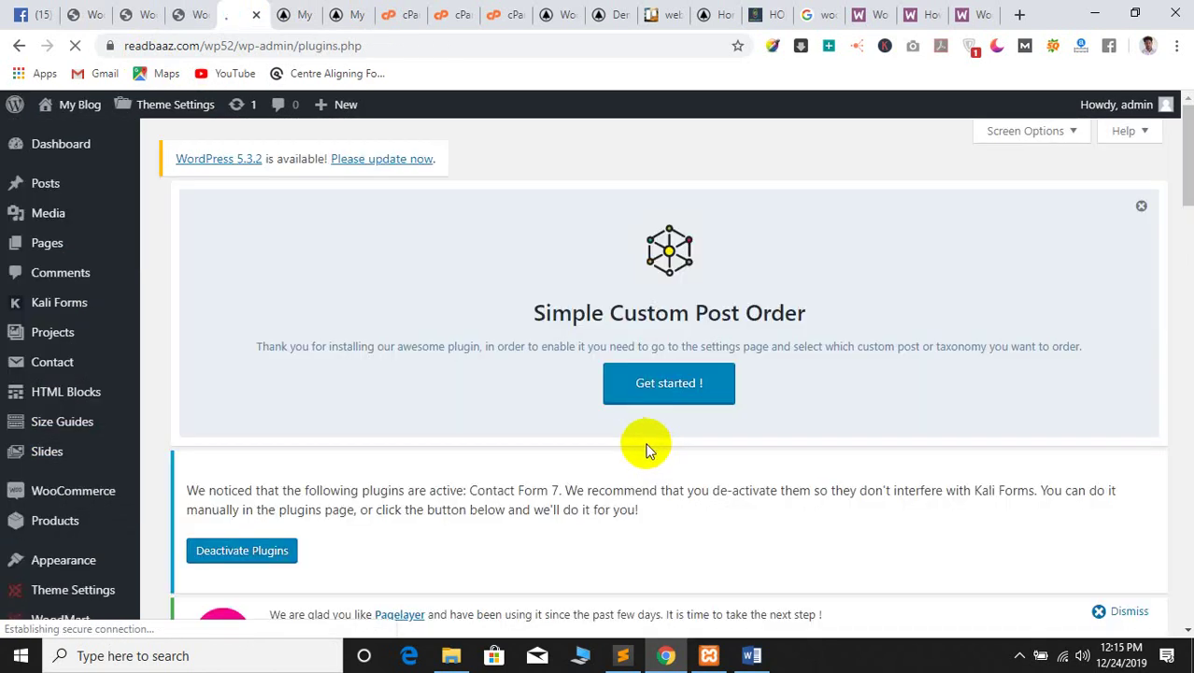
pyautogui.scroll(-10, 597, 439)
pyautogui.scroll(-4, 391, 474)
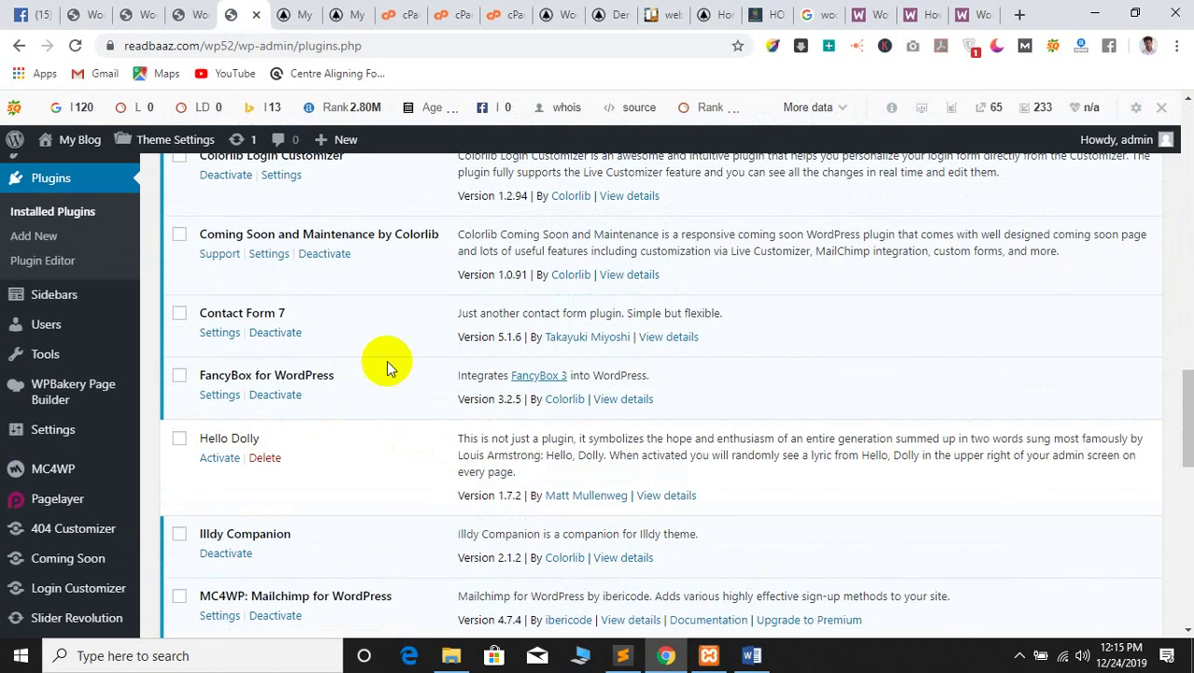
pyautogui.scroll(-3, 374, 402)
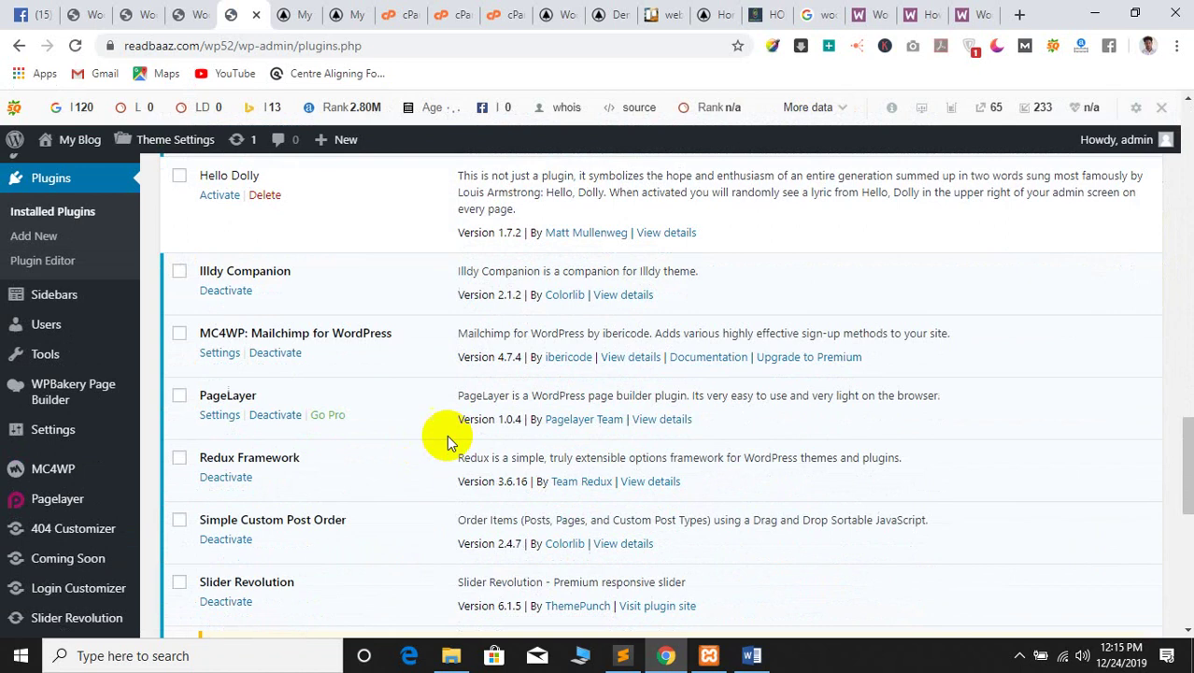
pyautogui.scroll(-3, 425, 432)
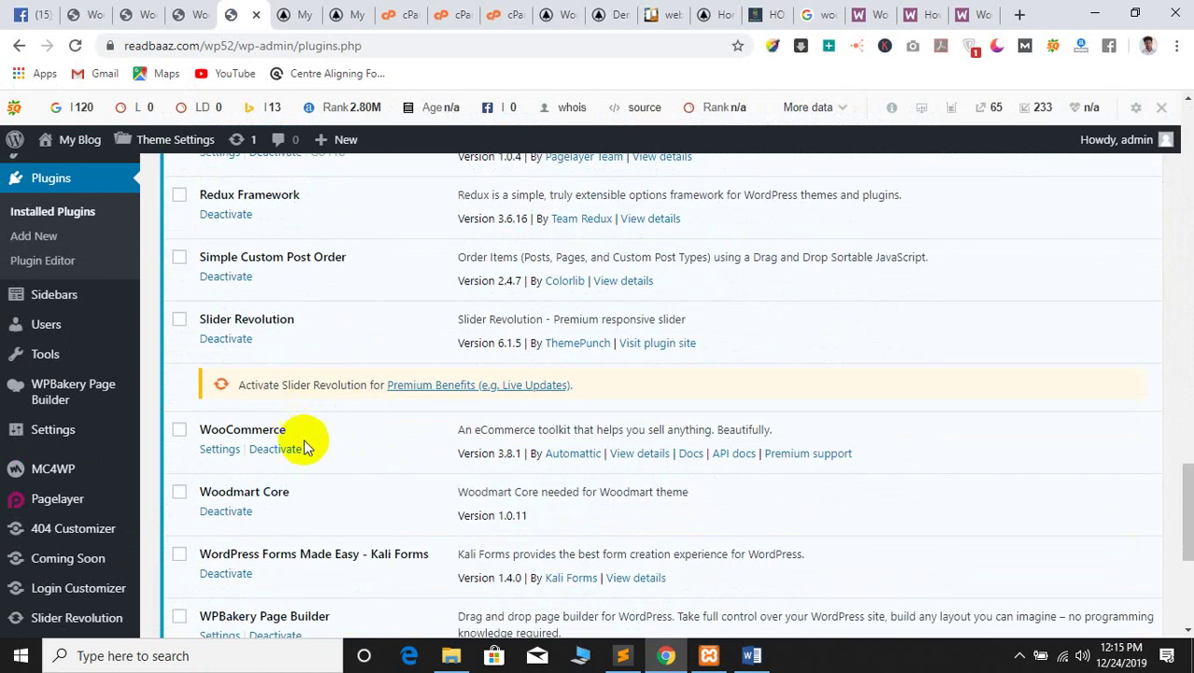
pyautogui.click(270, 449)
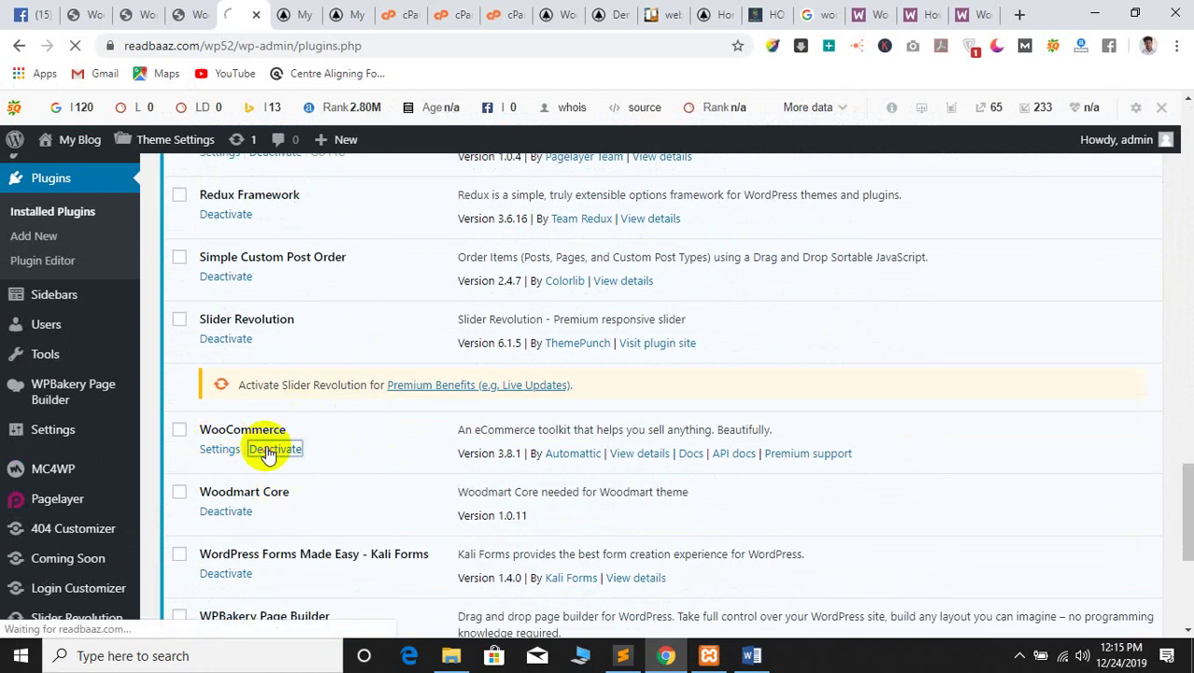
# Reload the site's front page in the other tab
pyautogui.scroll(-5, 476, 430)
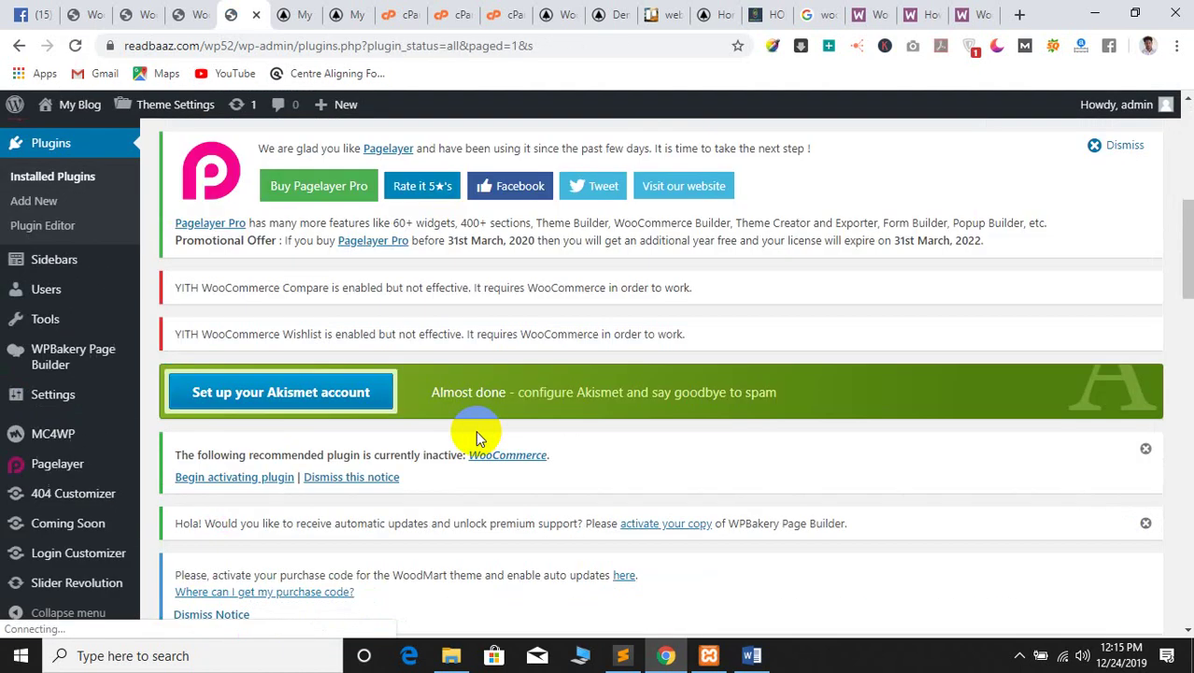
pyautogui.scroll(-10, 417, 458)
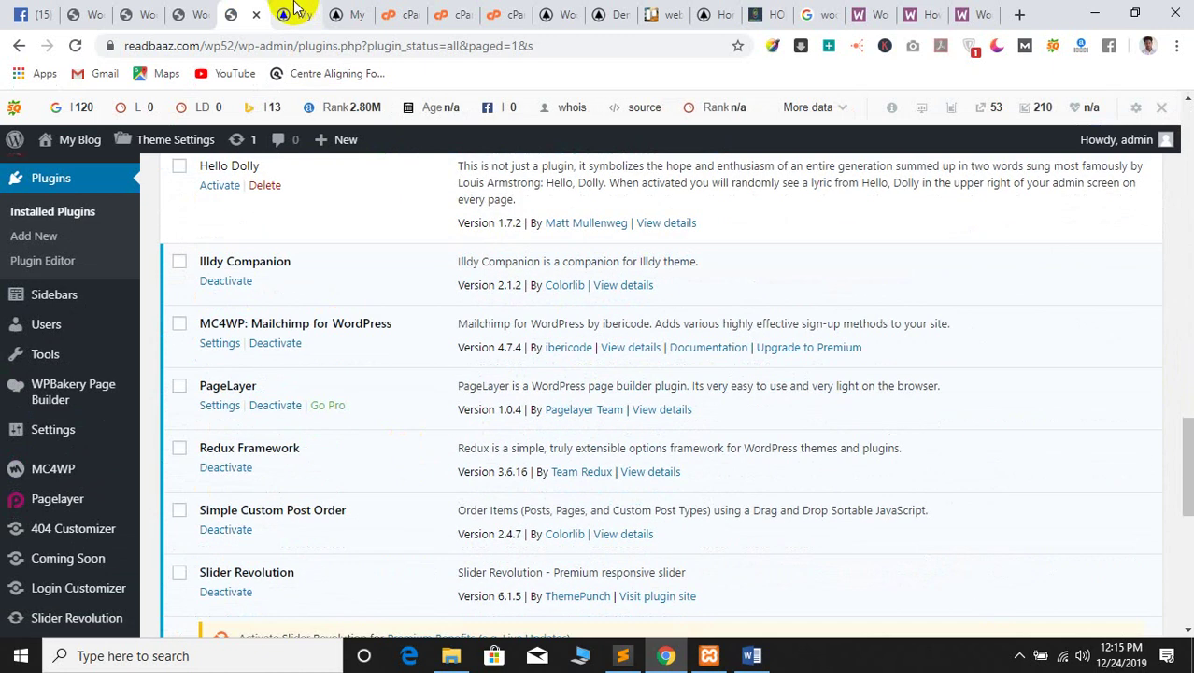
pyautogui.click(295, 15)
pyautogui.click(75, 45)
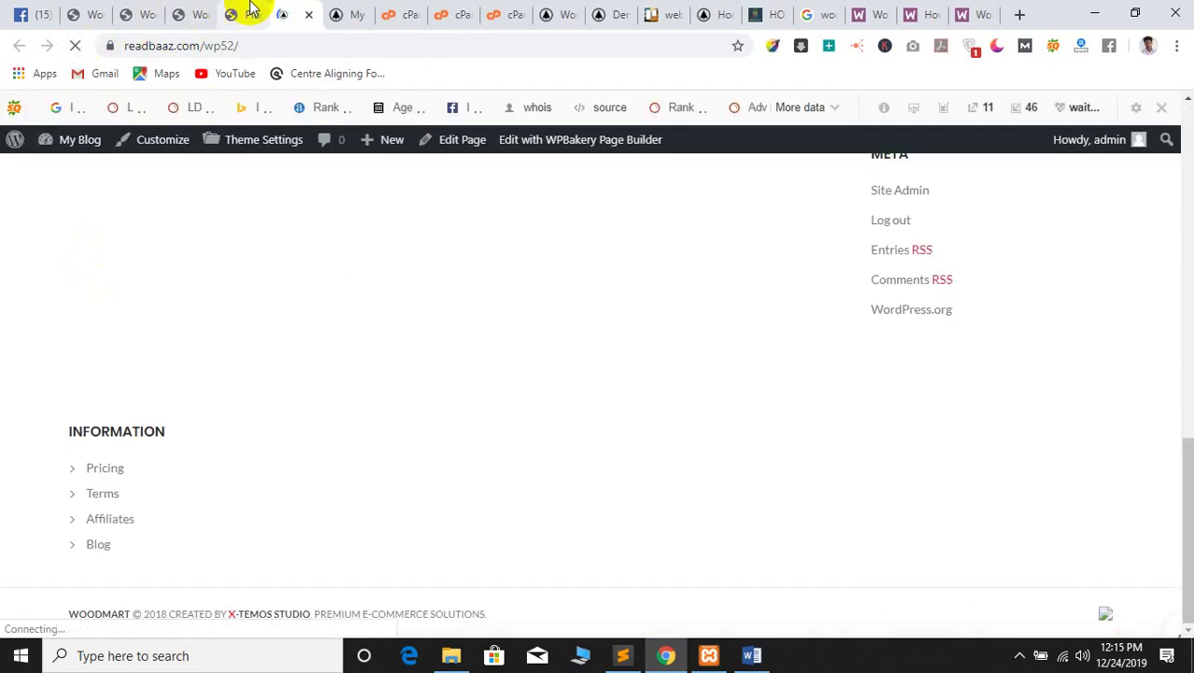
# Activate WooCommerce again from the Plugins list, launching its store setup wizard
pyautogui.click(251, 9)
pyautogui.hotkey('ctrl', 'Tab')
pyautogui.click(251, 9)
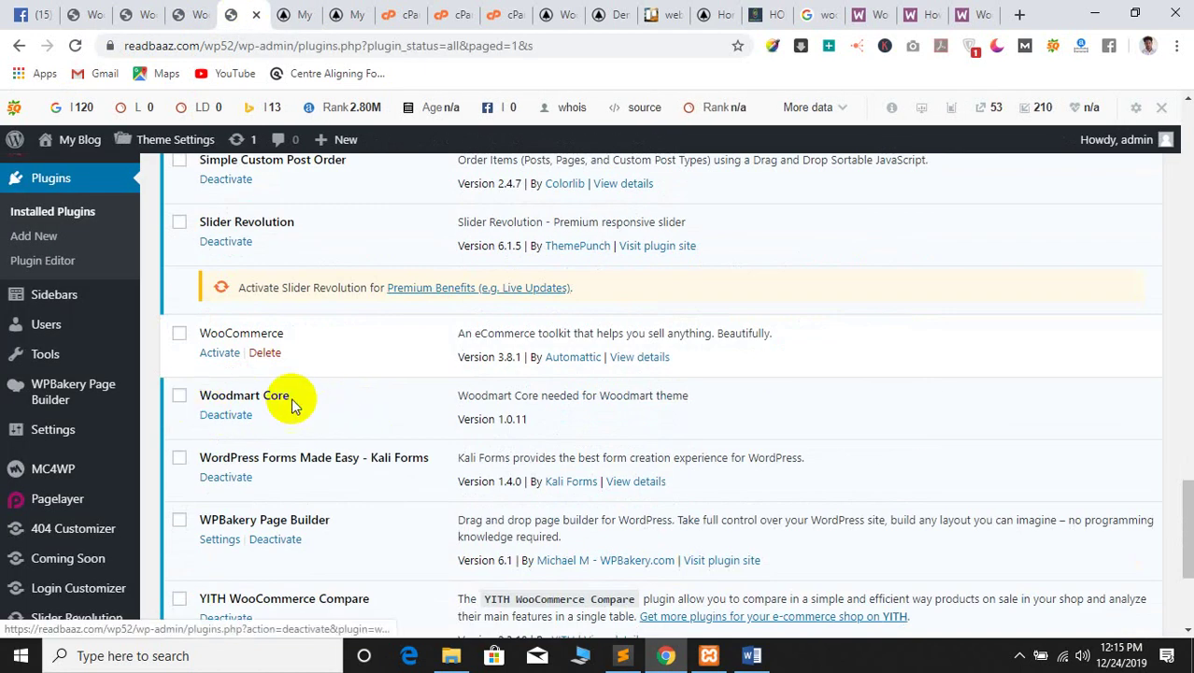
pyautogui.click(223, 359)
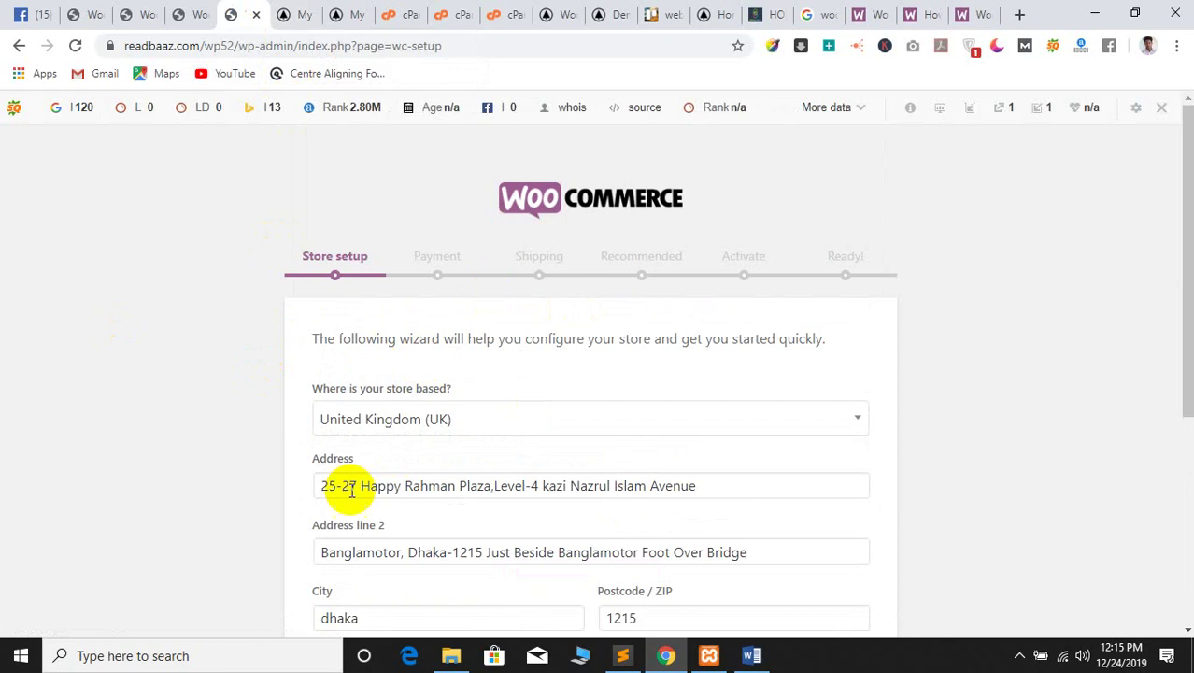
# Set the store's country to Bangladesh and its state to Dhaka
pyautogui.scroll(-1, 383, 355)
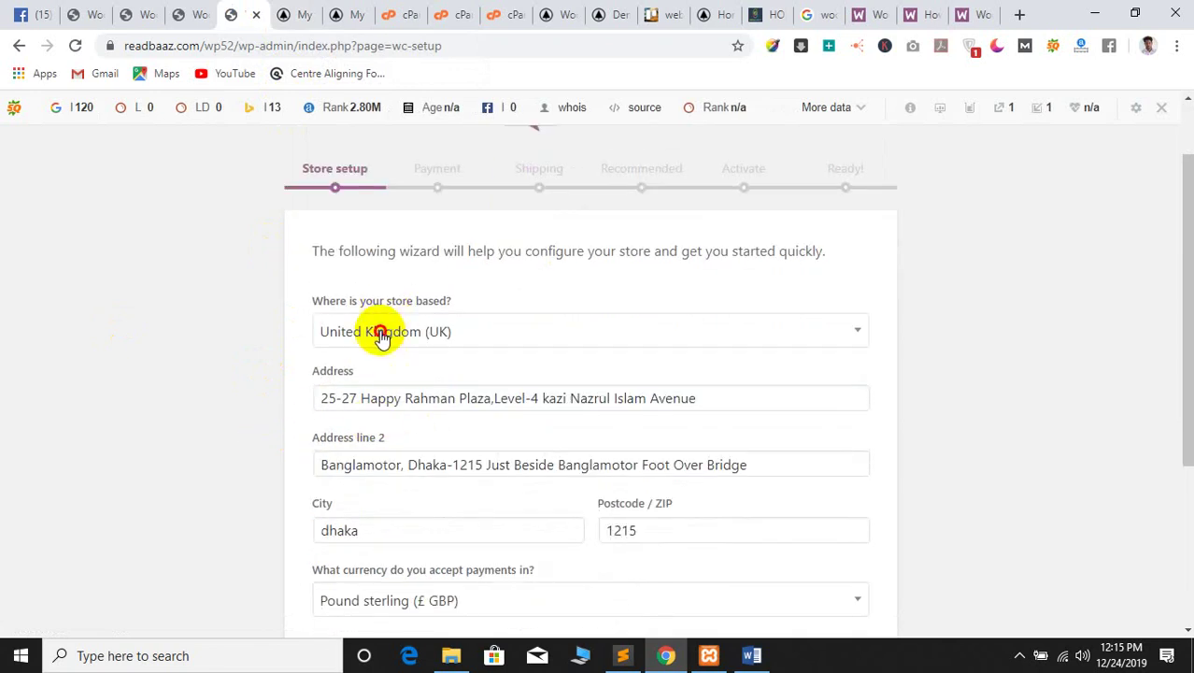
pyautogui.click(381, 333)
pyautogui.click(387, 358)
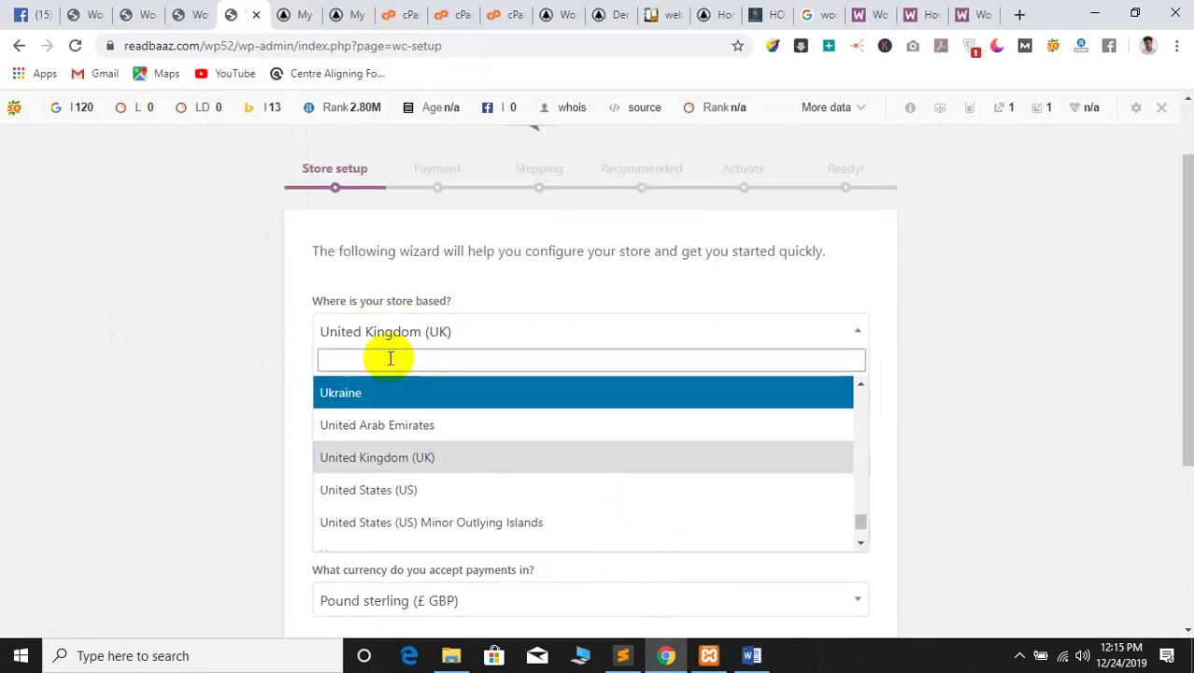
pyautogui.write('ban')
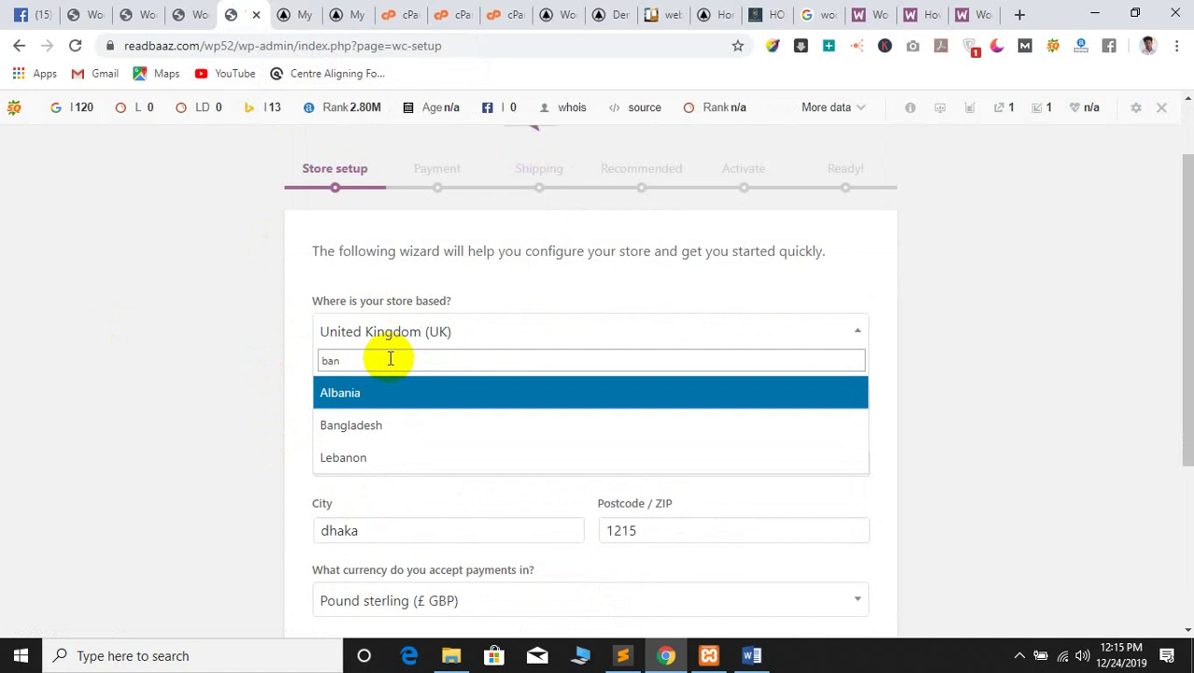
pyautogui.click(387, 425)
pyautogui.scroll(-1, 88, 419)
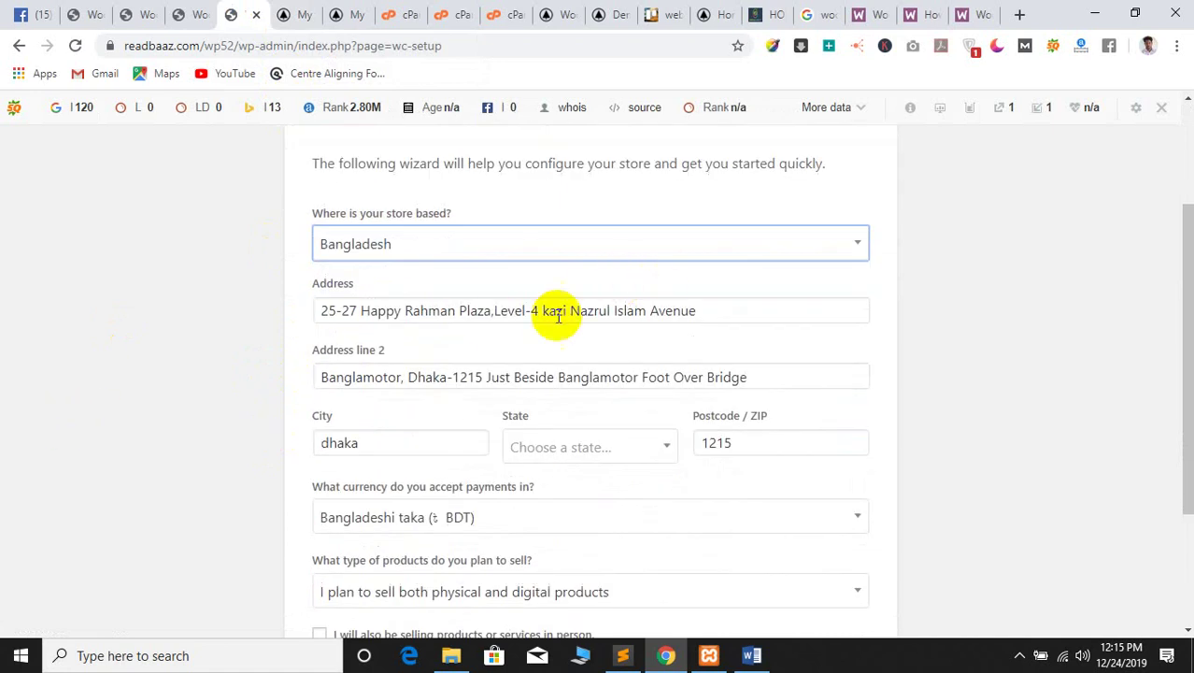
pyautogui.scroll(2, 327, 383)
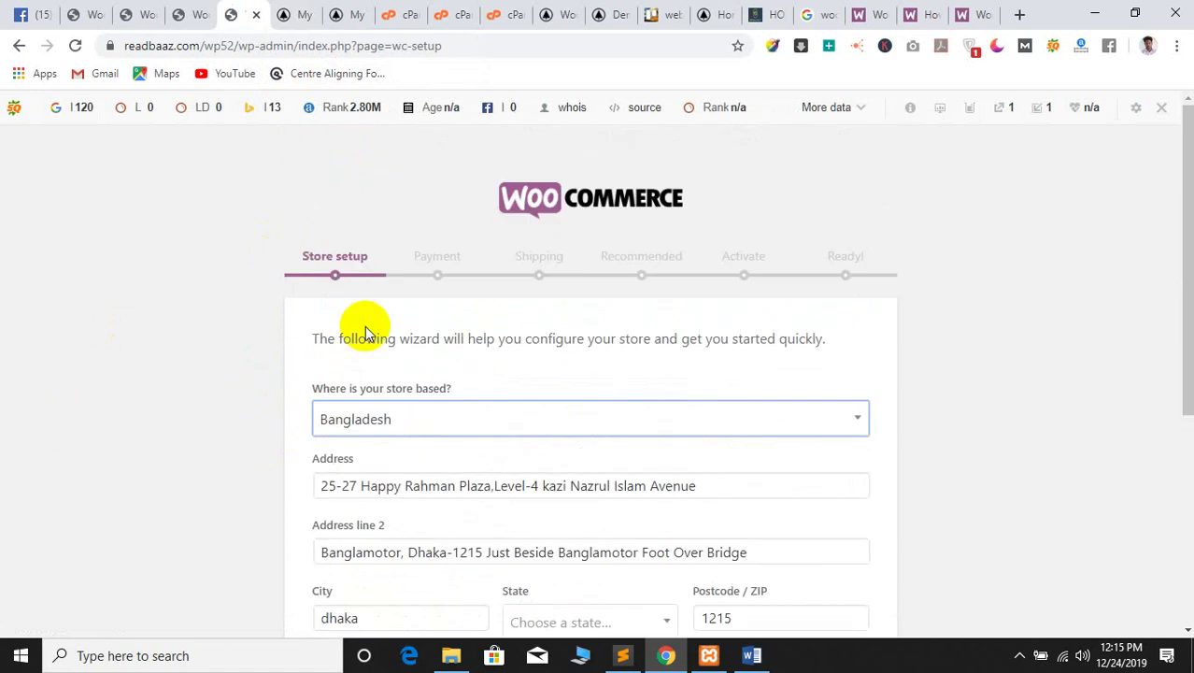
pyautogui.scroll(-3, 383, 383)
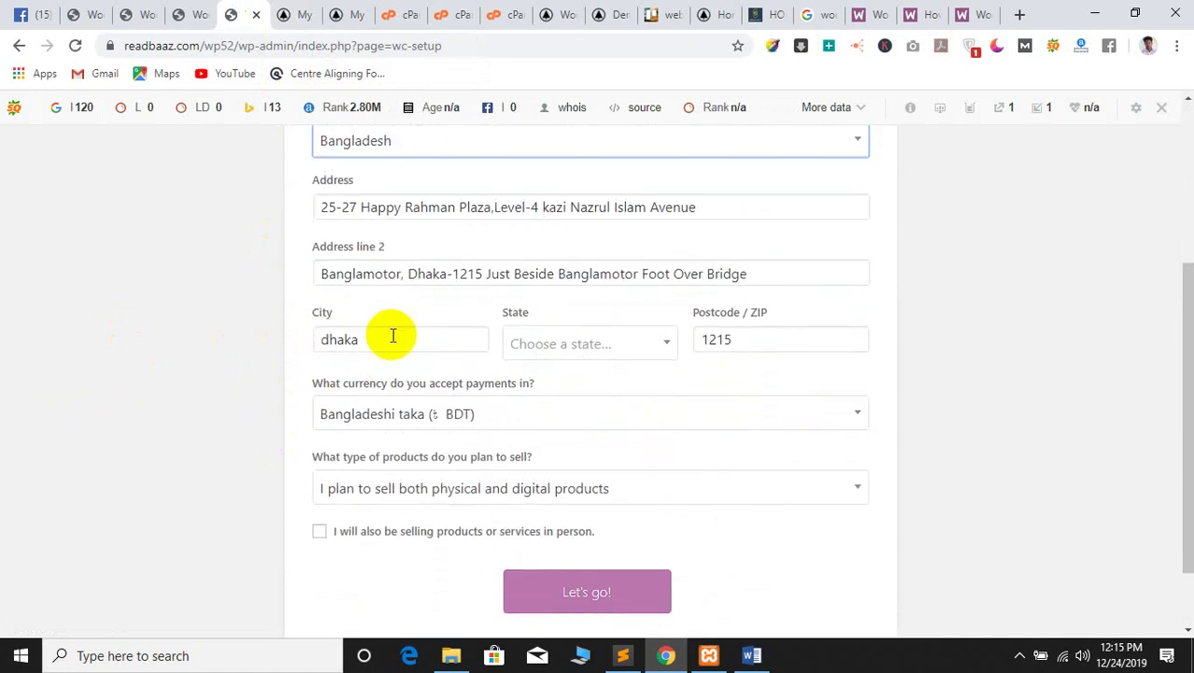
pyautogui.click(369, 339)
pyautogui.click(579, 346)
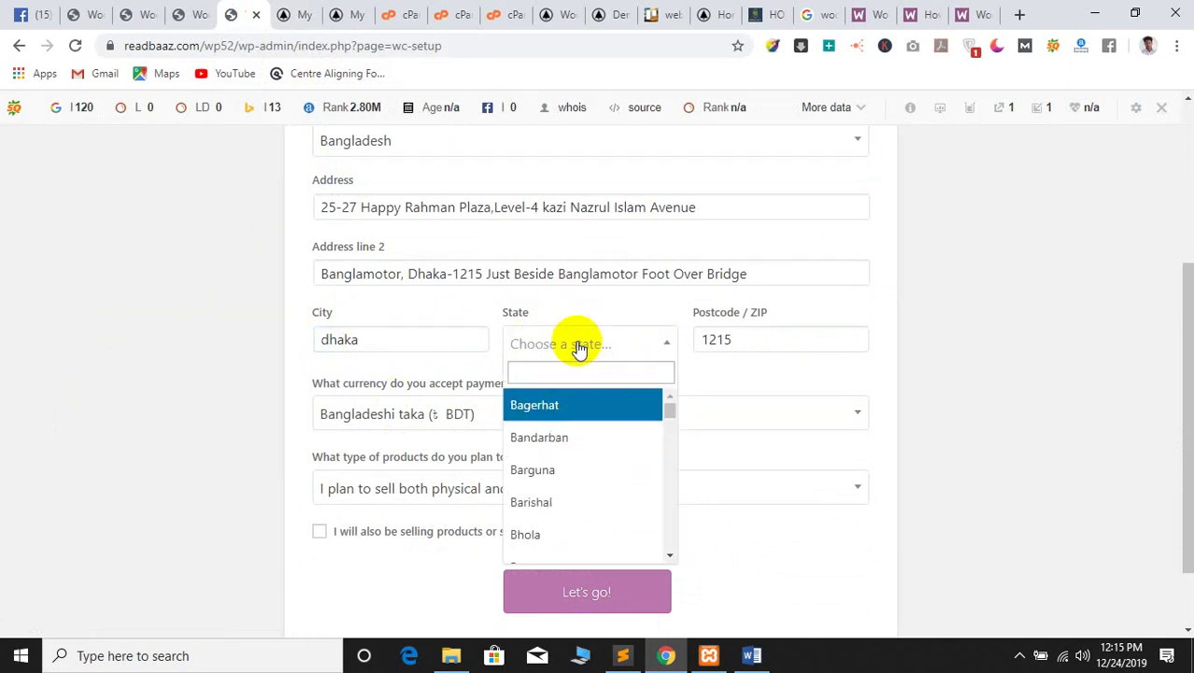
pyautogui.write('dh')
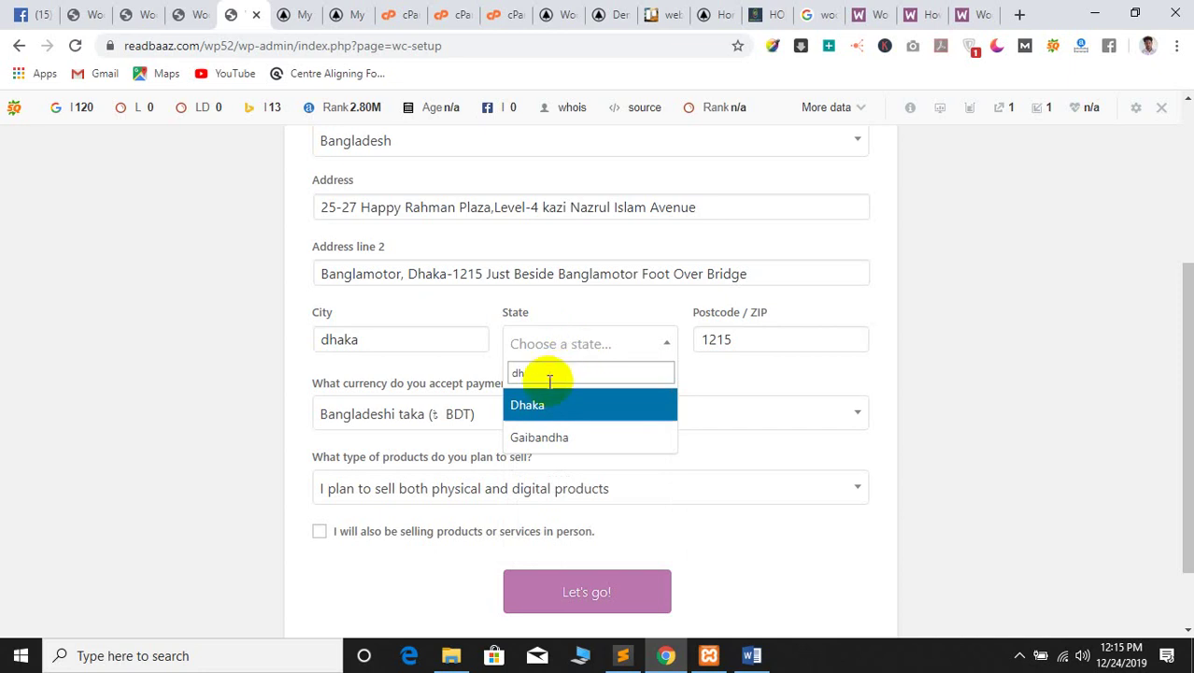
pyautogui.click(532, 405)
# Keep Bangladeshi taka as currency, submit the store details and opt into usage tracking
pyautogui.doubleClick(736, 339)
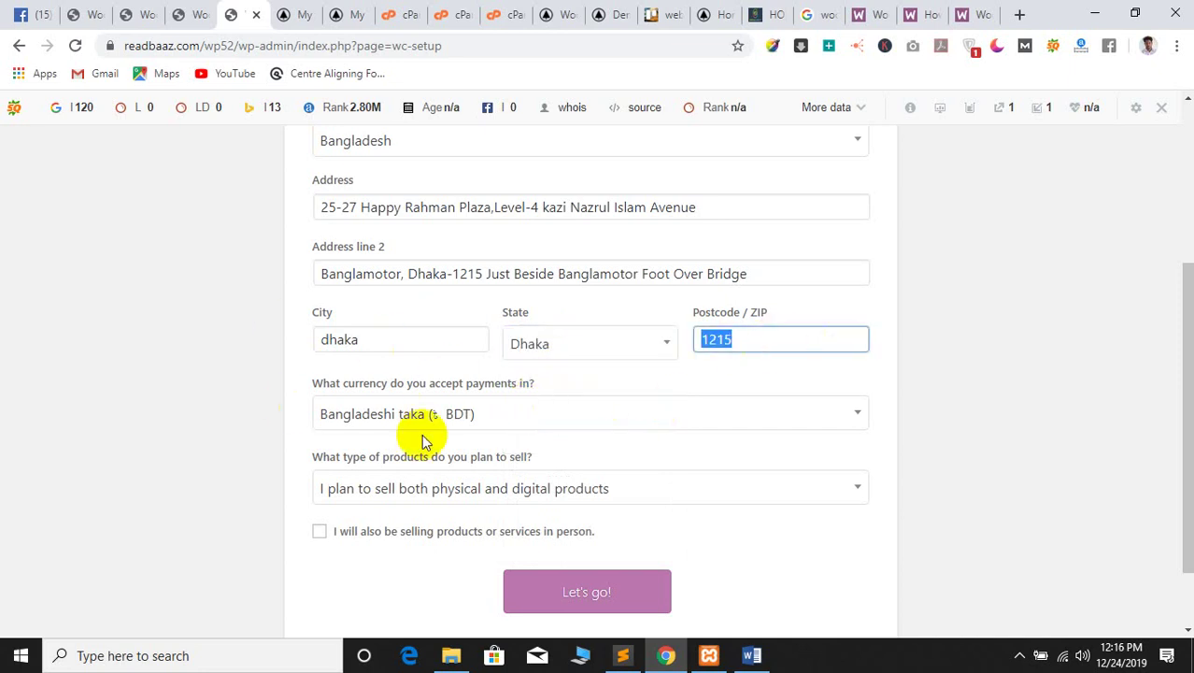
pyautogui.click(458, 416)
pyautogui.click(294, 437)
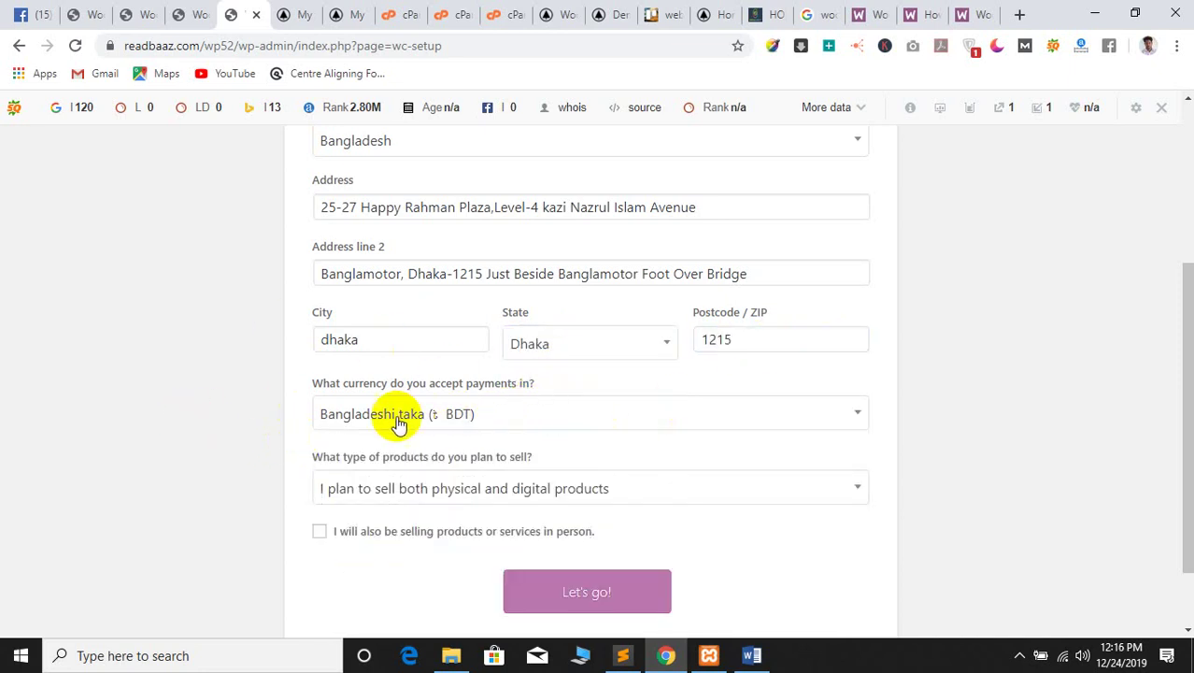
pyautogui.scroll(-2, 107, 462)
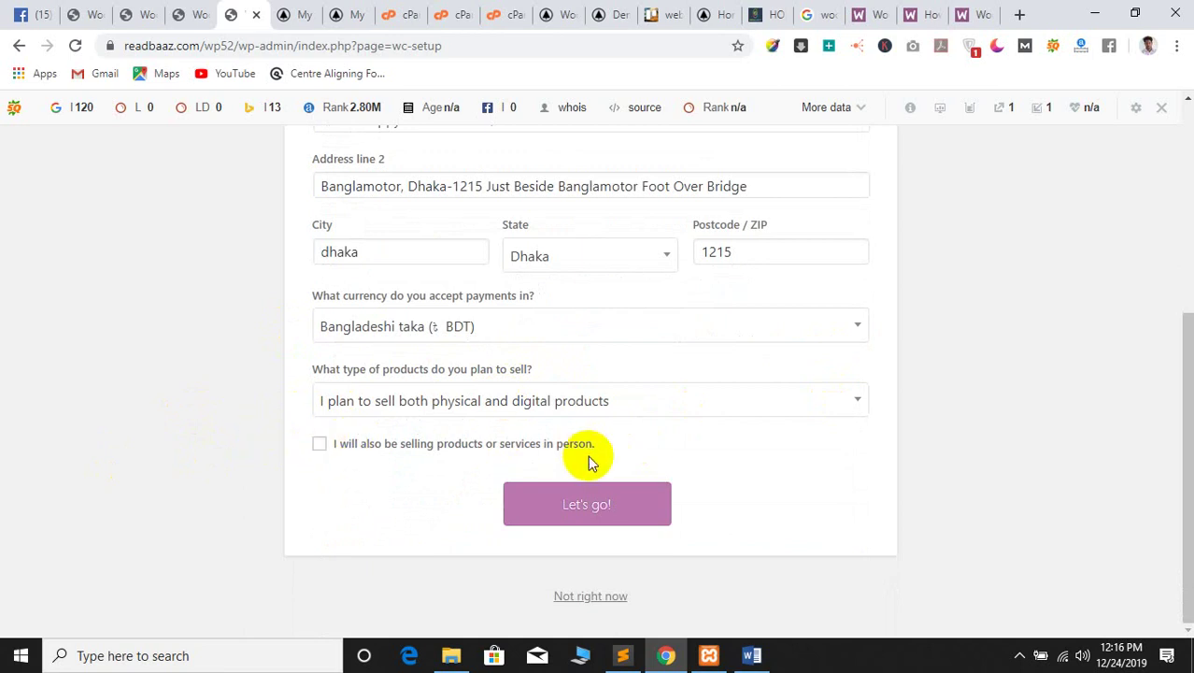
pyautogui.scroll(1, 260, 452)
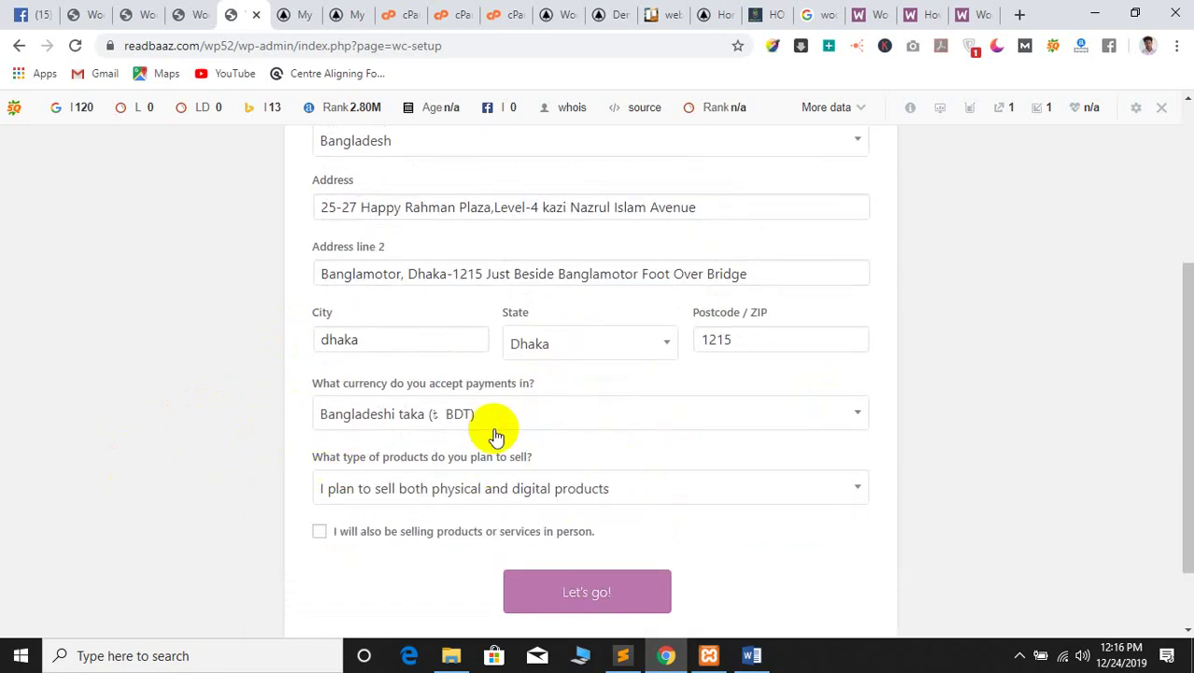
pyautogui.scroll(3, 168, 373)
pyautogui.scroll(-4, 354, 469)
pyautogui.click(548, 519)
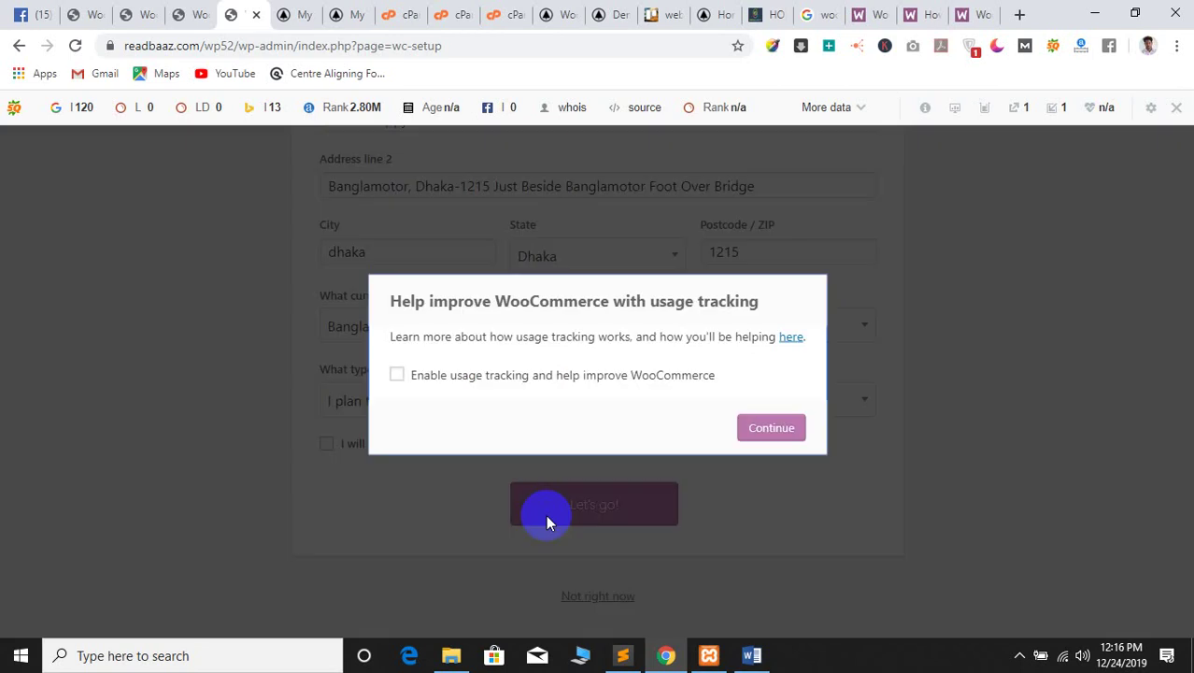
pyautogui.click(482, 375)
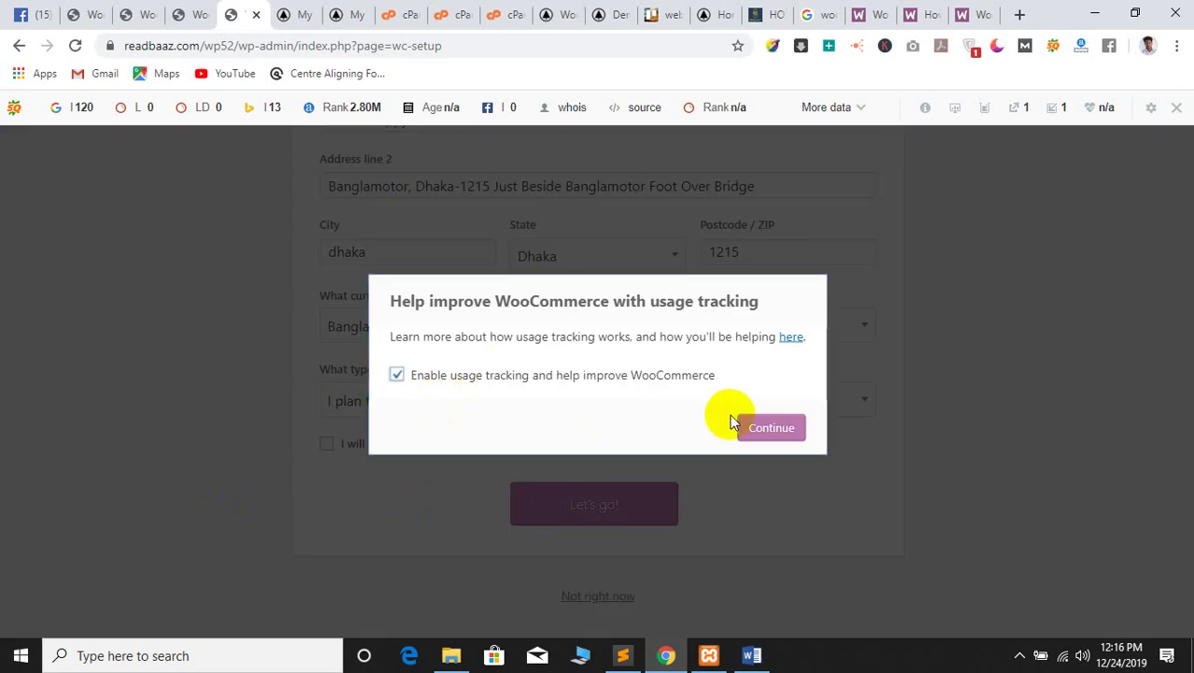
pyautogui.click(771, 428)
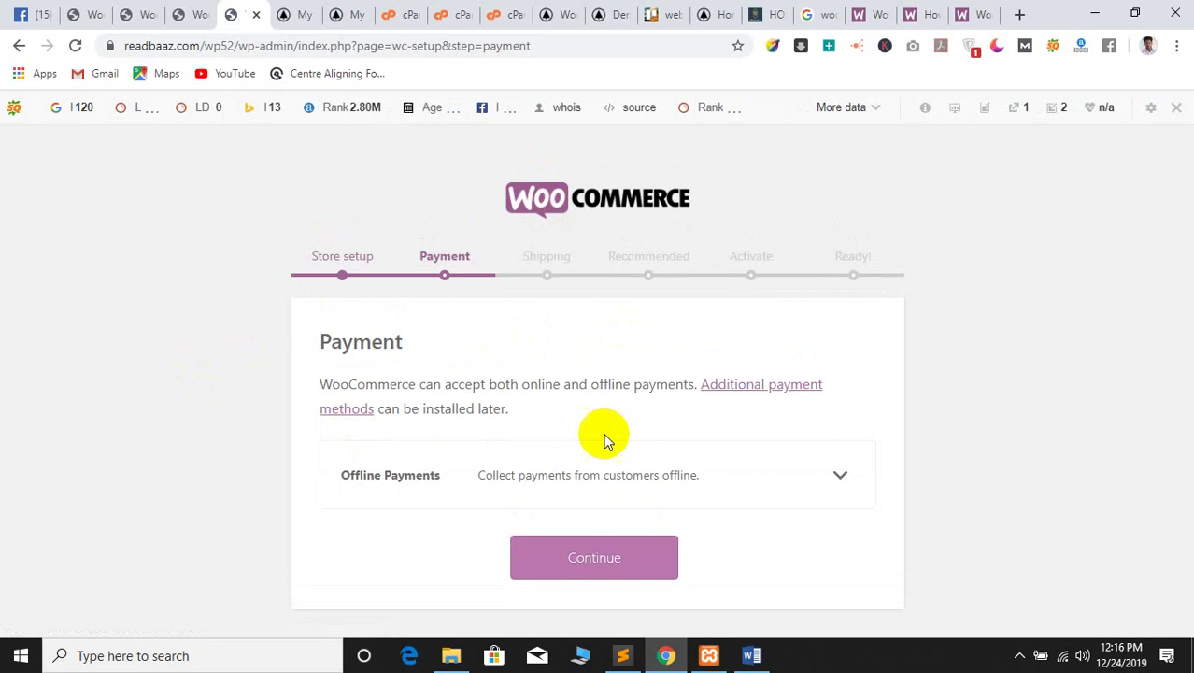
# Enable Bank transfer (BACS) under Offline Payments and submit the payment methods
pyautogui.click(419, 466)
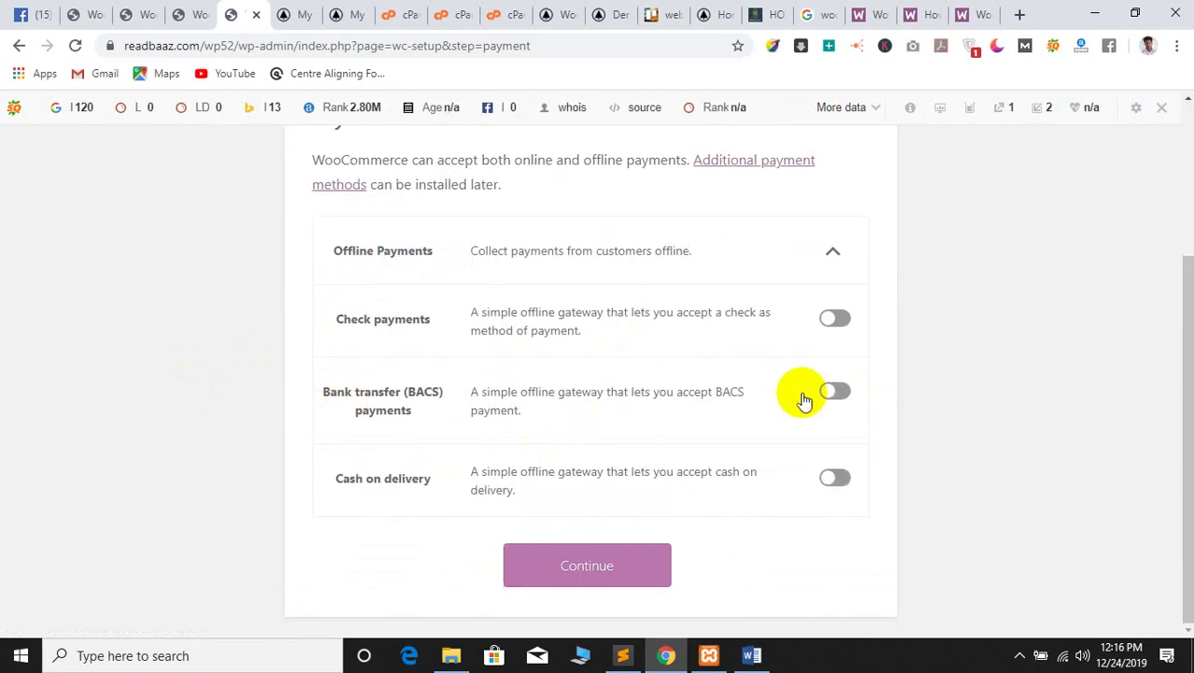
pyautogui.click(832, 392)
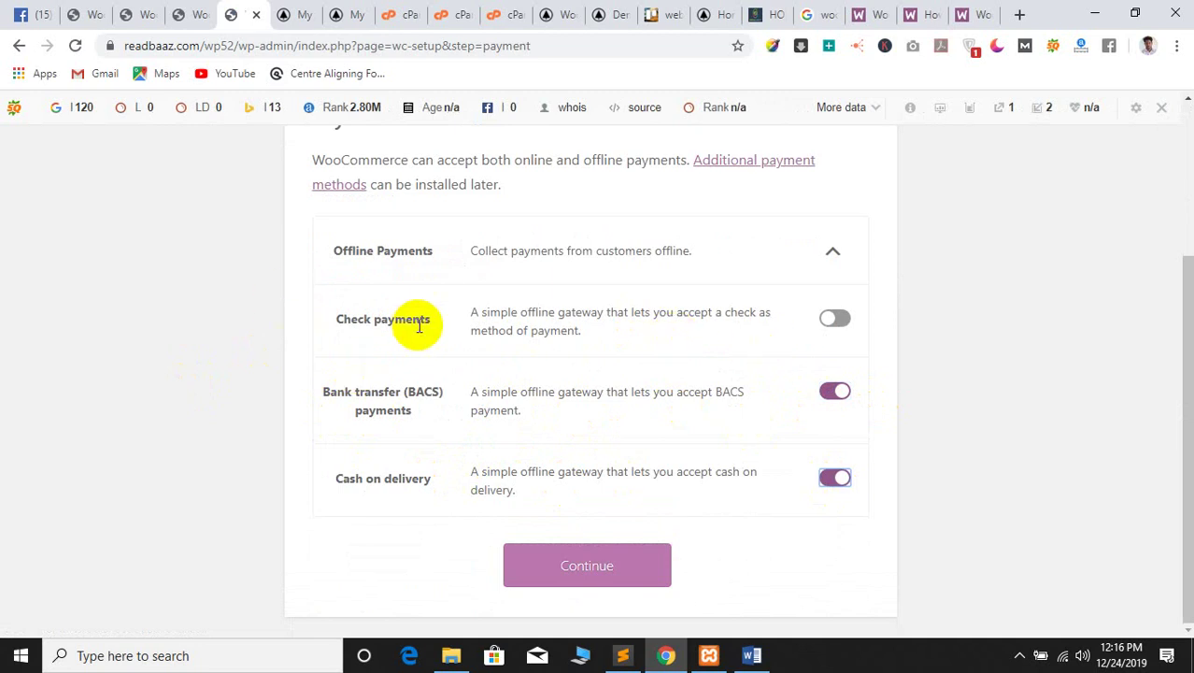
pyautogui.click(573, 568)
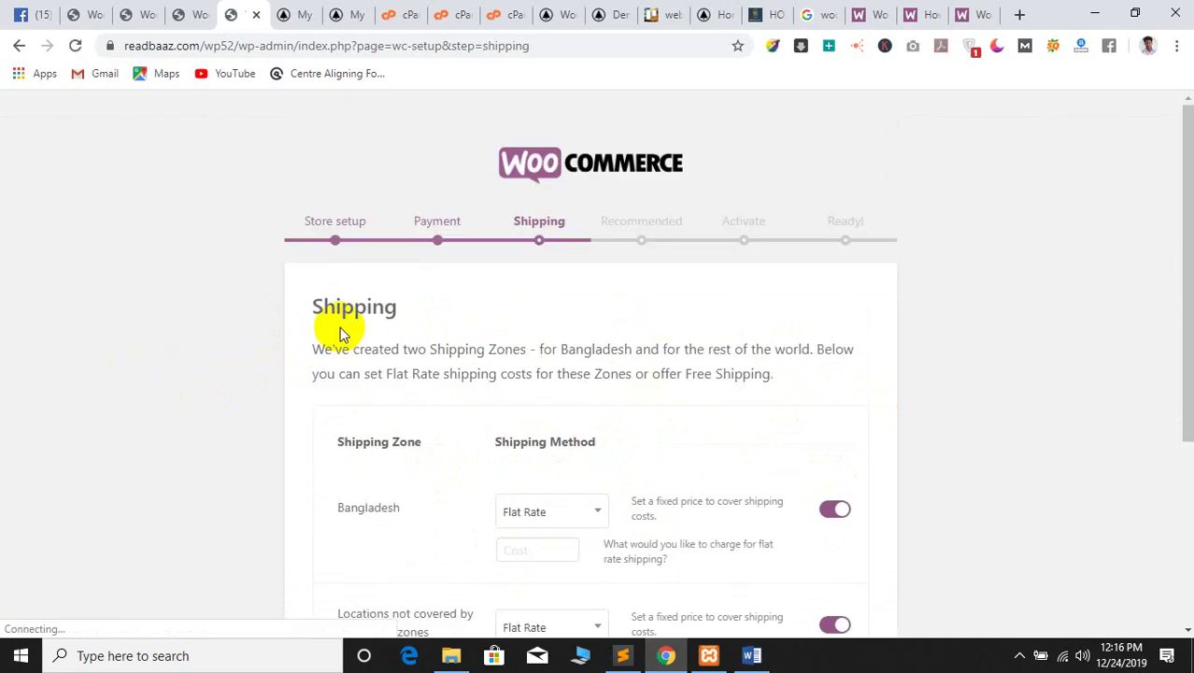
# Choose free shipping for both the Bangladesh zone and all other locations
pyautogui.scroll(-2, 341, 334)
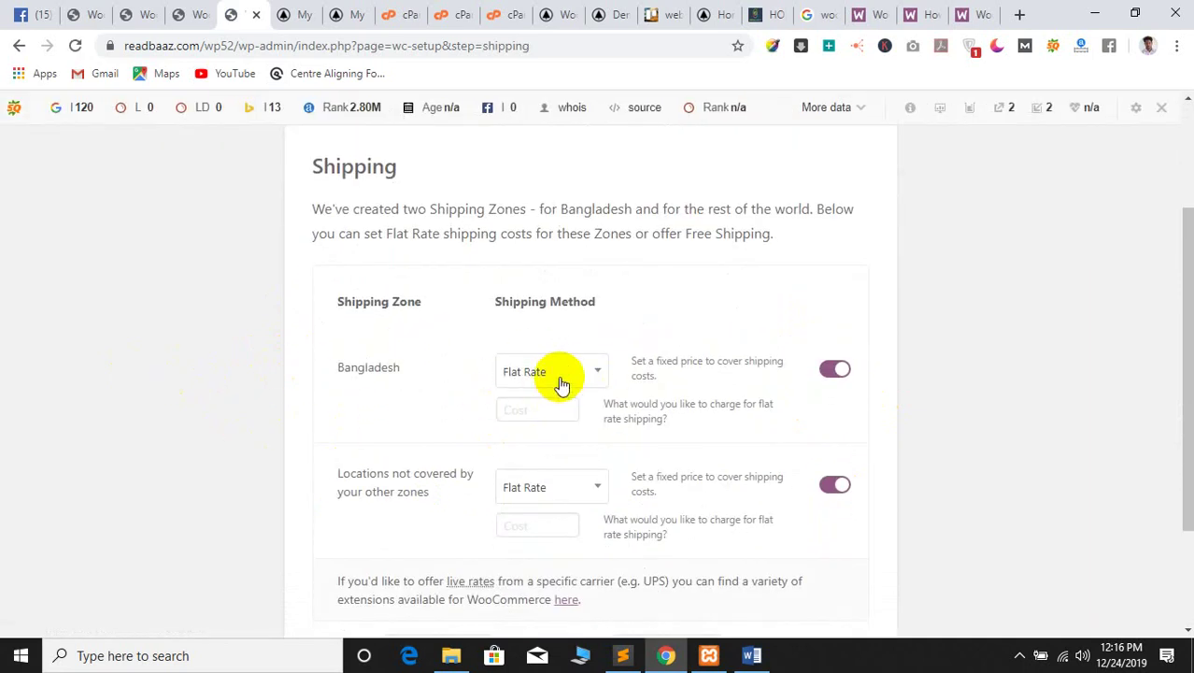
pyautogui.click(562, 385)
pyautogui.click(559, 434)
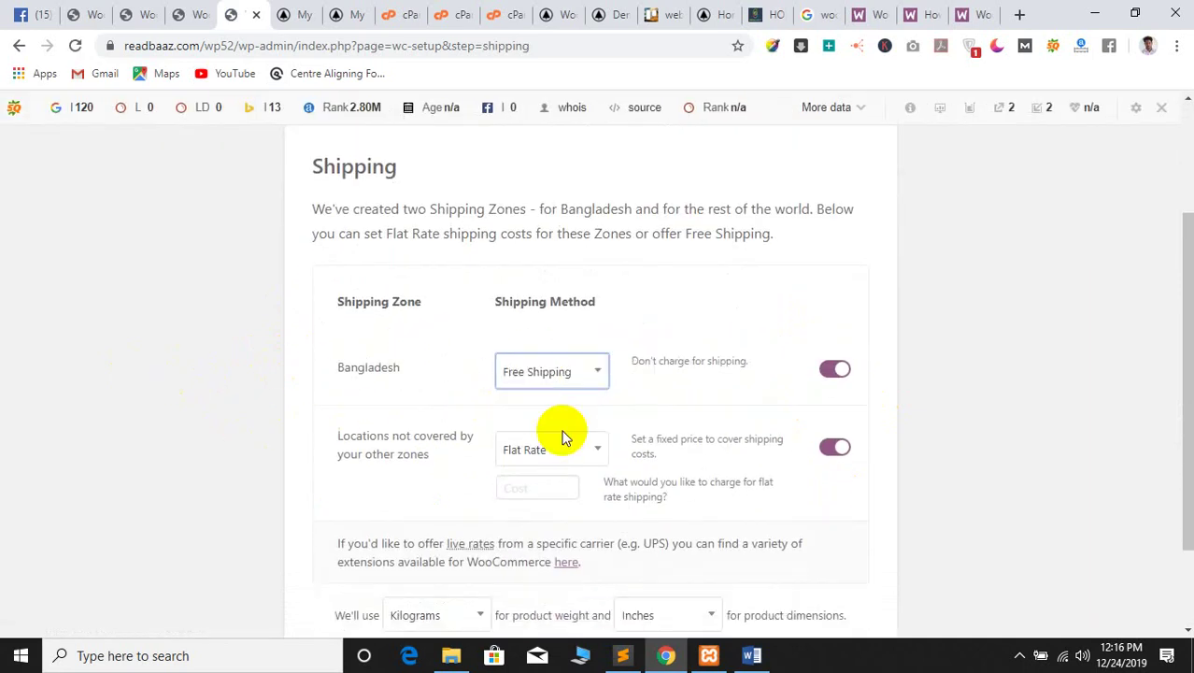
pyautogui.click(551, 372)
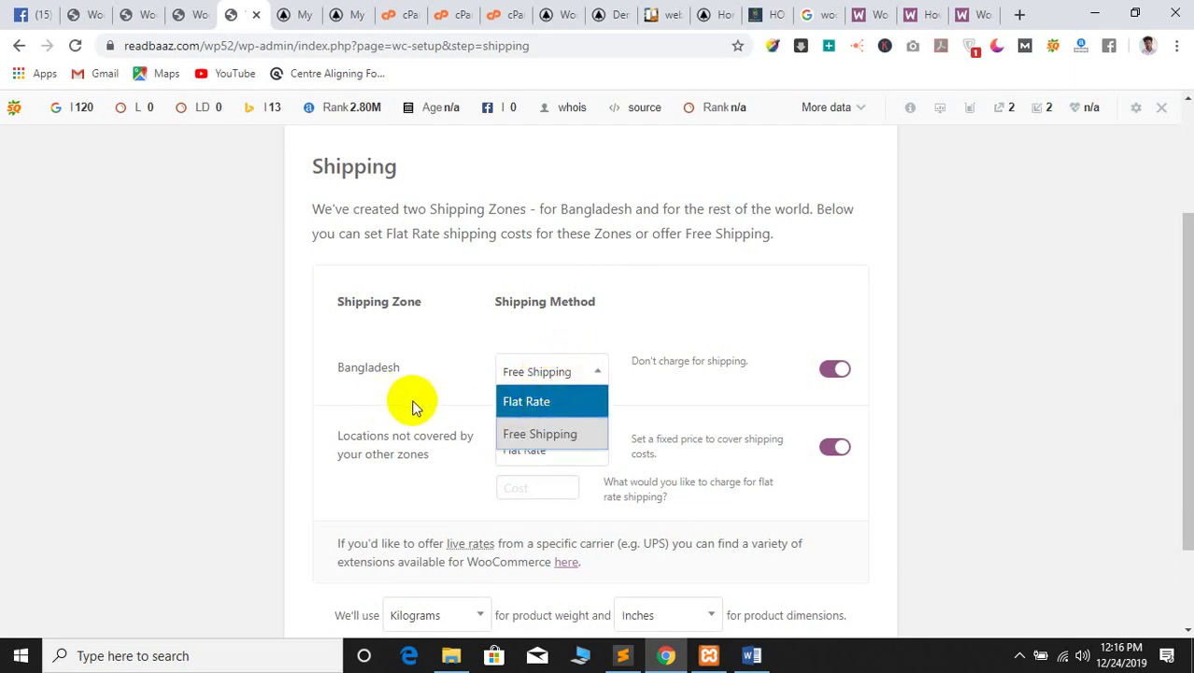
pyautogui.click(509, 402)
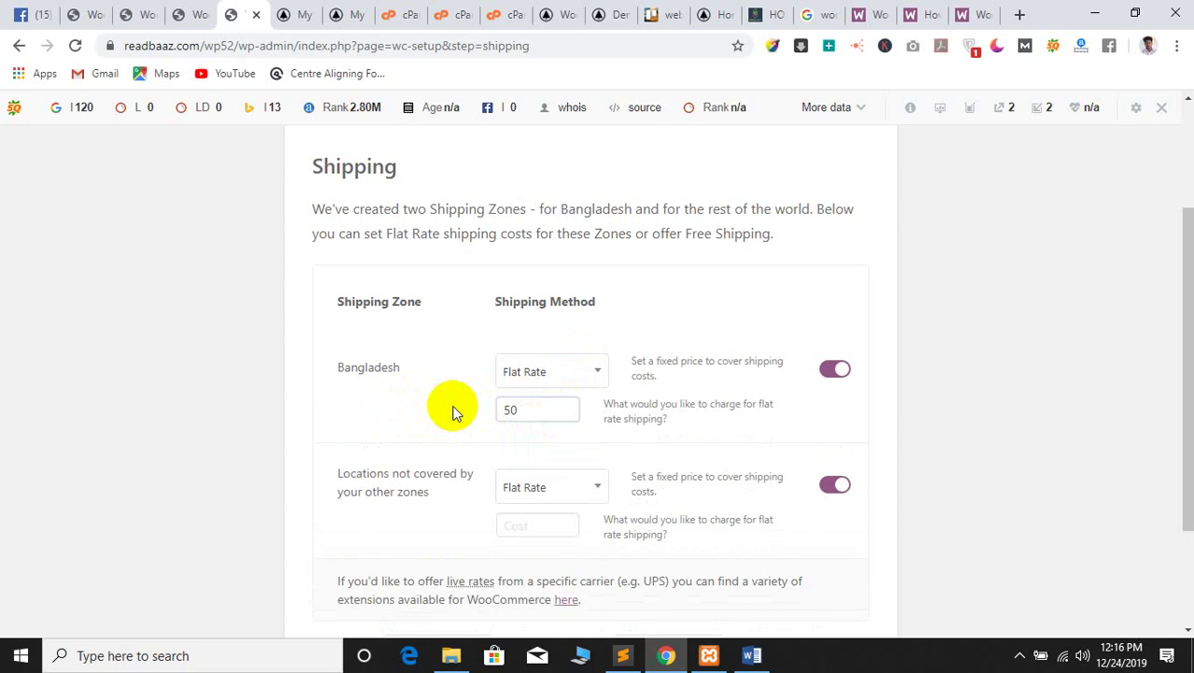
pyautogui.doubleClick(509, 411)
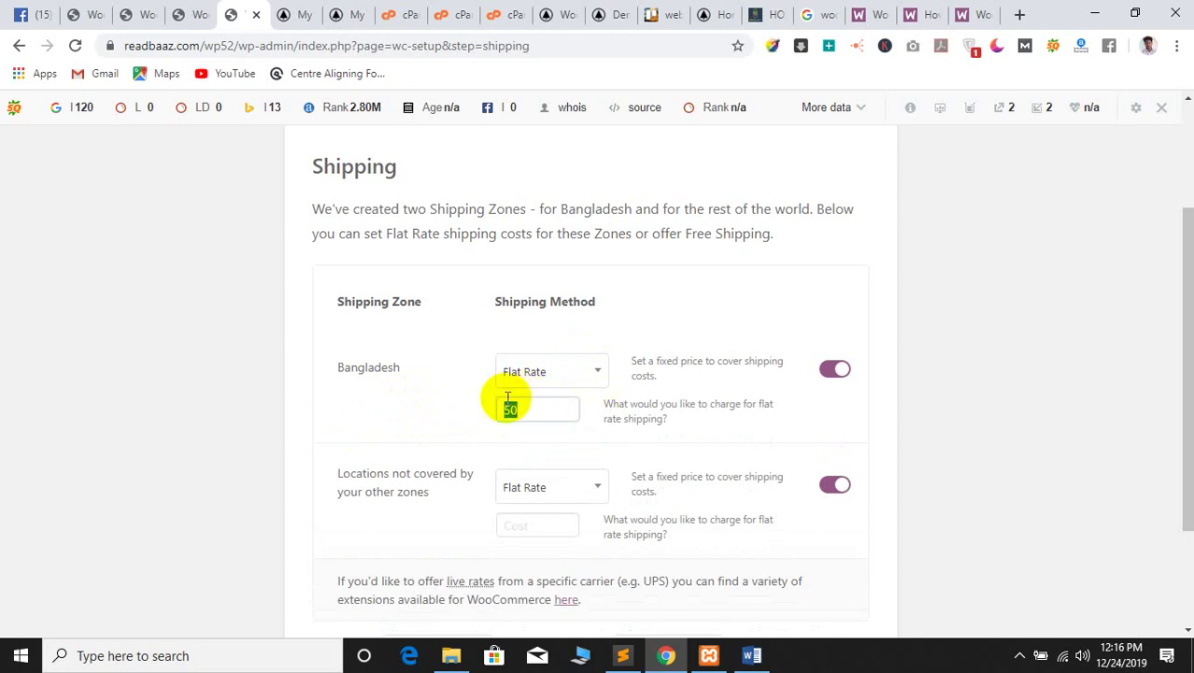
pyautogui.click(546, 380)
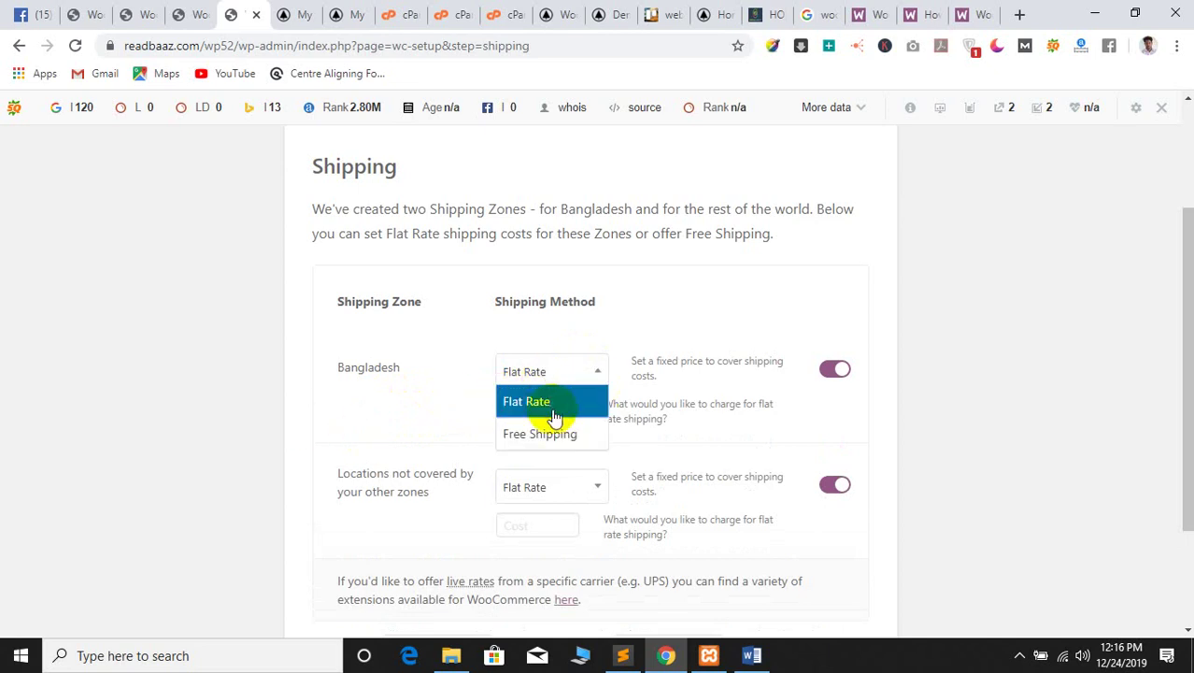
pyautogui.click(450, 397)
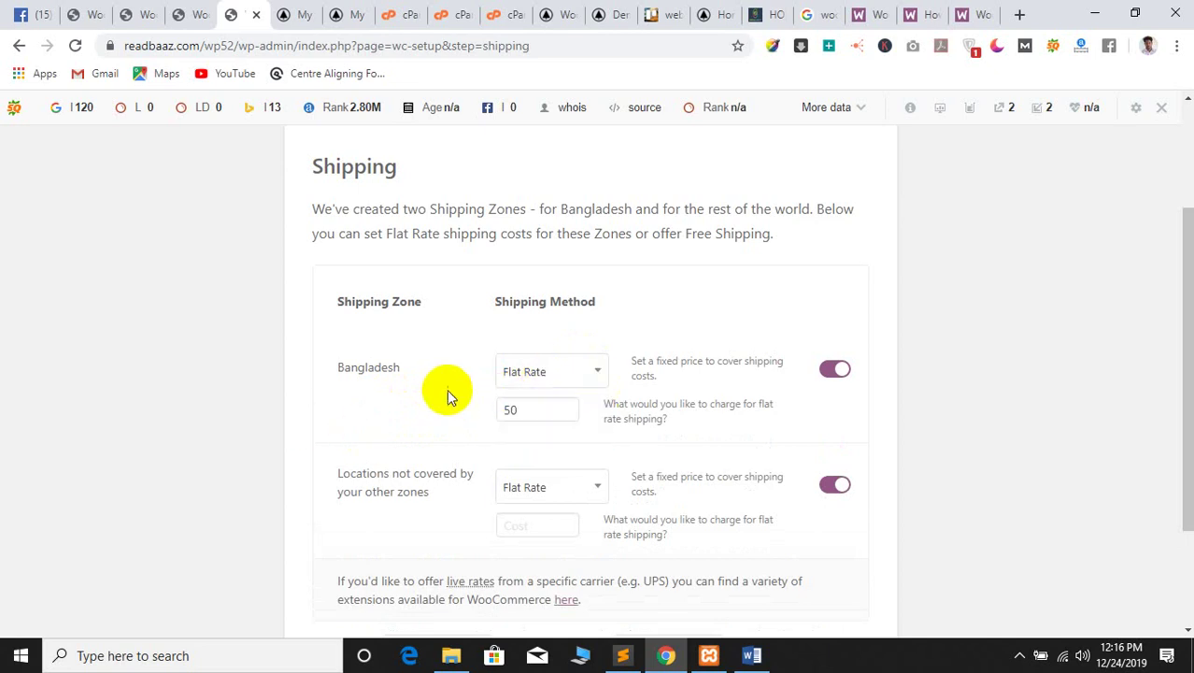
pyautogui.click(561, 369)
pyautogui.click(565, 374)
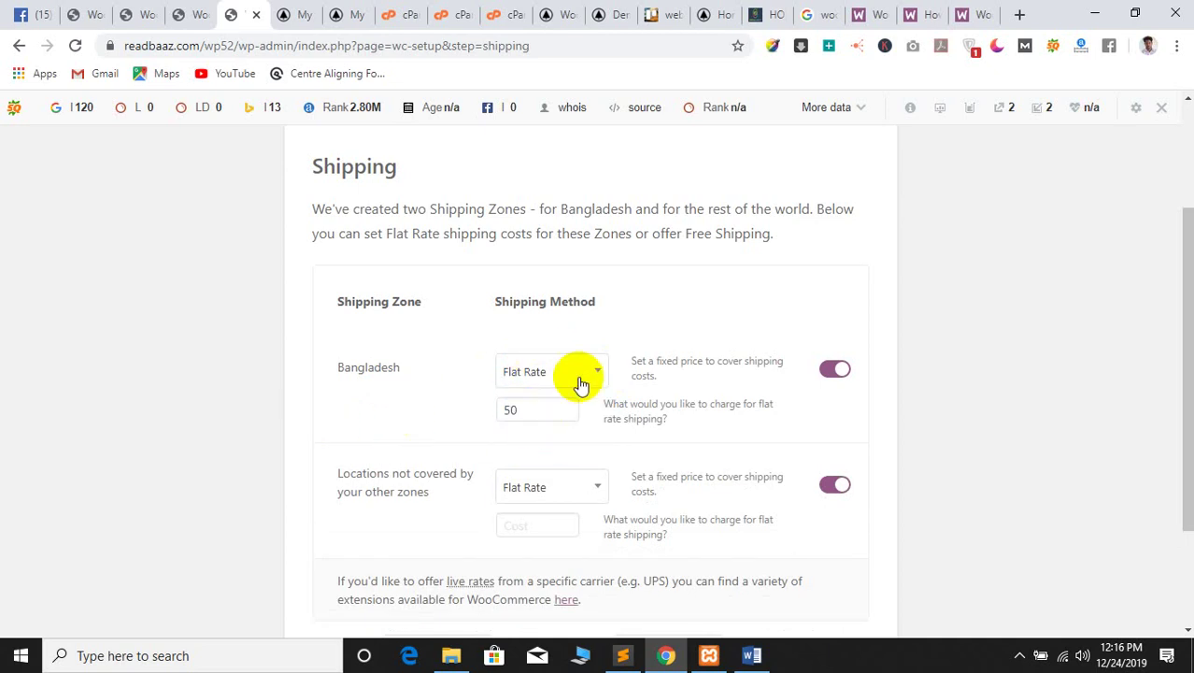
pyautogui.click(570, 379)
pyautogui.click(546, 433)
pyautogui.scroll(-1, 351, 395)
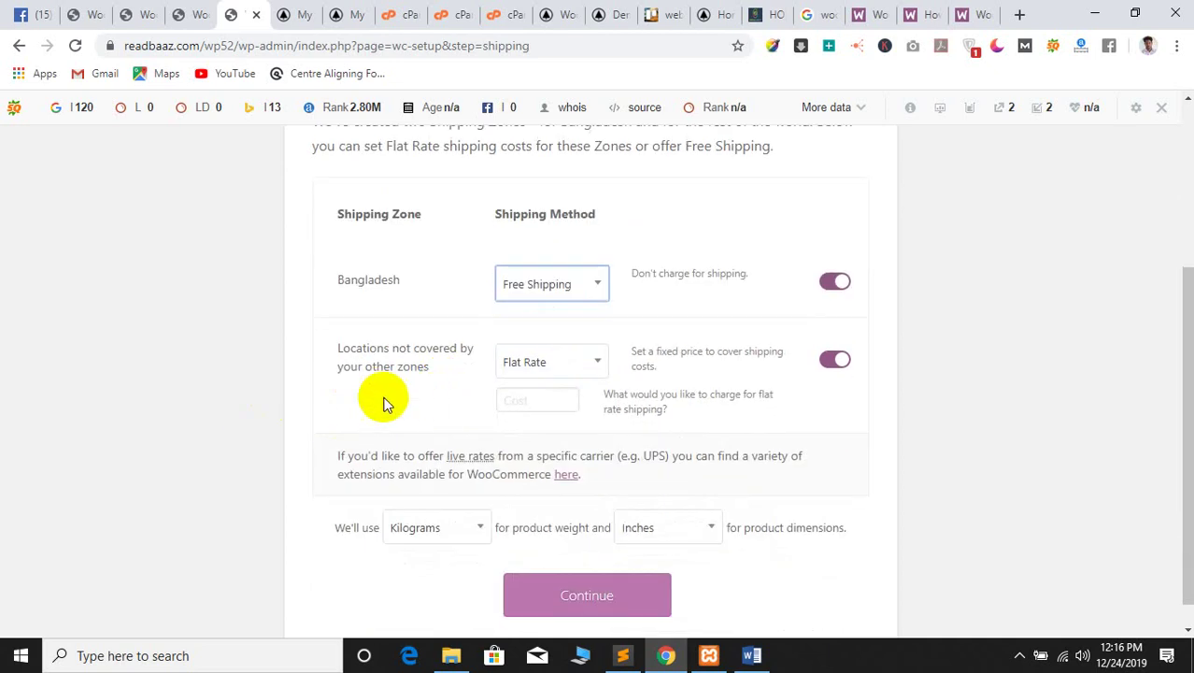
pyautogui.click(547, 362)
pyautogui.click(542, 423)
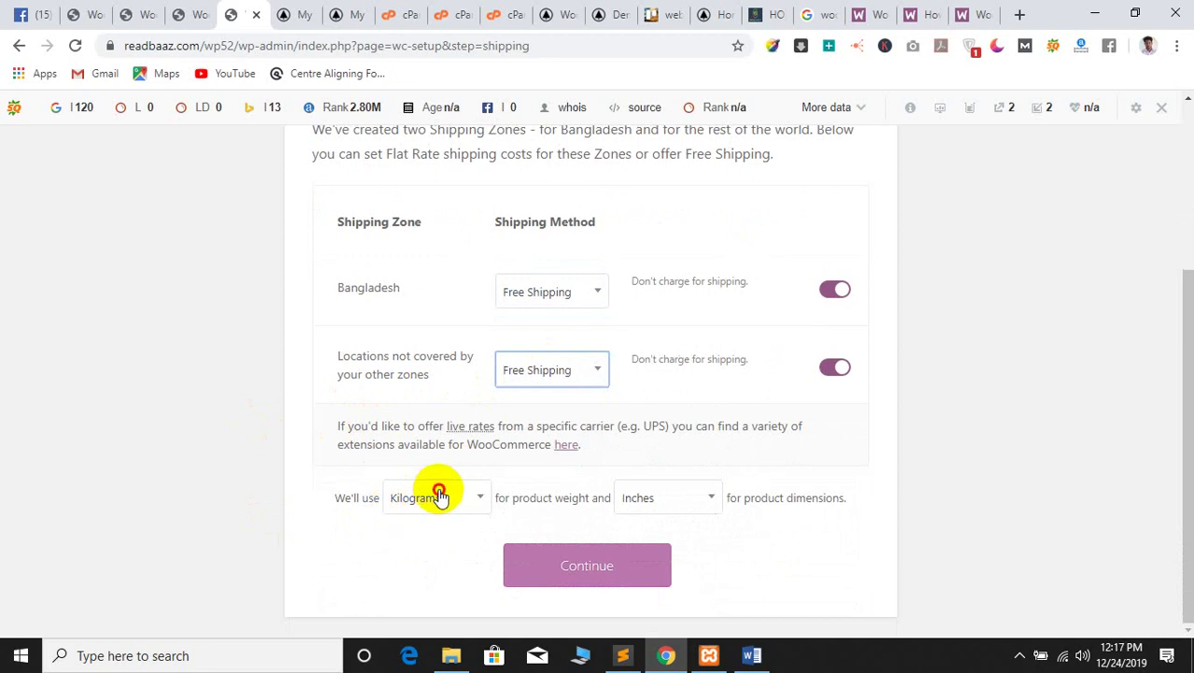
# Set weight units to grams, keep inches for dimensions, and continue
pyautogui.click(437, 497)
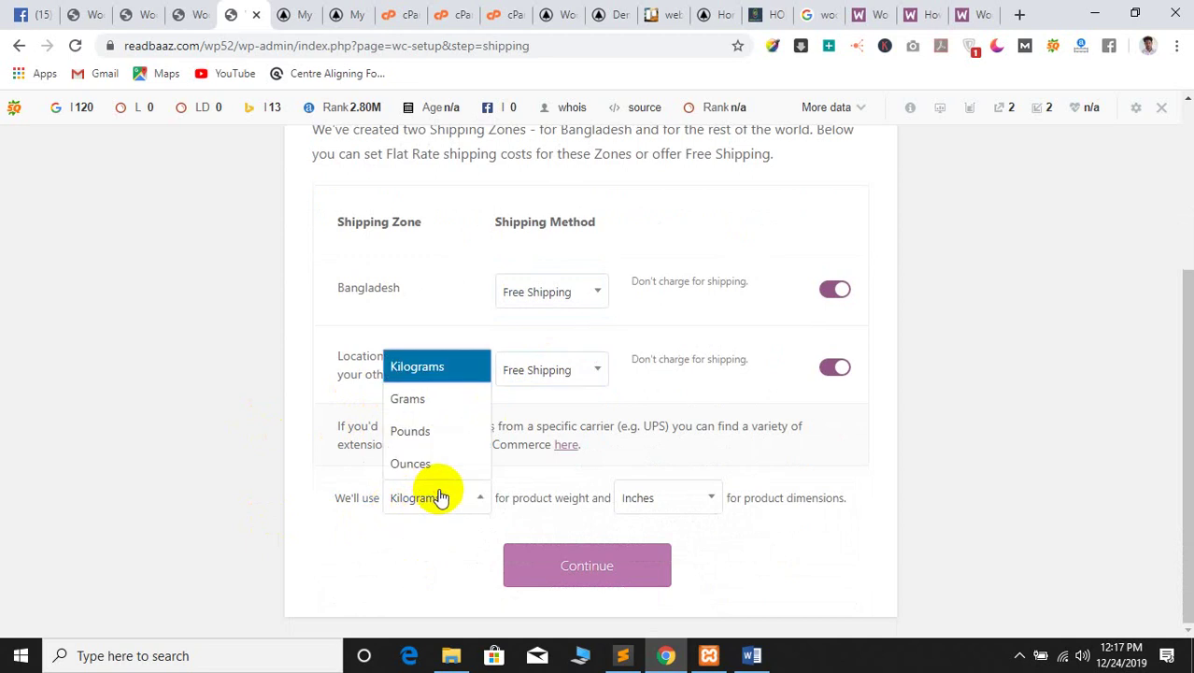
pyautogui.click(433, 399)
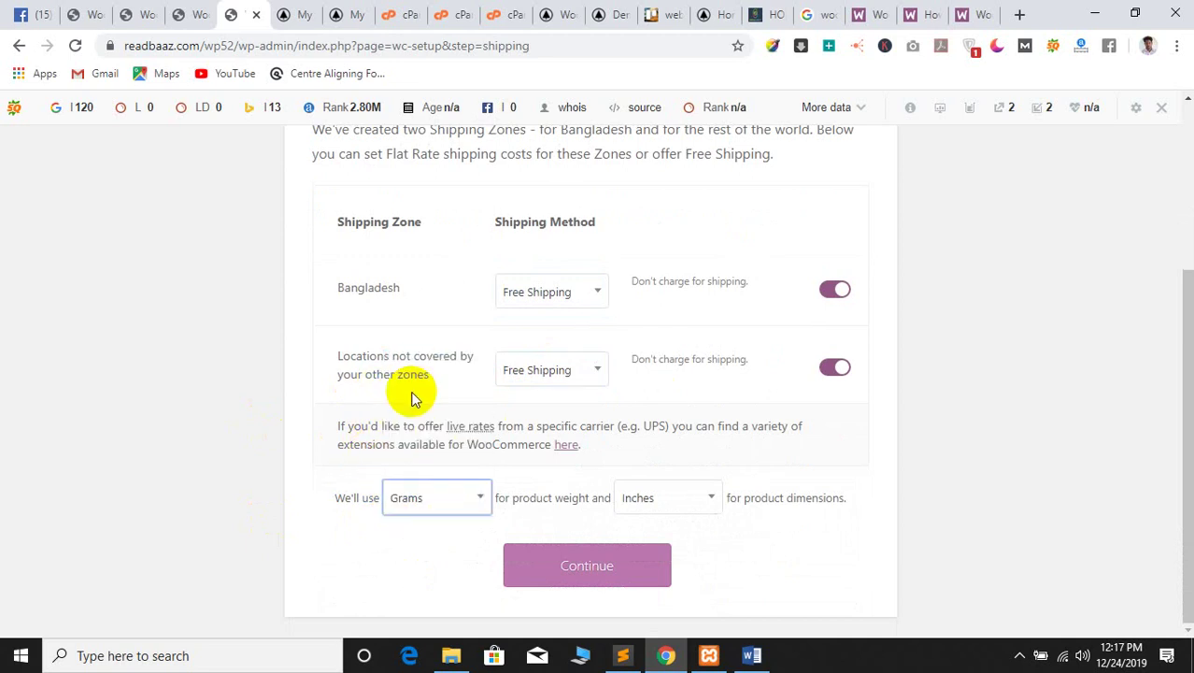
pyautogui.click(629, 501)
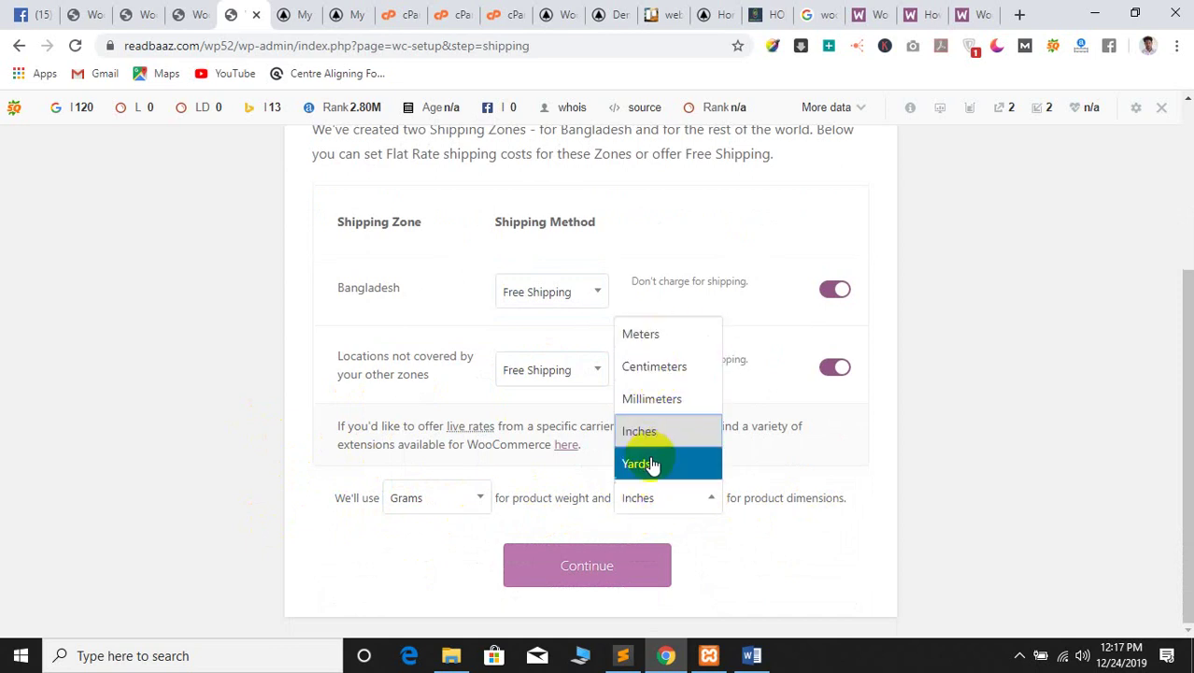
pyautogui.click(669, 436)
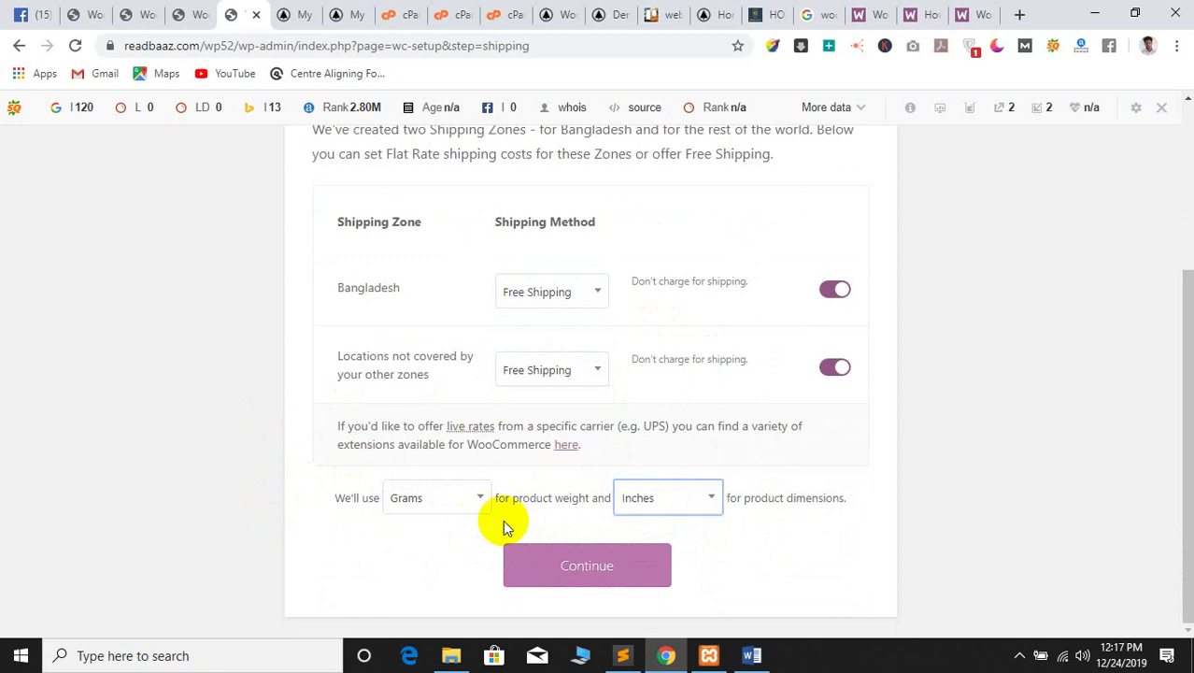
pyautogui.click(563, 567)
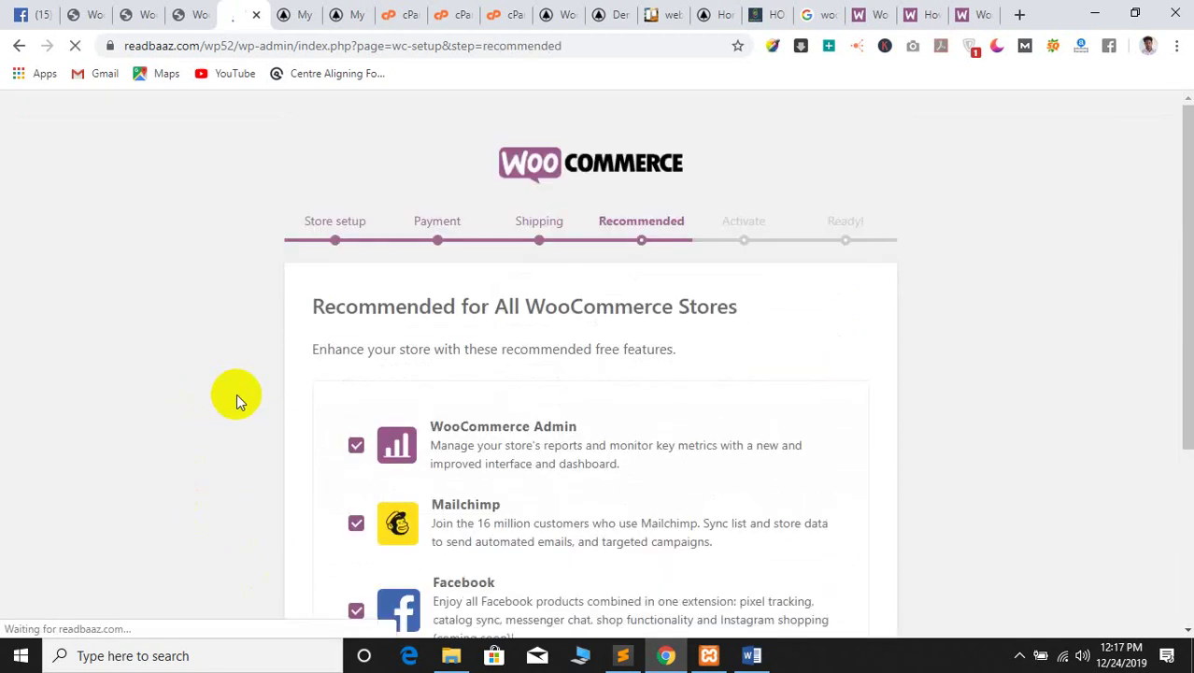
# Skip the Recommended plugins page and the Jetpack Activate page
pyautogui.scroll(-3, 248, 403)
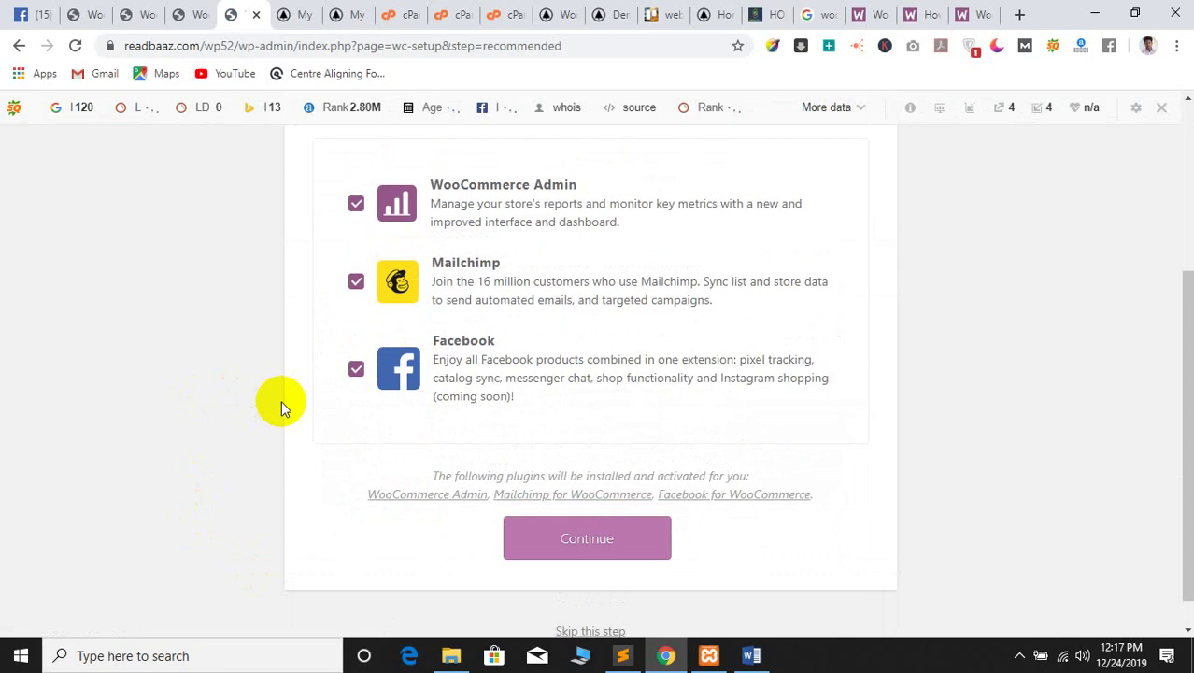
pyautogui.scroll(3, 282, 397)
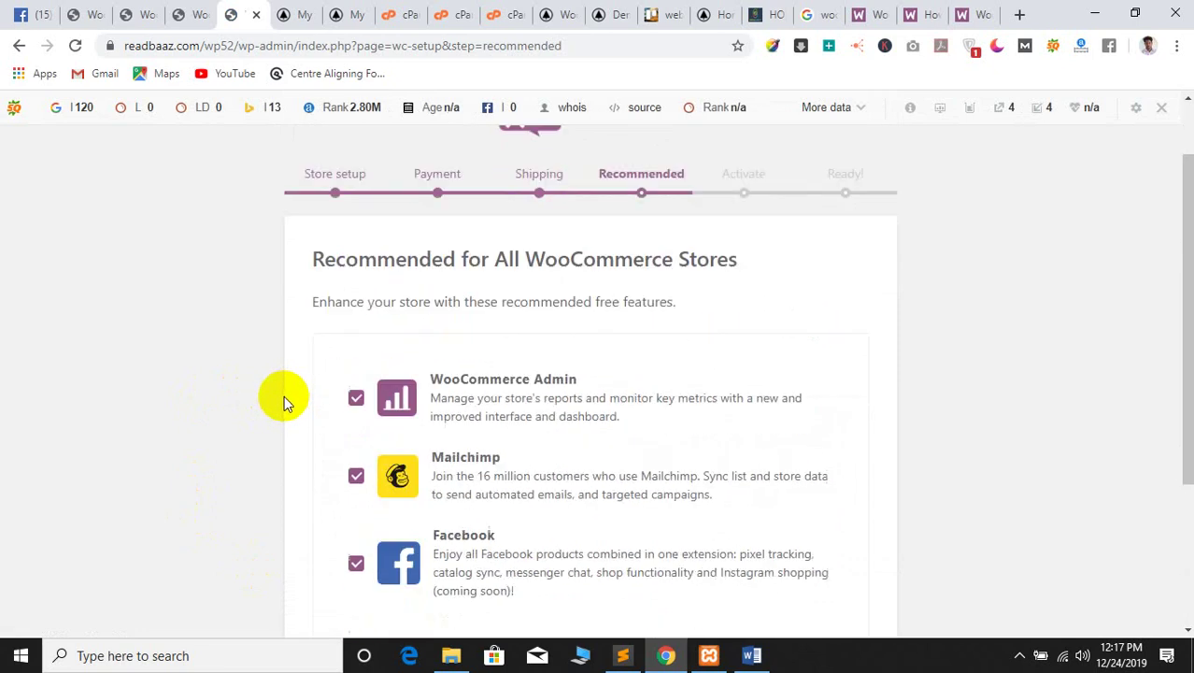
pyautogui.scroll(-1, 284, 395)
pyautogui.scroll(2, 289, 365)
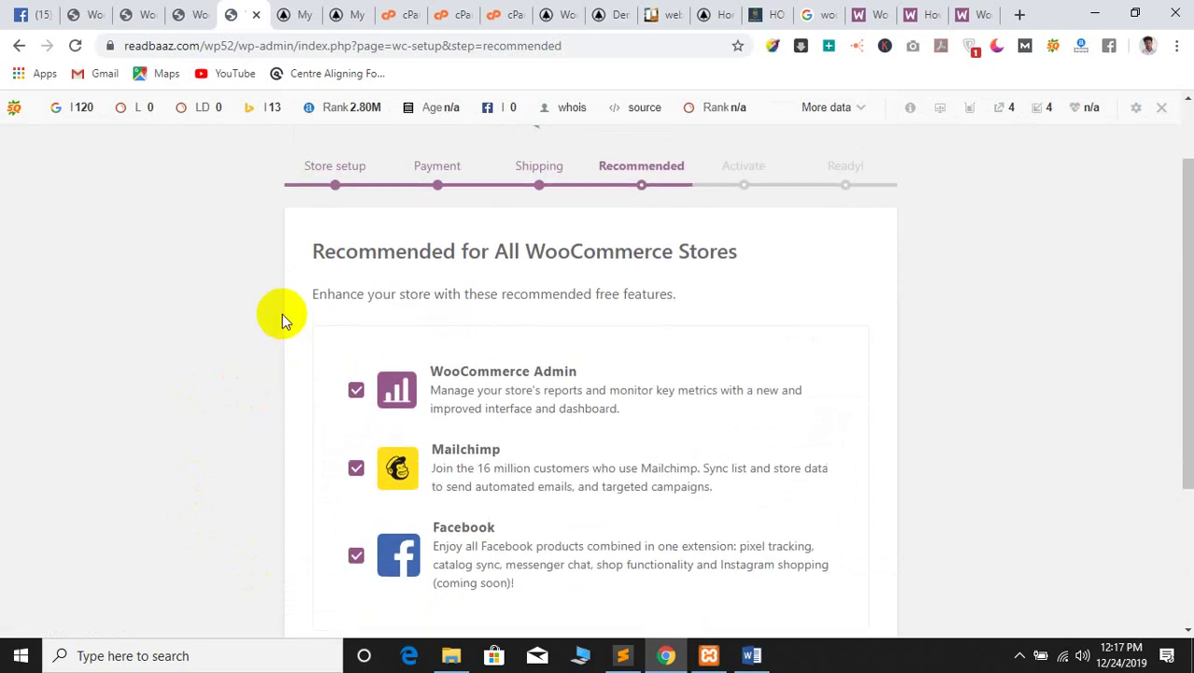
pyautogui.scroll(-3, 246, 411)
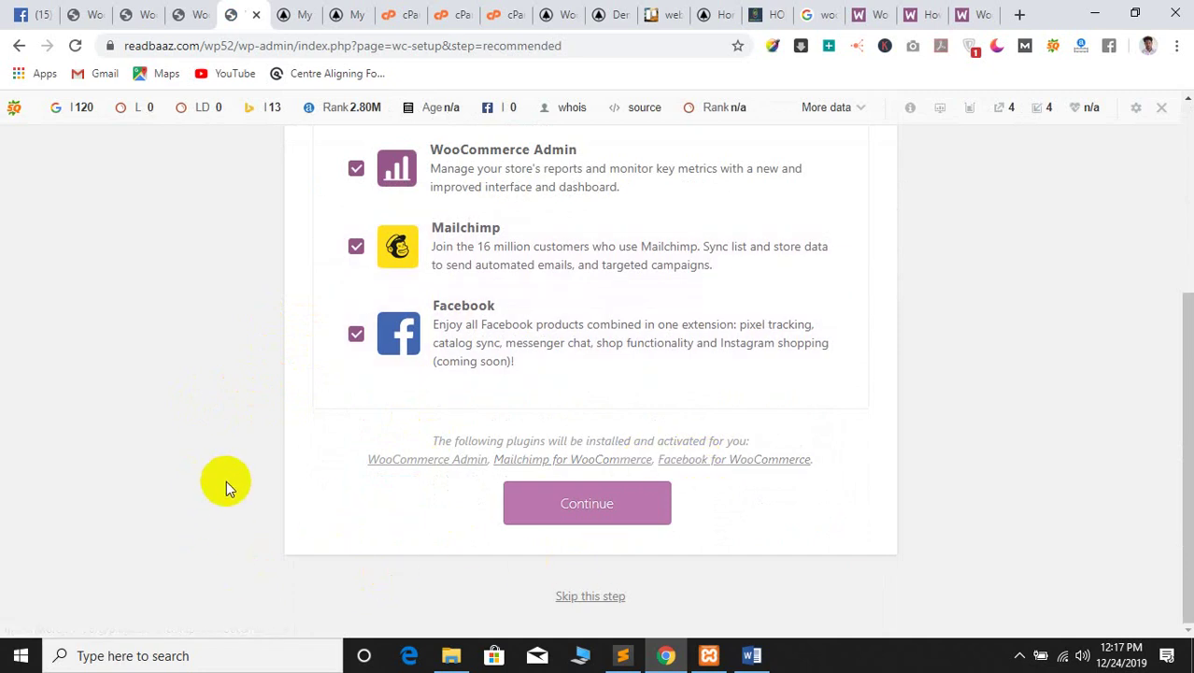
pyautogui.scroll(3, 229, 474)
pyautogui.scroll(-3, 229, 474)
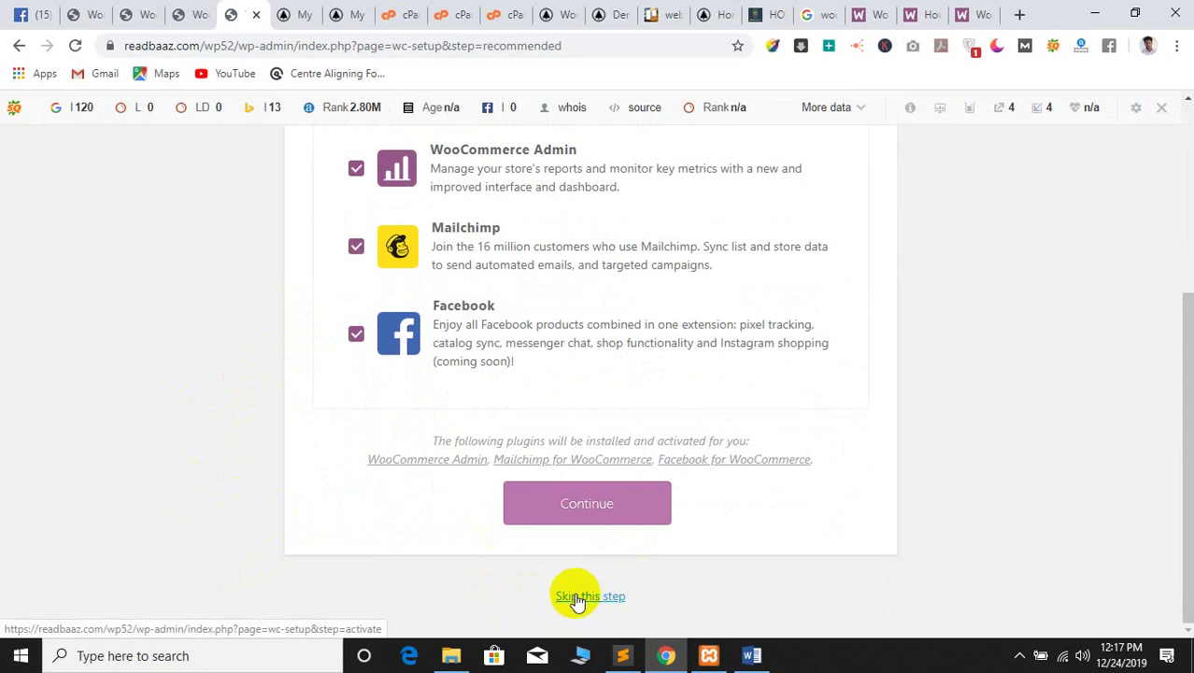
pyautogui.scroll(3, 211, 526)
pyautogui.scroll(-3, 209, 516)
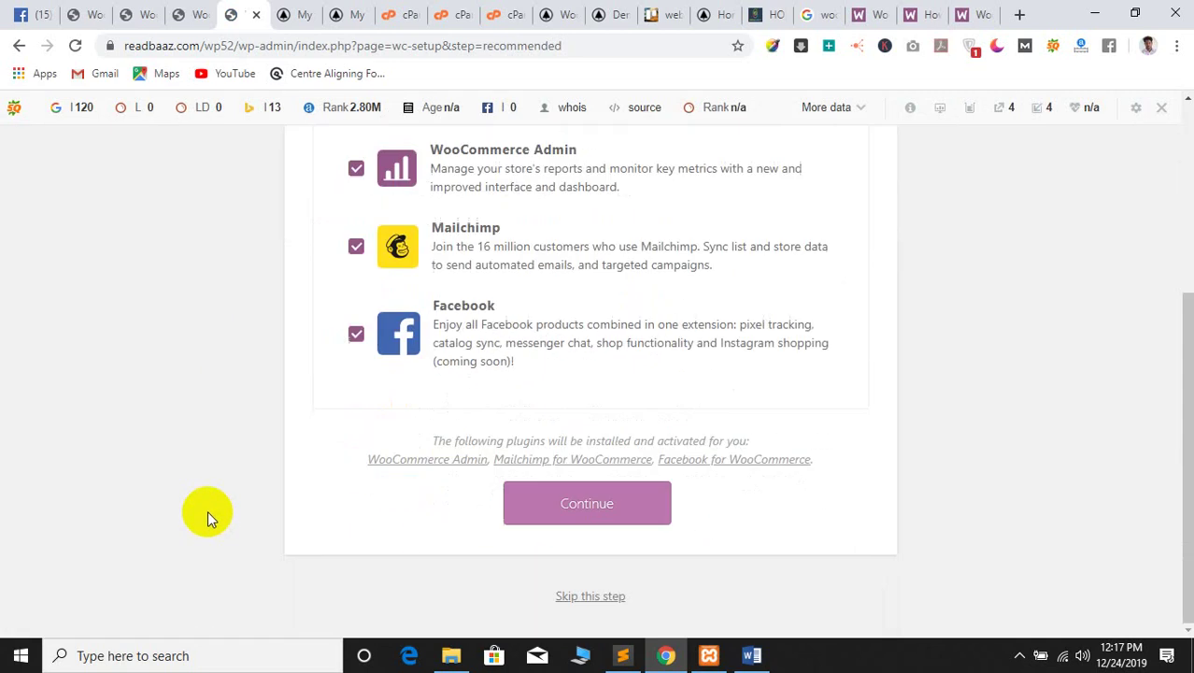
pyautogui.click(581, 597)
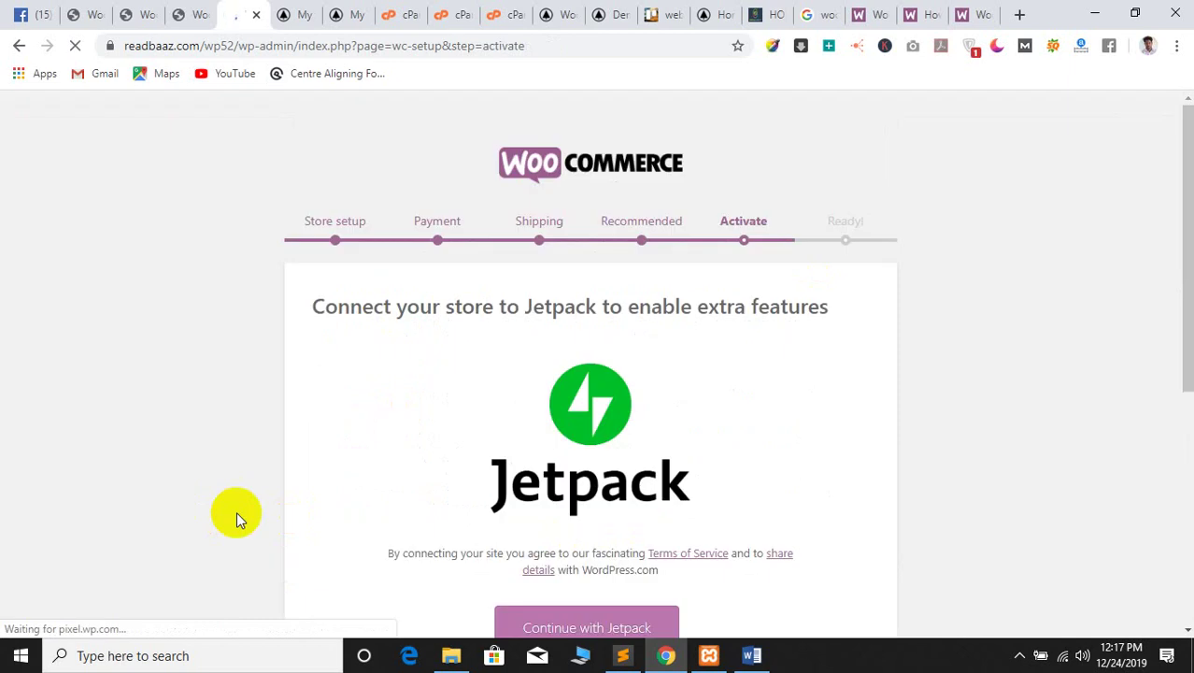
pyautogui.scroll(-5, 561, 373)
pyautogui.click(590, 595)
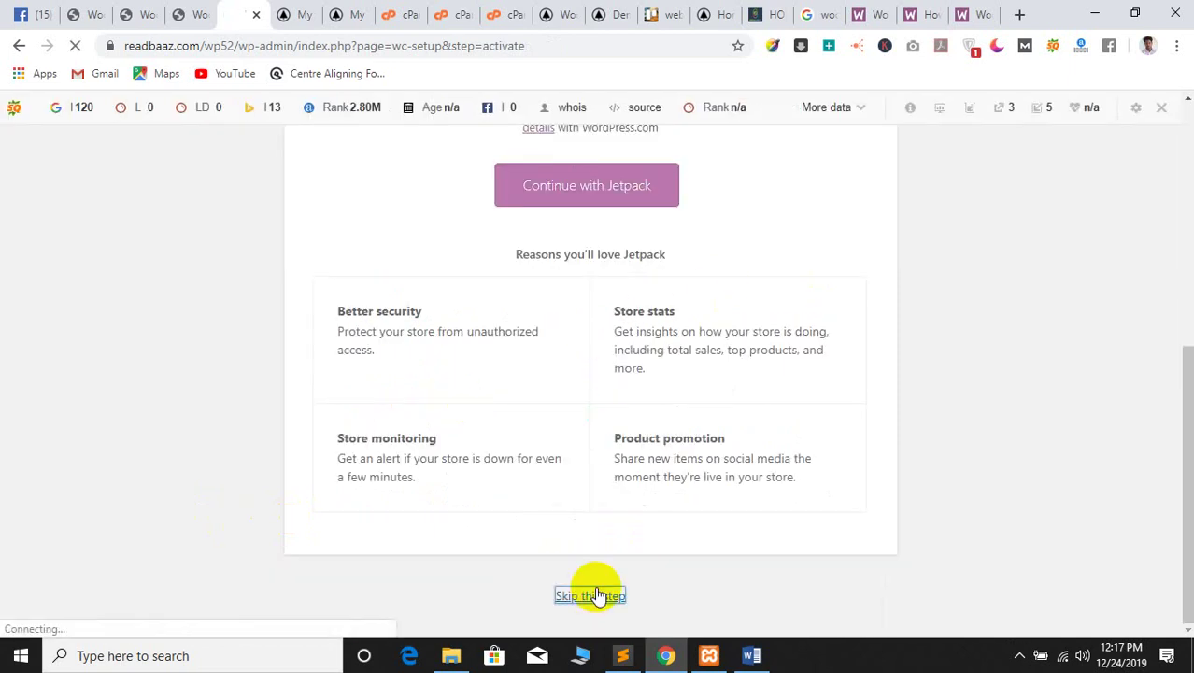
# Exit the wizard to the dashboard and go to WoodMart > Base import
pyautogui.scroll(-5, 205, 500)
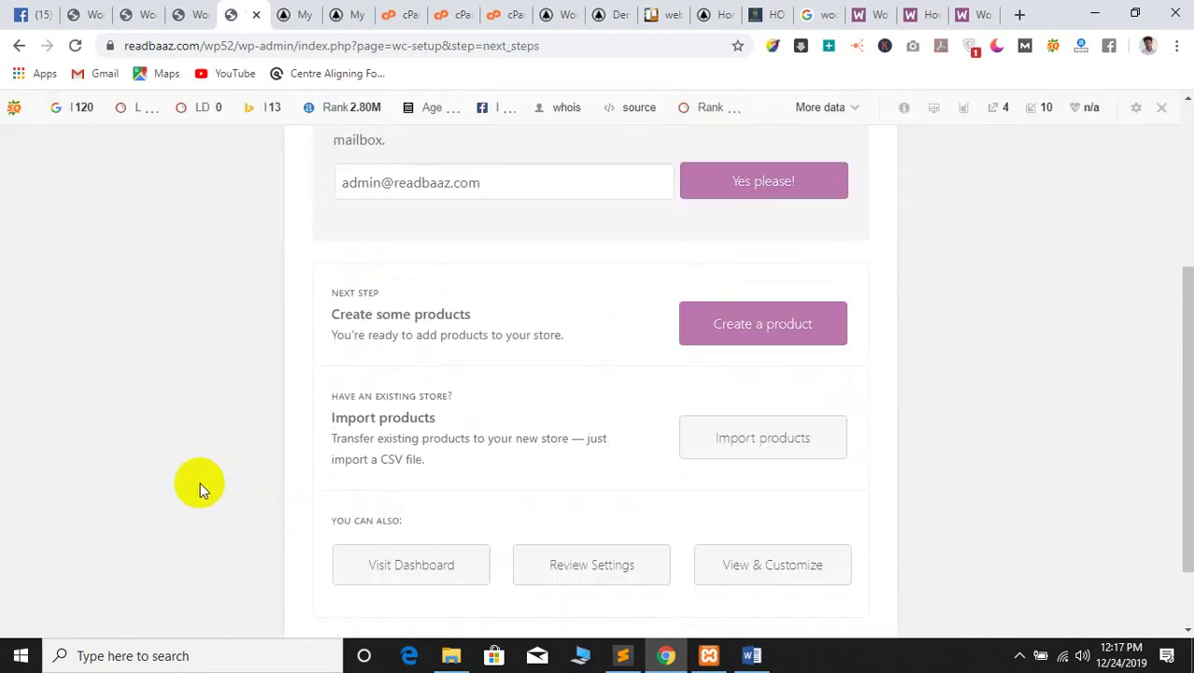
pyautogui.click(385, 496)
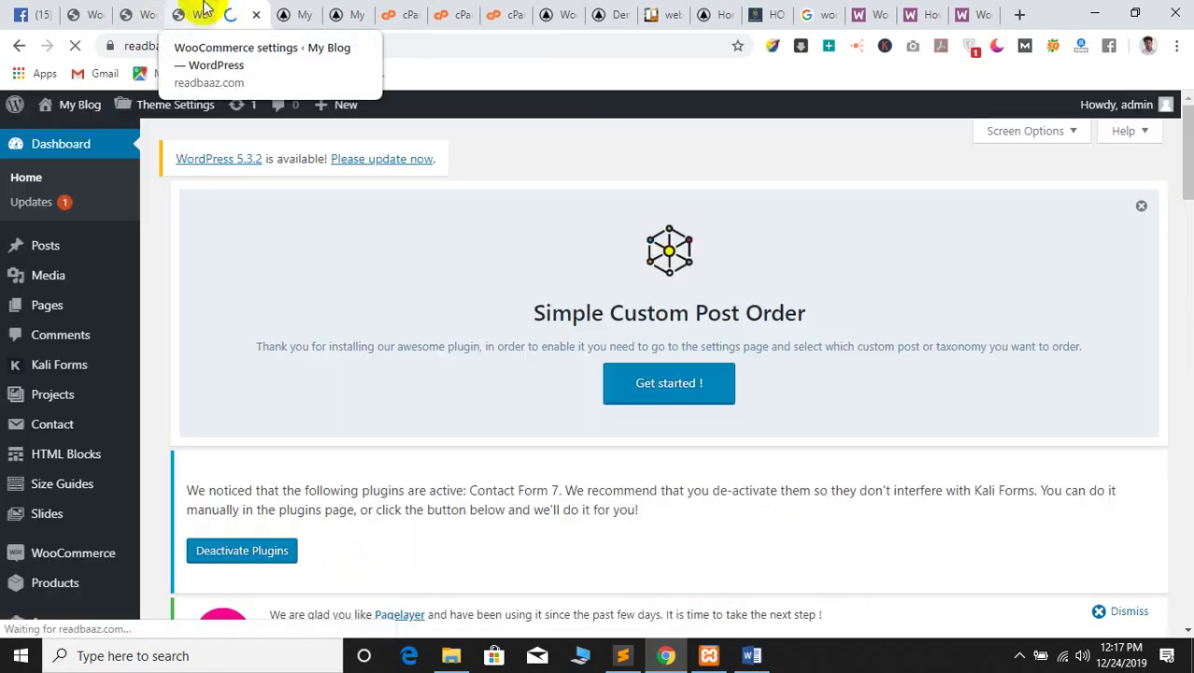
pyautogui.scroll(-10, 346, 281)
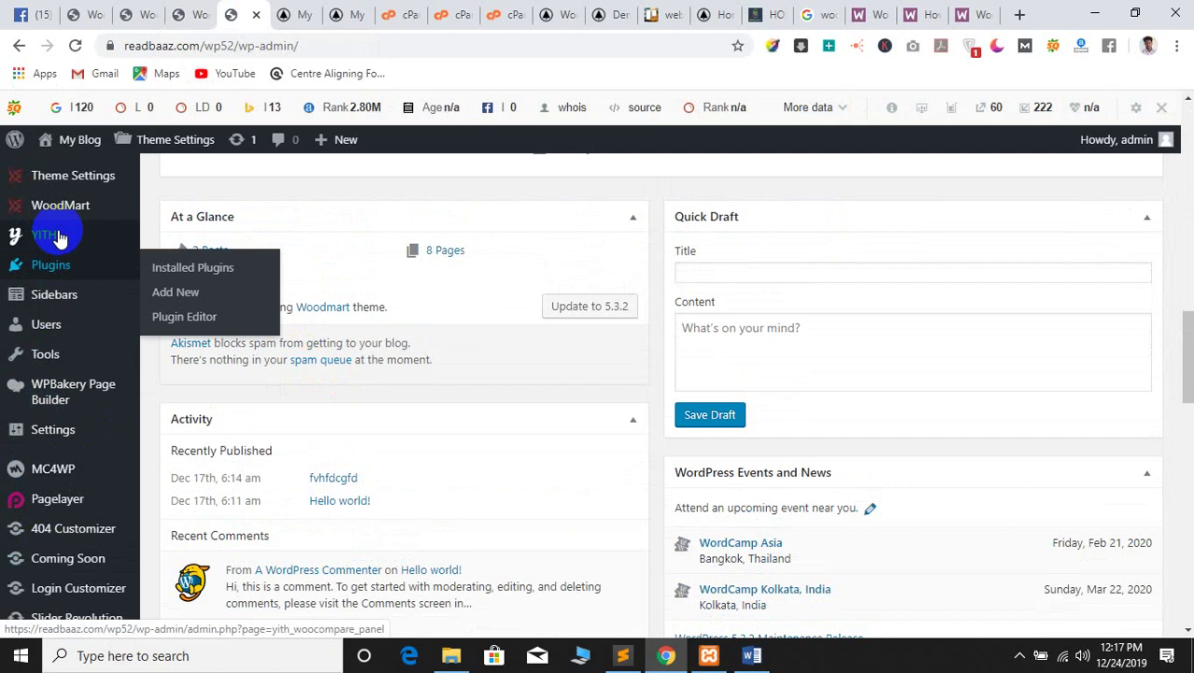
pyautogui.moveTo(60, 210)
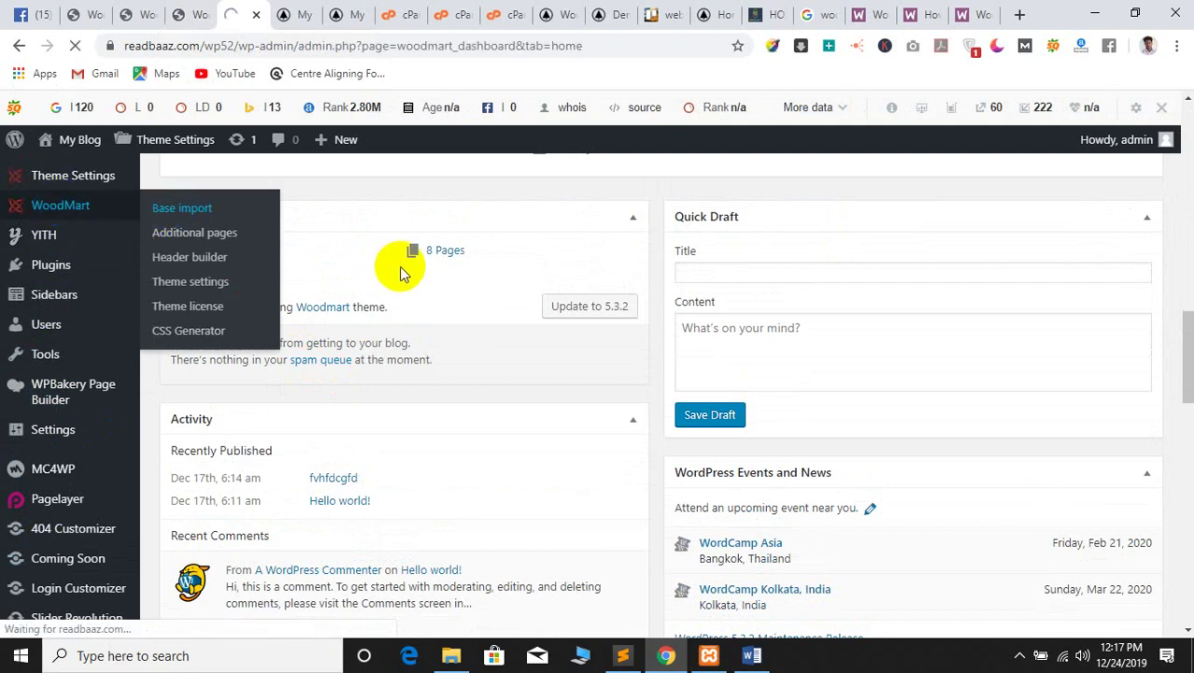
pyautogui.scroll(-3, 458, 407)
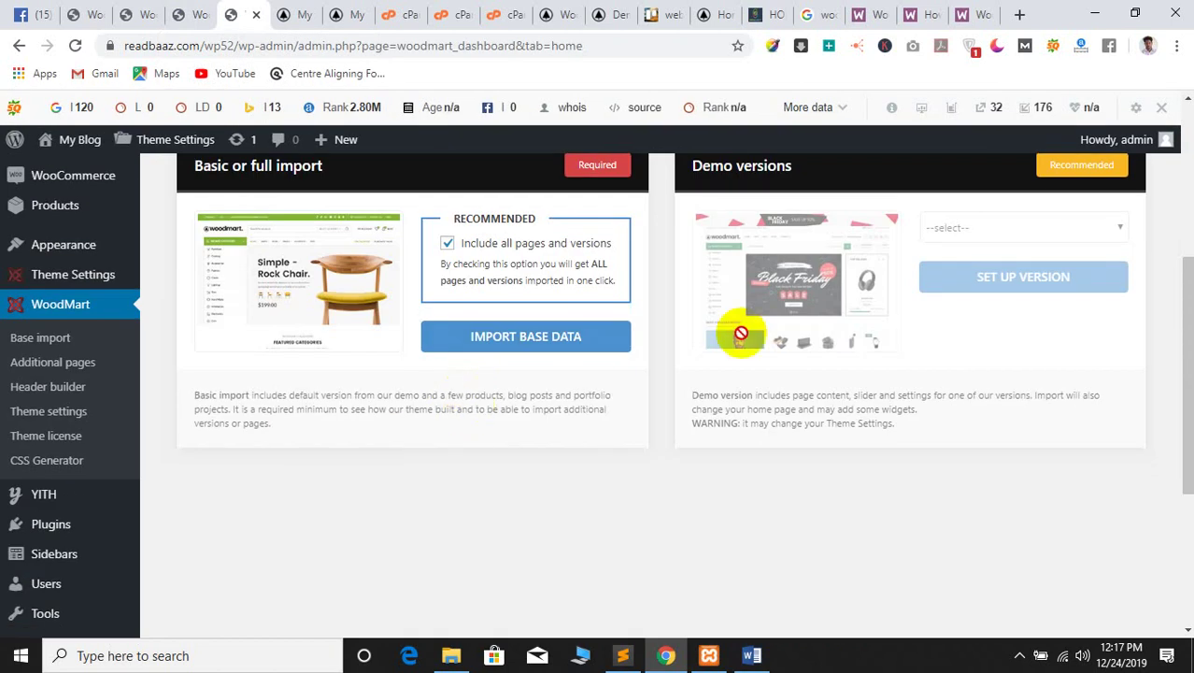
pyautogui.scroll(1, 533, 359)
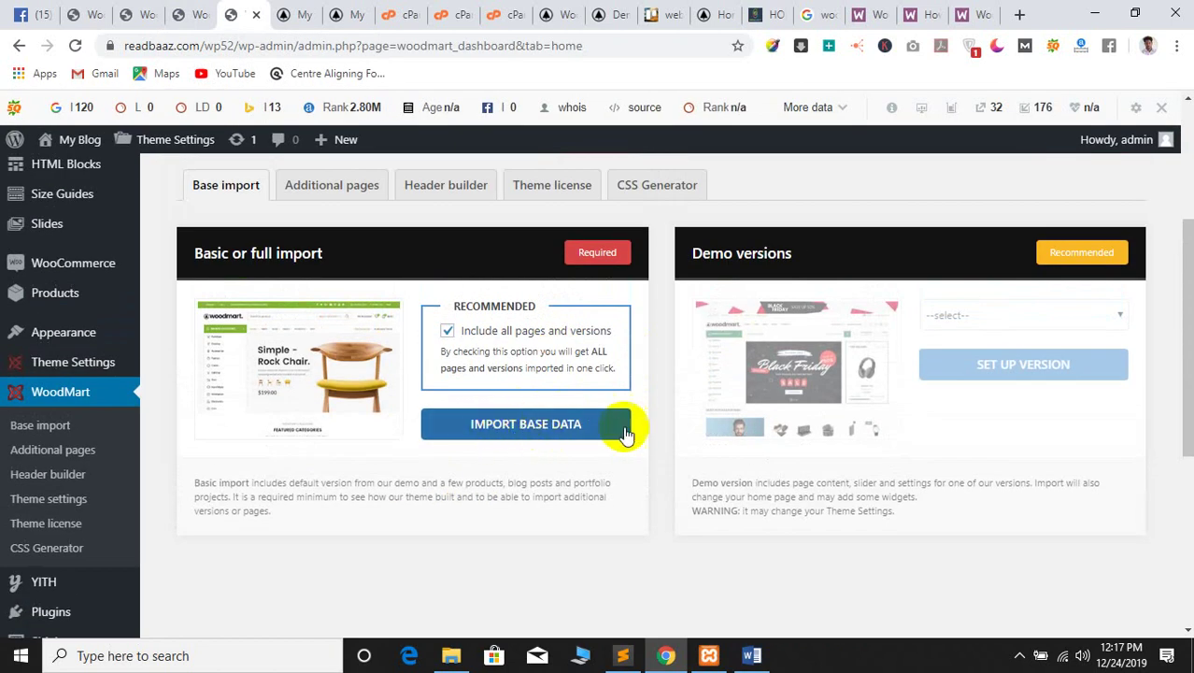
# Start the WoodMart base import with 'Include all pages and versions' checked
pyautogui.click(550, 425)
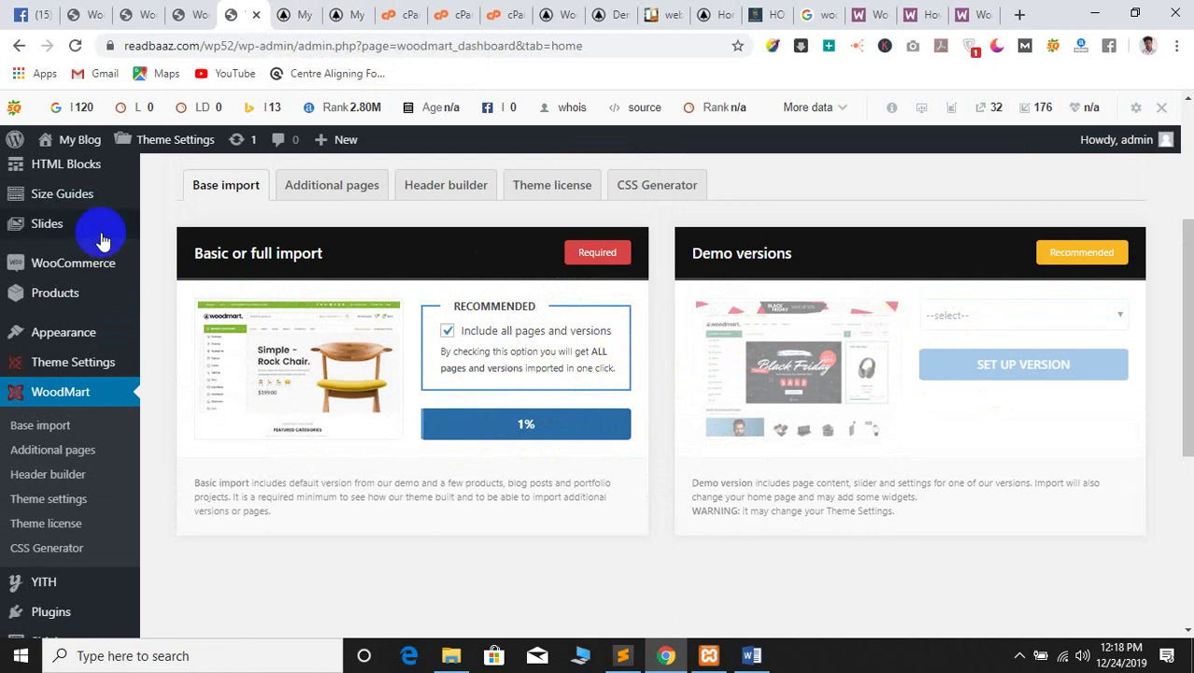
pyautogui.scroll(2, 451, 406)
pyautogui.scroll(1, 307, 256)
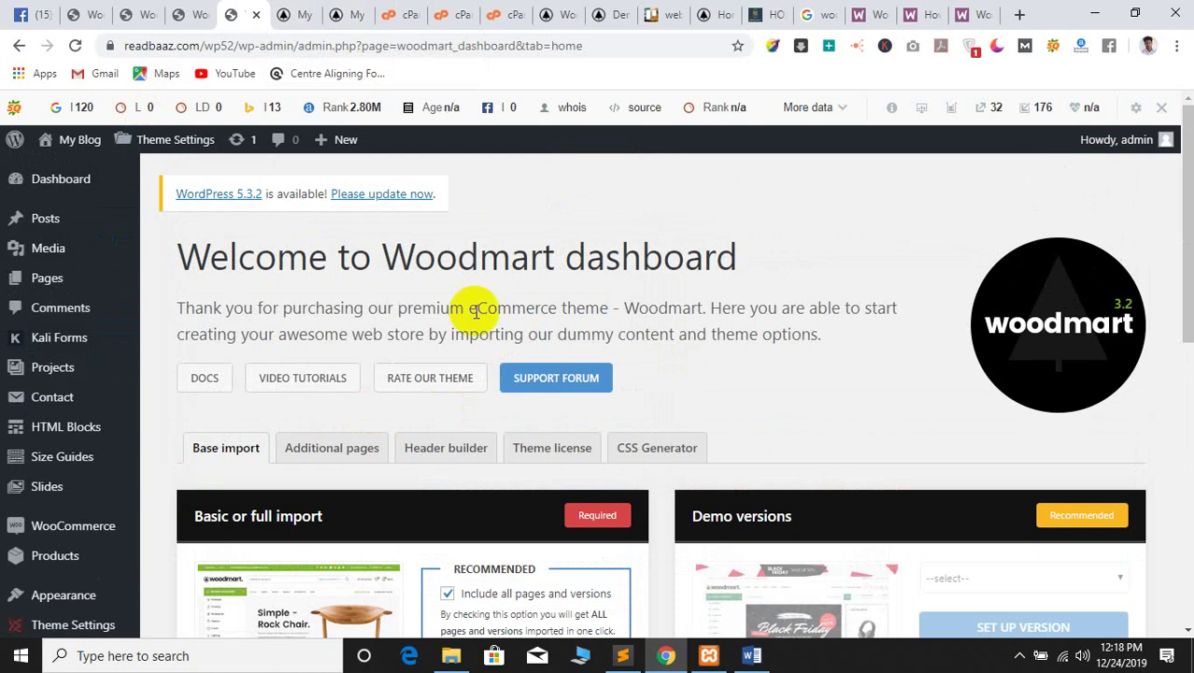
pyautogui.scroll(-7, 578, 432)
pyautogui.scroll(3, 641, 425)
pyautogui.scroll(2, 641, 425)
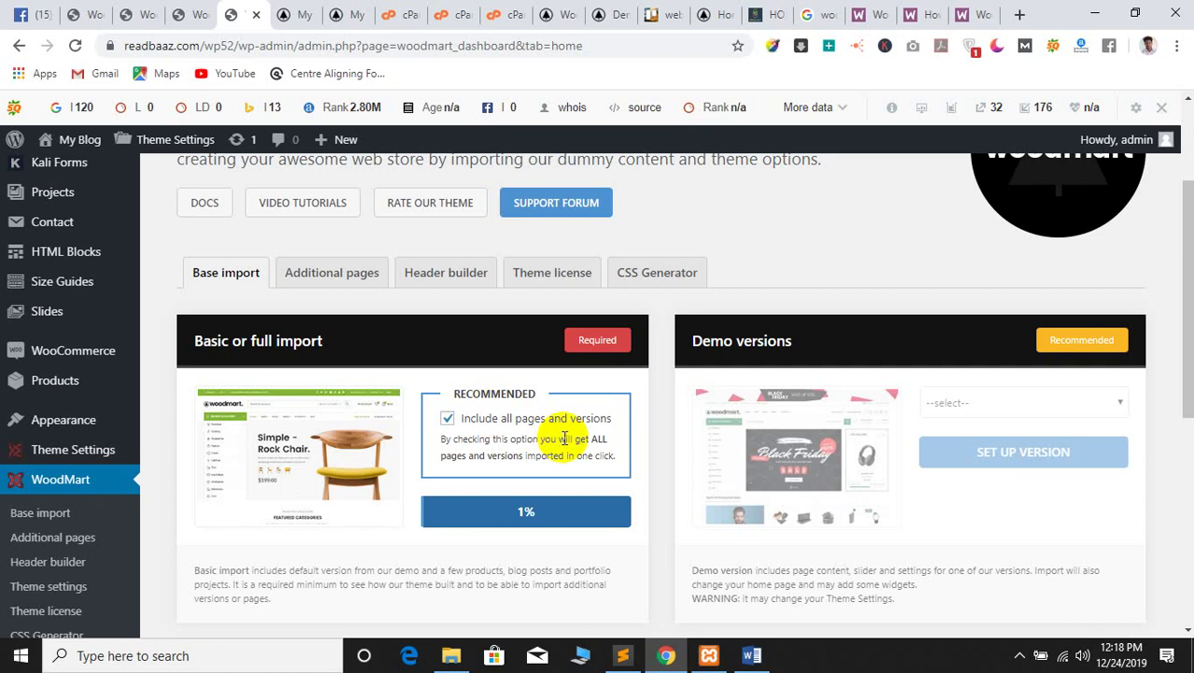
pyautogui.scroll(2, 653, 248)
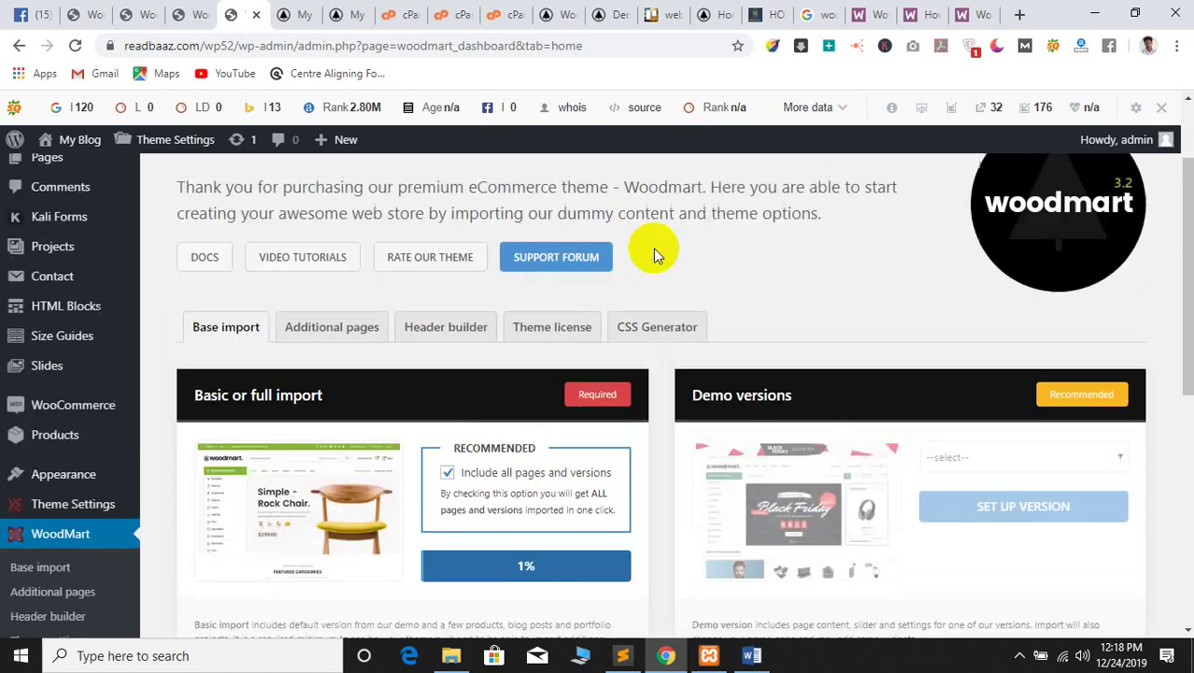
# Select and deselect the dashboard intro paragraph text repeatedly
pyautogui.tripleClick(439, 327)
pyautogui.click(417, 306)
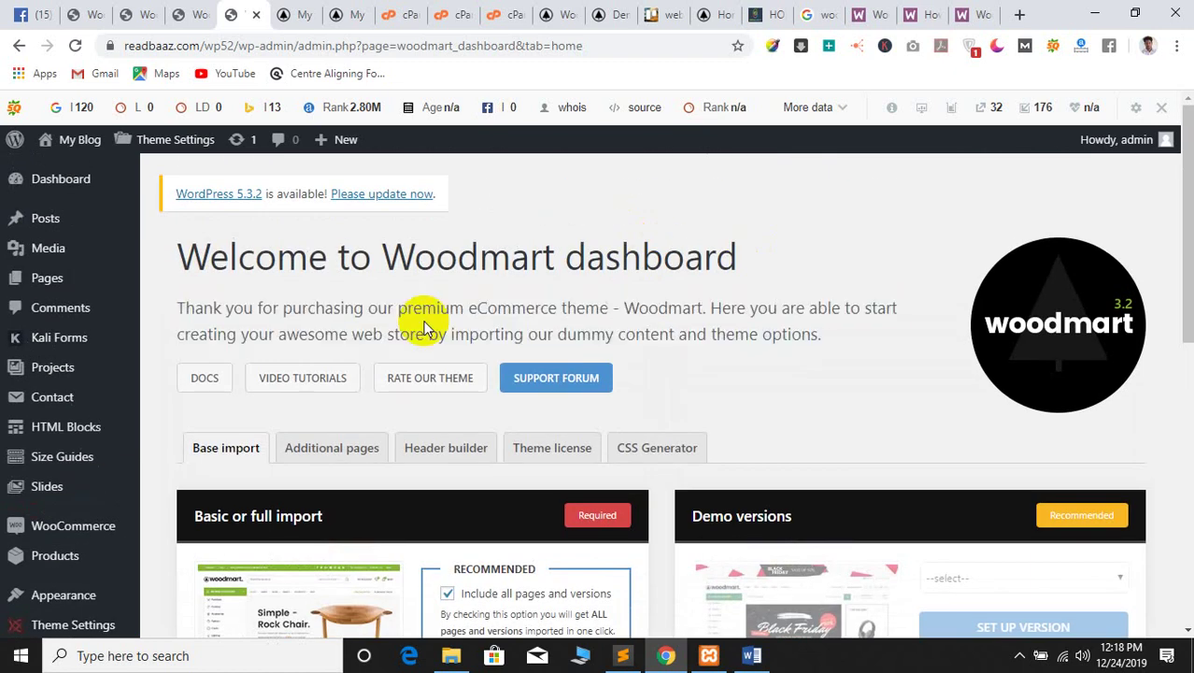
pyautogui.doubleClick(439, 308)
pyautogui.tripleClick(446, 303)
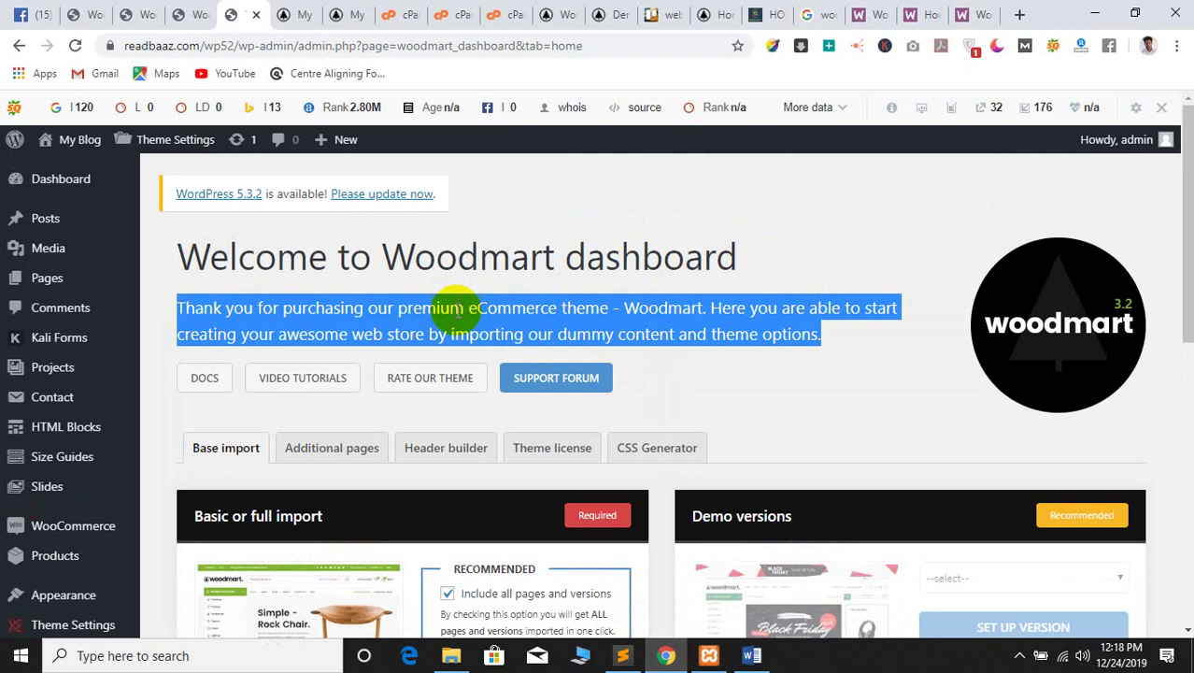
pyautogui.click(453, 309)
pyautogui.tripleClick(458, 312)
pyautogui.click(432, 316)
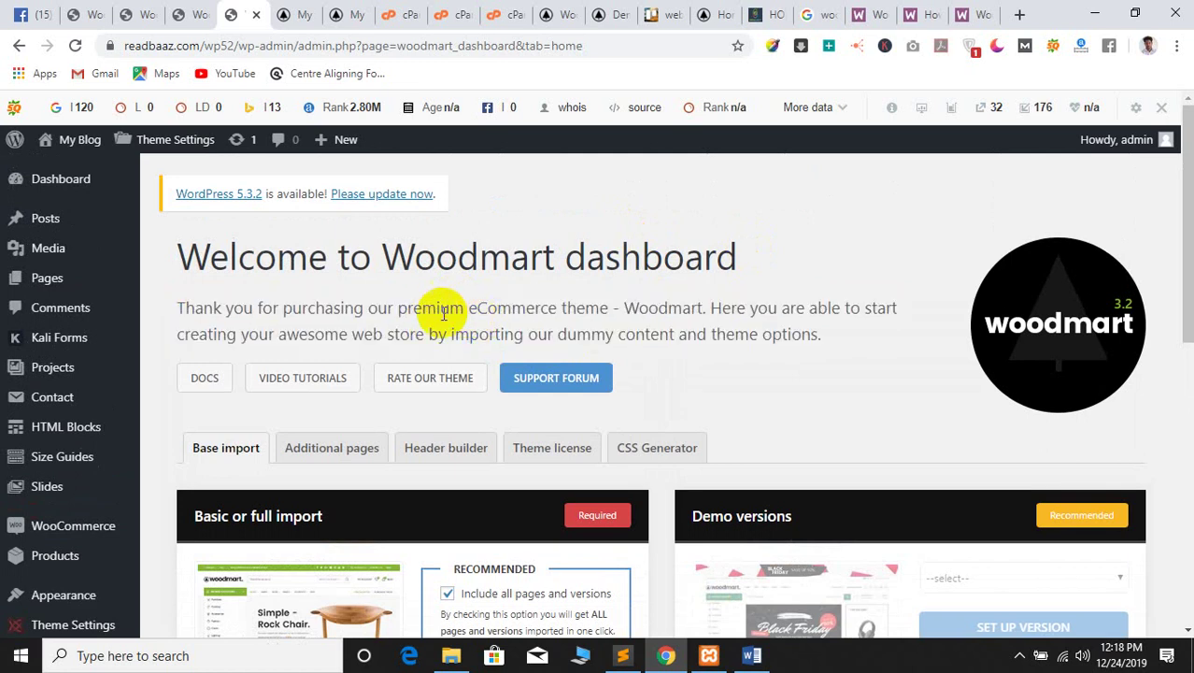
pyautogui.tripleClick(469, 312)
# Check the import progress, now stuck at 2% with an AJAX error
pyautogui.scroll(-5, 644, 311)
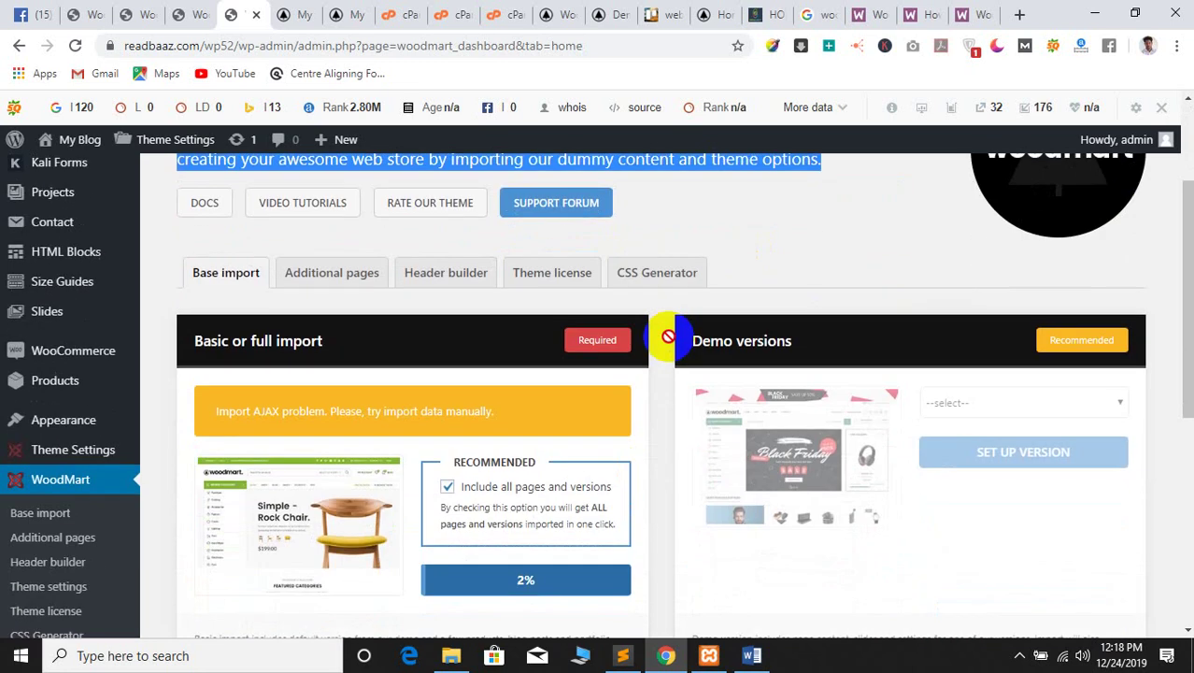
pyautogui.scroll(1, 666, 338)
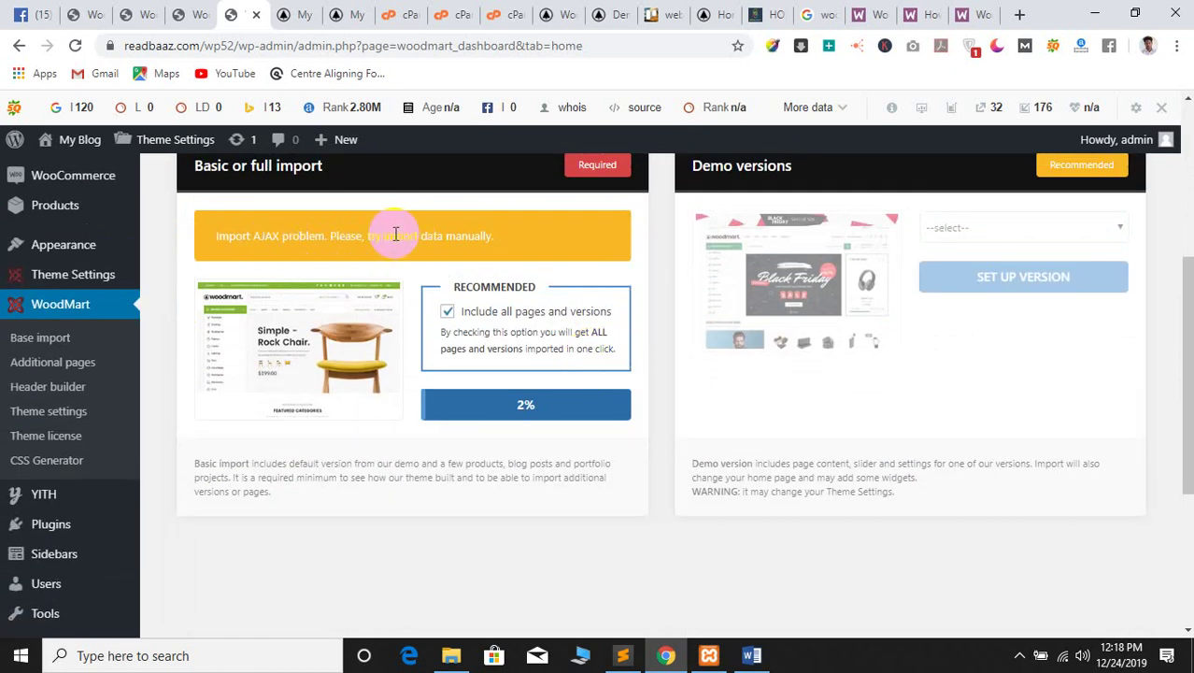
pyautogui.scroll(4, 393, 233)
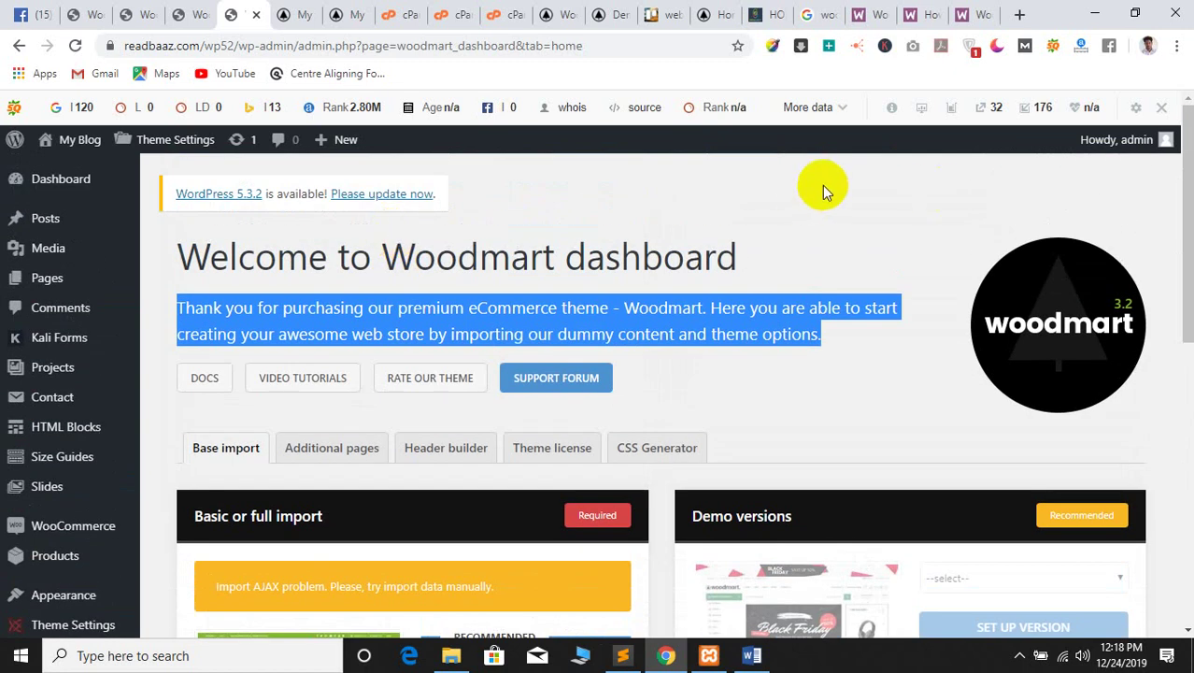
pyautogui.scroll(-3, 833, 208)
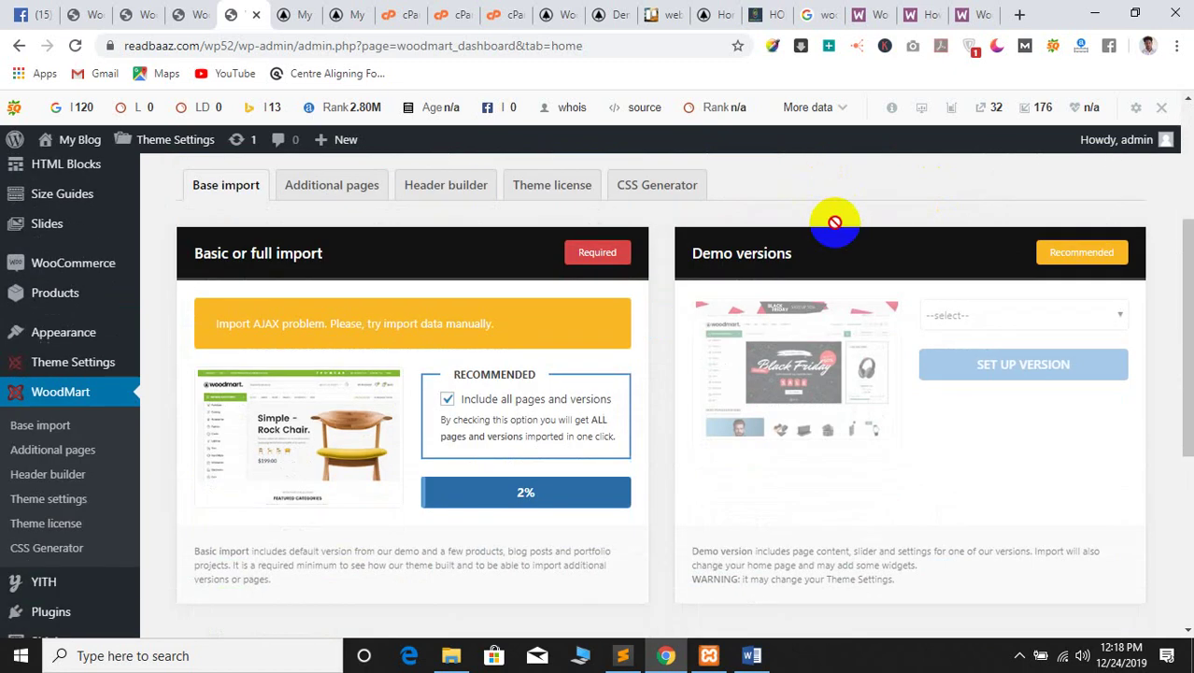
pyautogui.scroll(-2, 835, 221)
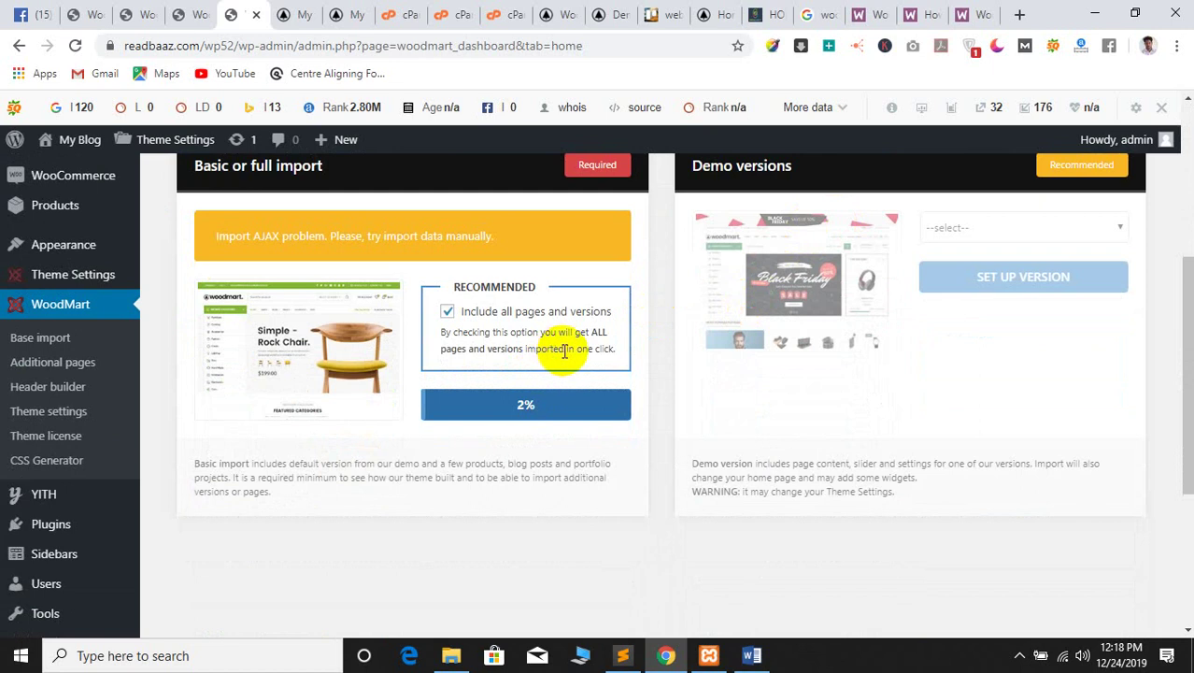
pyautogui.click(517, 416)
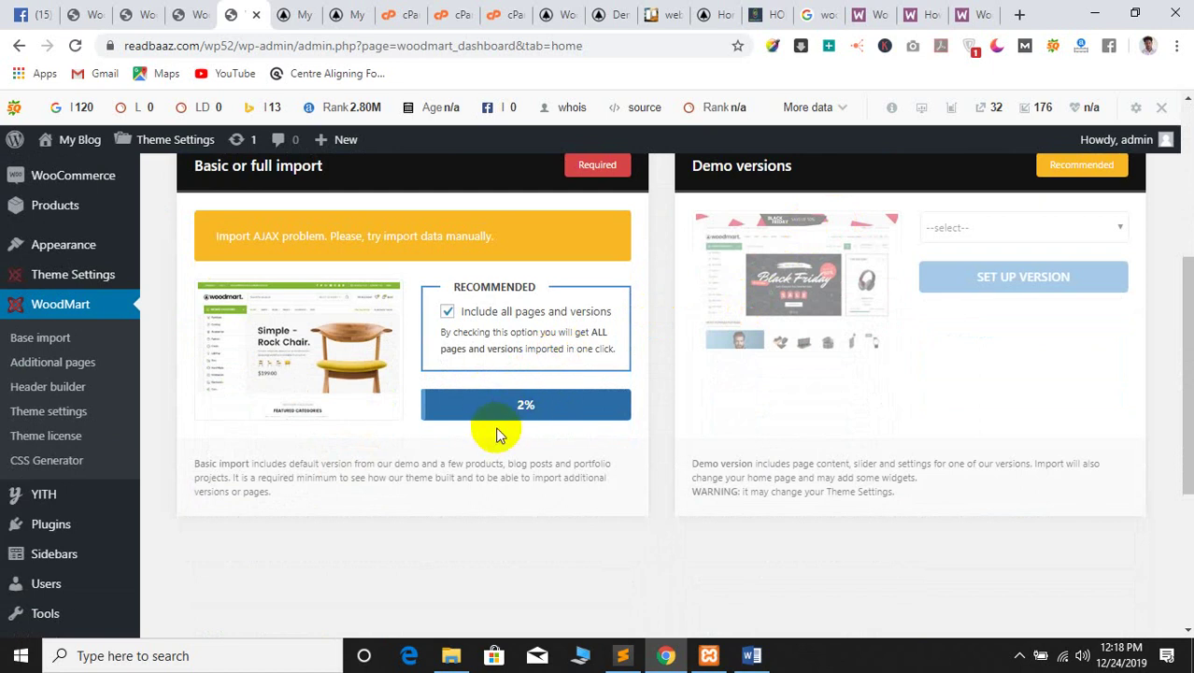
pyautogui.scroll(1, 496, 431)
pyautogui.scroll(-5, 498, 428)
pyautogui.scroll(5, 498, 428)
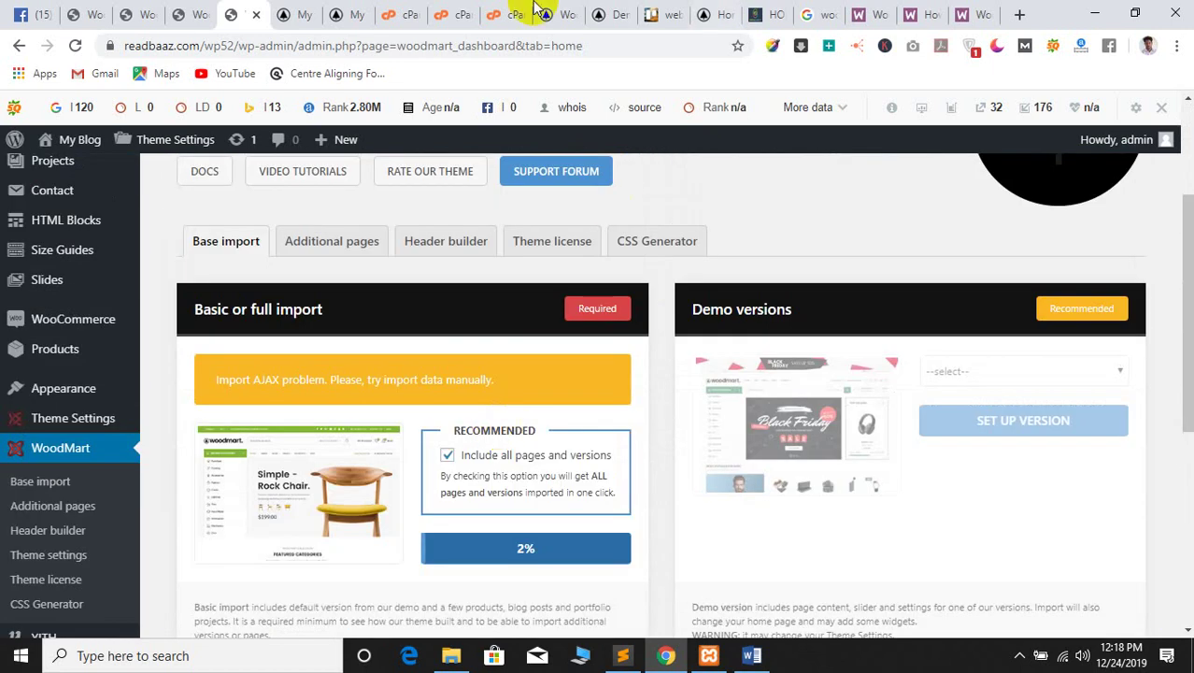
# Close the site front-end, cPanel, and WoodMart theme and demo tabs
pyautogui.click(299, 9)
pyautogui.click(308, 14)
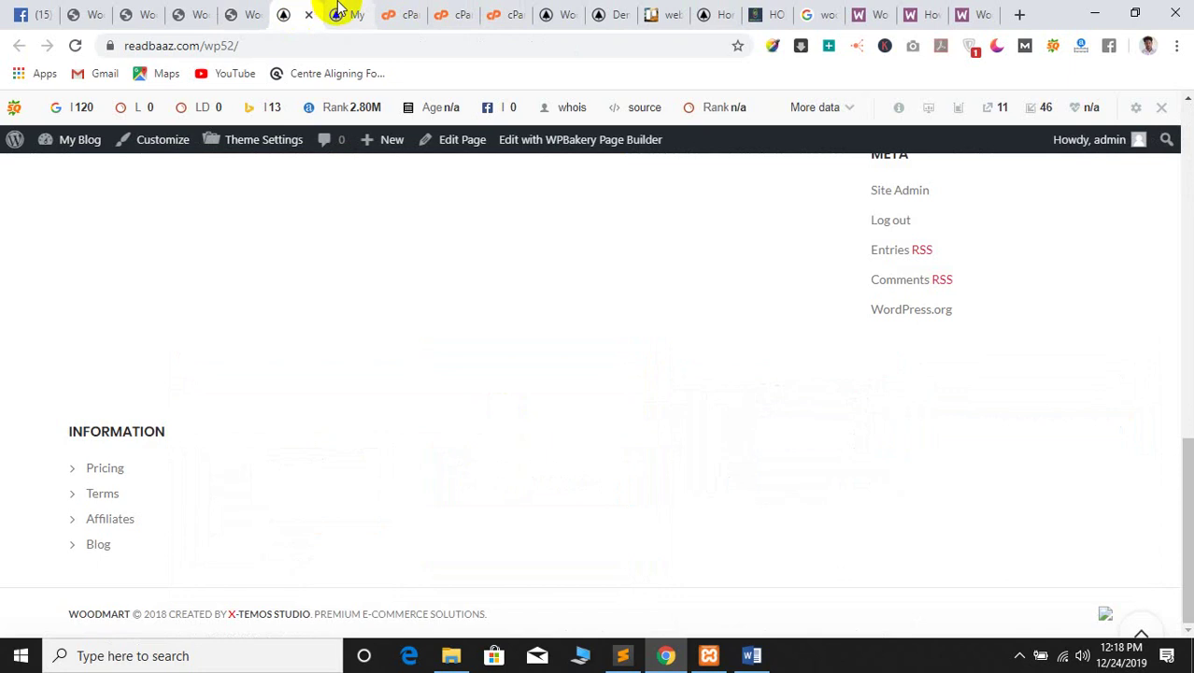
pyautogui.click(350, 17)
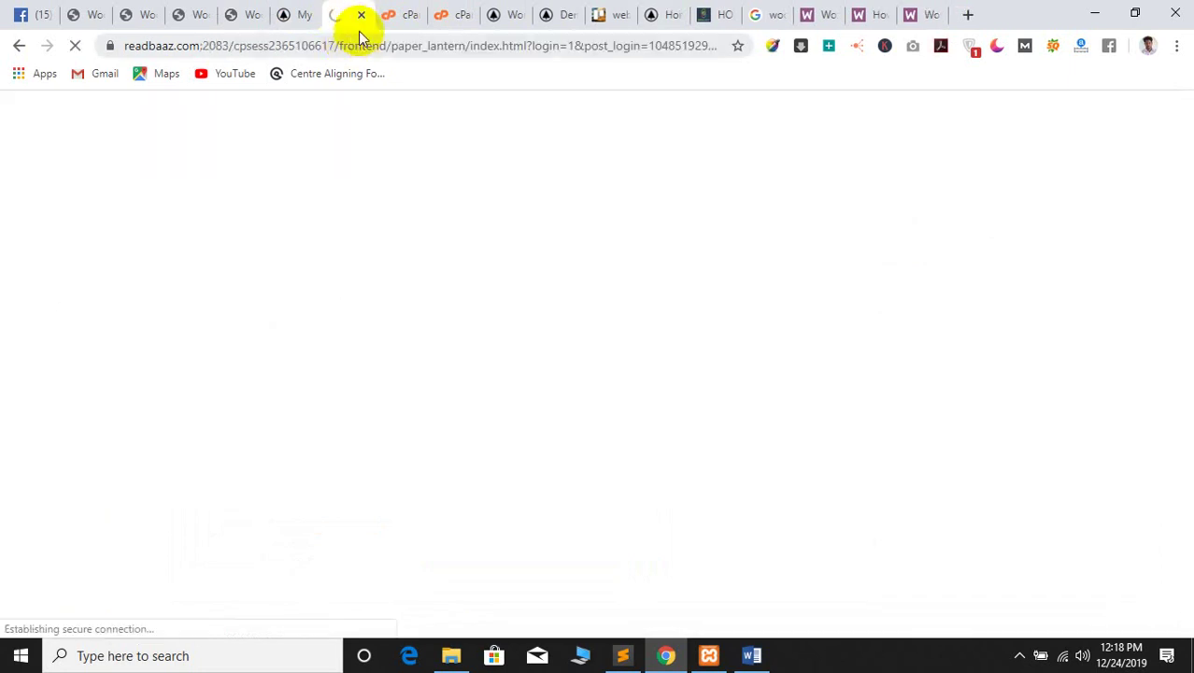
pyautogui.click(362, 15)
pyautogui.click(361, 15)
pyautogui.click(361, 14)
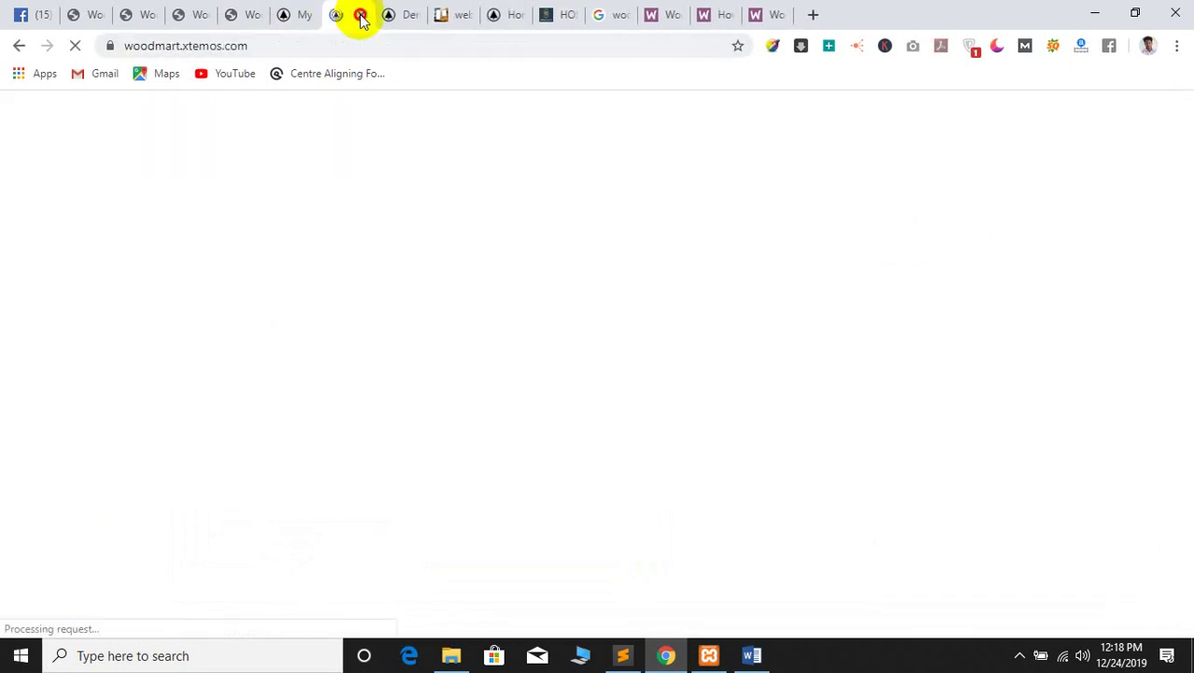
pyautogui.click(362, 15)
pyautogui.click(362, 15)
# Close the Trello, 3gapearels, dreamlandit, Google and WooCommerce docs tabs, returning to WoodMart admin
pyautogui.click(361, 15)
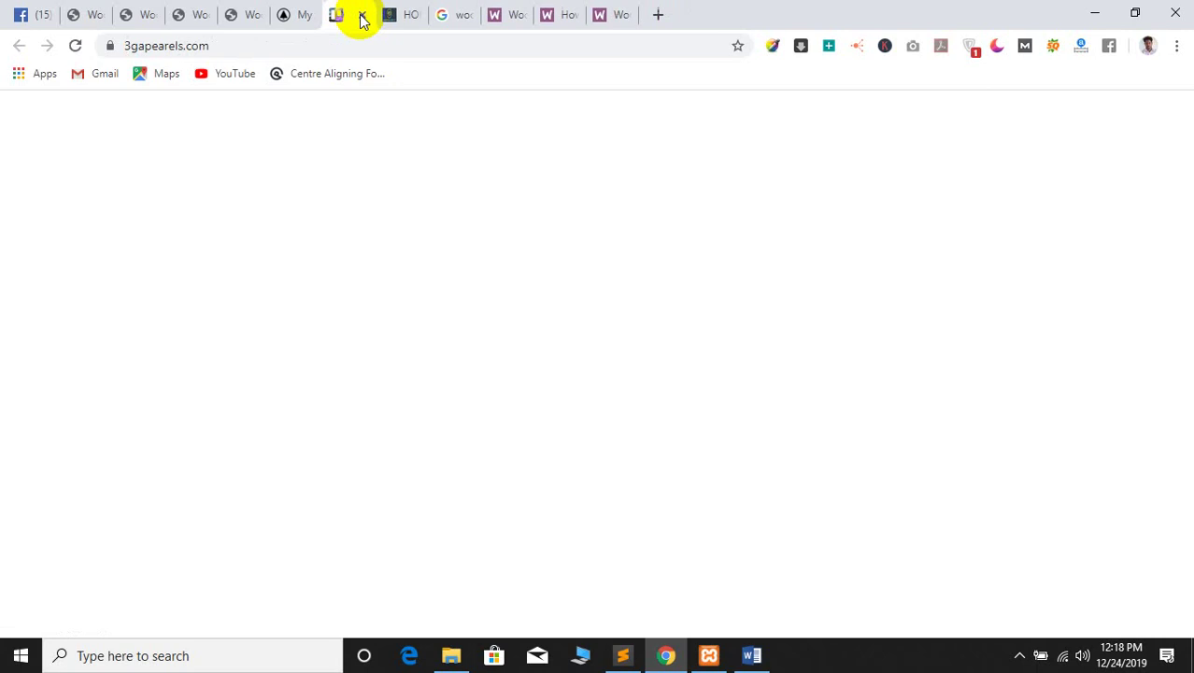
pyautogui.click(361, 15)
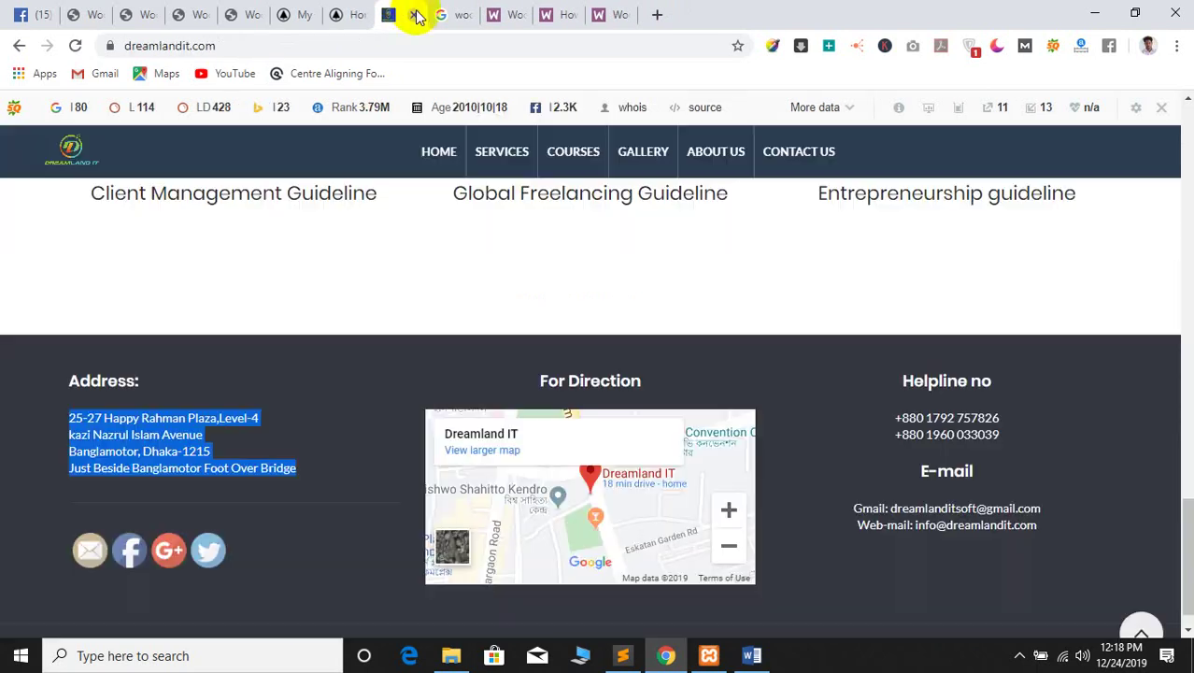
pyautogui.click(411, 15)
pyautogui.click(417, 15)
pyautogui.click(417, 15)
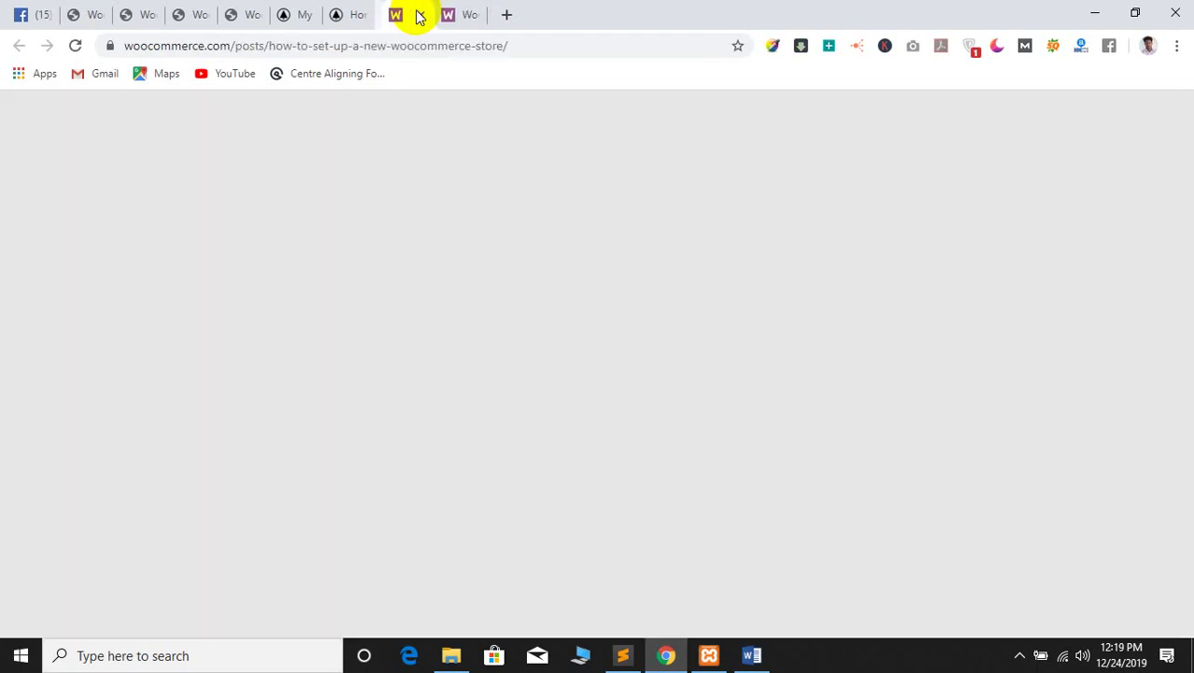
pyautogui.click(415, 15)
pyautogui.click(414, 14)
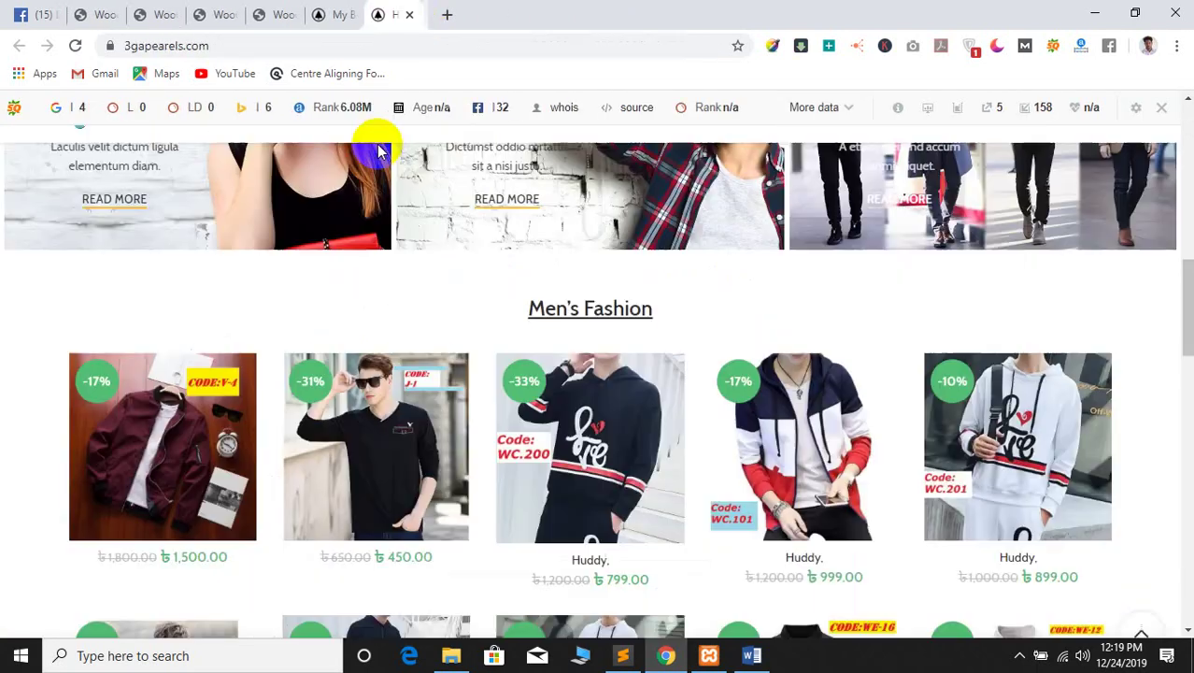
pyautogui.click(224, 11)
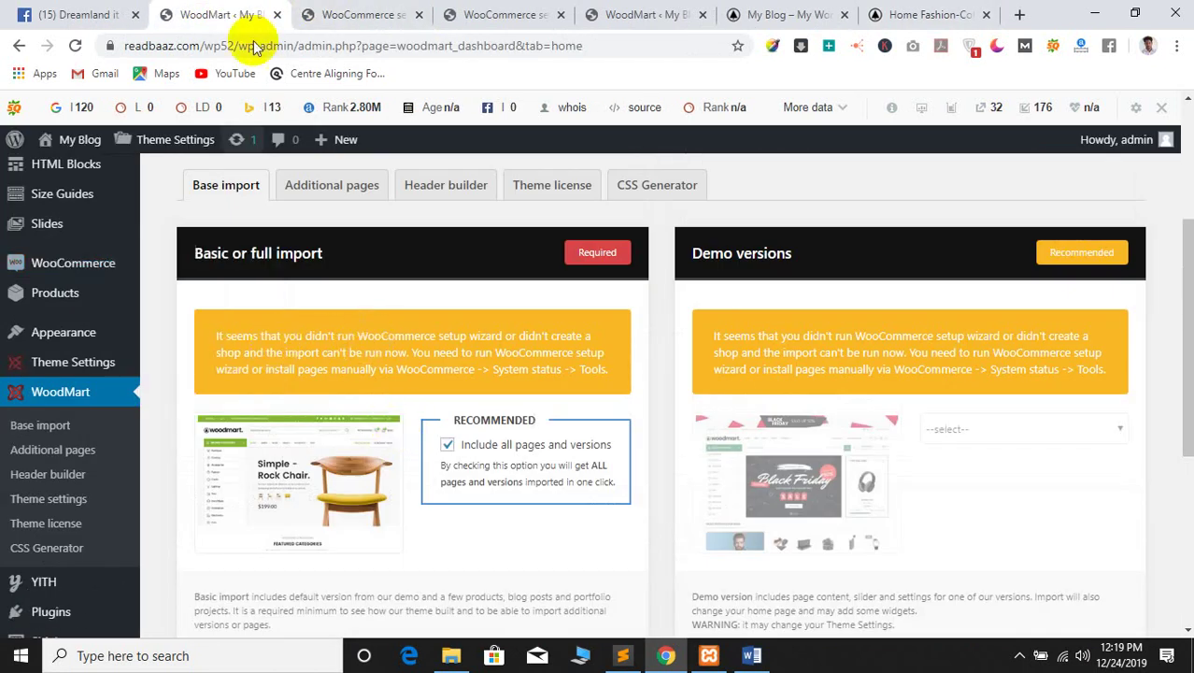
# Close the duplicate WoodMart tab and both WooCommerce settings tabs, keeping the base import page
pyautogui.click(313, 16)
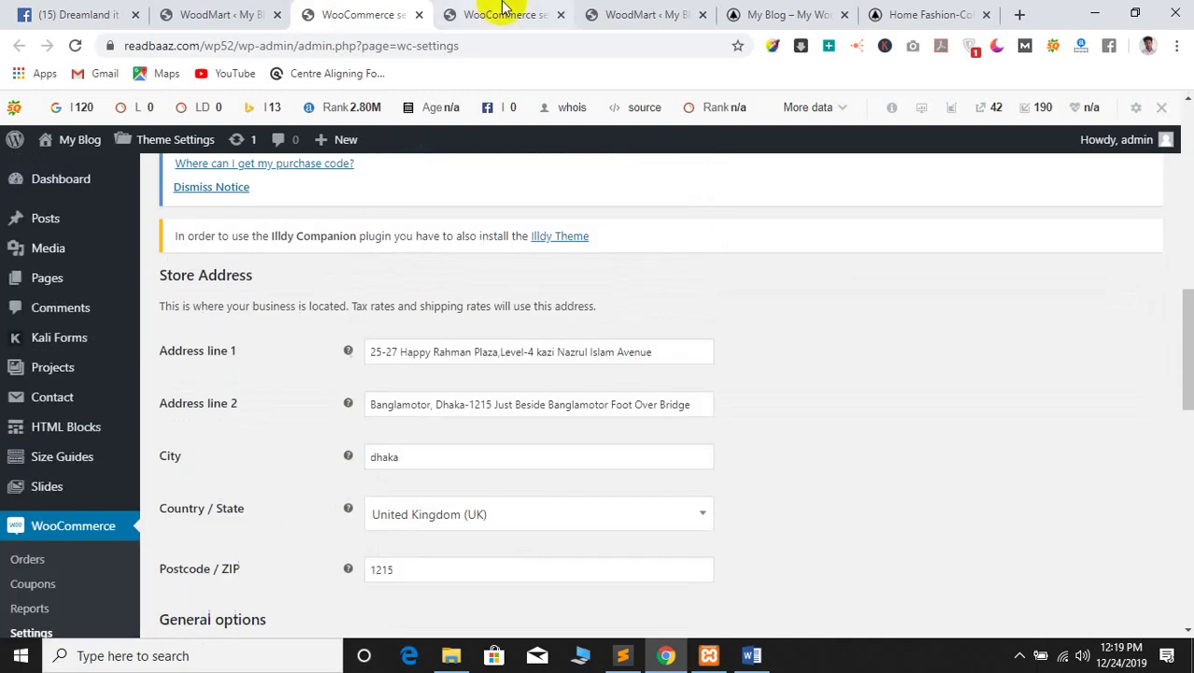
pyautogui.click(616, 13)
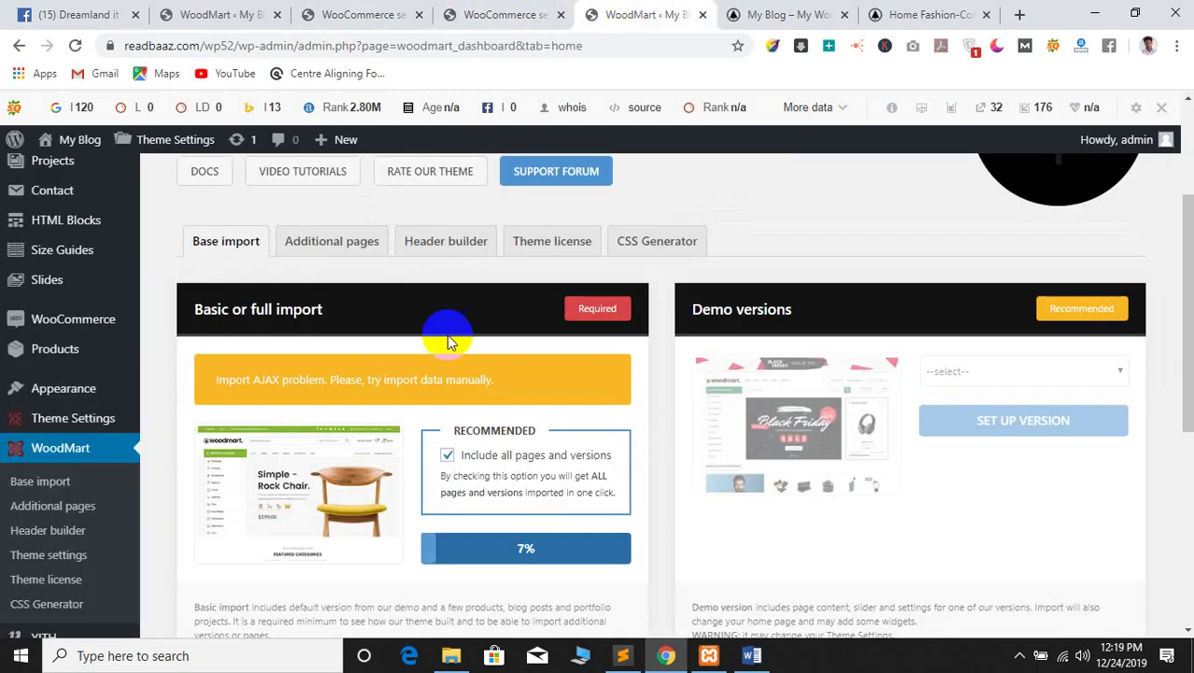
pyautogui.click(247, 14)
pyautogui.click(277, 15)
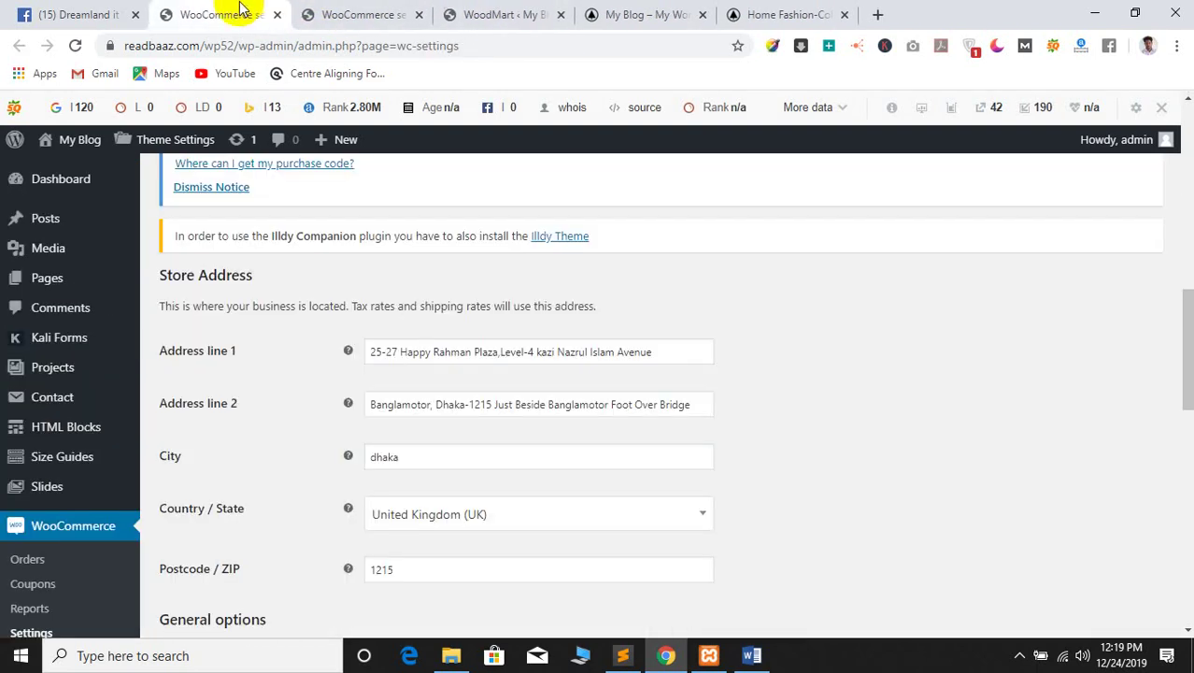
pyautogui.click(275, 15)
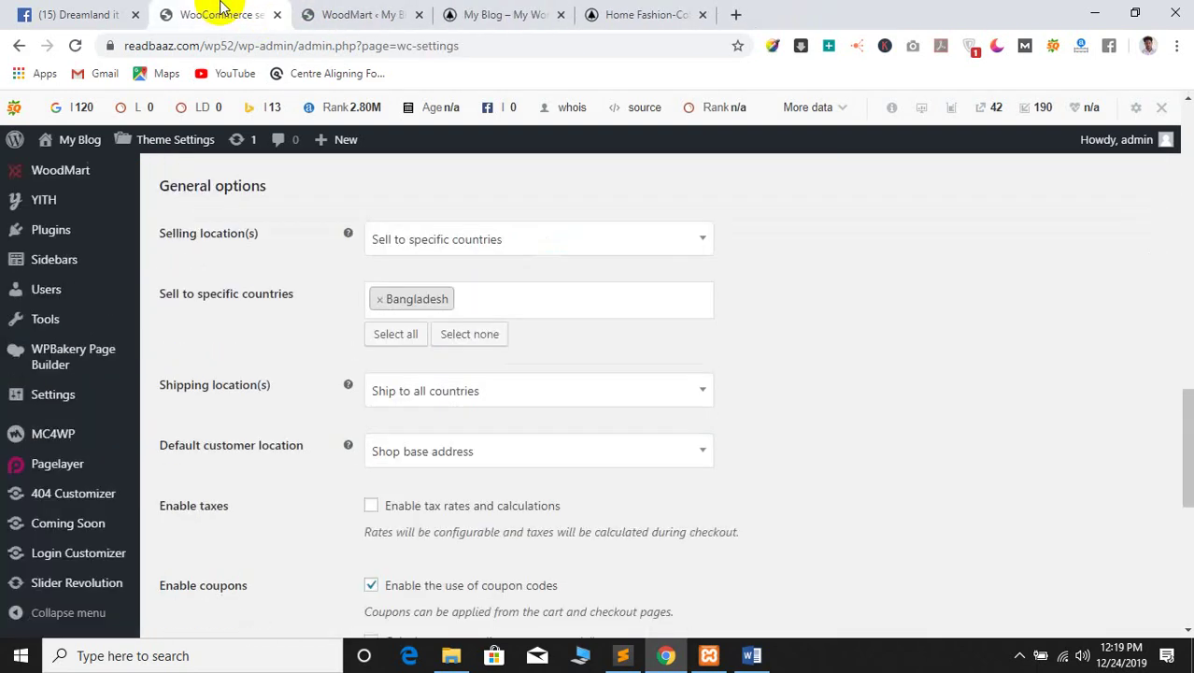
pyautogui.click(276, 15)
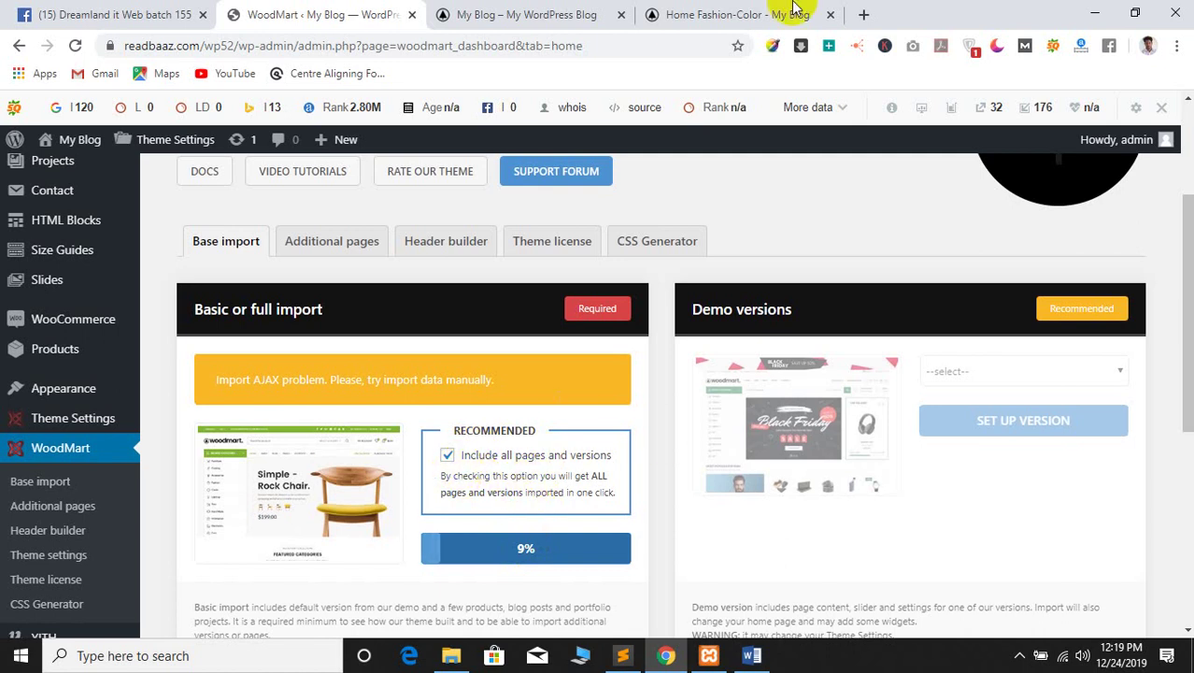
# Load readbaaz.com in a new tab and open its Fiverr category
pyautogui.click(863, 14)
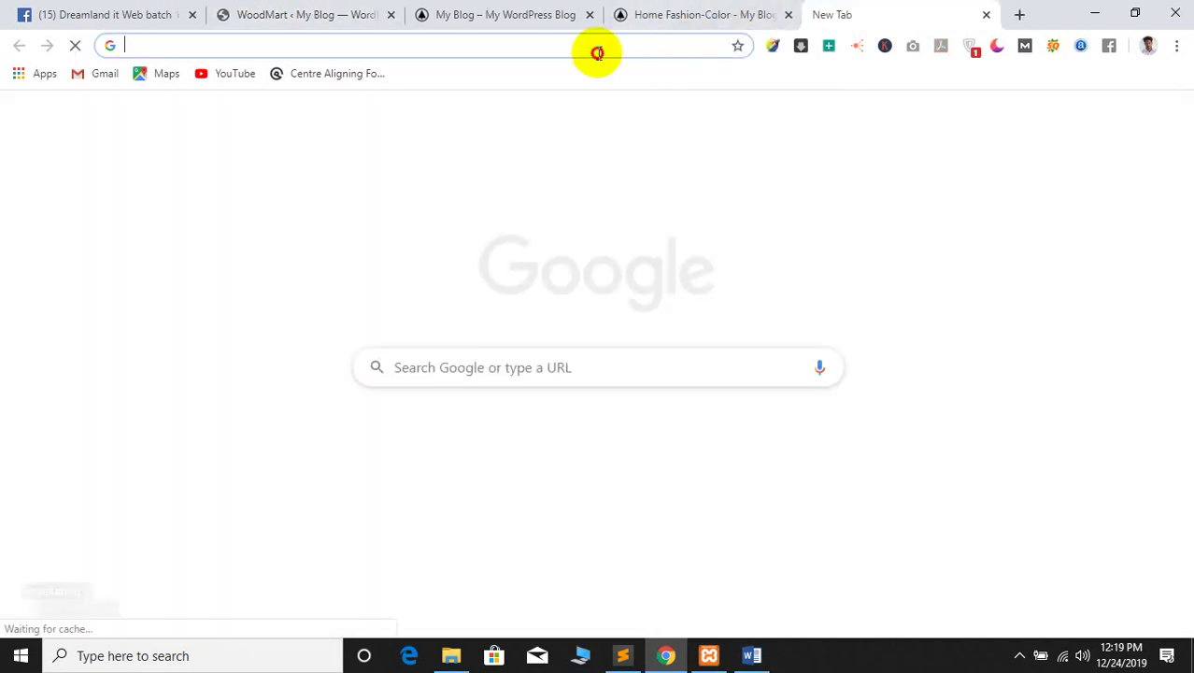
pyautogui.write('c')
pyautogui.press('BackSpace')
pyautogui.press('BackSpace')
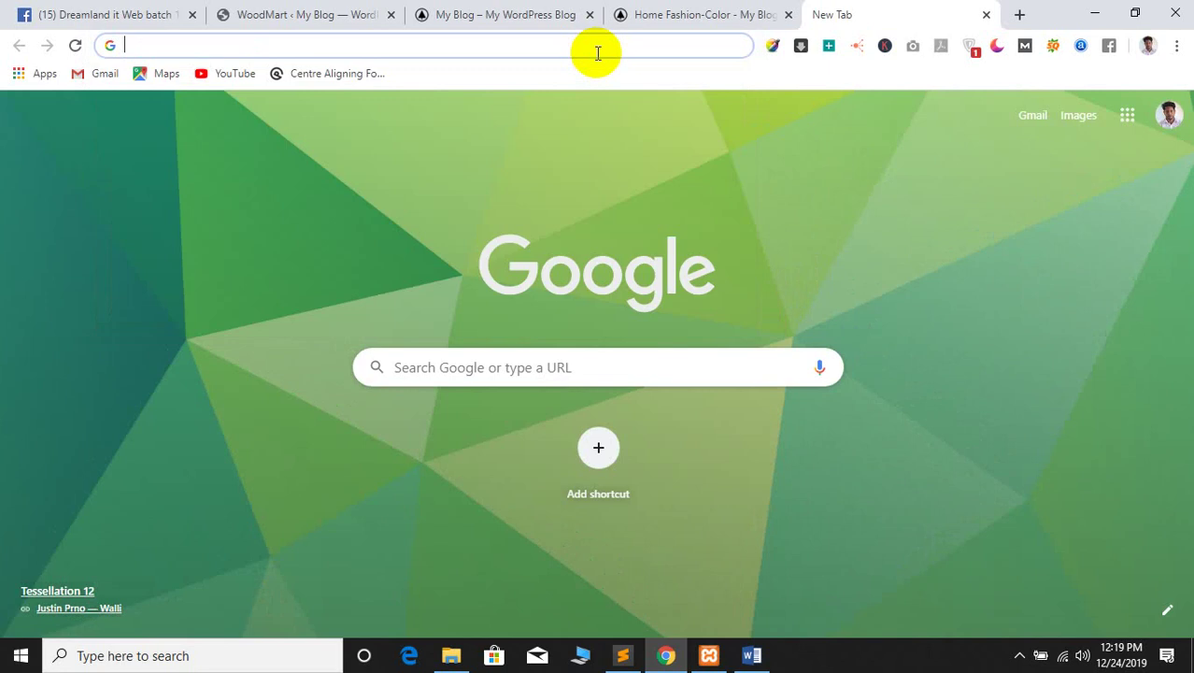
pyautogui.write('w')
pyautogui.press('BackSpace')
pyautogui.press('BackSpace')
pyautogui.write('re')
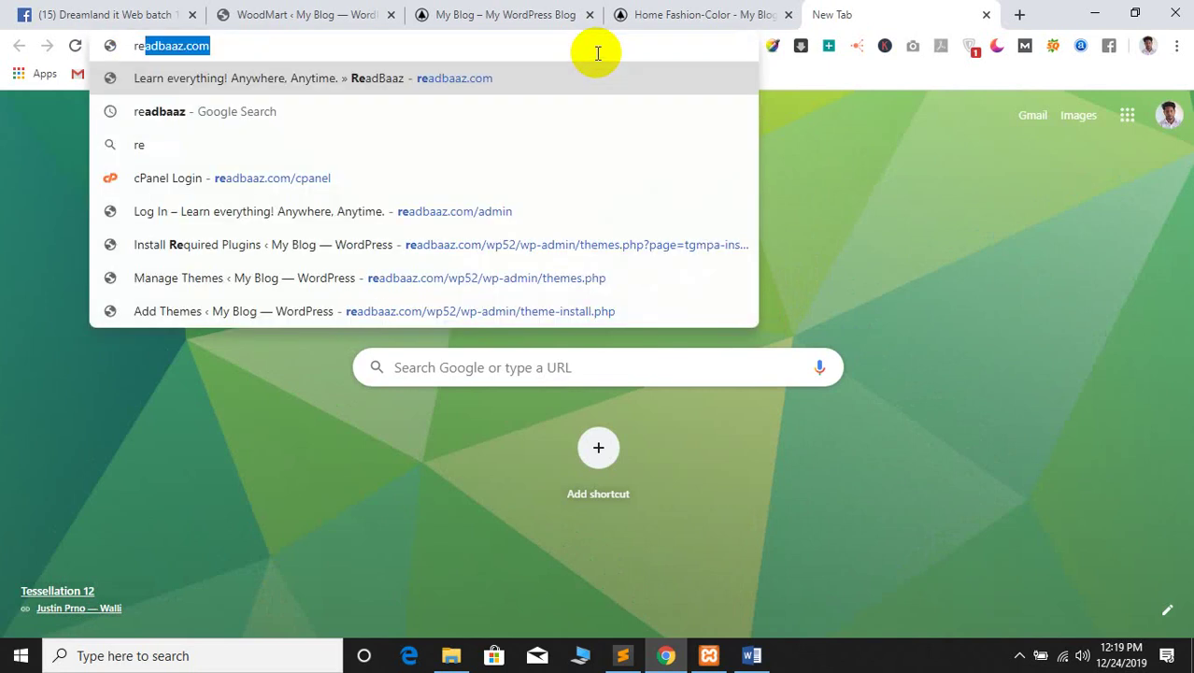
pyautogui.press('Return')
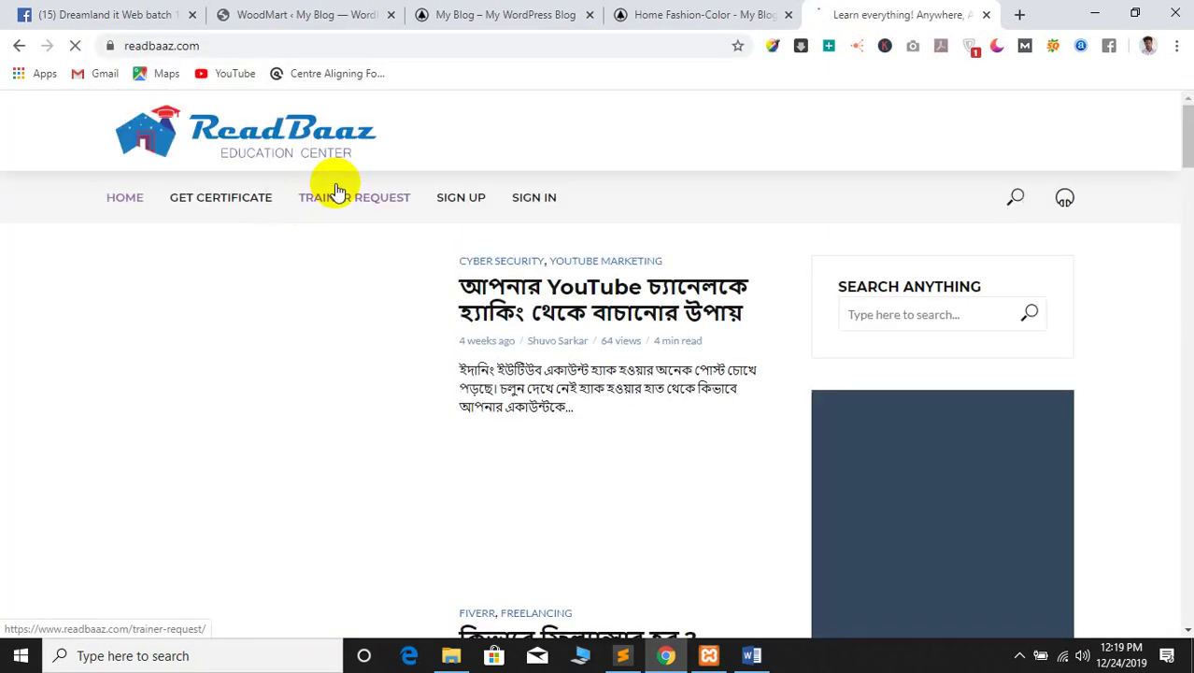
pyautogui.scroll(-4, 826, 161)
pyautogui.scroll(-6, 804, 420)
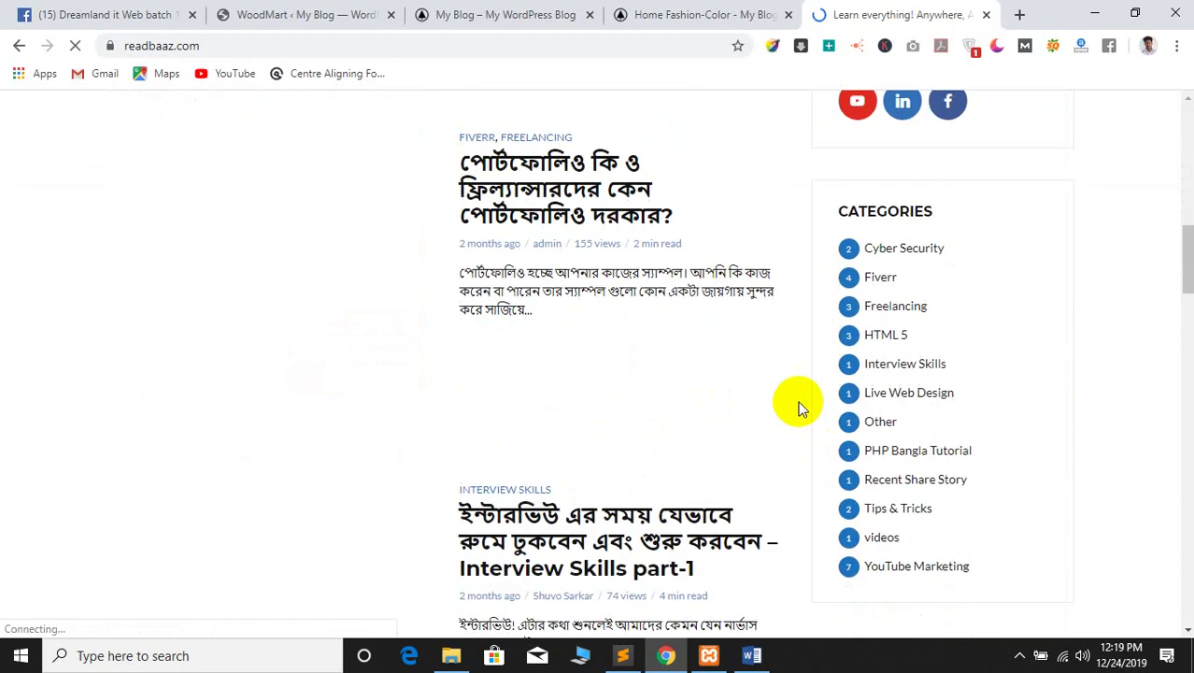
pyautogui.click(881, 313)
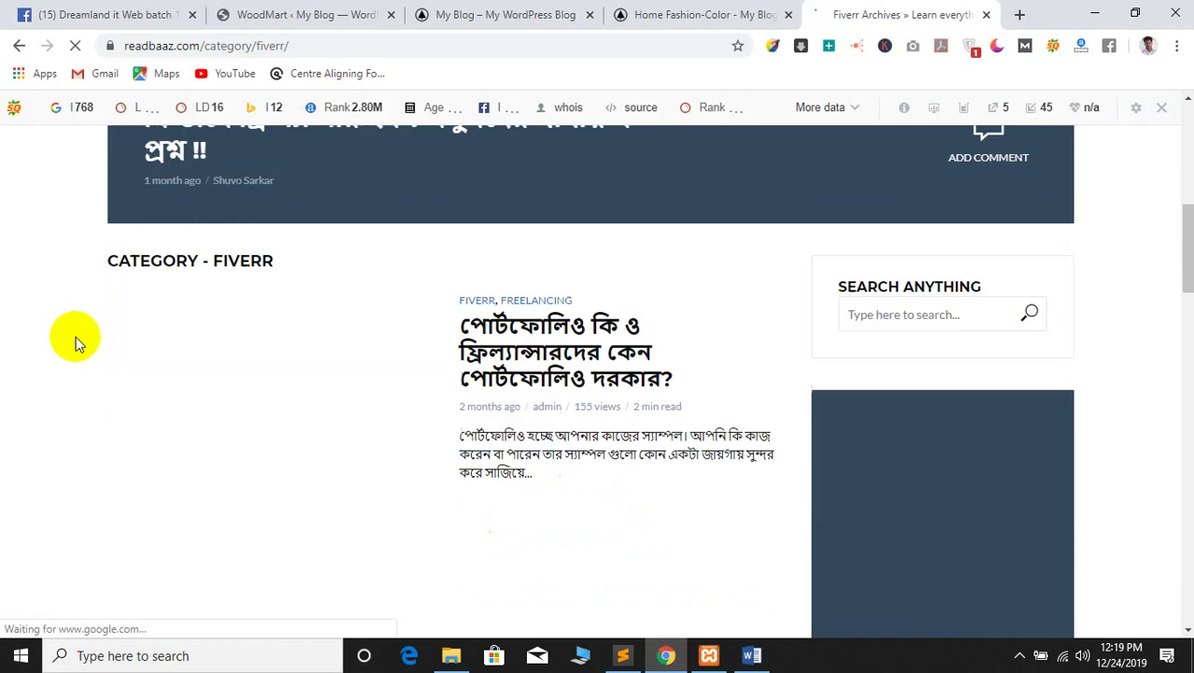
# Open the Fiverr gig optimization post in a new tab and switch to it
pyautogui.scroll(-10, 38, 350)
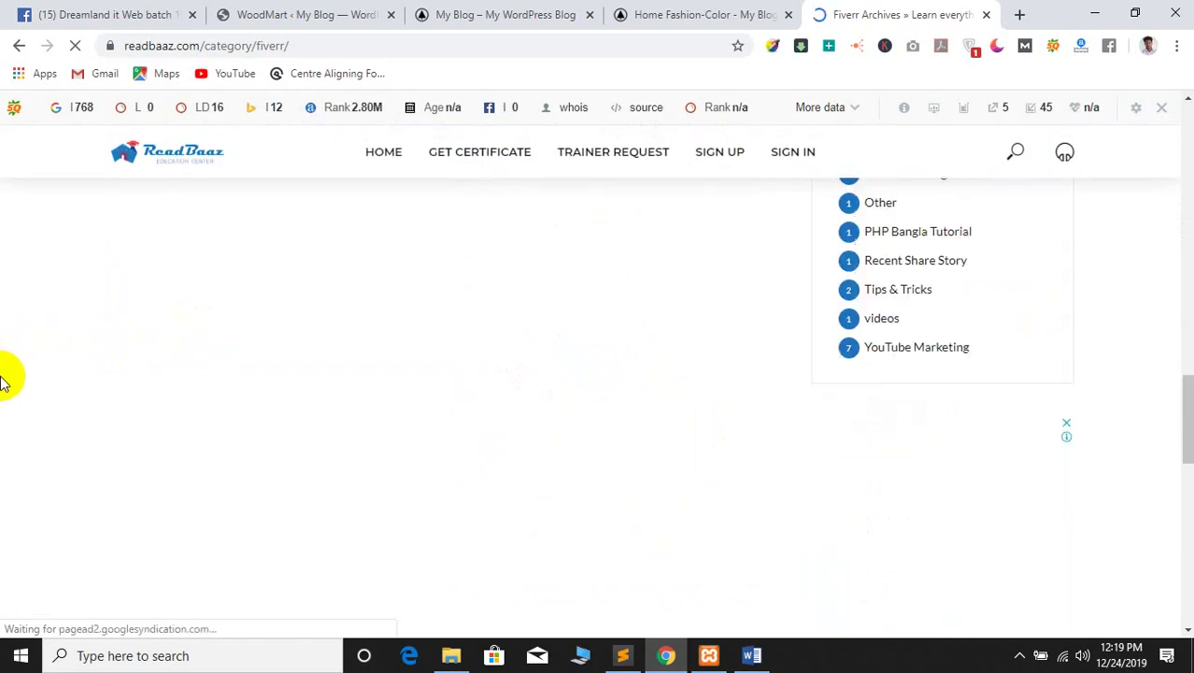
pyautogui.scroll(5, 18, 374)
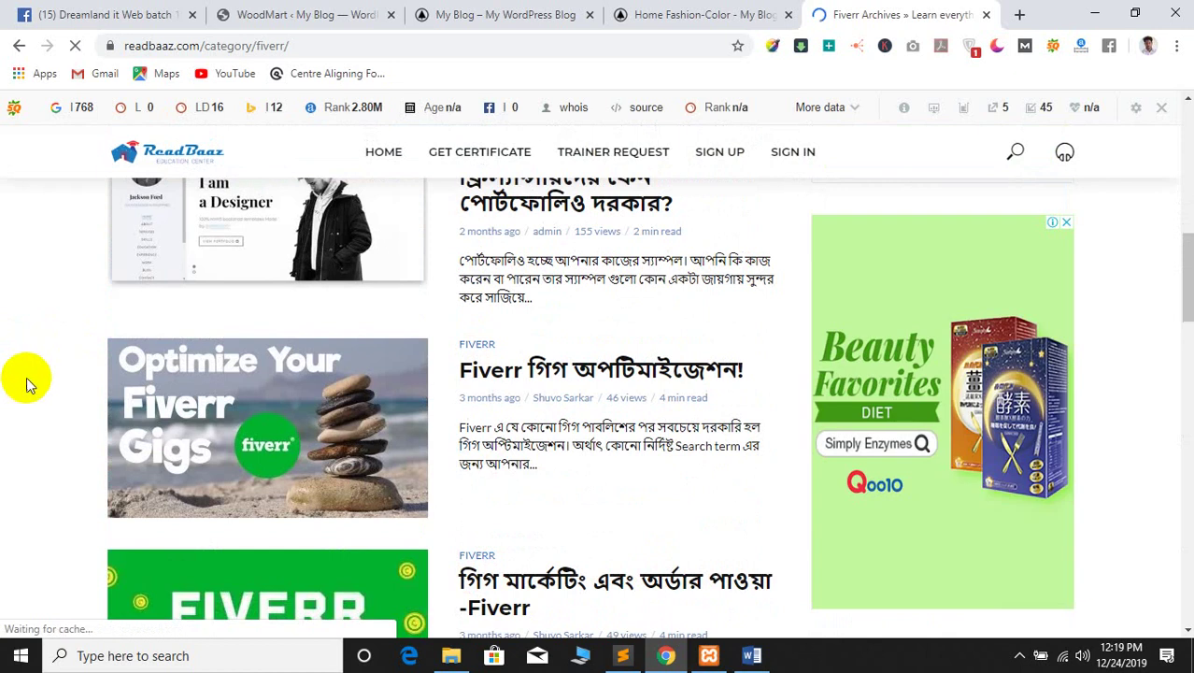
pyautogui.scroll(-2, 8, 402)
pyautogui.scroll(-2, 2, 409)
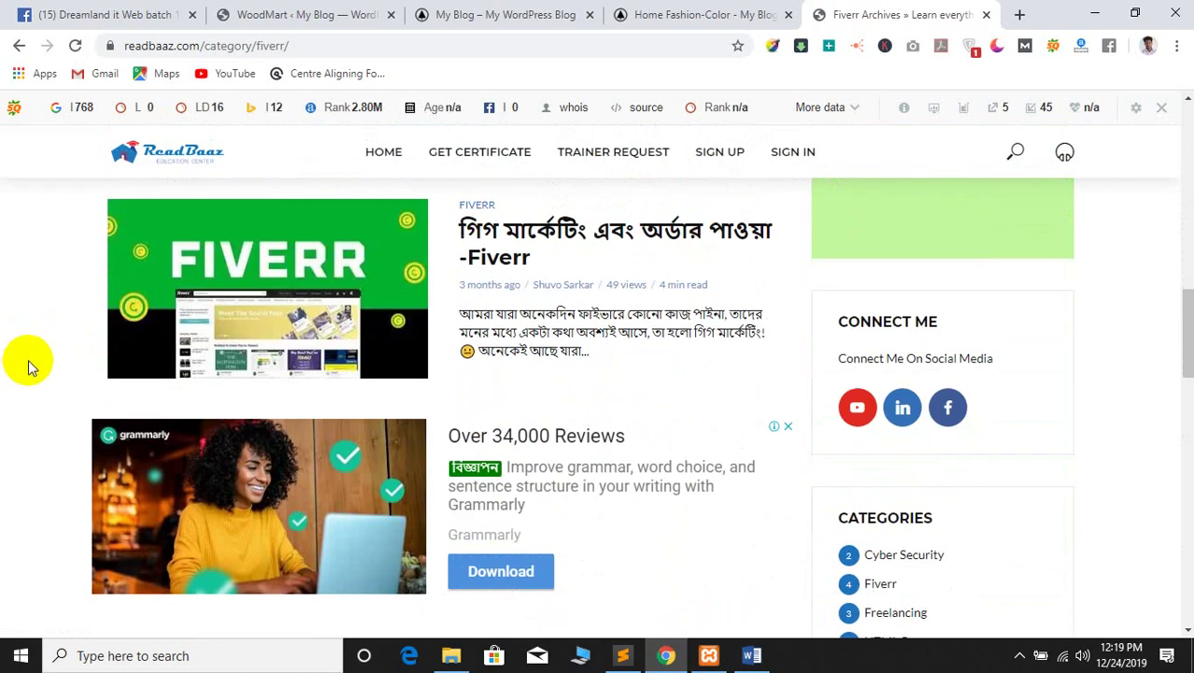
pyautogui.scroll(-4, 21, 344)
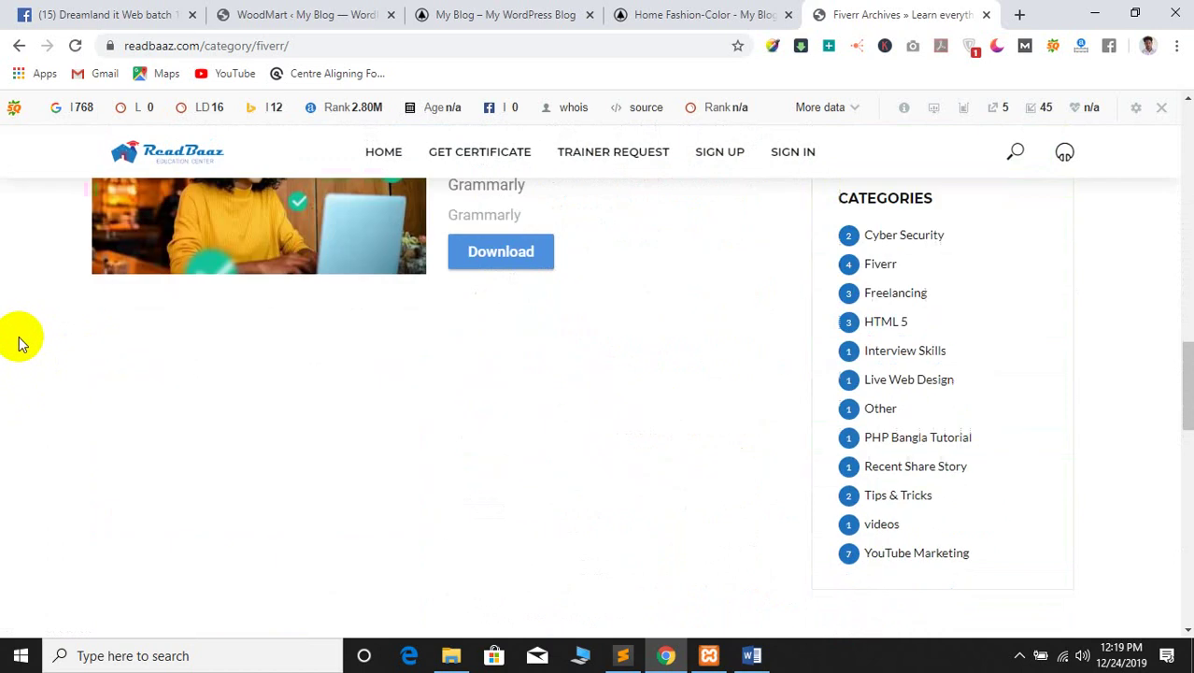
pyautogui.scroll(-3, 14, 338)
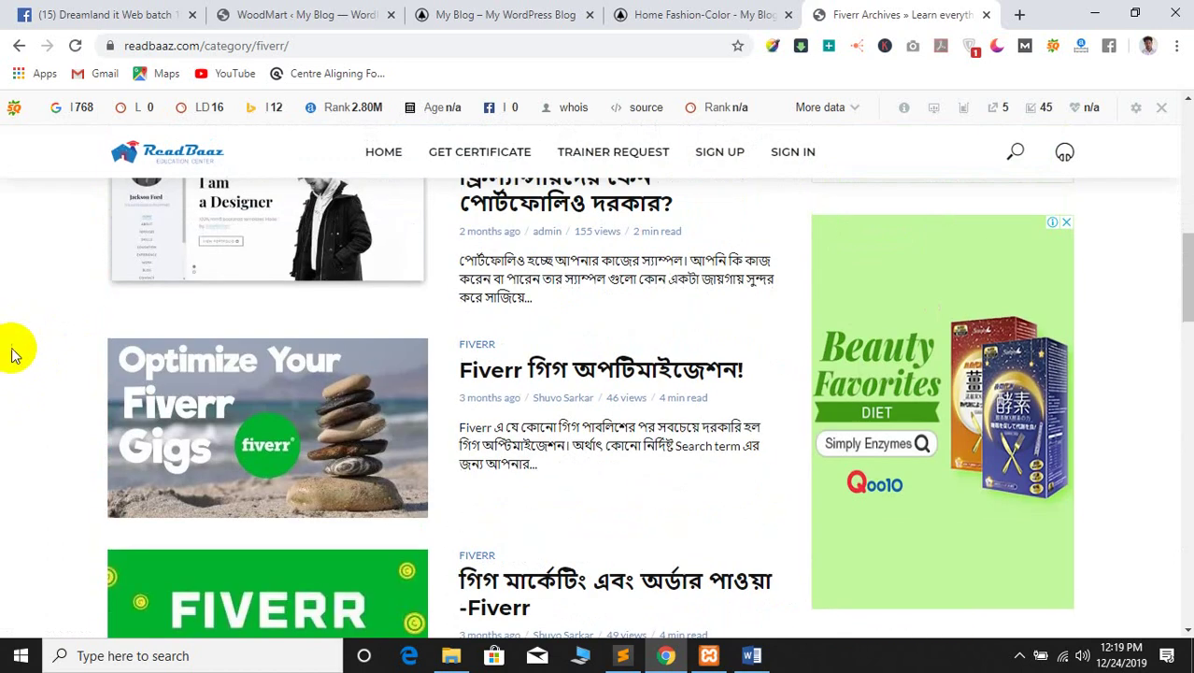
pyautogui.scroll(2, 19, 351)
pyautogui.scroll(-3, 21, 347)
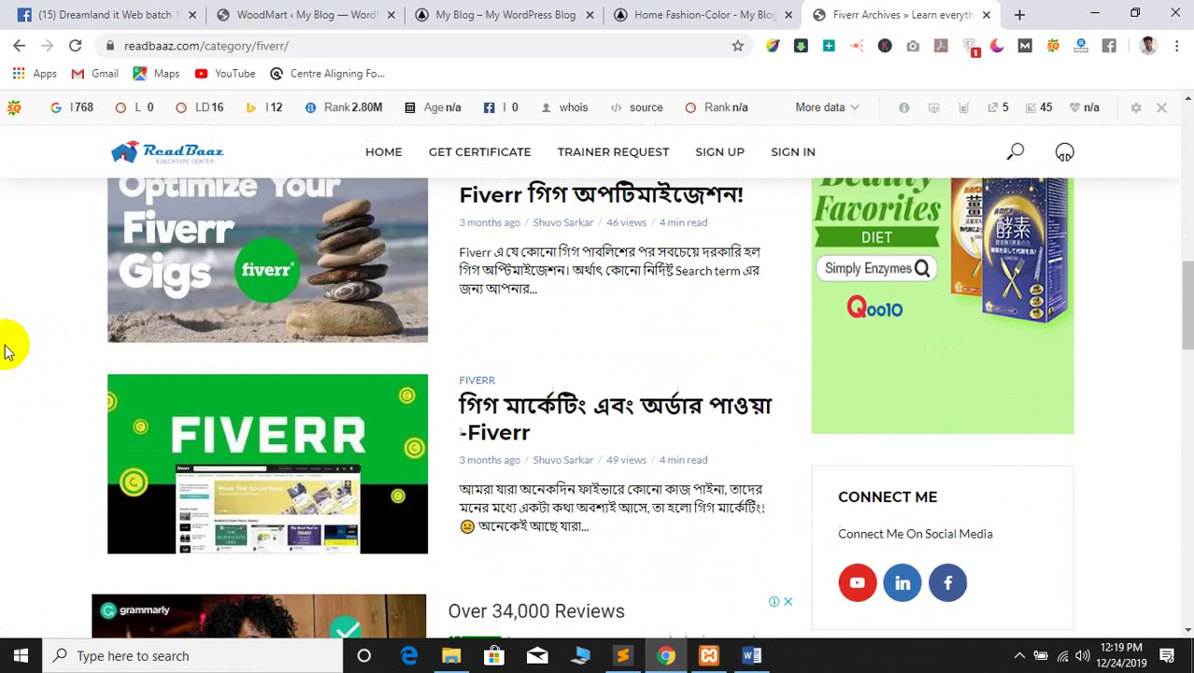
pyautogui.scroll(-2, 17, 347)
pyautogui.scroll(3, 11, 350)
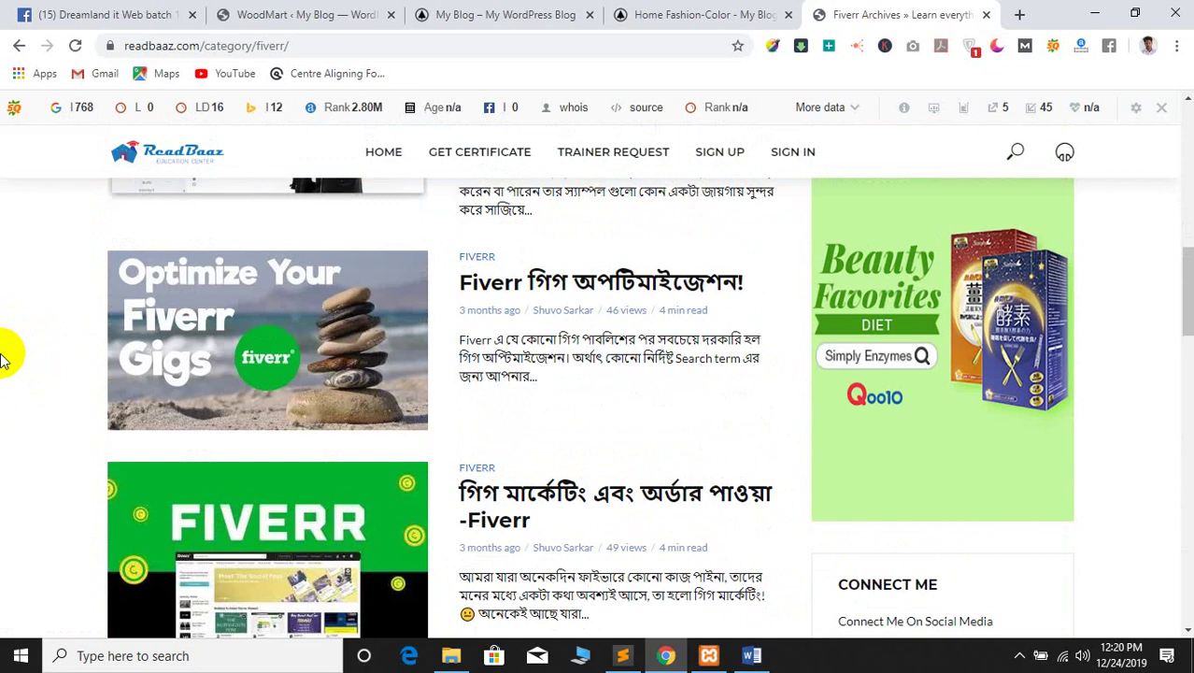
pyautogui.rightClick(500, 278)
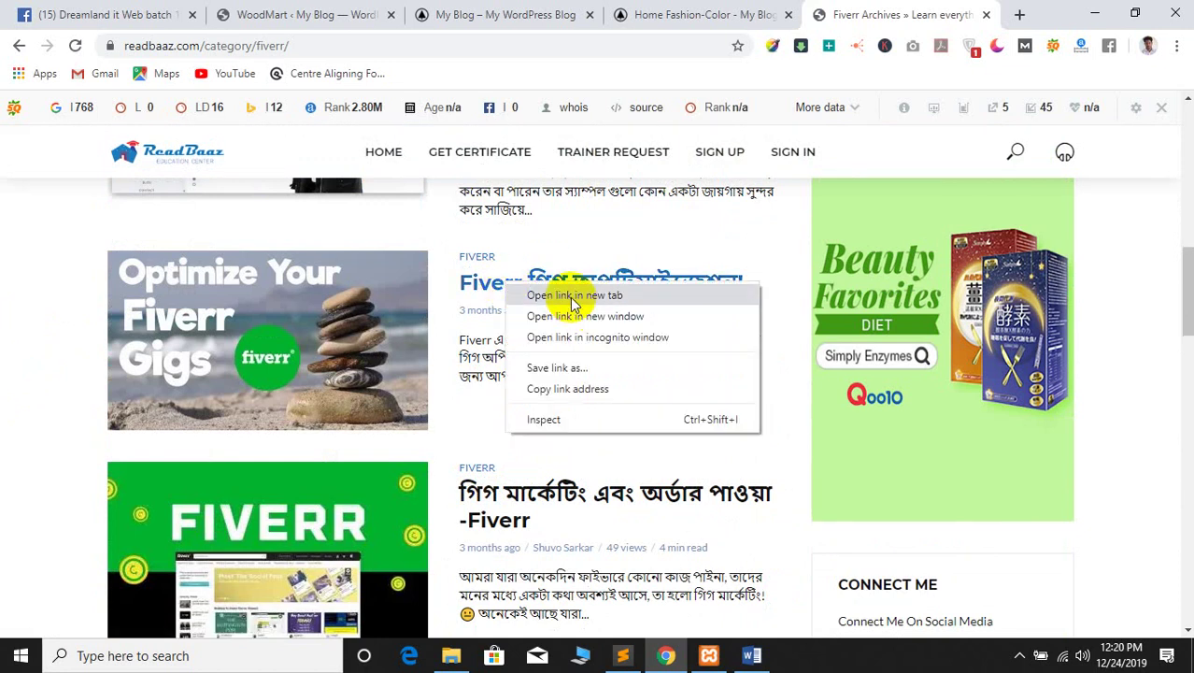
pyautogui.press('Escape')
pyautogui.middleClick(567, 304)
pyautogui.click(962, 13)
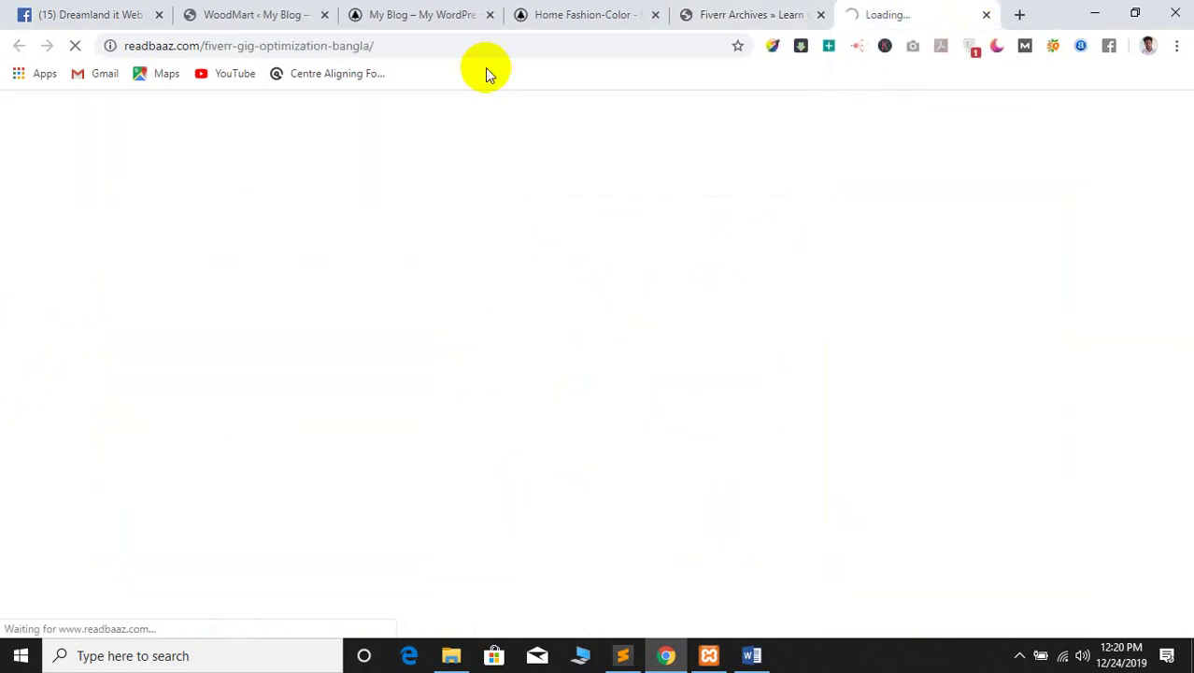
# Select the post's web address and open a fresh blank tab
pyautogui.click(421, 46)
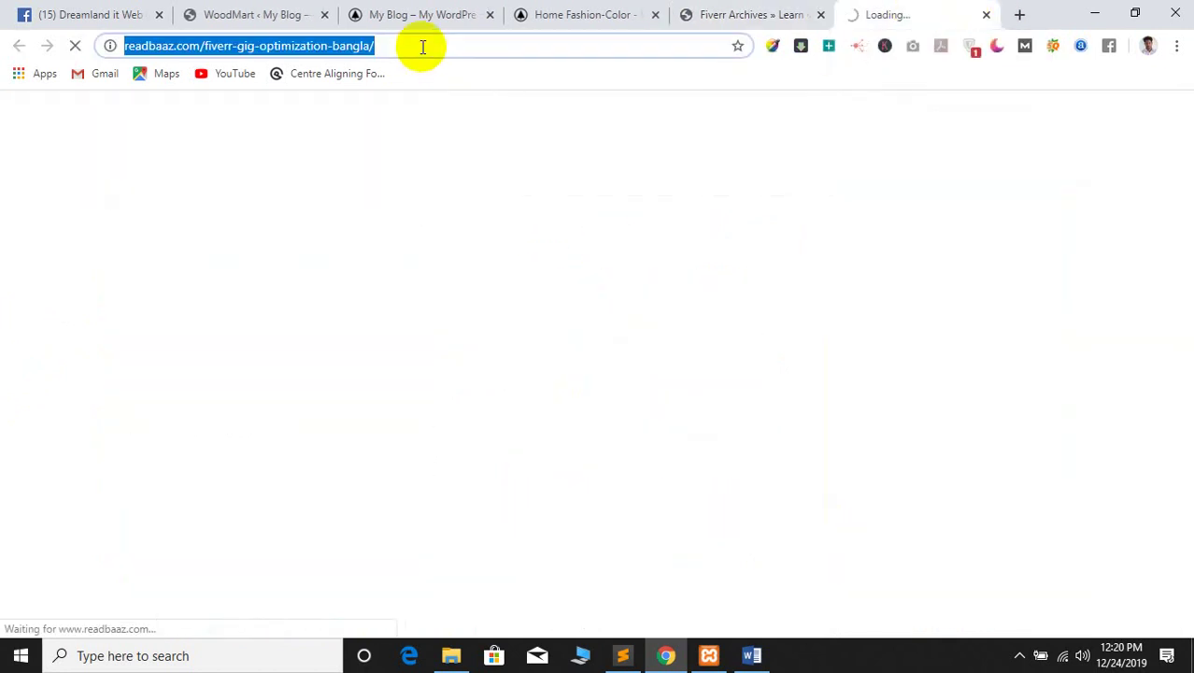
pyautogui.click(1019, 15)
pyautogui.click(599, 47)
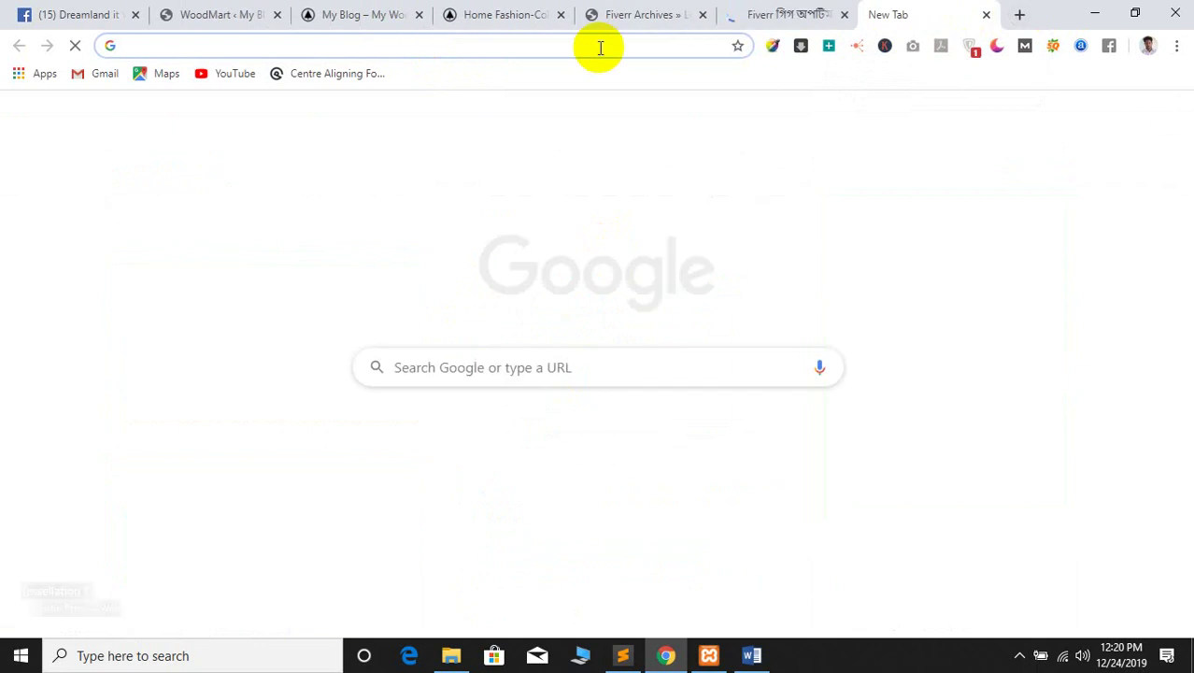
# Load facebook.com in the new browser tab
pyautogui.write('r')
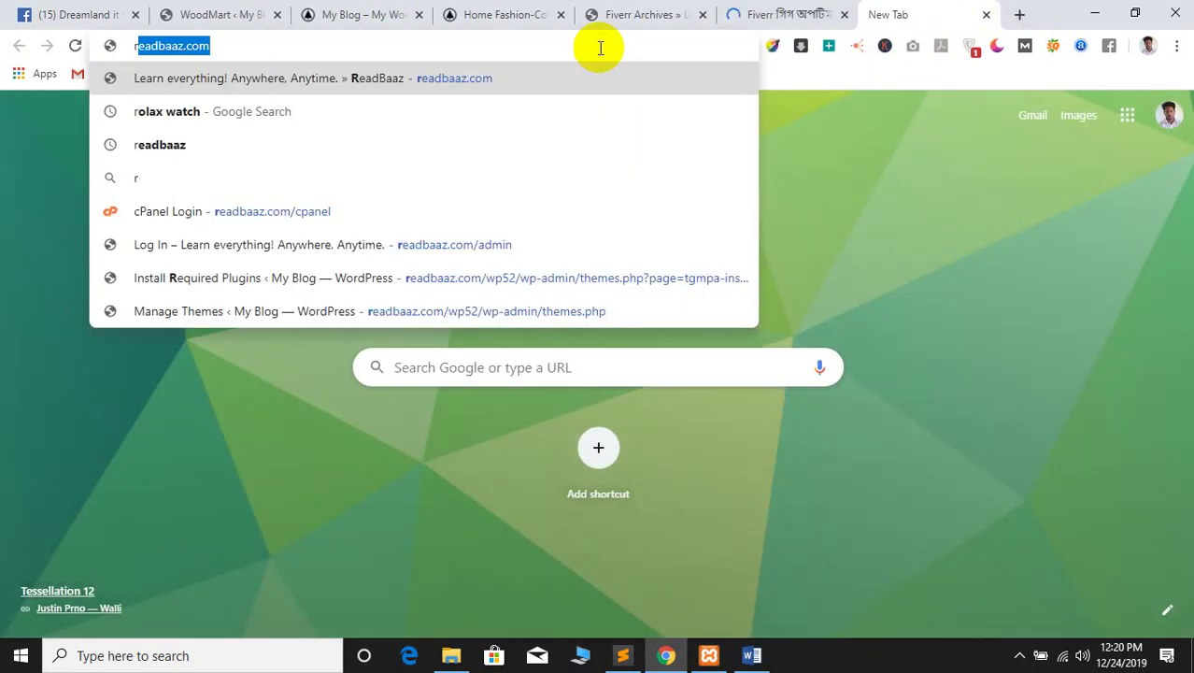
pyautogui.press('BackSpace')
pyautogui.press('BackSpace')
pyautogui.write('facebook.com')
pyautogui.press('Return')
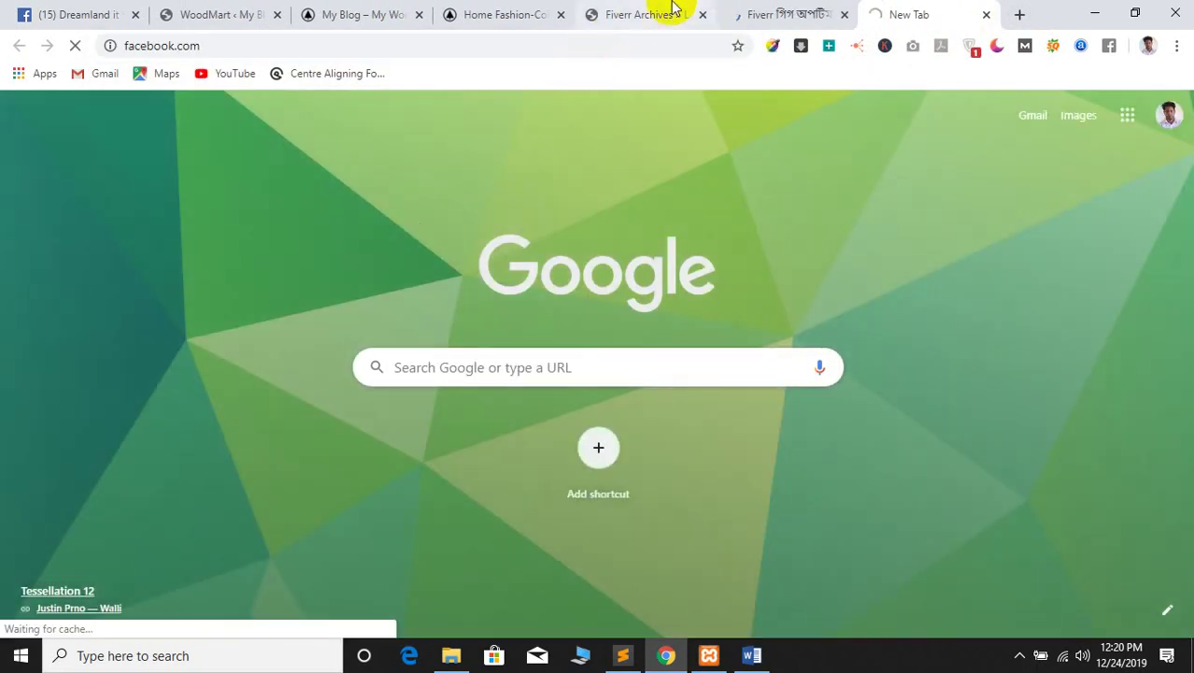
pyautogui.click(810, 13)
pyautogui.click(935, 14)
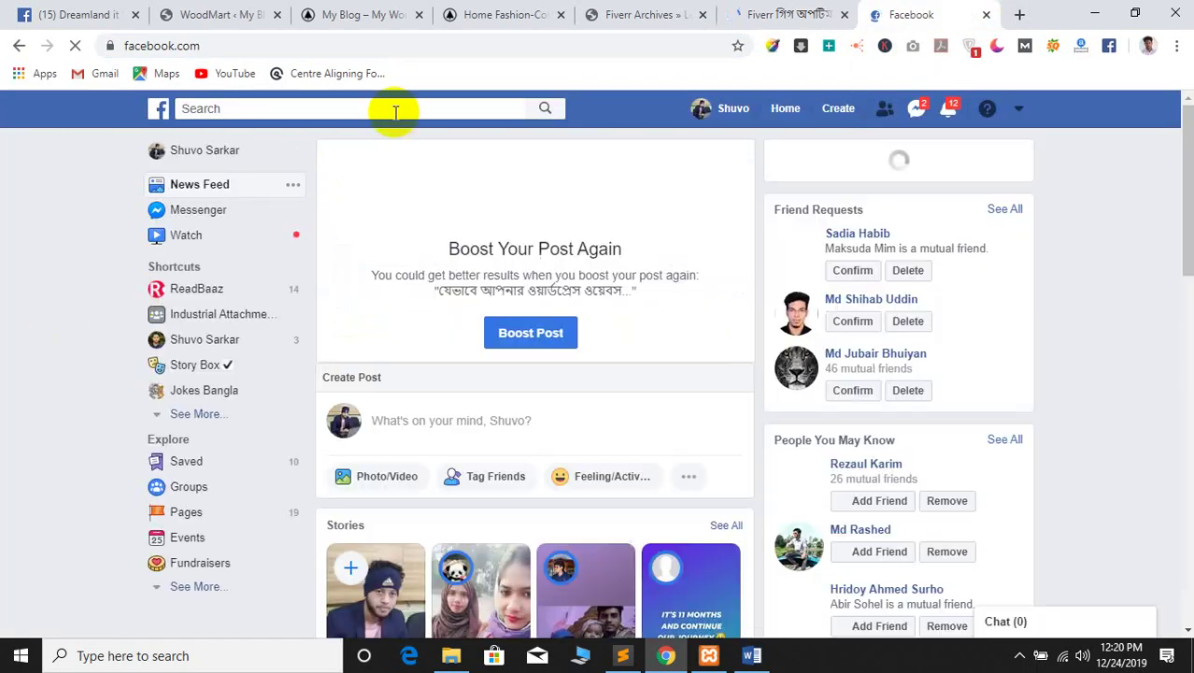
# Try a Facebook search for 'dreamland it', then return to the news feed
pyautogui.click(221, 108)
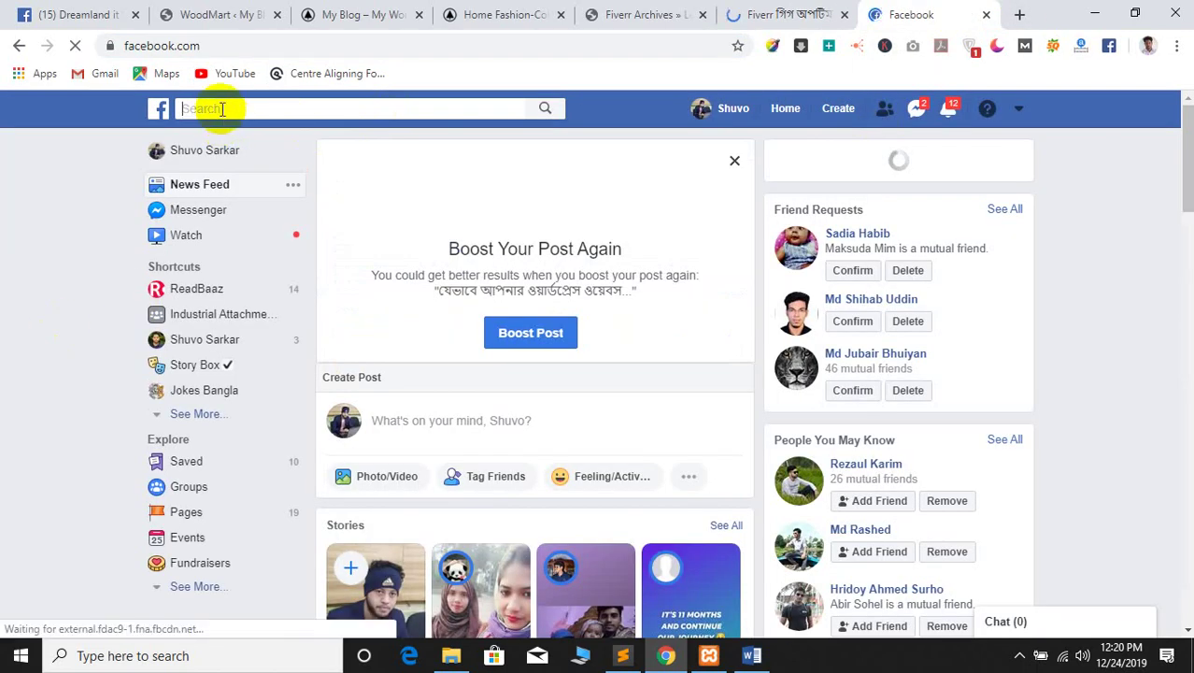
pyautogui.write('d')
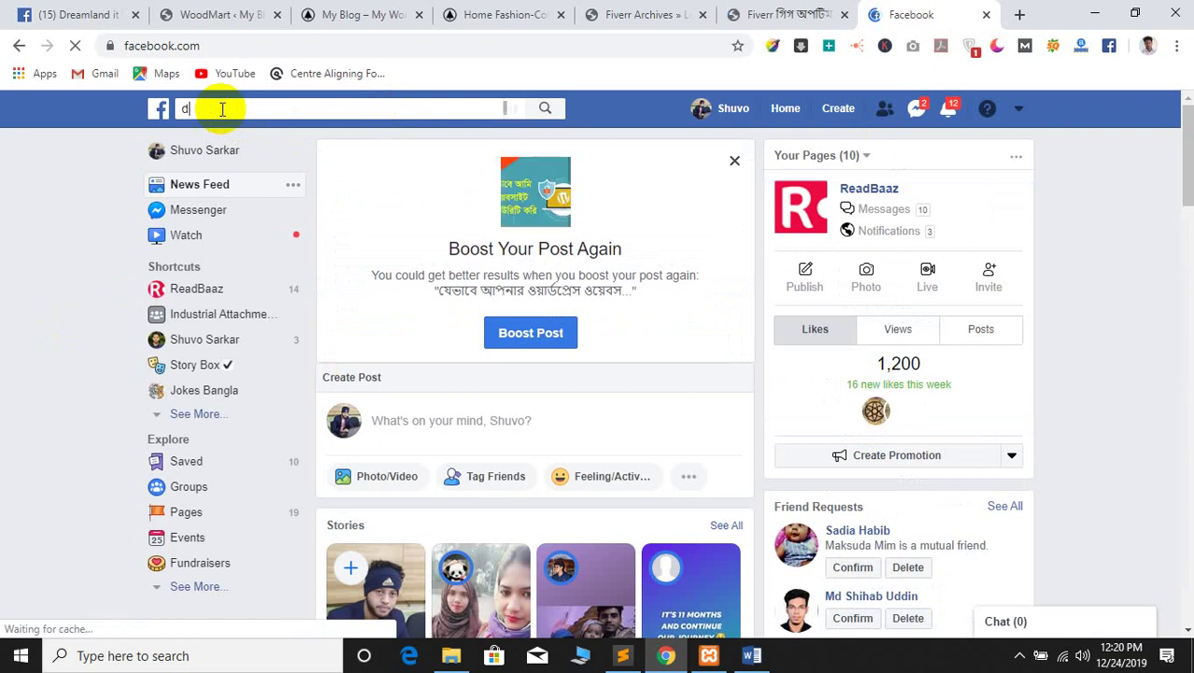
pyautogui.write('reaml')
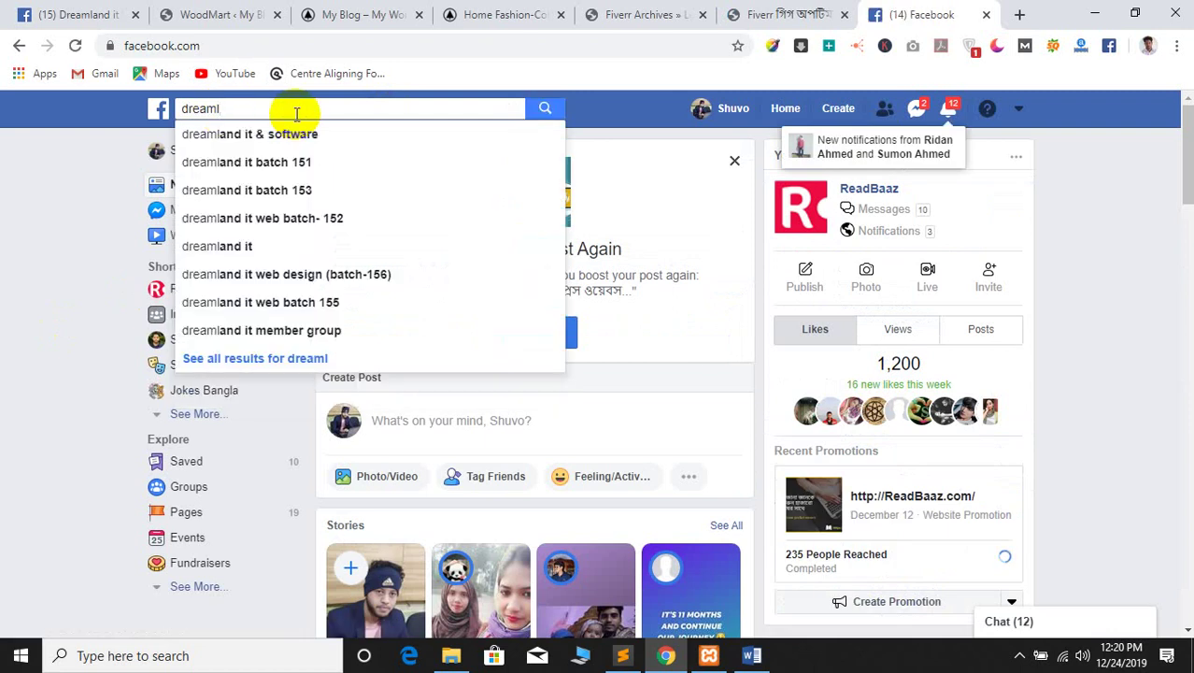
pyautogui.write('and itand it')
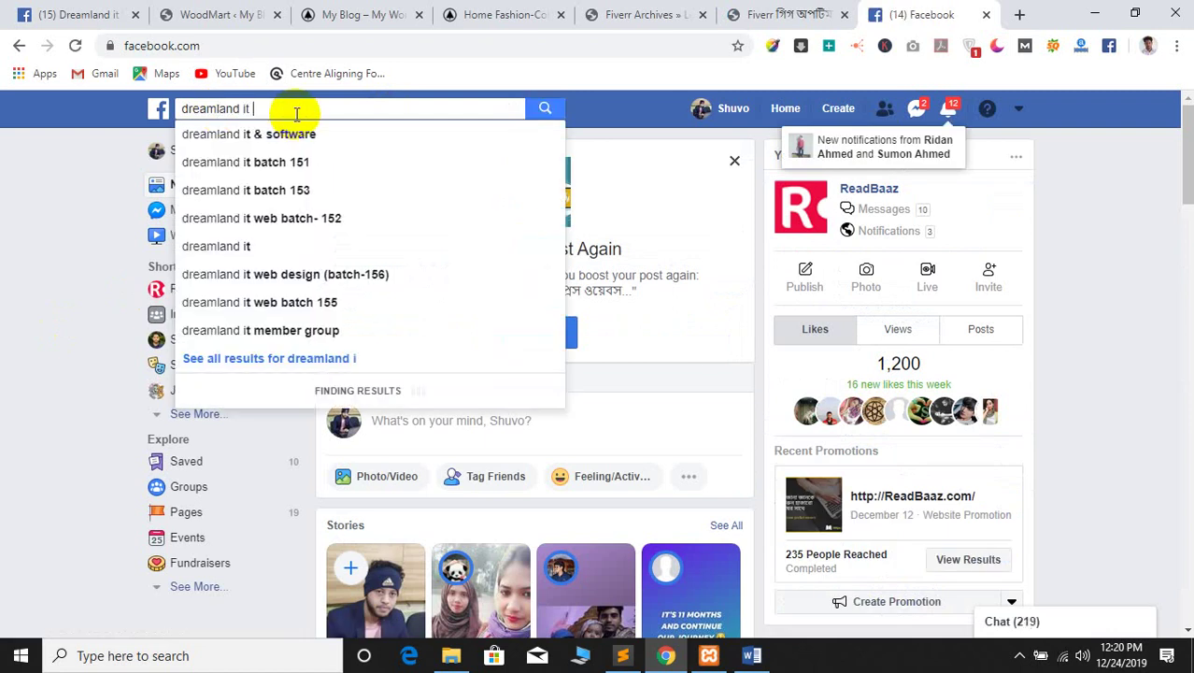
pyautogui.hotkey('alt', 'Home')
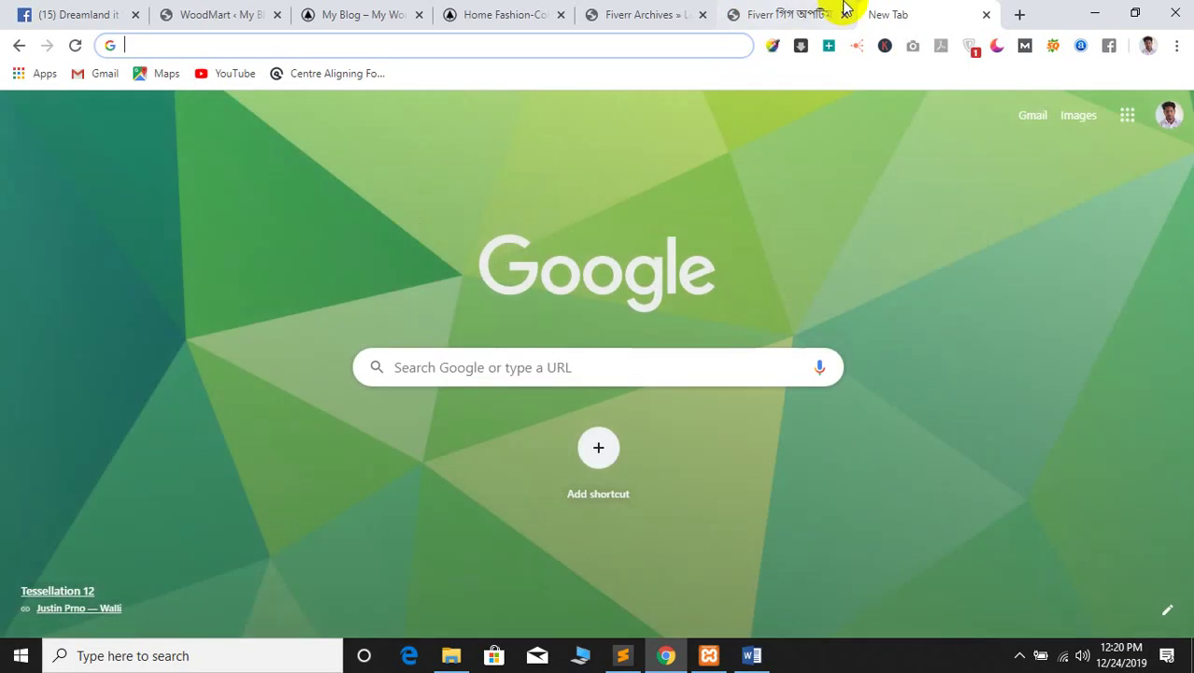
pyautogui.click(838, 13)
pyautogui.hotkey('ctrl', 'Tab')
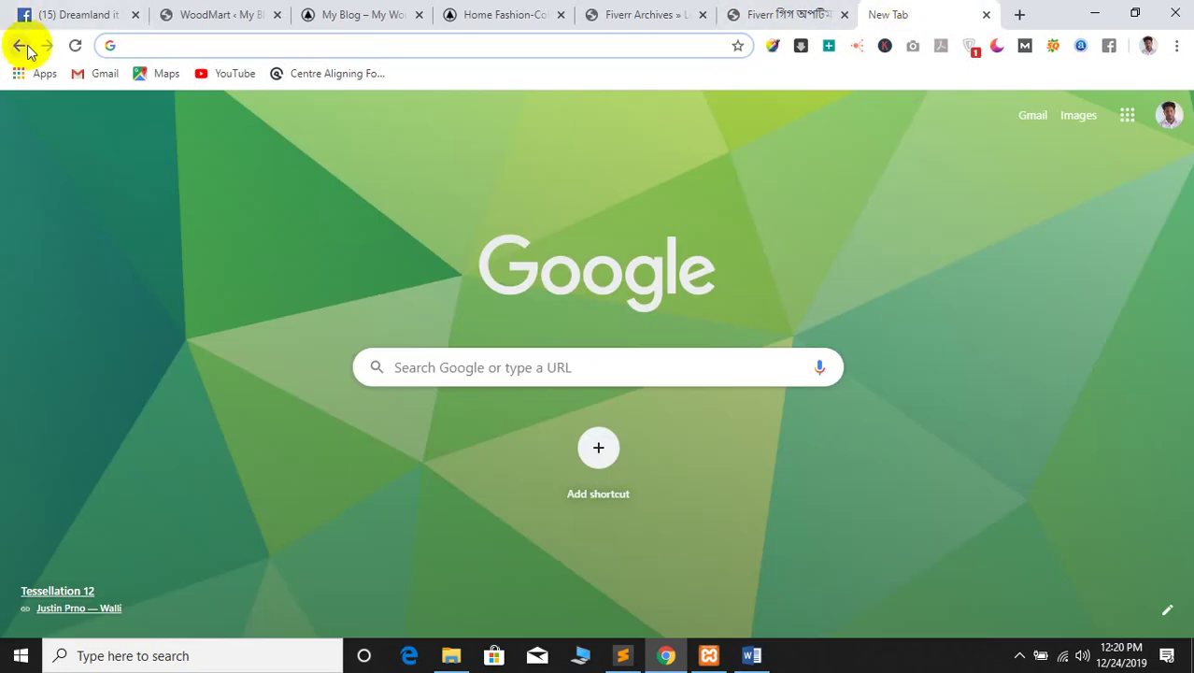
pyautogui.click(23, 45)
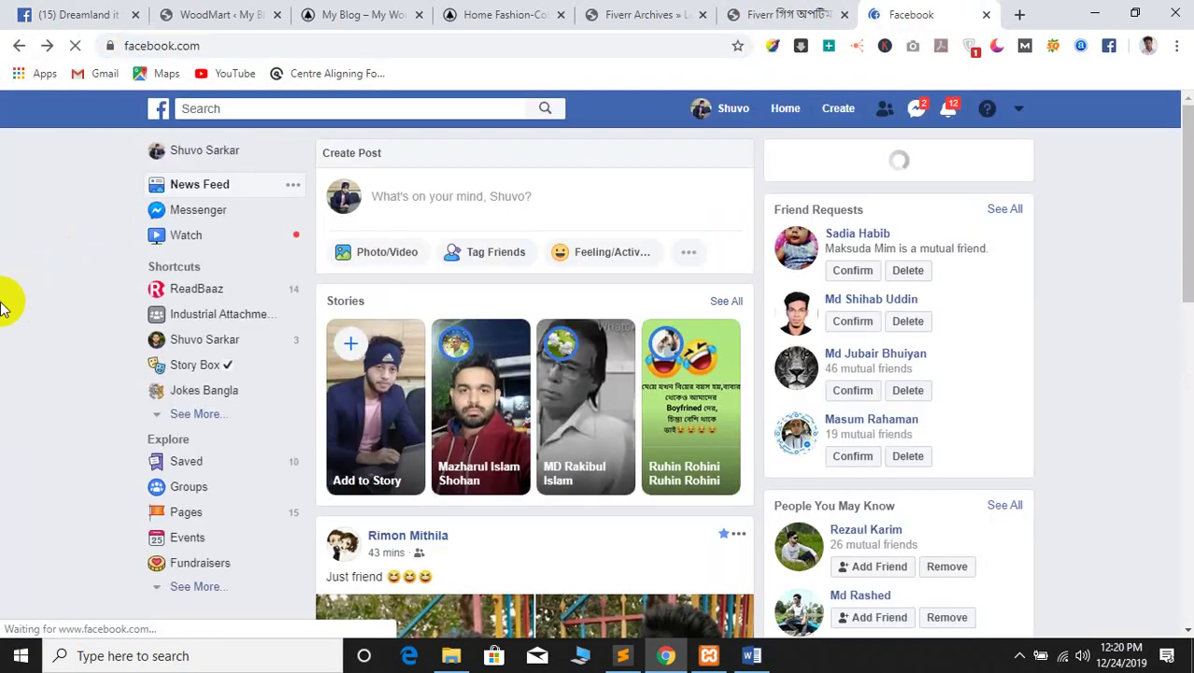
pyautogui.scroll(-10, 261, 114)
# Search 'dreamland it' again and open the Dreamland it Web batch 155 group
pyautogui.click(226, 108)
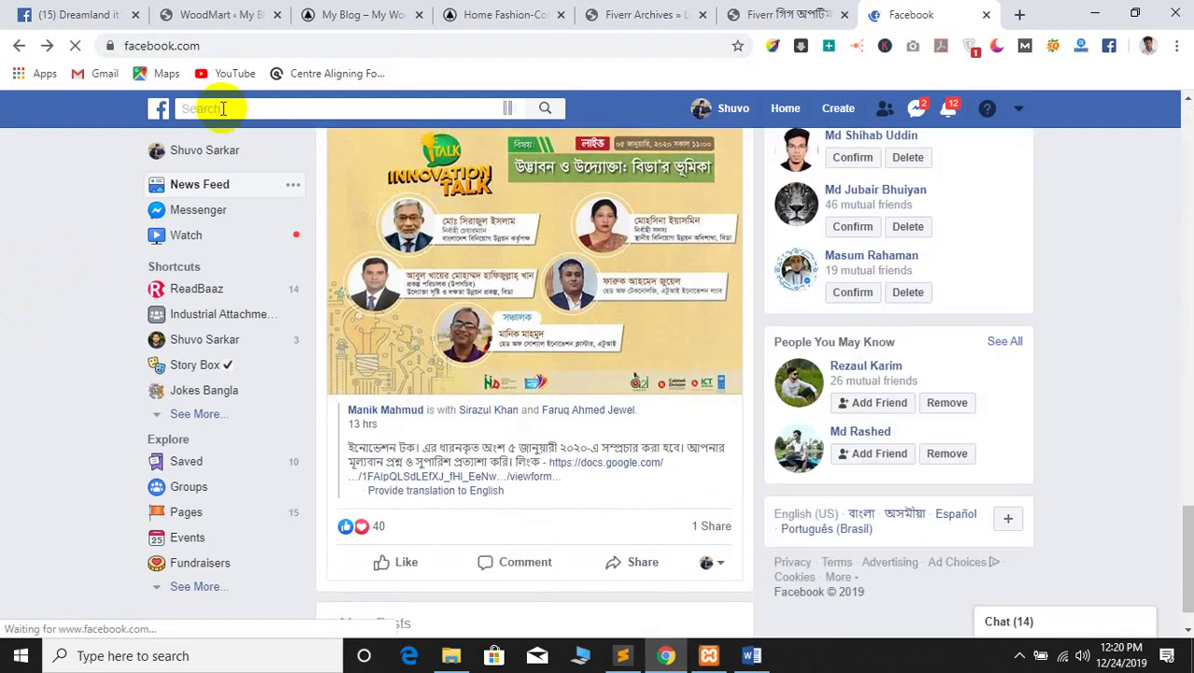
pyautogui.write('dreaml')
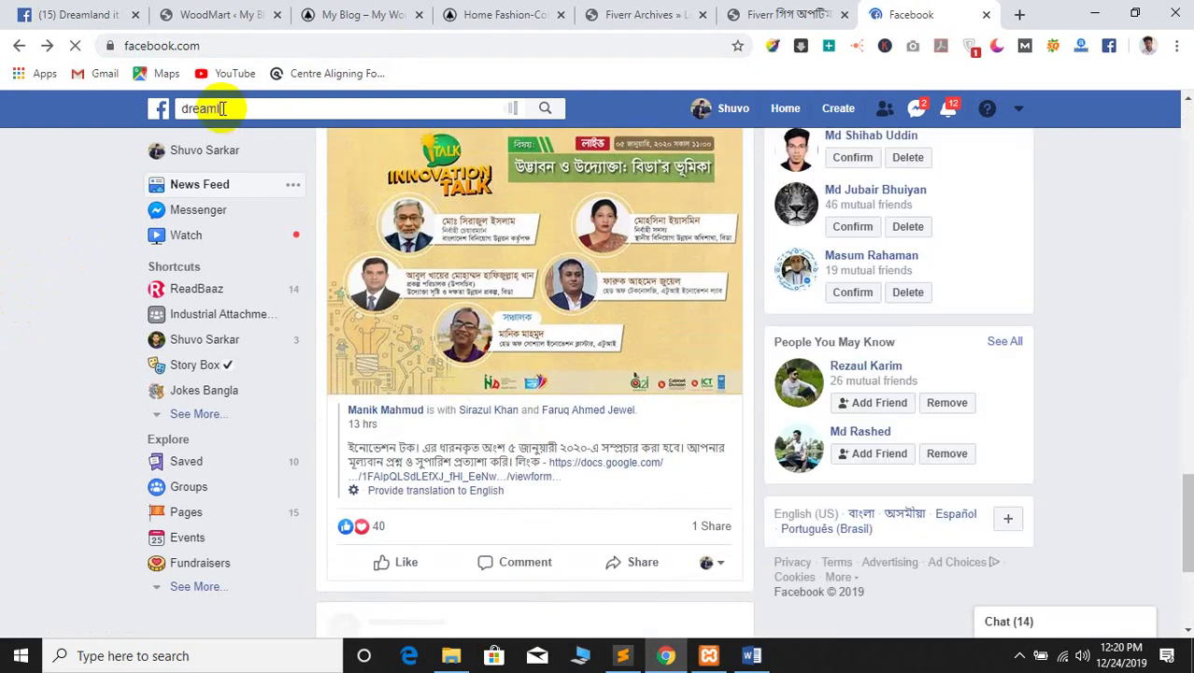
pyautogui.write('and it')
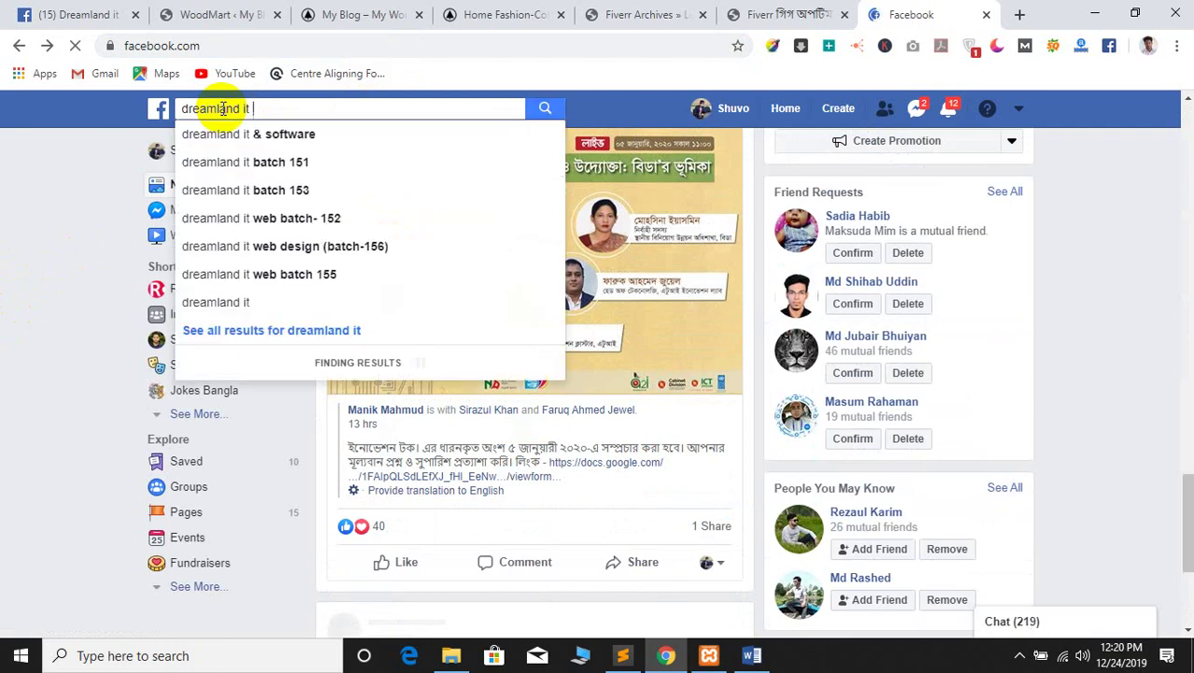
pyautogui.click(213, 273)
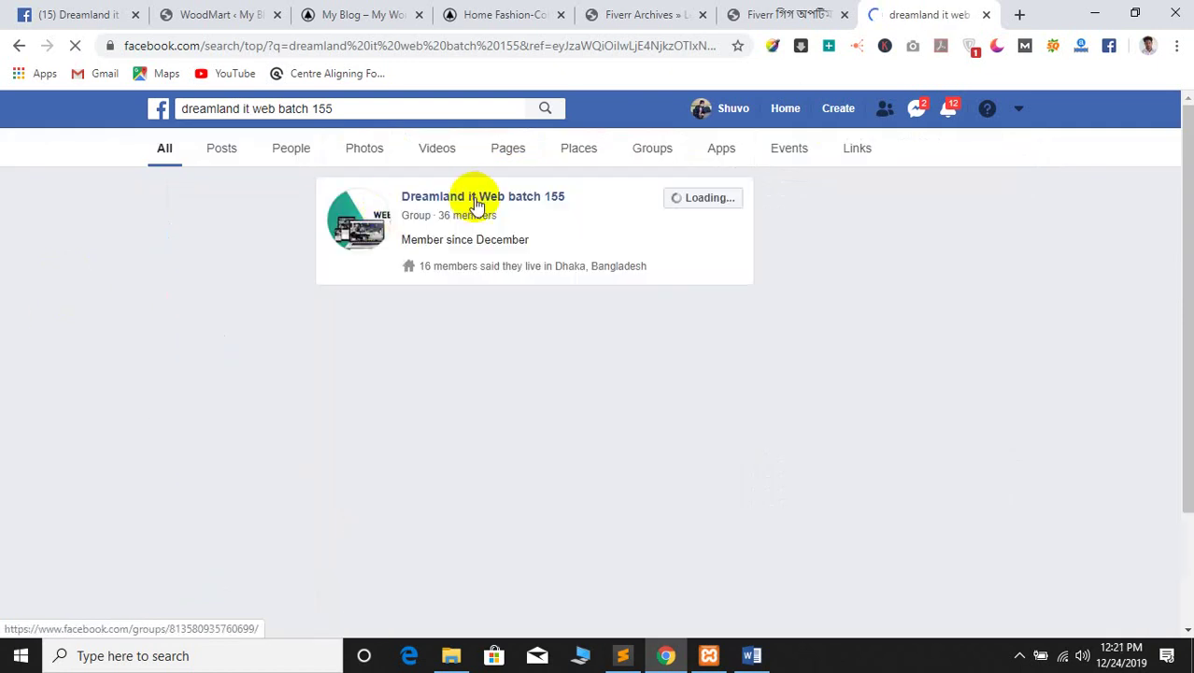
pyautogui.click(476, 204)
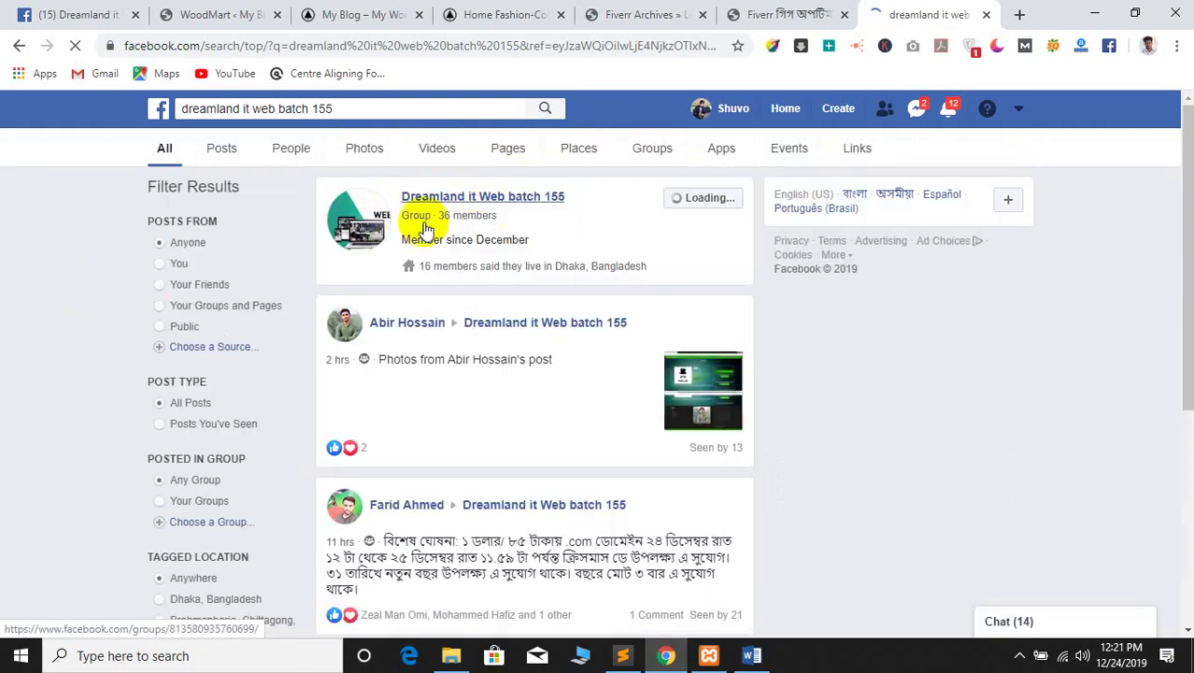
pyautogui.click(775, 11)
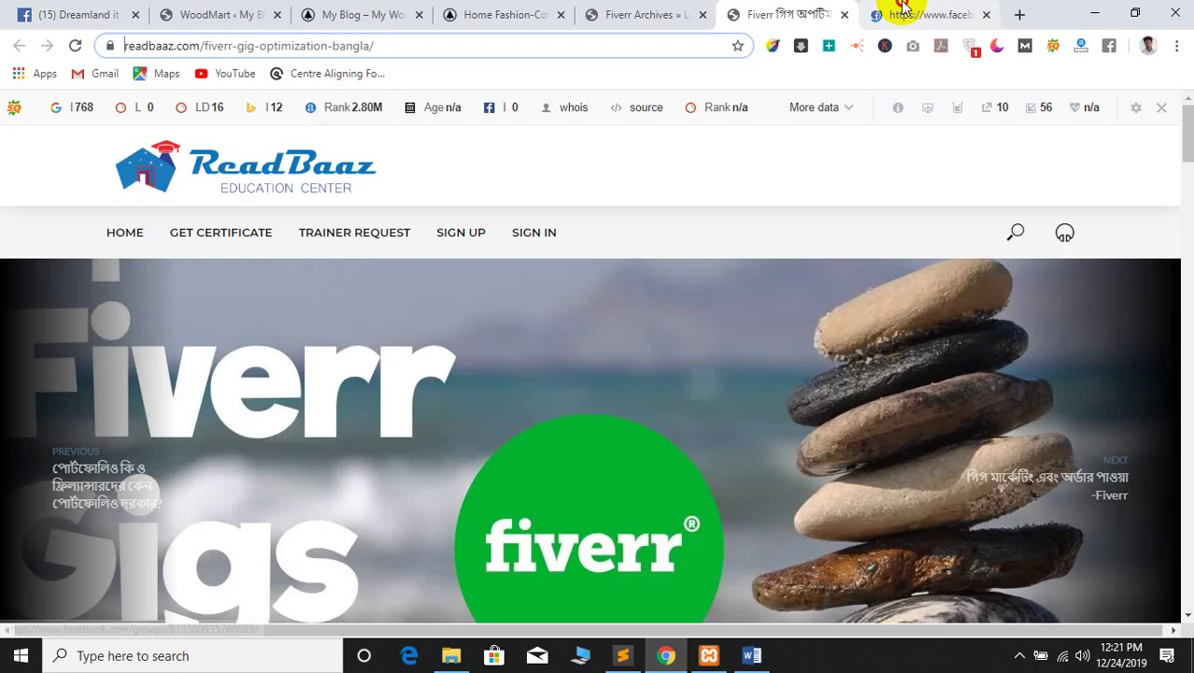
# Start a group post with 'blog 1:' followed by the pasted article link
pyautogui.click(893, 14)
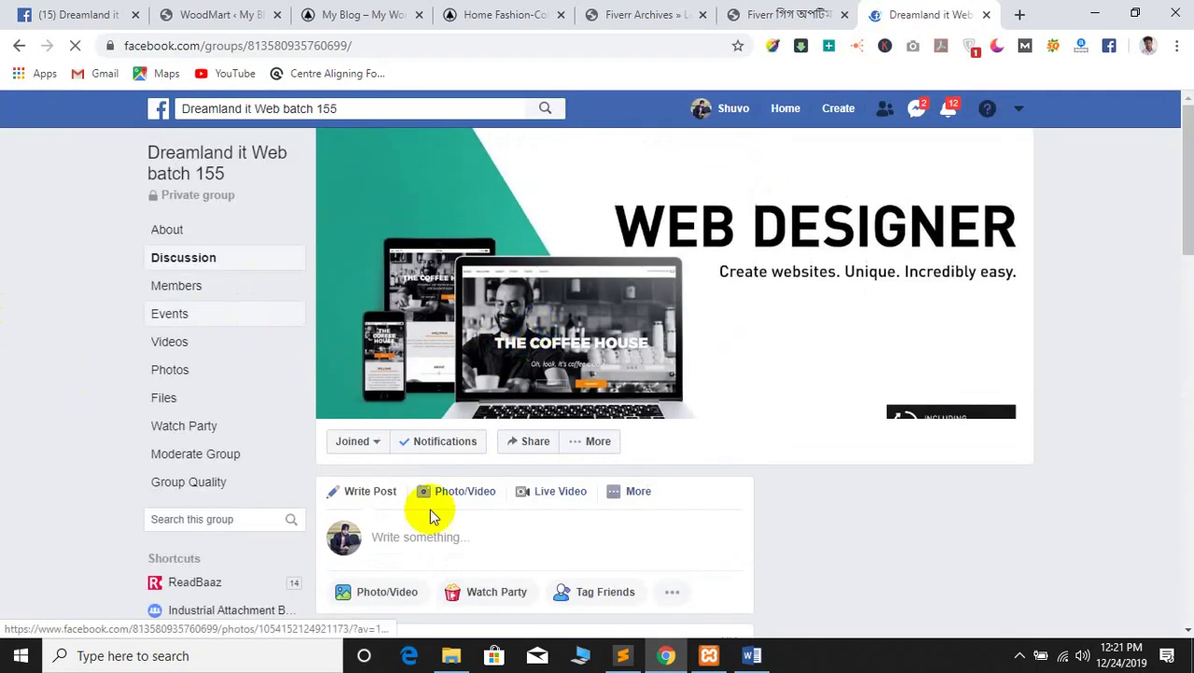
pyautogui.scroll(-2, 472, 501)
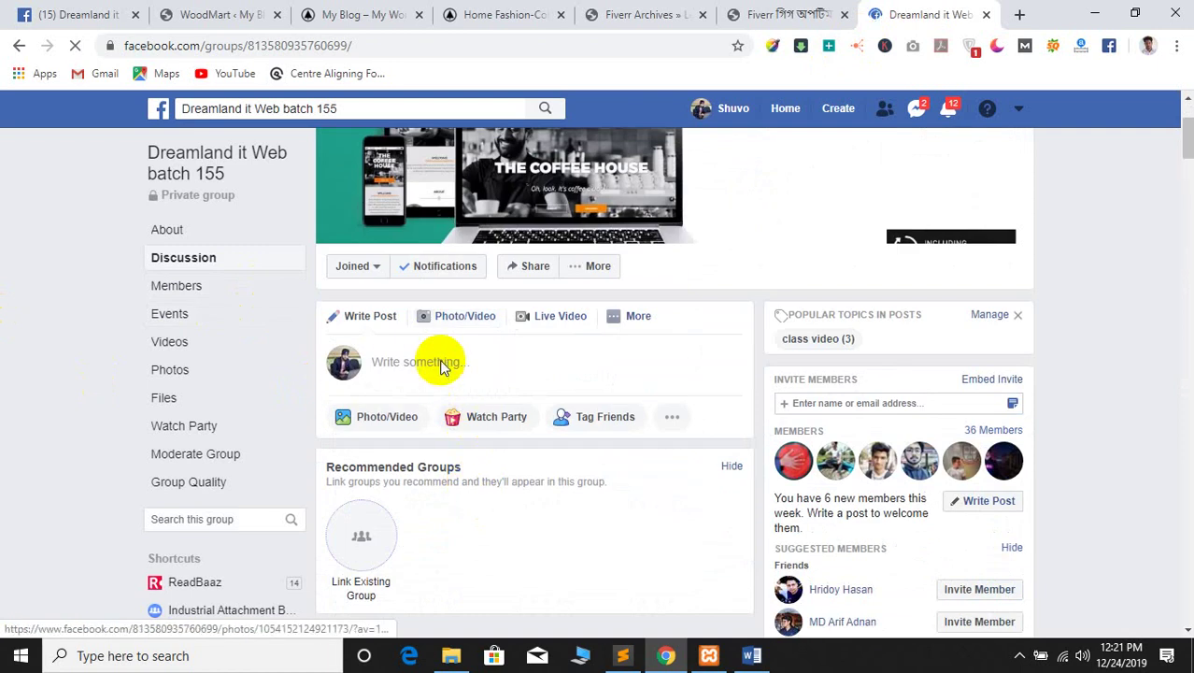
pyautogui.scroll(-3, 7, 390)
pyautogui.scroll(3, 8, 393)
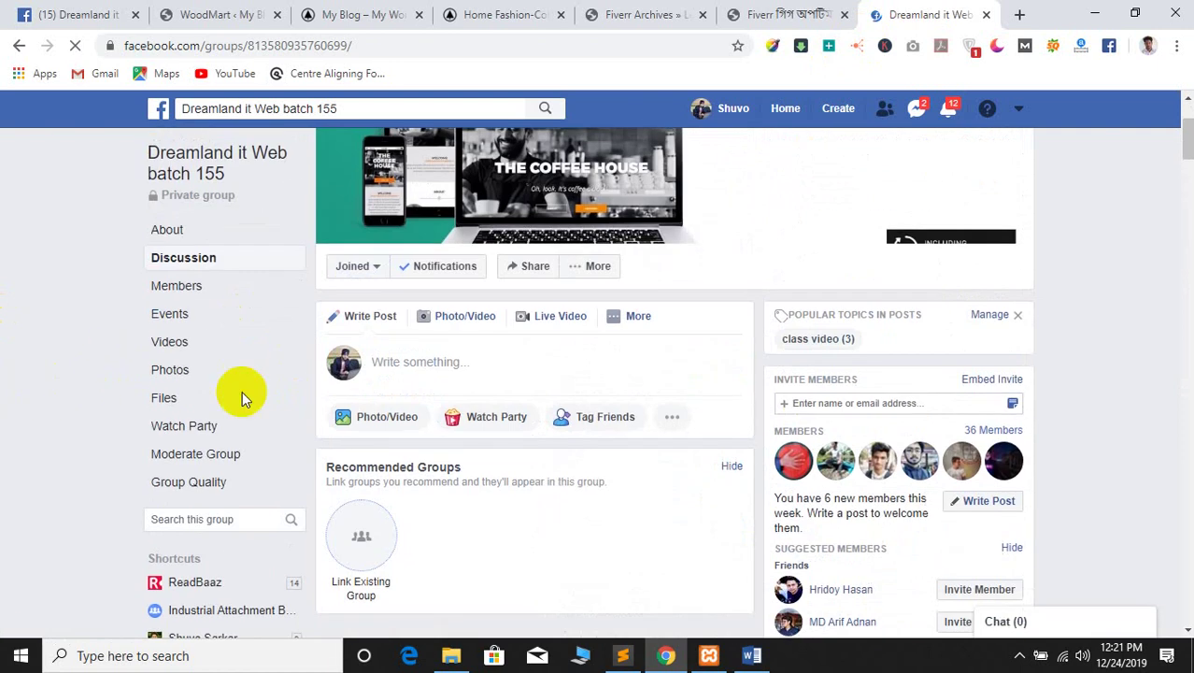
pyautogui.click(423, 372)
pyautogui.click(1112, 283)
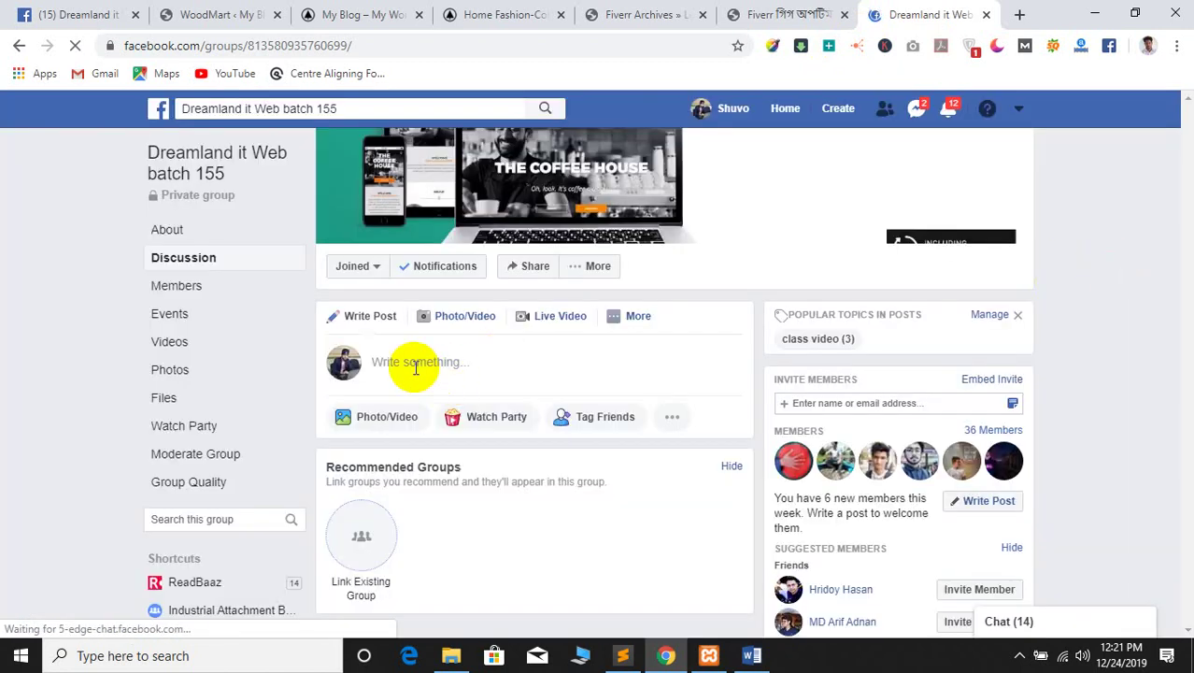
pyautogui.click(400, 363)
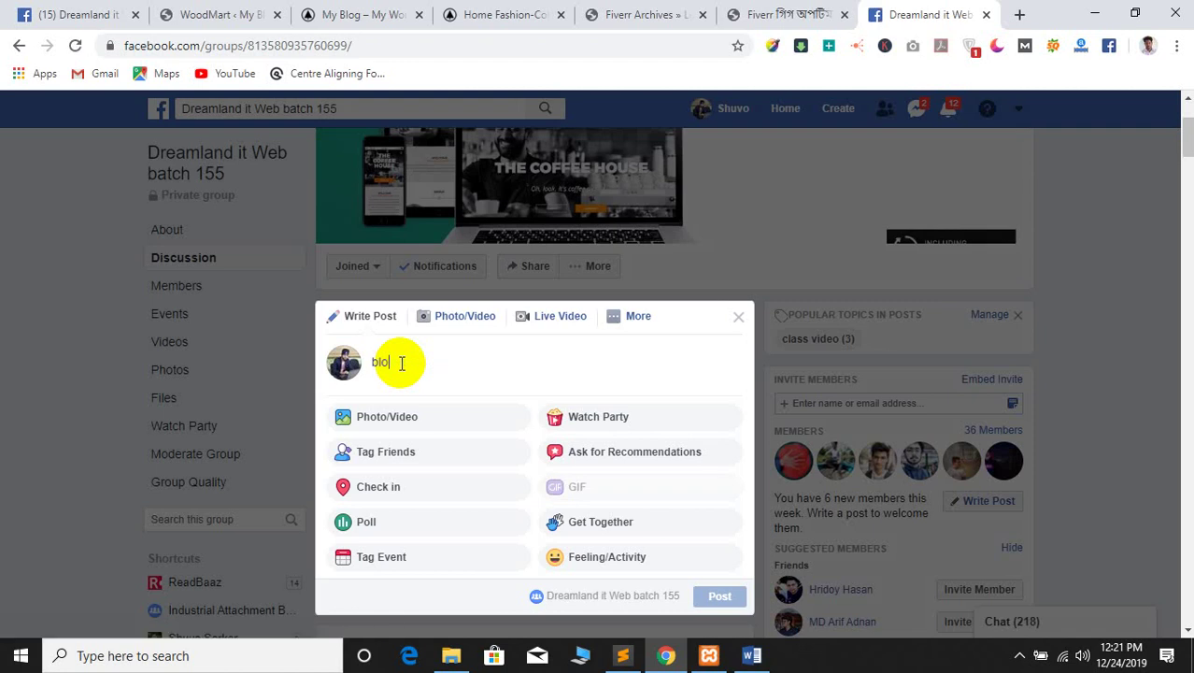
pyautogui.write('blog 1')
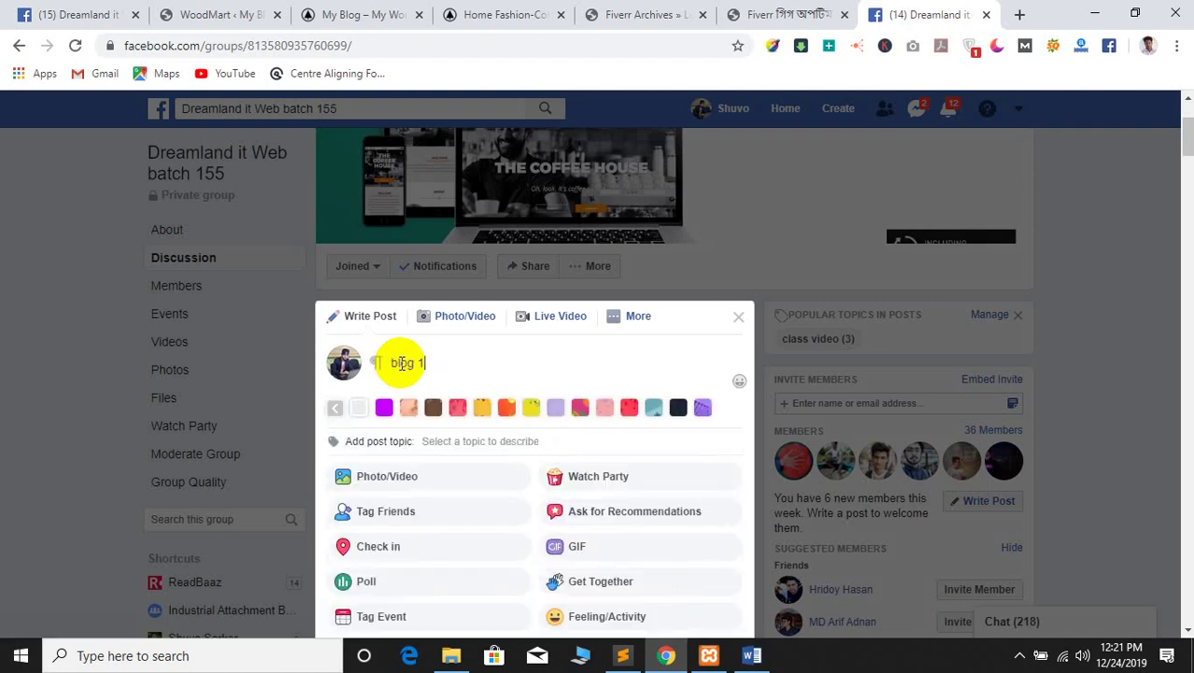
pyautogui.write(':')
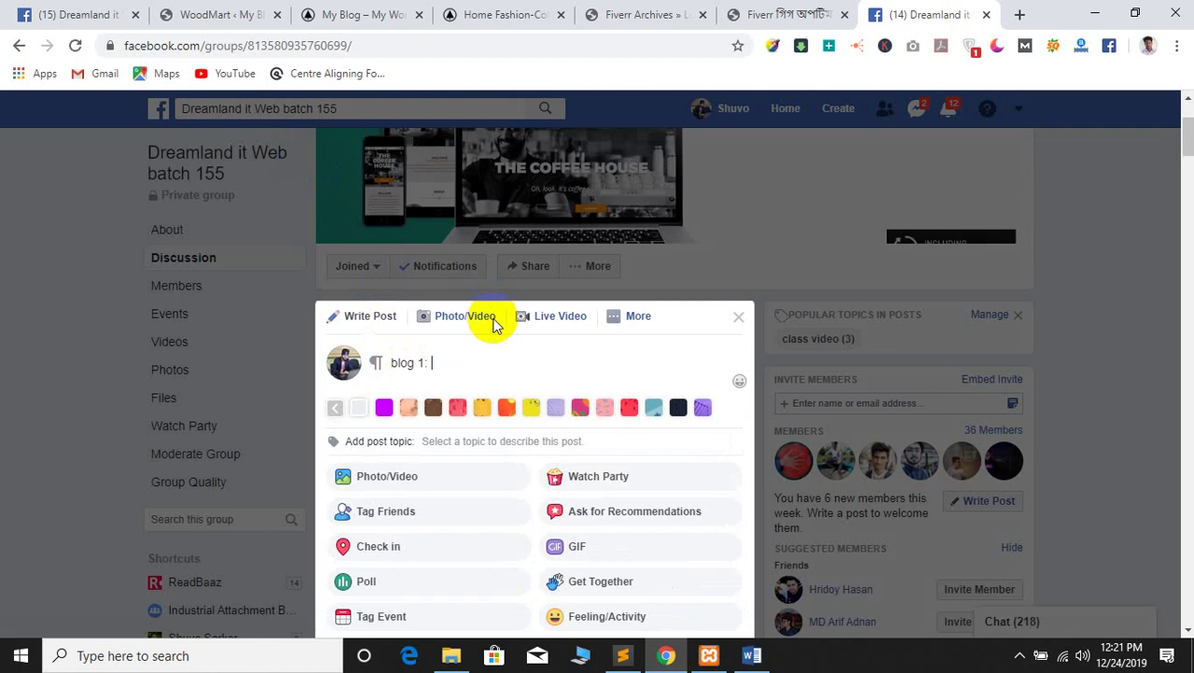
pyautogui.write('https://www.readbaaz.com/fiverr-gig-optimization-bangla/')
pyautogui.press('Return')
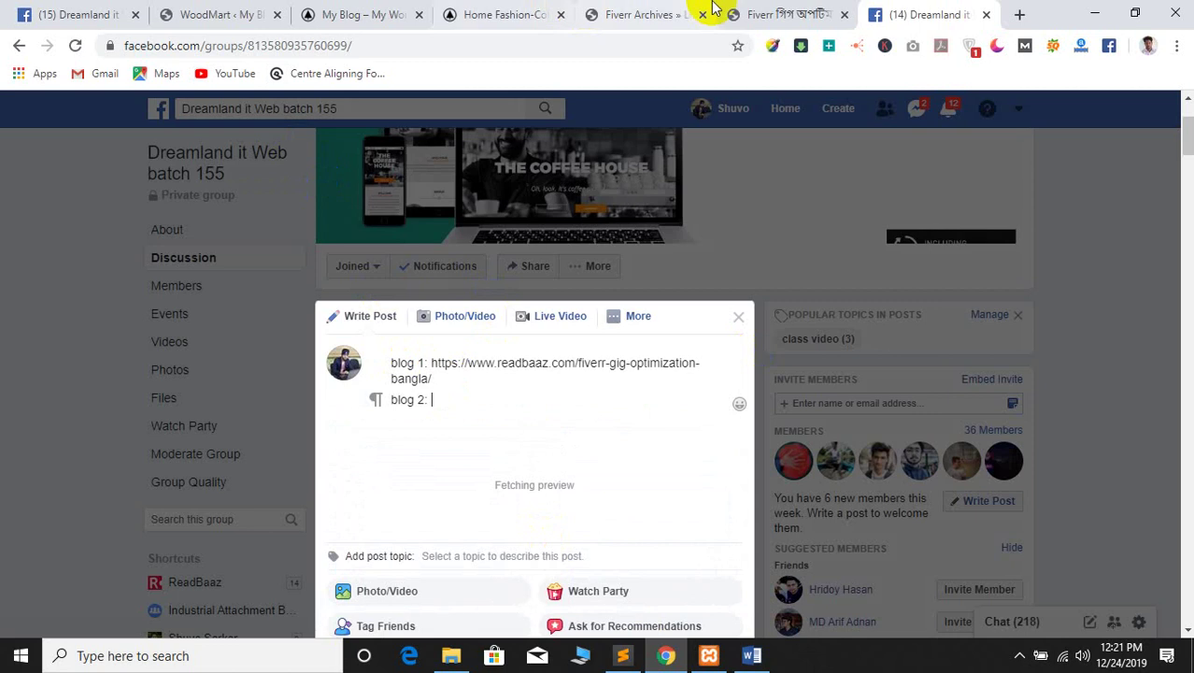
# Open a Fiverr post from the ReadBaaz archive and select its web address
pyautogui.click(756, 13)
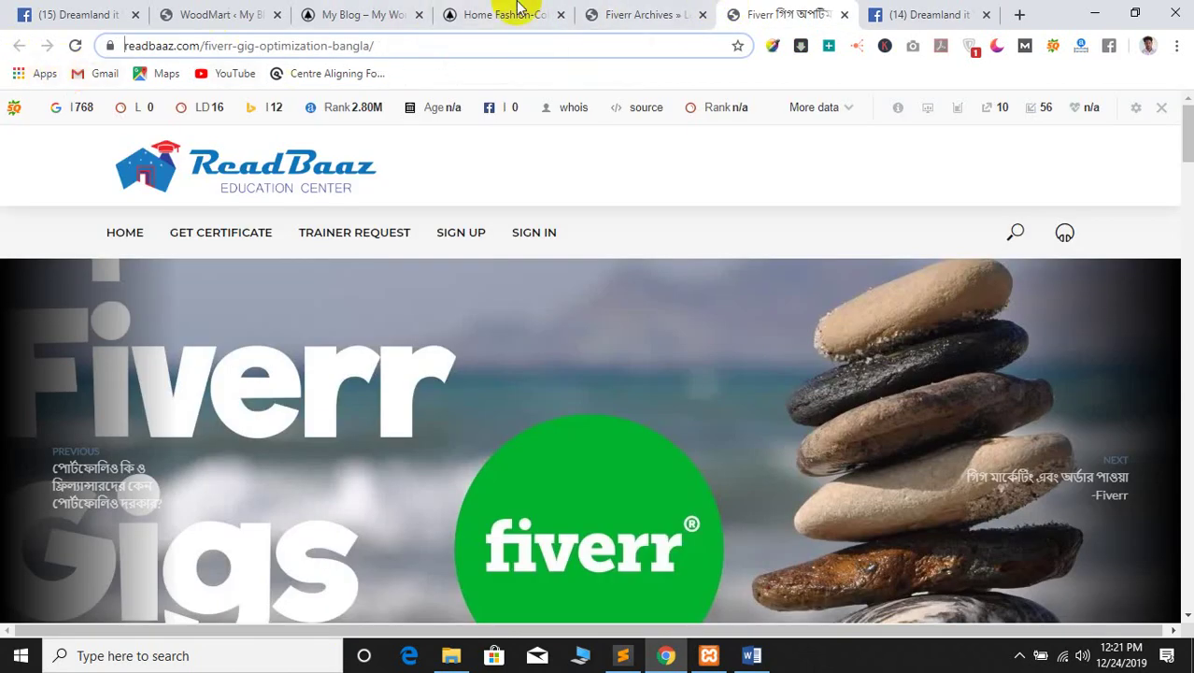
pyautogui.click(643, 14)
pyautogui.scroll(-1, 608, 416)
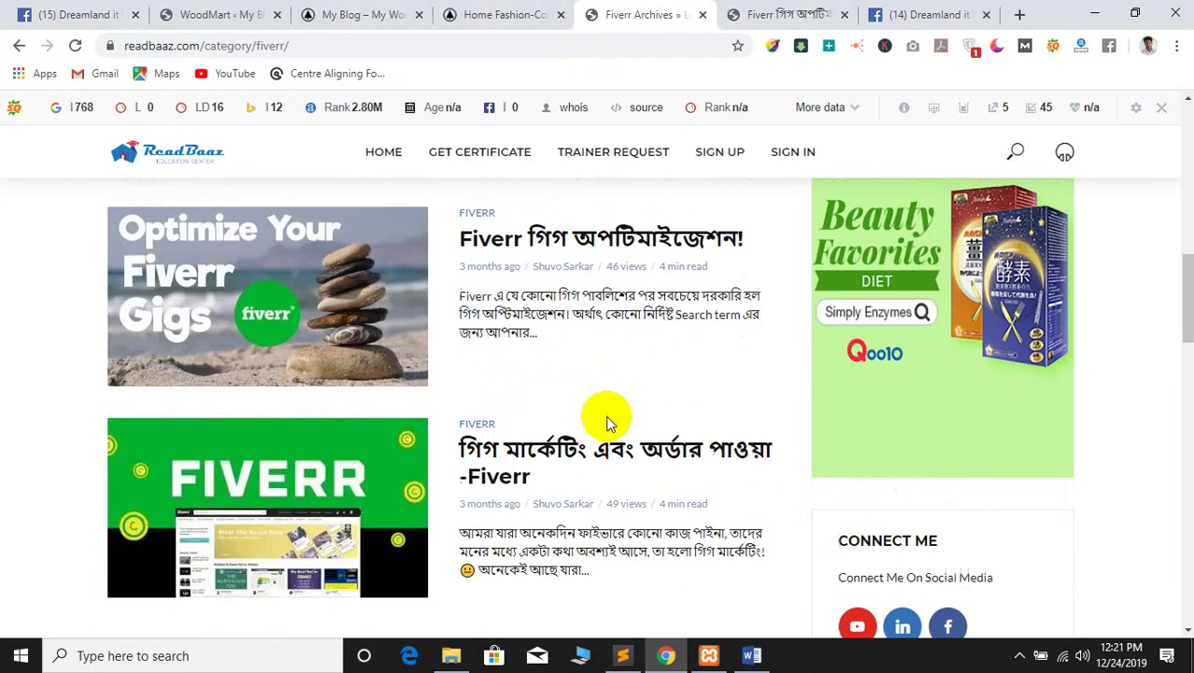
pyautogui.scroll(-3, 607, 420)
pyautogui.scroll(4, 607, 416)
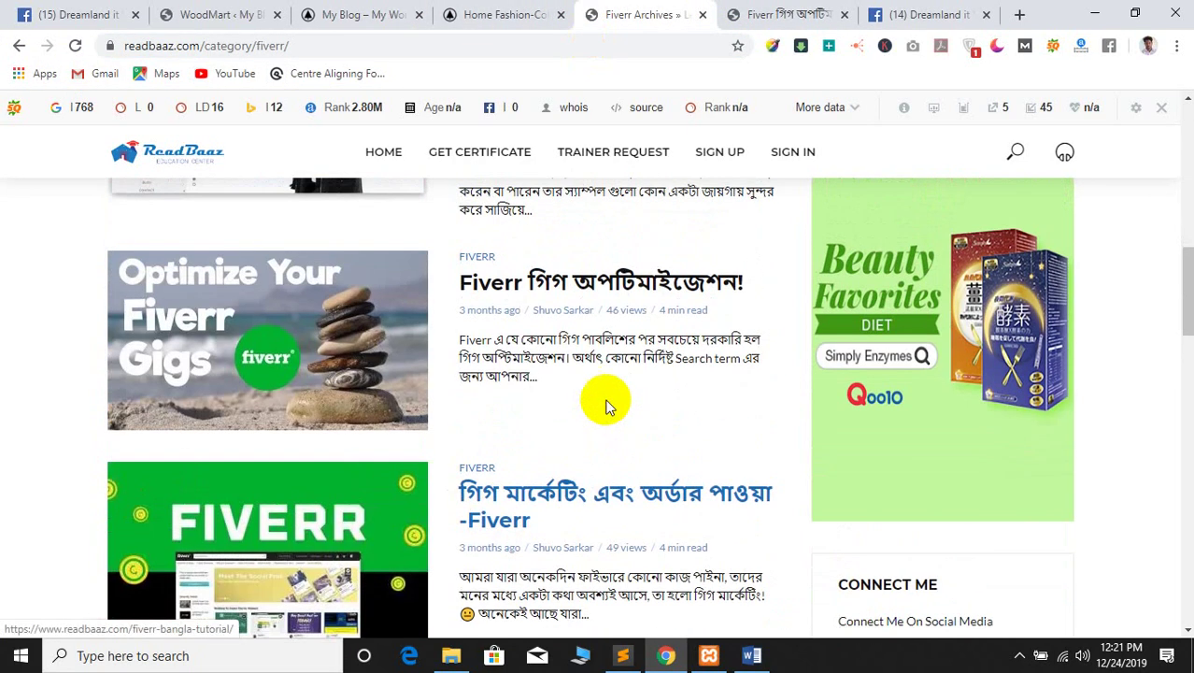
pyautogui.click(574, 287)
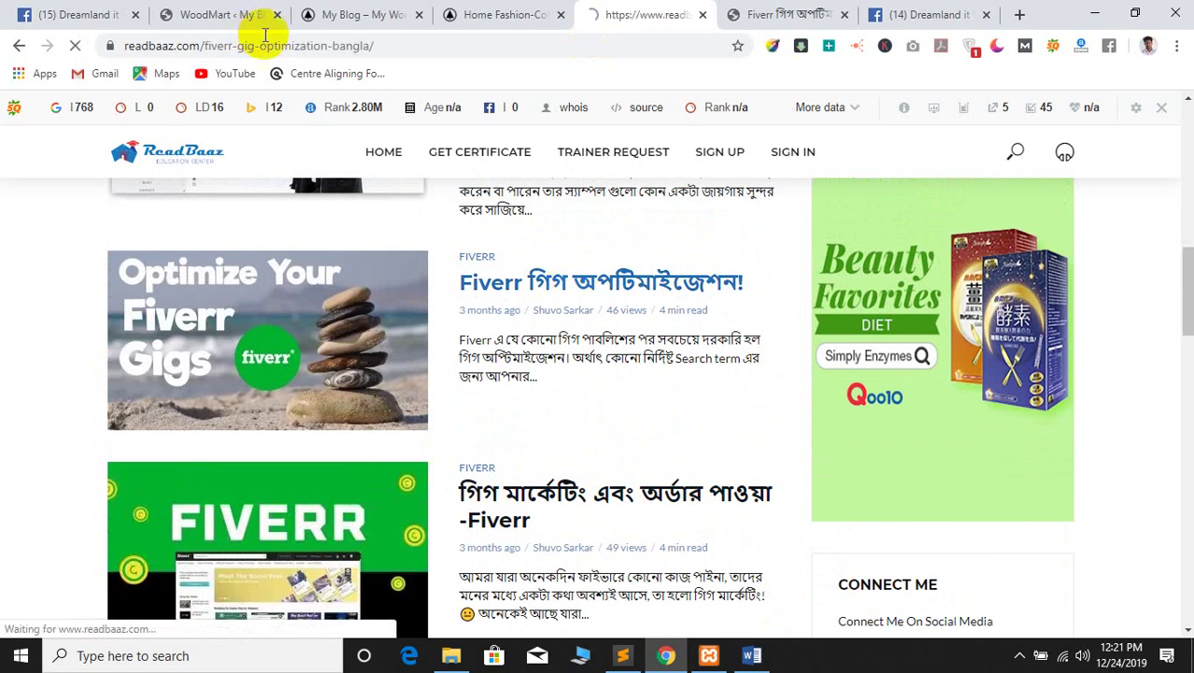
pyautogui.click(273, 51)
pyautogui.hotkey('ctrl', 'c')
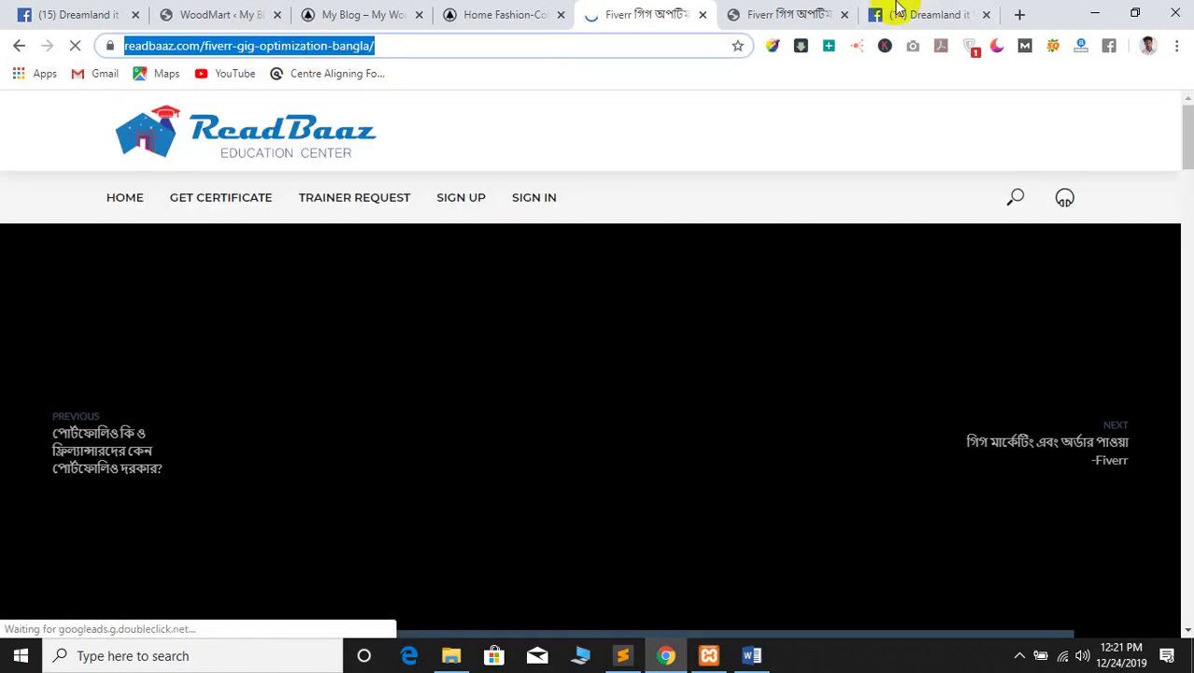
# Paste the article link as blog 2 and publish the group post
pyautogui.click(883, 14)
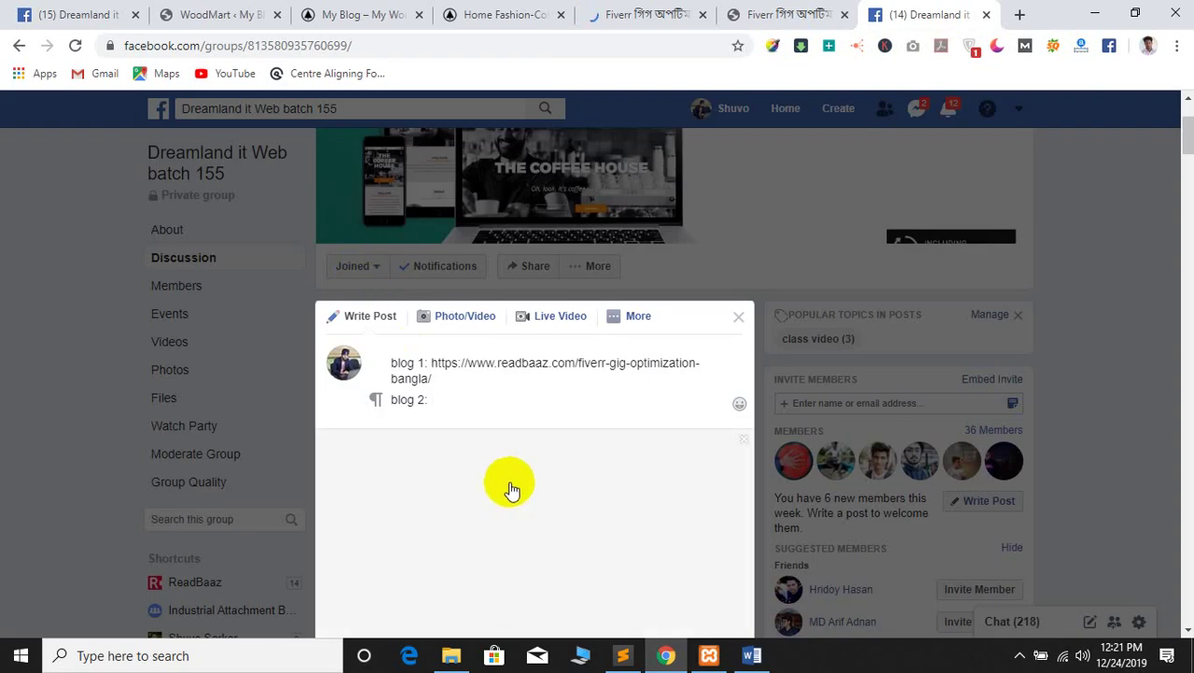
pyautogui.hotkey('ctrl', 'v')
pyautogui.scroll(-3, 525, 440)
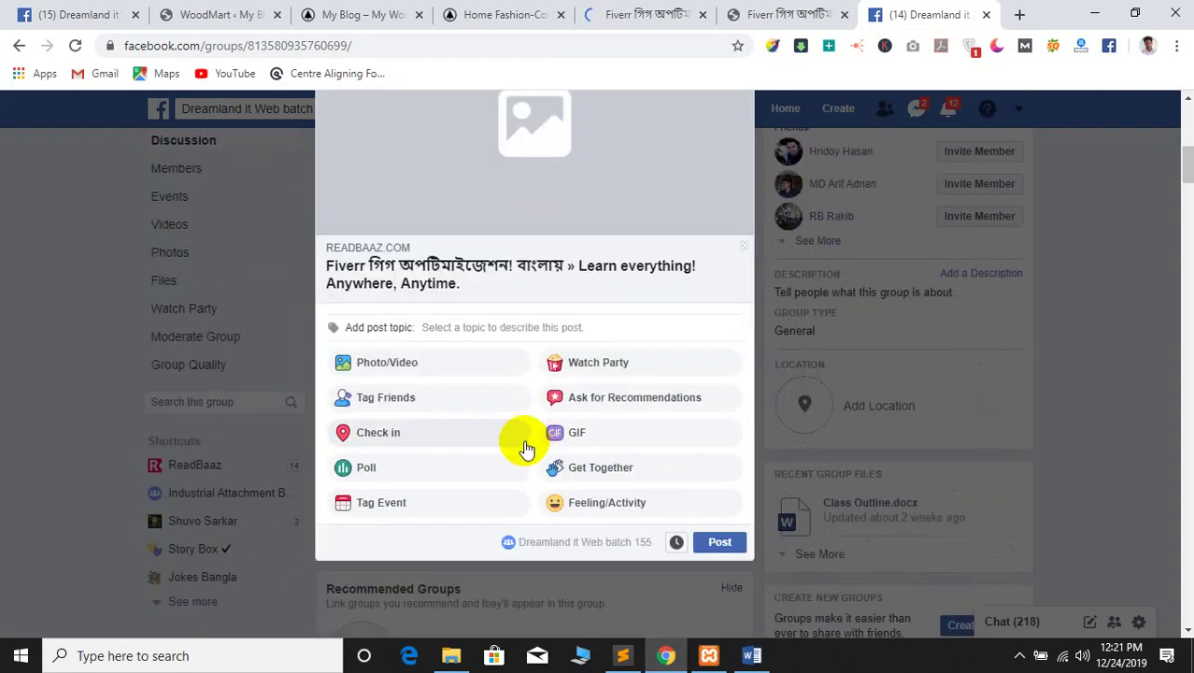
pyautogui.scroll(3, 525, 320)
pyautogui.scroll(-5, 640, 555)
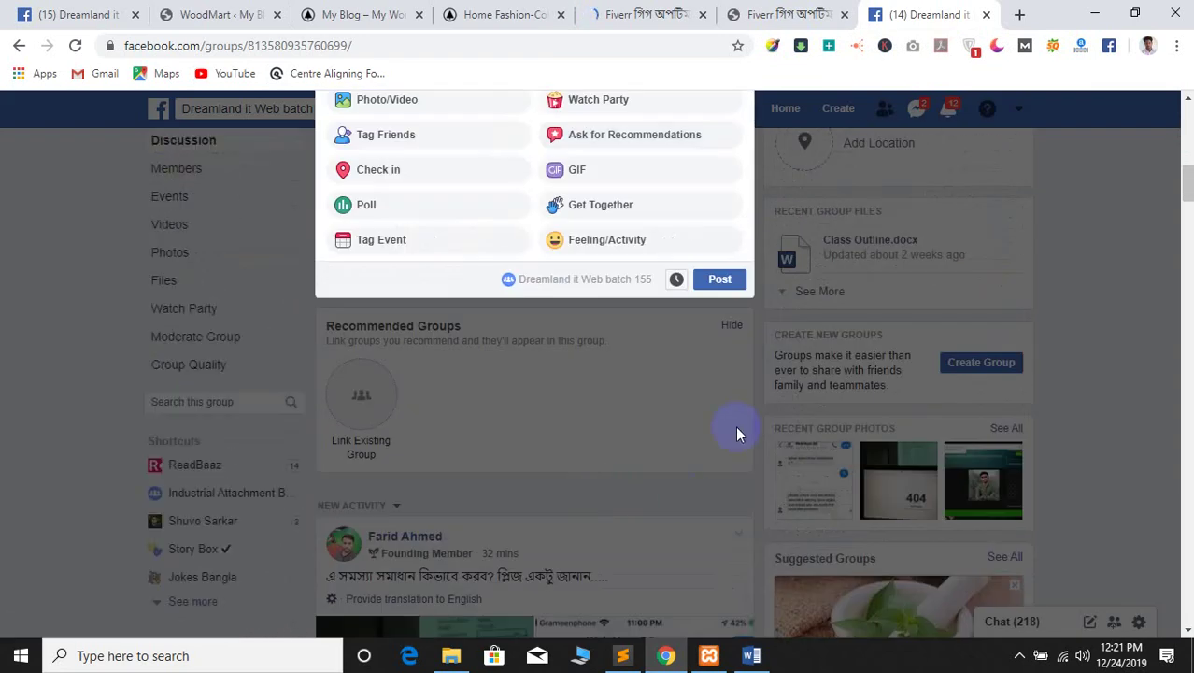
pyautogui.scroll(5, 556, 471)
pyautogui.scroll(-5, 525, 475)
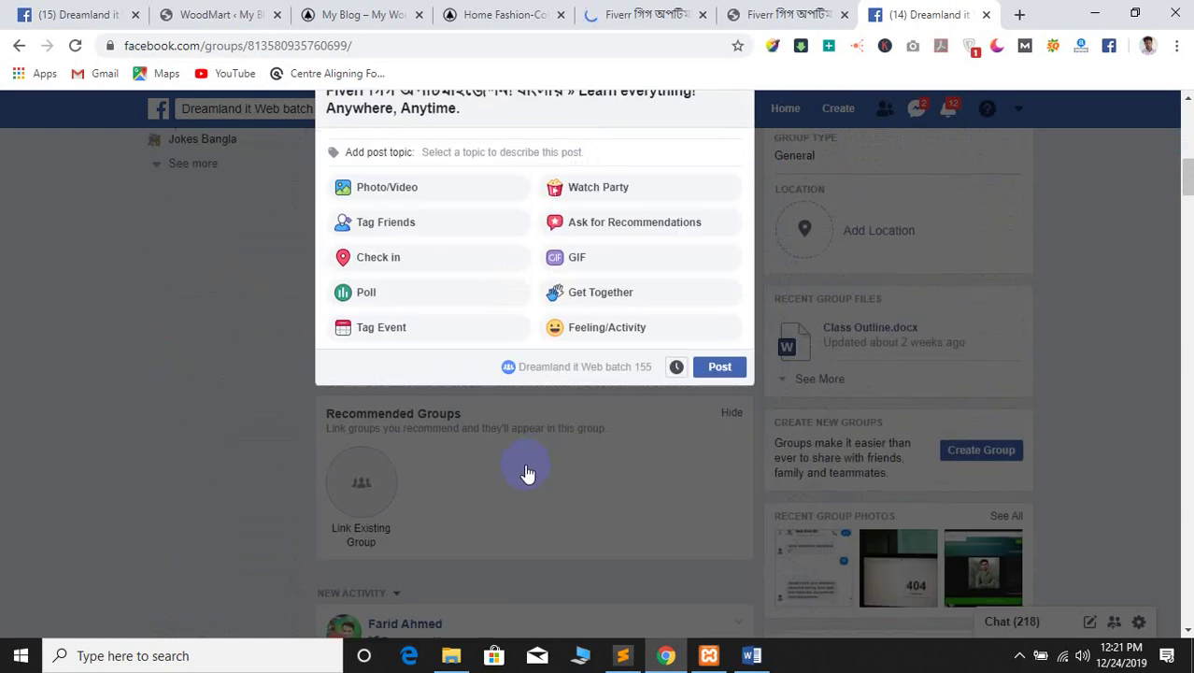
pyautogui.scroll(6, 596, 439)
pyautogui.click(734, 666)
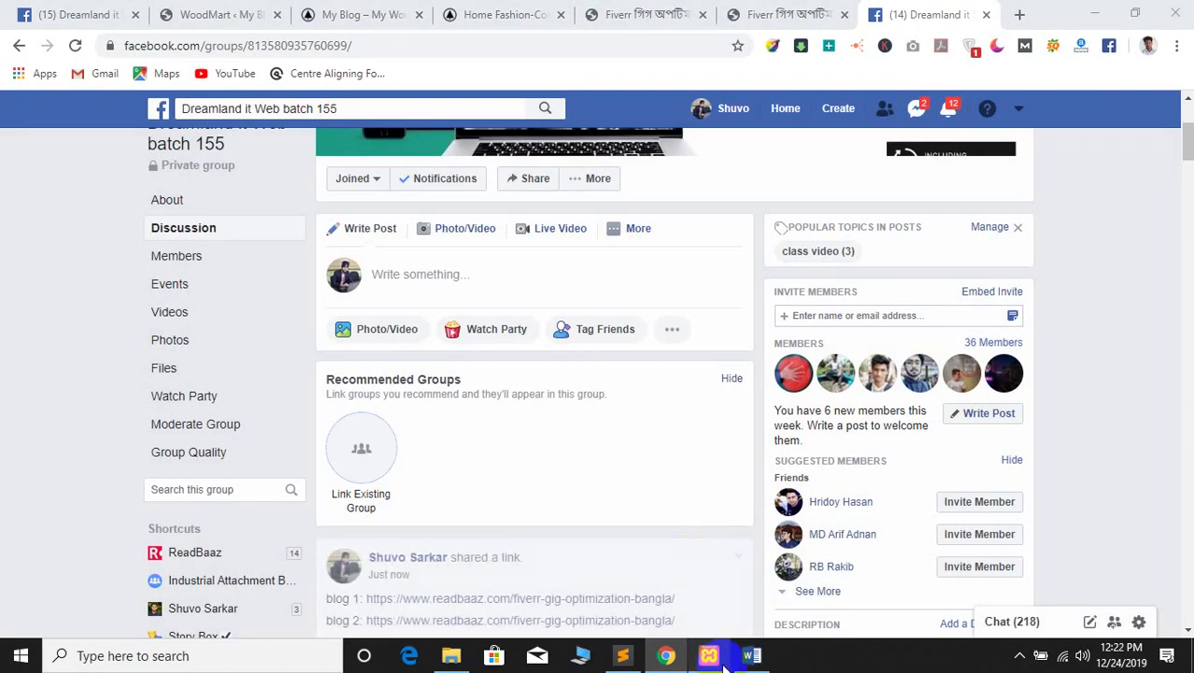
# Maximize Class-Outline.docx and scroll through the Class -5 and Class -6 topics
pyautogui.click(752, 657)
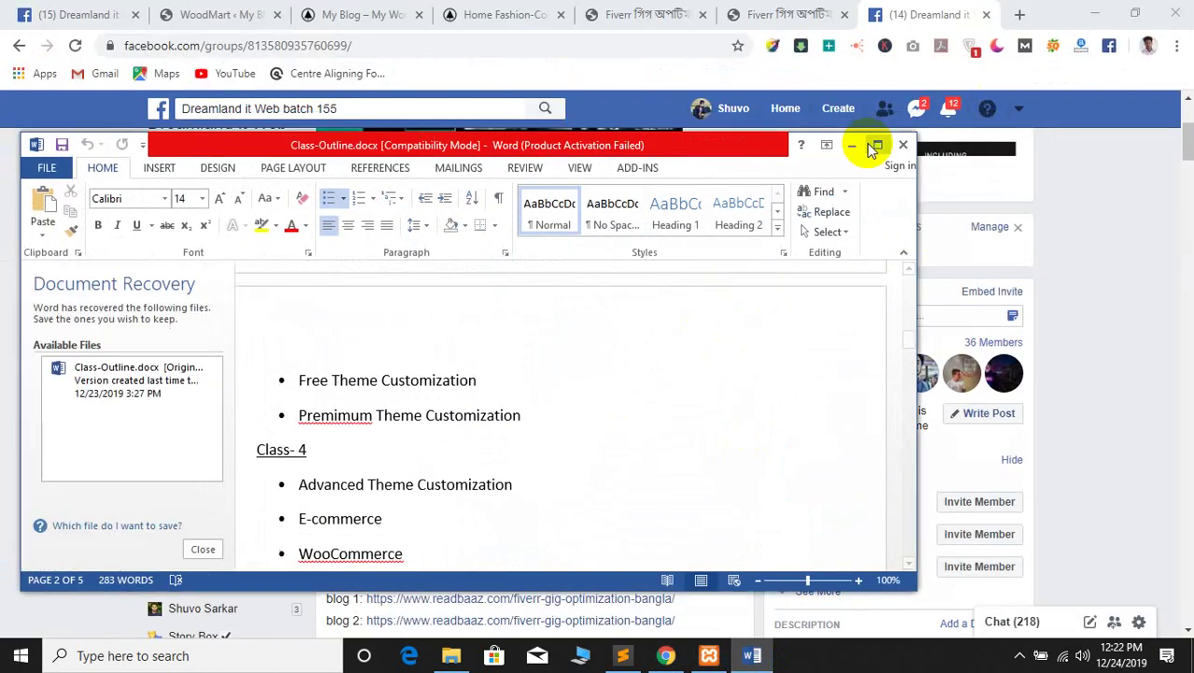
pyautogui.click(878, 144)
pyautogui.scroll(-1, 635, 396)
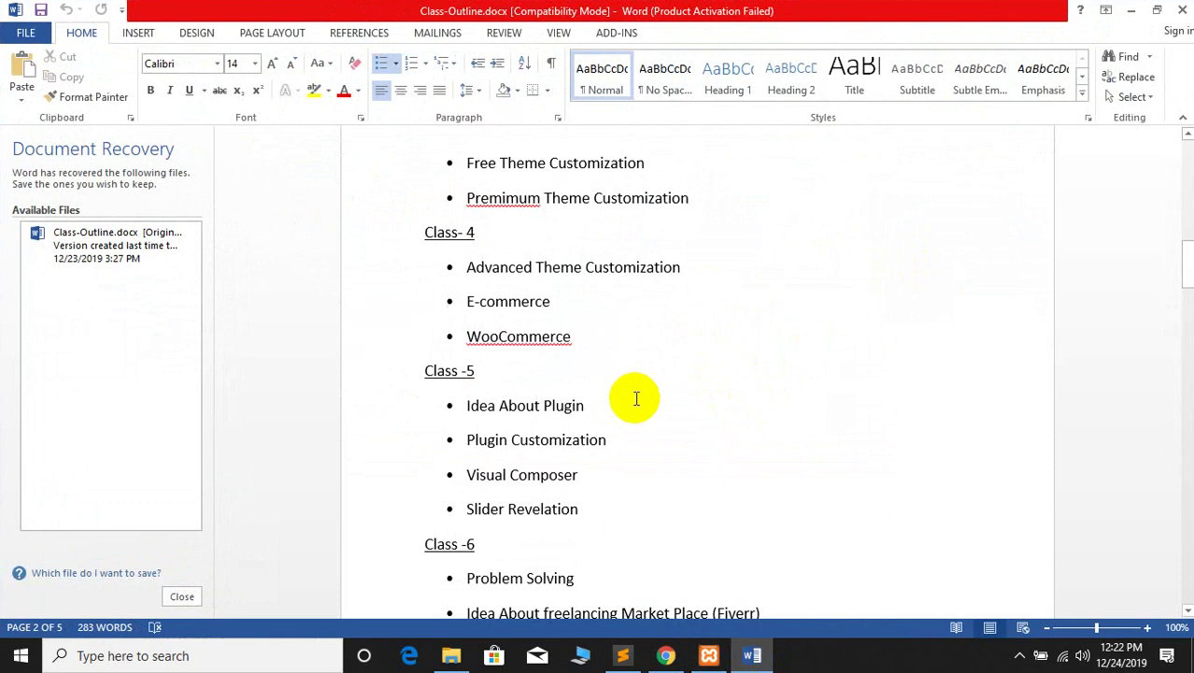
pyautogui.moveTo(579, 467); pyautogui.dragTo(448, 363)
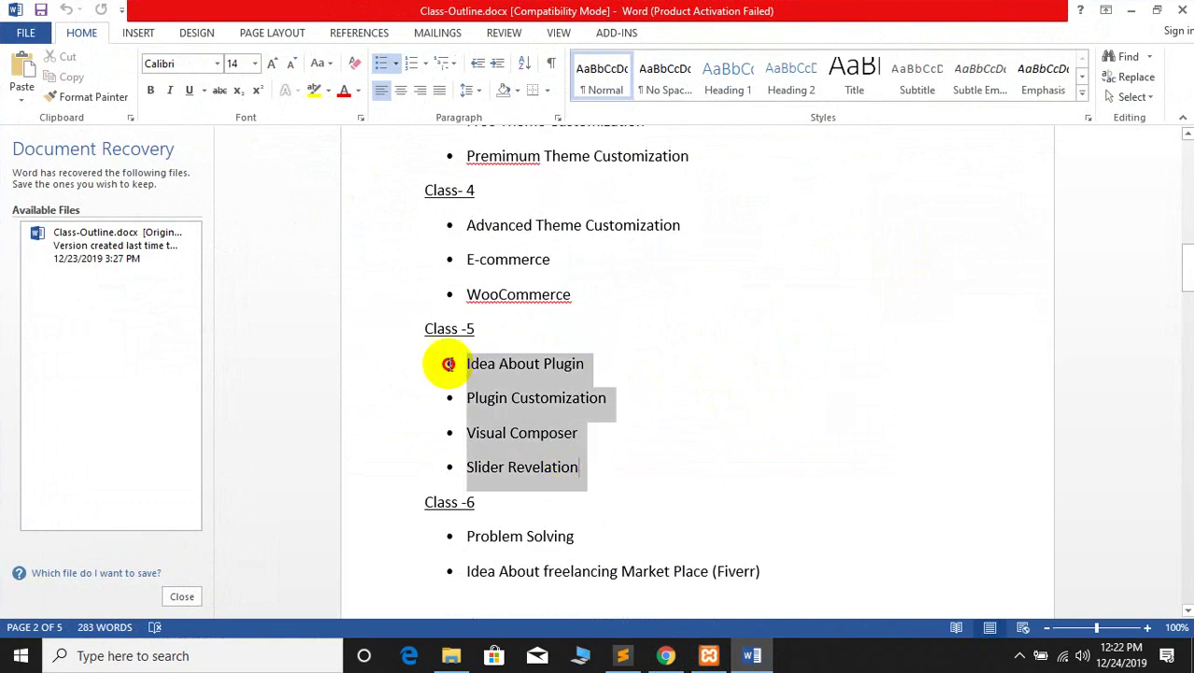
pyautogui.click(607, 468)
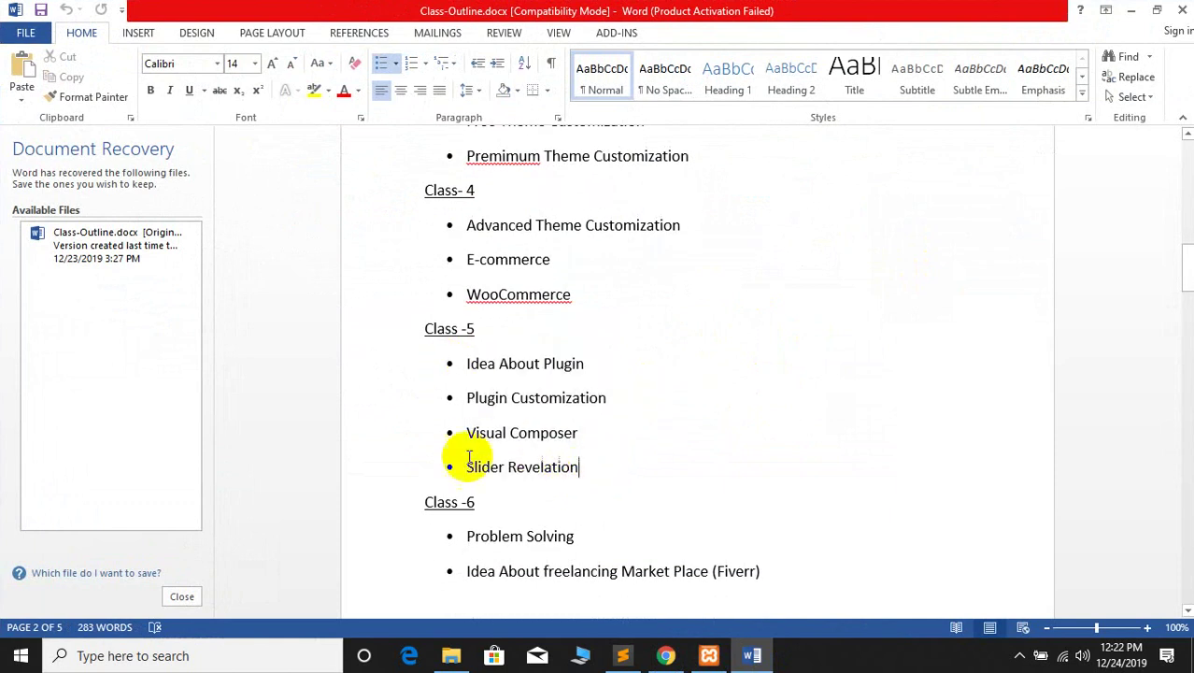
pyautogui.scroll(-2, 710, 392)
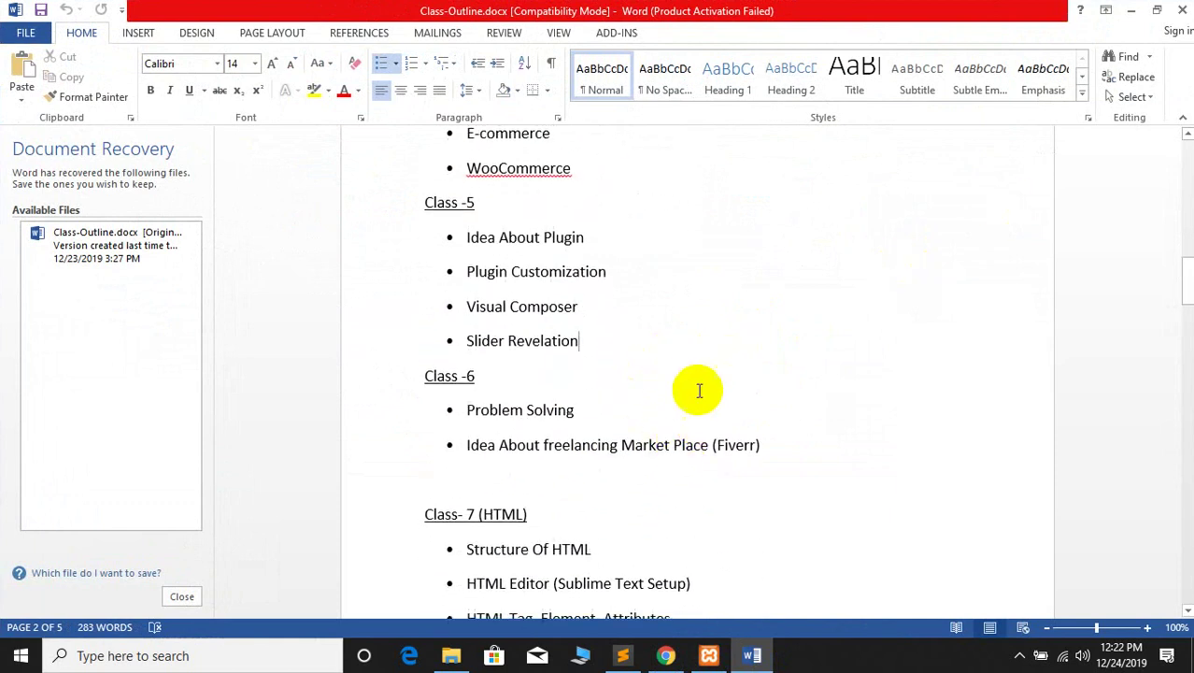
# Minimize Word and move through the Chrome tabs to the ReadBaaz Fiverr archive
pyautogui.click(1130, 9)
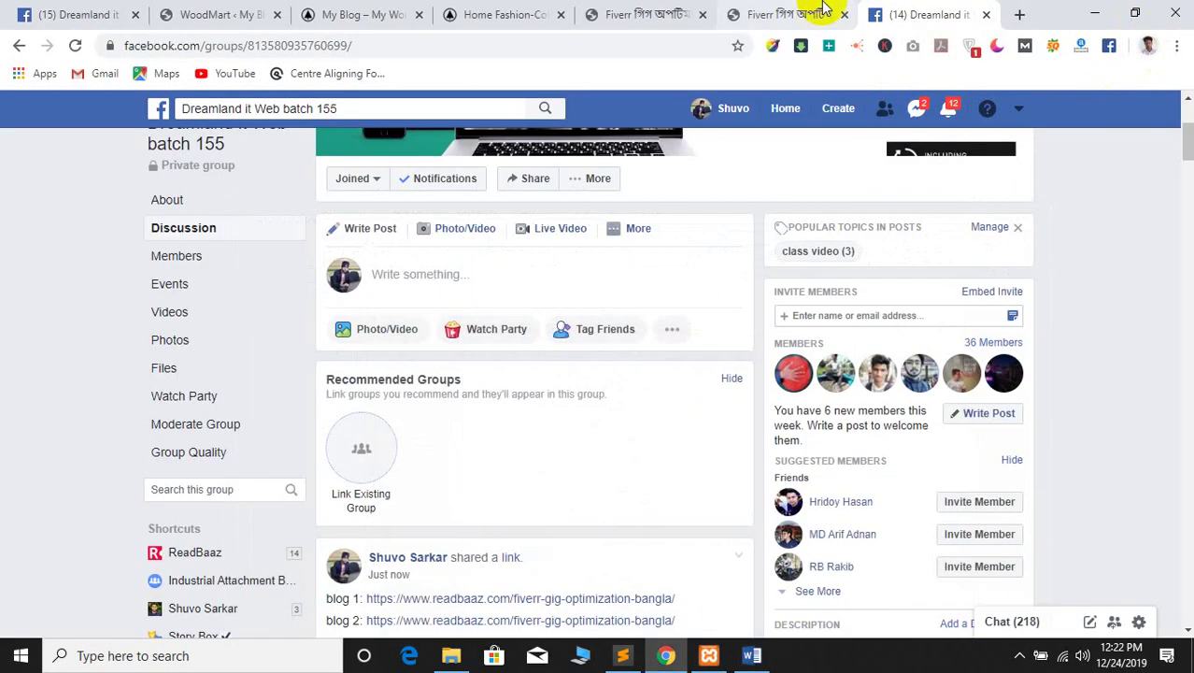
pyautogui.click(794, 13)
pyautogui.click(680, 10)
pyautogui.click(878, 14)
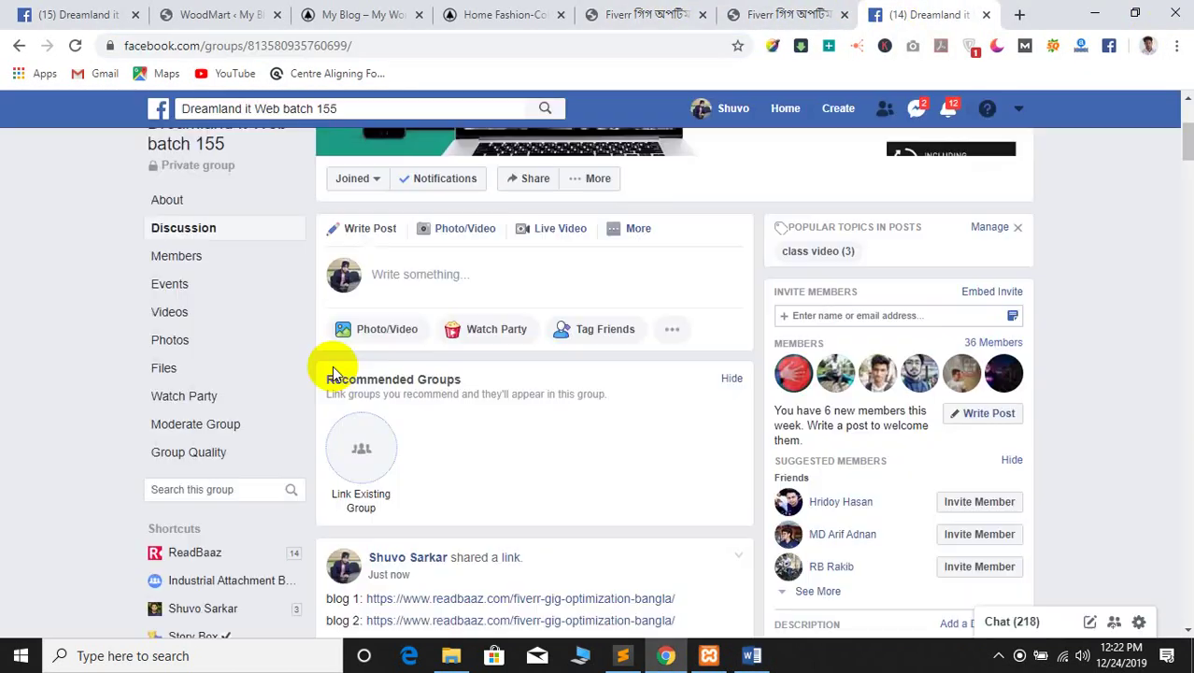
pyautogui.scroll(-4, 325, 368)
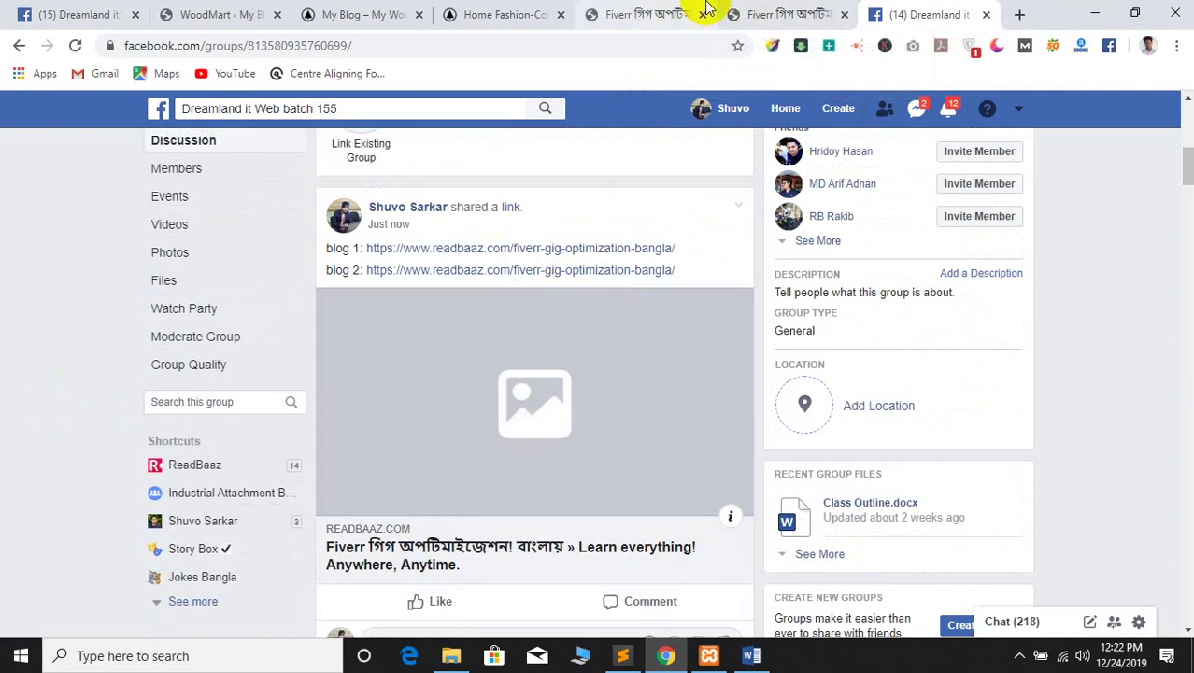
pyautogui.click(731, 13)
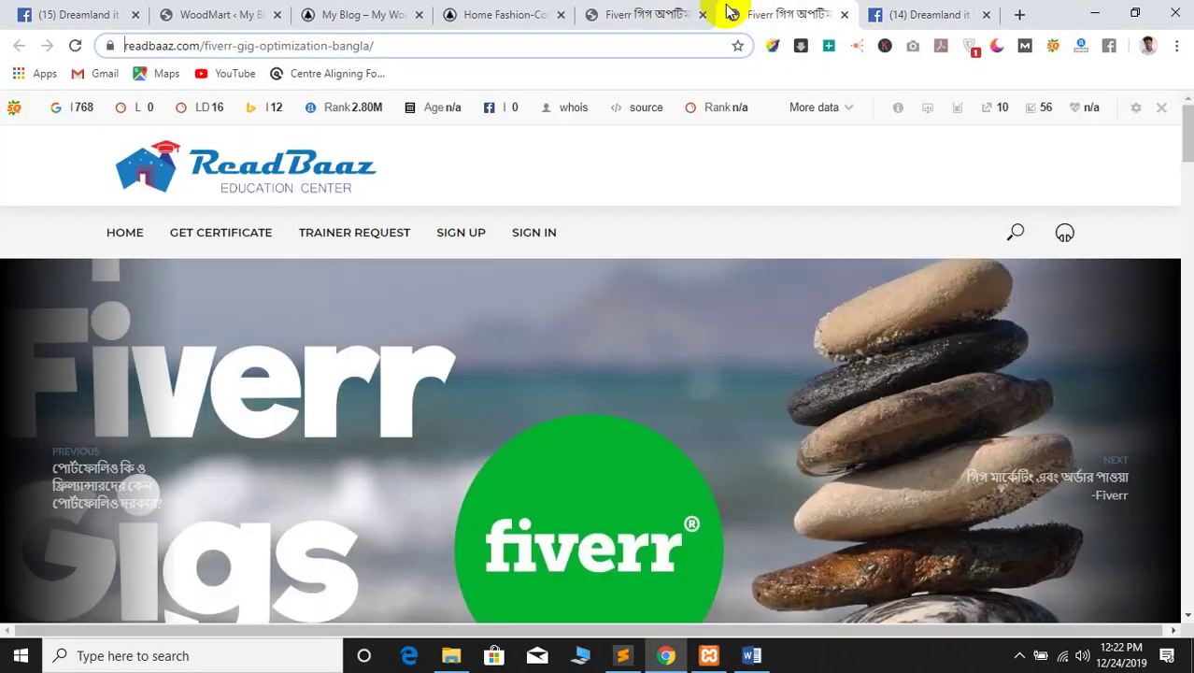
pyautogui.click(641, 11)
# Return to the Fiverr category, select the portfolio article's address, and go back to Facebook
pyautogui.click(21, 46)
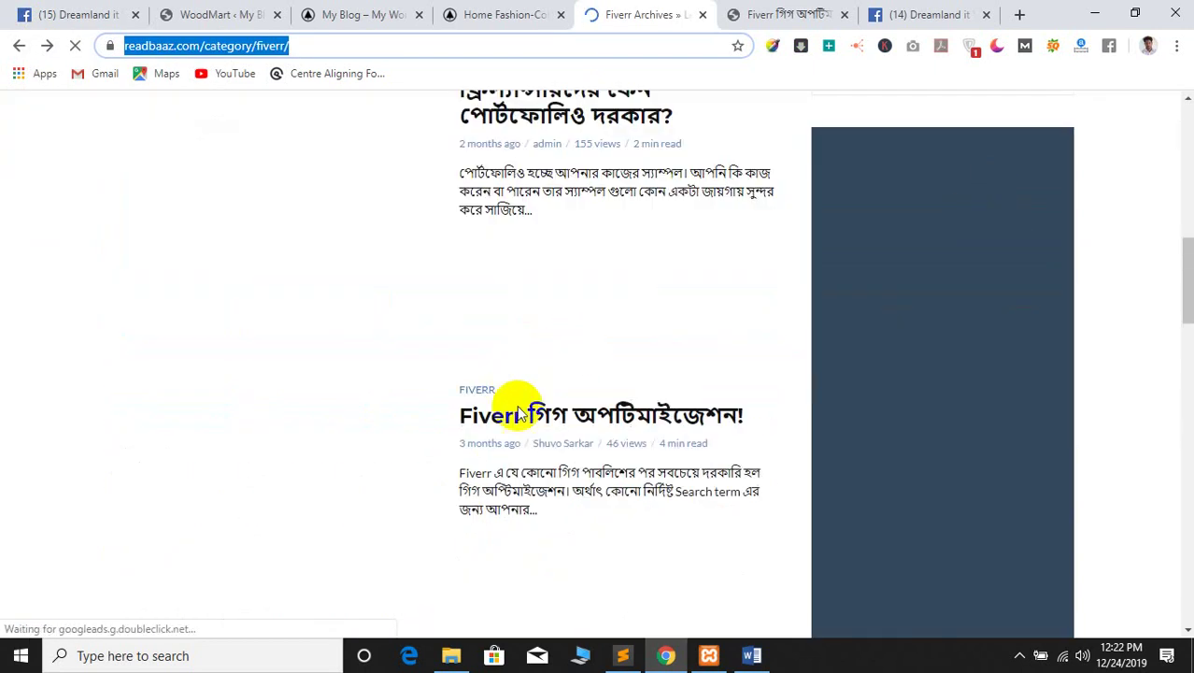
pyautogui.scroll(-2, 561, 383)
pyautogui.scroll(-1, 620, 407)
pyautogui.scroll(1, 617, 409)
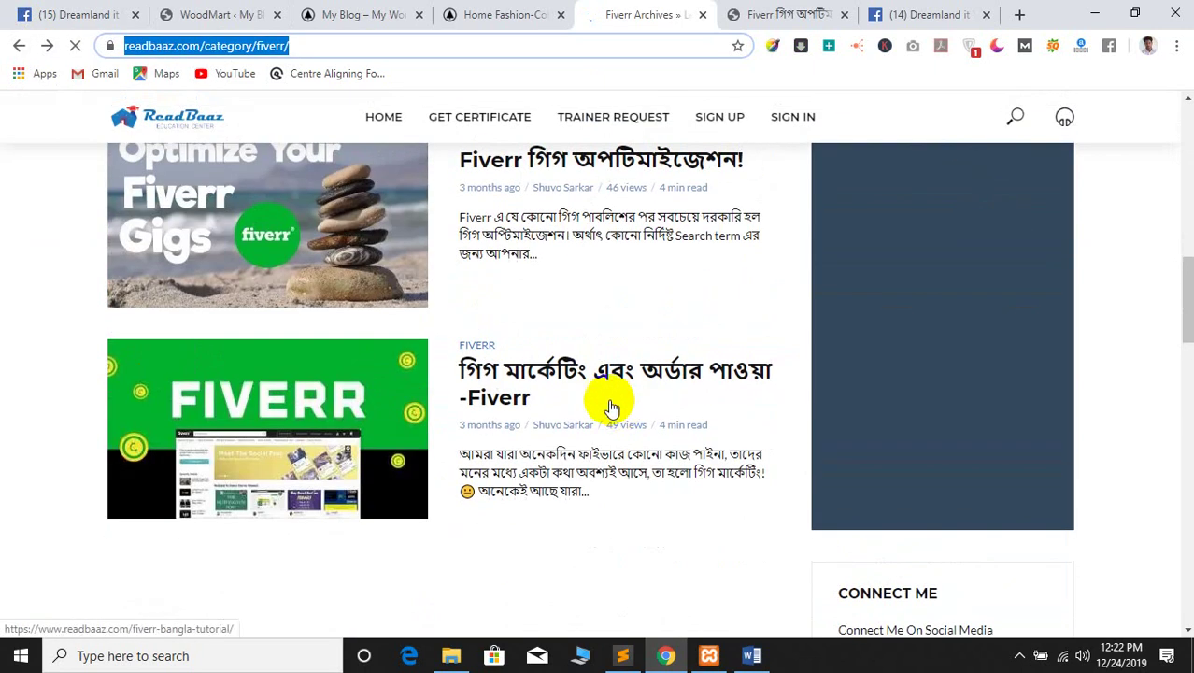
pyautogui.scroll(3, 607, 371)
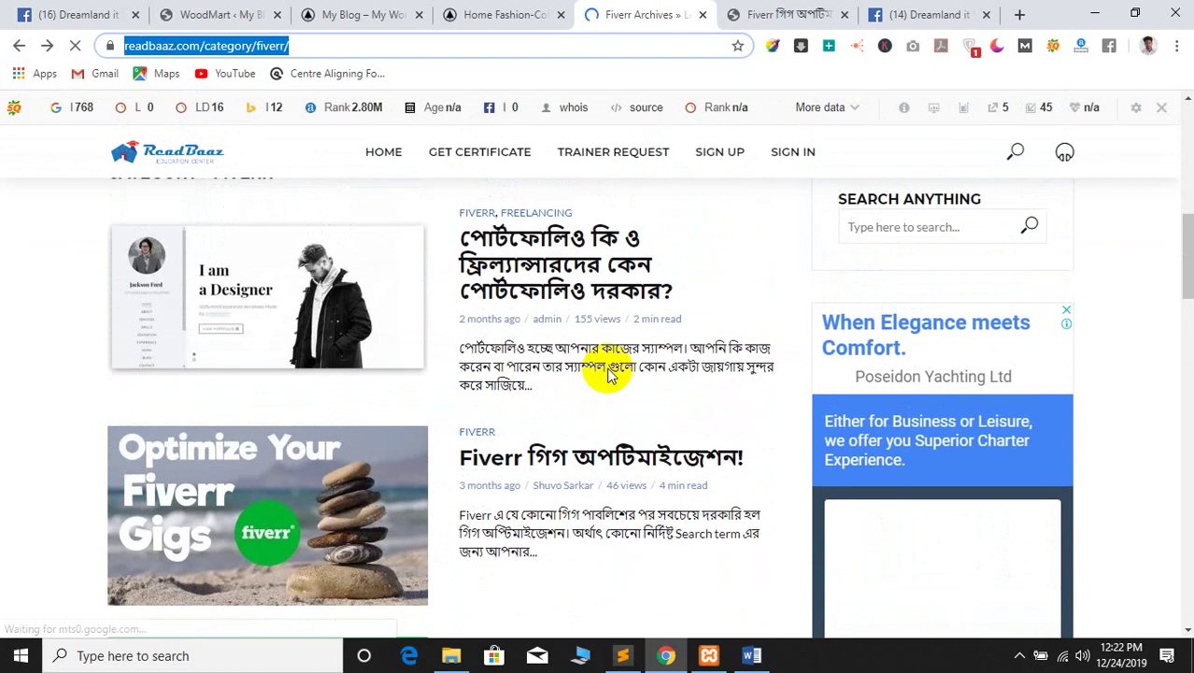
pyautogui.scroll(-2, 607, 373)
pyautogui.scroll(3, 607, 373)
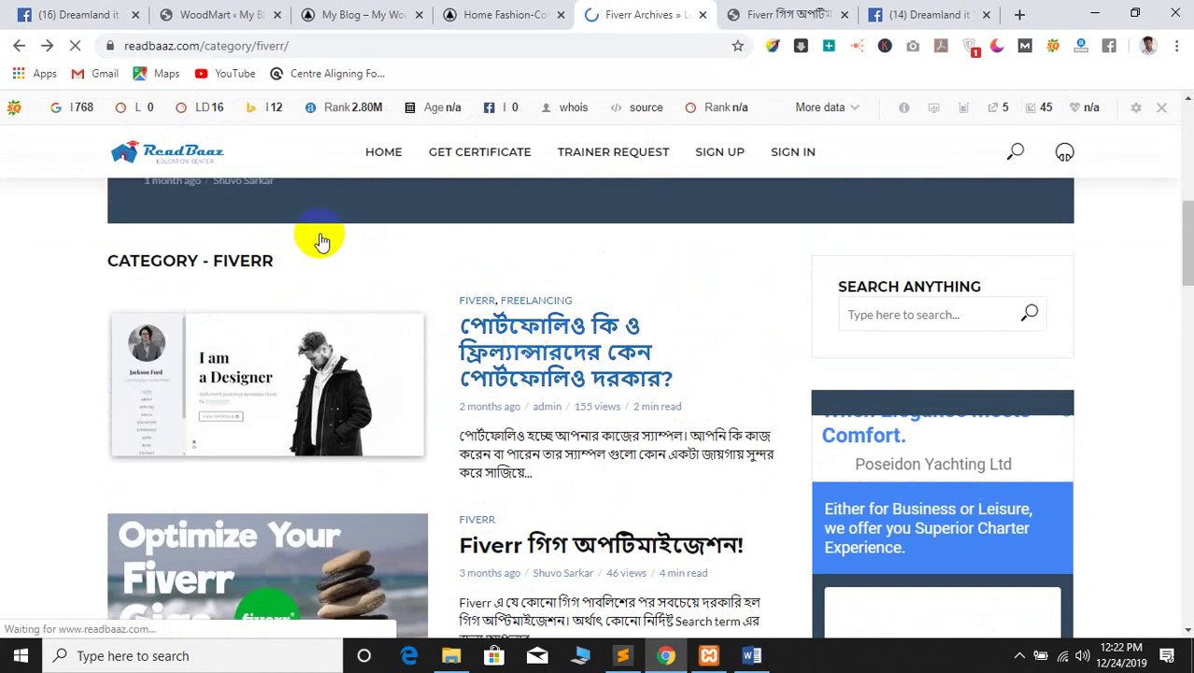
pyautogui.click(230, 46)
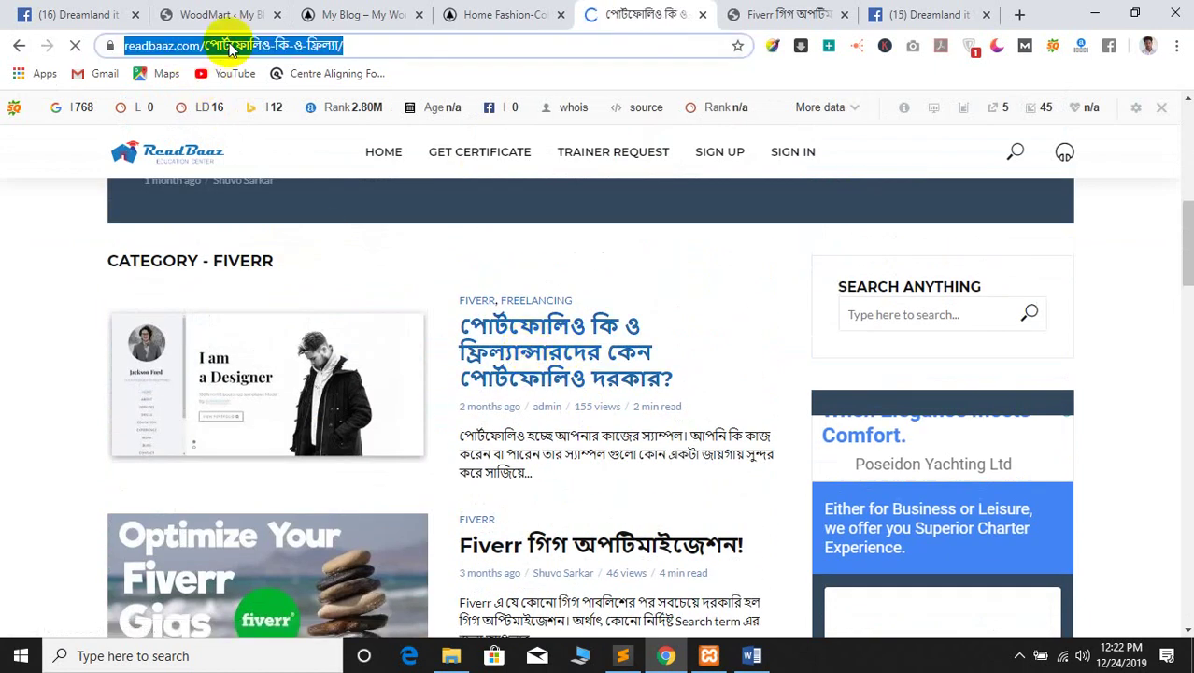
pyautogui.click(955, 7)
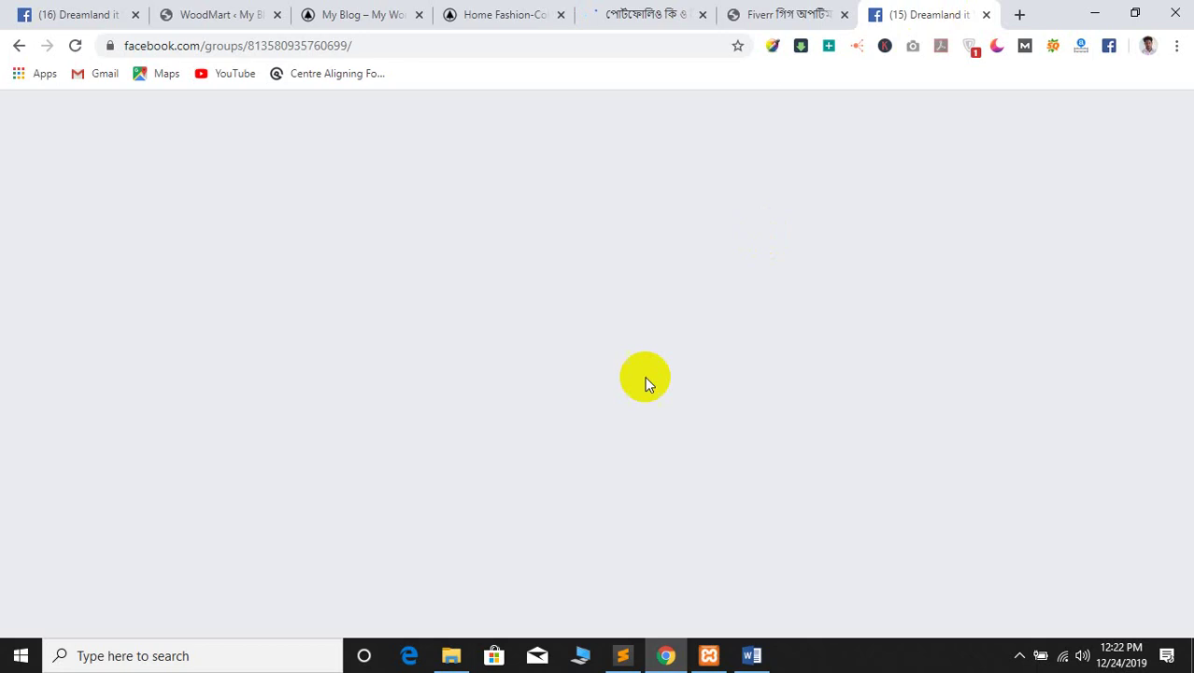
# Edit the group post, replacing the blog 2 link with the portfolio article URL, and save
pyautogui.scroll(1, 703, 376)
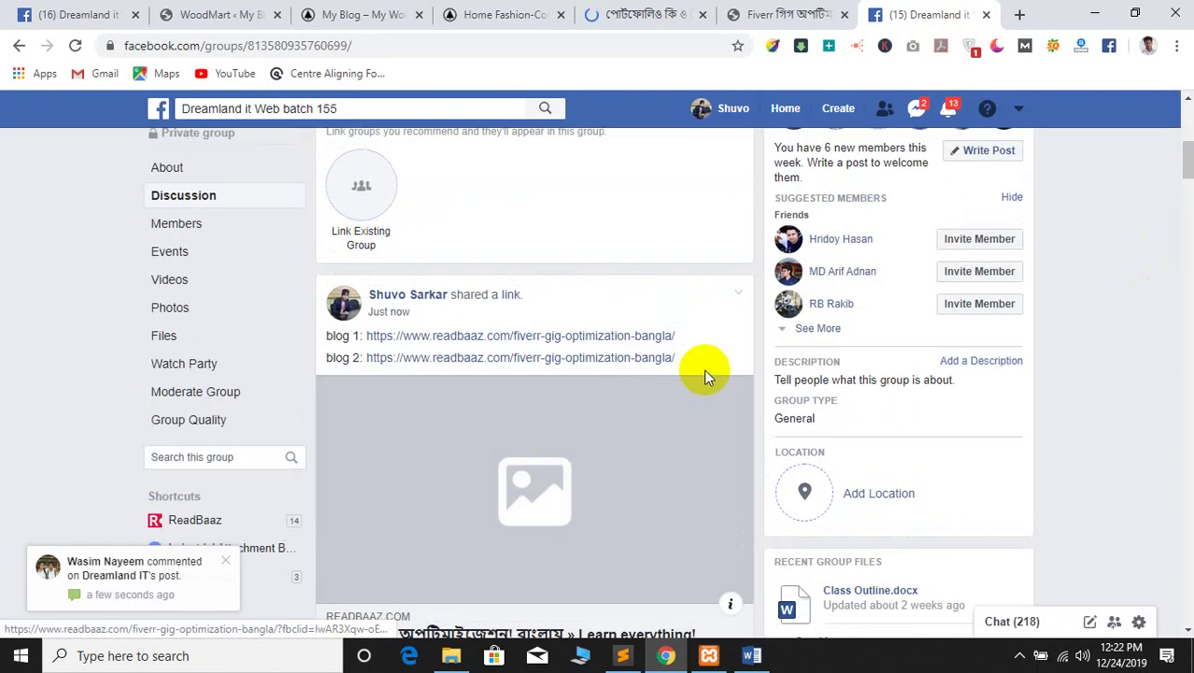
pyautogui.click(738, 295)
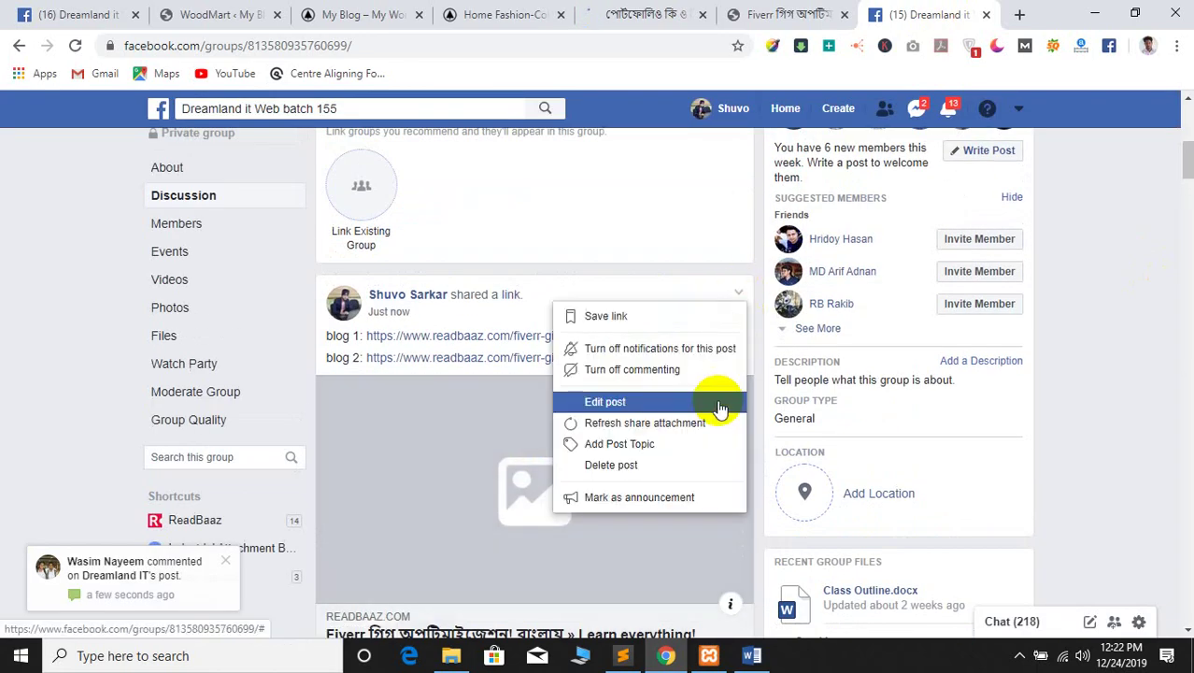
pyautogui.click(628, 411)
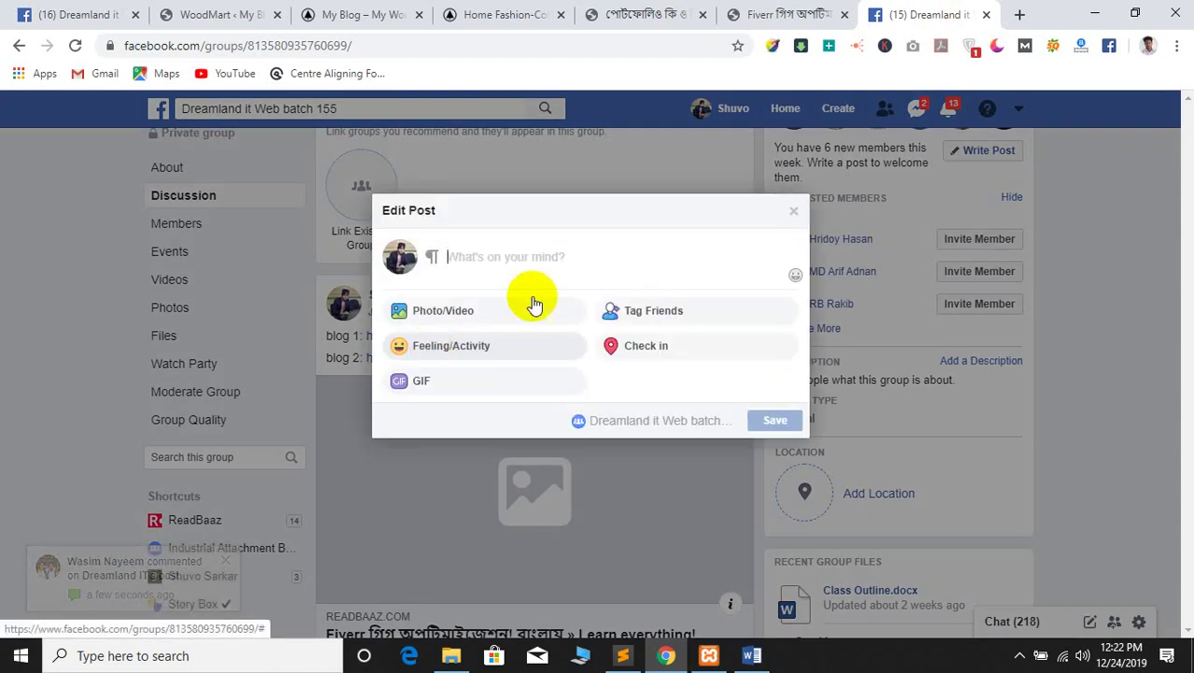
pyautogui.moveTo(487, 294); pyautogui.dragTo(504, 322)
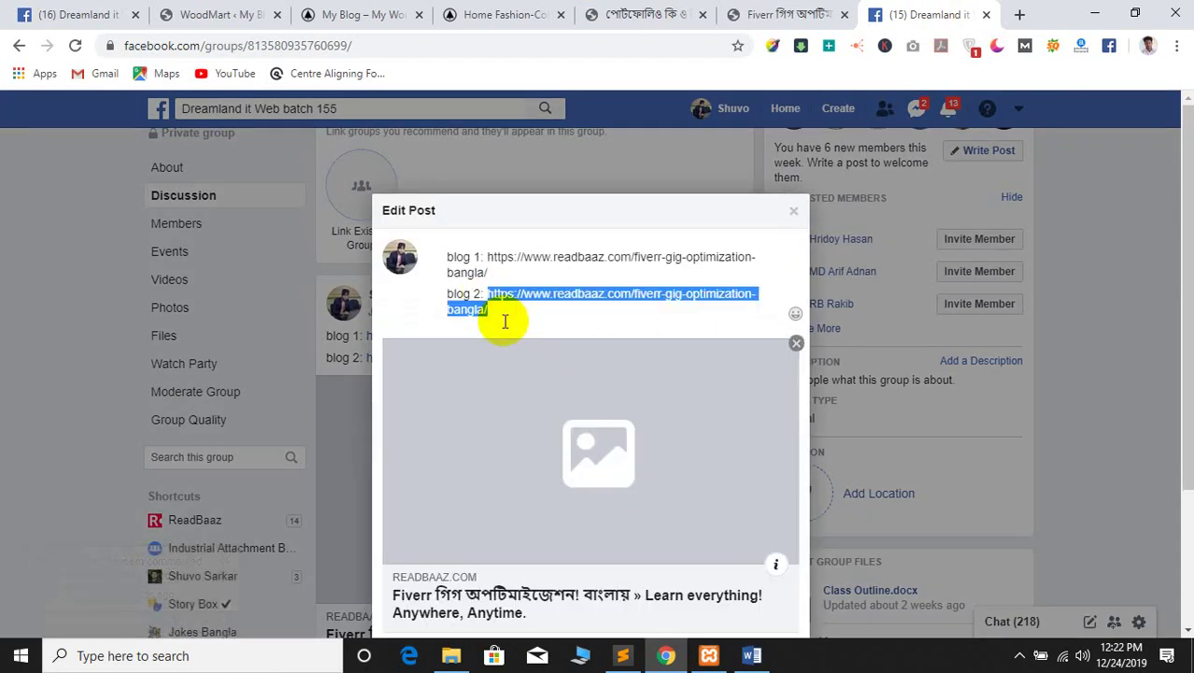
pyautogui.write('https://www.readbaaz.com/%e0%a6%aa%e0%a7%8b%e0%a6%b0%e0%a7%8d%e0%a6%9f%e0%a6%ab%e0%a7%8b%e0%a6%b2%e0%a6%bf%e0%a6%93-%e0%a6%95%e0%a6%bf-%e0%a6%93-%e0%a6%ab%e0%a7%8d%e0%a6%b0%e0%a6%bf%e0%a6%b2%e0%a7%8d%e0%a6%af%e0%a6%be/')
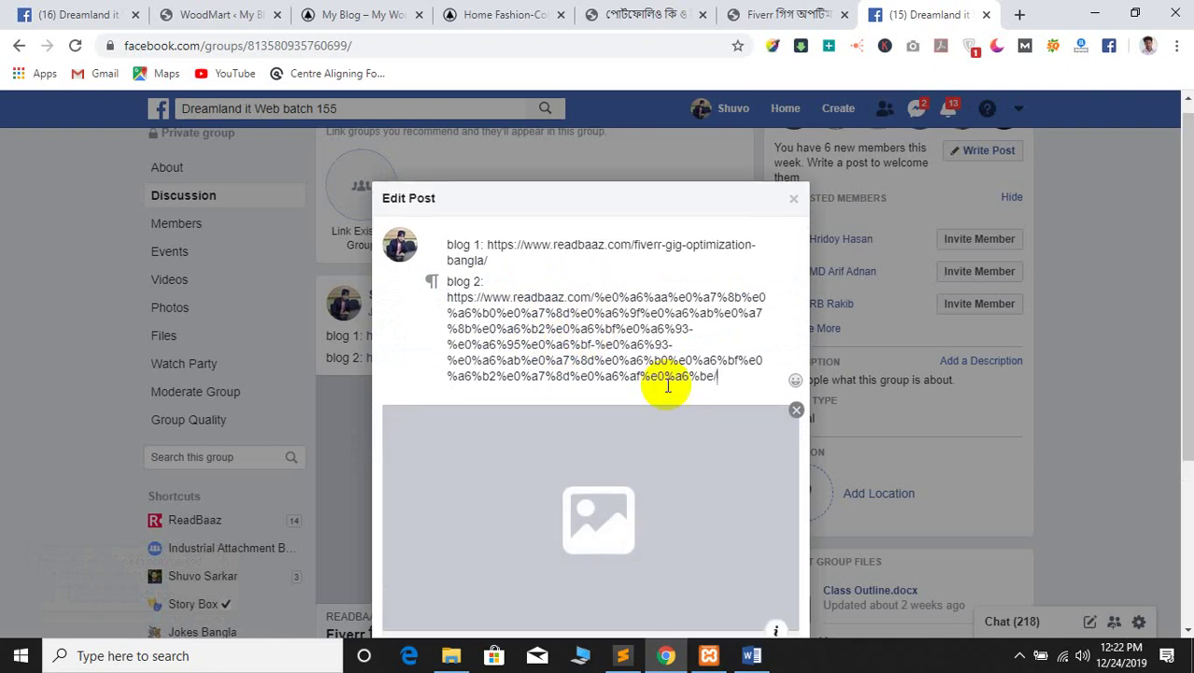
pyautogui.scroll(-3, 707, 543)
pyautogui.click(759, 588)
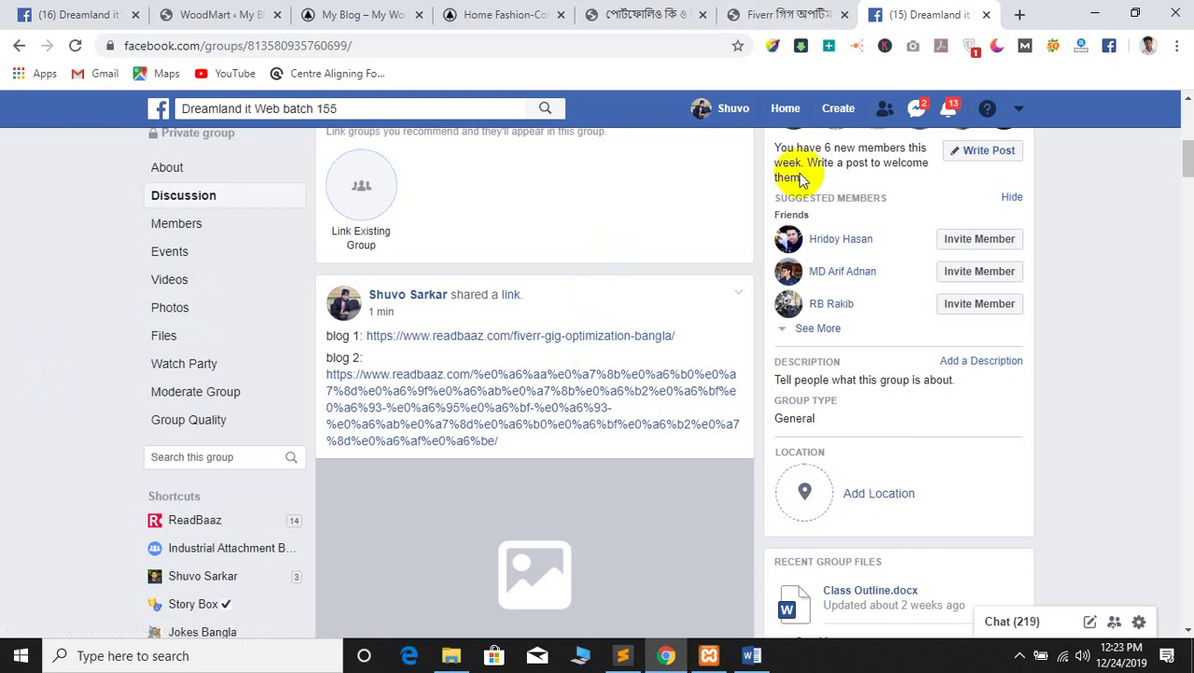
# Test the new blog 2 link, close it, and move to the My Blog tab
pyautogui.click(485, 398)
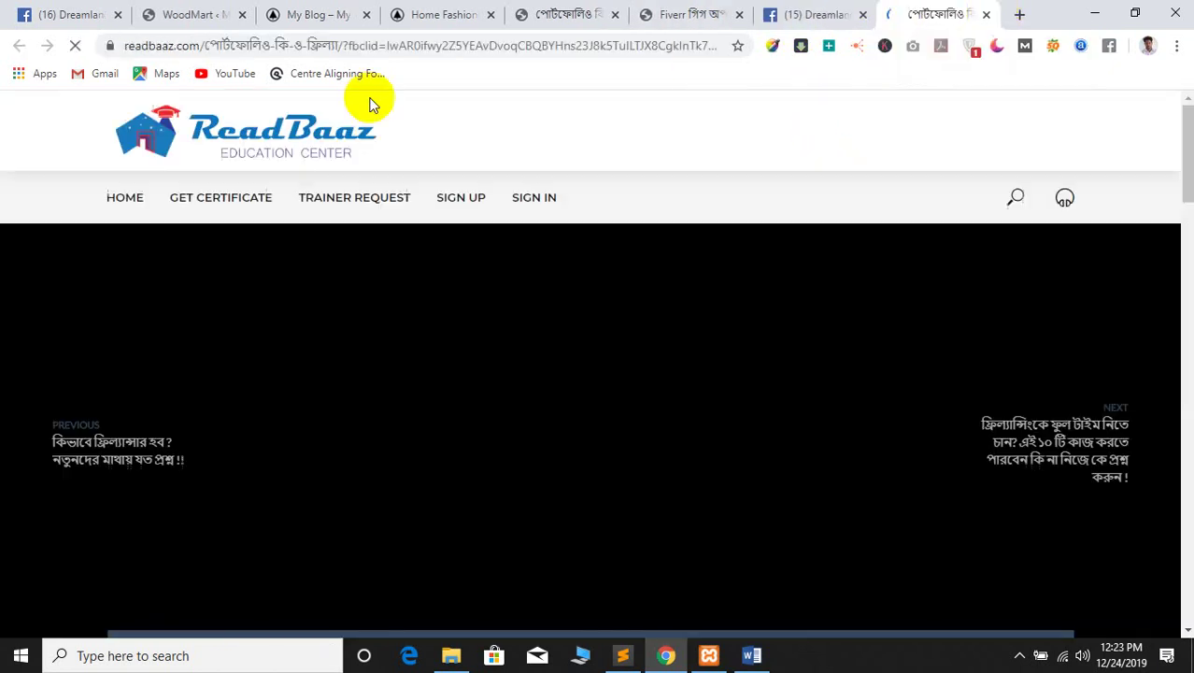
pyautogui.moveTo(413, 45); pyautogui.dragTo(534, 44)
pyautogui.click(526, 45)
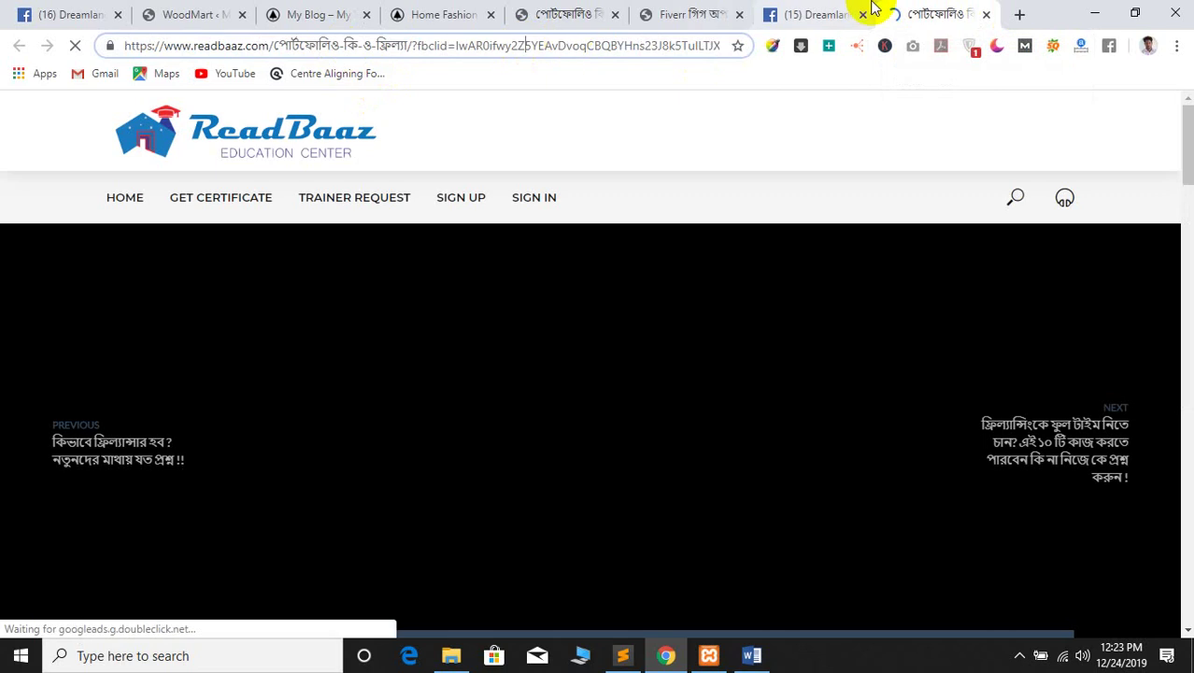
pyautogui.hotkey('ctrl', 'w')
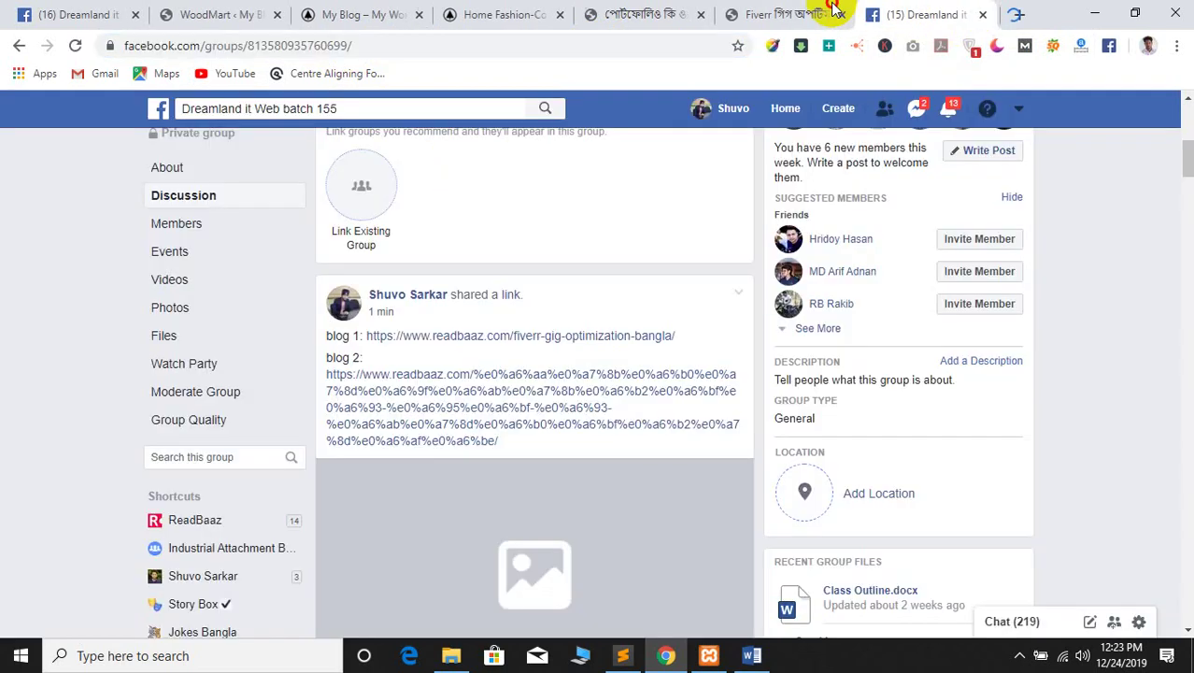
pyautogui.click(829, 11)
pyautogui.click(647, 7)
pyautogui.click(448, 13)
pyautogui.click(388, 7)
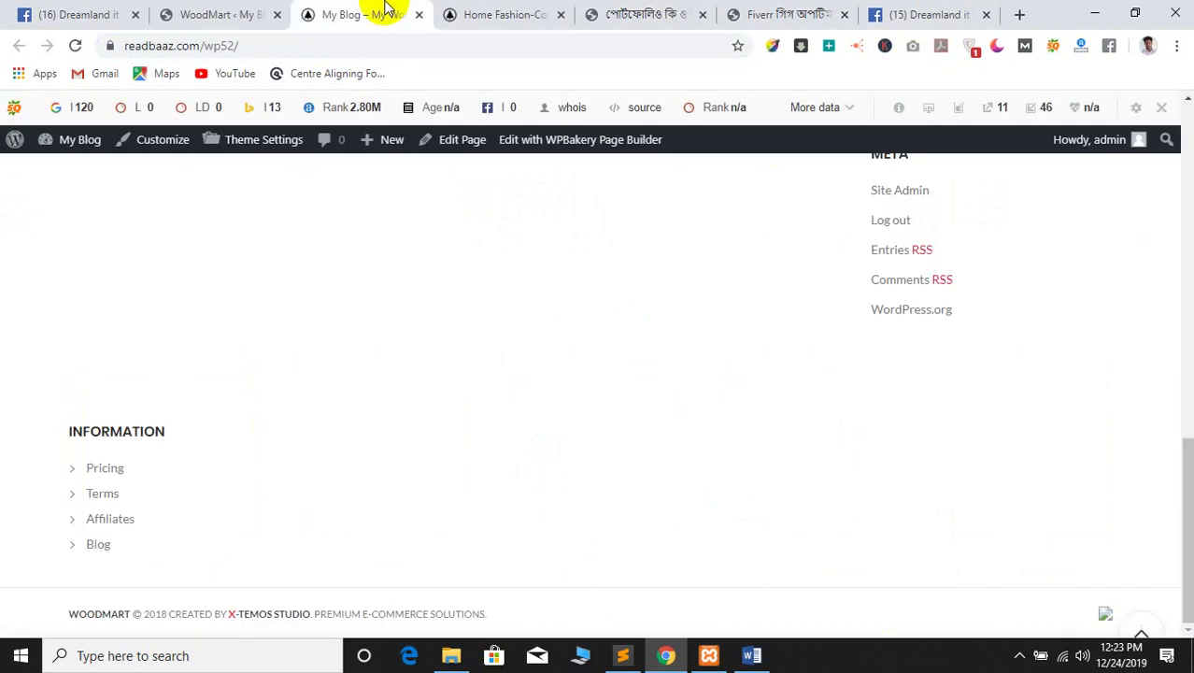
# Look over the My Blog and Home Fashion tabs, ending on the WoodMart dashboard
pyautogui.click(175, 8)
pyautogui.scroll(-3, 368, 426)
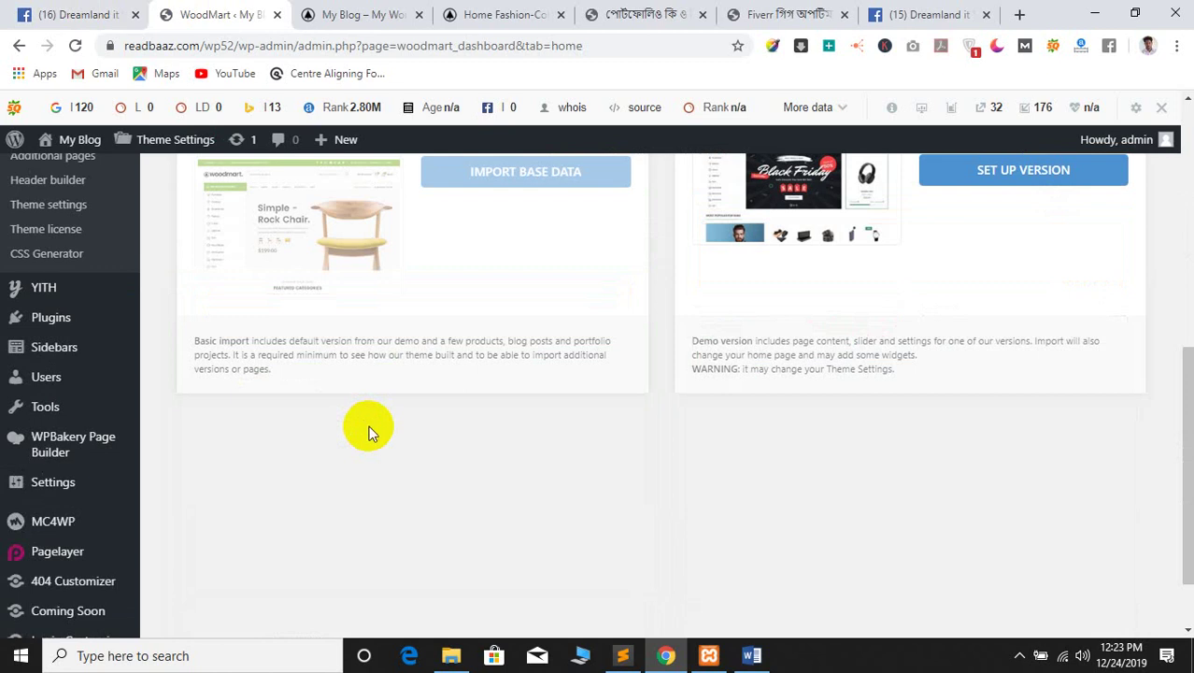
pyautogui.scroll(1, 368, 426)
pyautogui.click(360, 10)
pyautogui.click(467, 13)
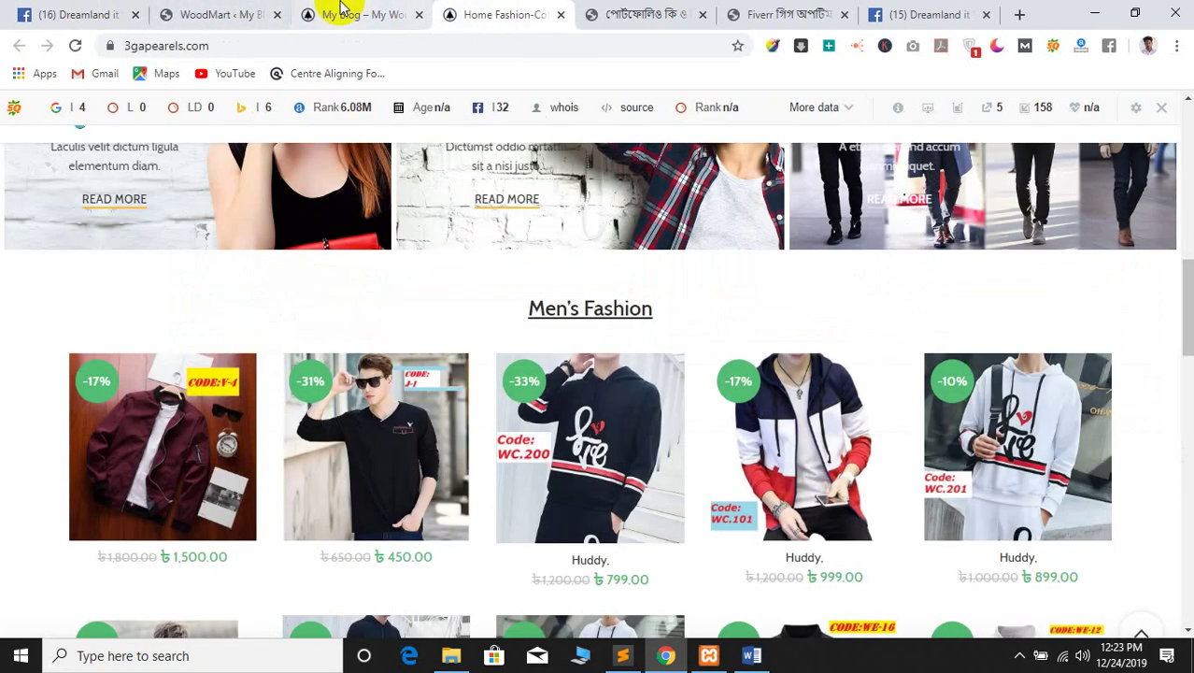
pyautogui.click(212, 9)
pyautogui.scroll(1, 409, 377)
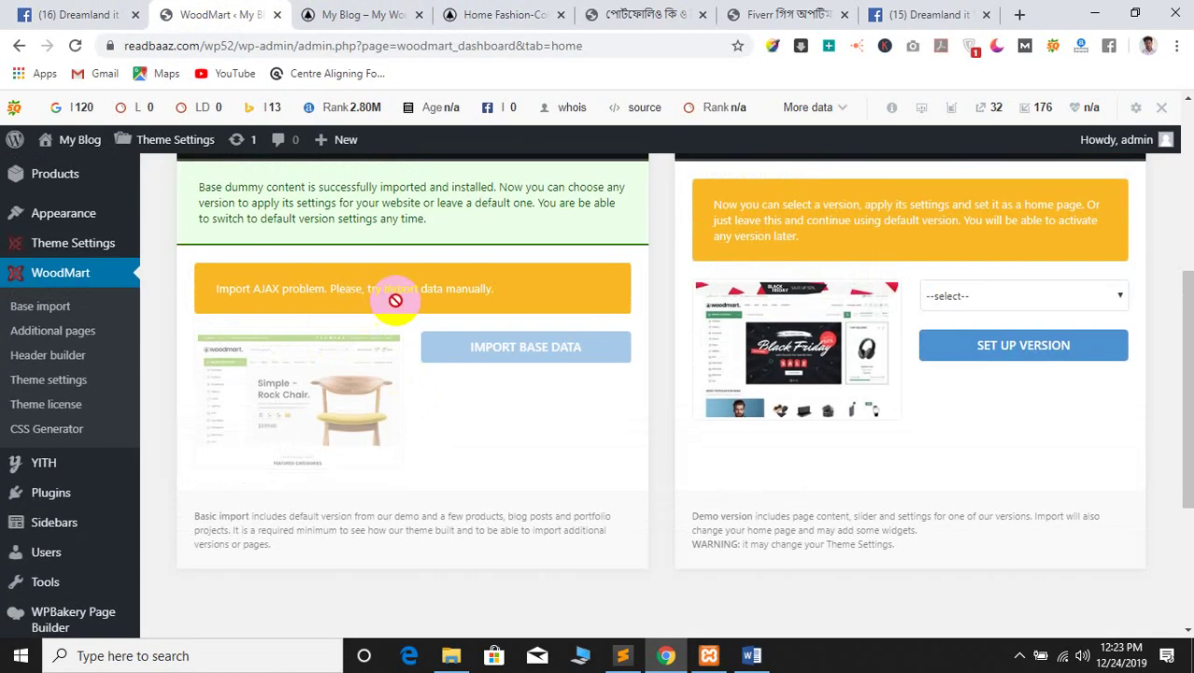
pyautogui.scroll(1, 394, 300)
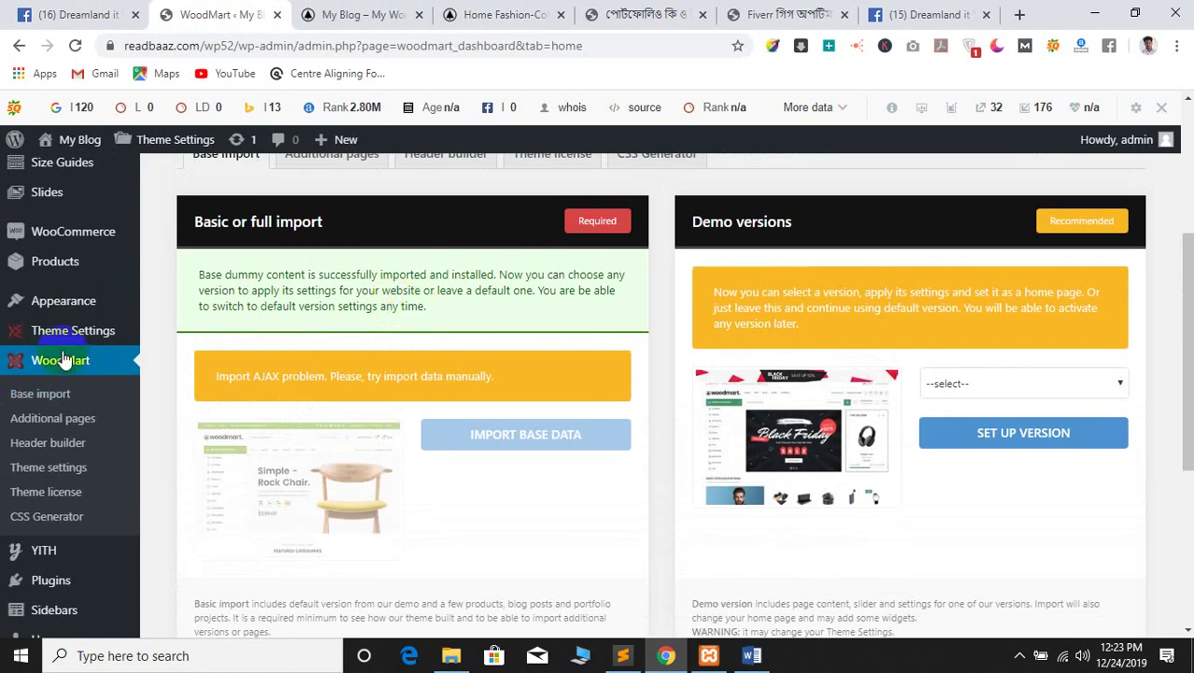
# Open WoodMart Base import and bring up the demo versions list
pyautogui.click(35, 402)
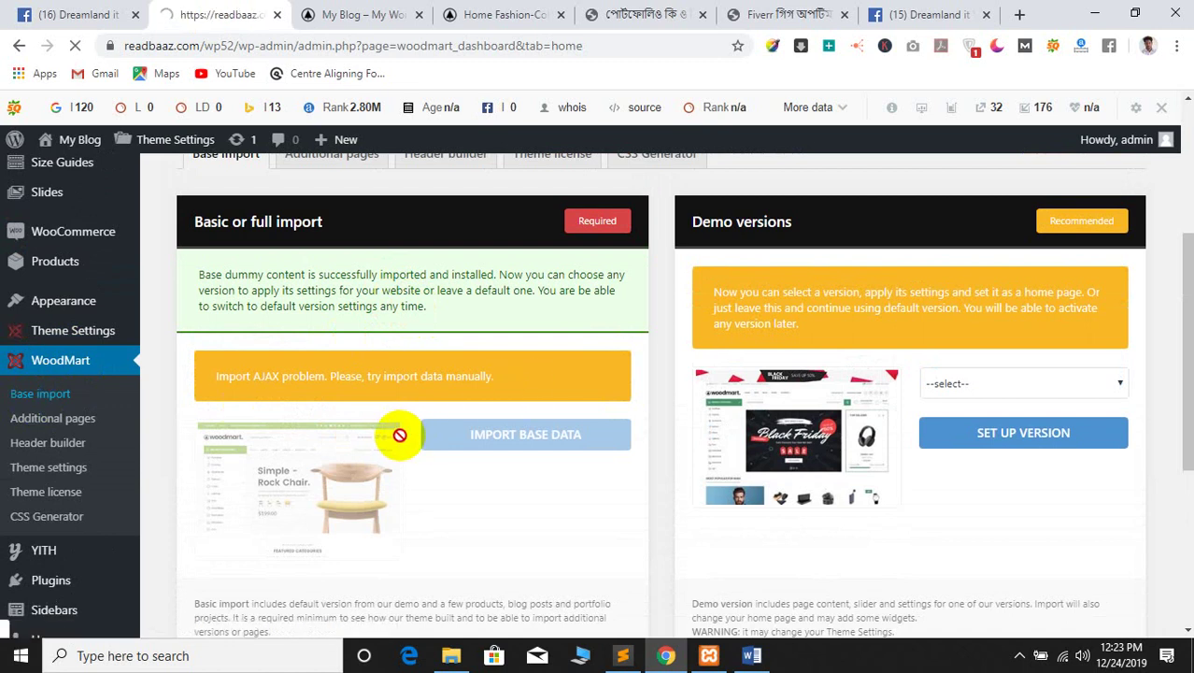
pyautogui.scroll(-3, 487, 459)
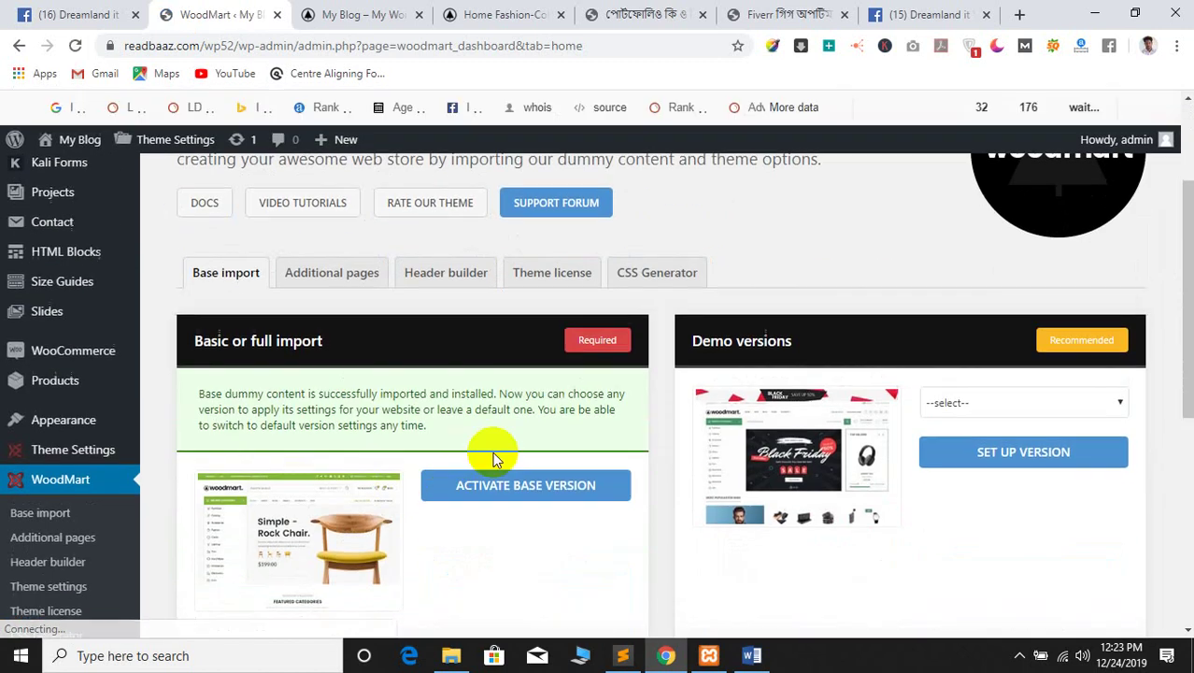
pyautogui.scroll(-3, 485, 467)
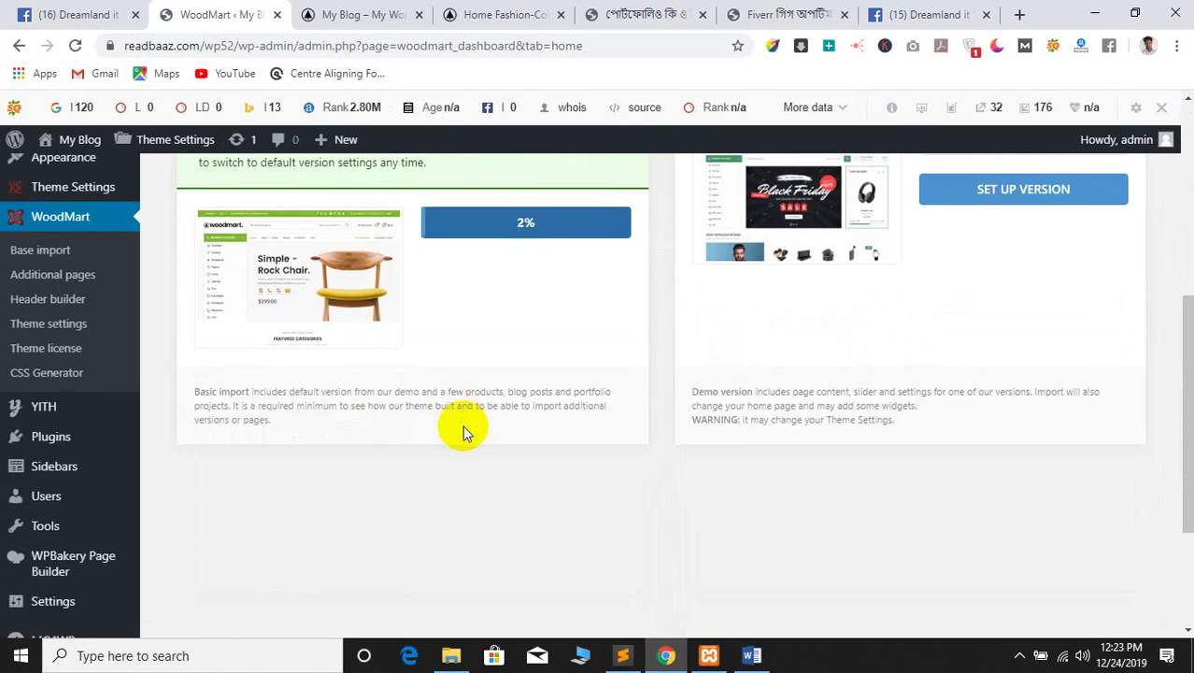
pyautogui.scroll(1, 462, 423)
pyautogui.scroll(2, 495, 434)
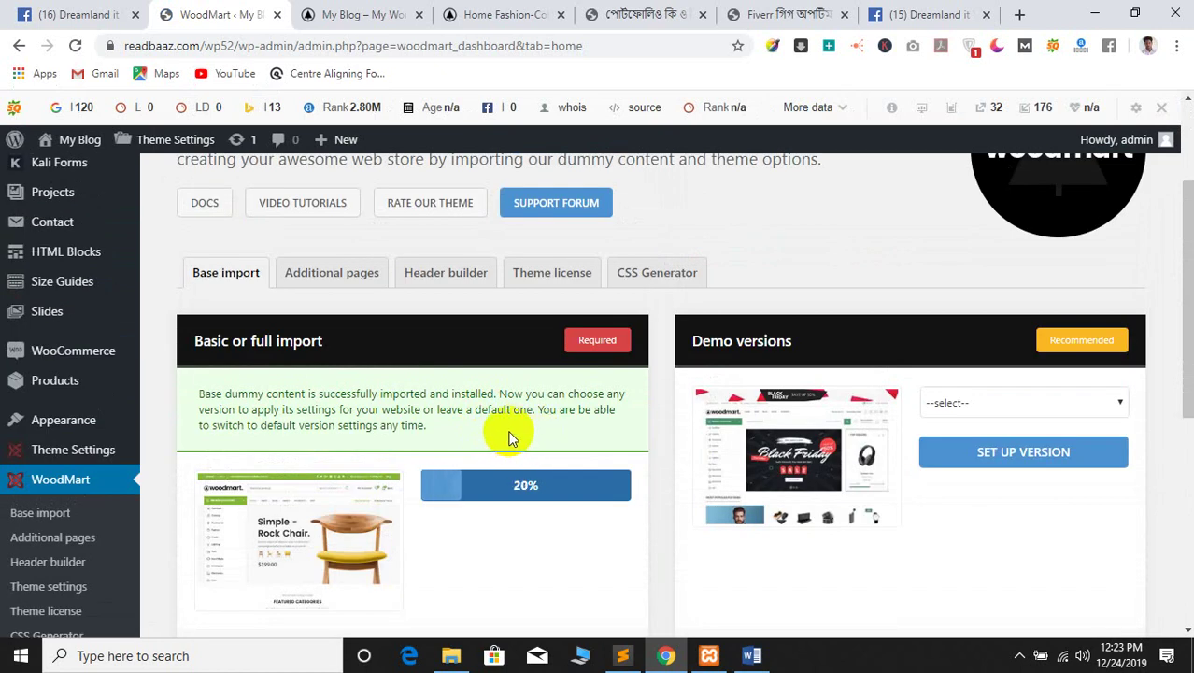
pyautogui.click(959, 404)
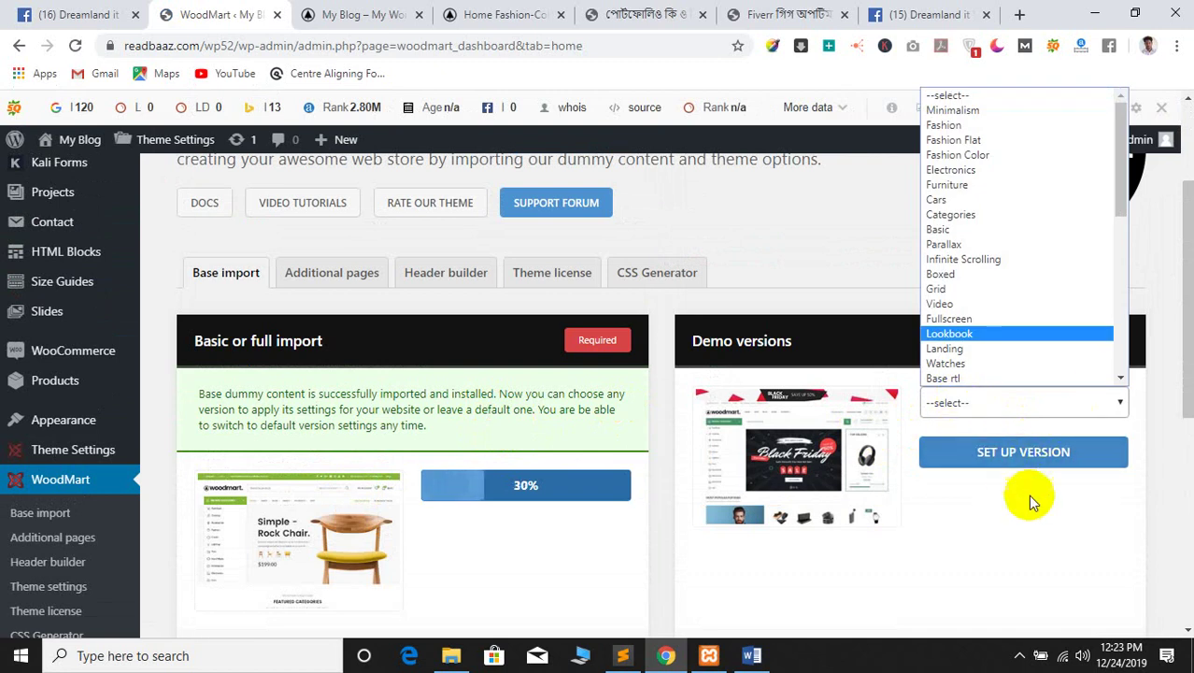
# Close the demo versions list and compare the My Blog and Home Fashion sites
pyautogui.click(980, 516)
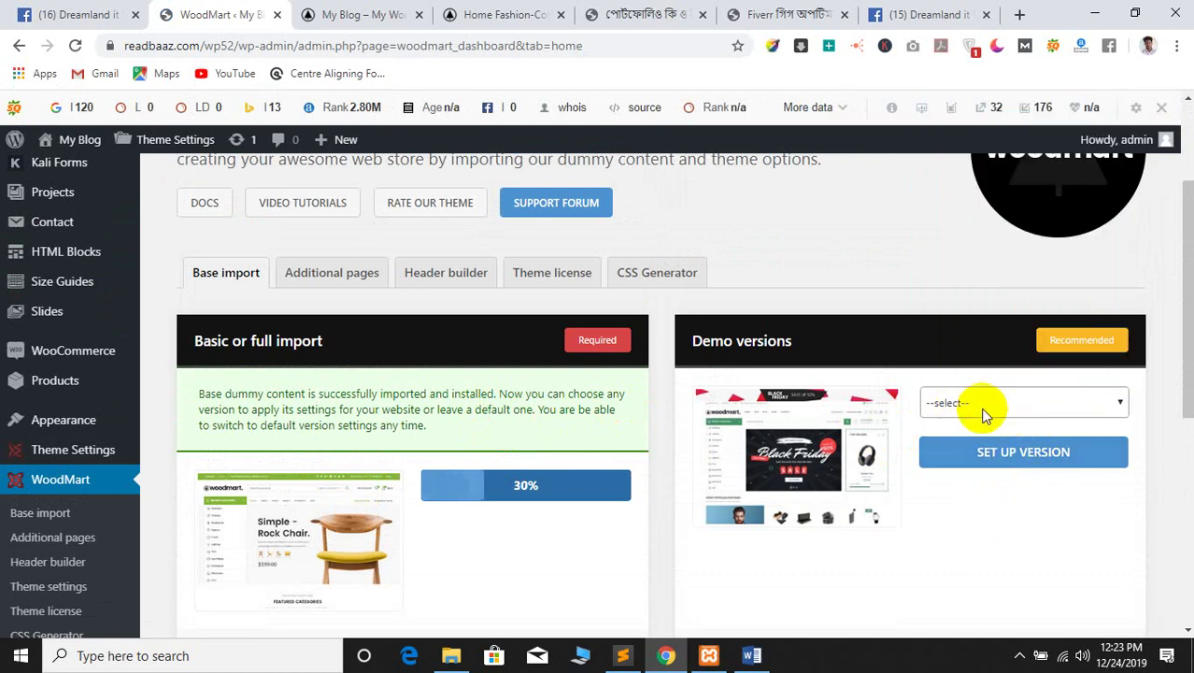
pyautogui.scroll(1, 1066, 483)
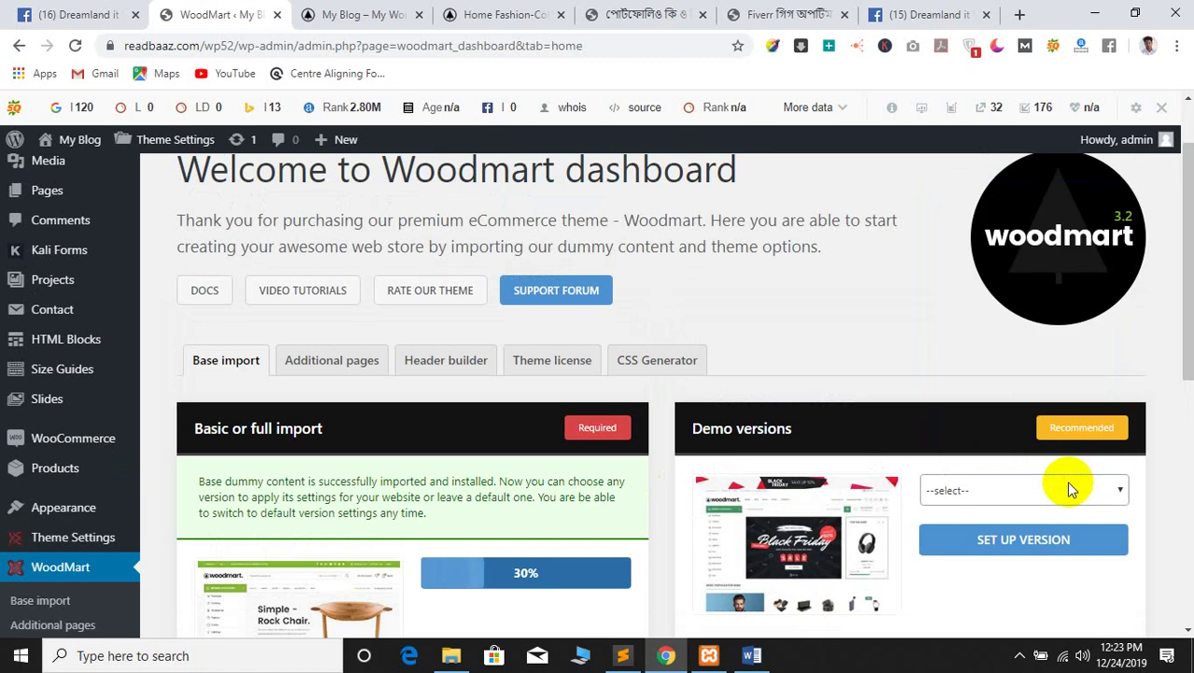
pyautogui.click(1066, 481)
pyautogui.scroll(-5, 1004, 345)
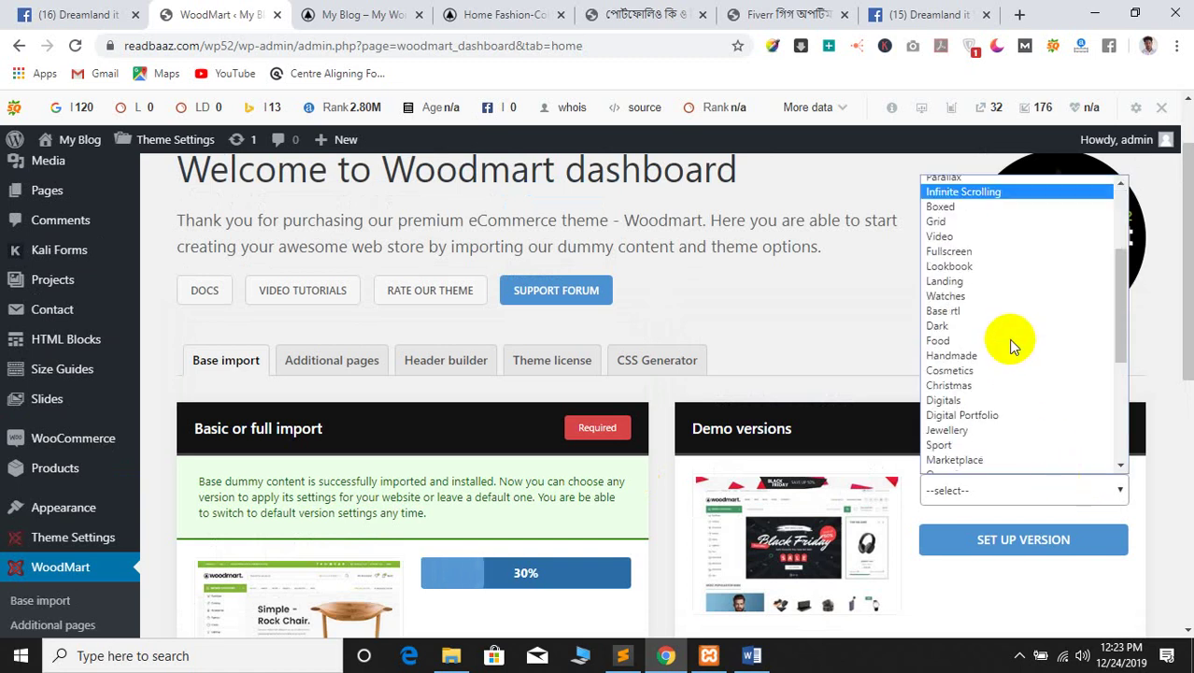
pyautogui.click(403, 11)
pyautogui.click(490, 15)
pyautogui.scroll(5, 264, 472)
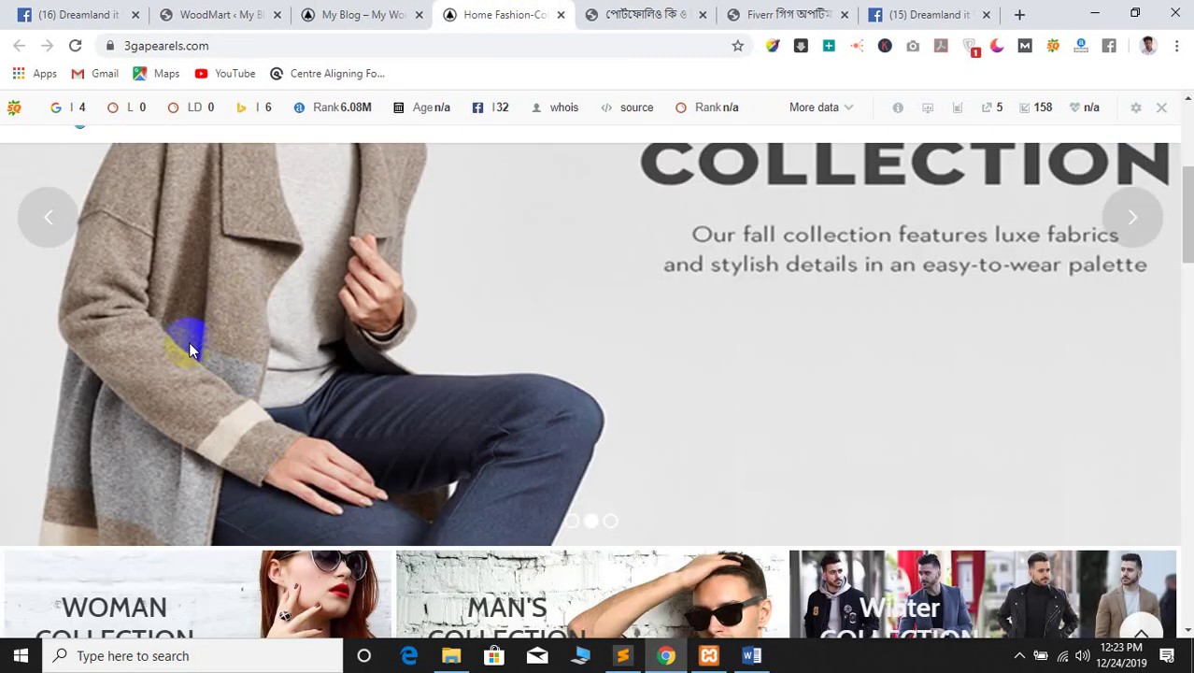
pyautogui.click(243, 11)
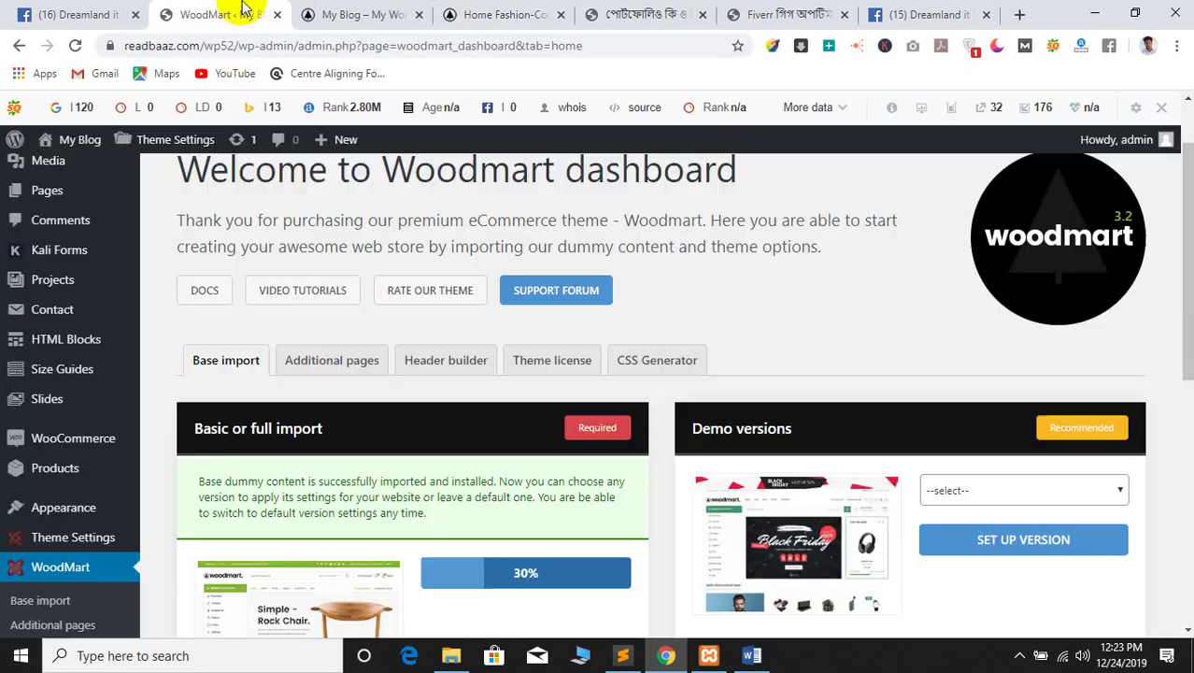
# Choose Fashion Color in the Demo versions list and set up that version
pyautogui.click(1024, 490)
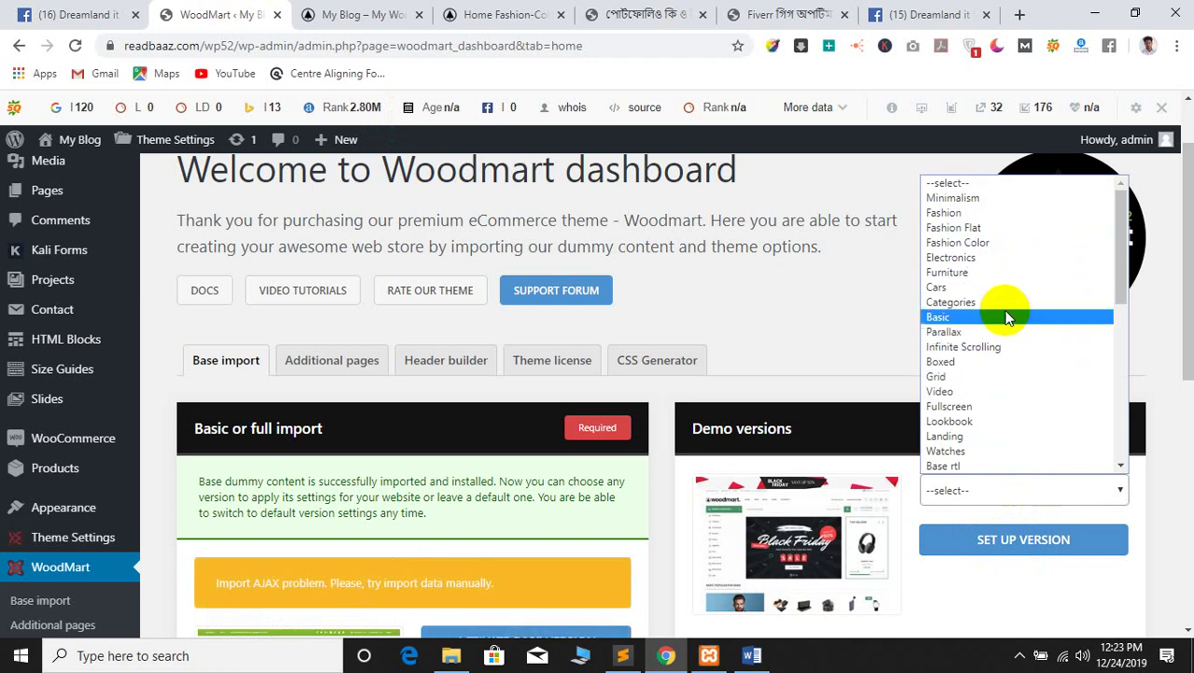
pyautogui.scroll(-3, 1008, 336)
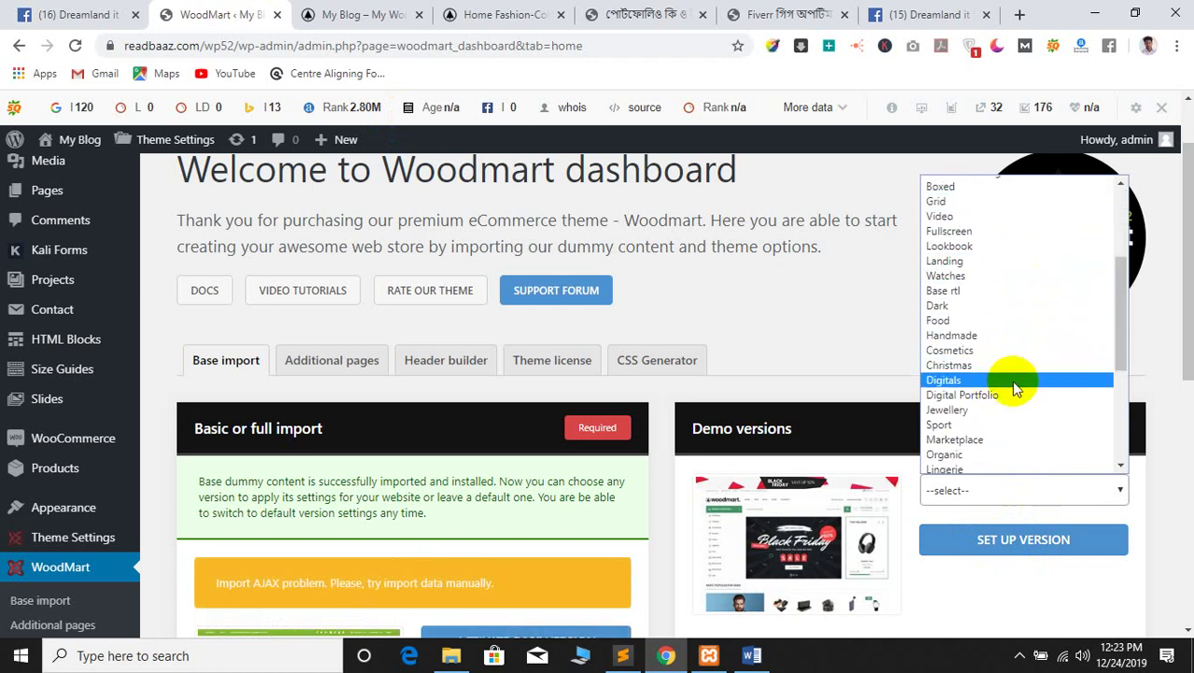
pyautogui.scroll(-4, 1013, 406)
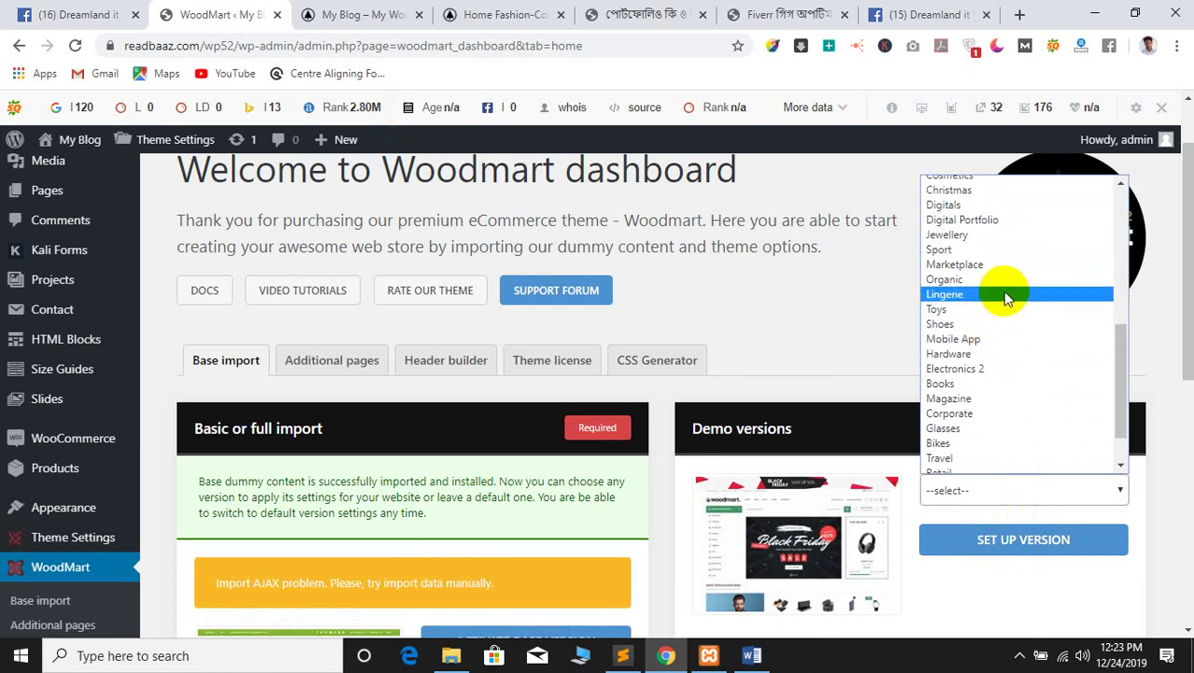
pyautogui.scroll(-2, 1017, 391)
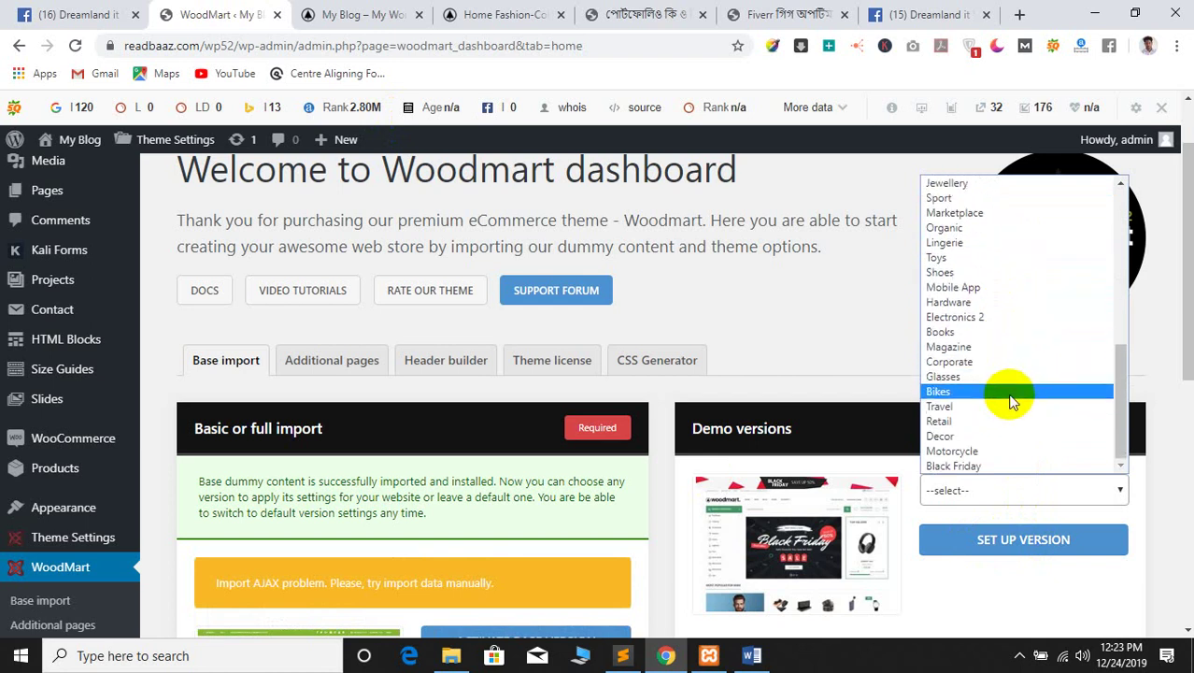
pyautogui.moveTo(1120, 411); pyautogui.dragTo(1126, 225)
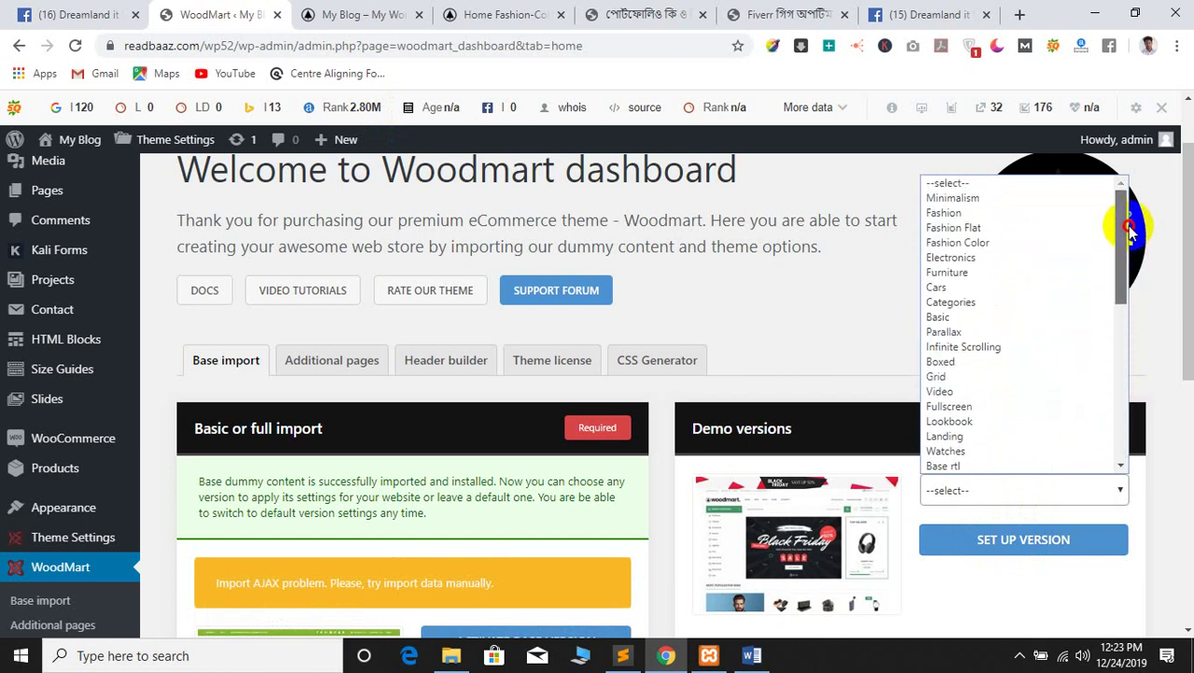
pyautogui.click(976, 242)
pyautogui.click(990, 547)
# Reload the My Blog site to view the new Fashion Color design
pyautogui.scroll(-3, 994, 552)
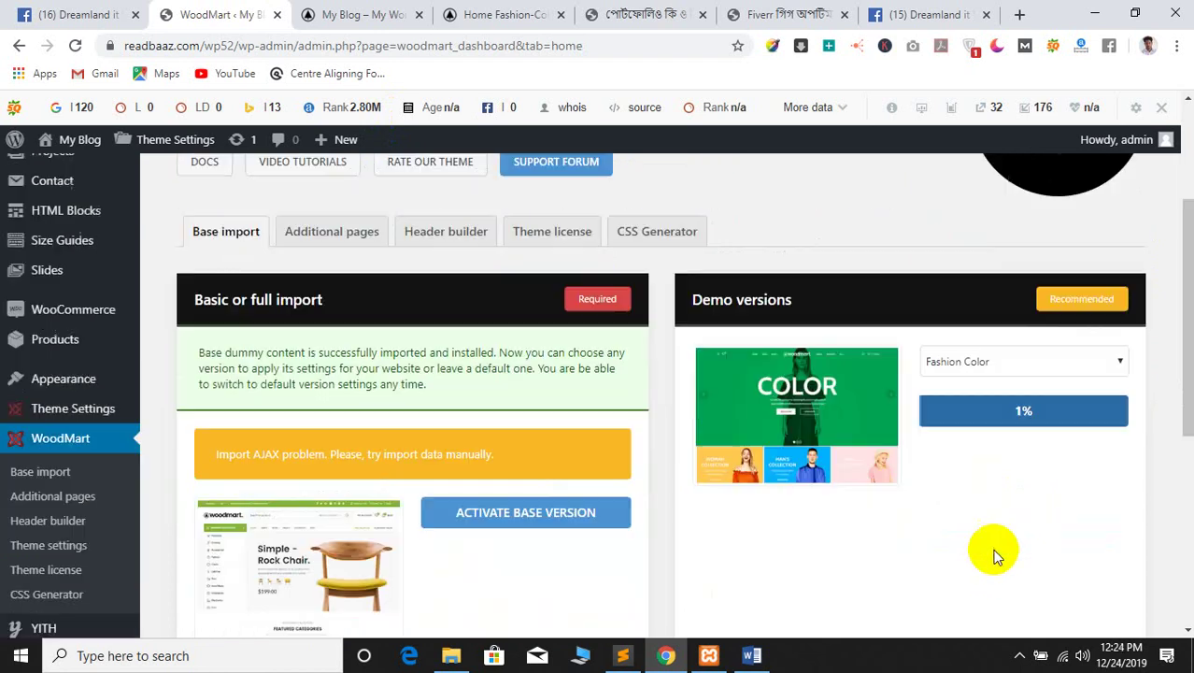
pyautogui.scroll(2, 995, 554)
pyautogui.scroll(-1, 978, 552)
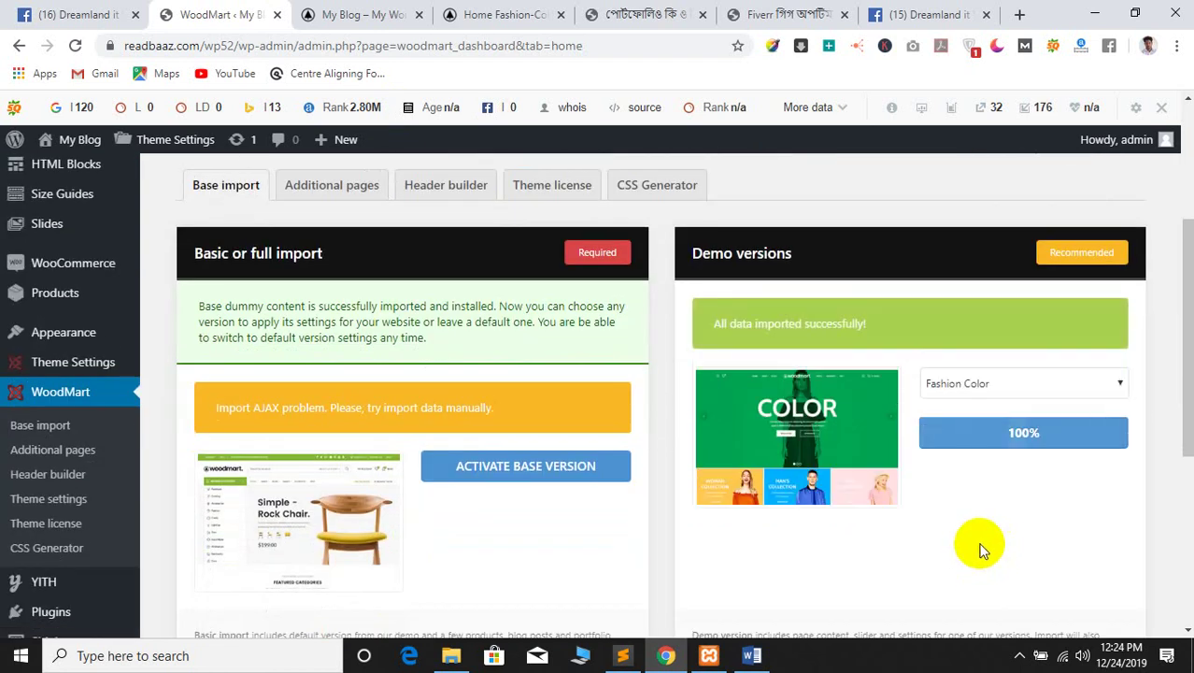
pyautogui.click(350, 10)
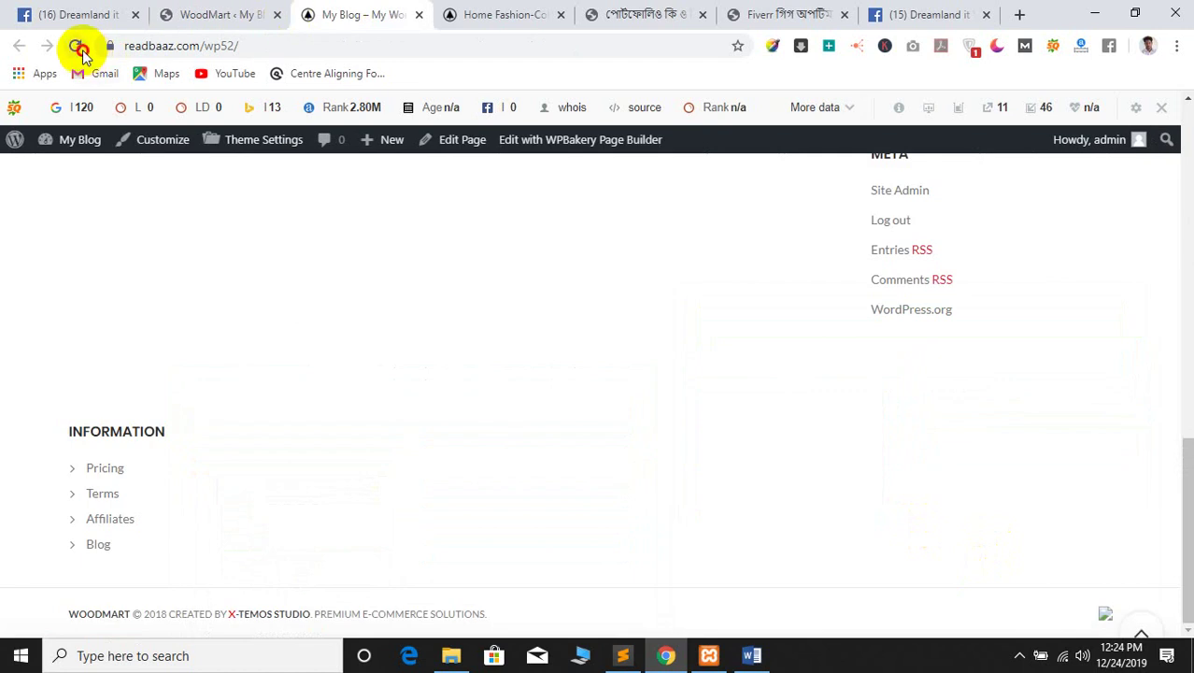
pyautogui.click(79, 47)
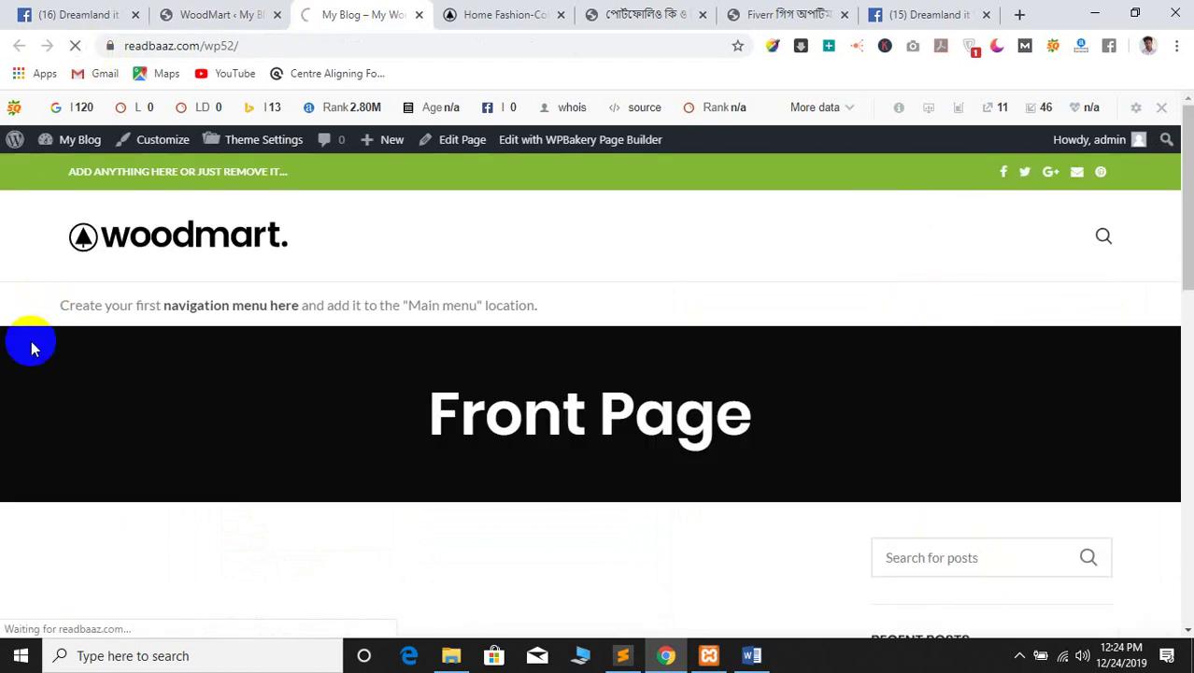
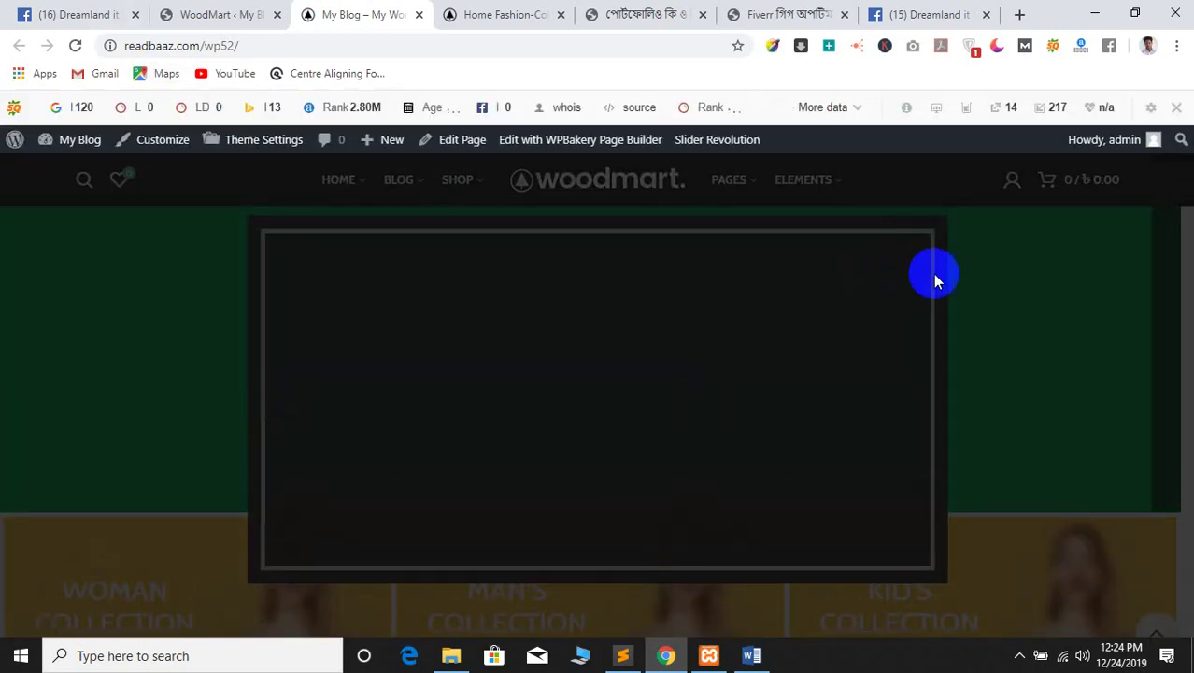
# Close the dark popup and scroll down the WoodMart front page
pyautogui.click(1037, 232)
pyautogui.scroll(-15, 326, 403)
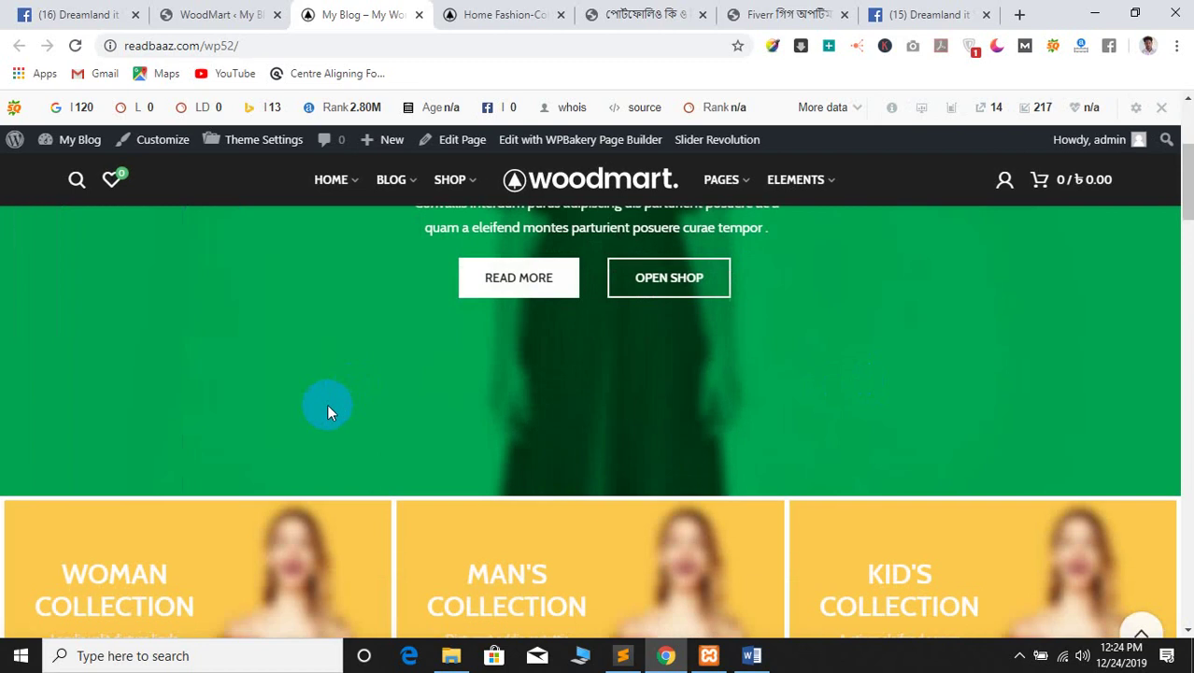
pyautogui.scroll(-5, 68, 454)
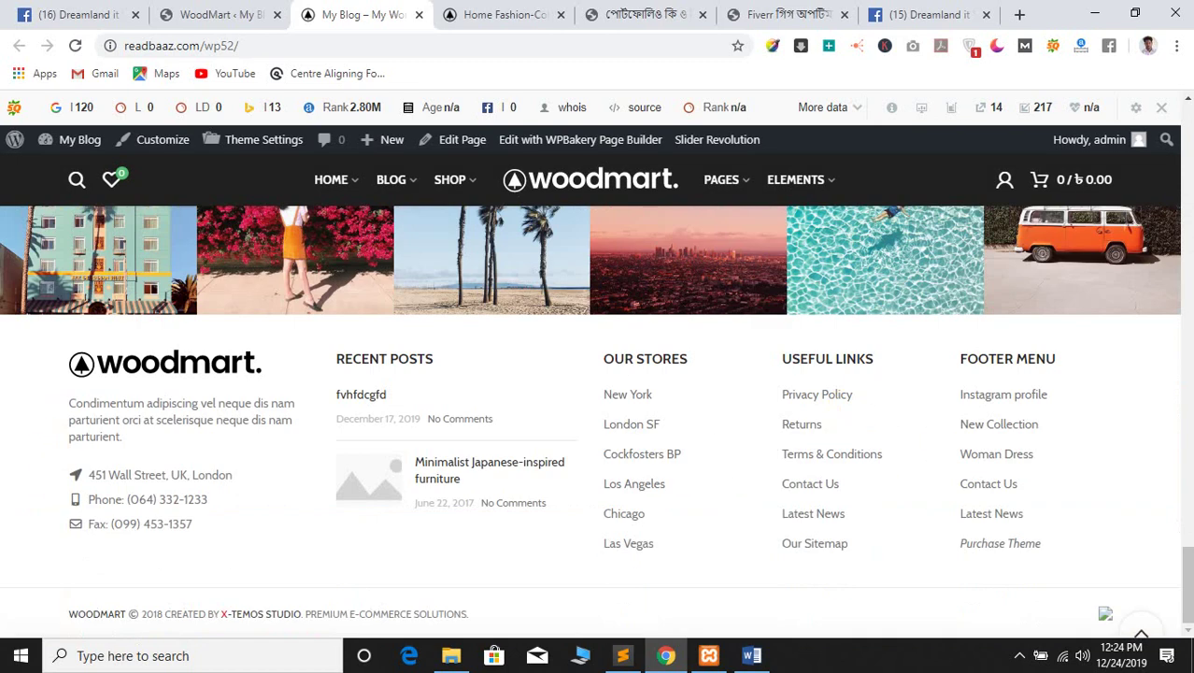
pyautogui.moveTo(1184, 582); pyautogui.dragTo(1180, 131)
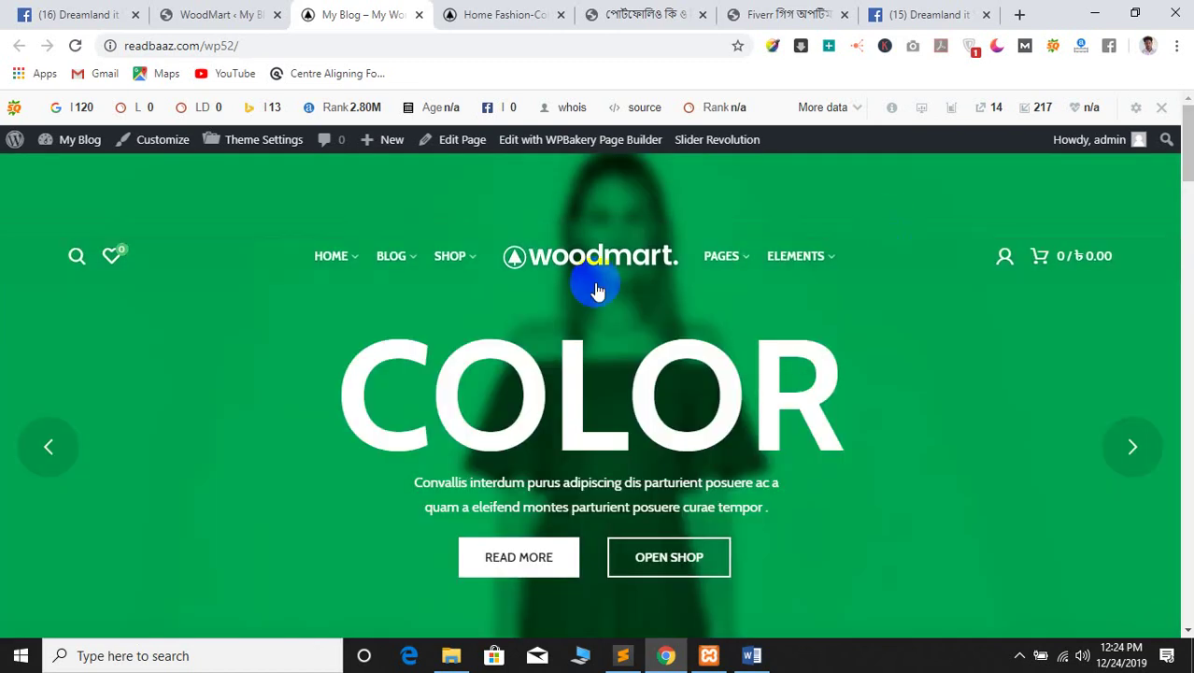
# Compare the front page with the reference fashion site and ReadBaaz page, then return to the WoodMart dashboard
pyautogui.click(472, 14)
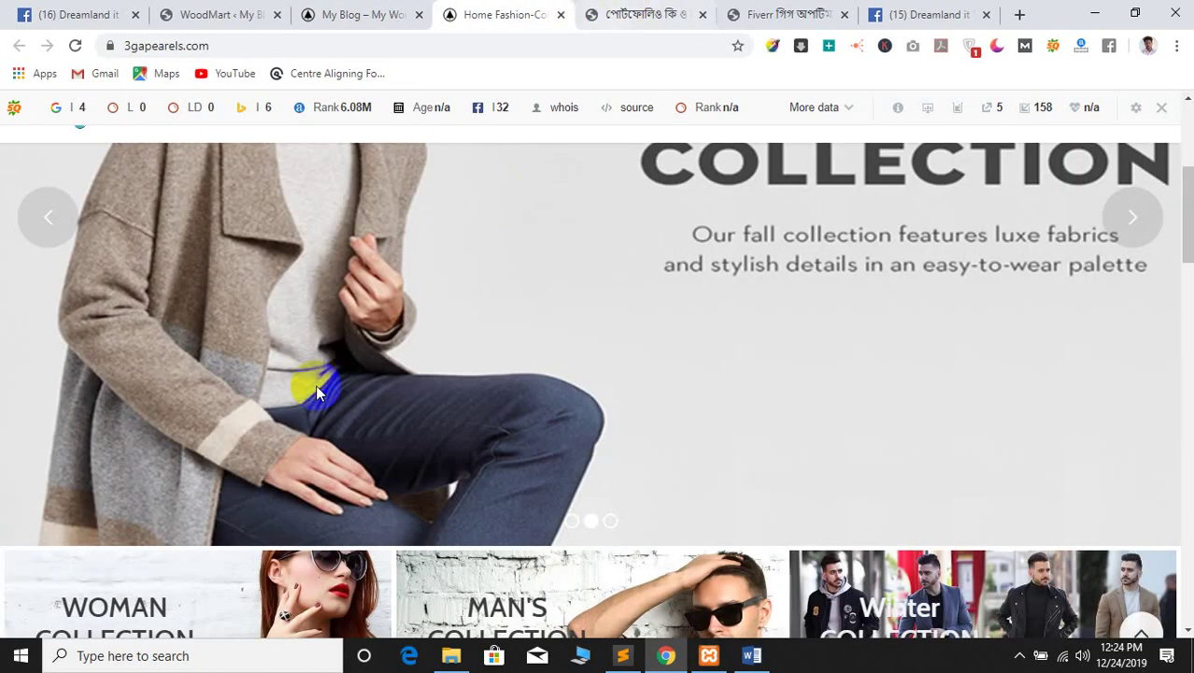
pyautogui.scroll(3, 315, 386)
pyautogui.scroll(-5, 427, 500)
pyautogui.click(378, 13)
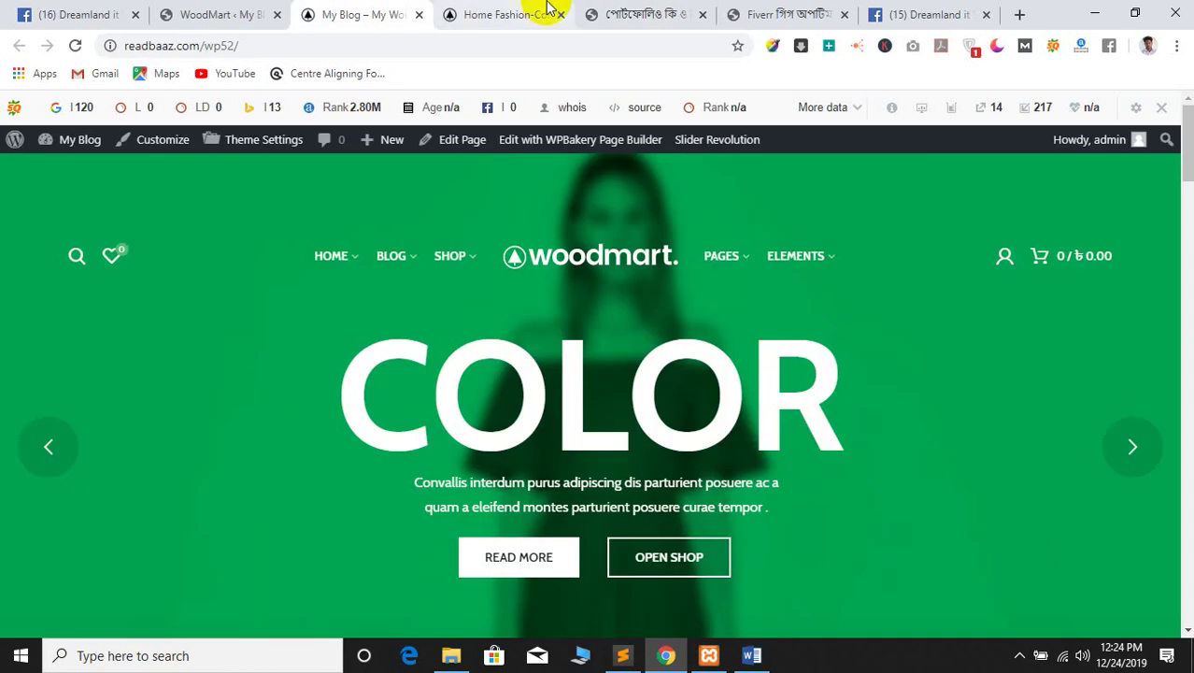
pyautogui.click(523, 13)
pyautogui.click(635, 14)
pyautogui.click(453, 11)
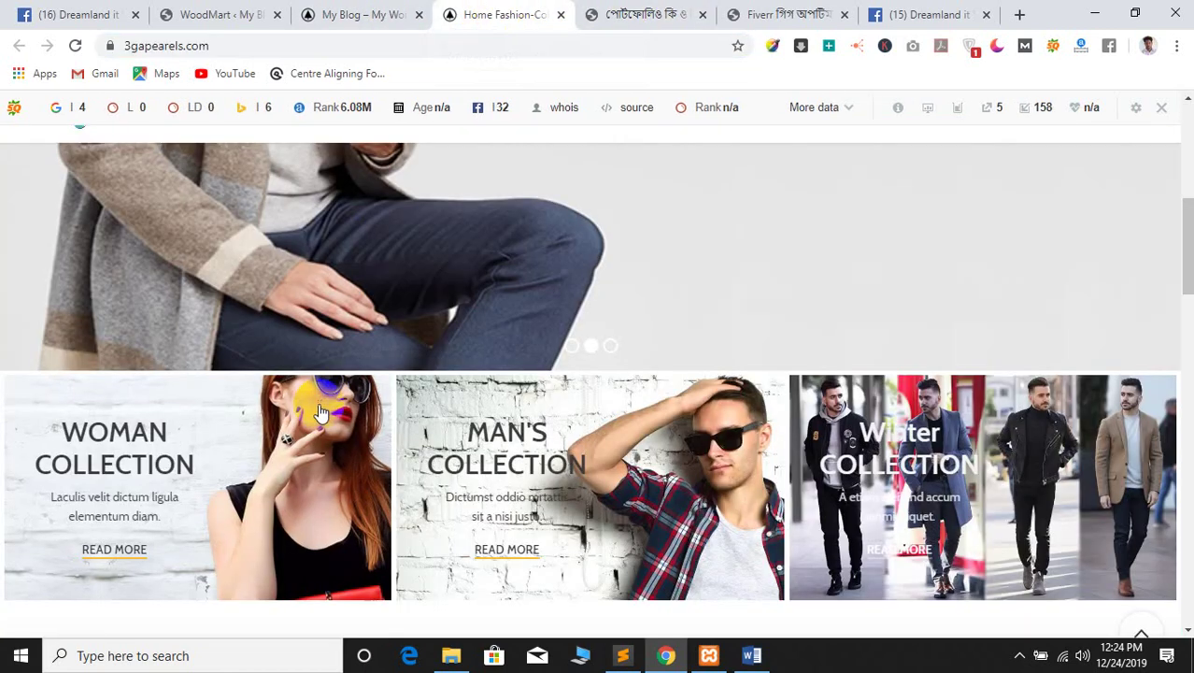
pyautogui.scroll(5, 318, 412)
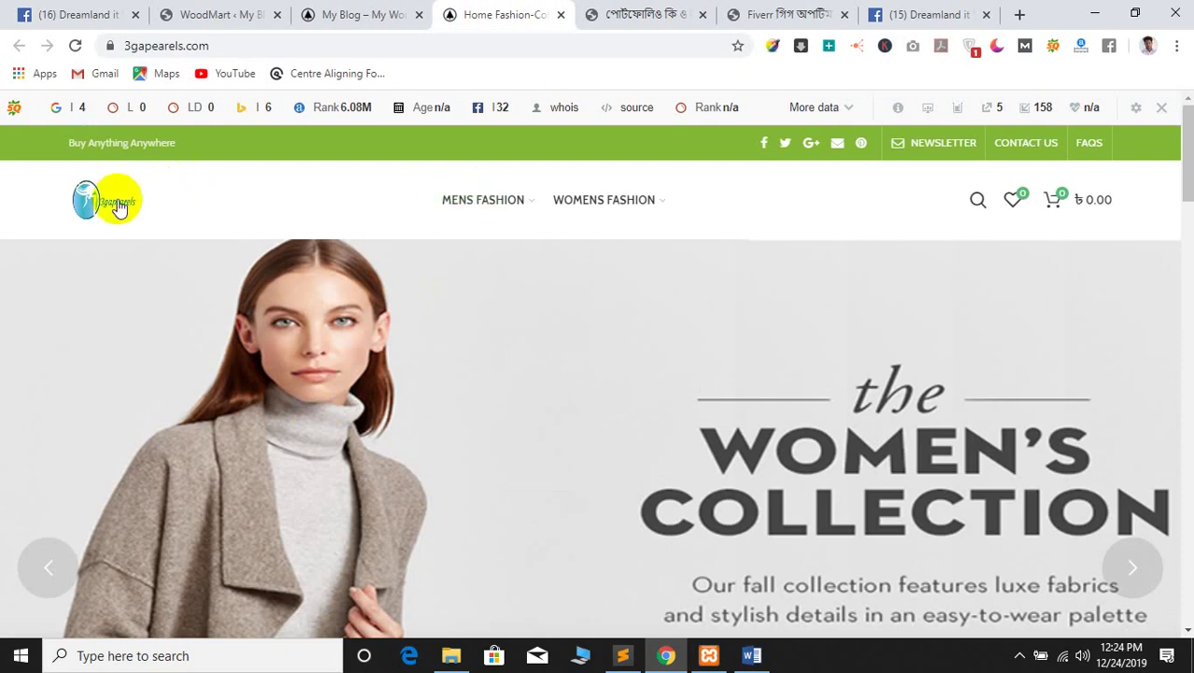
pyautogui.click(365, 15)
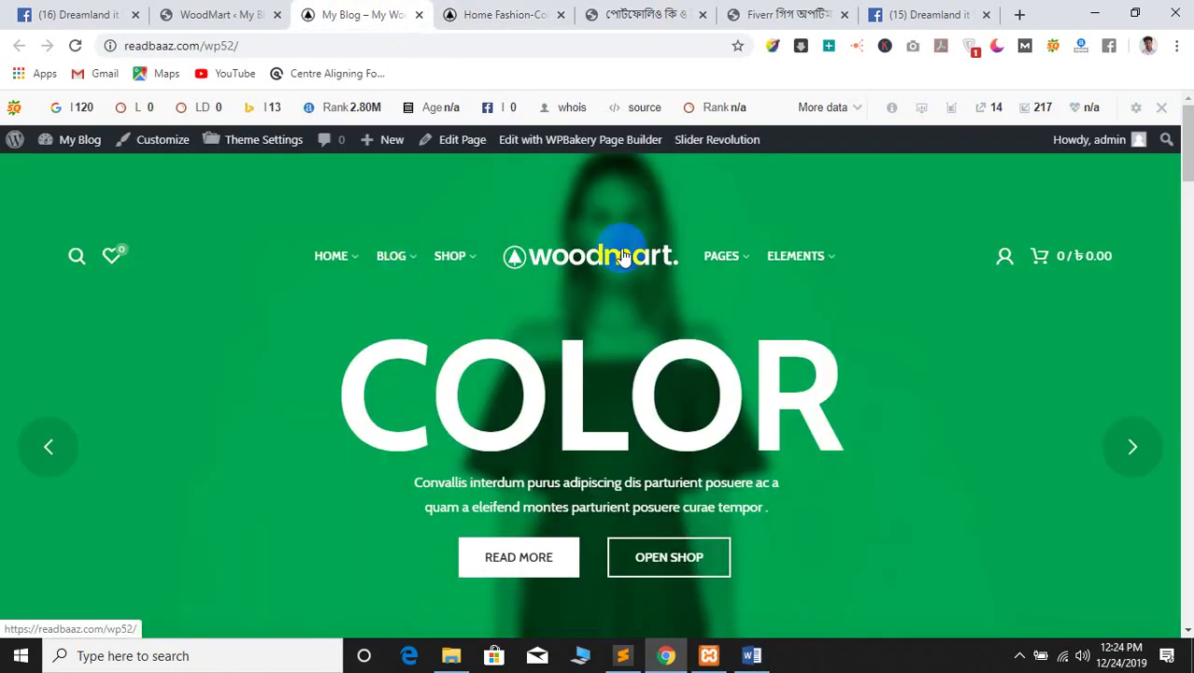
pyautogui.click(189, 9)
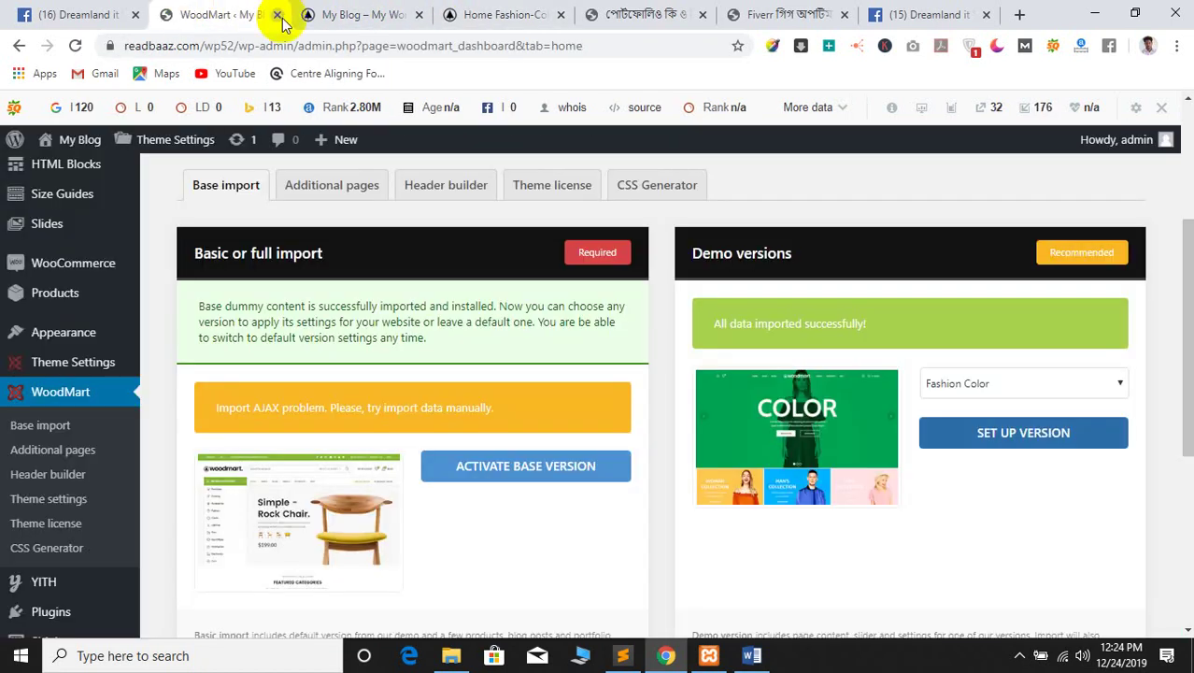
# Edit the Header Fashion Colored layout in the Header builder, checking the front page header
pyautogui.click(49, 476)
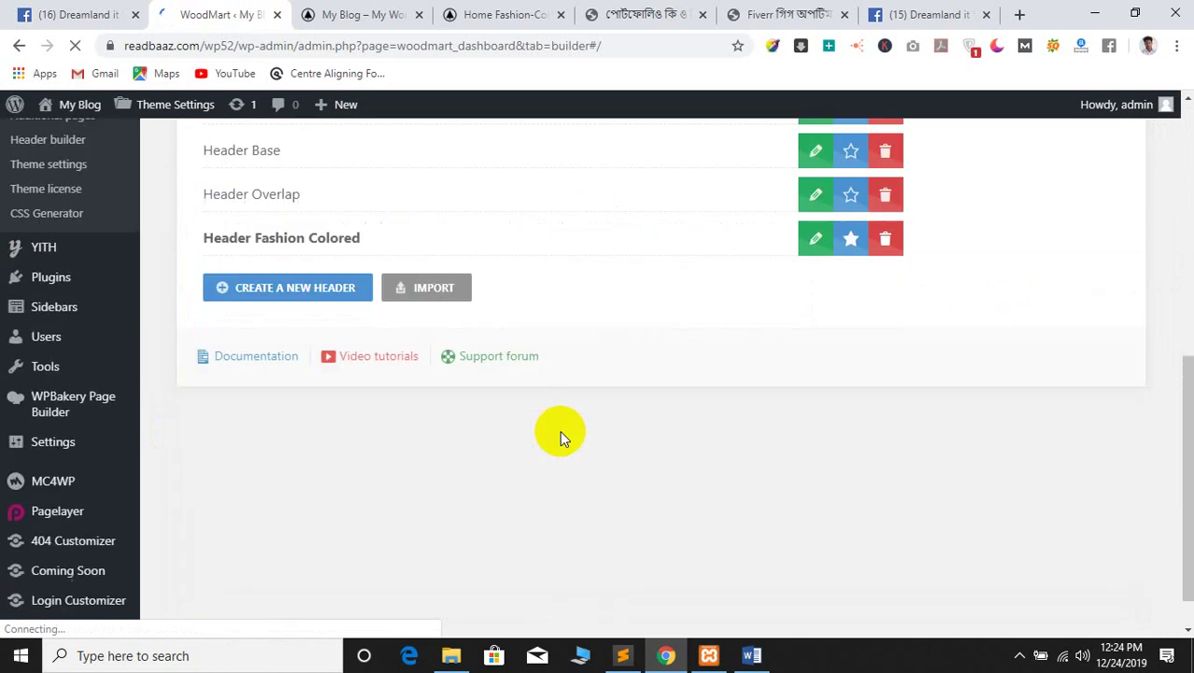
pyautogui.scroll(-2, 561, 403)
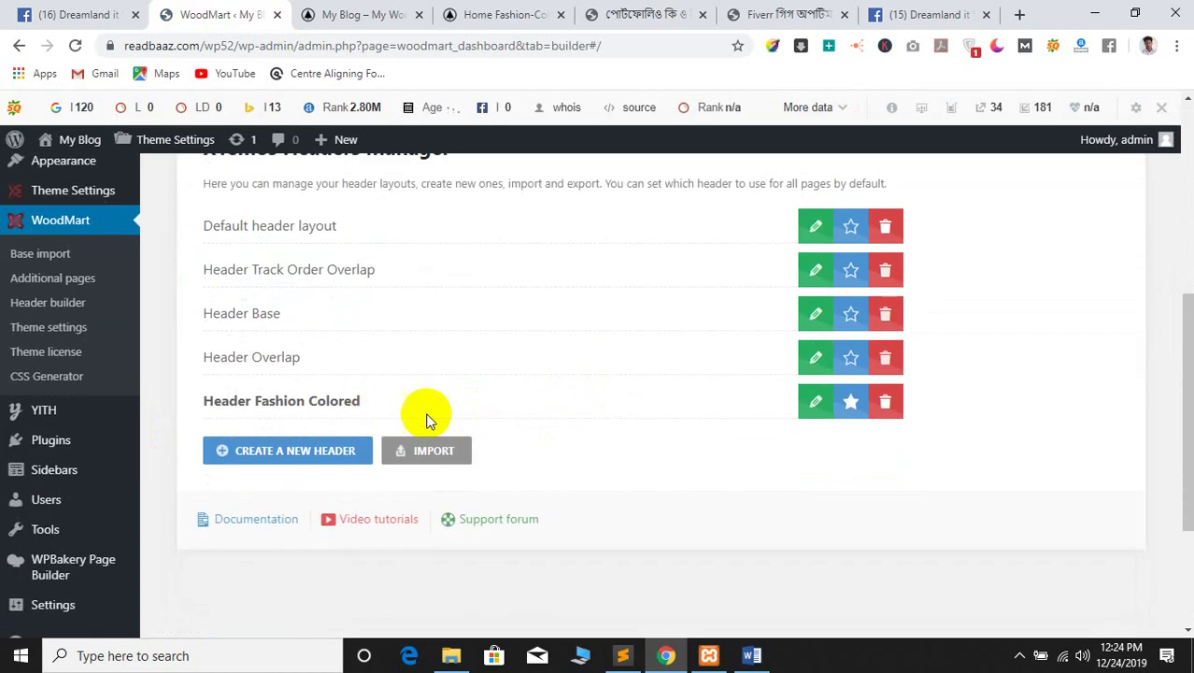
pyautogui.click(815, 407)
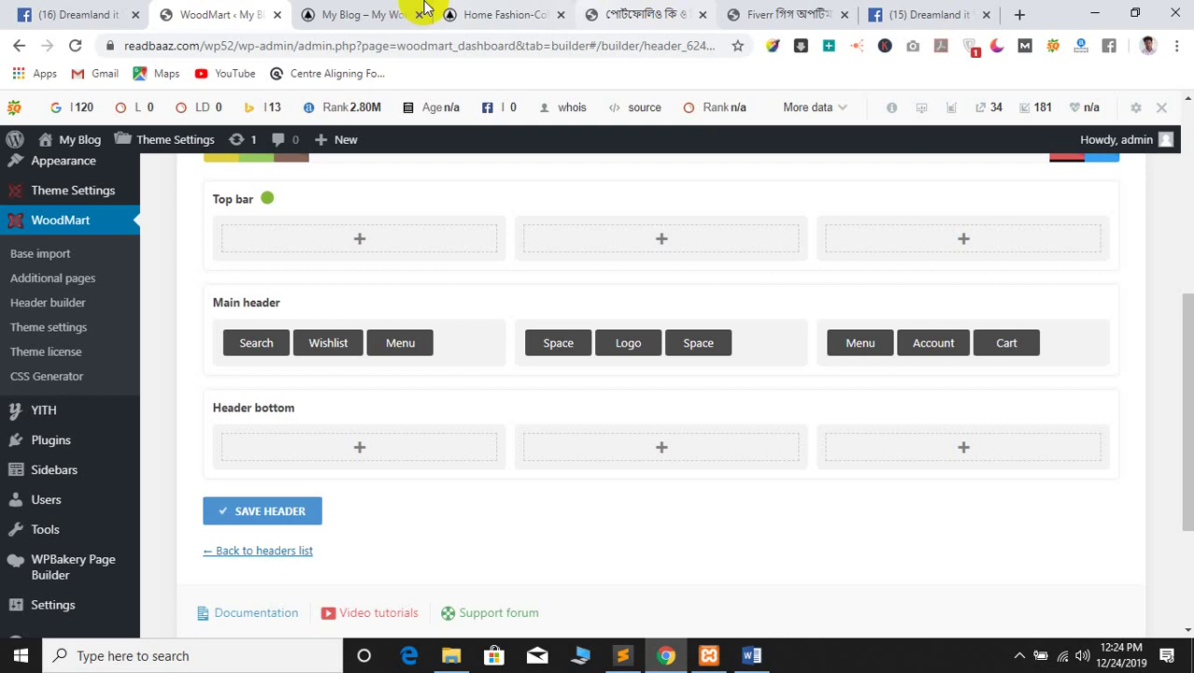
pyautogui.click(355, 9)
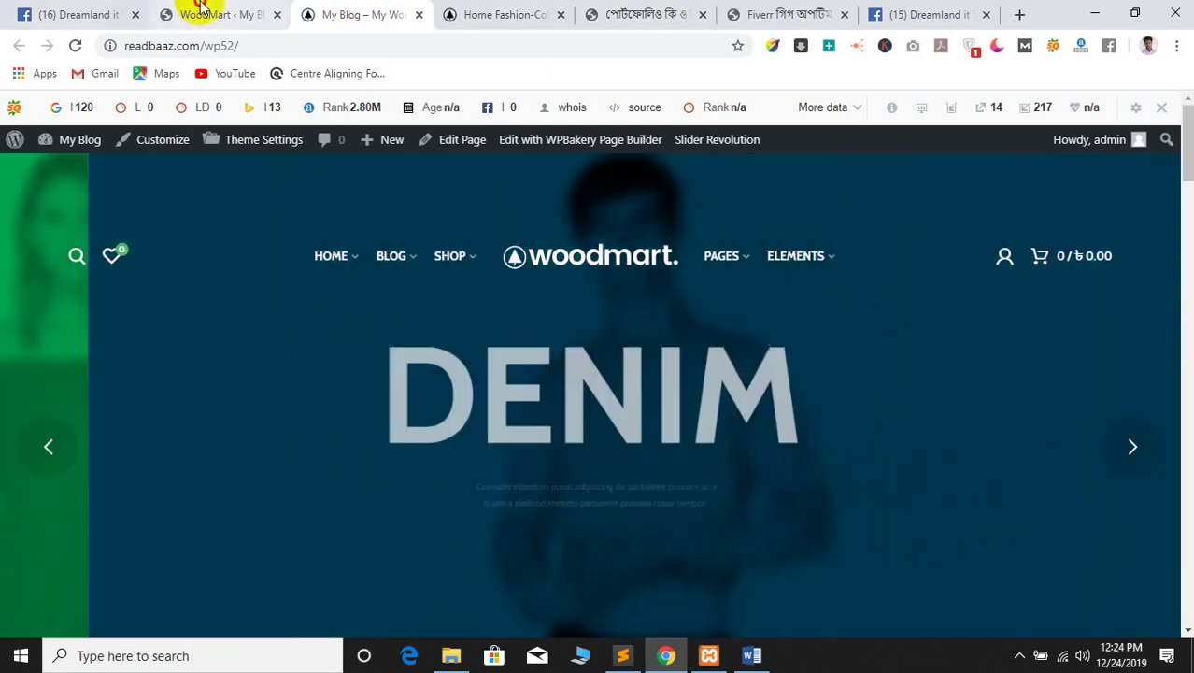
pyautogui.click(200, 14)
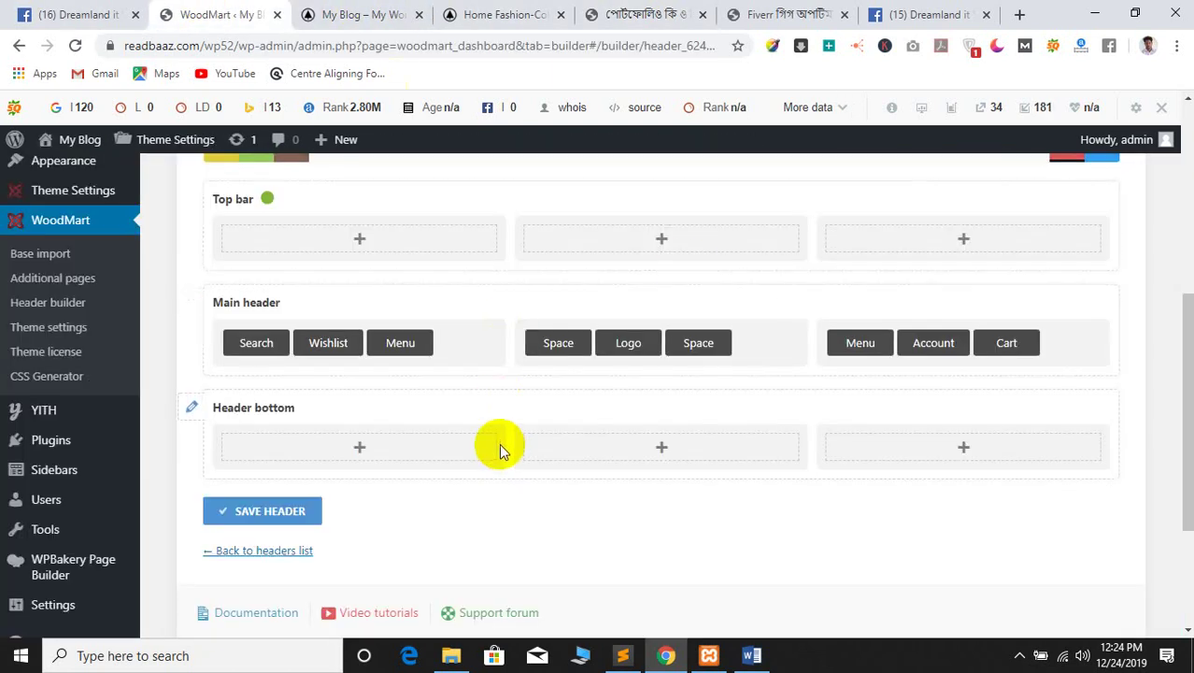
# Move the Logo to the main header's left column and compare with the reference site header
pyautogui.moveTo(631, 341); pyautogui.dragTo(255, 345)
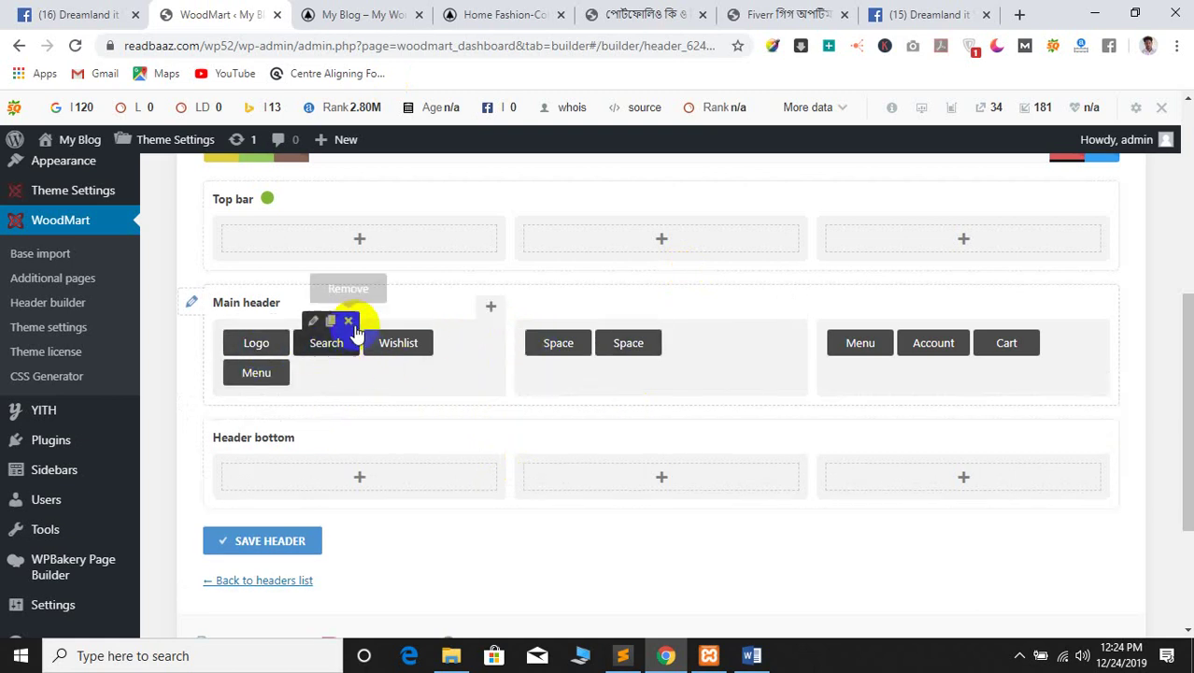
pyautogui.click(486, 13)
pyautogui.click(654, 13)
pyautogui.click(733, 10)
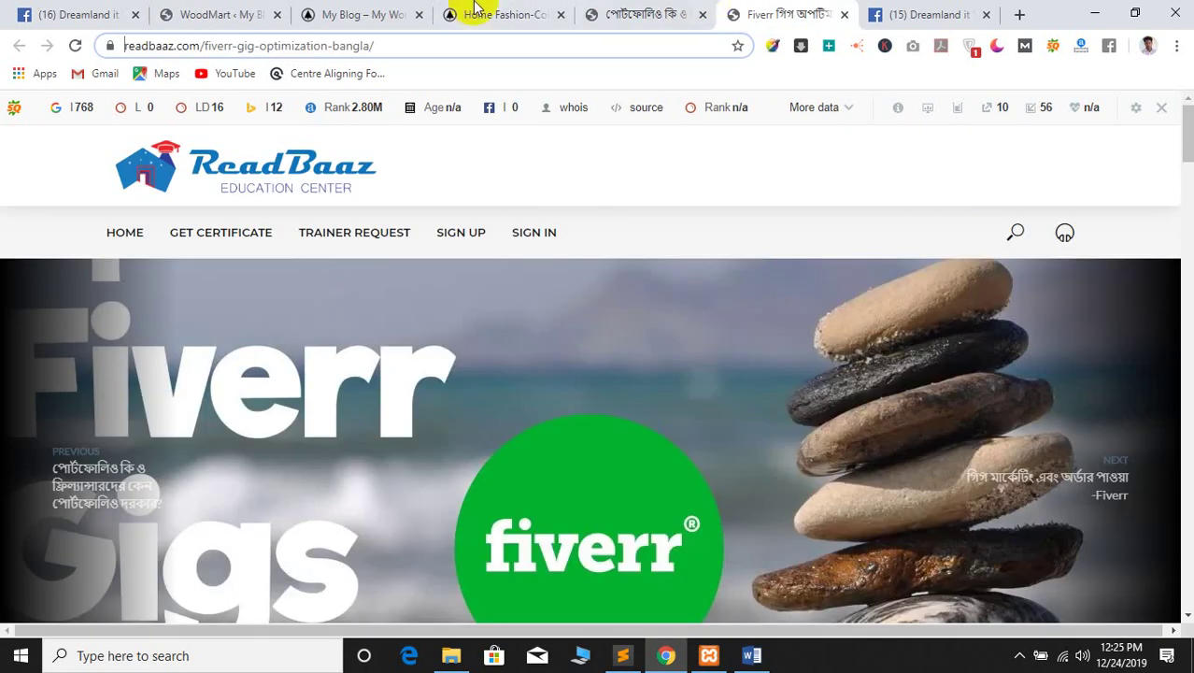
pyautogui.click(378, 11)
pyautogui.click(471, 7)
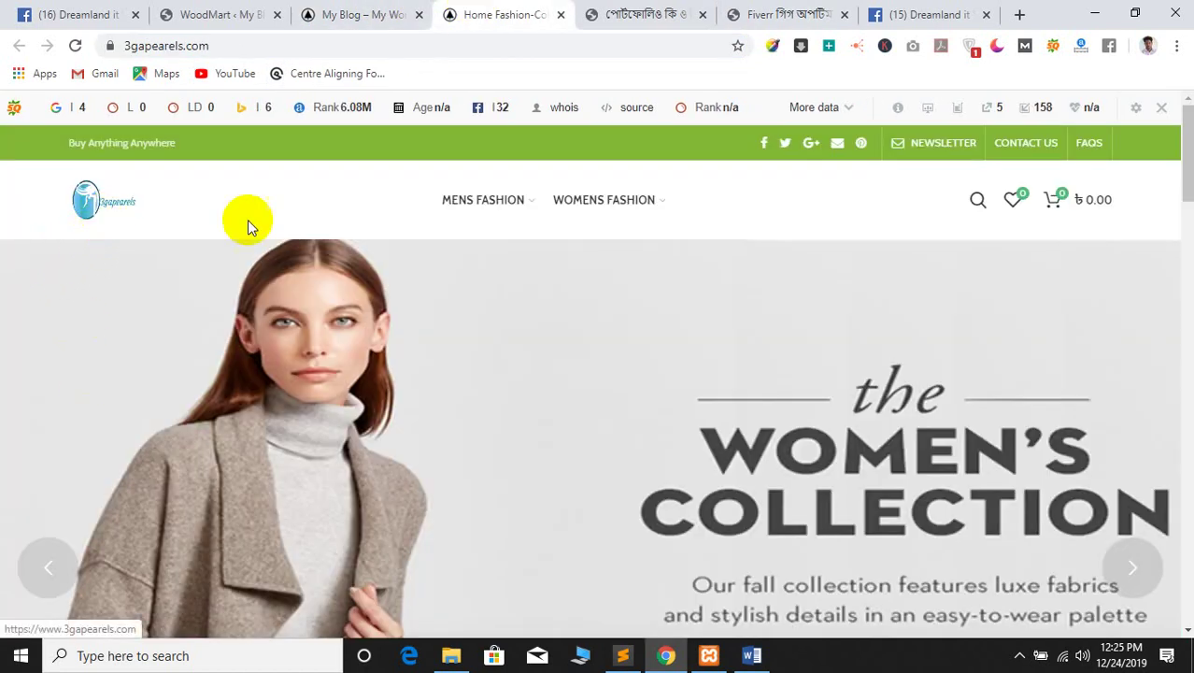
pyautogui.moveTo(635, 209)
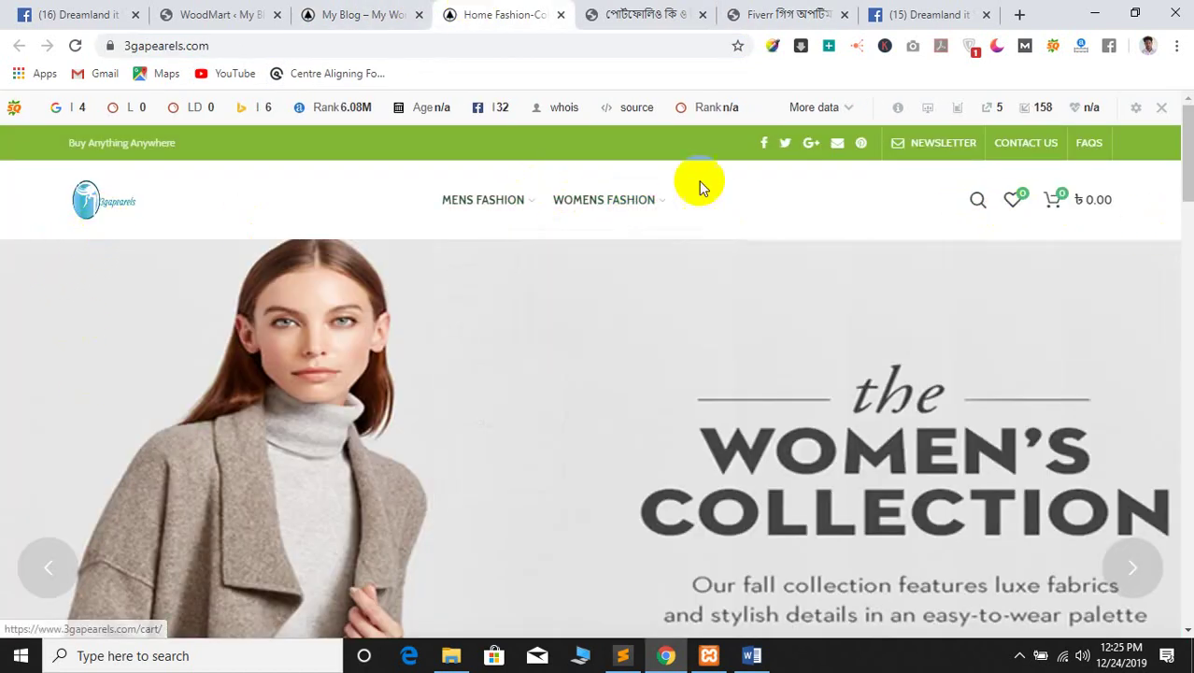
pyautogui.click(241, 9)
# Move Search to the start of the right column and Wishlist after Cart
pyautogui.click(329, 345)
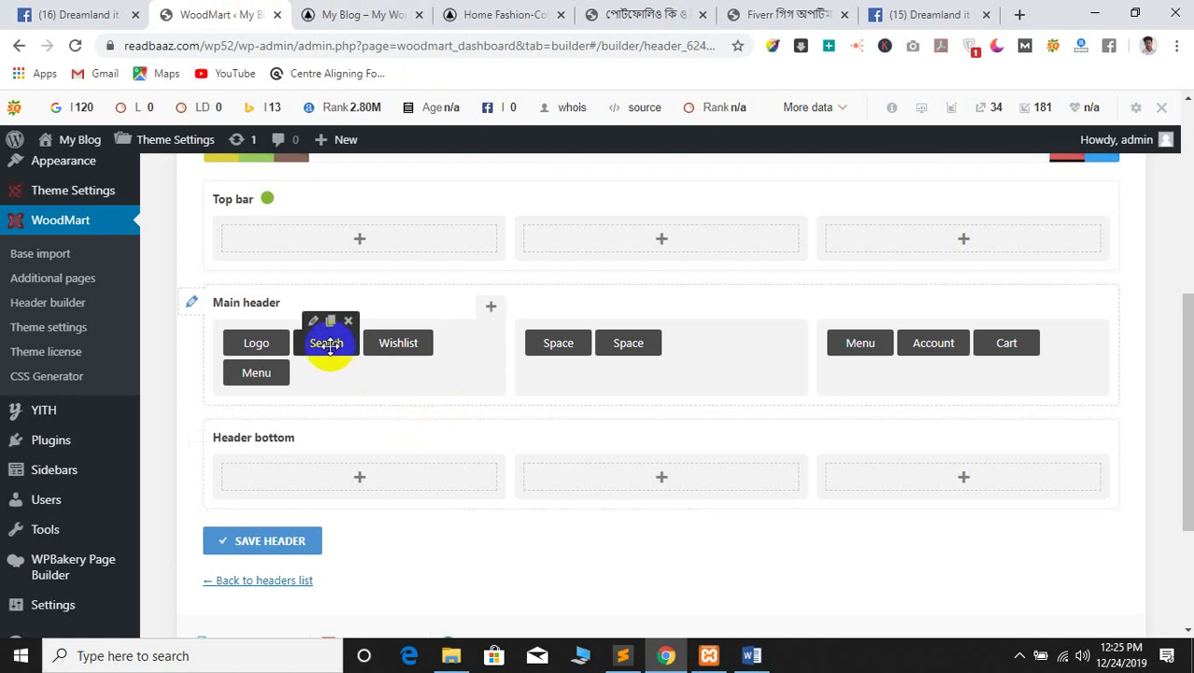
pyautogui.moveTo(313, 354); pyautogui.dragTo(1037, 360)
pyautogui.click(313, 346)
pyautogui.moveTo(322, 345); pyautogui.dragTo(932, 376)
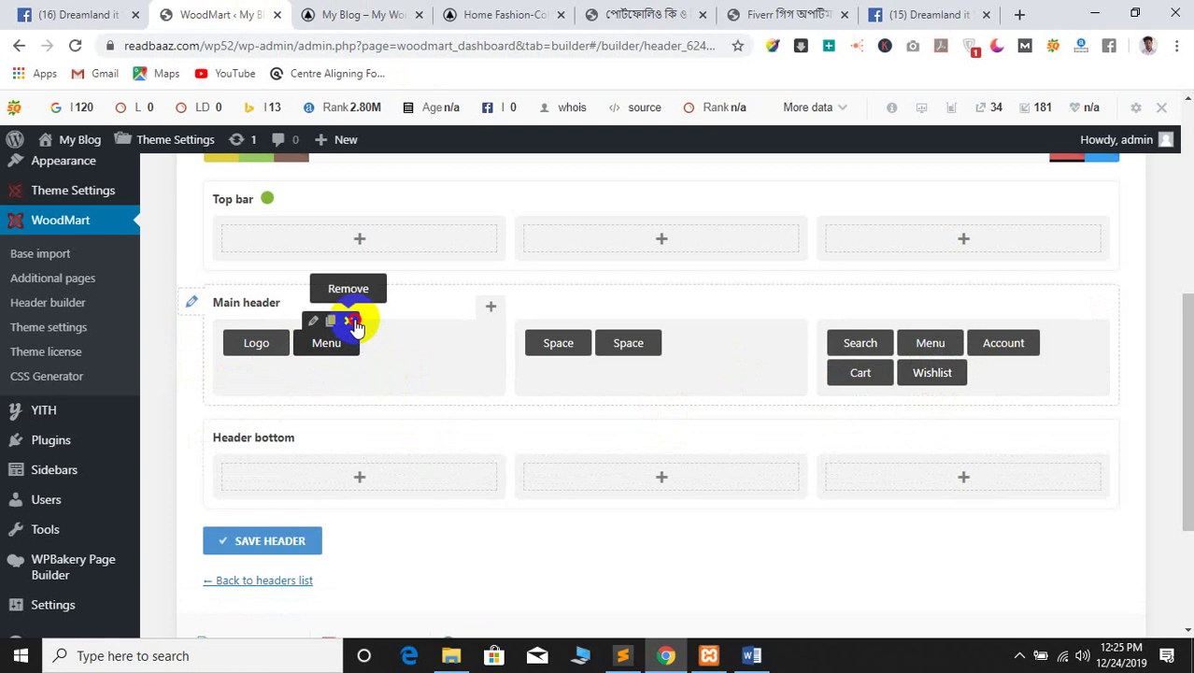
# Delete the left-column Menu and move the Menu into the centre column
pyautogui.click(352, 321)
pyautogui.click(681, 152)
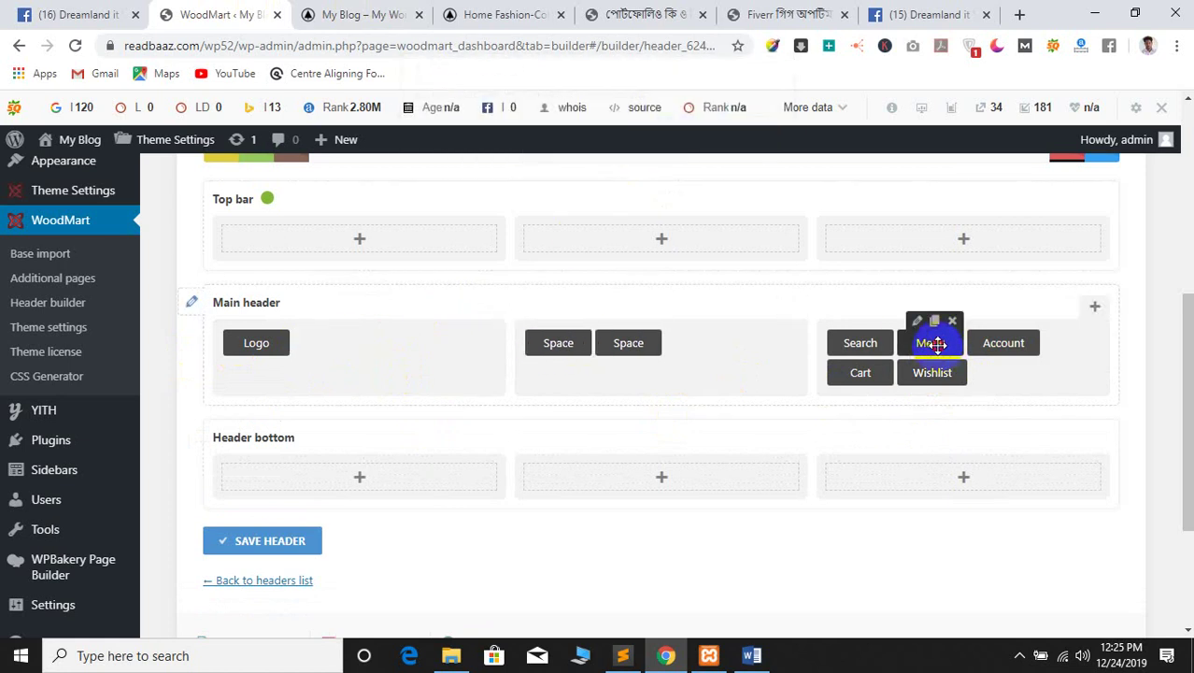
pyautogui.moveTo(937, 344); pyautogui.dragTo(747, 354)
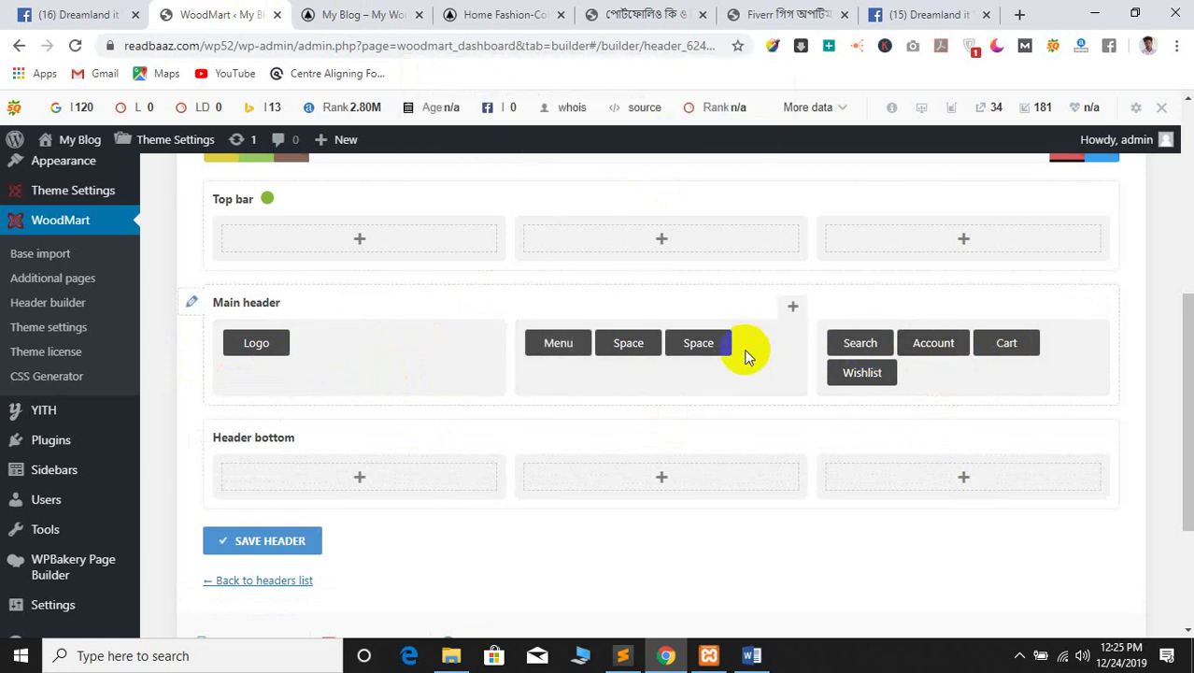
# Browse the centre column's element list without adding, and compare with the reference fashion site
pyautogui.click(790, 305)
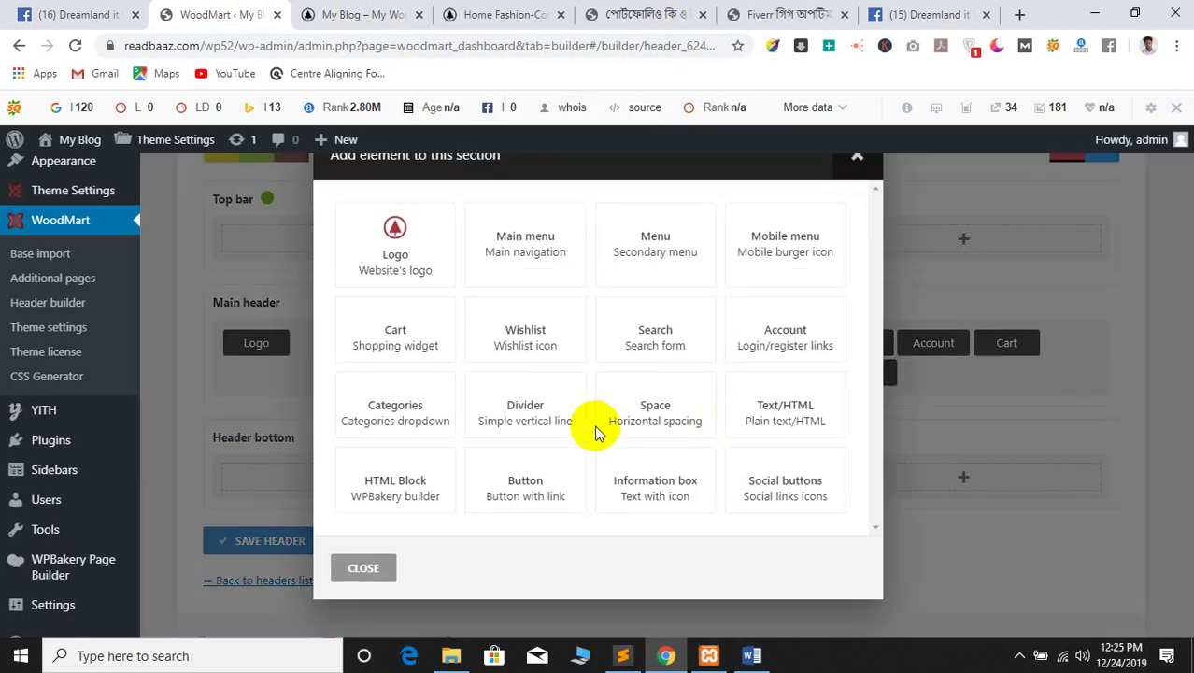
pyautogui.scroll(-1, 665, 415)
pyautogui.click(665, 415)
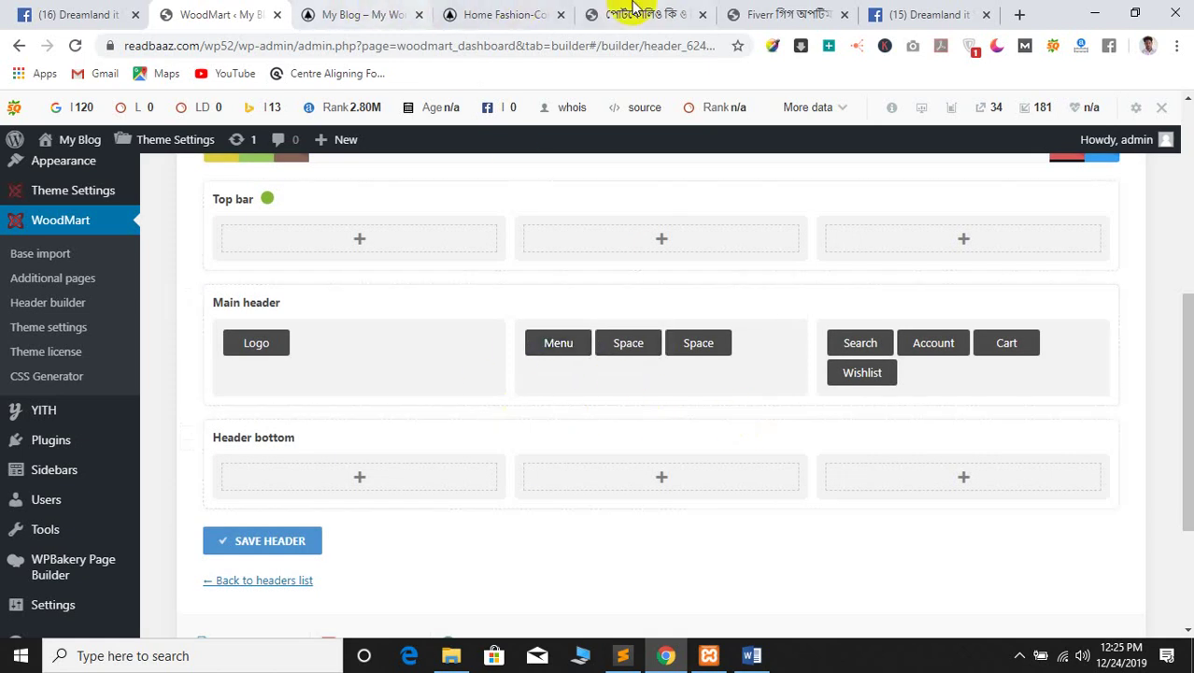
pyautogui.click(505, 14)
pyautogui.click(369, 14)
pyautogui.click(499, 14)
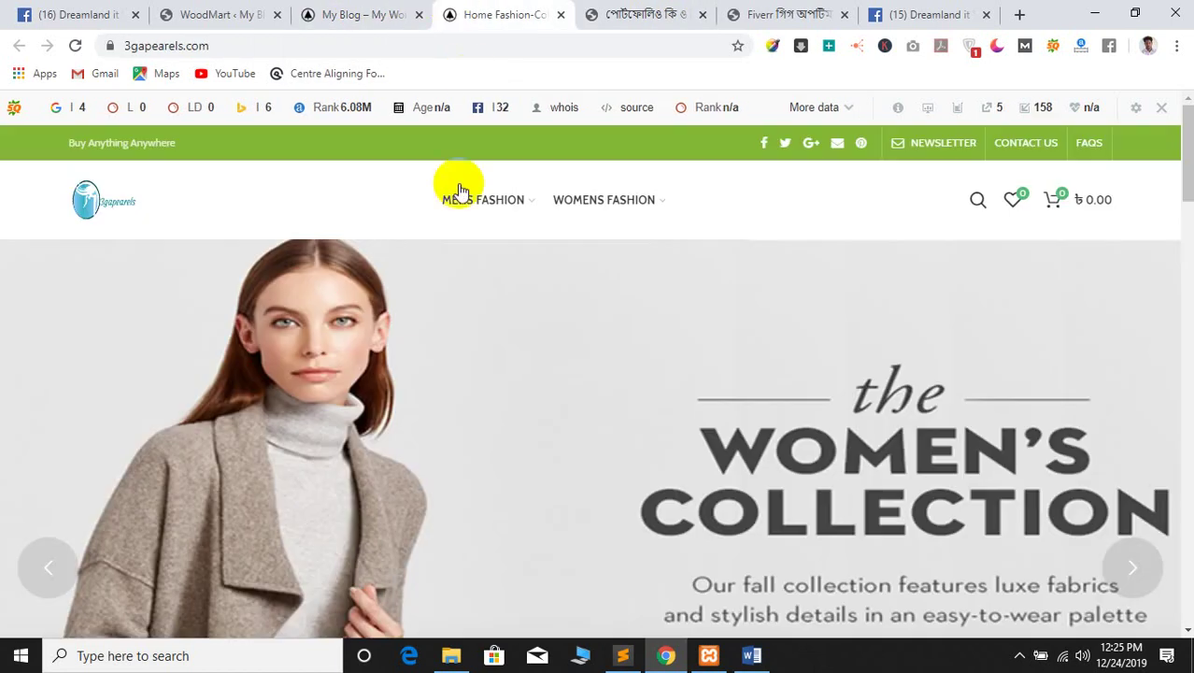
pyautogui.click(224, 14)
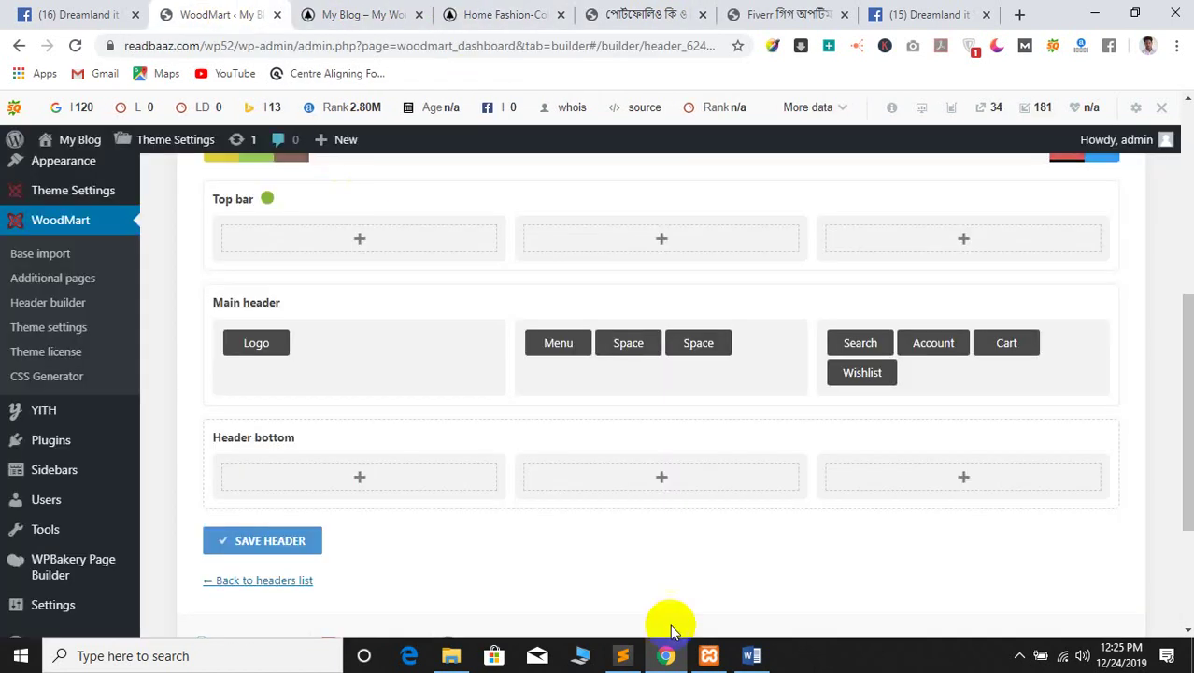
# Place the Menu between the two Spaces and add another Space element with adjusted width
pyautogui.moveTo(558, 343); pyautogui.dragTo(645, 349)
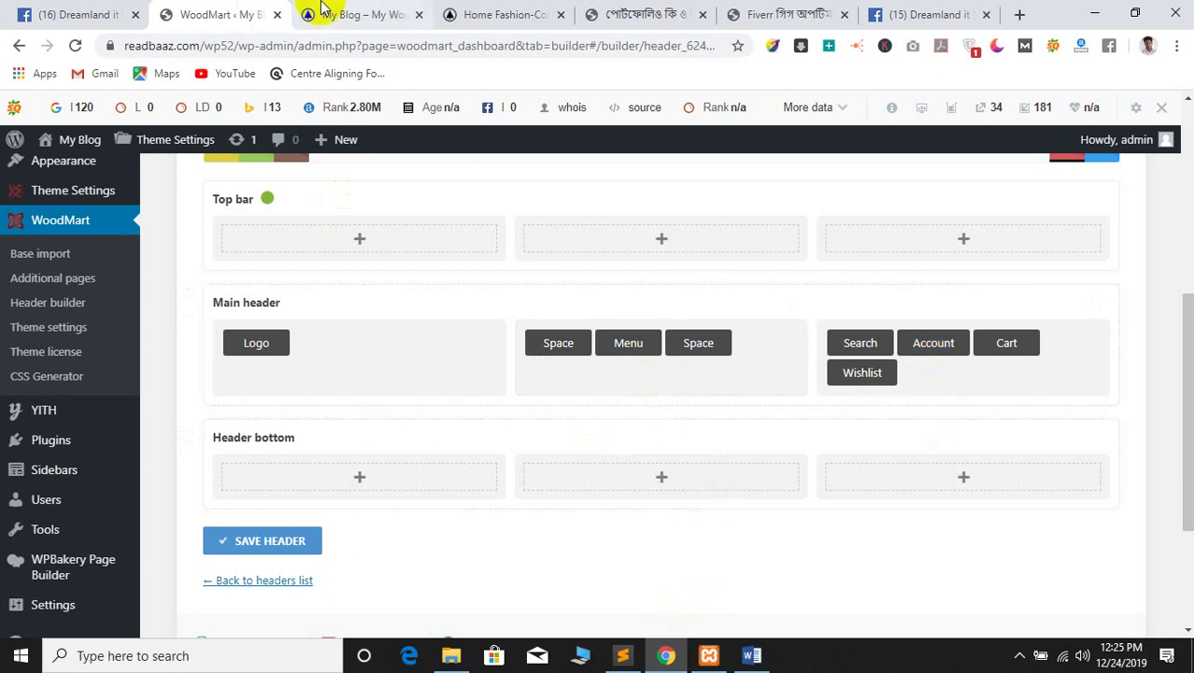
pyautogui.click(794, 308)
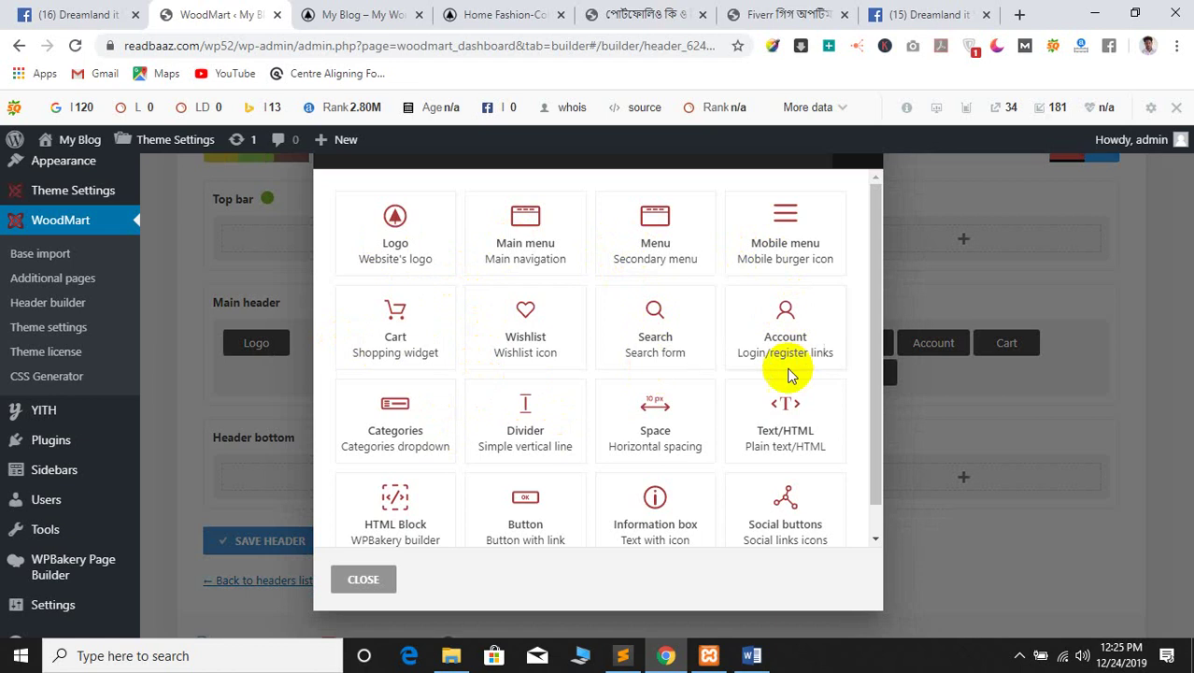
pyautogui.click(670, 437)
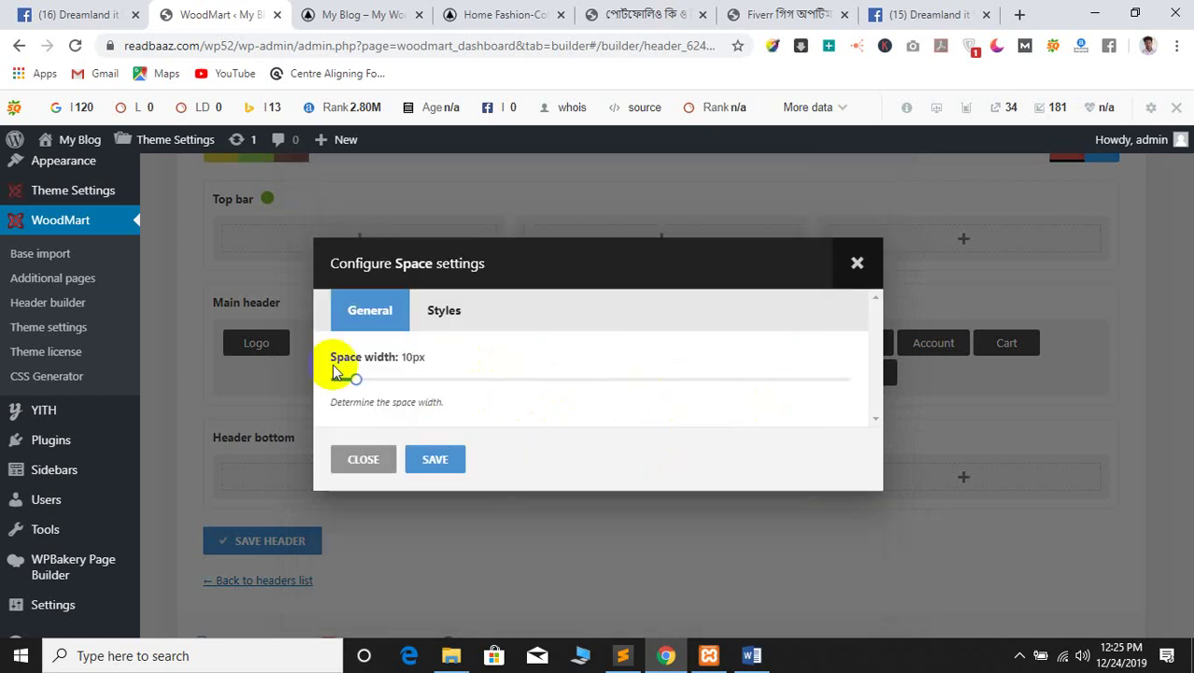
pyautogui.moveTo(357, 377); pyautogui.dragTo(565, 395)
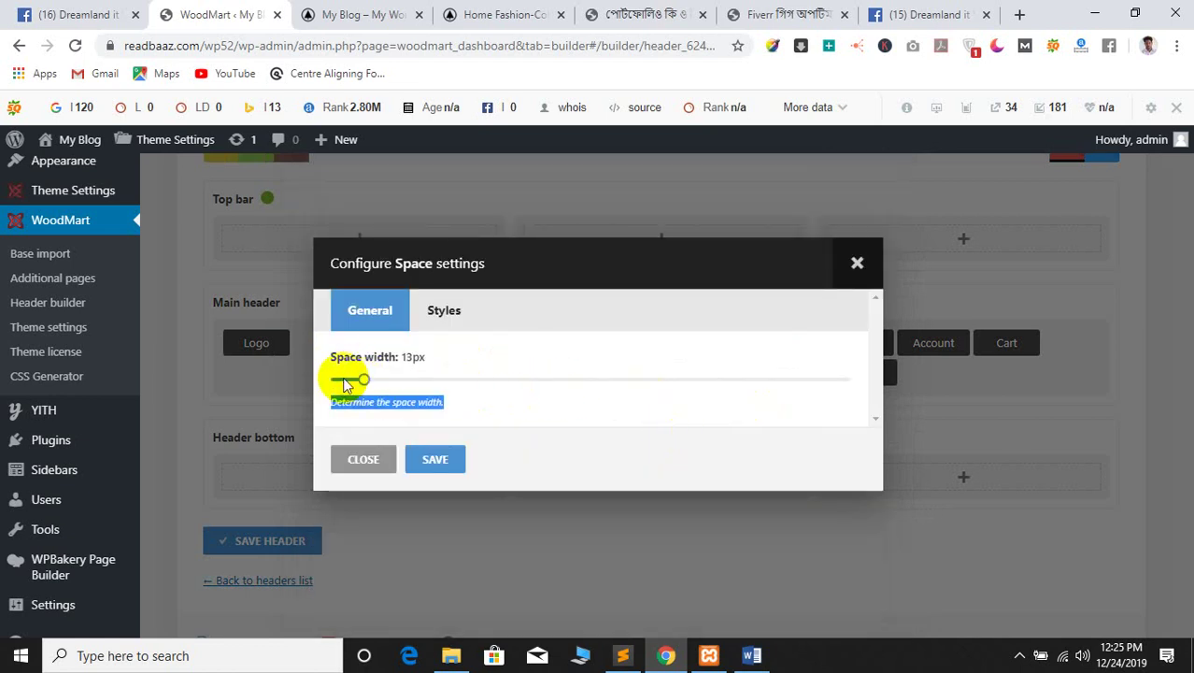
pyautogui.moveTo(344, 383)
pyautogui.mouseDown()
pyautogui.moveTo(440, 387)
pyautogui.moveTo(334, 378)
pyautogui.mouseUp()
pyautogui.click(356, 458)
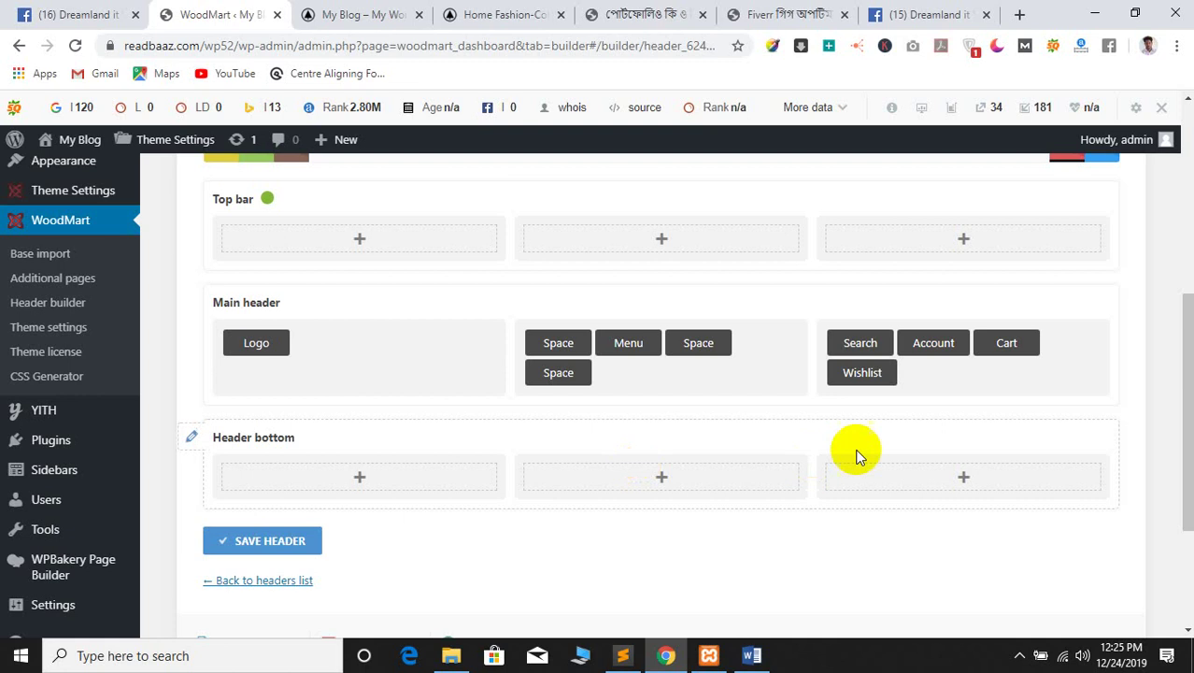
# Delete the extra Space element from the centre column
pyautogui.click(579, 352)
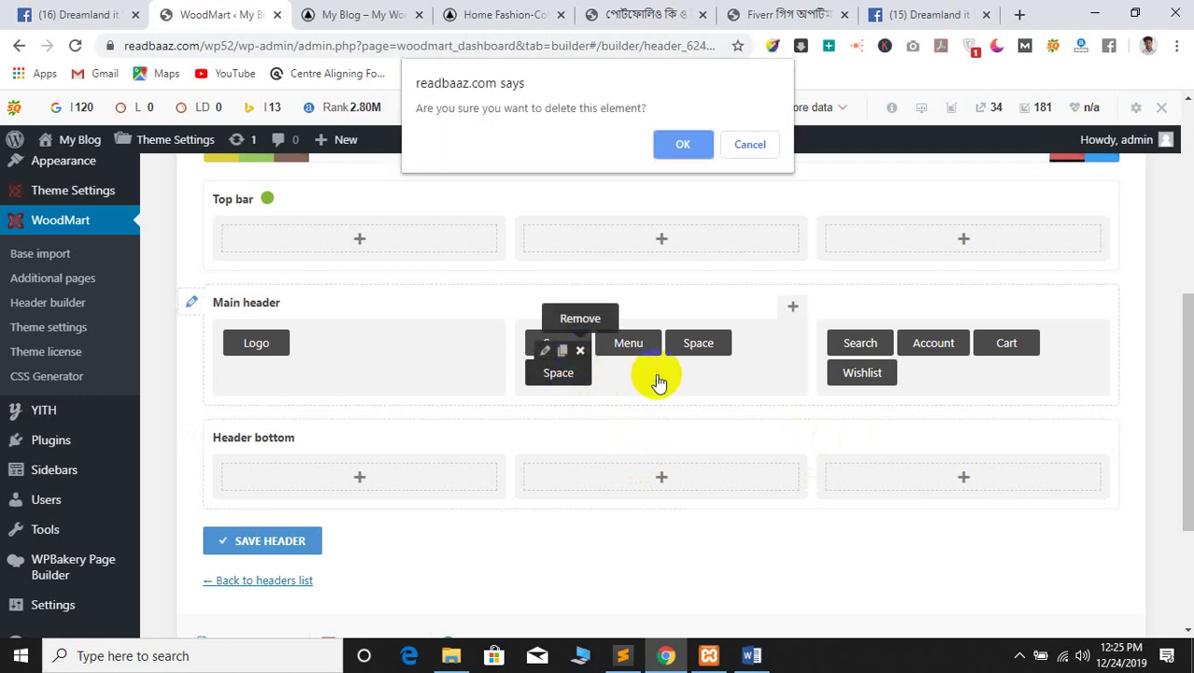
pyautogui.click(683, 136)
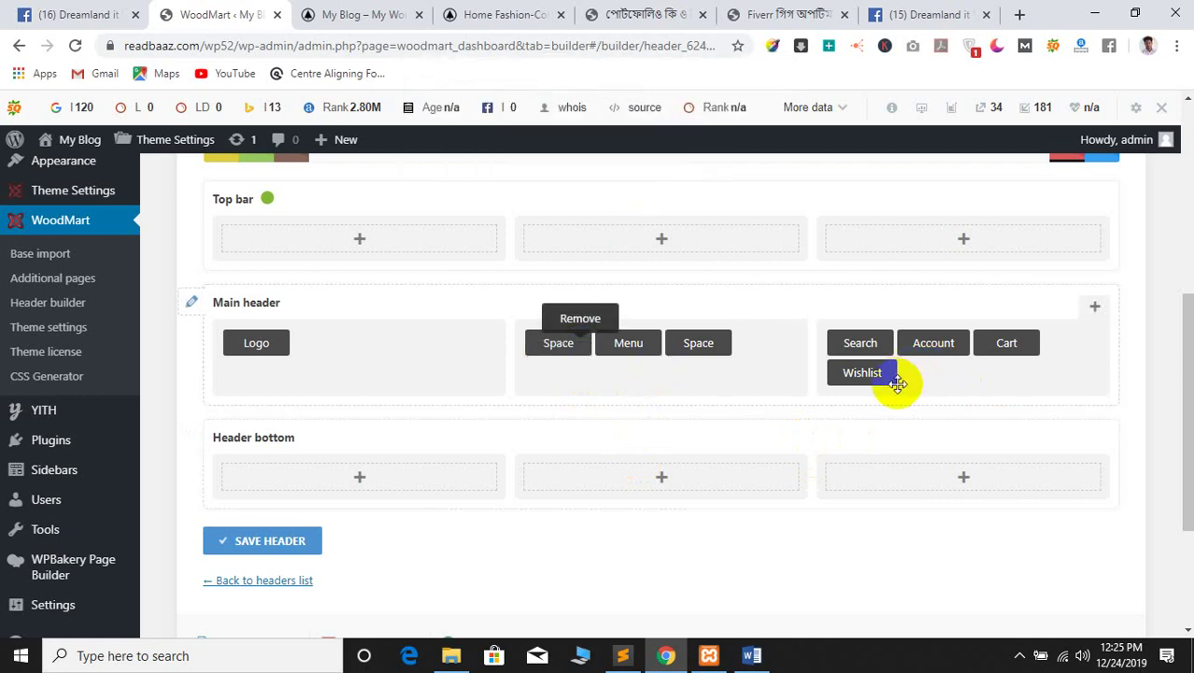
pyautogui.click(495, 14)
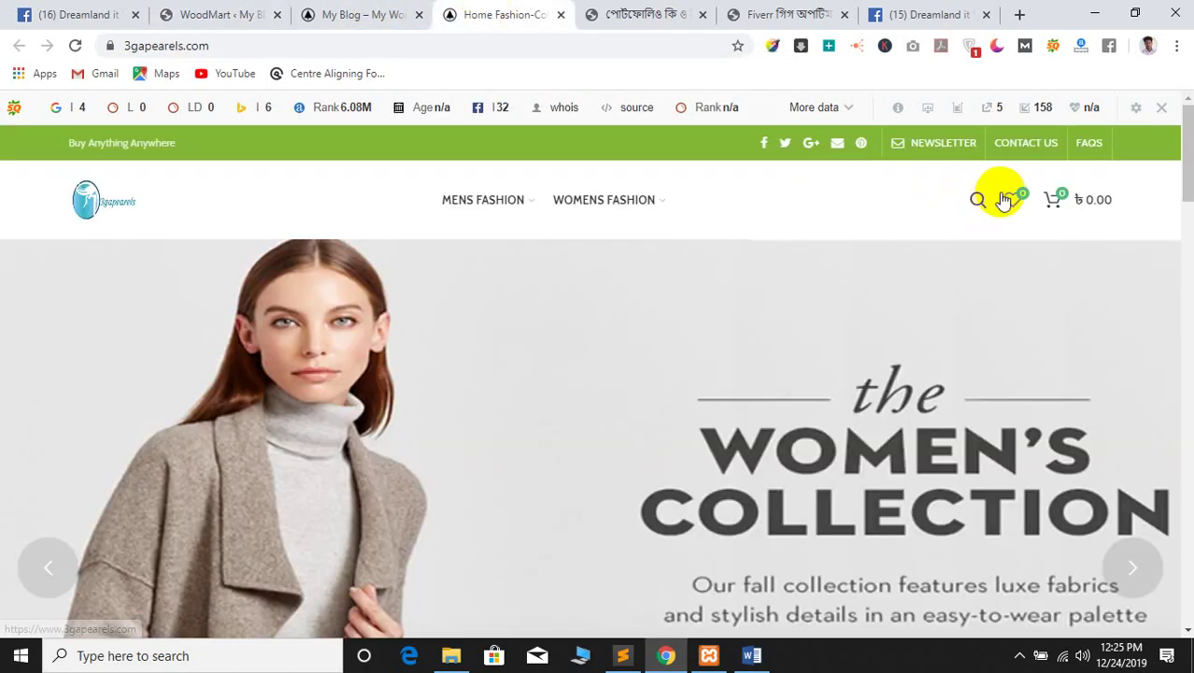
pyautogui.click(280, 14)
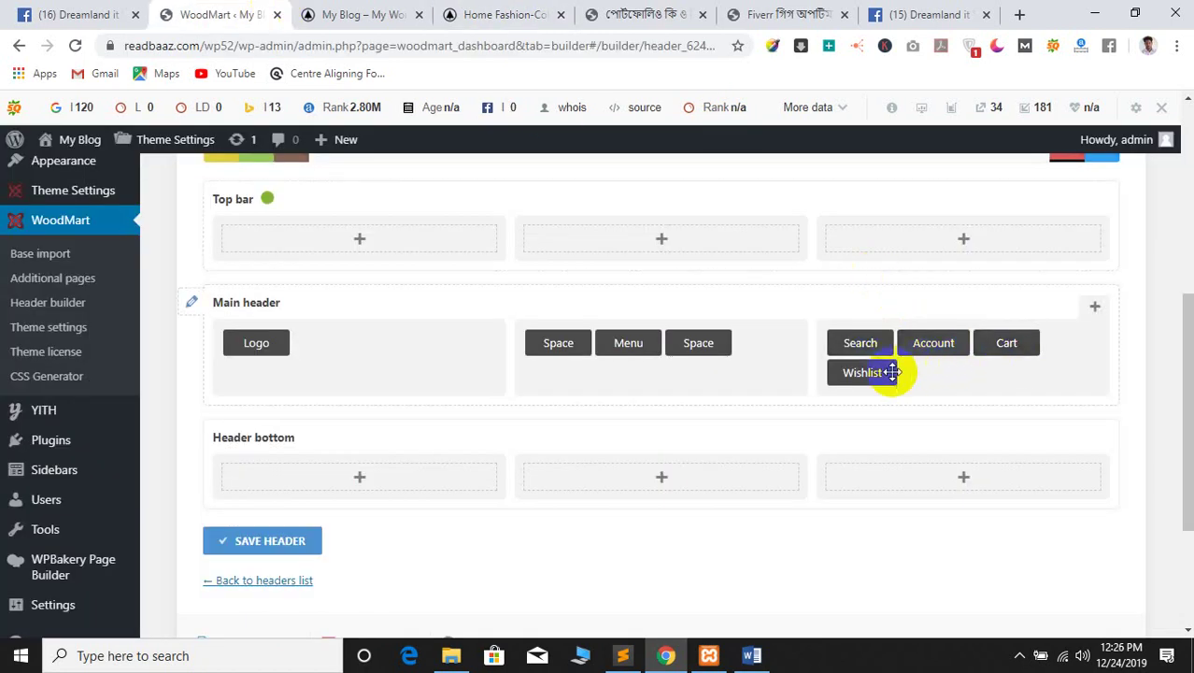
# Reorder the right column so Wishlist and Cart follow Search
pyautogui.moveTo(886, 372); pyautogui.dragTo(931, 362)
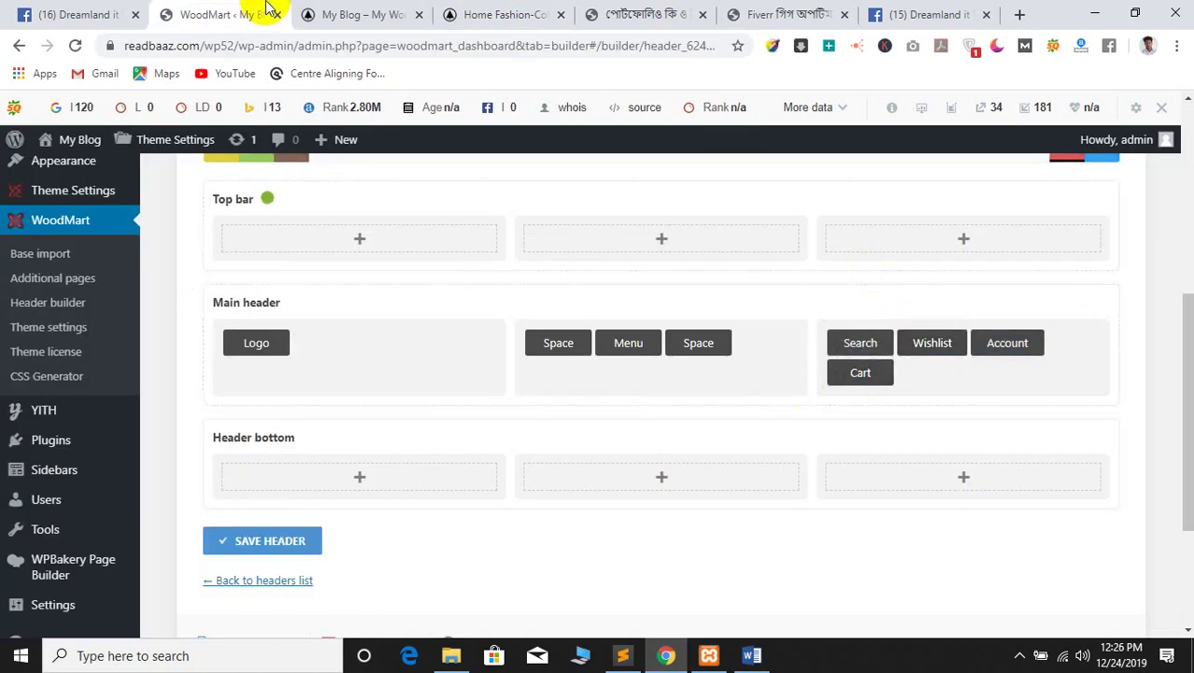
pyautogui.click(385, 14)
pyautogui.click(485, 11)
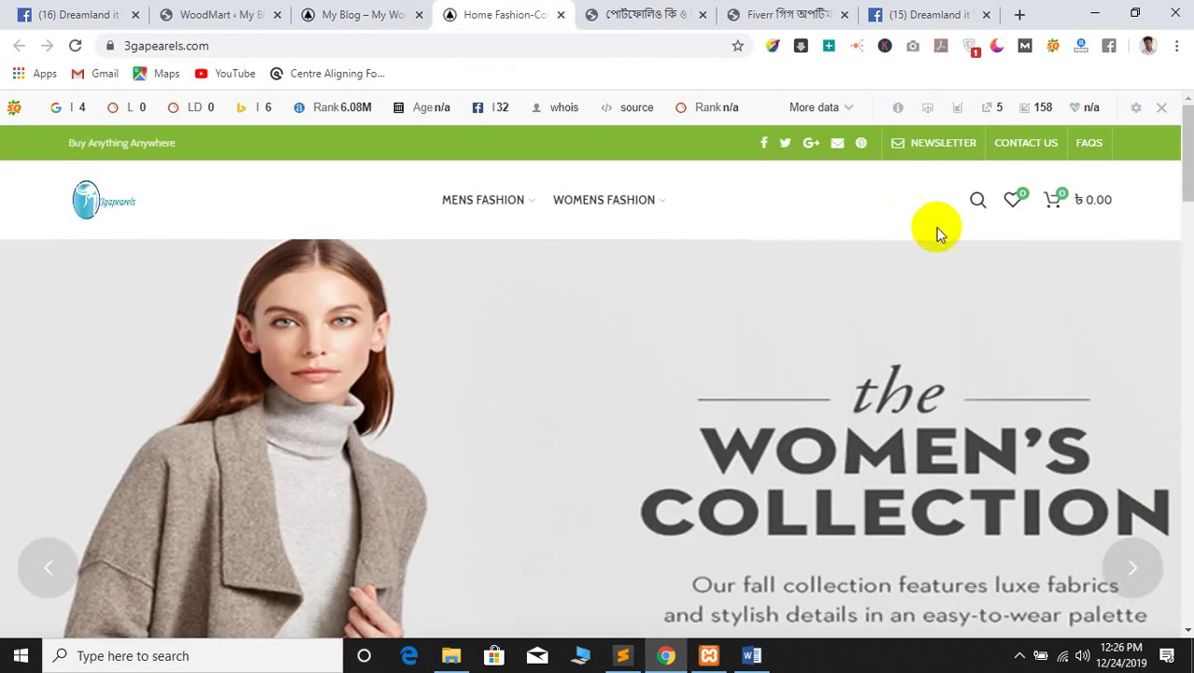
pyautogui.click(264, 14)
pyautogui.moveTo(834, 376); pyautogui.dragTo(988, 344)
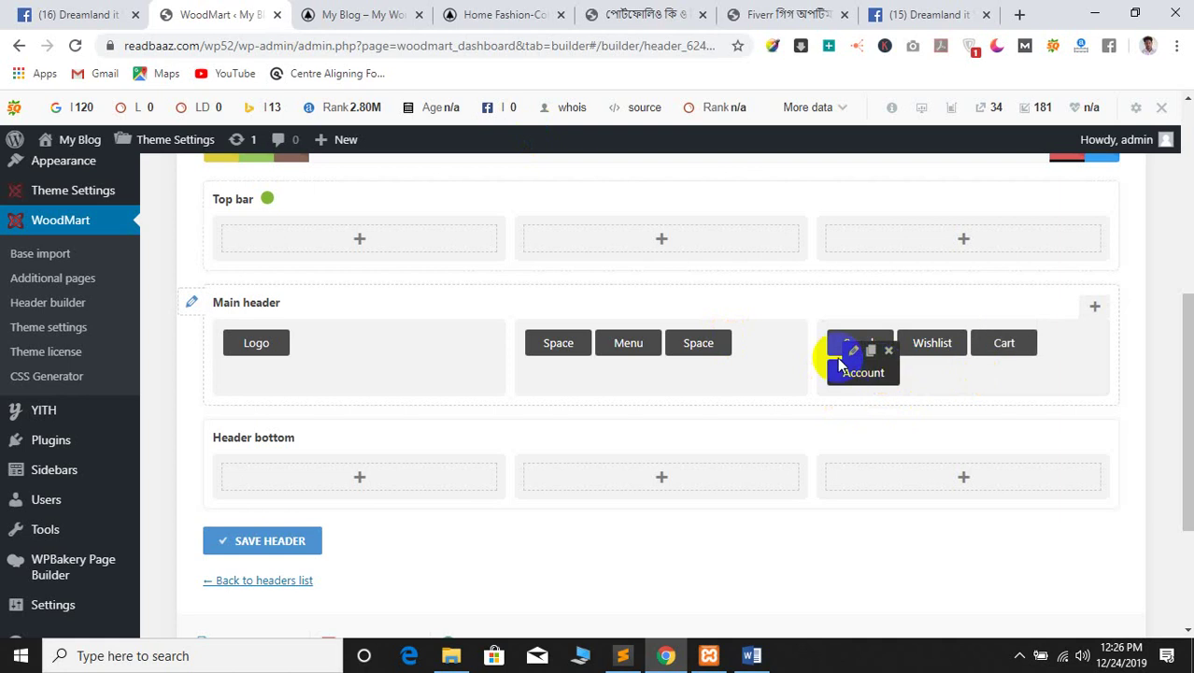
# Compare the header against the My Blog front page and Home Fashion storefront
pyautogui.click(353, 14)
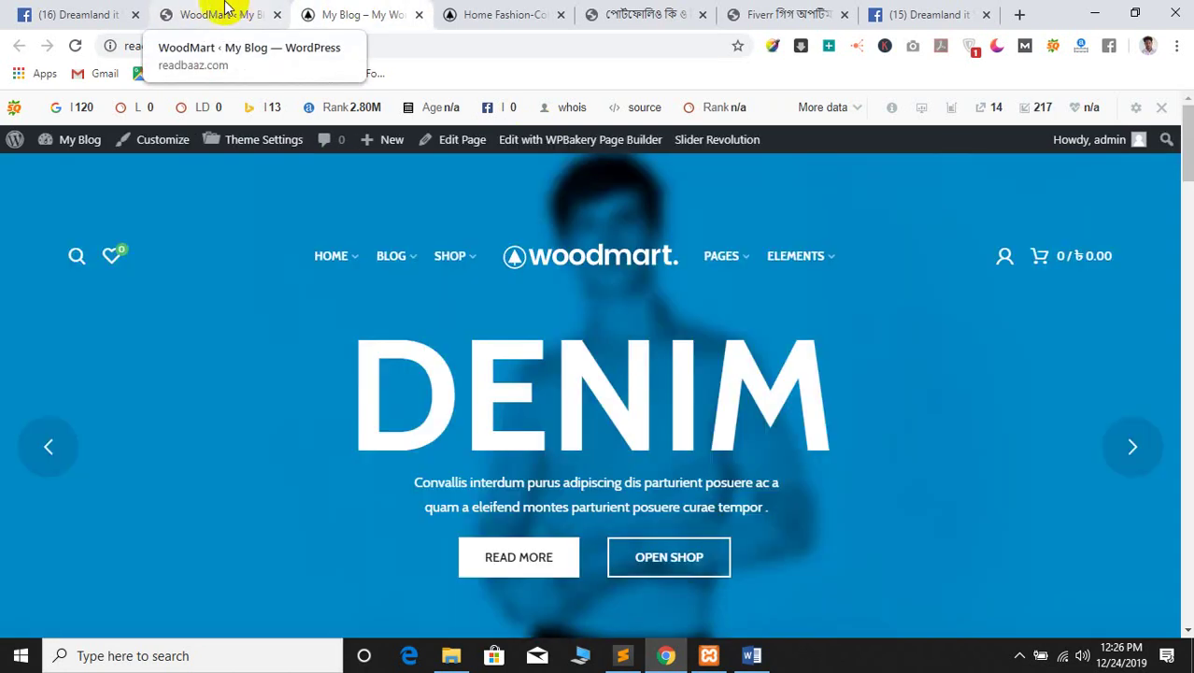
pyautogui.click(225, 12)
pyautogui.click(354, 11)
pyautogui.click(472, 11)
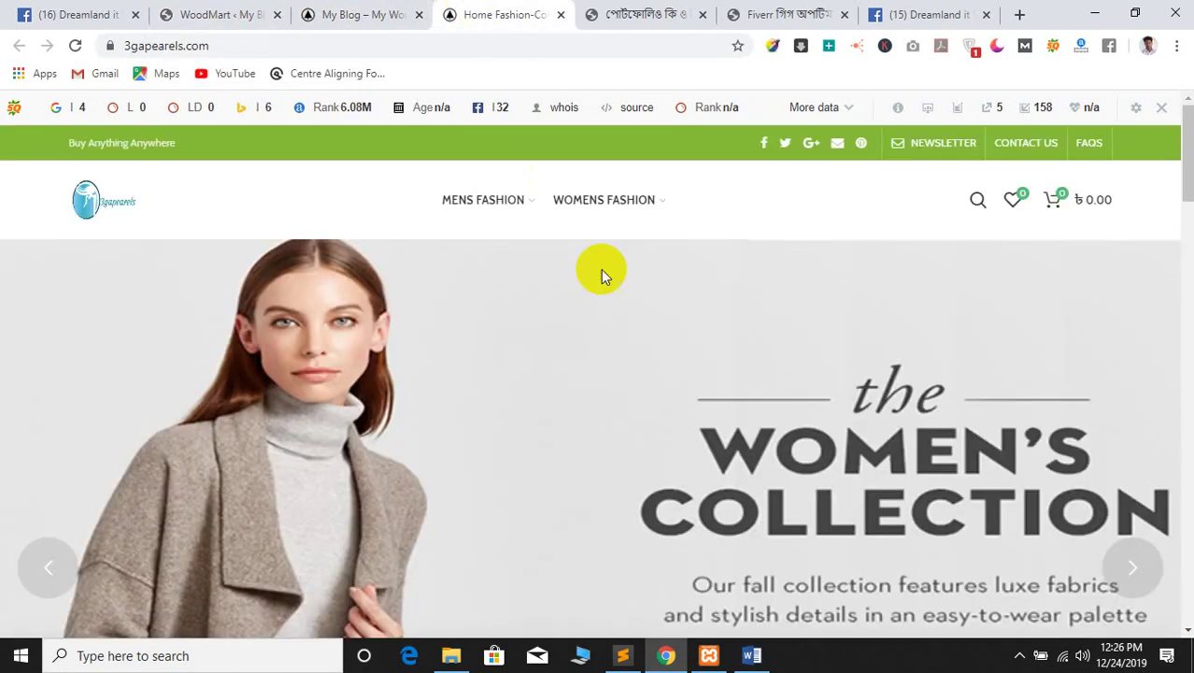
pyautogui.click(350, 15)
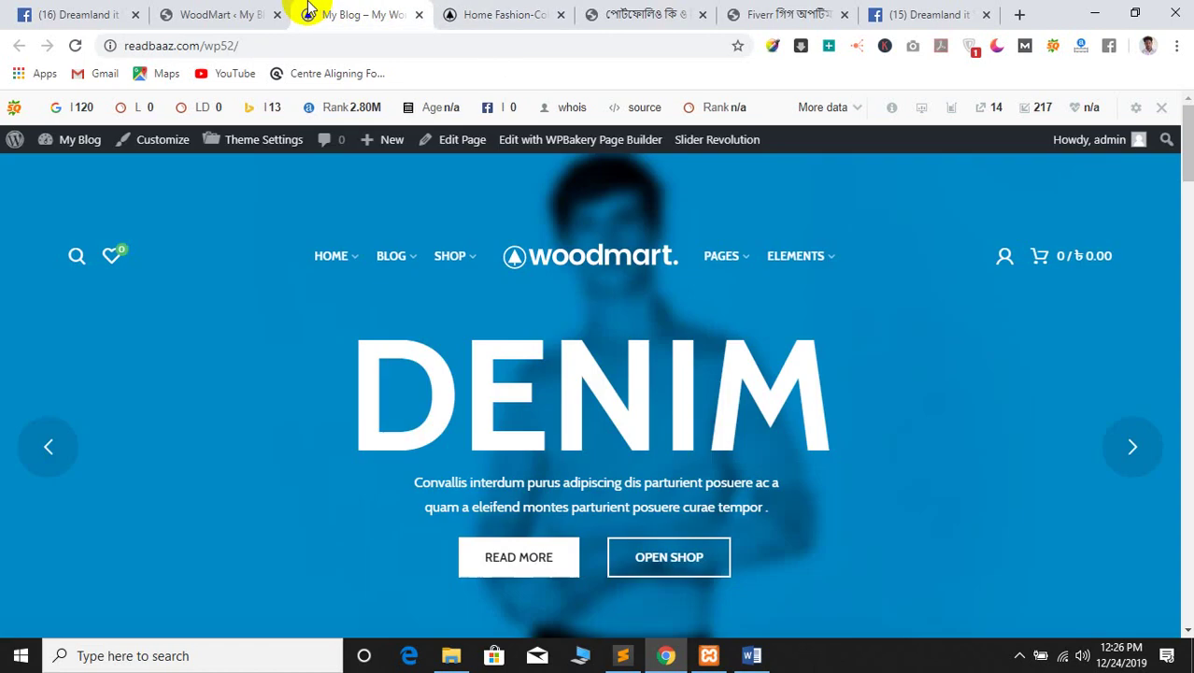
pyautogui.click(285, 14)
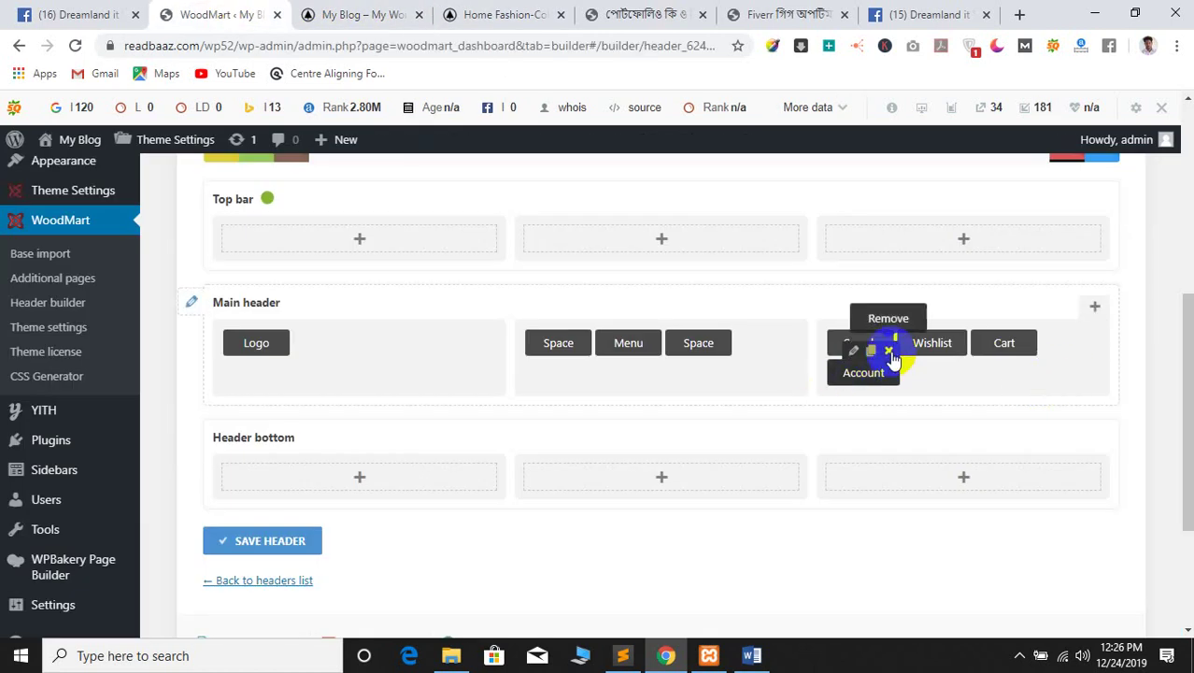
# Remove the Account element from the main header and save the header
pyautogui.click(888, 351)
pyautogui.click(681, 144)
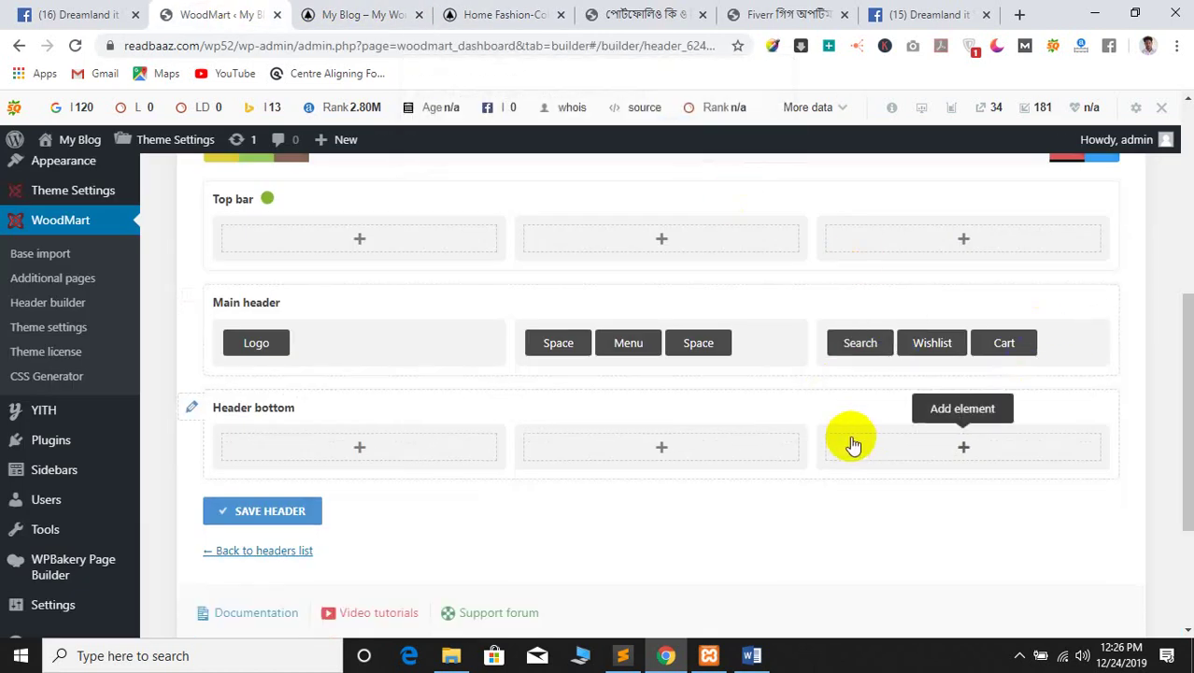
pyautogui.click(273, 511)
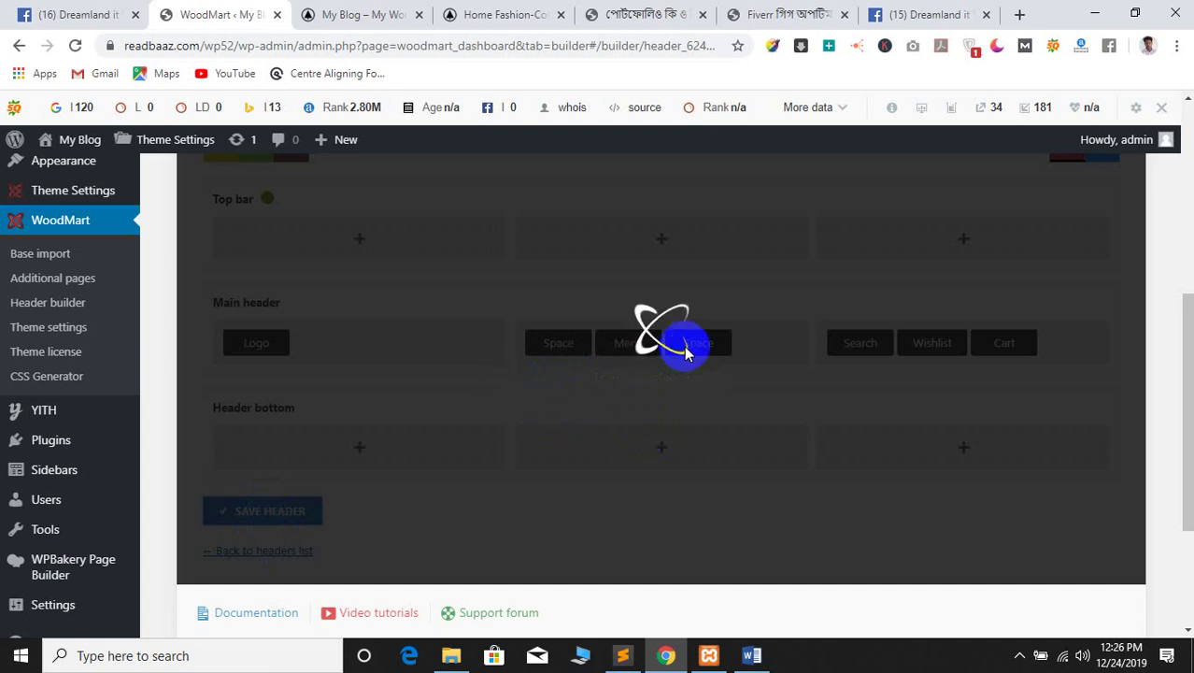
pyautogui.click(347, 12)
pyautogui.click(241, 11)
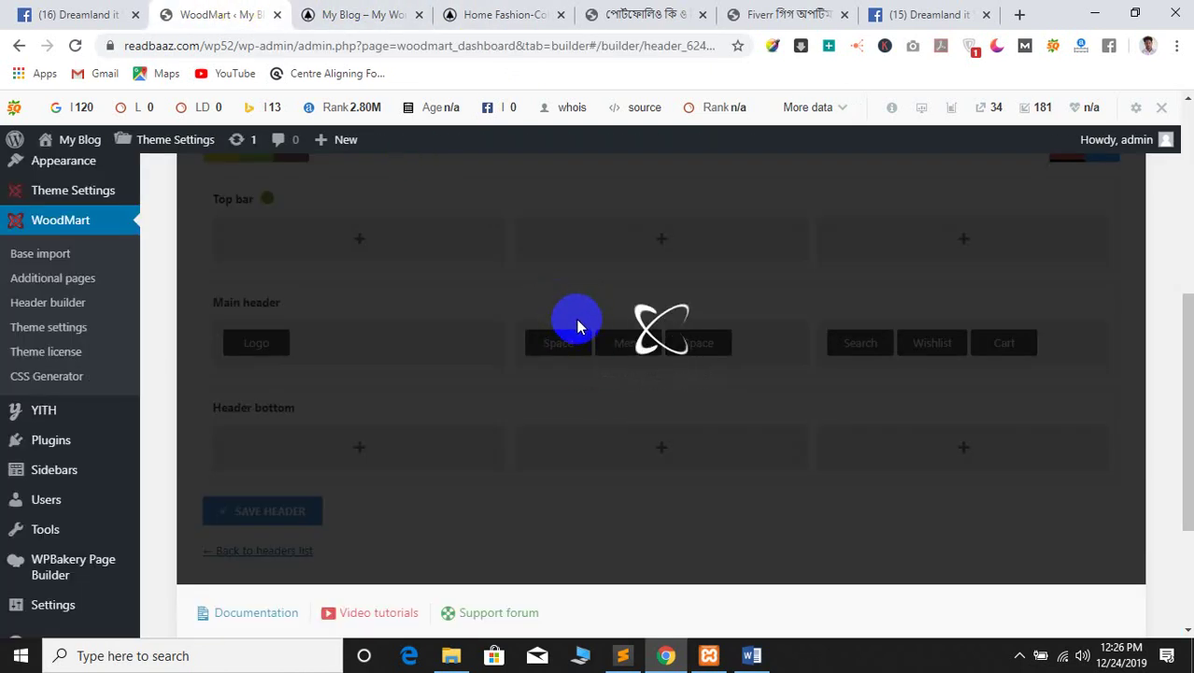
pyautogui.click(477, 13)
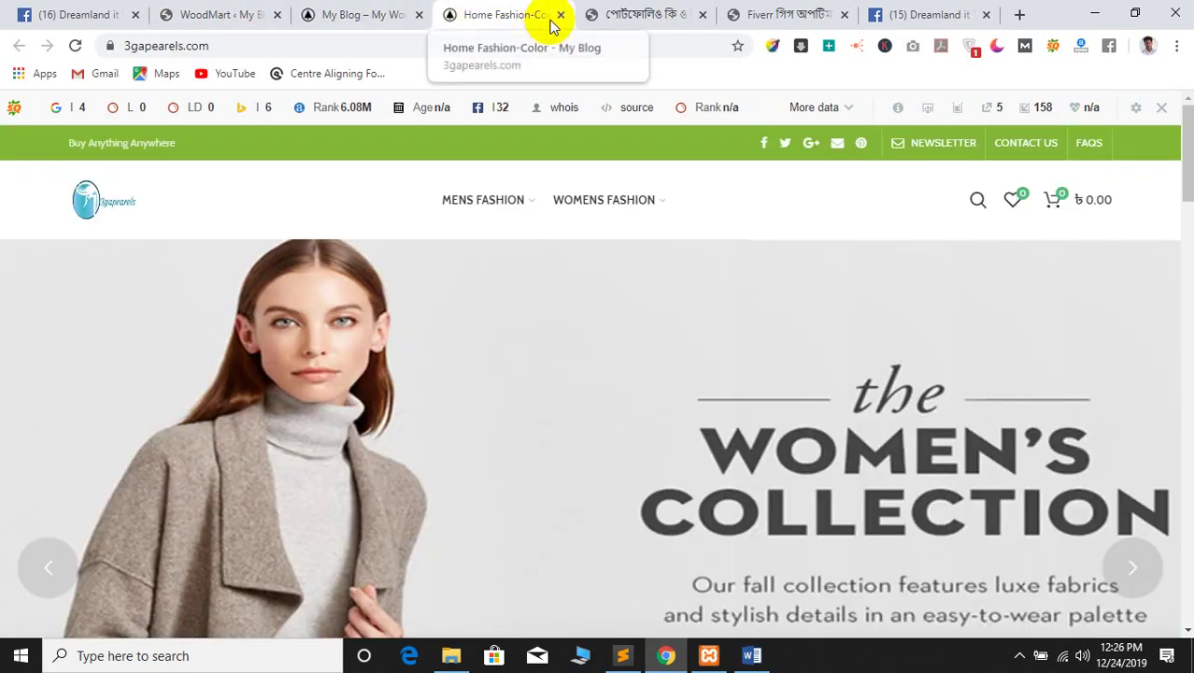
pyautogui.click(203, 14)
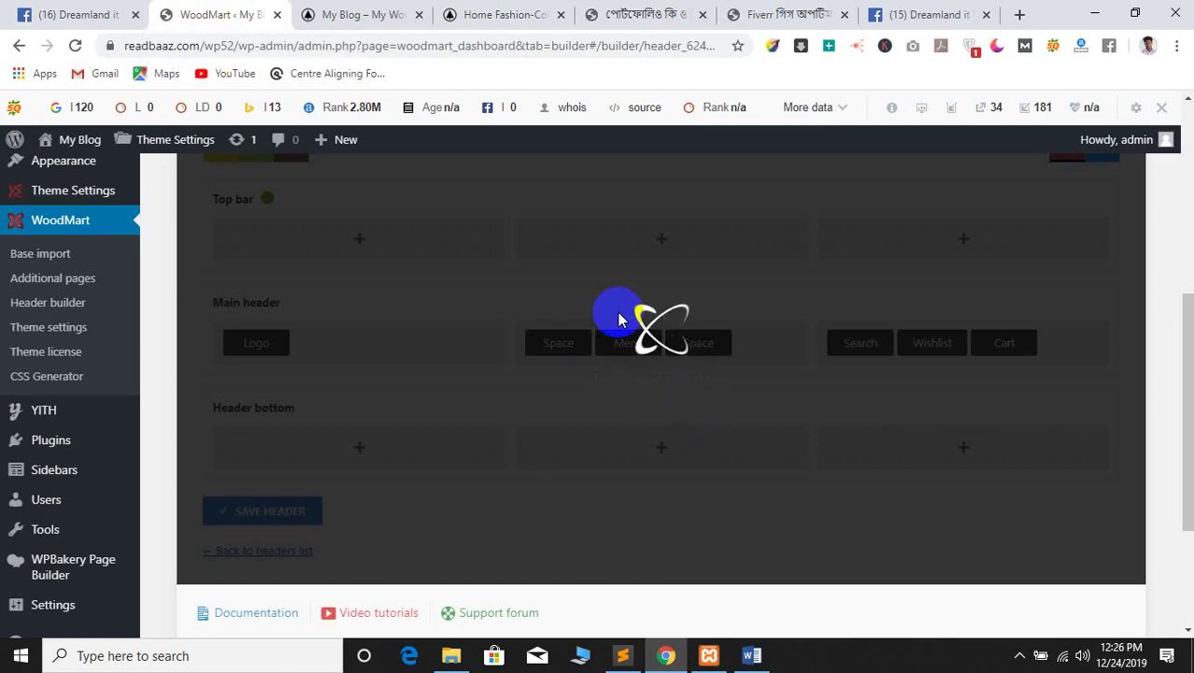
pyautogui.click(1068, 659)
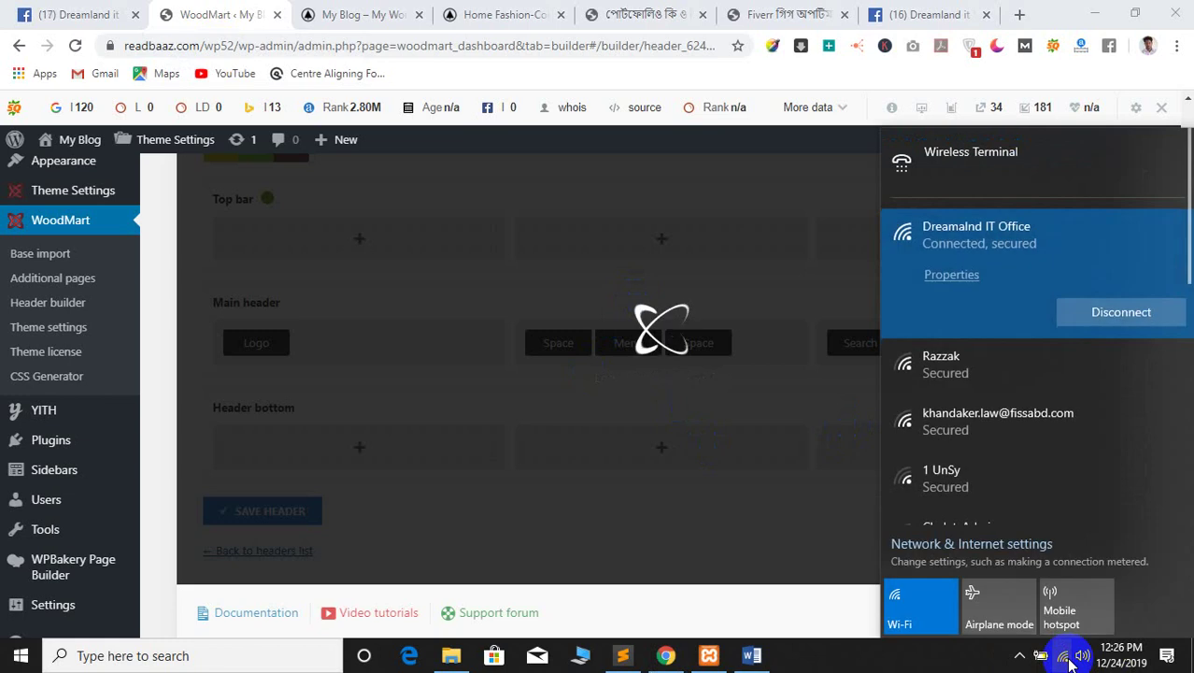
pyautogui.click(821, 609)
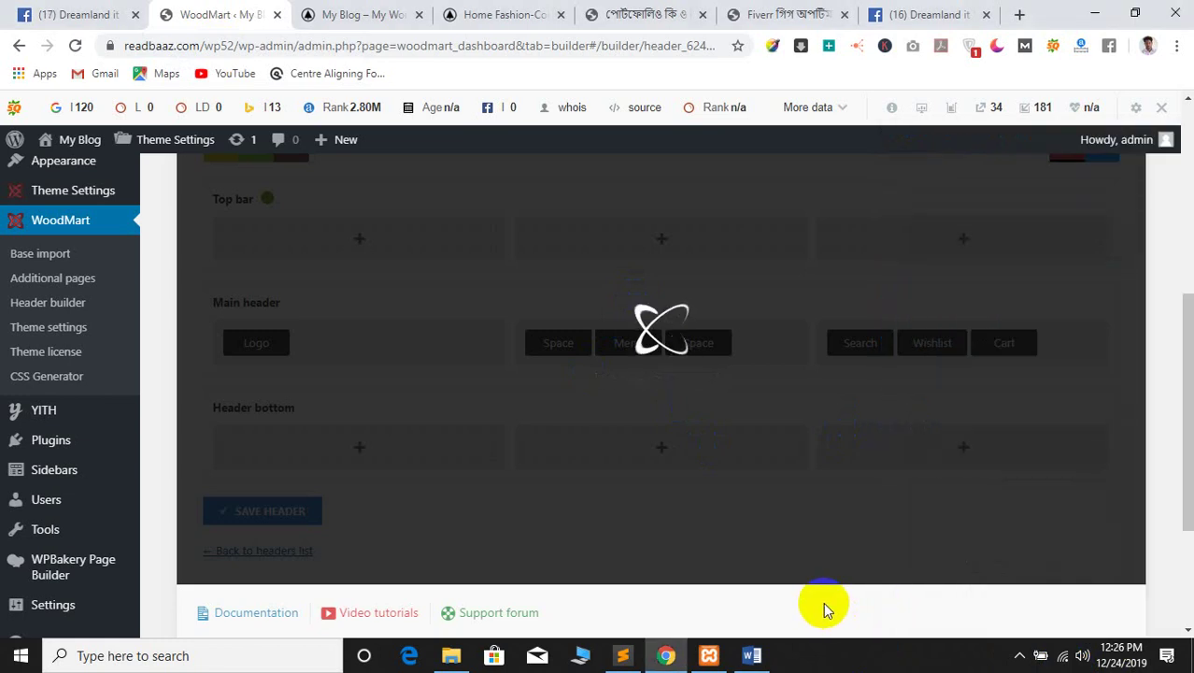
pyautogui.scroll(5, 674, 447)
pyautogui.scroll(-2, 734, 398)
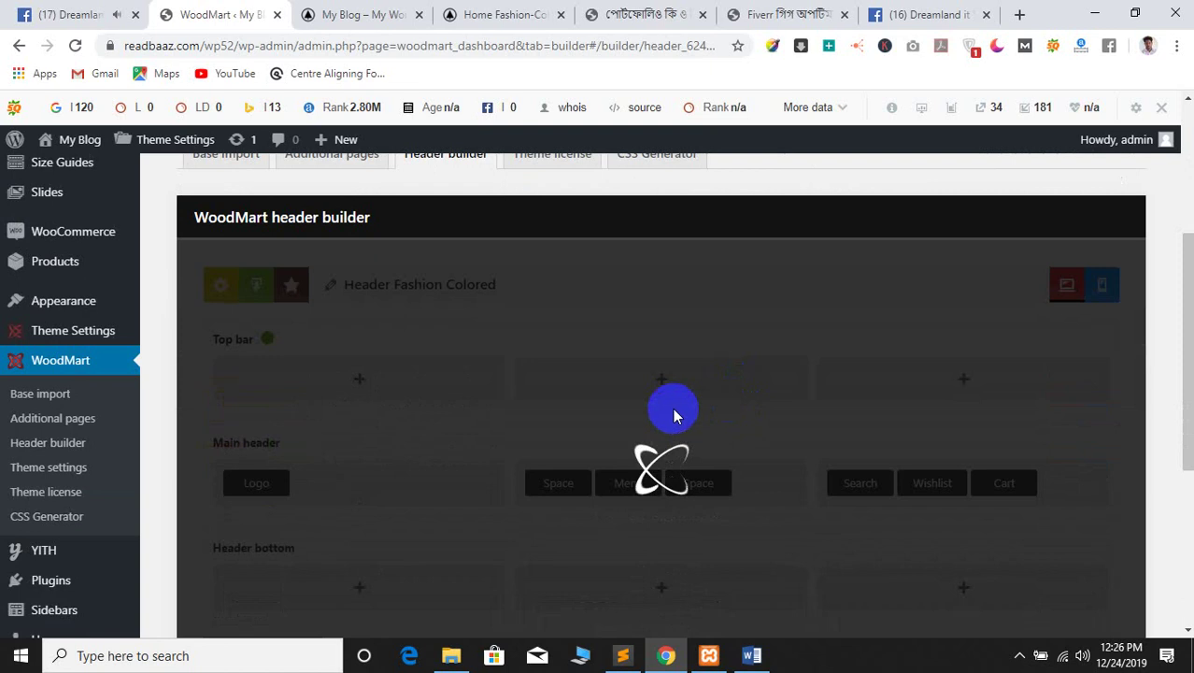
pyautogui.scroll(-2, 663, 401)
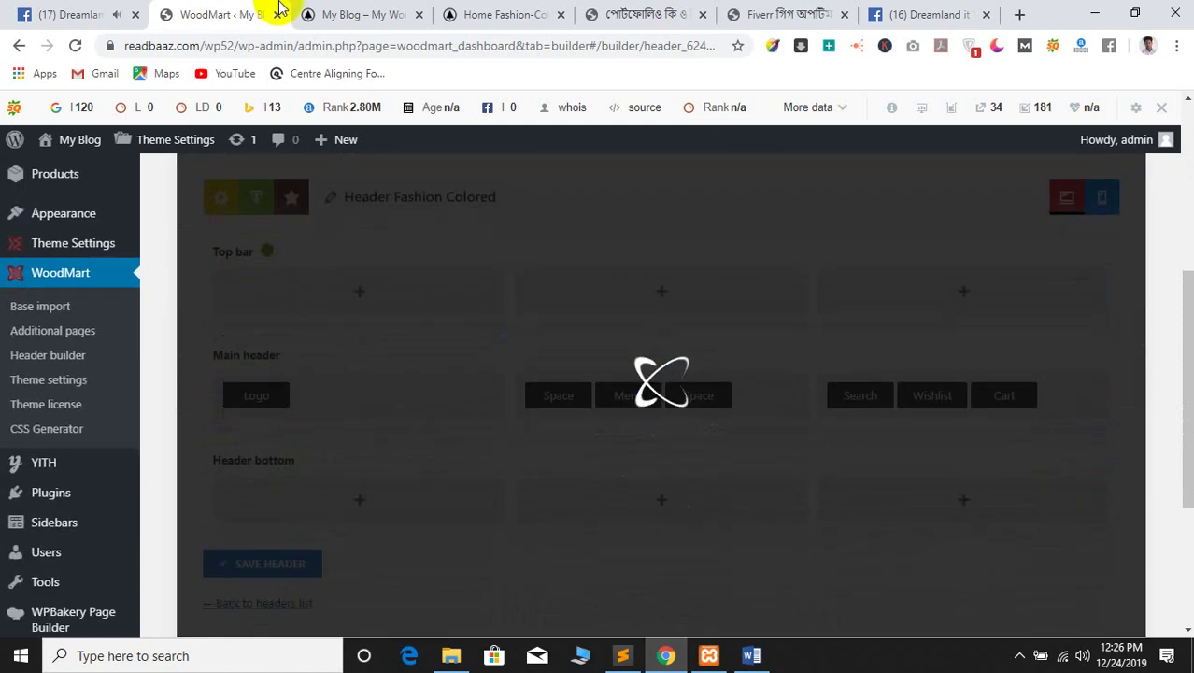
pyautogui.click(364, 14)
pyautogui.click(493, 13)
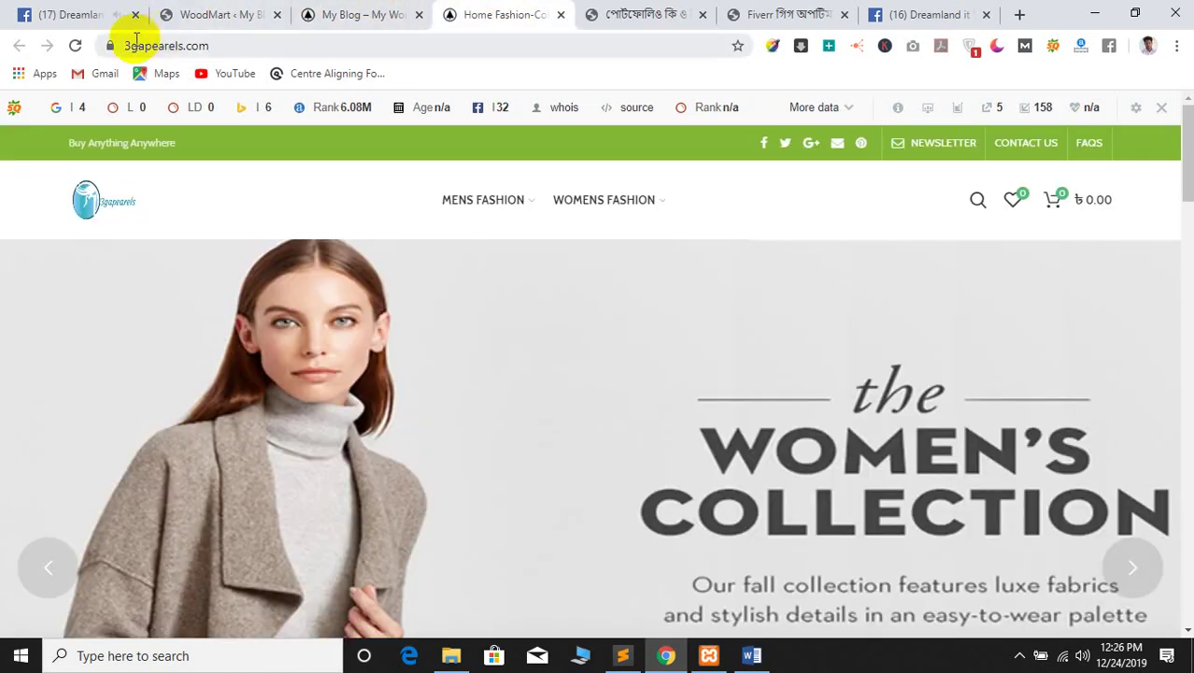
pyautogui.click(397, 13)
pyautogui.click(74, 45)
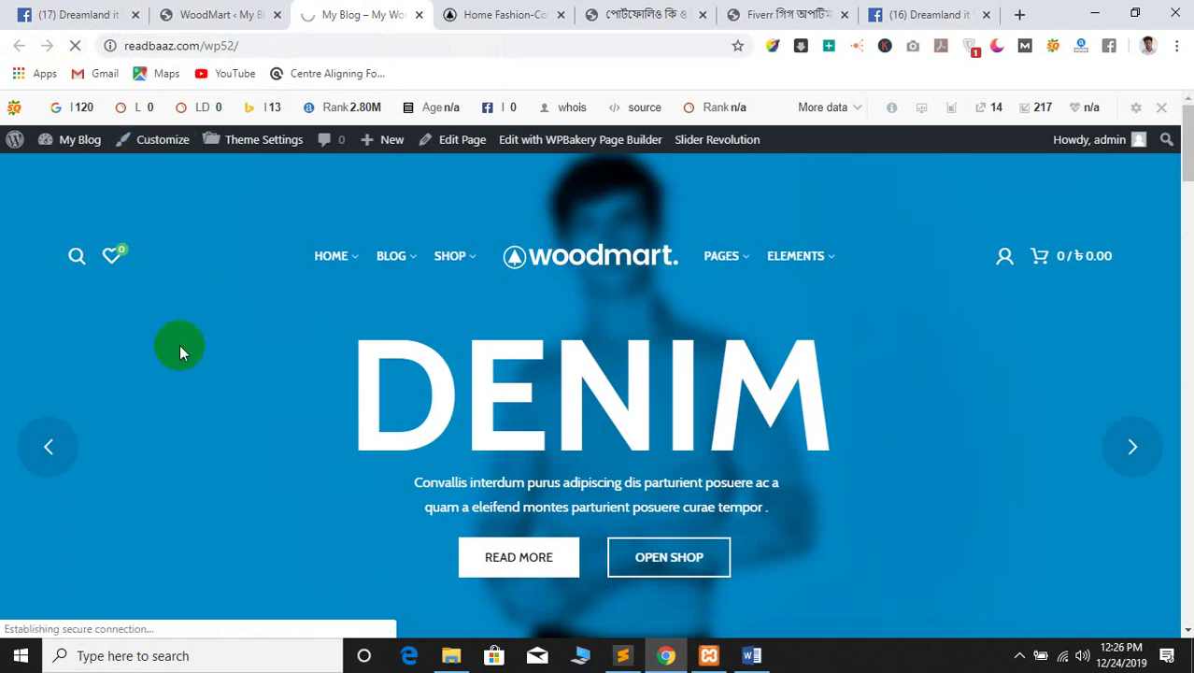
pyautogui.click(191, 14)
pyautogui.click(402, 9)
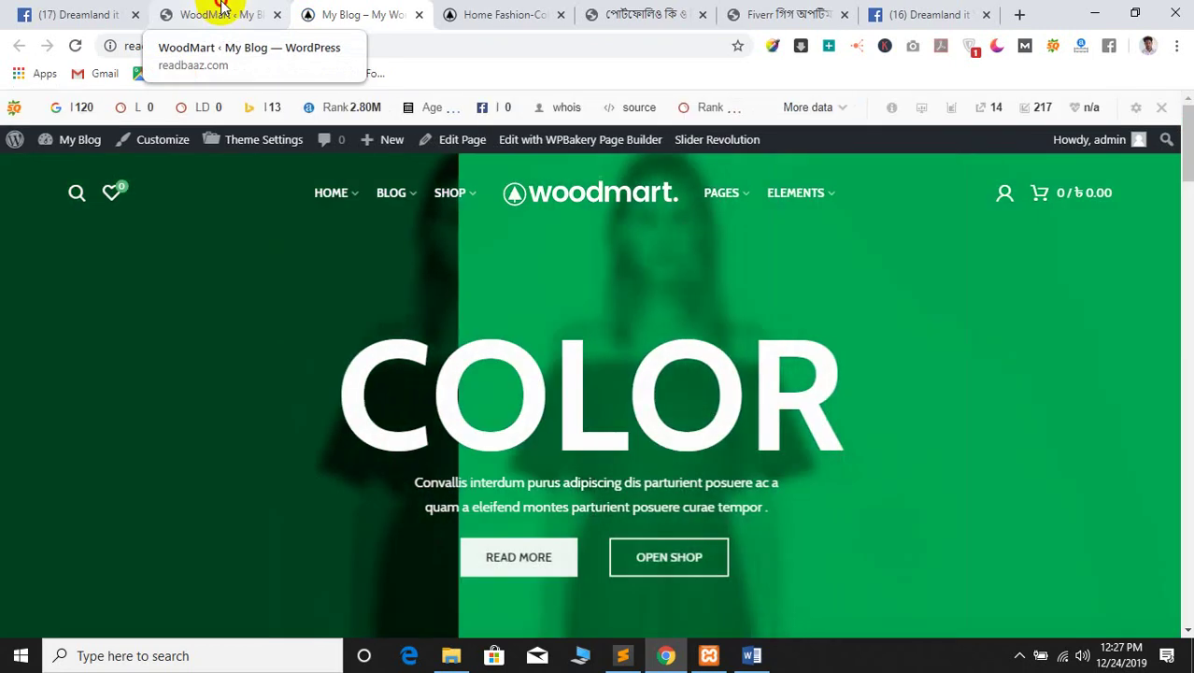
pyautogui.click(221, 12)
pyautogui.click(388, 9)
pyautogui.click(508, 11)
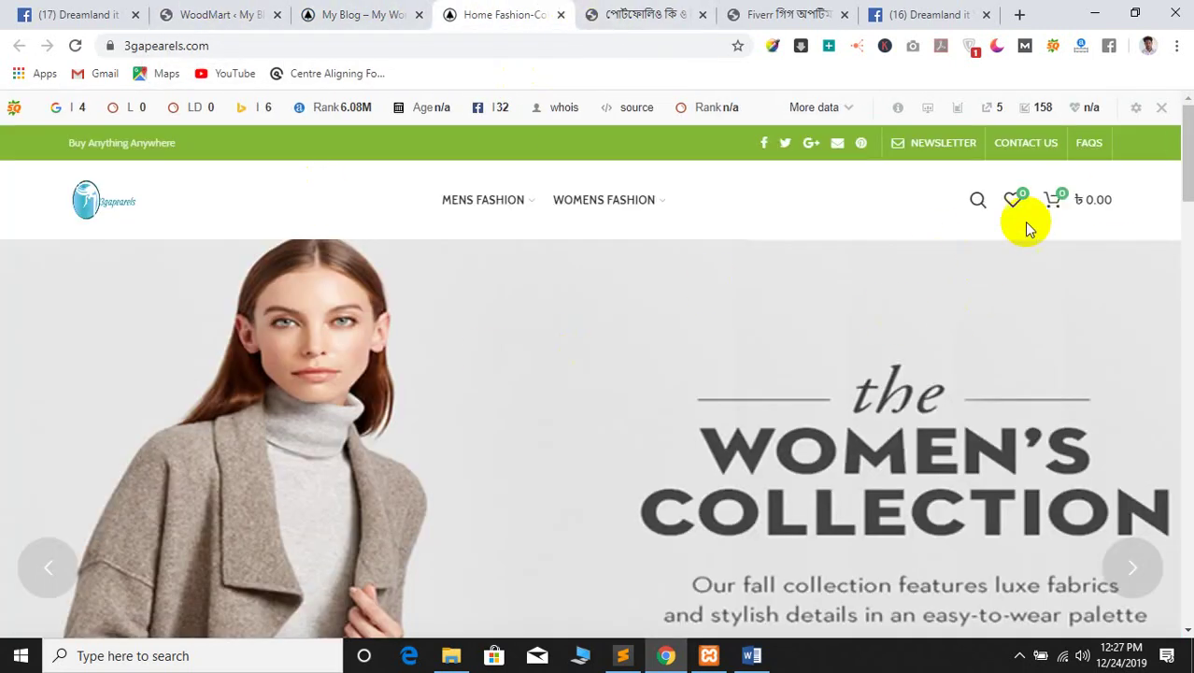
pyautogui.scroll(-7, 759, 285)
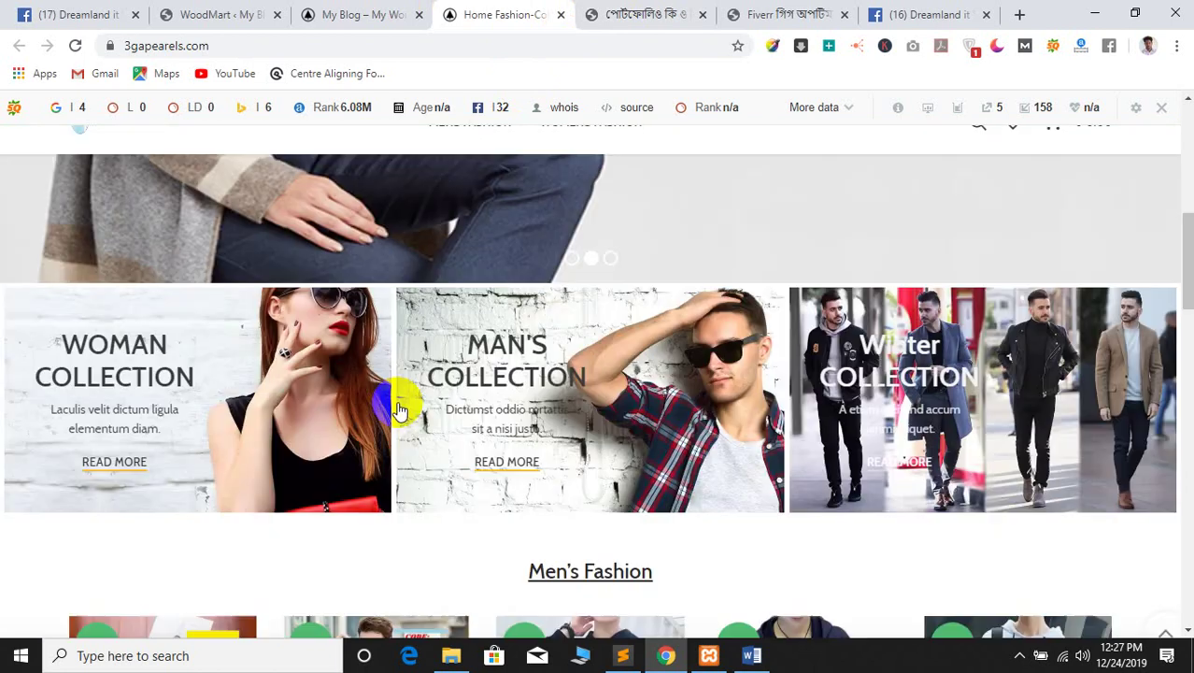
pyautogui.scroll(6, 400, 400)
pyautogui.click(328, 9)
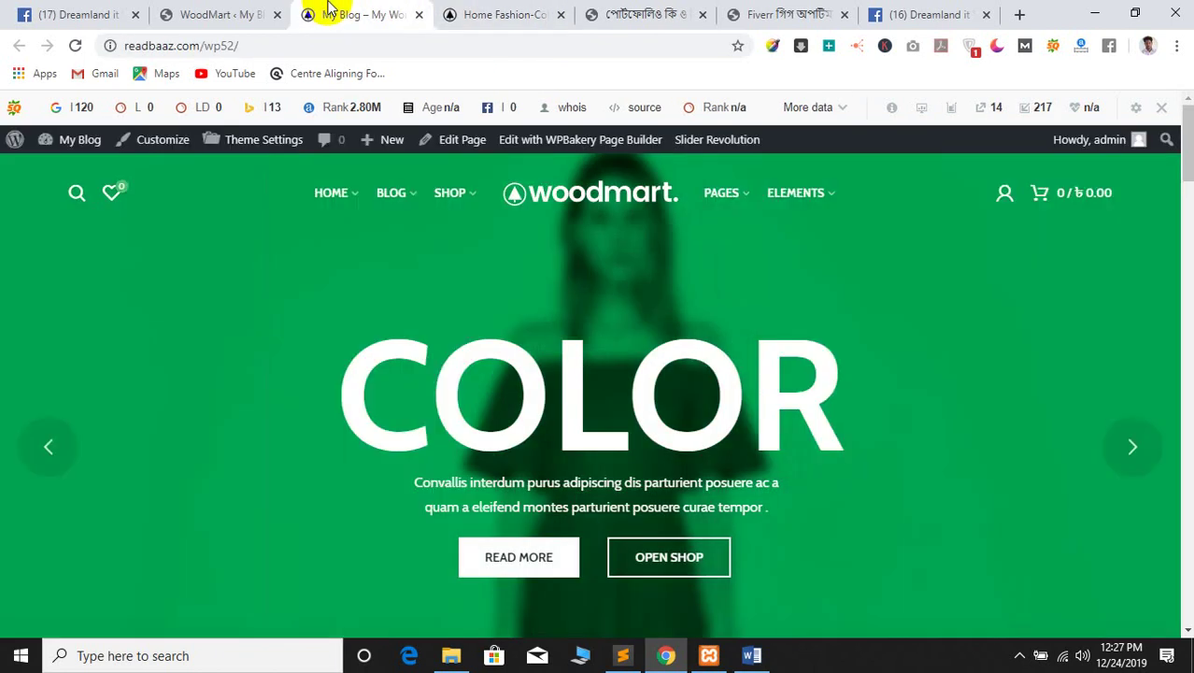
pyautogui.click(196, 13)
pyautogui.click(333, 11)
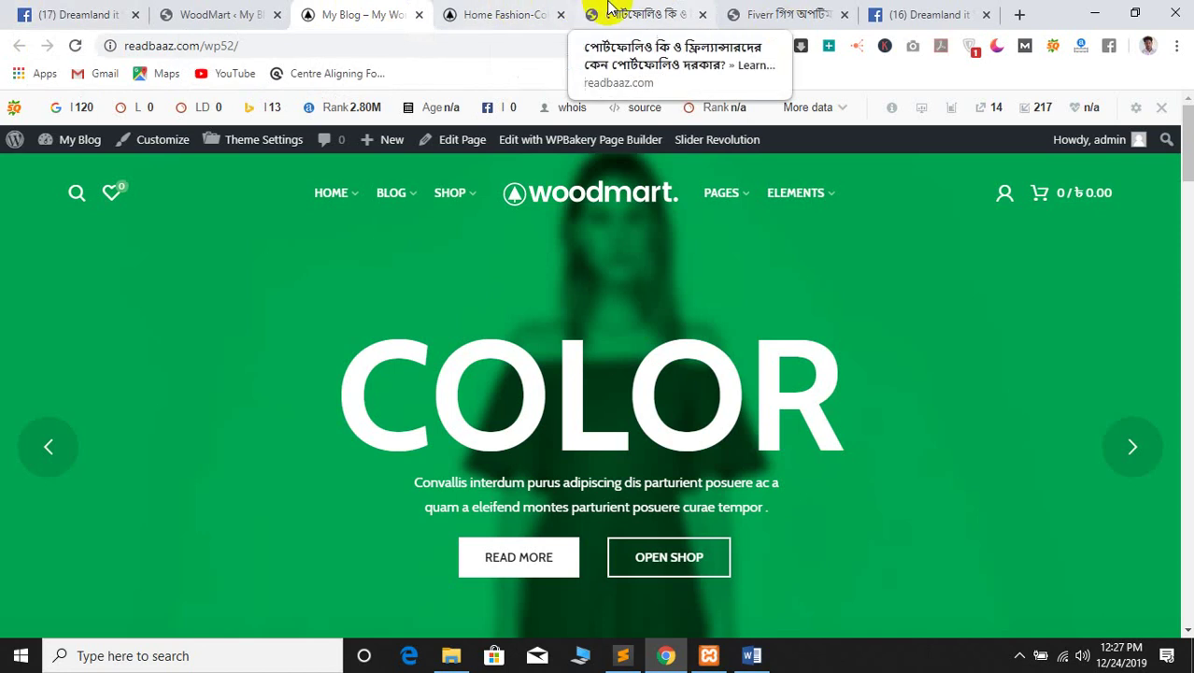
pyautogui.click(636, 13)
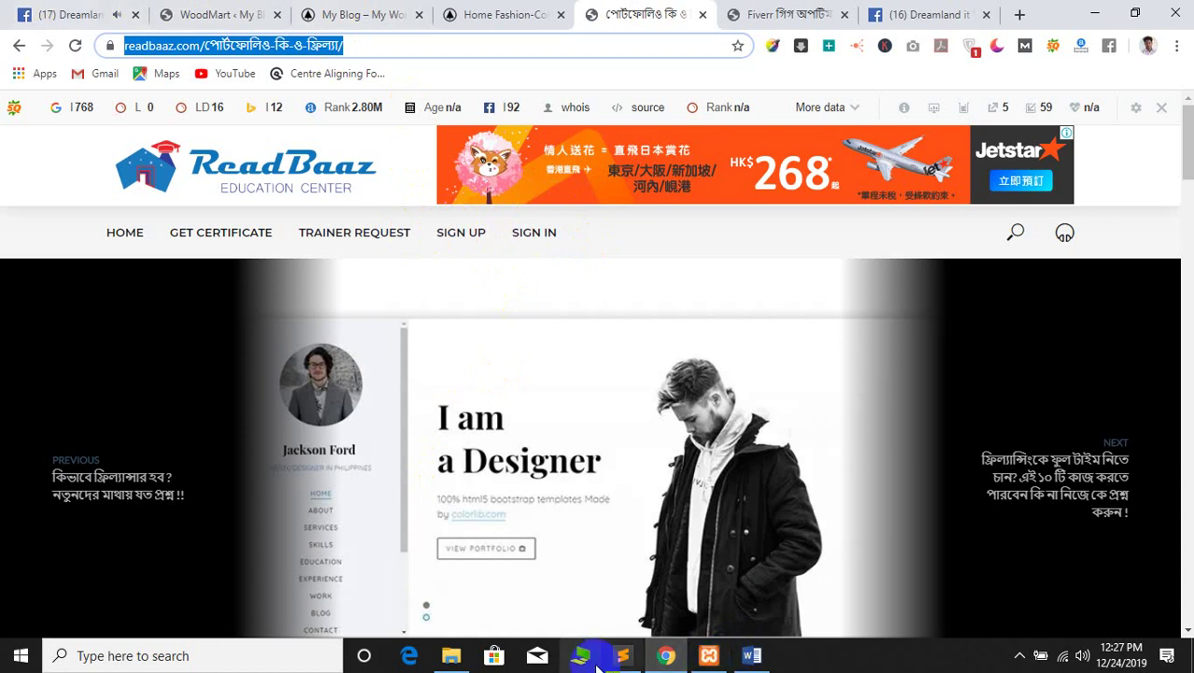
pyautogui.click(759, 663)
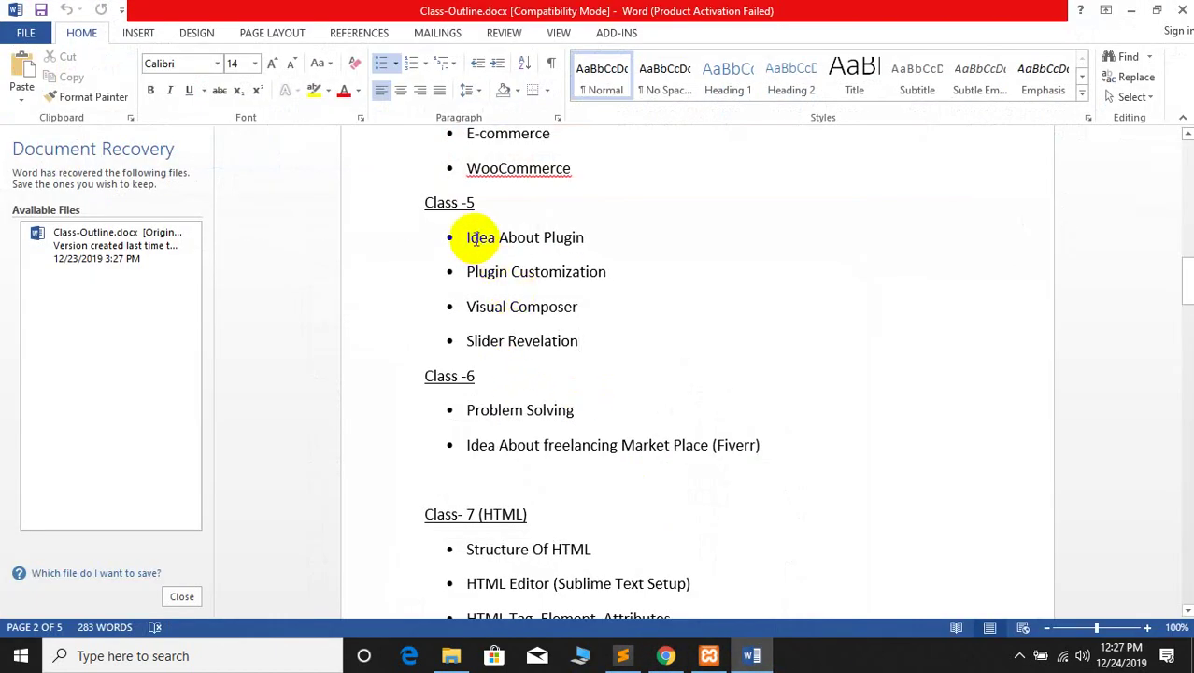
pyautogui.click(1128, 11)
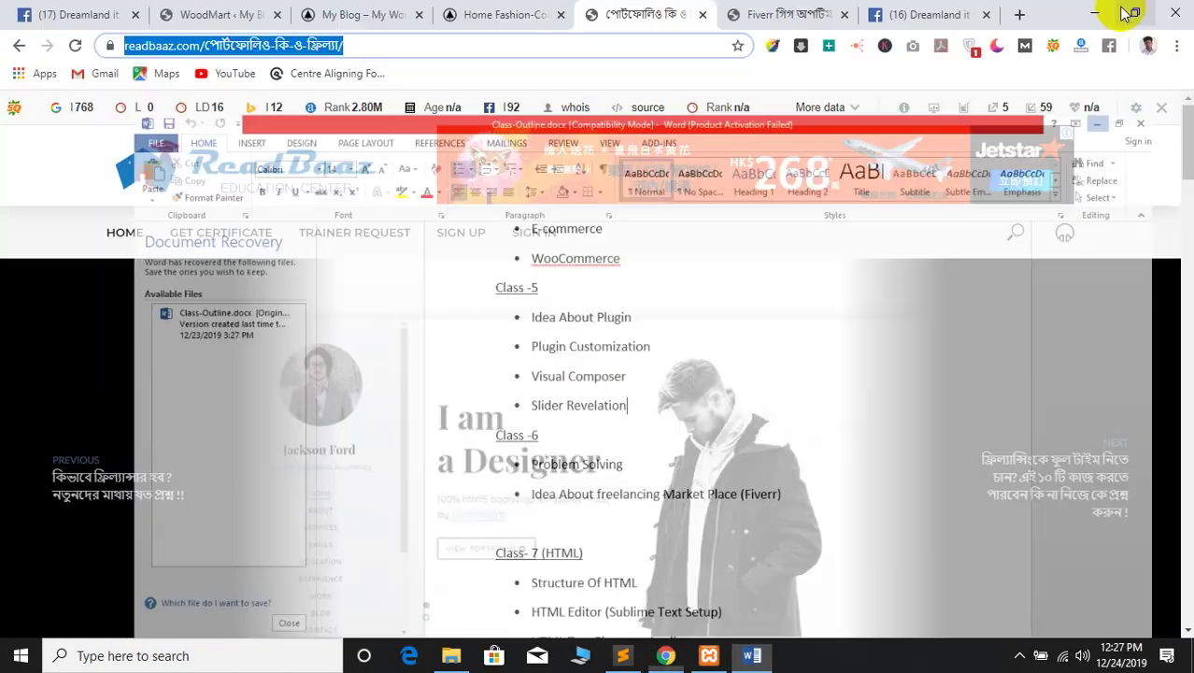
pyautogui.click(98, 9)
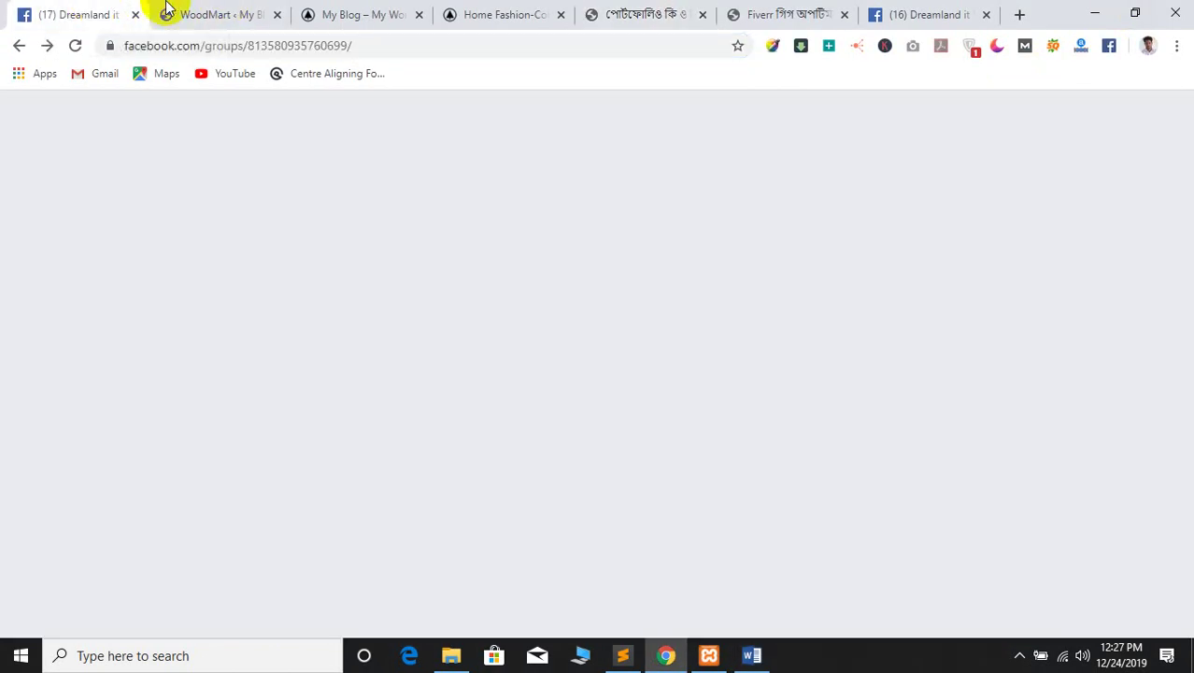
pyautogui.click(269, 11)
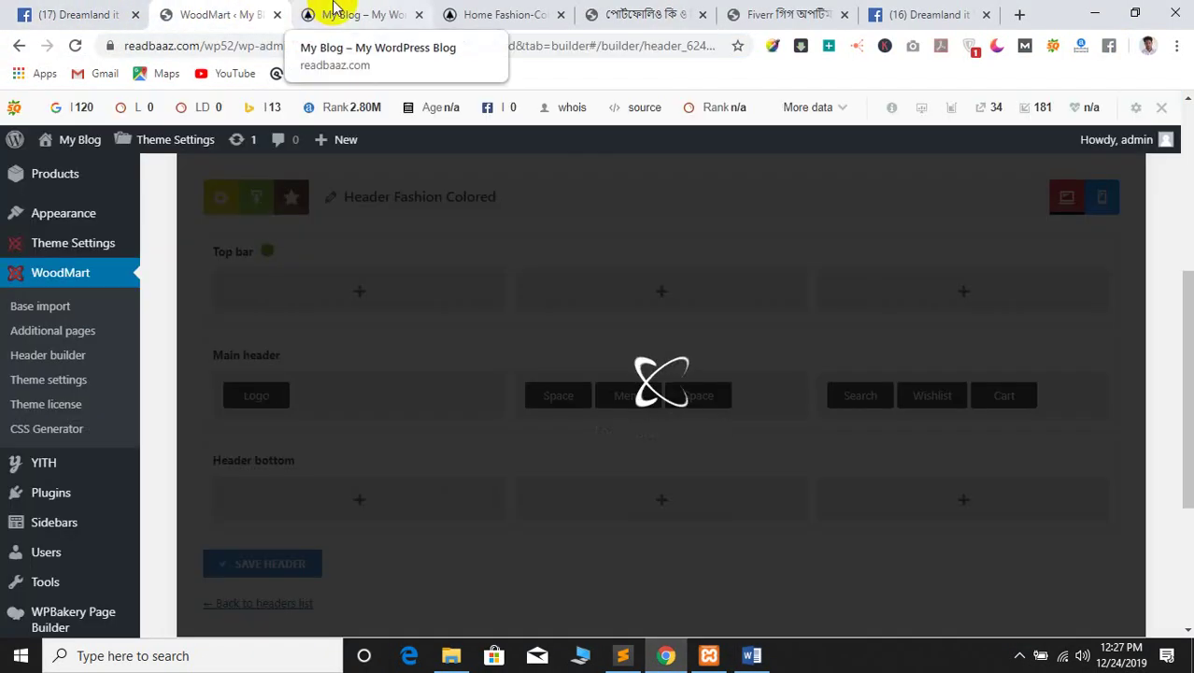
pyautogui.moveTo(345, 157)
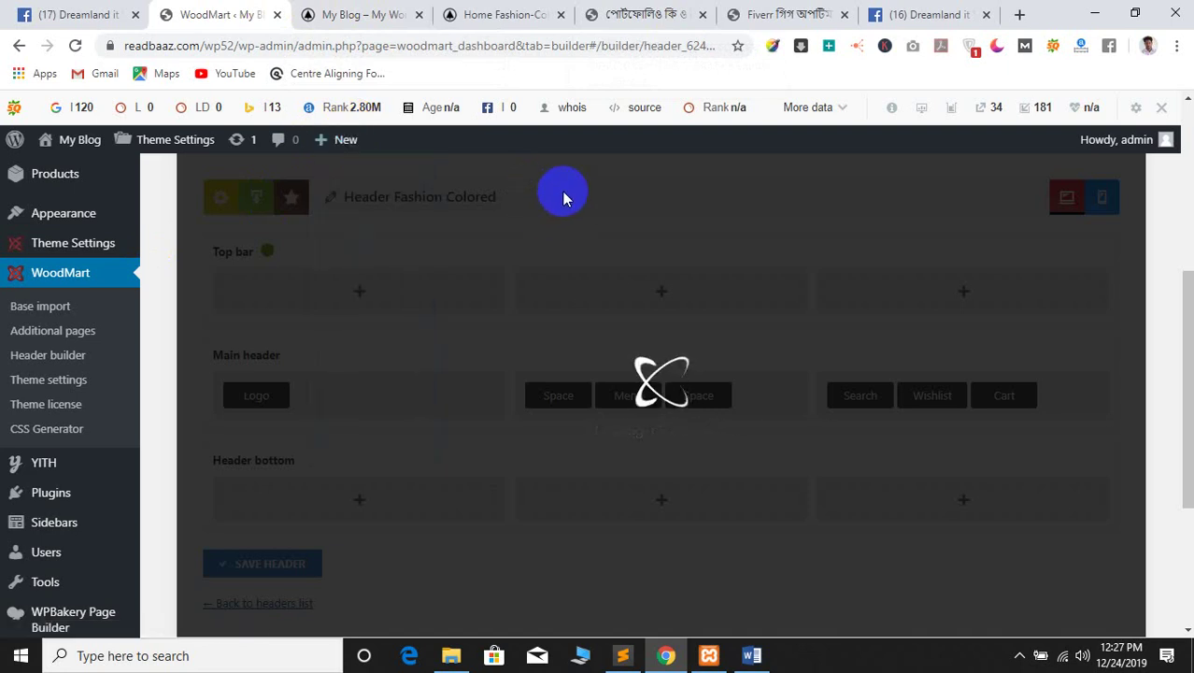
pyautogui.click(323, 11)
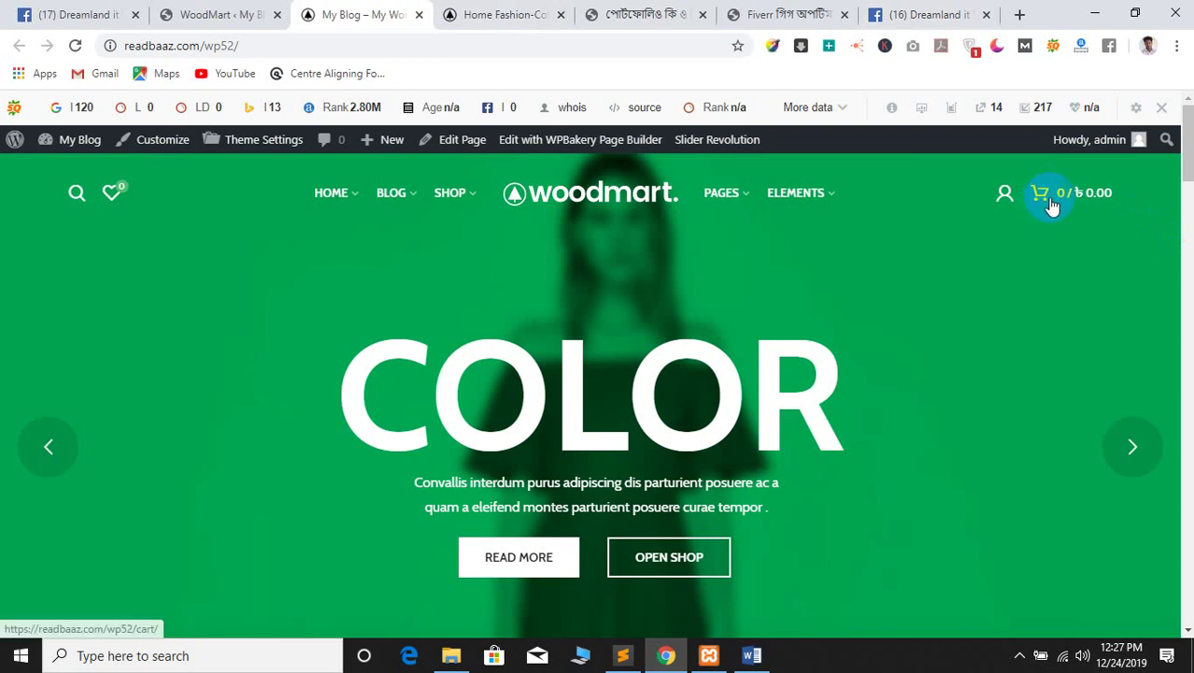
pyautogui.click(190, 9)
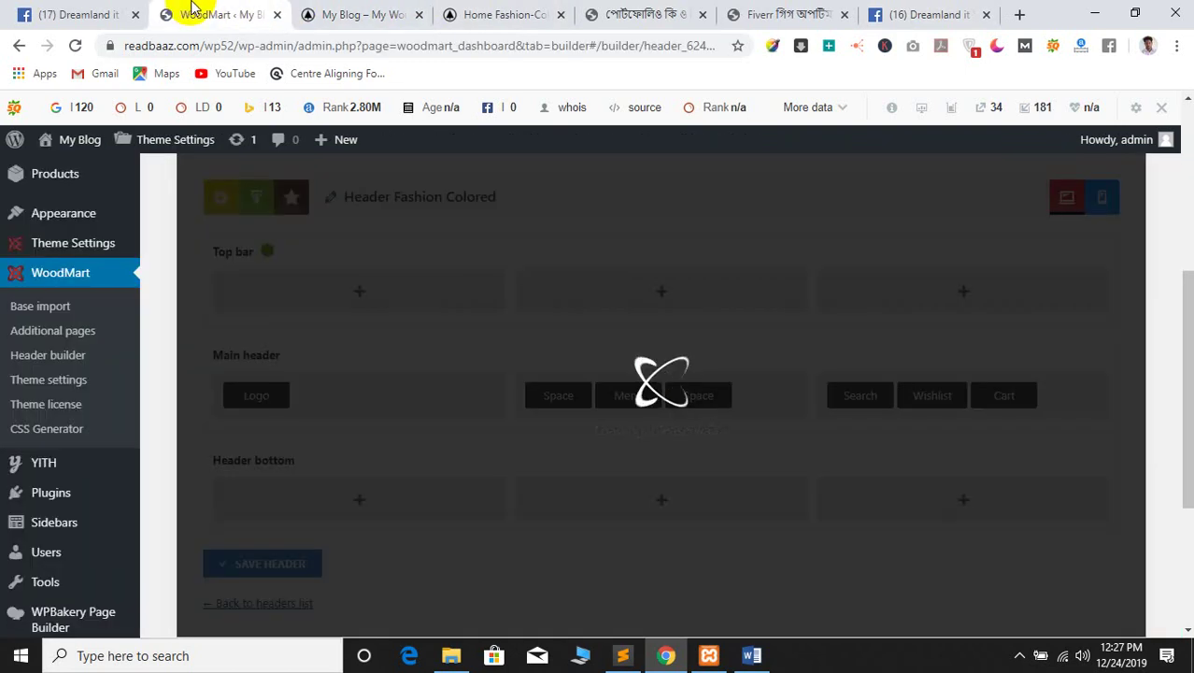
pyautogui.click(345, 11)
pyautogui.click(229, 9)
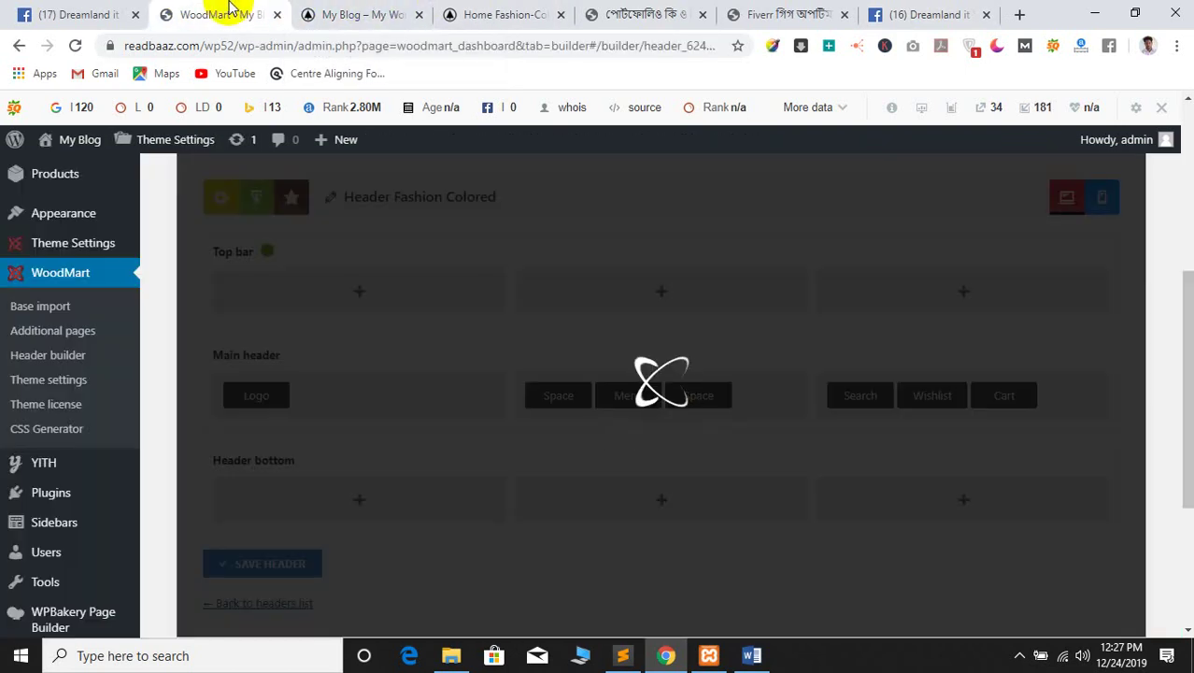
pyautogui.click(355, 9)
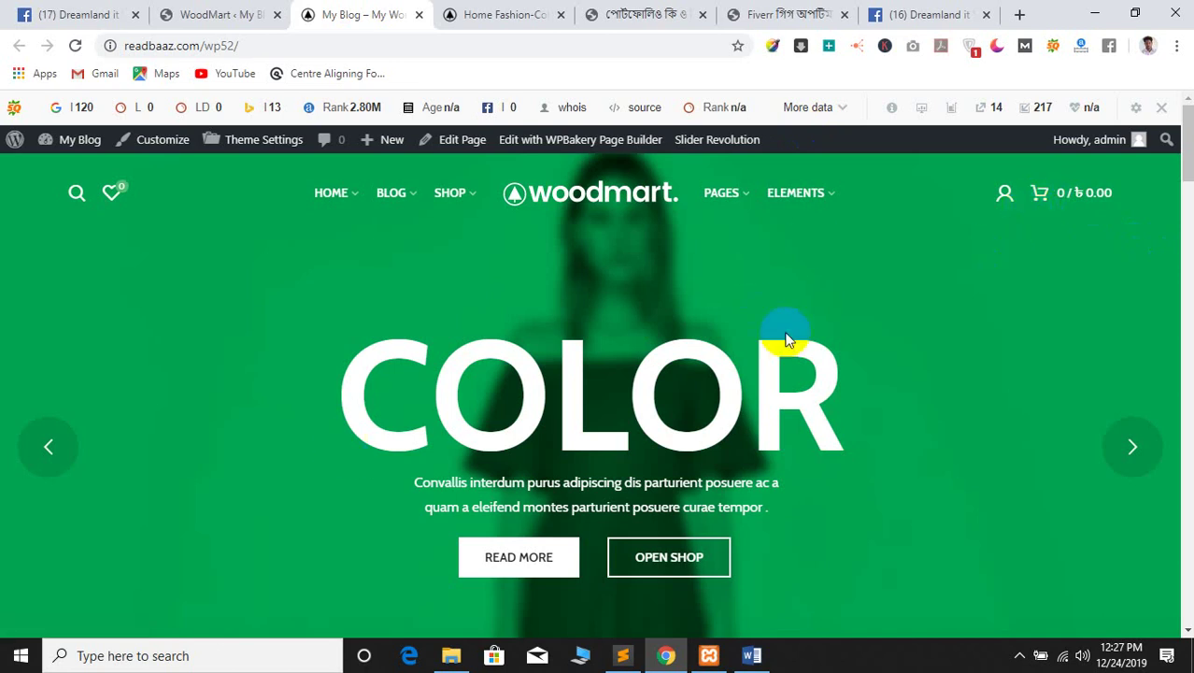
pyautogui.click(512, 14)
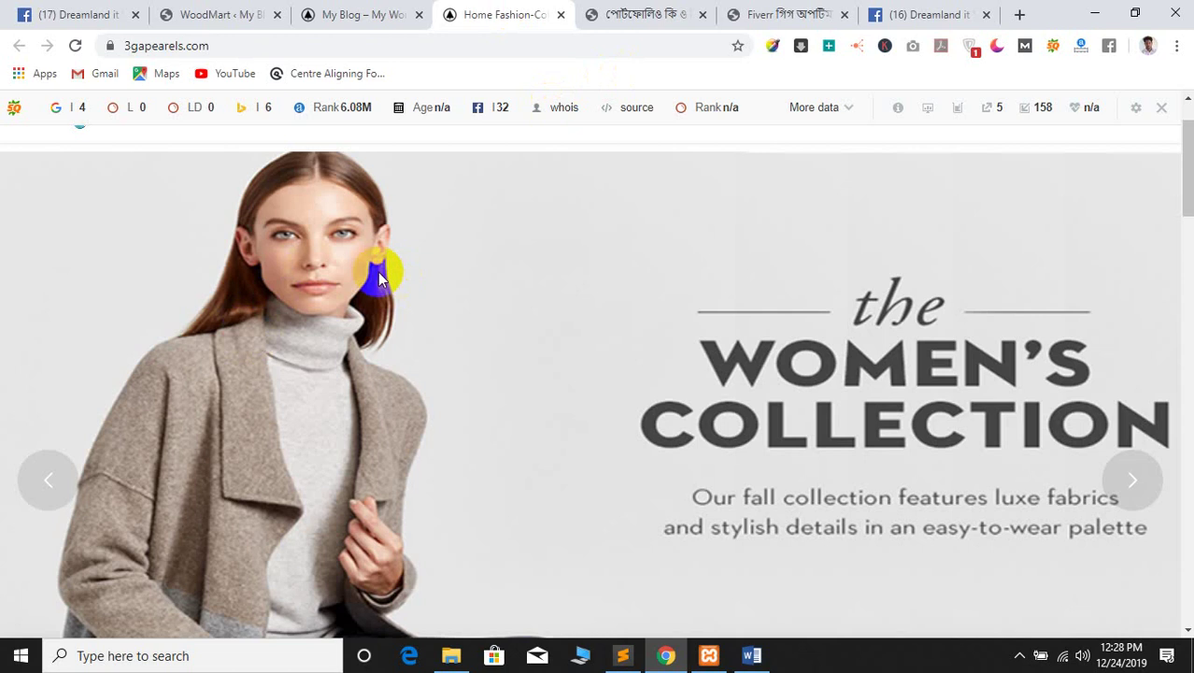
pyautogui.scroll(2, 379, 276)
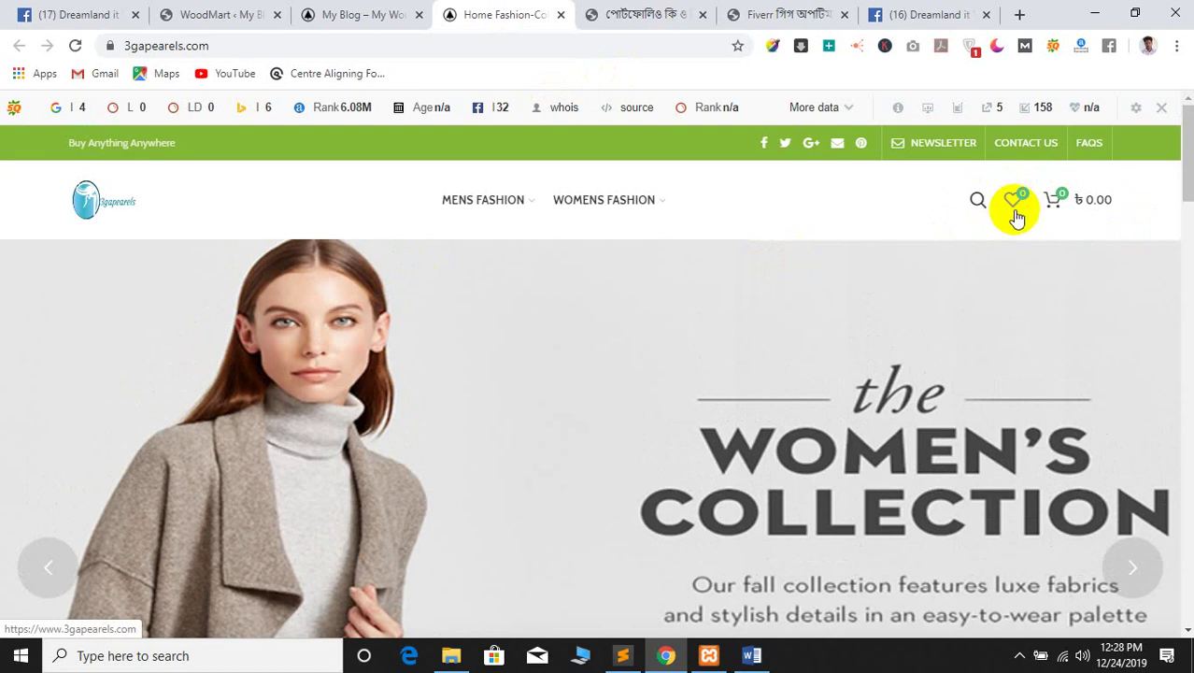
pyautogui.click(333, 14)
pyautogui.click(266, 11)
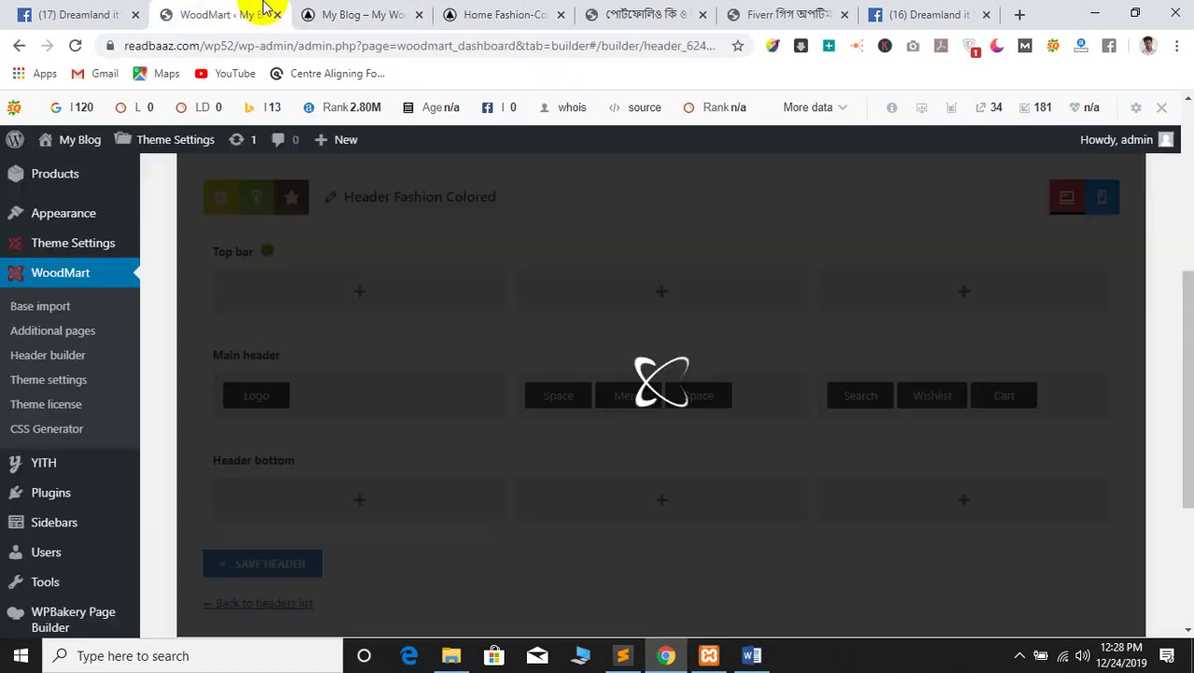
pyautogui.scroll(4, 589, 261)
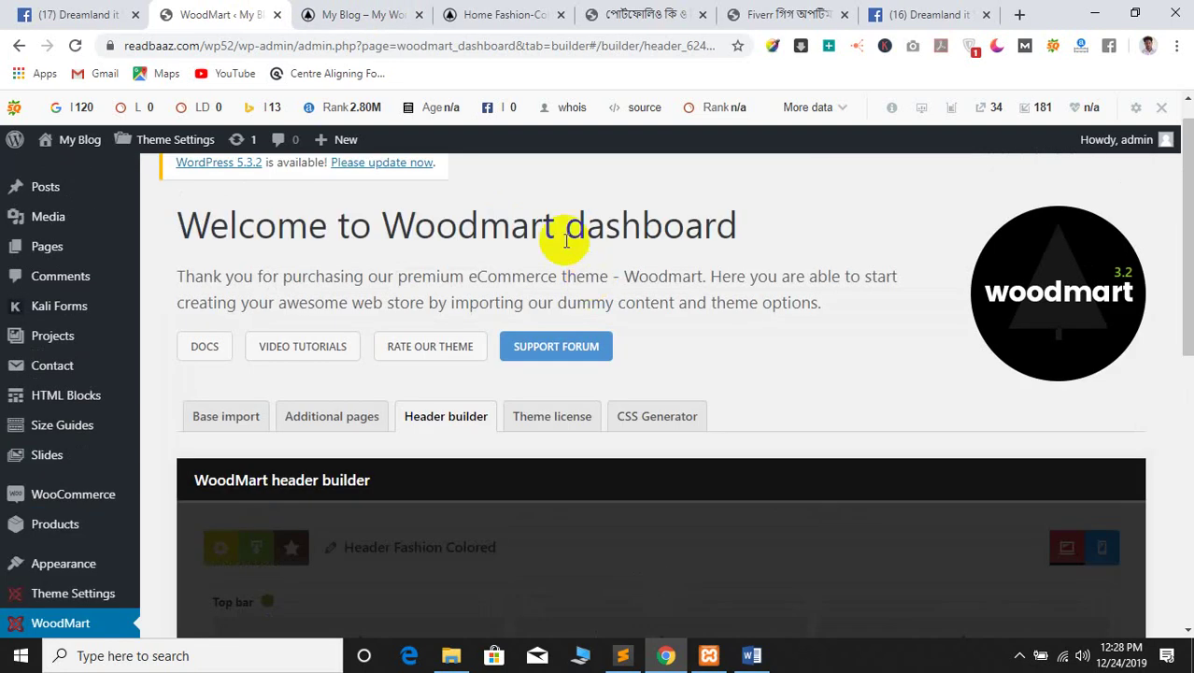
pyautogui.scroll(-6, 505, 241)
pyautogui.scroll(6, 480, 242)
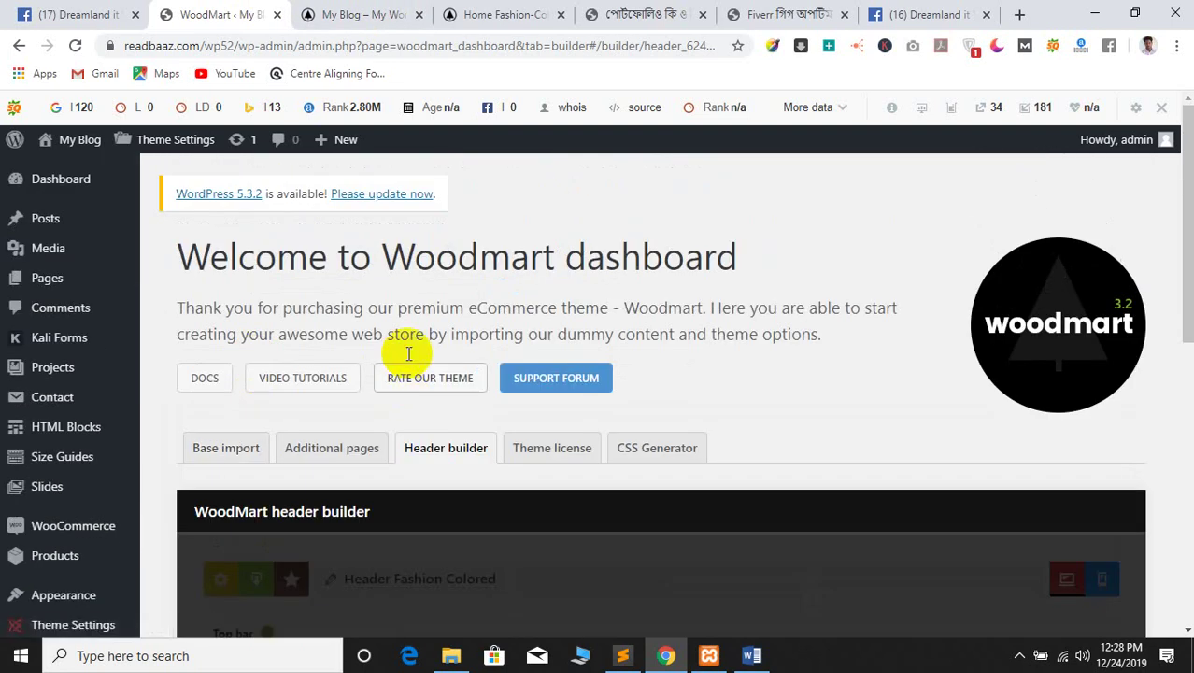
pyautogui.scroll(-5, 285, 206)
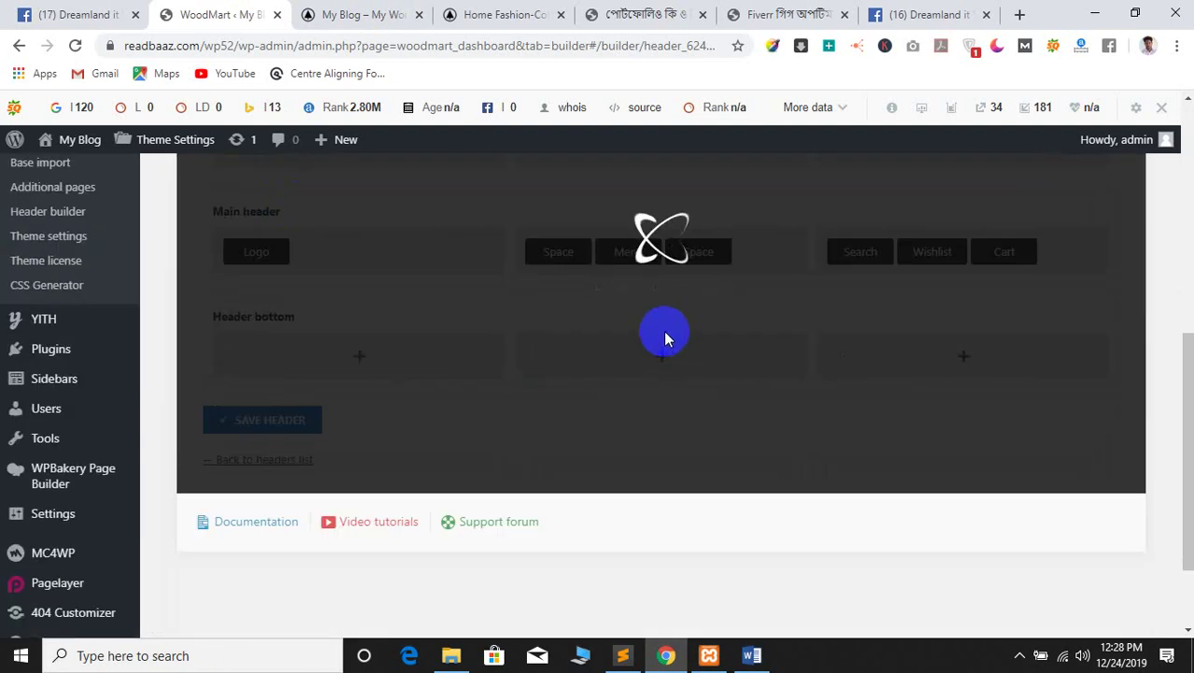
pyautogui.scroll(2, 713, 359)
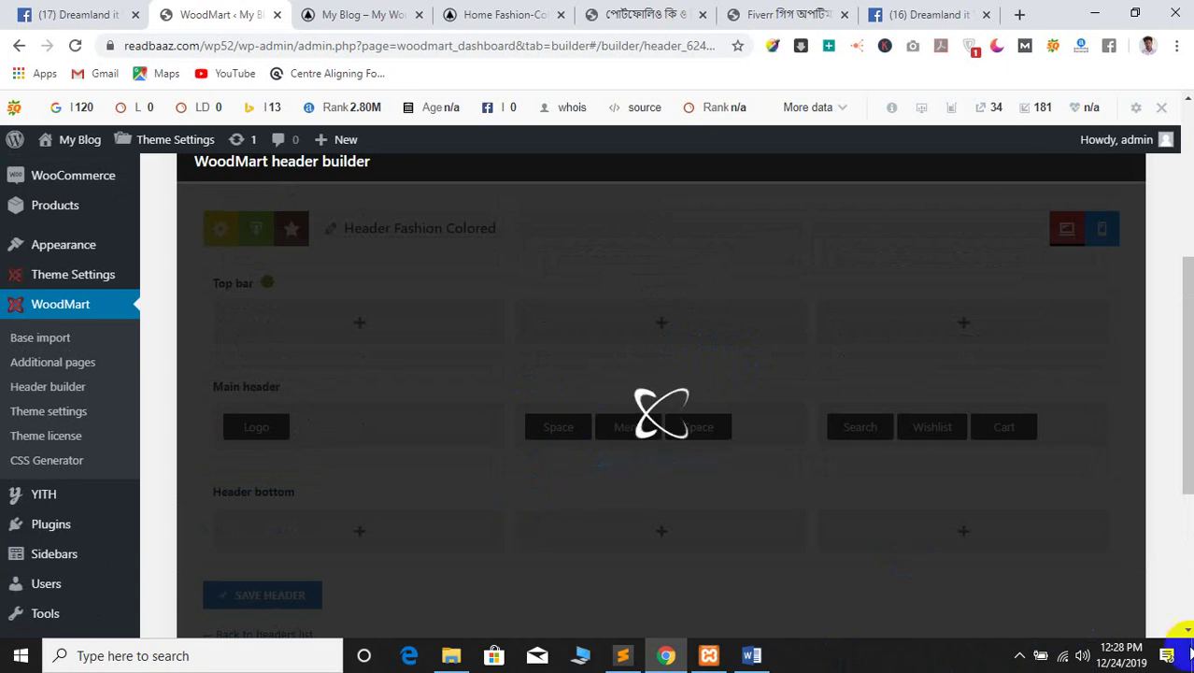
pyautogui.click(1062, 656)
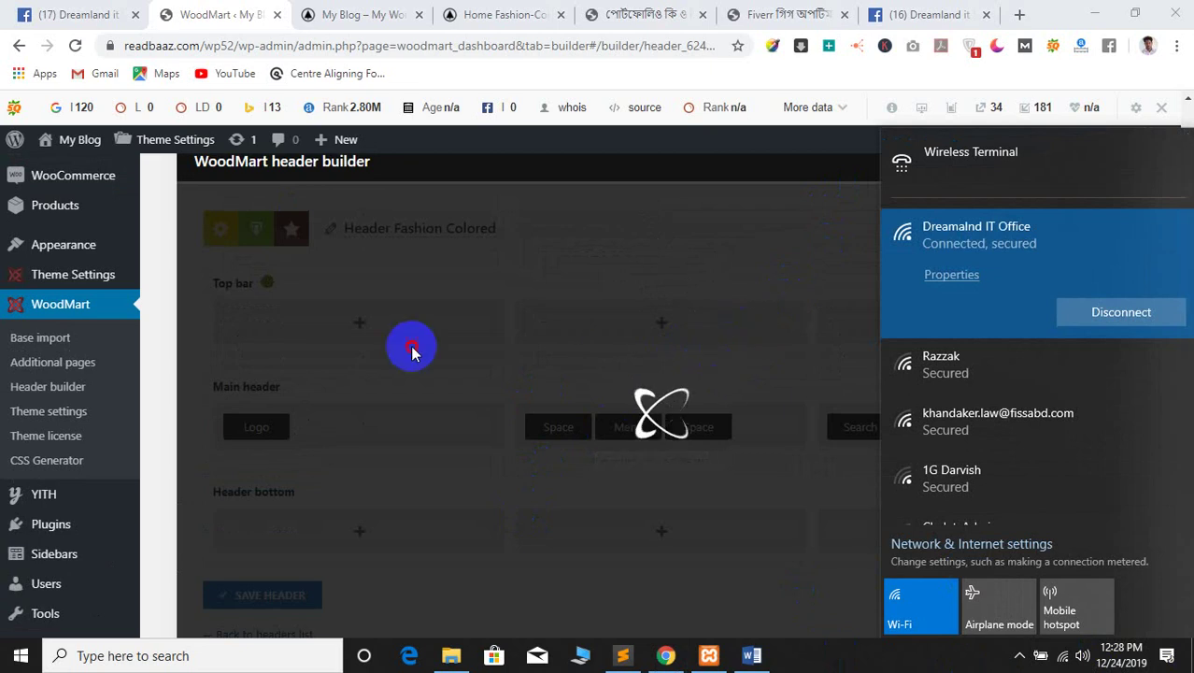
pyautogui.click(374, 11)
pyautogui.click(464, 10)
pyautogui.click(292, 18)
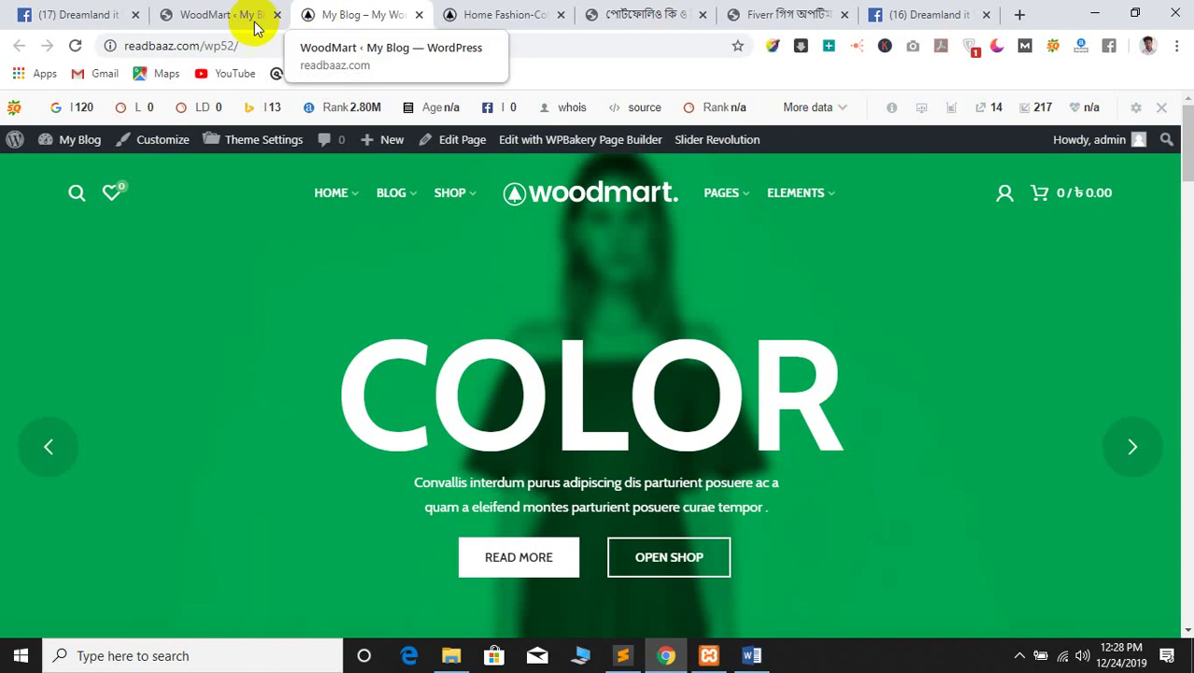
pyautogui.click(76, 45)
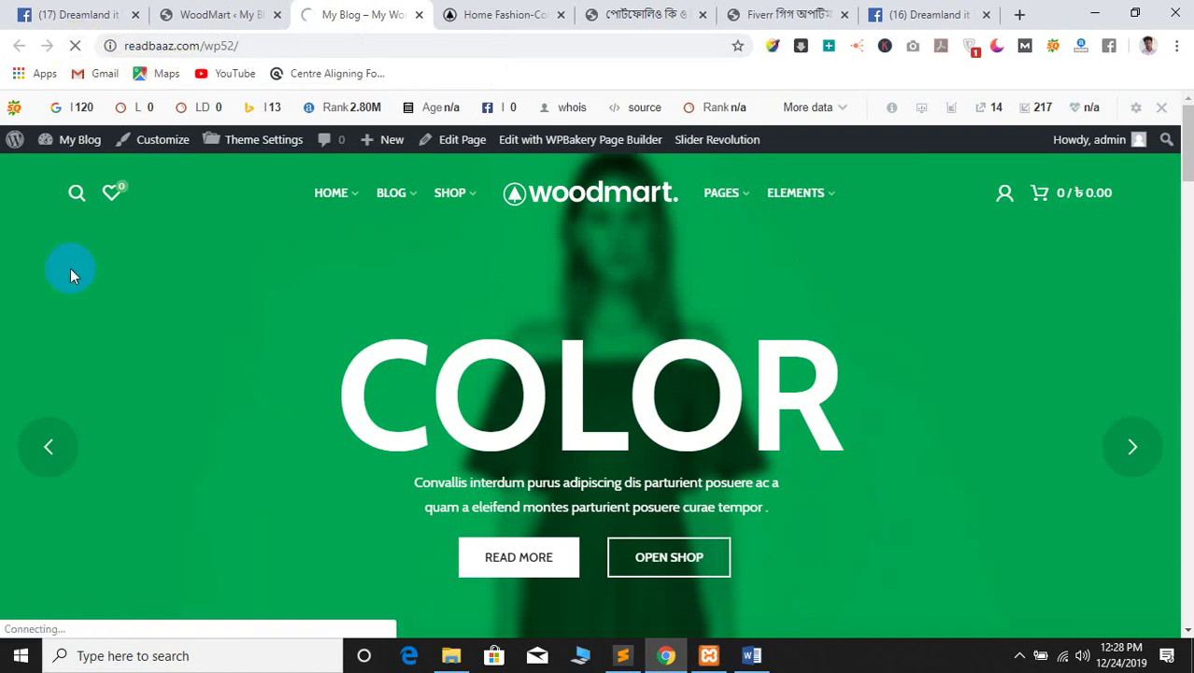
pyautogui.click(168, 13)
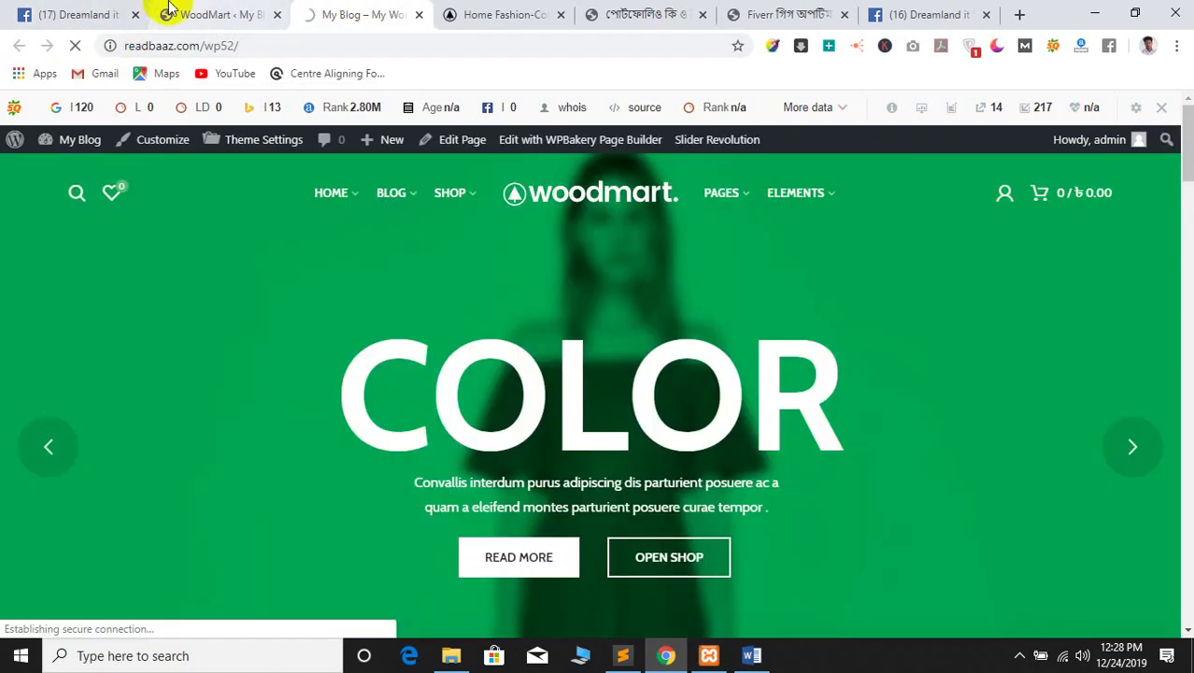
pyautogui.scroll(-7, 336, 354)
pyautogui.scroll(6, 140, 359)
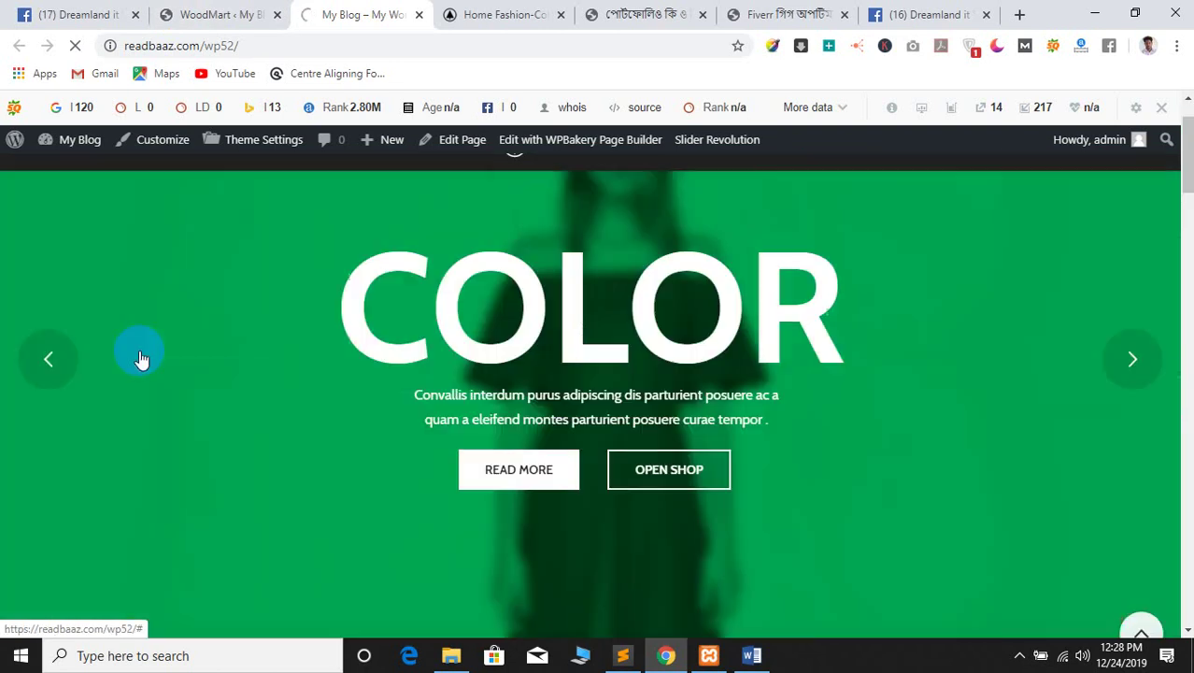
pyautogui.click(246, 12)
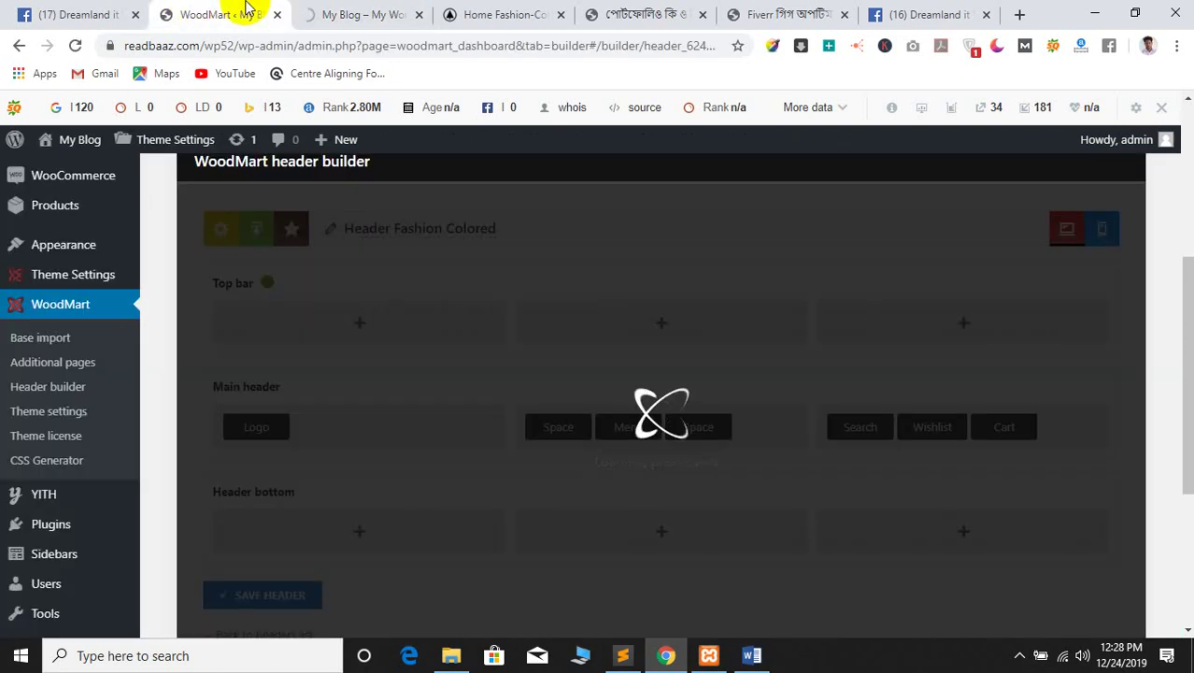
pyautogui.scroll(-3, 492, 353)
pyautogui.scroll(4, 505, 355)
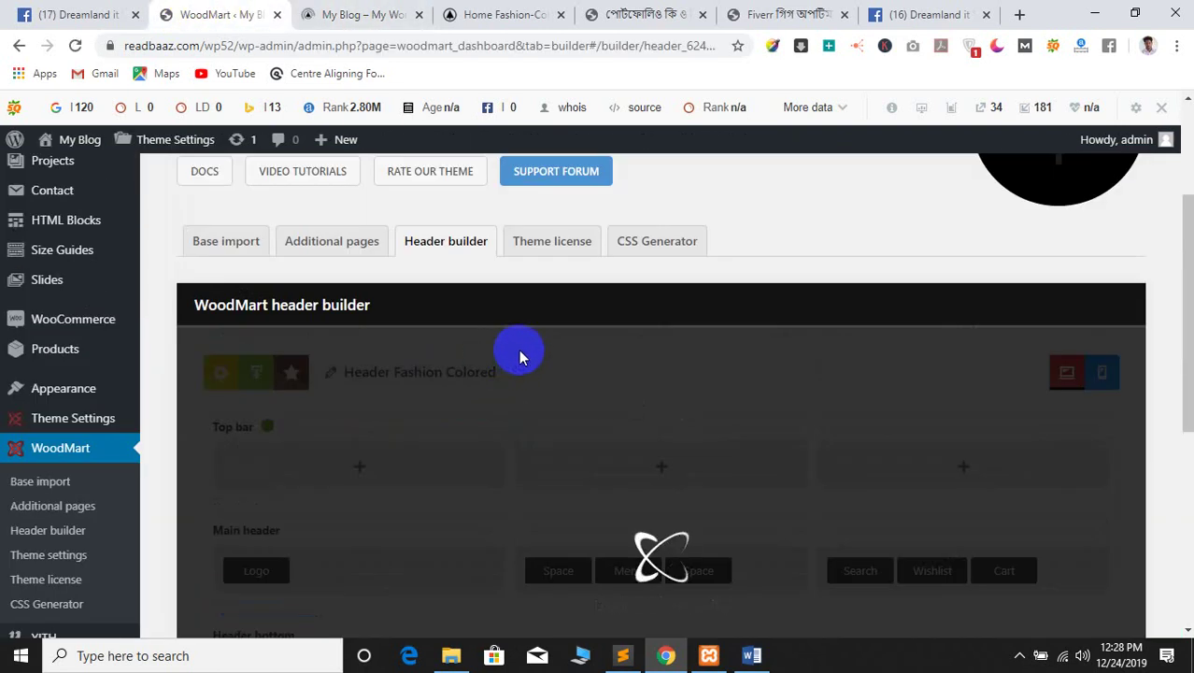
pyautogui.scroll(-3, 584, 371)
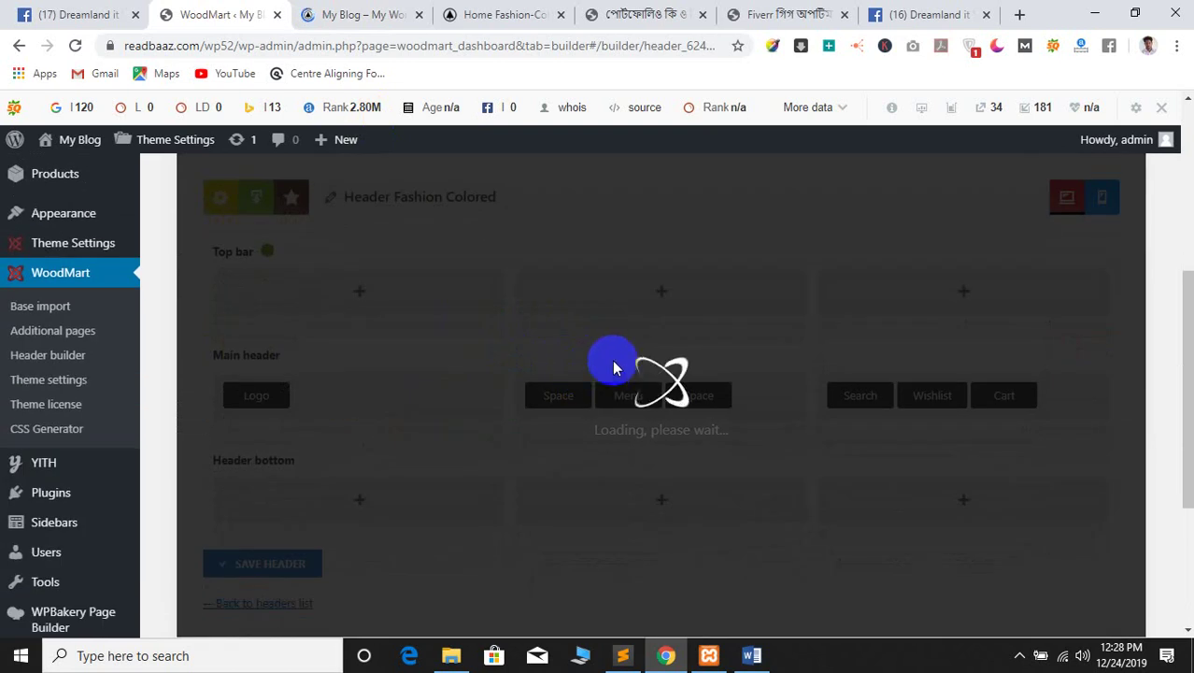
pyautogui.click(383, 10)
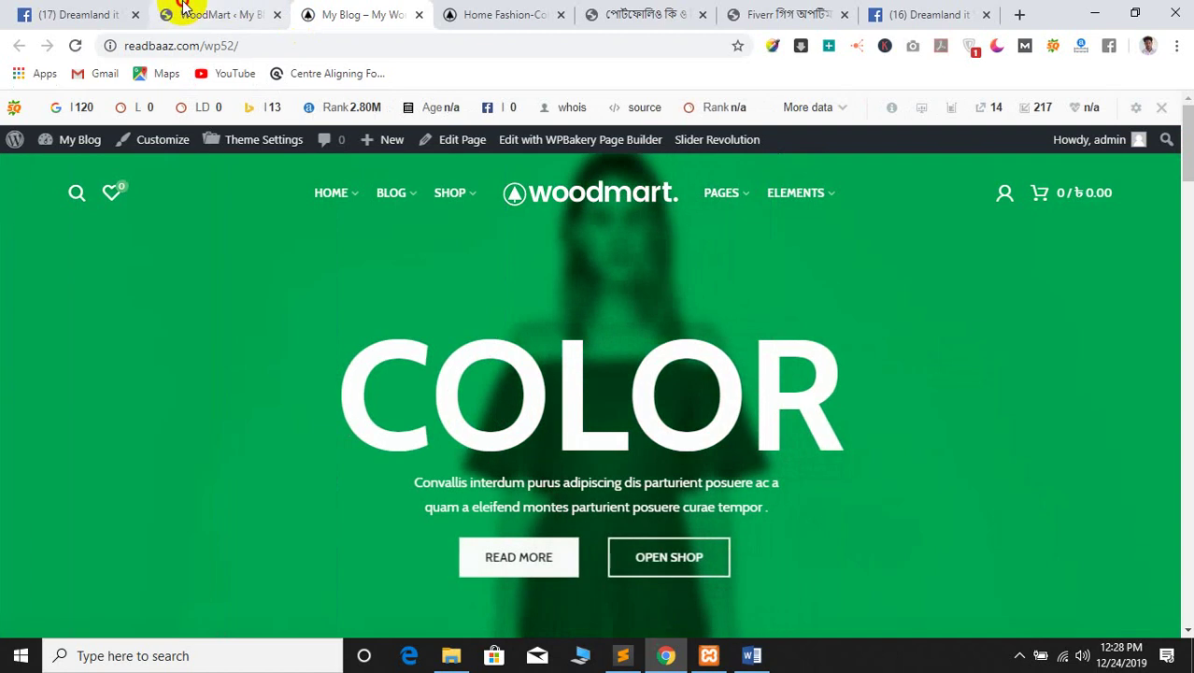
pyautogui.click(184, 11)
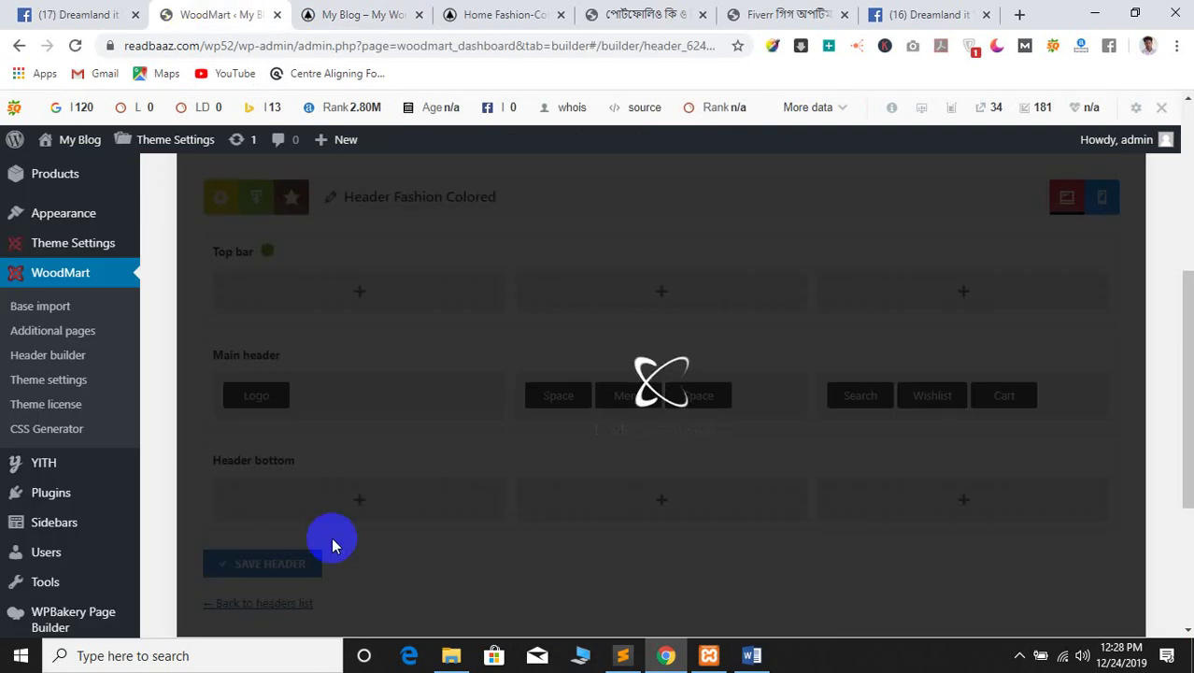
pyautogui.scroll(-3, 612, 495)
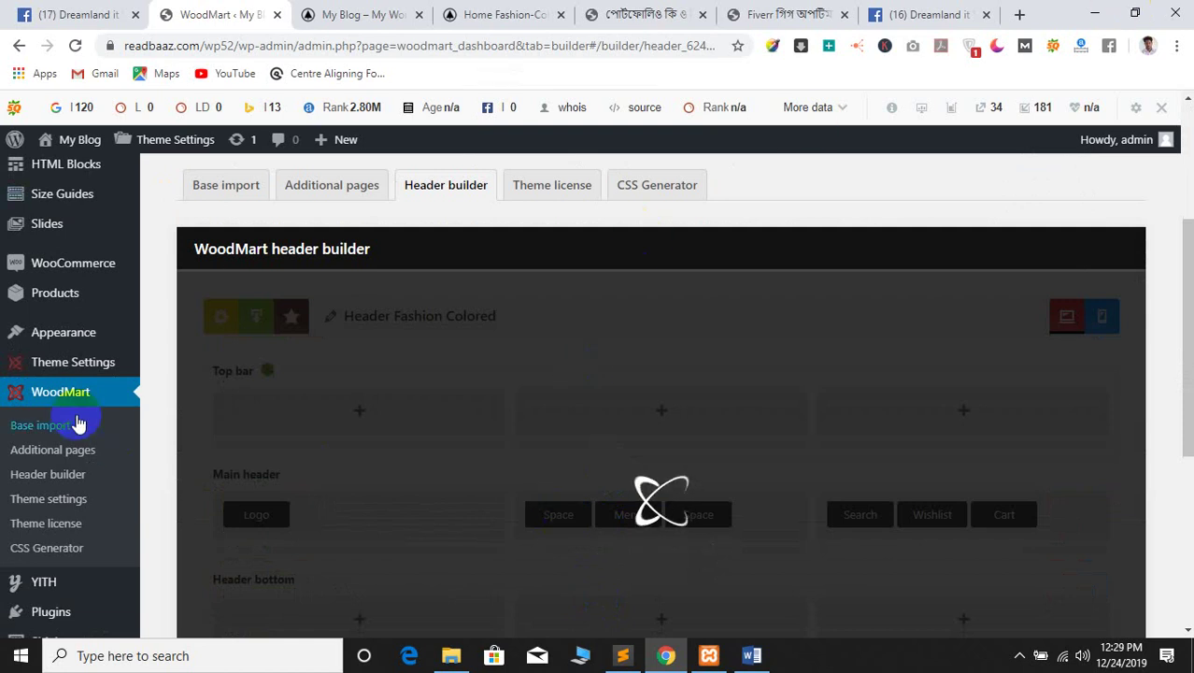
# Reopen Header Fashion Colored, moving Logo left and Search and Wishlist to the right column
pyautogui.click(28, 483)
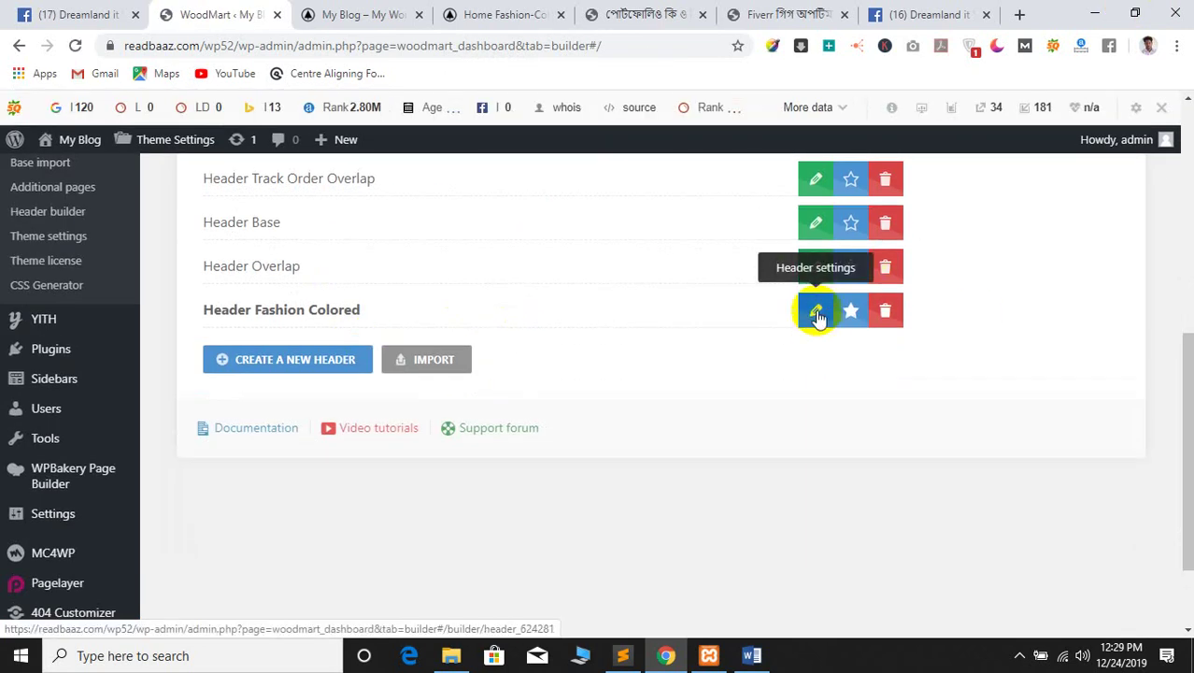
pyautogui.click(816, 308)
pyautogui.scroll(3, 516, 353)
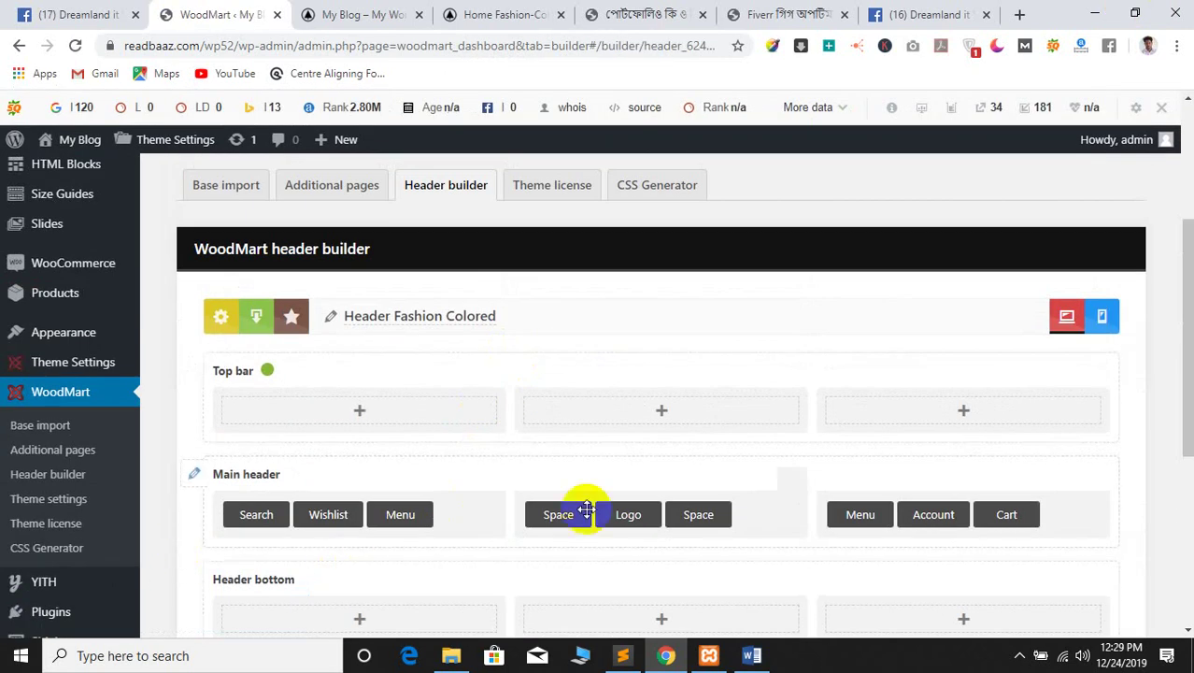
pyautogui.moveTo(628, 512); pyautogui.dragTo(425, 510)
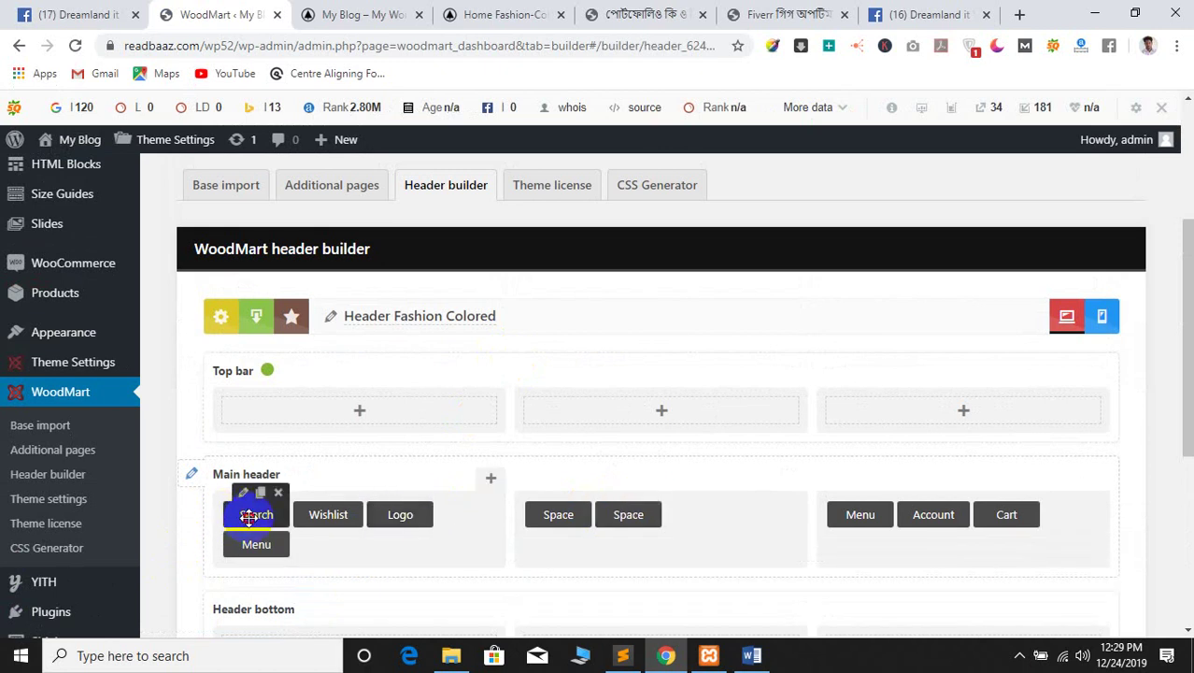
pyautogui.moveTo(249, 520); pyautogui.dragTo(869, 540)
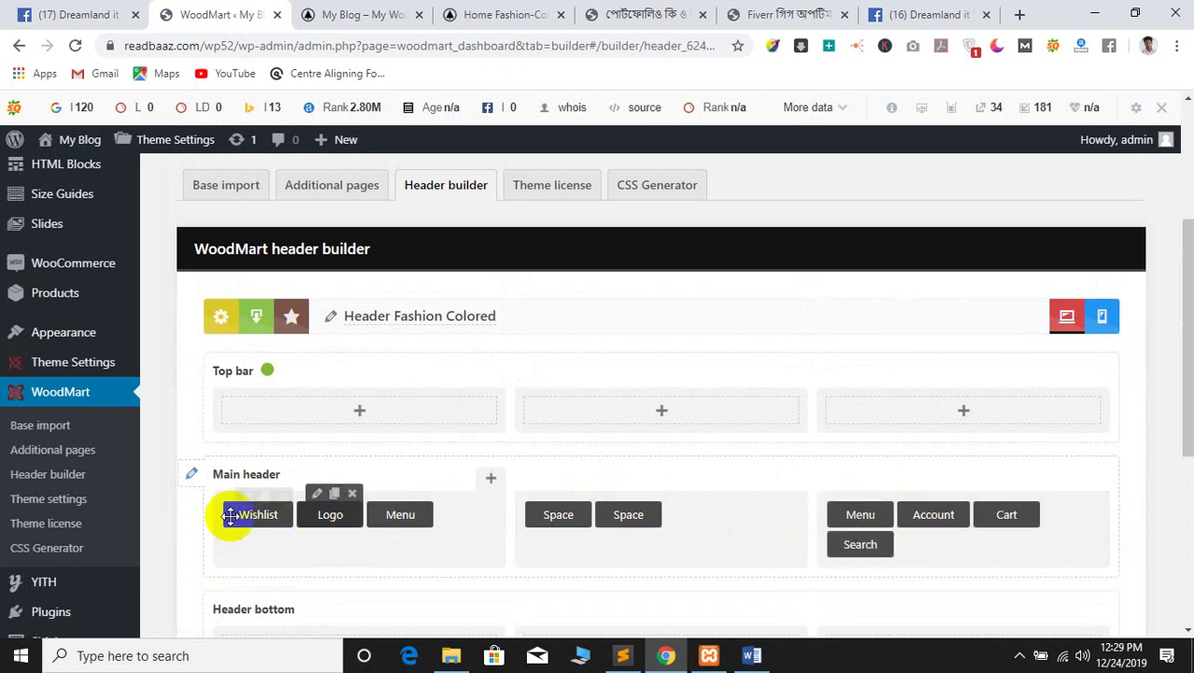
pyautogui.moveTo(232, 515); pyautogui.dragTo(869, 542)
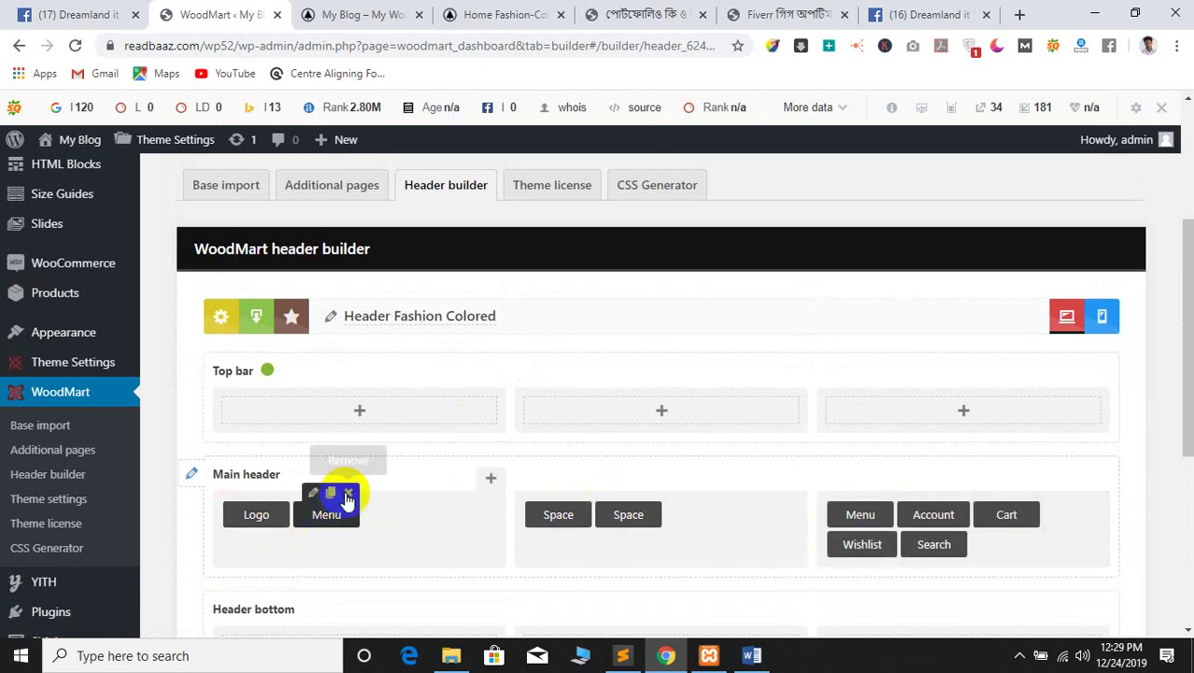
# Replace the left Menu with a centred Menu between Spaces, put Search first, and save
pyautogui.click(347, 493)
pyautogui.click(684, 141)
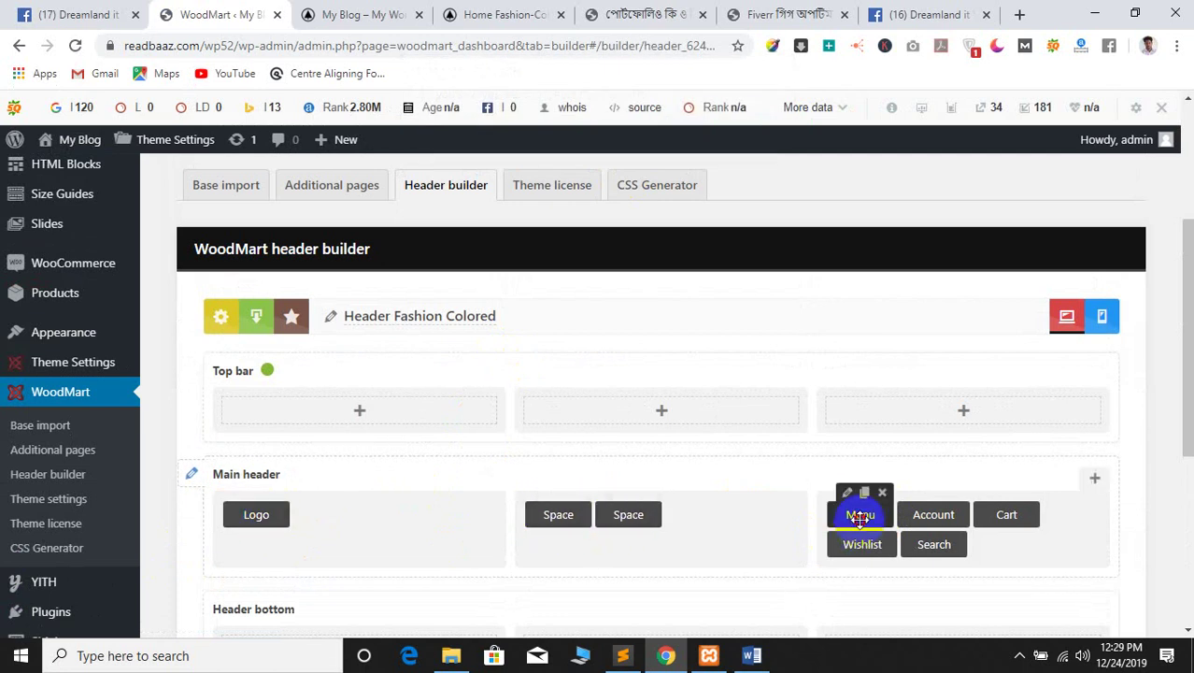
pyautogui.moveTo(860, 517); pyautogui.dragTo(628, 516)
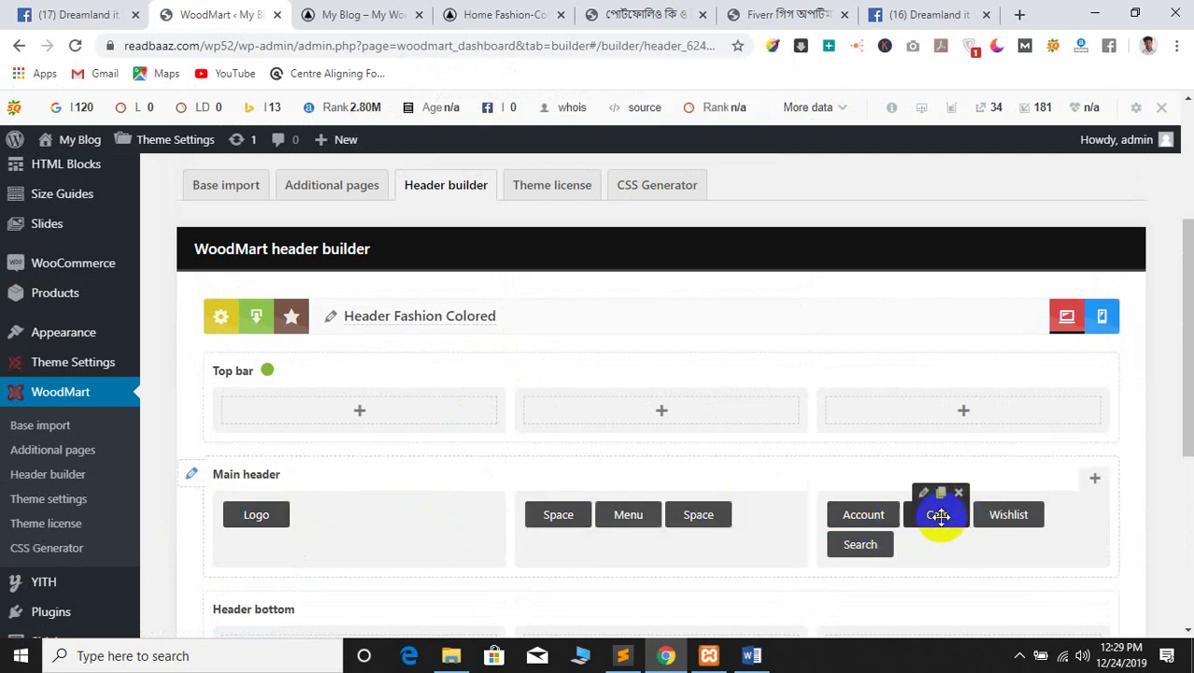
pyautogui.moveTo(860, 544); pyautogui.dragTo(845, 520)
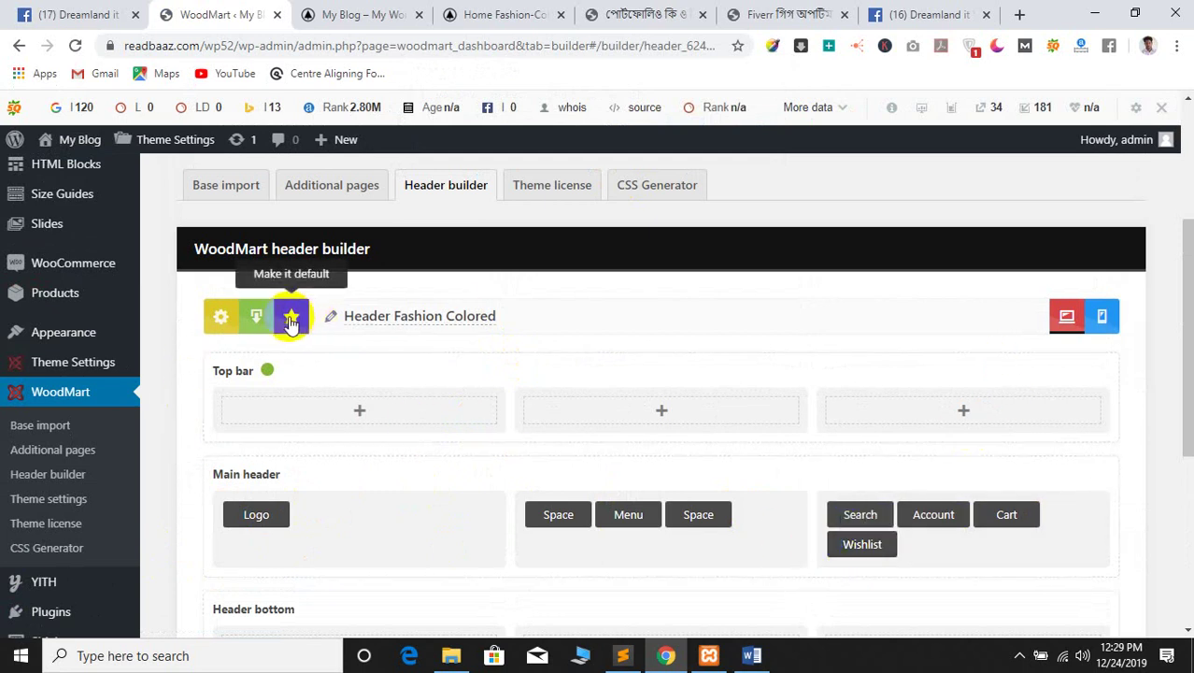
pyautogui.scroll(-4, 887, 411)
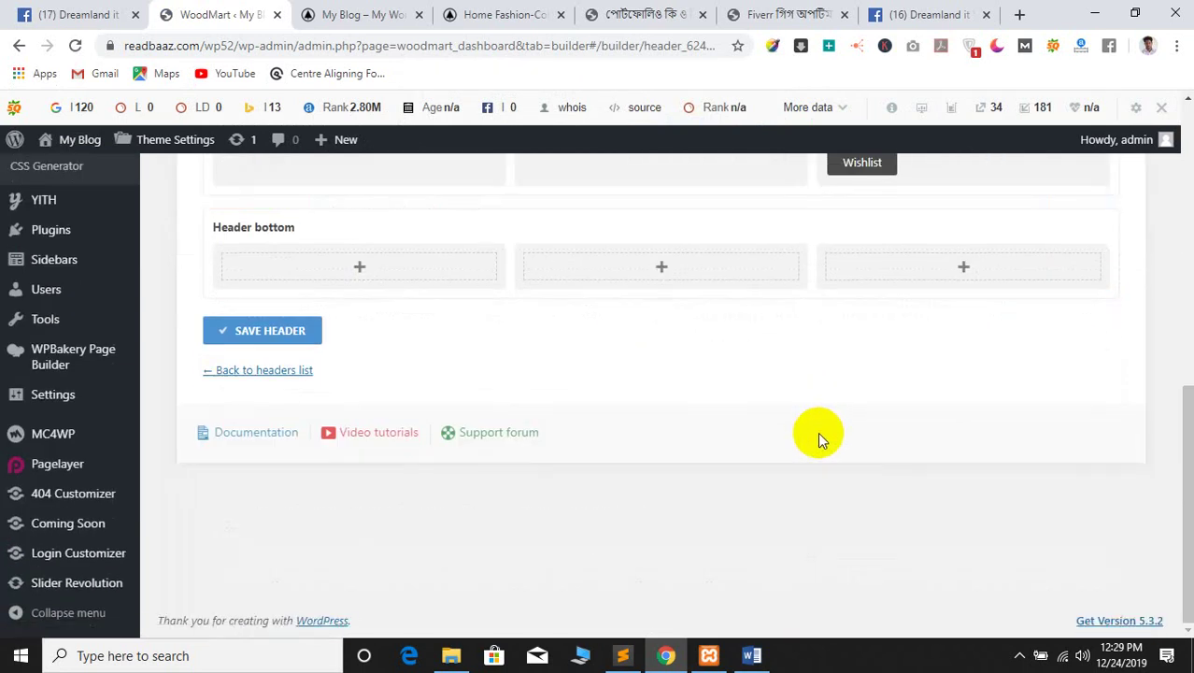
pyautogui.click(270, 330)
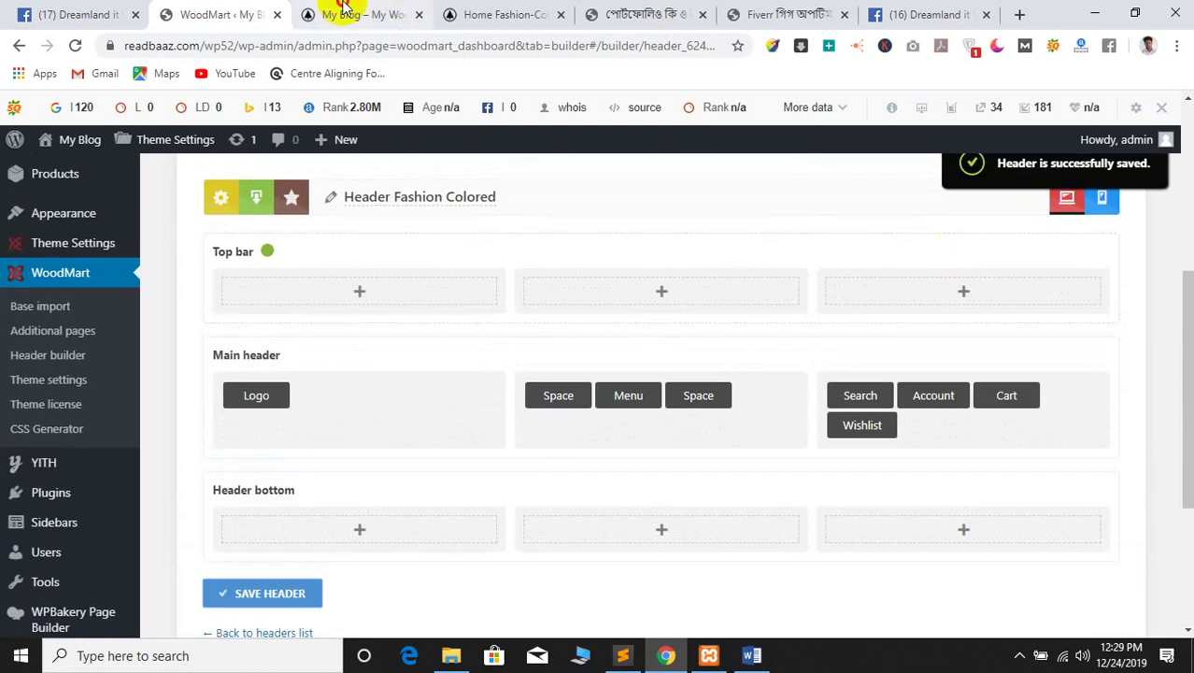
pyautogui.click(344, 12)
# Reload the live homepage to check the new header
pyautogui.click(75, 44)
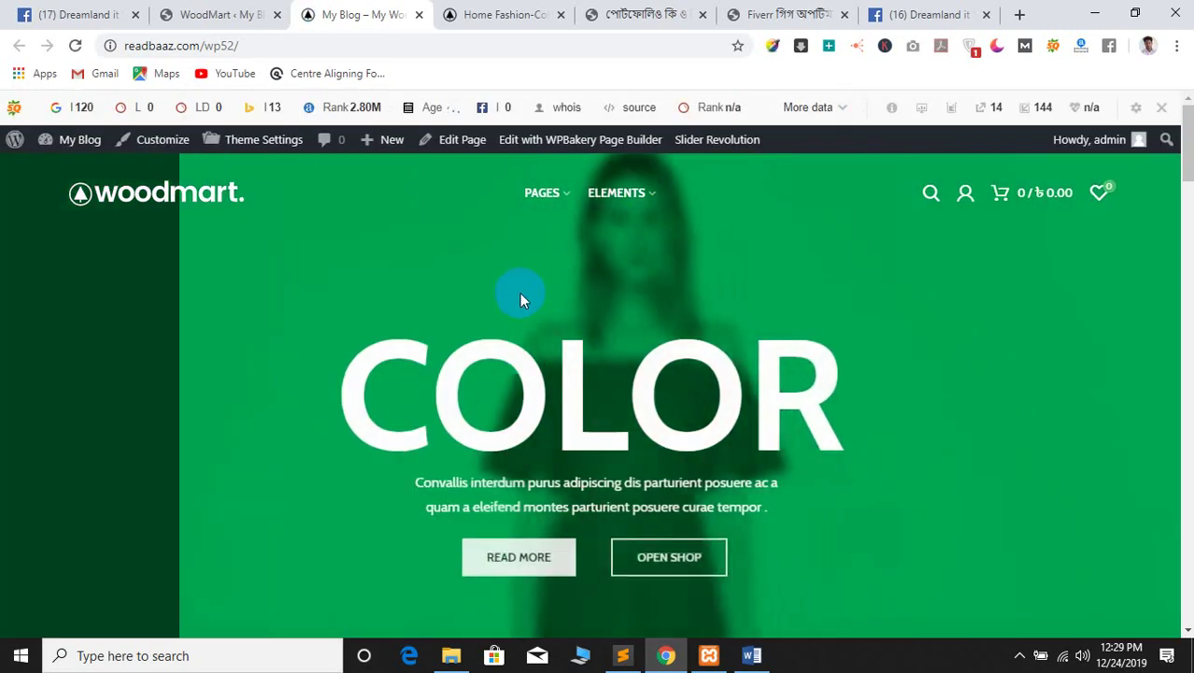
pyautogui.moveTo(955, 199)
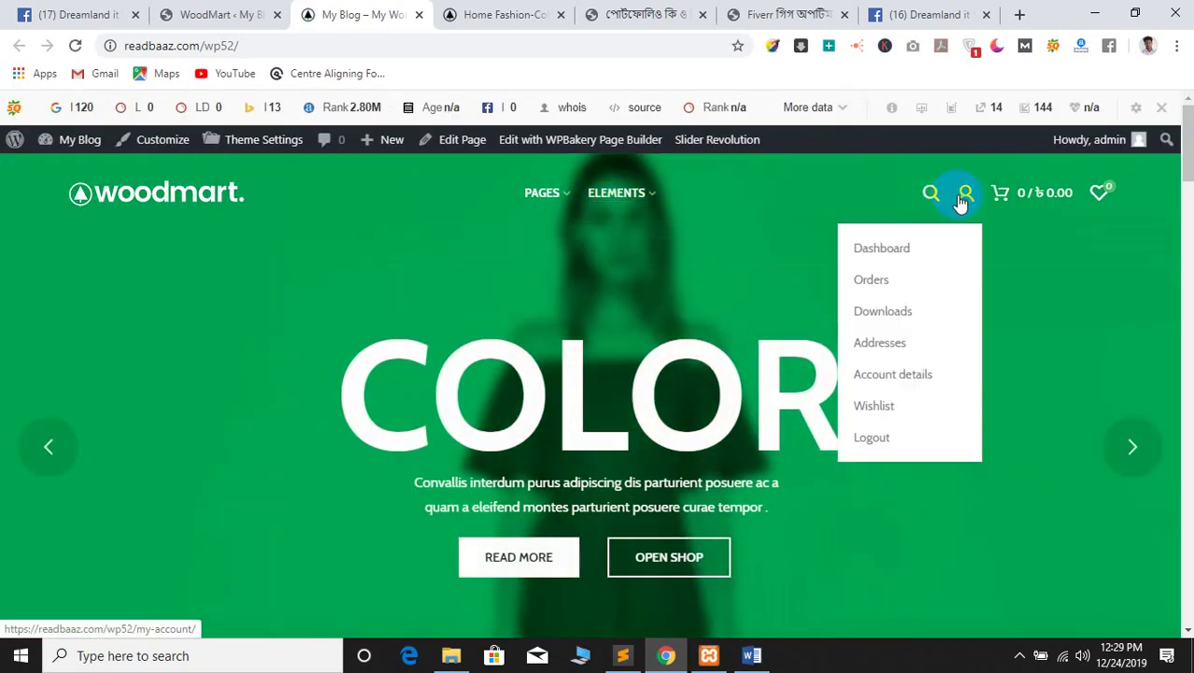
pyautogui.click(238, 14)
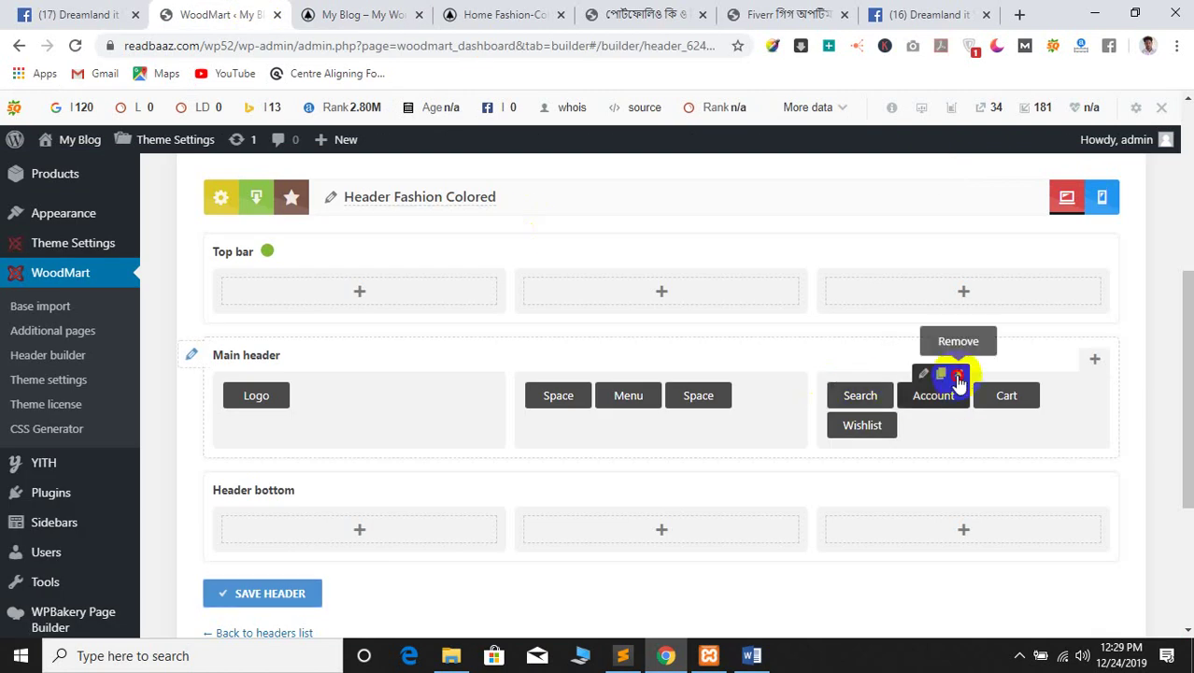
# Delete the Account element, save the header, and switch to the mobile layout
pyautogui.click(958, 373)
pyautogui.click(676, 147)
pyautogui.click(246, 564)
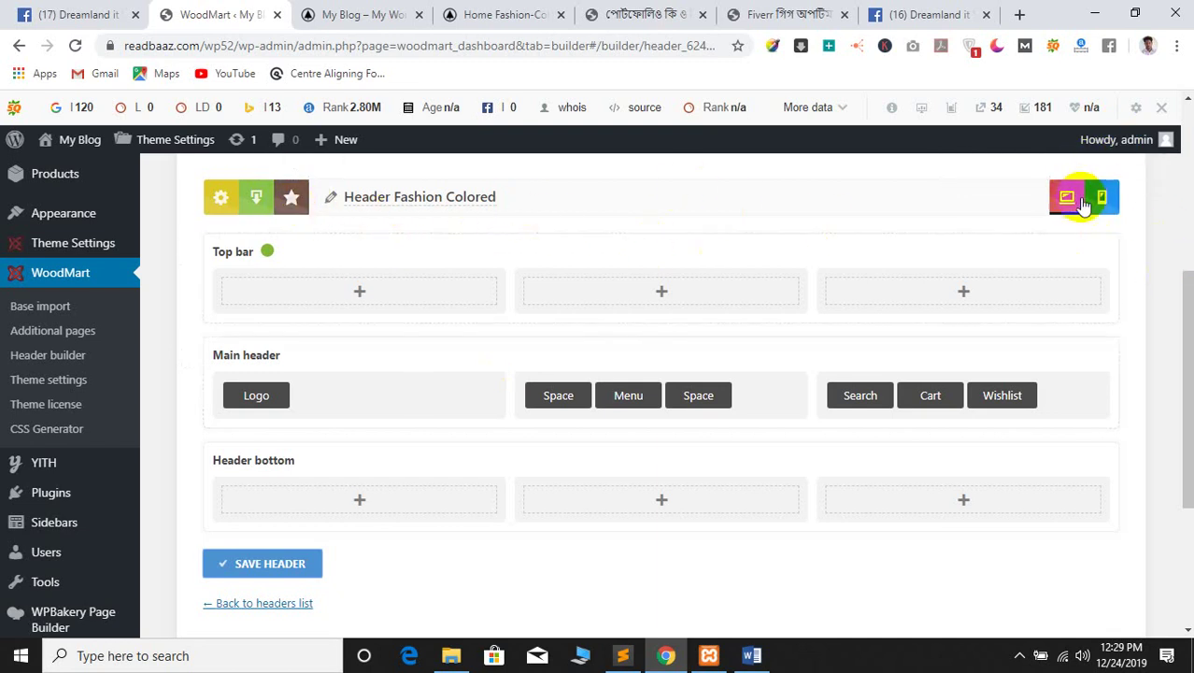
pyautogui.click(1103, 198)
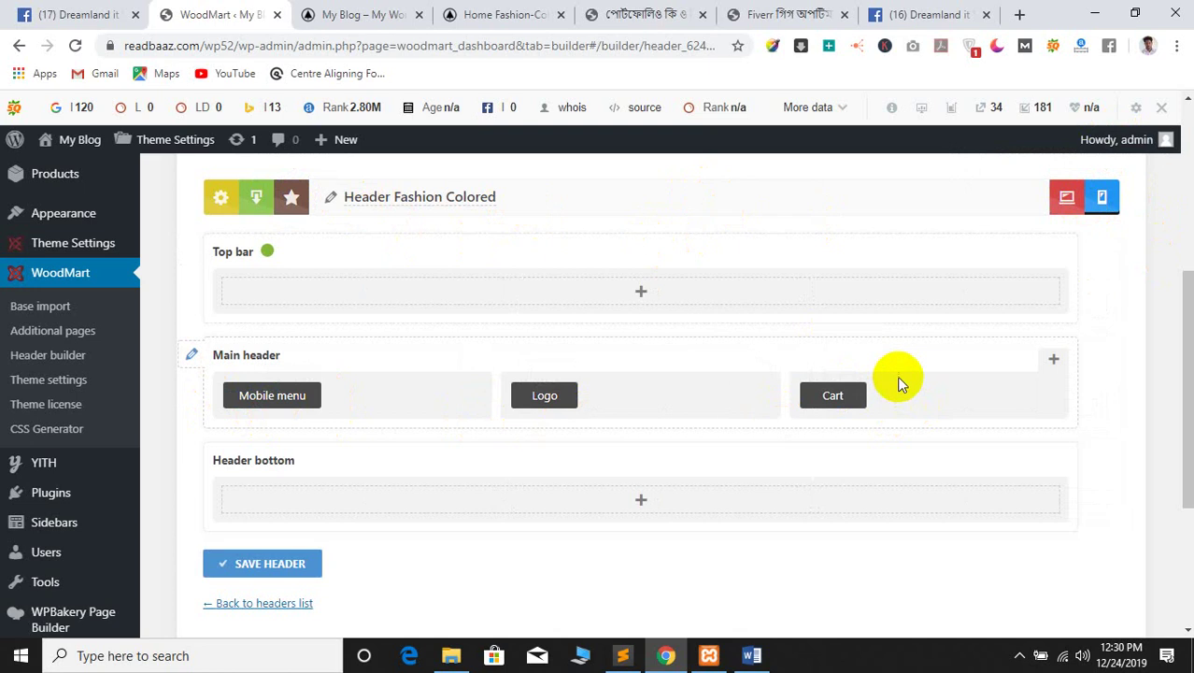
# Switch the header builder back to the desktop layout
pyautogui.scroll(1, 896, 383)
pyautogui.click(1066, 284)
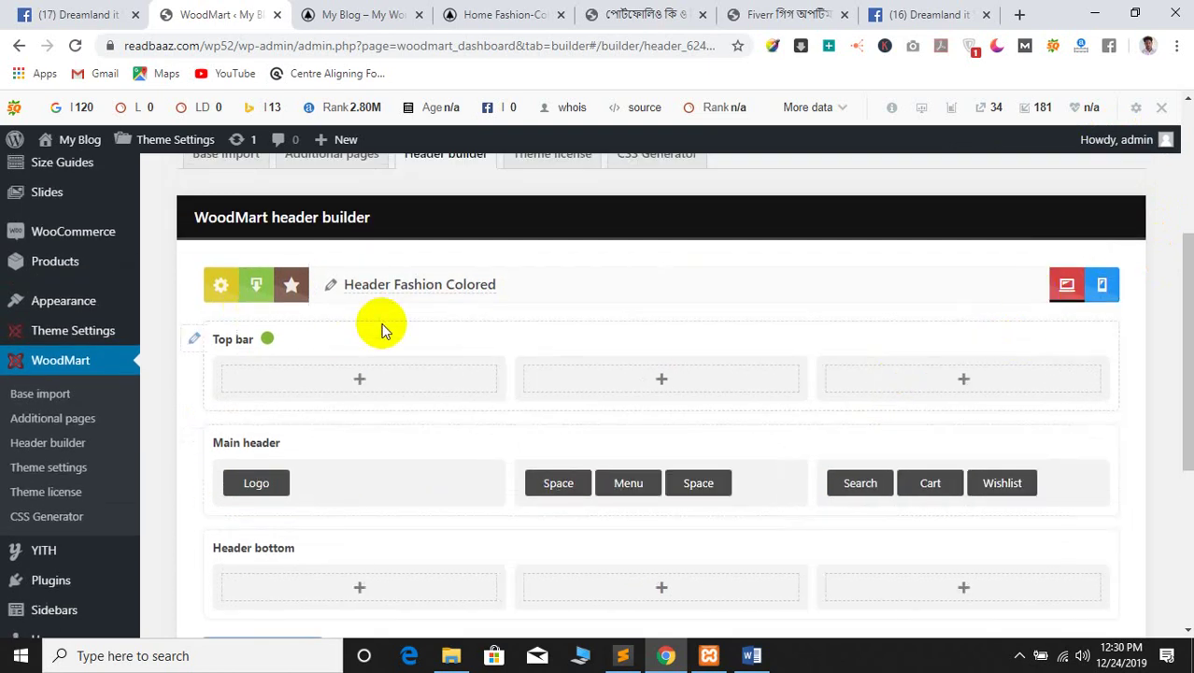
pyautogui.scroll(-4, 306, 431)
pyautogui.scroll(4, 309, 429)
pyautogui.scroll(-4, 309, 428)
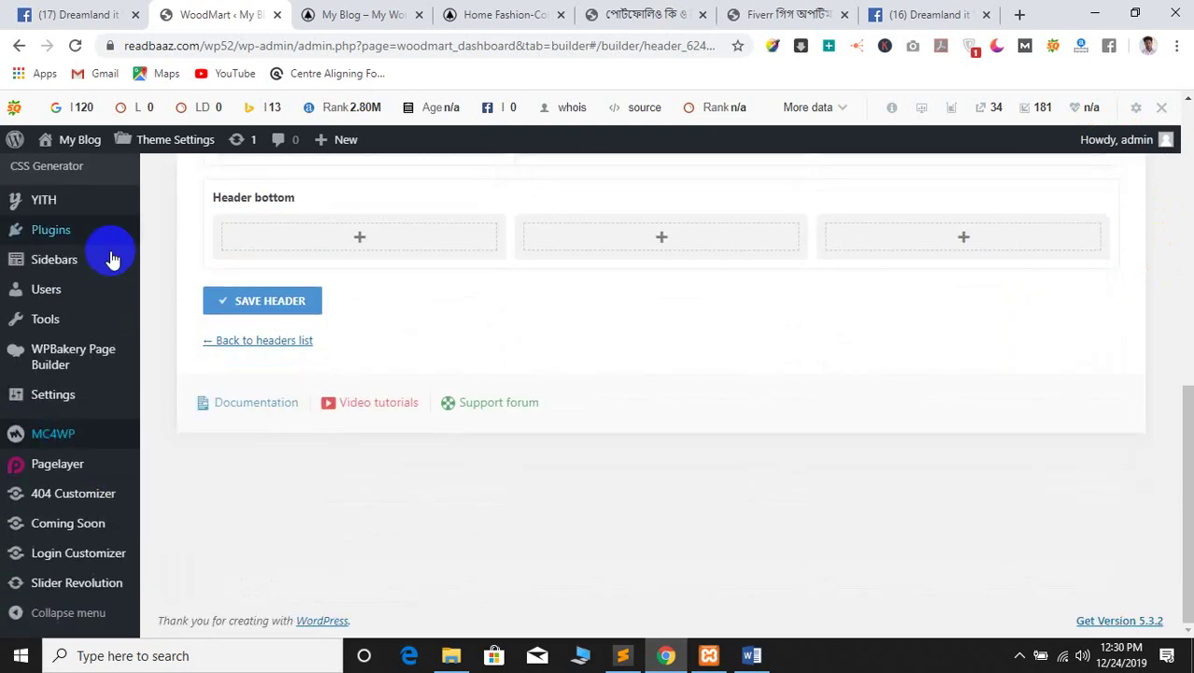
pyautogui.scroll(3, 111, 259)
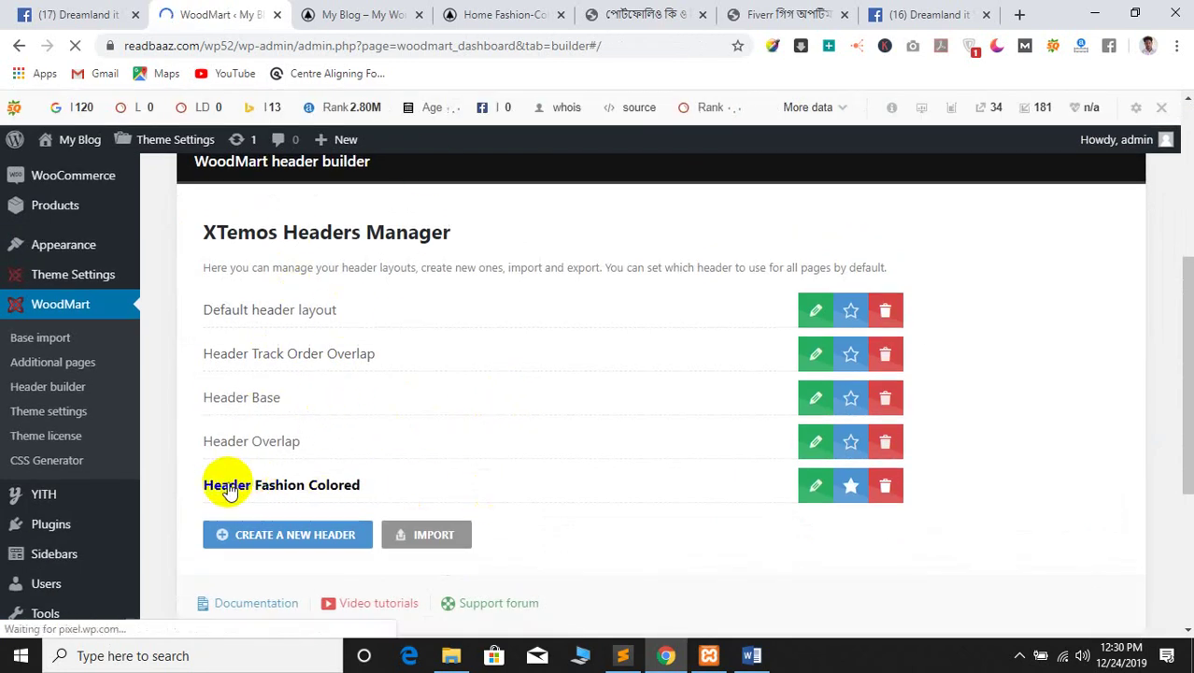
# Reopen Header Fashion Colored, show its mobile layout, and save the header
pyautogui.click(815, 487)
pyautogui.scroll(-5, 372, 429)
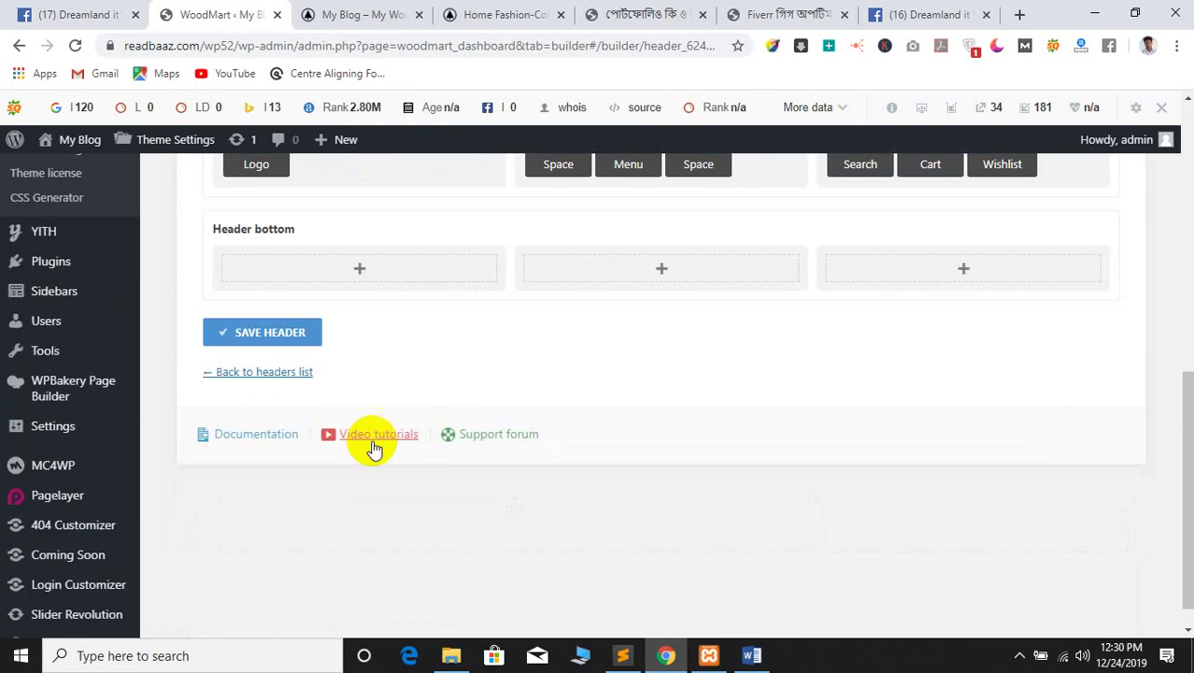
pyautogui.scroll(4, 336, 402)
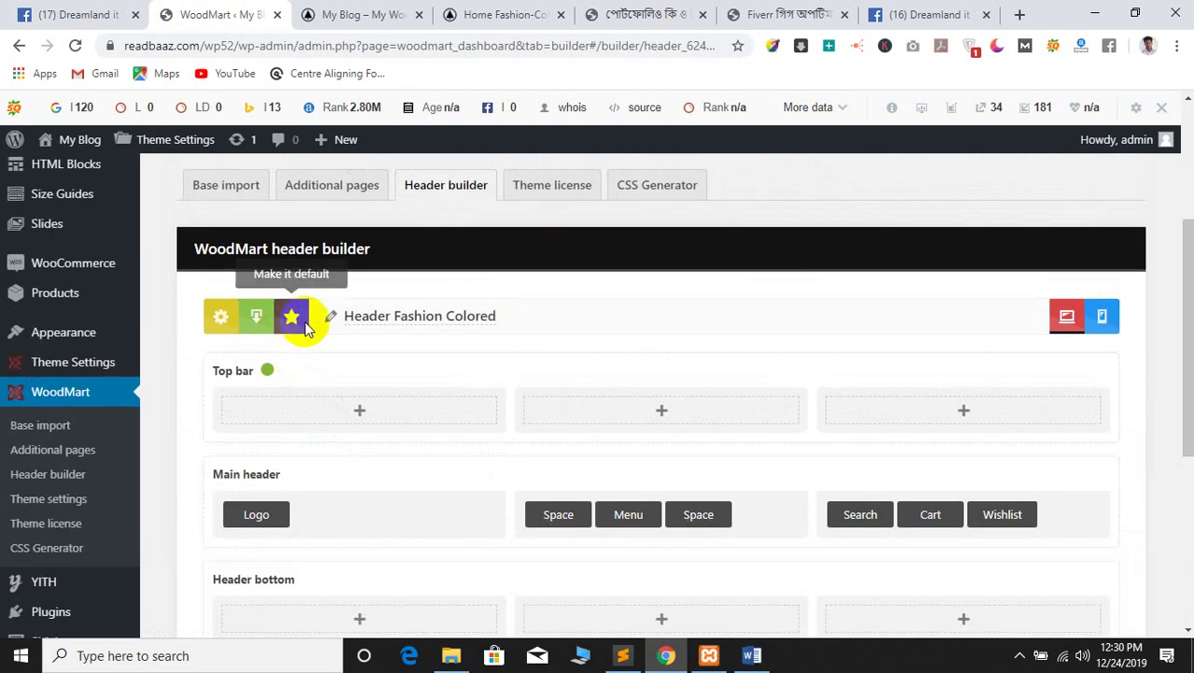
pyautogui.scroll(-2, 747, 401)
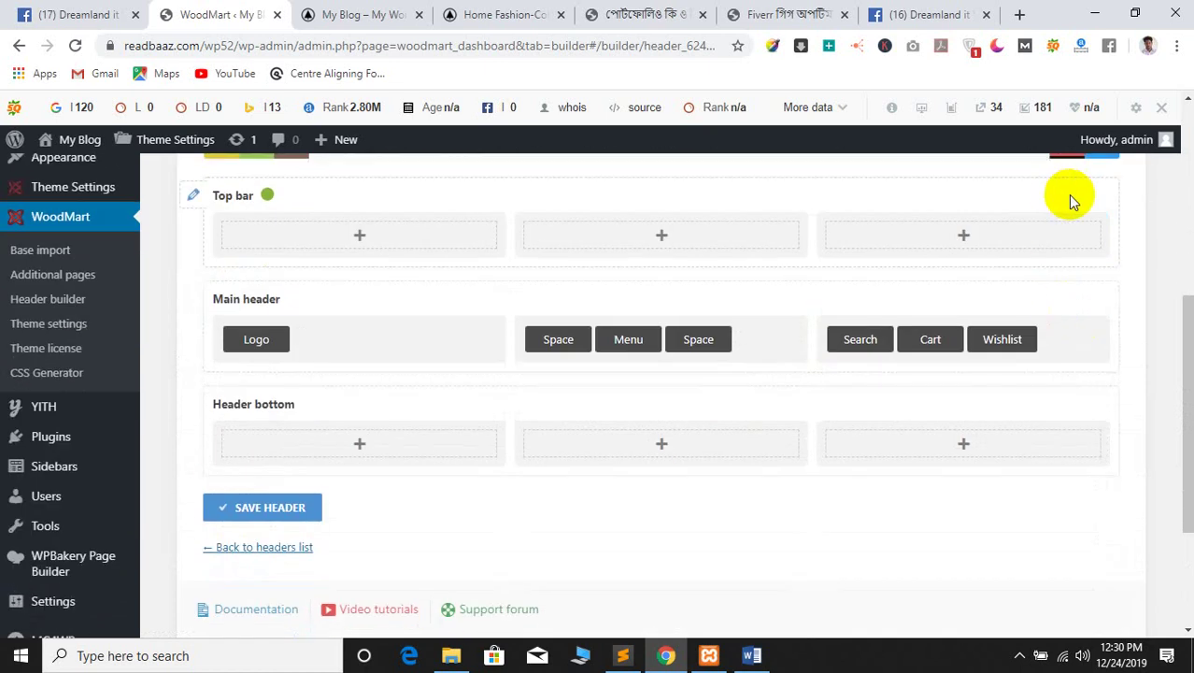
pyautogui.scroll(2, 1074, 243)
pyautogui.click(1102, 318)
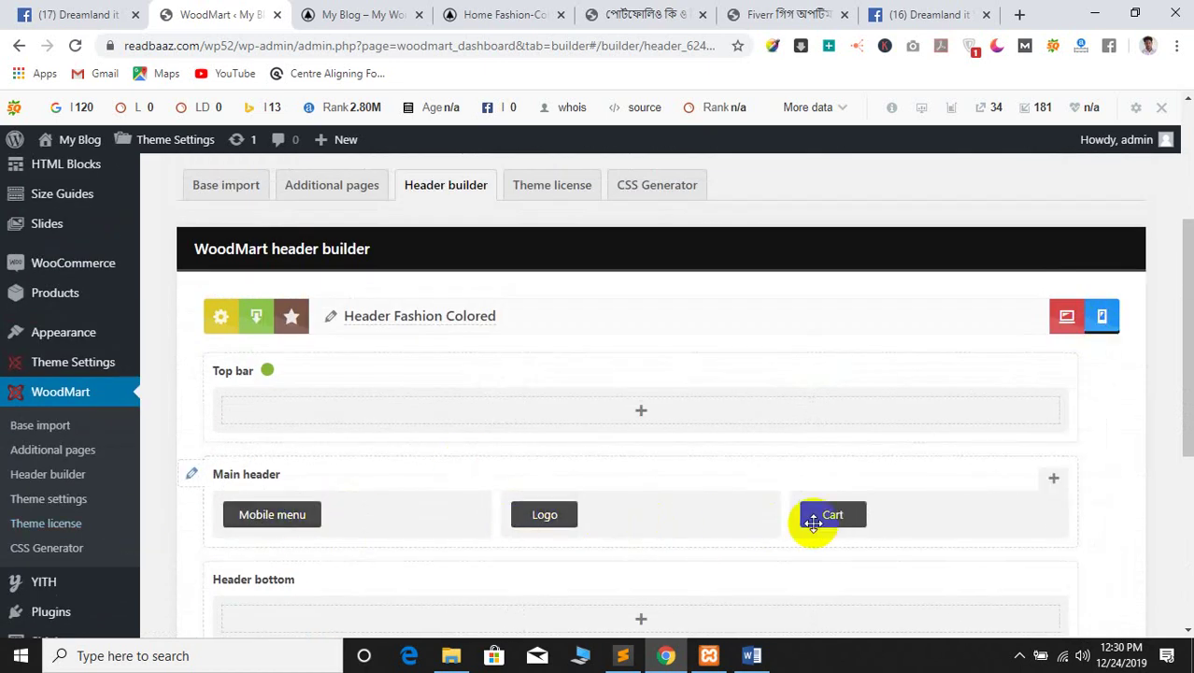
pyautogui.scroll(-4, 582, 523)
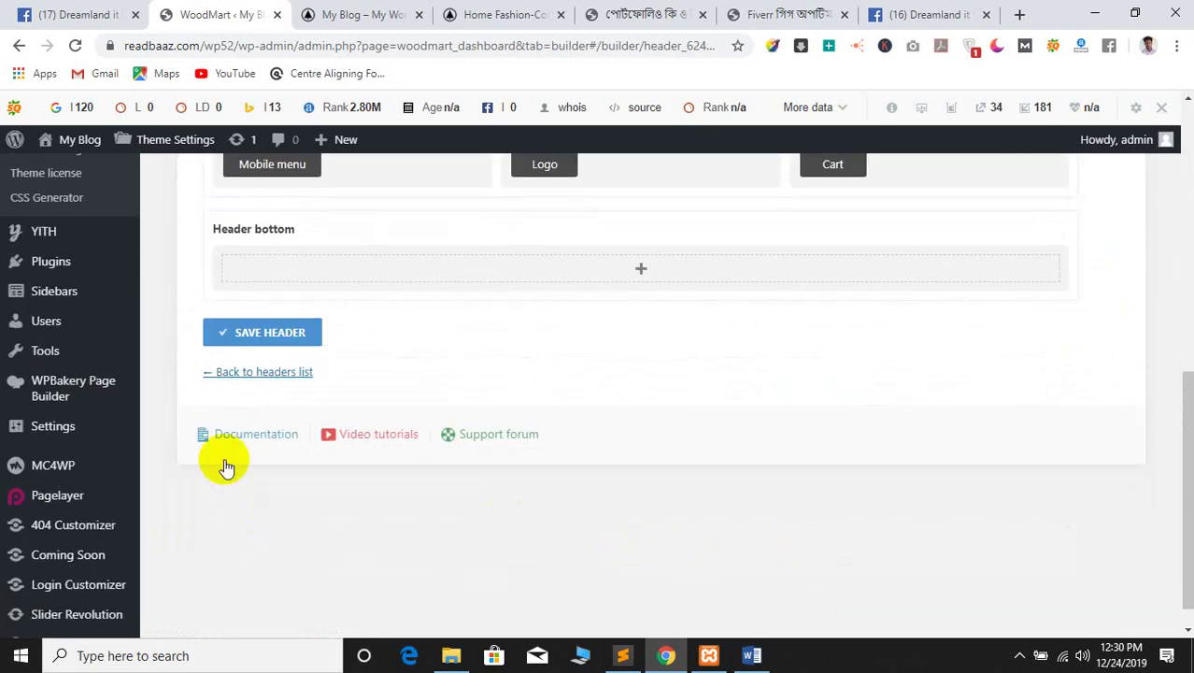
pyautogui.click(239, 334)
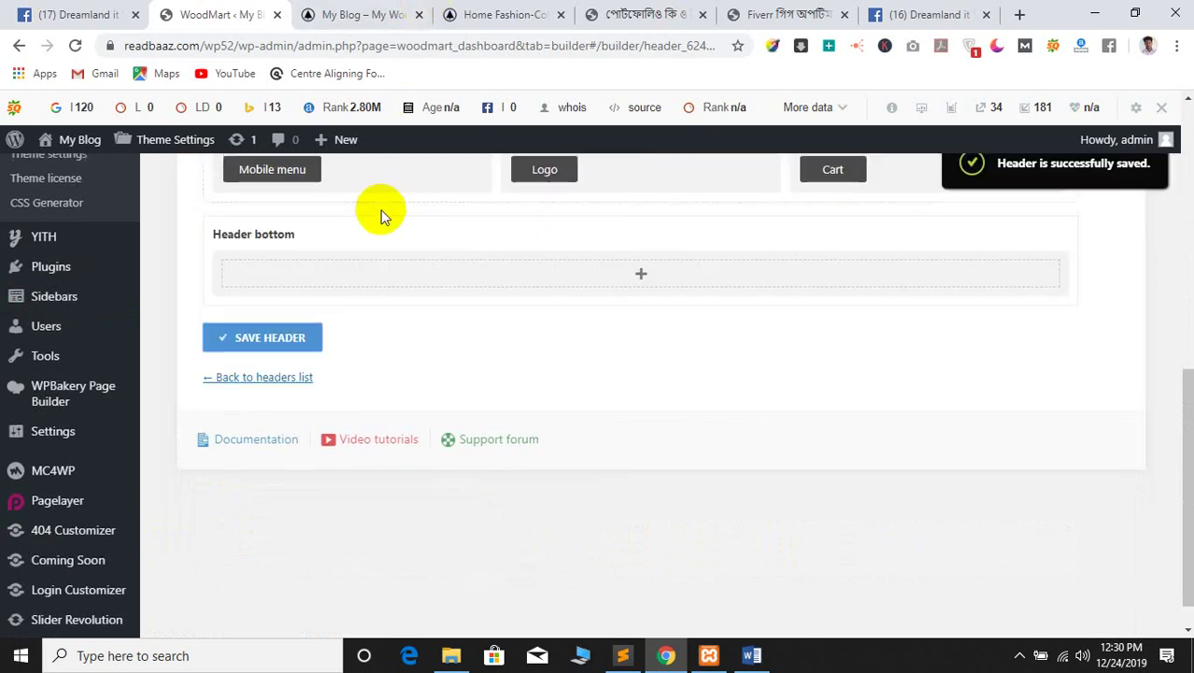
pyautogui.scroll(2, 383, 220)
# Check the live homepage, then open and close the Mobile menu settings unchanged
pyautogui.moveTo(293, 325)
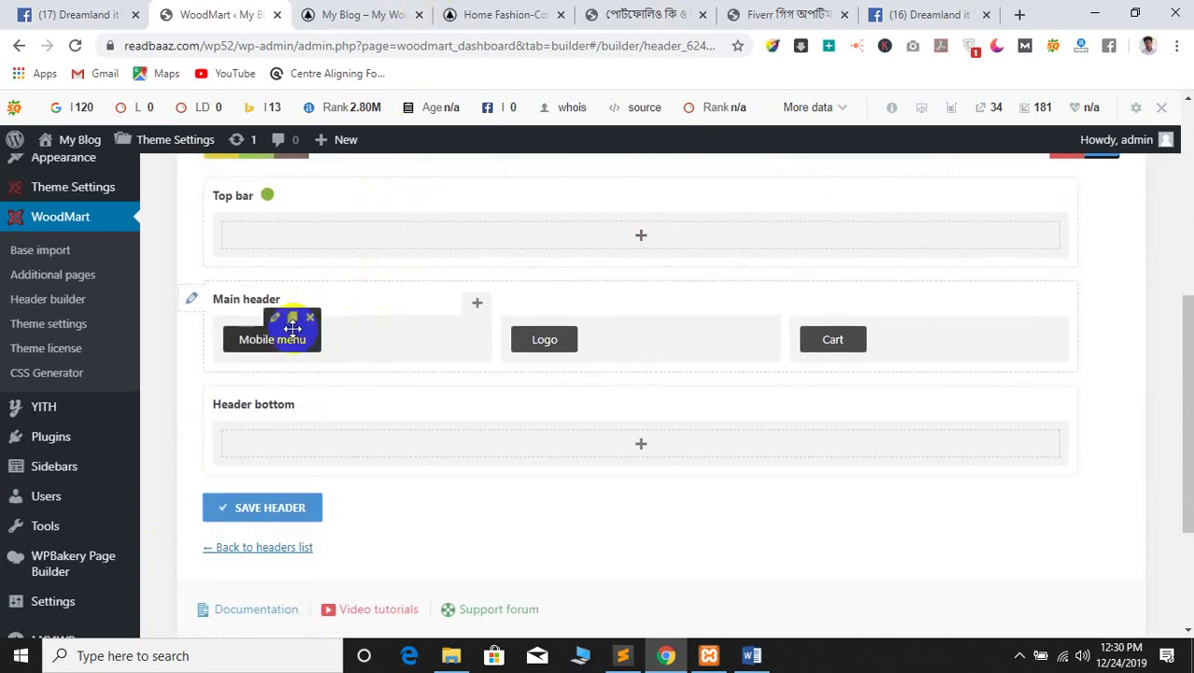
pyautogui.click(379, 10)
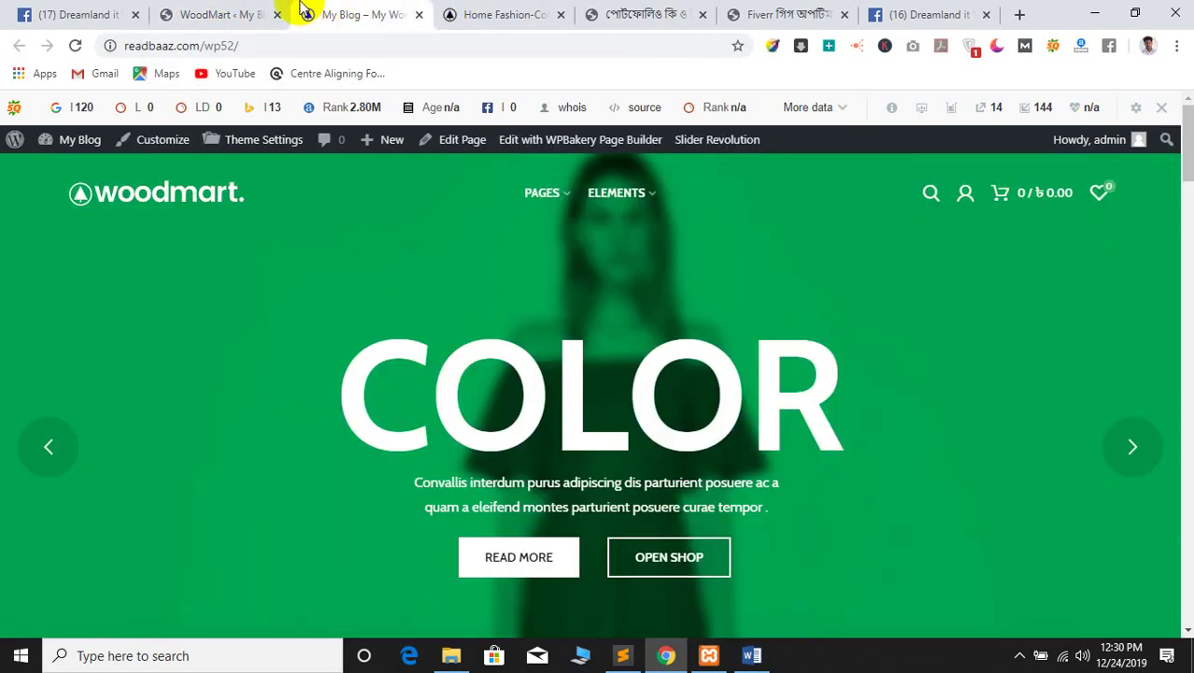
pyautogui.click(192, 11)
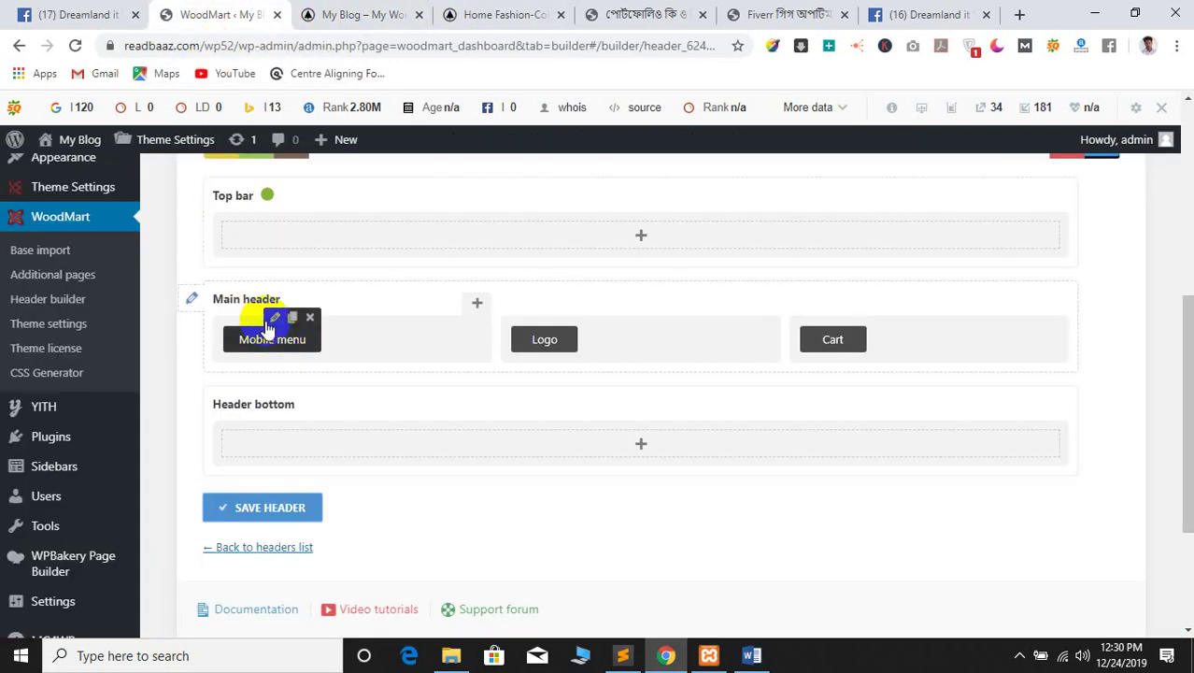
pyautogui.click(274, 317)
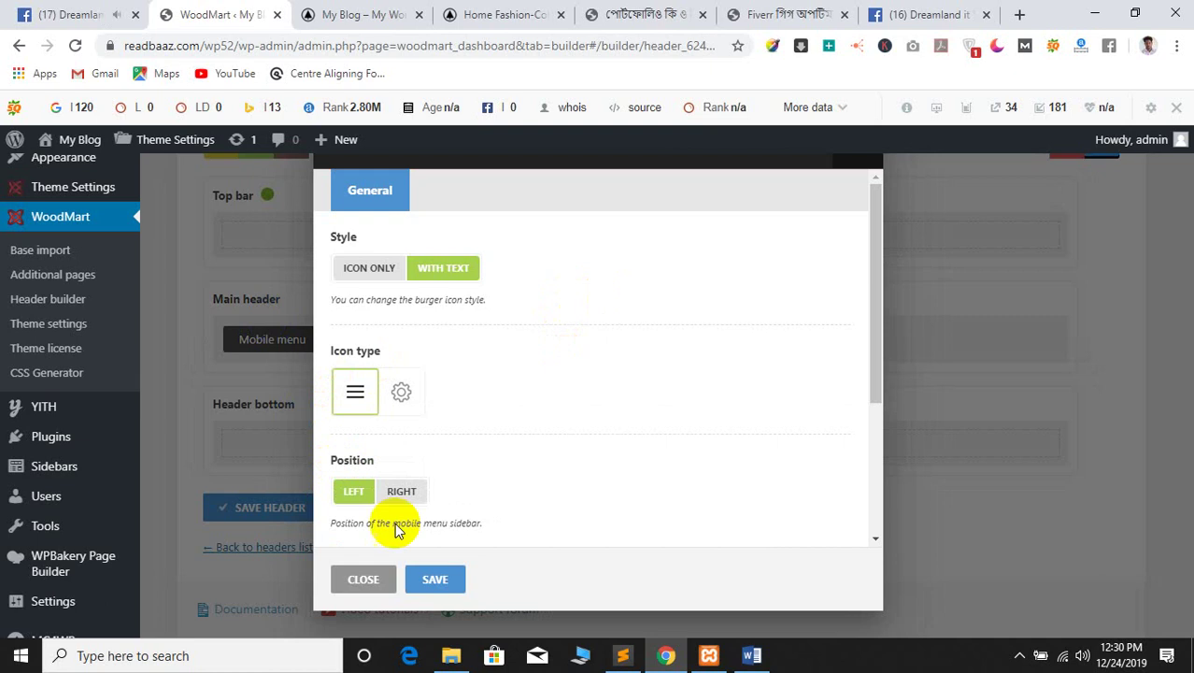
pyautogui.click(356, 578)
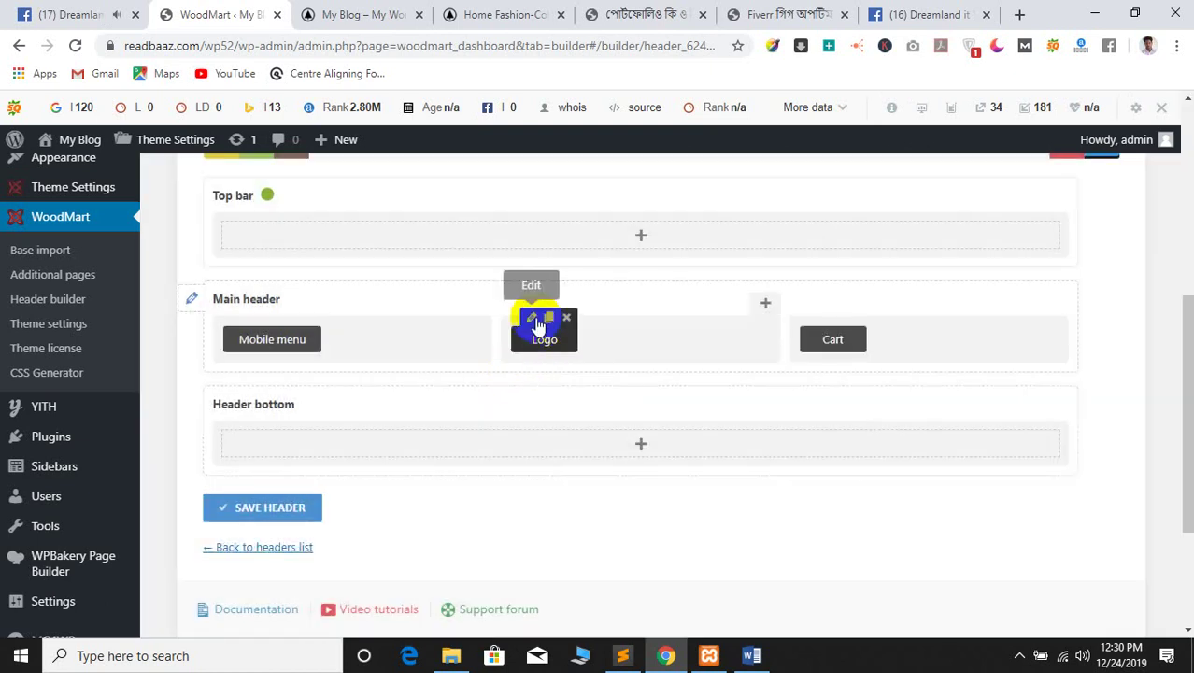
# Open the Logo element's image chooser on Upload Files and start a new browser tab
pyautogui.click(534, 321)
pyautogui.click(368, 327)
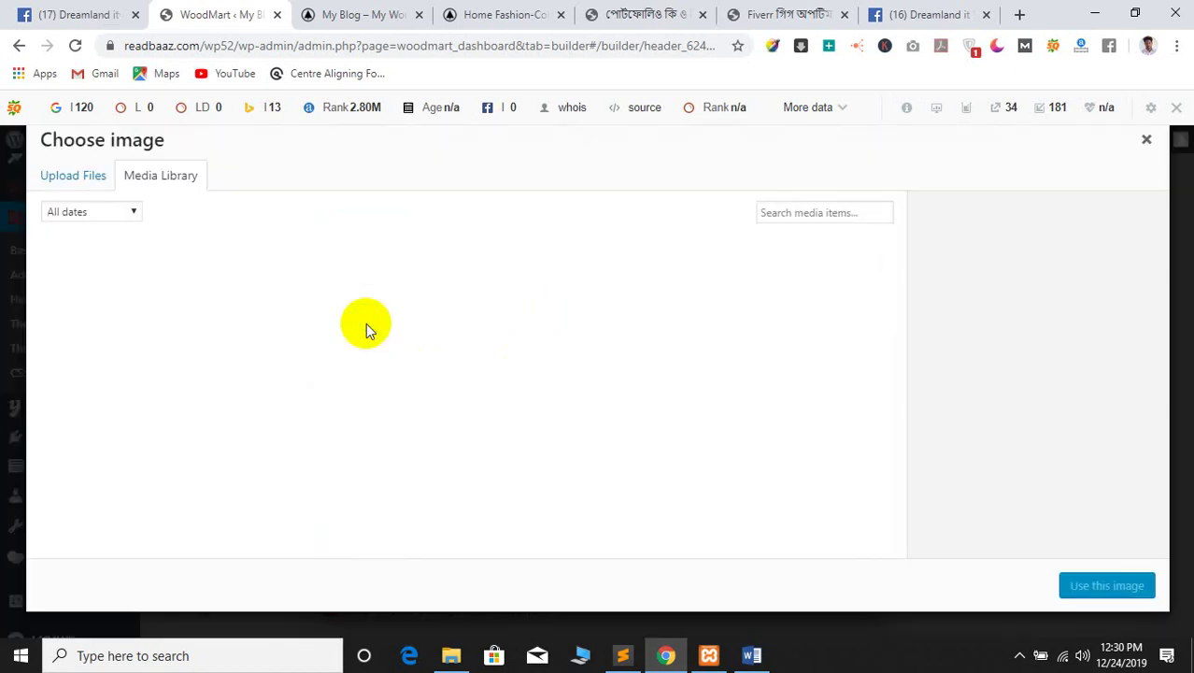
pyautogui.click(93, 183)
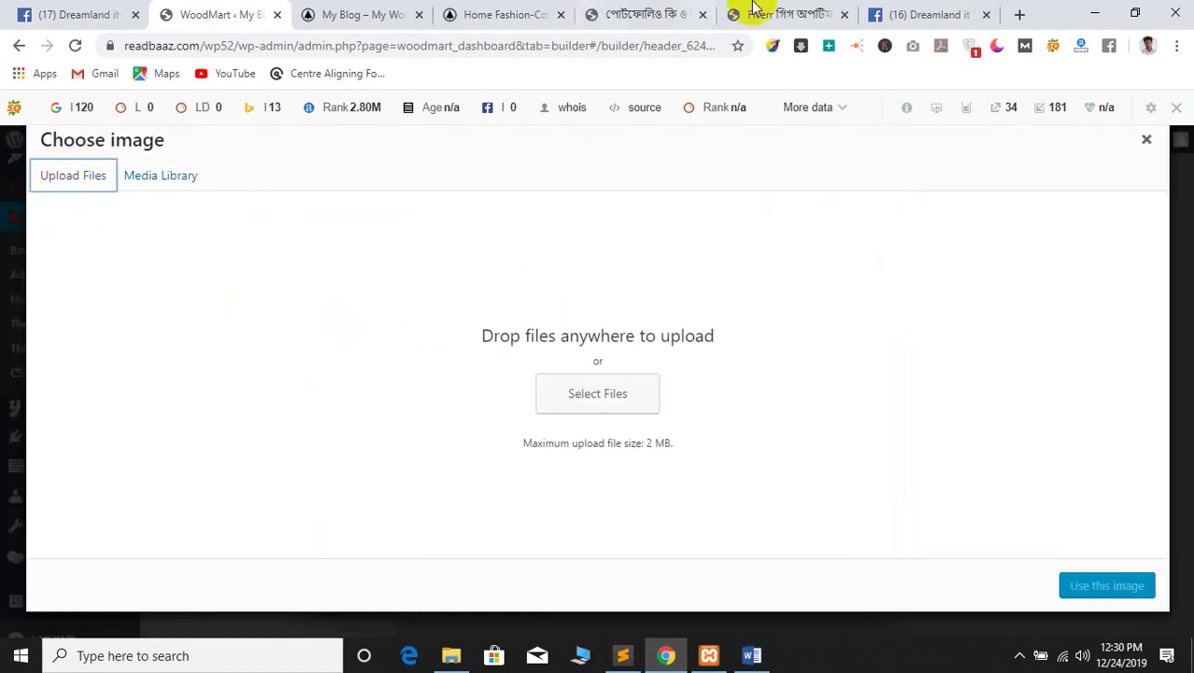
pyautogui.click(1018, 17)
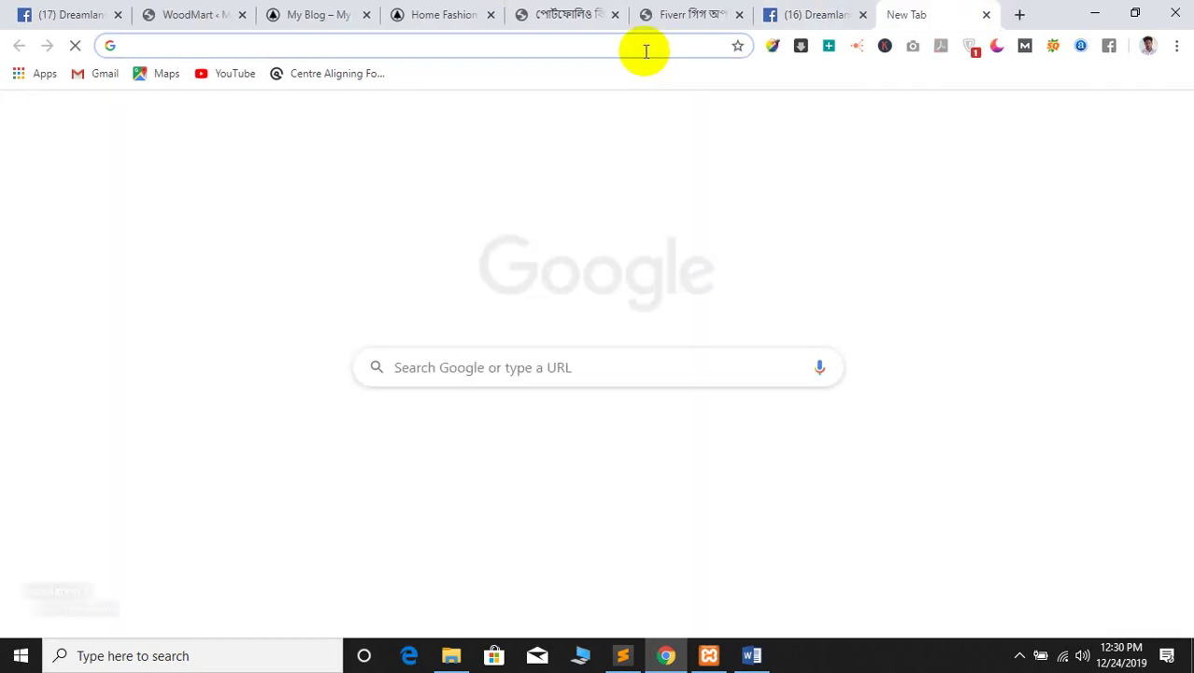
# Search Google Images for 'facebook trans' and preview the wide Facebook wordmark logo
pyautogui.write('wc .facebv')
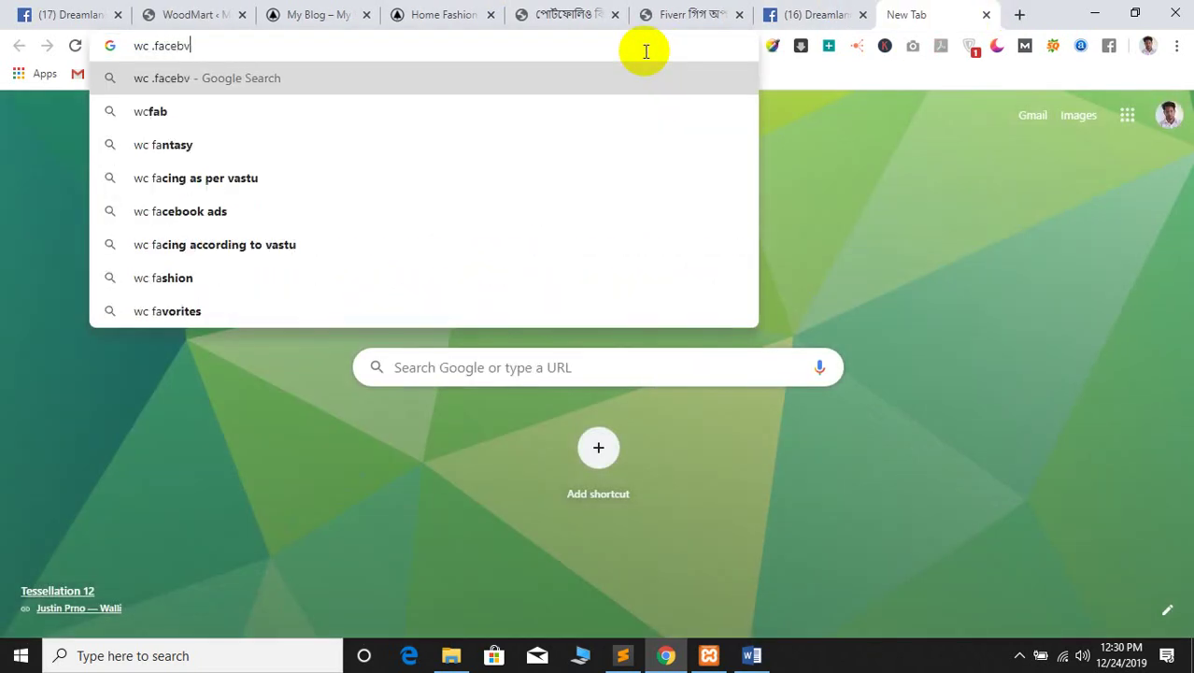
pyautogui.press('BackSpace')
pyautogui.press('BackSpace')
pyautogui.press('BackSpace')
pyautogui.press('BackSpace')
pyautogui.press('BackSpace')
pyautogui.write('facebook')
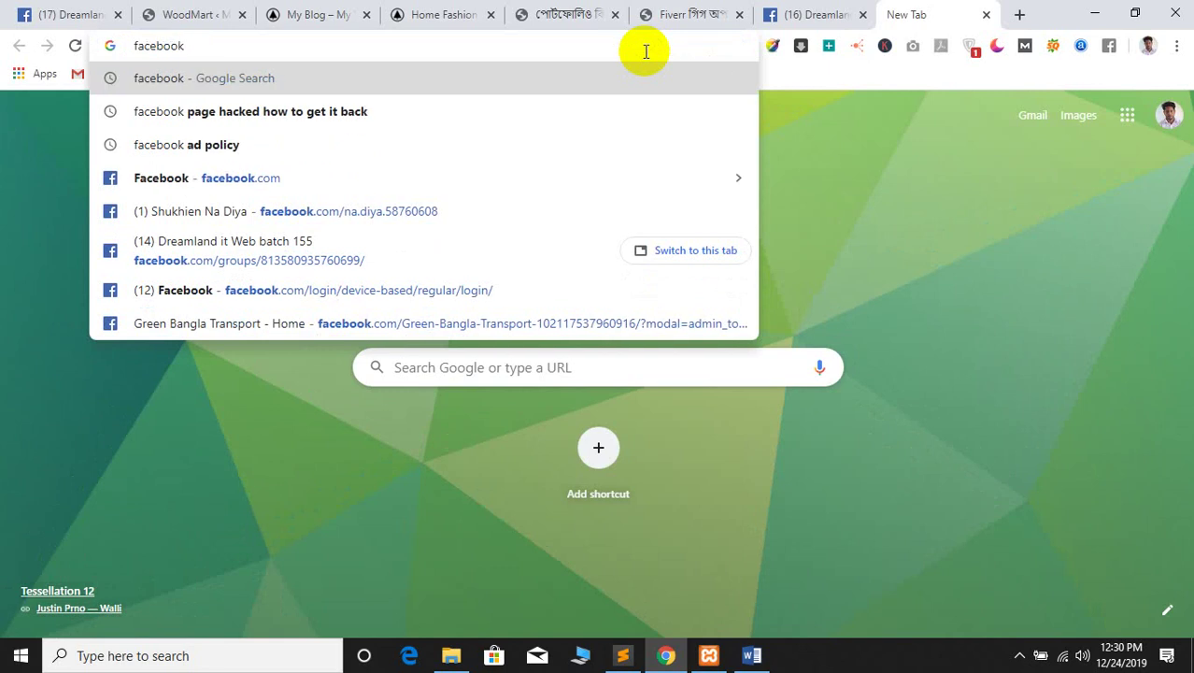
pyautogui.write(' trans')
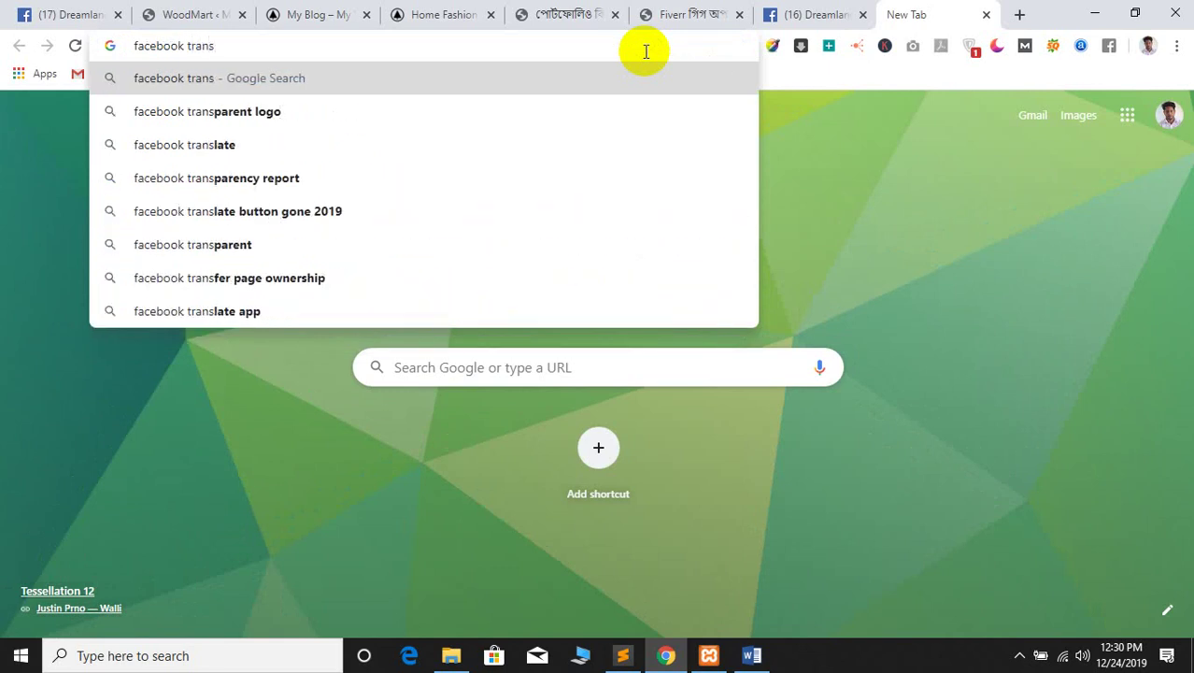
pyautogui.click(240, 112)
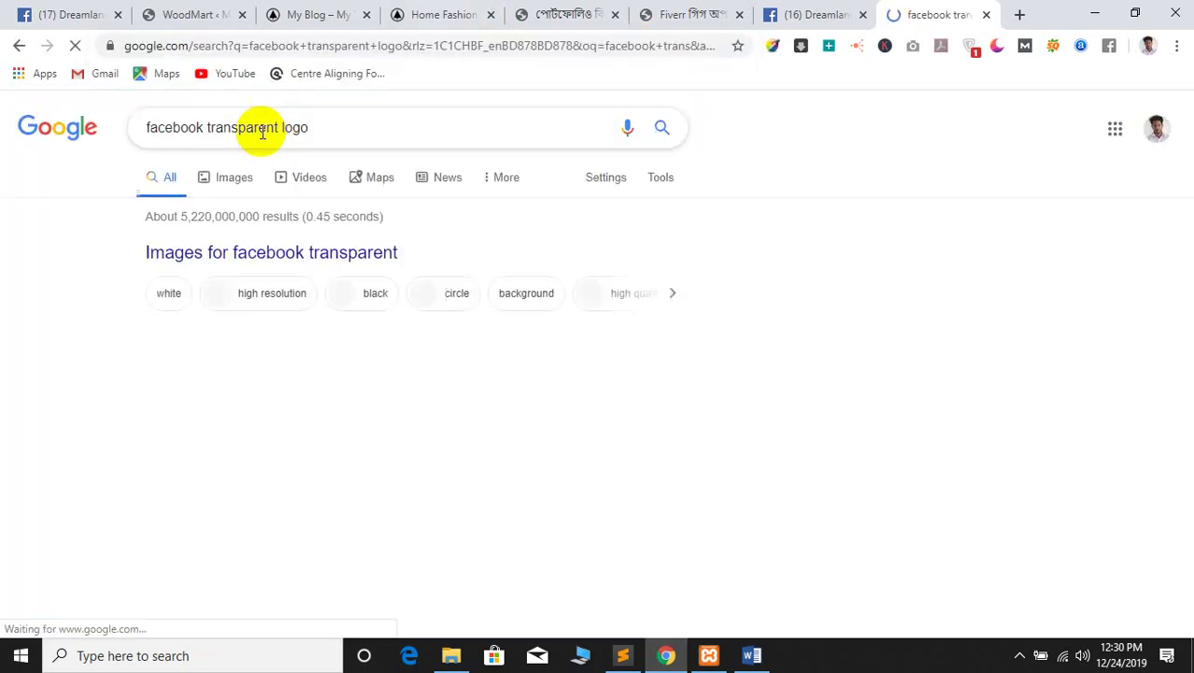
pyautogui.click(235, 178)
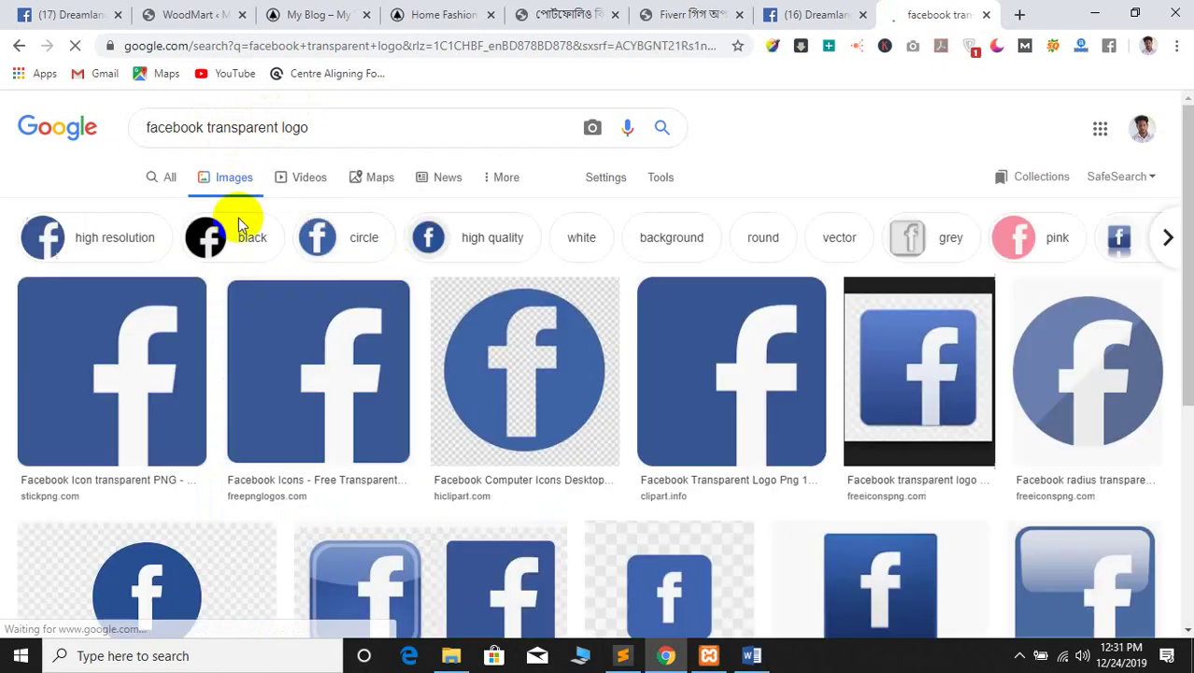
pyautogui.scroll(-10, 235, 218)
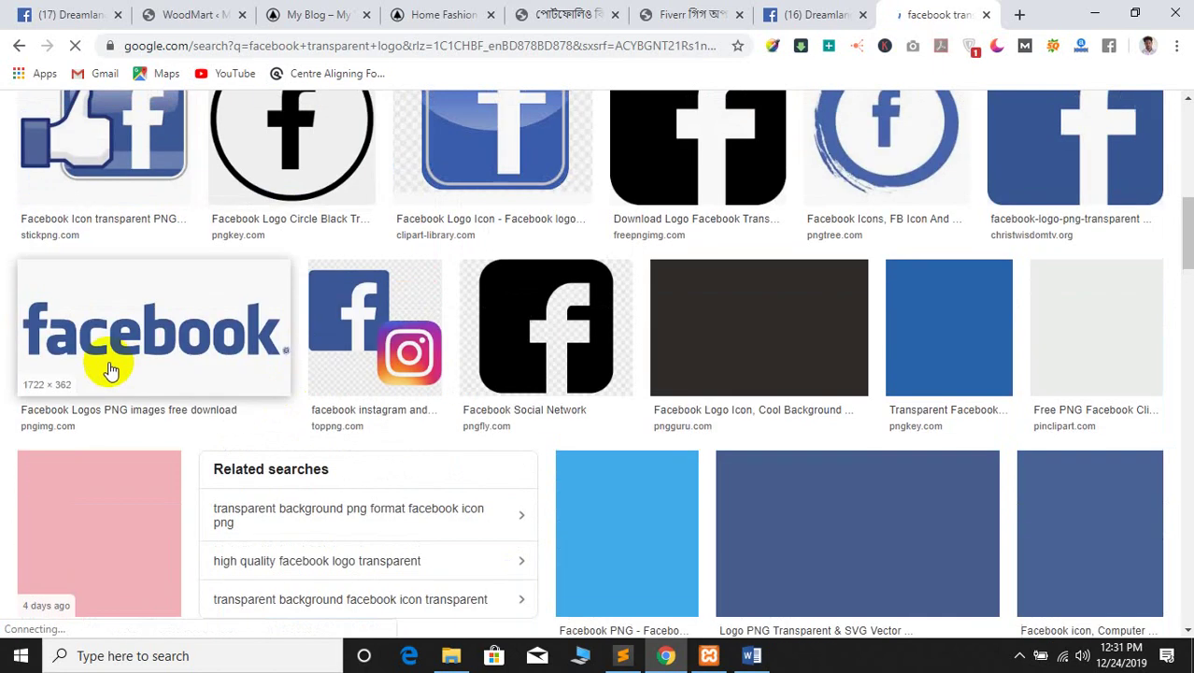
pyautogui.click(112, 347)
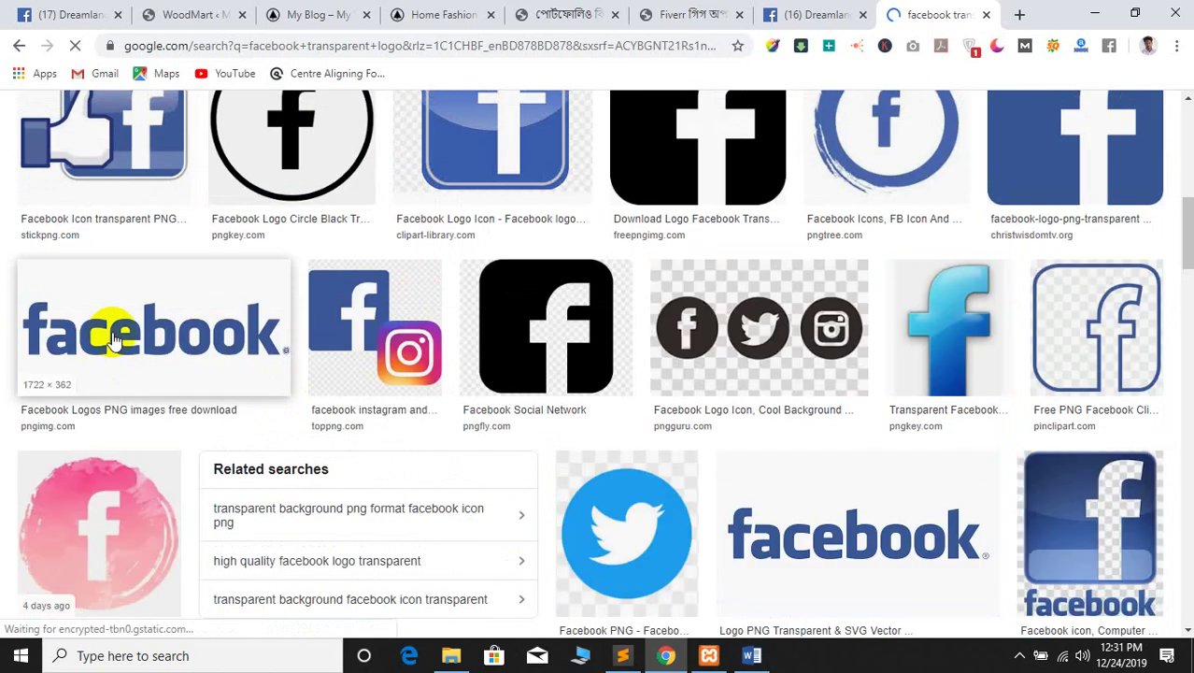
pyautogui.scroll(2, 381, 266)
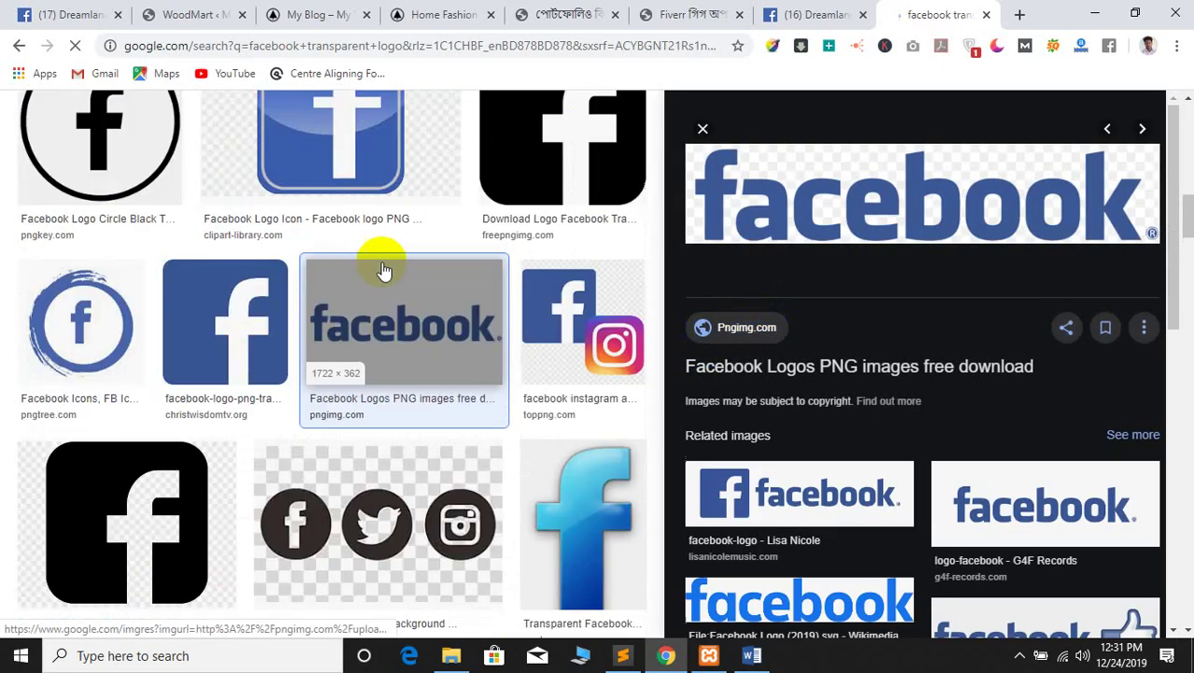
# Save the Facebook logo image into E: > batch 155 > class 4
pyautogui.rightClick(772, 195)
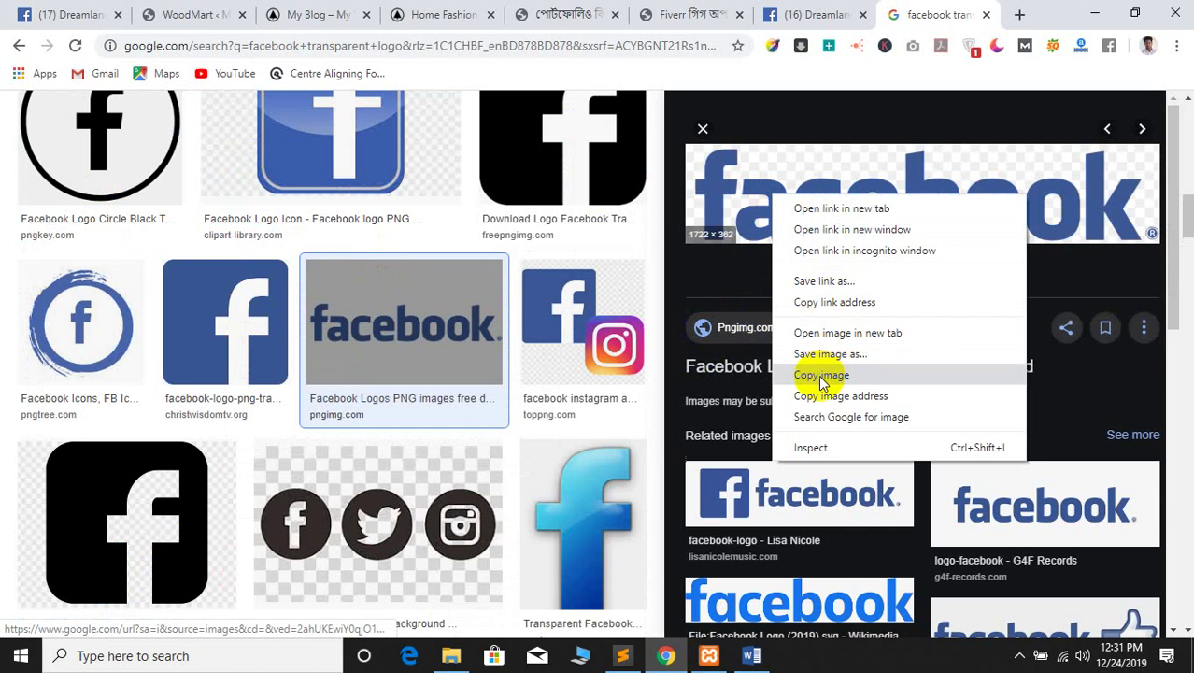
pyautogui.click(819, 367)
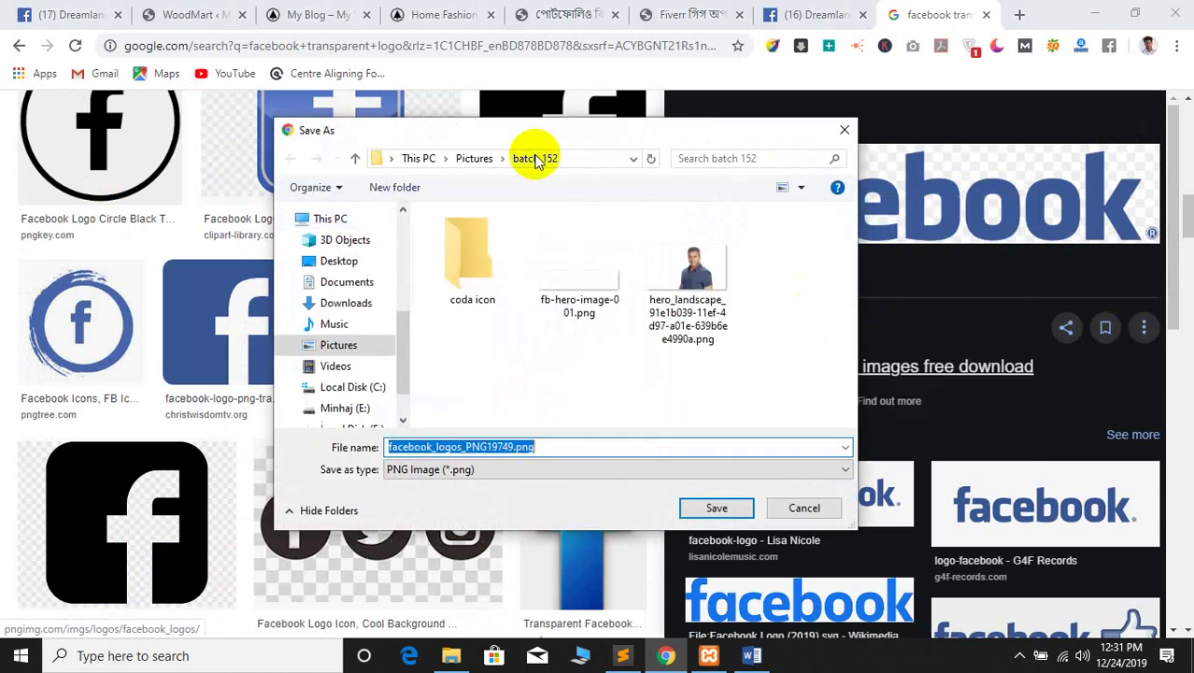
pyautogui.moveTo(523, 137); pyautogui.dragTo(359, 137)
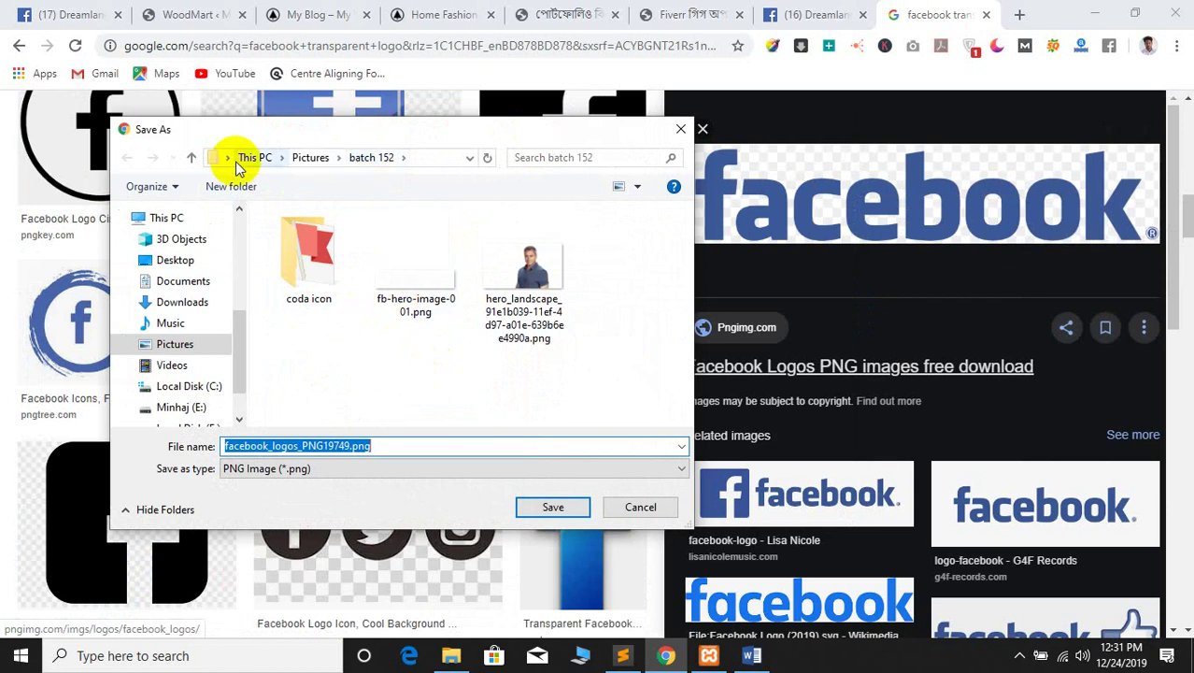
pyautogui.scroll(3, 173, 336)
pyautogui.scroll(-3, 168, 339)
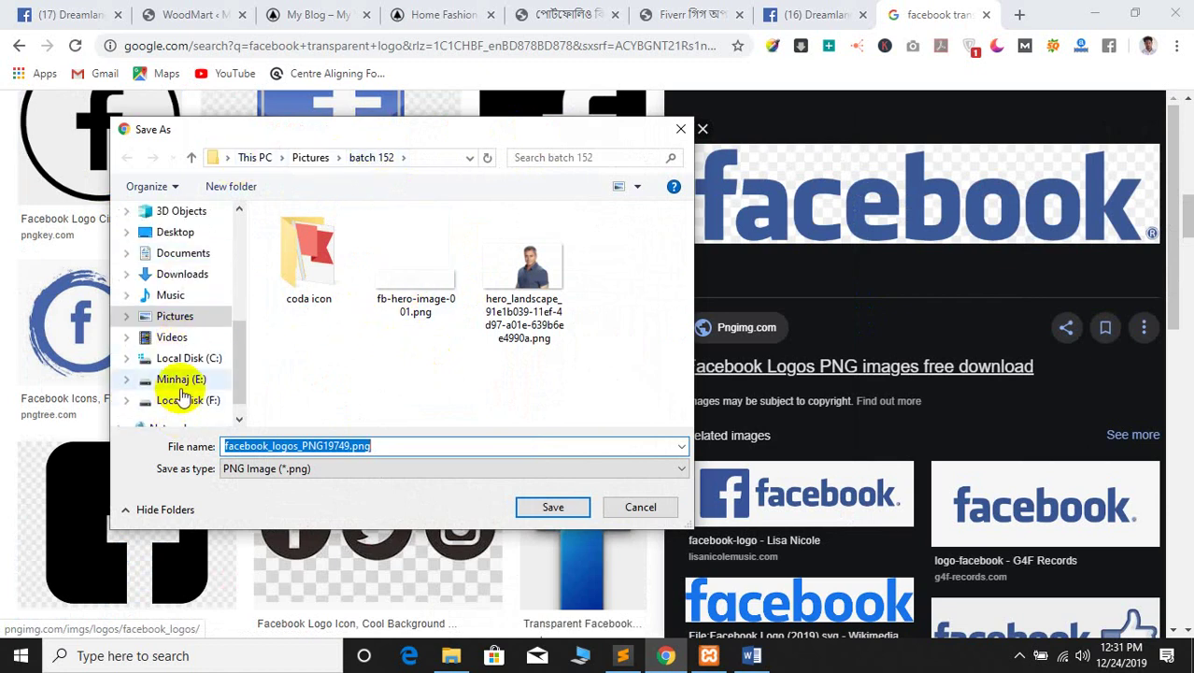
pyautogui.click(178, 379)
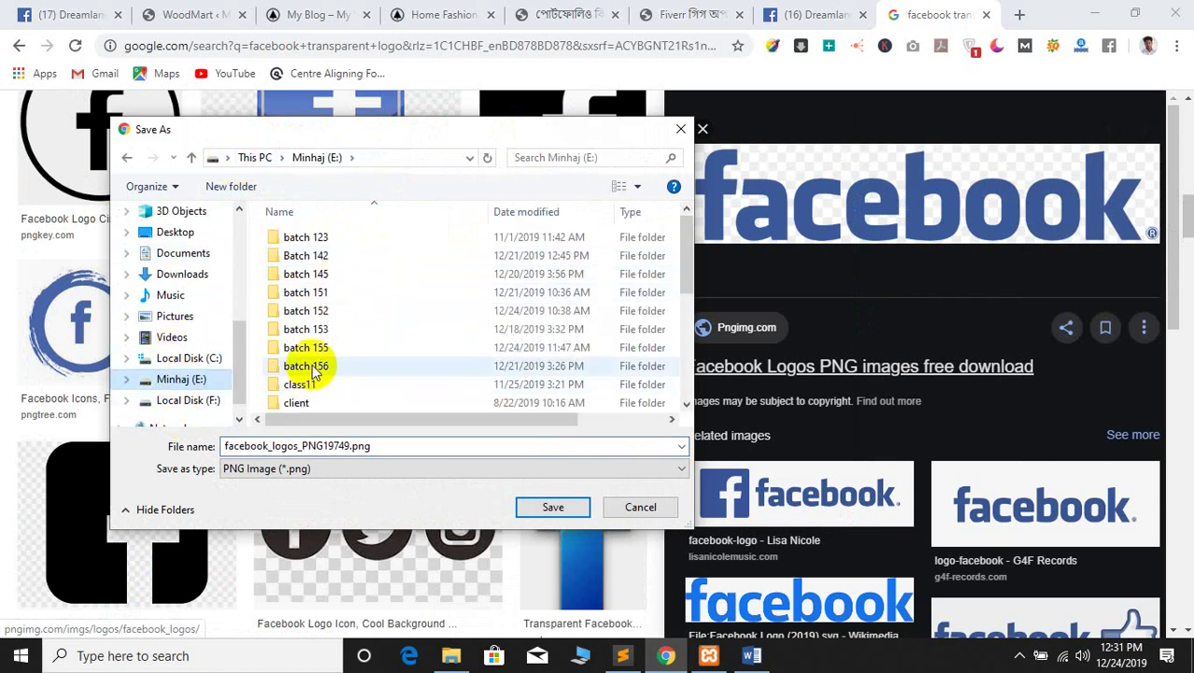
pyautogui.click(316, 347)
pyautogui.doubleClick(316, 346)
pyautogui.doubleClick(326, 256)
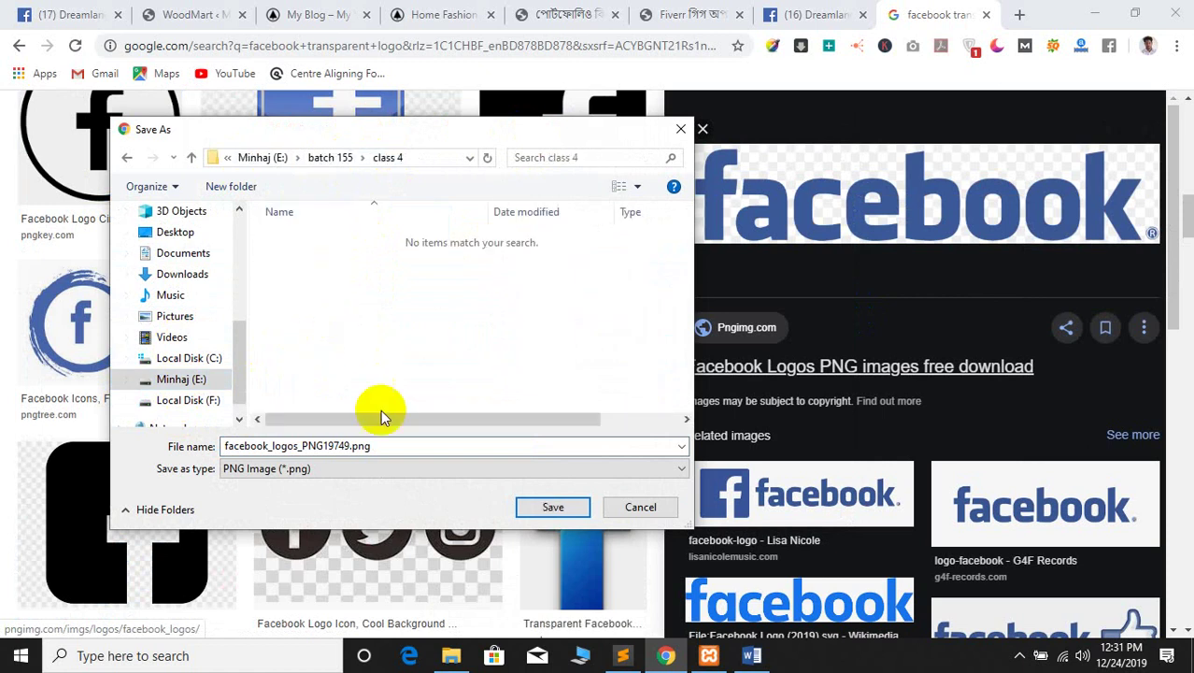
pyautogui.click(532, 507)
# Try dragging the downloaded Facebook logo into the WordPress upload area
pyautogui.click(168, 14)
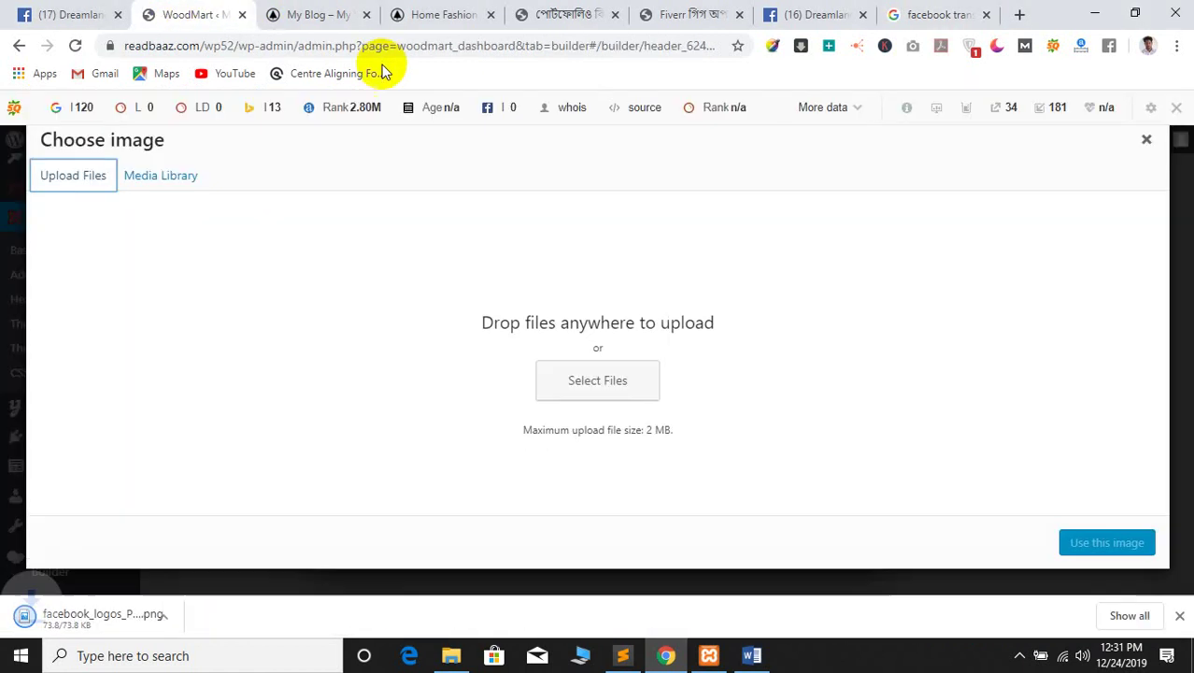
pyautogui.click(588, 372)
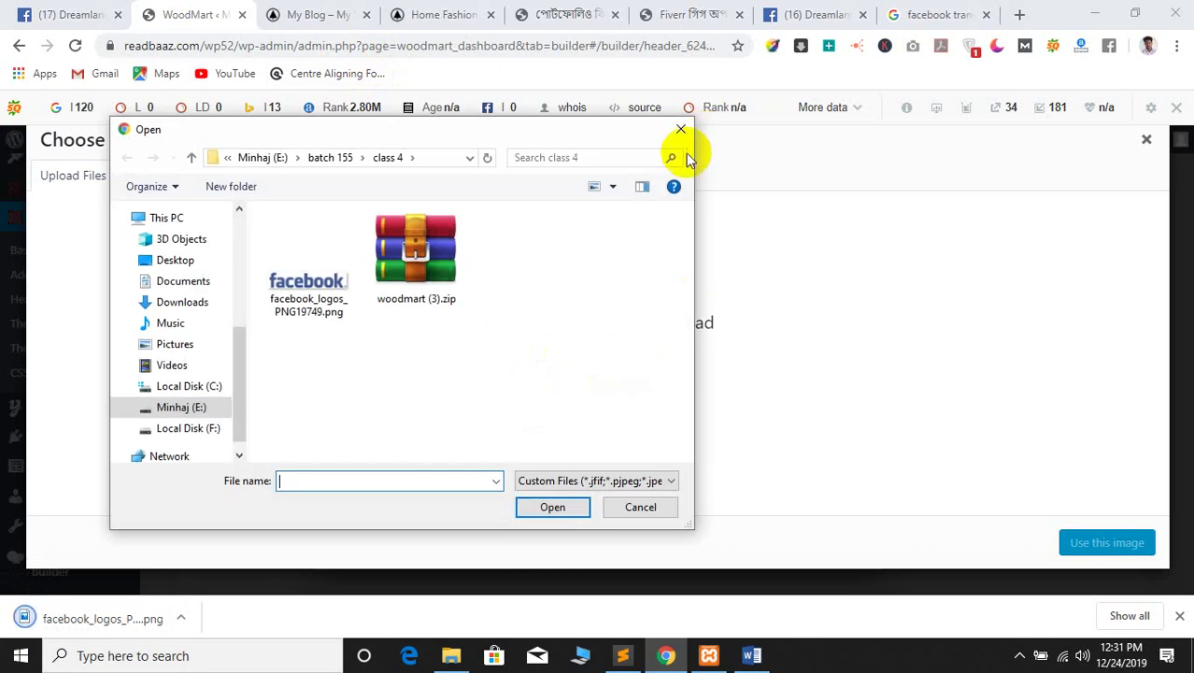
pyautogui.click(680, 129)
pyautogui.moveTo(122, 619); pyautogui.dragTo(593, 373)
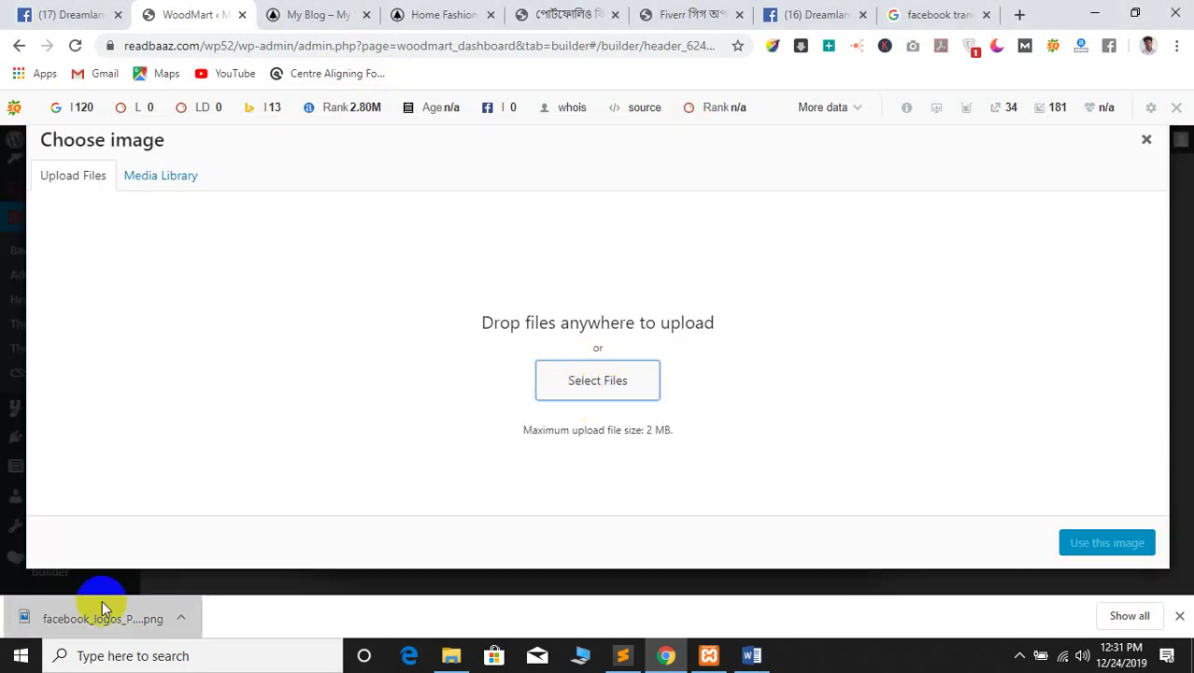
pyautogui.moveTo(103, 607); pyautogui.dragTo(589, 400)
pyautogui.moveTo(103, 607); pyautogui.dragTo(624, 281)
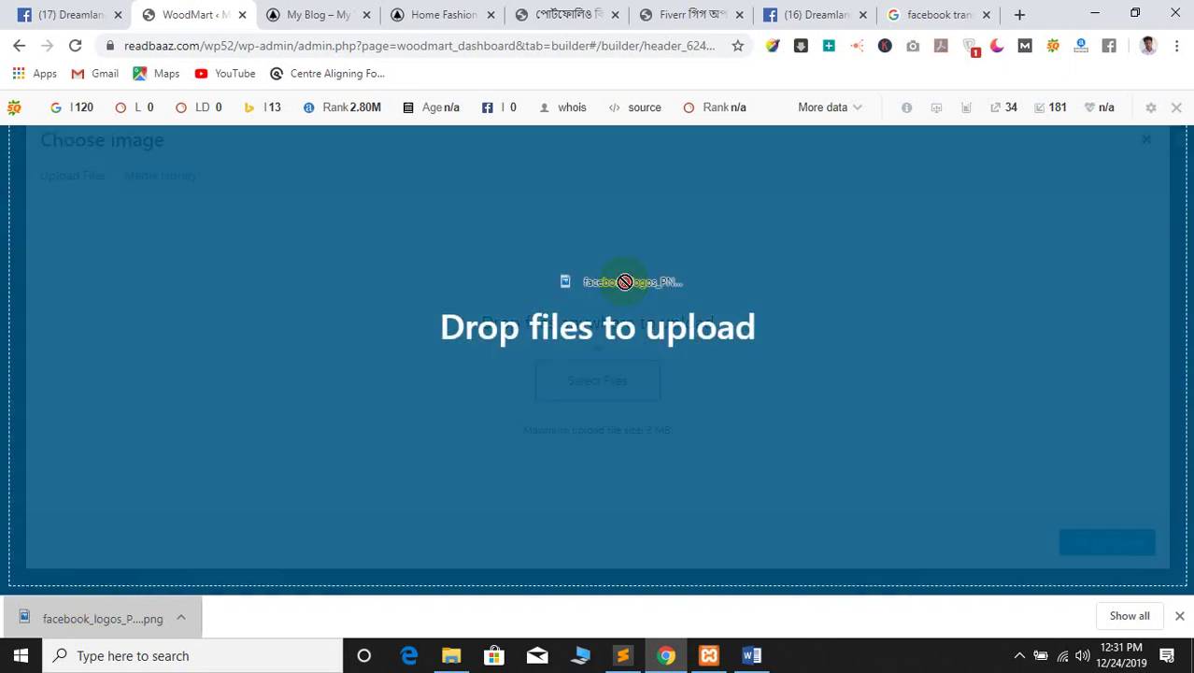
pyautogui.moveTo(593, 366); pyautogui.dragTo(592, 367)
# Upload facebook_logos_PNG19749.png and set it as the header logo image
pyautogui.click(584, 376)
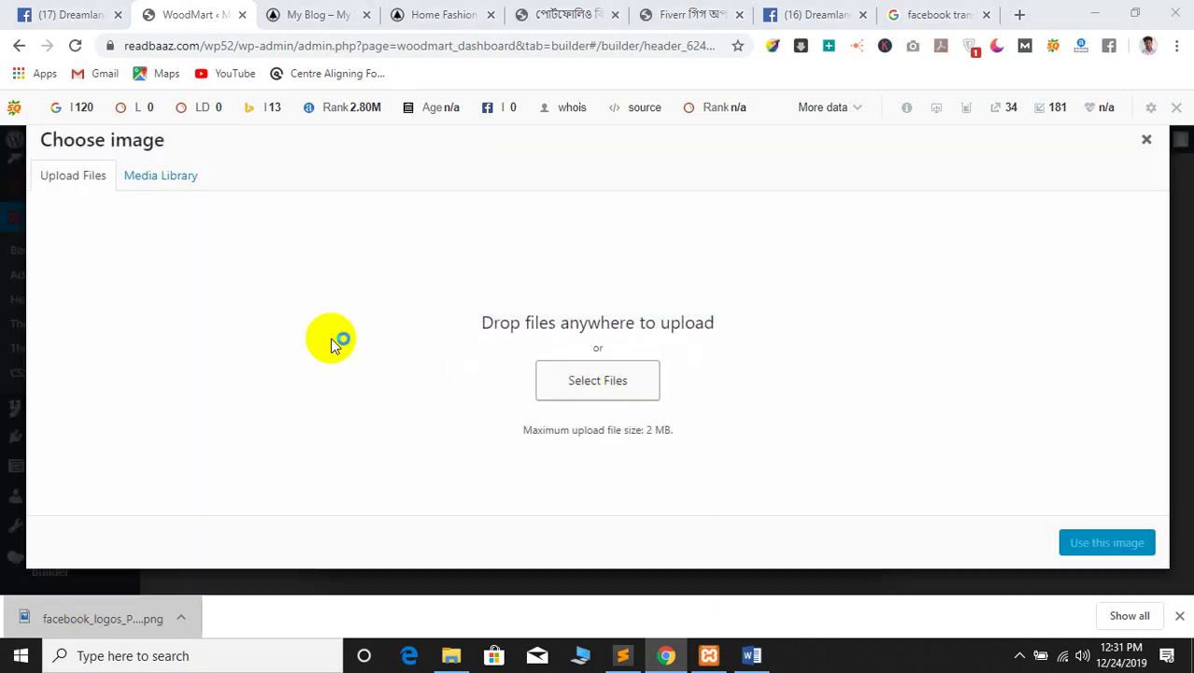
pyautogui.click(316, 288)
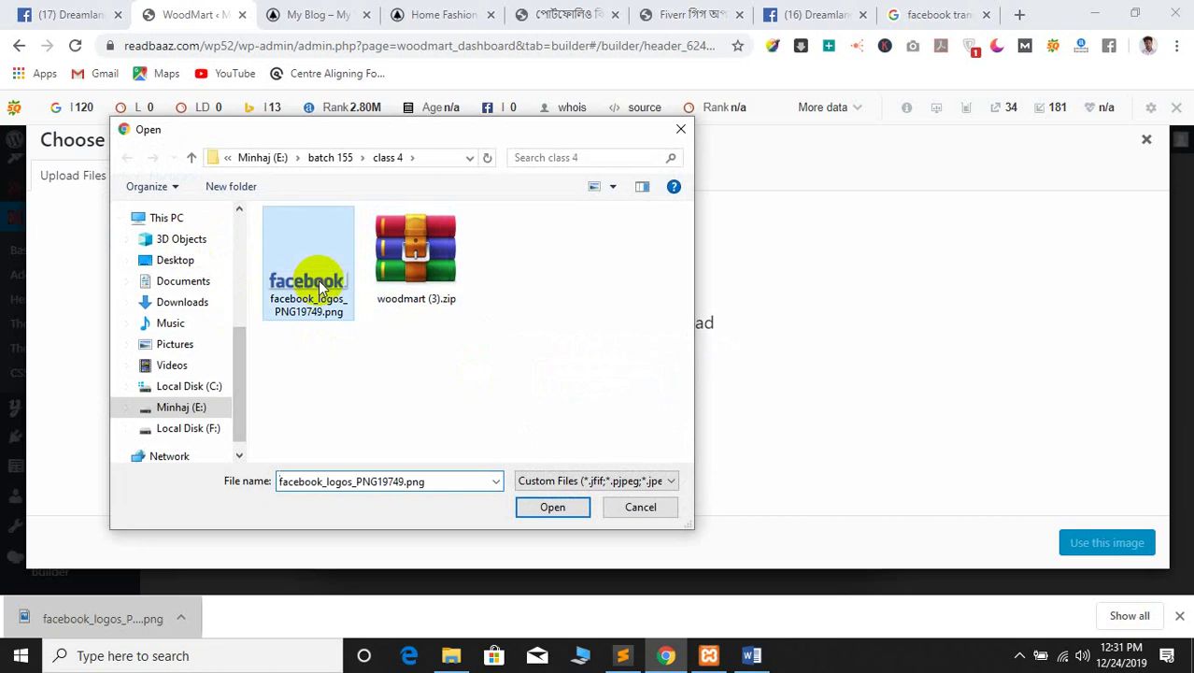
pyautogui.click(546, 507)
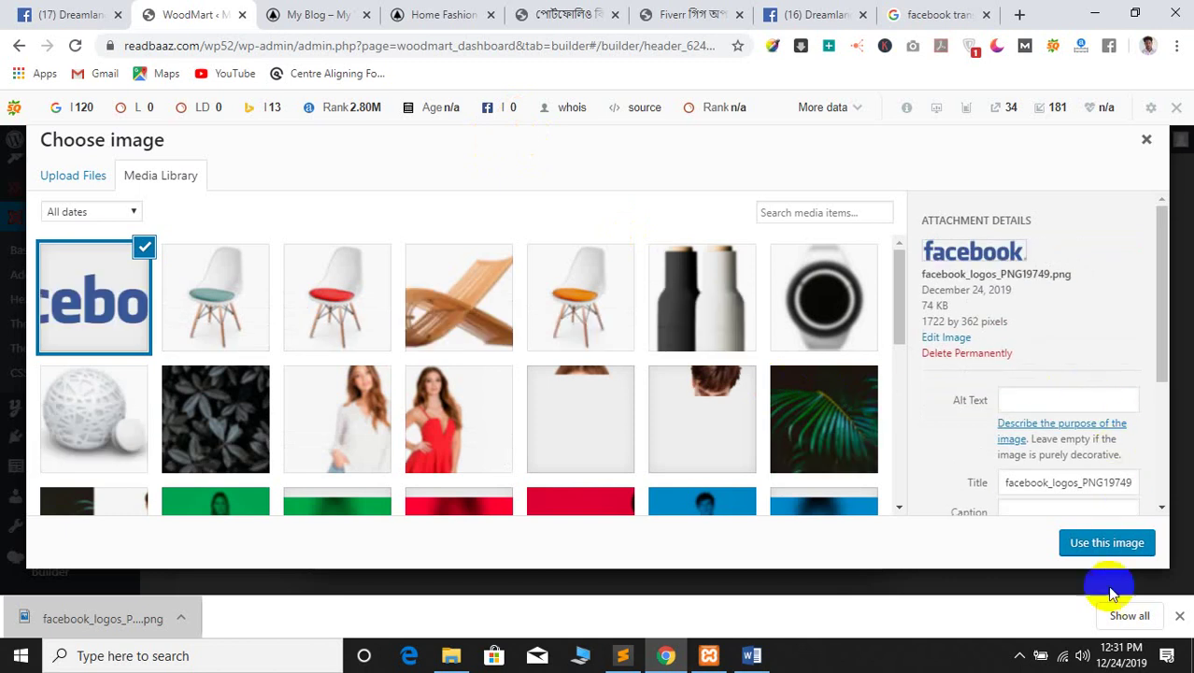
pyautogui.click(1105, 544)
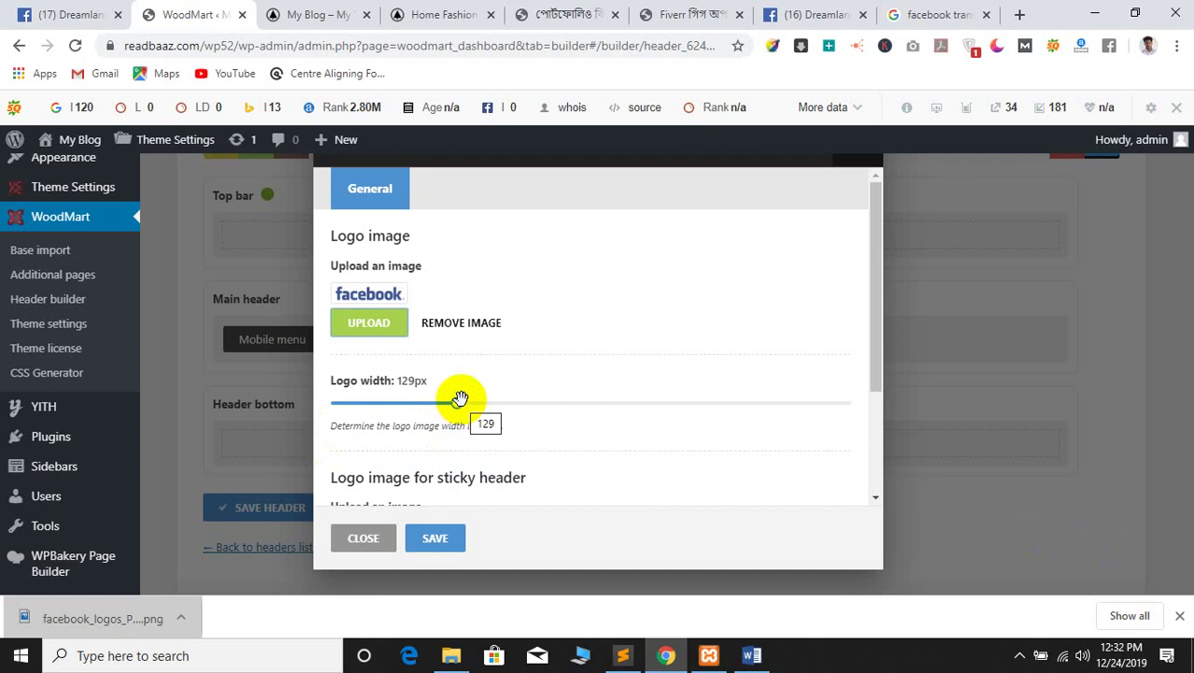
# Set the logo width to 250px and the sticky logo width to 163px, previewing the storefront
pyautogui.moveTo(454, 404); pyautogui.dragTo(532, 404)
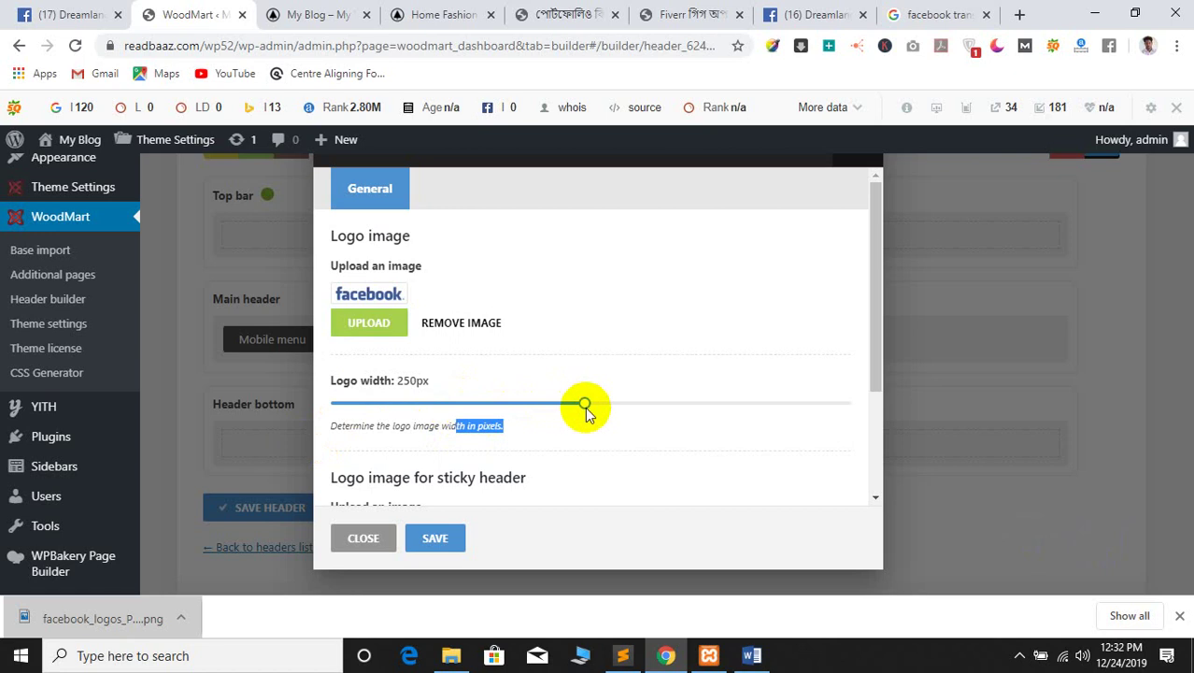
pyautogui.scroll(-2, 586, 411)
pyautogui.moveTo(456, 456); pyautogui.dragTo(492, 455)
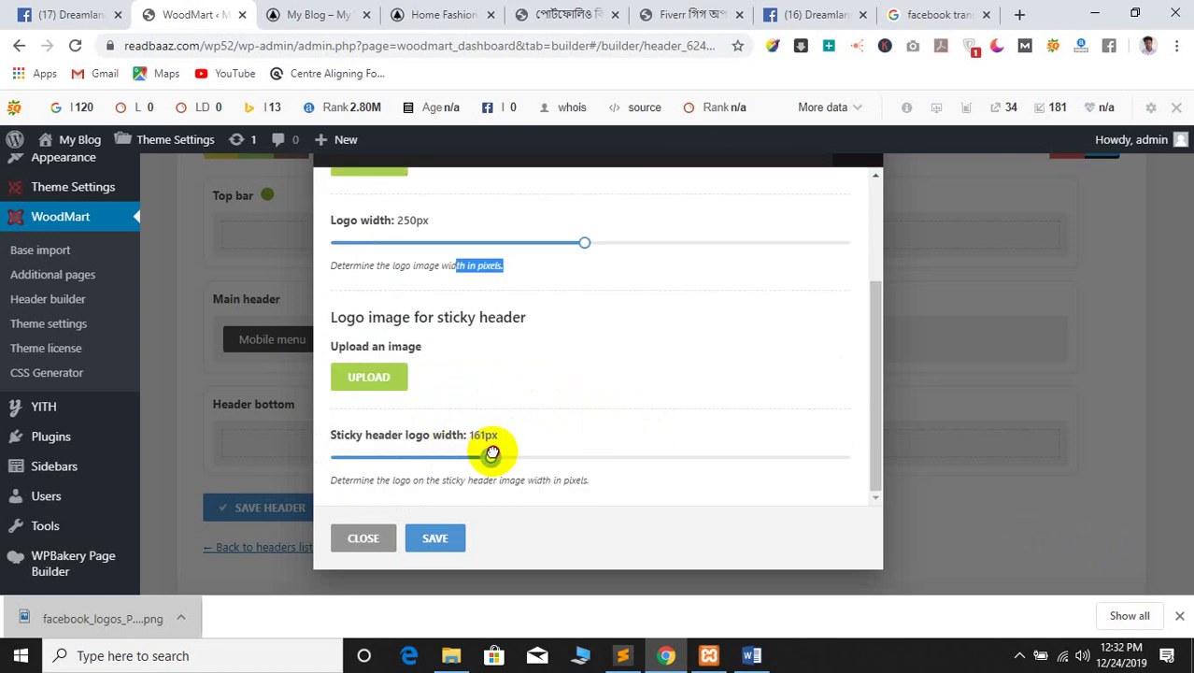
pyautogui.click(312, 15)
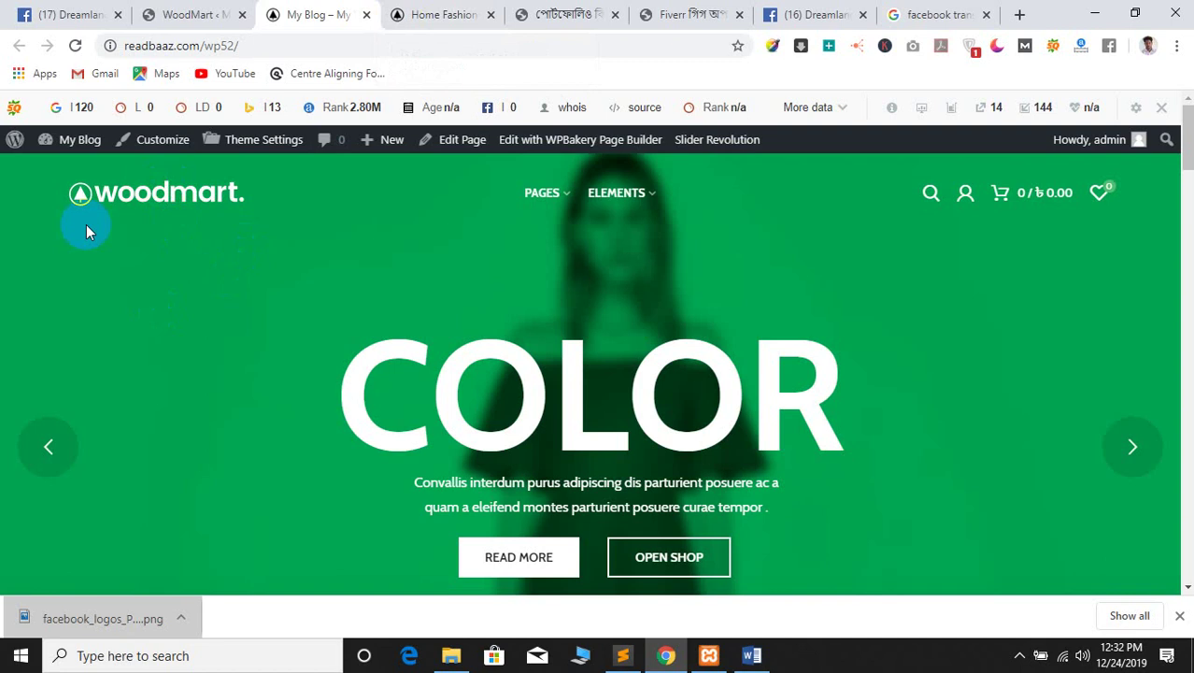
pyautogui.scroll(-5, 109, 224)
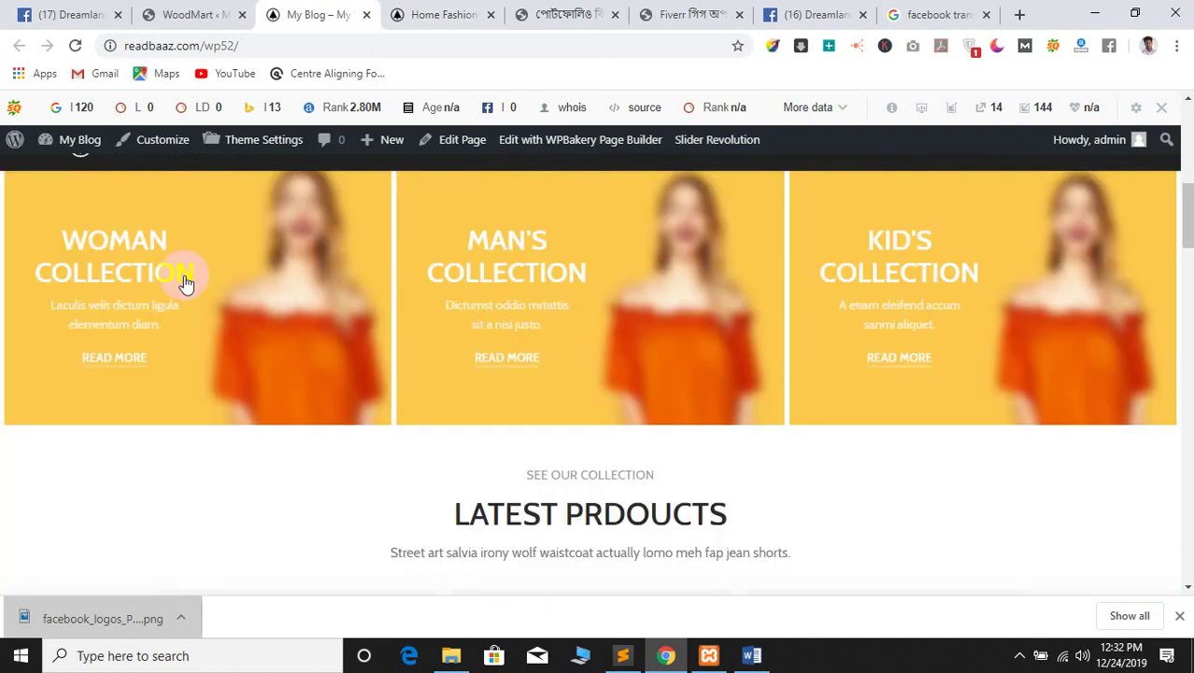
pyautogui.scroll(-1, 187, 306)
pyautogui.scroll(-3, 173, 315)
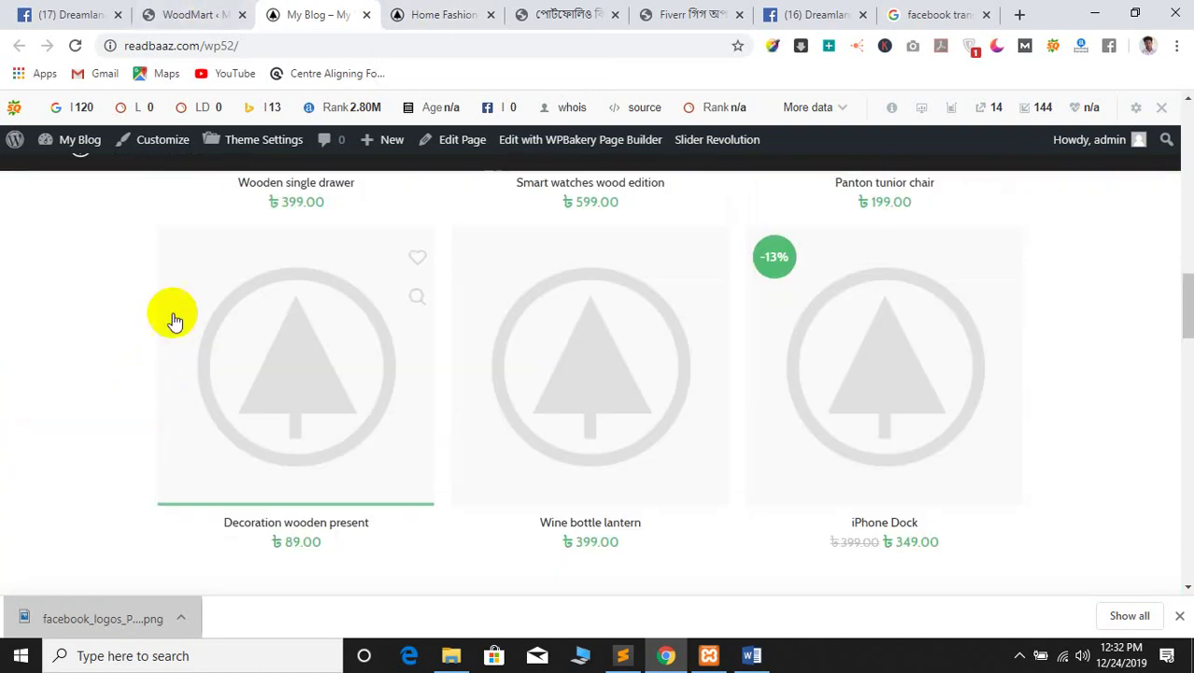
pyautogui.scroll(10, 173, 315)
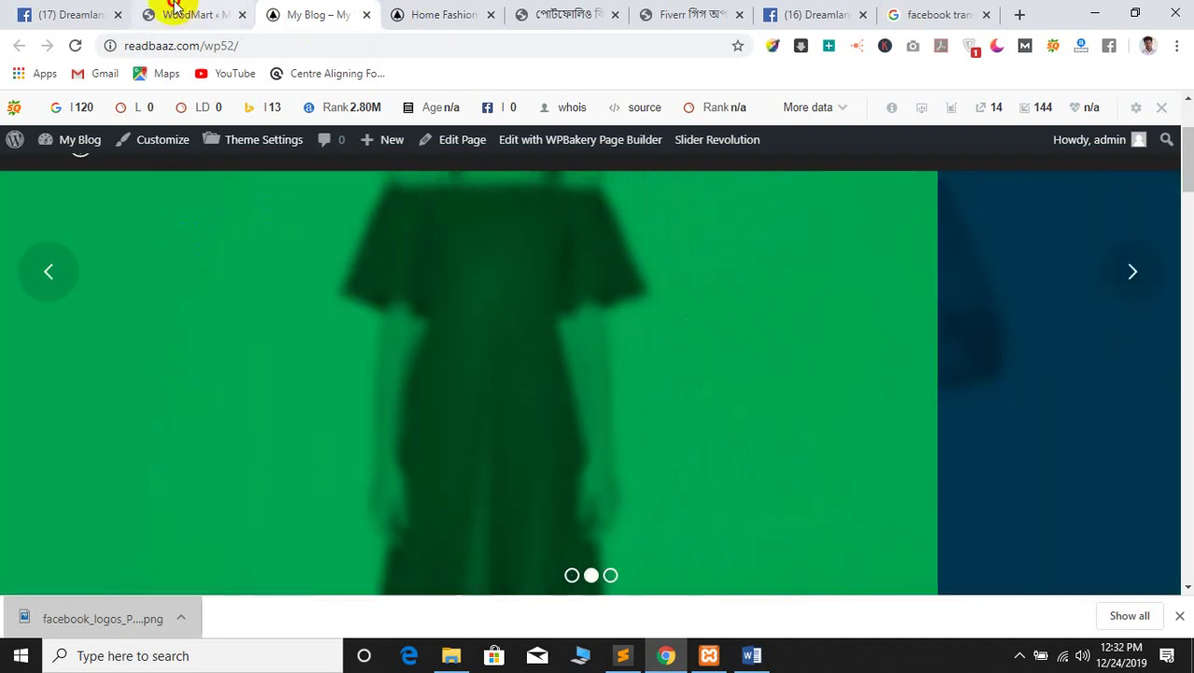
# Apply the logo settings, save the header and view the storefront
pyautogui.click(177, 14)
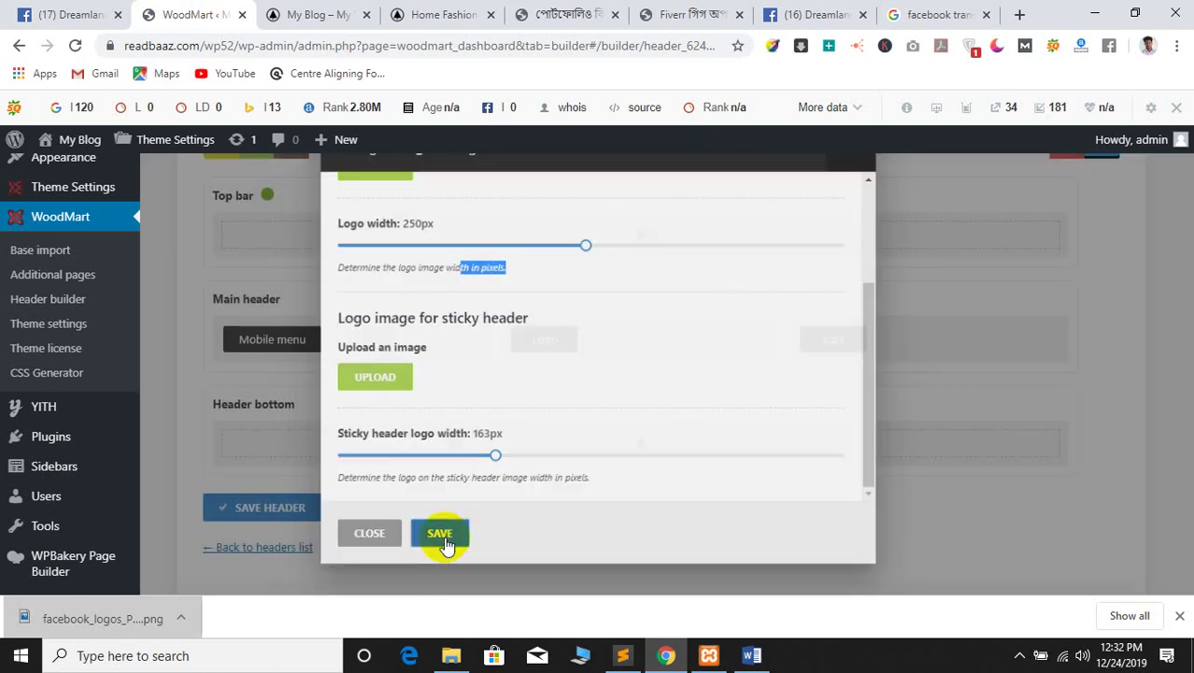
pyautogui.click(432, 551)
pyautogui.click(273, 511)
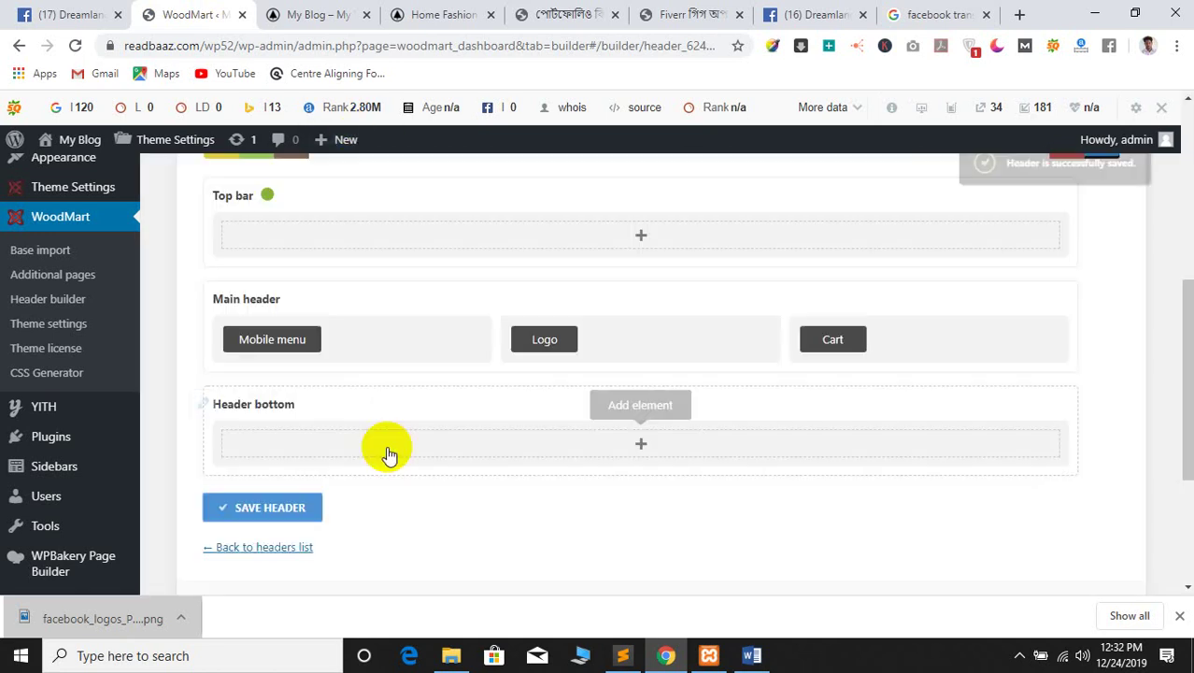
pyautogui.click(338, 13)
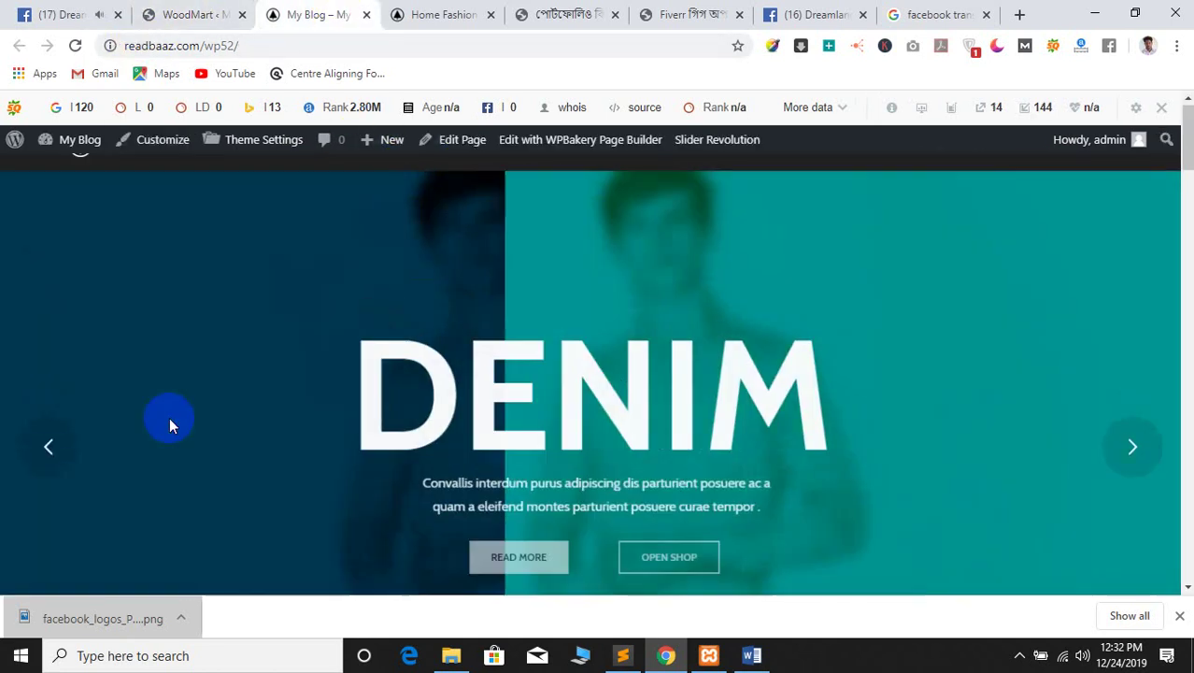
# Give the desktop header layout the facebook image as its logo, about 261px wide
pyautogui.click(67, 47)
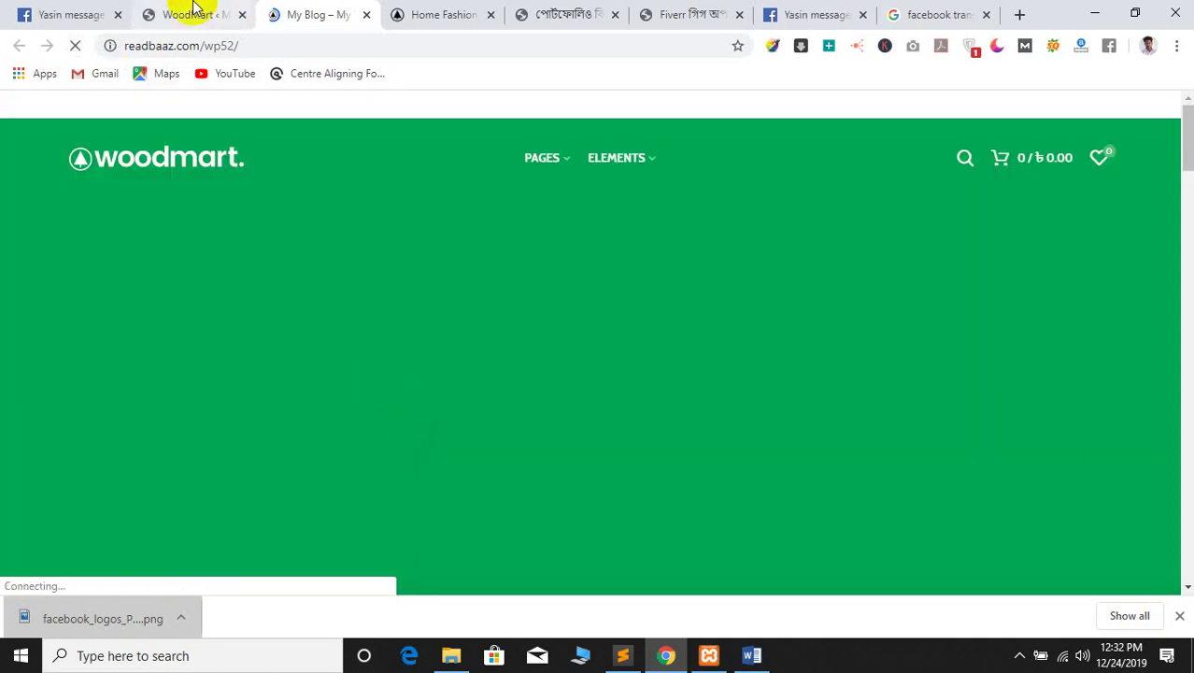
pyautogui.click(192, 14)
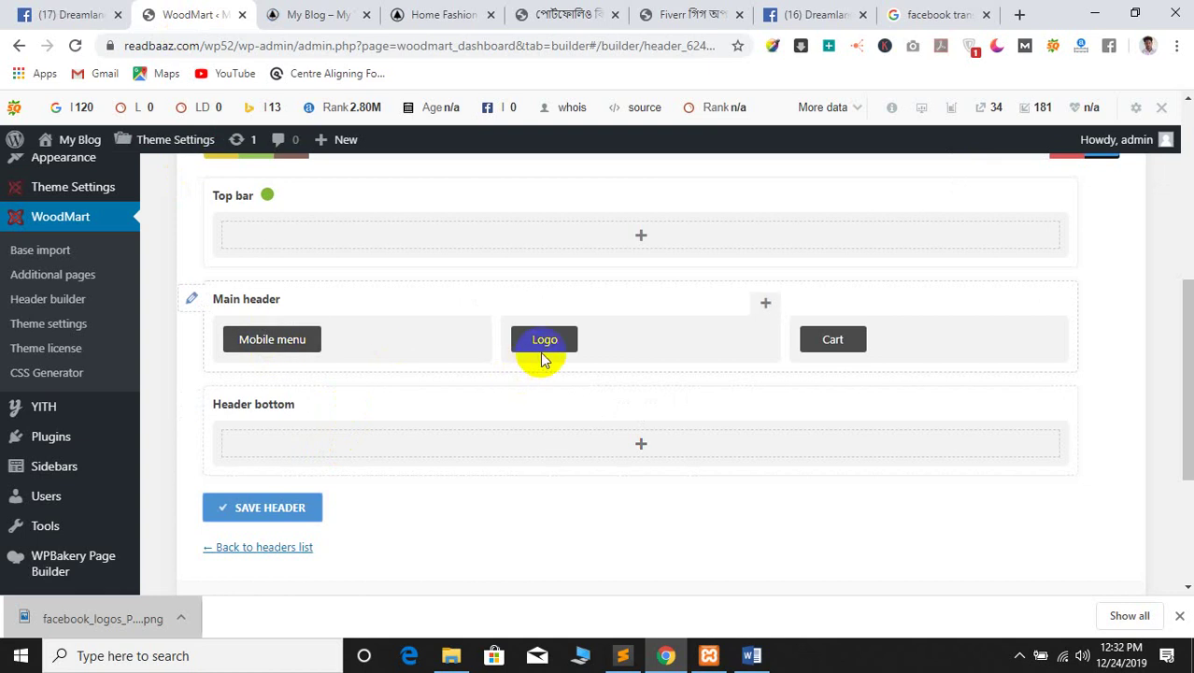
pyautogui.scroll(2, 541, 355)
pyautogui.click(1066, 316)
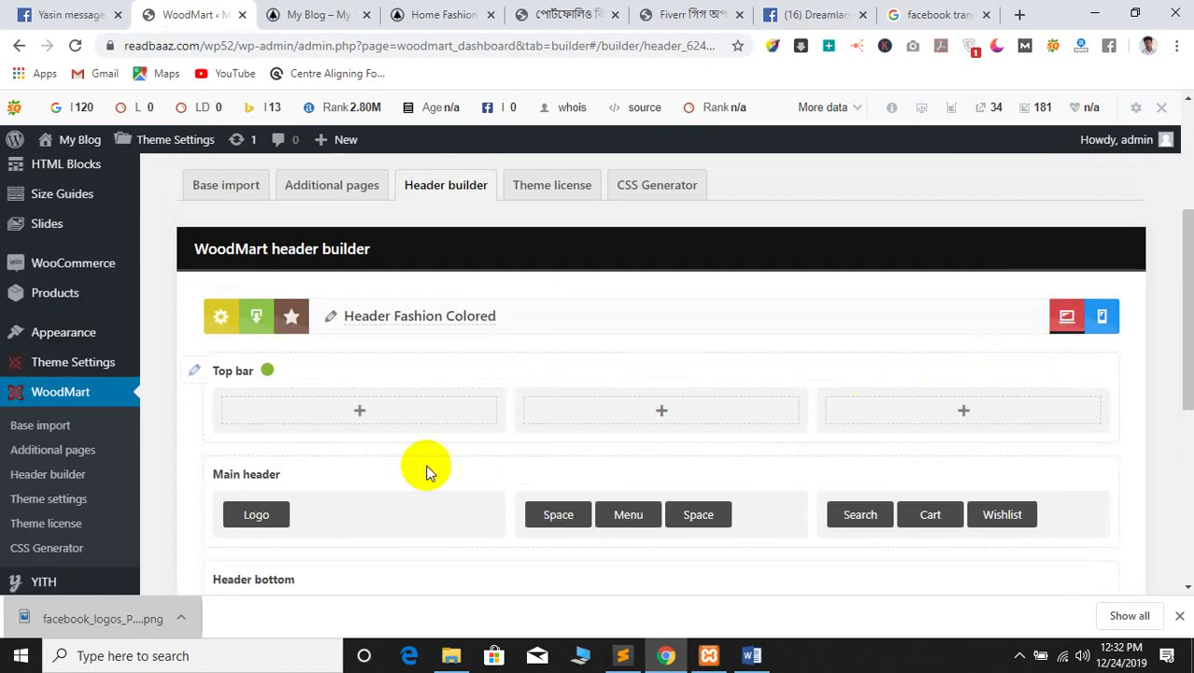
pyautogui.click(254, 510)
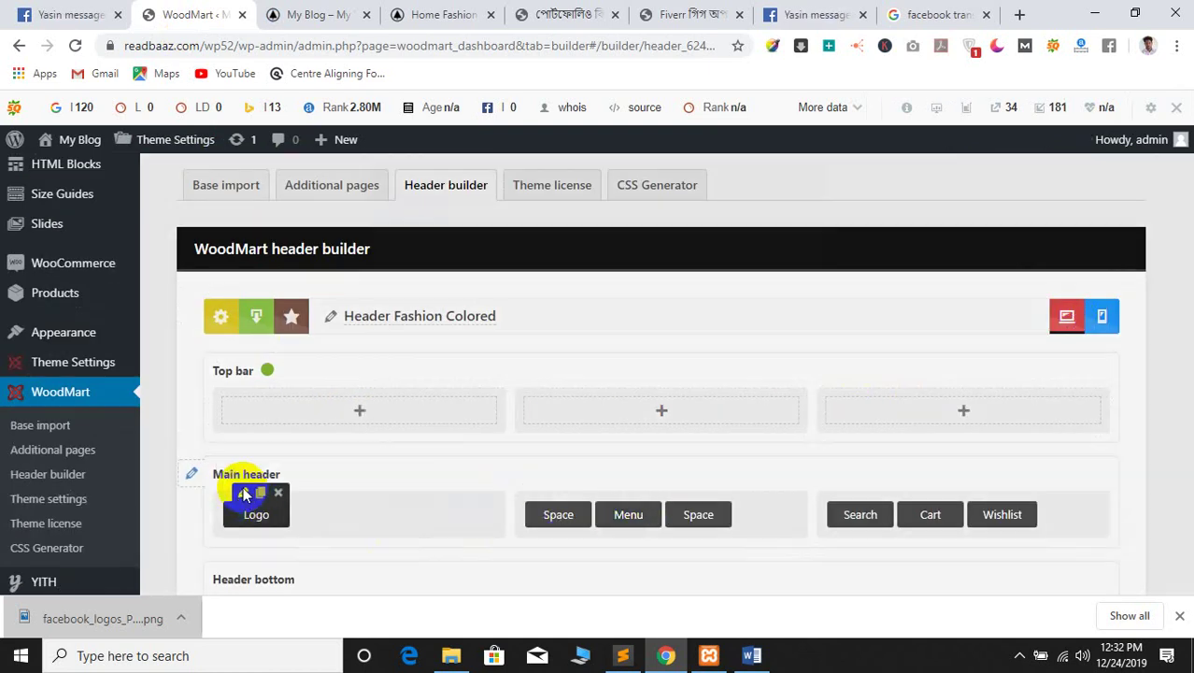
pyautogui.click(383, 320)
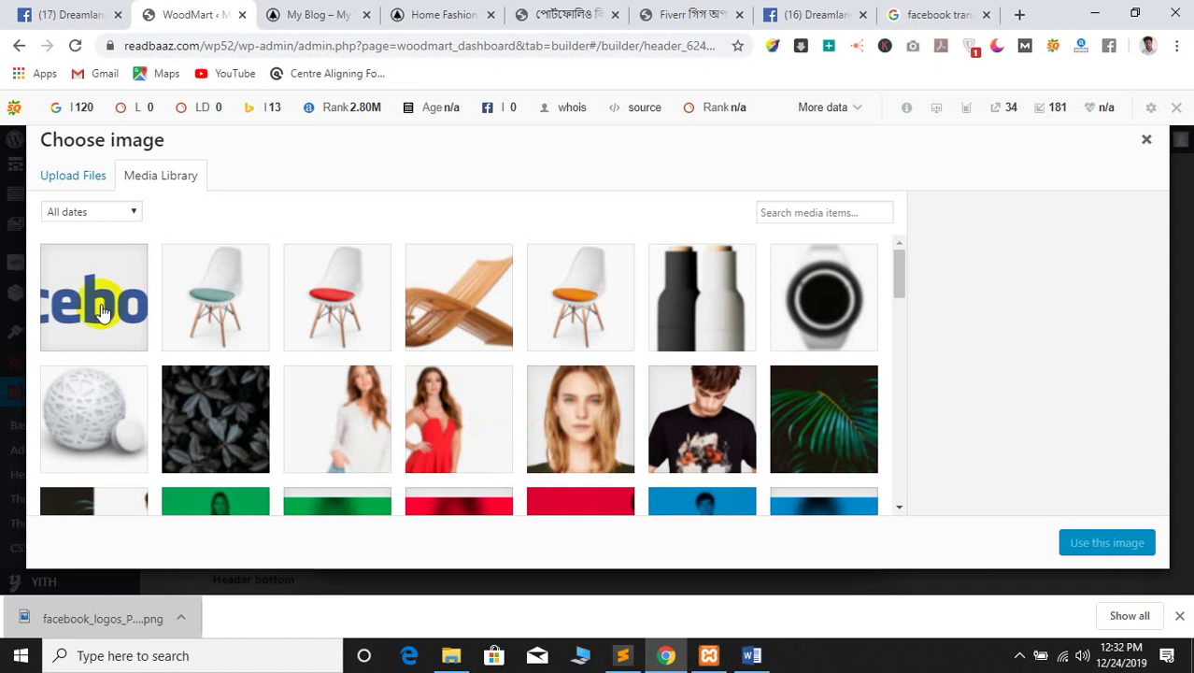
pyautogui.click(99, 300)
pyautogui.click(1108, 545)
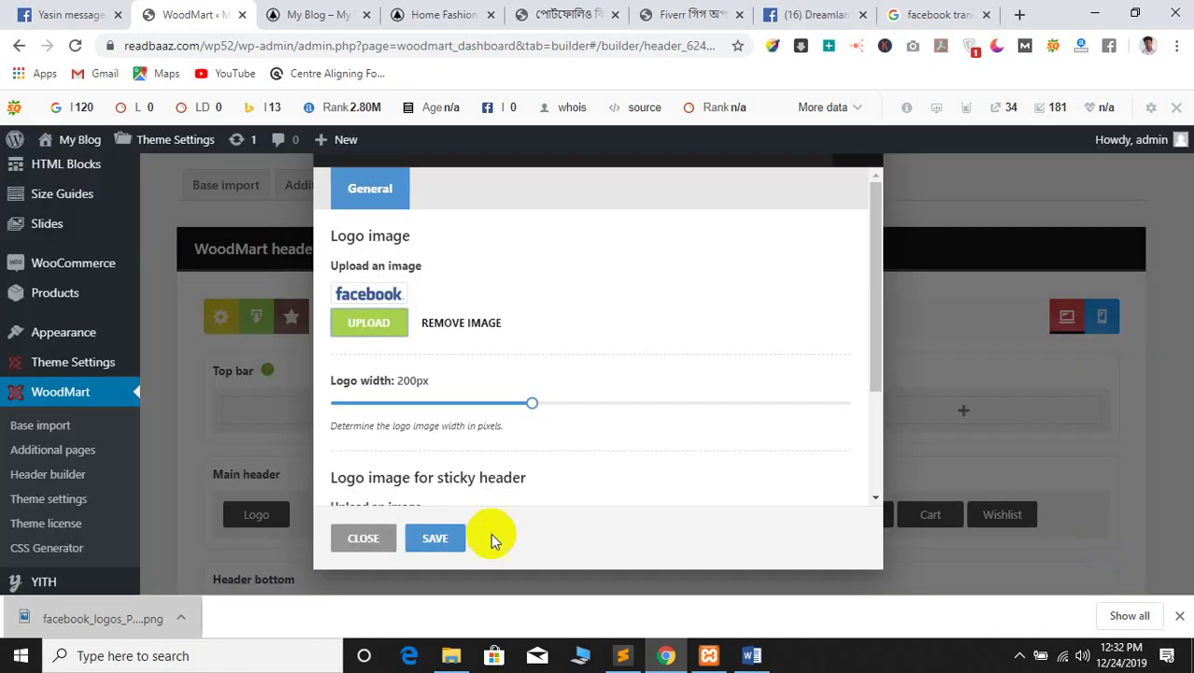
pyautogui.moveTo(540, 407); pyautogui.dragTo(594, 403)
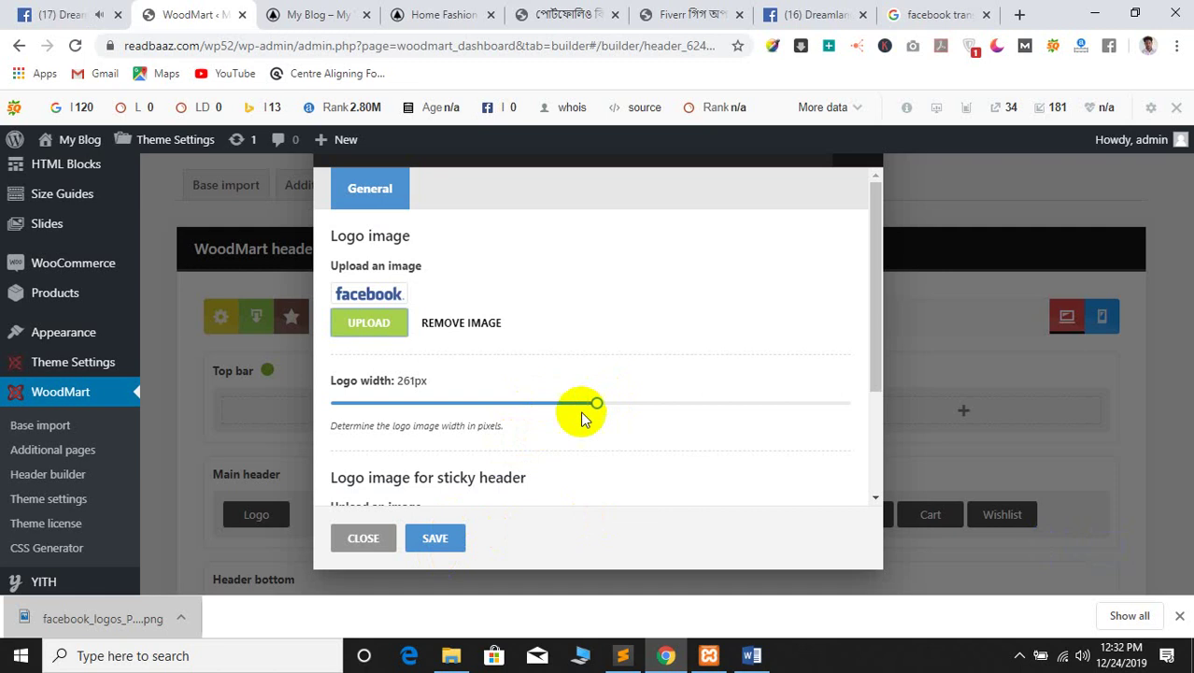
pyautogui.click(433, 540)
# Save the header and reload the storefront to show the new Facebook logo
pyautogui.scroll(-5, 364, 492)
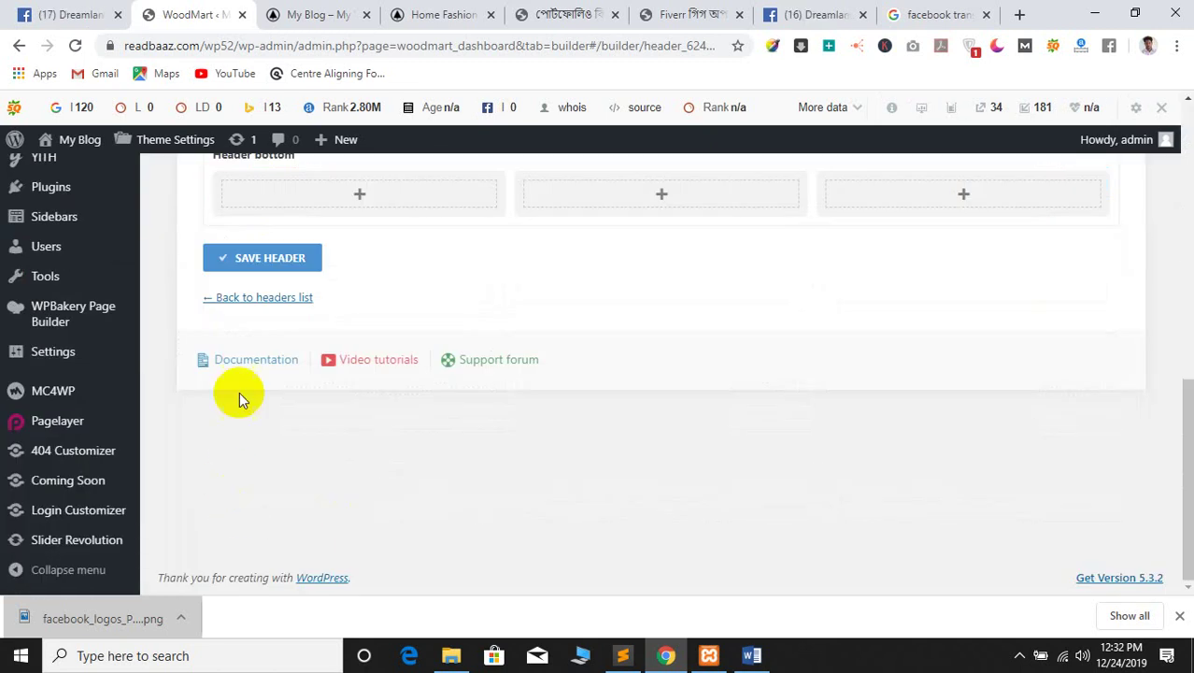
pyautogui.click(229, 270)
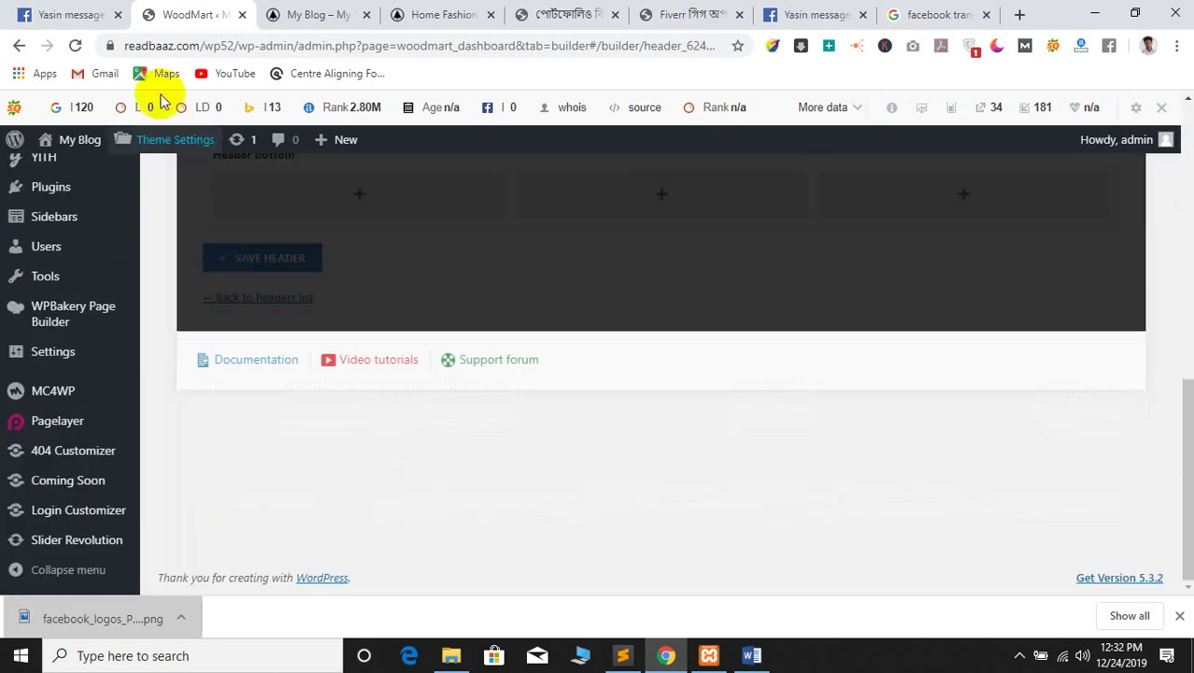
pyautogui.click(119, 15)
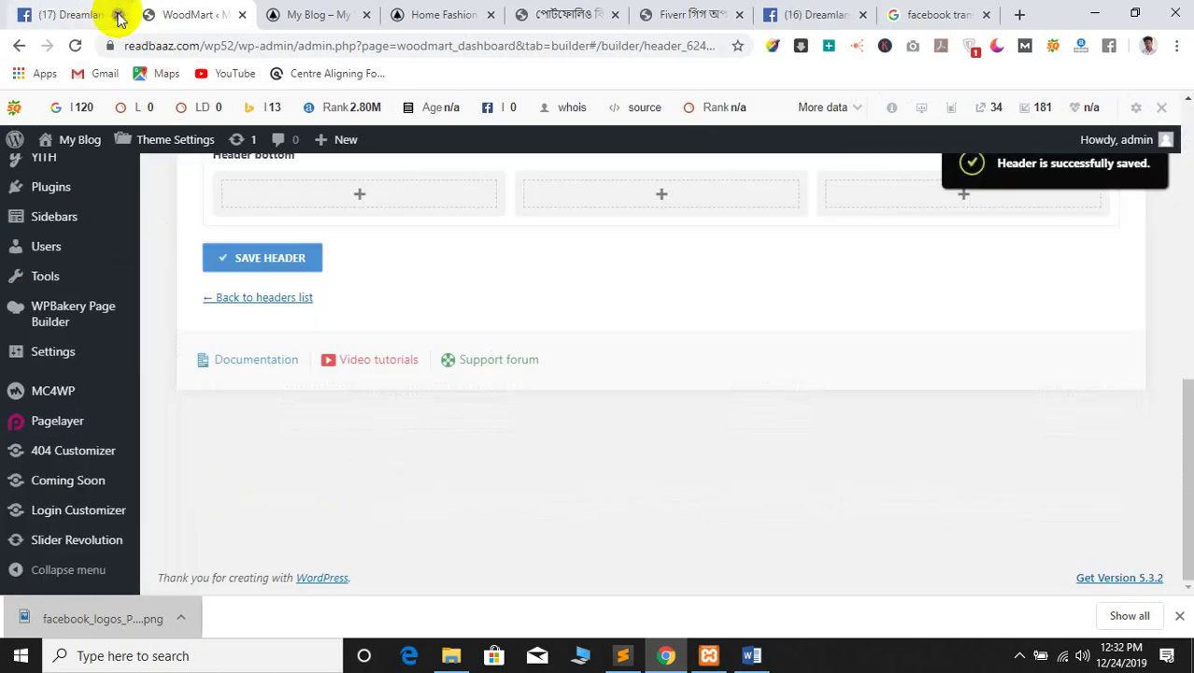
pyautogui.scroll(1, 373, 439)
pyautogui.click(266, 14)
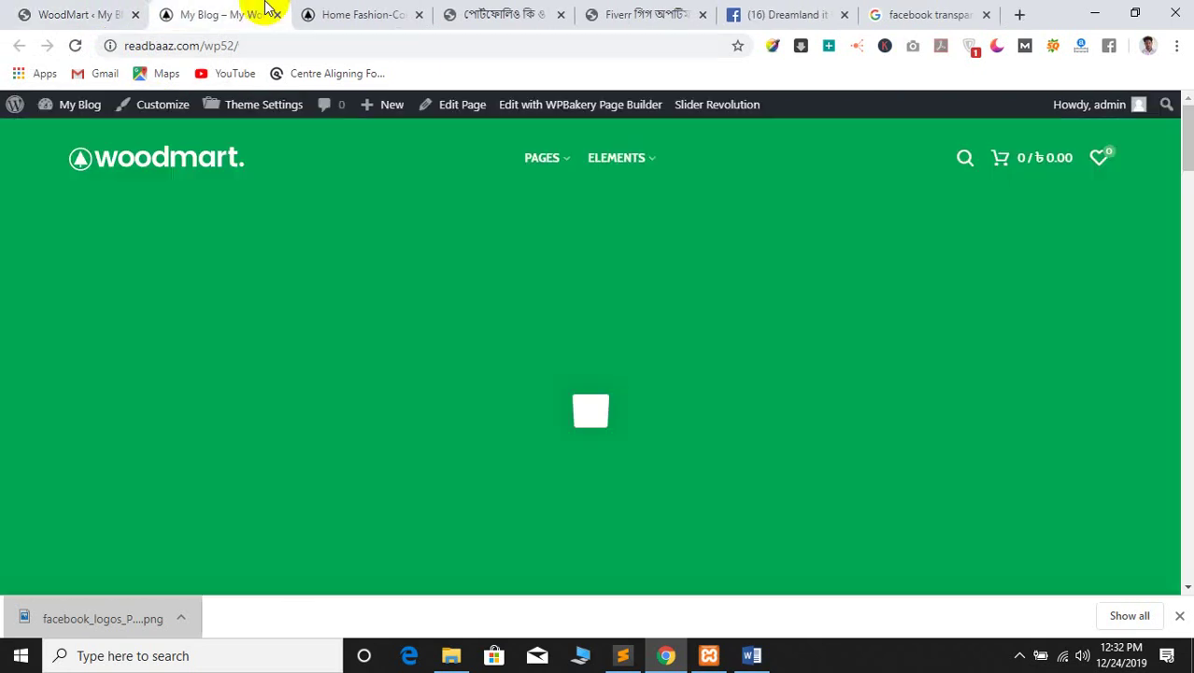
pyautogui.click(75, 45)
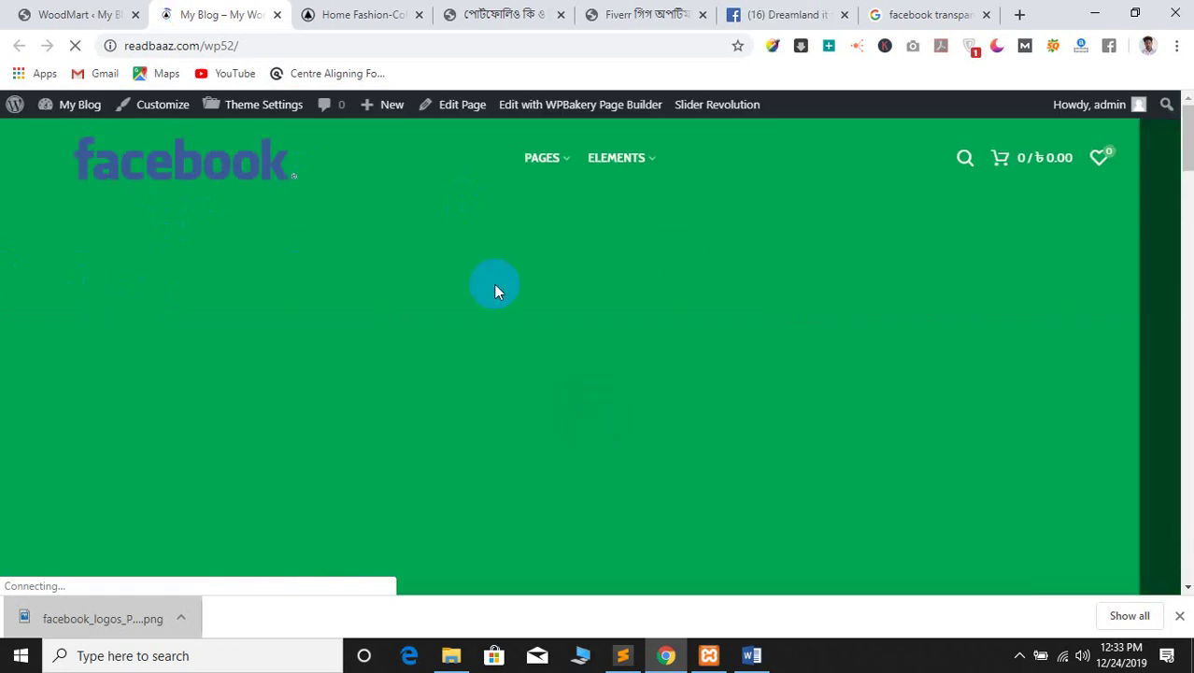
pyautogui.click(59, 11)
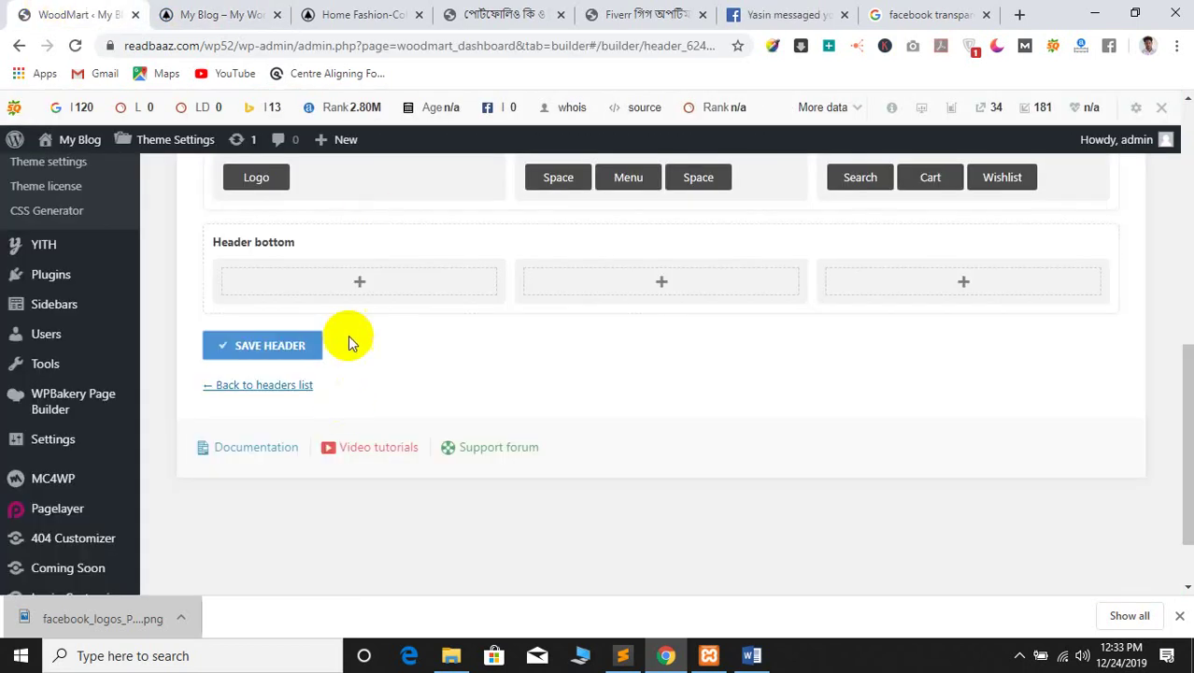
# Check which menu the header's Menu element uses, closing its settings unchanged
pyautogui.scroll(3, 360, 350)
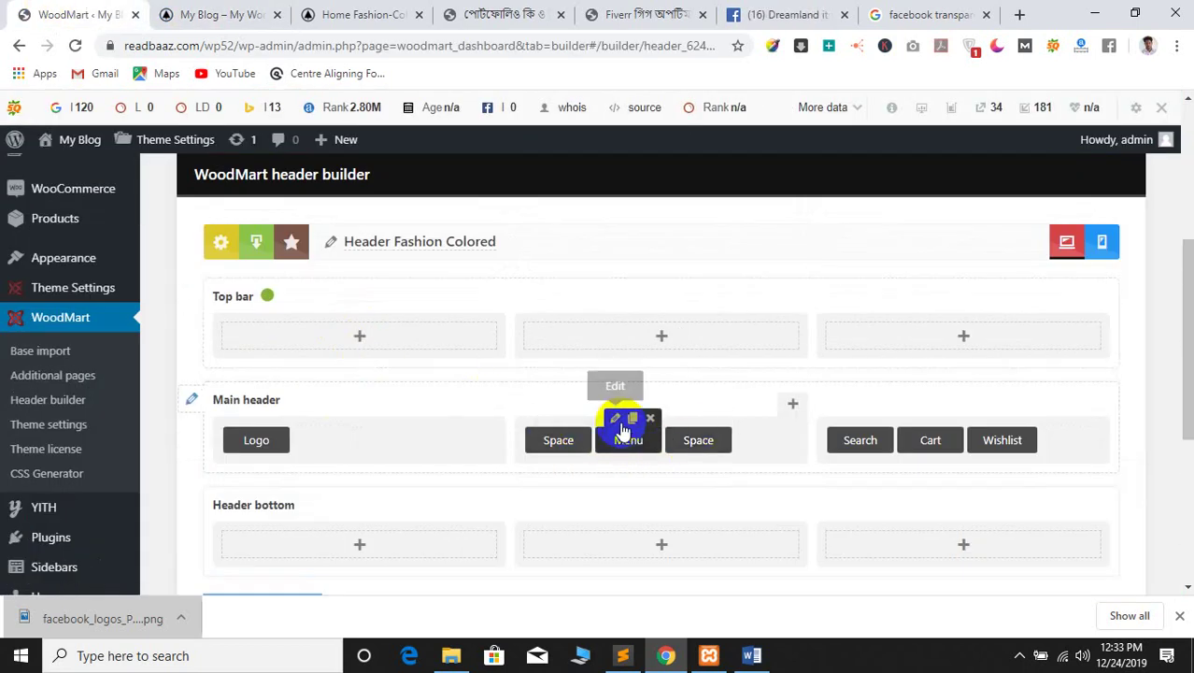
pyautogui.click(617, 420)
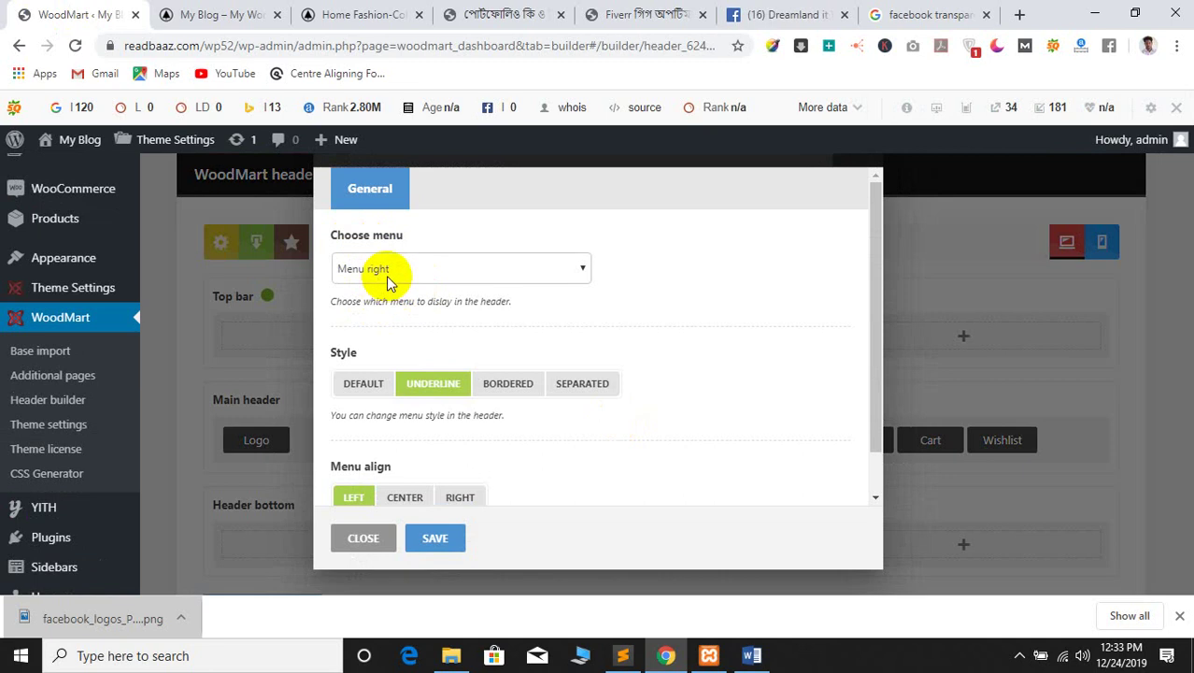
pyautogui.click(363, 537)
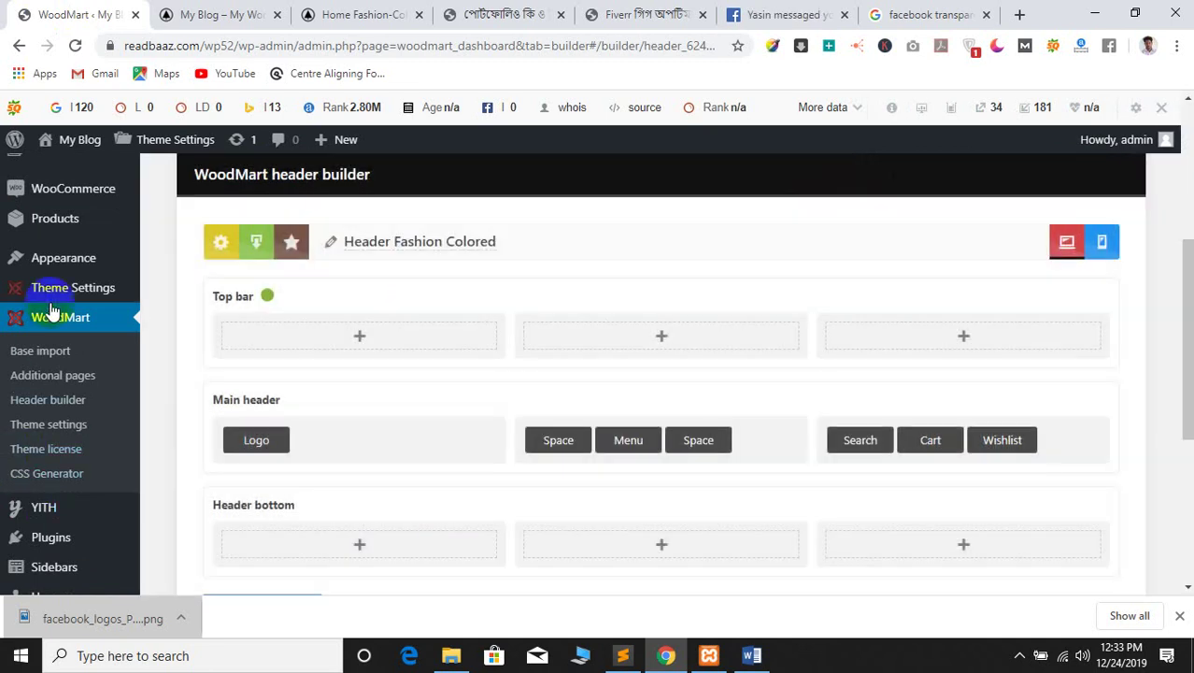
# Load the Menu right menu for editing on Appearance > Menus, confirming Leave
pyautogui.scroll(1, 28, 364)
pyautogui.moveTo(81, 350)
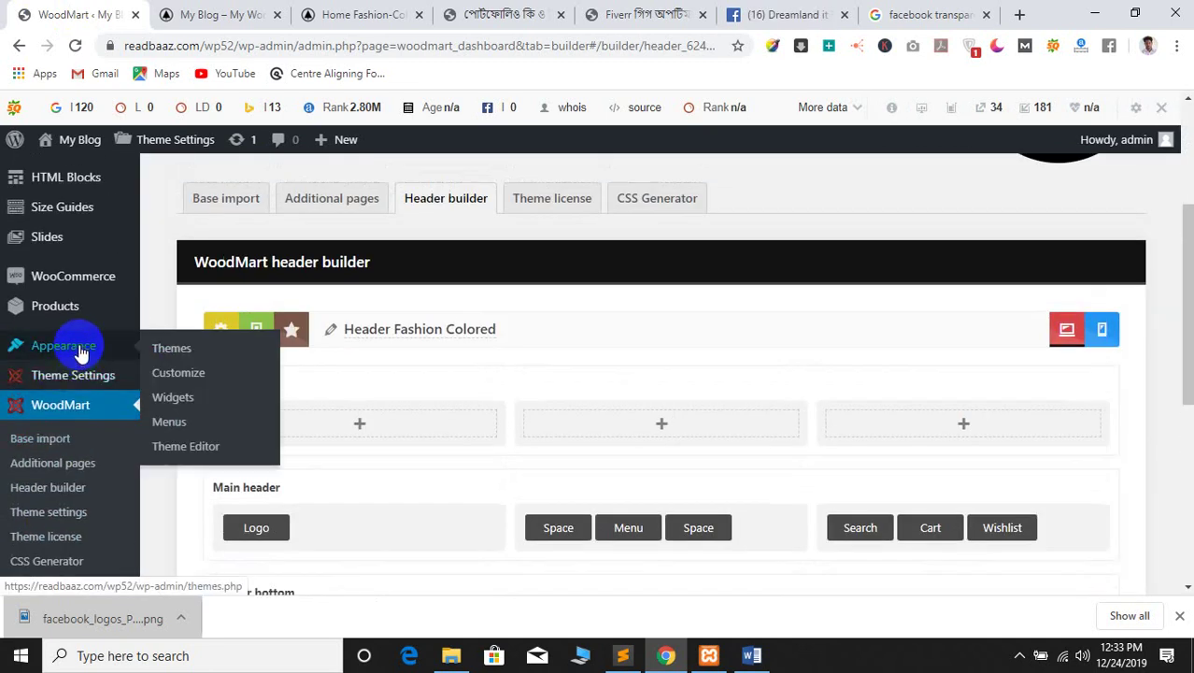
pyautogui.click(174, 422)
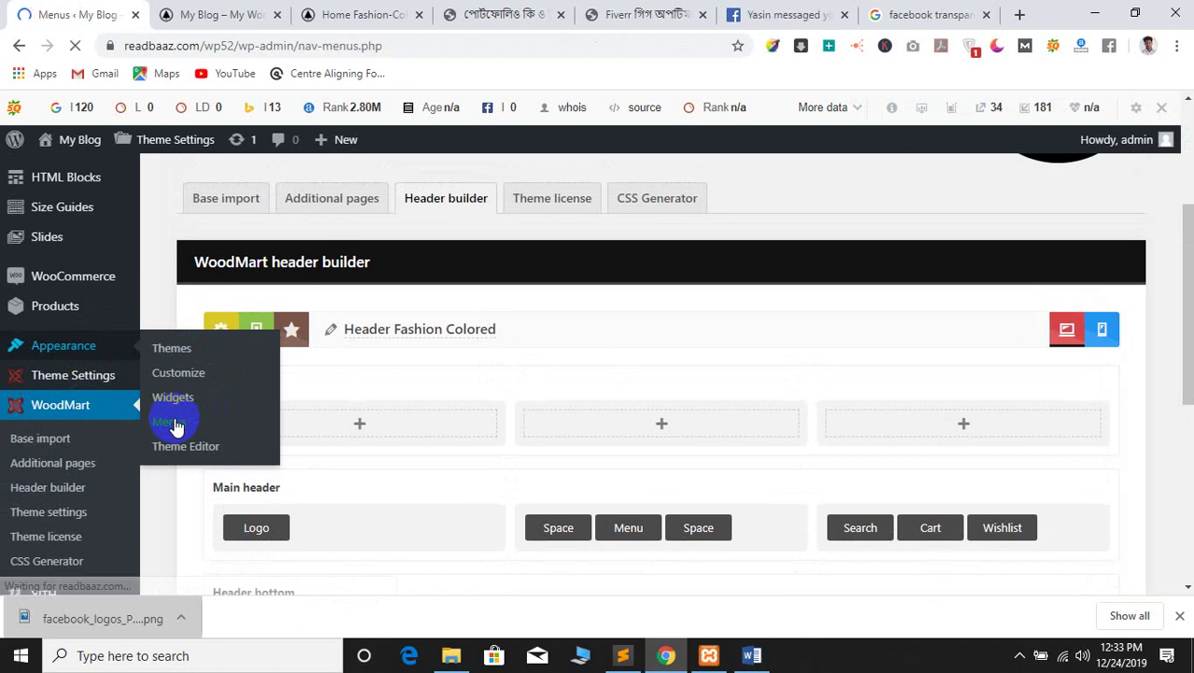
pyautogui.scroll(-6, 341, 275)
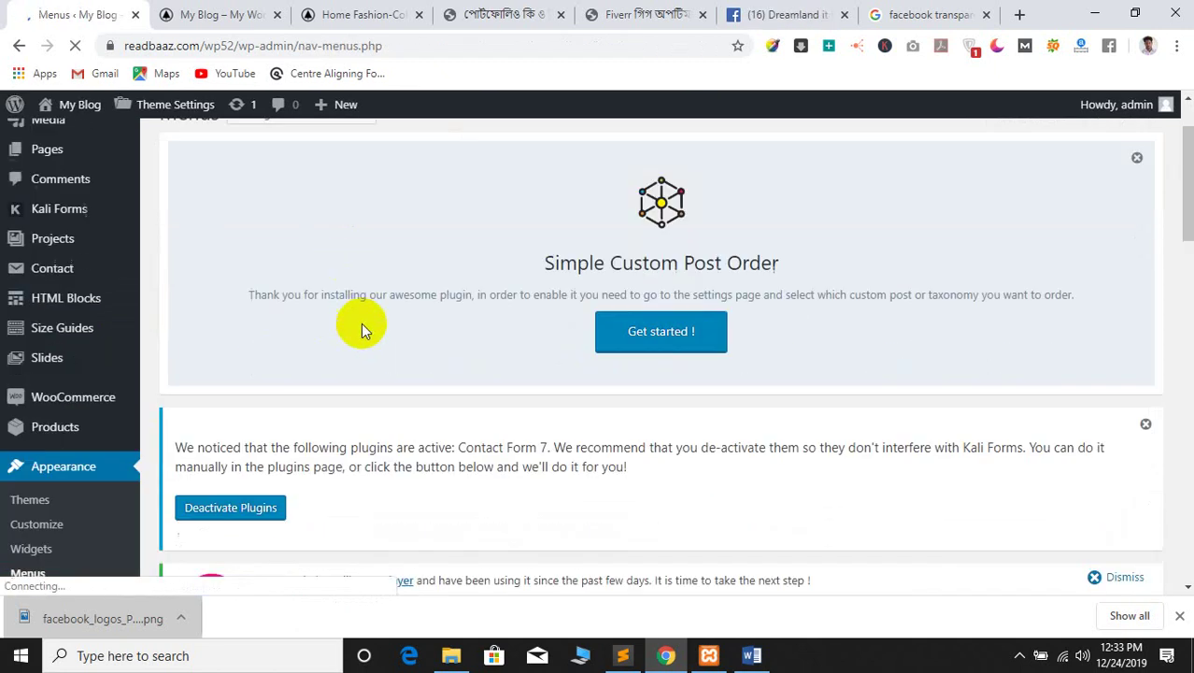
pyautogui.scroll(-3, 470, 441)
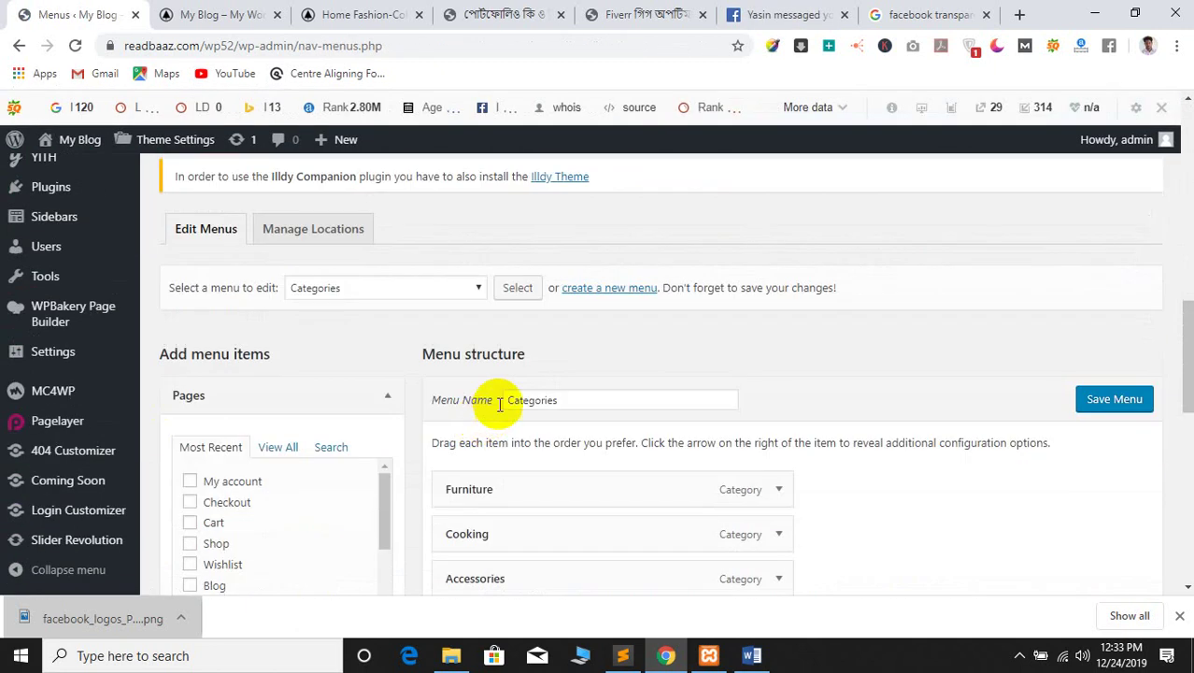
pyautogui.click(340, 288)
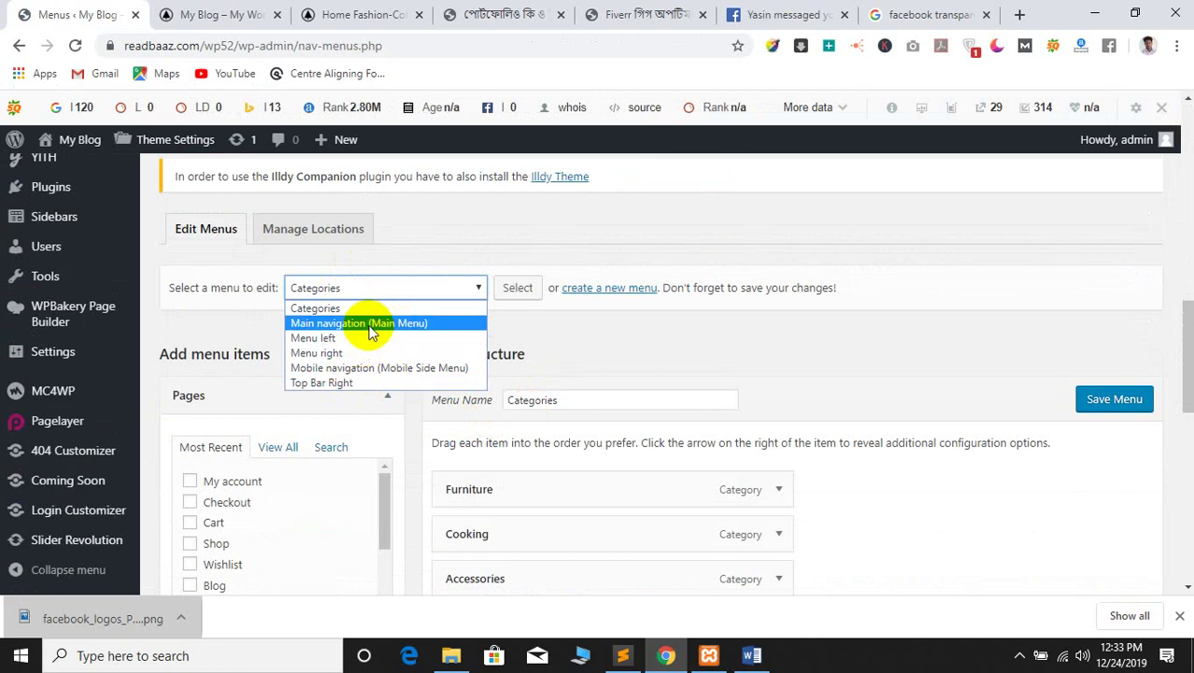
pyautogui.click(338, 353)
pyautogui.click(505, 292)
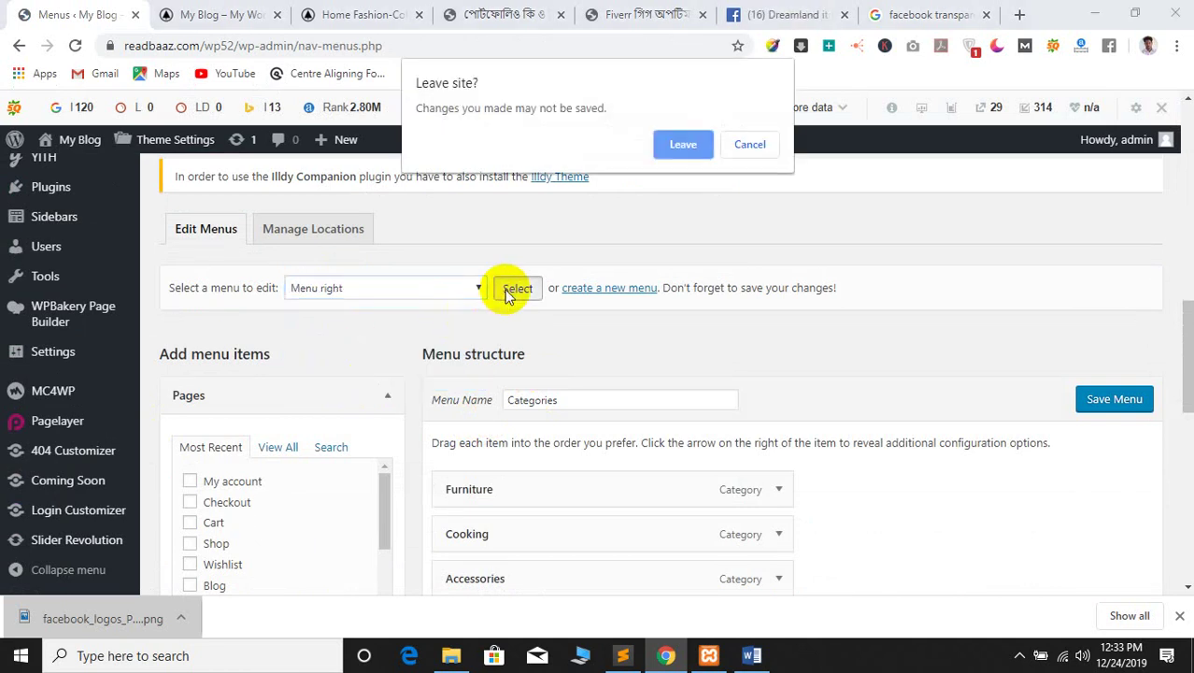
pyautogui.click(686, 145)
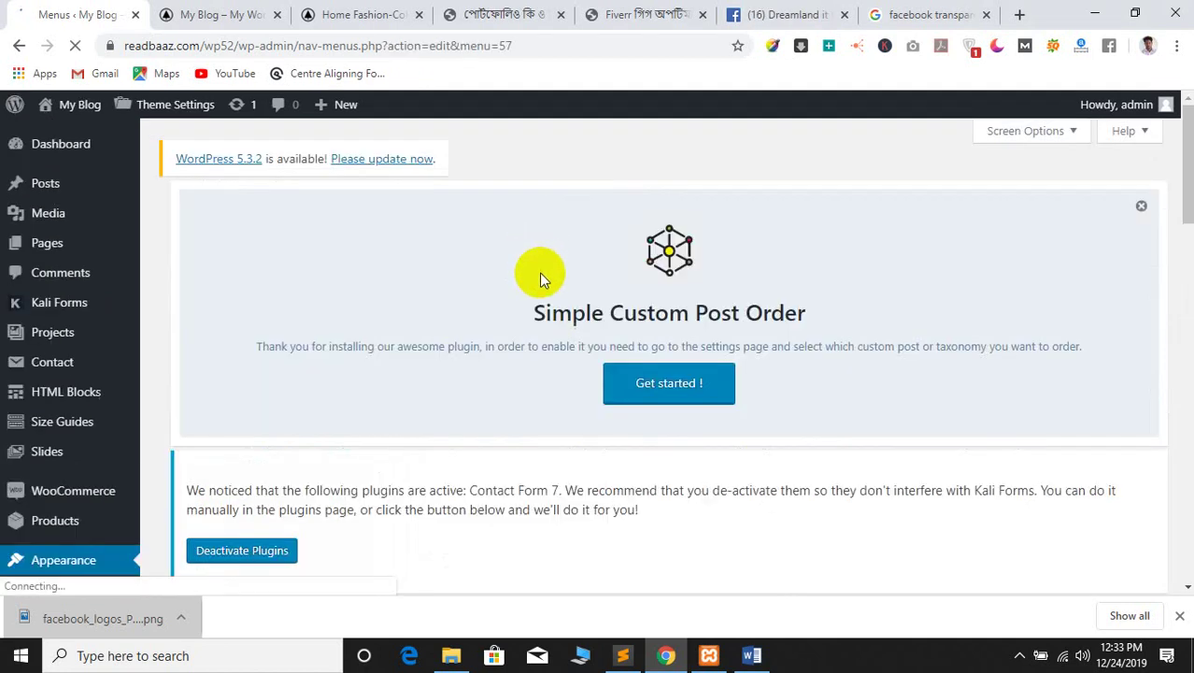
# Keep Menu right selected, then start creating a brand new menu, confirming Leave
pyautogui.scroll(-5, 539, 272)
pyautogui.scroll(-6, 584, 365)
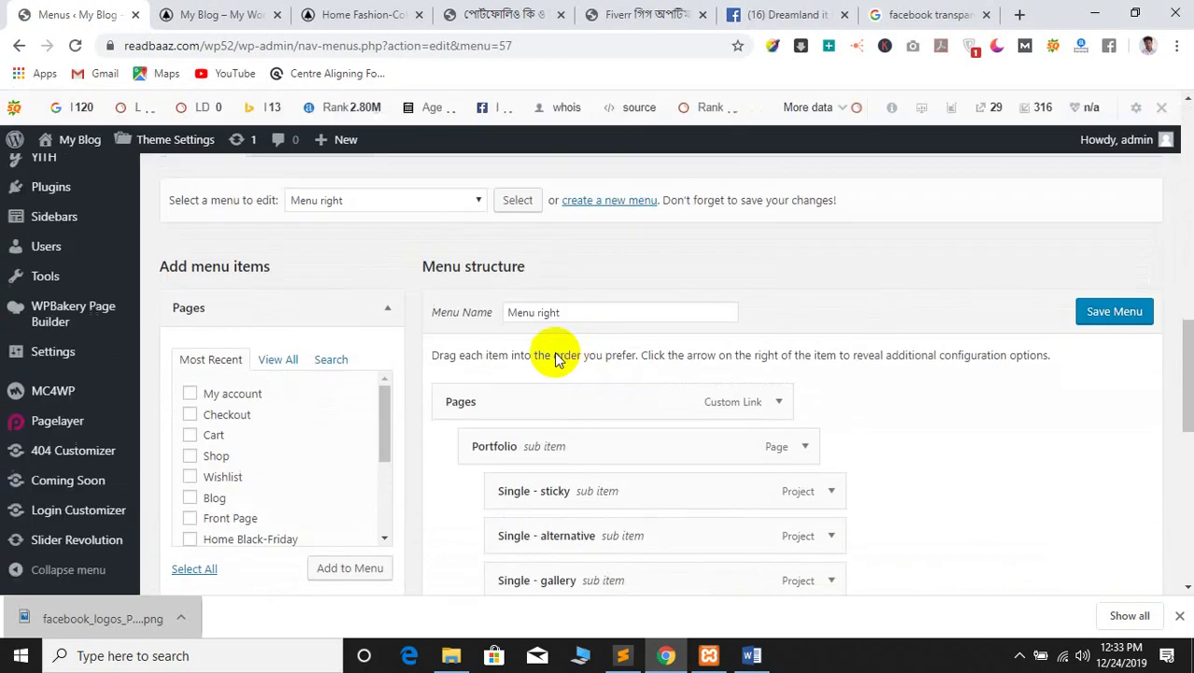
pyautogui.click(480, 205)
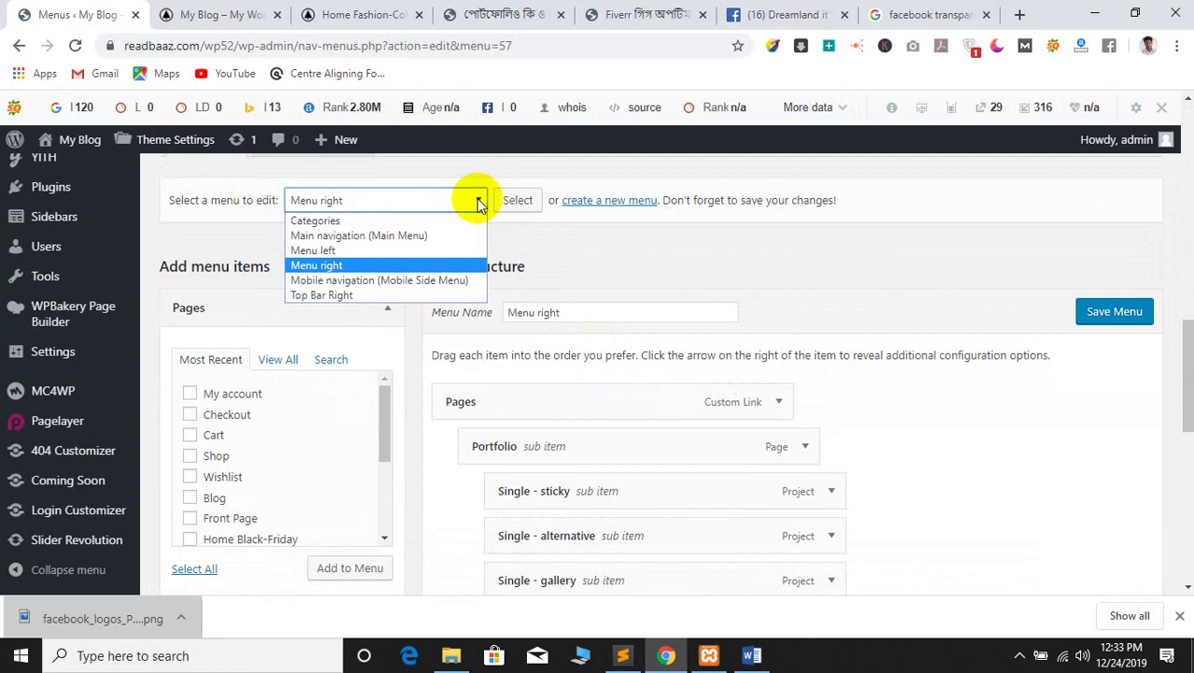
pyautogui.click(479, 204)
pyautogui.scroll(-10, 613, 325)
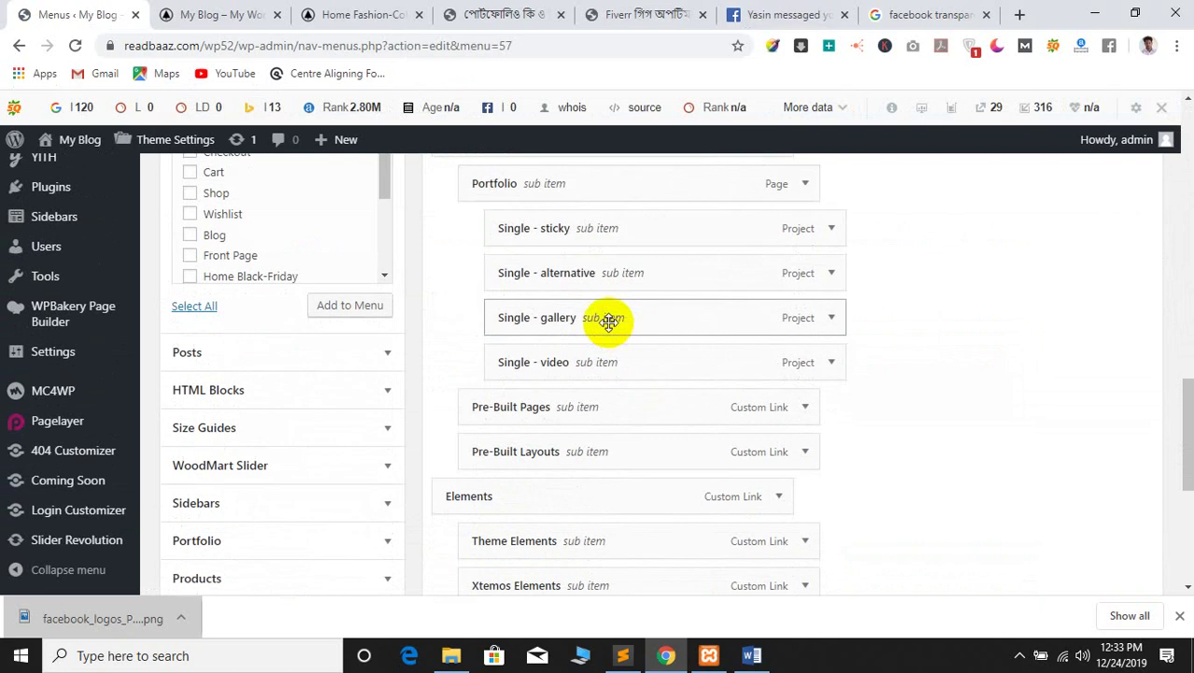
pyautogui.scroll(10, 608, 322)
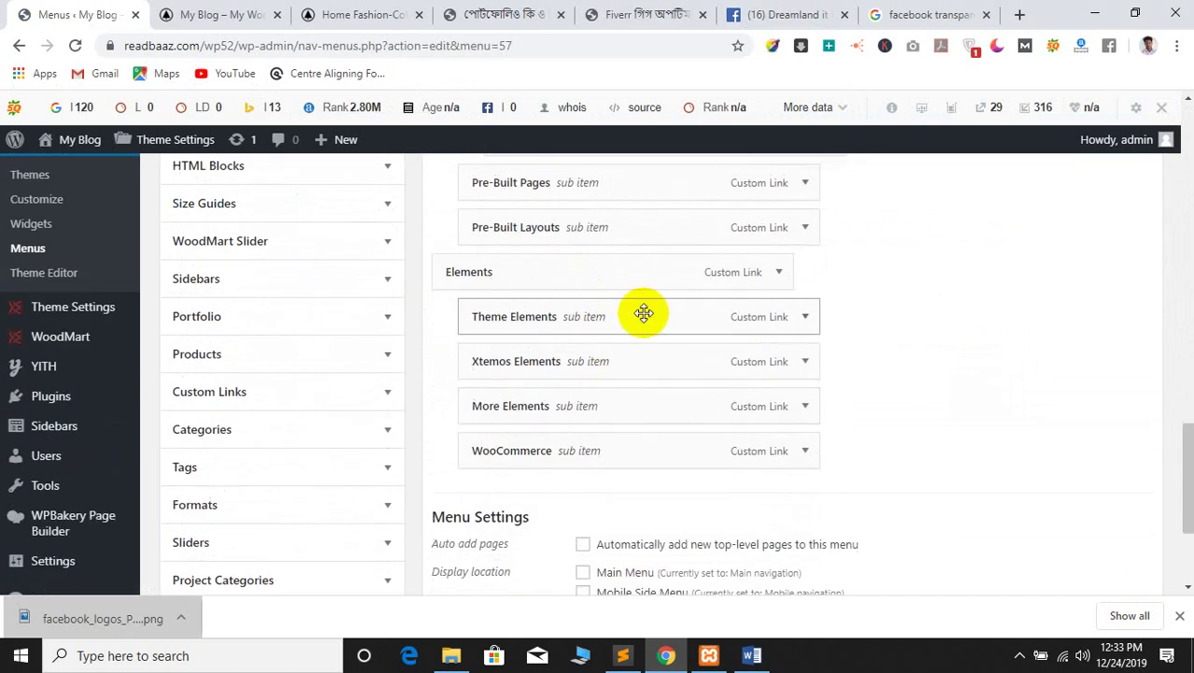
pyautogui.scroll(4, 300, 312)
pyautogui.scroll(-5, 522, 368)
pyautogui.scroll(3, 541, 346)
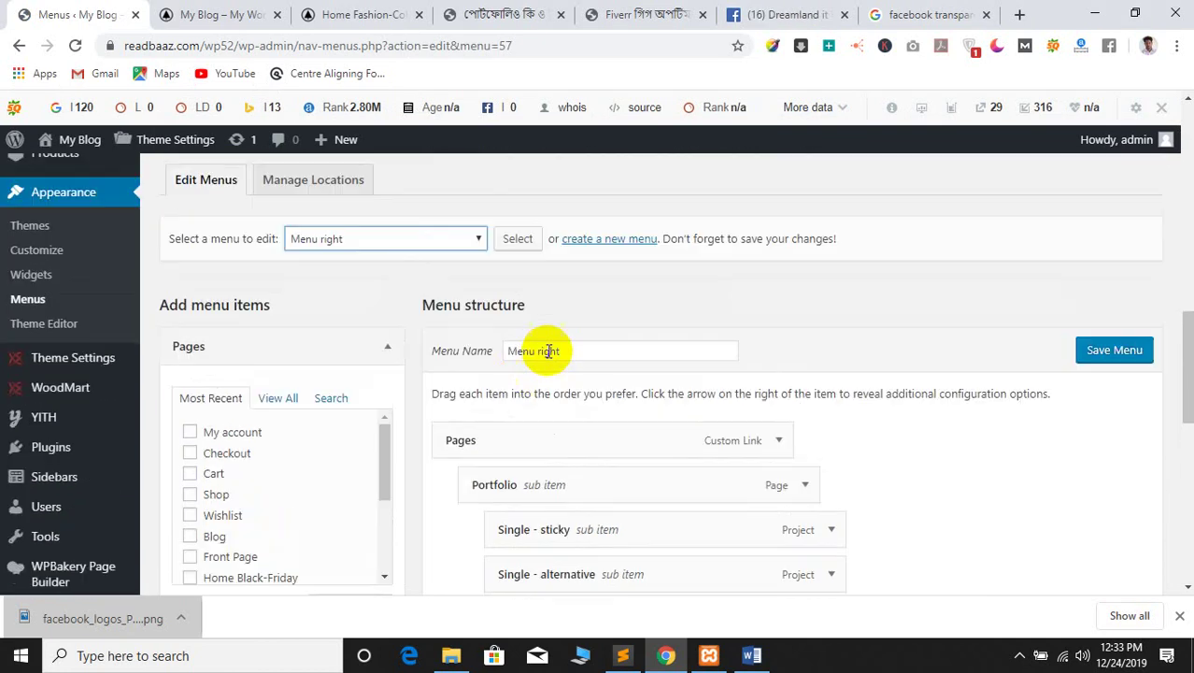
pyautogui.click(595, 419)
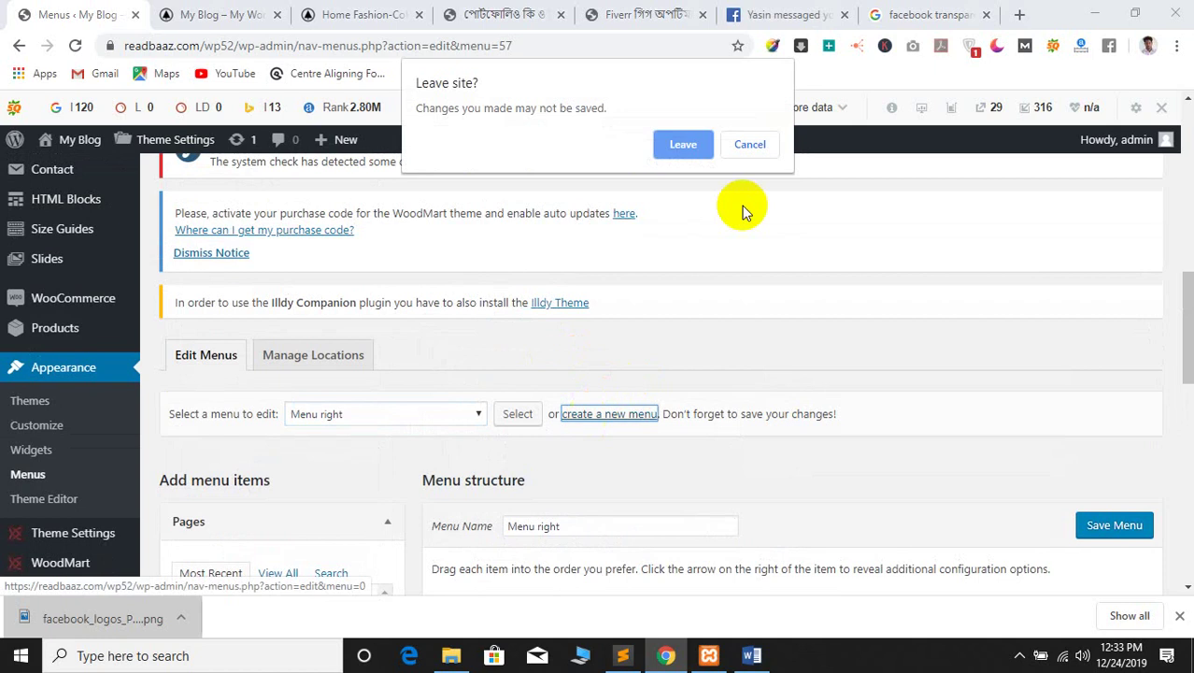
pyautogui.click(682, 145)
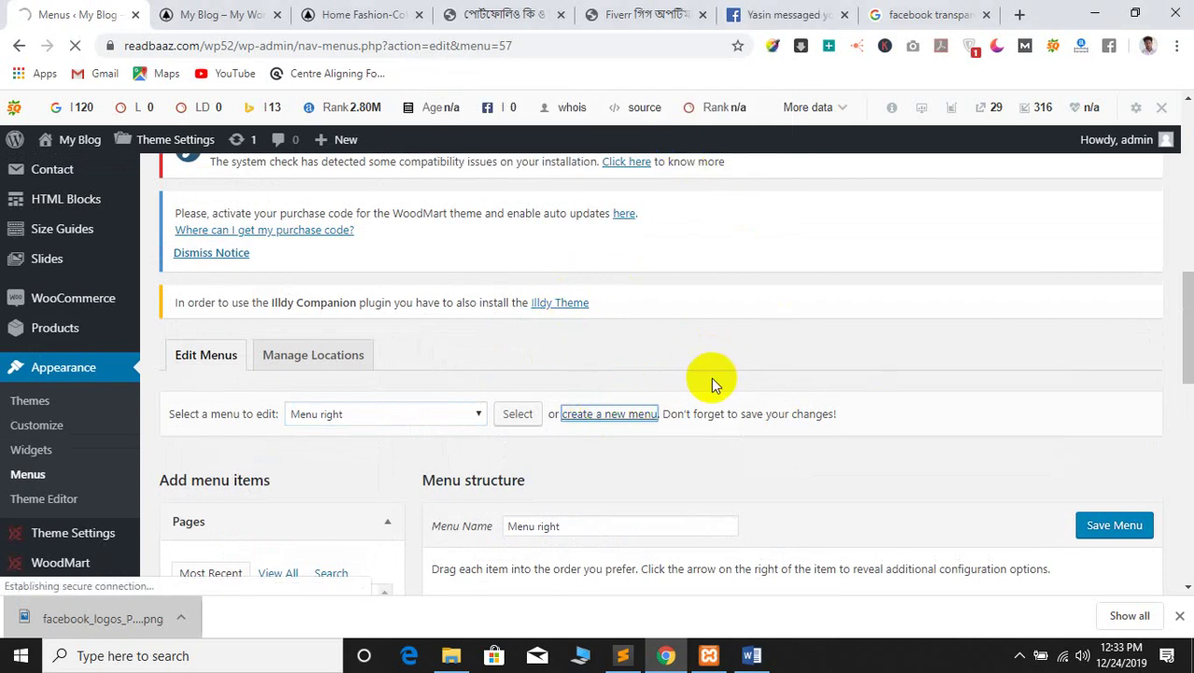
# Enter 'batch 155' as the menu name and create the empty menu
pyautogui.scroll(-5, 697, 395)
pyautogui.scroll(5, 699, 393)
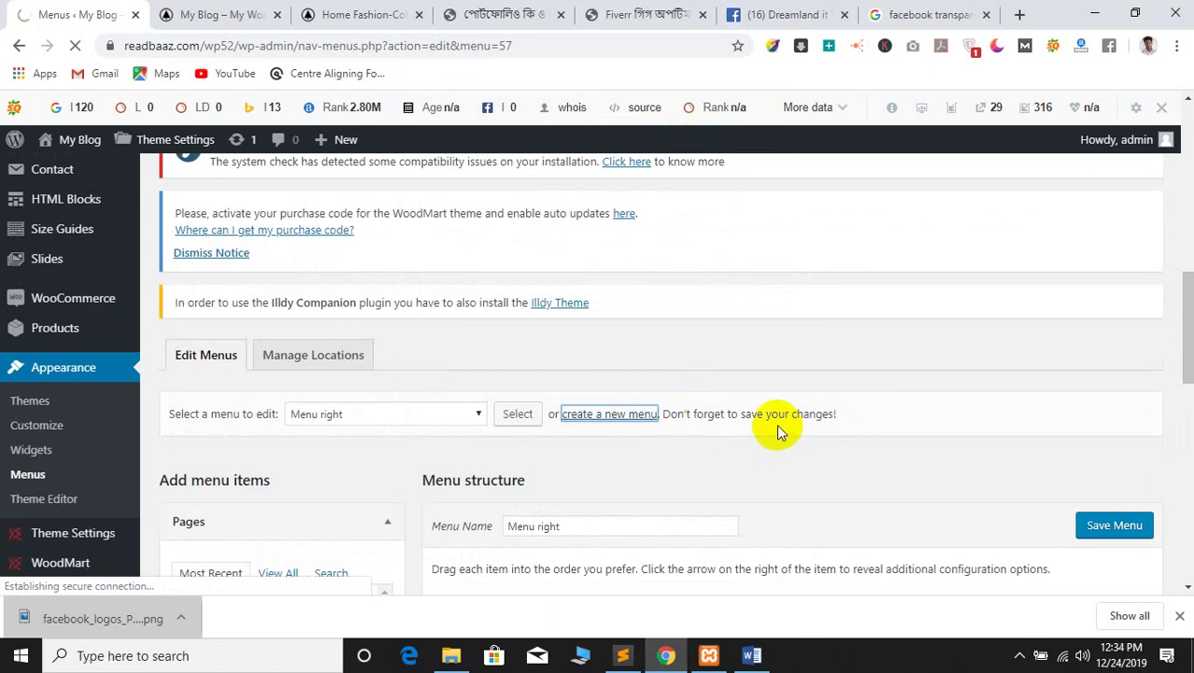
pyautogui.scroll(-2, 698, 421)
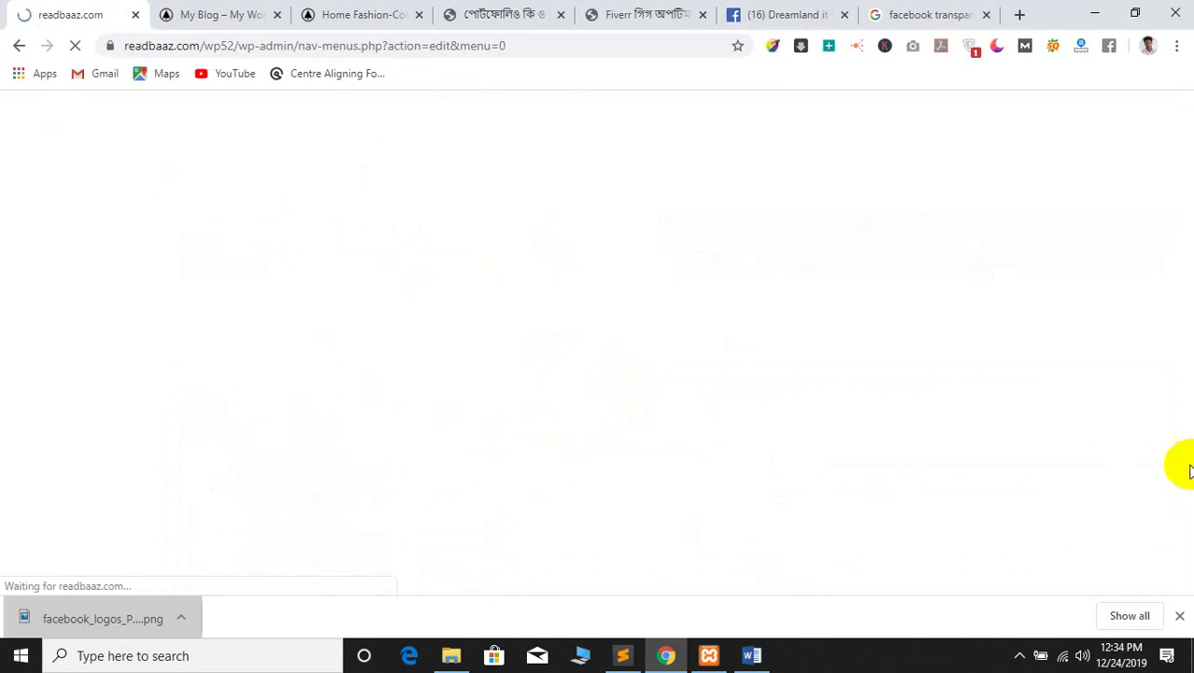
pyautogui.scroll(-9, 534, 392)
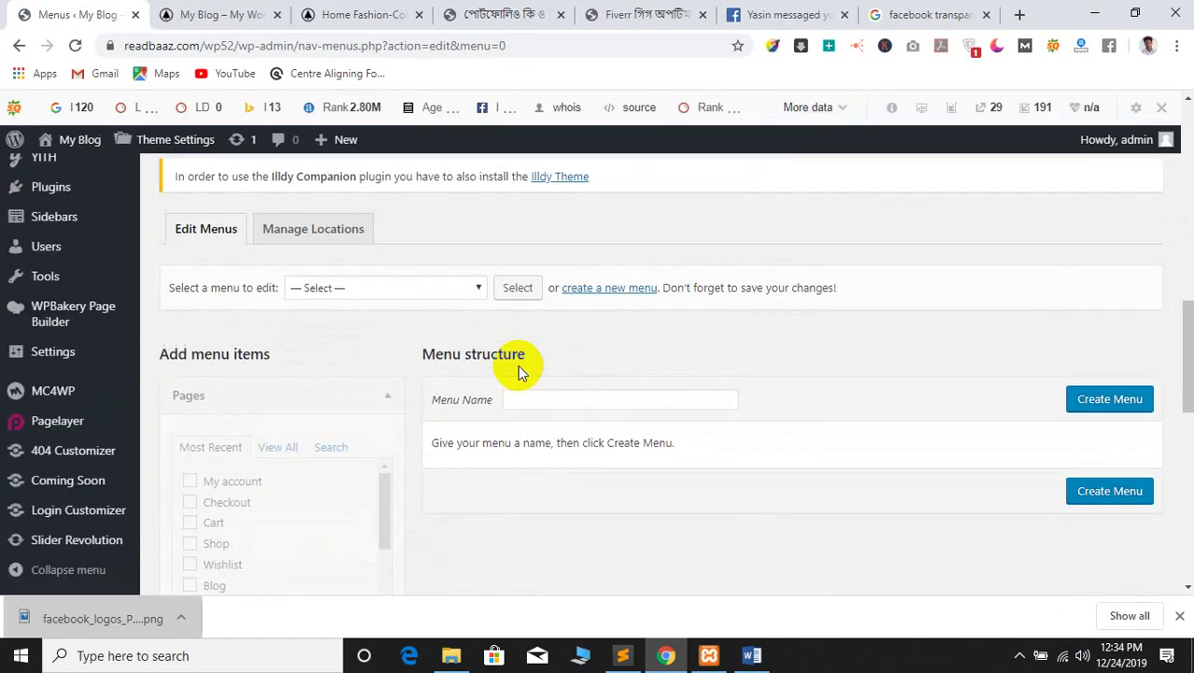
pyautogui.click(555, 403)
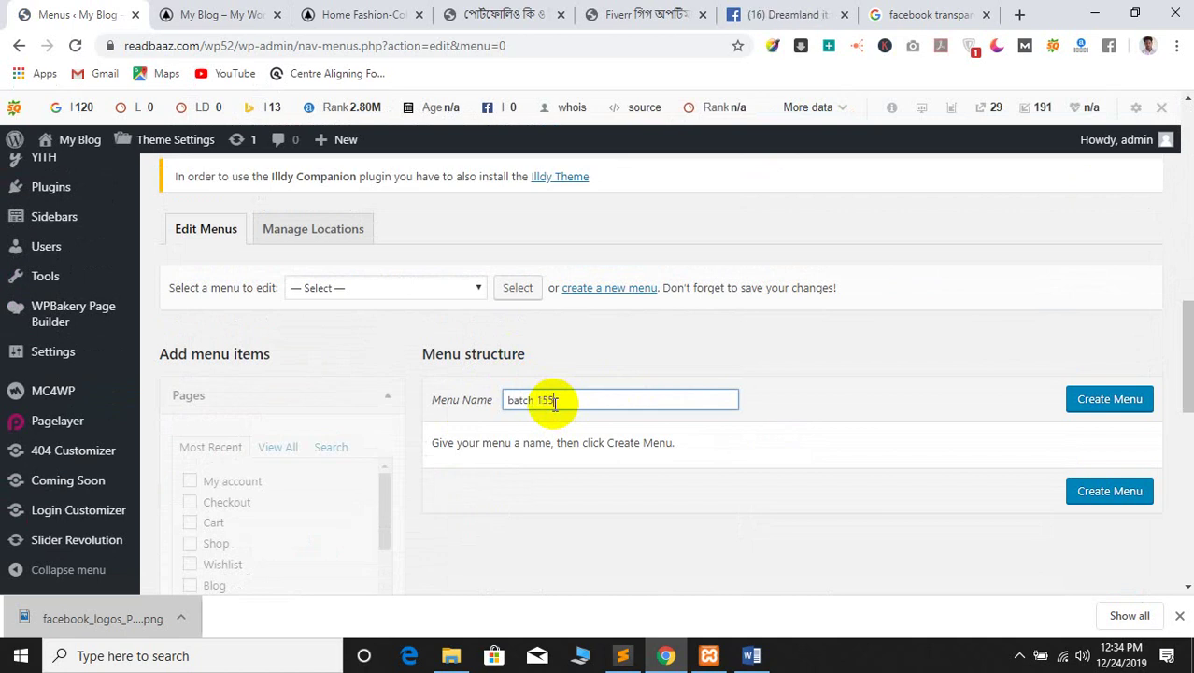
pyautogui.click(1086, 402)
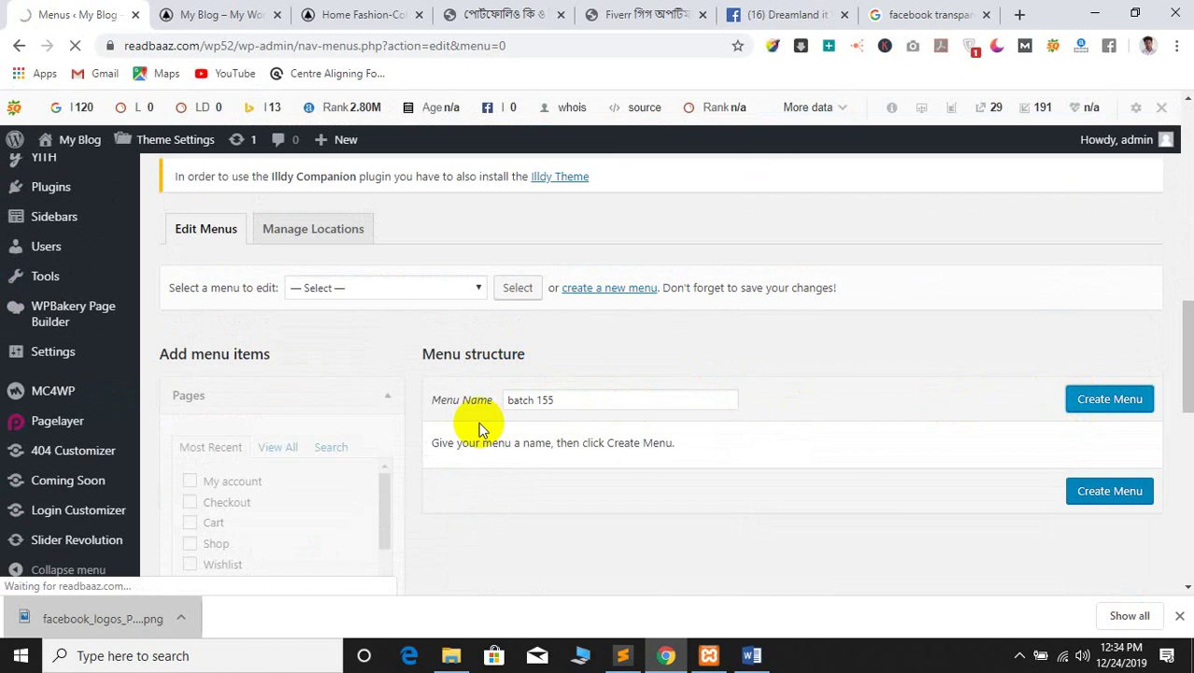
pyautogui.scroll(-4, 532, 406)
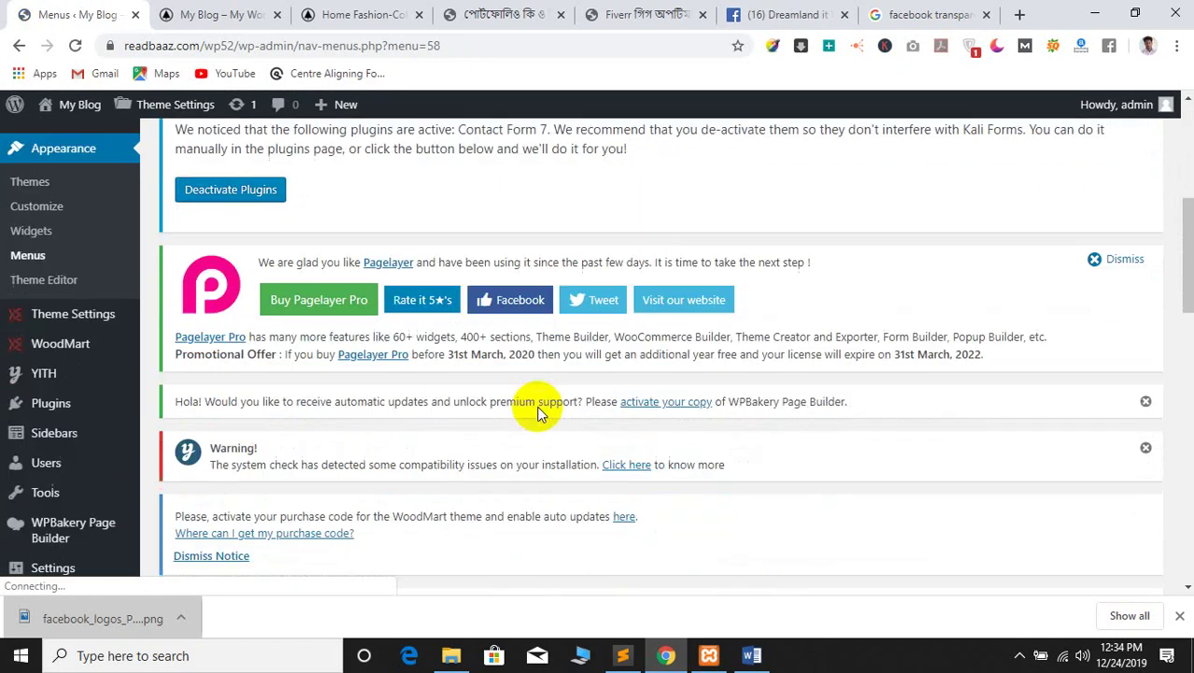
pyautogui.scroll(-6, 538, 406)
# Add the Cart, Shop and Wishlist pages to the batch 155 menu
pyautogui.scroll(1, 538, 406)
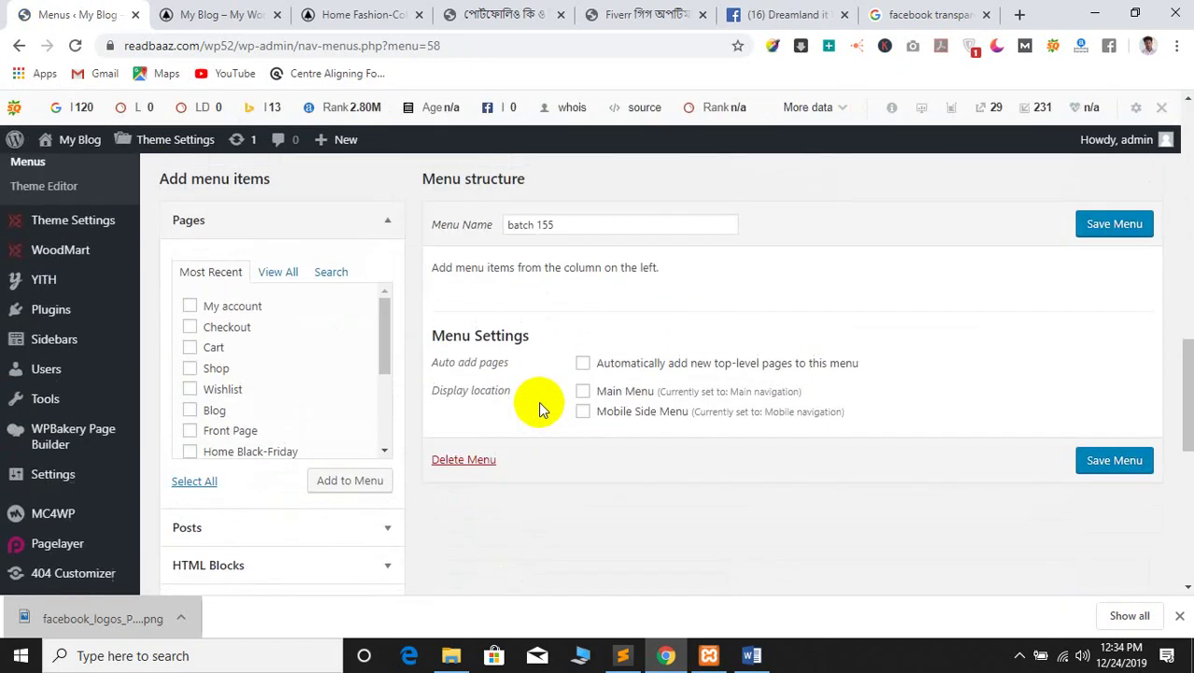
pyautogui.click(190, 347)
pyautogui.click(190, 368)
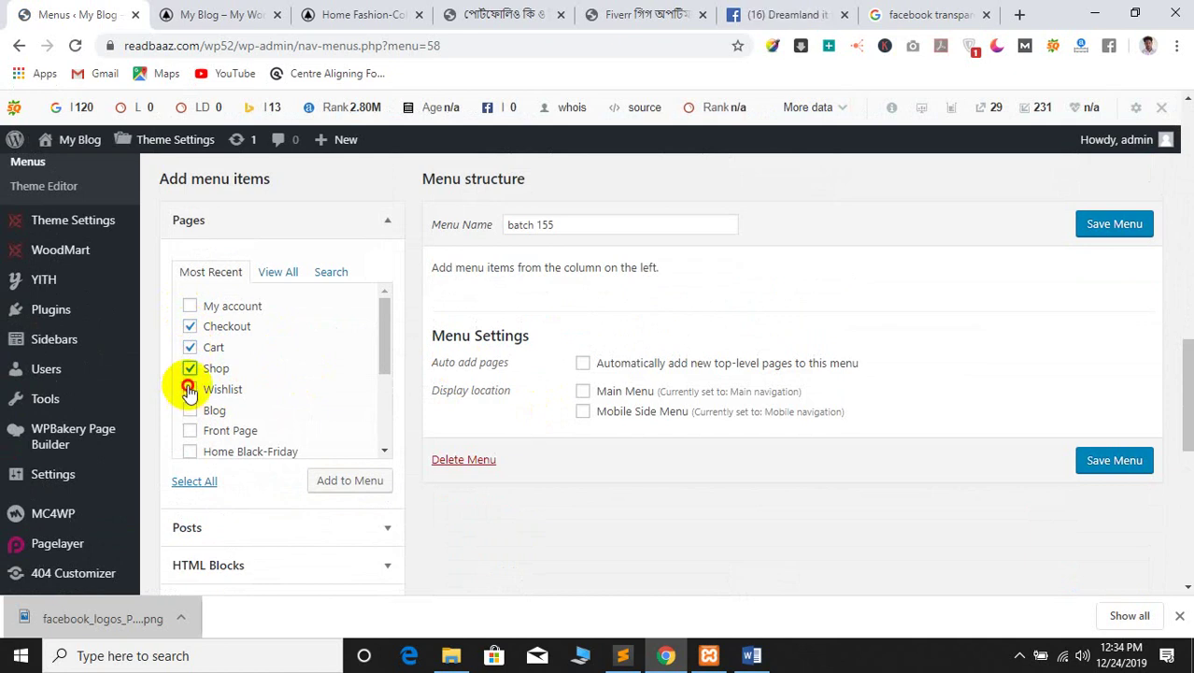
pyautogui.click(190, 388)
# Assign batch 155 to Main Menu and Mobile Side Menu and save it
pyautogui.scroll(3, 677, 402)
pyautogui.scroll(-5, 677, 408)
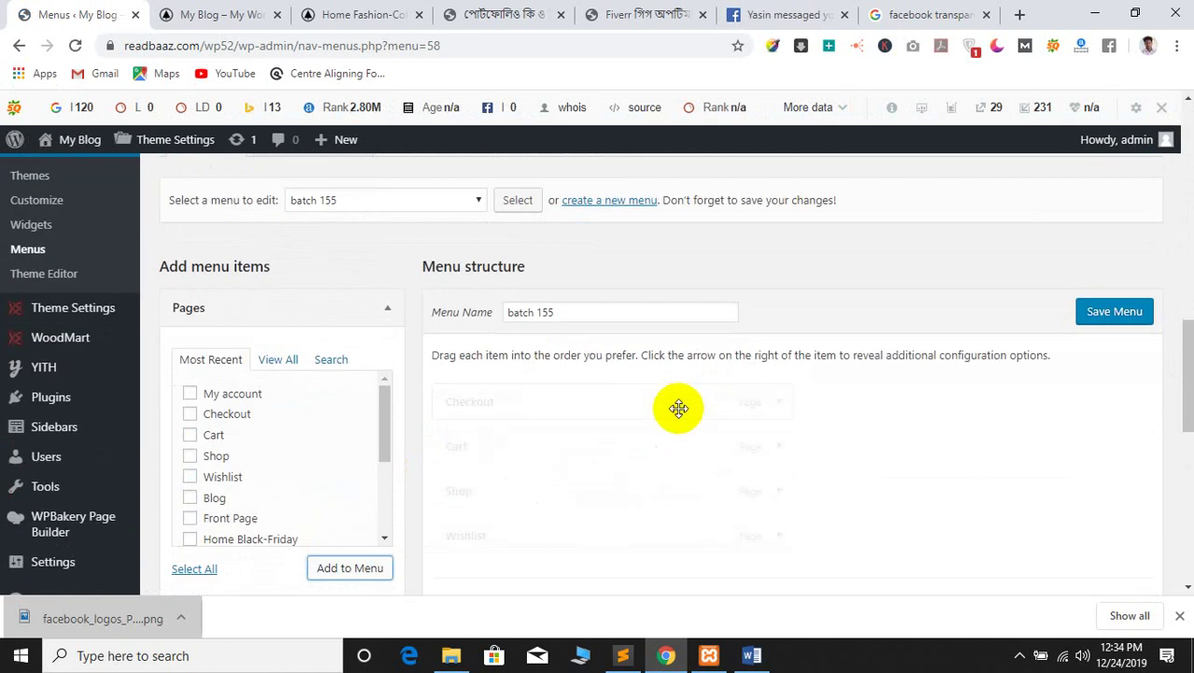
pyautogui.scroll(1, 603, 423)
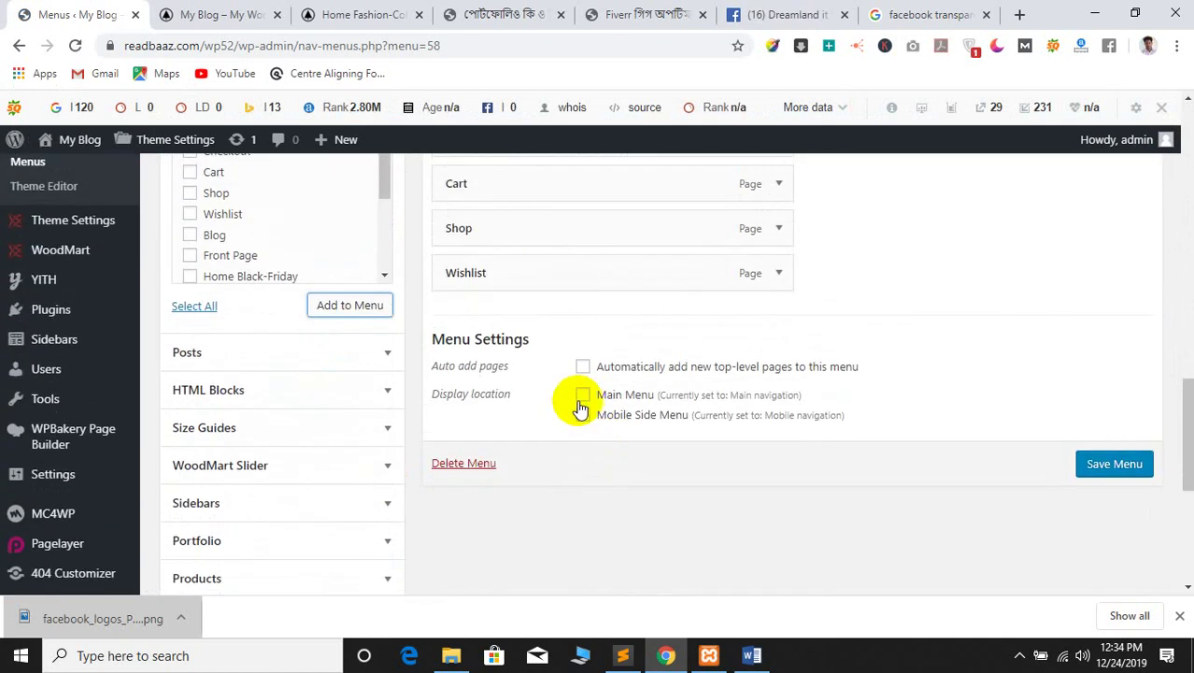
pyautogui.click(581, 396)
pyautogui.click(584, 417)
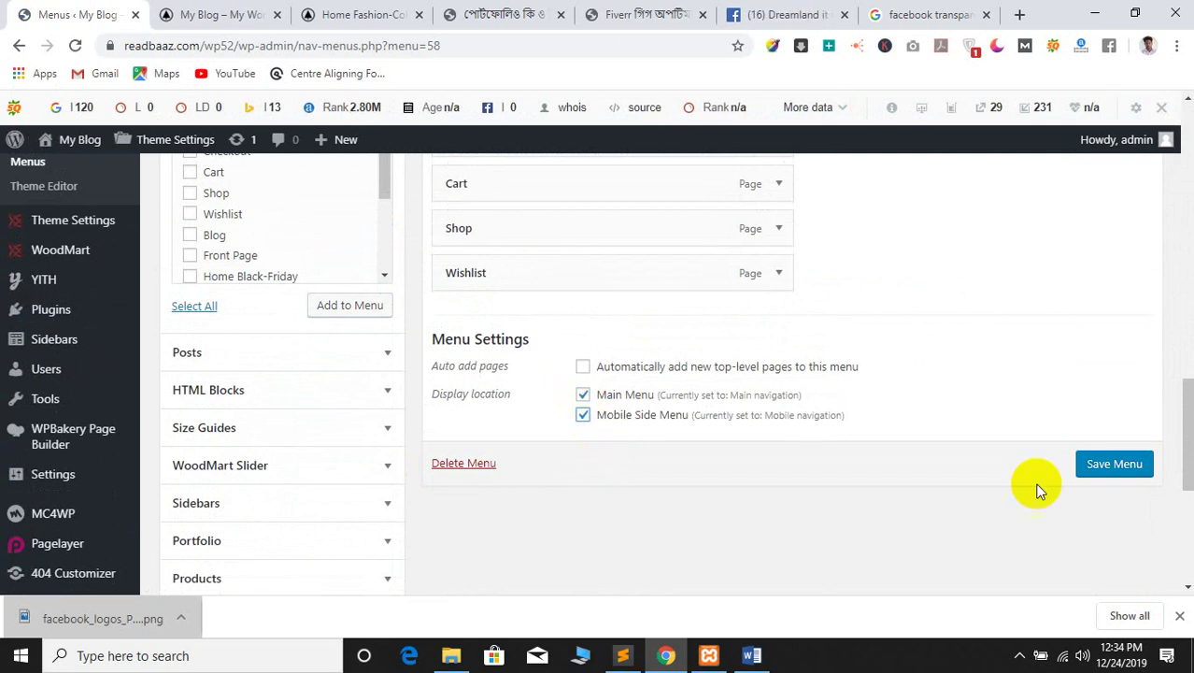
pyautogui.click(1113, 463)
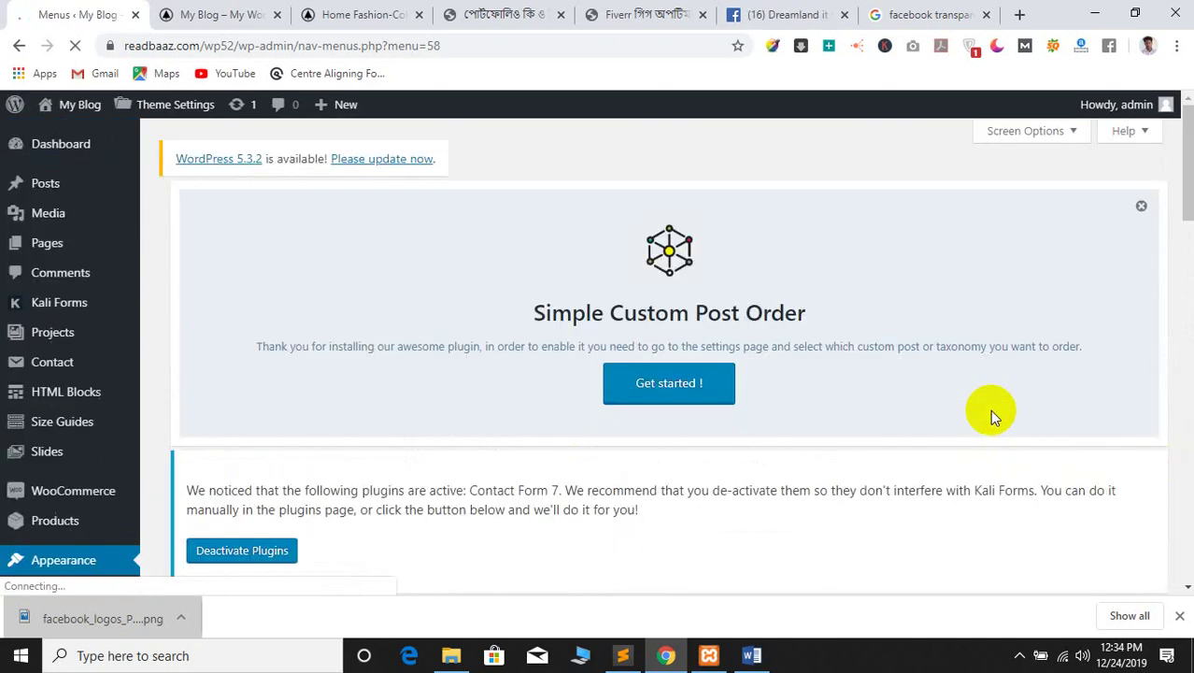
# Glance at the front end, then return and select the whole batch 155 menu name
pyautogui.scroll(-5, 730, 439)
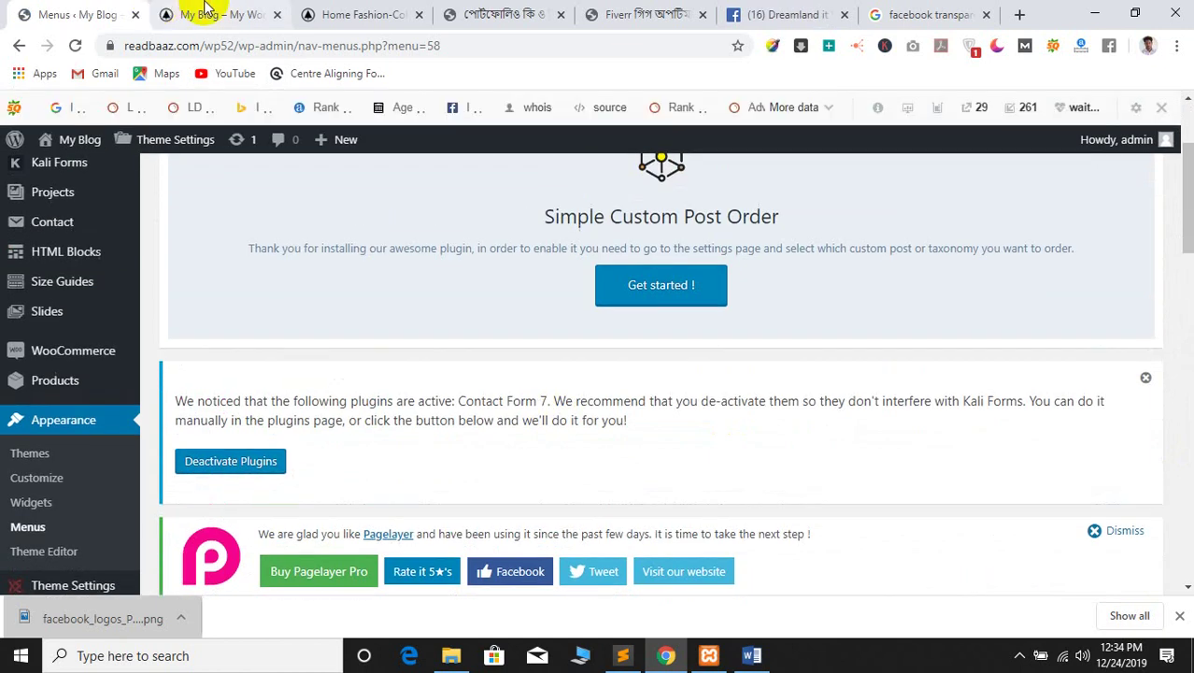
pyautogui.click(200, 11)
pyautogui.click(94, 11)
pyautogui.scroll(-10, 786, 390)
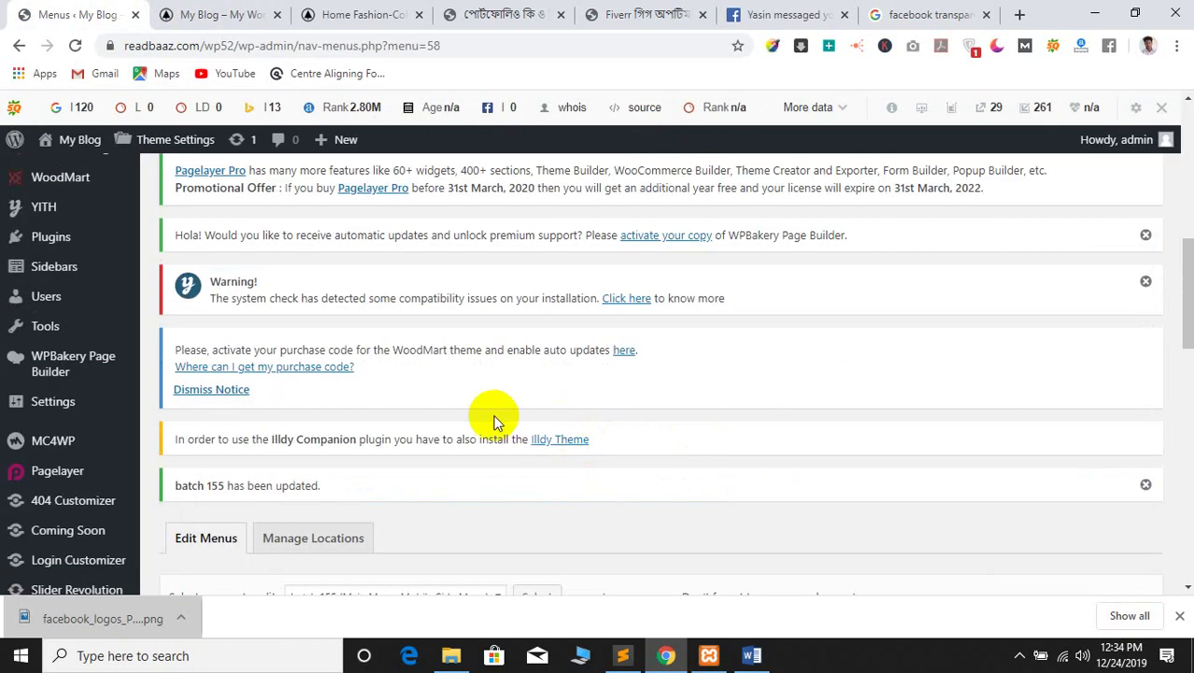
pyautogui.scroll(-2, 537, 517)
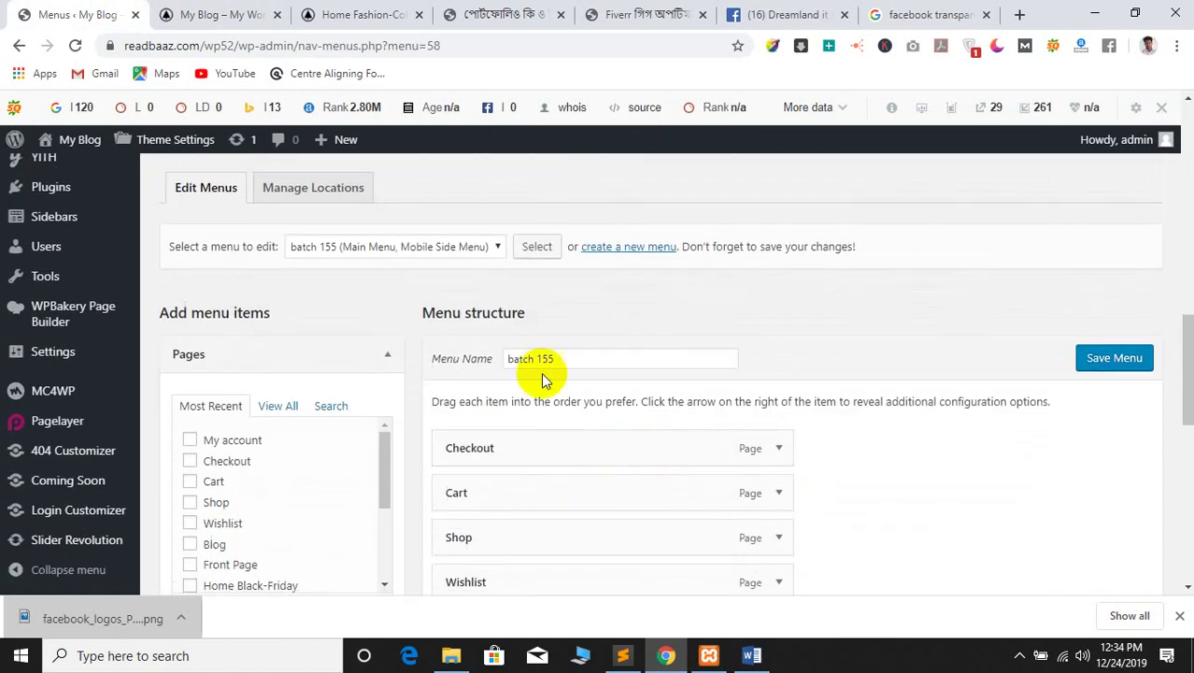
pyautogui.tripleClick(579, 354)
pyautogui.scroll(-6, 945, 419)
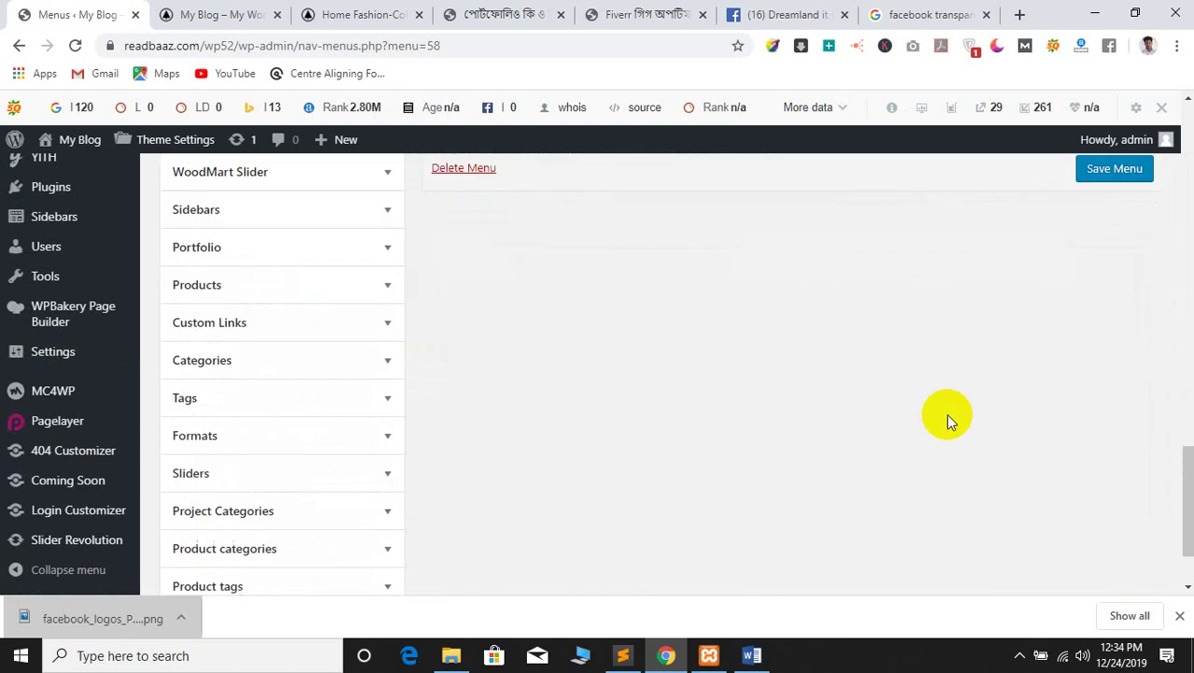
pyautogui.scroll(8, 634, 408)
pyautogui.scroll(3, 629, 399)
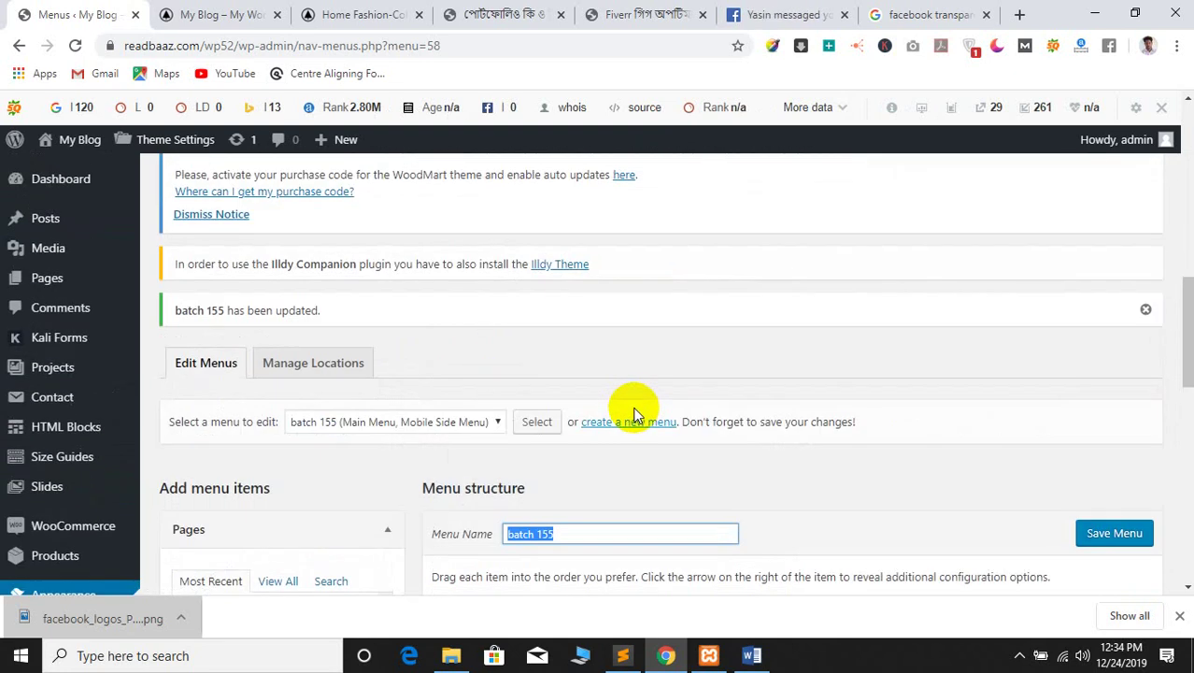
pyautogui.scroll(-5, 885, 475)
# Open the WoodMart header builder and edit the Header Fashion Colored header
pyautogui.moveTo(56, 386)
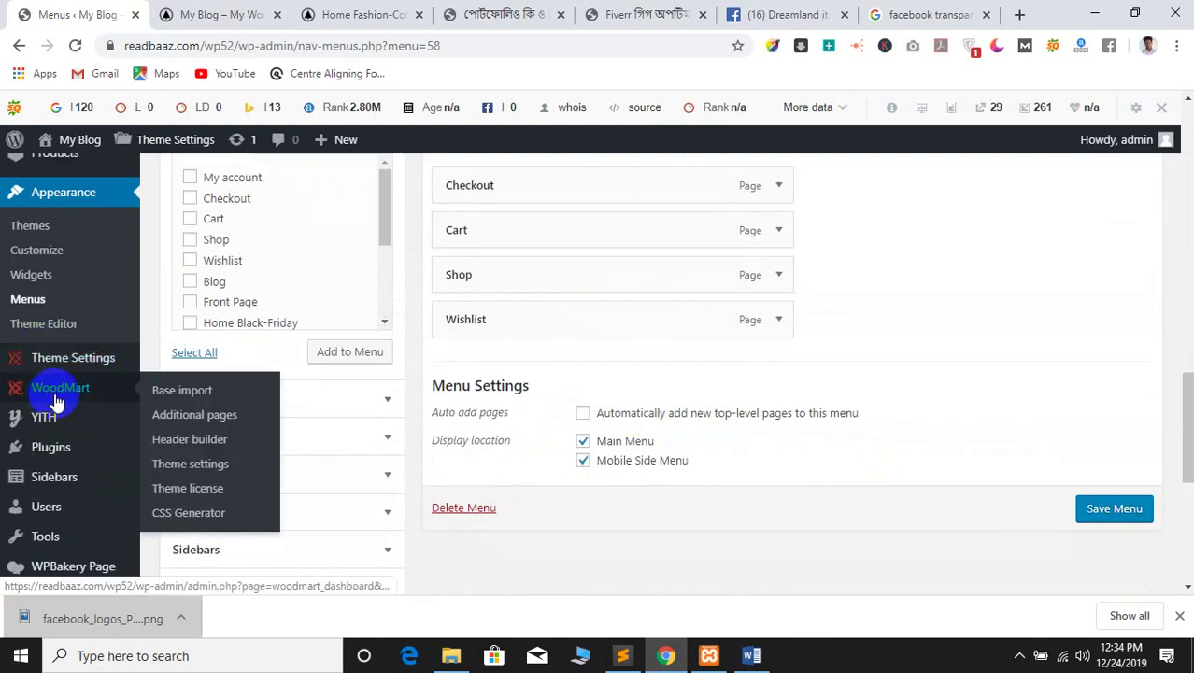
pyautogui.click(174, 448)
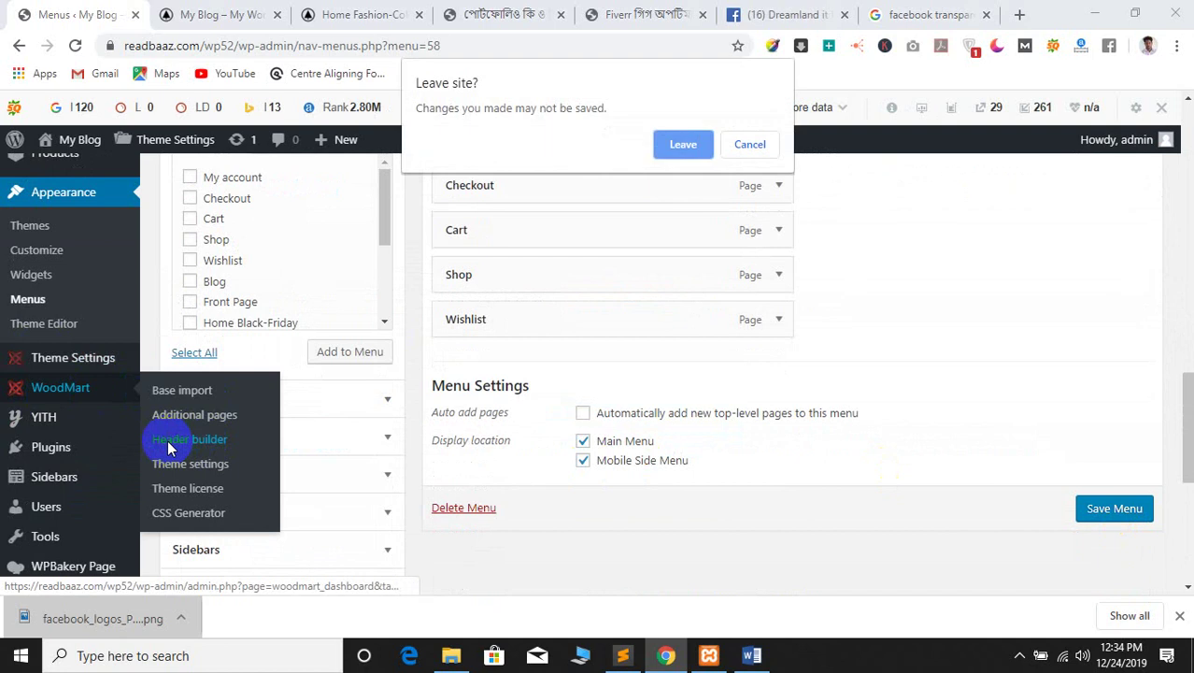
pyautogui.click(688, 149)
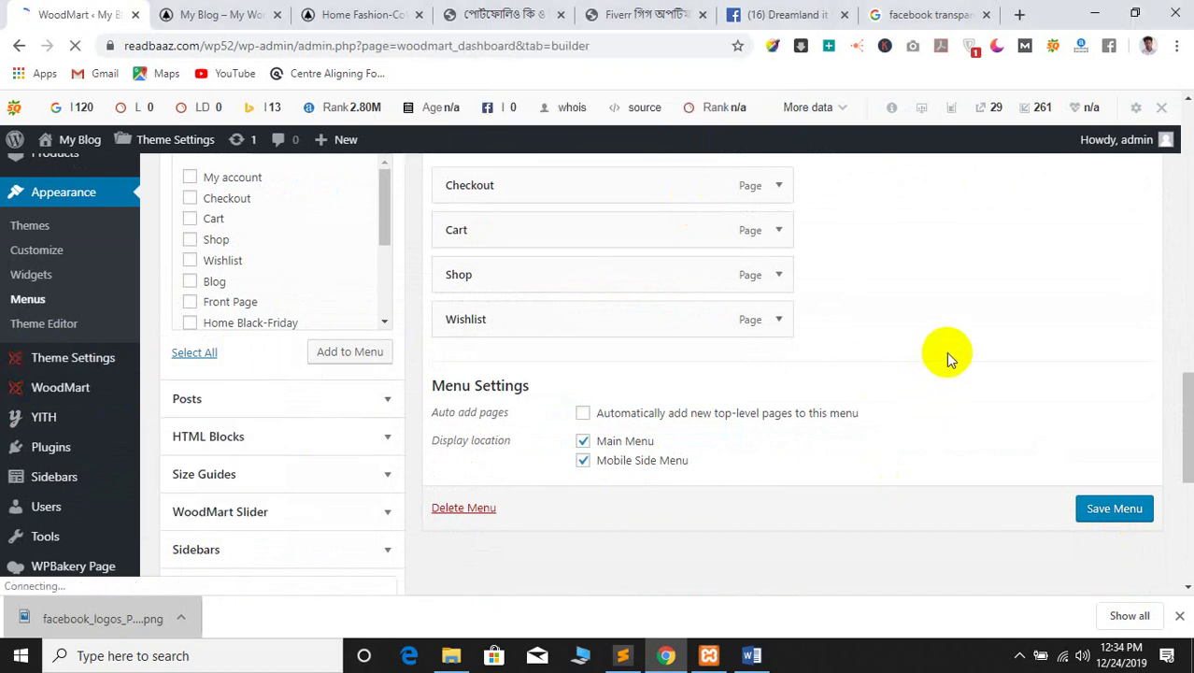
pyautogui.scroll(-5, 722, 479)
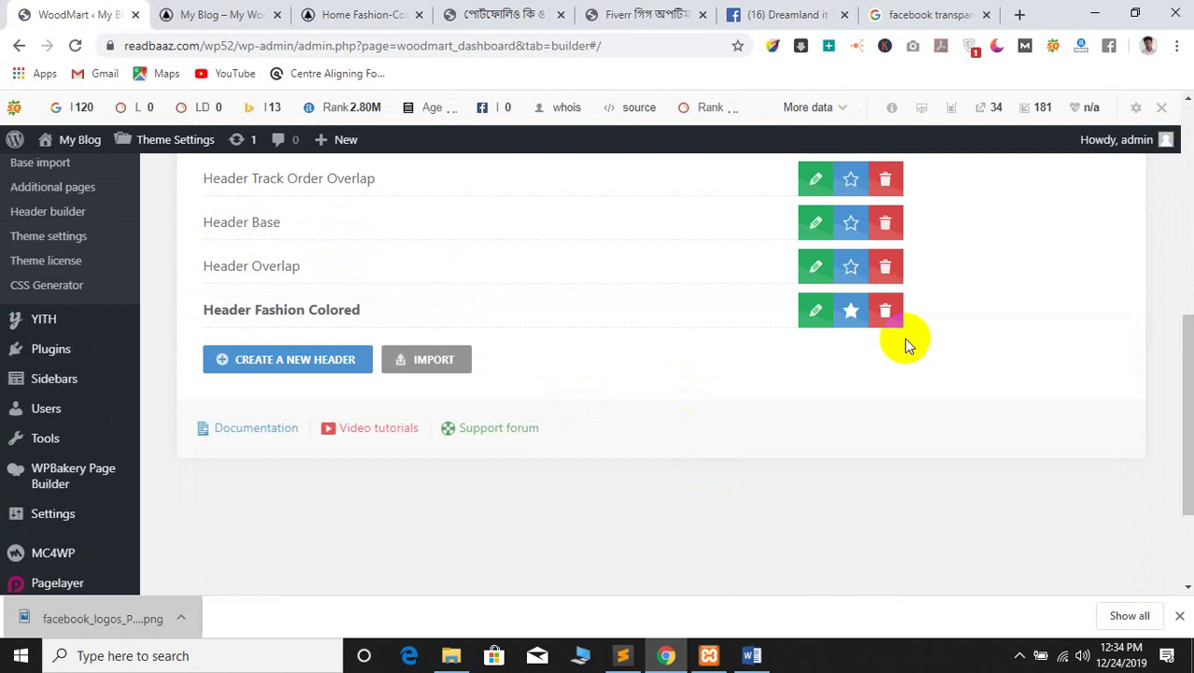
pyautogui.click(811, 317)
# Set the Menu element to show batch 155, then save the header
pyautogui.scroll(2, 607, 374)
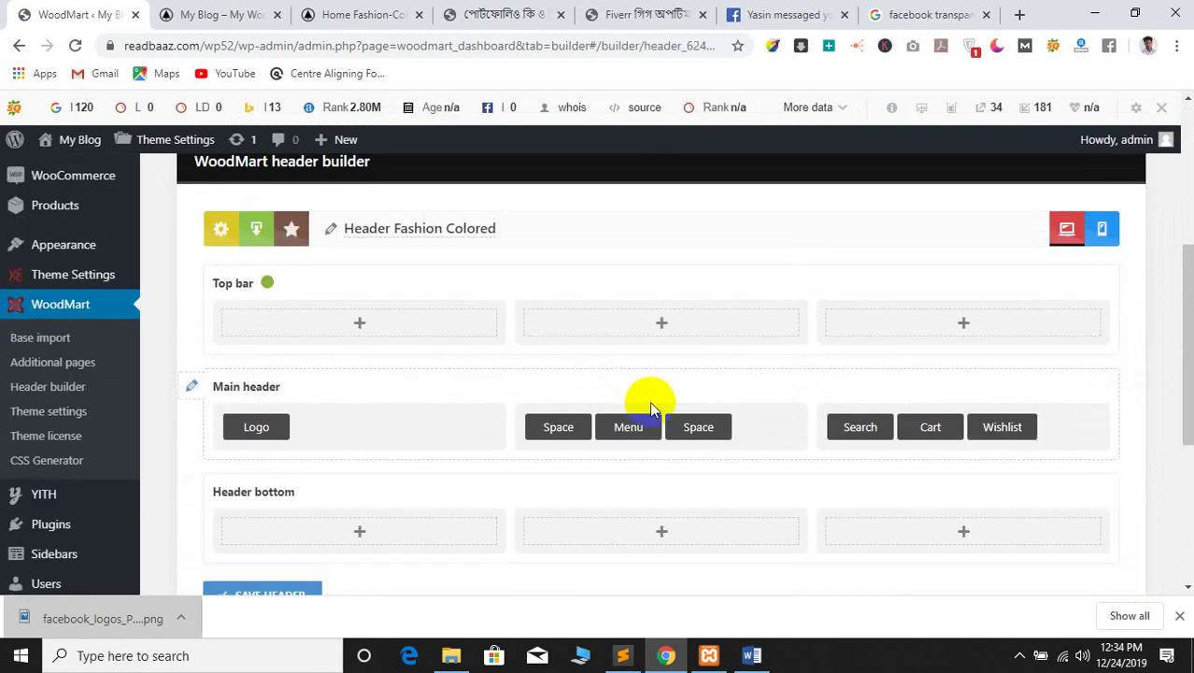
pyautogui.click(615, 407)
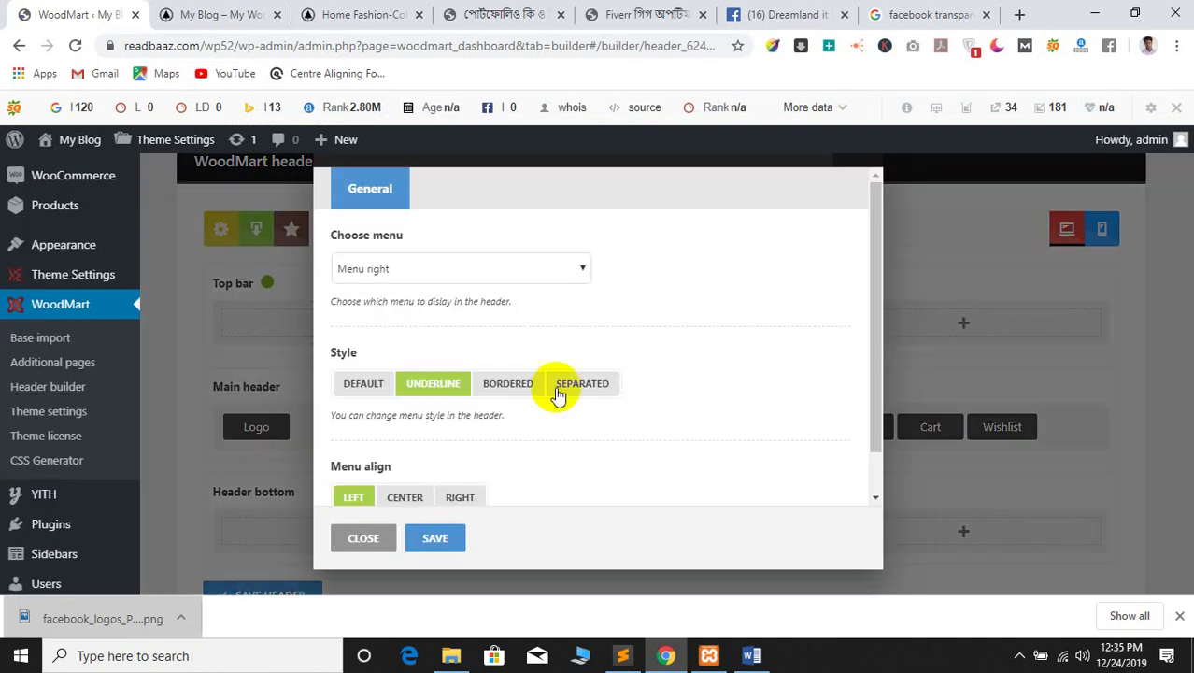
pyautogui.click(407, 267)
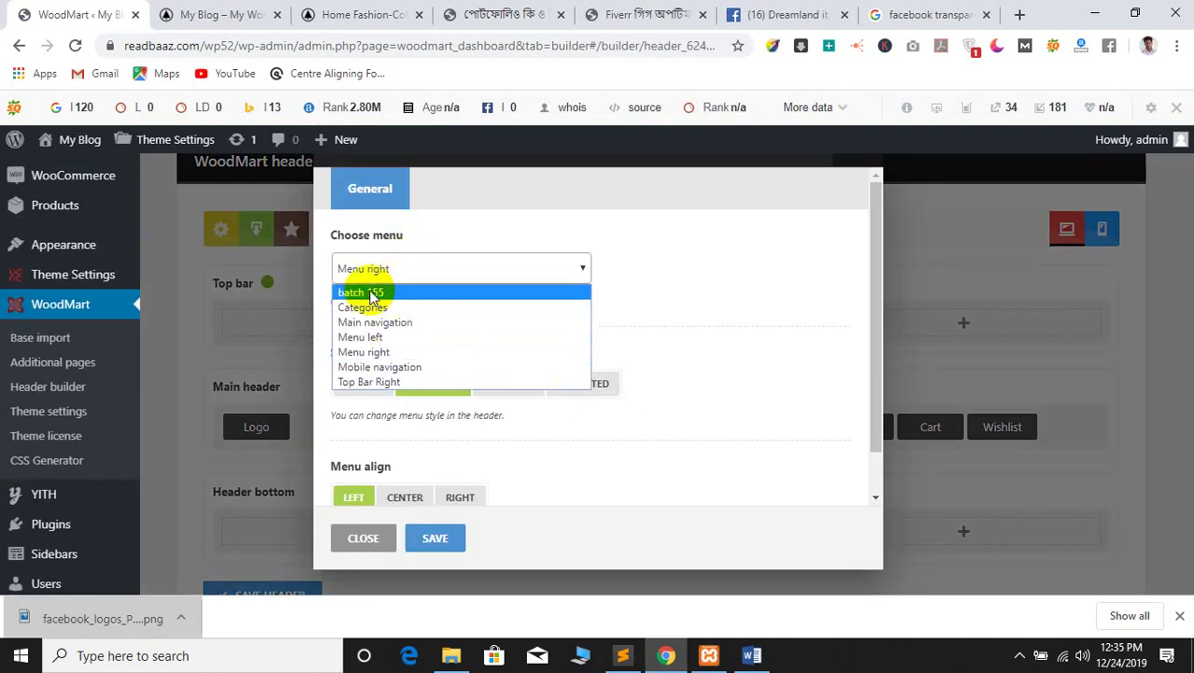
pyautogui.click(407, 297)
pyautogui.click(434, 540)
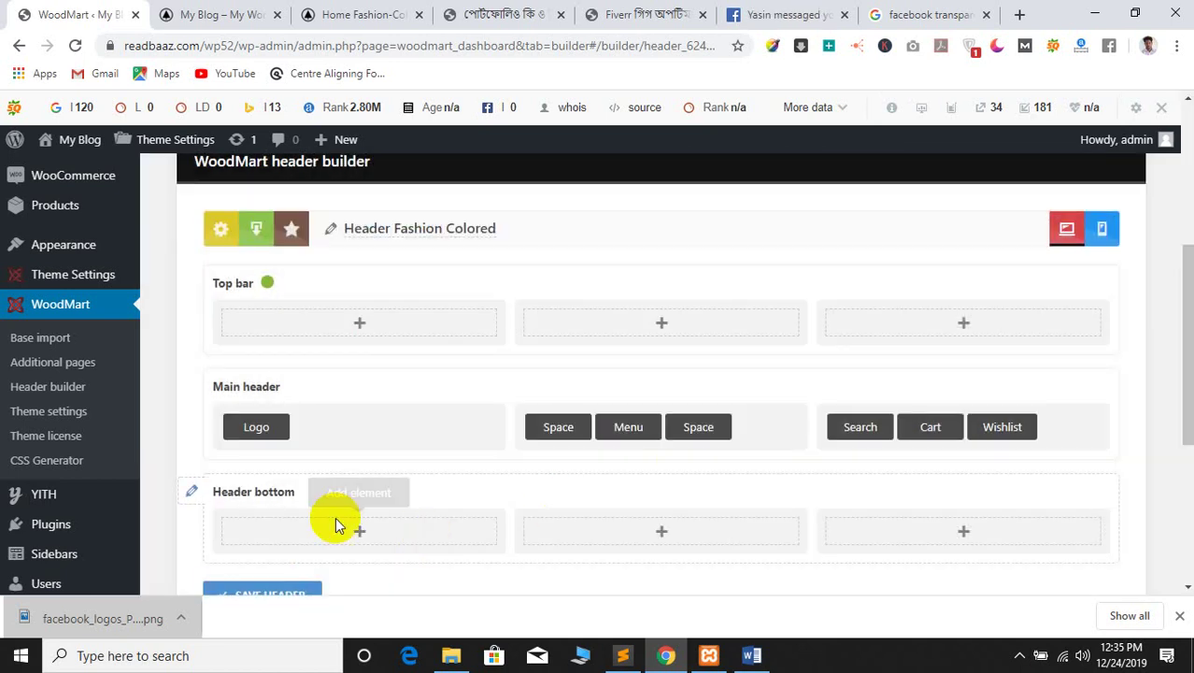
pyautogui.scroll(-3, 341, 521)
pyautogui.click(274, 334)
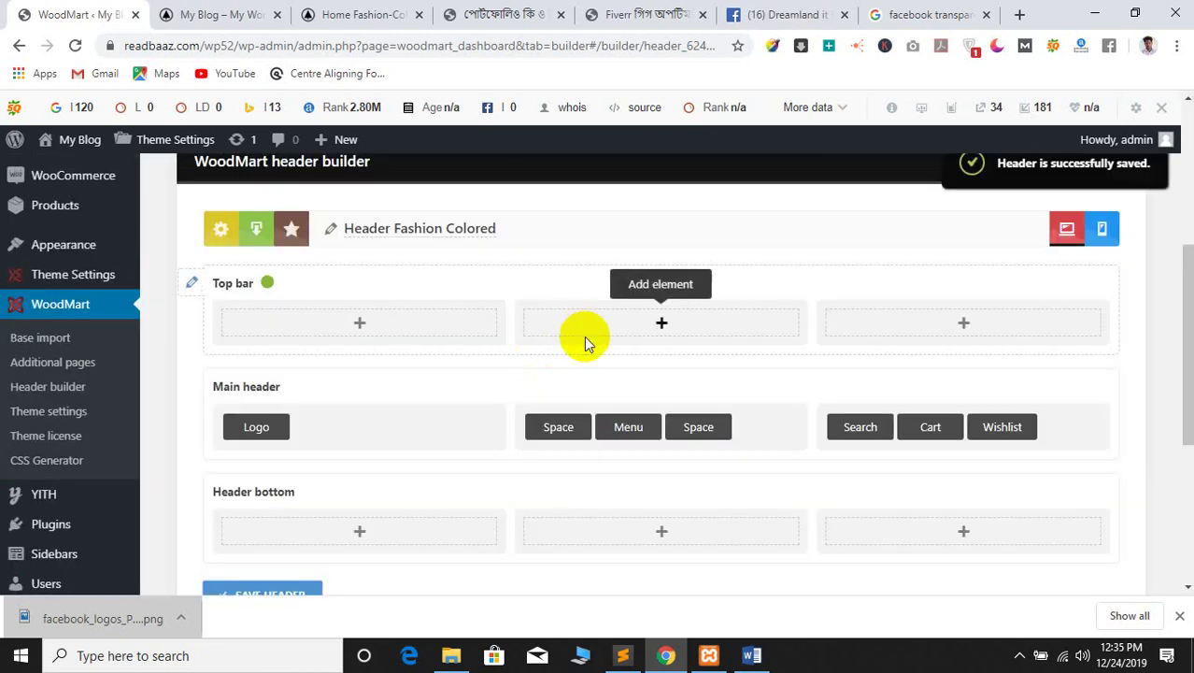
# Reload the My Blog front page and open the Fashion color slider via Slider Revolution
pyautogui.click(314, 14)
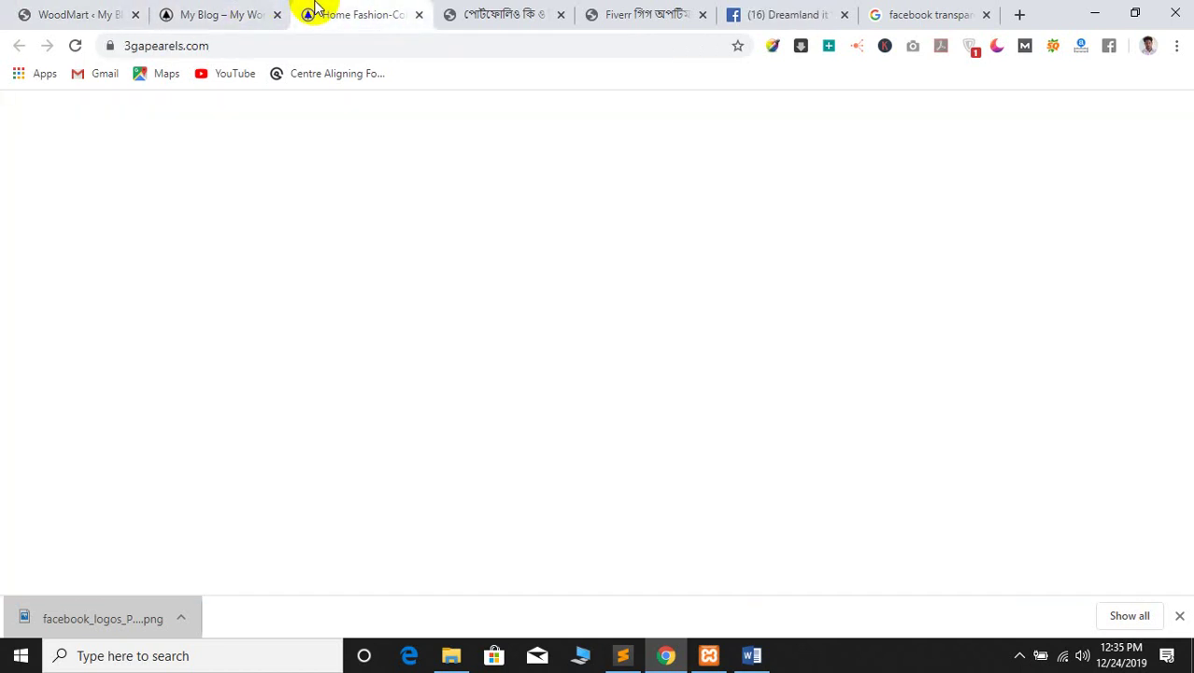
pyautogui.click(217, 11)
pyautogui.click(77, 47)
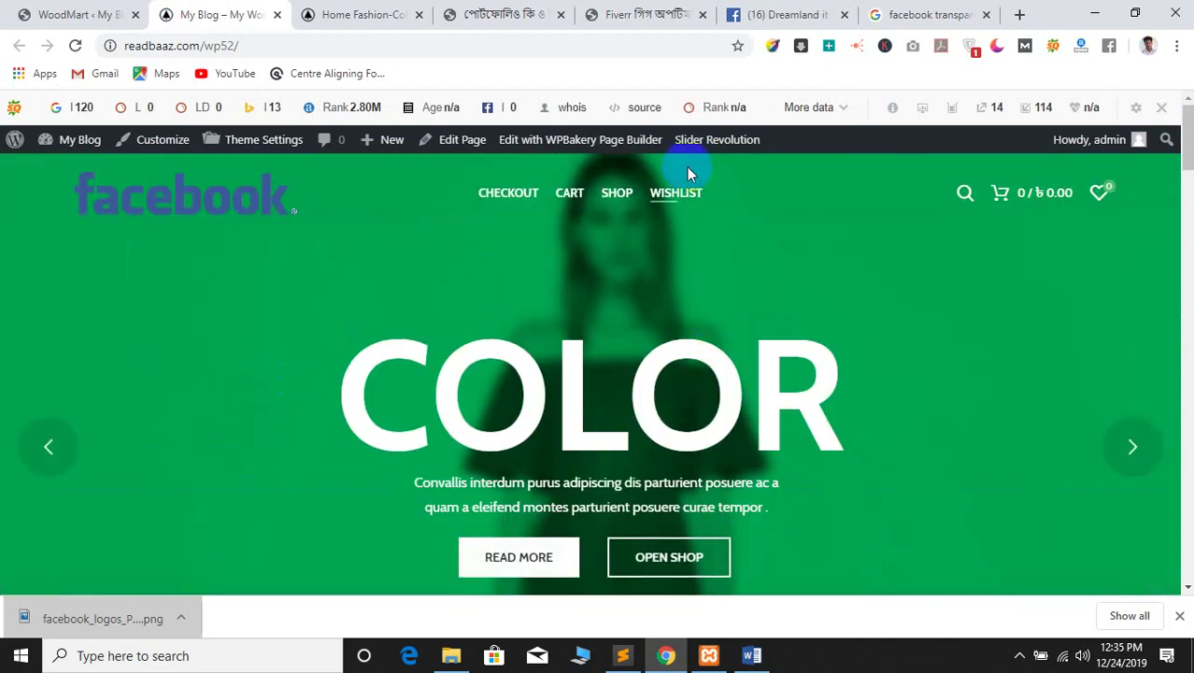
pyautogui.moveTo(707, 147)
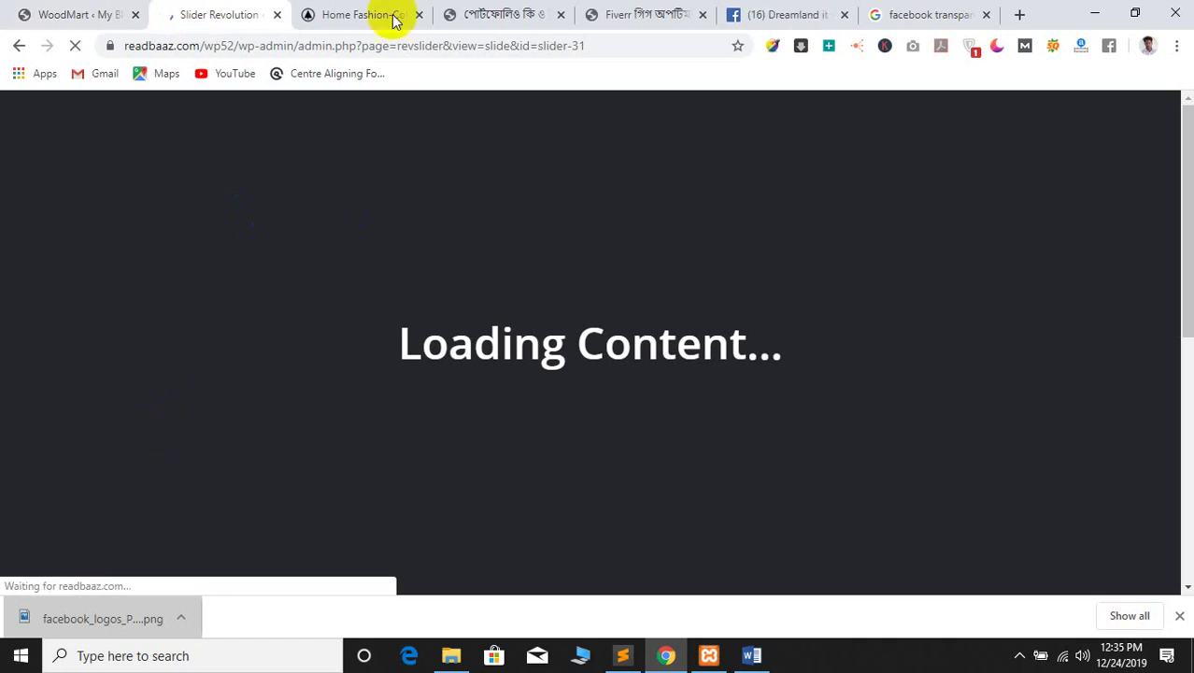
# Review the reference store's slider, stepping through to MEN CLOTHING and the women's collection
pyautogui.click(347, 10)
pyautogui.click(250, 7)
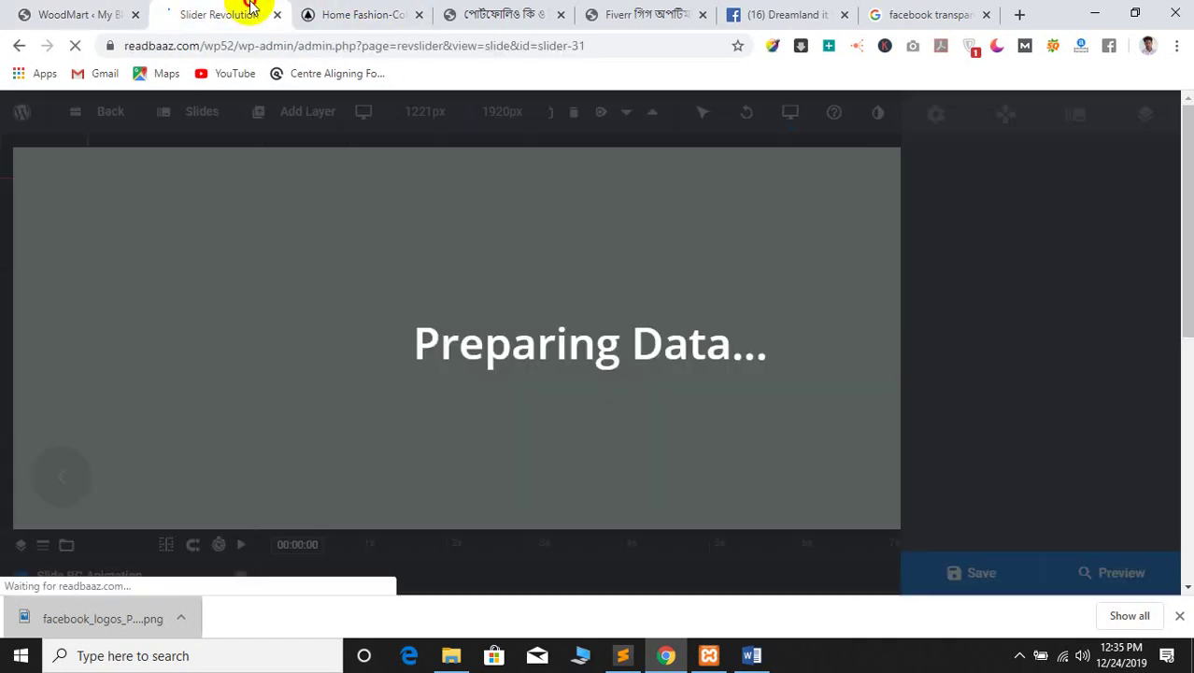
pyautogui.click(425, 9)
pyautogui.scroll(-5, 539, 319)
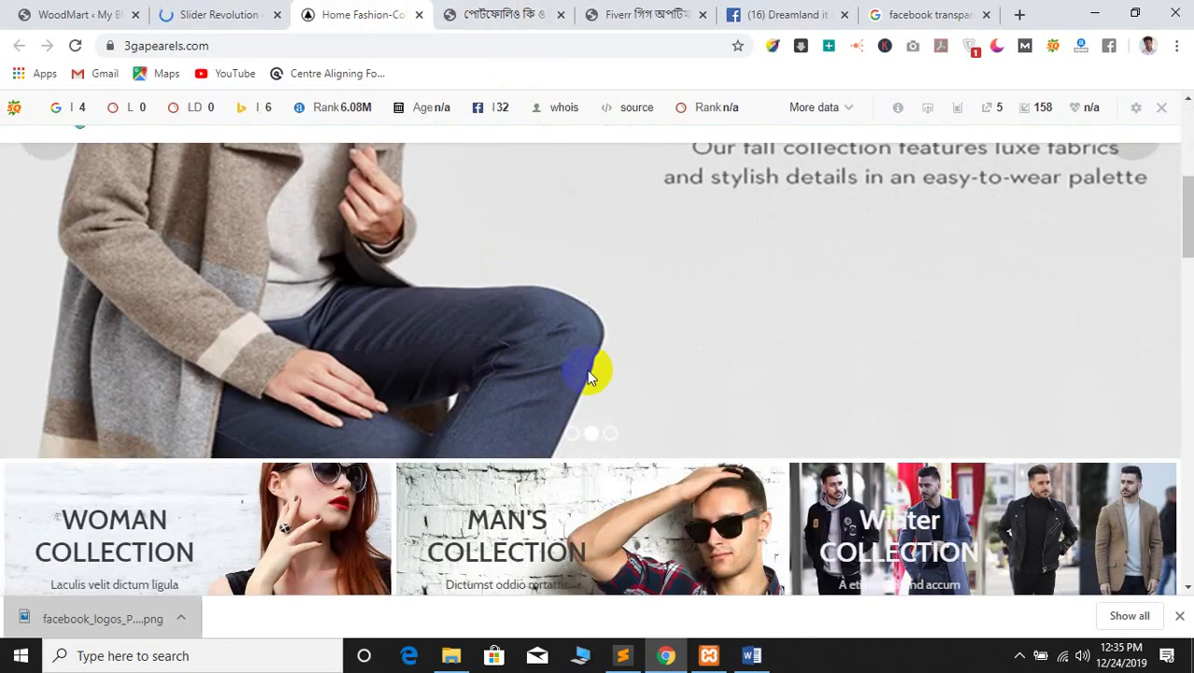
pyautogui.scroll(1, 818, 374)
pyautogui.click(1134, 220)
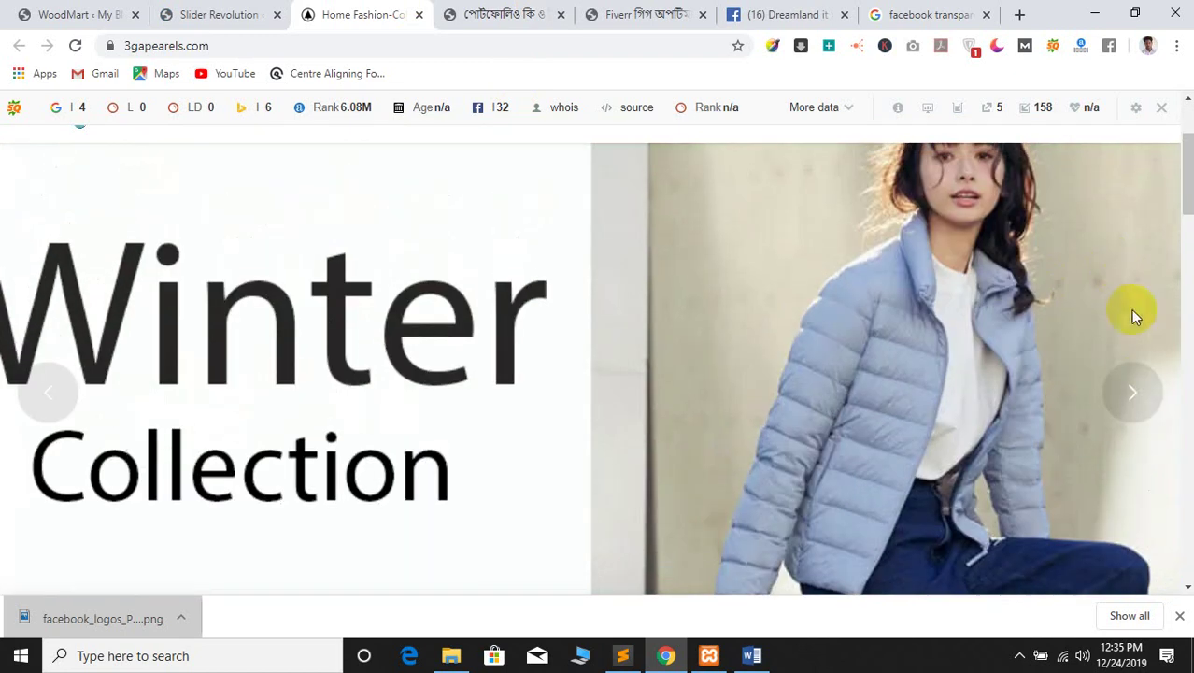
pyautogui.click(1132, 391)
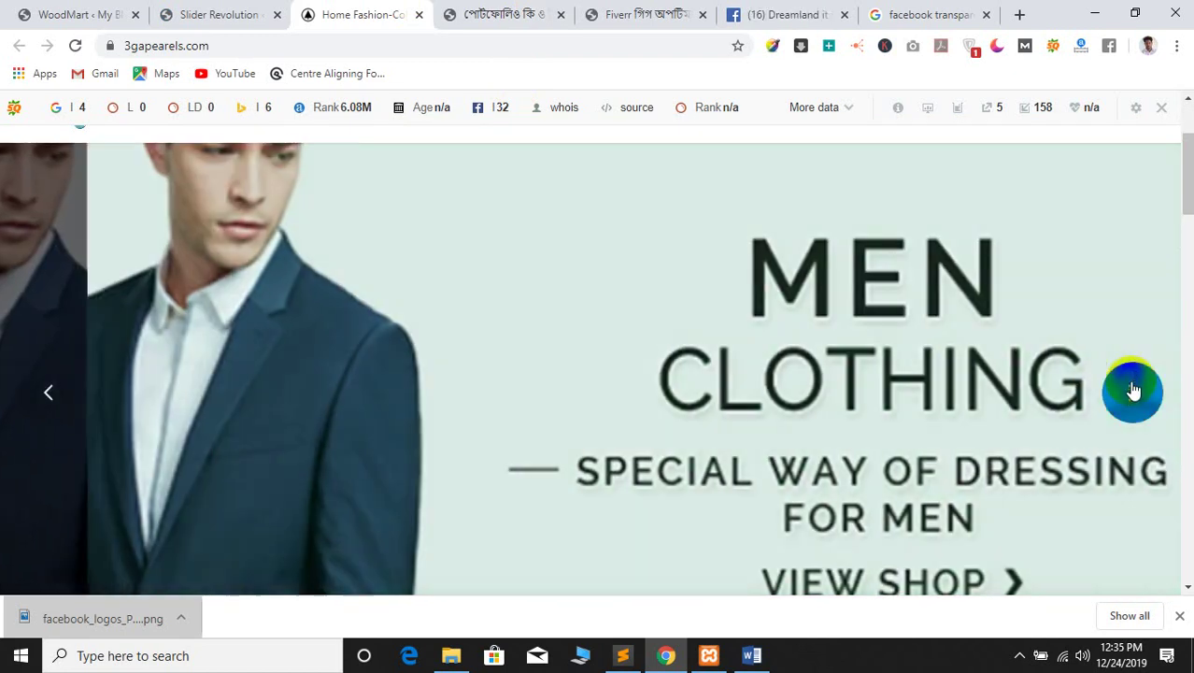
pyautogui.click(1132, 391)
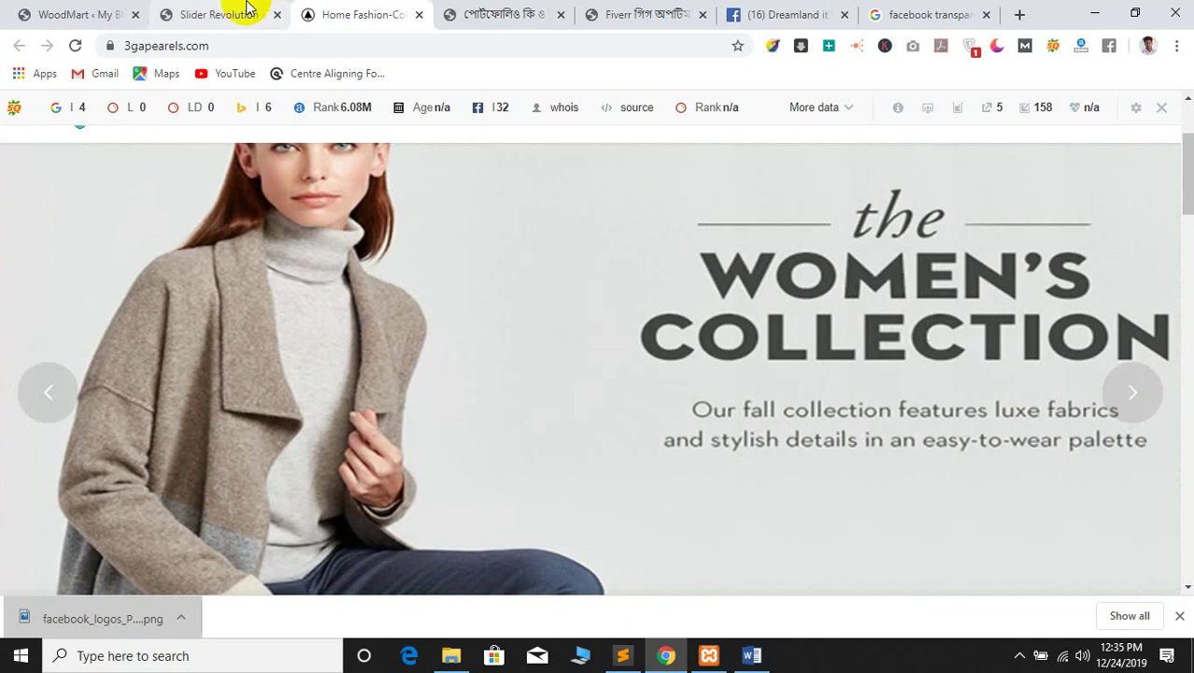
pyautogui.click(221, 14)
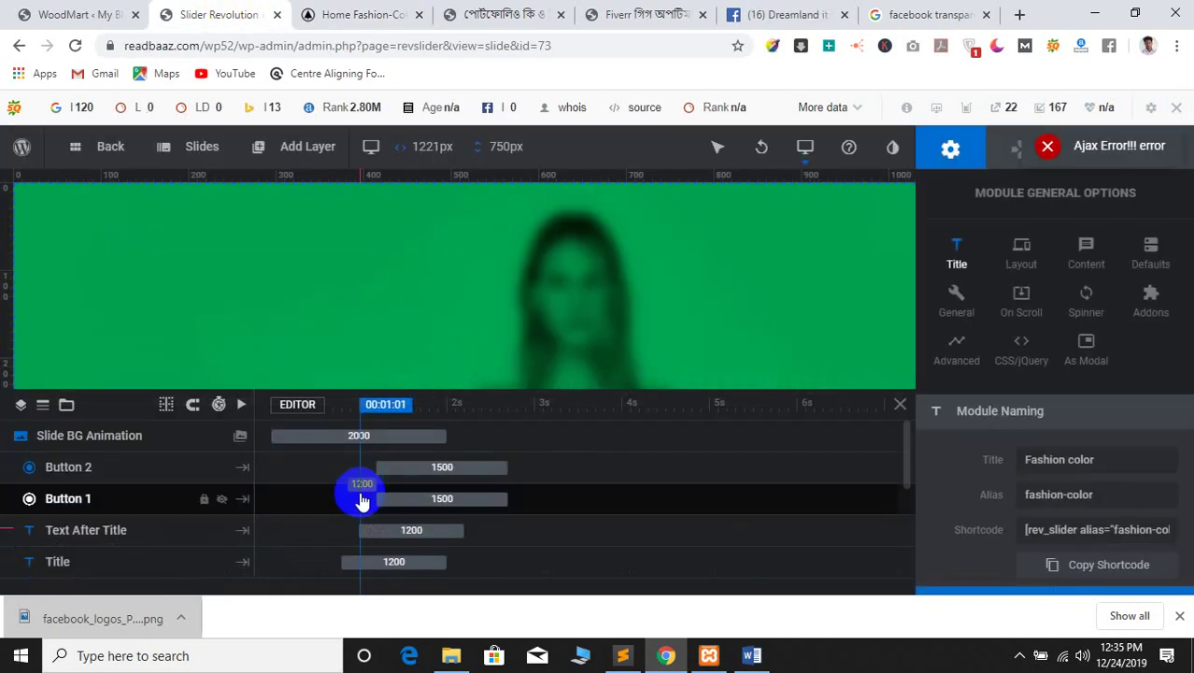
# Delete the COLOR title, body text, READ MORE and OPEN SHOP layers from the slide
pyautogui.scroll(-4, 573, 289)
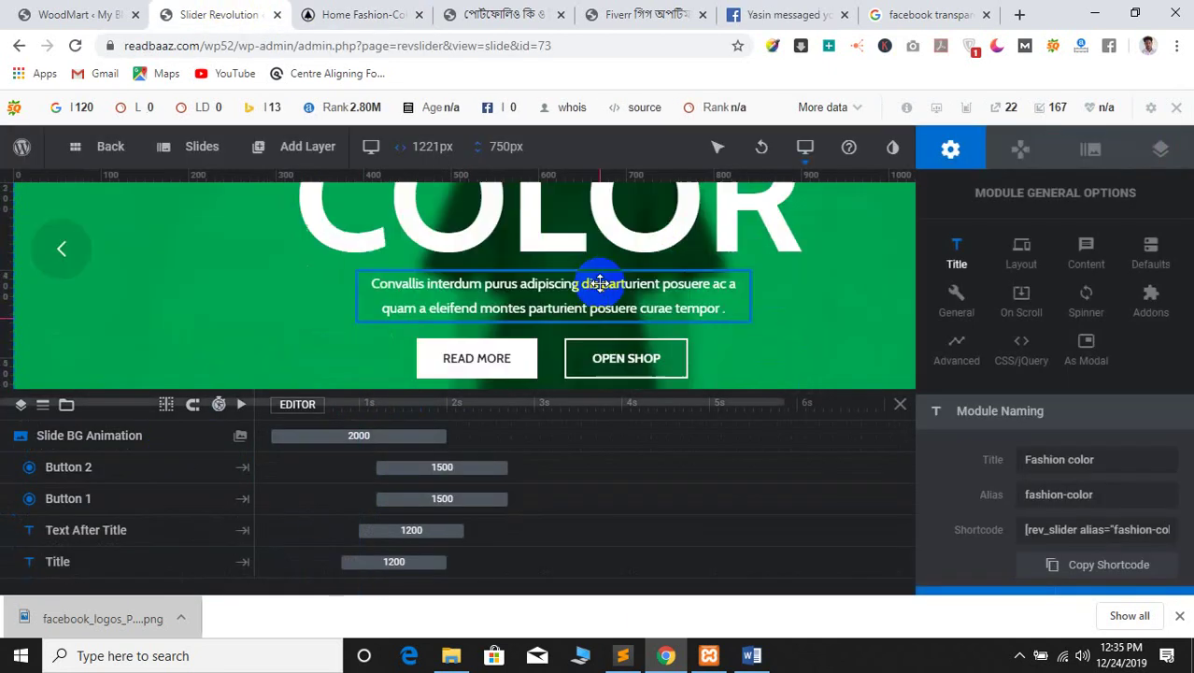
pyautogui.scroll(1, 545, 290)
pyautogui.click(526, 226)
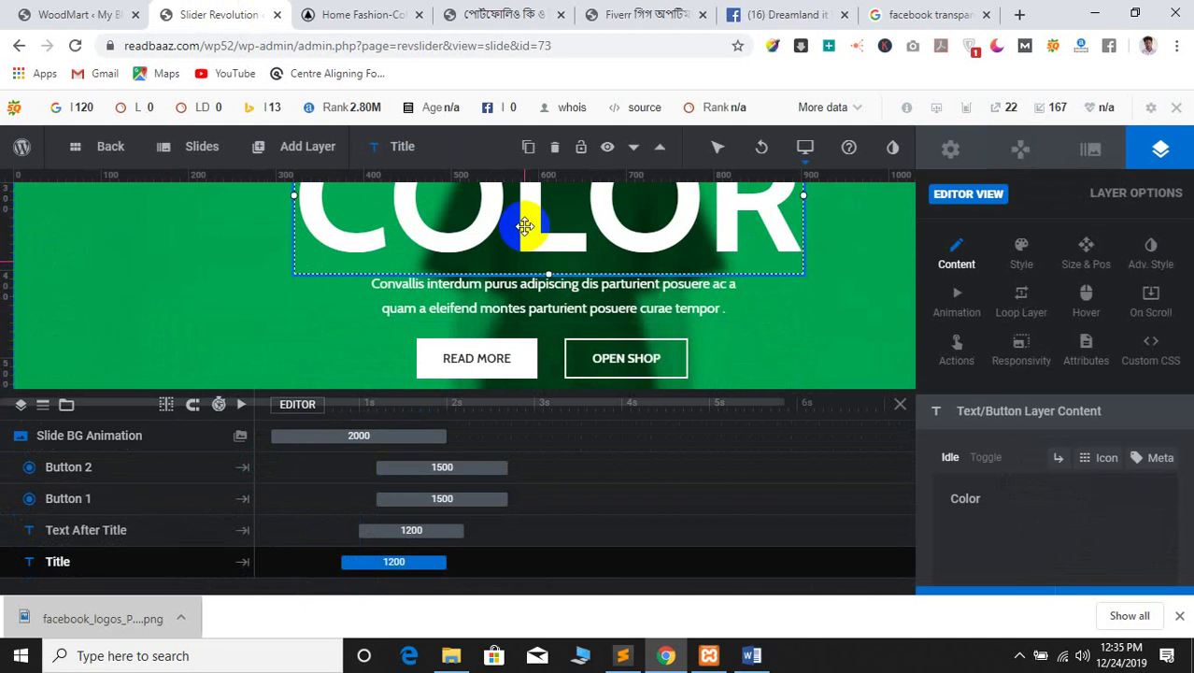
pyautogui.press('Delete')
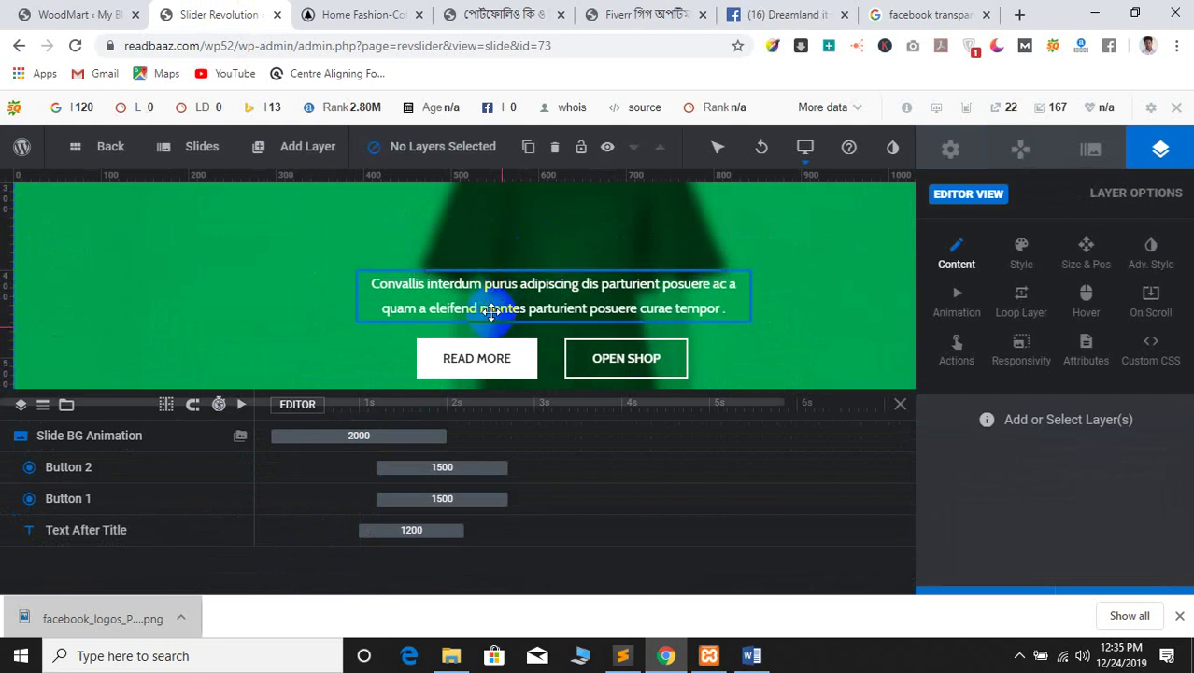
pyautogui.click(491, 313)
pyautogui.press('Delete')
pyautogui.click(528, 362)
pyautogui.press('Delete')
pyautogui.click(593, 358)
pyautogui.press('Delete')
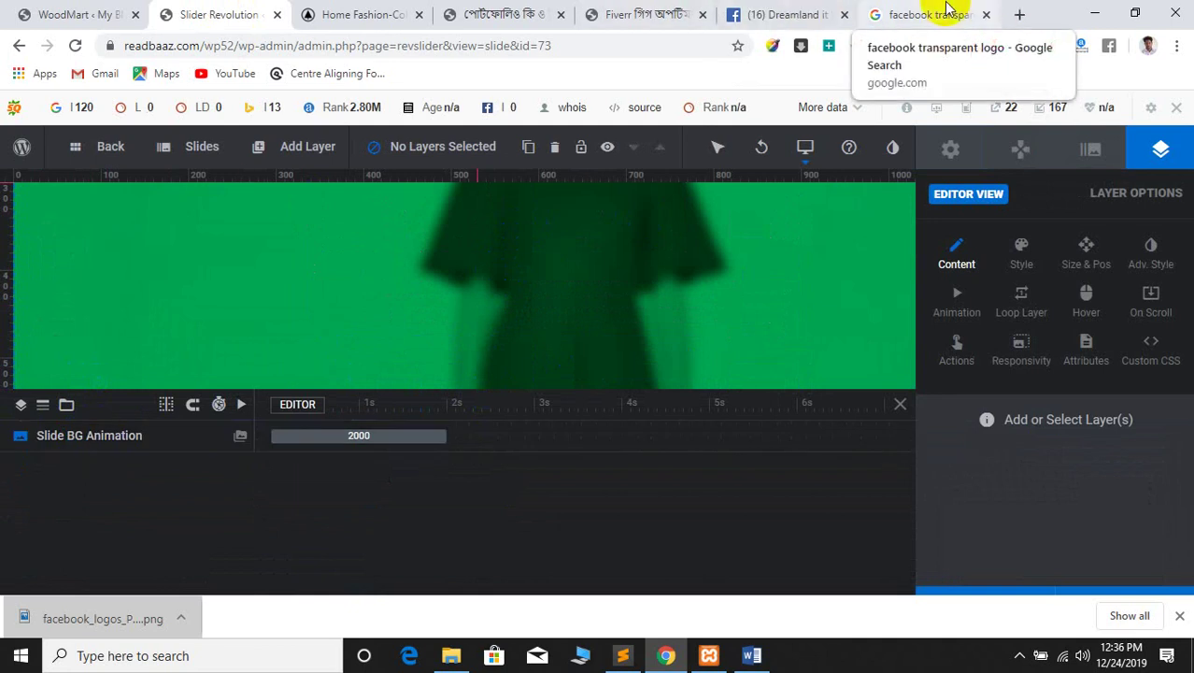
# Search Google for 'product image 1820' from the address bar
pyautogui.click(939, 14)
pyautogui.click(504, 45)
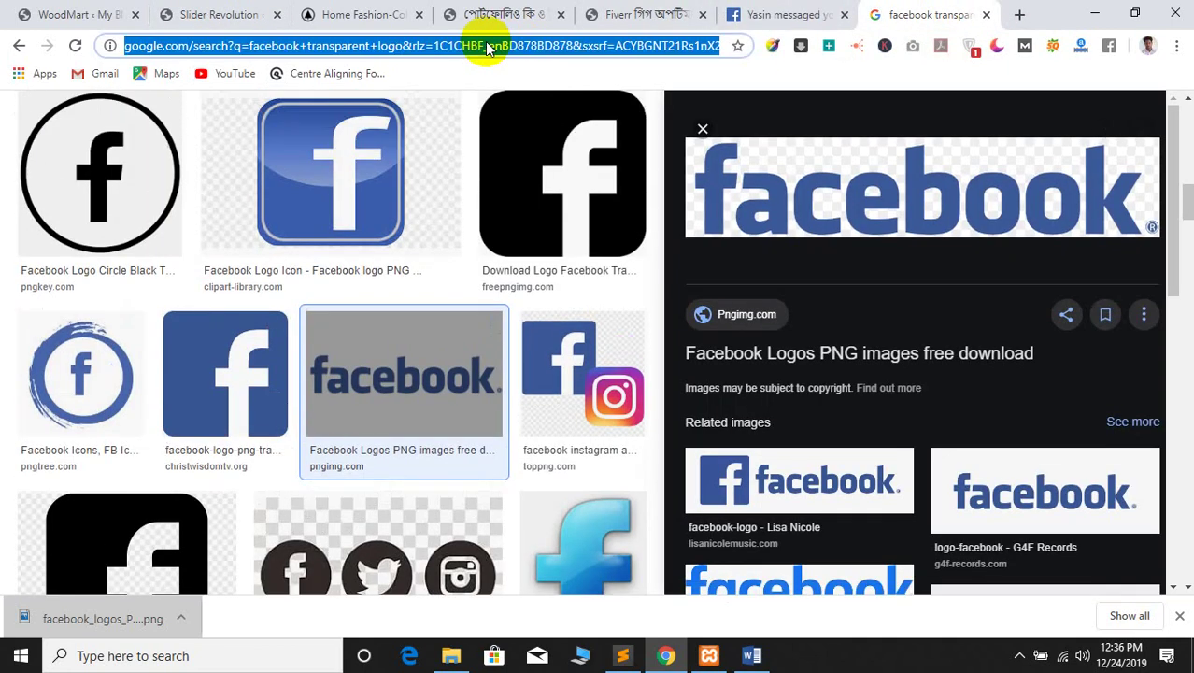
pyautogui.write('d')
pyautogui.press('BackSpace')
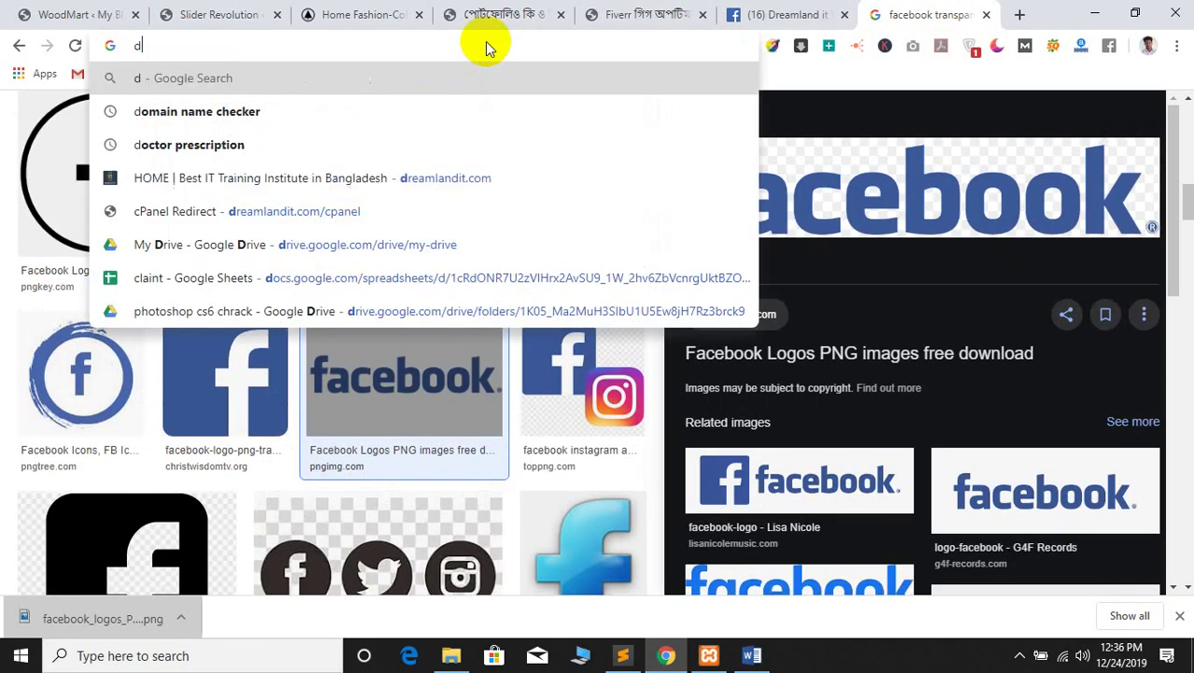
pyautogui.press('BackSpace')
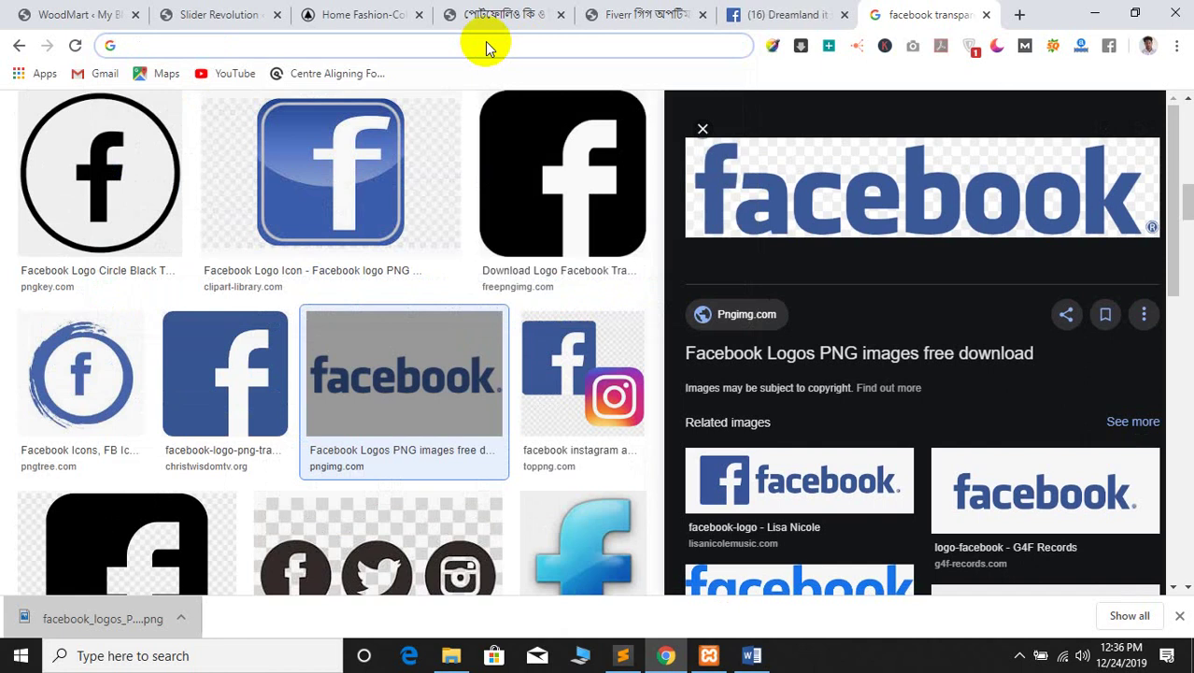
pyautogui.write('go')
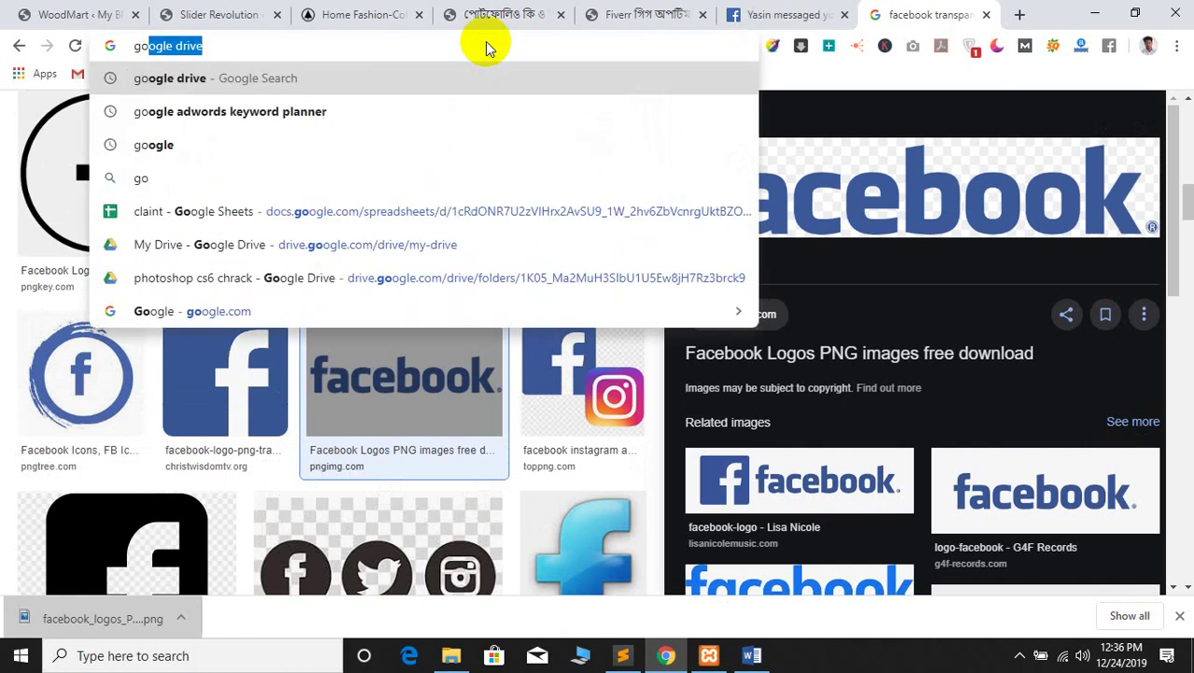
pyautogui.press('BackSpace')
pyautogui.press('BackSpace')
pyautogui.press('BackSpace')
pyautogui.write('rp')
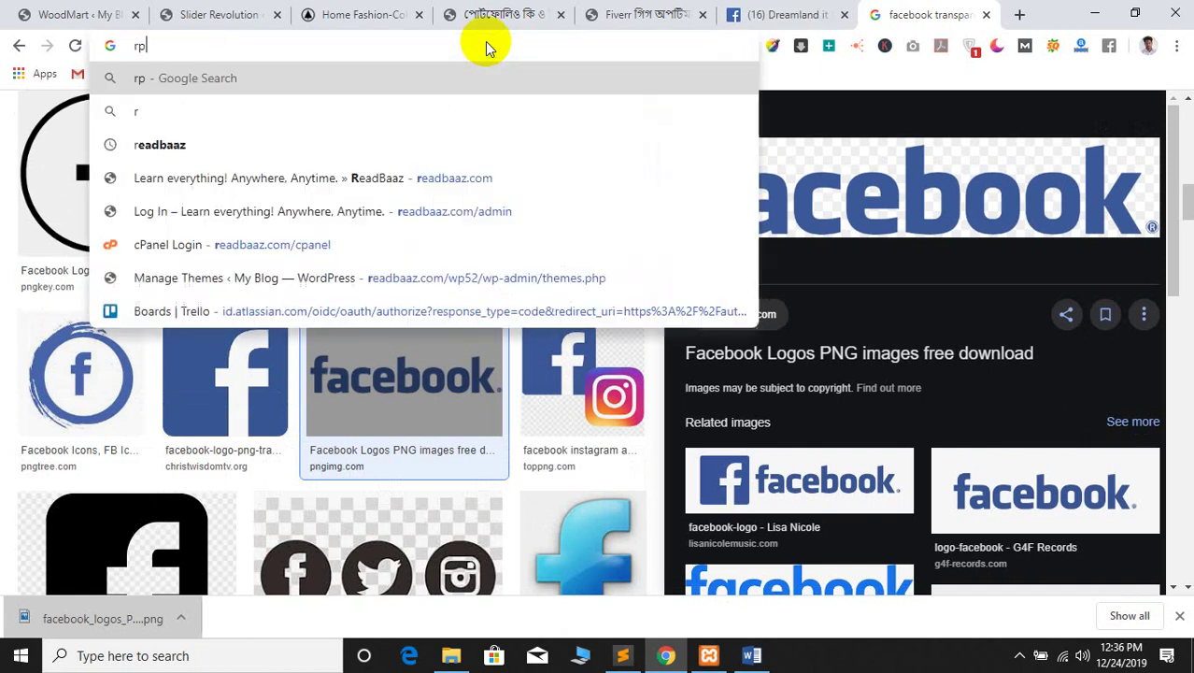
pyautogui.press('BackSpace')
pyautogui.press('BackSpace')
pyautogui.write('prod')
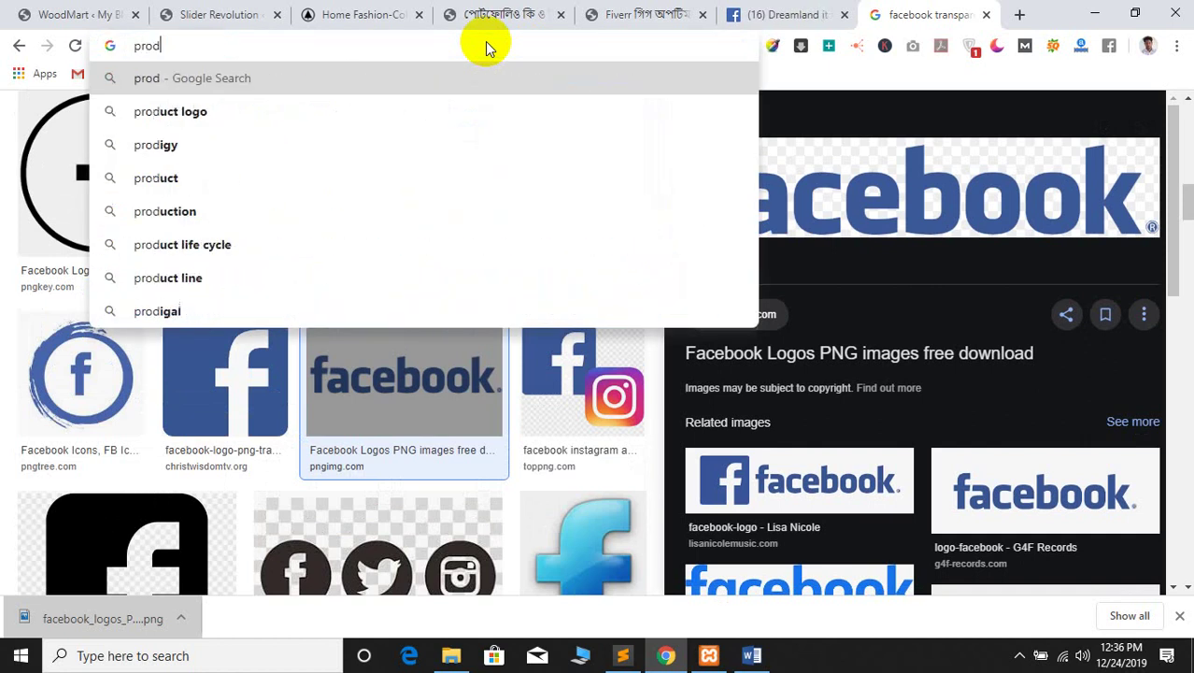
pyautogui.write('uct ')
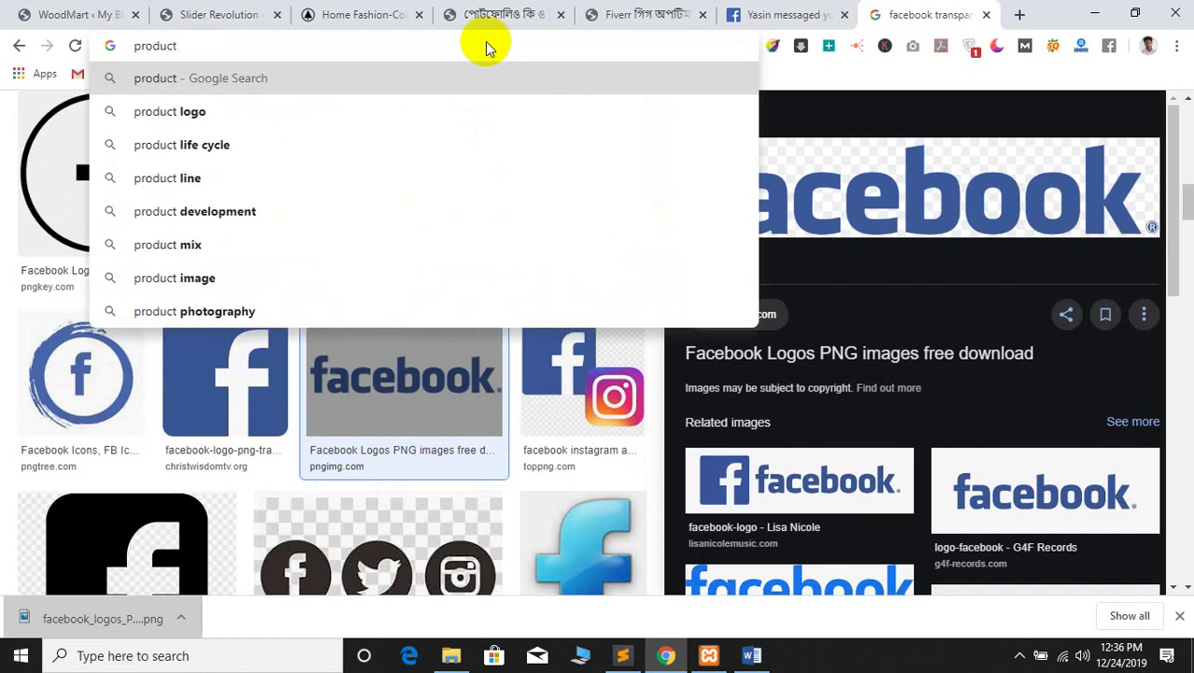
pyautogui.write('image ')
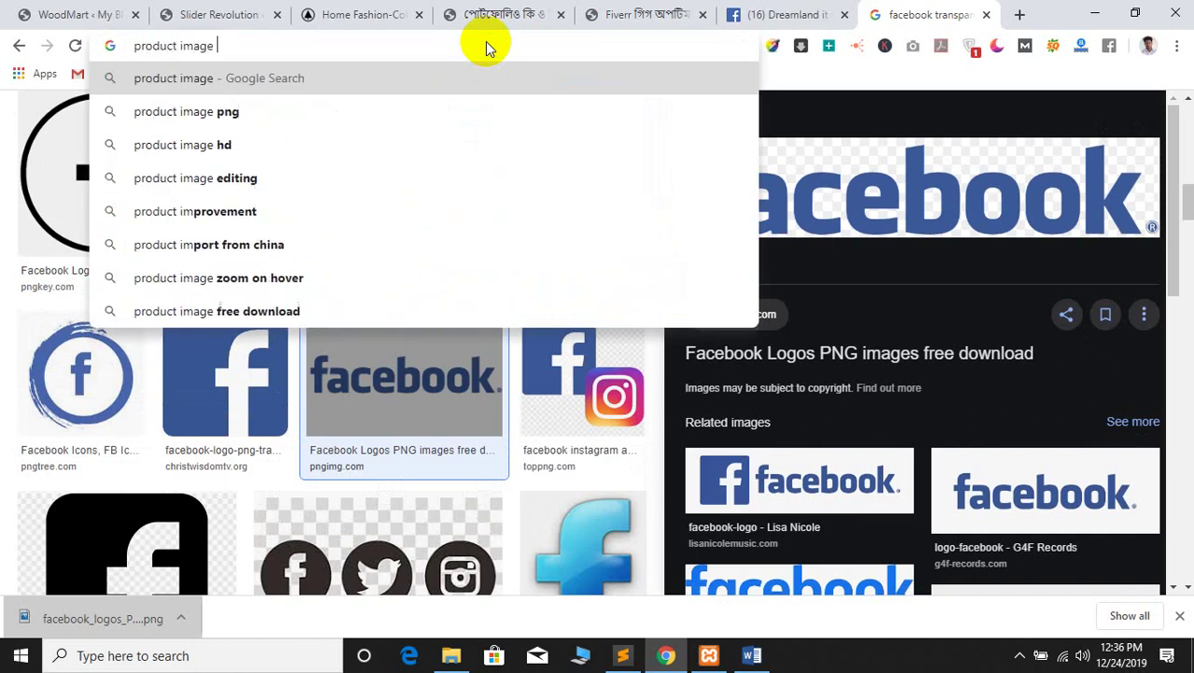
pyautogui.write('1')
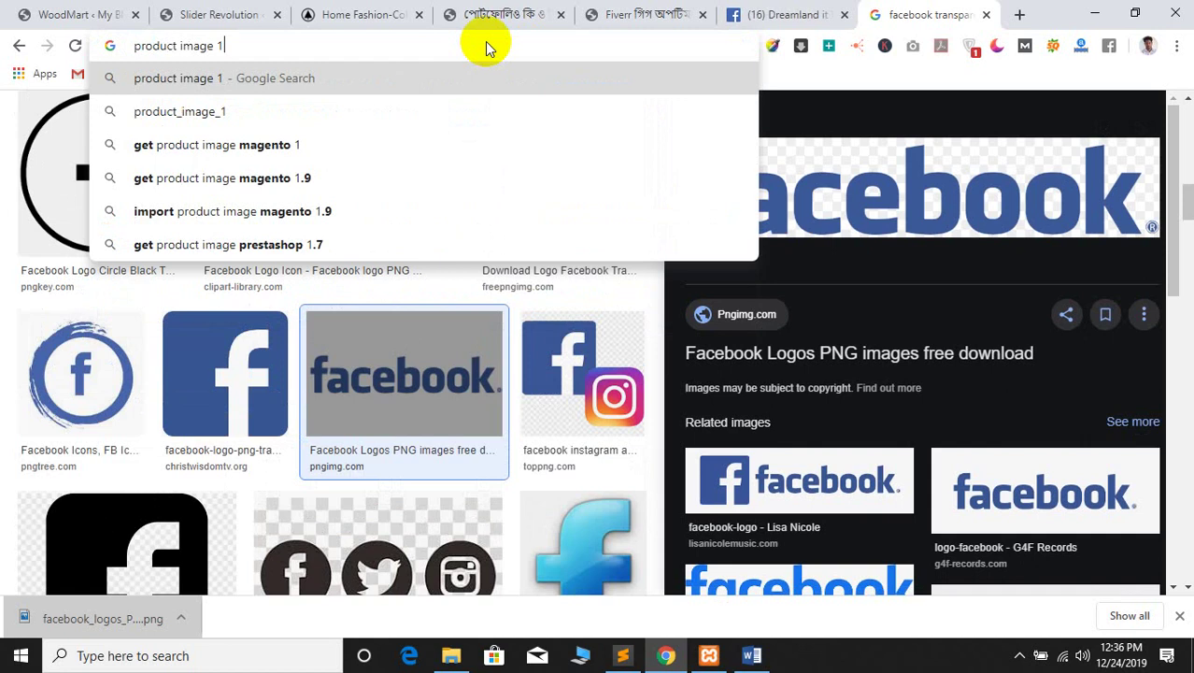
pyautogui.write('820')
pyautogui.press('Return')
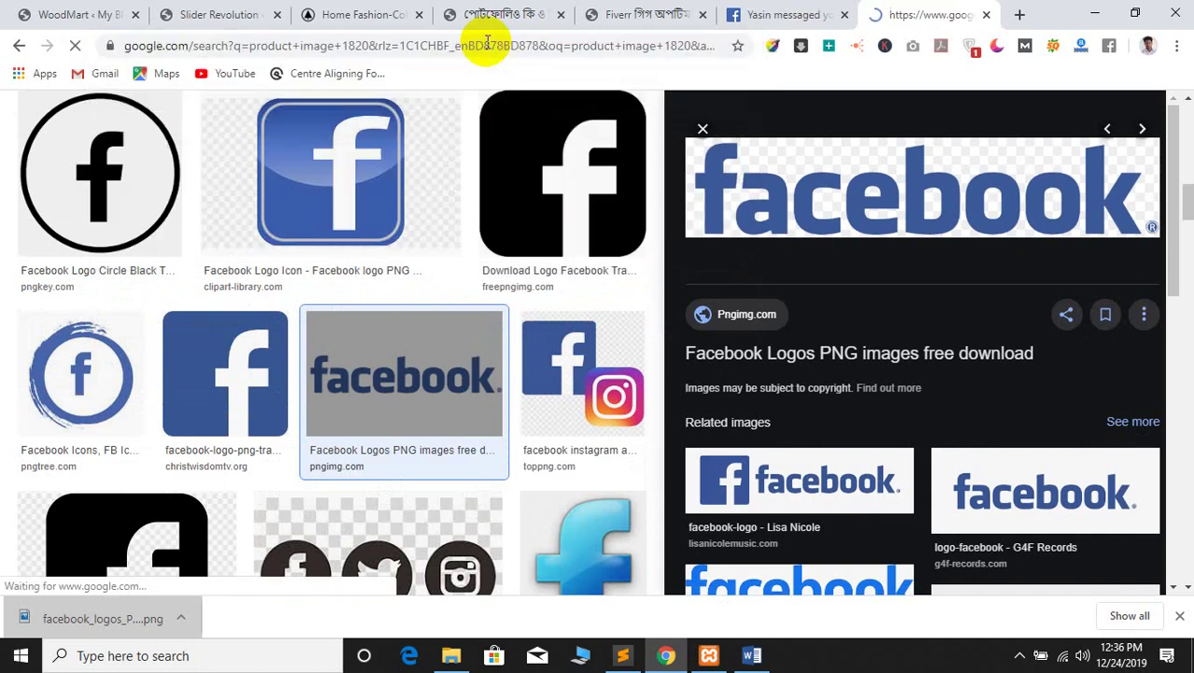
# Show only image results for 'product image 1820' and browse them
pyautogui.click(225, 187)
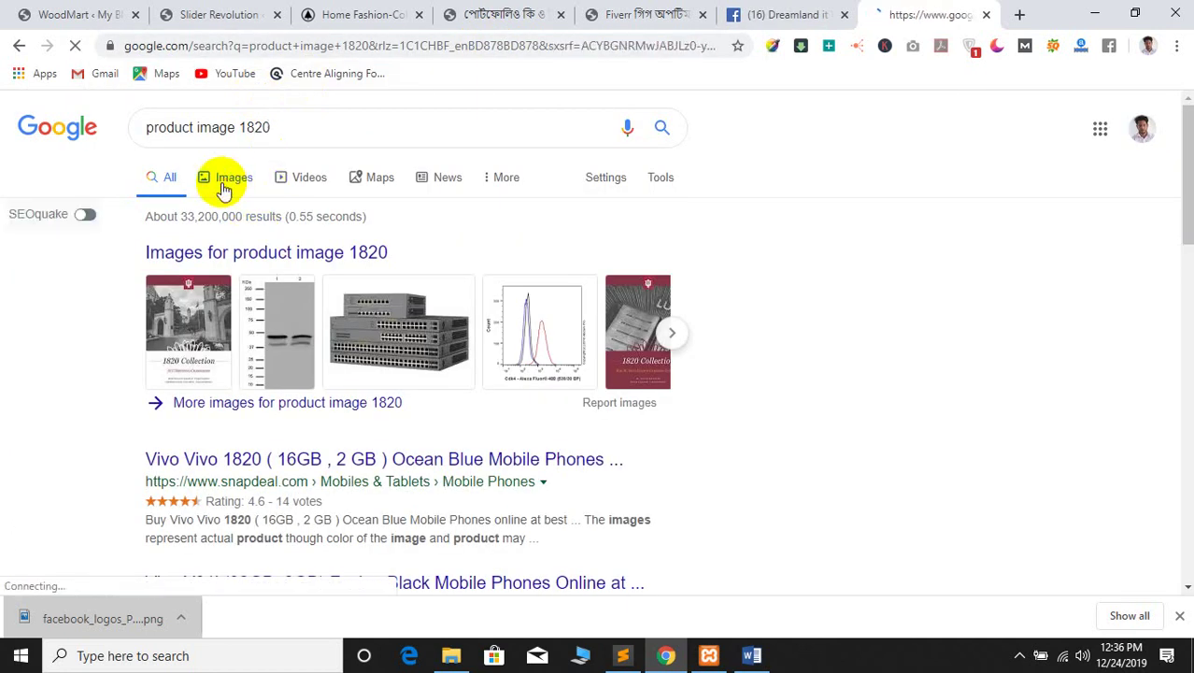
pyautogui.scroll(-1, 759, 357)
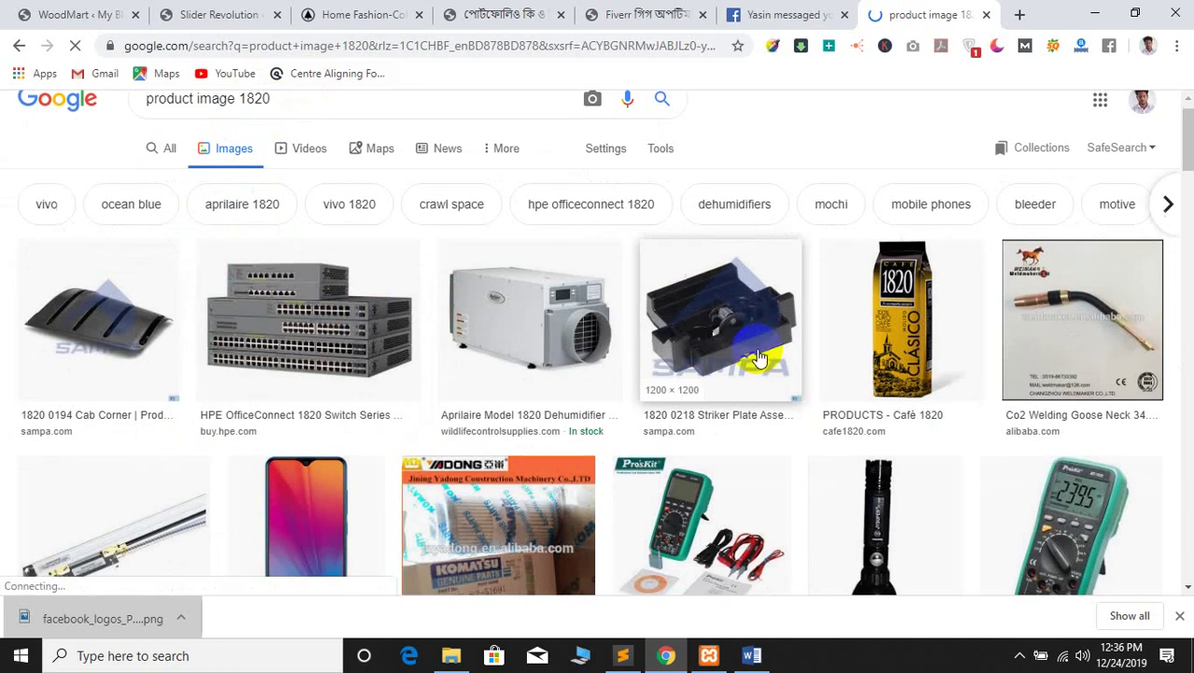
pyautogui.scroll(-10, 759, 357)
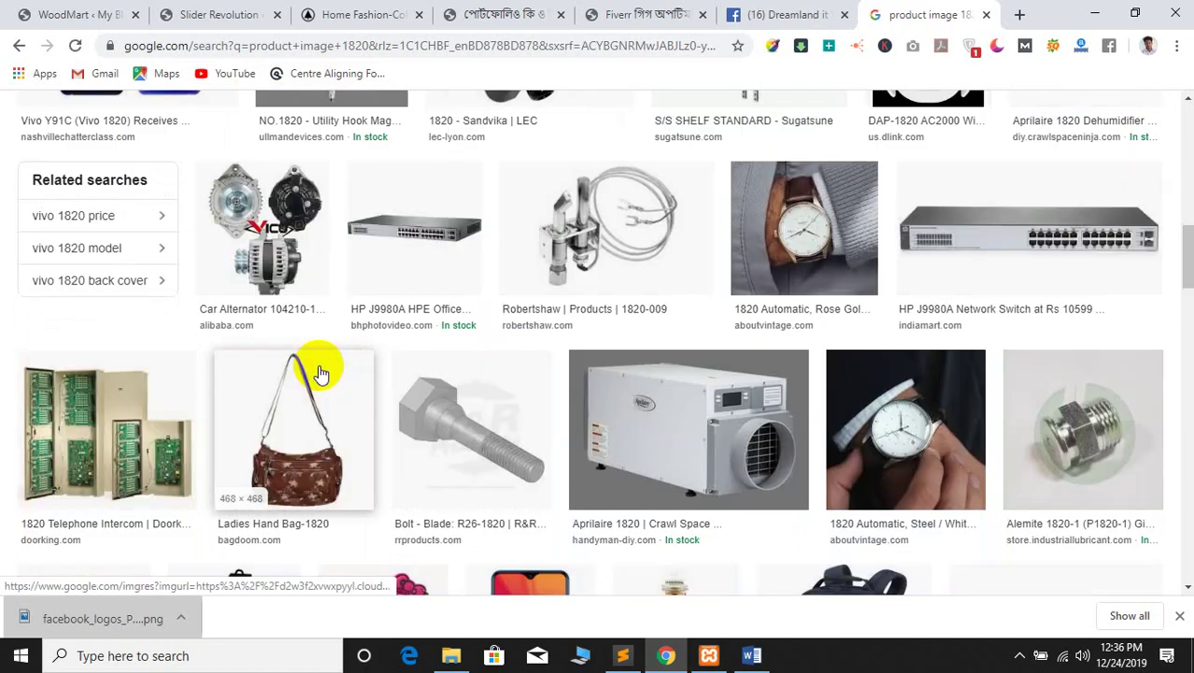
pyautogui.scroll(-10, 319, 374)
pyautogui.scroll(4, 318, 375)
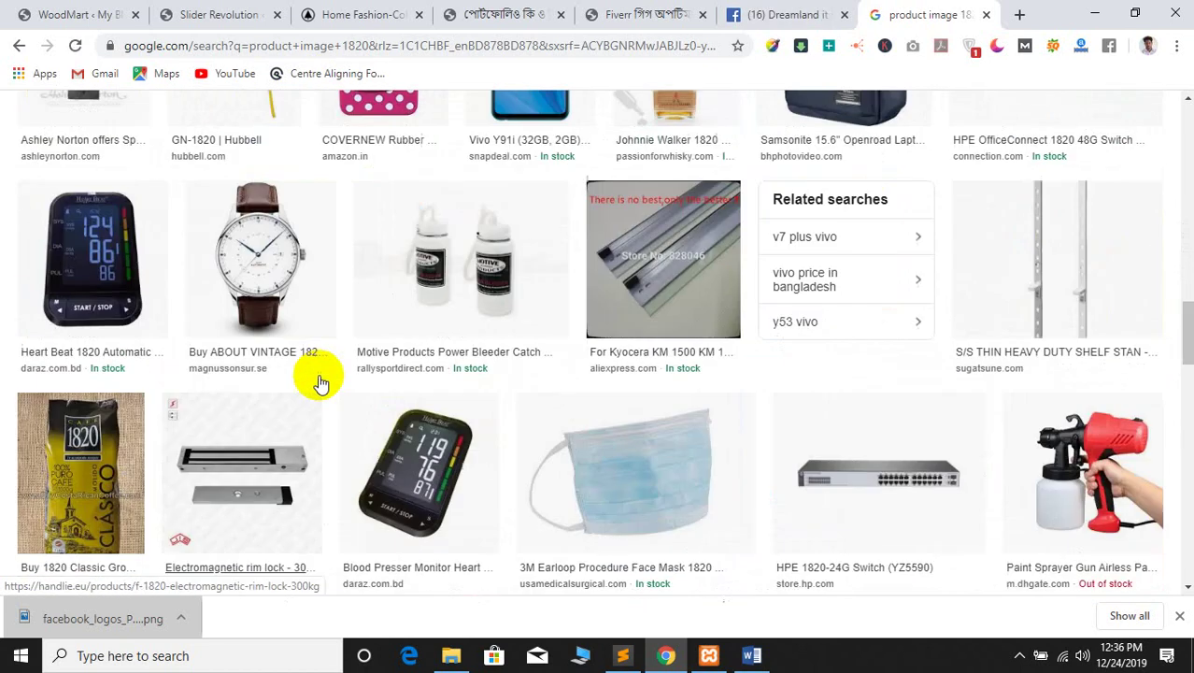
pyautogui.scroll(10, 320, 383)
# Change the query to 'background image 1820' and preview the Ultra HD 4K road image
pyautogui.doubleClick(160, 125)
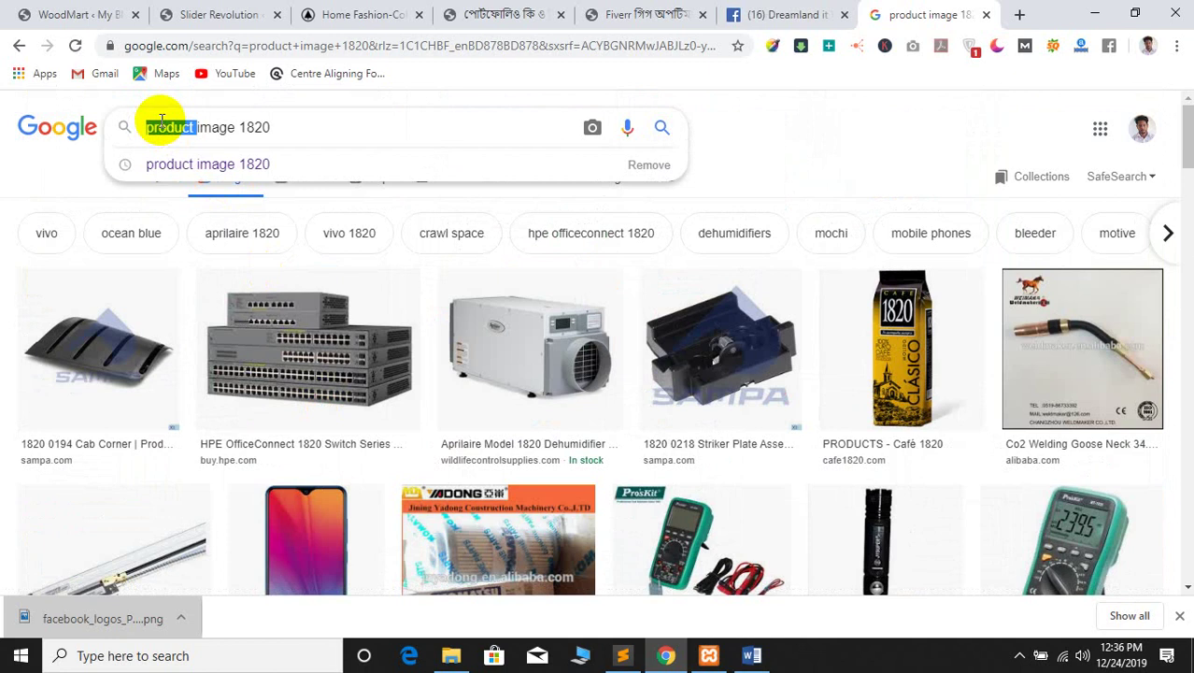
pyautogui.write('backgroun')
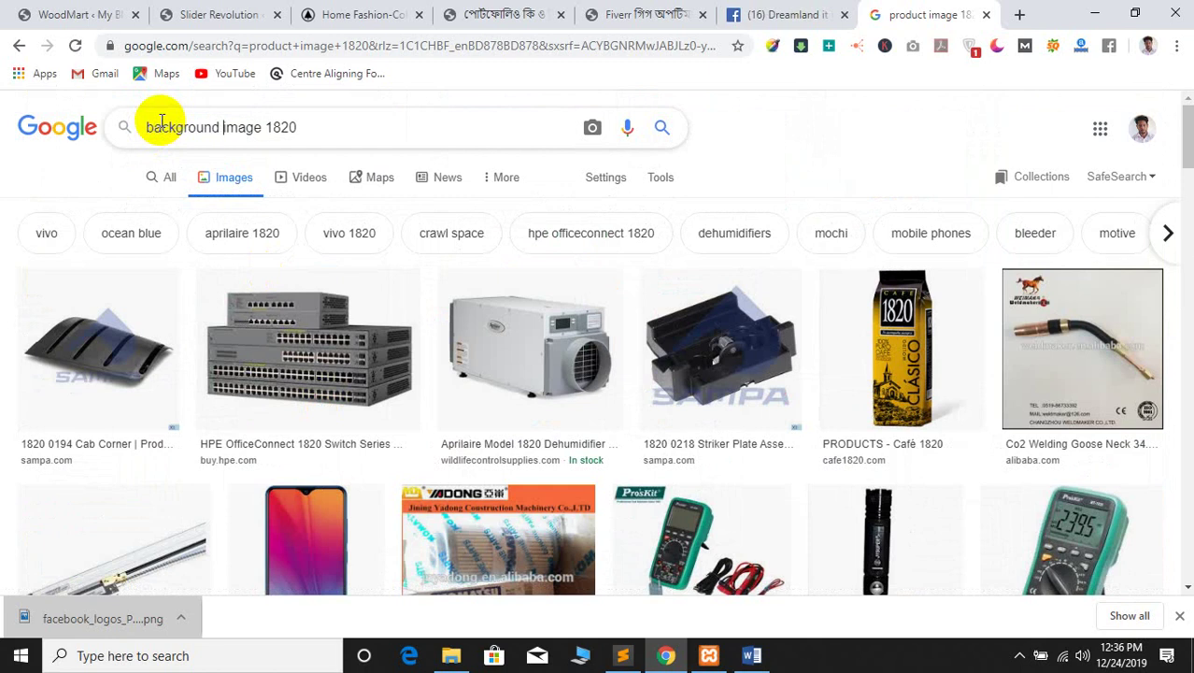
pyautogui.press('Return')
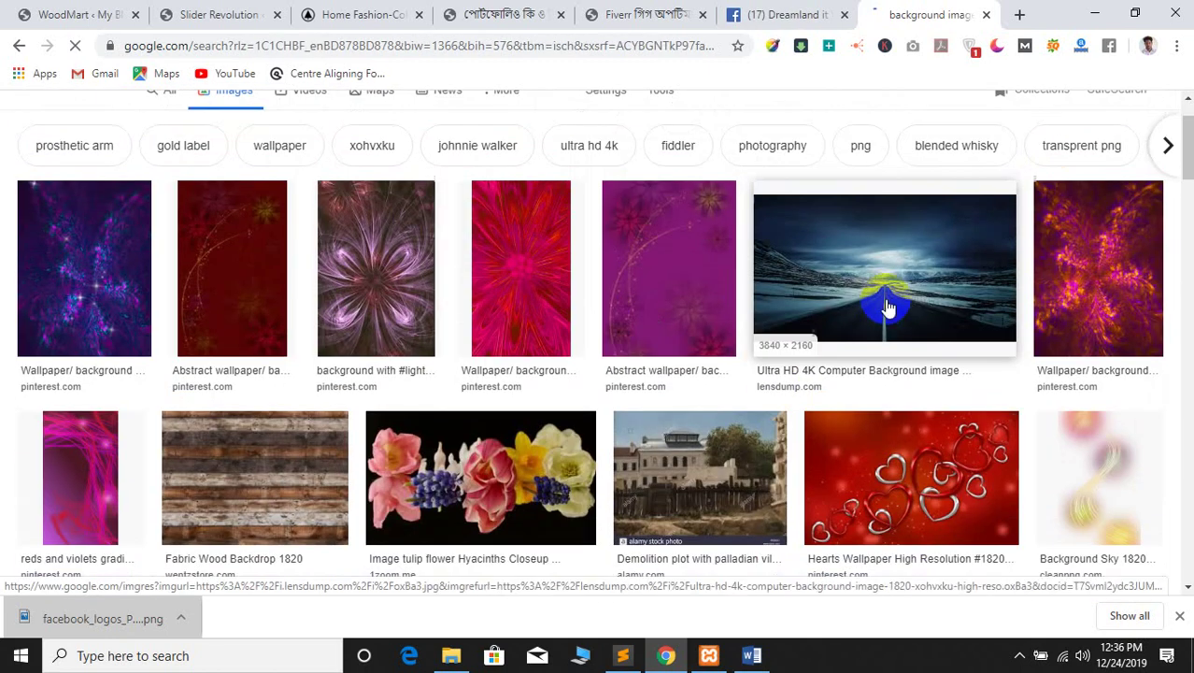
pyautogui.click(888, 308)
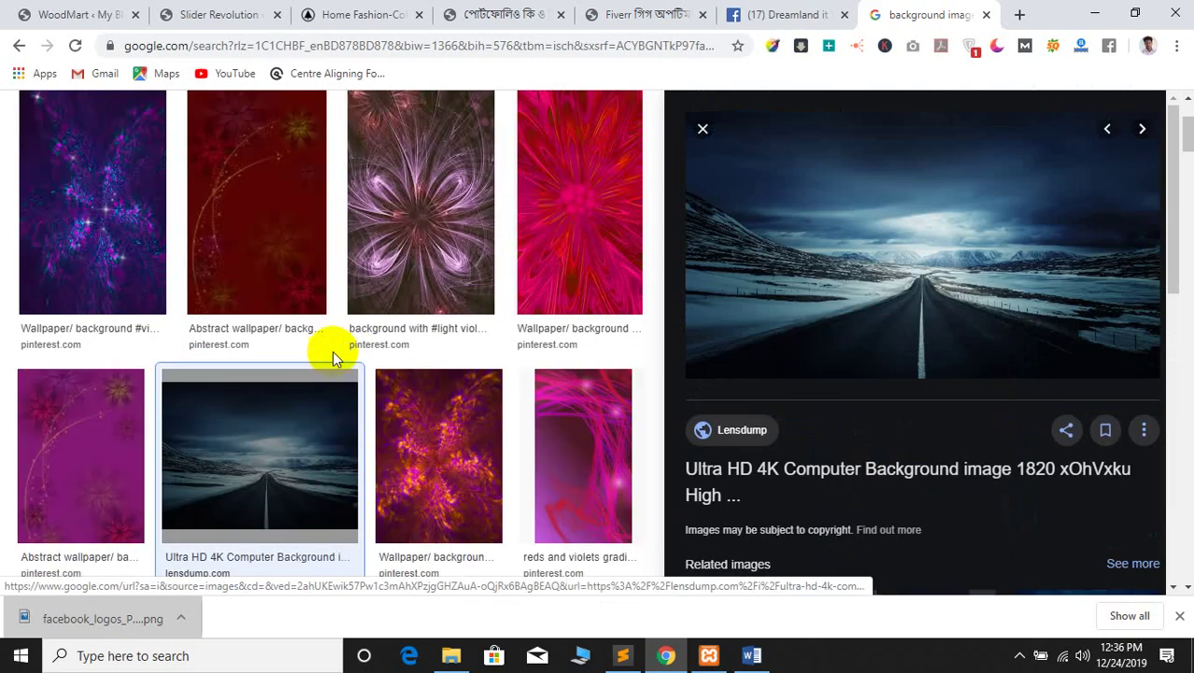
pyautogui.scroll(2, 325, 346)
pyautogui.click(175, 190)
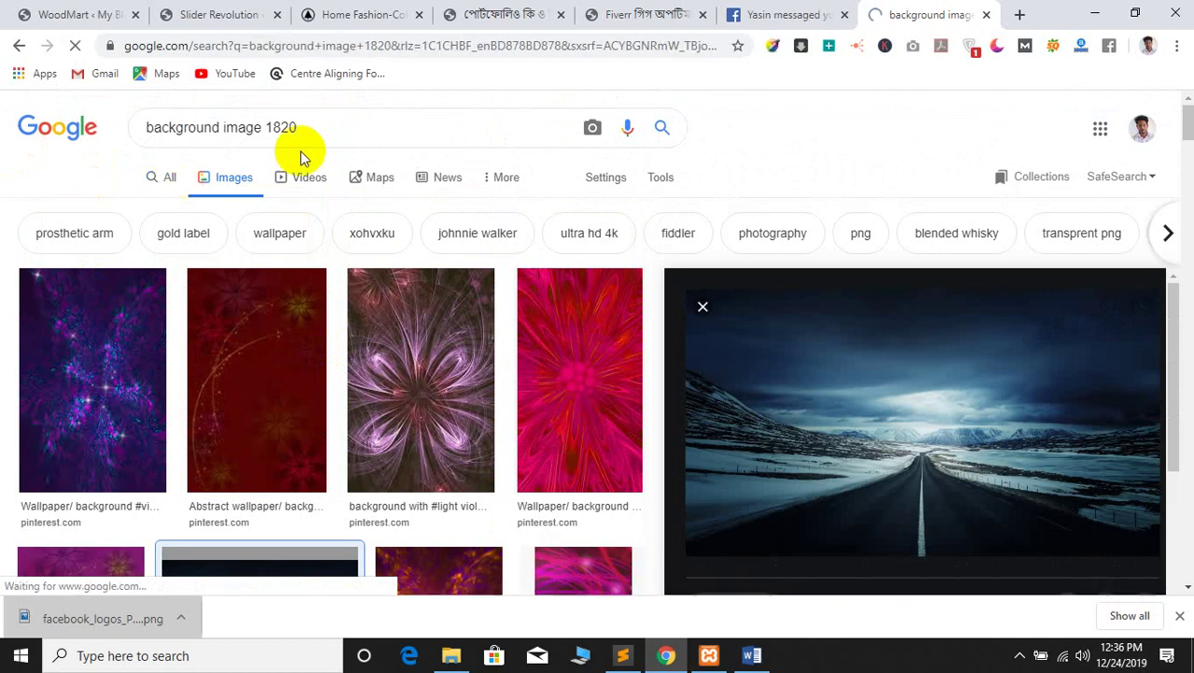
# Change the search to 'background image 1920x1080' and show the image results
pyautogui.doubleClick(431, 127)
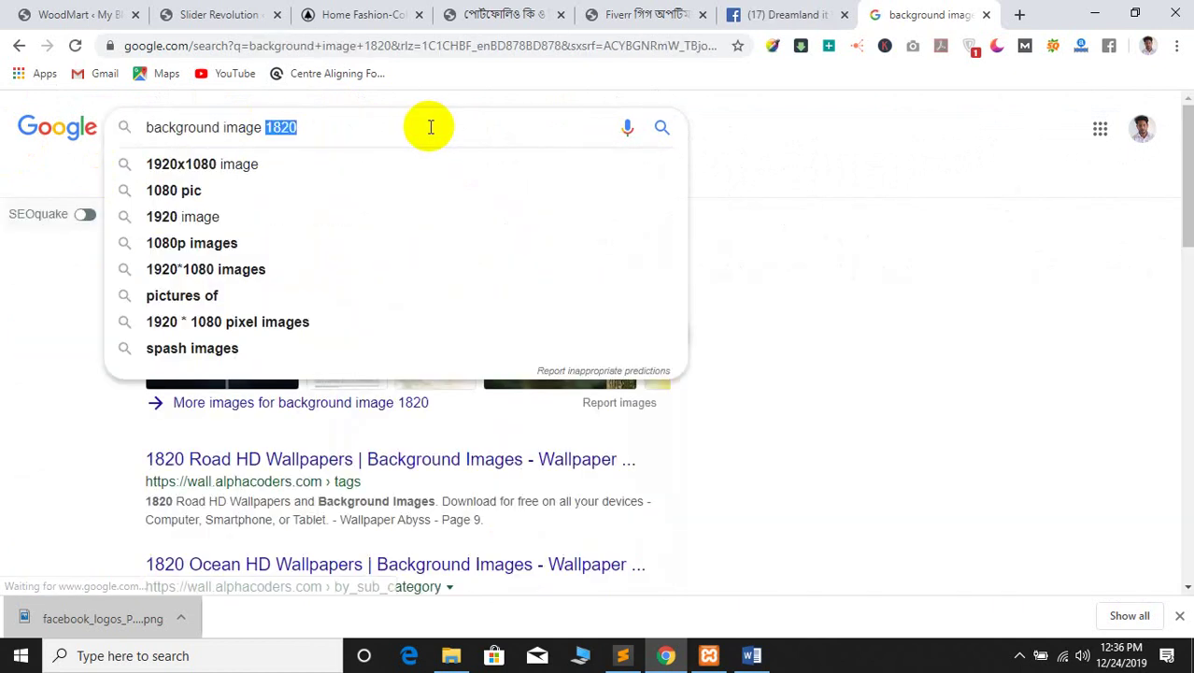
pyautogui.write('1920')
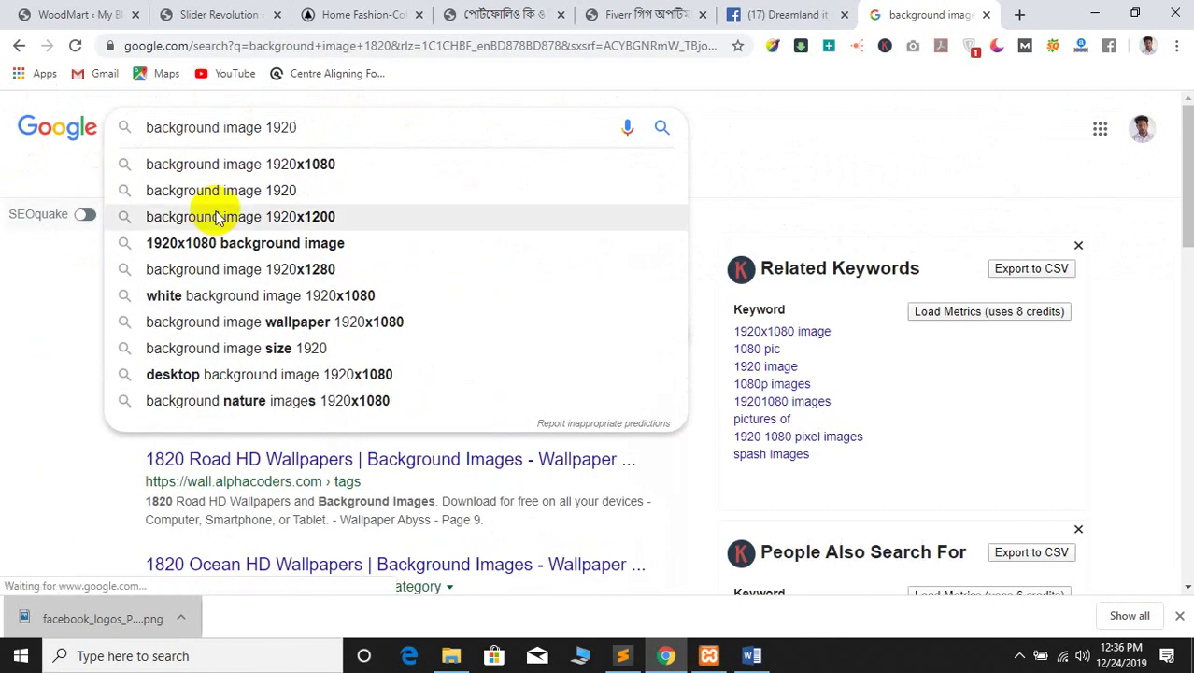
pyautogui.click(227, 165)
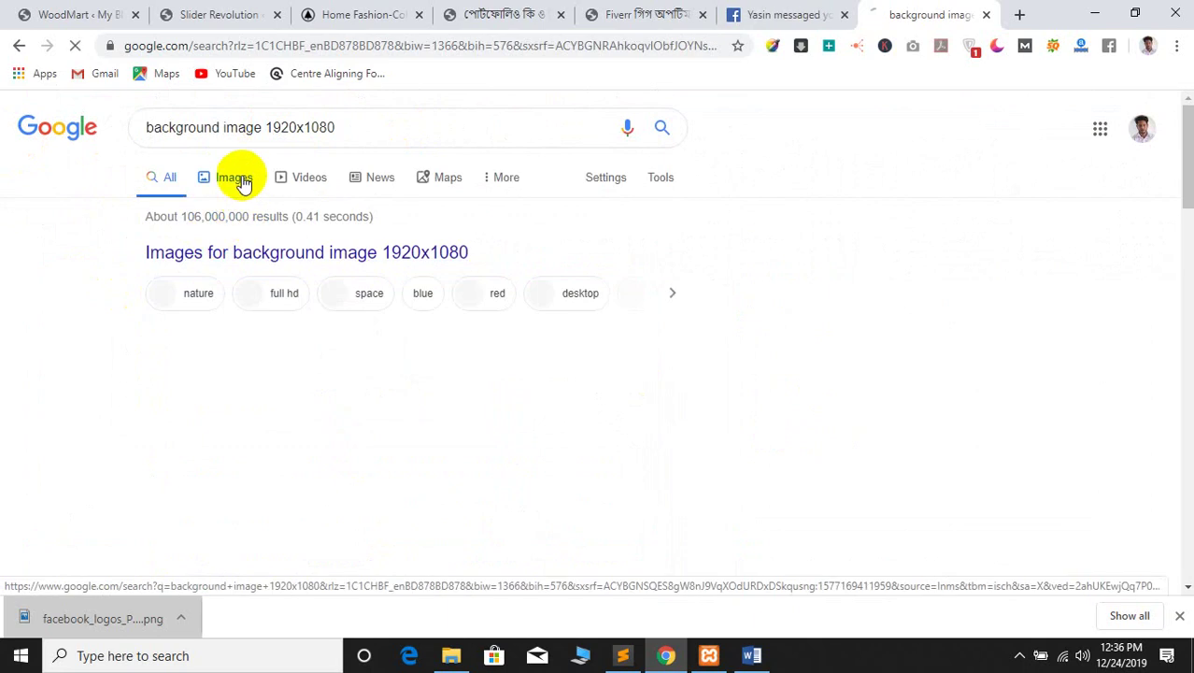
pyautogui.click(235, 178)
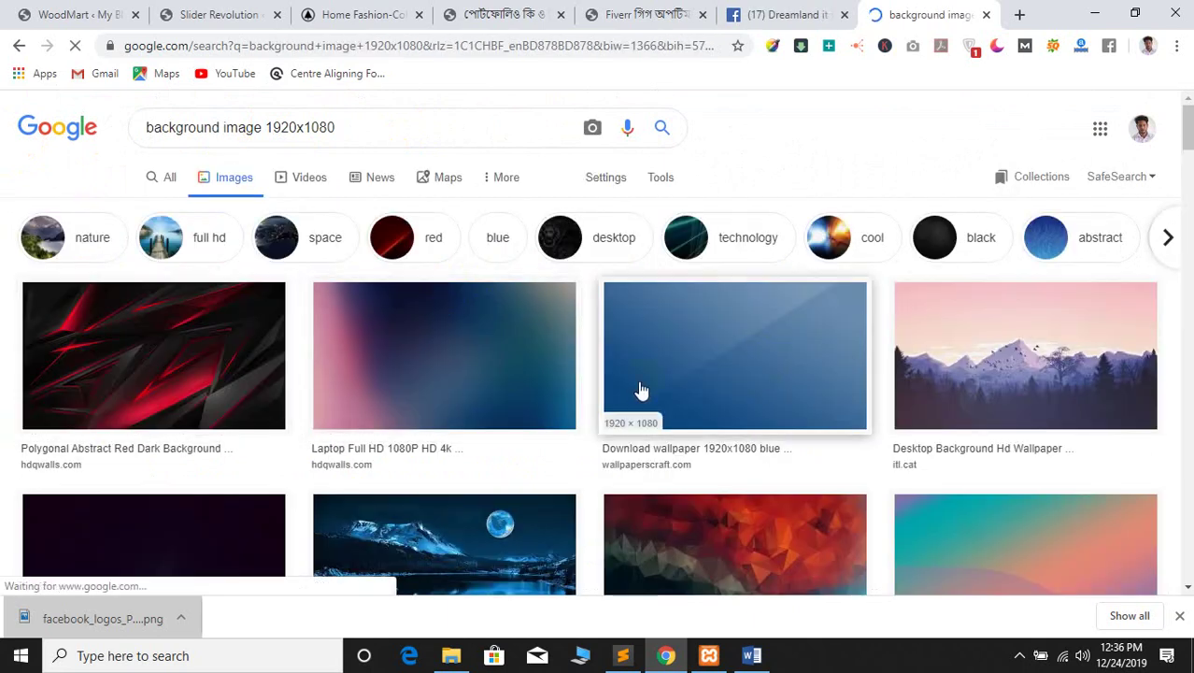
# Preview the blurry pink-blue background and save it as blur-background-6z.jpg in class 4
pyautogui.scroll(-5, 641, 389)
pyautogui.scroll(5, 628, 487)
pyautogui.click(112, 388)
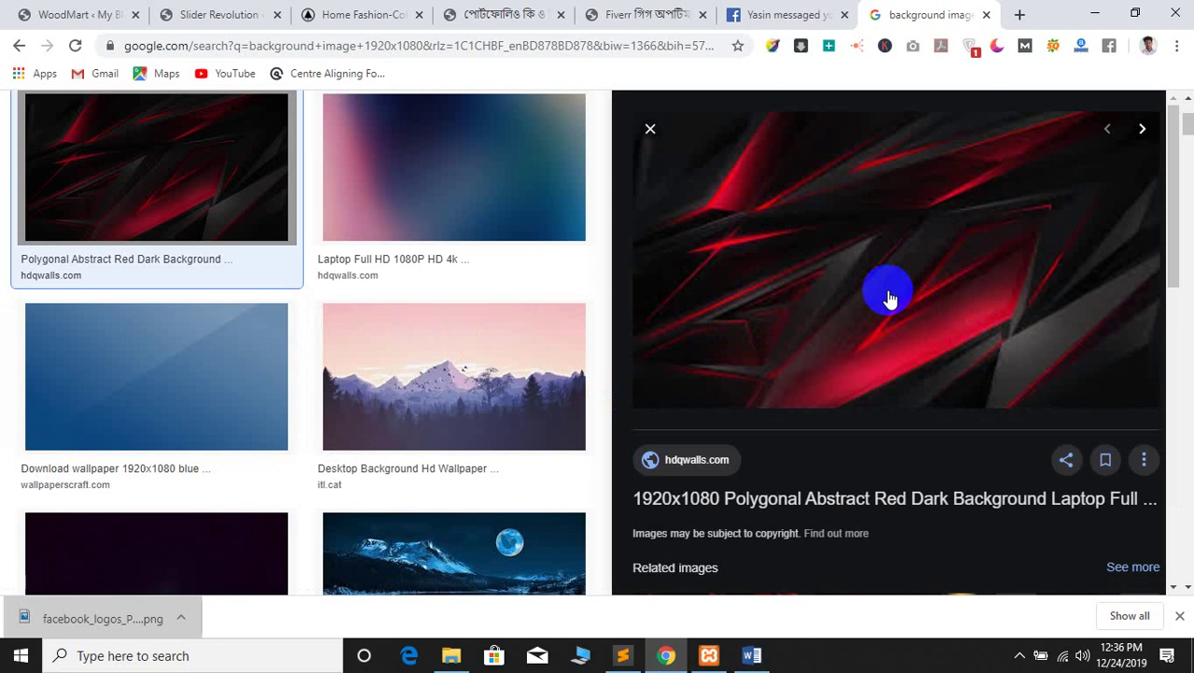
pyautogui.click(453, 180)
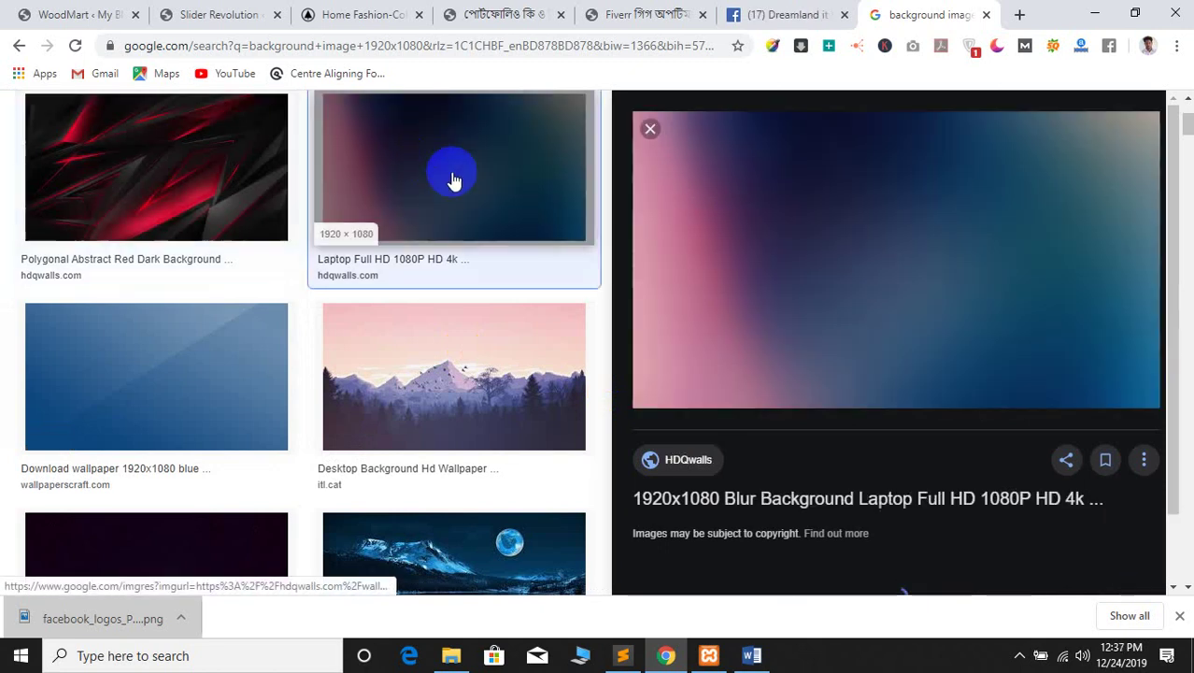
pyautogui.rightClick(903, 223)
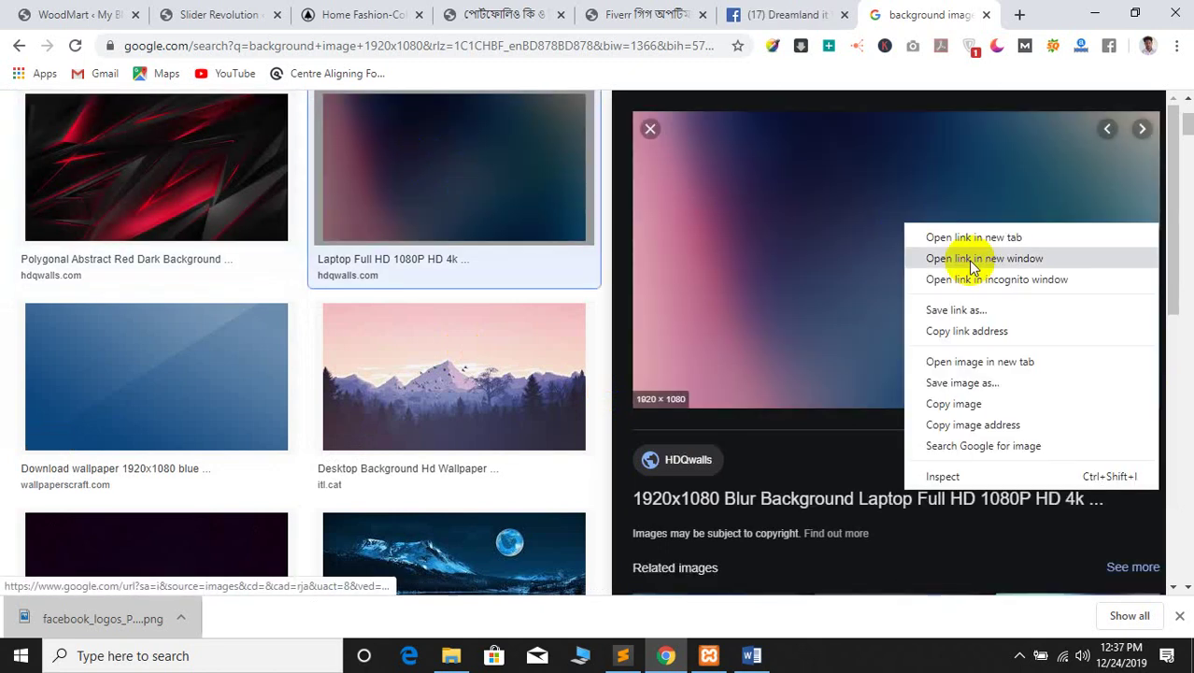
pyautogui.click(957, 382)
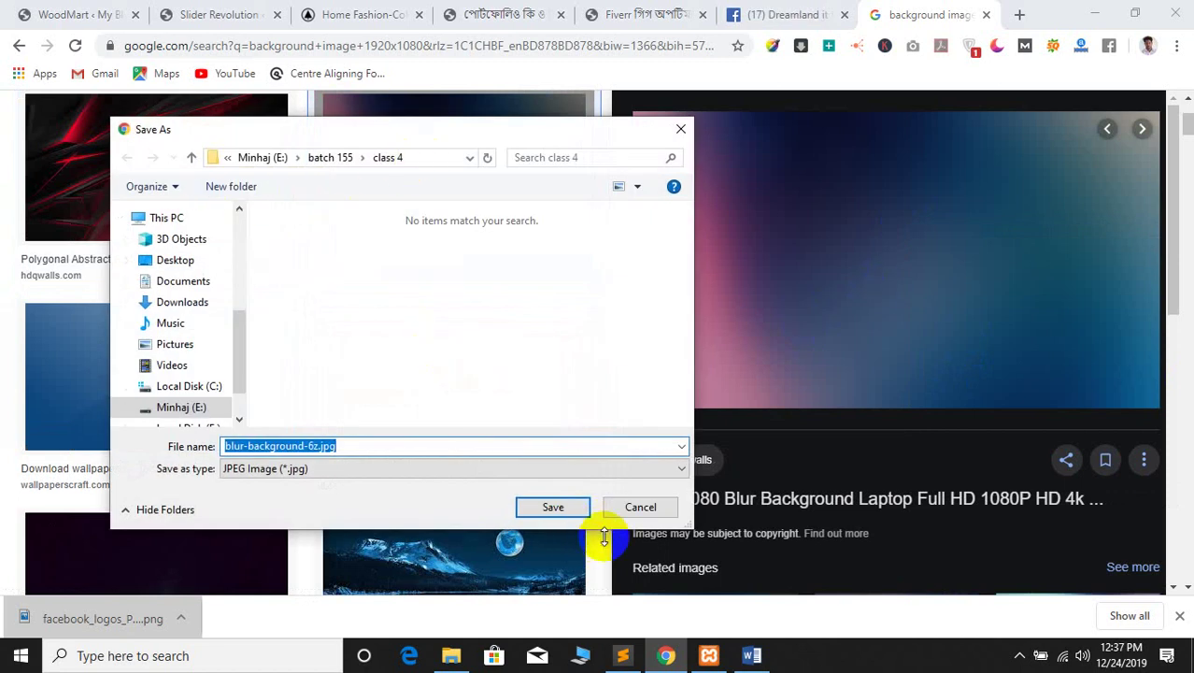
pyautogui.click(551, 507)
pyautogui.scroll(-4, 94, 414)
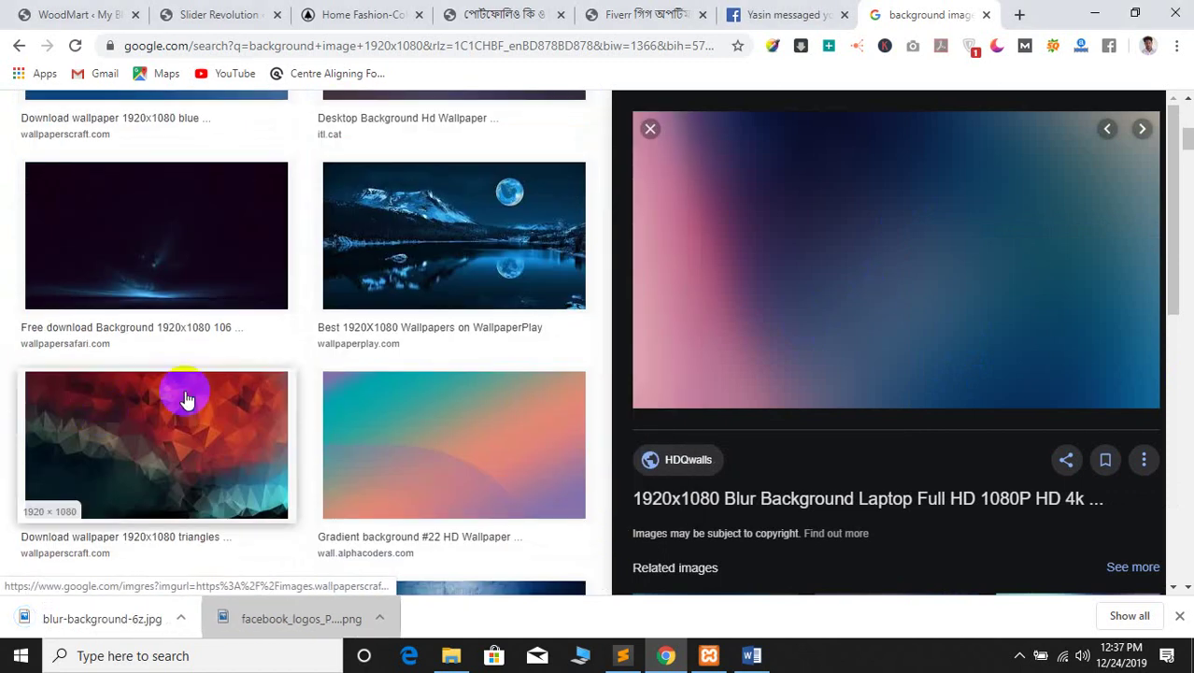
# Preview the dark blue 1920x1080 wallpaper and download it as 51309.jpg
pyautogui.scroll(-5, 156, 467)
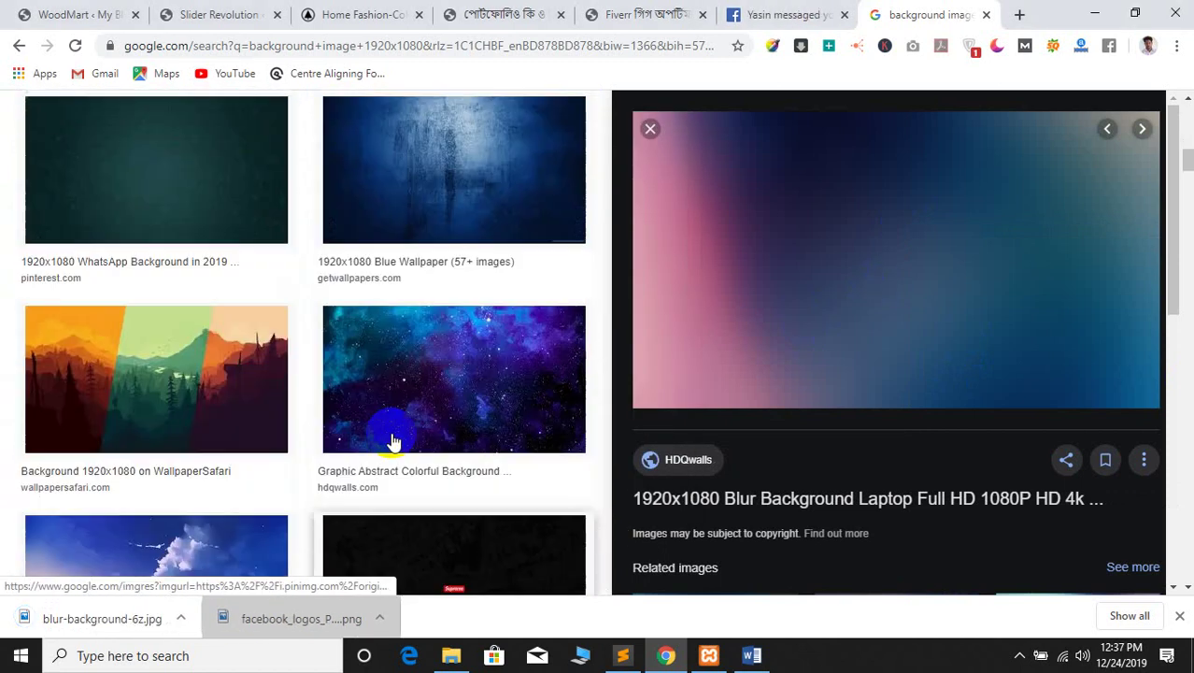
pyautogui.scroll(1, 392, 443)
pyautogui.click(443, 282)
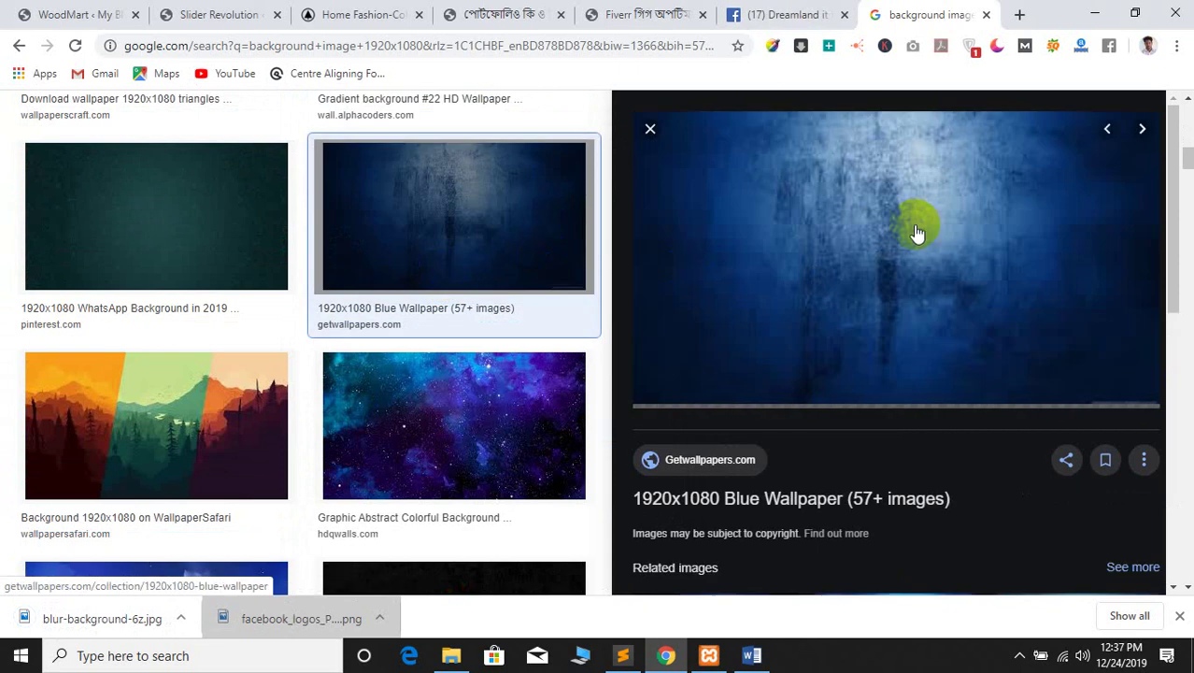
pyautogui.rightClick(865, 235)
pyautogui.click(919, 386)
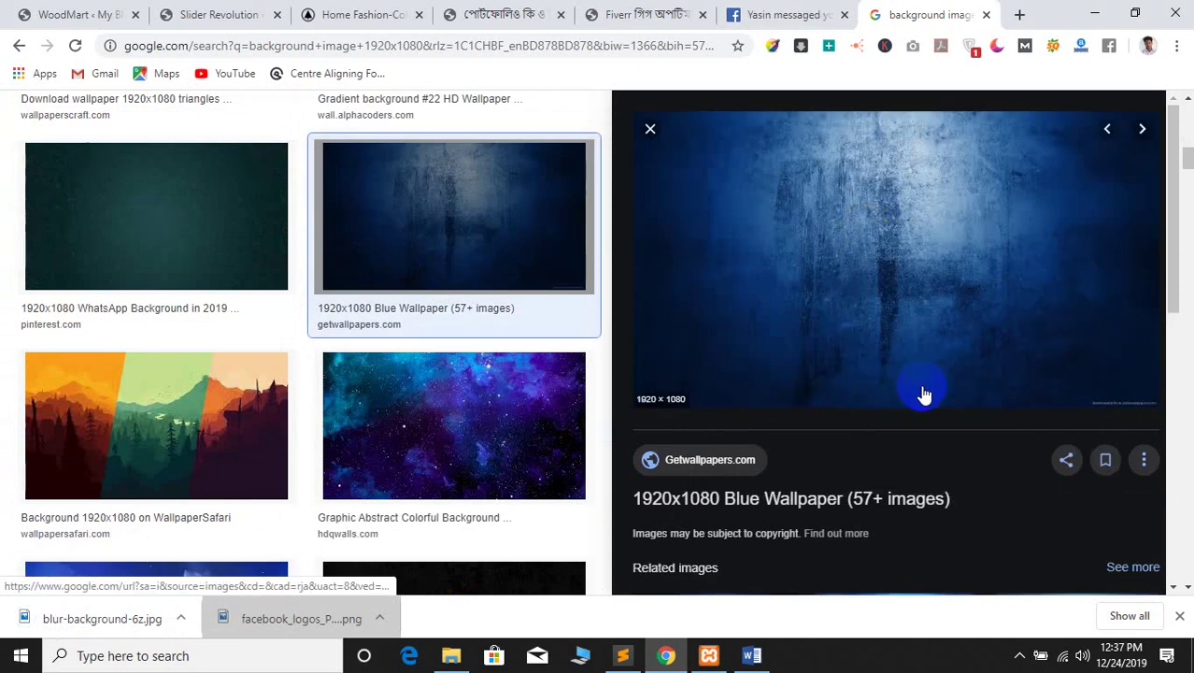
pyautogui.click(549, 505)
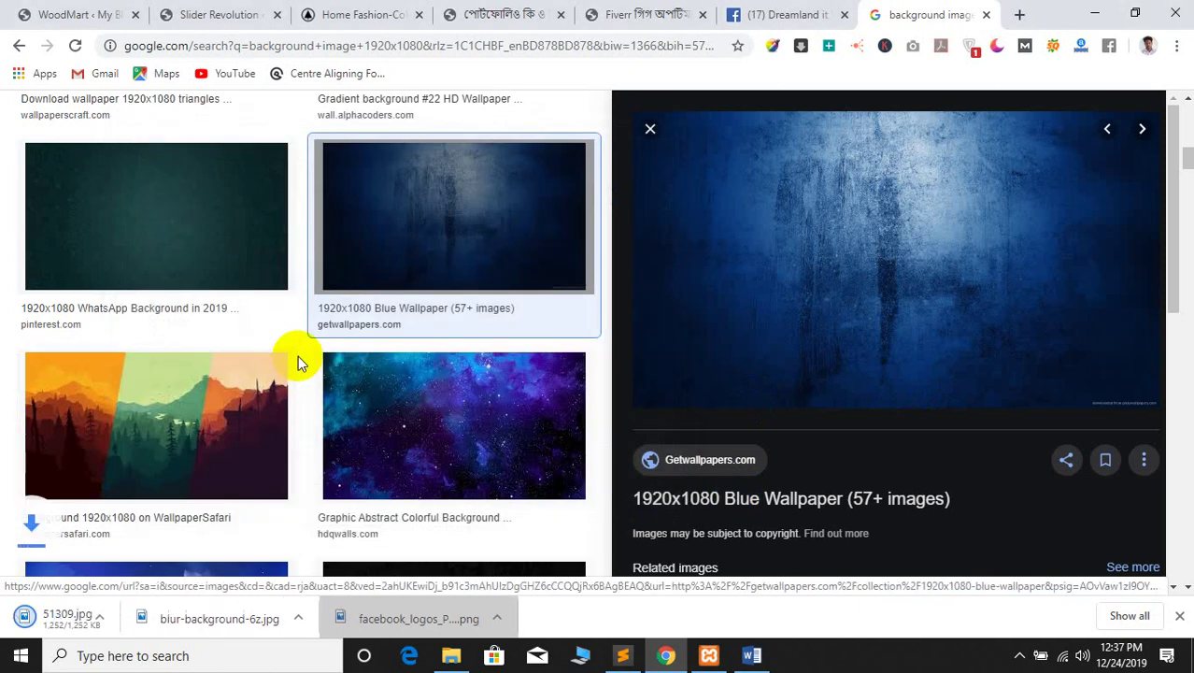
# Start saving the trees-in-water image, then cancel because it is low resolution
pyautogui.scroll(-5, 298, 360)
pyautogui.scroll(-7, 300, 366)
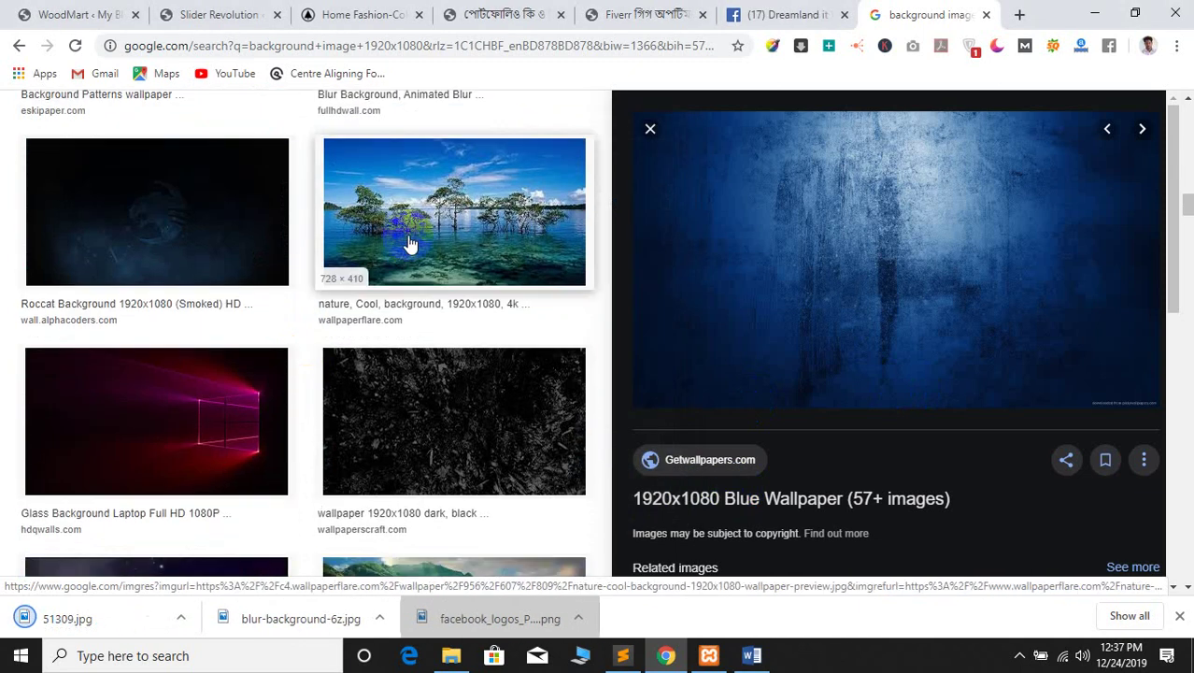
pyautogui.click(598, 252)
pyautogui.rightClick(855, 218)
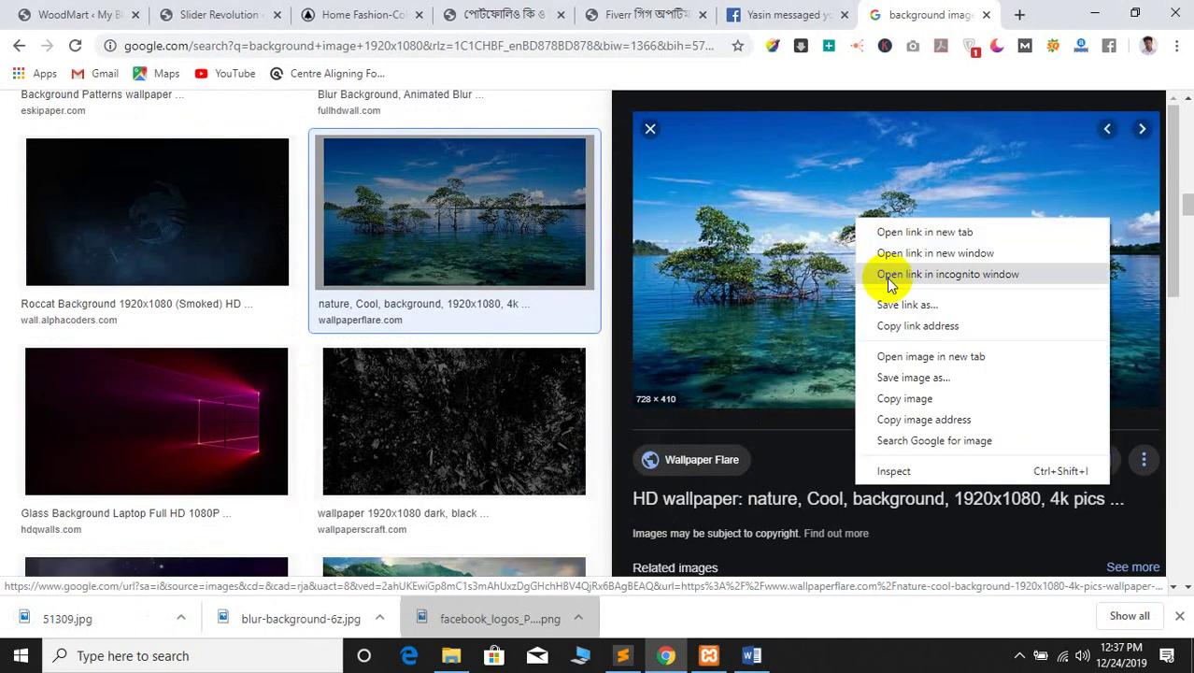
pyautogui.click(892, 377)
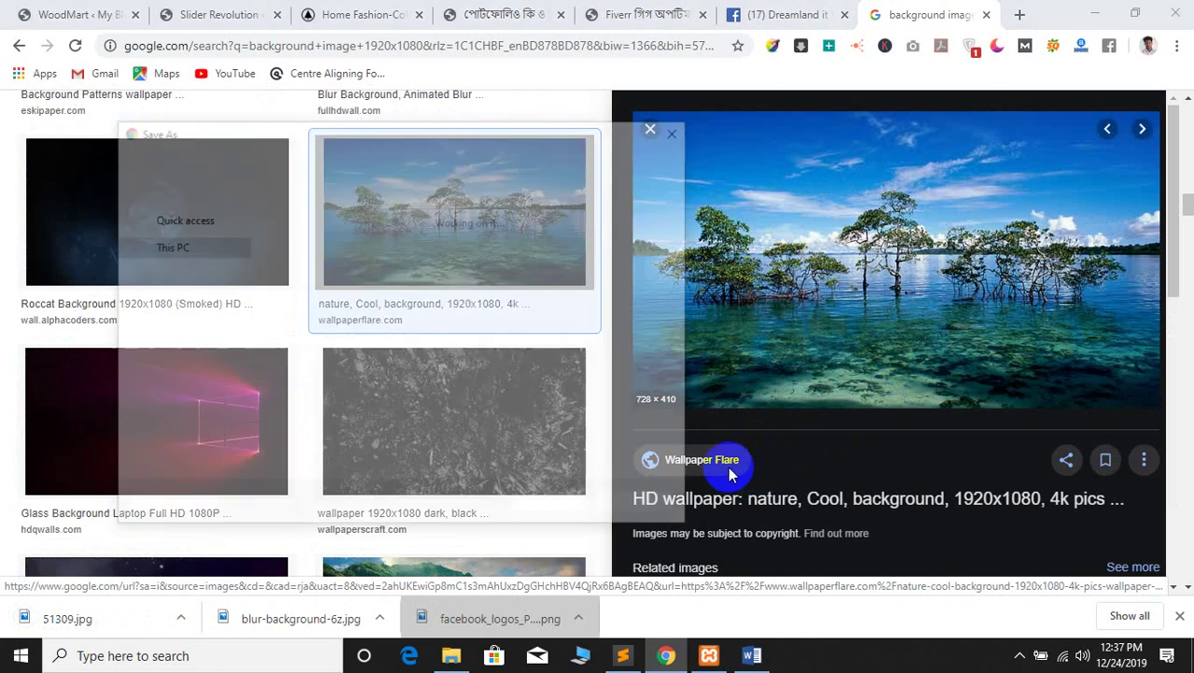
pyautogui.click(654, 505)
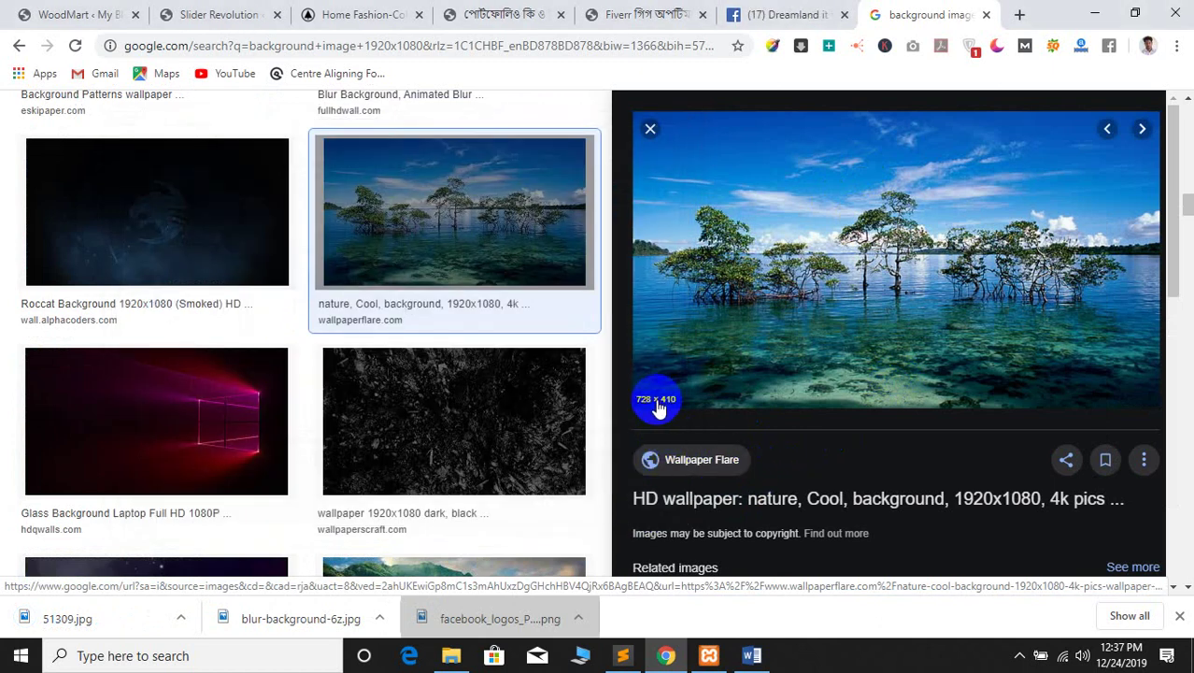
# Preview the Windows 10 glass background and the green mountain waterfall wallpaper
pyautogui.click(176, 408)
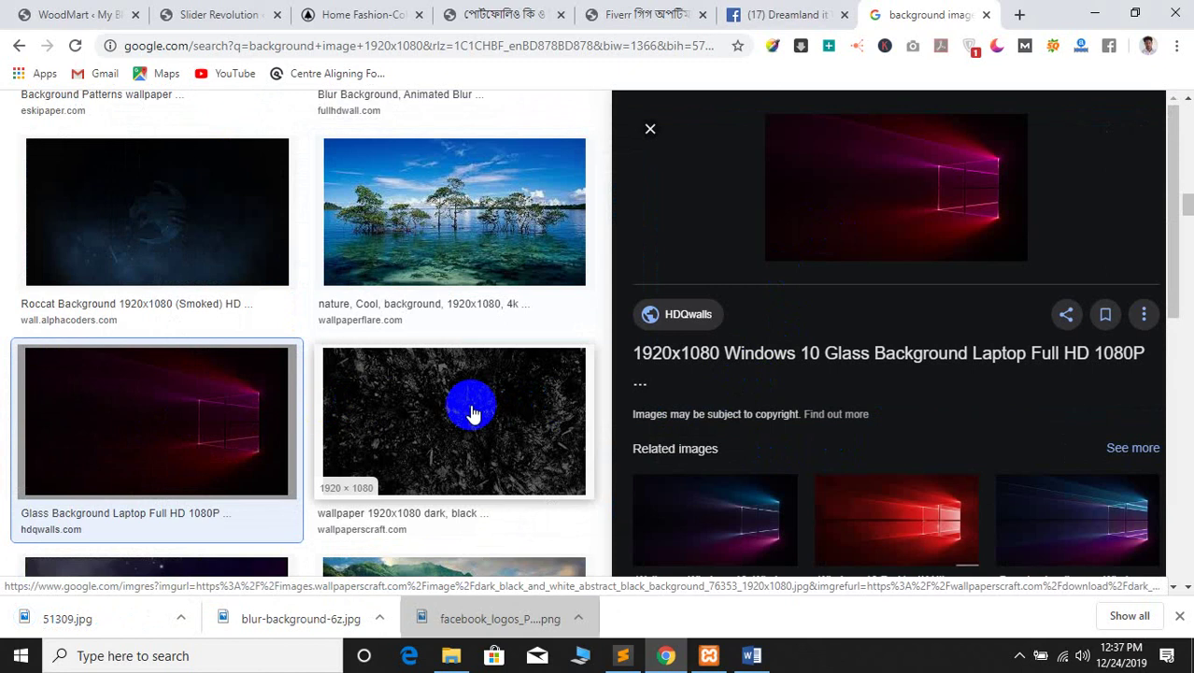
pyautogui.scroll(-3, 472, 413)
pyautogui.click(423, 314)
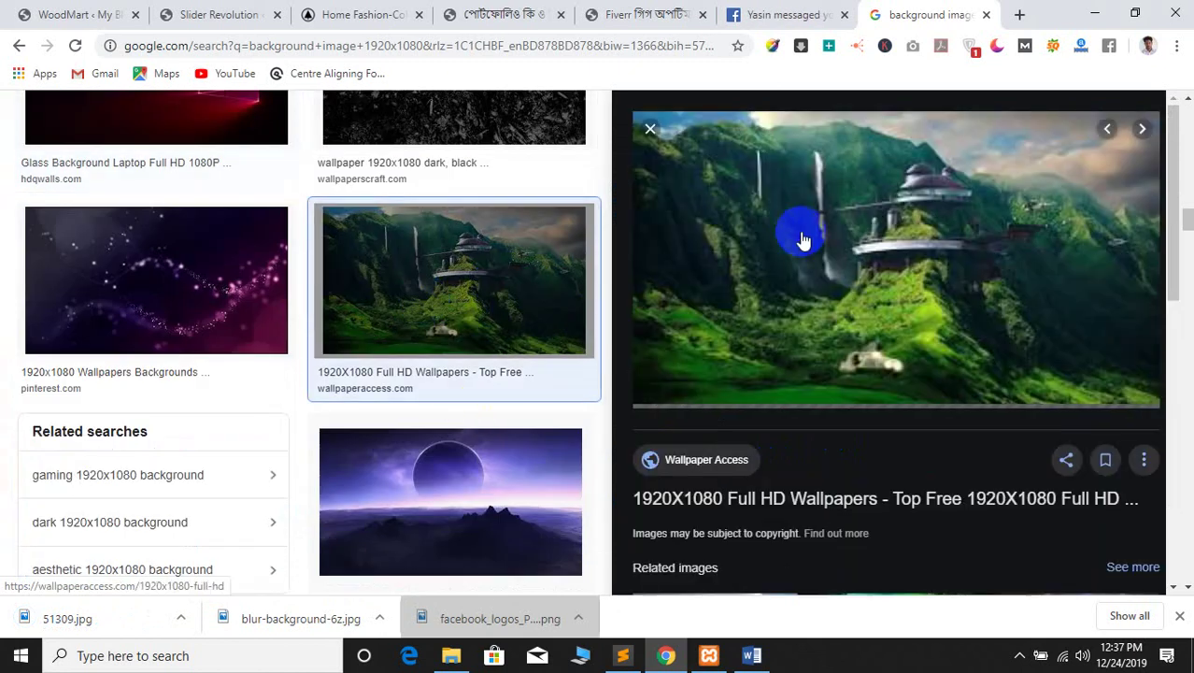
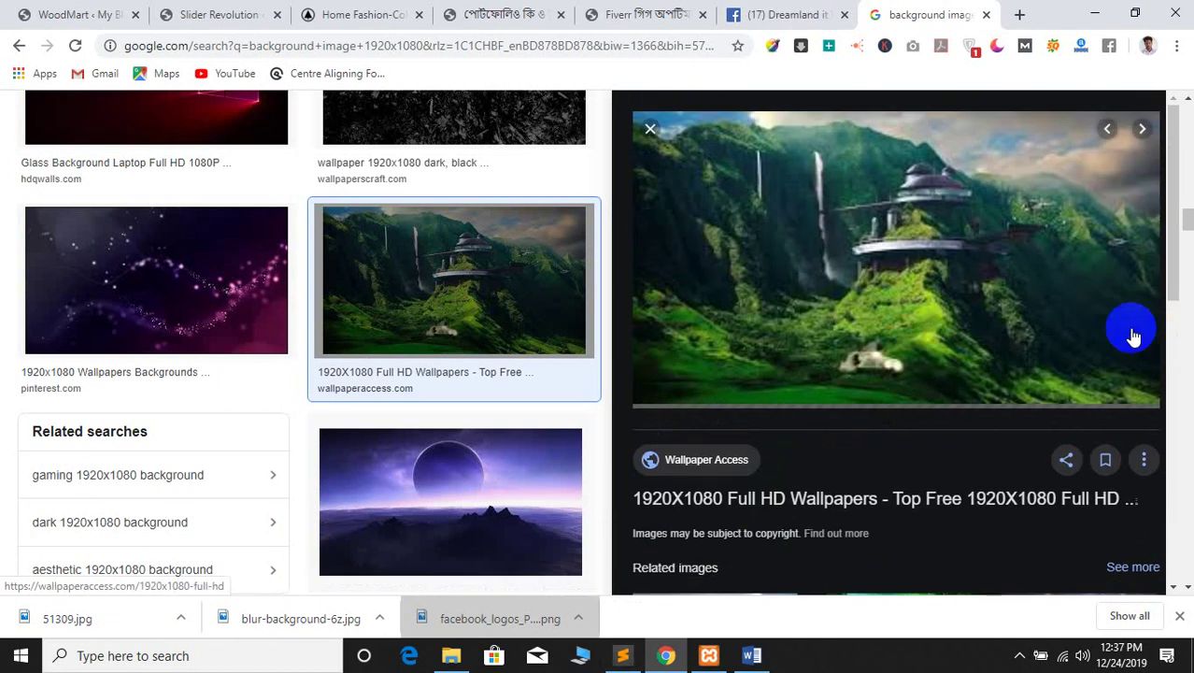
# Save the 1920×1080 green mountain wallpaper as 215112.jpg, then go back to Slider Revolution
pyautogui.rightClick(909, 236)
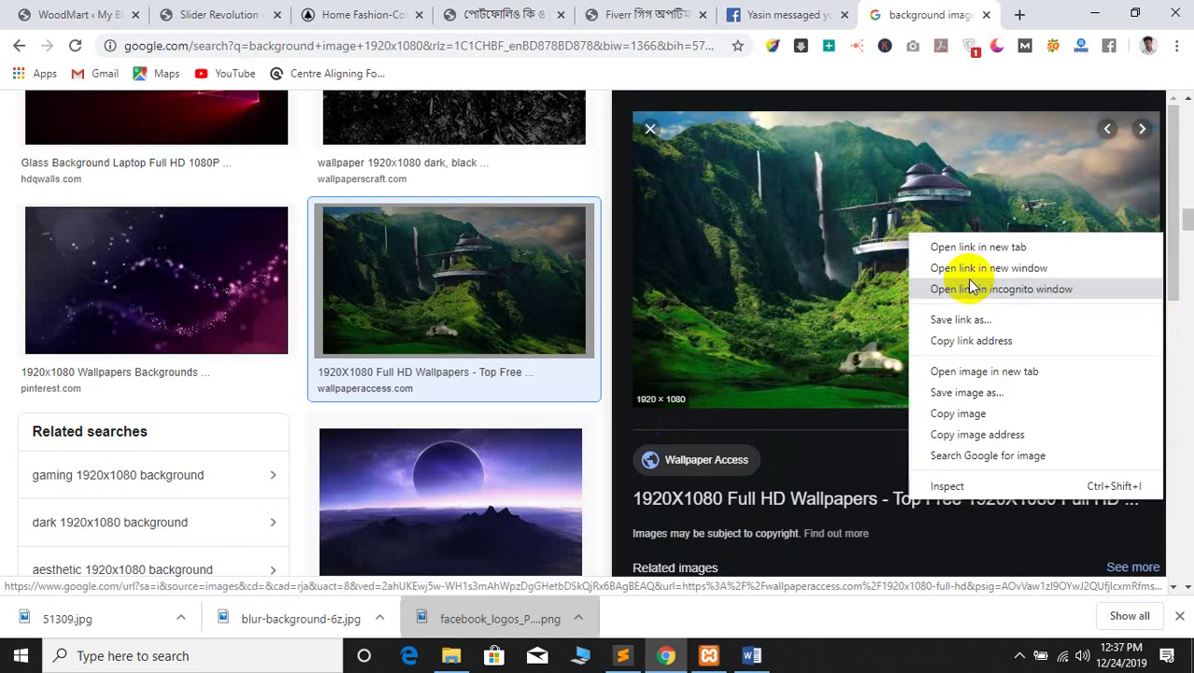
pyautogui.click(963, 393)
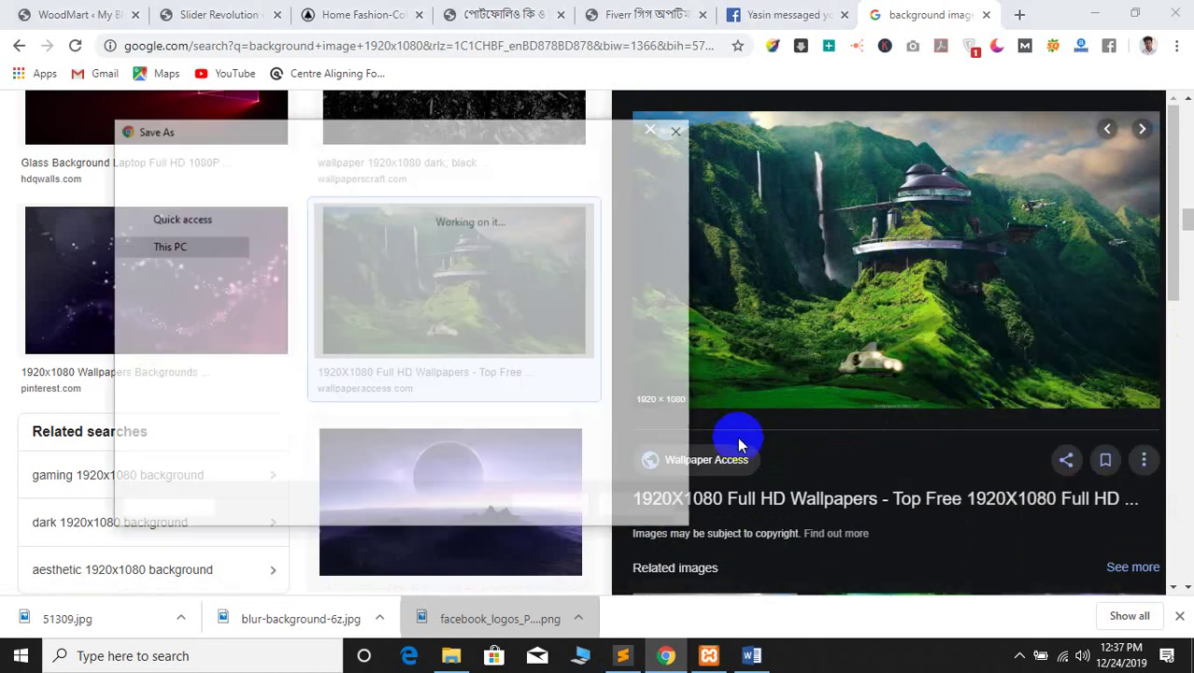
pyautogui.click(542, 506)
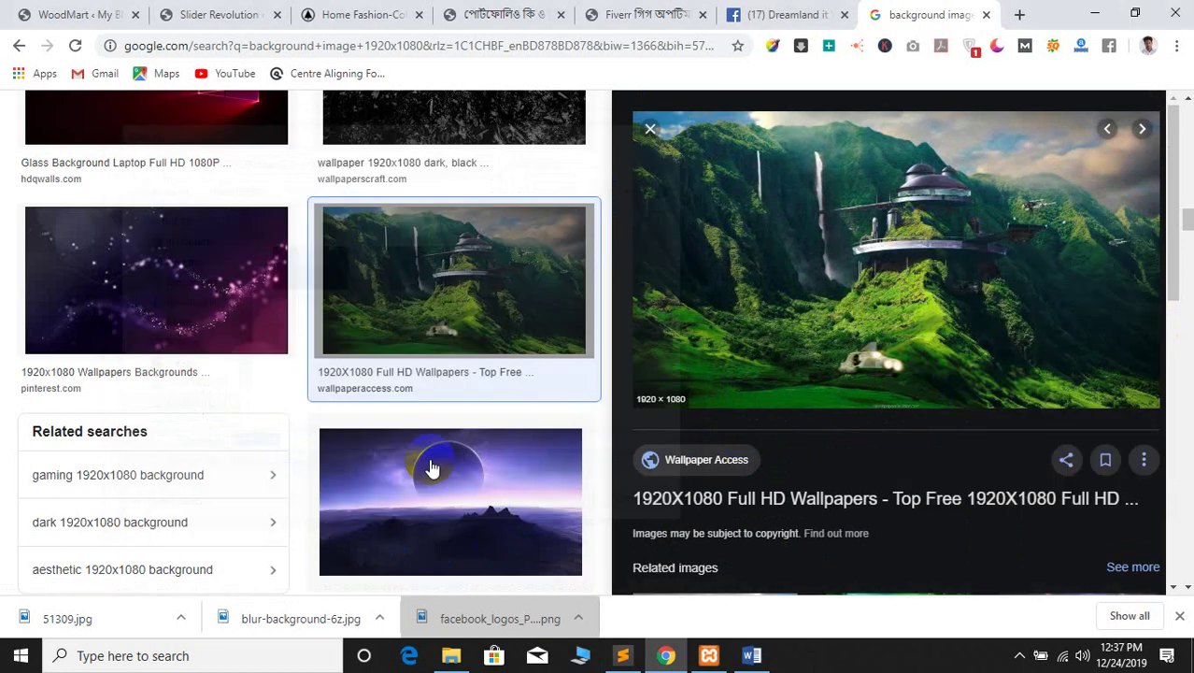
pyautogui.click(224, 14)
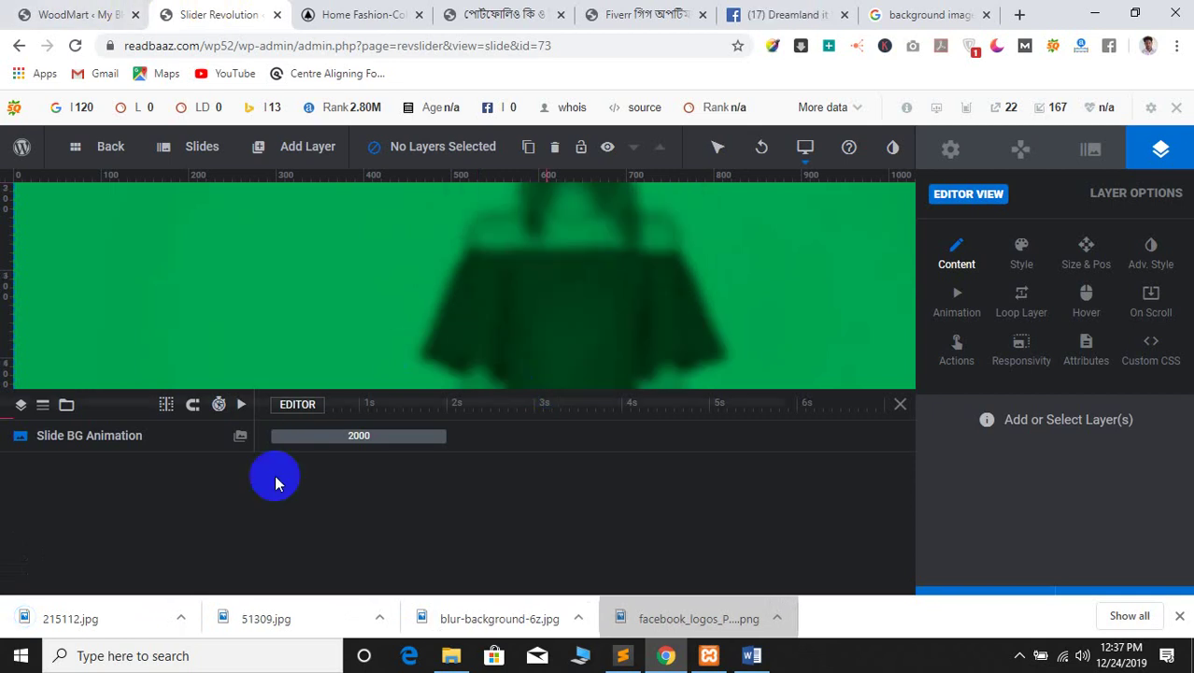
pyautogui.click(246, 445)
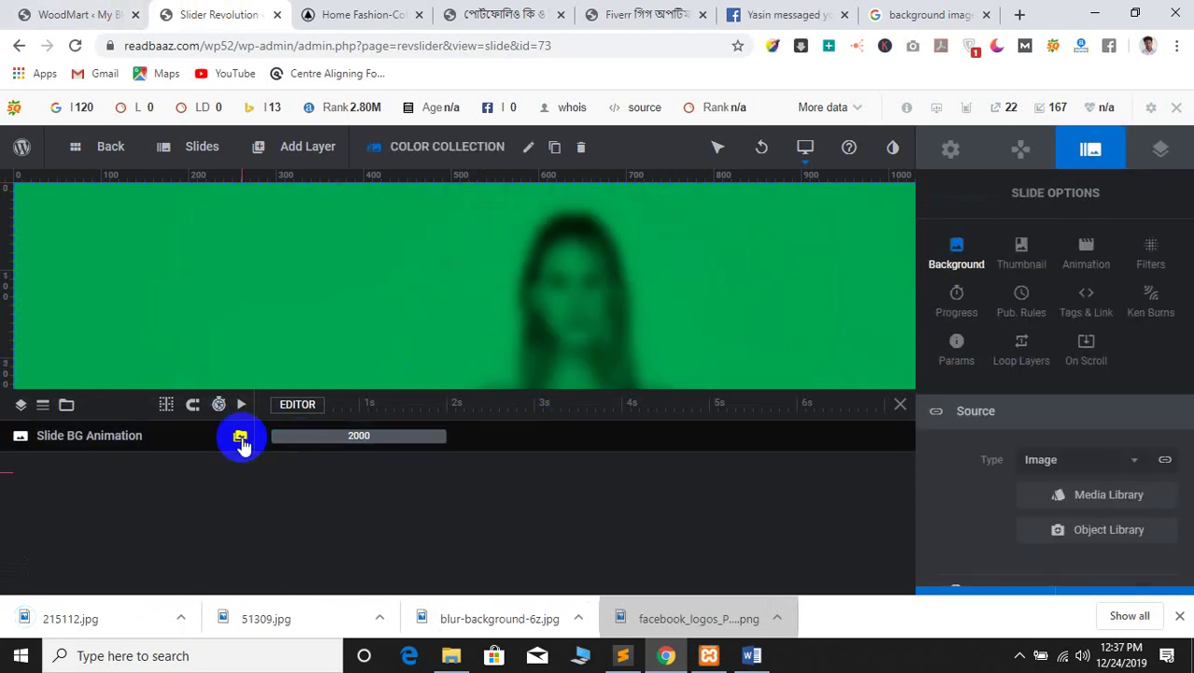
pyautogui.click(1112, 504)
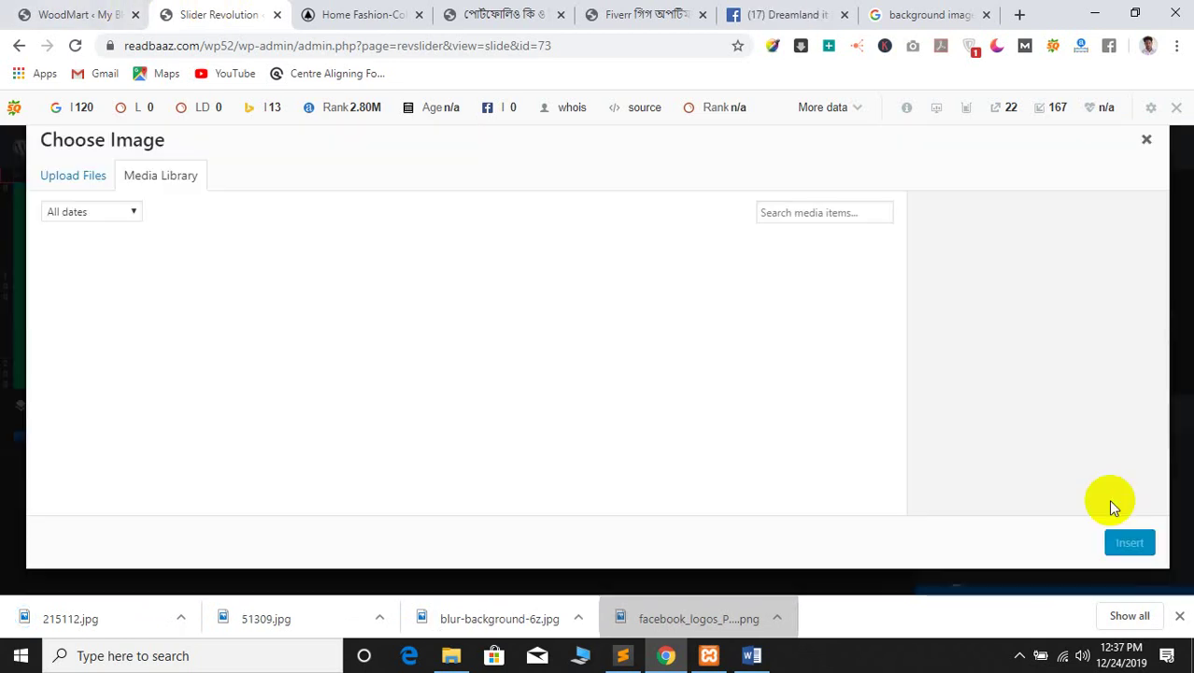
pyautogui.click(82, 177)
pyautogui.click(622, 400)
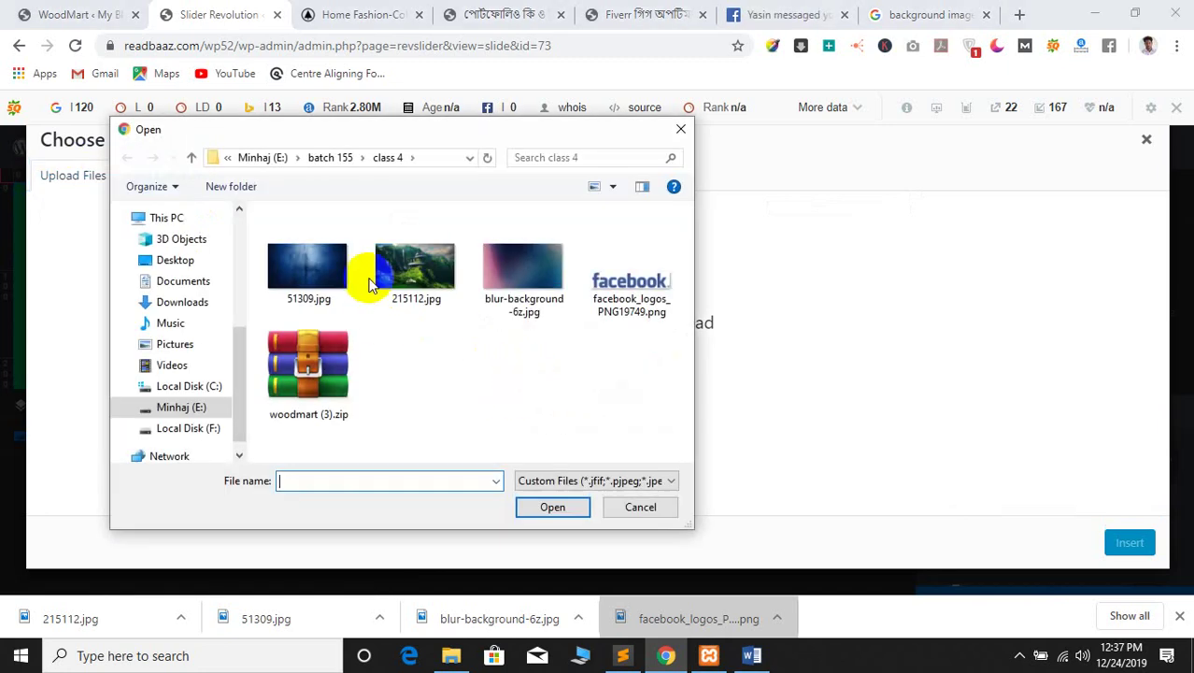
pyautogui.click(416, 267)
pyautogui.click(557, 507)
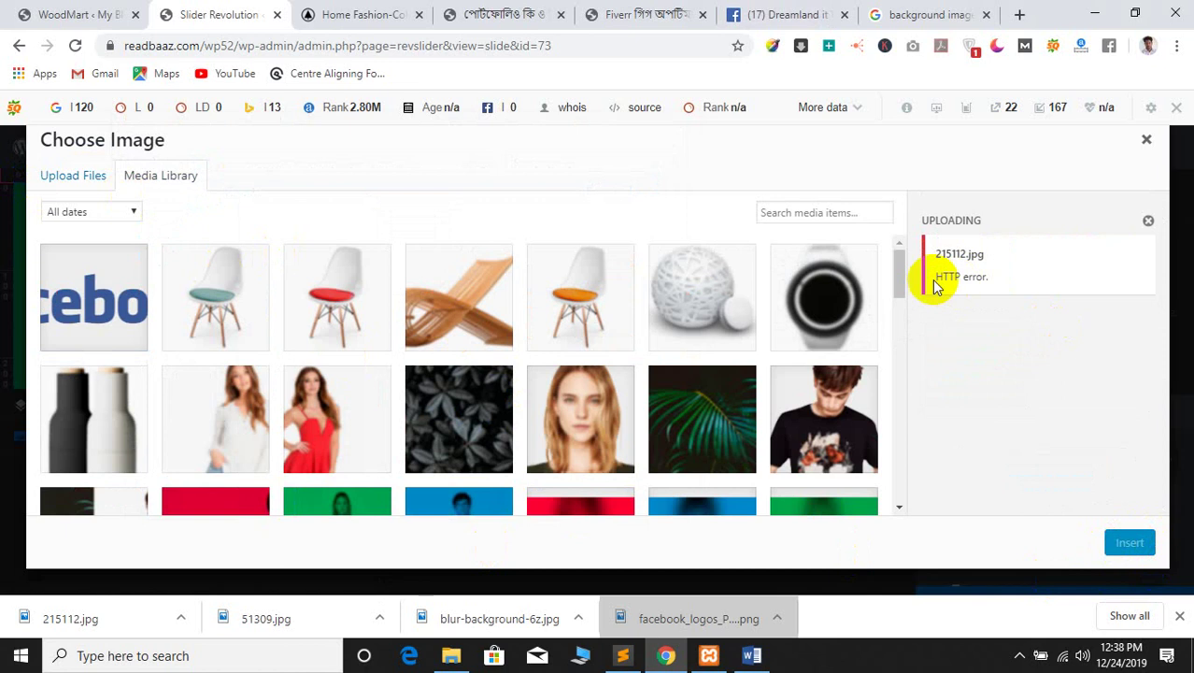
pyautogui.click(56, 177)
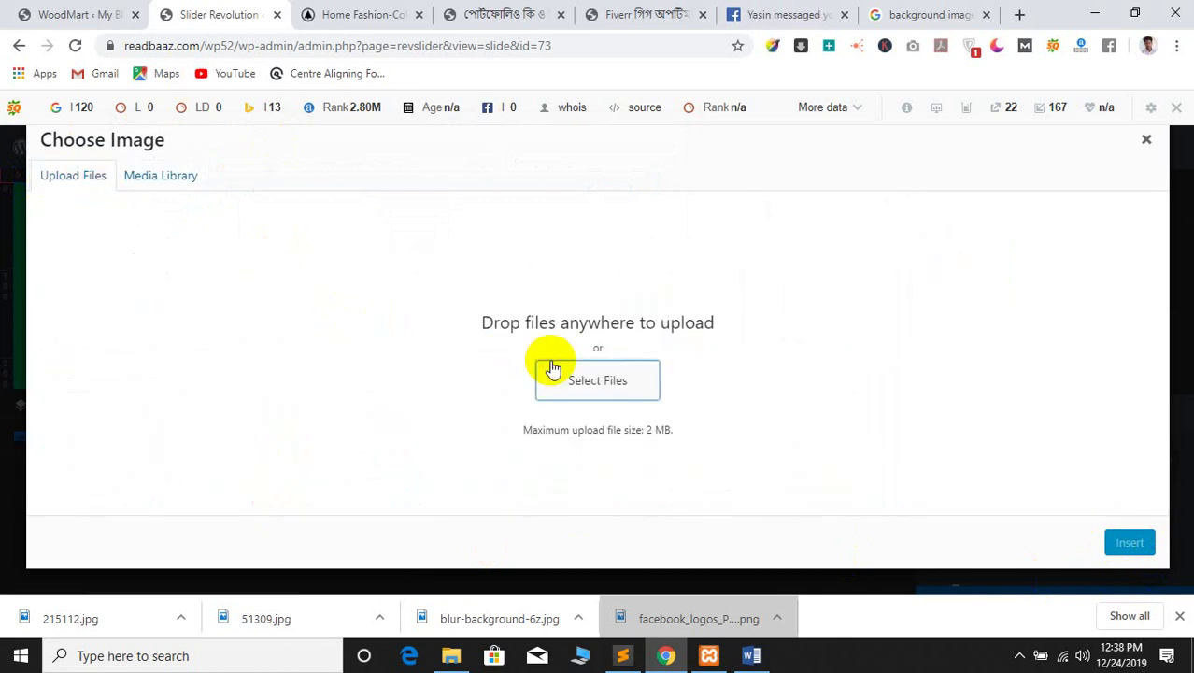
pyautogui.click(605, 383)
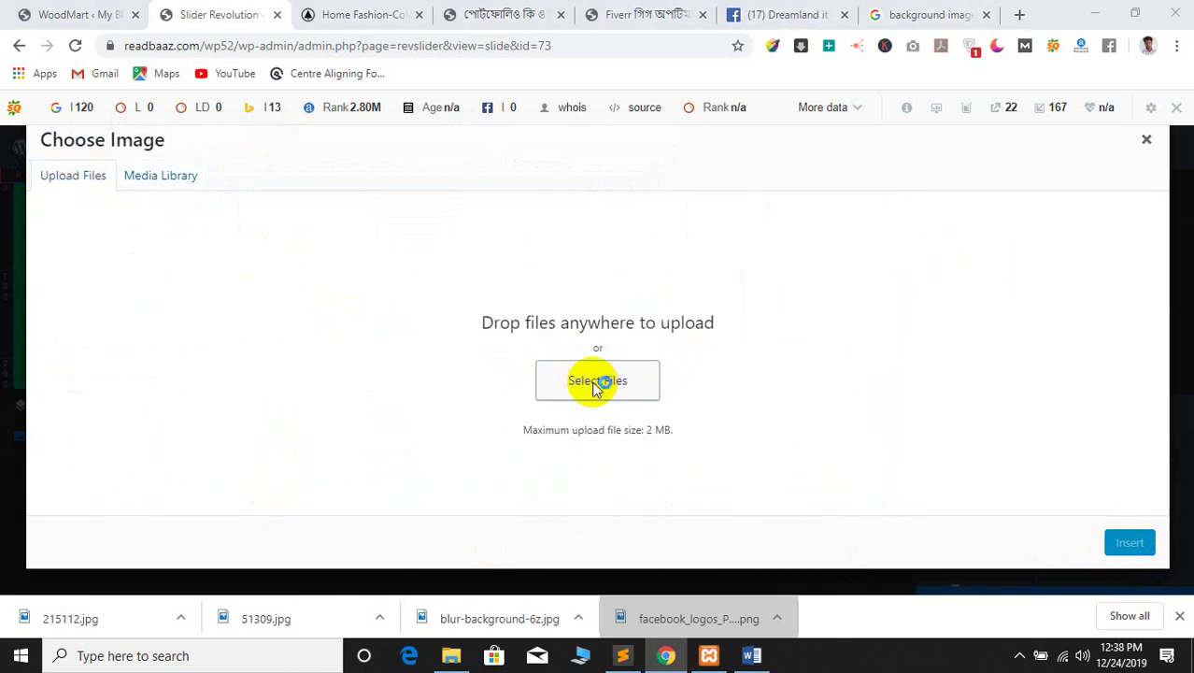
pyautogui.click(308, 269)
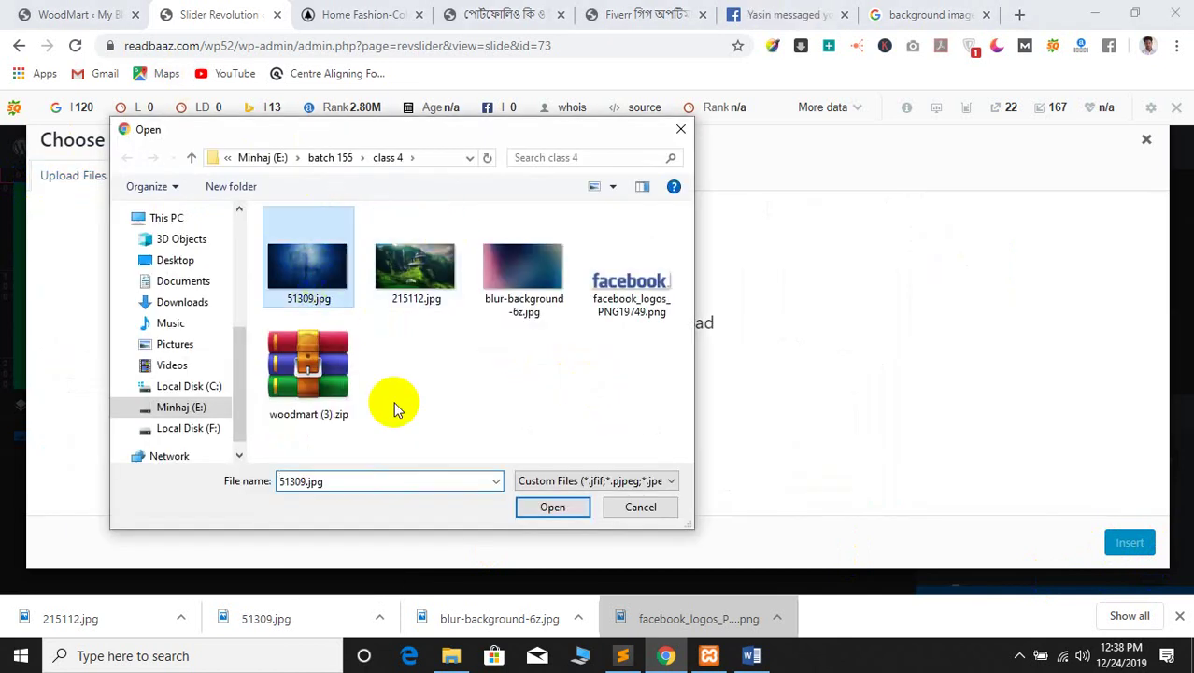
pyautogui.click(552, 505)
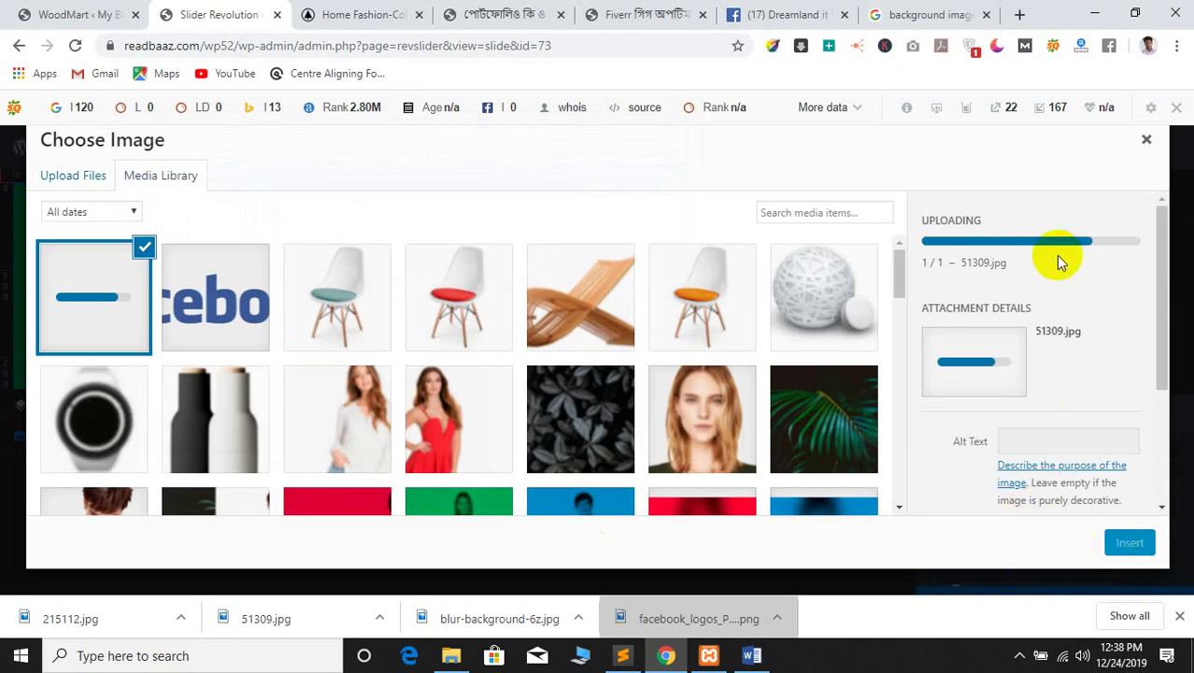
pyautogui.moveTo(953, 276); pyautogui.dragTo(1045, 271)
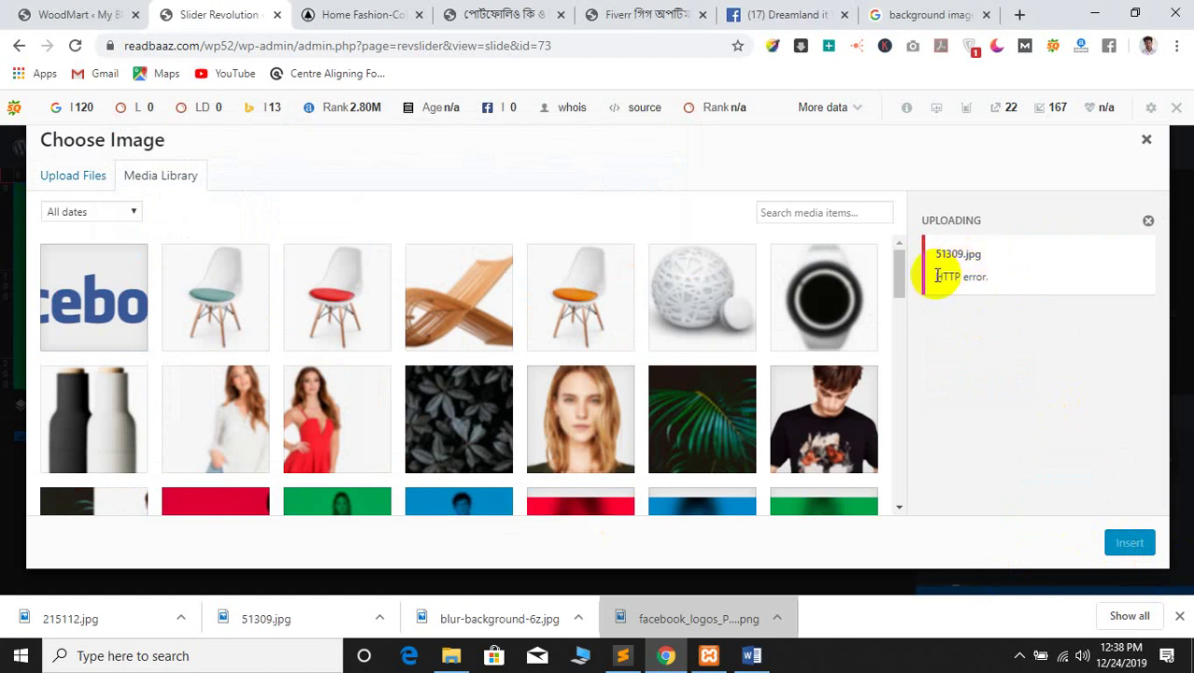
pyautogui.click(1146, 139)
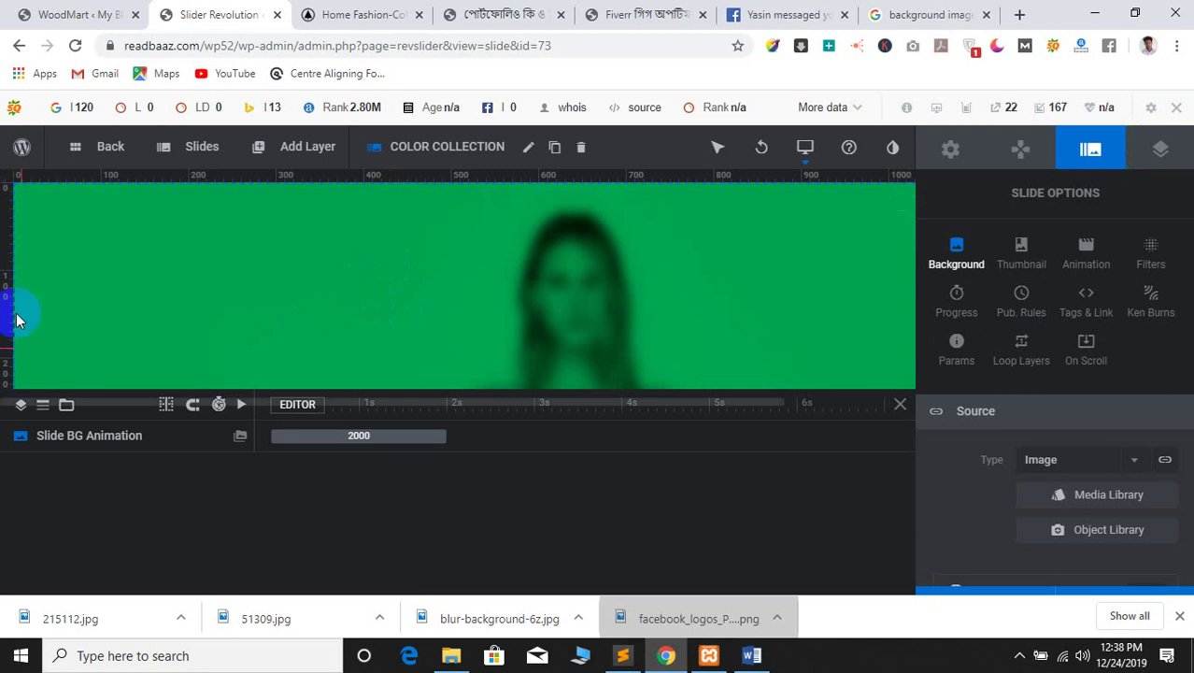
# Upload blur-background-6z.jpg through the Media Library's Upload Files tab
pyautogui.click(1086, 500)
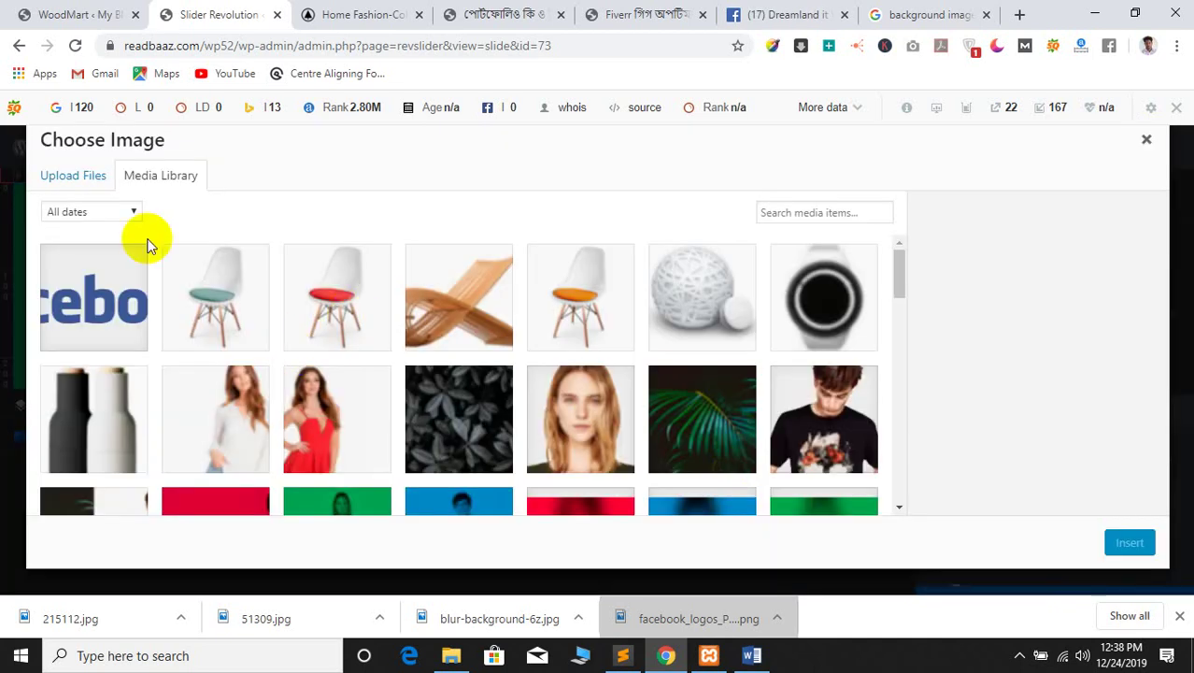
pyautogui.click(70, 181)
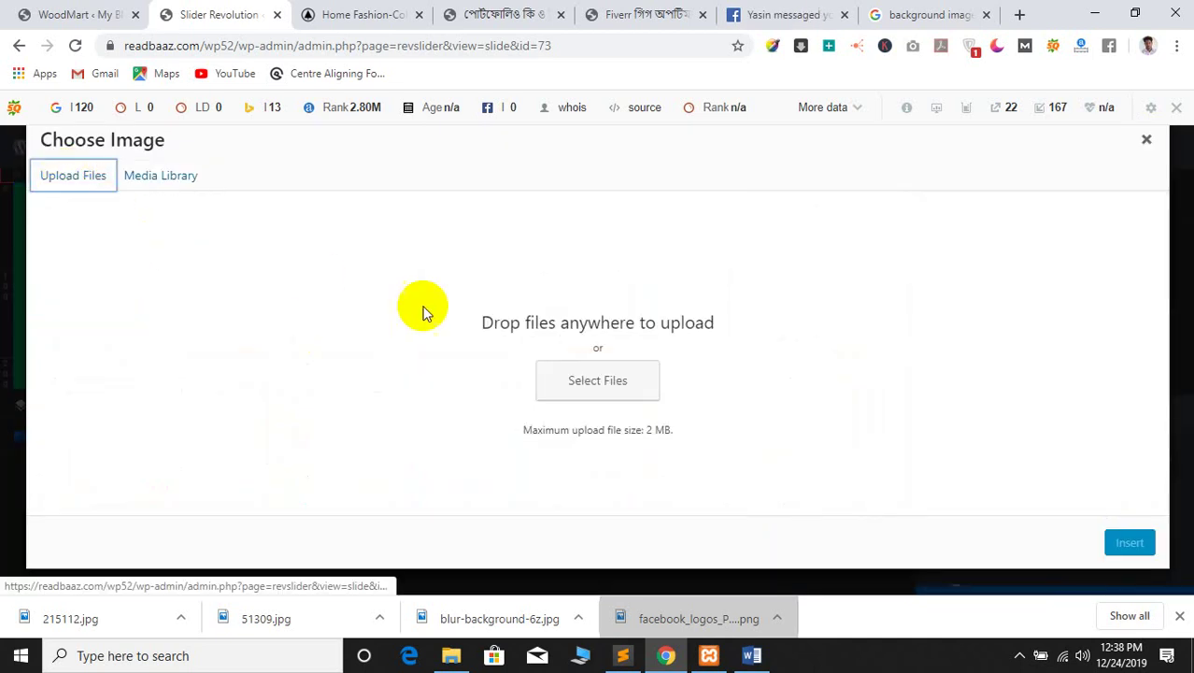
pyautogui.click(586, 385)
pyautogui.click(488, 267)
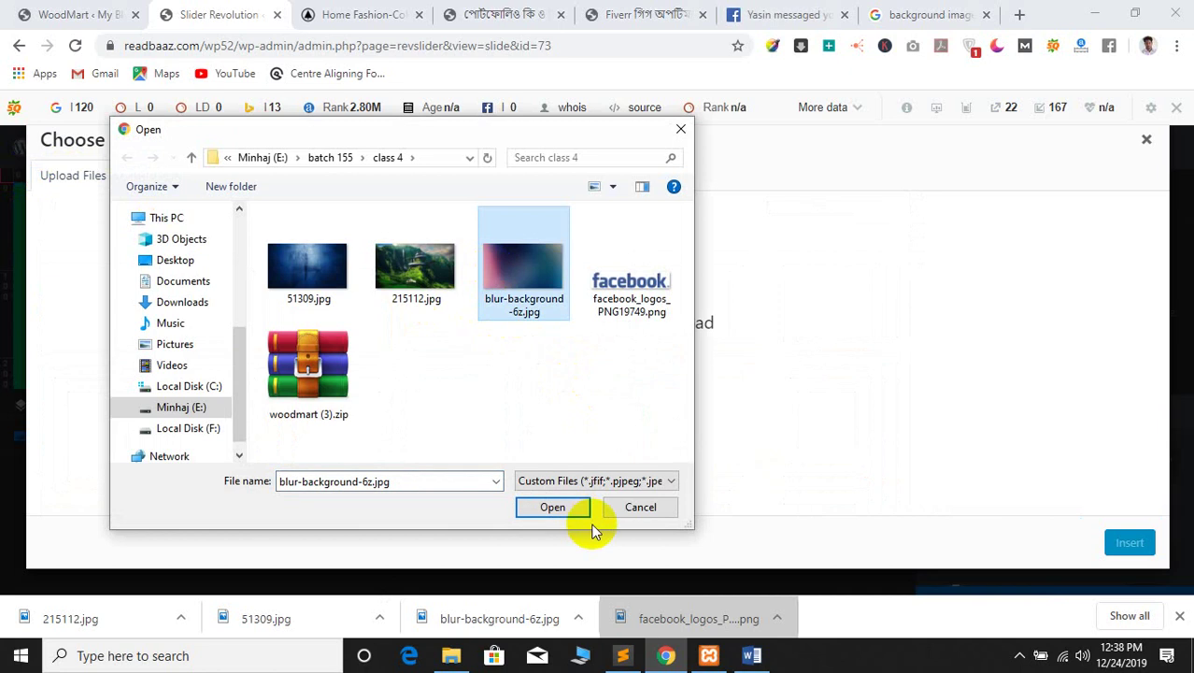
pyautogui.click(559, 505)
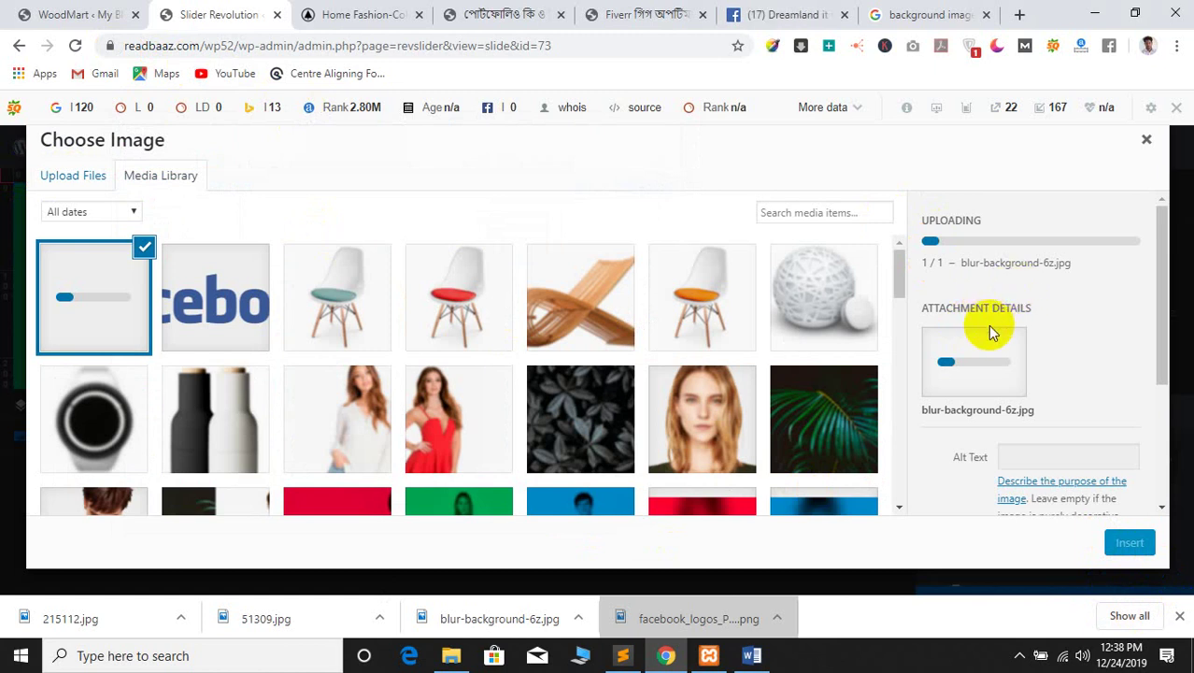
# Insert the uploaded 1920×1080 blurred image as the slide's background
pyautogui.scroll(-1, 1000, 301)
pyautogui.scroll(-3, 1000, 302)
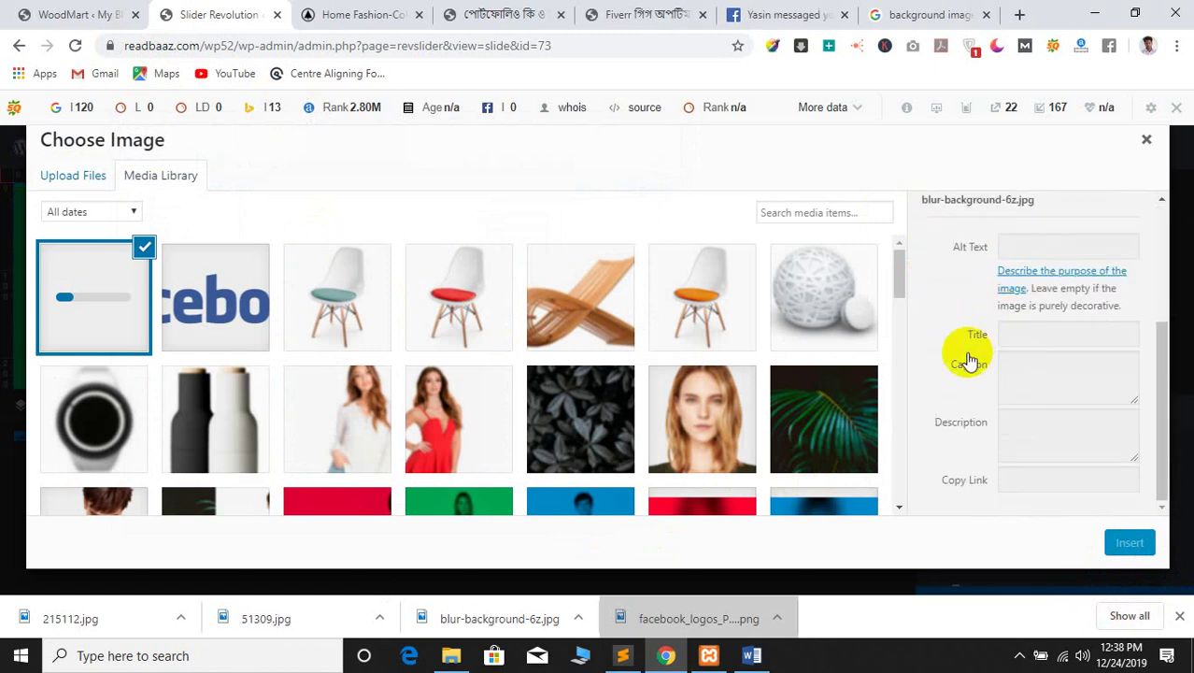
pyautogui.scroll(4, 967, 347)
pyautogui.scroll(-3, 1058, 322)
pyautogui.scroll(-1, 1041, 348)
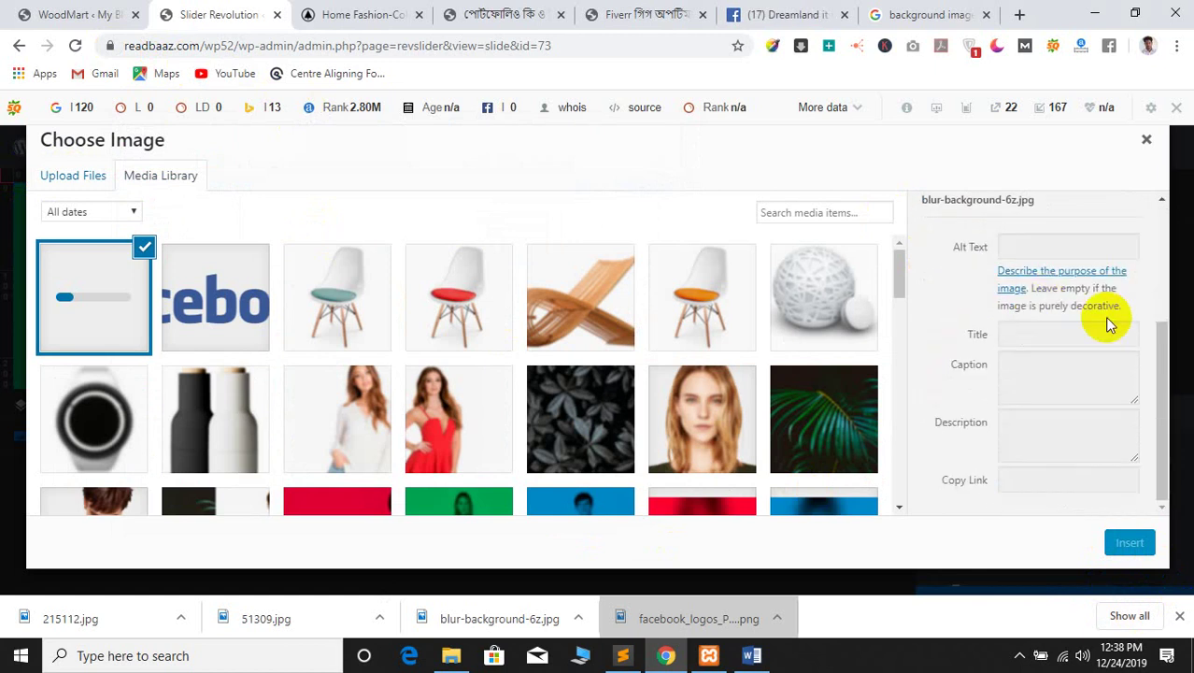
pyautogui.scroll(4, 995, 342)
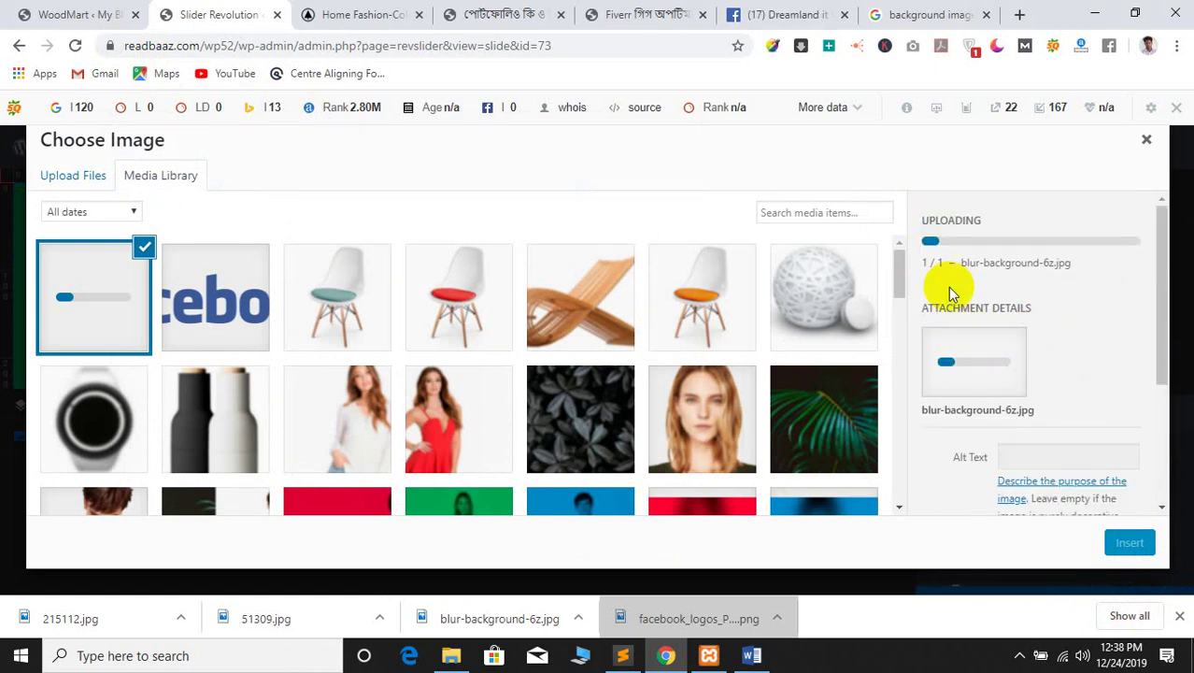
pyautogui.scroll(-6, 701, 336)
pyautogui.scroll(-5, 709, 347)
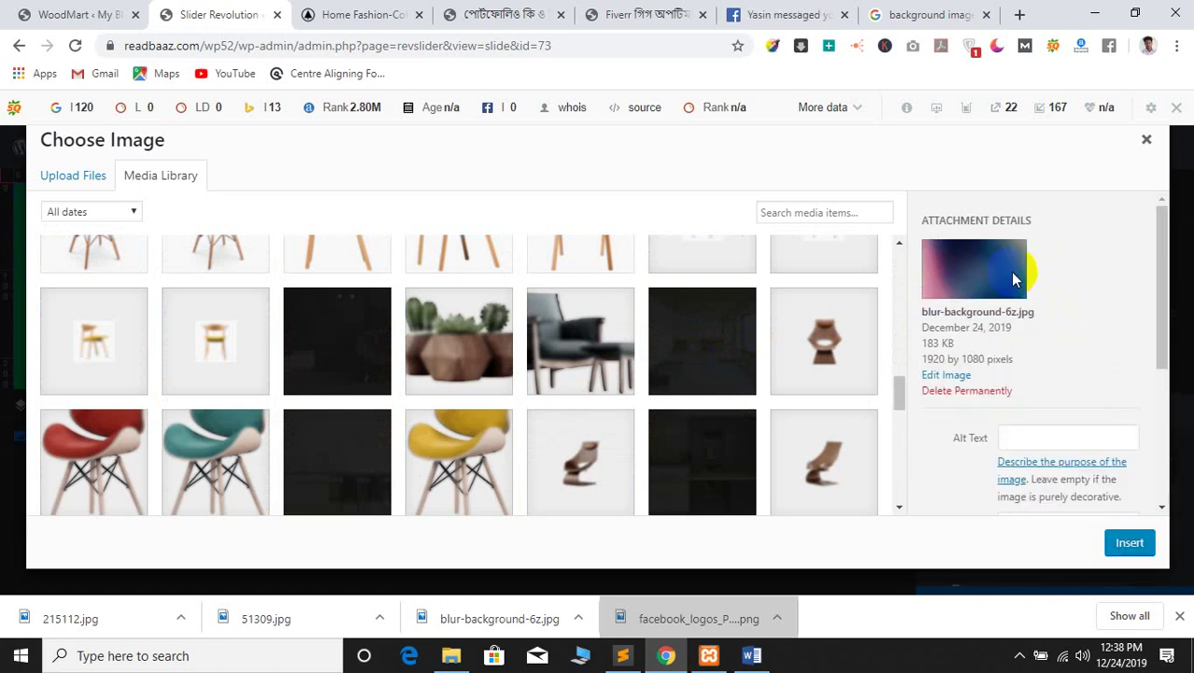
pyautogui.click(1129, 545)
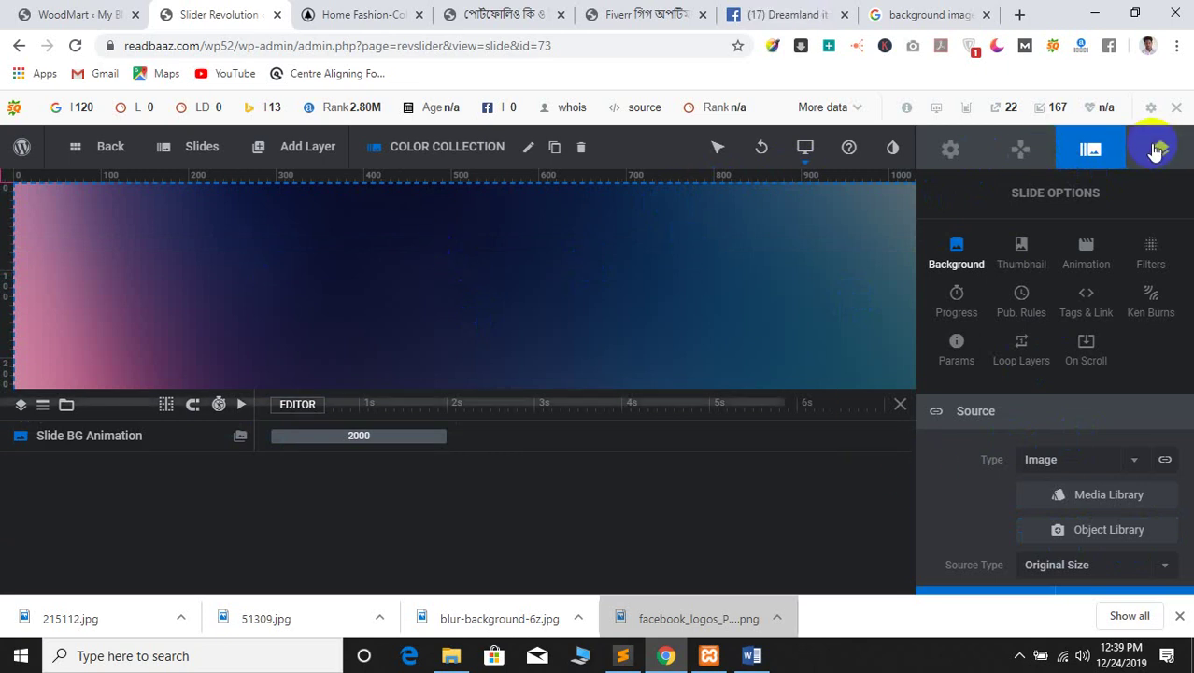
# Preview the slider with its new blurred background, then save the slide
pyautogui.click(1181, 617)
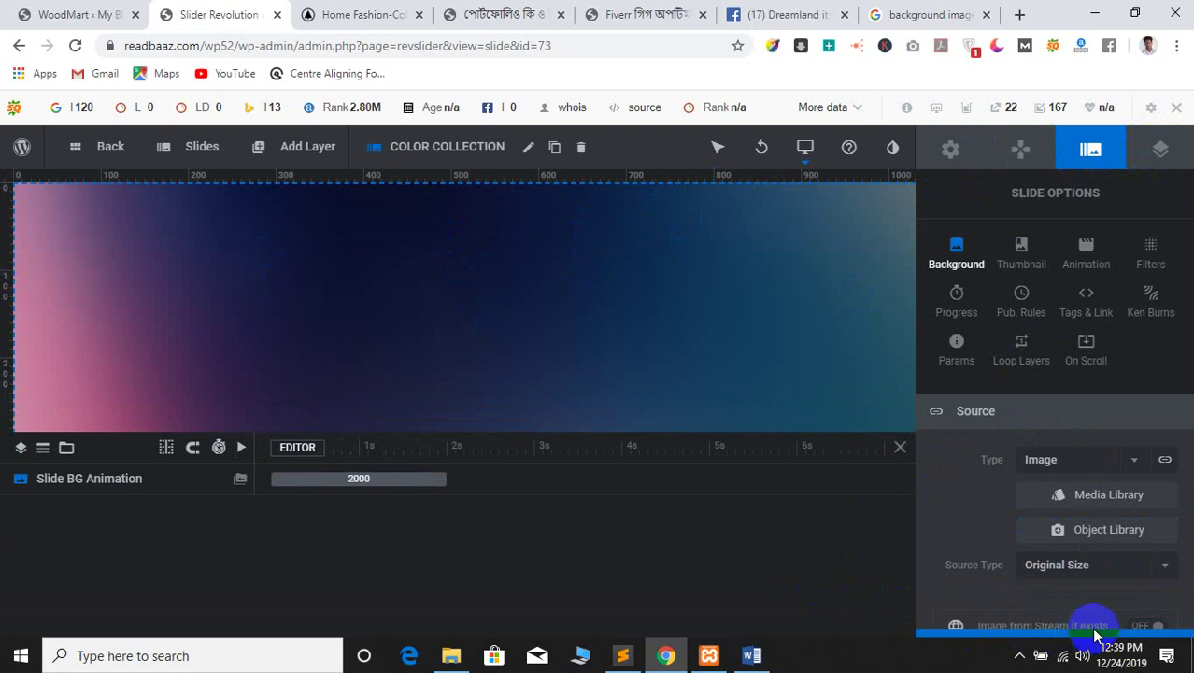
pyautogui.moveTo(988, 641)
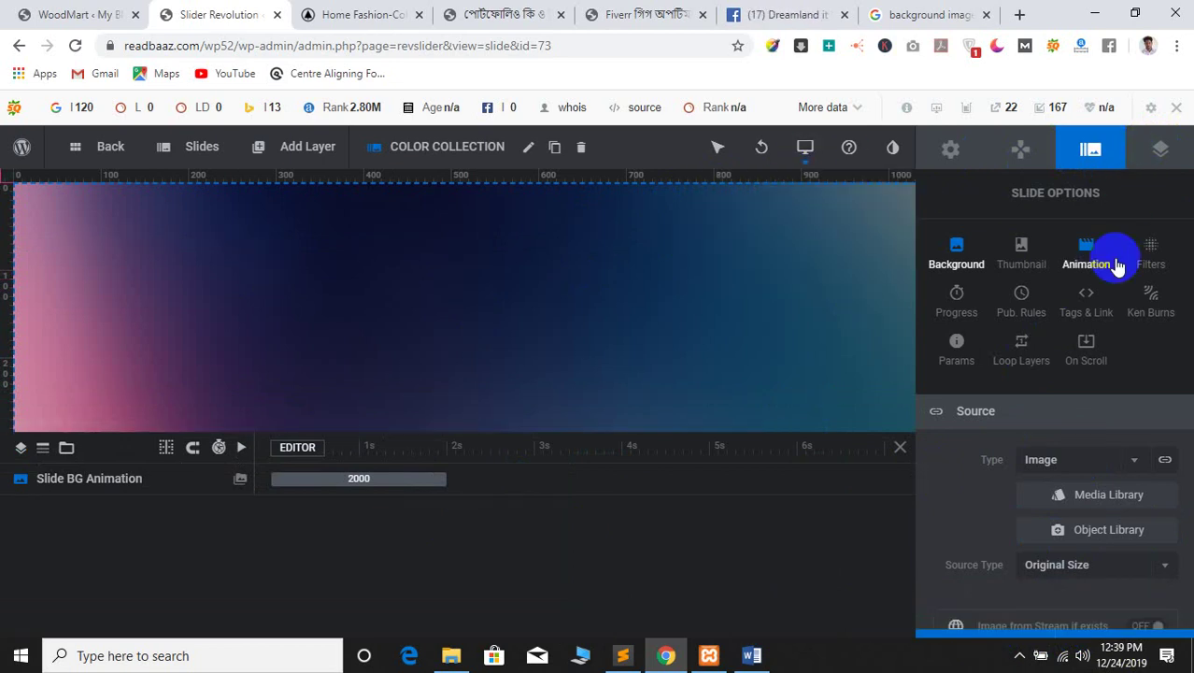
pyautogui.click(1158, 636)
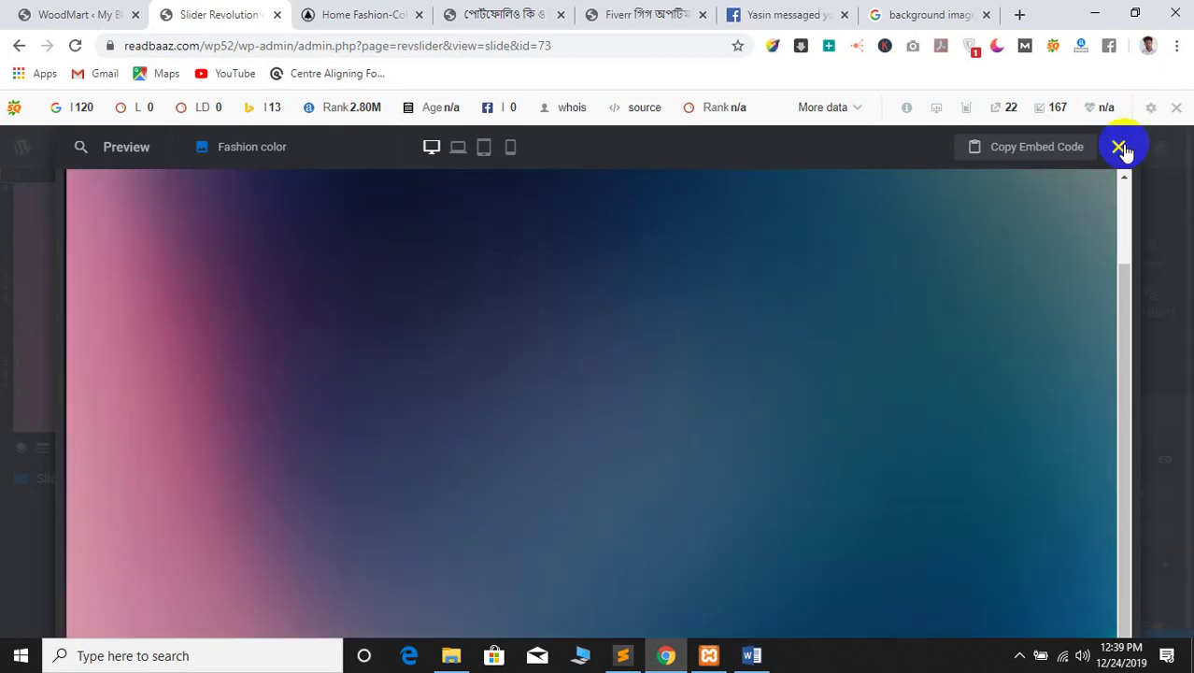
pyautogui.click(1120, 148)
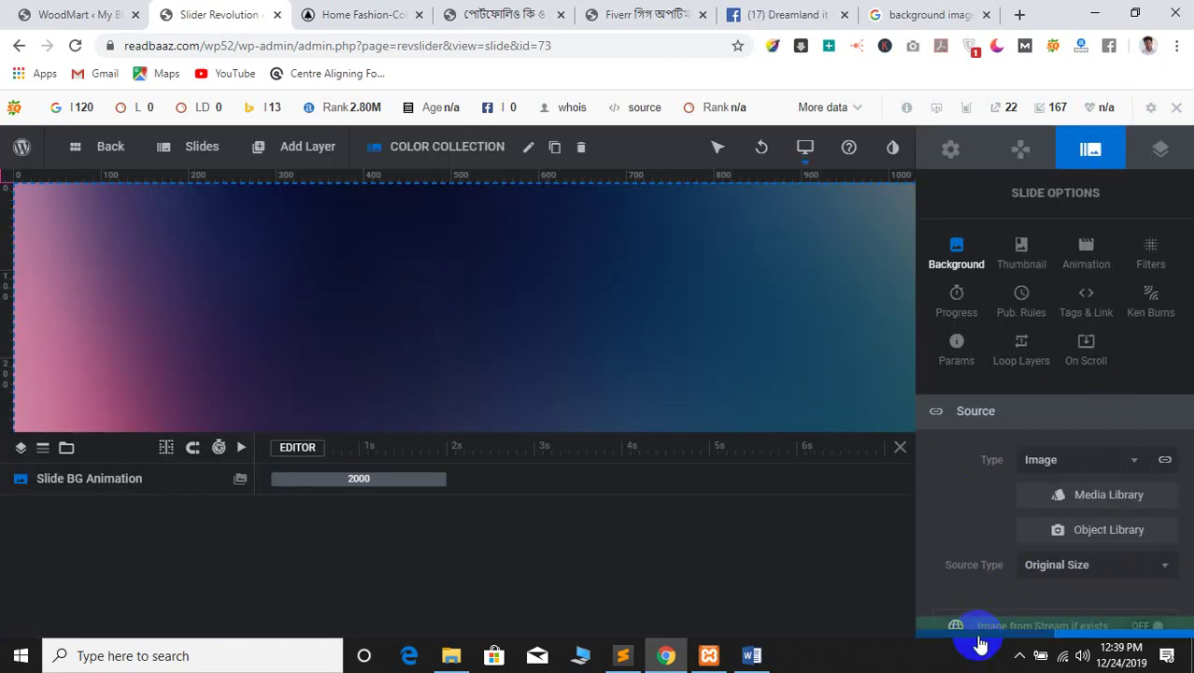
pyautogui.click(979, 643)
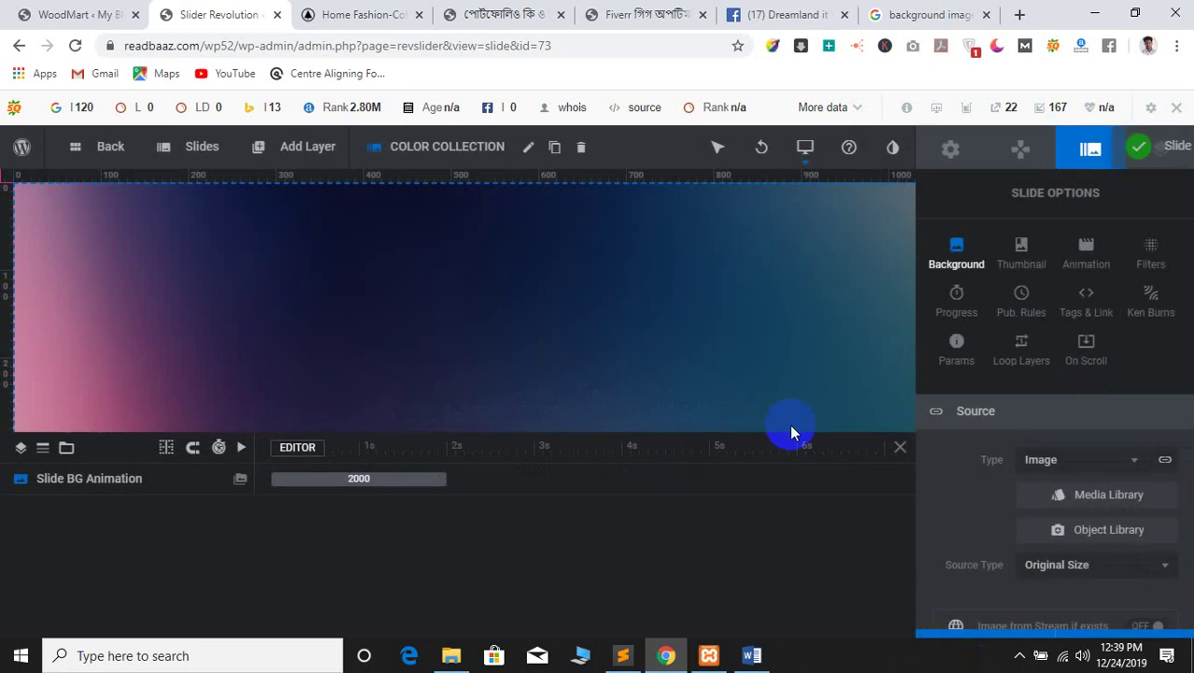
# Bring up the Slides dropdown listing Color Collection, Denim Collection and Sale Promotion
pyautogui.moveTo(992, 641)
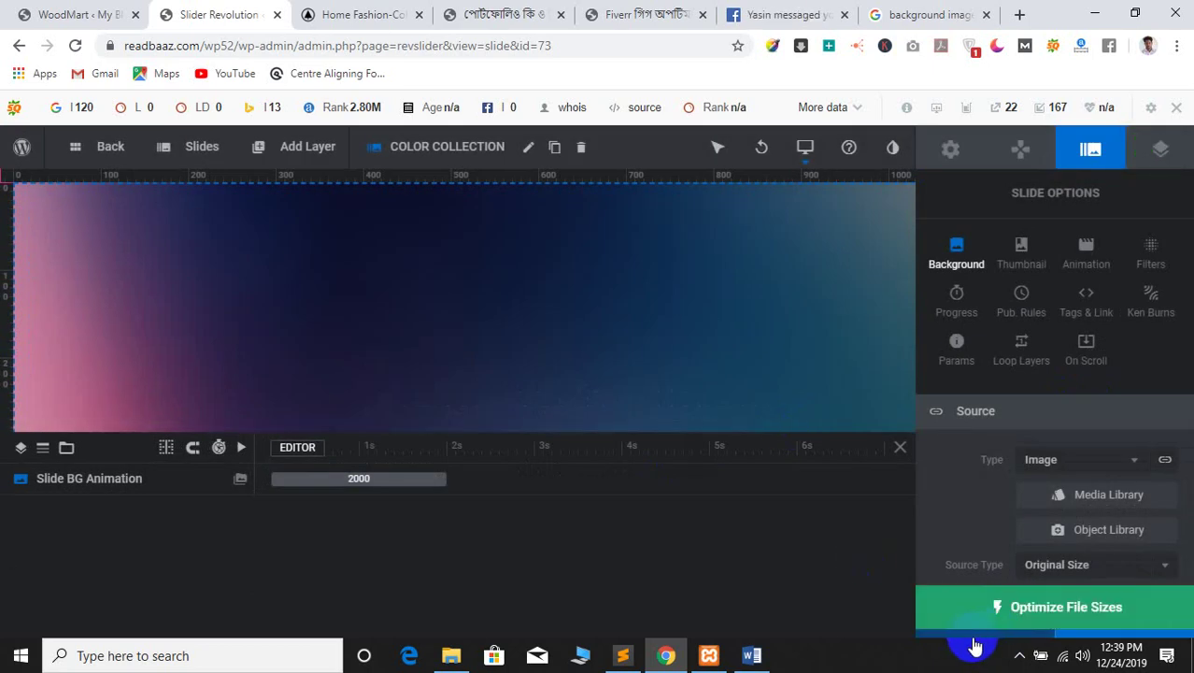
pyautogui.scroll(-5, 1154, 533)
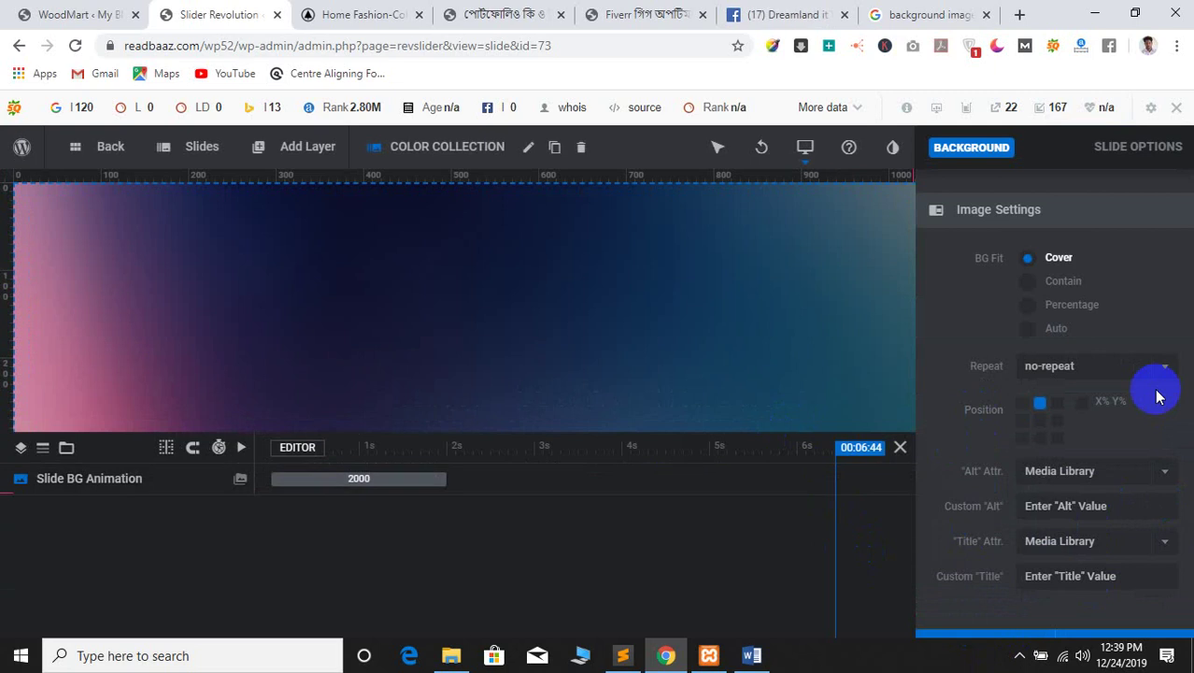
pyautogui.moveTo(1186, 423); pyautogui.dragTo(1162, 555)
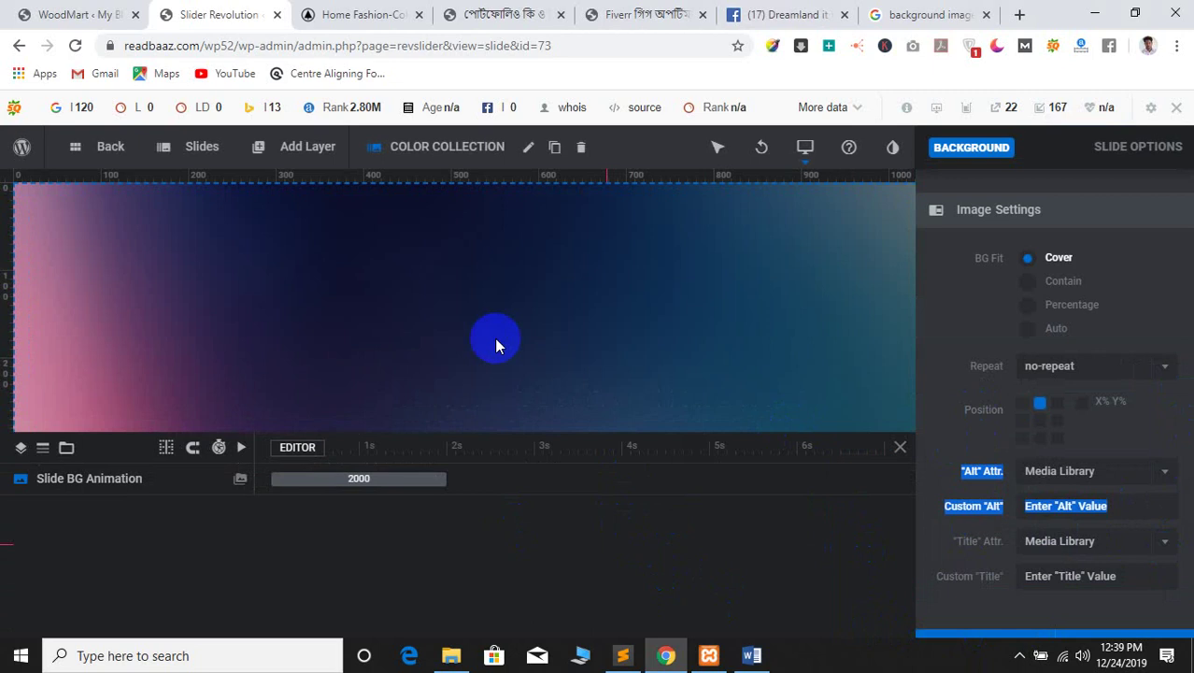
pyautogui.moveTo(211, 156)
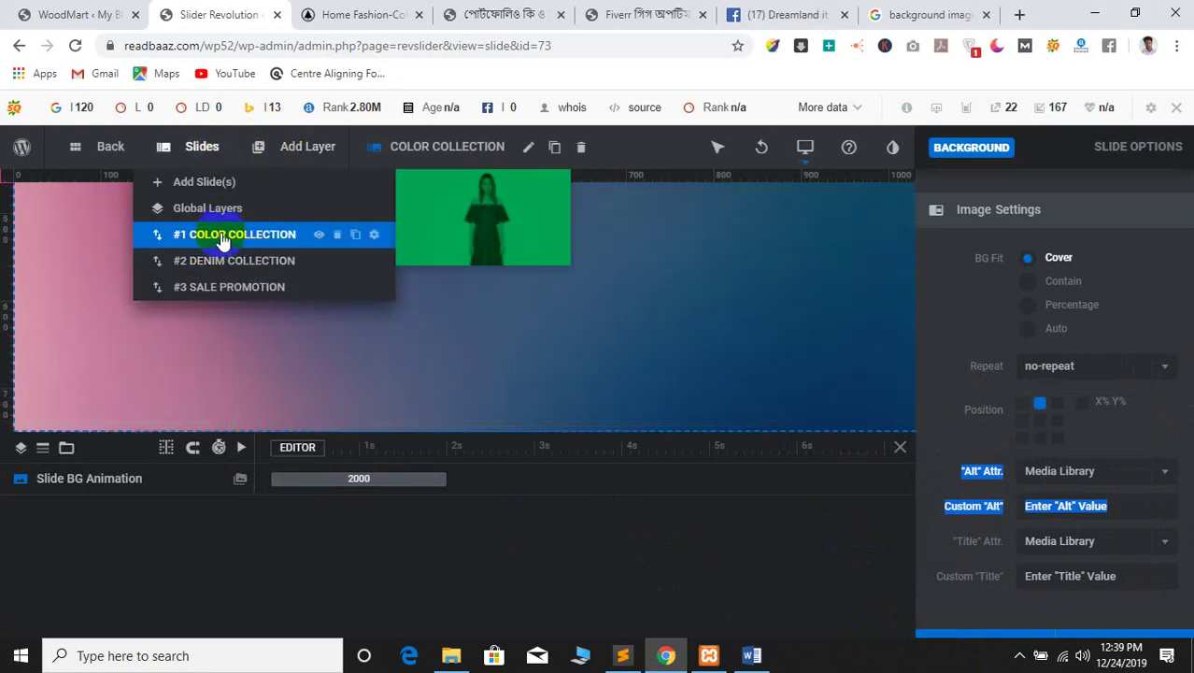
# On the Denim Collection slide, delete the READ MORE, DENIM title and description layers
pyautogui.click(196, 263)
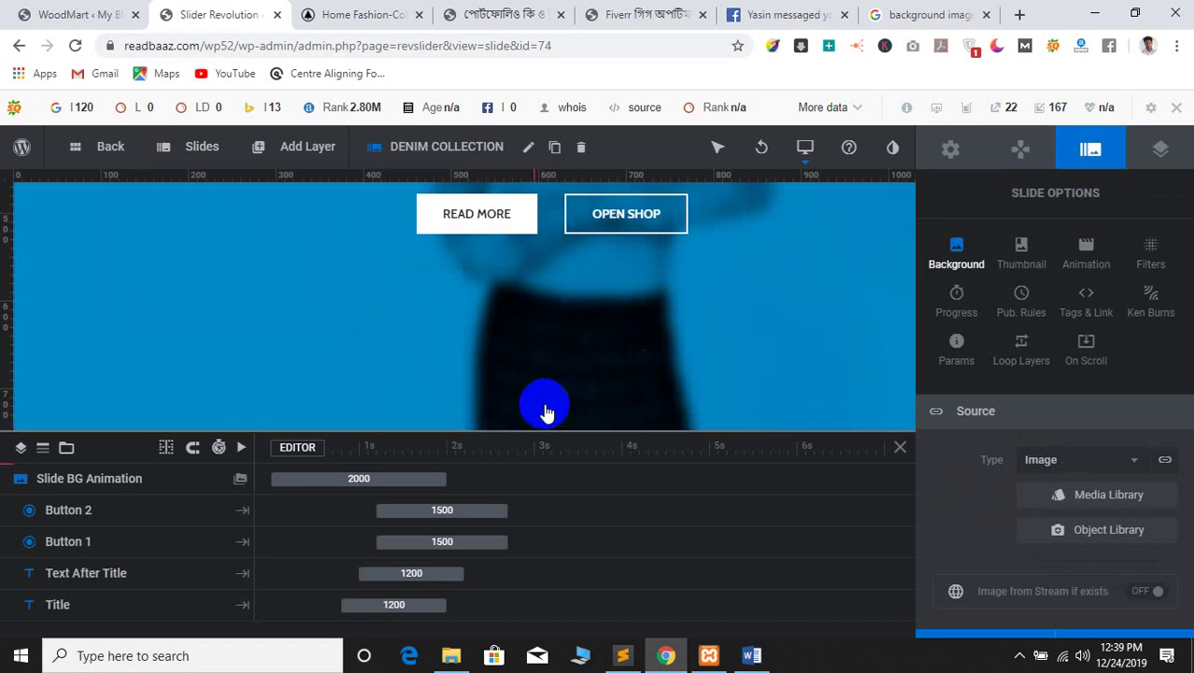
pyautogui.click(470, 218)
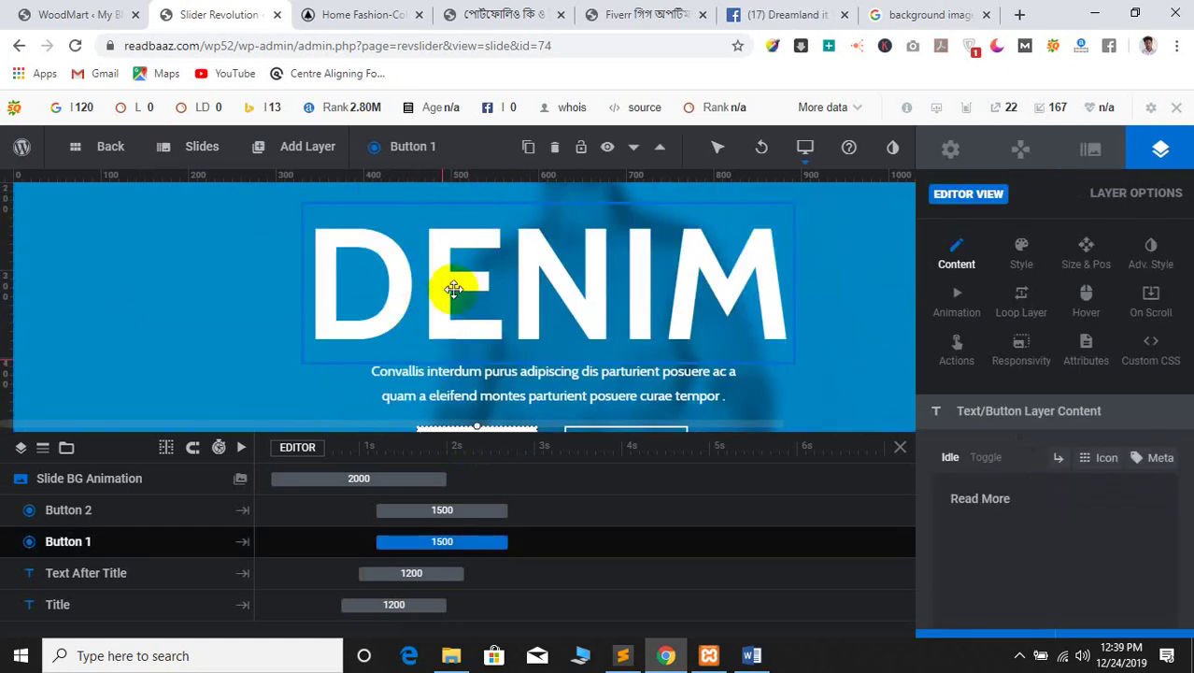
pyautogui.press('Delete')
pyautogui.click(428, 334)
pyautogui.press('Delete')
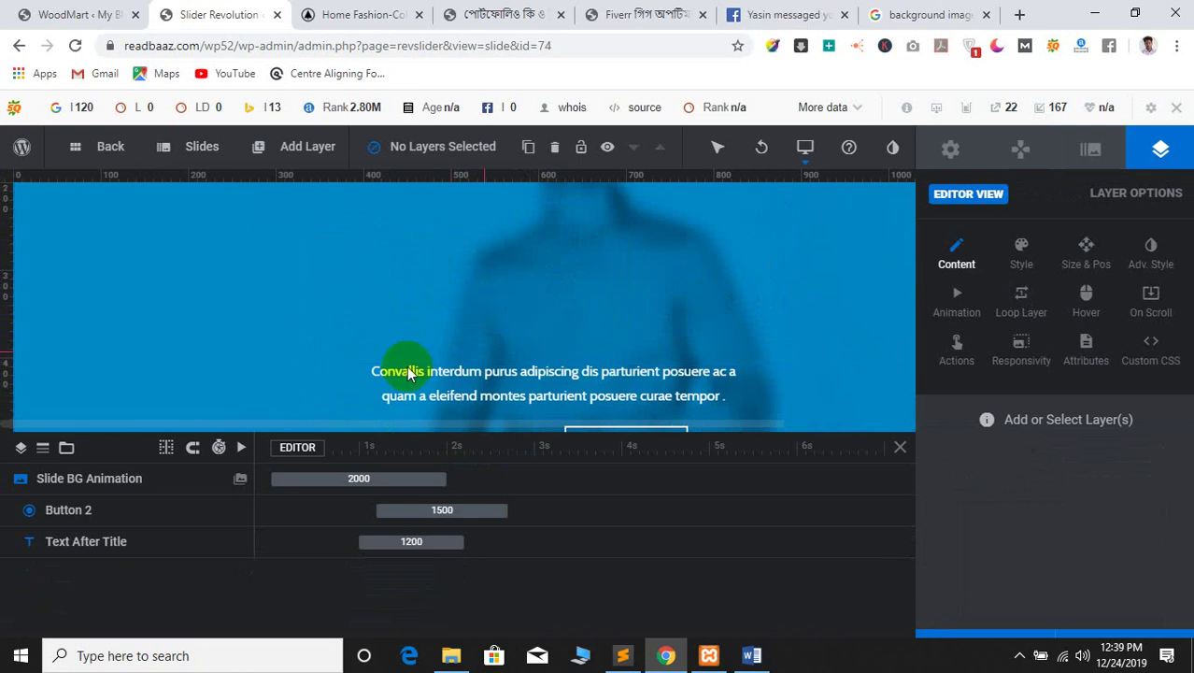
pyautogui.click(412, 374)
pyautogui.press('Delete')
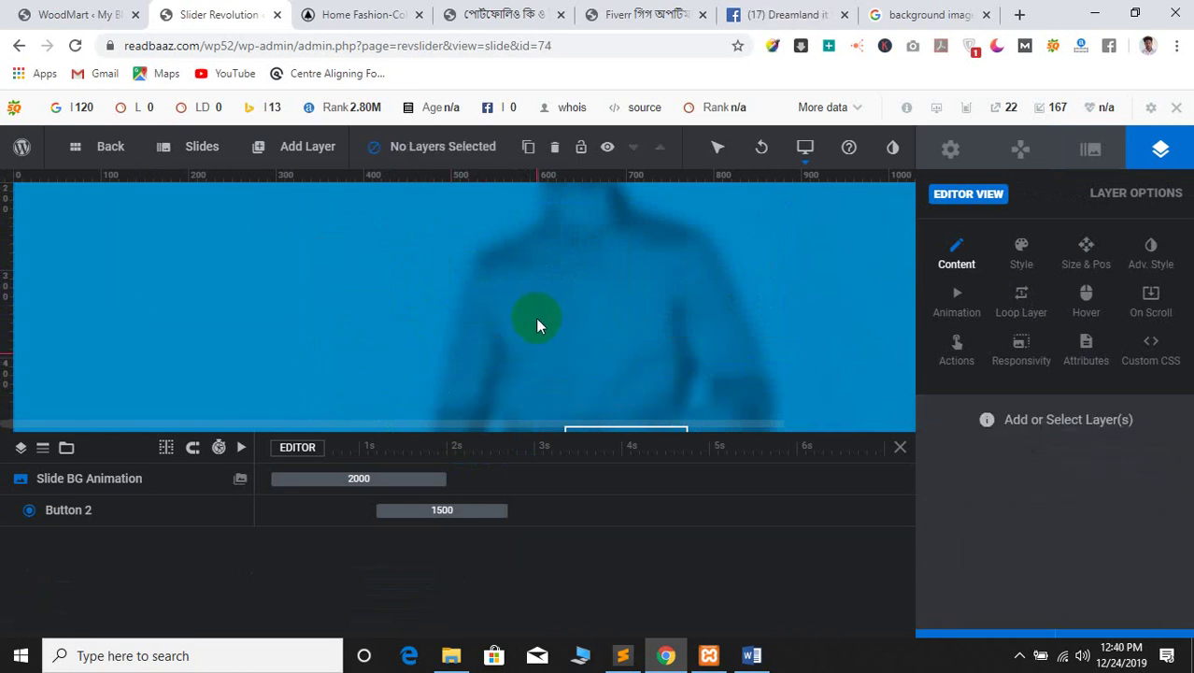
# Clear the OPEN SHOP button's label and delete the button layer
pyautogui.click(621, 272)
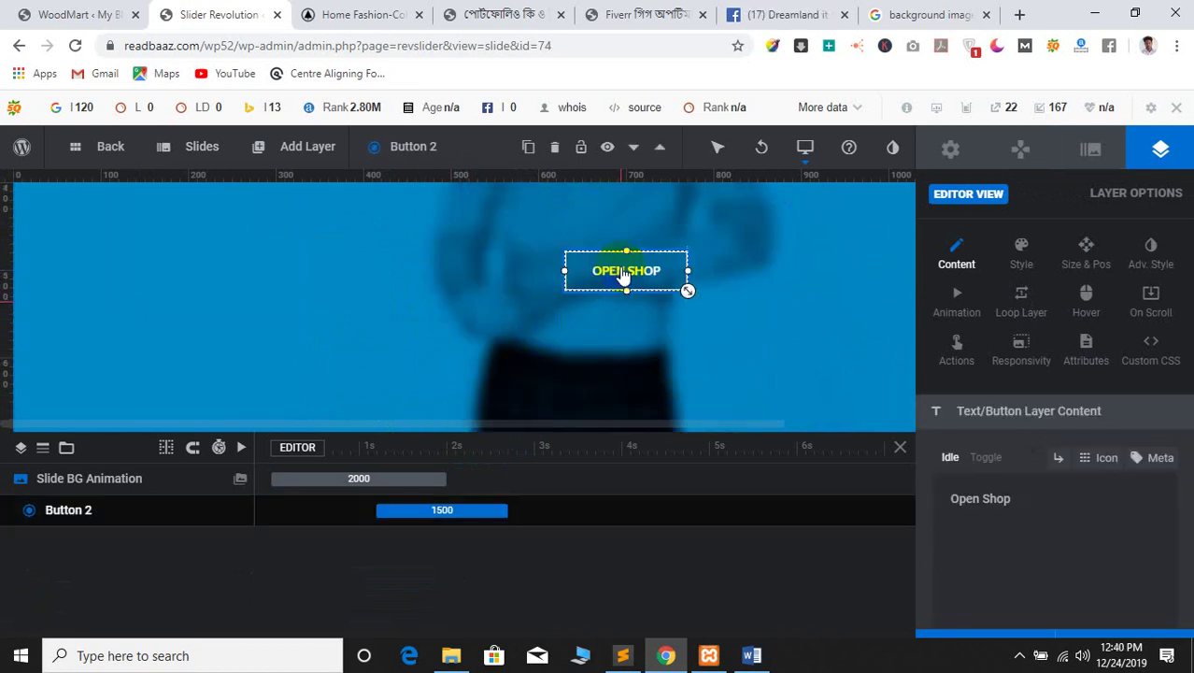
pyautogui.moveTo(992, 509); pyautogui.dragTo(906, 501)
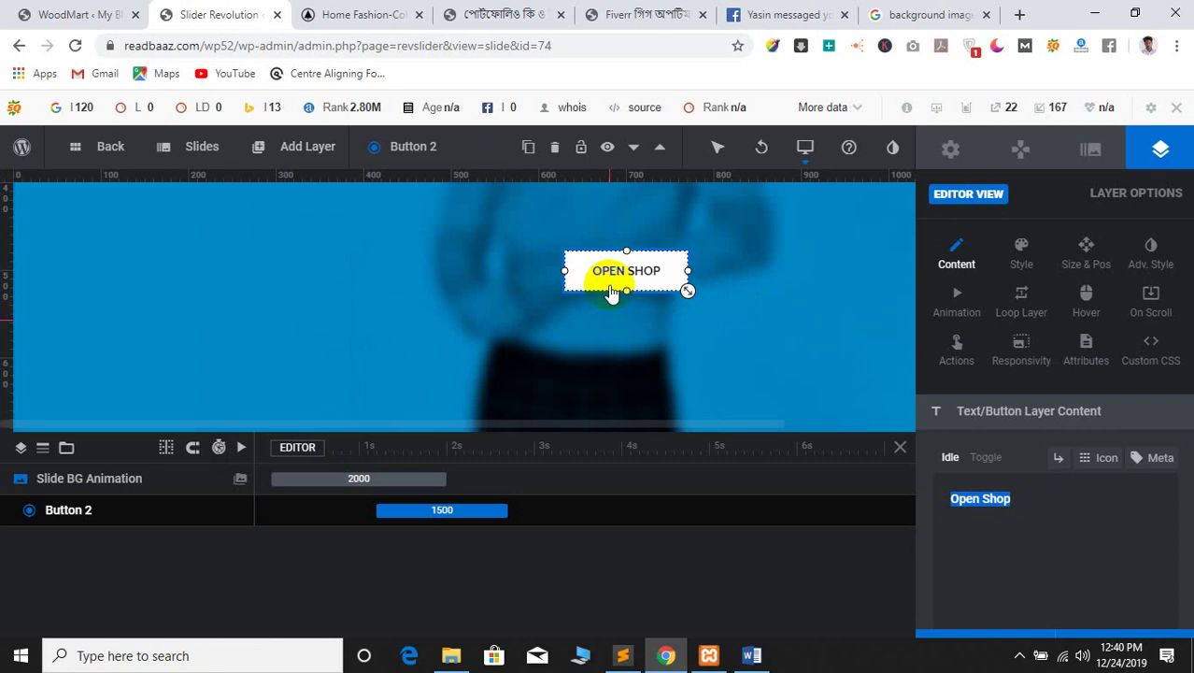
pyautogui.press('BackSpace')
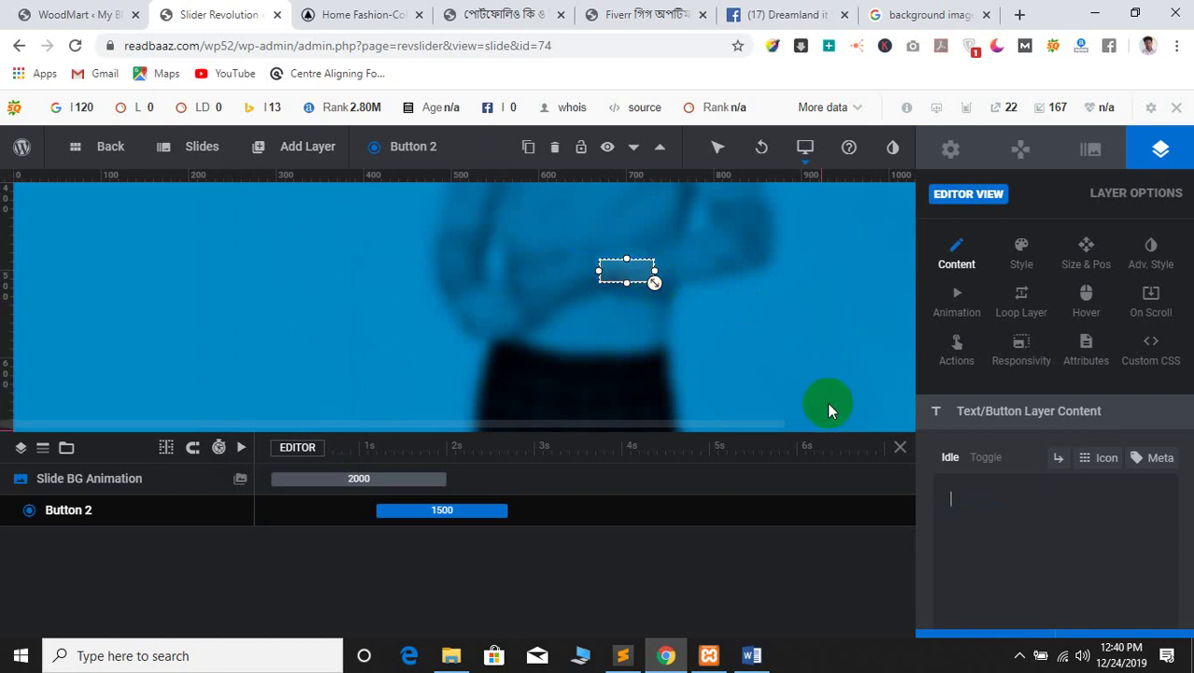
pyautogui.click(625, 280)
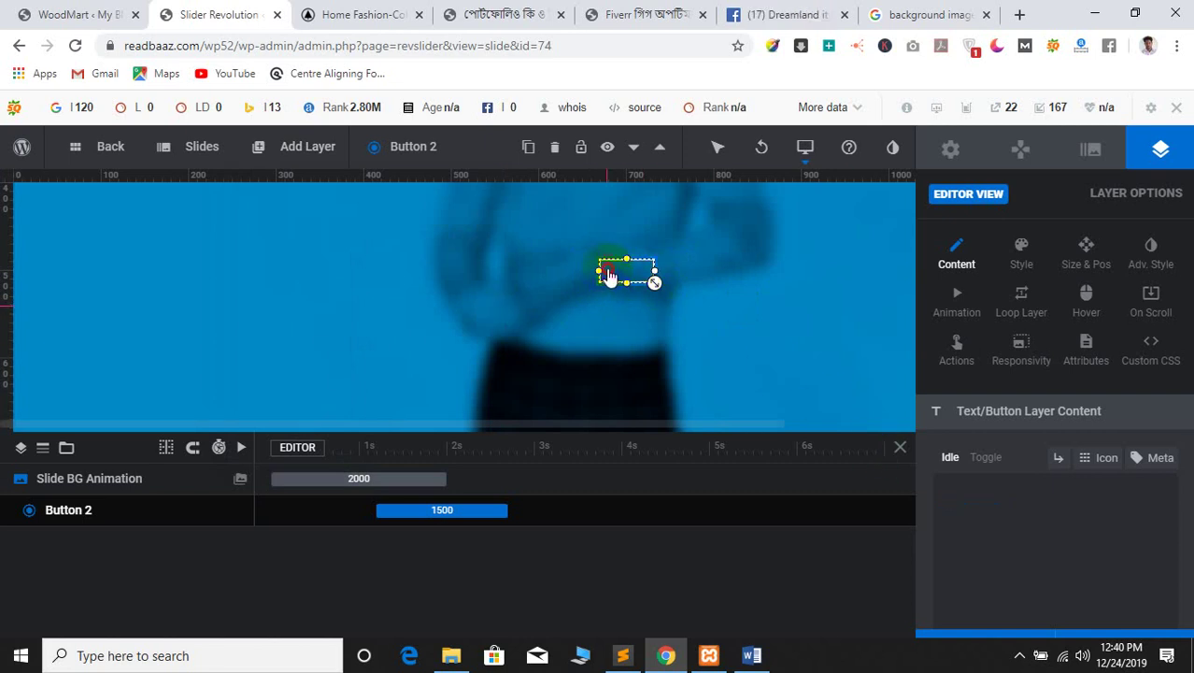
pyautogui.click(588, 277)
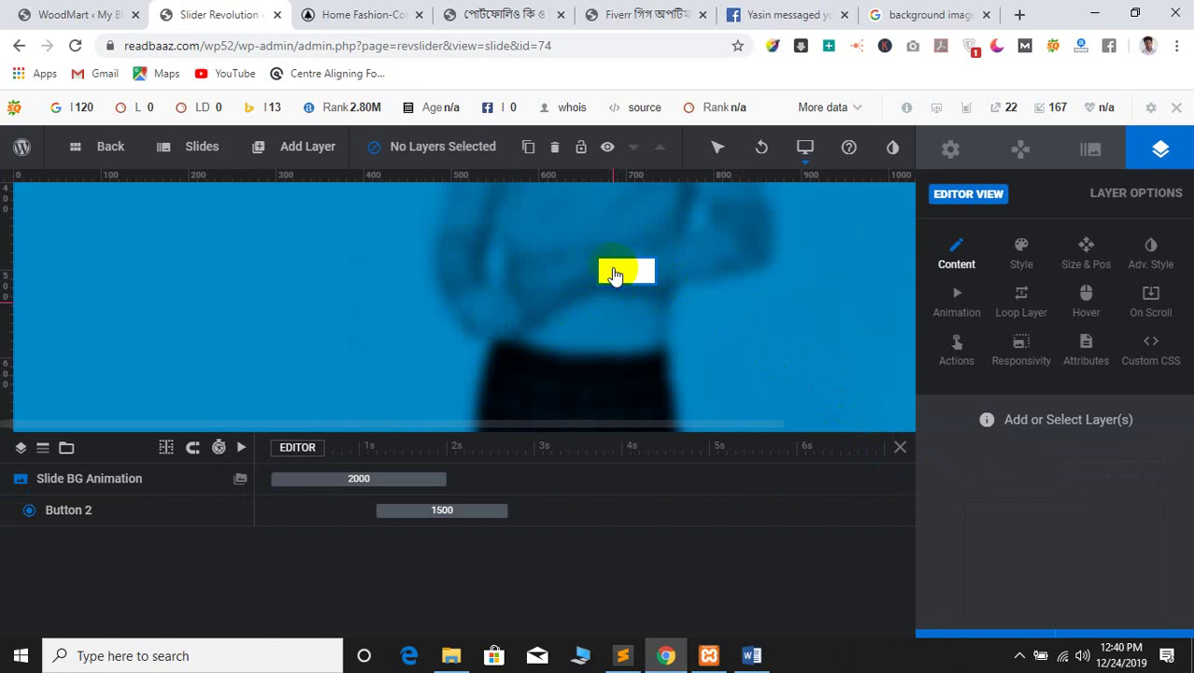
pyautogui.click(614, 276)
pyautogui.press('Delete')
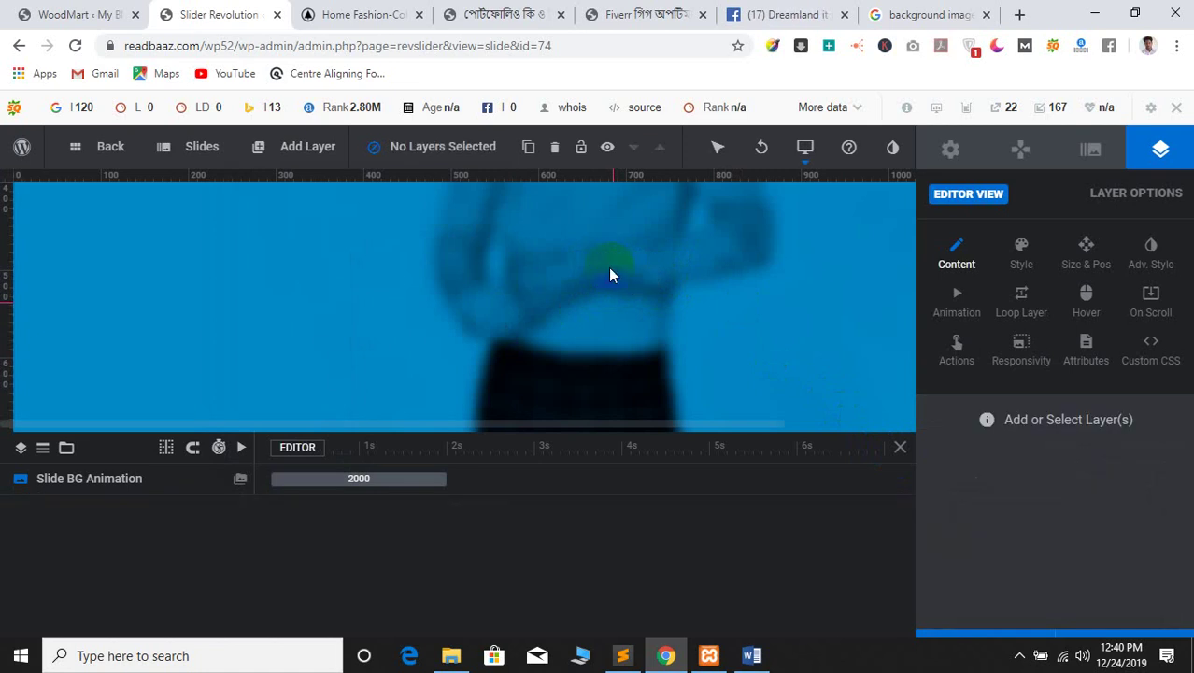
# Bring up the Add Layer menu of layer types
pyautogui.click(299, 159)
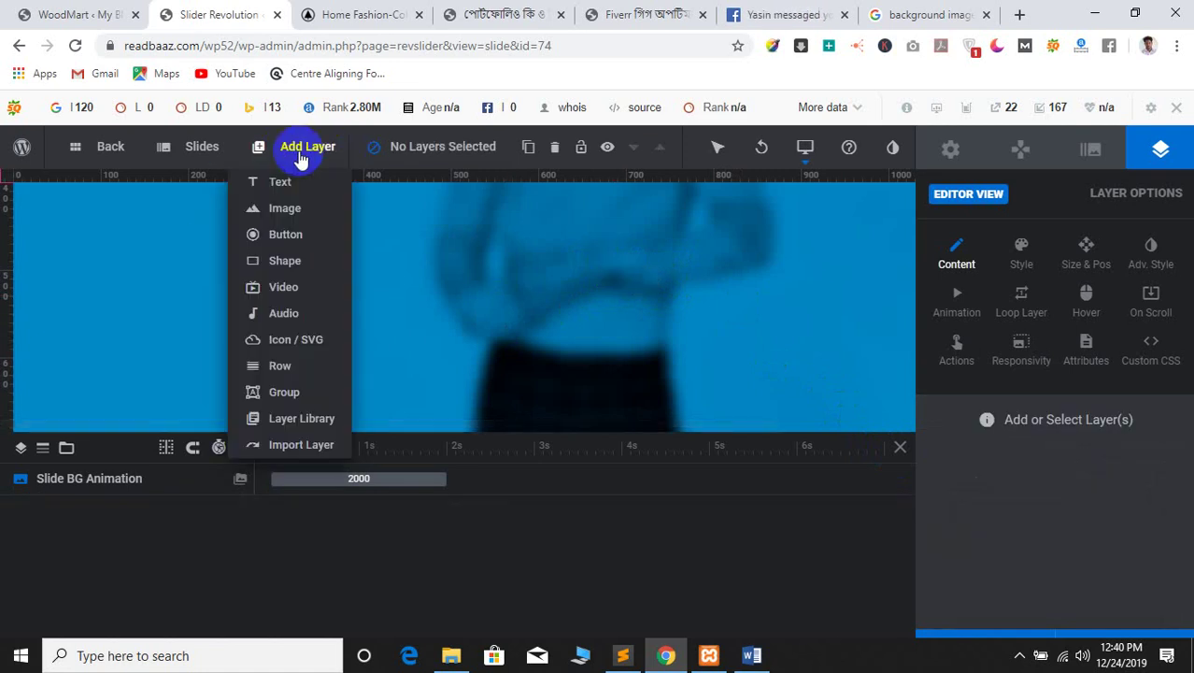
pyautogui.click(295, 239)
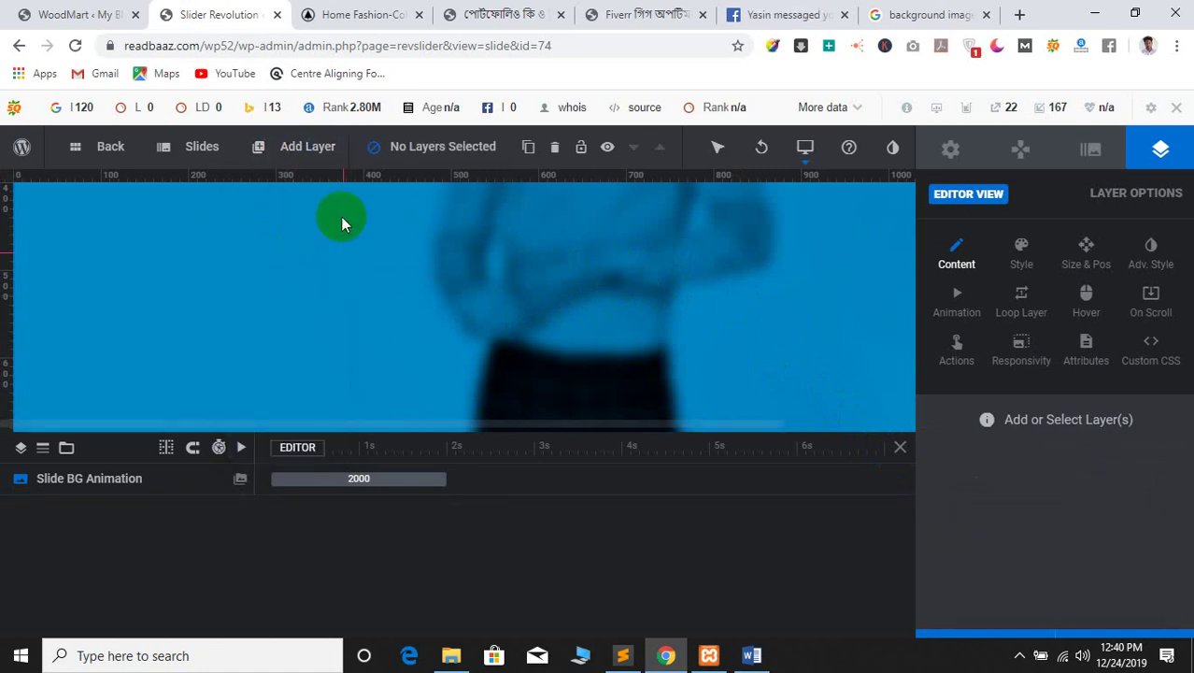
pyautogui.click(300, 153)
pyautogui.moveTo(299, 186)
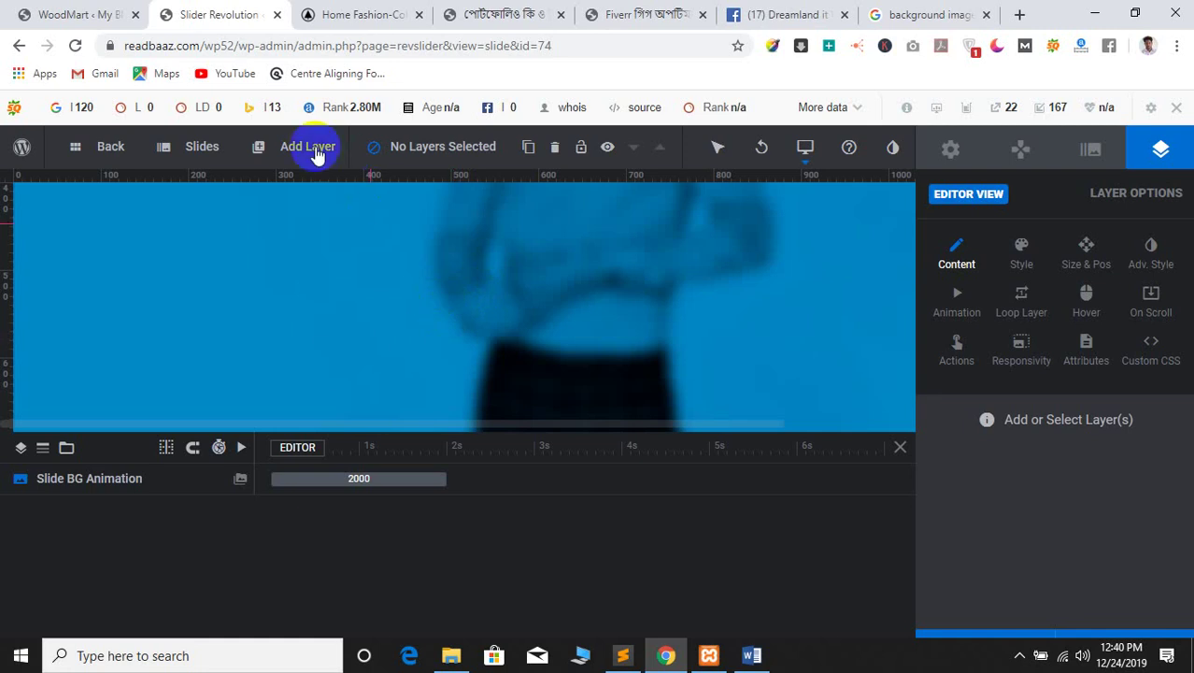
# Add a new button layer and move it to the slide centre
pyautogui.moveTo(316, 150)
pyautogui.click(281, 239)
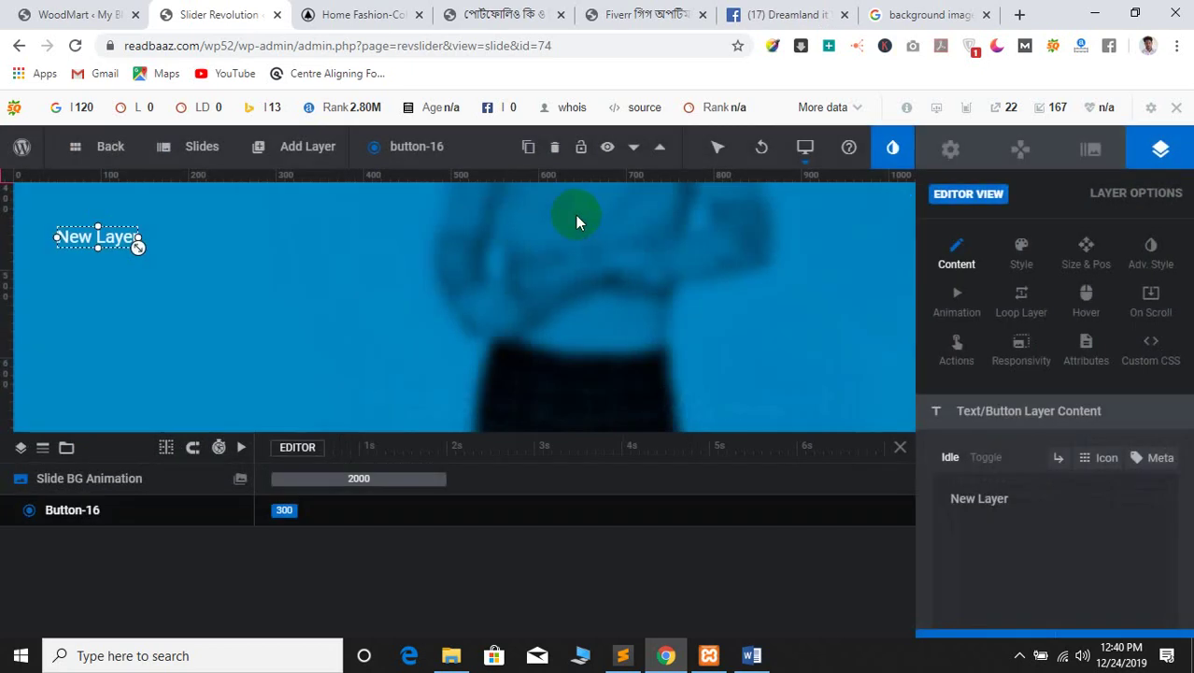
pyautogui.moveTo(98, 238); pyautogui.dragTo(628, 333)
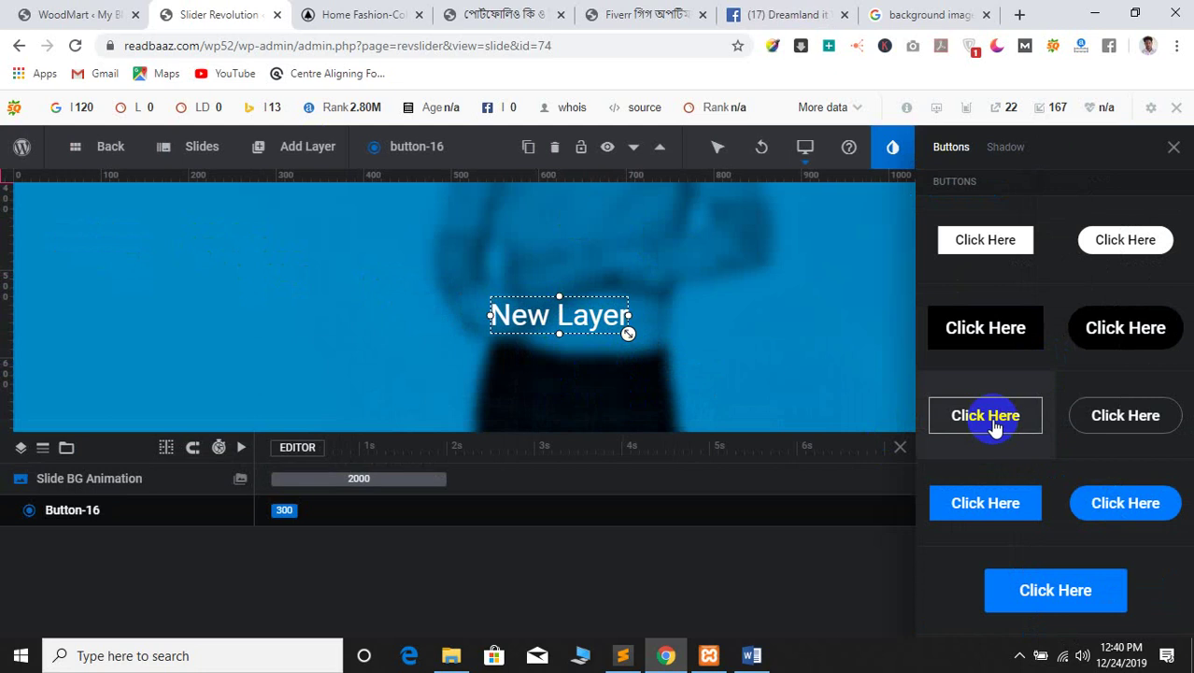
# Try the blue square, larger blue and outlined button style presets
pyautogui.click(990, 519)
pyautogui.click(1007, 504)
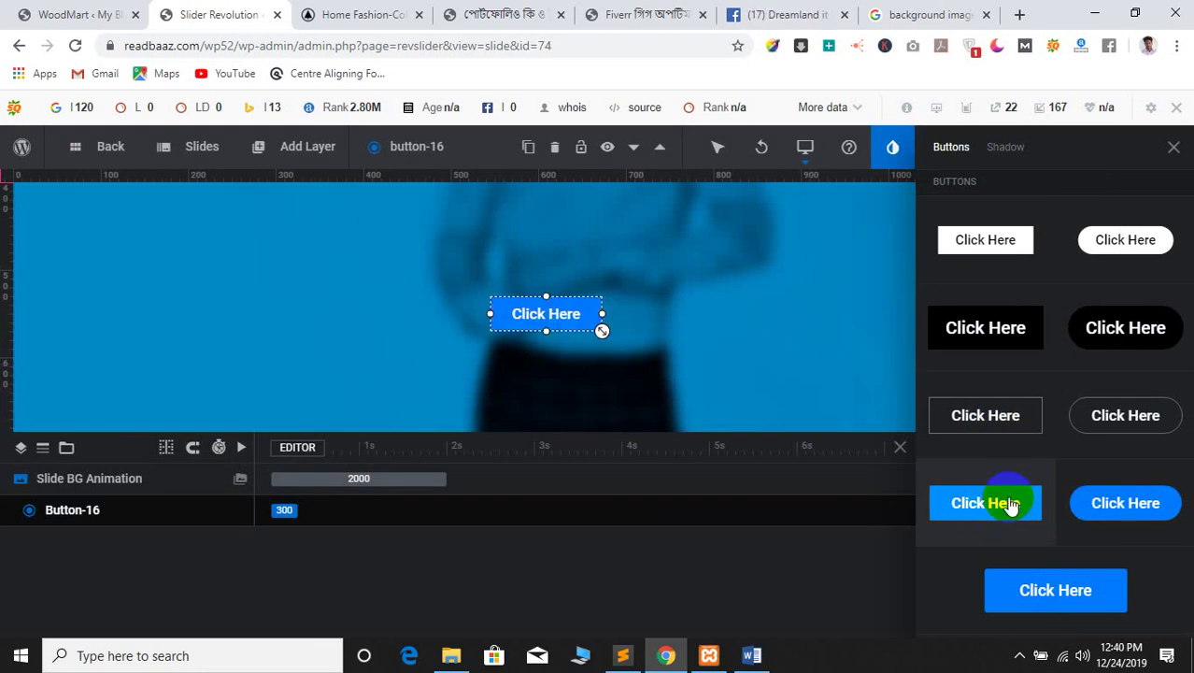
pyautogui.scroll(-6, 1035, 454)
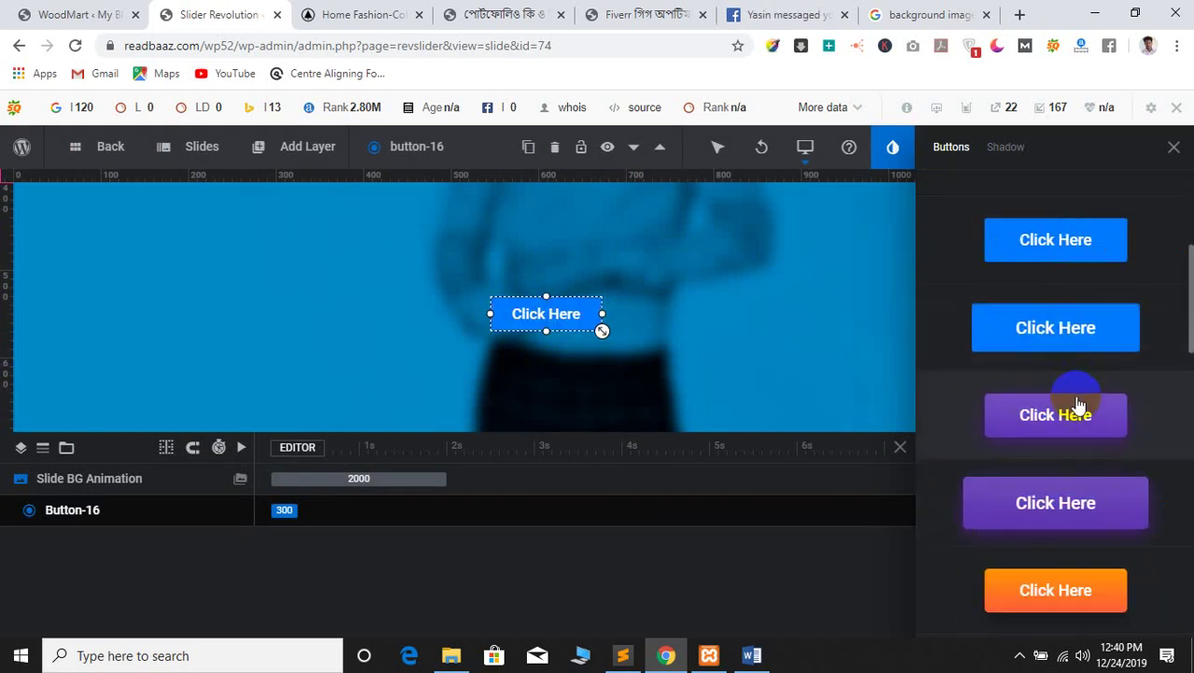
pyautogui.scroll(10, 1051, 439)
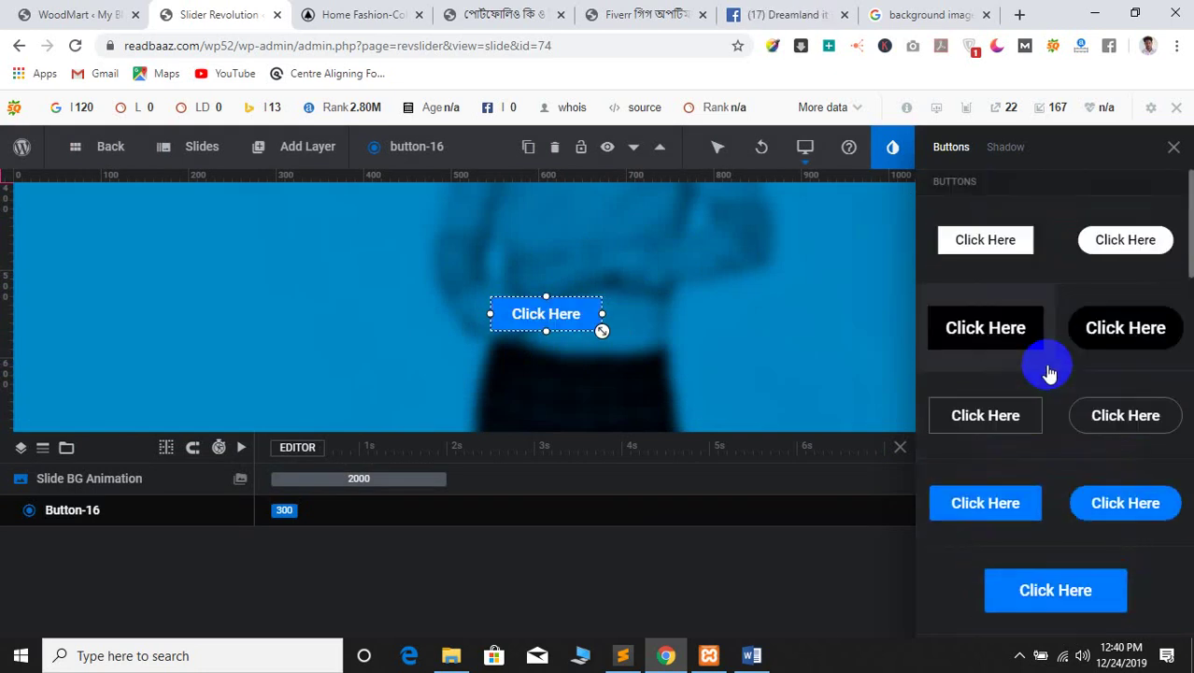
pyautogui.scroll(-4, 1050, 421)
pyautogui.click(1055, 340)
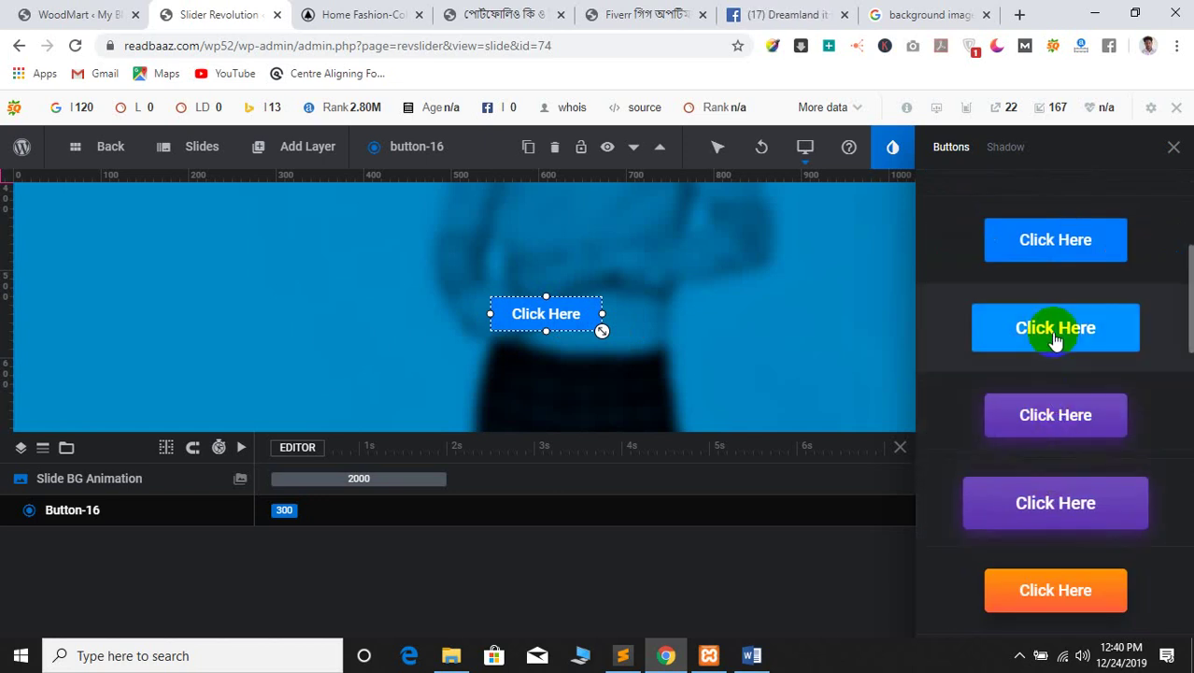
pyautogui.scroll(-2, 1045, 454)
pyautogui.scroll(5, 1041, 392)
pyautogui.click(1028, 411)
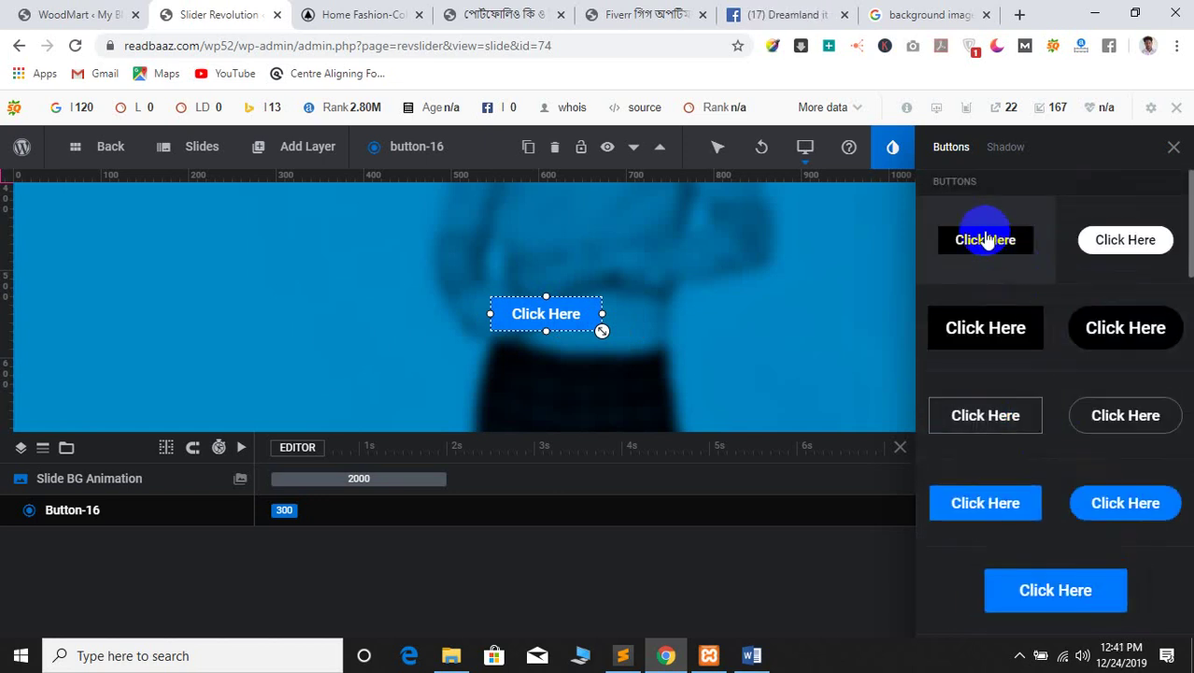
# Apply the white rounded pill button preset and close the presets panel
pyautogui.click(1094, 239)
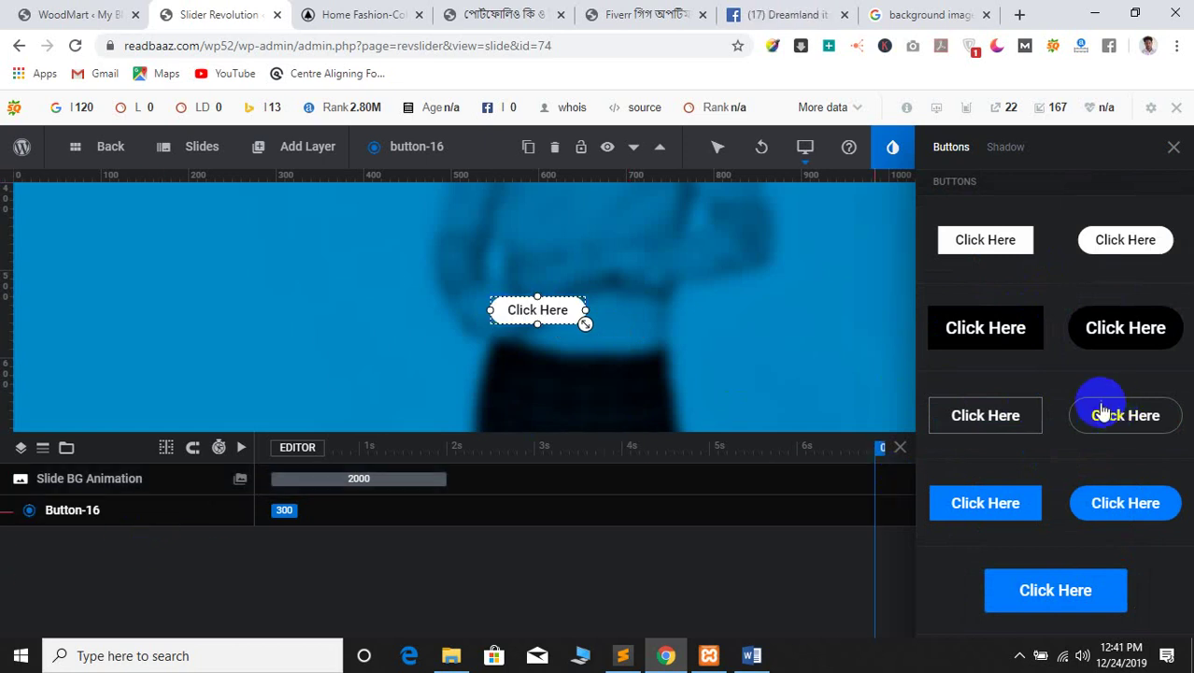
pyautogui.scroll(-5, 1101, 407)
pyautogui.scroll(5, 1090, 326)
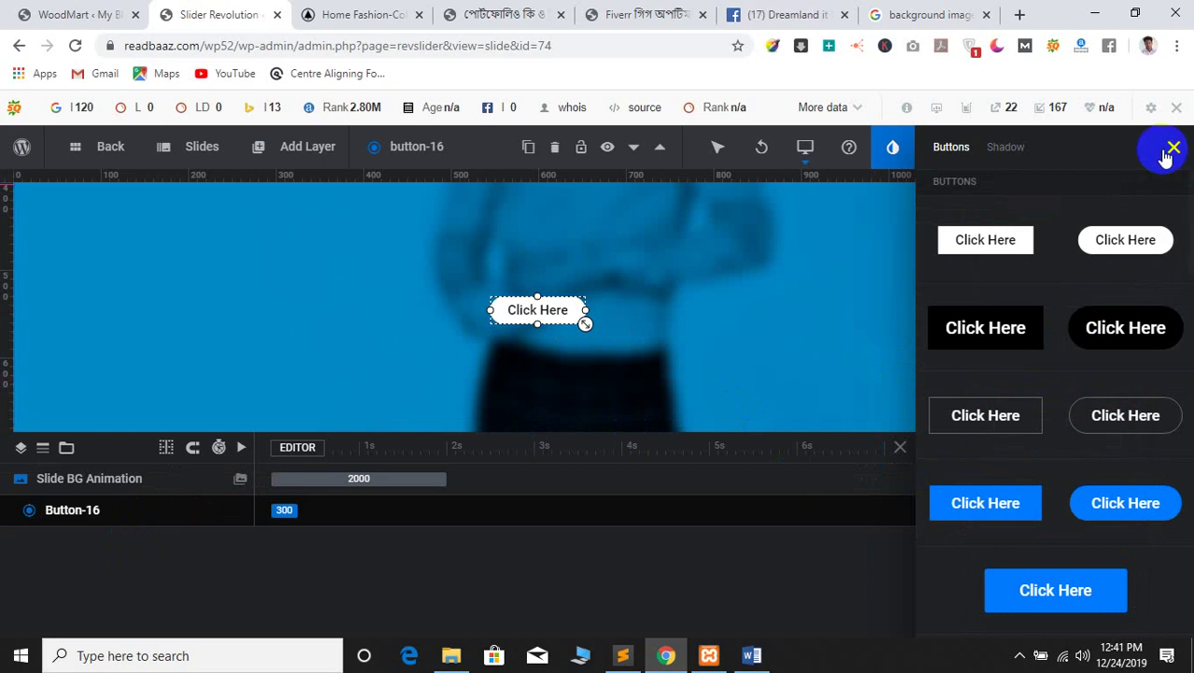
pyautogui.click(1007, 151)
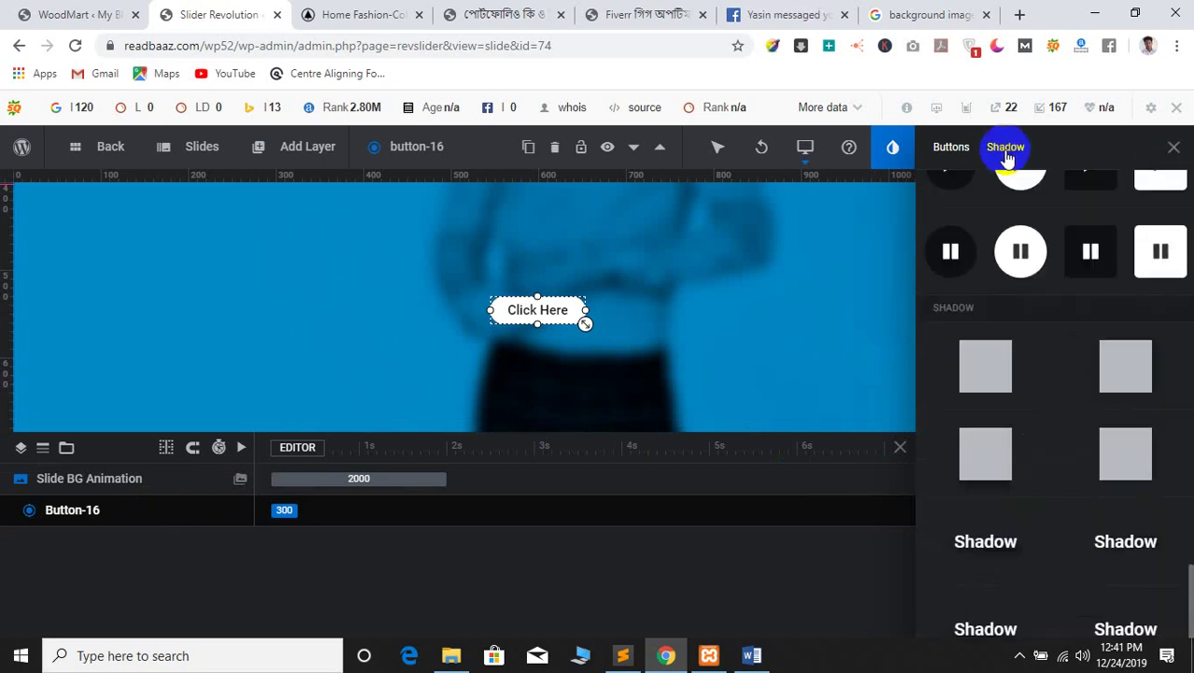
pyautogui.scroll(10, 985, 372)
pyautogui.click(951, 152)
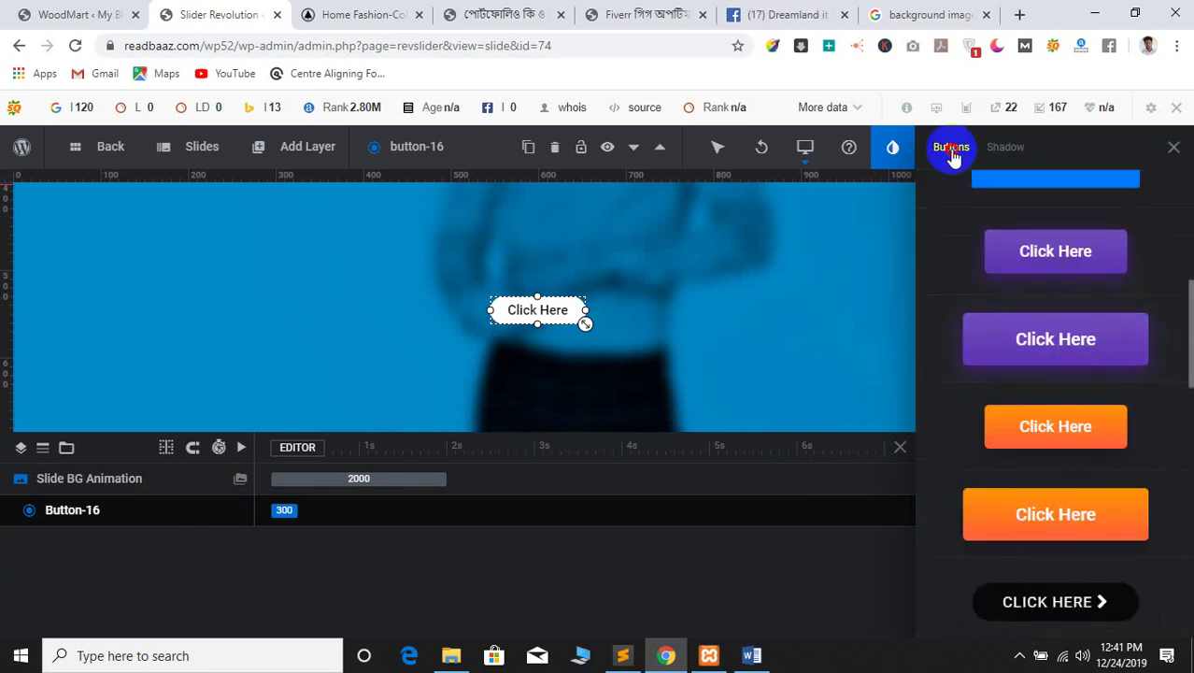
pyautogui.click(1170, 144)
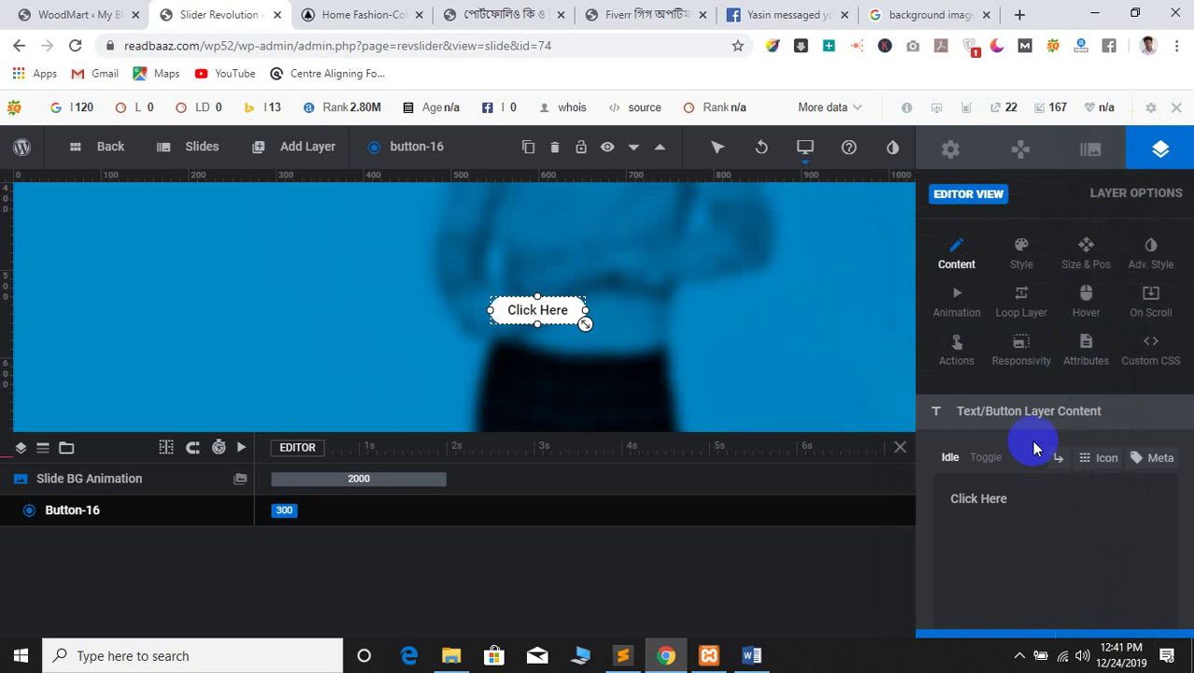
# Browse the Click Here layer's wrapping tag options
pyautogui.click(1038, 533)
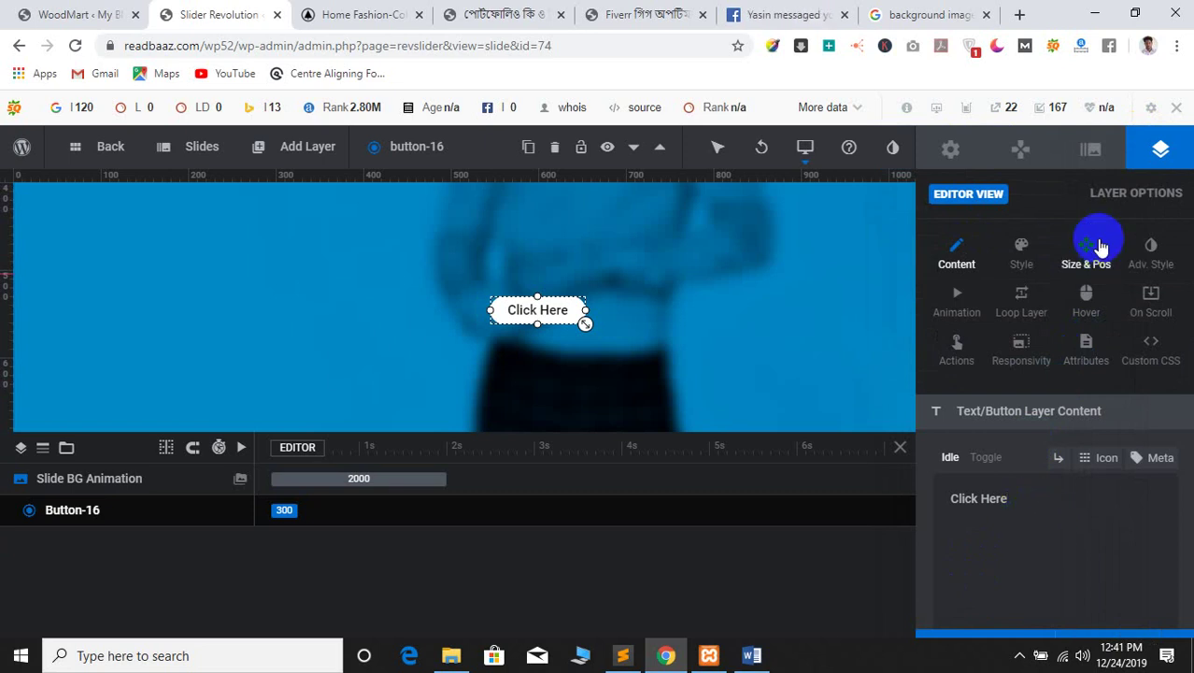
pyautogui.click(292, 149)
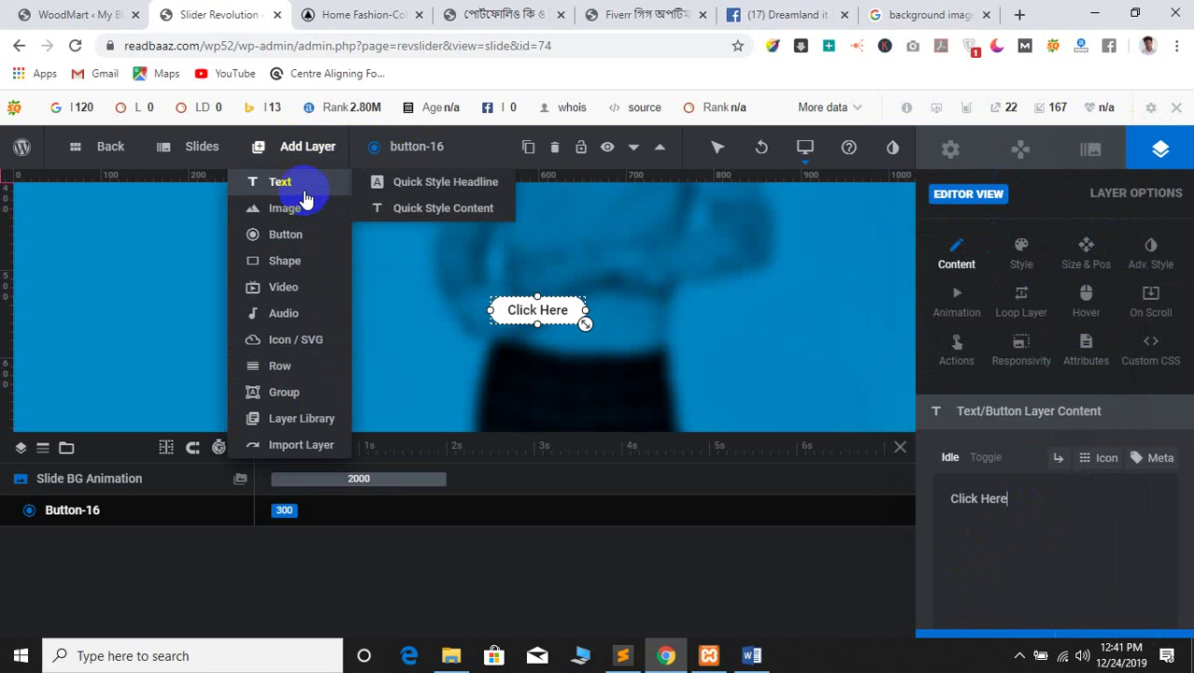
pyautogui.click(426, 227)
pyautogui.scroll(-5, 1069, 553)
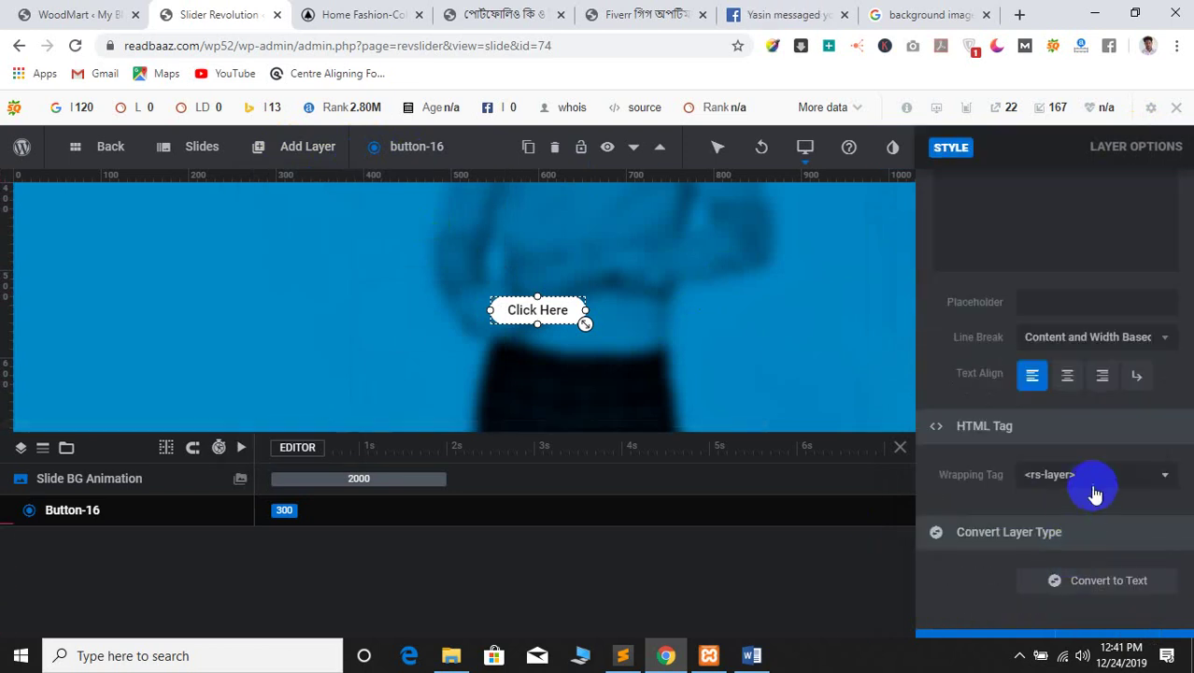
pyautogui.click(1094, 484)
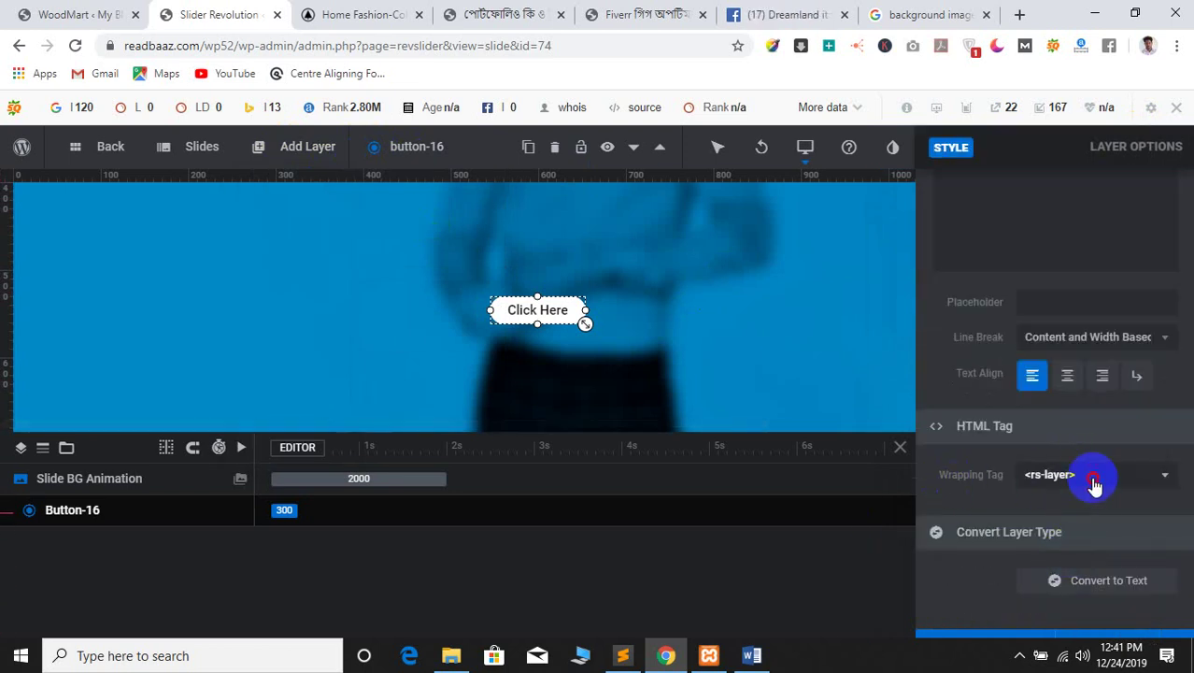
pyautogui.scroll(-2, 1092, 388)
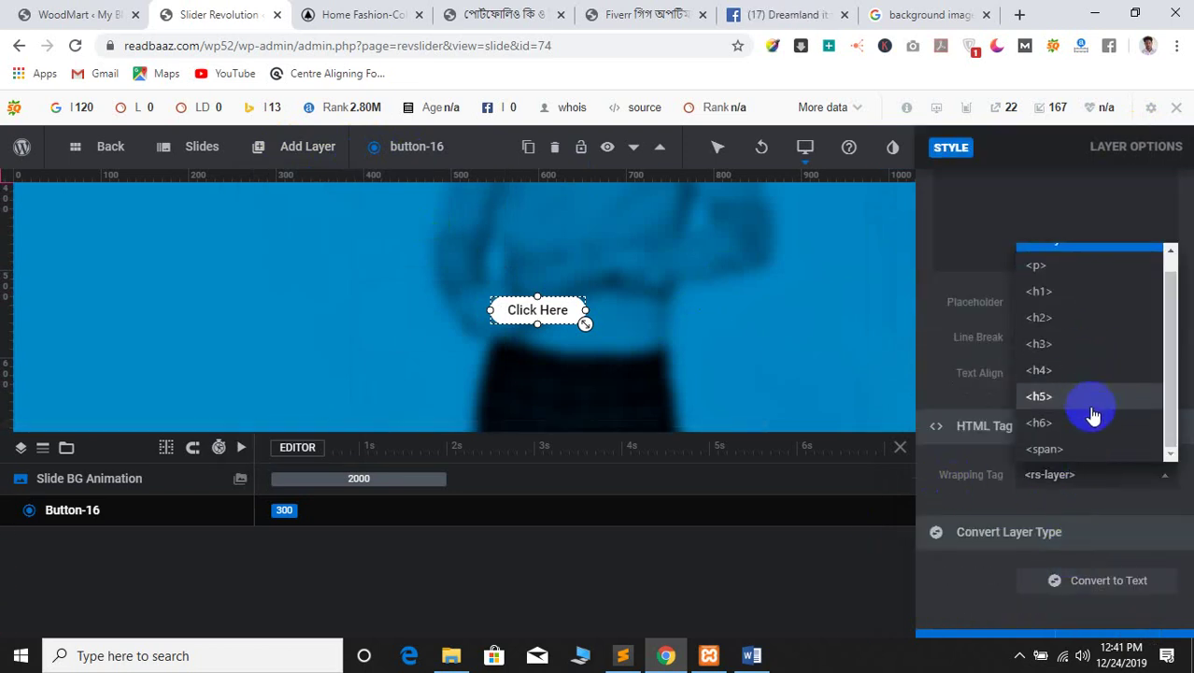
pyautogui.scroll(3, 1082, 418)
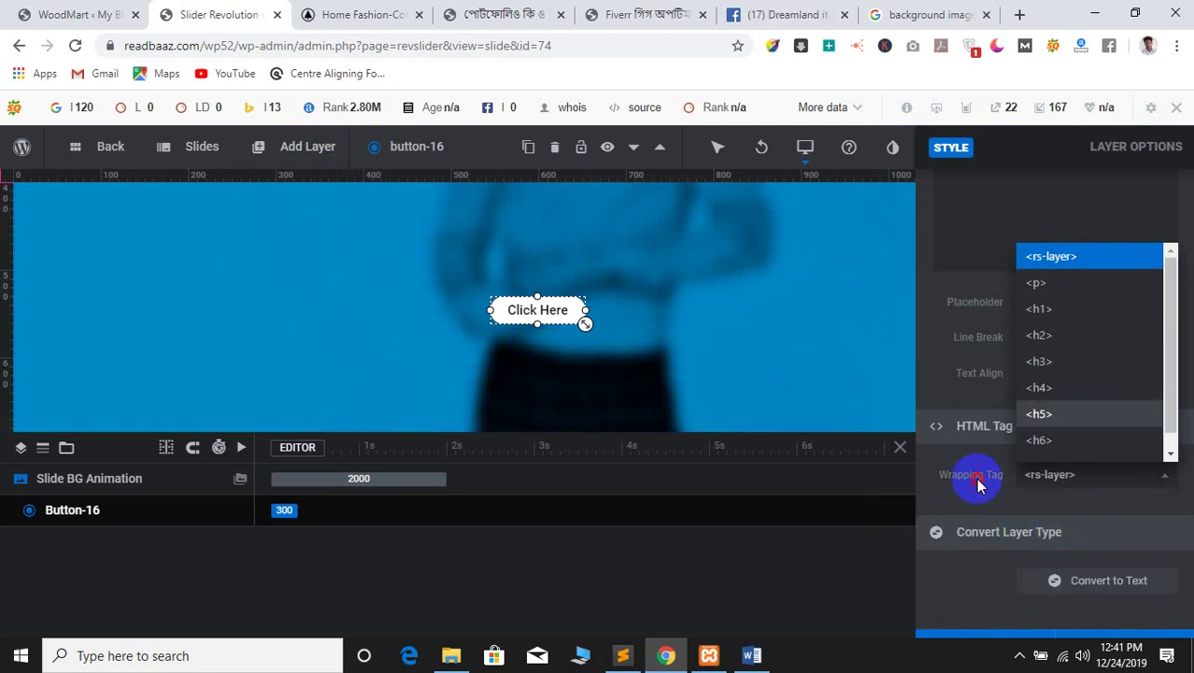
pyautogui.scroll(1, 977, 477)
pyautogui.scroll(3, 973, 467)
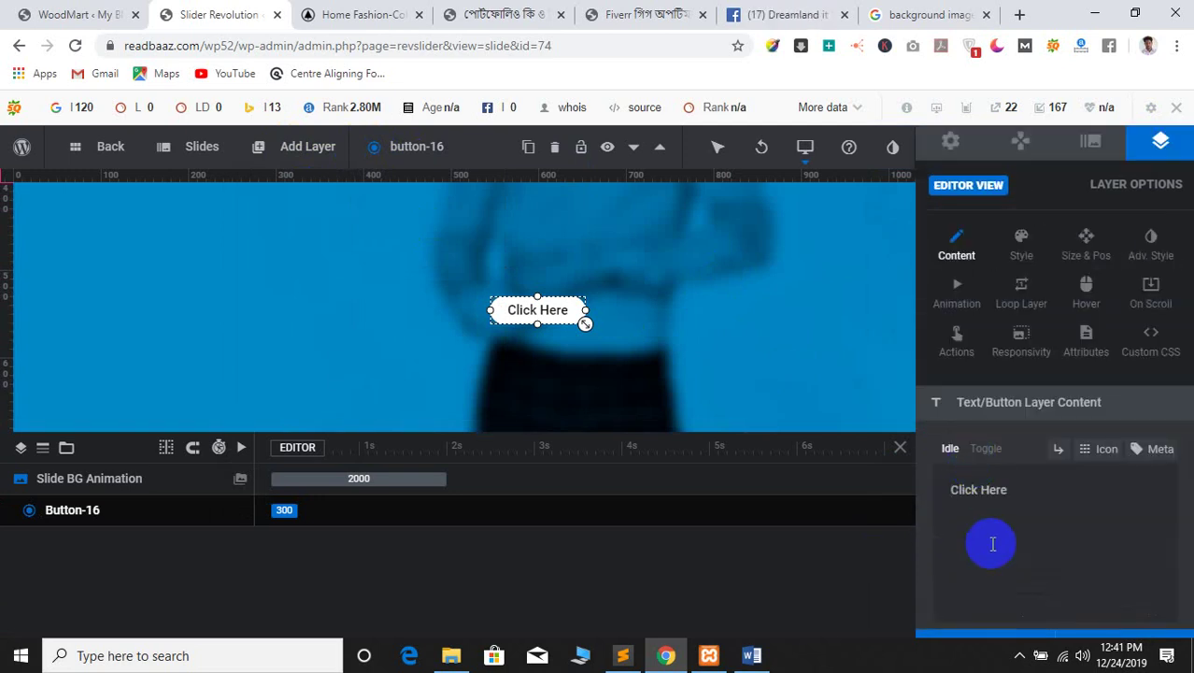
pyautogui.scroll(-3, 992, 540)
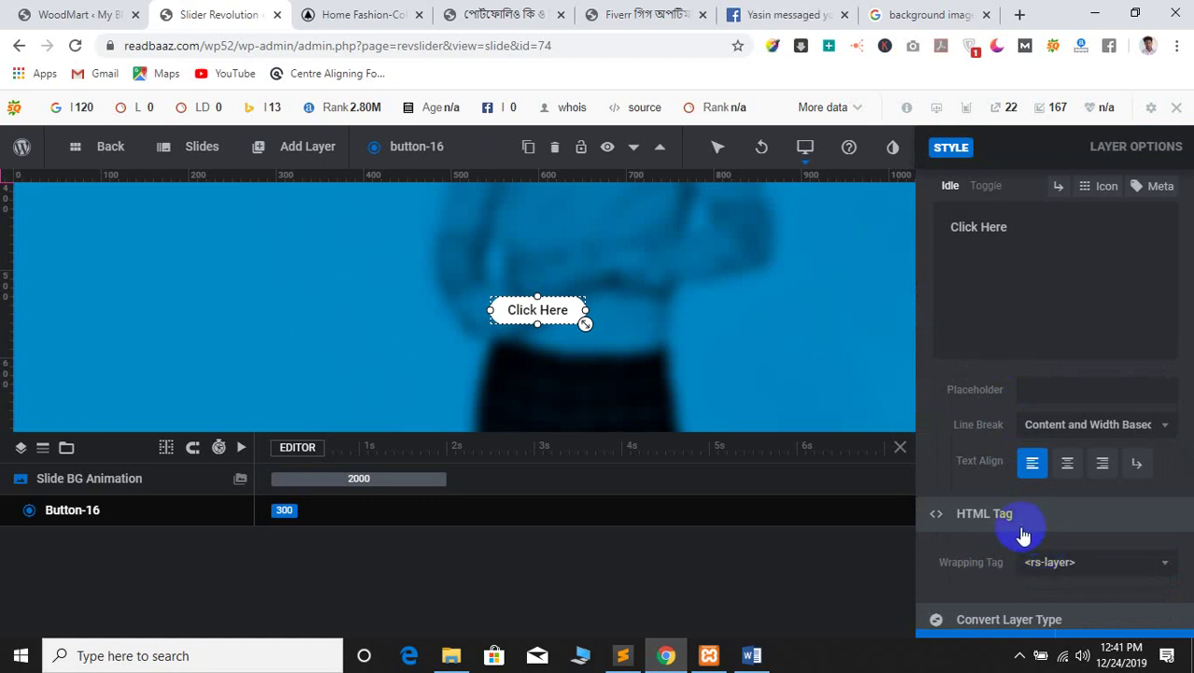
pyautogui.click(1072, 391)
pyautogui.scroll(2, 1074, 396)
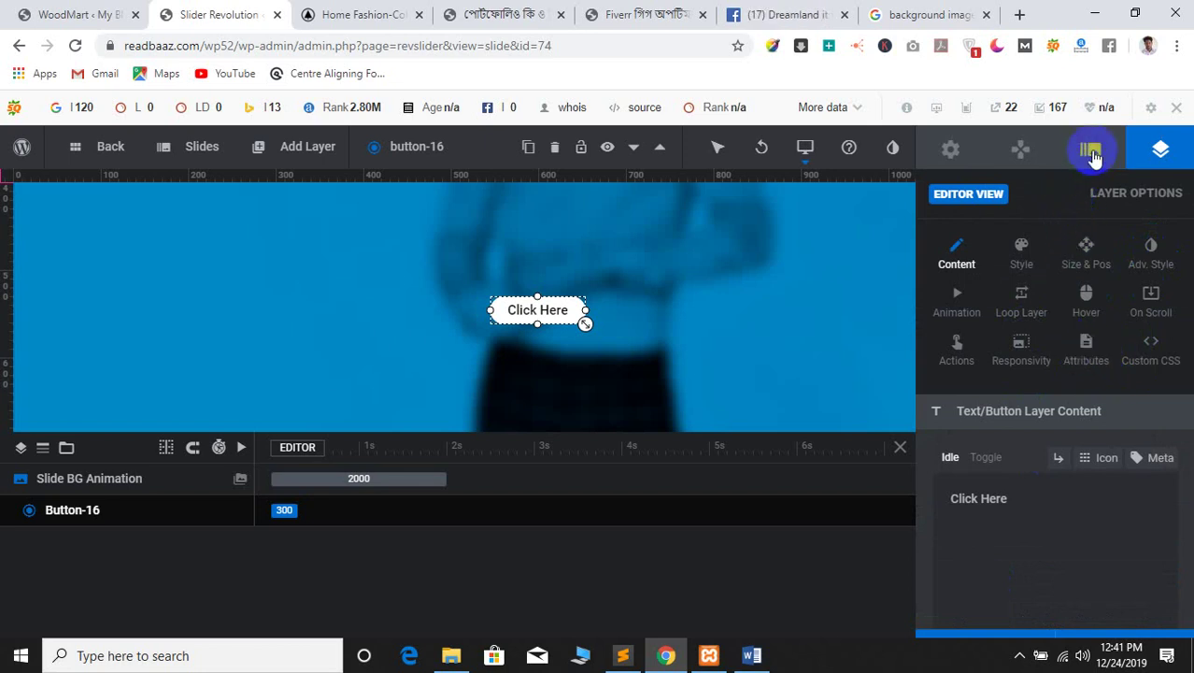
# Copy the slider's shortcode from Module General Options
pyautogui.click(966, 149)
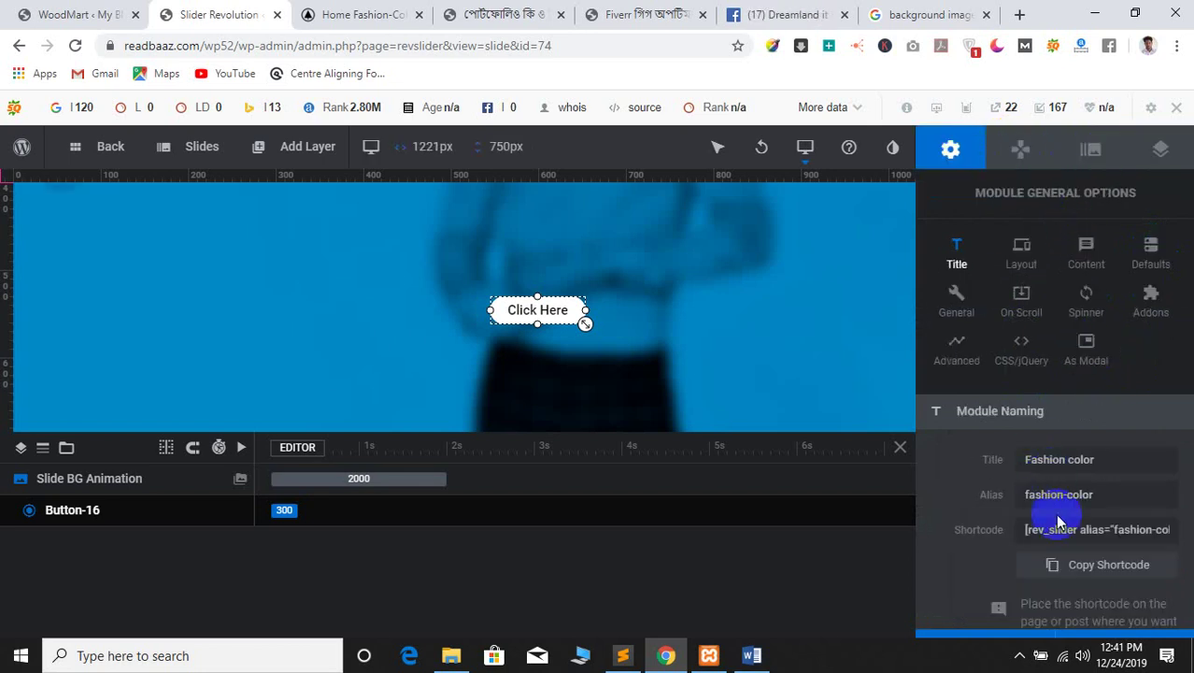
pyautogui.scroll(-1, 1098, 528)
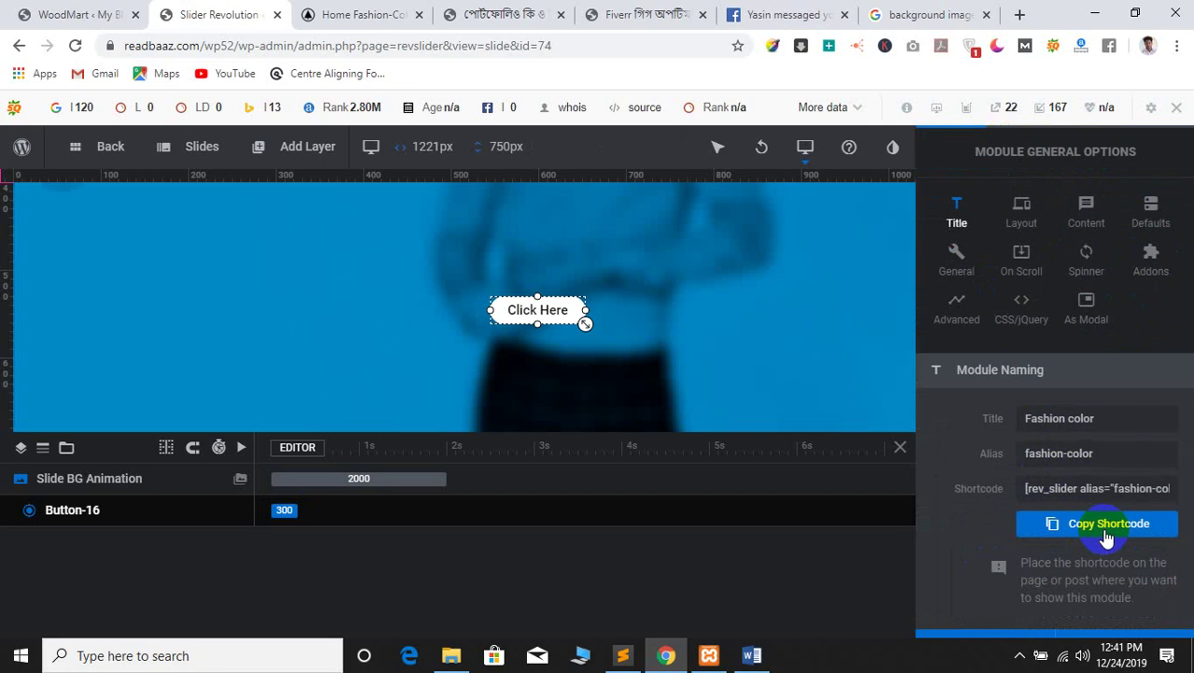
pyautogui.click(1105, 534)
pyautogui.scroll(1, 1041, 596)
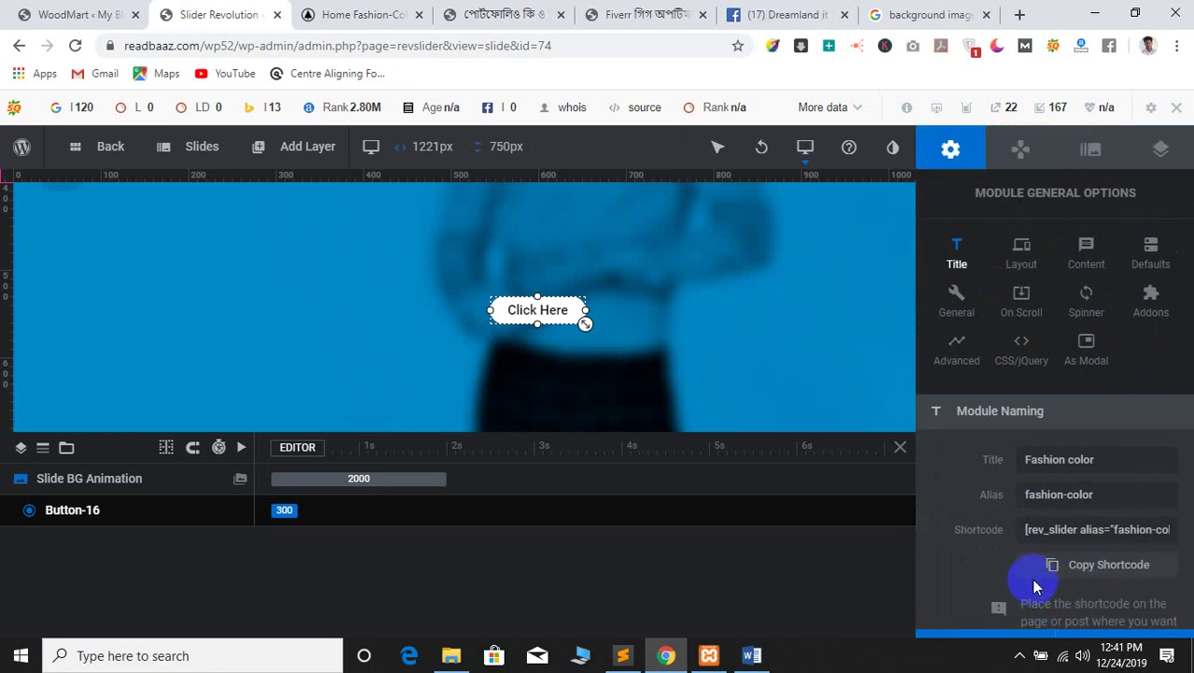
# Check the slider navigation and DENIM COLLECTION slide options before returning to the layer
pyautogui.click(1015, 168)
pyautogui.click(1091, 157)
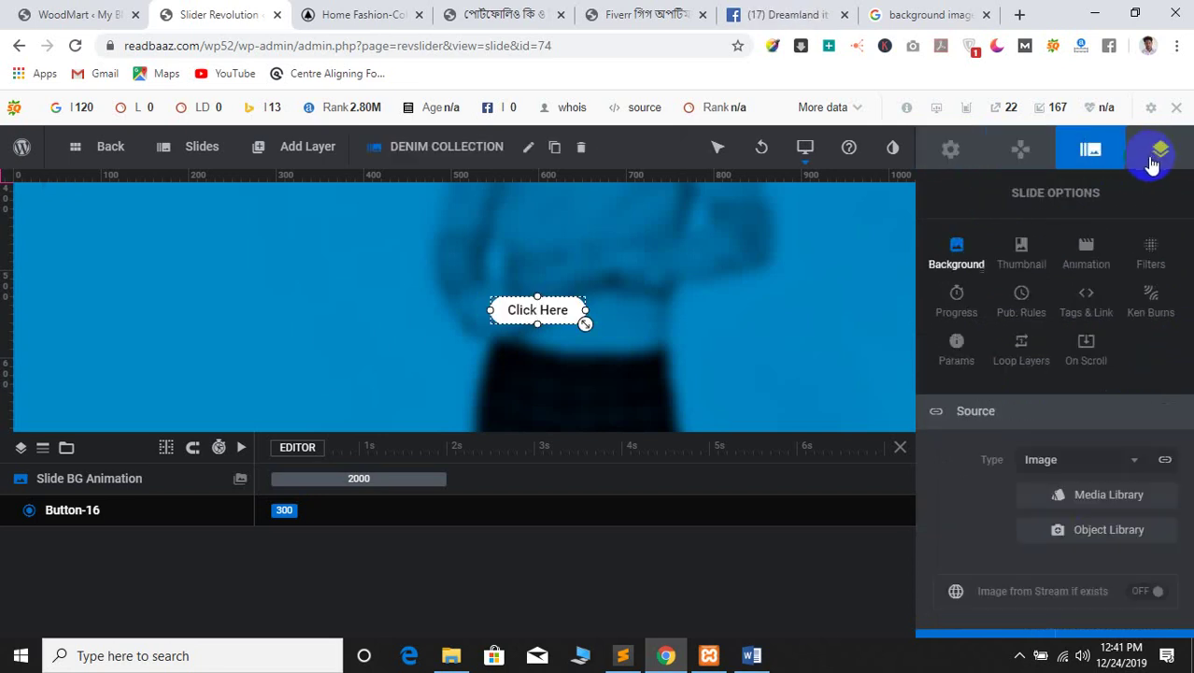
pyautogui.scroll(-4, 1021, 530)
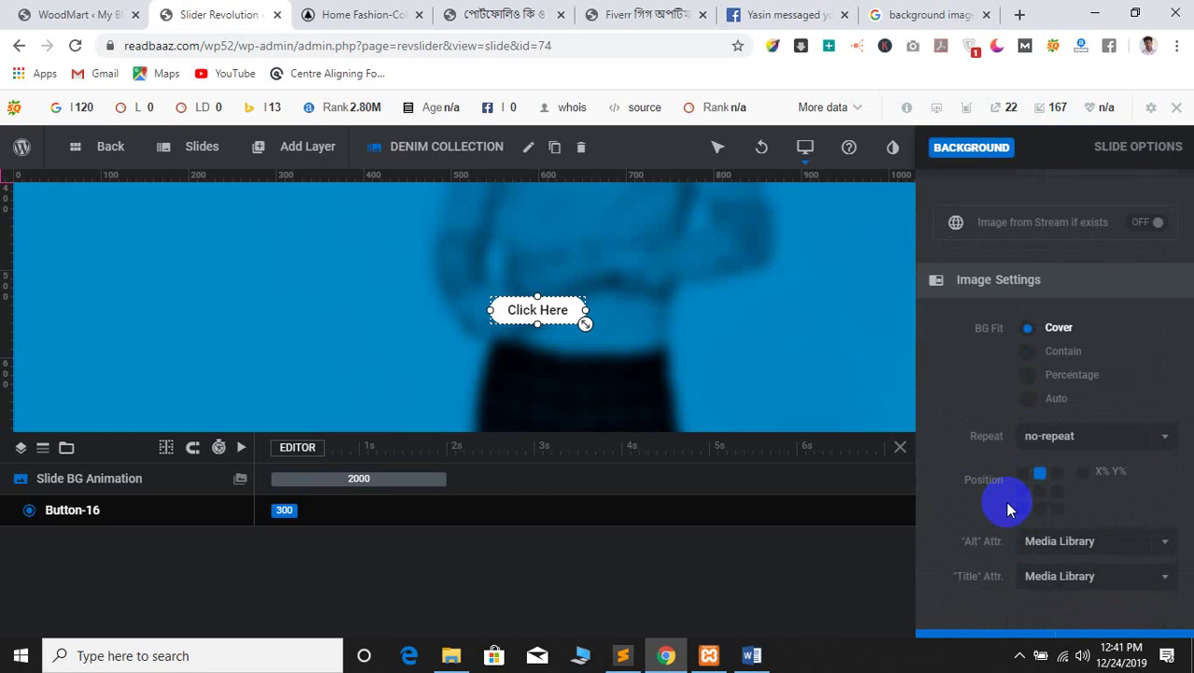
pyautogui.scroll(5, 1018, 560)
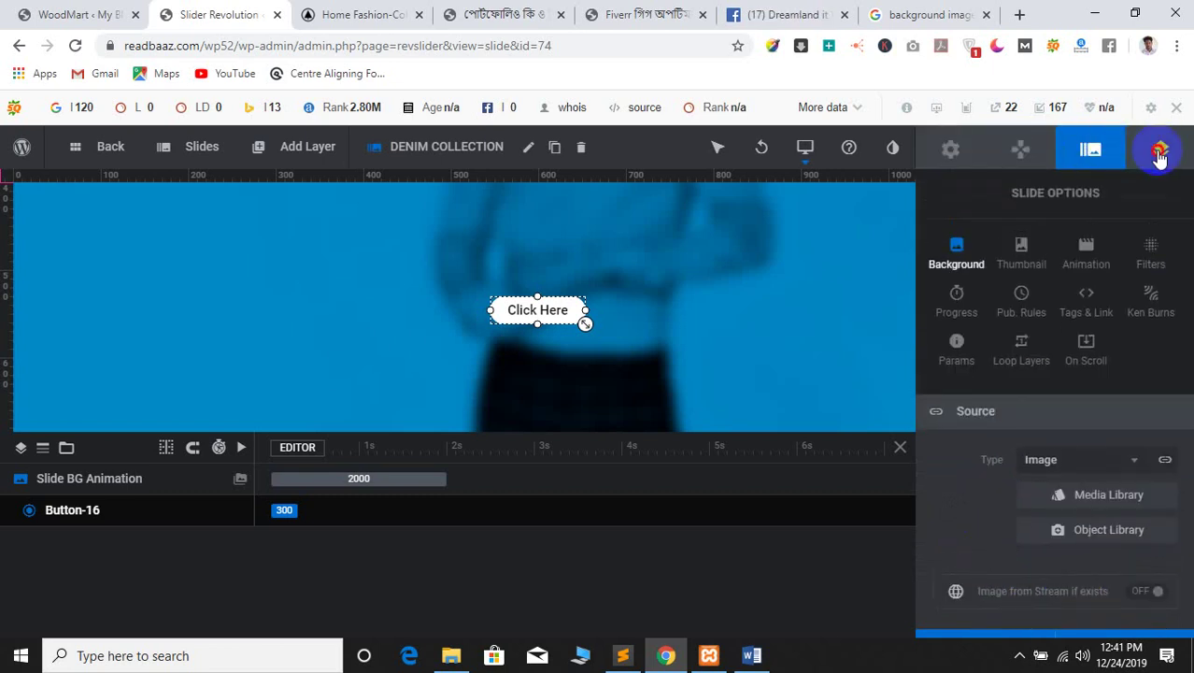
pyautogui.click(1158, 148)
pyautogui.scroll(-4, 1046, 565)
# Set the layer's wrapping tag to span with Content and Width Based line breaks
pyautogui.click(1082, 474)
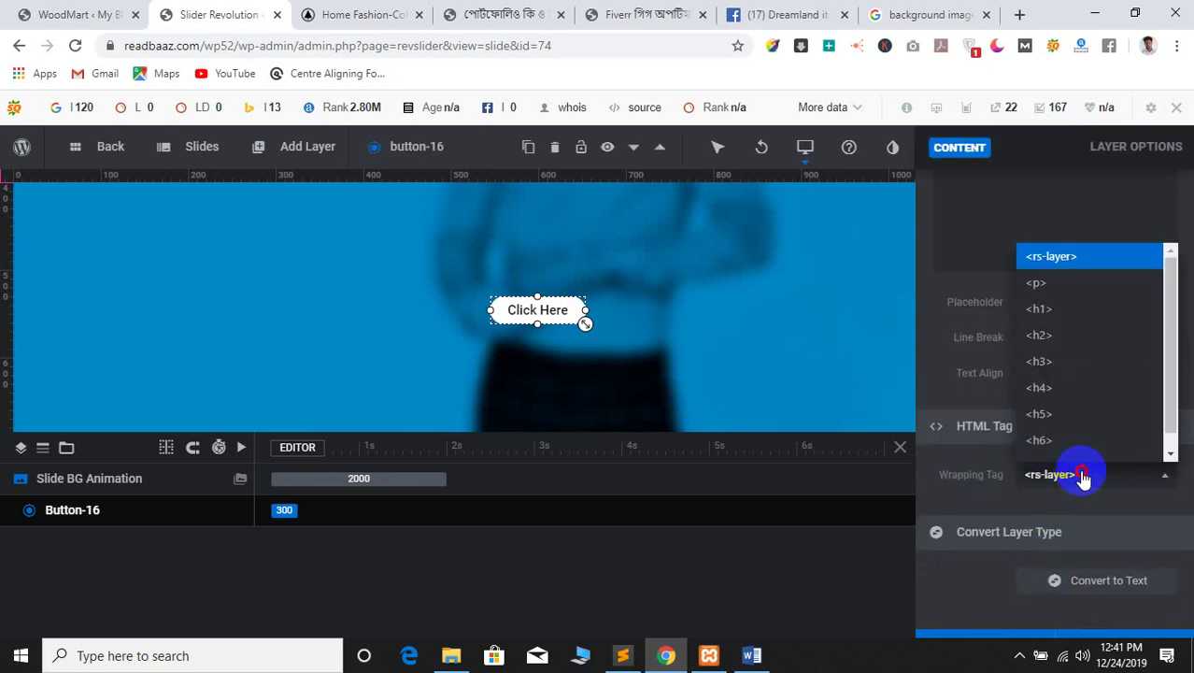
pyautogui.scroll(-1, 1084, 374)
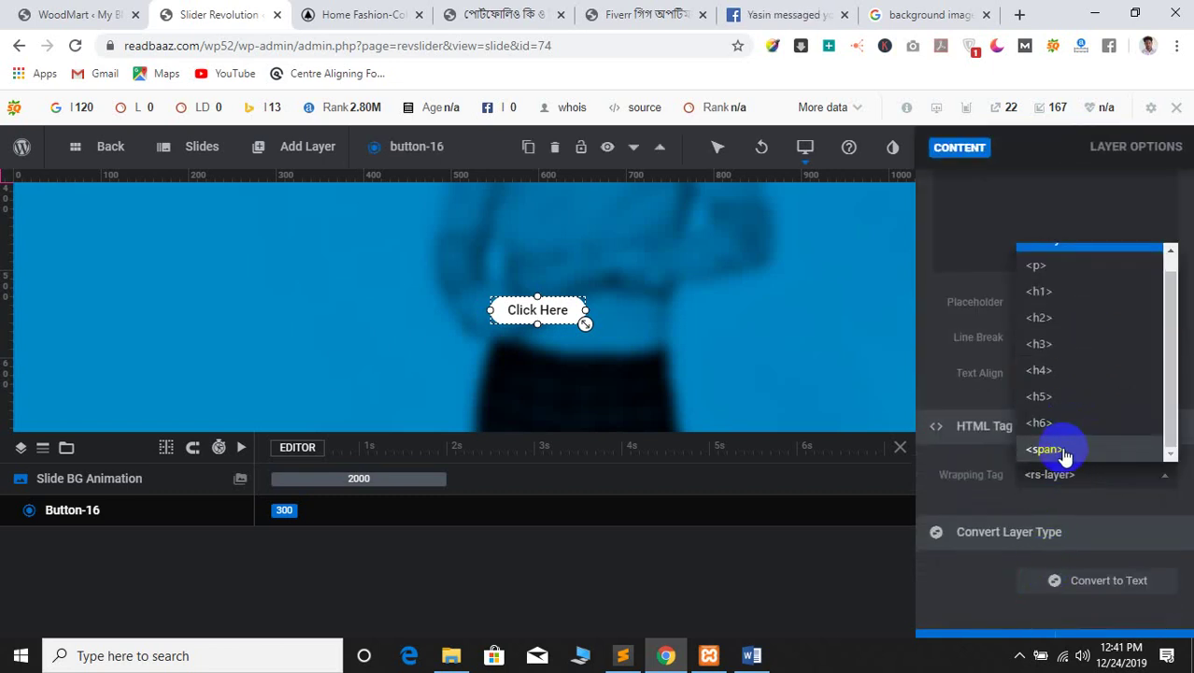
pyautogui.scroll(1, 1064, 453)
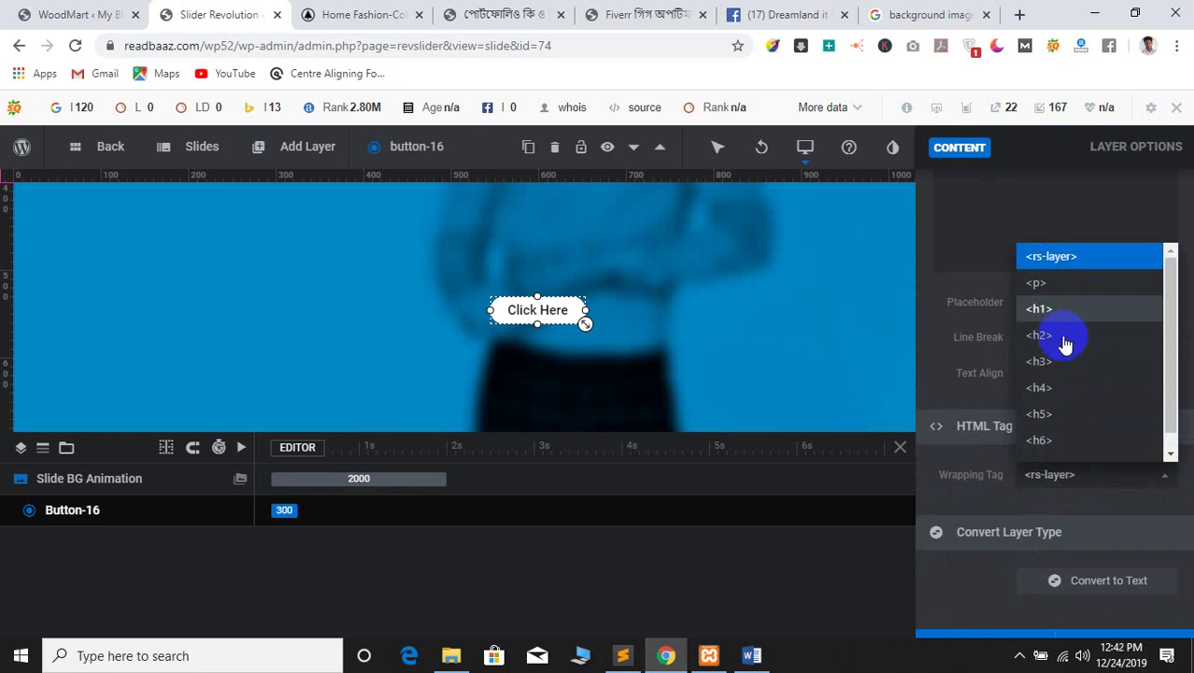
pyautogui.scroll(-1, 1063, 414)
pyautogui.click(1061, 453)
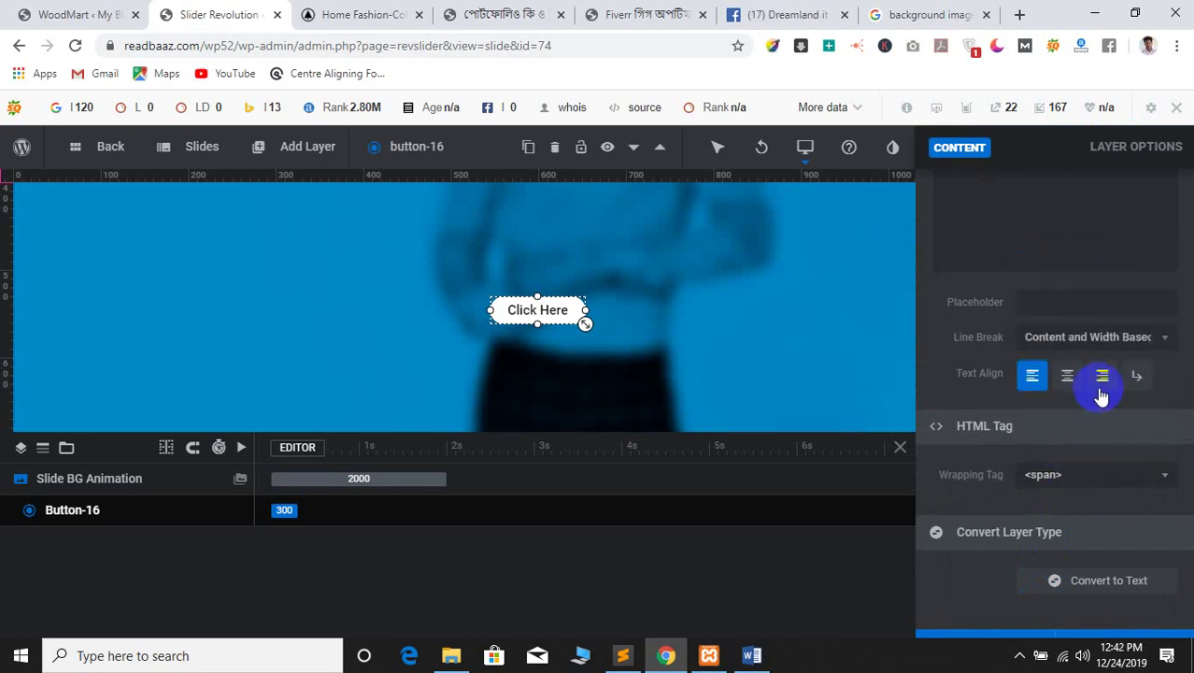
pyautogui.click(1079, 345)
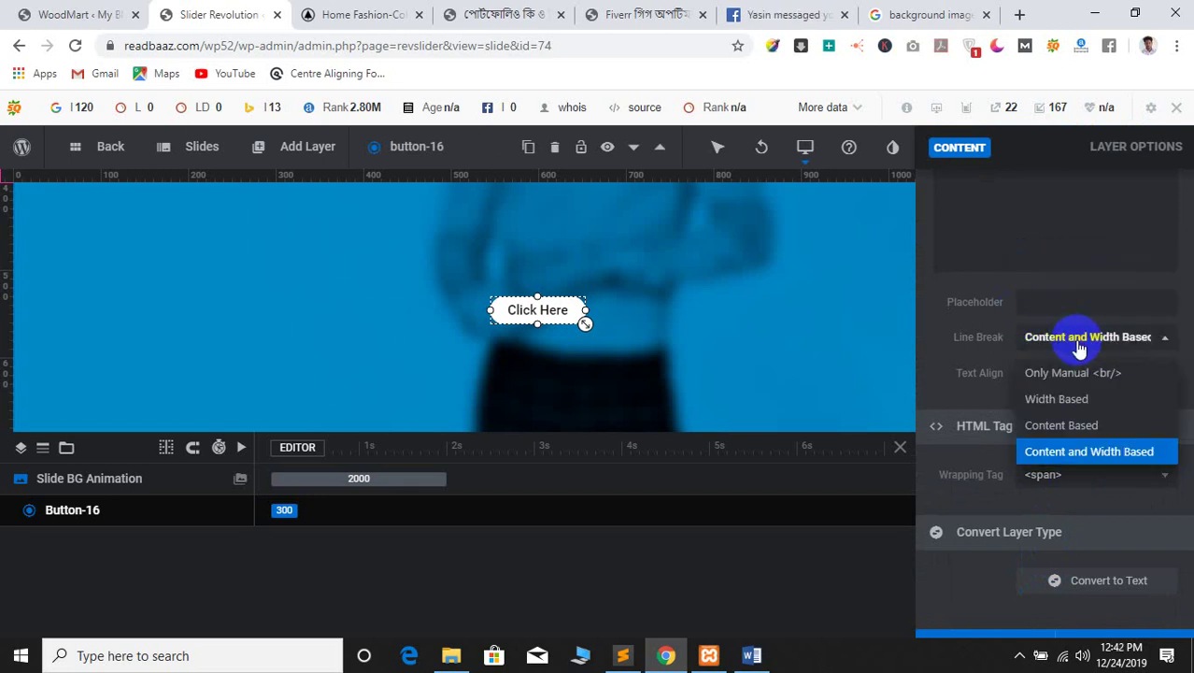
pyautogui.click(1078, 345)
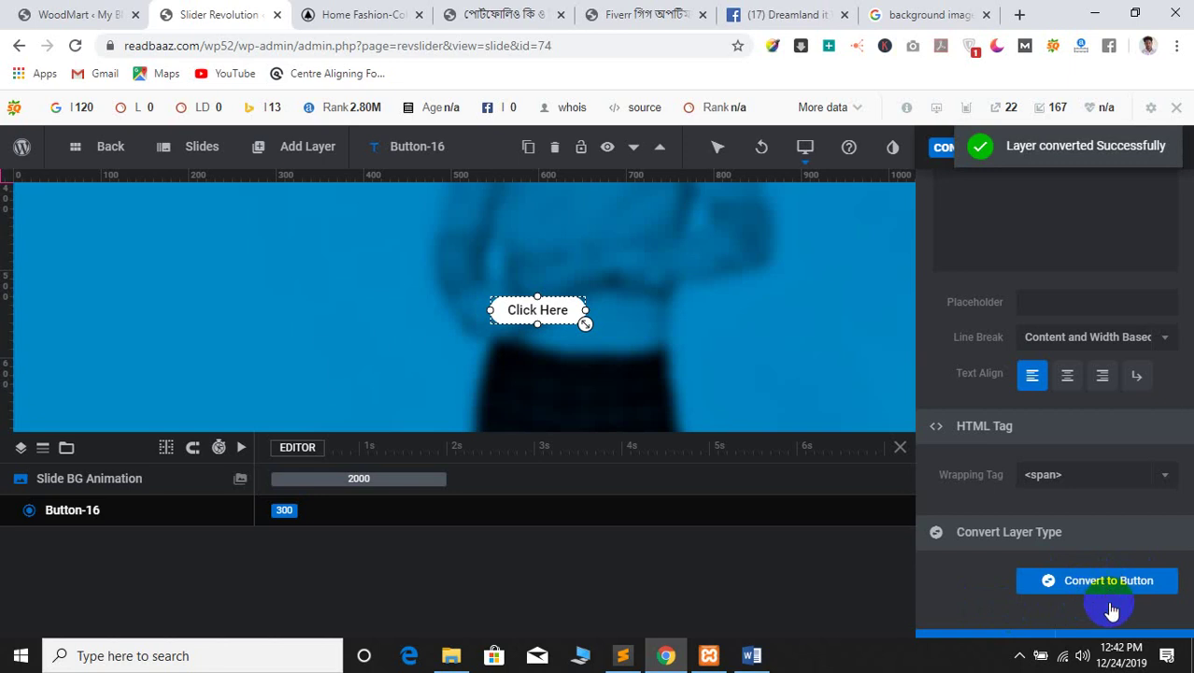
# Convert the Click Here layer to a button, keeping span as its wrapping tag
pyautogui.click(1109, 586)
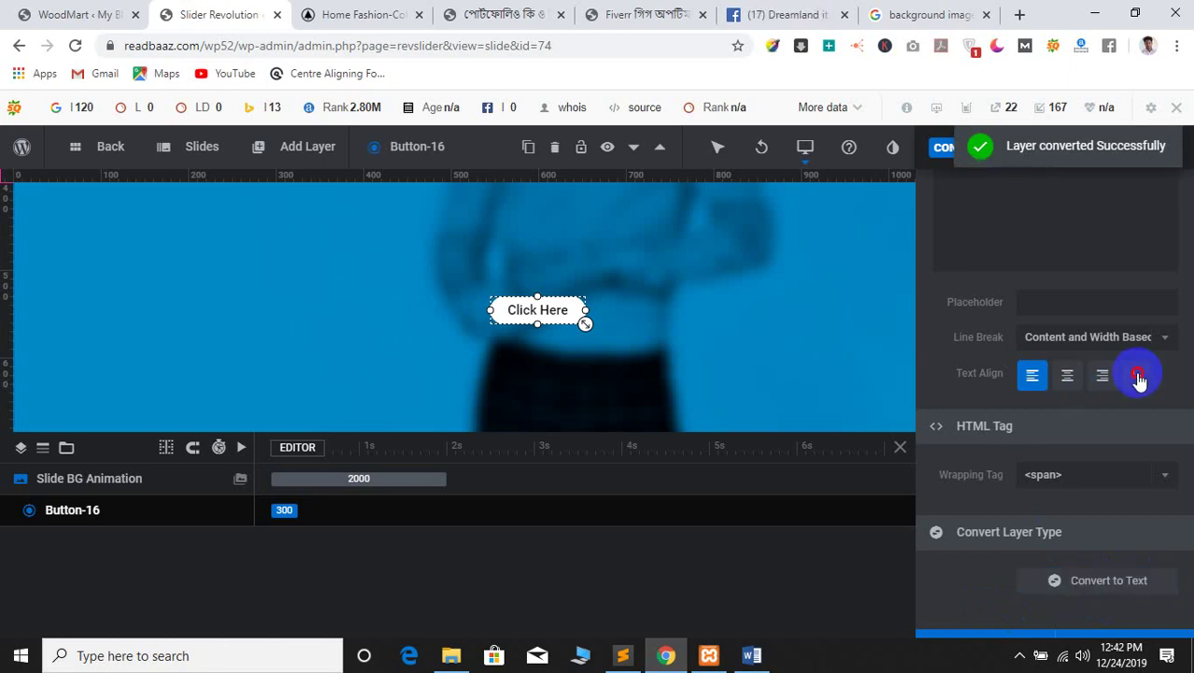
pyautogui.click(1048, 474)
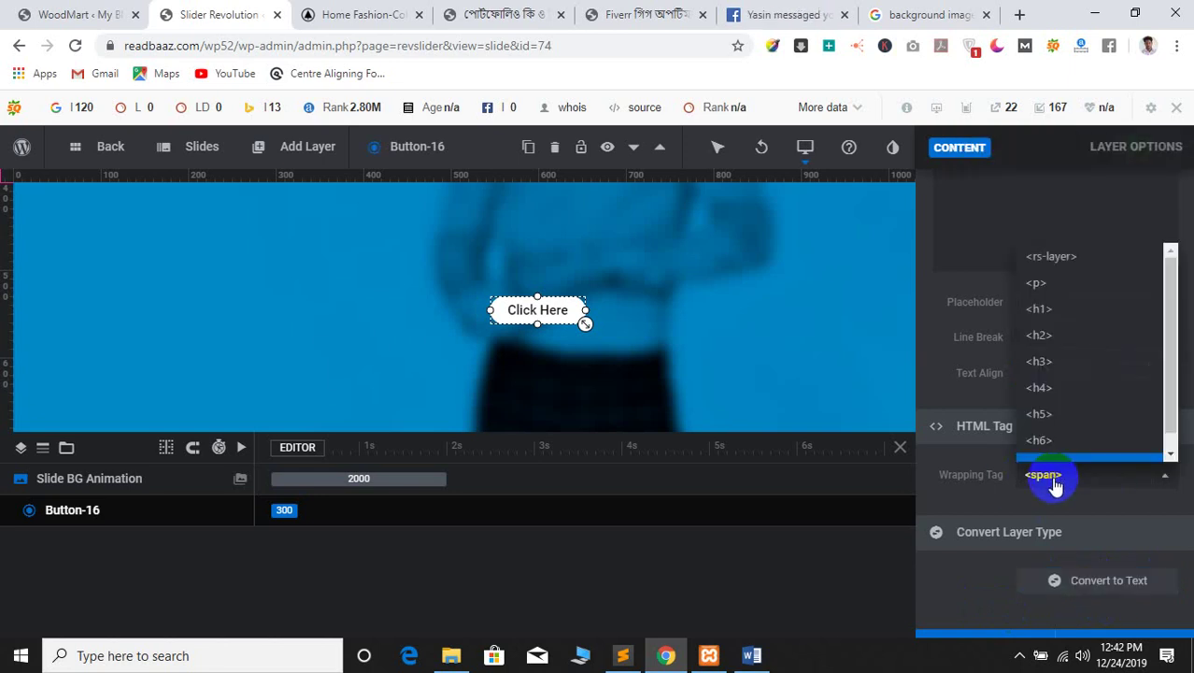
pyautogui.click(1074, 448)
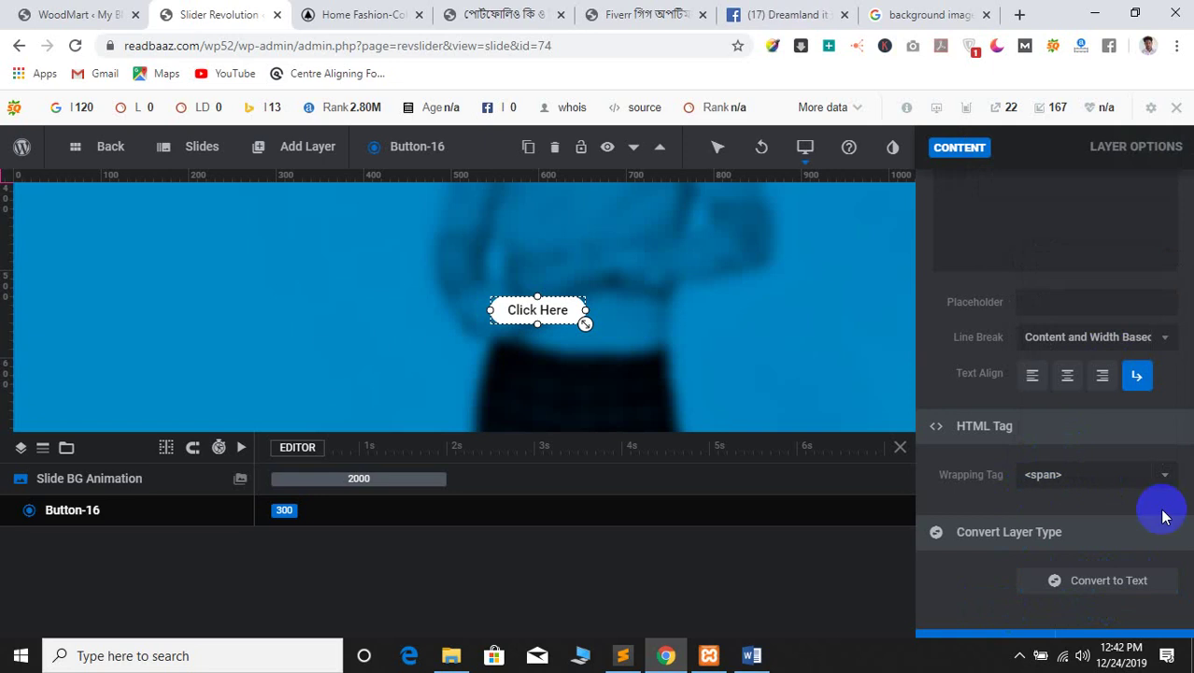
pyautogui.click(1011, 540)
pyautogui.scroll(4, 992, 402)
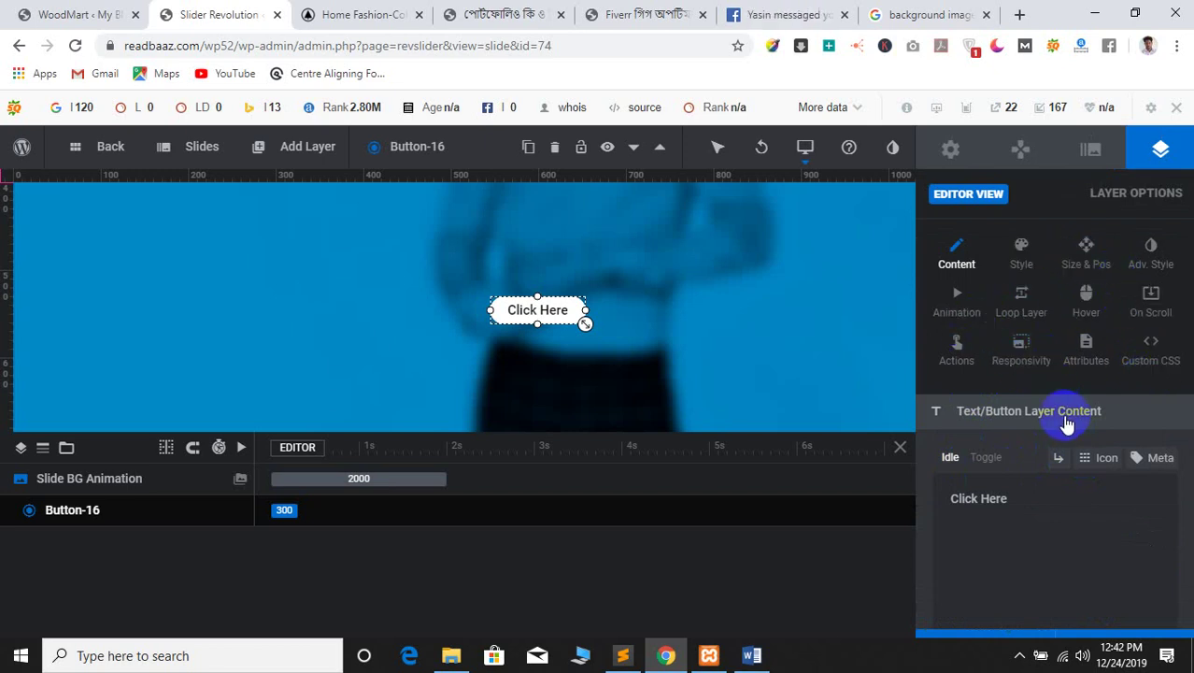
# Open the layer's Custom CSS and look over the slide background options
pyautogui.click(1145, 355)
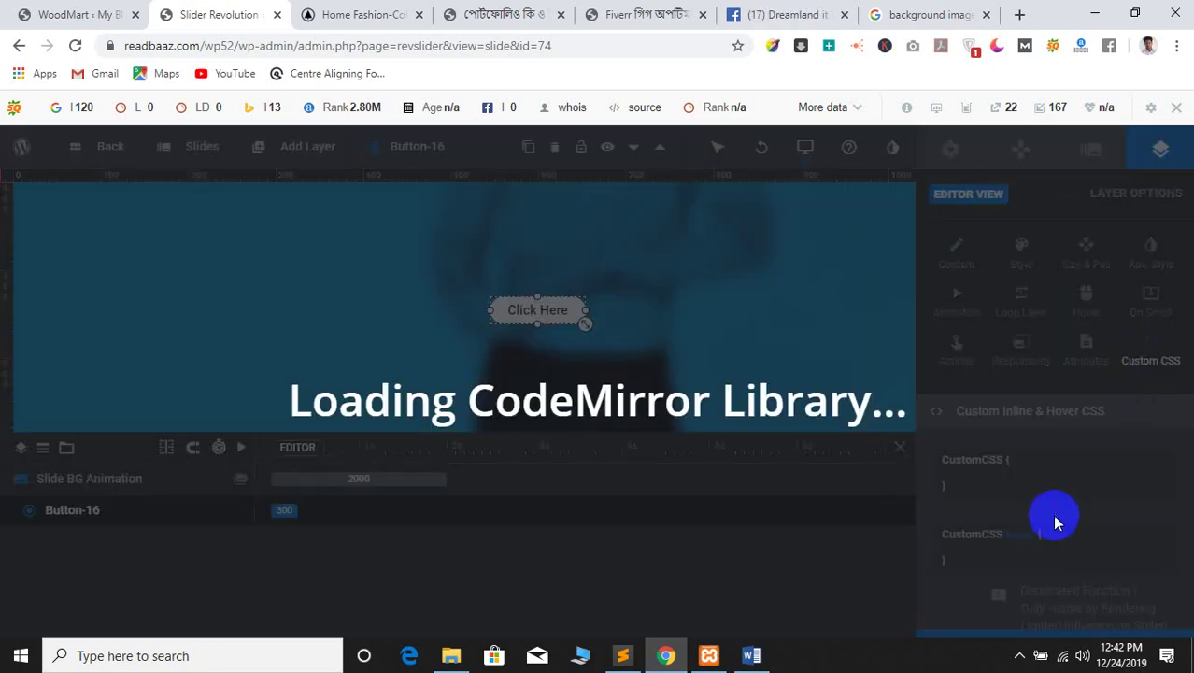
pyautogui.click(1052, 505)
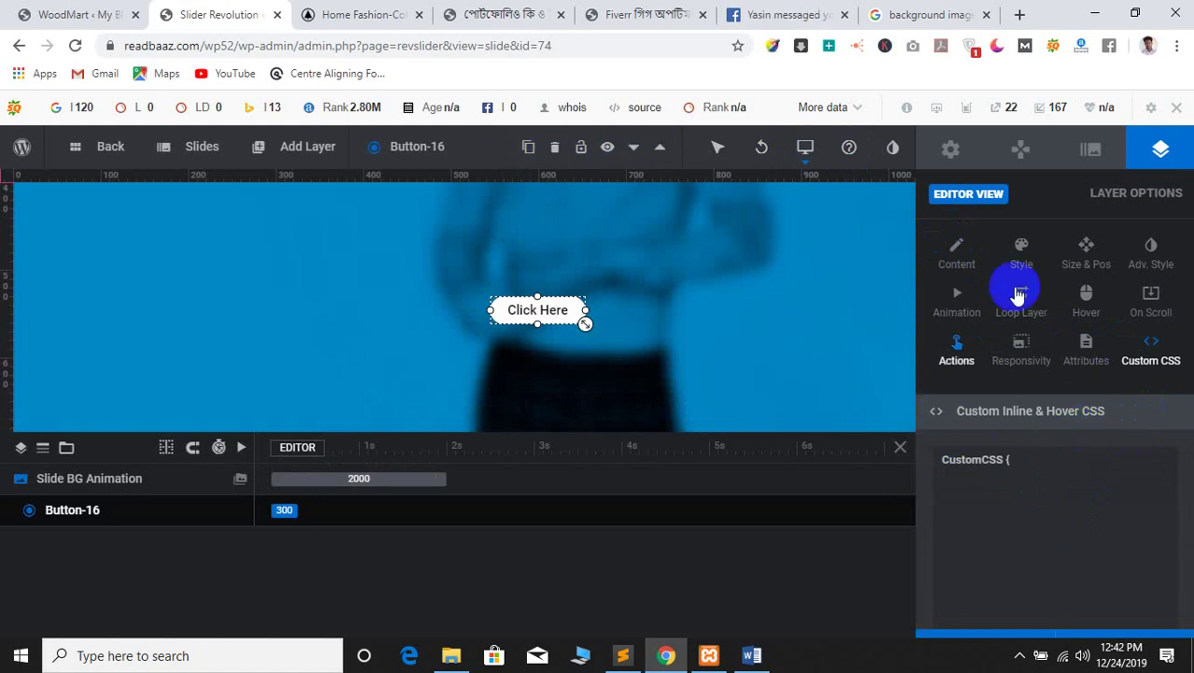
pyautogui.click(1090, 149)
pyautogui.scroll(-4, 1056, 527)
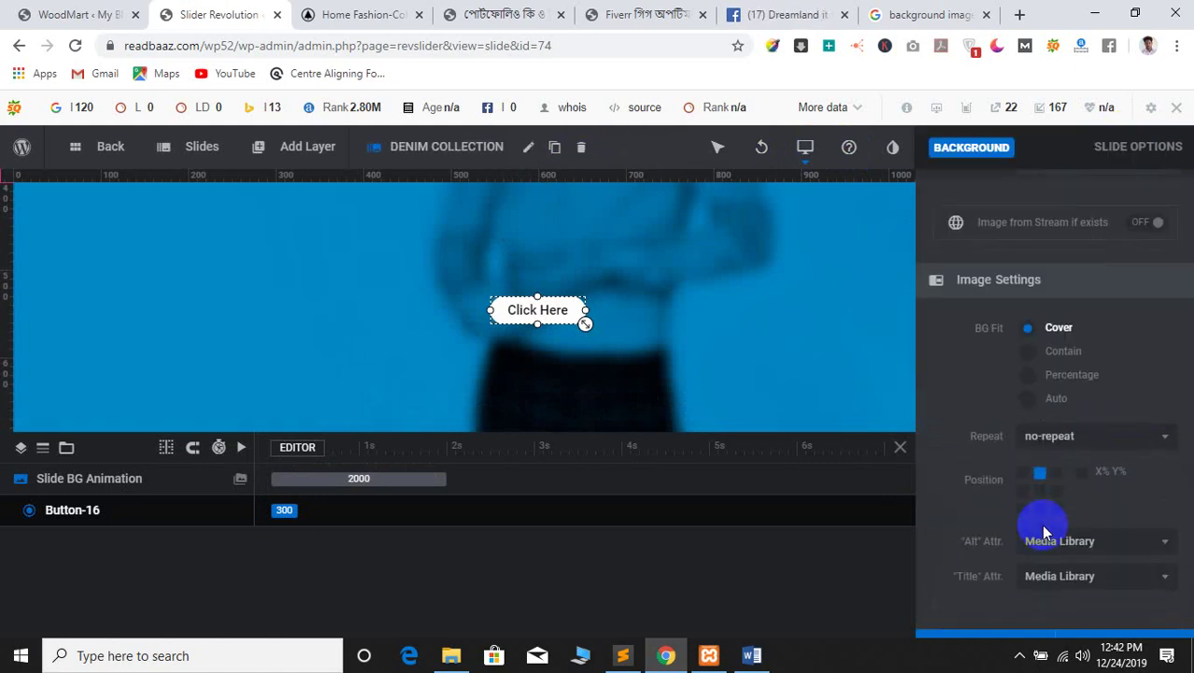
pyautogui.scroll(5, 1019, 495)
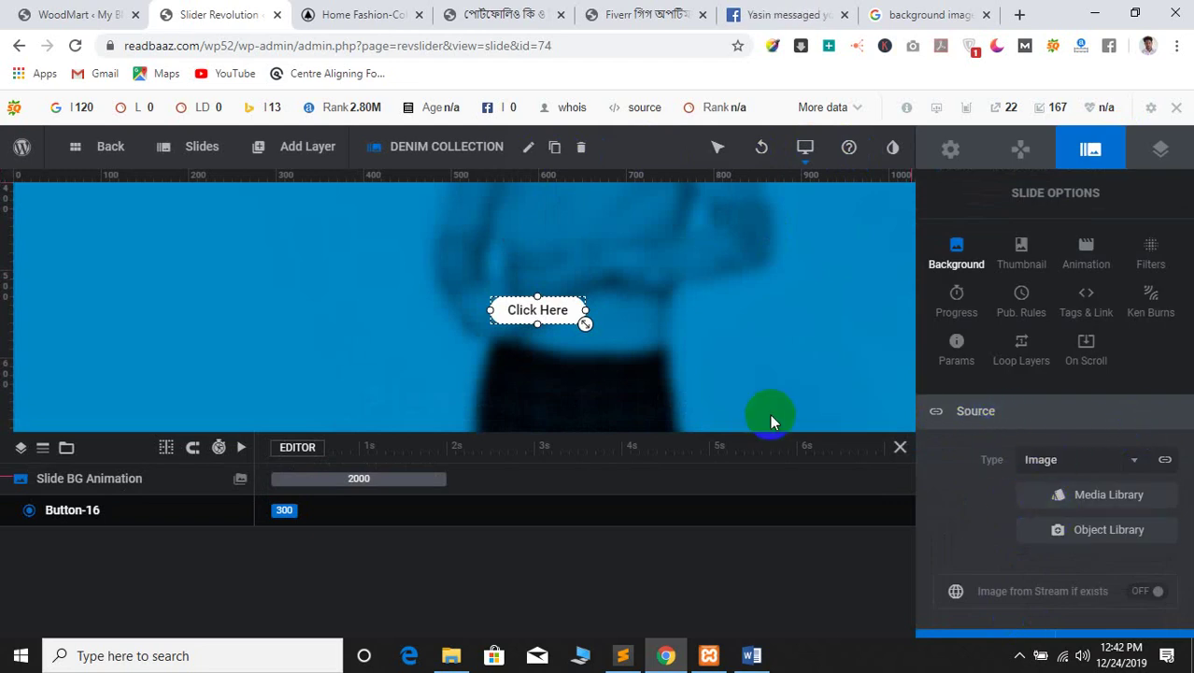
# Drag the Click Here button larger, giving 23px text with 49px line height
pyautogui.moveTo(585, 323); pyautogui.dragTo(636, 338)
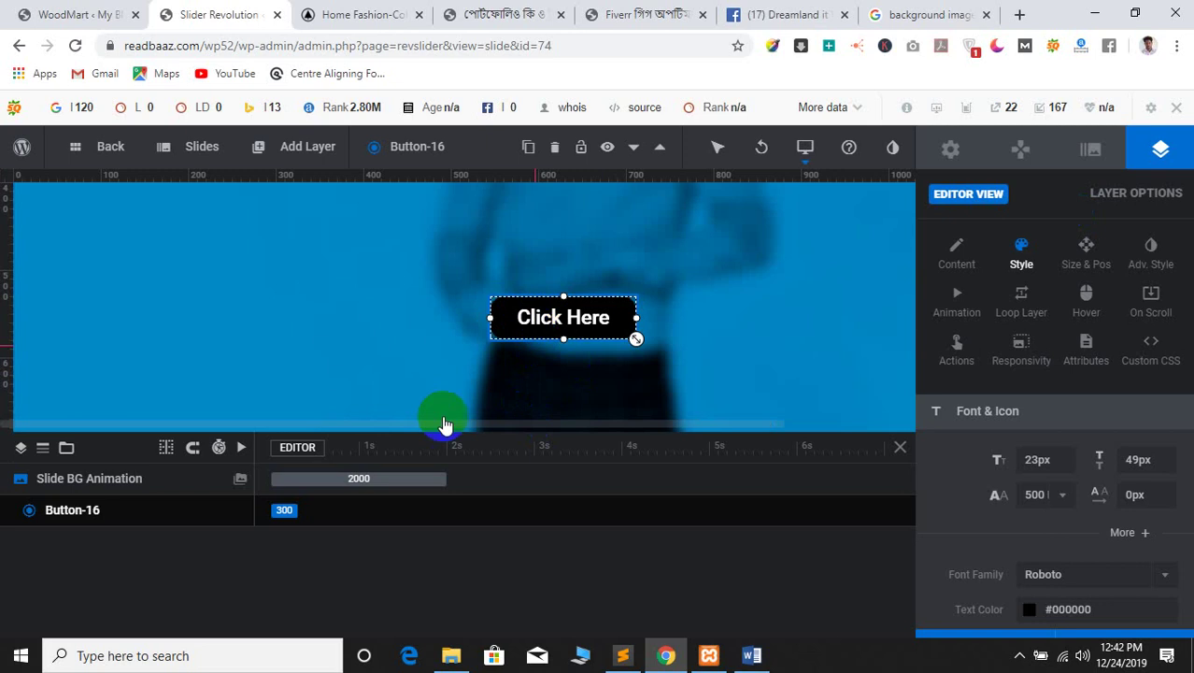
pyautogui.doubleClick(528, 329)
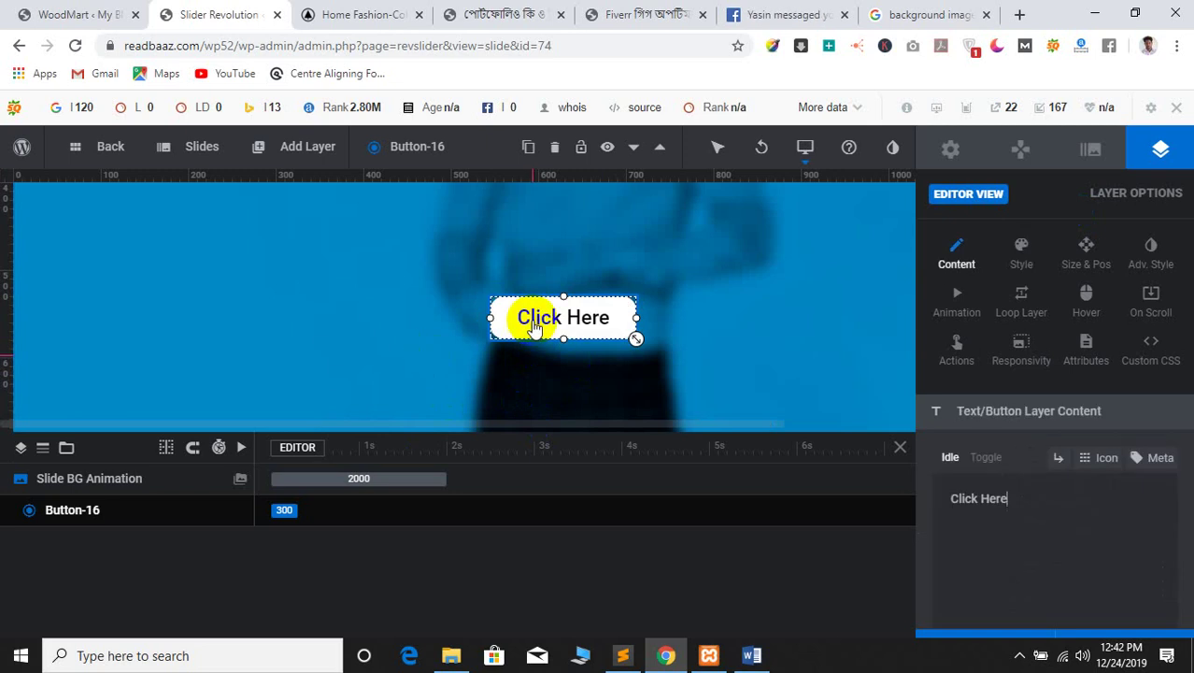
pyautogui.click(538, 328)
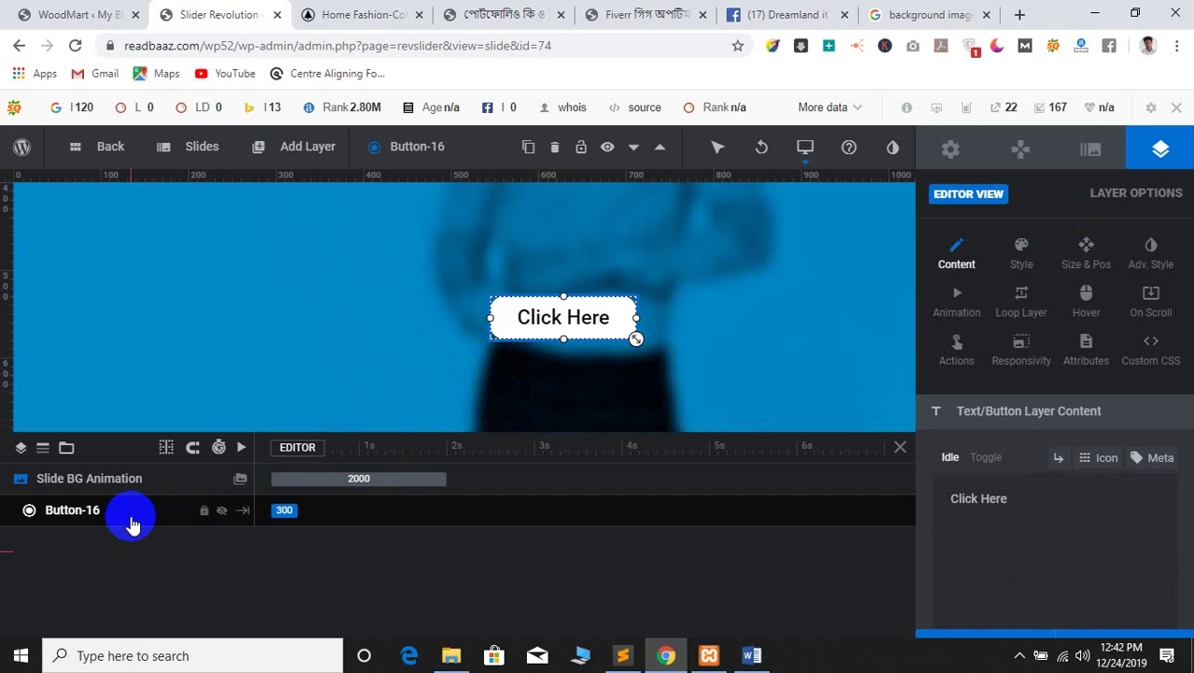
pyautogui.rightClick(72, 517)
# Delete the Click Here button layer and save the Denim Collection slide
pyautogui.click(59, 510)
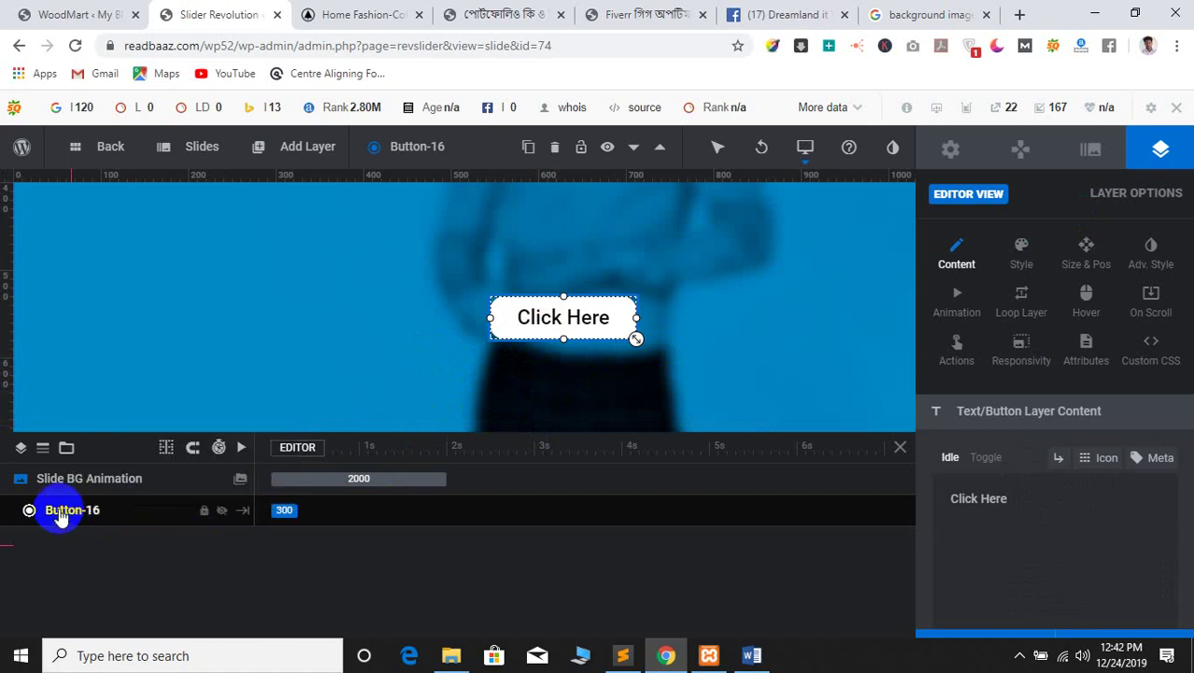
pyautogui.click(555, 149)
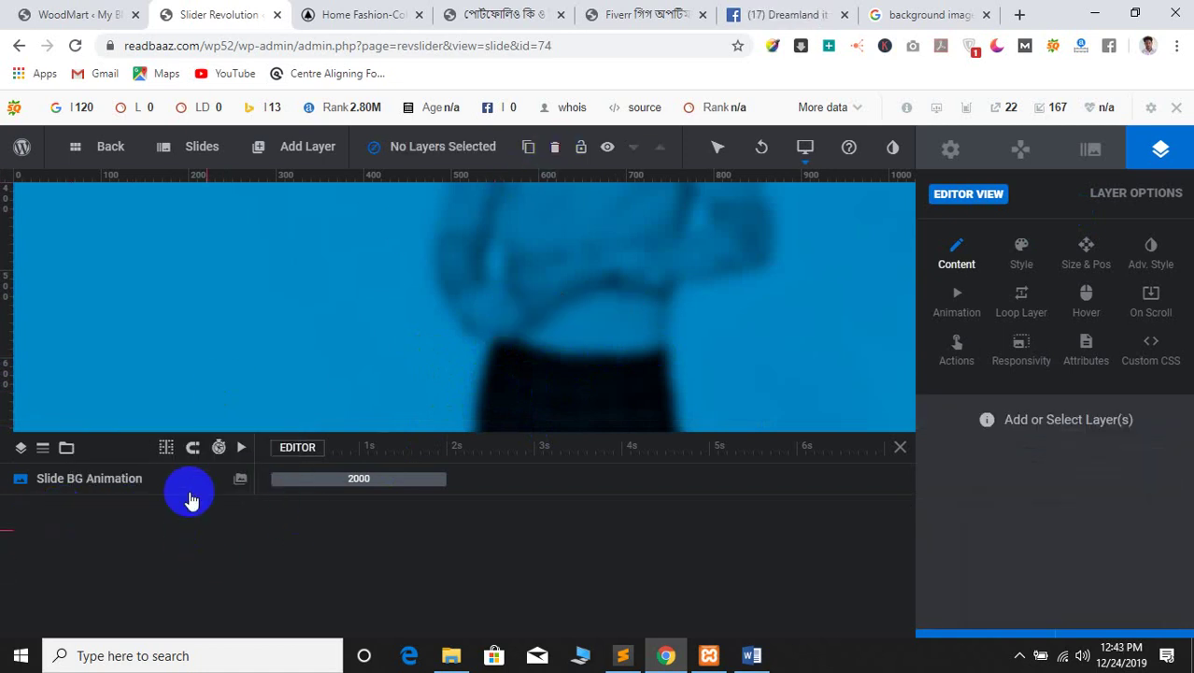
pyautogui.click(239, 482)
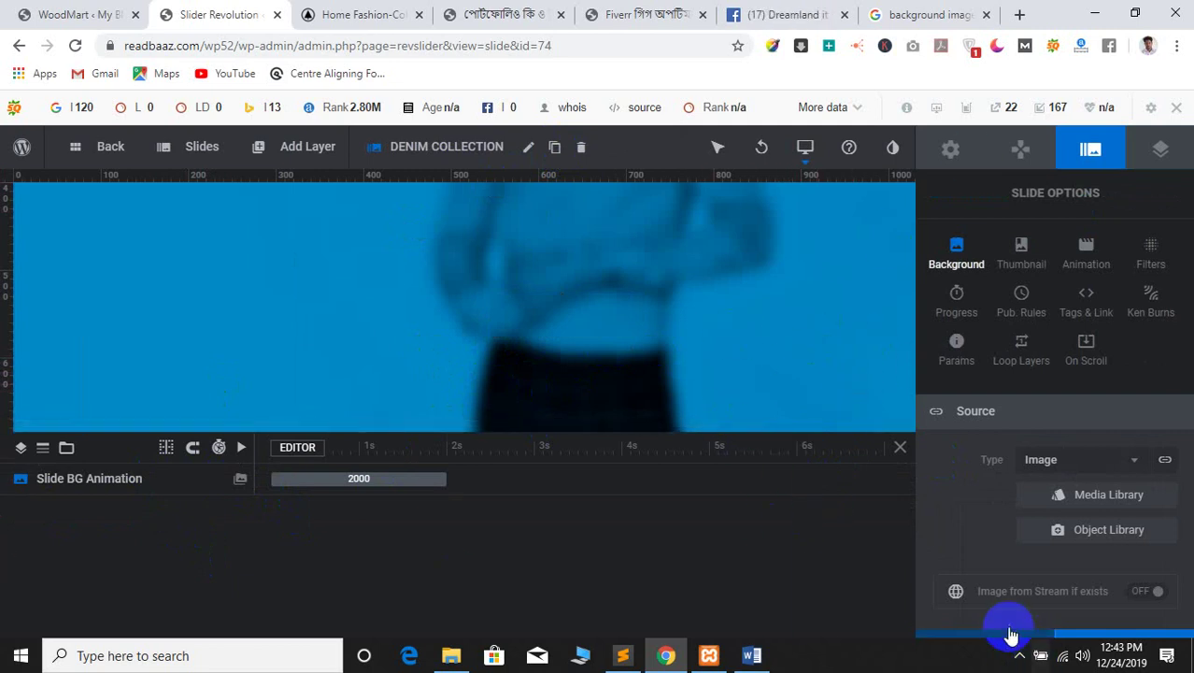
pyautogui.click(972, 641)
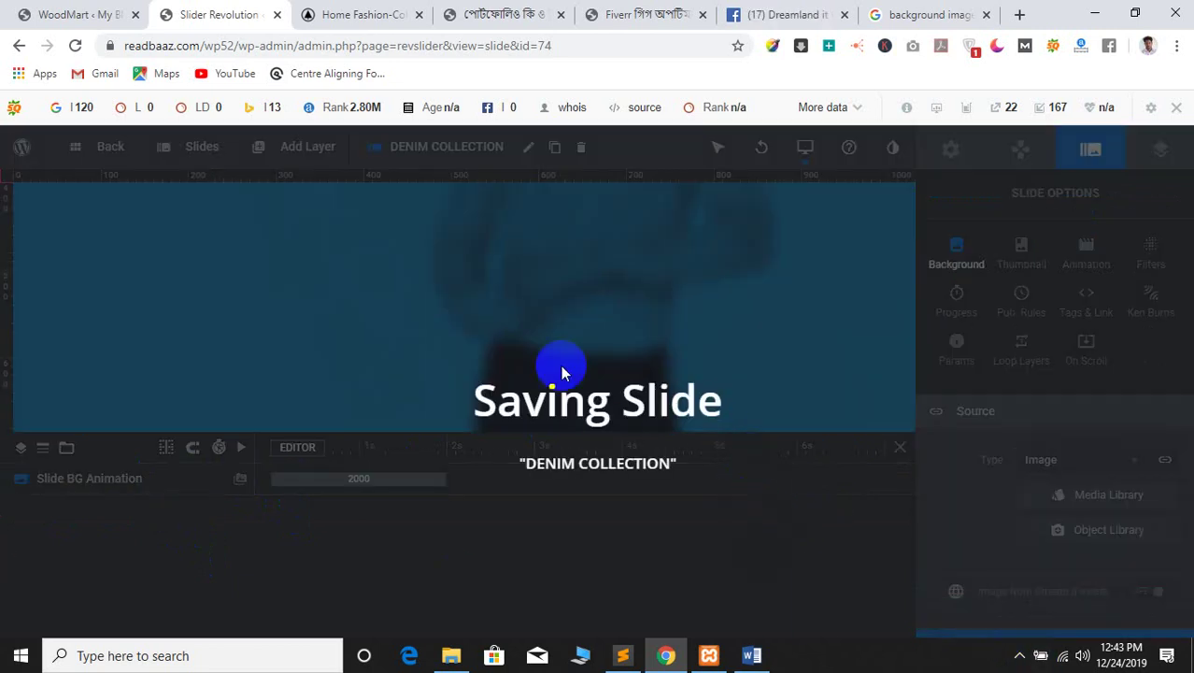
# On the Sale Promotion slide, delete the Text After Title layer and save
pyautogui.moveTo(278, 149)
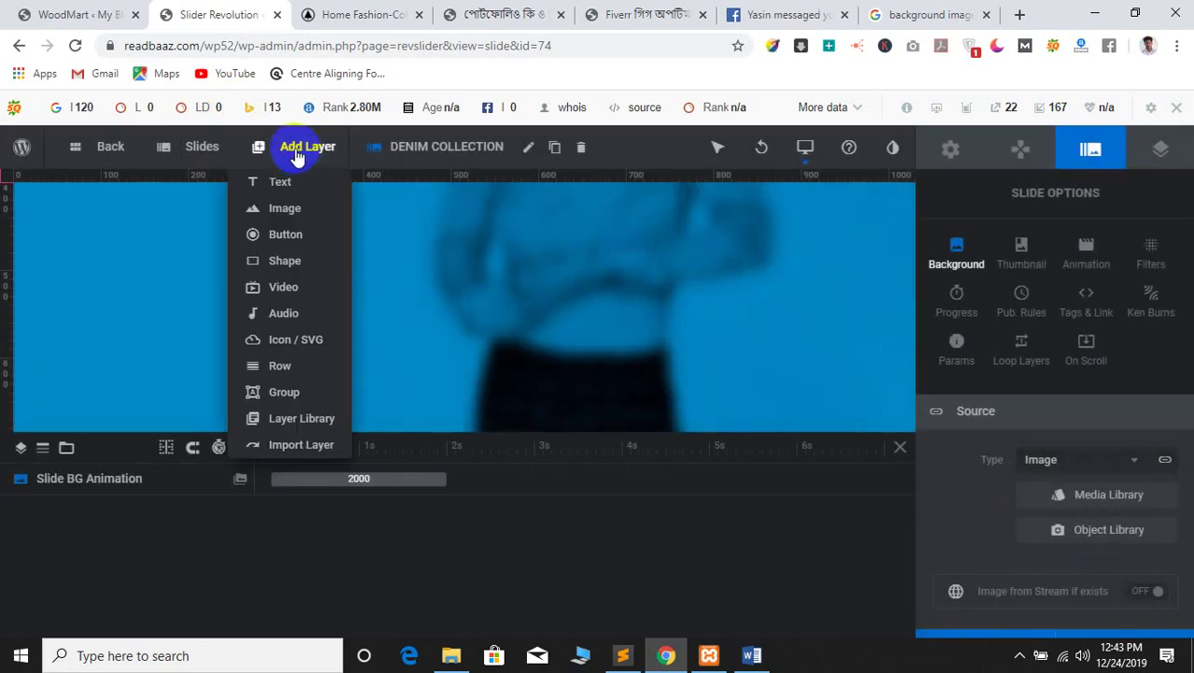
pyautogui.moveTo(207, 149)
pyautogui.click(234, 285)
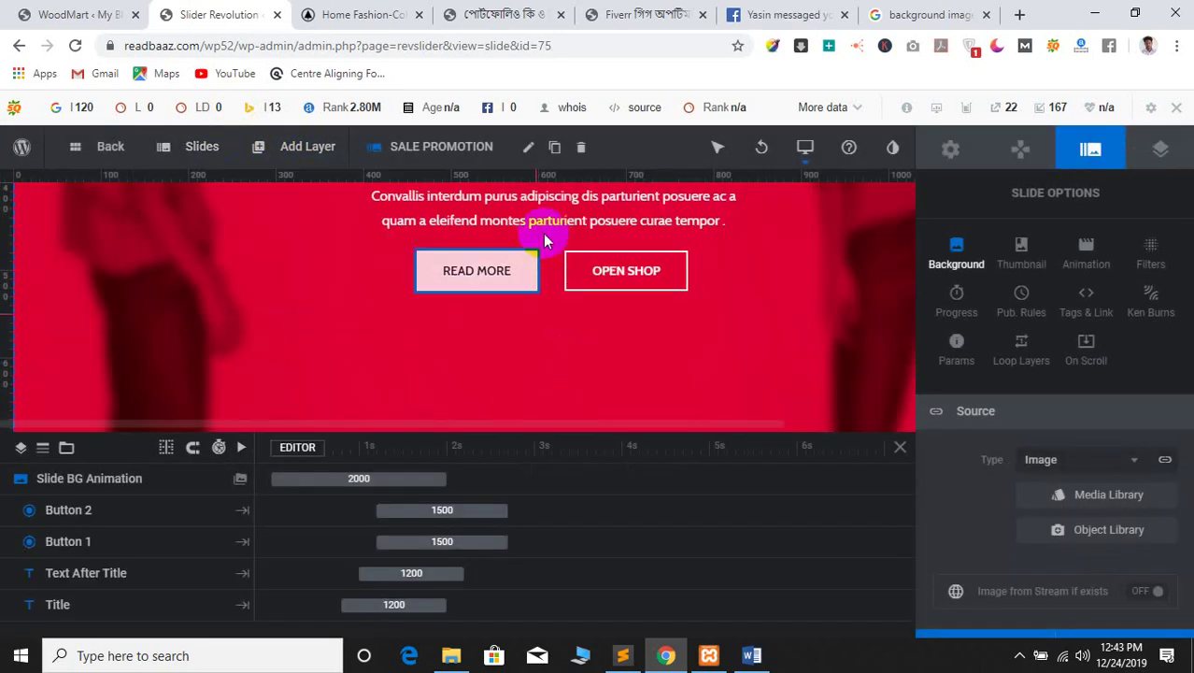
pyautogui.click(536, 220)
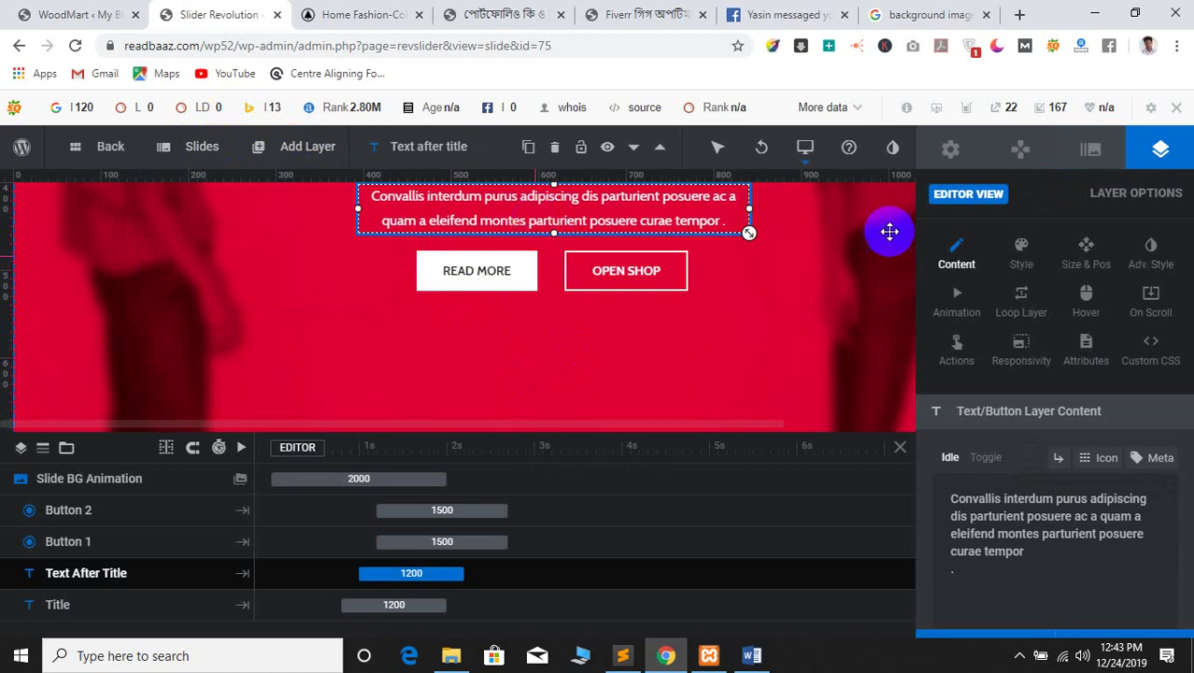
pyautogui.press('Delete')
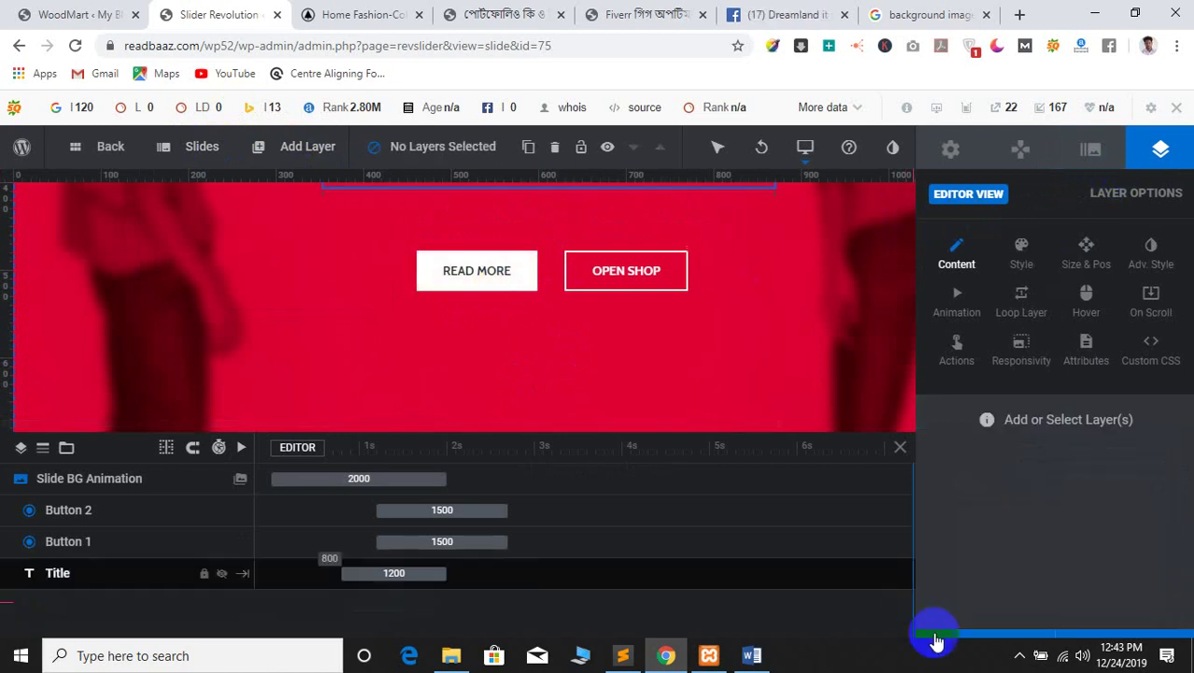
pyautogui.click(960, 643)
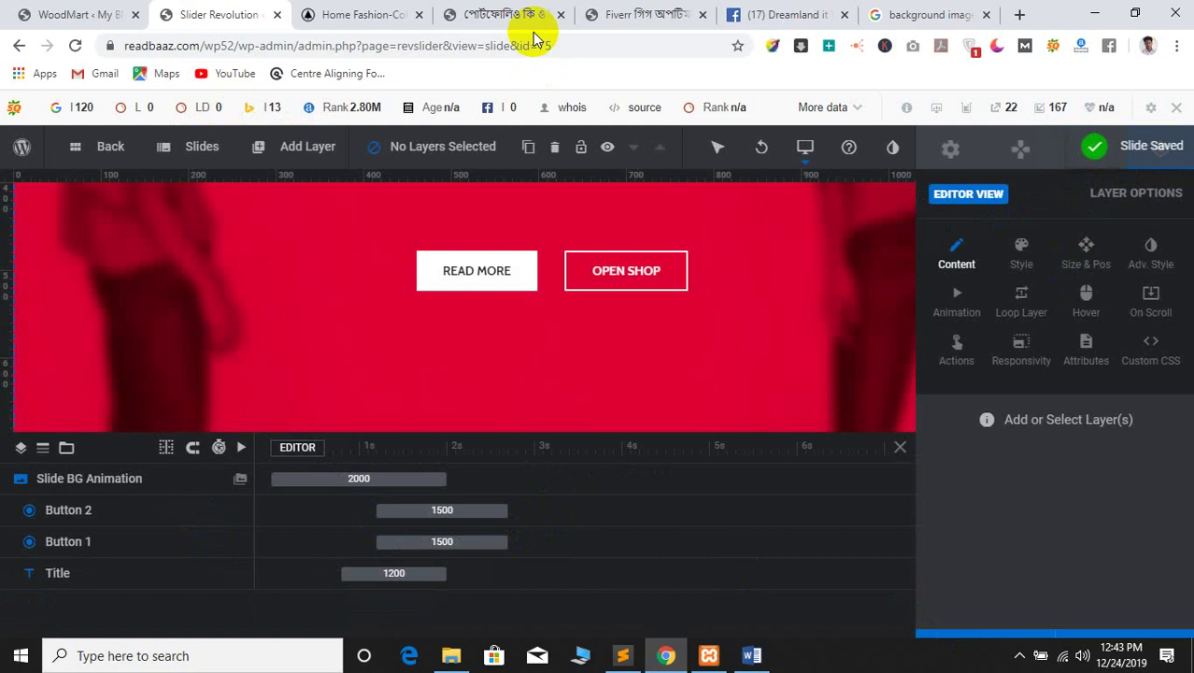
# Glance at the Home Fashion store page, then switch to the WoodMart admin tab
pyautogui.click(363, 15)
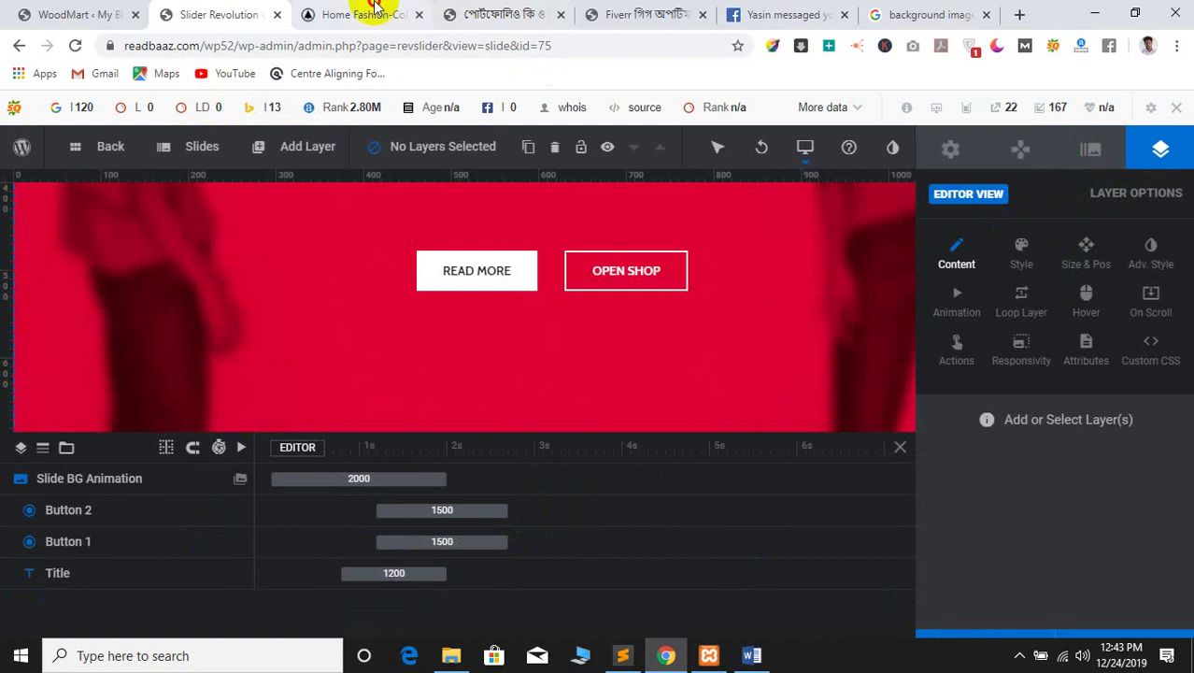
pyautogui.click(198, 9)
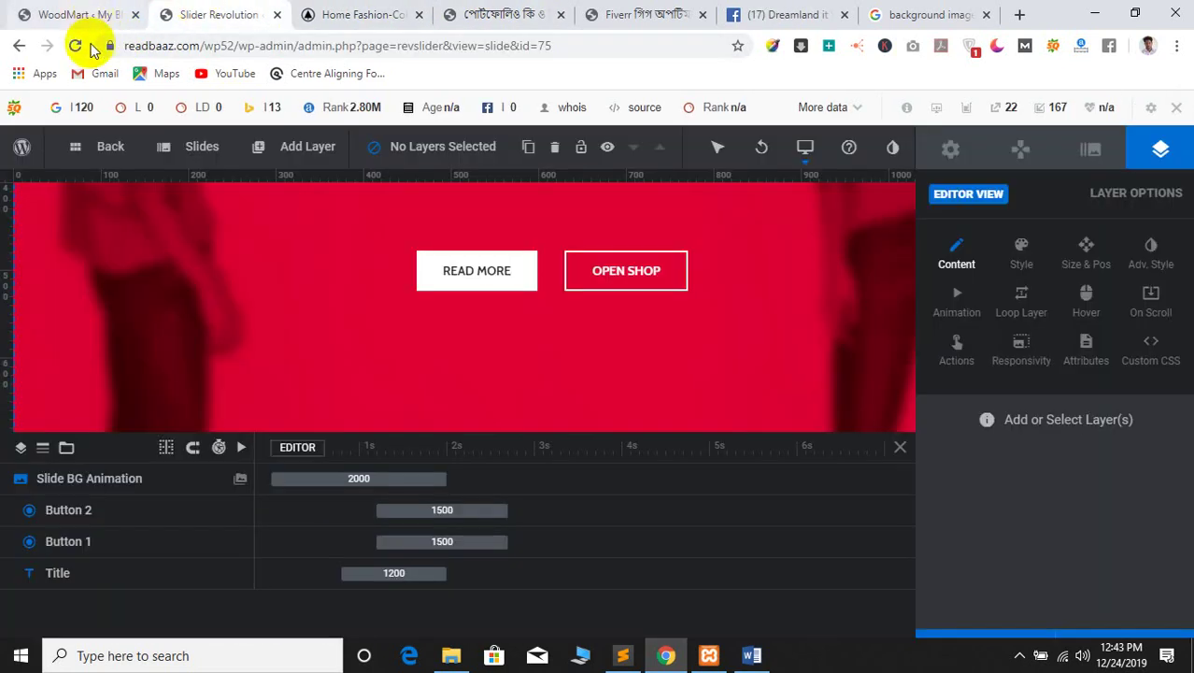
pyautogui.click(28, 13)
# Open the live site in a new tab via My Blog > Visit Site
pyautogui.click(210, 11)
pyautogui.click(93, 11)
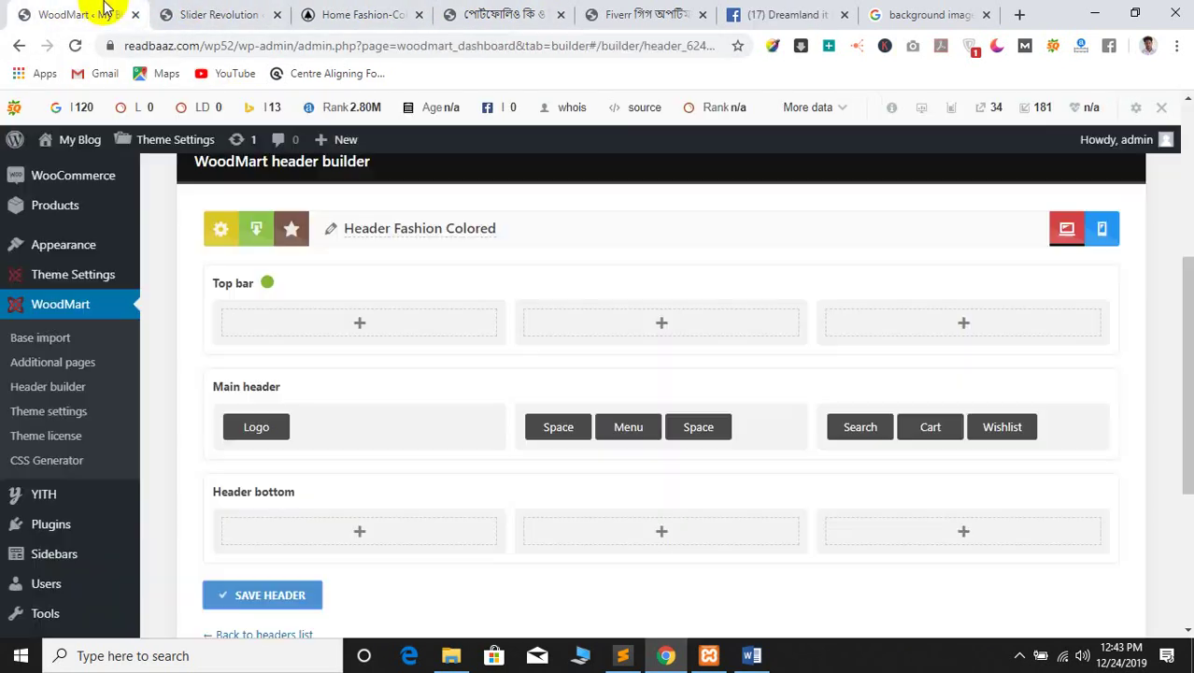
pyautogui.moveTo(56, 140)
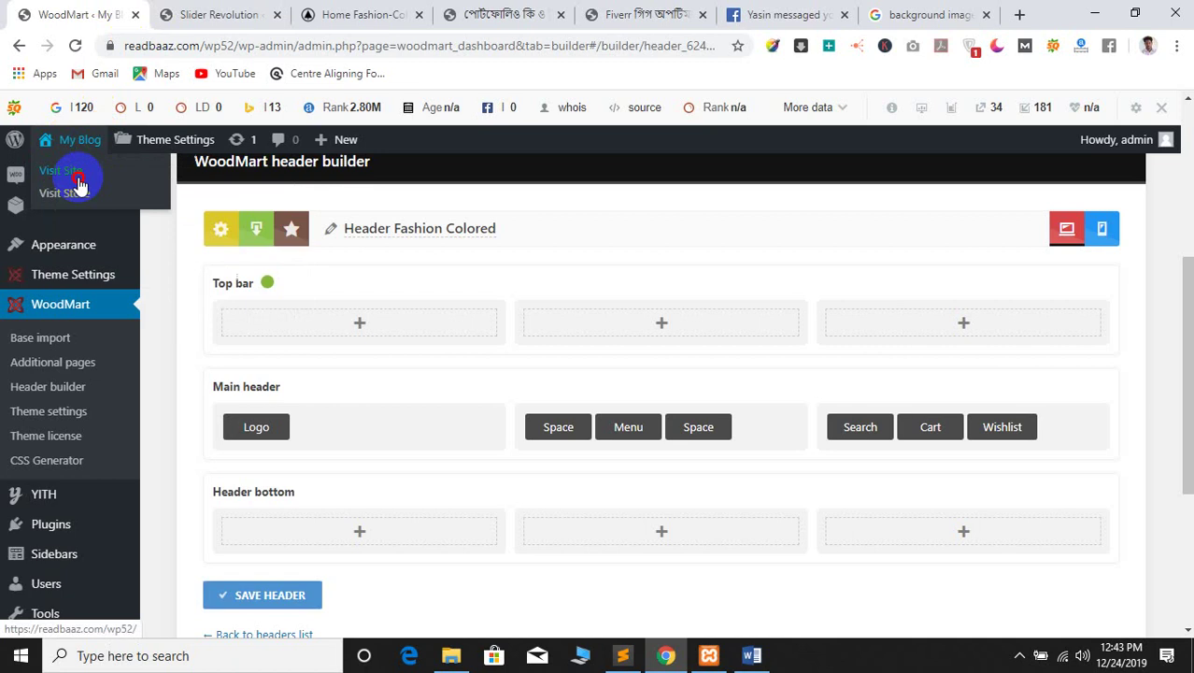
pyautogui.click(56, 172)
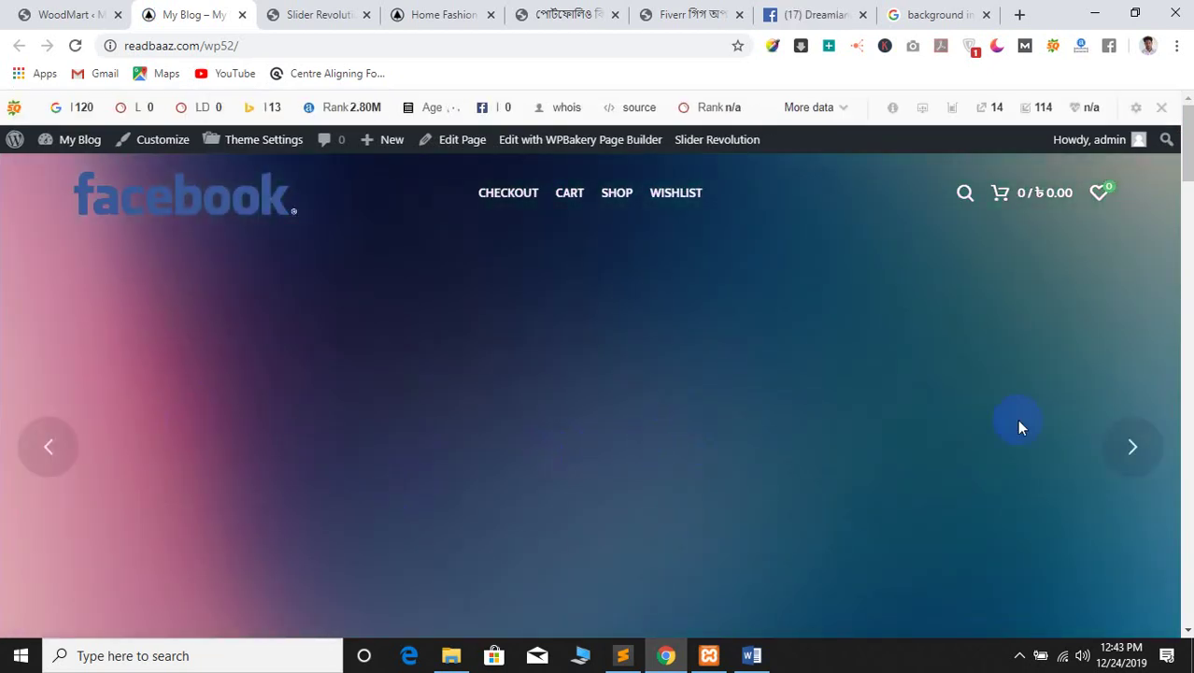
# Step through the homepage slider's slides, then open the page in WPBakery's front-end editor
pyautogui.scroll(-3, 1019, 427)
pyautogui.scroll(3, 1081, 431)
pyautogui.click(1143, 446)
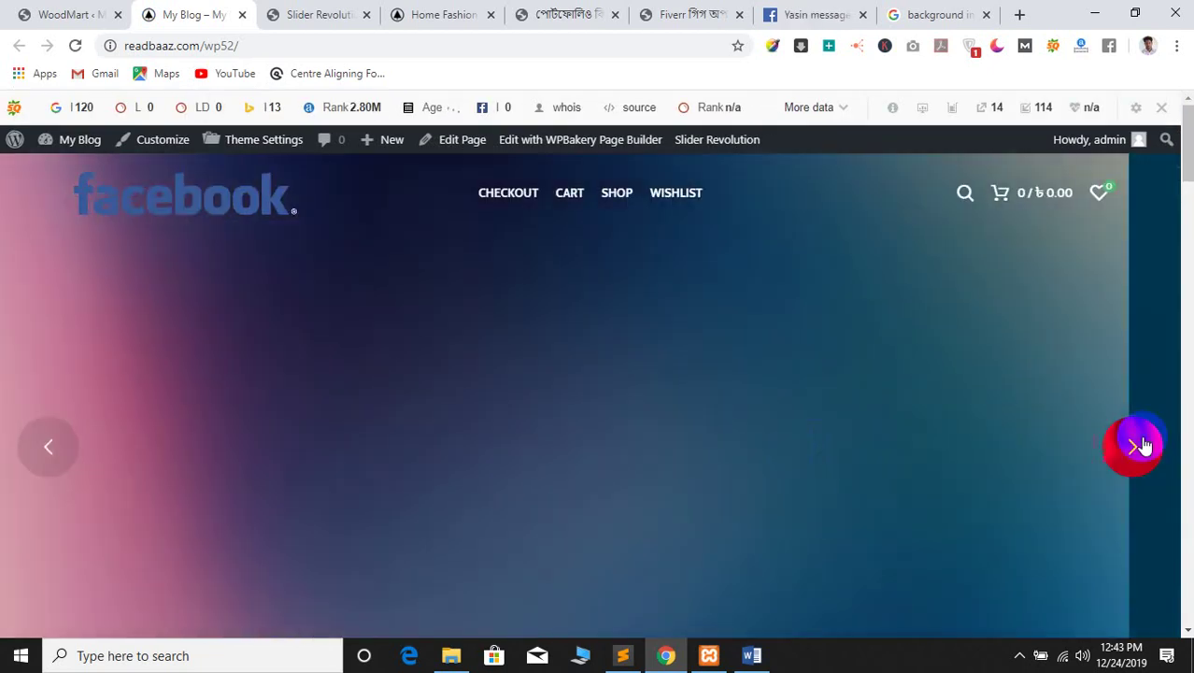
pyautogui.scroll(-3, 610, 424)
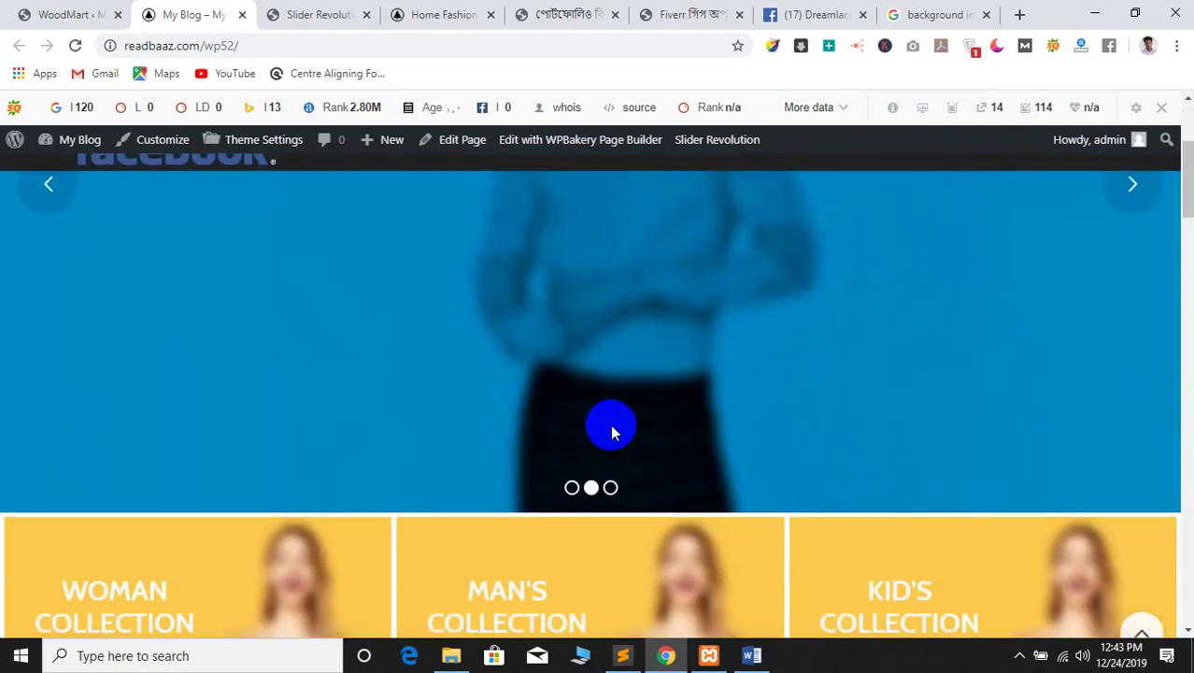
pyautogui.scroll(3, 610, 424)
pyautogui.click(1141, 446)
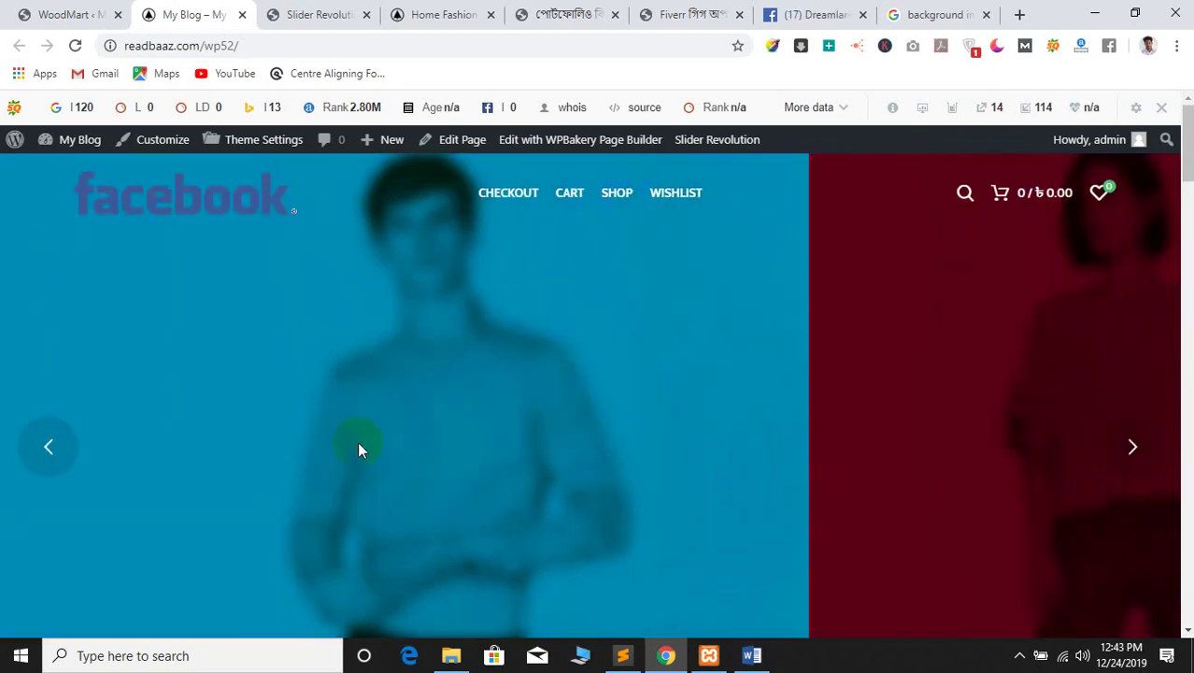
pyautogui.scroll(-2, 567, 400)
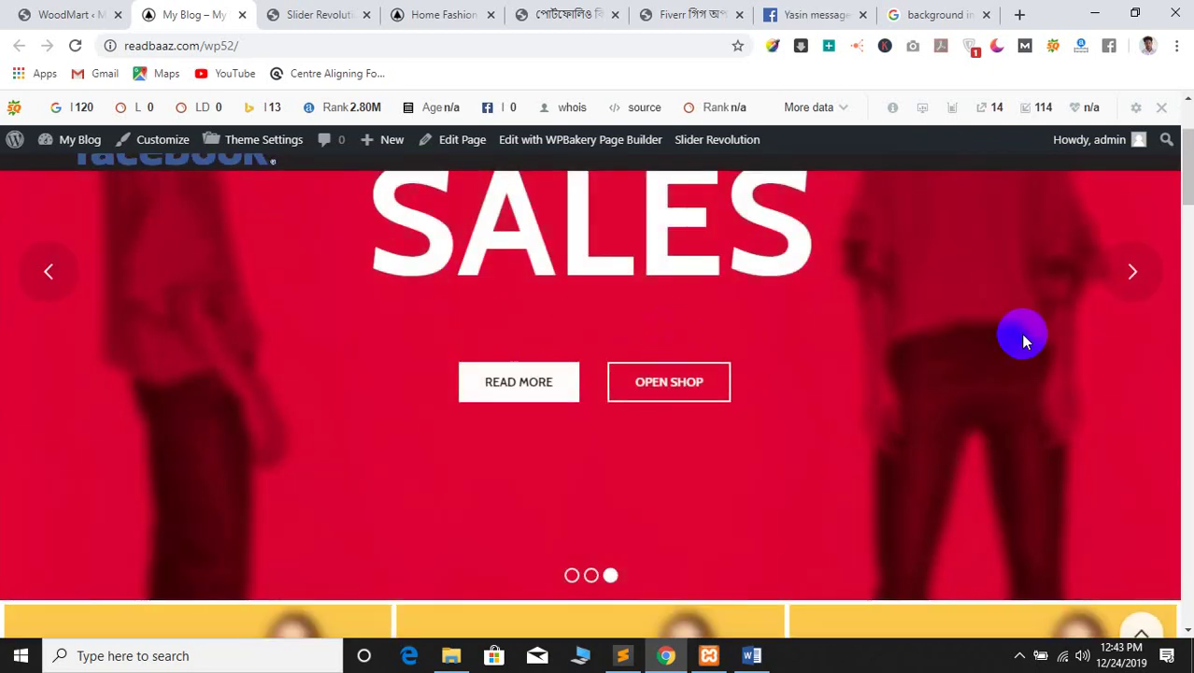
pyautogui.scroll(-5, 525, 407)
pyautogui.scroll(2, 426, 415)
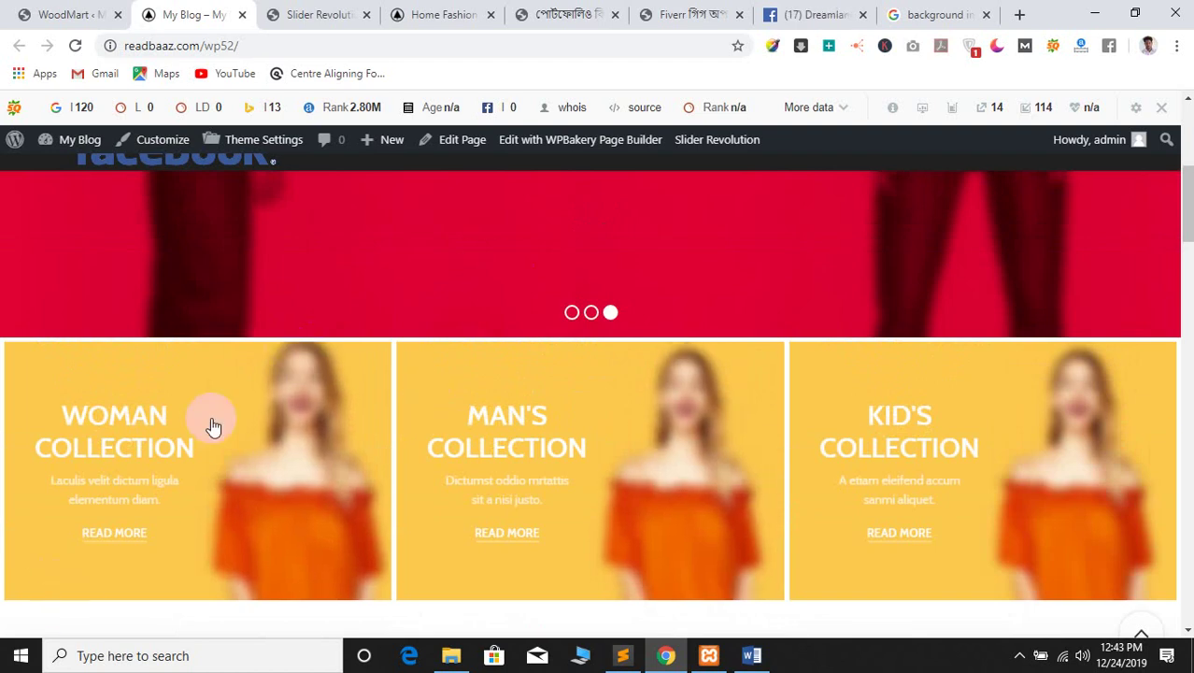
pyautogui.scroll(-2, 560, 457)
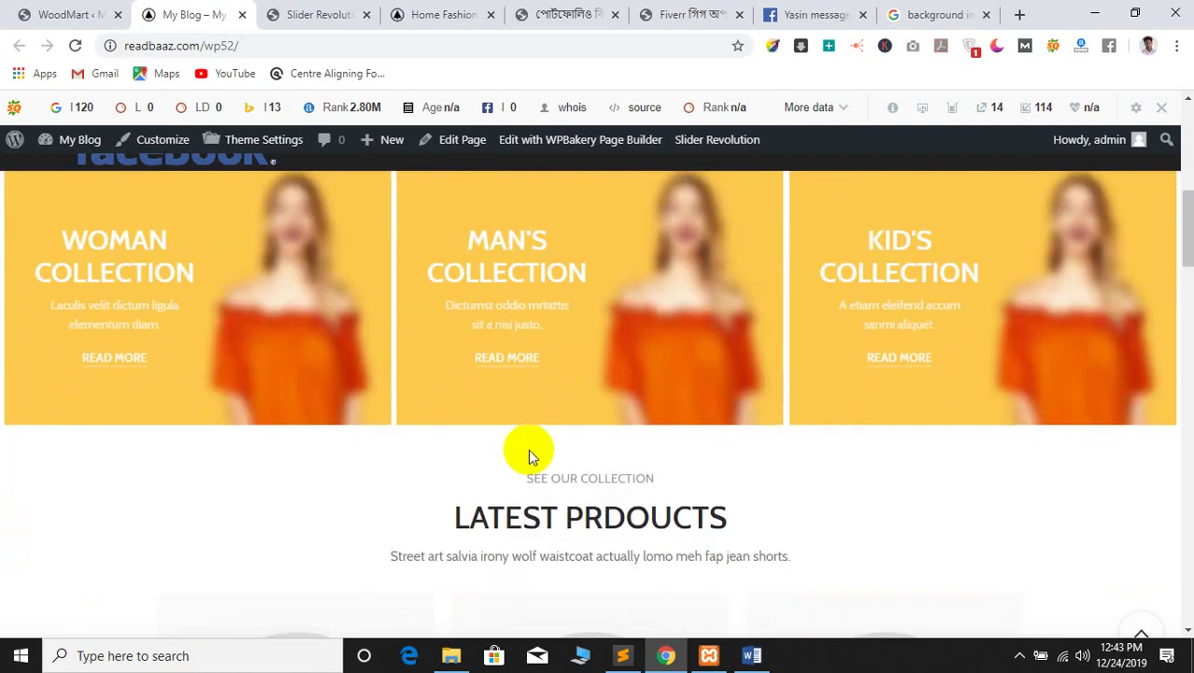
pyautogui.click(559, 143)
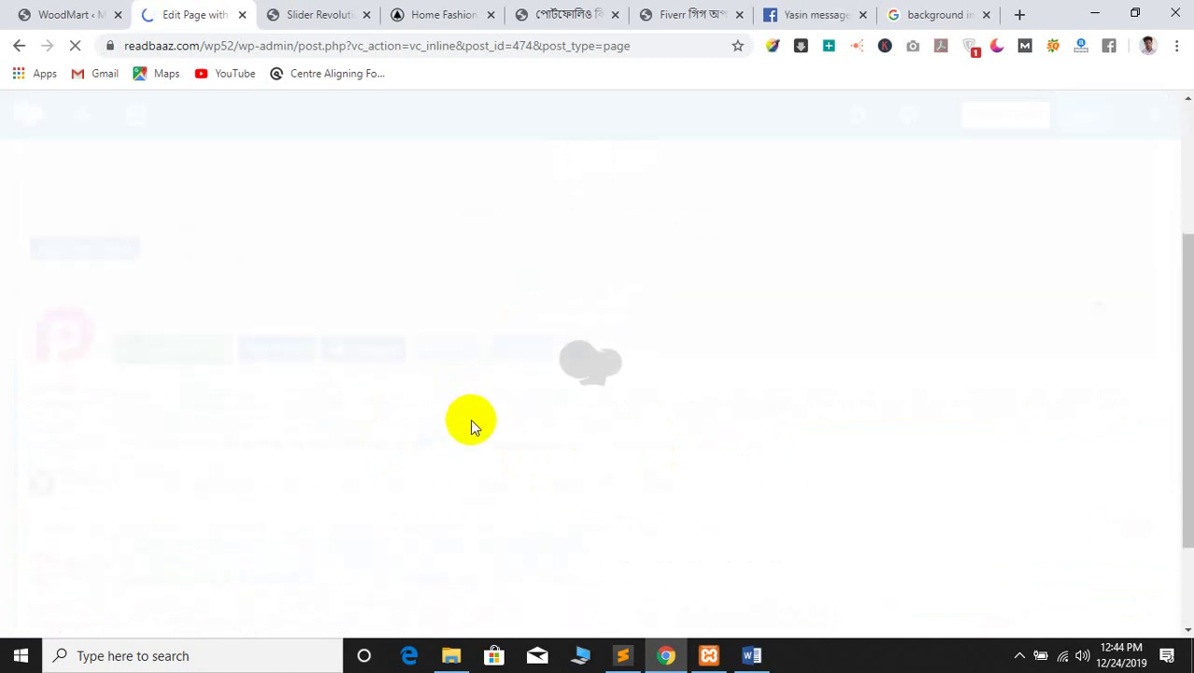
# Close the Fiverr article tab and return to the Edit Page tab
pyautogui.click(665, 11)
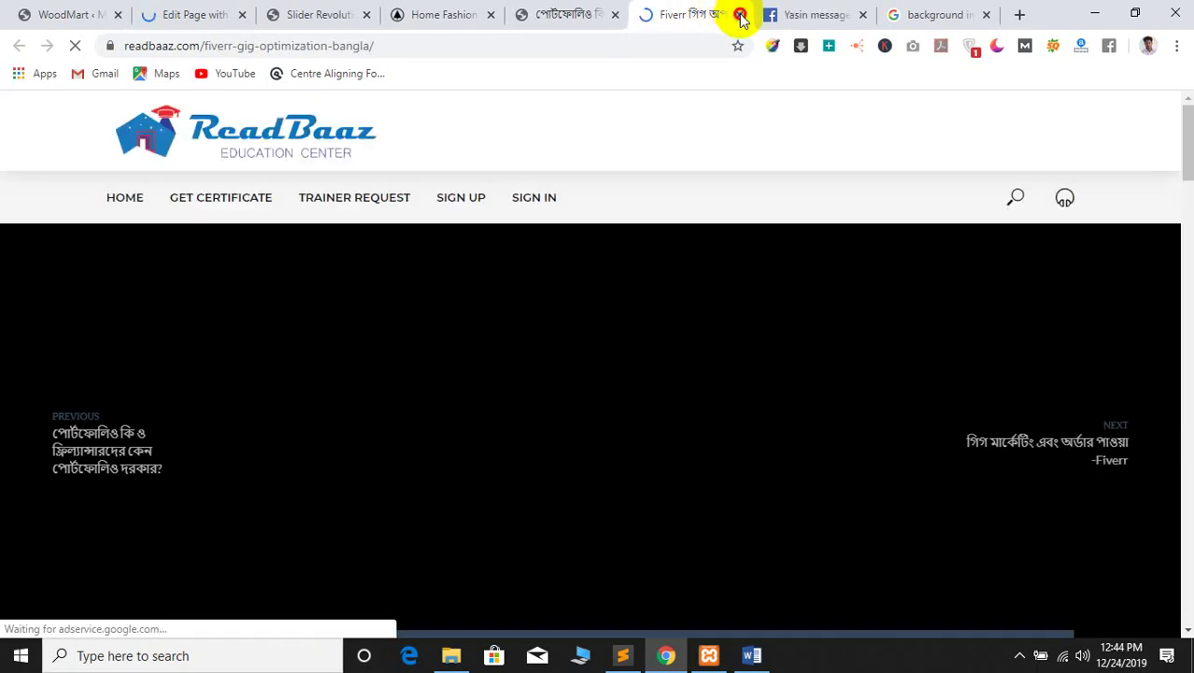
pyautogui.click(738, 14)
pyautogui.click(539, 11)
pyautogui.click(213, 13)
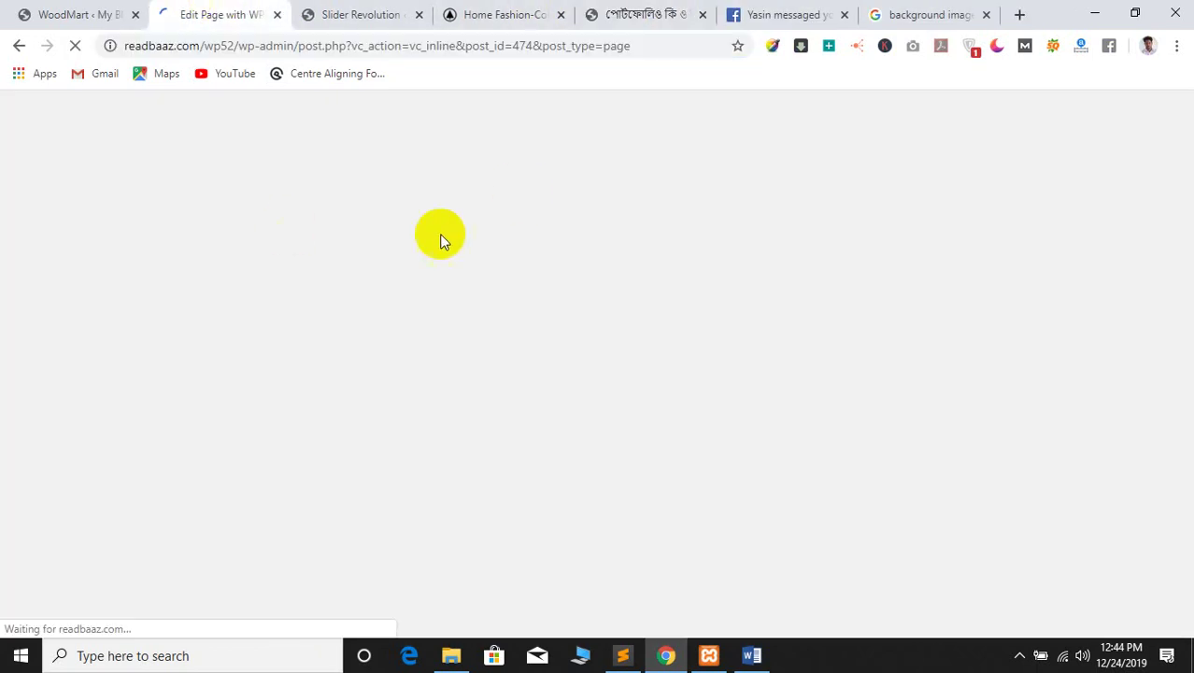
# Scroll down to the Woman Collection promo banner and open its pencil edit settings
pyautogui.scroll(-4, 372, 418)
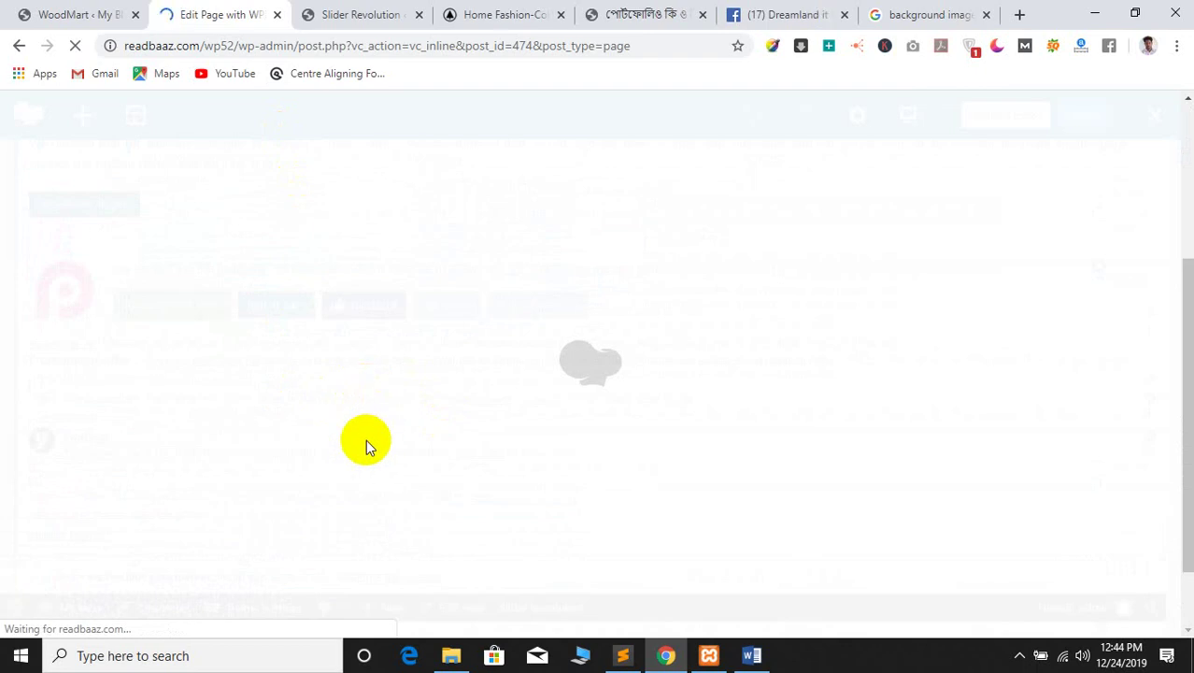
pyautogui.scroll(-1, 359, 377)
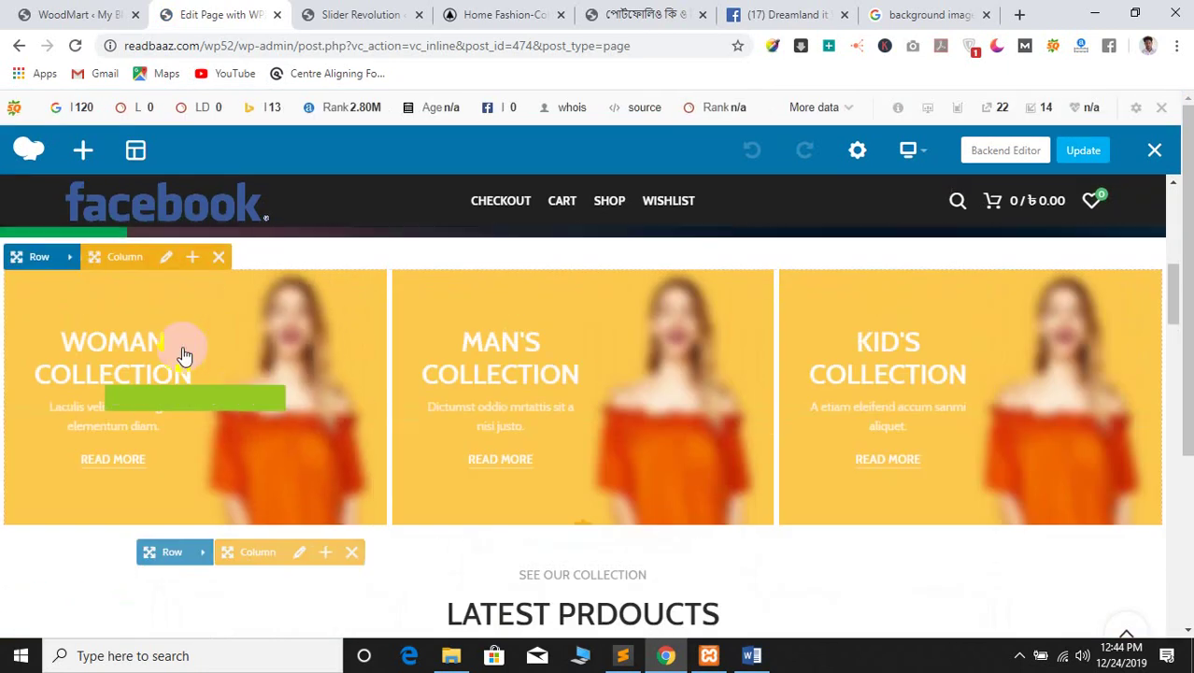
pyautogui.click(217, 402)
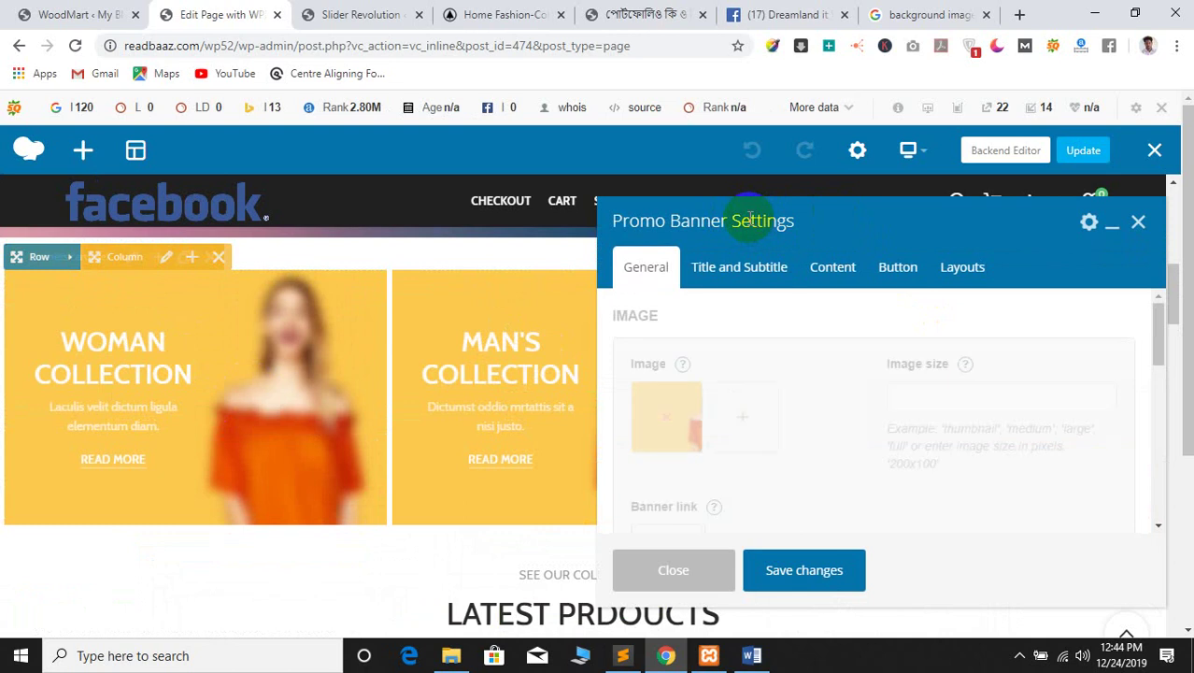
# Replace the banner's image with the newly uploaded blur-background-6z.jpg
pyautogui.click(662, 420)
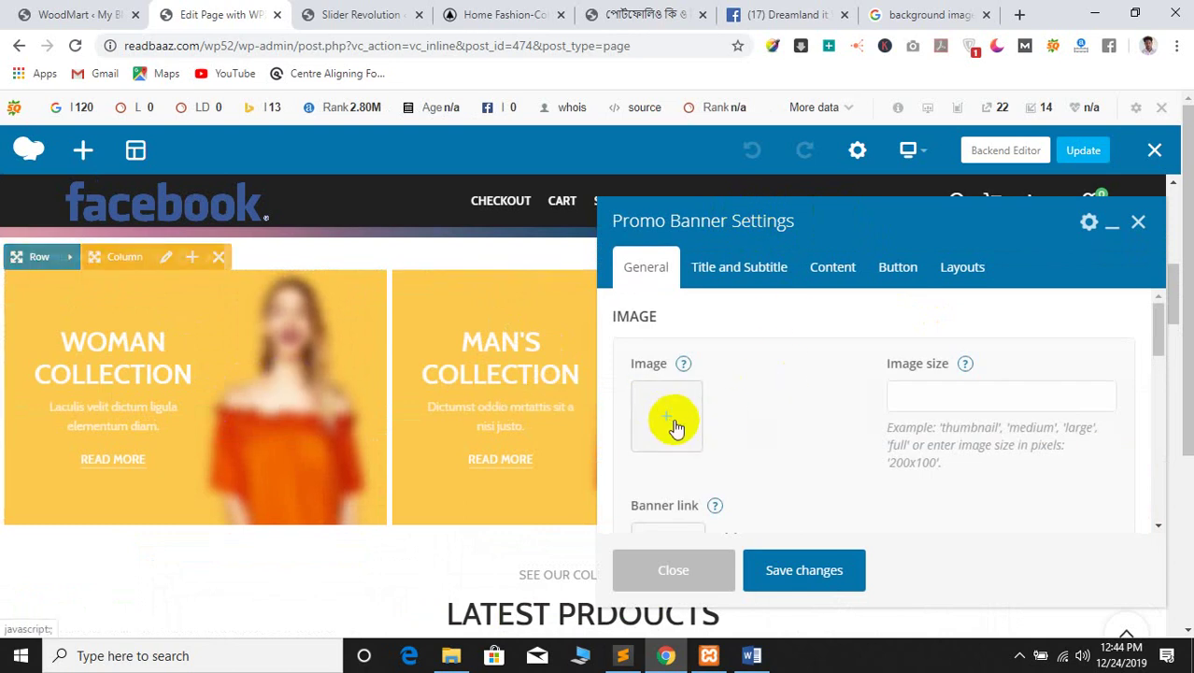
pyautogui.click(661, 417)
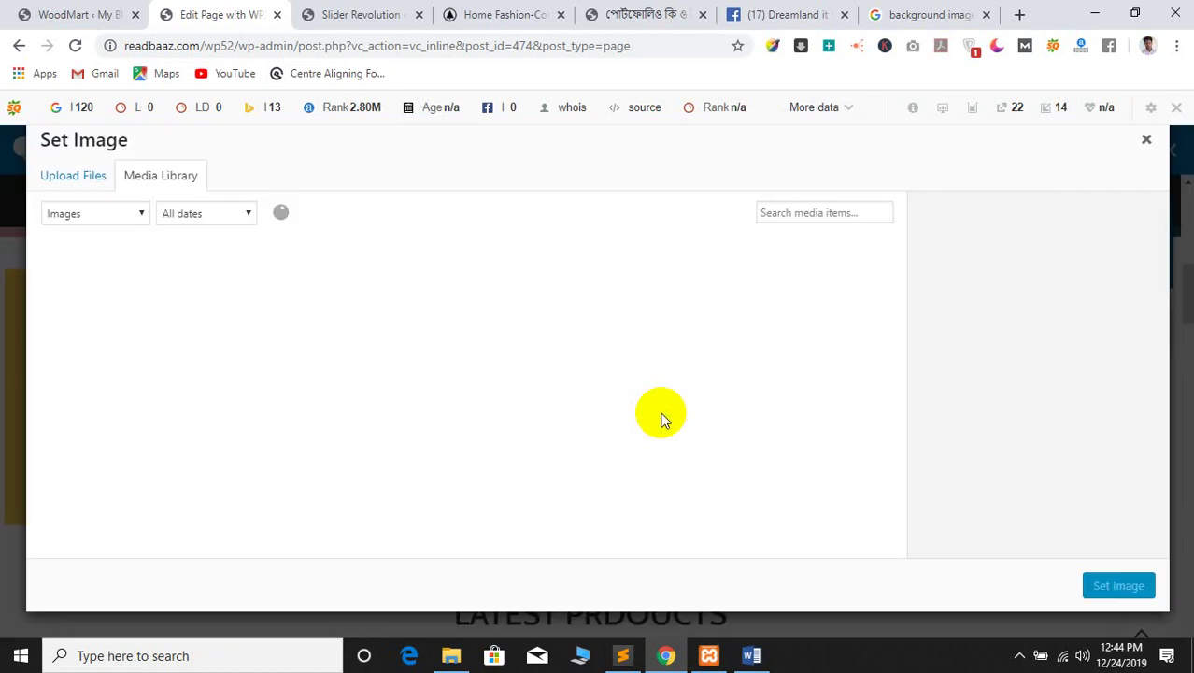
pyautogui.click(87, 183)
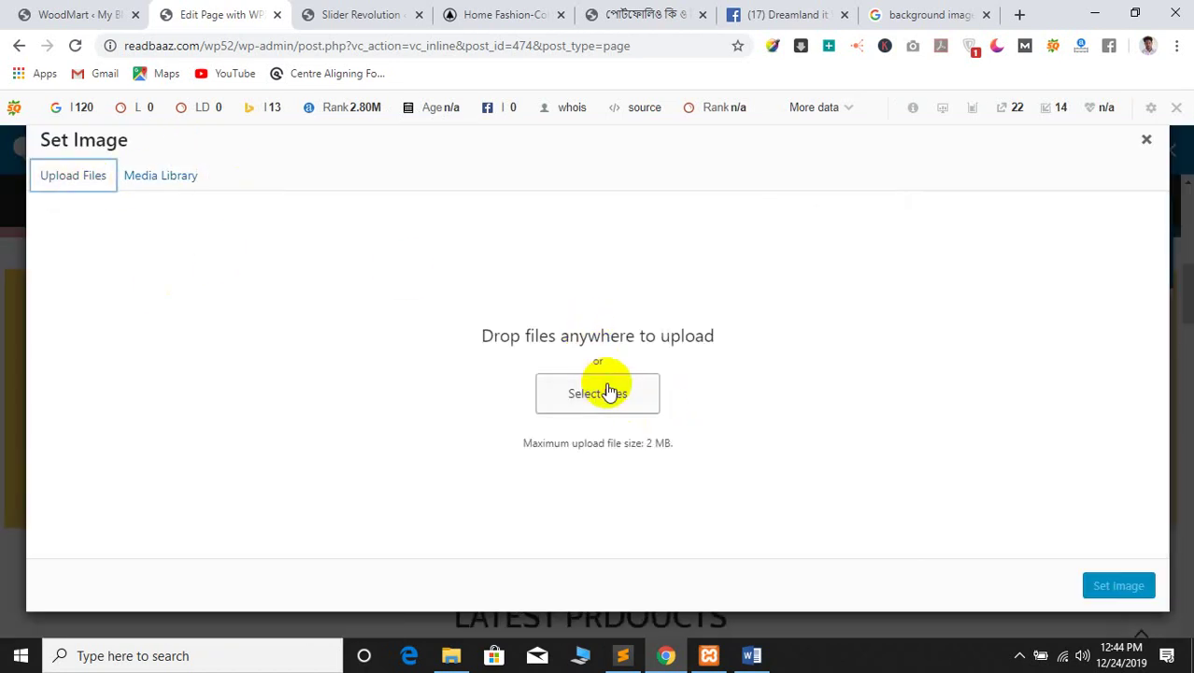
pyautogui.click(602, 388)
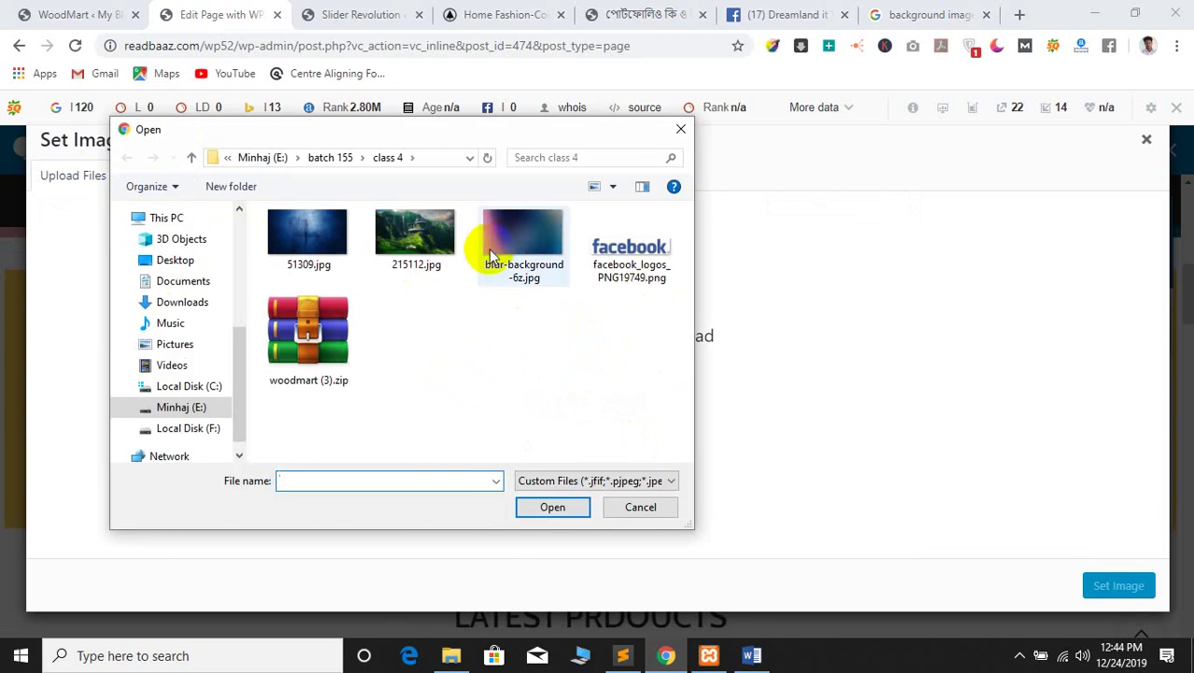
pyautogui.click(520, 245)
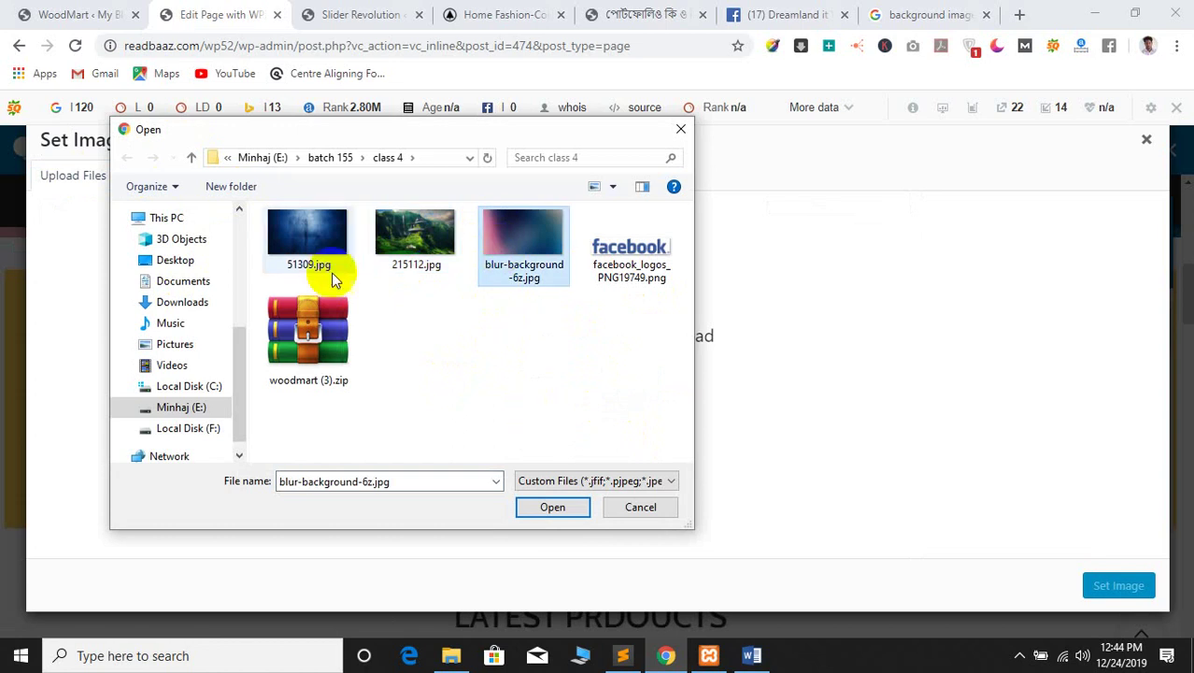
pyautogui.click(549, 506)
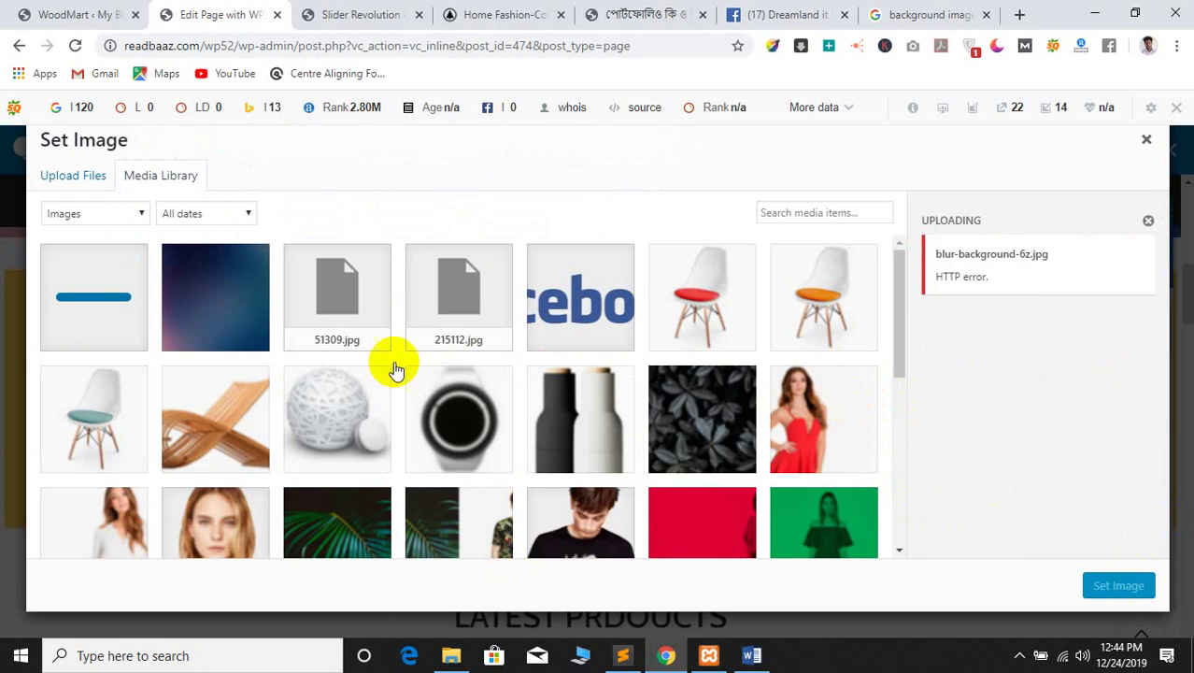
pyautogui.click(213, 323)
pyautogui.click(1107, 583)
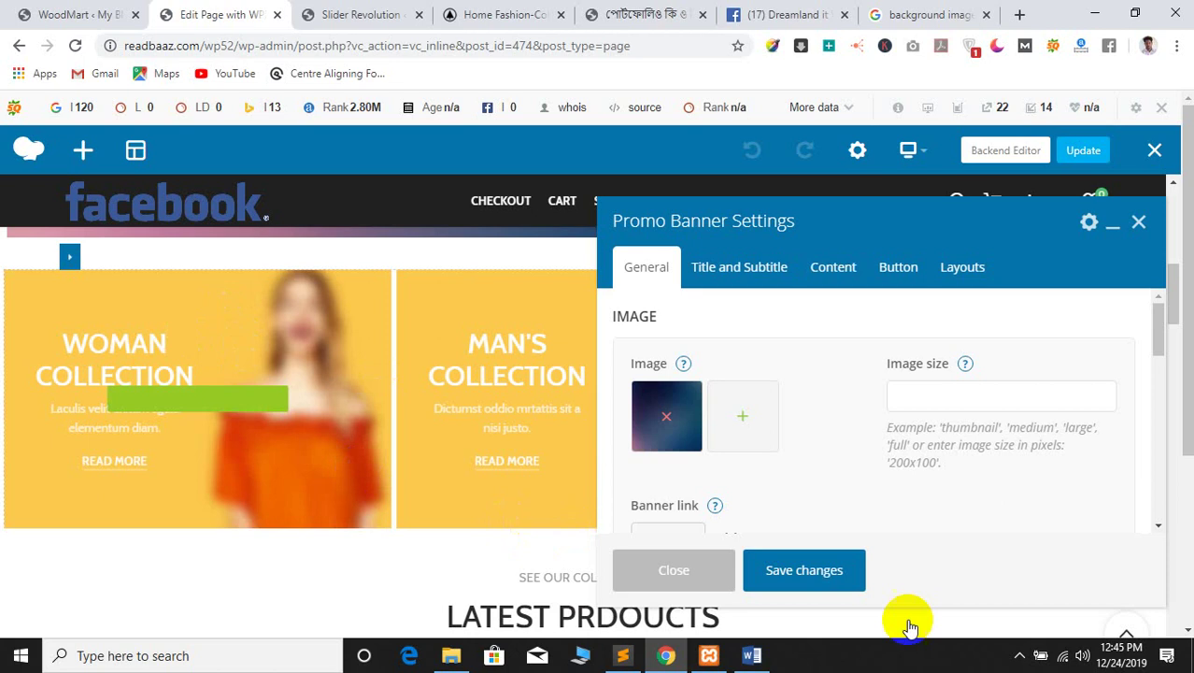
# Save the banner's changes and close the Promo Banner Settings panel
pyautogui.click(807, 553)
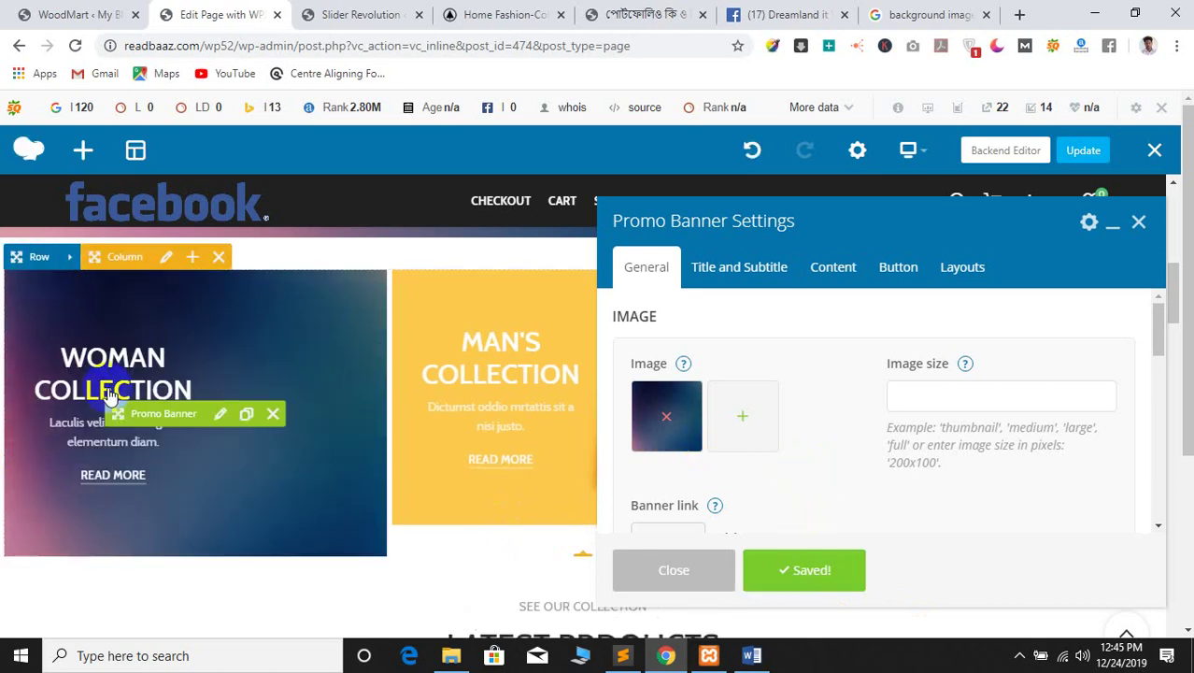
pyautogui.scroll(-5, 835, 454)
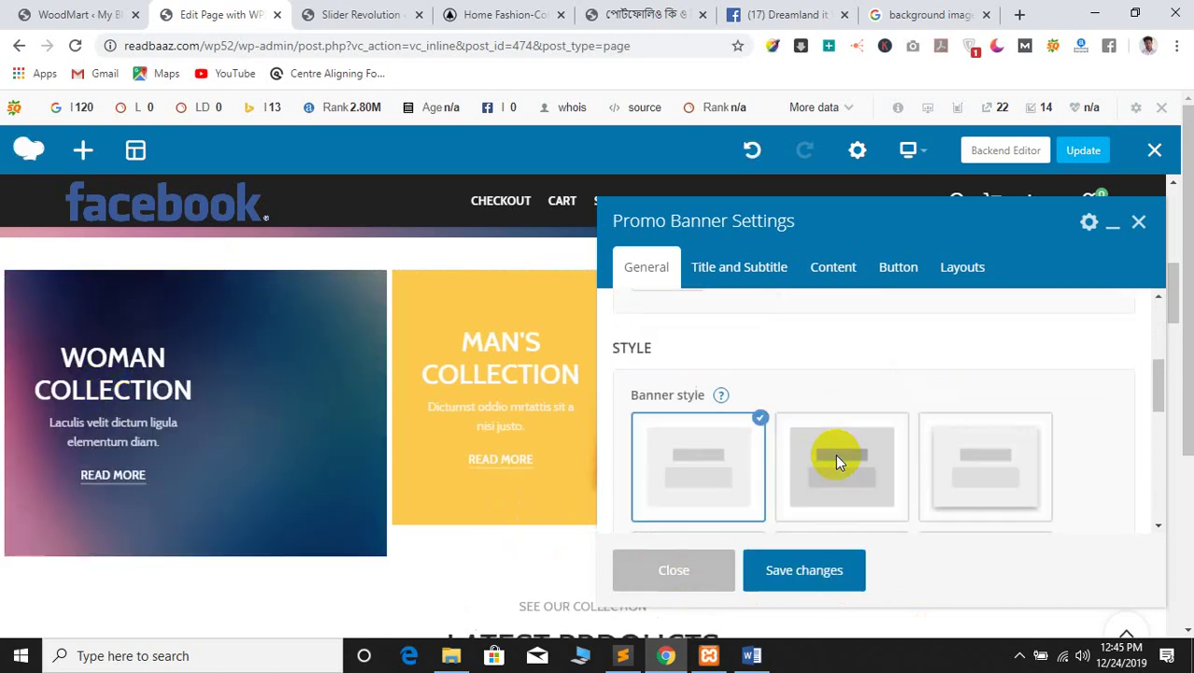
pyautogui.scroll(-2, 738, 479)
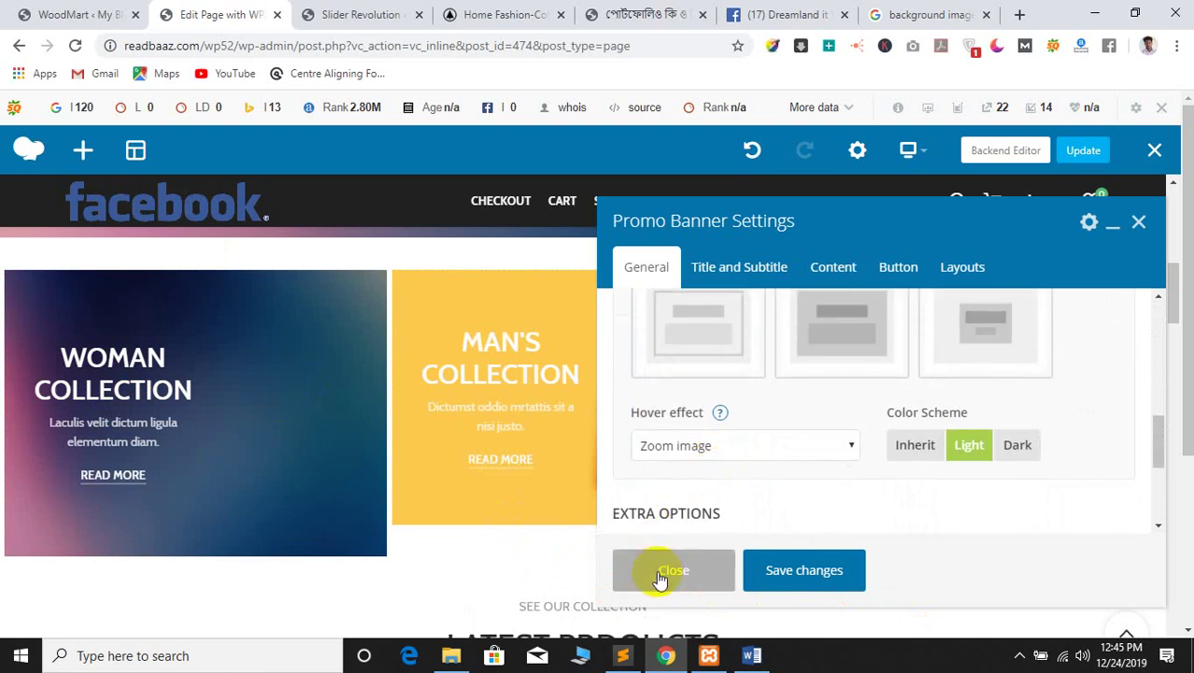
pyautogui.scroll(-3, 688, 494)
pyautogui.scroll(-3, 738, 385)
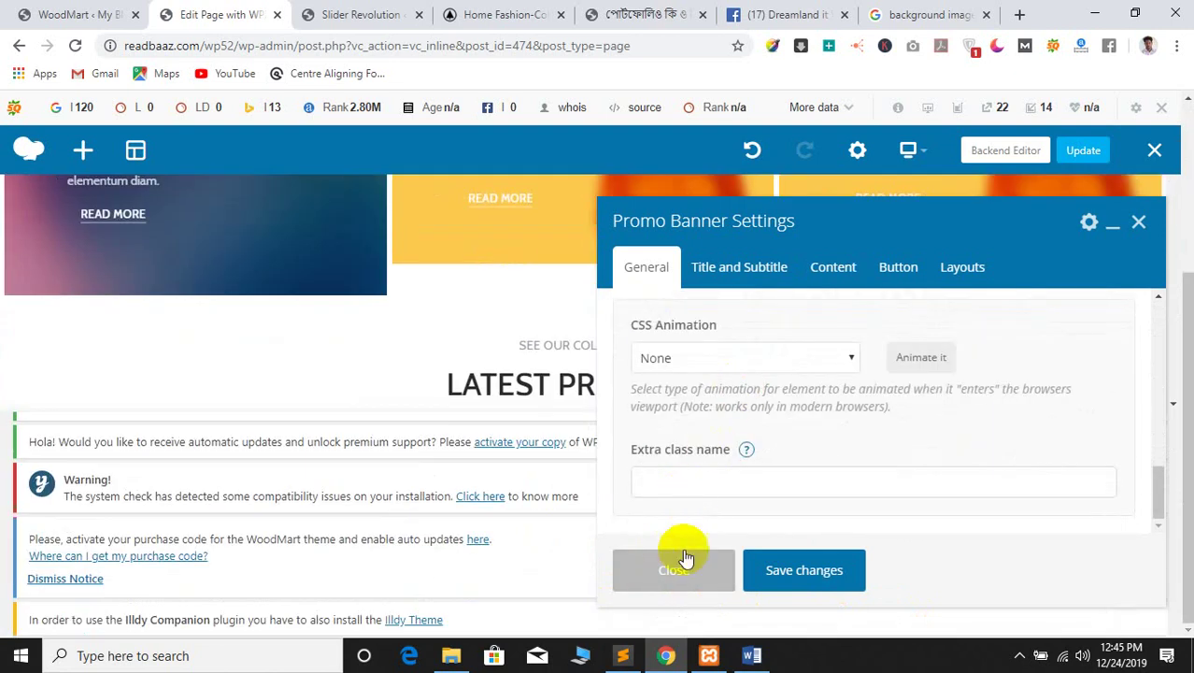
pyautogui.click(618, 559)
pyautogui.click(957, 11)
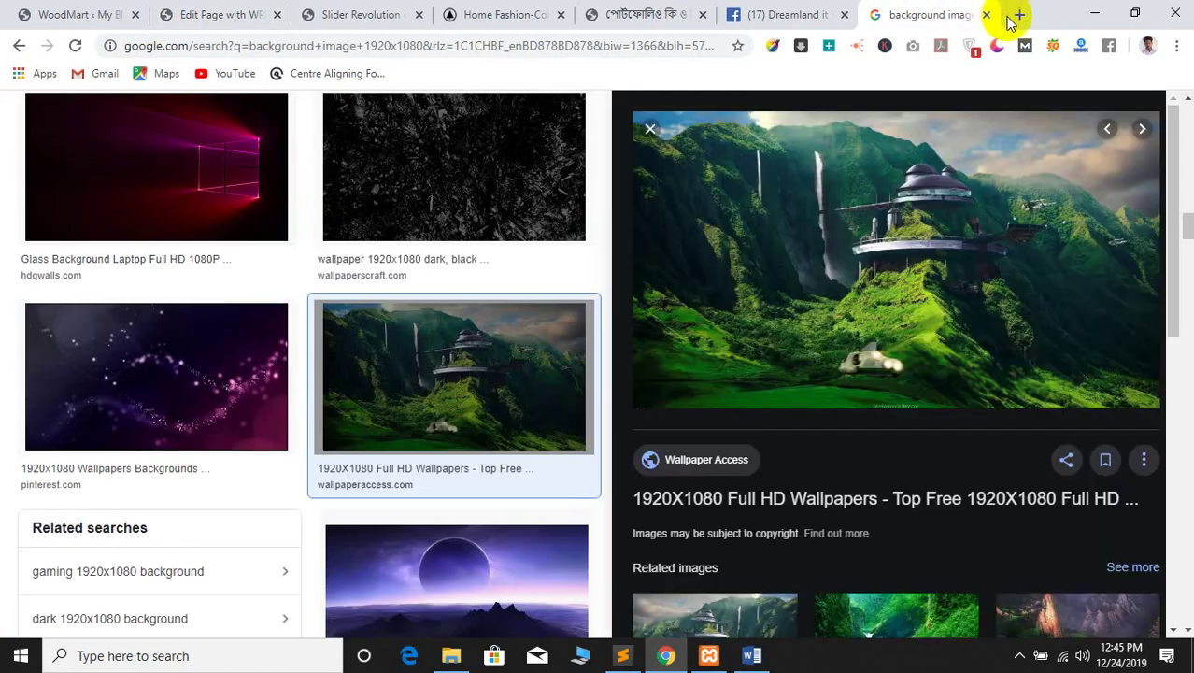
# Search the web for 'image resizer' in a new tab
pyautogui.click(1019, 14)
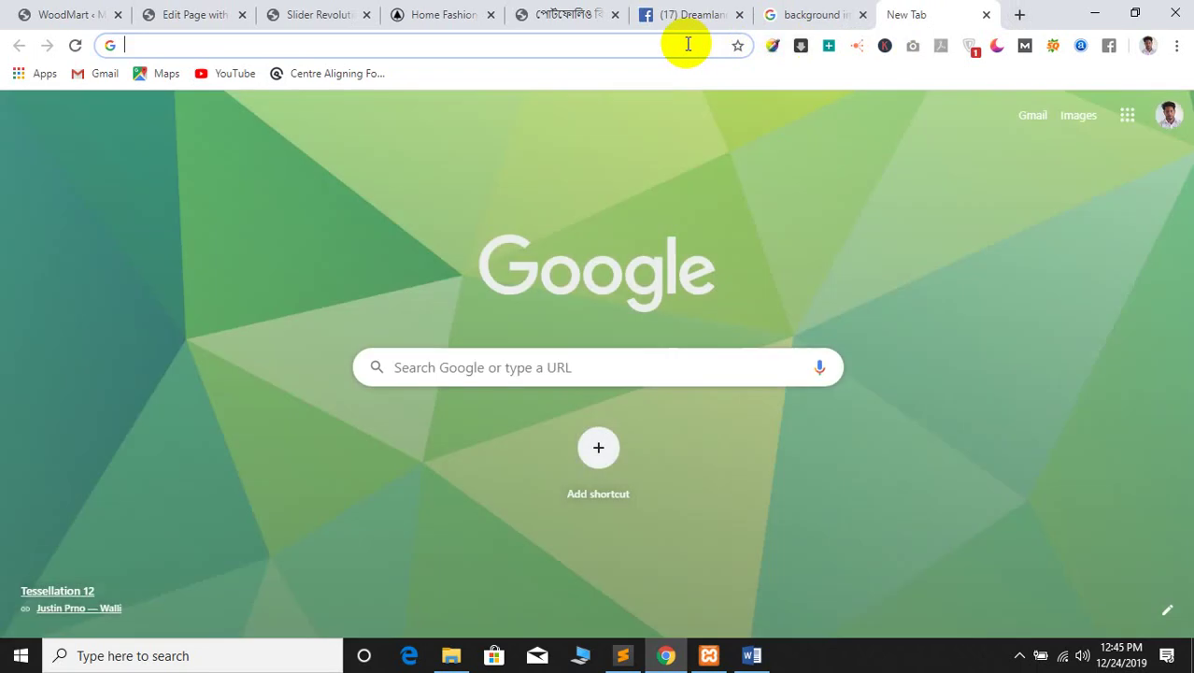
pyautogui.write('w')
pyautogui.press('BackSpace')
pyautogui.press('BackSpace')
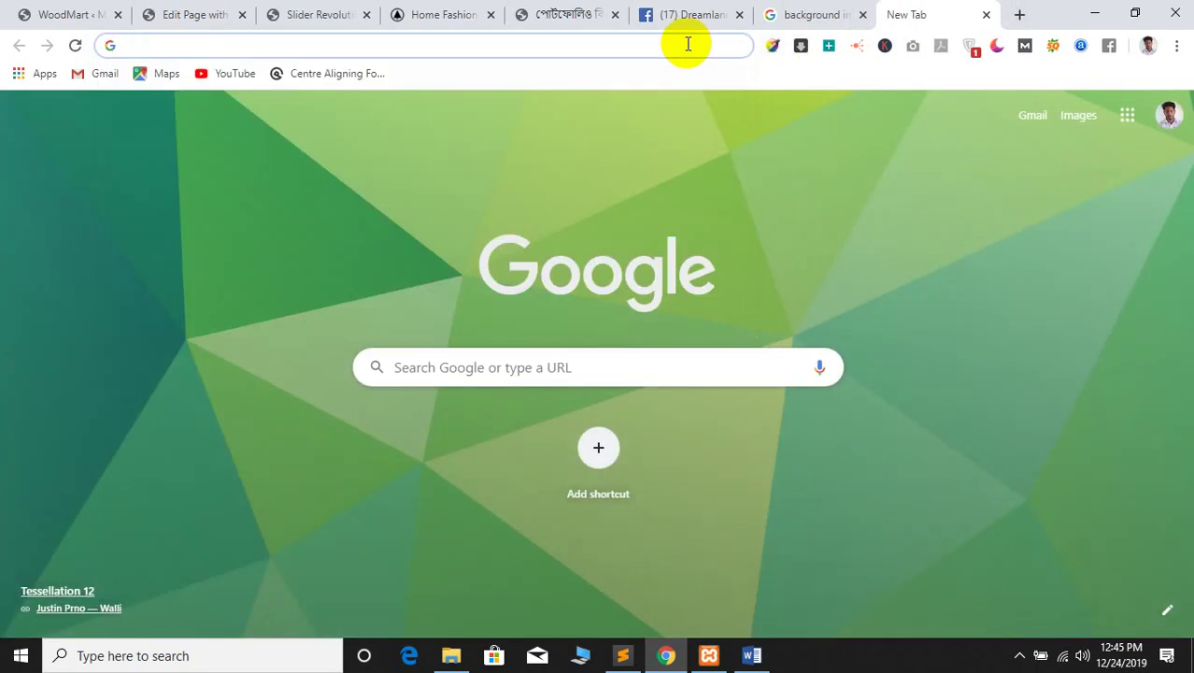
pyautogui.write('image ')
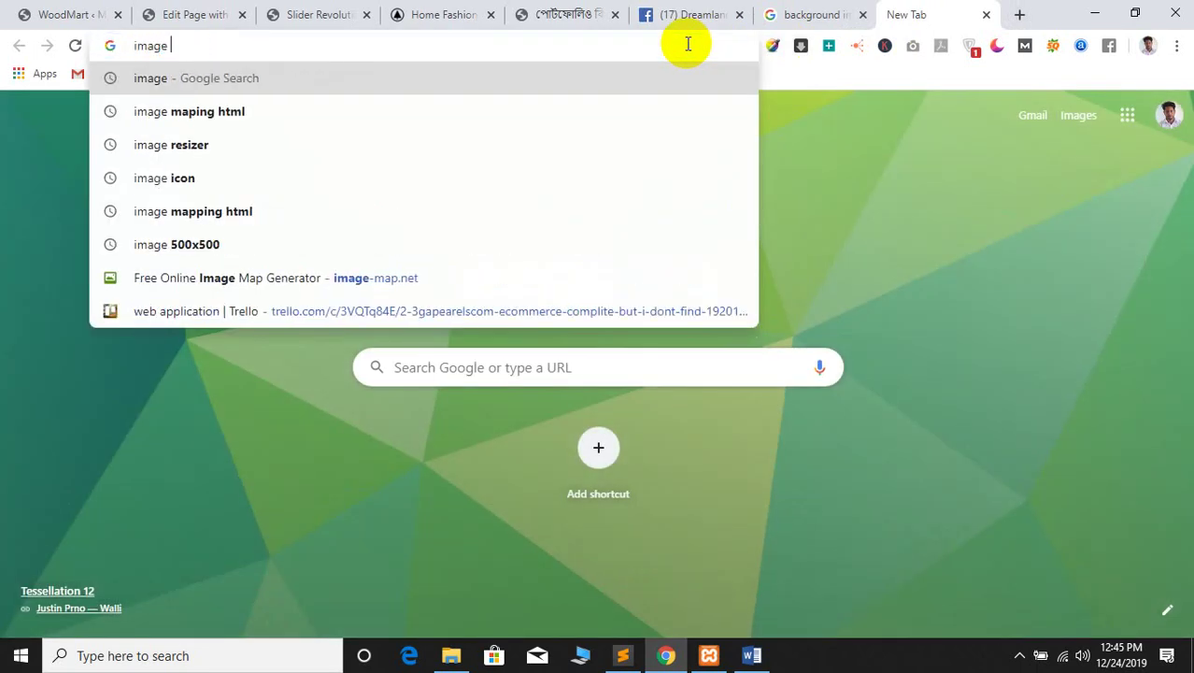
pyautogui.write('re')
pyautogui.press('Return')
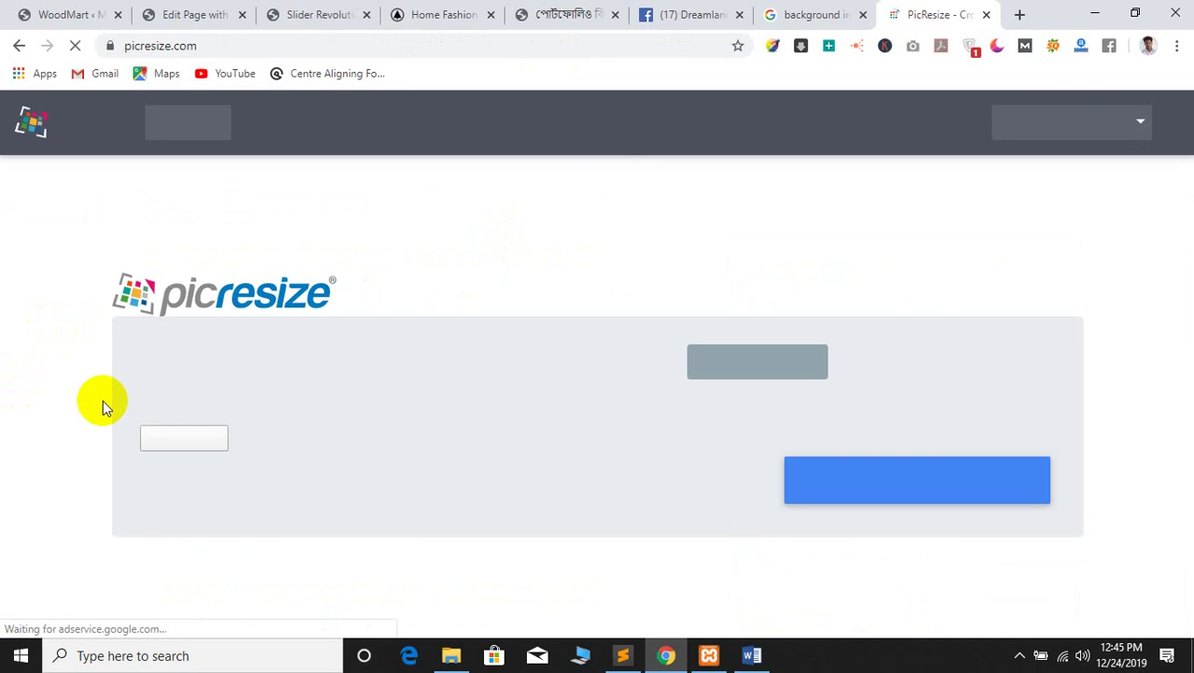
# Load blur-background-6z.jpg into PicResize and continue to the editing page
pyautogui.scroll(-2, 88, 400)
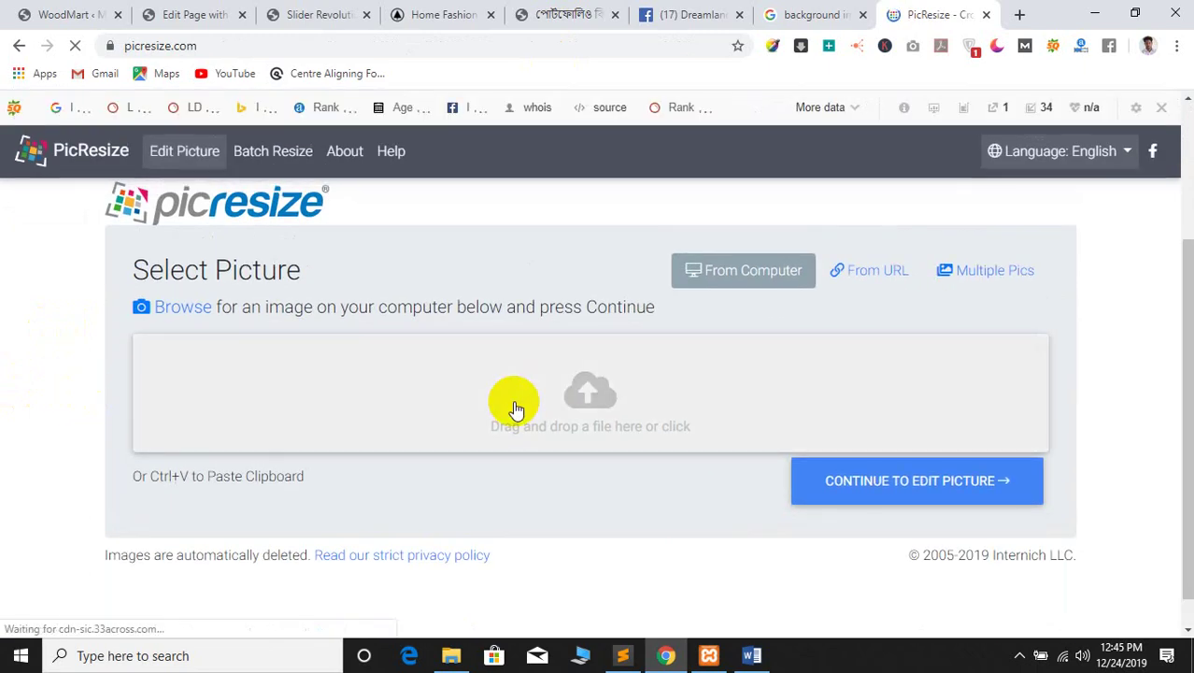
pyautogui.click(315, 377)
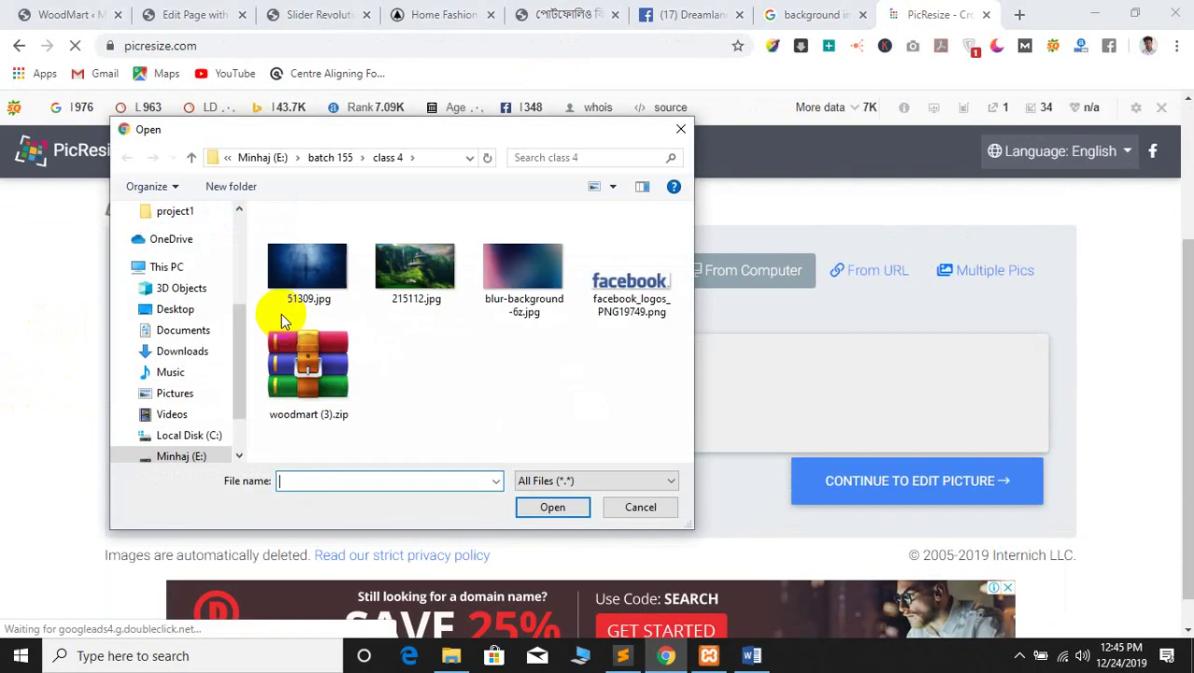
pyautogui.click(523, 269)
pyautogui.click(553, 509)
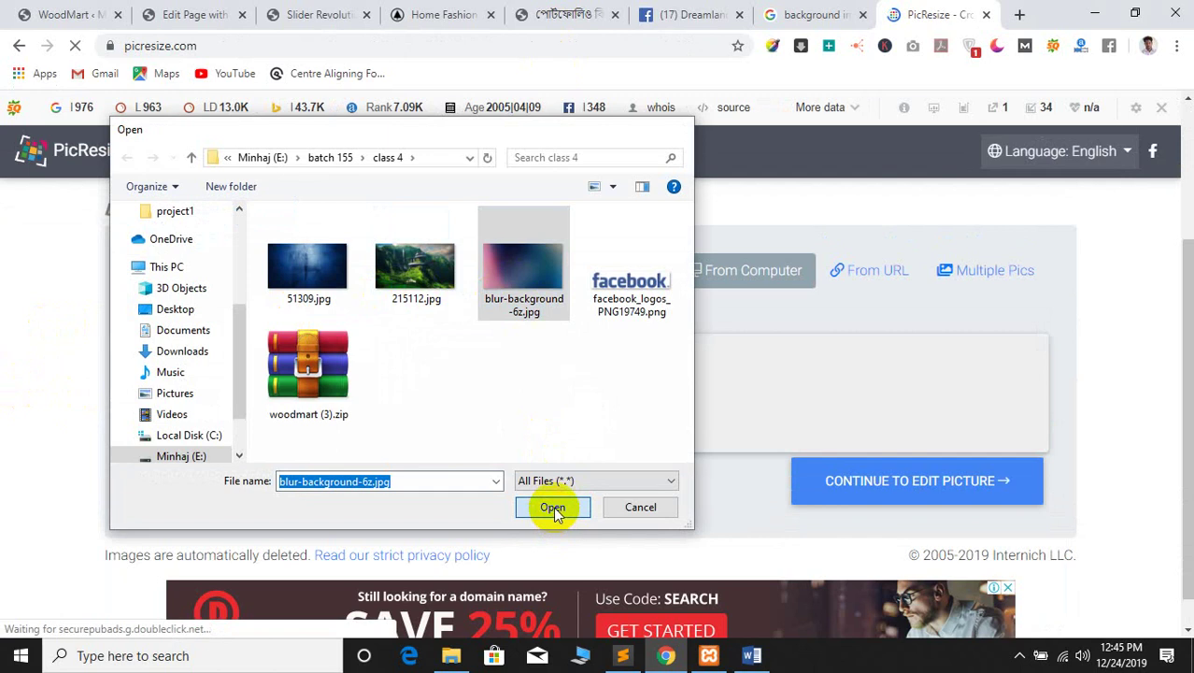
pyautogui.click(838, 480)
pyautogui.scroll(-3, 479, 436)
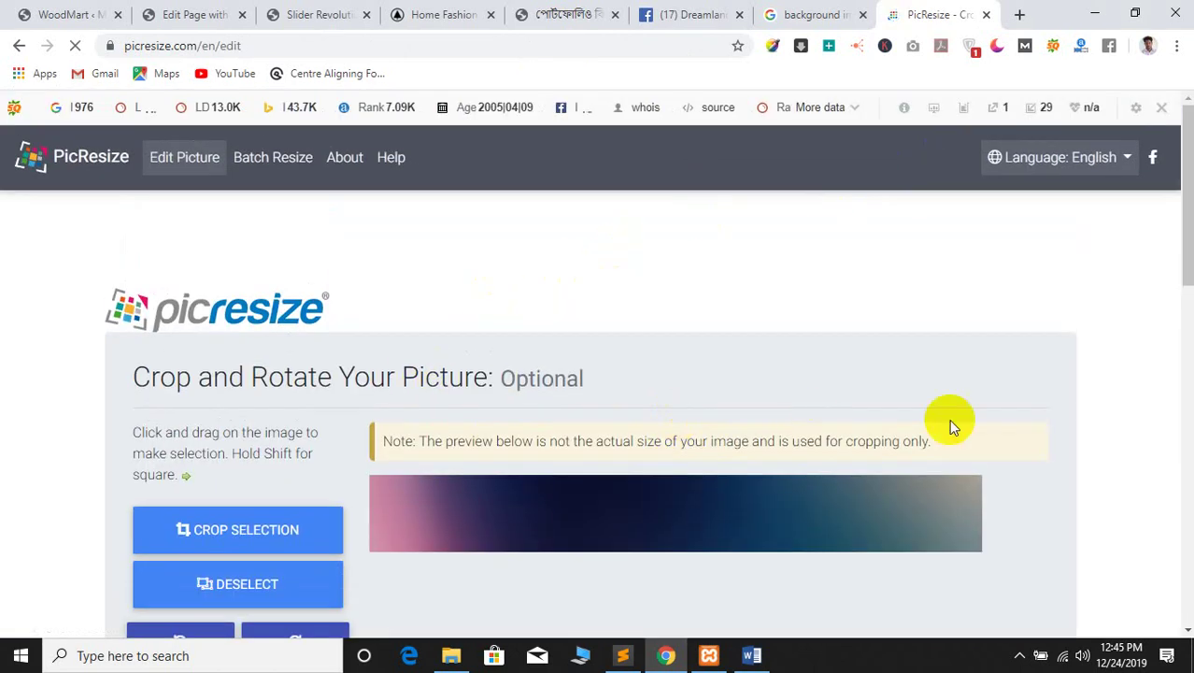
pyautogui.scroll(-7, 727, 426)
pyautogui.scroll(-5, 470, 437)
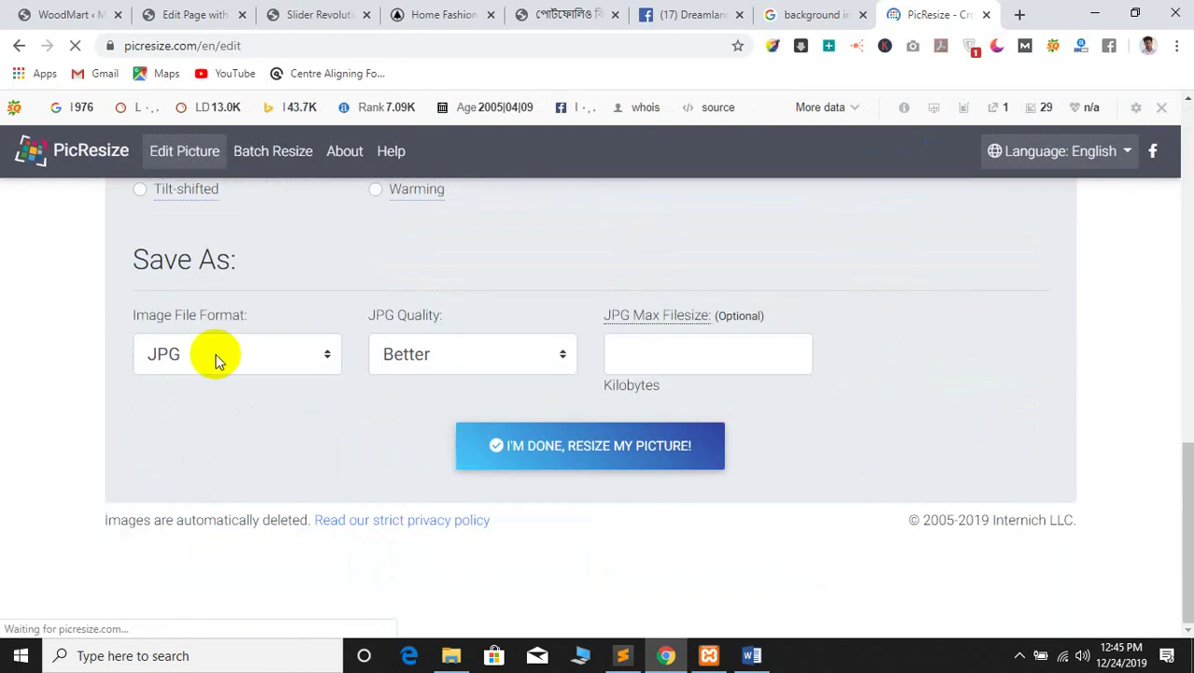
pyautogui.scroll(2, 215, 338)
pyautogui.scroll(2, 374, 317)
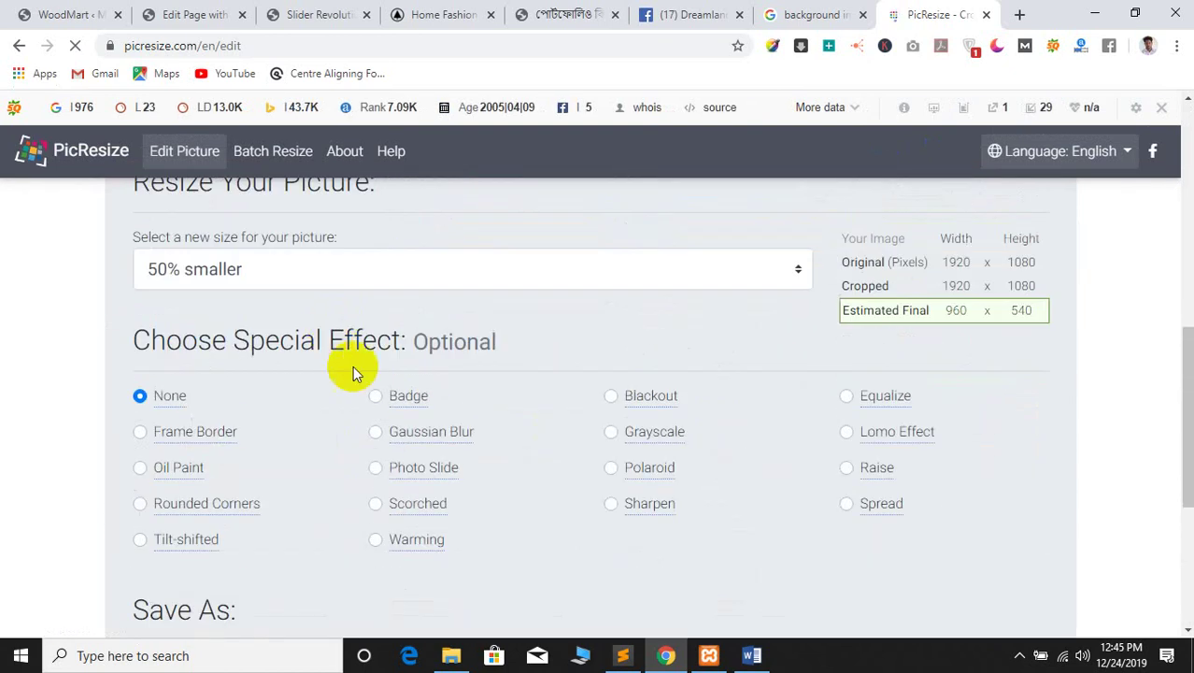
pyautogui.scroll(1, 225, 308)
# Resize the picture to a custom 1920 x 1080
pyautogui.click(213, 354)
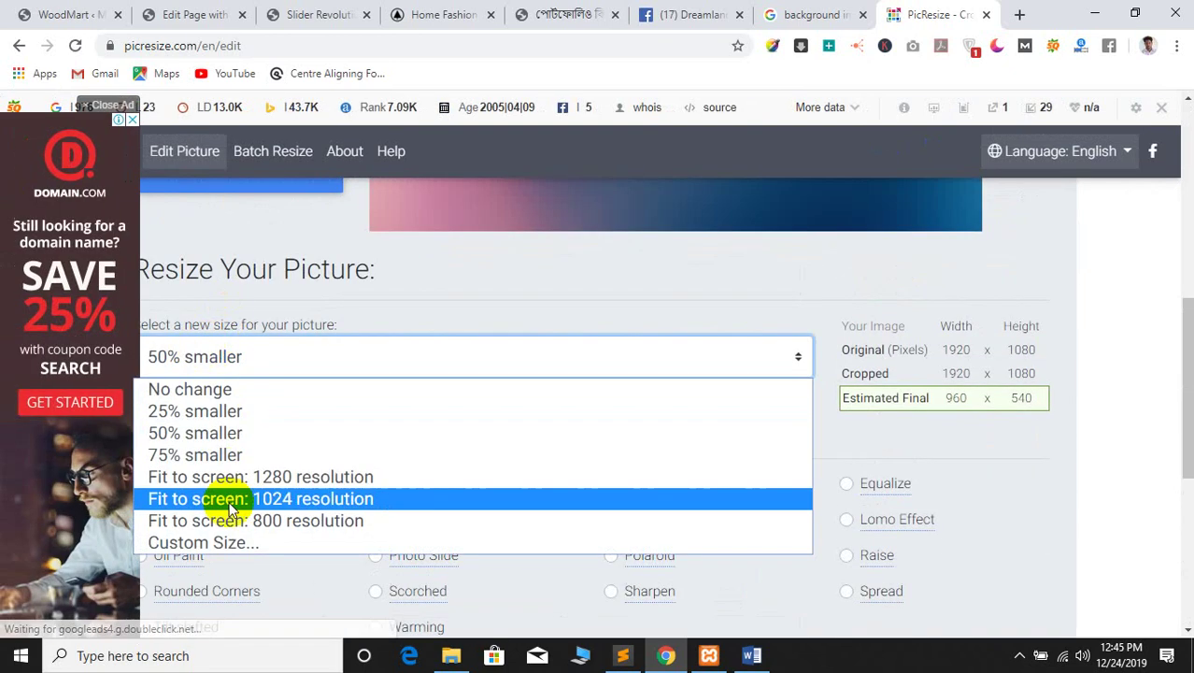
pyautogui.click(200, 540)
pyautogui.click(212, 463)
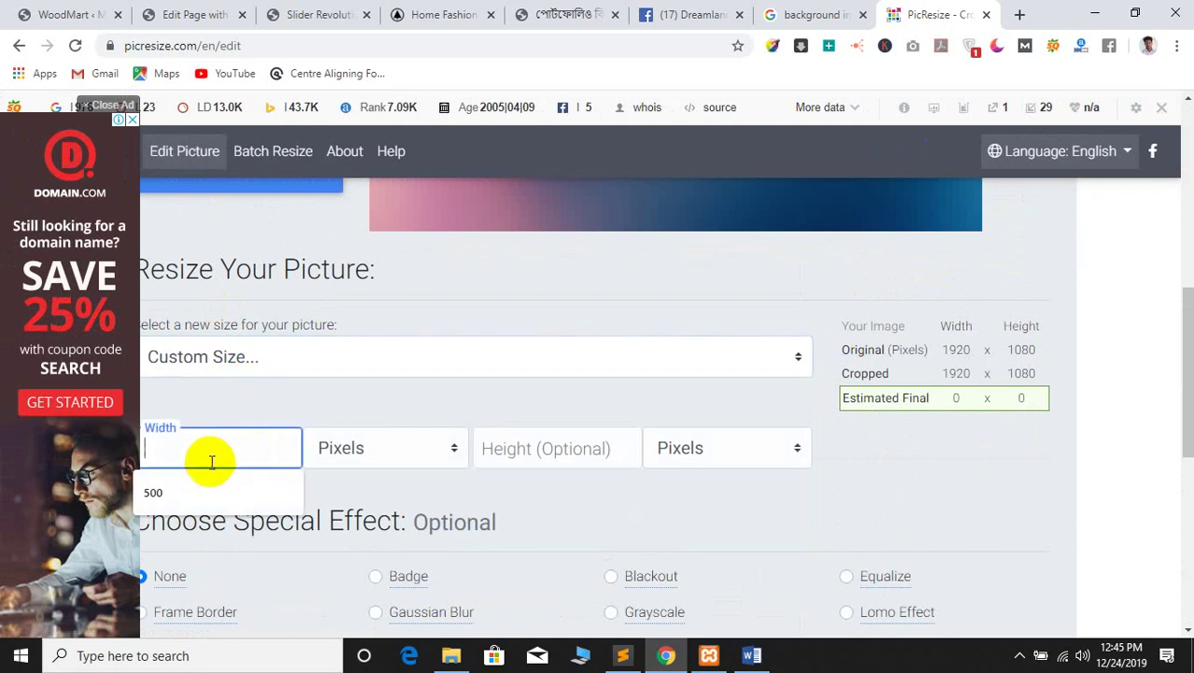
pyautogui.write('1920')
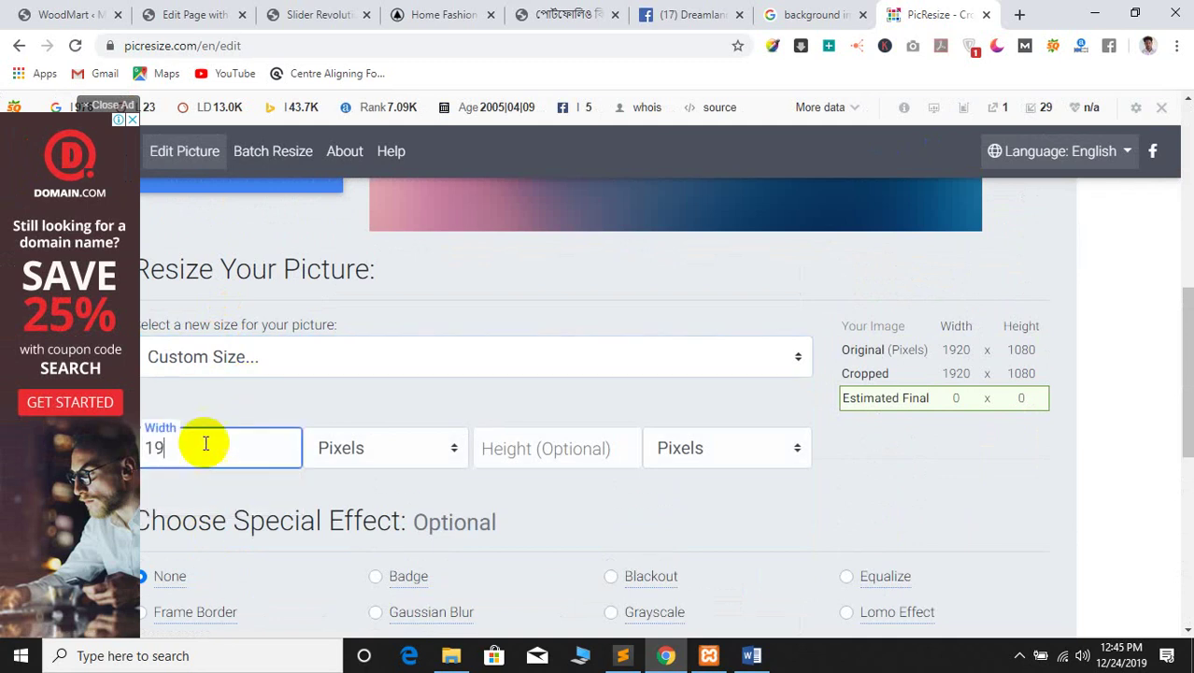
pyautogui.click(574, 453)
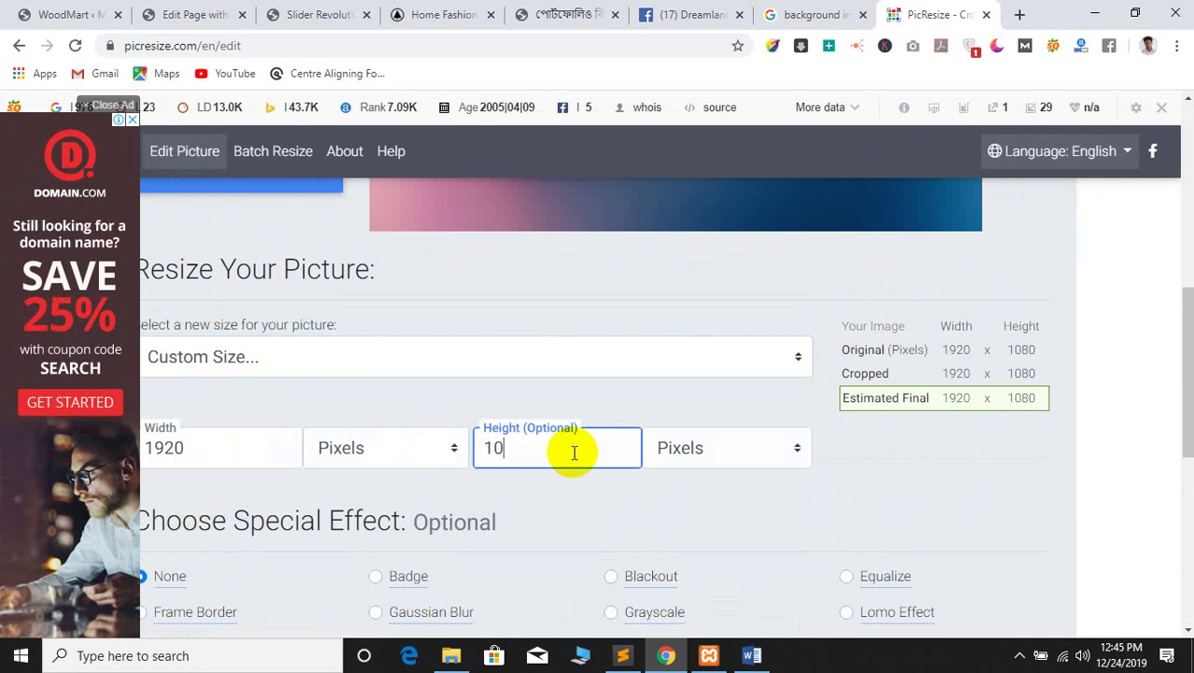
pyautogui.scroll(-8, 654, 420)
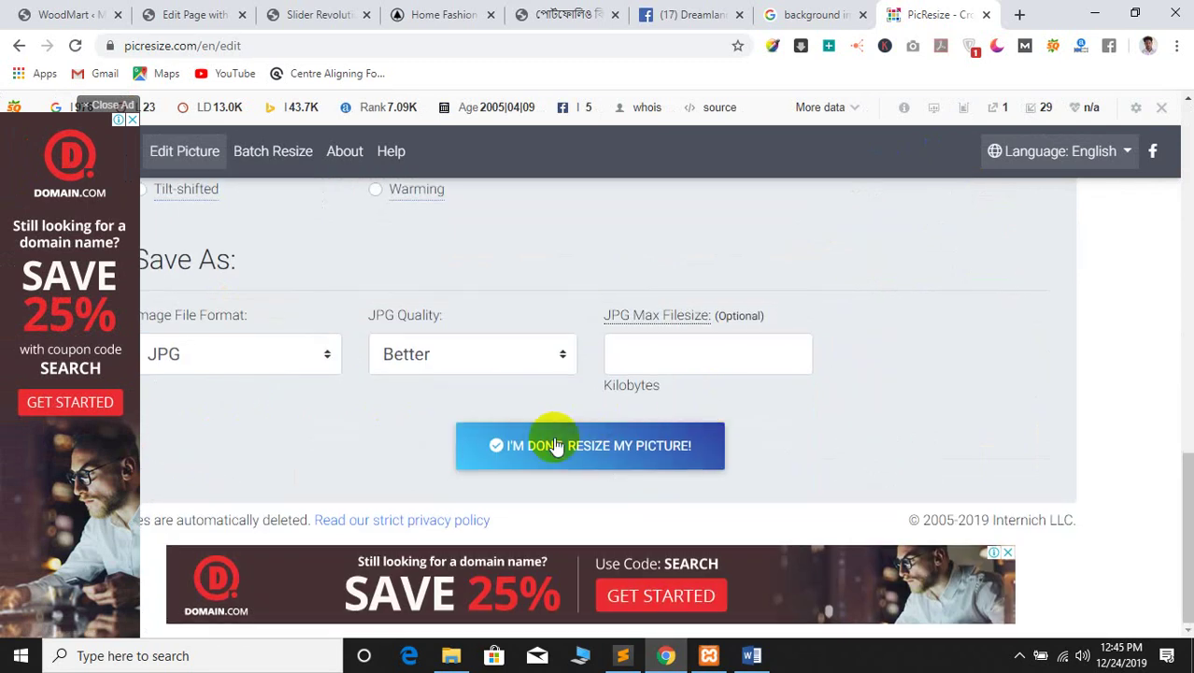
pyautogui.click(549, 447)
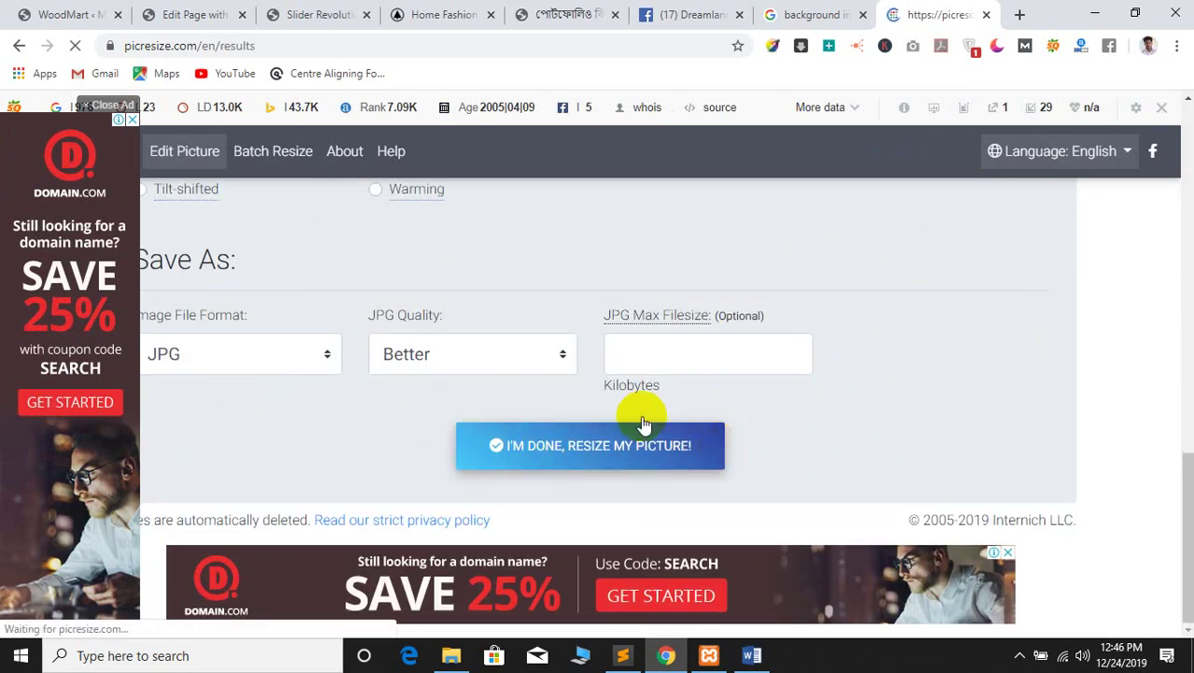
# Save the resized 1920 x 1080 copy to disk
pyautogui.scroll(-3, 551, 508)
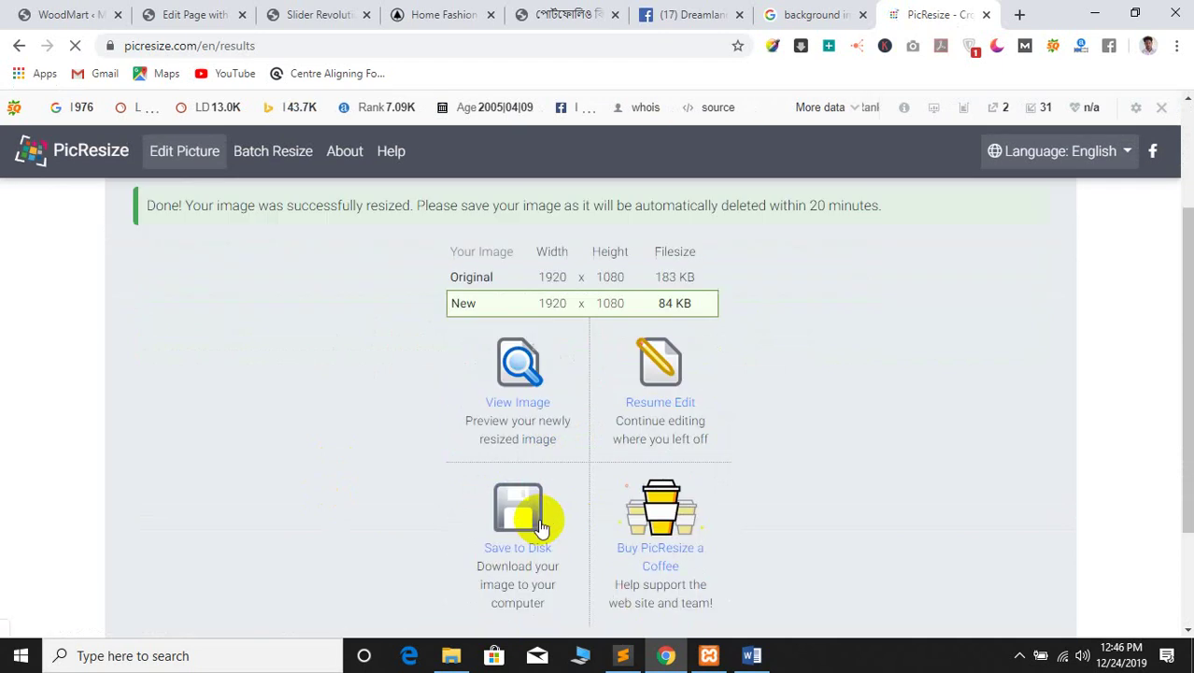
pyautogui.click(529, 407)
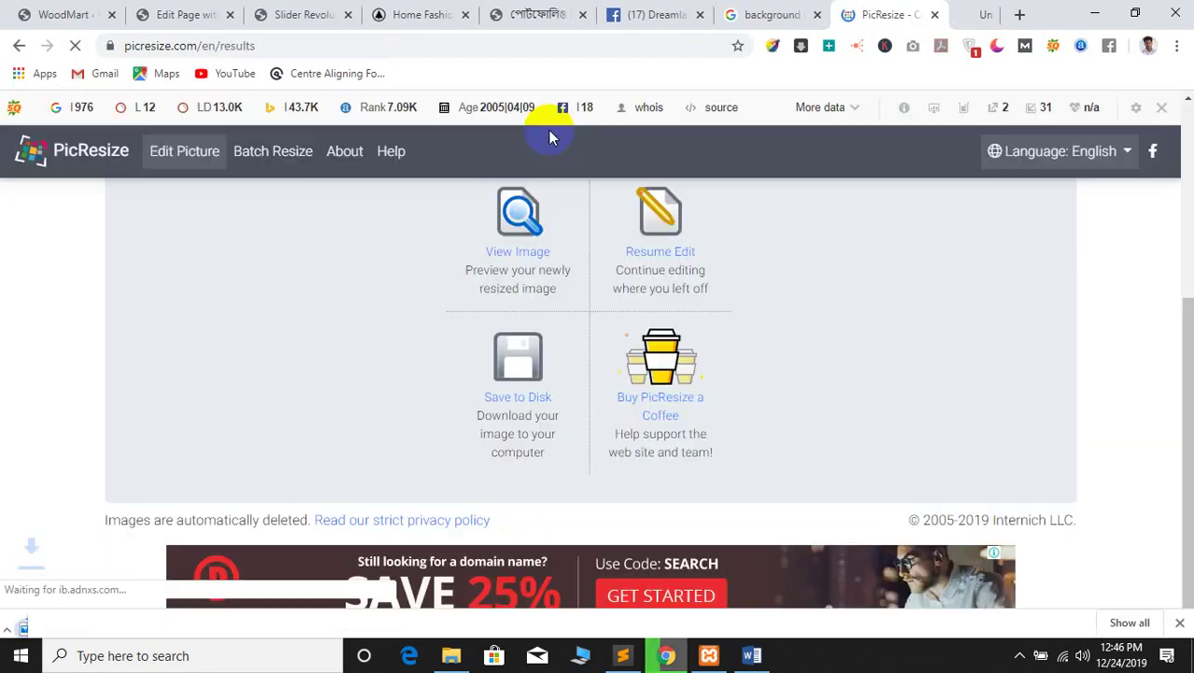
pyautogui.click(686, 13)
# Look through the Slider Revolution, Home Fashion and readbaaz article tabs
pyautogui.click(234, 14)
pyautogui.click(315, 13)
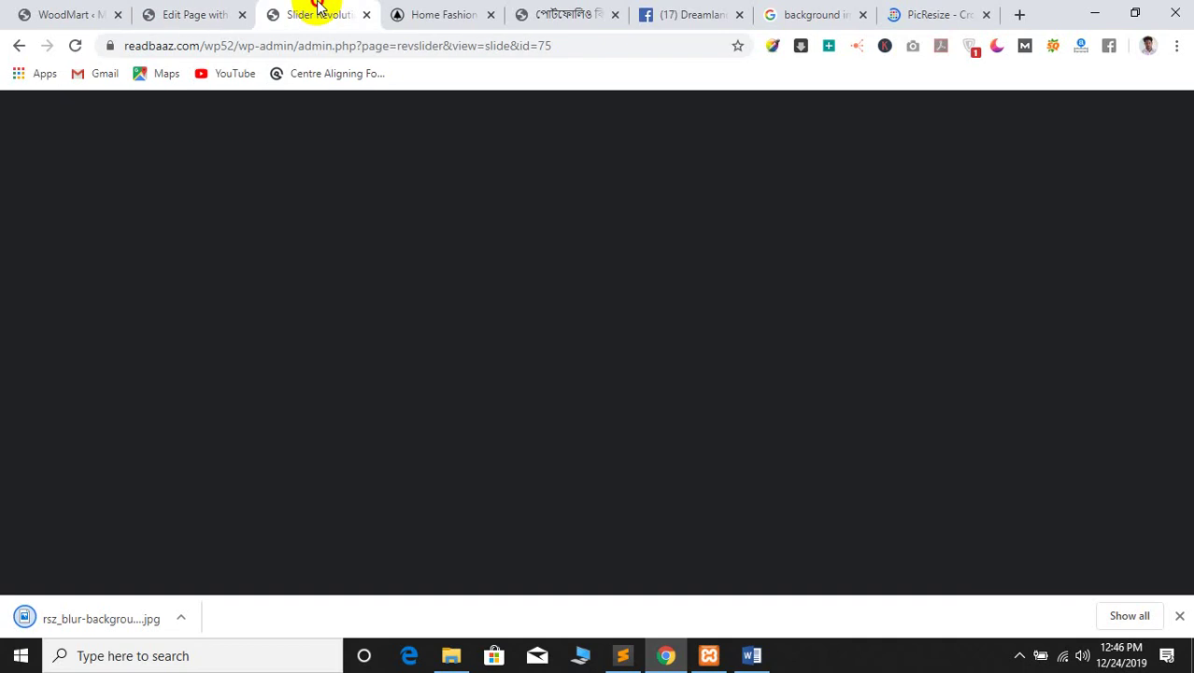
pyautogui.click(429, 13)
pyautogui.click(551, 14)
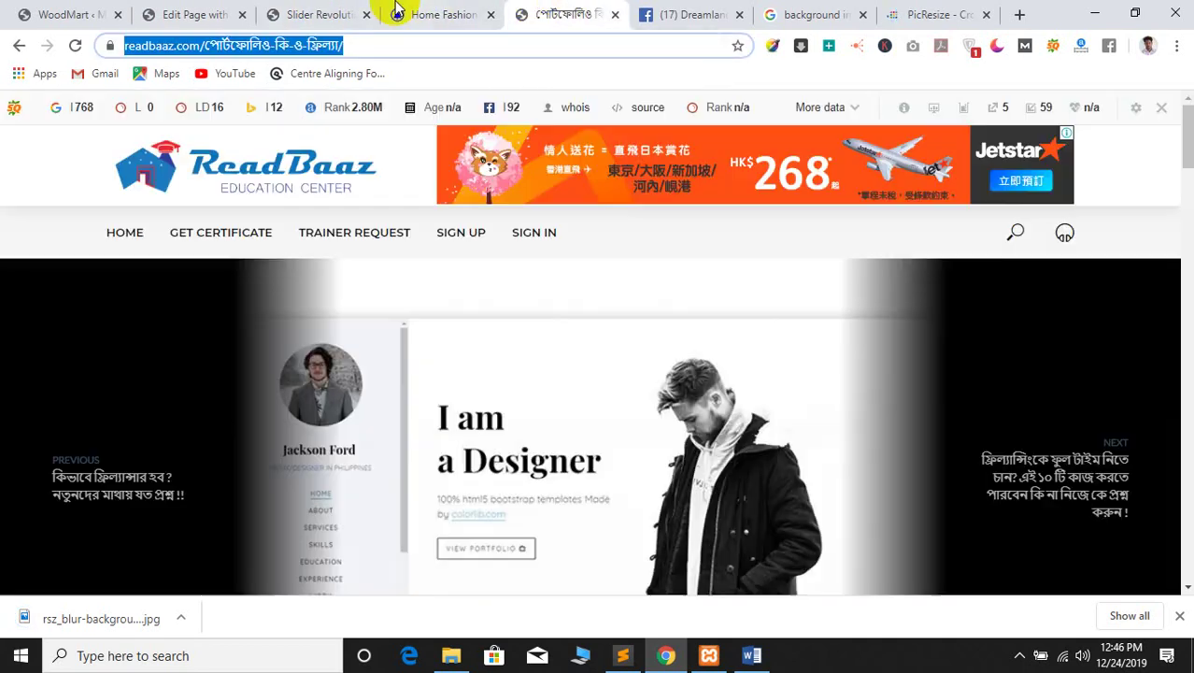
pyautogui.click(388, 9)
pyautogui.click(307, 11)
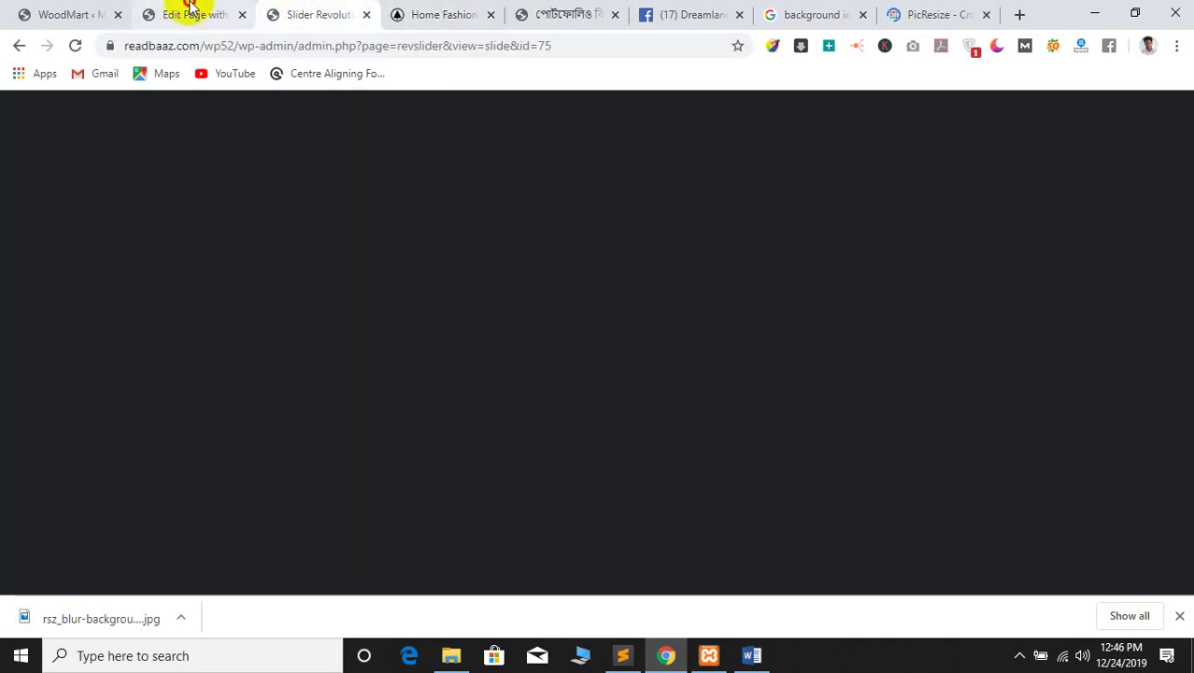
pyautogui.click(191, 11)
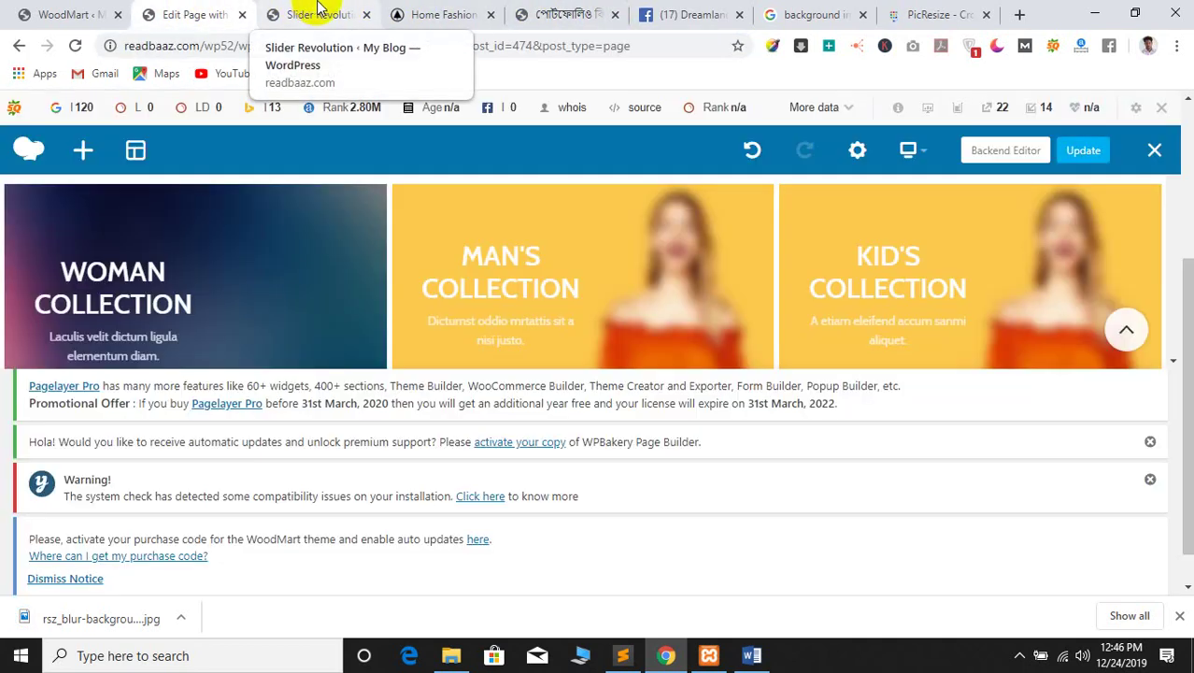
# Check the slide editor and WoodMart header builder pages, then return to the homepage editor
pyautogui.click(318, 9)
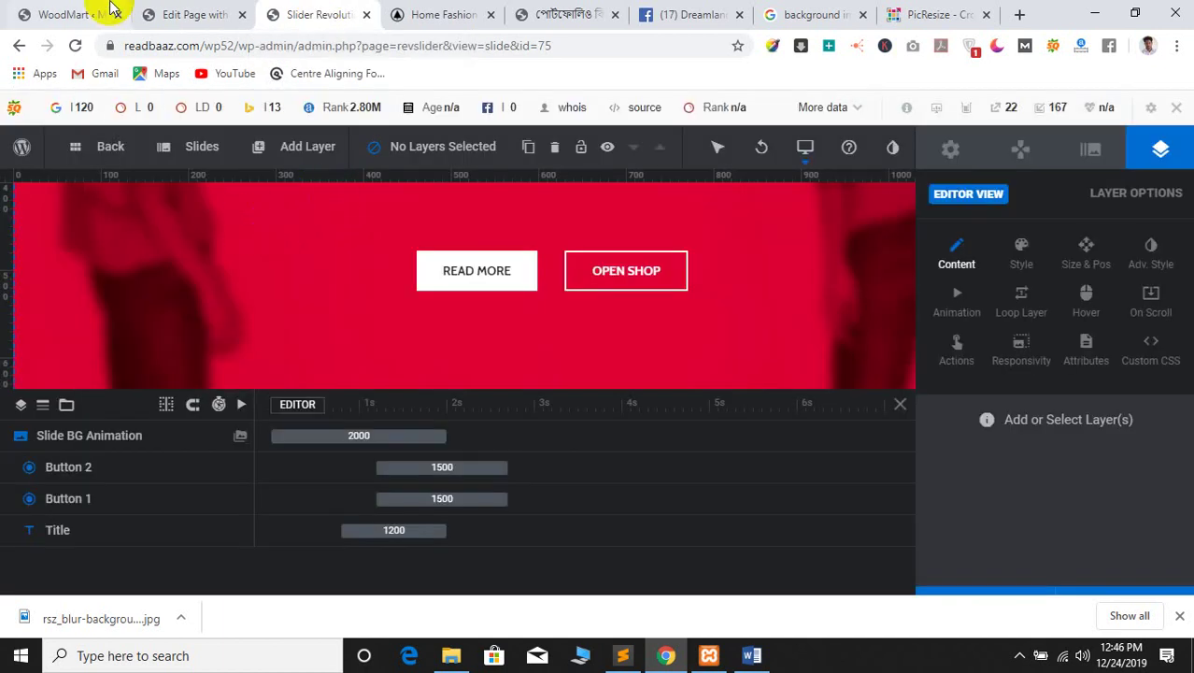
pyautogui.click(157, 11)
pyautogui.click(112, 11)
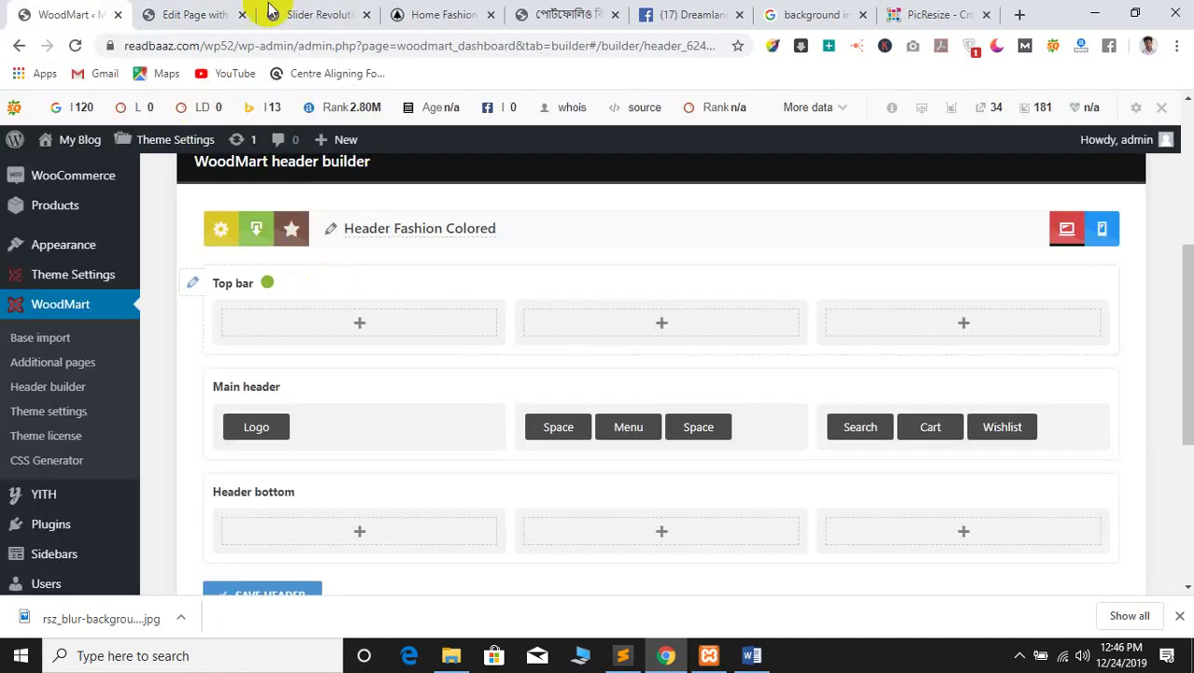
pyautogui.click(201, 13)
pyautogui.scroll(-2, 581, 299)
pyautogui.scroll(3, 995, 208)
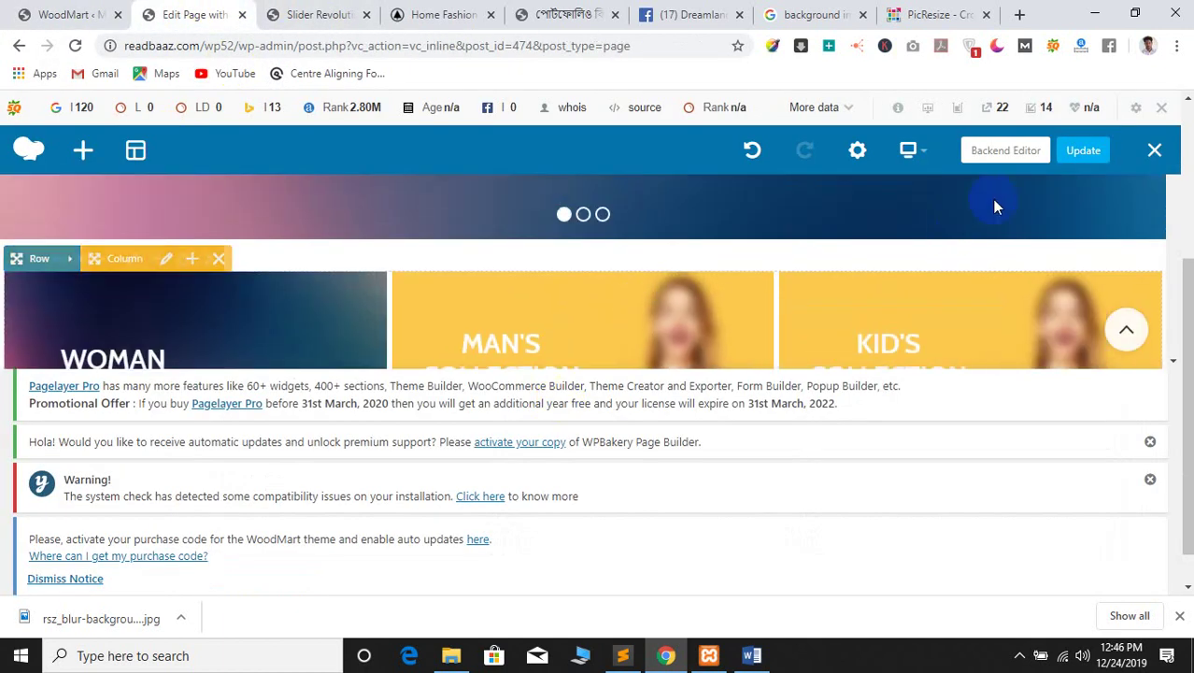
# Dismiss the activation, compatibility and purchase-code notices and confirm leaving the page
pyautogui.click(1149, 443)
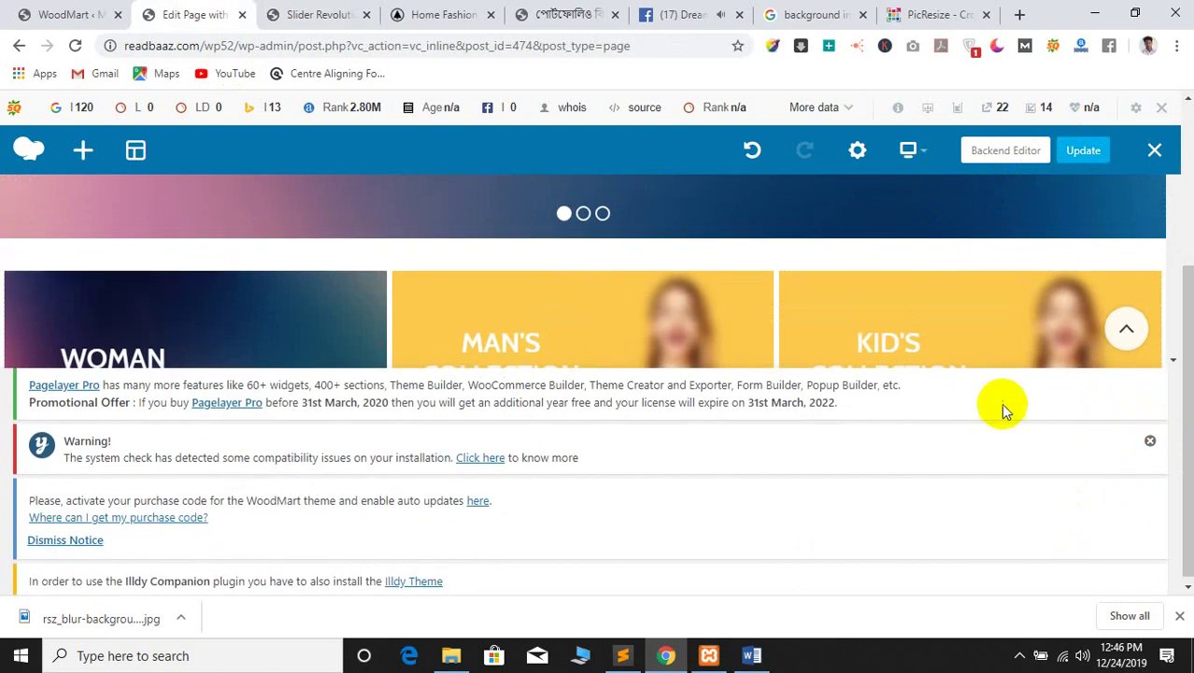
pyautogui.click(1155, 447)
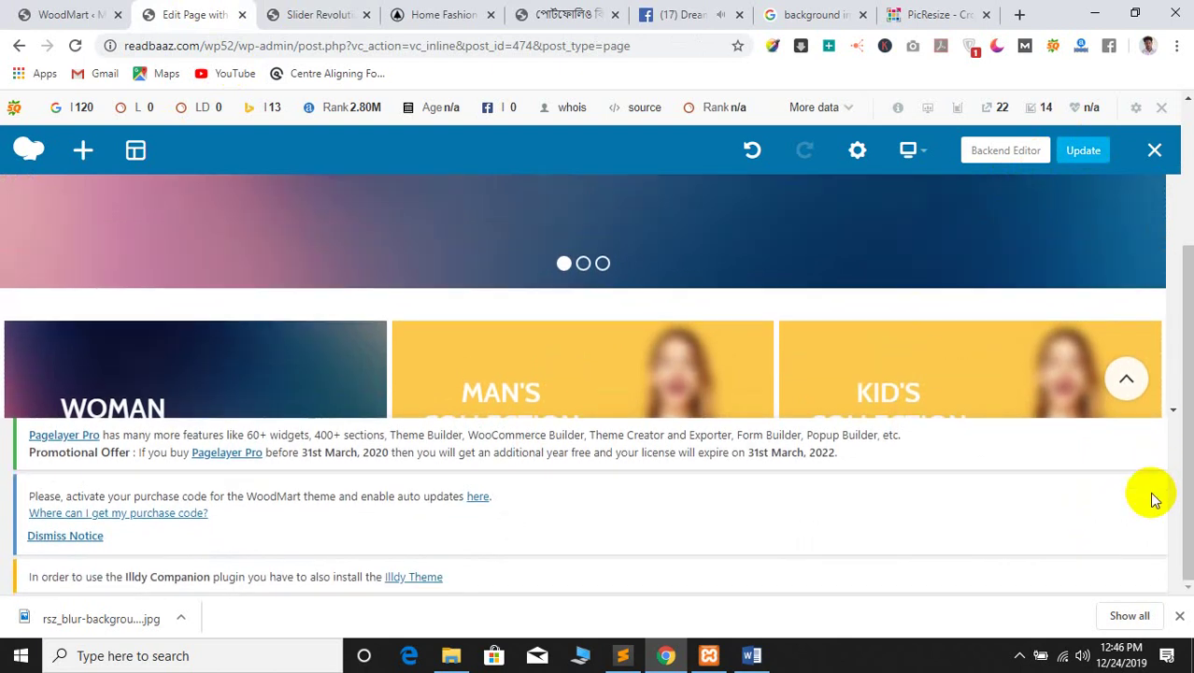
pyautogui.click(65, 535)
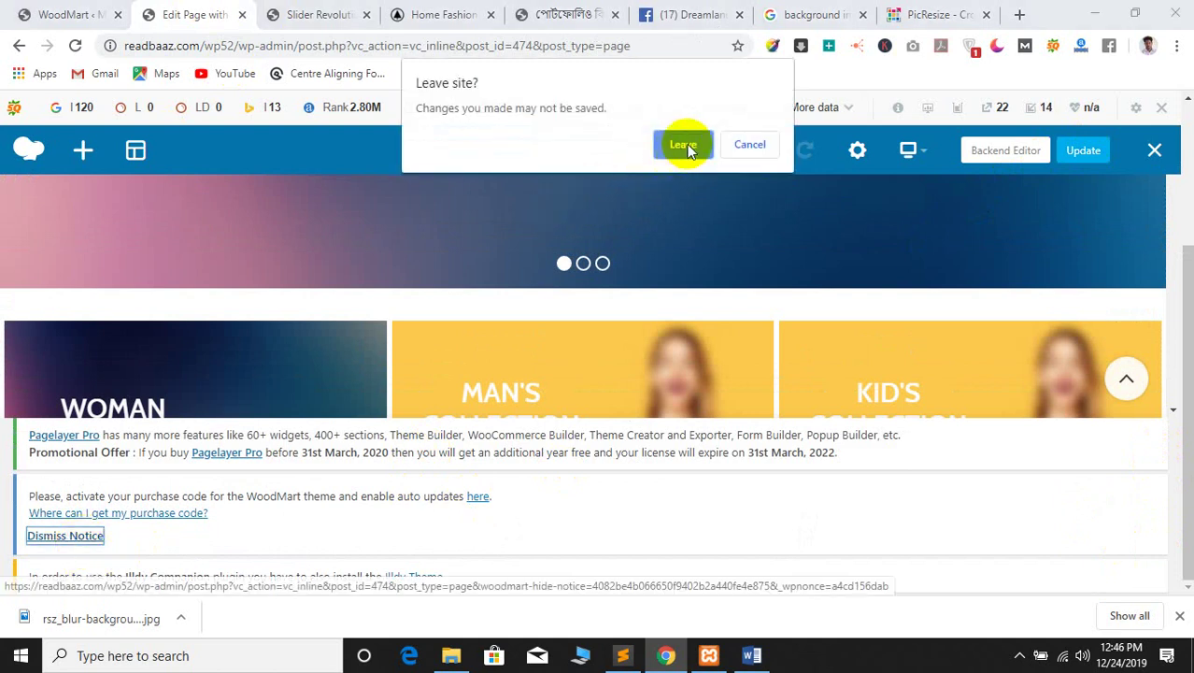
pyautogui.click(683, 144)
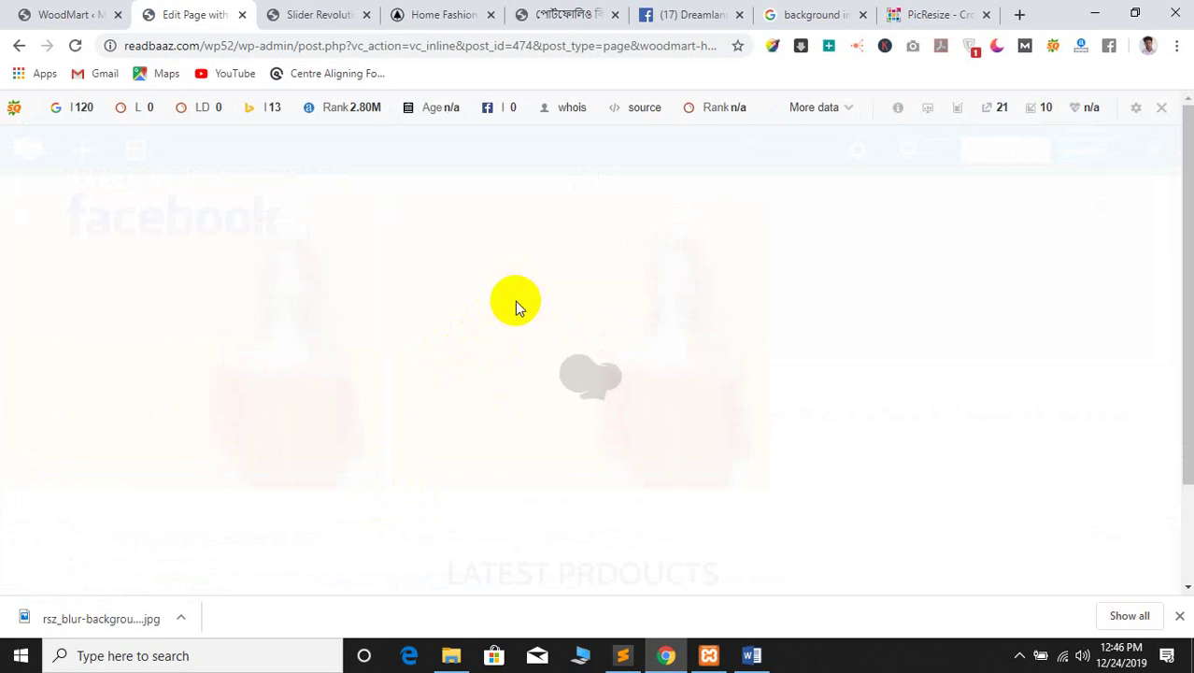
# Close the Slider Revolution slide editor tab and bring up the Word class outline
pyautogui.click(261, 9)
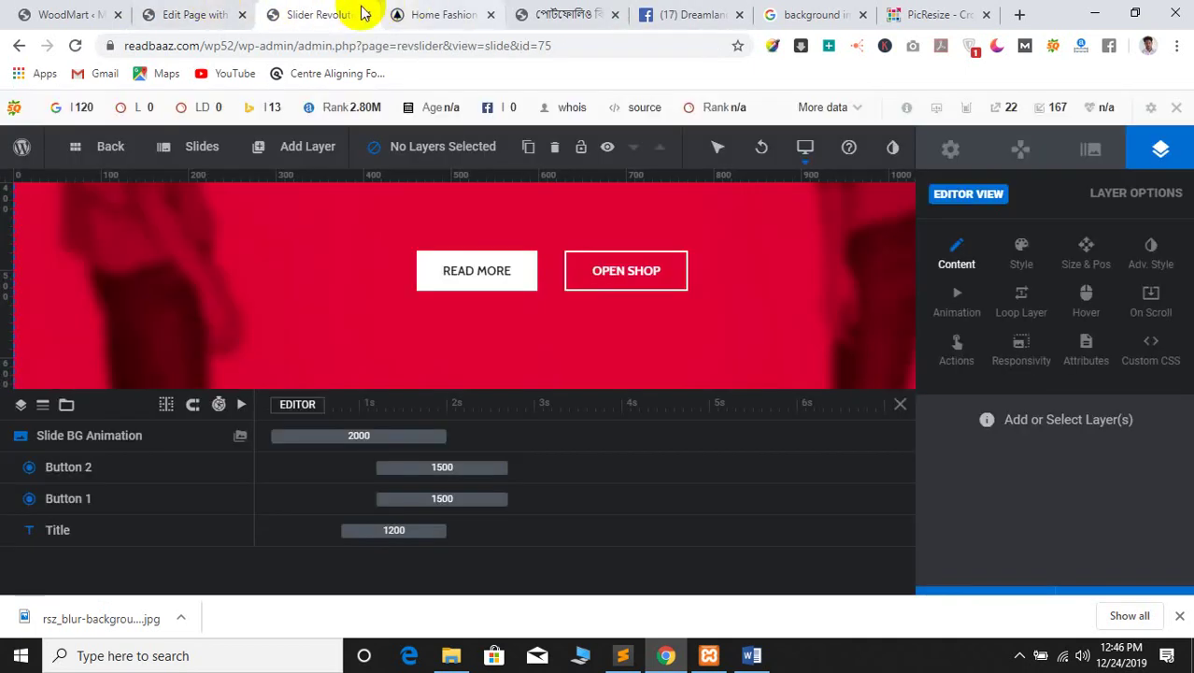
pyautogui.click(366, 14)
pyautogui.click(227, 12)
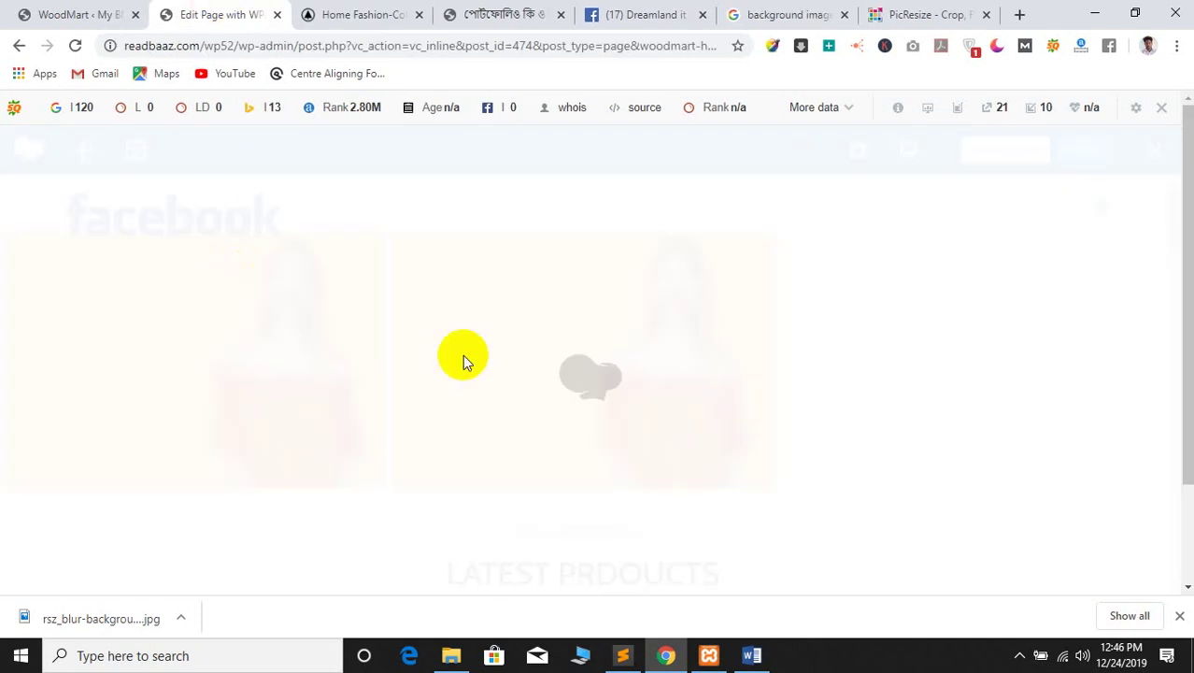
pyautogui.scroll(-2, 744, 411)
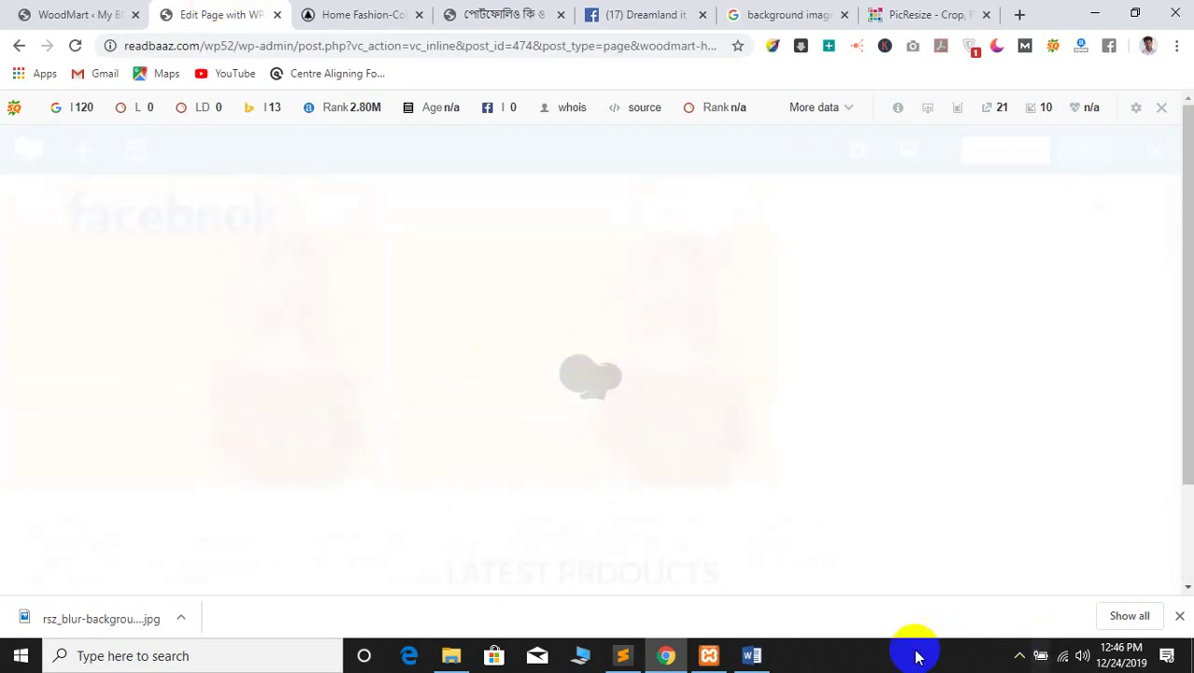
pyautogui.click(752, 655)
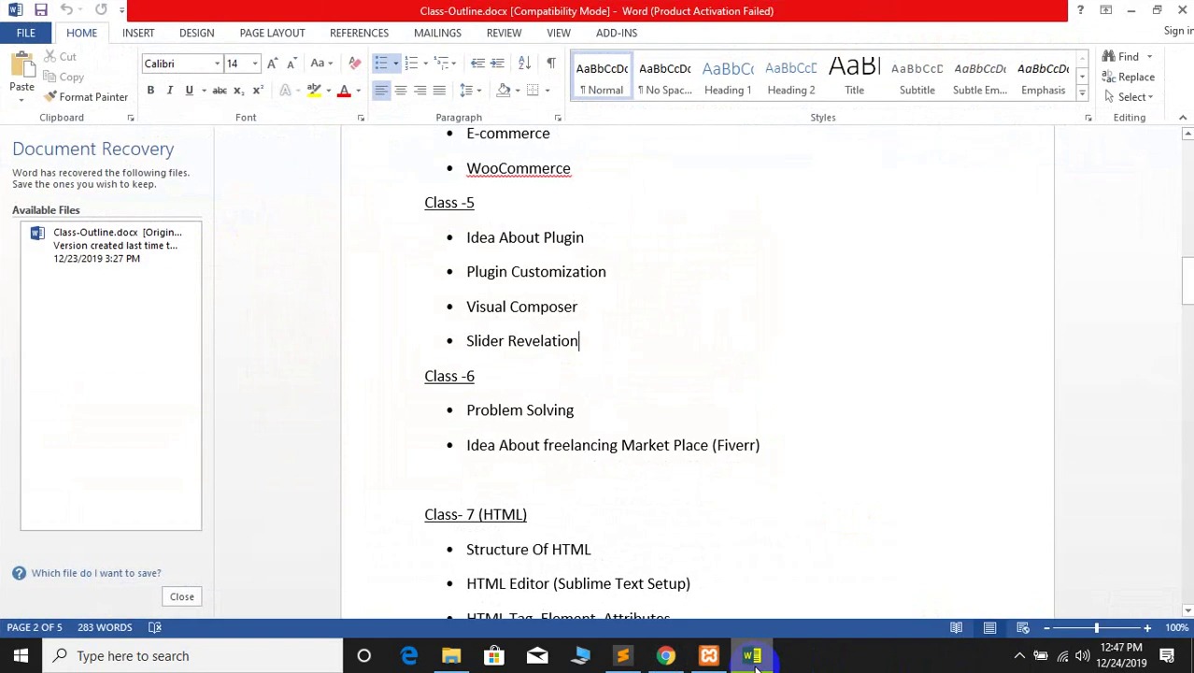
# Close the portfolio, Facebook group, image search and PicResize tabs
pyautogui.click(755, 659)
pyautogui.click(347, 8)
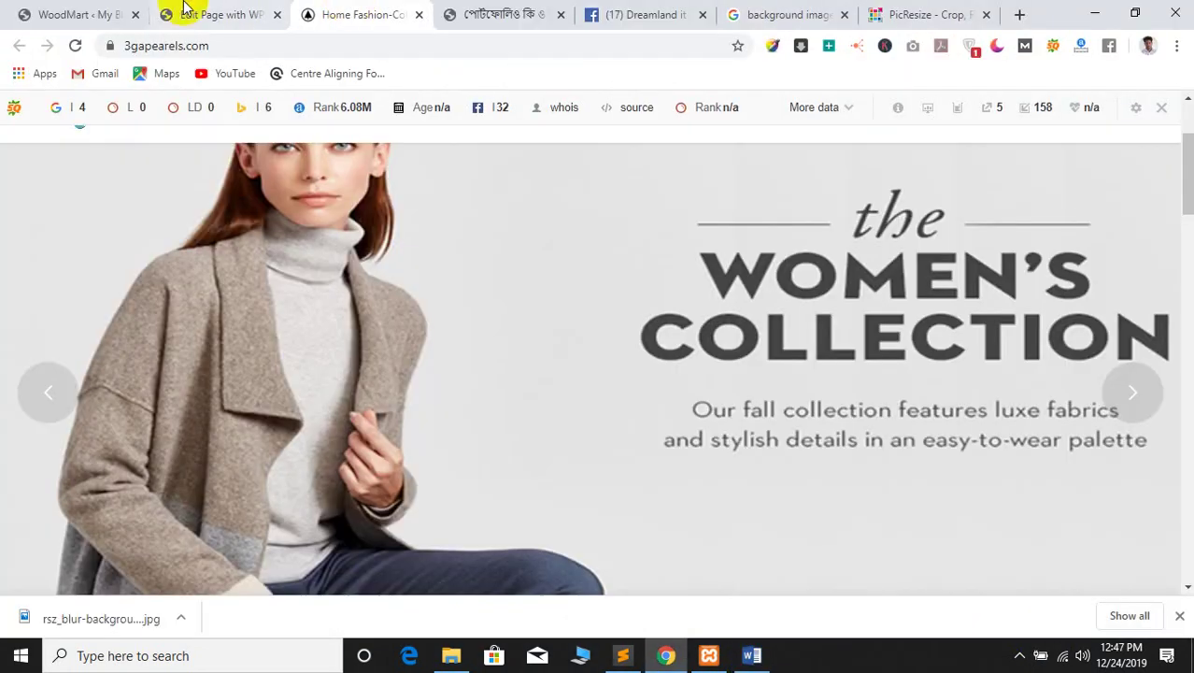
pyautogui.click(168, 13)
pyautogui.click(370, 7)
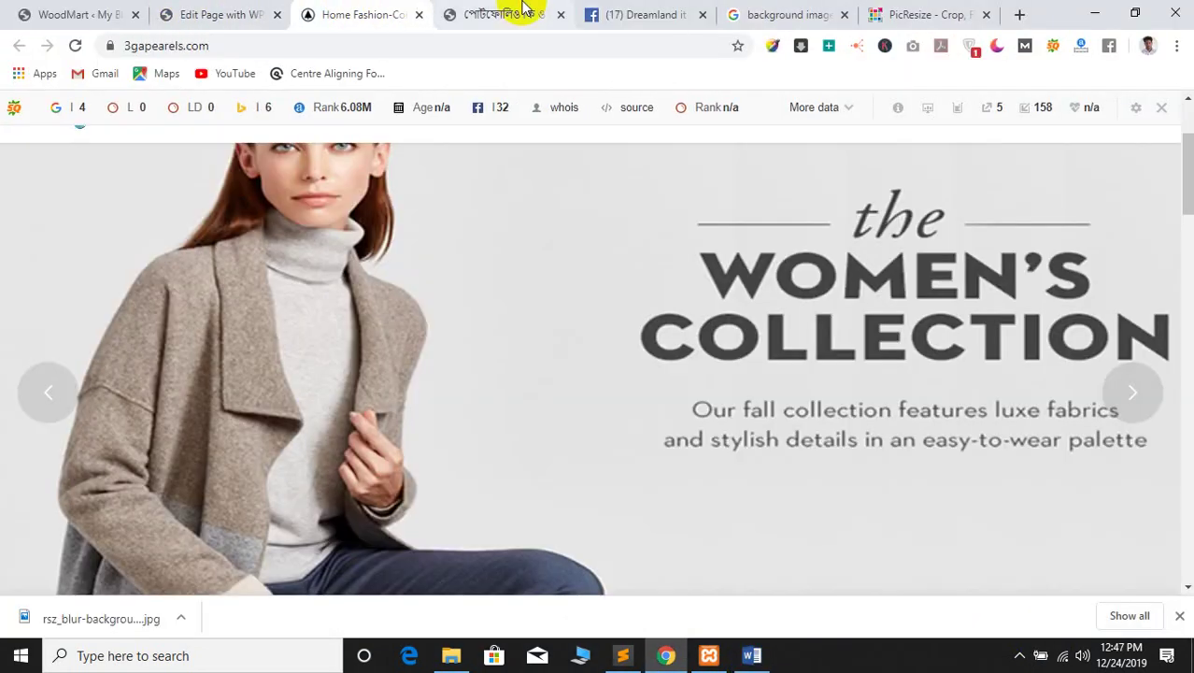
pyautogui.click(521, 12)
pyautogui.click(561, 16)
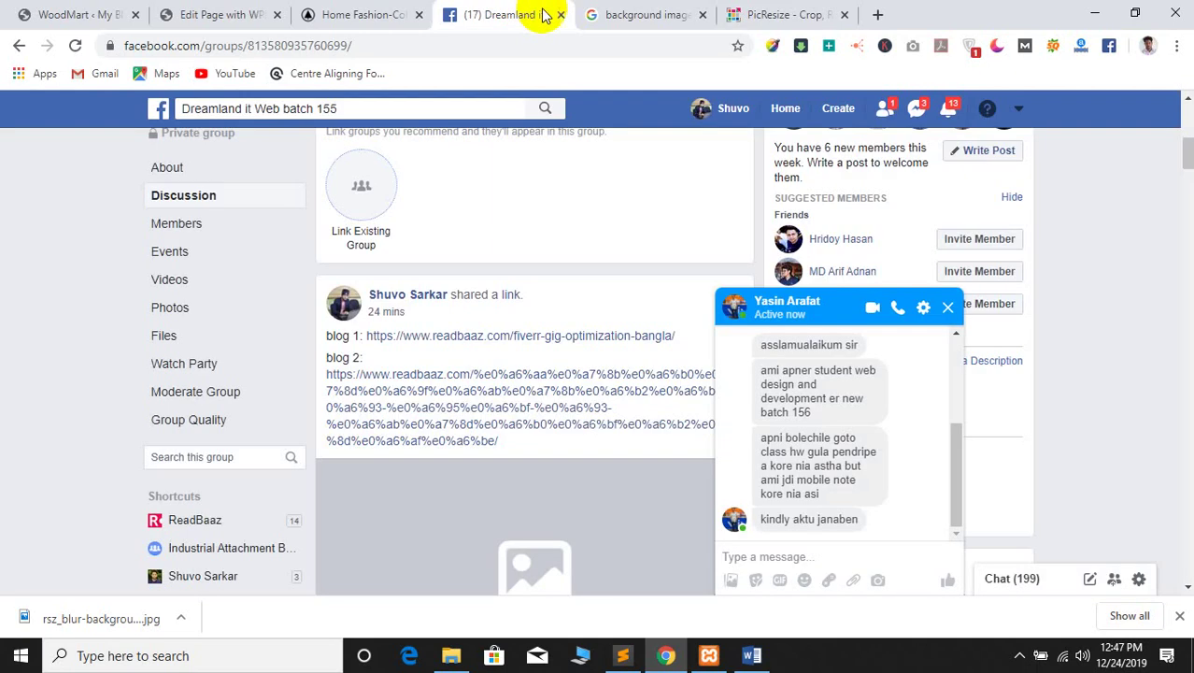
pyautogui.click(562, 16)
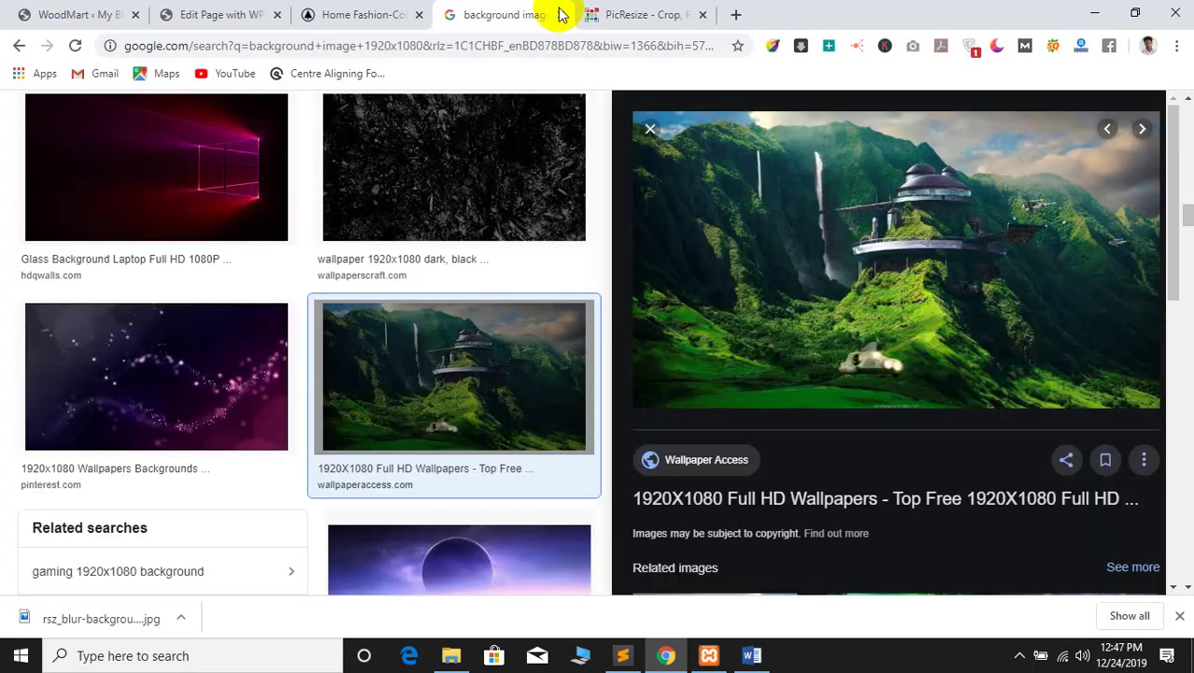
pyautogui.click(559, 15)
pyautogui.click(561, 15)
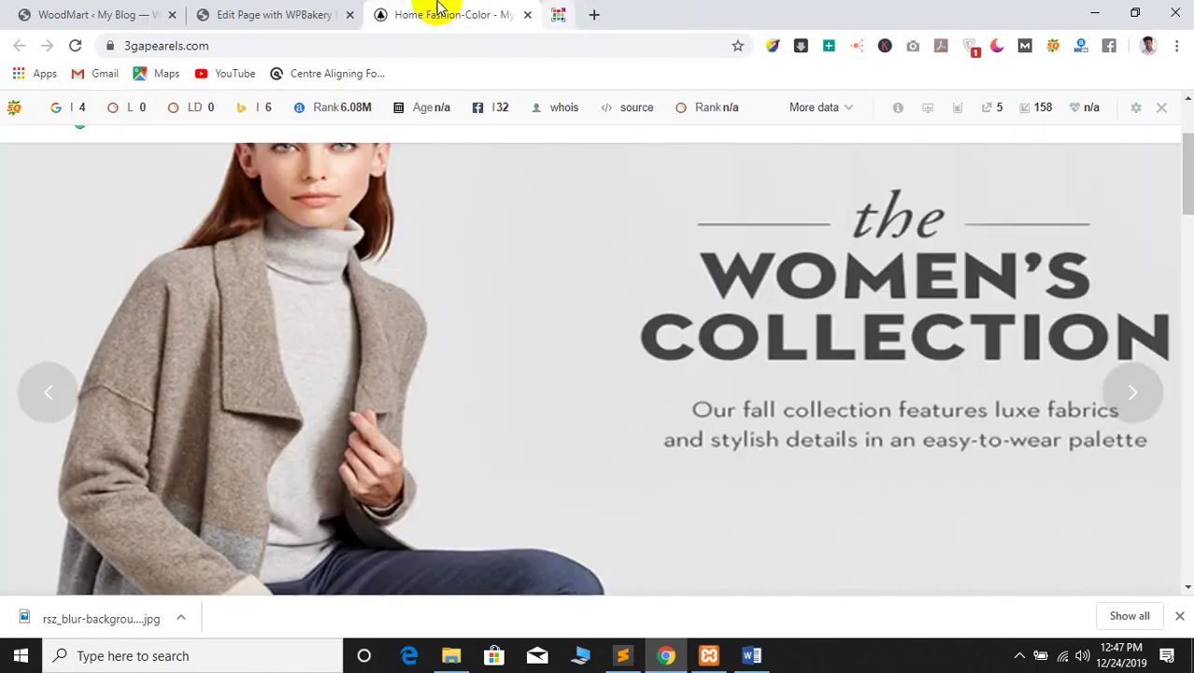
pyautogui.click(318, 10)
# Reload the homepage page editor tab
pyautogui.click(58, 13)
pyautogui.click(234, 14)
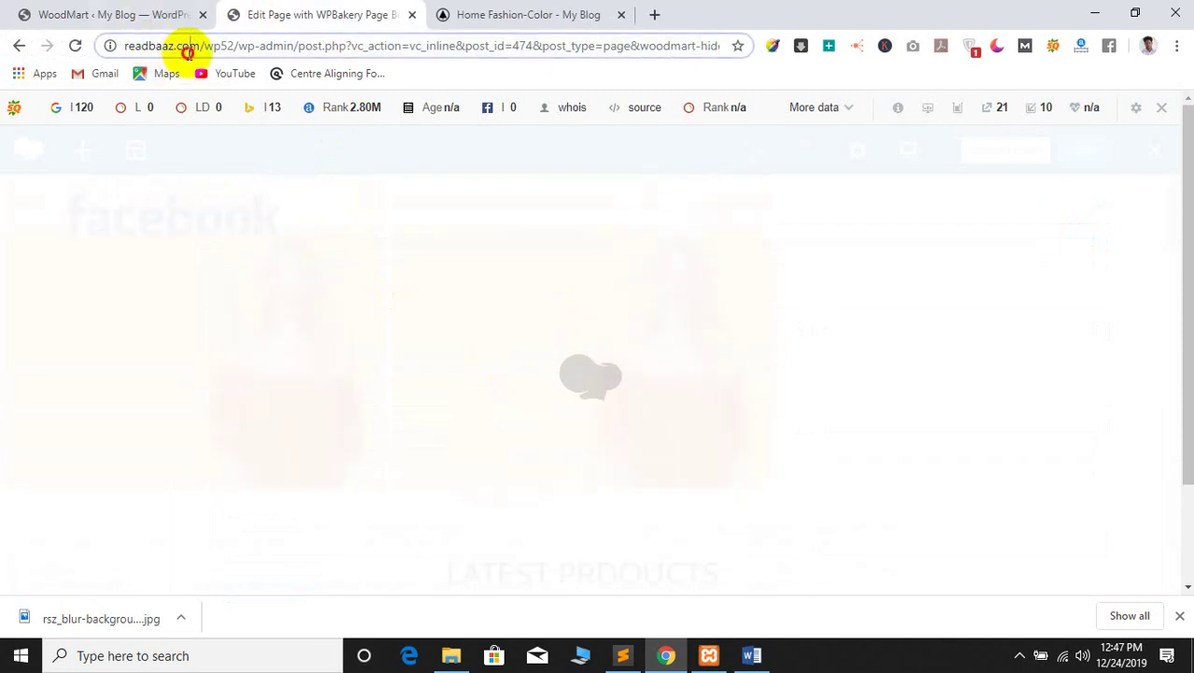
pyautogui.click(187, 48)
pyautogui.press('Return')
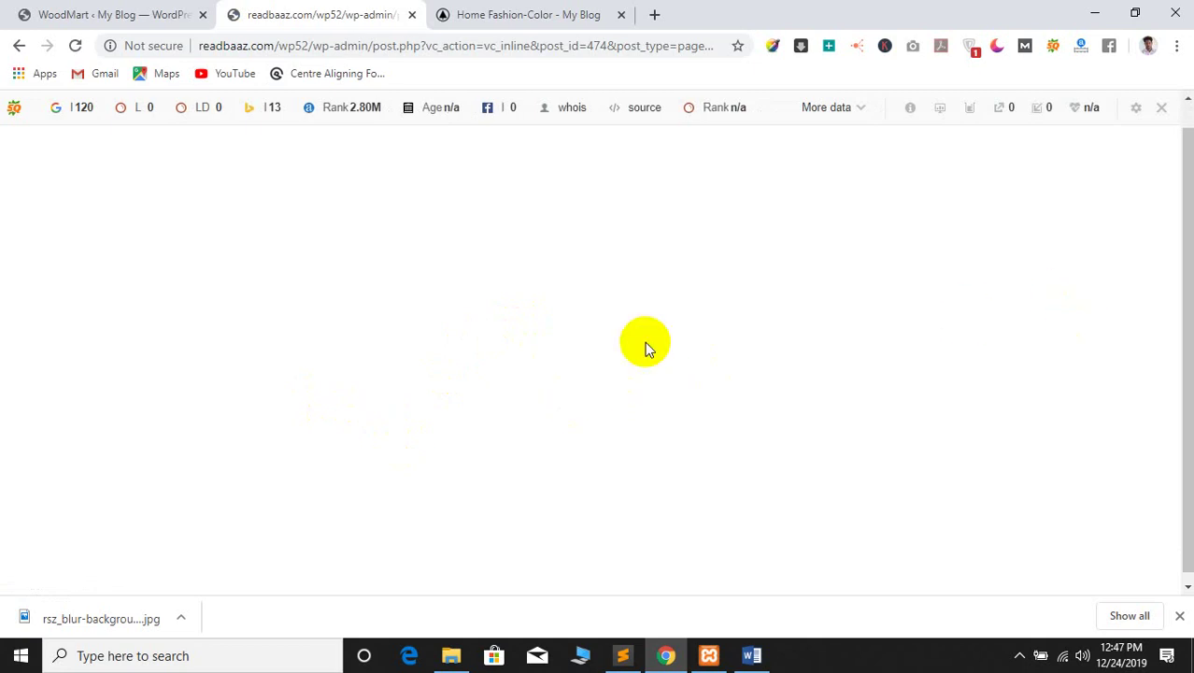
# Trim the address to readbaaz.com/wp52/ and load the site's front page
pyautogui.moveTo(316, 47); pyautogui.dragTo(845, 55)
pyautogui.press('BackSpace')
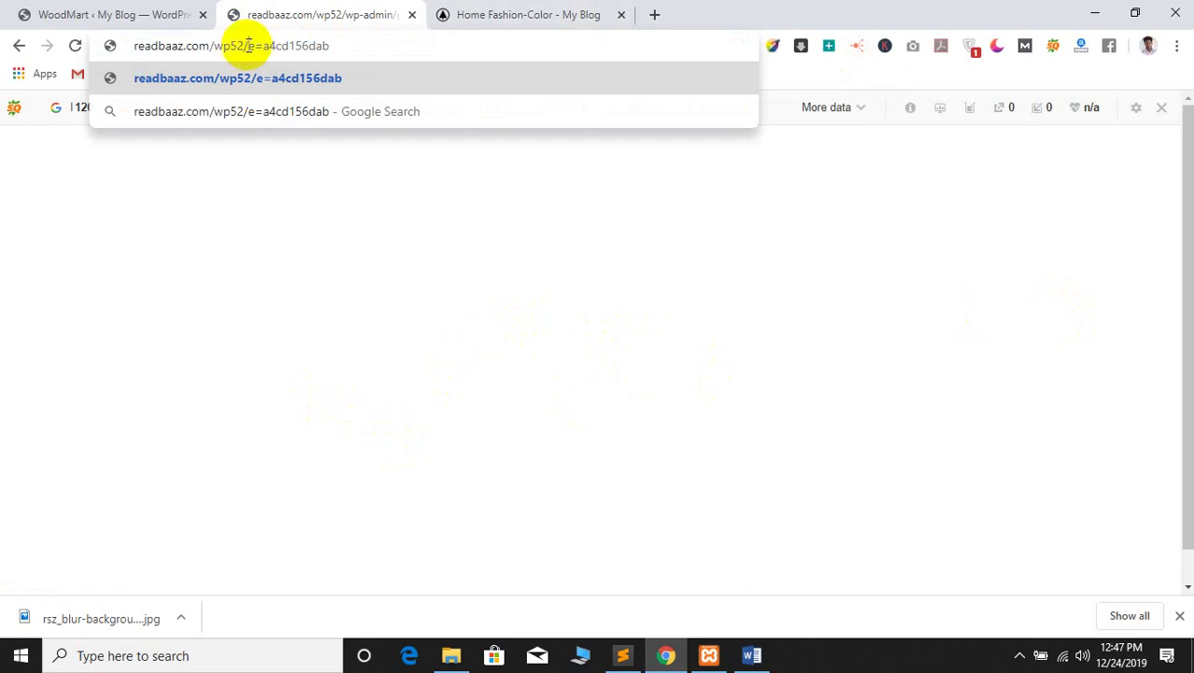
pyautogui.moveTo(249, 45); pyautogui.dragTo(482, 43)
pyautogui.press('BackSpace')
pyautogui.press('Return')
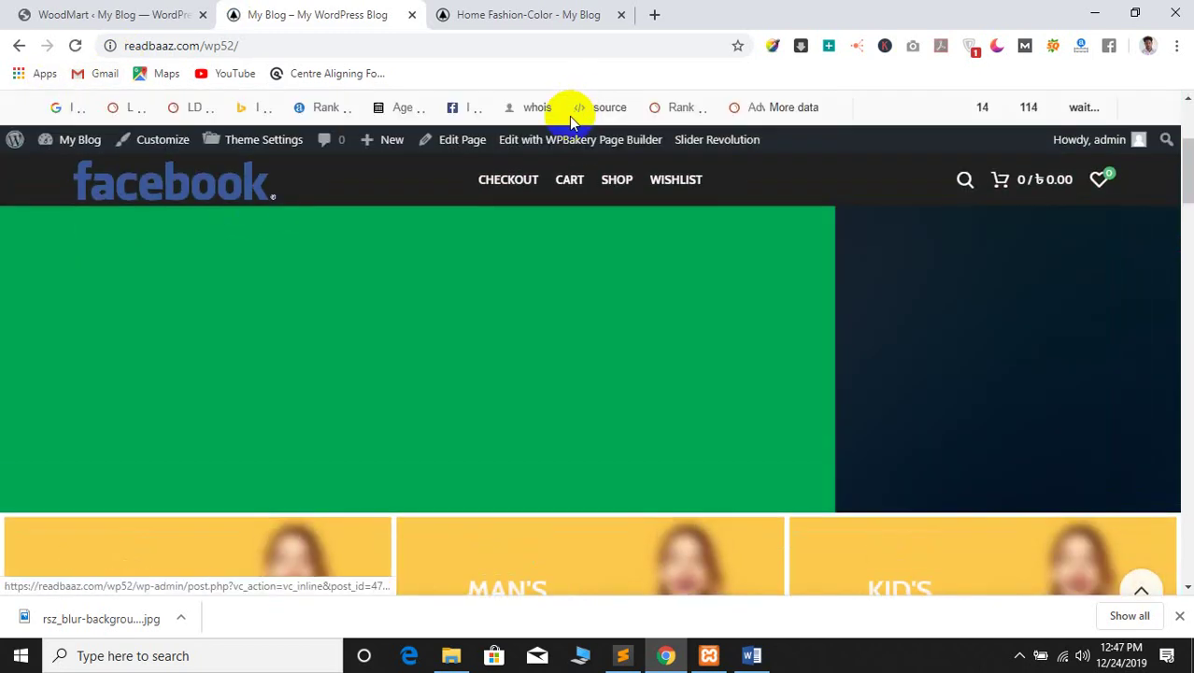
# Launch 'Edit with WPBakery Page Builder' for the homepage and wait for the front-end editor
pyautogui.click(556, 142)
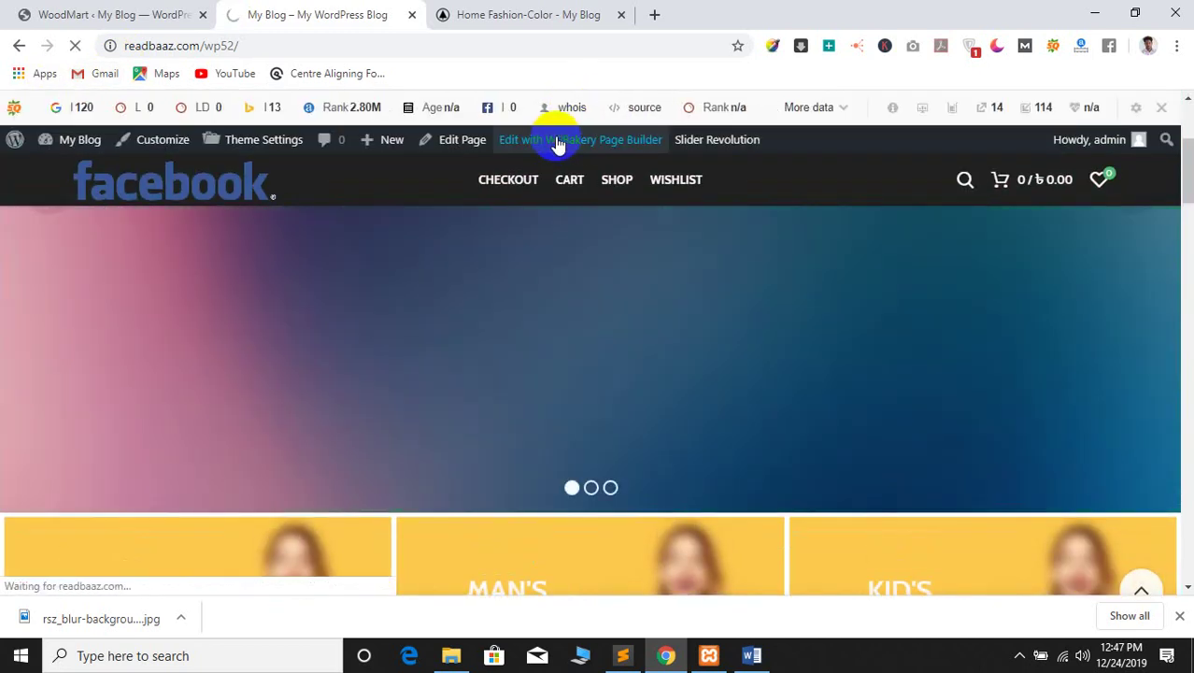
pyautogui.click(299, 448)
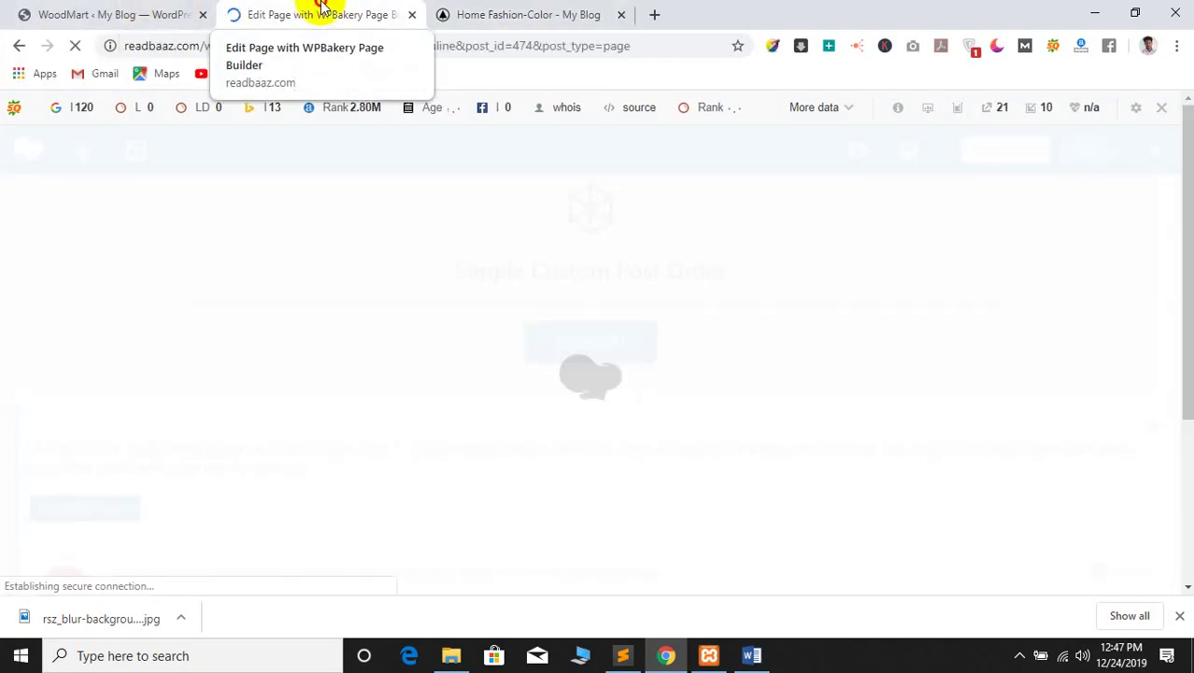
pyautogui.click(187, 14)
pyautogui.click(271, 14)
pyautogui.click(467, 14)
pyautogui.click(378, 14)
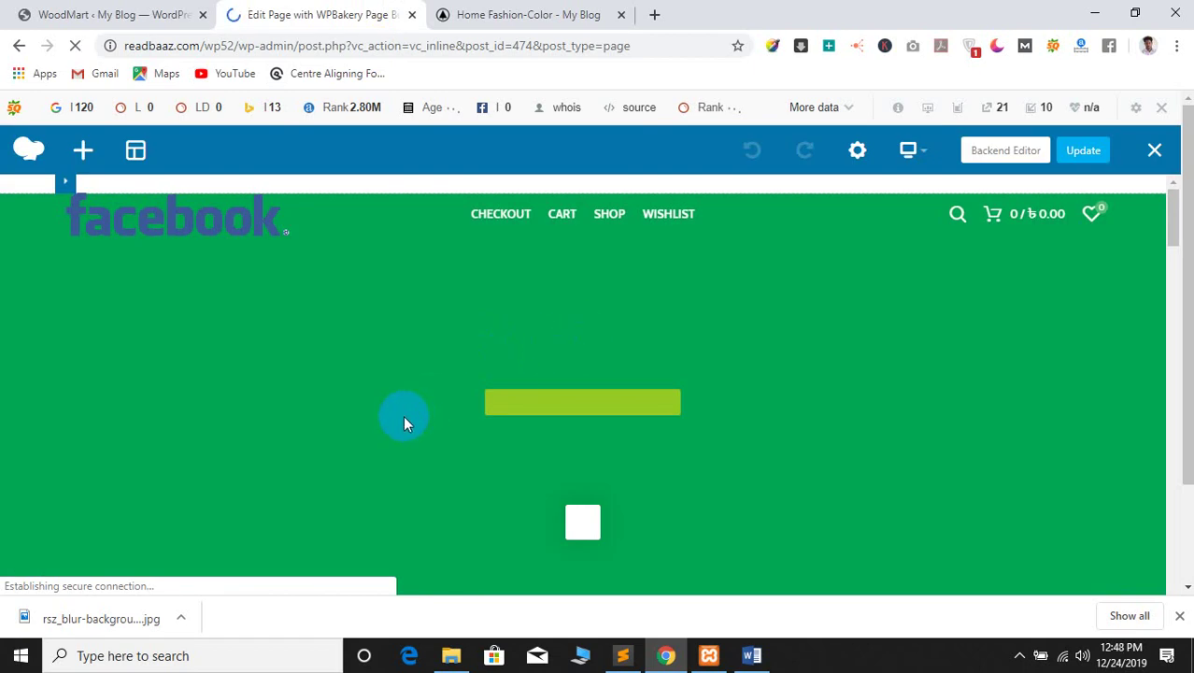
# Swap the Woman Collection banner image for the resized blurred background and save
pyautogui.scroll(-3, 402, 415)
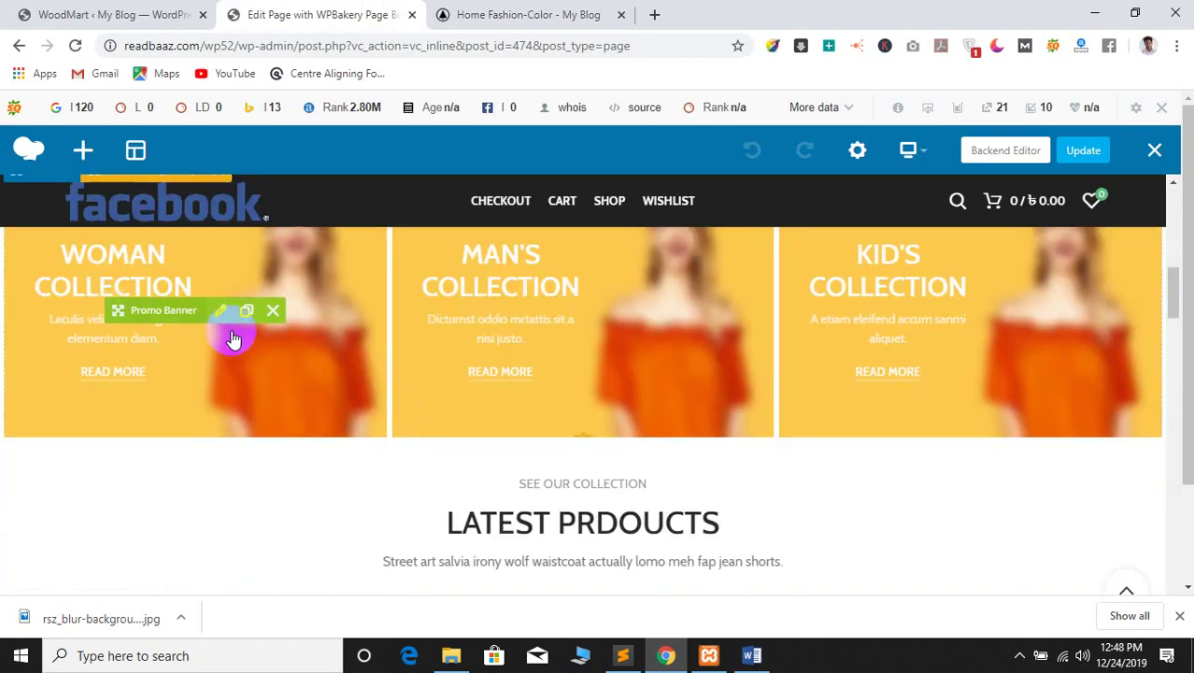
pyautogui.click(221, 311)
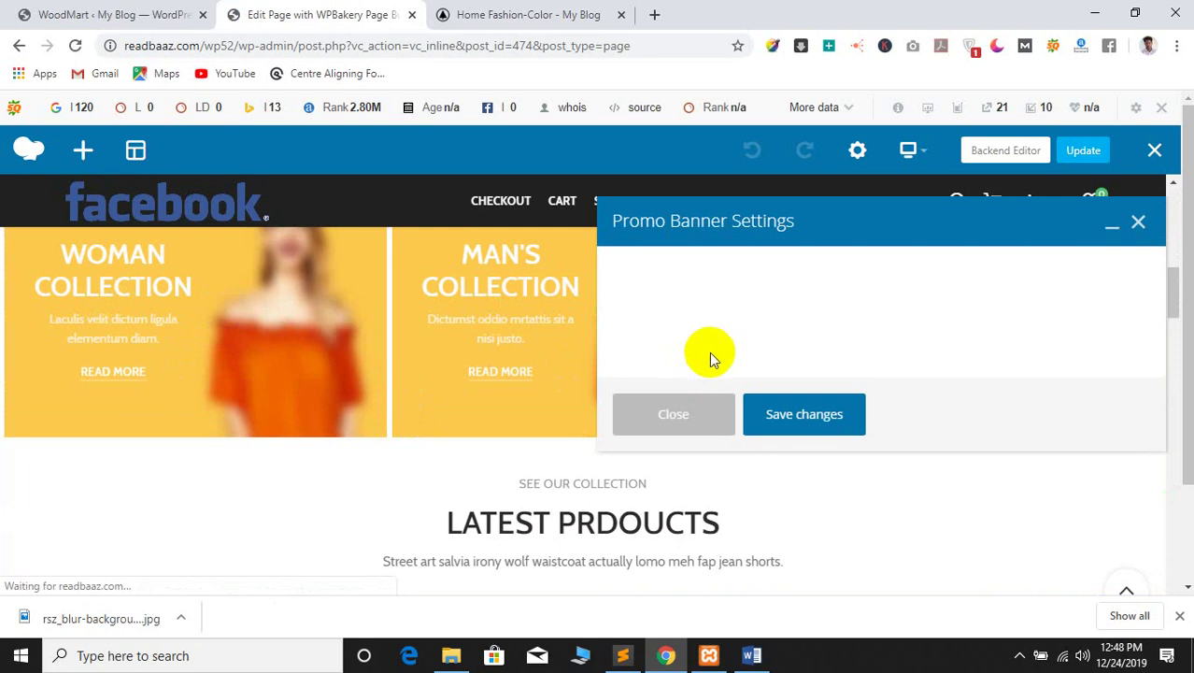
pyautogui.click(664, 423)
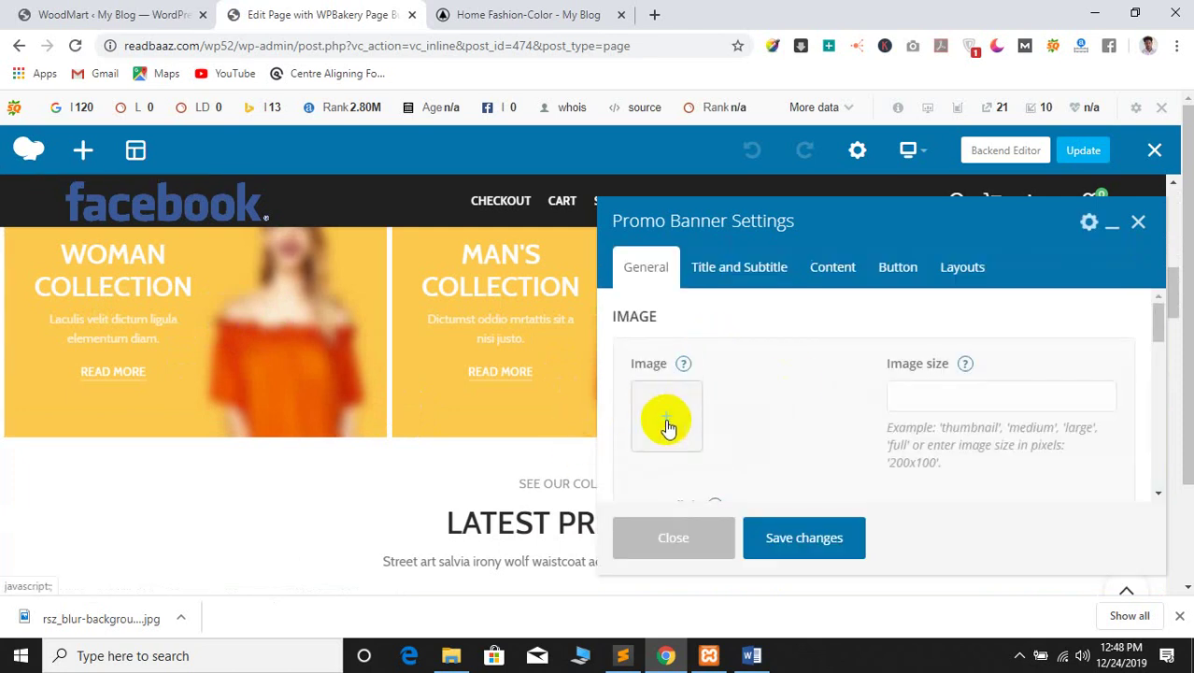
pyautogui.click(666, 416)
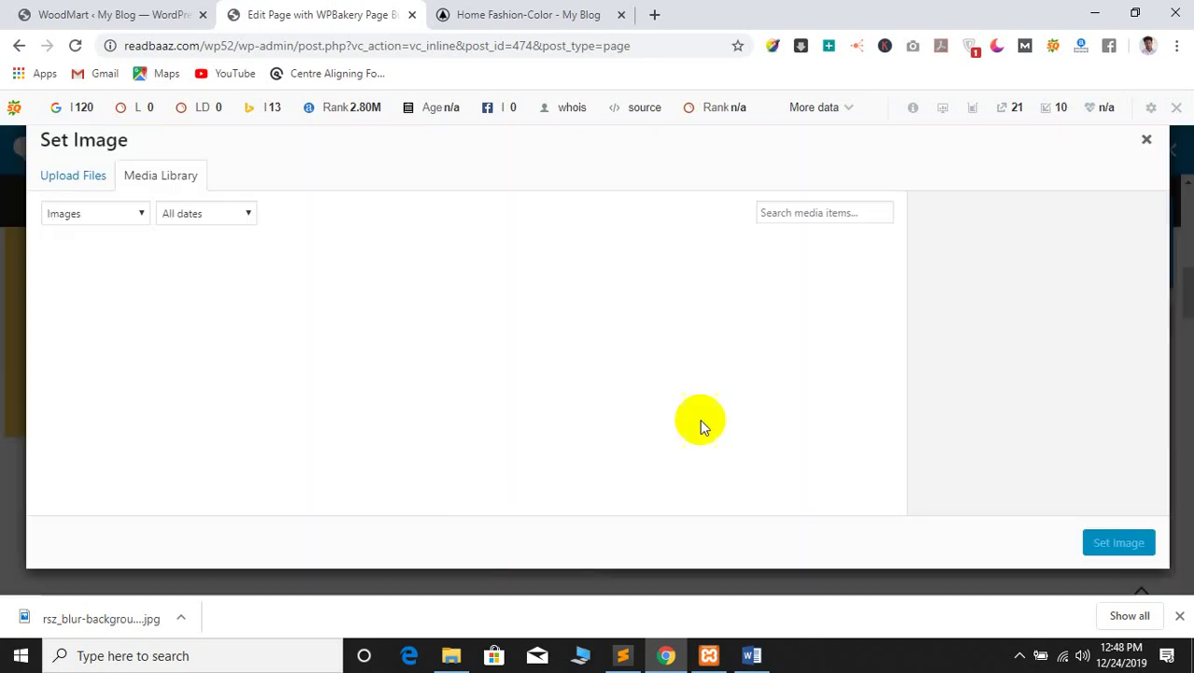
pyautogui.click(91, 177)
pyautogui.moveTo(53, 617); pyautogui.dragTo(602, 380)
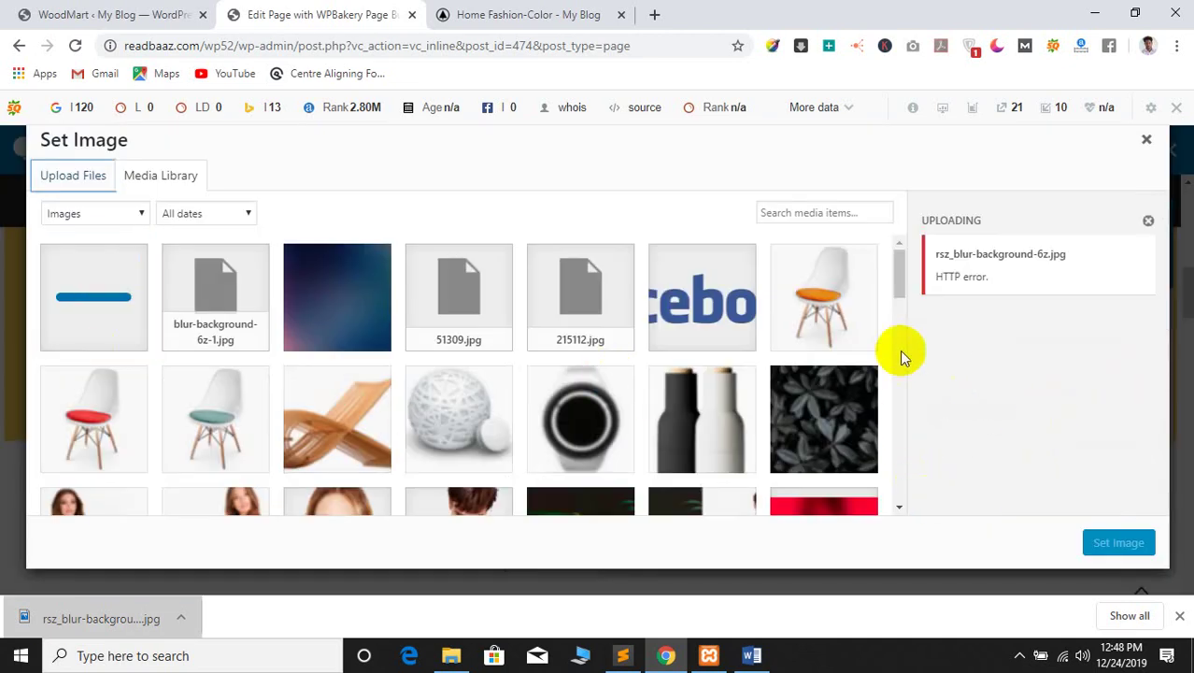
pyautogui.click(365, 330)
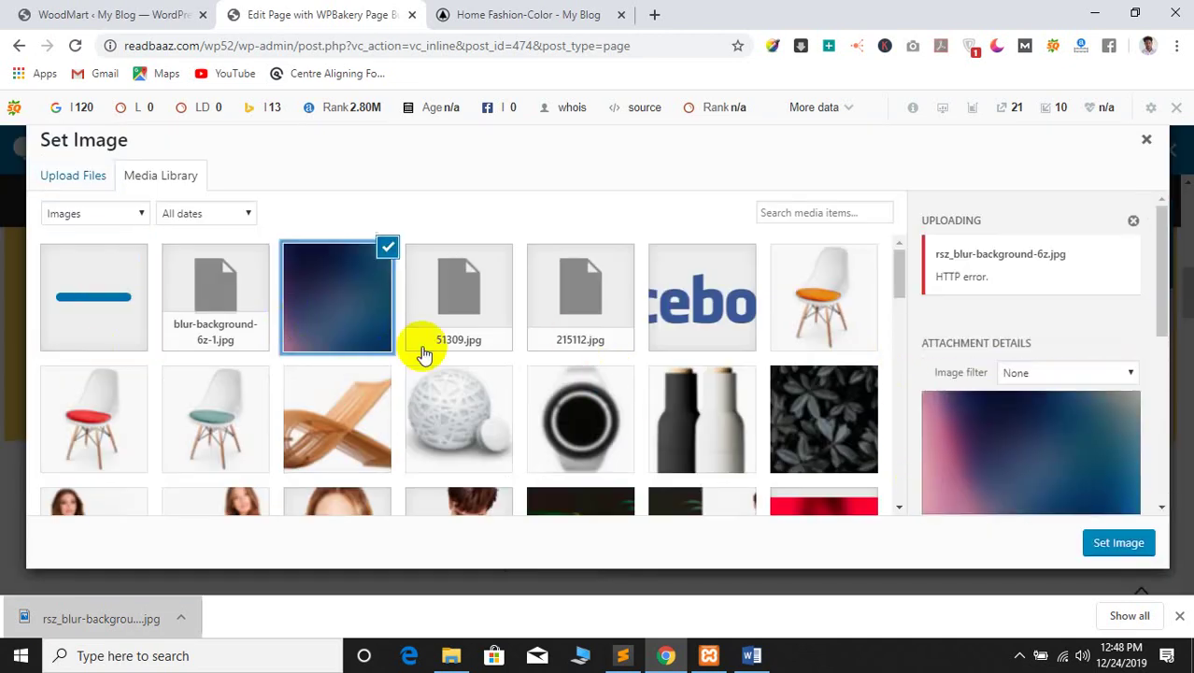
pyautogui.click(1088, 545)
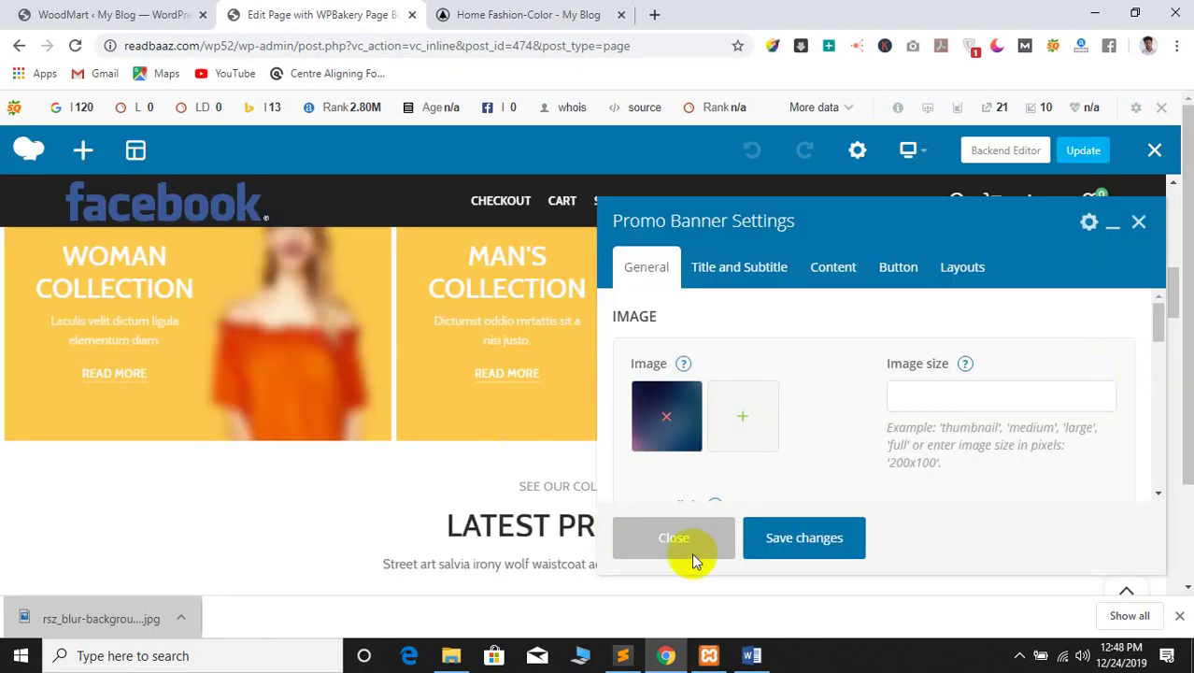
pyautogui.click(786, 537)
pyautogui.click(706, 542)
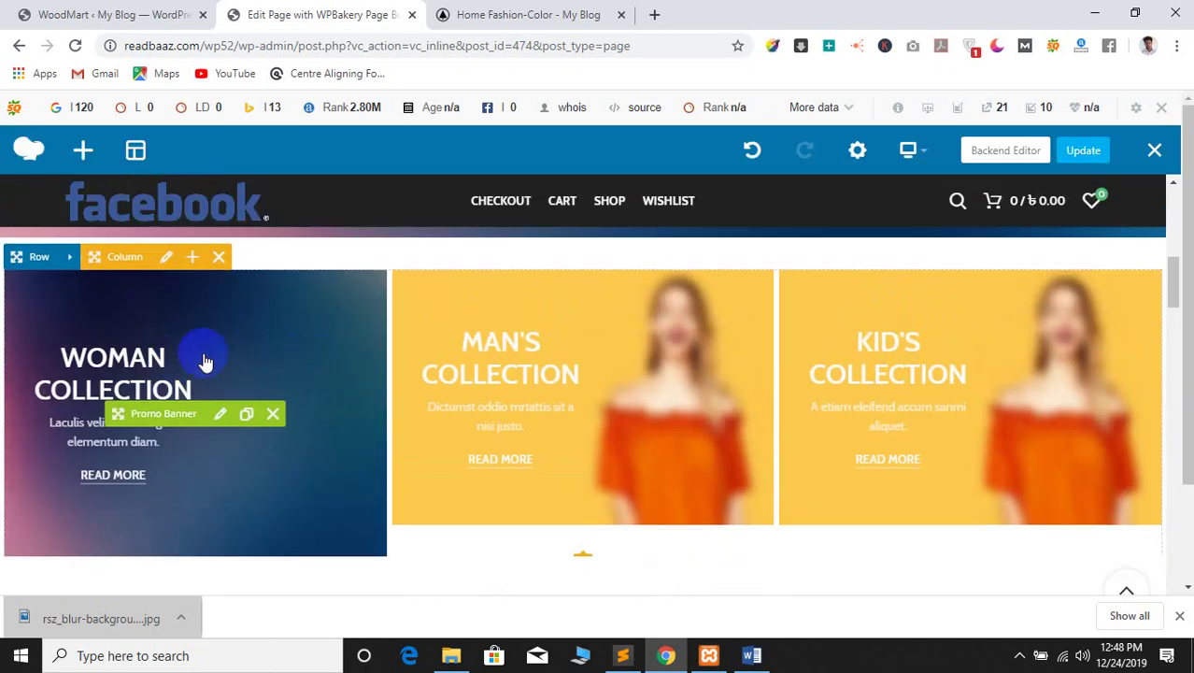
# Reopen the banner settings and review its title, subtitle and body text tabs
pyautogui.click(222, 415)
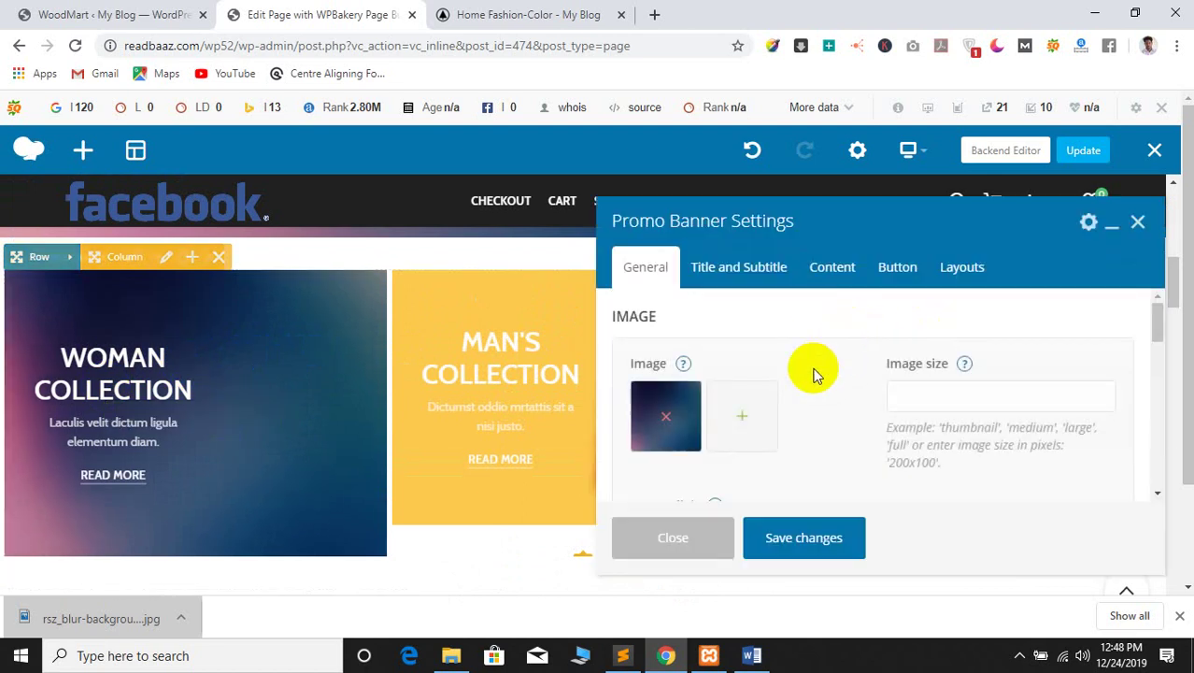
pyautogui.scroll(-3, 814, 378)
pyautogui.click(732, 266)
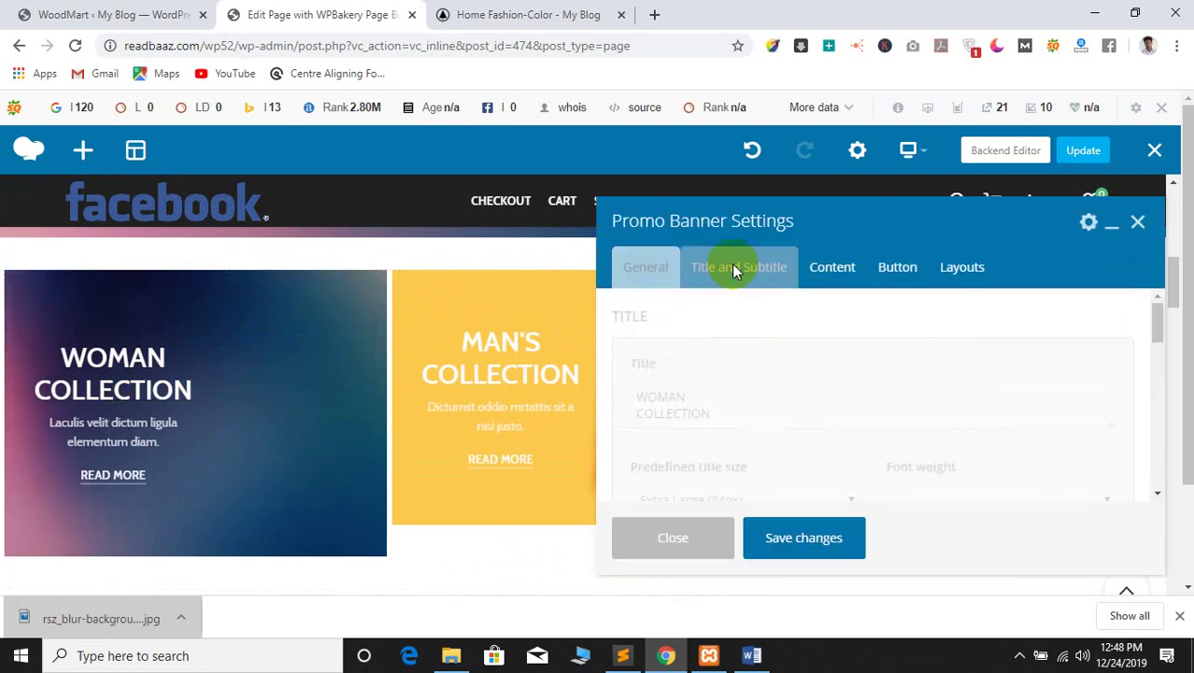
pyautogui.moveTo(737, 421); pyautogui.dragTo(633, 396)
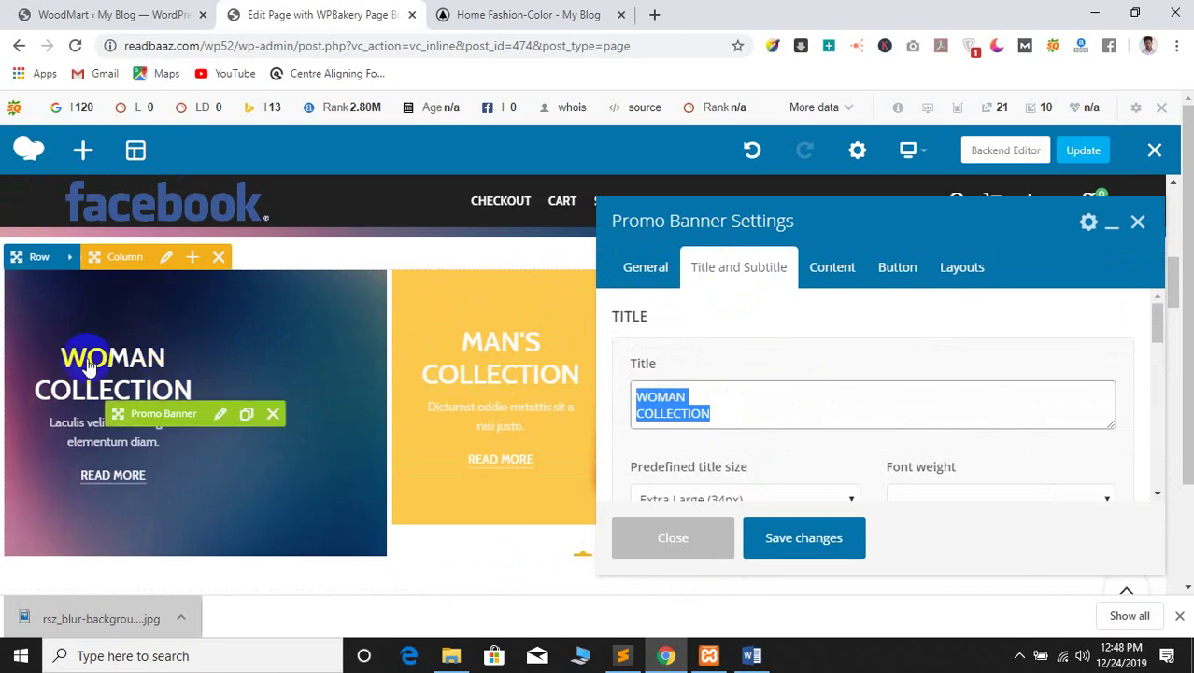
pyautogui.scroll(-2, 714, 405)
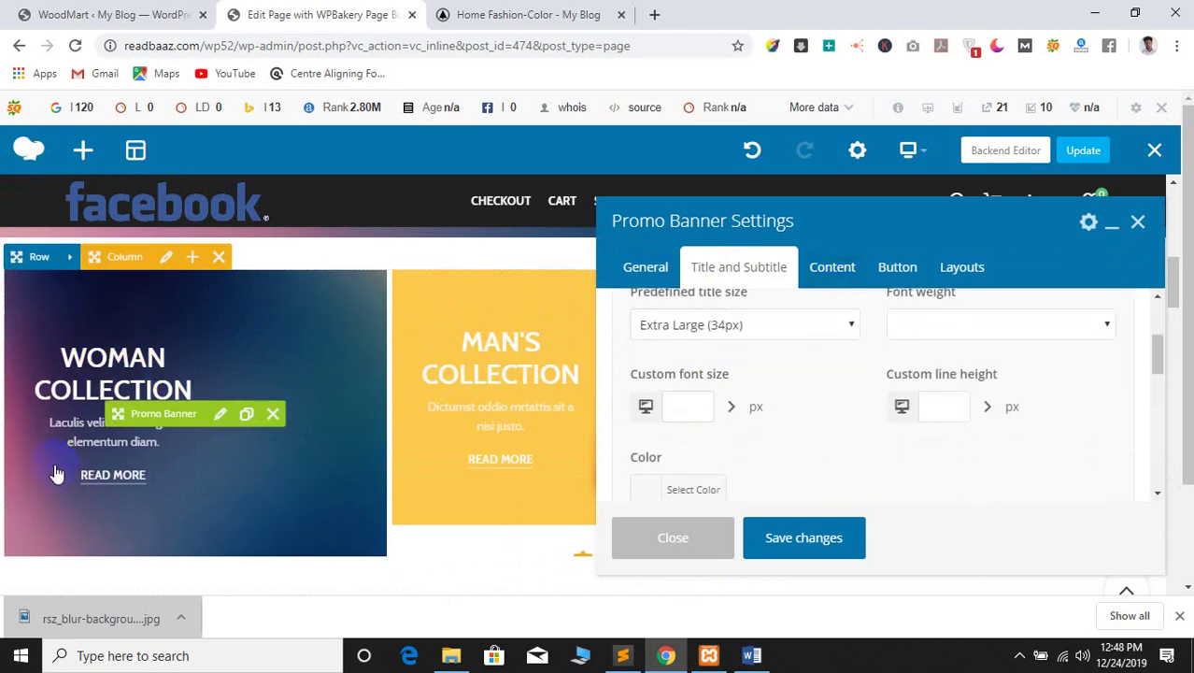
pyautogui.scroll(-3, 586, 426)
pyautogui.scroll(-3, 766, 400)
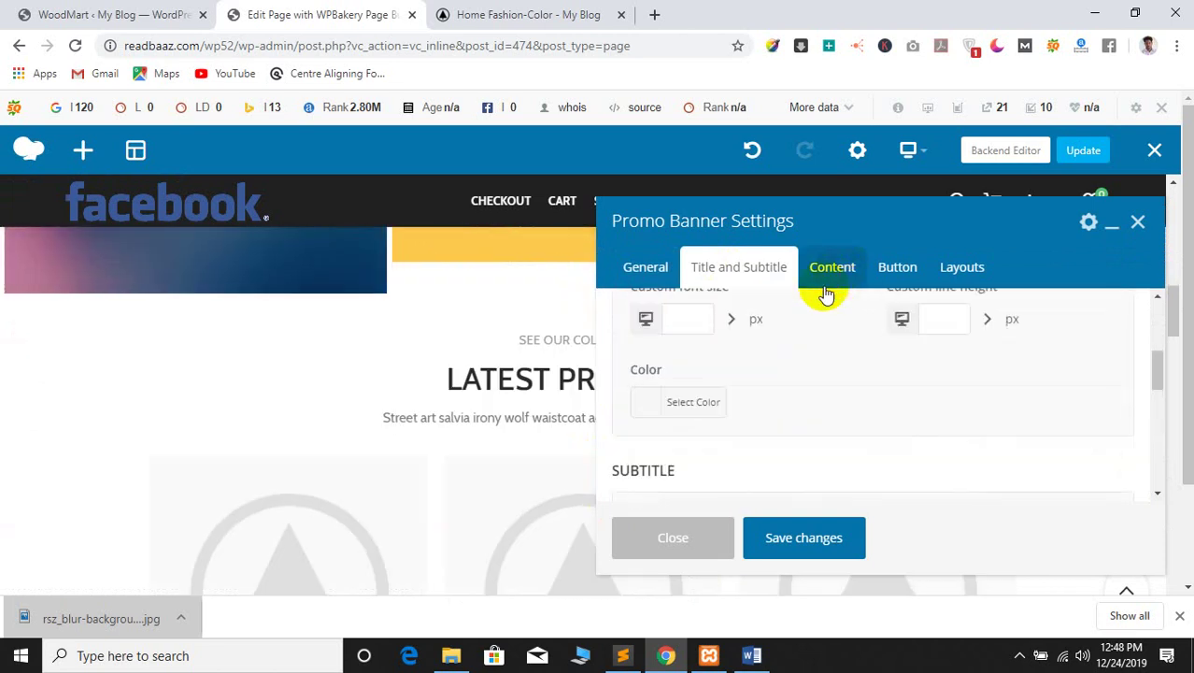
pyautogui.click(830, 271)
pyautogui.scroll(-2, 809, 458)
pyautogui.scroll(-3, 207, 449)
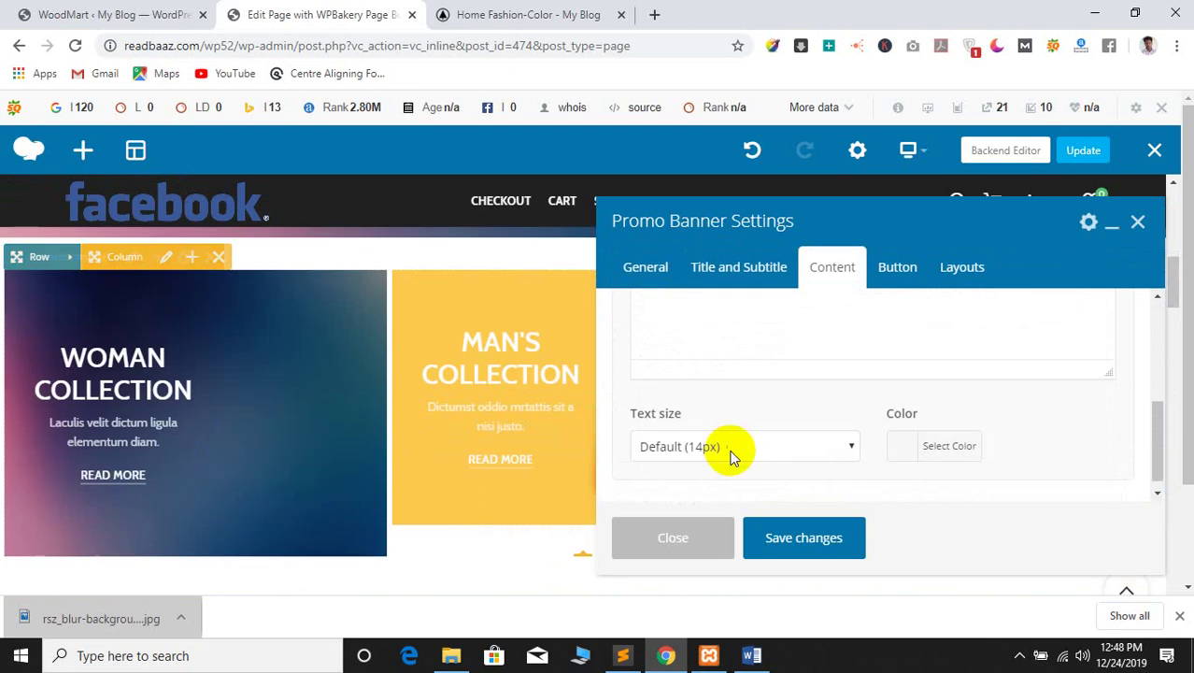
pyautogui.scroll(2, 752, 400)
pyautogui.scroll(-1, 762, 426)
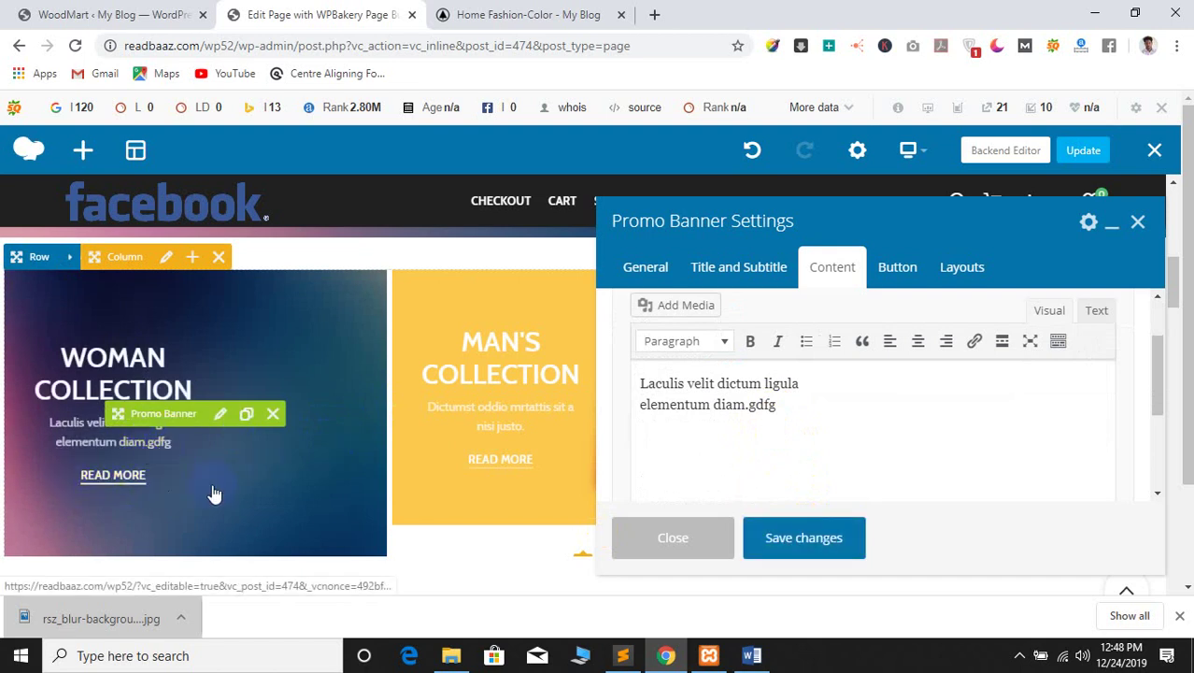
# Set the banner's Button style to Link Button and save the changes
pyautogui.click(904, 271)
pyautogui.scroll(-2, 859, 395)
pyautogui.click(826, 411)
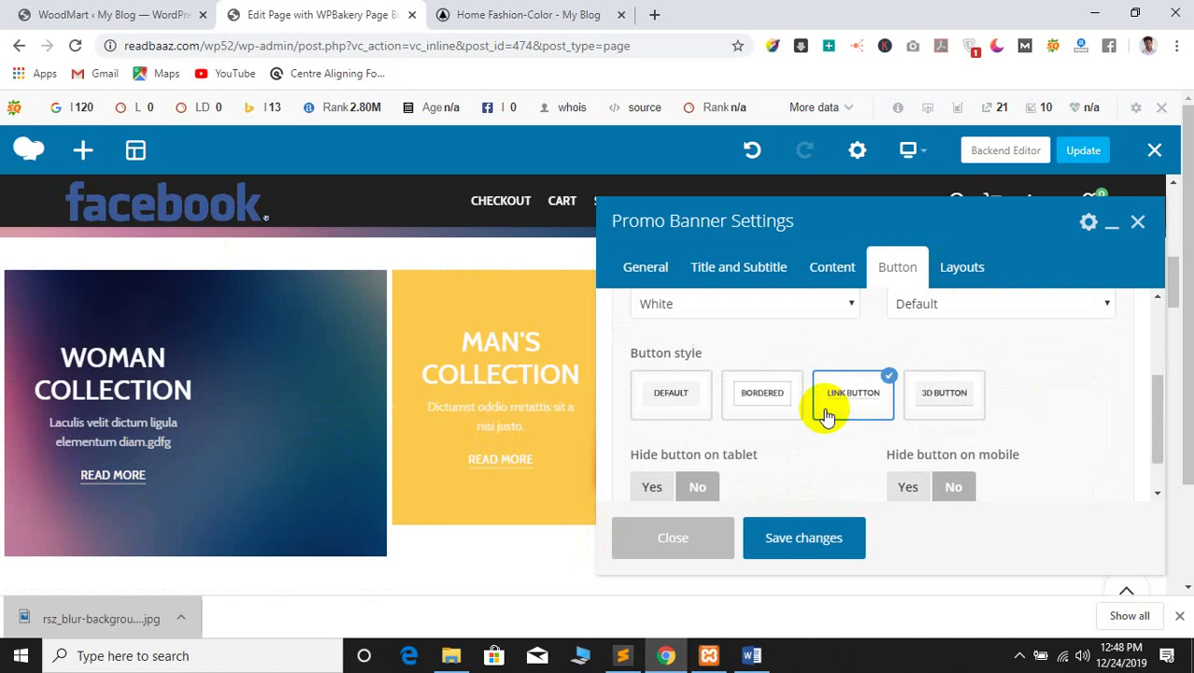
pyautogui.scroll(2, 827, 411)
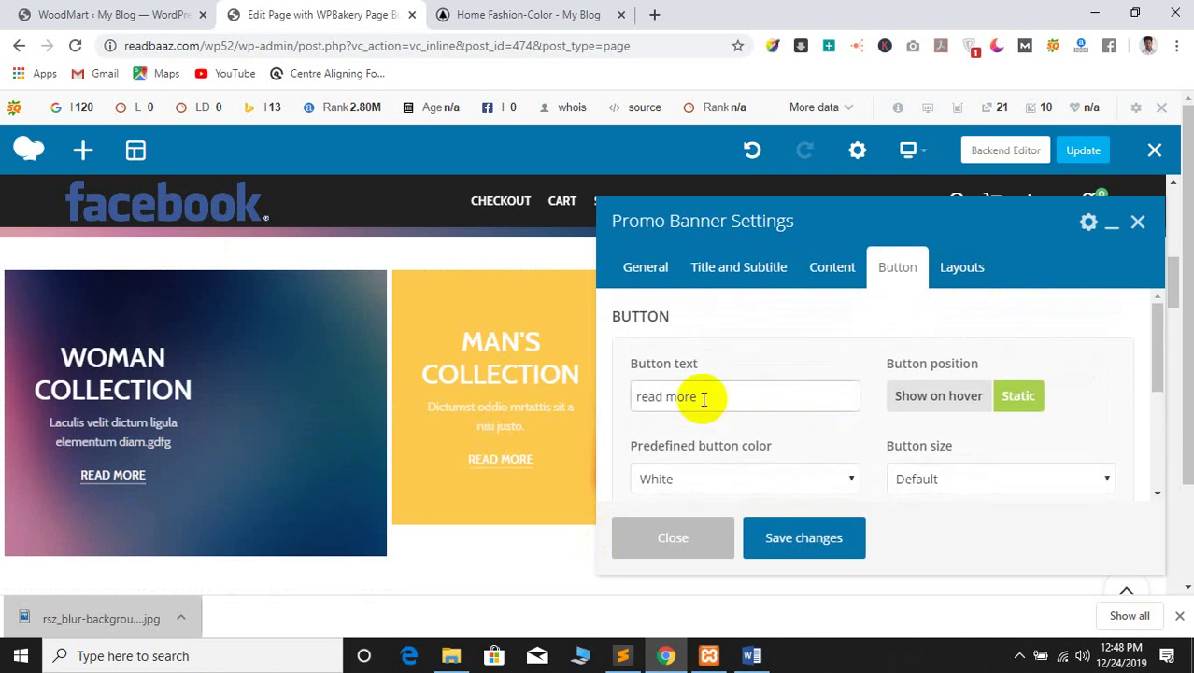
pyautogui.scroll(-2, 703, 398)
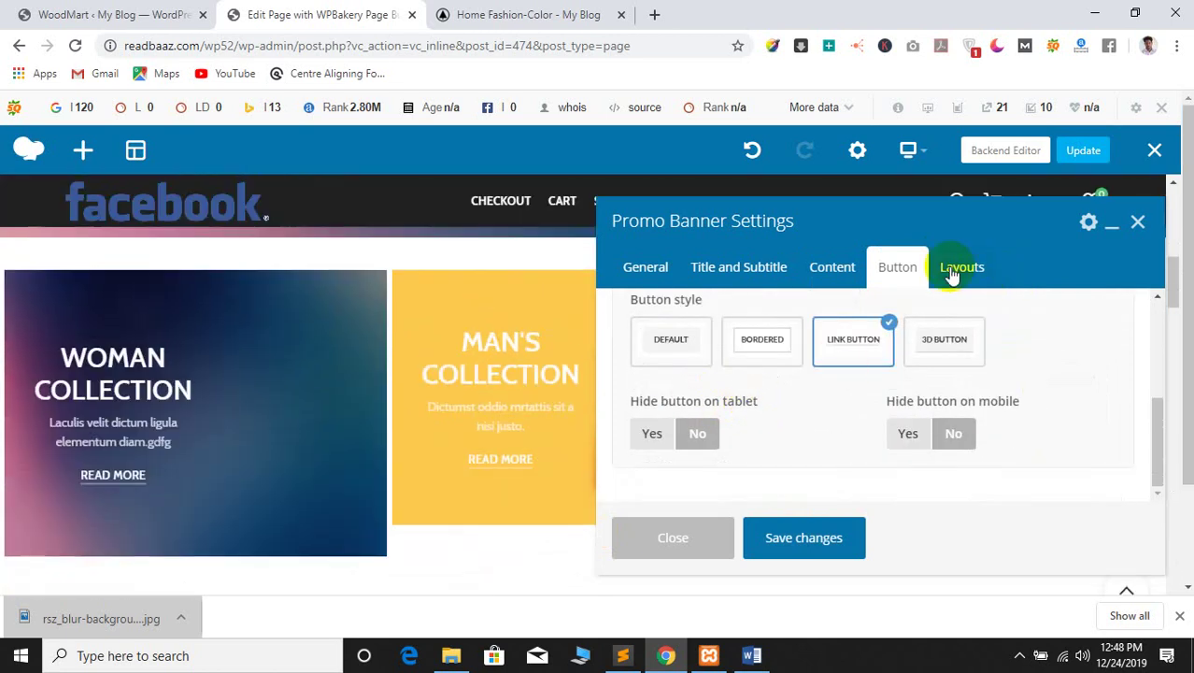
pyautogui.click(951, 271)
pyautogui.click(898, 267)
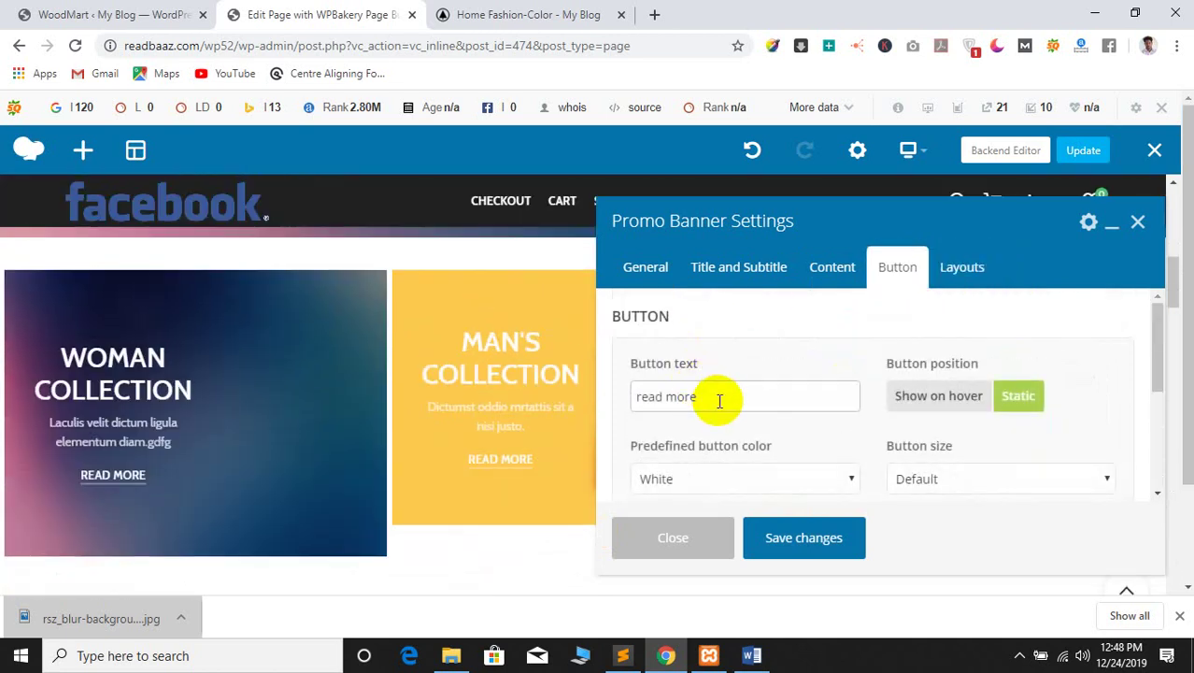
pyautogui.moveTo(734, 396); pyautogui.dragTo(568, 394)
pyautogui.click(754, 390)
pyautogui.scroll(-5, 828, 437)
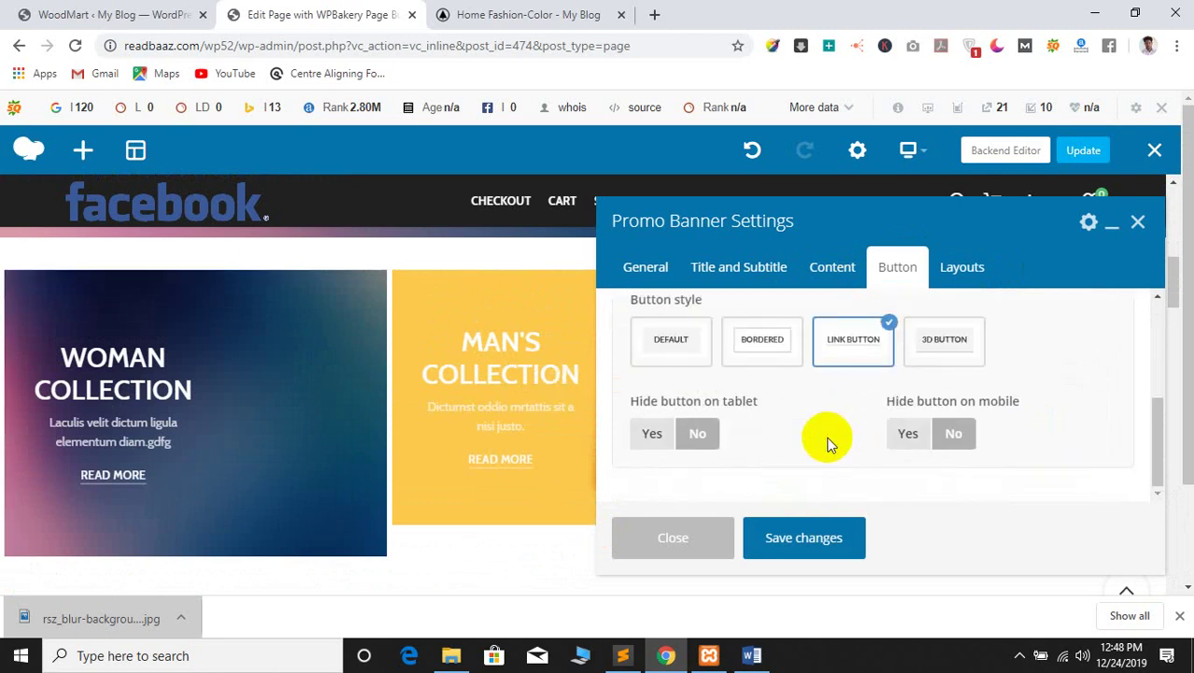
pyautogui.scroll(5, 785, 428)
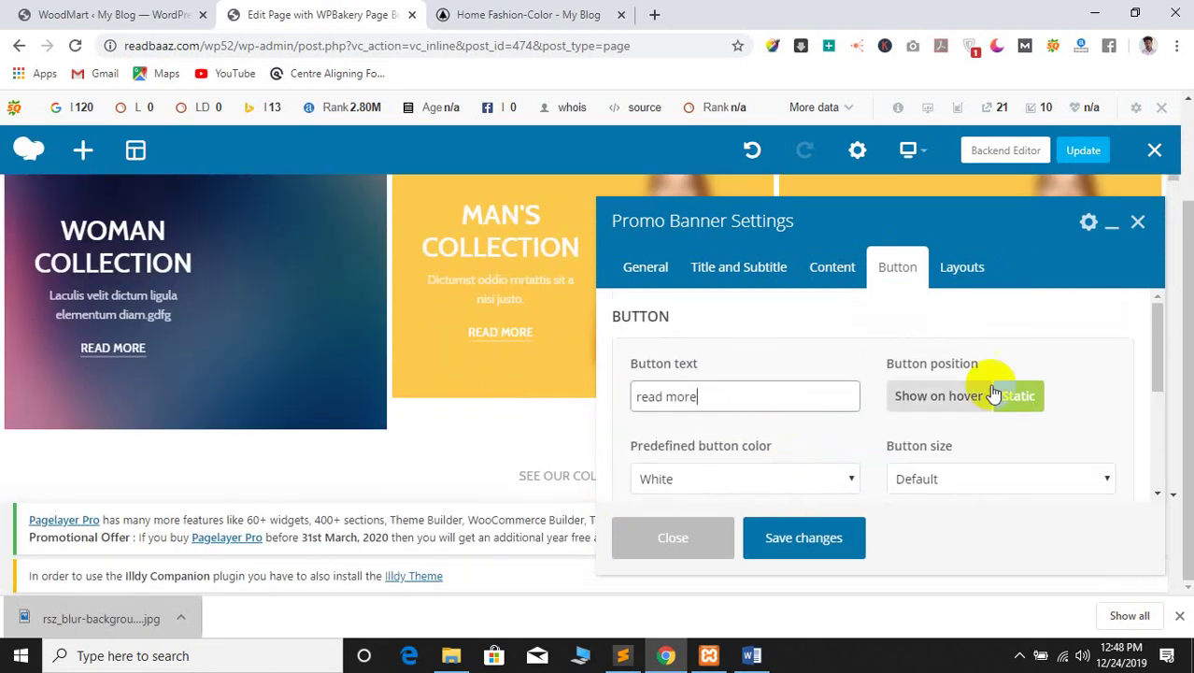
pyautogui.click(772, 541)
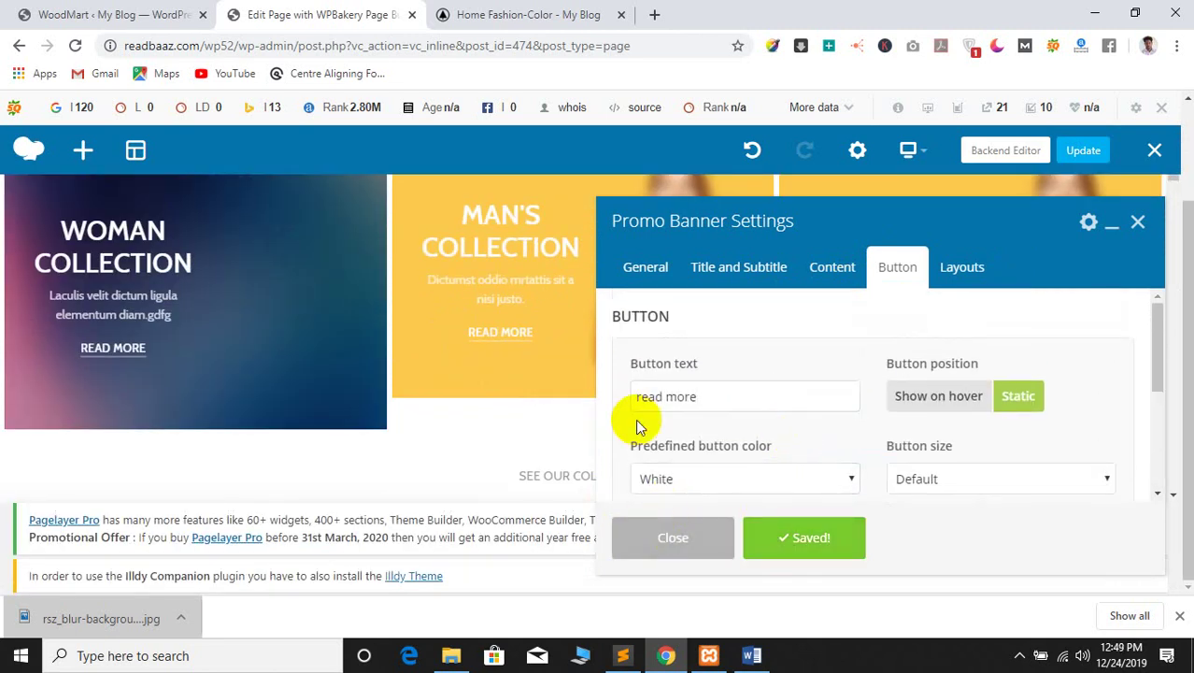
# Close the banner's settings panel
pyautogui.scroll(2, 794, 353)
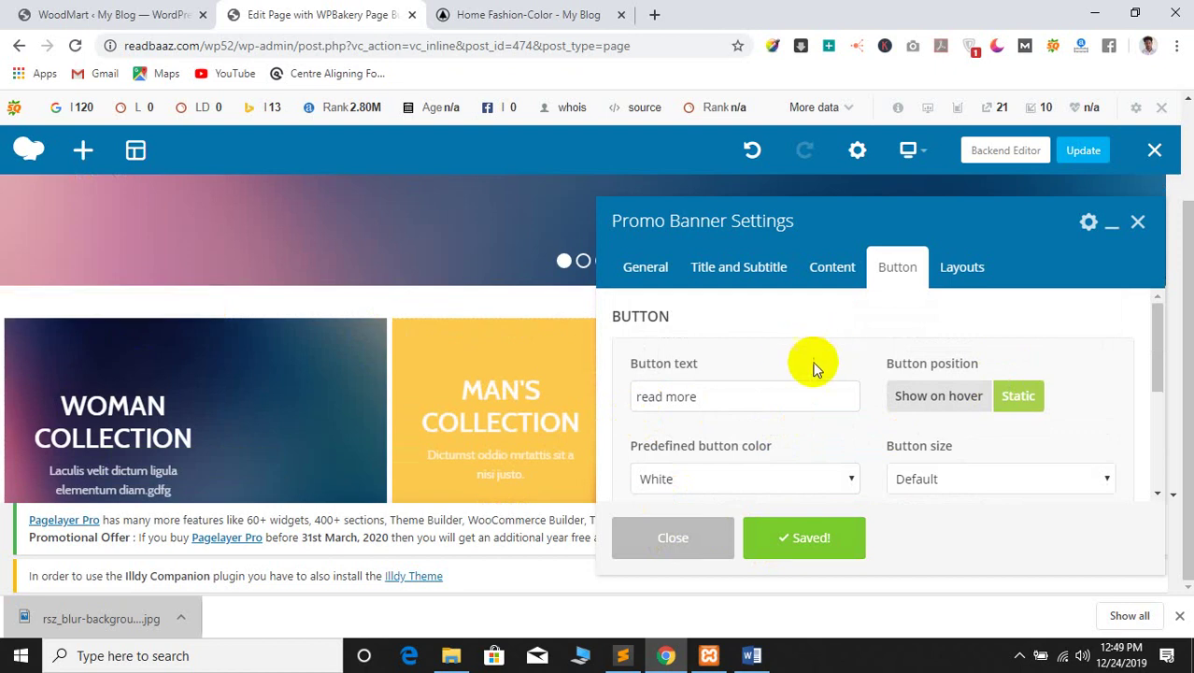
pyautogui.scroll(-1, 841, 411)
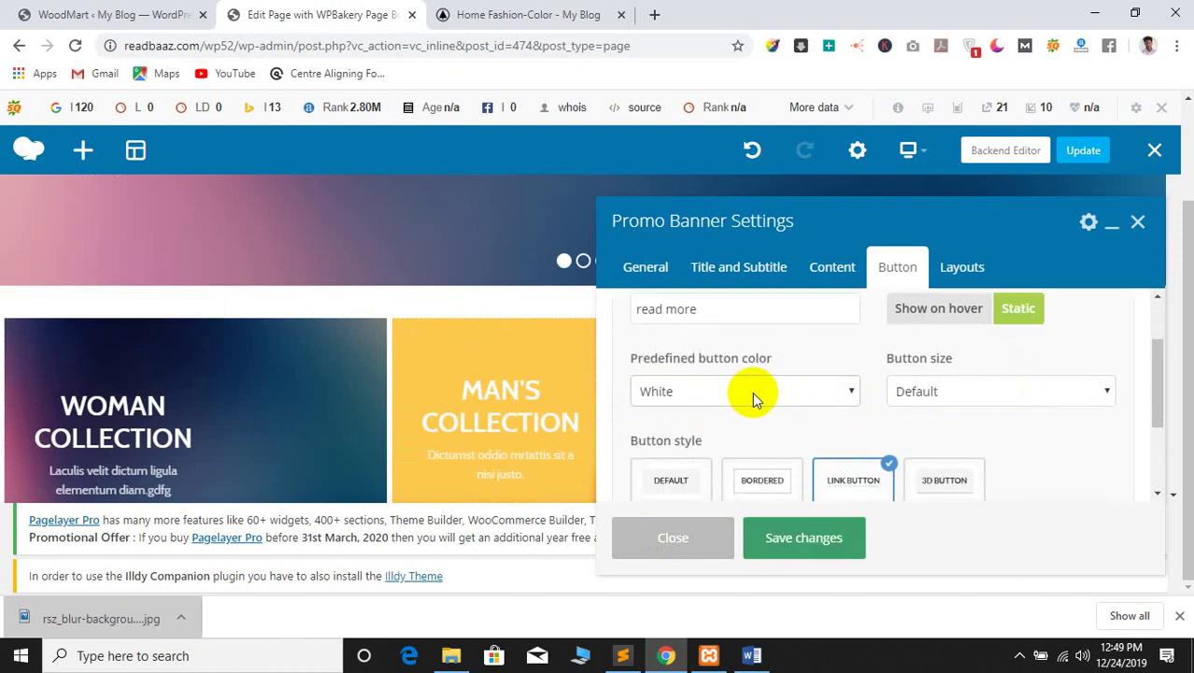
pyautogui.scroll(-2, 754, 394)
pyautogui.click(657, 542)
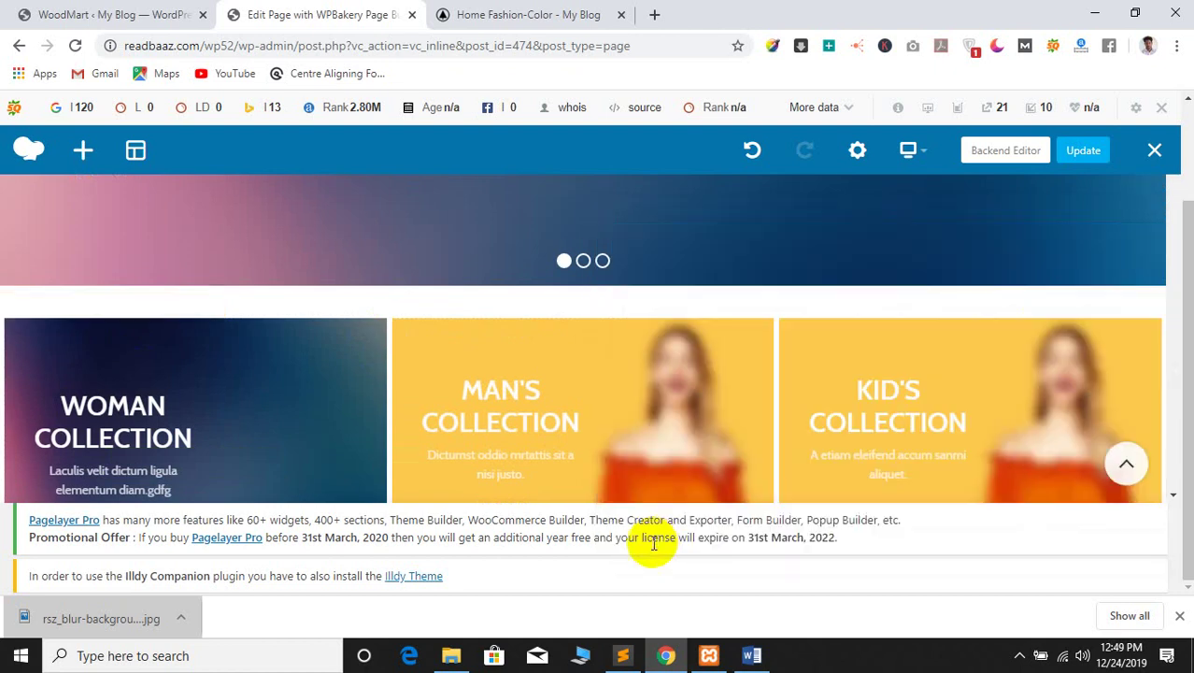
# Delete the Latest Products heading section without adding any new element
pyautogui.scroll(-1, 464, 456)
pyautogui.scroll(-2, 225, 352)
pyautogui.scroll(1, 134, 365)
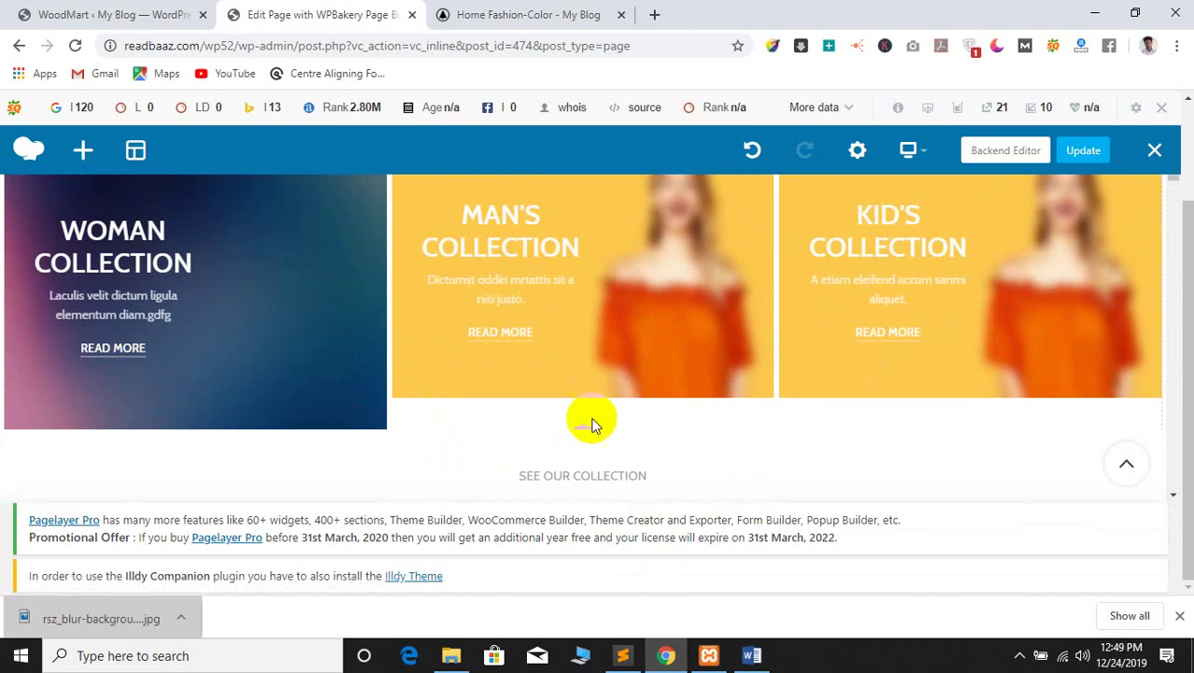
pyautogui.scroll(-3, 818, 373)
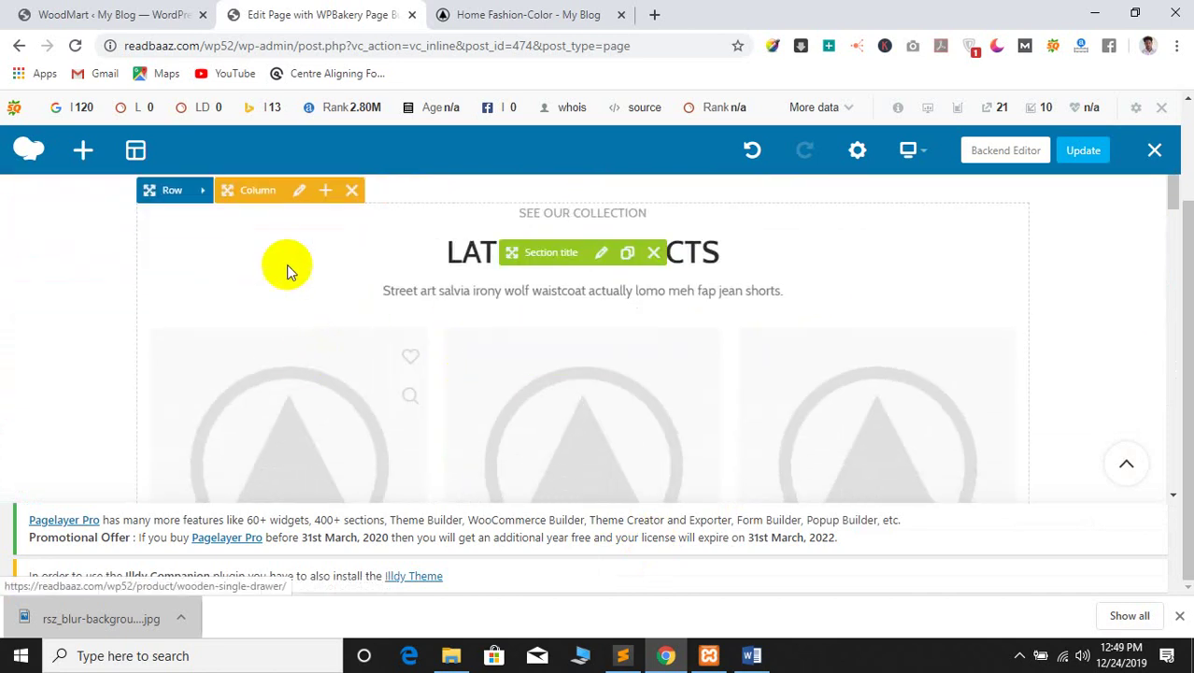
pyautogui.scroll(-2, 276, 342)
pyautogui.scroll(2, 281, 355)
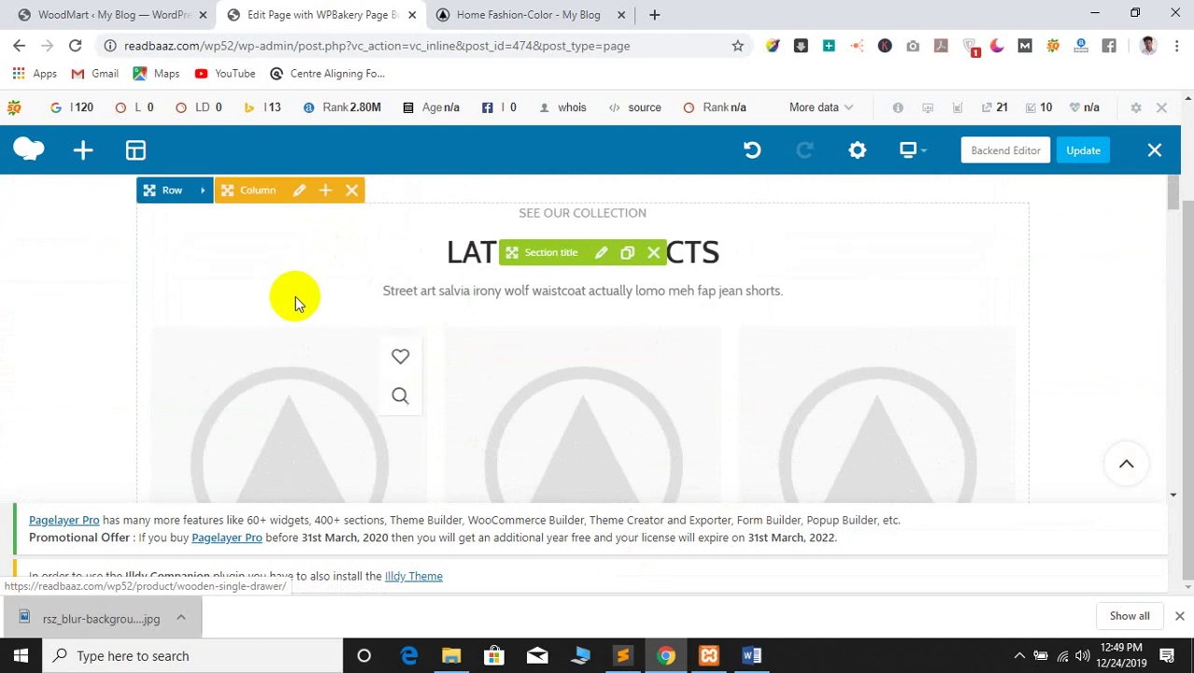
pyautogui.click(353, 194)
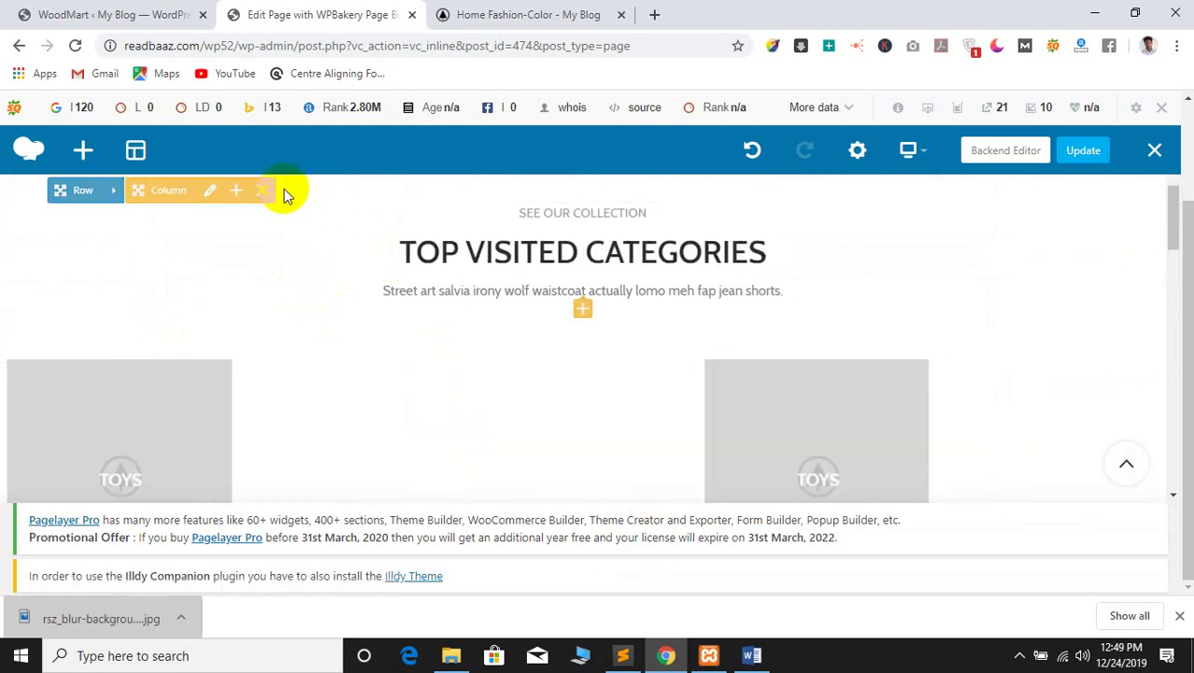
pyautogui.click(241, 192)
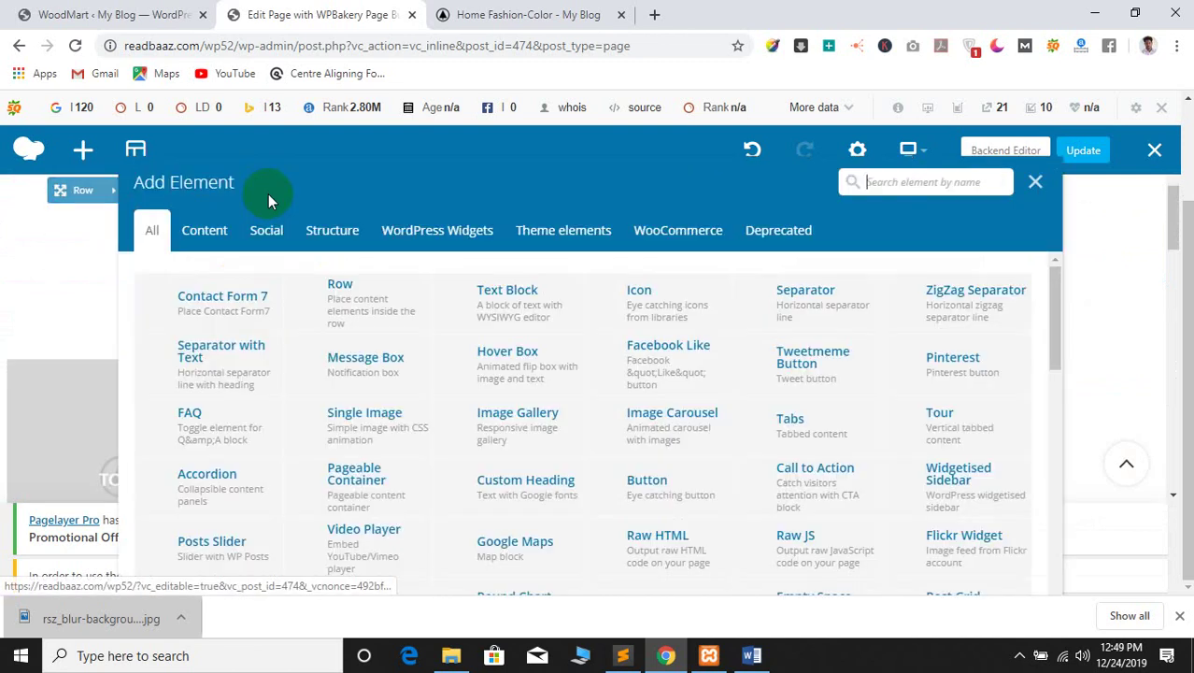
pyautogui.click(1034, 184)
pyautogui.scroll(2, 300, 285)
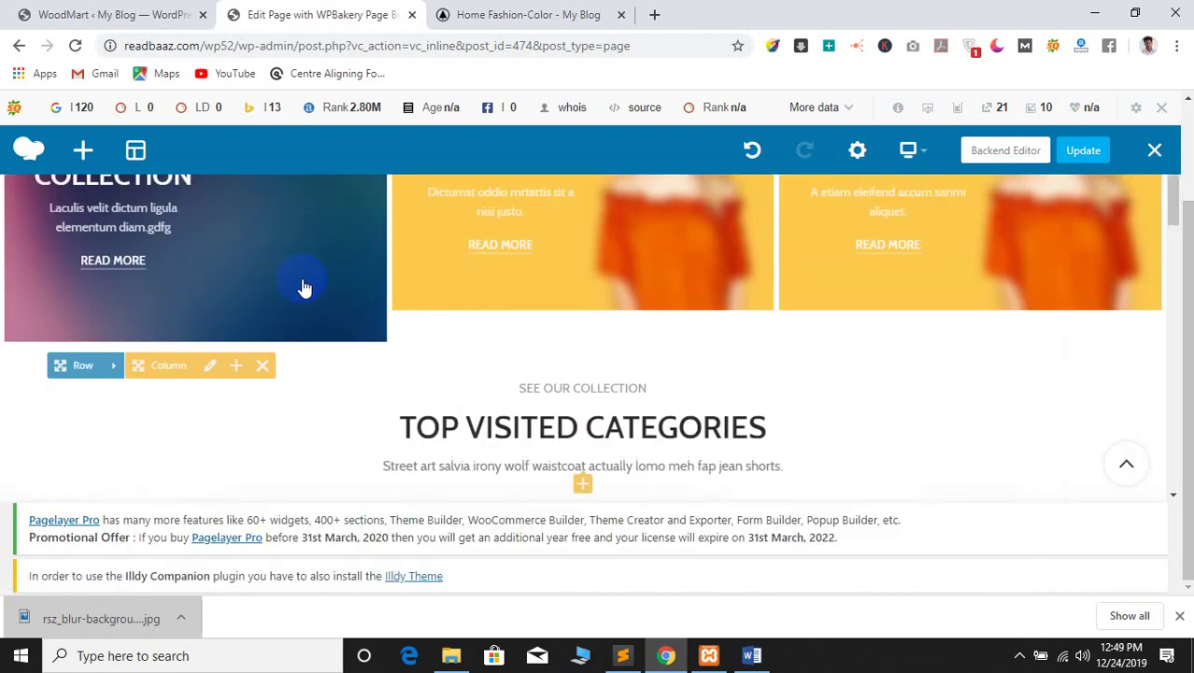
# Remove the Top Visited Categories, Toys images, Latest Products and How We Works heading sections
pyautogui.click(266, 370)
pyautogui.scroll(-2, 341, 400)
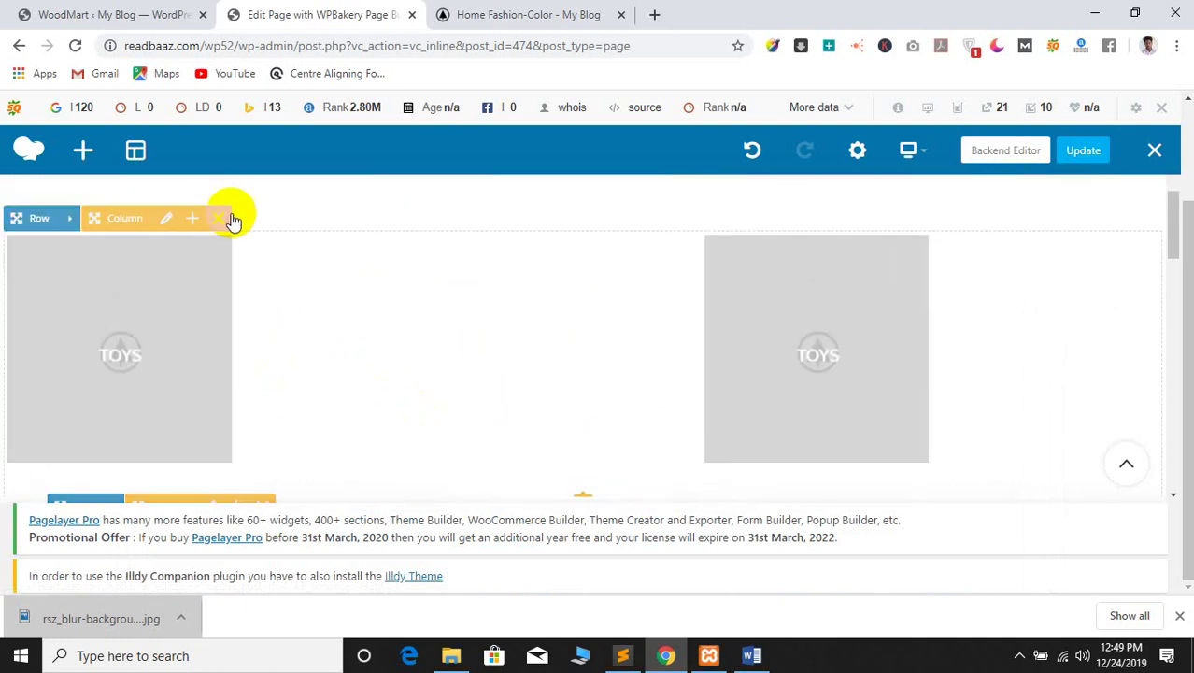
pyautogui.click(220, 223)
pyautogui.scroll(1, 365, 299)
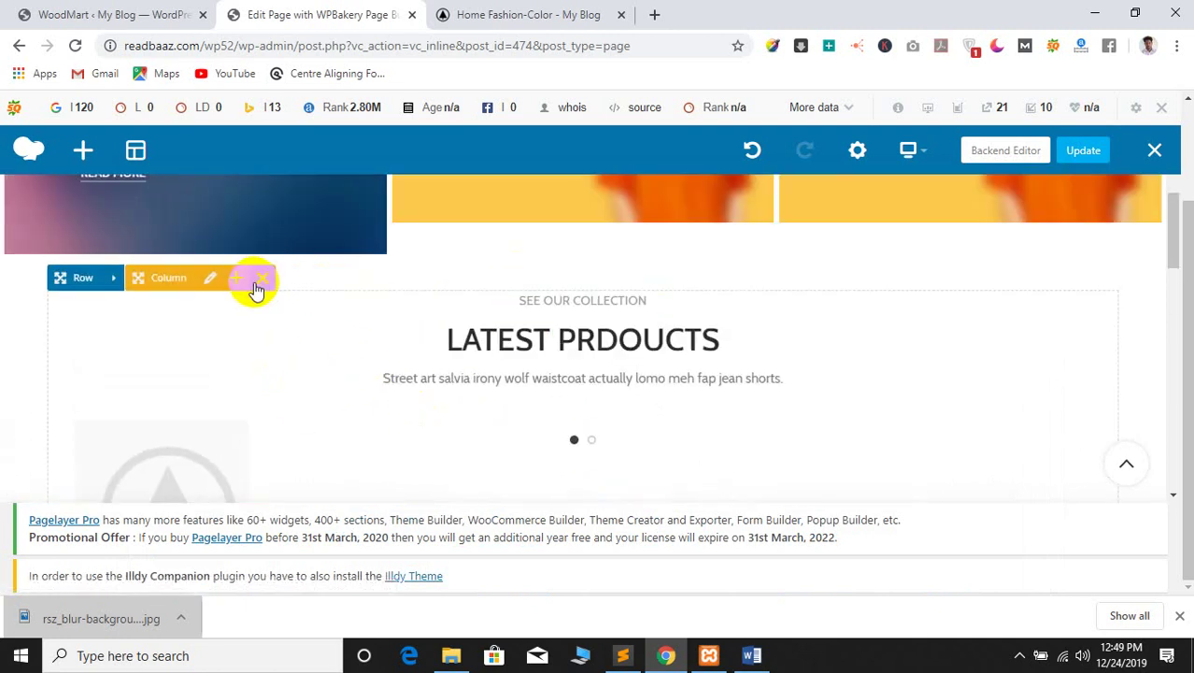
pyautogui.click(262, 277)
pyautogui.scroll(-1, 342, 348)
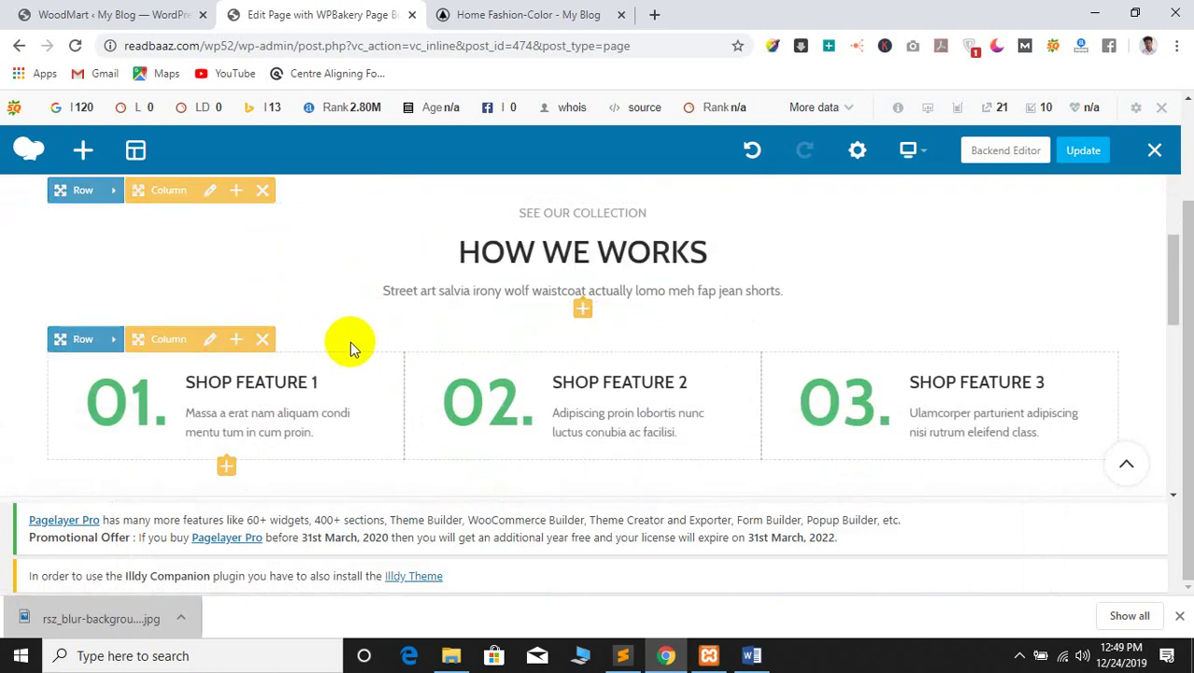
pyautogui.click(264, 192)
pyautogui.scroll(1, 275, 257)
# Delete the Shop Feature 1, 2 and 3 columns
pyautogui.click(259, 305)
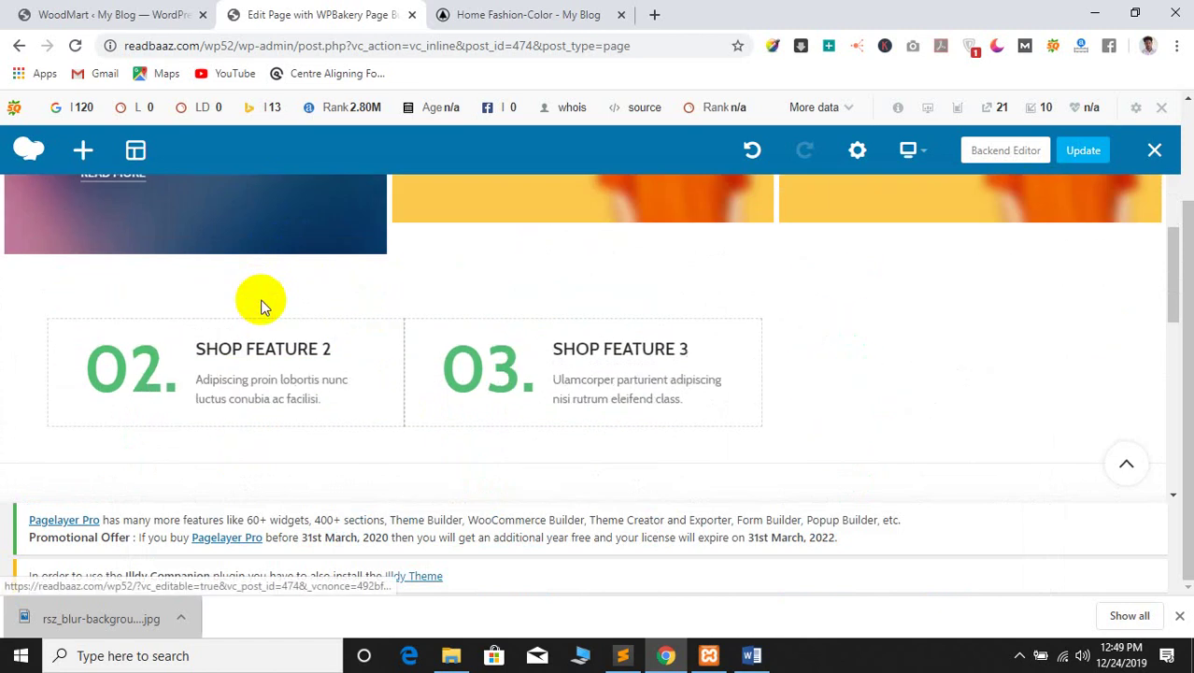
pyautogui.moveTo(195, 332)
pyautogui.click(262, 308)
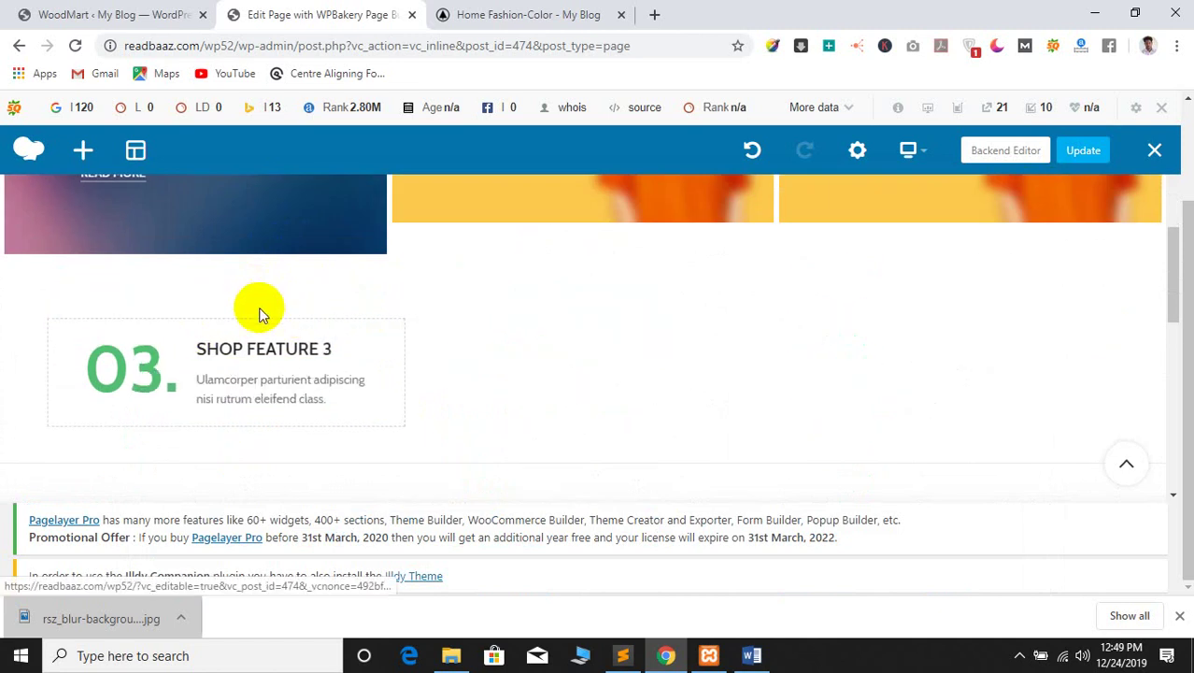
pyautogui.click(260, 310)
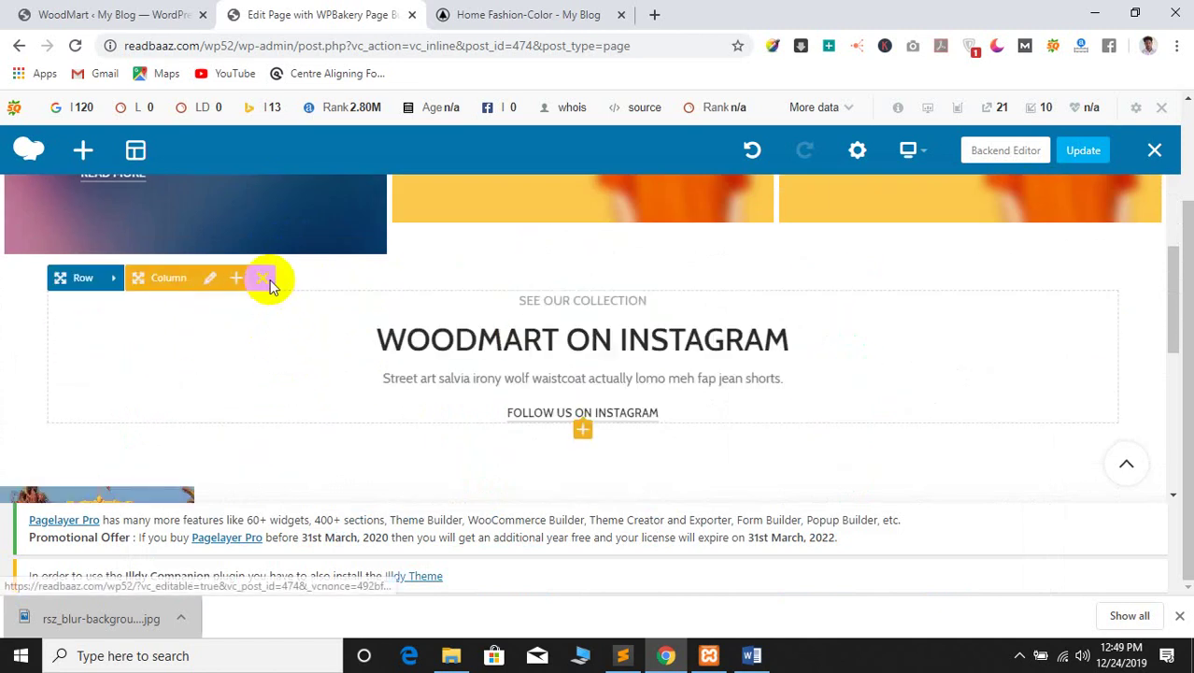
# Remove the WoodMart on Instagram section and its columns, then Update the page
pyautogui.click(265, 278)
pyautogui.click(217, 305)
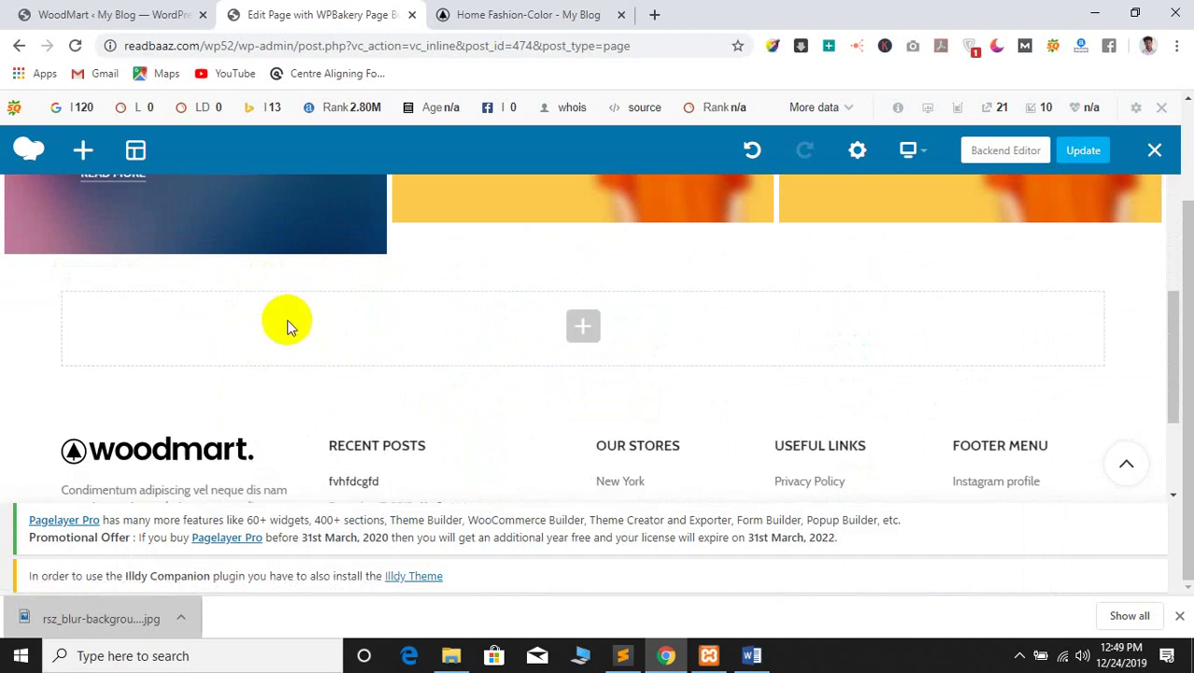
pyautogui.scroll(-3, 288, 320)
pyautogui.scroll(2, 274, 379)
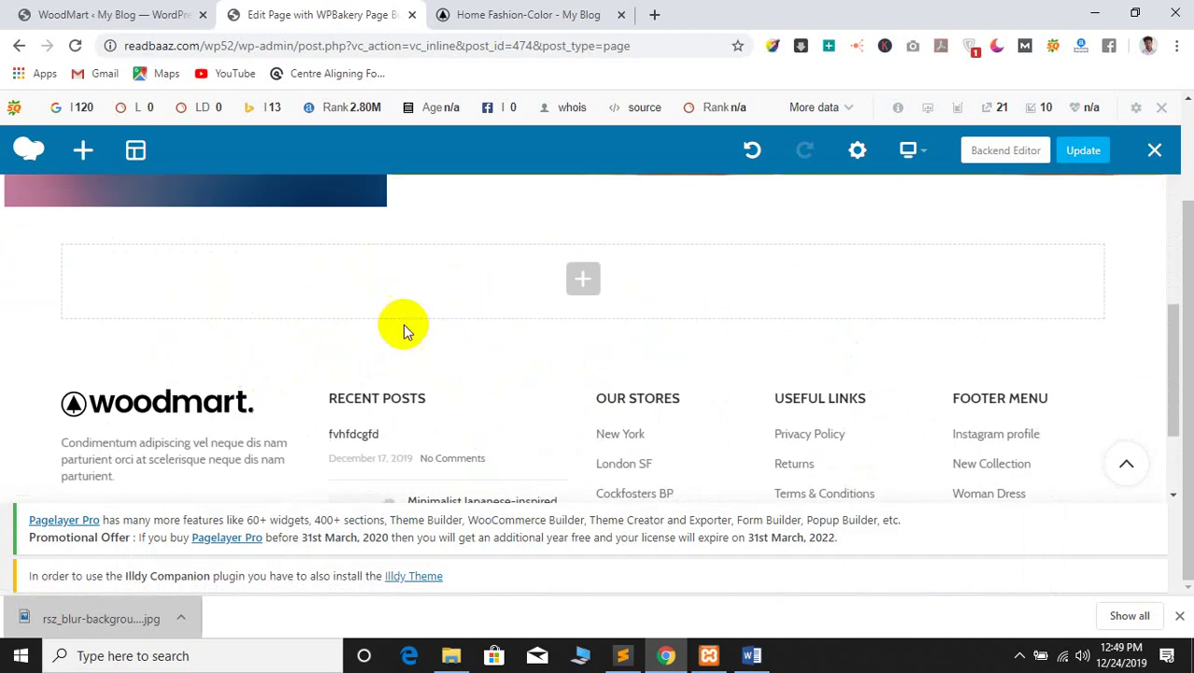
pyautogui.click(1083, 153)
# Switch to the live Home Fashion-Color tab and find the Men's Fashion heading
pyautogui.click(542, 12)
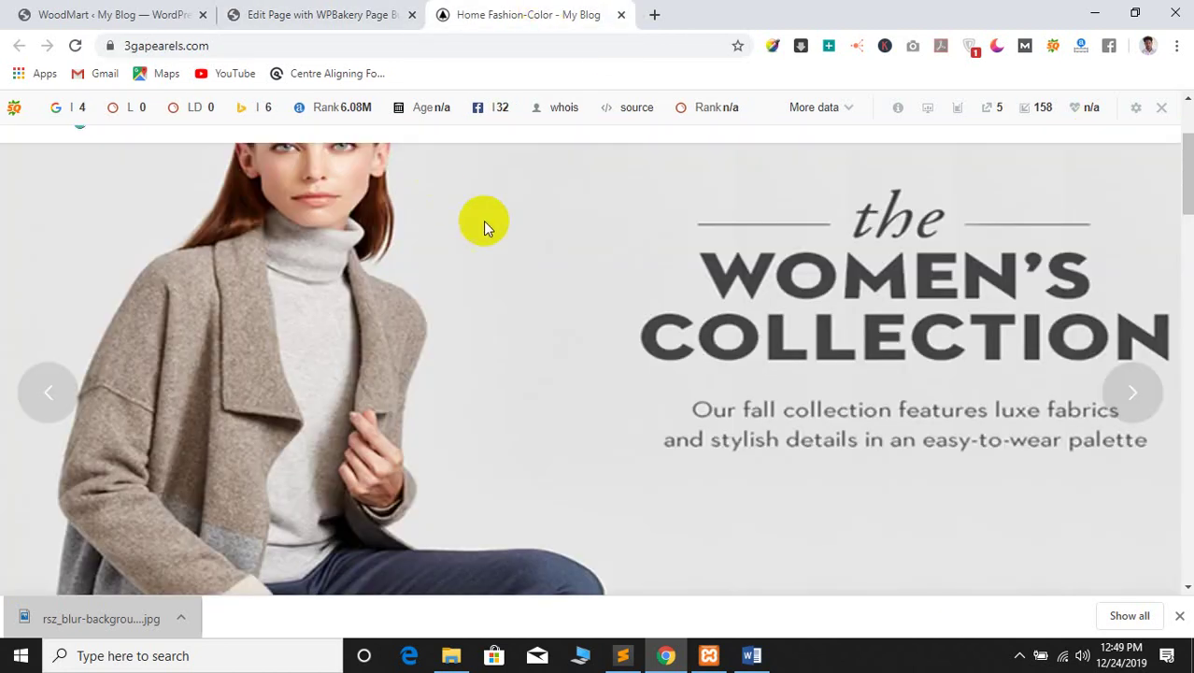
pyautogui.scroll(-8, 483, 221)
pyautogui.scroll(2, 475, 309)
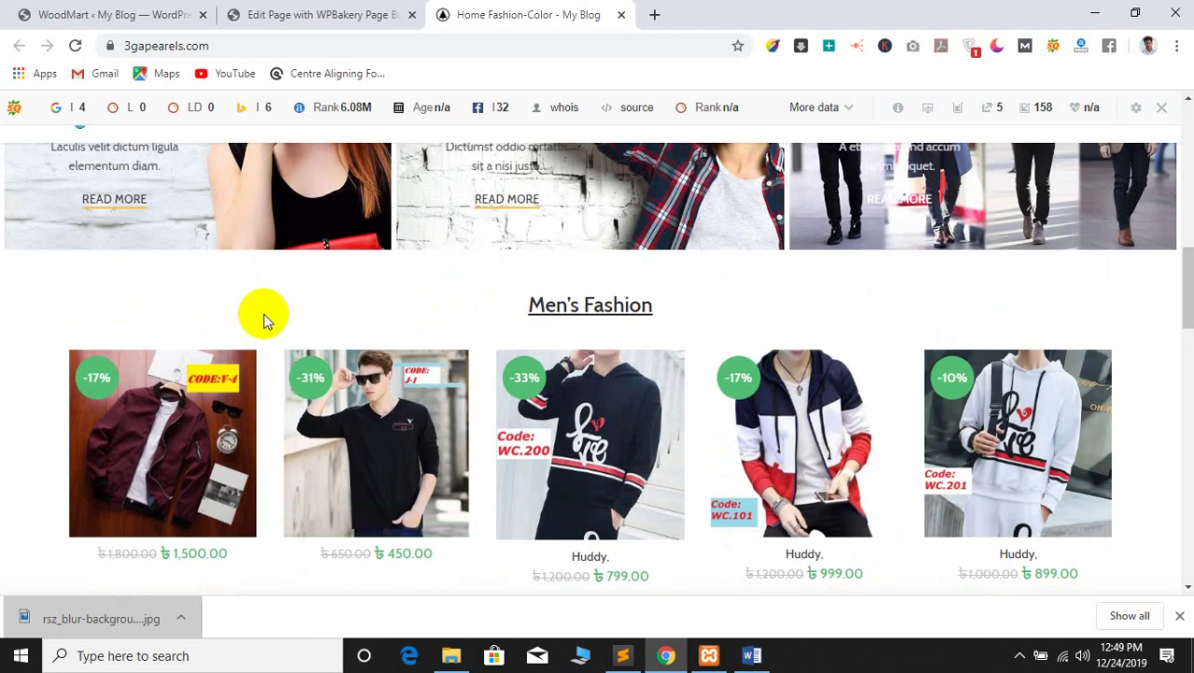
pyautogui.scroll(2, 264, 320)
pyautogui.scroll(-2, 687, 308)
pyautogui.scroll(-6, 454, 321)
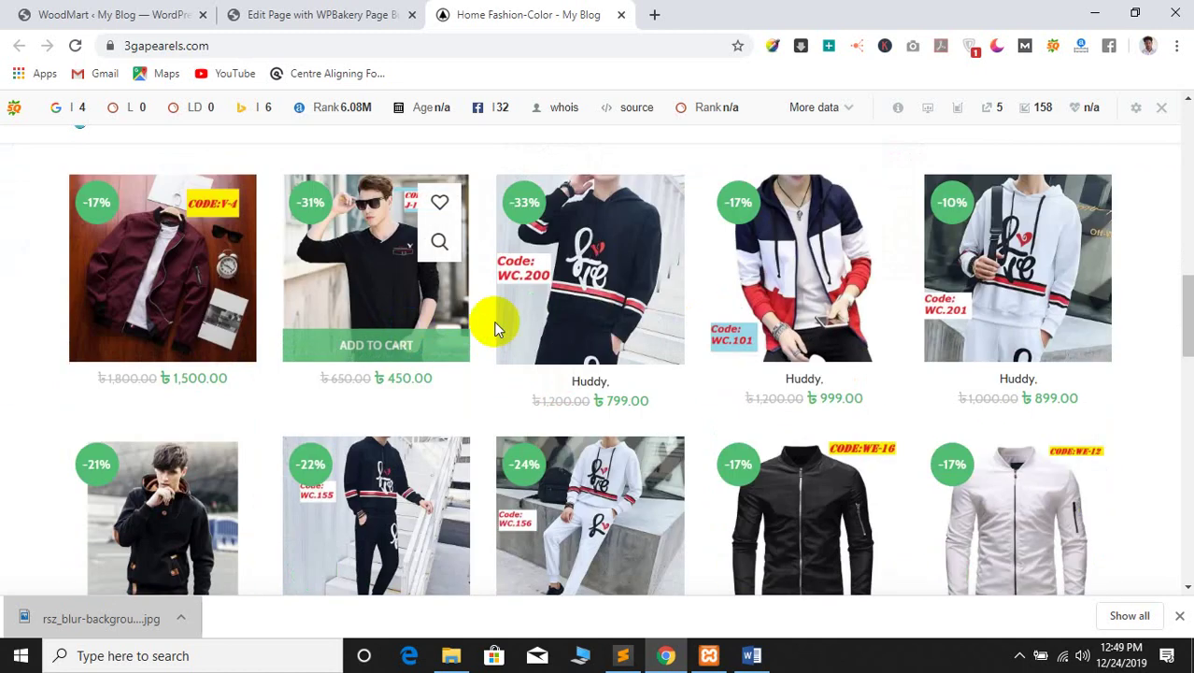
pyautogui.scroll(-6, 542, 321)
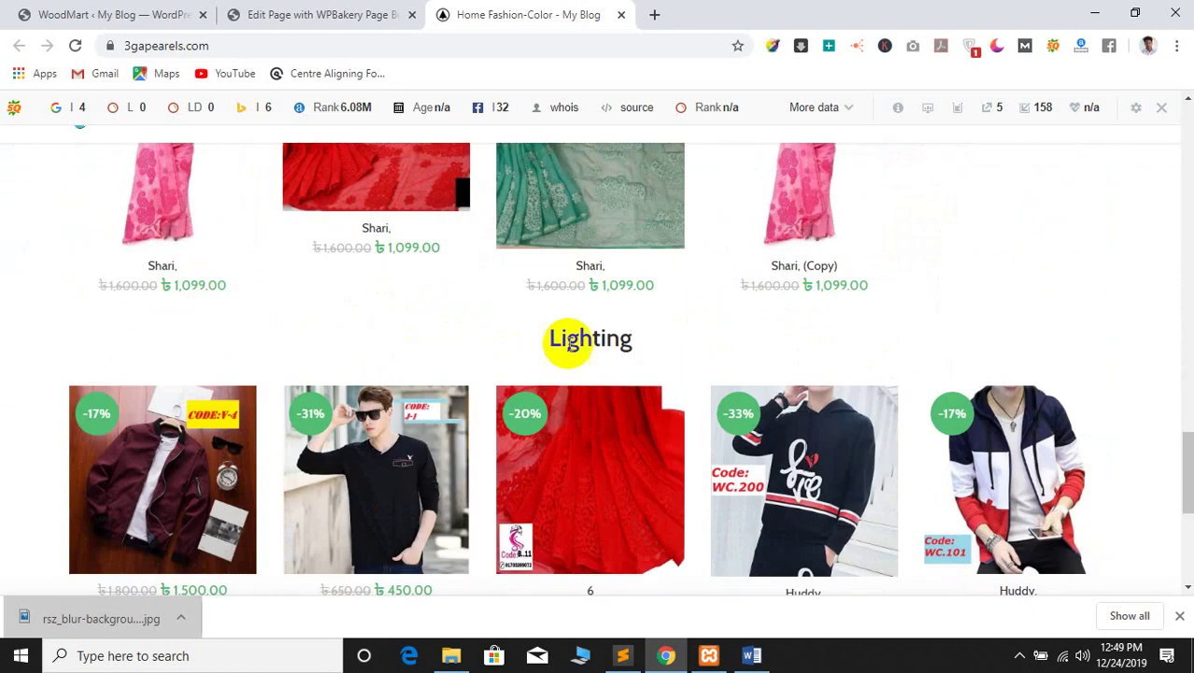
pyautogui.scroll(11, 467, 364)
# Copy the Men's Fashion heading text and return to the Edit Page tab
pyautogui.doubleClick(586, 218)
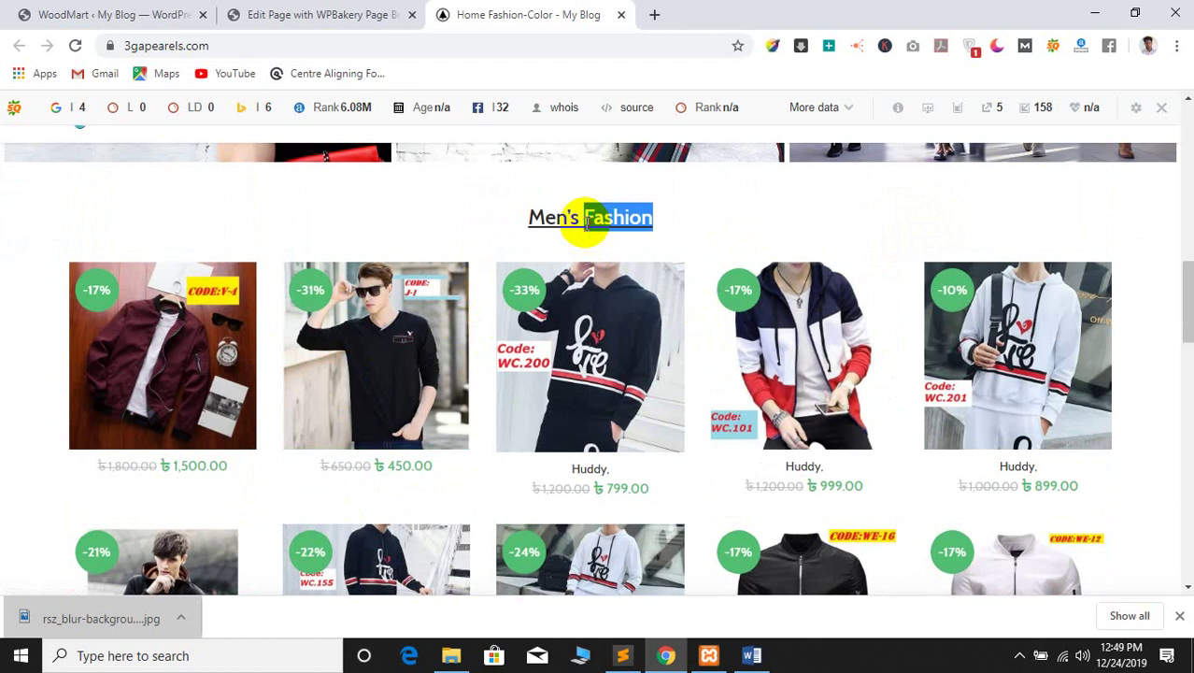
pyautogui.rightClick(577, 218)
pyautogui.click(607, 234)
pyautogui.click(385, 13)
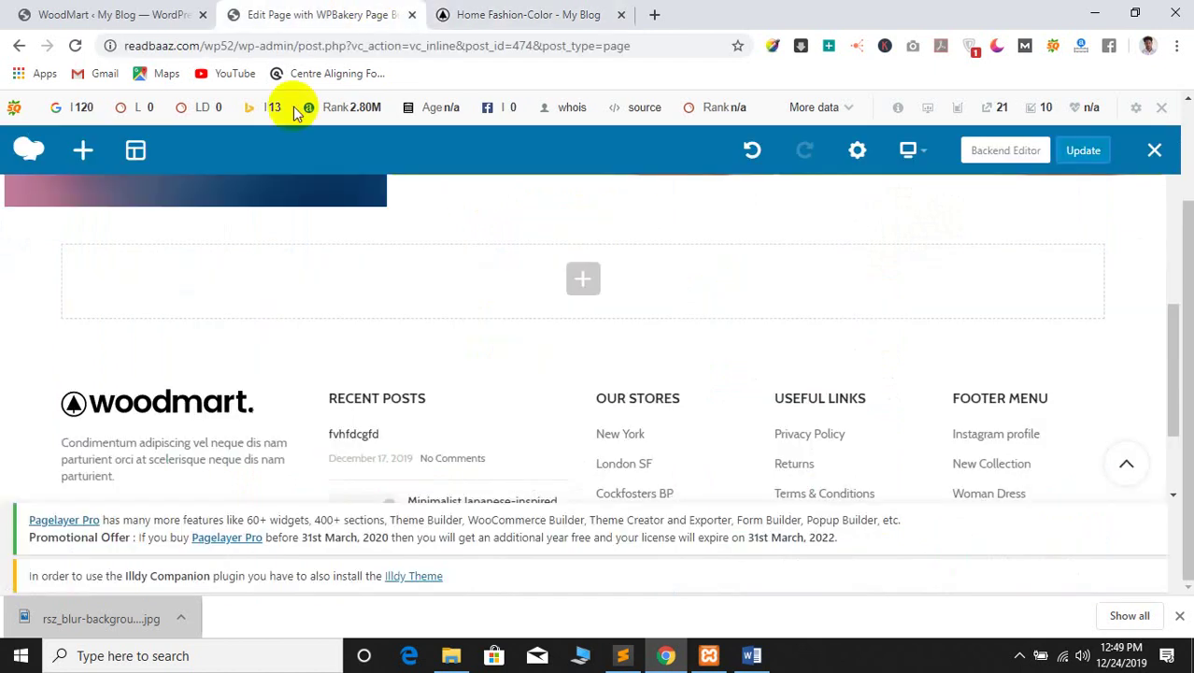
# Add a Text Block holding the pasted Men's Fashion heading, centred, and save it
pyautogui.click(589, 283)
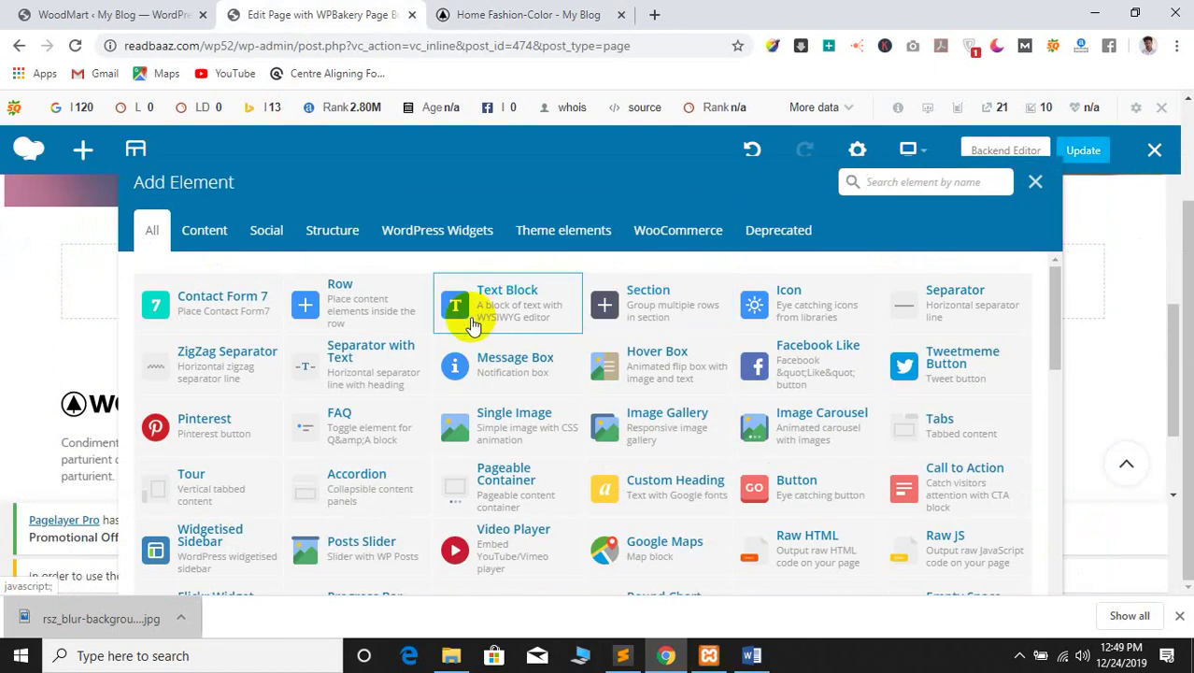
pyautogui.click(502, 312)
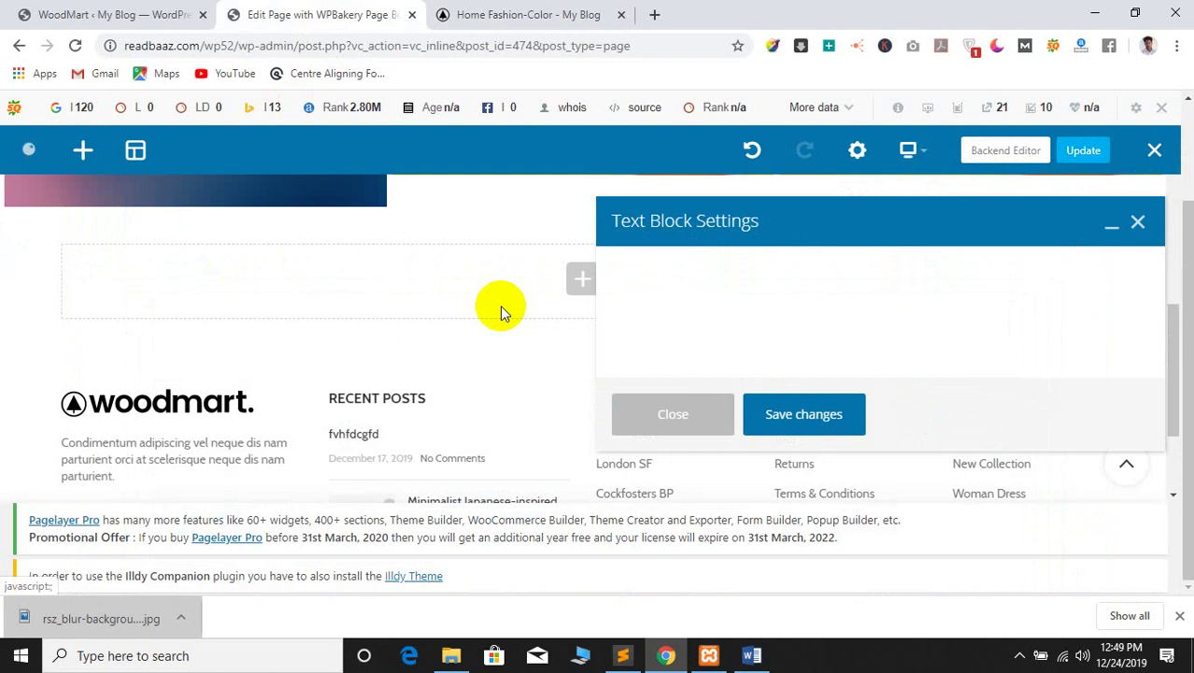
pyautogui.click(679, 459)
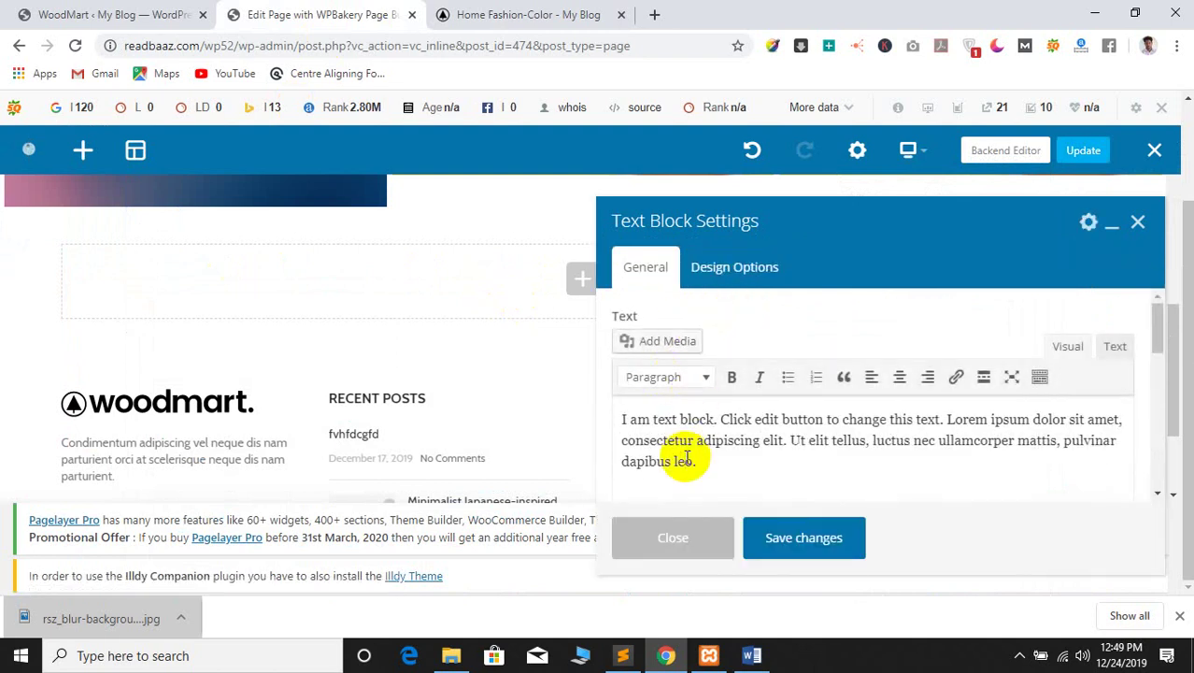
pyautogui.hotkey('ctrl', 'a')
pyautogui.hotkey('ctrl', 'v')
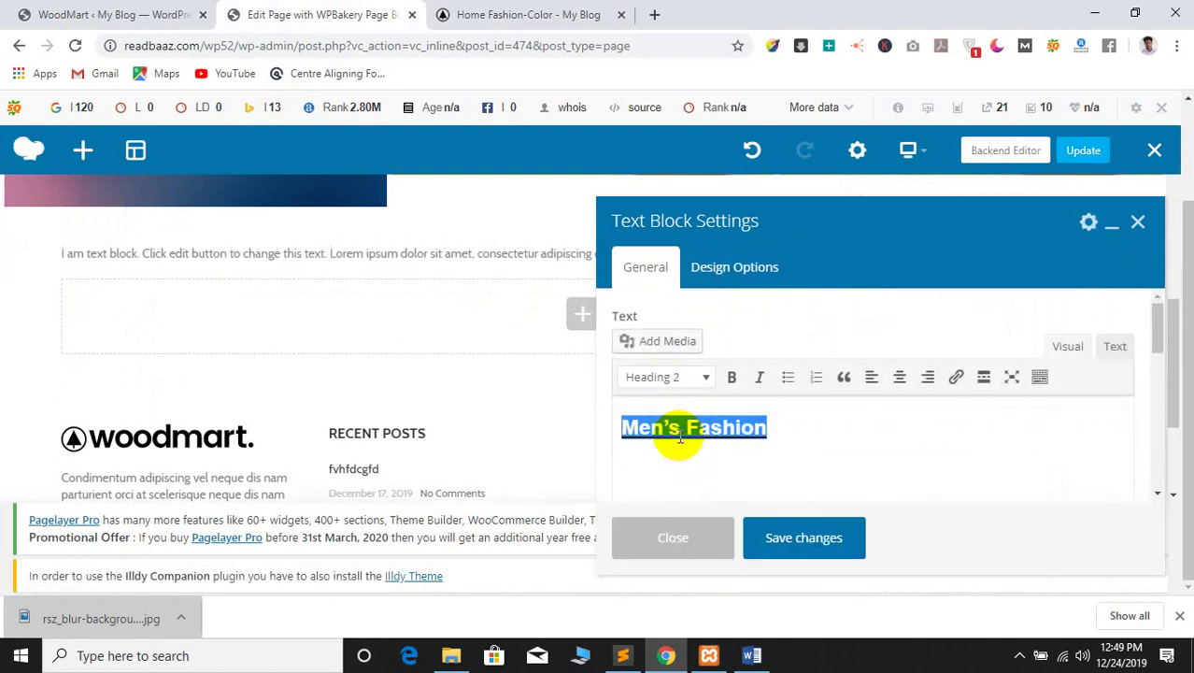
pyautogui.click(901, 378)
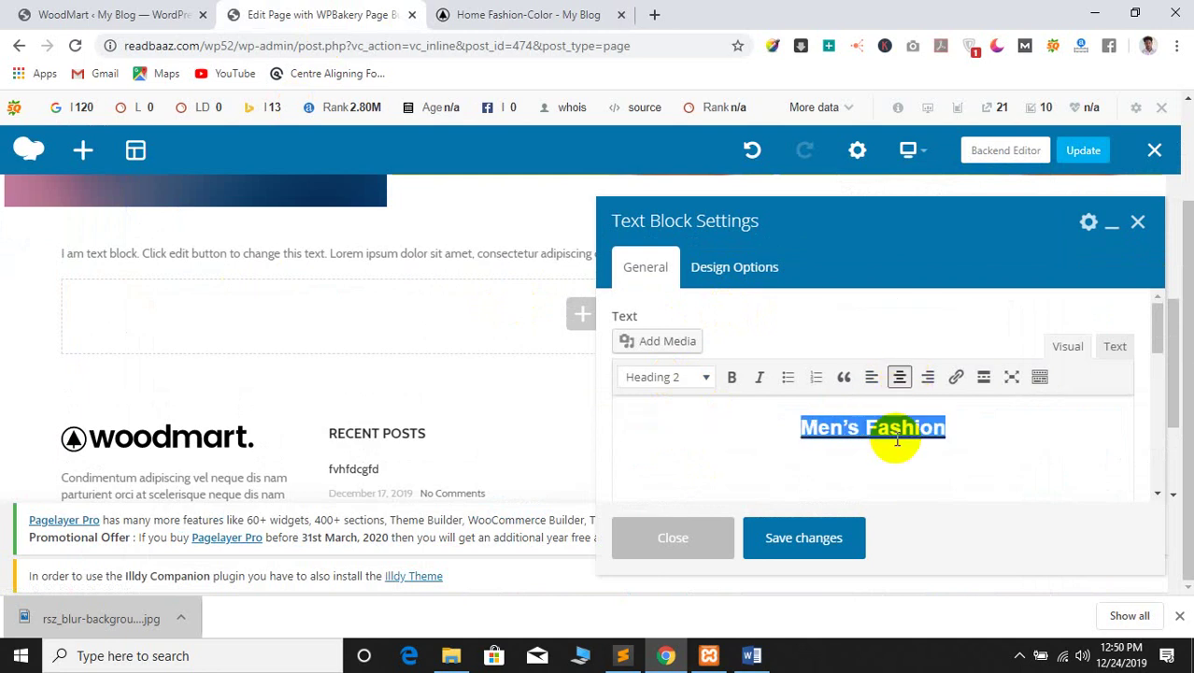
pyautogui.click(973, 423)
pyautogui.click(825, 535)
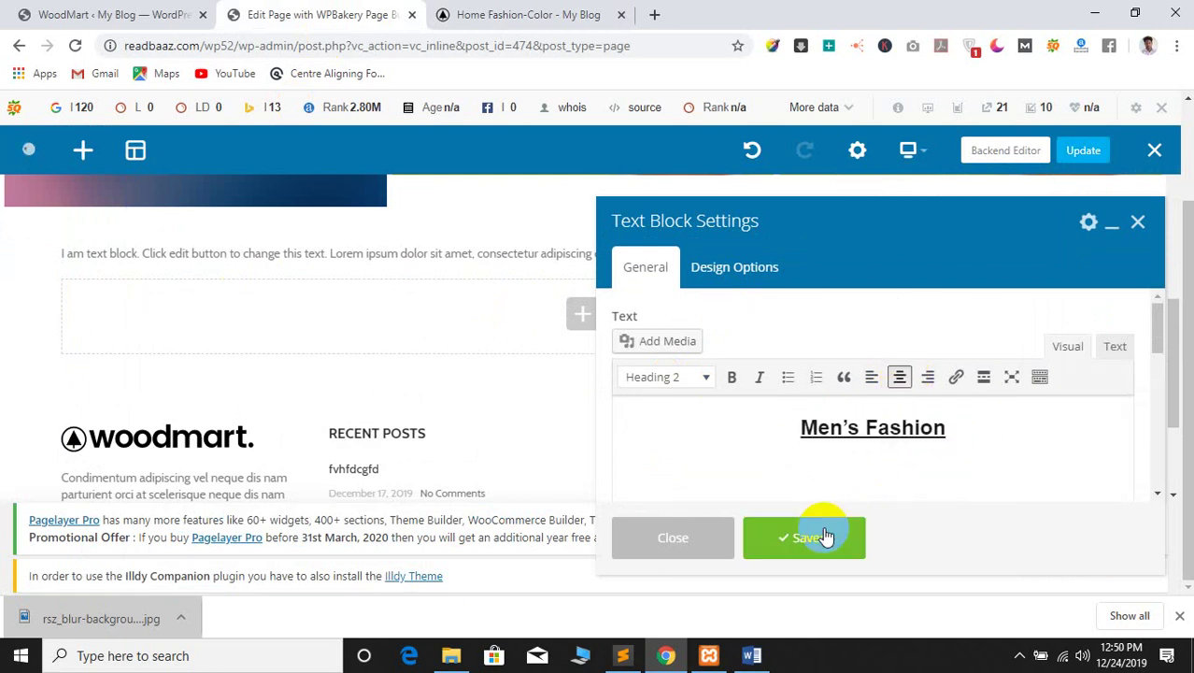
# Keep the Men's Fashion heading as Heading 2 and close the text block settings
pyautogui.tripleClick(868, 418)
pyautogui.click(690, 376)
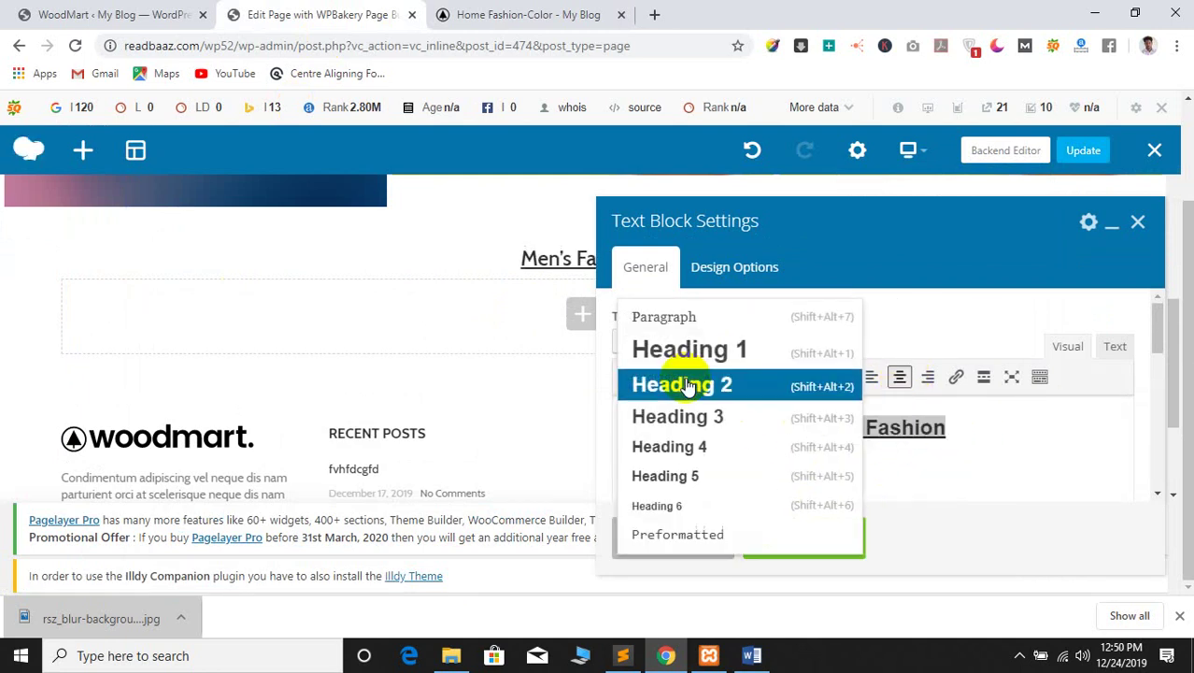
pyautogui.click(966, 426)
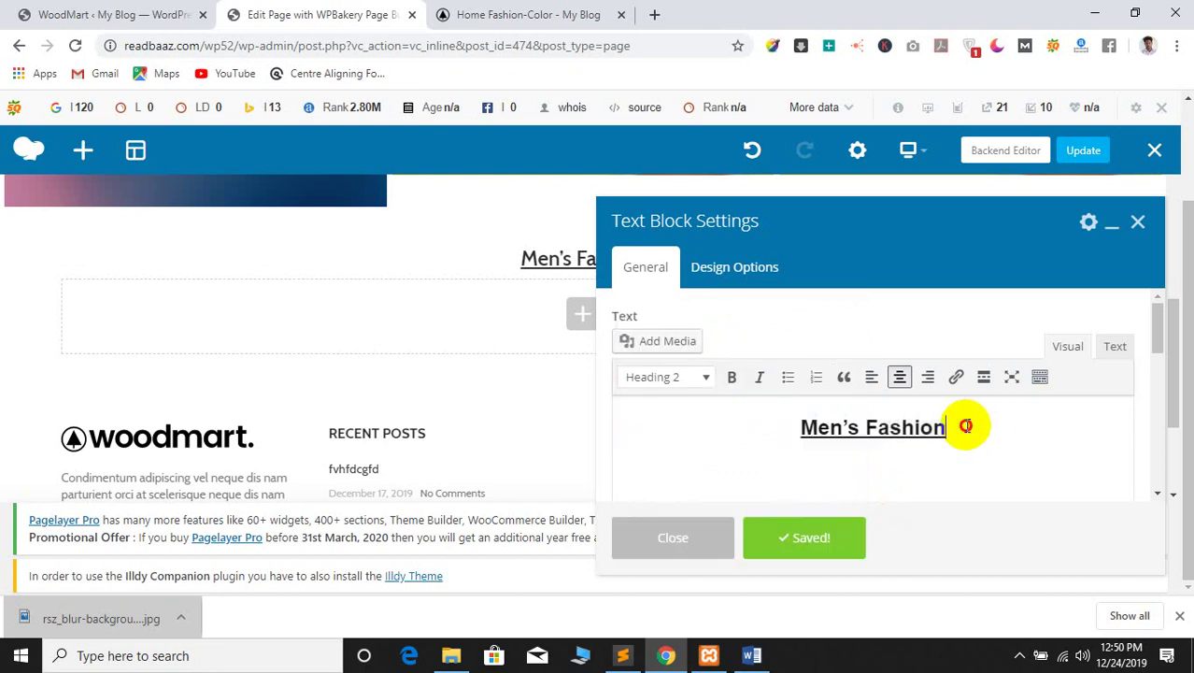
pyautogui.click(654, 547)
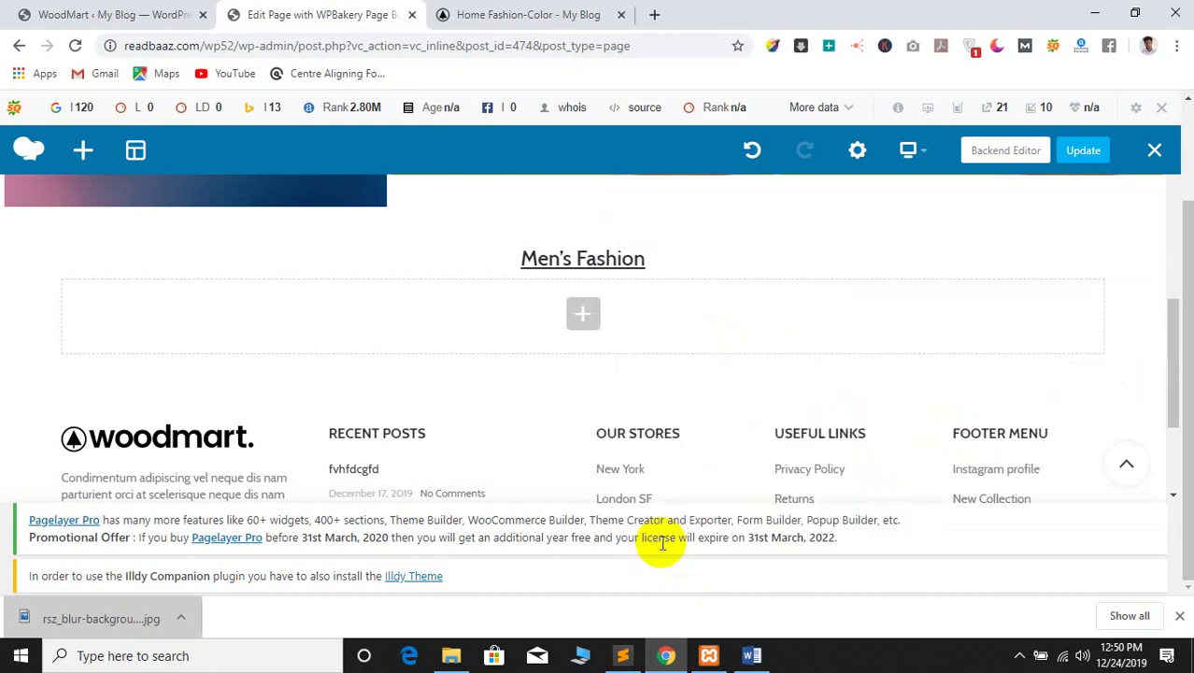
# Insert a Products grid element below the Men's Fashion heading
pyautogui.click(586, 313)
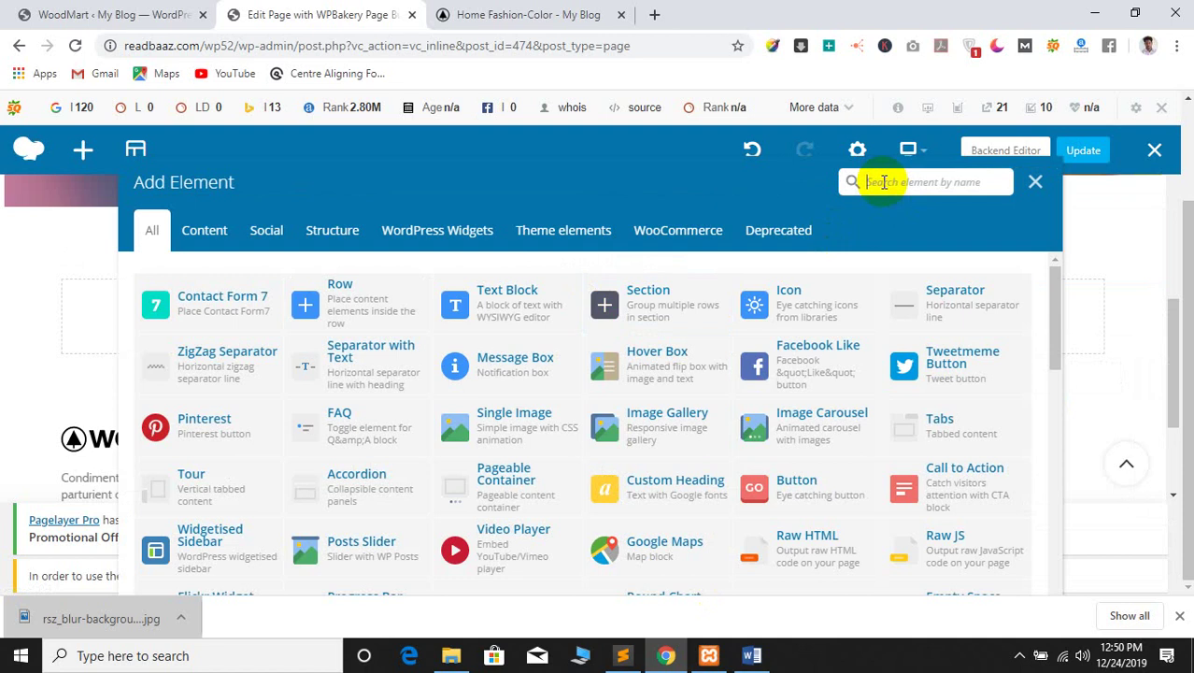
pyautogui.write('pr')
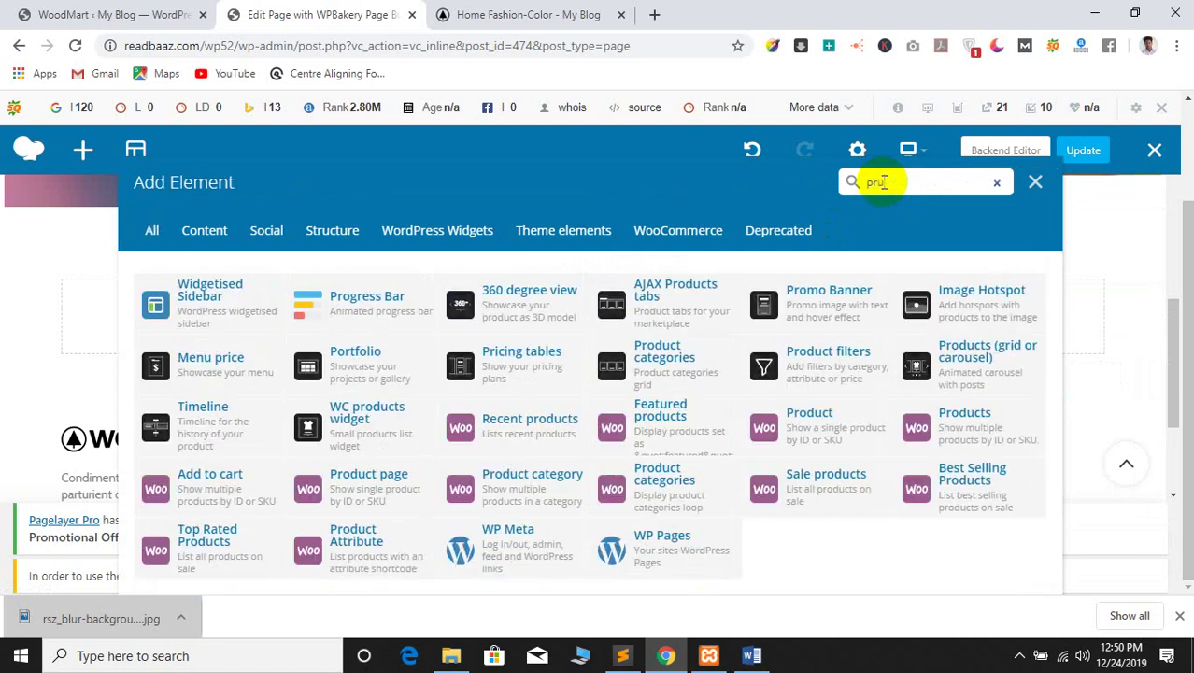
pyautogui.write('u')
pyautogui.press('BackSpace')
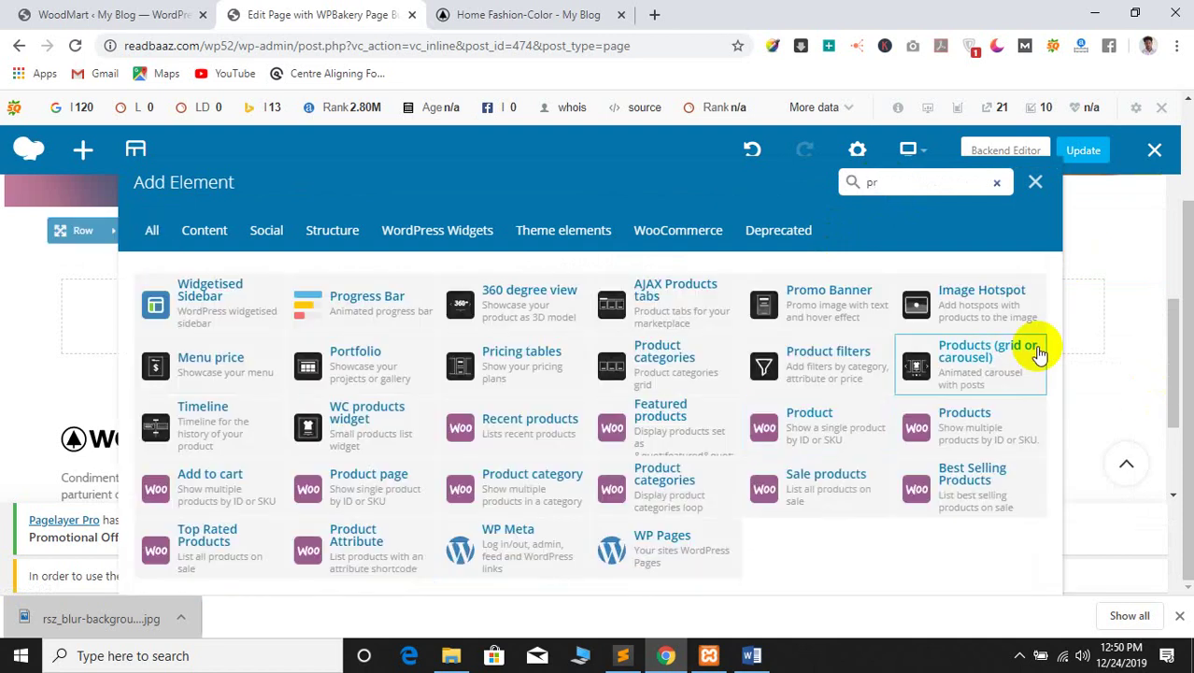
pyautogui.click(974, 371)
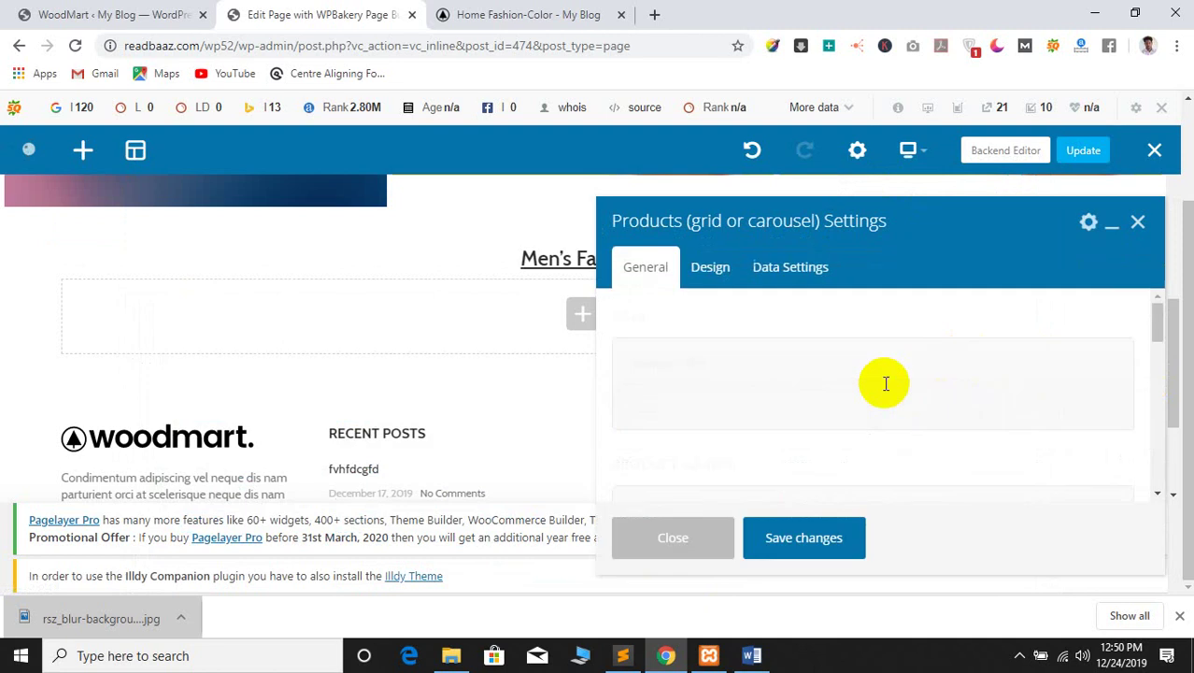
pyautogui.moveTo(1158, 318); pyautogui.dragTo(1157, 375)
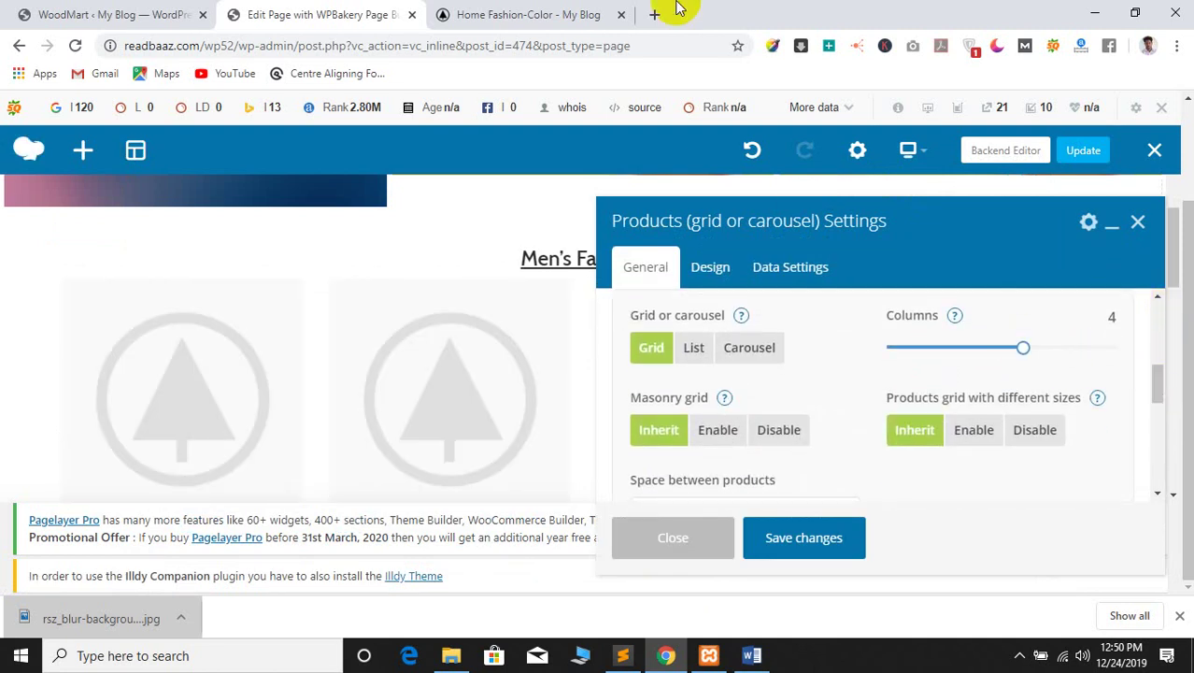
# Check the items-per-page value of 12, then save and close the product grid settings
pyautogui.click(570, 13)
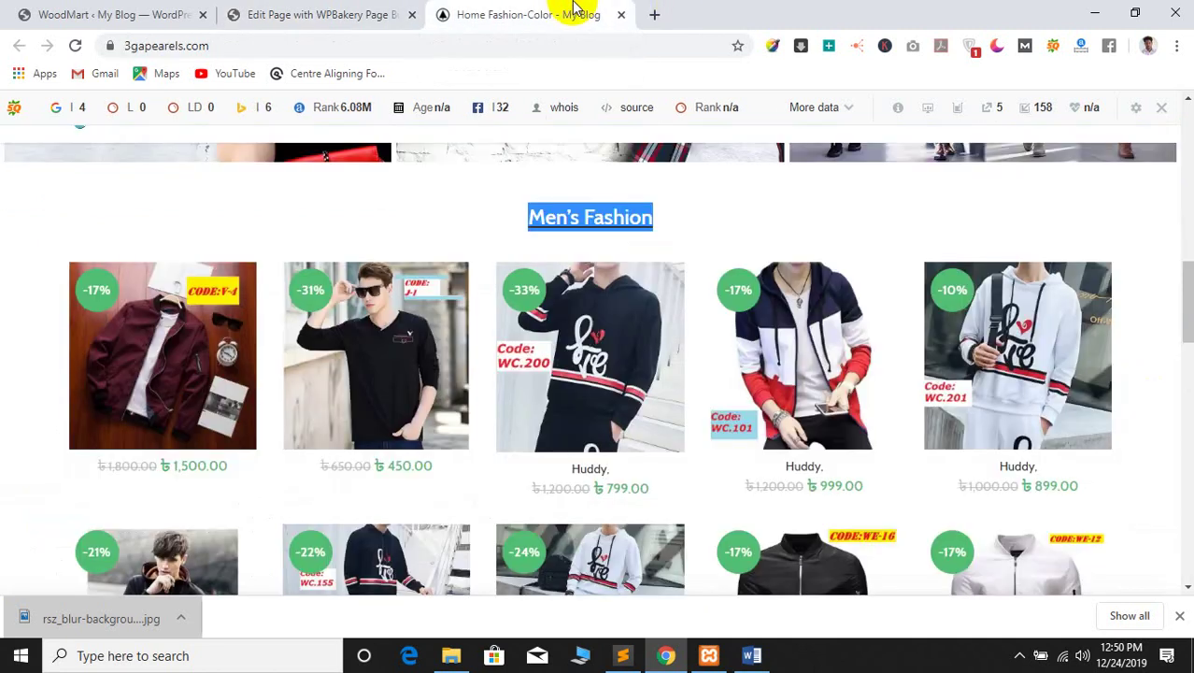
pyautogui.click(254, 11)
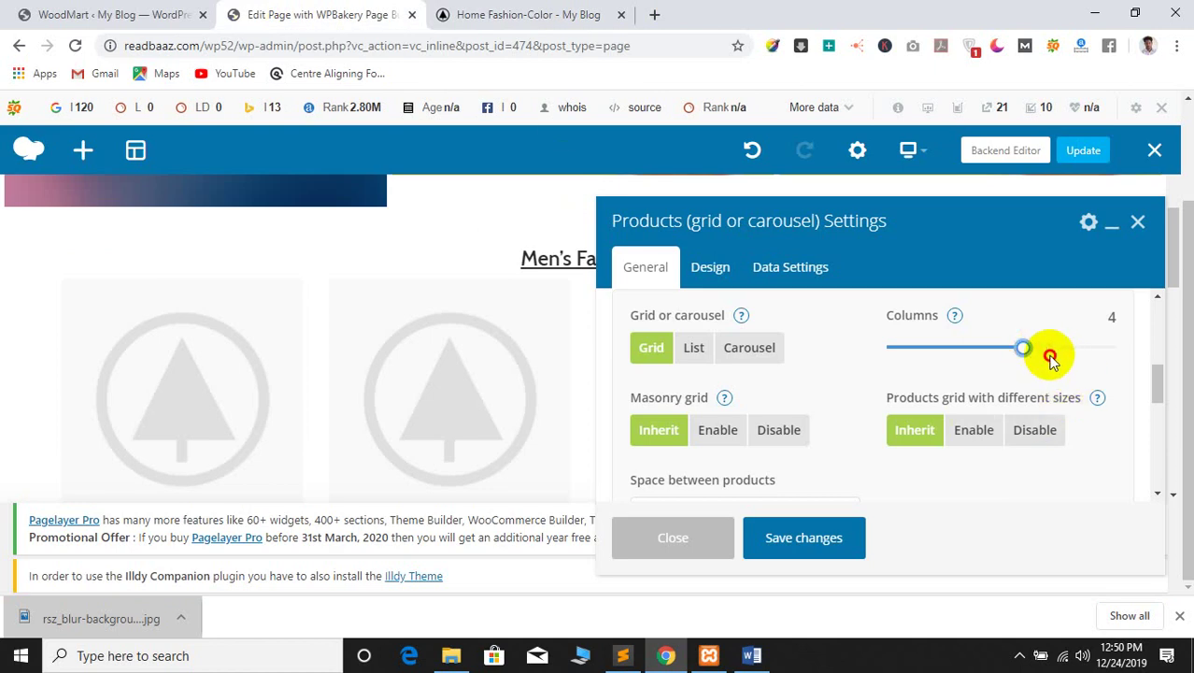
pyautogui.scroll(-5, 885, 420)
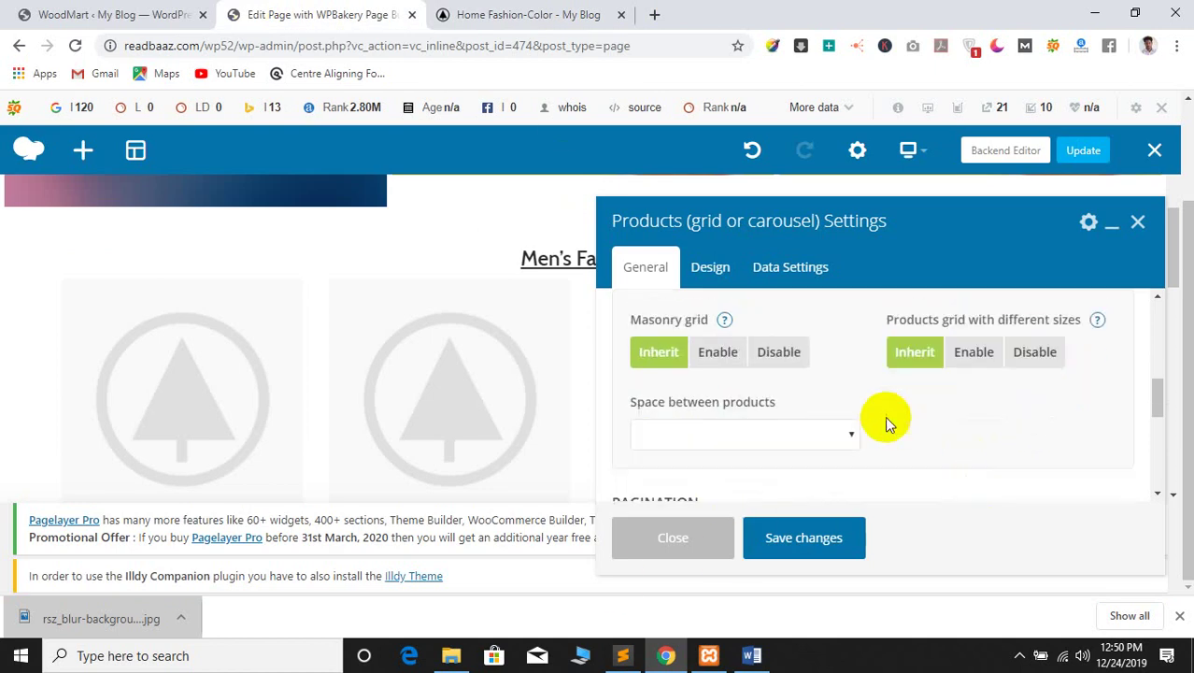
pyautogui.scroll(2, 854, 459)
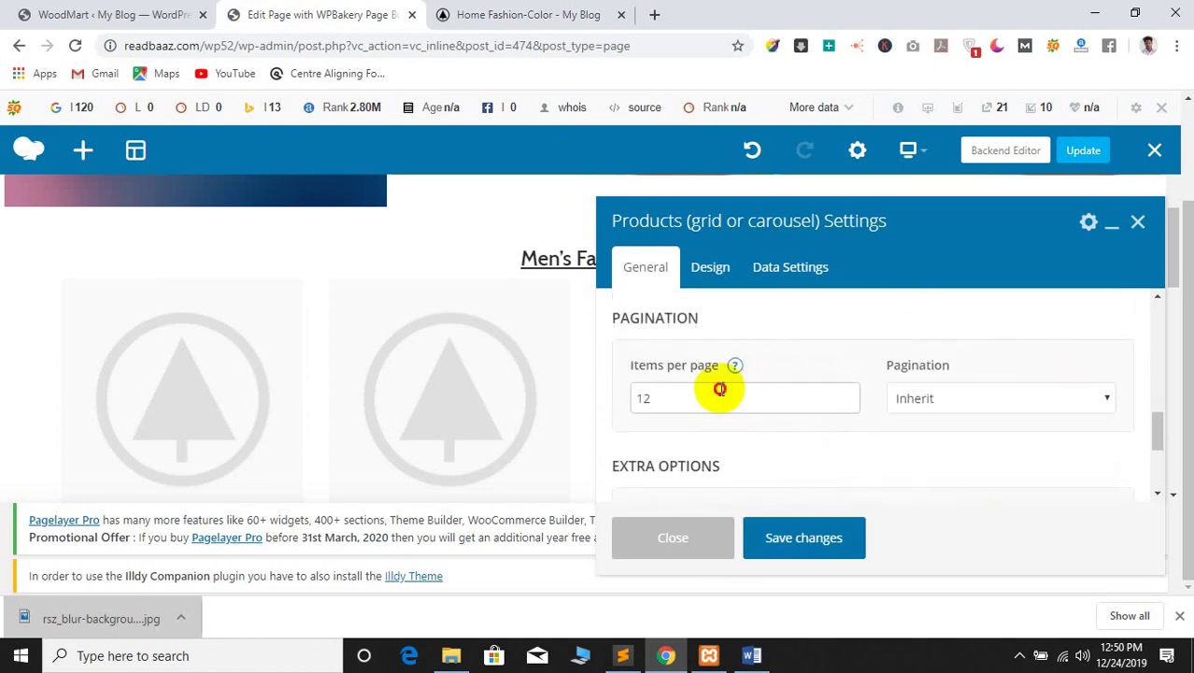
pyautogui.click(716, 392)
pyautogui.doubleClick(716, 398)
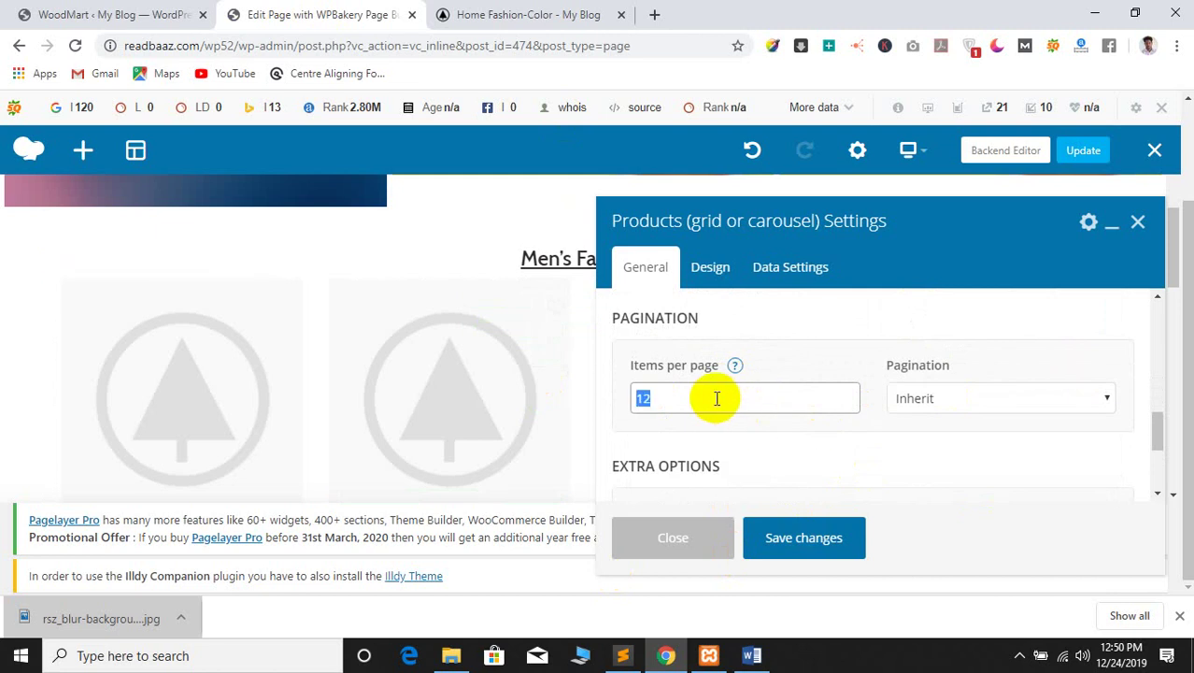
pyautogui.scroll(-3, 935, 448)
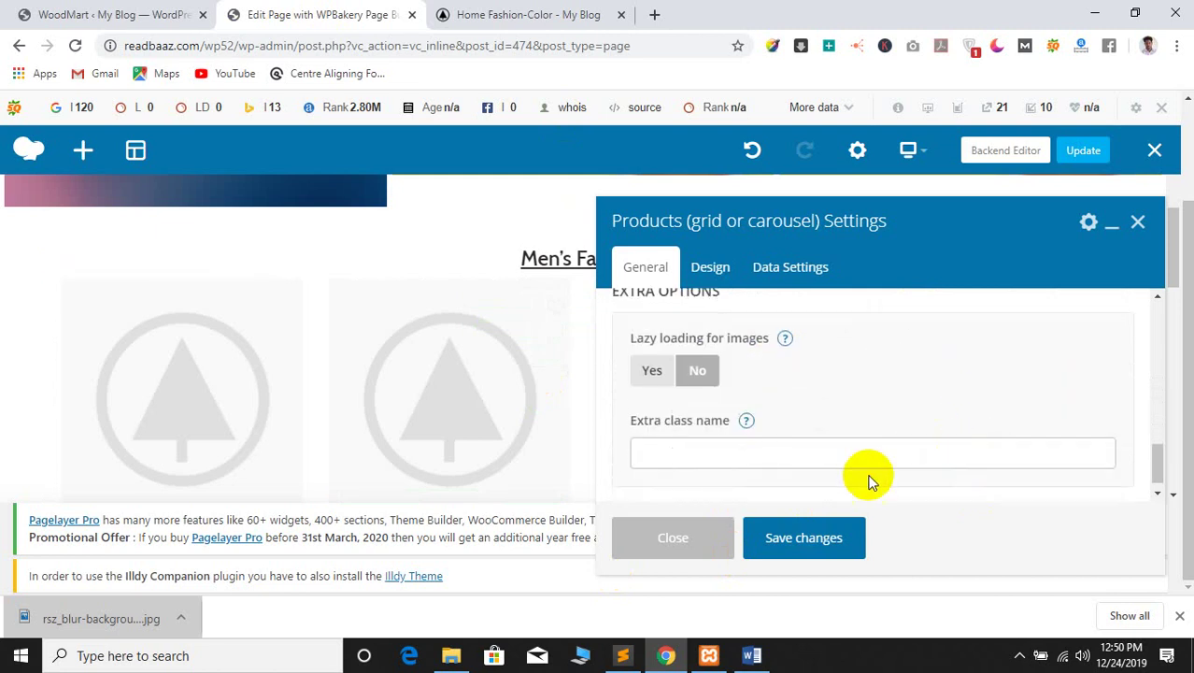
pyautogui.click(813, 542)
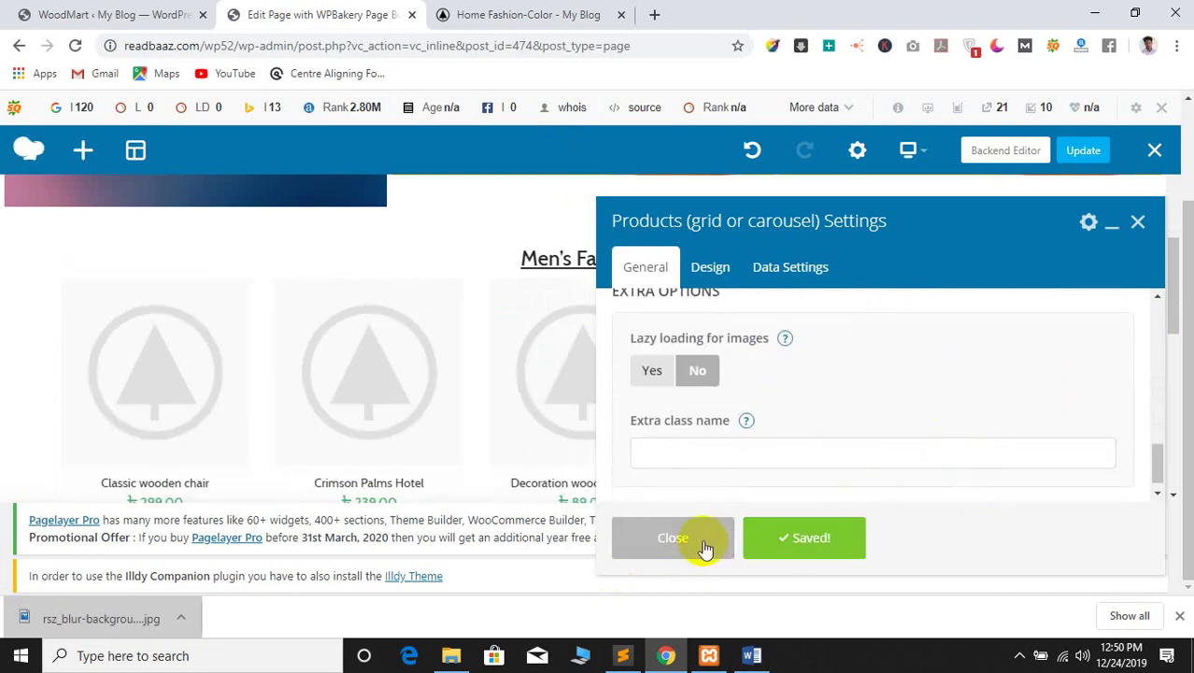
pyautogui.click(657, 539)
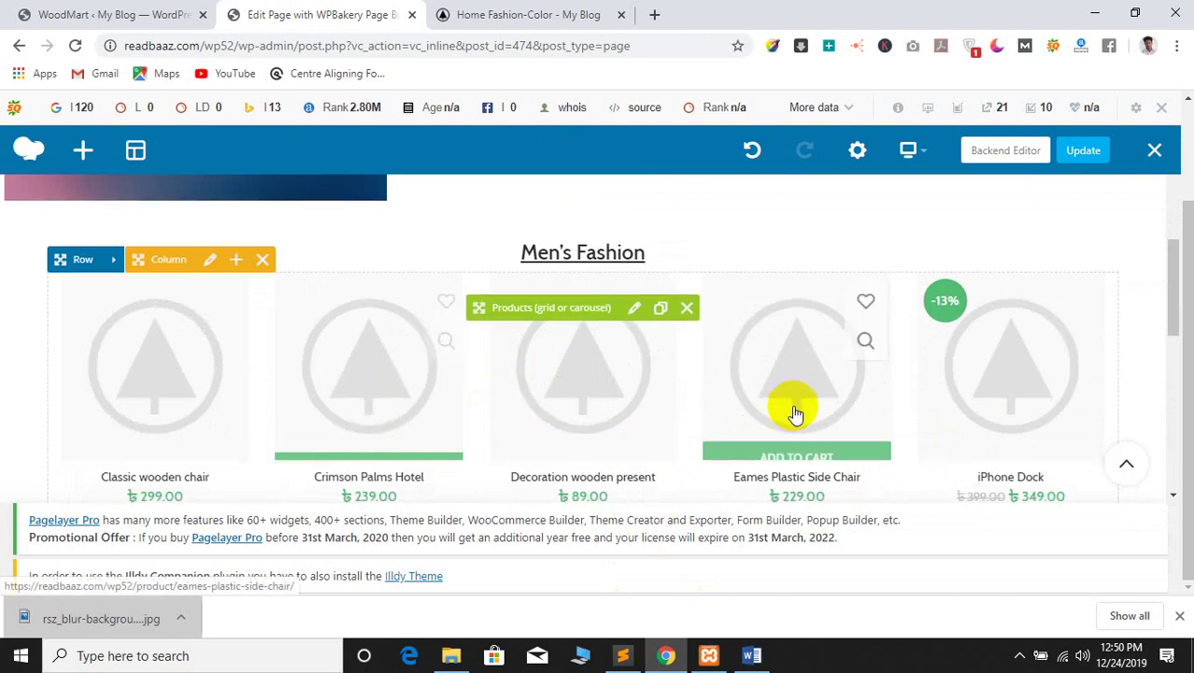
# Scroll below the new grid and switch to the live Home Fashion-Color page
pyautogui.scroll(-2, 710, 406)
pyautogui.scroll(-4, 692, 399)
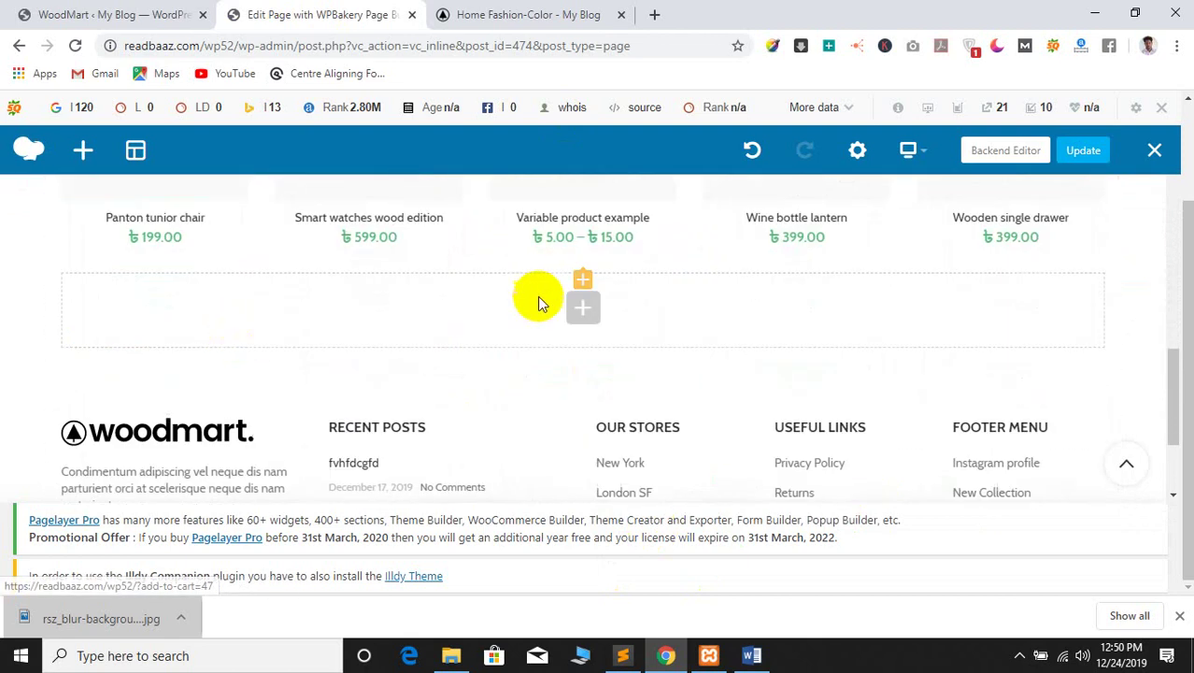
pyautogui.click(528, 14)
# Copy the Womens Fashion heading text from the live site
pyautogui.scroll(-5, 567, 411)
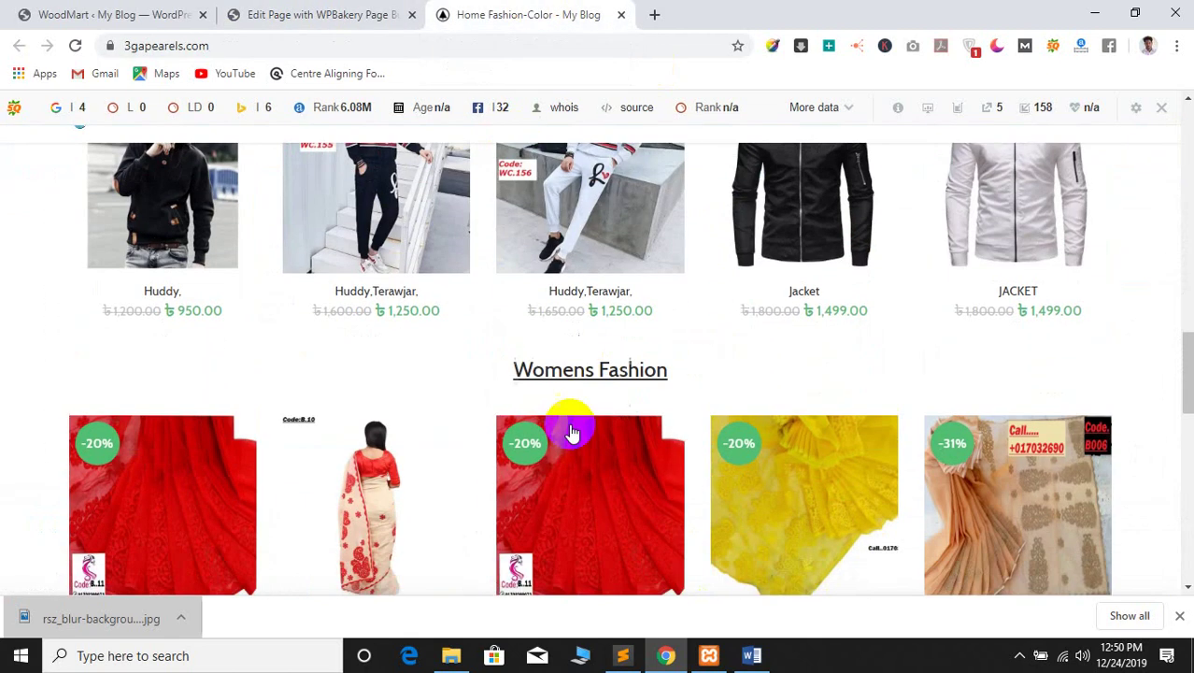
pyautogui.rightClick(568, 370)
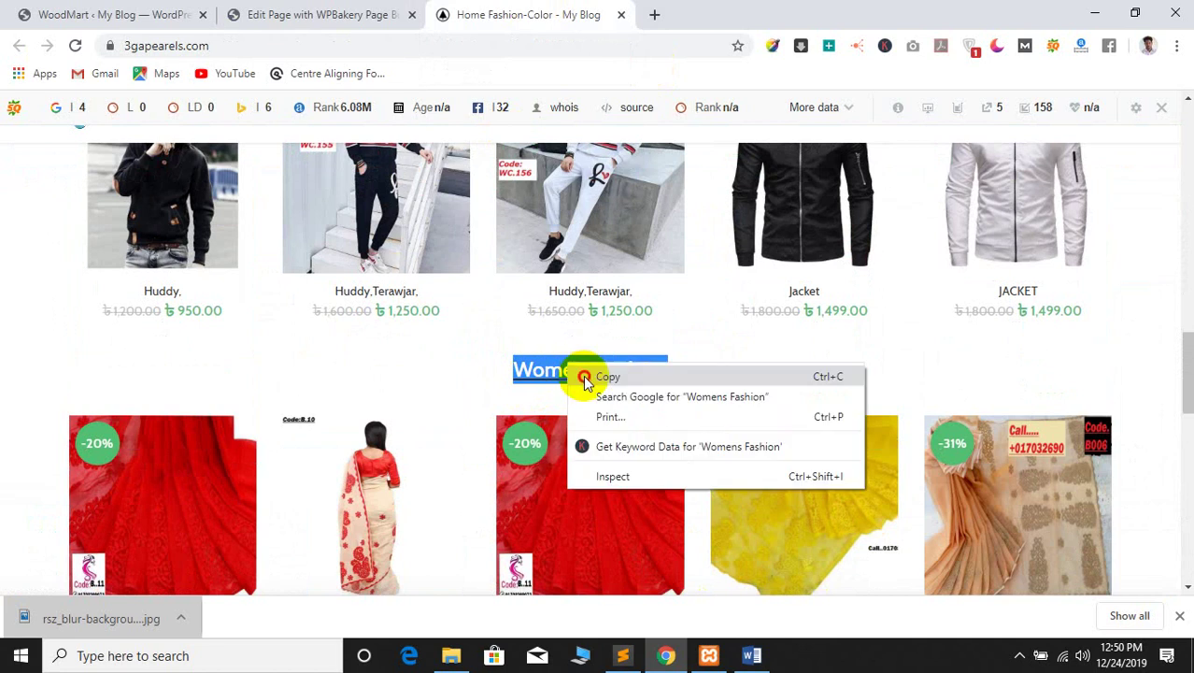
pyautogui.click(588, 376)
pyautogui.click(381, 10)
# Add a Text Block to the empty row and paste Womens Fashion over the lorem text
pyautogui.click(575, 316)
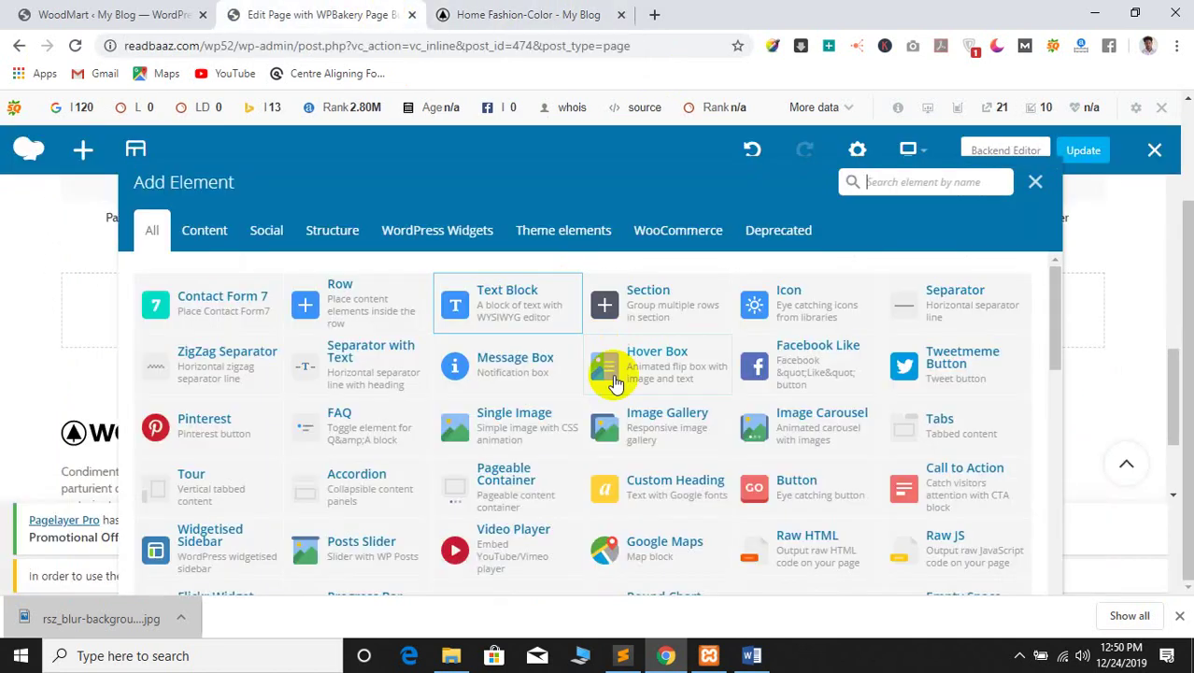
pyautogui.click(494, 300)
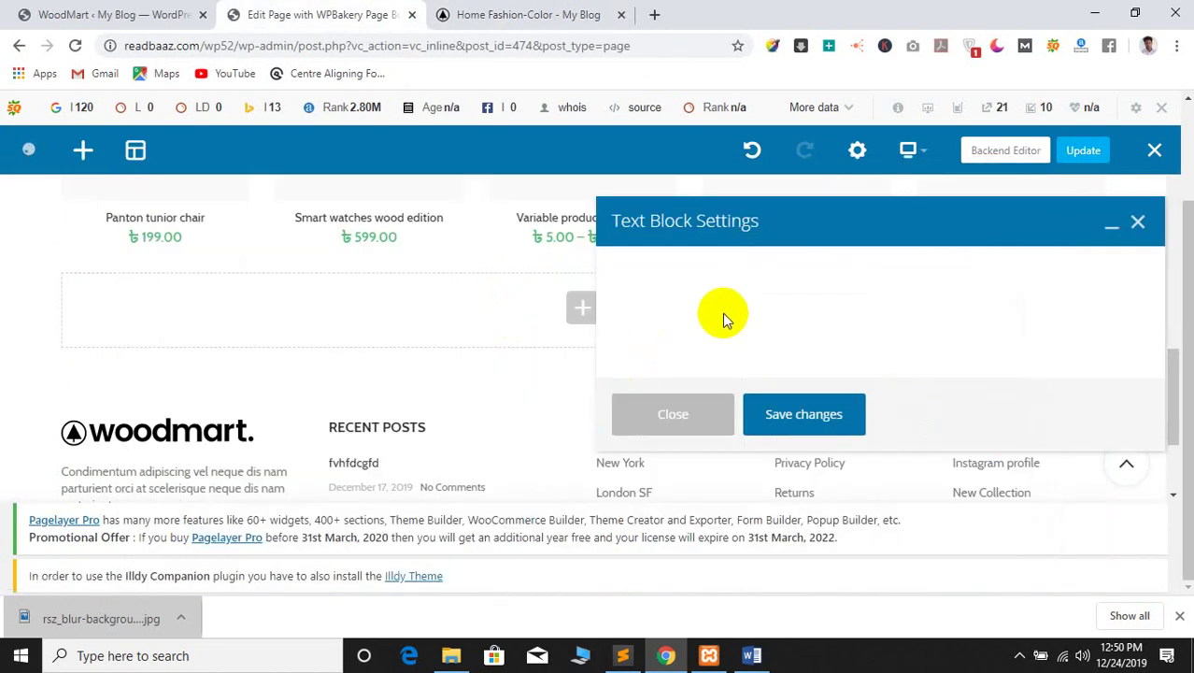
pyautogui.hotkey('ctrl', 'a')
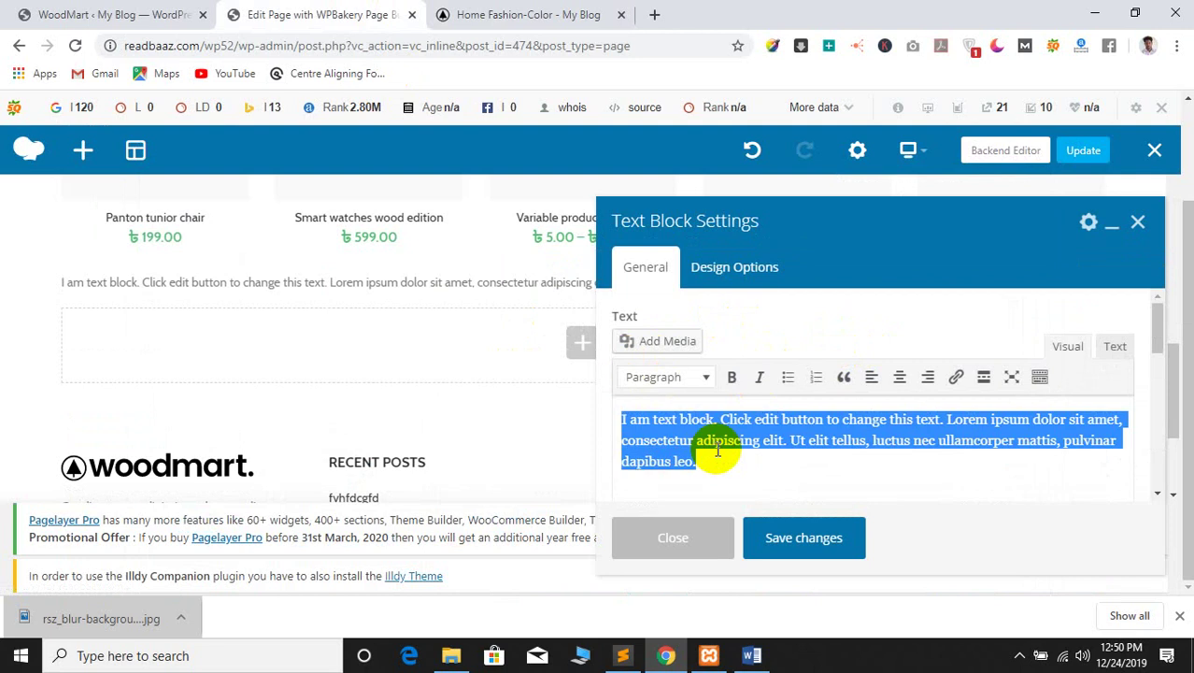
pyautogui.hotkey('ctrl', 'v')
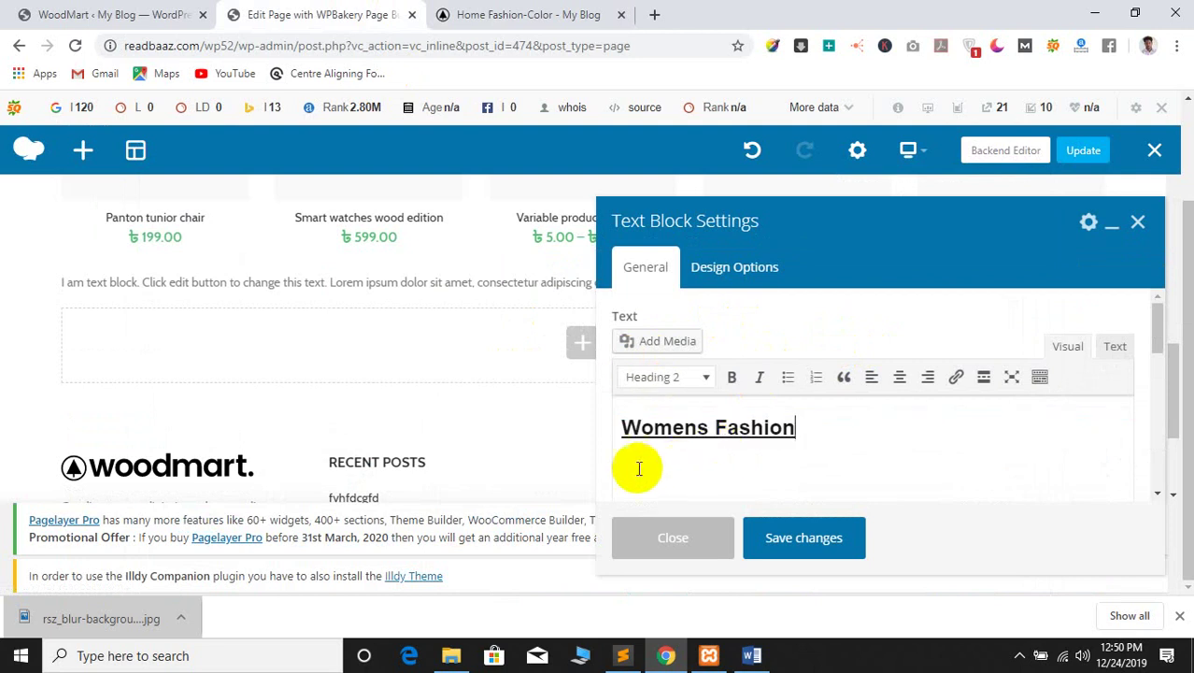
pyautogui.click(768, 479)
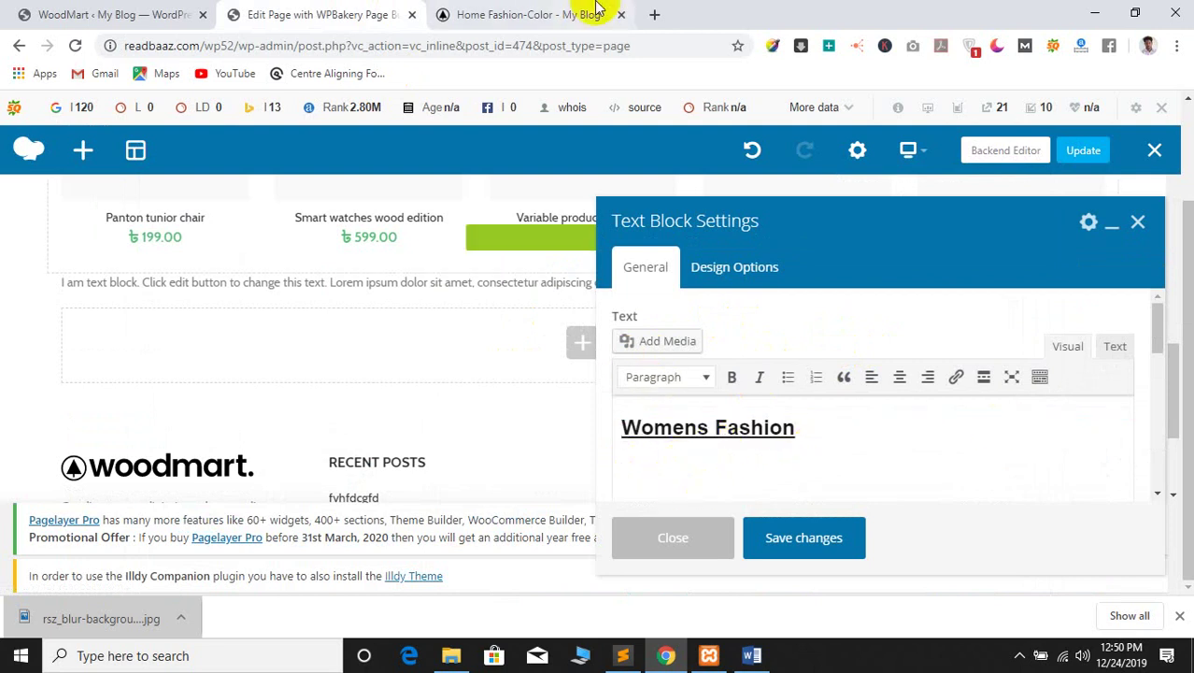
pyautogui.click(528, 14)
pyautogui.click(355, 12)
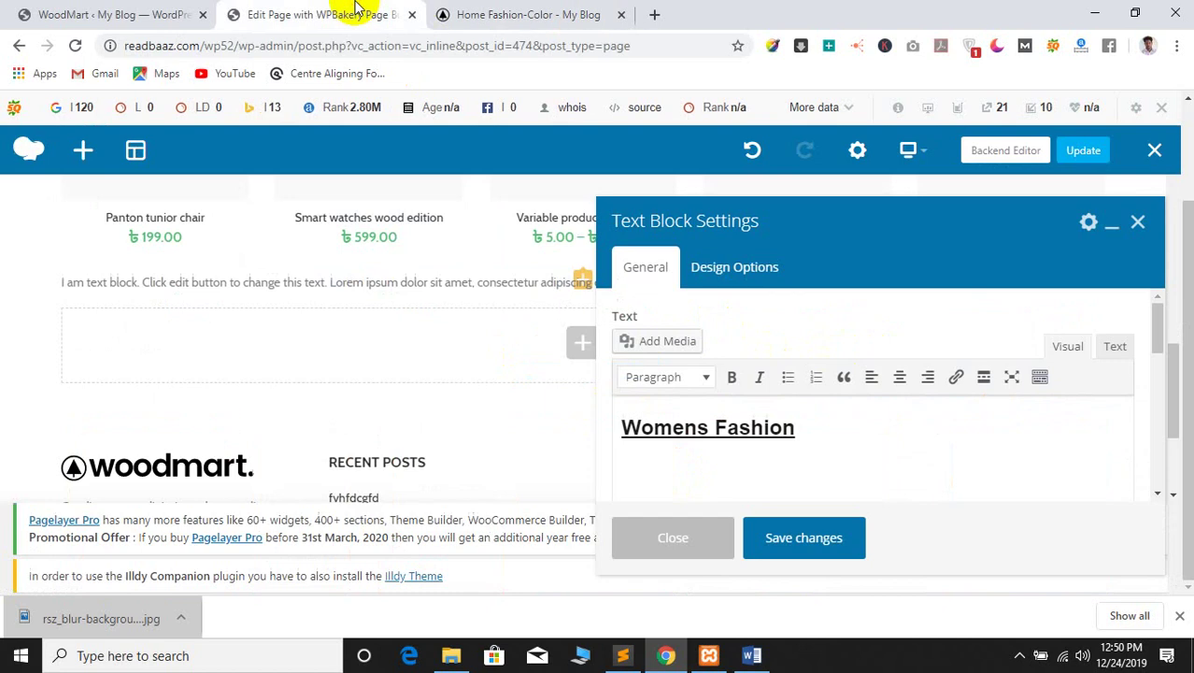
# Centre the Womens Fashion heading, save the text block and close its settings
pyautogui.tripleClick(688, 434)
pyautogui.click(900, 377)
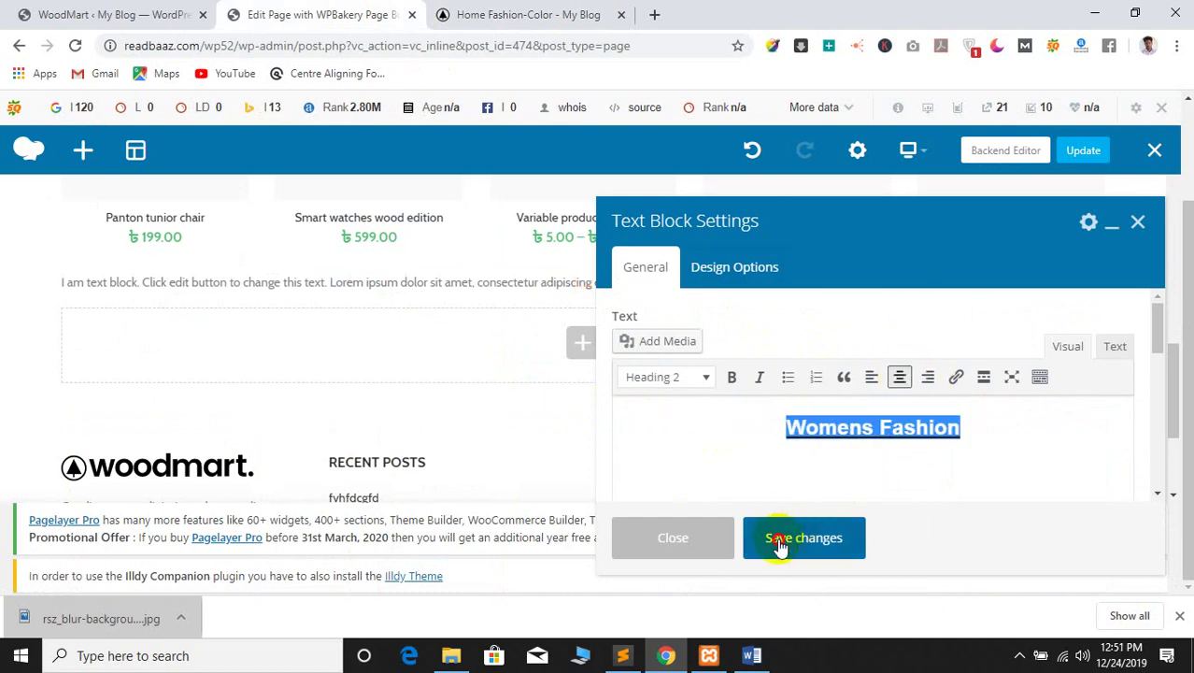
pyautogui.click(778, 547)
pyautogui.click(980, 434)
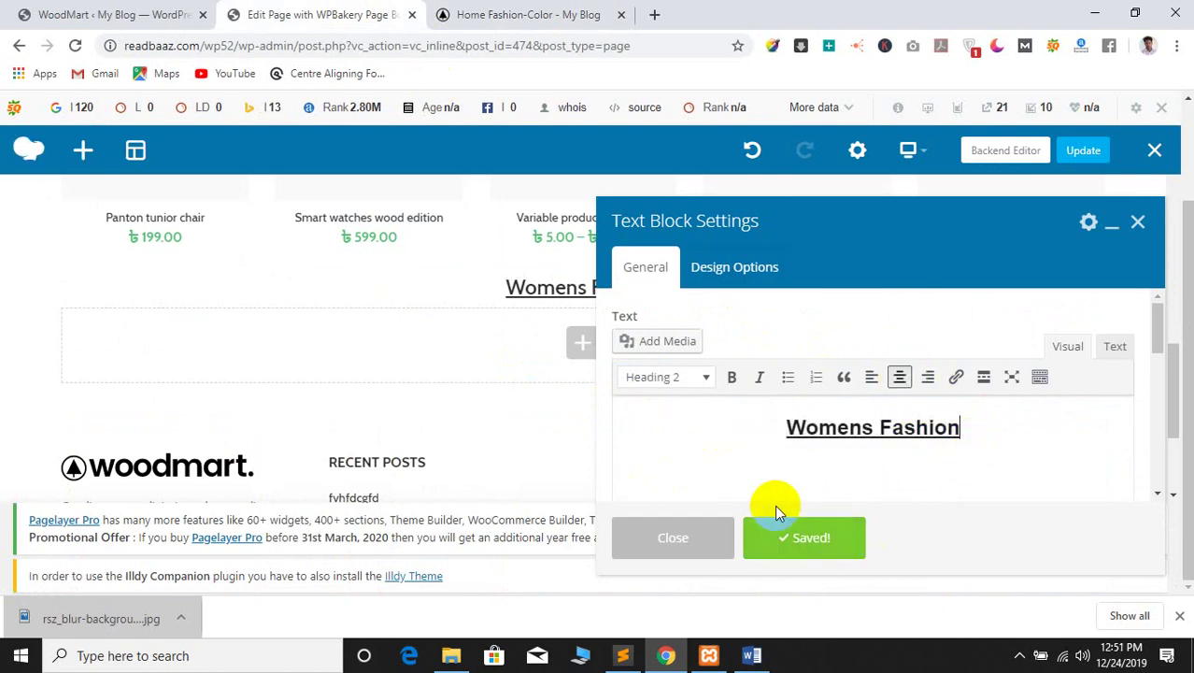
pyautogui.click(694, 530)
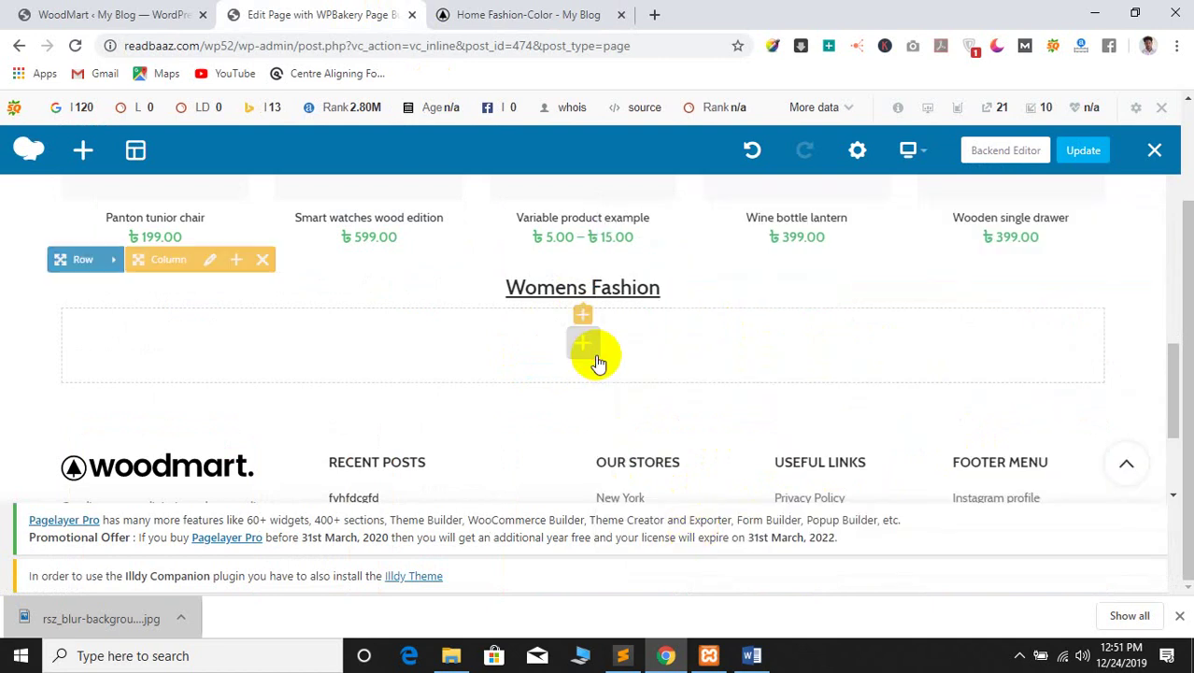
# Insert a Products grid set to 10 items per page, save it, and Update the page
pyautogui.click(583, 344)
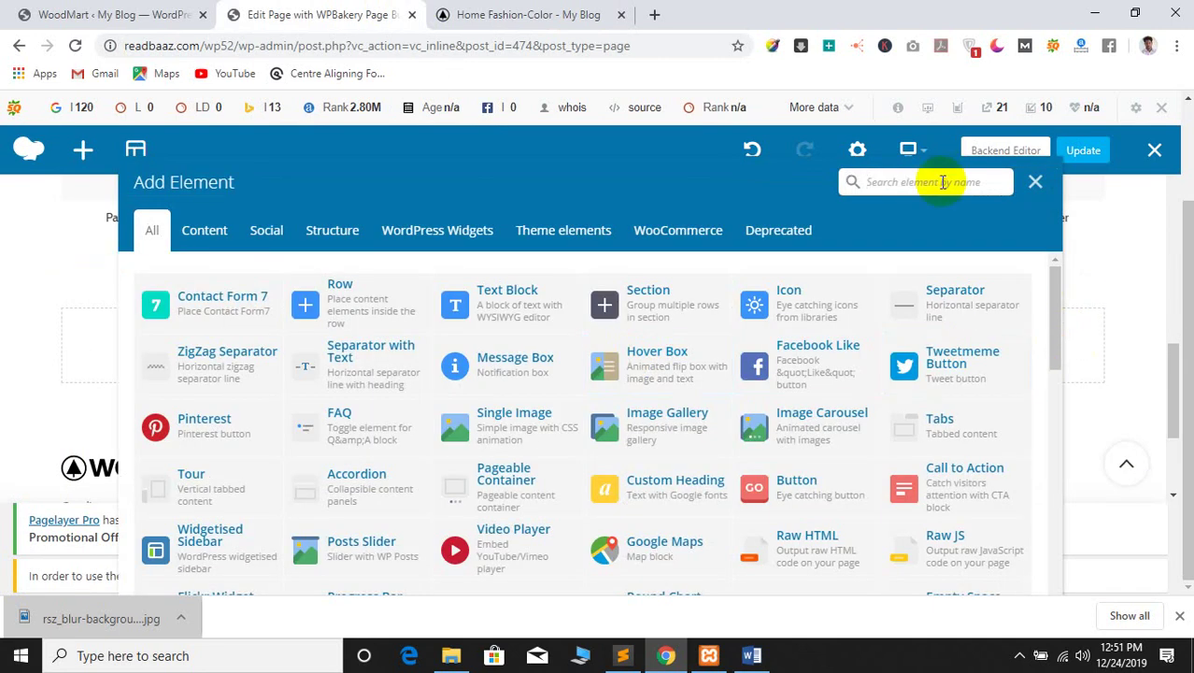
pyautogui.write('pr')
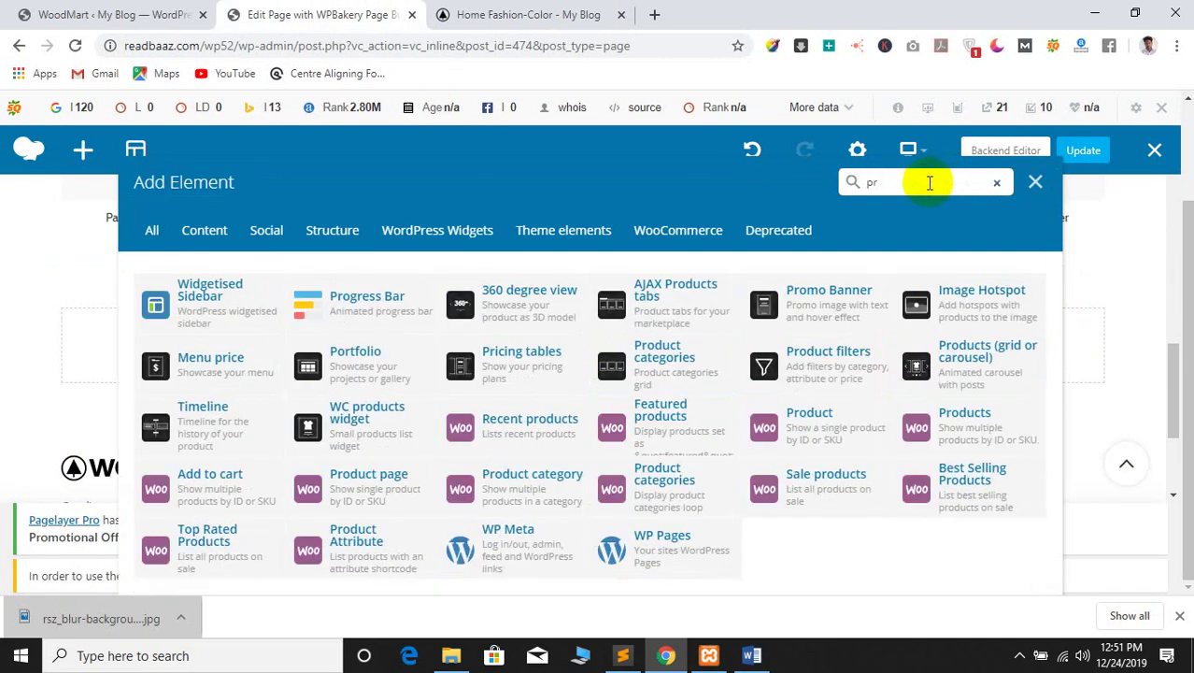
pyautogui.click(996, 359)
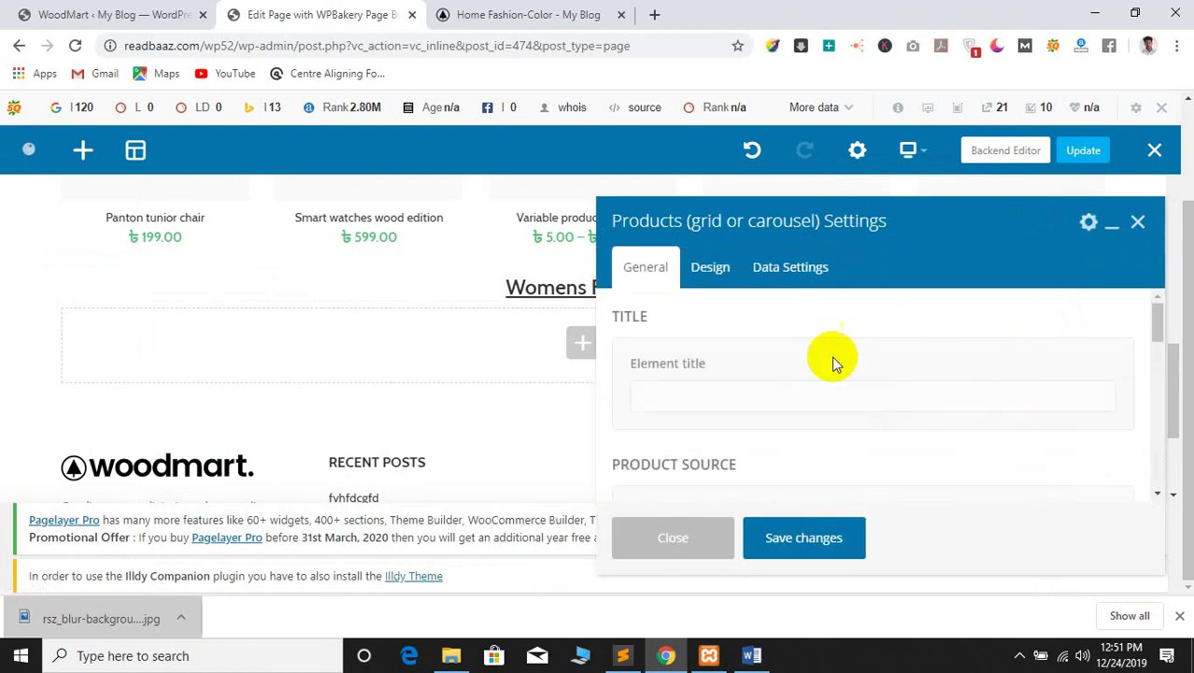
pyautogui.scroll(-5, 847, 427)
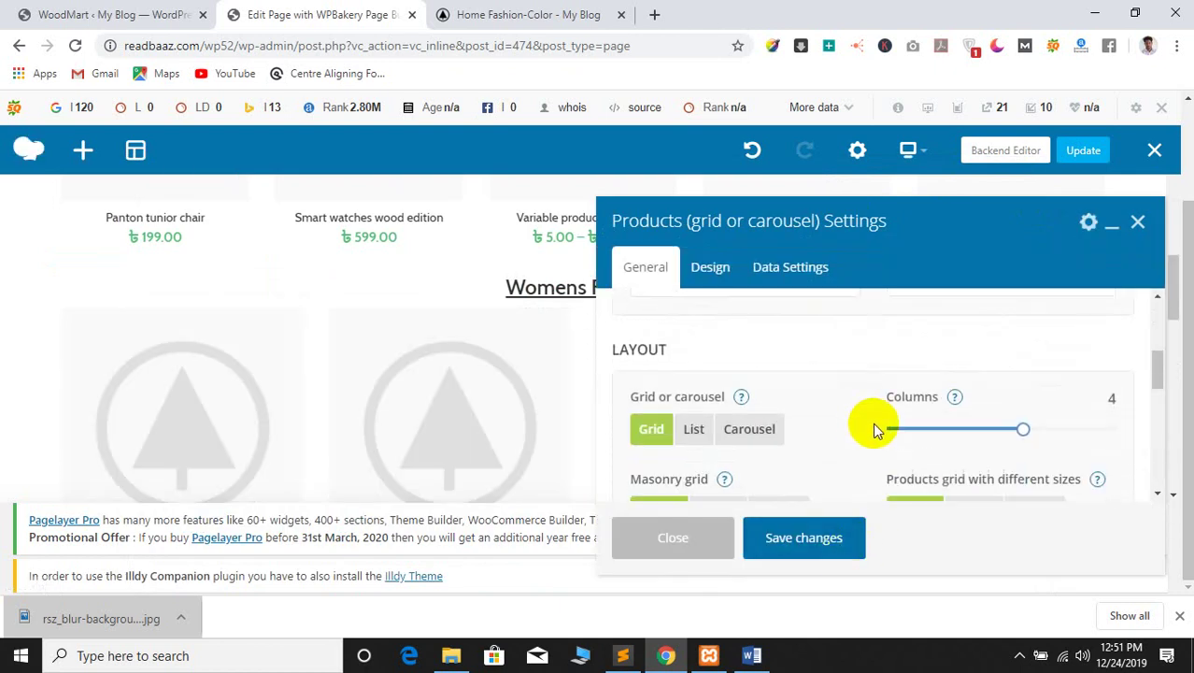
pyautogui.scroll(-5, 925, 431)
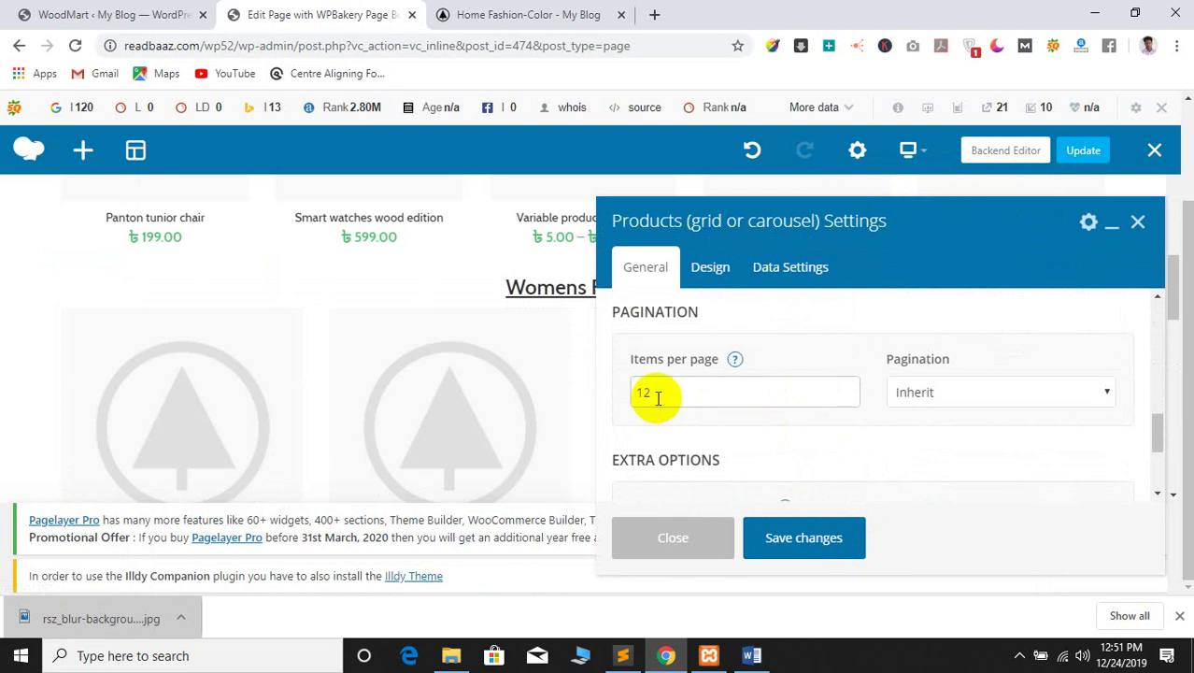
pyautogui.click(657, 398)
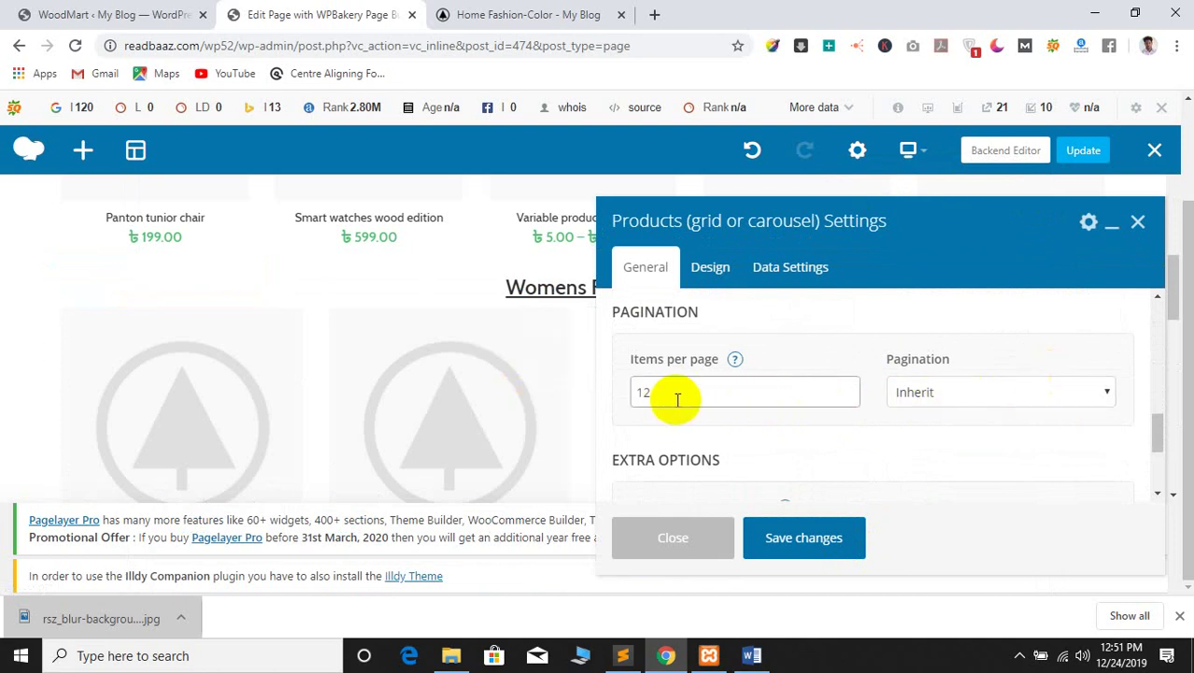
pyautogui.click(755, 531)
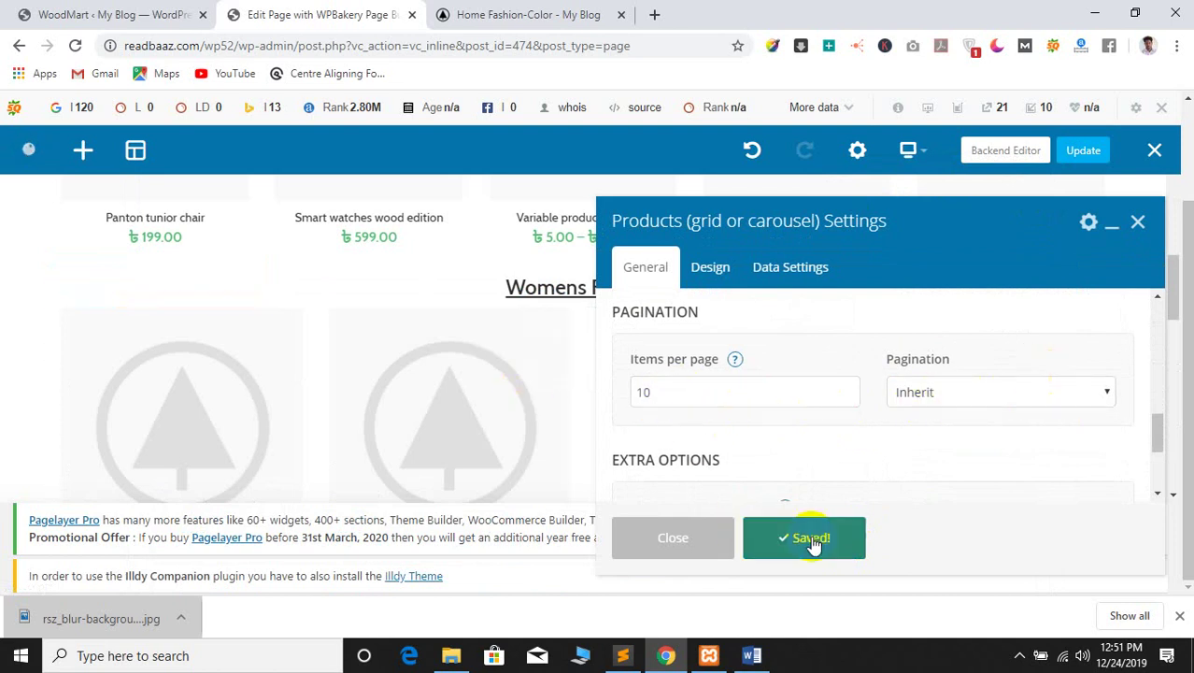
pyautogui.click(683, 539)
pyautogui.scroll(-4, 585, 413)
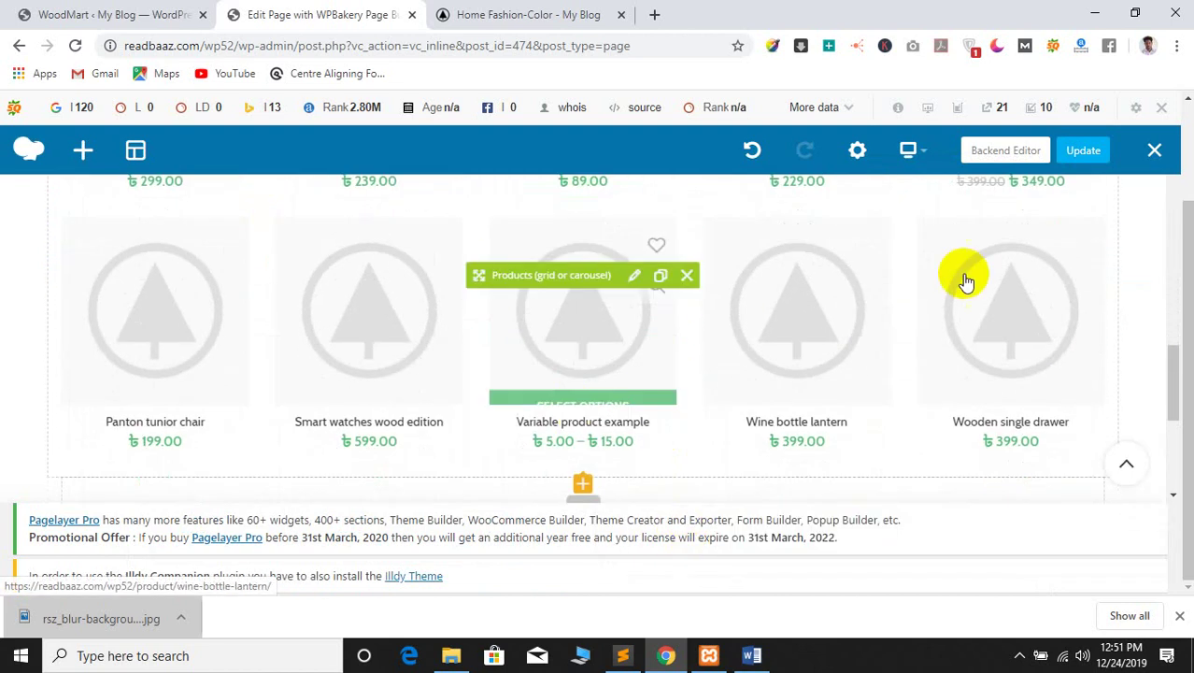
pyautogui.click(1082, 152)
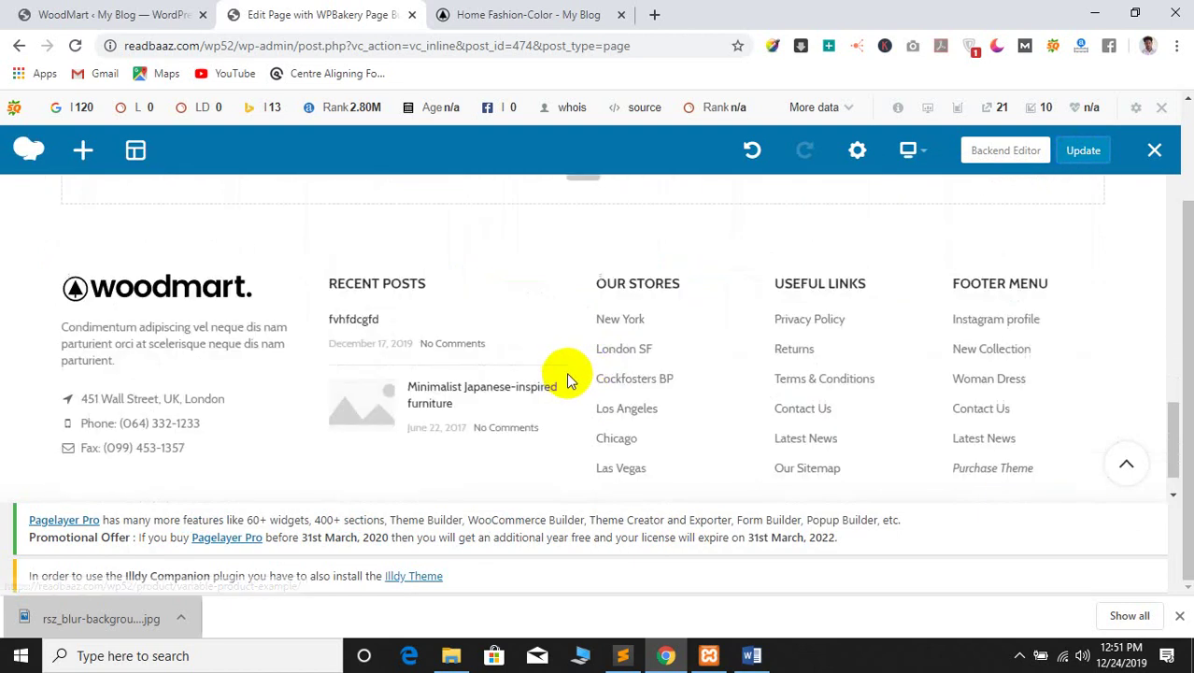
pyautogui.click(490, 11)
pyautogui.scroll(-15, 6, 405)
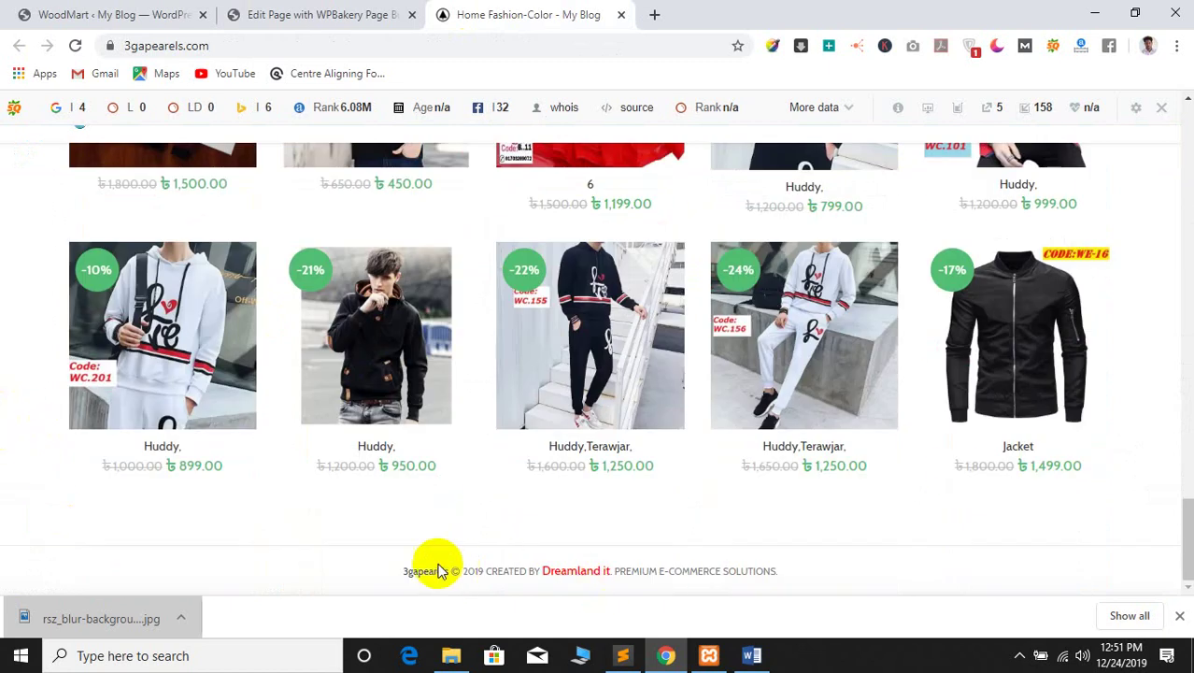
pyautogui.moveTo(395, 579); pyautogui.dragTo(780, 574)
pyautogui.click(289, 11)
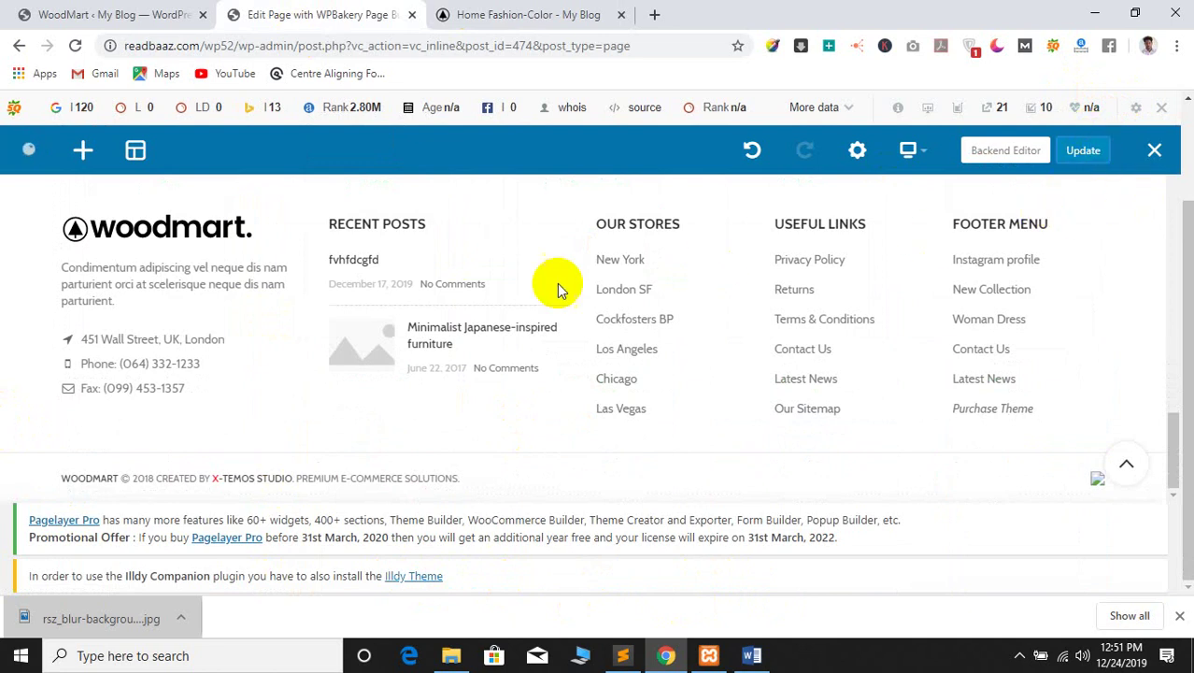
pyautogui.scroll(5, 467, 289)
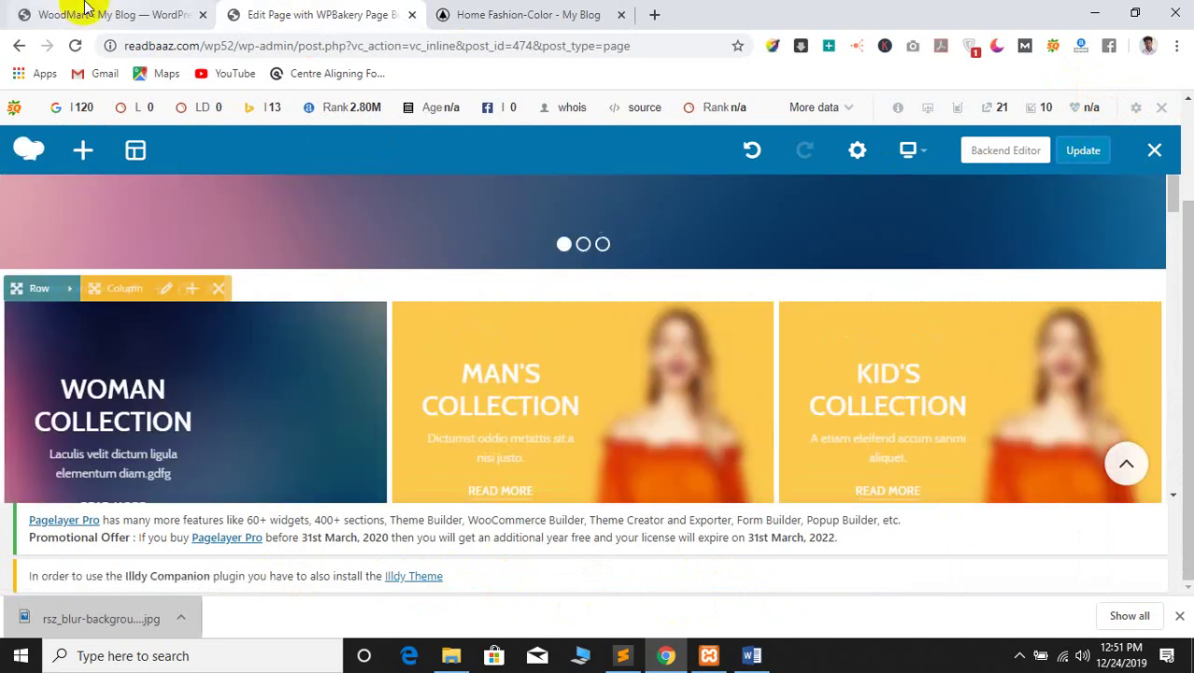
# Switch to the WoodMart Header builder tab and show the Theme Settings sidebar flyout
pyautogui.click(37, 14)
pyautogui.scroll(-4, 133, 414)
pyautogui.scroll(5, 82, 336)
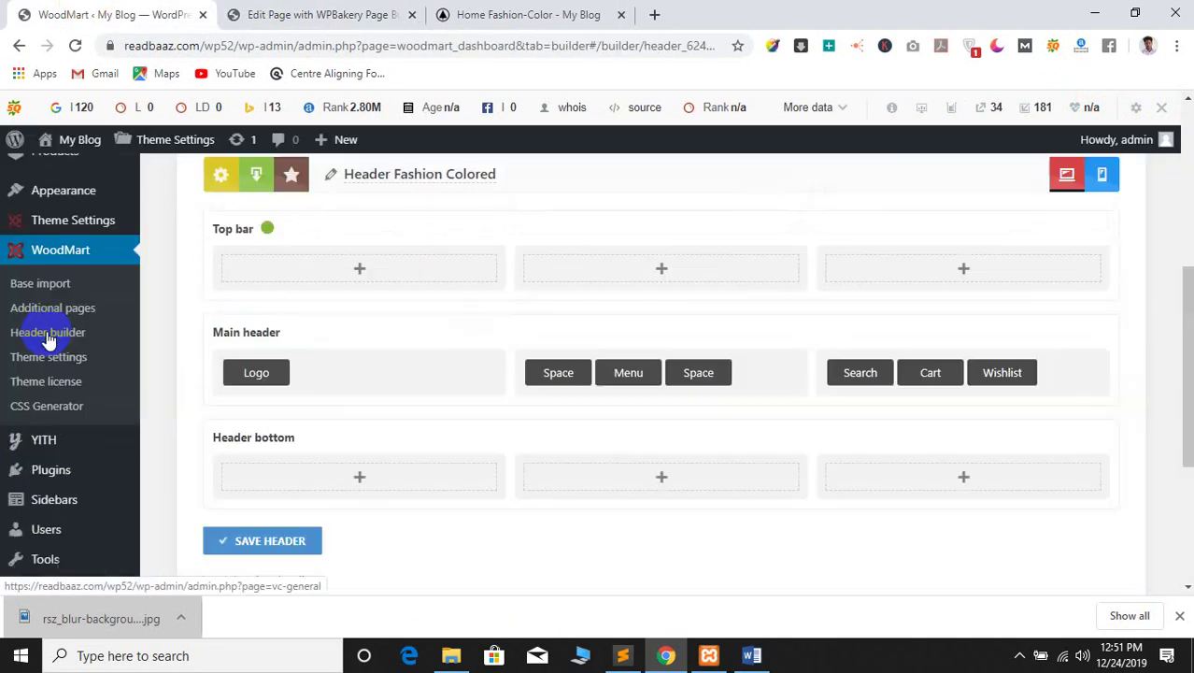
pyautogui.moveTo(61, 306)
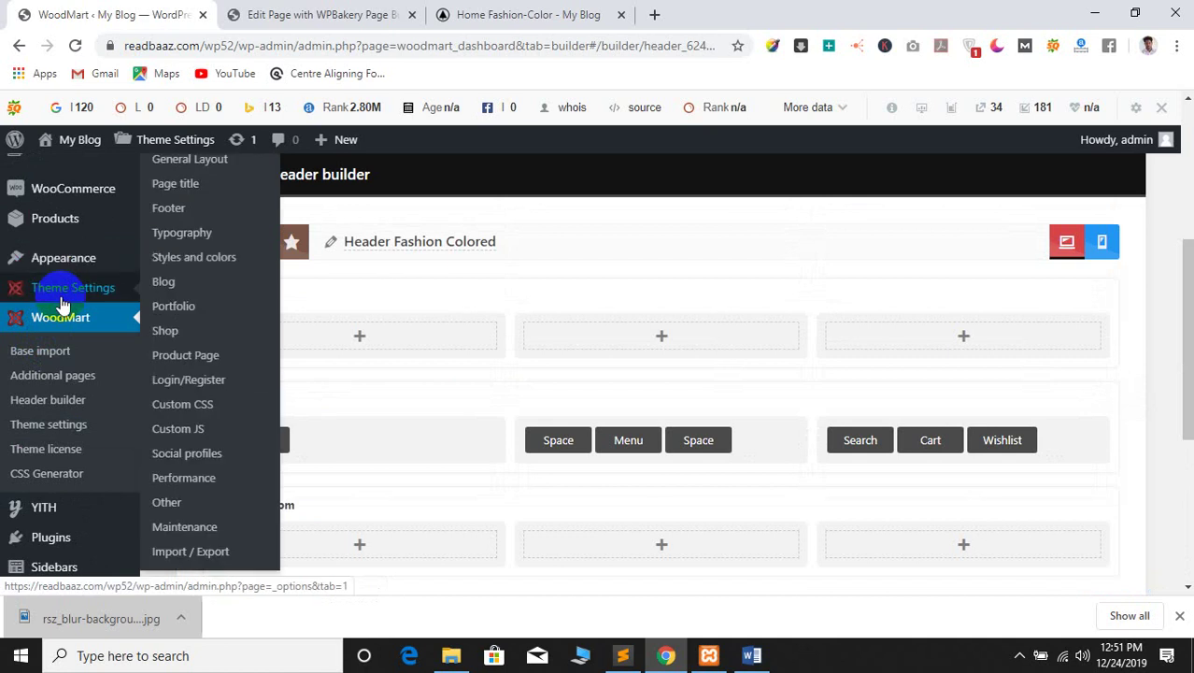
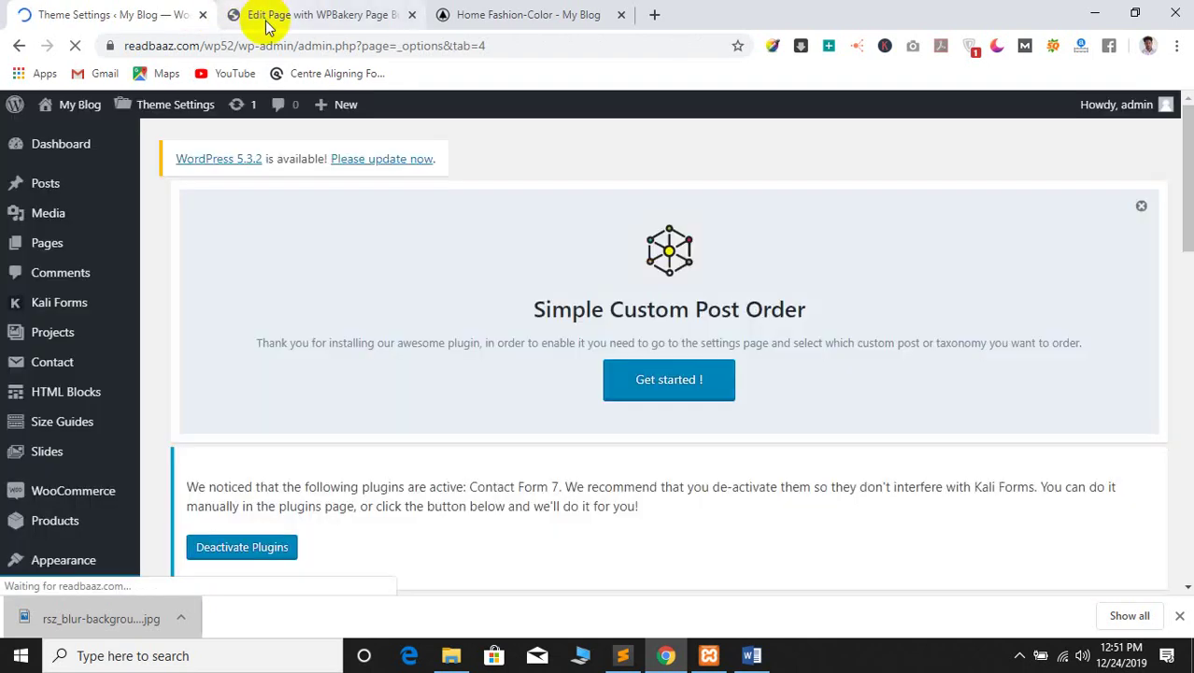
# Compare the footer in the page builder tab with the WoodMart theme settings
pyautogui.scroll(-6, 381, 219)
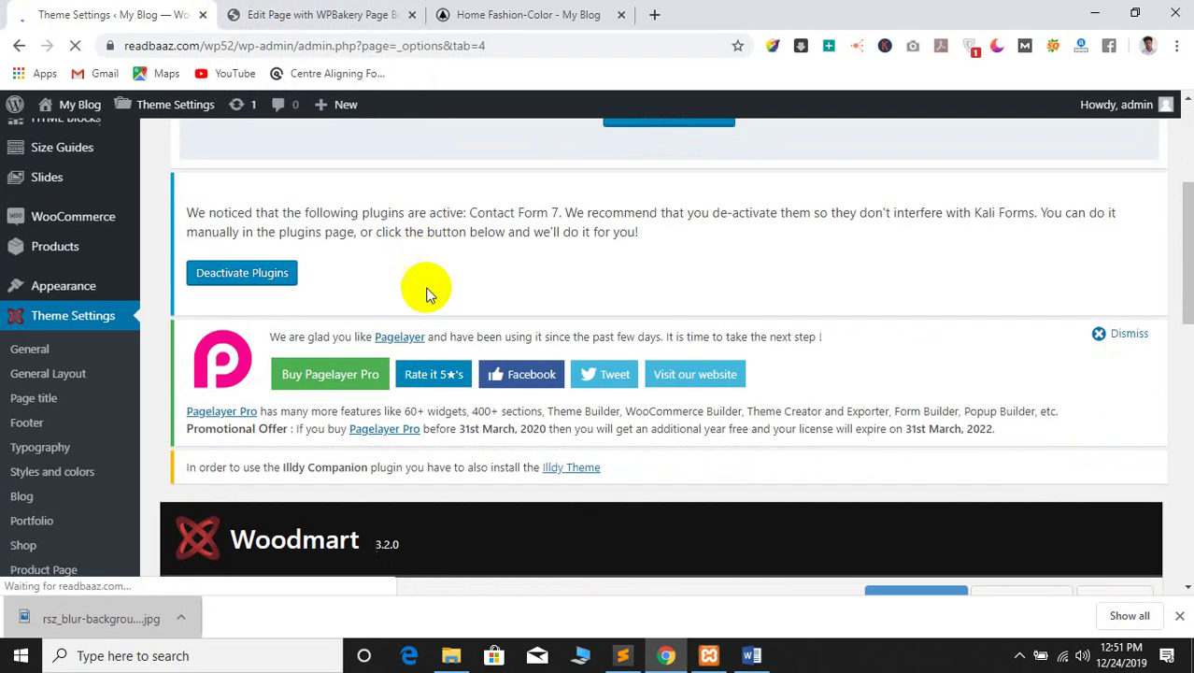
pyautogui.scroll(-6, 601, 365)
pyautogui.scroll(7, 528, 372)
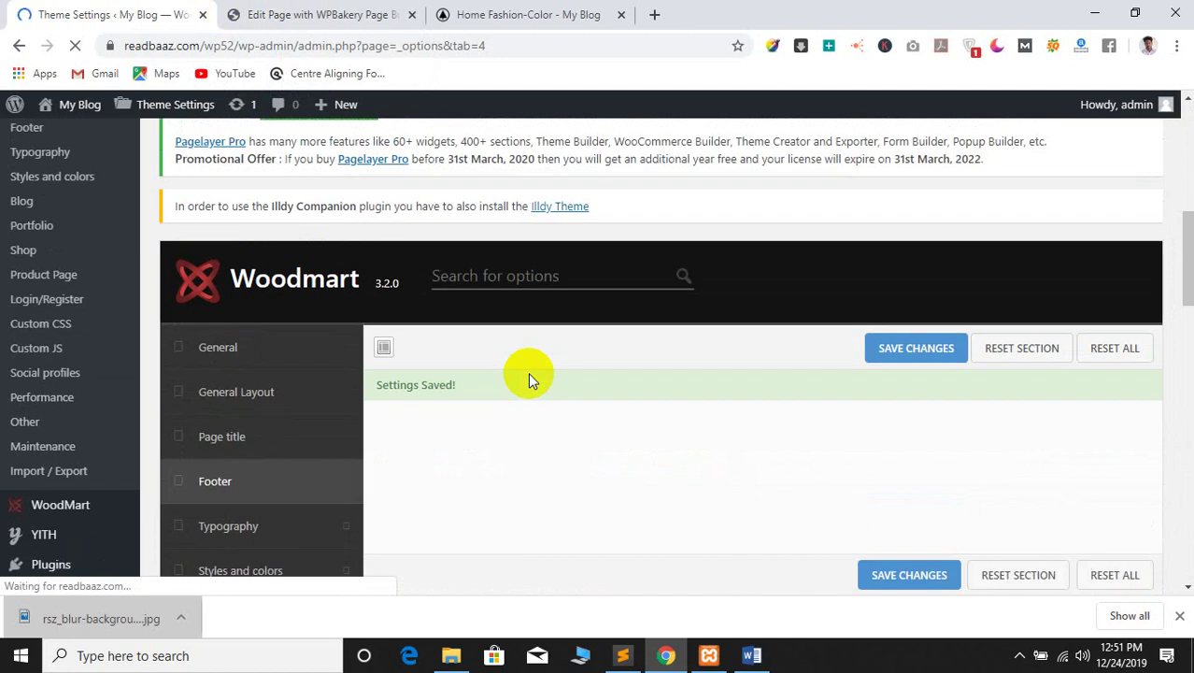
pyautogui.click(300, 14)
pyautogui.scroll(-10, 365, 262)
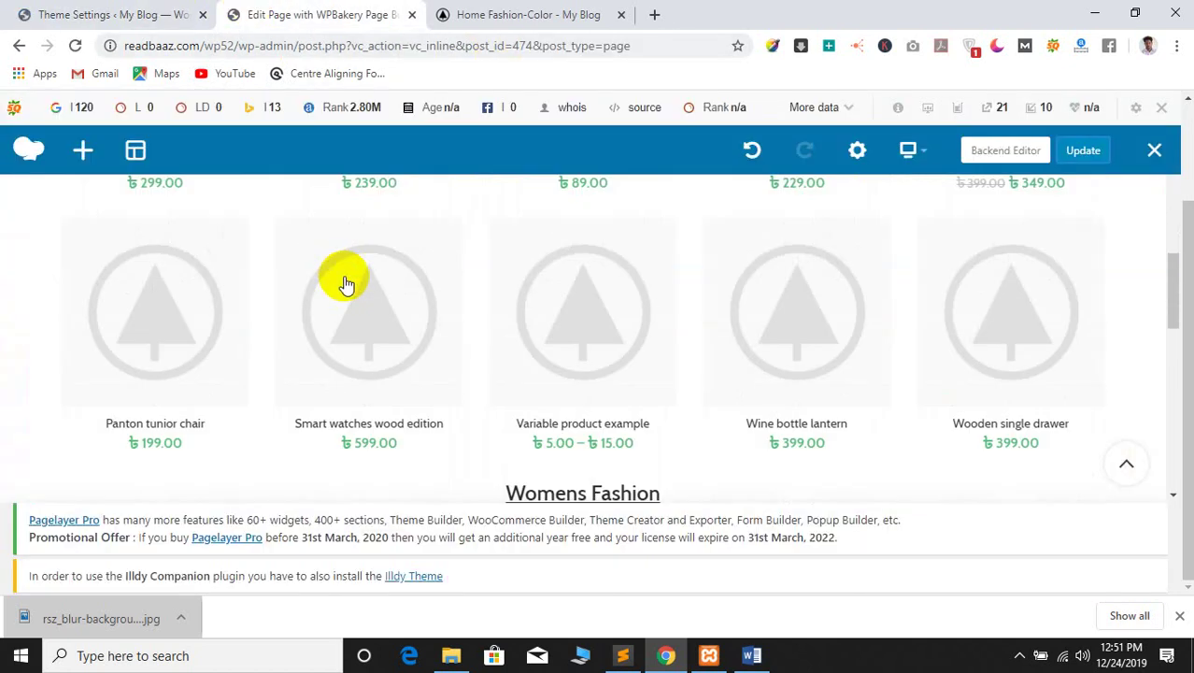
pyautogui.scroll(-2, 281, 337)
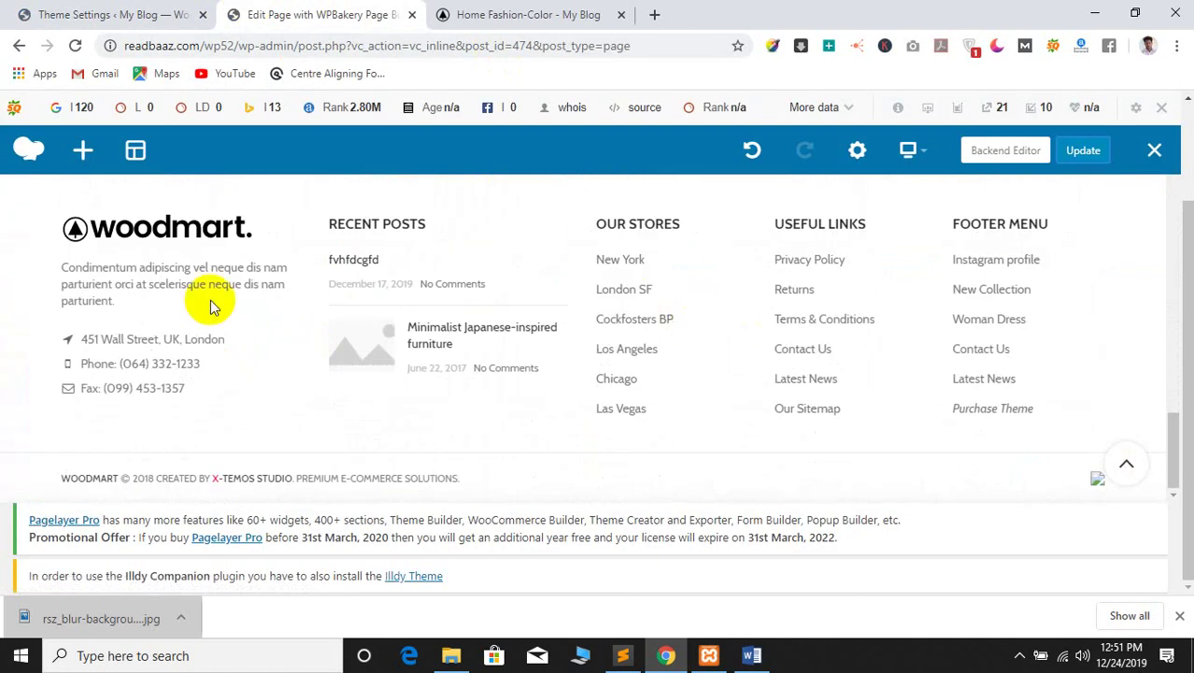
pyautogui.click(25, 11)
pyautogui.scroll(-8, 570, 430)
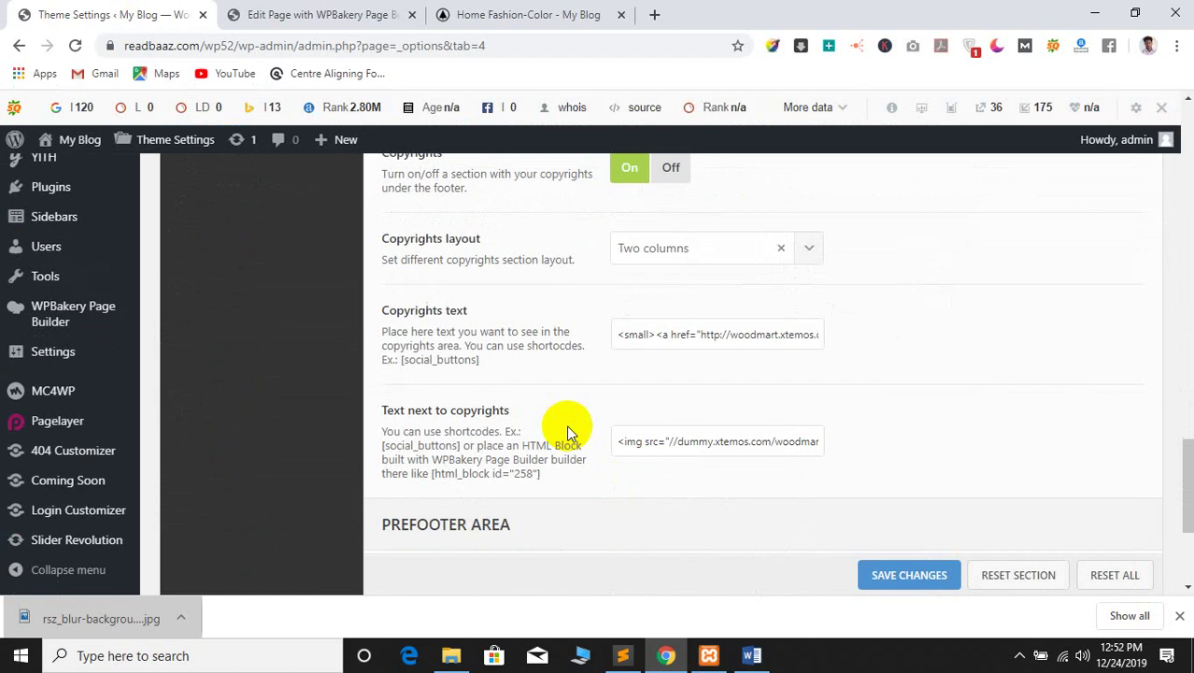
pyautogui.scroll(4, 566, 426)
pyautogui.scroll(10, 568, 431)
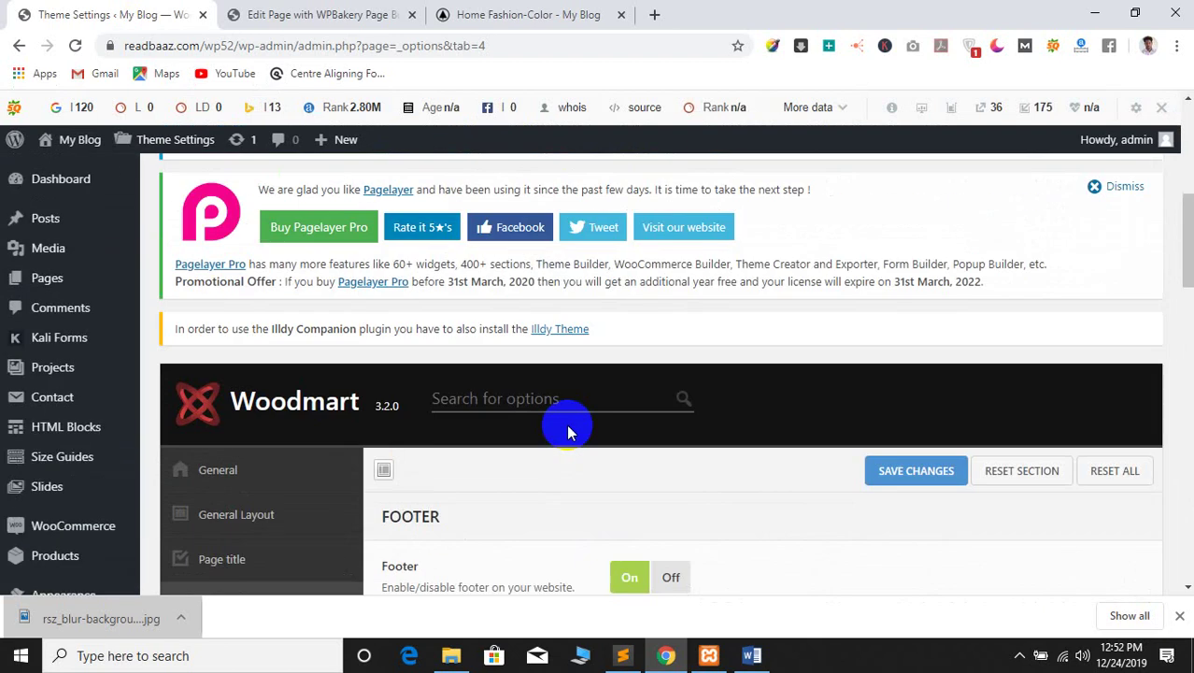
pyautogui.scroll(-4, 566, 424)
# Toggle the footer display setting and check the live store's footer credit line
pyautogui.click(669, 314)
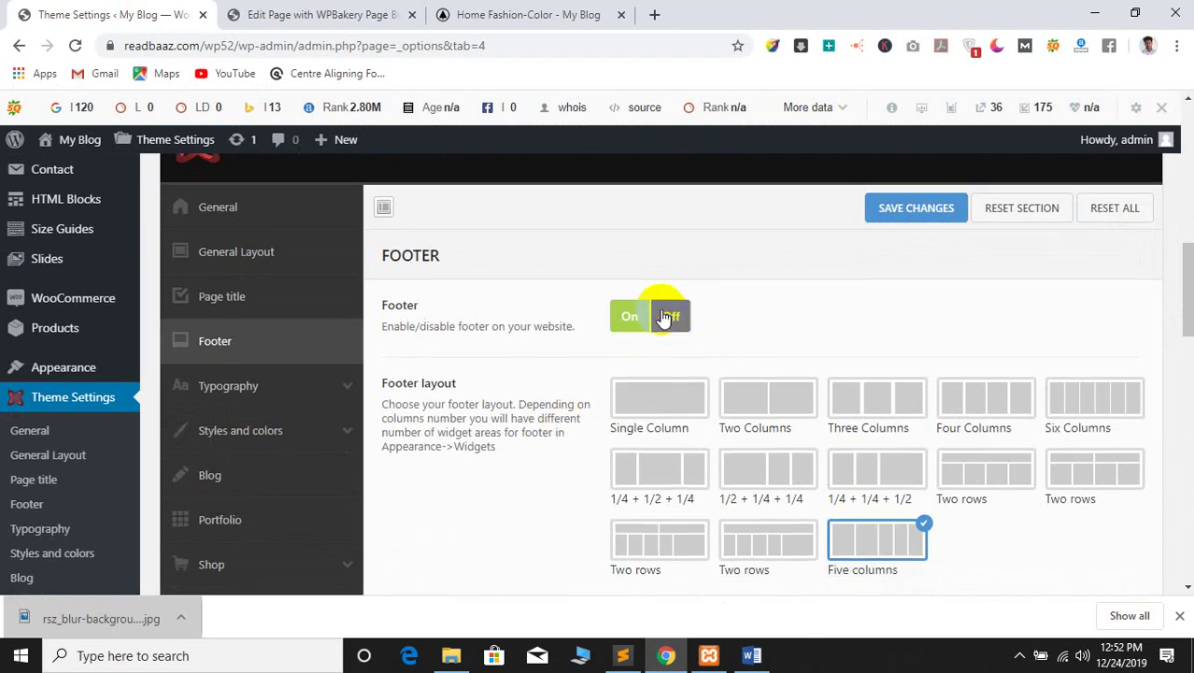
pyautogui.scroll(-1, 493, 392)
pyautogui.scroll(-3, 493, 393)
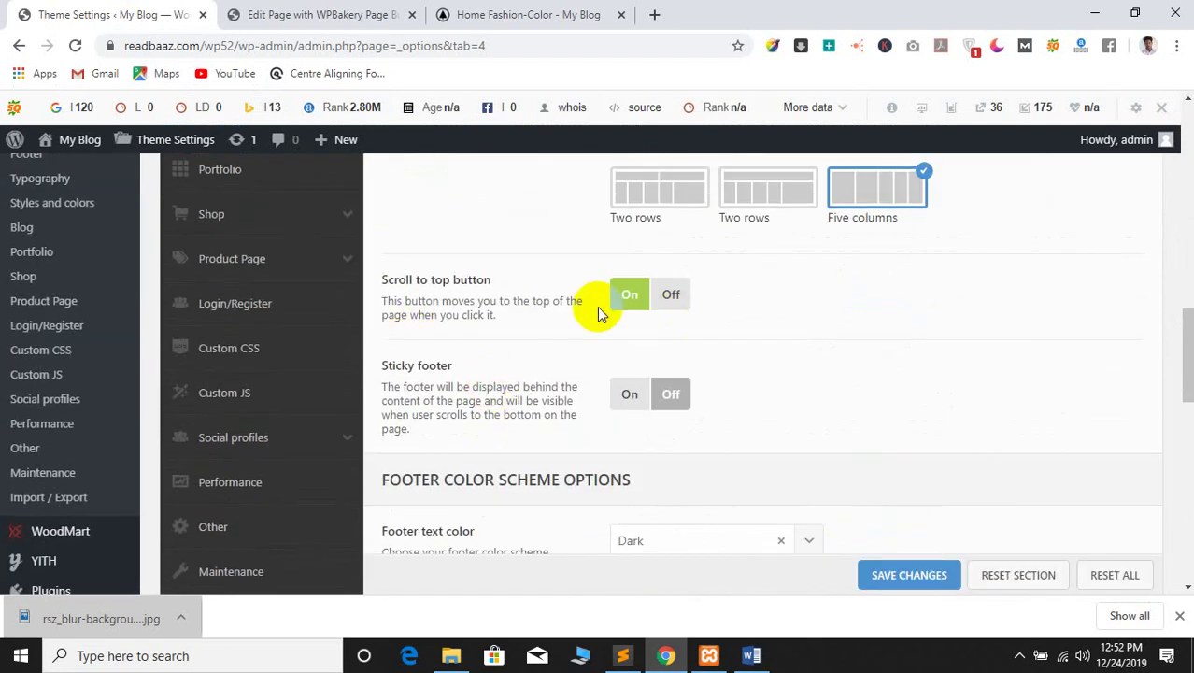
pyautogui.scroll(-3, 561, 327)
pyautogui.scroll(-2, 574, 333)
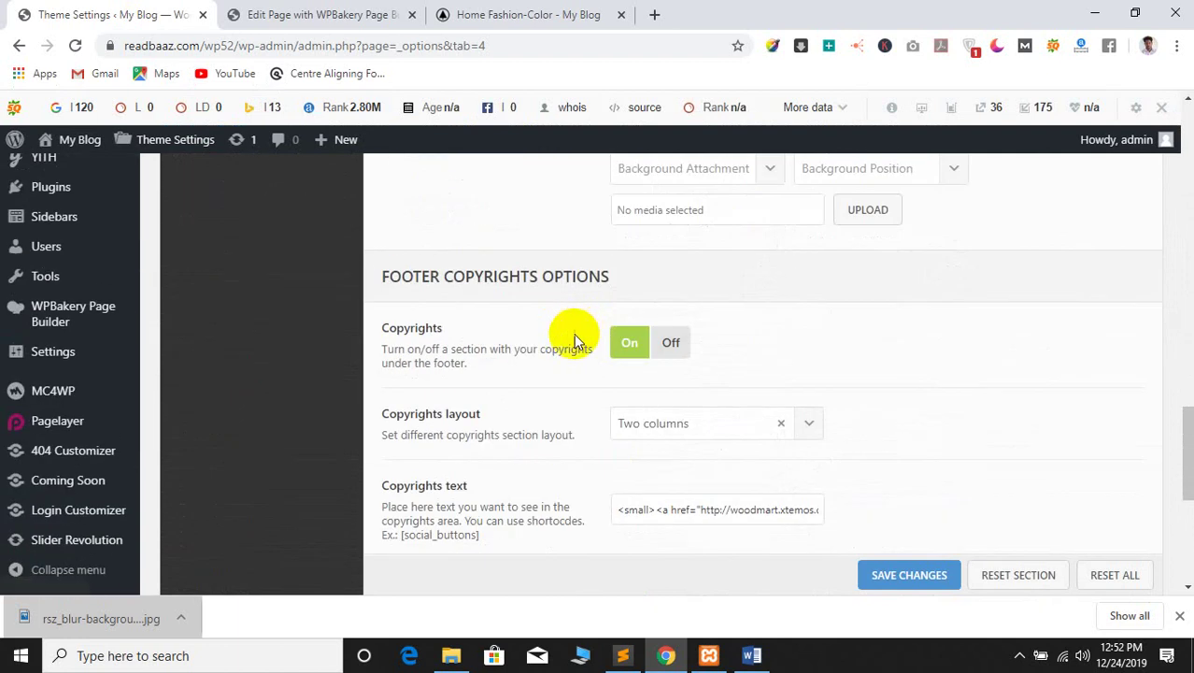
pyautogui.scroll(-1, 670, 363)
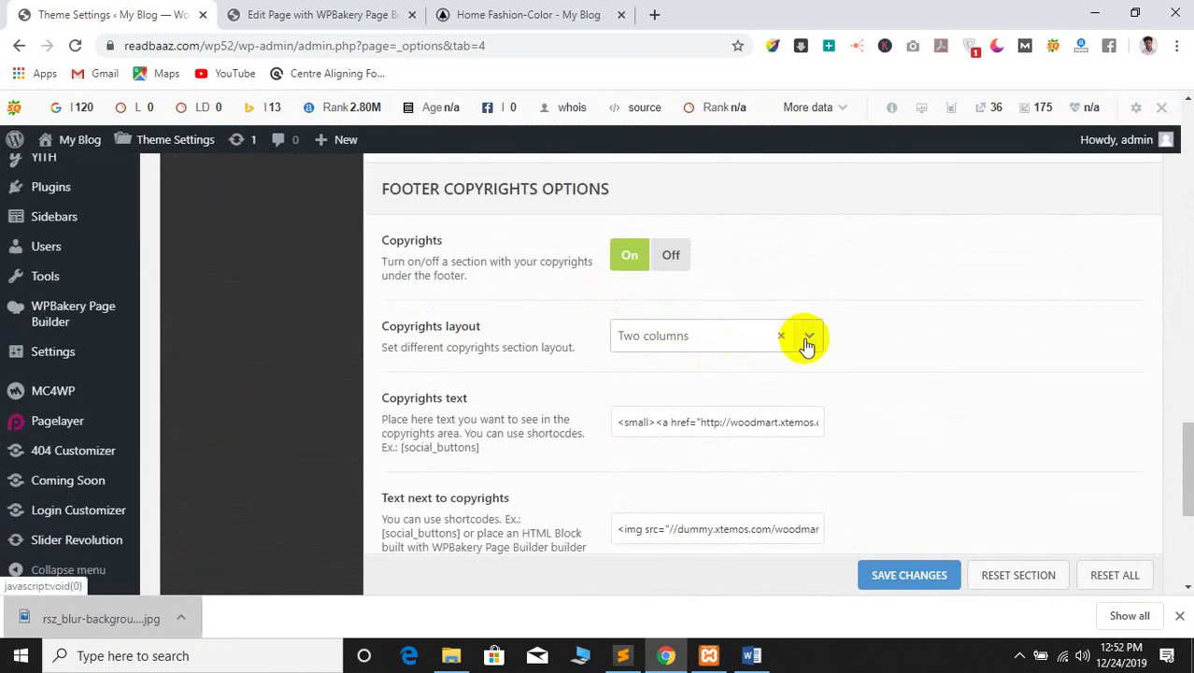
pyautogui.click(299, 14)
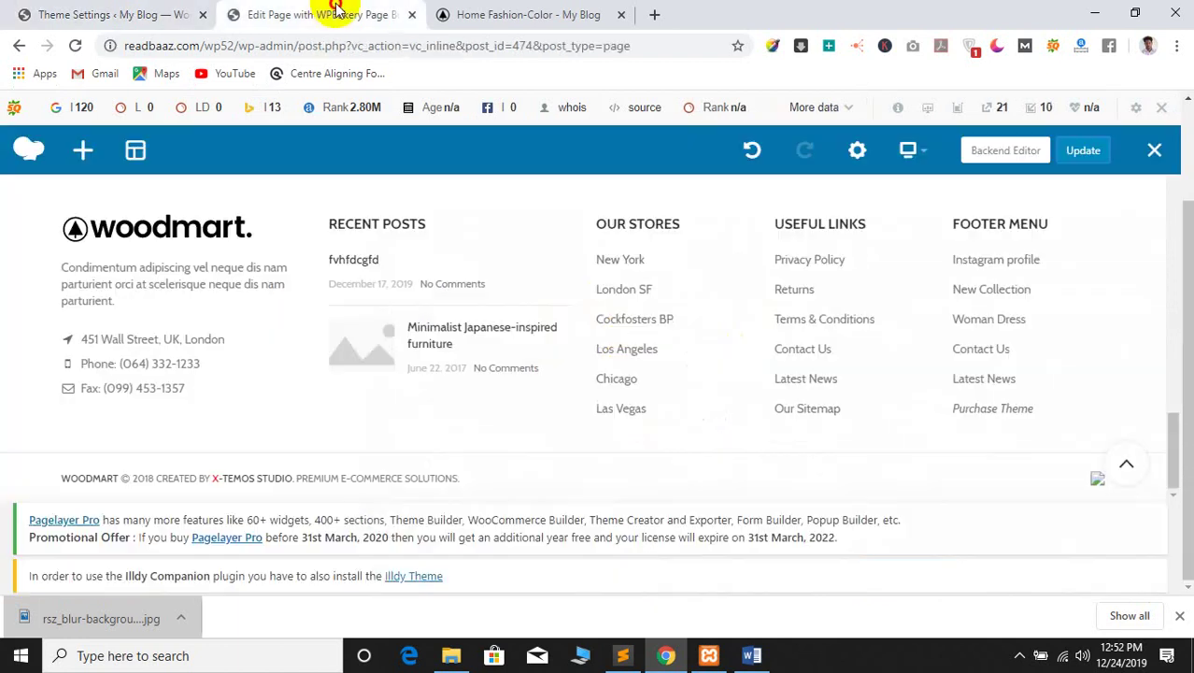
pyautogui.click(598, 13)
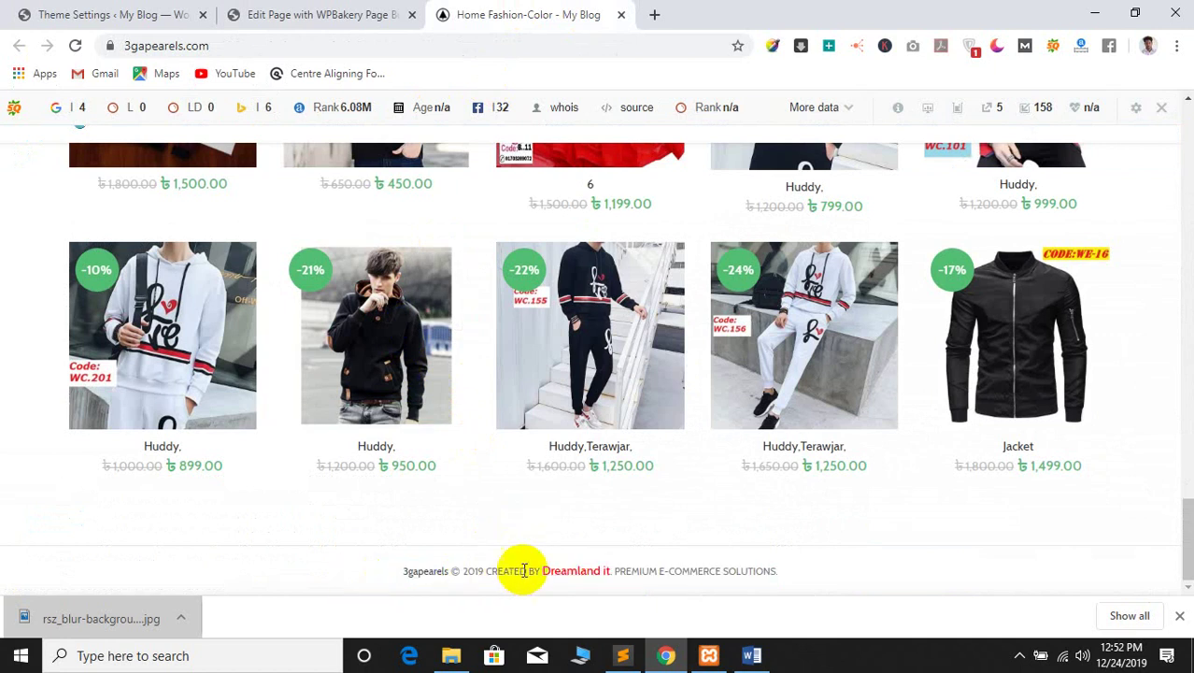
pyautogui.click(112, 9)
# Empty the 'Text next to copyrights' field and set the Copyrights layout to Centered
pyautogui.click(686, 339)
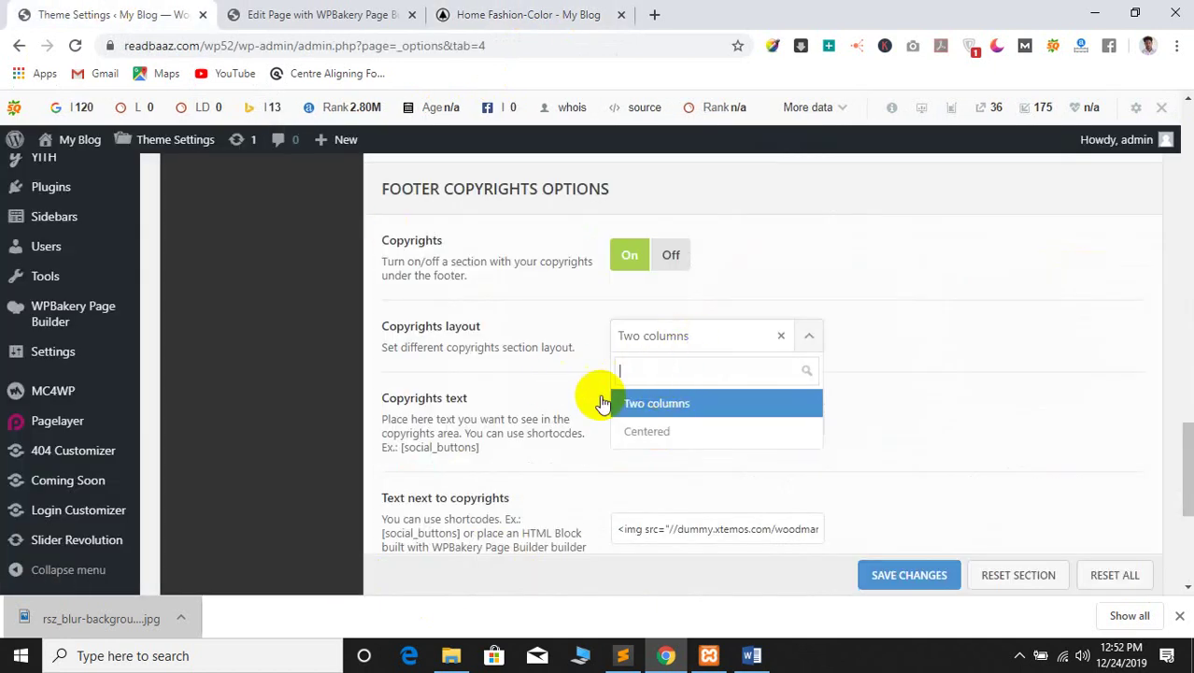
pyautogui.click(547, 400)
pyautogui.click(680, 425)
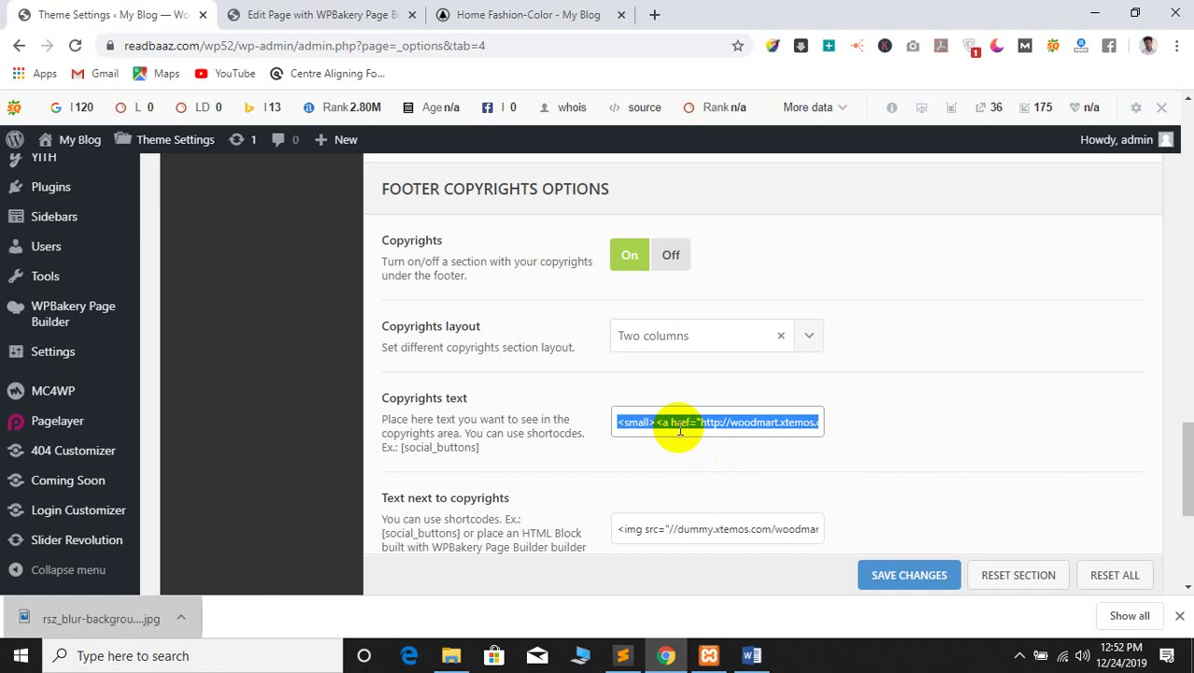
pyautogui.click(694, 530)
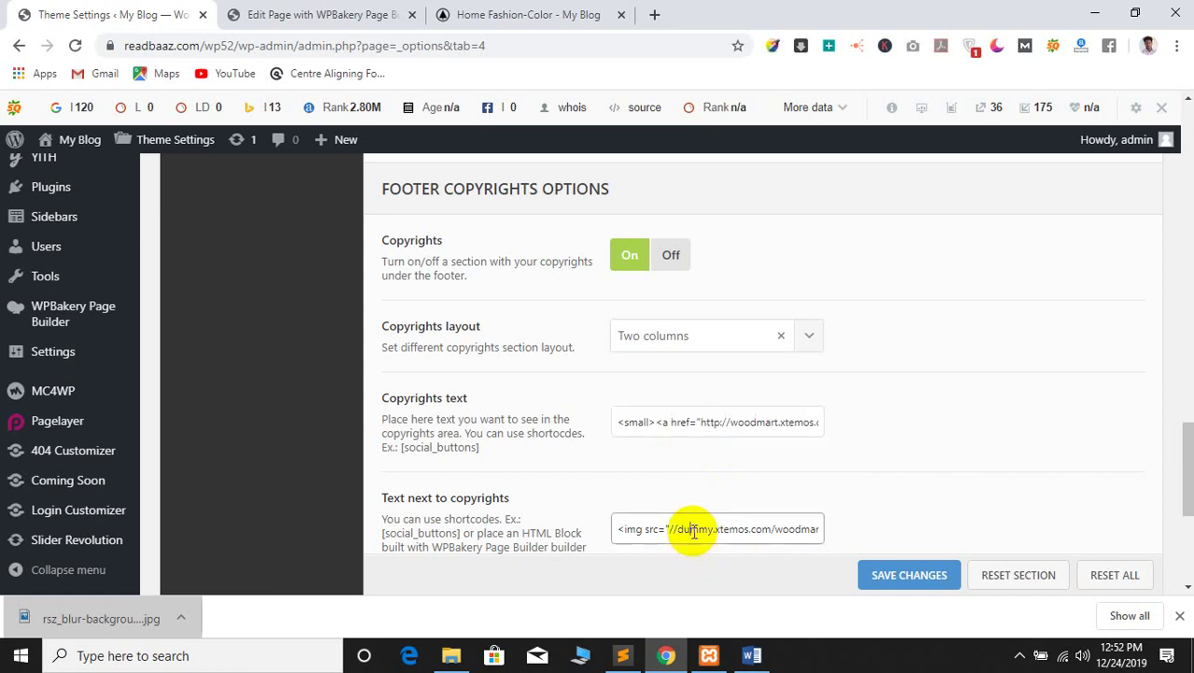
pyautogui.click(679, 350)
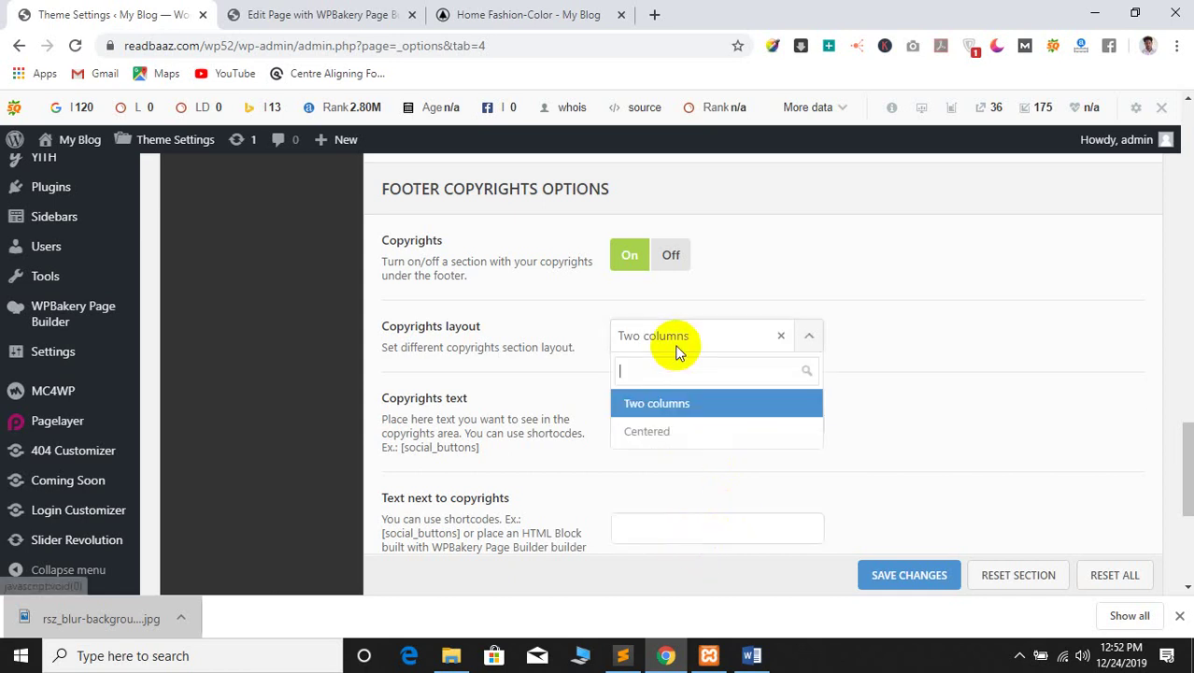
pyautogui.click(654, 434)
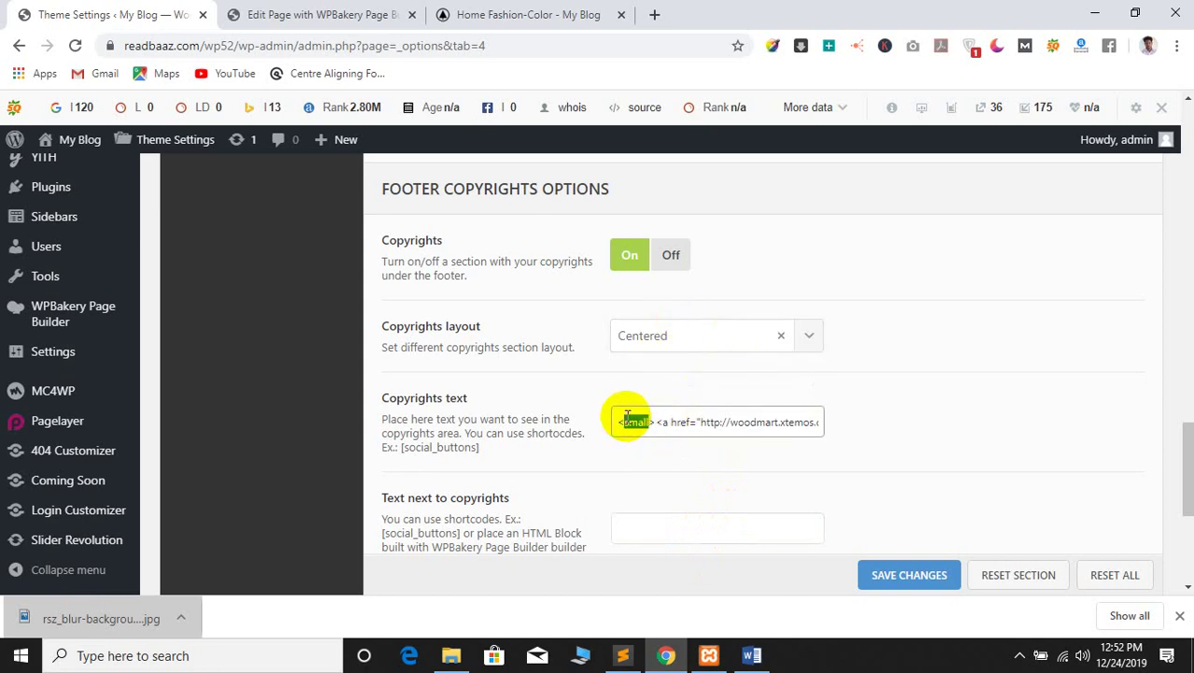
pyautogui.click(1095, 11)
# Create a new text document in class 4 and paste the copyright HTML into it
pyautogui.rightClick(330, 314)
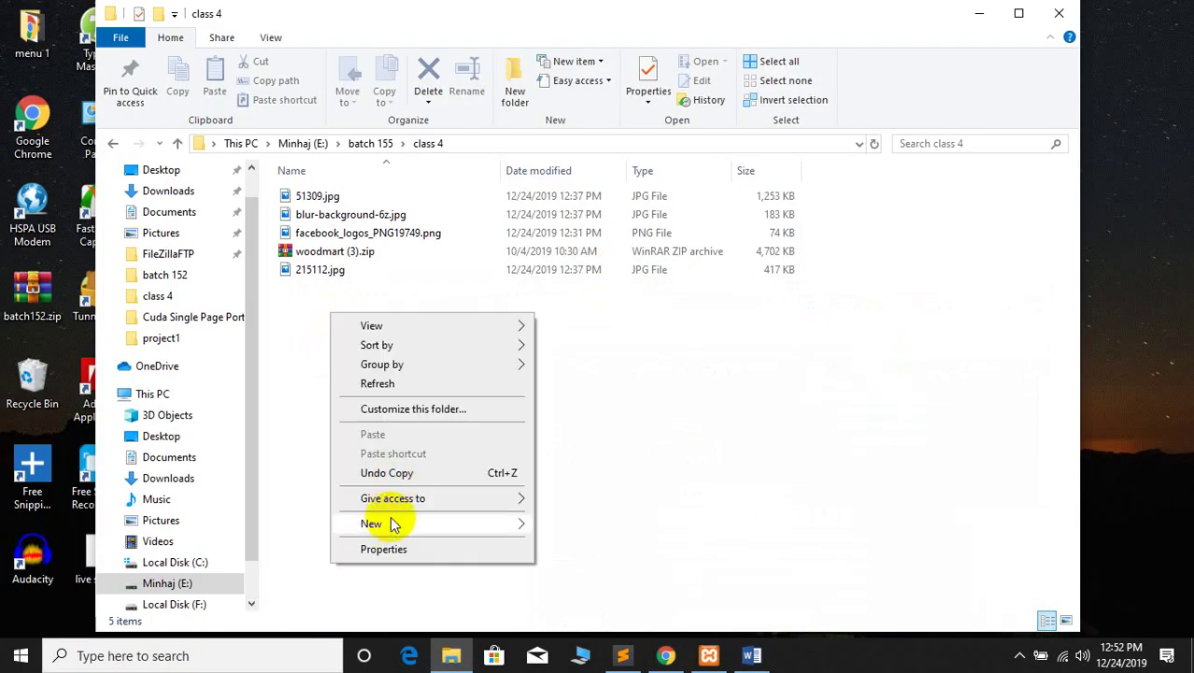
pyautogui.moveTo(395, 521)
pyautogui.click(547, 484)
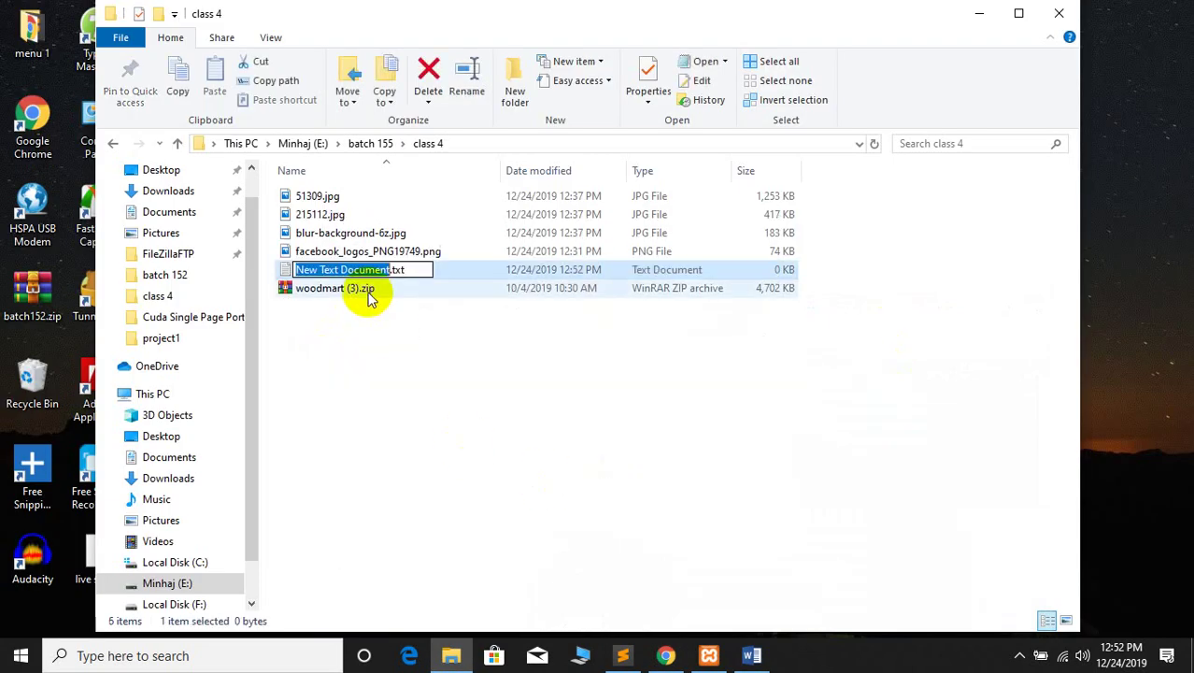
pyautogui.press('Return')
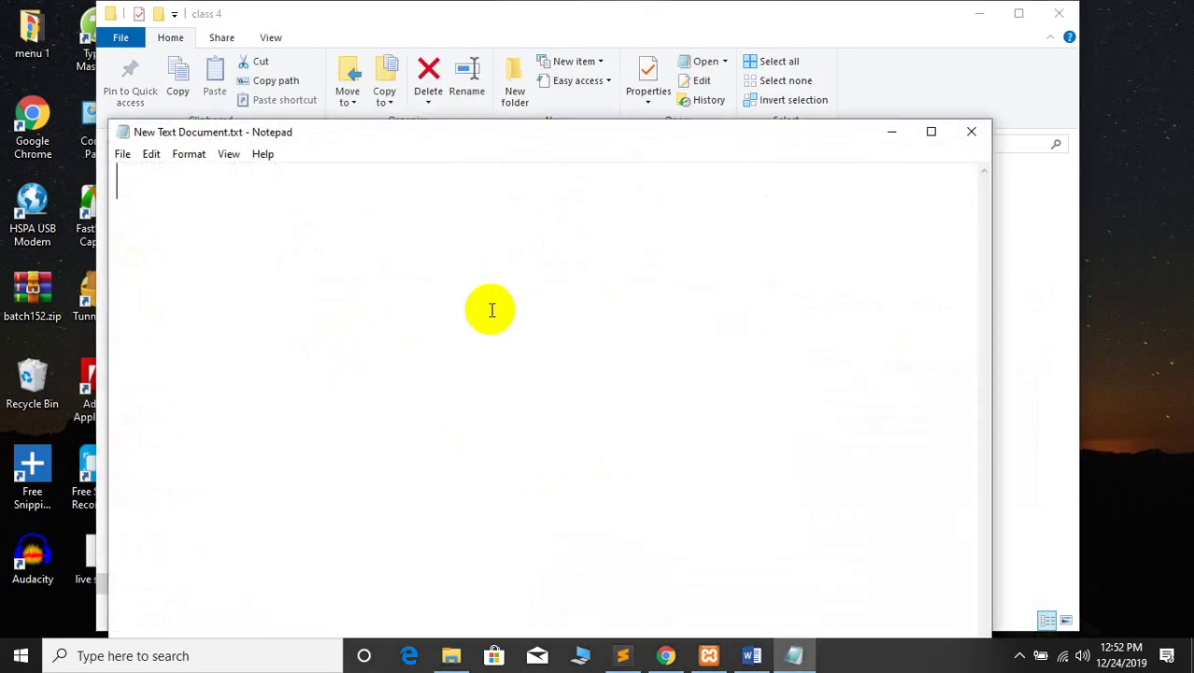
pyautogui.write('<small><a href="http://woodmart.xtemos.com"><strong>WOODMART</strong></a> <i class="fa fa-copyright"></i>  2018 CREATED BY <a href="http://xtemos.com"><strong><span style="color: red; font-size: 12px;">X</span>-TEMOS STUDIO</strong></a>. PREMIUM E-COMMERCE SOLUTIONS.</small>')
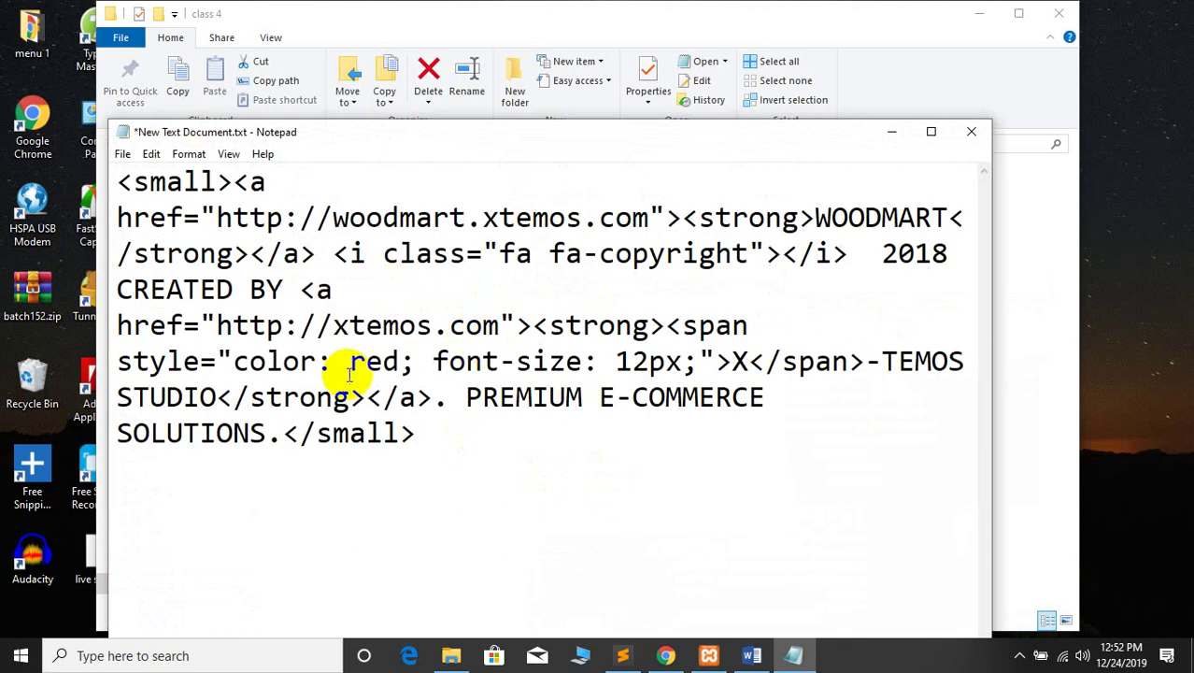
# Select the site name 3gapearels in the live store footer
pyautogui.click(665, 655)
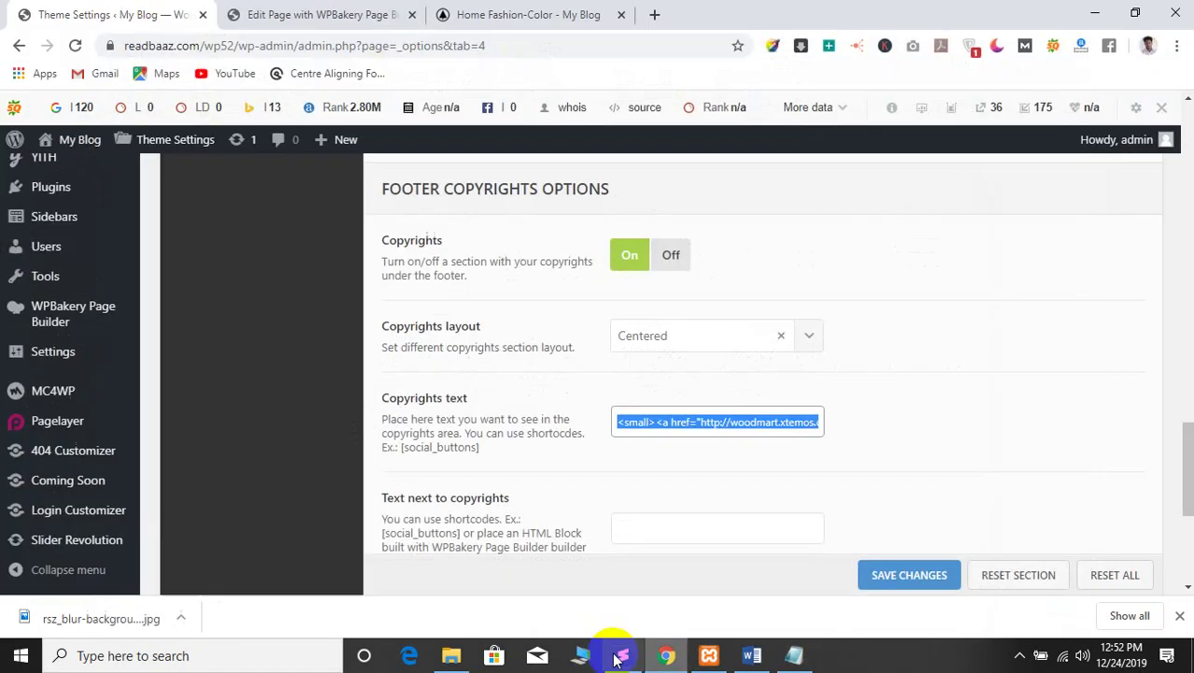
pyautogui.click(533, 14)
pyautogui.click(364, 11)
pyautogui.click(442, 14)
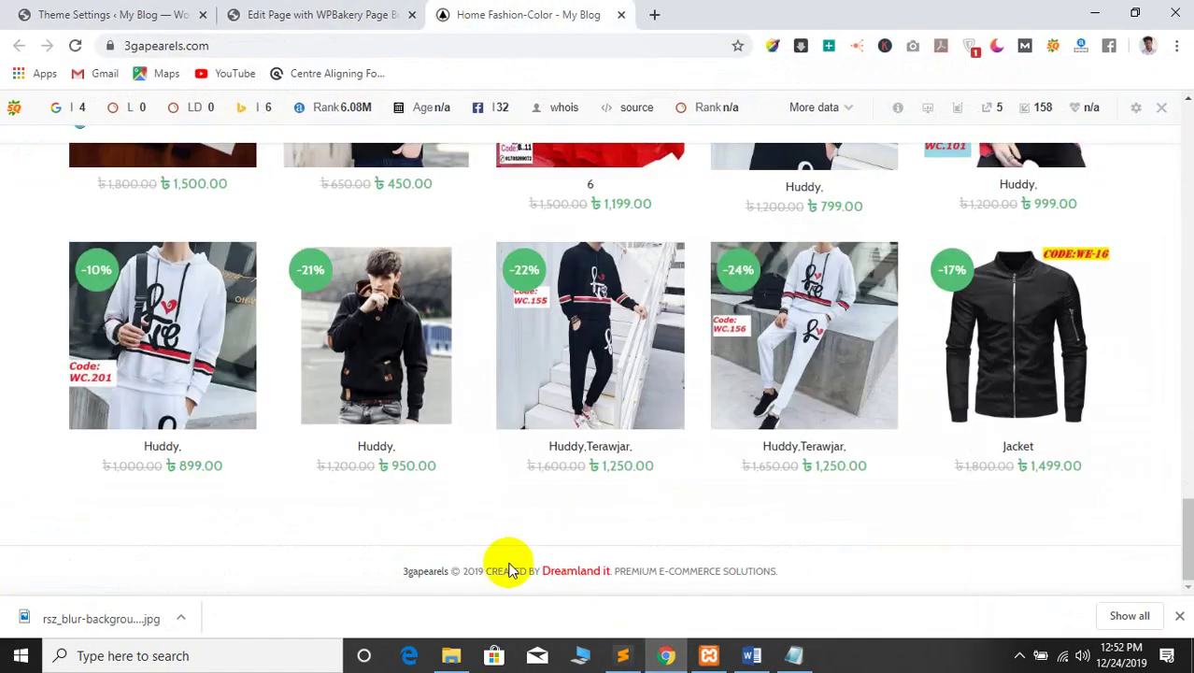
pyautogui.moveTo(395, 577); pyautogui.dragTo(447, 573)
pyautogui.hotkey('ctrl', 'c')
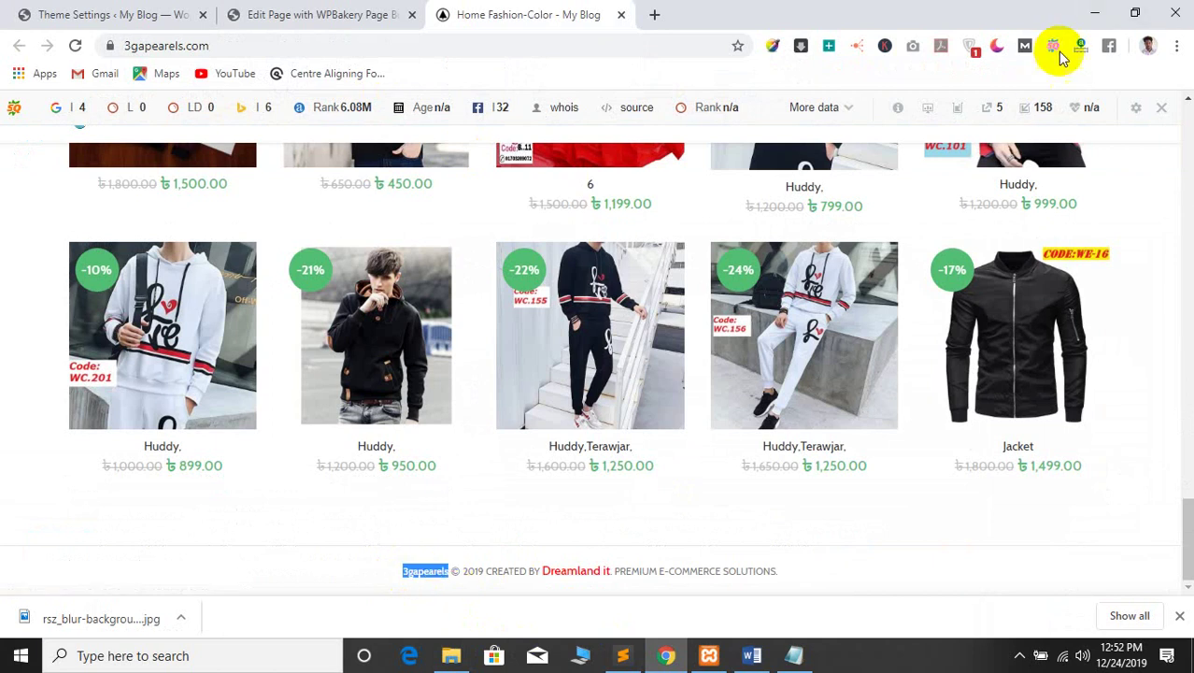
pyautogui.click(1094, 16)
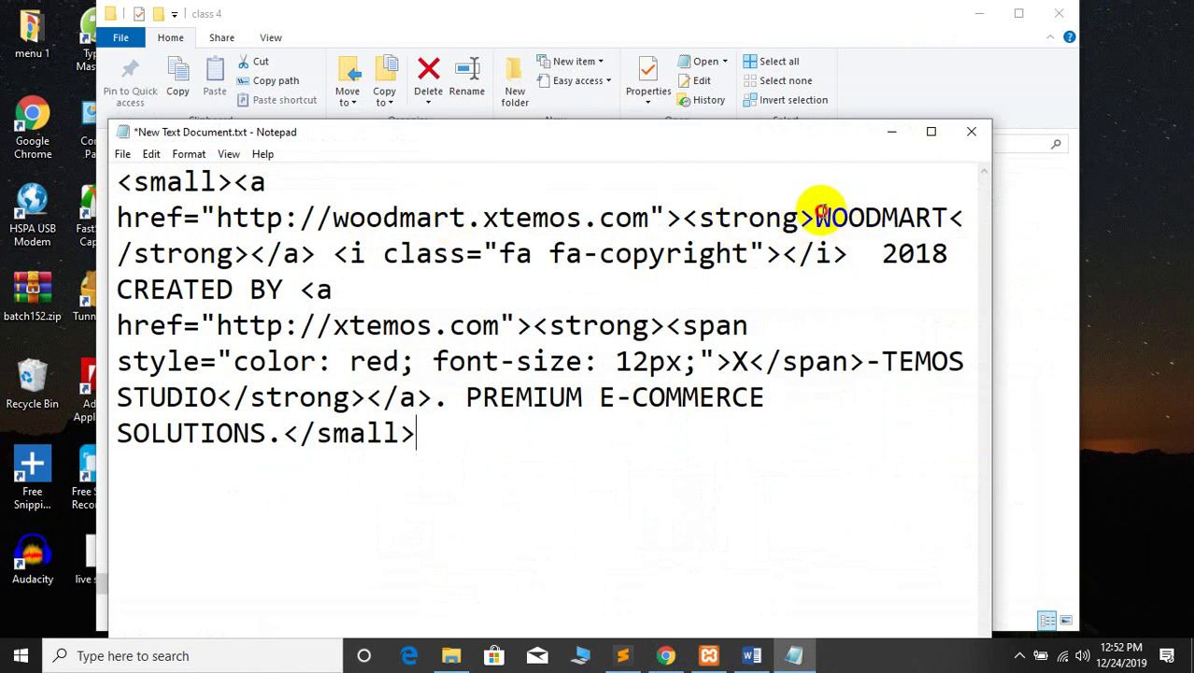
# Replace WOODMART with 3gapearels and change the first link's domain to readbaaz
pyautogui.moveTo(818, 211); pyautogui.dragTo(906, 217)
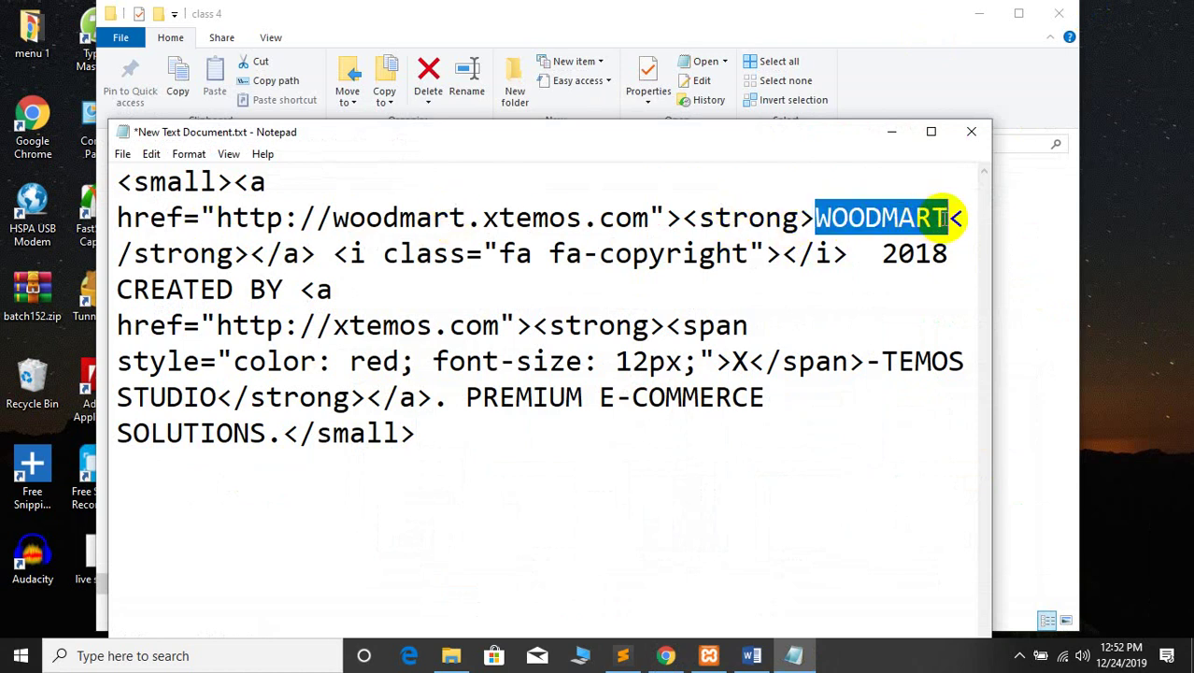
pyautogui.hotkey('ctrl', 'v')
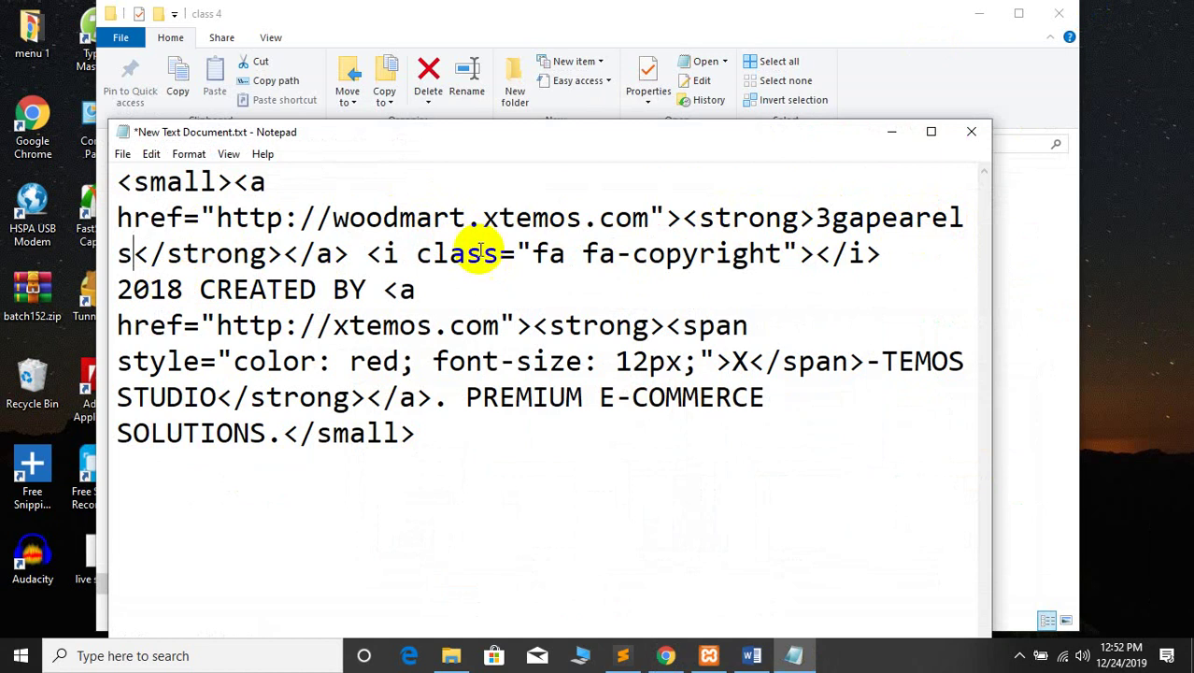
pyautogui.moveTo(651, 217); pyautogui.dragTo(365, 215)
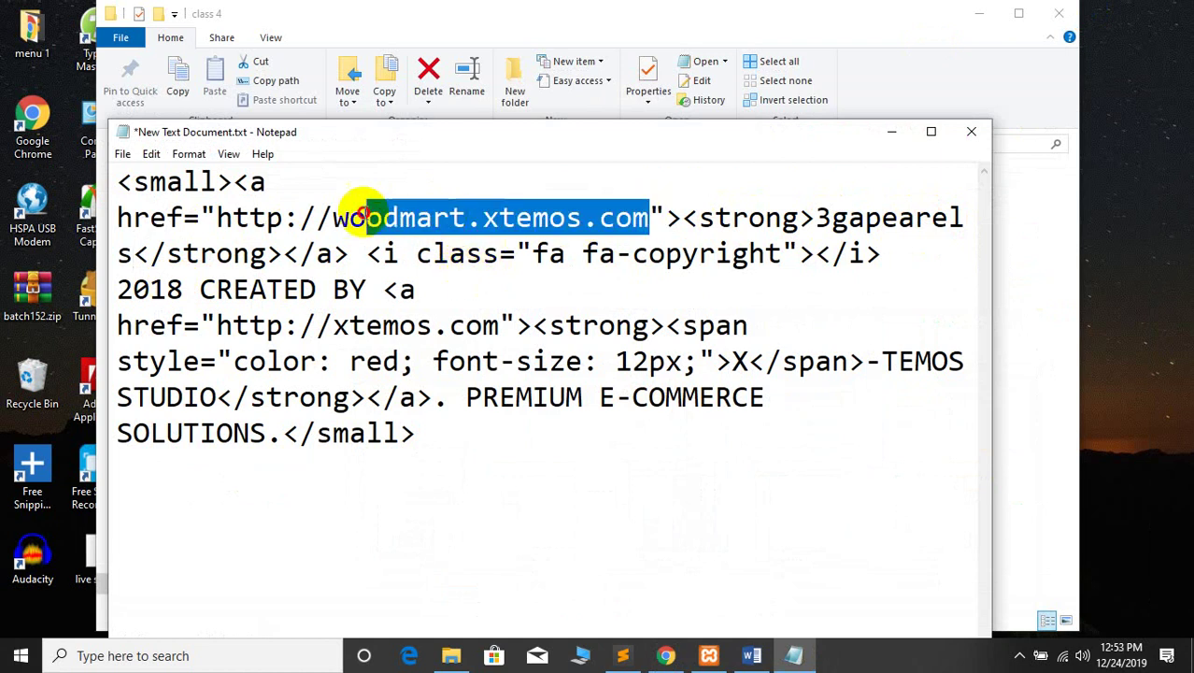
pyautogui.click(365, 216)
pyautogui.moveTo(582, 217); pyautogui.dragTo(347, 217)
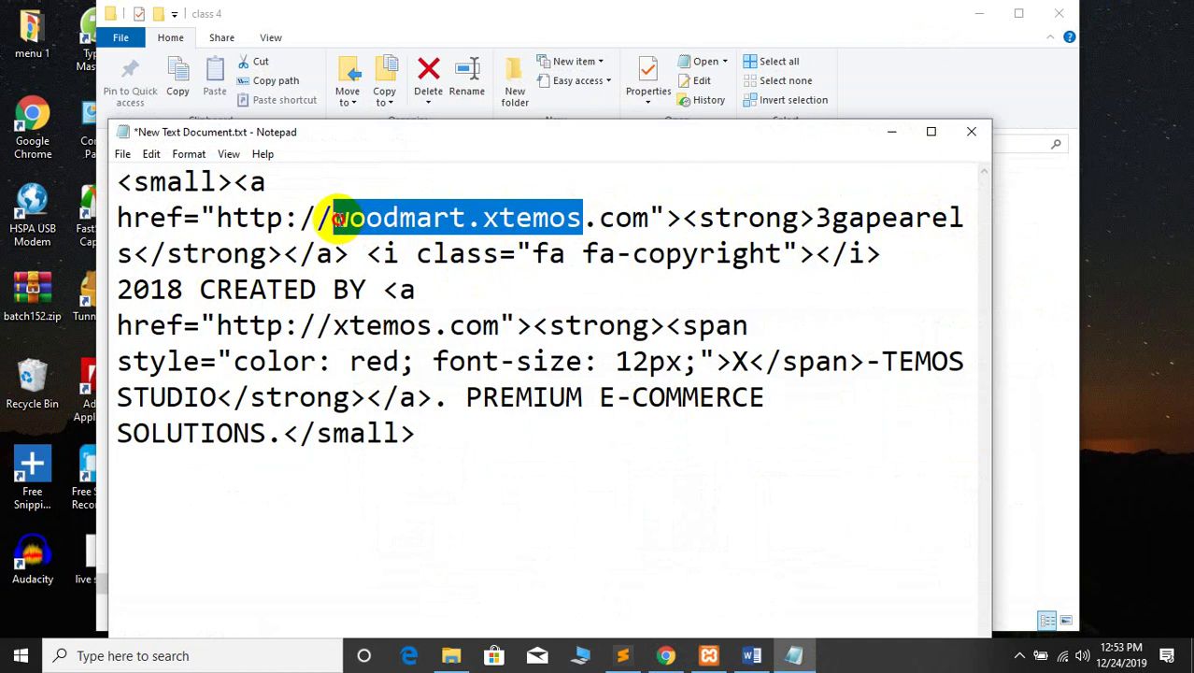
pyautogui.write('readbaaz')
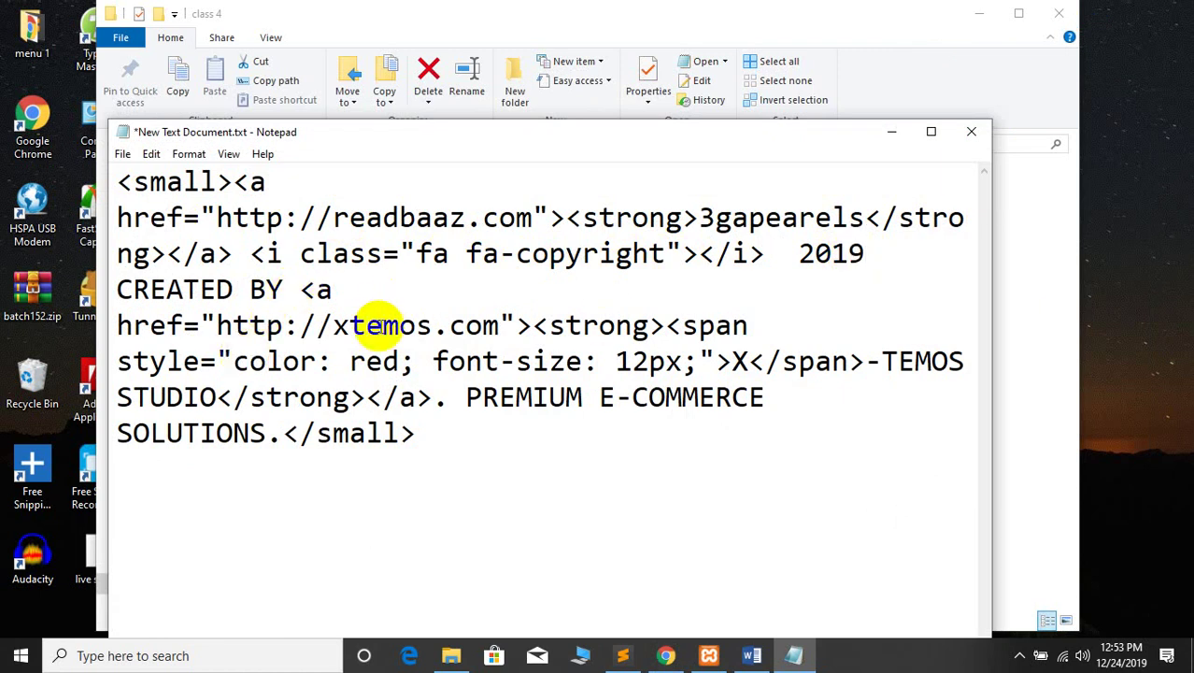
# Change the credit link's domain from xtemos to dreamlandit
pyautogui.moveTo(439, 326); pyautogui.dragTo(348, 326)
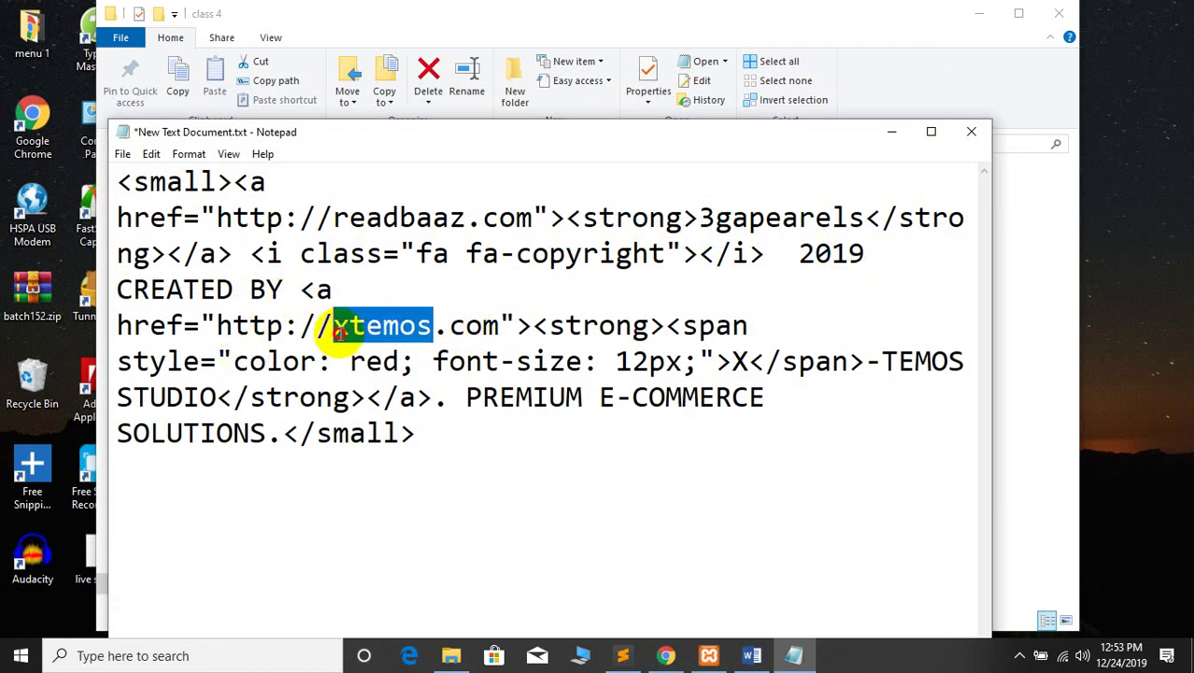
pyautogui.write('Reaed')
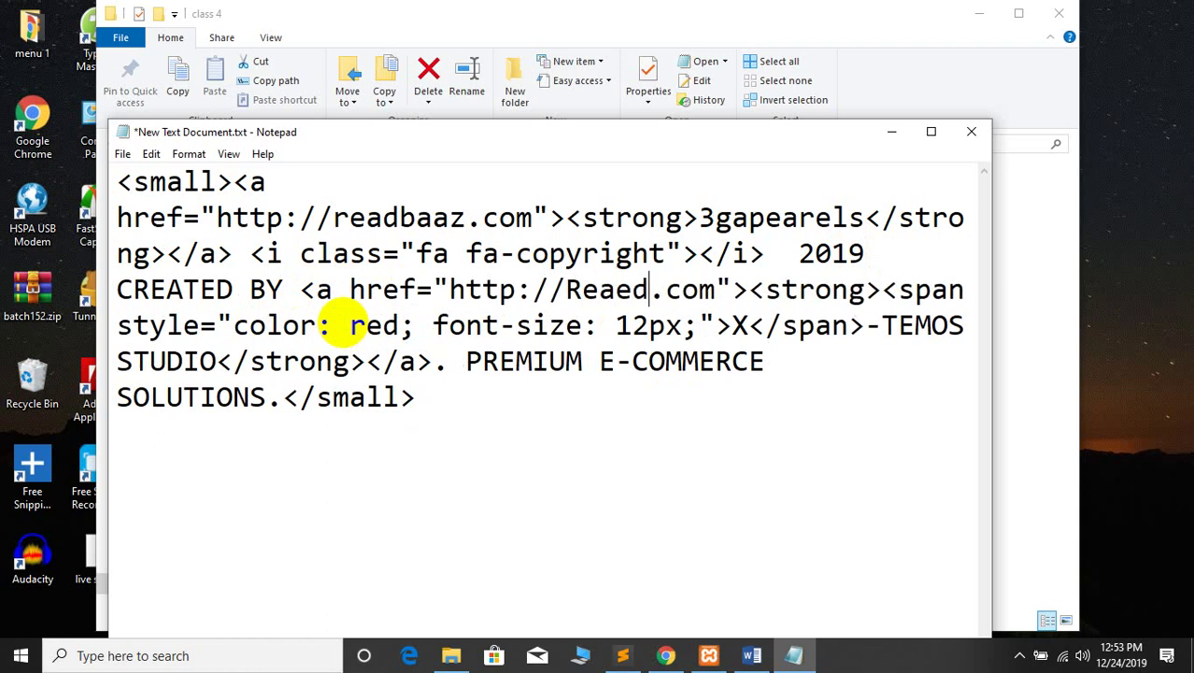
pyautogui.press('BackSpace')
pyautogui.press('BackSpace')
pyautogui.write('dbaaz')
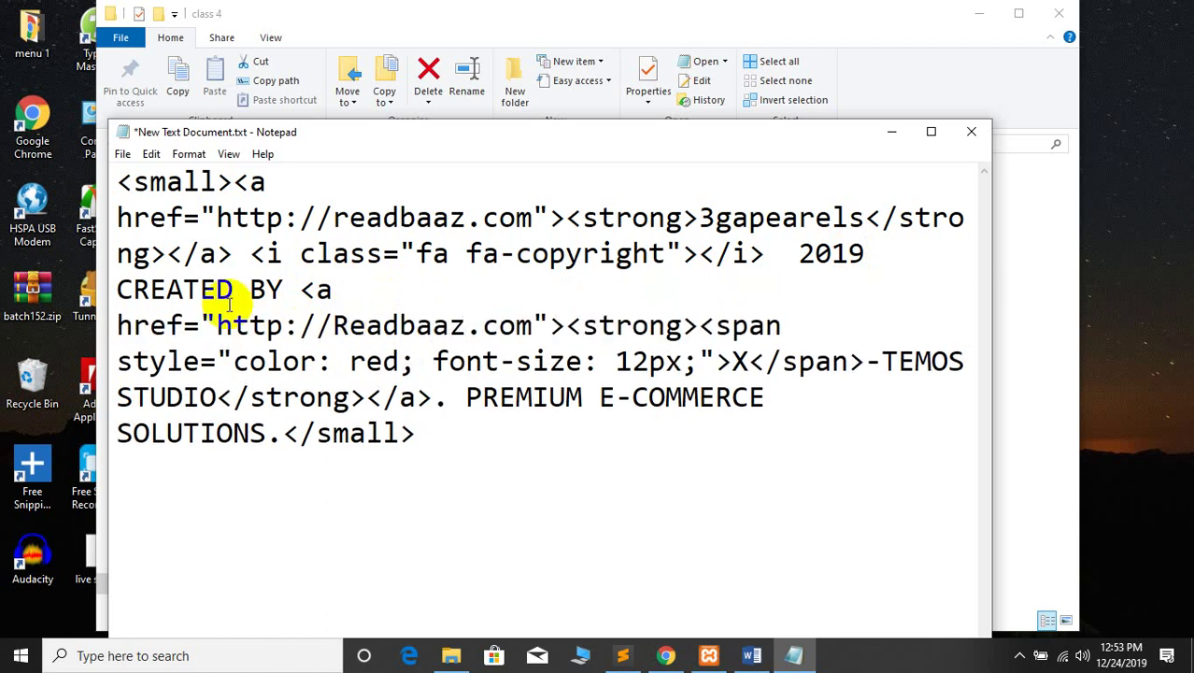
pyautogui.moveTo(465, 326); pyautogui.dragTo(346, 325)
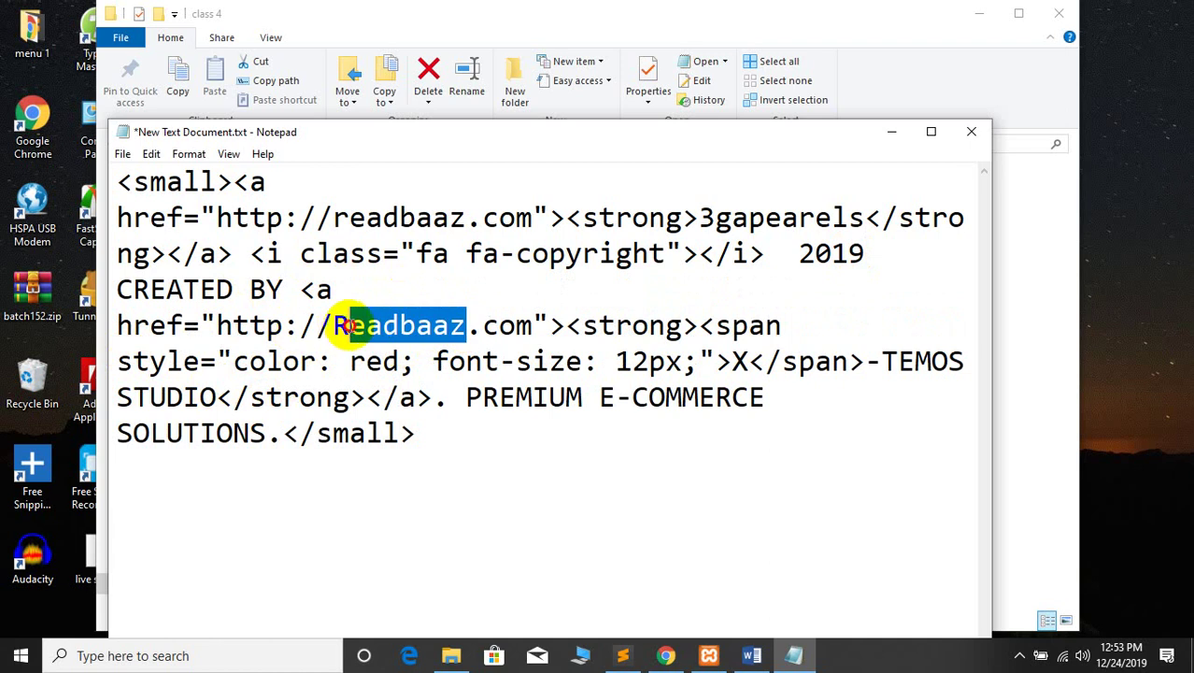
pyautogui.write('dream')
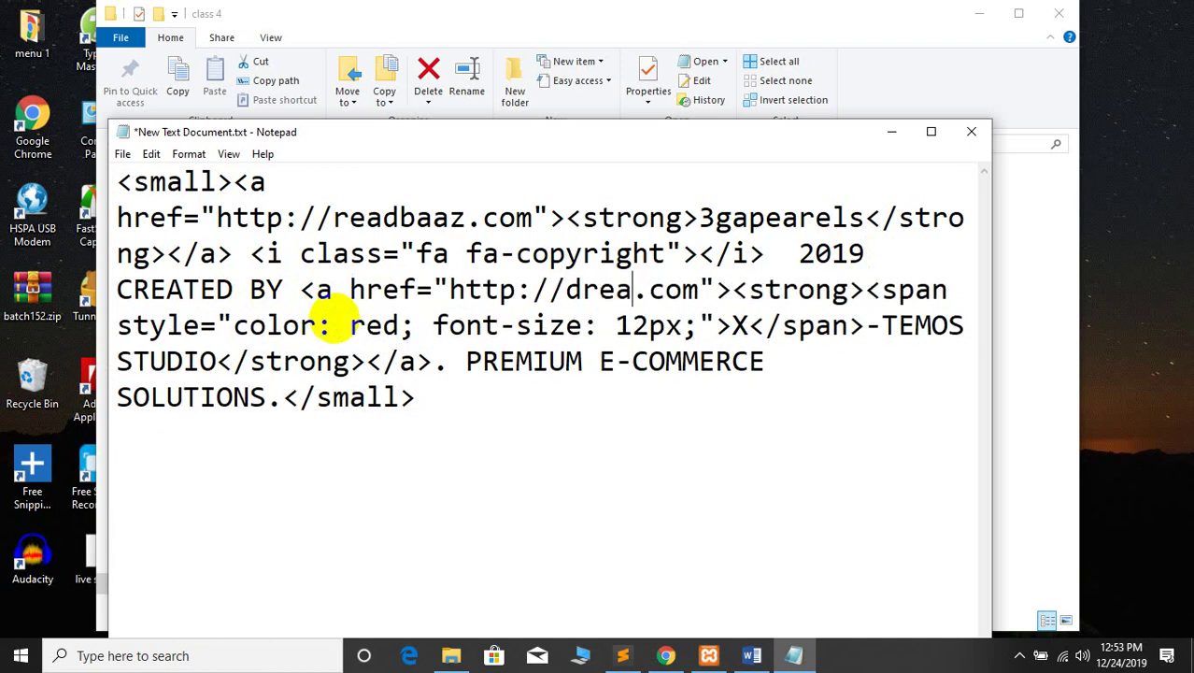
pyautogui.write('land')
pyautogui.press('BackSpace')
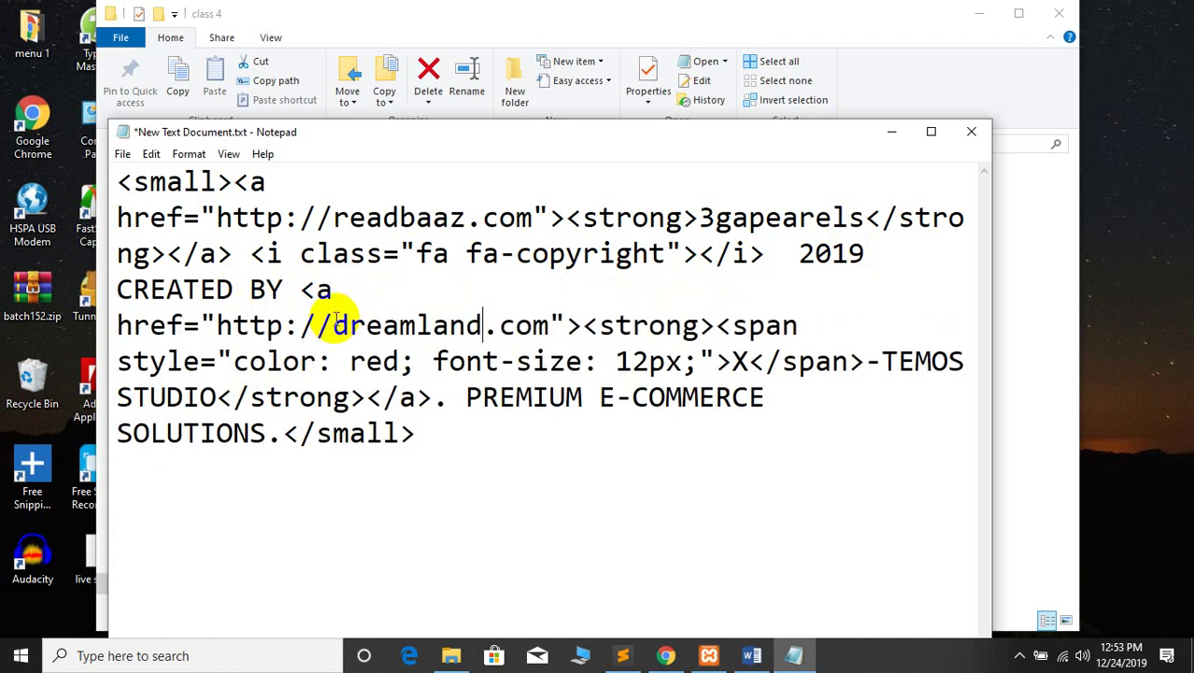
pyautogui.write('it')
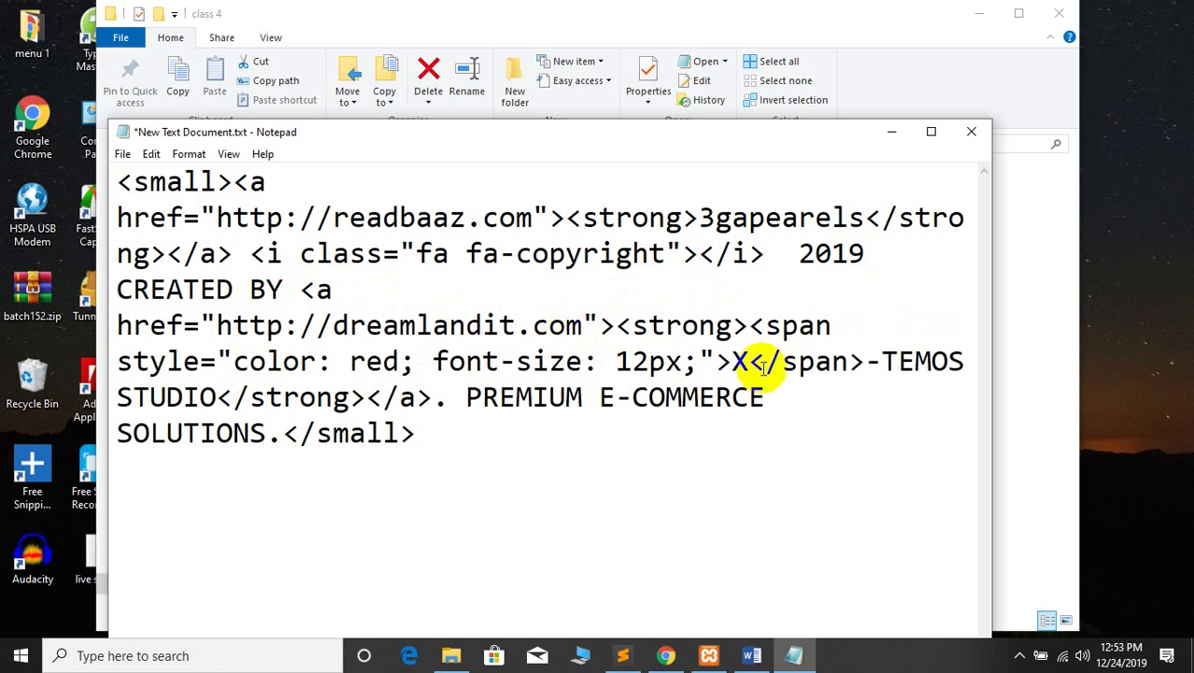
# Check the Dreamland it credit on the live site and delete the -TEMOS STUDIO text
pyautogui.doubleClick(755, 362)
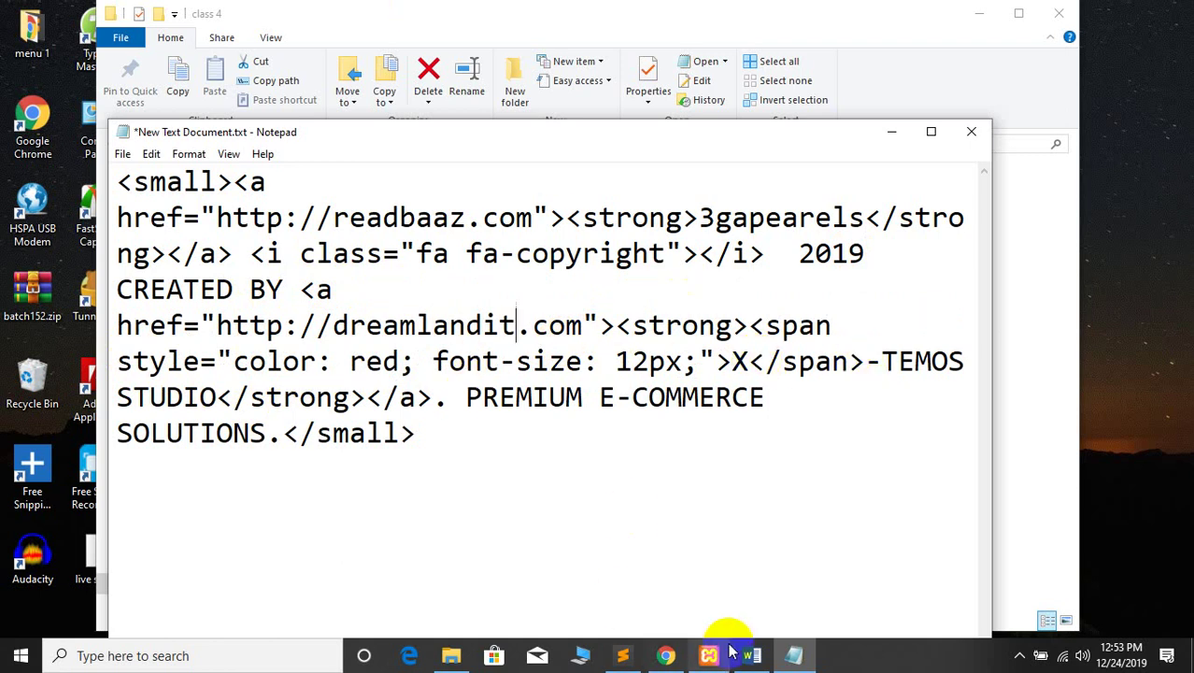
pyautogui.click(665, 655)
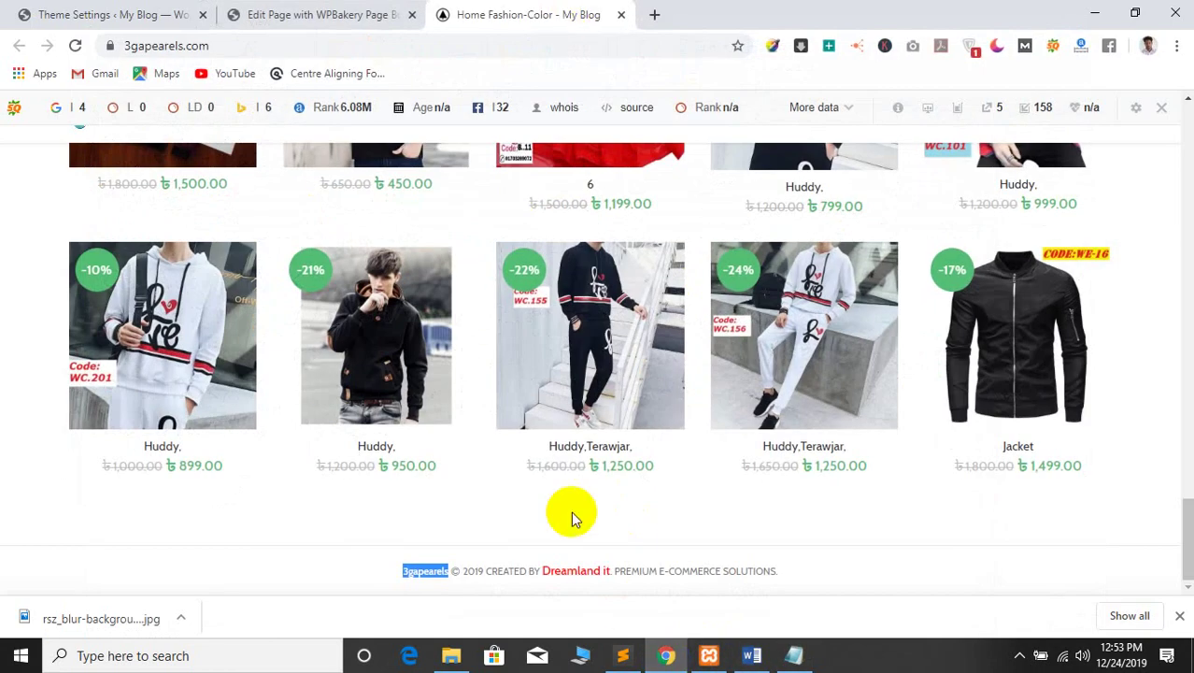
pyautogui.moveTo(543, 571); pyautogui.dragTo(591, 569)
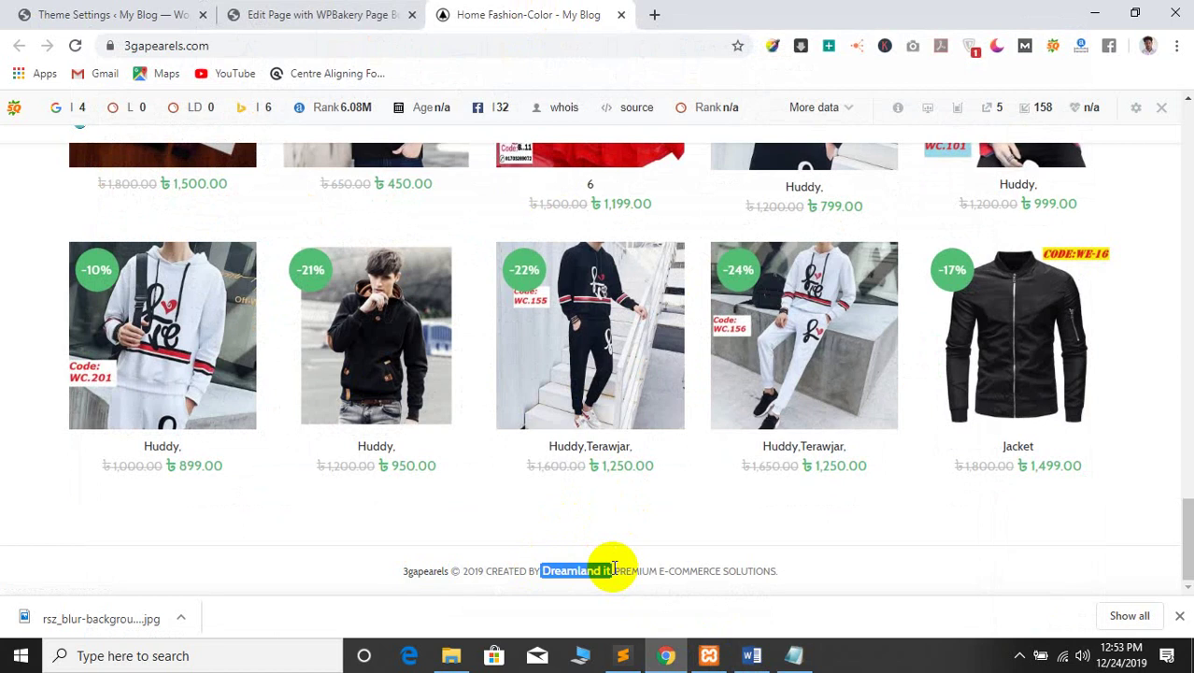
pyautogui.click(1091, 12)
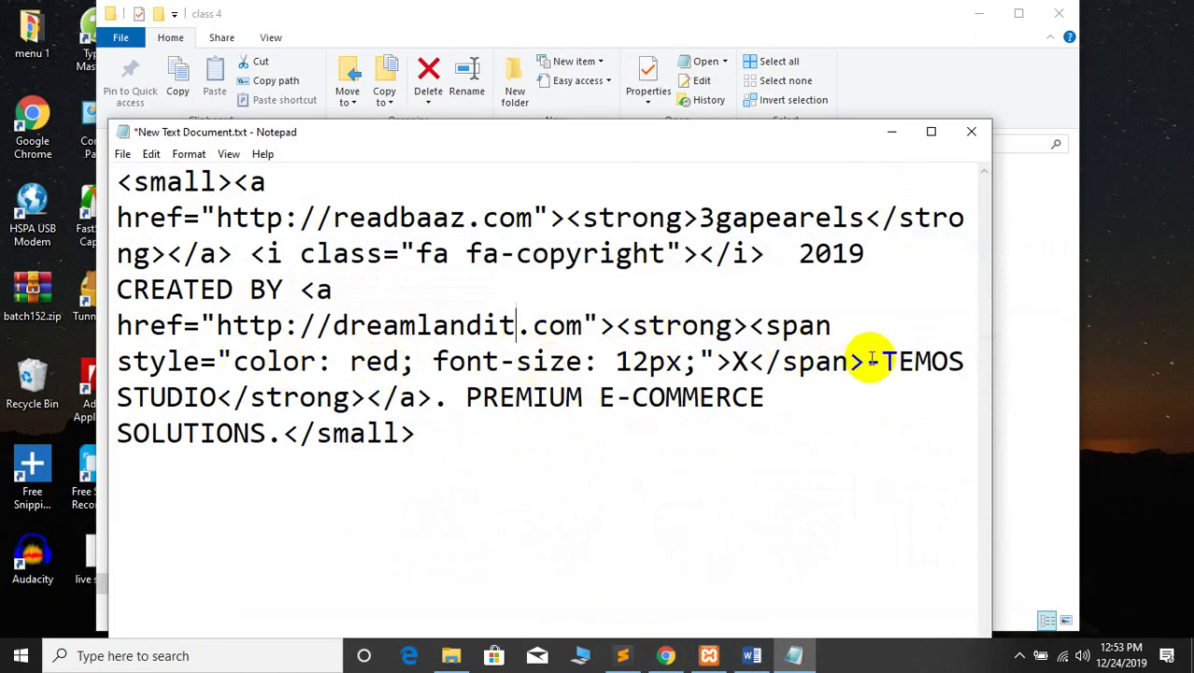
pyautogui.moveTo(871, 359); pyautogui.dragTo(203, 397)
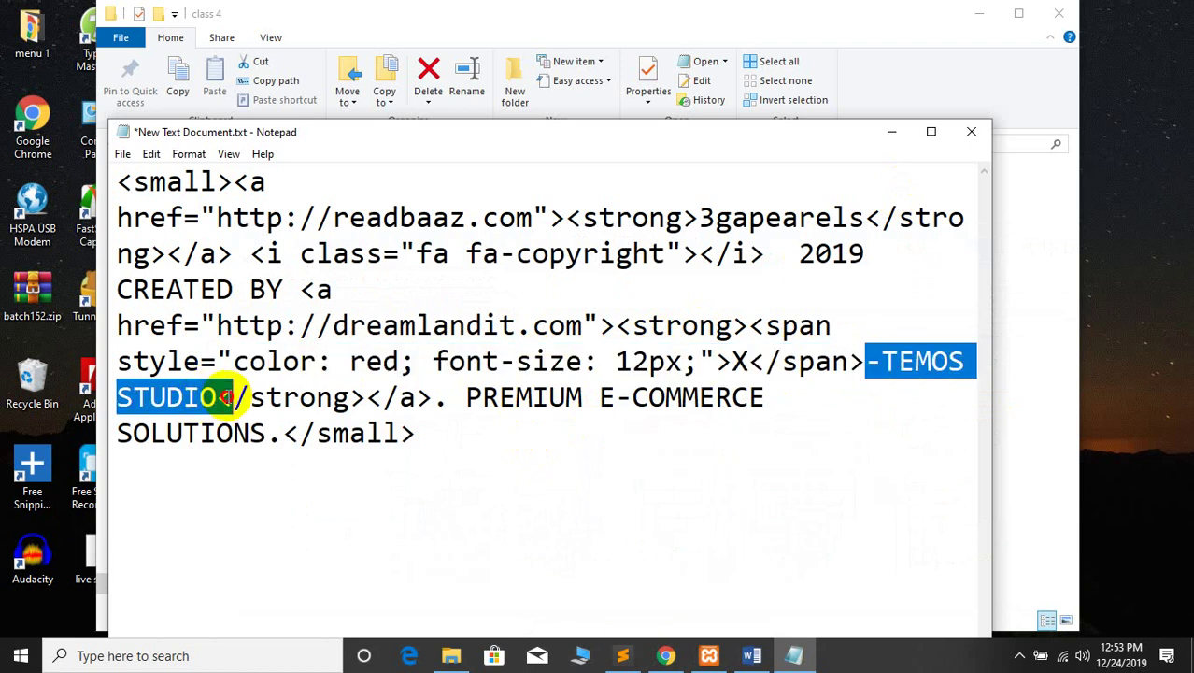
pyautogui.write('Dreamland it.')
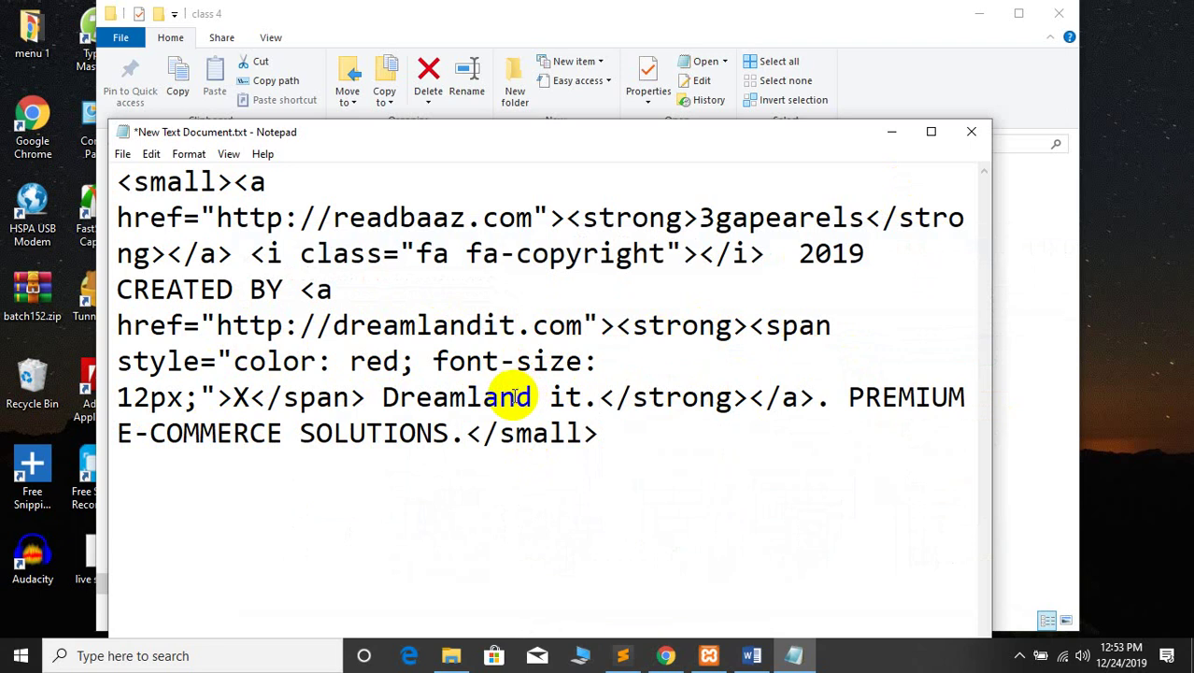
pyautogui.hotkey('ctrl', 'z')
pyautogui.press('Delete')
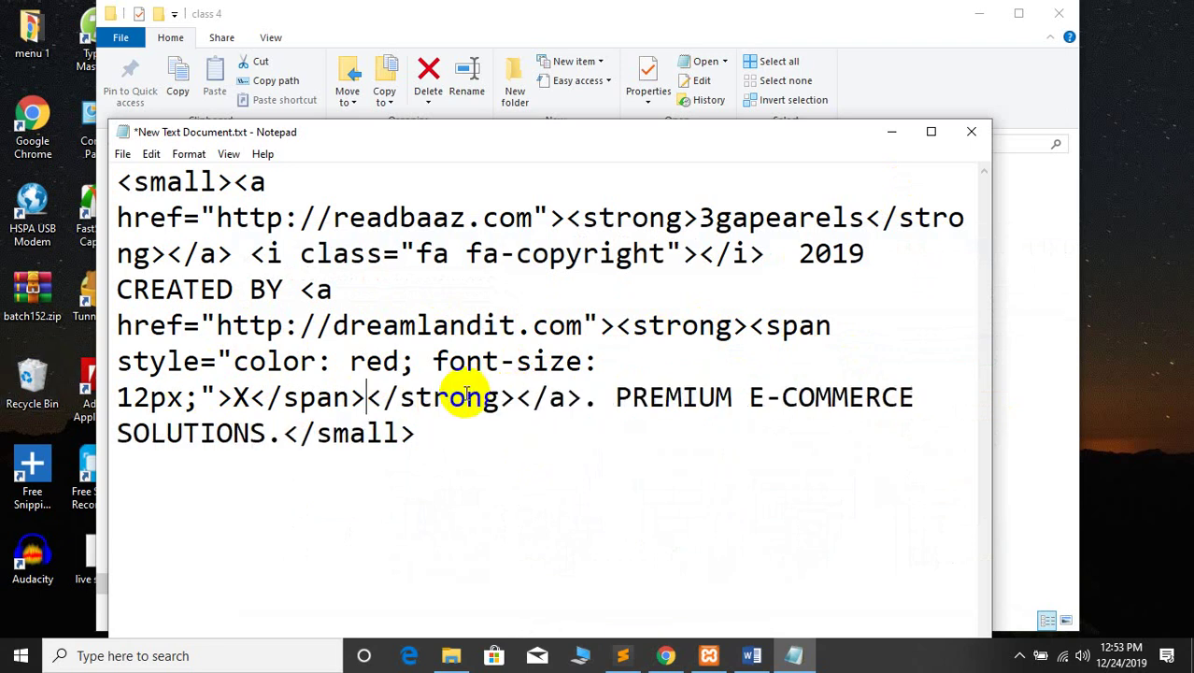
# Replace the X in the red span with 'Dreamland it.' and select all the code
pyautogui.doubleClick(230, 396)
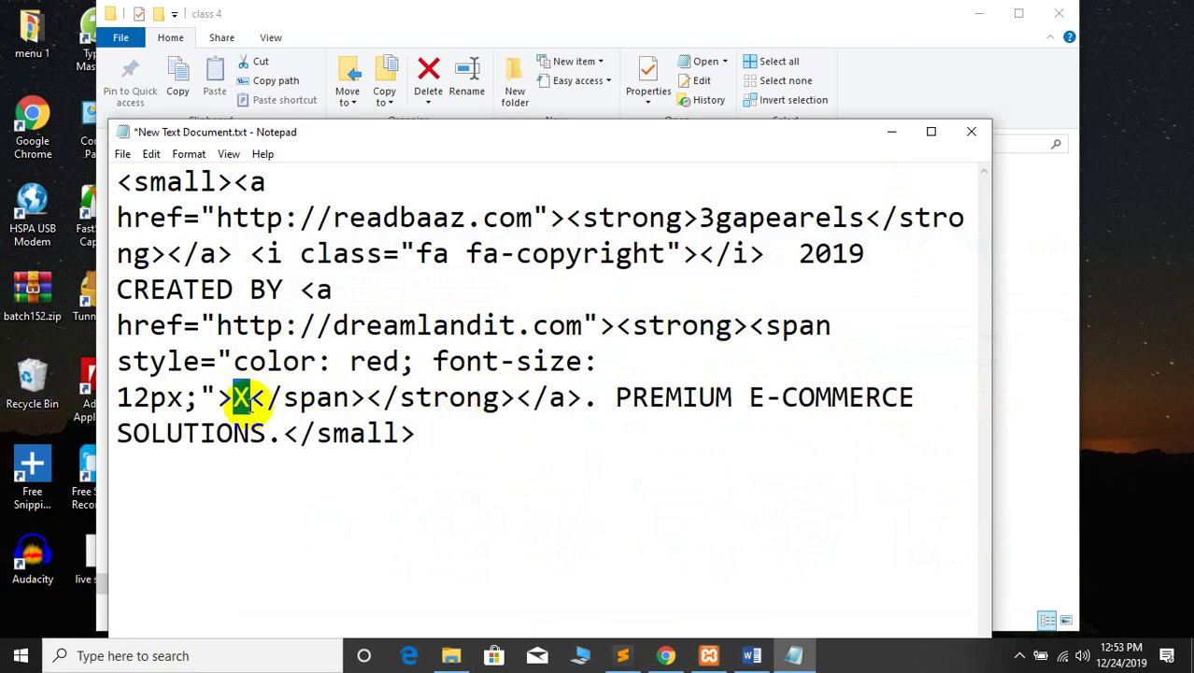
pyautogui.write('Dreamland it.')
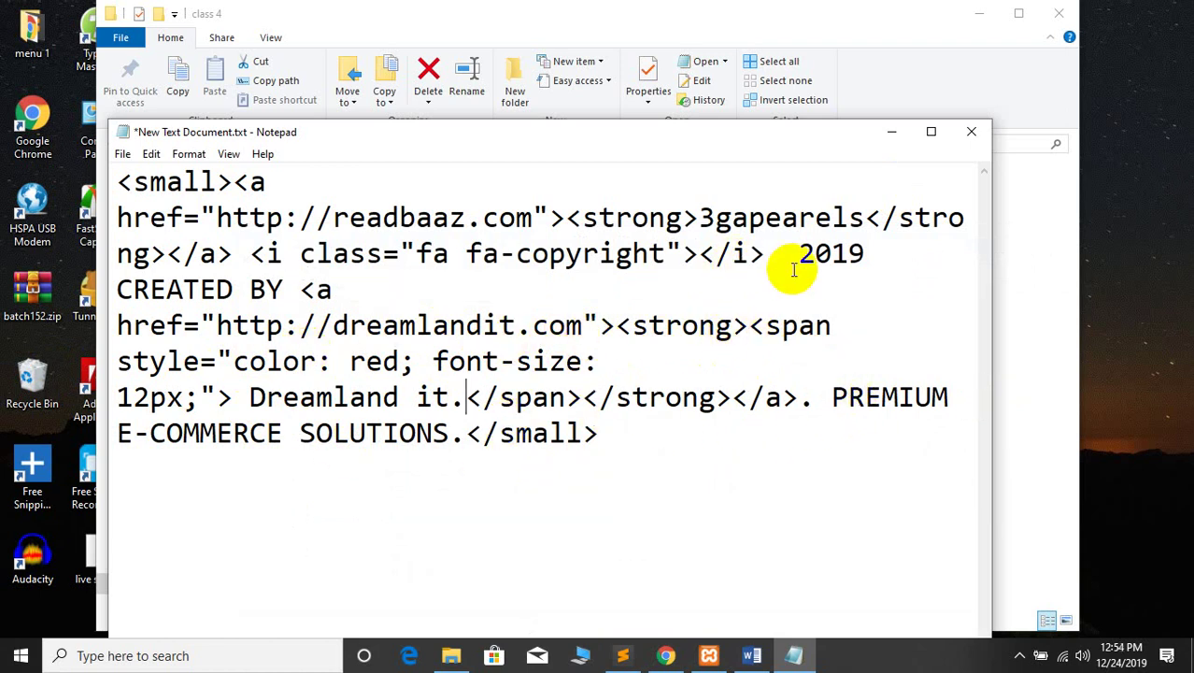
pyautogui.hotkey('ctrl', 'a')
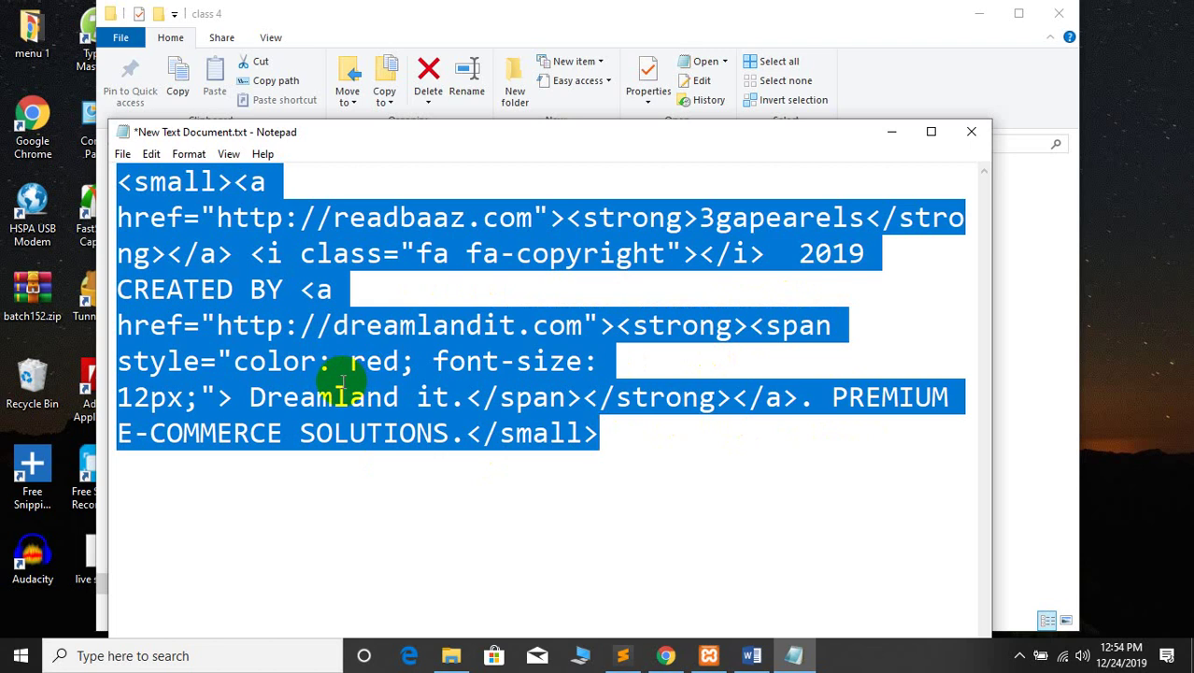
pyautogui.click(642, 224)
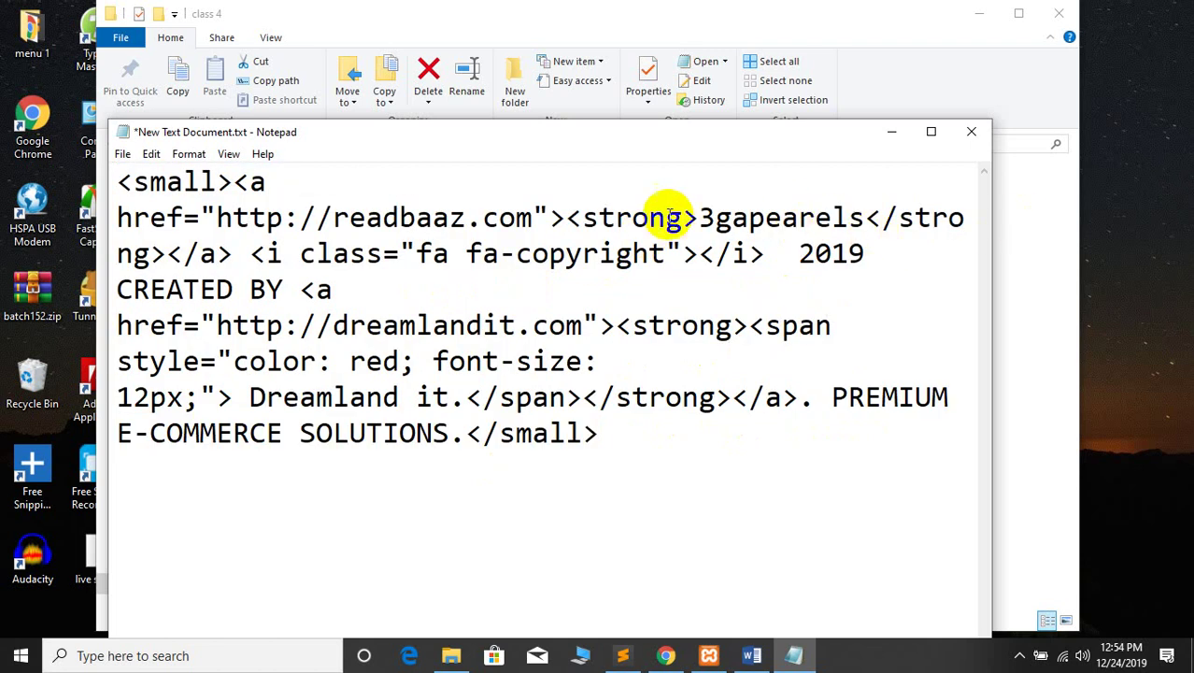
pyautogui.click(655, 654)
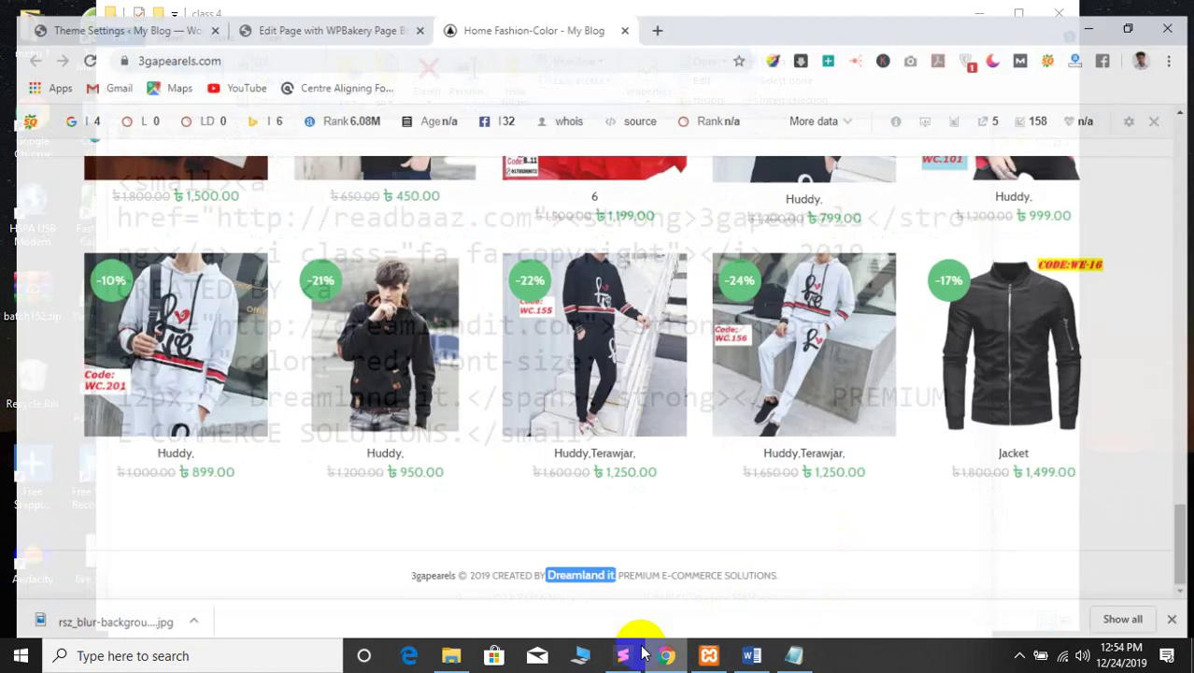
# Paste the edited footer code into the copyrights text and save the theme settings
pyautogui.click(241, 14)
pyautogui.click(200, 11)
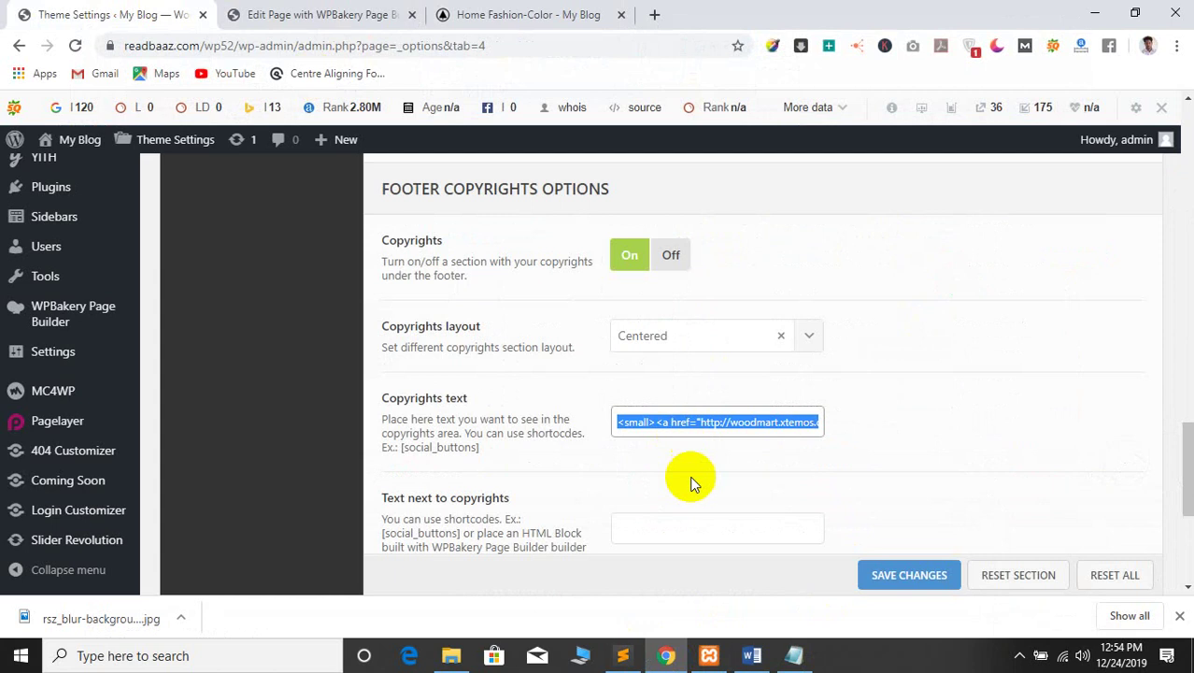
pyautogui.press('End')
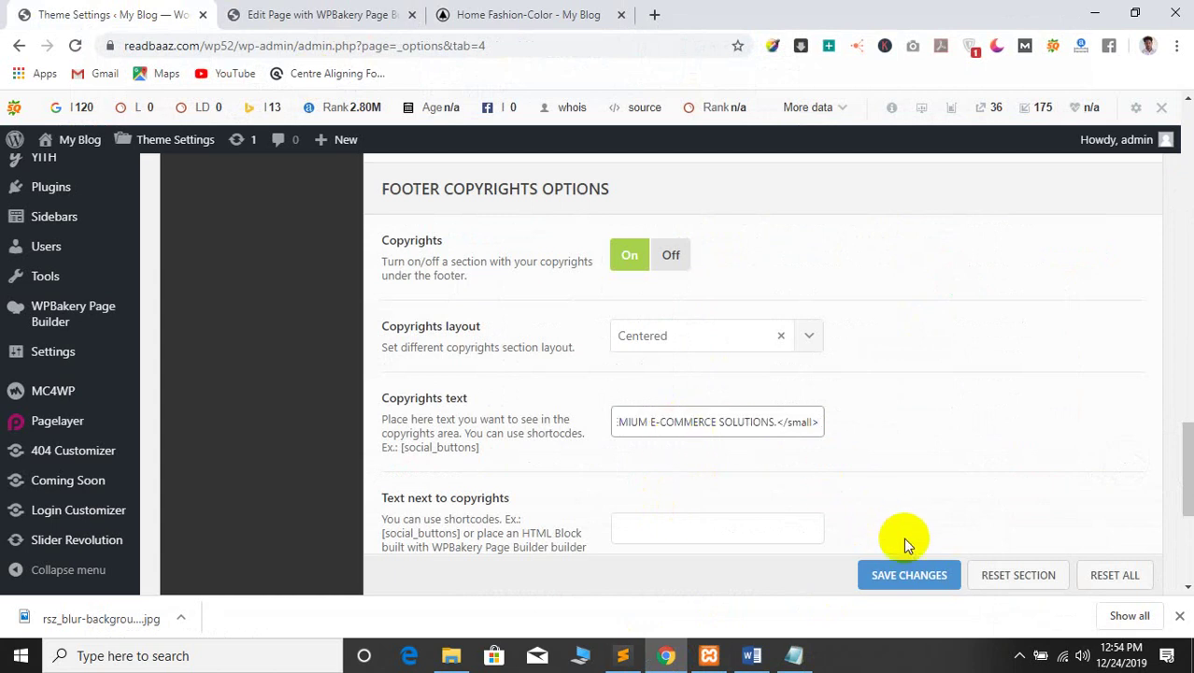
pyautogui.click(881, 571)
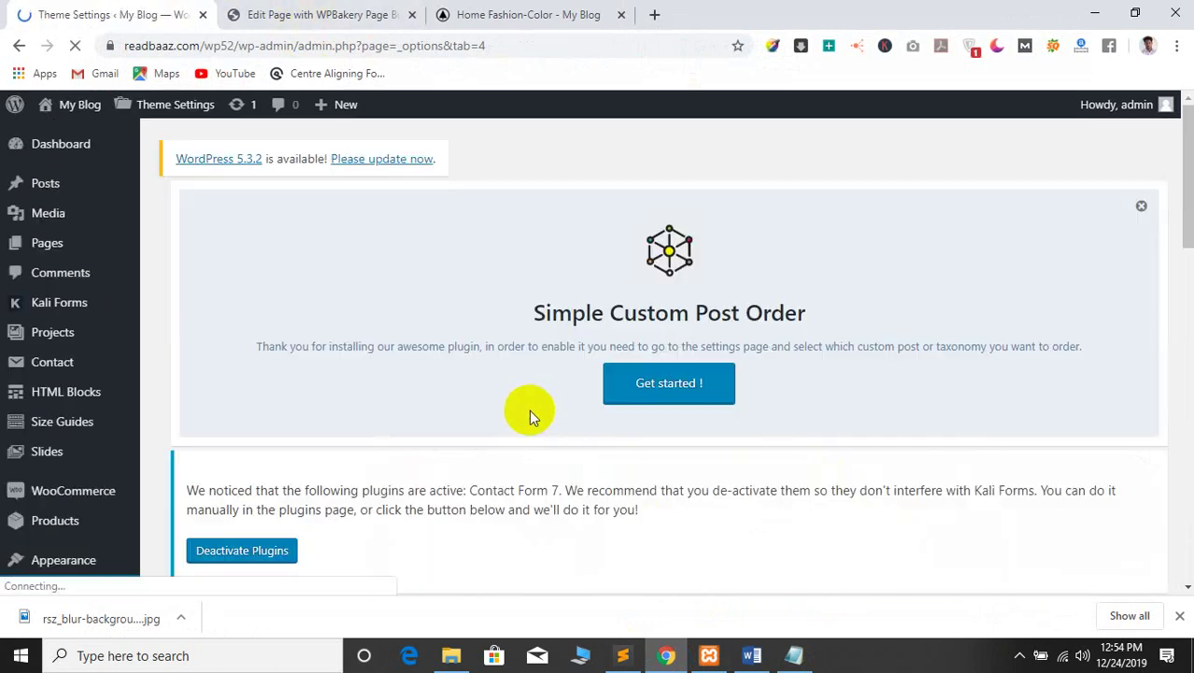
pyautogui.scroll(-4, 496, 387)
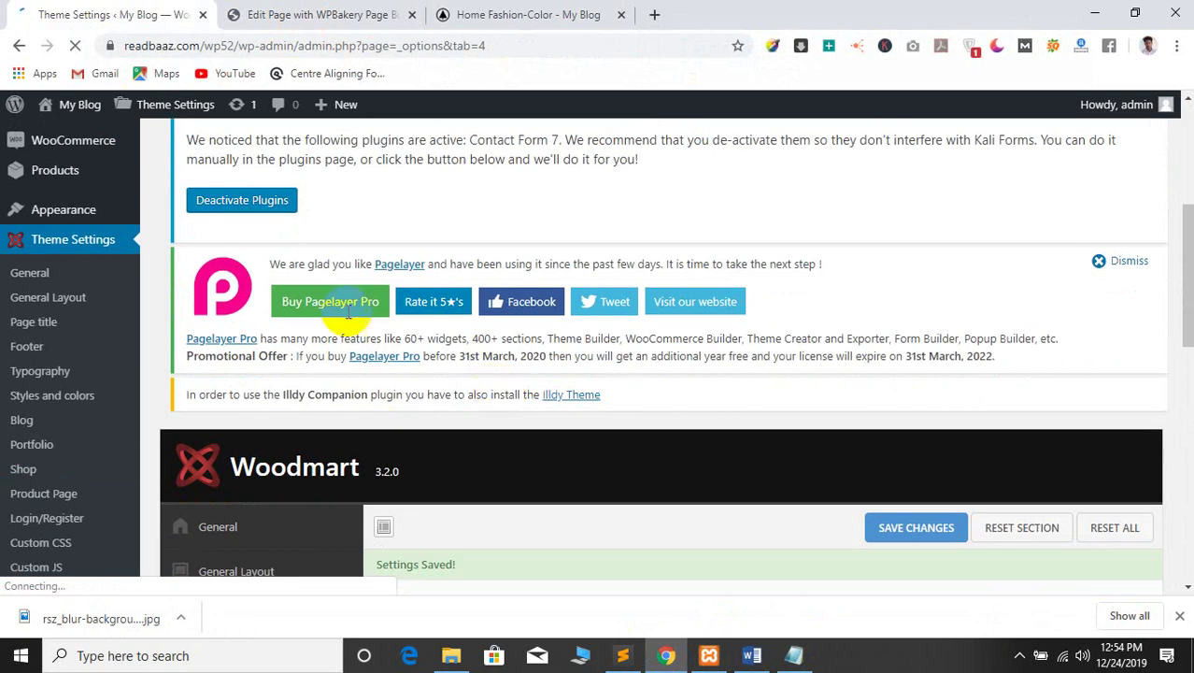
pyautogui.scroll(-9, 528, 400)
pyautogui.scroll(5, 607, 458)
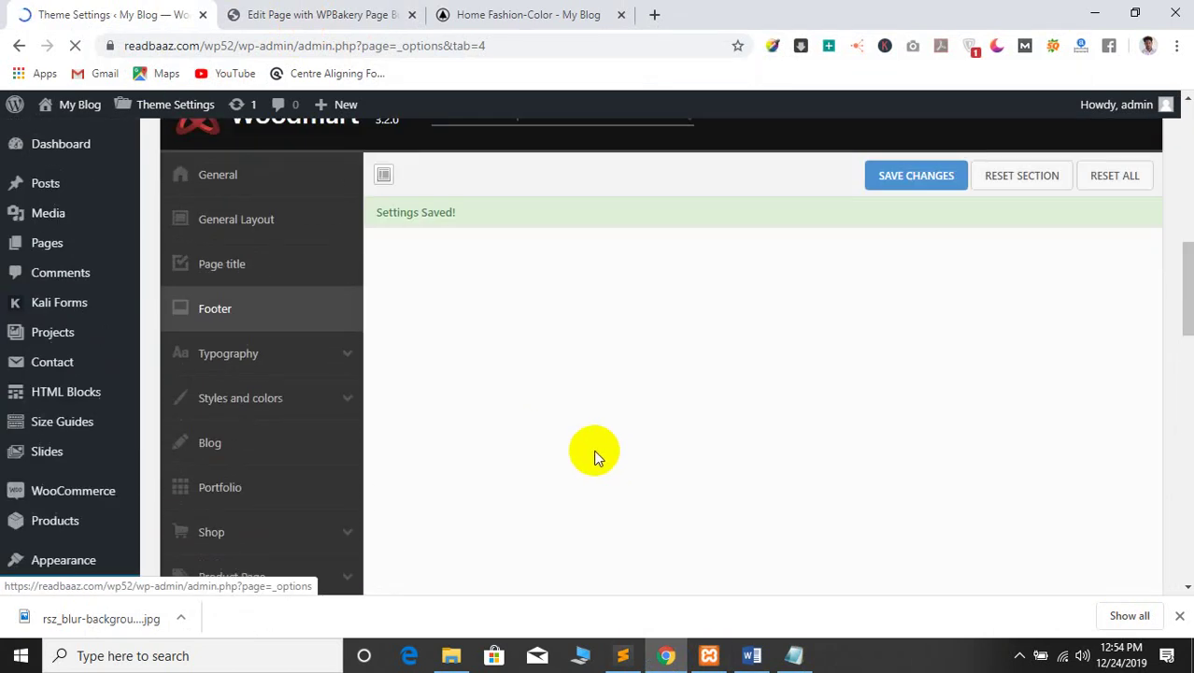
# Copy the current Copyrights text from Footer settings into Notepad, replacing the old snippet
pyautogui.click(215, 309)
pyautogui.scroll(-5, 546, 414)
pyautogui.scroll(-4, 707, 419)
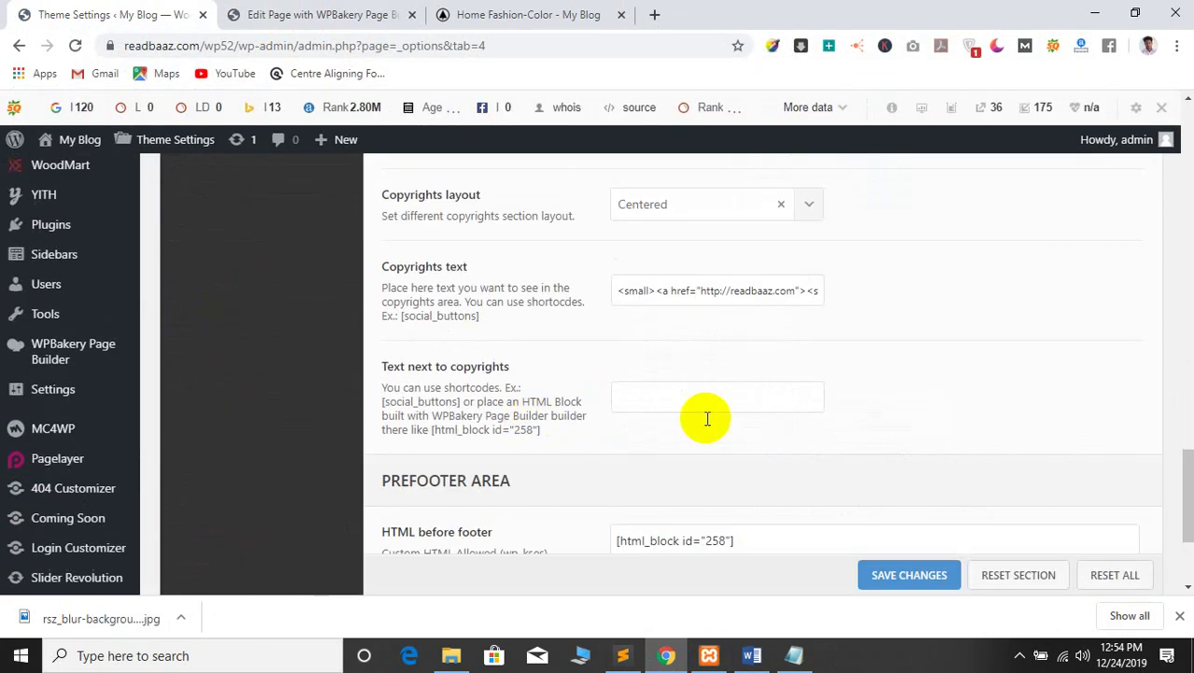
pyautogui.rightClick(650, 292)
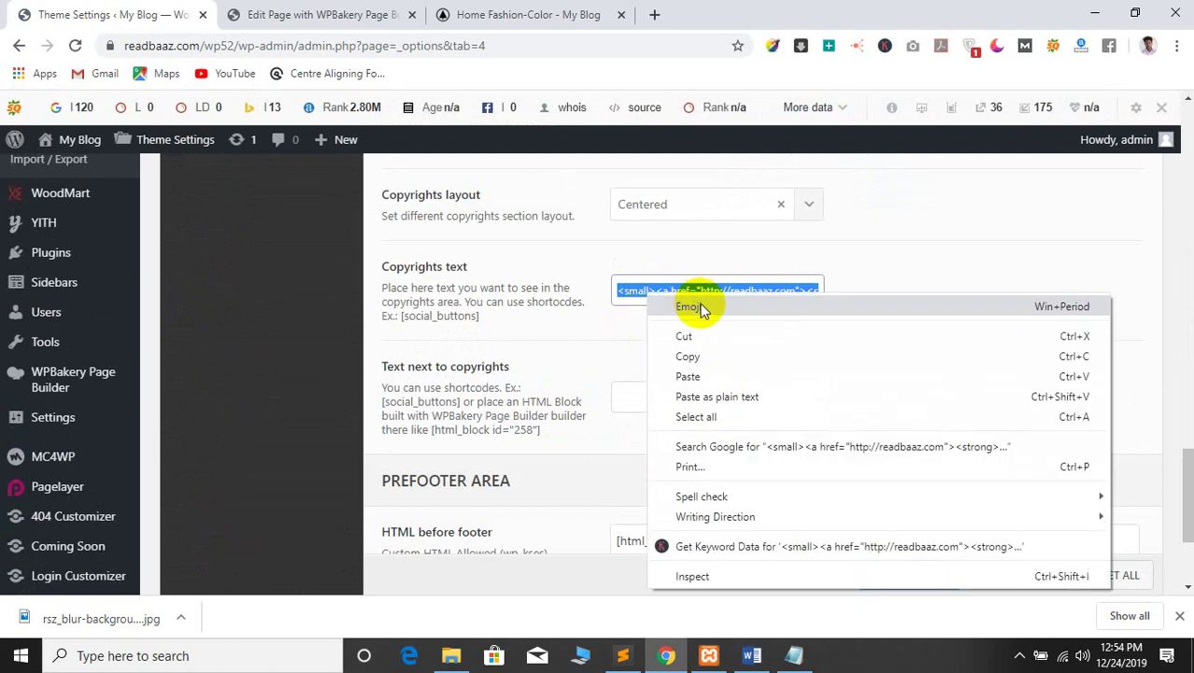
pyautogui.click(688, 354)
pyautogui.click(793, 657)
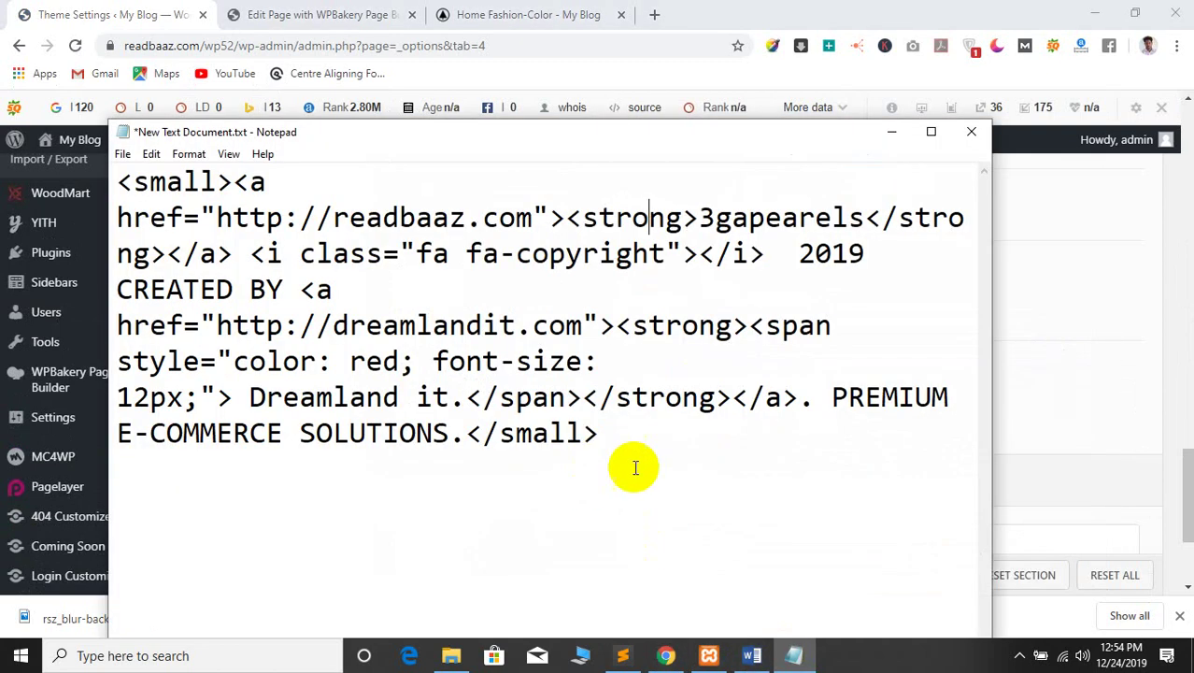
pyautogui.moveTo(632, 466); pyautogui.dragTo(3, 164)
pyautogui.press('Delete')
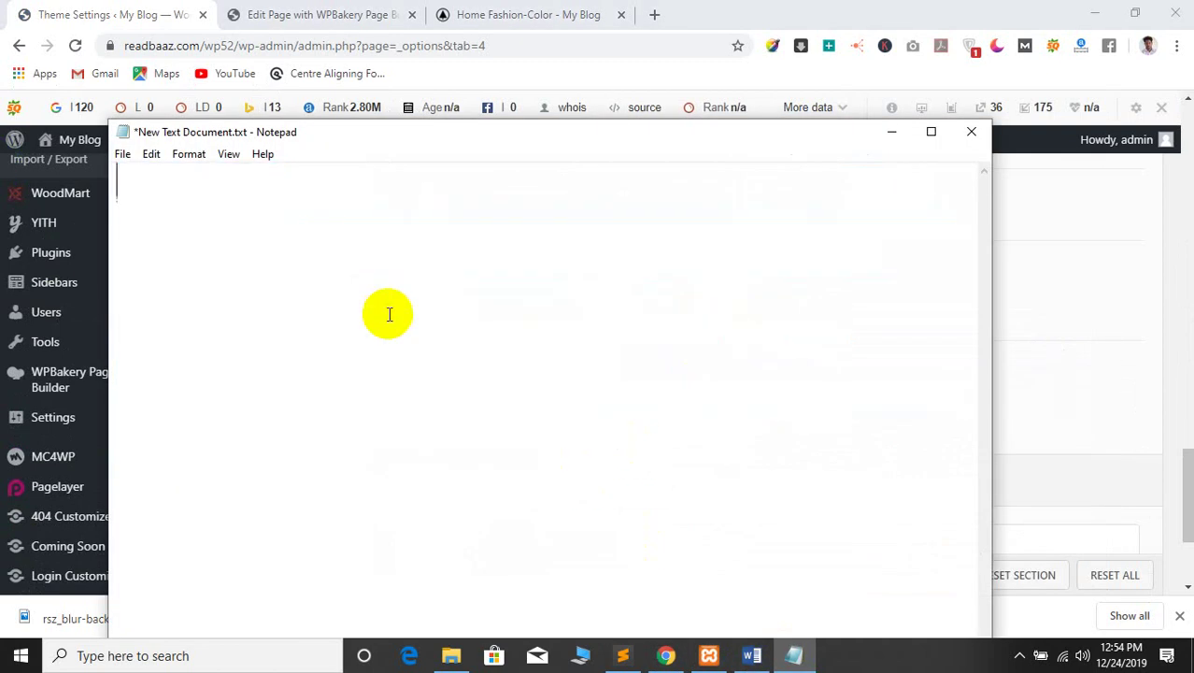
pyautogui.hotkey('ctrl', 'v')
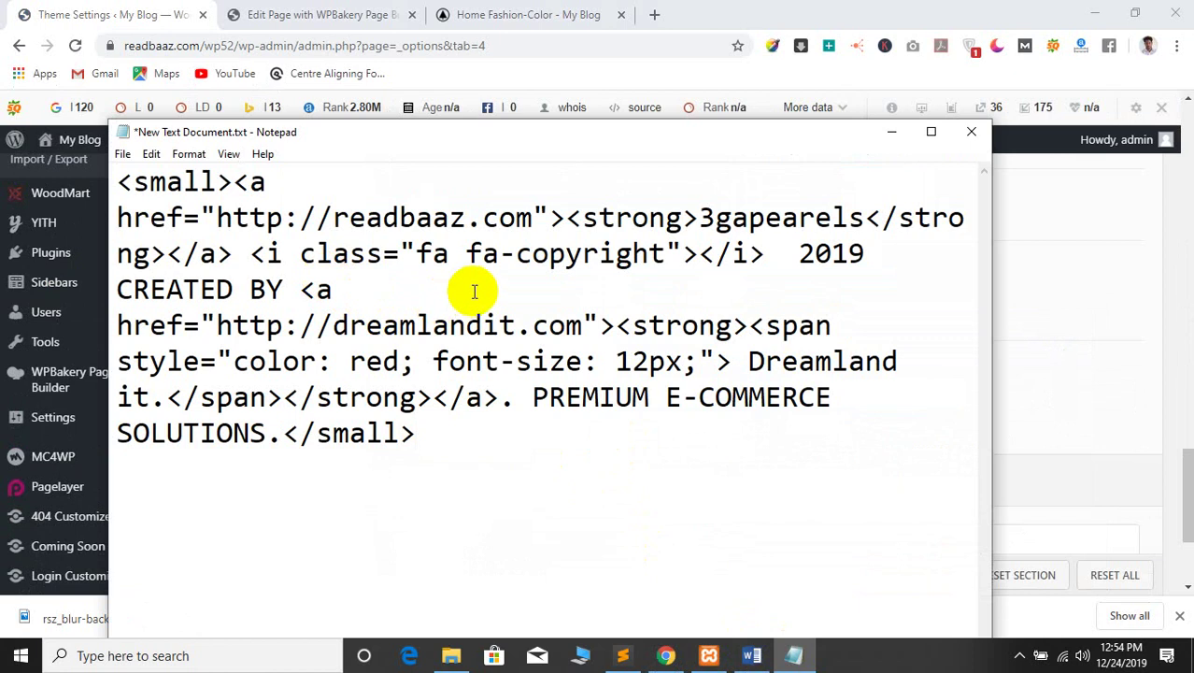
# Inspect the footer credit text on the live store home page
pyautogui.click(355, 14)
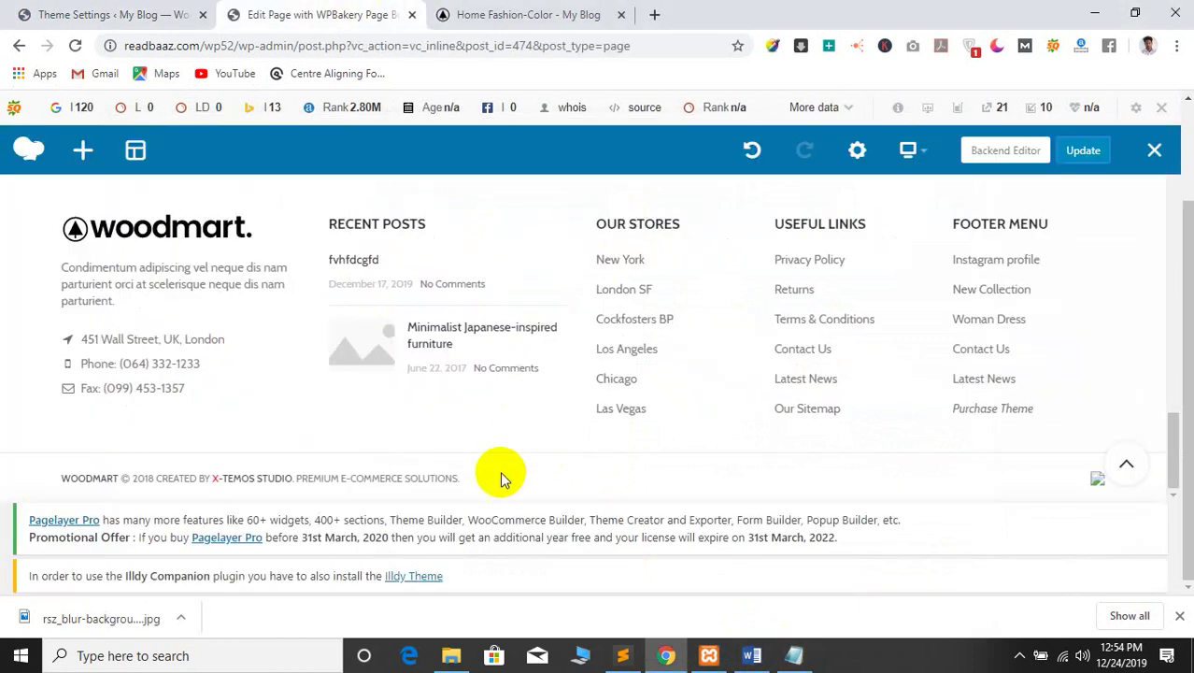
pyautogui.click(501, 14)
pyautogui.click(388, 570)
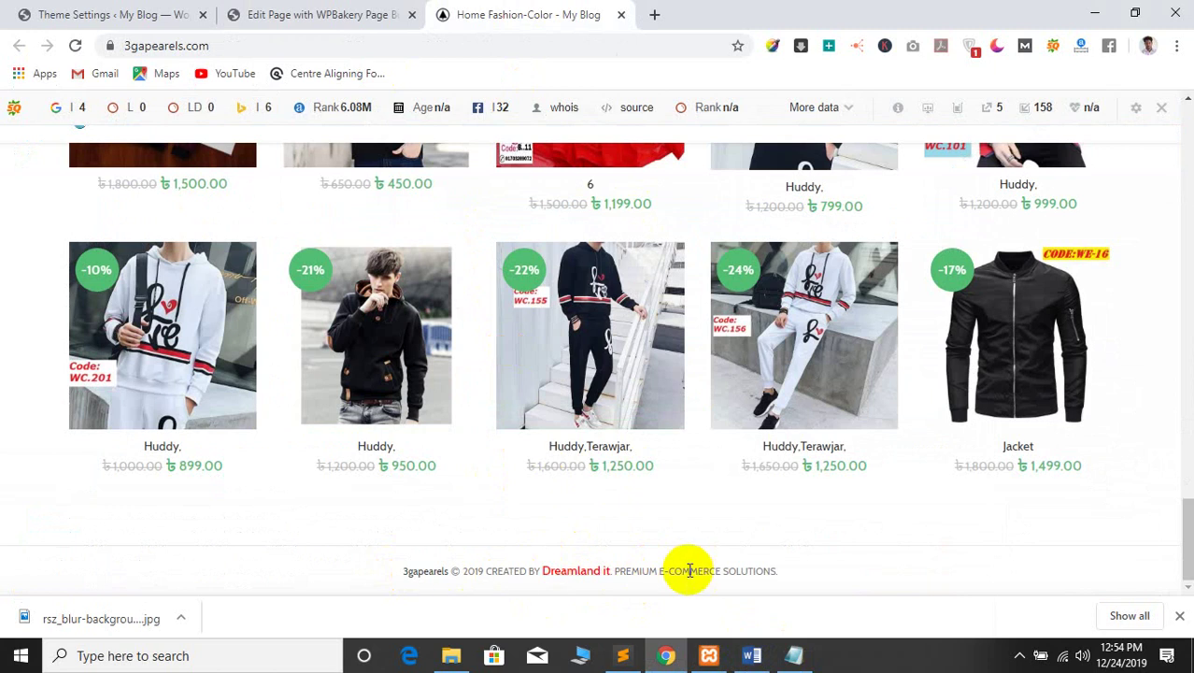
pyautogui.moveTo(485, 571); pyautogui.dragTo(725, 568)
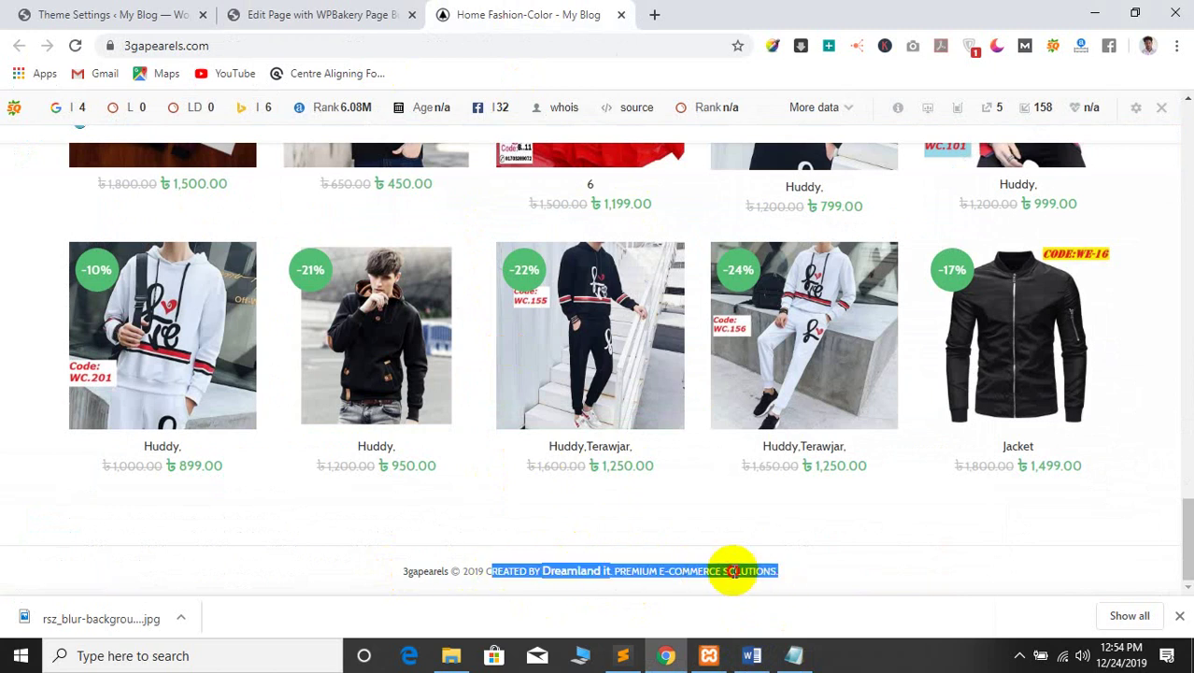
pyautogui.click(725, 568)
pyautogui.click(149, 10)
pyautogui.click(500, 9)
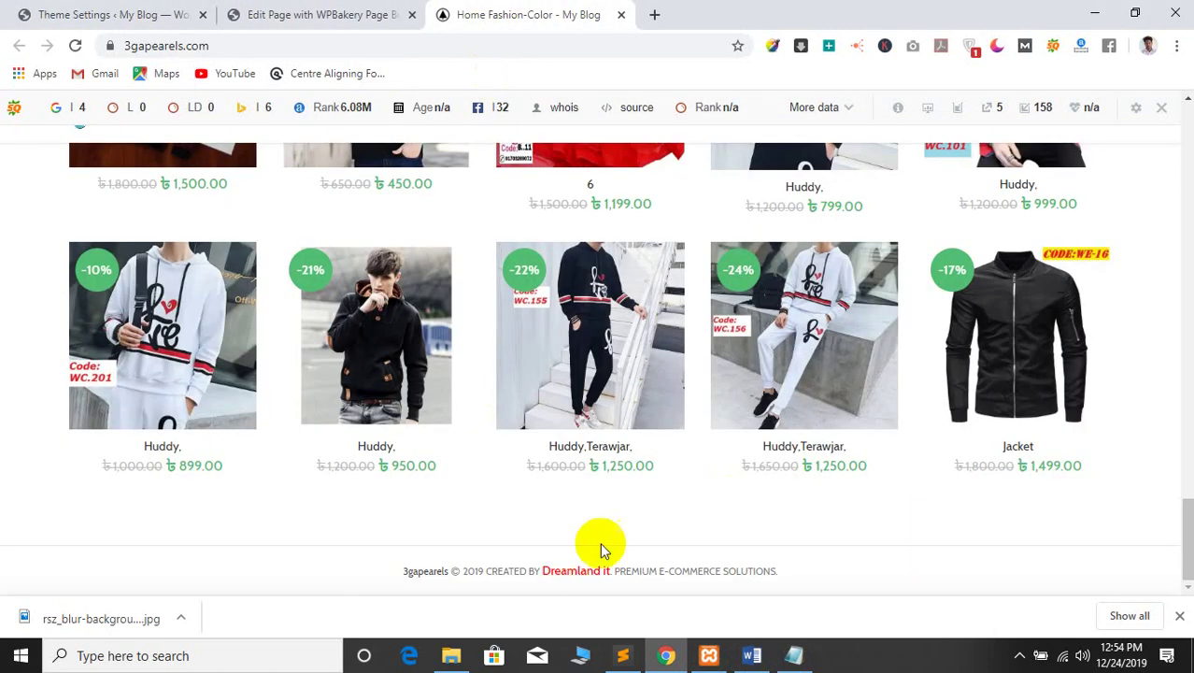
# Copy the finished HTML from Notepad into Copyrights text and save the changes
pyautogui.click(807, 665)
pyautogui.hotkey('ctrl', 'a')
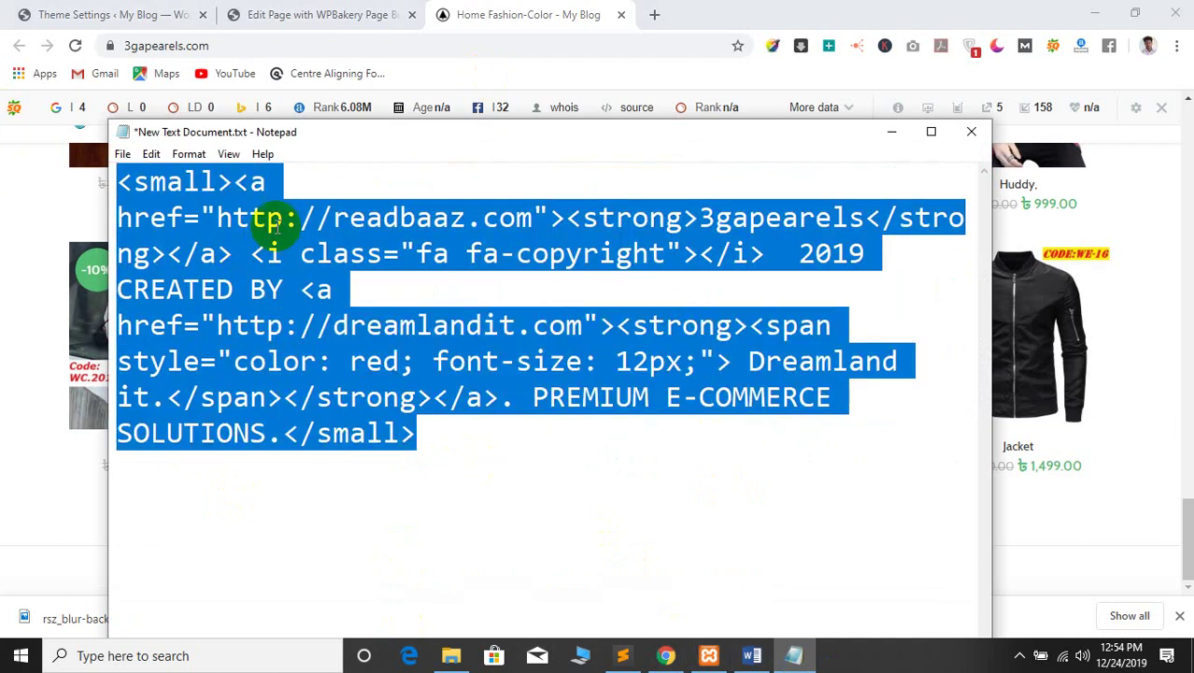
pyautogui.rightClick(222, 193)
pyautogui.click(245, 254)
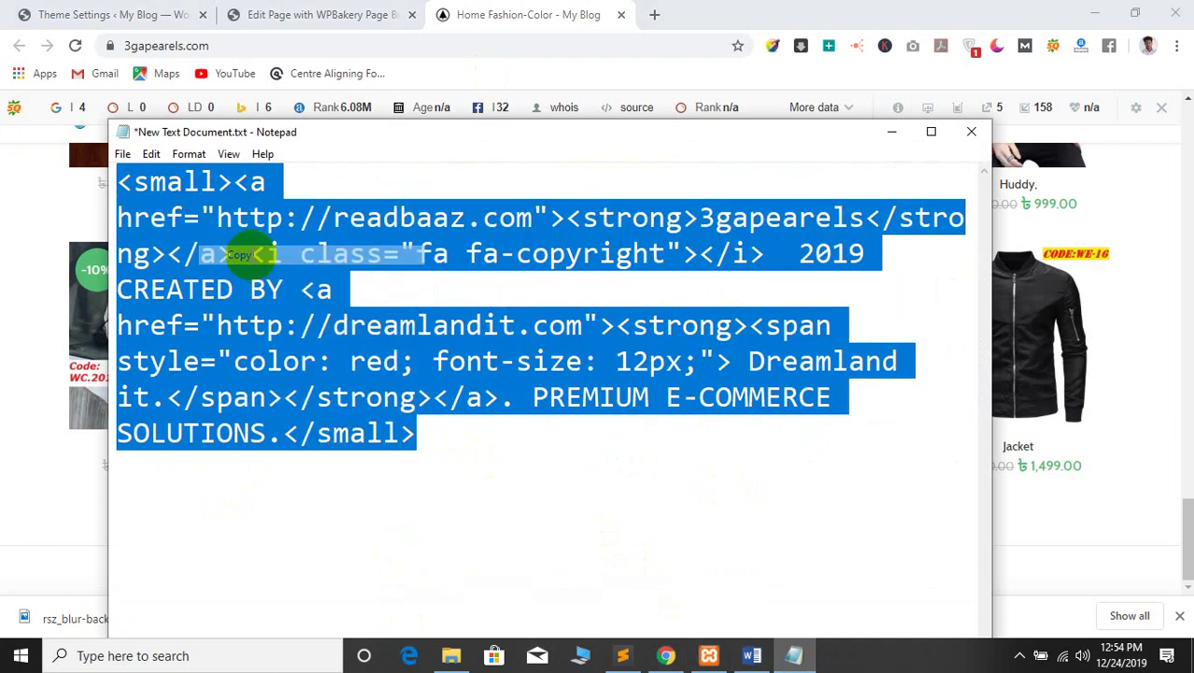
pyautogui.click(354, 322)
pyautogui.click(177, 11)
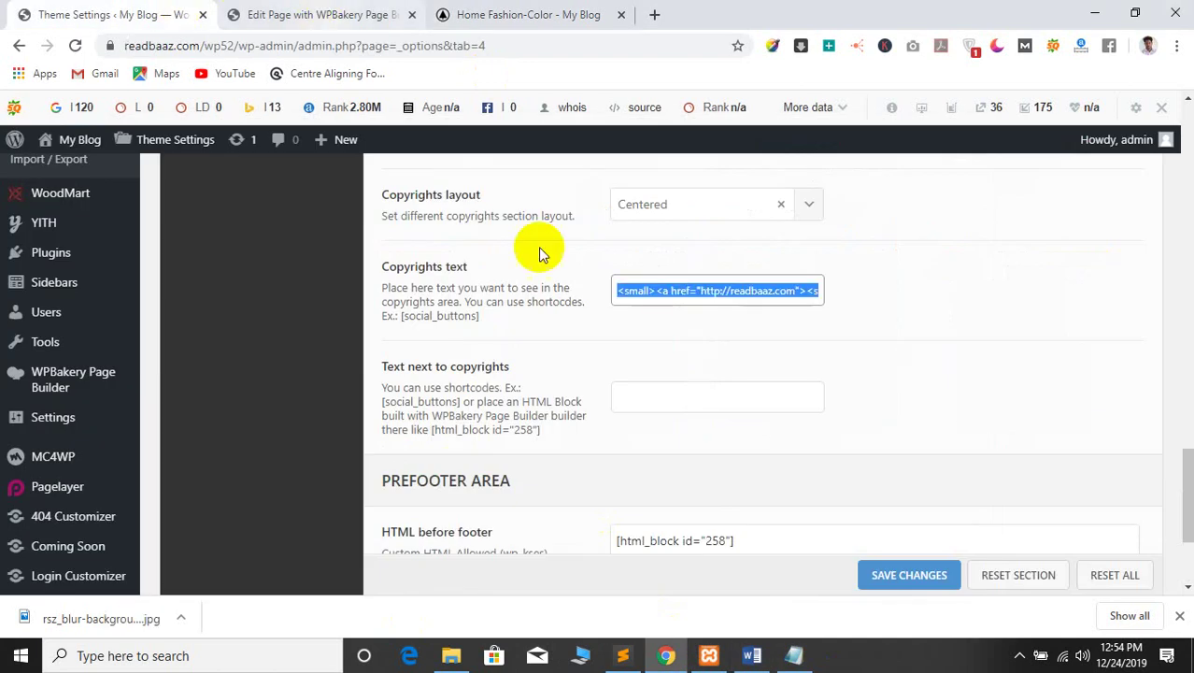
pyautogui.press('BackSpace')
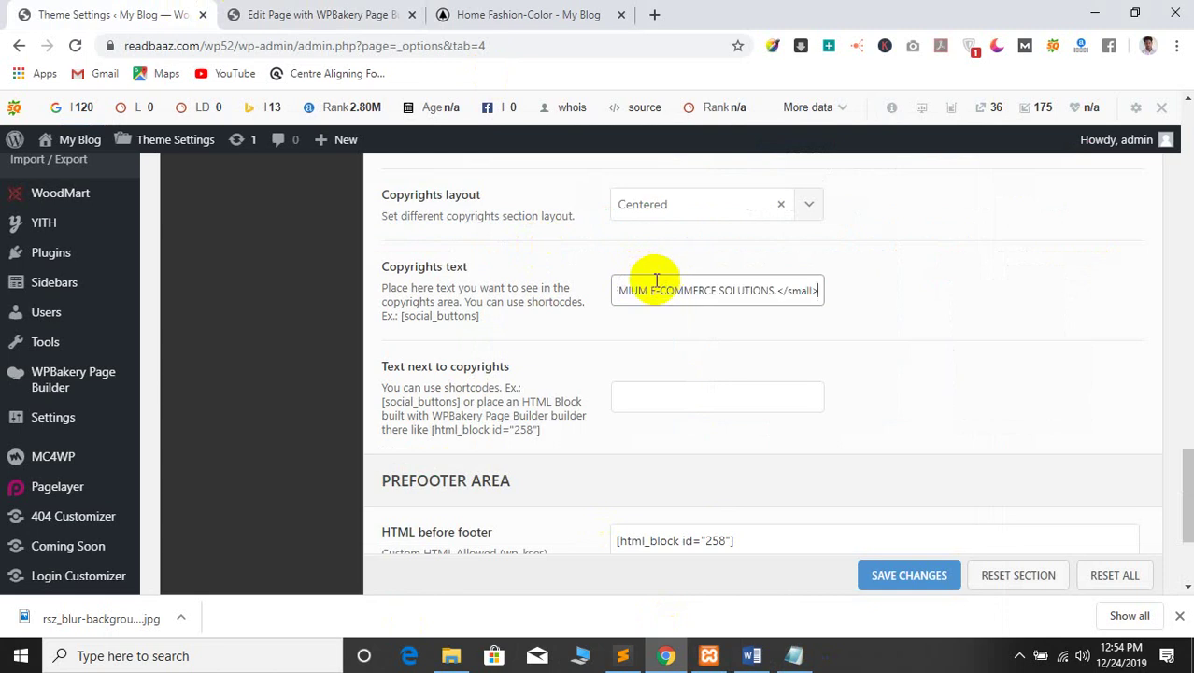
pyautogui.click(902, 573)
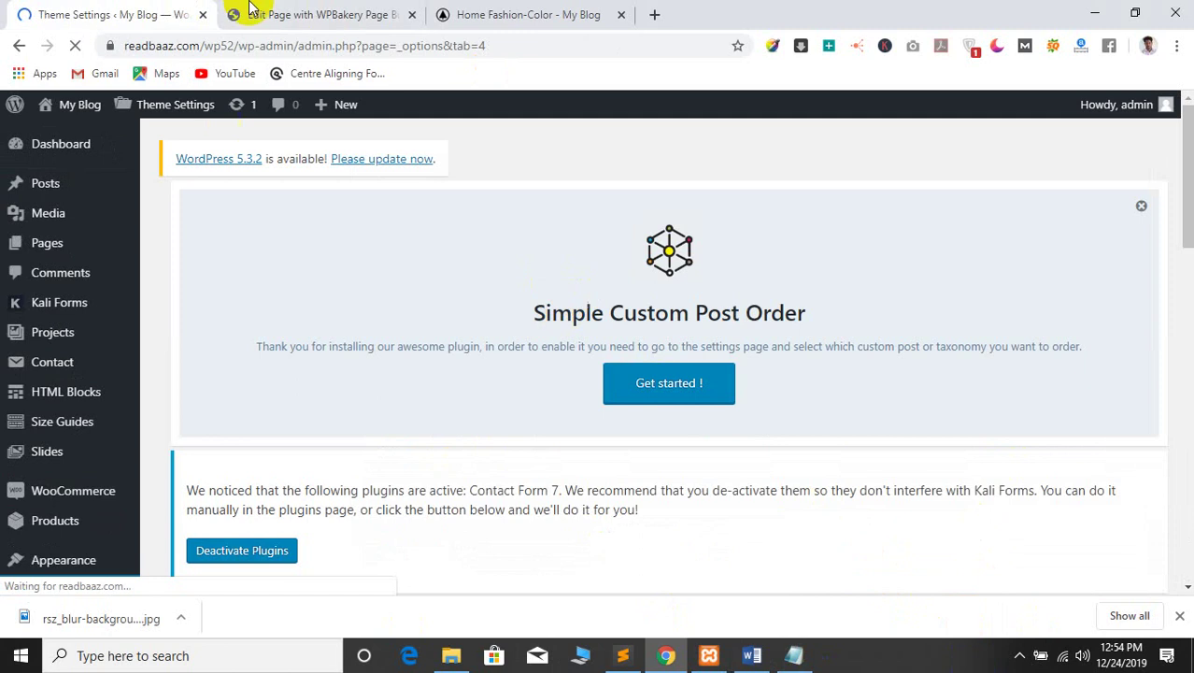
pyautogui.click(281, 14)
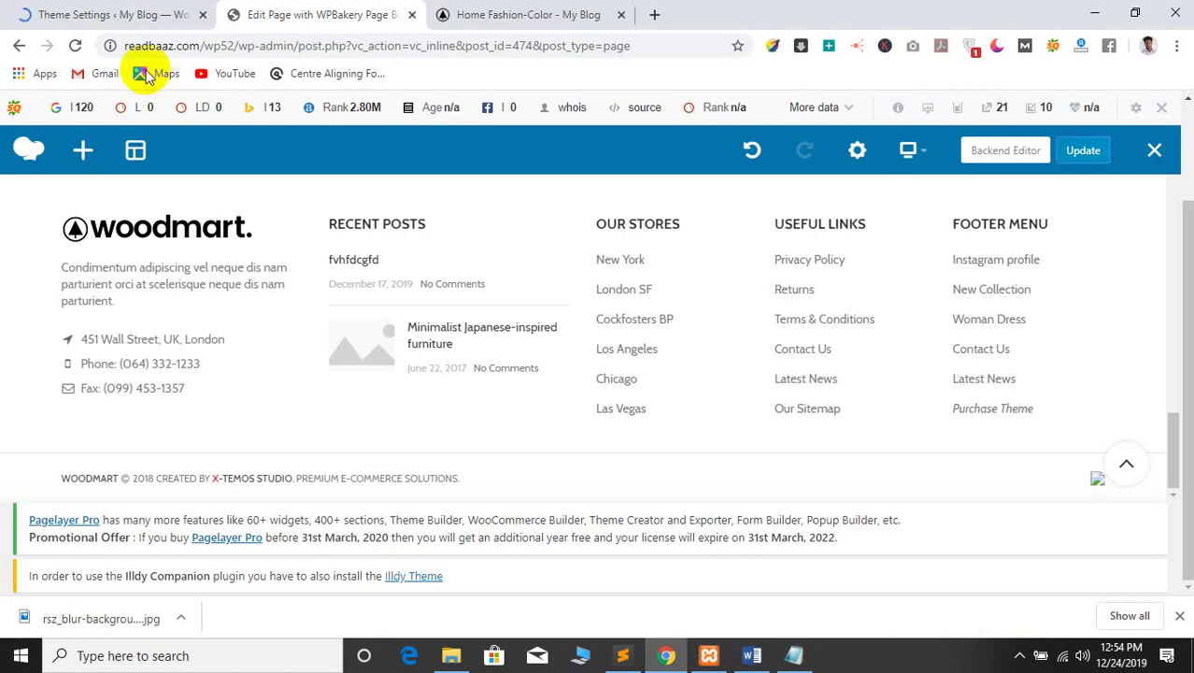
# Open the site's home page in a new tab from the My Blog Visit Site link
pyautogui.click(467, 15)
pyautogui.click(89, 14)
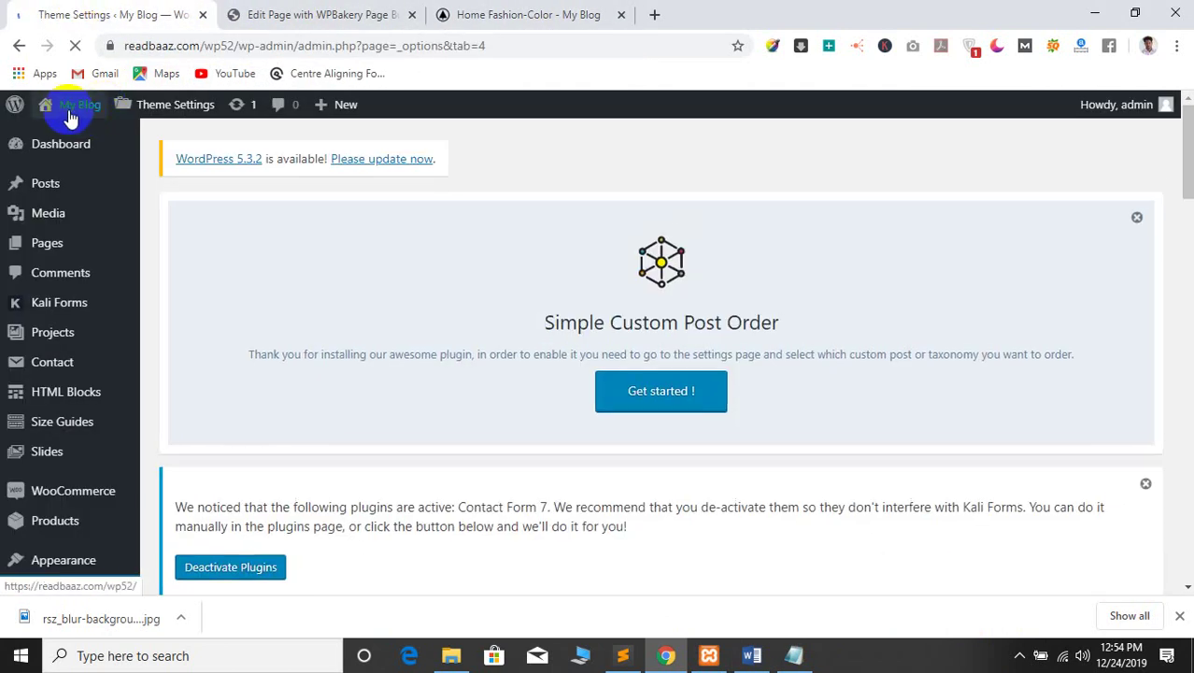
pyautogui.click(69, 115)
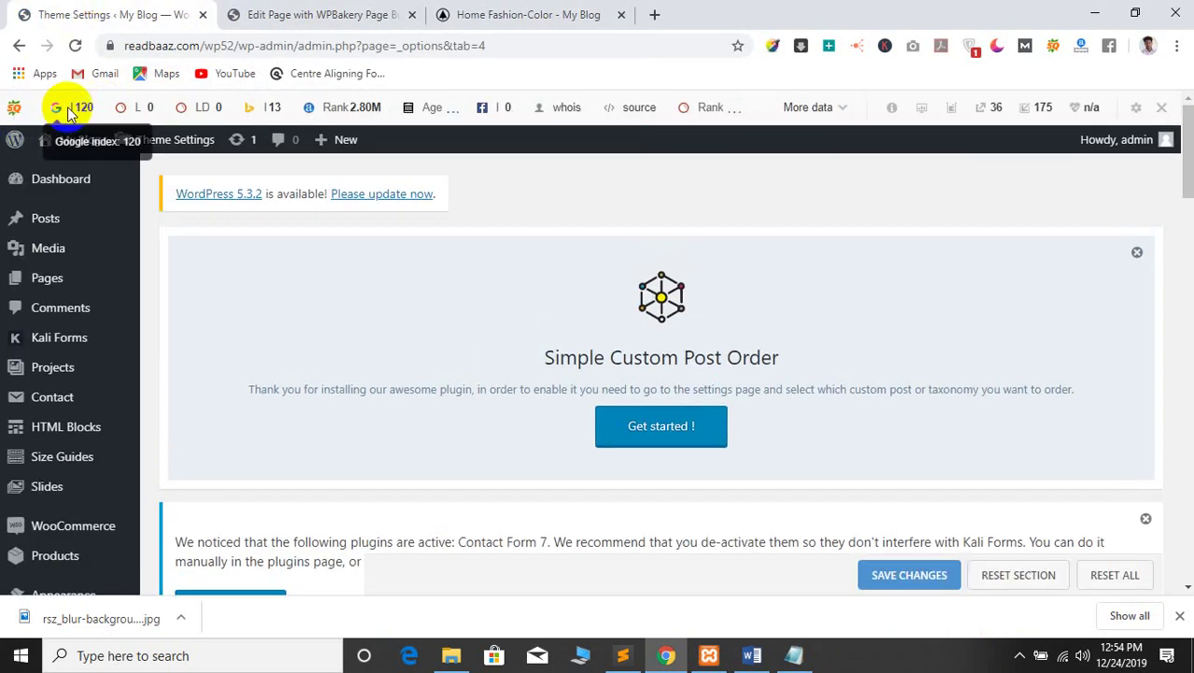
pyautogui.moveTo(87, 152)
pyautogui.rightClick(68, 177)
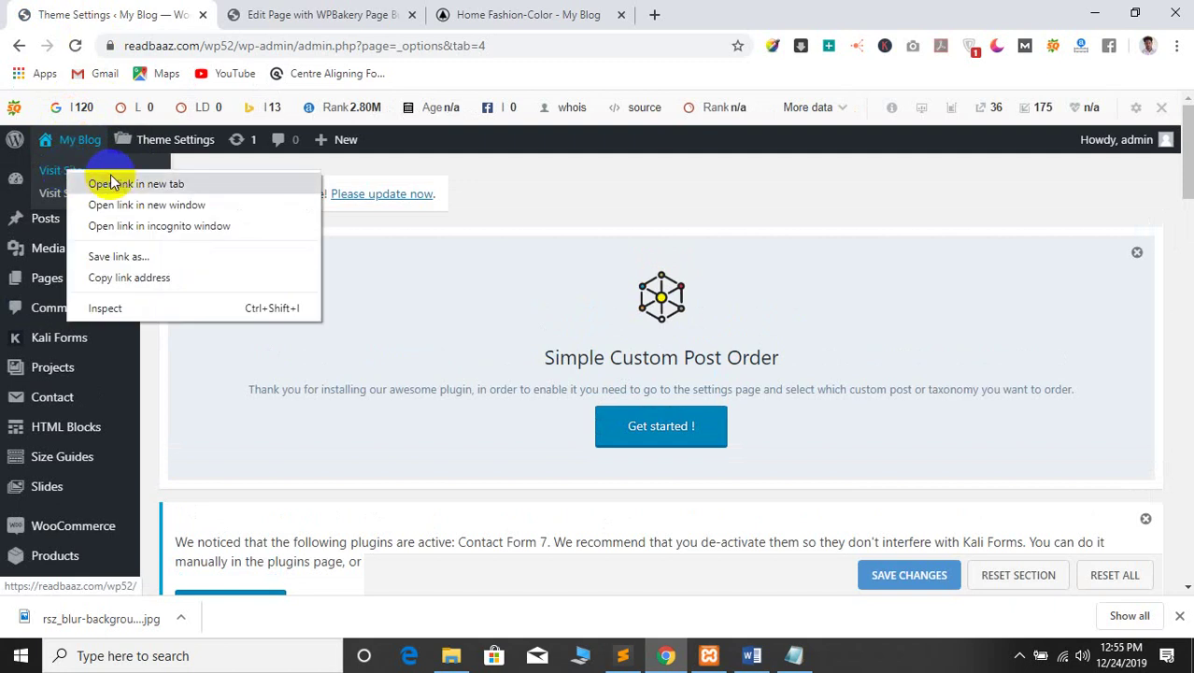
pyautogui.click(103, 184)
pyautogui.click(313, 14)
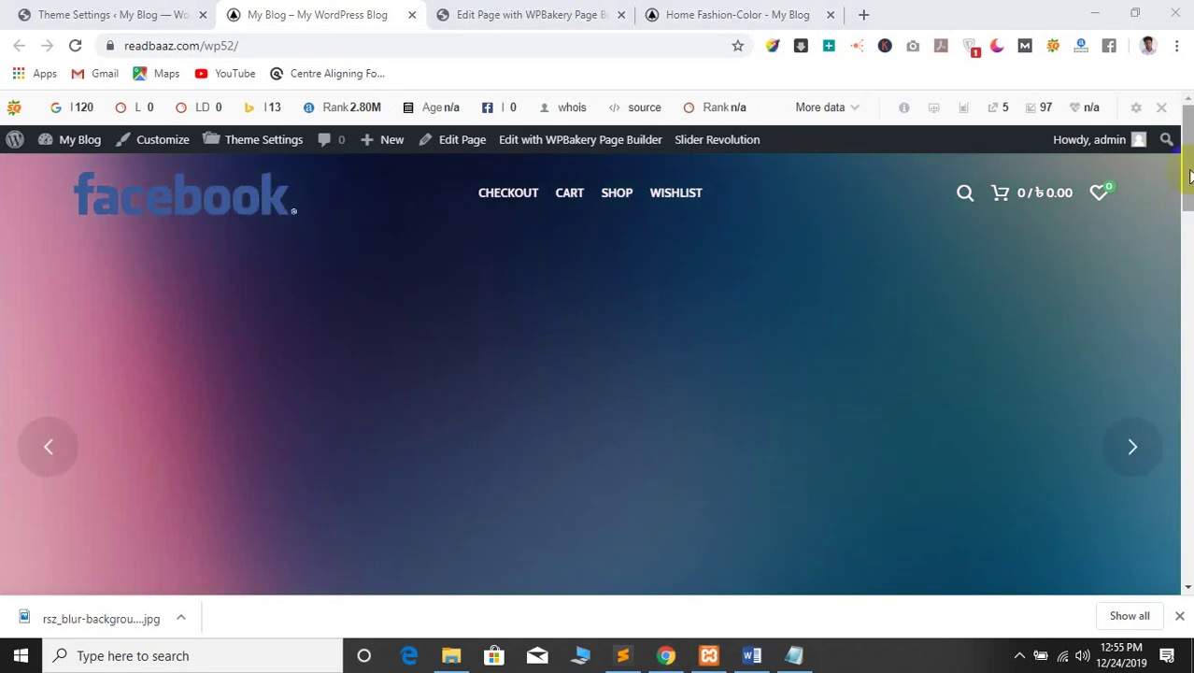
# Scroll to the home page footer and check the new Dreamland it credit text
pyautogui.moveTo(1189, 176); pyautogui.dragTo(1184, 300)
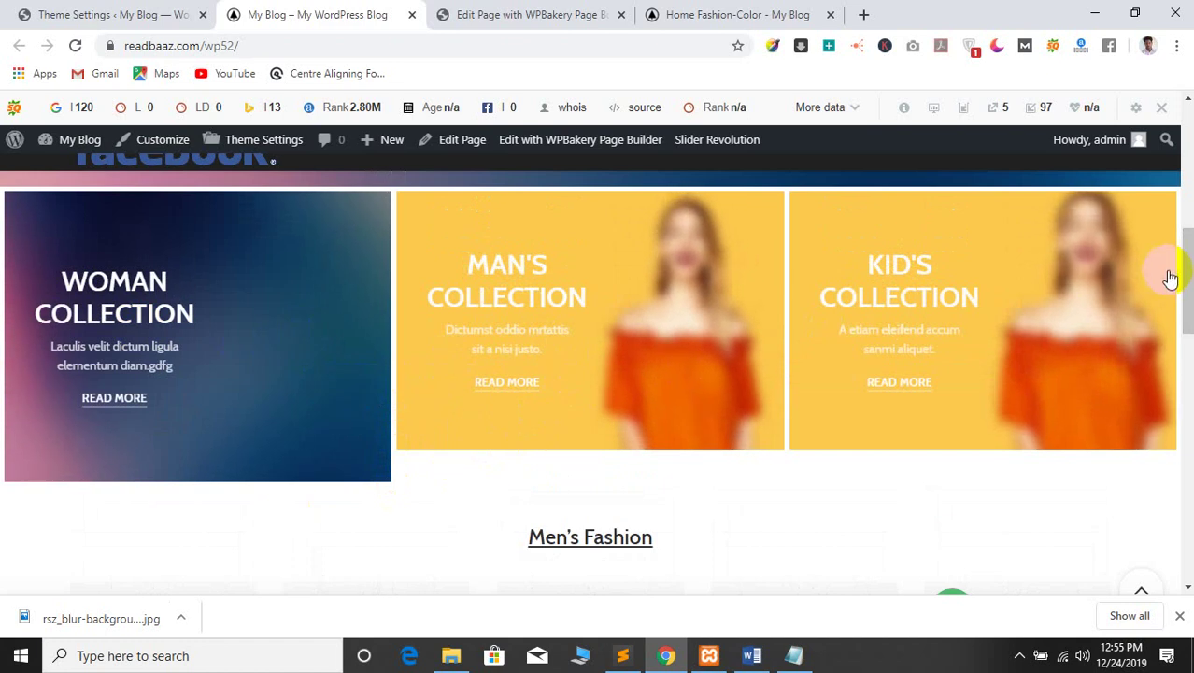
pyautogui.scroll(-4, 1187, 271)
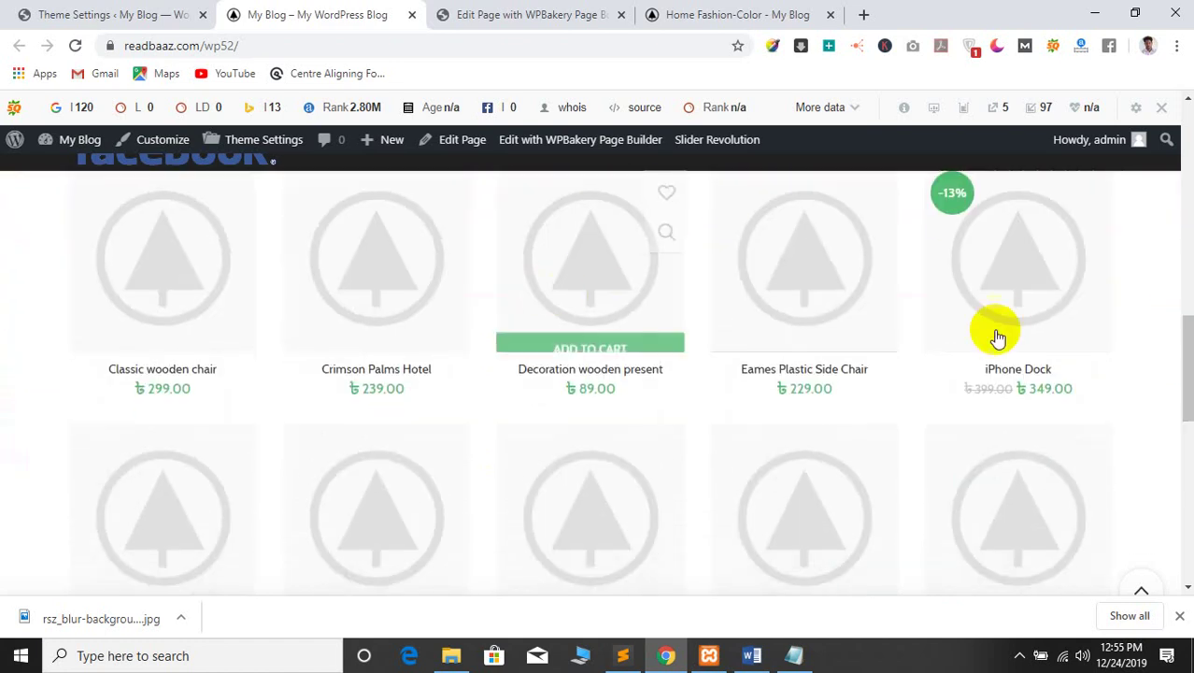
pyautogui.scroll(-6, 998, 336)
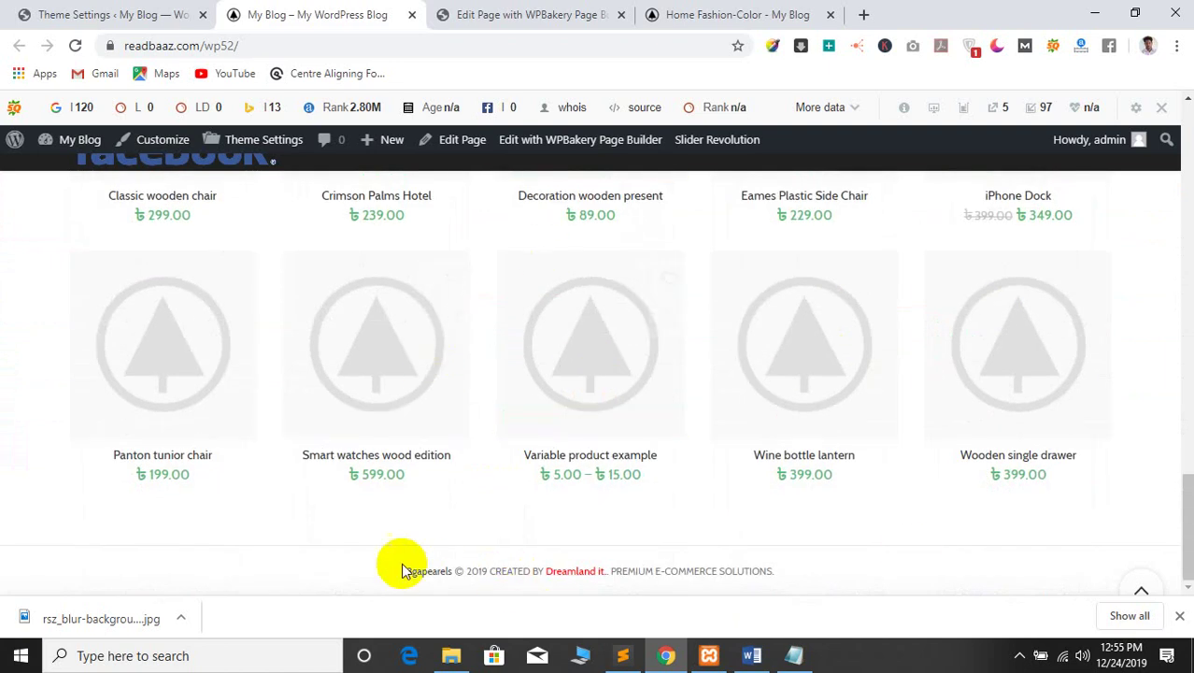
pyautogui.moveTo(474, 568); pyautogui.dragTo(773, 570)
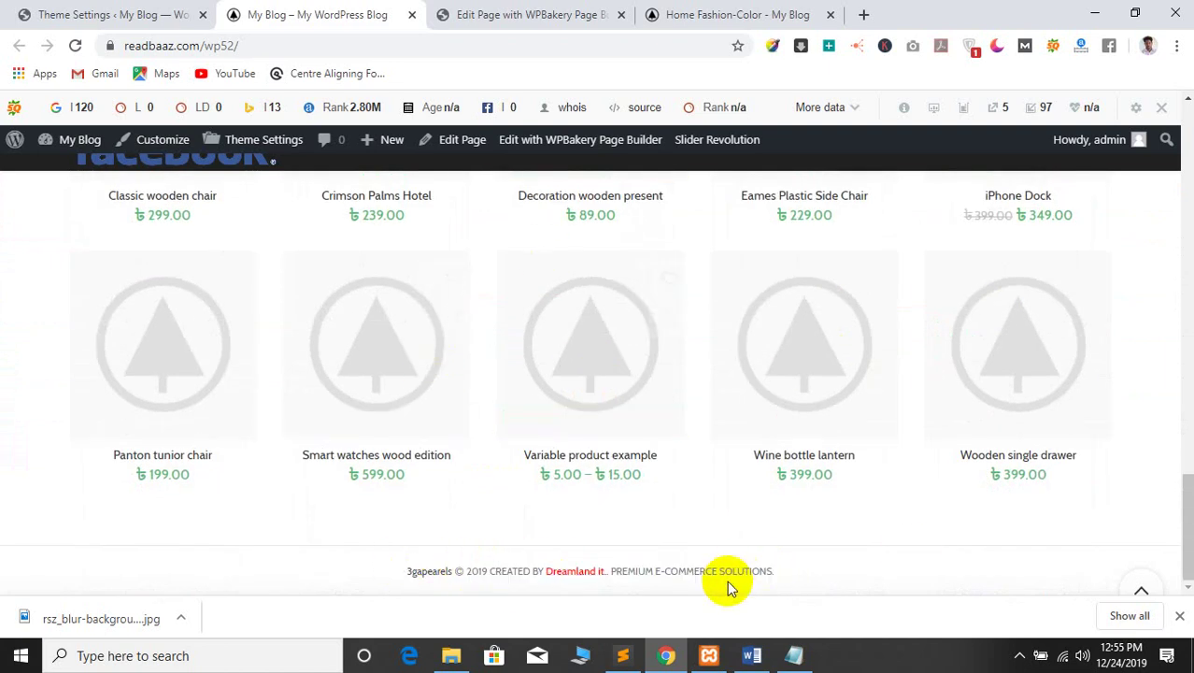
pyautogui.click(482, 8)
pyautogui.click(323, 11)
pyautogui.scroll(5, 3, 428)
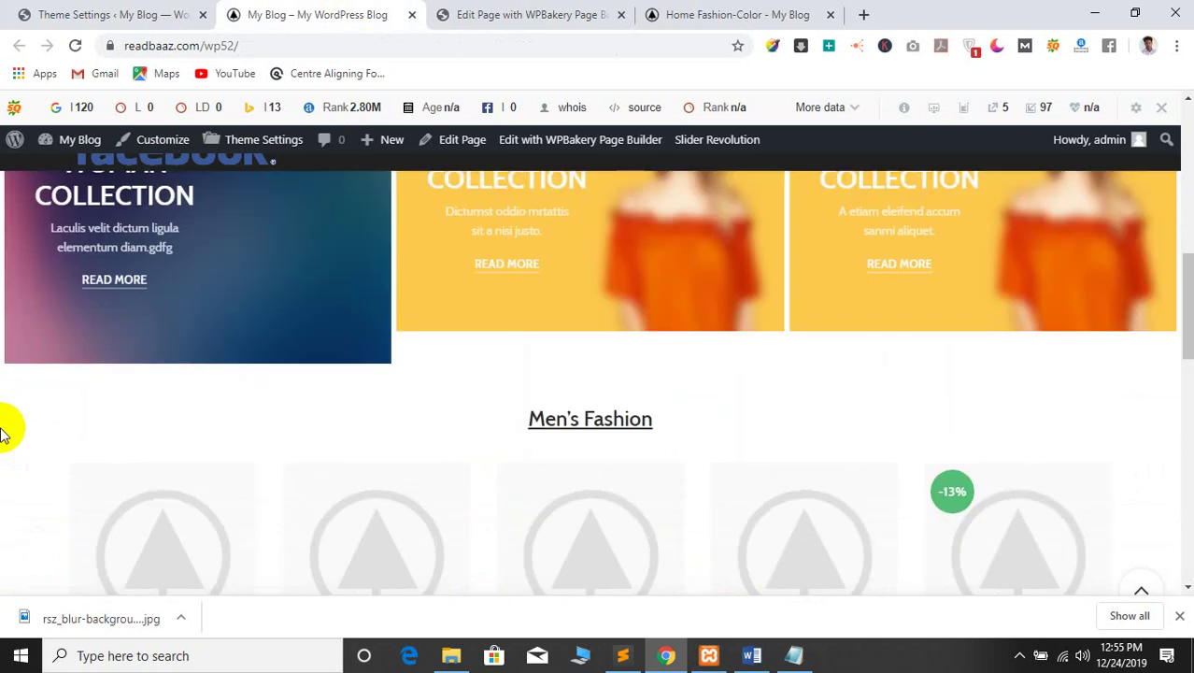